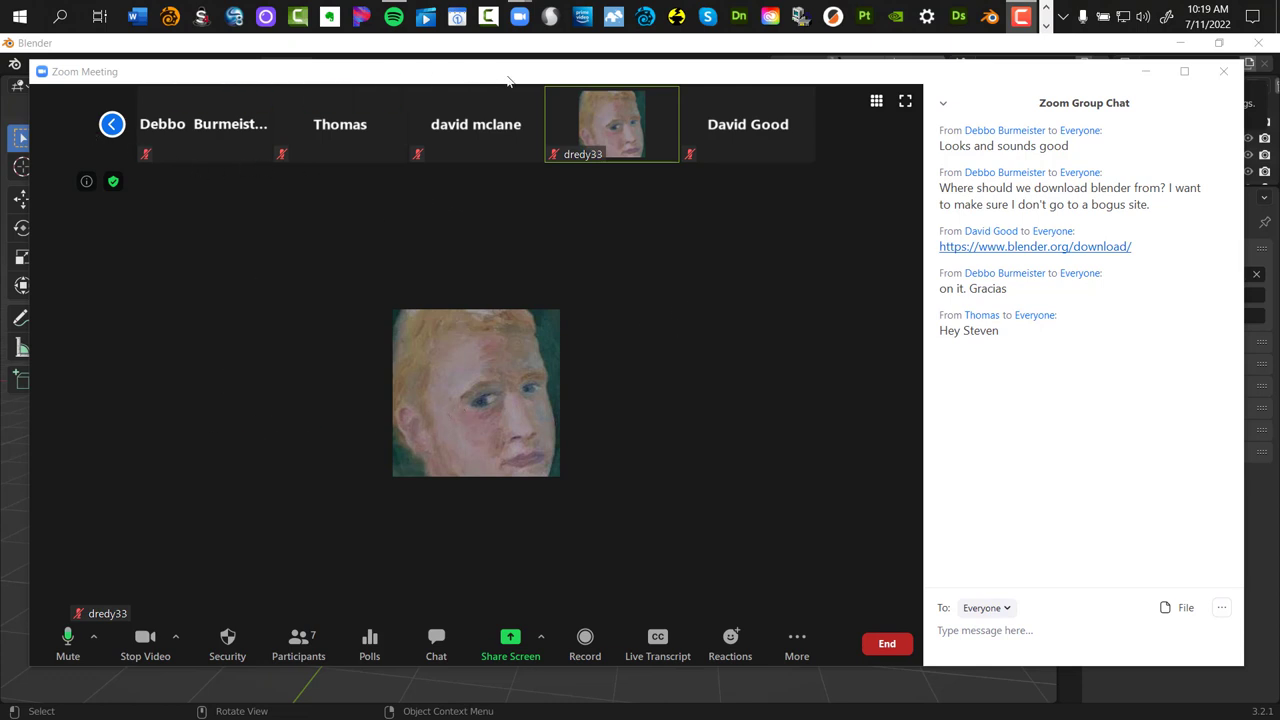
- Move the Zoom meeting window aside and shrink it to the floating mini video
left_click_drag(508, 80, 457, 77)
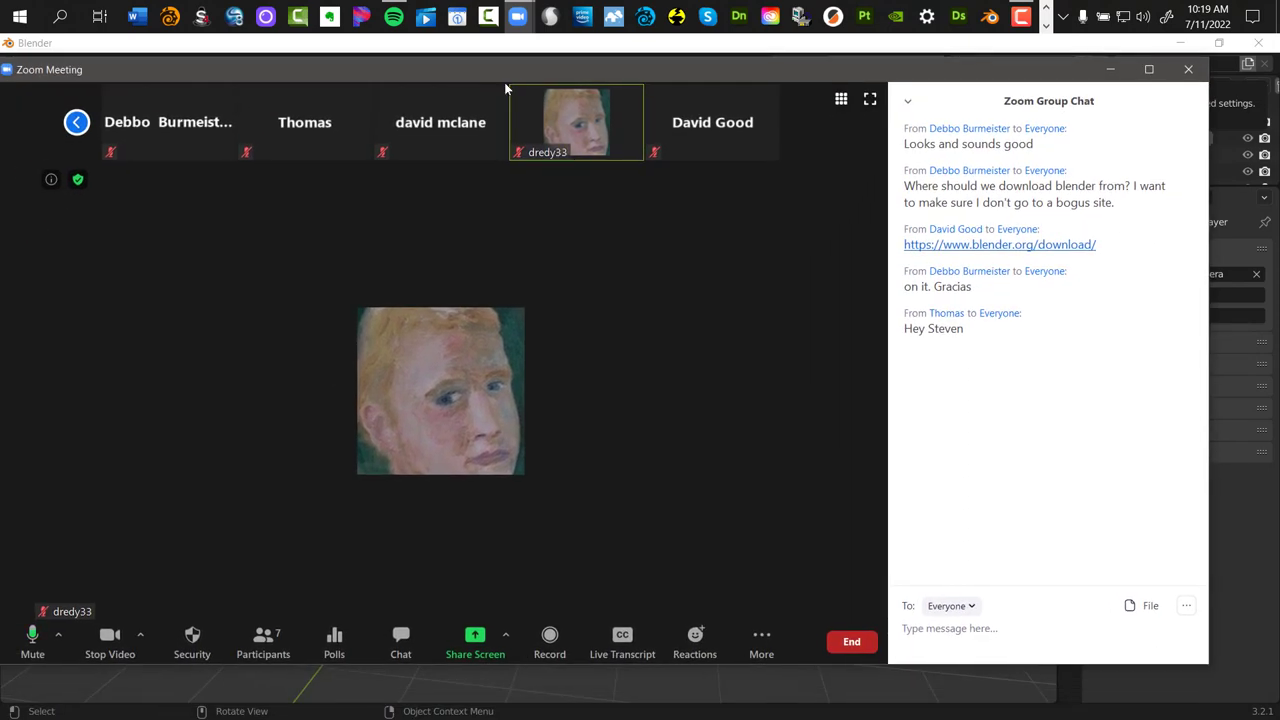
left_click(1110, 69)
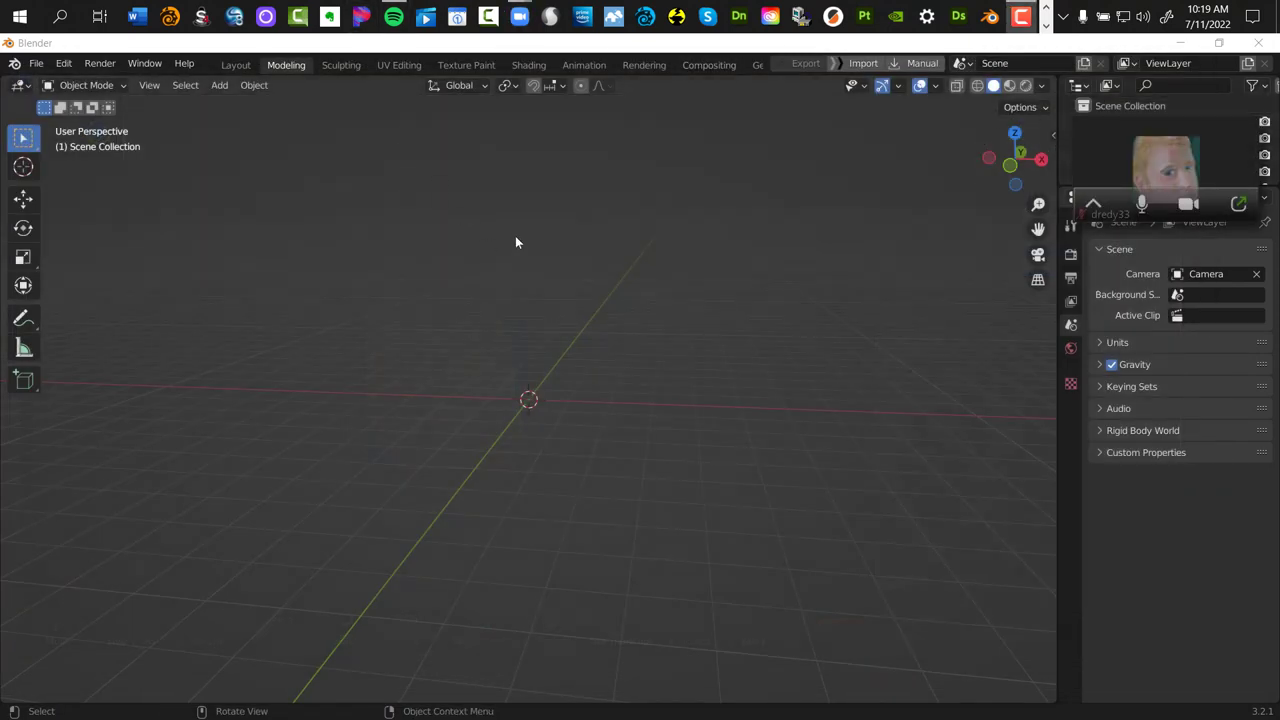
- Bring the Opera browser showing blender.org to the front from the taskbar
left_click(1046, 10)
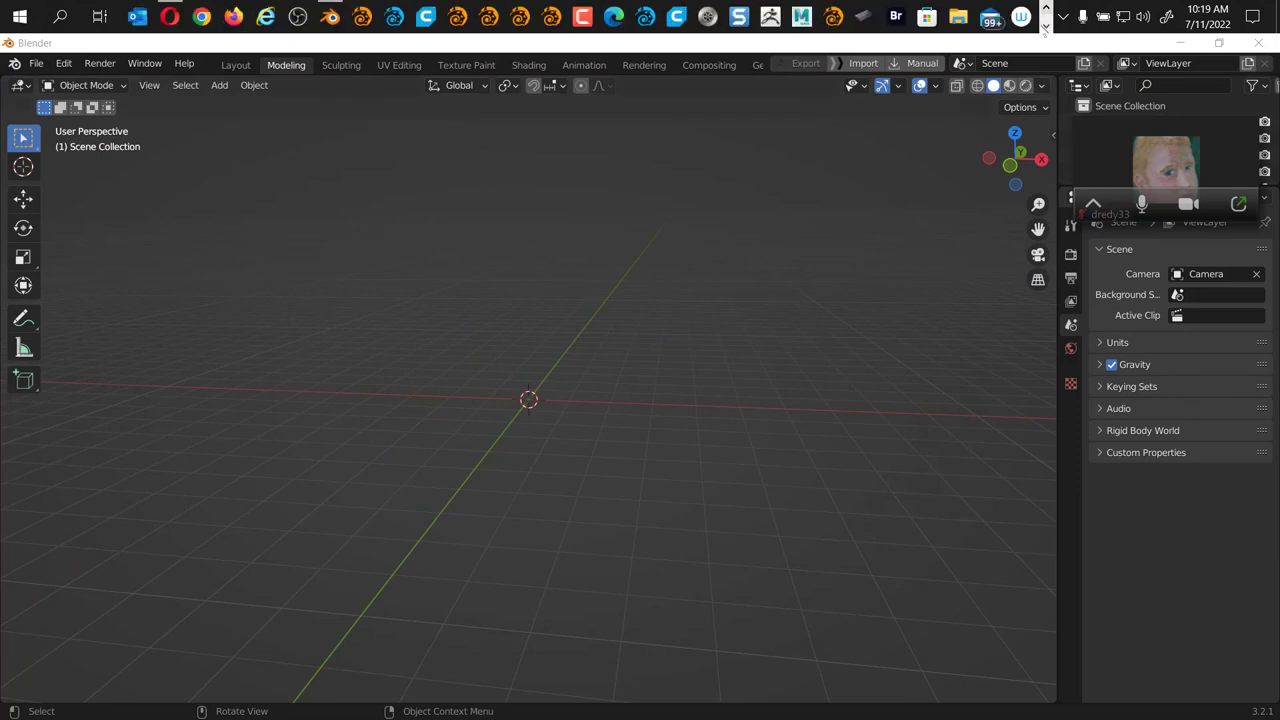
left_click(171, 18)
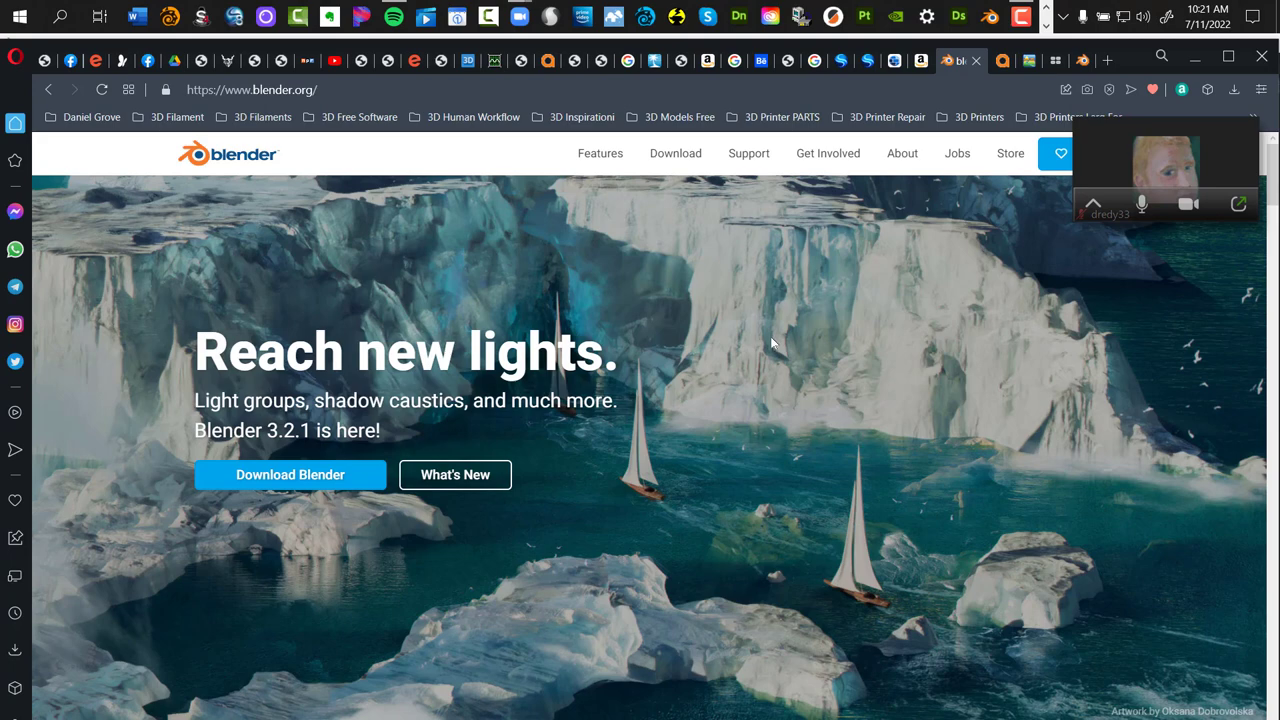
left_click(707, 84)
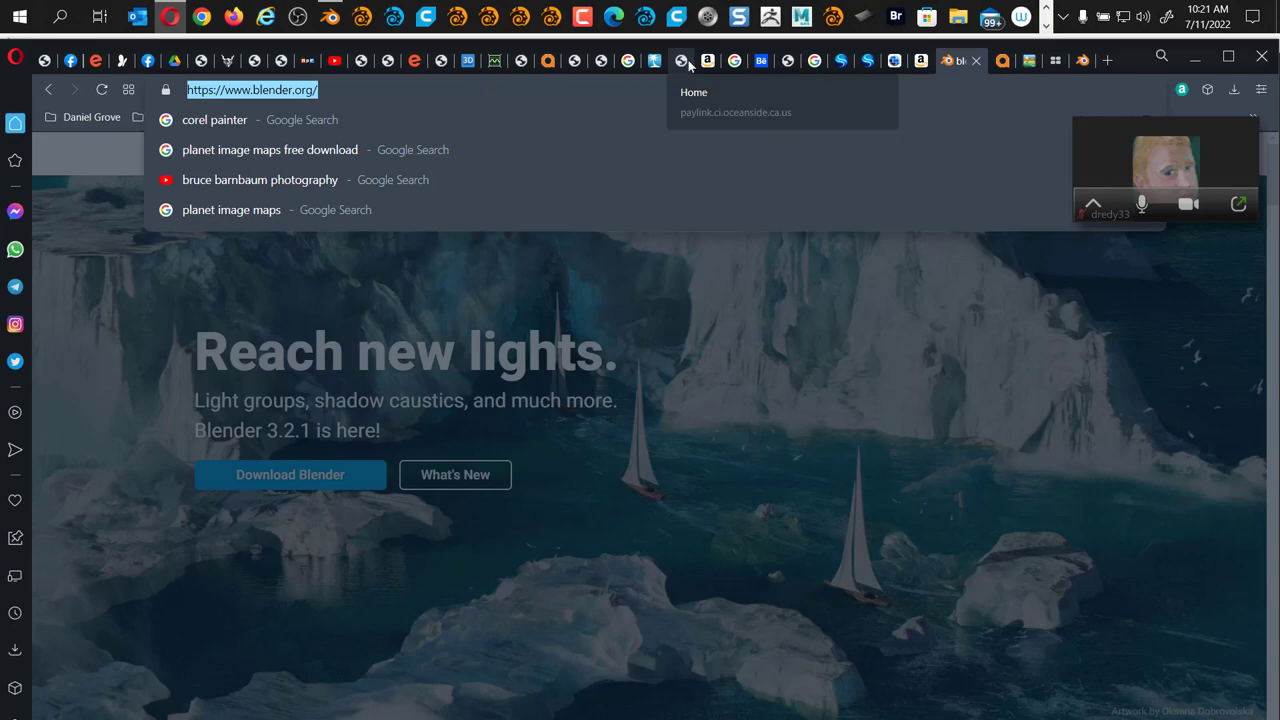
type("www.chromeallusion.com")
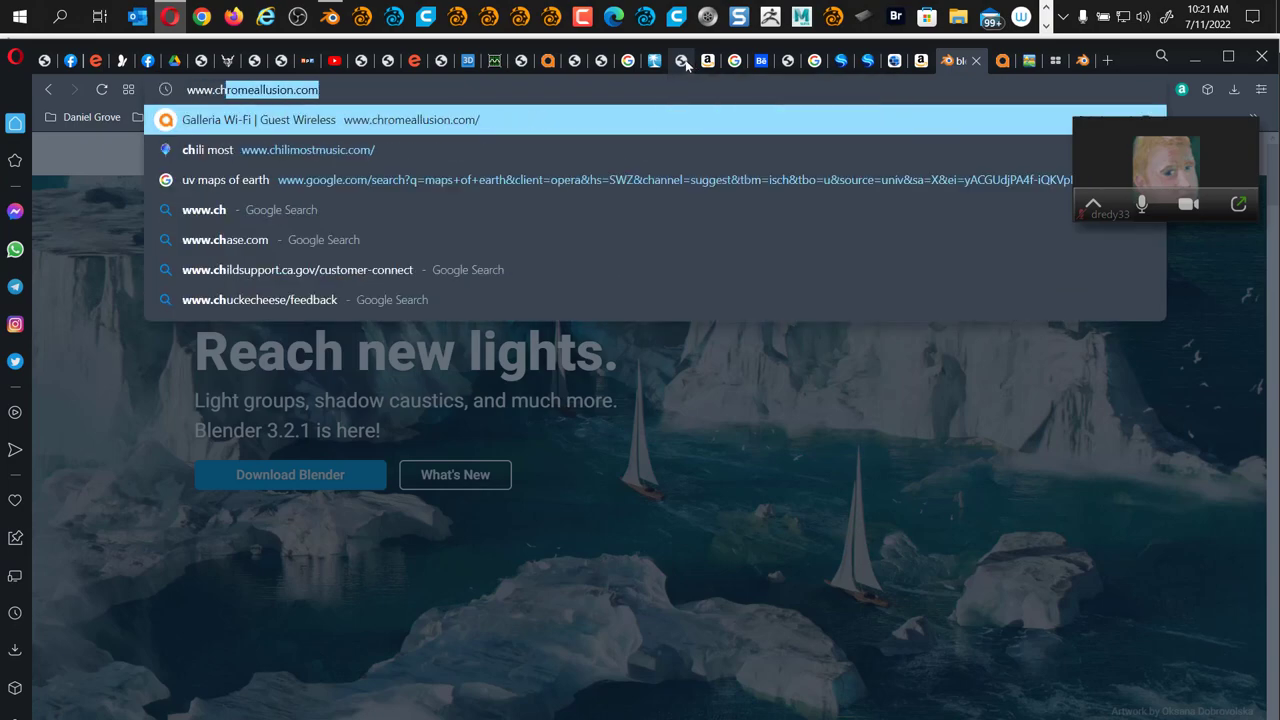
key("Return")
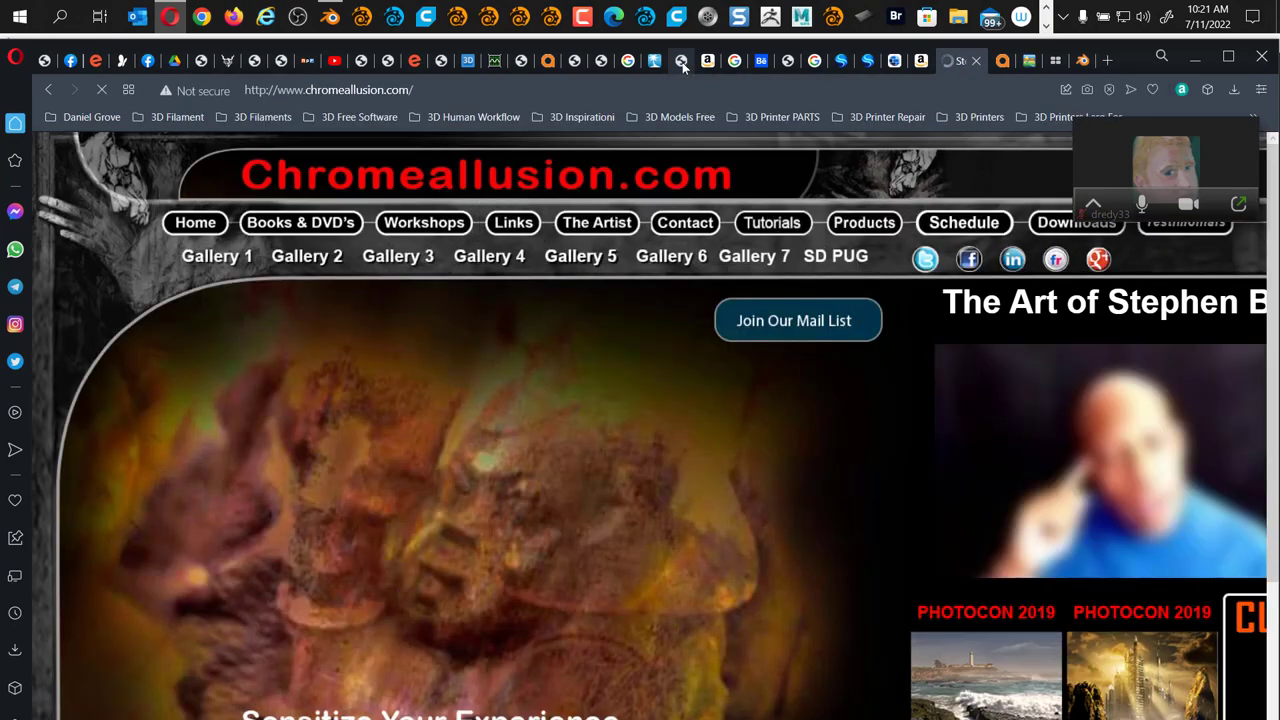
left_click(515, 90)
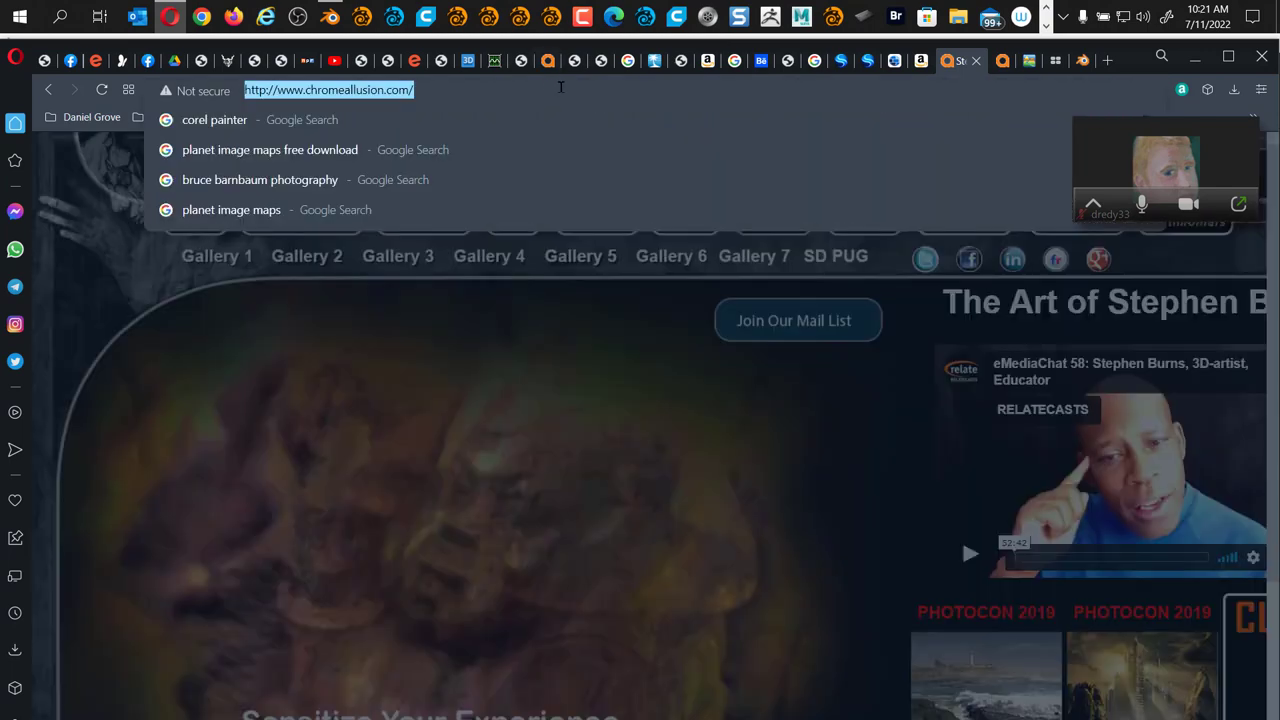
- Close the Spotify and Alienware macro windows, then minimize the browser
key("alt+Tab")
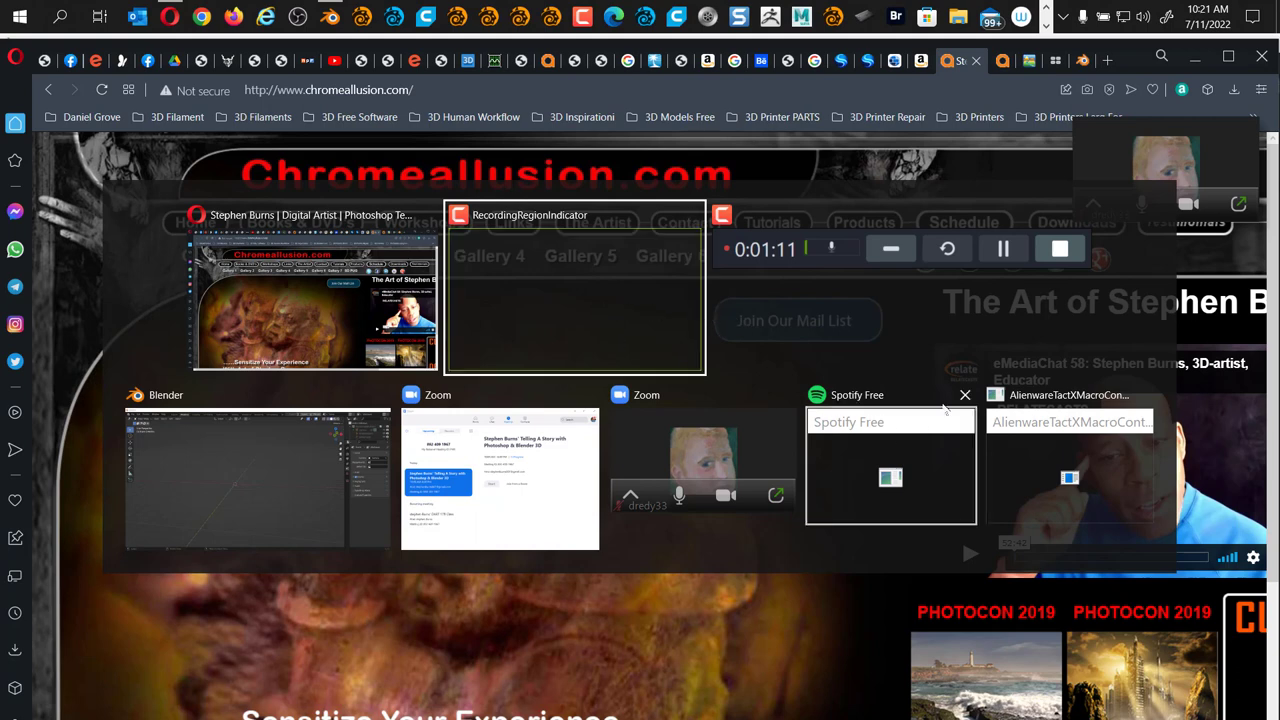
left_click(966, 396)
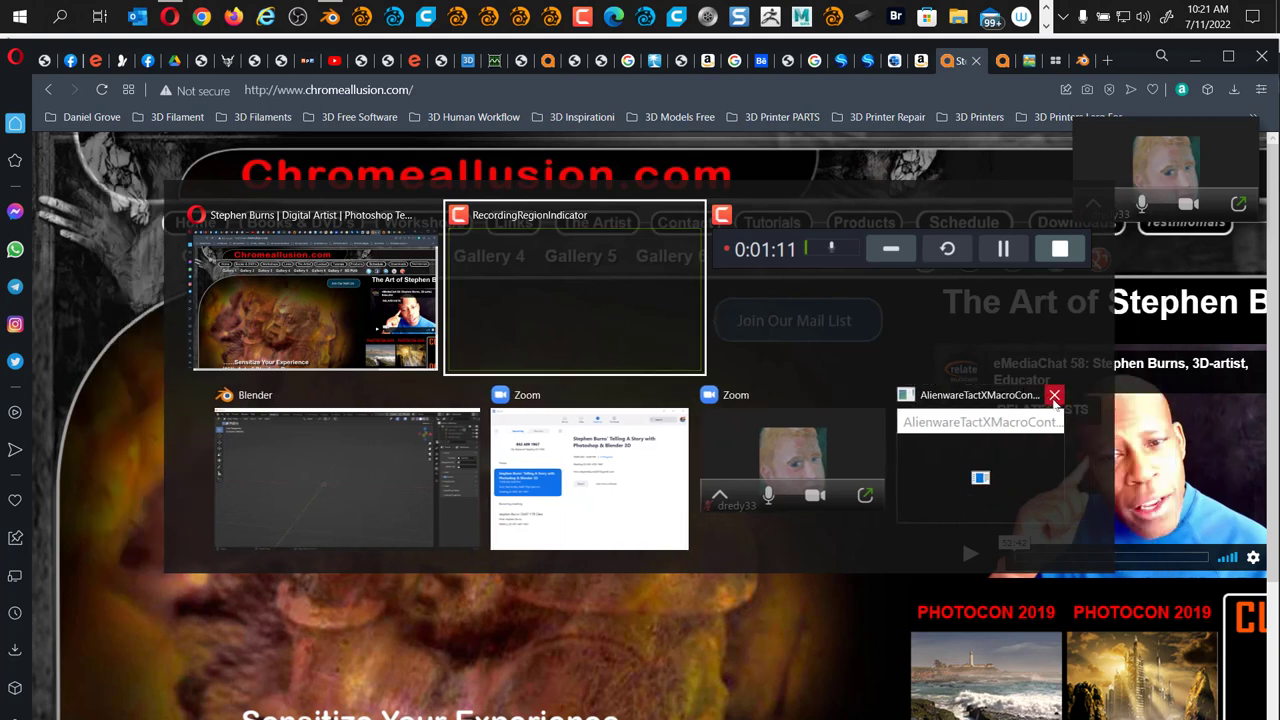
left_click(1053, 395)
left_click(844, 433)
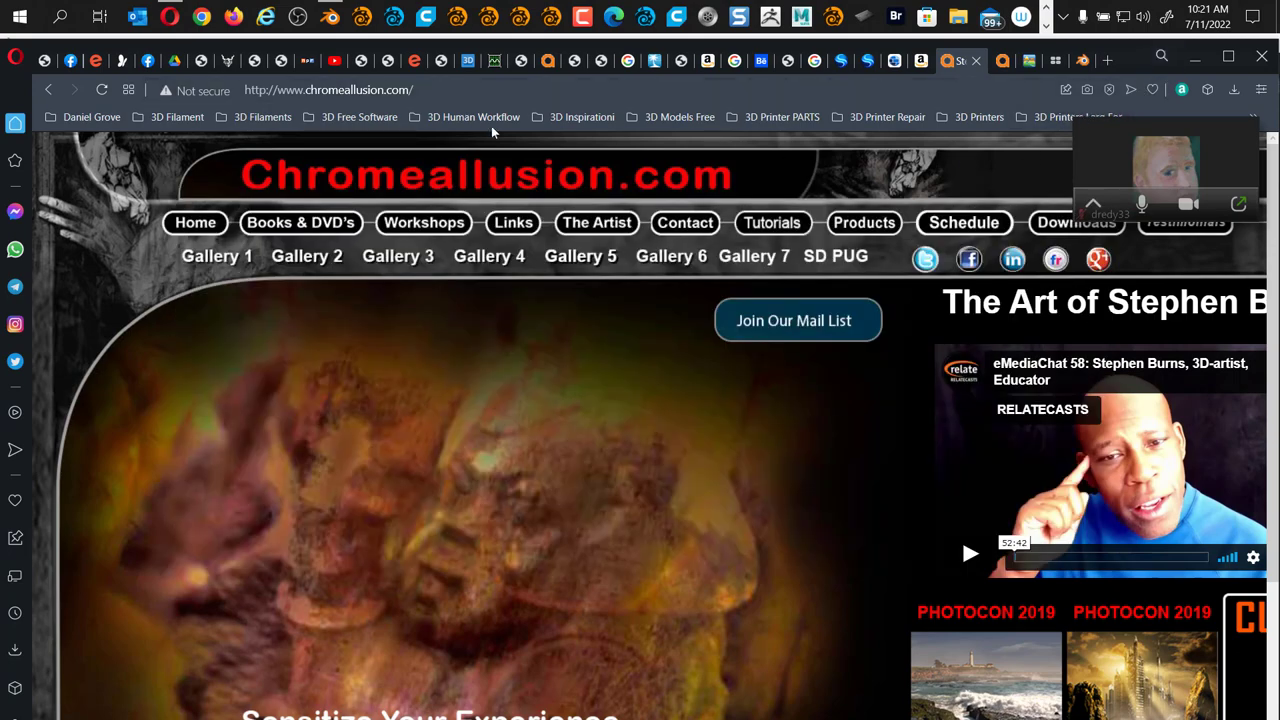
key("alt+Tab")
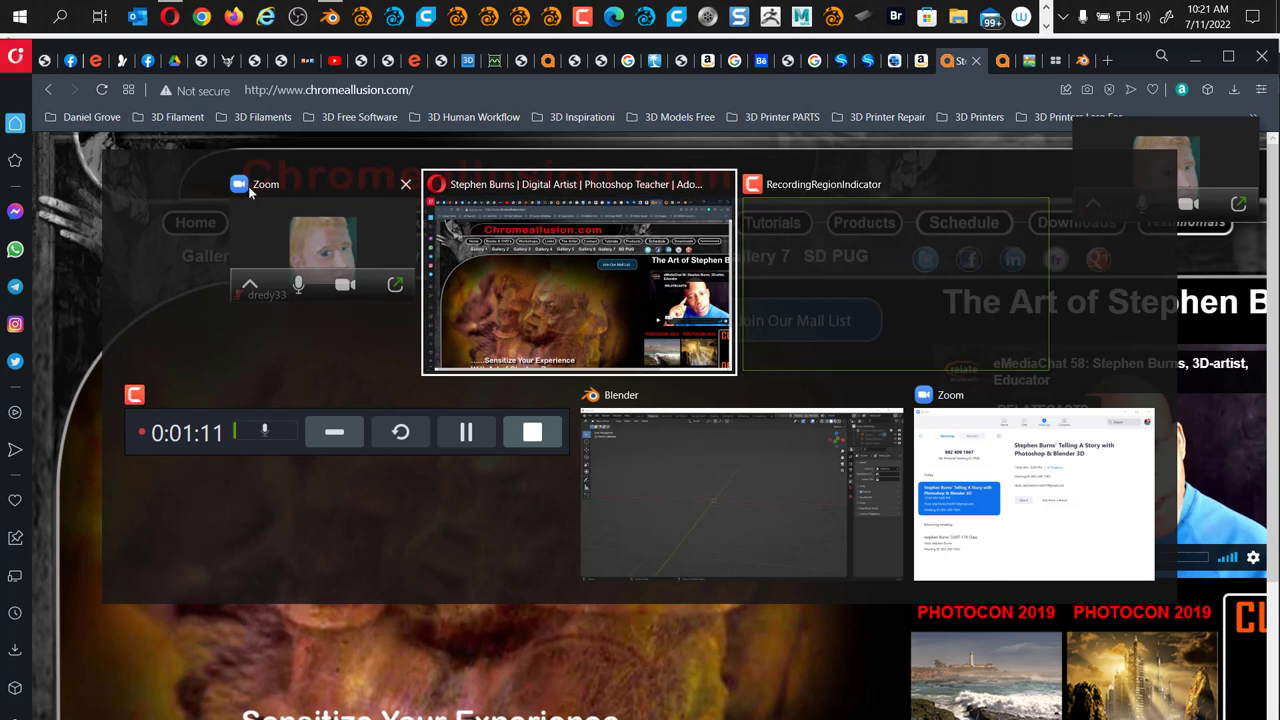
key("alt")
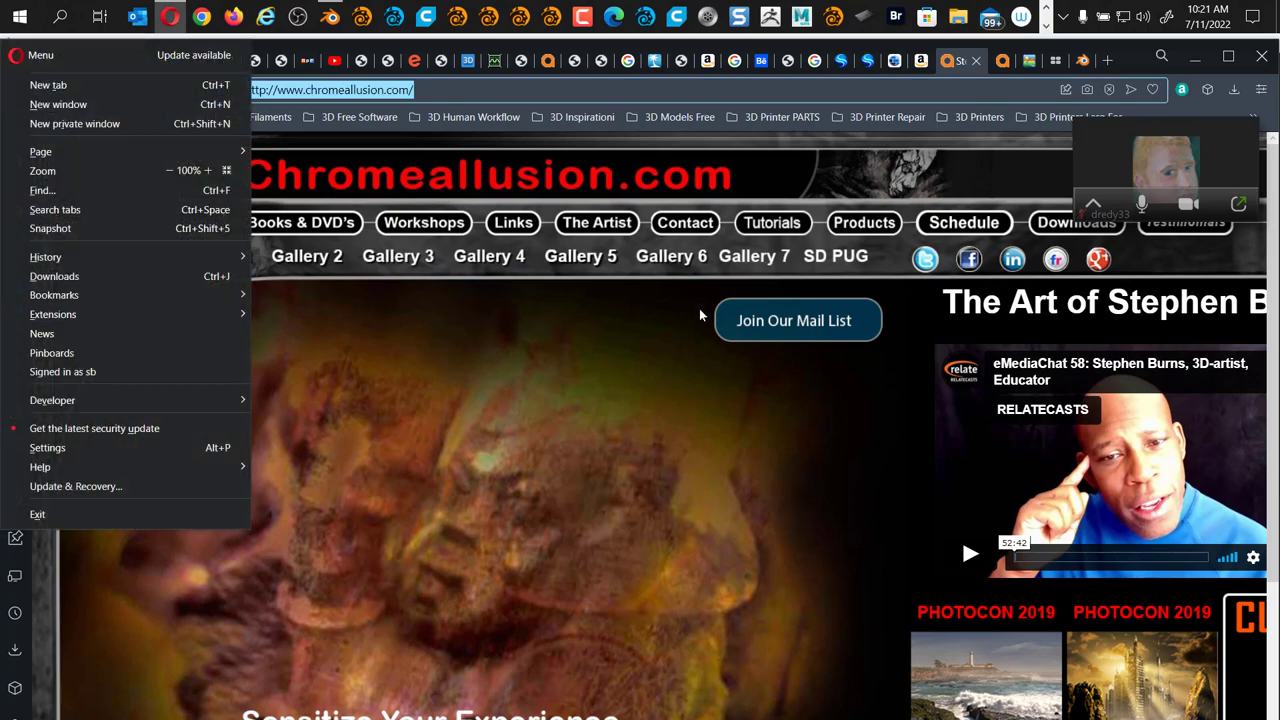
left_click(1197, 62)
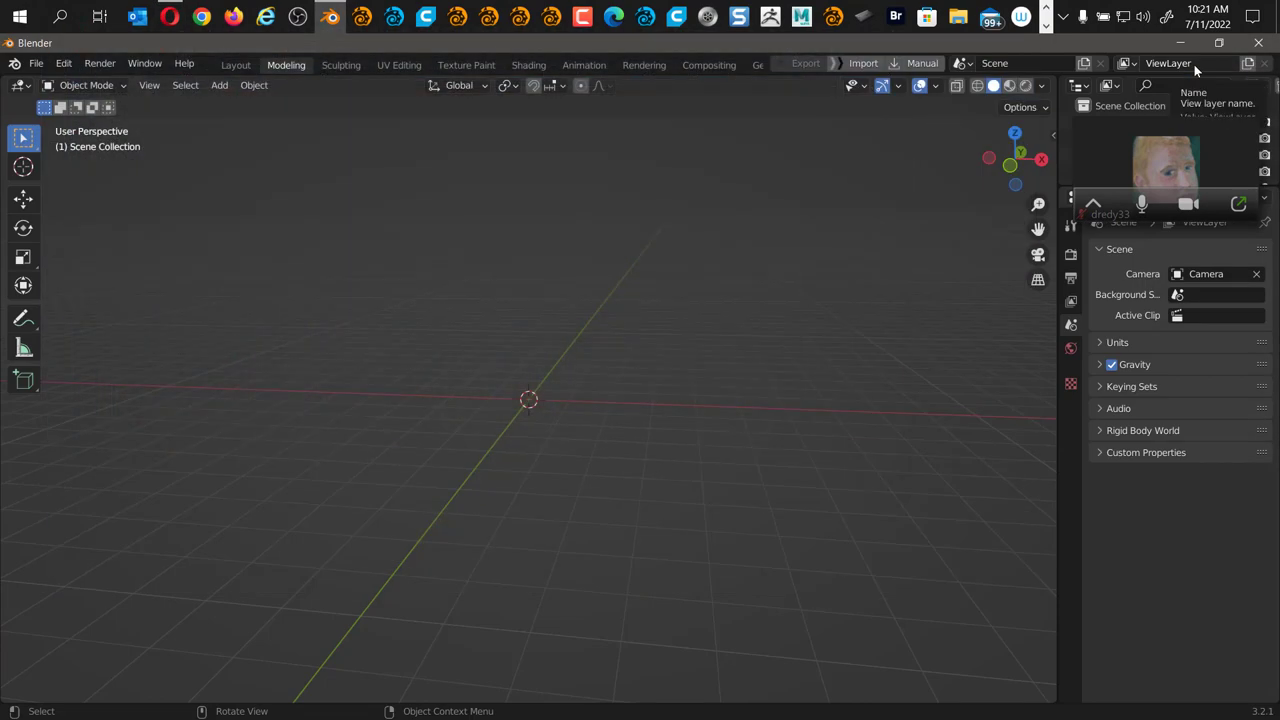
- Minimize Blender and the Zoom home window, then collapse Zoom's floating meeting video
left_click(1177, 45)
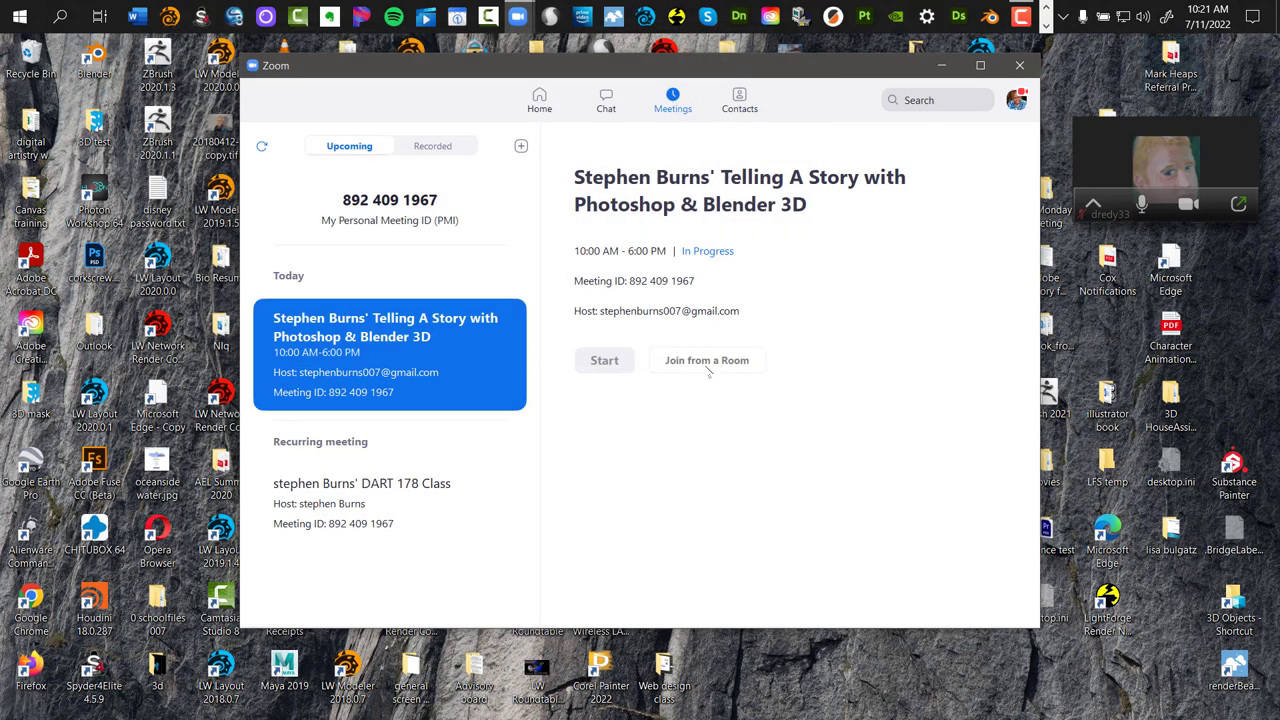
left_click(940, 66)
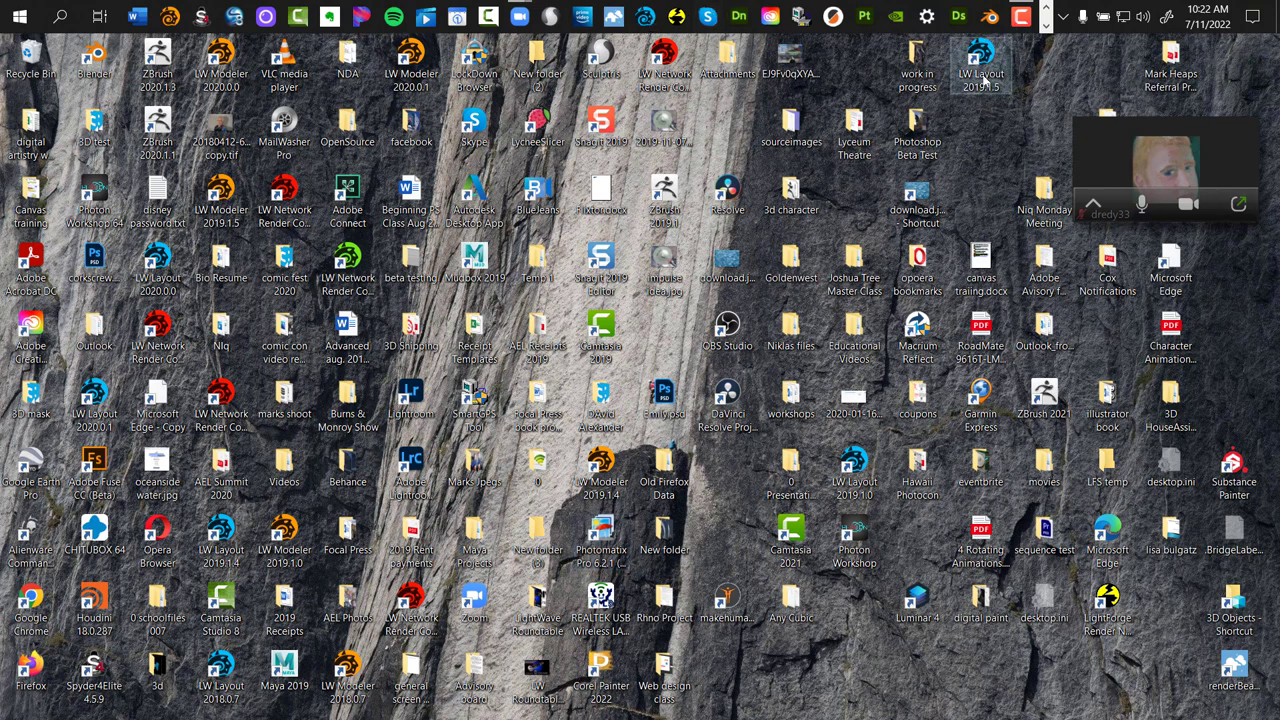
key("alt+Tab")
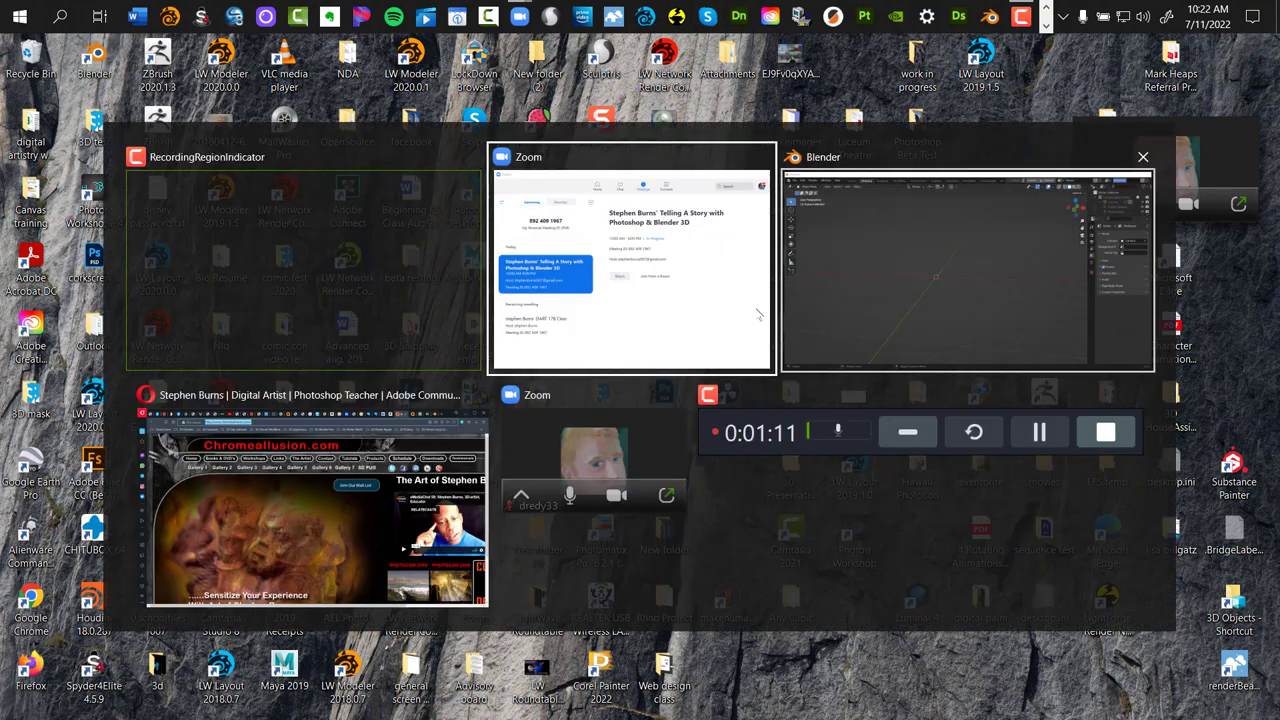
left_click(668, 502)
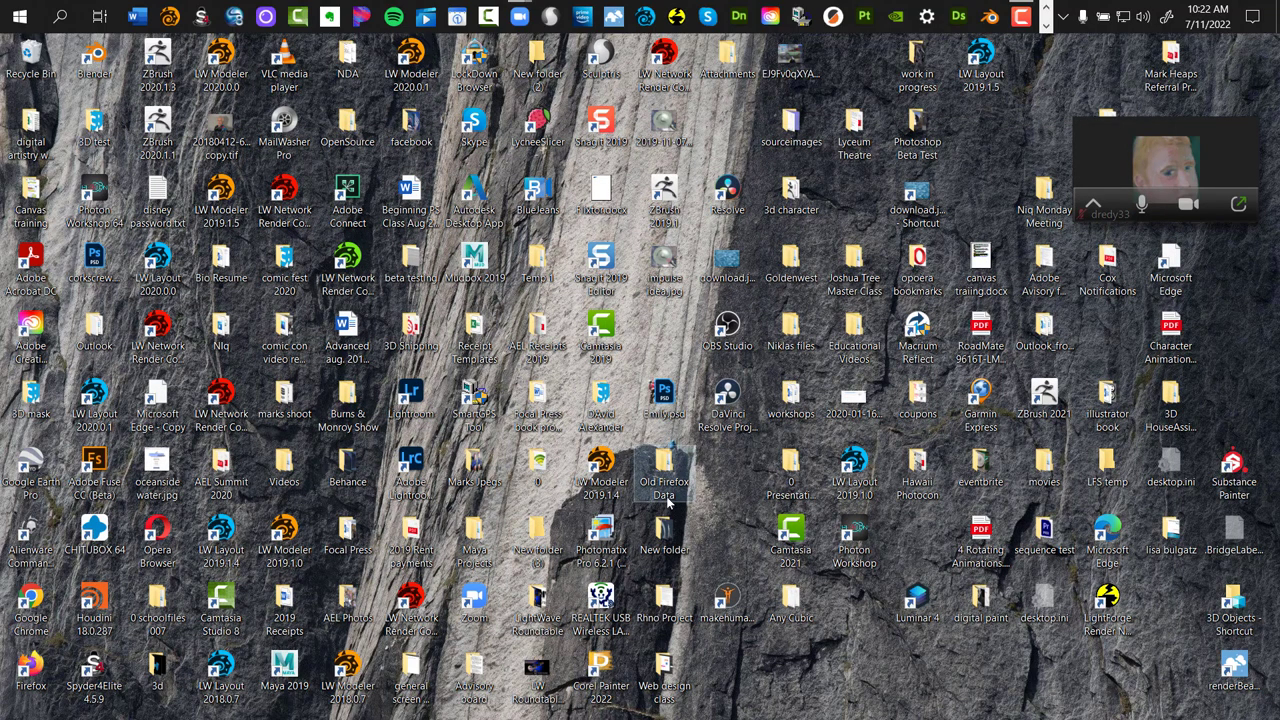
key("alt+Tab")
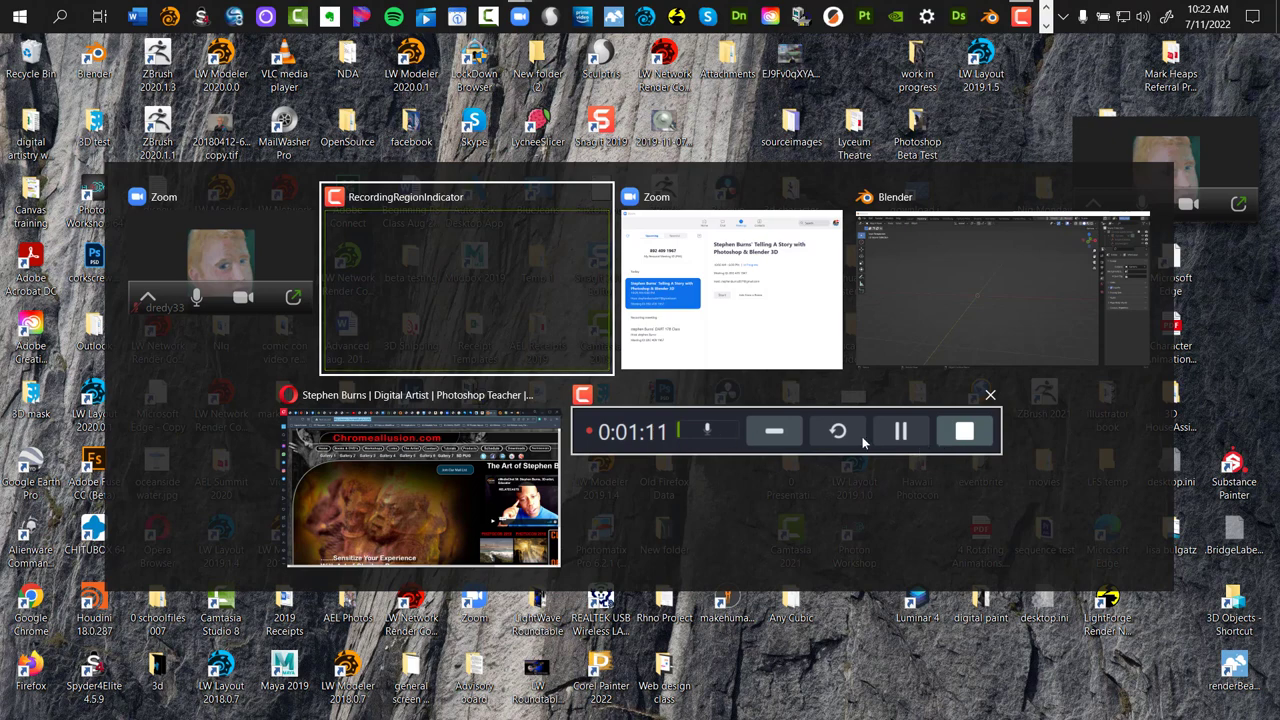
key("Escape")
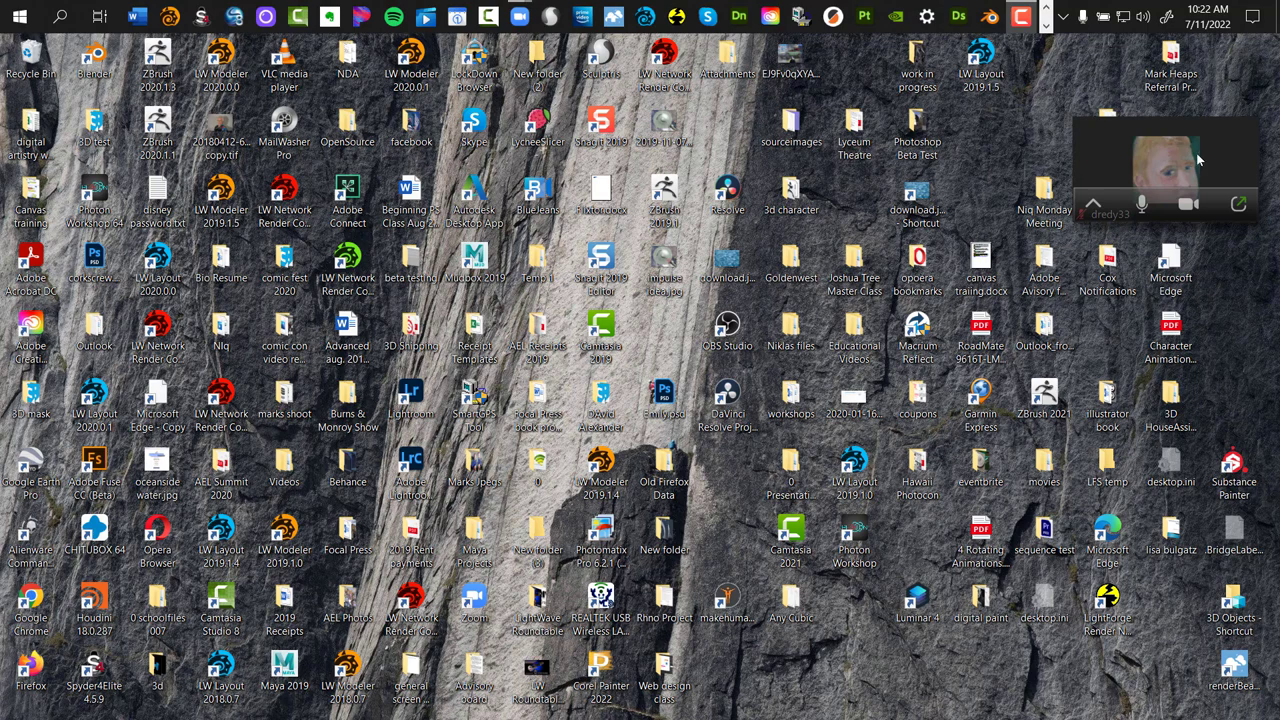
left_click(1092, 203)
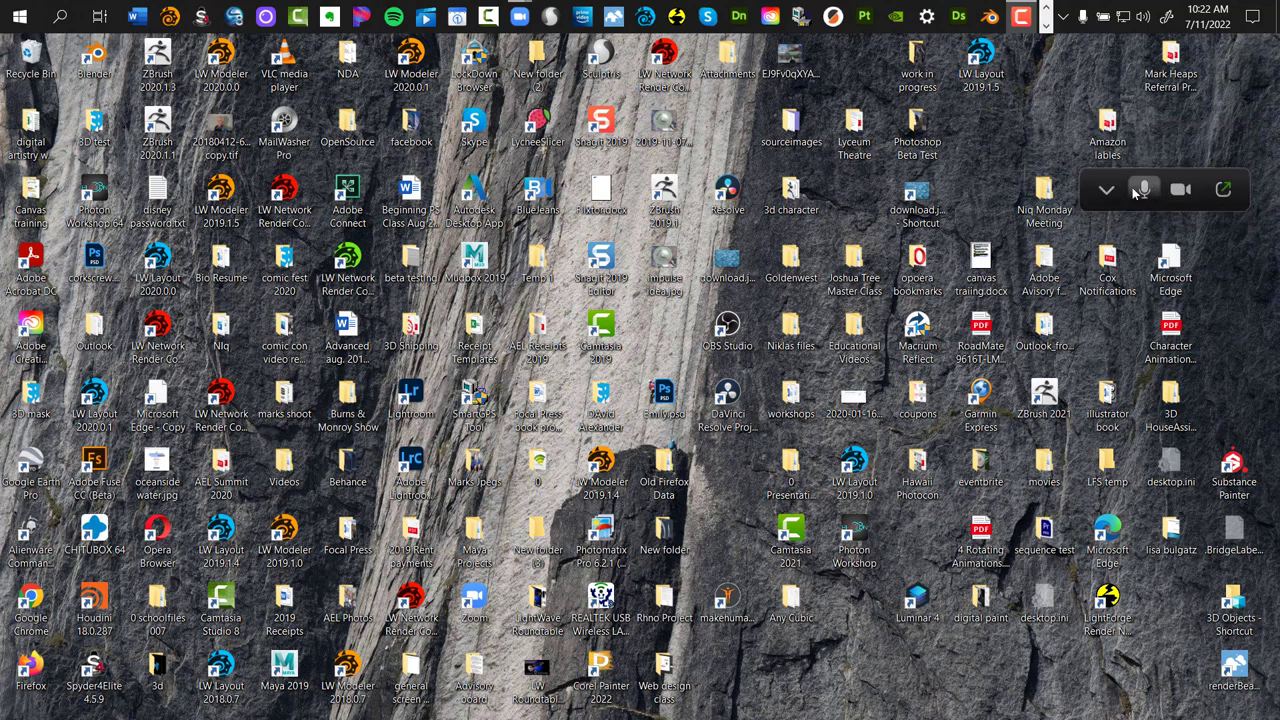
left_click(1213, 194)
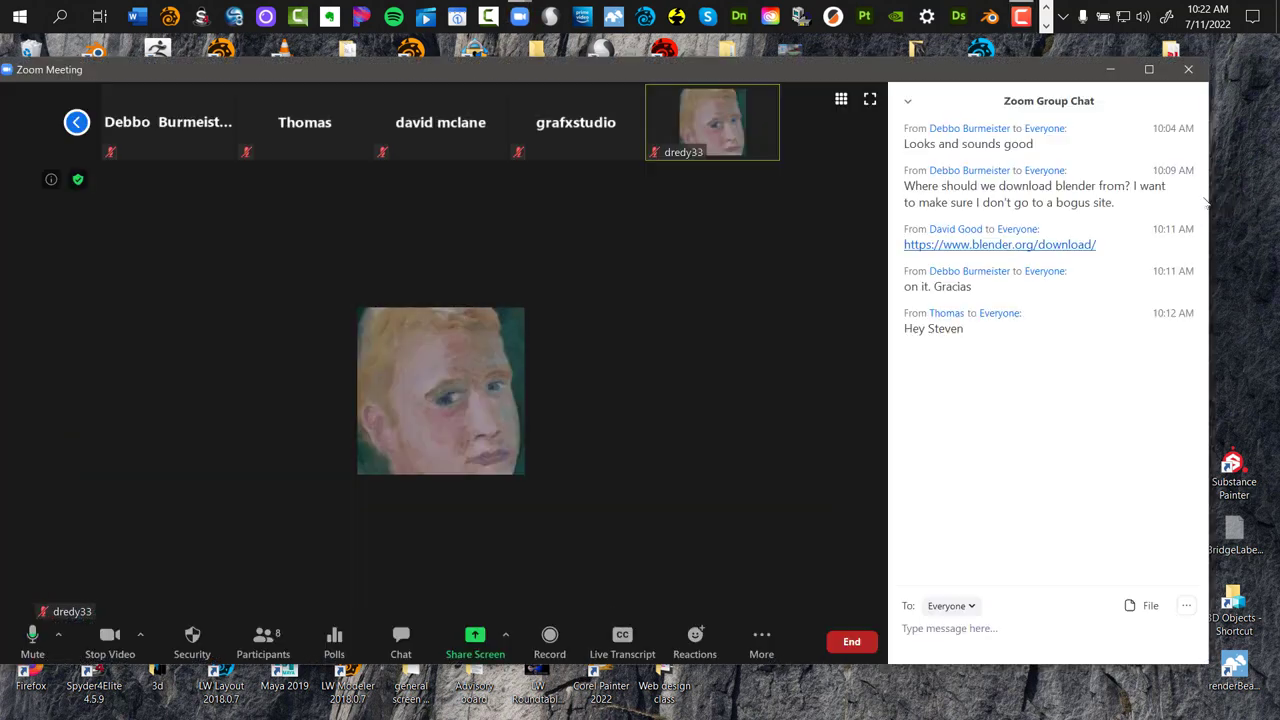
left_click(942, 627)
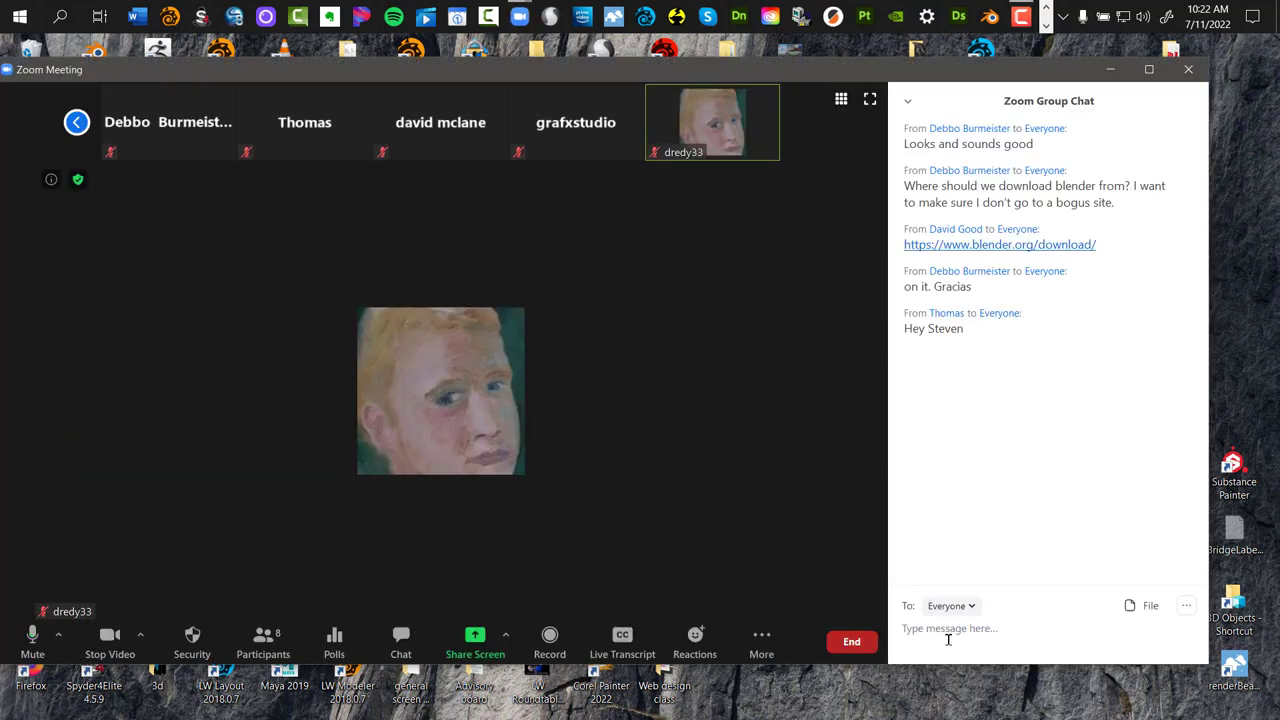
type("http://www.chromeallusion.com/")
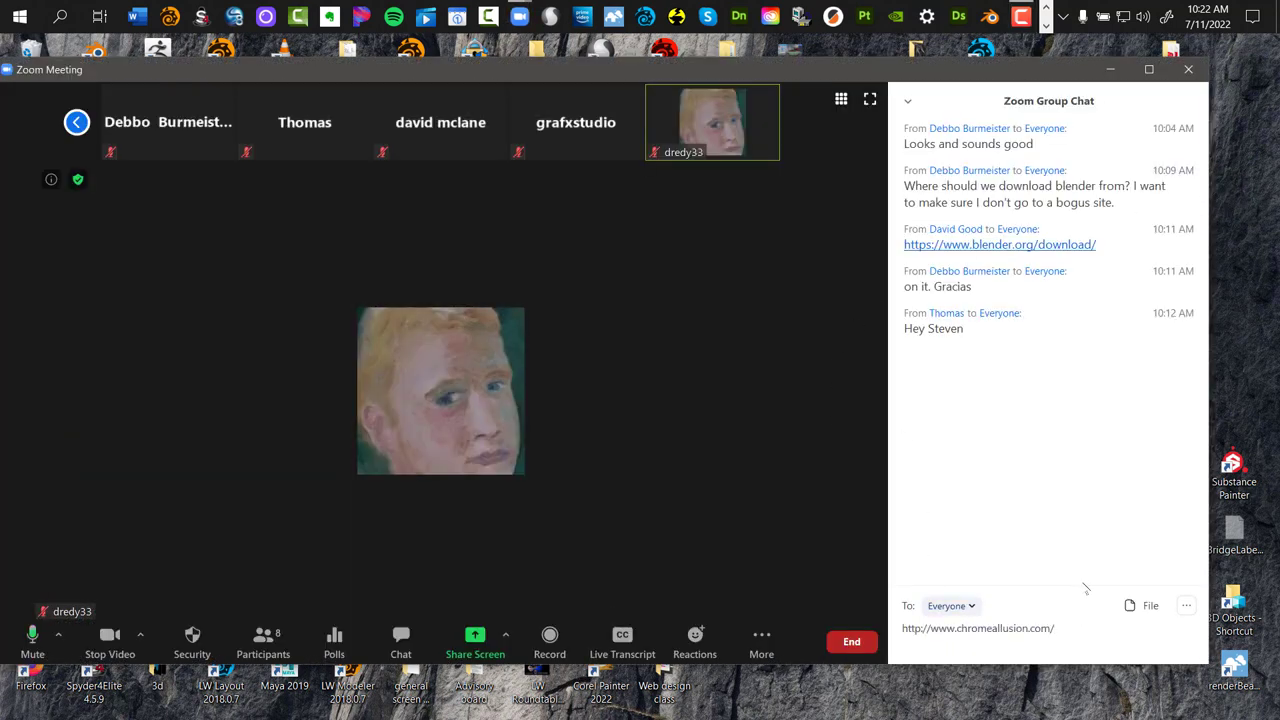
key("Return")
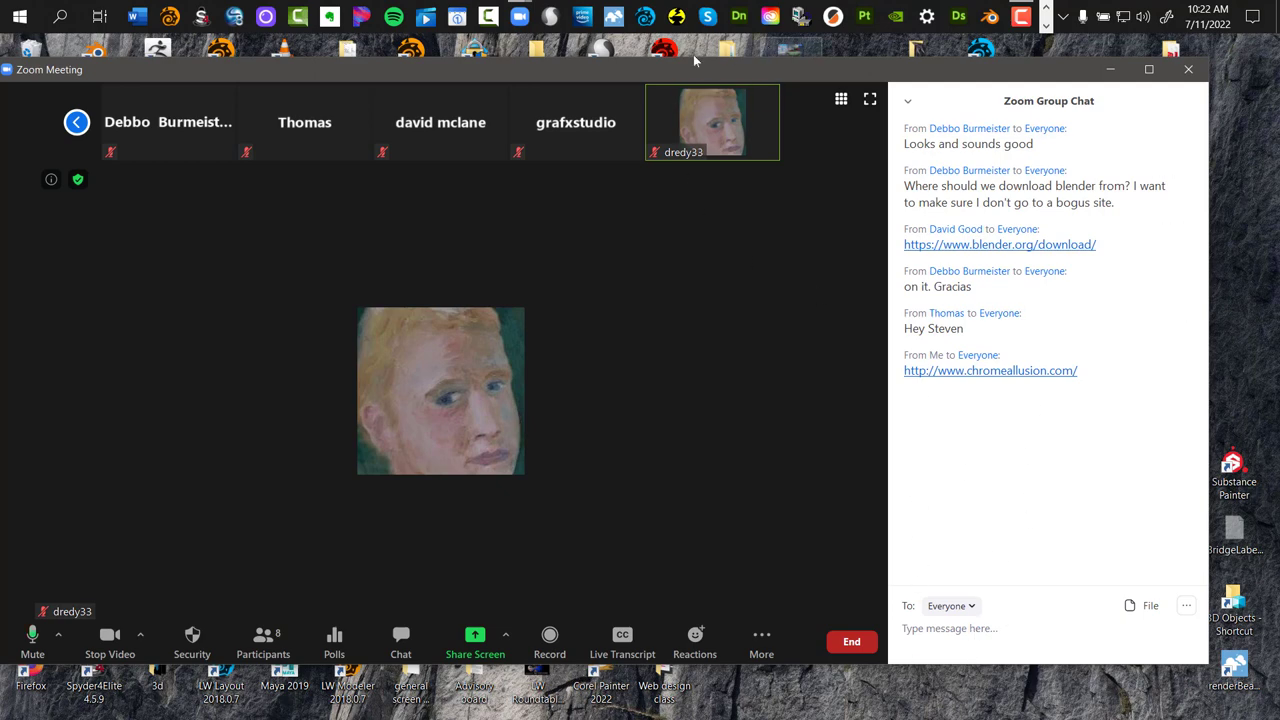
key("alt+Tab")
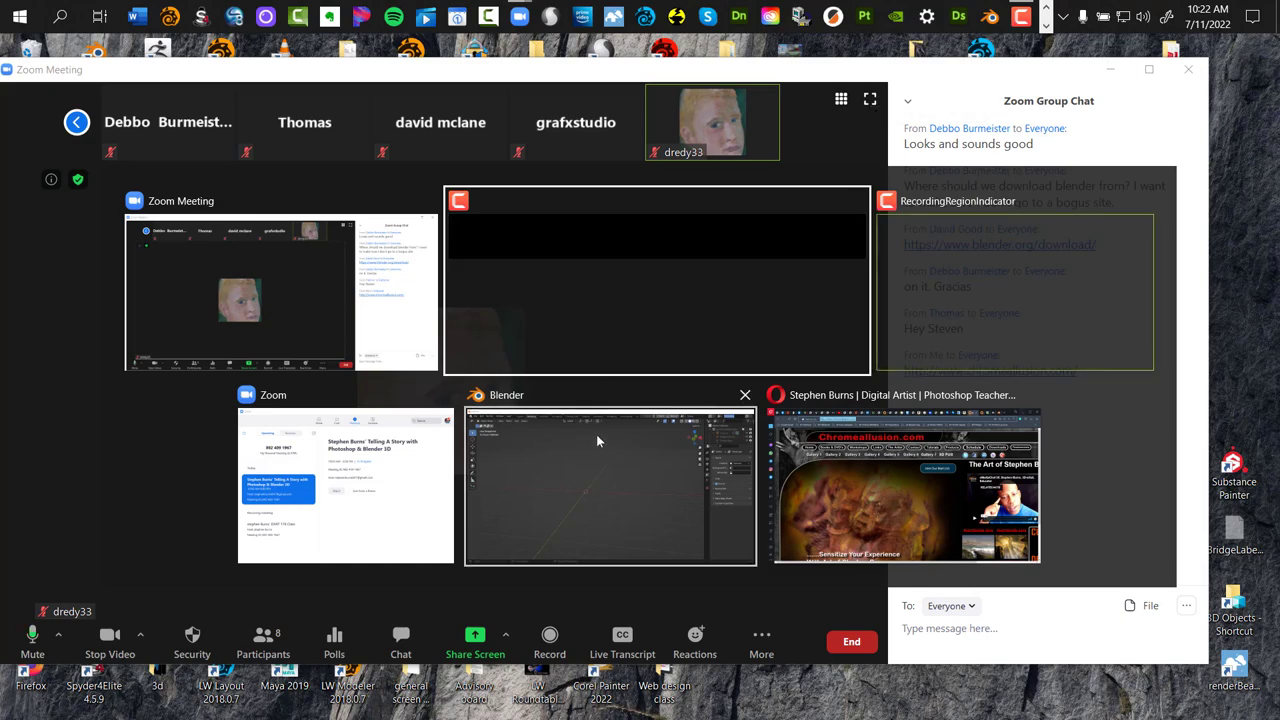
- Return to Opera and open chromeallusion.com's Books & DVD's page
key("alt+Tab")
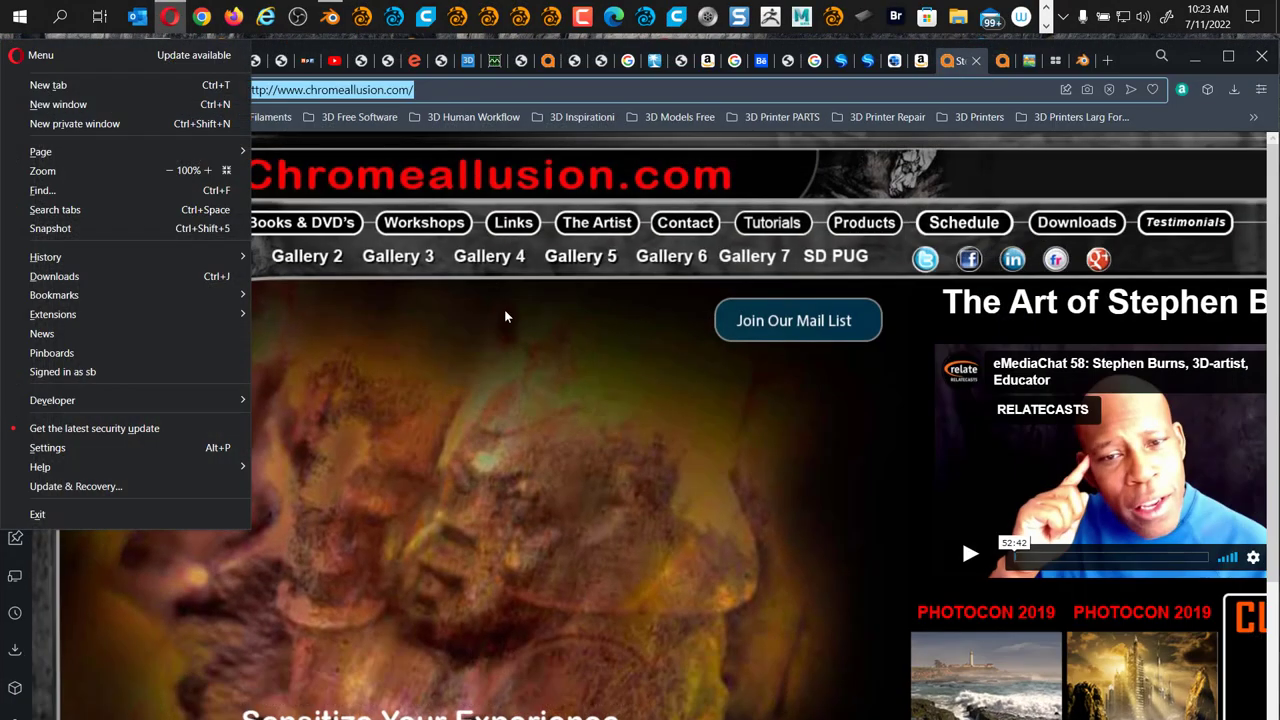
left_click(356, 296)
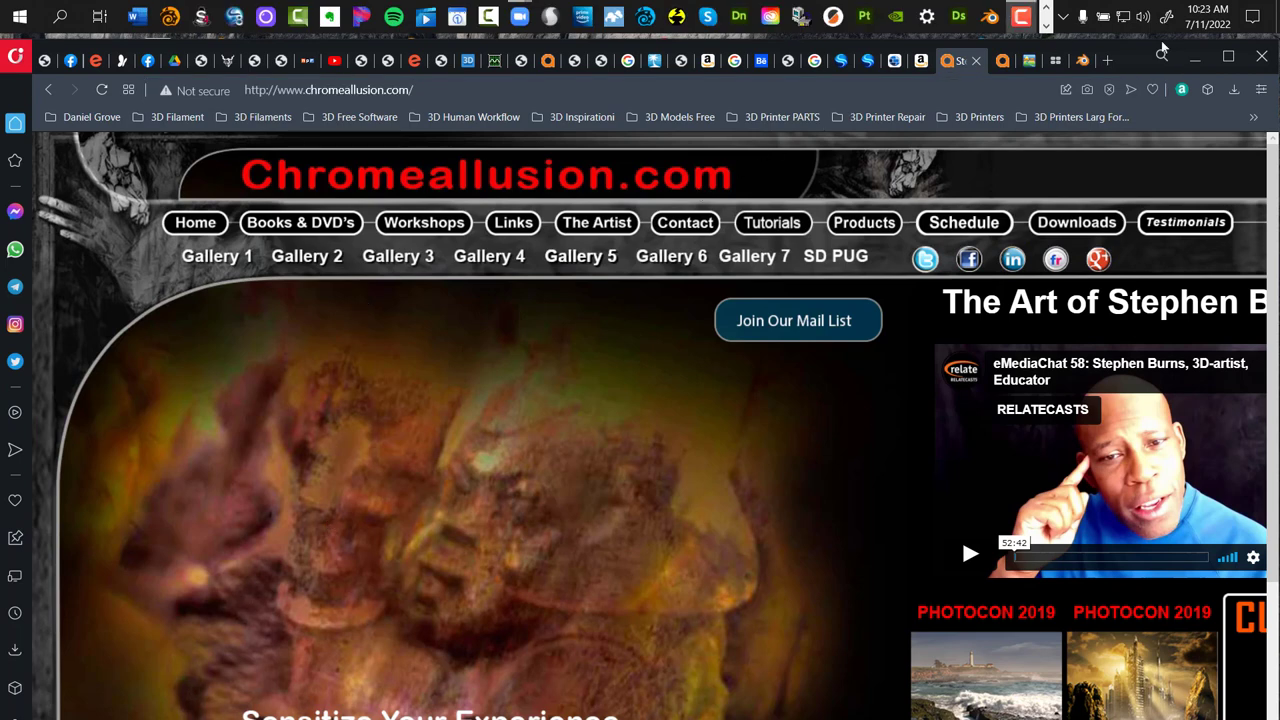
left_click(266, 221)
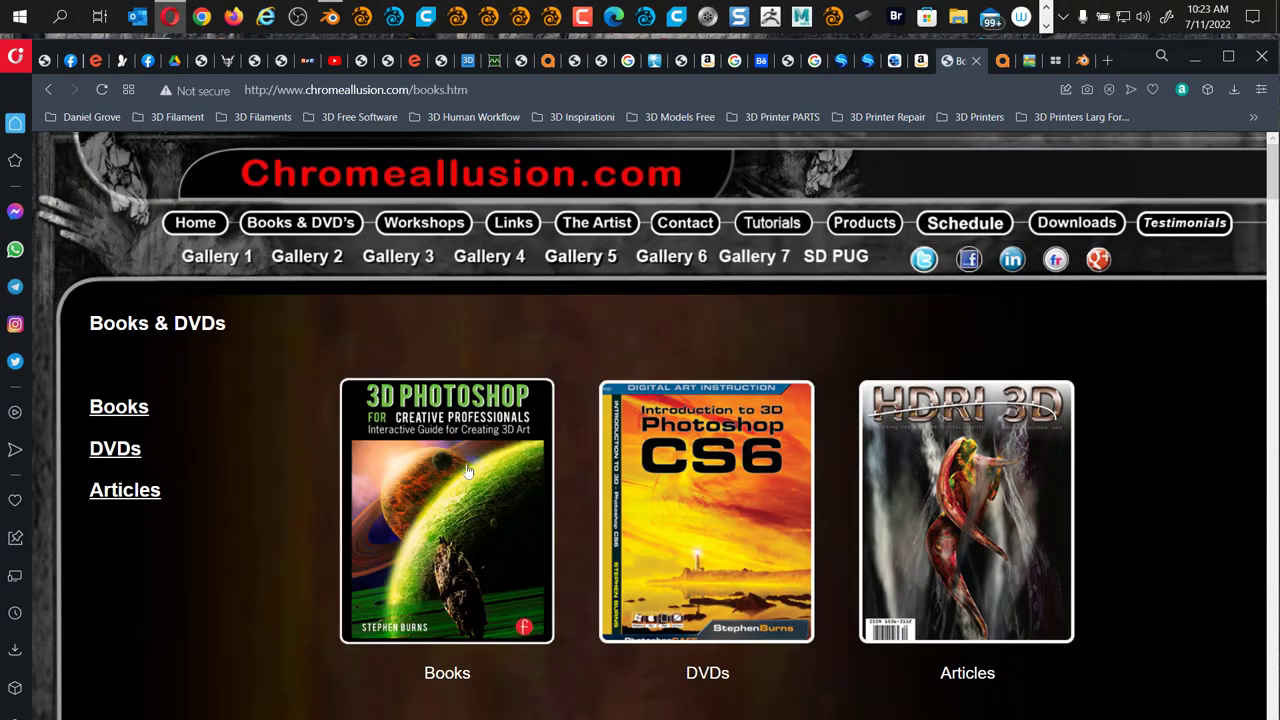
- Open the Books page, browse its covers, and switch to the Wi-Fi login tab
left_click(470, 475)
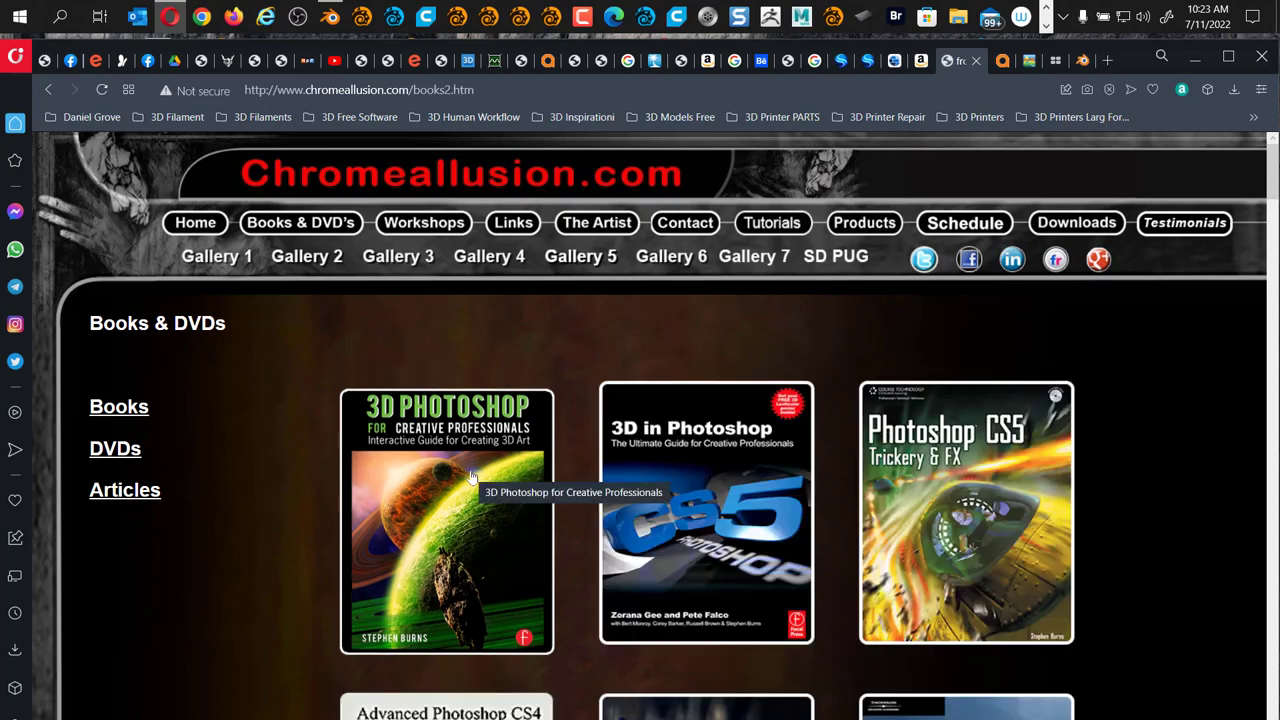
scroll(1012, 424, "down", 1)
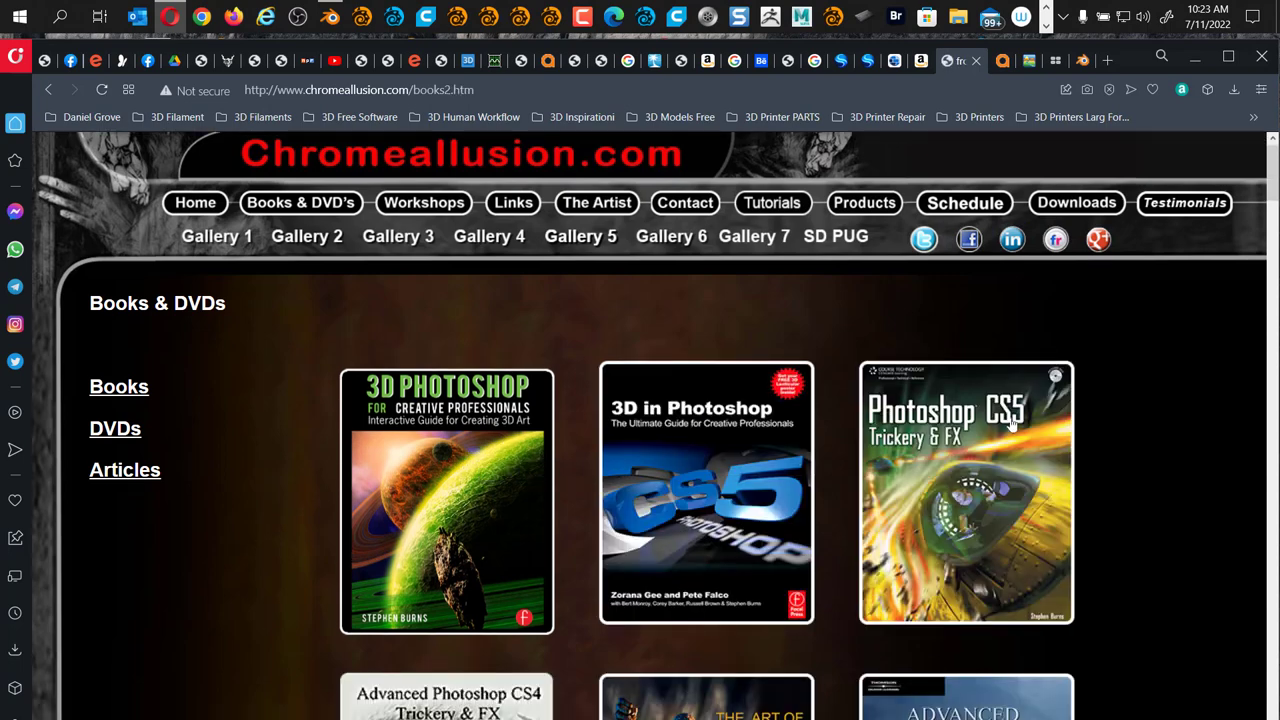
scroll(1012, 424, "down", 4)
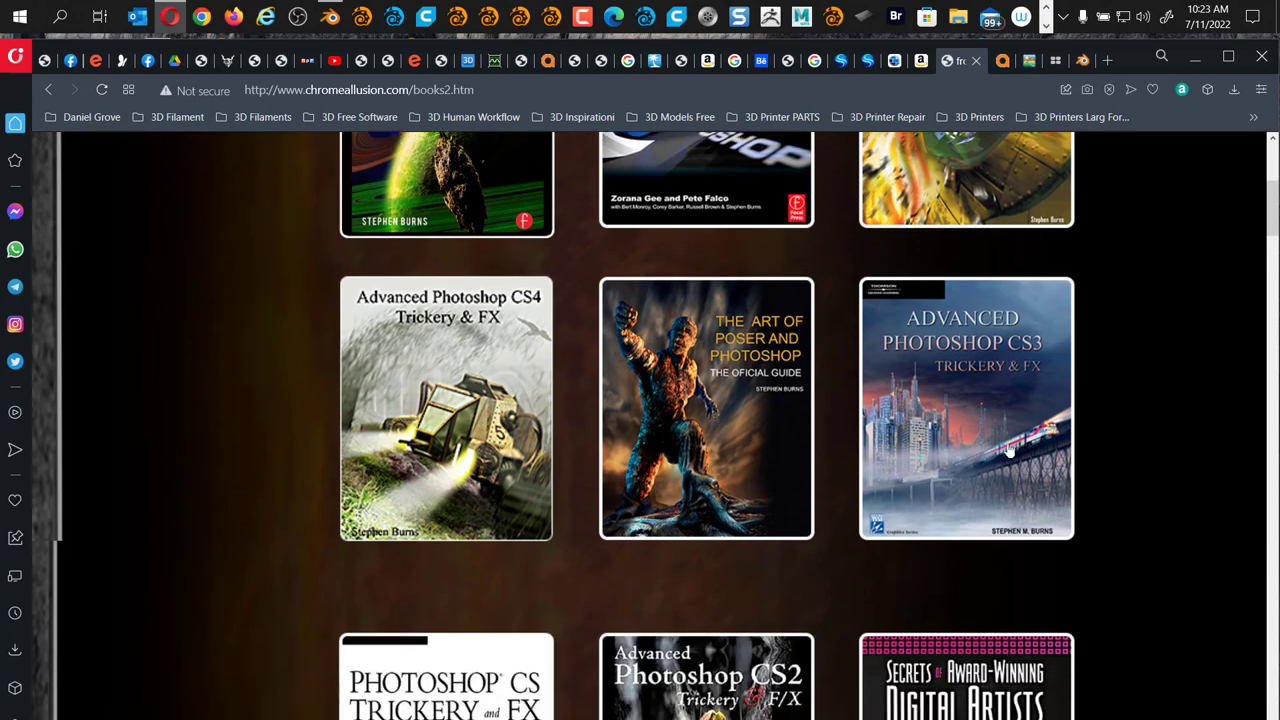
scroll(1009, 452, "down", 2)
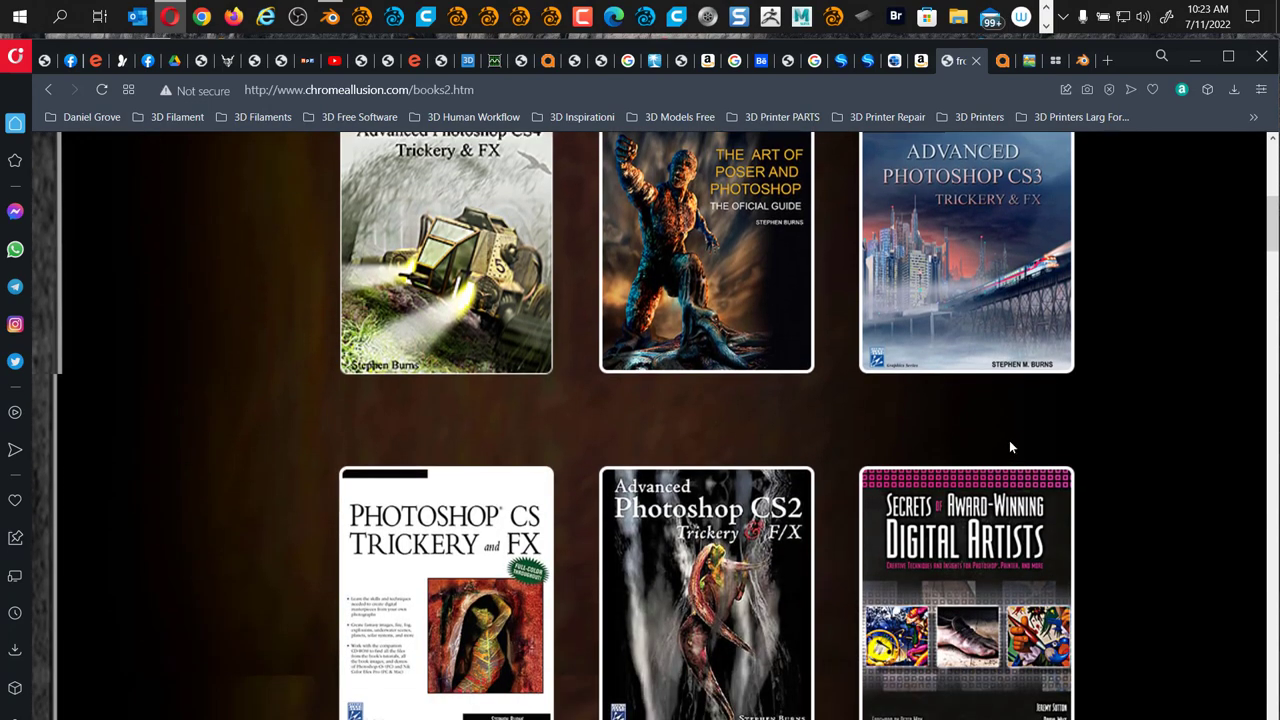
scroll(1009, 447, "down", 5)
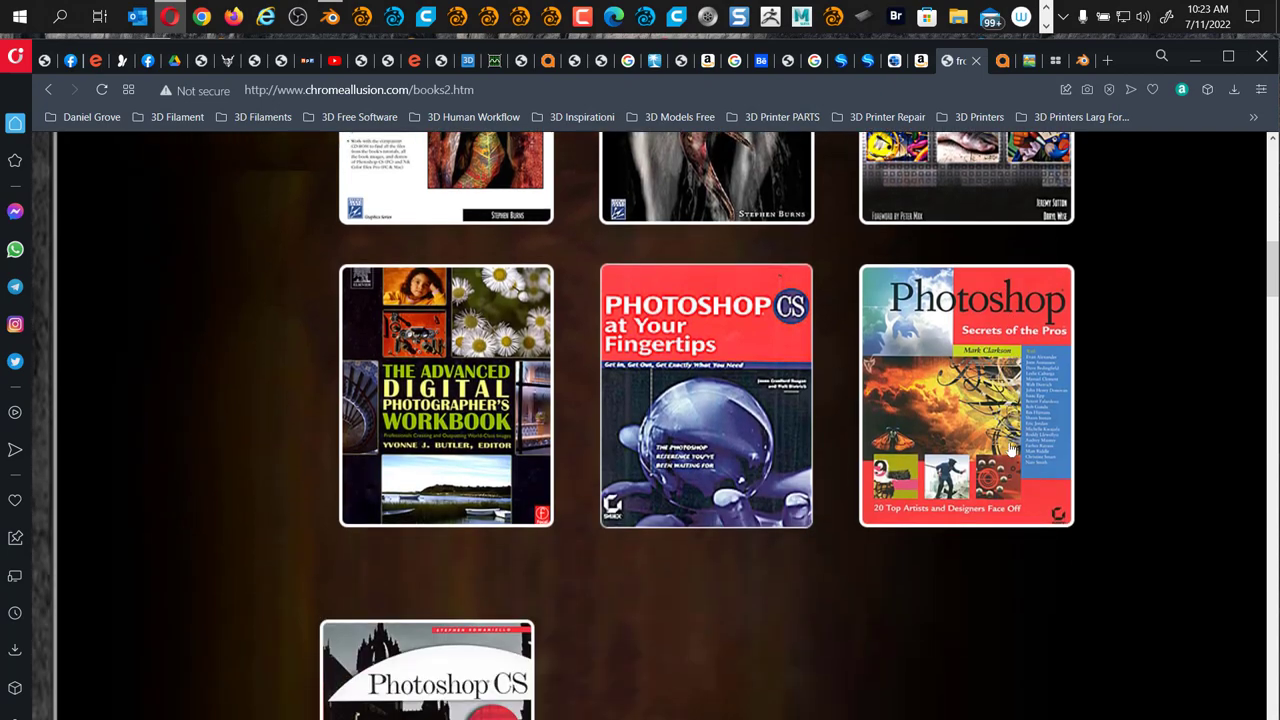
scroll(1010, 450, "up", 12)
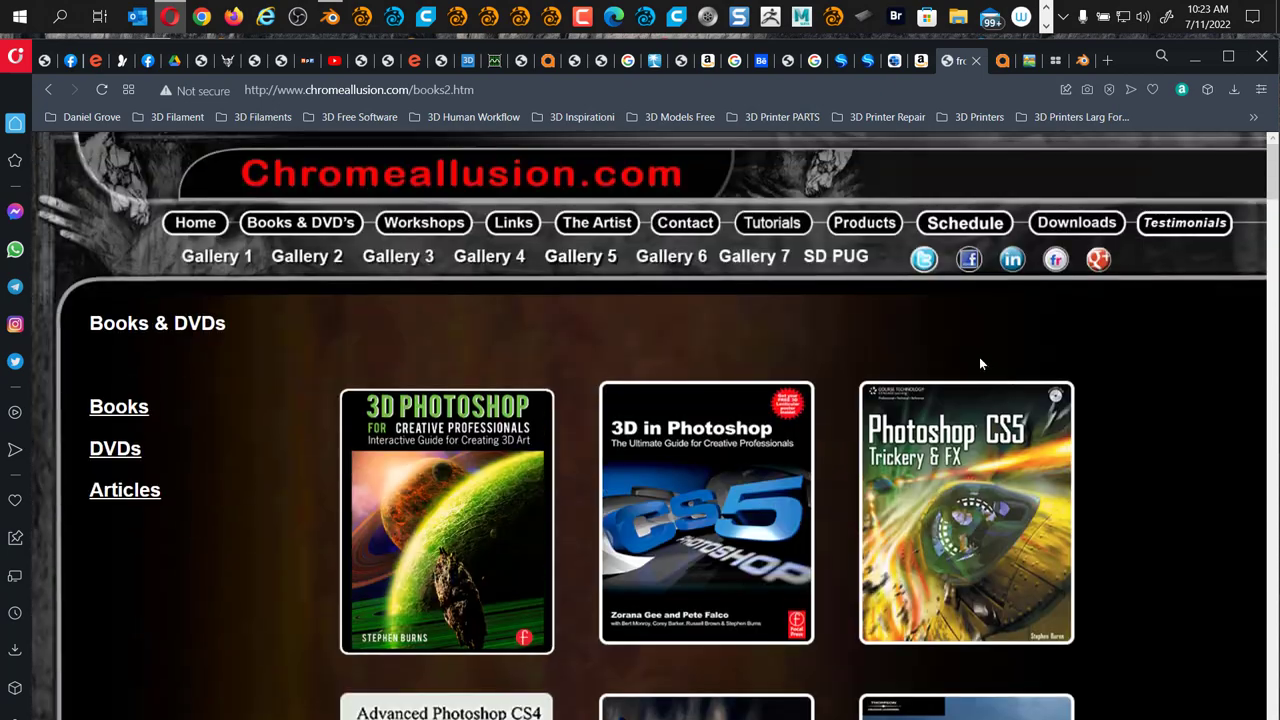
left_click(1000, 62)
left_click(843, 90)
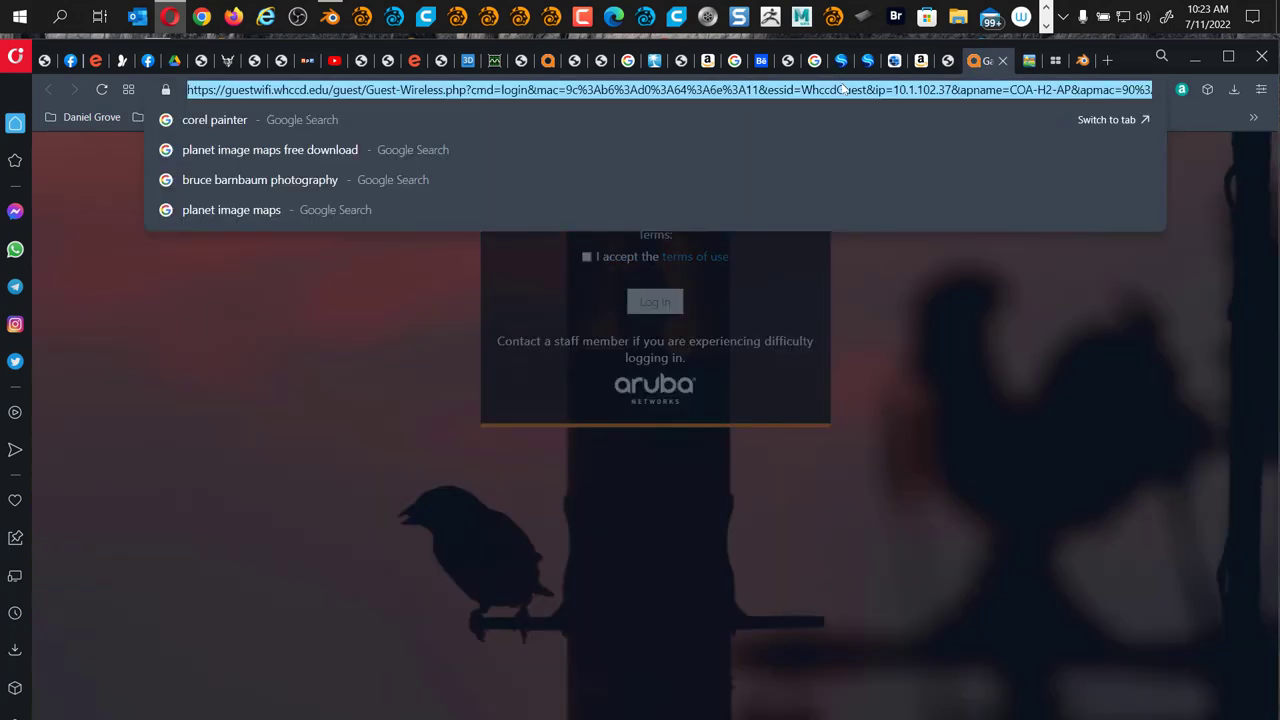
type("www.behance.net/stephenburns")
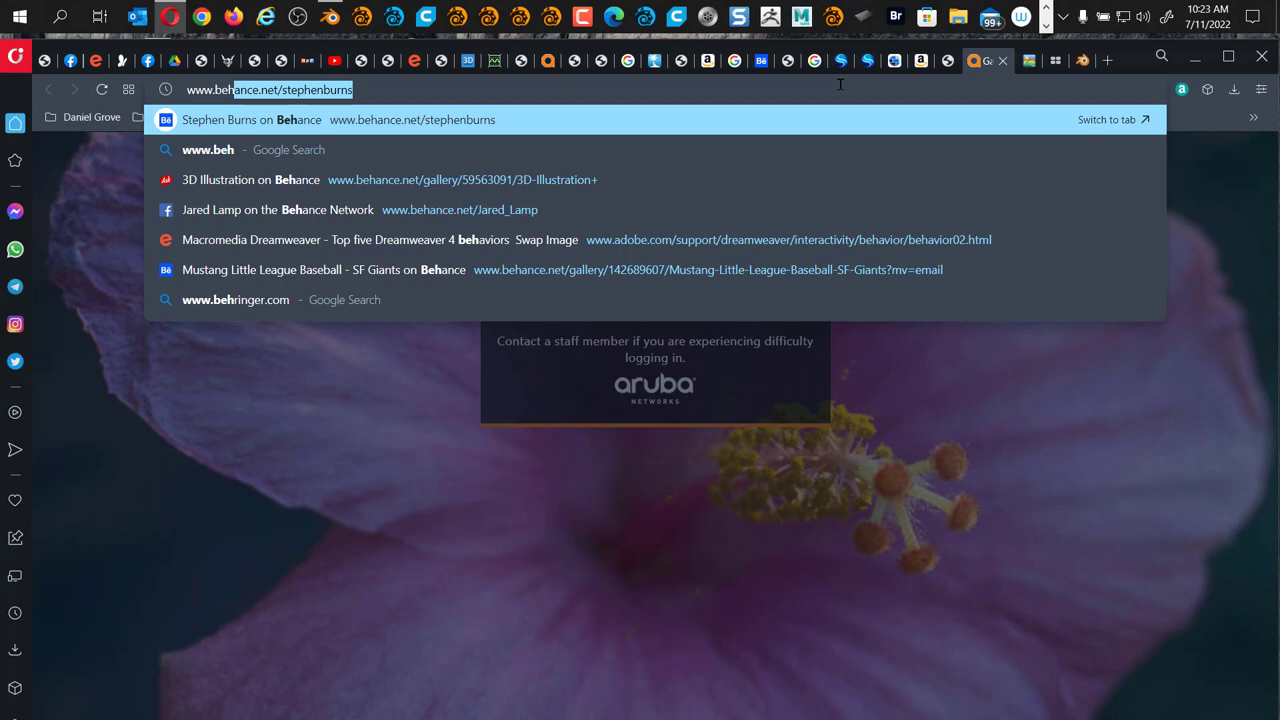
key("Return")
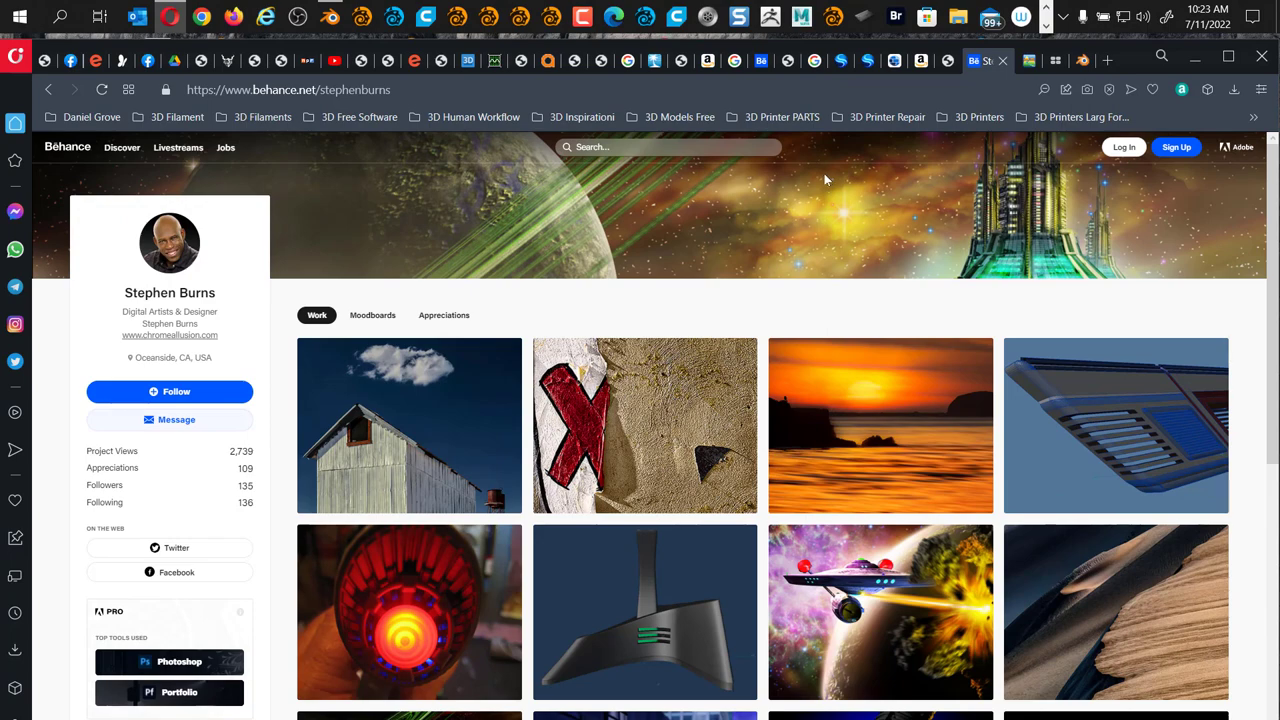
scroll(770, 442, "down", 2)
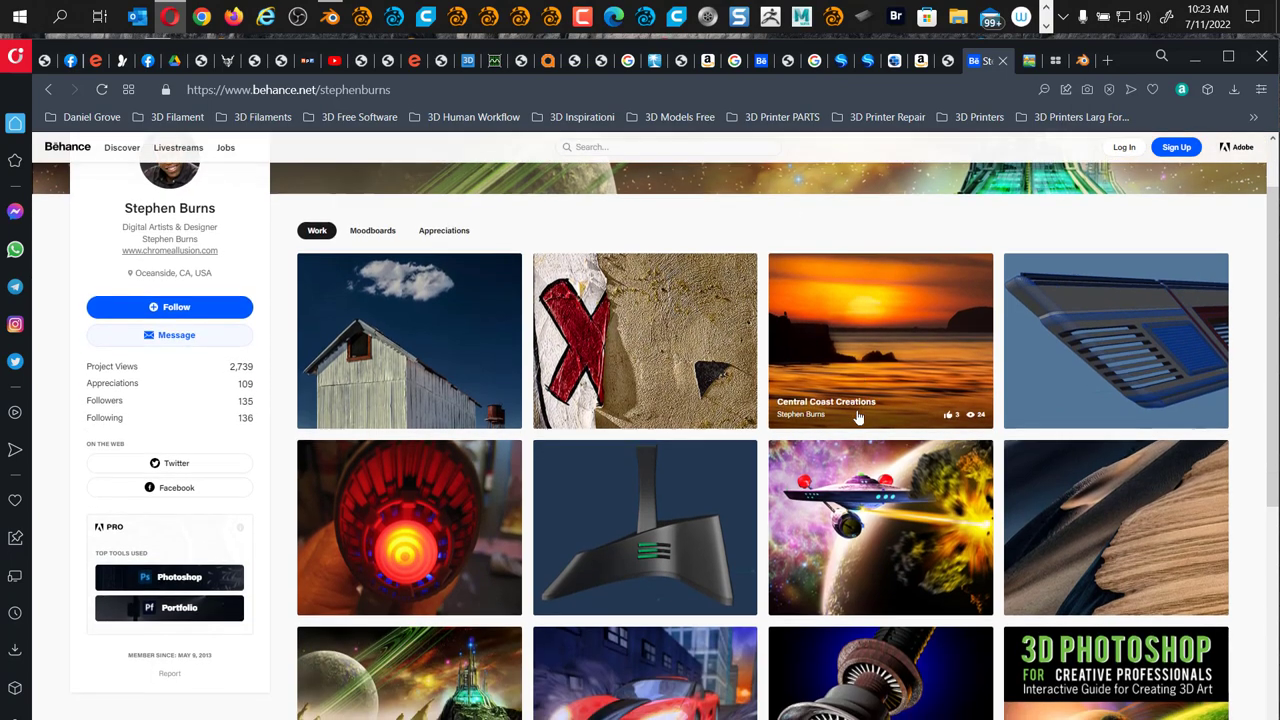
scroll(920, 428, "down", 1)
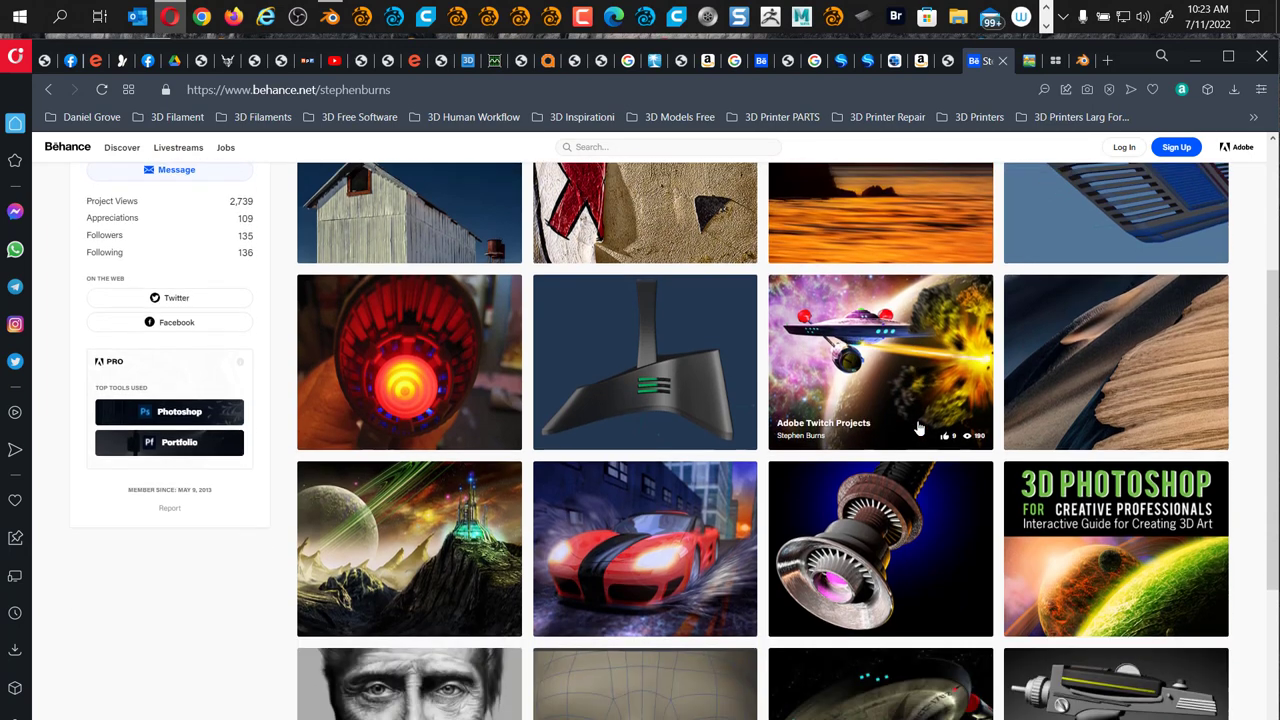
scroll(918, 428, "down", 1)
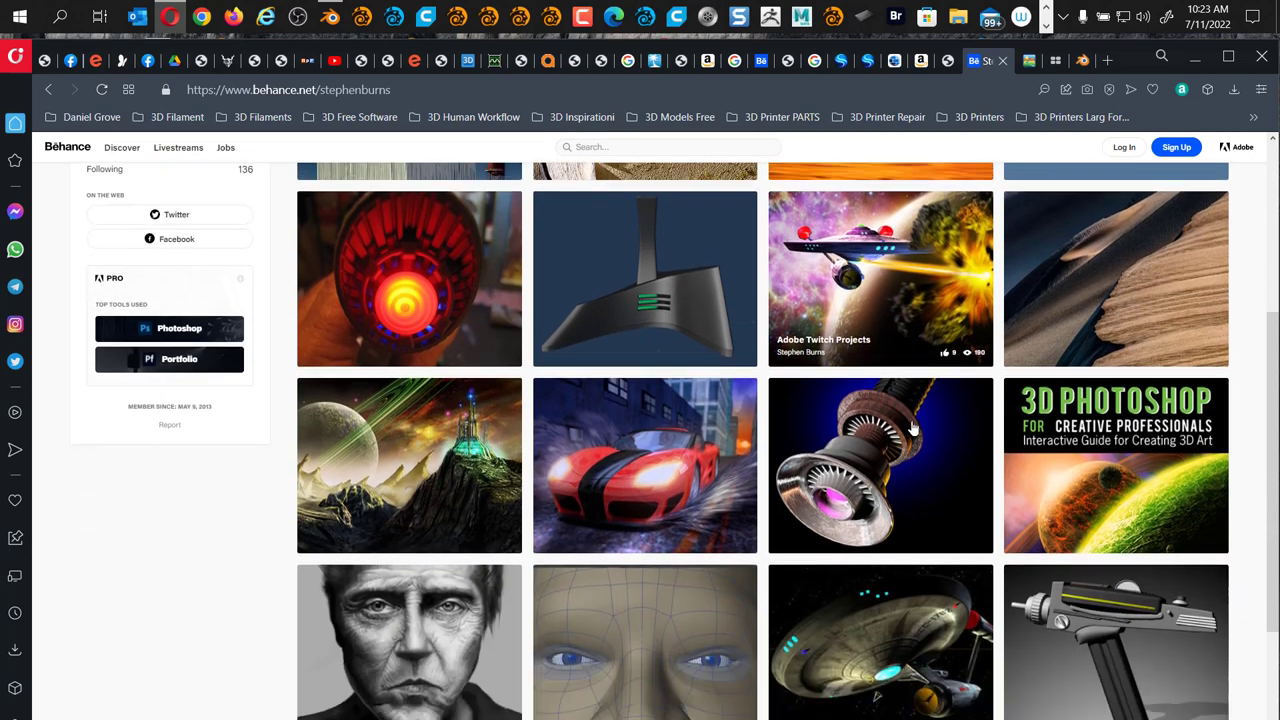
- Open the Illustration project and view the refinery image full screen
left_click(410, 459)
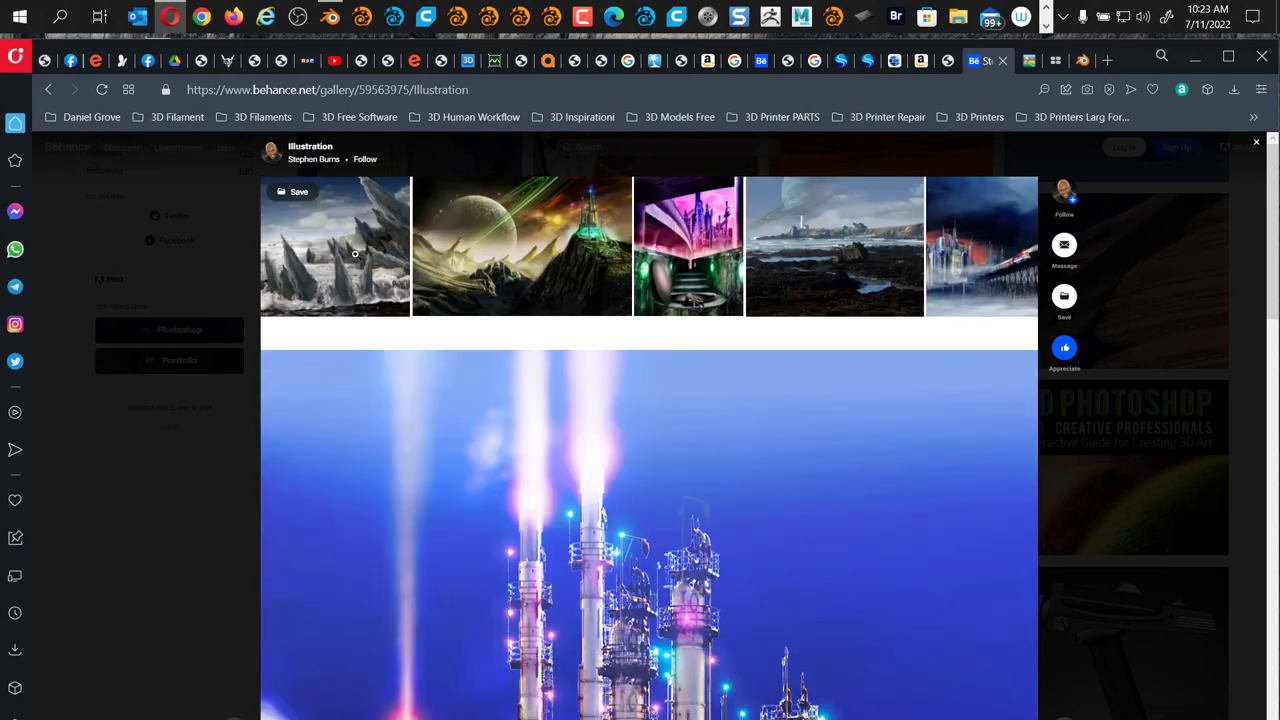
left_click(672, 506)
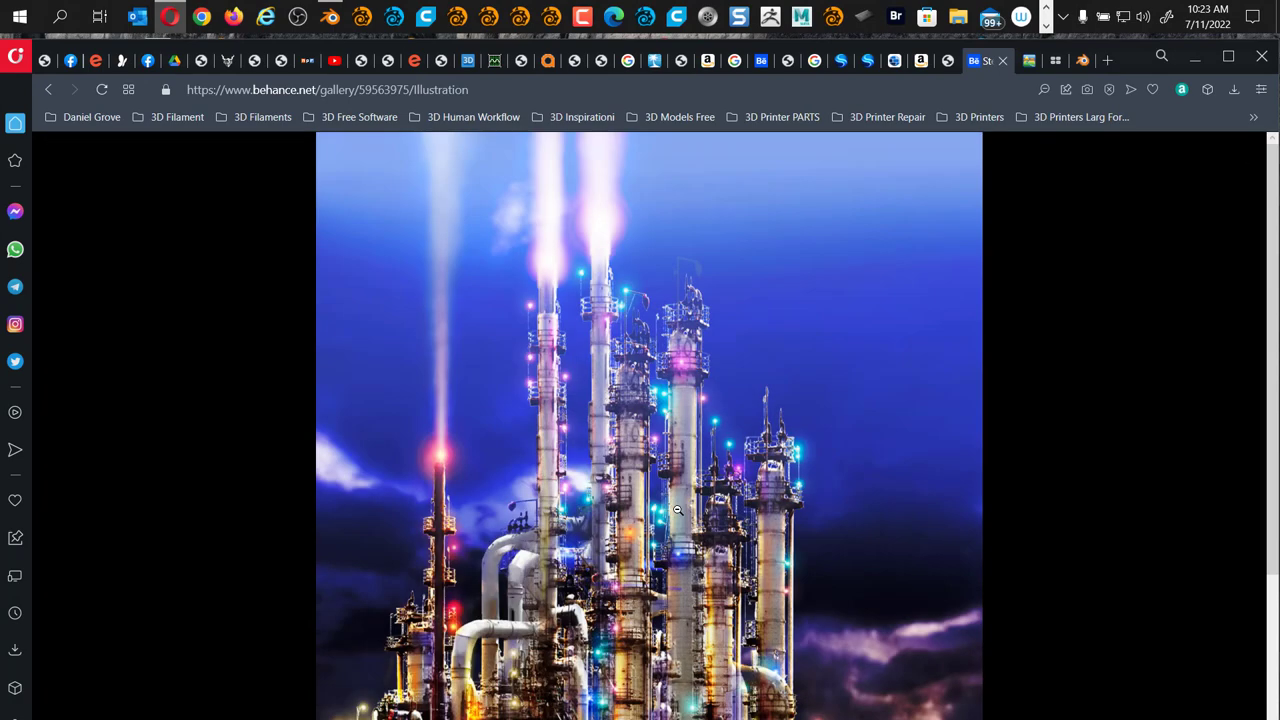
scroll(1200, 295, "down", 3)
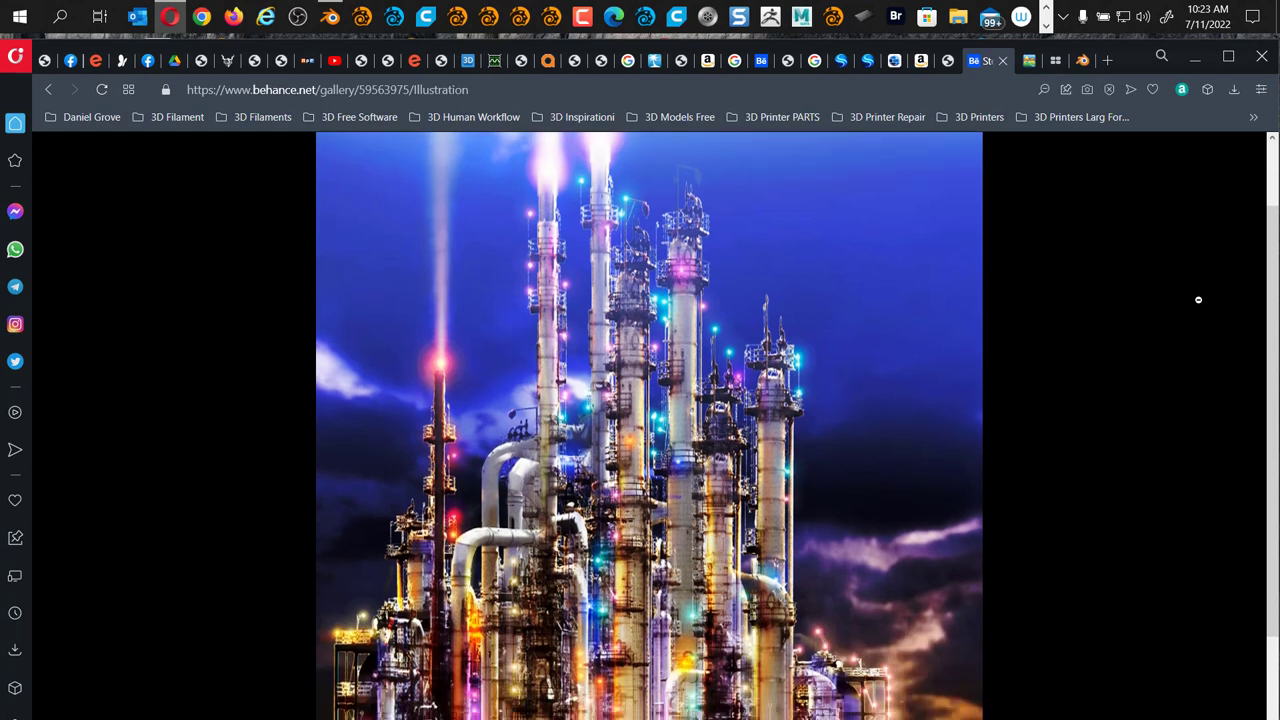
scroll(1170, 370, "up", 2)
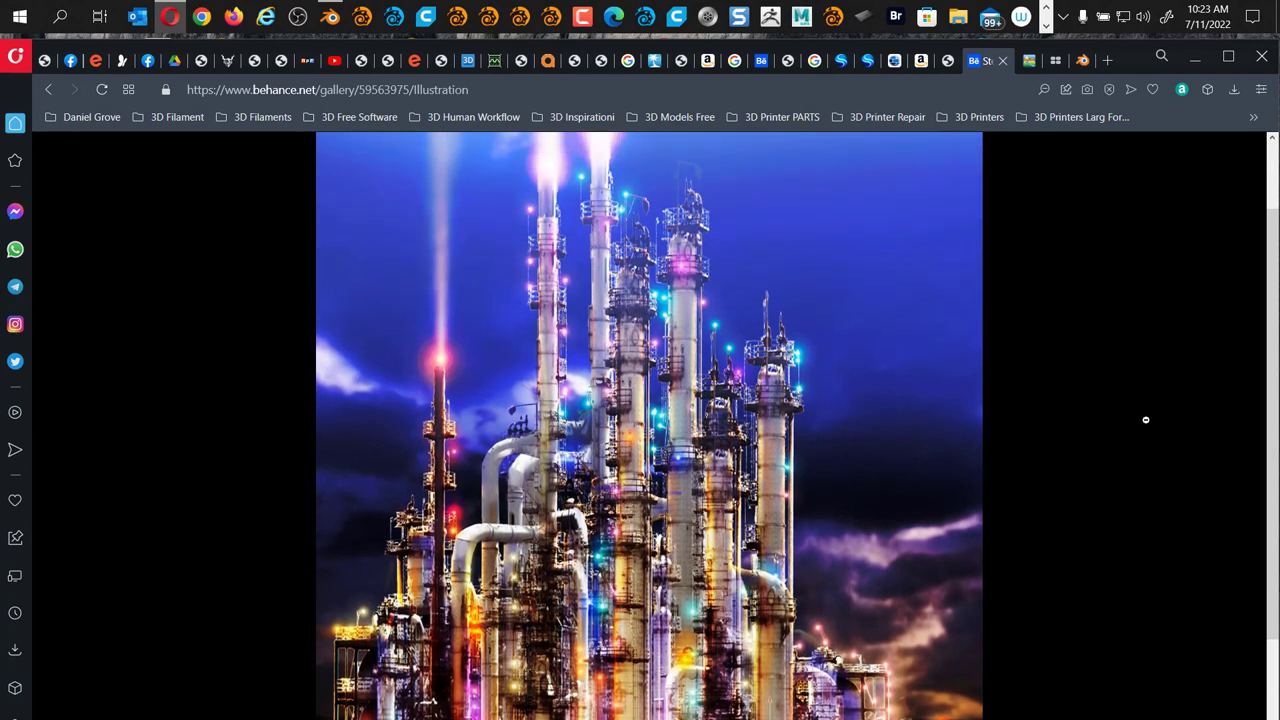
left_click(1115, 494)
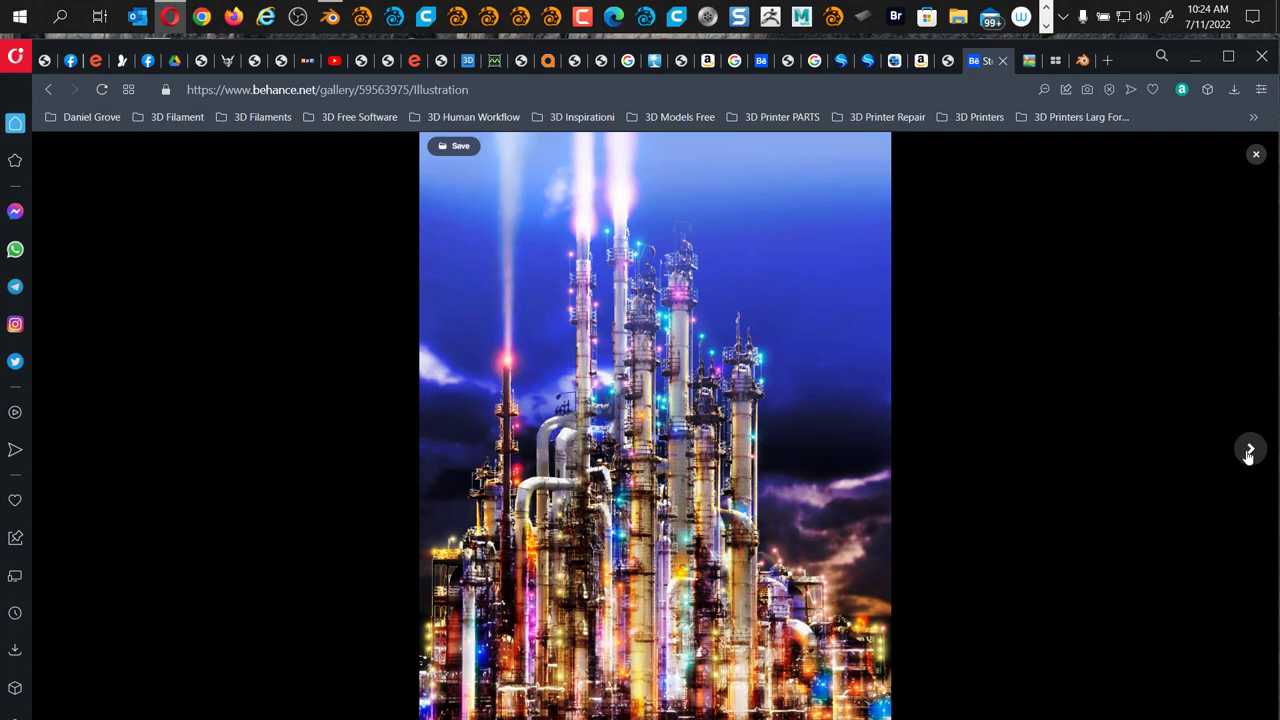
left_click(1250, 452)
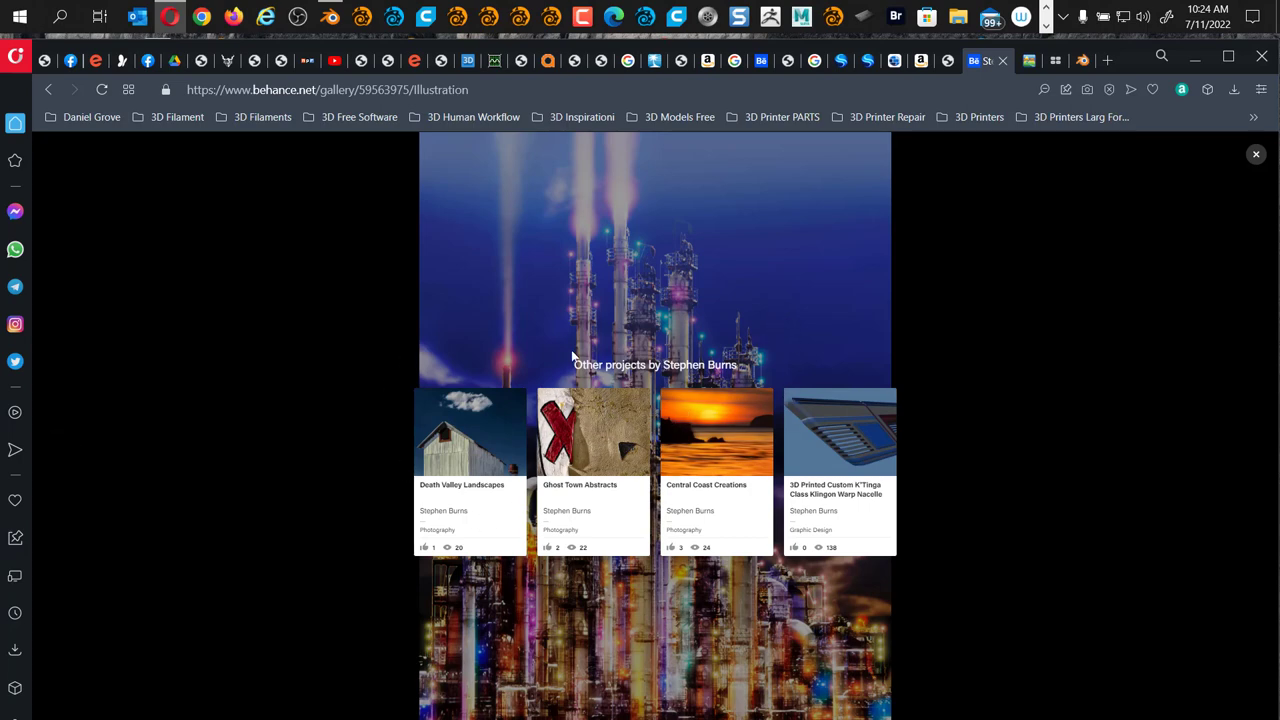
- Open the Death Valley Landscapes project, skim it, and close it
left_click(466, 459)
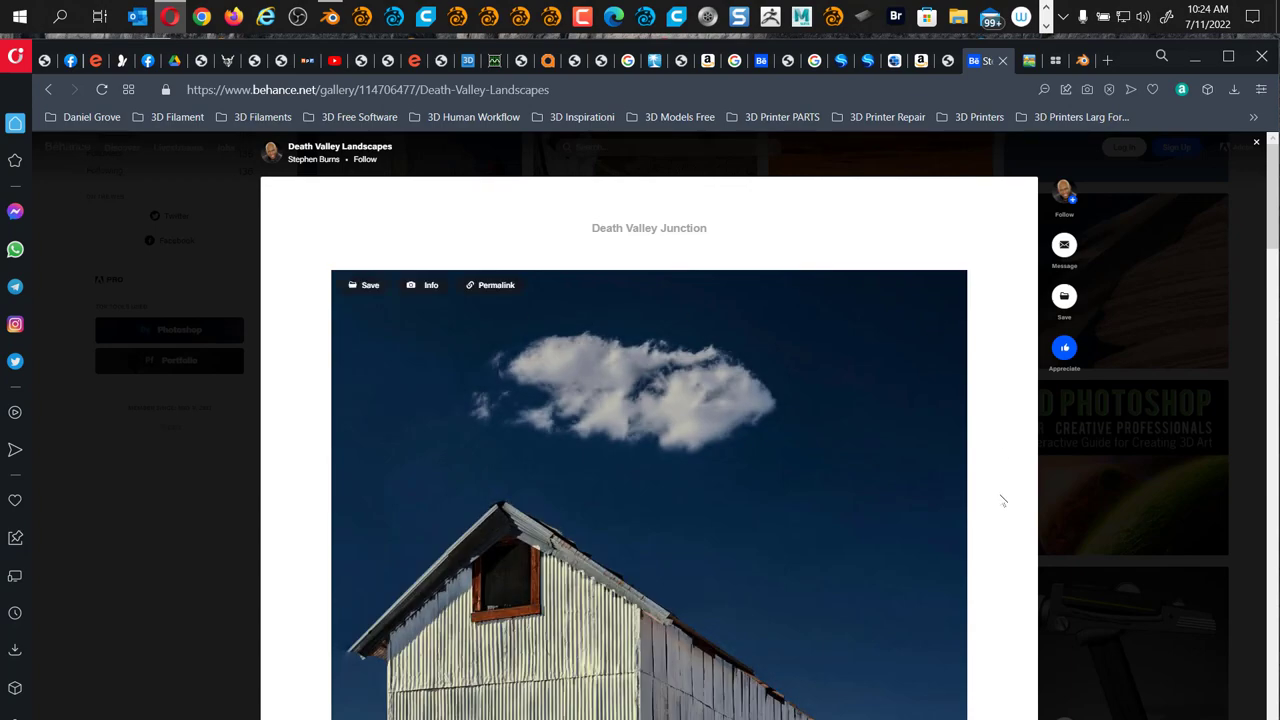
scroll(1003, 500, "down", 8)
scroll(988, 512, "up", 8)
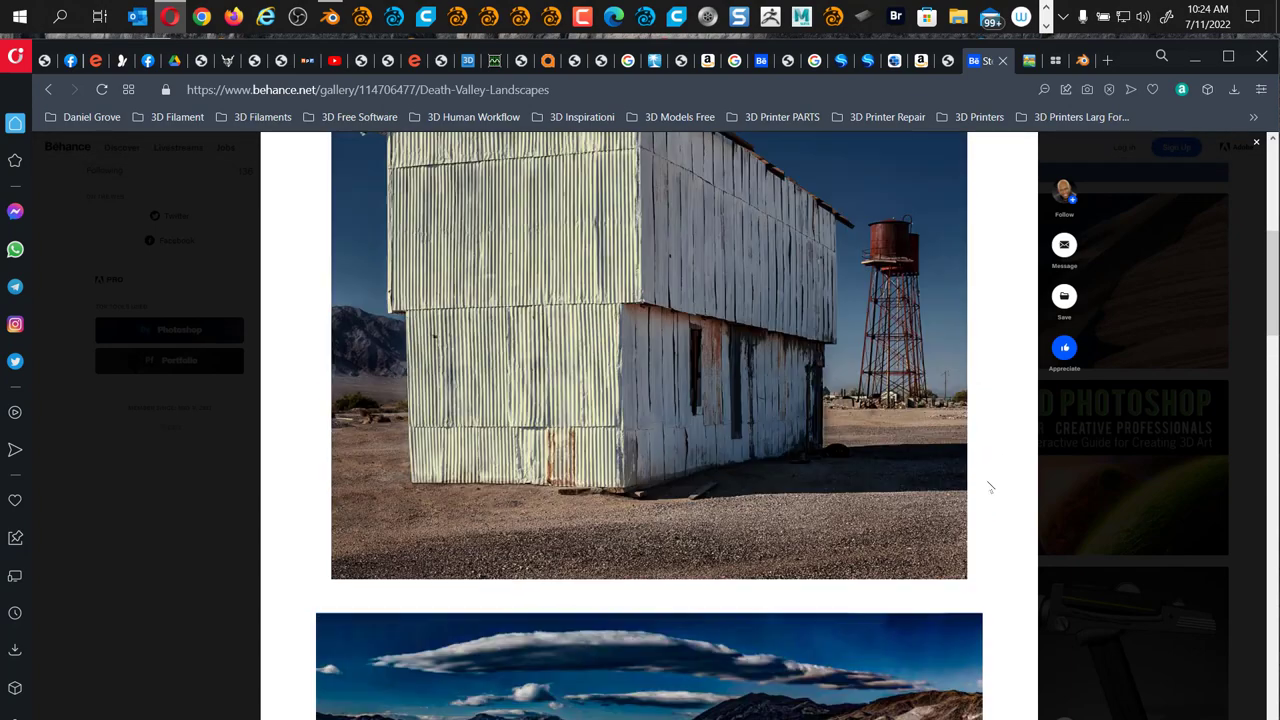
left_click(1140, 528)
- Open the 3D Photoshop For Creative Professionals project and scroll through its cable, watch and syringe renders
left_click(1065, 455)
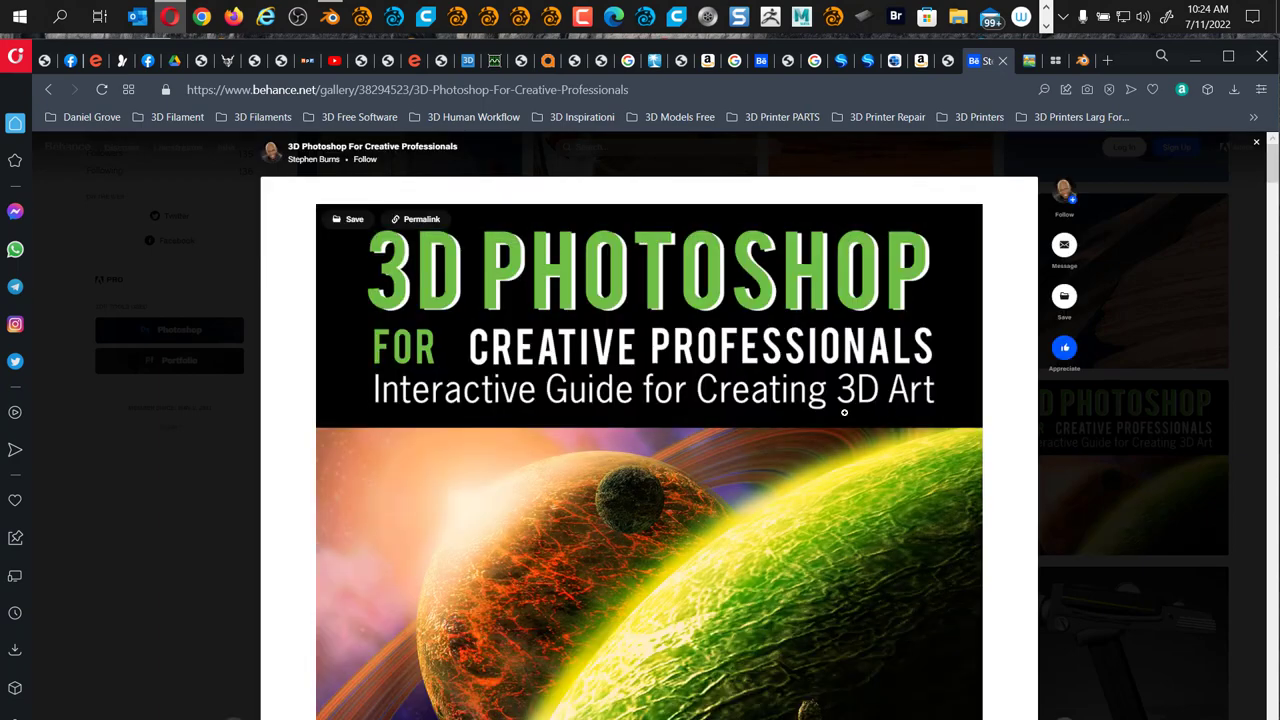
scroll(847, 405, "down", 1)
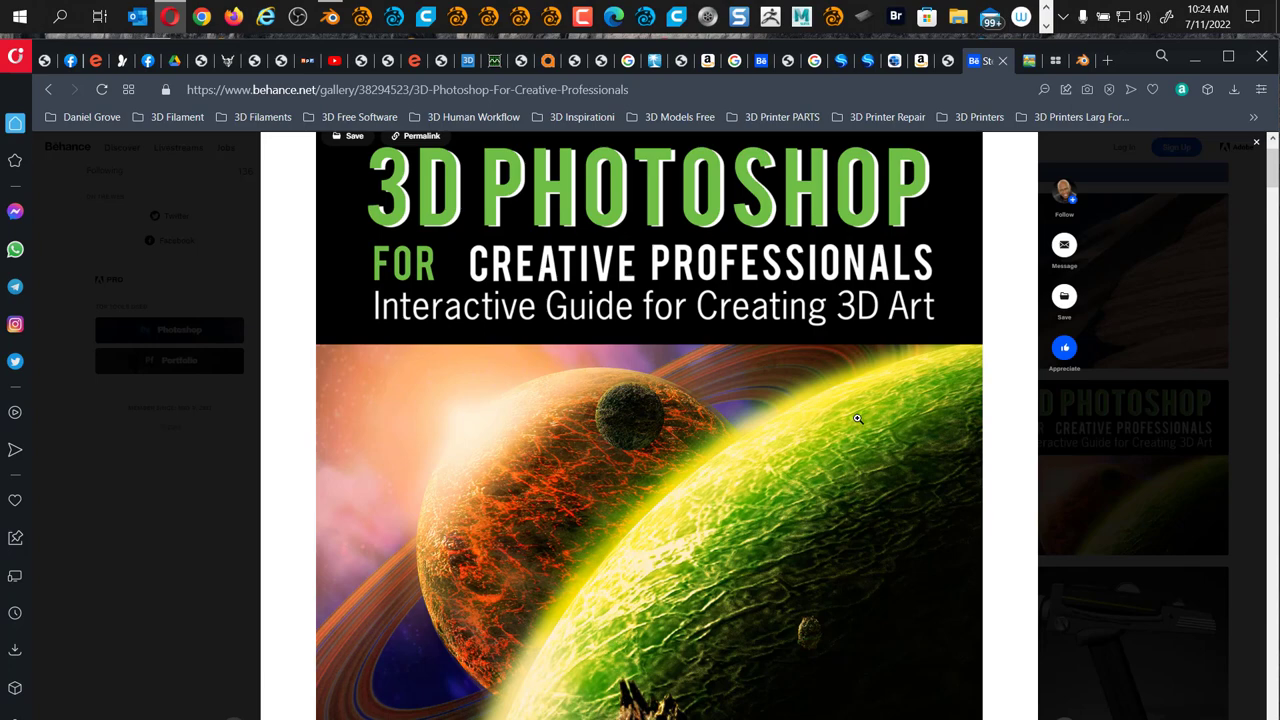
scroll(857, 418, "down", 3)
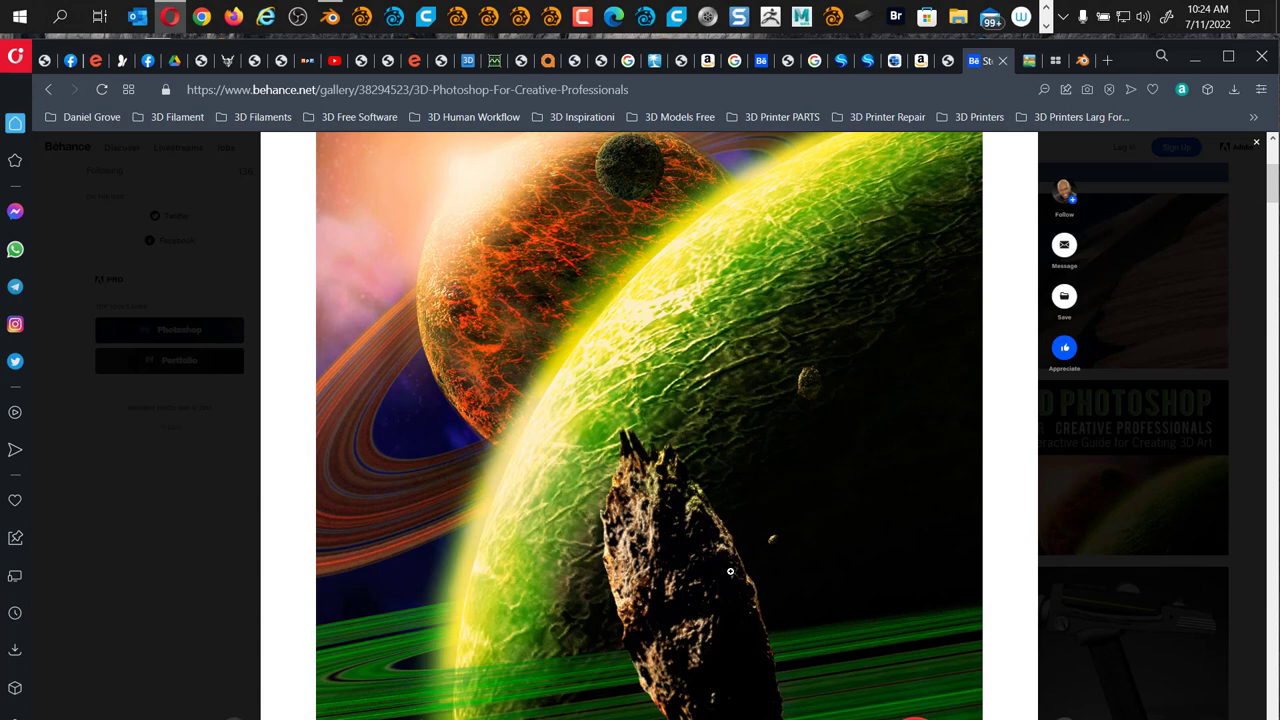
scroll(731, 569, "down", 8)
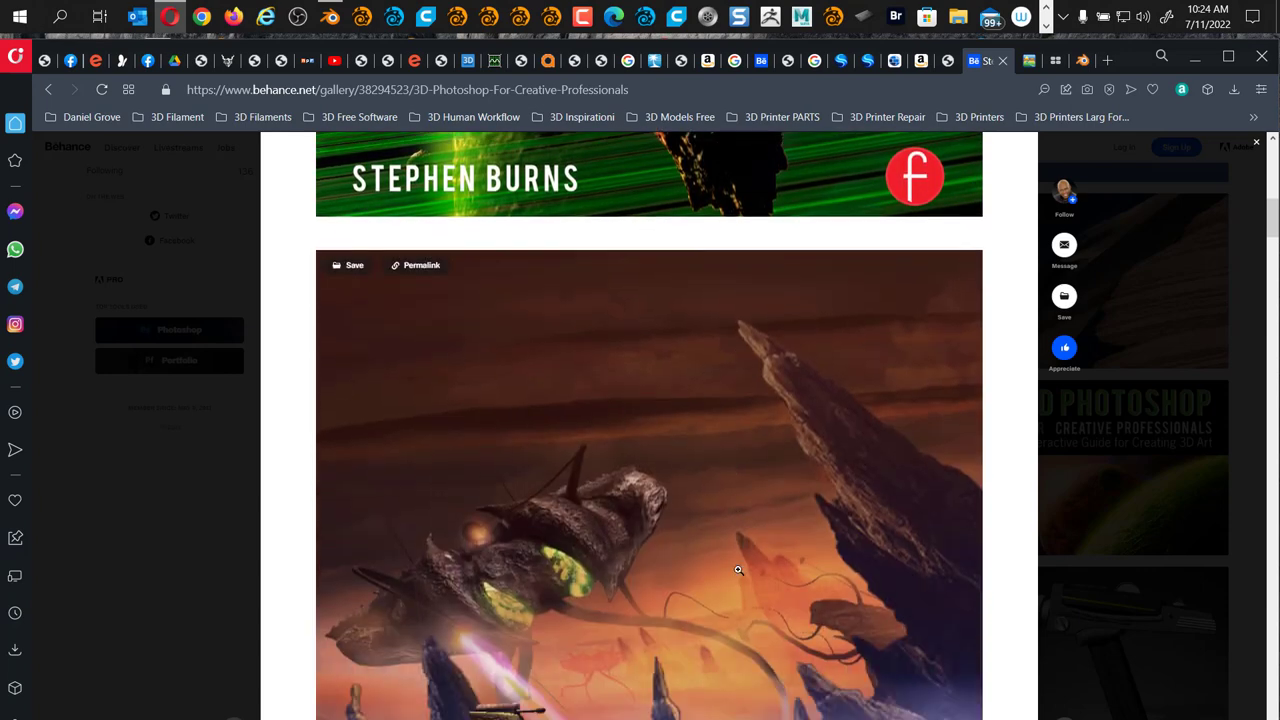
scroll(740, 569, "down", 3)
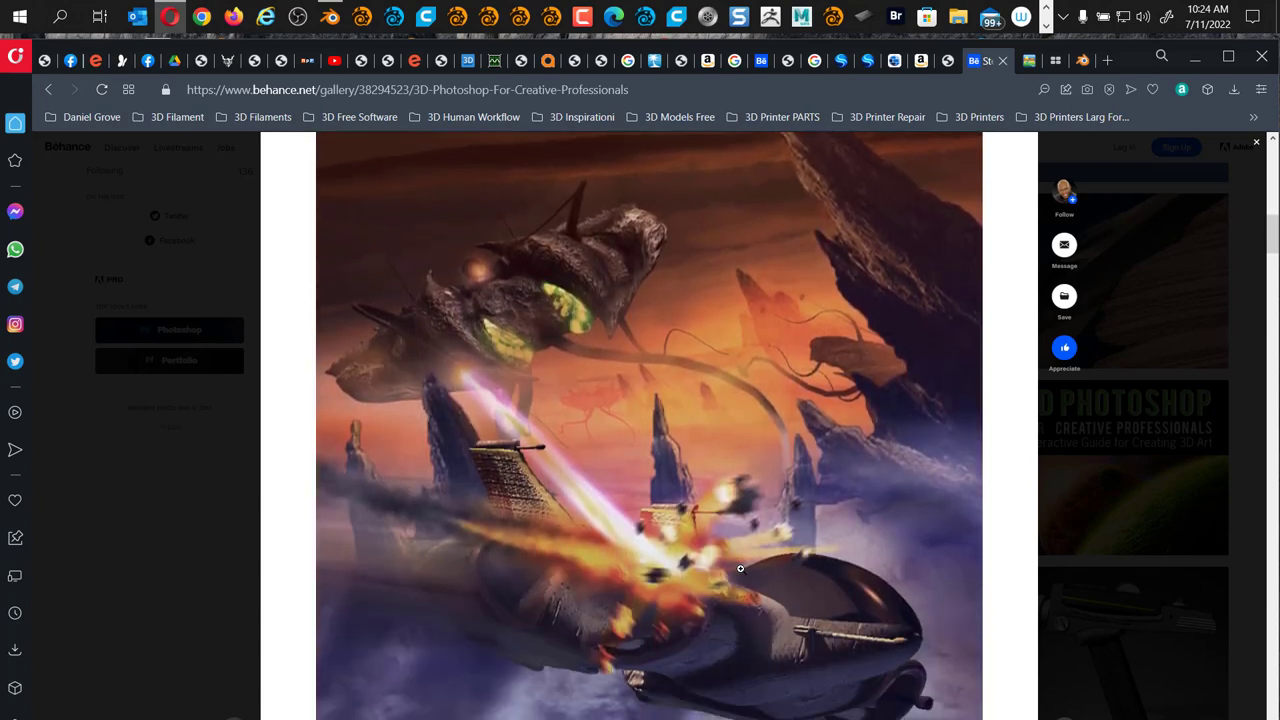
scroll(742, 569, "down", 5)
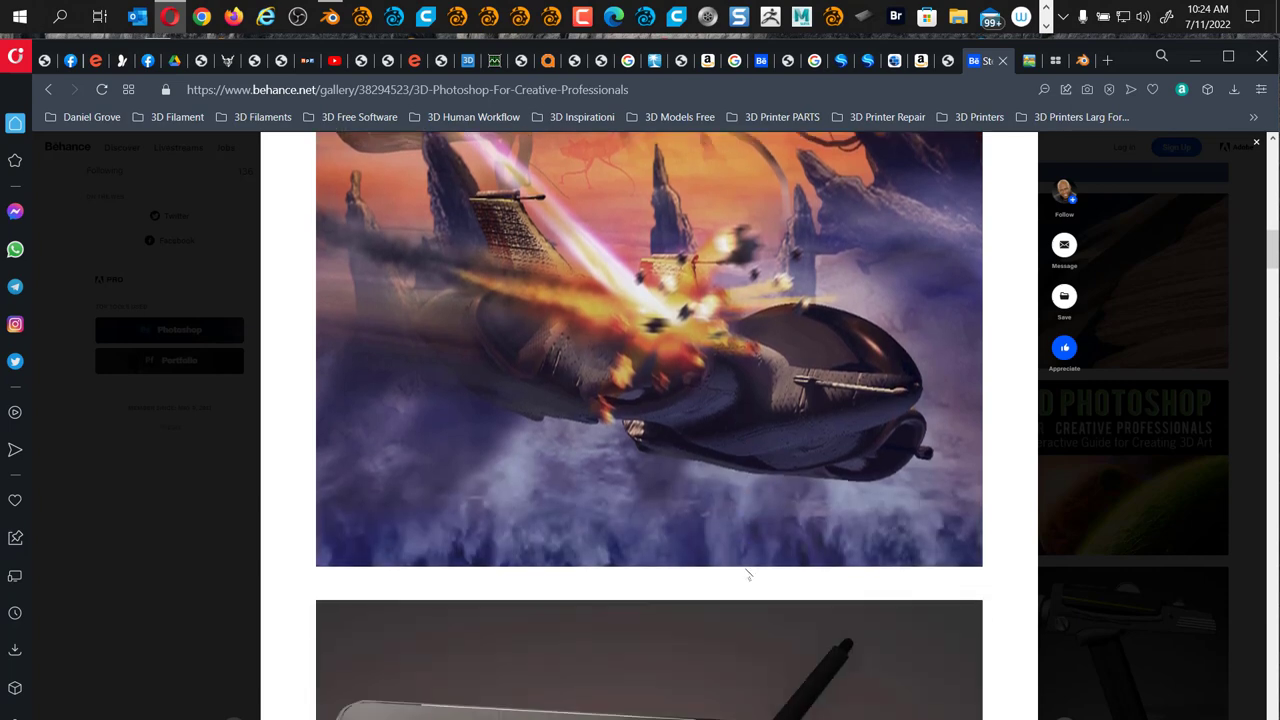
scroll(747, 578, "down", 5)
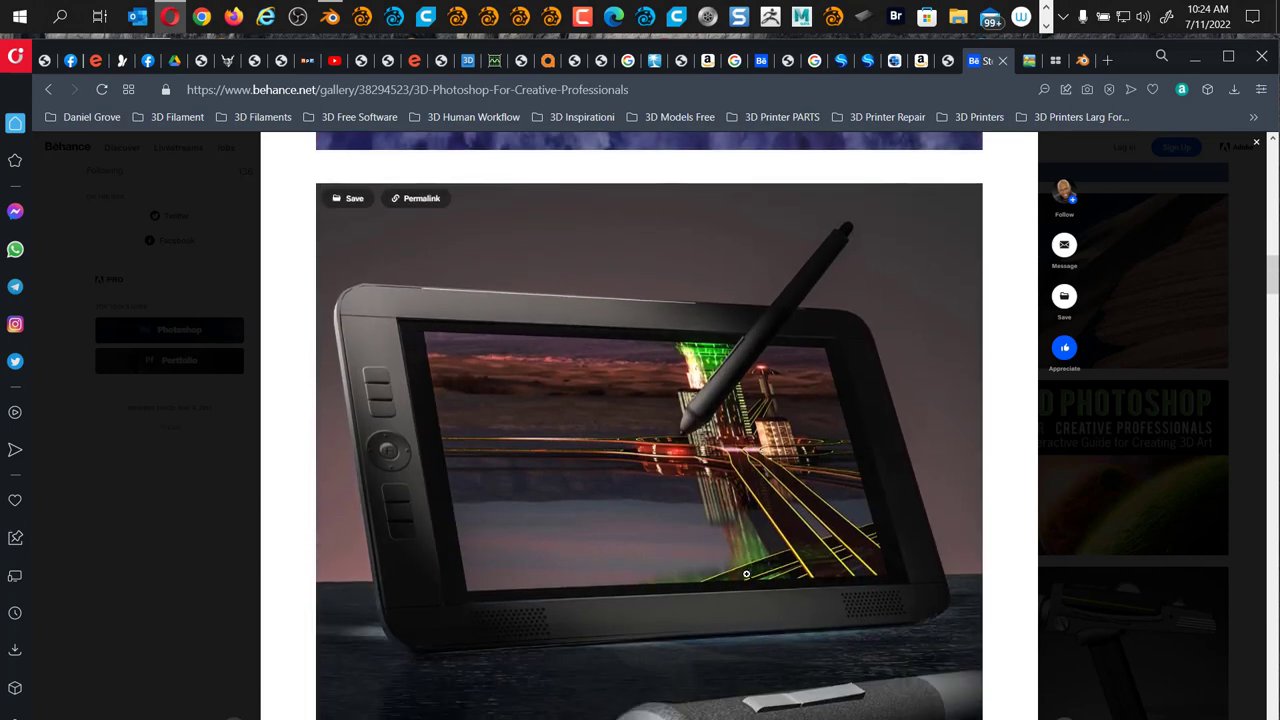
scroll(746, 574, "down", 1)
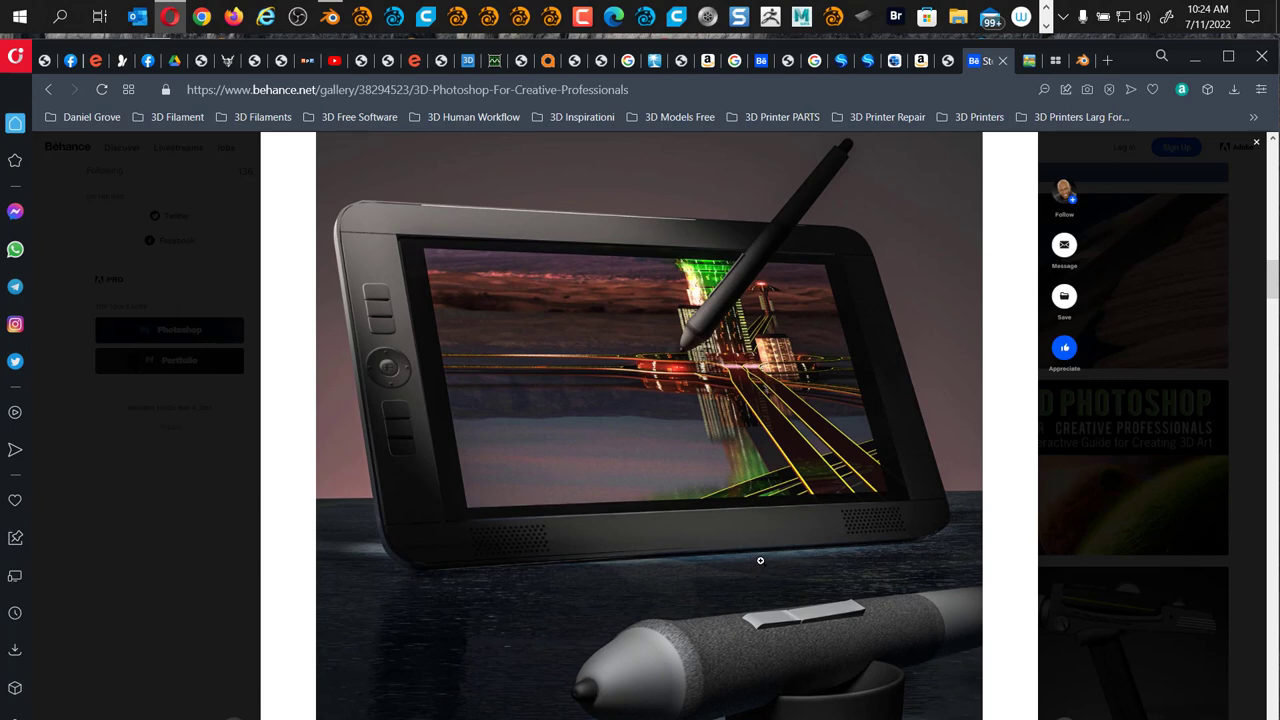
scroll(759, 563, "down", 7)
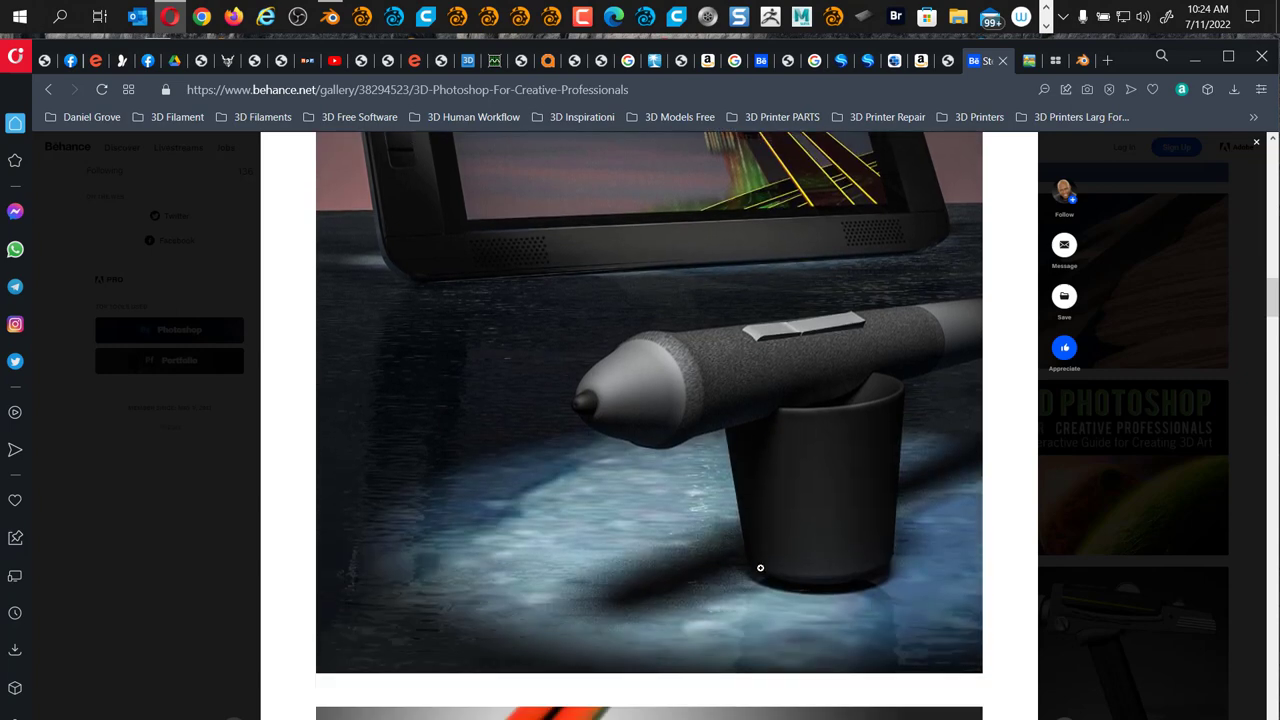
scroll(760, 568, "down", 3)
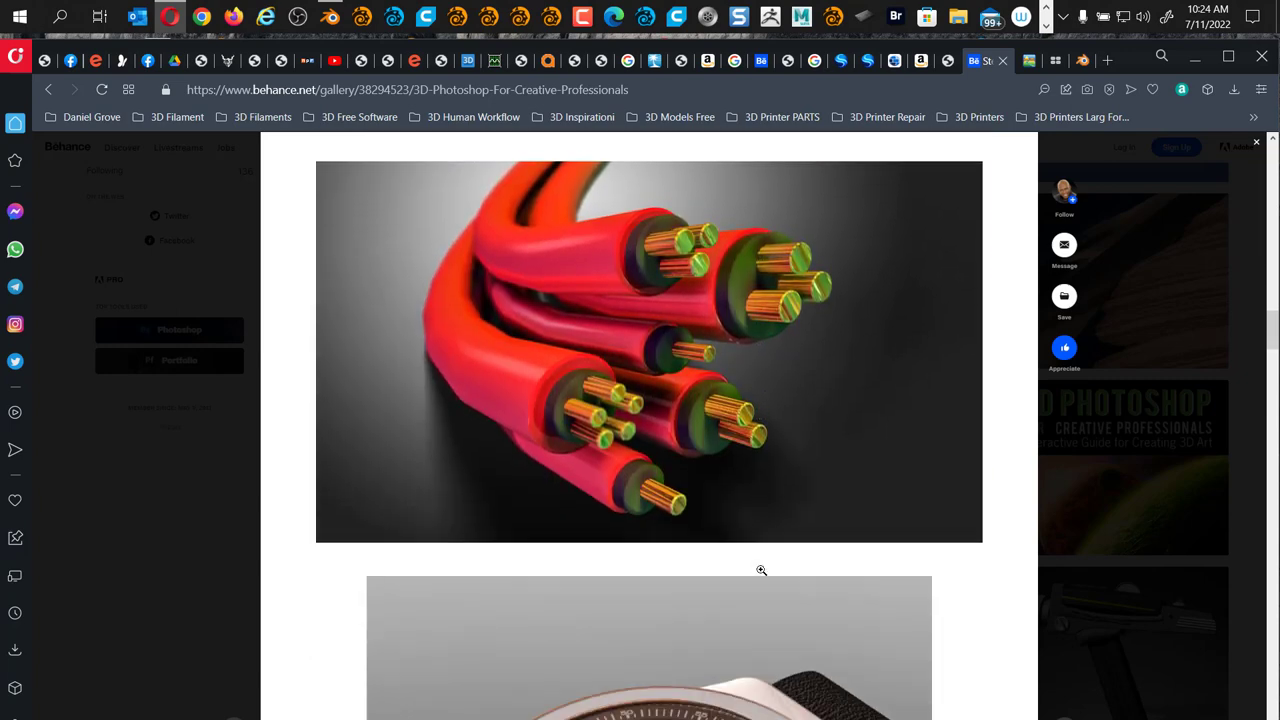
scroll(764, 572, "down", 1)
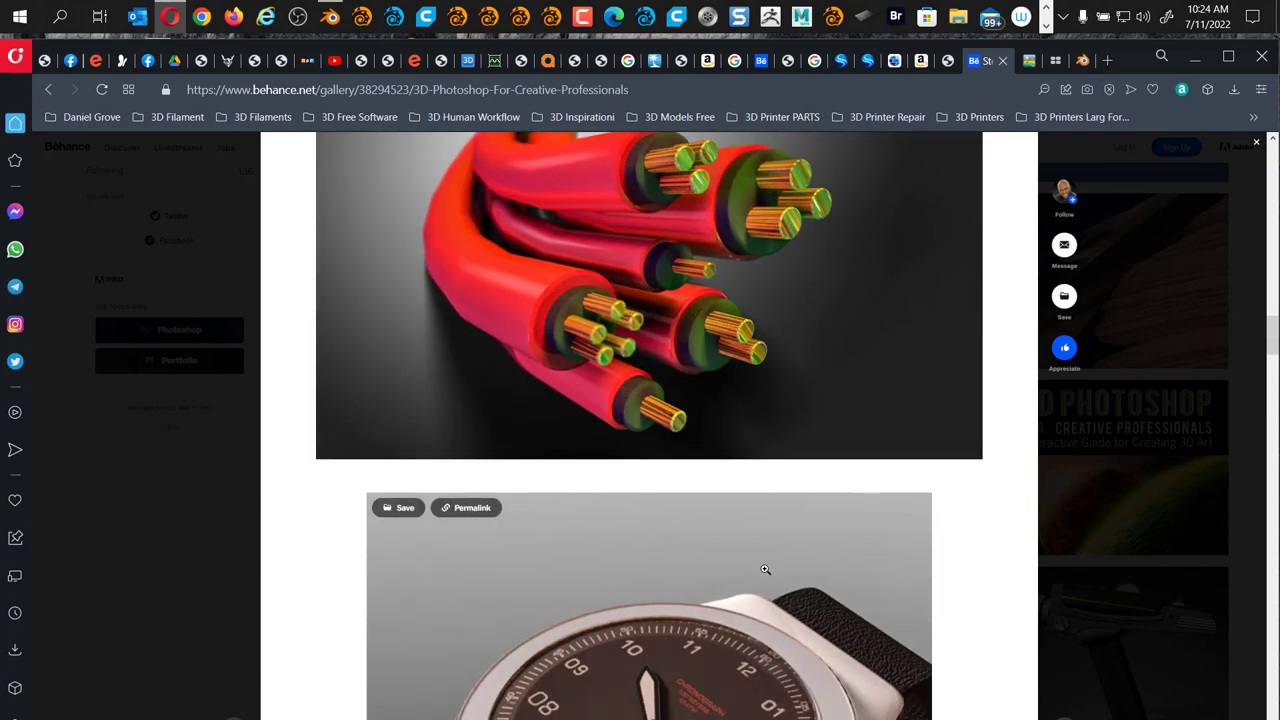
scroll(765, 572, "up", 1)
scroll(766, 572, "down", 4)
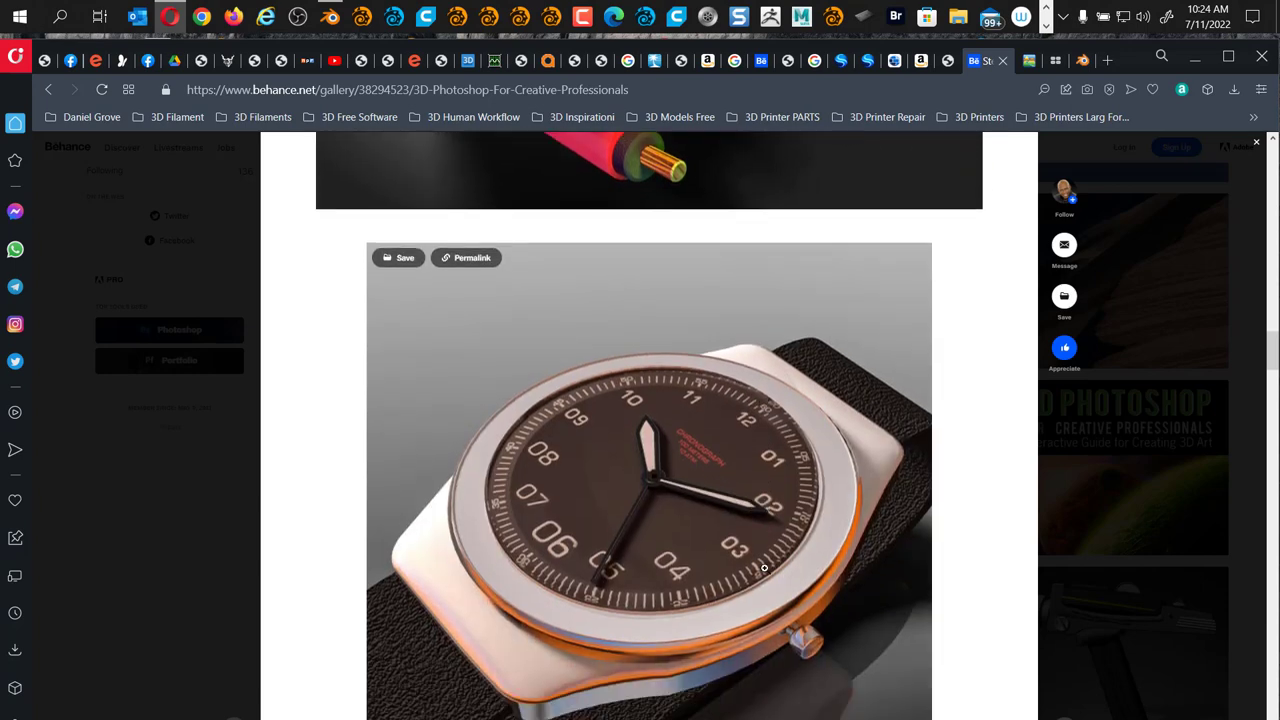
scroll(764, 571, "down", 2)
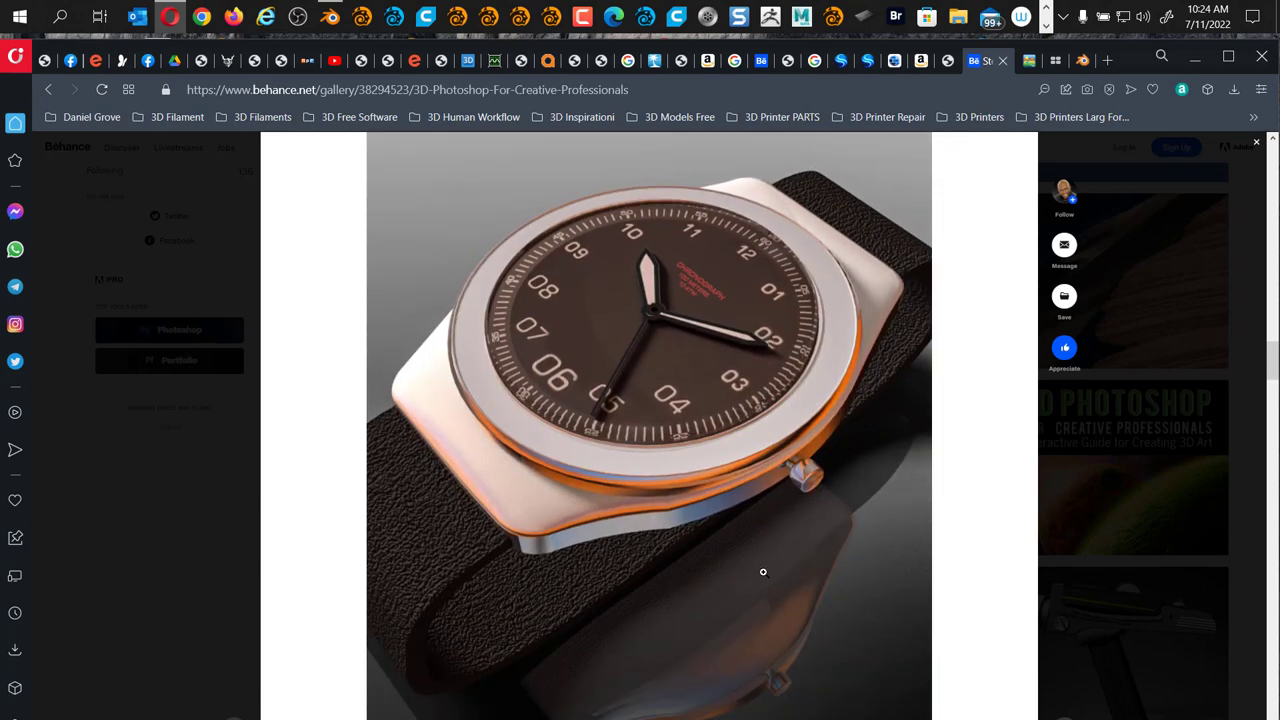
scroll(763, 574, "down", 6)
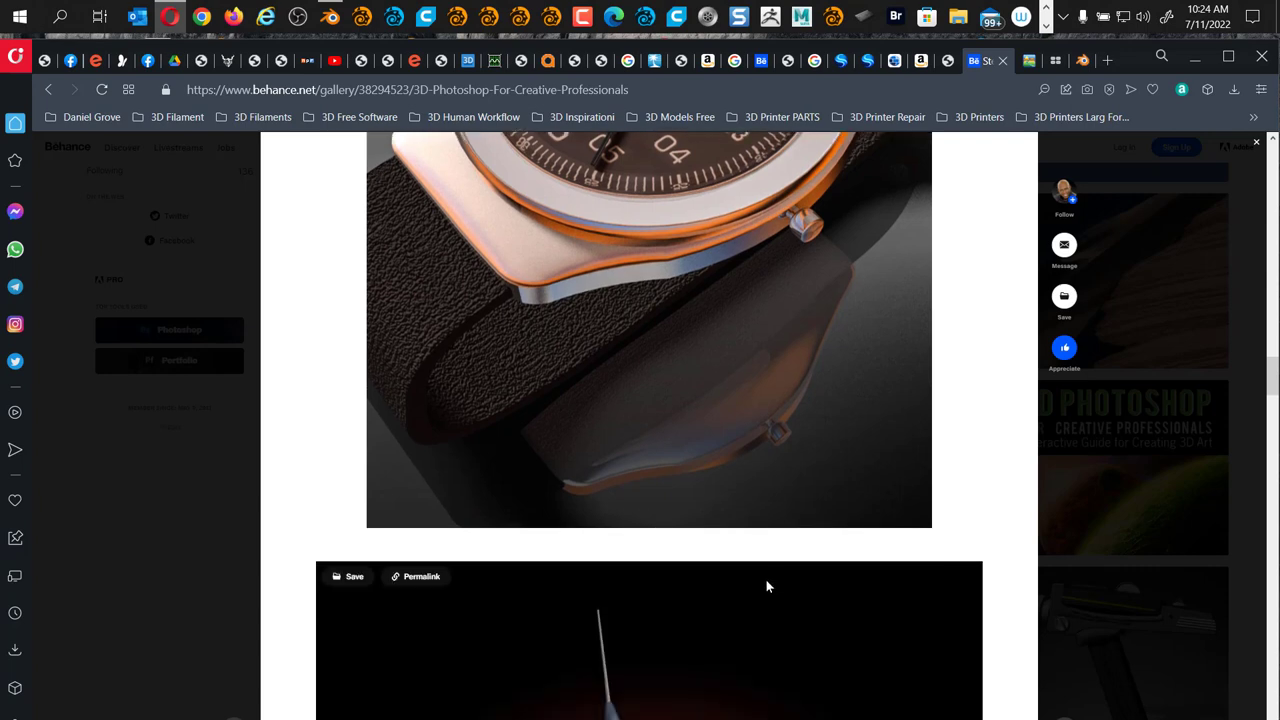
scroll(765, 582, "down", 2)
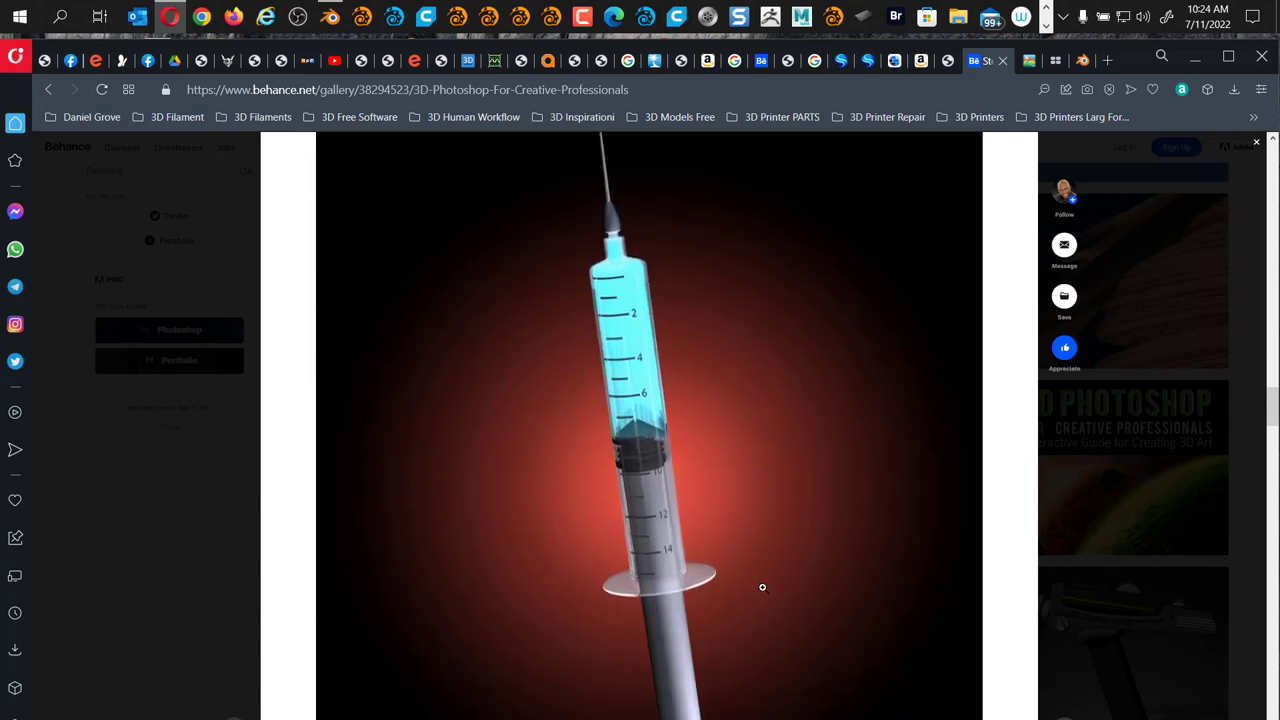
scroll(763, 584, "down", 5)
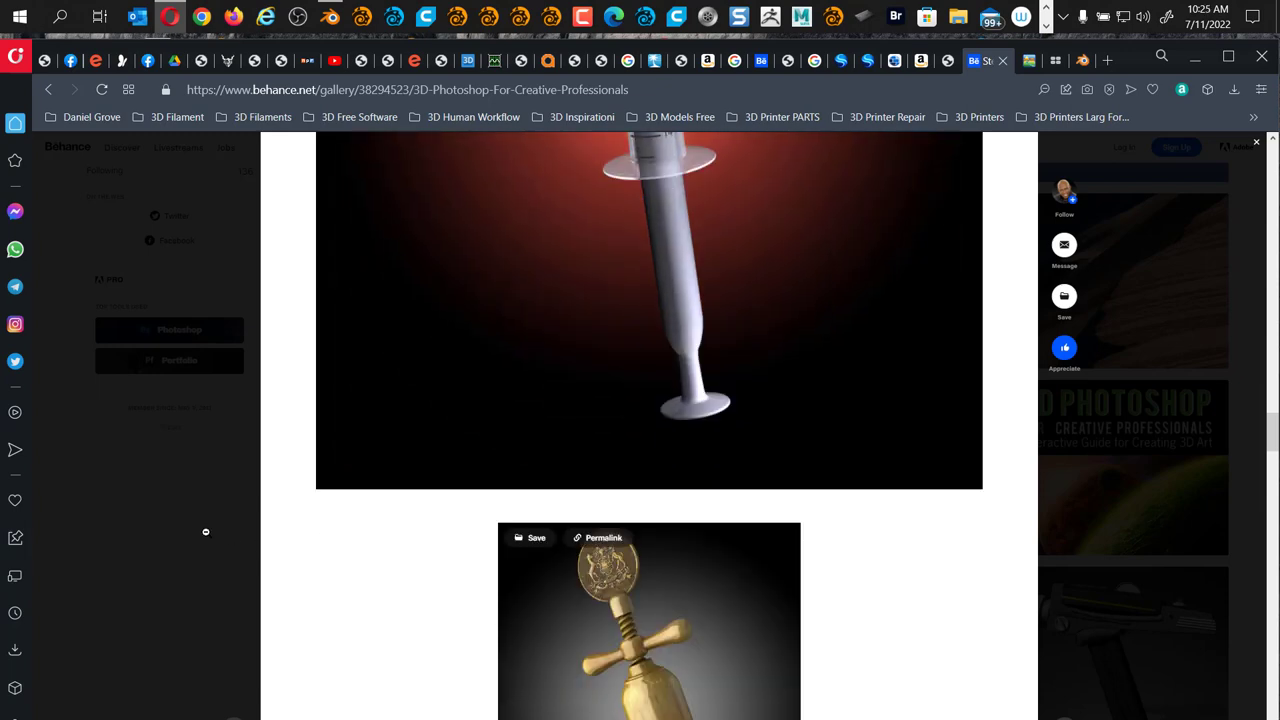
- Open the 3D Illustration project and view its vehicle illustration full-size
left_click(202, 523)
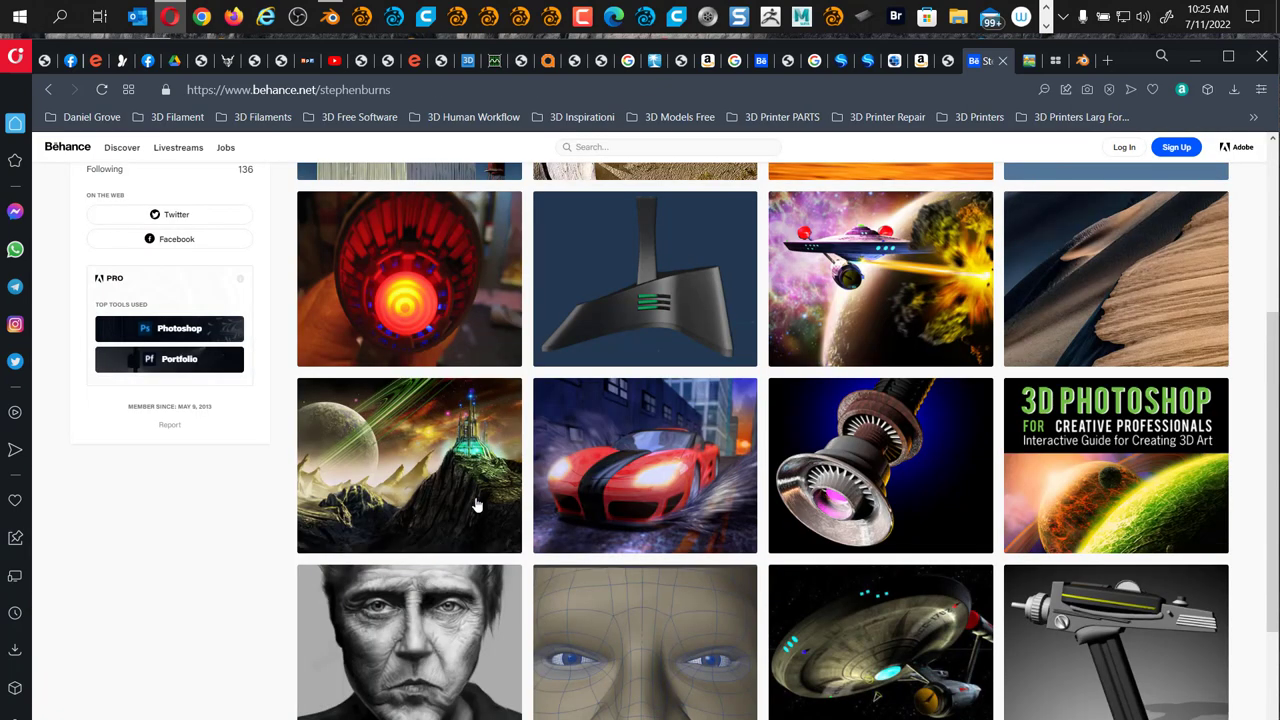
left_click(614, 477)
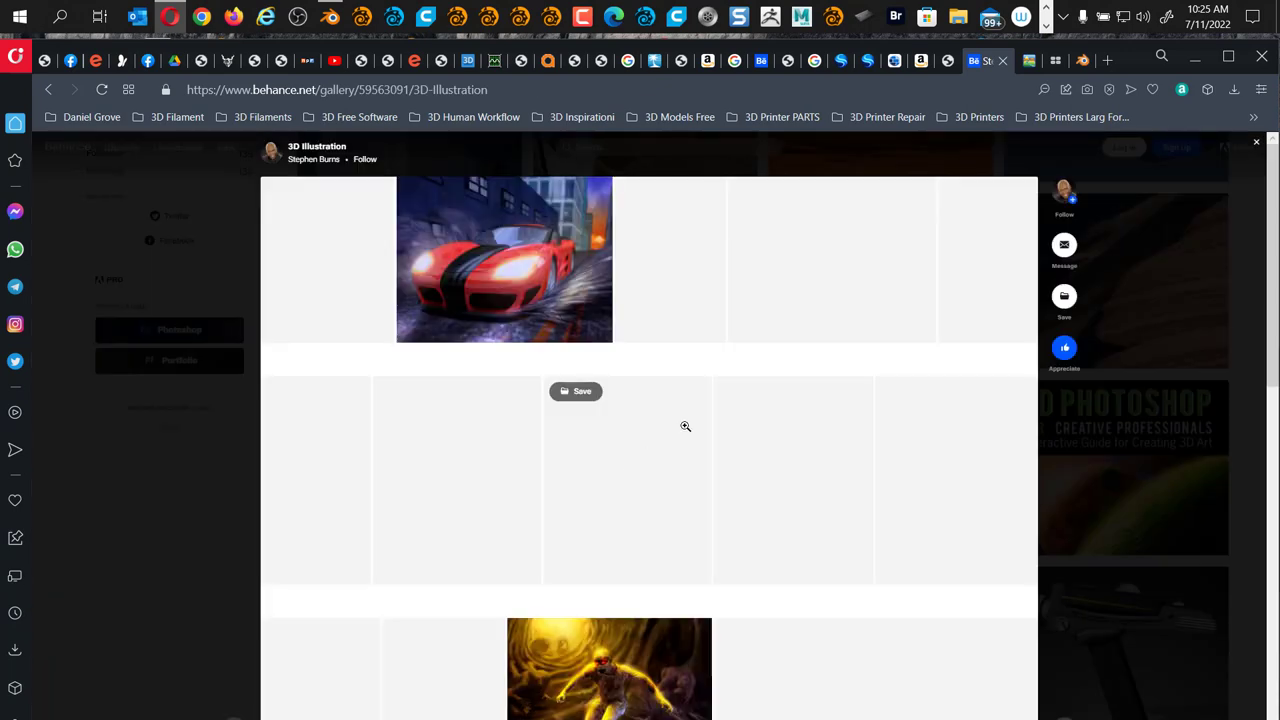
left_click(548, 412)
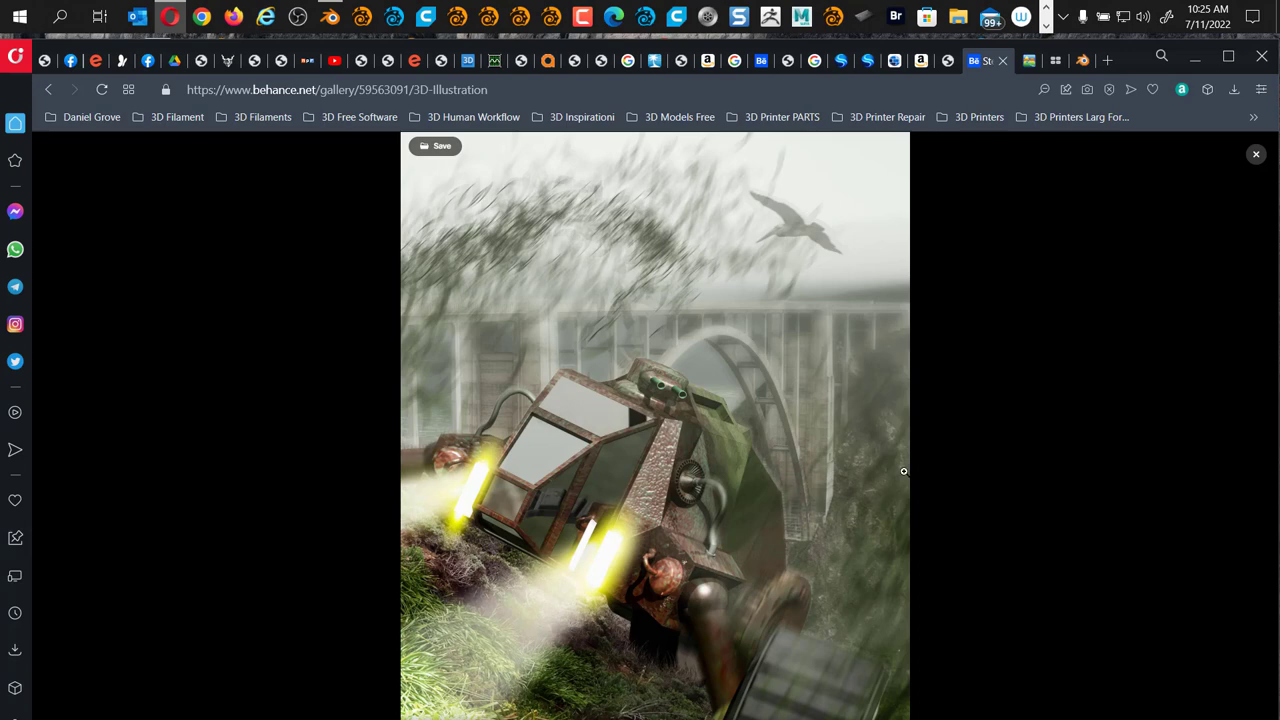
- Step through the sports car, submarine, lighthouse and lava-hand images, then minimize the browser
left_click(1240, 451)
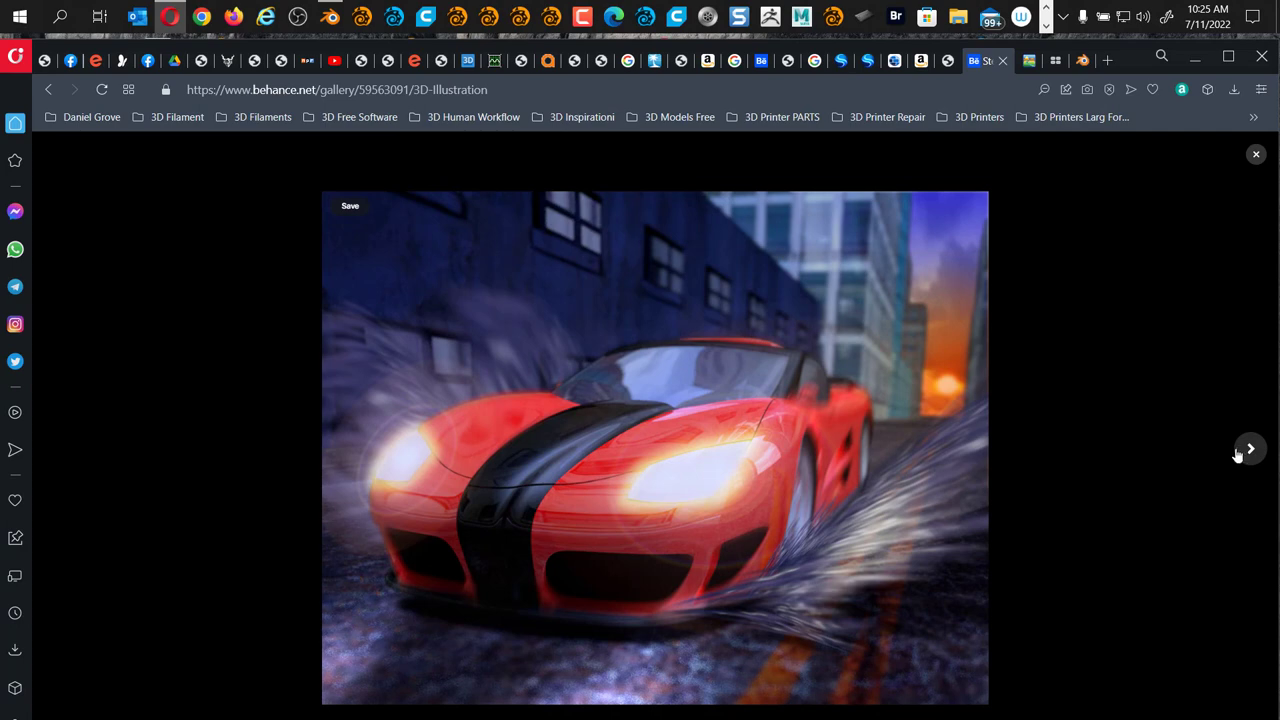
left_click(1240, 451)
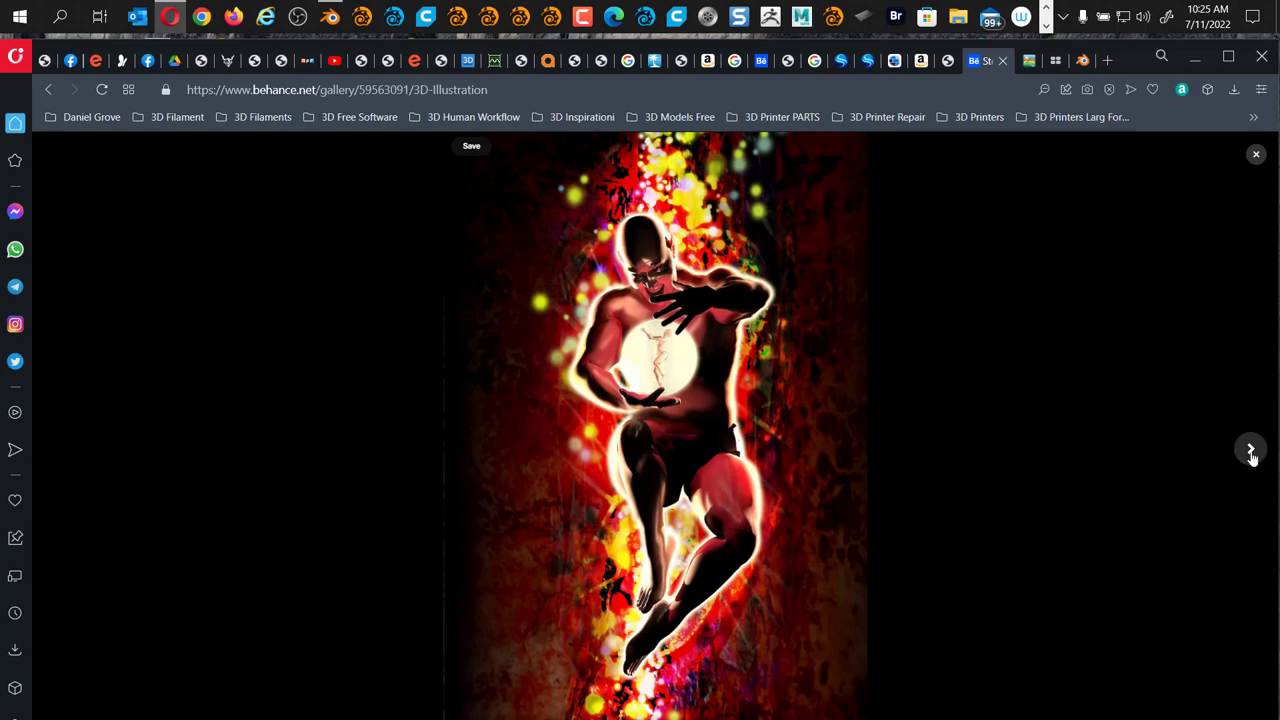
left_click(1250, 451)
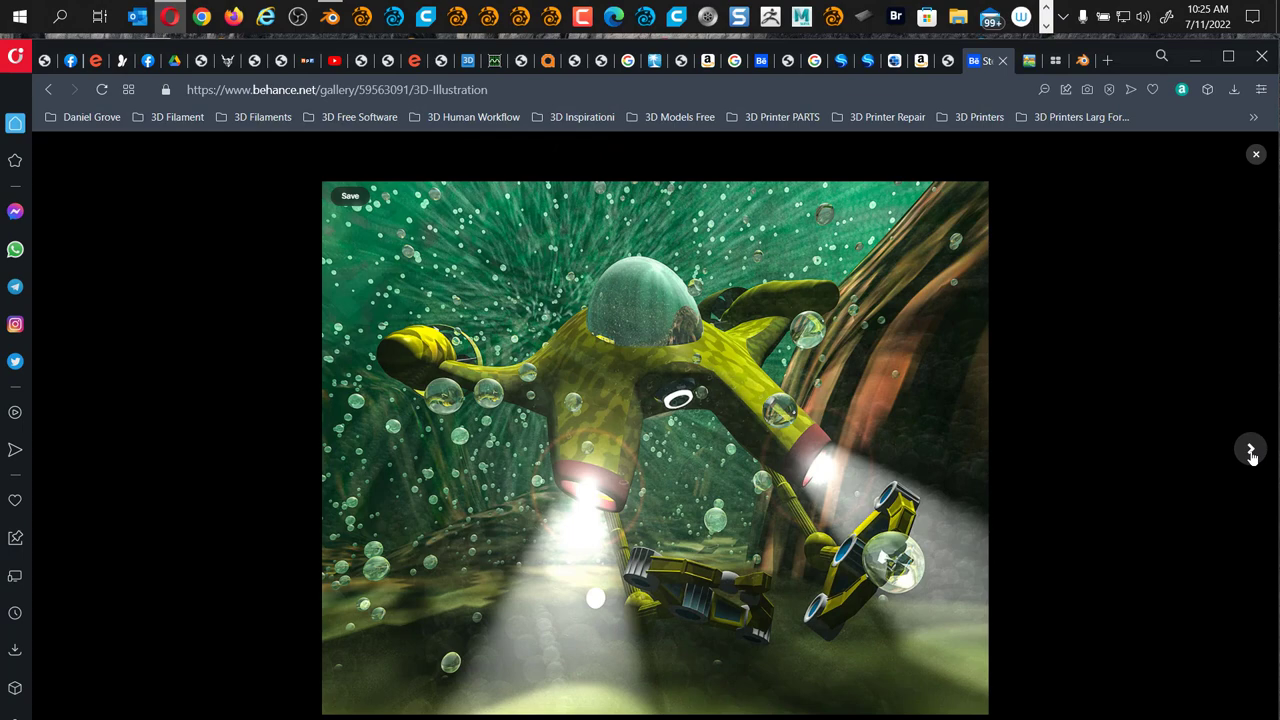
left_click(1250, 452)
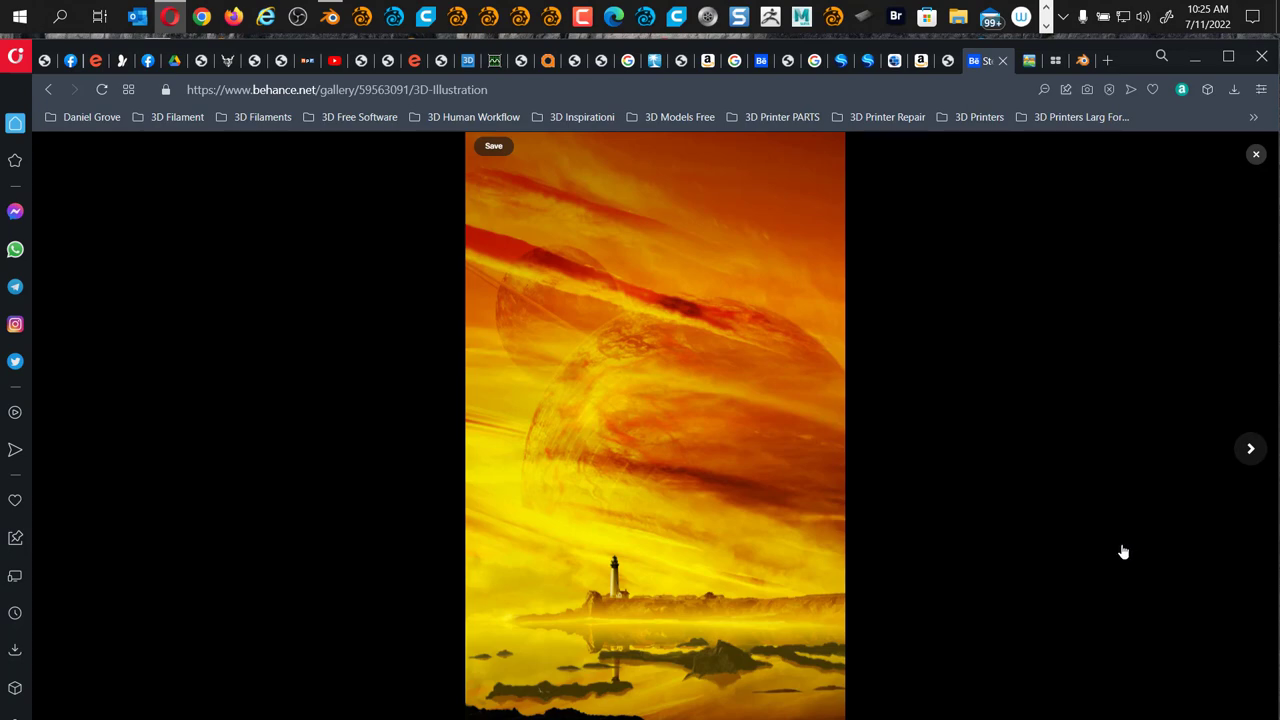
left_click(1249, 451)
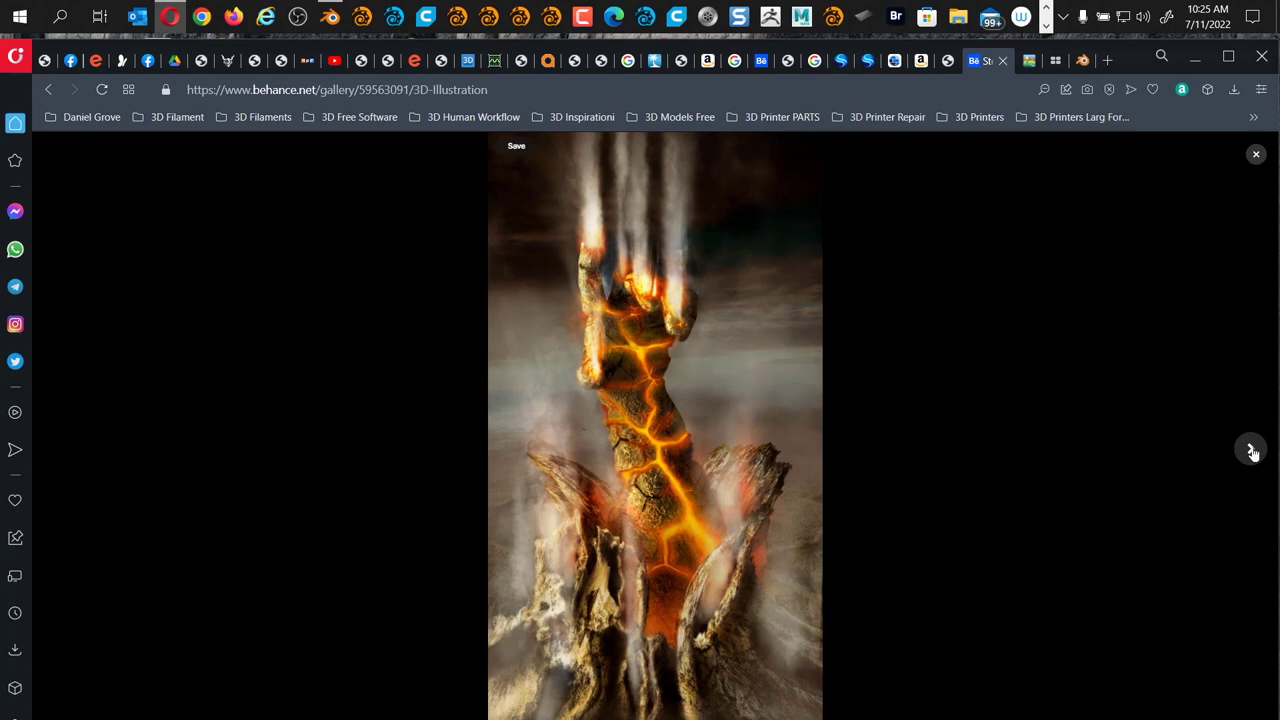
left_click(1251, 452)
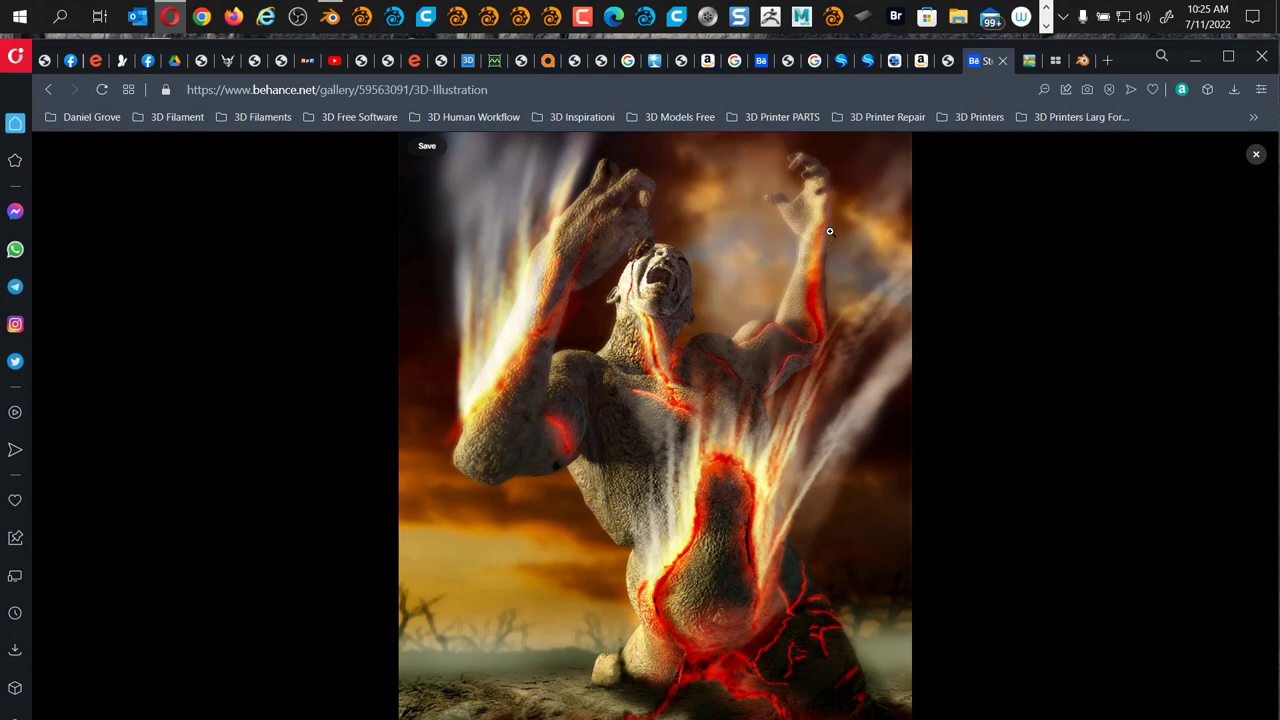
left_click(1196, 64)
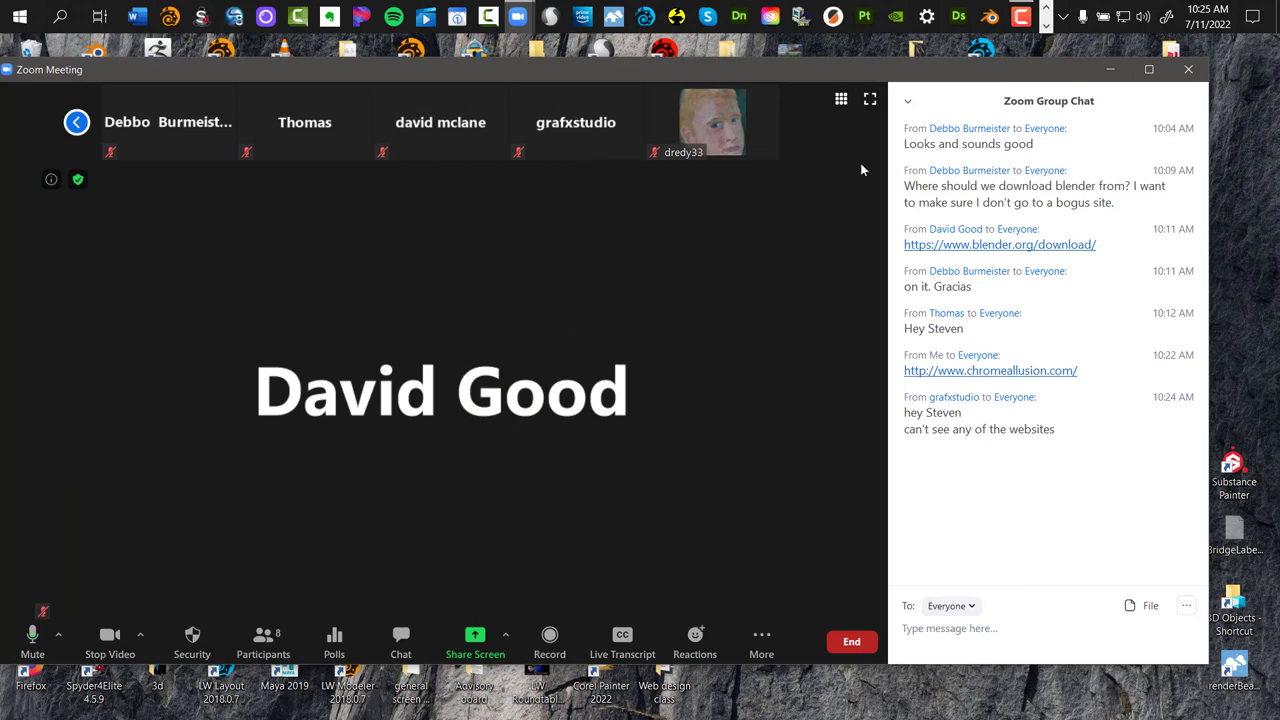
- Share the entire screen in Zoom and return Behance's viewer to the lava-cracked hand image
left_click(478, 636)
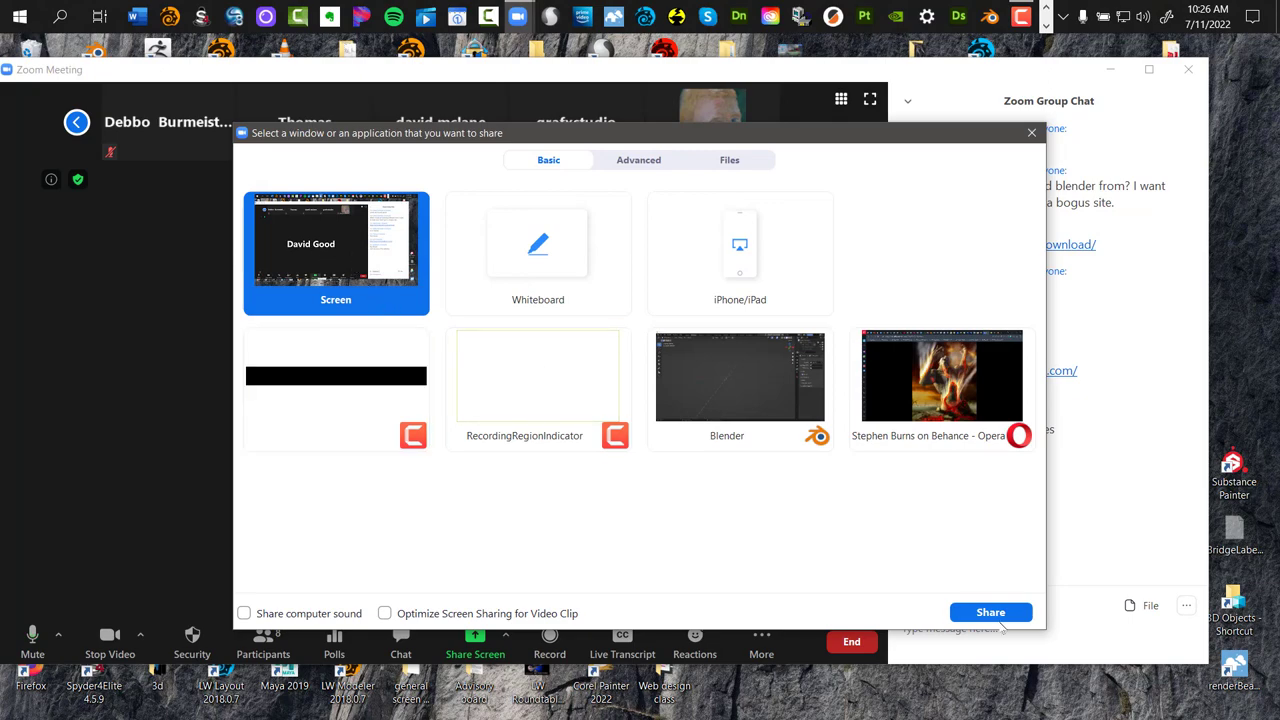
left_click(995, 614)
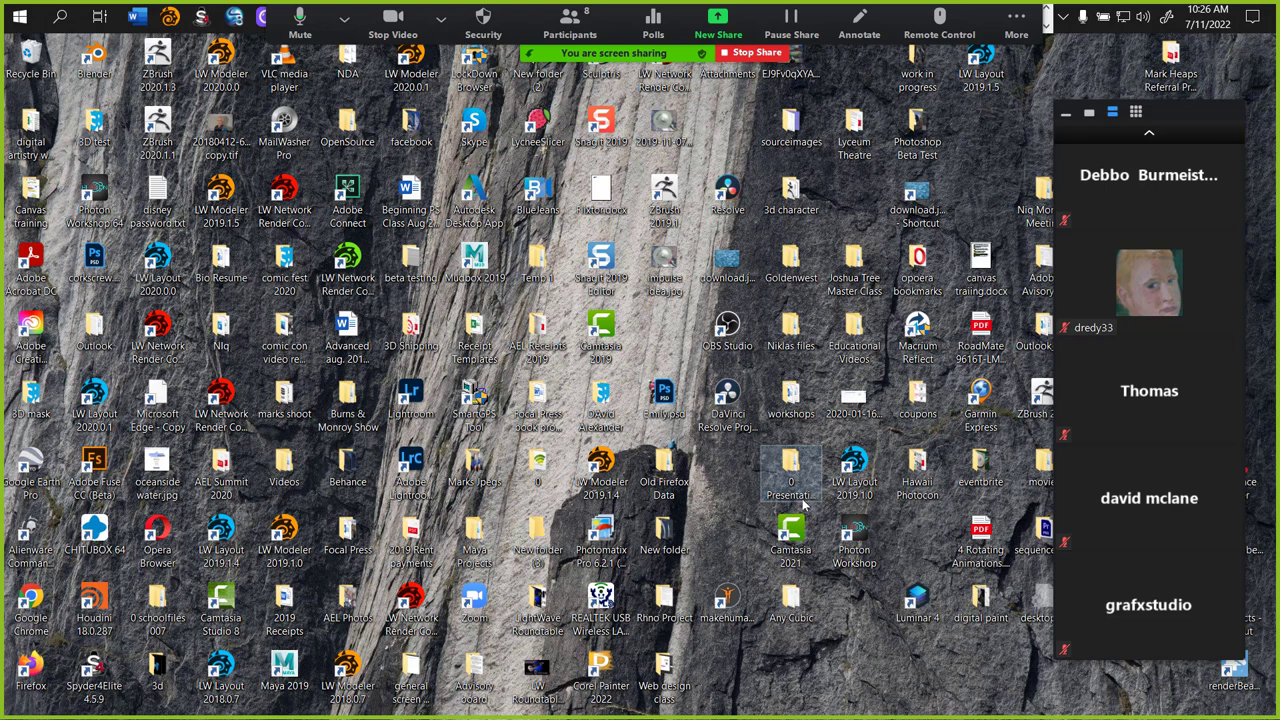
key("alt+Tab")
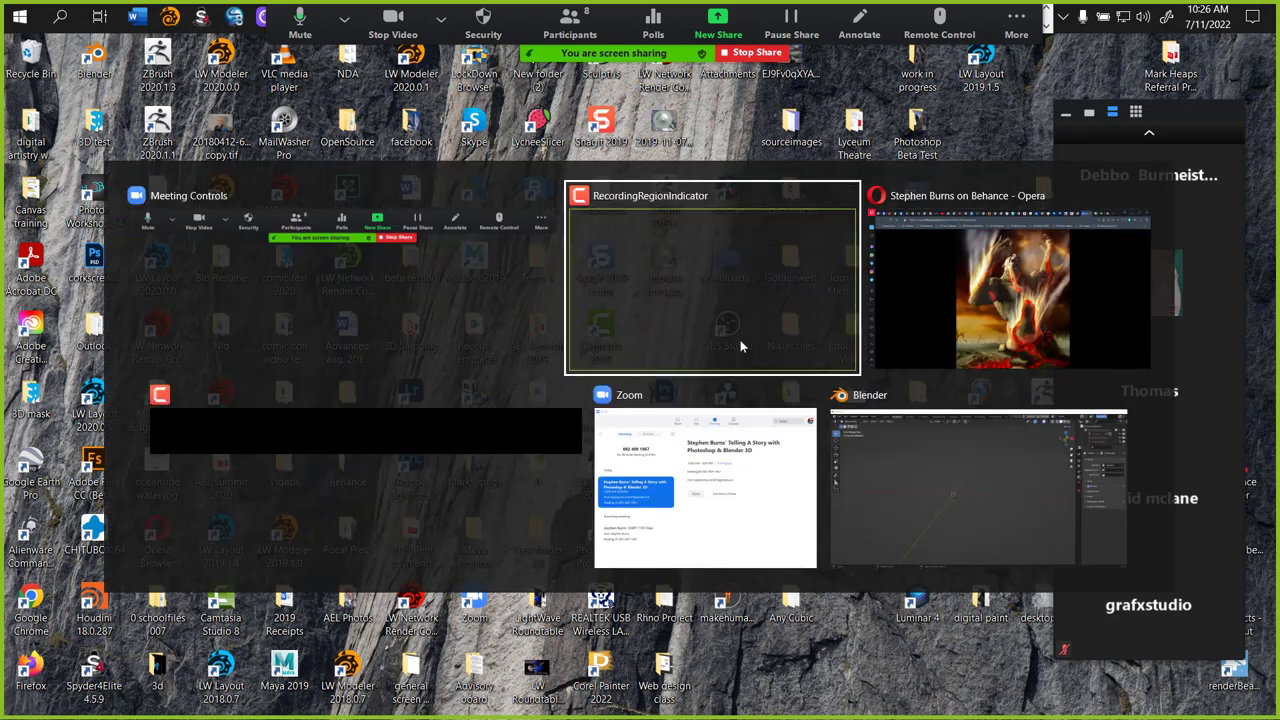
left_click(975, 299)
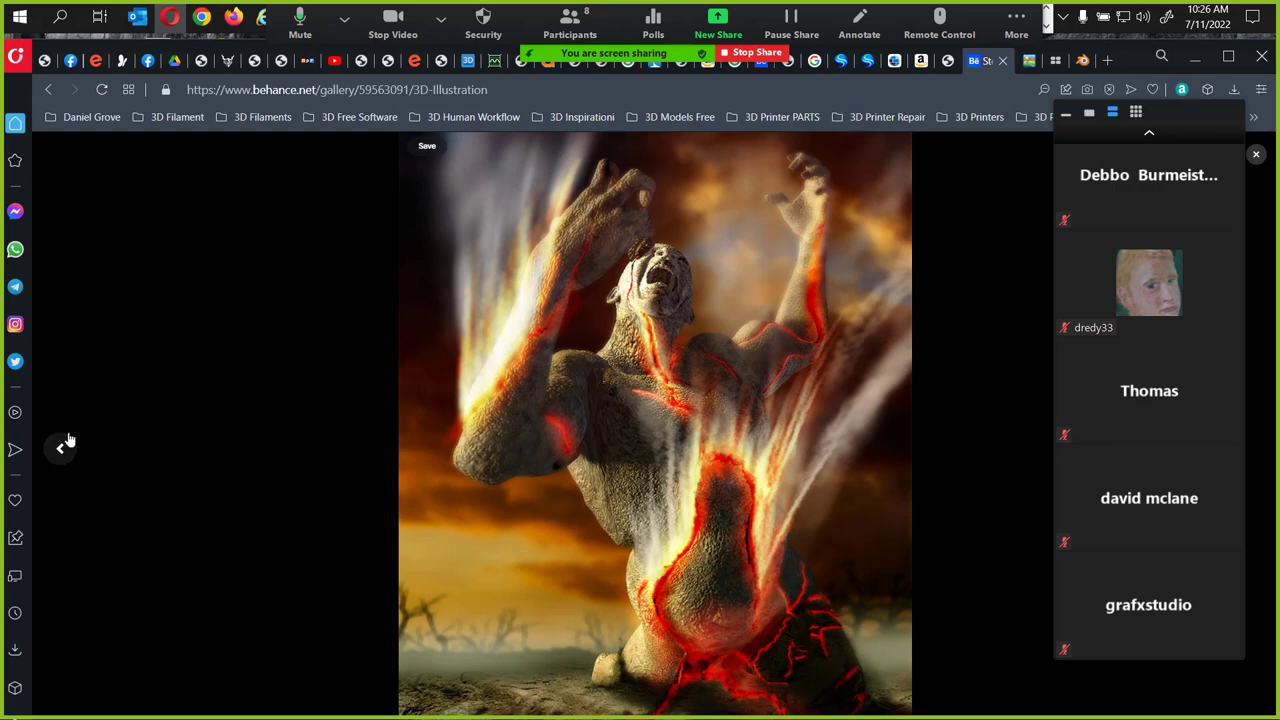
left_click(64, 446)
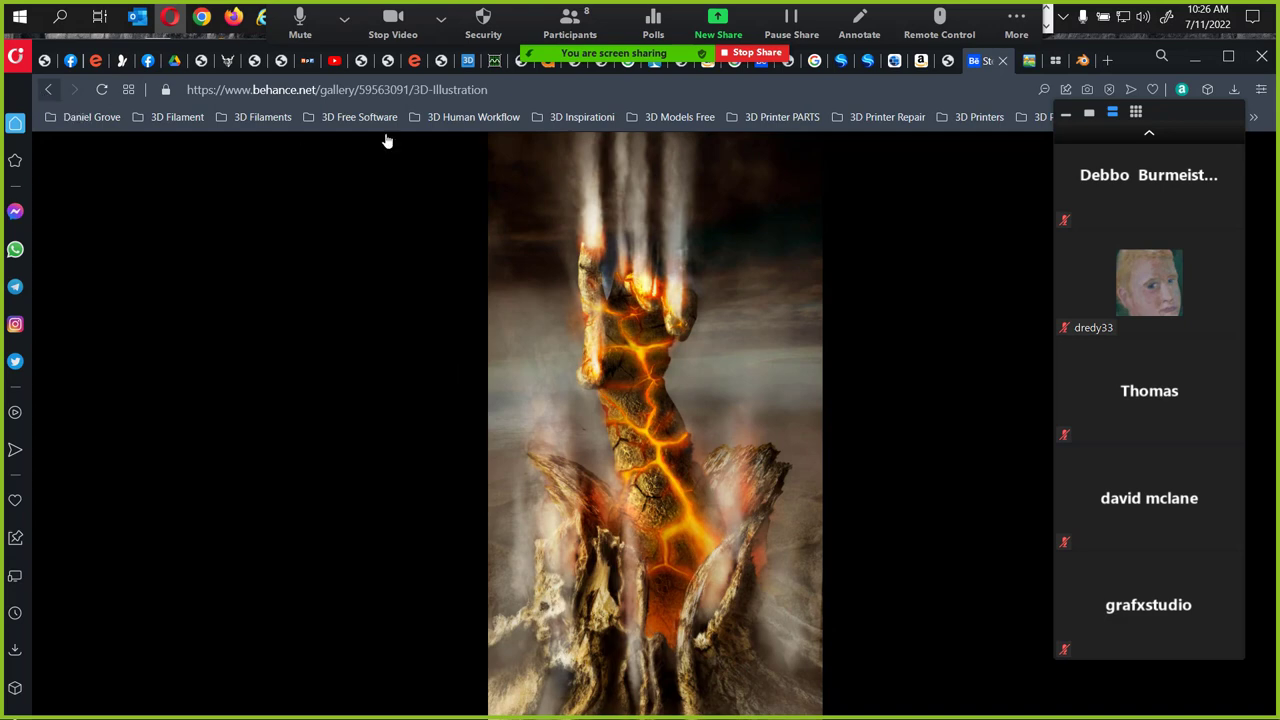
- Go from the Chromeallusion home page to the full Books & DVDs list
left_click(952, 64)
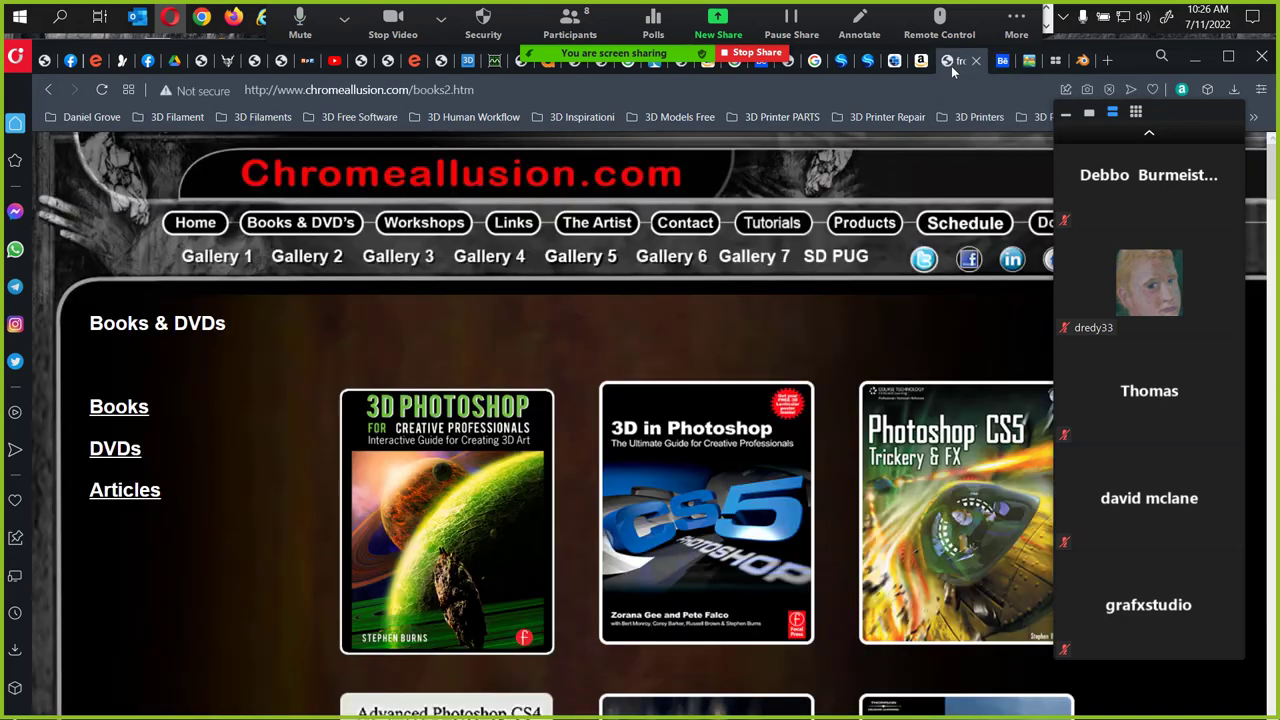
left_click(196, 223)
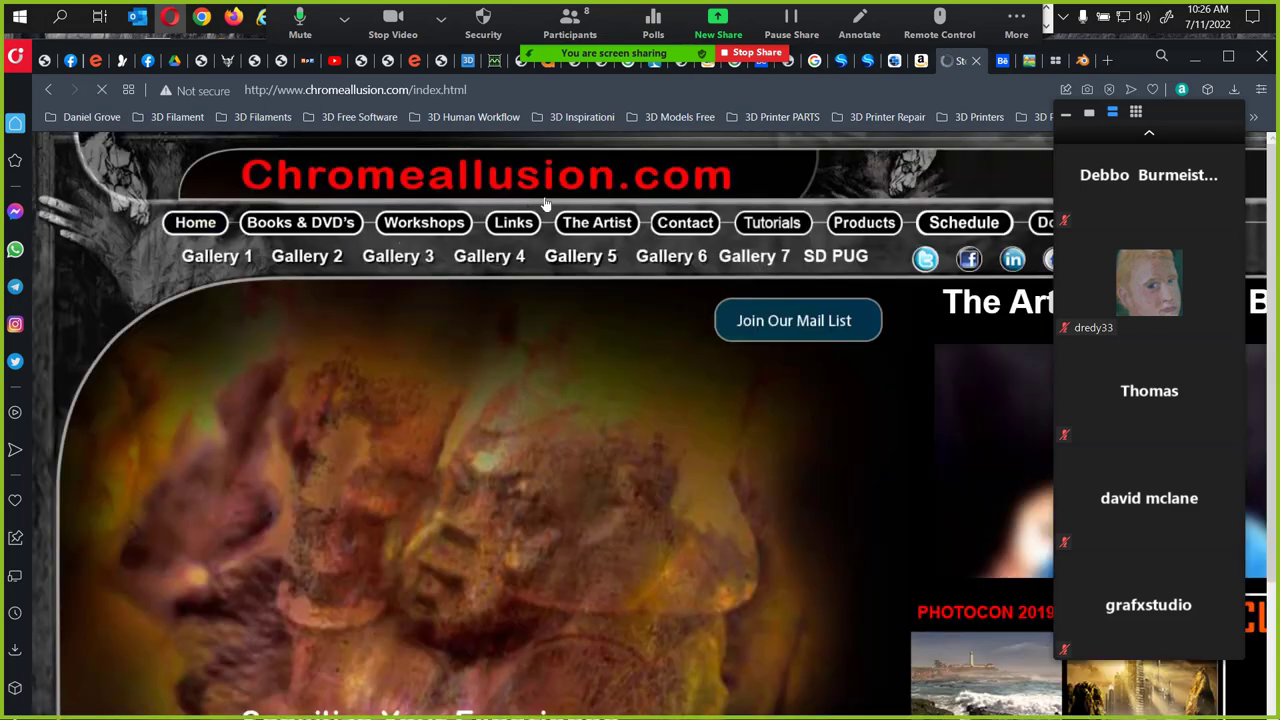
left_click(299, 226)
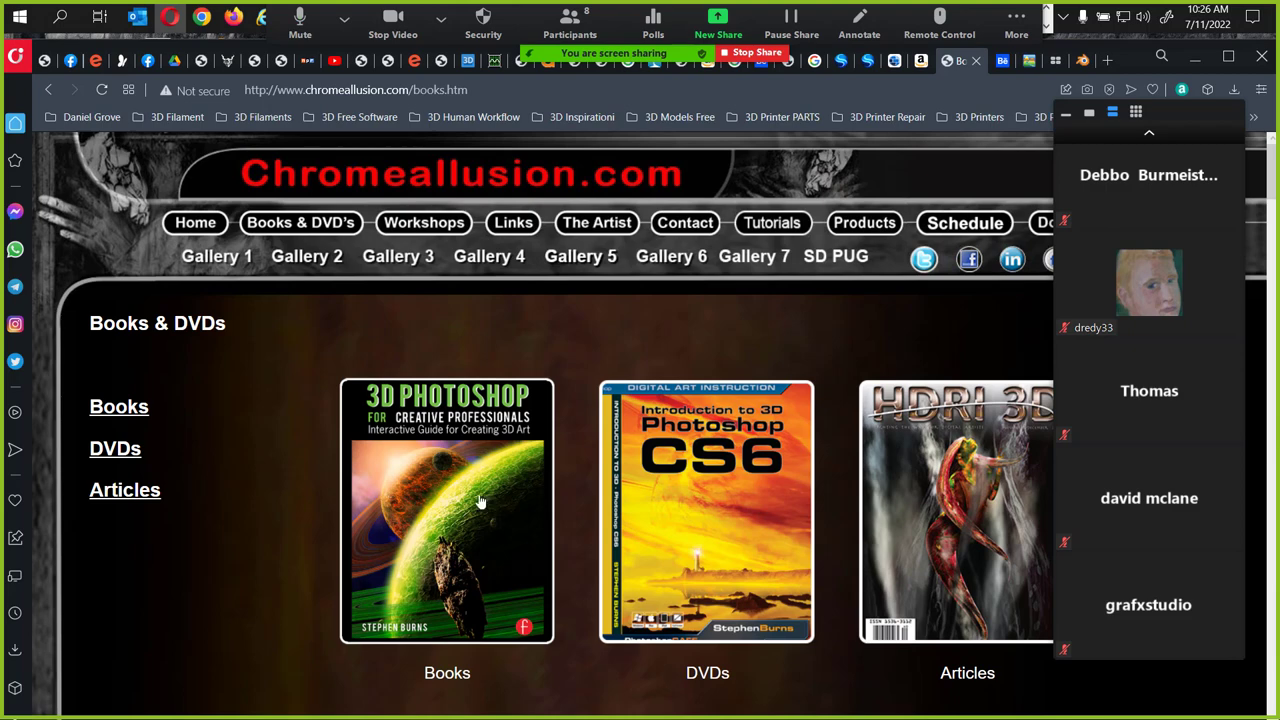
left_click(450, 478)
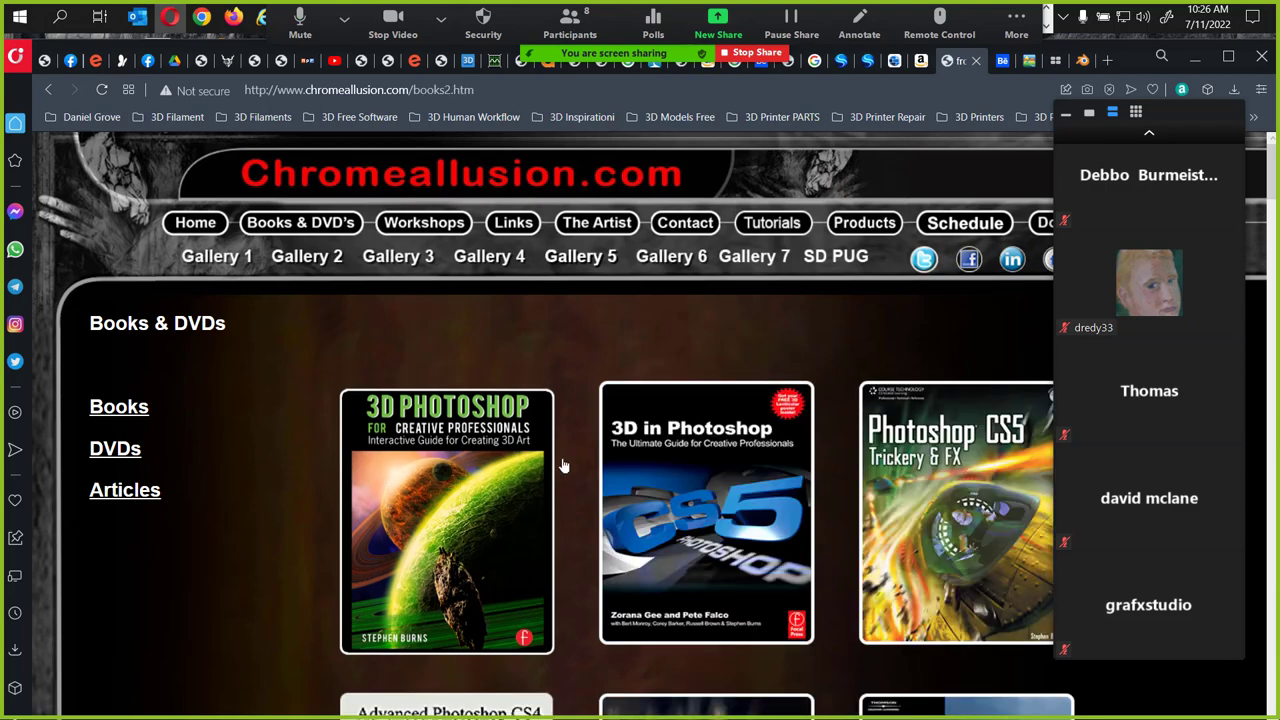
- Scroll down through the Photoshop book covers and back up to the top
scroll(697, 430, "down", 5)
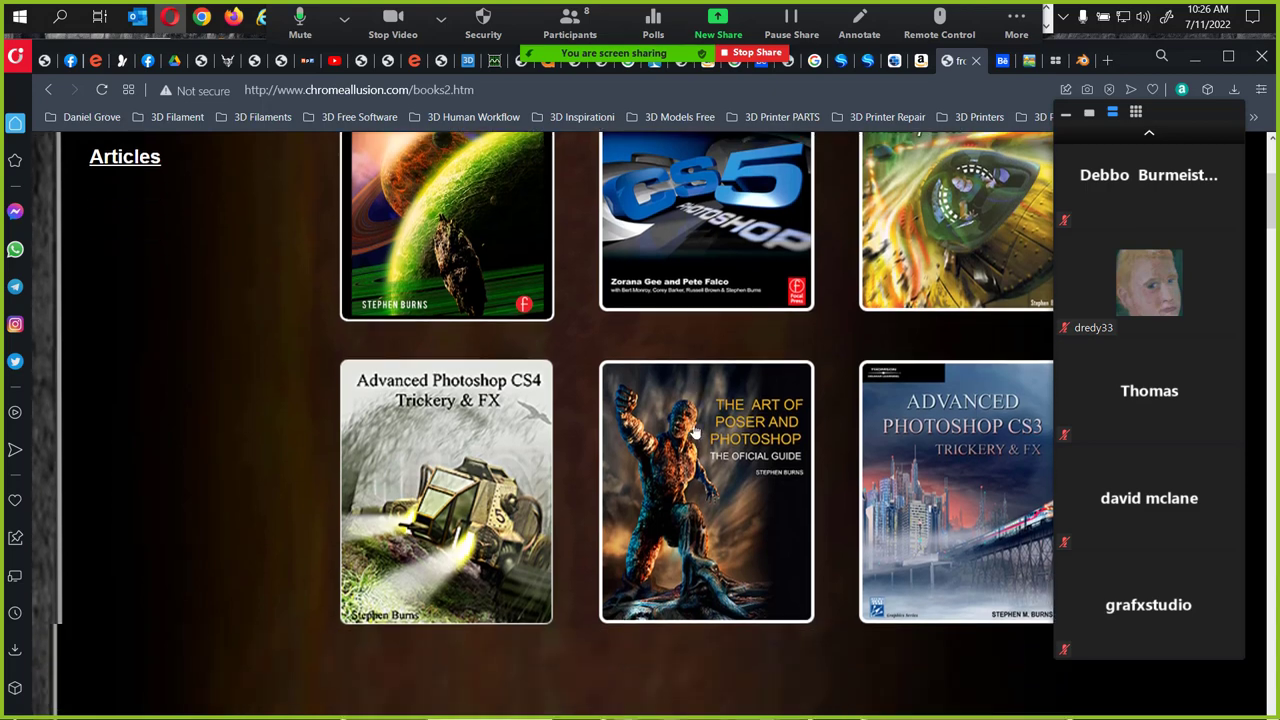
scroll(697, 432, "down", 5)
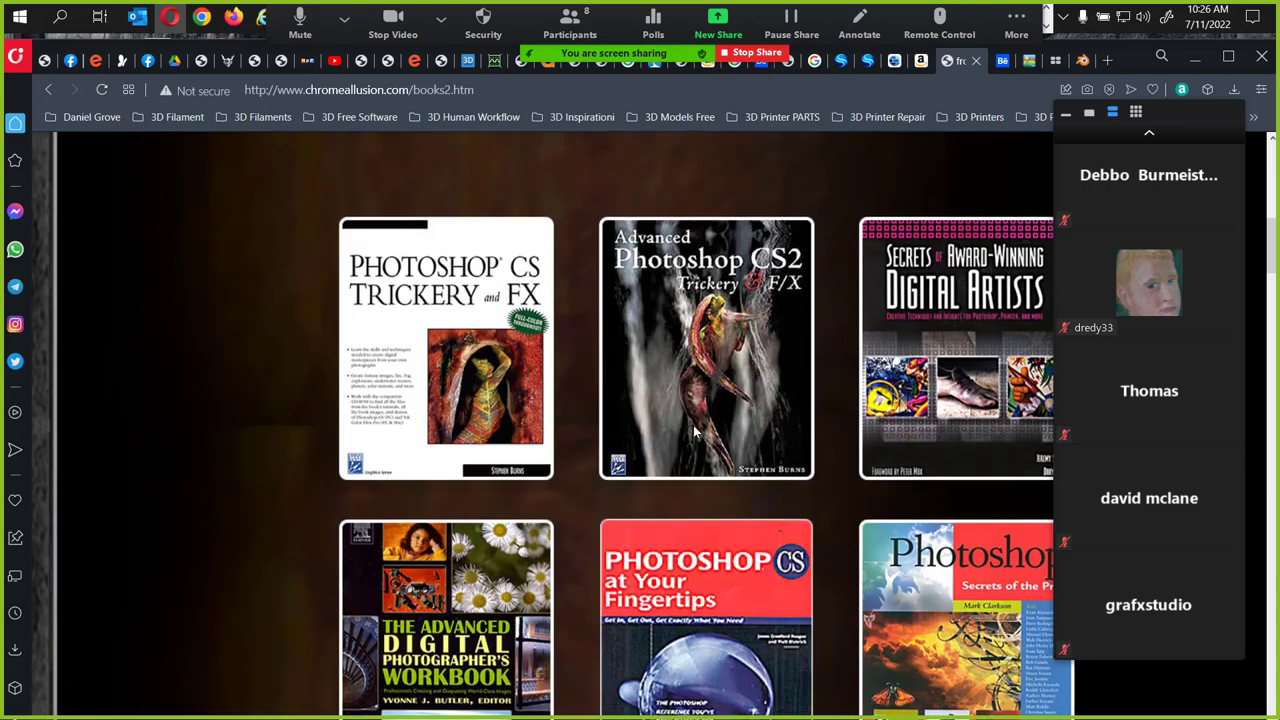
scroll(697, 432, "down", 2)
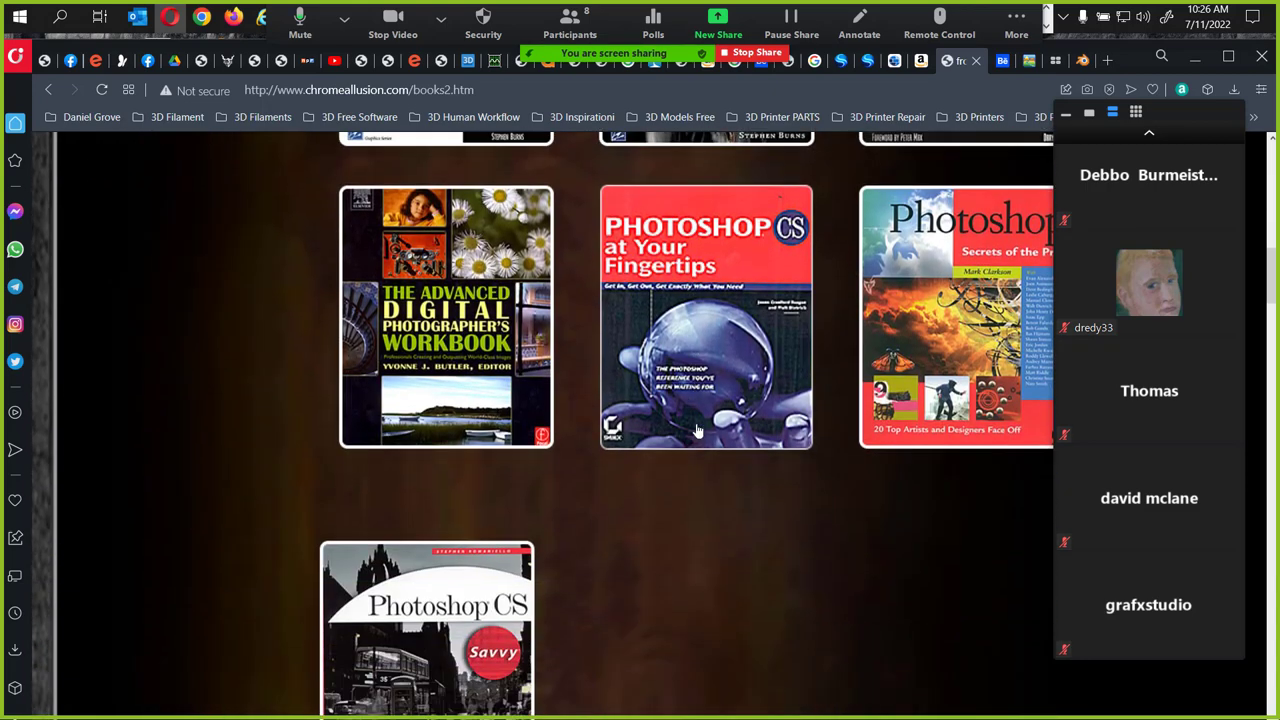
scroll(697, 430, "up", 12)
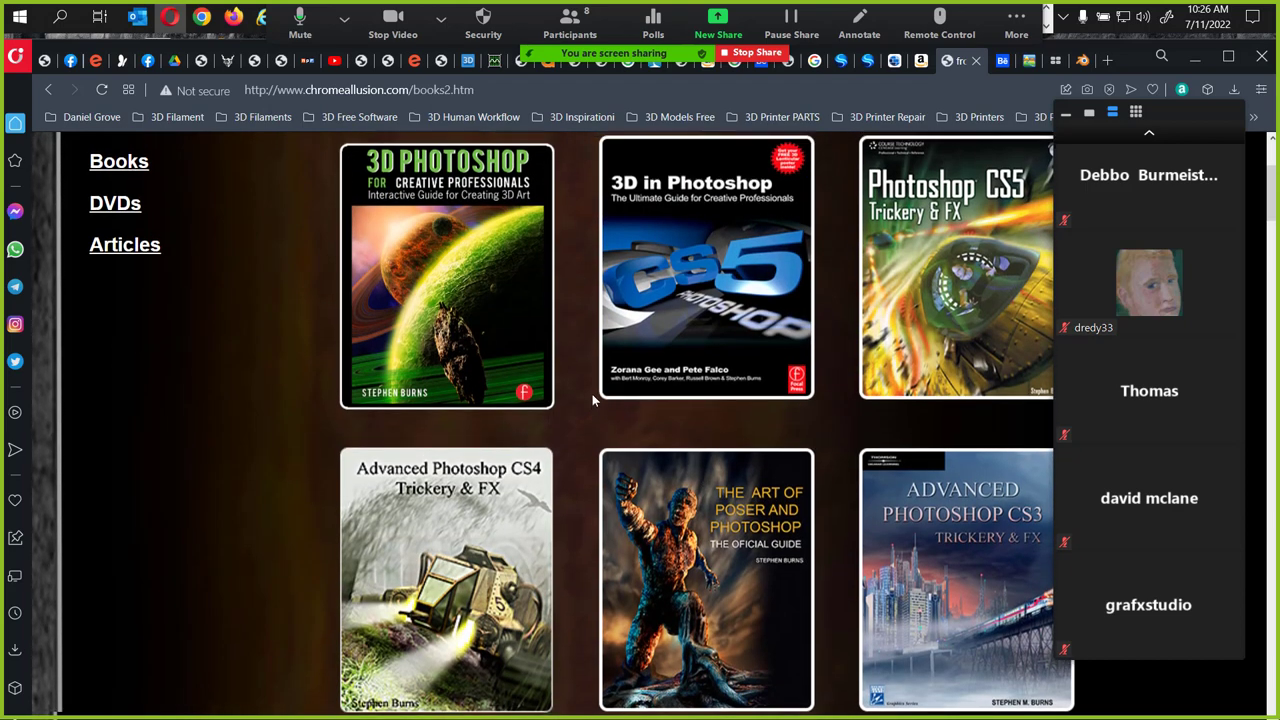
scroll(592, 400, "up", 3)
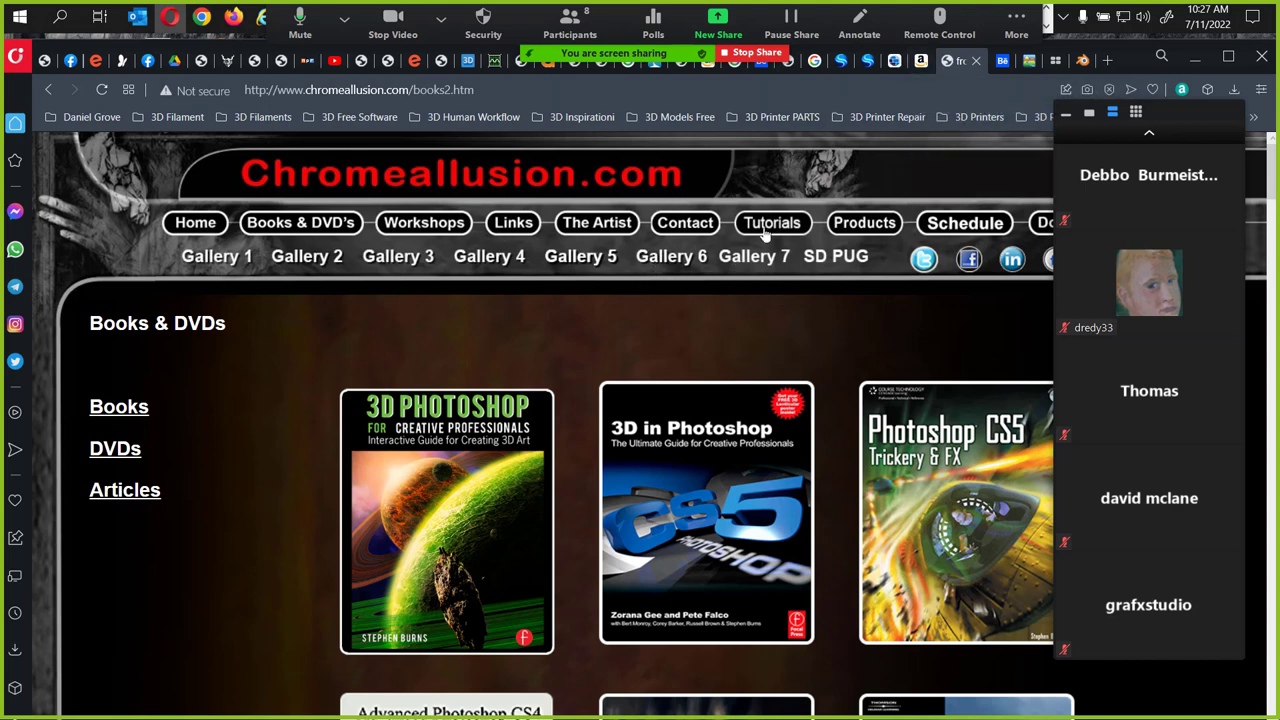
- Open Gallery 7 and view the Futuristic castle, then the untitled fire-statue artwork
left_click(755, 259)
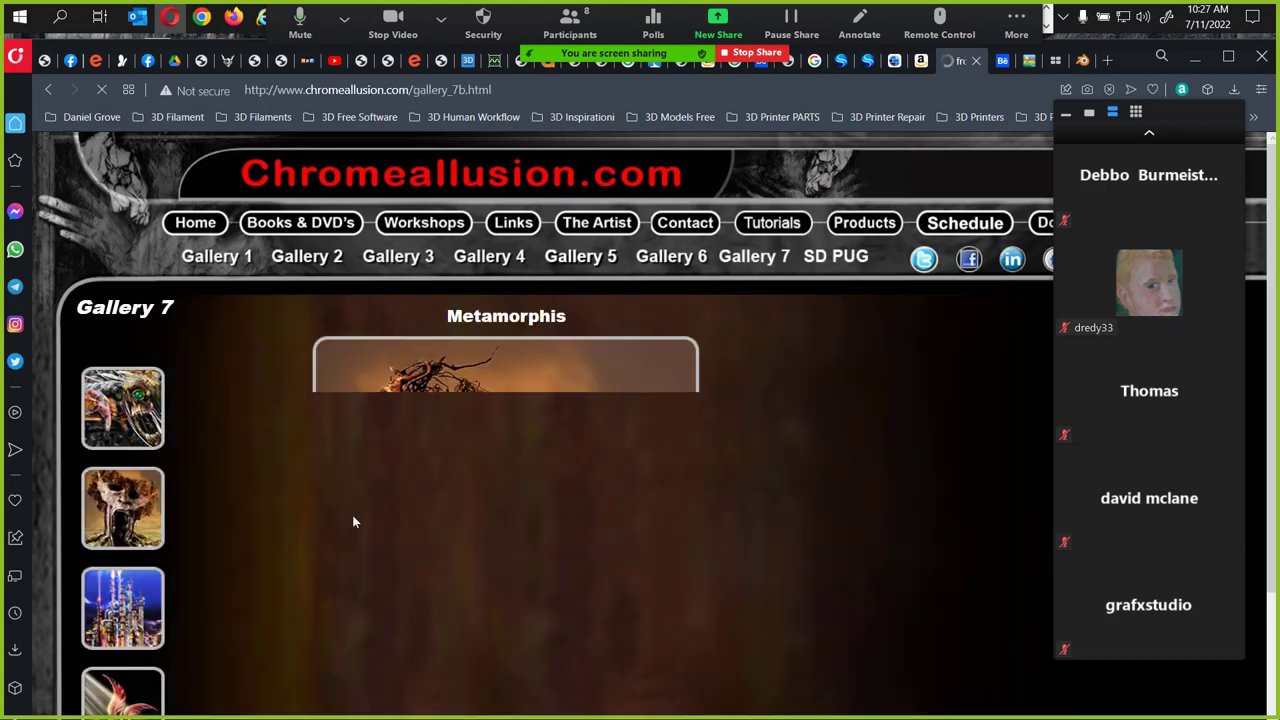
scroll(878, 413, "down", 2)
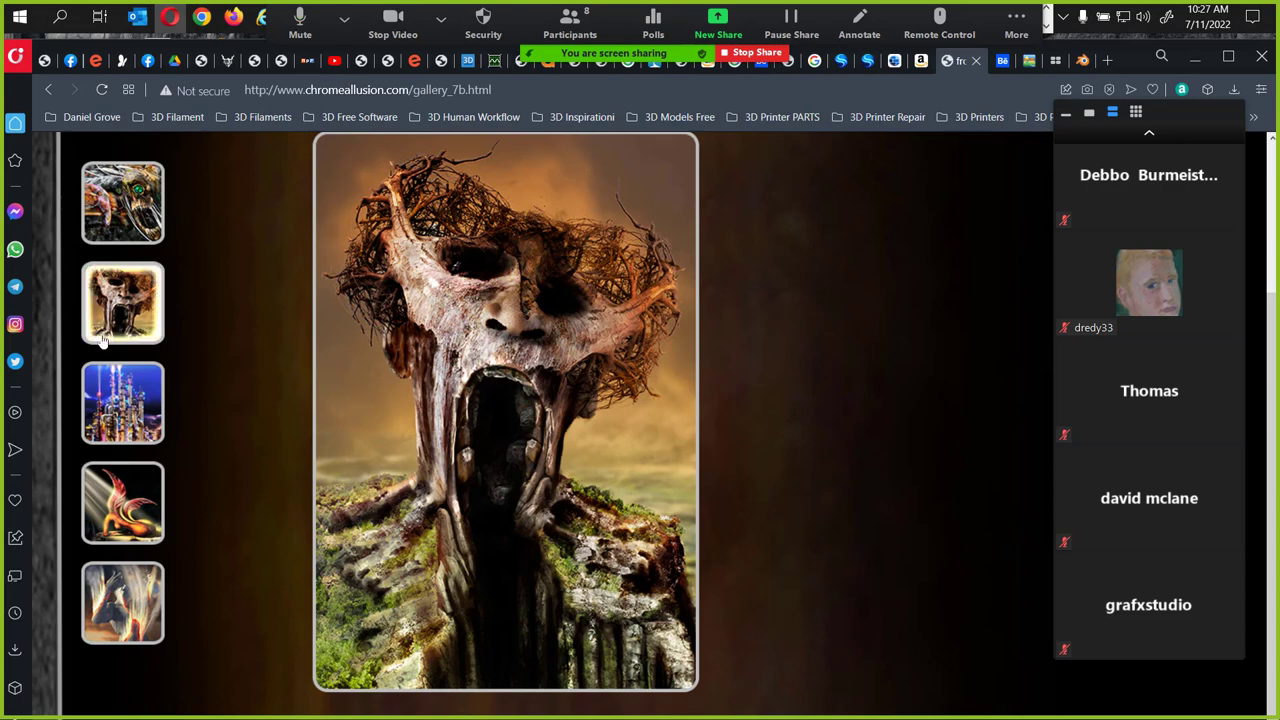
left_click(111, 404)
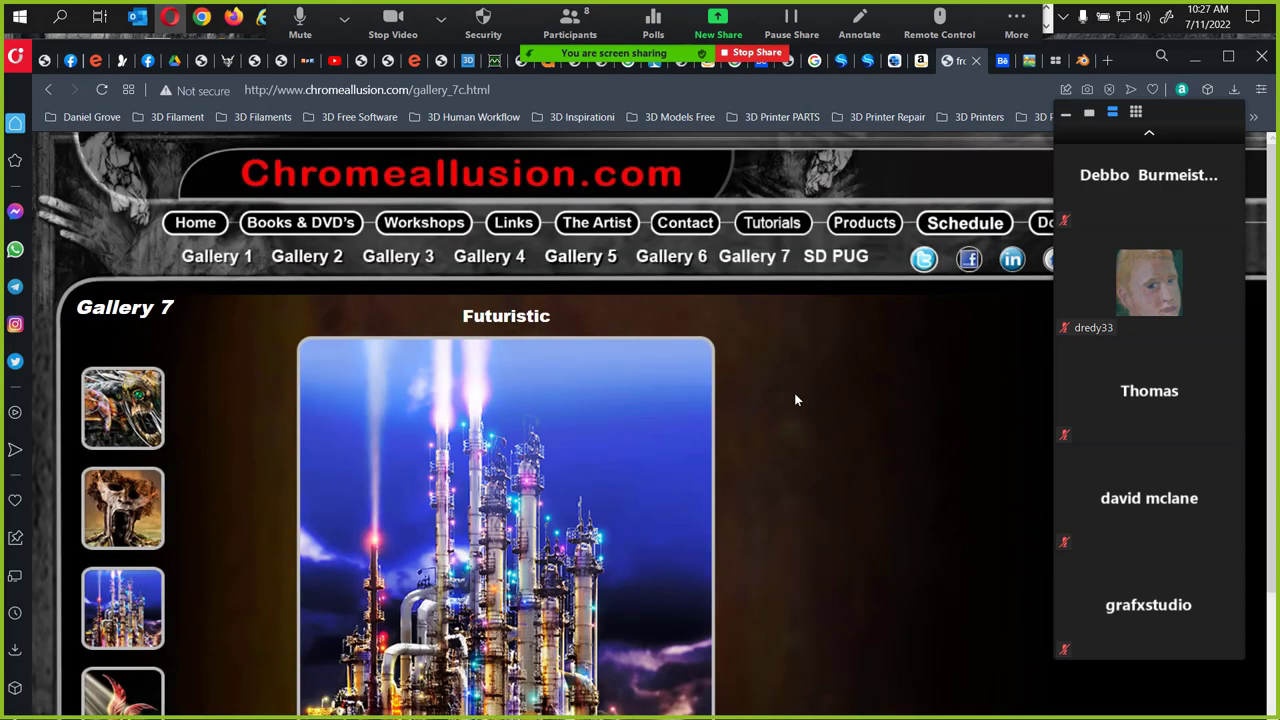
scroll(800, 415, "down", 2)
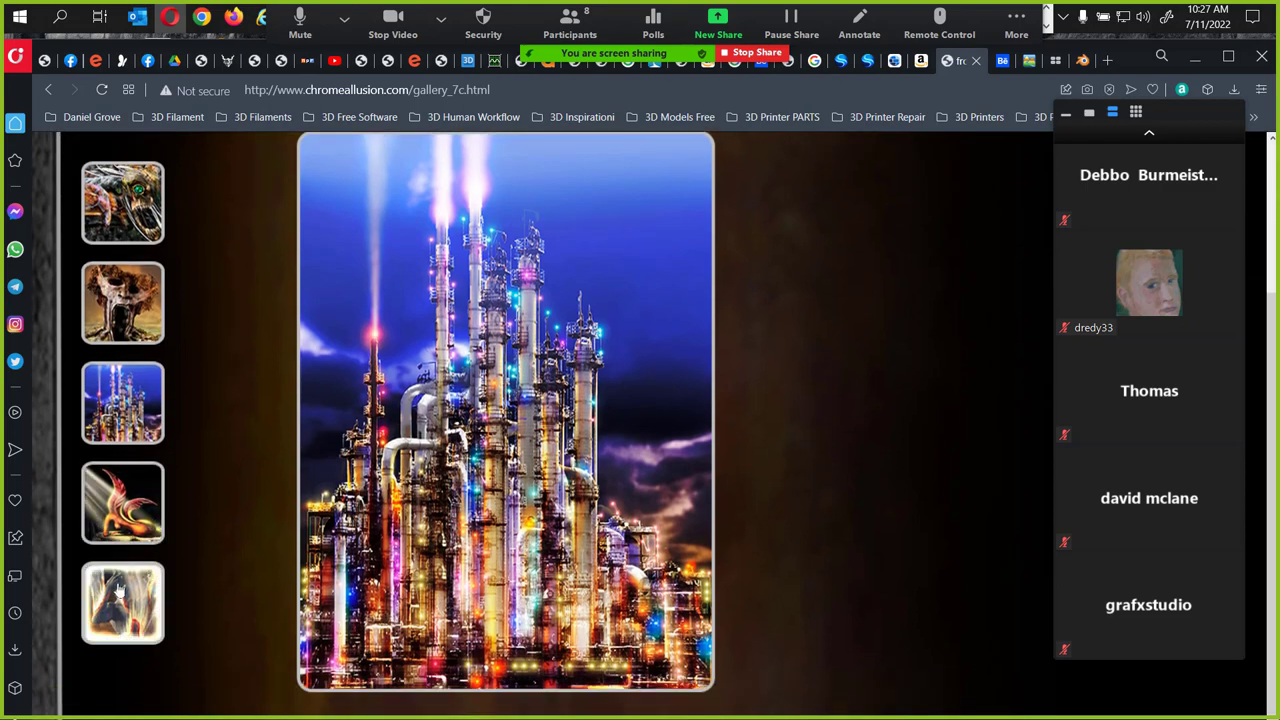
left_click(119, 590)
scroll(714, 445, "down", 2)
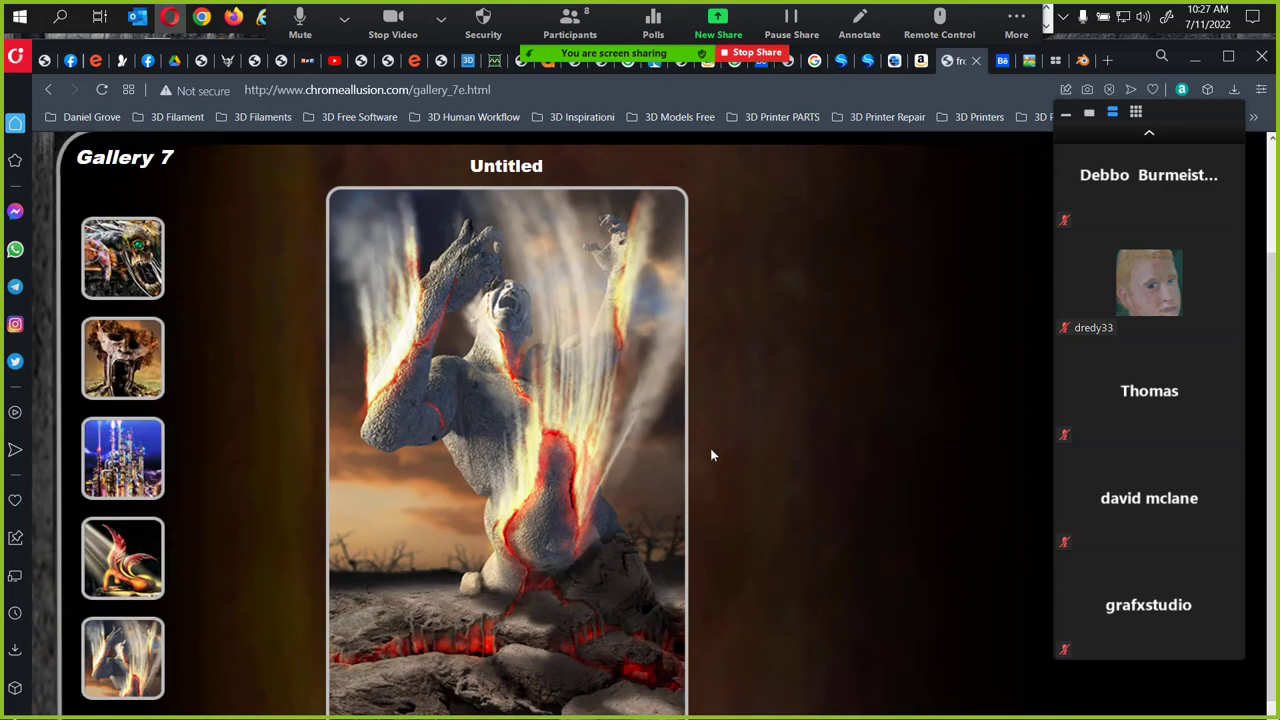
scroll(711, 456, "down", 1)
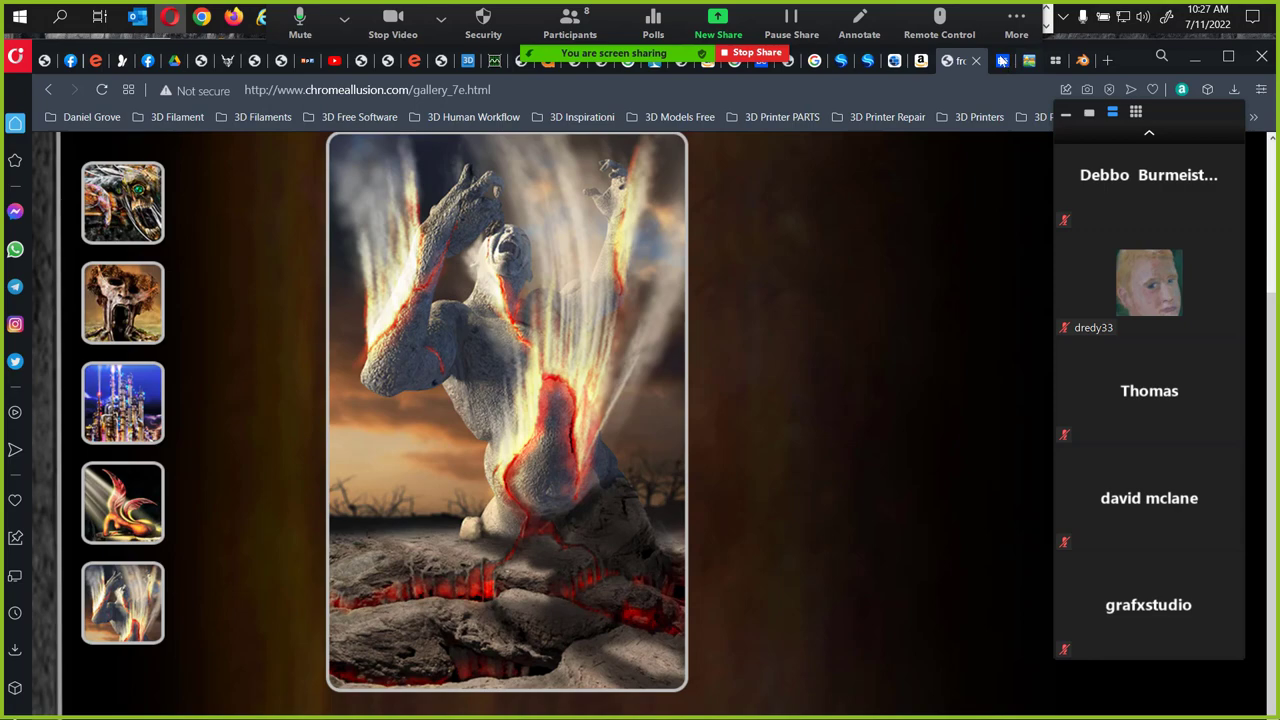
- Close the Behance artwork tab and load the artist's behance.net profile from the address bar
left_click(1003, 63)
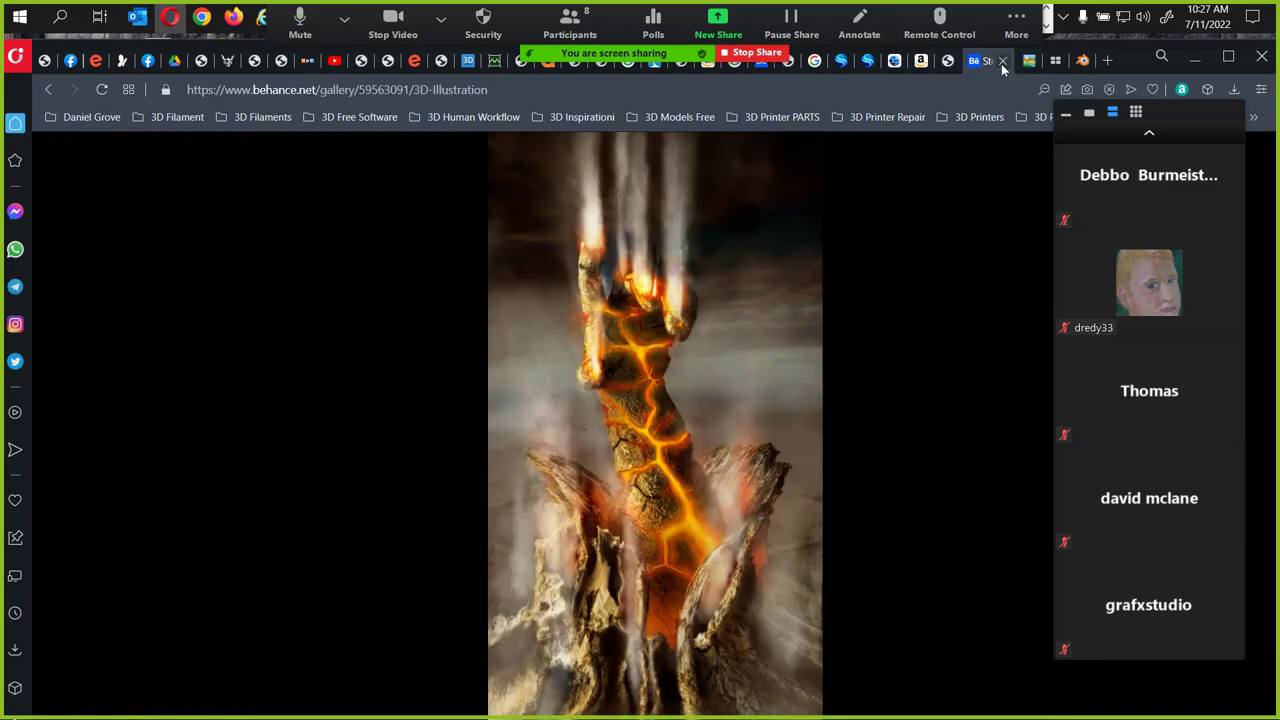
key("ctrl+w")
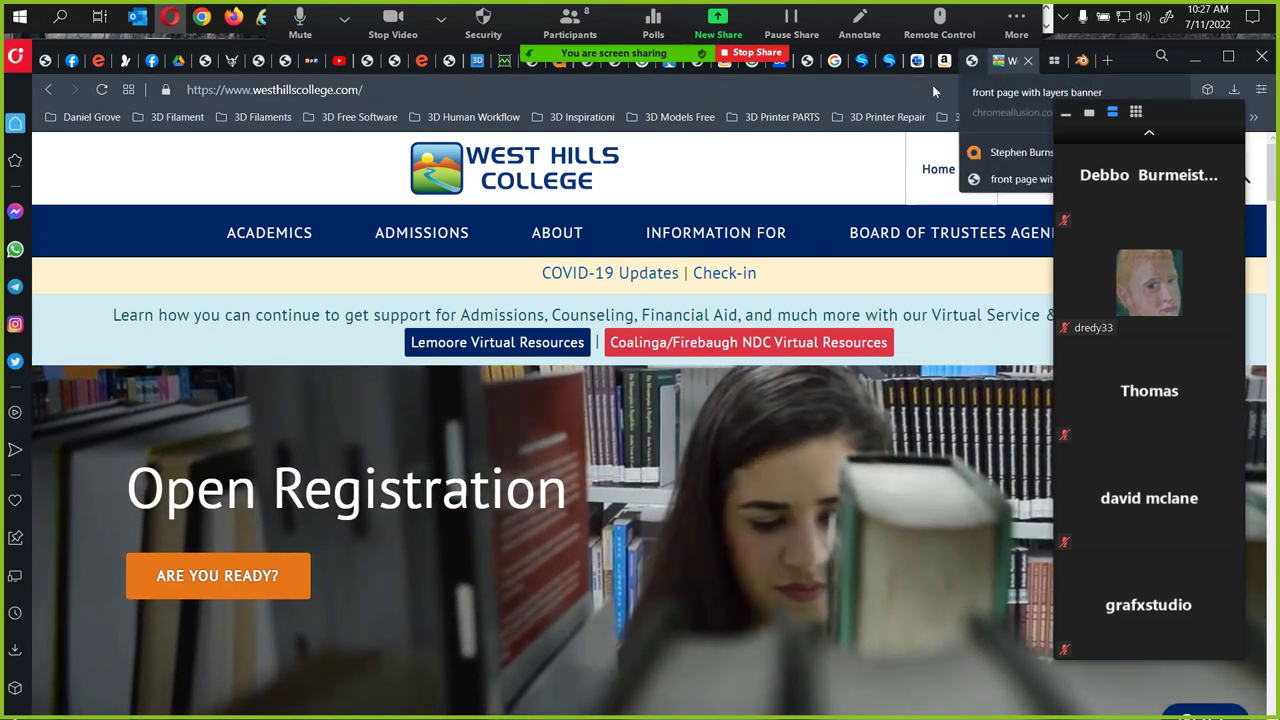
left_click(563, 90)
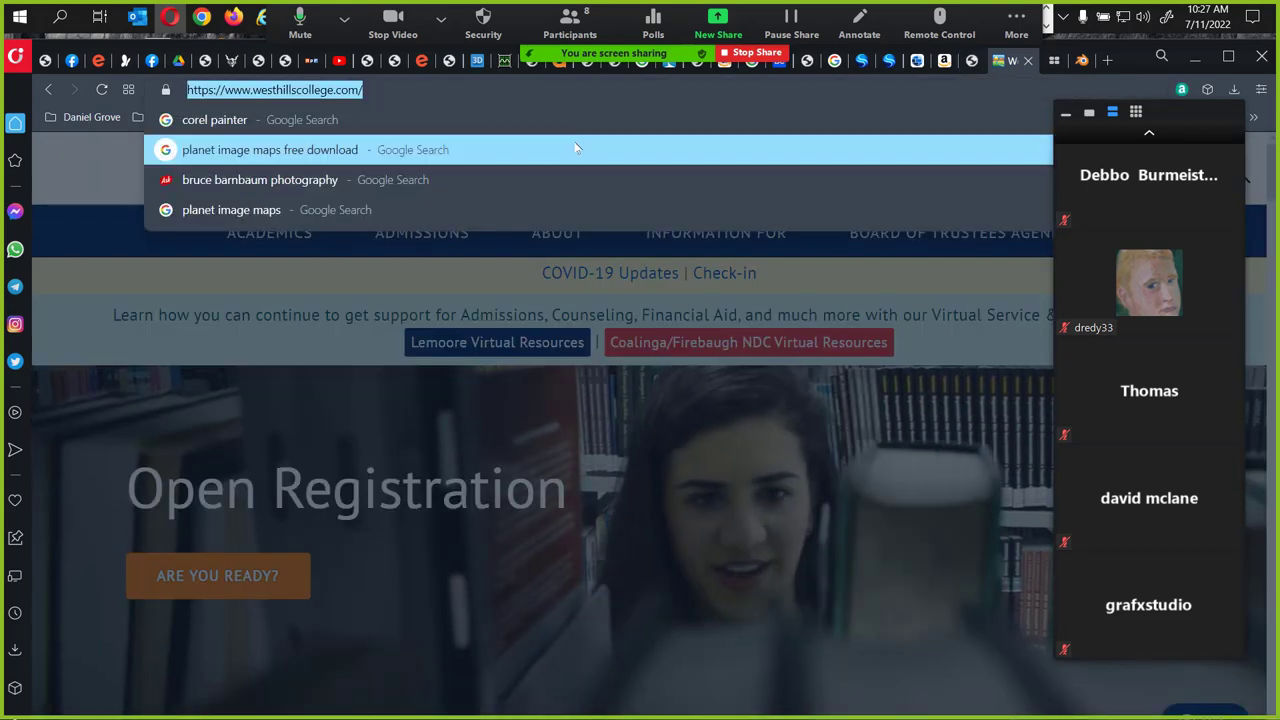
type("ww.beh")
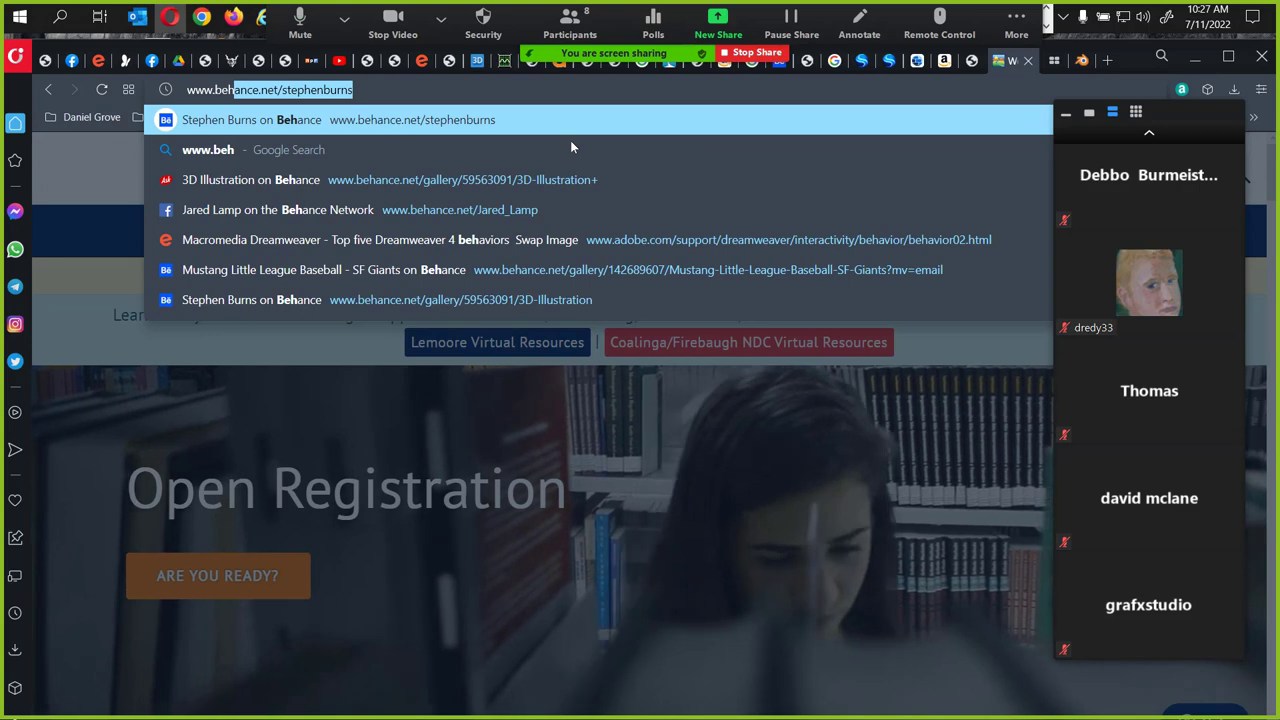
key("Return")
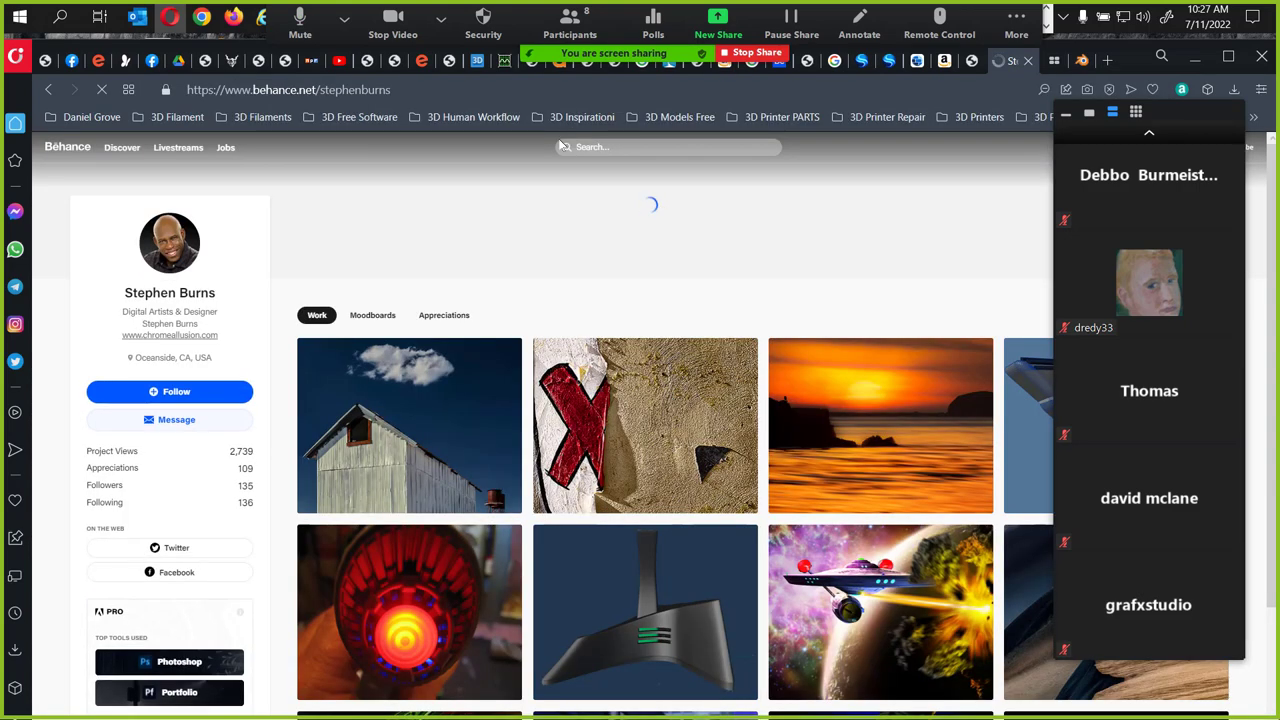
scroll(920, 537, "down", 3)
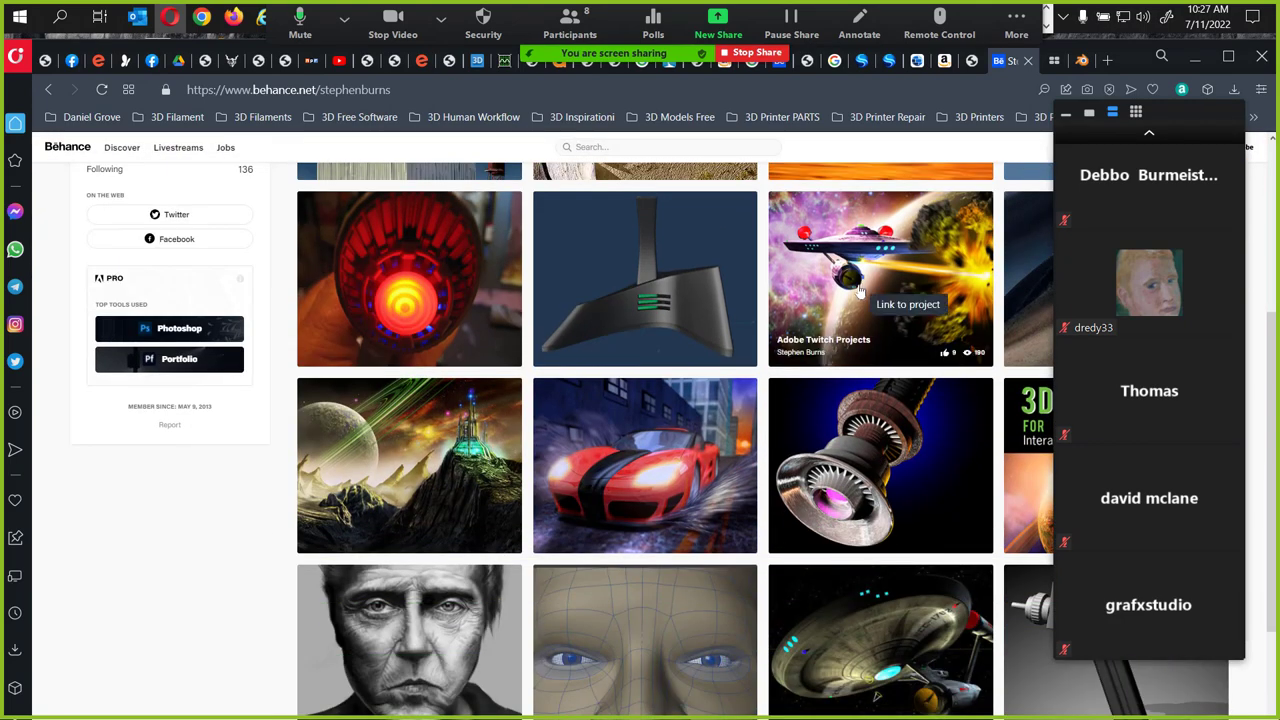
- Open the Adobe Twitch Projects gallery and scroll through its fiery fist and spaceship city images
left_click(858, 289)
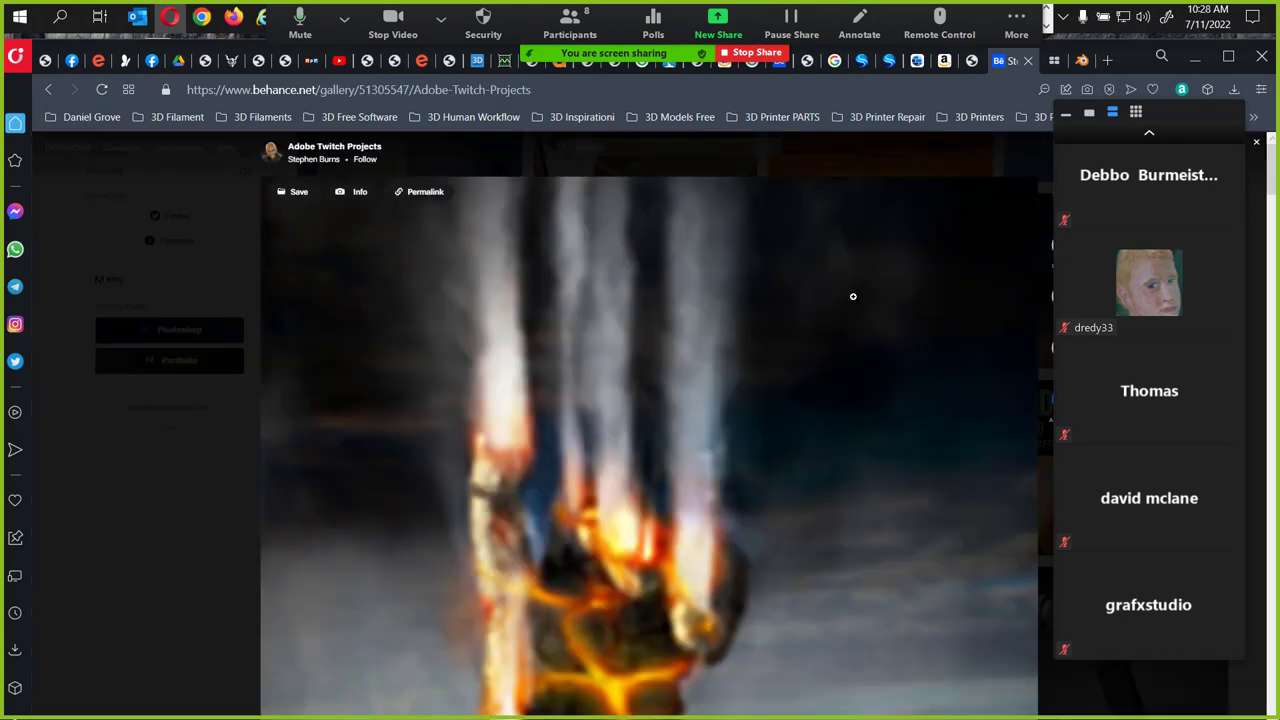
scroll(856, 321, "down", 3)
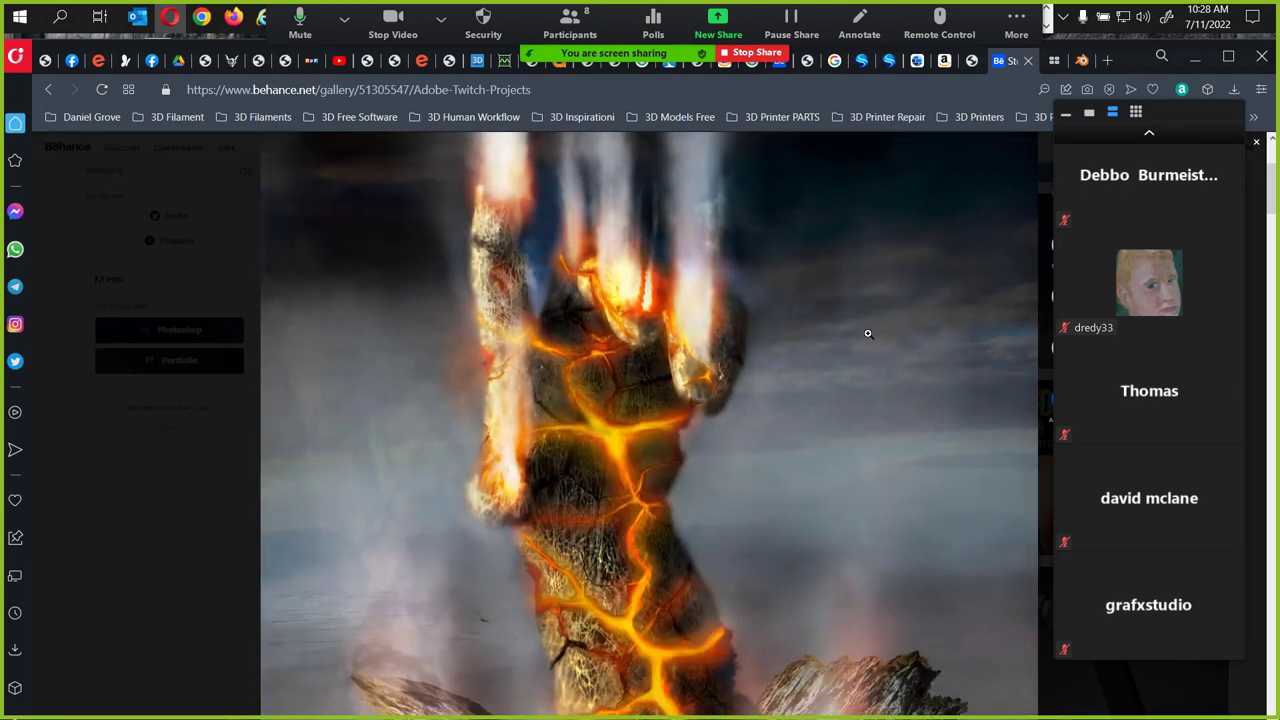
scroll(868, 334, "down", 1)
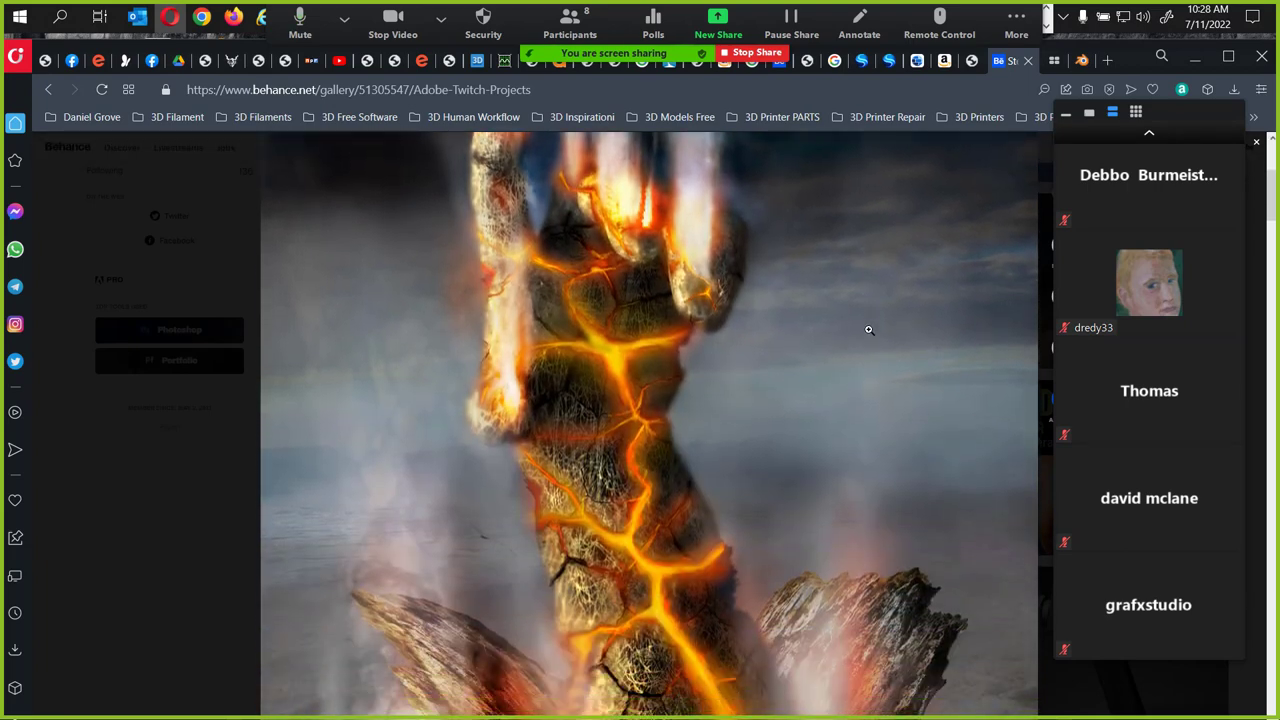
scroll(868, 329, "down", 1)
scroll(866, 330, "down", 4)
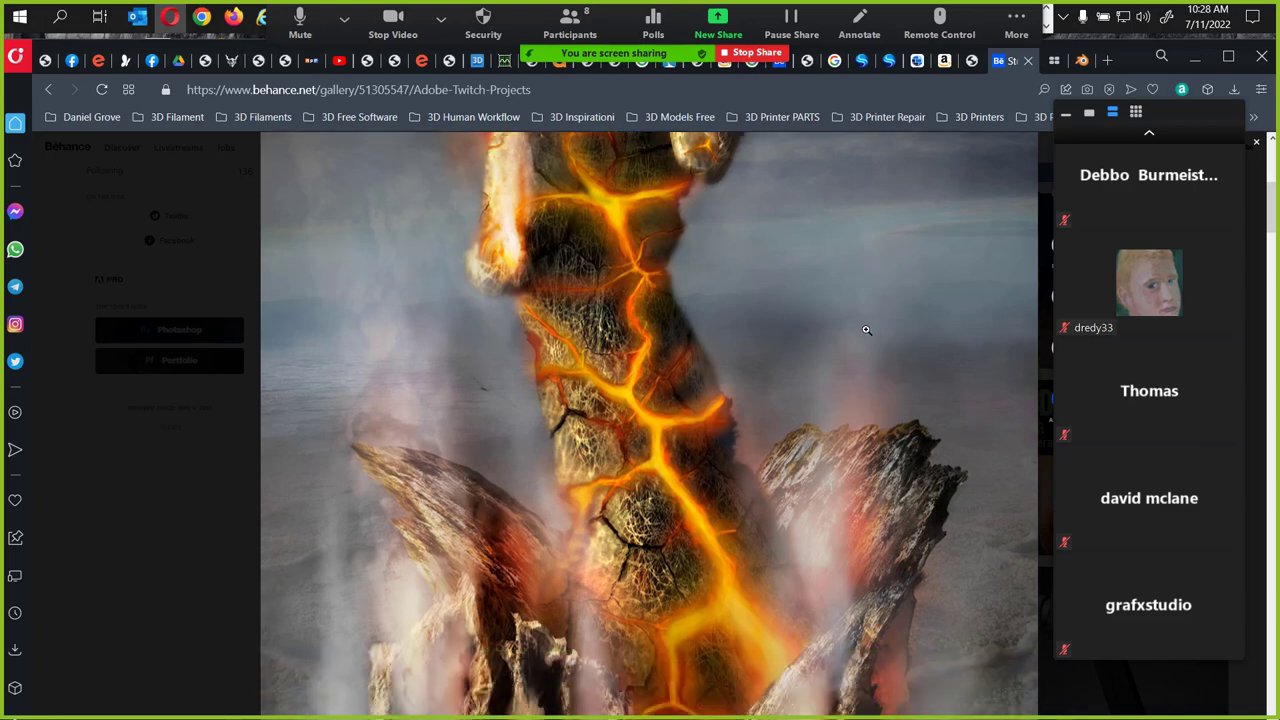
scroll(865, 331, "down", 4)
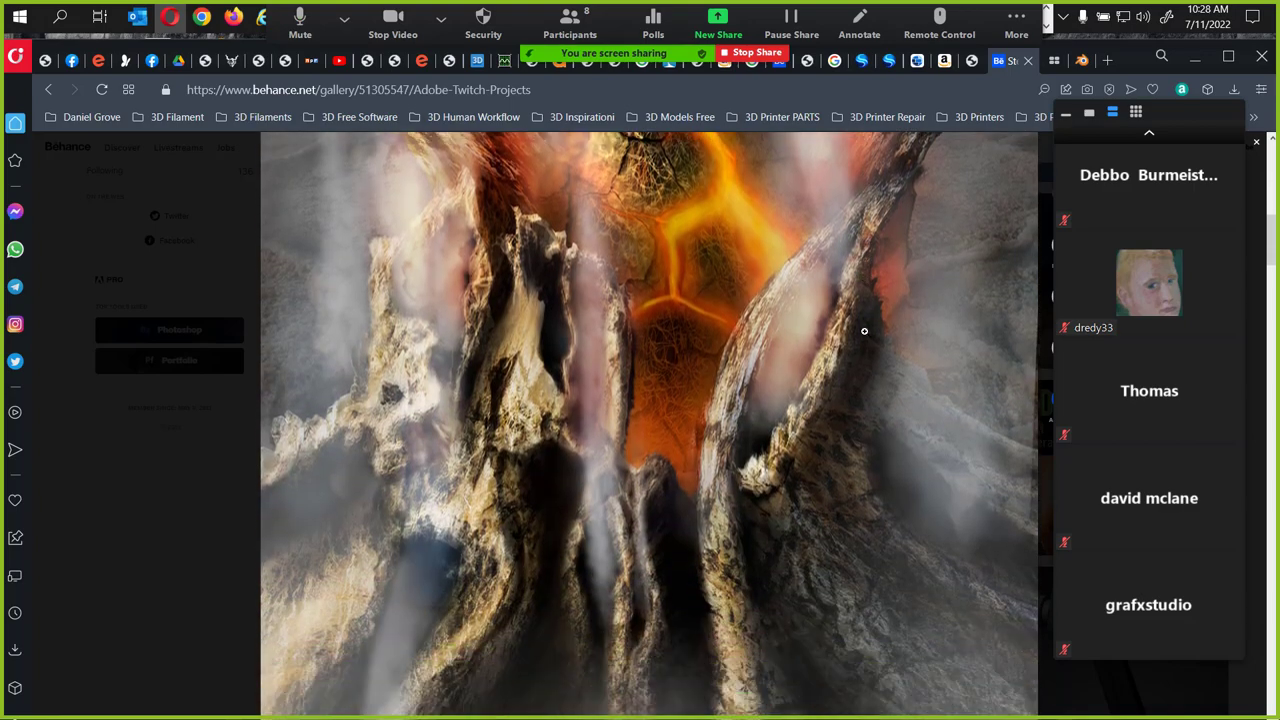
scroll(861, 335, "down", 4)
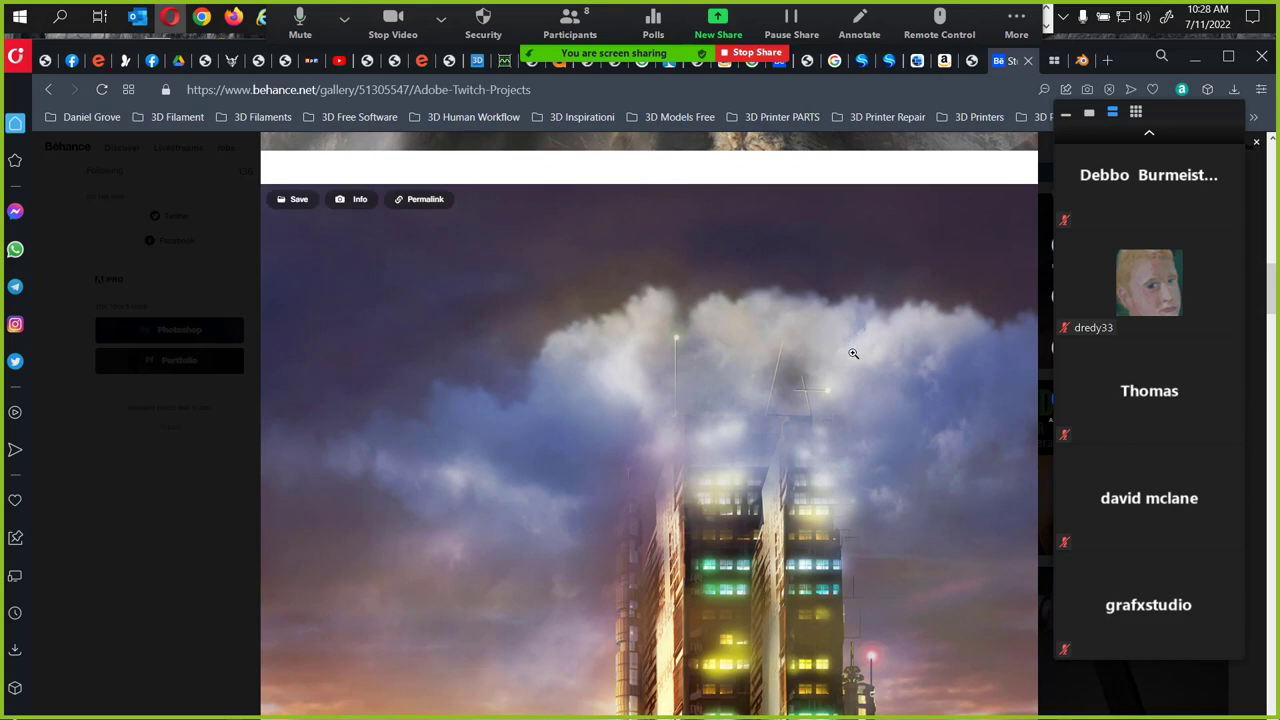
scroll(855, 350, "down", 3)
scroll(850, 366, "down", 2)
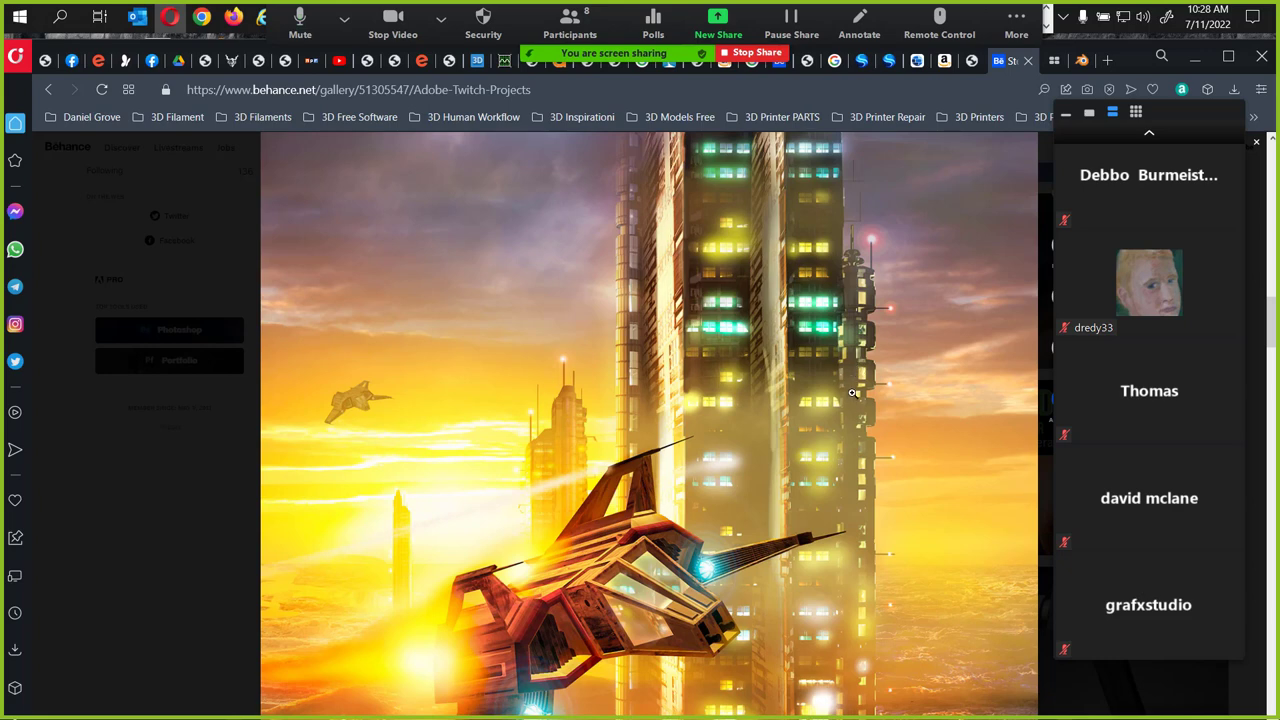
scroll(857, 387, "down", 4)
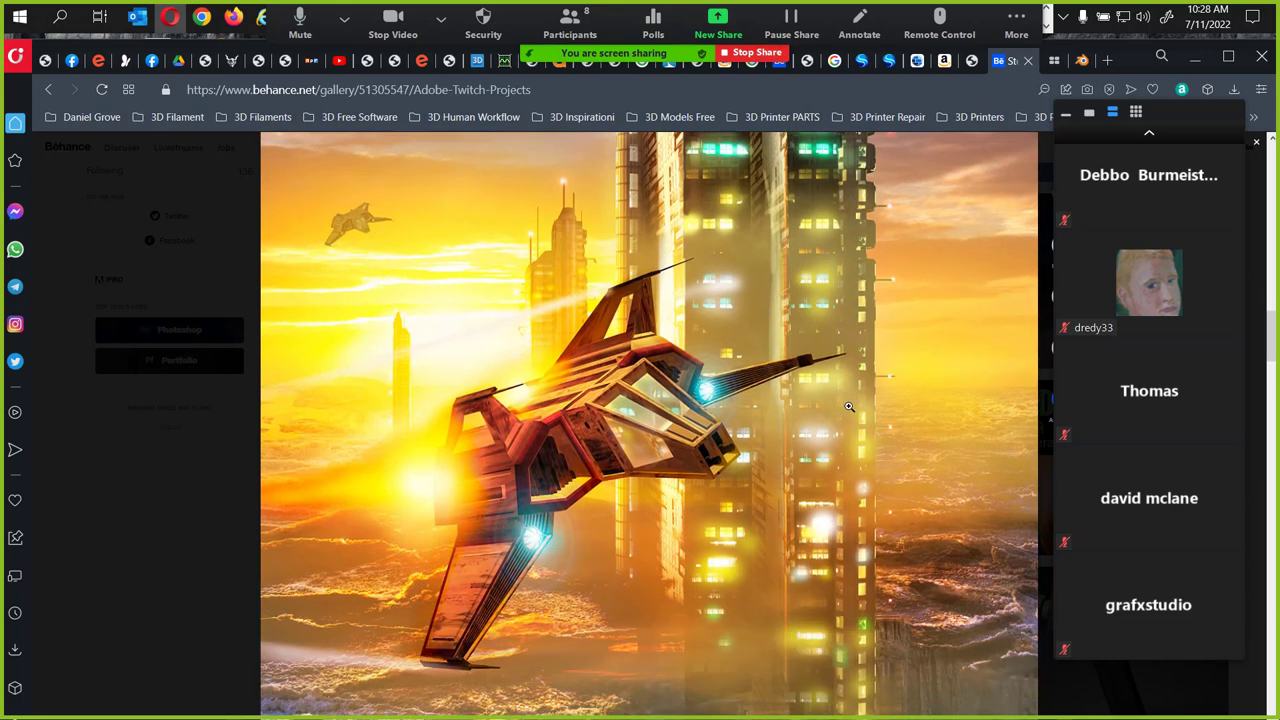
scroll(845, 407, "down", 4)
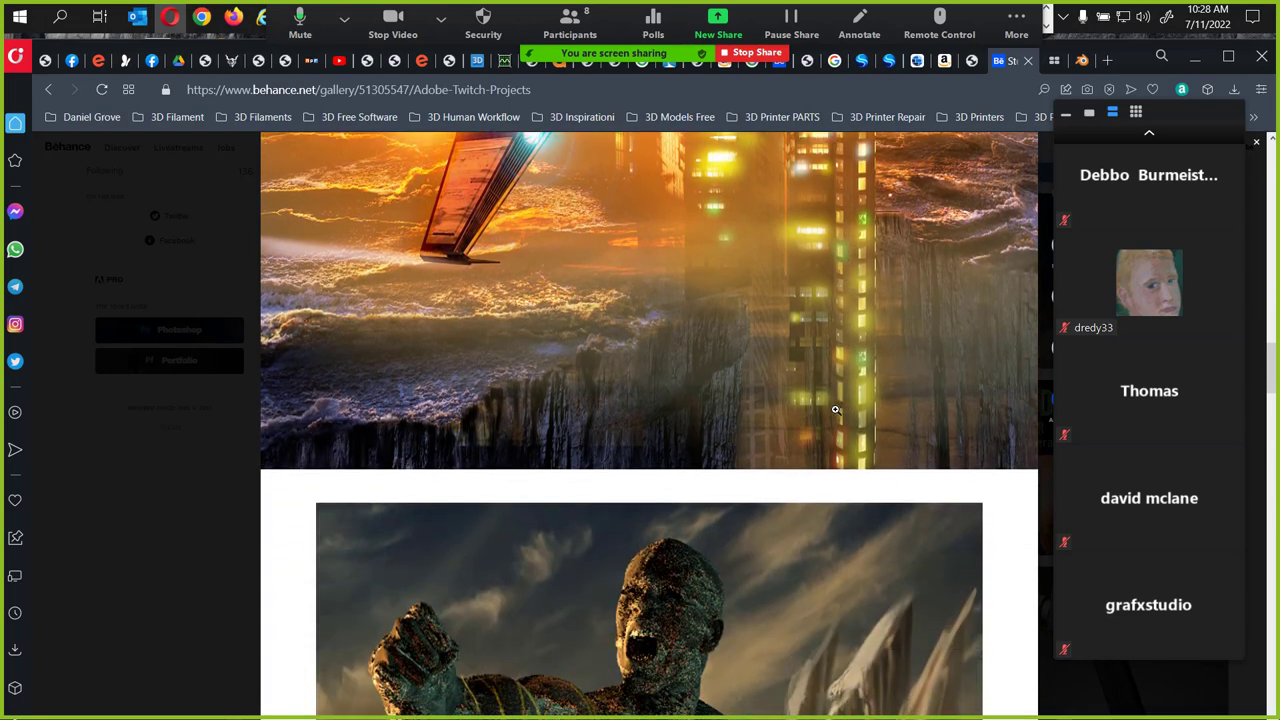
scroll(833, 411, "down", 4)
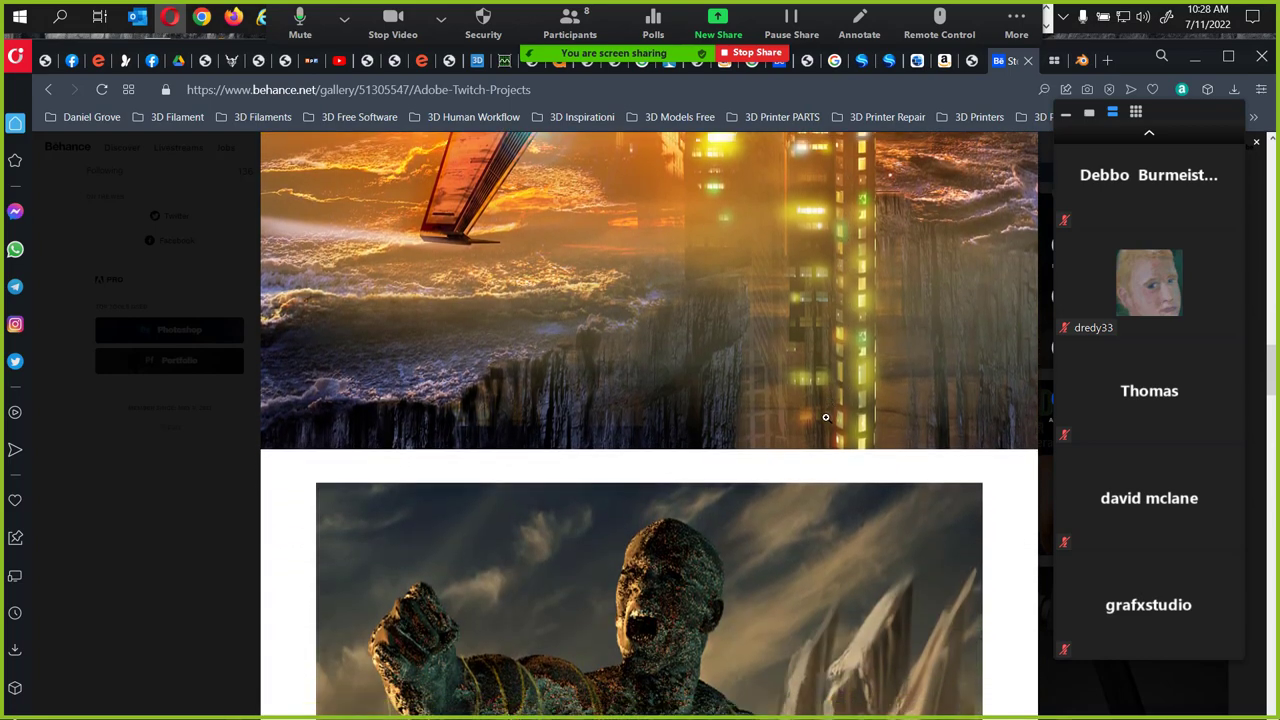
scroll(824, 402, "up", 8)
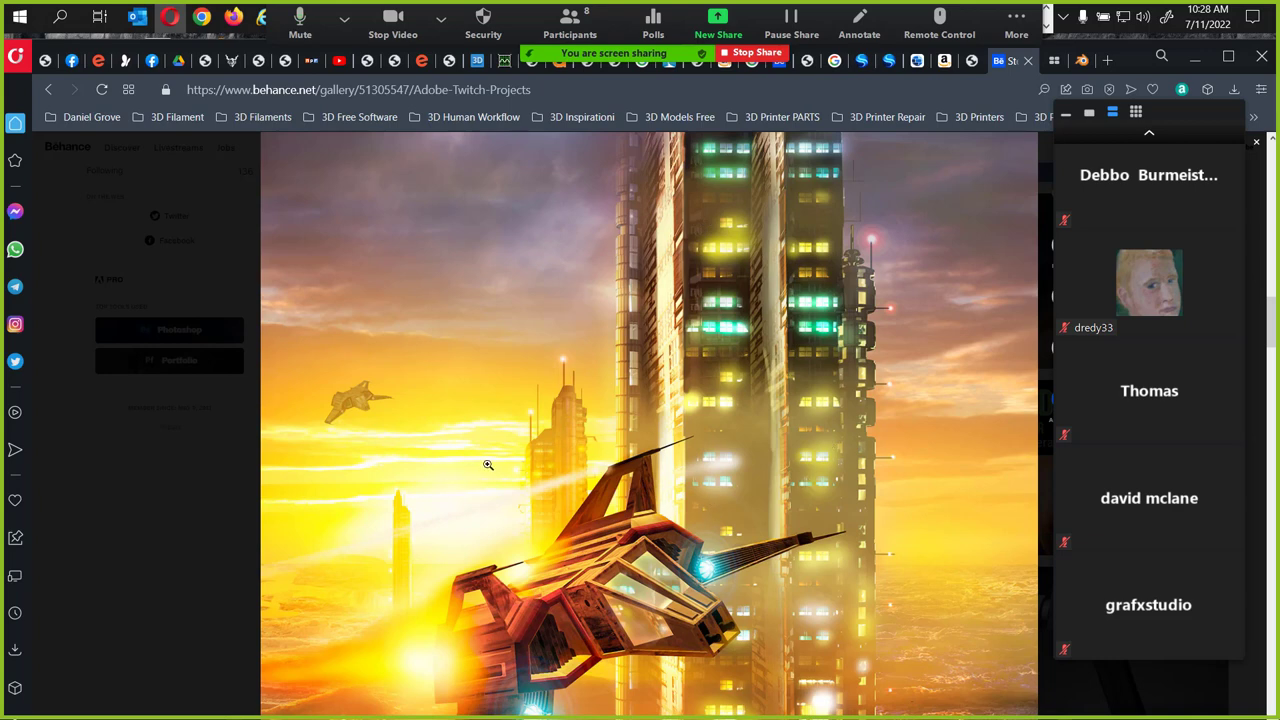
- Scroll past the landscape images to the starship artwork and the project footer
scroll(676, 535, "down", 3)
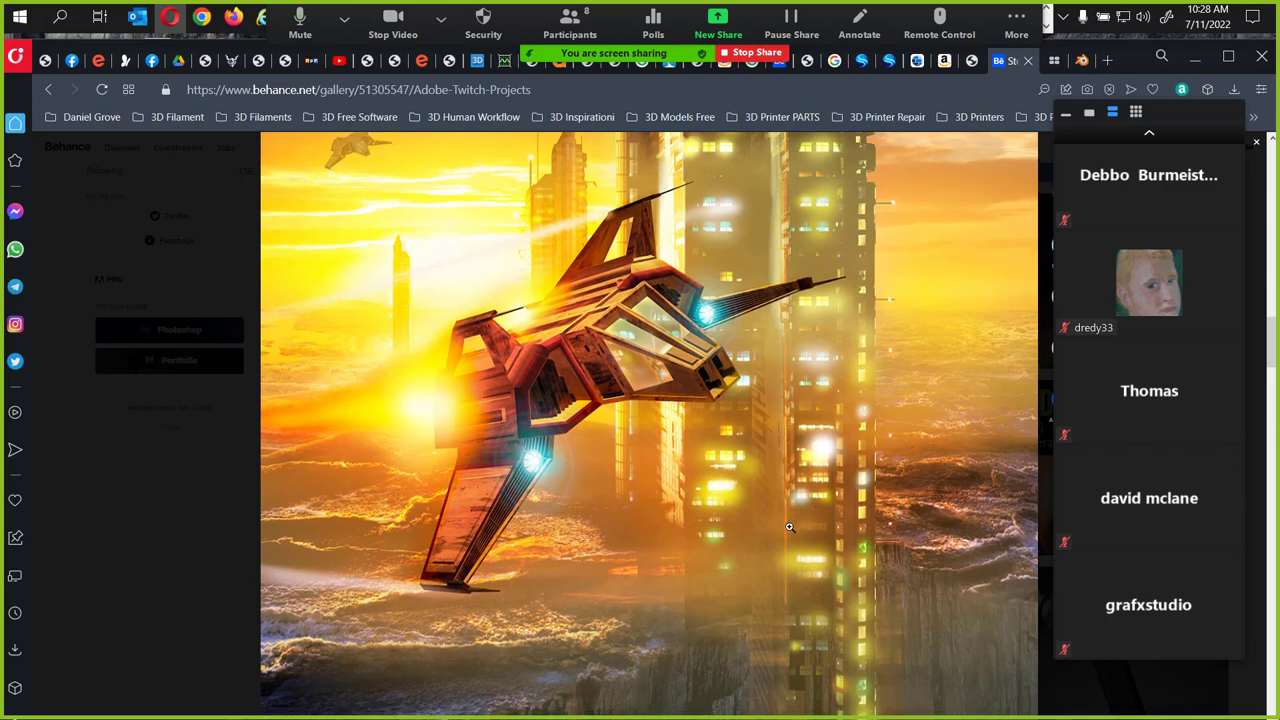
scroll(789, 526, "down", 10)
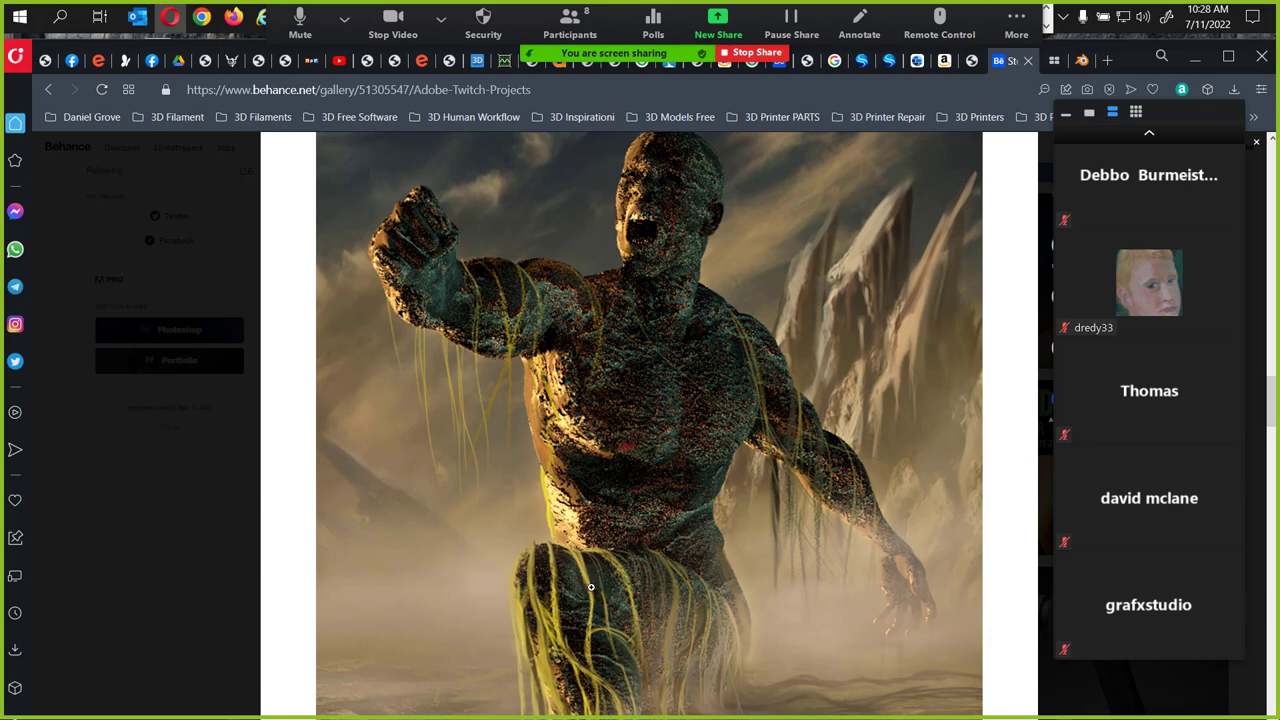
scroll(593, 584, "down", 6)
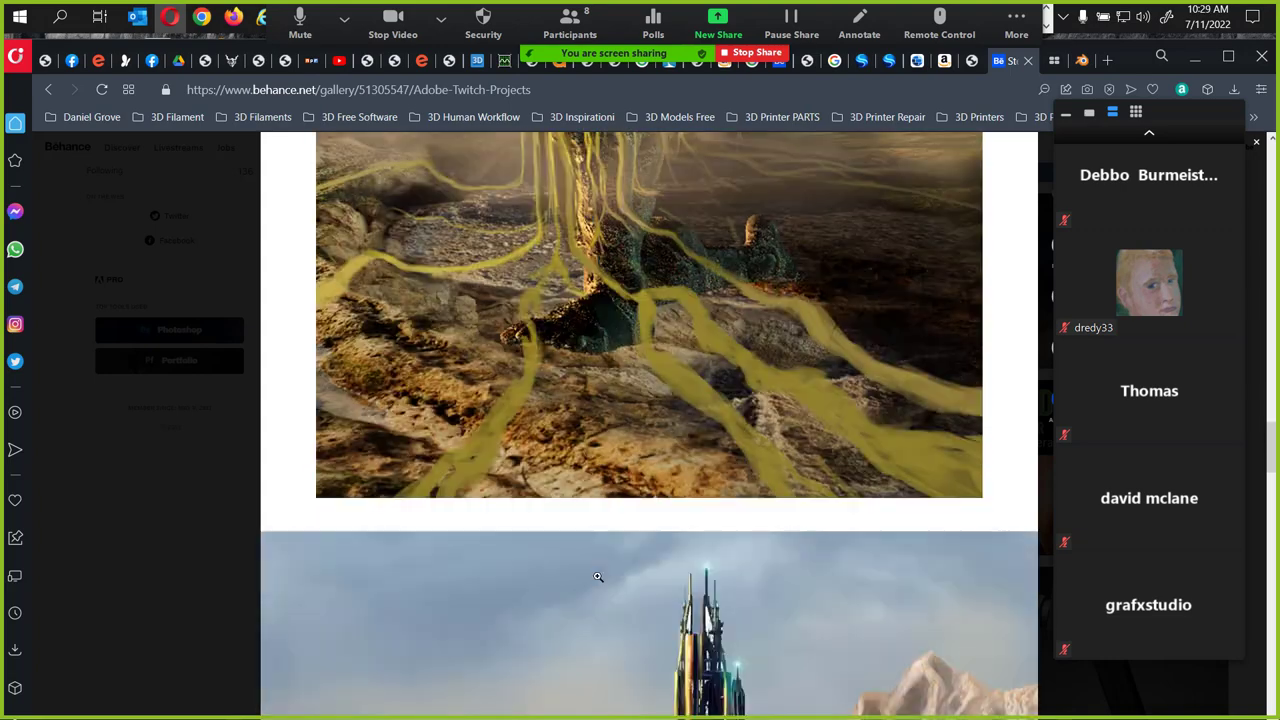
scroll(597, 576, "down", 5)
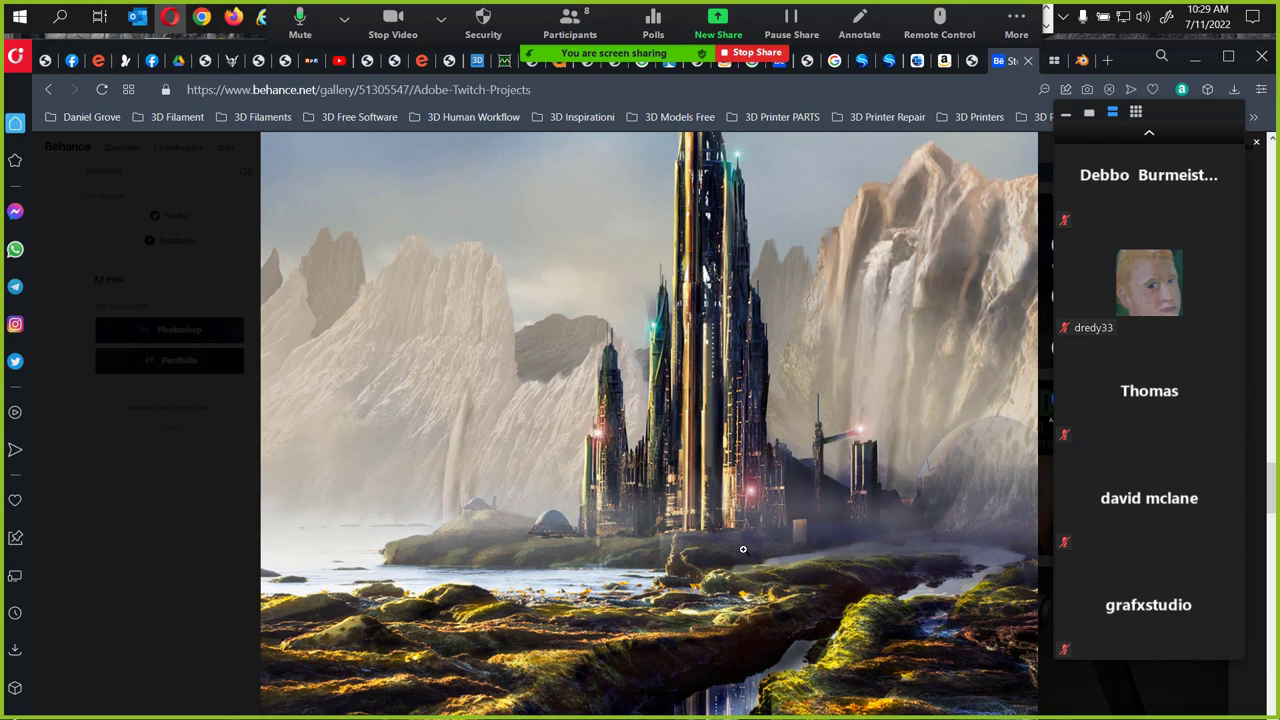
scroll(743, 549, "up", 2)
scroll(744, 545, "down", 2)
scroll(744, 550, "down", 10)
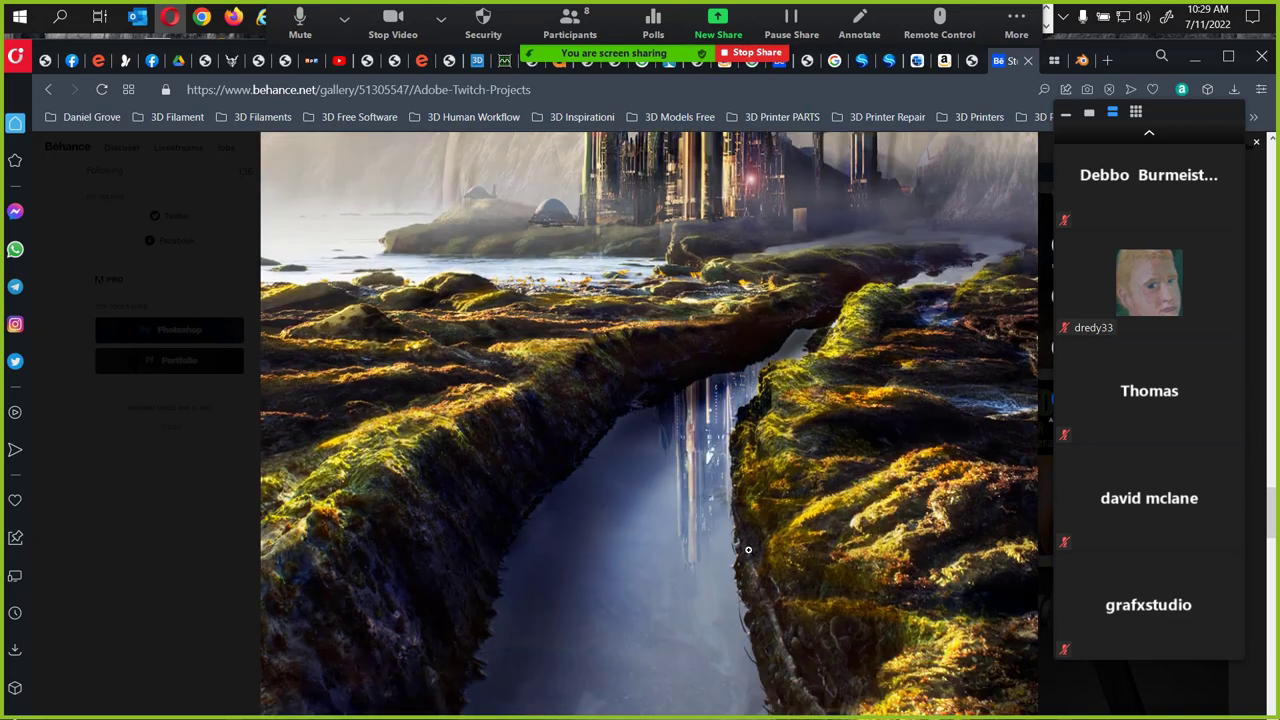
scroll(747, 552, "down", 3)
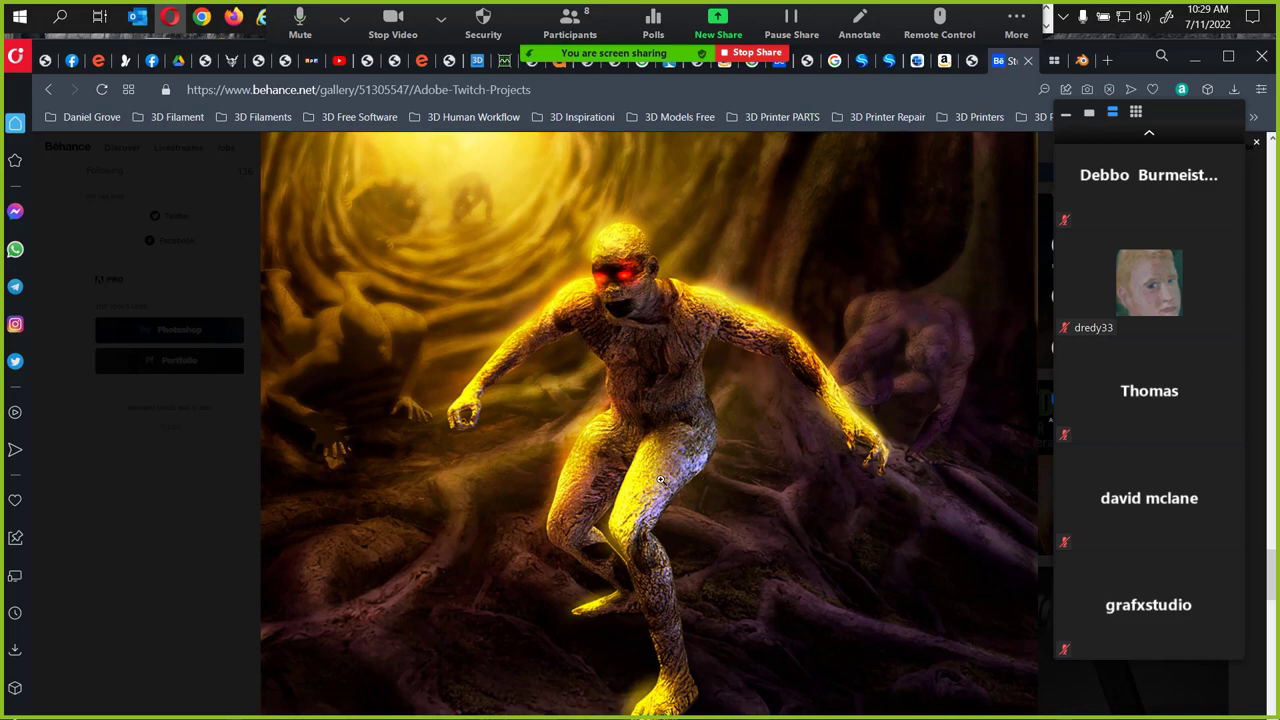
scroll(670, 444, "down", 5)
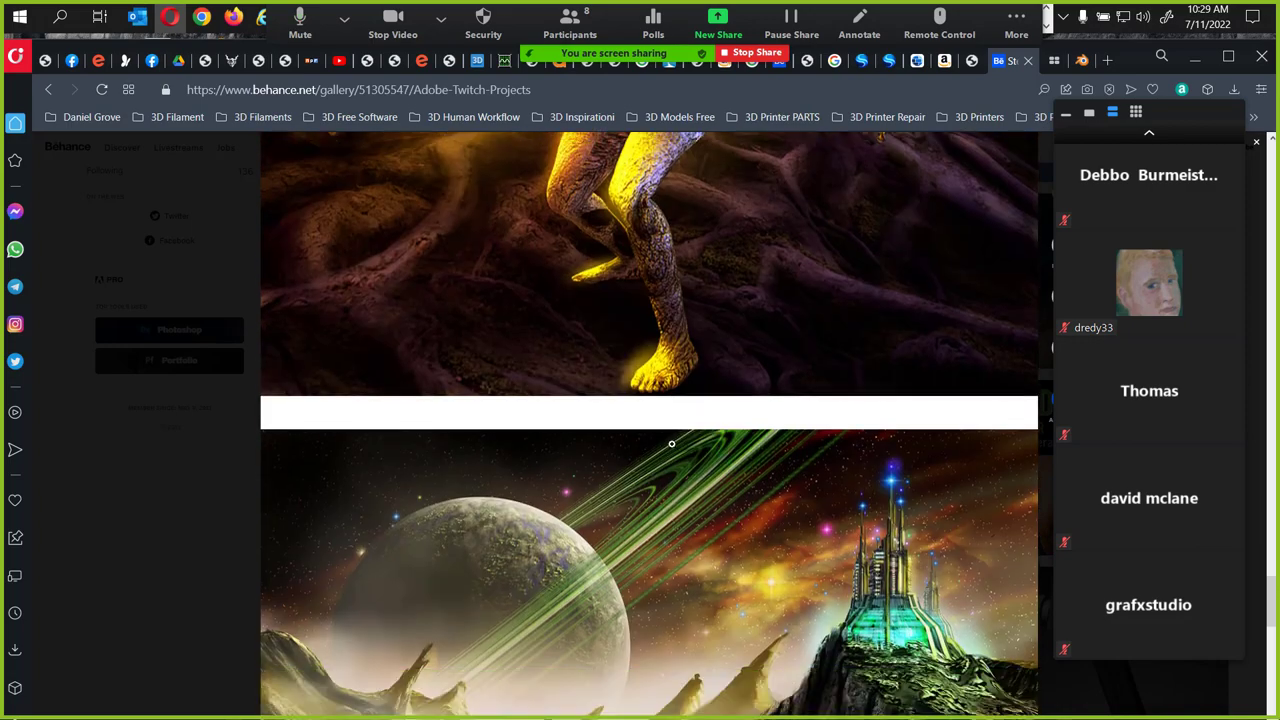
scroll(674, 446, "down", 1)
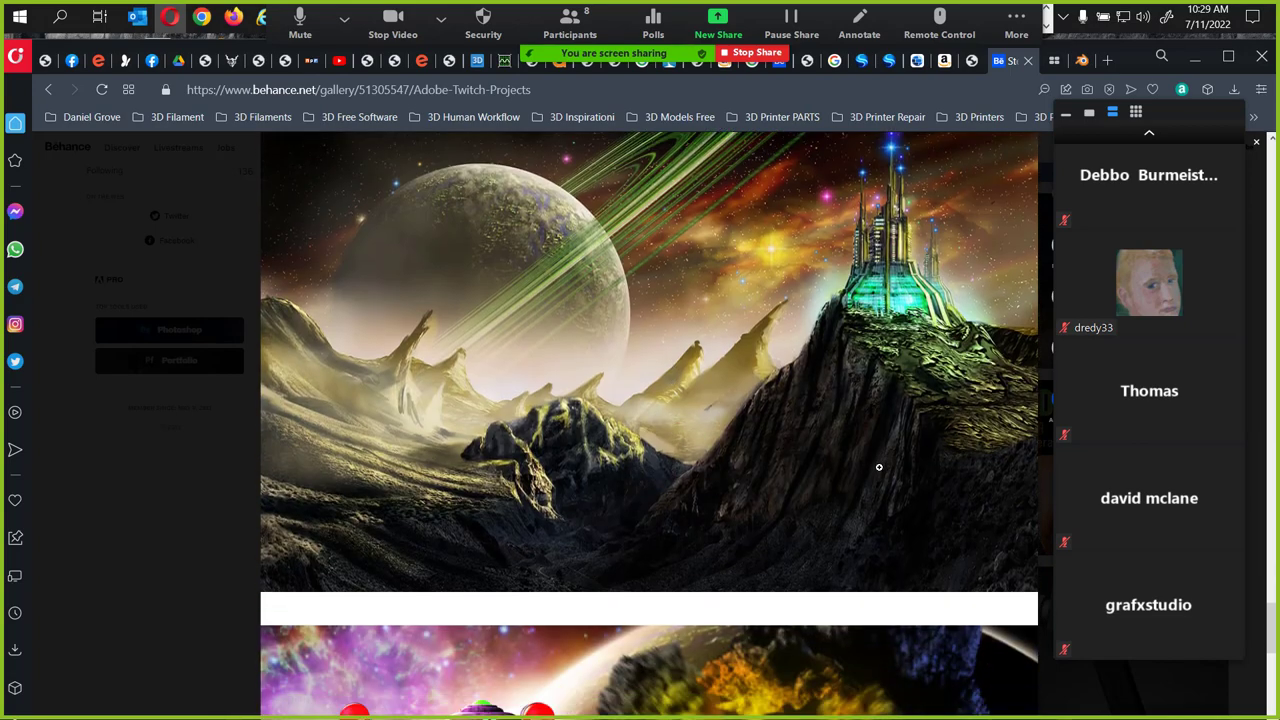
scroll(879, 469, "up", 1)
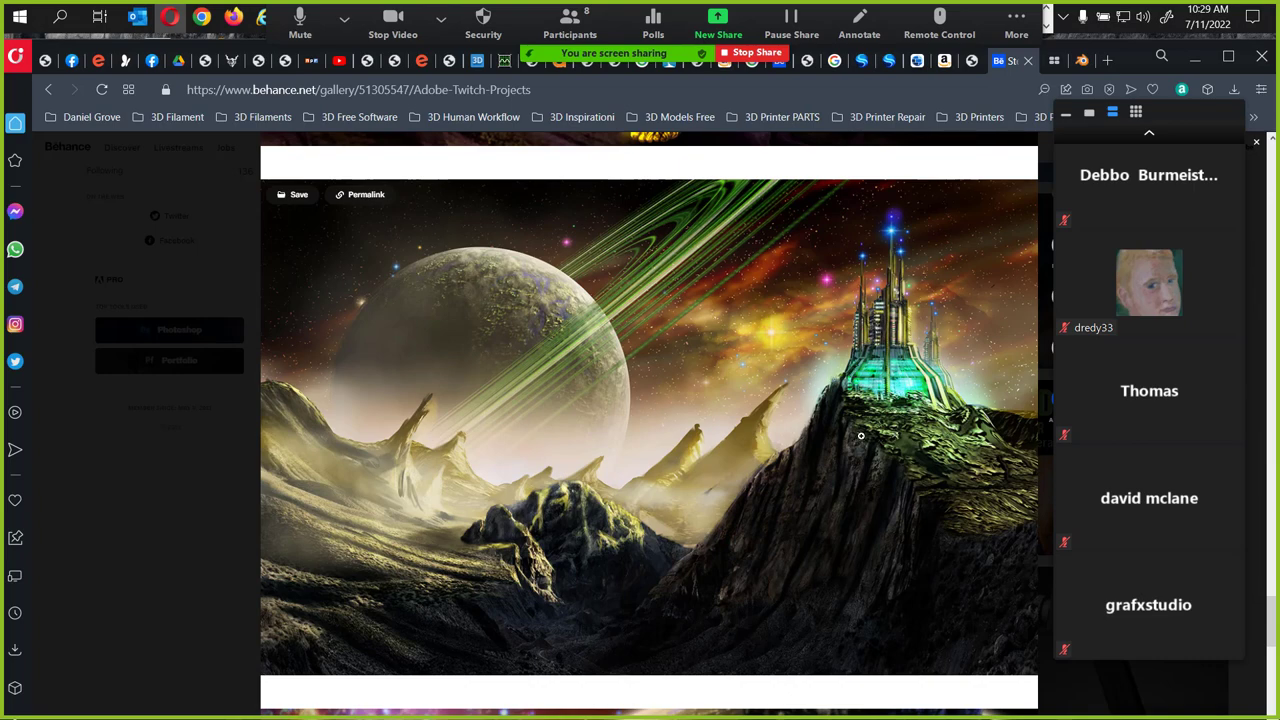
scroll(838, 469, "down", 5)
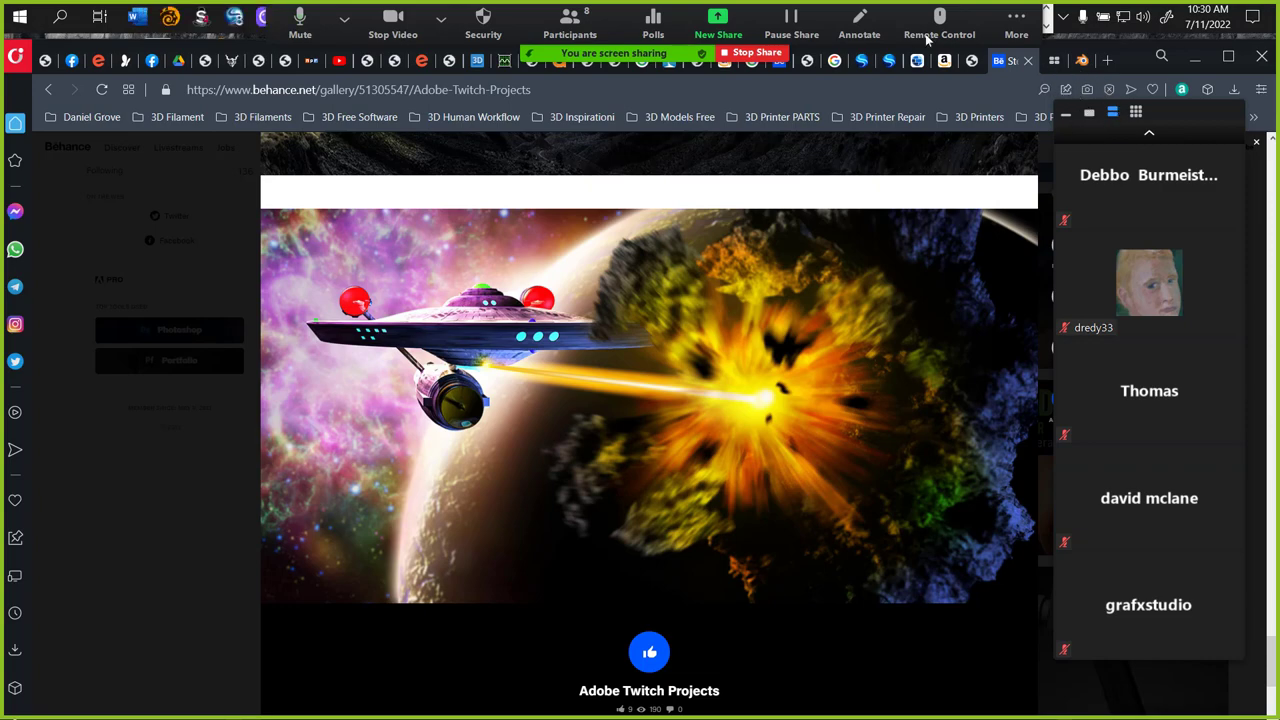
- Minimize the browser, switch to Blender, and move Zoom's participant panel out of the way
left_click(1196, 60)
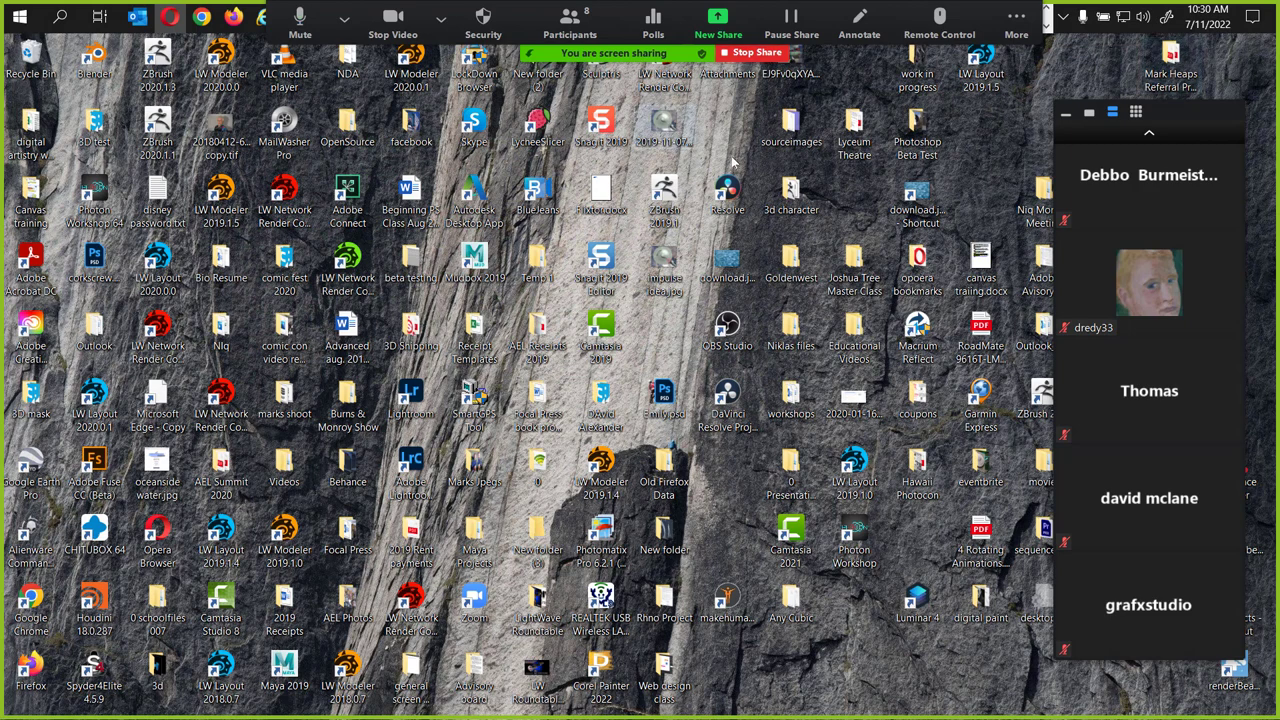
key("alt+Tab")
left_click(858, 509)
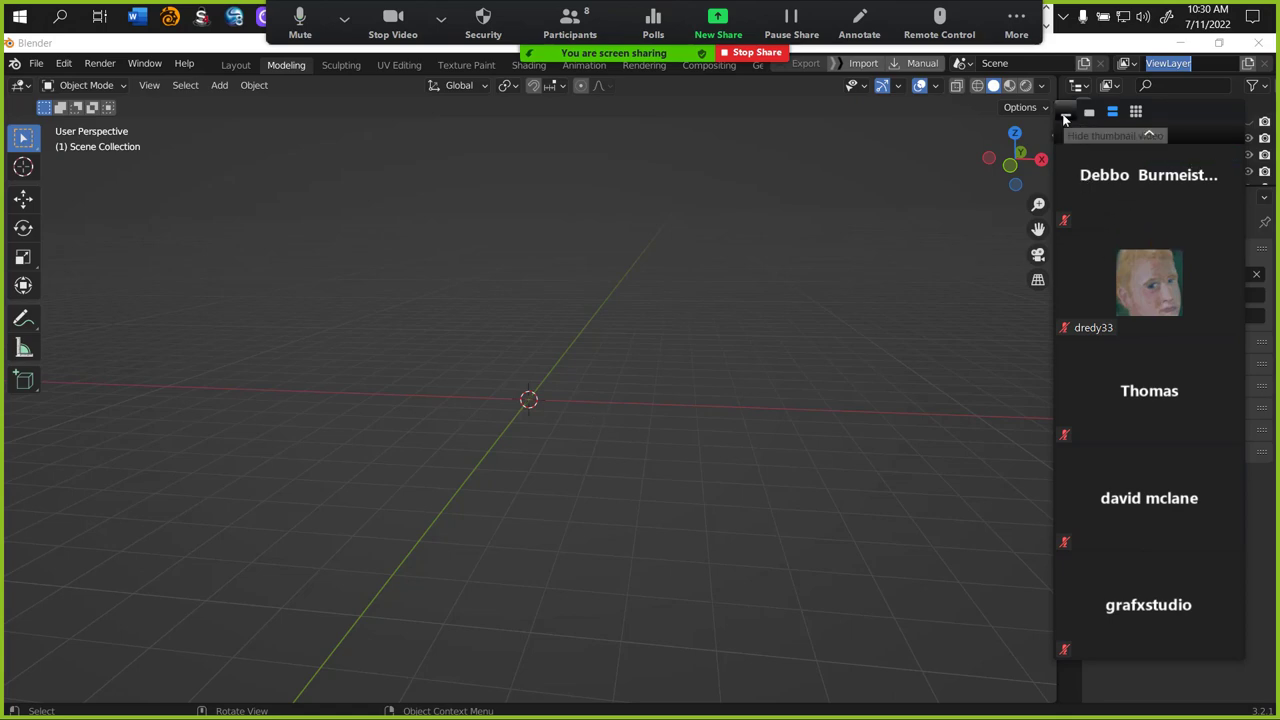
left_click(1064, 118)
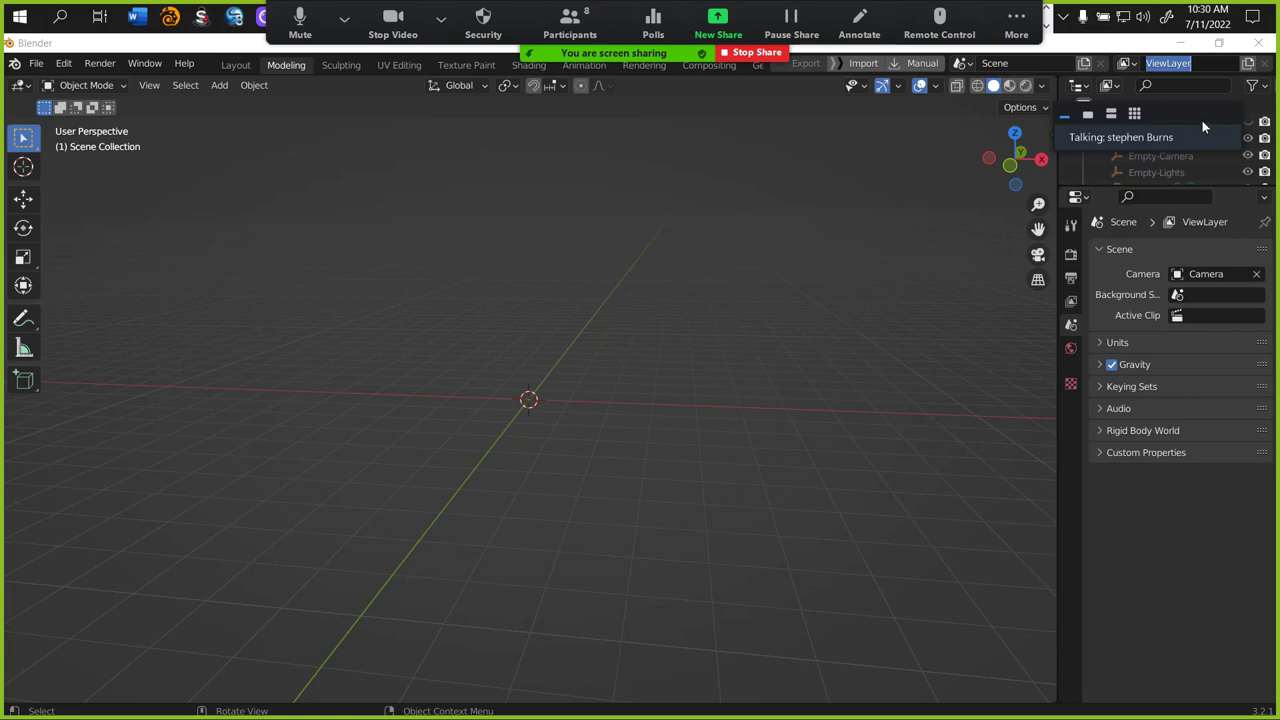
left_click_drag(1210, 120, 1205, 65)
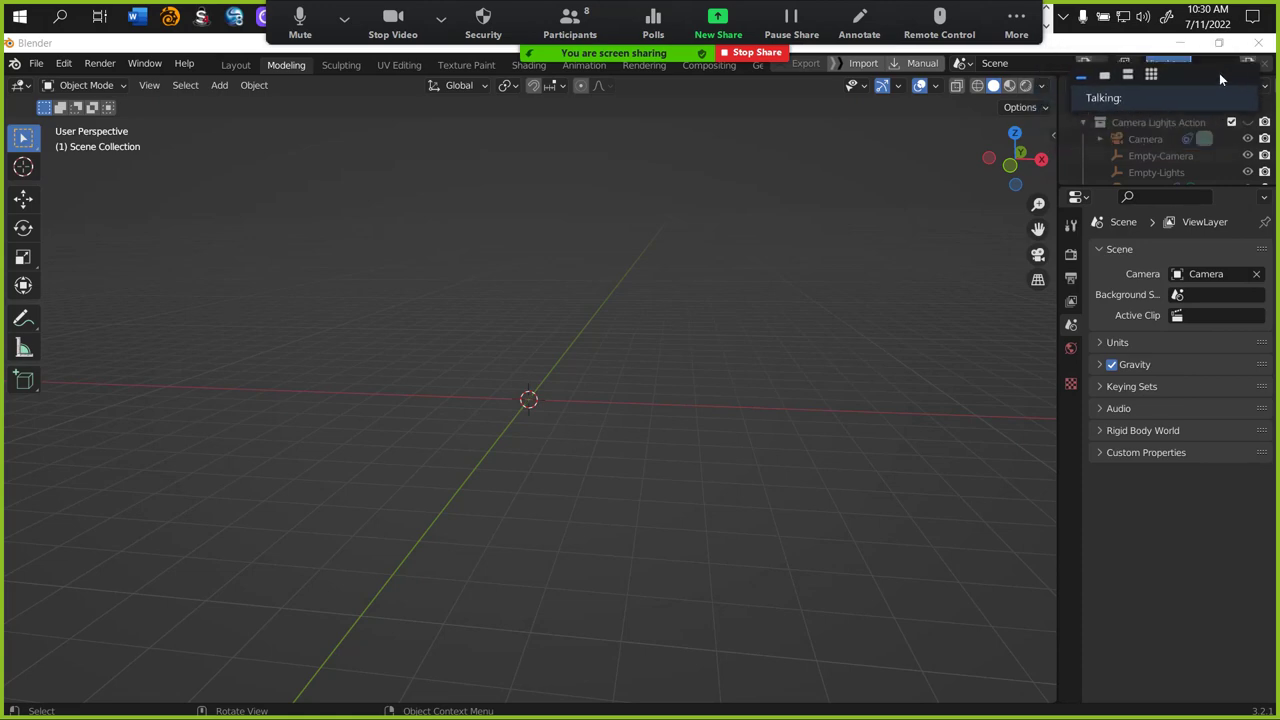
- Clear Zoom's speaker strip off Blender's header and restore the Blender window from maximized
left_click(1212, 65)
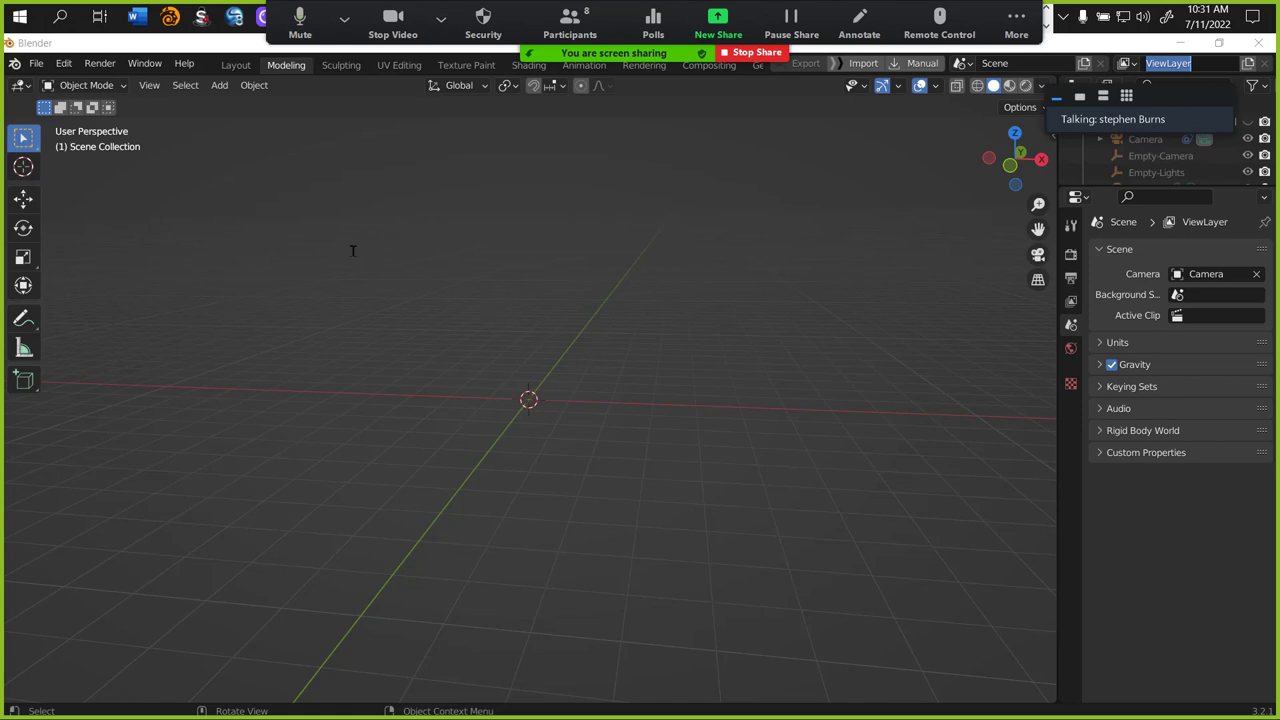
left_click(203, 42)
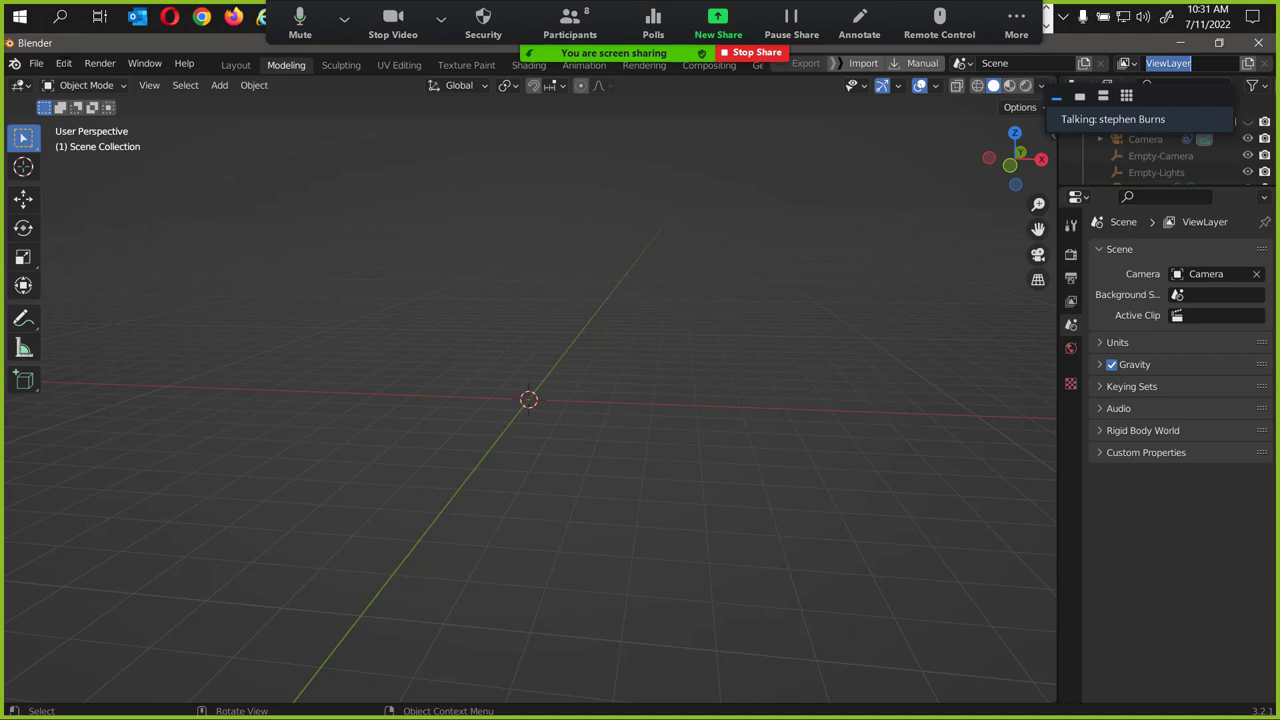
double_click(81, 41)
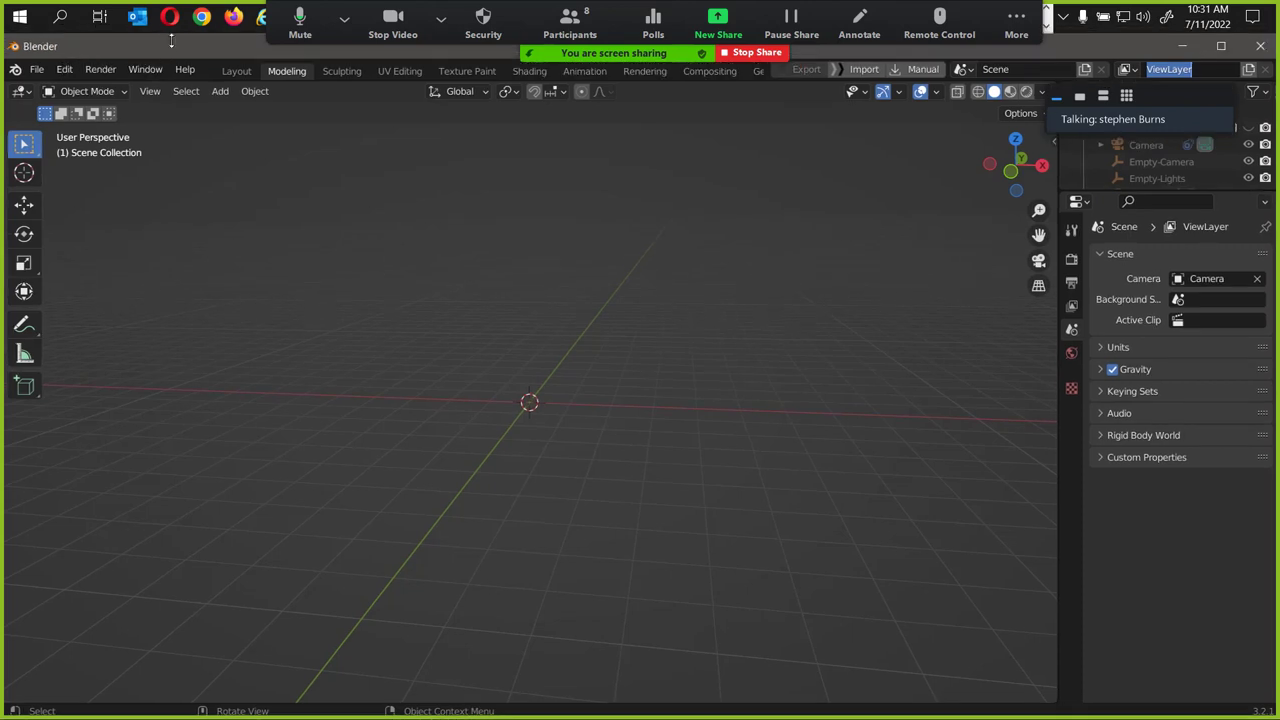
- Open Edit > Preferences and review Interface, Themes, Viewport and Lights, ending on Editing
left_click(65, 70)
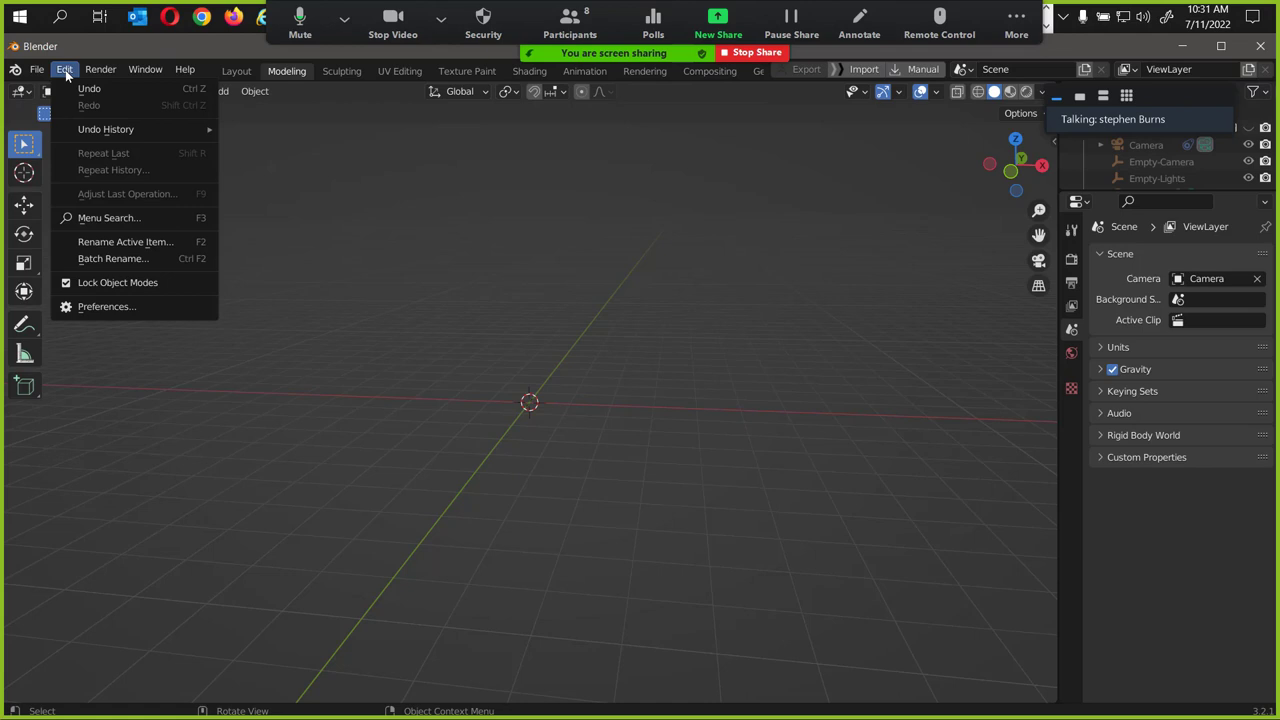
left_click(112, 305)
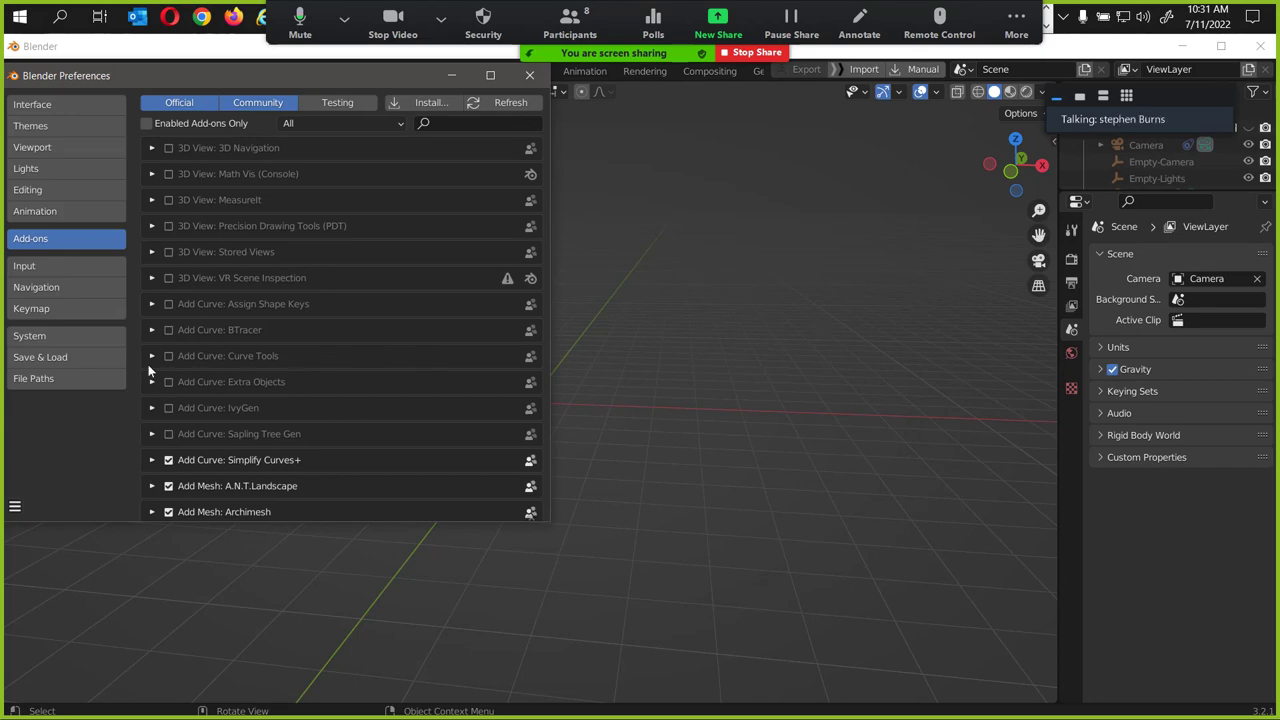
left_click(38, 107)
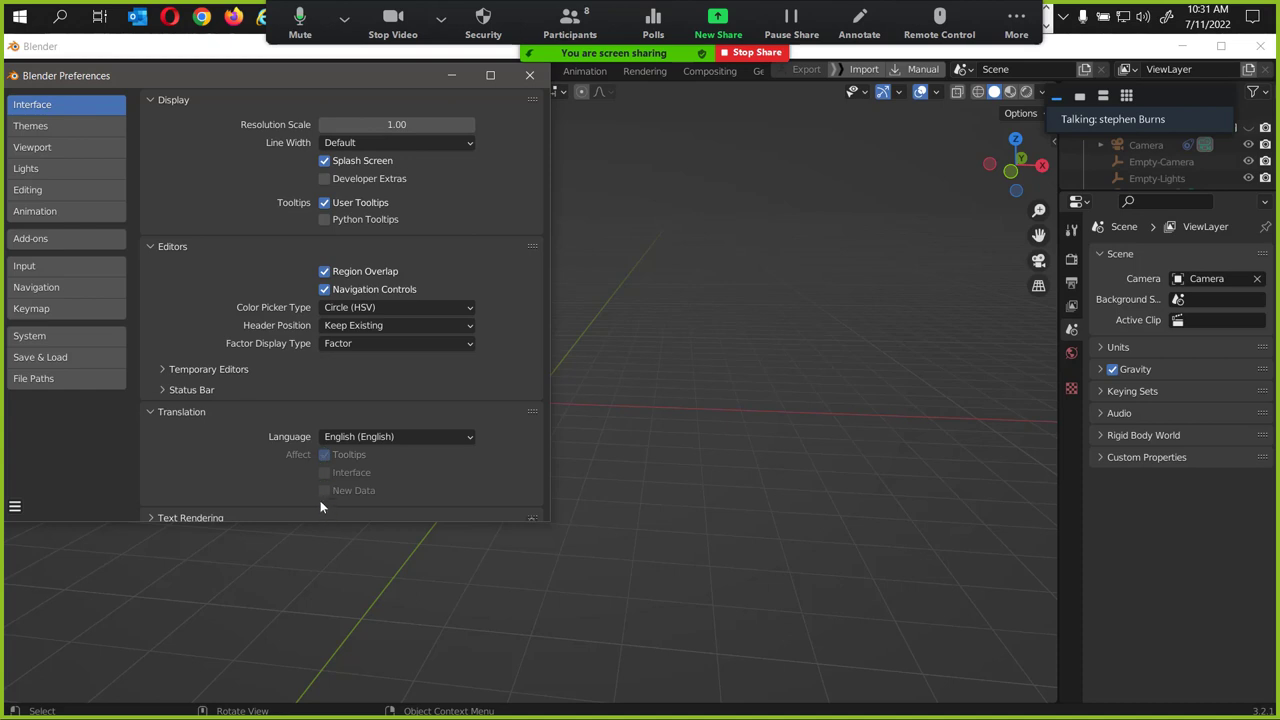
left_click(40, 128)
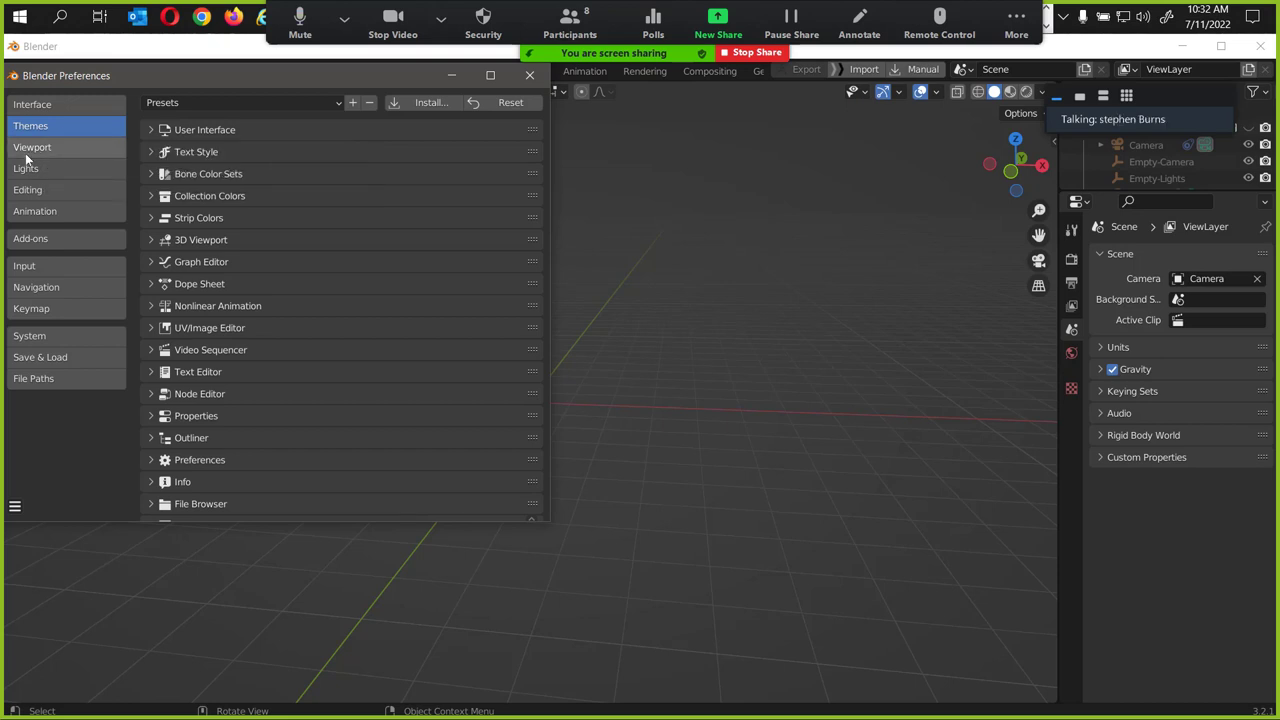
left_click(29, 150)
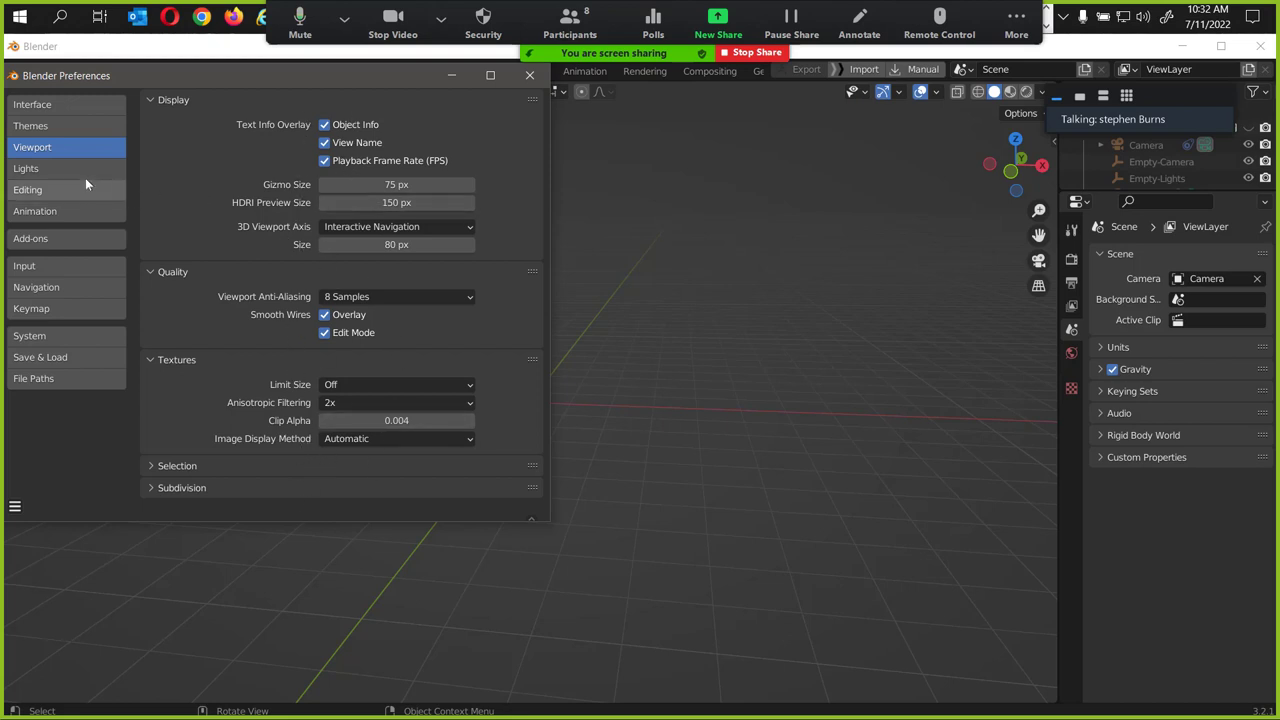
left_click(34, 174)
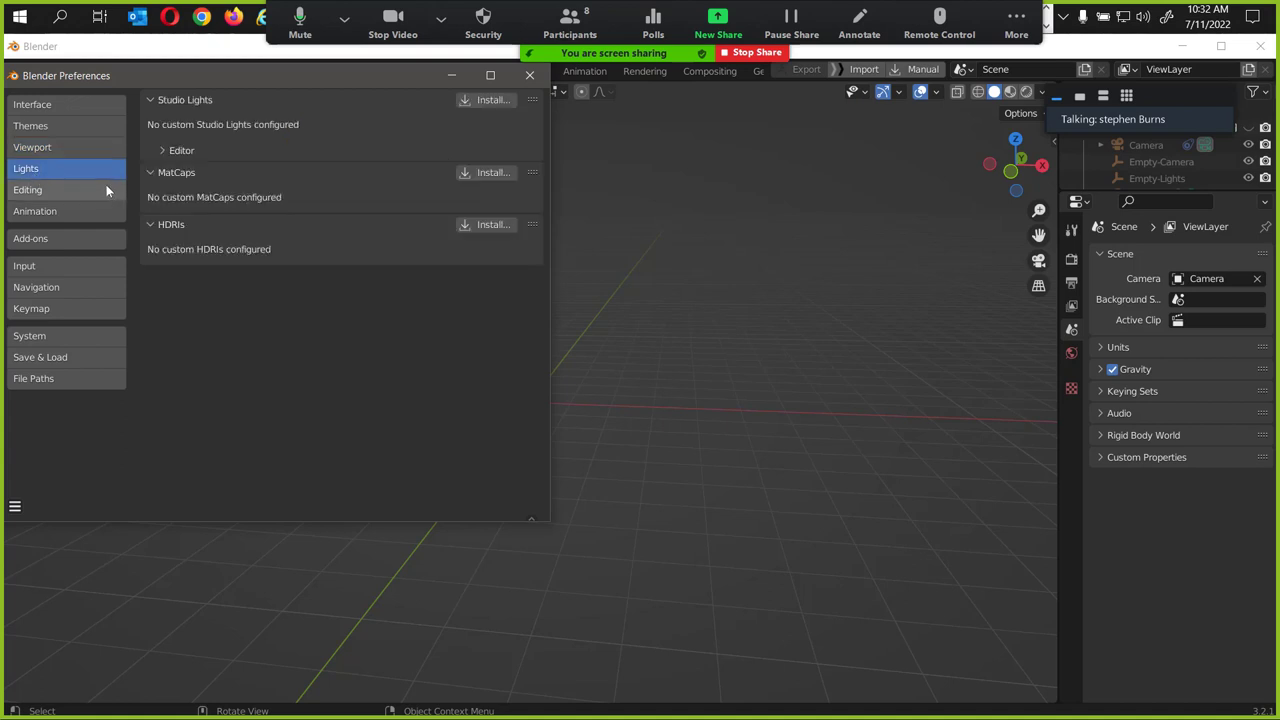
left_click(42, 192)
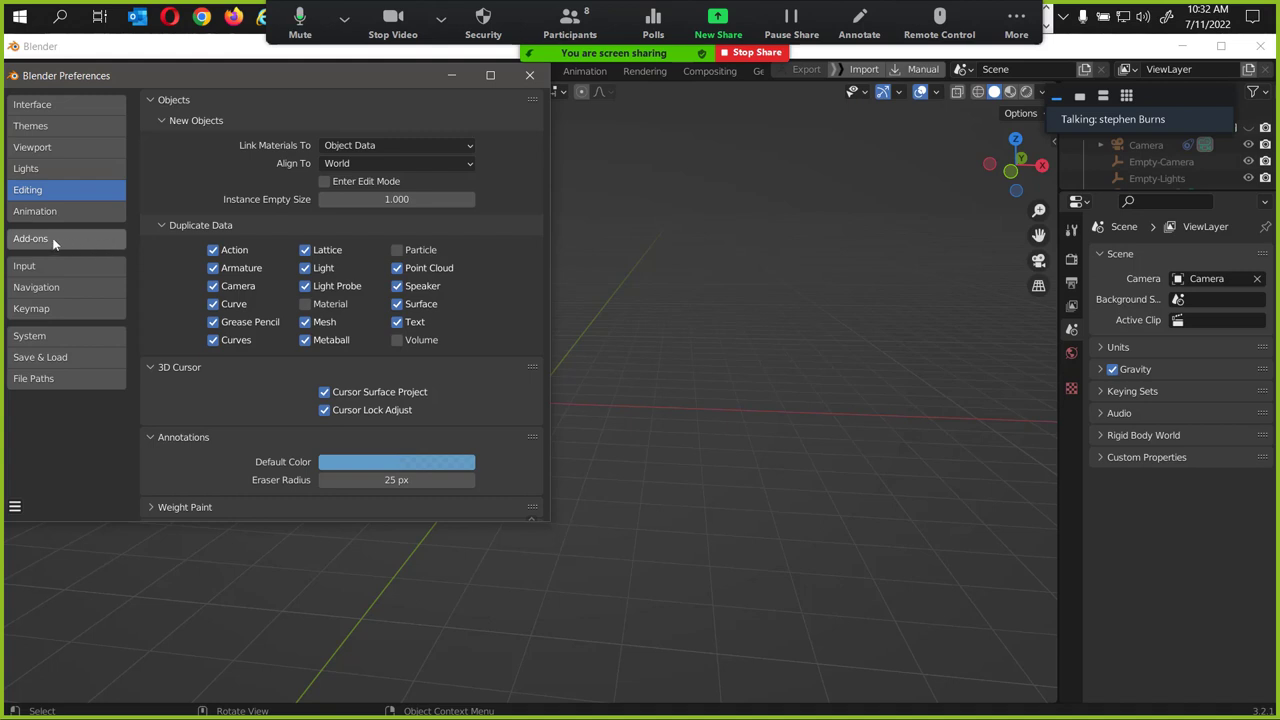
- On the Input preferences page, toggle Emulate 3 Button Mouse off and back on
left_click(55, 263)
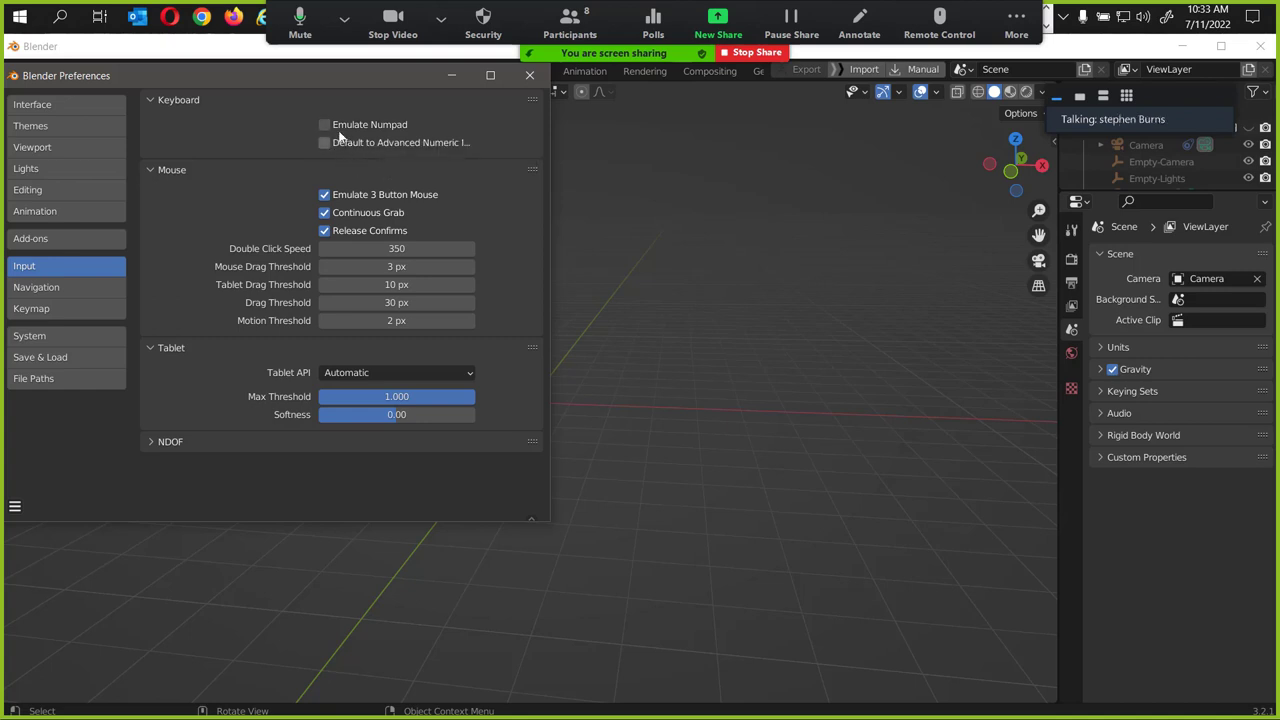
left_click(326, 195)
left_click(325, 195)
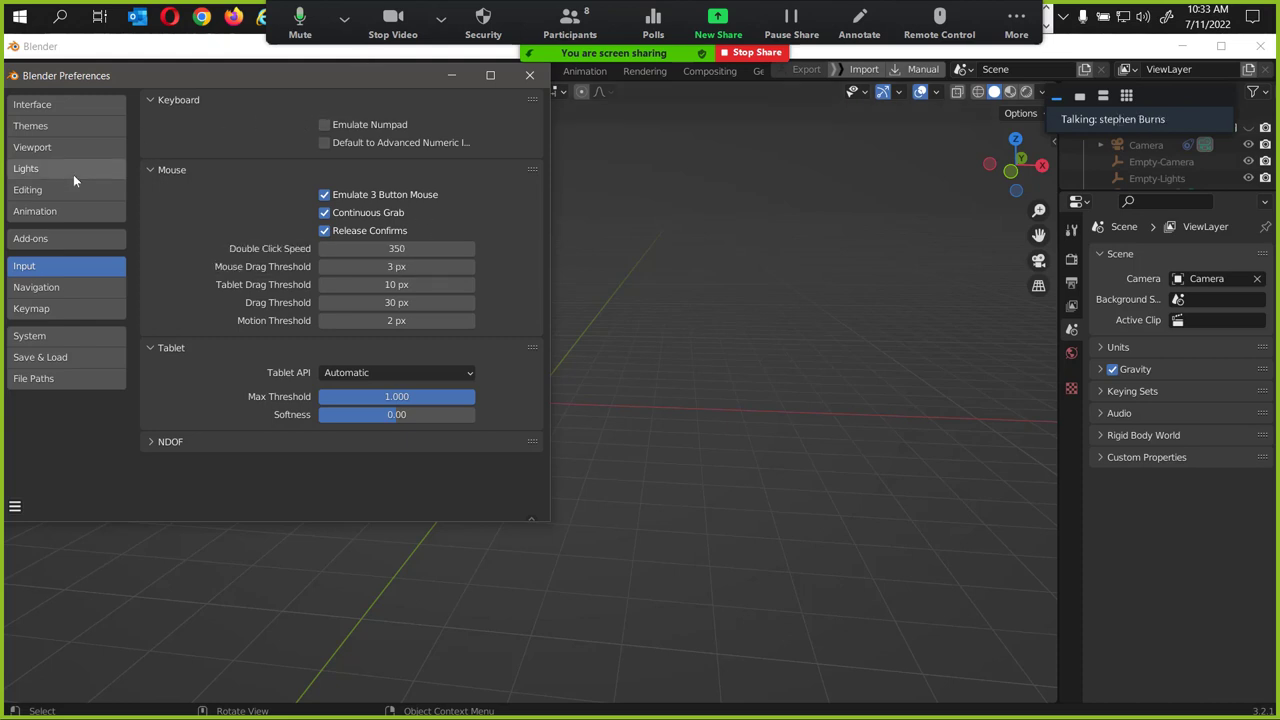
- Review the Navigation preferences' Orbit & Pan and Zoom settings, then show the Keymap page
left_click(36, 288)
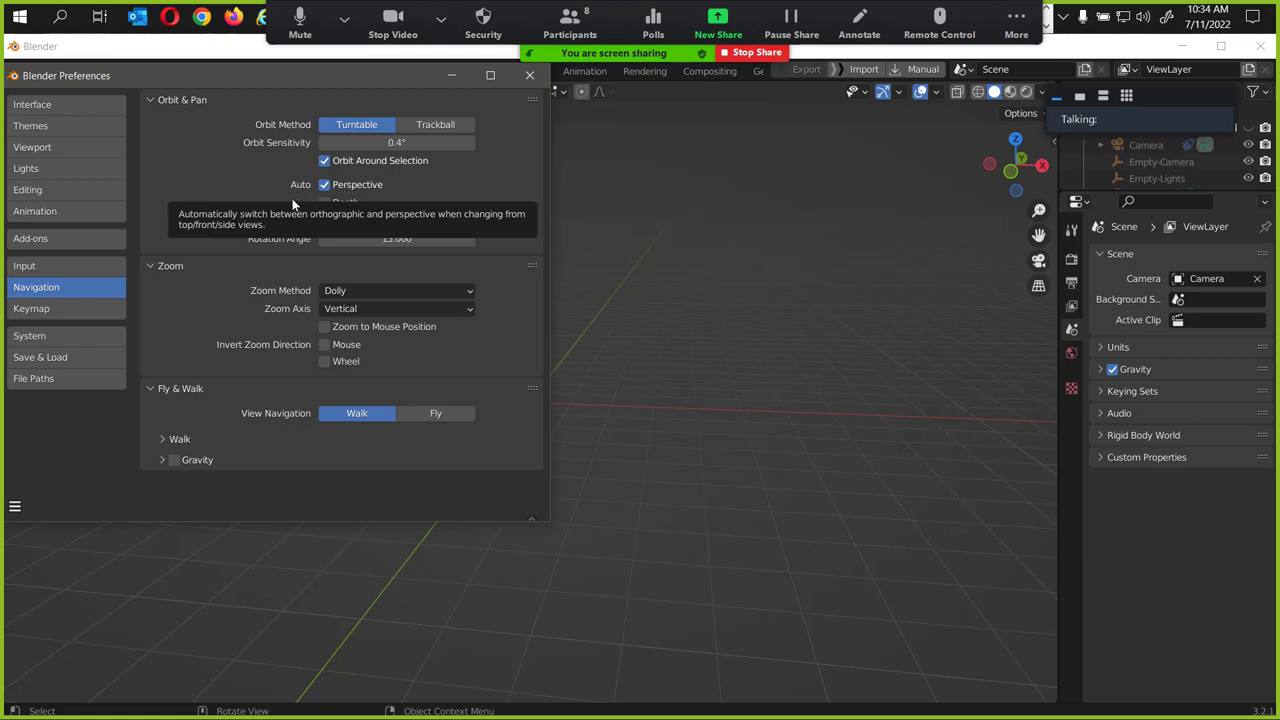
left_click(47, 311)
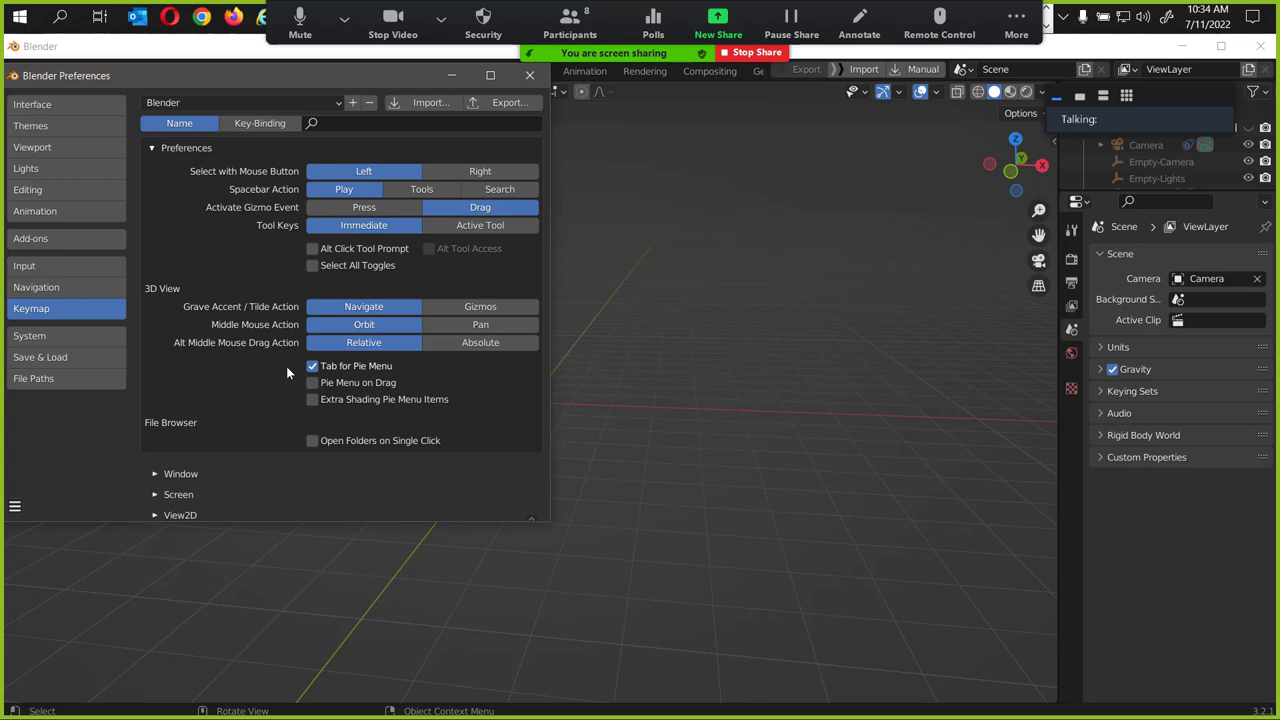
- Switch Preferences to the System page, where Cycles uses CUDA on the GTX 1070 and Core i7 CPU
left_click(38, 339)
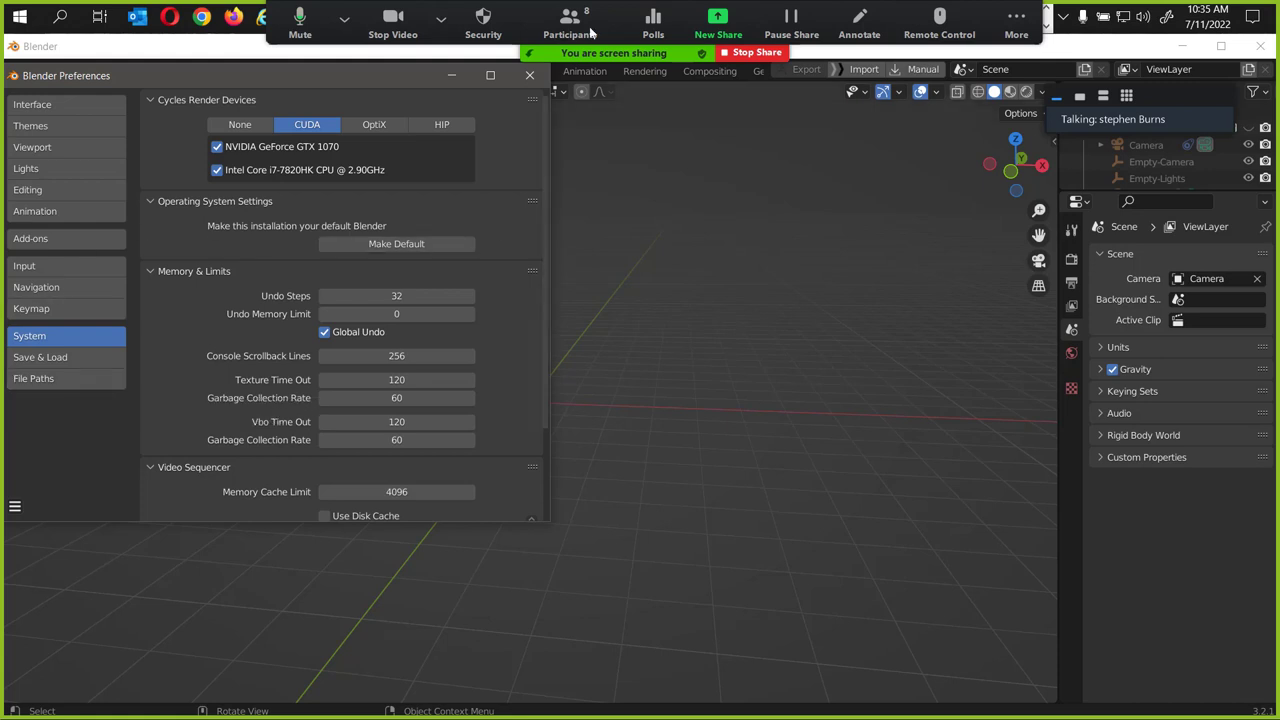
- Close the Blender Preferences window to return to the empty scene viewport
left_click(532, 78)
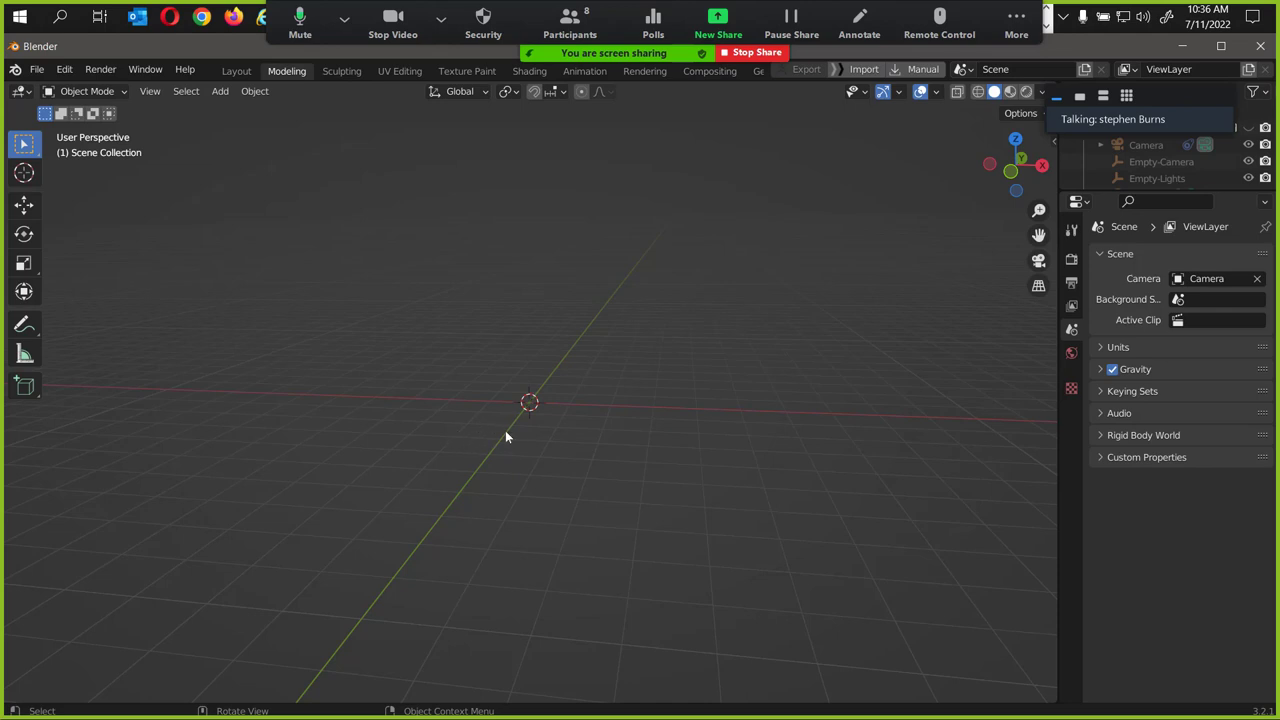
- Bring up the Shift+A Add menu and show its Mesh primitives submenu
key("shift")
key("shift+a")
key("shift+a")
mouse_move(436, 230)
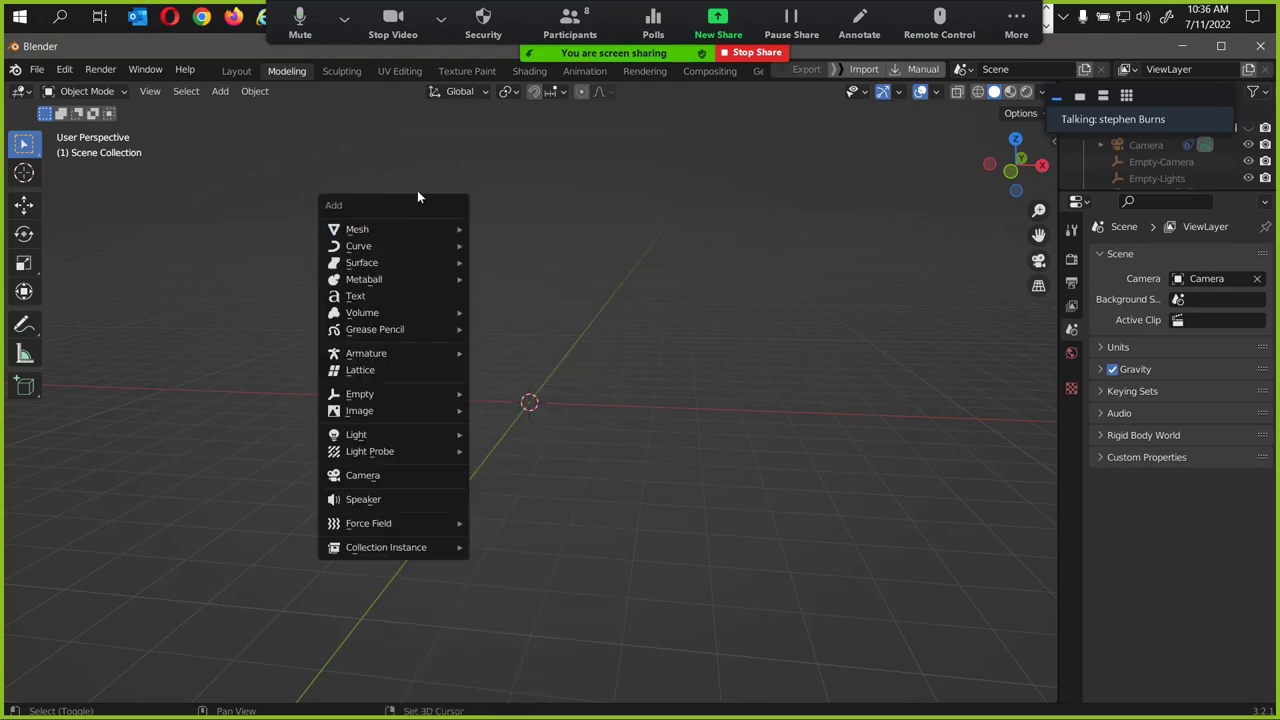
key("Escape")
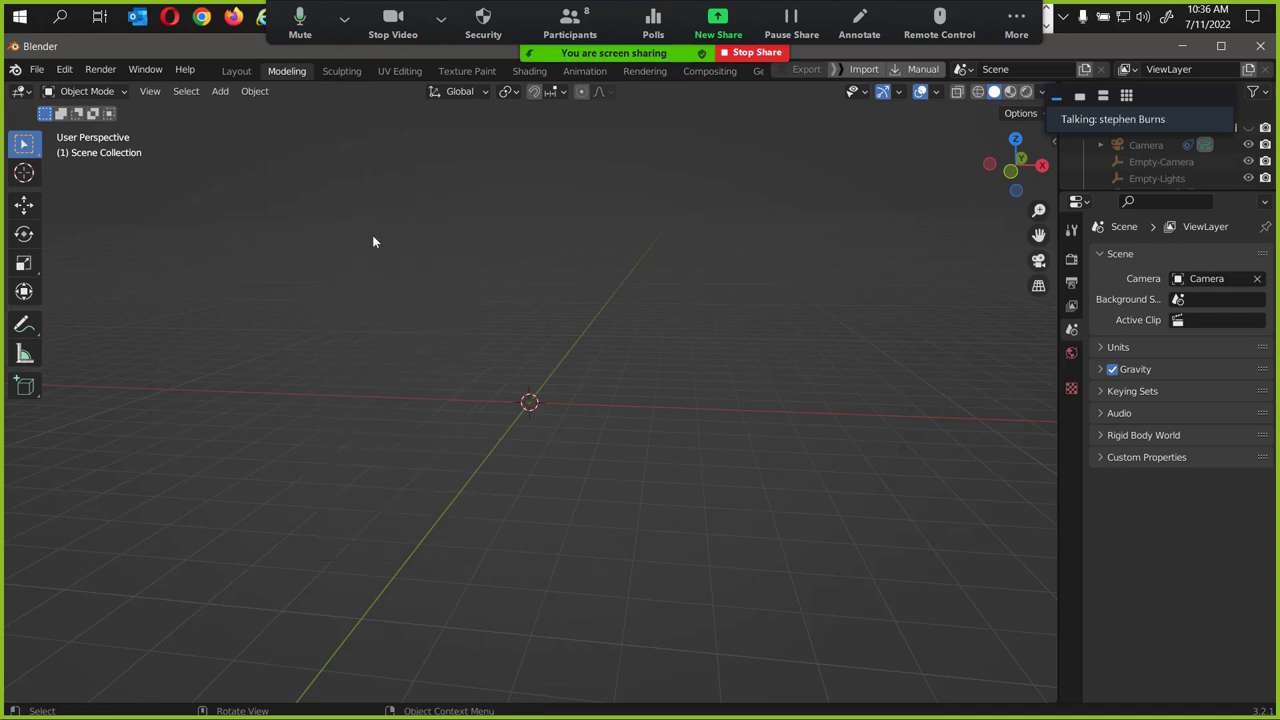
key("shift+a")
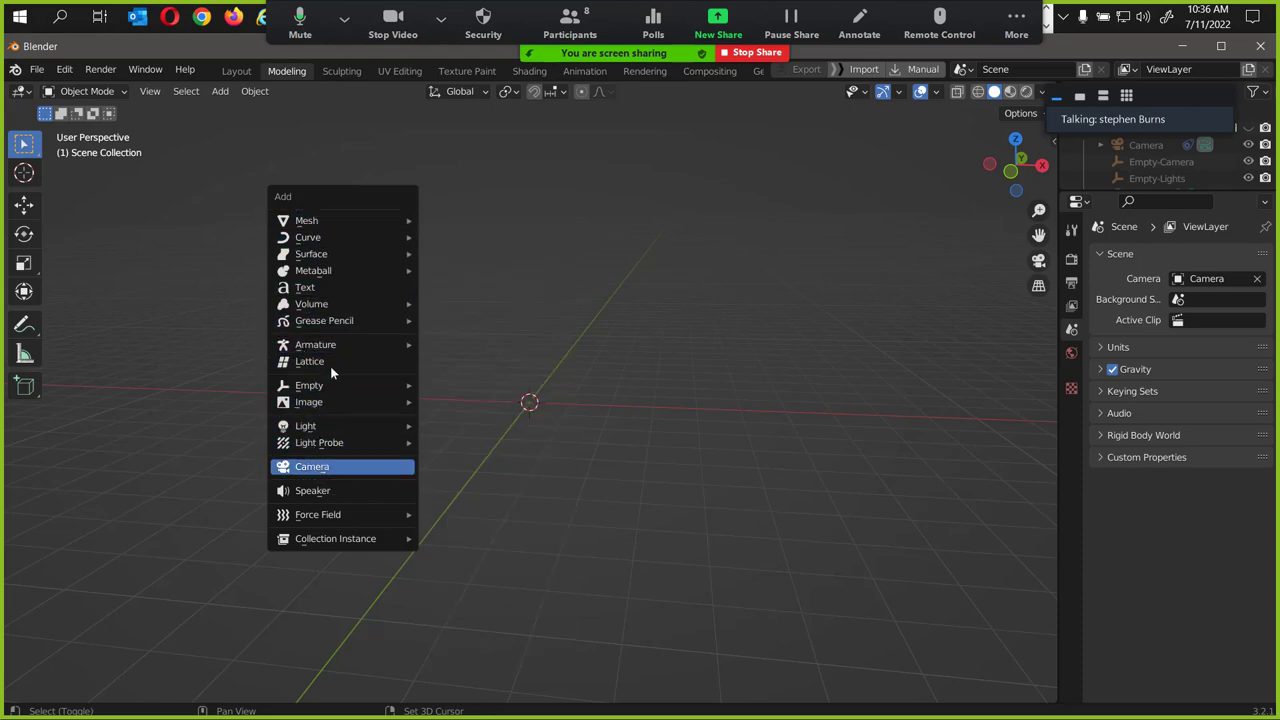
mouse_move(315, 237)
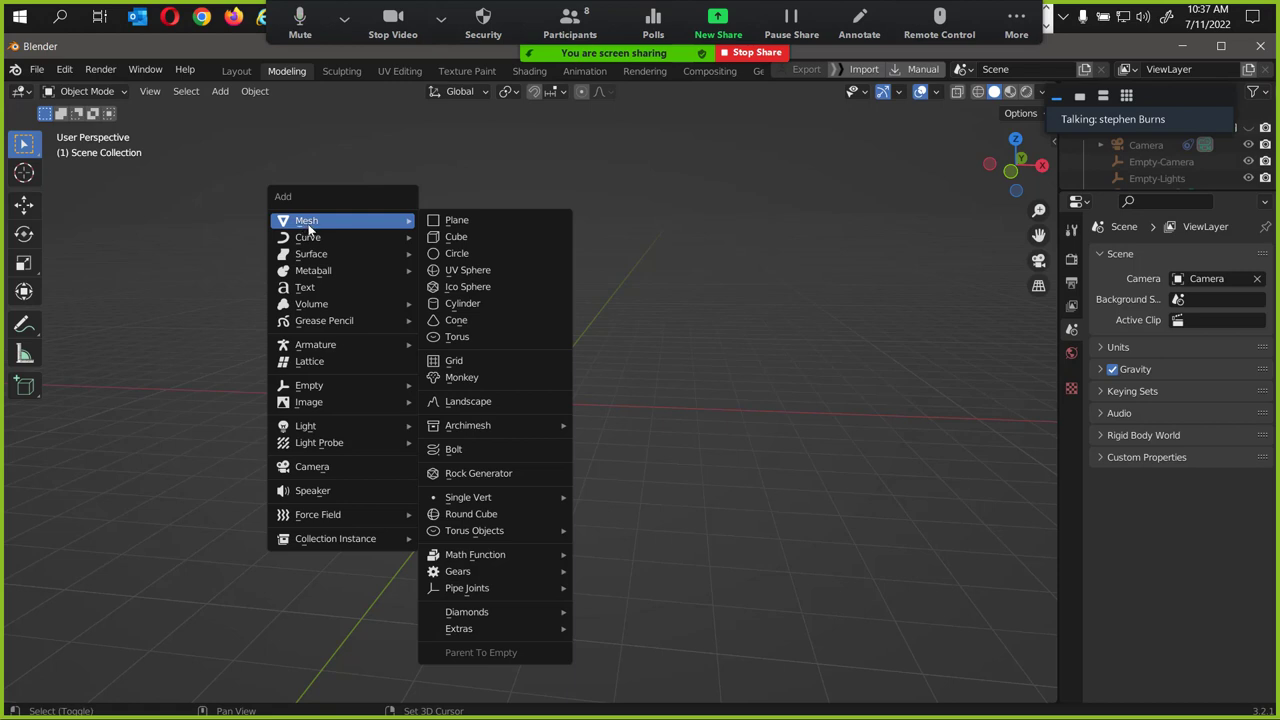
- Add a Cube mesh at the grid centre and orbit the view around it
left_click(476, 238)
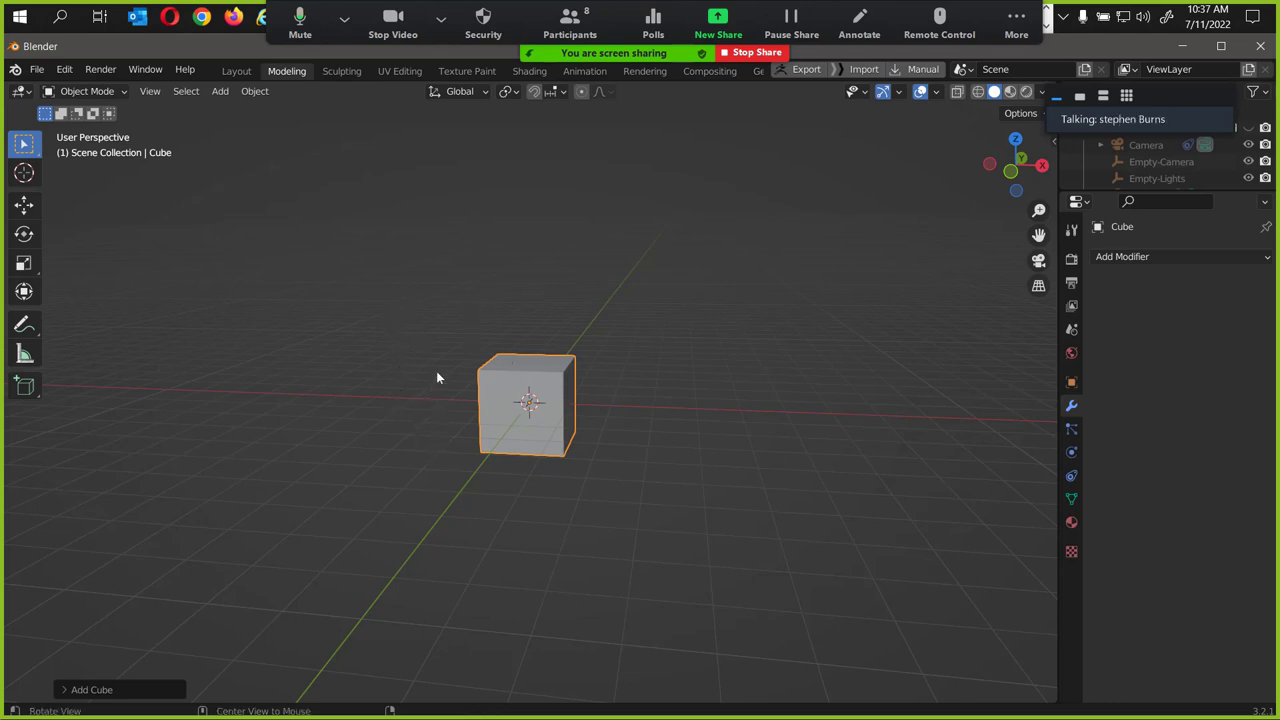
middle_click_drag(411, 366, 437, 389)
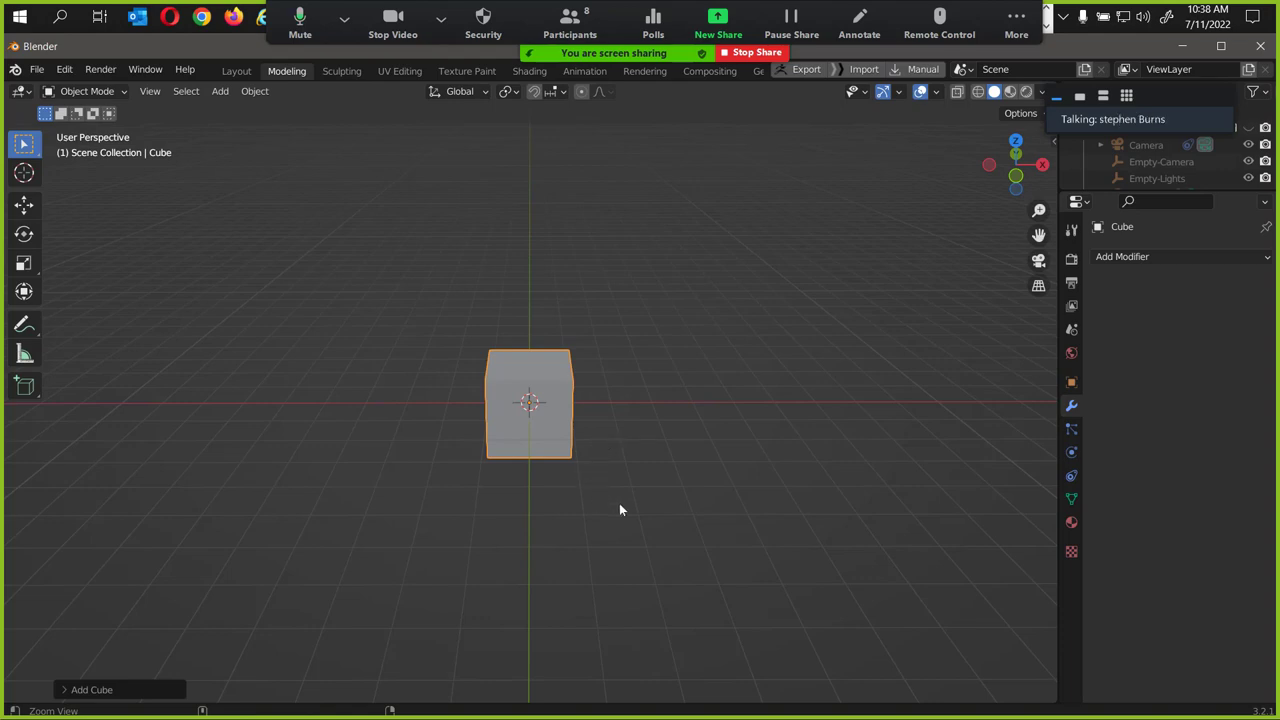
middle_click_drag(619, 510, 675, 377, "ctrl")
scroll(640, 510, "down", 6)
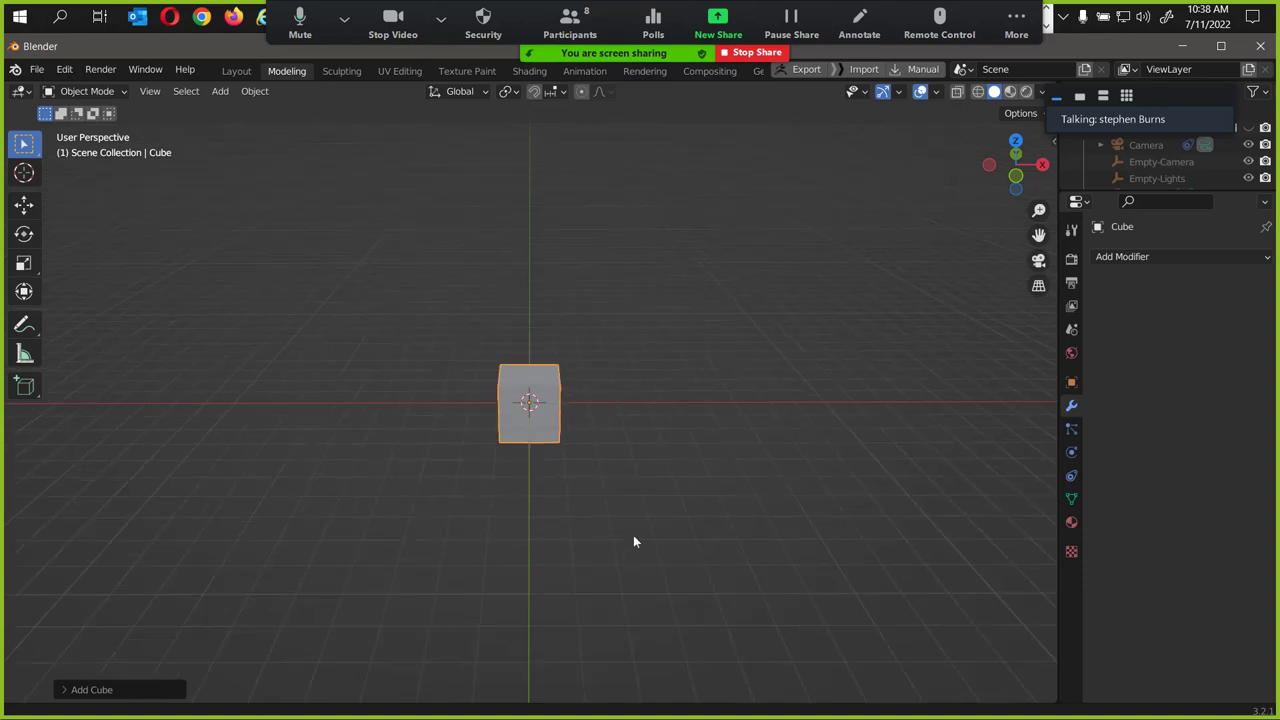
scroll(680, 420, "up", 10)
scroll(670, 460, "down", 9)
scroll(700, 420, "up", 4)
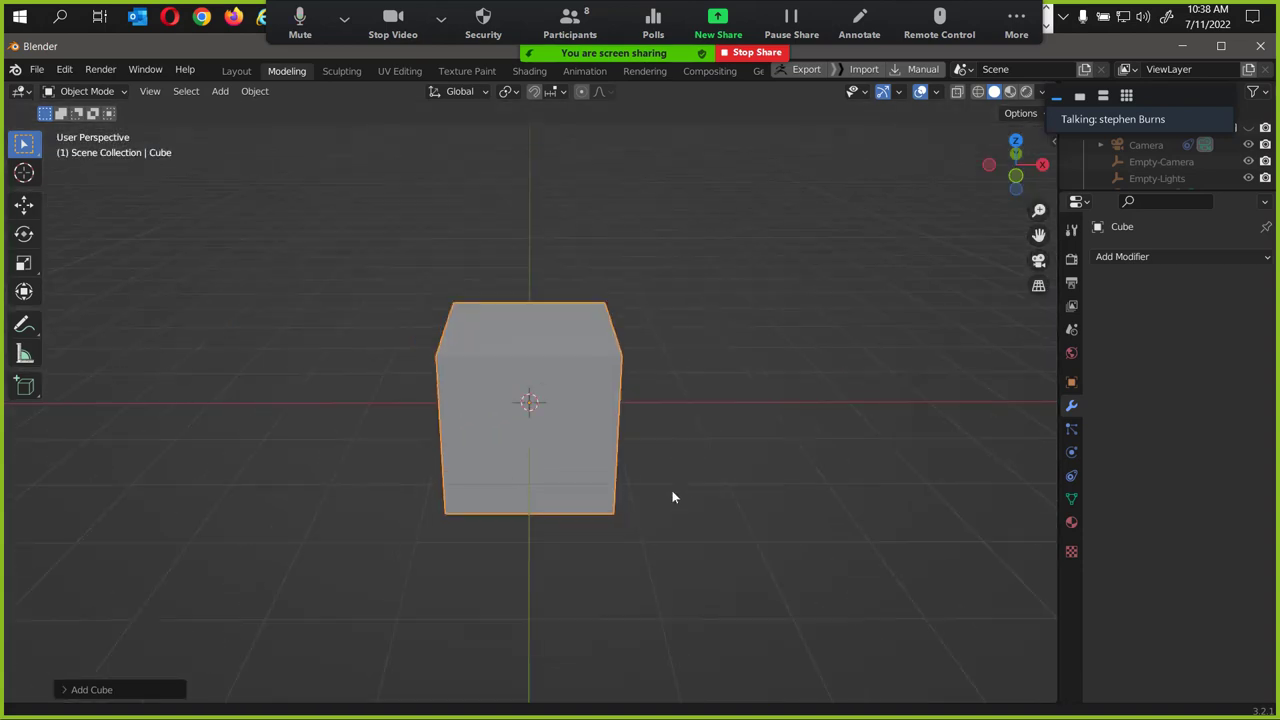
scroll(690, 460, "down", 3)
scroll(710, 390, "up", 6)
scroll(700, 420, "down", 5)
scroll(700, 420, "up", 4)
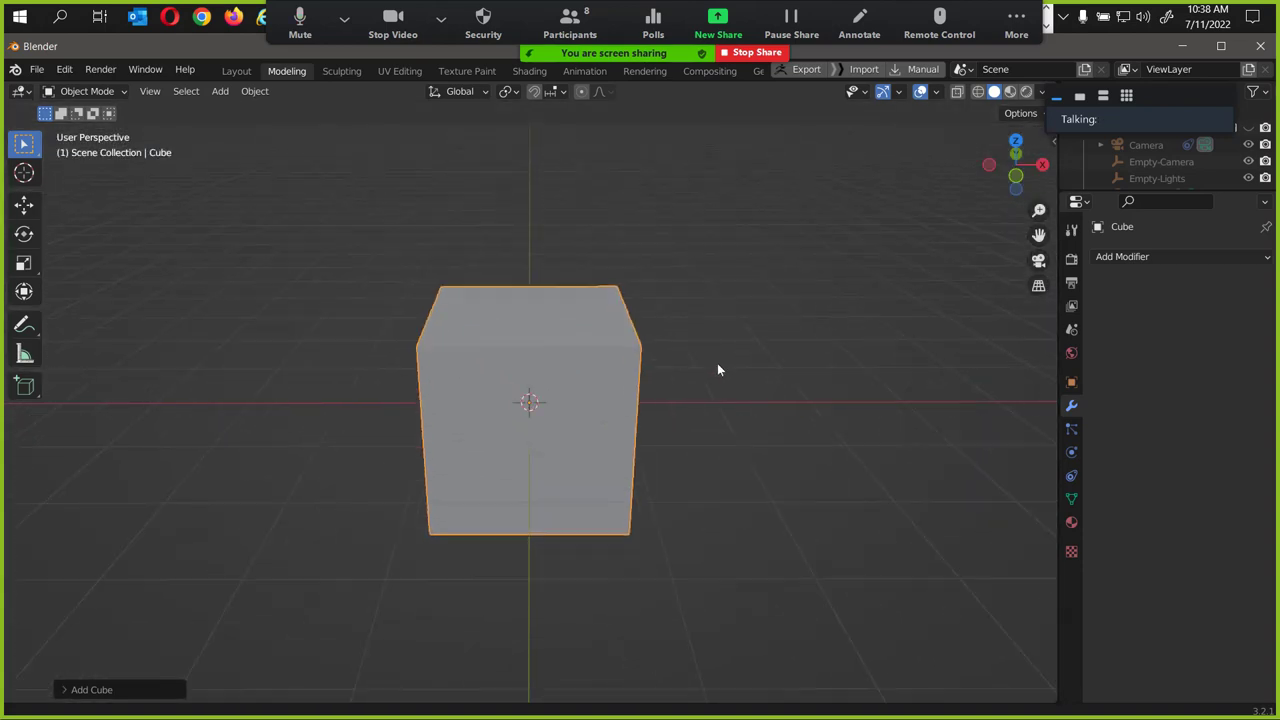
scroll(708, 410, "down", 5)
scroll(722, 385, "up", 6)
scroll(712, 415, "down", 3)
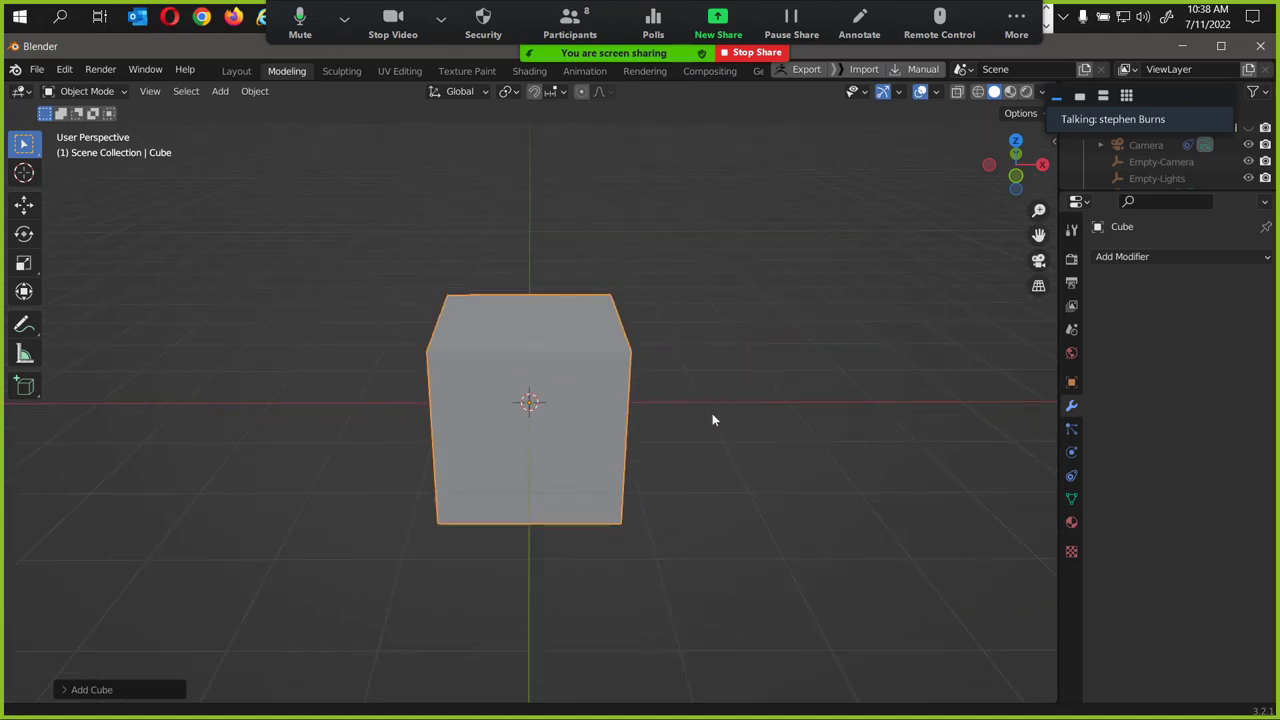
scroll(733, 368, "up", 5)
scroll(730, 385, "down", 3)
scroll(729, 388, "down", 3)
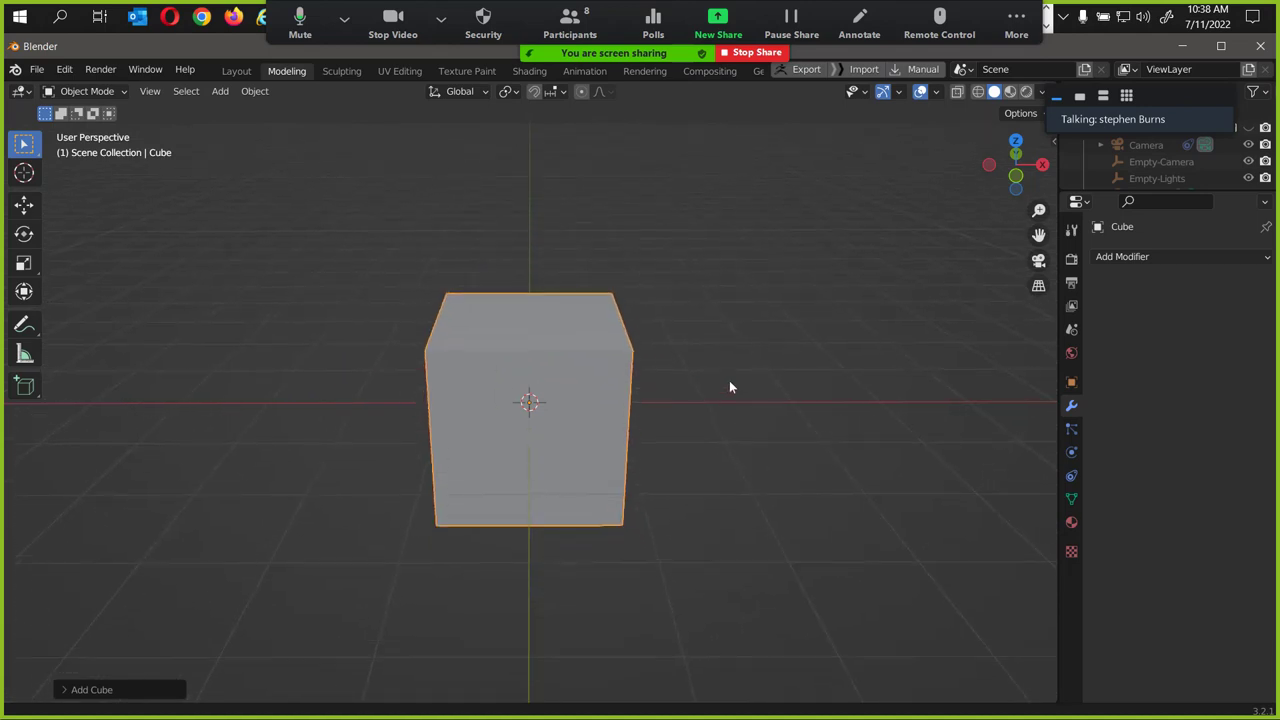
scroll(732, 382, "up", 5)
scroll(740, 370, "down", 4)
scroll(748, 355, "up", 3)
scroll(729, 400, "down", 4)
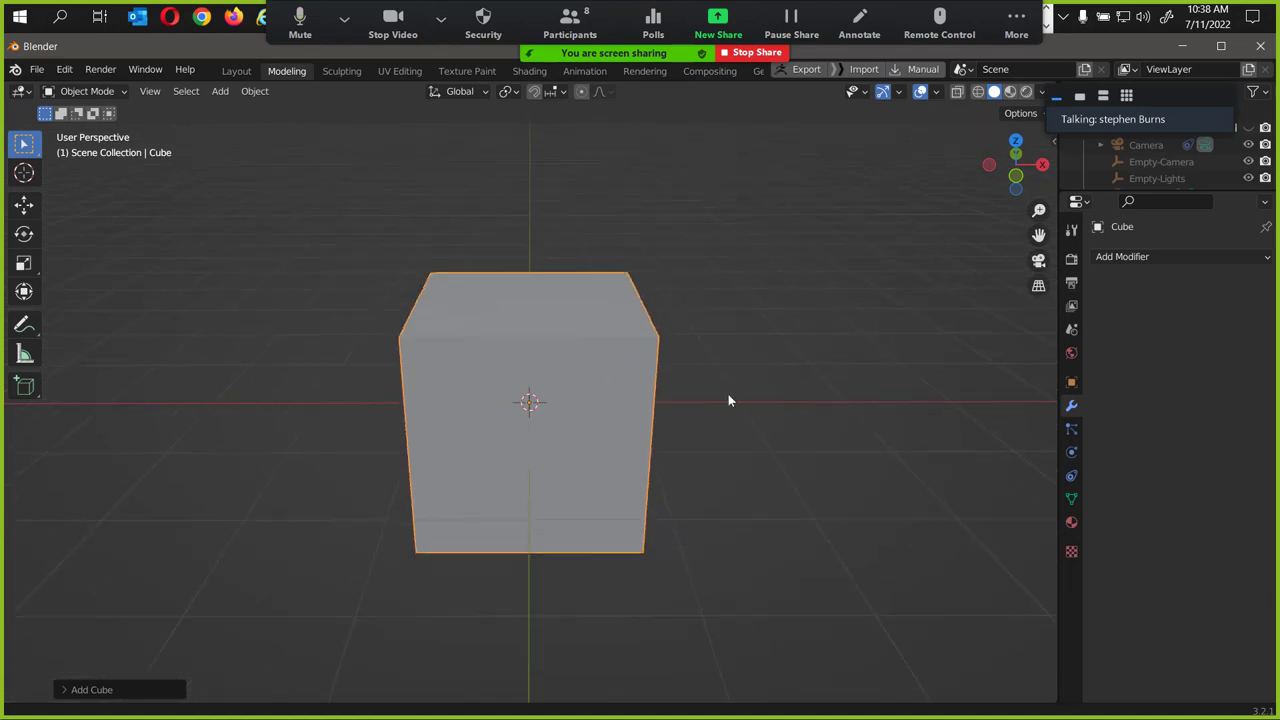
scroll(751, 349, "up", 4)
scroll(740, 378, "down", 4)
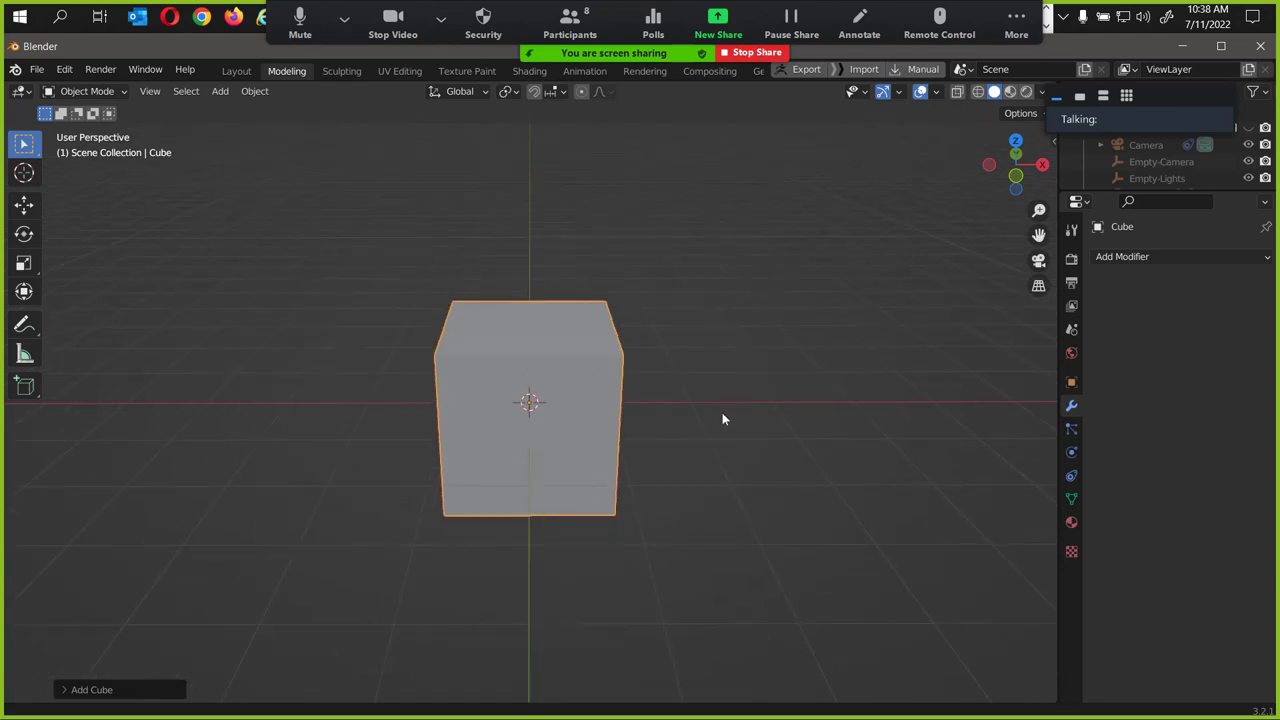
scroll(723, 420, "up", 5)
scroll(743, 377, "down", 3)
scroll(720, 430, "up", 5)
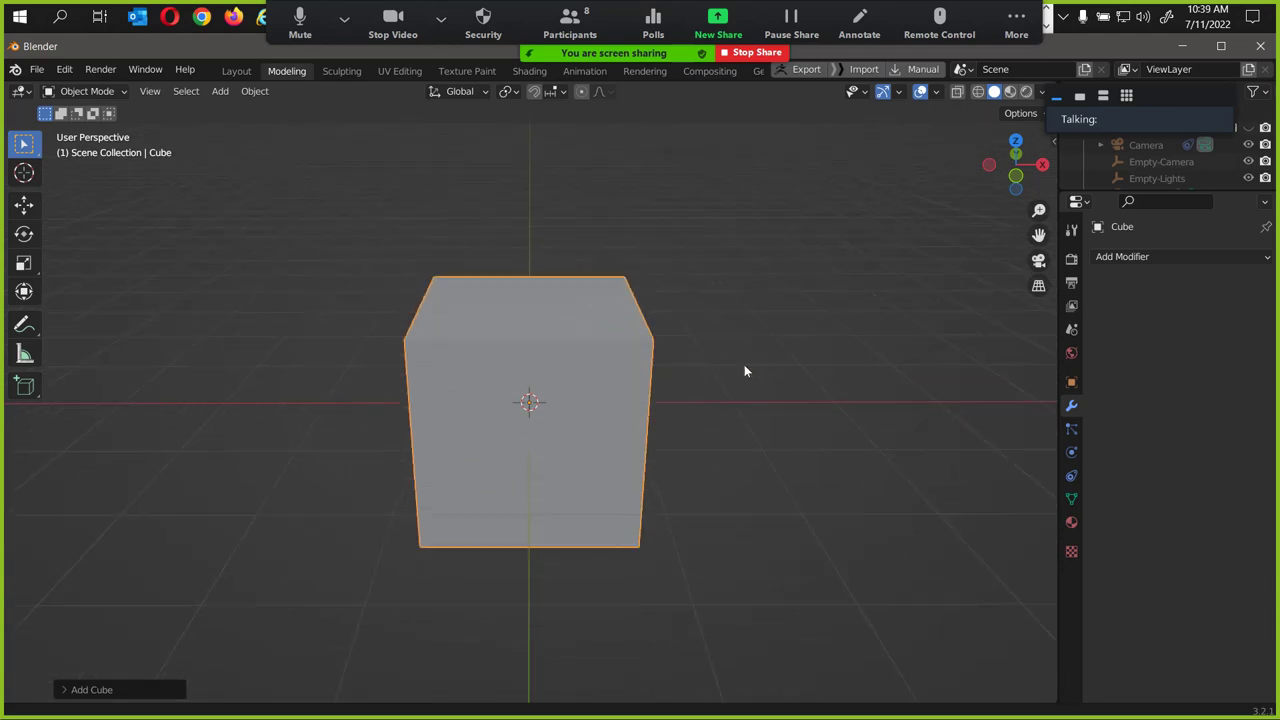
scroll(754, 343, "down", 4)
scroll(740, 375, "up", 3)
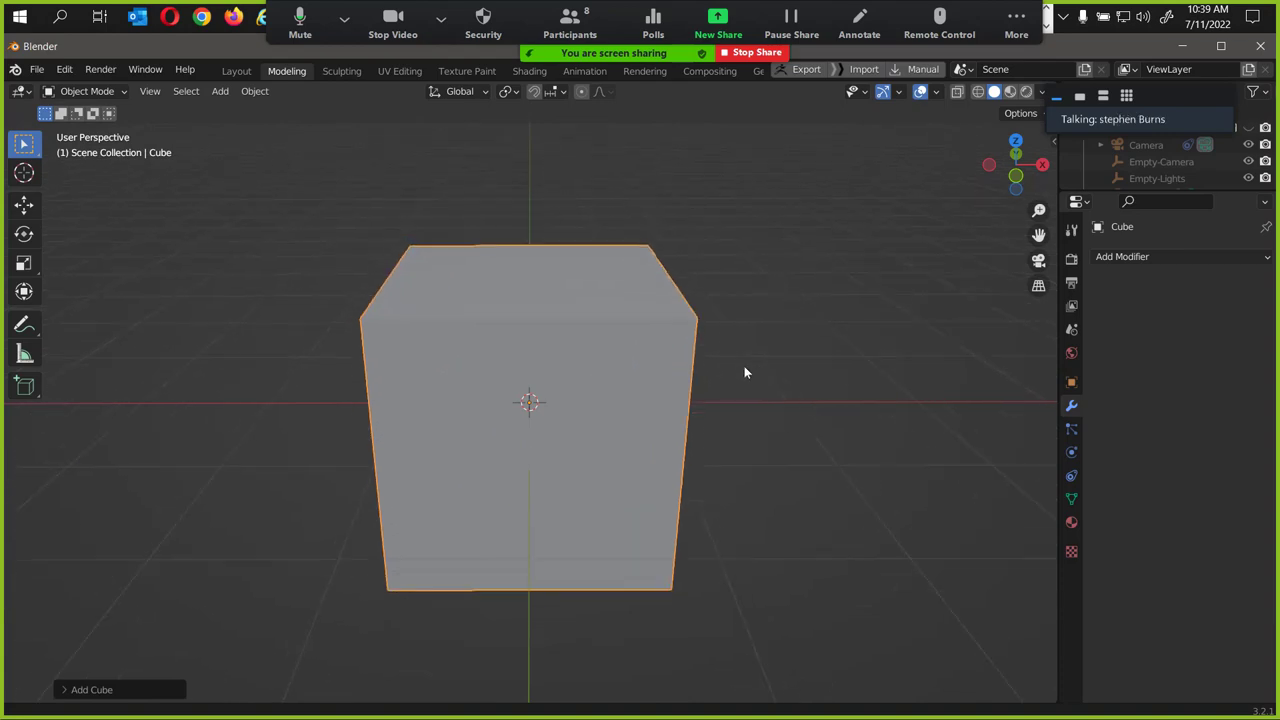
middle_click_drag(309, 371, 560, 502)
scroll(560, 501, "up", 5)
scroll(571, 534, "down", 5)
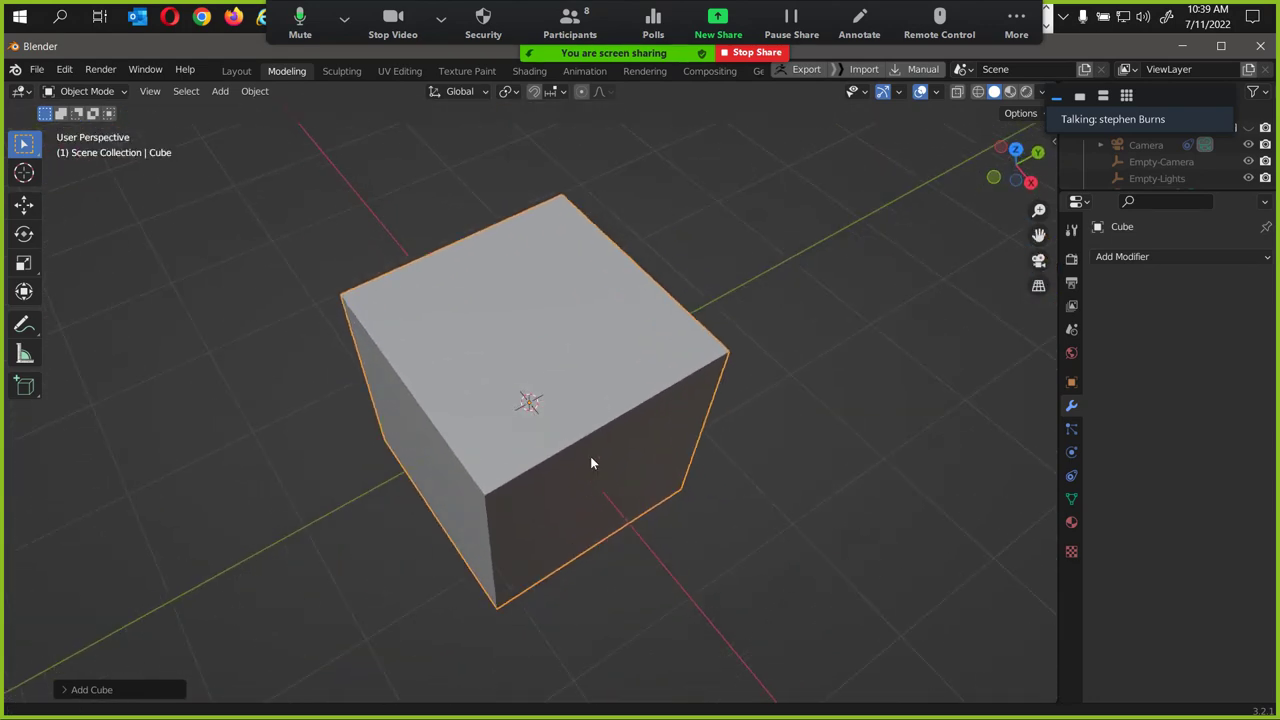
scroll(591, 463, "up", 4)
scroll(563, 549, "down", 5)
scroll(590, 475, "up", 5)
scroll(571, 531, "down", 5)
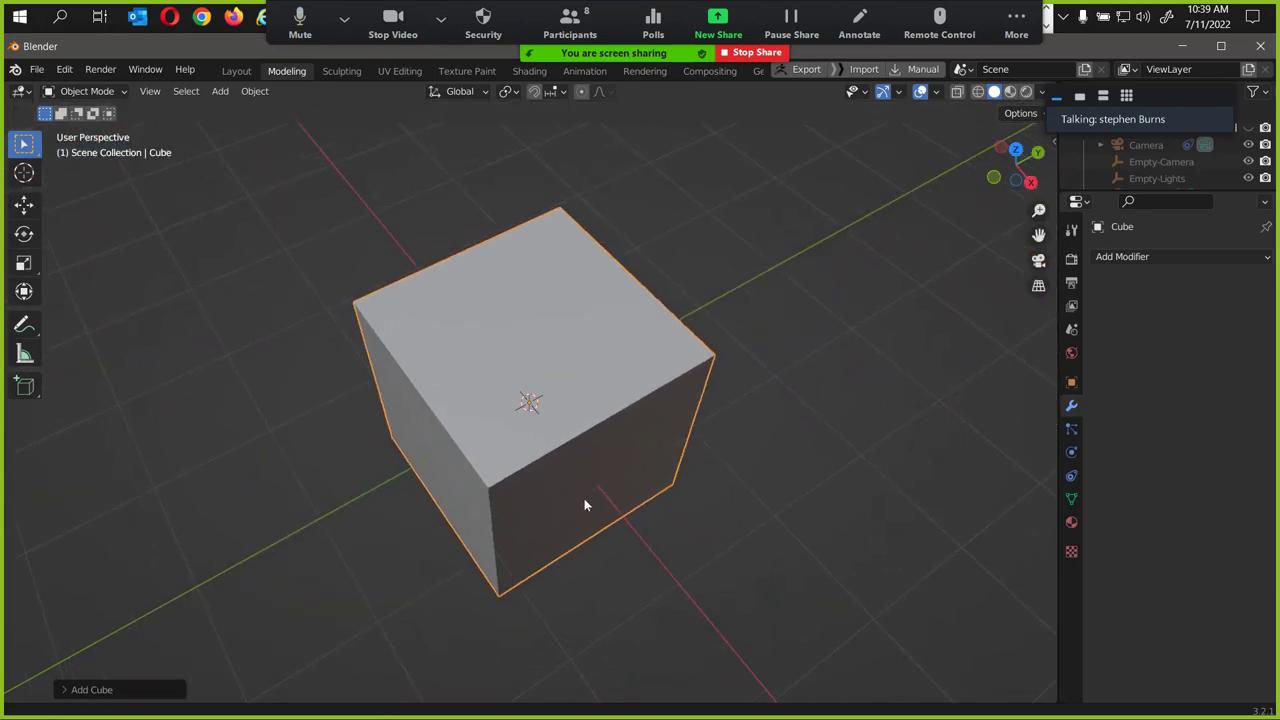
scroll(586, 503, "up", 5)
scroll(606, 466, "down", 5)
scroll(600, 500, "up", 5)
scroll(620, 400, "down", 5)
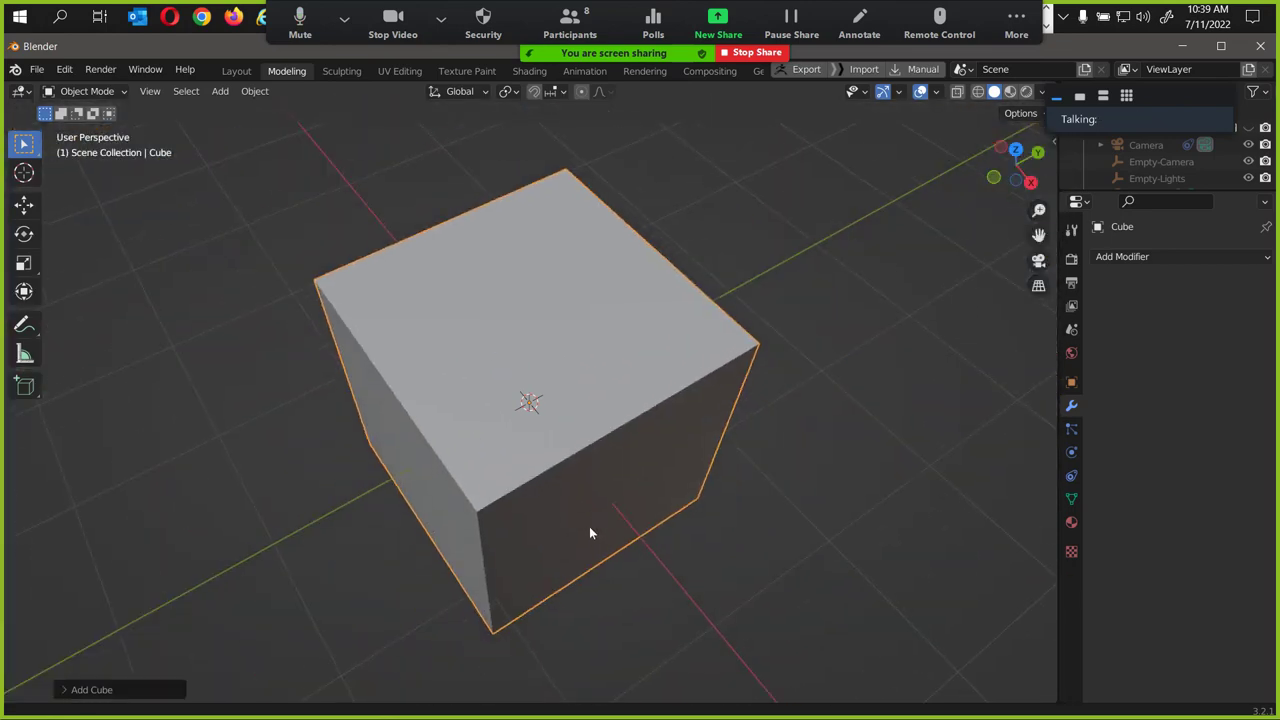
middle_click_drag(596, 508, 668, 468)
scroll(670, 455, "up", 5)
scroll(672, 450, "down", 6)
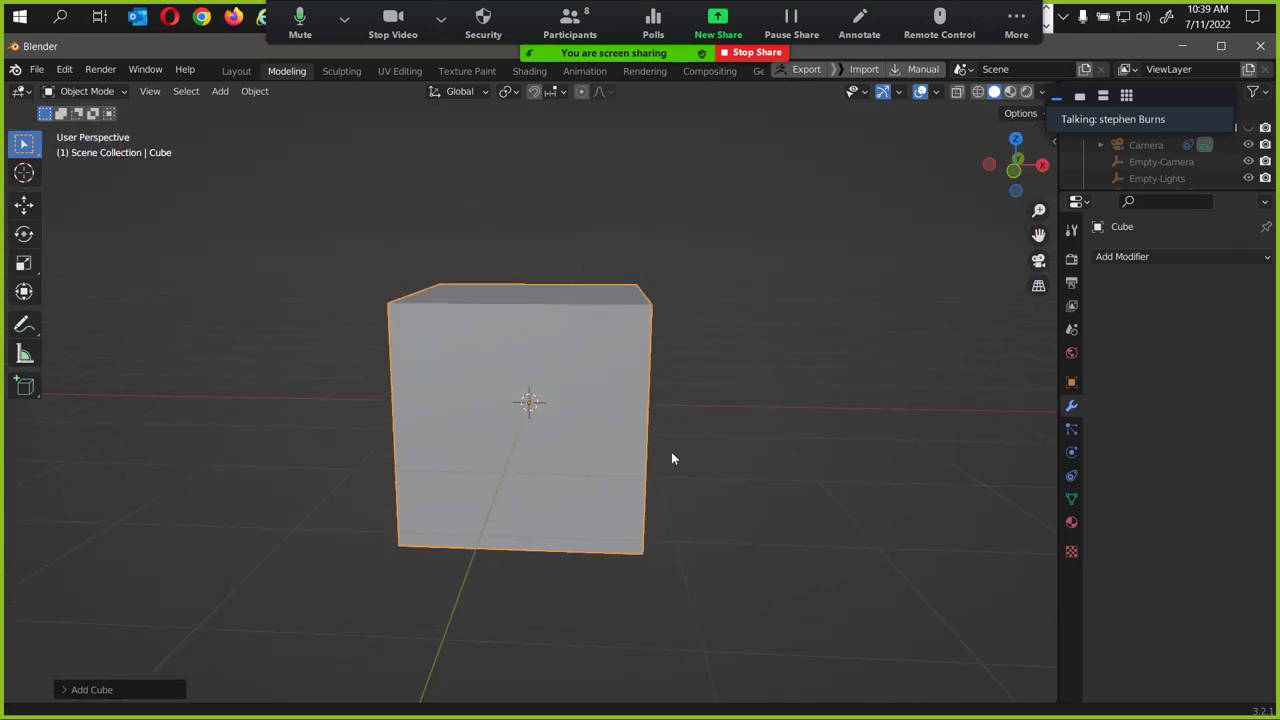
scroll(655, 500, "up", 3)
scroll(660, 475, "down", 2)
scroll(658, 470, "up", 2)
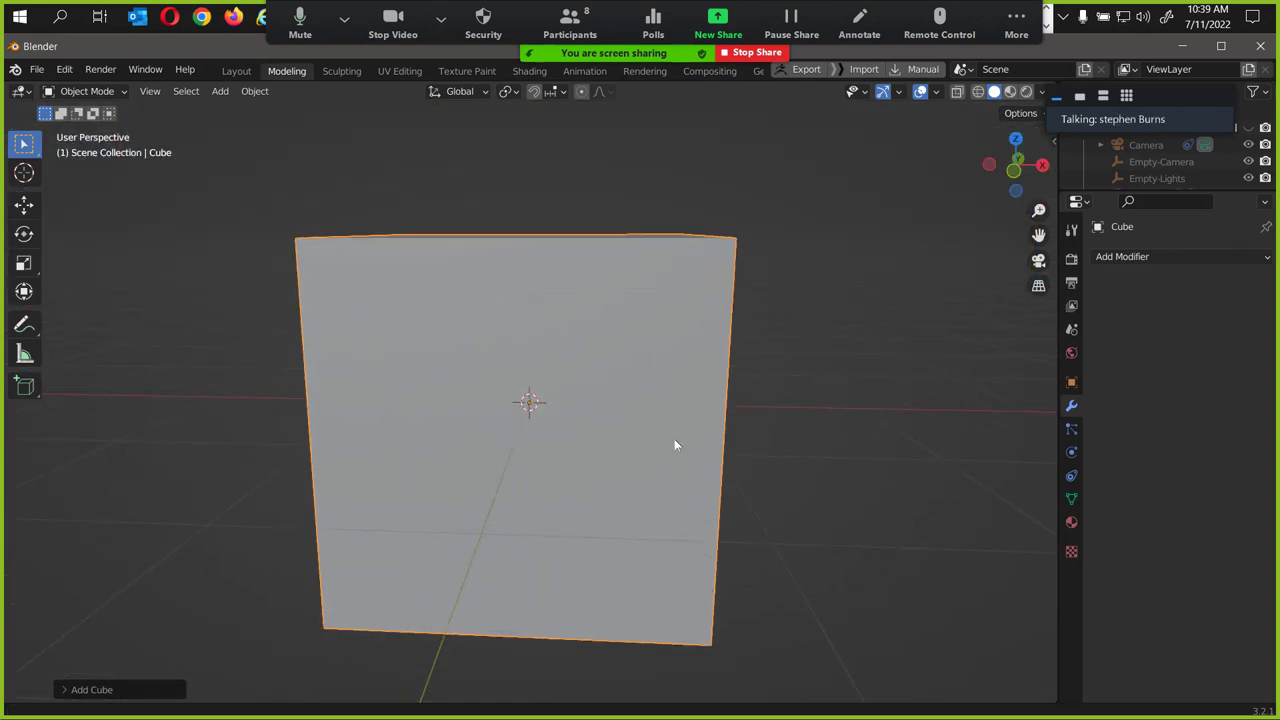
scroll(660, 475, "down", 3)
scroll(665, 460, "up", 5)
scroll(665, 450, "down", 3)
scroll(670, 440, "up", 5)
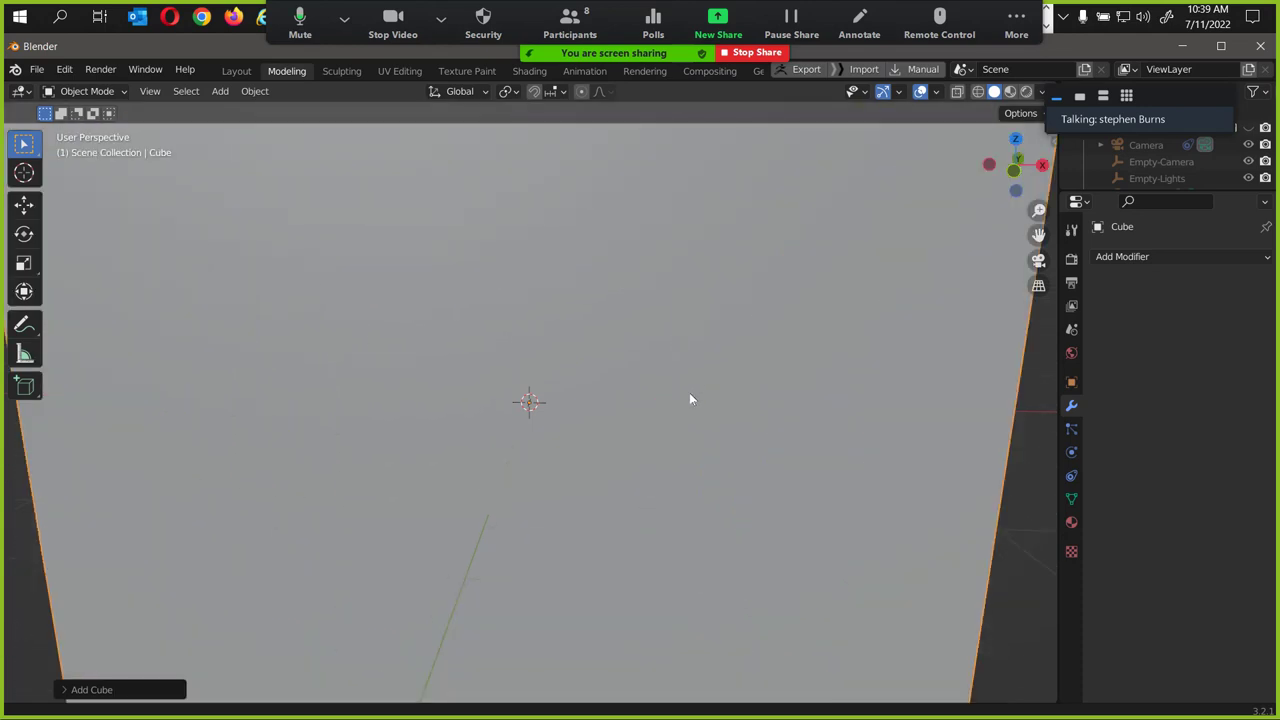
scroll(675, 440, "down", 4)
scroll(675, 430, "up", 4)
scroll(674, 451, "down", 3)
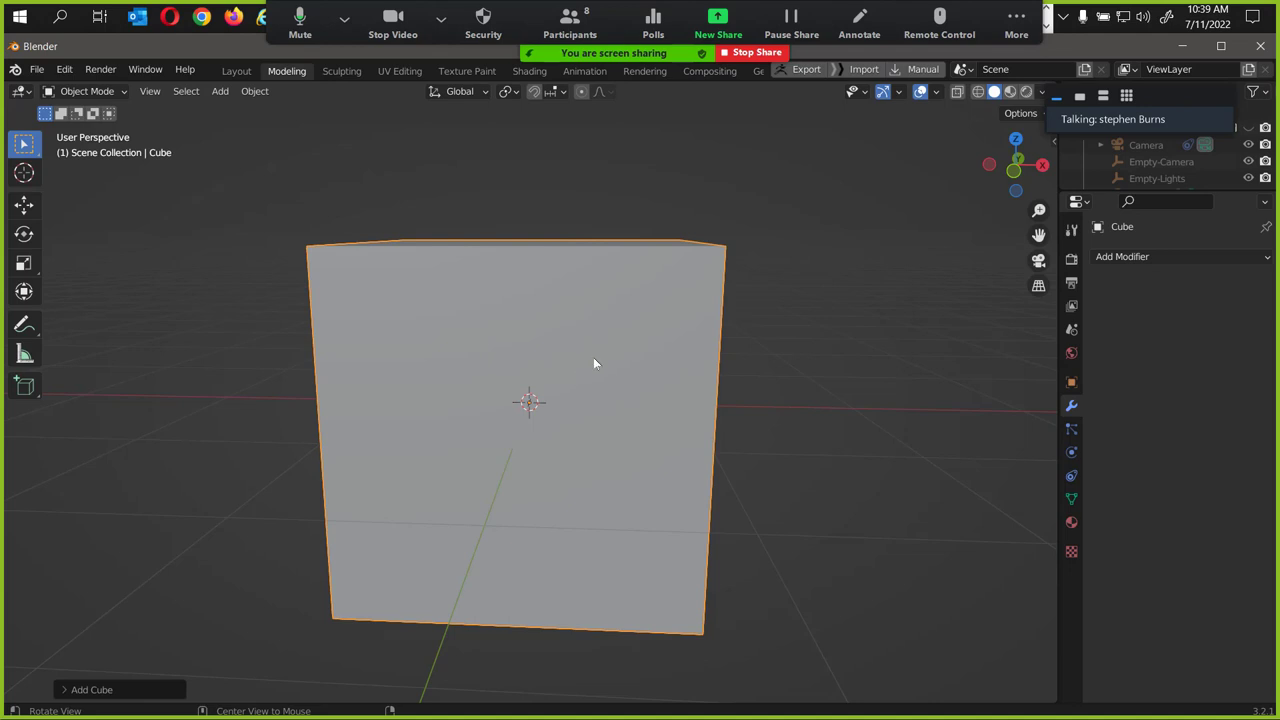
middle_click_drag(585, 376, 617, 340, "shift")
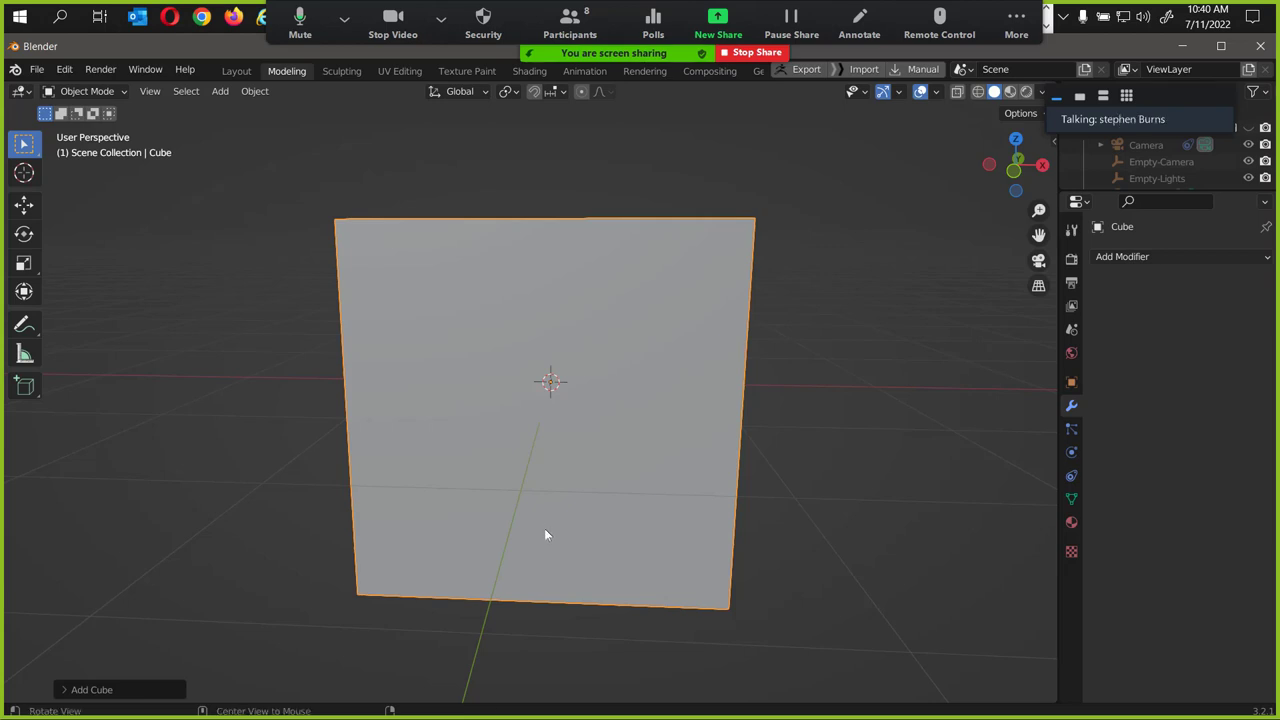
middle_click_drag(551, 528, 726, 407)
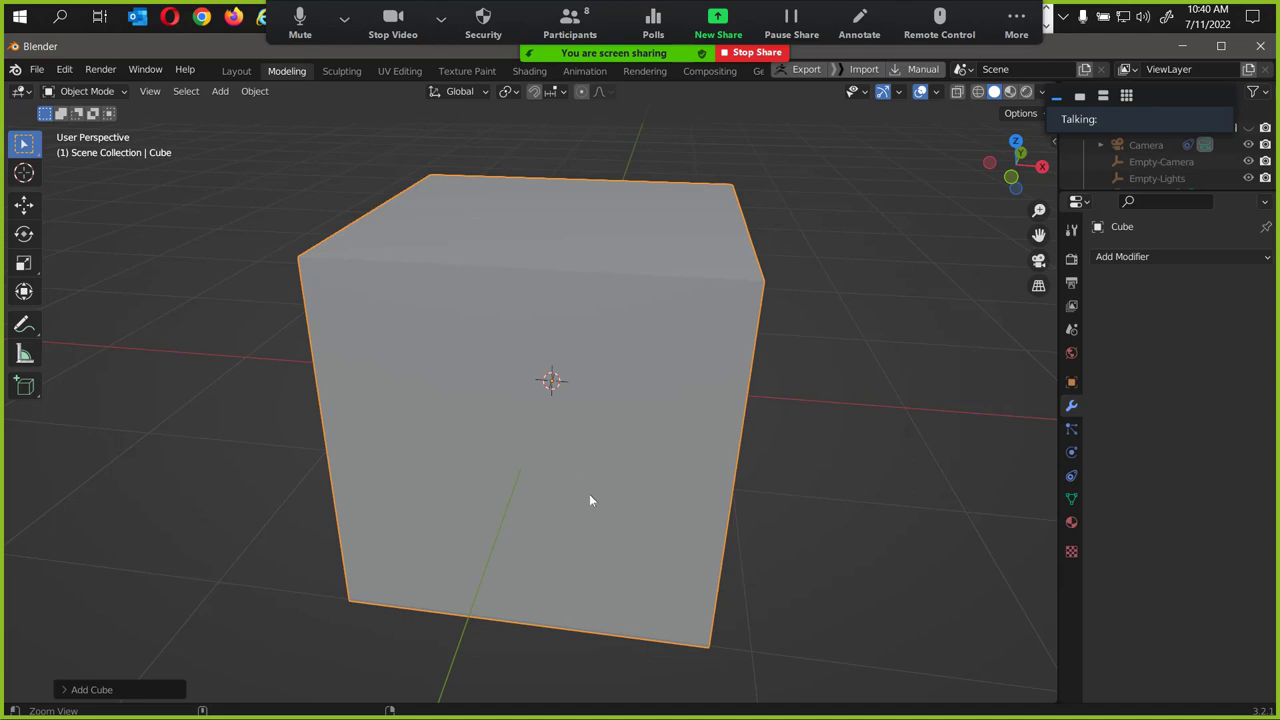
middle_click_drag(589, 500, 657, 466, "ctrl")
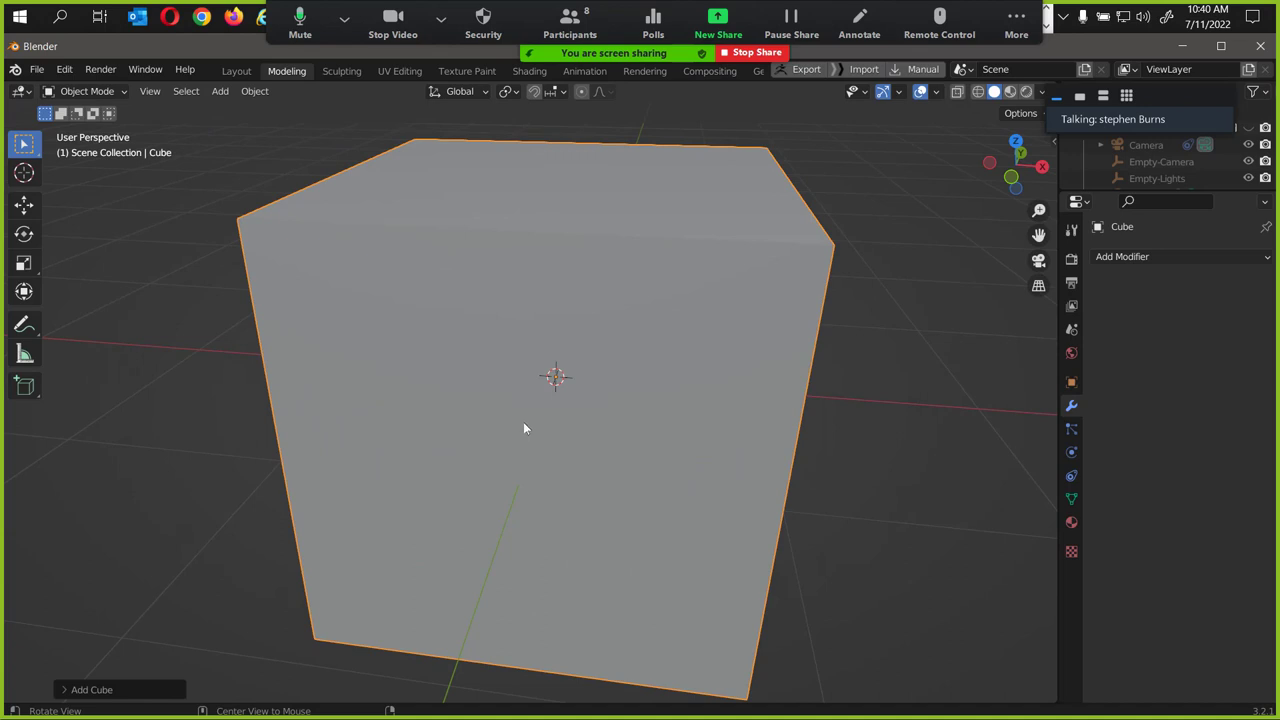
middle_click_drag(518, 431, 556, 490)
scroll(597, 355, "down", 4)
scroll(600, 377, "up", 3)
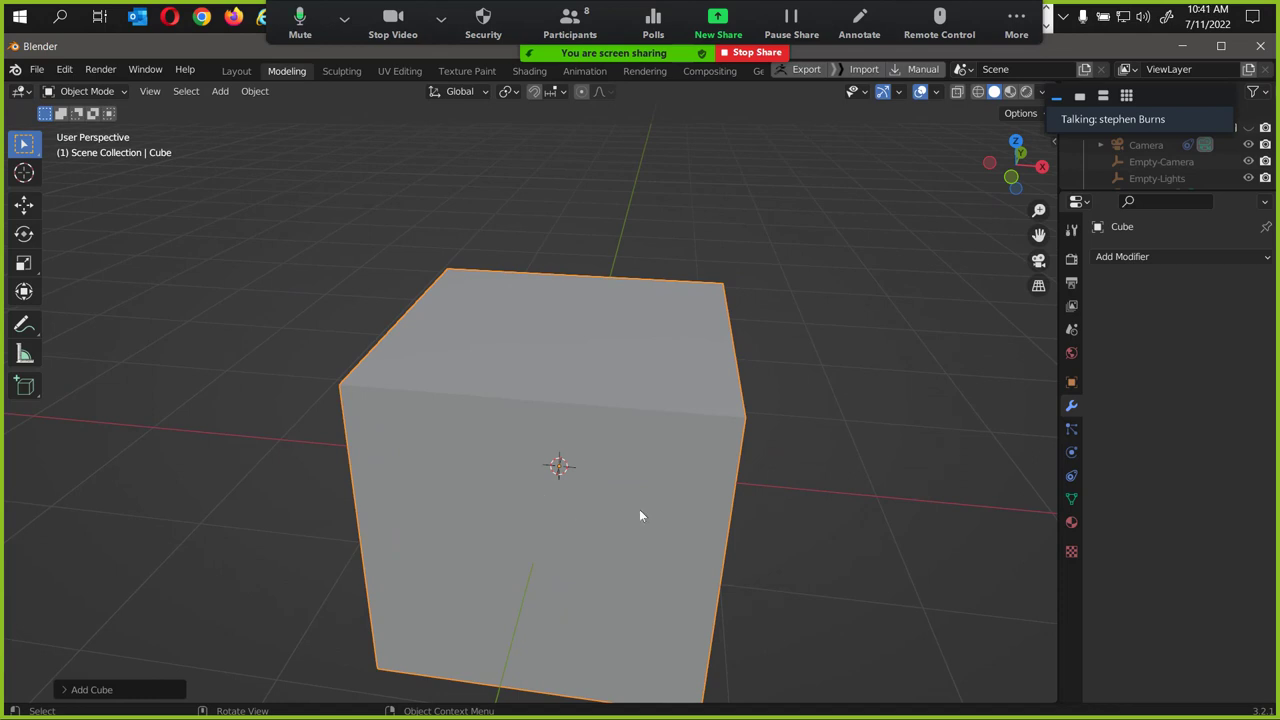
middle_click_drag(609, 409, 517, 456)
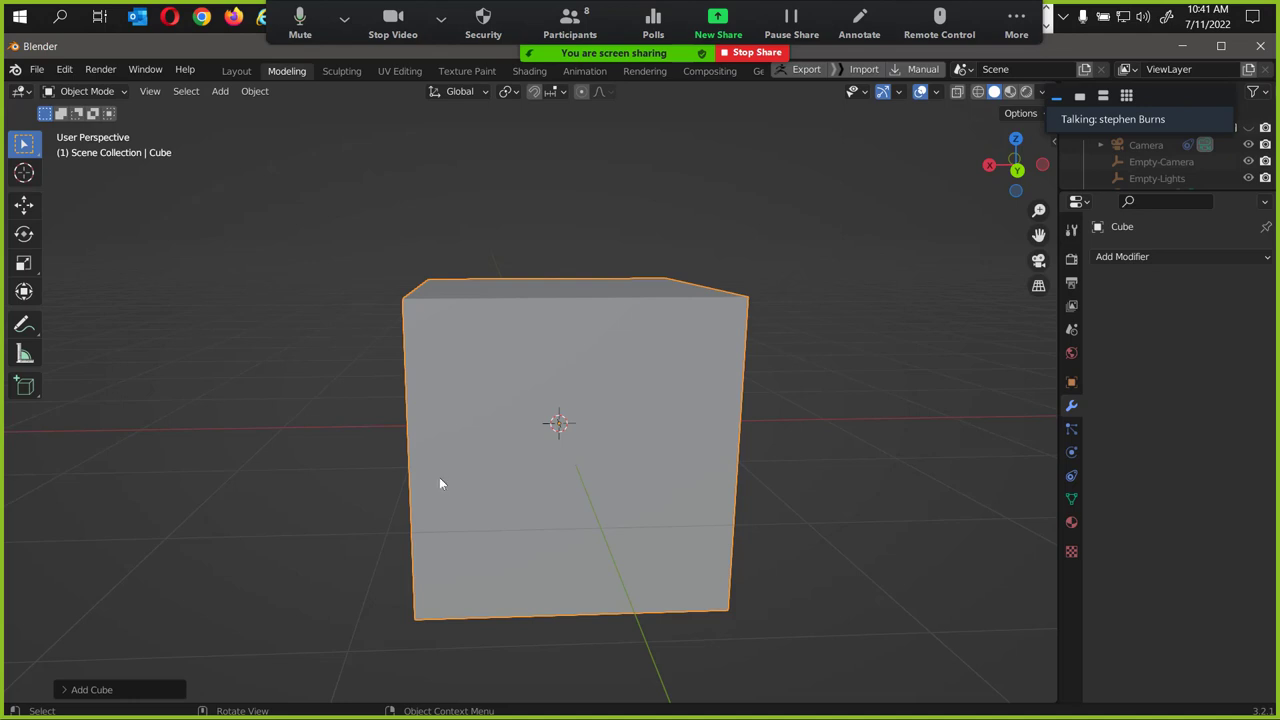
scroll(550, 380, "up", 2)
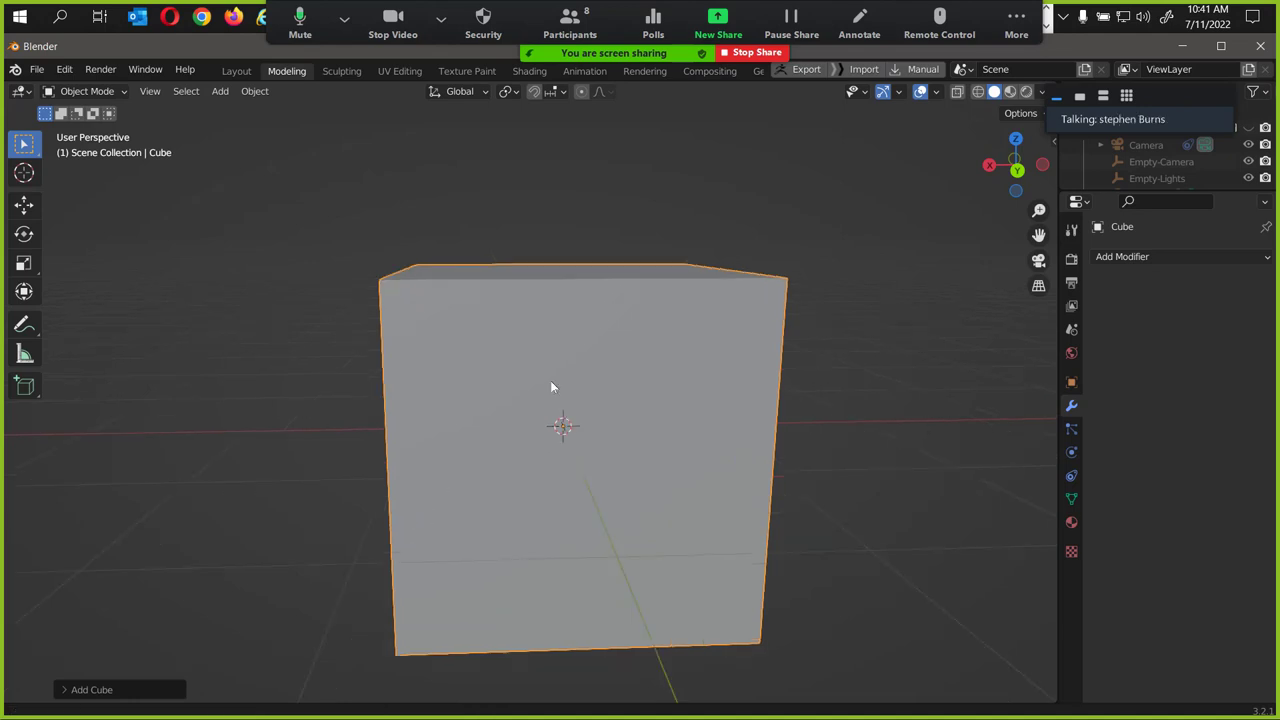
scroll(511, 422, "down", 2)
scroll(522, 410, "up", 1)
scroll(525, 400, "up", 2)
scroll(530, 394, "down", 1)
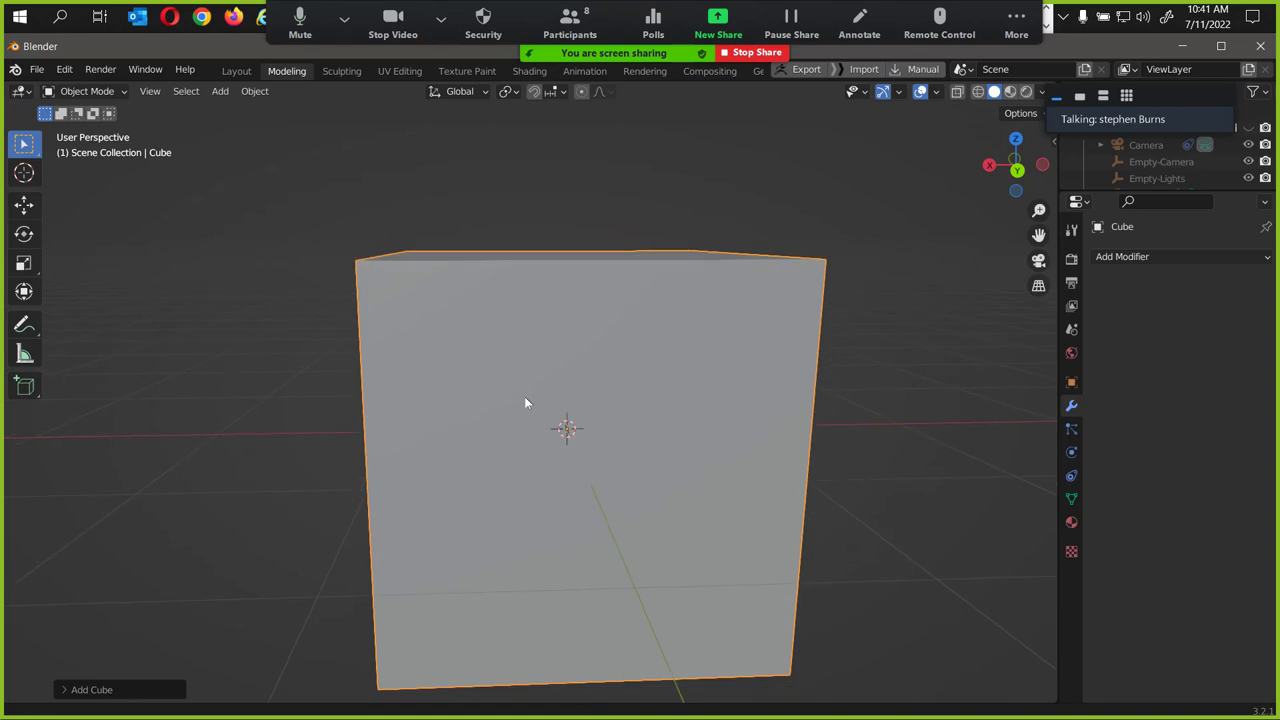
- Open Edit > Preferences and move from the Input page to the Add-ons list
left_click(60, 70)
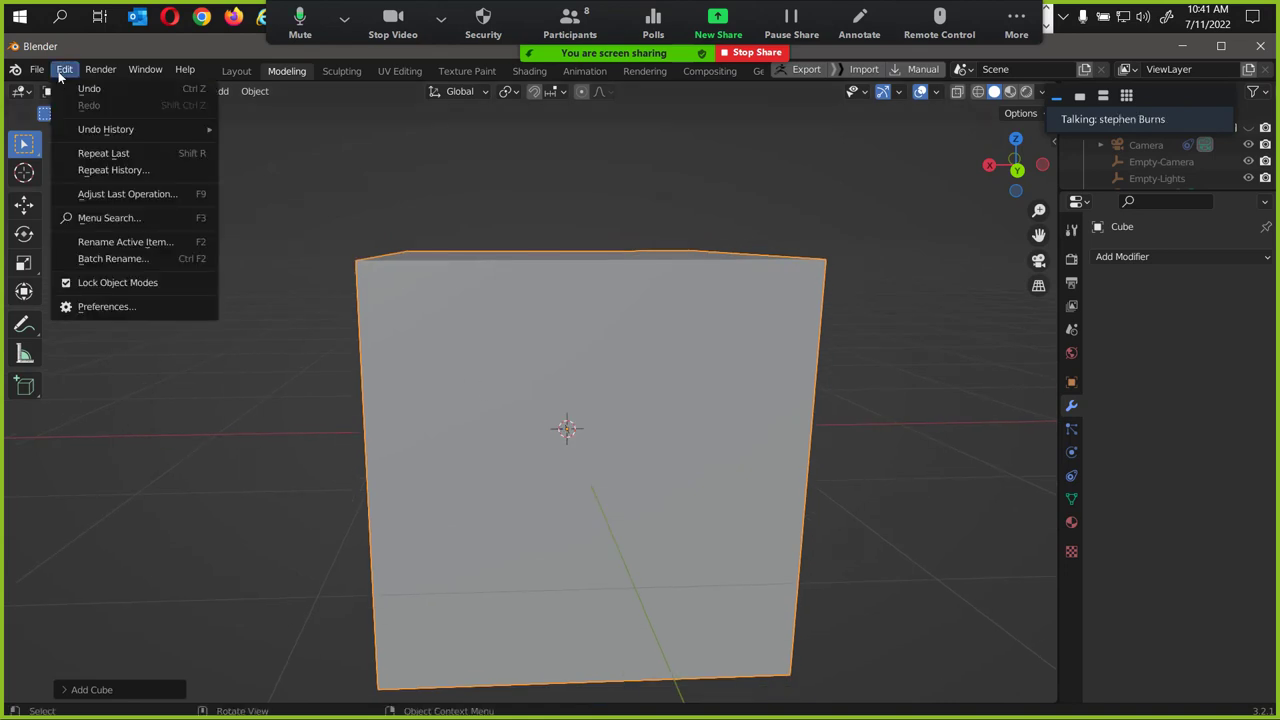
left_click(89, 309)
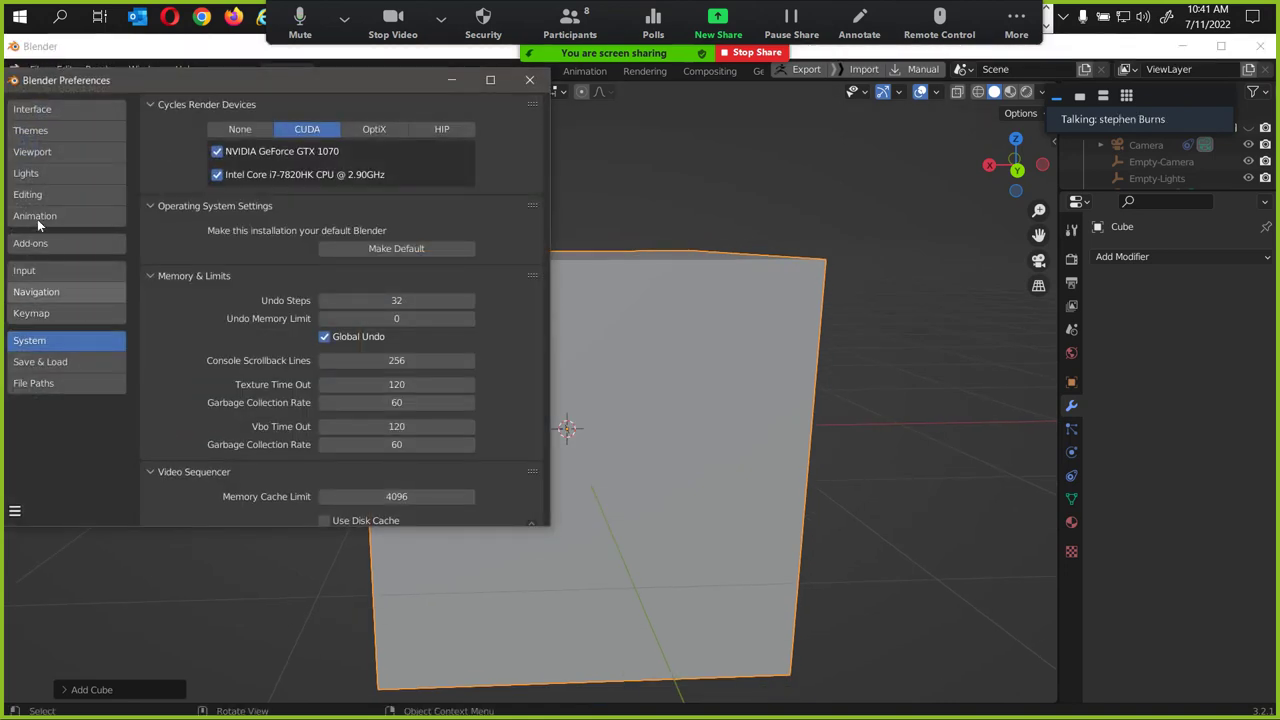
left_click(41, 268)
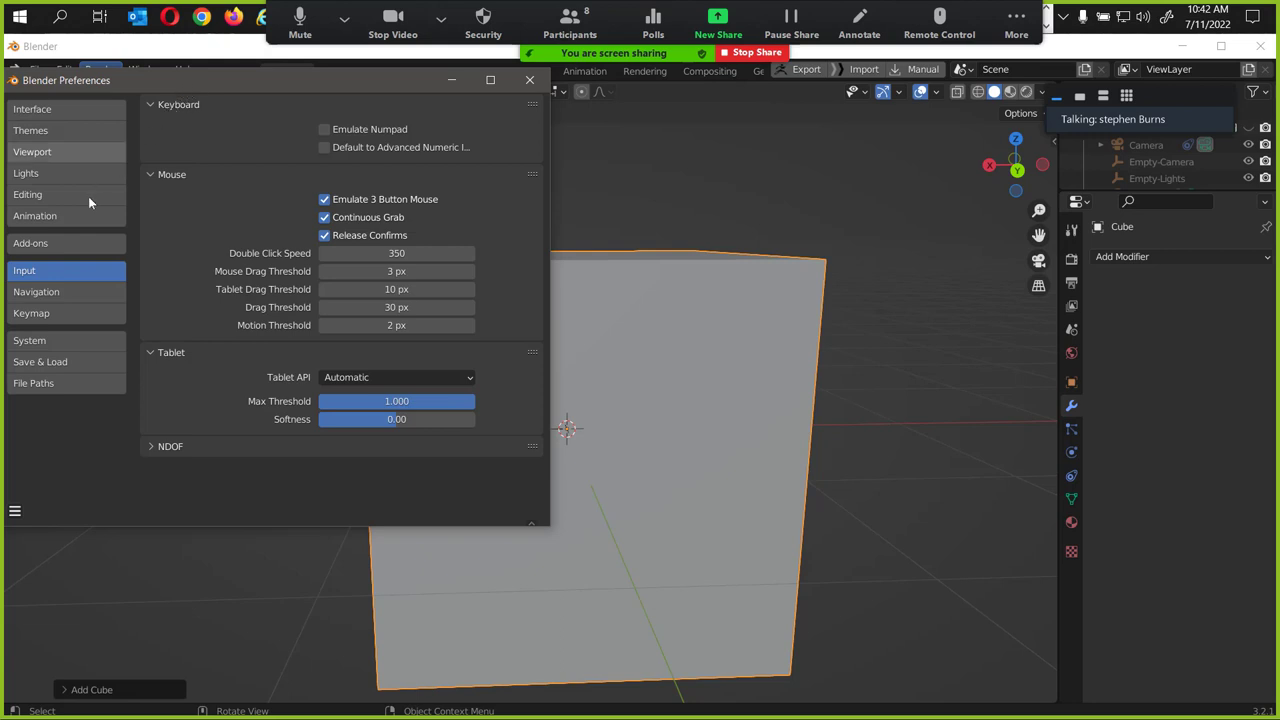
left_click(44, 250)
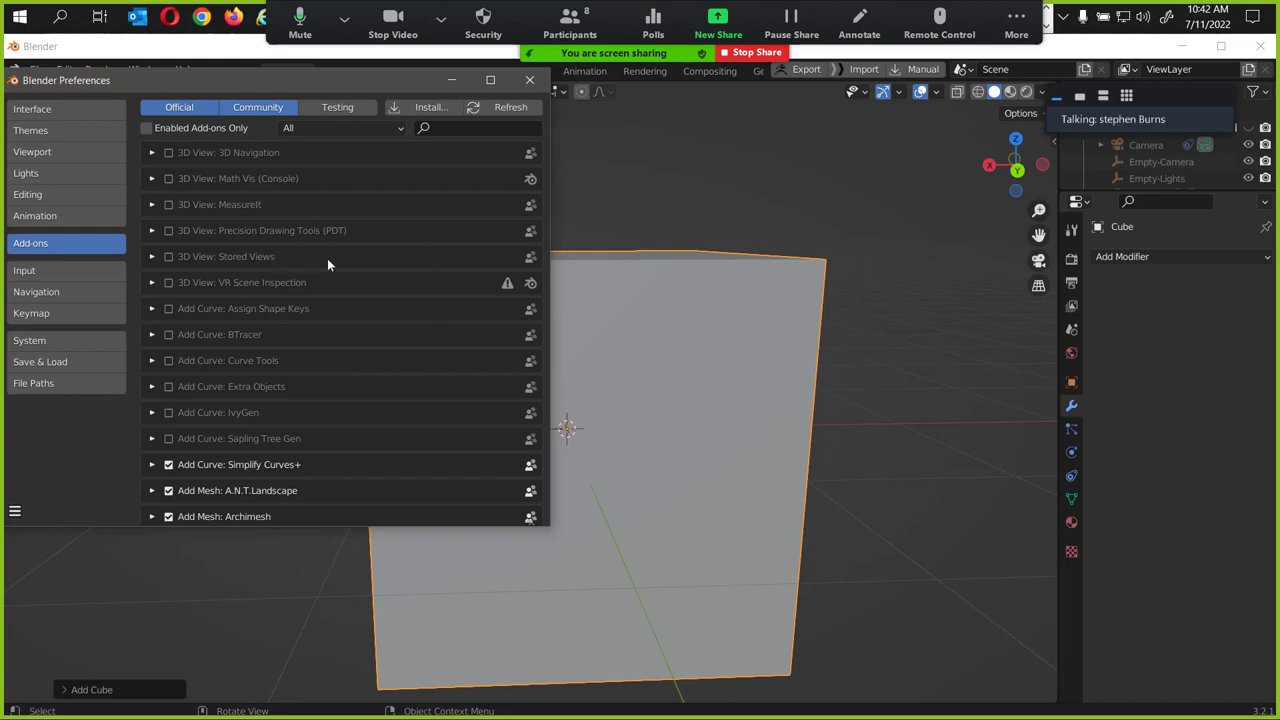
- Search the add-ons for 'boo' and enable Object: Bool Tool
left_click(444, 126)
type("boo")
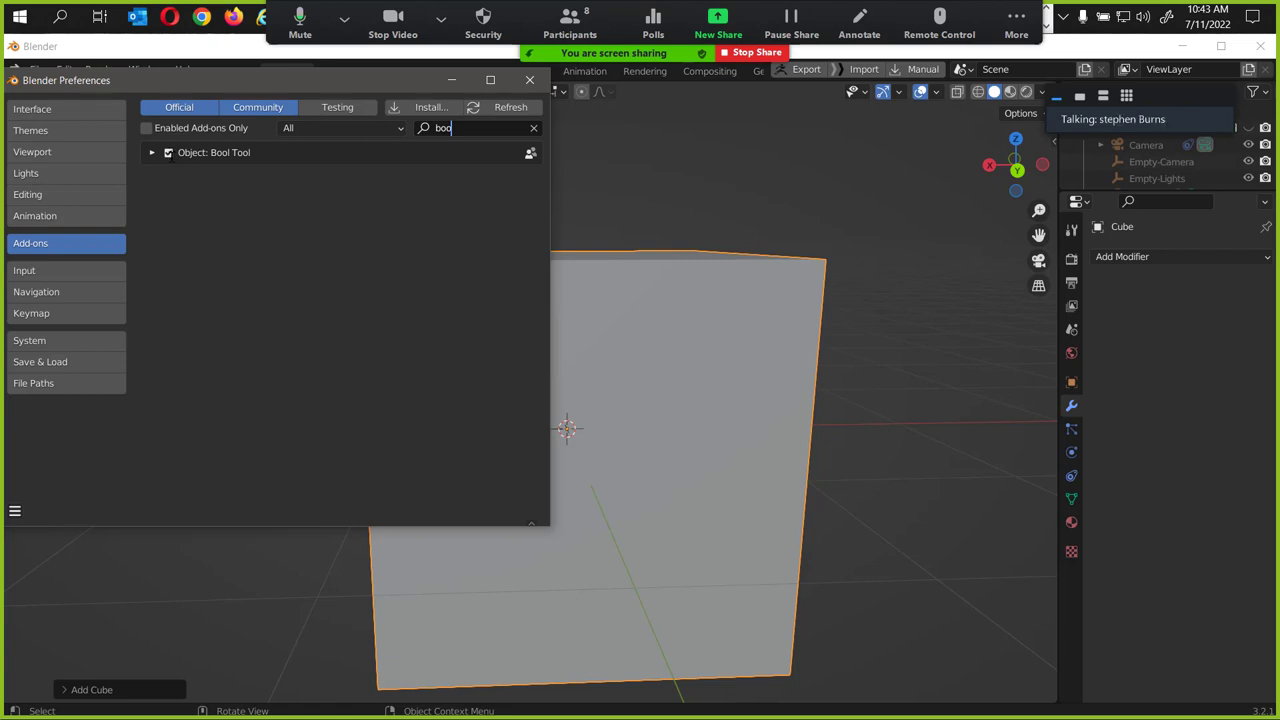
left_click(168, 152)
- Search 'extr', enable Add Curve: Extra Objects, and close Preferences
double_click(476, 128)
type("ex")
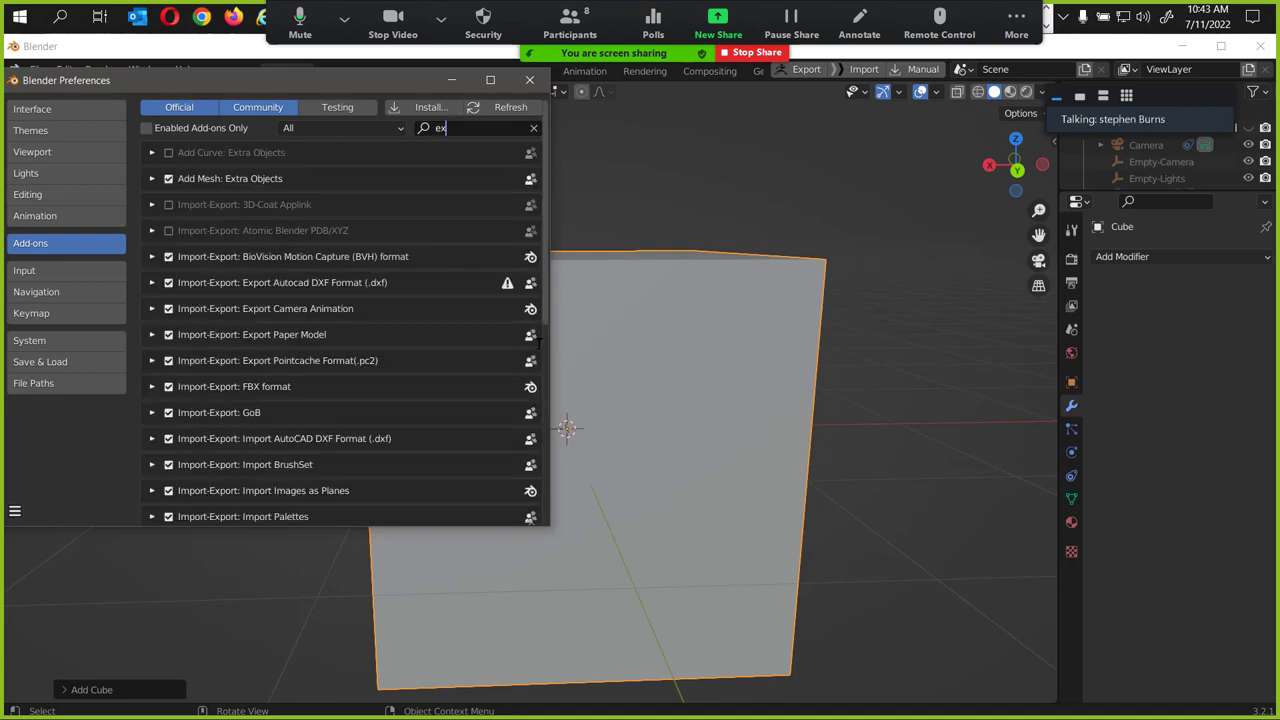
type("tr")
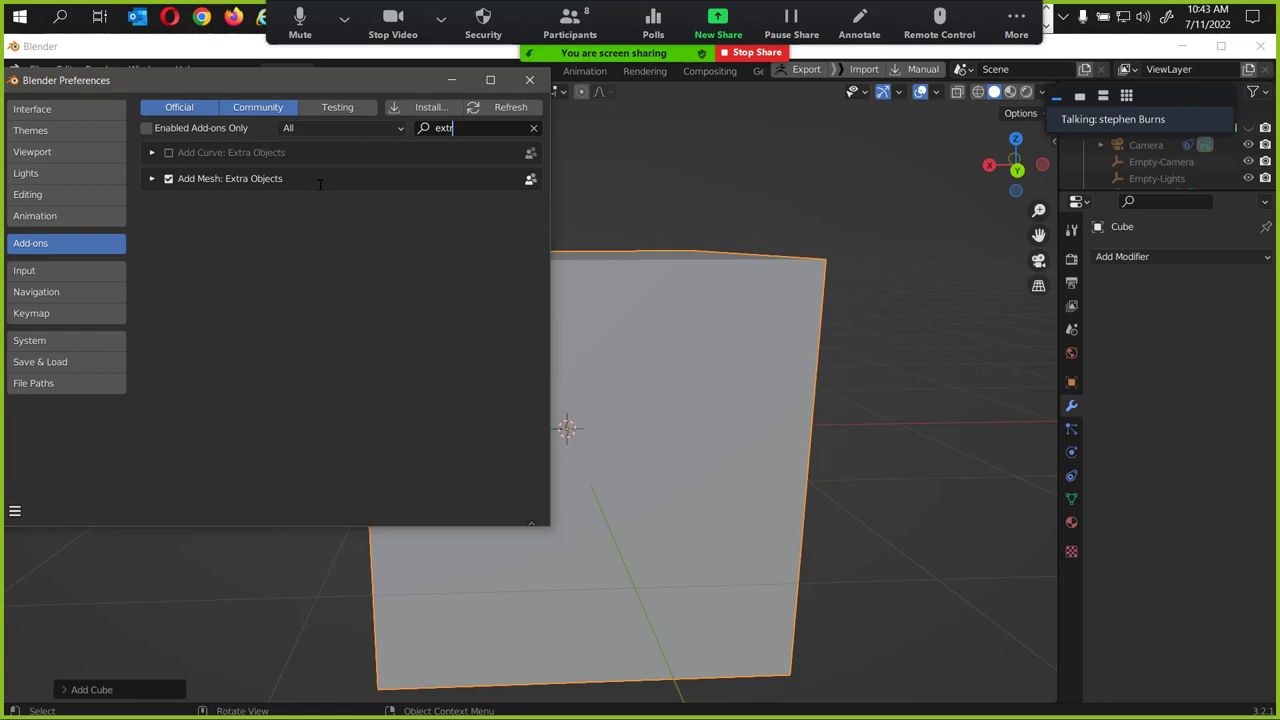
left_click(168, 153)
left_click(168, 153)
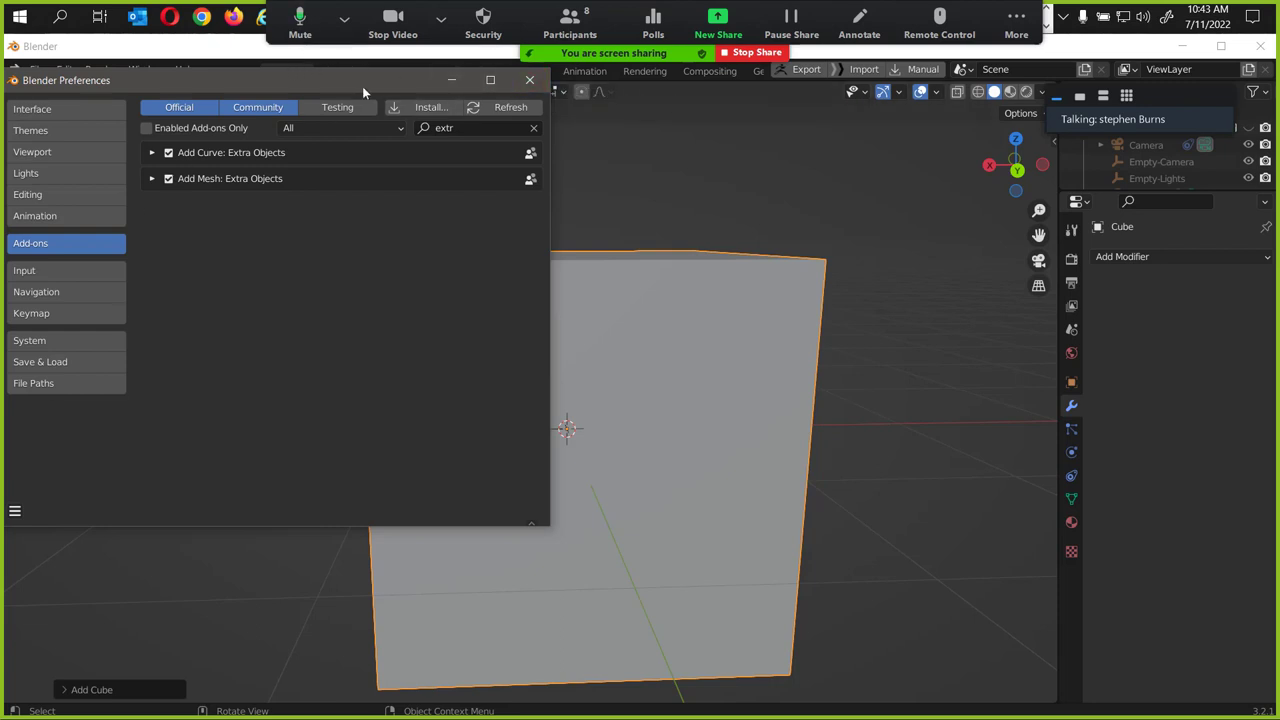
left_click(530, 80)
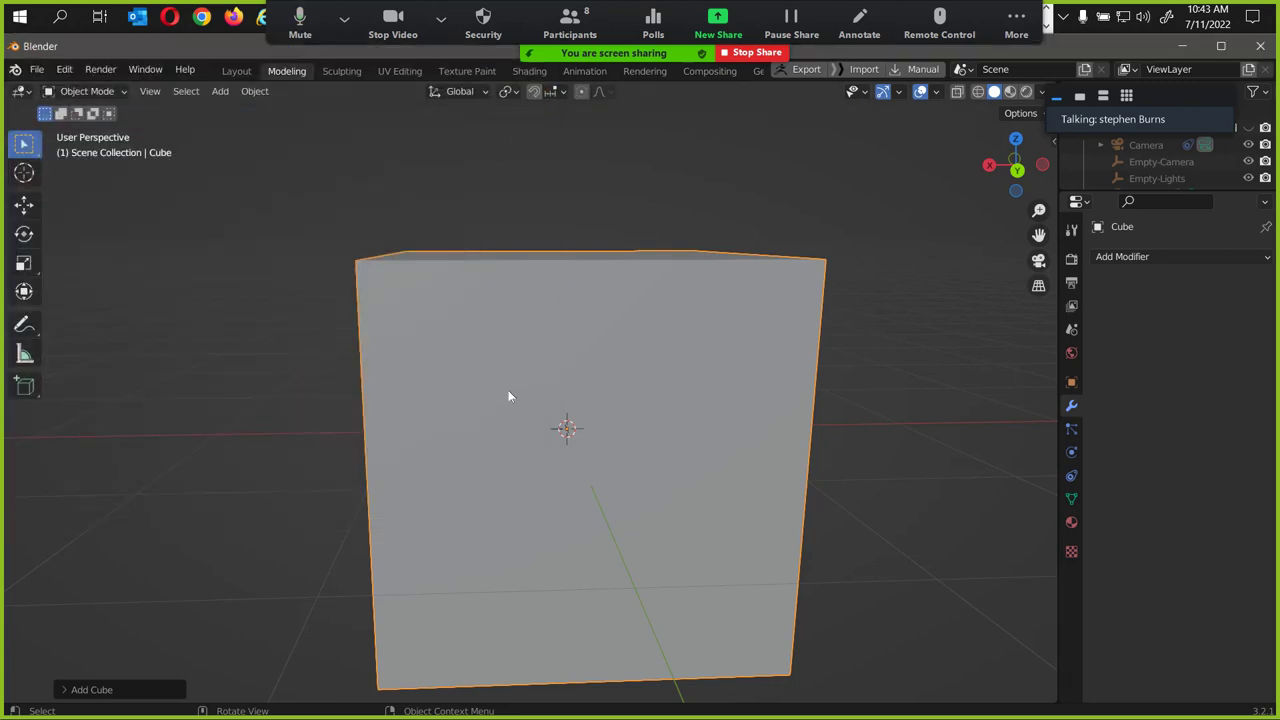
- Put the cube in Edit Mode via Ctrl+Tab, check the LoopTools menu, and deselect everything
key("ctrl+Tab")
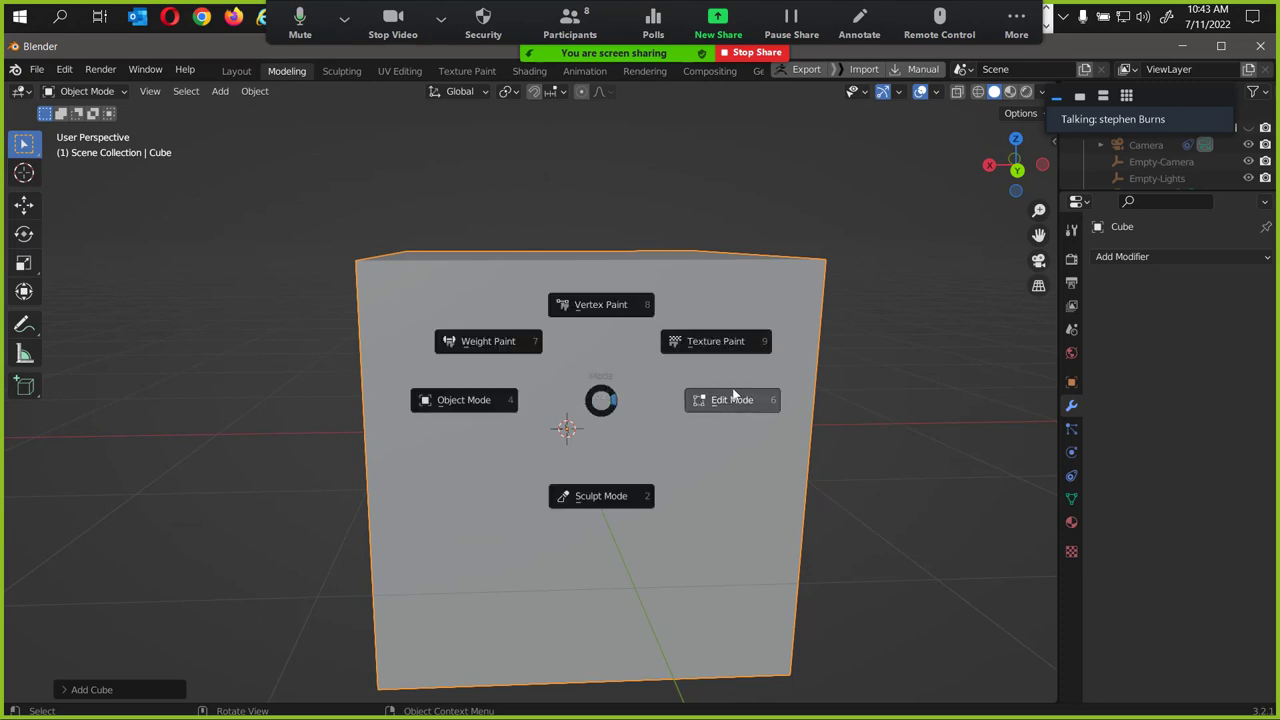
left_click(729, 399)
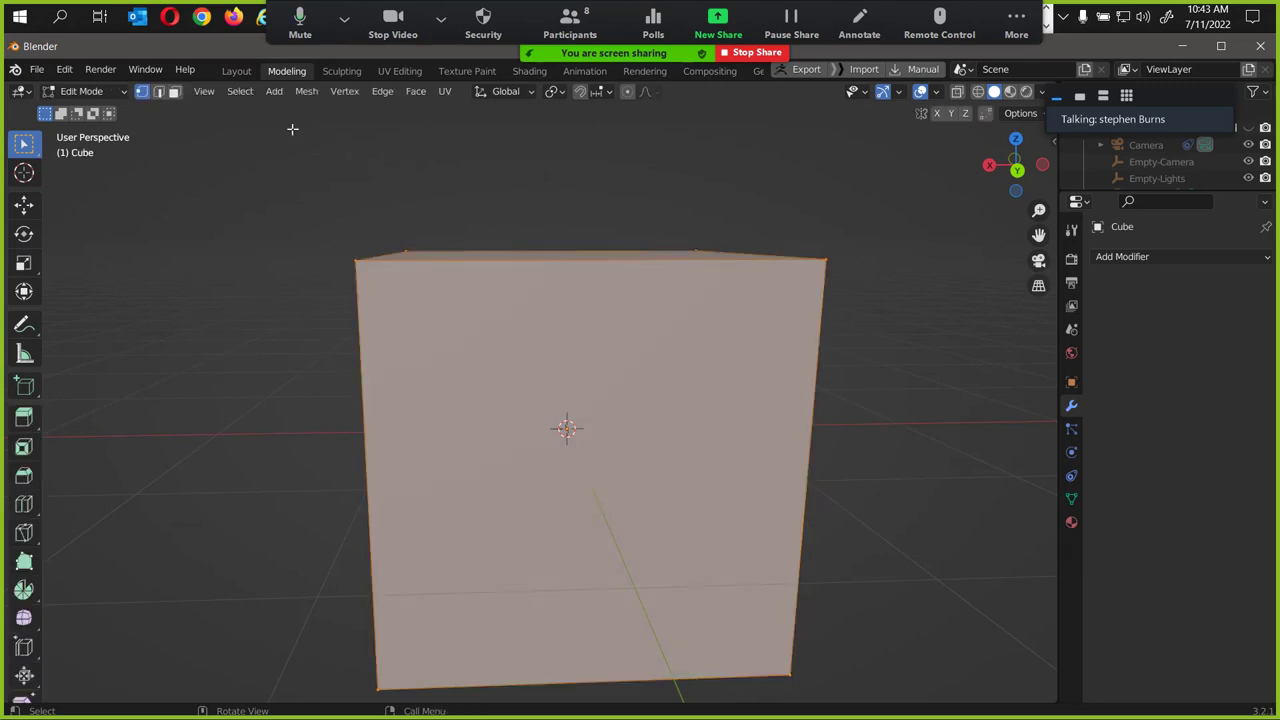
right_click(509, 296)
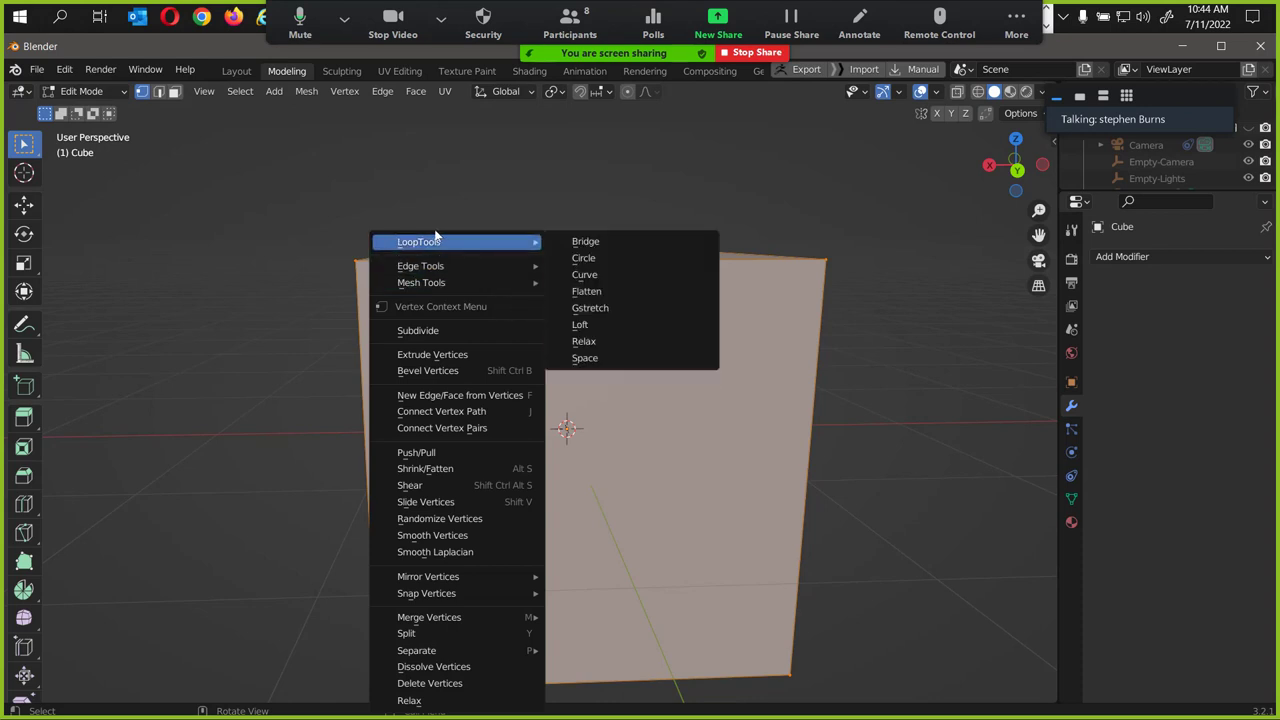
left_click(469, 175)
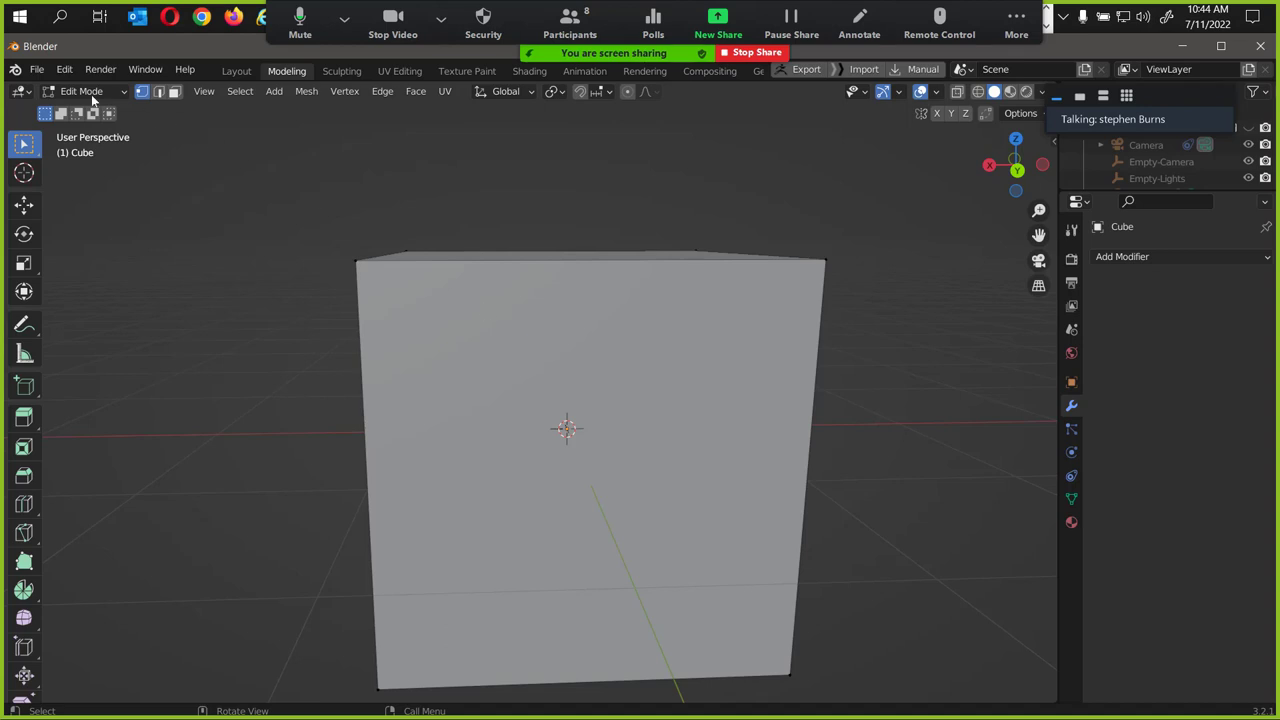
left_click(59, 74)
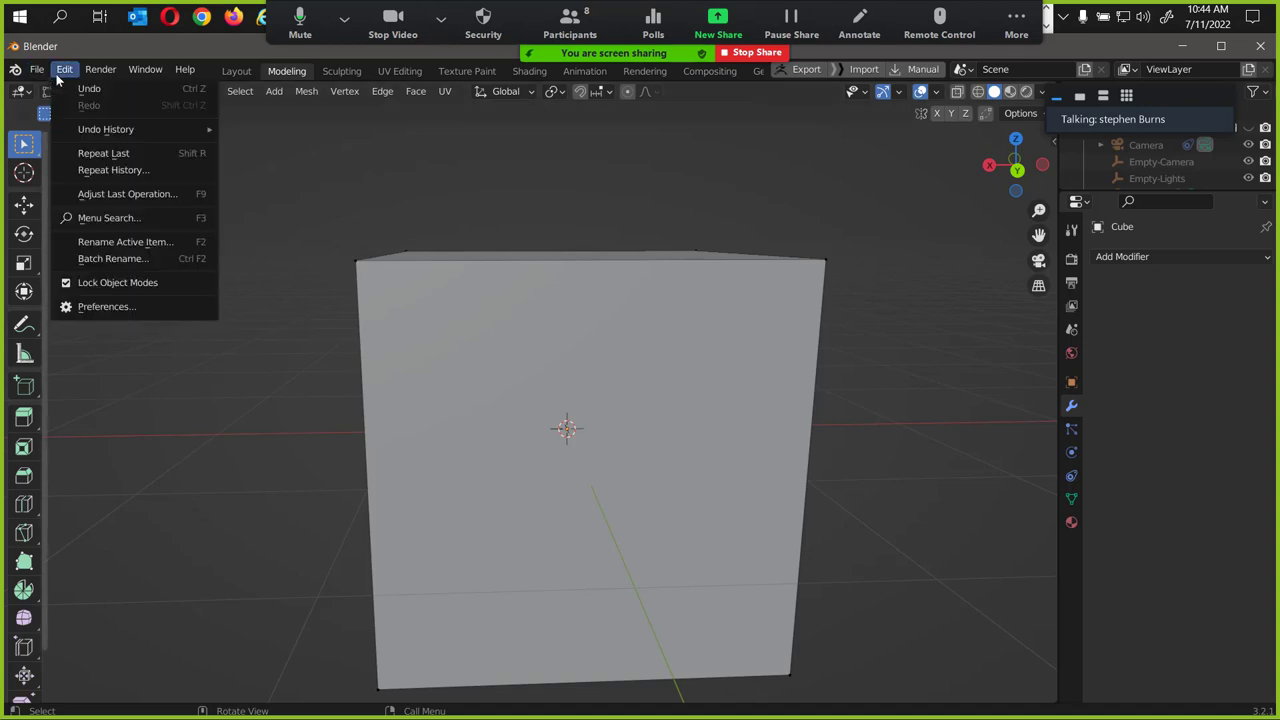
- Reopen Preferences on Add-ons and search 'loo' to confirm Mesh: LoopTools is enabled
left_click(117, 306)
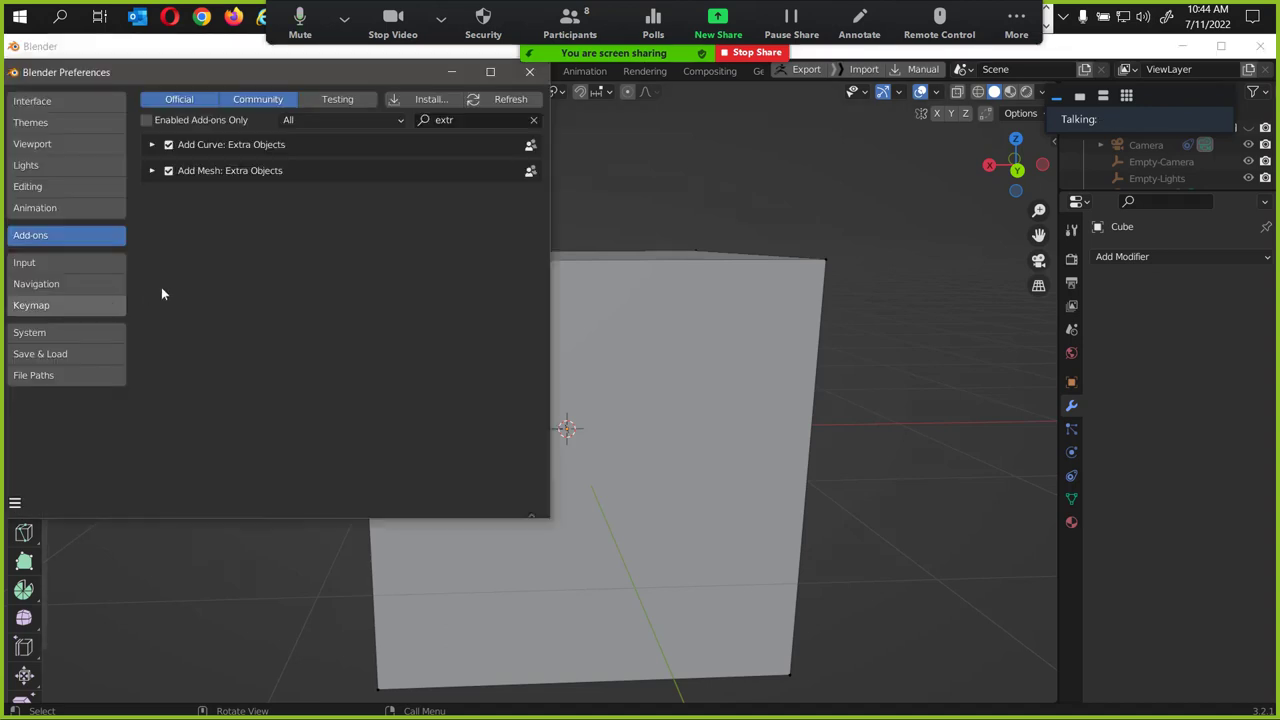
left_click(467, 124)
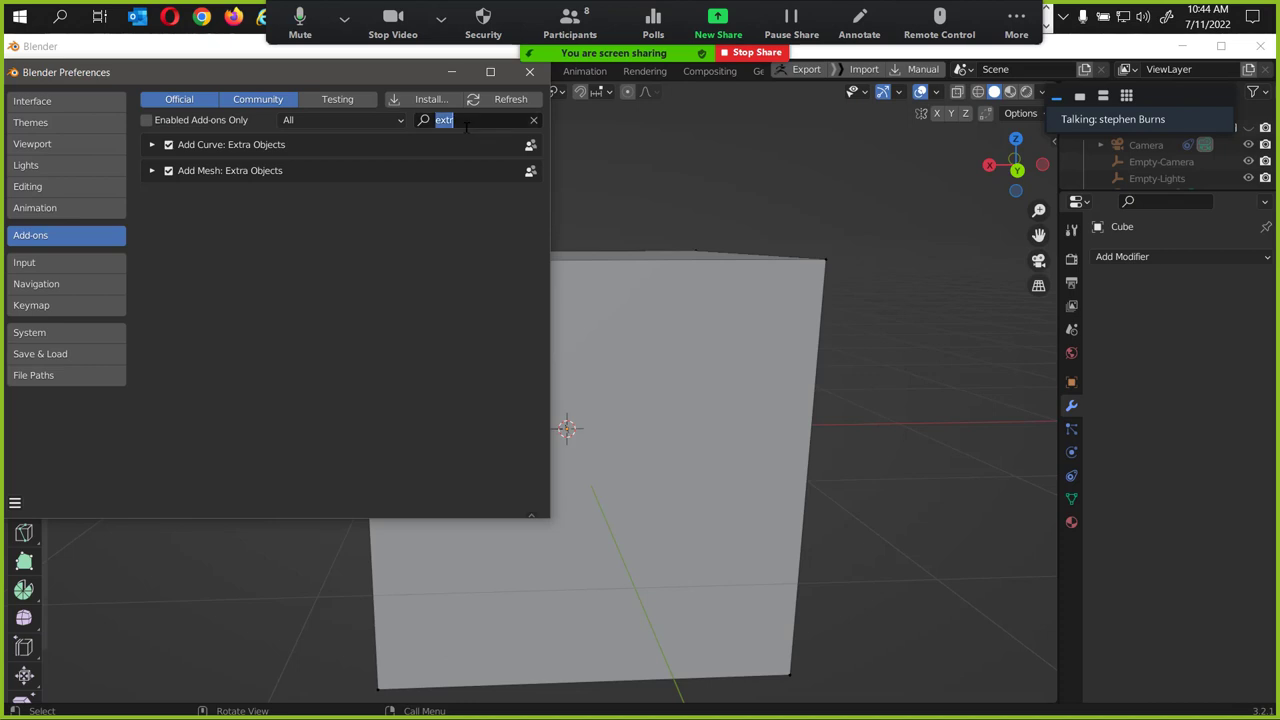
type("loo")
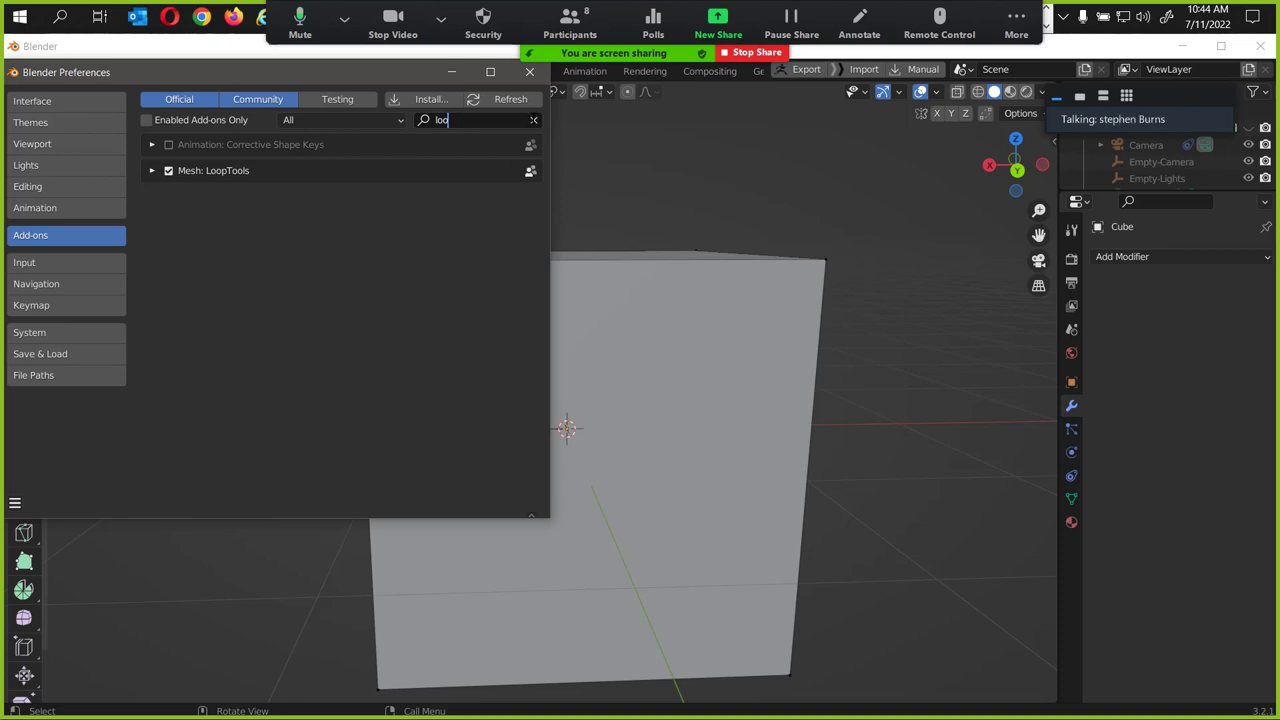
- Clear the add-on search and scroll through the full list of enabled add-ons
left_click(531, 119)
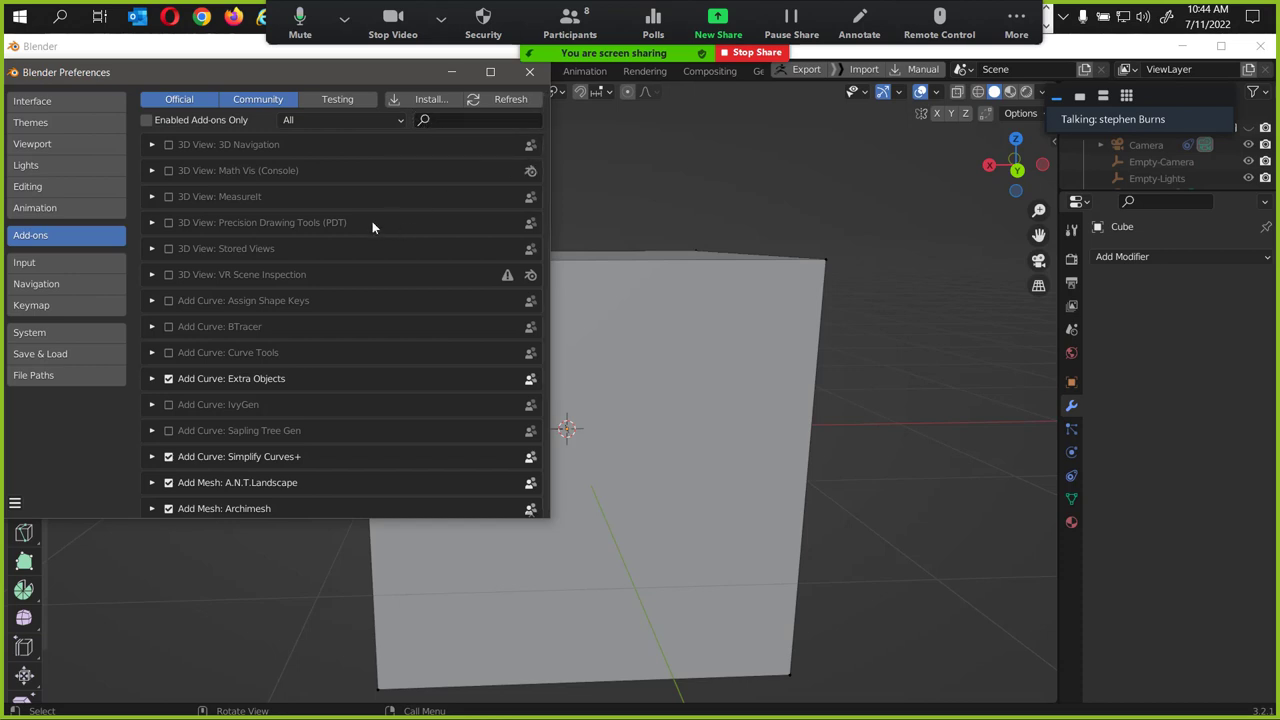
scroll(319, 285, "down", 5)
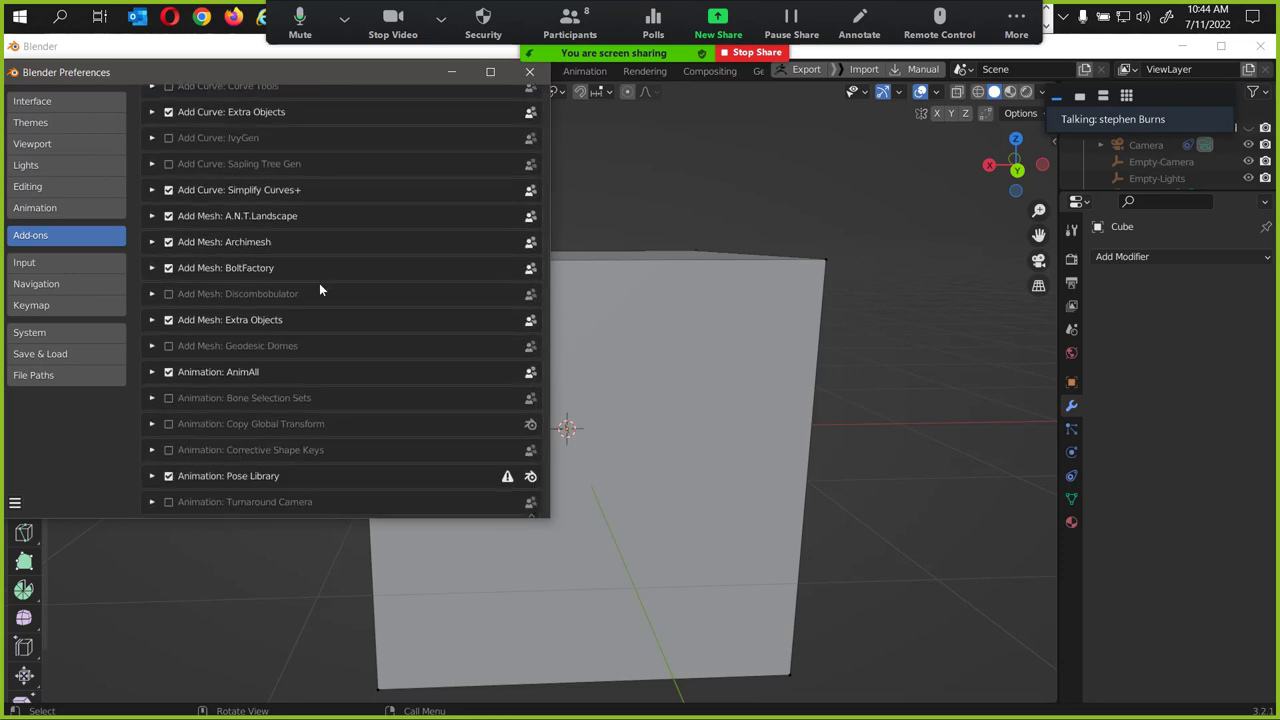
scroll(319, 289, "down", 1)
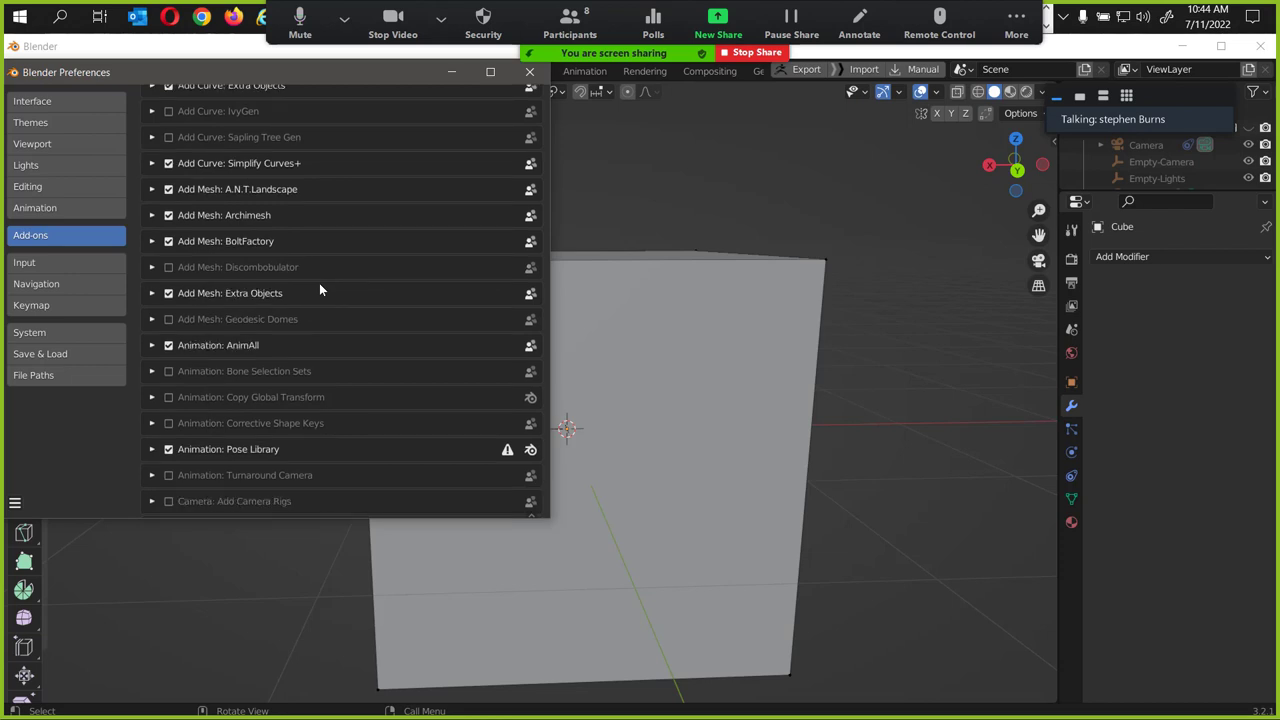
scroll(319, 283, "down", 6)
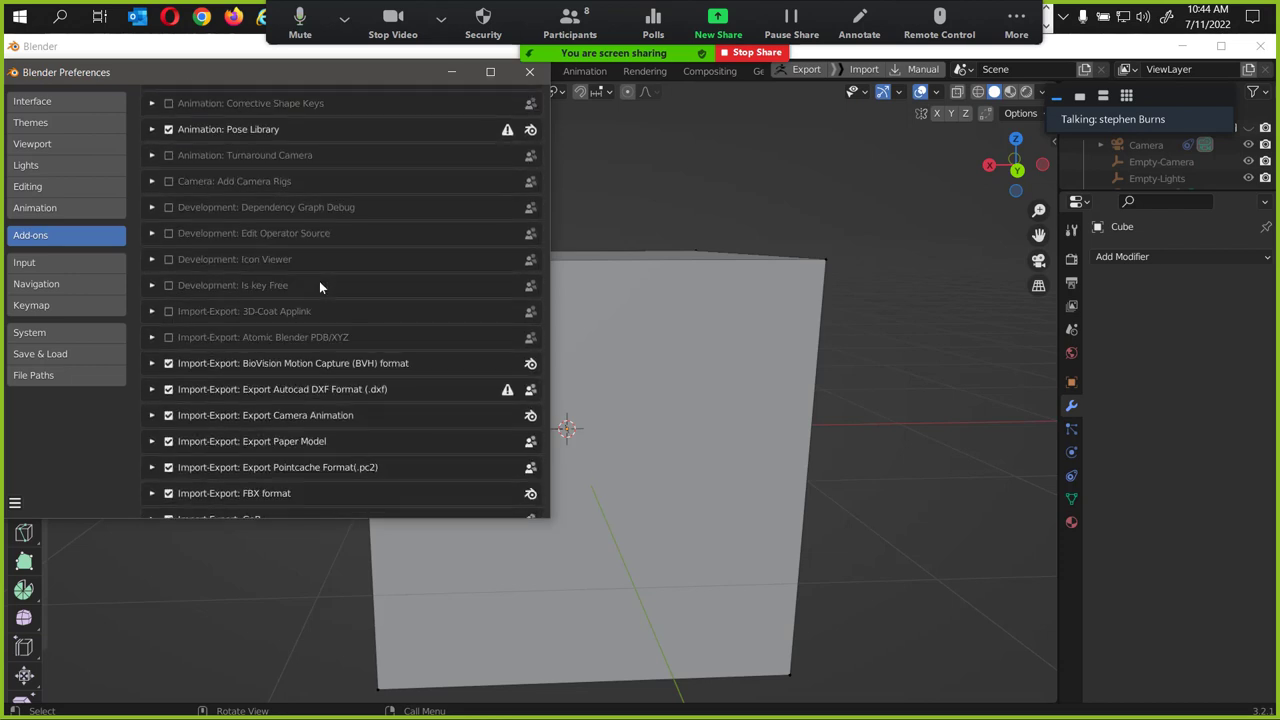
scroll(320, 287, "down", 1)
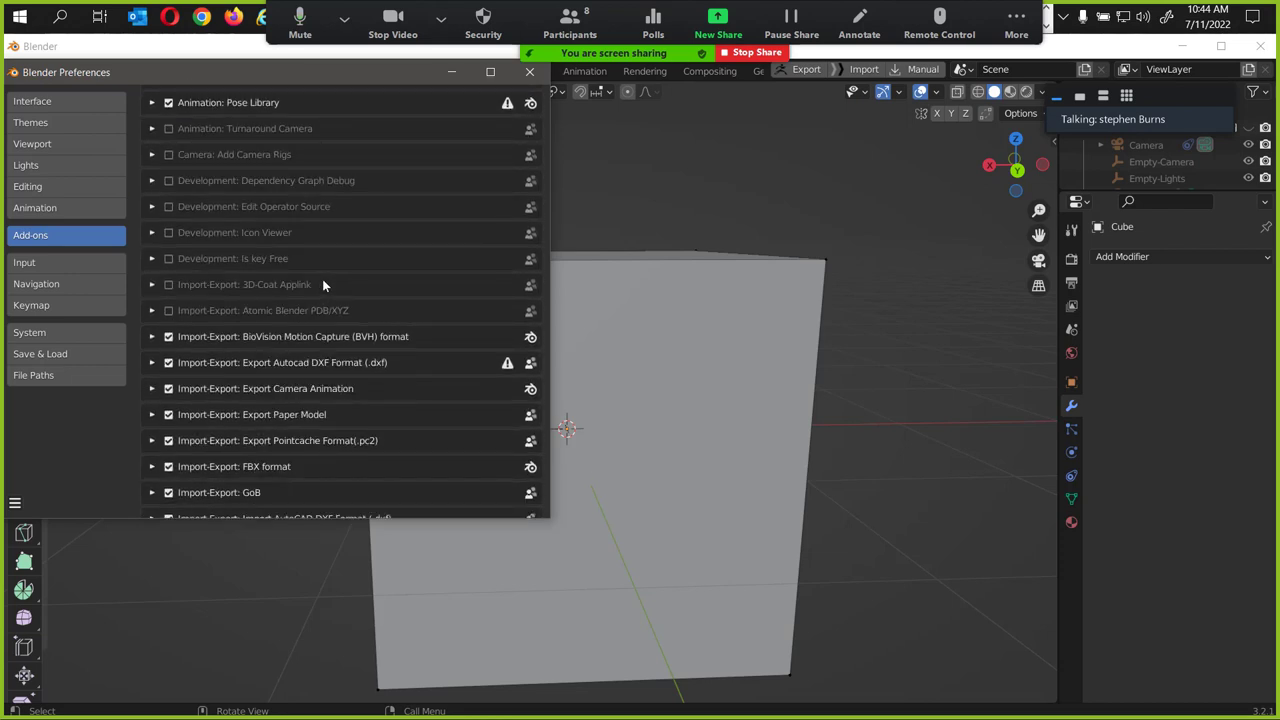
scroll(322, 284, "down", 6)
scroll(322, 284, "down", 7)
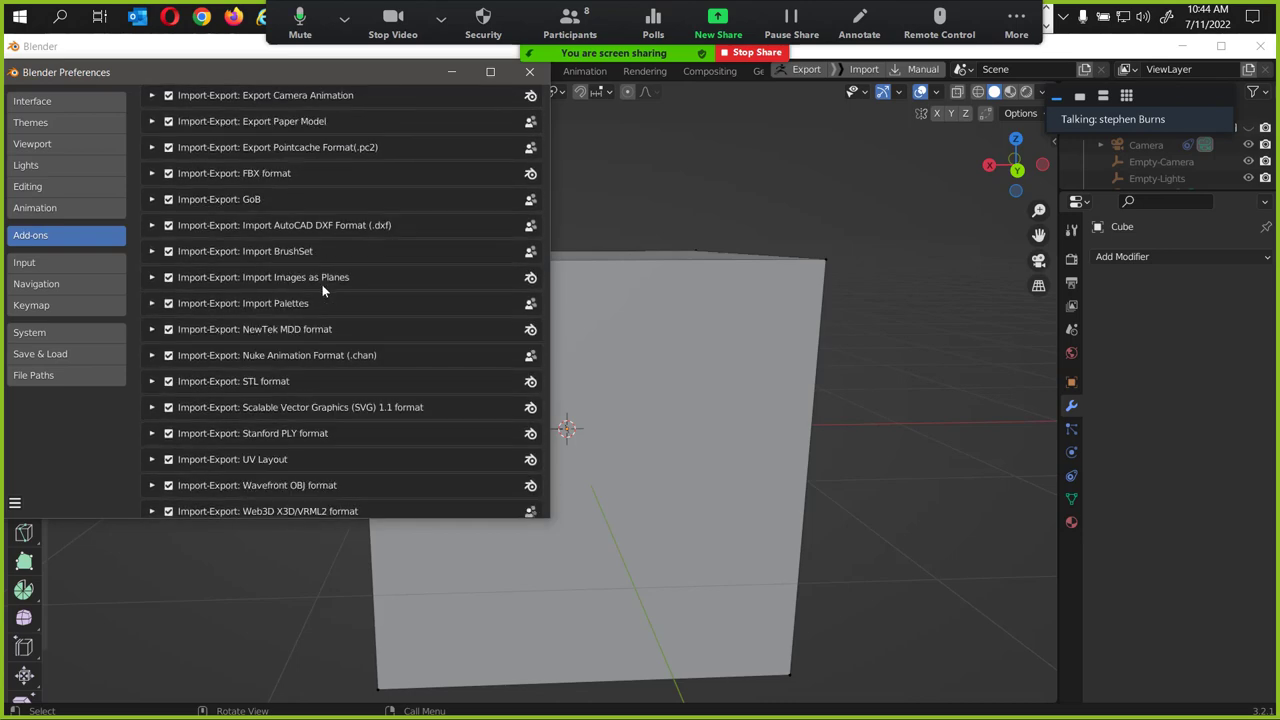
scroll(322, 283, "down", 11)
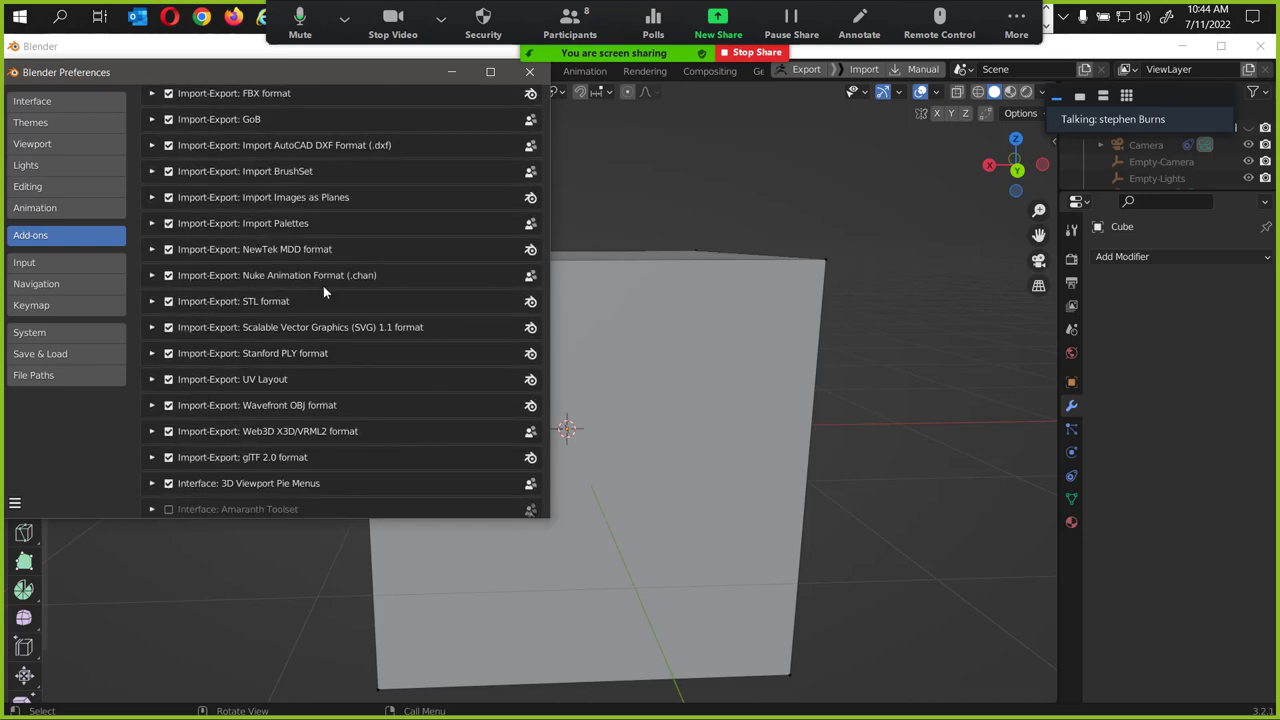
scroll(314, 318, "down", 2)
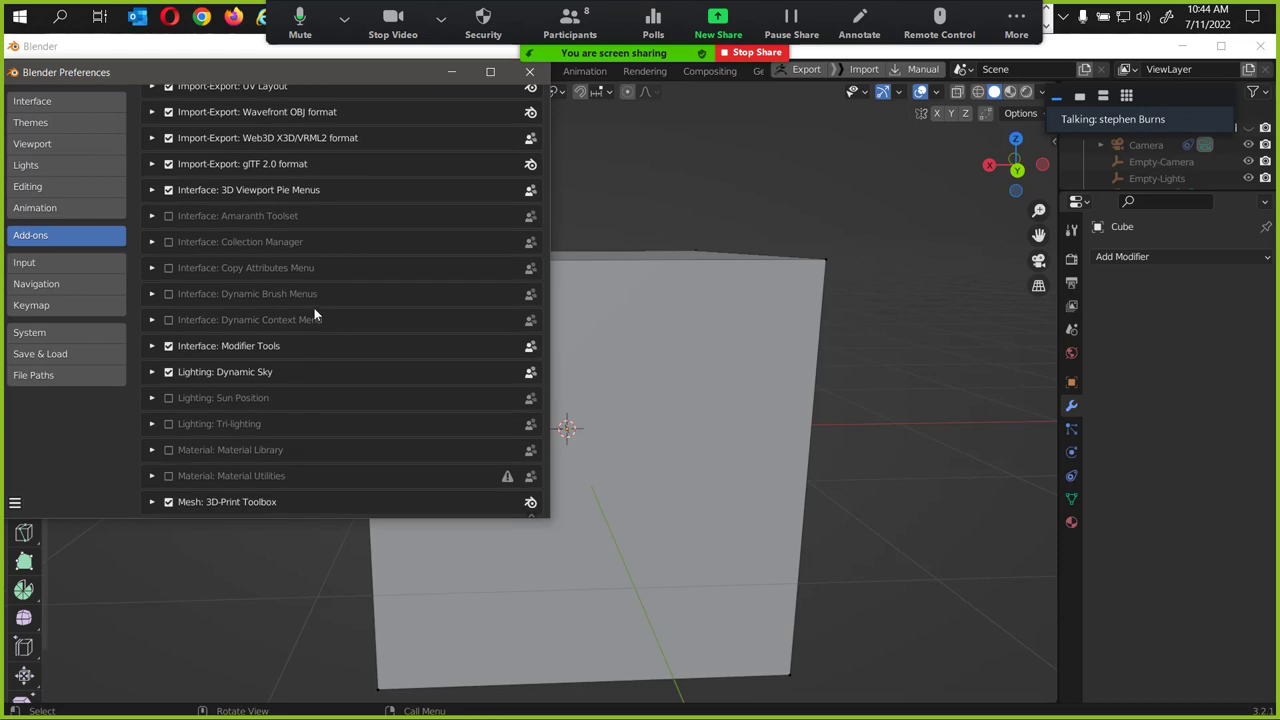
scroll(320, 316, "down", 6)
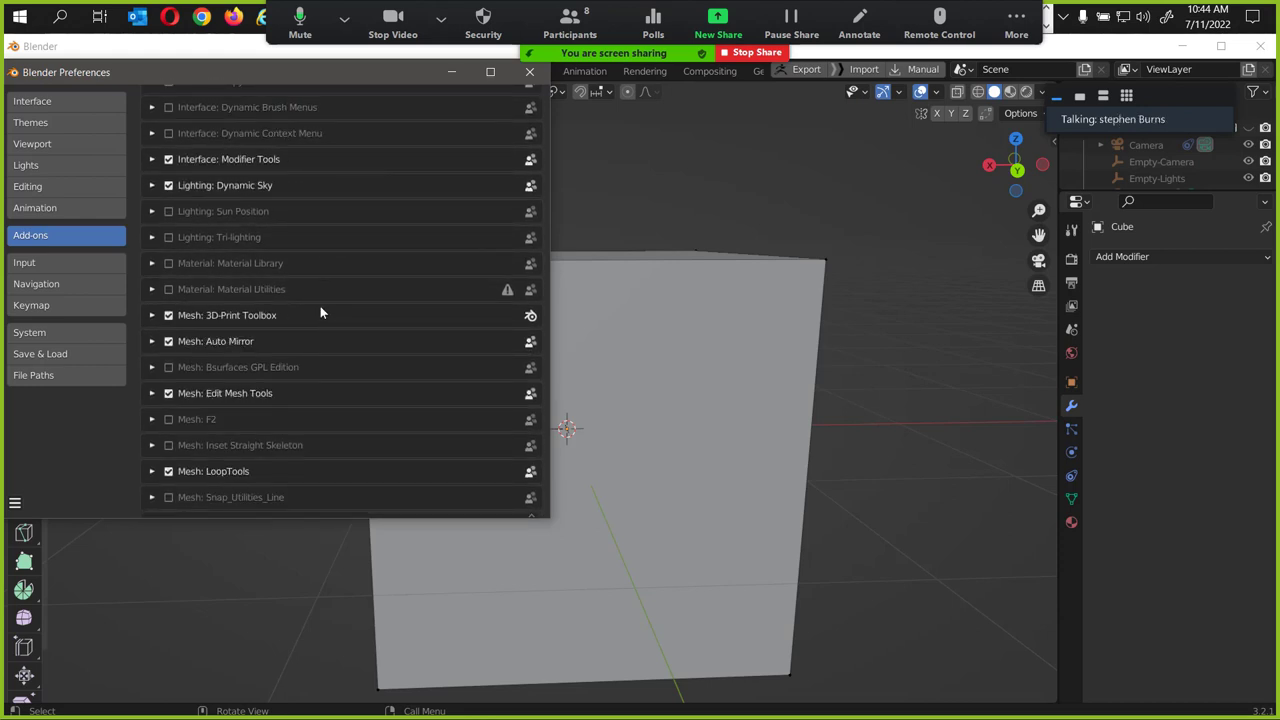
scroll(320, 315, "down", 15)
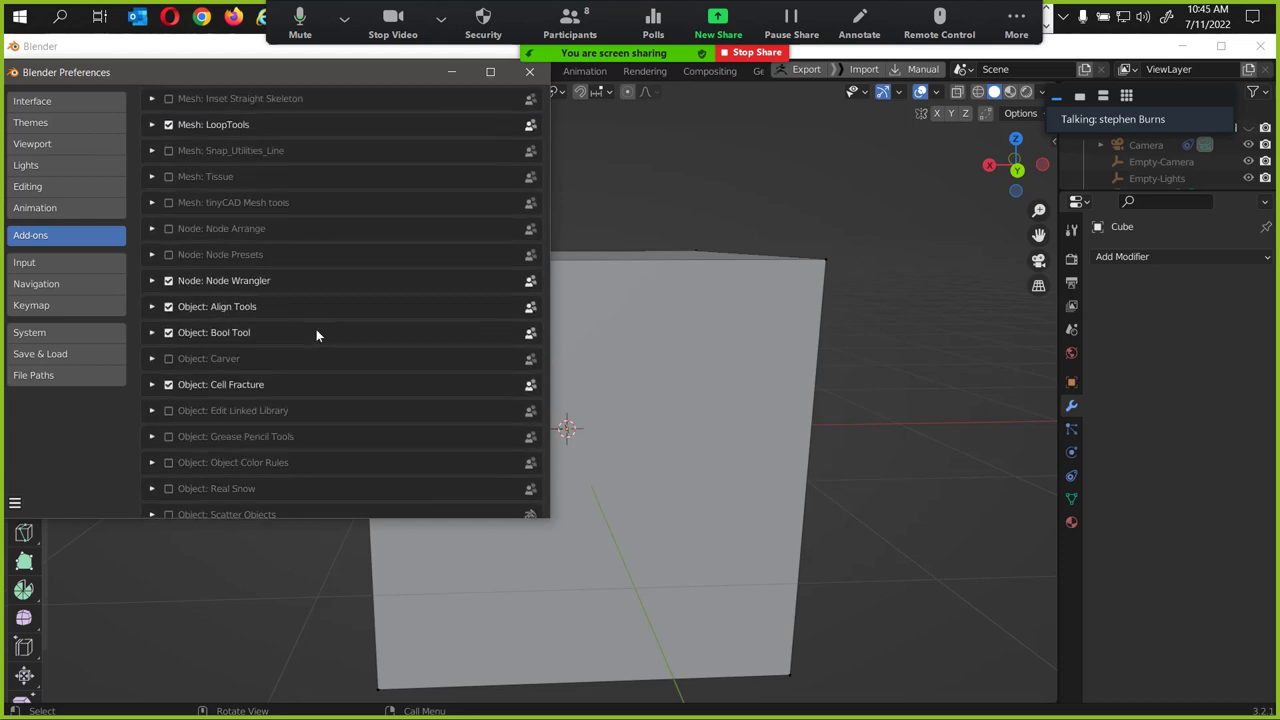
scroll(316, 335, "down", 13)
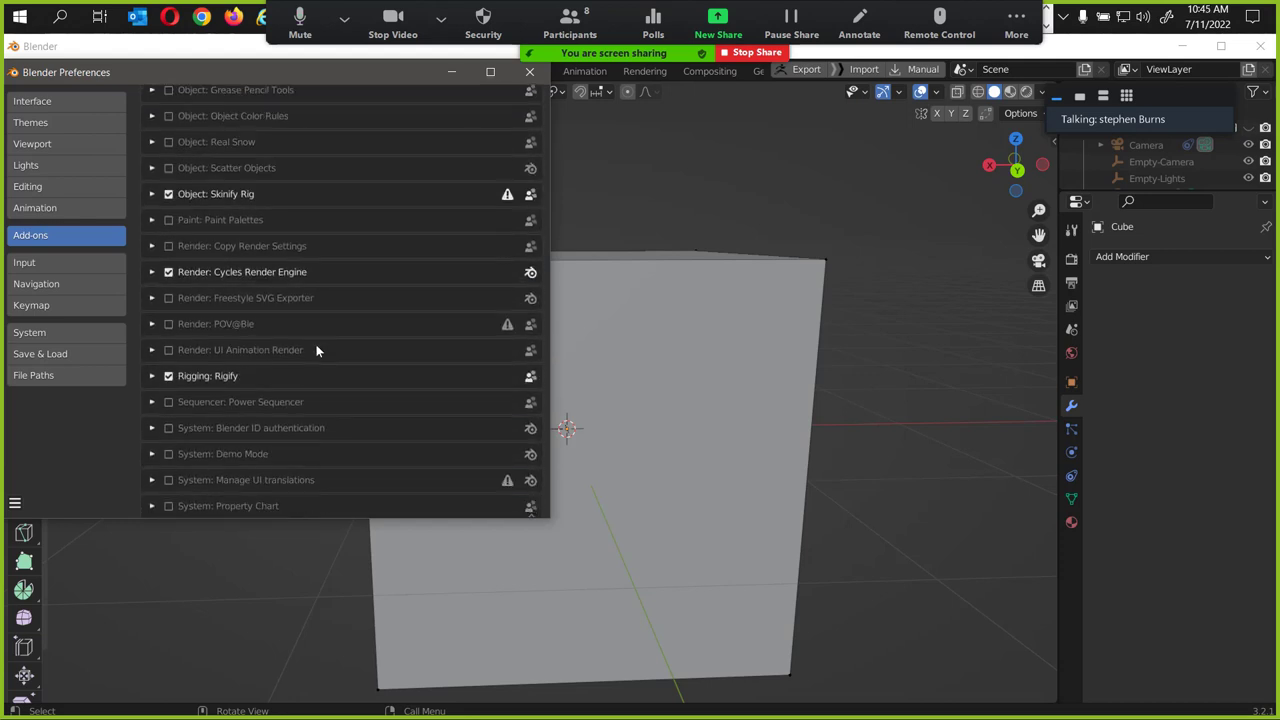
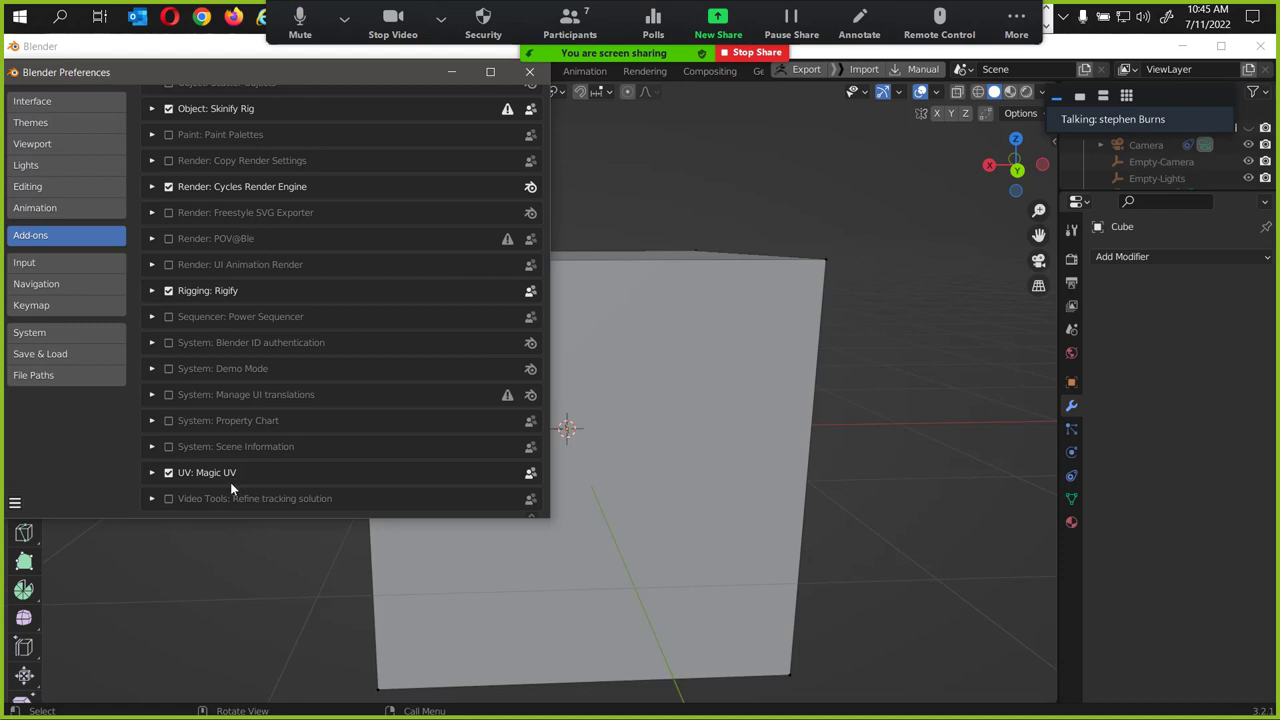
- Dismiss the Preferences window to return to the Cube's Edit Mode viewport
scroll(227, 483, "up", 1)
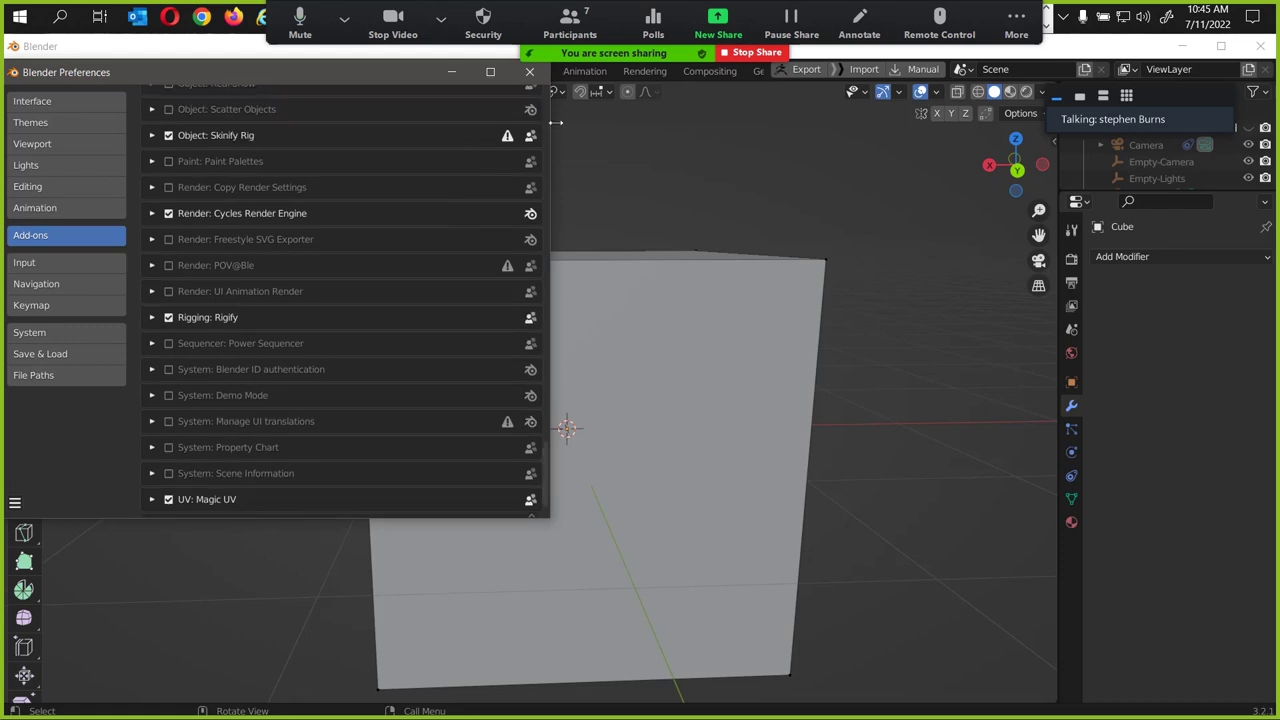
left_click(549, 123)
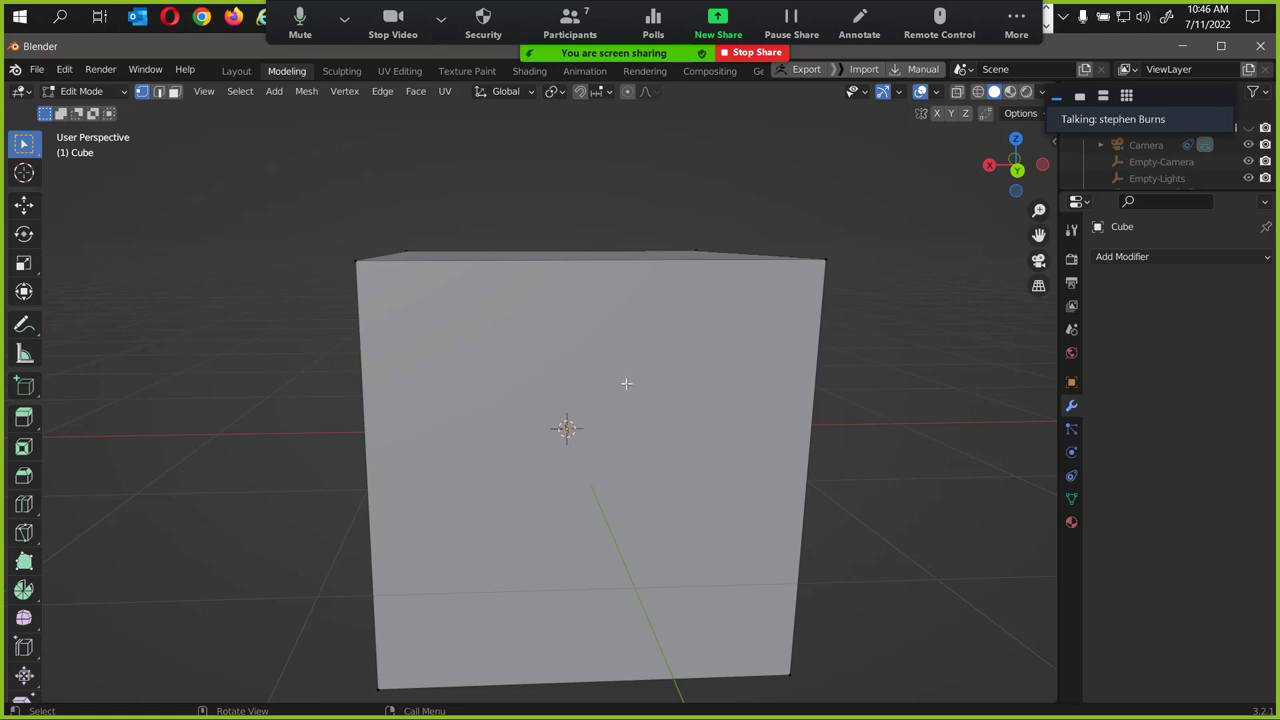
- Switch the Cube to Object Mode, try Texture Paint, then return to Object Mode
key("ctrl+Tab")
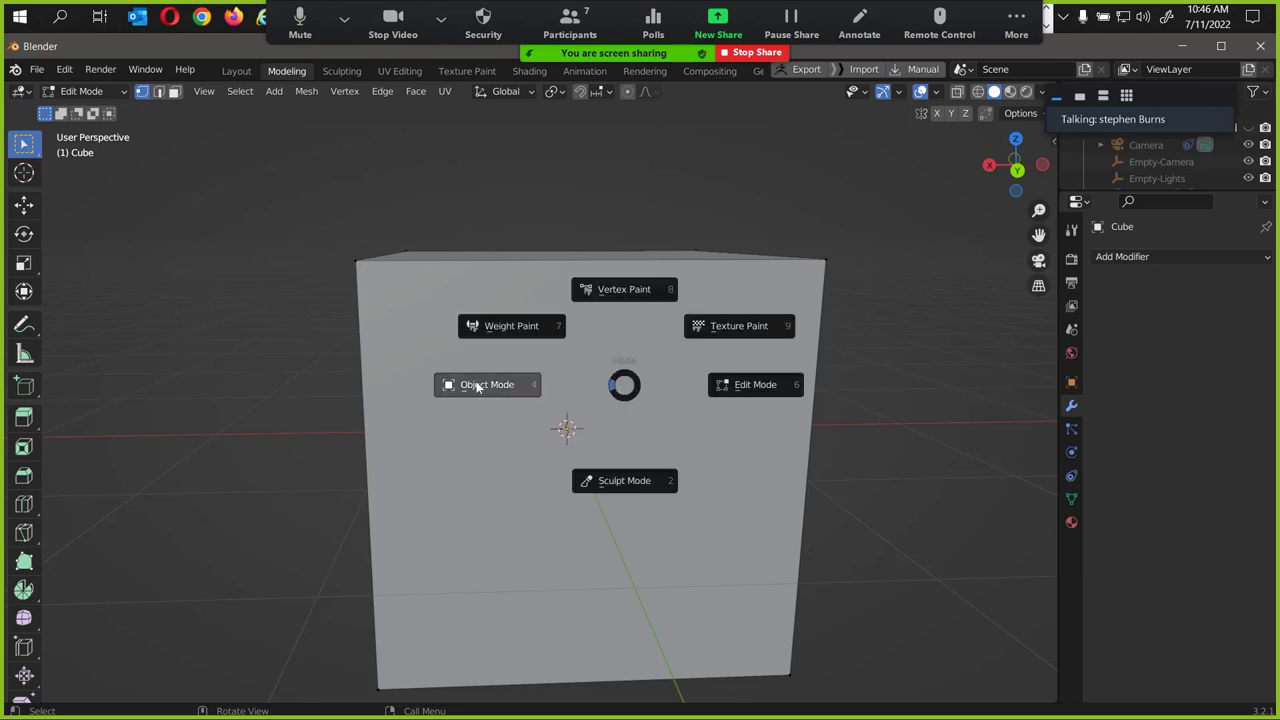
left_click(472, 389)
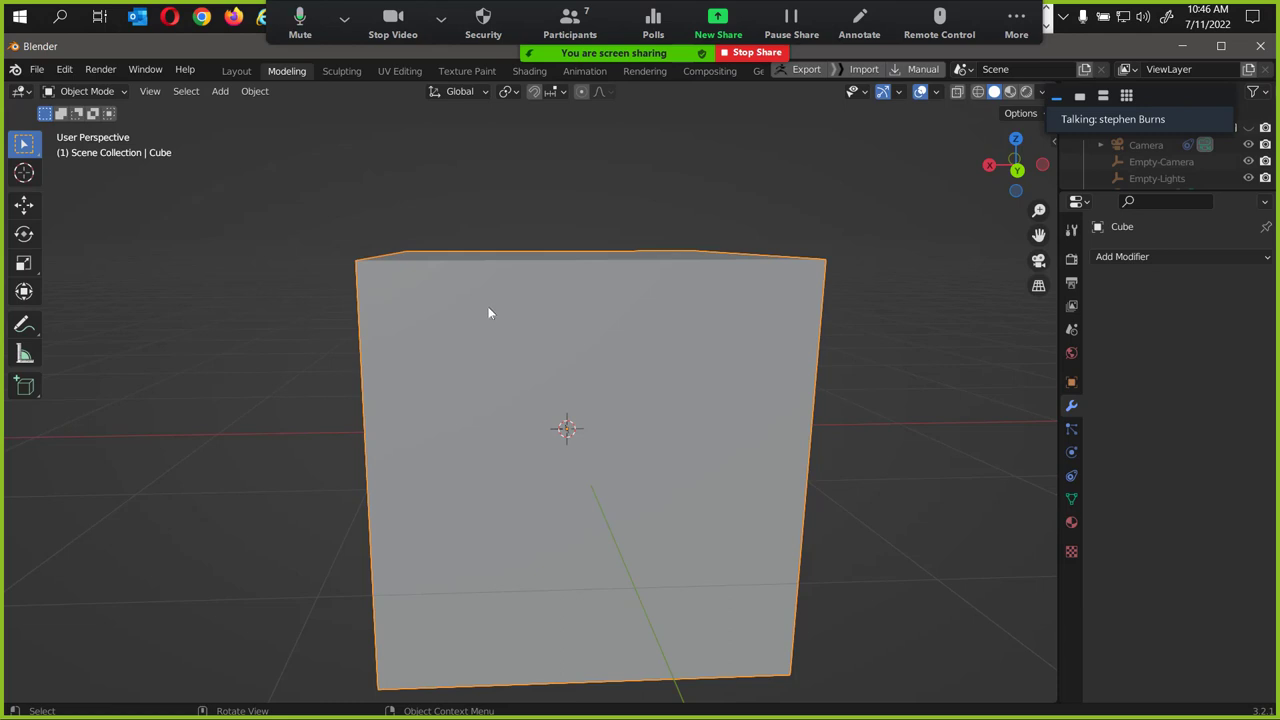
key("ctrl+Tab")
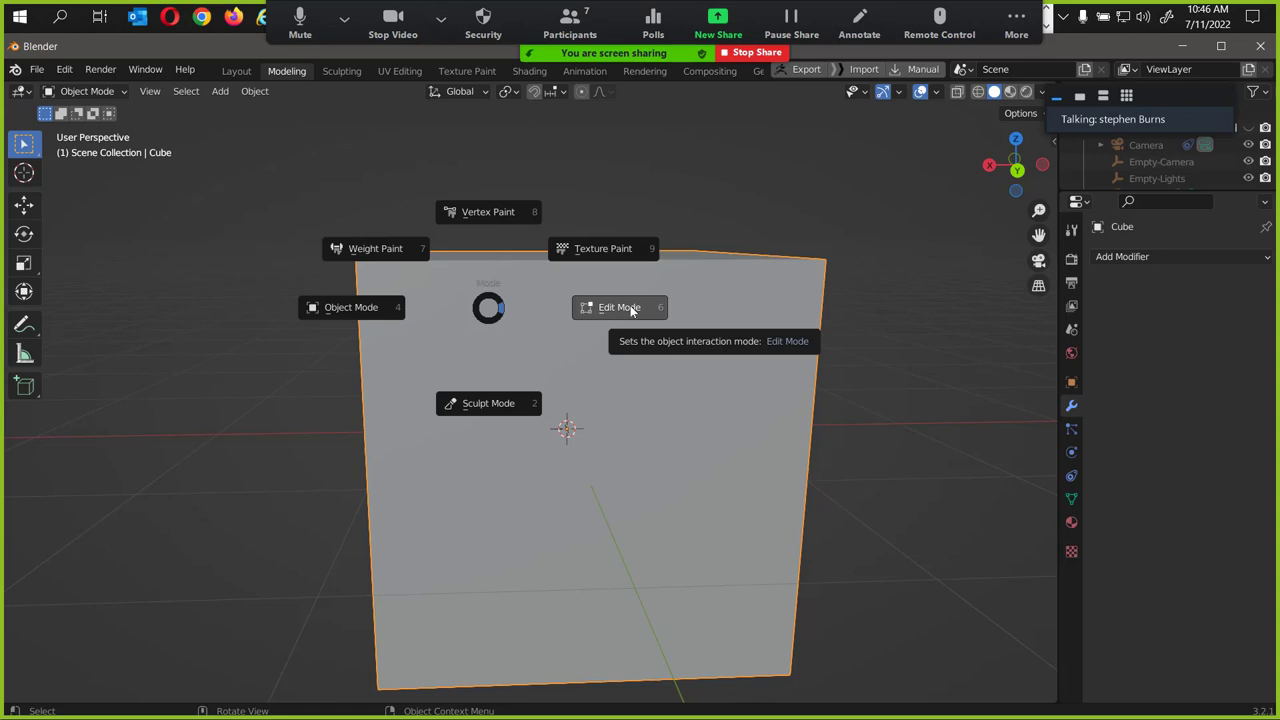
left_click(726, 229)
key("ctrl+Tab")
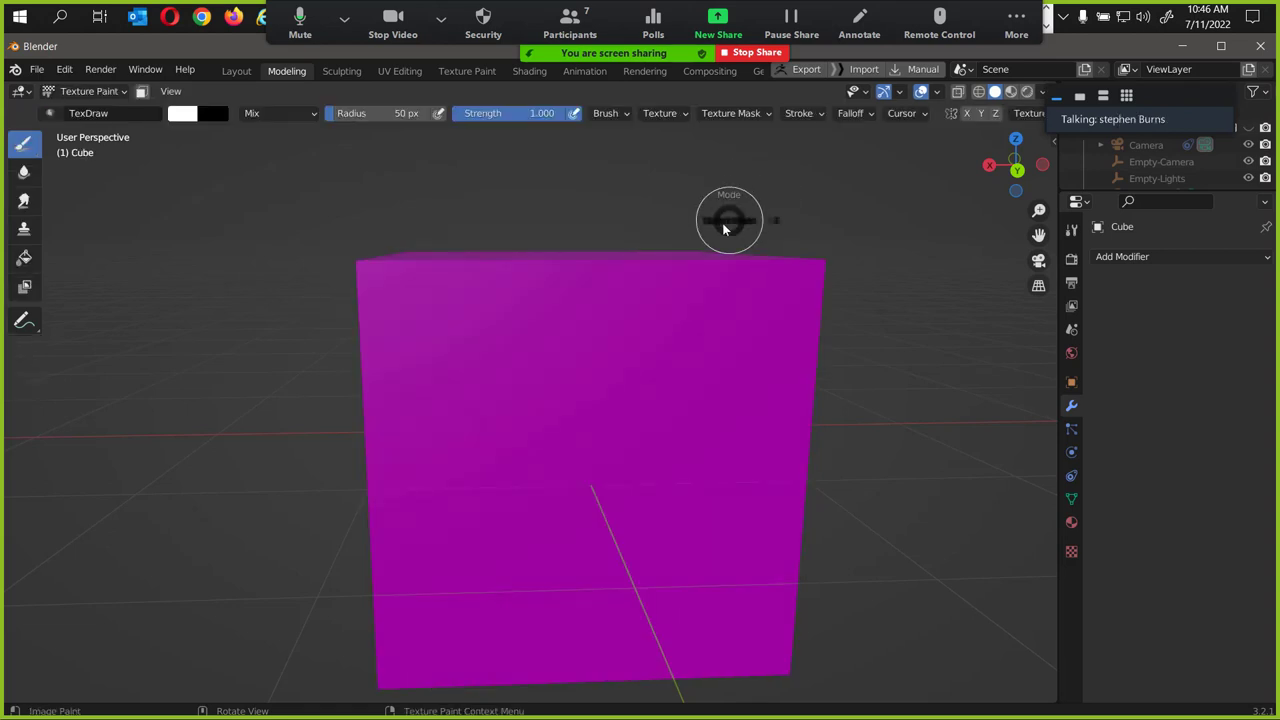
left_click(551, 218)
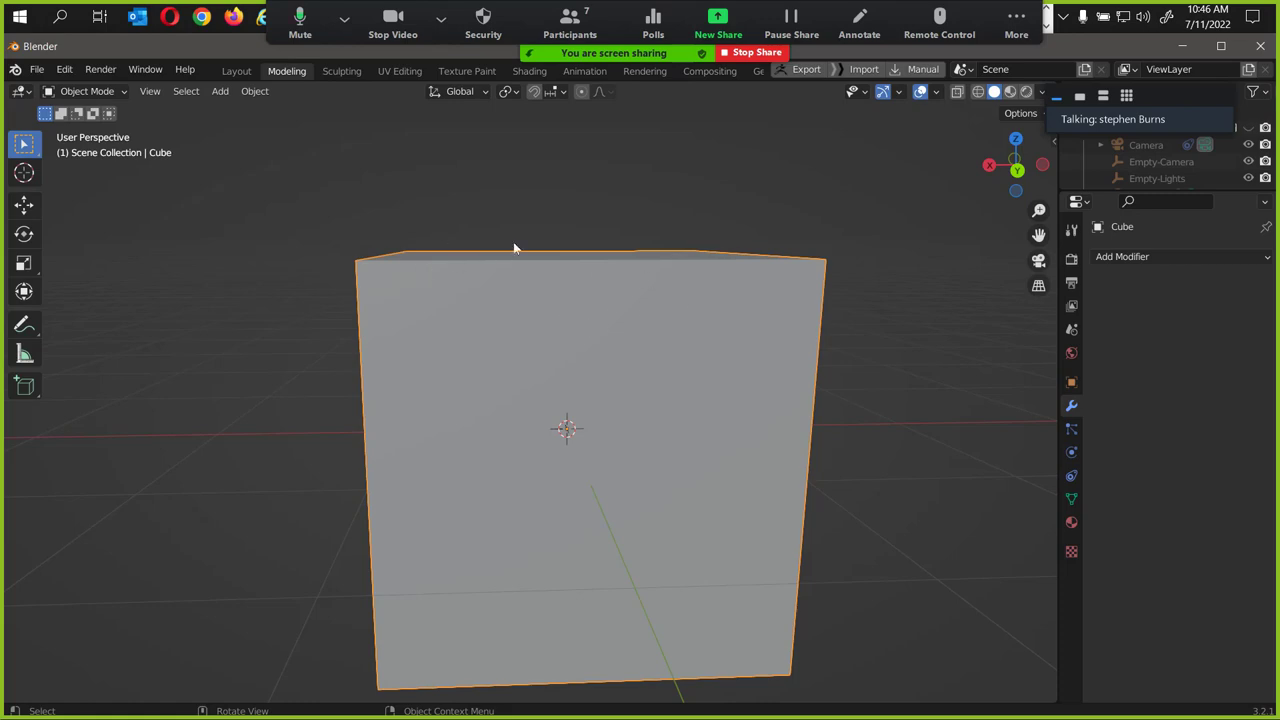
middle_click_drag(884, 371, 774, 404)
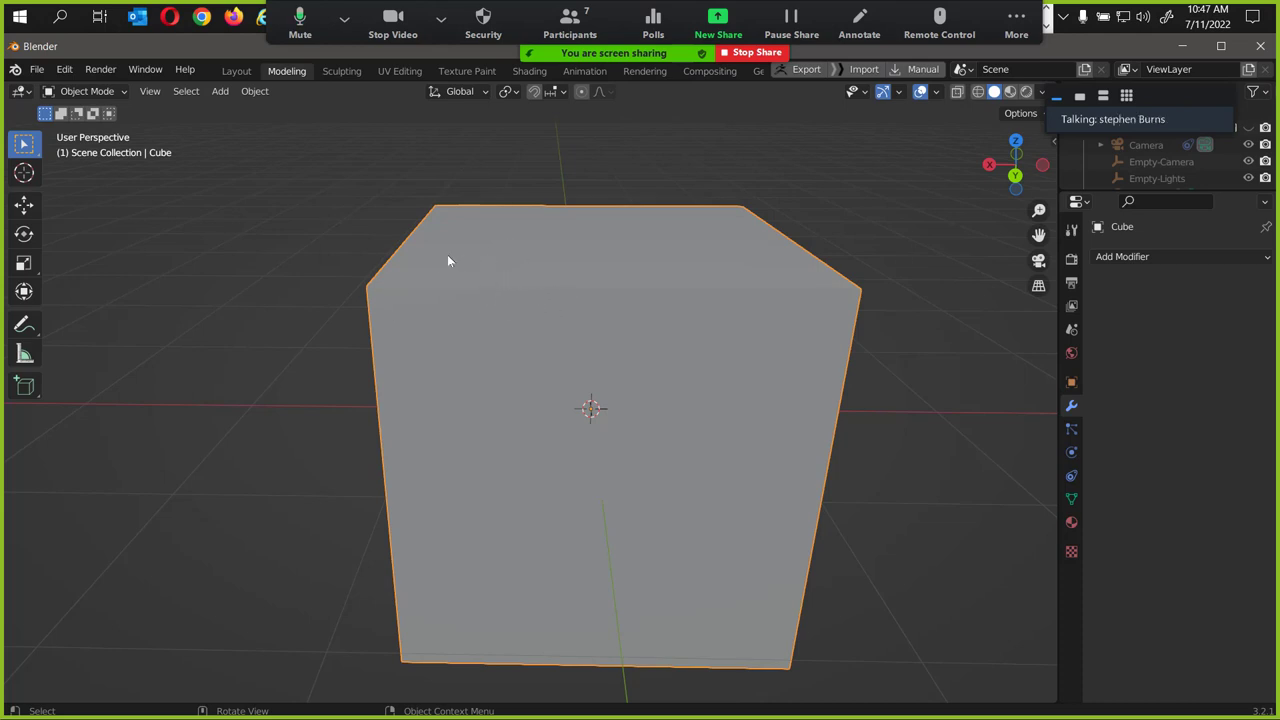
- Switch the Cube back into Edit Mode from the mode pie menu
key("ctrl+Tab")
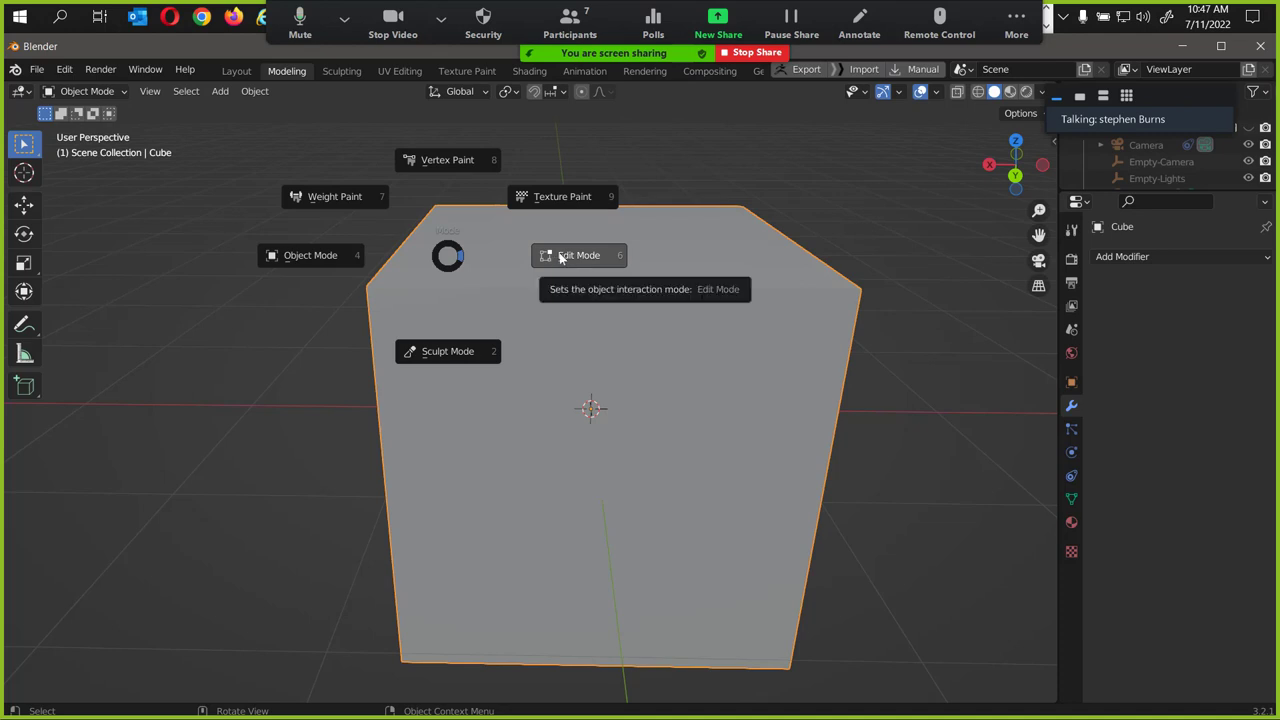
left_click(561, 258)
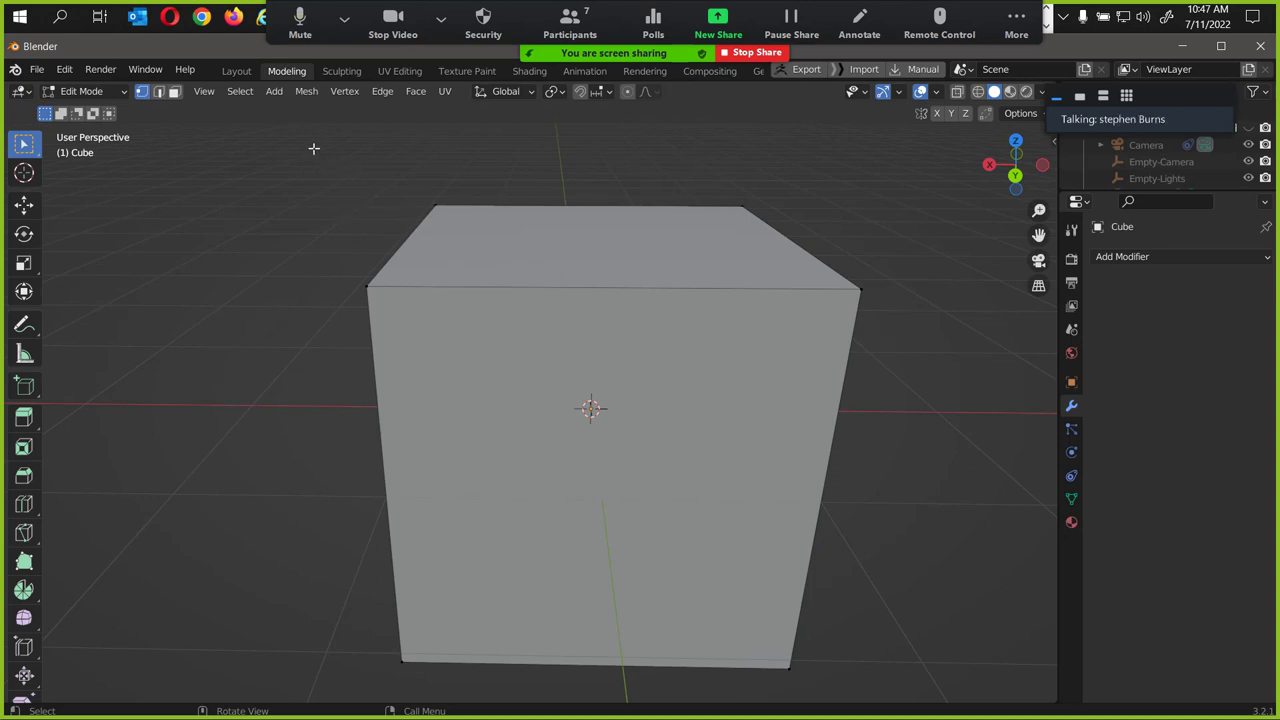
left_click_drag(316, 143, 331, 270)
left_click_drag(304, 139, 927, 464)
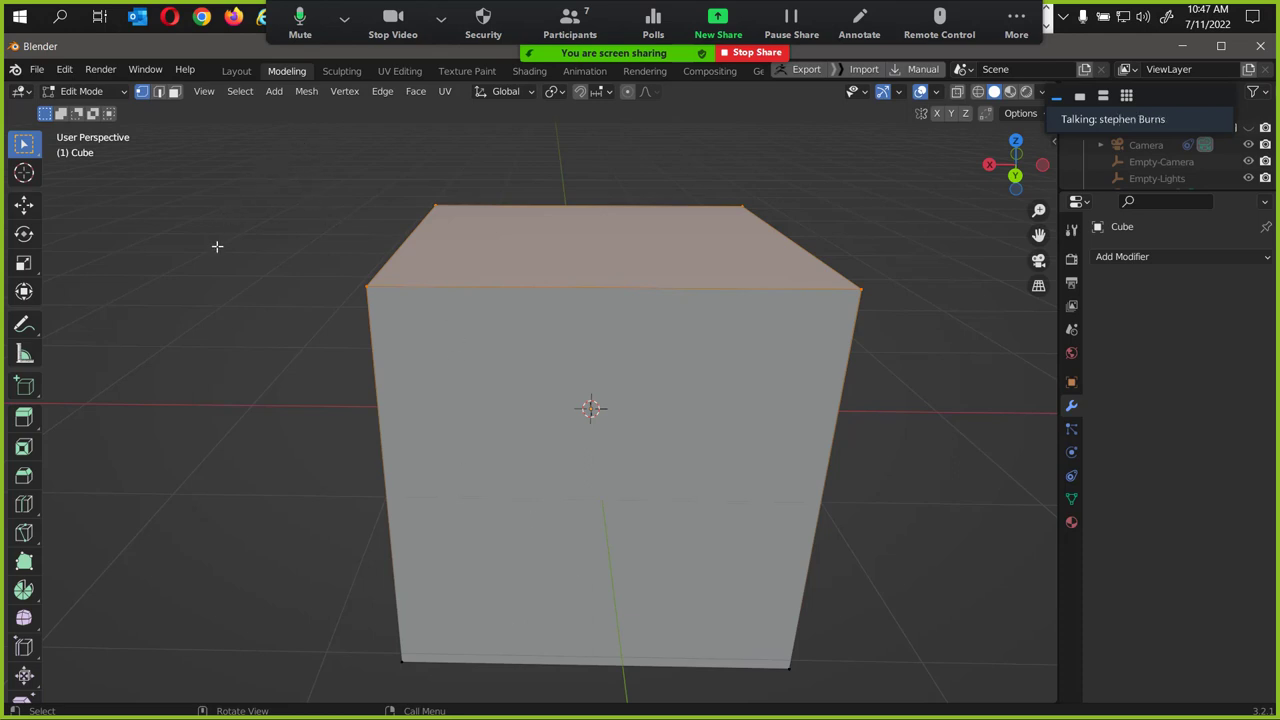
left_click_drag(237, 246, 946, 691)
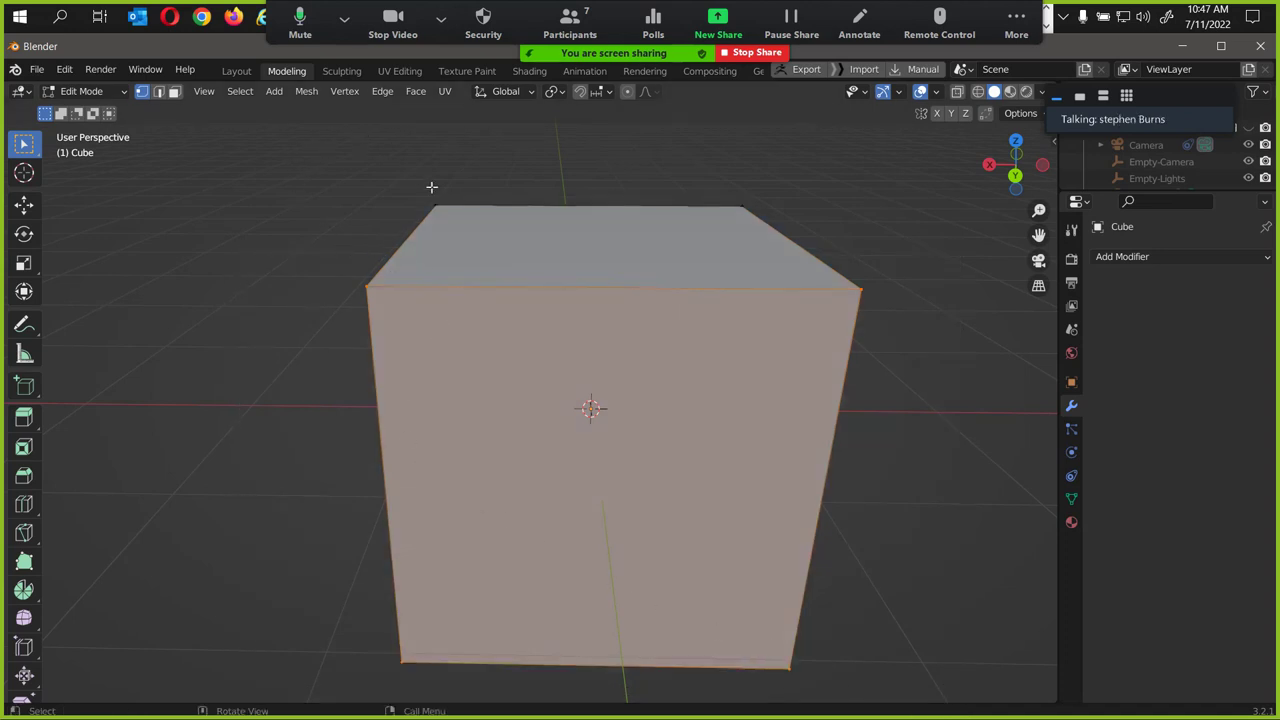
left_click(343, 177)
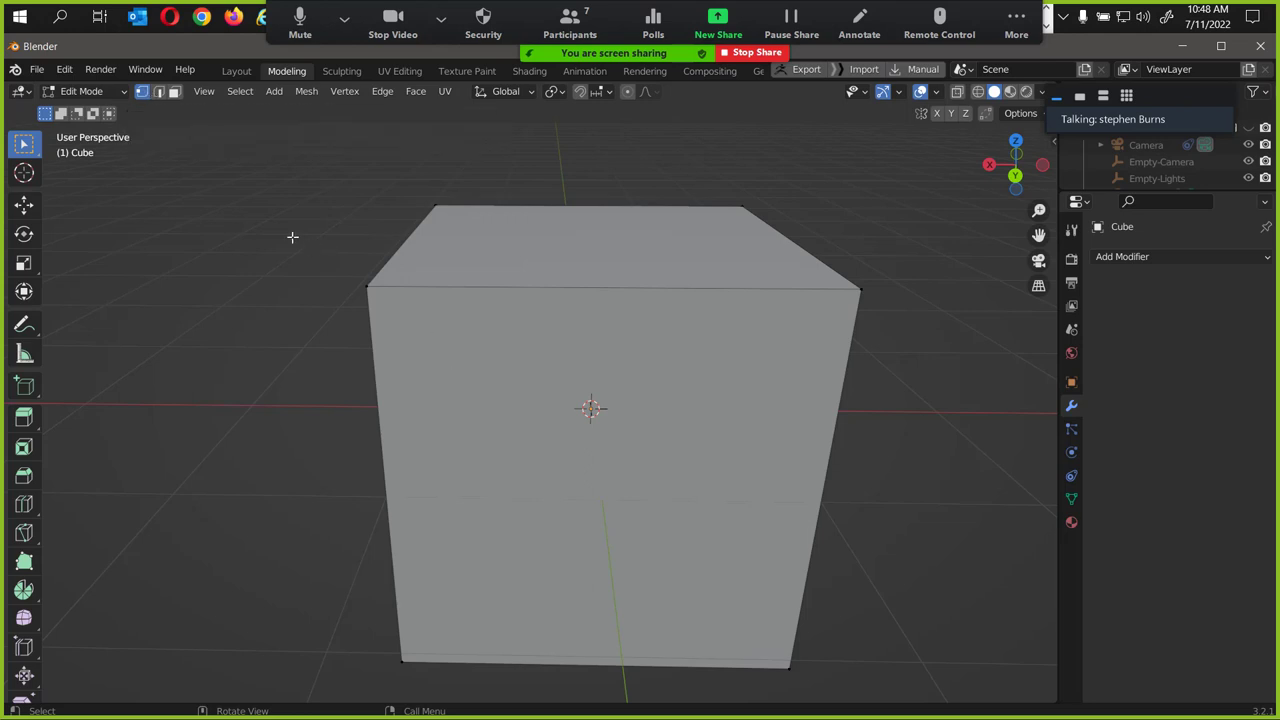
left_click_drag(297, 228, 434, 372)
scroll(395, 290, "up", 5)
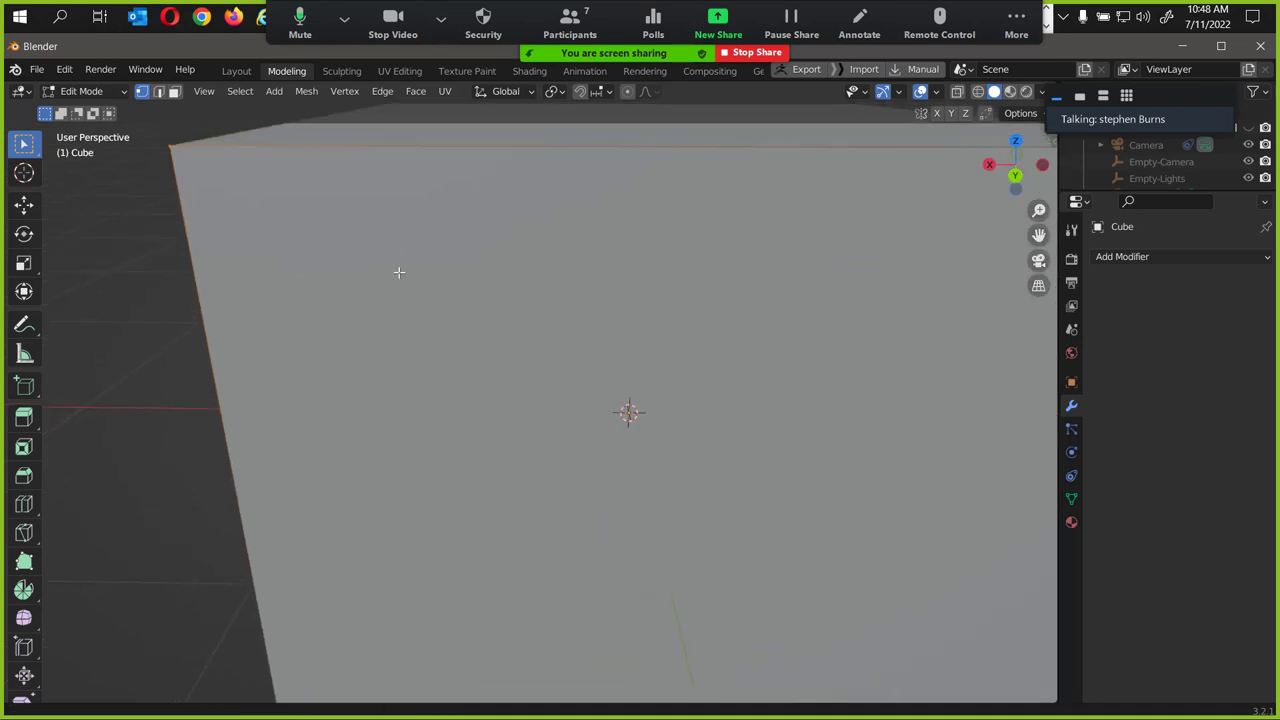
scroll(397, 271, "down", 2)
middle_click_drag(470, 405, 374, 409)
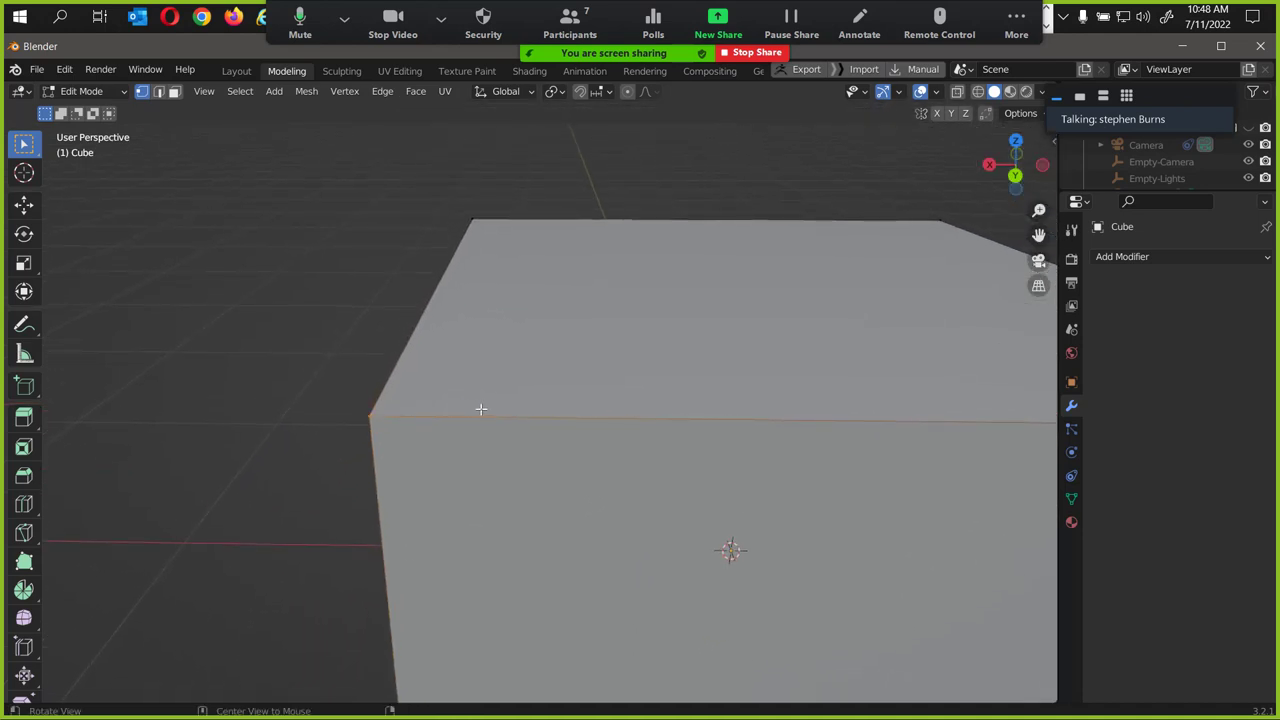
scroll(500, 414, "down", 3)
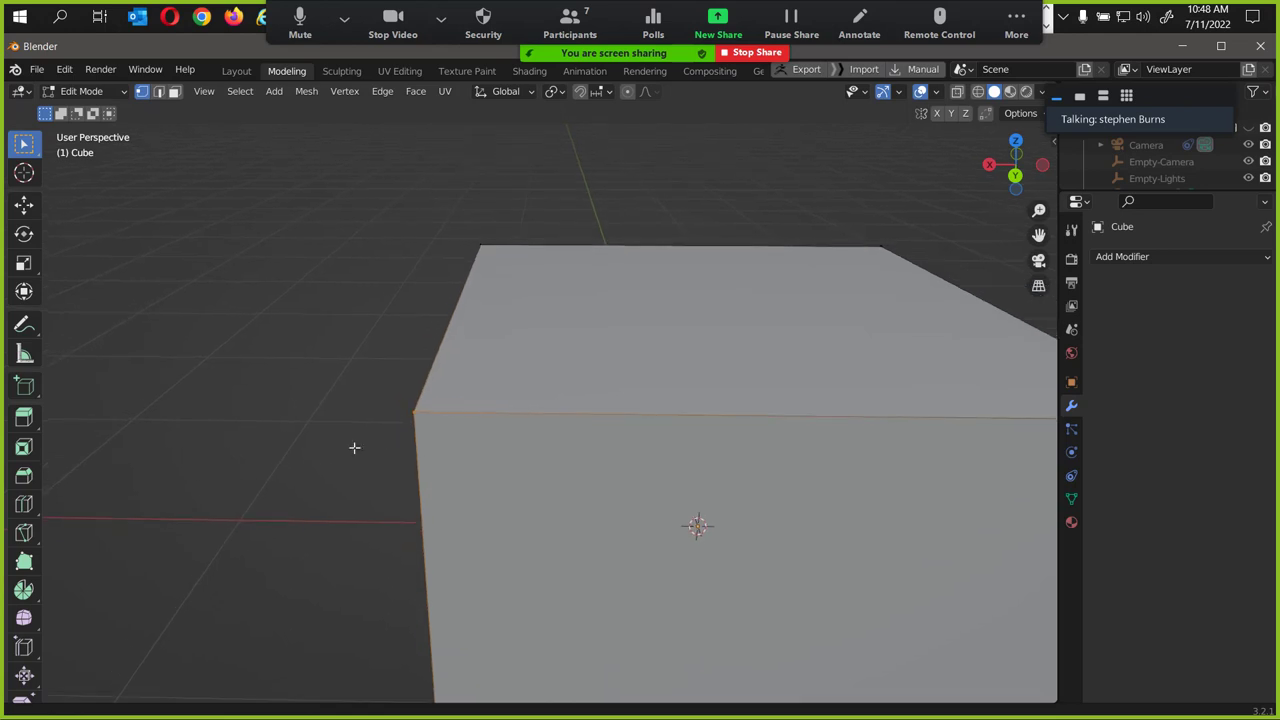
middle_click_drag(374, 482, 357, 277)
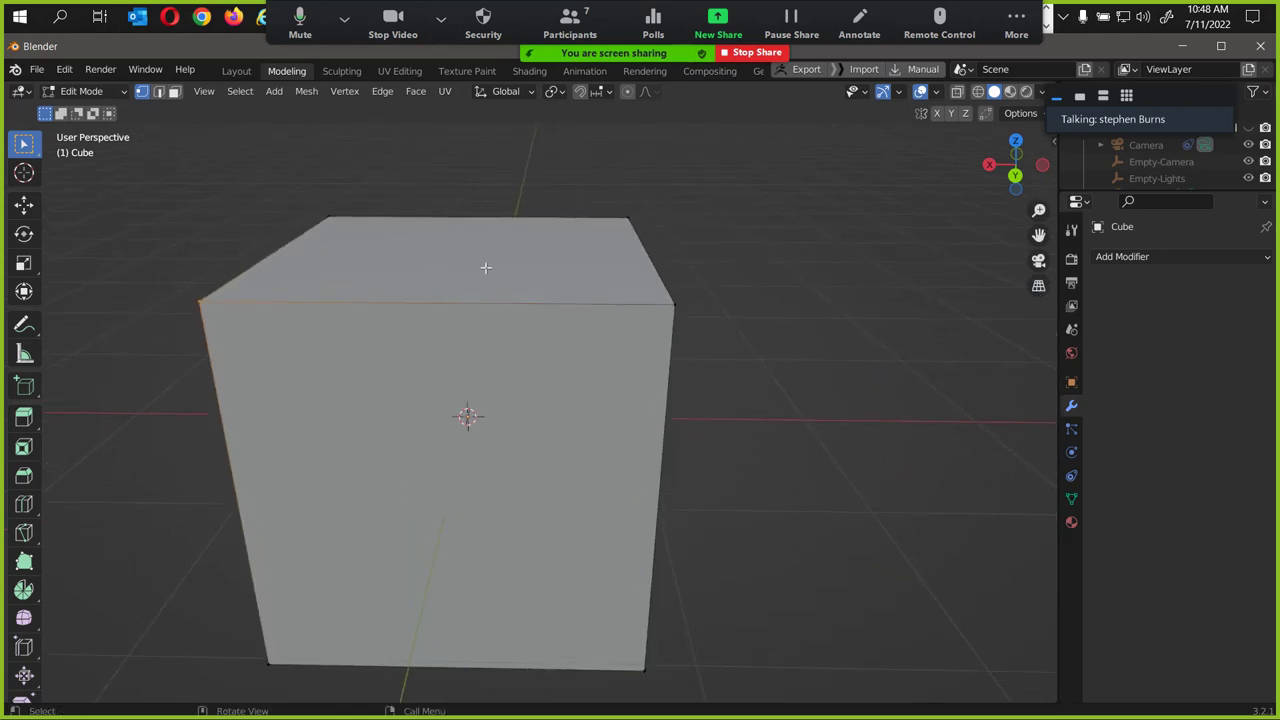
left_click_drag(201, 162, 739, 262)
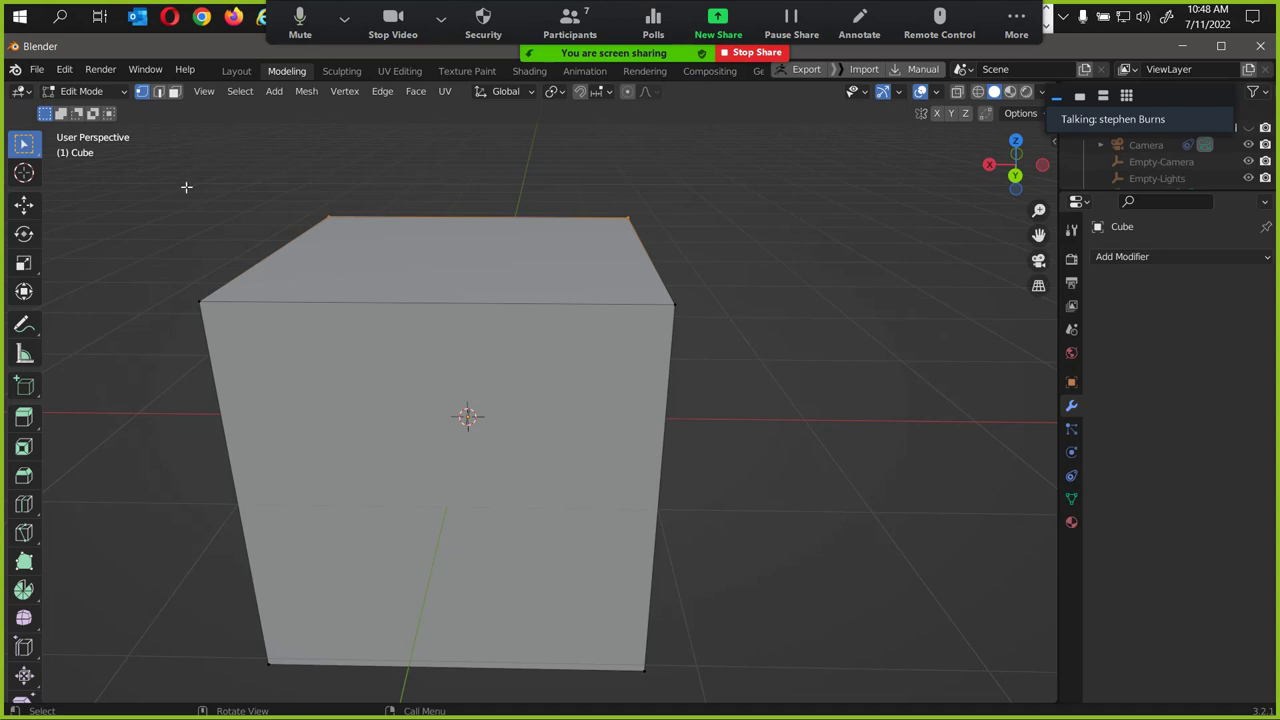
left_click_drag(194, 165, 721, 445)
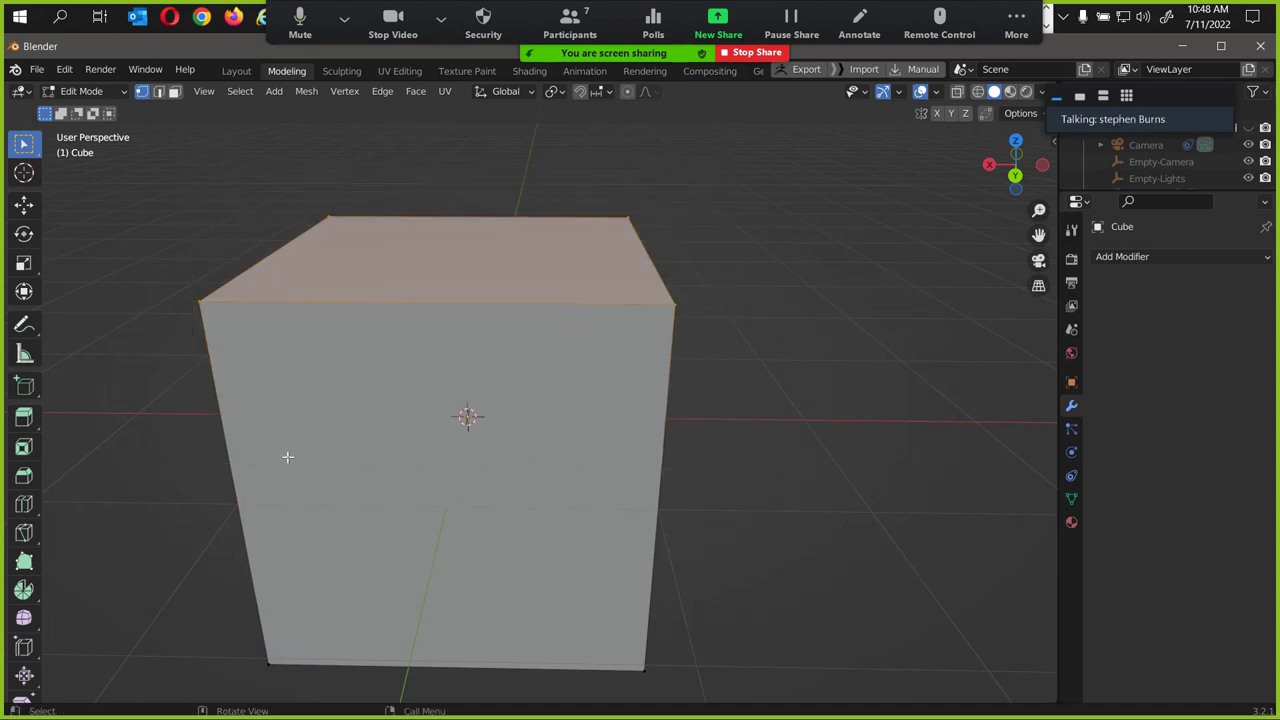
left_click(204, 140)
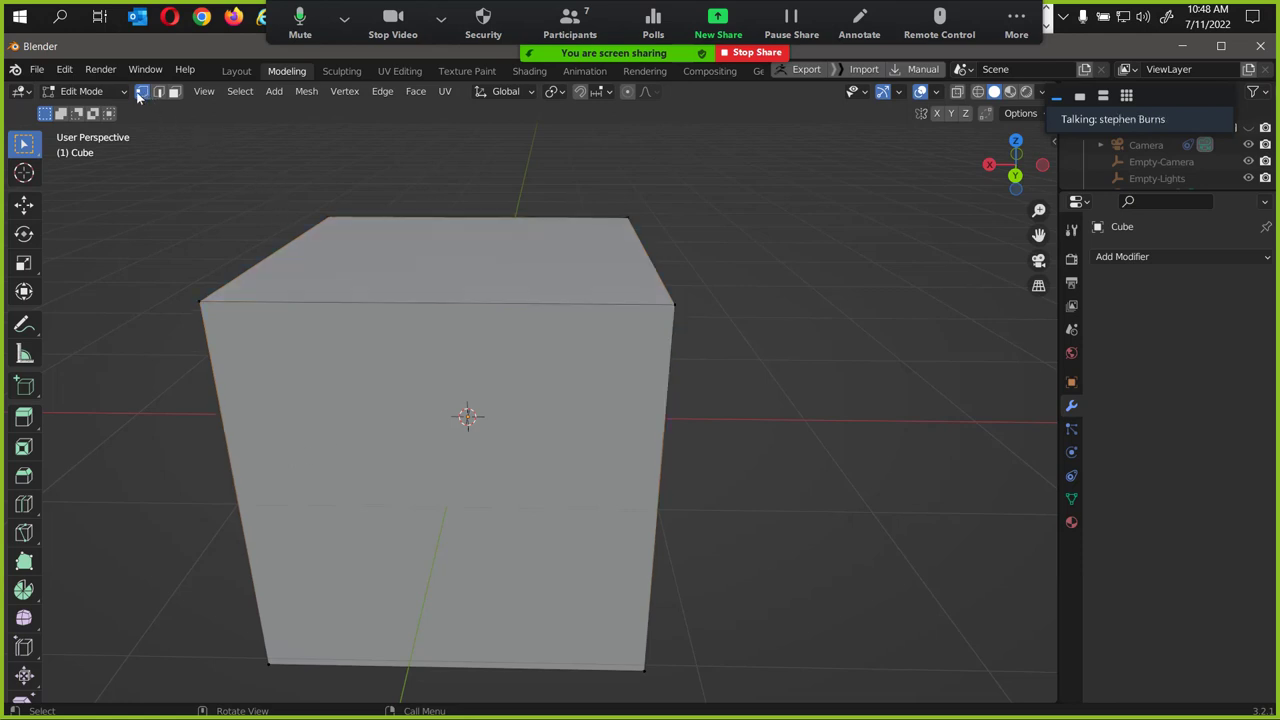
- Switch to Edge select mode and try selecting the cube's top edges
left_click(158, 93)
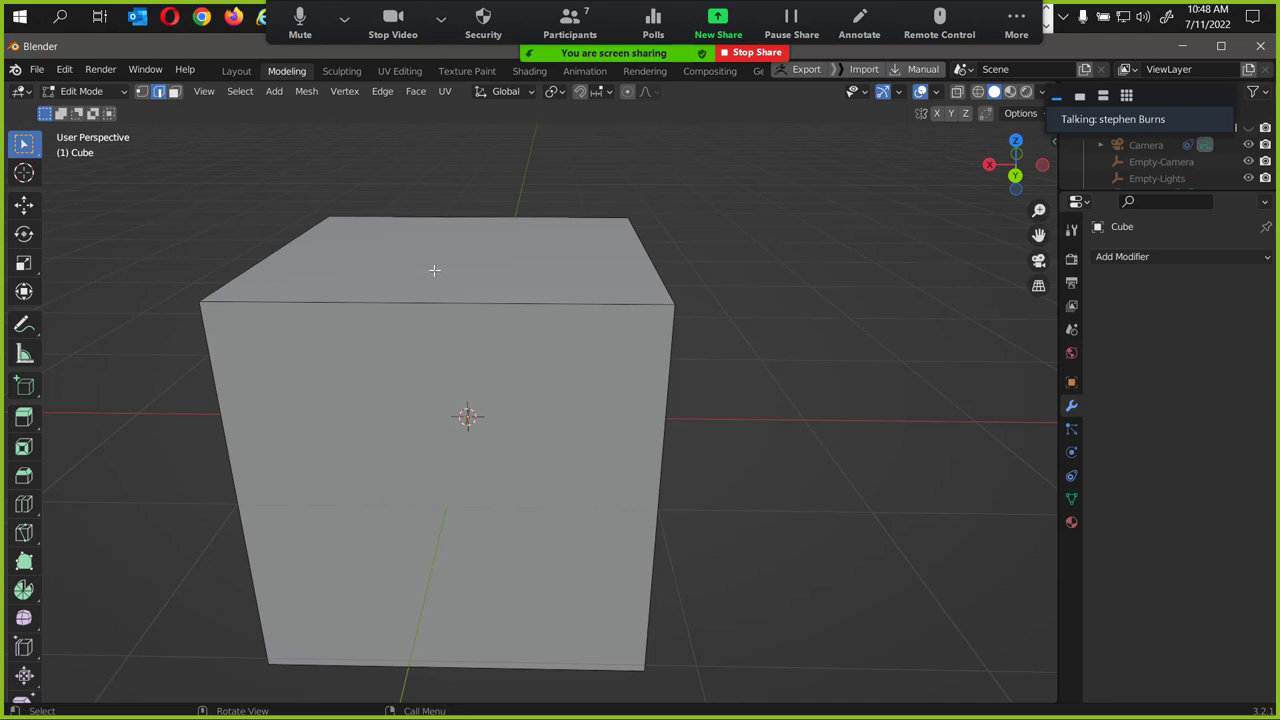
left_click(444, 219)
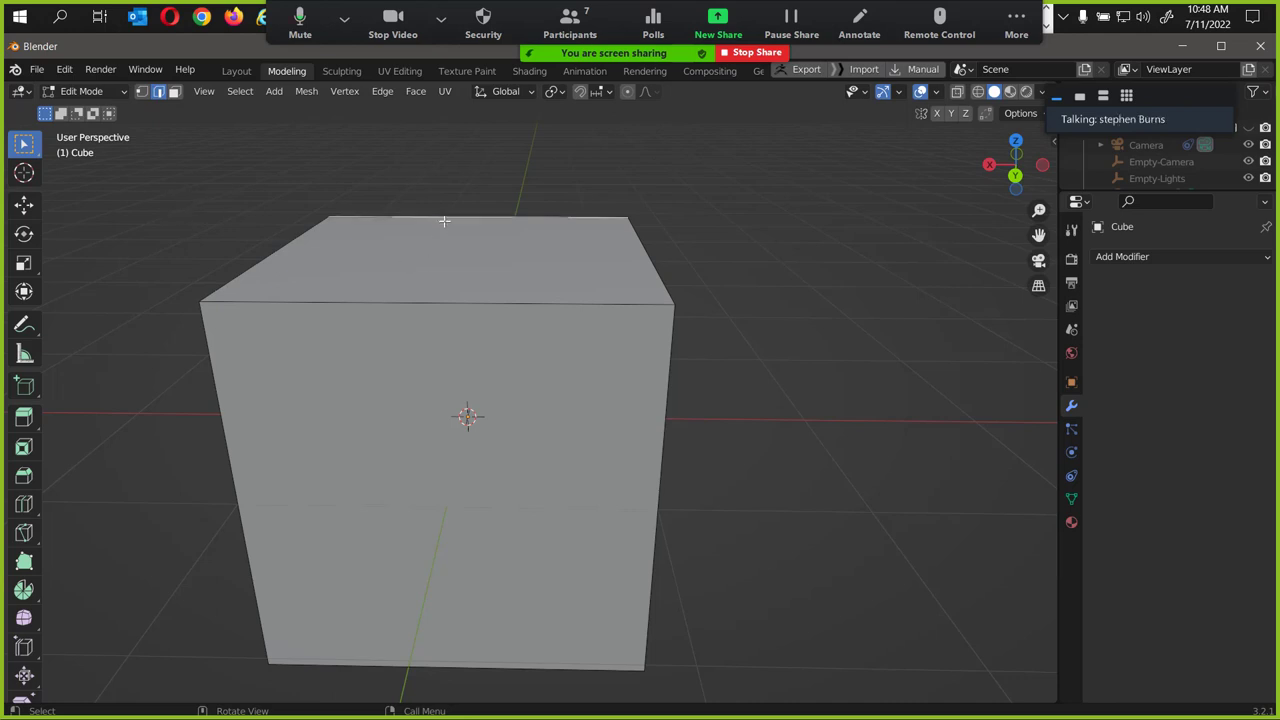
left_click(655, 285)
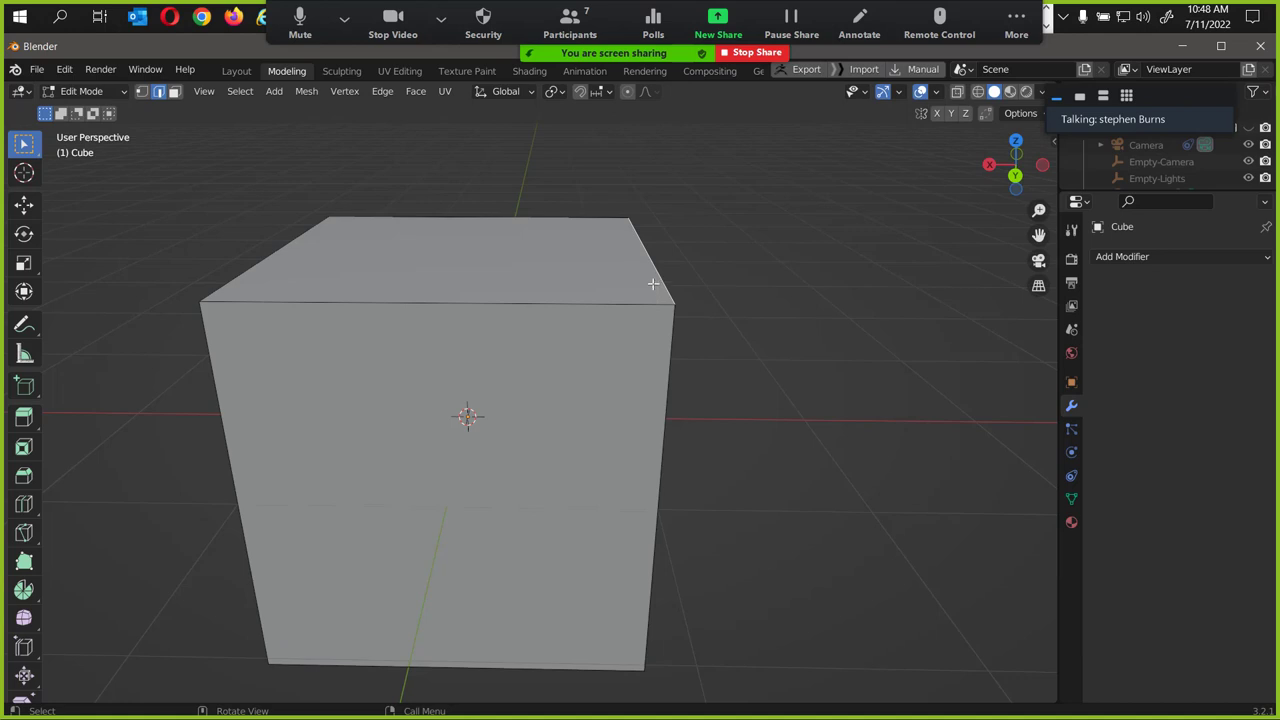
left_click(446, 300)
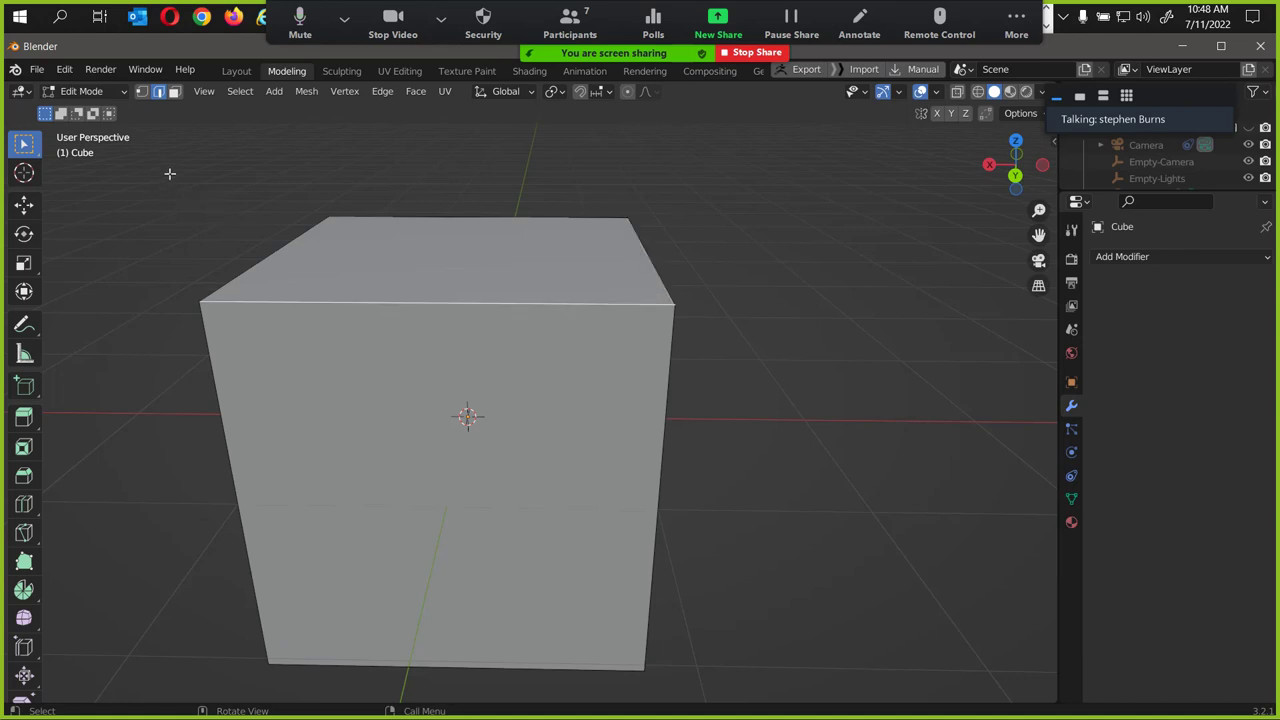
left_click_drag(170, 174, 537, 390)
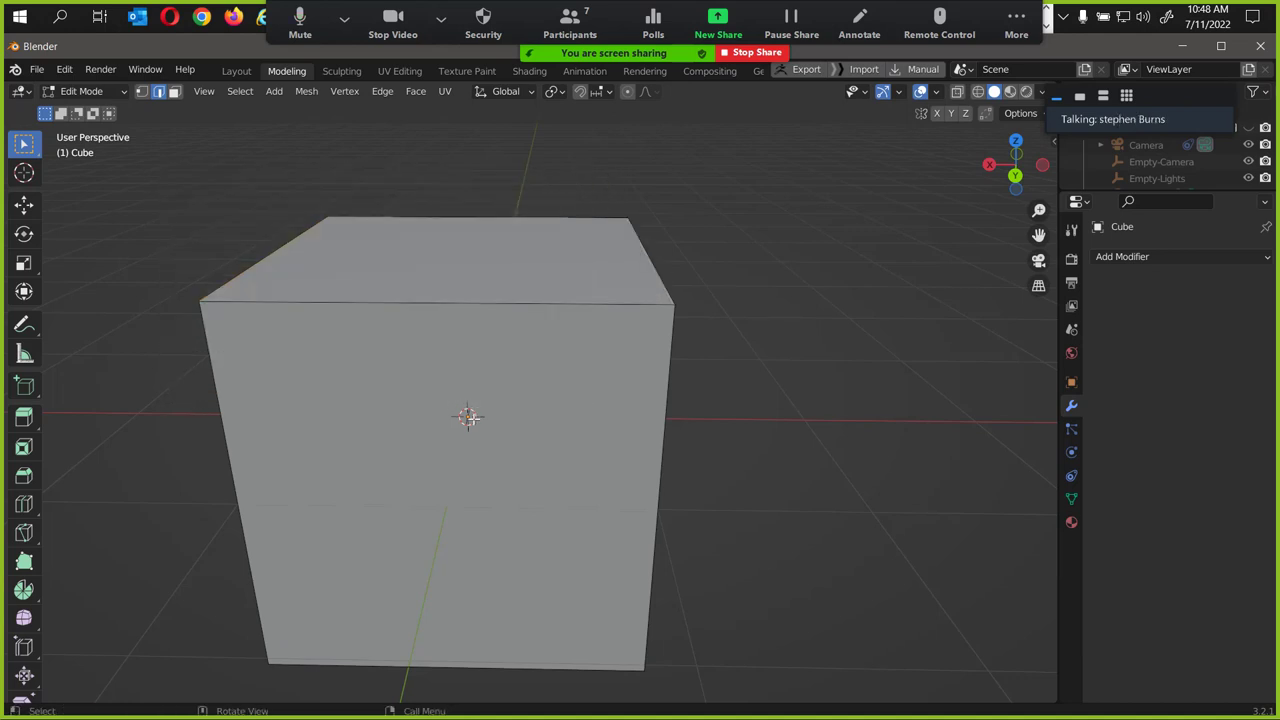
left_click_drag(199, 184, 438, 403)
left_click_drag(400, 166, 737, 429)
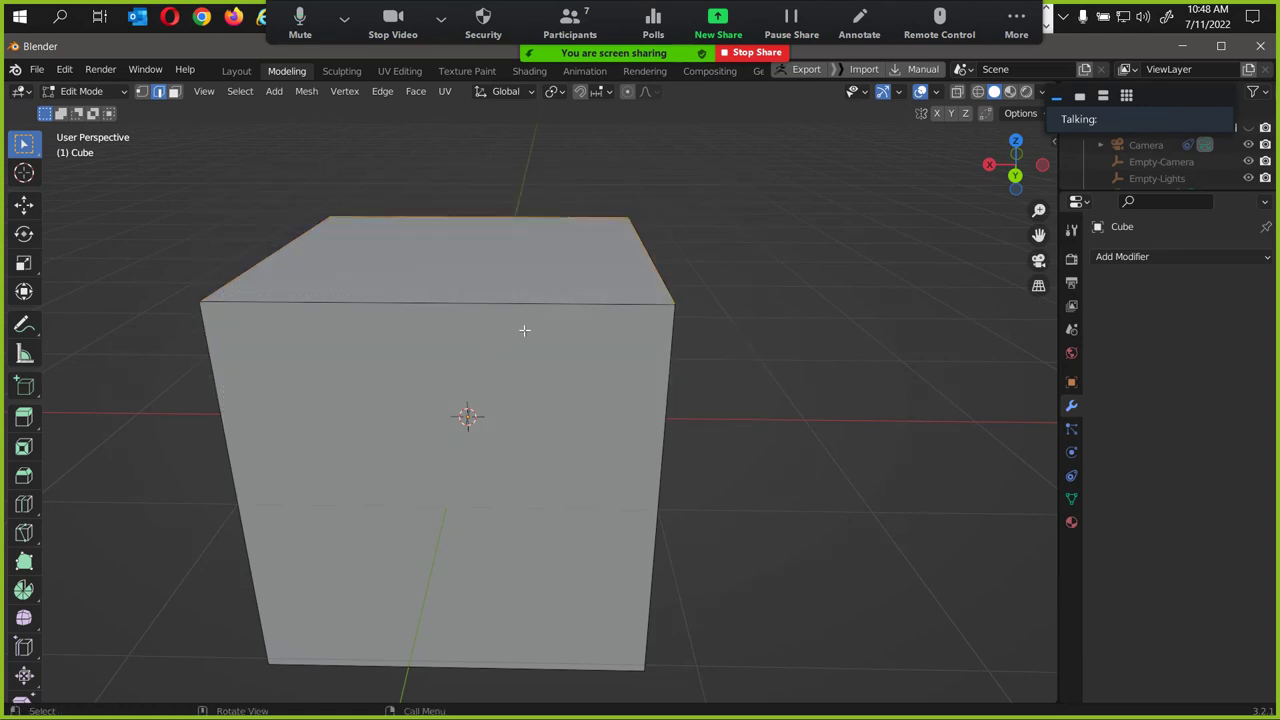
- From a top-down view, pick the top-face edges, then clear the selection
middle_click_drag(491, 329, 602, 325)
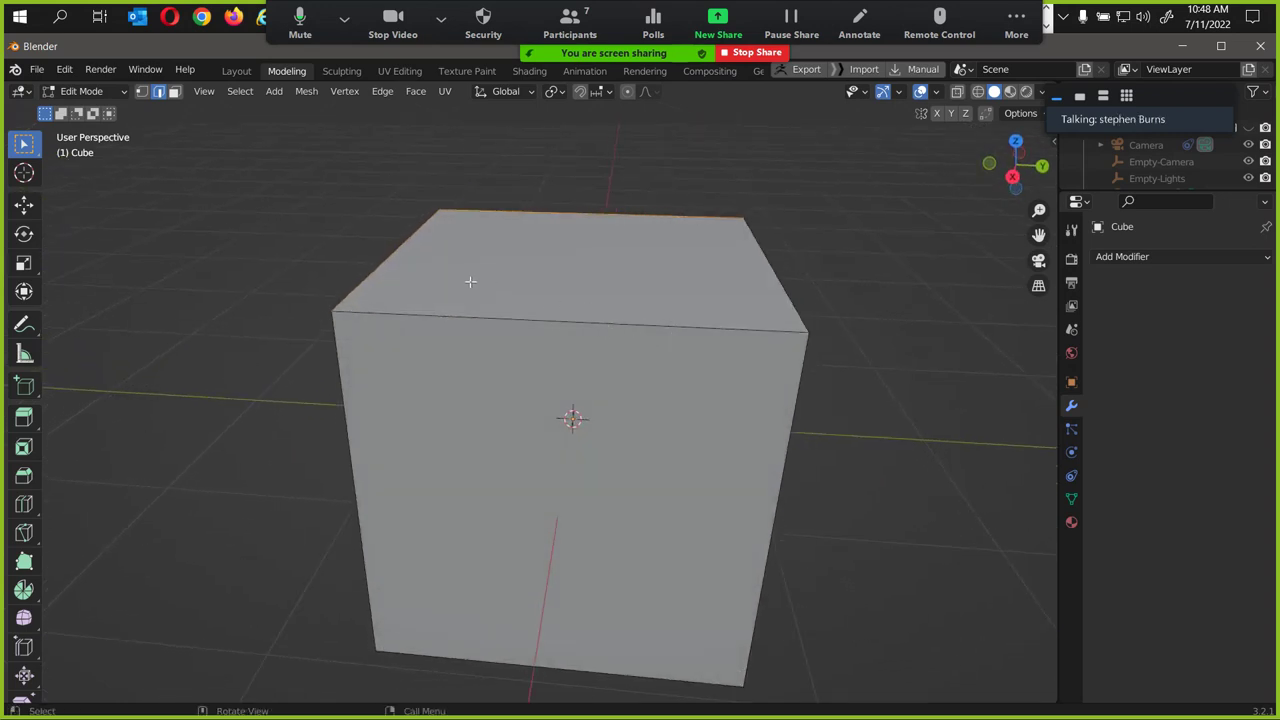
middle_click_drag(397, 270, 500, 235)
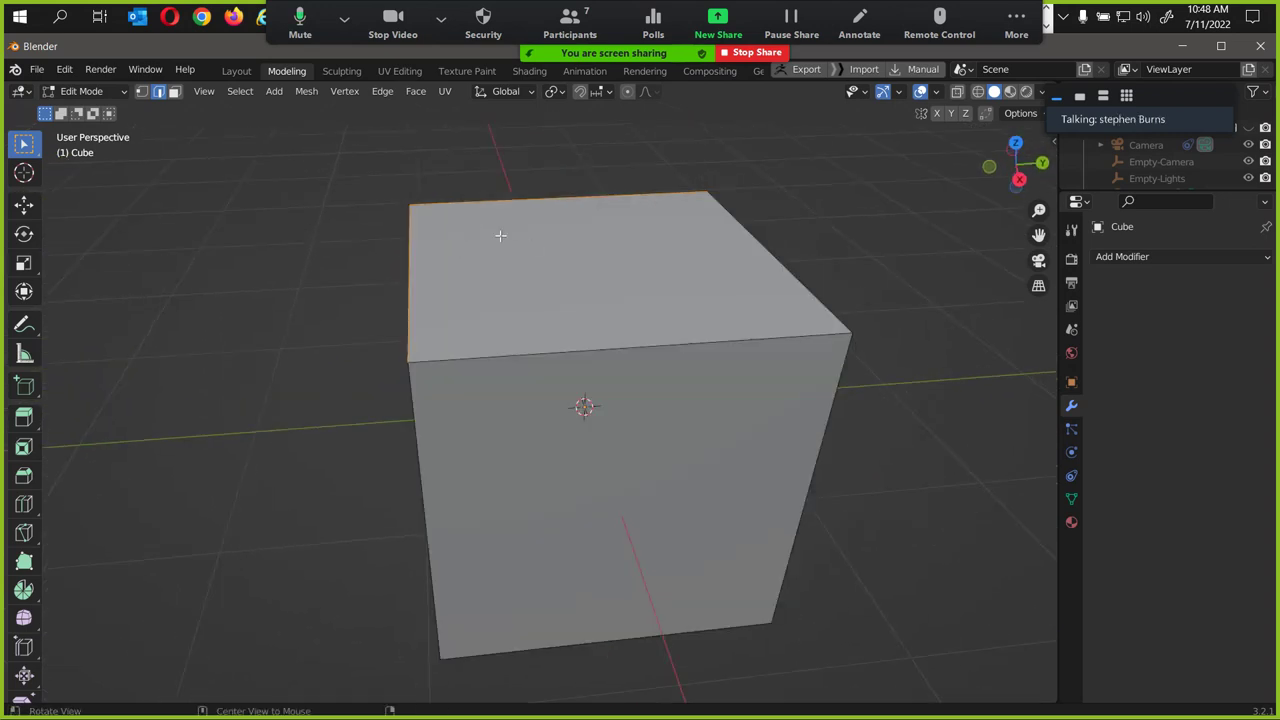
left_click(547, 349, "shift")
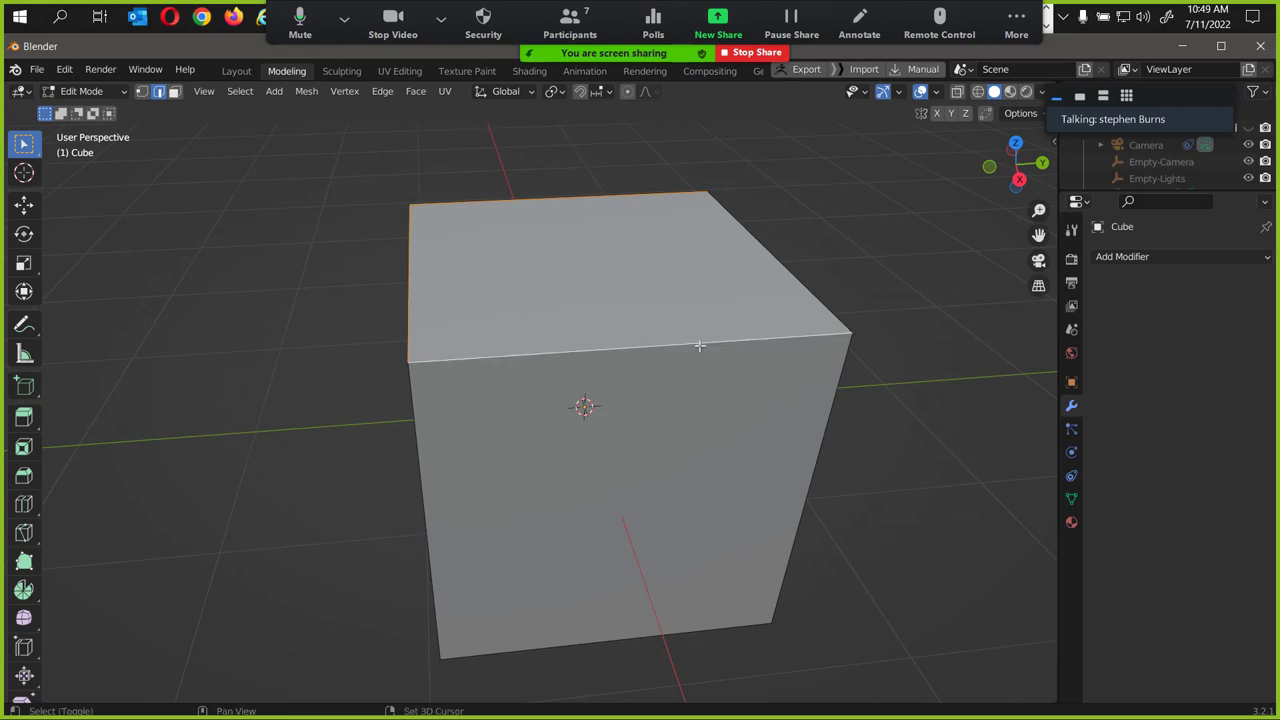
left_click(782, 272, "shift")
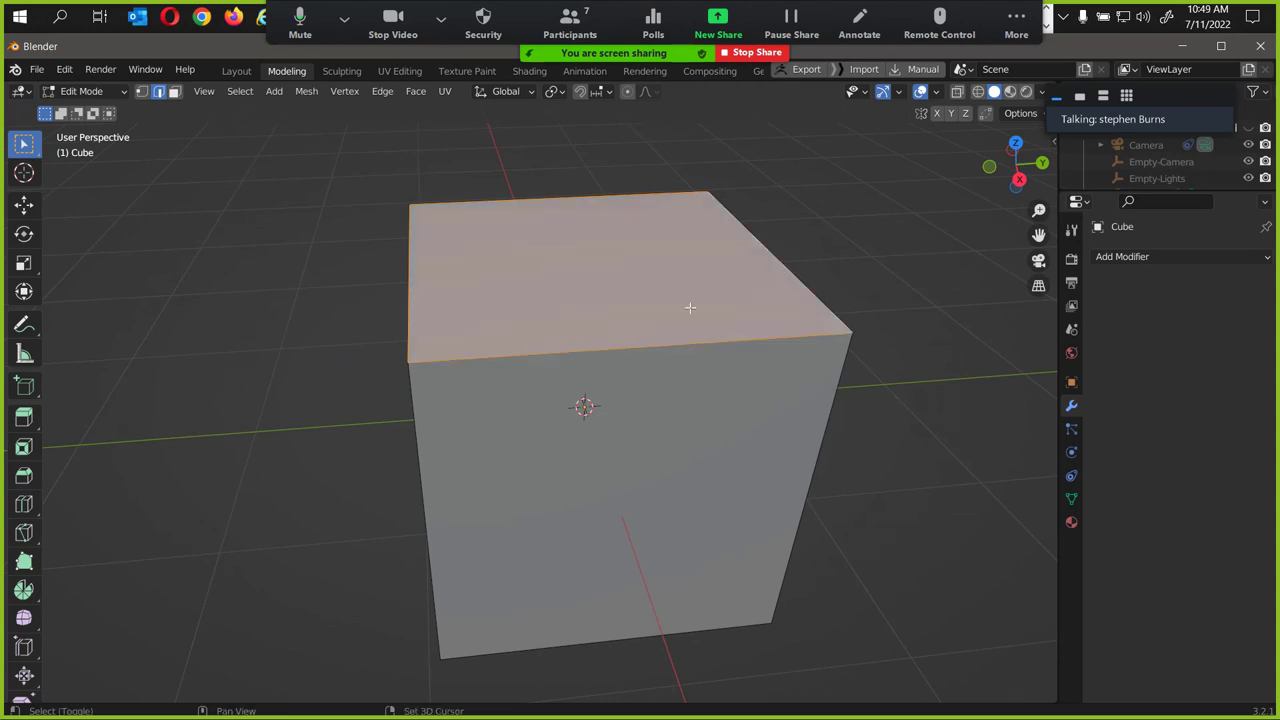
left_click(421, 442, "shift")
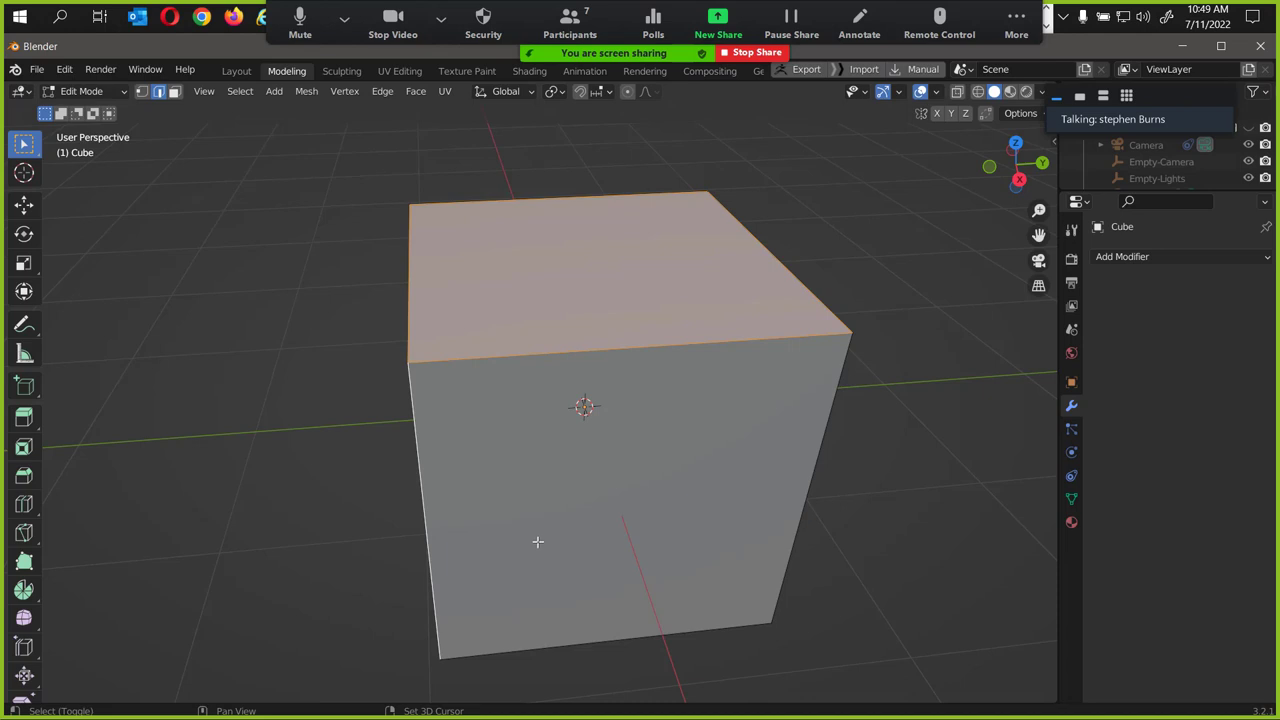
left_click(297, 298)
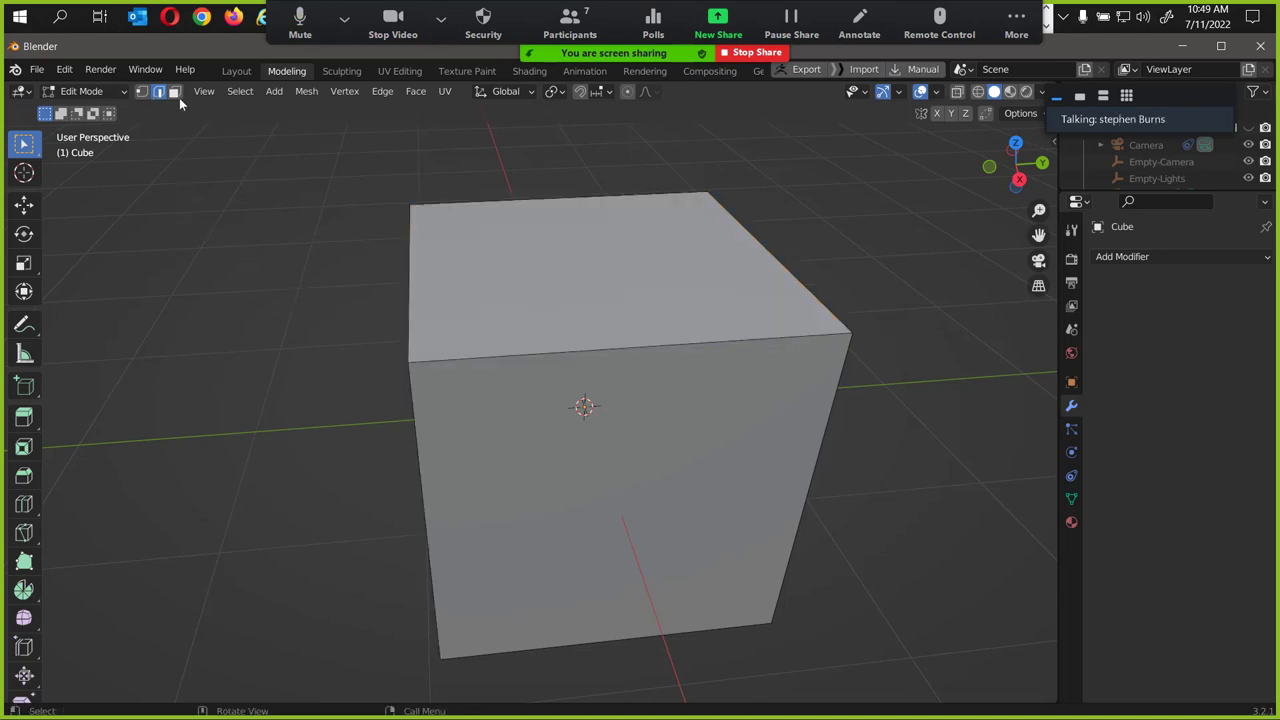
- Switch to Face select mode and try selecting the cube's top and front faces
left_click(174, 92)
left_click(520, 278)
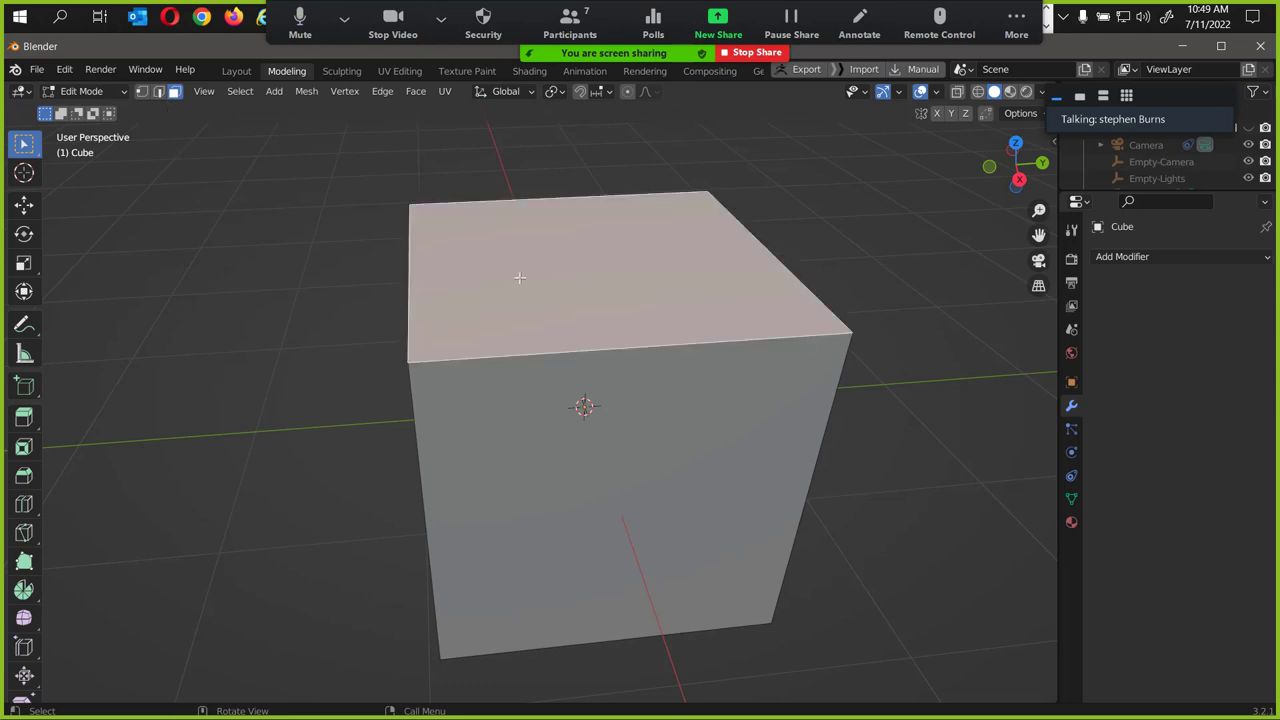
left_click(637, 462)
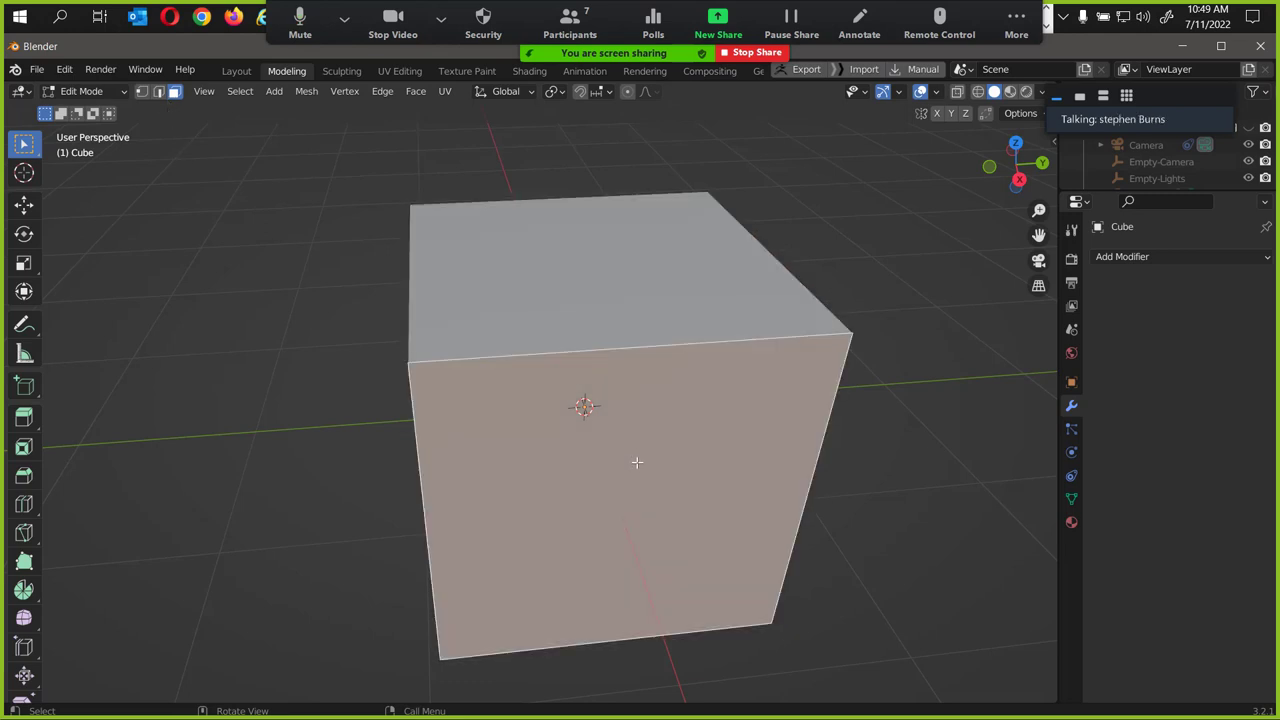
middle_click_drag(791, 493, 757, 499)
key("KP_Decimal")
scroll(697, 514, "down", 2)
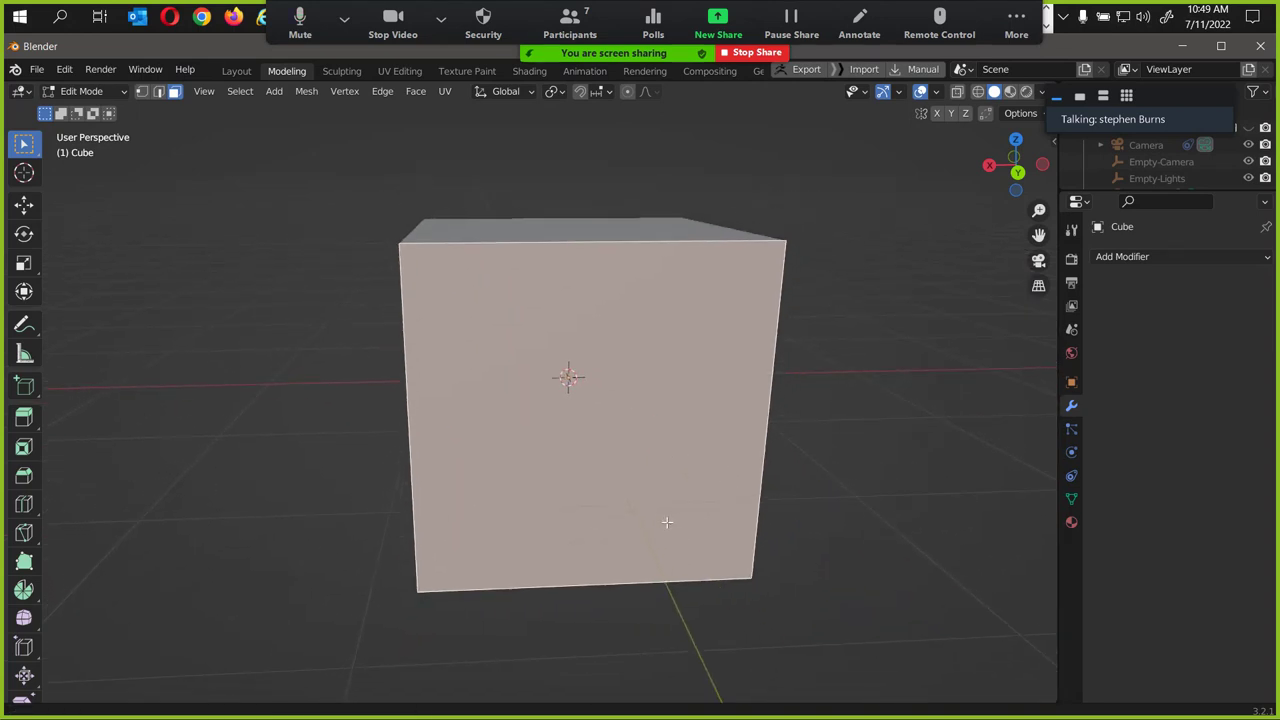
middle_click_drag(666, 423, 582, 267)
left_click(567, 272)
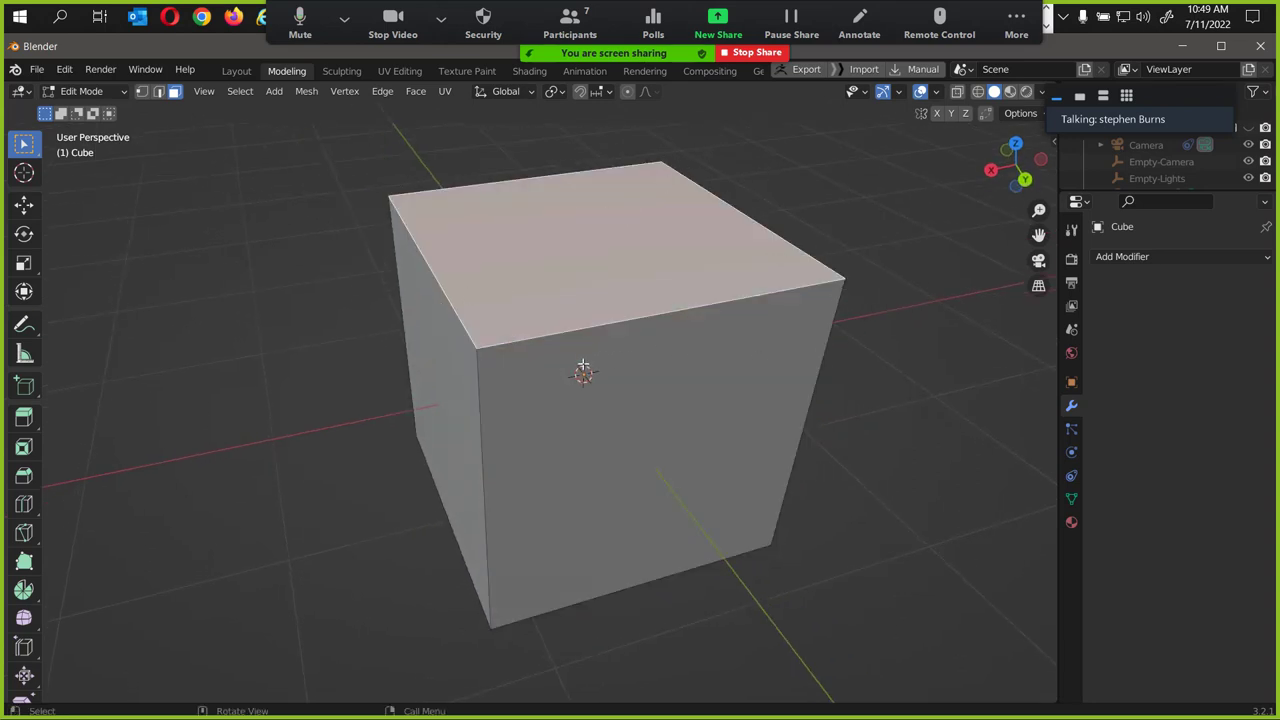
middle_click_drag(449, 451, 540, 457)
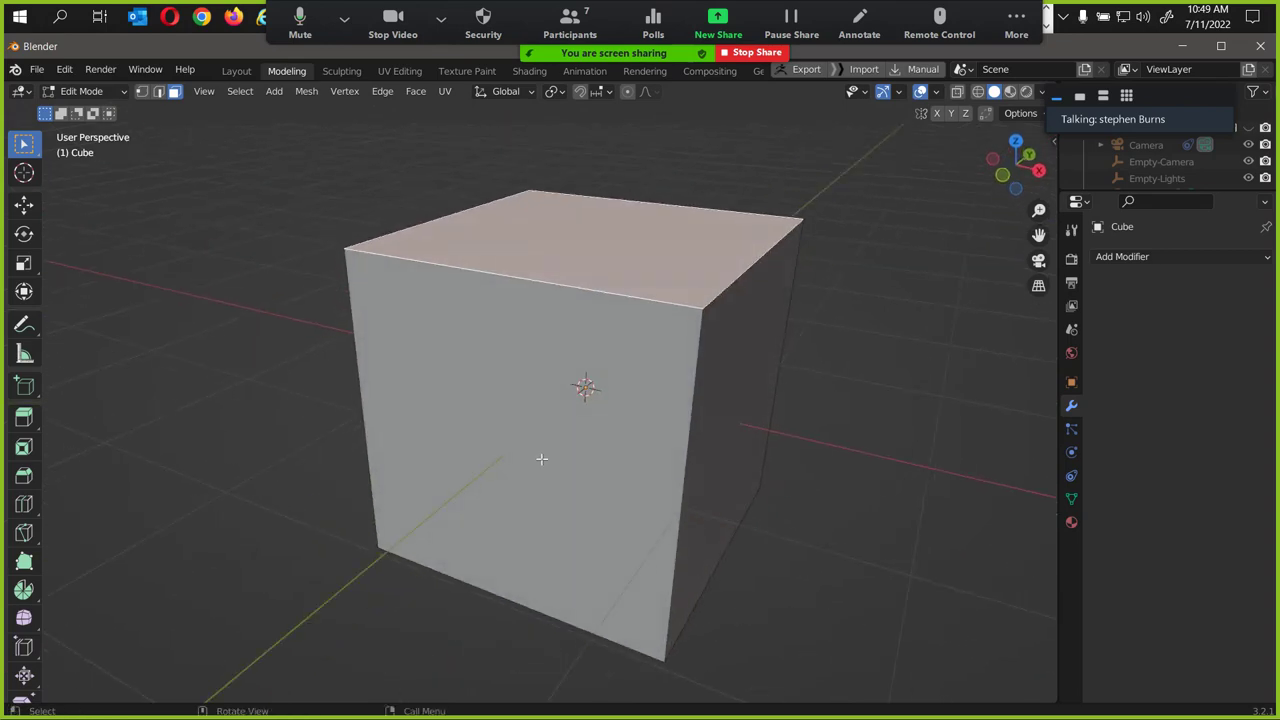
left_click(538, 462)
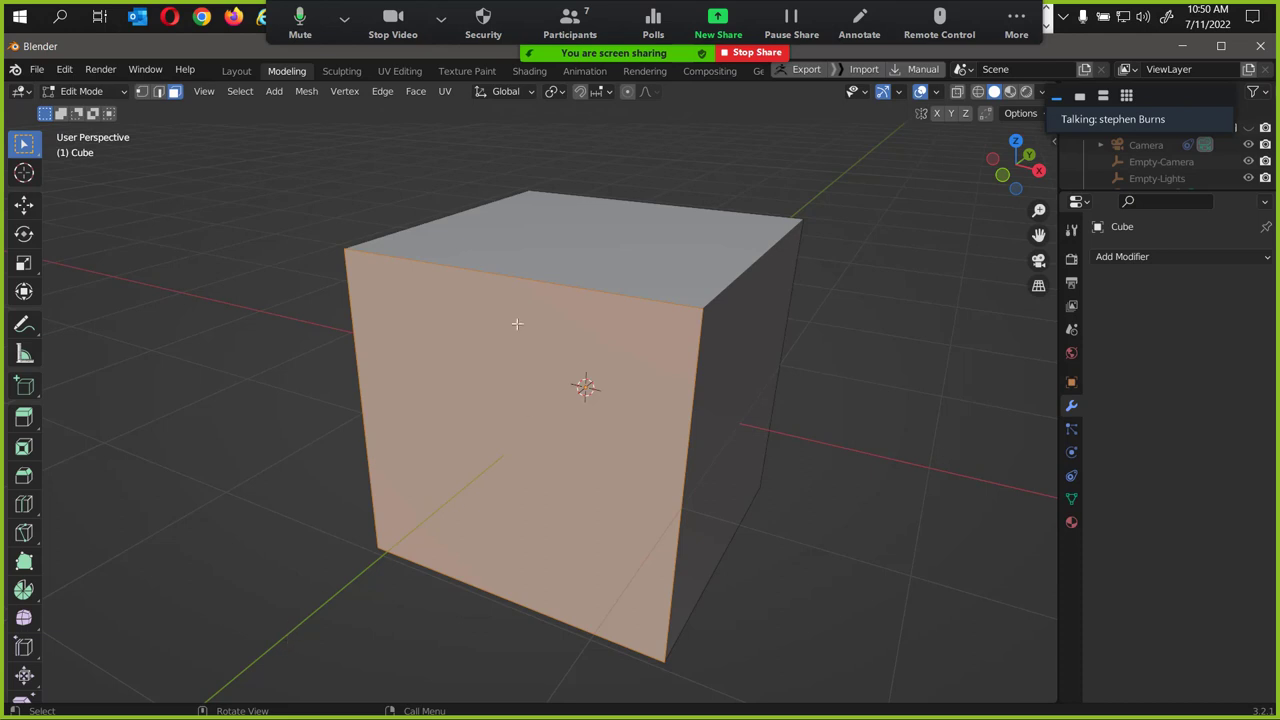
- Cycle through vertex, edge and face select modes with keys 1, 2 and 3
key("1")
left_click_drag(294, 216, 424, 350)
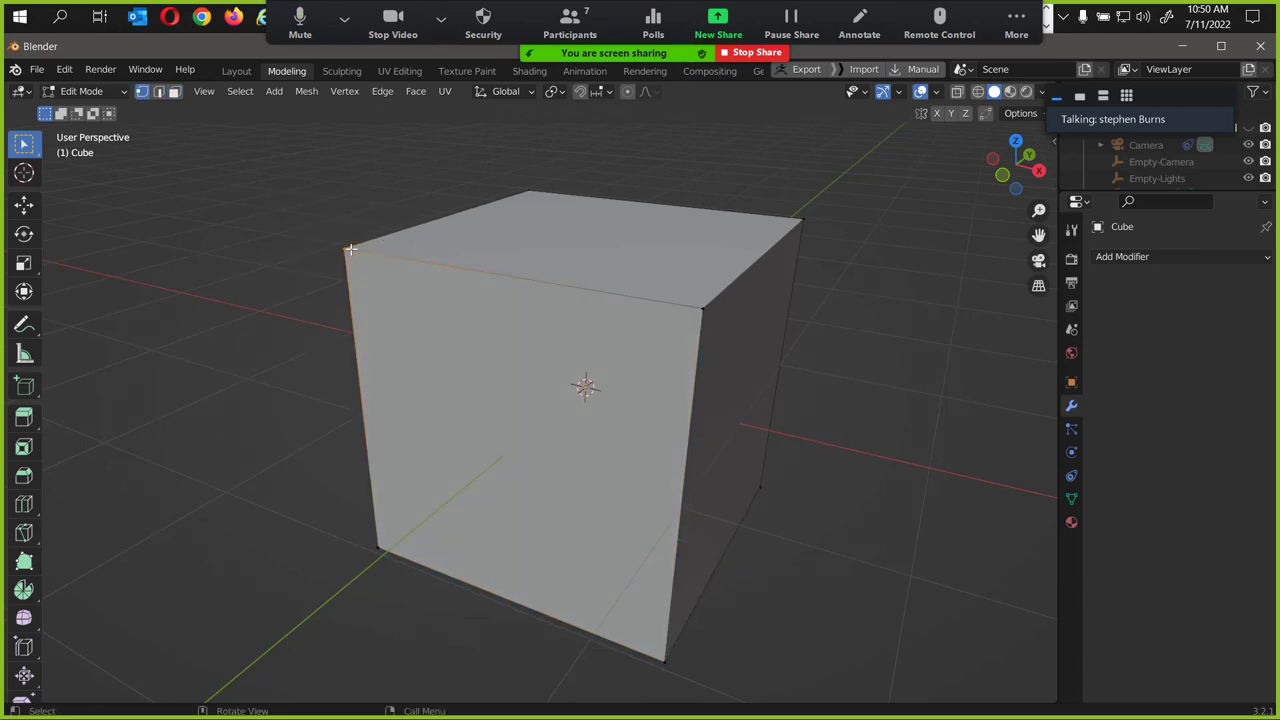
key("2")
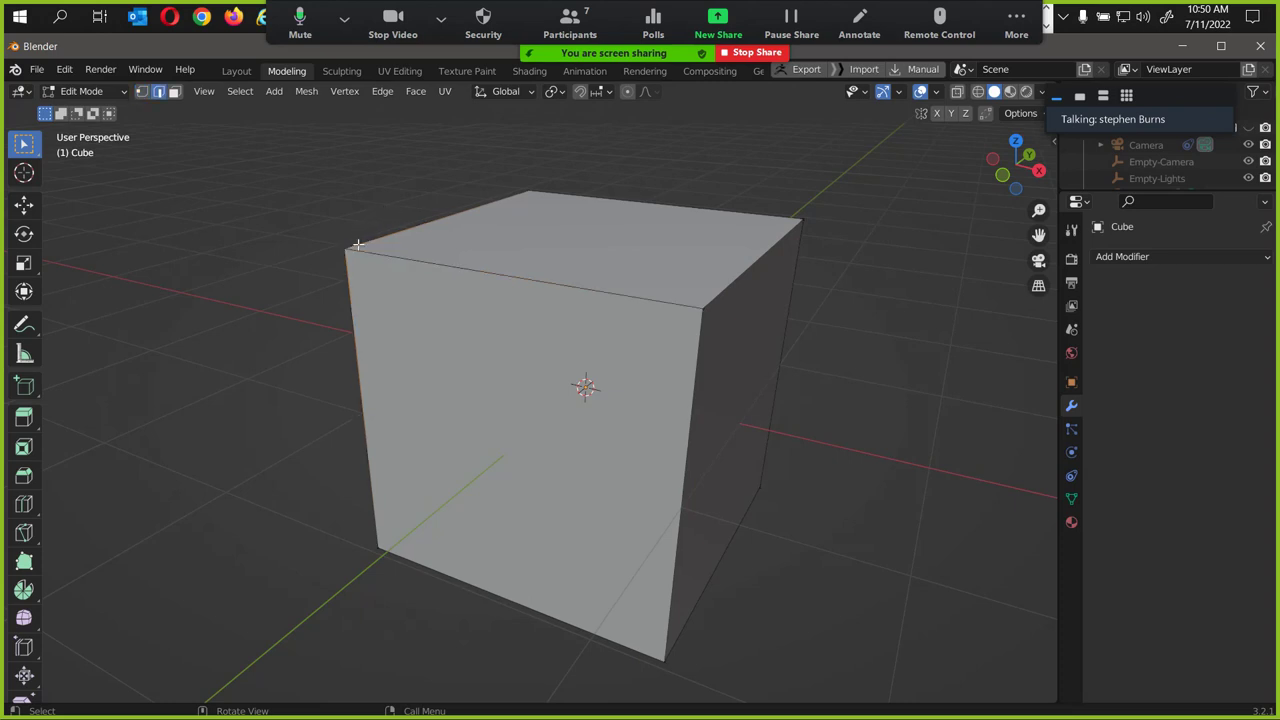
left_click(432, 250)
key("3")
left_click(555, 241)
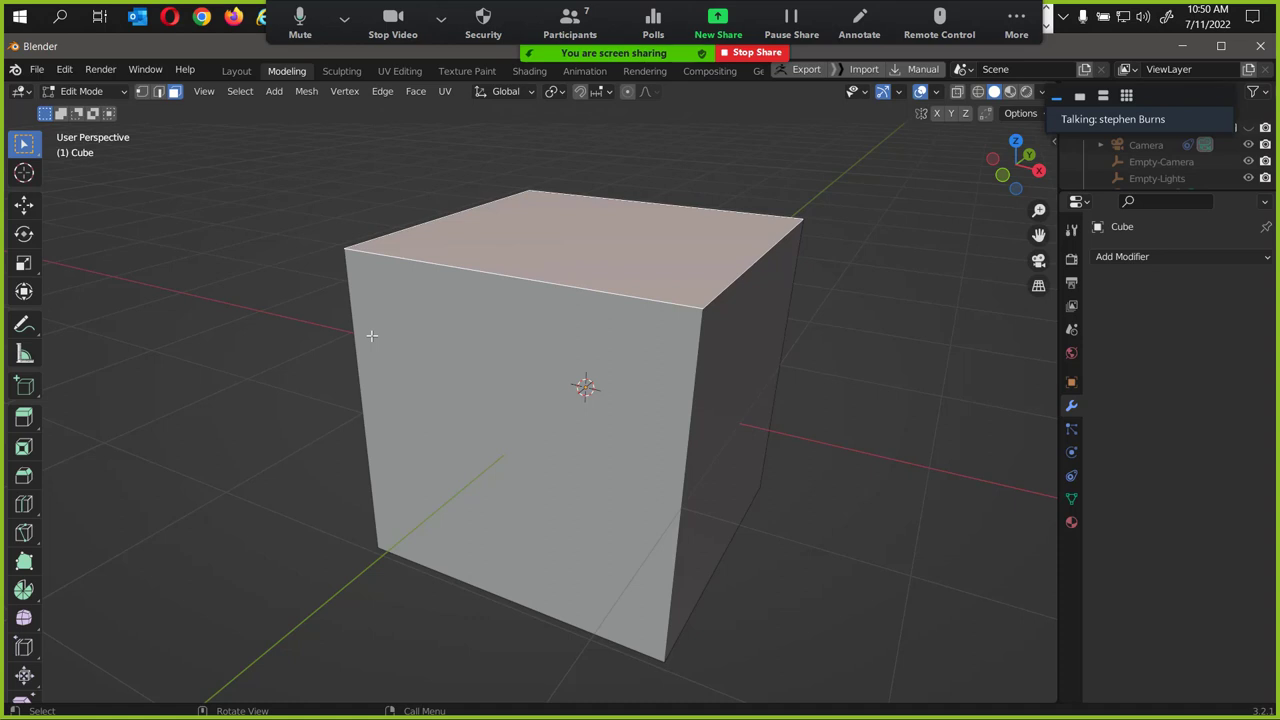
- Select the cube's right side face
scroll(551, 314, "down", 1)
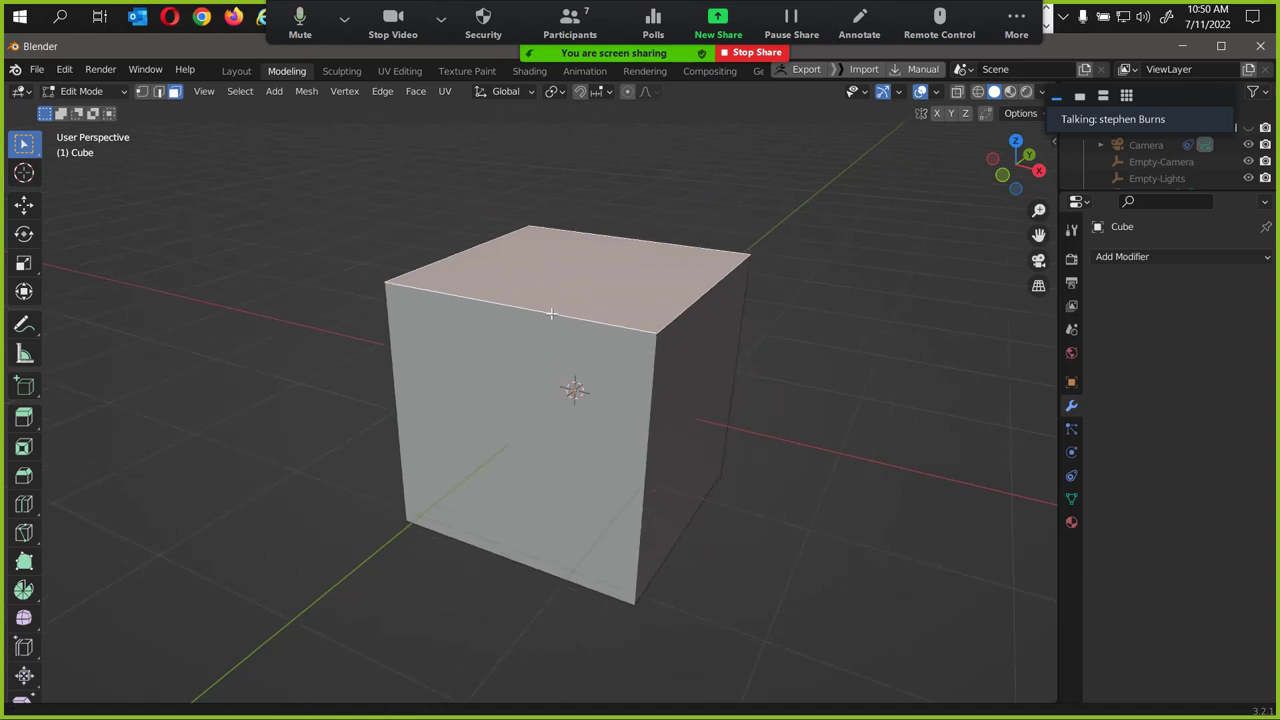
middle_click_drag(551, 314, 549, 457)
left_click(528, 478)
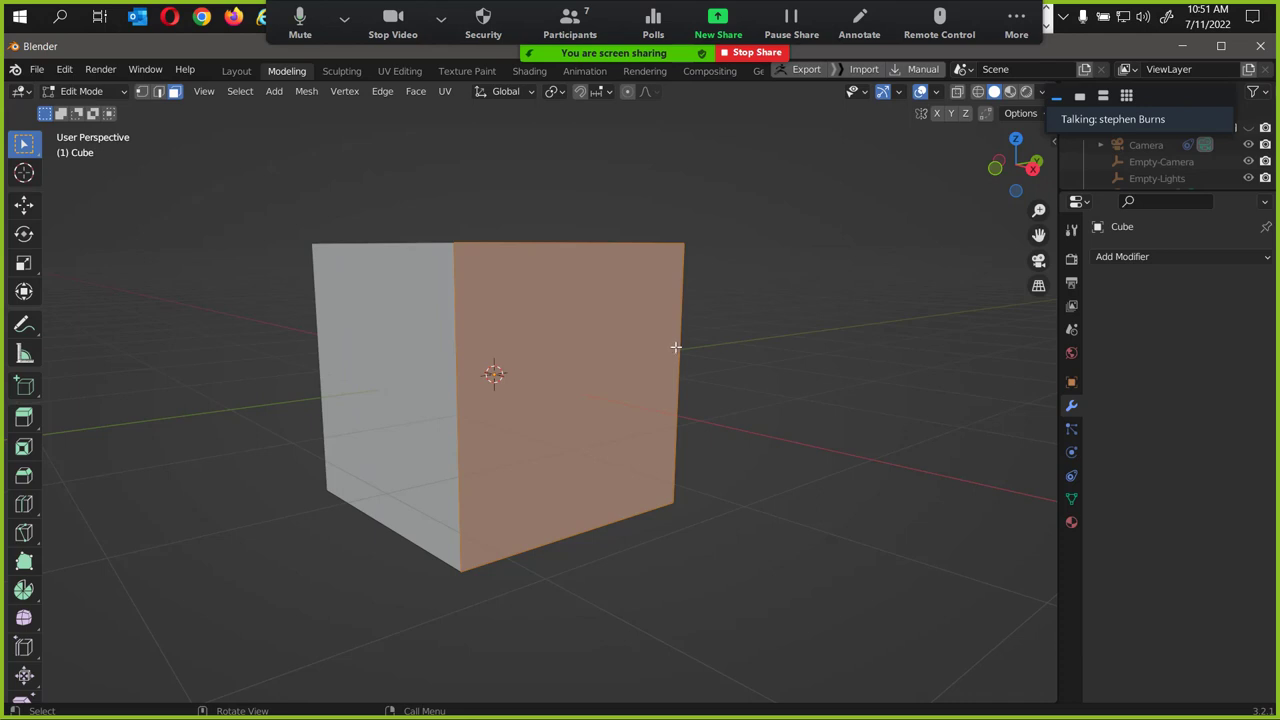
- Inset the selected side face, confirming a wide border
key("i")
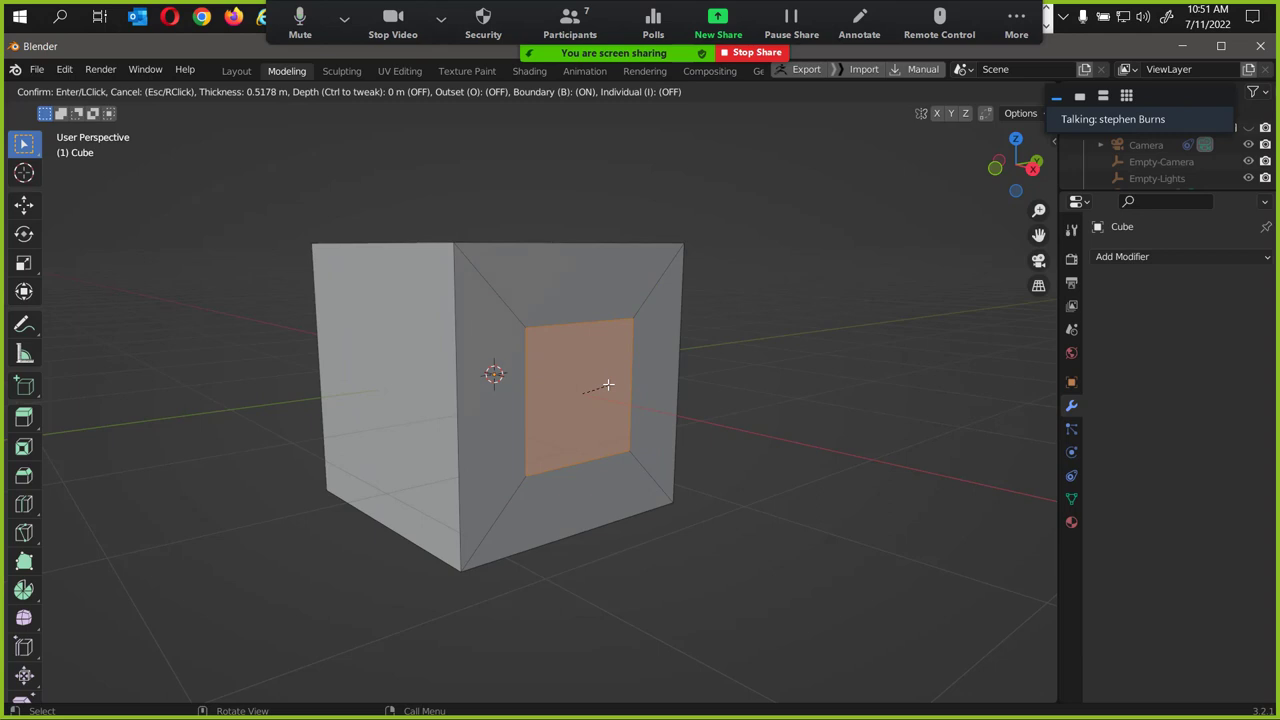
left_click(608, 385)
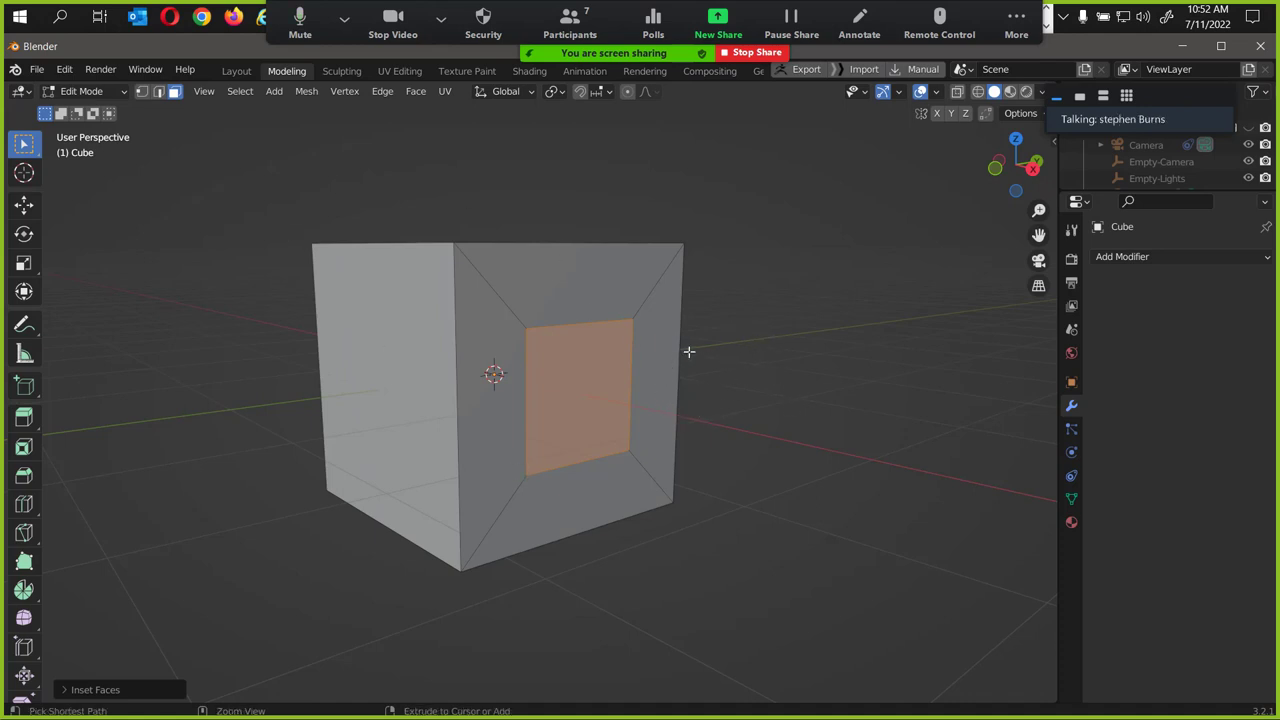
- Undo the inset, reselect the front face and inset it with a thin border
key("ctrl+z")
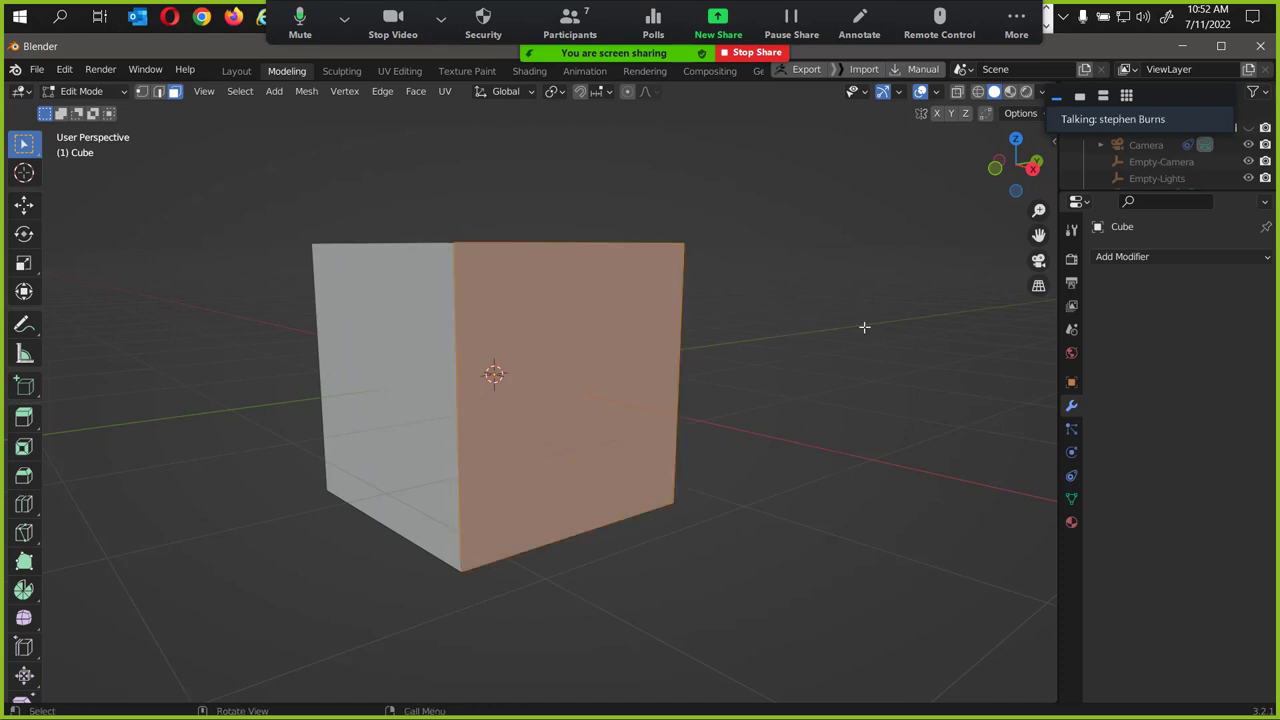
left_click(786, 216)
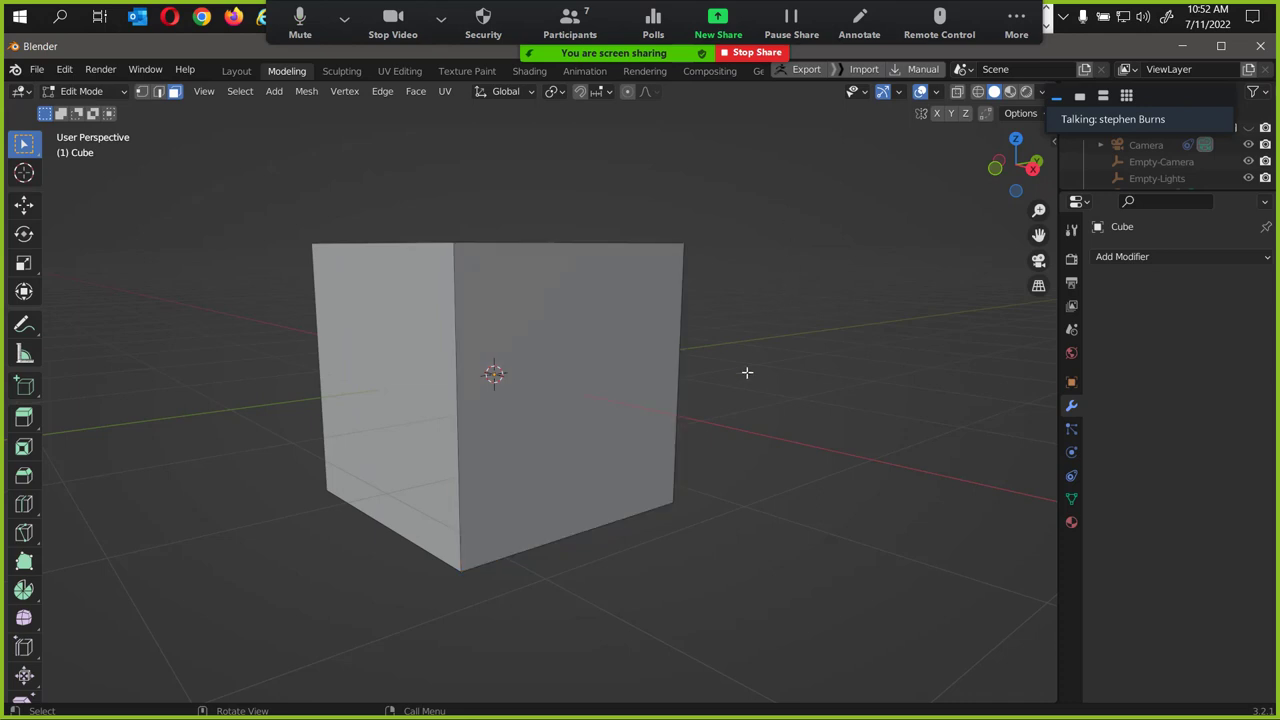
middle_click_drag(560, 325, 569, 349)
left_click(574, 352)
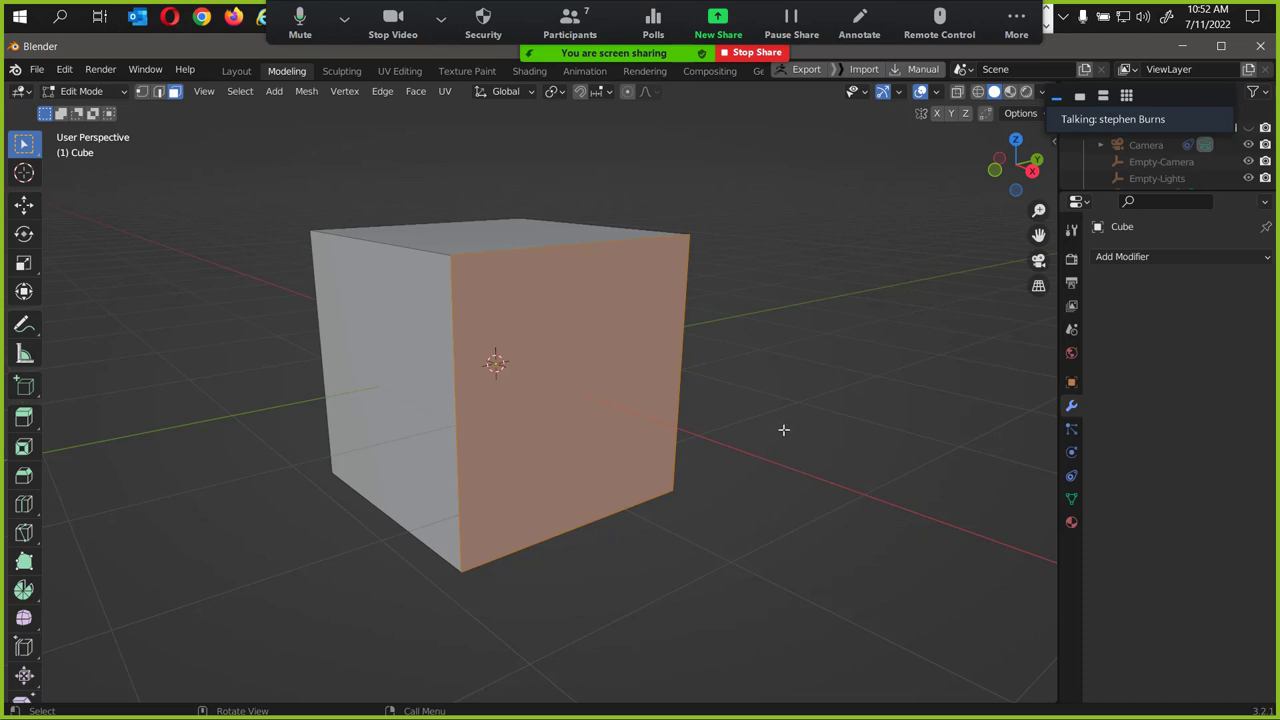
key("i")
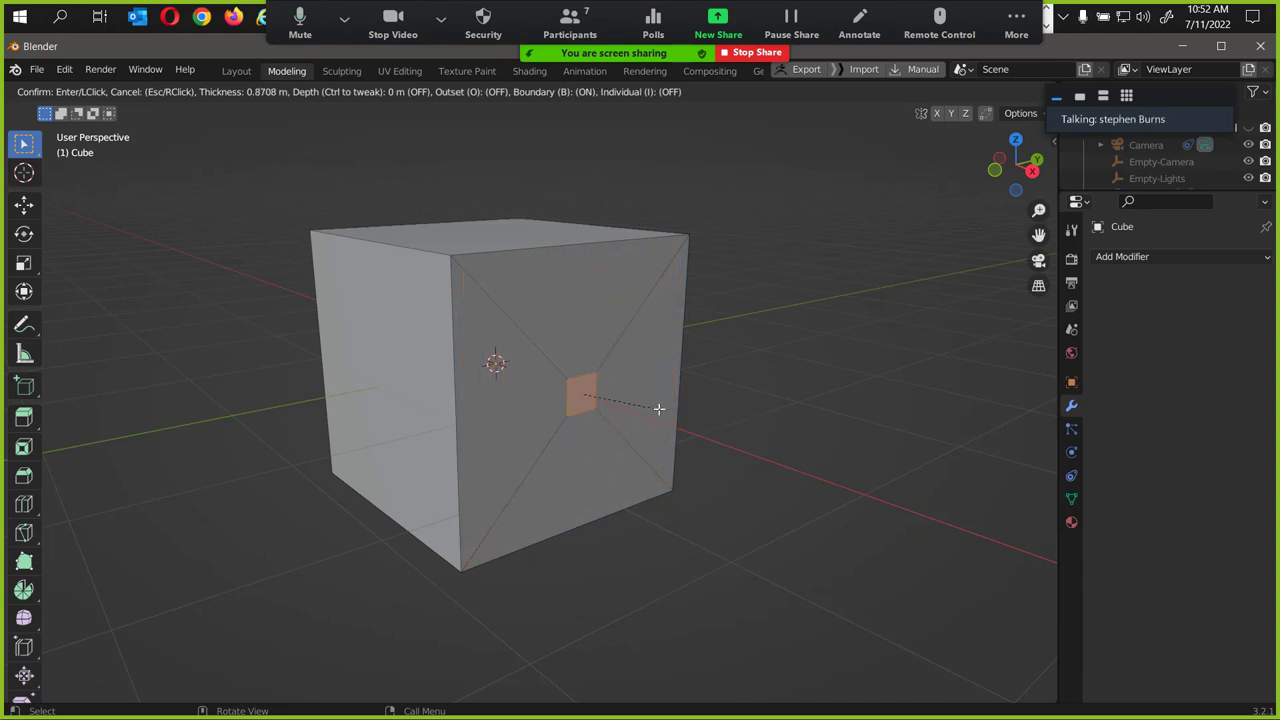
left_click(732, 399)
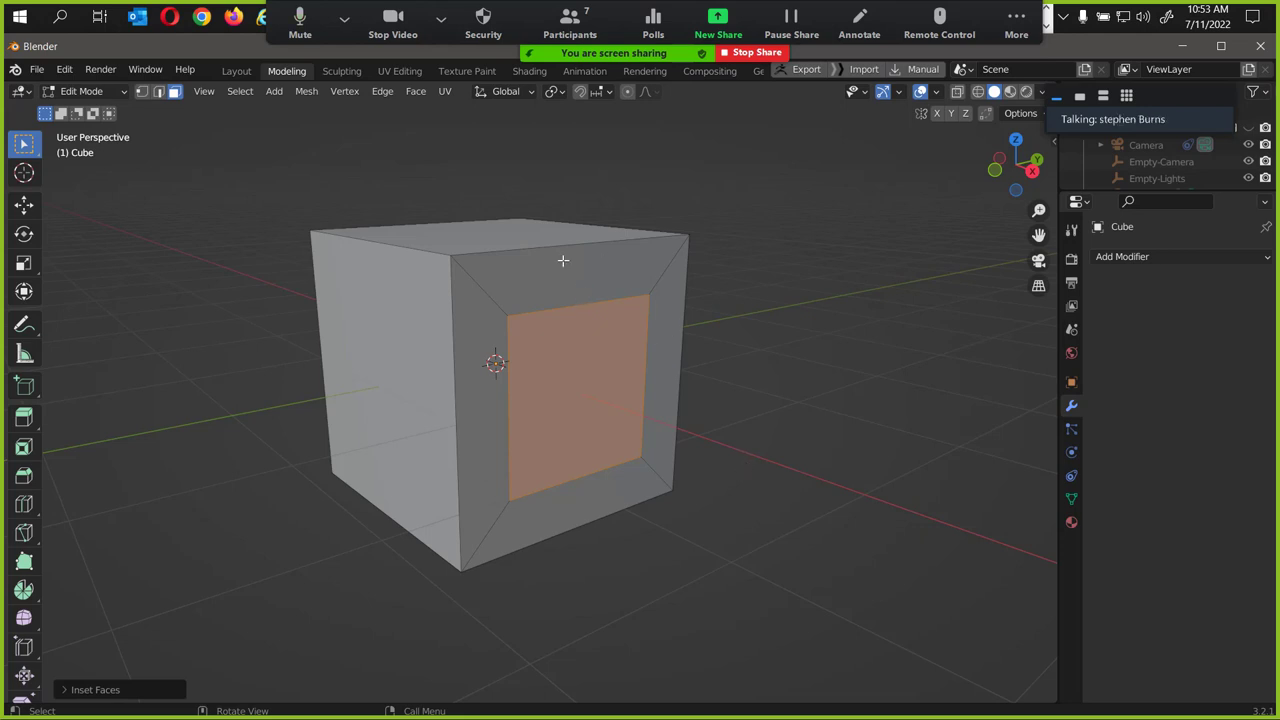
middle_click_drag(443, 360, 522, 353)
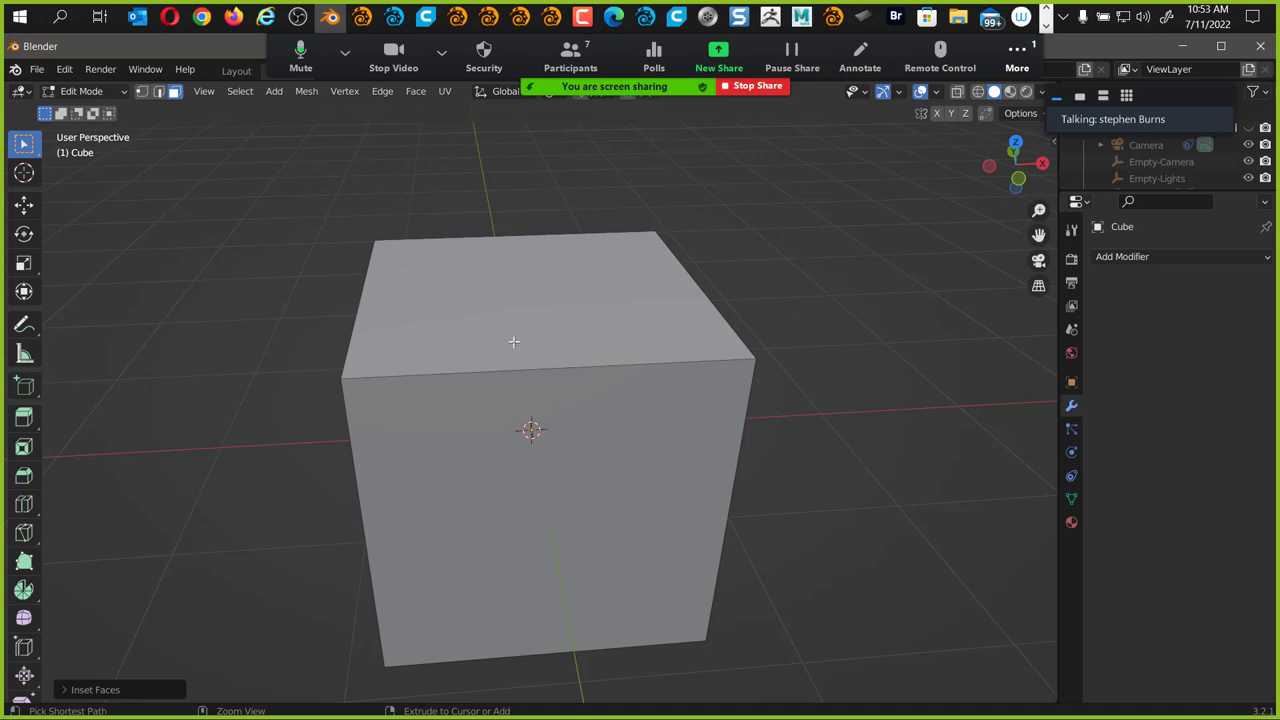
- Add eight evenly spaced vertical loop cuts around the cube, then deselect them
key("ctrl+r")
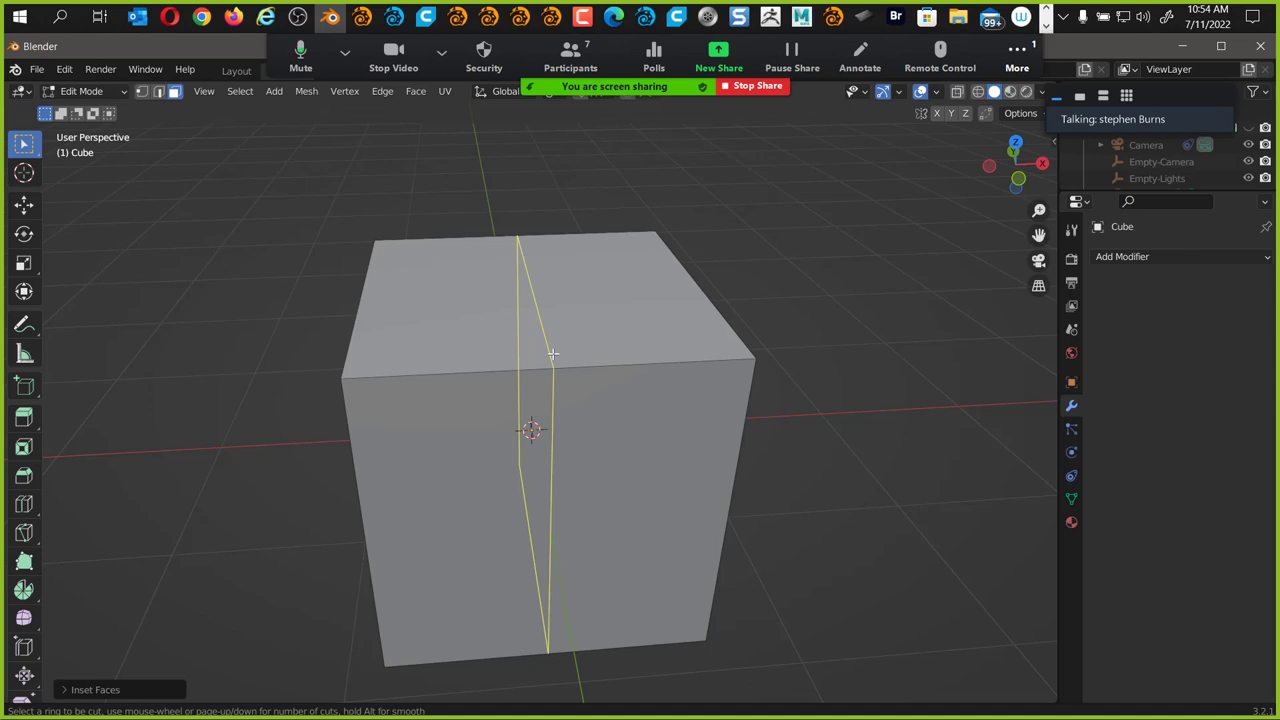
scroll(553, 353, "up", 5)
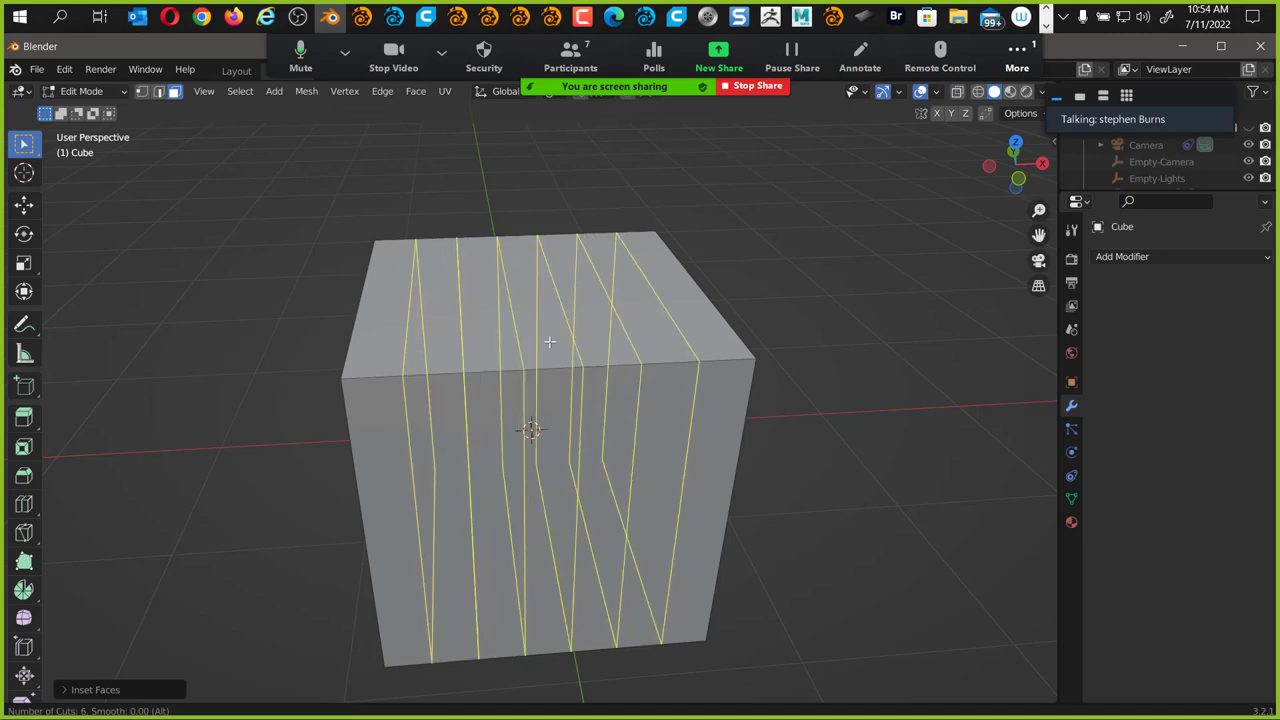
scroll(549, 349, "down", 5)
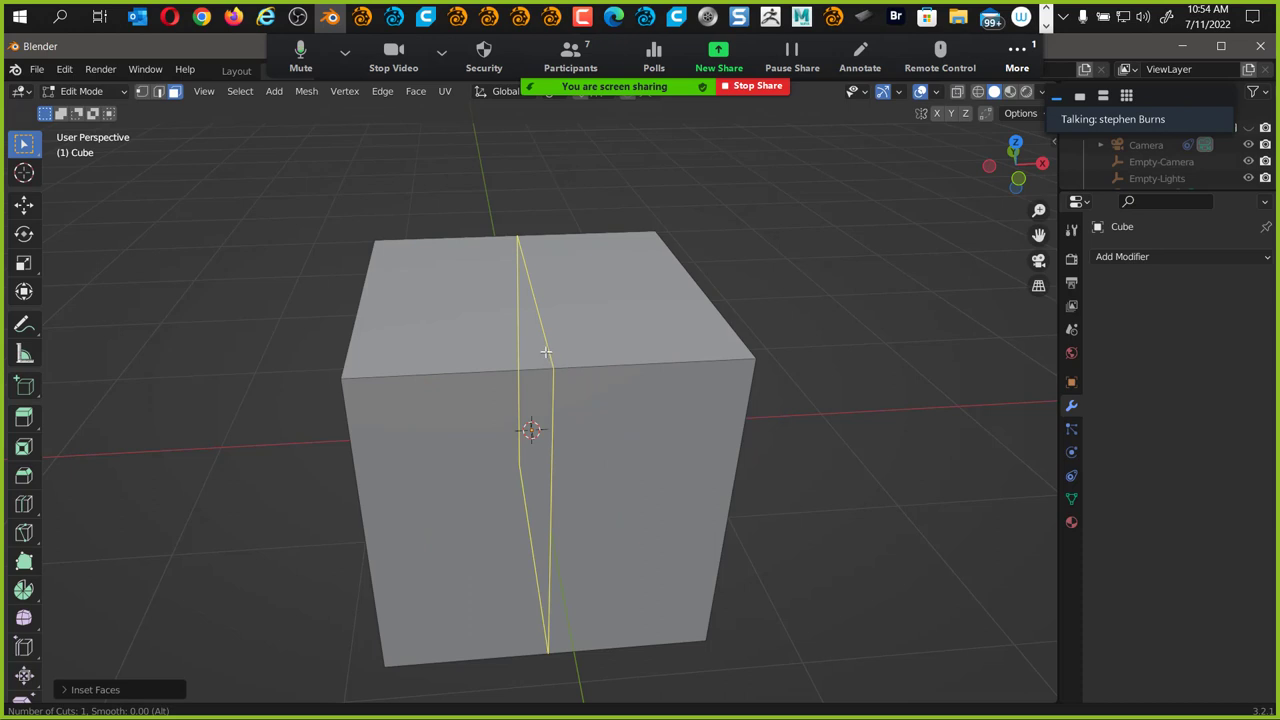
scroll(546, 352, "up", 7)
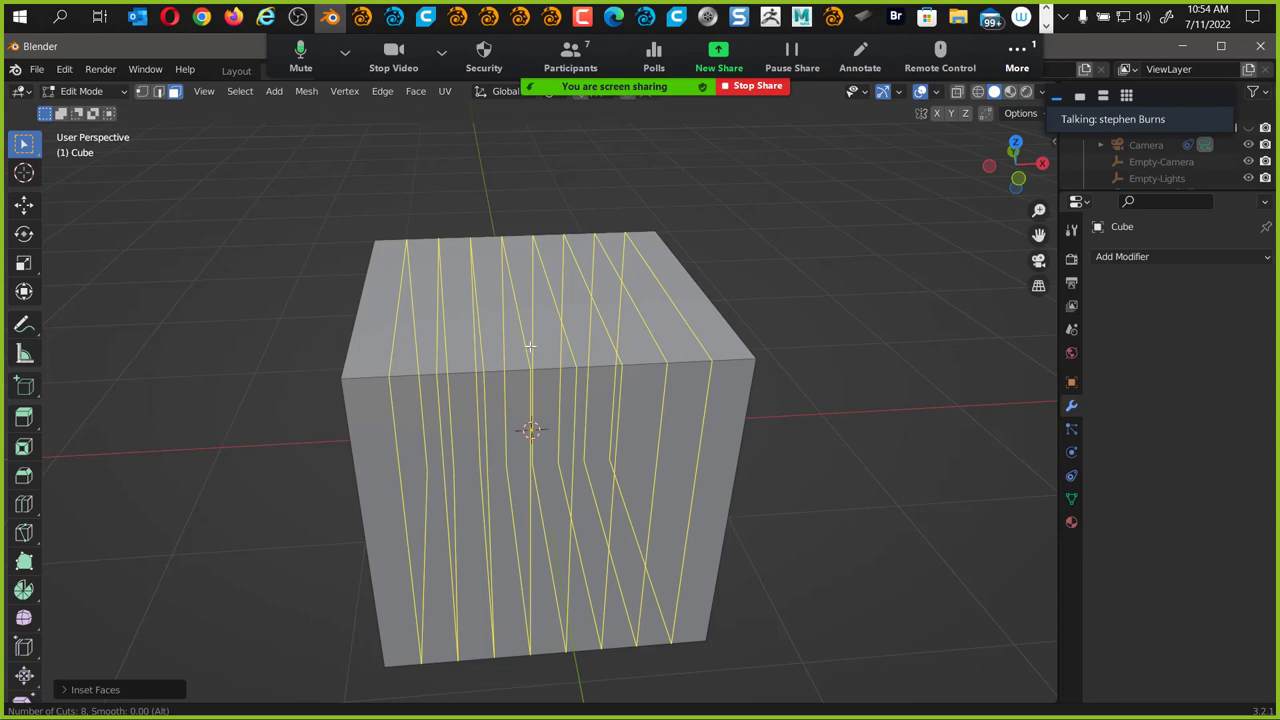
left_click(530, 346)
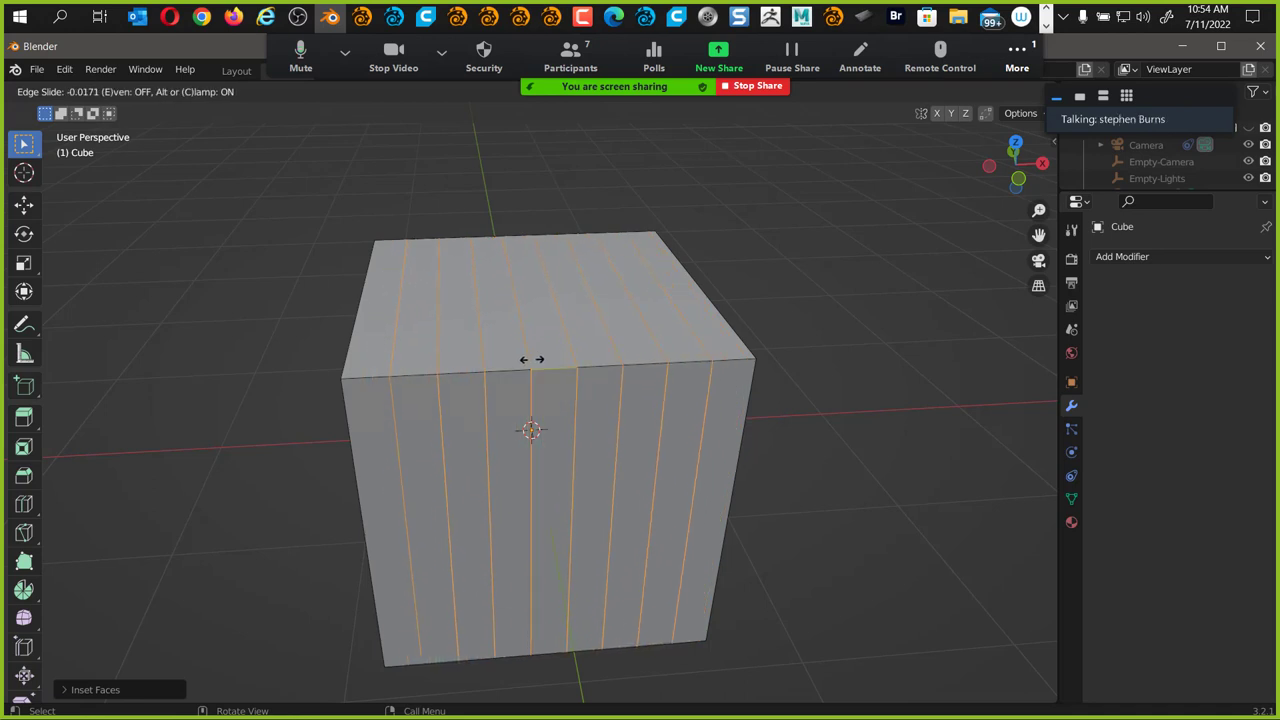
left_click(531, 359)
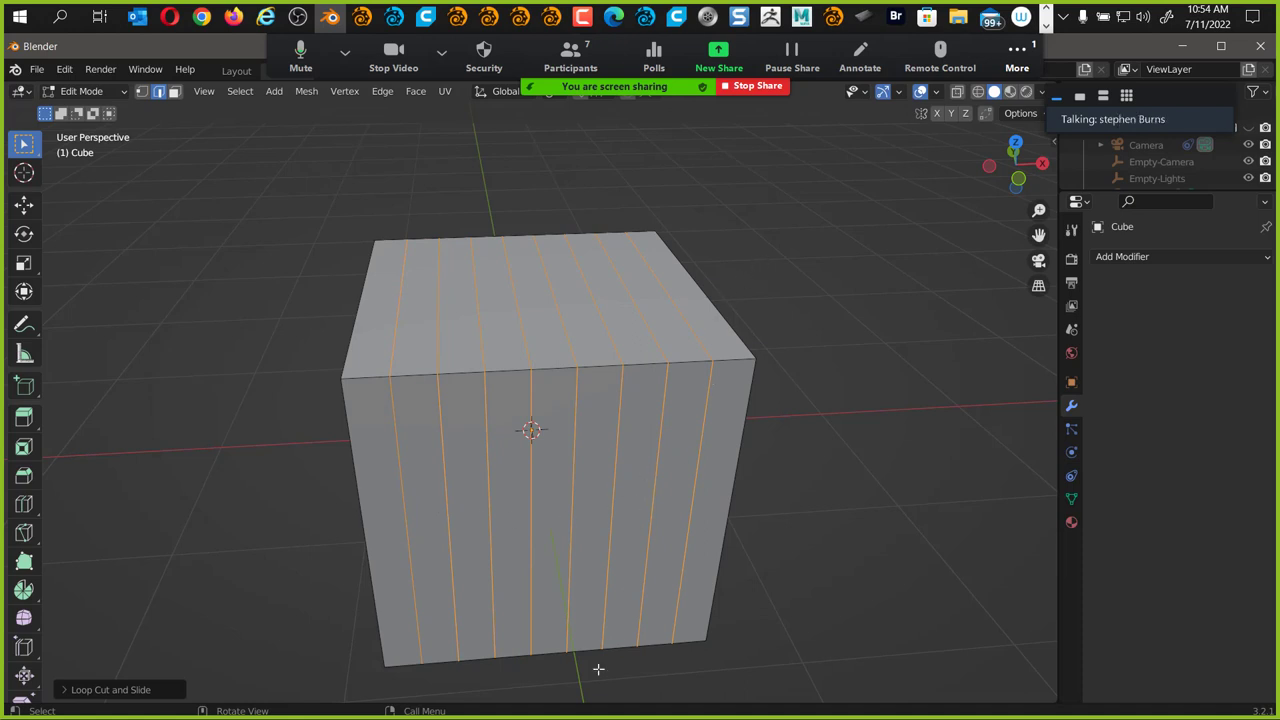
left_click(275, 428)
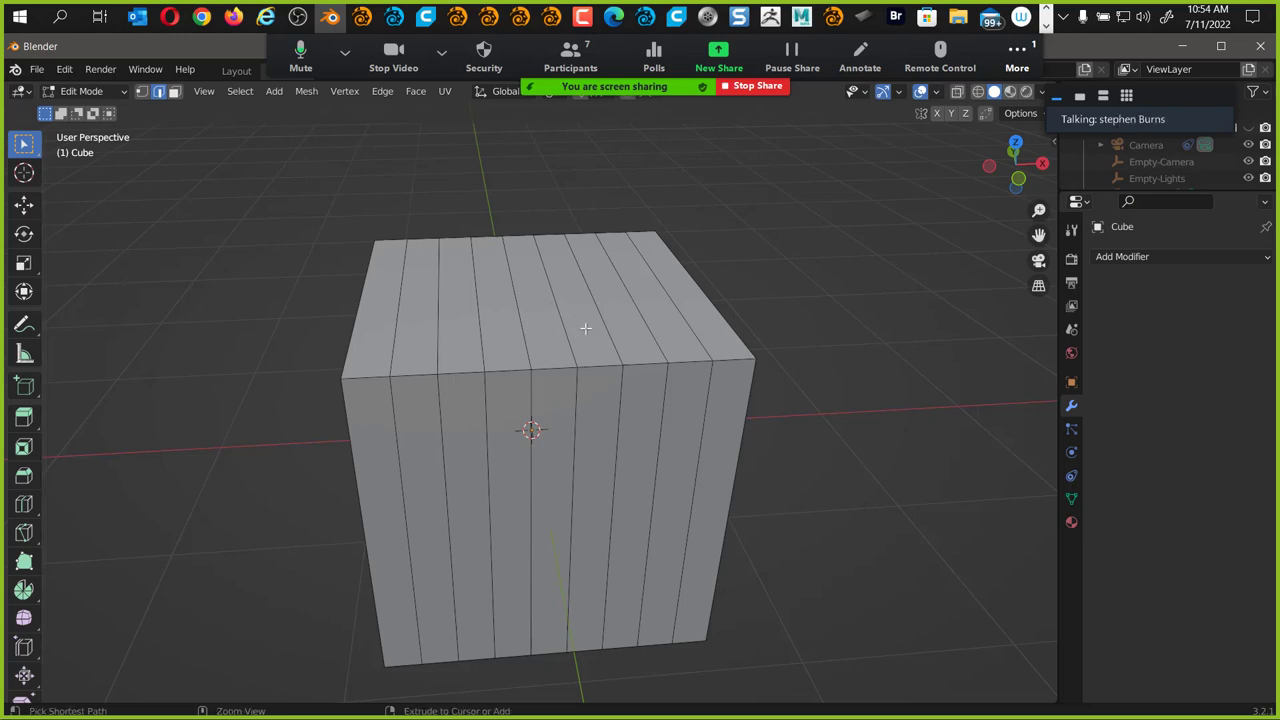
- Undo the eight loop cuts, bring the inset face into view, and begin a new loop cut
key("ctrl+z")
key("ctrl+z")
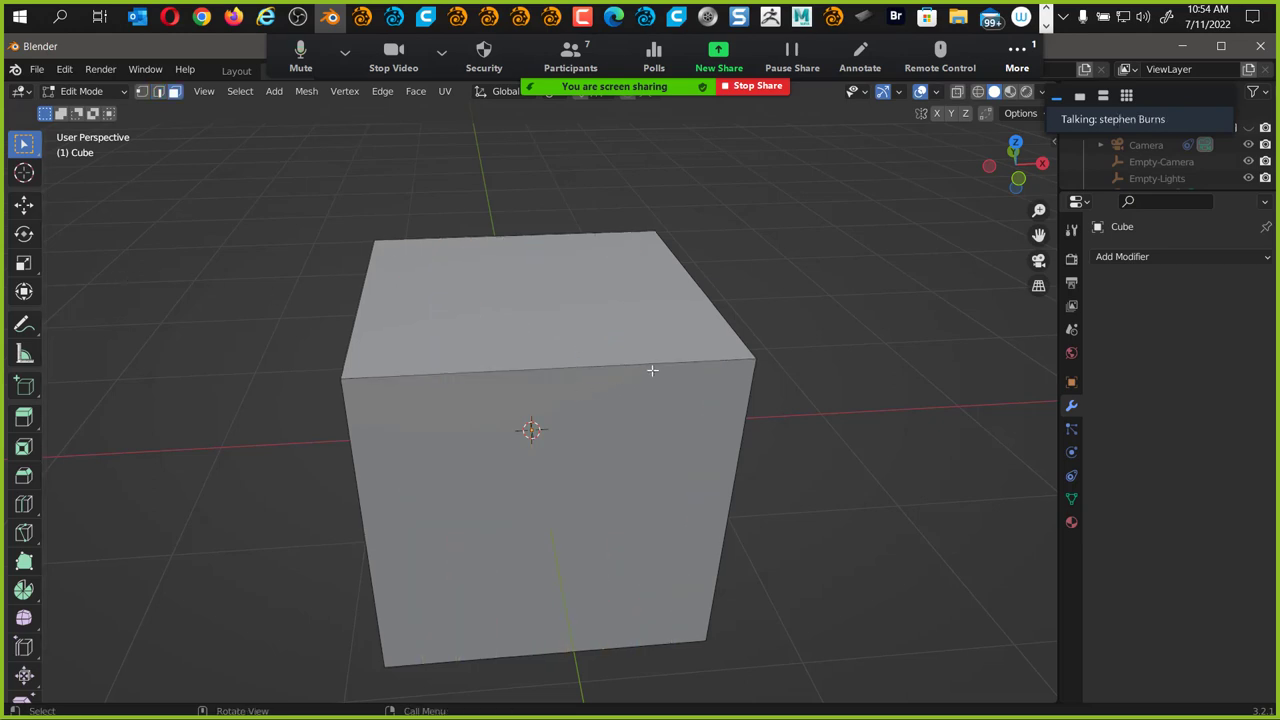
middle_click_drag(634, 354, 526, 338)
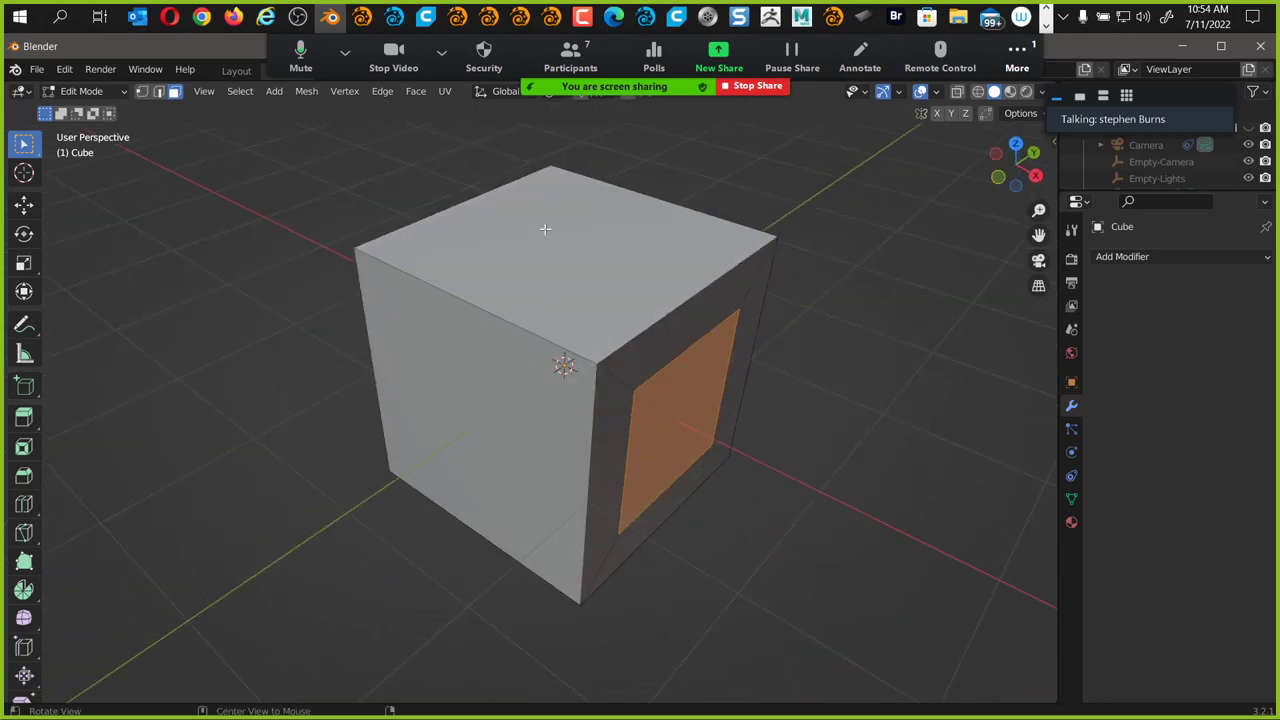
middle_click_drag(546, 230, 574, 420)
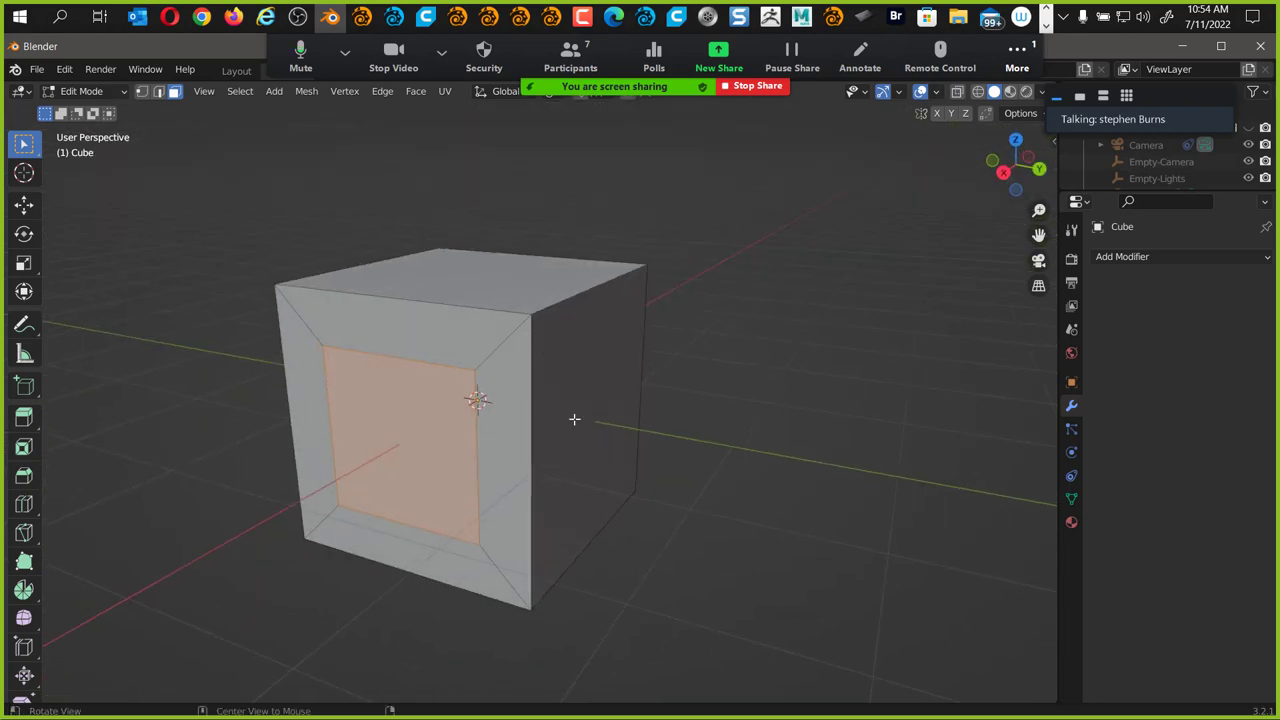
middle_click_drag(489, 566, 746, 420)
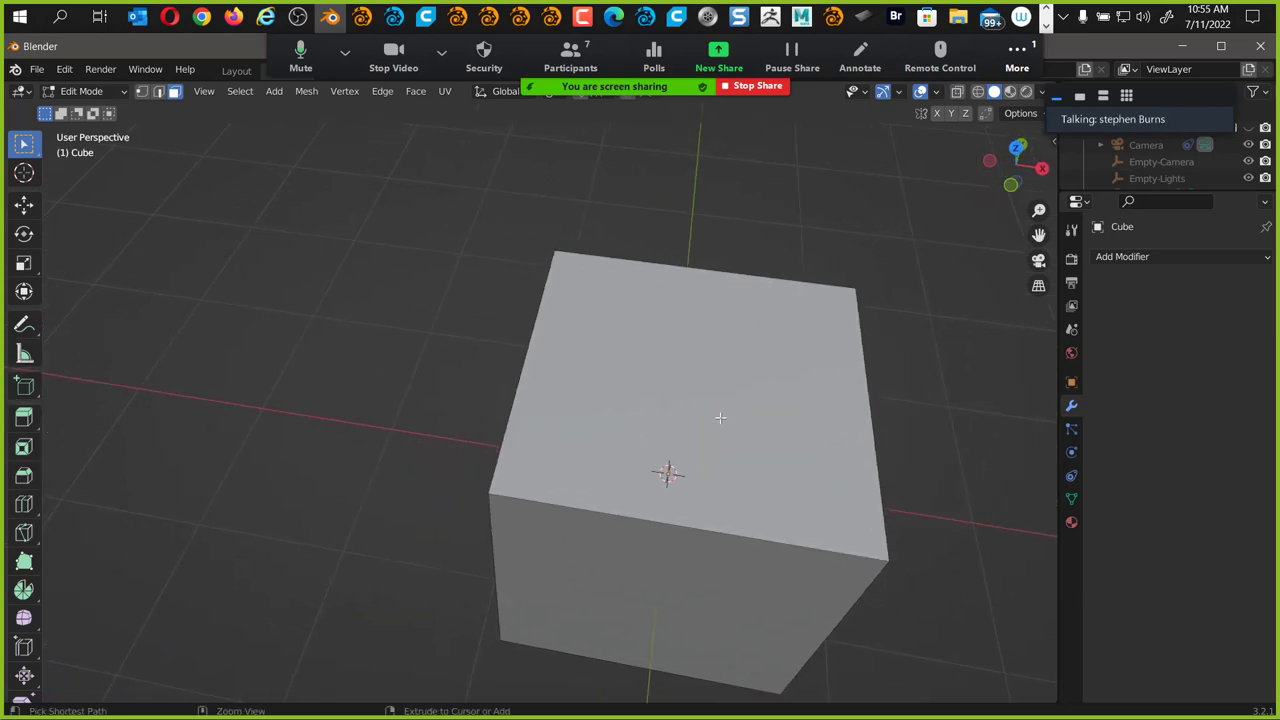
key("ctrl+r")
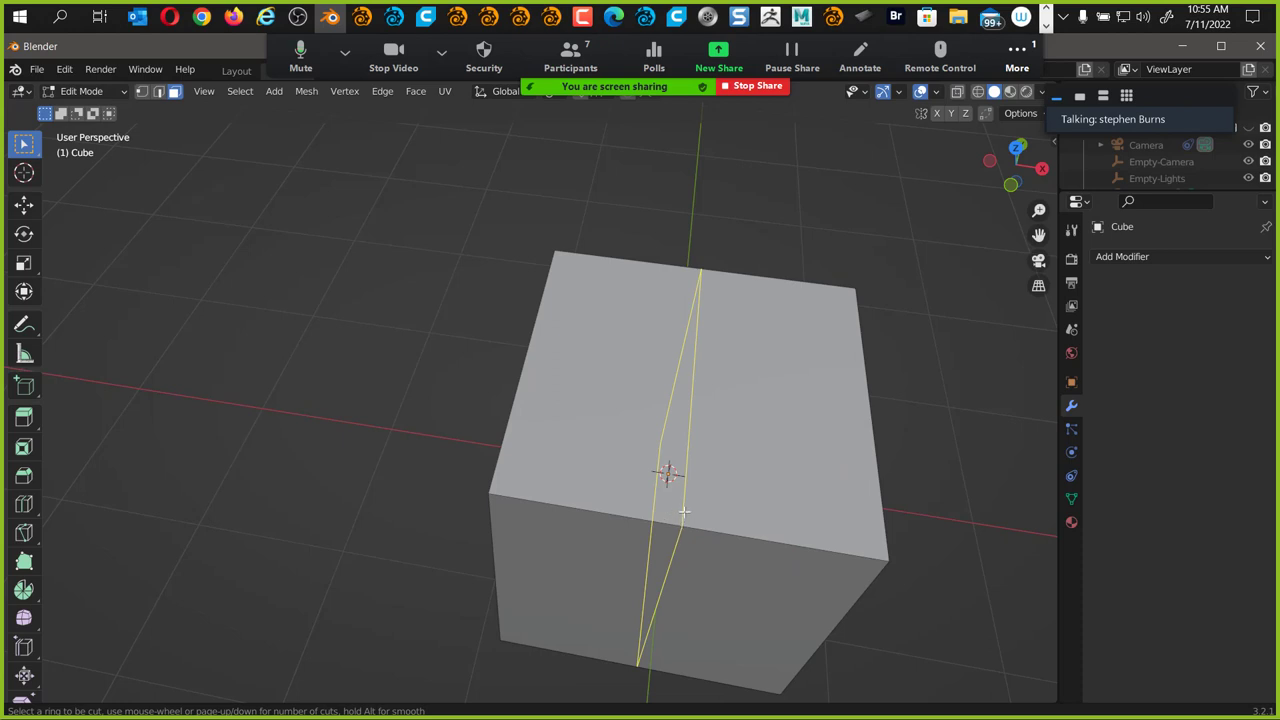
- Place three centred loop cuts across the cube, then deselect them
scroll(684, 510, "up", 5)
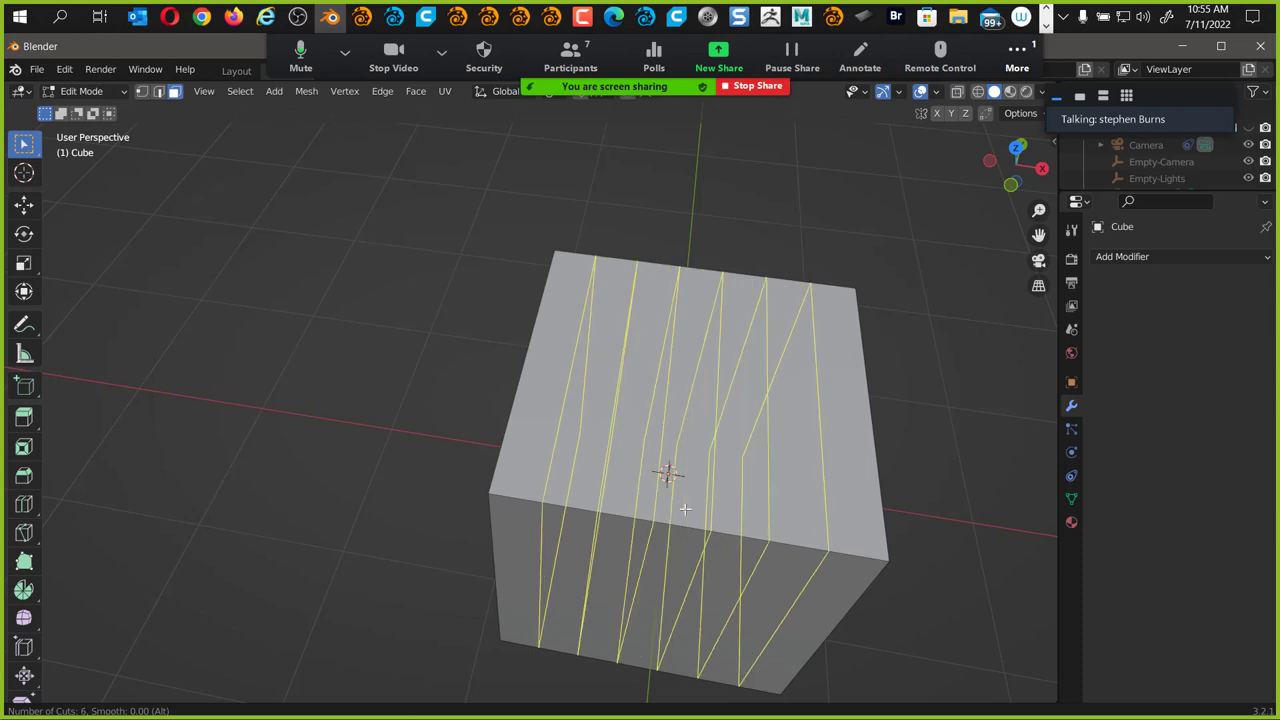
scroll(673, 528, "up", 1)
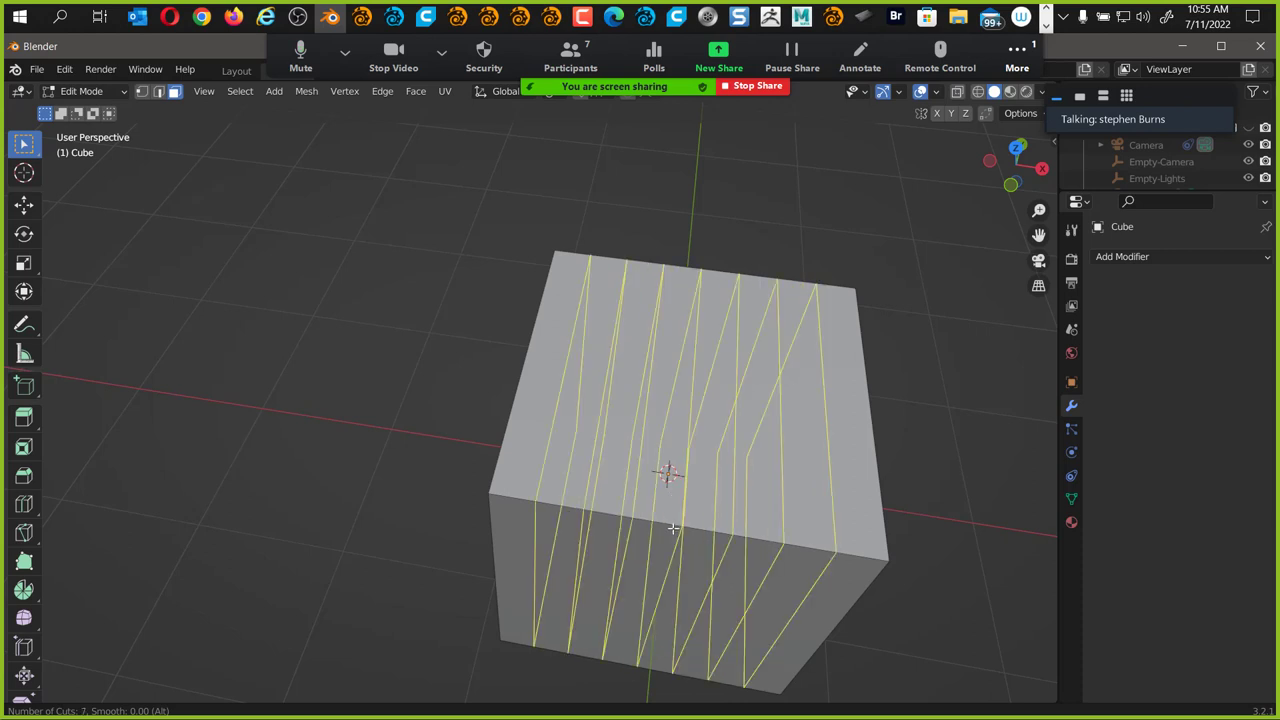
scroll(673, 528, "down", 4)
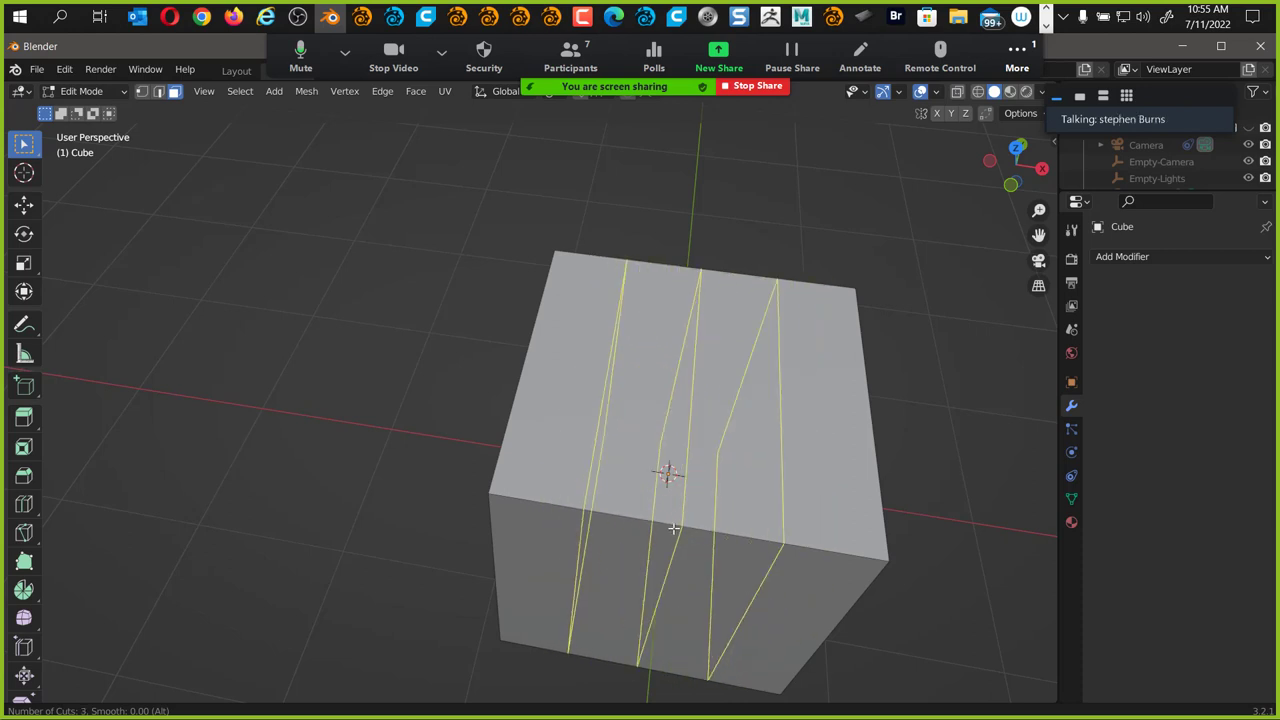
left_click(673, 528)
right_click(664, 533)
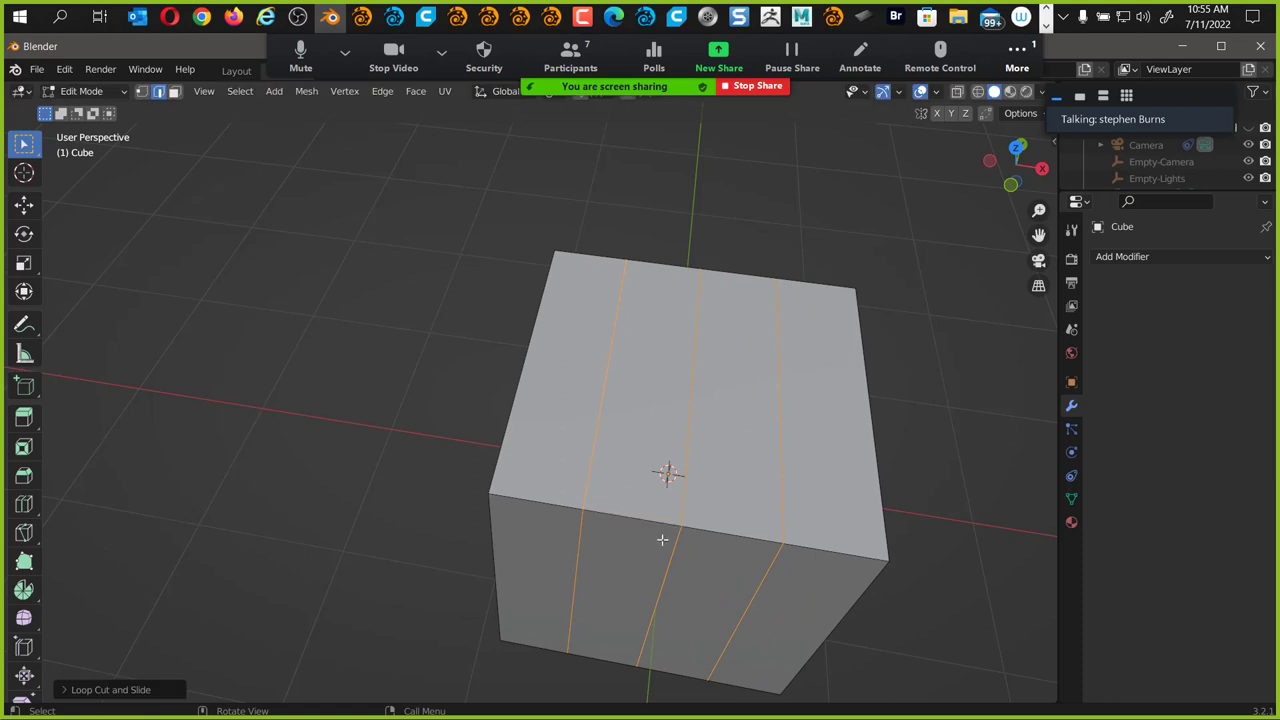
left_click(362, 440)
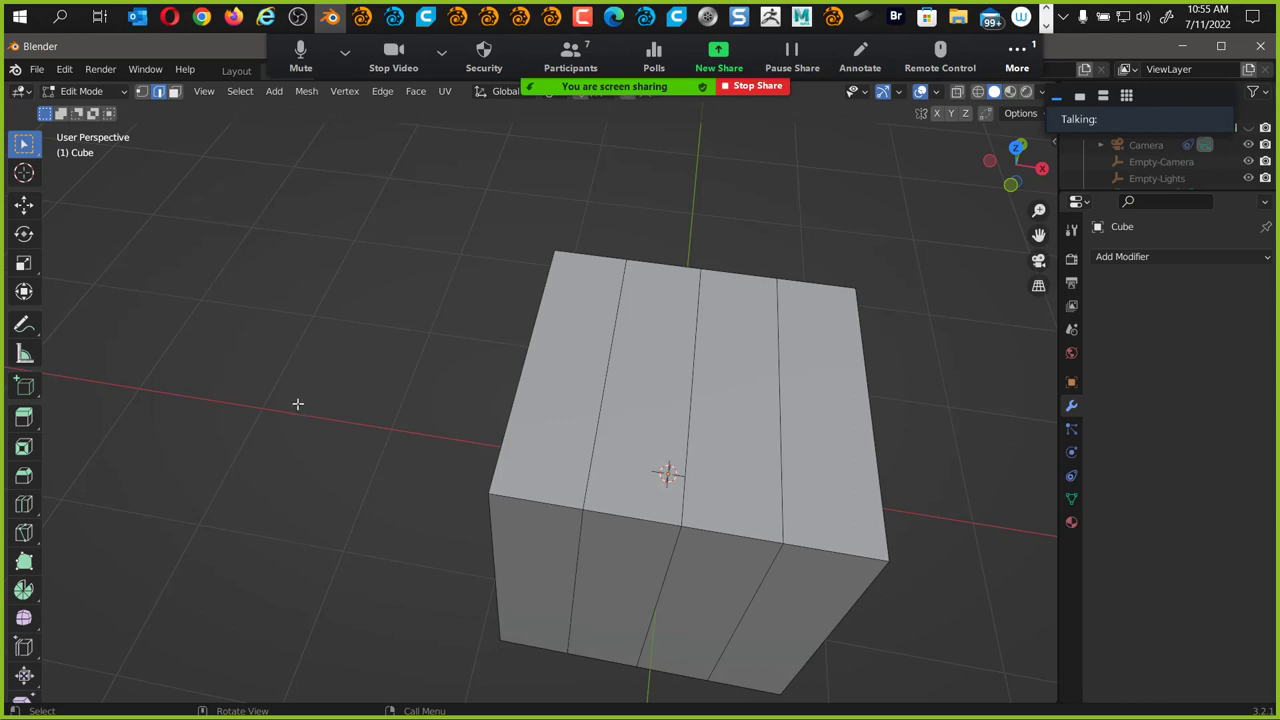
- View the divided top face from above and start a perpendicular loop cut
middle_click_drag(729, 286, 743, 387)
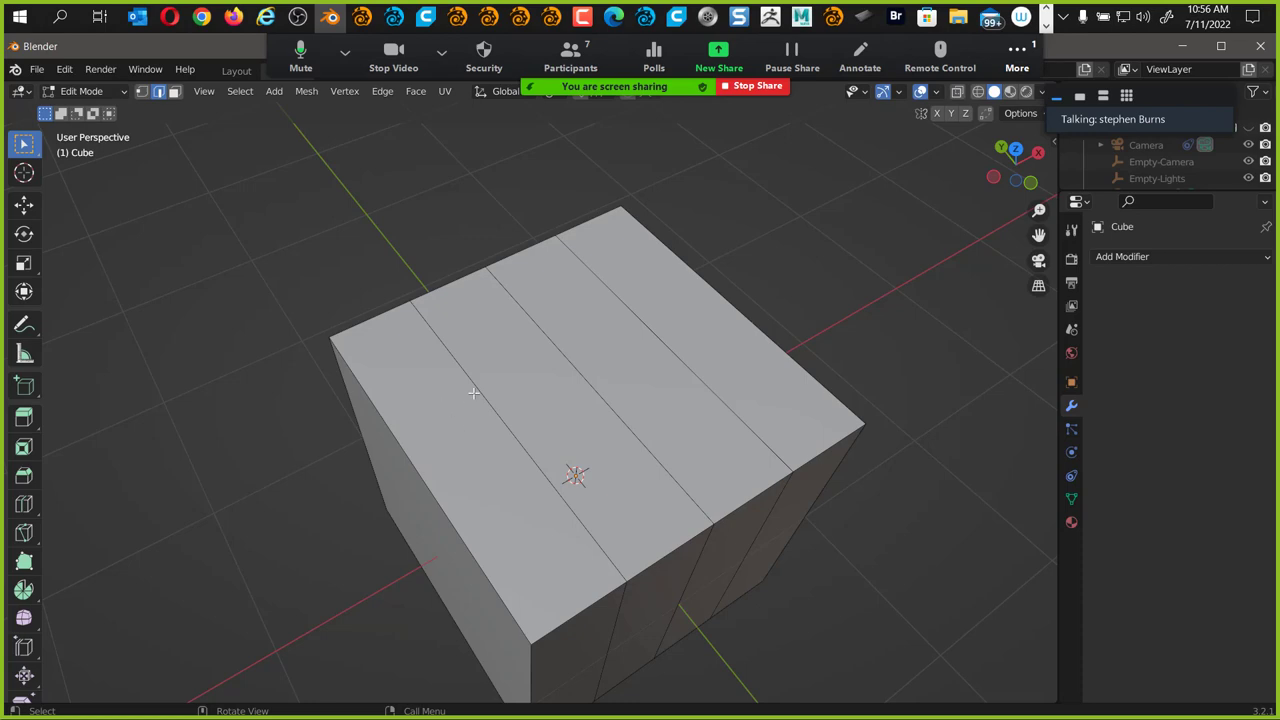
middle_click_drag(494, 449, 580, 423)
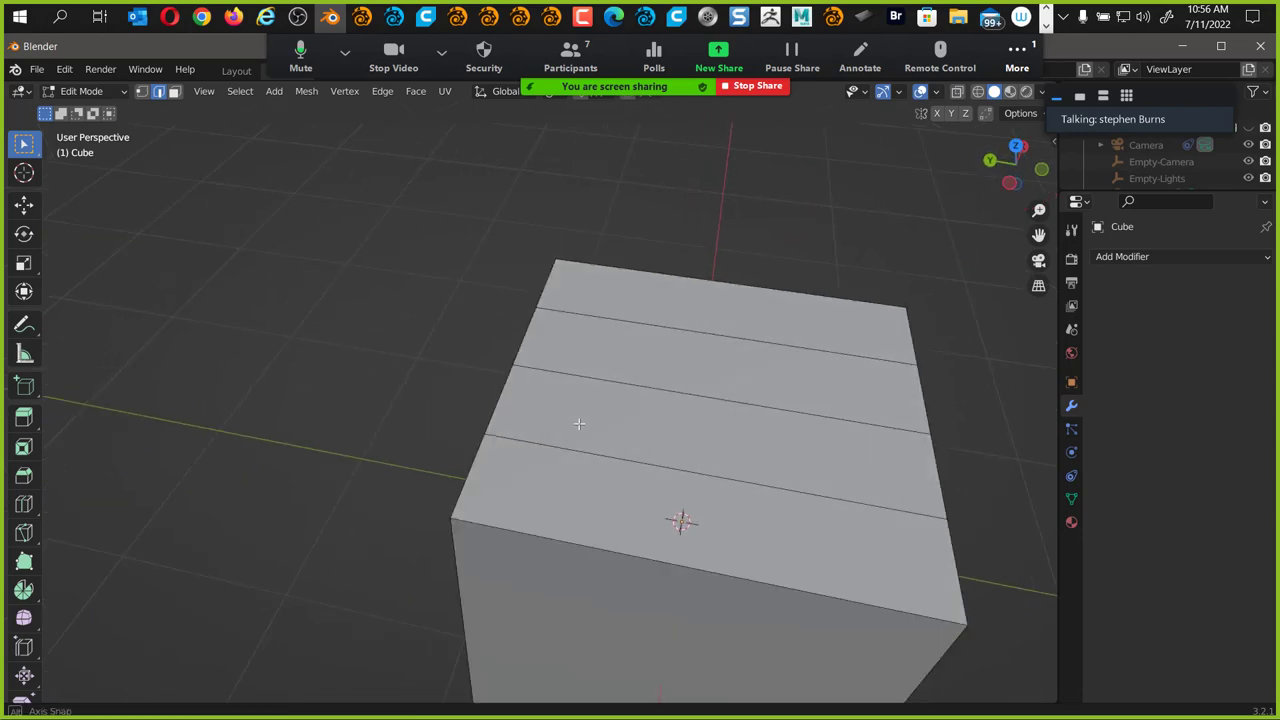
middle_click_drag(651, 463, 557, 439)
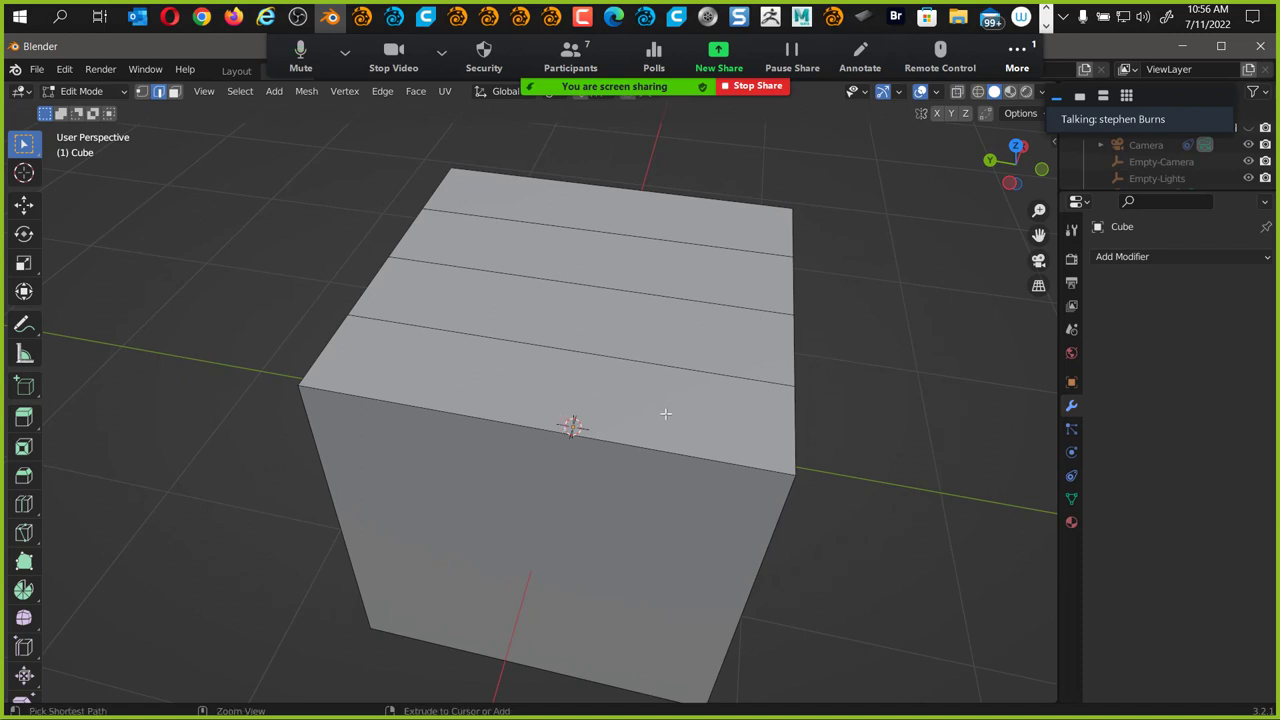
key("ctrl+r")
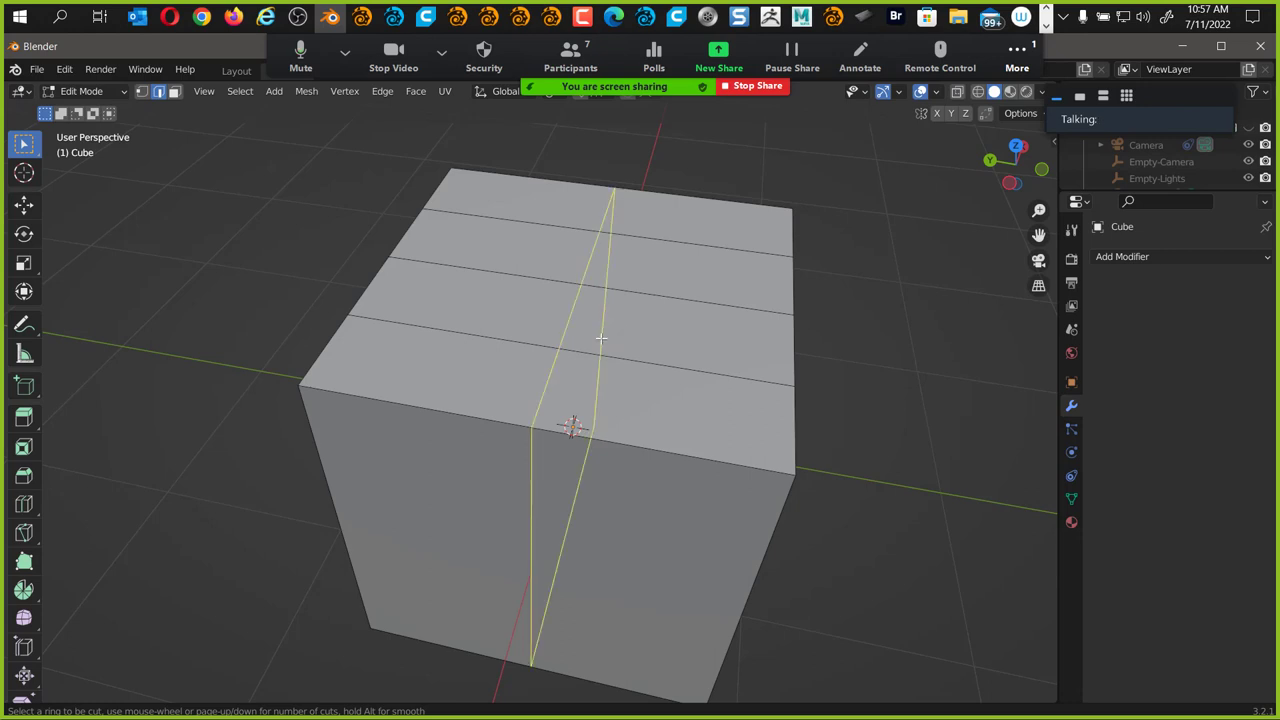
- Add five perpendicular edge loops across the cube's top, making a 4 × 6 face grid, then deselect
scroll(601, 339, "up", 4)
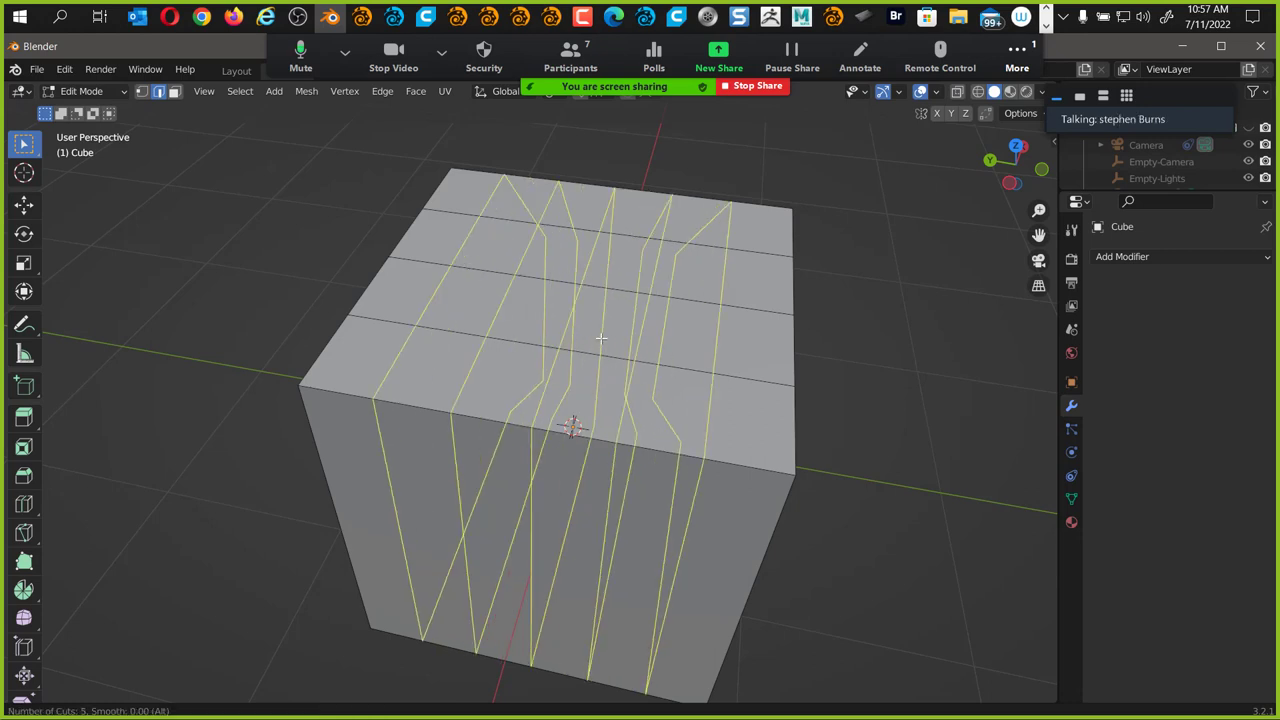
left_click(601, 339)
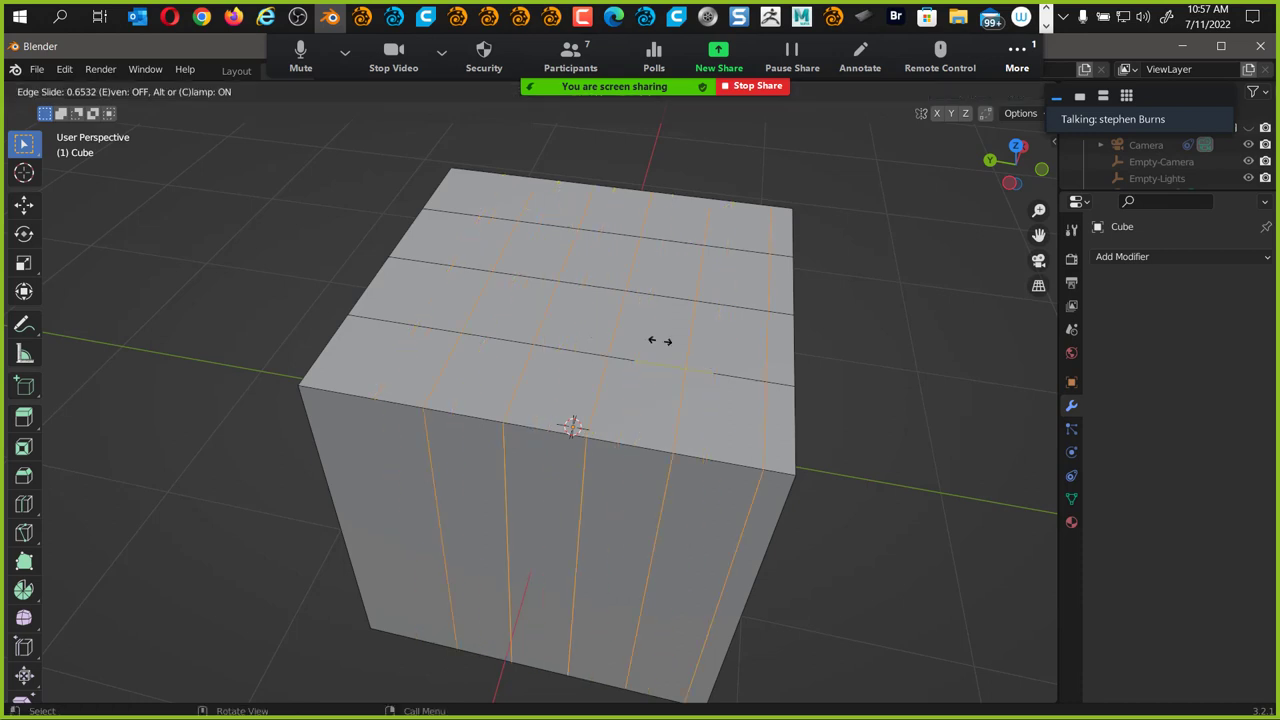
left_click(589, 378)
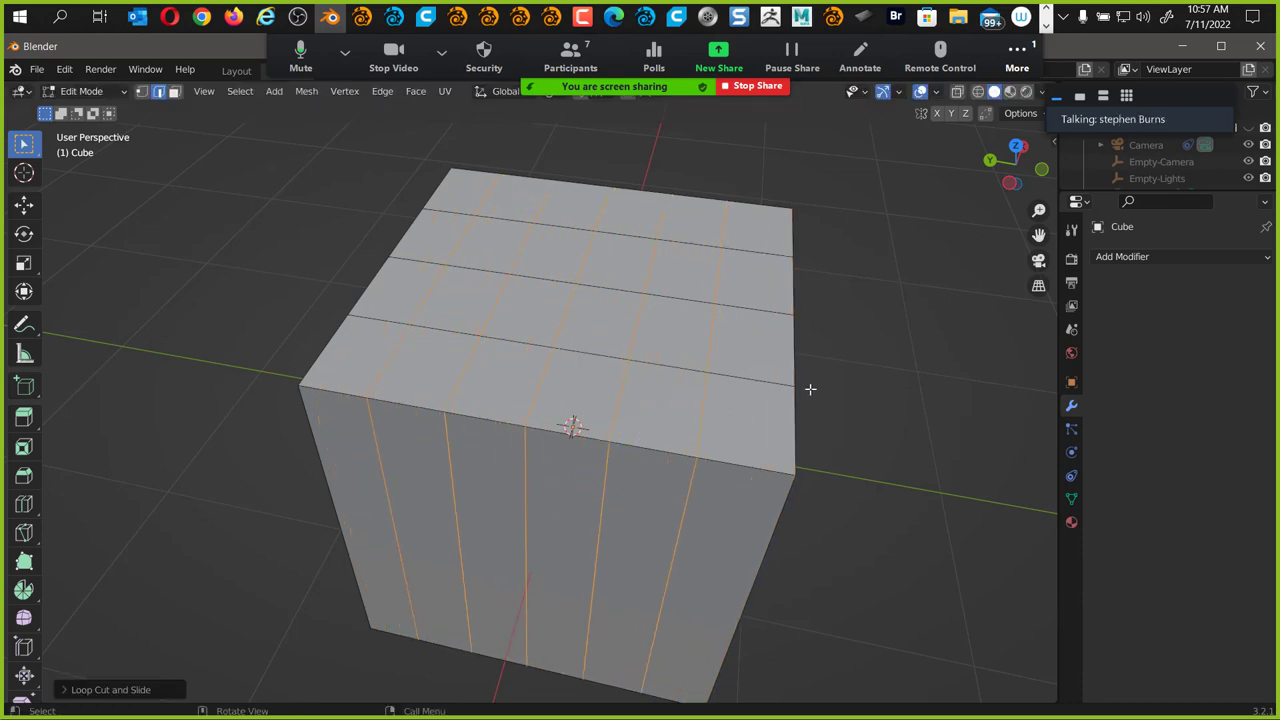
middle_click_drag(864, 411, 783, 449)
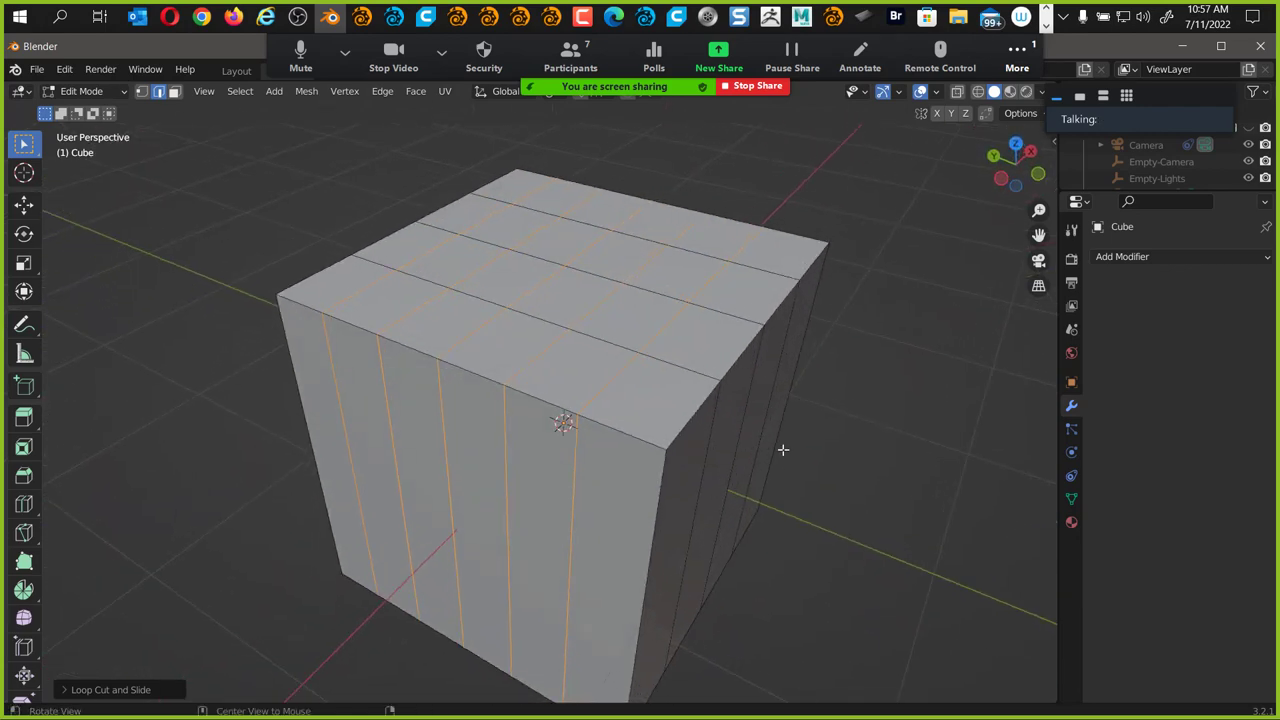
left_click(758, 447)
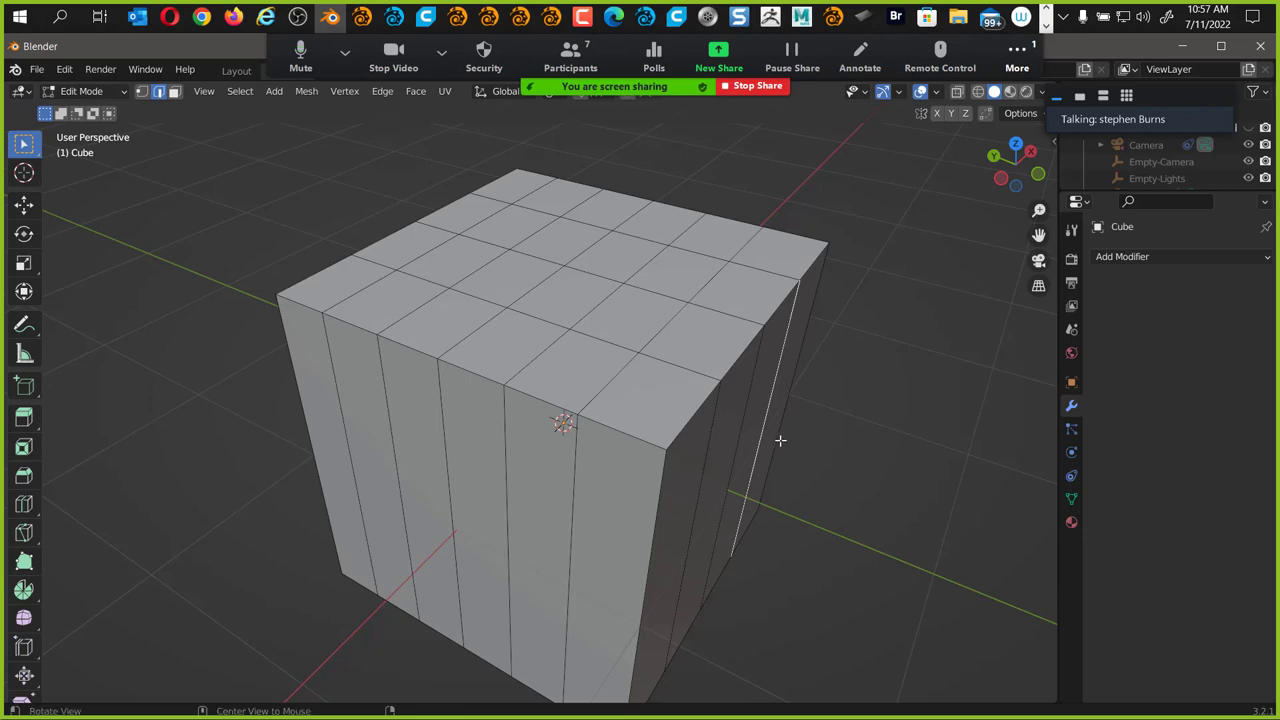
middle_click_drag(780, 440, 602, 535)
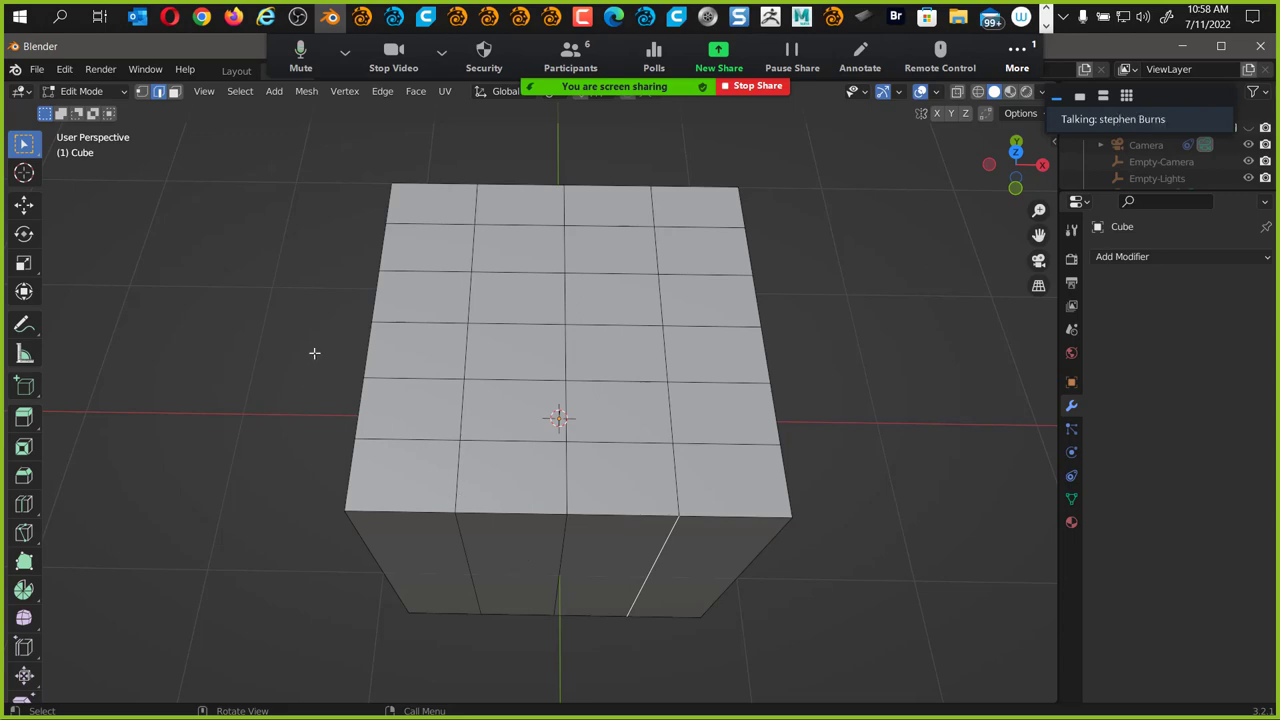
- Reframe the view on the gridded cube and switch to Face select mode
middle_click_drag(314, 352, 430, 342)
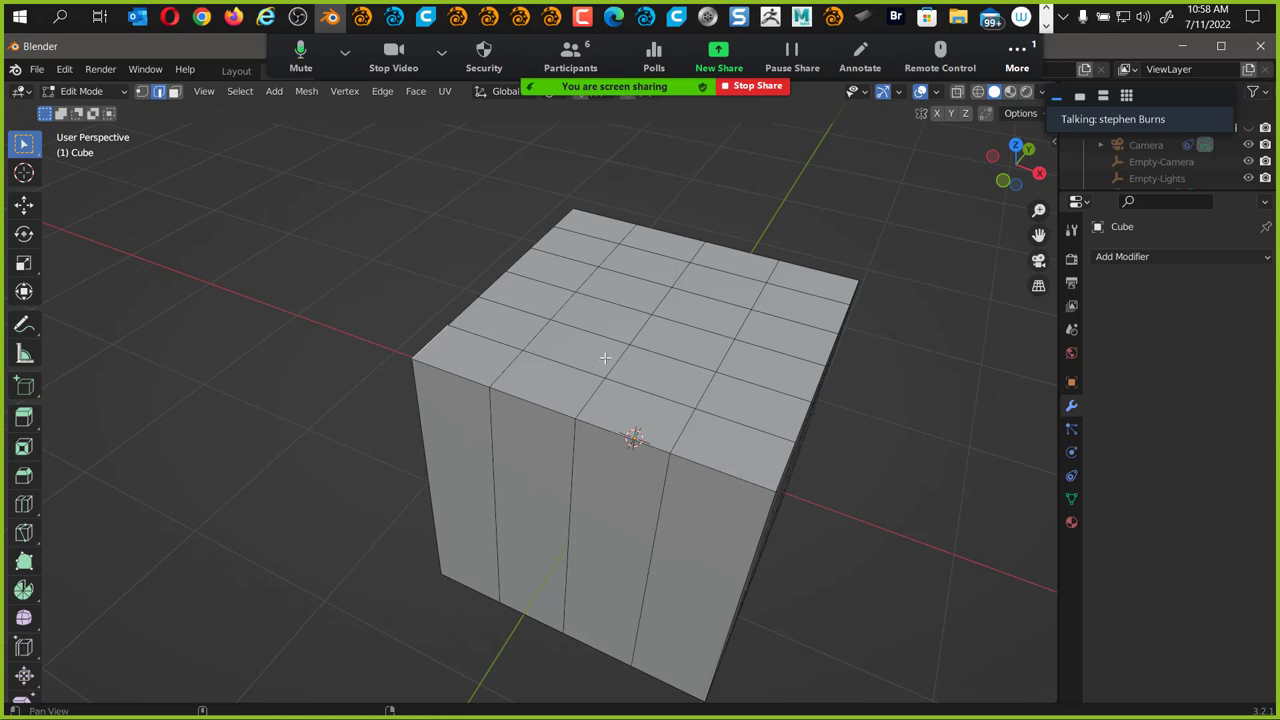
middle_click_drag(605, 357, 508, 383, "shift")
scroll(591, 437, "up", 3)
scroll(608, 411, "down", 1)
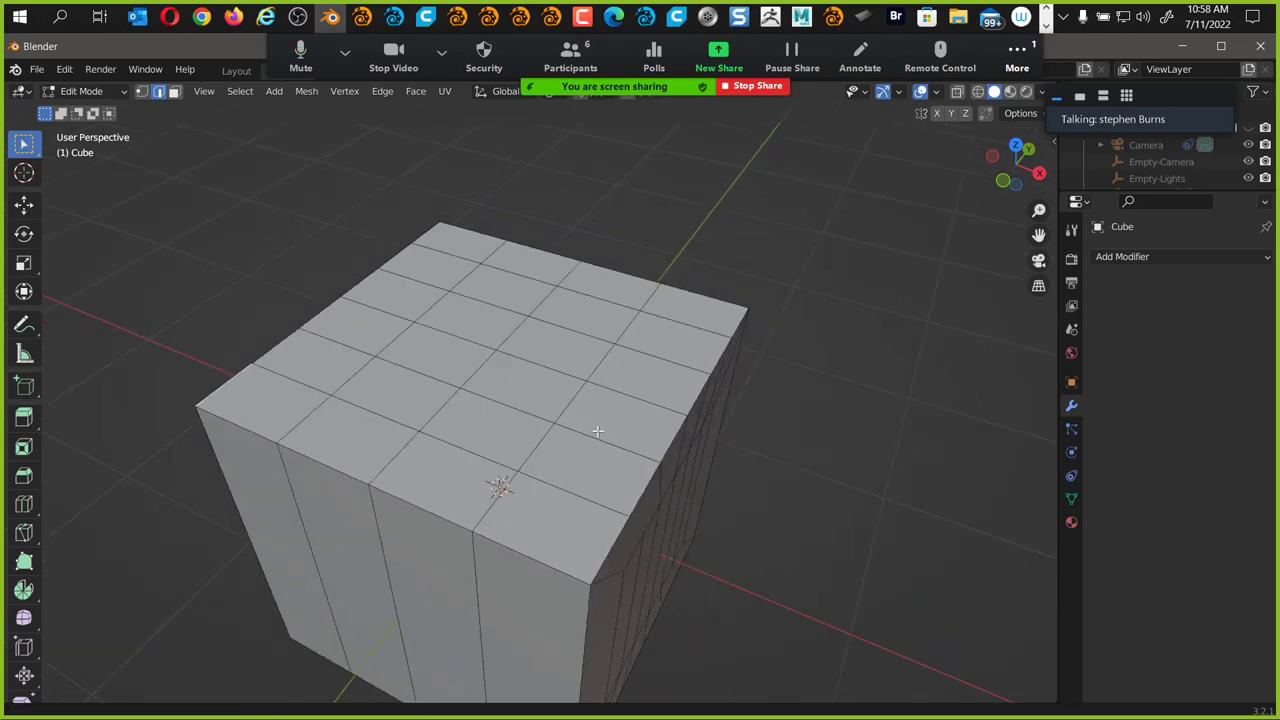
middle_click_drag(597, 431, 578, 456)
middle_click_drag(575, 482, 438, 327)
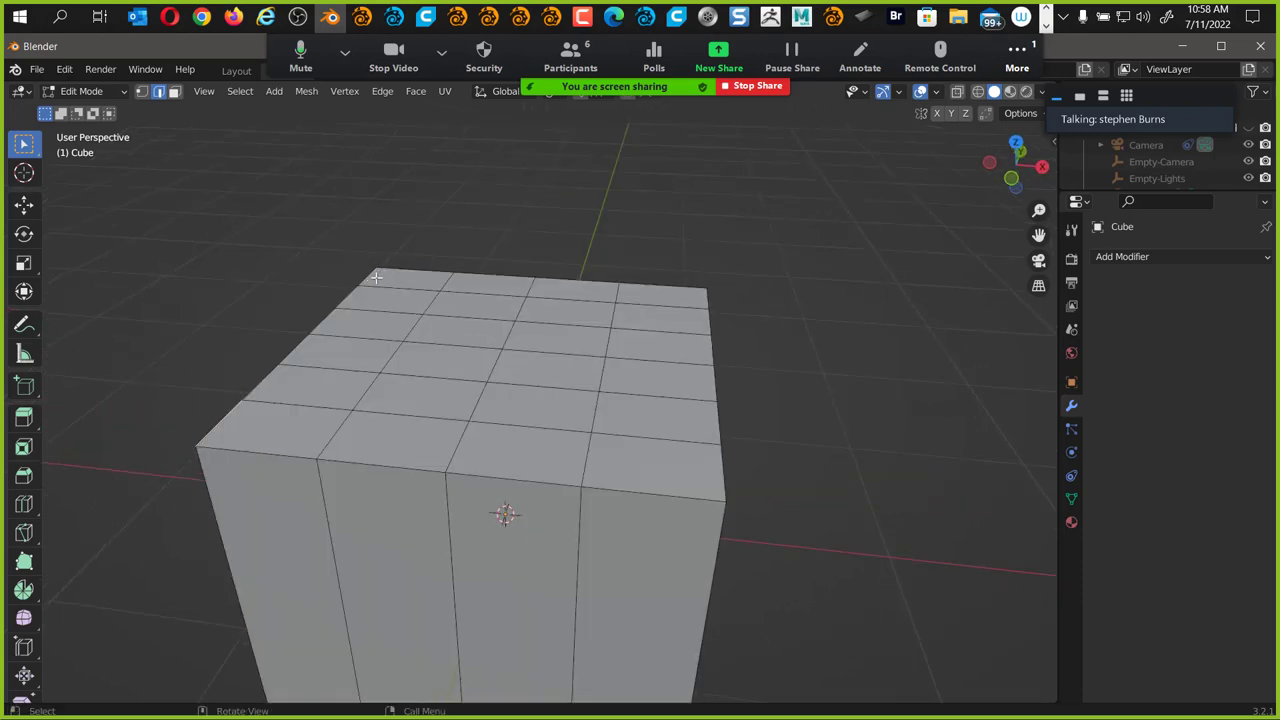
middle_click_drag(378, 272, 505, 280)
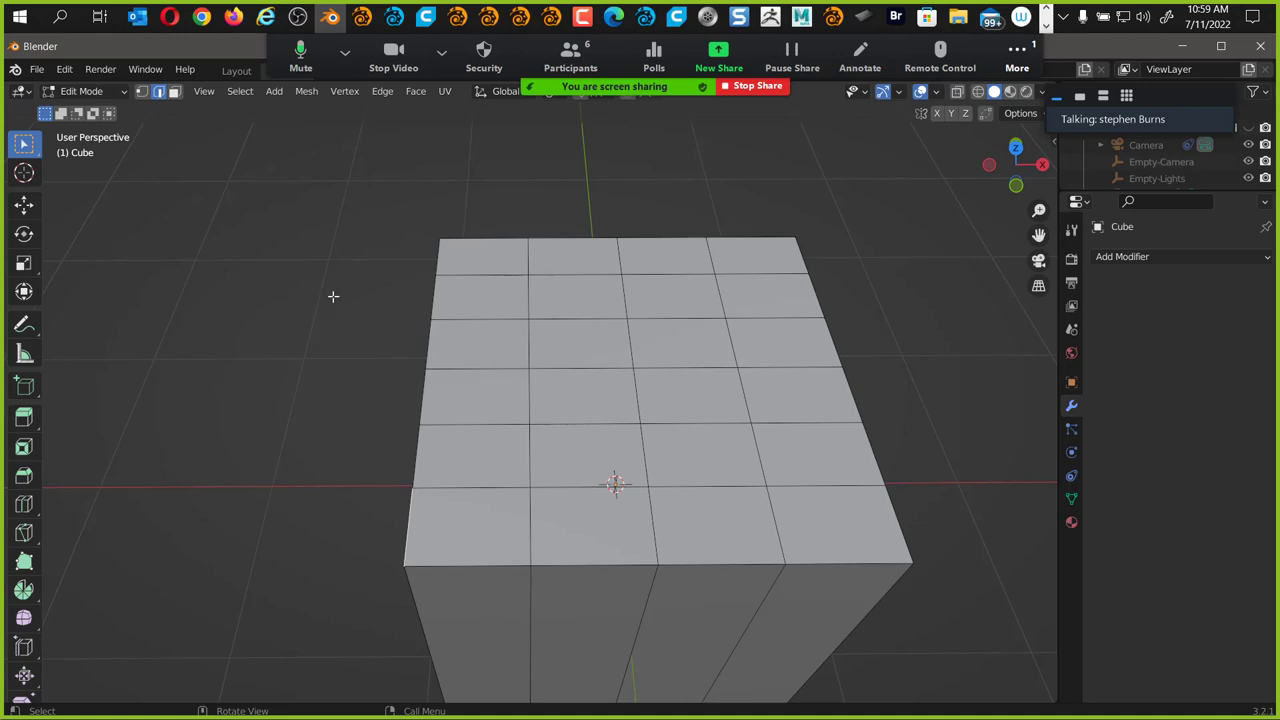
key("3")
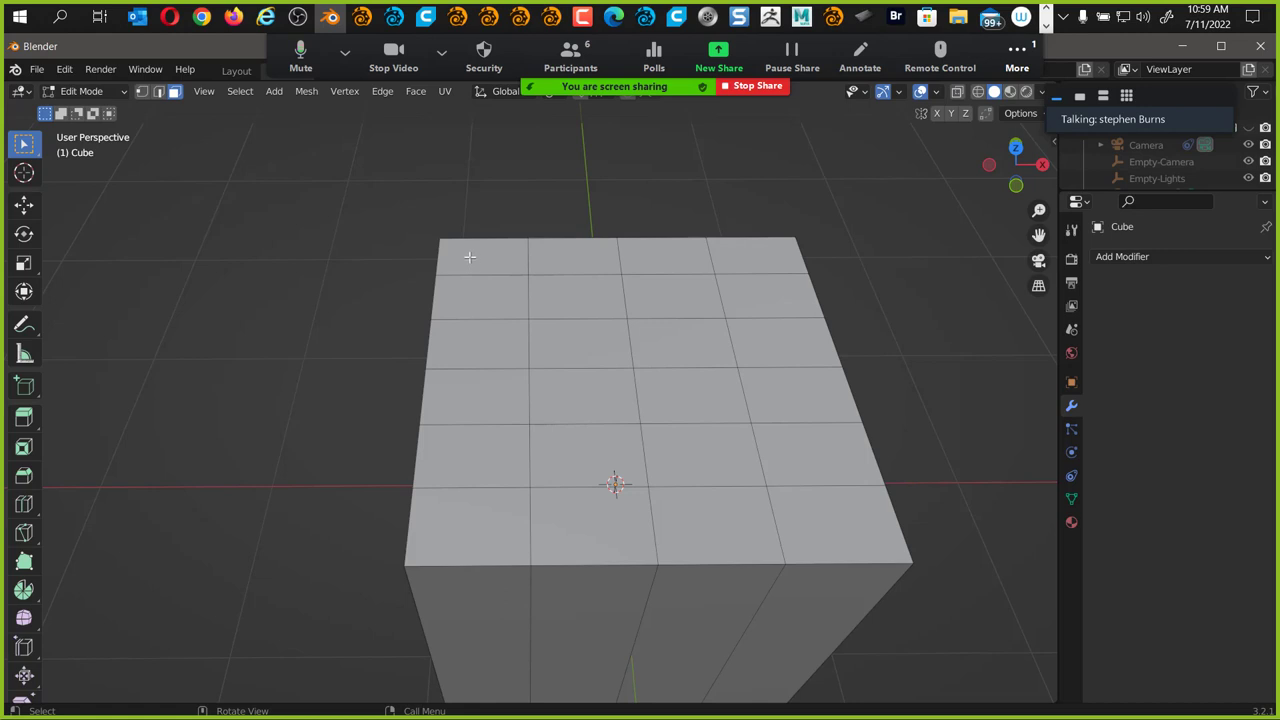
- Box-select a block of top faces, then deselect the corner, inner and right-side faces
key("b")
left_click_drag(474, 264, 634, 375)
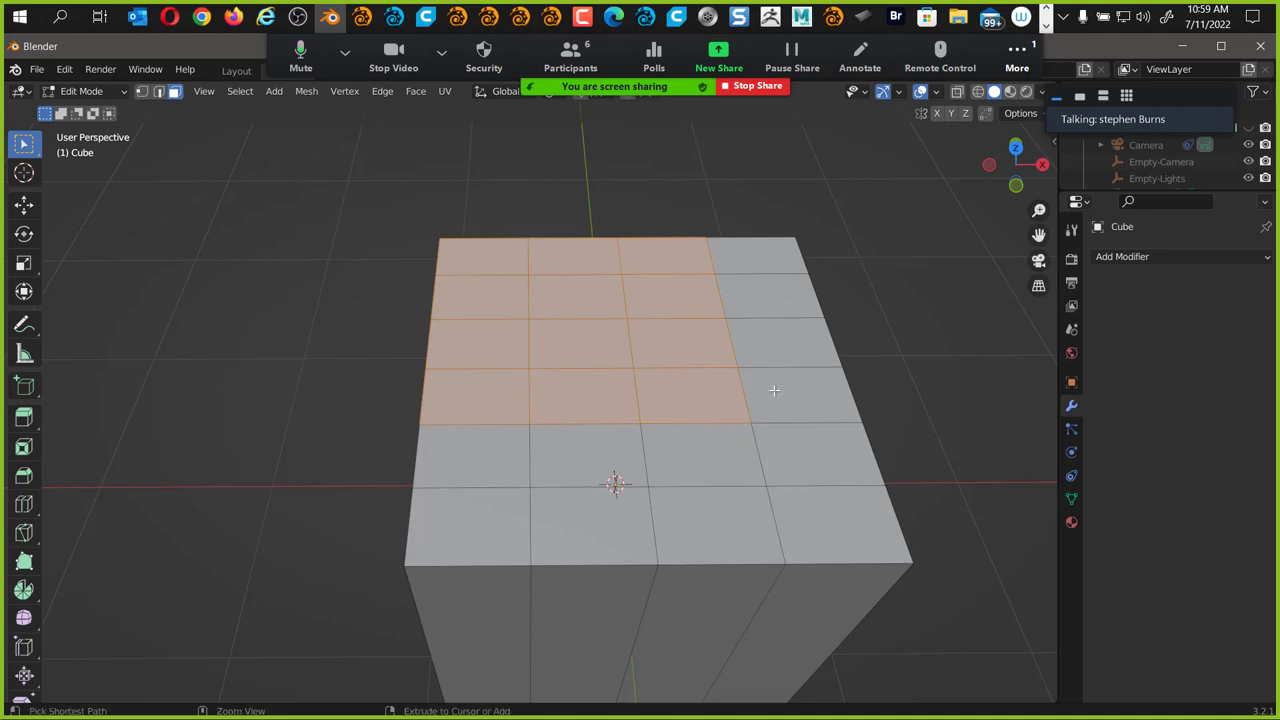
left_click(680, 406, "shift")
left_click(580, 402, "shift")
left_click(583, 346, "shift")
left_click(665, 343, "shift")
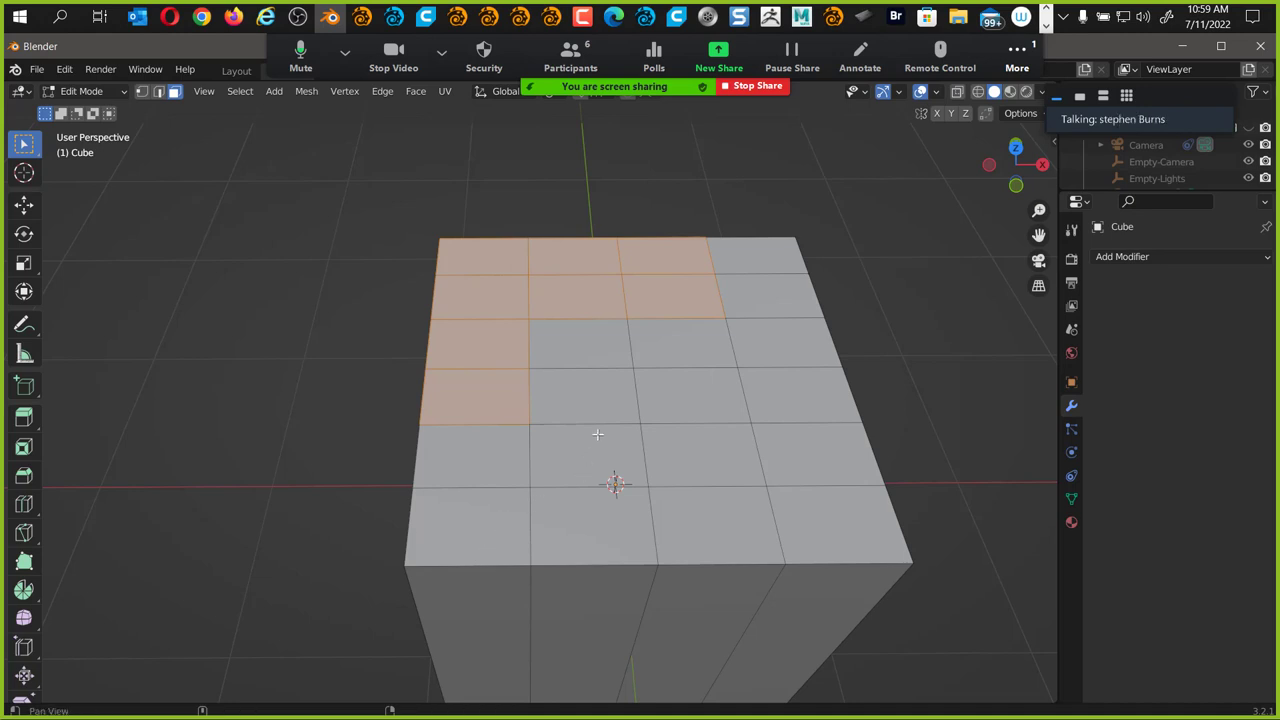
- Add the inner corner face to complete the L-shaped selection along the back and left edges
middle_click_drag(557, 506, 534, 449)
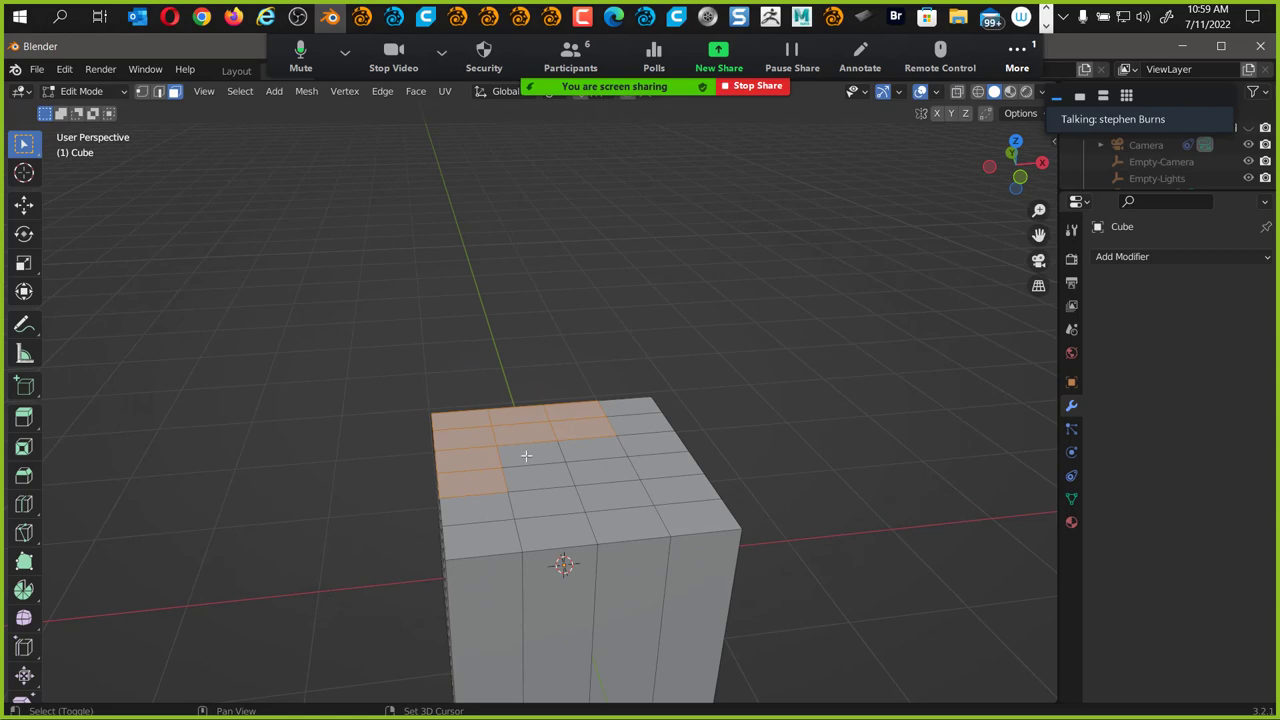
left_click(526, 455, "shift")
middle_click_drag(597, 481, 605, 454)
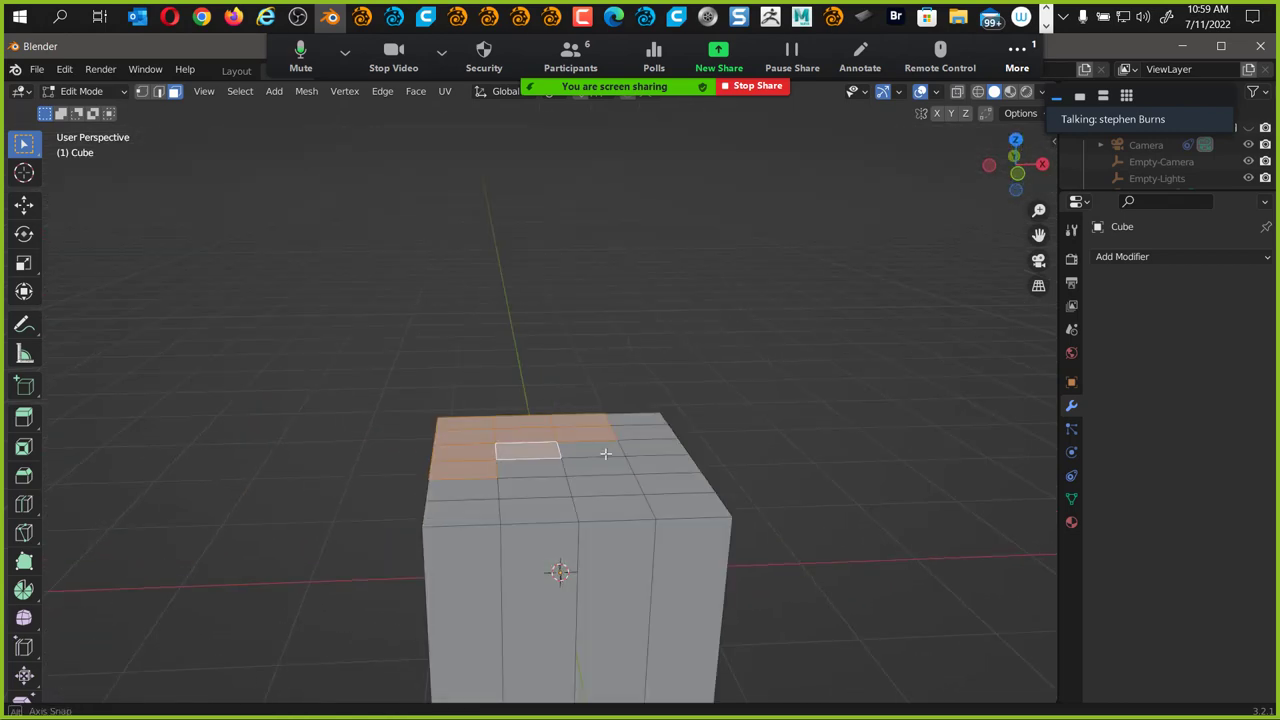
scroll(651, 363, "up", 5)
scroll(600, 480, "down", 3)
scroll(637, 518, "up", 1)
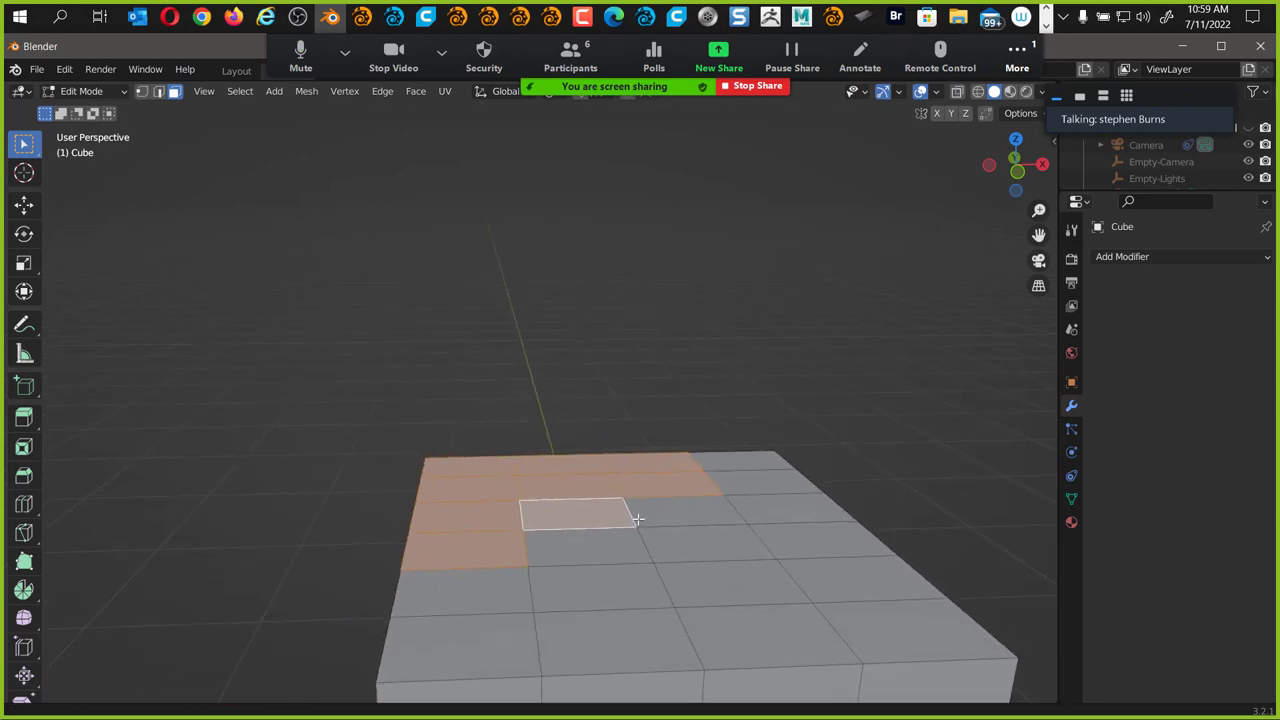
middle_click_drag(637, 518, 660, 520, "shift")
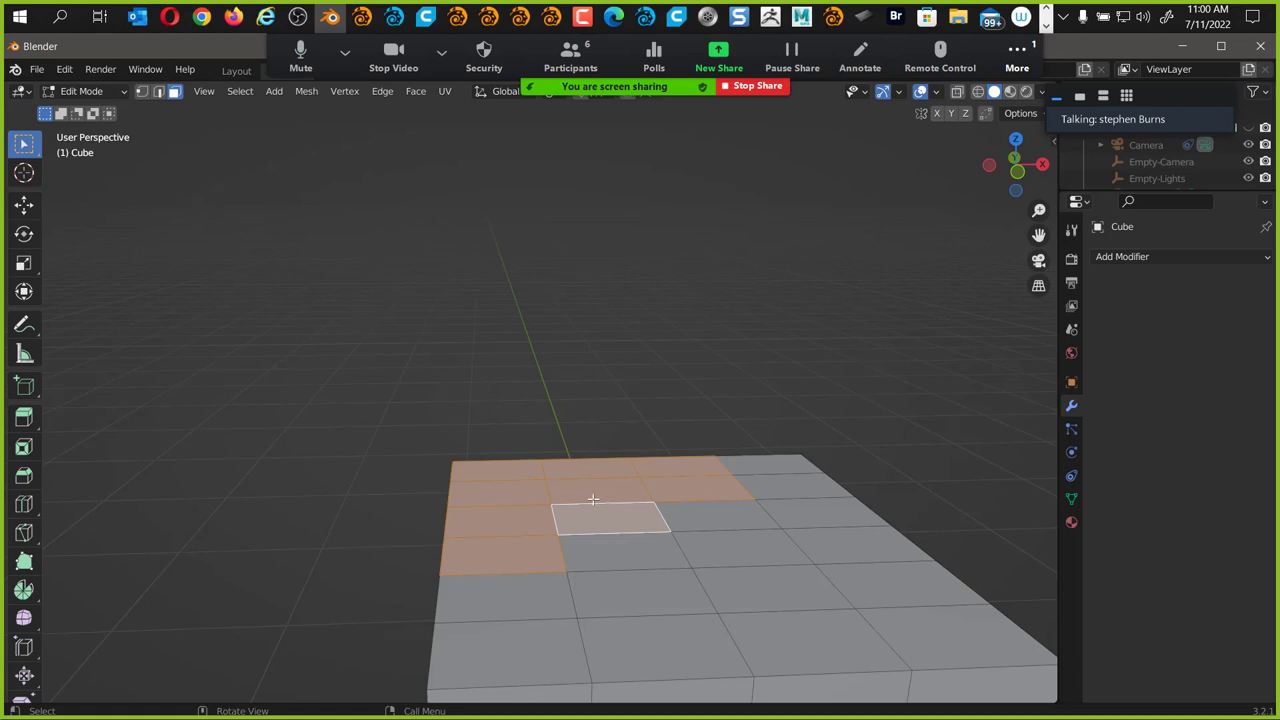
- Extrude the selected faces upward into three tall back columns, check from several angles, and deselect
key("e")
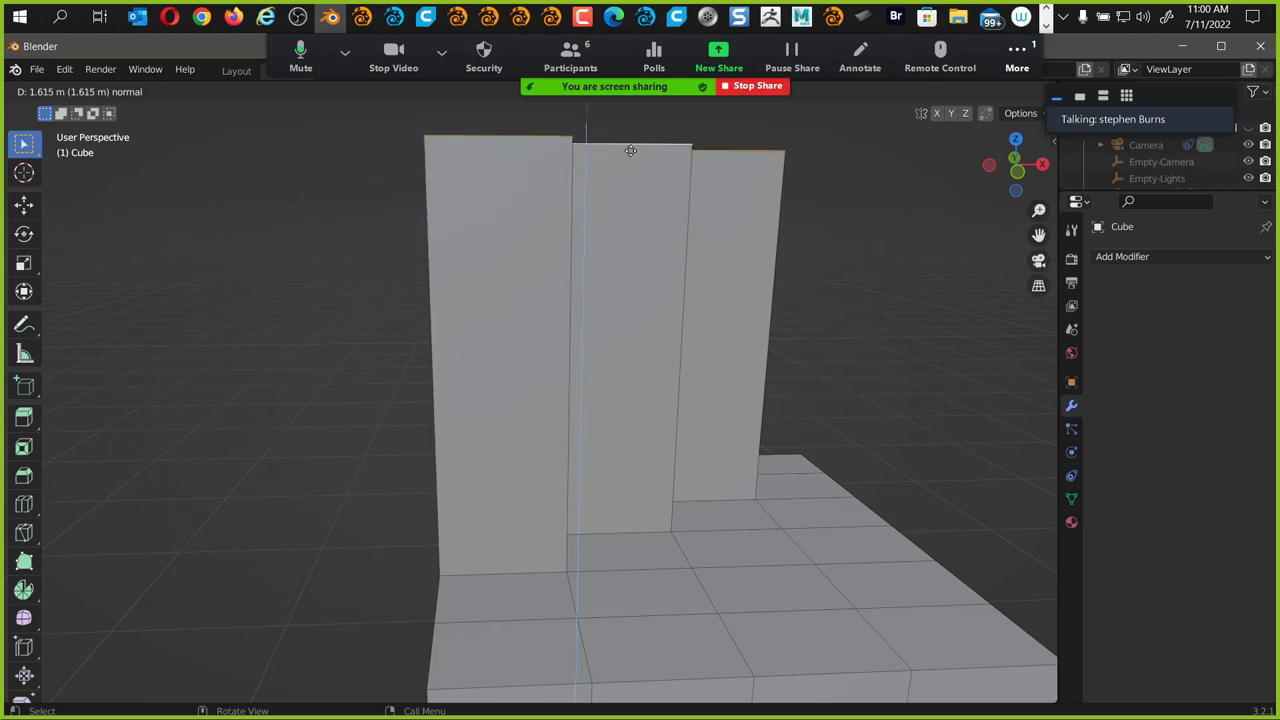
left_click(629, 151)
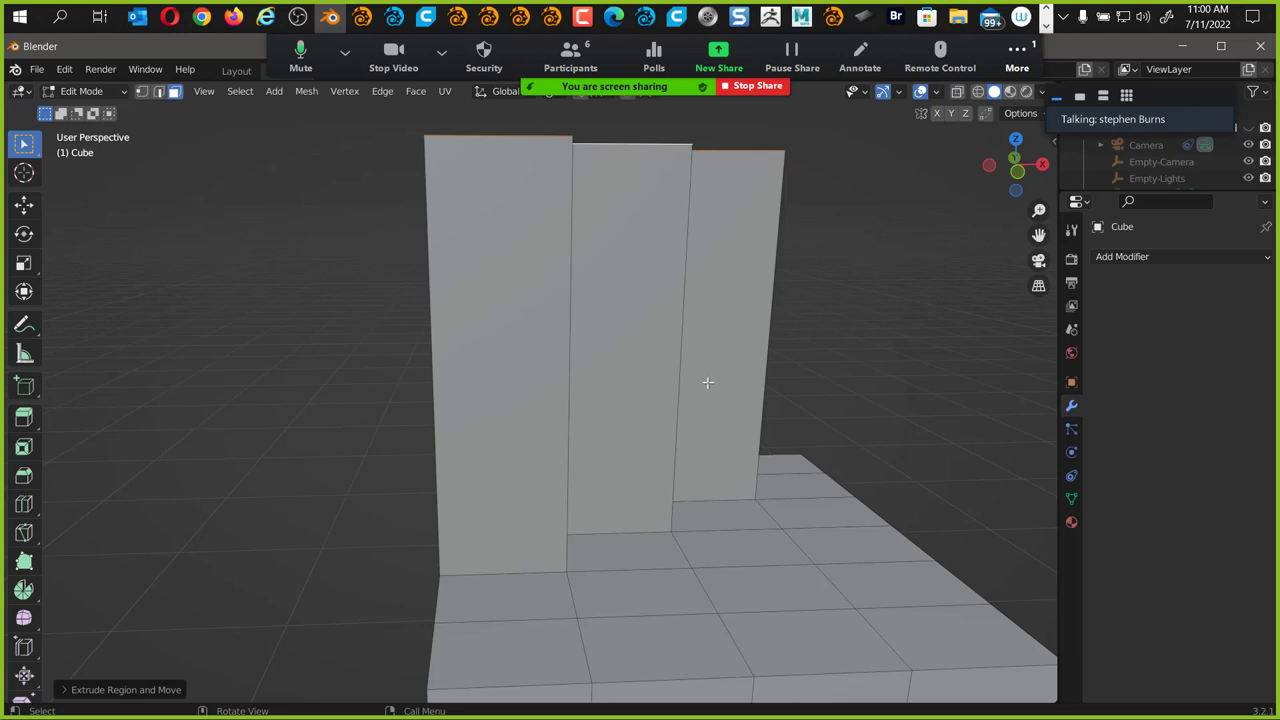
scroll(692, 374, "down", 5)
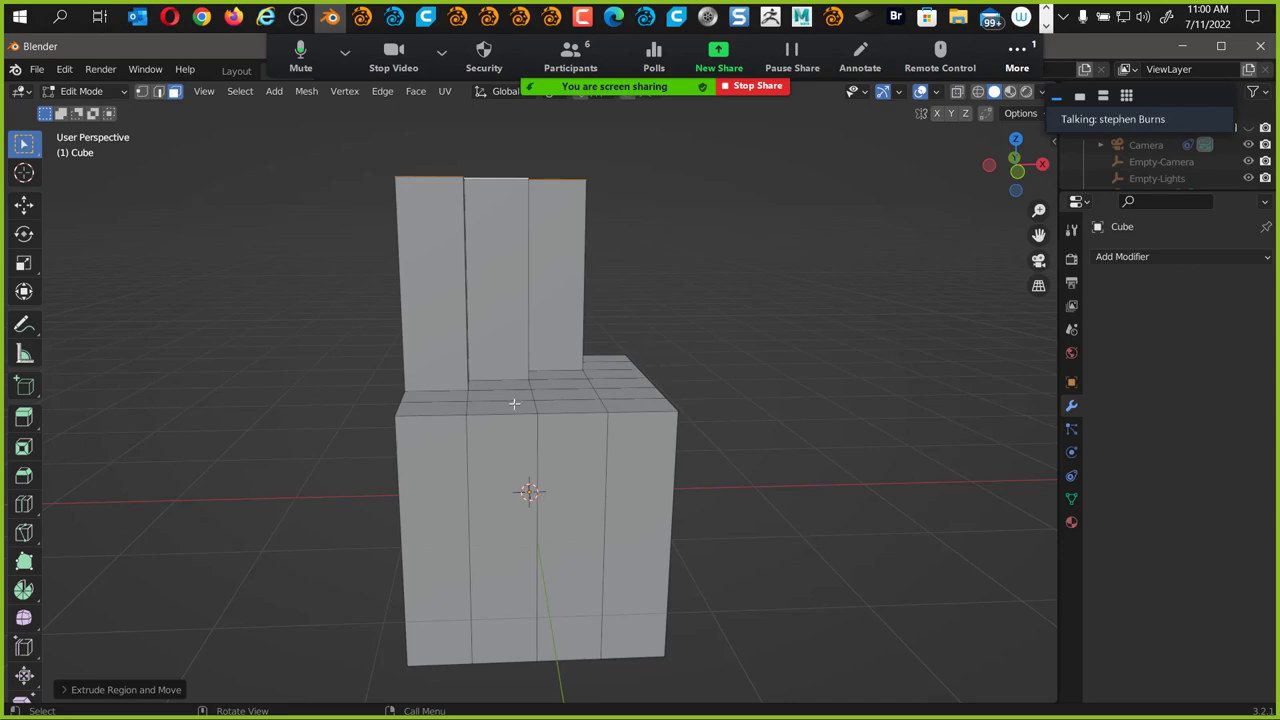
middle_click_drag(383, 387, 732, 330)
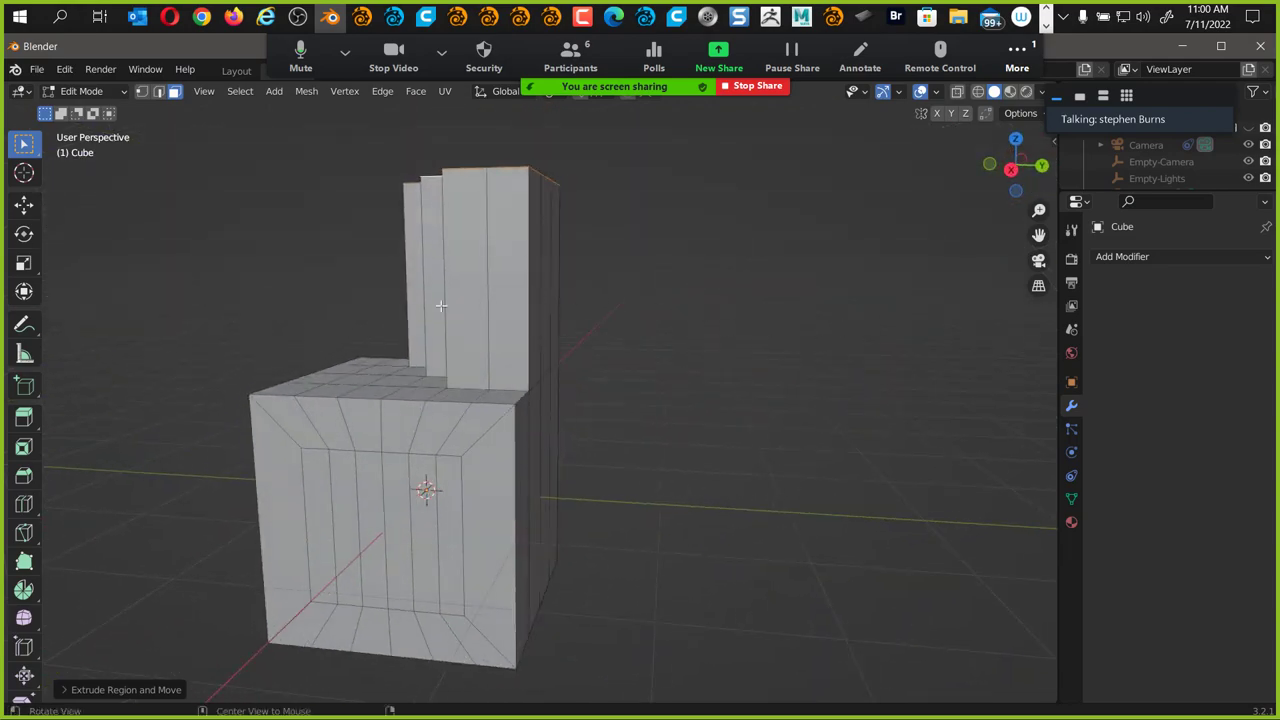
middle_click_drag(364, 458, 626, 453)
left_click(706, 457)
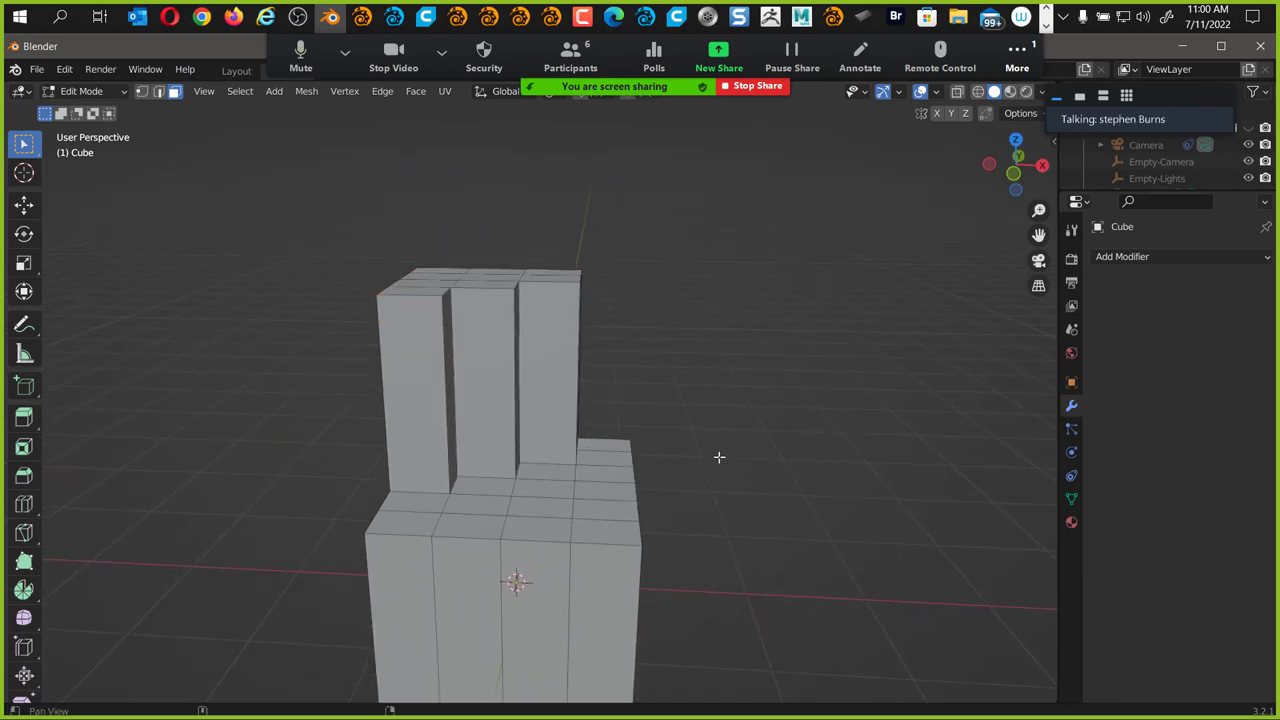
middle_click_drag(717, 454, 694, 466, "shift")
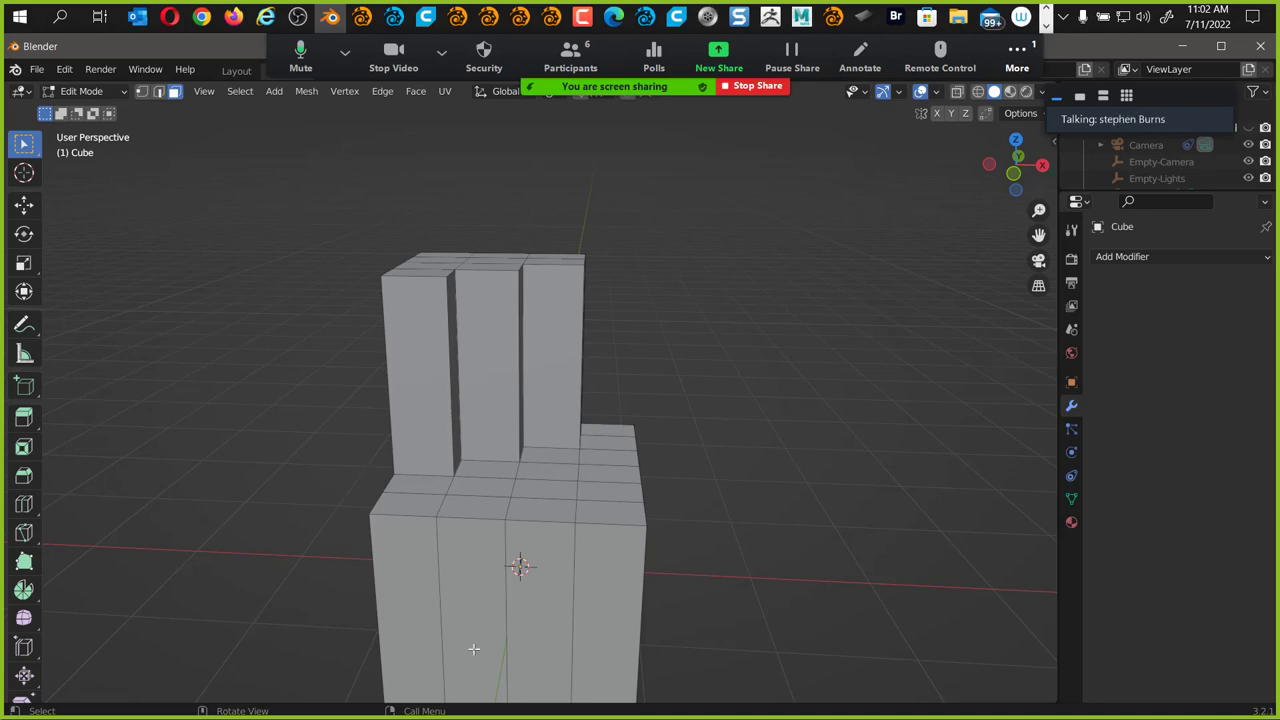
middle_click_drag(531, 526, 517, 451, "shift")
scroll(517, 451, "up", 2)
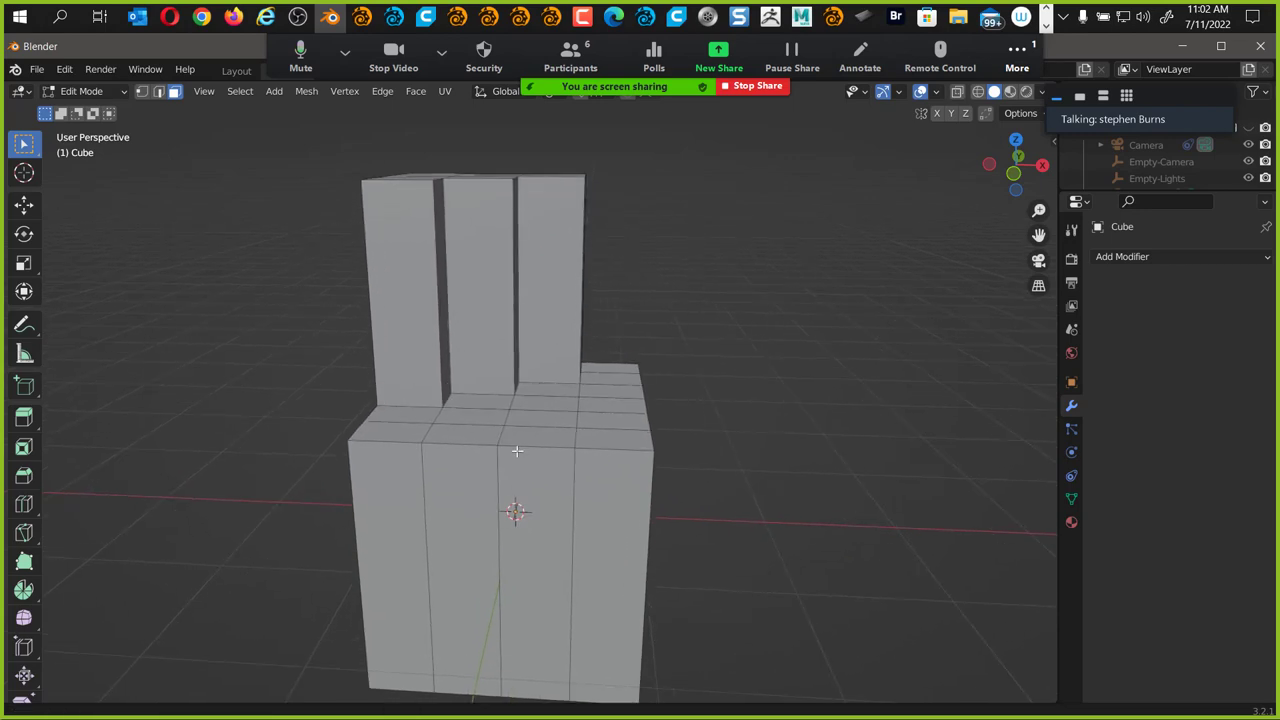
scroll(597, 404, "up", 1)
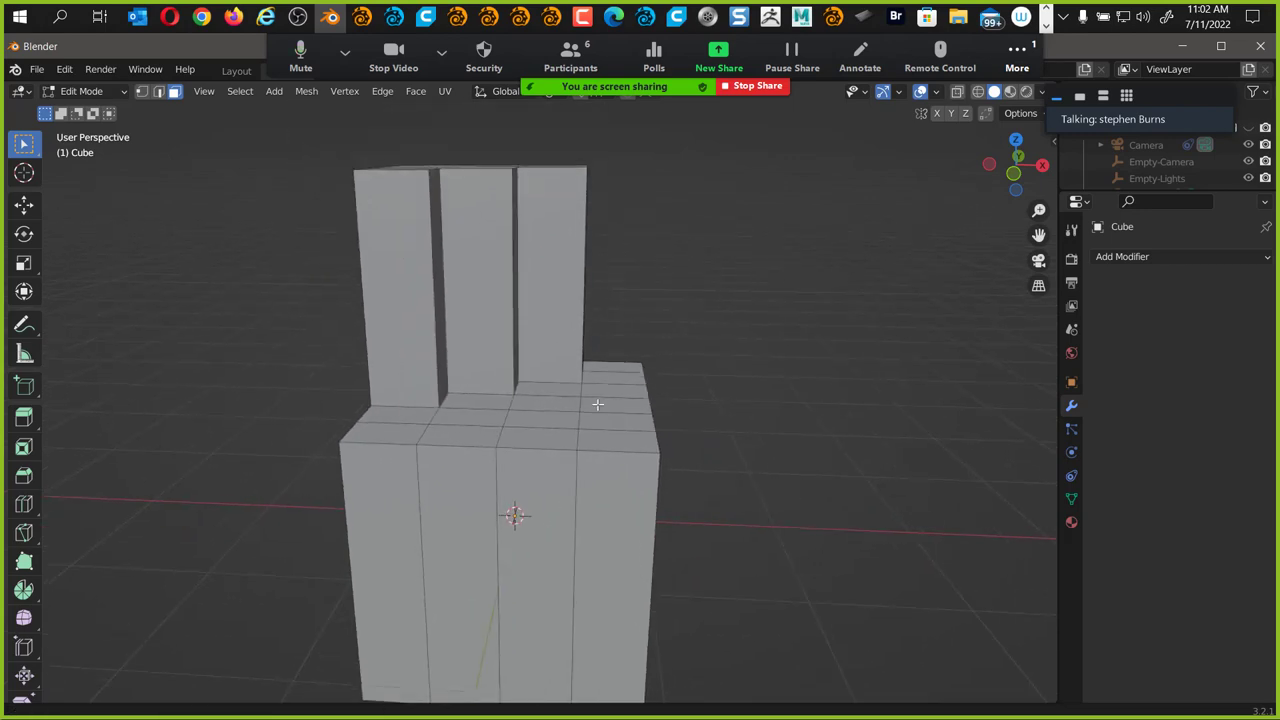
middle_click_drag(597, 404, 418, 480)
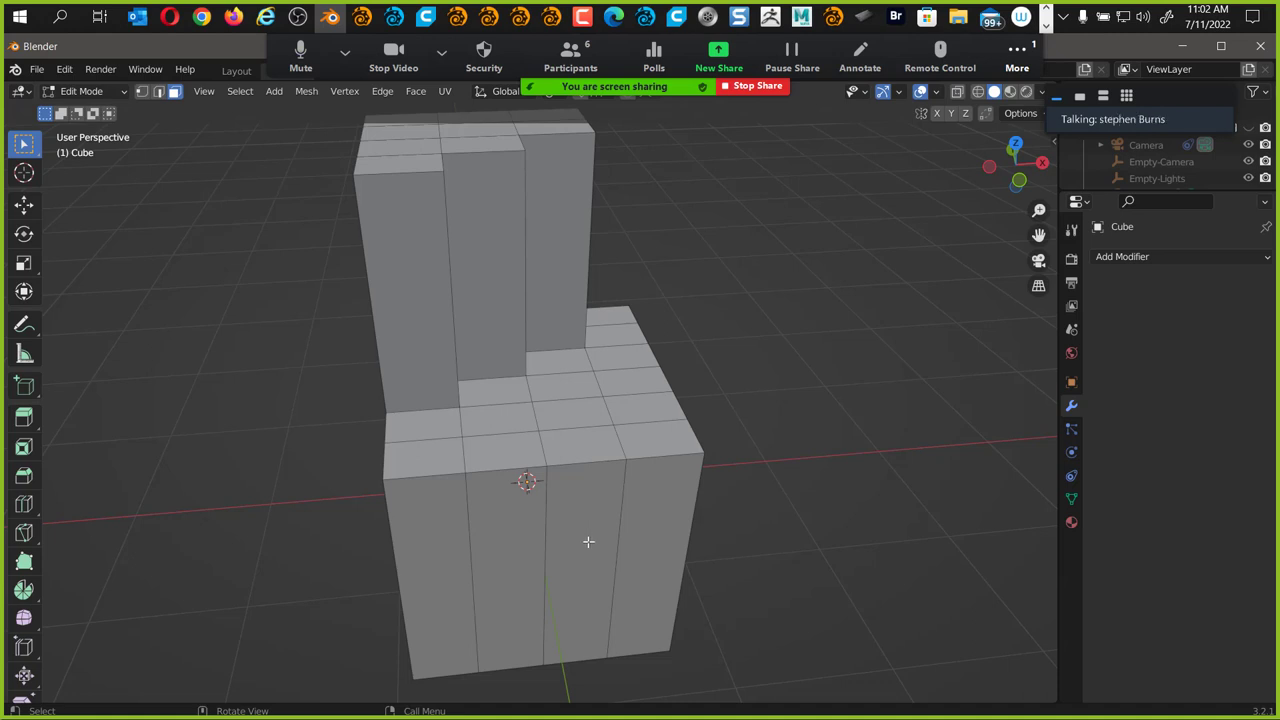
left_click(527, 565)
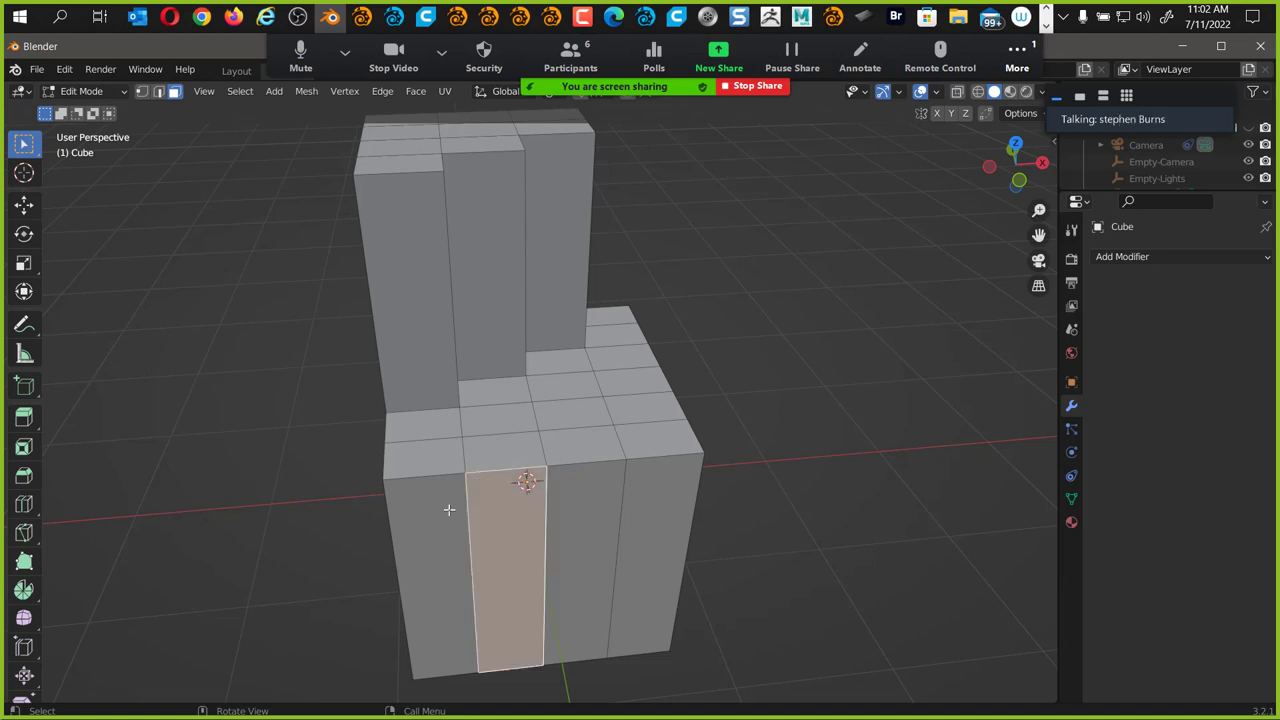
left_click(342, 482)
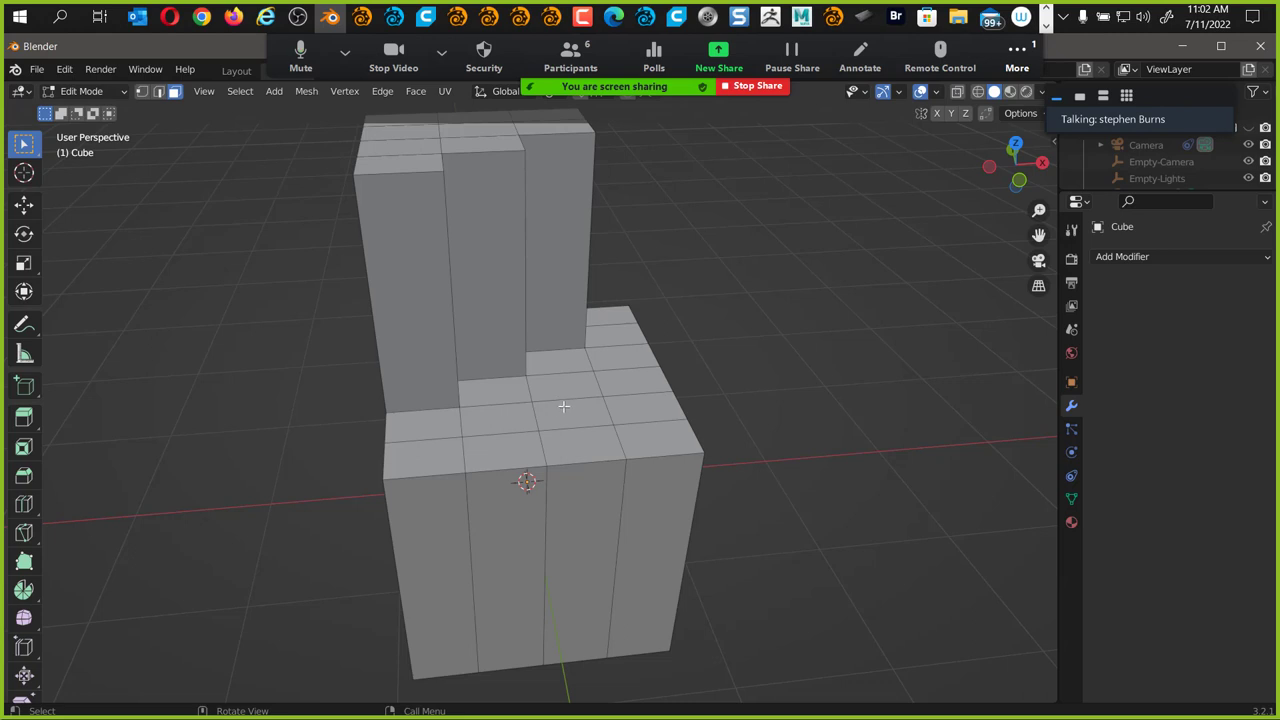
- In Edge select mode, select the seat's front top edges, including the front-left edge
key("2")
left_click(427, 470)
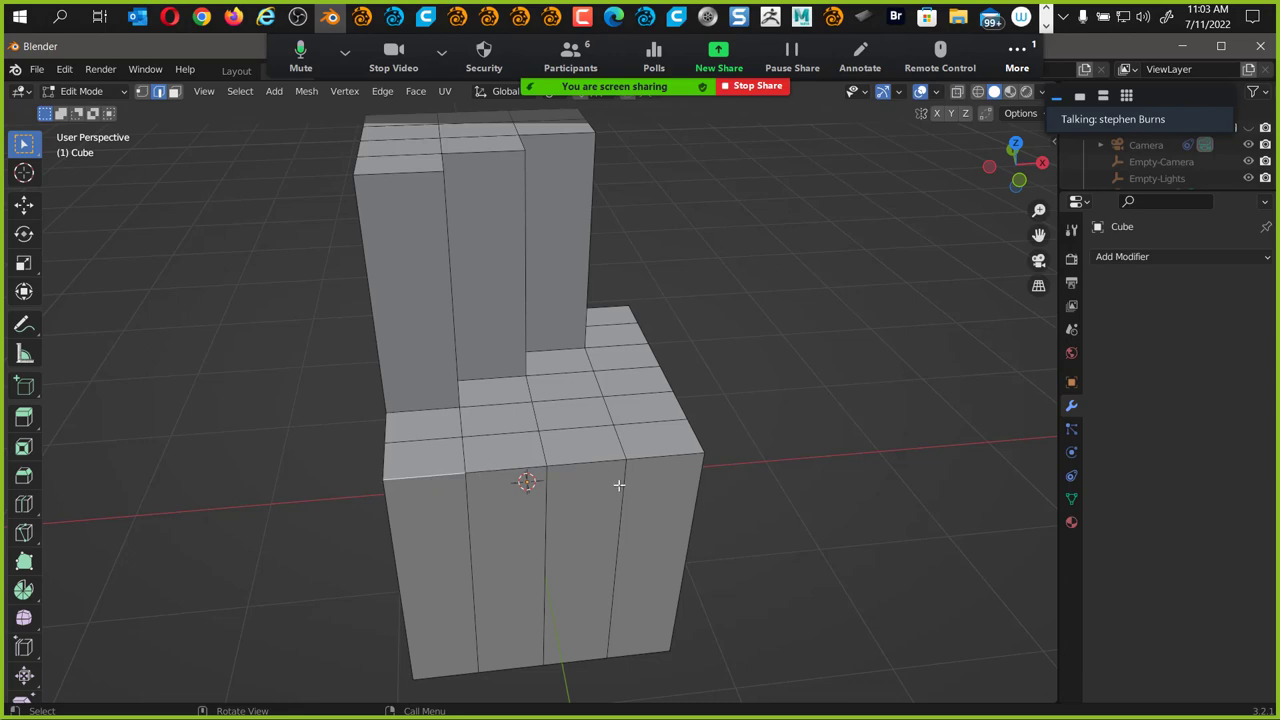
middle_click_drag(617, 483, 415, 501)
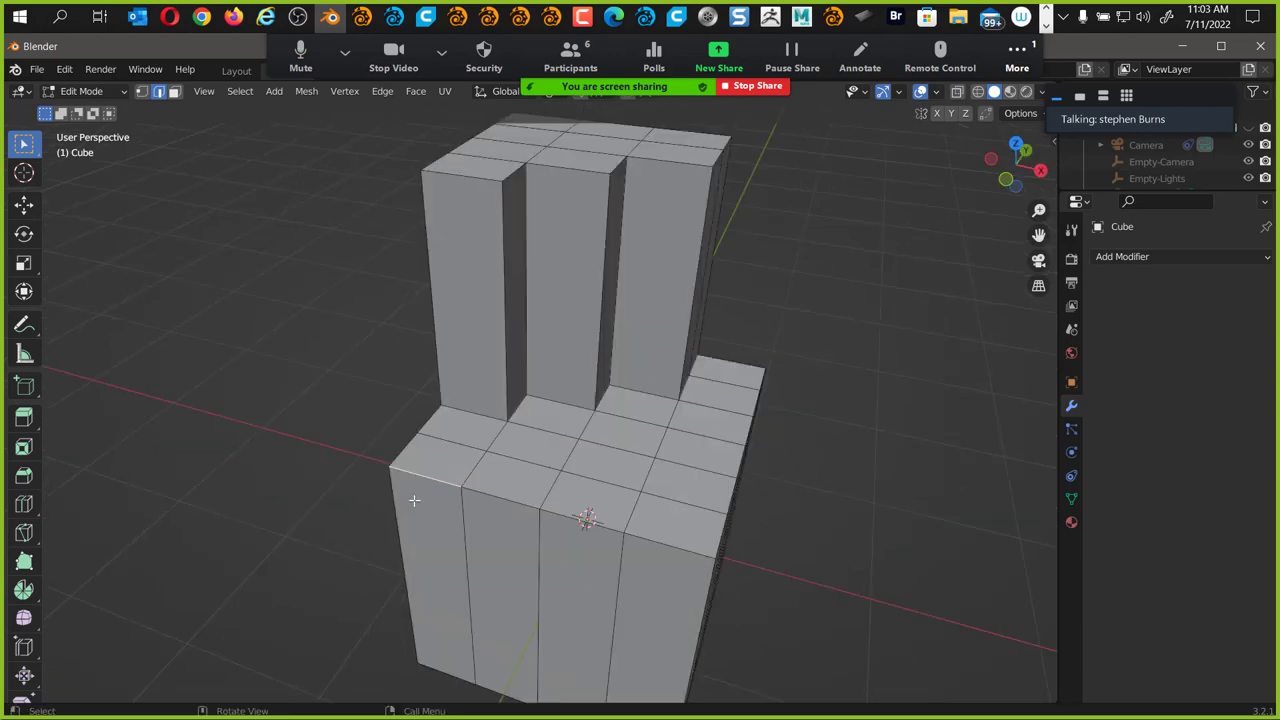
left_click_drag(358, 457, 489, 535)
middle_click_drag(489, 535, 457, 580)
left_click_drag(351, 457, 778, 505)
- Add the seat's two right-side top edges to the selection and begin a bevel on them
middle_click_drag(523, 530, 626, 550)
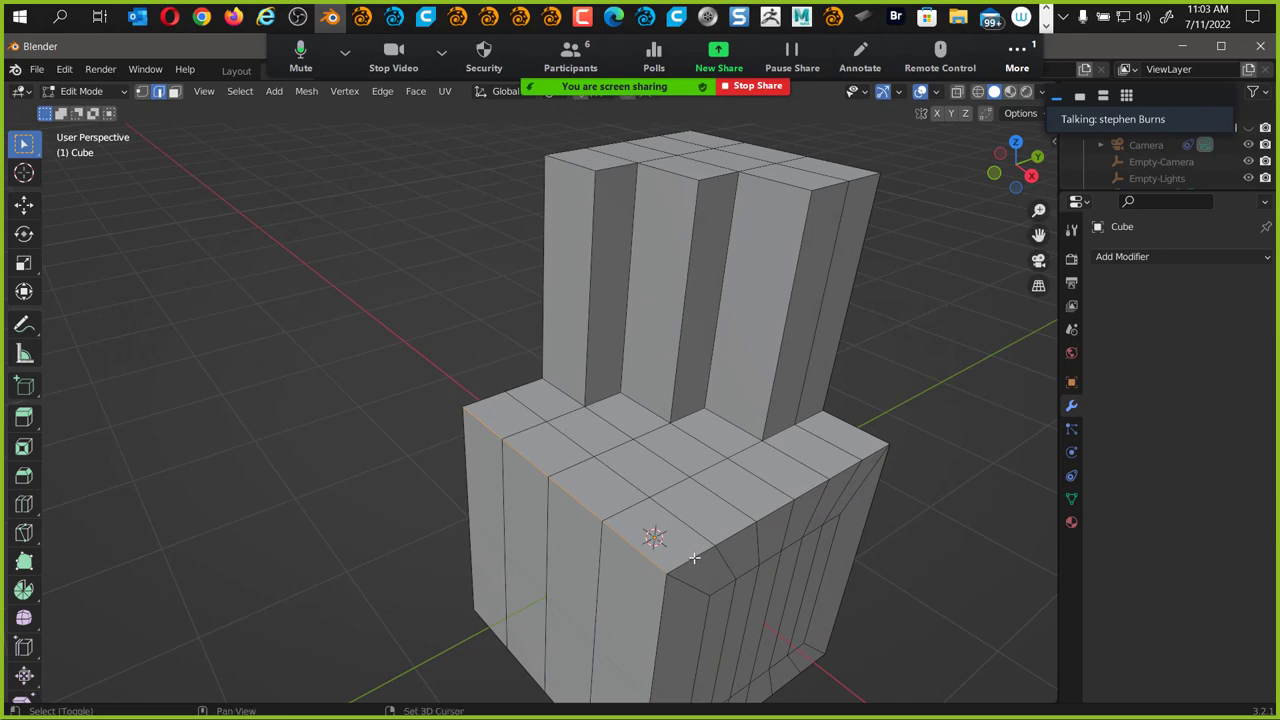
left_click(767, 515, "shift")
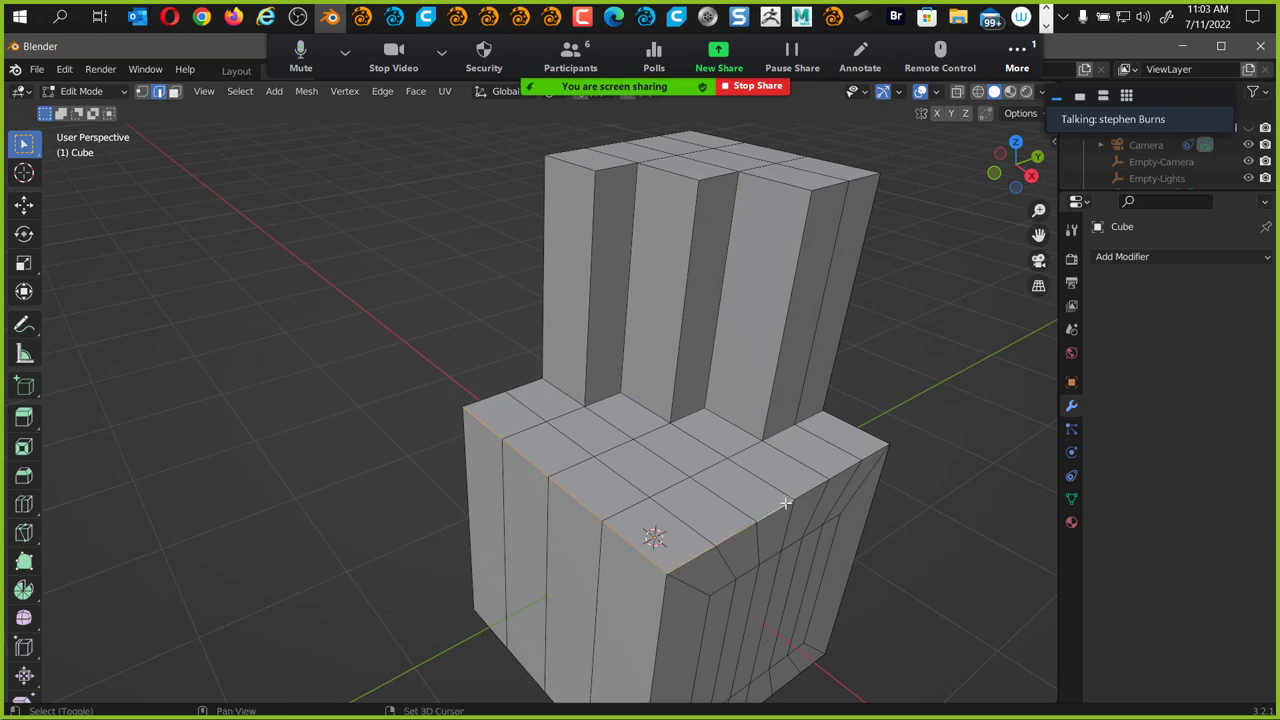
left_click(840, 467, "shift")
middle_click_drag(821, 418, 640, 363)
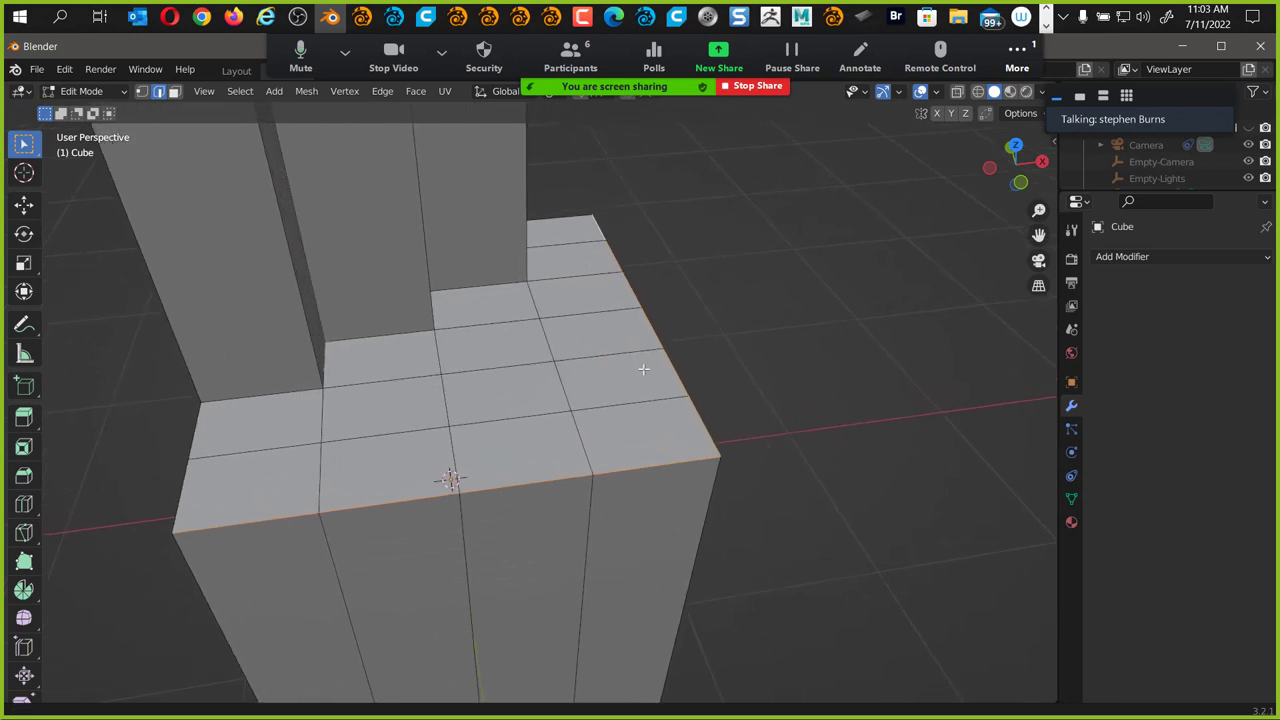
middle_click_drag(683, 529, 715, 510)
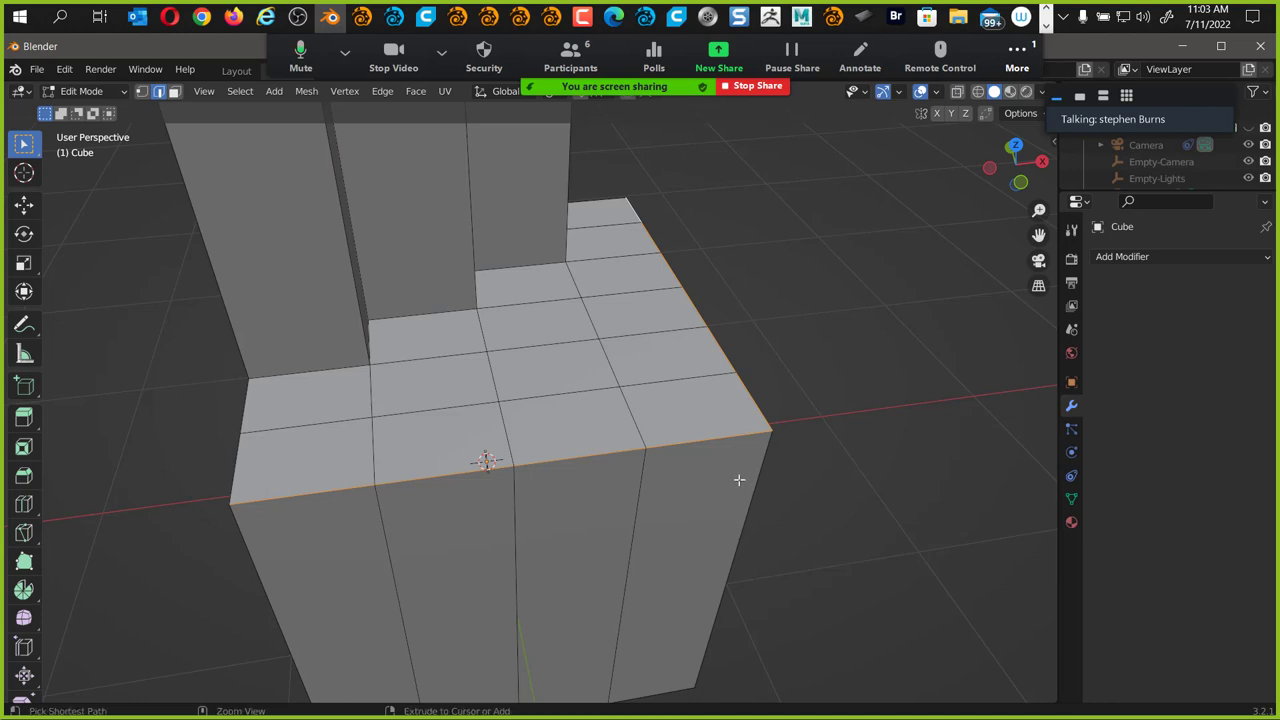
key("ctrl+b")
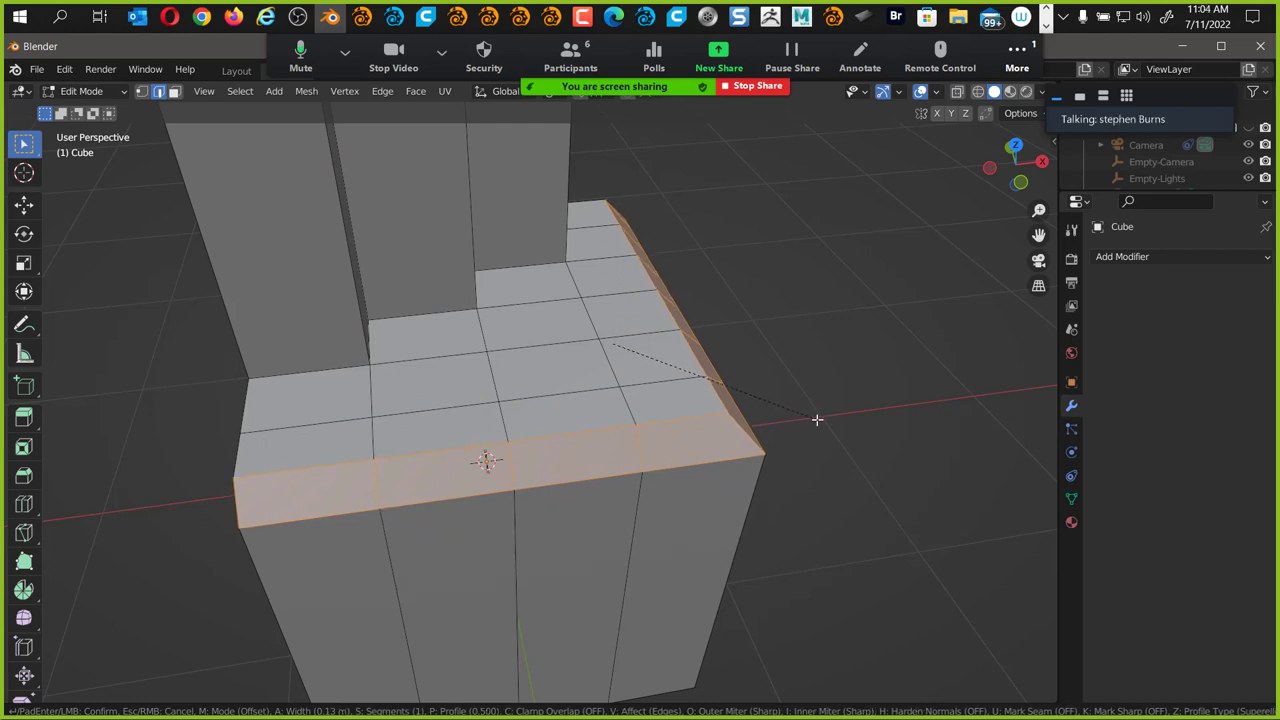
- Set the seat bevel to 5 segments and confirm it at about 0.11 m width
scroll(816, 421, "up", 5)
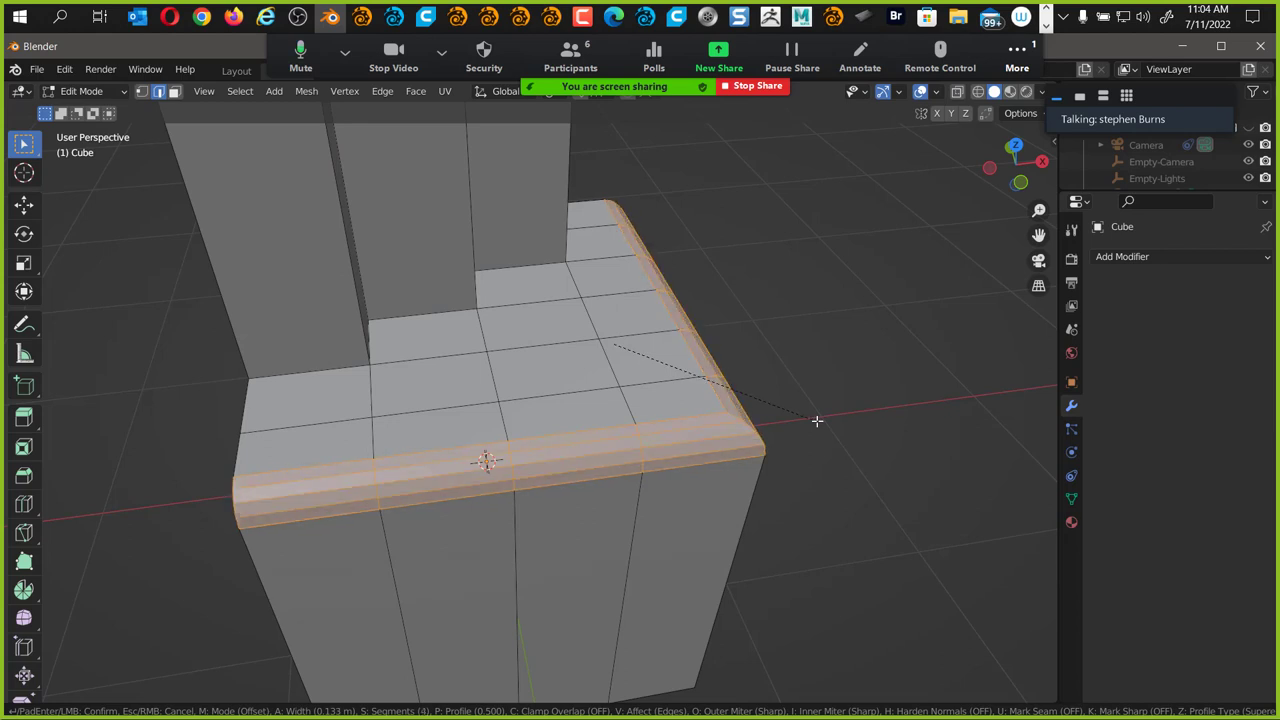
scroll(815, 421, "down", 2)
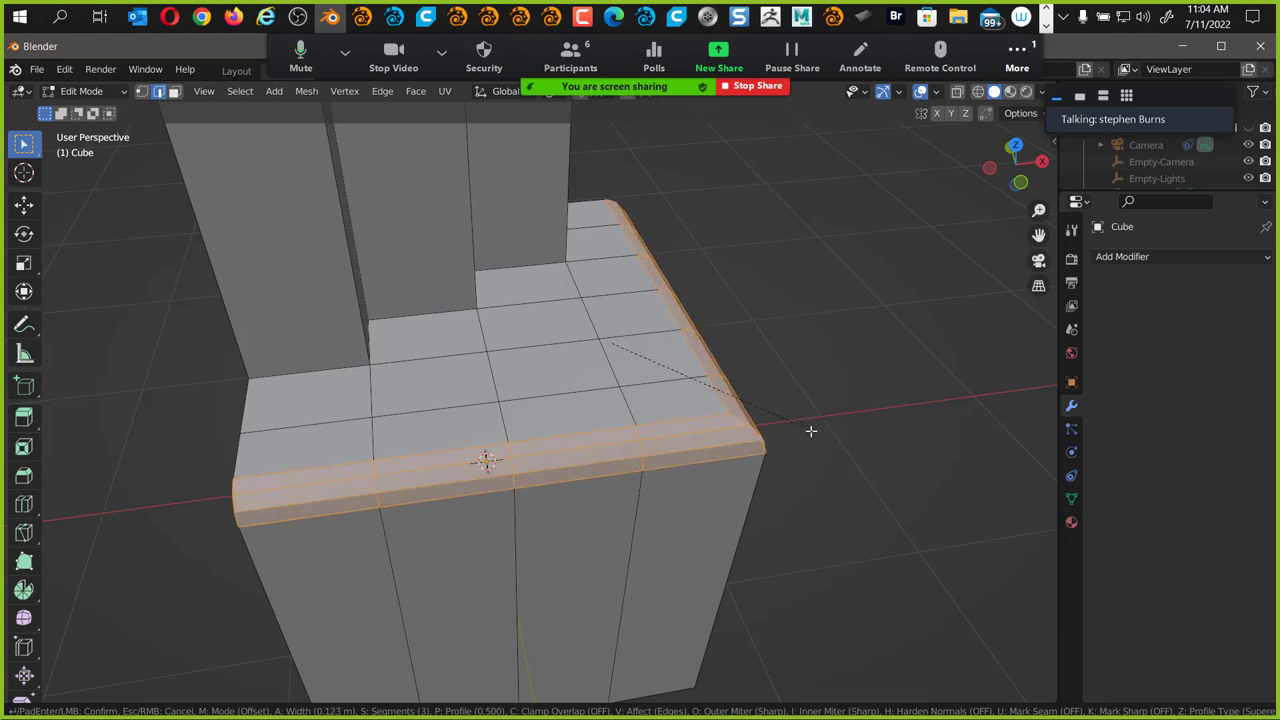
scroll(810, 431, "up", 1)
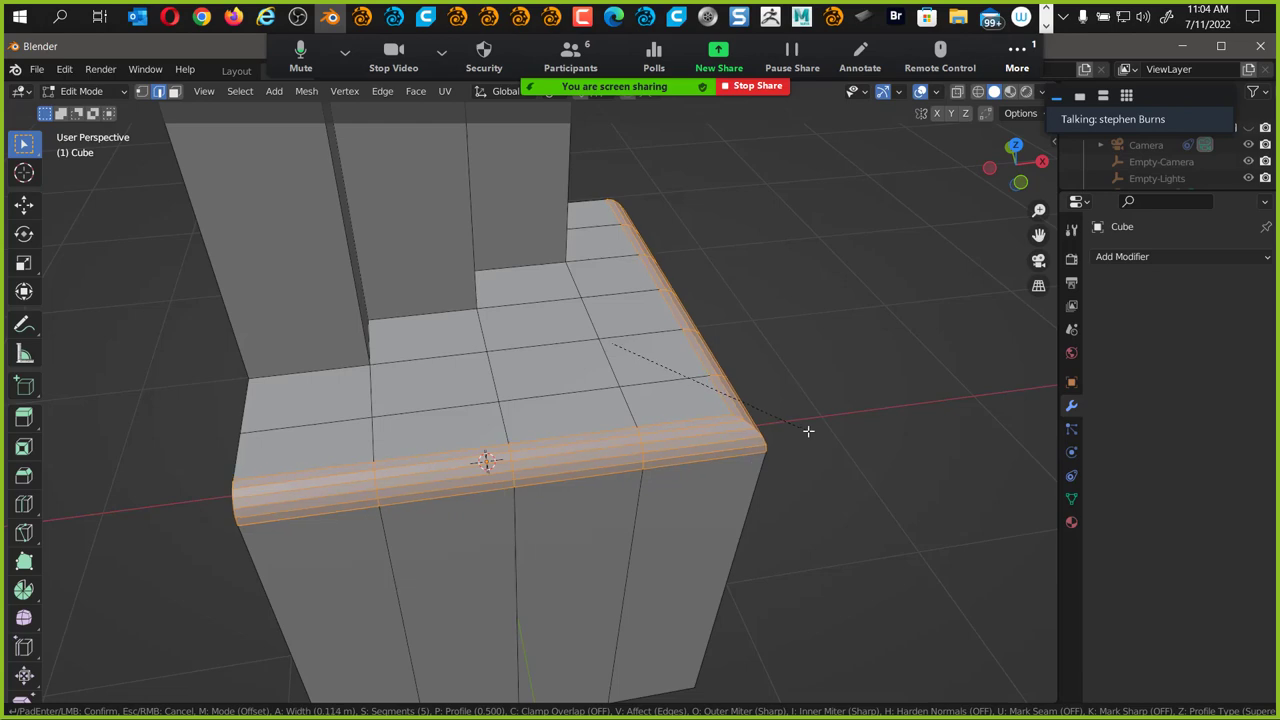
left_click(808, 431)
left_click(822, 430)
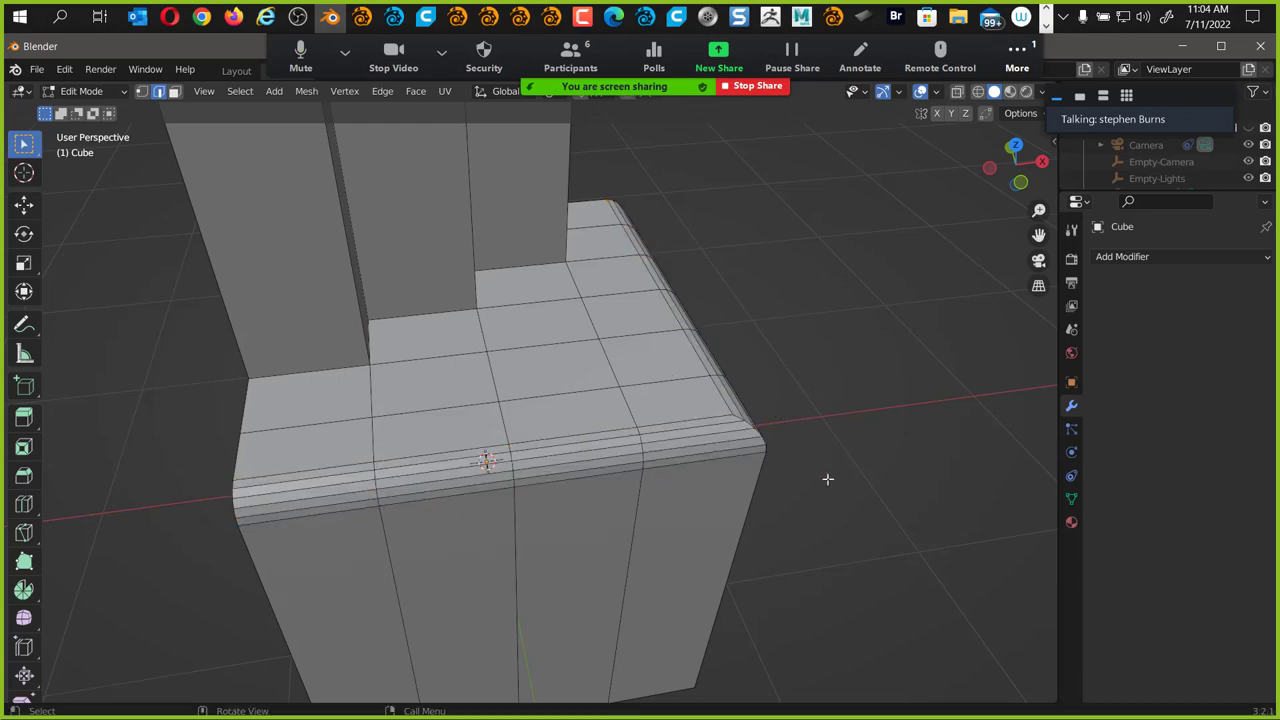
middle_click_drag(741, 607, 491, 575)
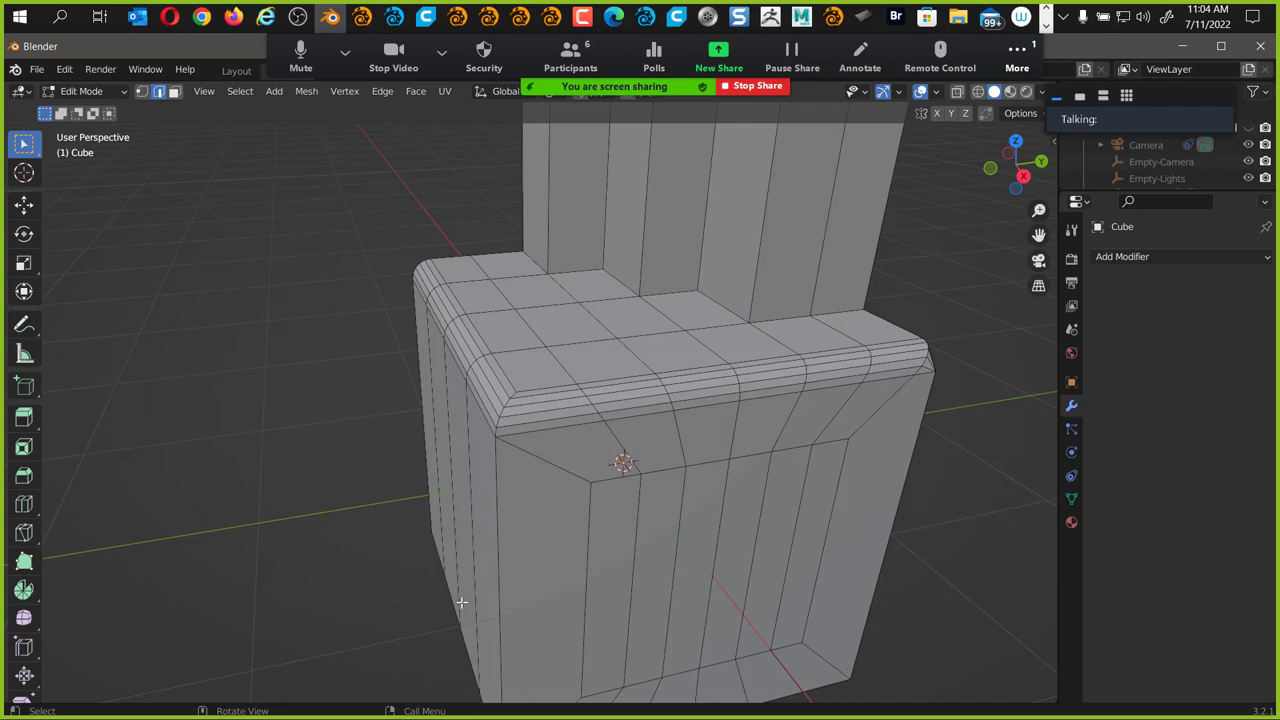
middle_click_drag(863, 477, 741, 431)
scroll(723, 400, "down", 3)
scroll(745, 455, "up", 3)
scroll(680, 429, "up", 2)
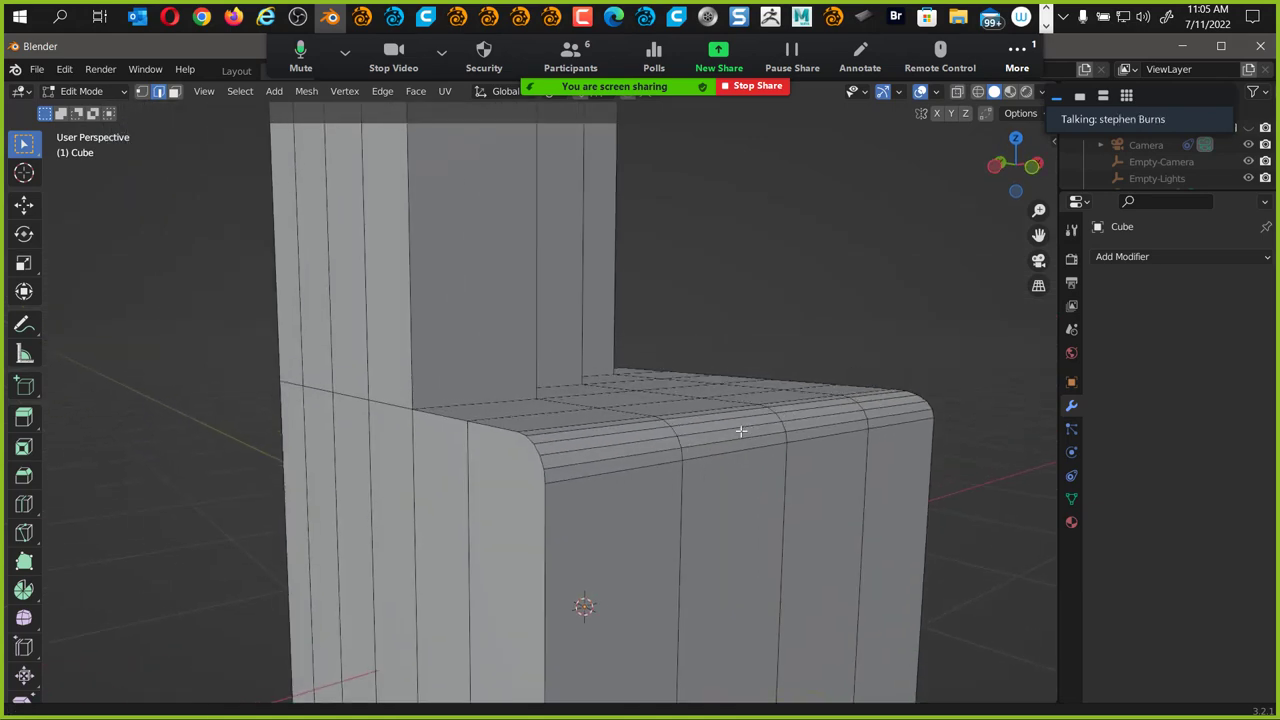
scroll(741, 431, "down", 4)
middle_click_drag(534, 380, 766, 340, "shift")
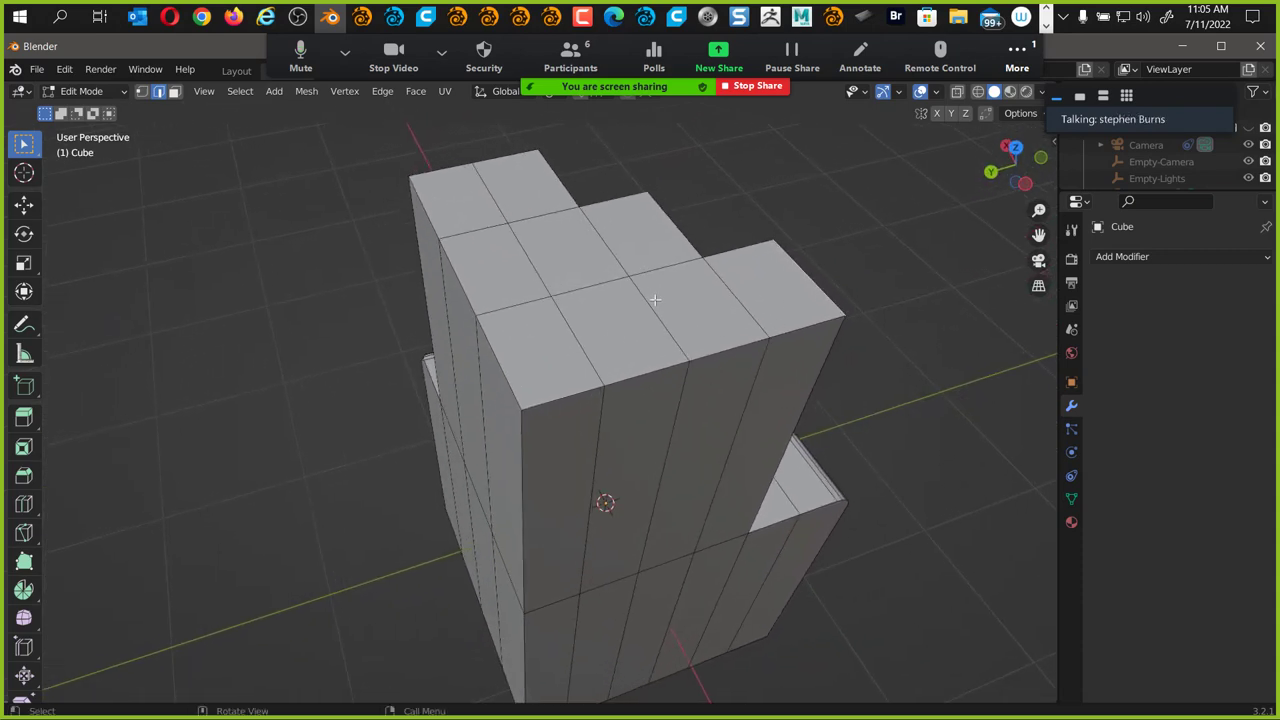
middle_click_drag(655, 299, 698, 408)
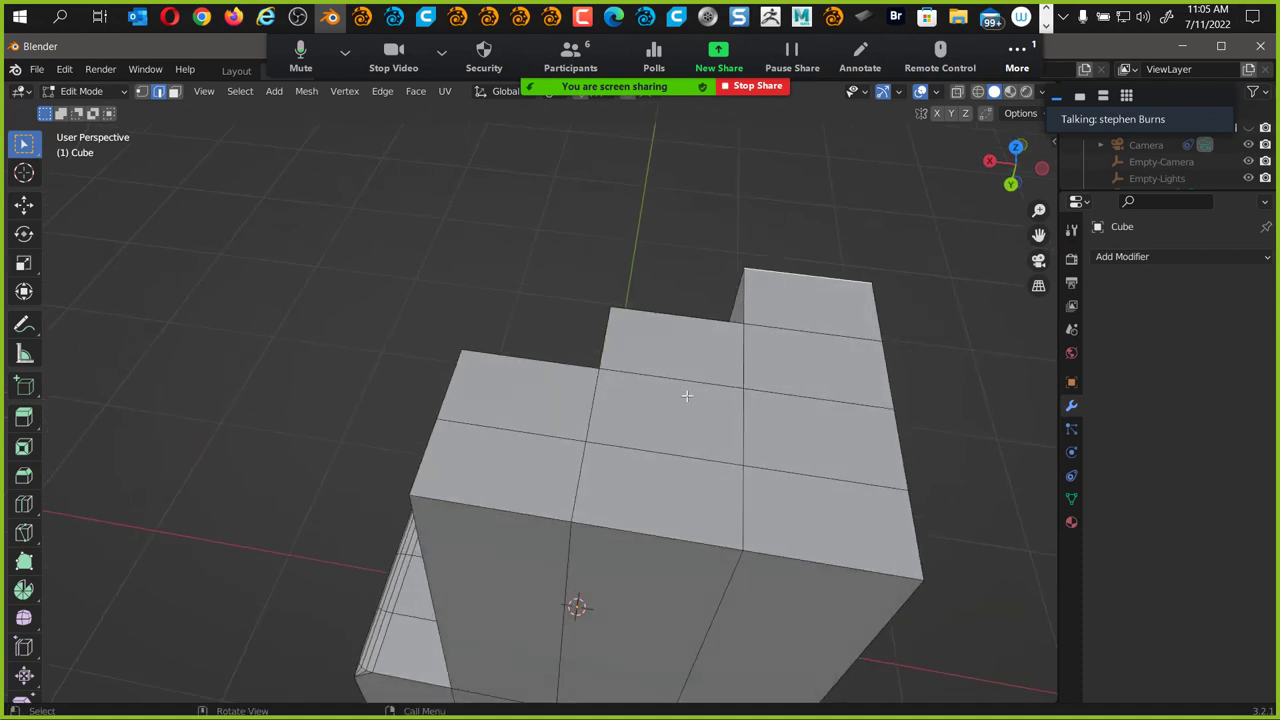
- Select the back's front and right-side top edges, plus a box-selected run along its top
left_click(507, 510, "shift")
left_click(603, 522, "shift")
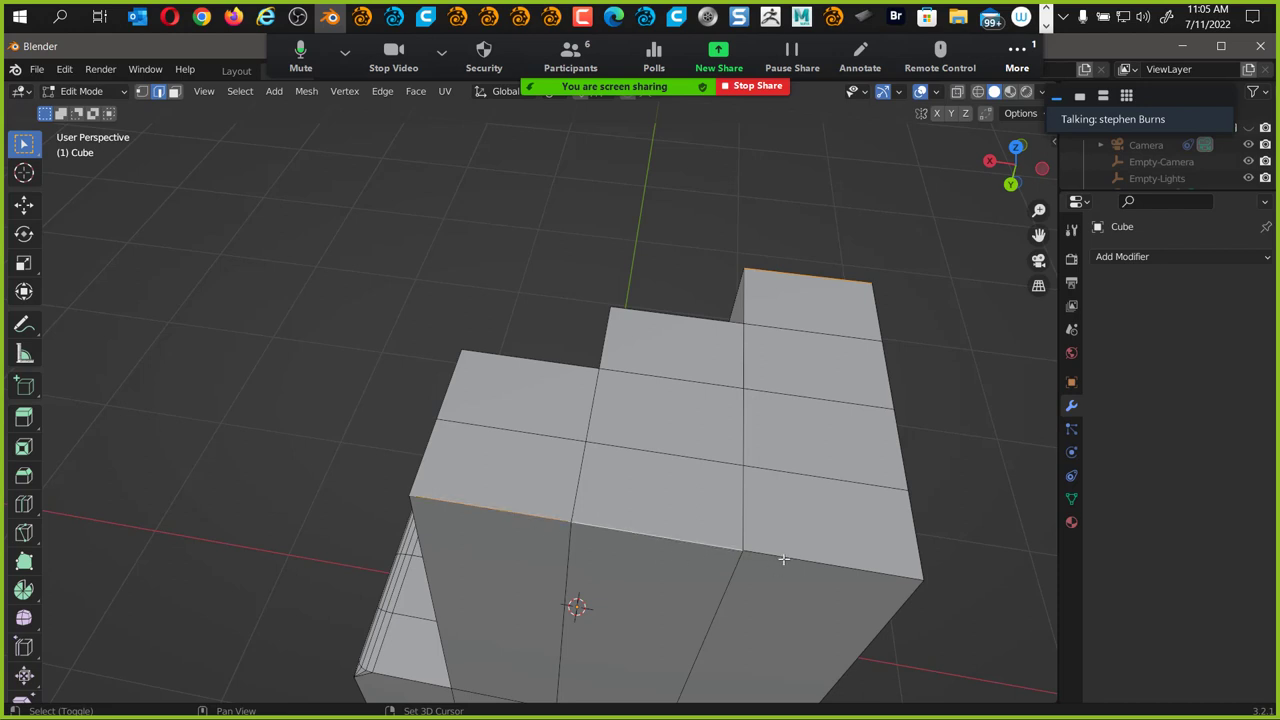
left_click(871, 550, "shift")
left_click(916, 527, "shift")
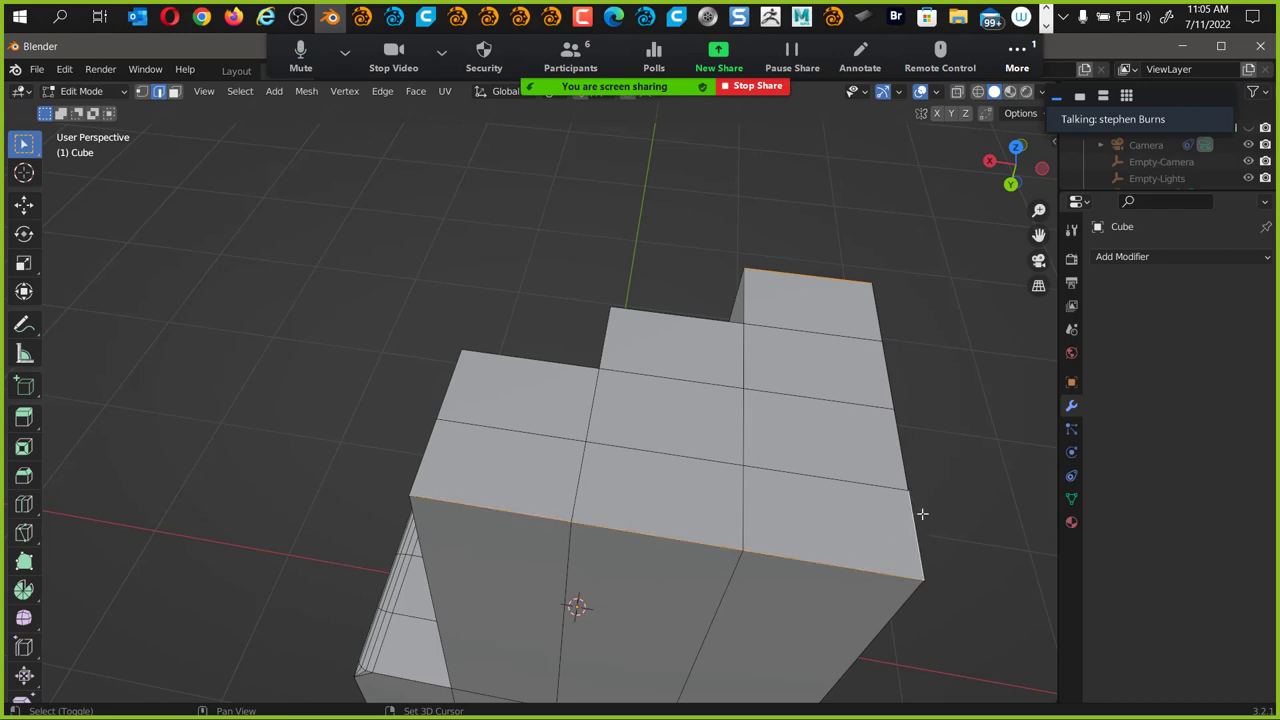
left_click(893, 432, "shift")
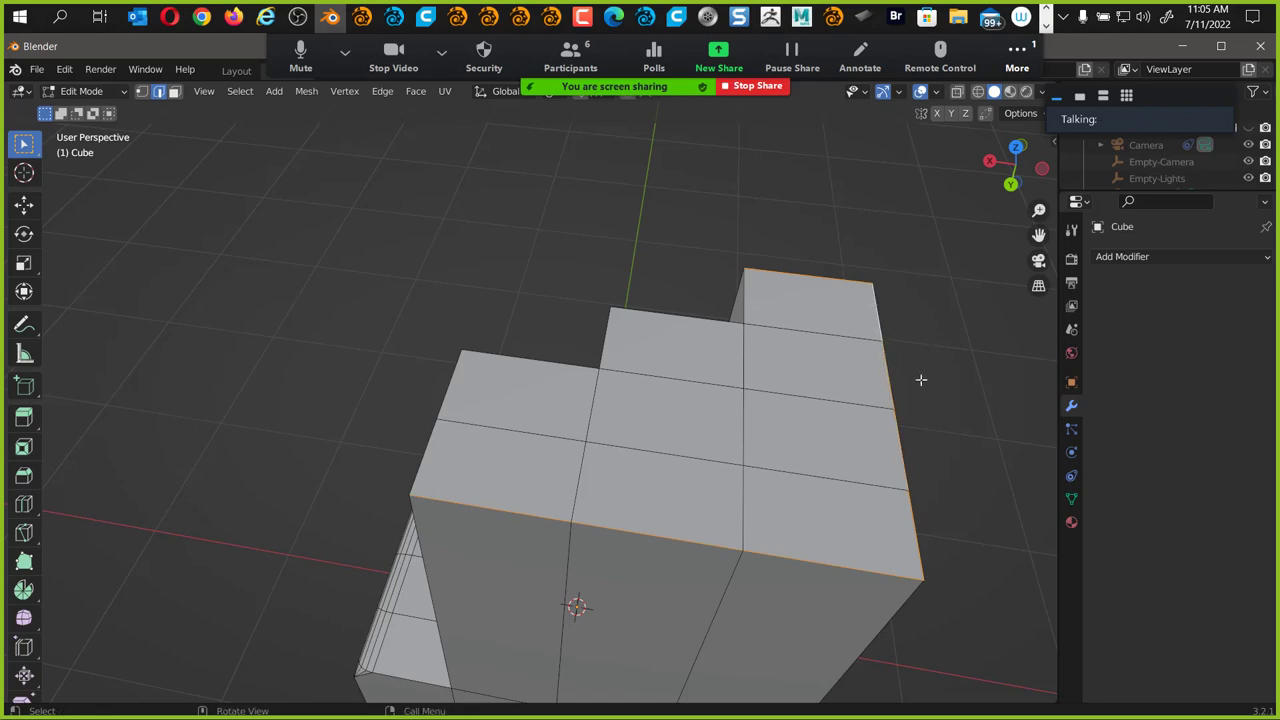
scroll(920, 374, "down", 2)
middle_click_drag(860, 386, 737, 511)
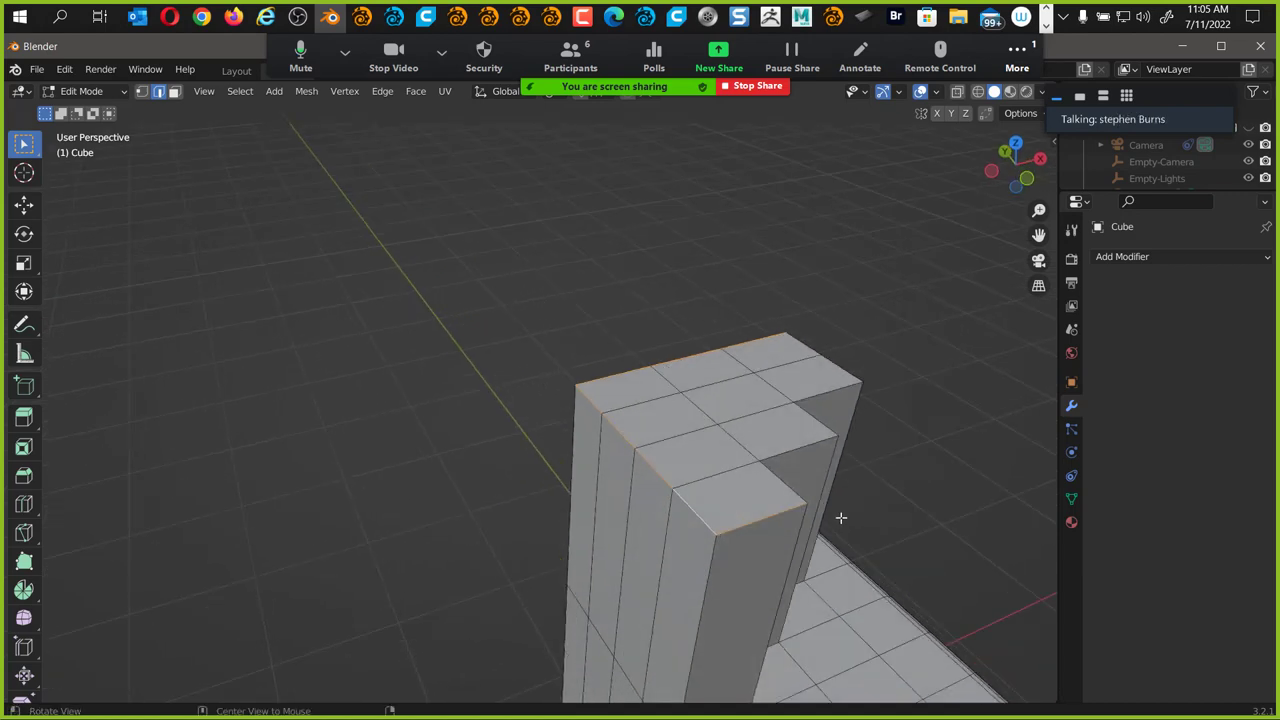
left_click_drag(812, 498, 770, 543)
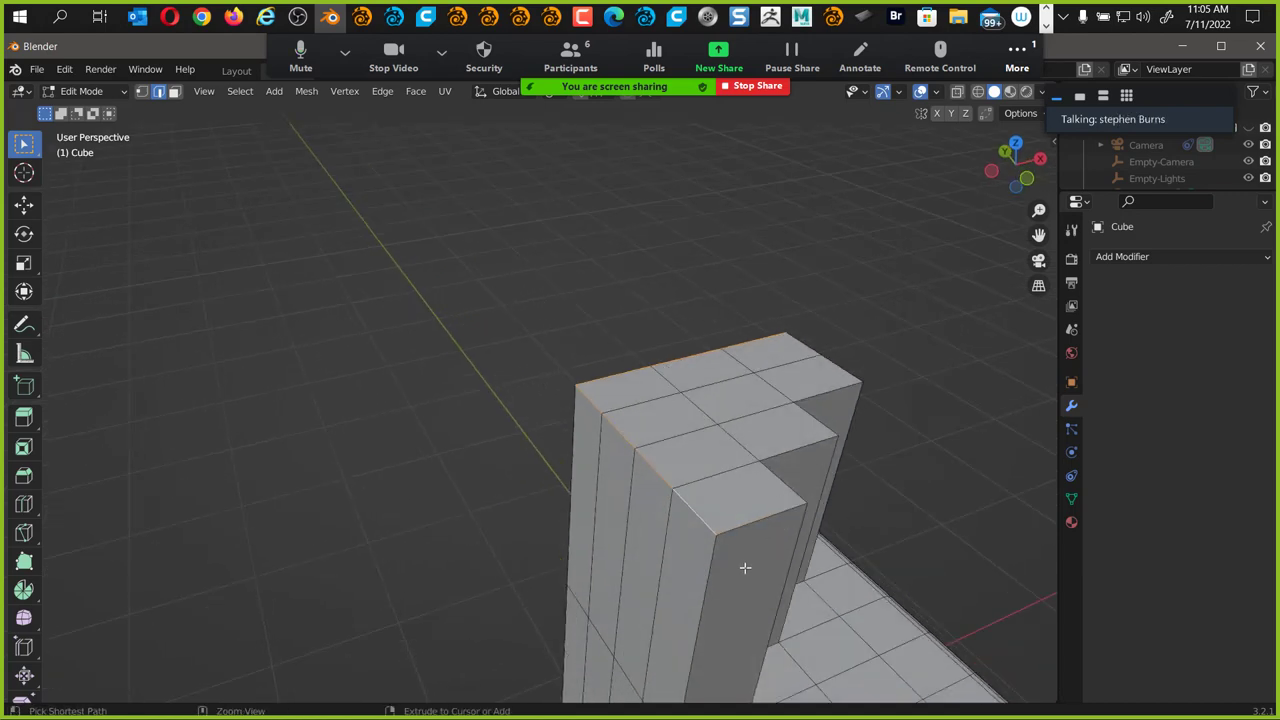
middle_click_drag(714, 577, 592, 505)
- Add the remaining front and corner top edges of the three back columns to the selection
left_click(629, 443, "shift")
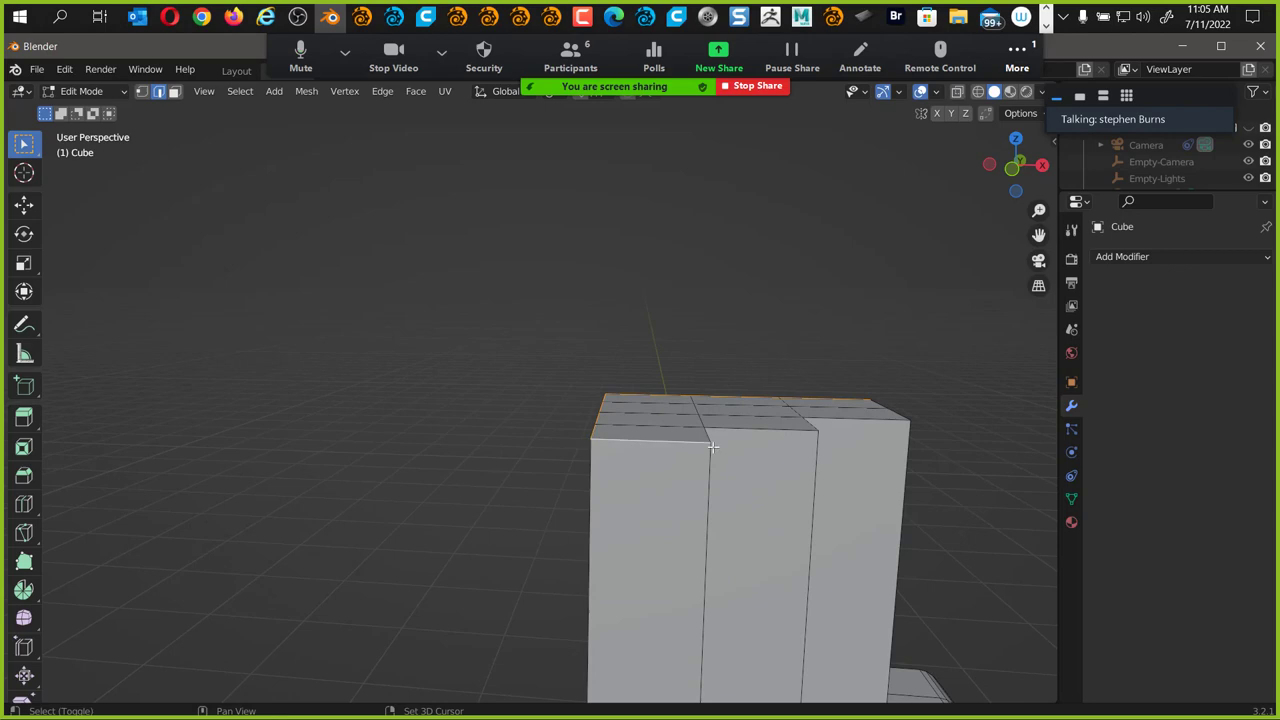
left_click(804, 444, "shift")
left_click(850, 420, "shift")
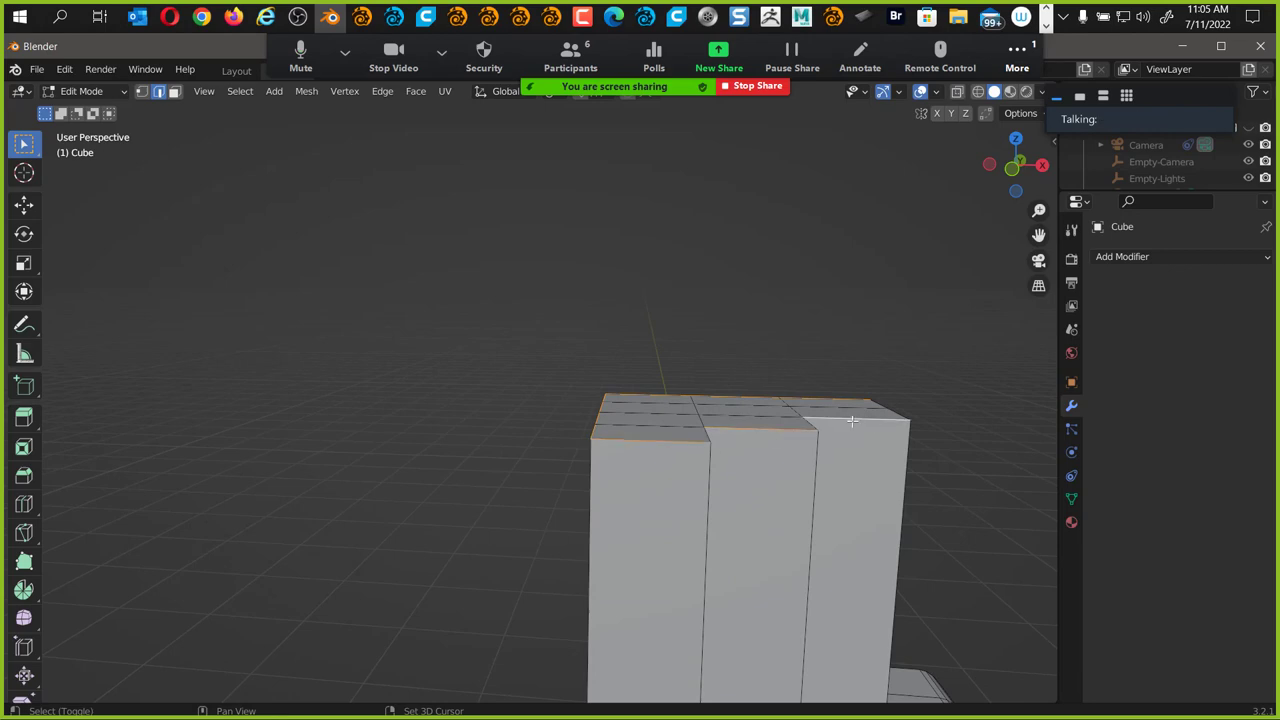
middle_click_drag(850, 420, 664, 423)
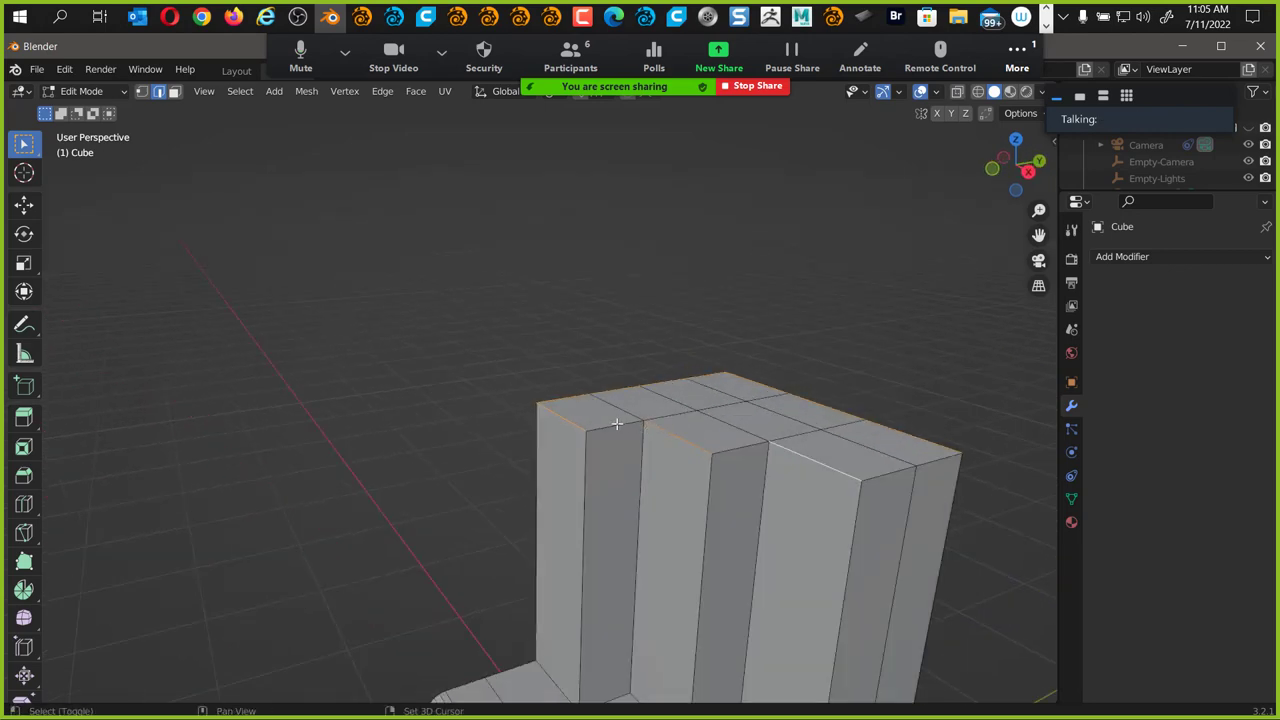
left_click(698, 450, "shift")
left_click(734, 451, "shift")
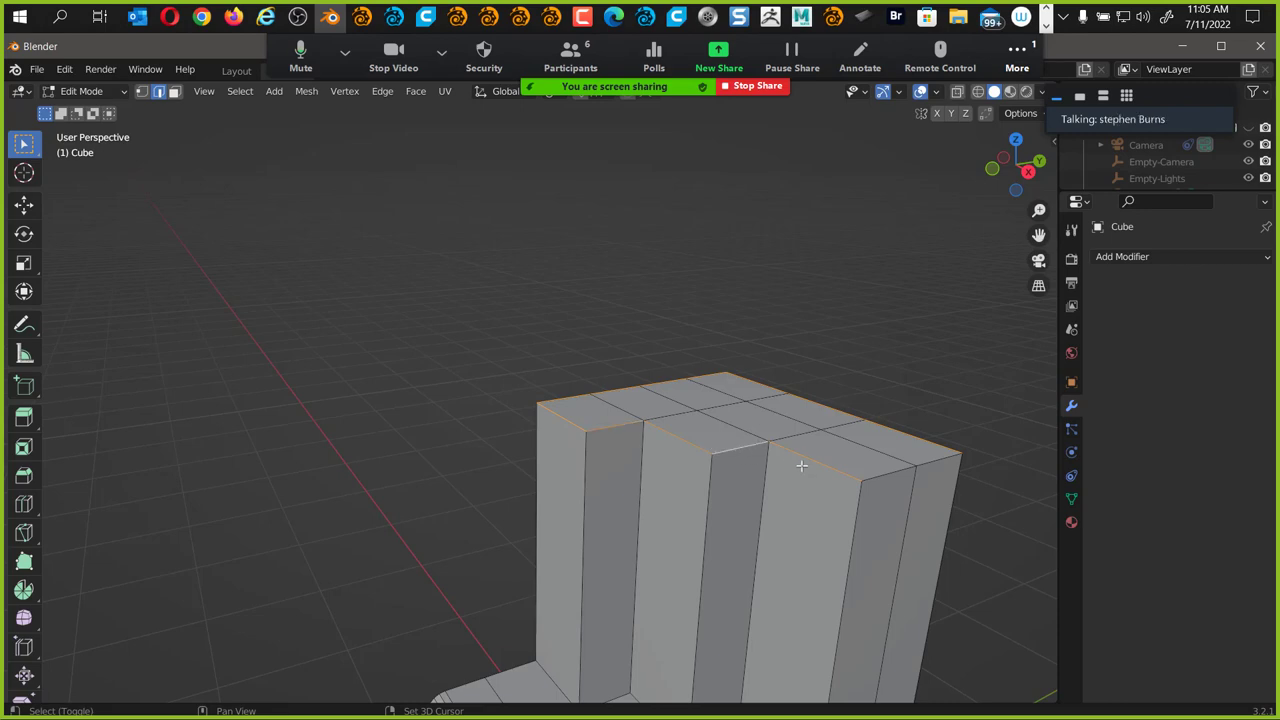
left_click(885, 467, "shift")
left_click(935, 459, "shift")
middle_click_drag(684, 396, 510, 440)
scroll(606, 409, "up", 3)
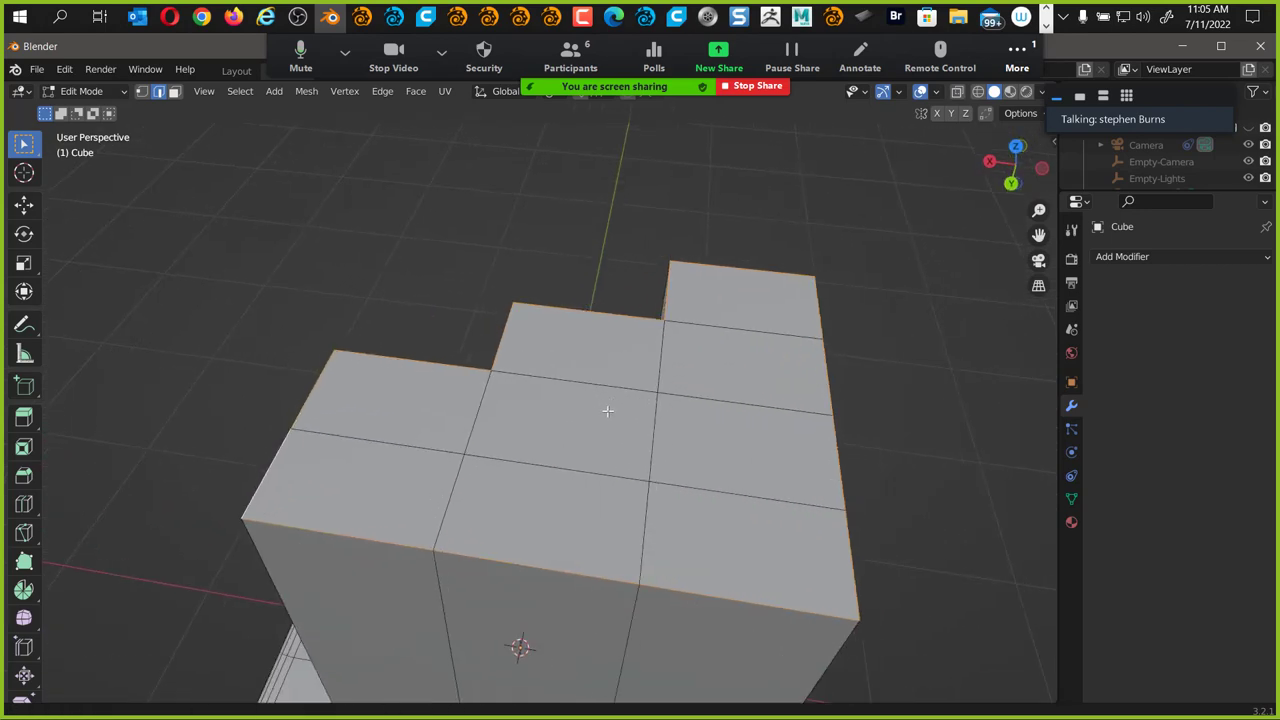
middle_click_drag(661, 459, 622, 412)
- Bevel the back columns' top outer edges, adjusting the segment count, and confirm it
key("ctrl+b")
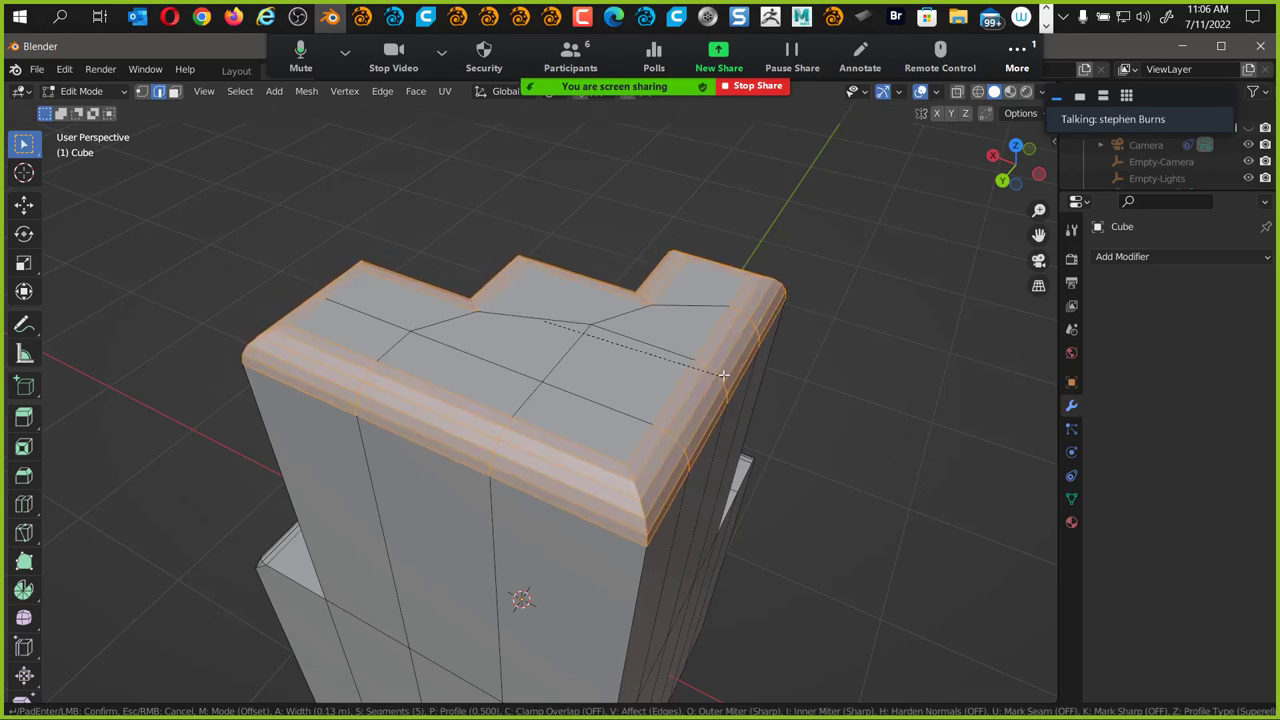
scroll(705, 350, "up", 2)
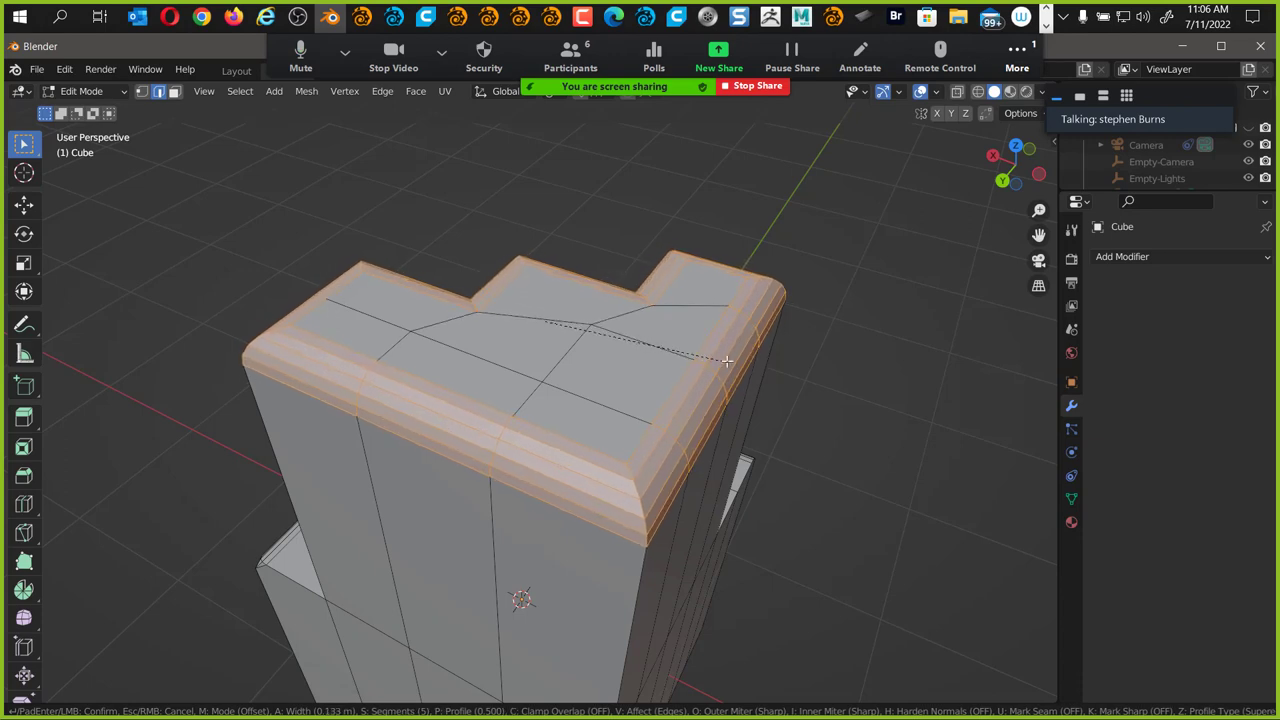
scroll(722, 356, "down", 1)
scroll(721, 356, "down", 3)
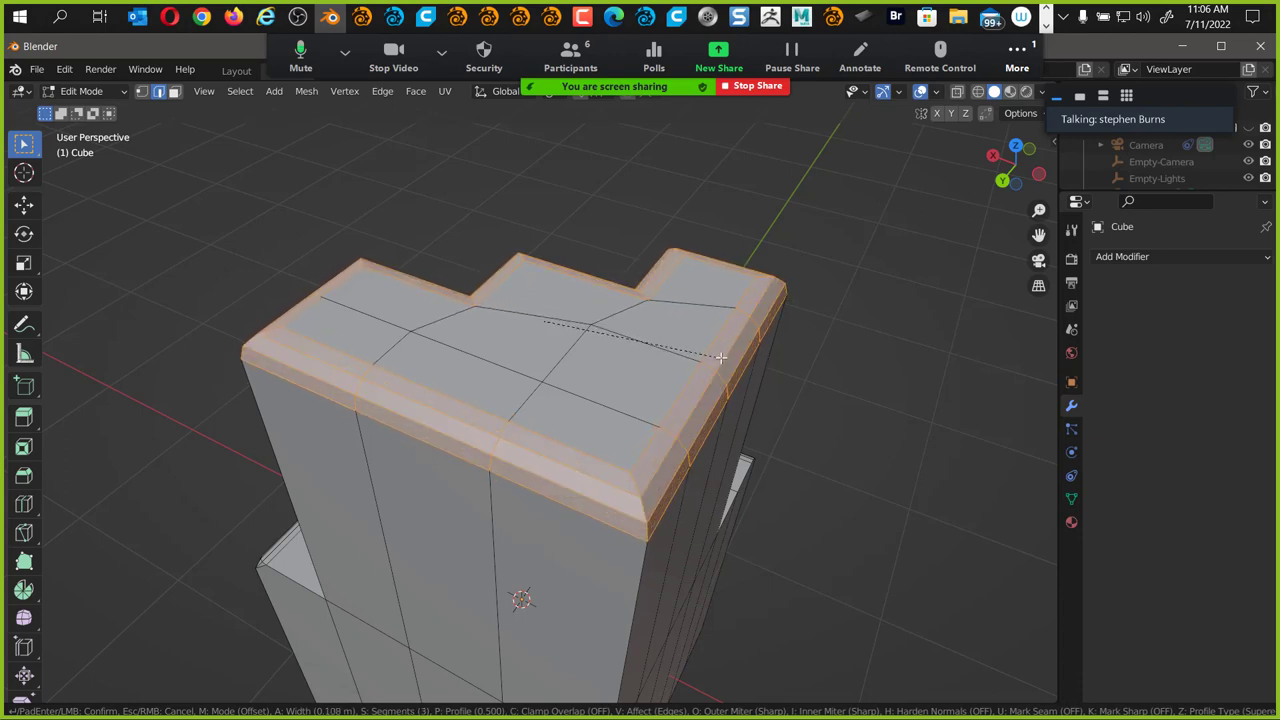
scroll(720, 357, "up", 3)
scroll(610, 482, "down", 3)
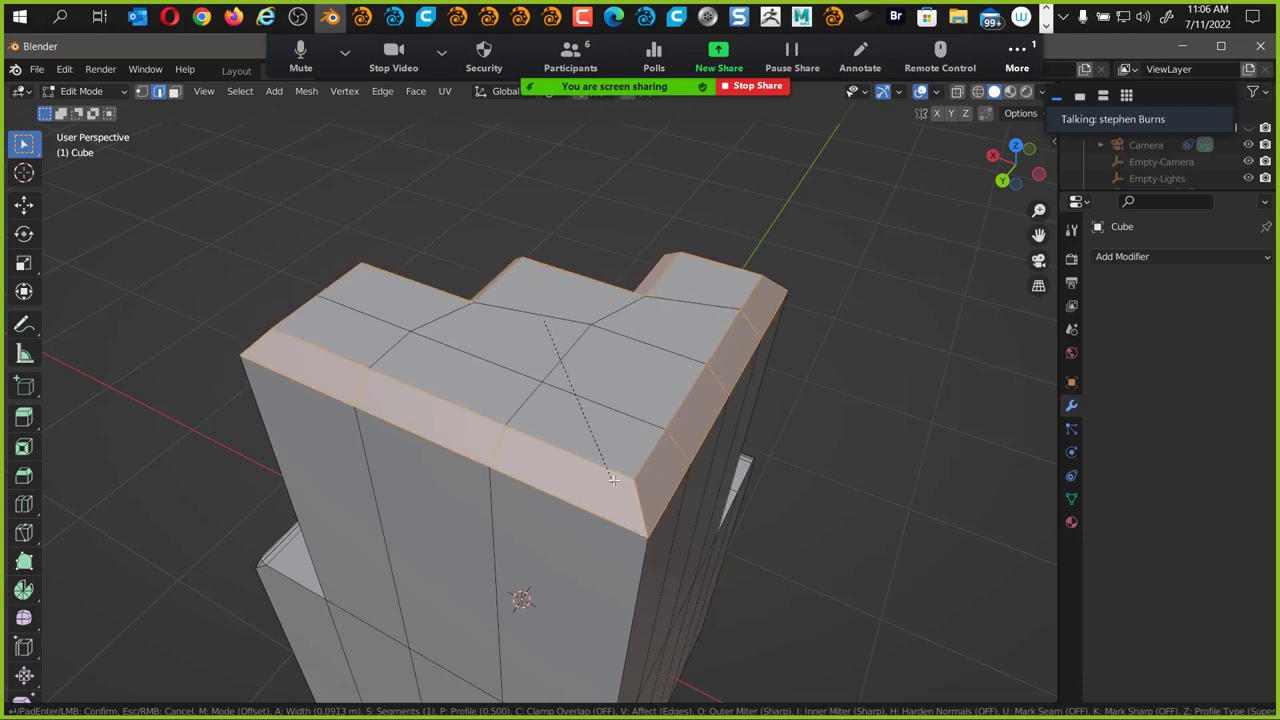
left_click(614, 478)
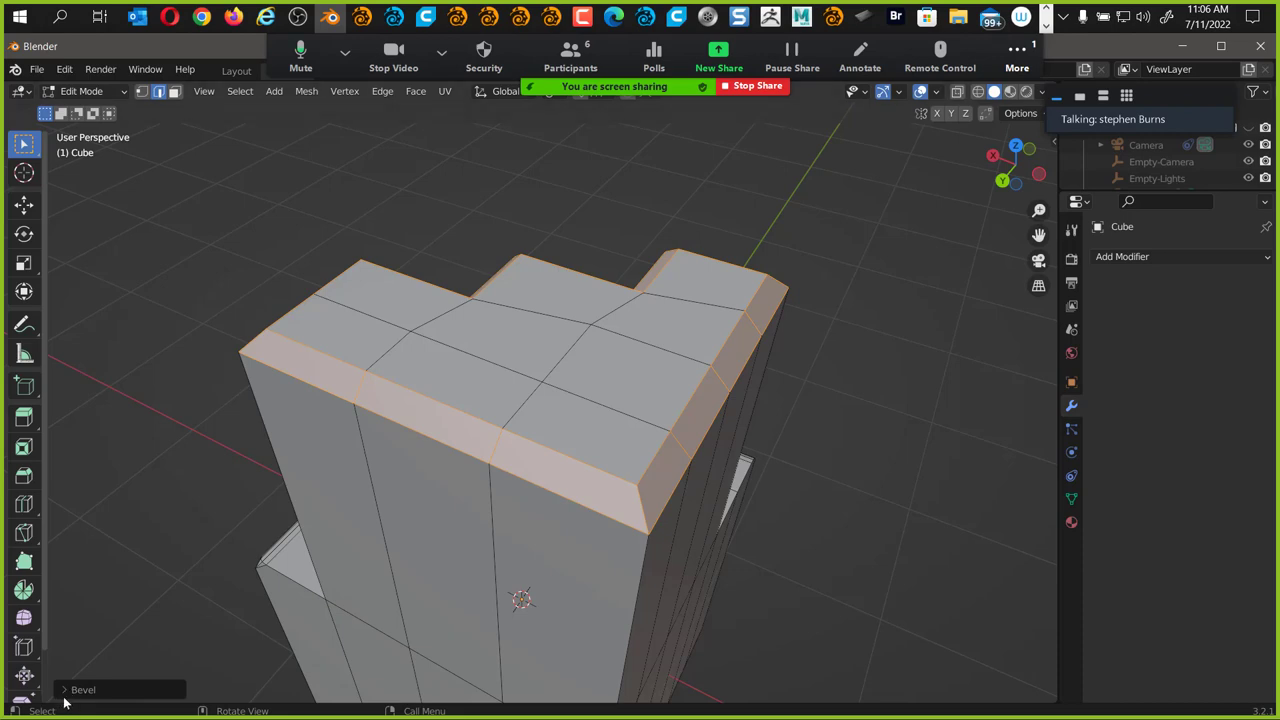
- In the Bevel redo panel set Width to 0.107 m and Segments to 8, then deselect
left_click(66, 692)
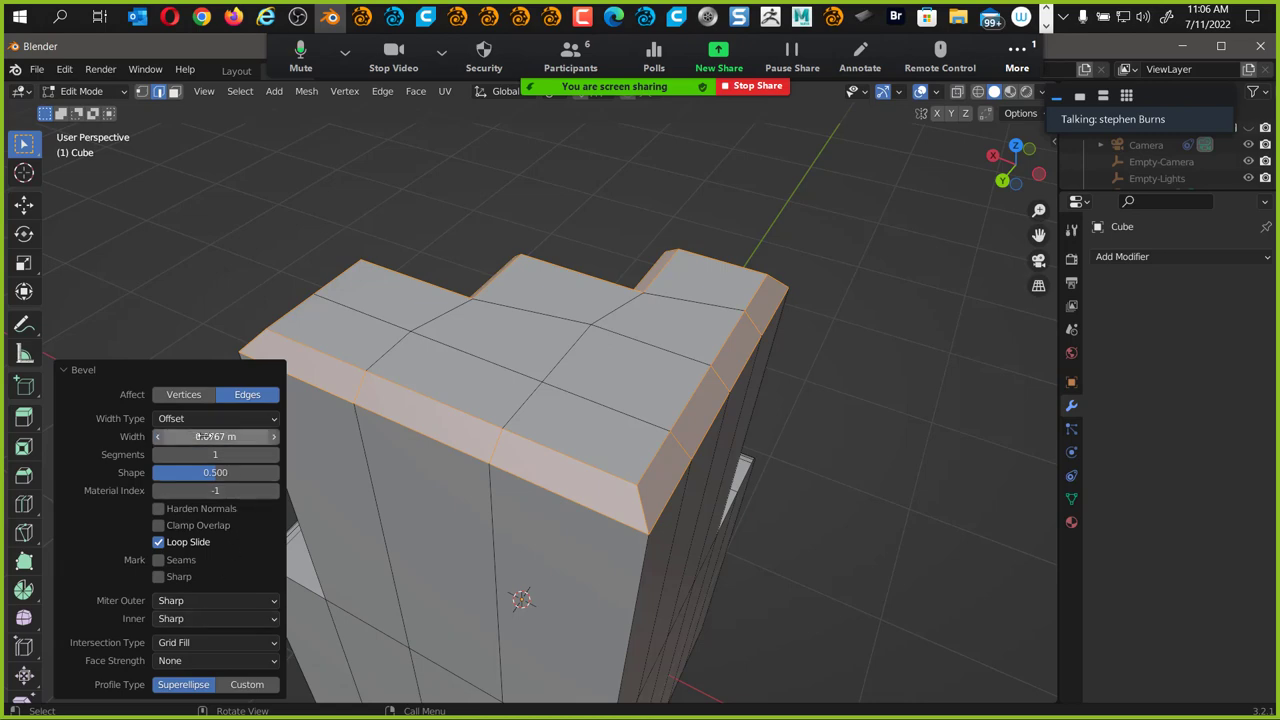
mouse_move(215, 436)
left_mouse_down()
mouse_move(262, 436)
mouse_move(170, 436)
mouse_move(258, 436)
mouse_move(195, 436)
mouse_move(222, 436)
left_mouse_up()
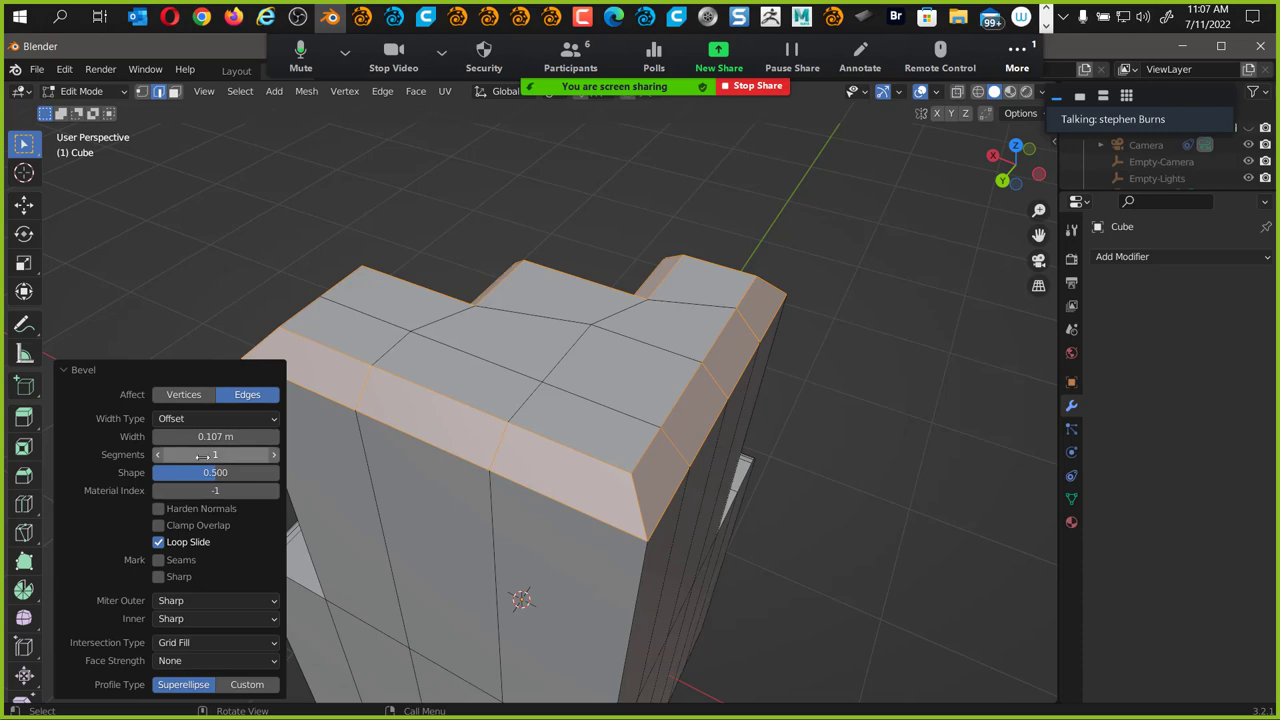
mouse_move(215, 454)
left_mouse_down()
mouse_move(252, 454)
mouse_move(205, 454)
mouse_move(238, 454)
left_mouse_up()
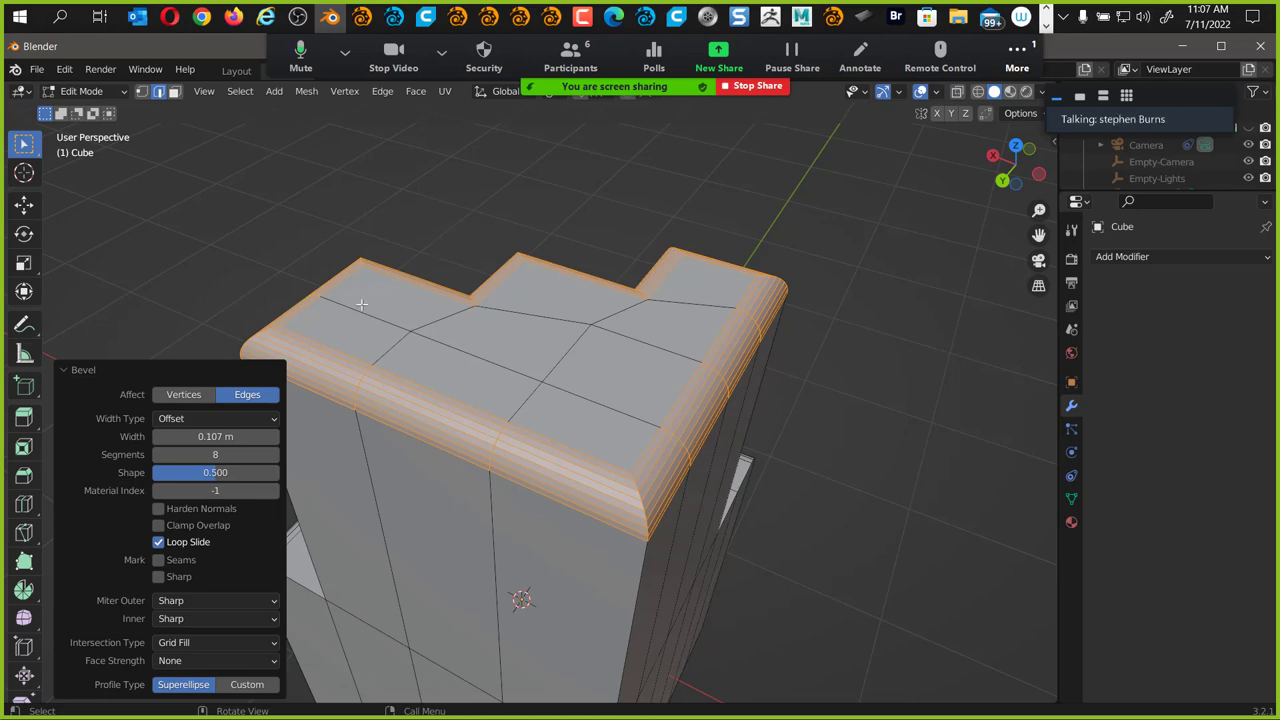
left_click(615, 213)
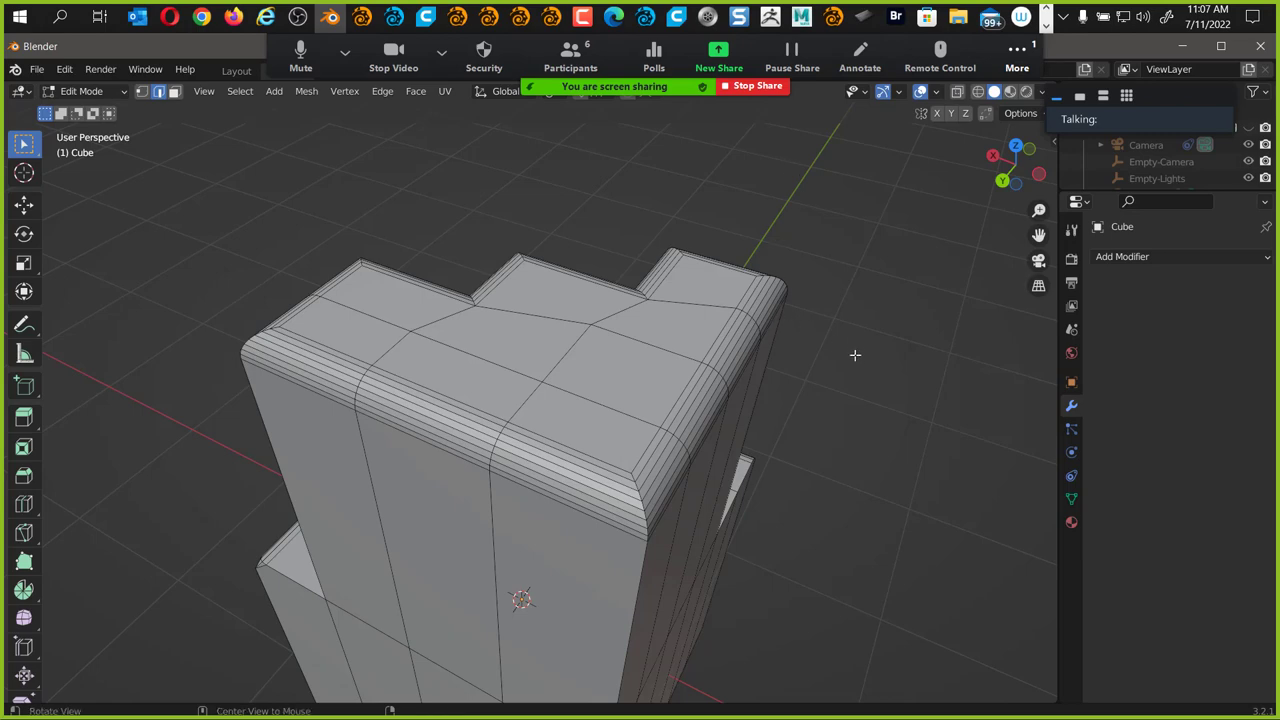
middle_click_drag(760, 543, 680, 510)
scroll(743, 571, "down", 4)
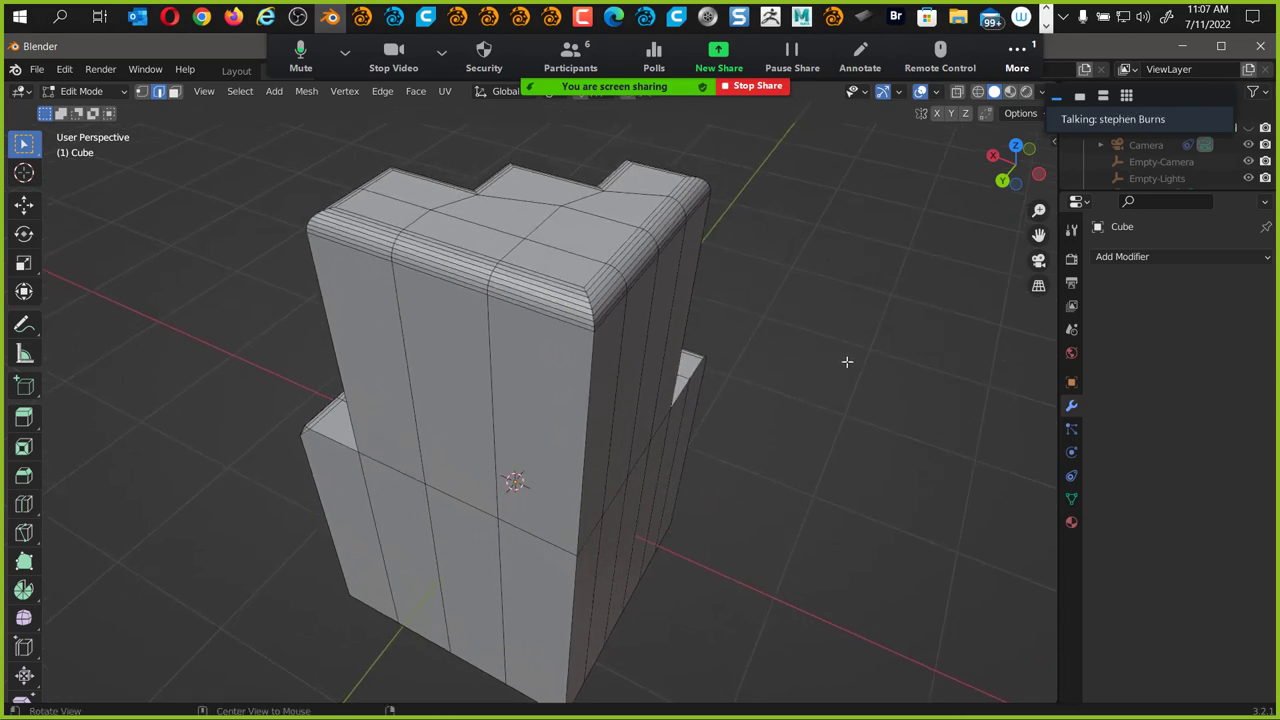
key("alt+Tab")
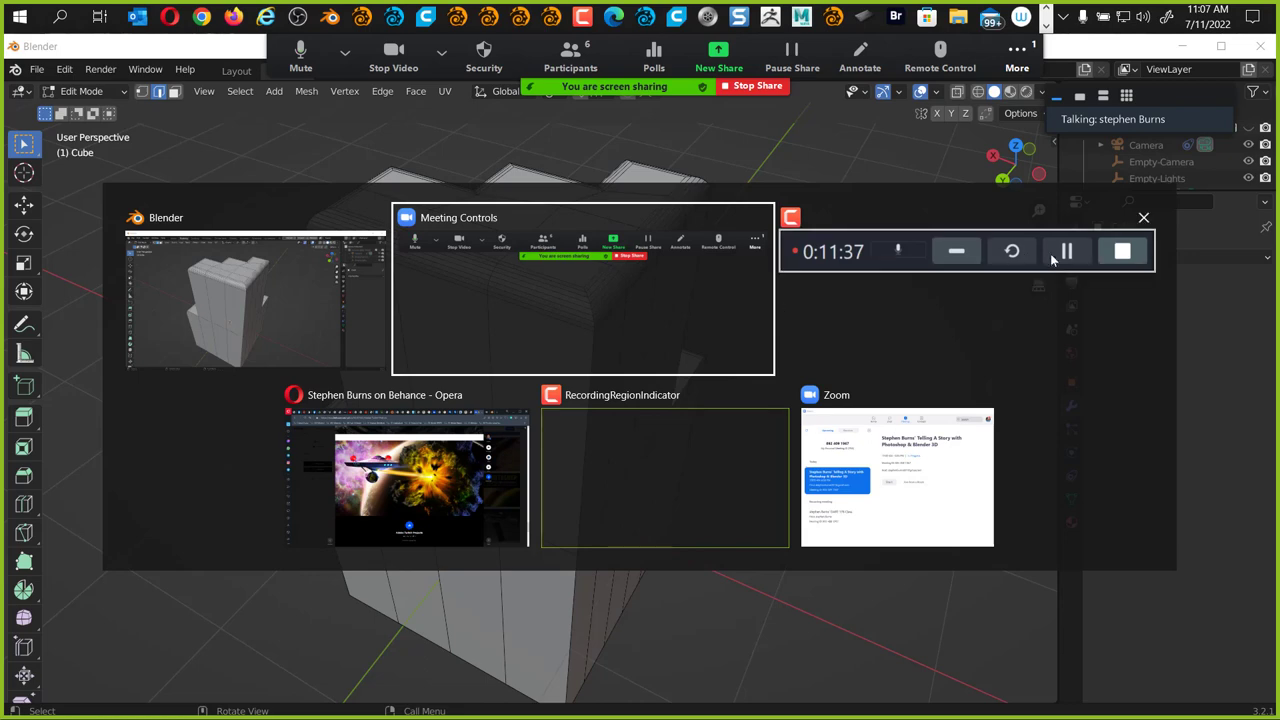
- Minimize Zoom's participants list, check the audio and camera menus, and move the meeting toolbar to the top
left_click(1068, 255)
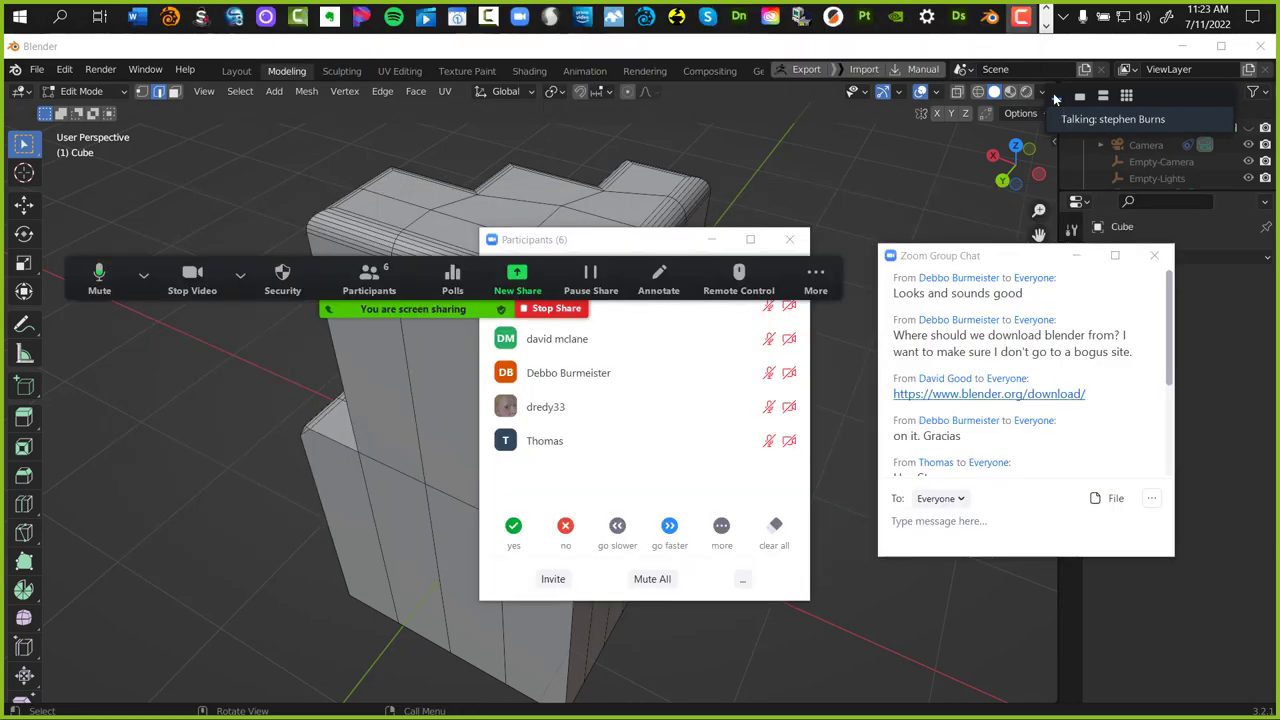
left_click(712, 240)
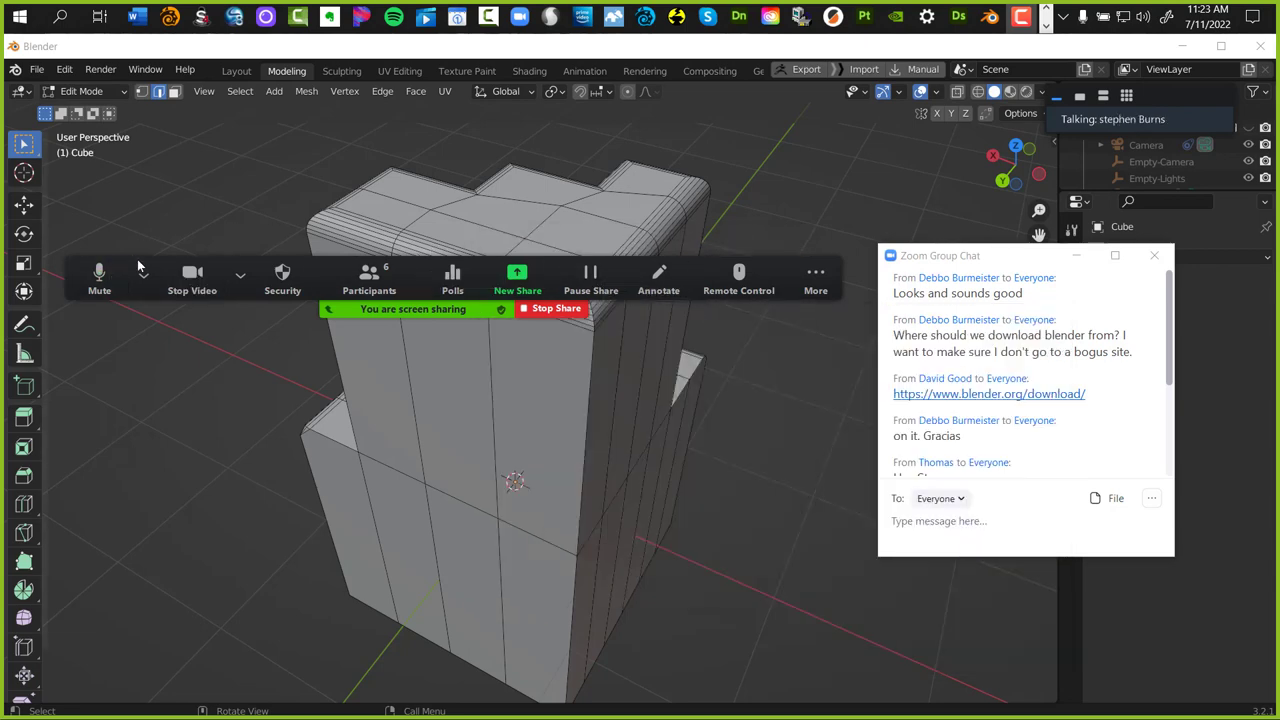
left_click(143, 276)
left_click(143, 276)
left_click(143, 276)
left_click(240, 276)
left_click(698, 267)
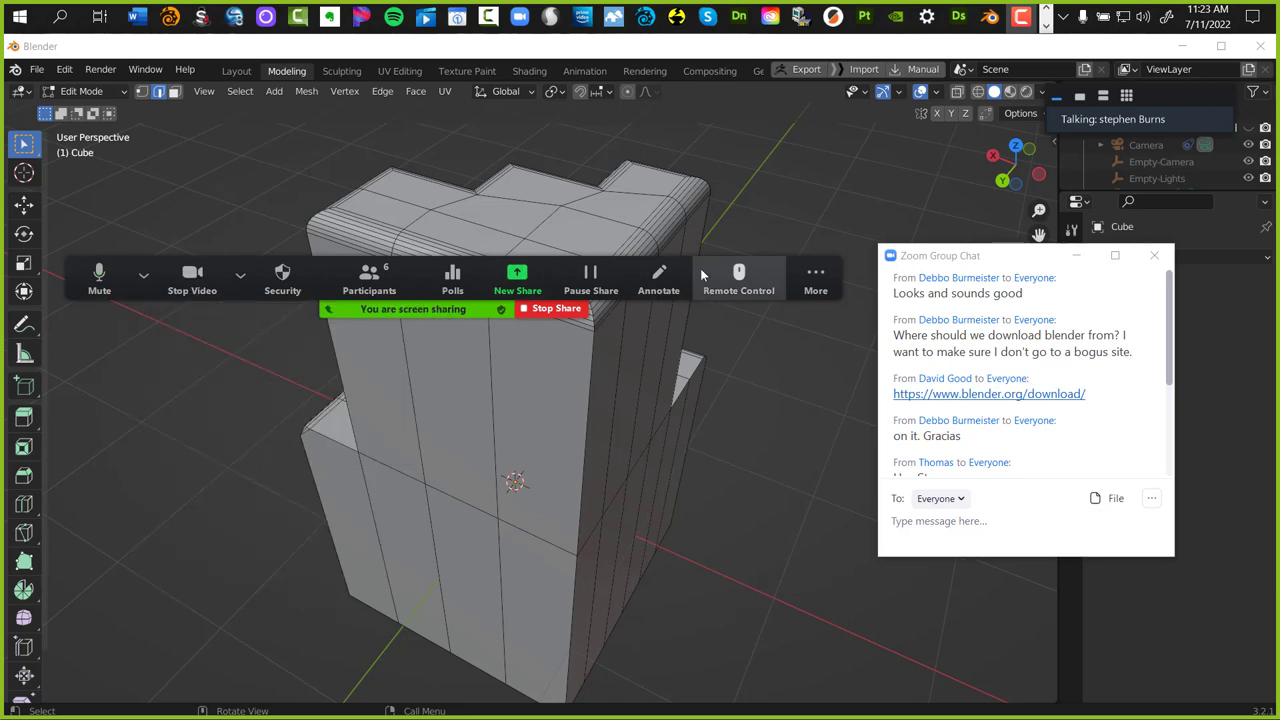
left_click_drag(696, 256, 1113, 72)
left_click(64, 69)
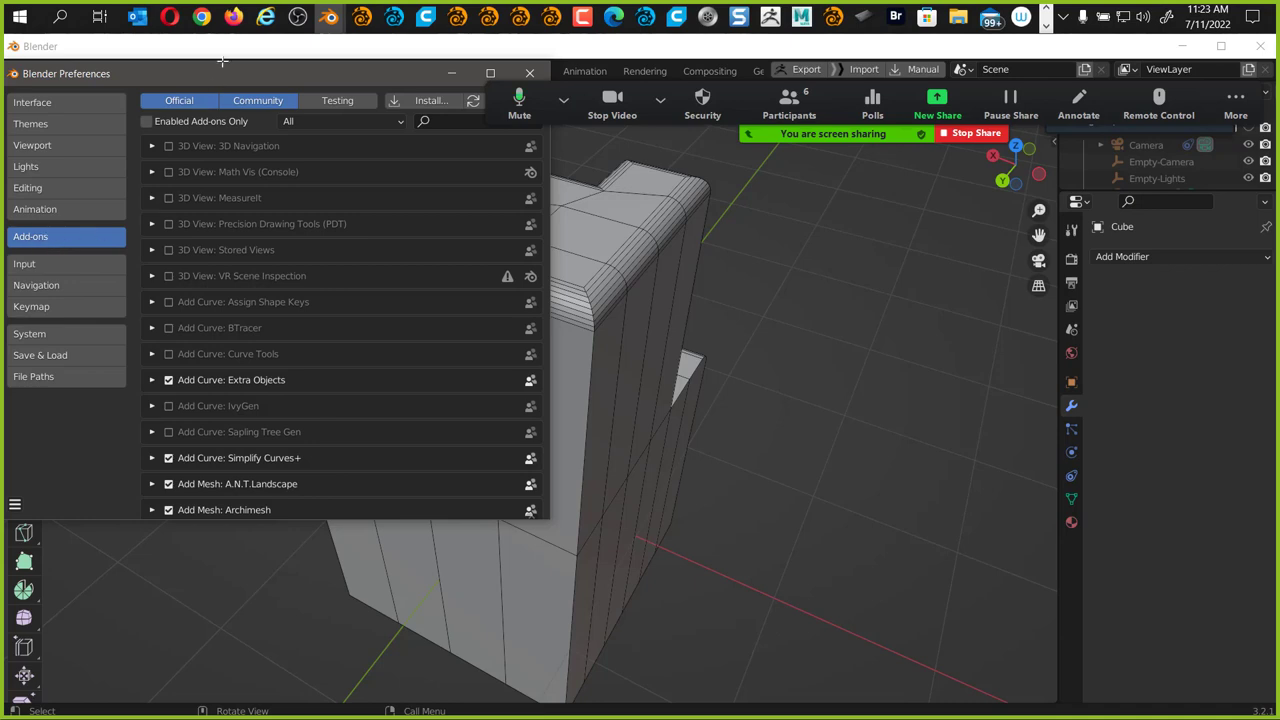
left_click_drag(222, 67, 488, 208)
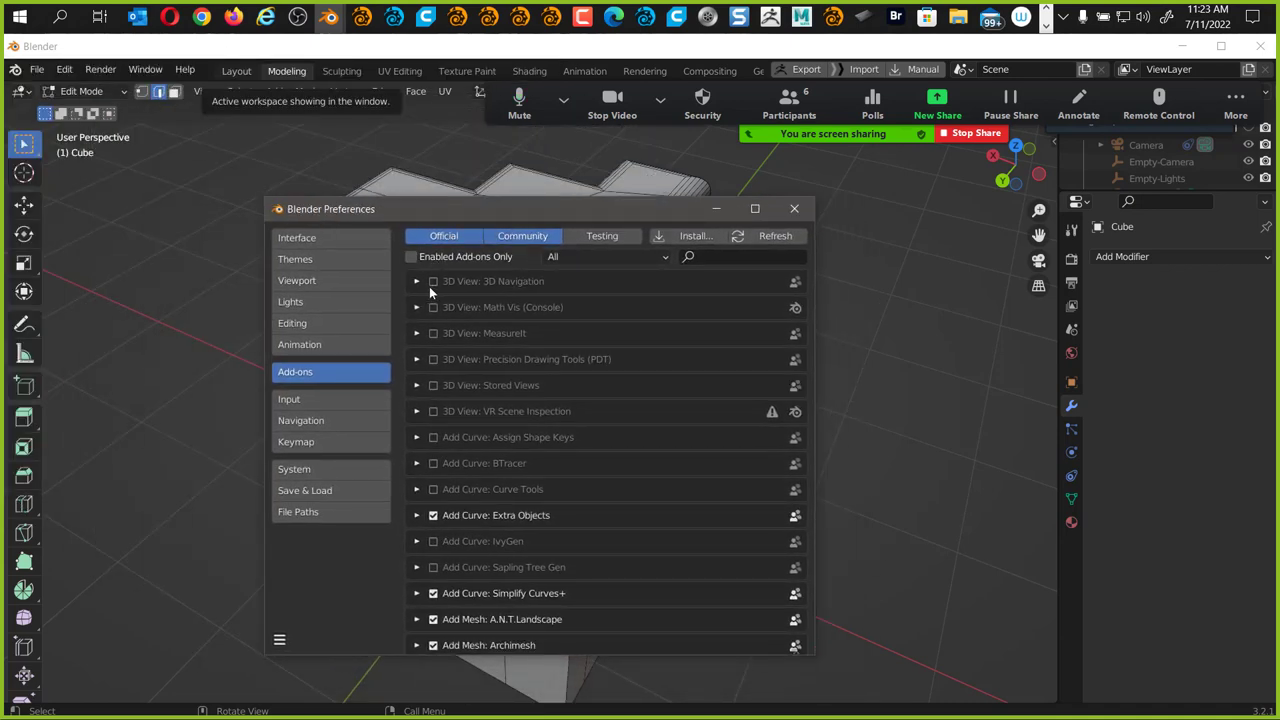
left_click(718, 256)
type("imag")
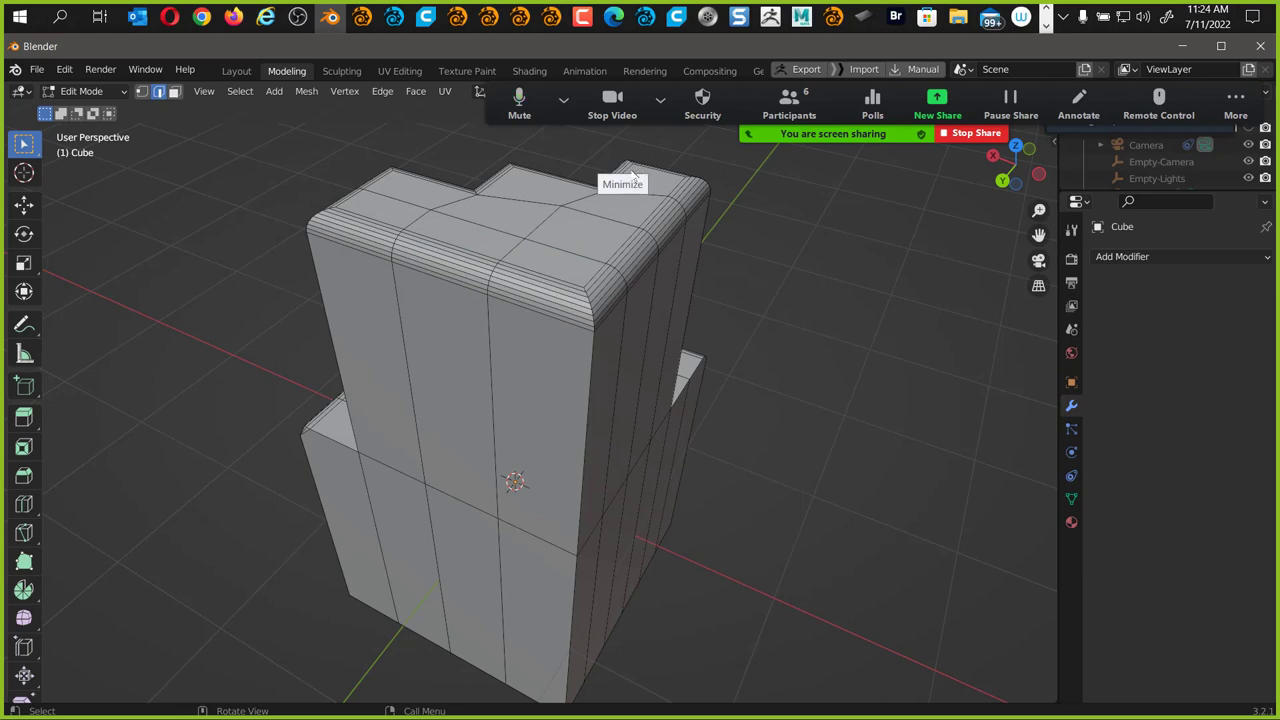
key("alt+h")
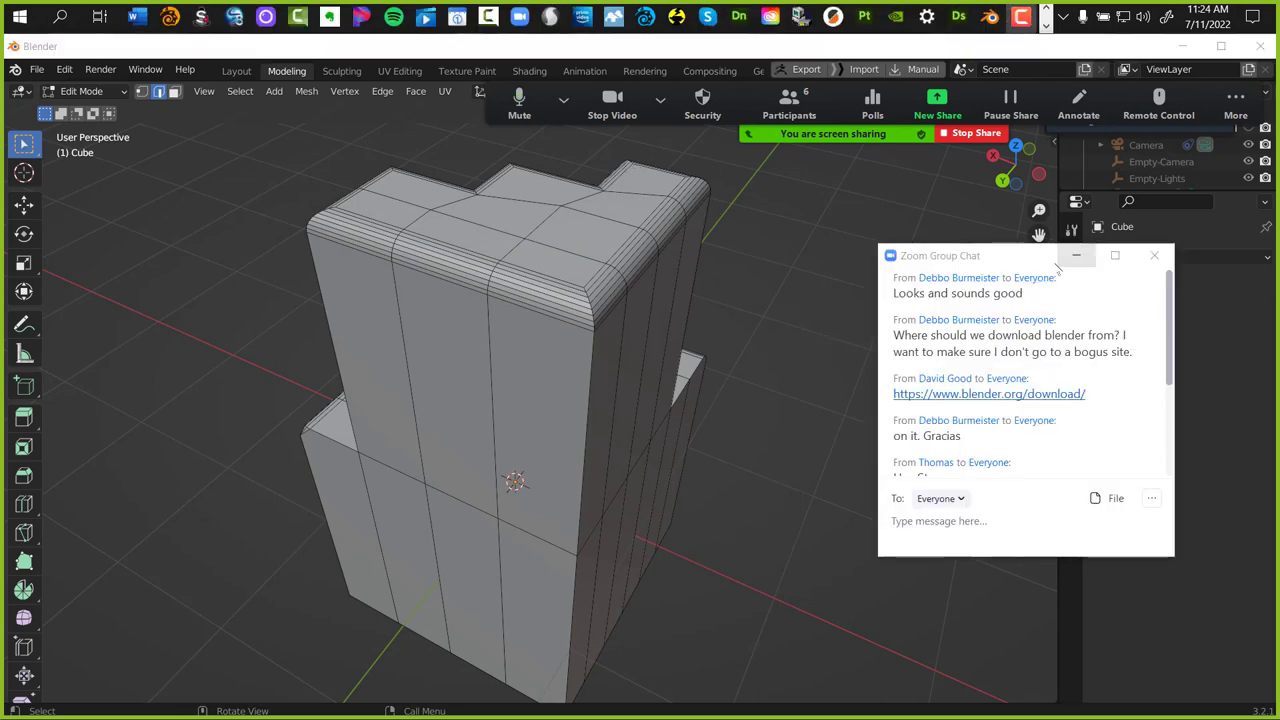
left_click_drag(1045, 262, 1089, 312)
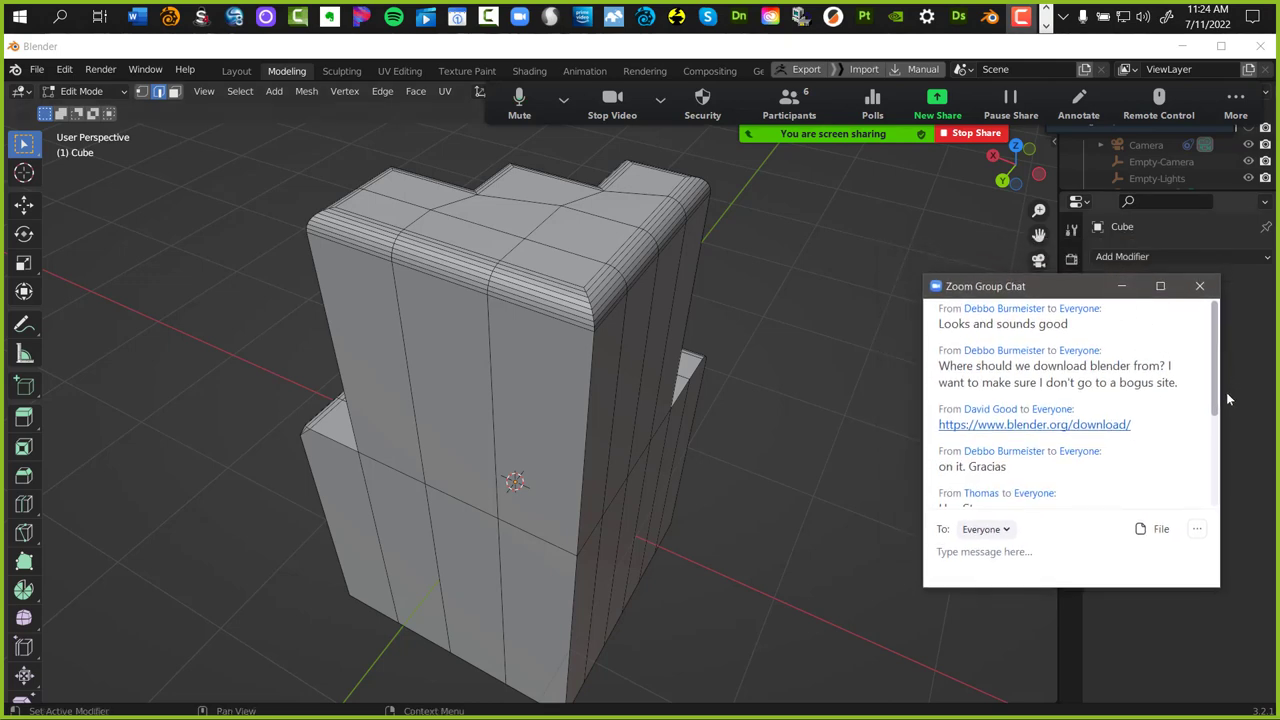
left_click_drag(1214, 392, 1209, 533)
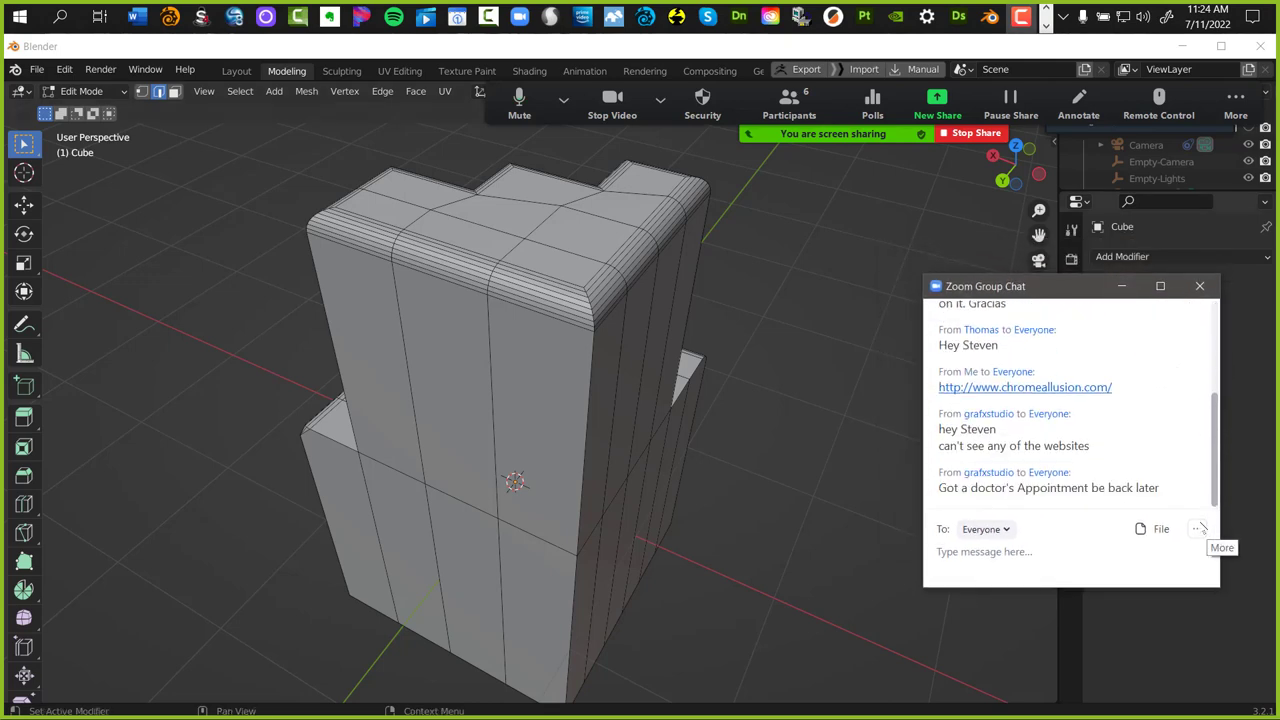
left_click(1120, 286)
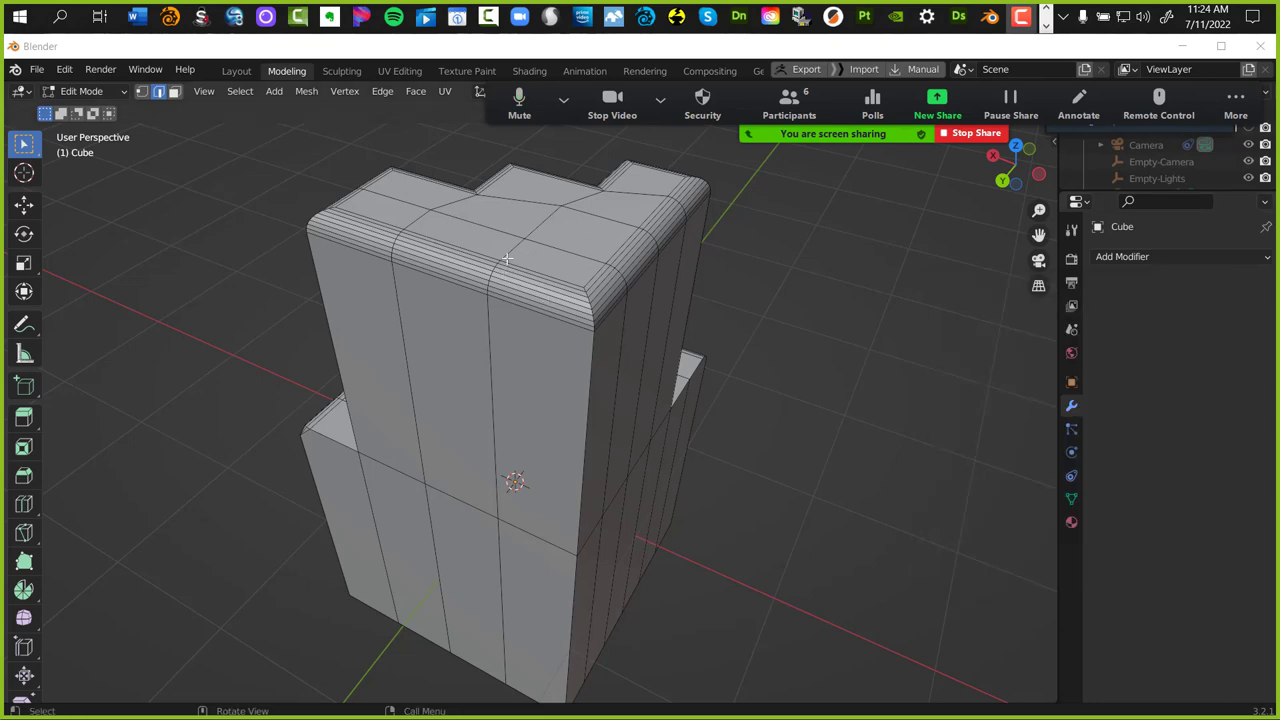
- Box-select the bevelled top-corner edges and orbit the chair to a front view
left_click_drag(586, 276, 640, 448)
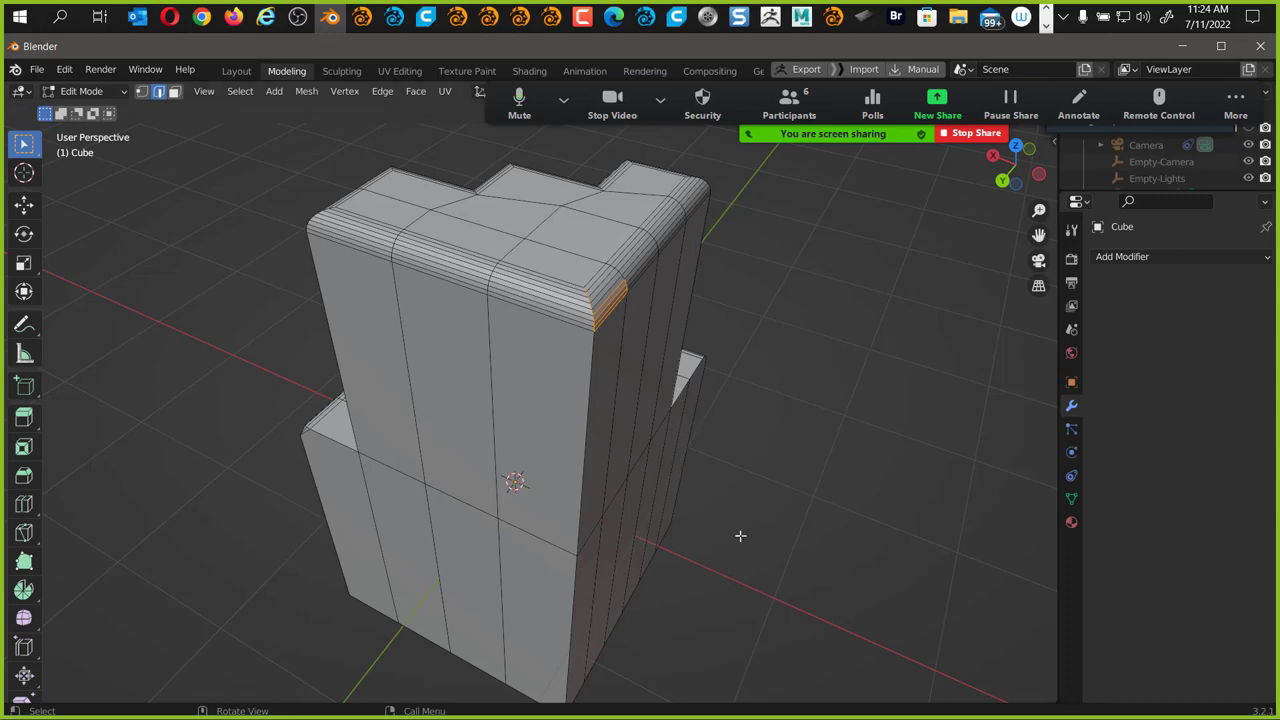
middle_click_drag(740, 536, 661, 455)
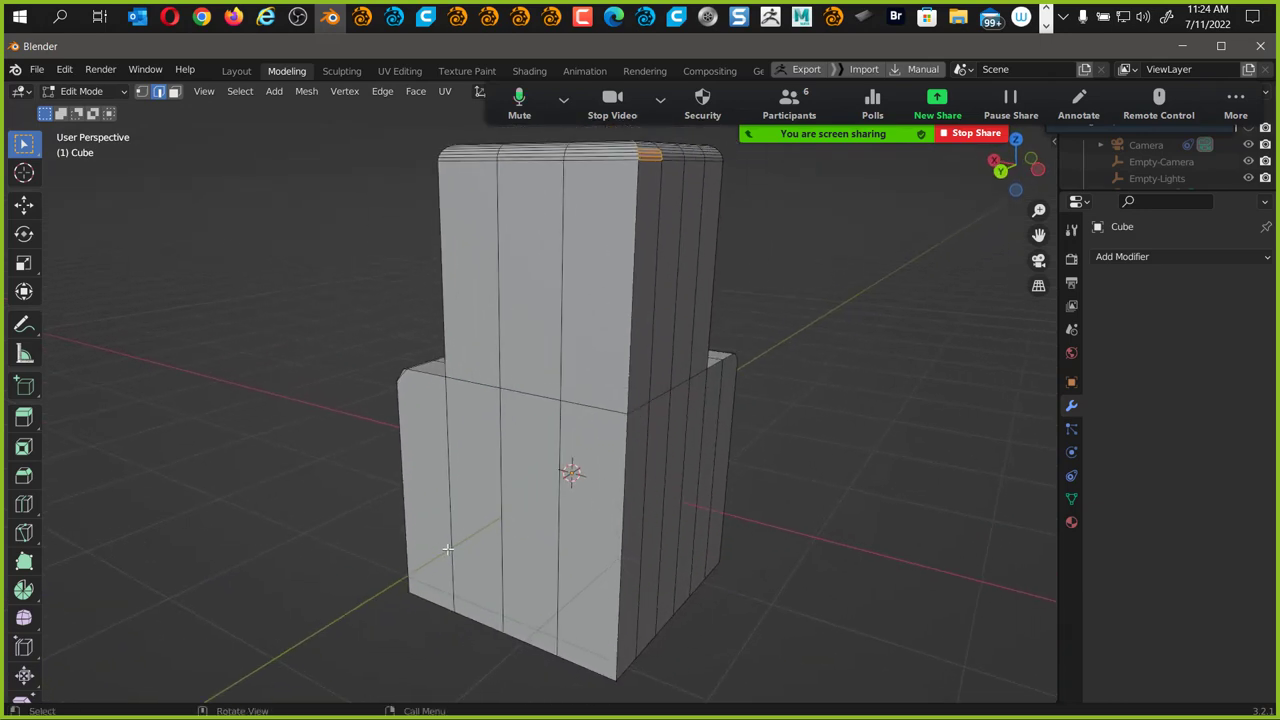
- Ring the lower seat block with two horizontal loop cuts, left unslid, then deselect
key("ctrl+r")
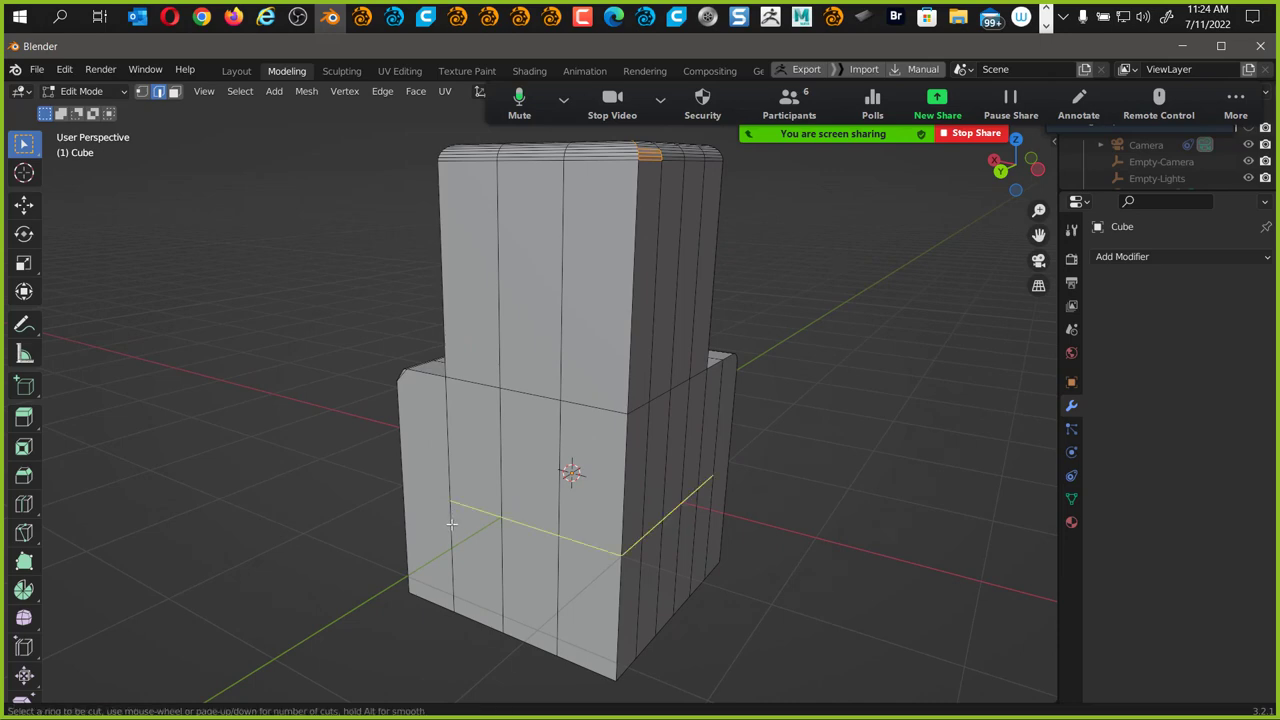
scroll(455, 521, "up", 1)
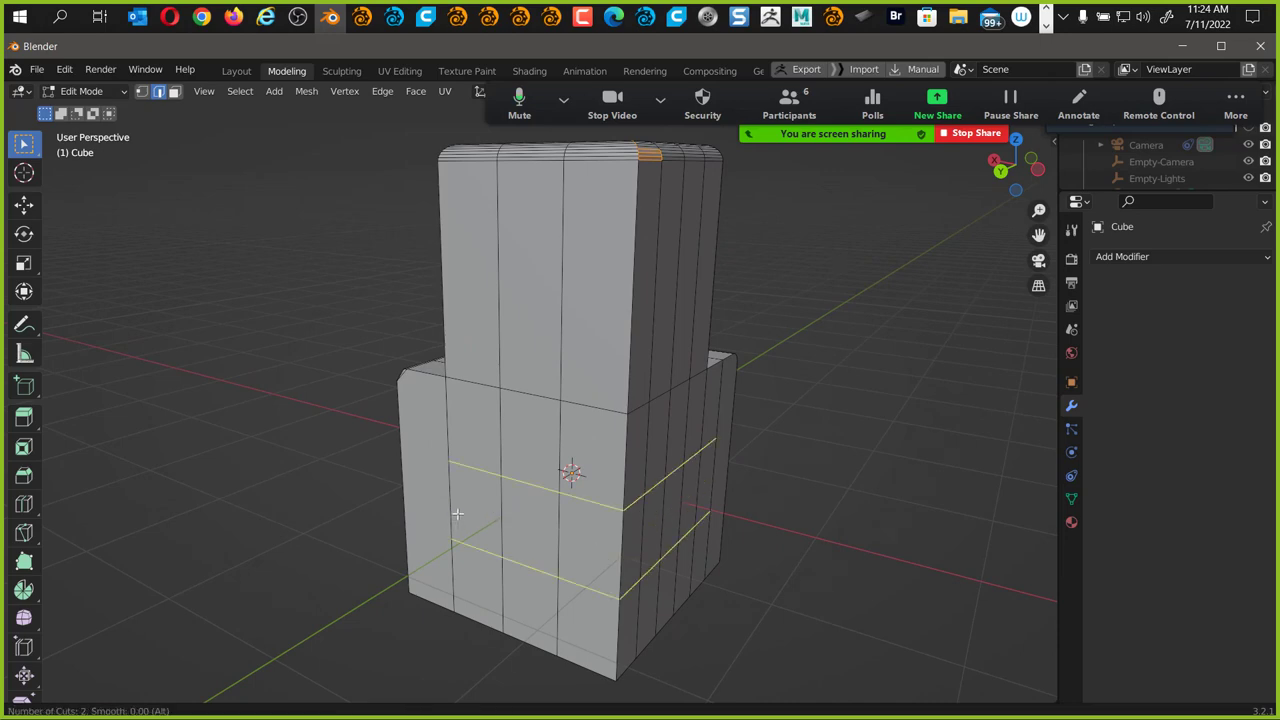
left_click(450, 507)
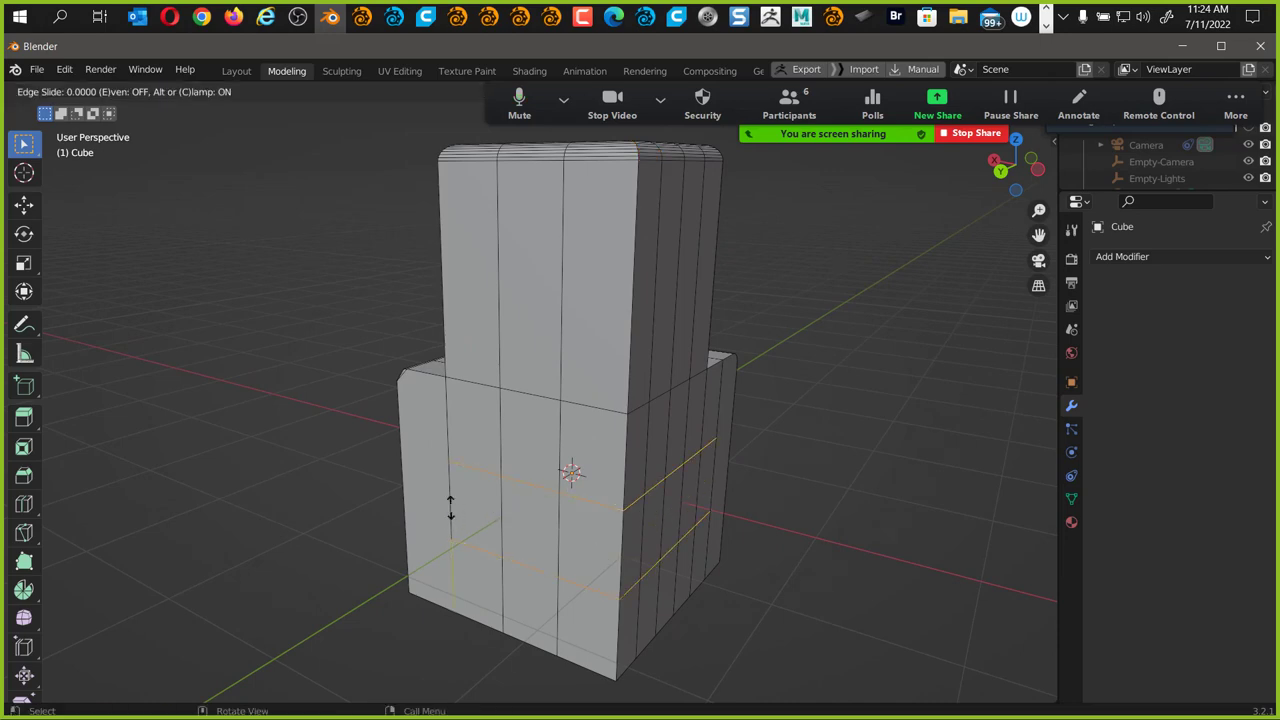
left_click(450, 507)
left_click(807, 468)
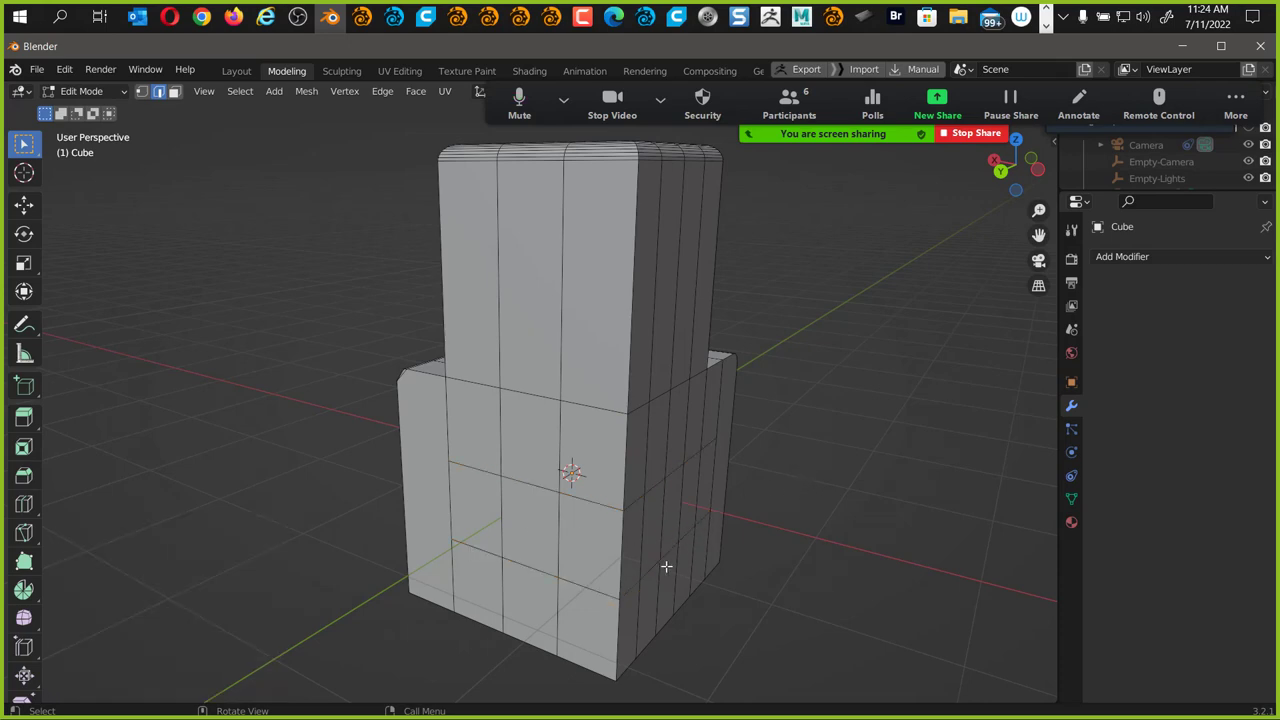
scroll(615, 564, "up", 3)
middle_click_drag(489, 480, 583, 549)
- In face mode, select the middle column of faces down the backrest front
scroll(583, 549, "down", 3)
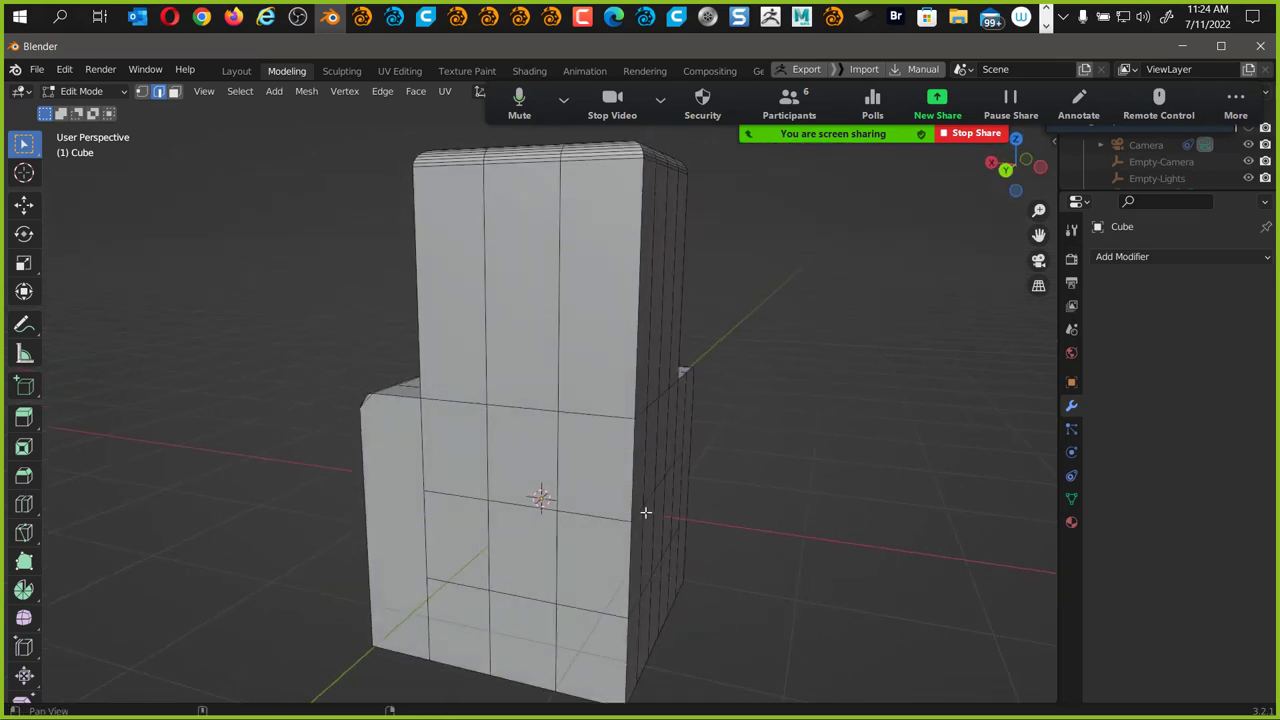
middle_click_drag(646, 514, 570, 309)
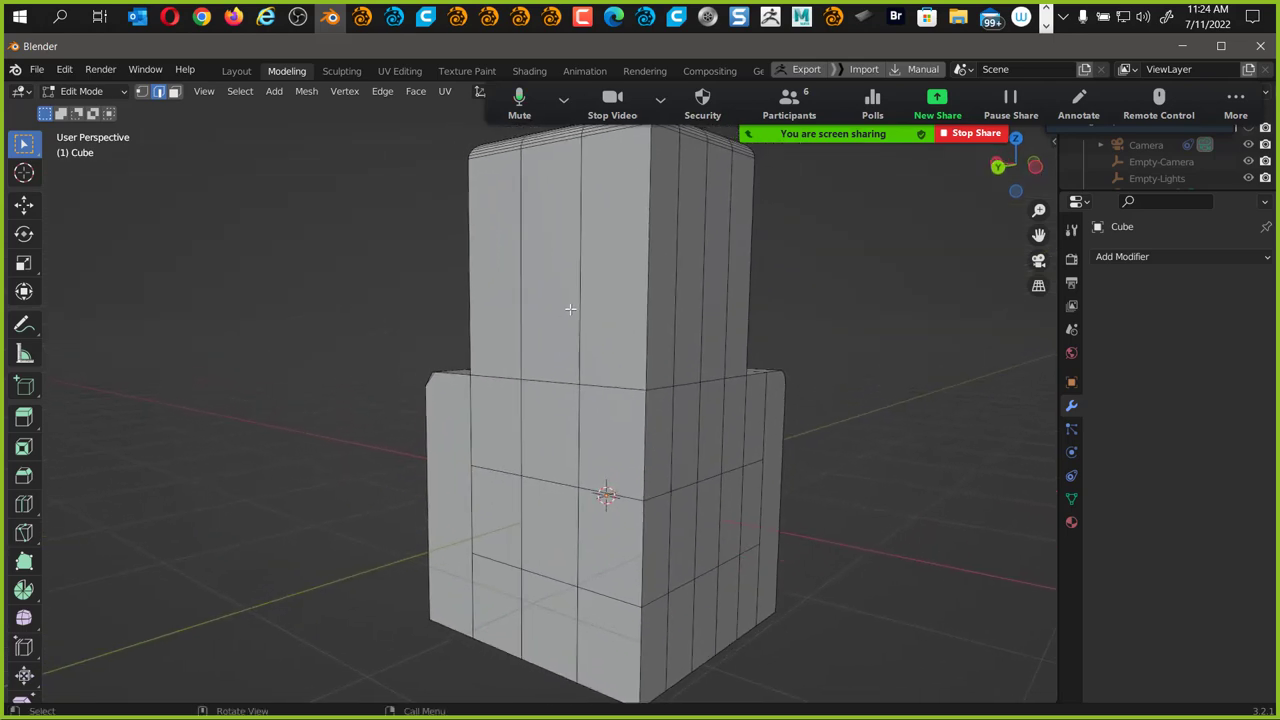
left_click_drag(543, 241, 700, 405)
left_click_drag(695, 457, 690, 468)
key("3")
left_click_drag(550, 292, 689, 552)
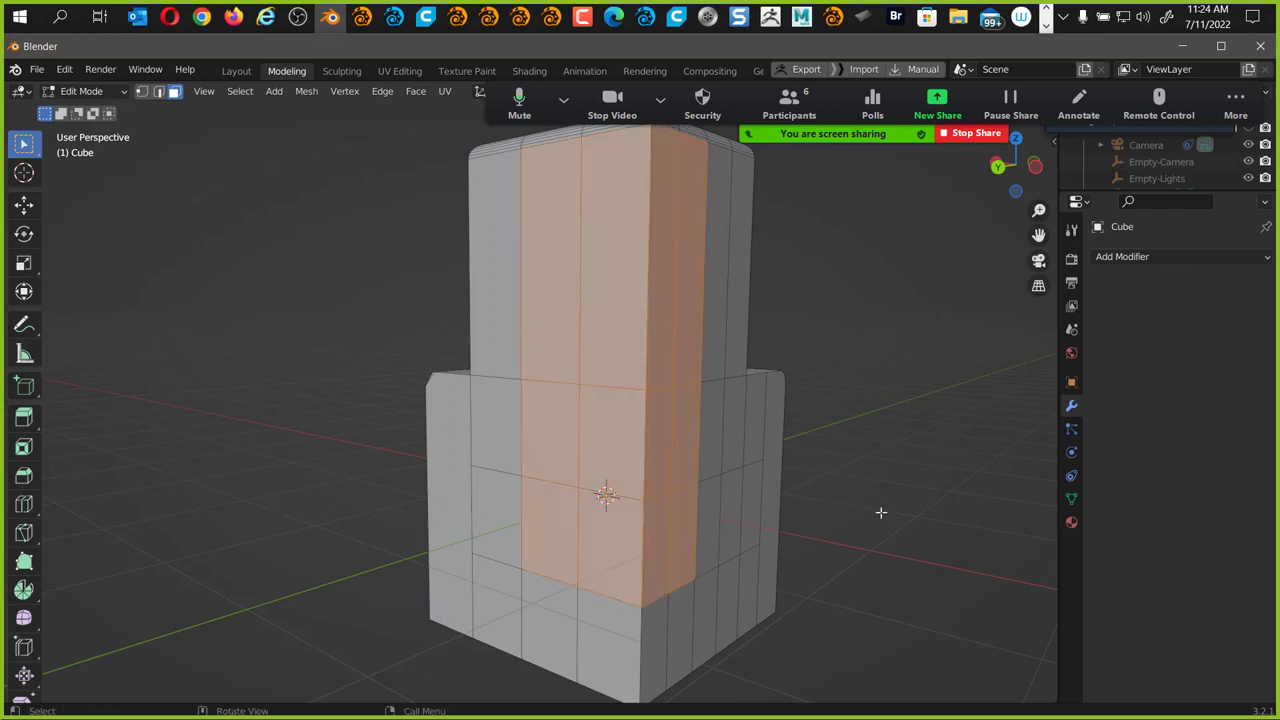
middle_click_drag(861, 469, 738, 466)
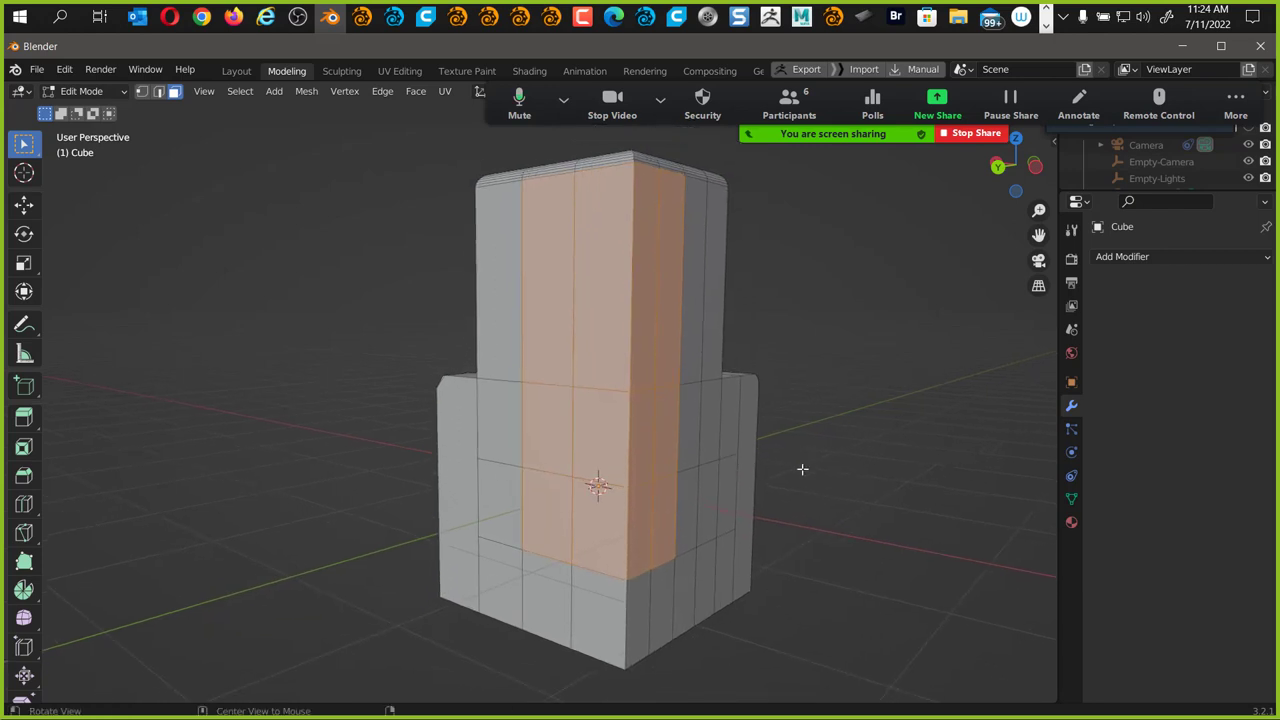
middle_click_drag(821, 472, 821, 475)
- Inset the selected backrest faces and extrude the panel inward
key("i")
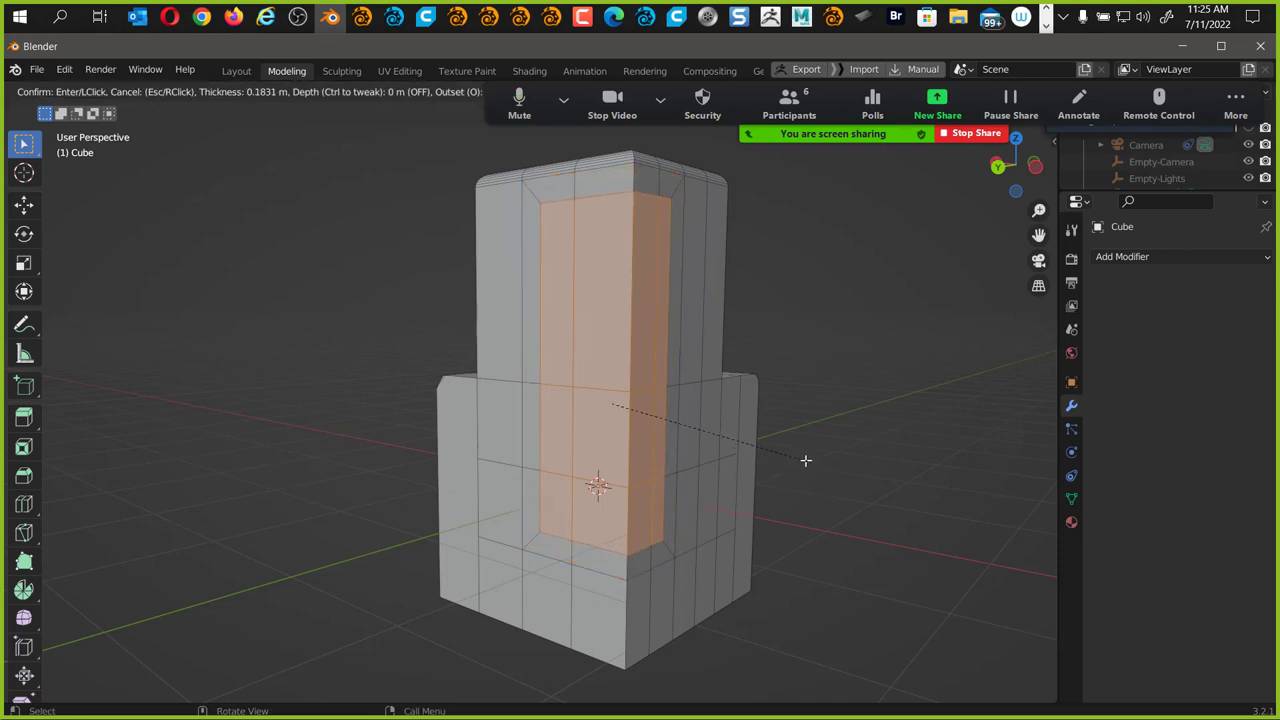
left_click(807, 461)
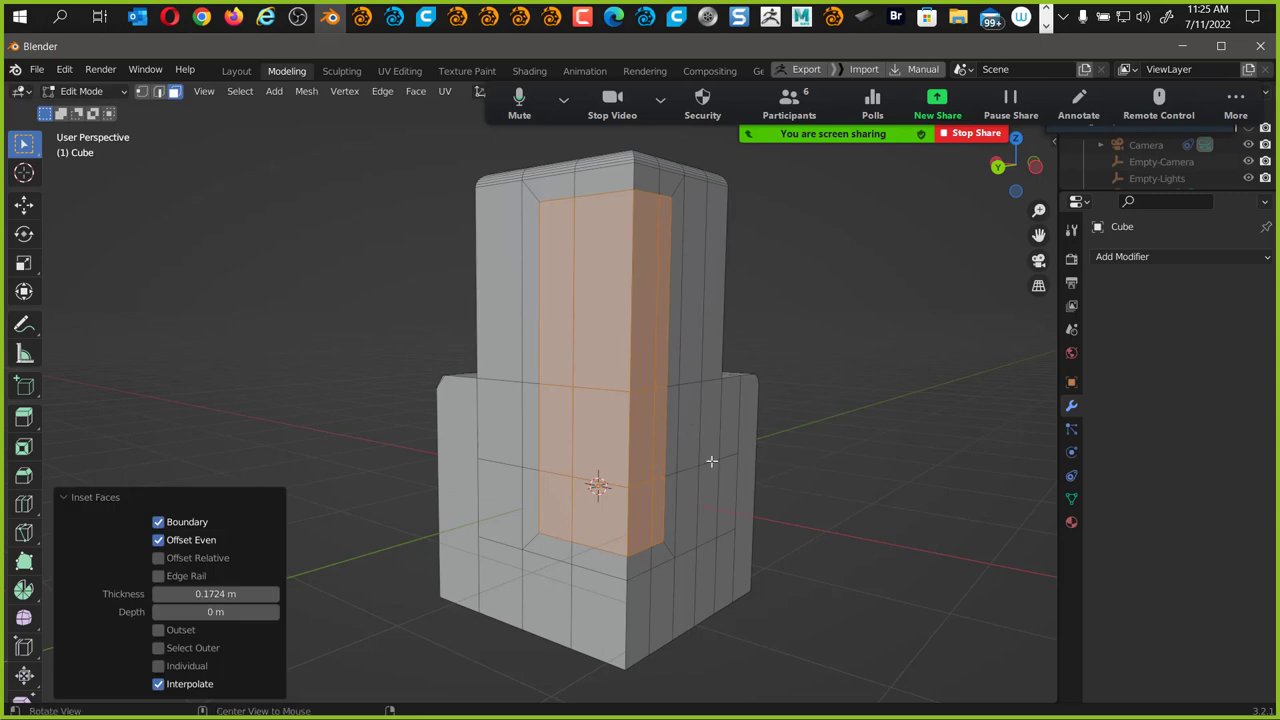
mouse_move(709, 460)
middle_mouse_down()
mouse_move(820, 469)
mouse_move(751, 480)
mouse_move(708, 447)
mouse_move(694, 466)
mouse_move(680, 457)
mouse_move(691, 464)
middle_mouse_up()
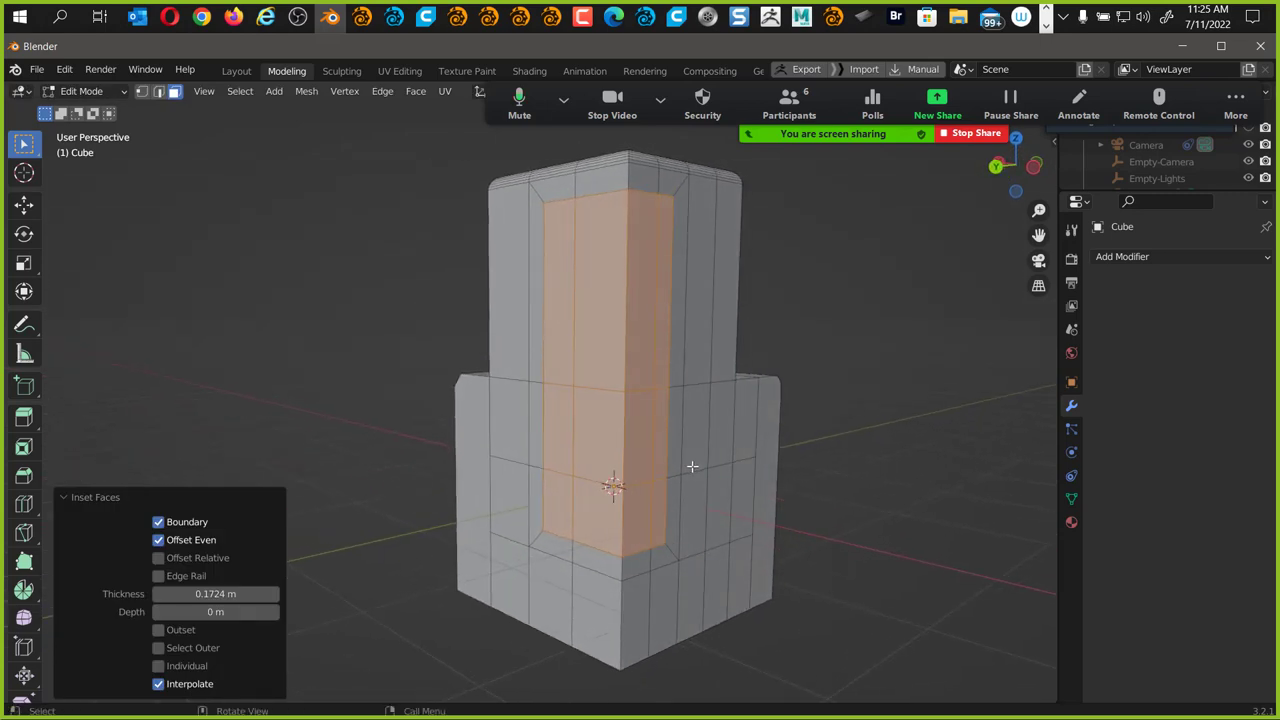
key("e")
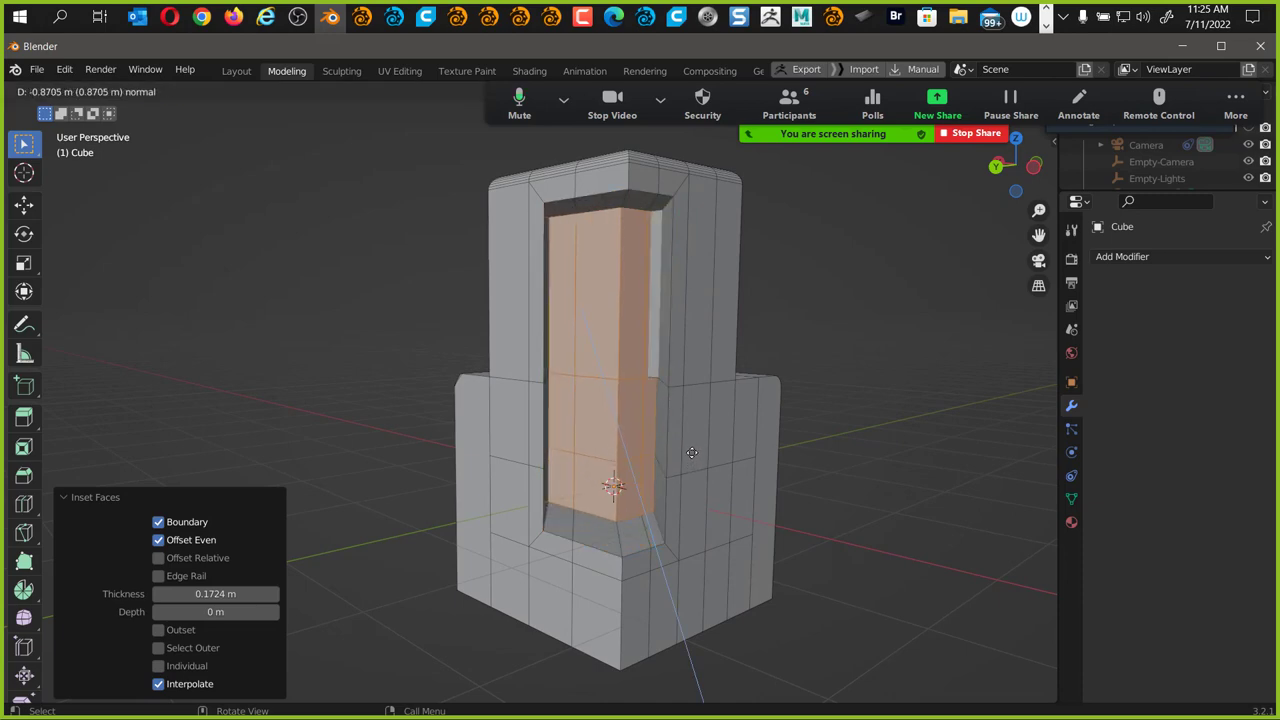
left_click(710, 457)
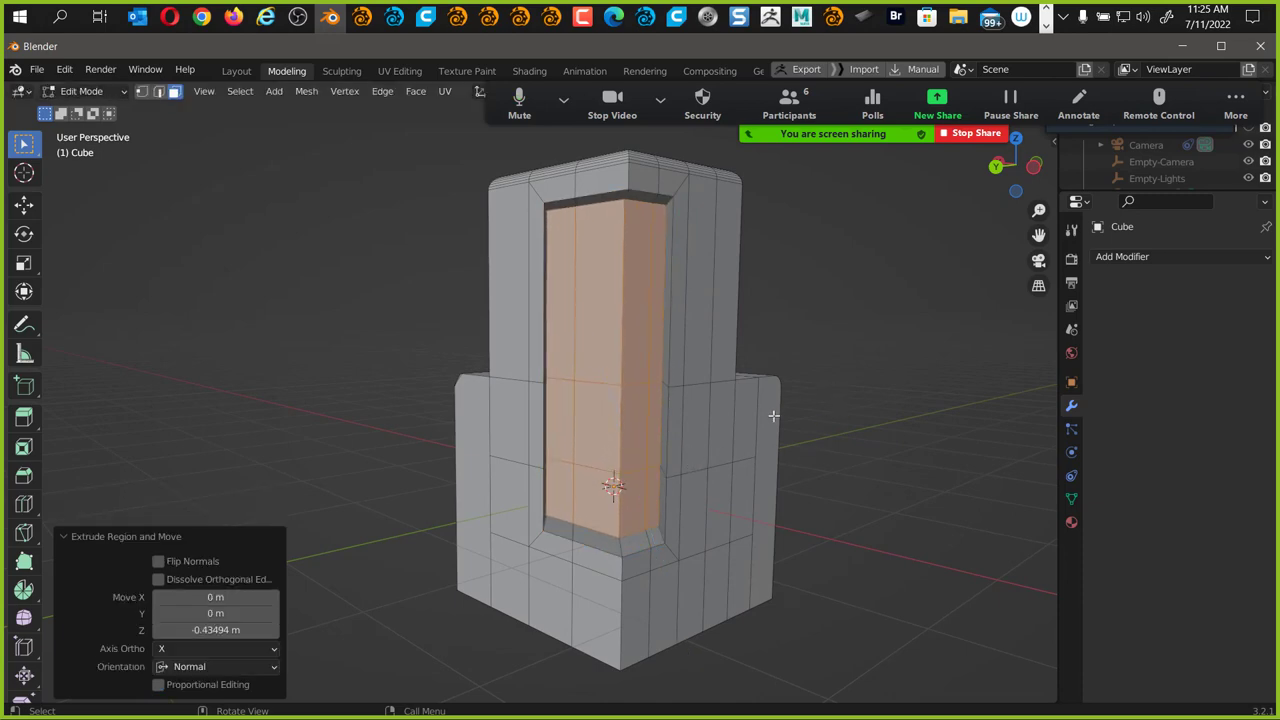
middle_click_drag(773, 415, 743, 406)
- Undo the too-deep extrusion and redo it shallower at about -0.167 m, then deselect
key("ctrl+z")
key("e")
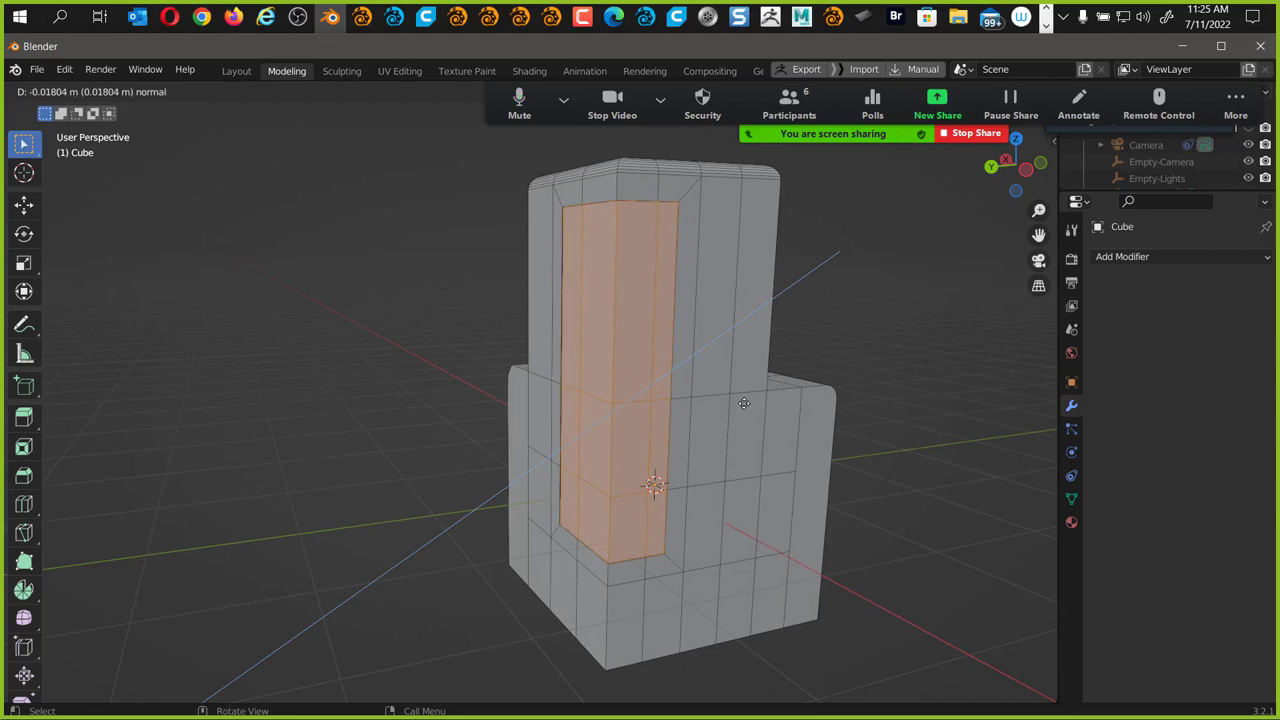
left_click(733, 378)
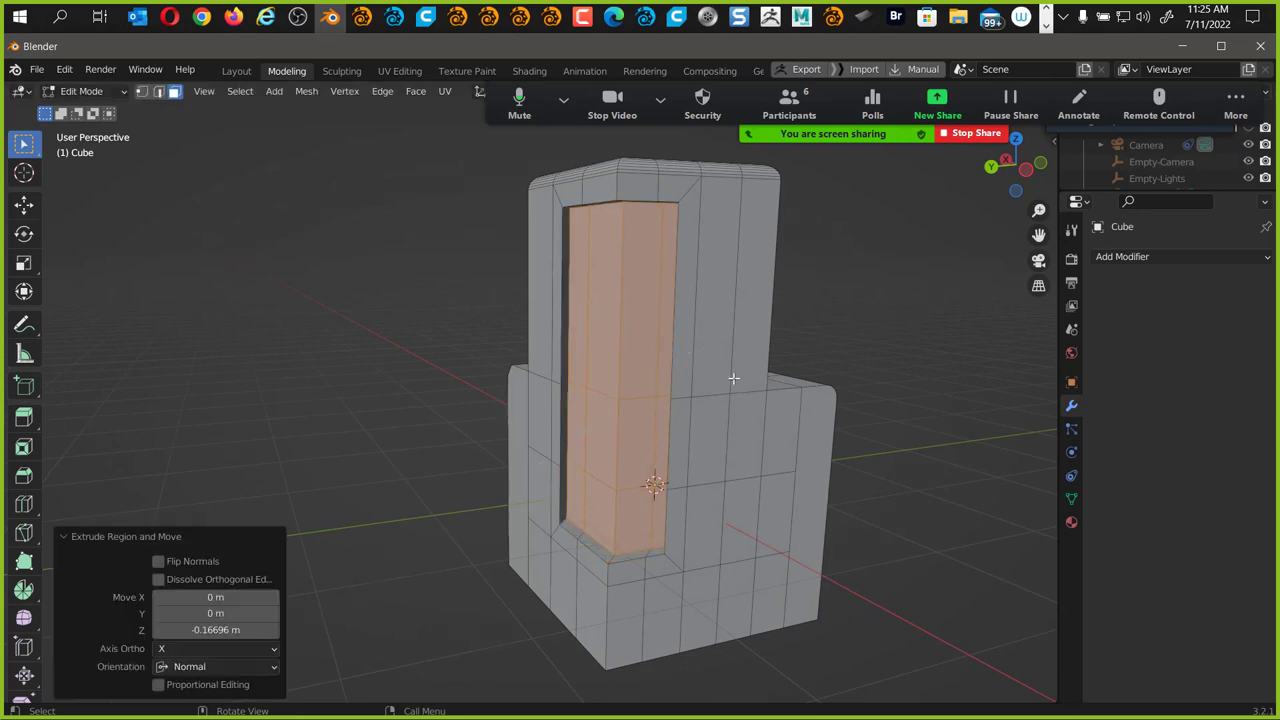
middle_click_drag(718, 470, 788, 466)
left_click(832, 420)
middle_click_drag(786, 414, 606, 374)
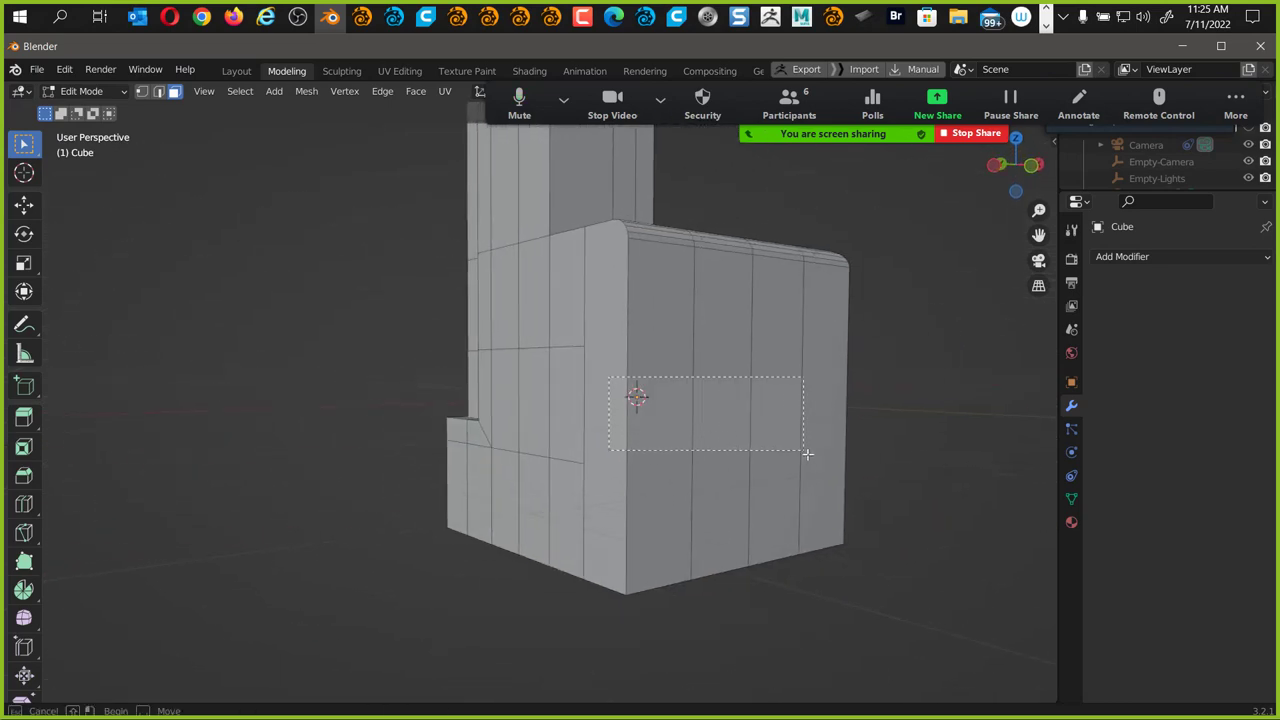
- Inset the seat-side faces by 0.081 m and recess them about 0.015 m inward
left_click_drag(812, 458, 816, 456)
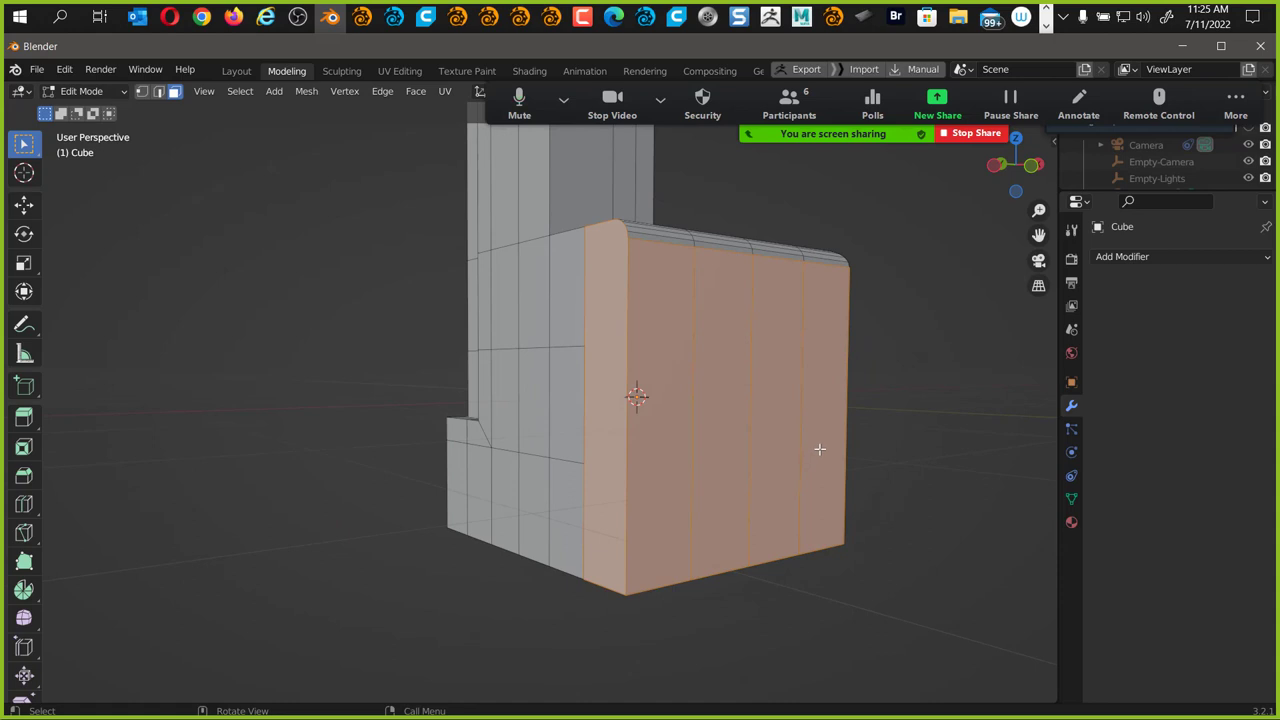
key("i")
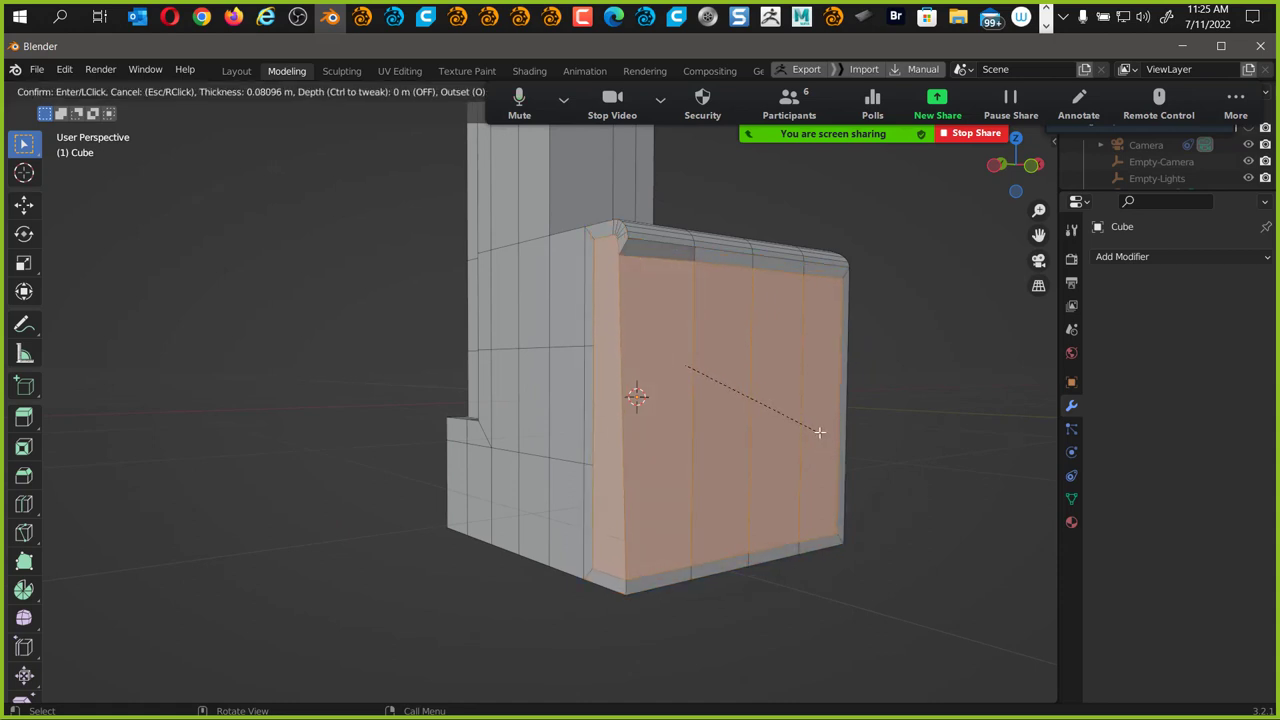
left_click(820, 432)
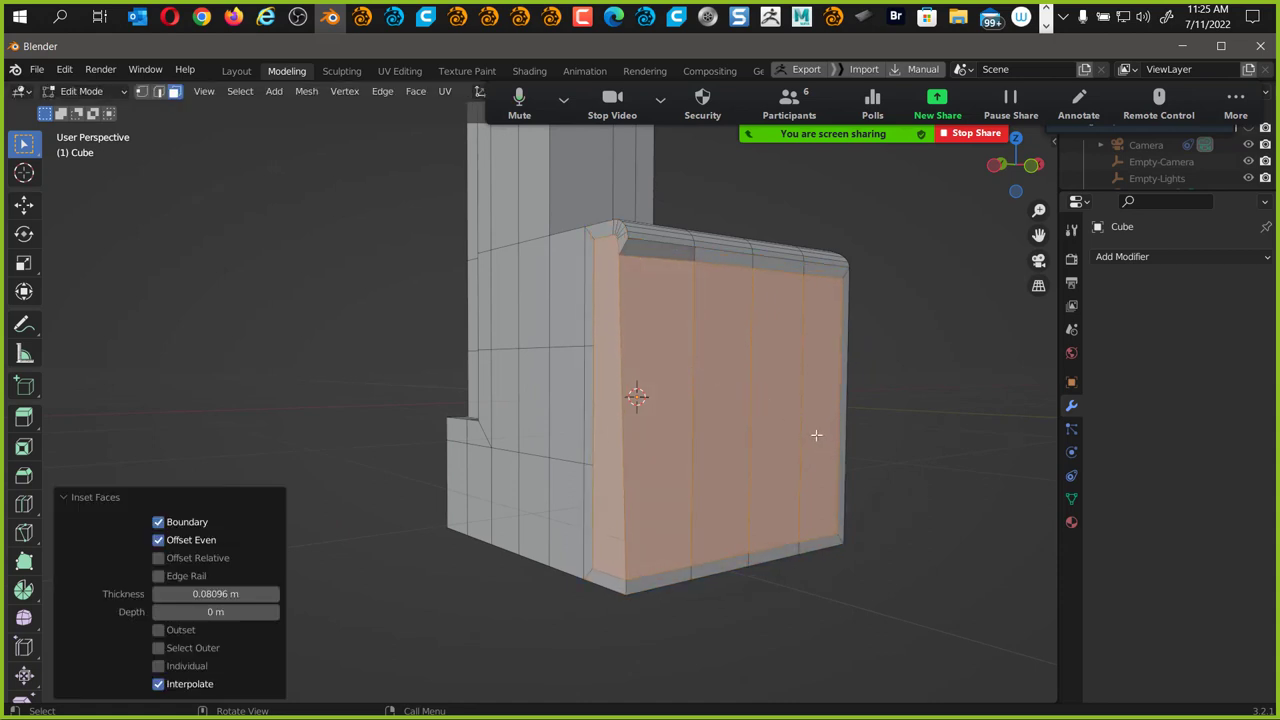
key("e")
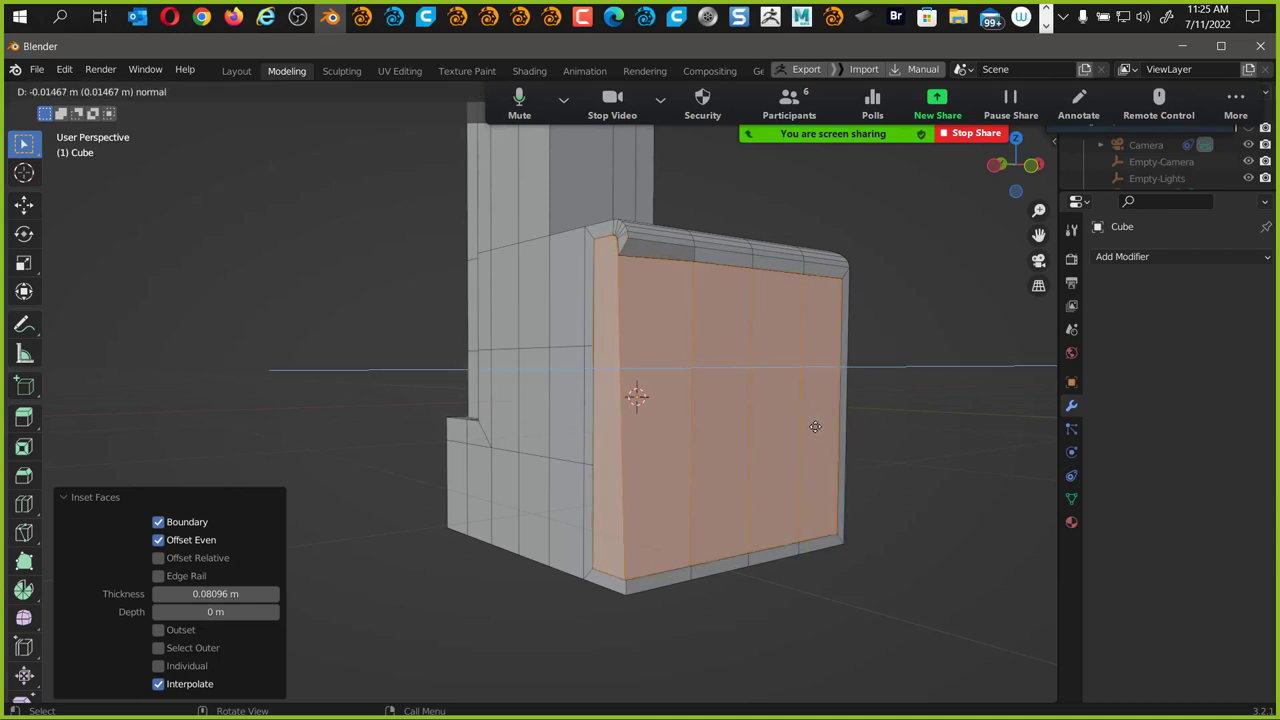
left_click(815, 427)
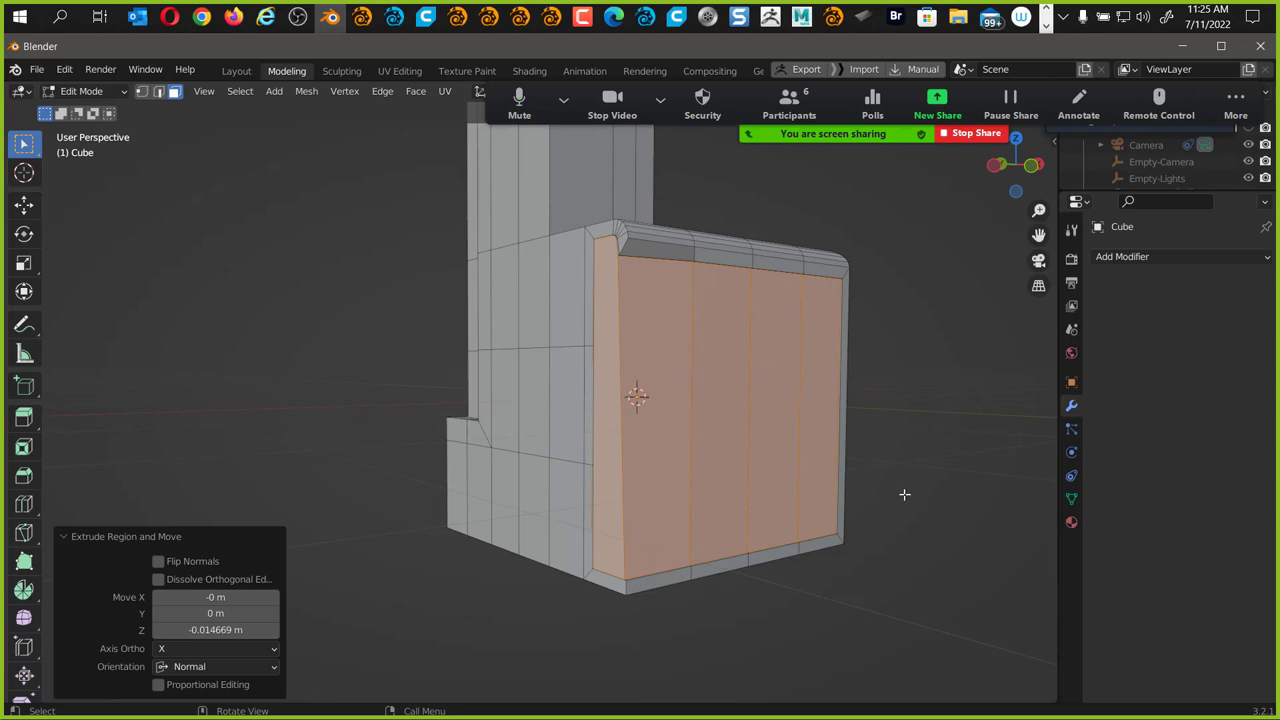
left_click(904, 494)
middle_click_drag(777, 486, 672, 376)
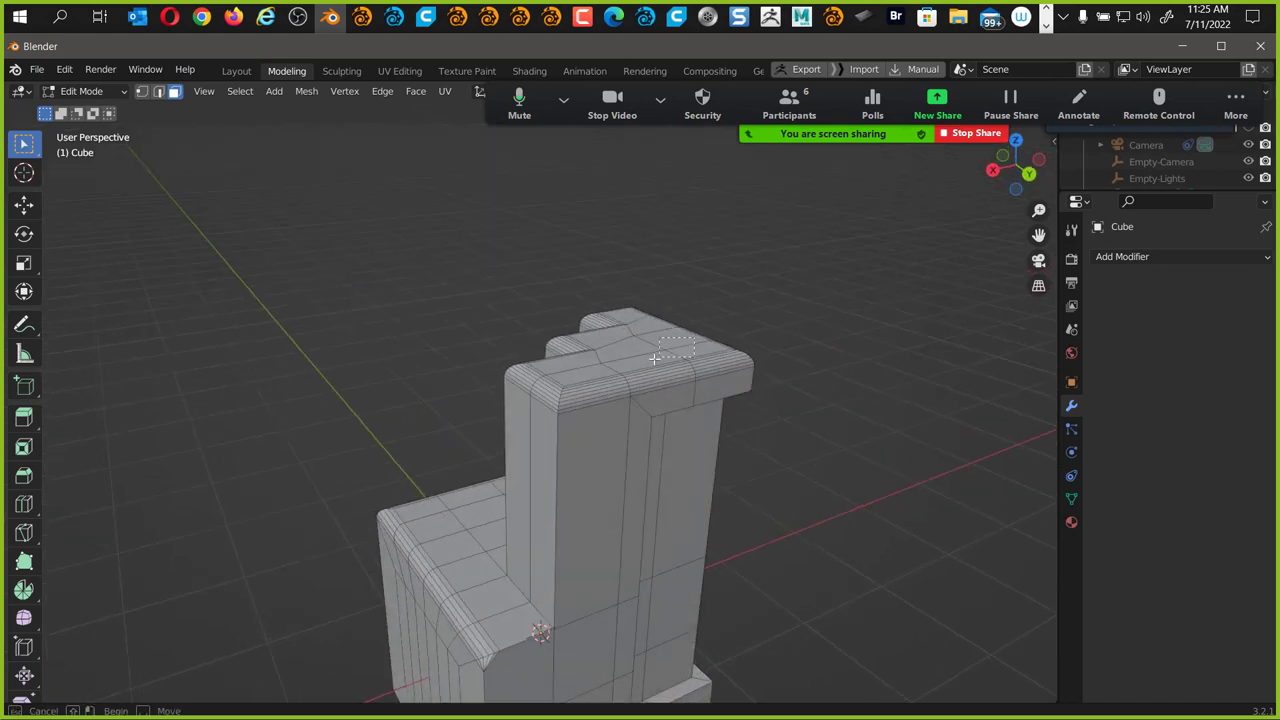
- Extrude the backrest's top face upward 1.2958 m into a tall column
left_click(654, 354)
key("e")
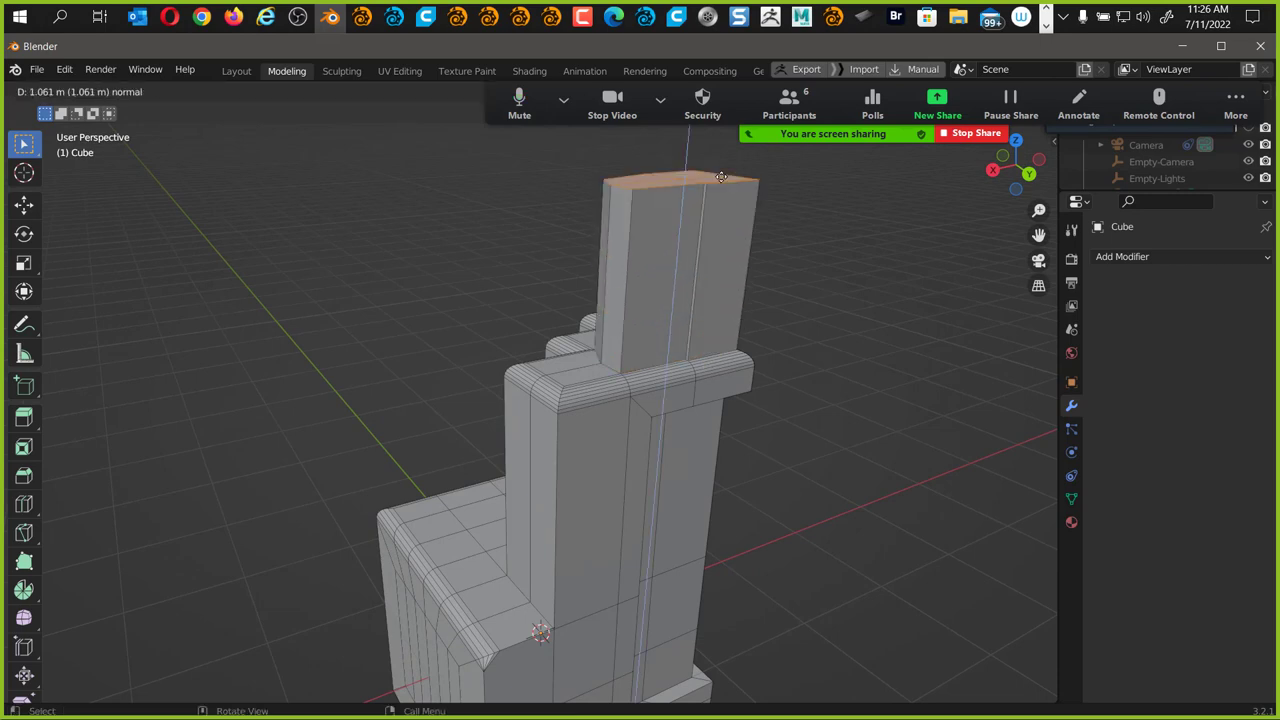
left_click(724, 175)
middle_click_drag(695, 297, 578, 336)
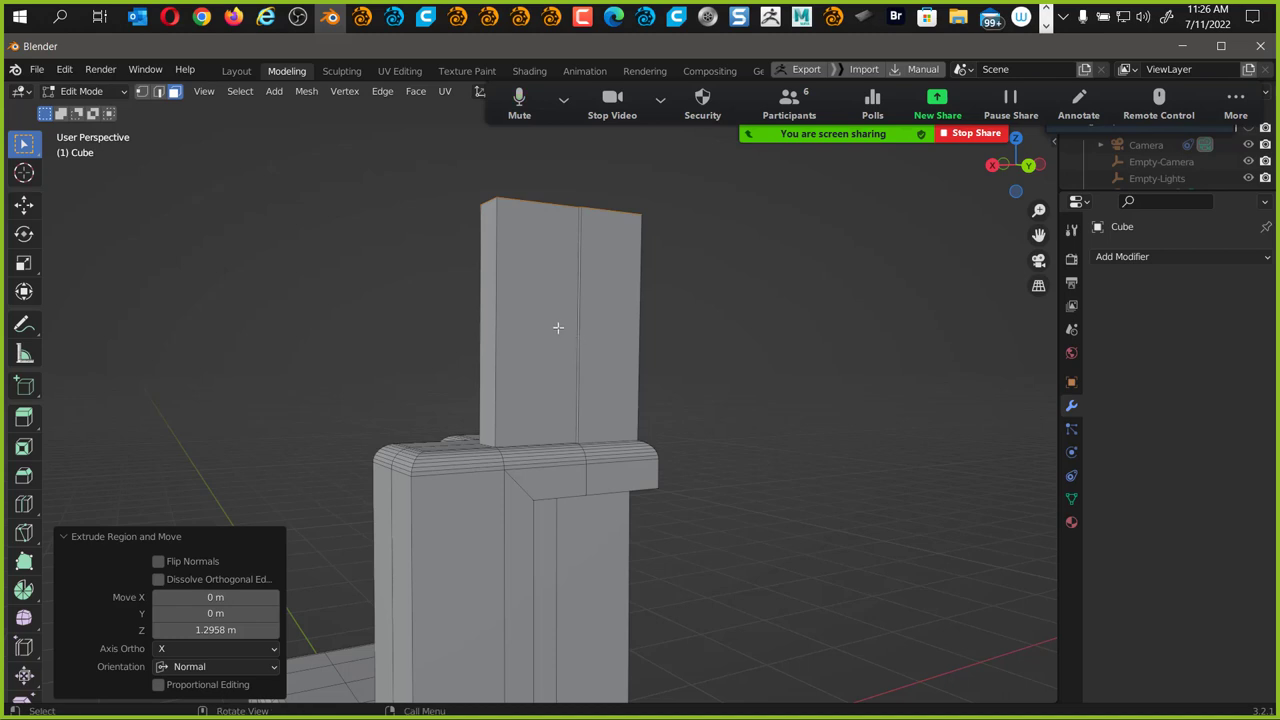
- Add 16 horizontal loop cuts around the column, slid to factor -0.35
key("ctrl+r")
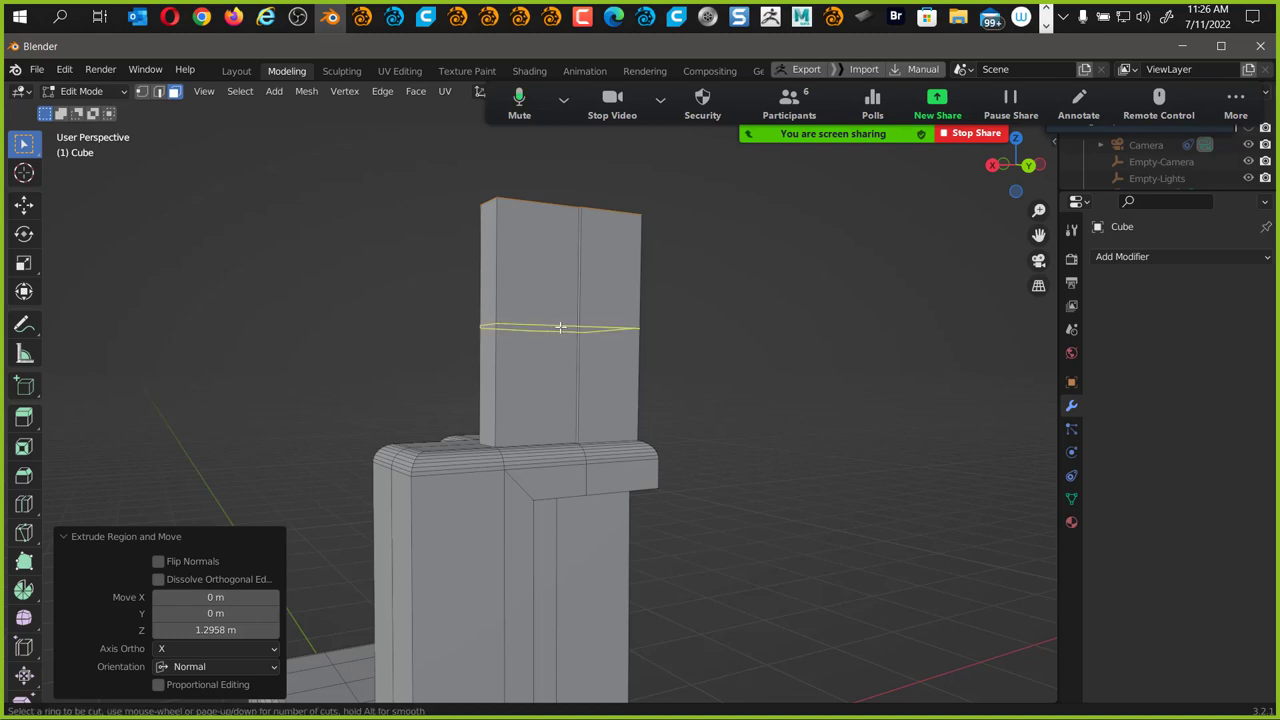
scroll(561, 324, "up", 17)
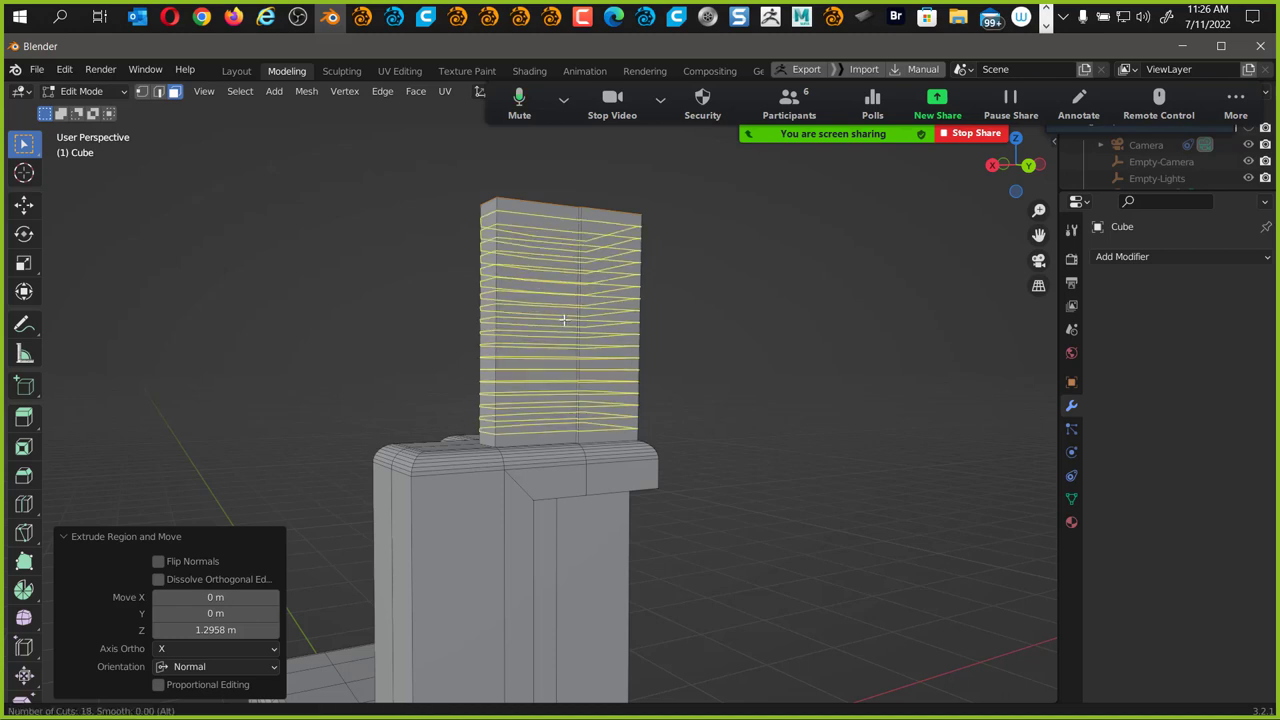
left_click(570, 319)
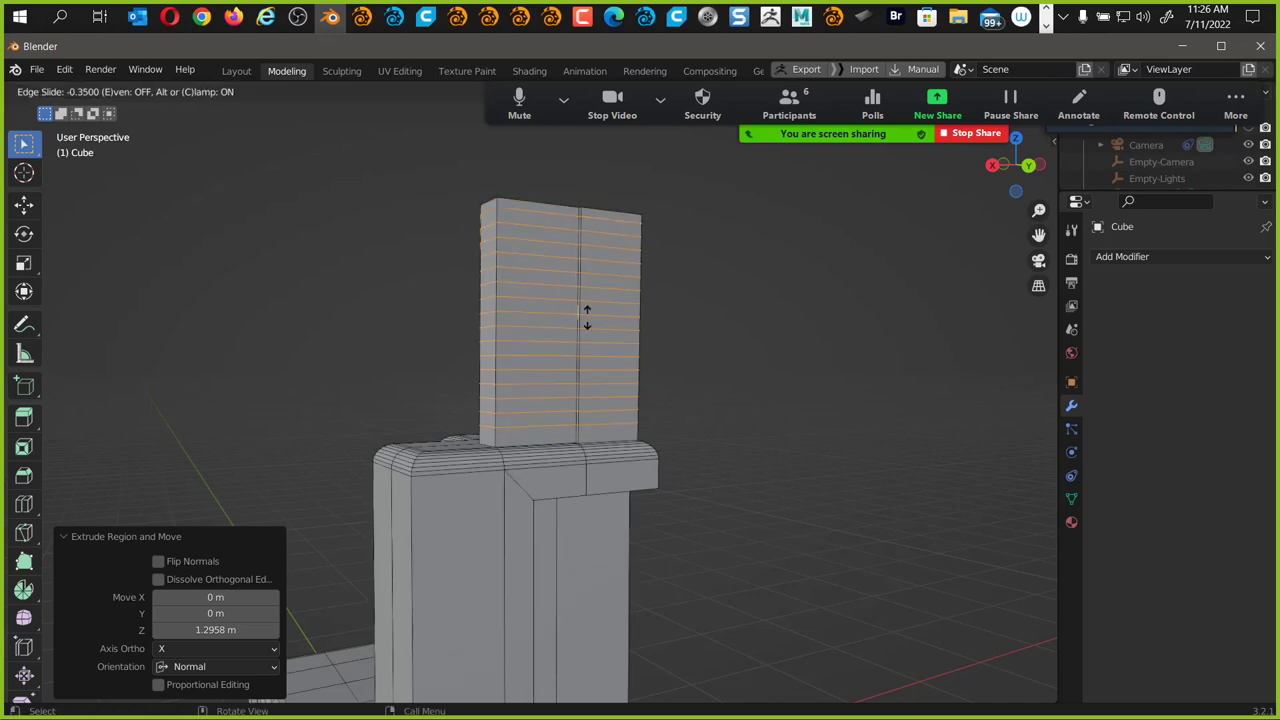
left_click(587, 317)
middle_click_drag(661, 338, 713, 383)
key("3")
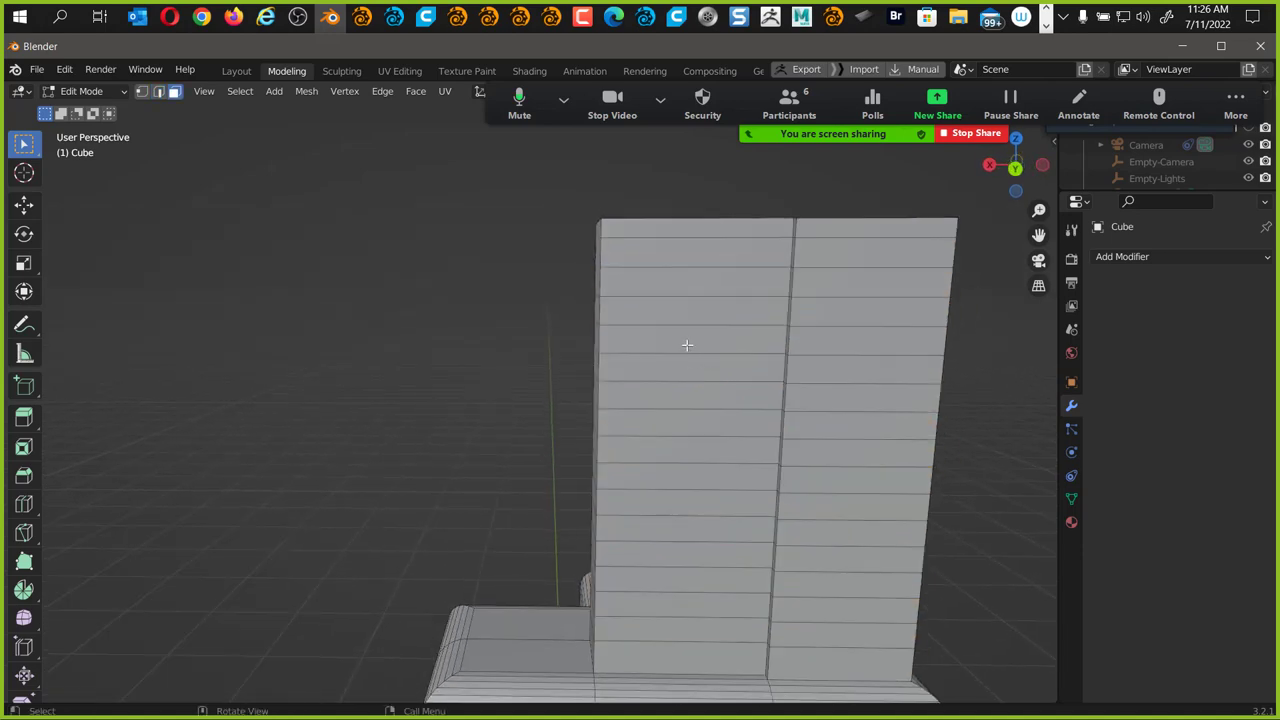
- Select every other horizontal band of faces on the tall back column
left_click(602, 289, "alt")
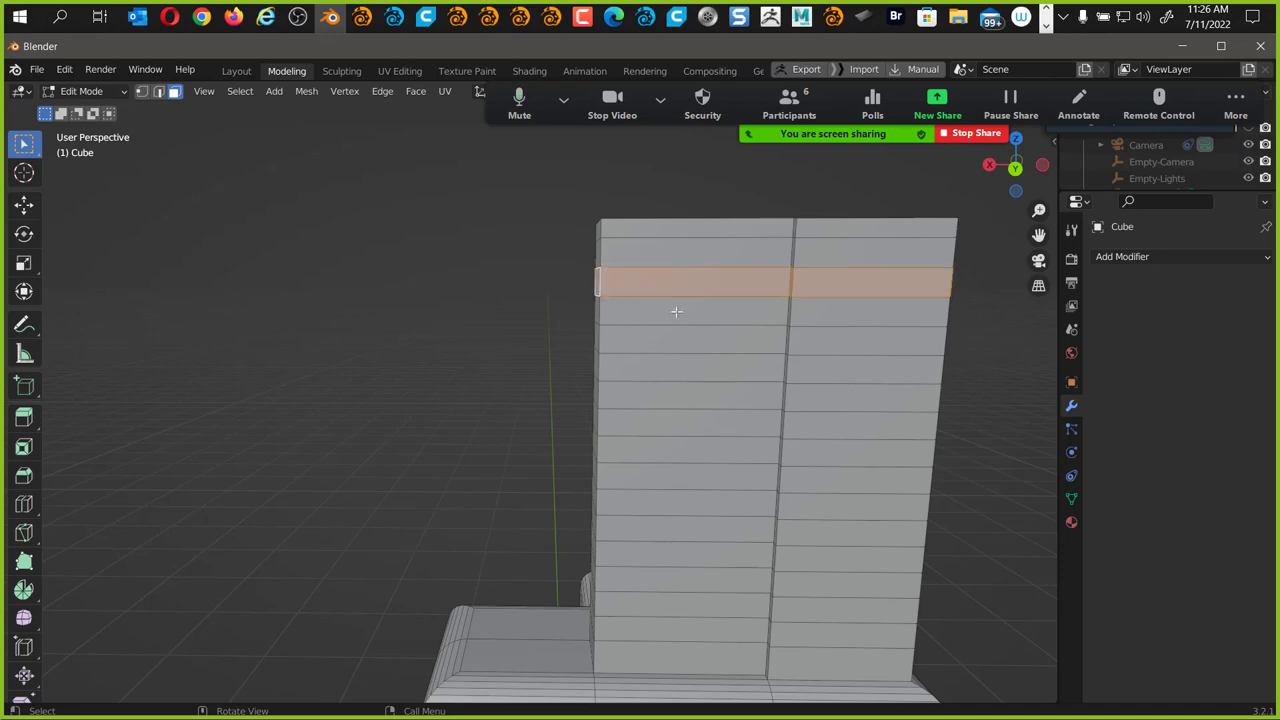
middle_click_drag(824, 281, 626, 334)
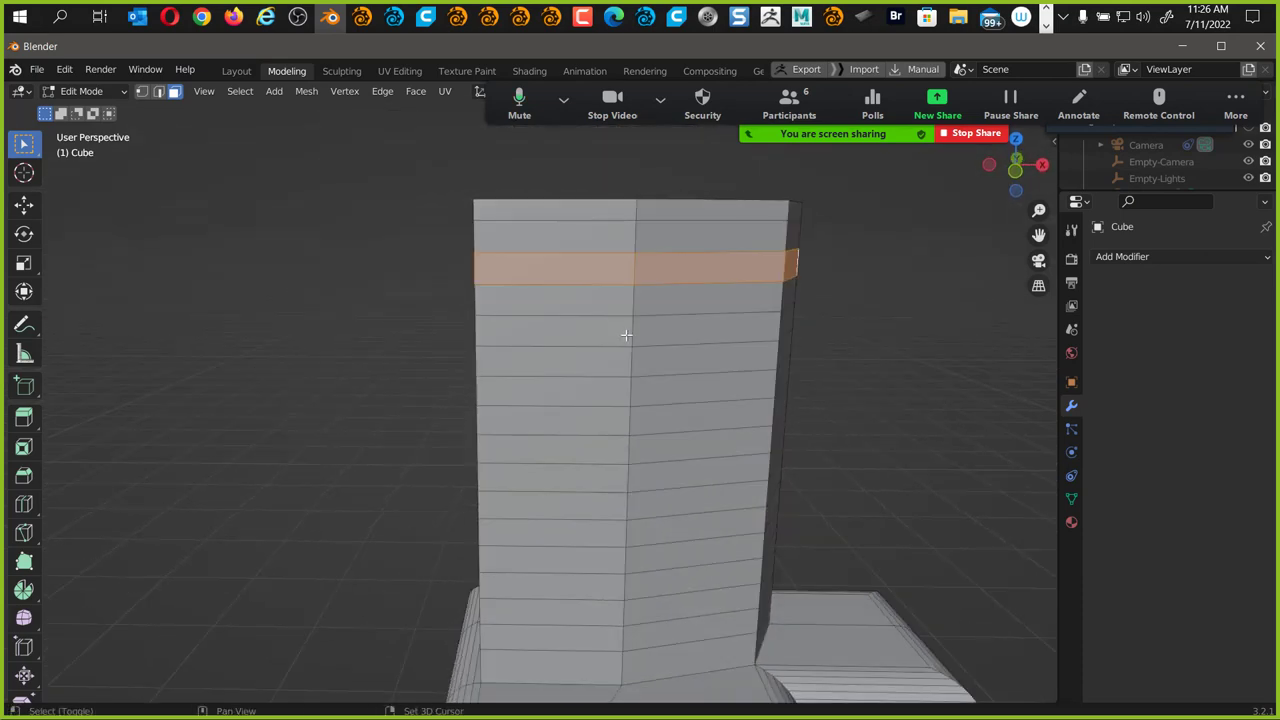
left_click(628, 343, "alt+shift")
left_click(628, 392, "alt+shift")
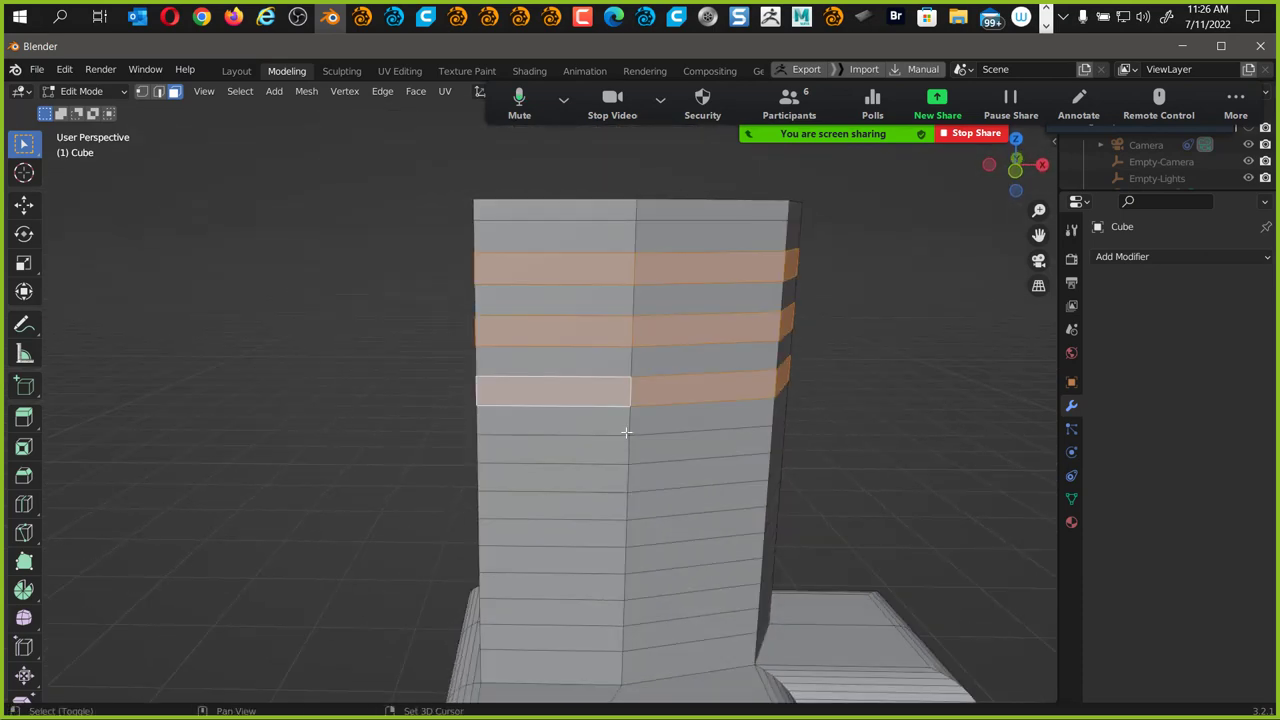
left_click(627, 445, "shift")
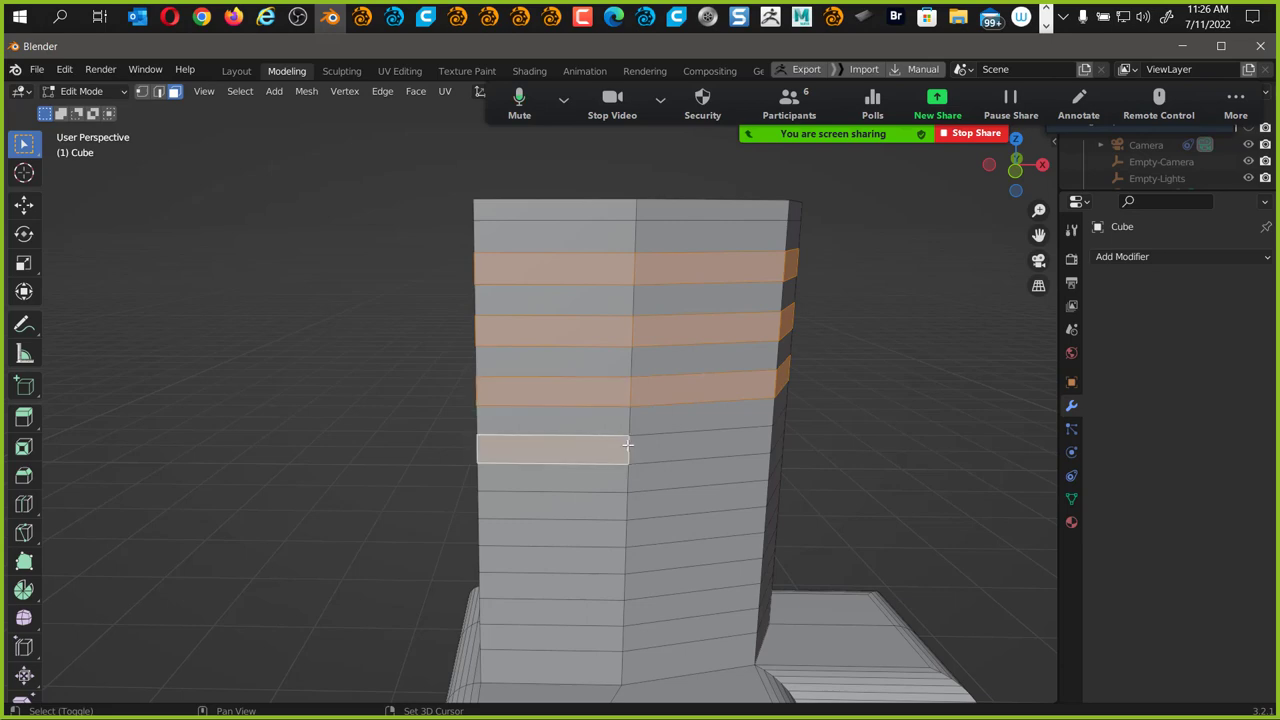
left_click(627, 445, "alt+shift")
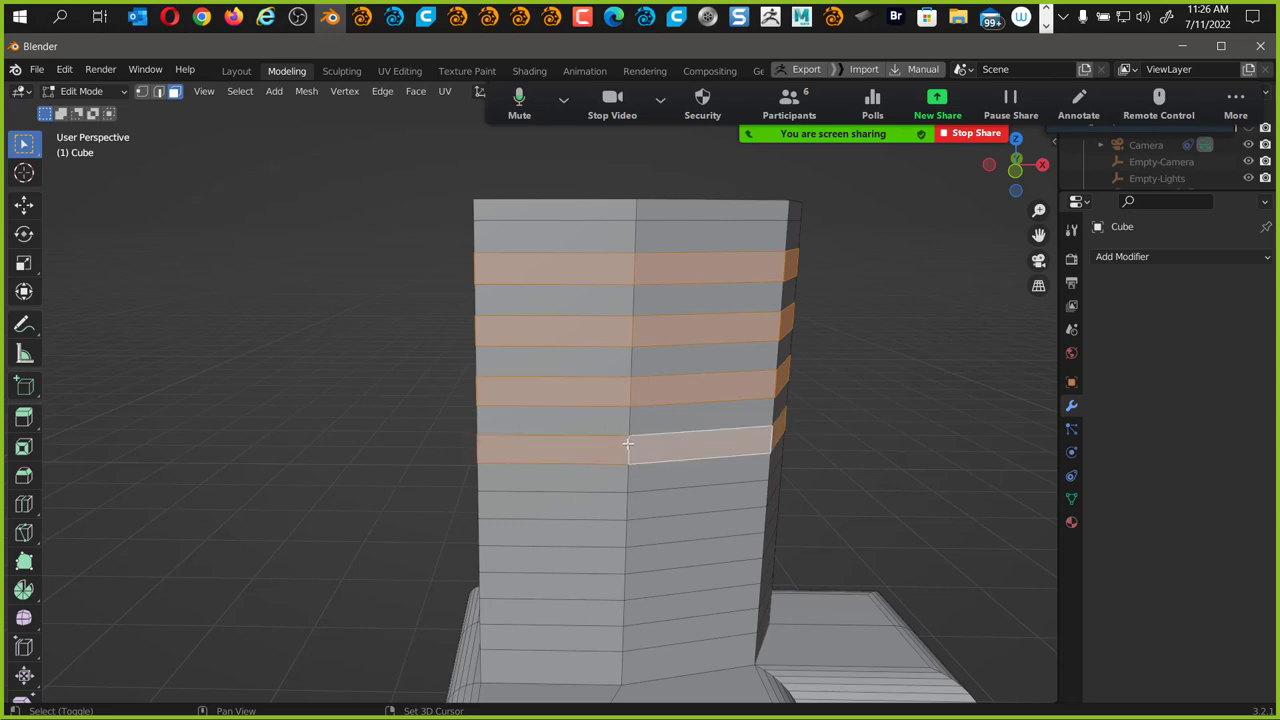
left_click(624, 507, "shift")
left_click(624, 507, "alt+shift")
left_click(619, 557, "shift")
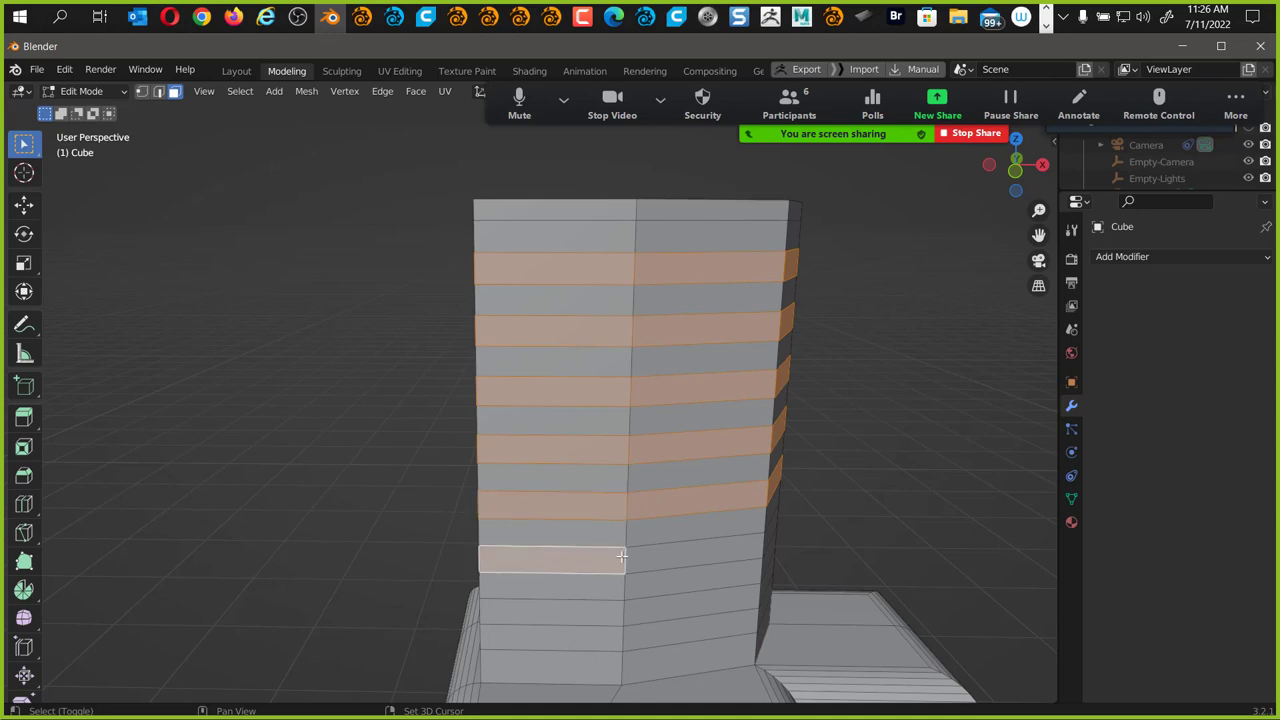
left_click(619, 557, "alt+shift")
left_click(617, 565, "shift")
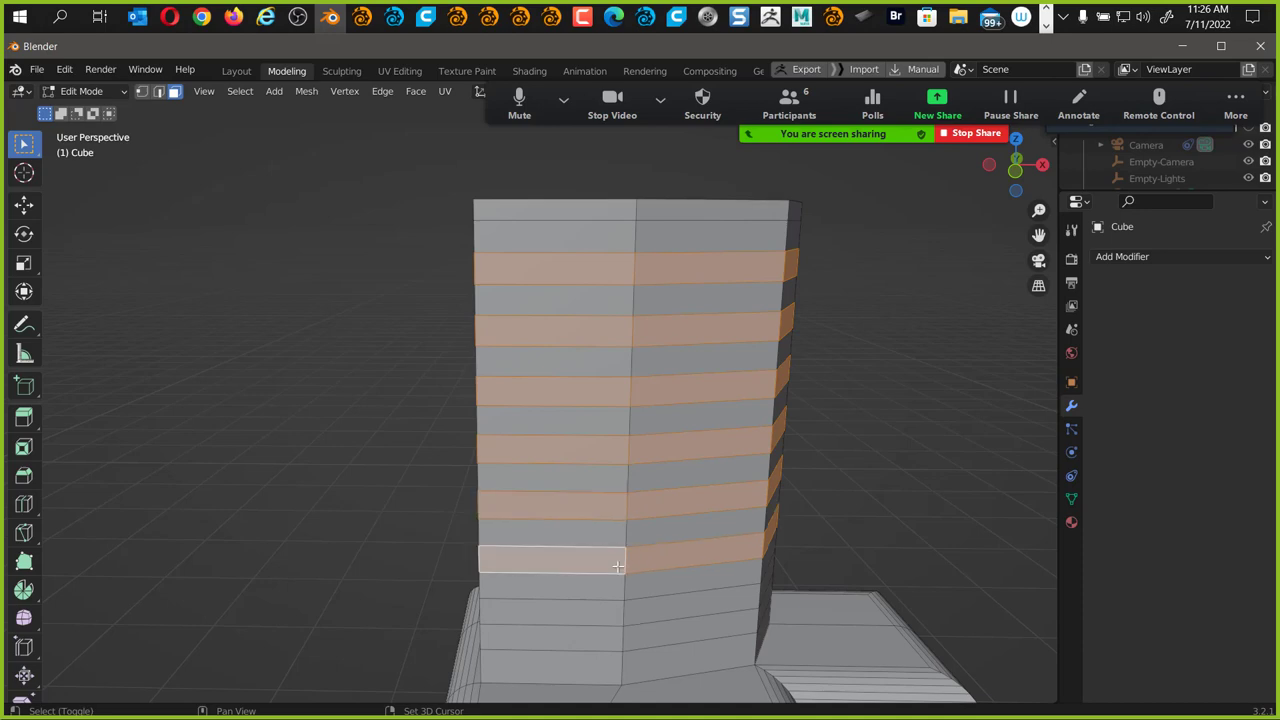
left_click(617, 566, "alt+shift")
key("ctrl+z")
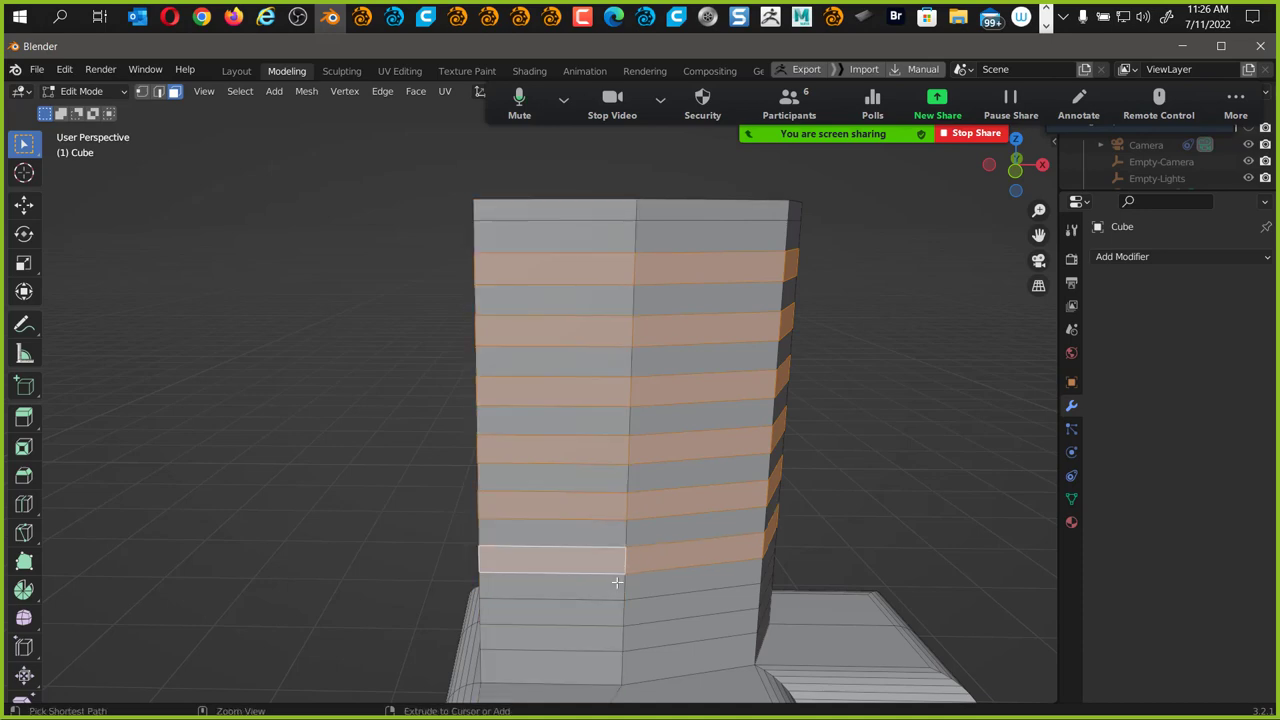
left_click(621, 613, "shift")
left_click(621, 613, "alt+shift")
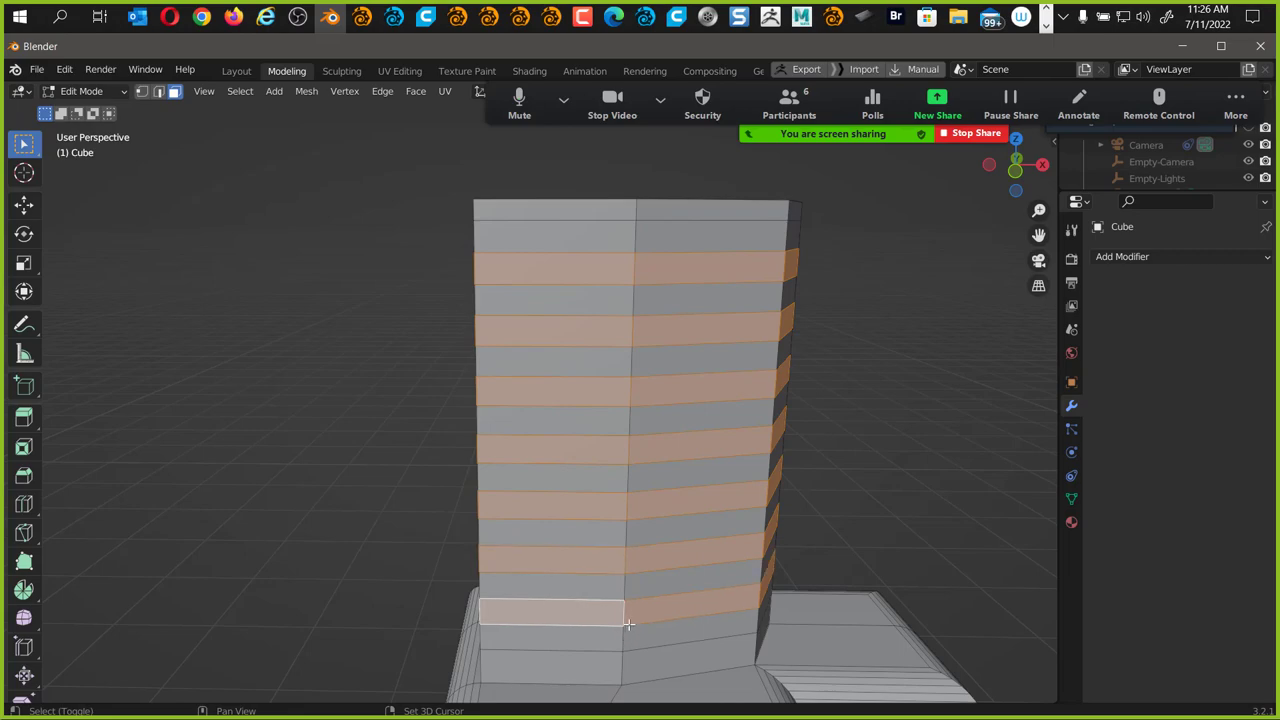
middle_click_drag(628, 623, 522, 451)
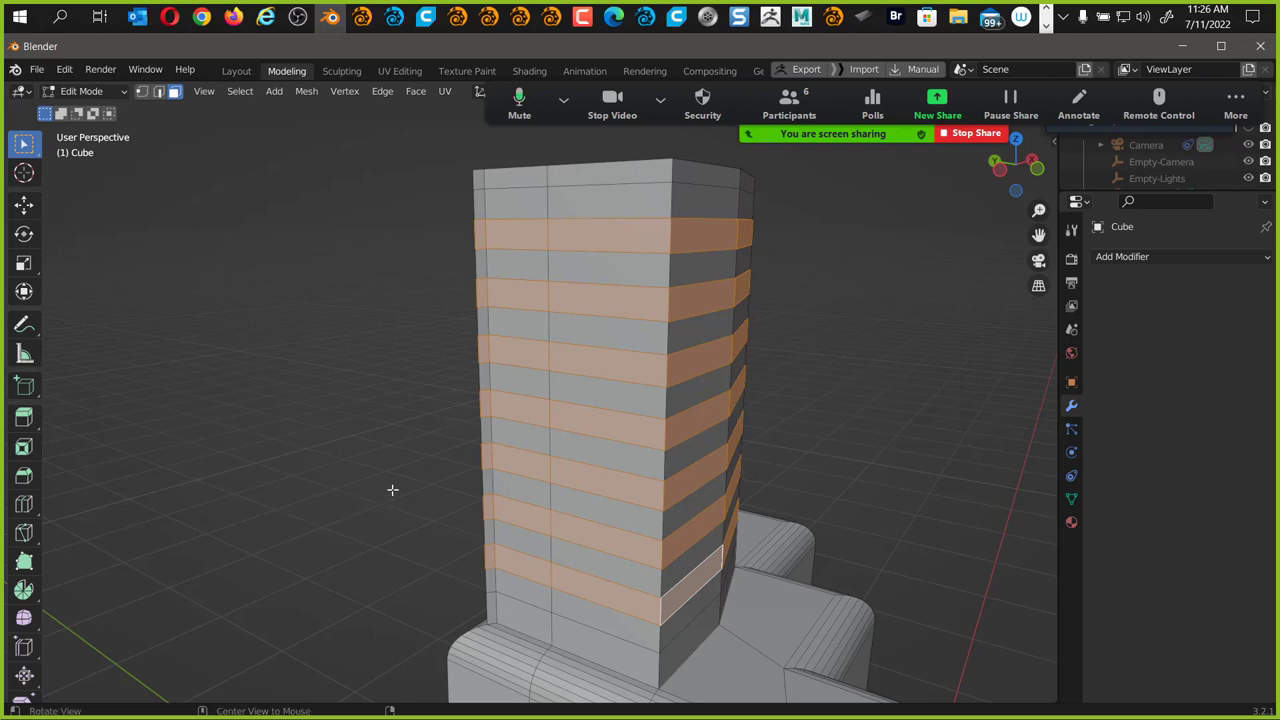
- Try extruding the bands along normals and as a region, undoing both attempts
key("alt+e")
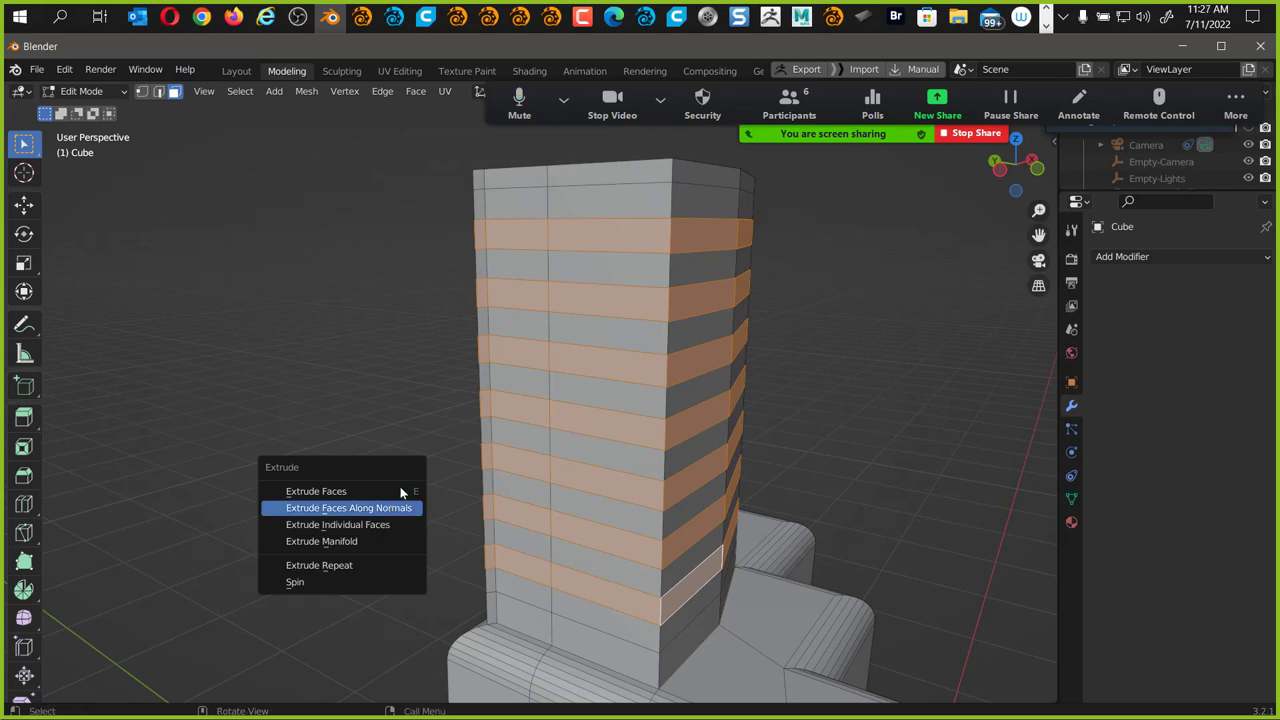
left_click(400, 488)
left_click(459, 366)
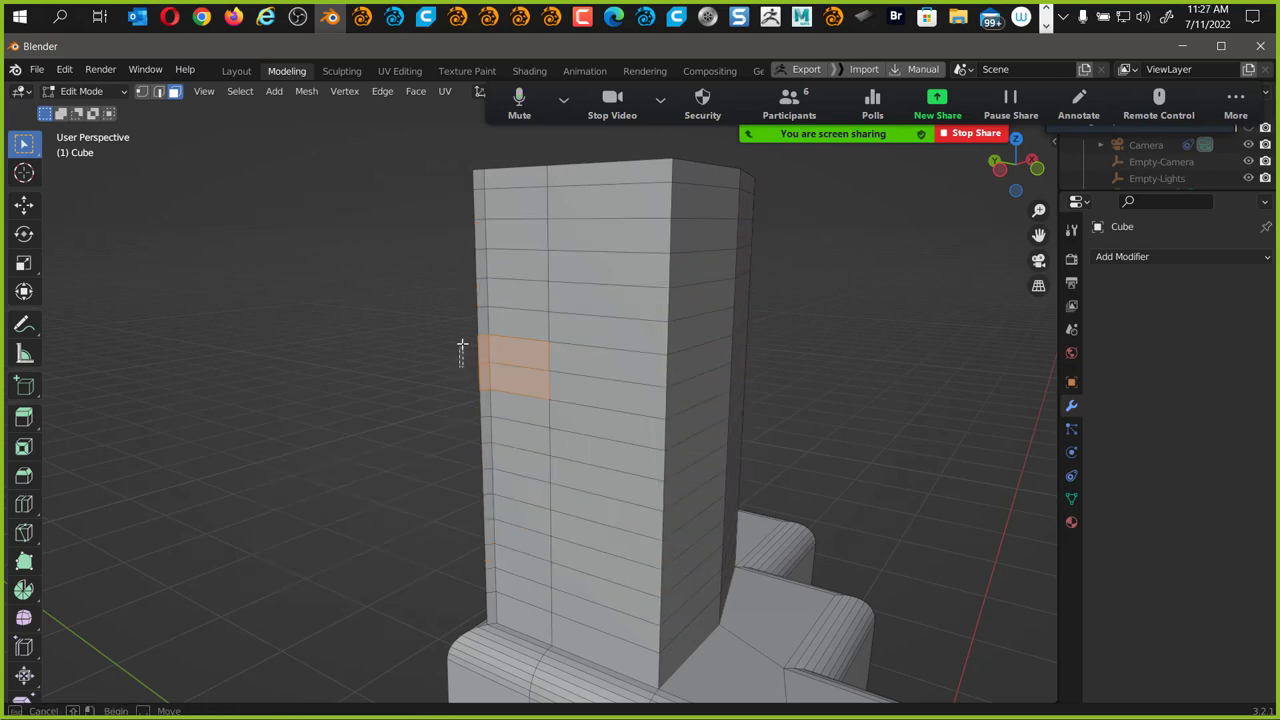
left_click(435, 352)
key("ctrl+z")
key("ctrl+z")
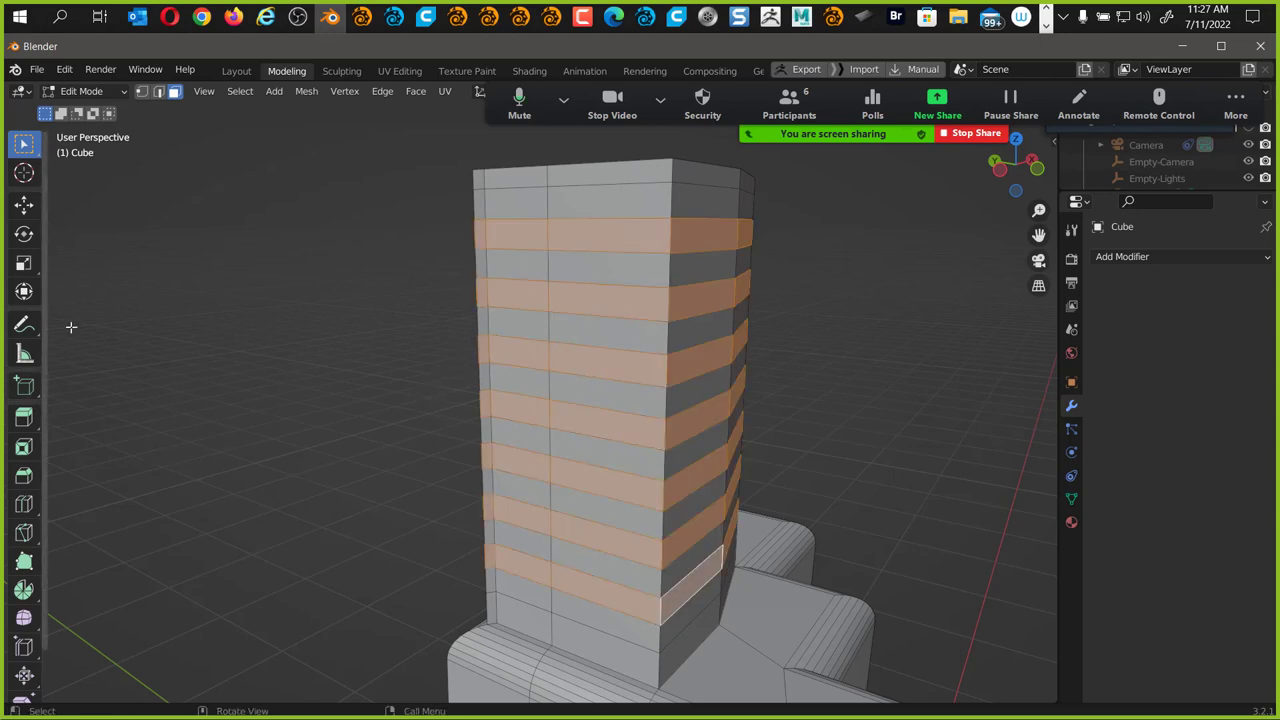
left_click(34, 424)
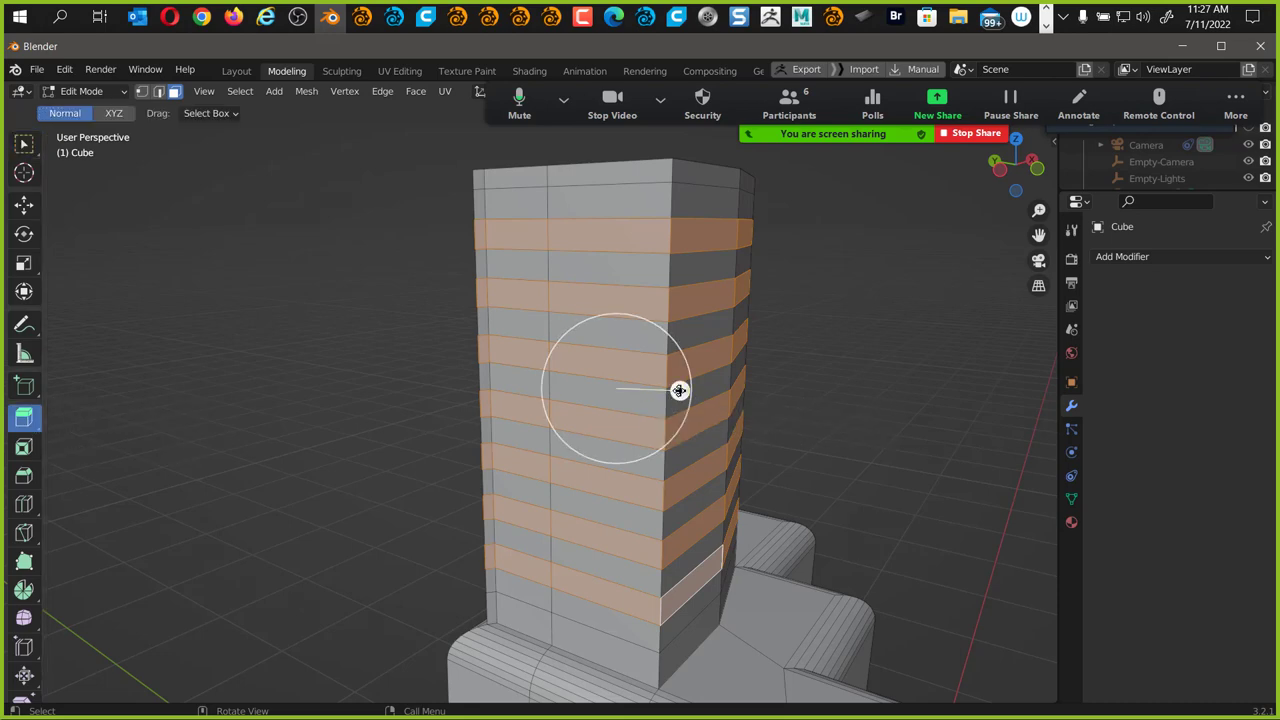
left_click_drag(679, 390, 685, 430)
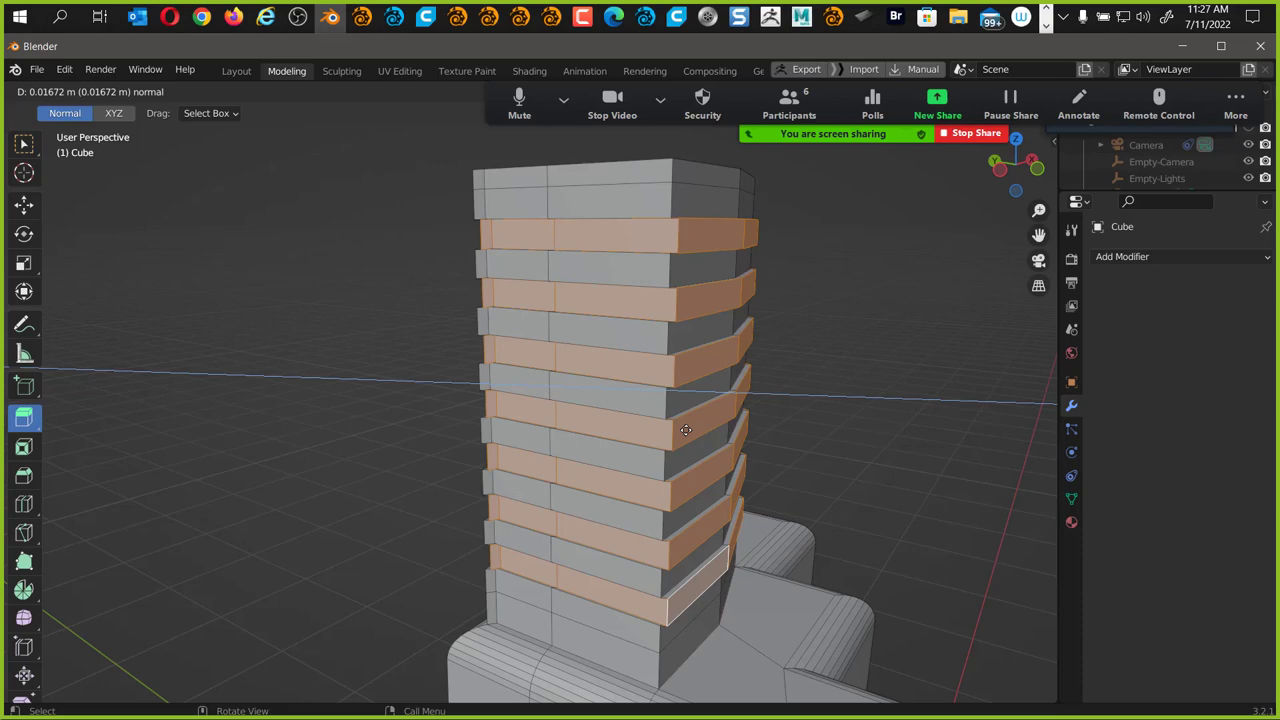
left_click(686, 430)
key("ctrl+z")
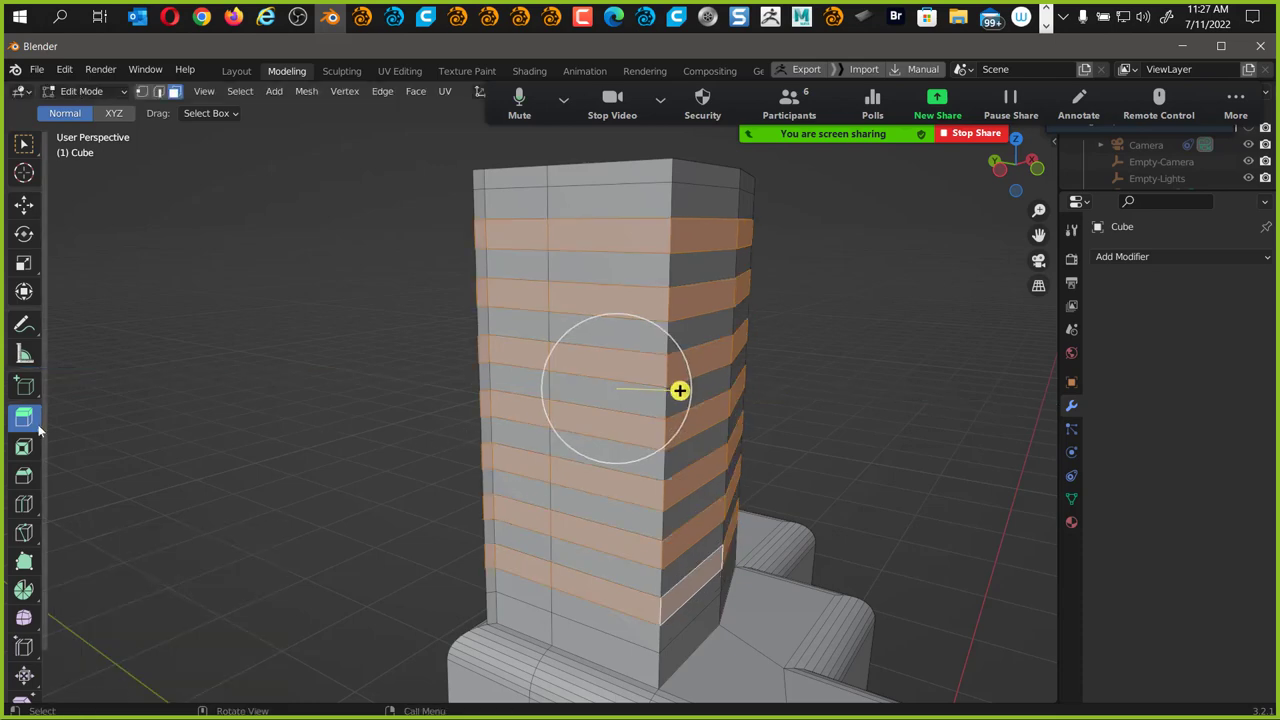
- Offset the selected bands outward with the Extrude Along Normals tool, then deselect
left_click(32, 430)
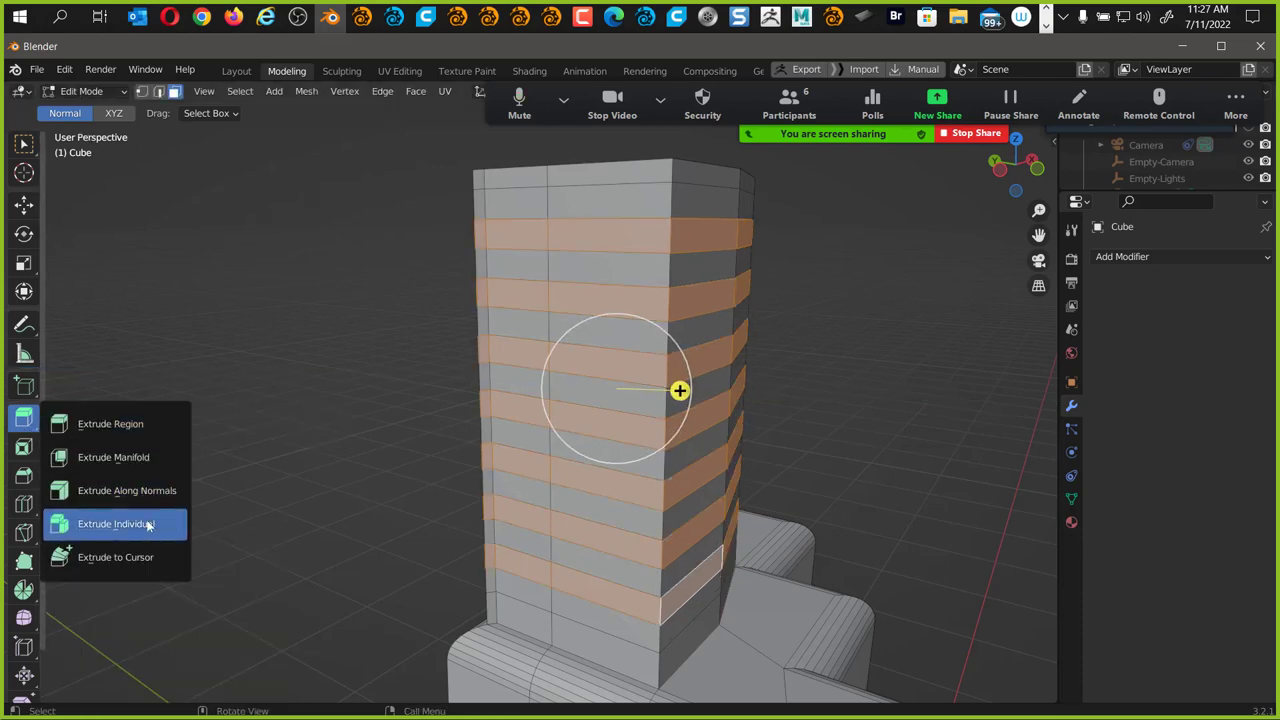
left_click(160, 491)
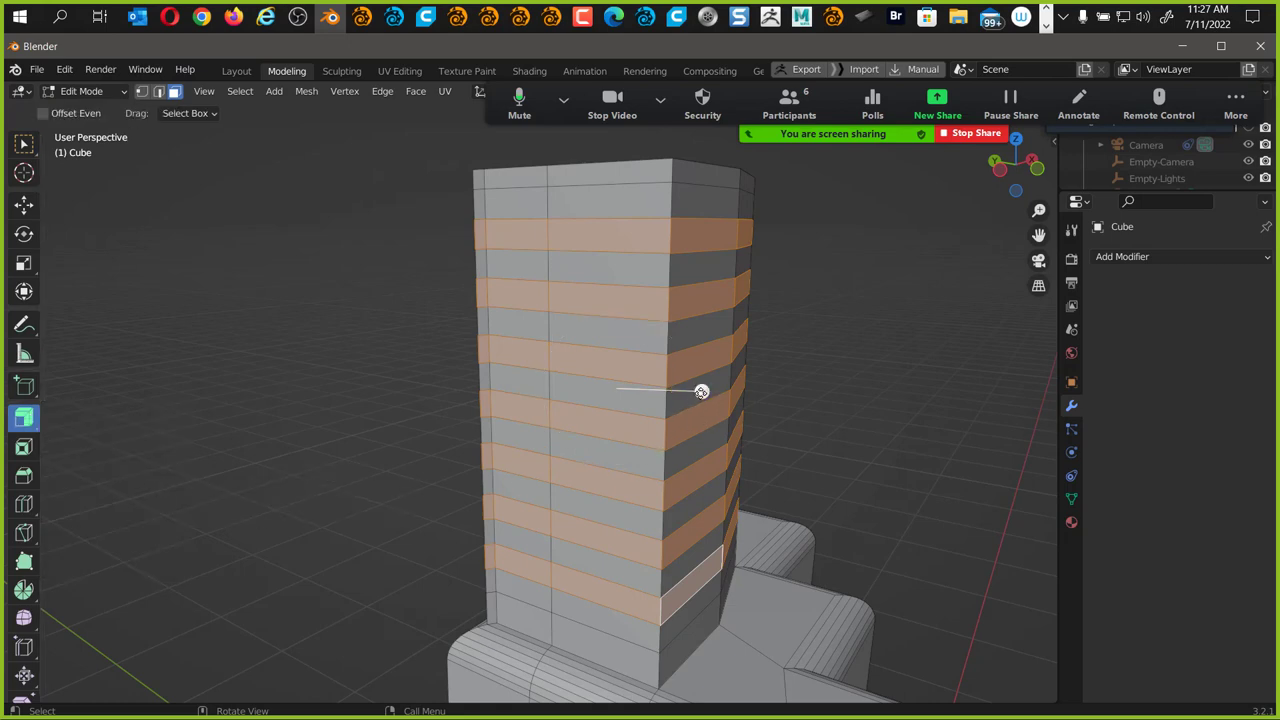
mouse_move(701, 391)
left_mouse_down()
mouse_move(716, 405)
mouse_move(700, 420)
mouse_move(656, 385)
mouse_move(695, 410)
left_mouse_up()
left_click(695, 410)
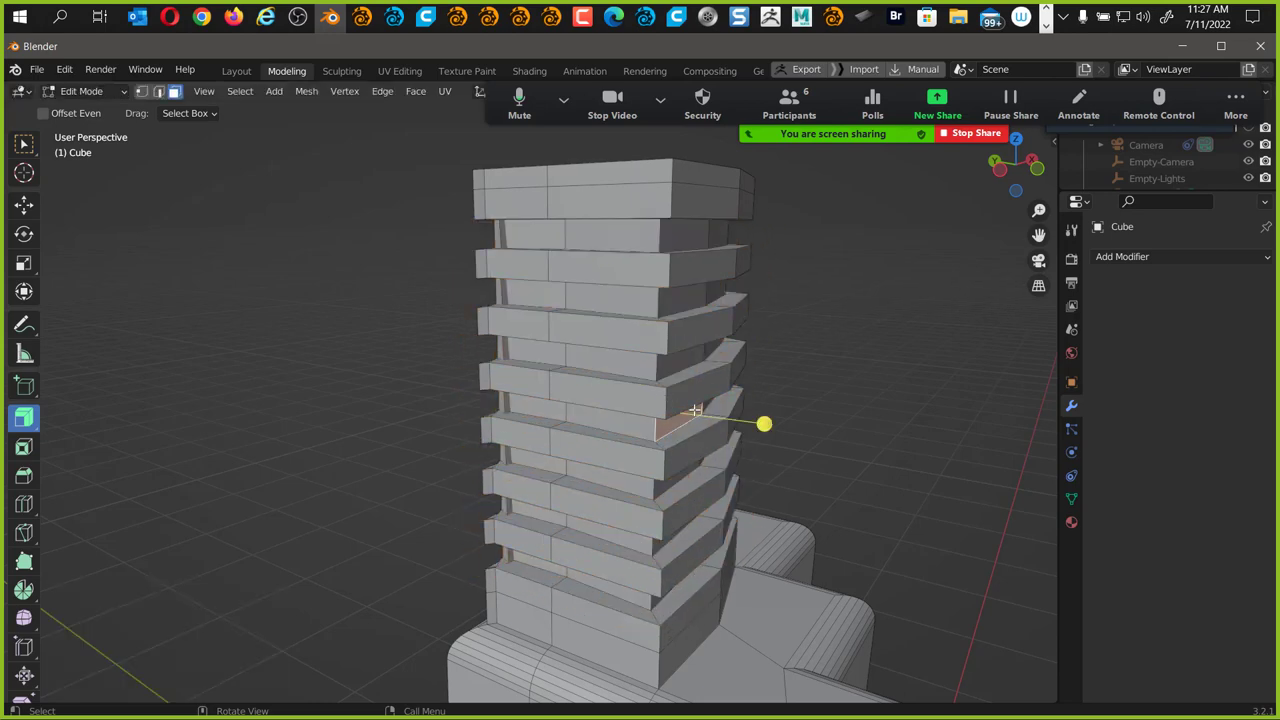
left_click(816, 427)
middle_click_drag(800, 414, 529, 470)
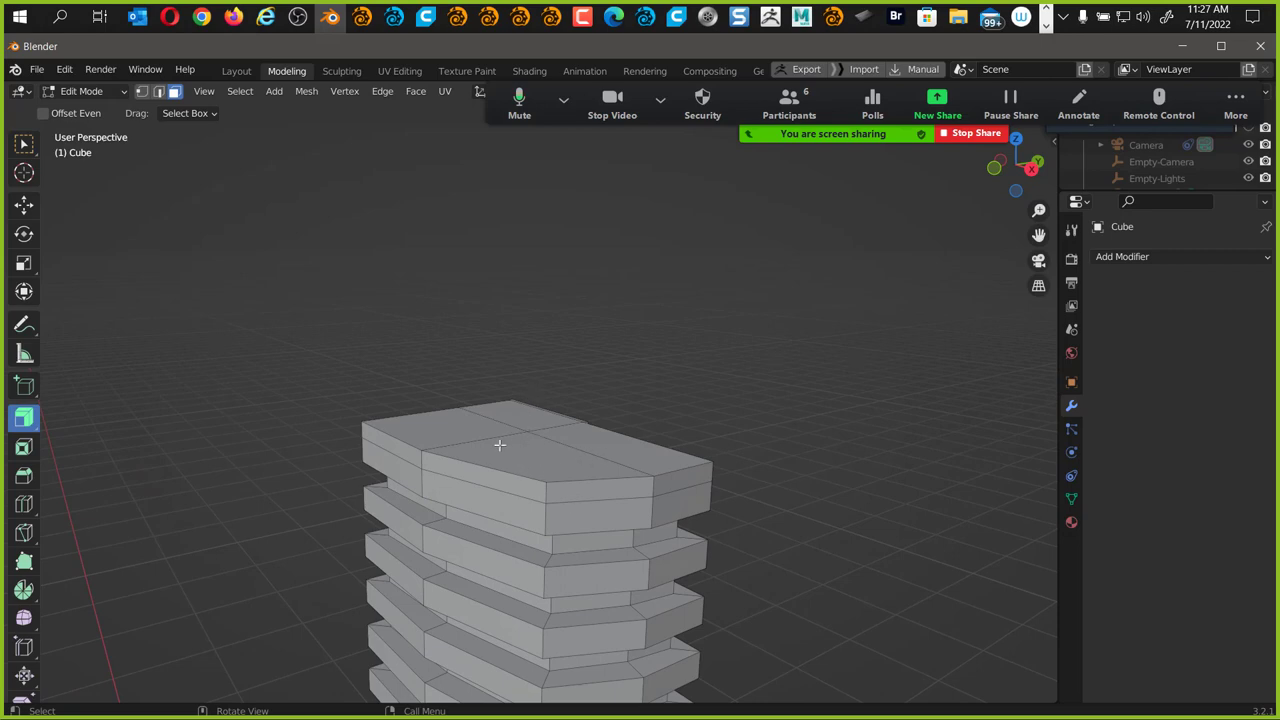
- Extrude the top face of the chair back upward into a block
left_click(550, 461)
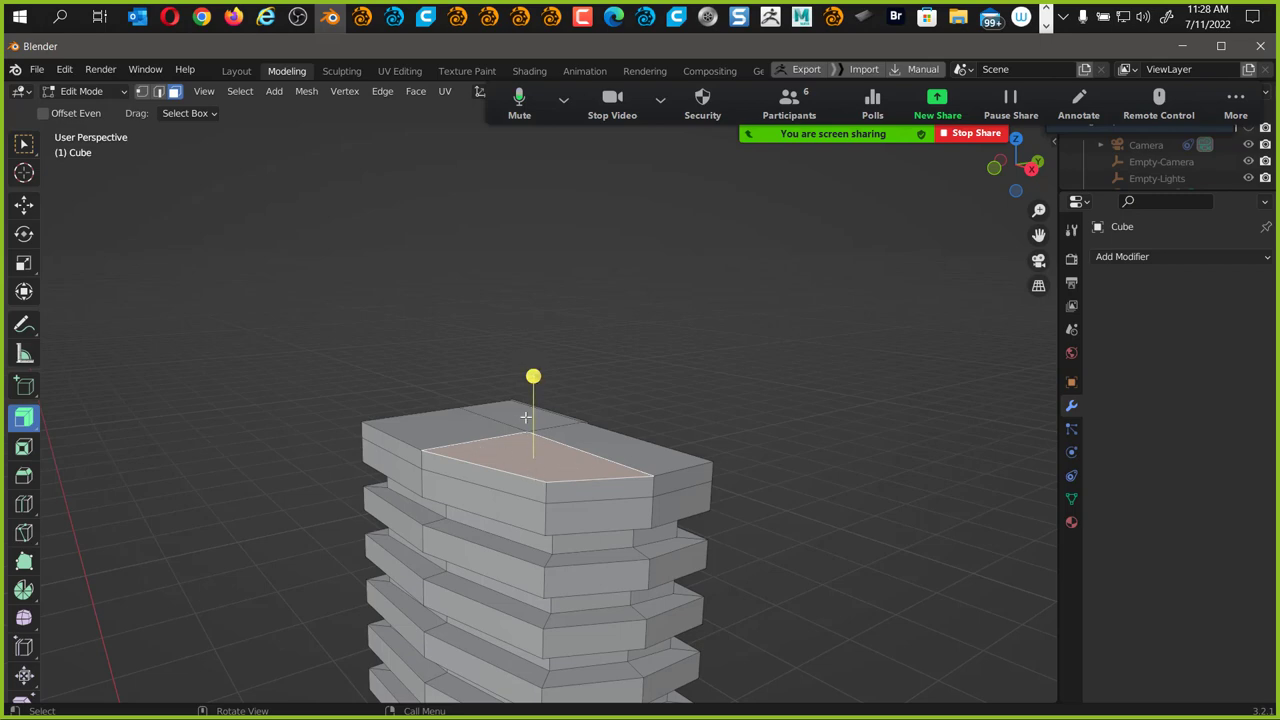
left_click_drag(533, 376, 533, 316)
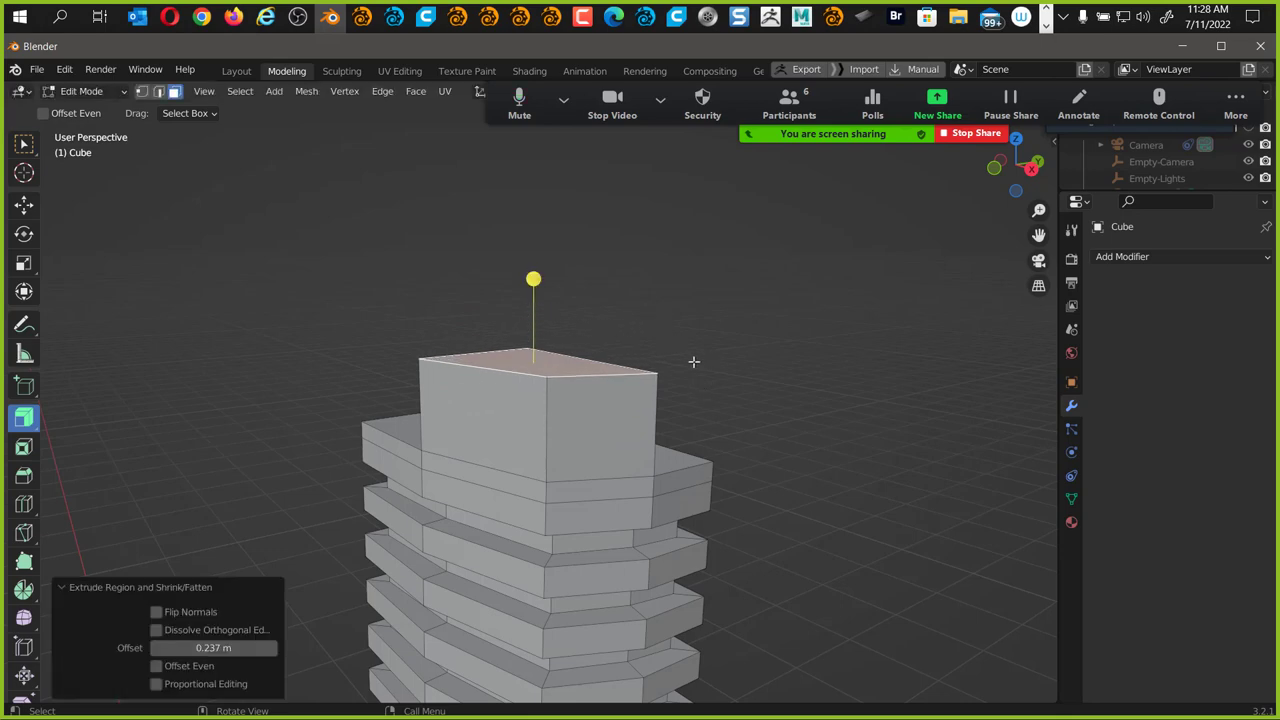
middle_click_drag(694, 361, 523, 257)
- Extrude a louver strip's left and right faces outward 0.0989 m
left_click(549, 254)
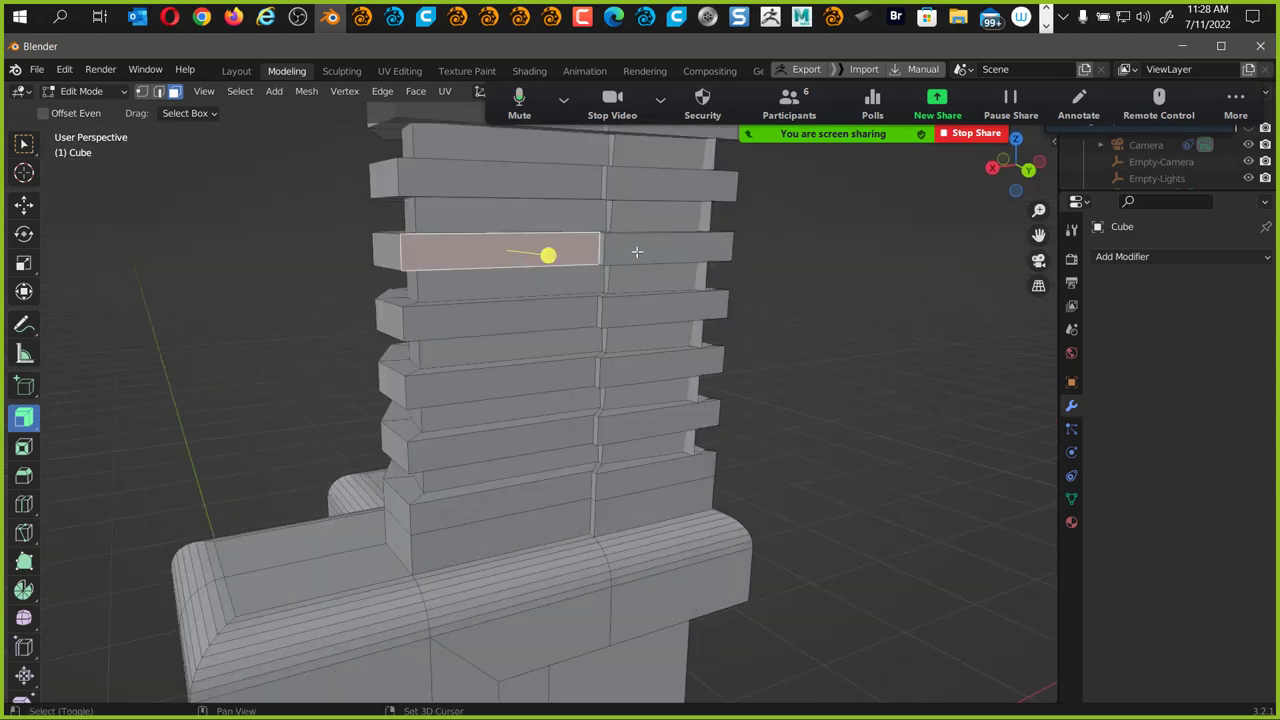
left_click(645, 254, "shift")
middle_click_drag(568, 331, 598, 375)
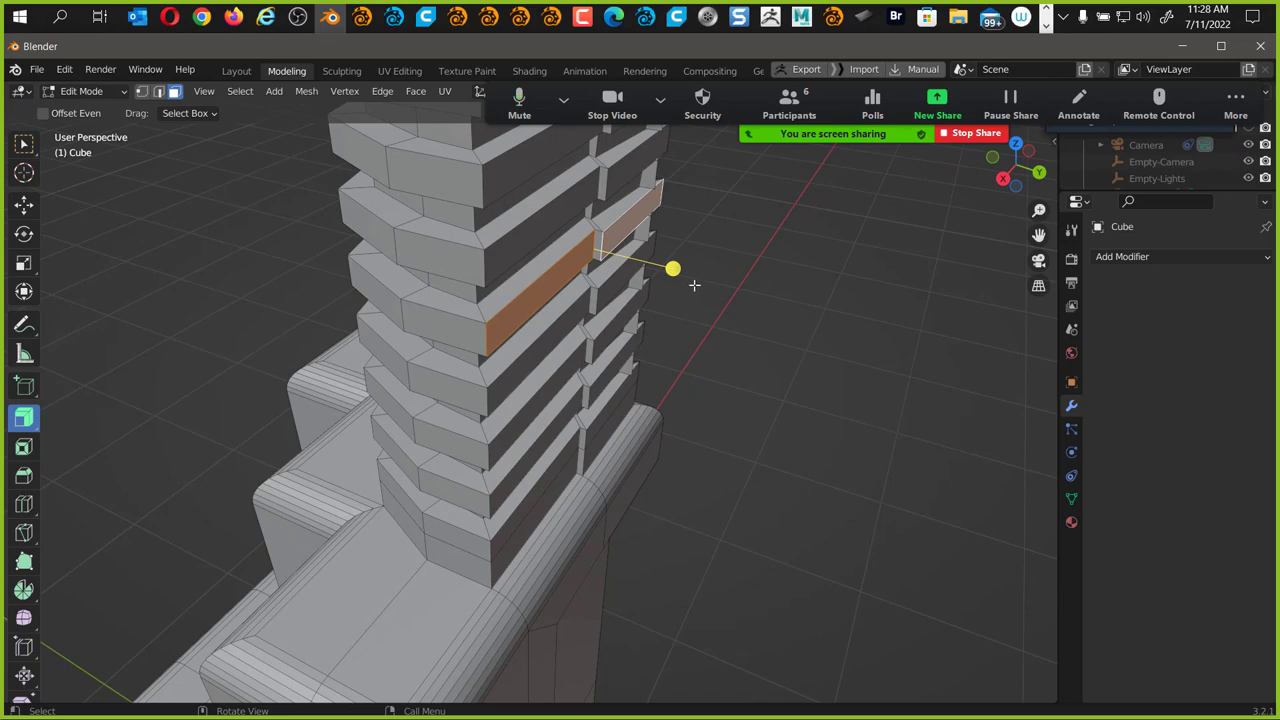
left_click_drag(674, 269, 634, 256)
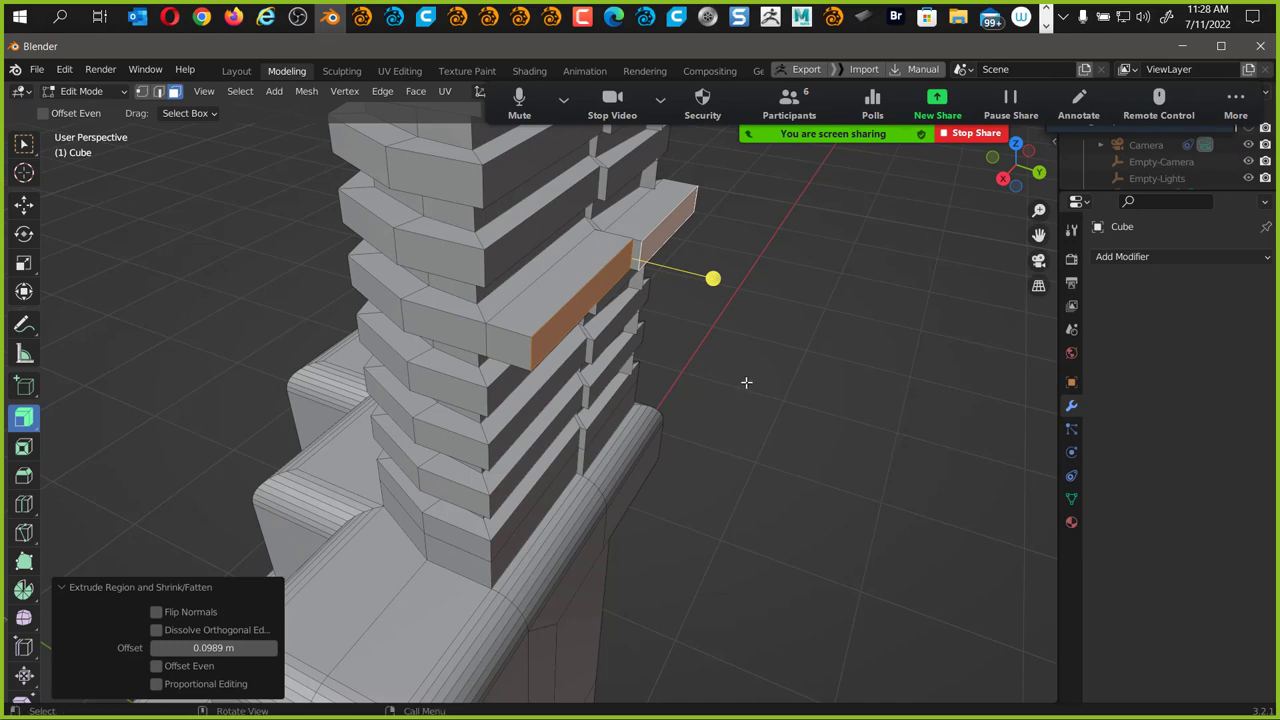
middle_click_drag(777, 460, 540, 375)
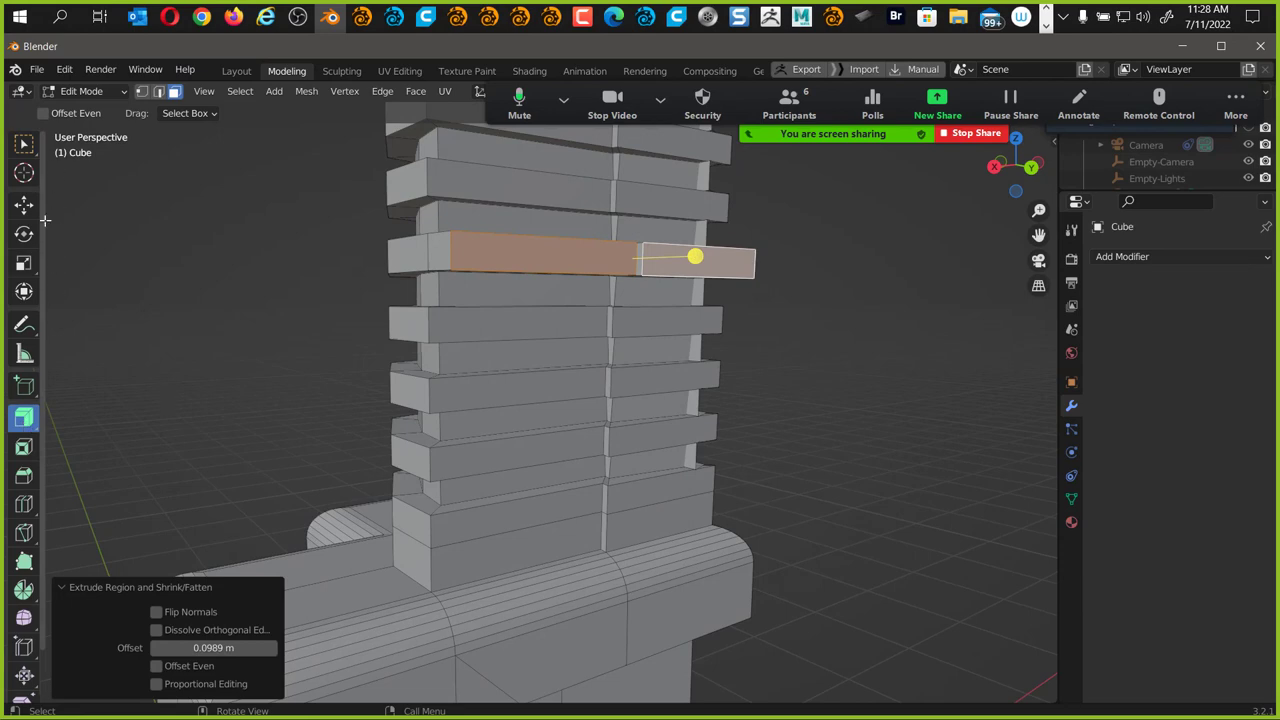
- Browse the extrude variants list, then deselect all faces
left_click(24, 424)
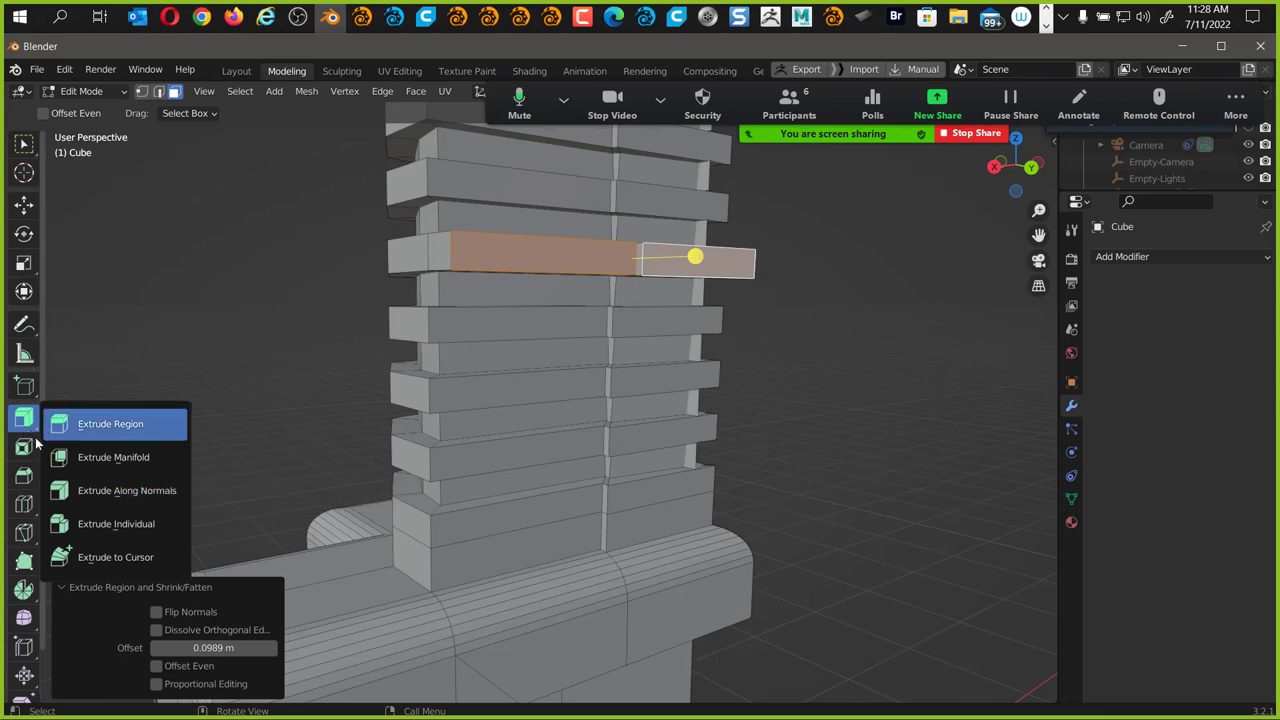
left_click(43, 428)
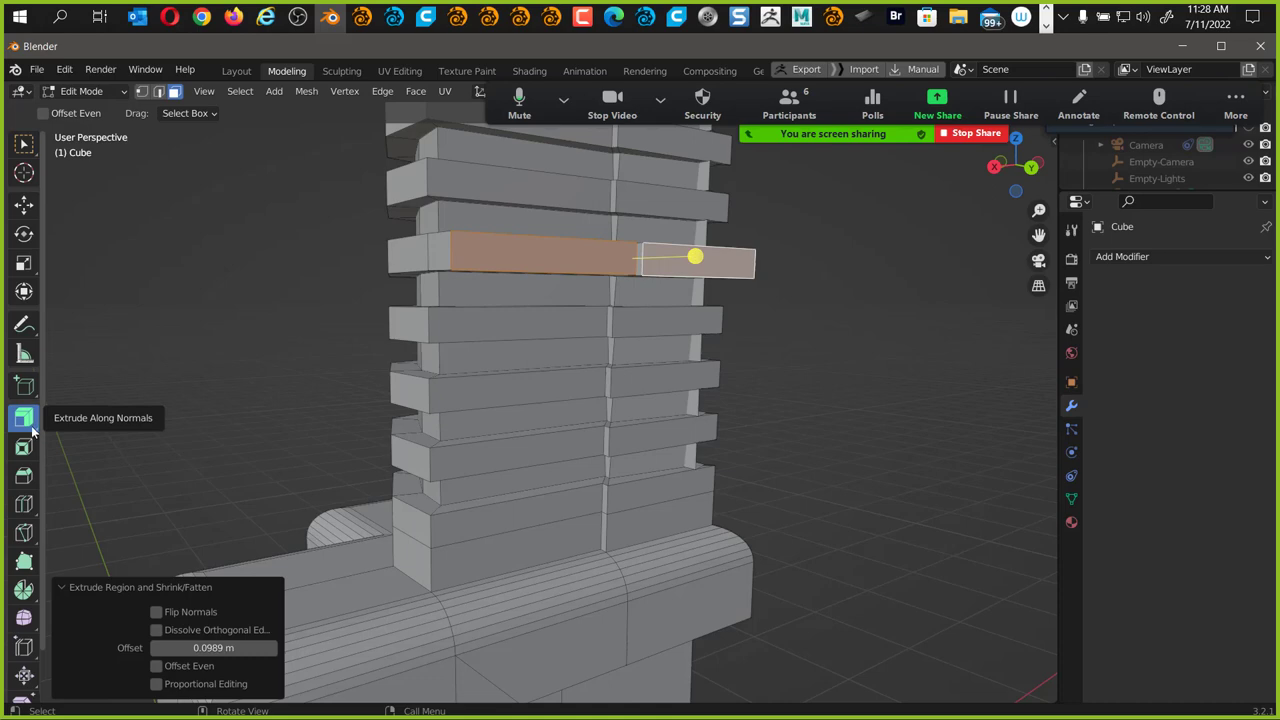
left_click(33, 430)
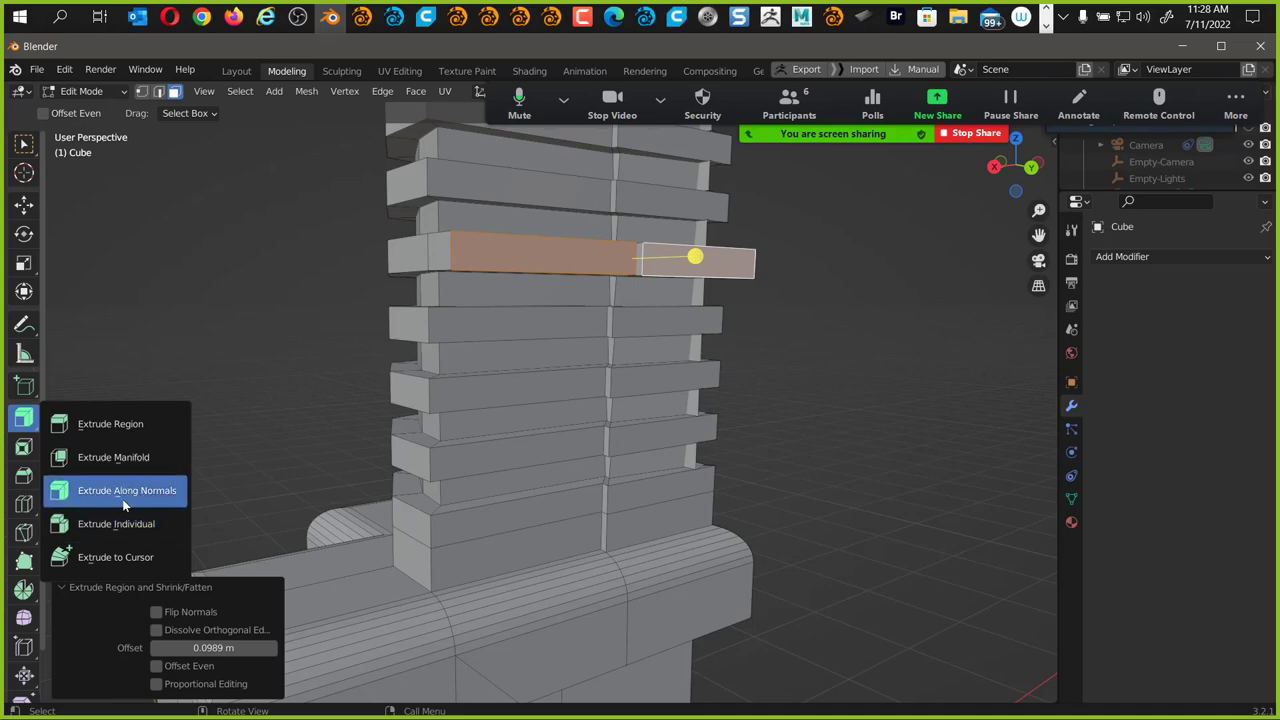
key("alt+a")
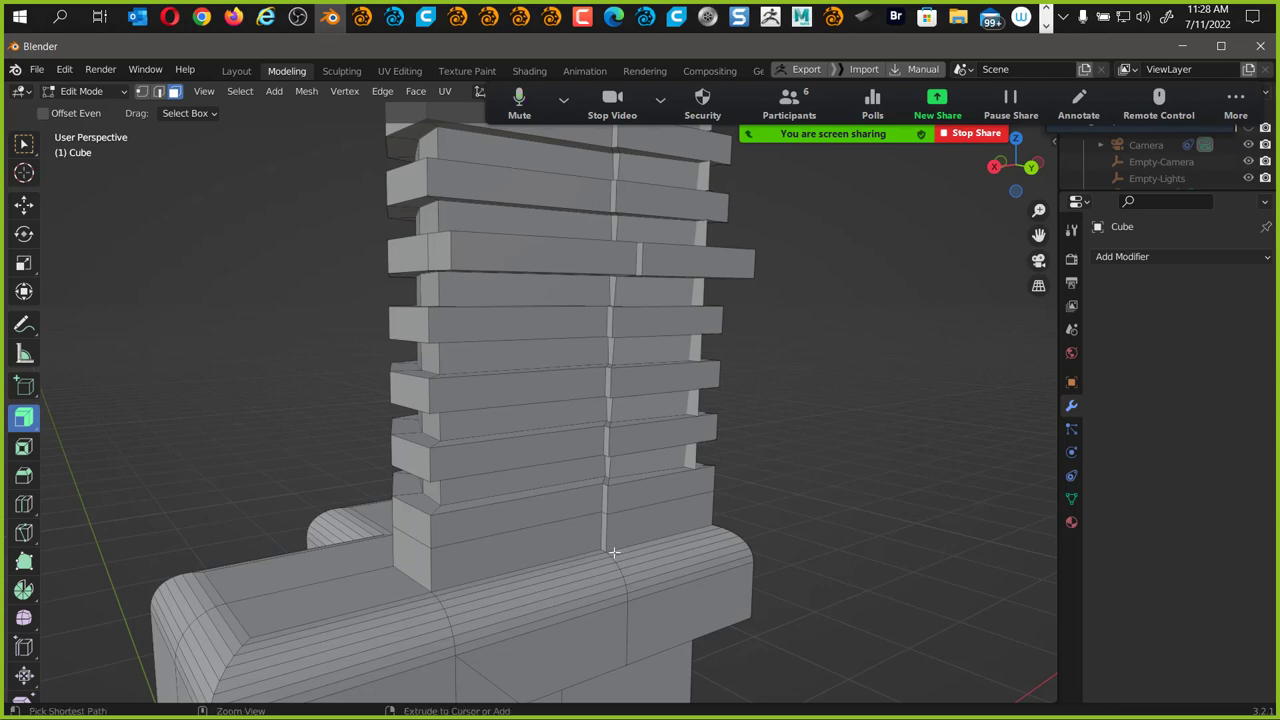
- Extrude a row of faces on the lower block outward about 0.63 m along normals
middle_click_drag(556, 598, 450, 340)
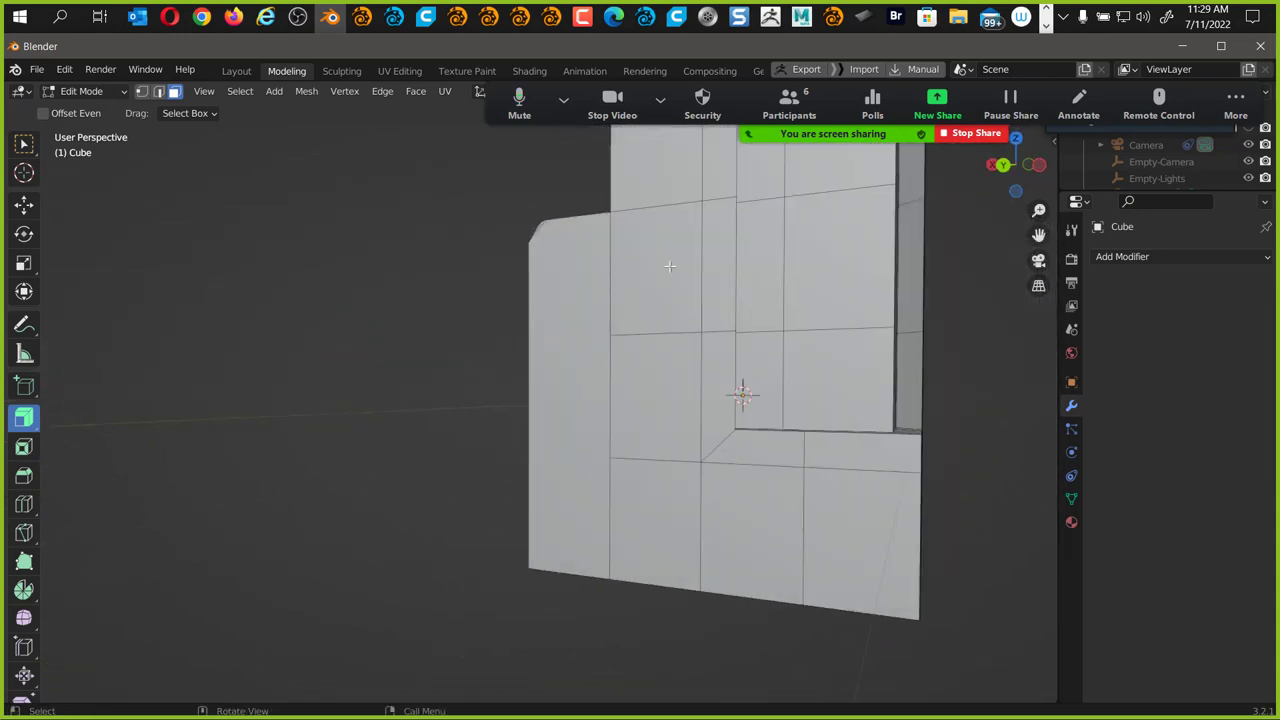
left_click_drag(670, 262, 918, 285)
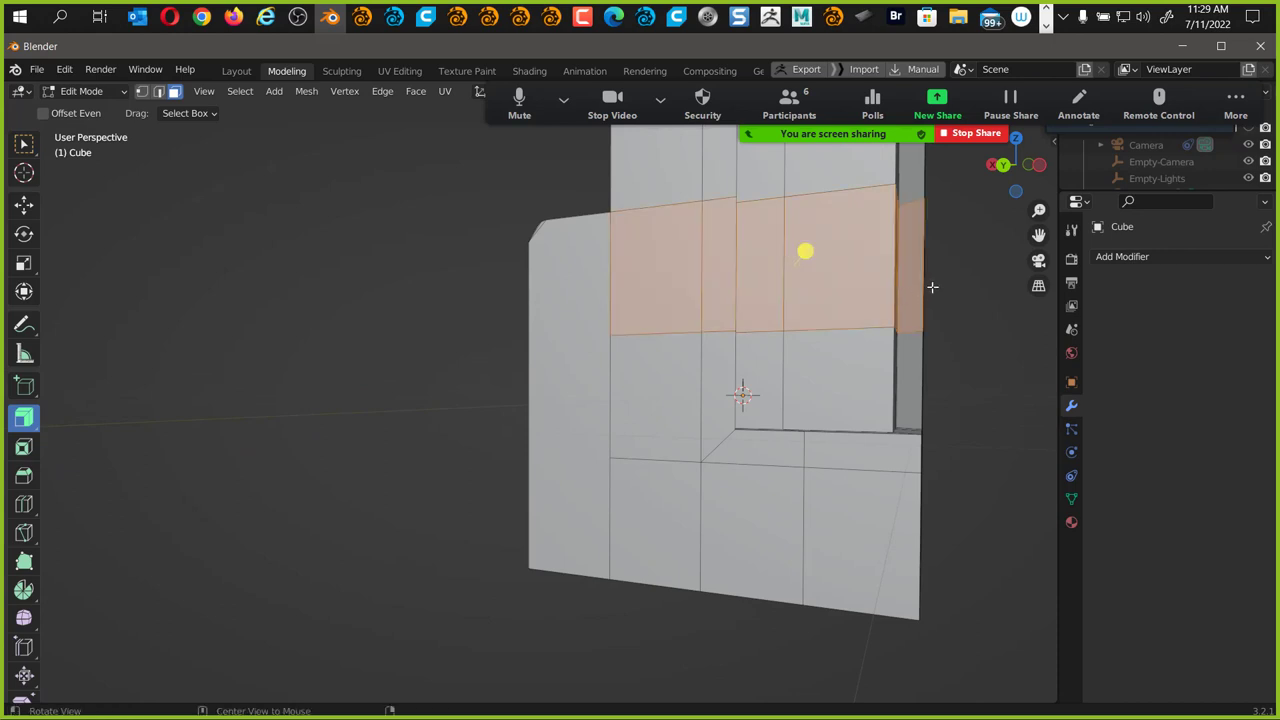
middle_click_drag(931, 286, 920, 380)
scroll(871, 280, "down", 1)
scroll(795, 385, "down", 3)
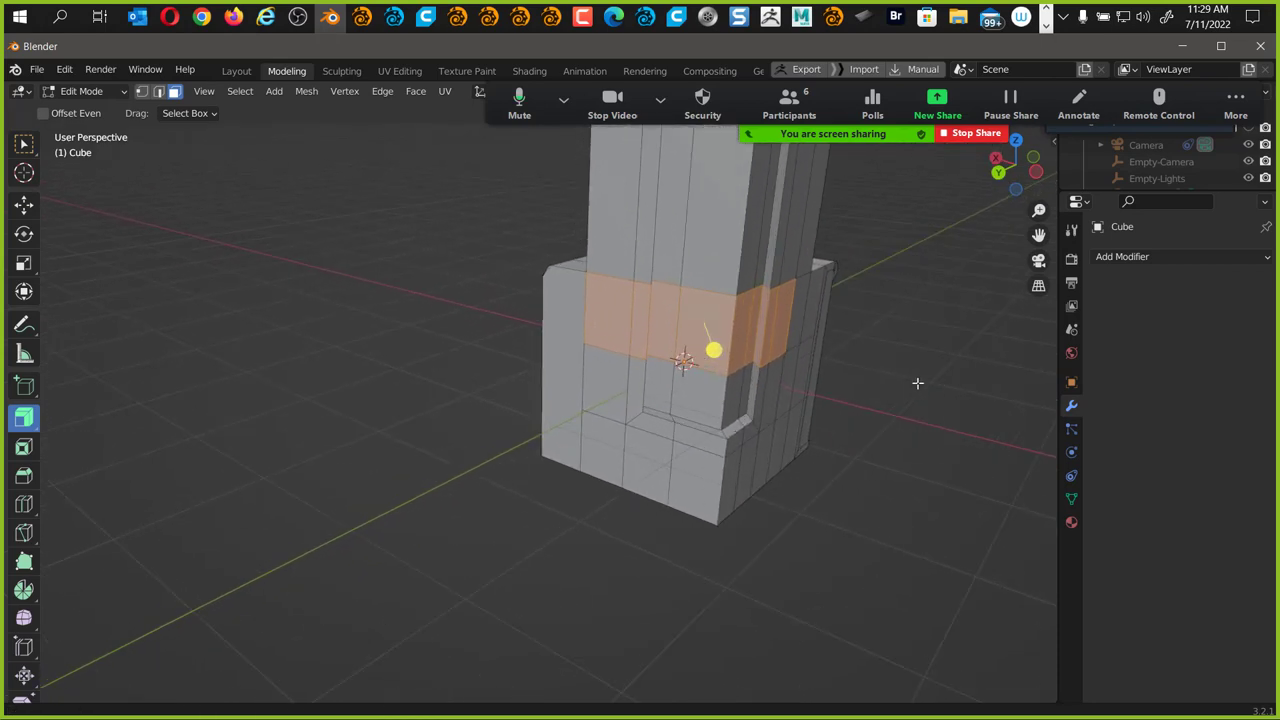
mouse_move(708, 354)
left_mouse_down()
mouse_move(723, 357)
mouse_move(726, 325)
mouse_move(724, 365)
mouse_move(709, 349)
left_mouse_up()
left_click(886, 387)
- Inspect the model from a lower side angle and bring up the editing-mode menu
middle_click_drag(723, 551, 747, 618)
scroll(766, 557, "down", 3)
scroll(863, 460, "up", 3)
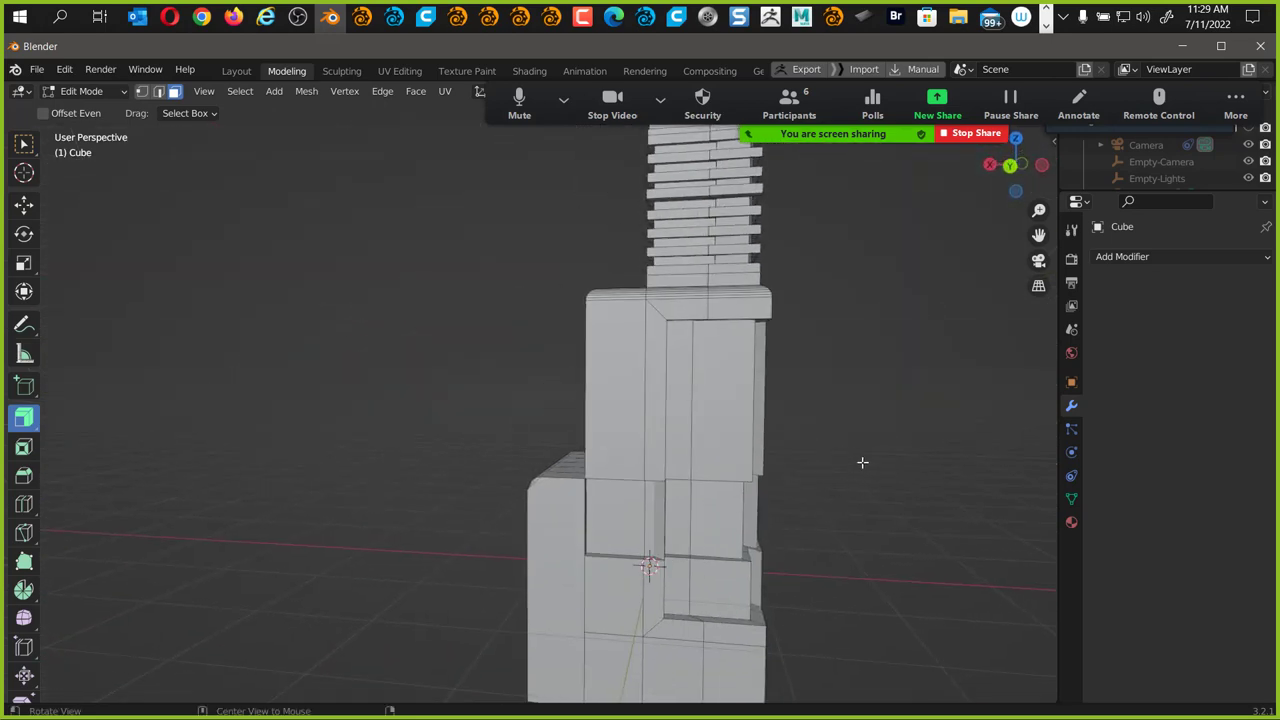
scroll(697, 520, "down", 3)
scroll(784, 507, "up", 1)
middle_click_drag(784, 507, 776, 502)
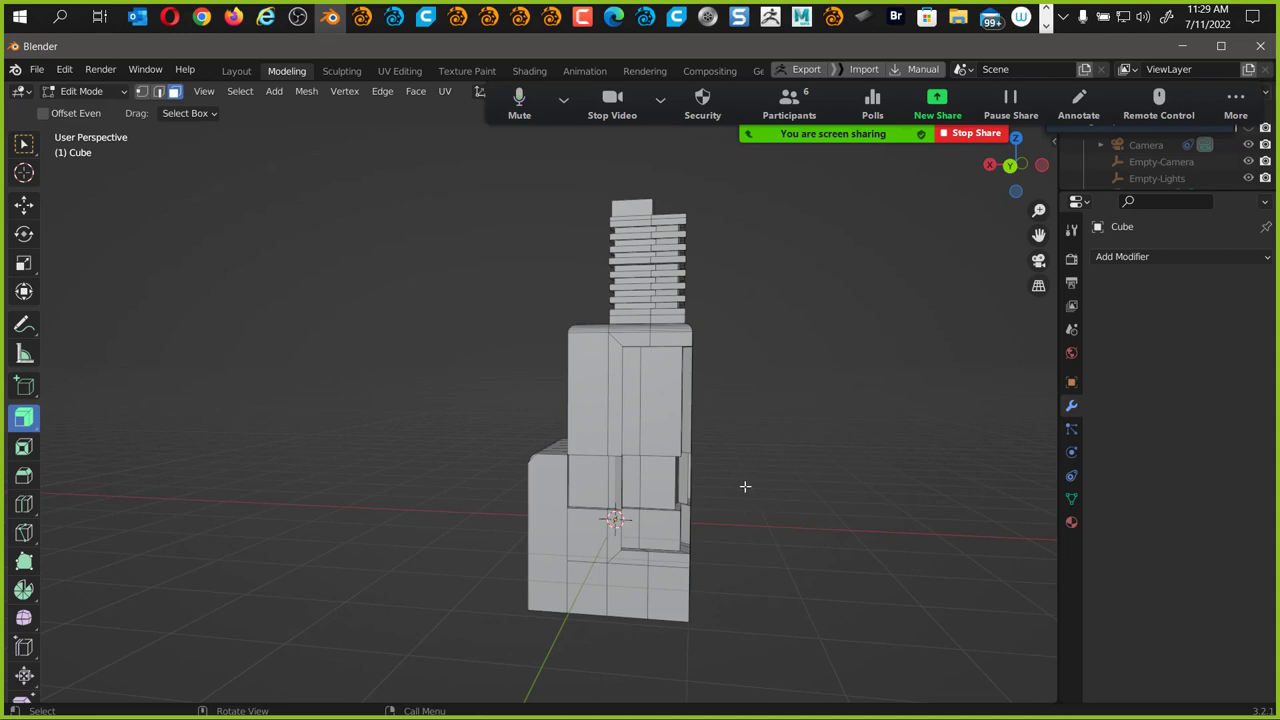
key("ctrl+Tab")
- Switch the chair to Object Mode and enlarge the outliner to show the Cube
left_click(614, 488)
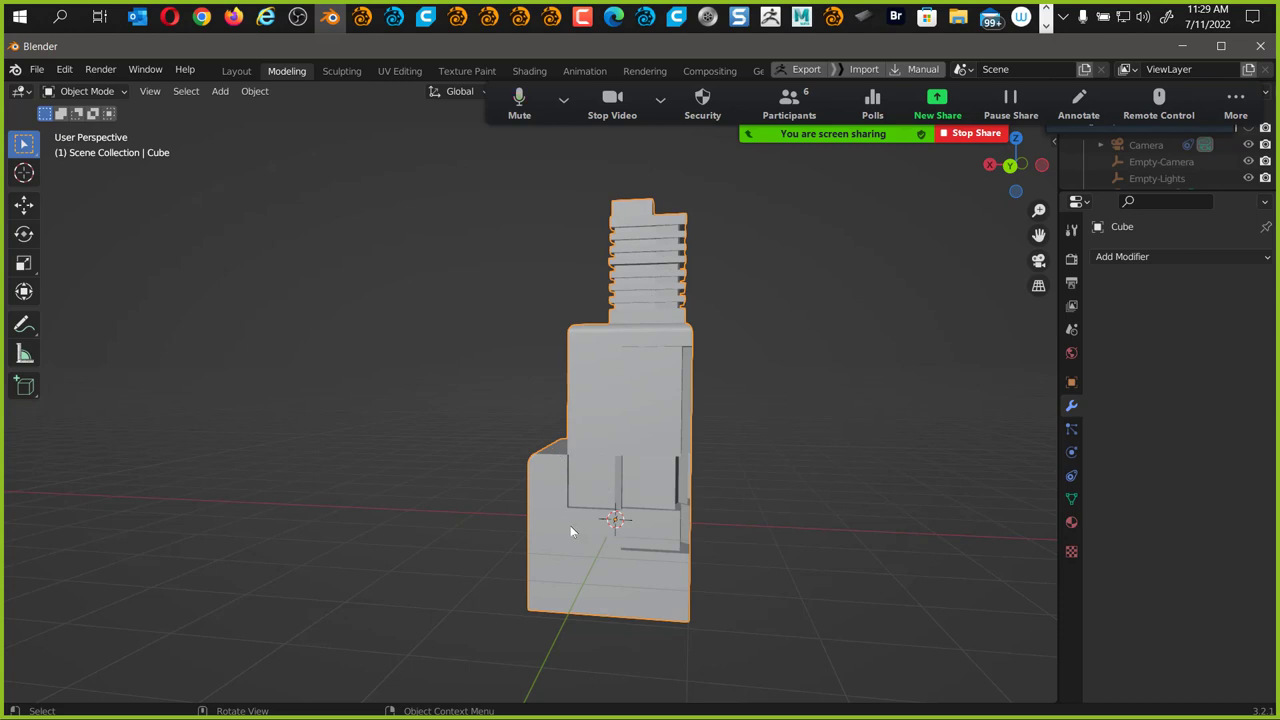
middle_click_drag(552, 455, 737, 477)
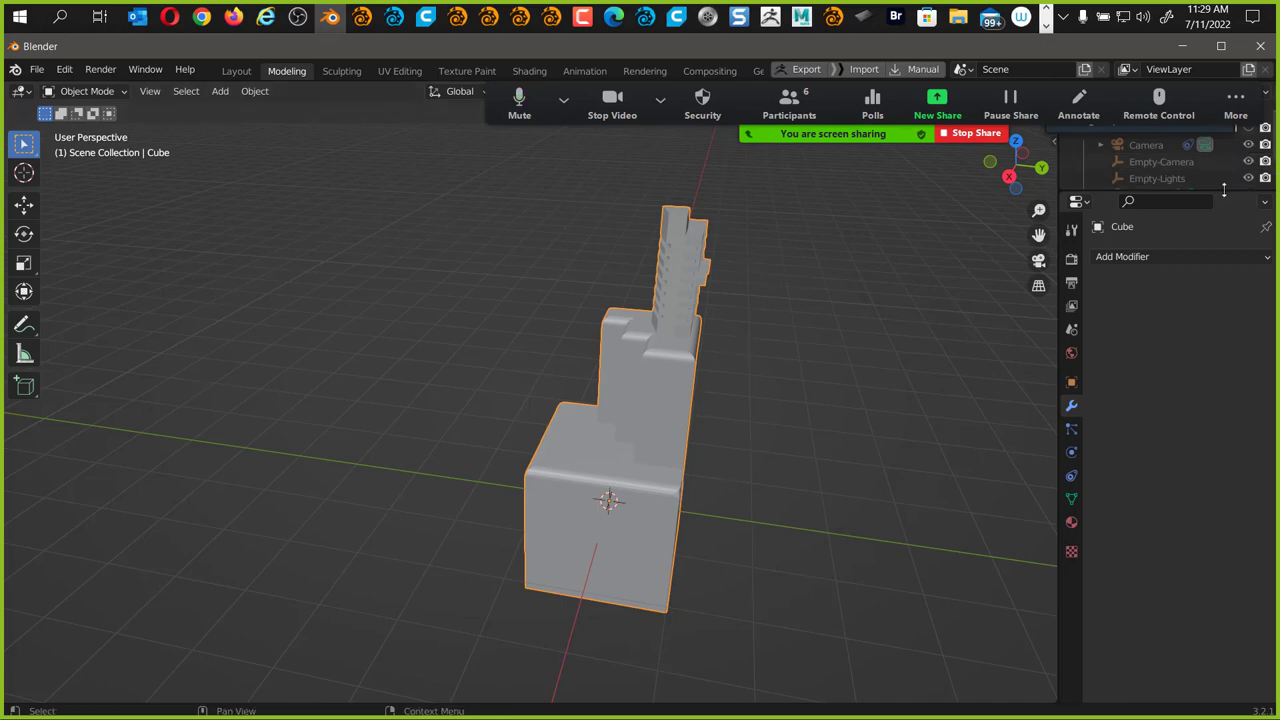
left_click_drag(1219, 189, 1219, 274)
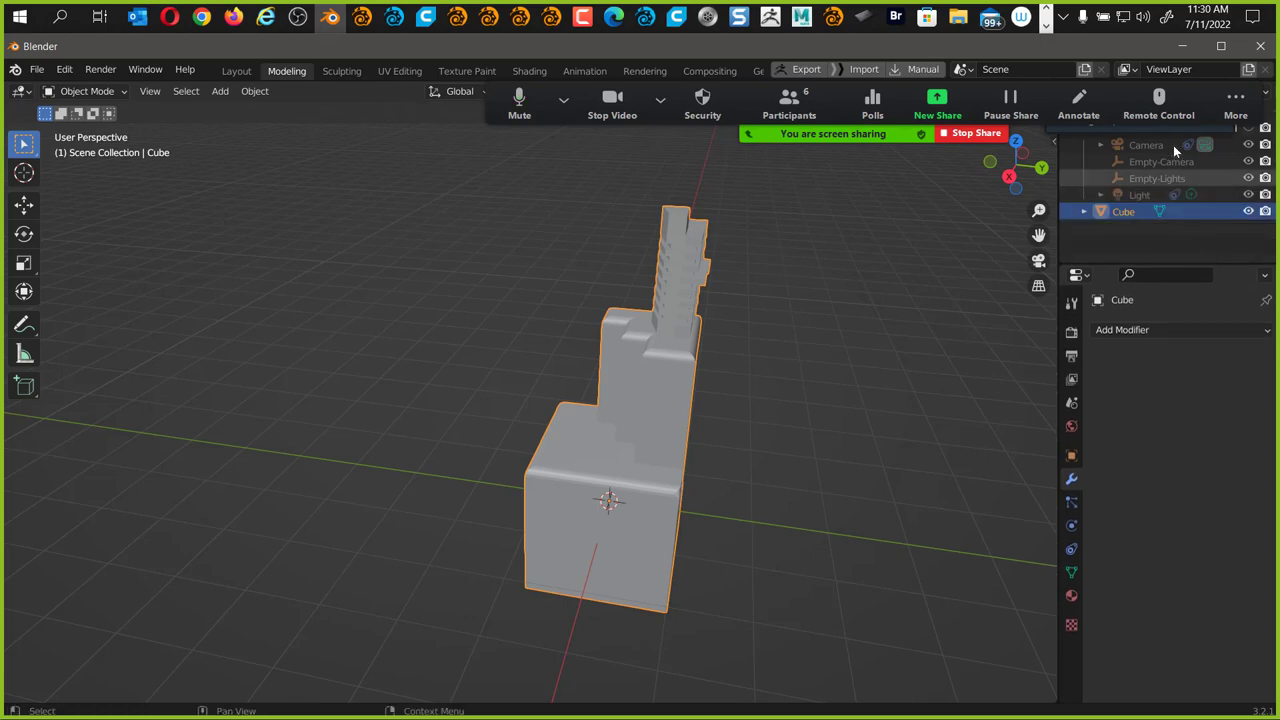
left_click(1100, 145)
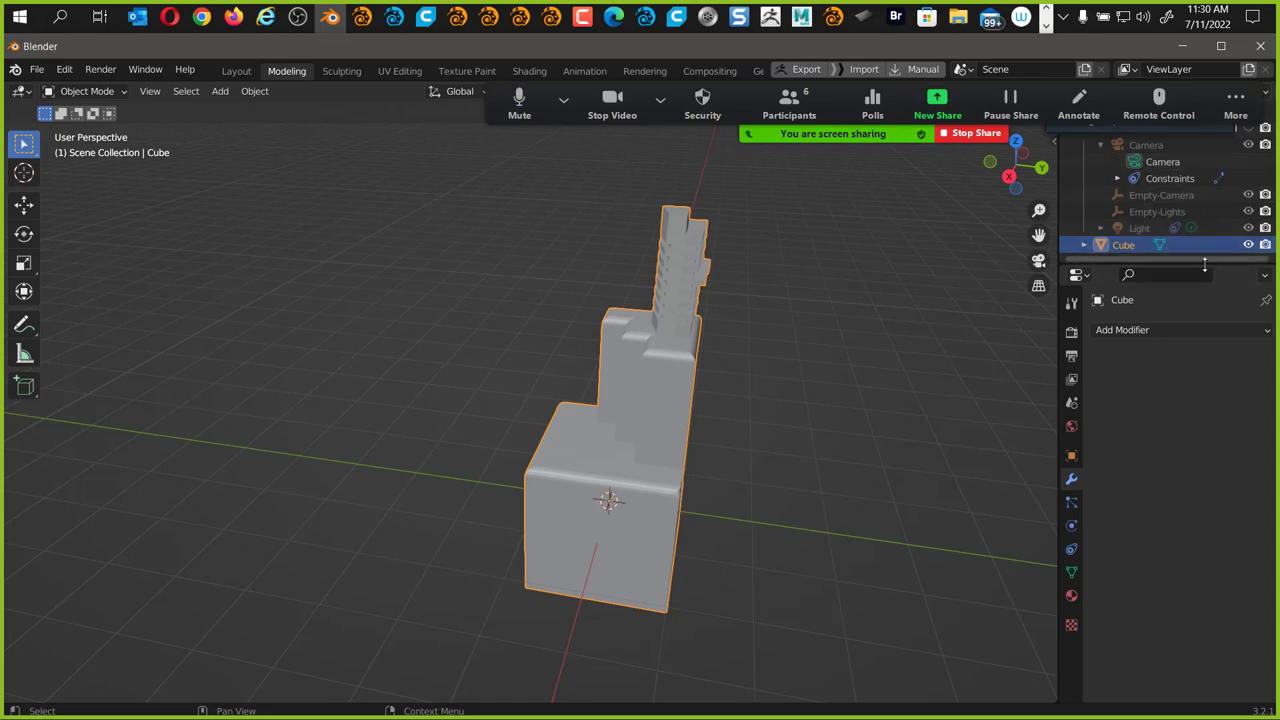
left_click_drag(1204, 260, 1204, 327)
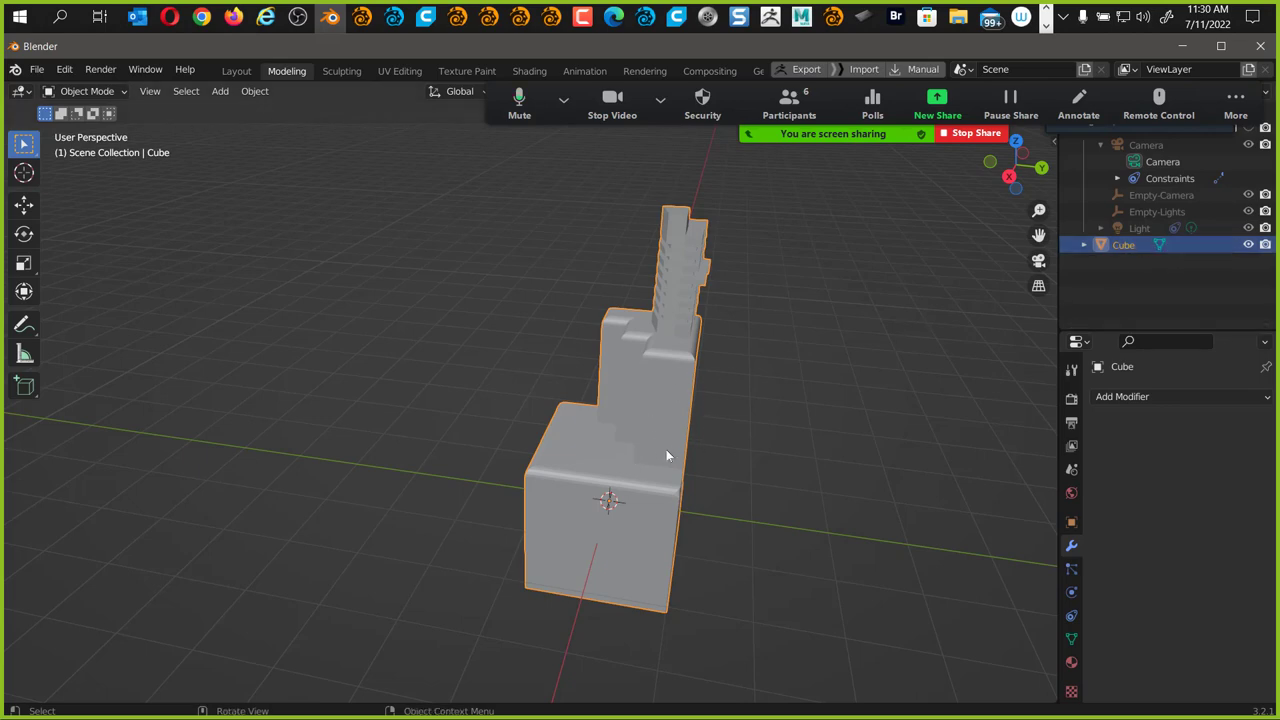
- Deselect and reselect the Cube, then collapse the Camera entry in the outliner
left_click(856, 333)
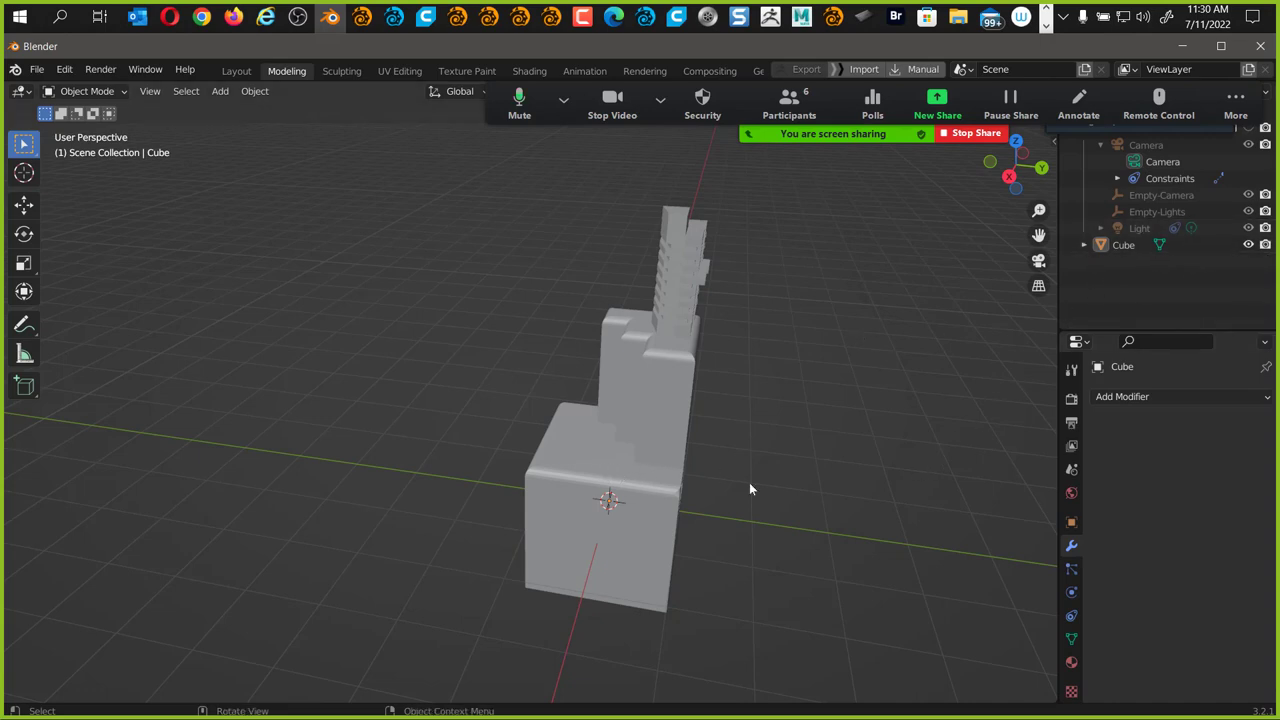
left_click(1112, 244)
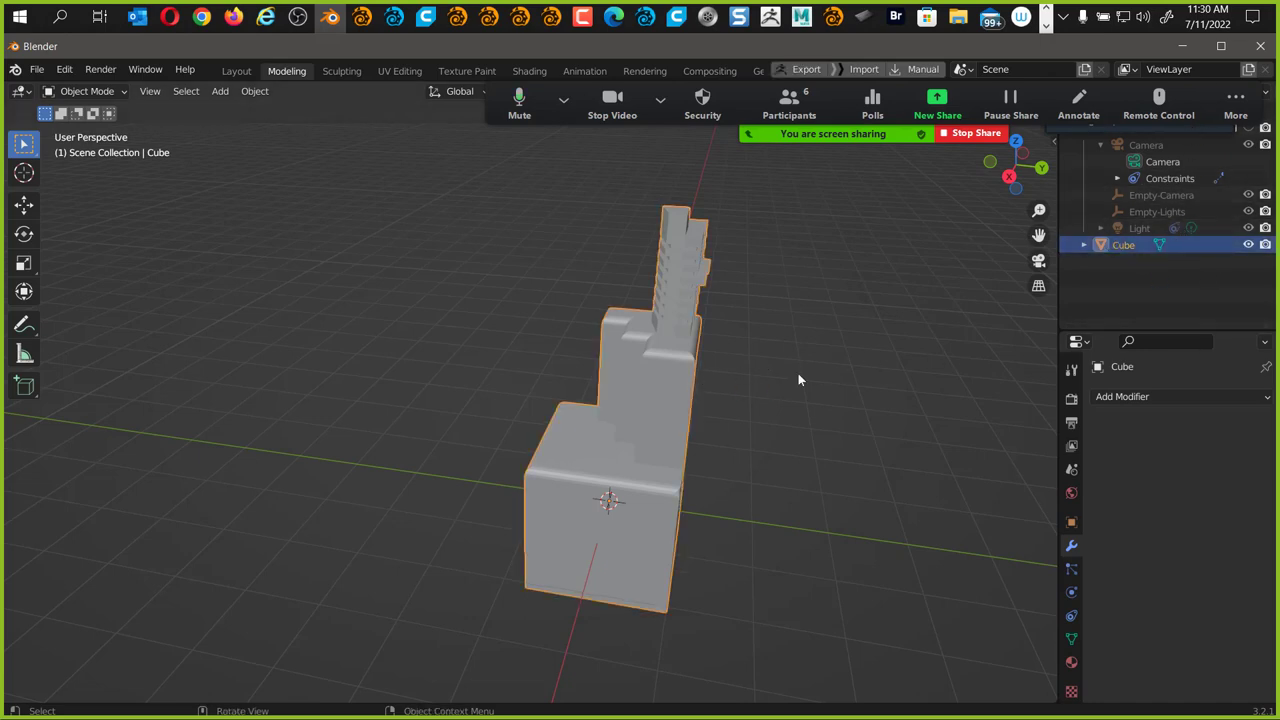
left_click(740, 378)
left_click(695, 404)
left_click(1100, 145)
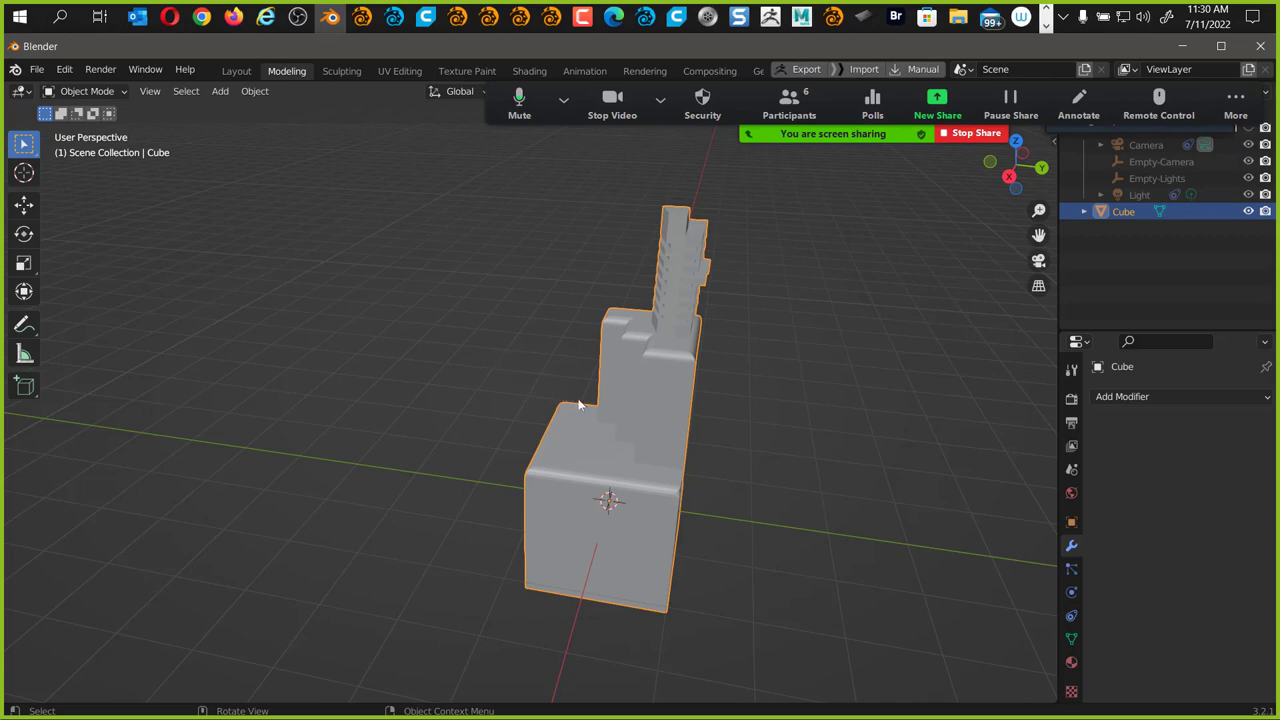
- Delete the selected Cube chair object and confirm
key("x")
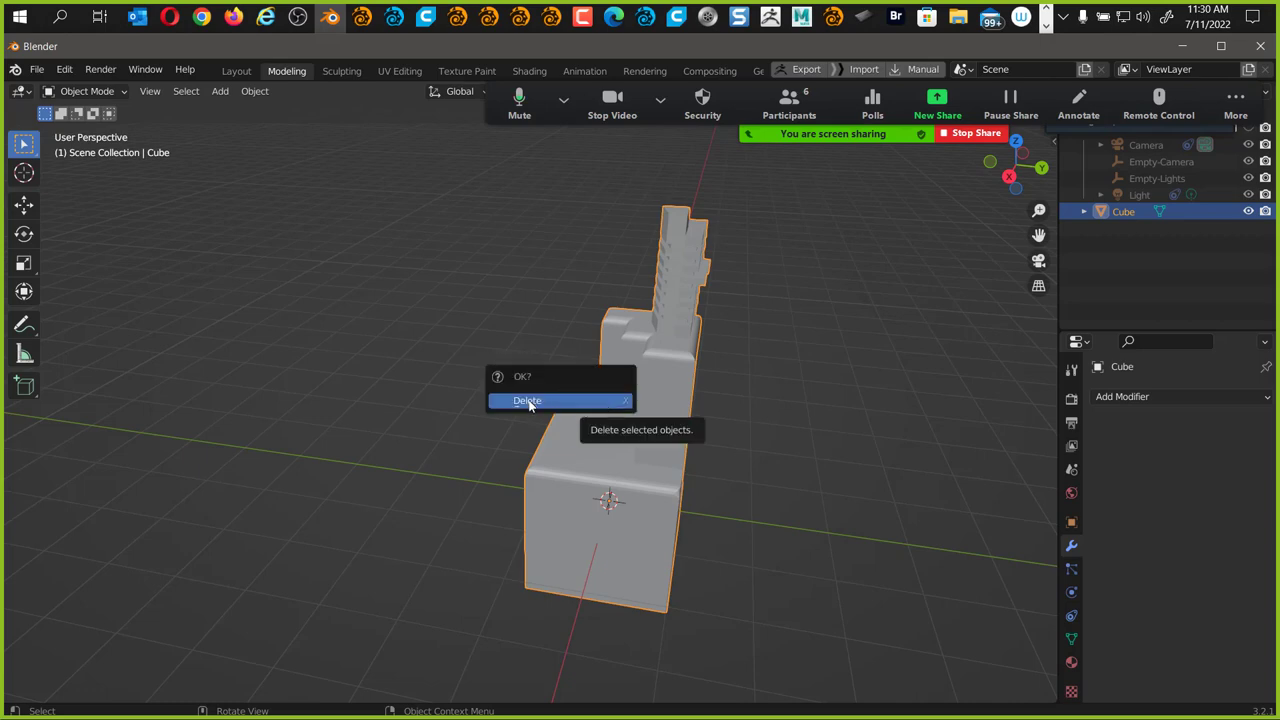
left_click(497, 403)
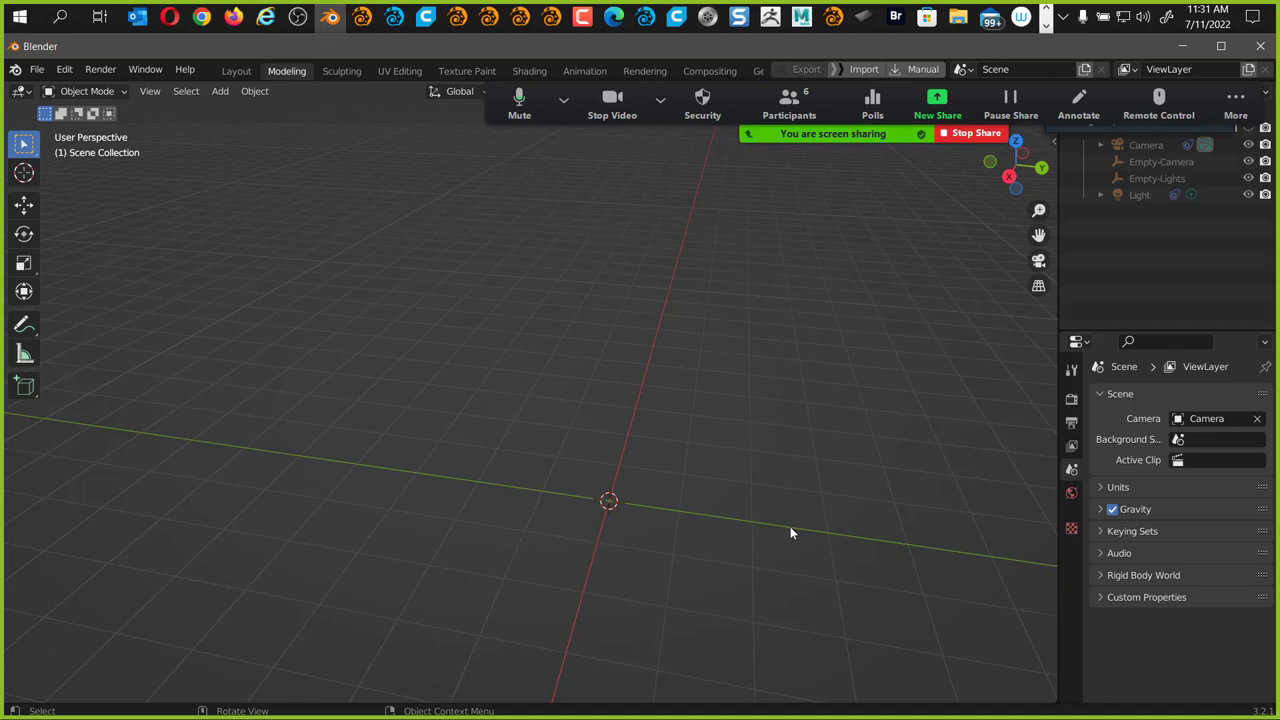
- Add a 2 m mesh cube at the world origin of the empty scene
middle_click_drag(691, 437, 446, 306)
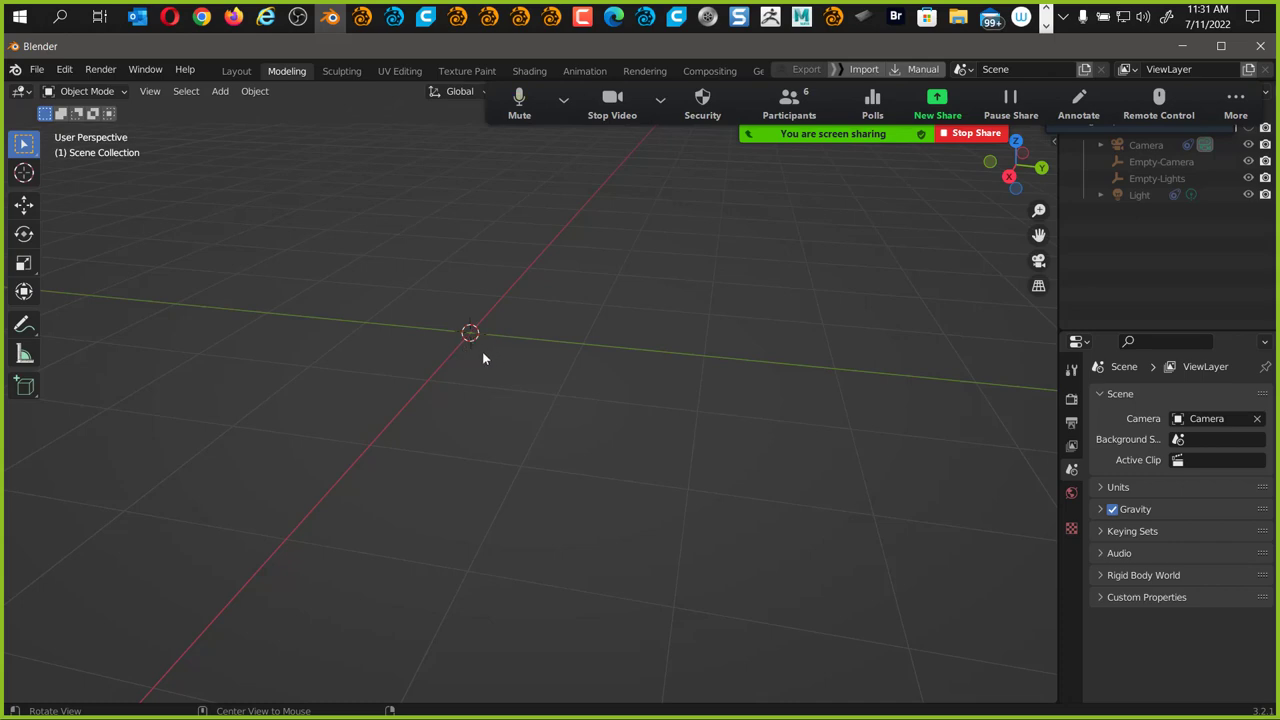
middle_click_drag(465, 374, 541, 345)
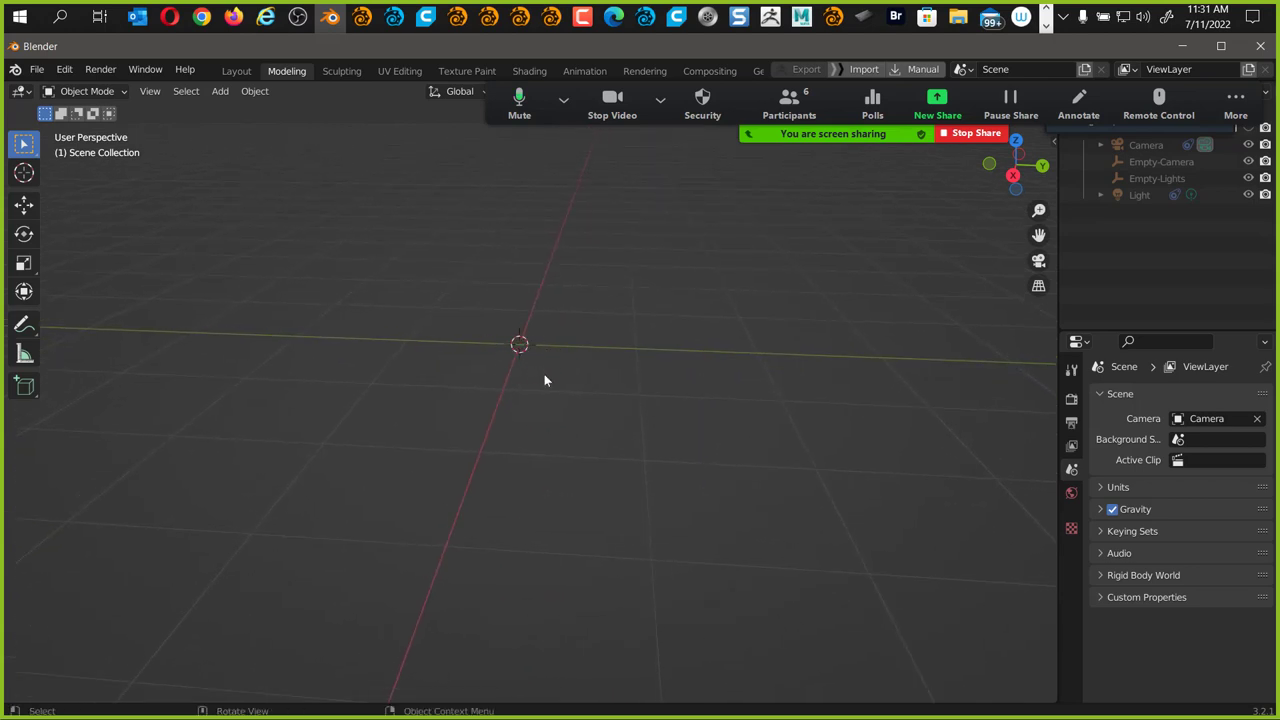
middle_click_drag(553, 510, 530, 345)
middle_click_drag(604, 380, 530, 363)
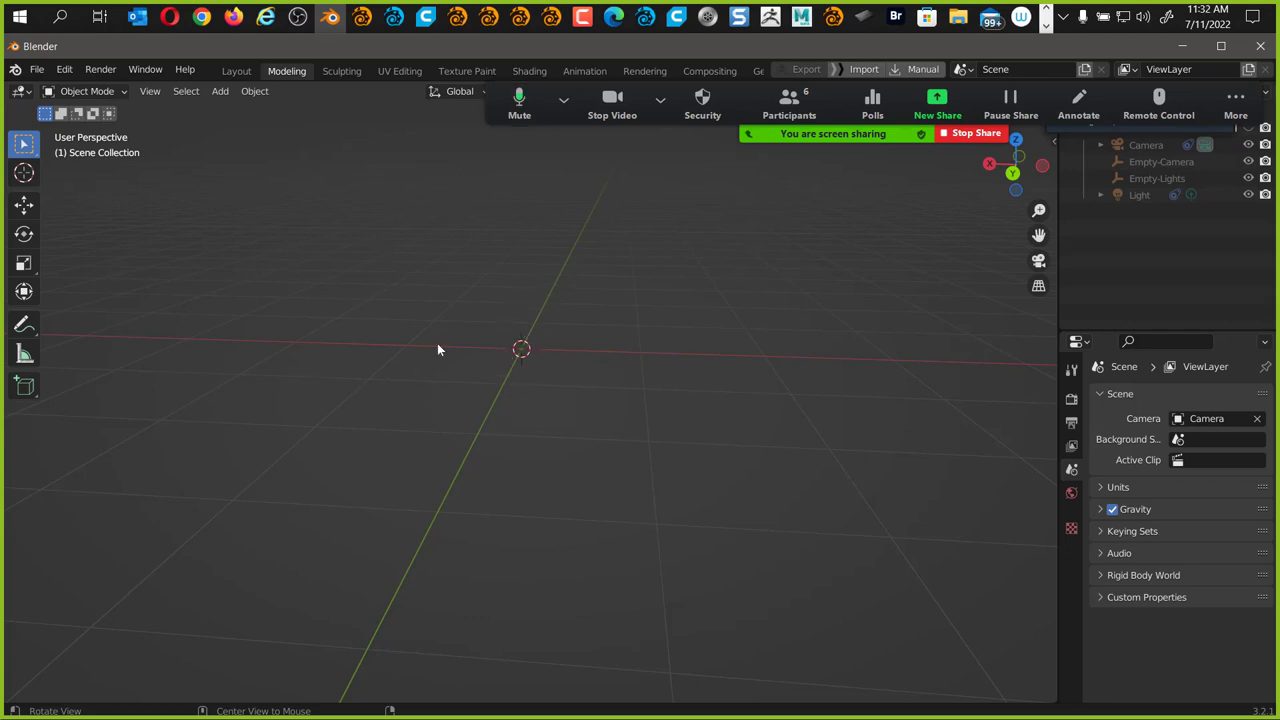
middle_click_drag(643, 368, 527, 376)
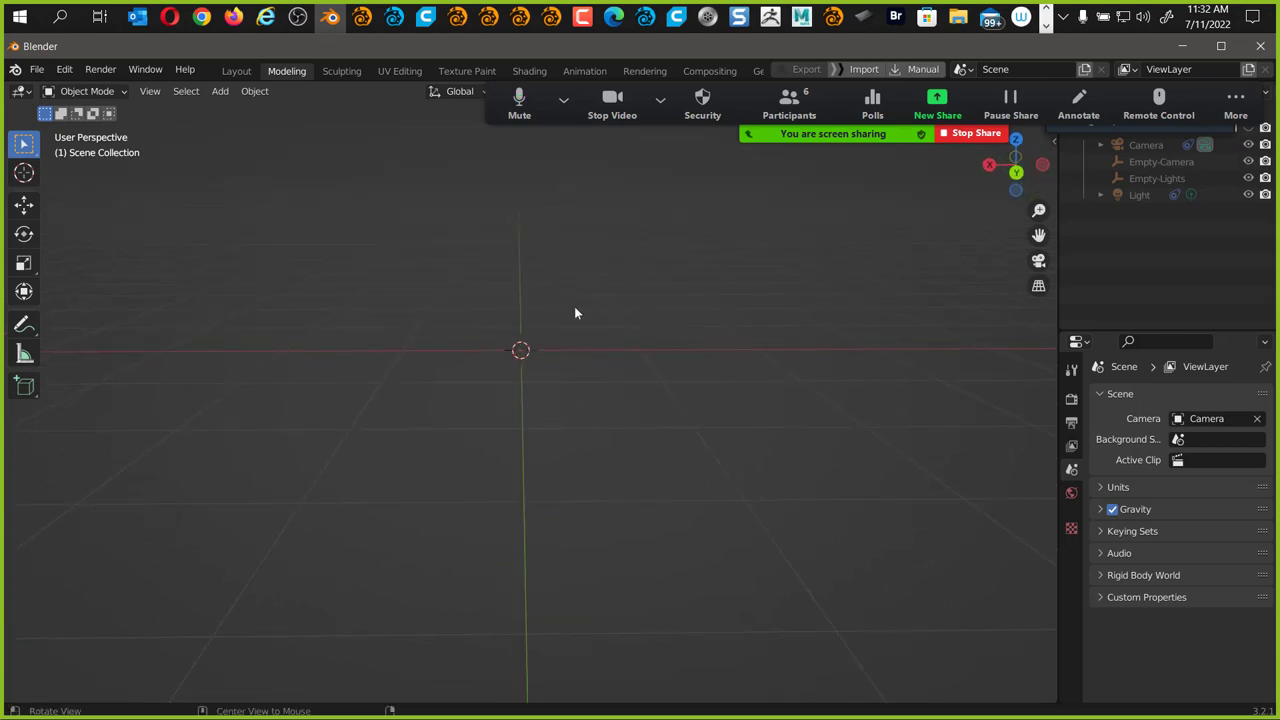
middle_click_drag(575, 313, 597, 341)
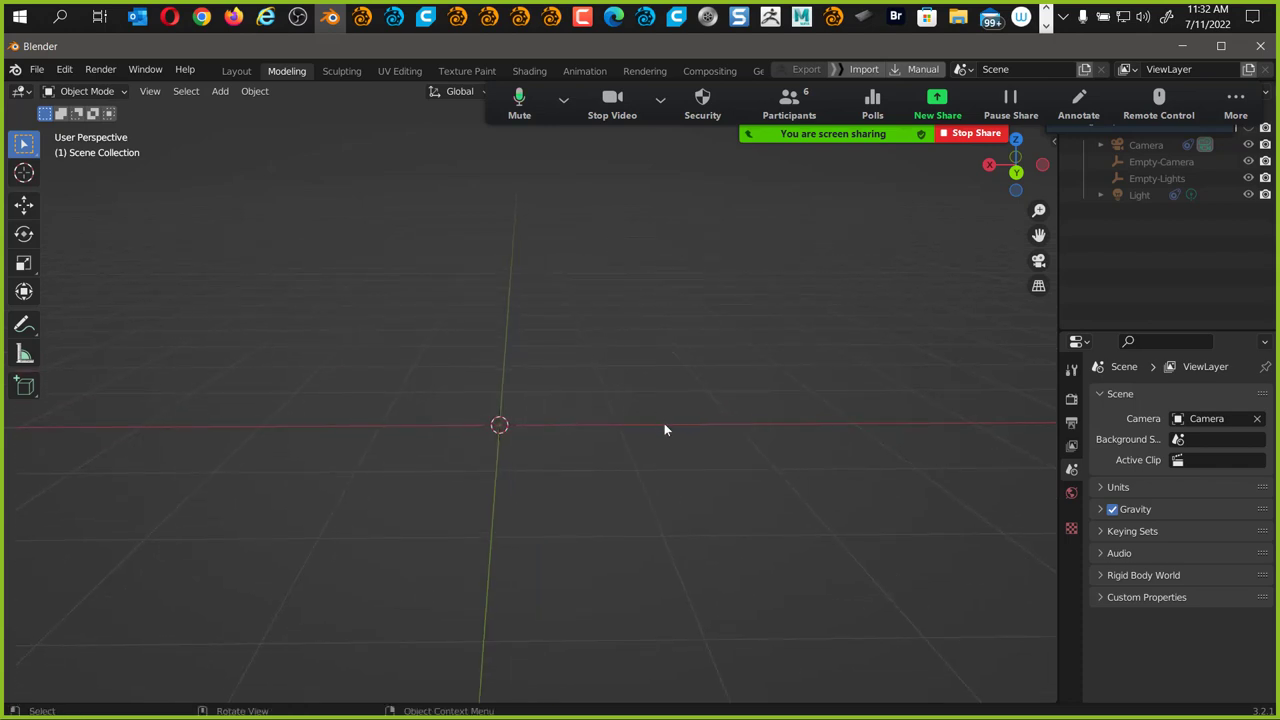
key("shift+a")
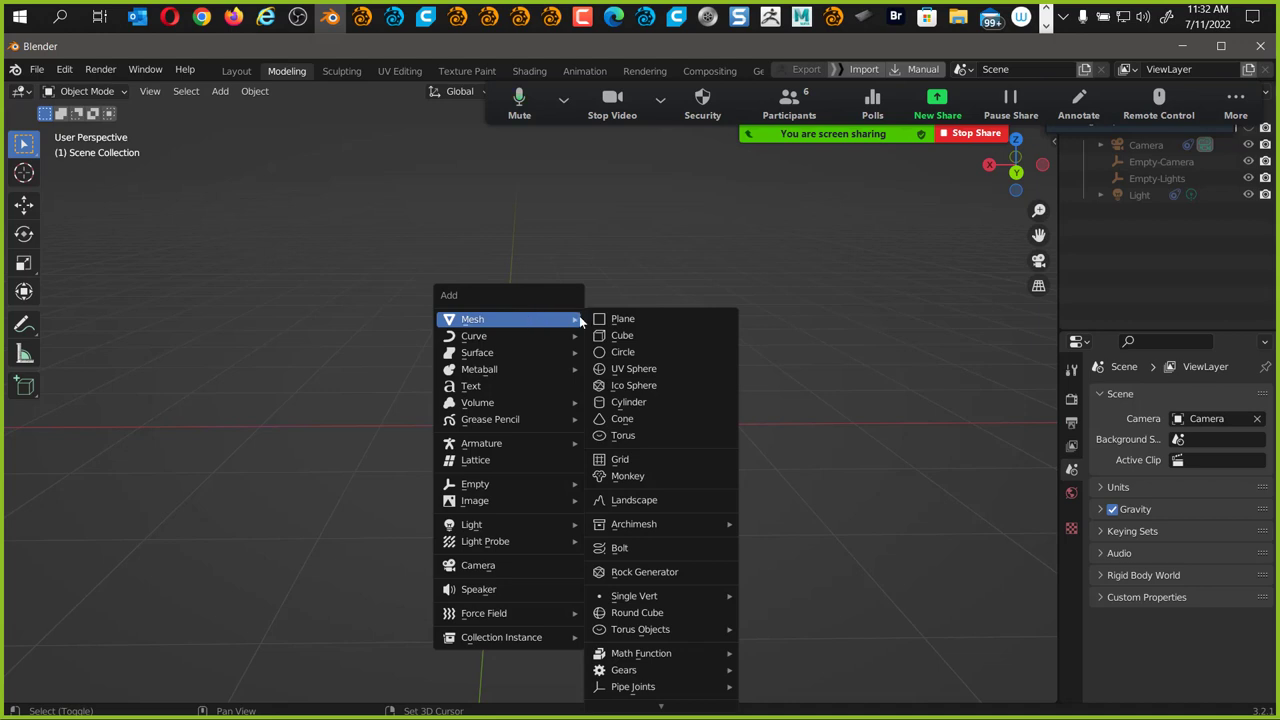
left_click(646, 337)
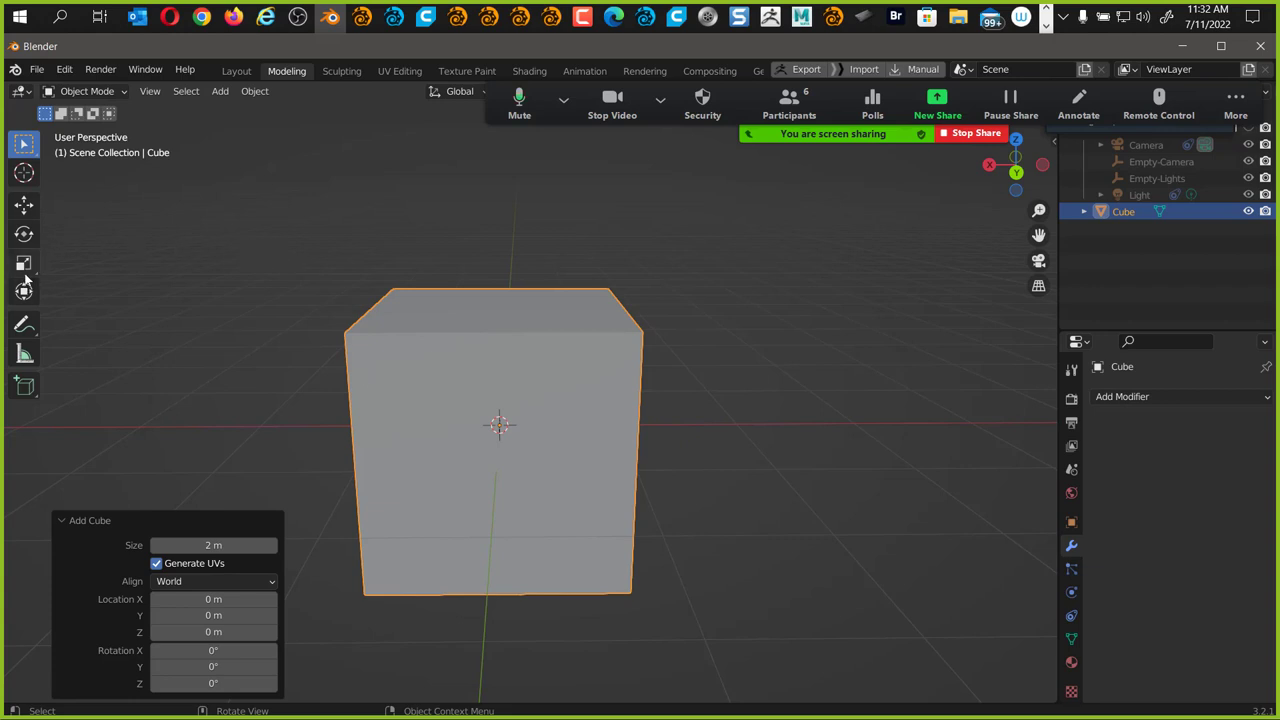
- Cycle through the Move, Rotate and Scale tools, ending on the Transform tool
left_click(24, 204)
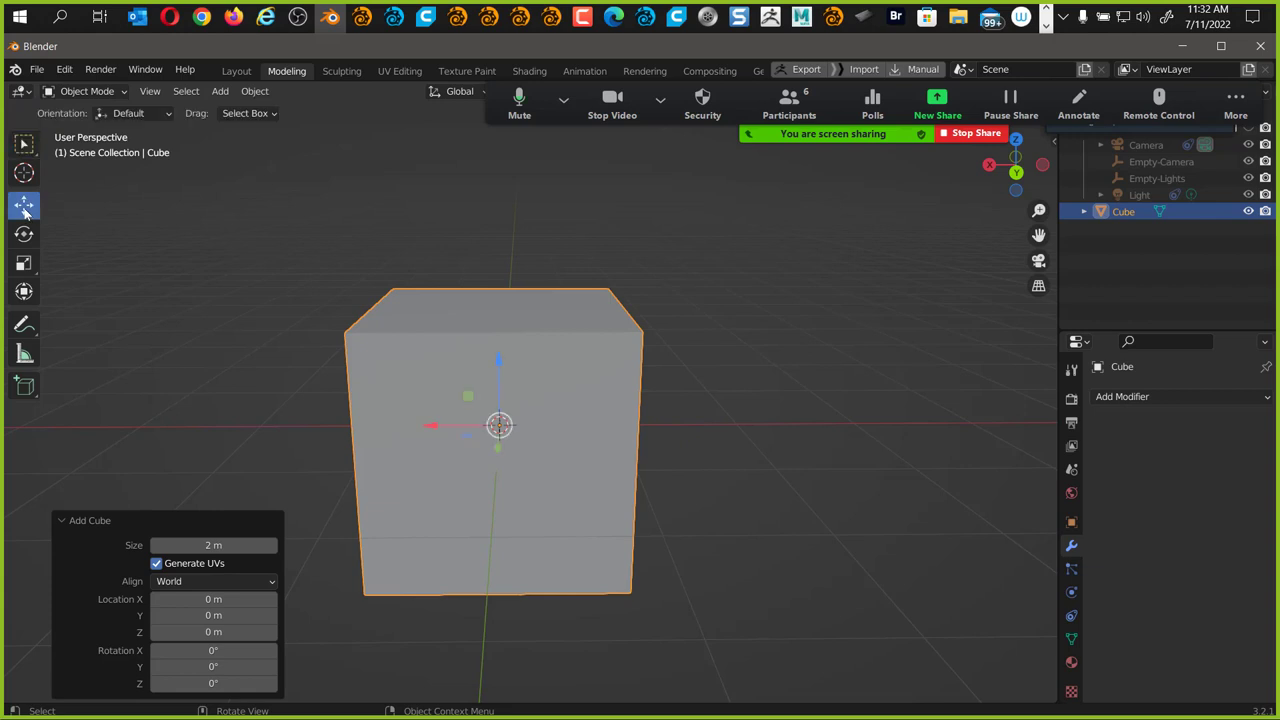
left_click(23, 240)
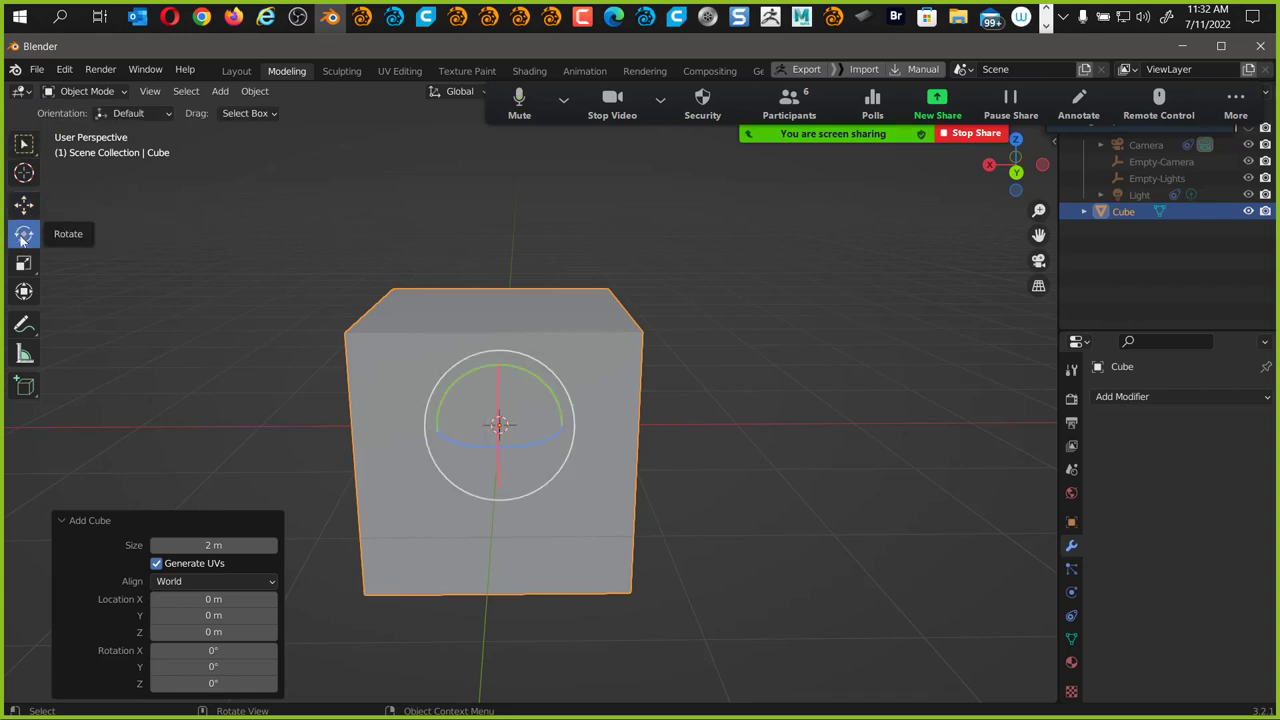
left_click(25, 265)
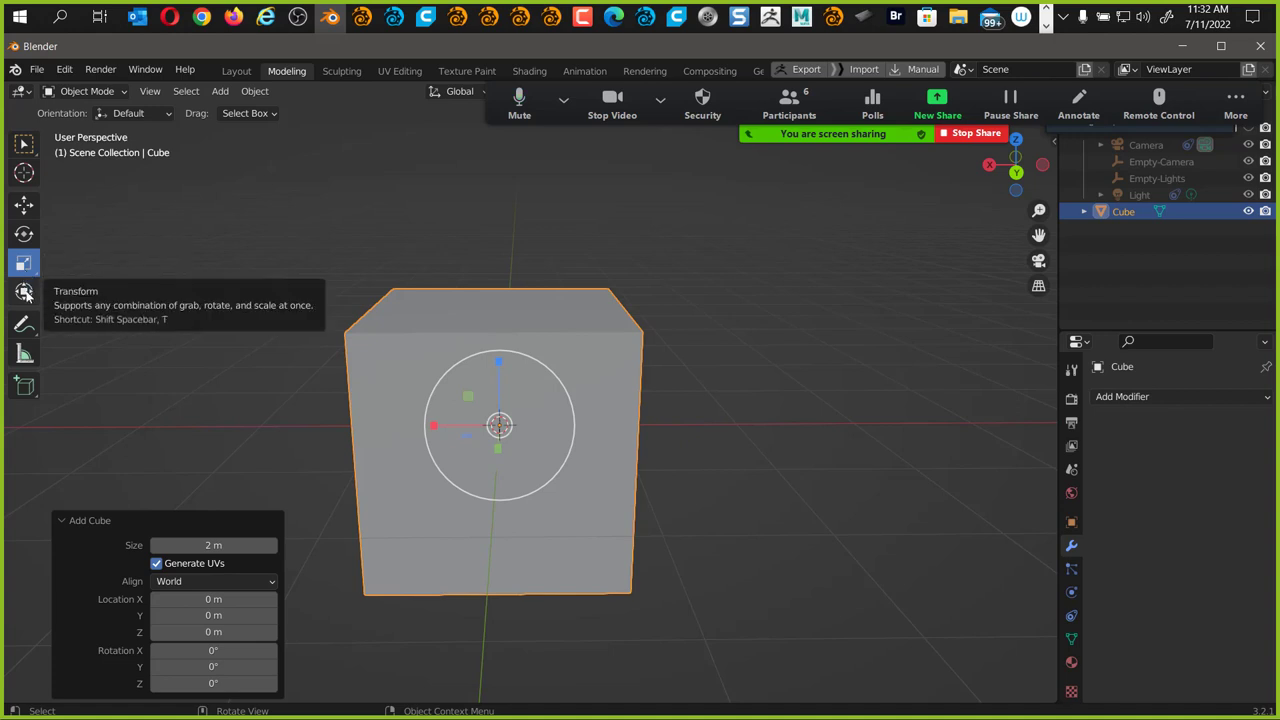
left_click(25, 292)
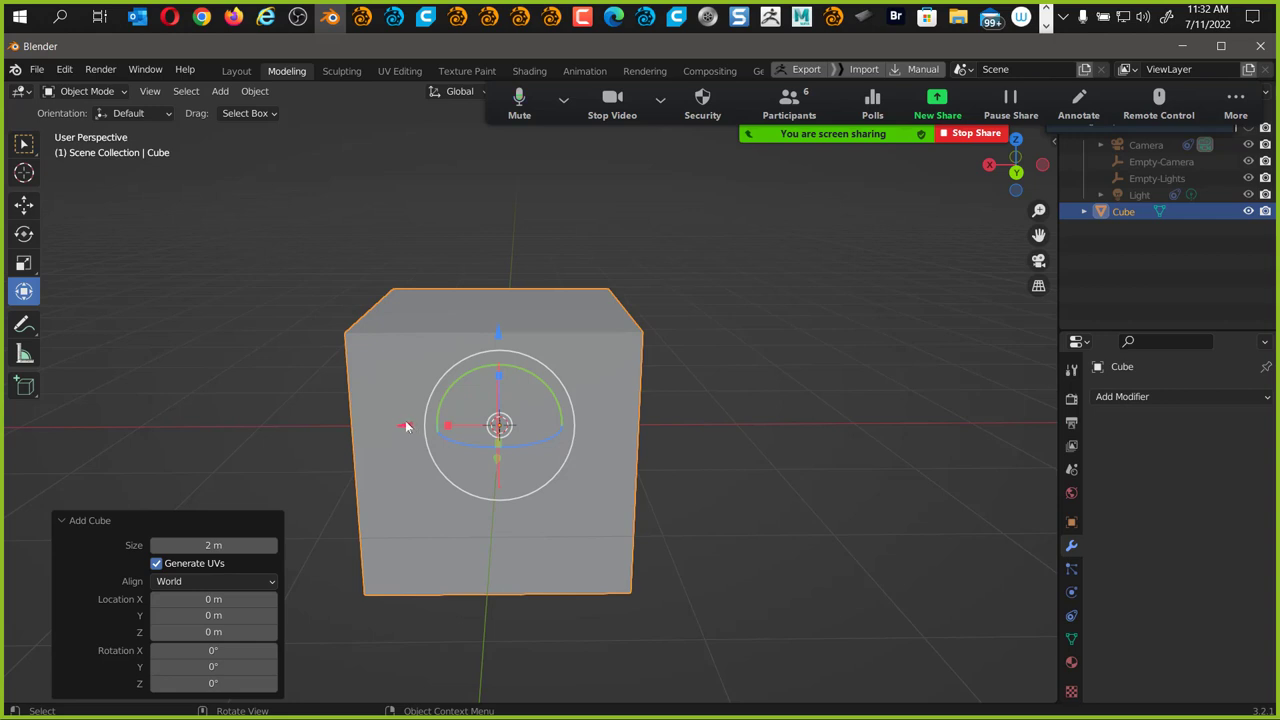
- Slide the cube to Move X -5.2674 m and reframe the view around it
left_click_drag(410, 428, 1025, 572)
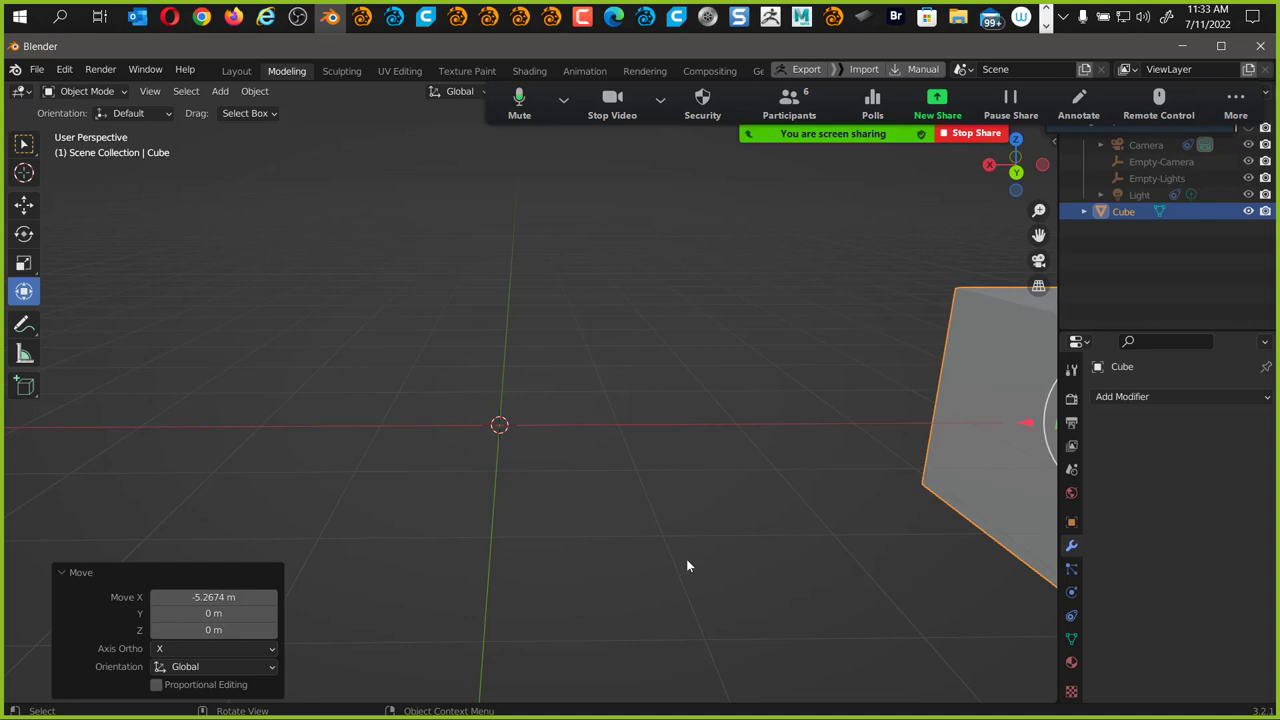
key("KP_Decimal")
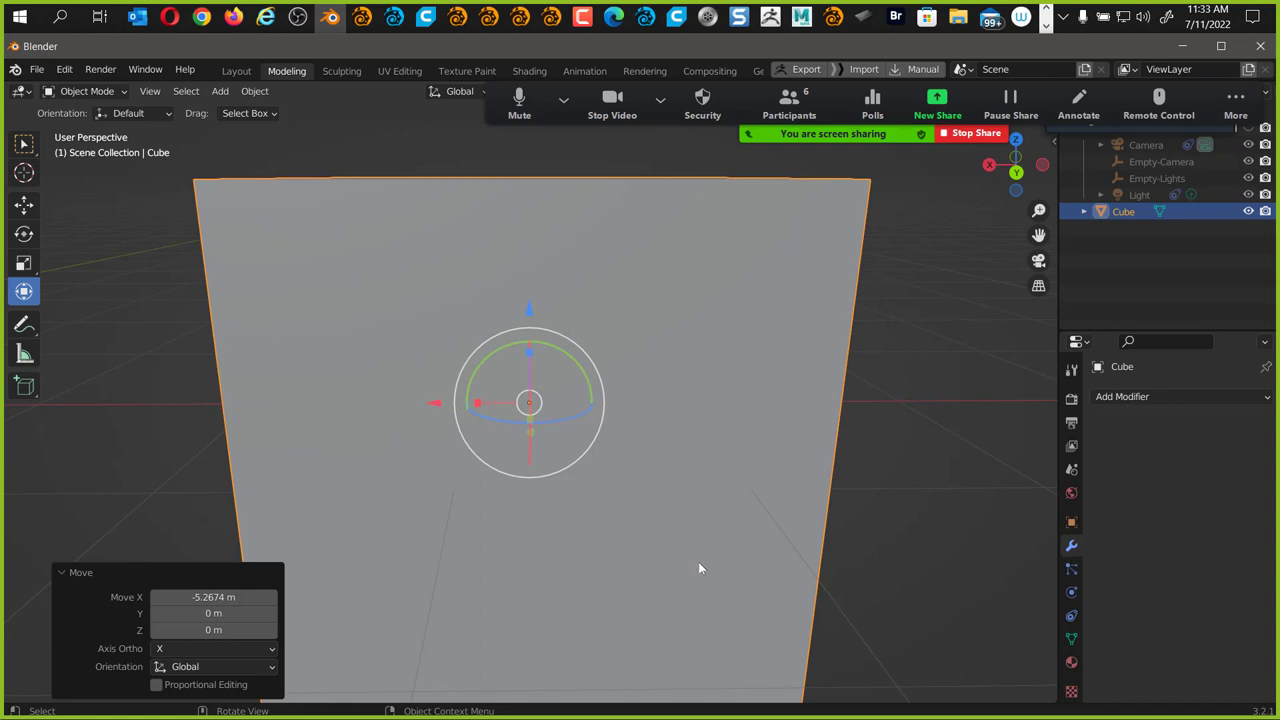
scroll(827, 559, "down", 6)
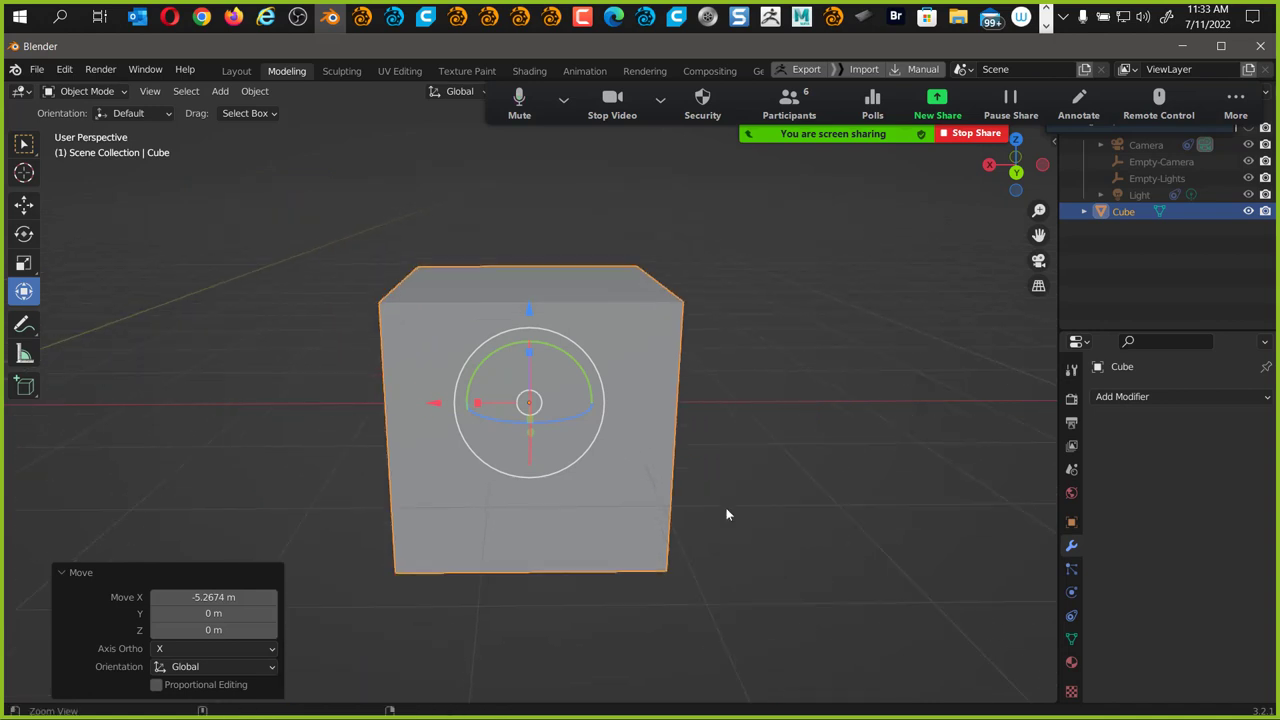
middle_click_drag(512, 476, 728, 512, "shift")
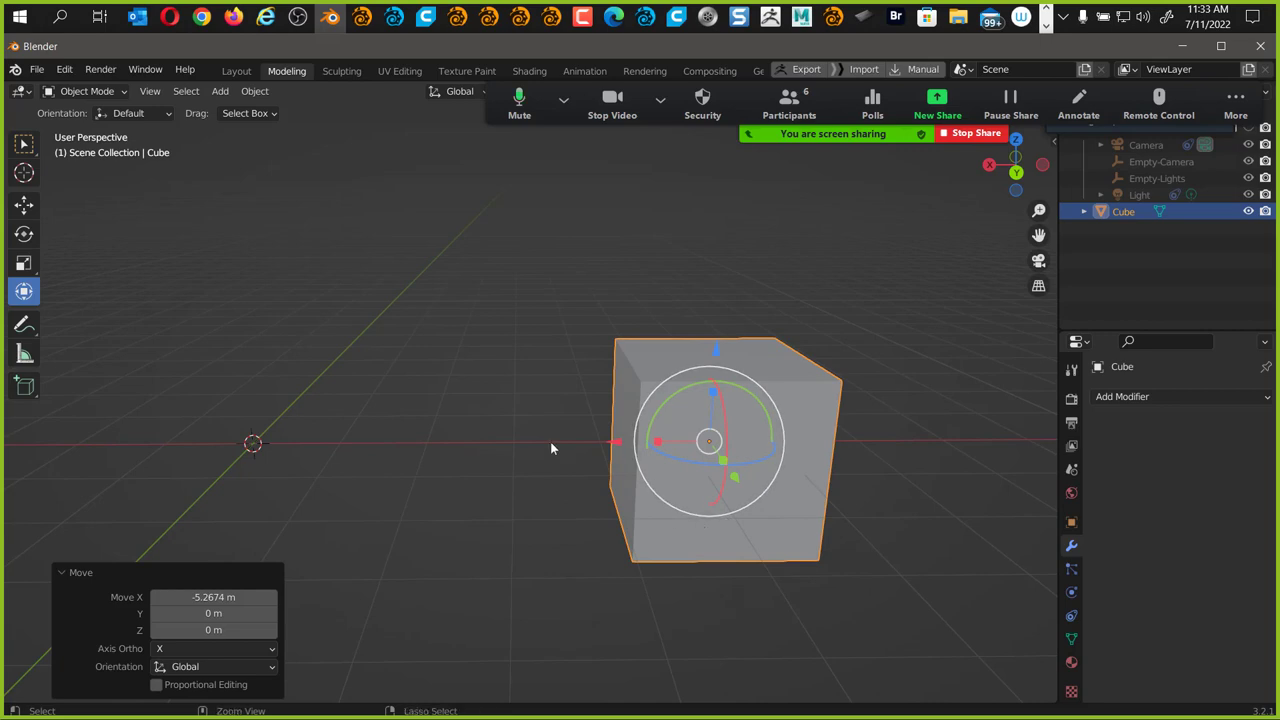
middle_click_drag(556, 374, 600, 472, "ctrl")
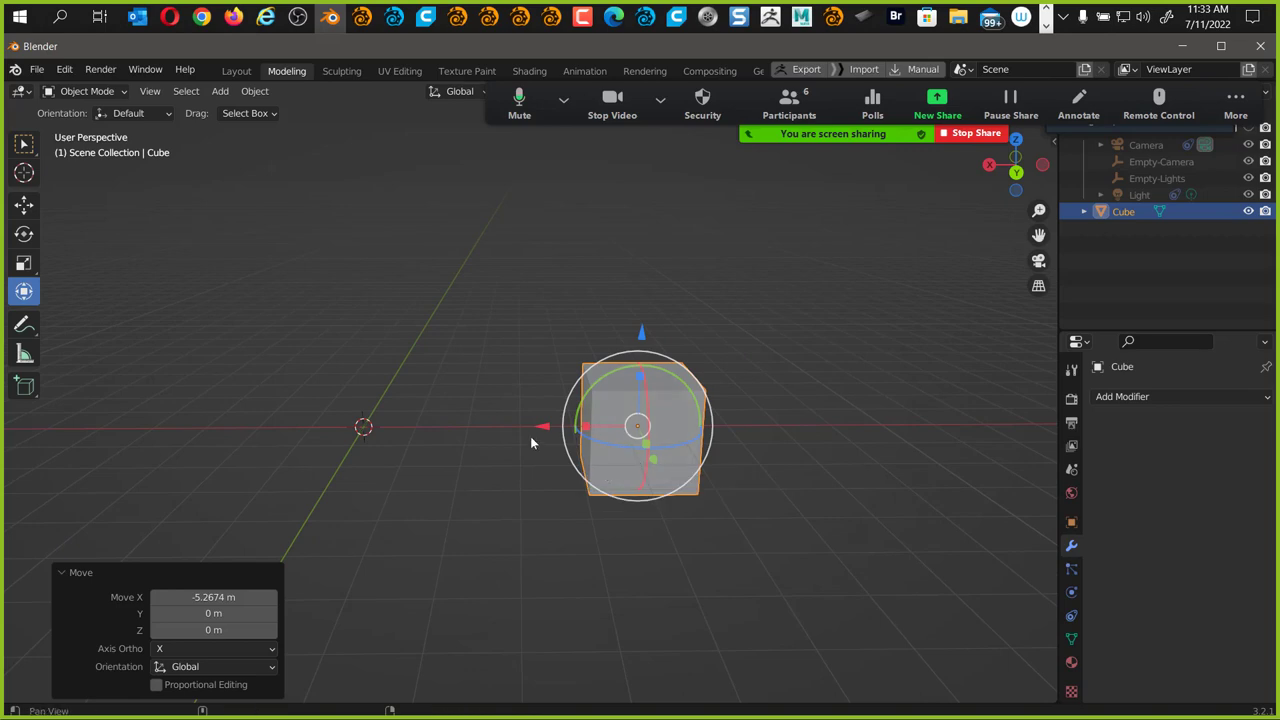
middle_click_drag(530, 443, 603, 448, "shift")
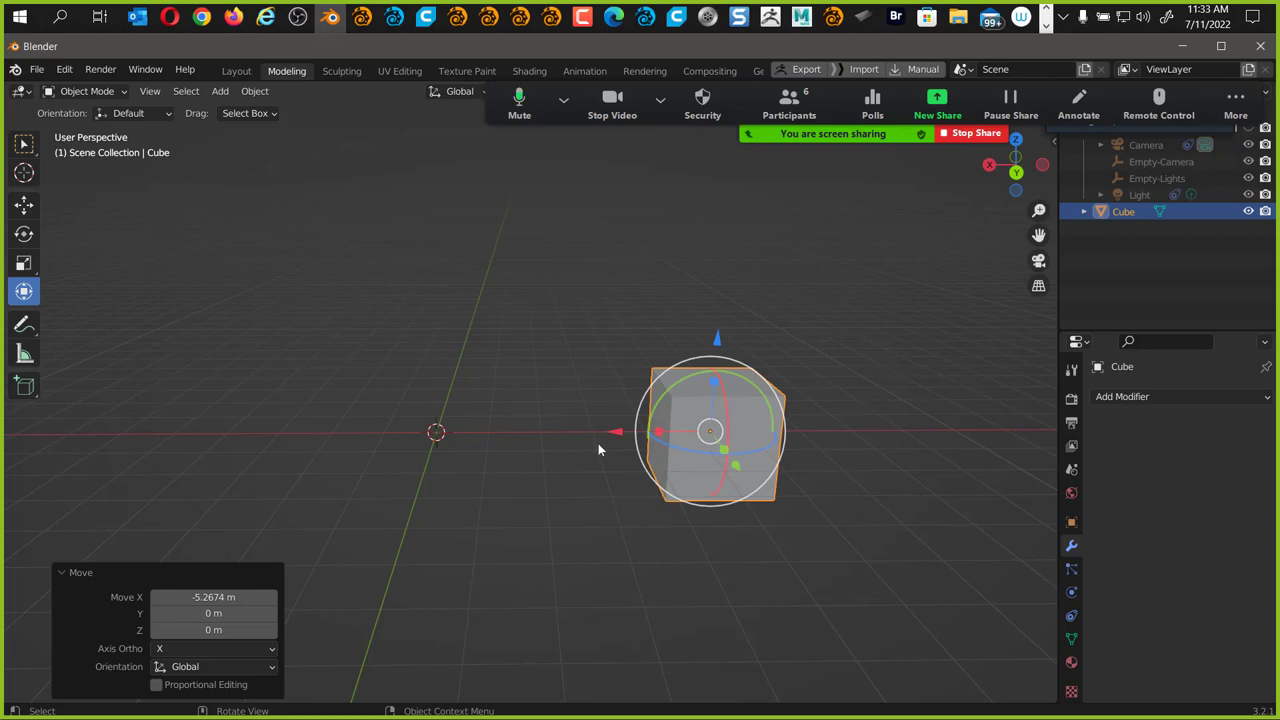
- Add a 32-vertex cylinder (1 m radius, 2 m depth) and move it 5.0681 m along X
key("shift+a")
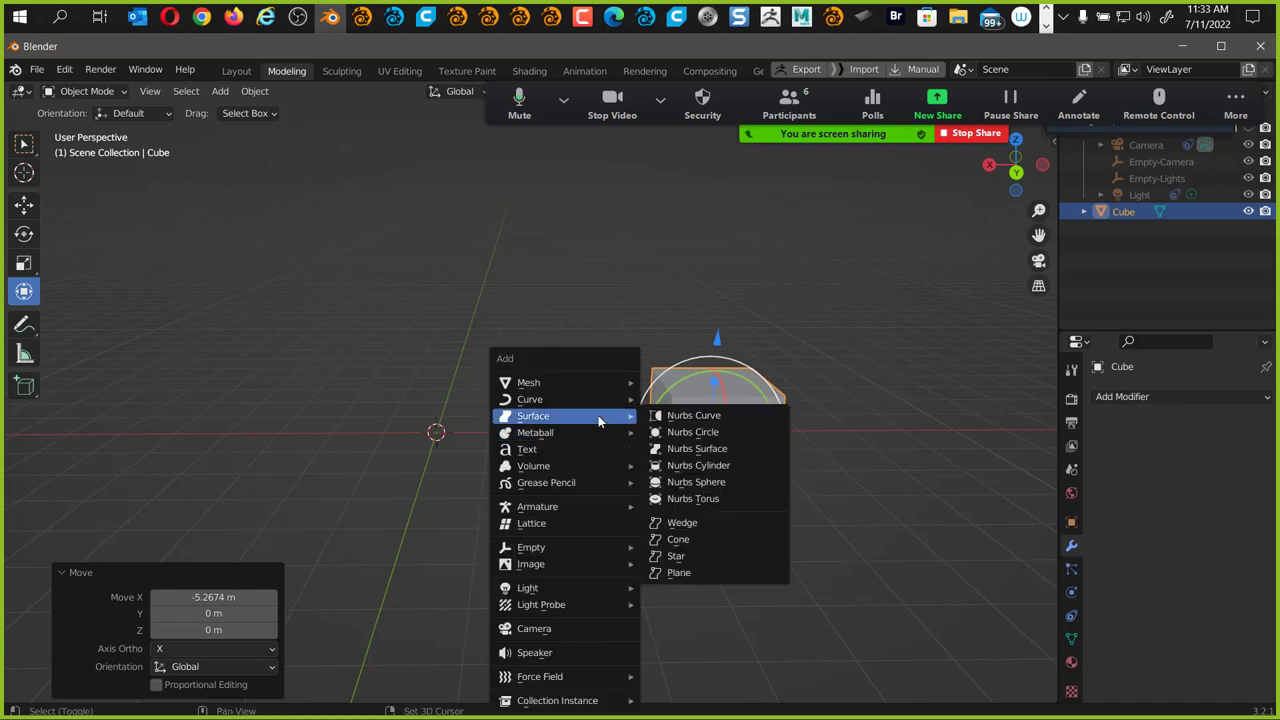
mouse_move(598, 390)
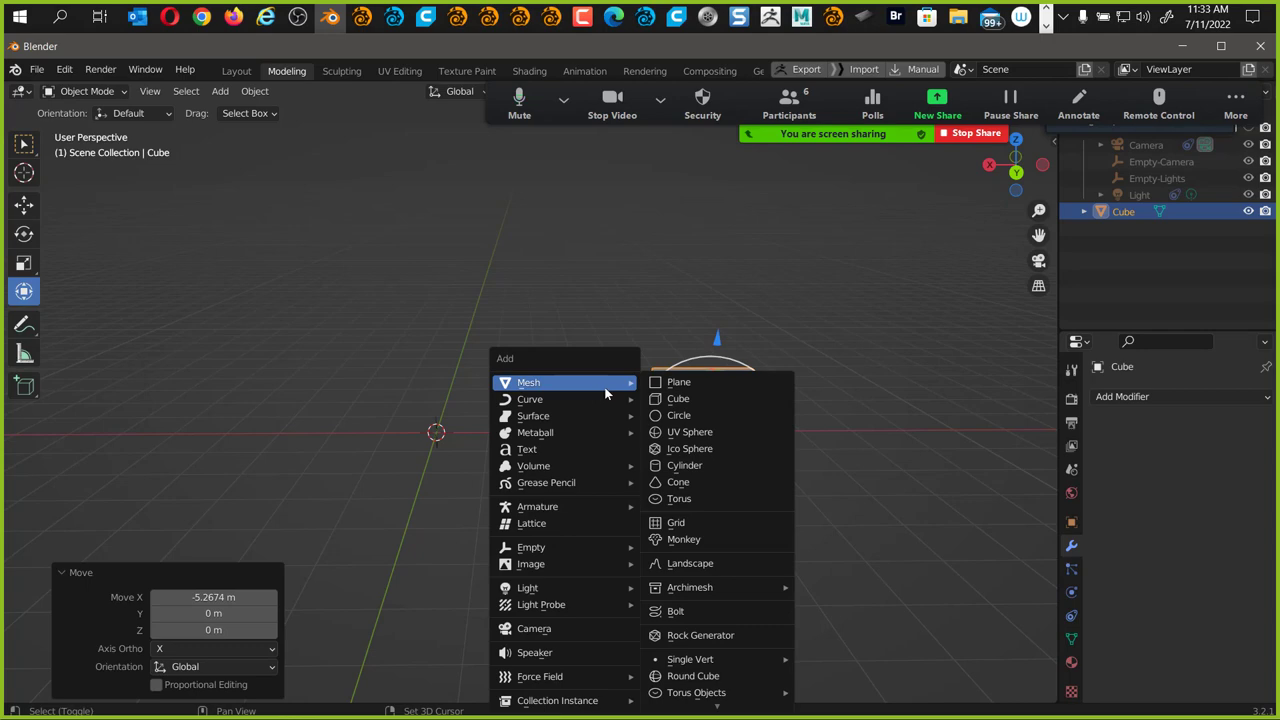
left_click(697, 467)
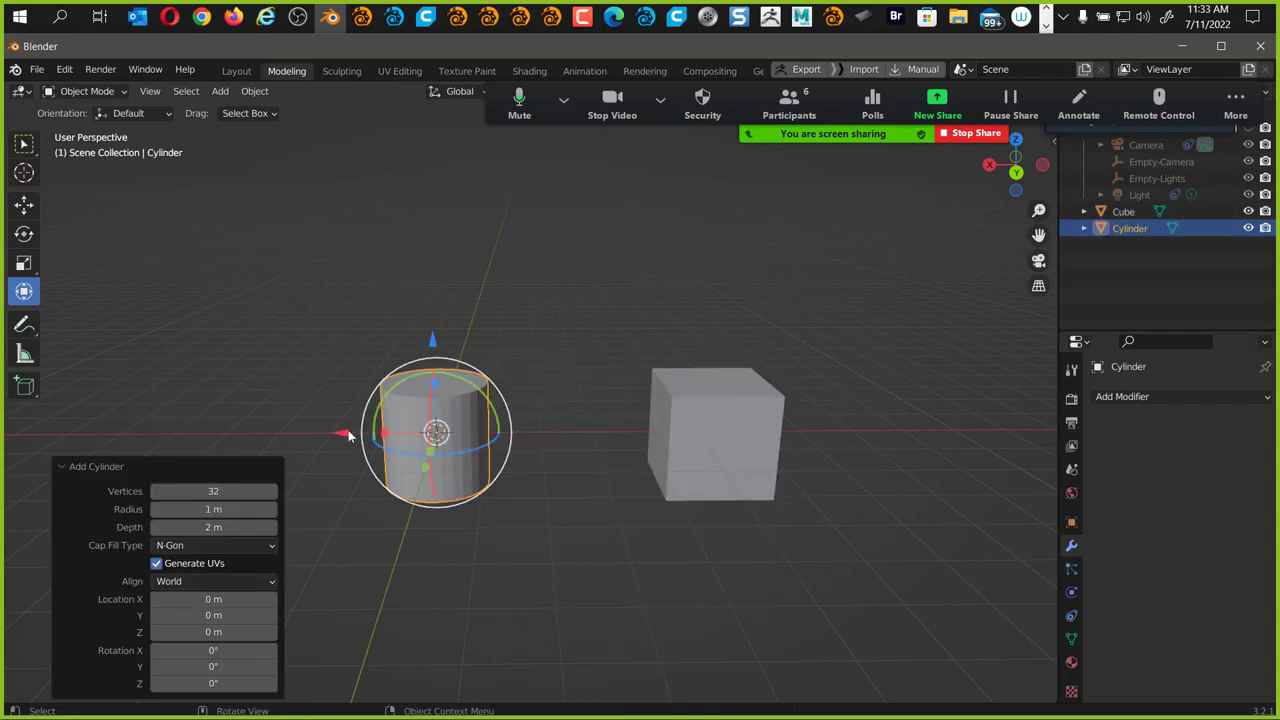
left_click_drag(346, 435, 75, 360)
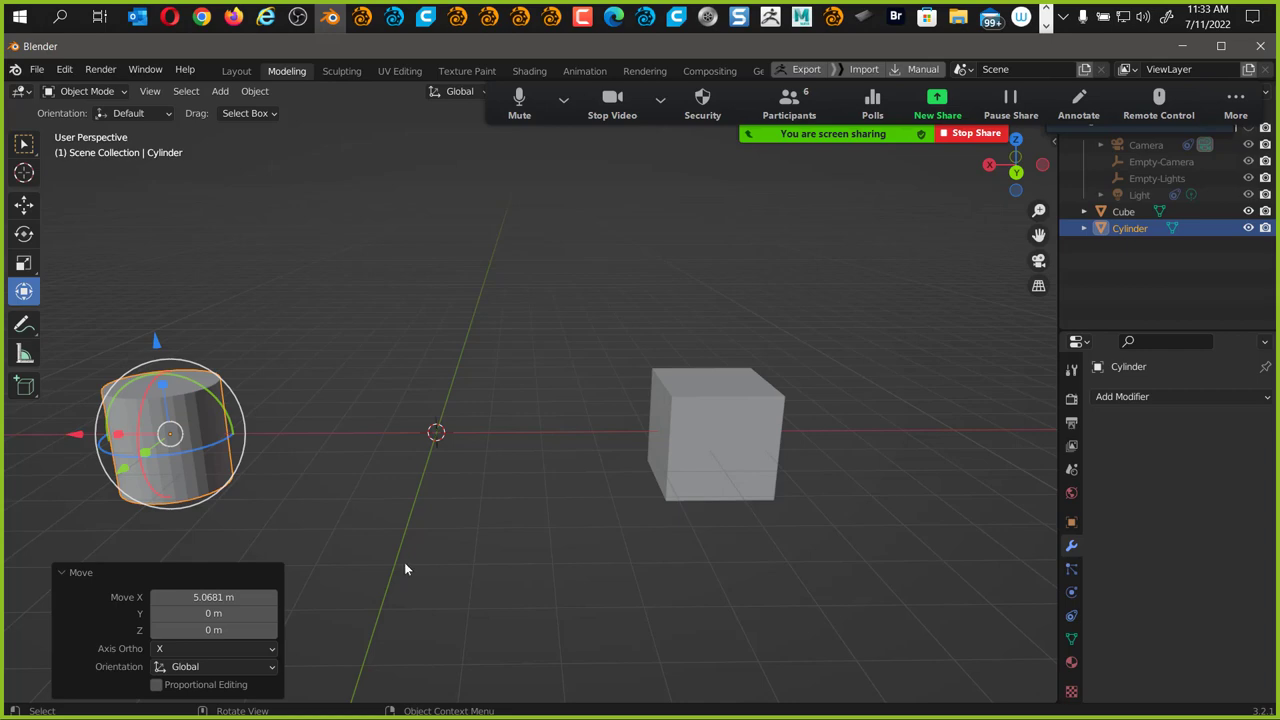
- Add a UV sphere (32 segments, 16 rings, 1 m radius) at the origin, framing all three objects
key("shift+a")
mouse_move(395, 563)
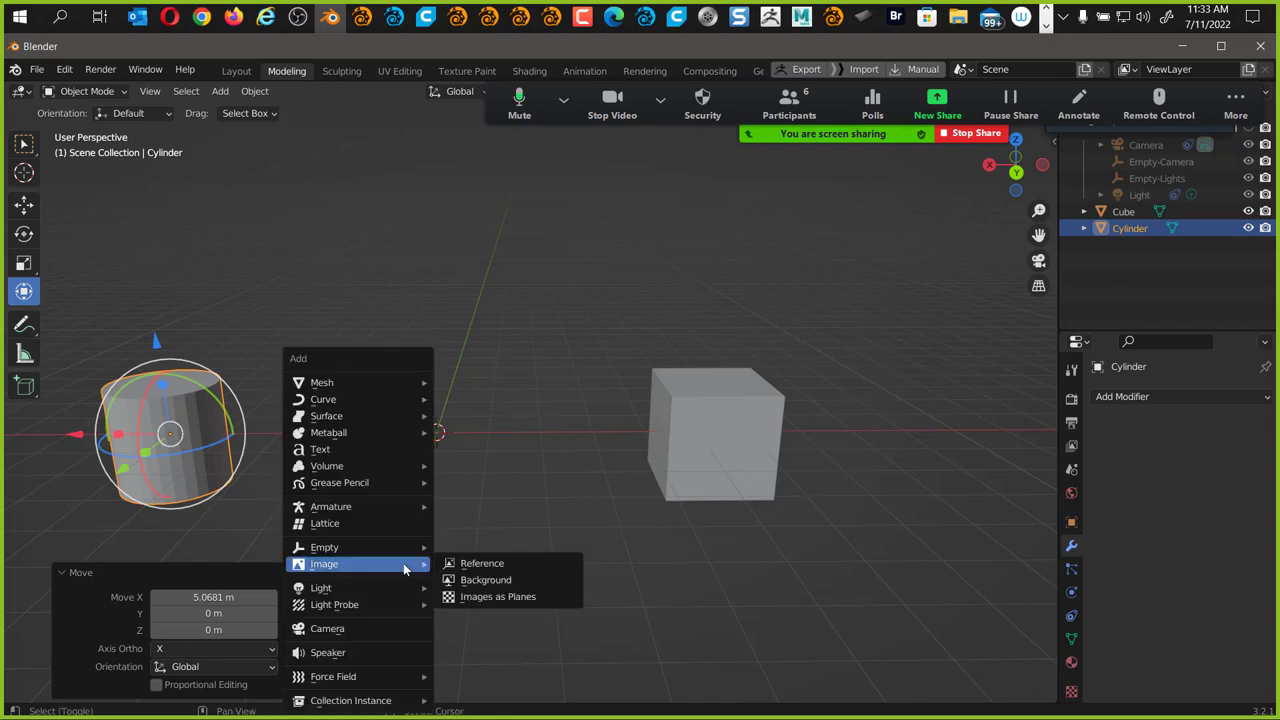
mouse_move(373, 384)
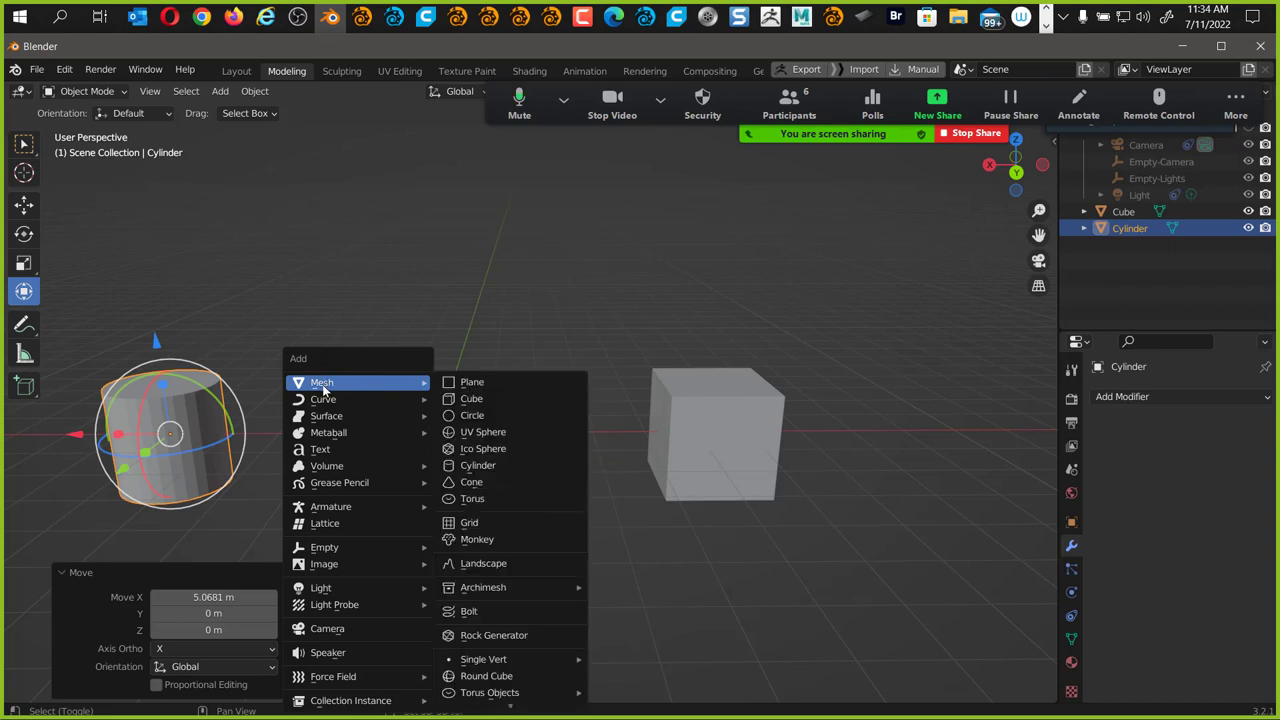
left_click(500, 433)
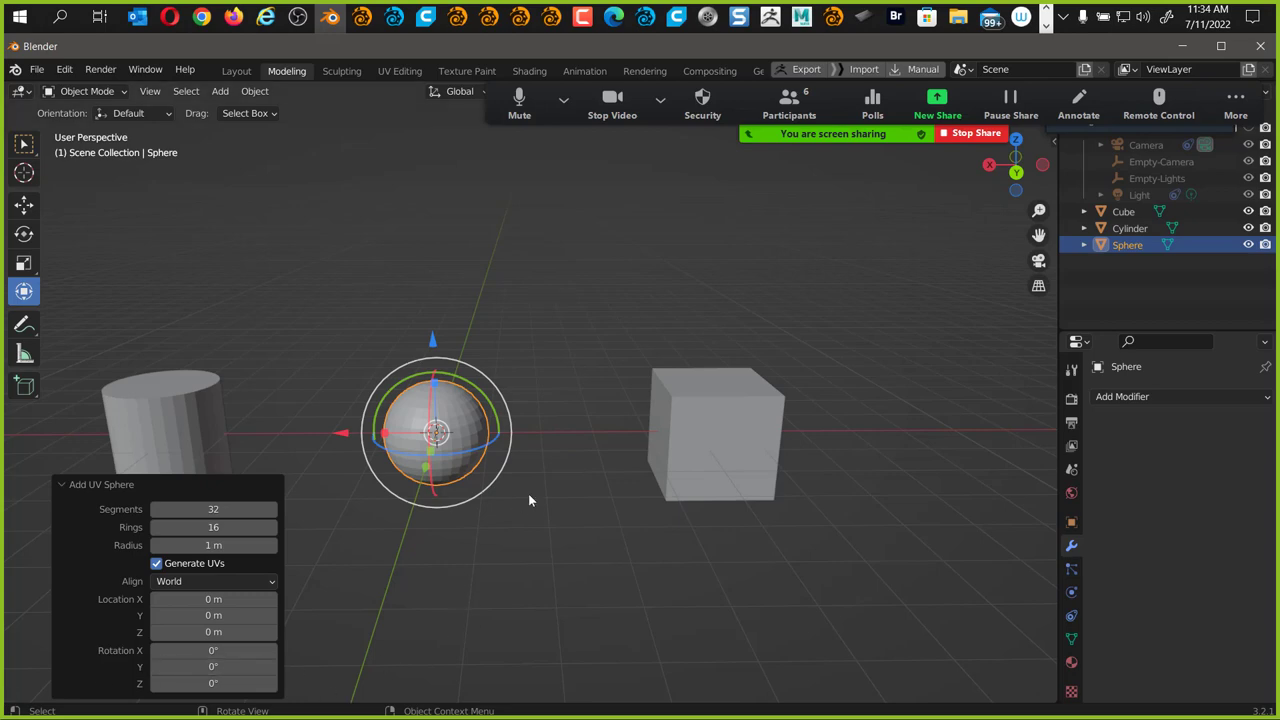
scroll(545, 478, "down", 2)
scroll(556, 495, "down", 2)
scroll(586, 481, "up", 1)
scroll(587, 482, "up", 2, "shift")
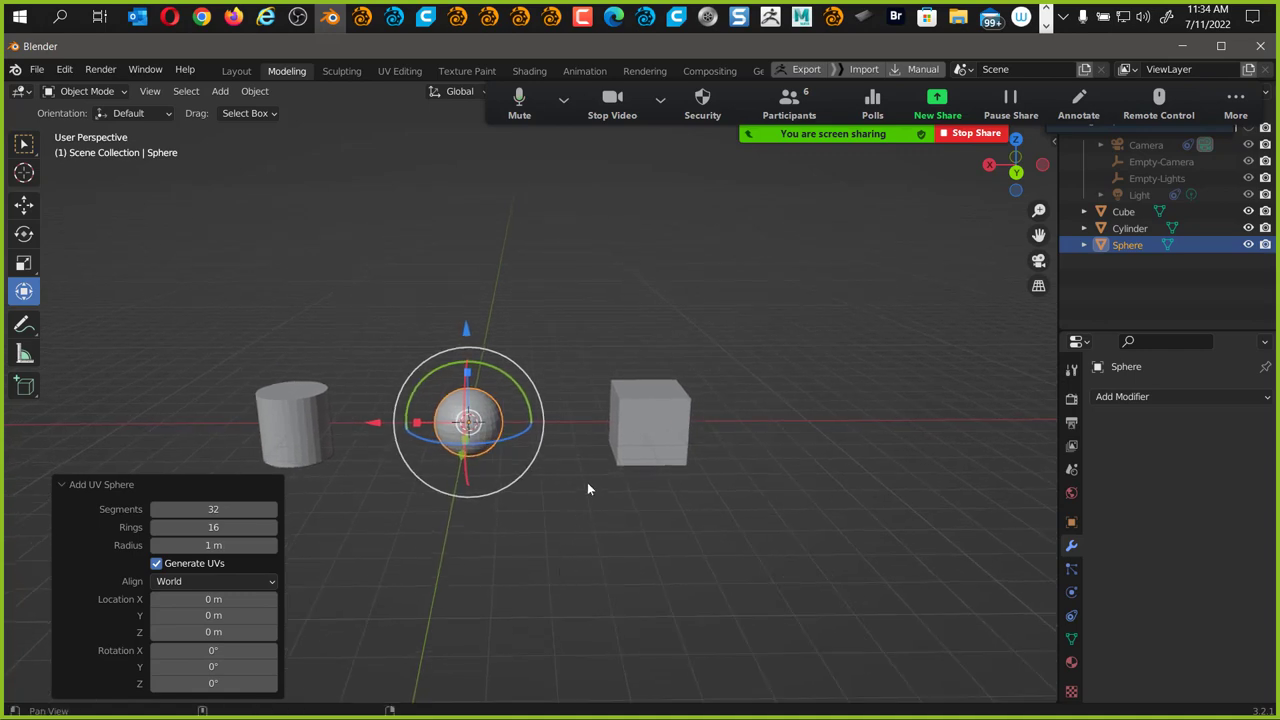
middle_click_drag(587, 482, 640, 483)
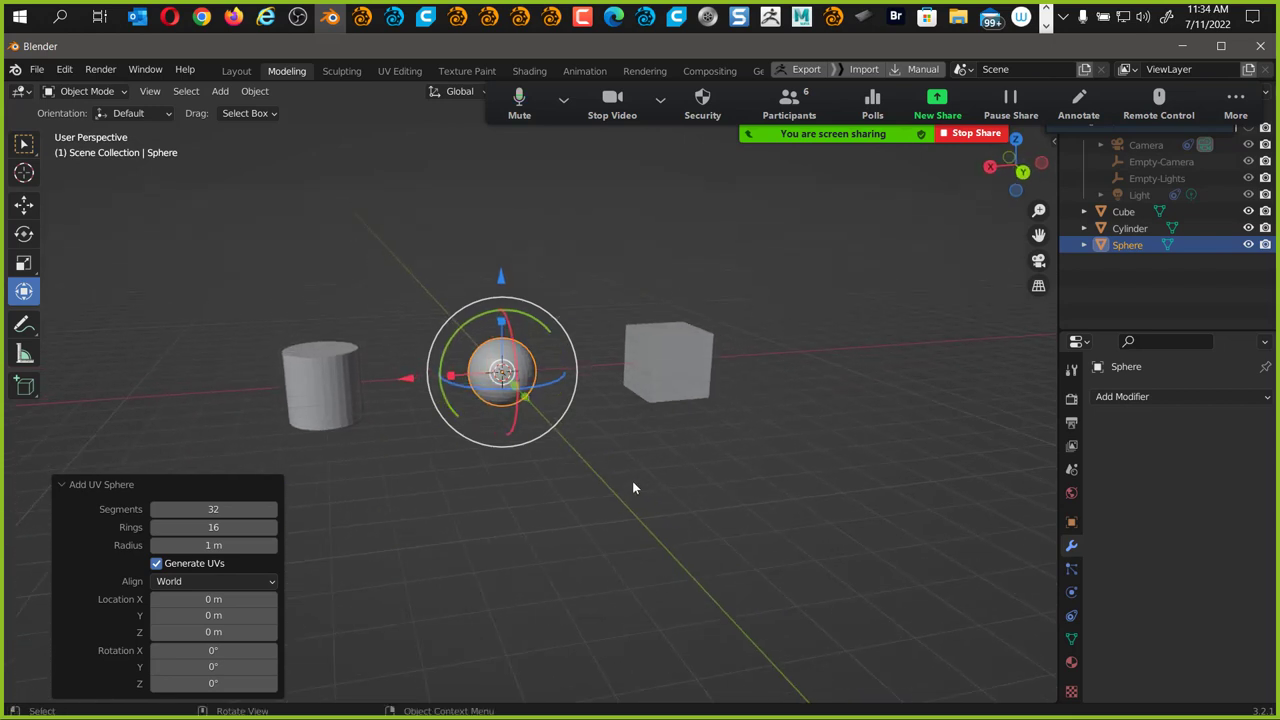
- Add a plane and scale it by -13.694 into a ground floor under the objects
key("shift+a")
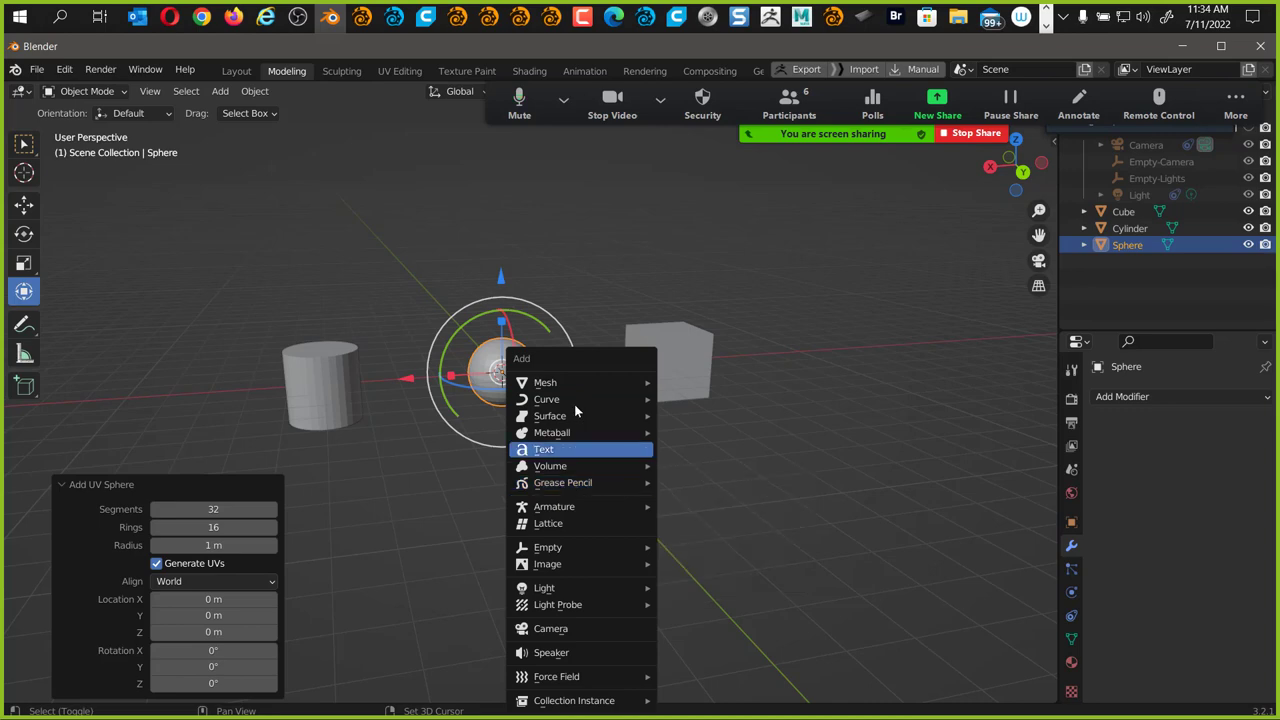
mouse_move(575, 386)
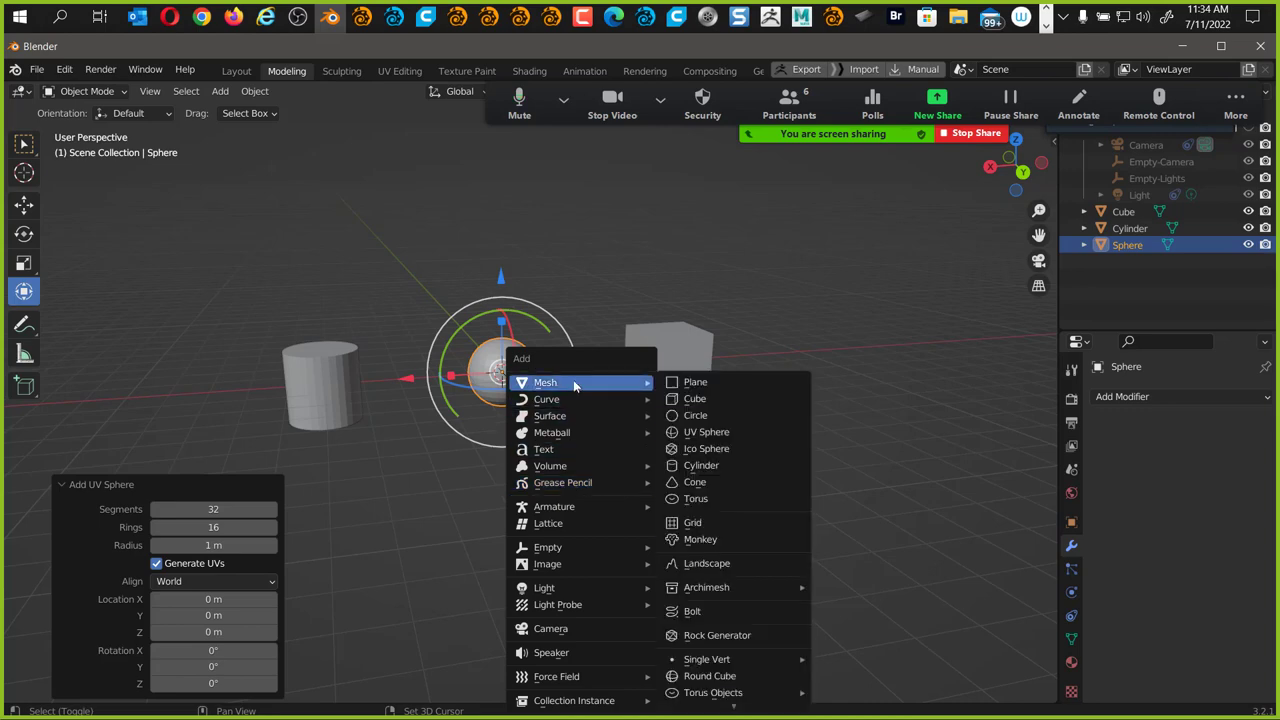
left_click(711, 388)
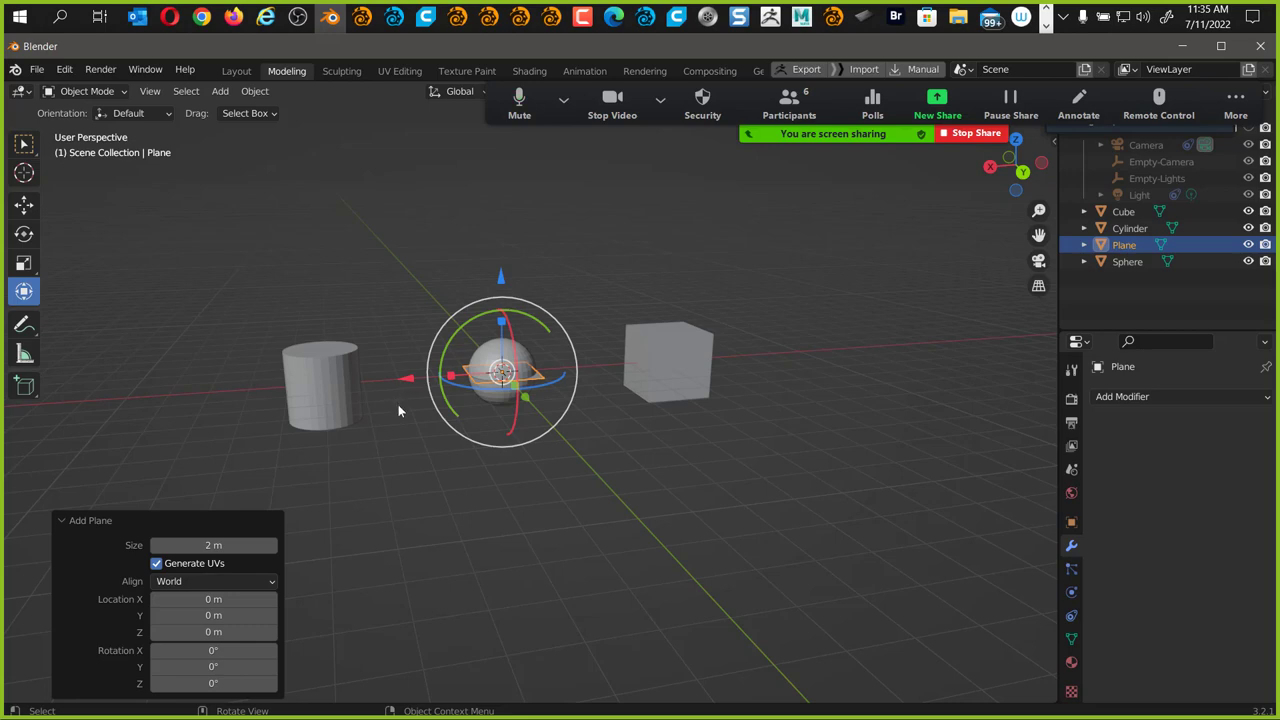
key("s")
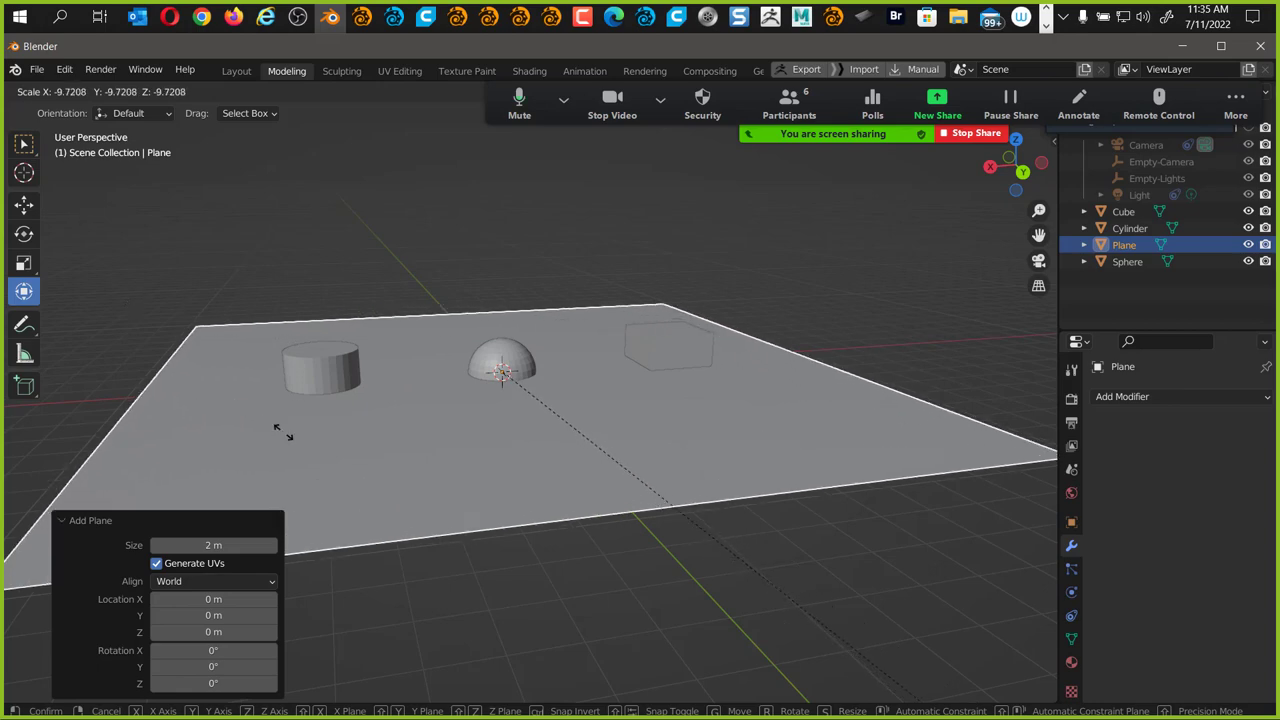
left_click(703, 586)
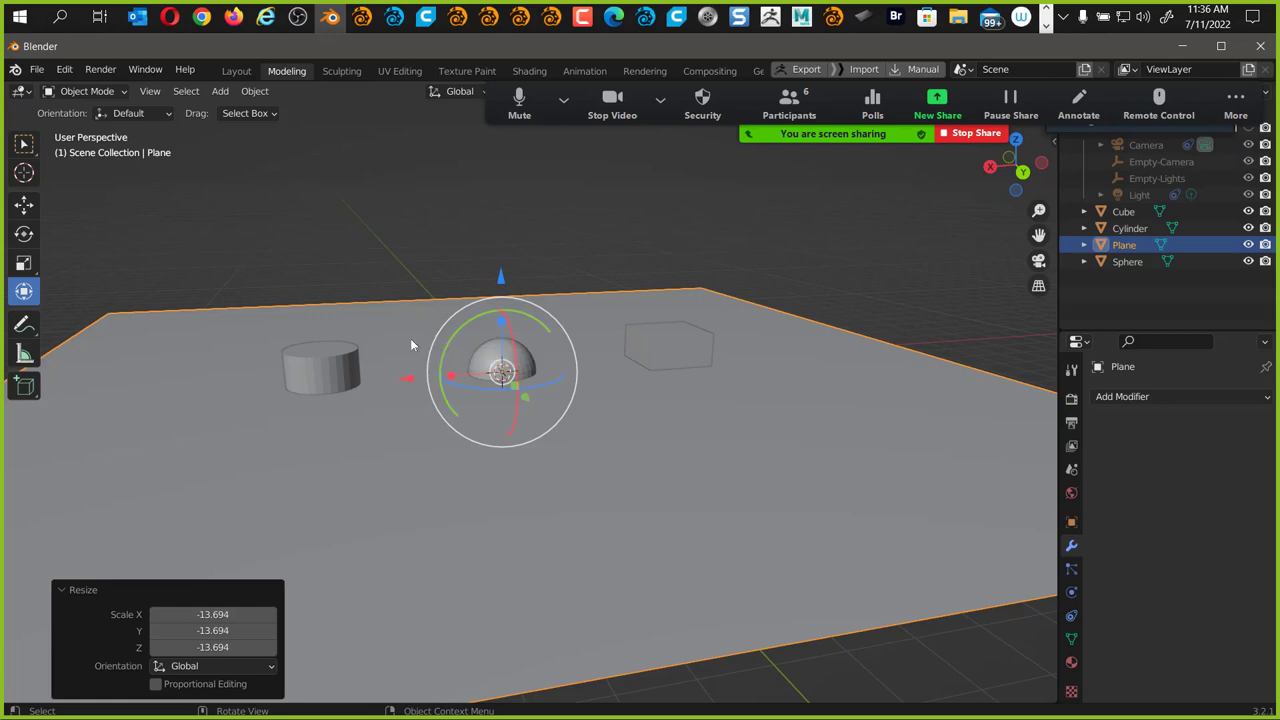
- Check the ground plane in the front, right and top orthographic views
middle_click_drag(410, 218, 562, 454)
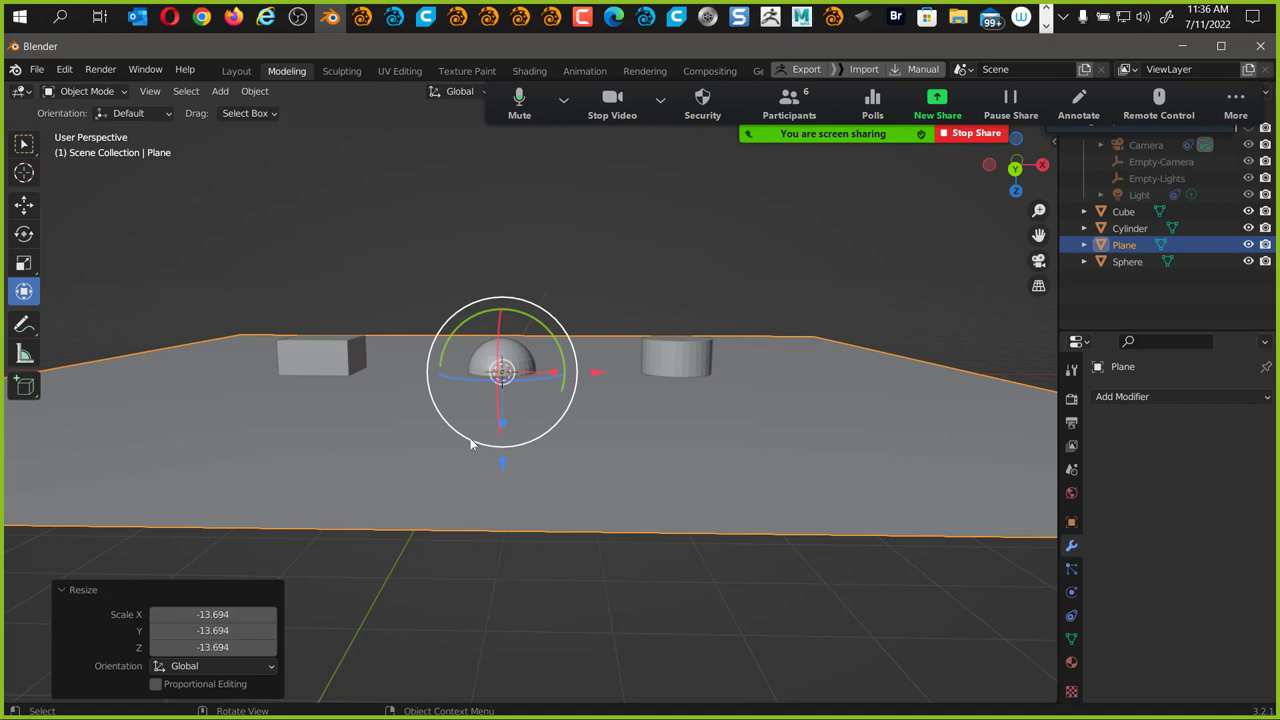
key("KP_1")
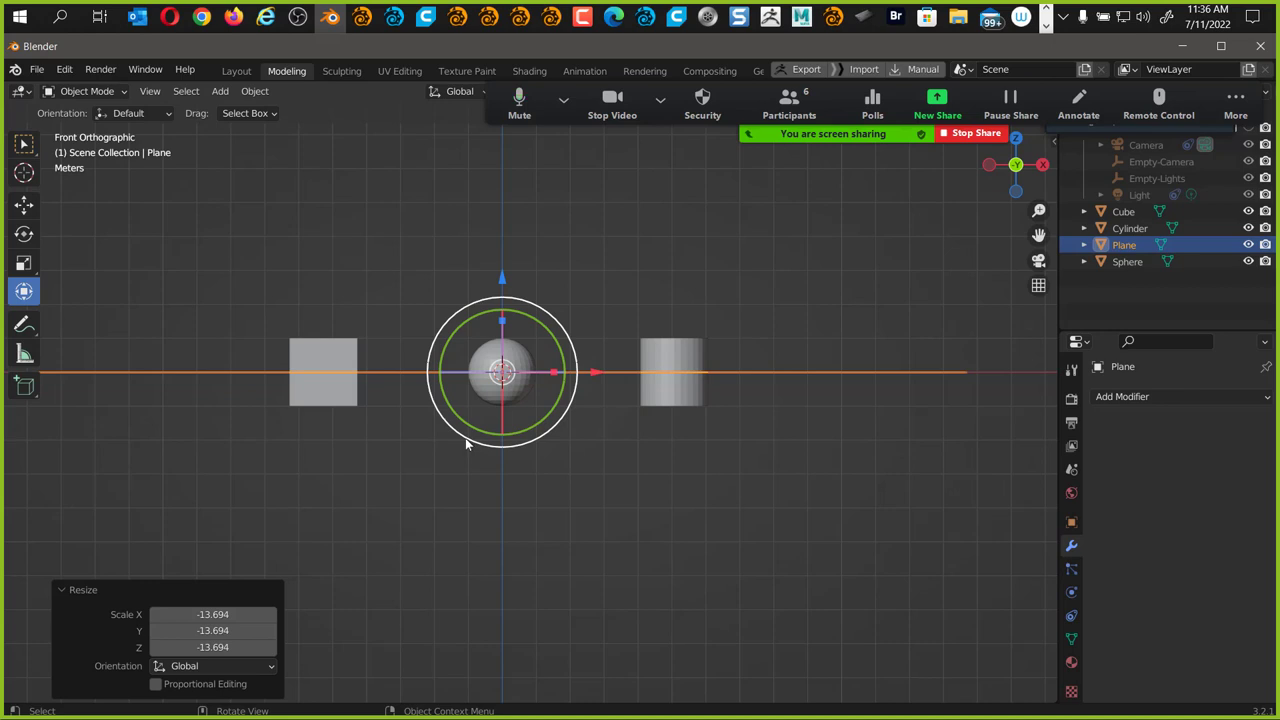
key("KP_3")
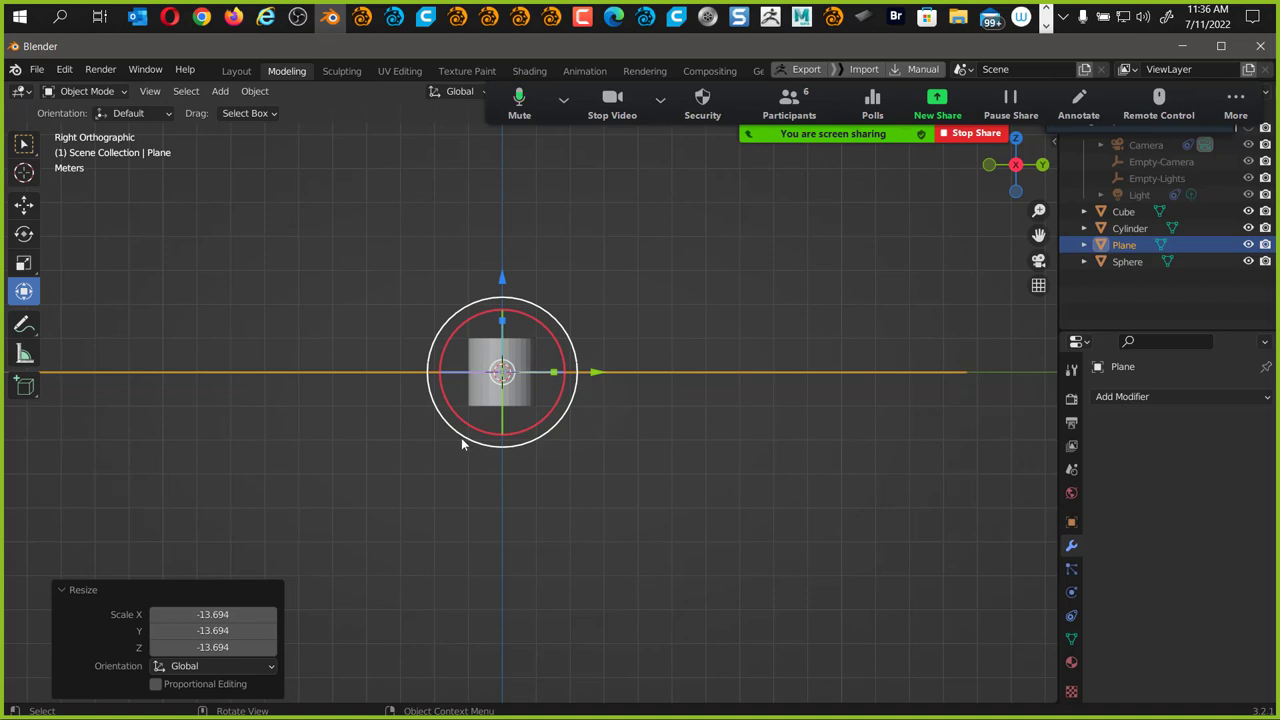
key("KP_7")
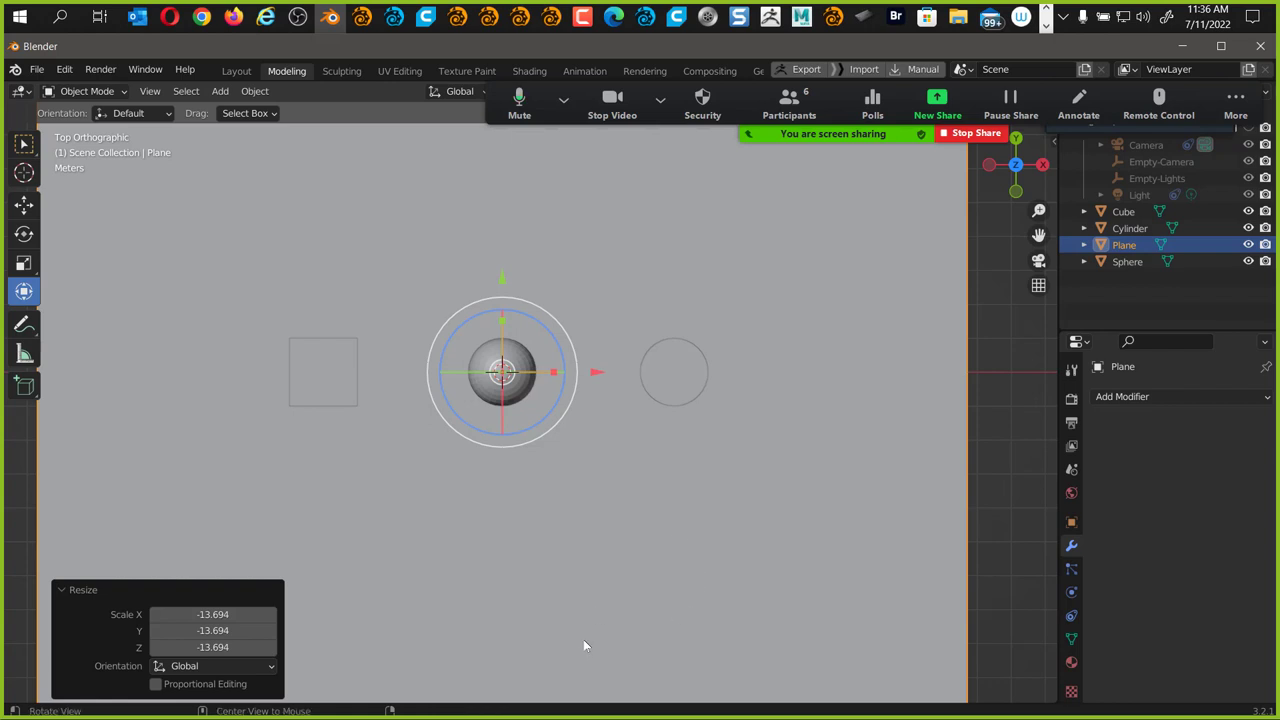
- Cycle repeatedly through front, right and top views, ending on front with the Cube selected
middle_click_drag(586, 634, 558, 477)
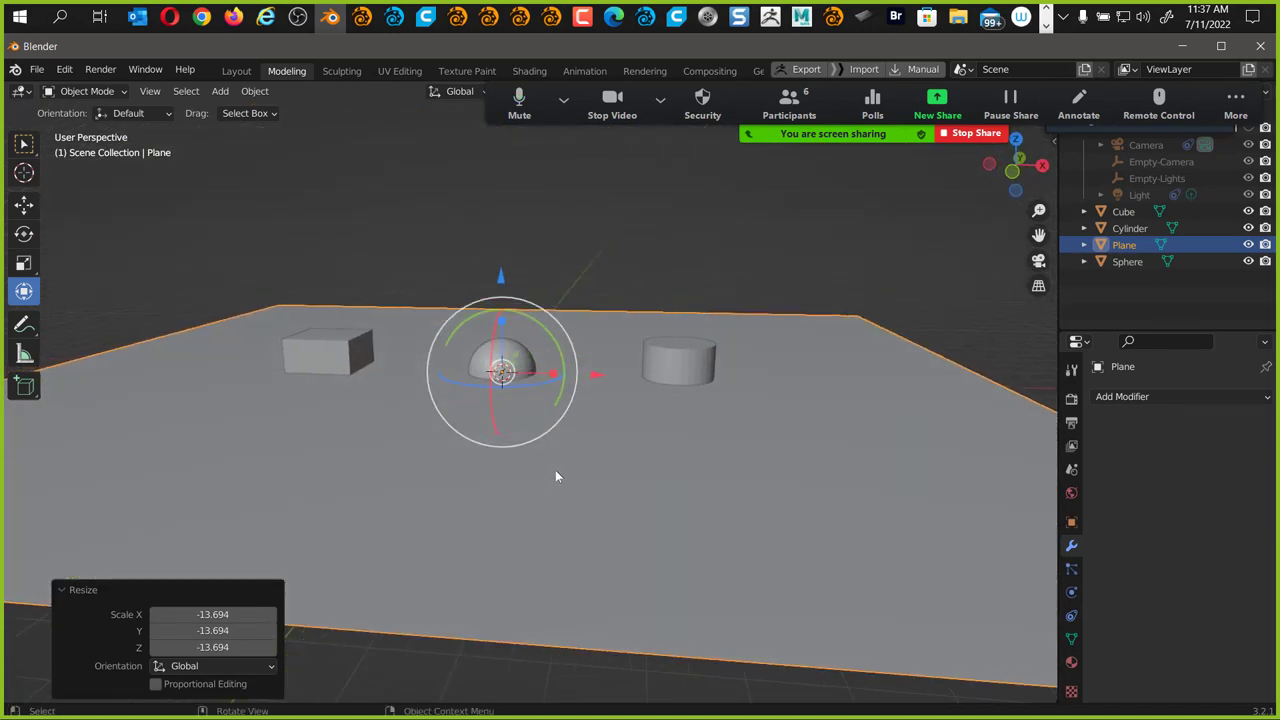
key("KP_1")
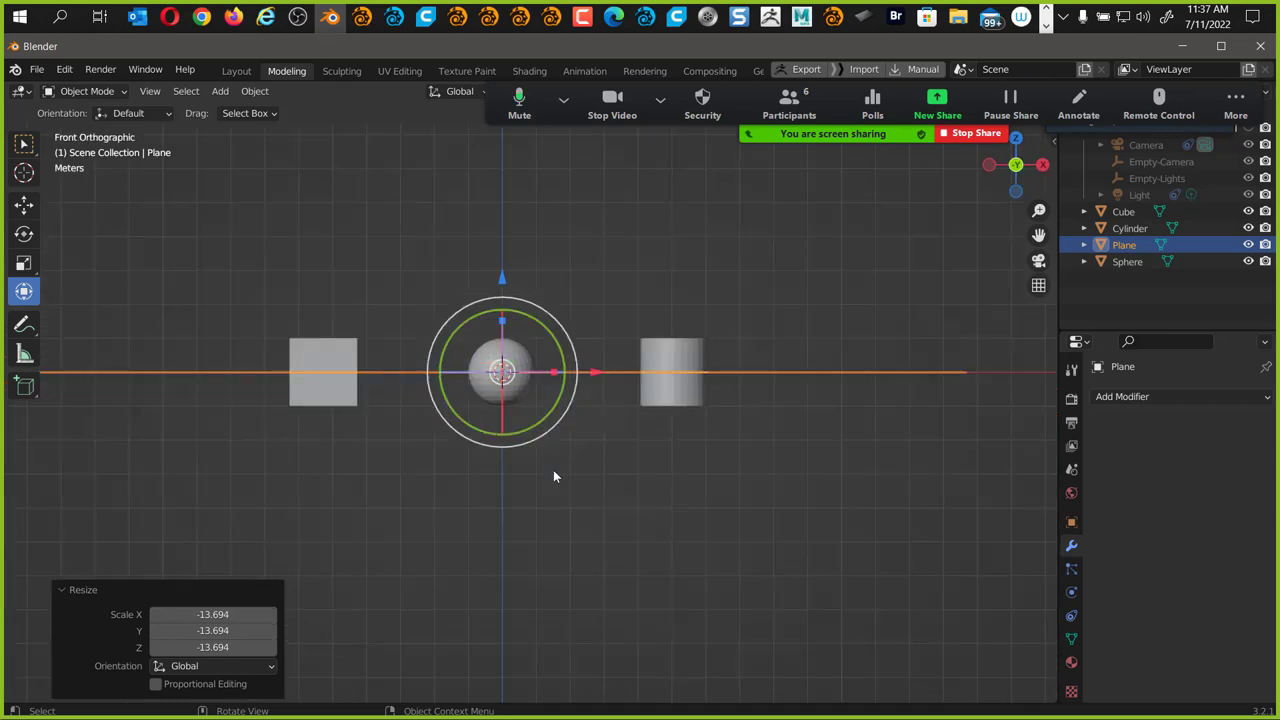
key("KP_3")
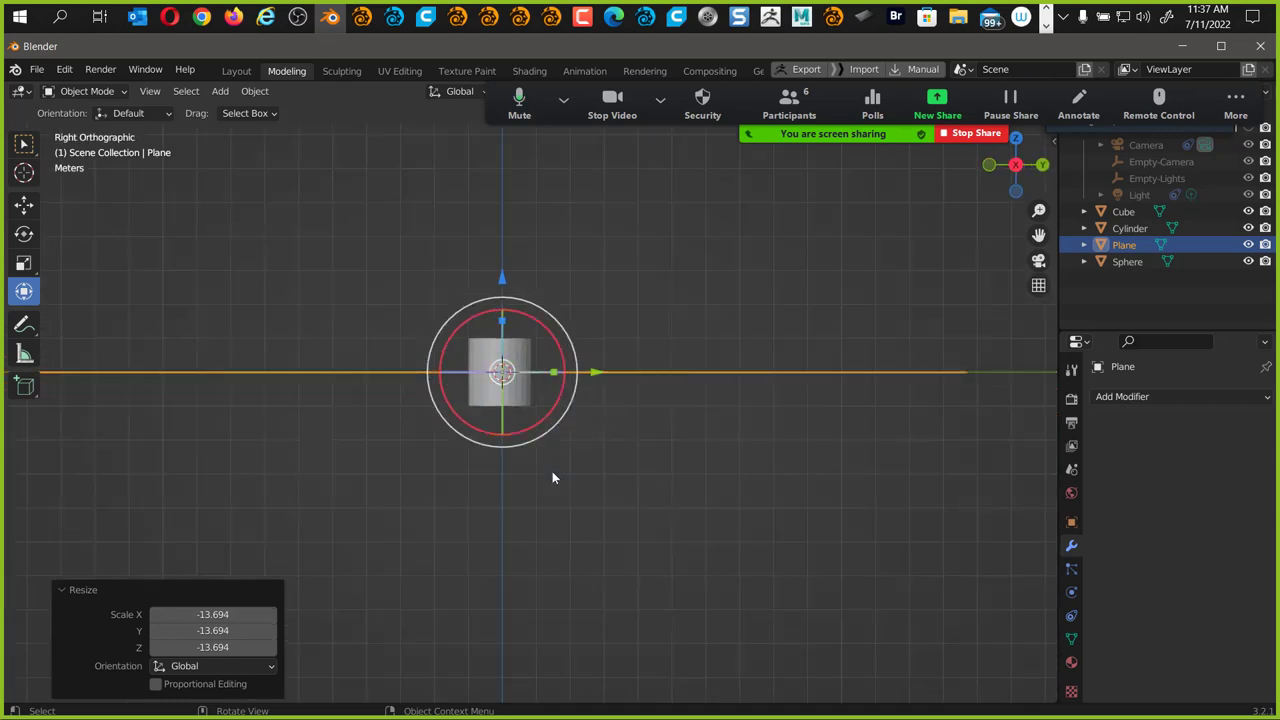
key("KP_7")
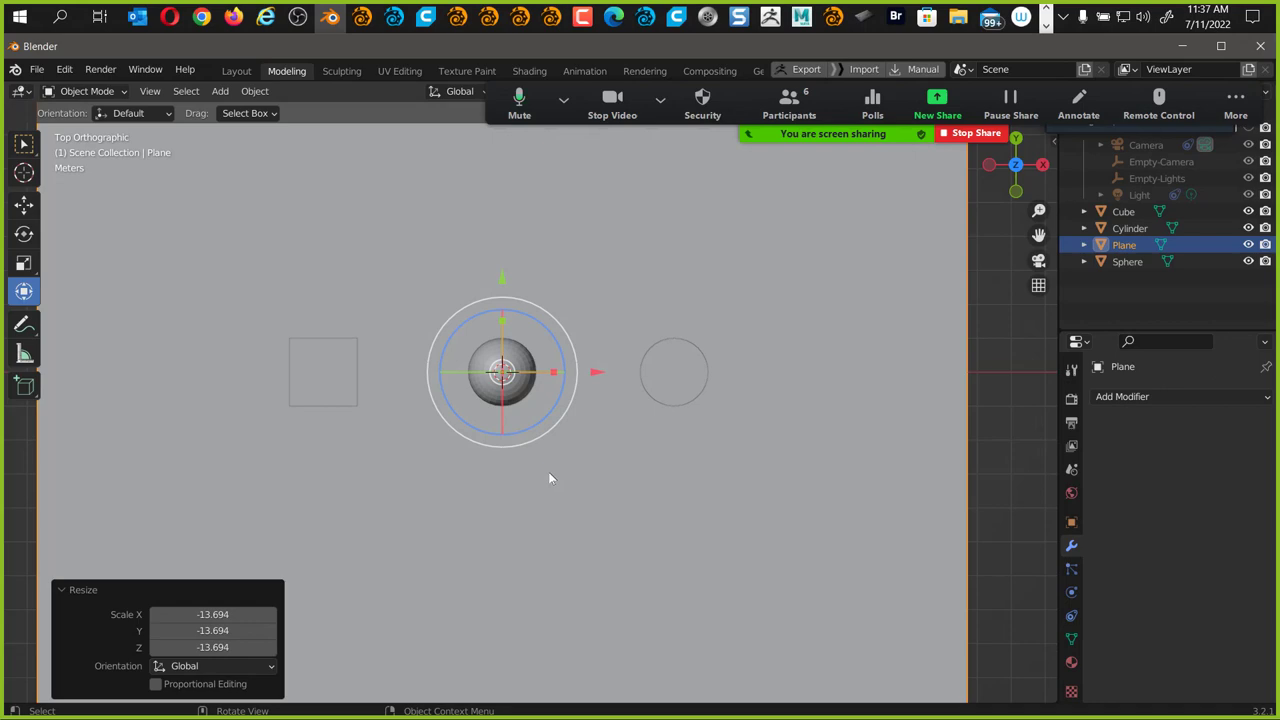
key("KP_1")
key("KP_3")
key("KP_7")
key("KP_1")
key("KP_3")
key("KP_7")
key("KP_1")
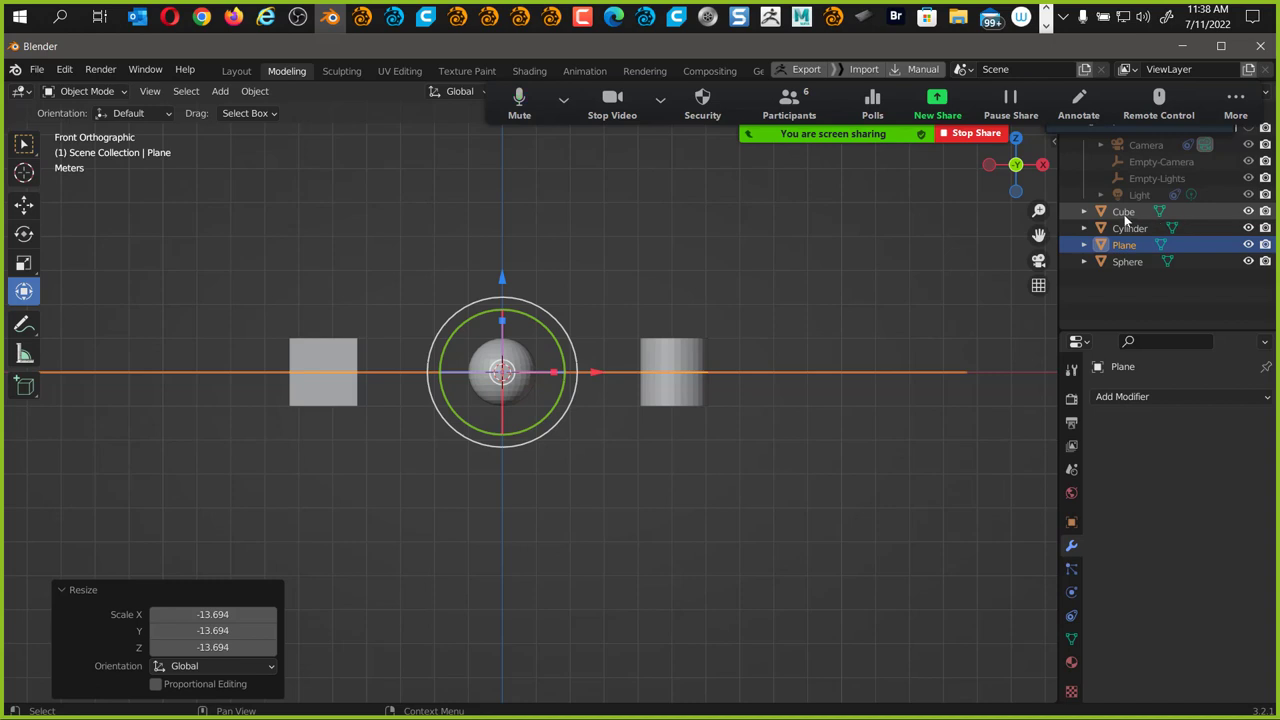
left_click(1124, 214)
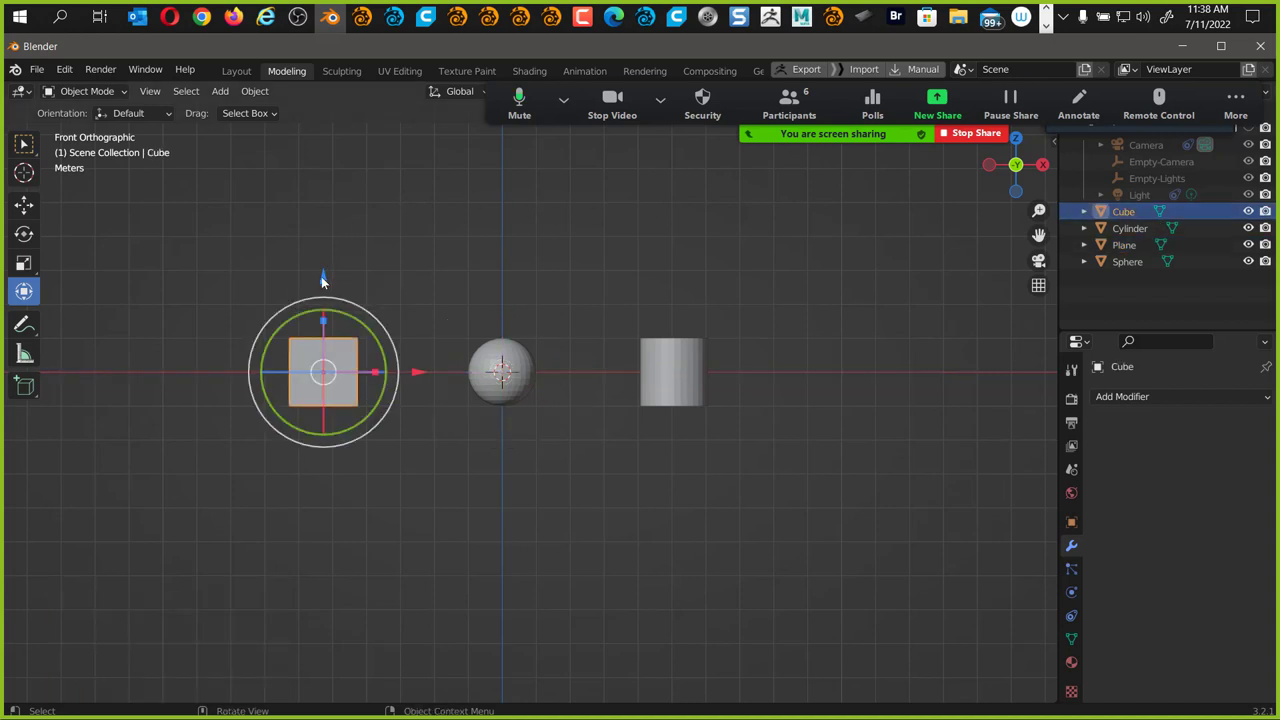
- Lift the cube, cylinder and sphere about 1.1 m along Z onto the plane
left_click_drag(321, 276, 315, 237)
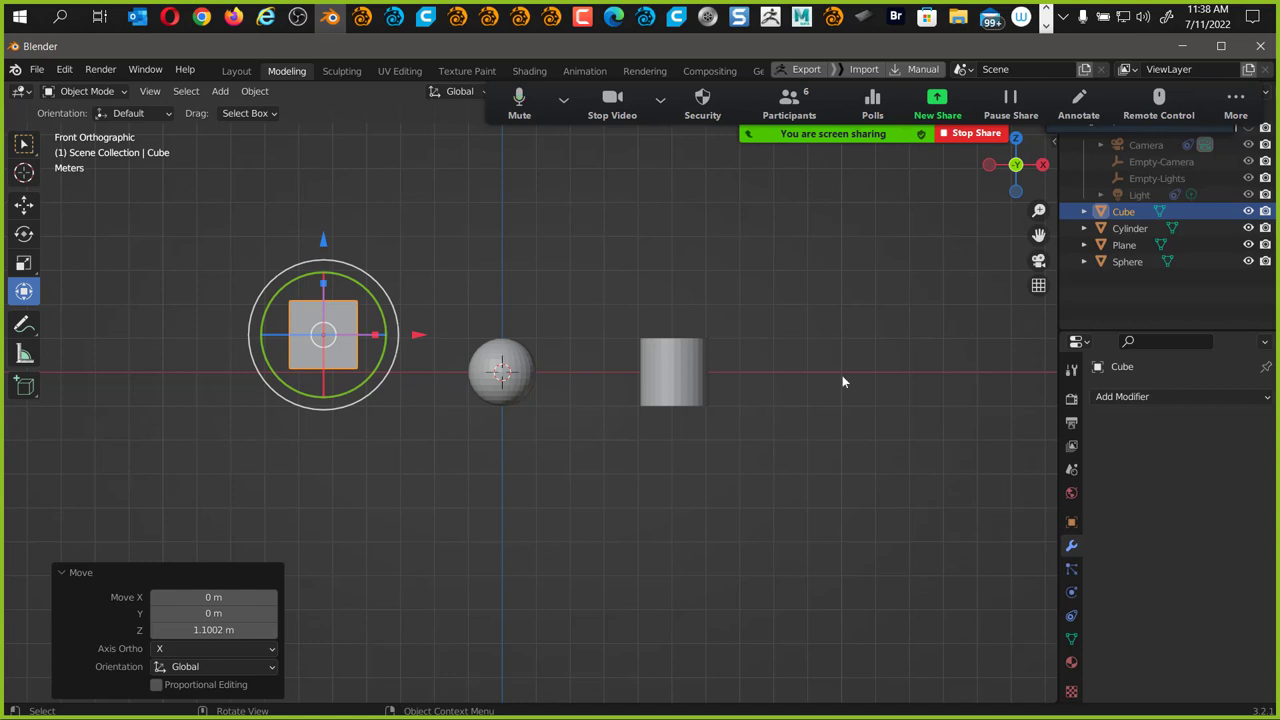
left_click(1122, 228)
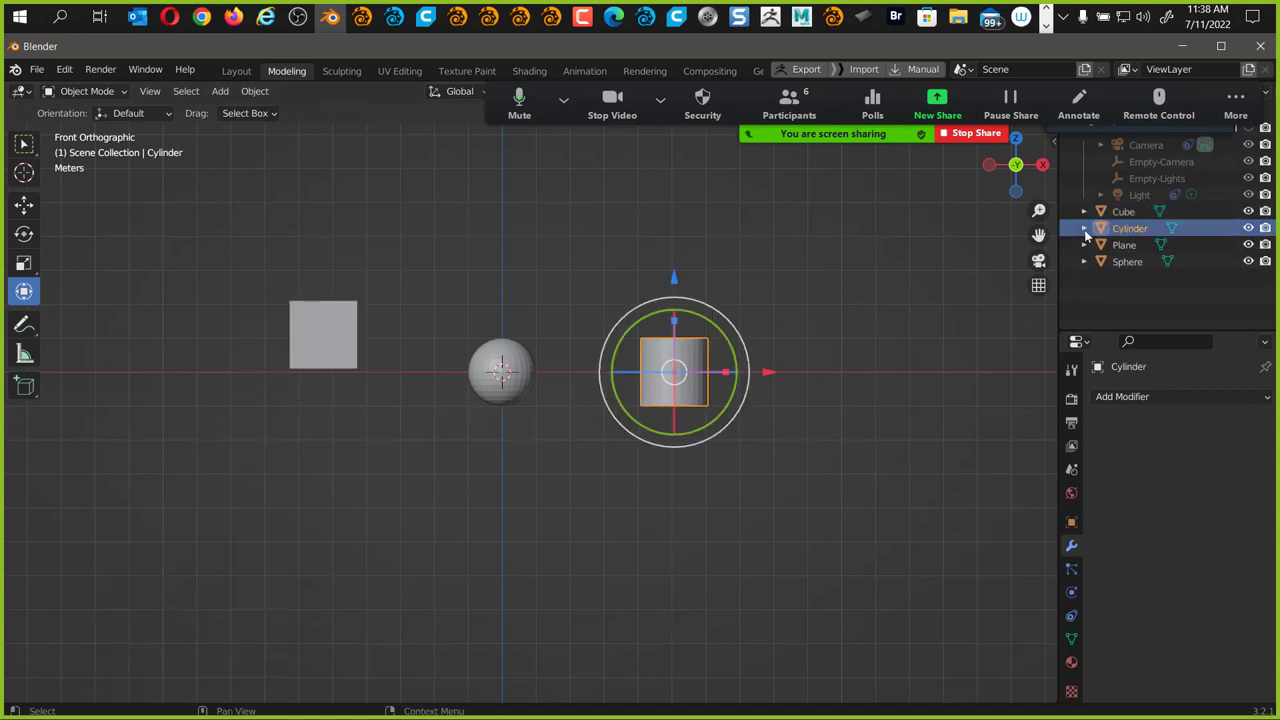
left_click_drag(676, 277, 671, 237)
left_click(508, 355)
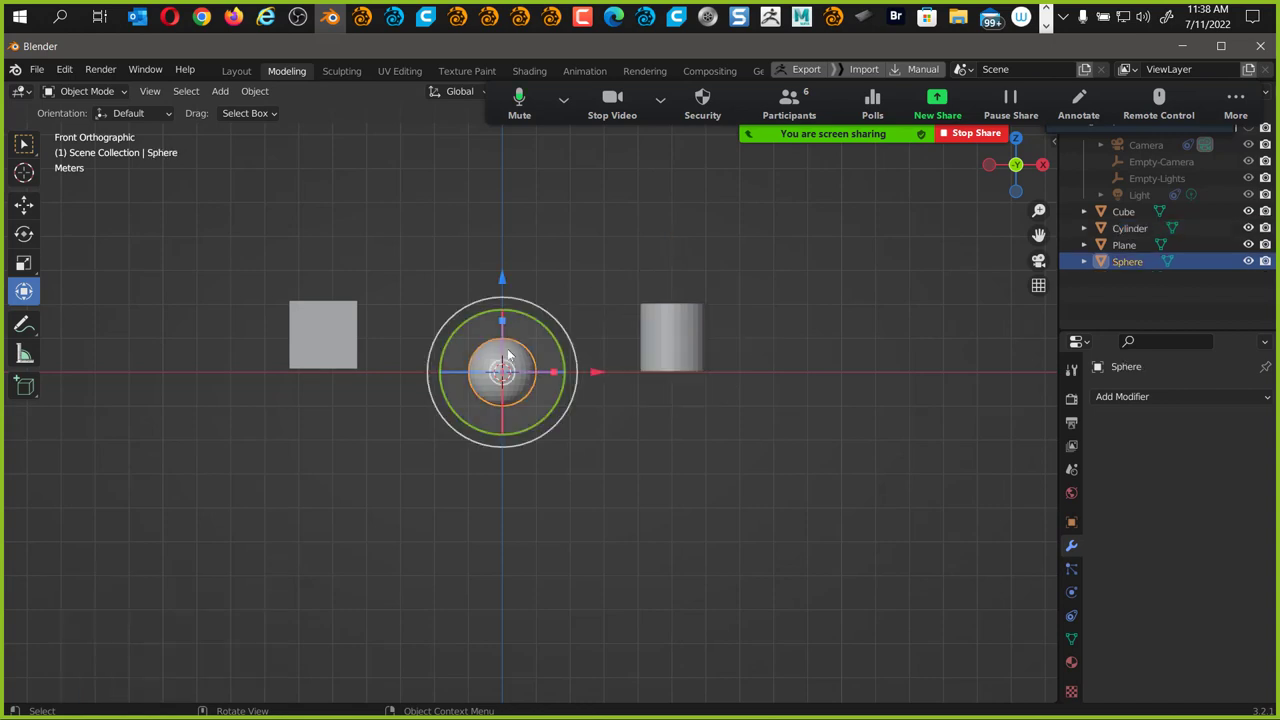
left_click_drag(503, 281, 509, 236)
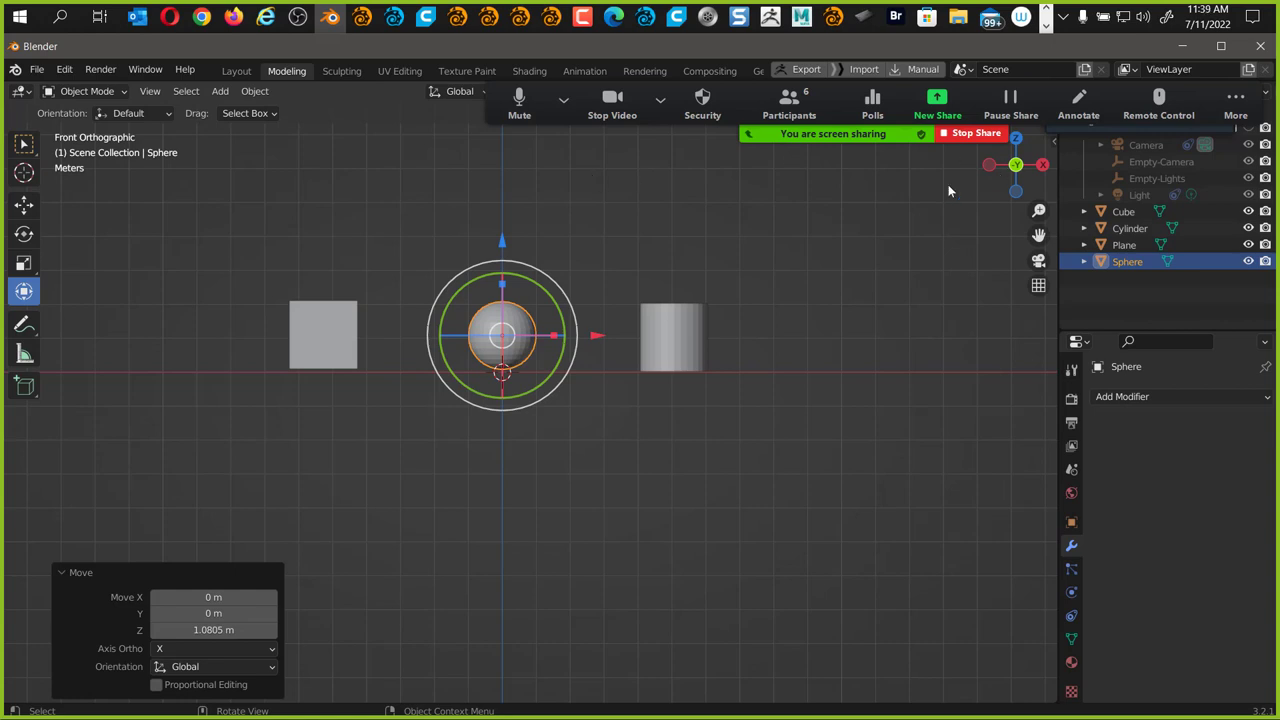
middle_click_drag(618, 233, 1145, 237)
left_click(1236, 97)
left_click(940, 258)
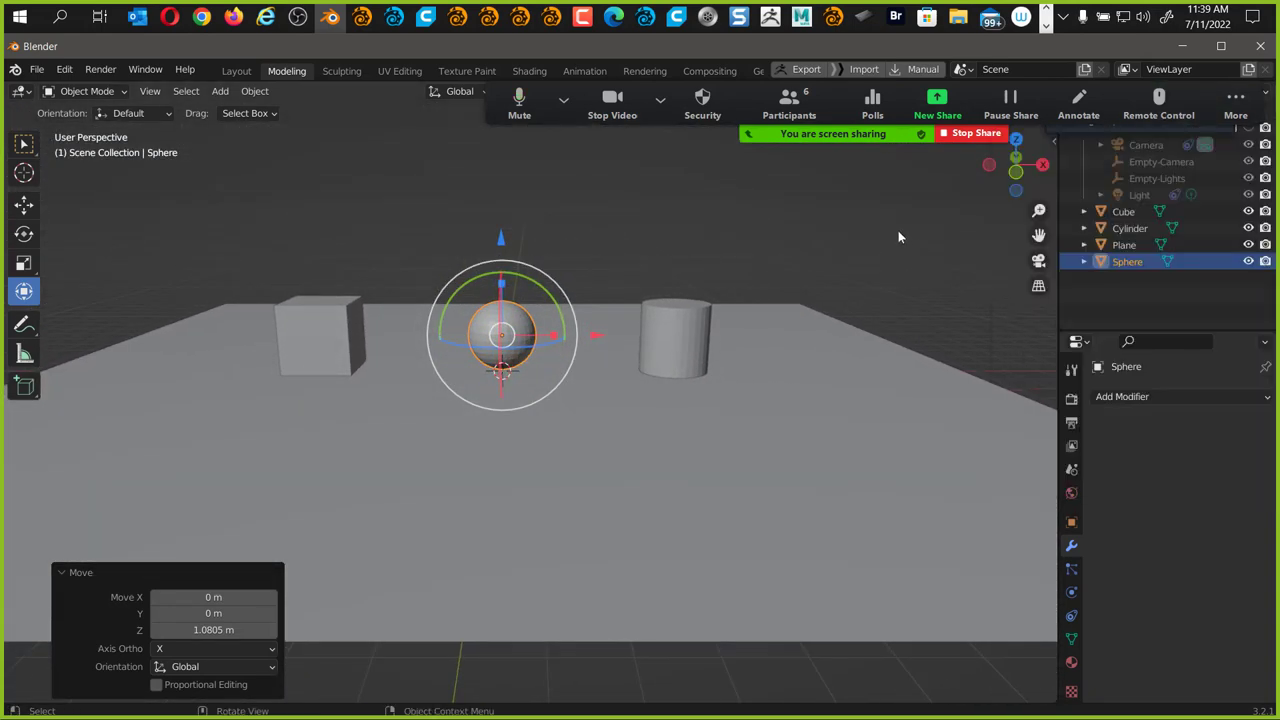
left_click(898, 230)
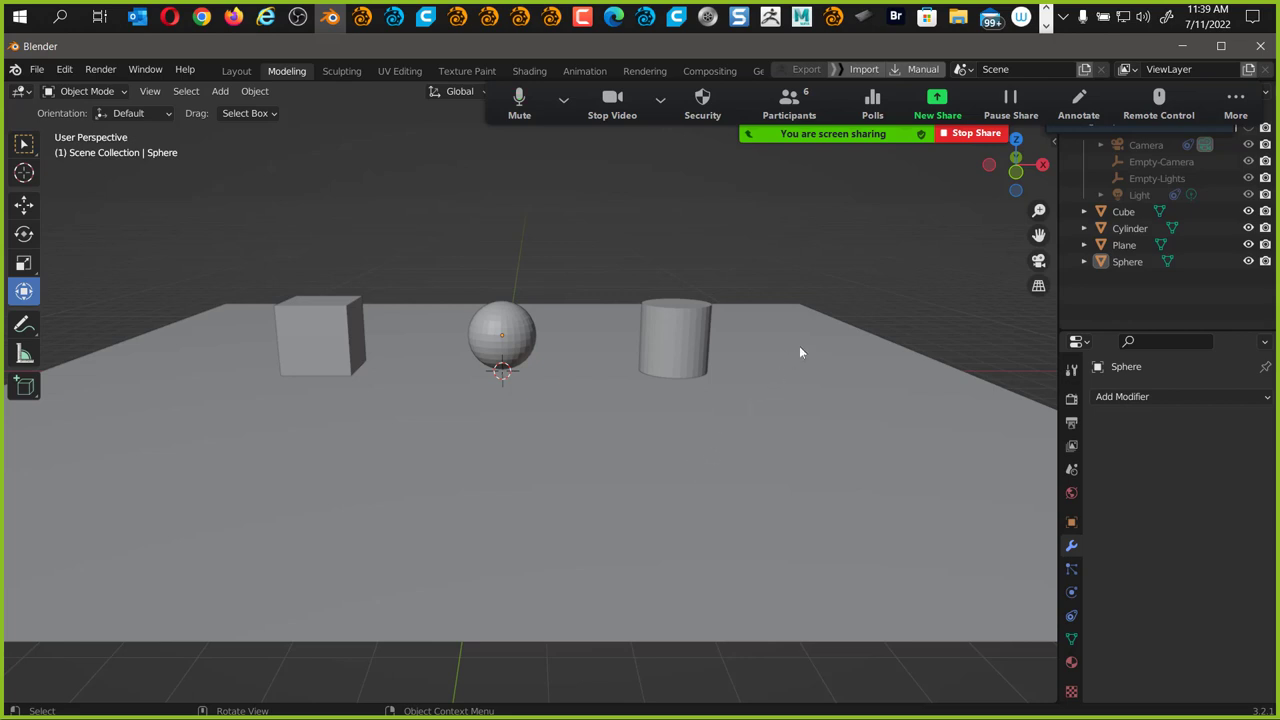
middle_click_drag(802, 336, 824, 352, "ctrl")
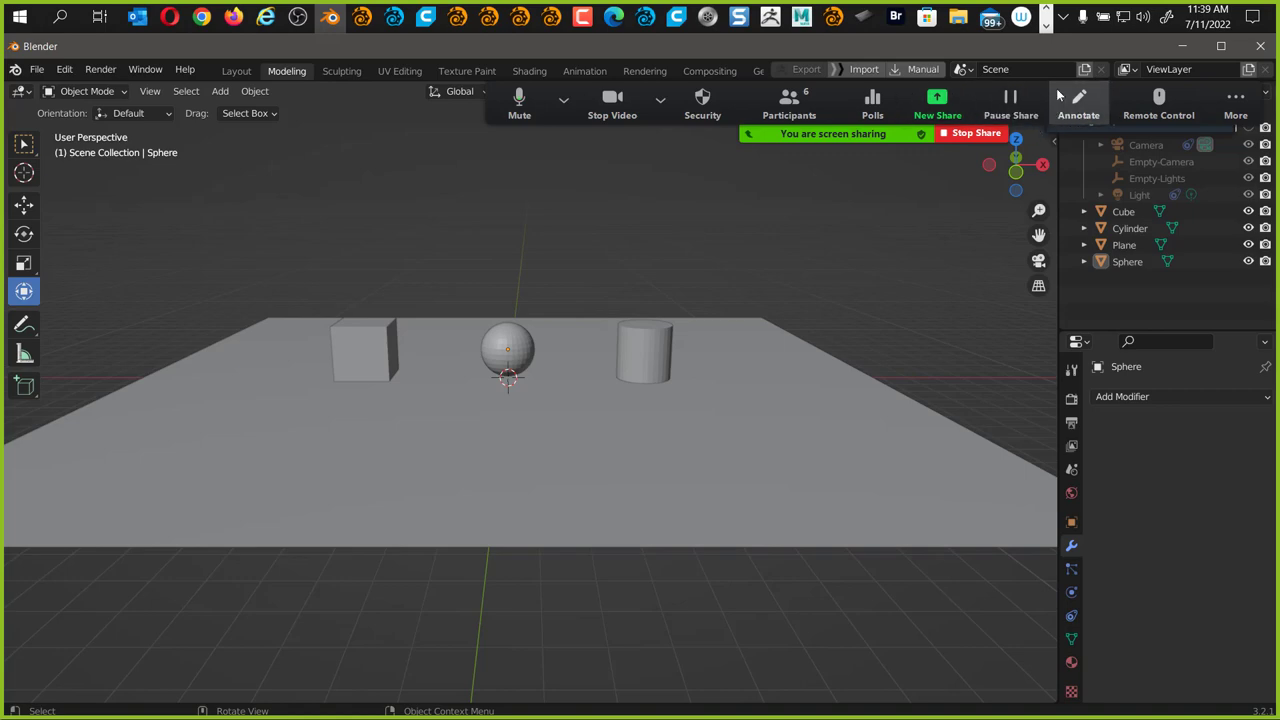
- Operate the controls at the top-right corner and right edge of the window
left_click(1210, 88)
left_click(1210, 88)
left_click(1212, 90)
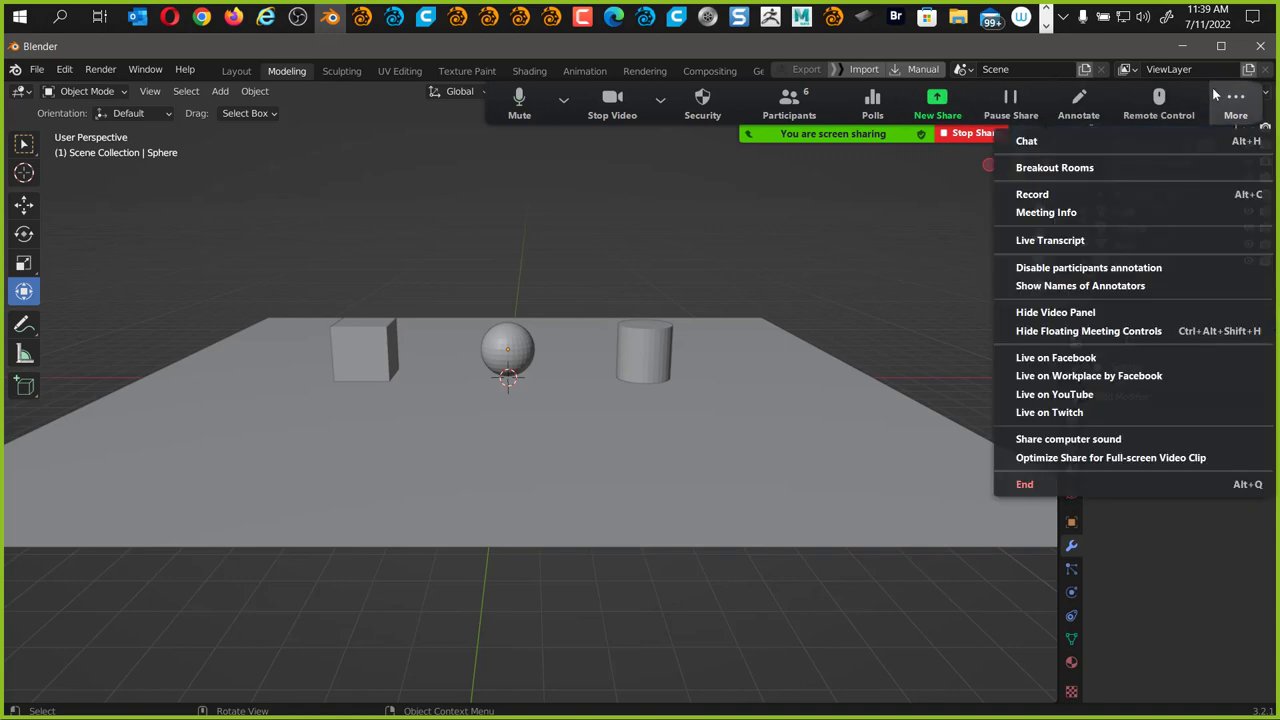
left_click(1212, 88)
left_click_drag(1210, 100, 1219, 686)
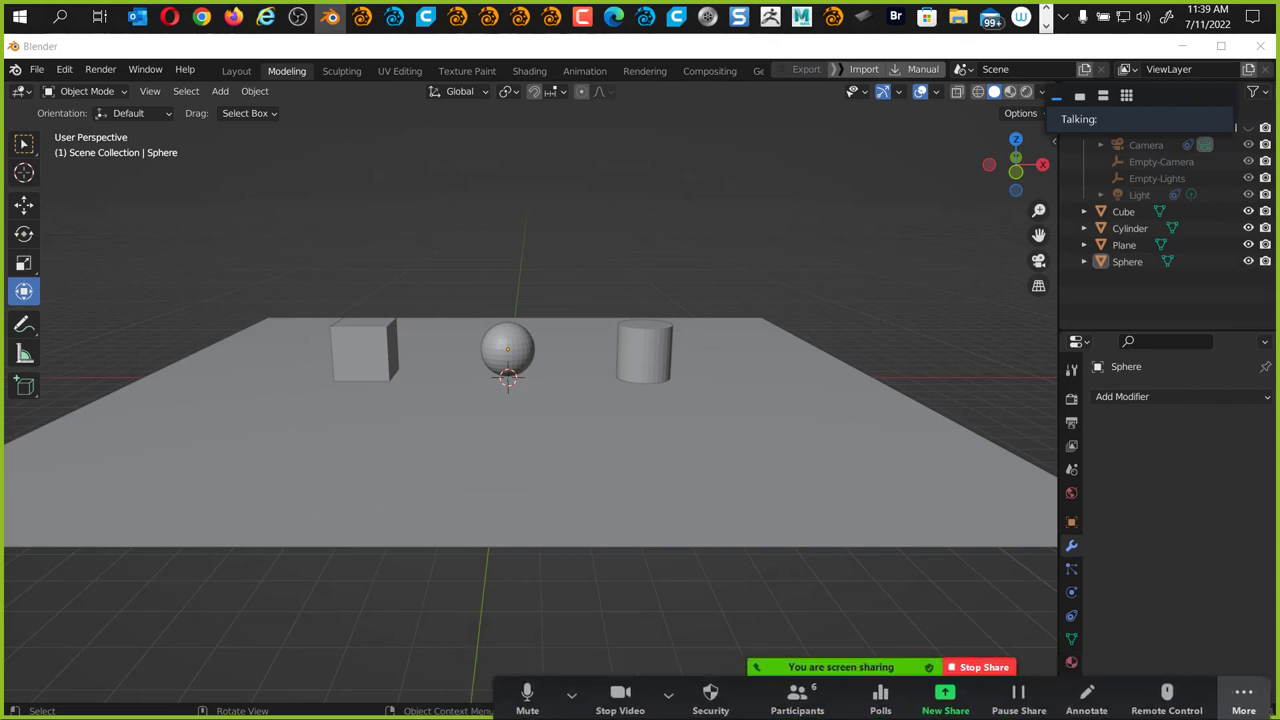
left_click(1246, 698)
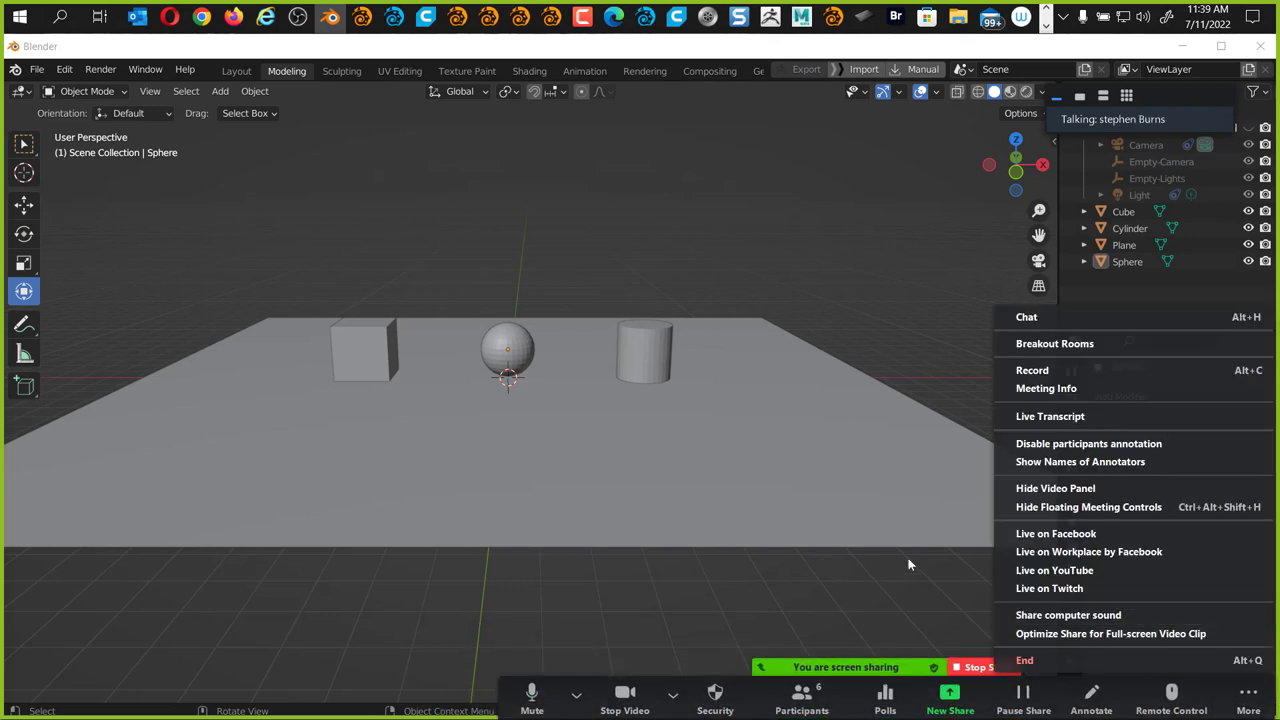
left_click(766, 287)
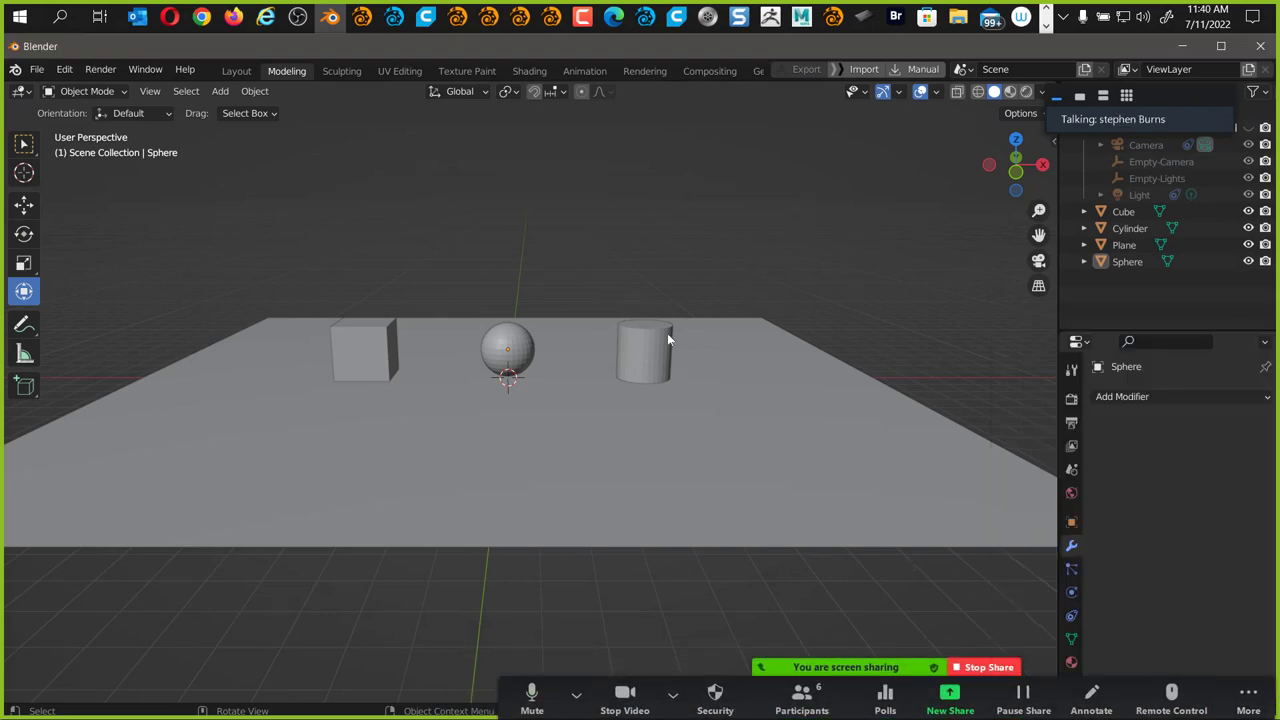
- Select Cube through Sphere in the Outliner so all four objects are selected
middle_click_drag(662, 444, 672, 470)
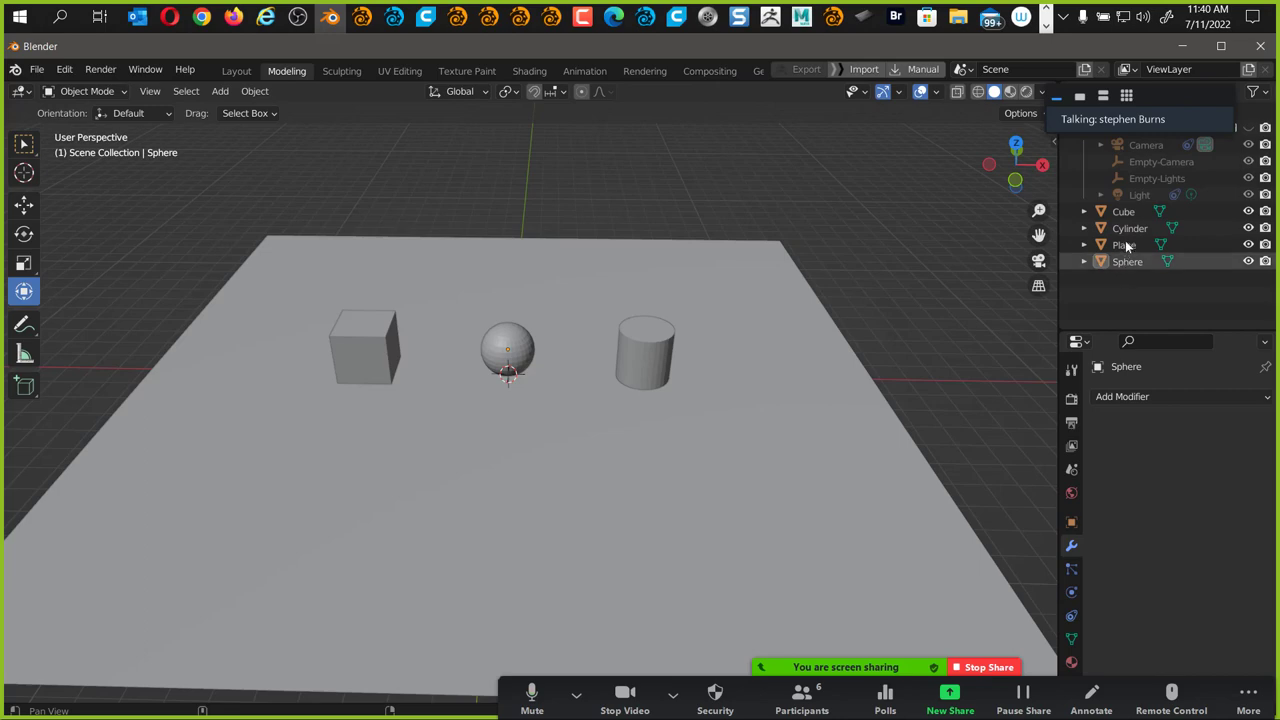
left_click(1125, 212)
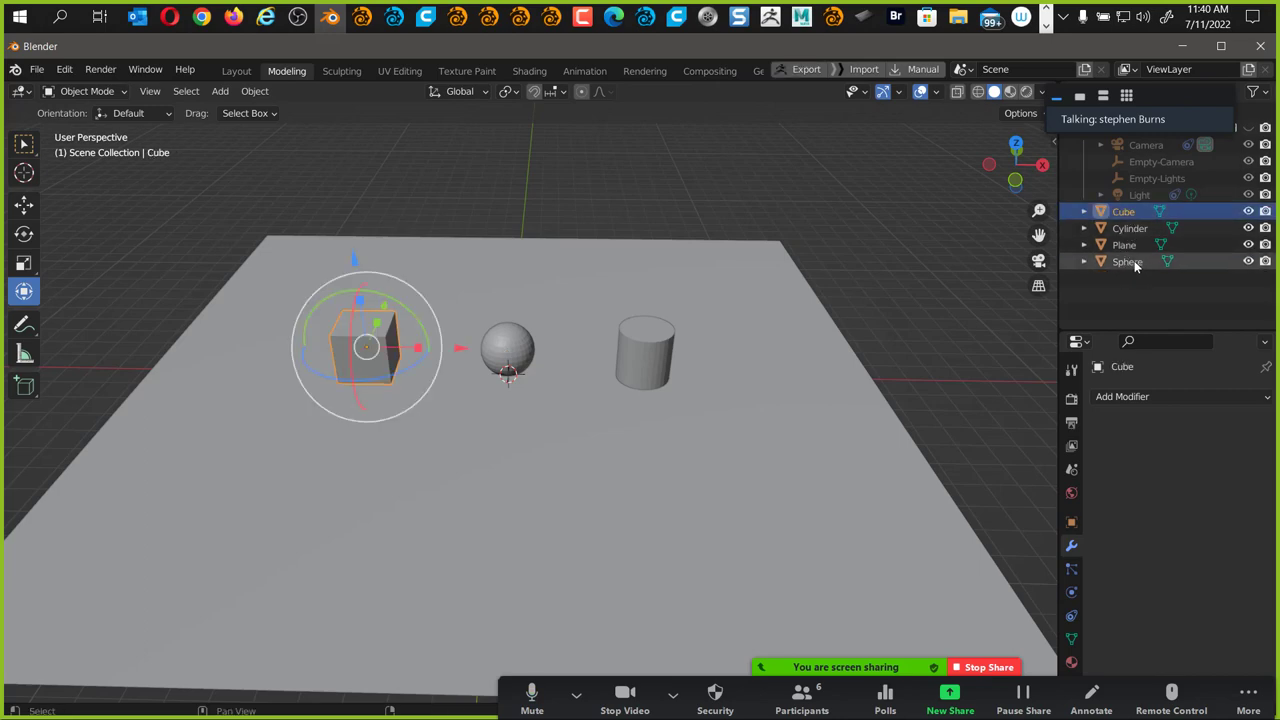
left_click(1134, 262, "shift")
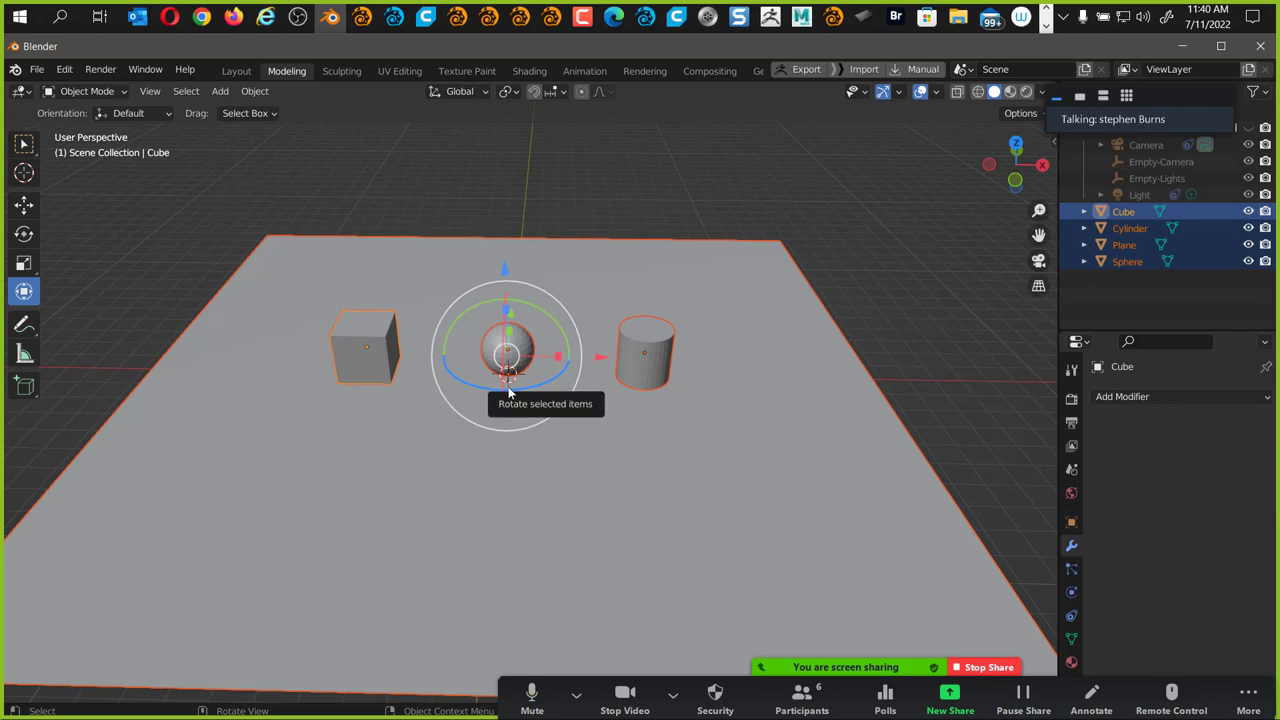
- Move the four selected objects into a new collection named '3D Objects'
key("m")
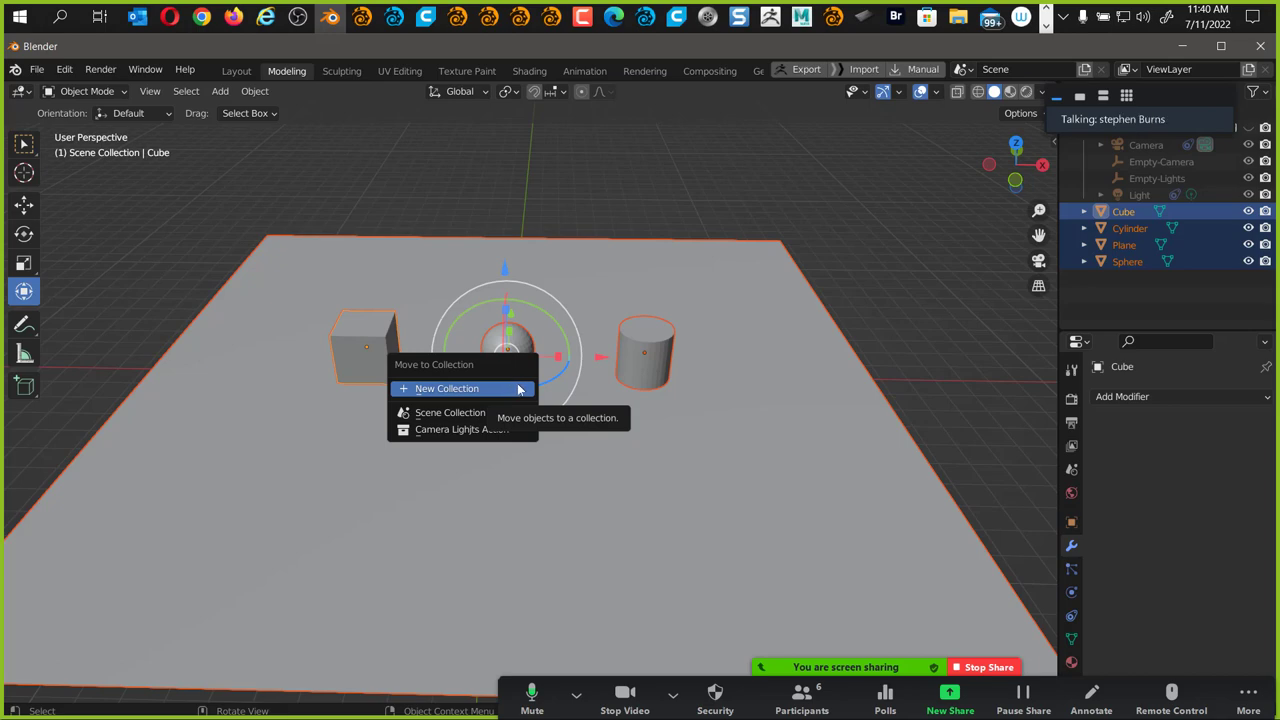
left_click(514, 389)
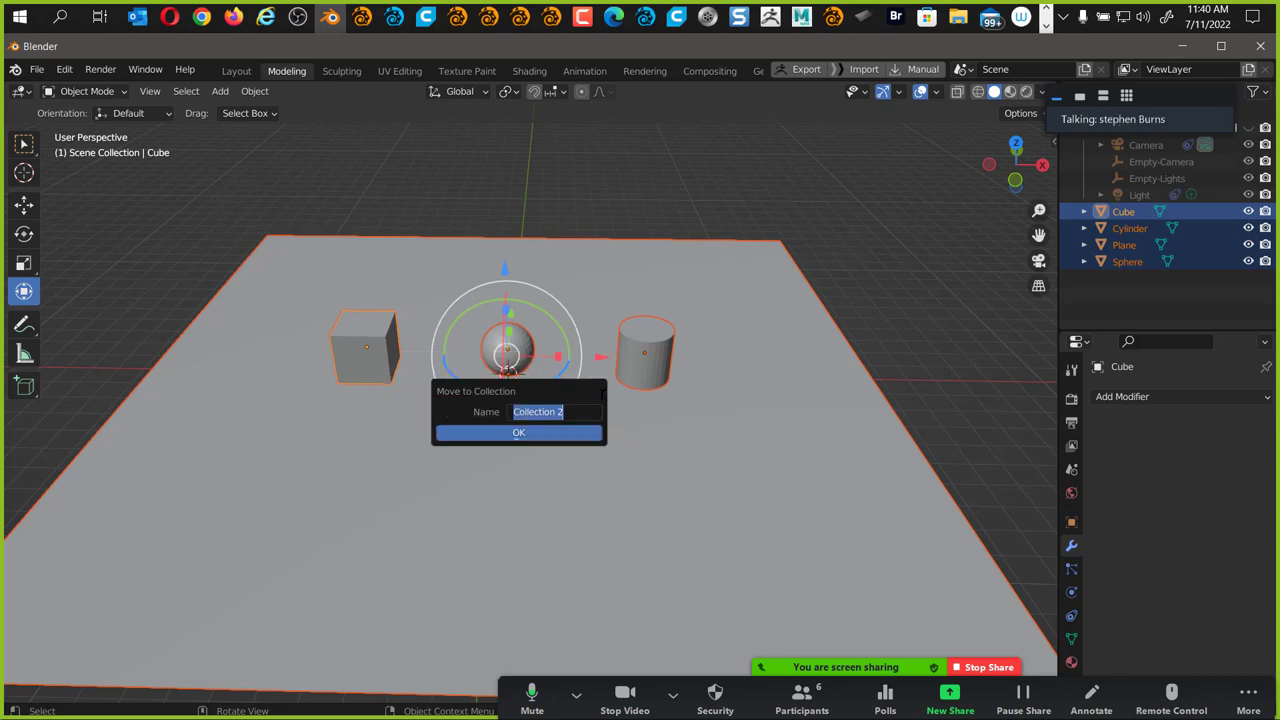
type("3D")
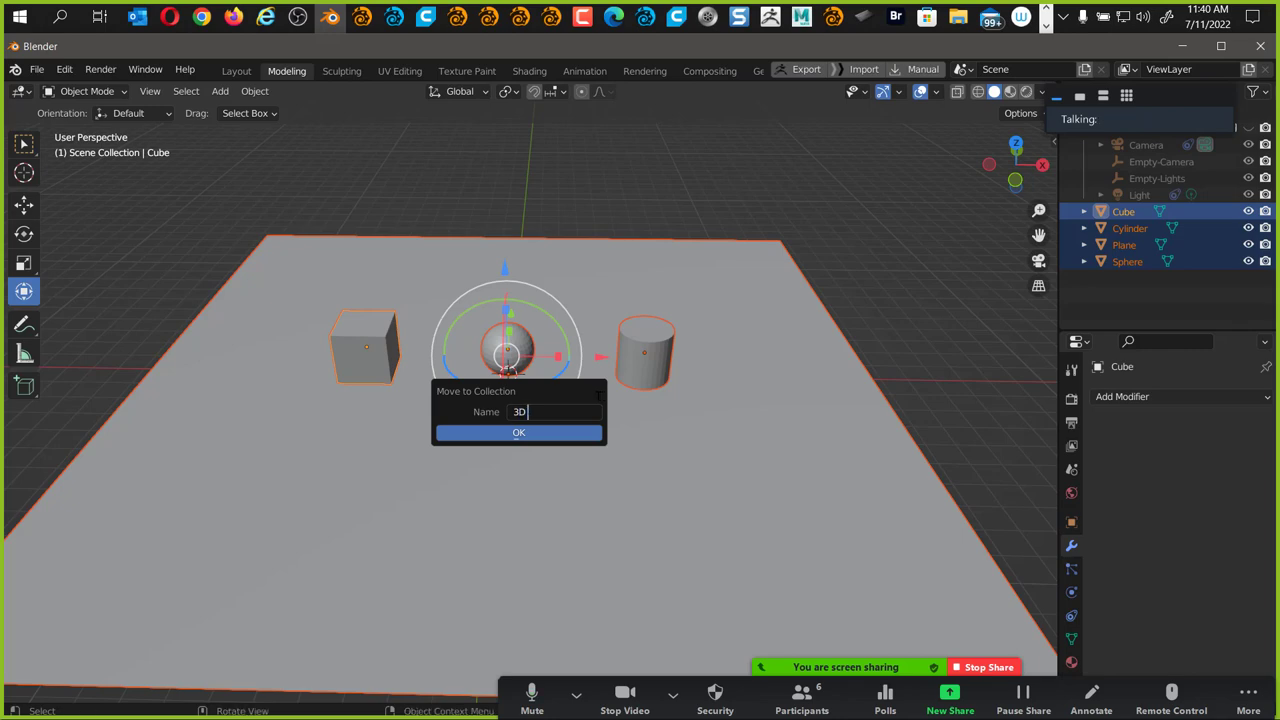
type(" O")
left_click(546, 411)
type("3D O")
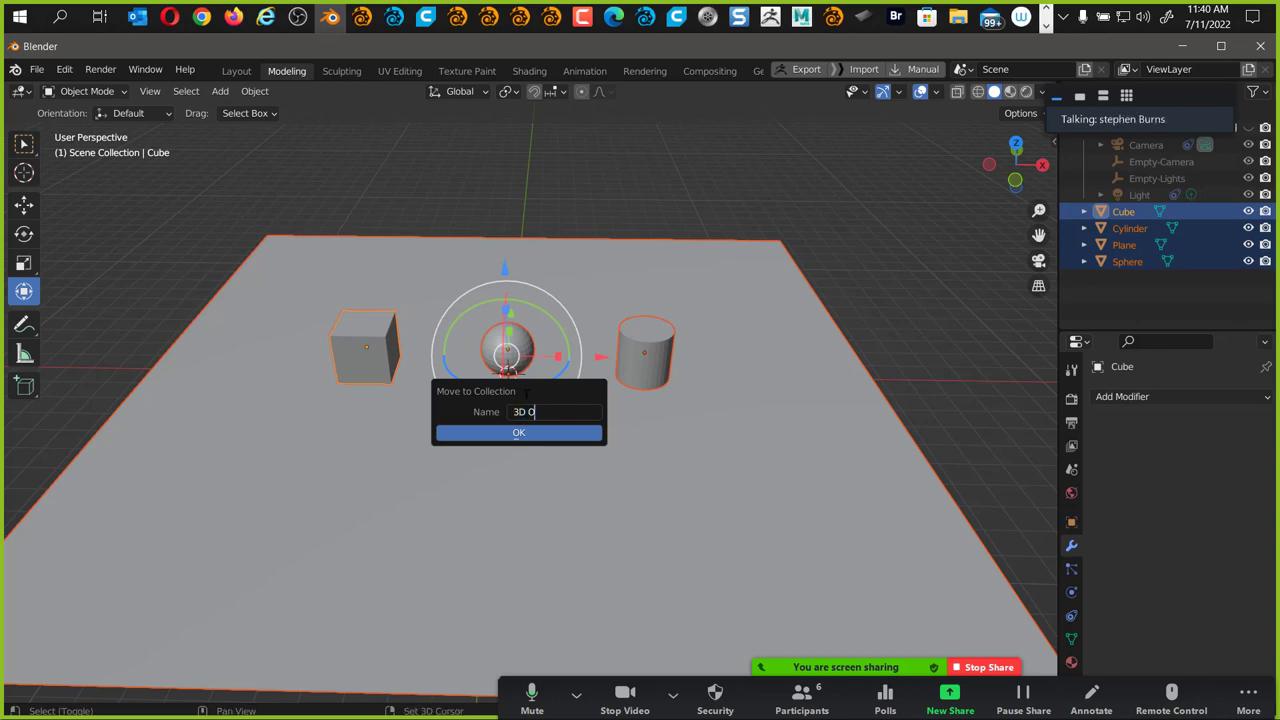
type("bjects")
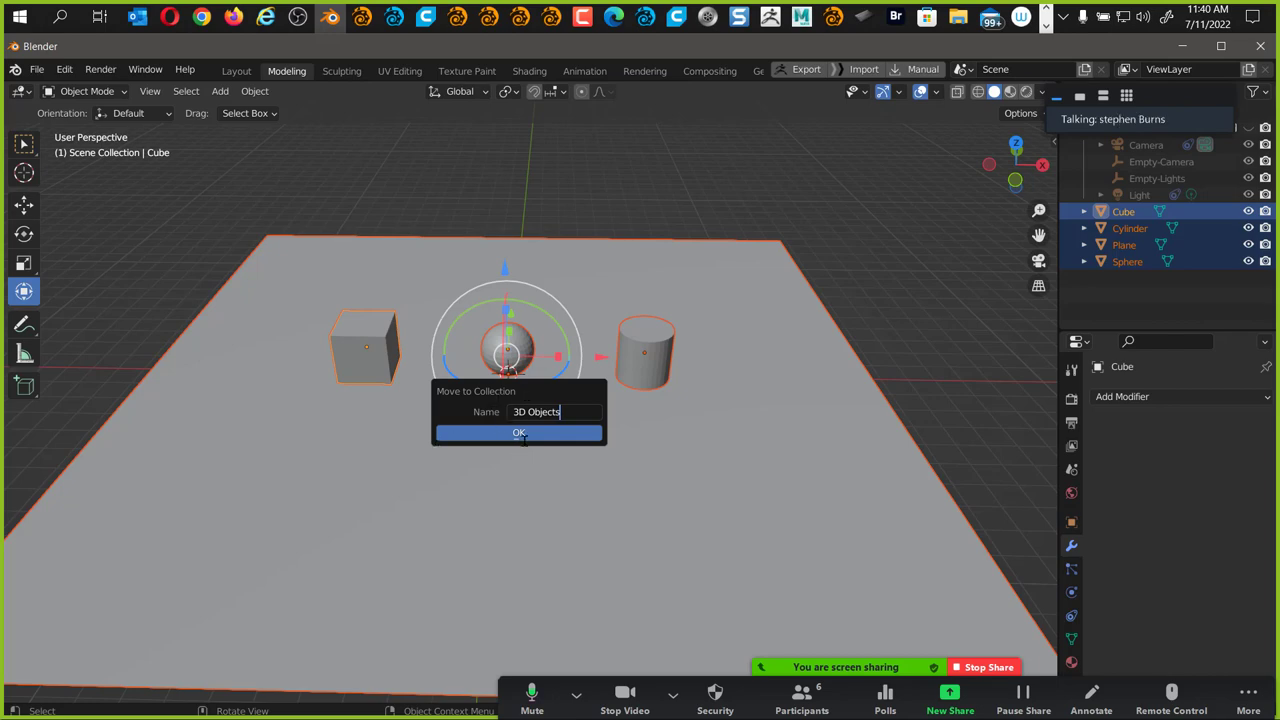
left_click(524, 434)
left_click(1140, 261)
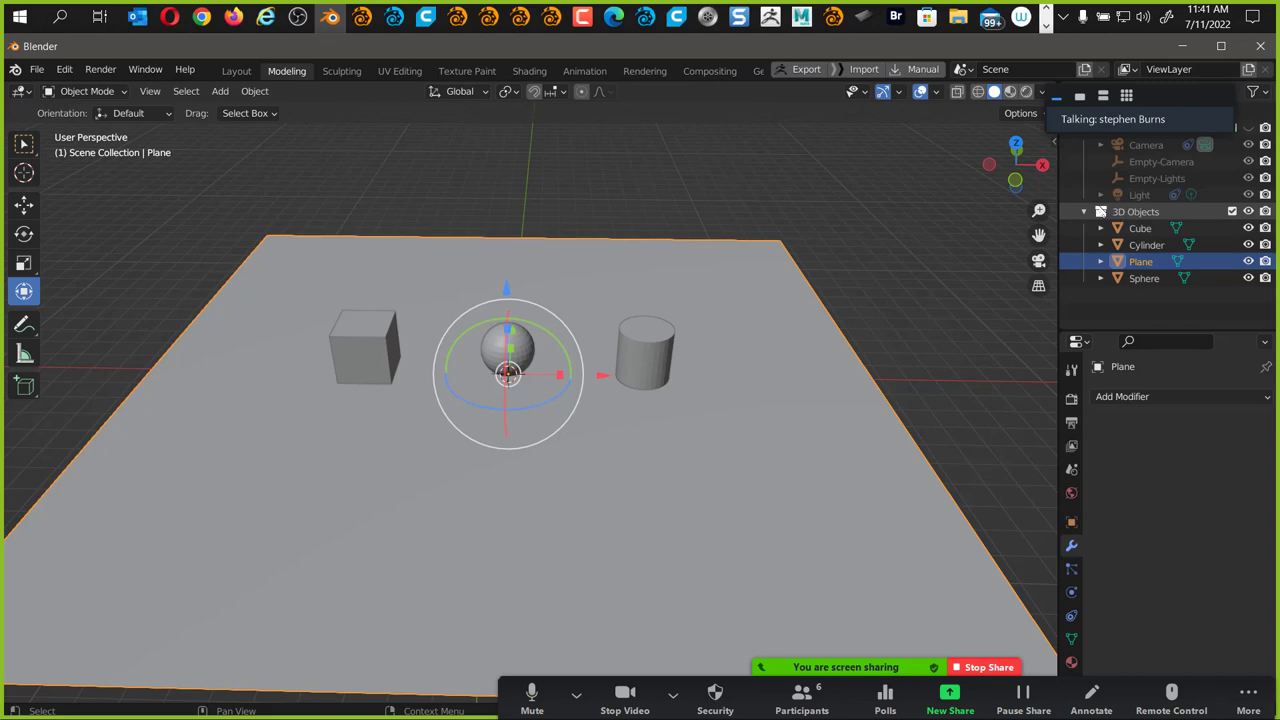
- Collapse '3D Objects' in the Outliner and toggle its visibility off and on, leaving it shown
left_click(1088, 211)
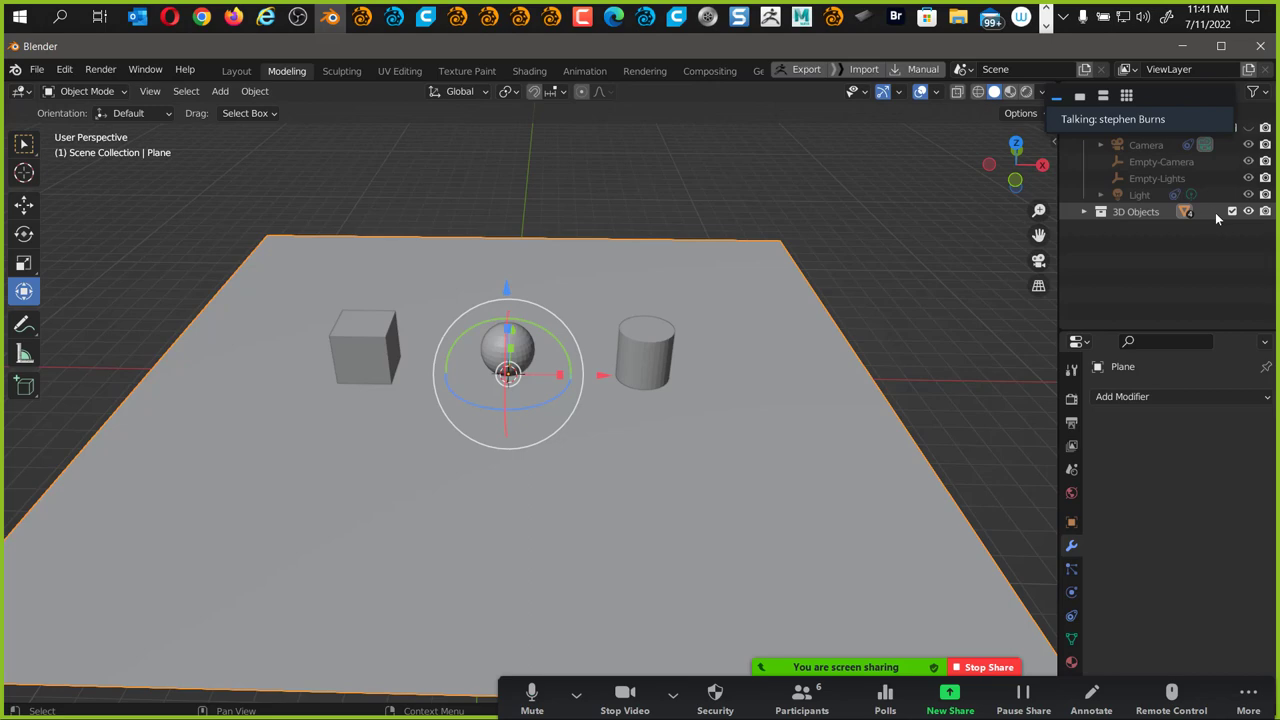
left_click(1247, 212)
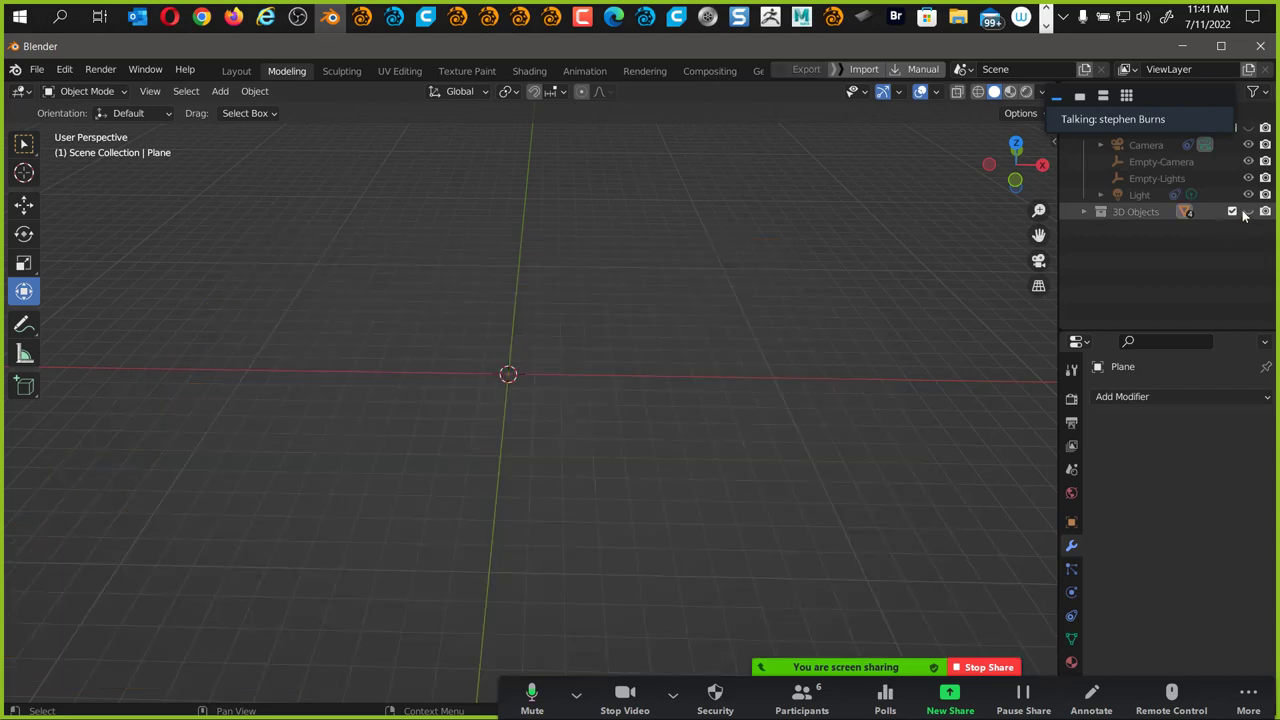
left_click(1246, 213)
left_click(1233, 211)
left_click(1234, 210)
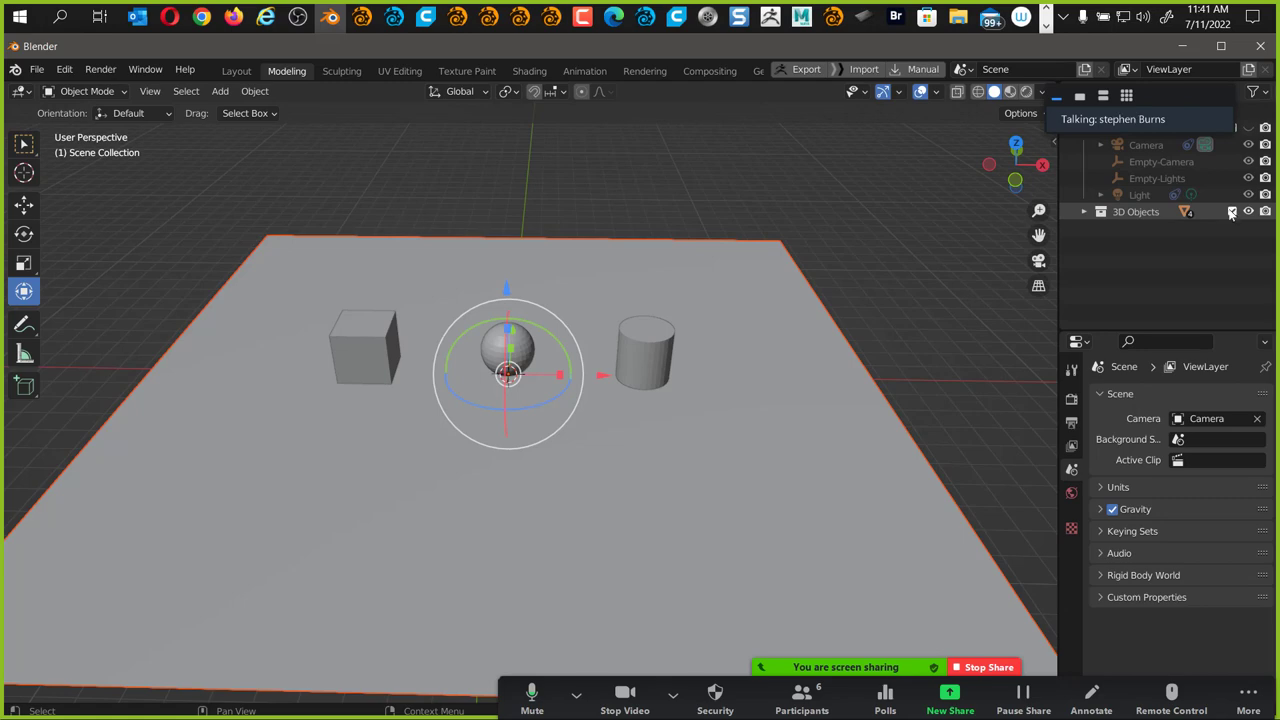
left_click(1247, 212)
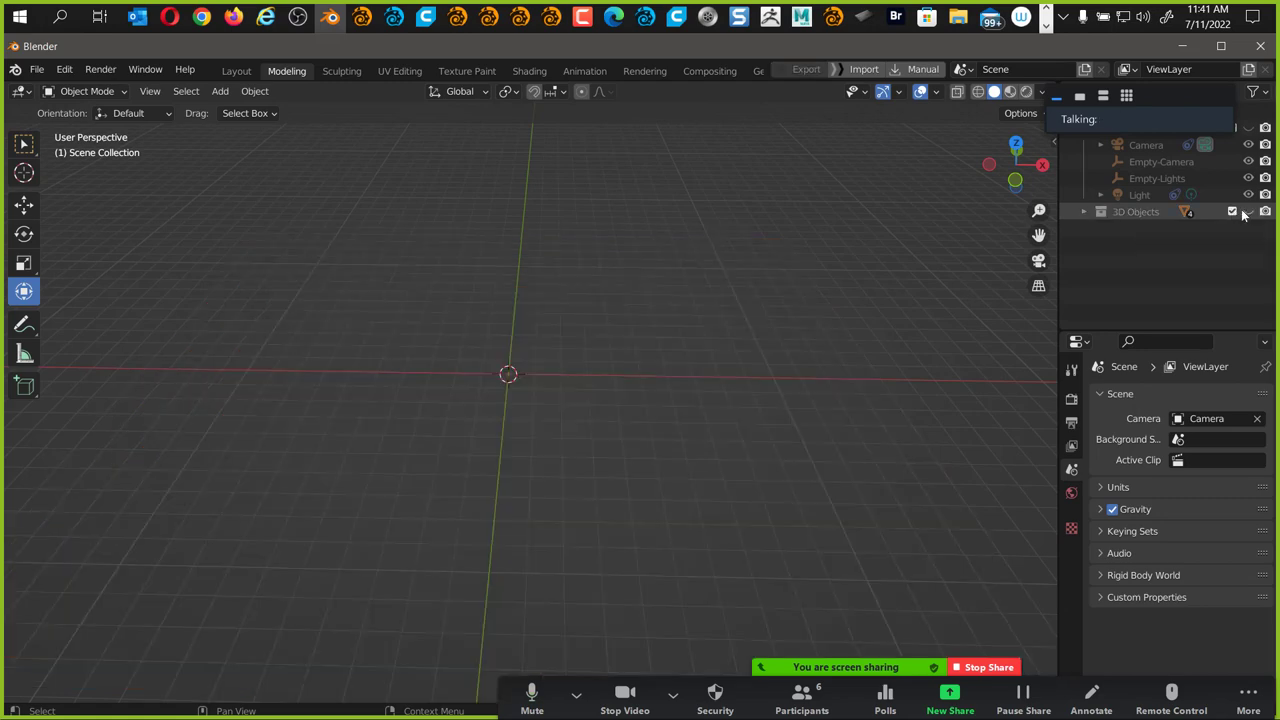
left_click(1246, 213)
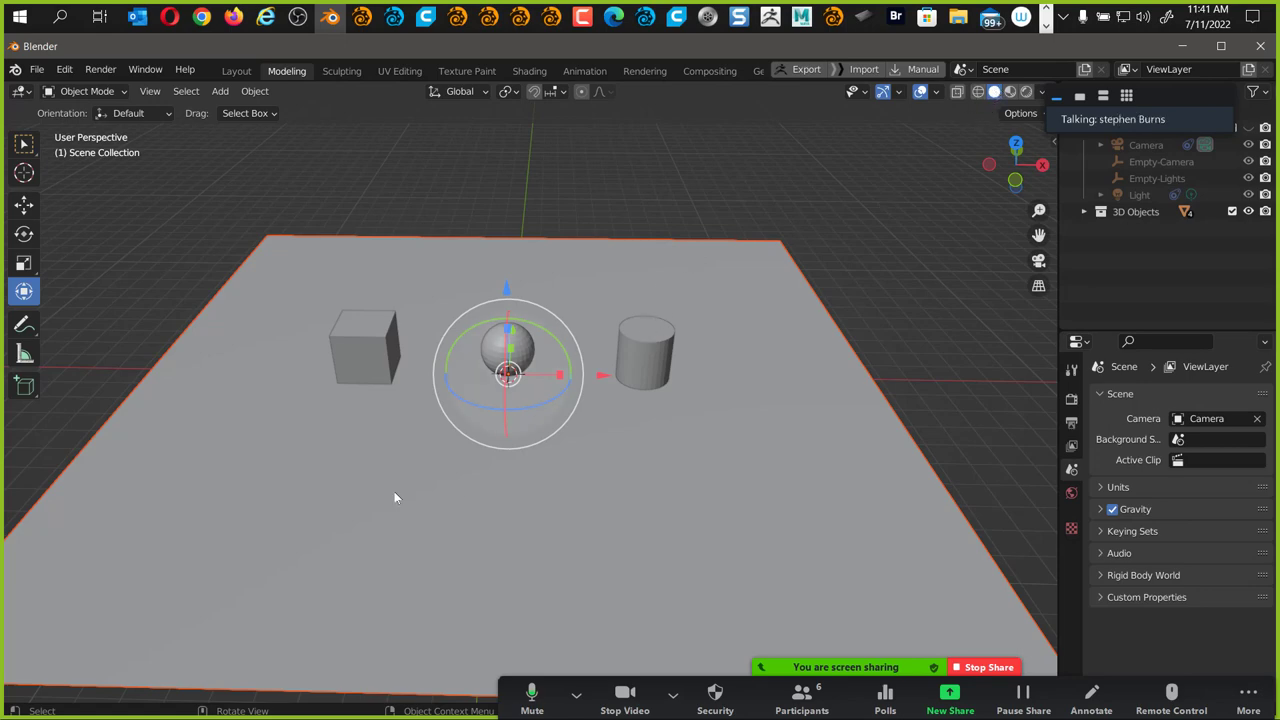
middle_click_drag(555, 458, 502, 397)
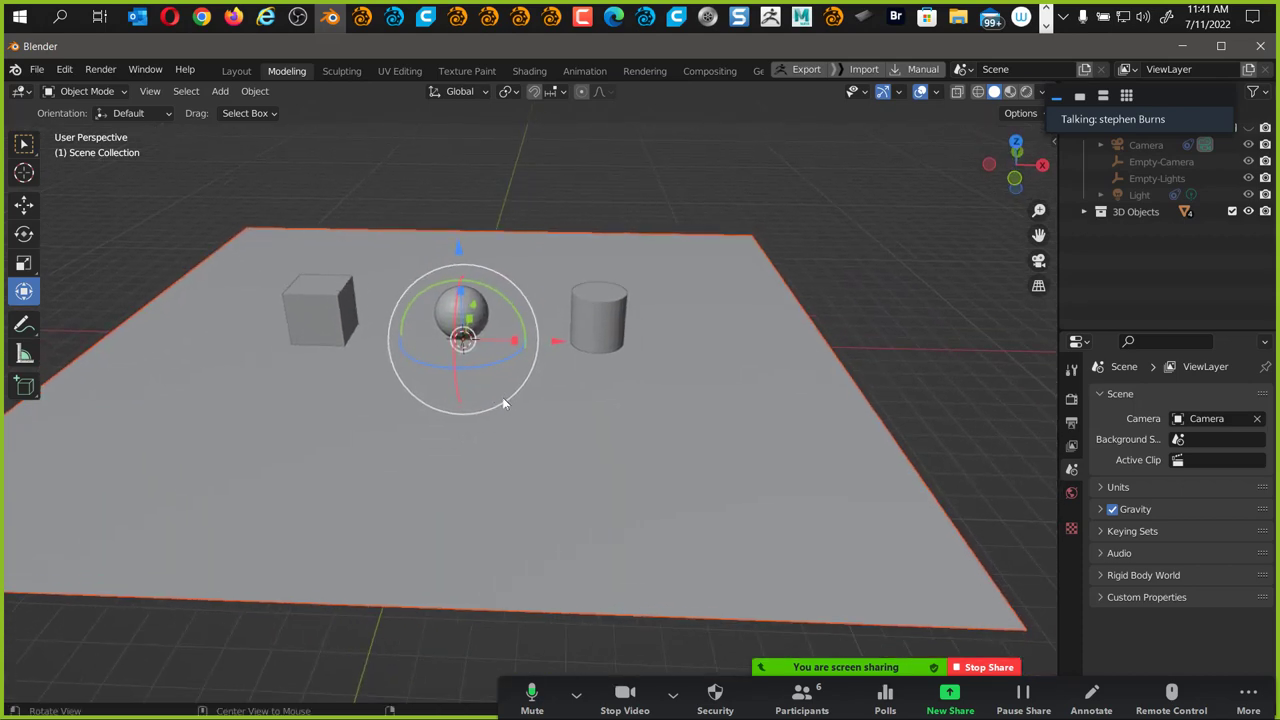
scroll(502, 397, "up", 3)
middle_click_drag(548, 323, 656, 370, "shift")
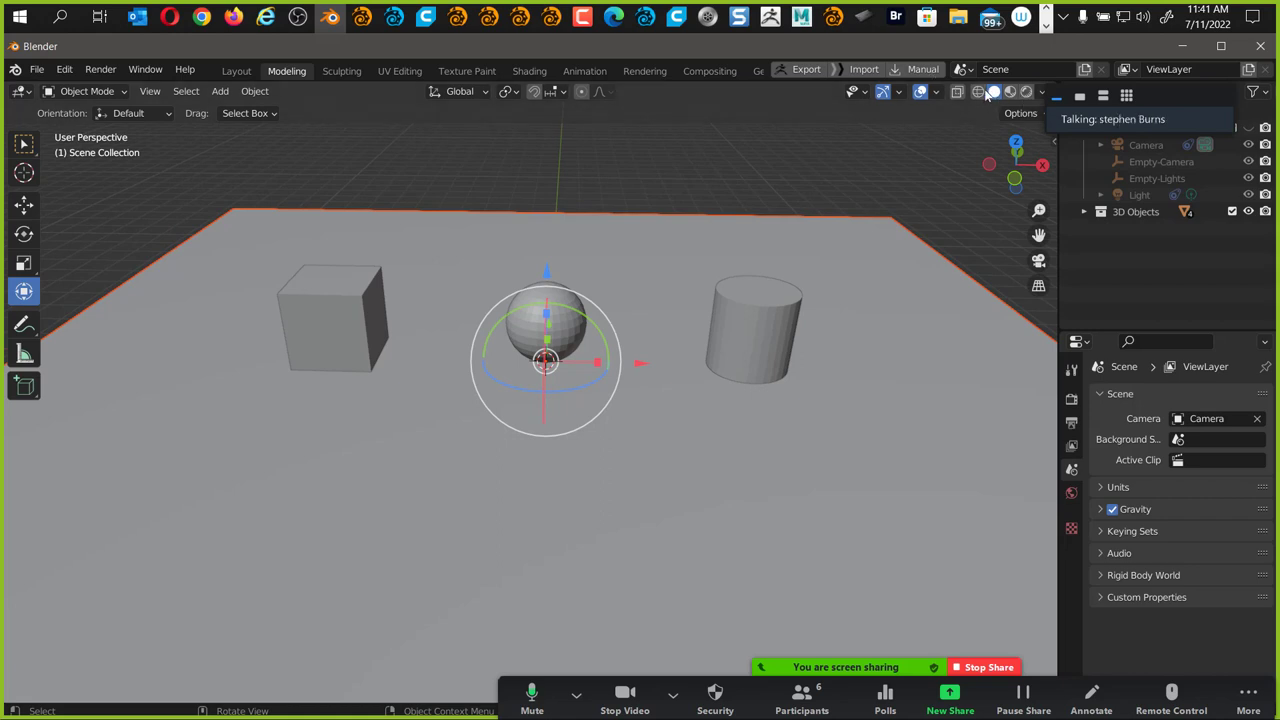
left_click(978, 92)
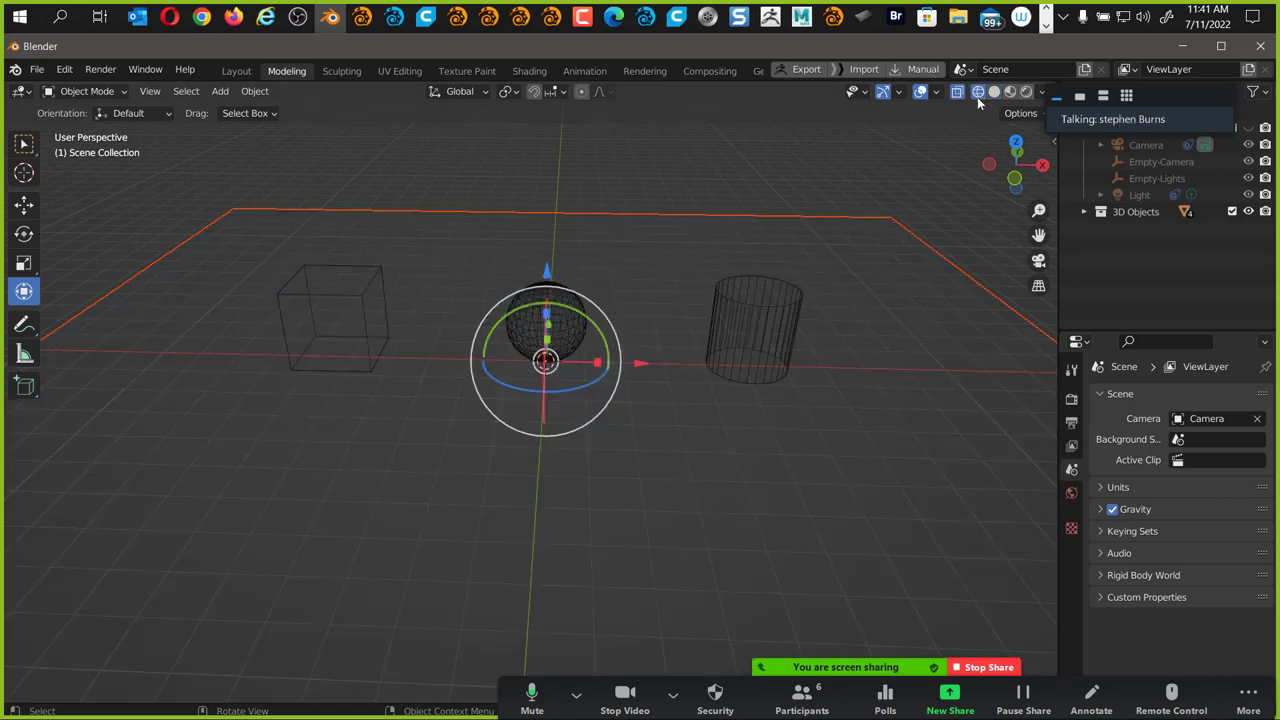
middle_click_drag(745, 414, 706, 385)
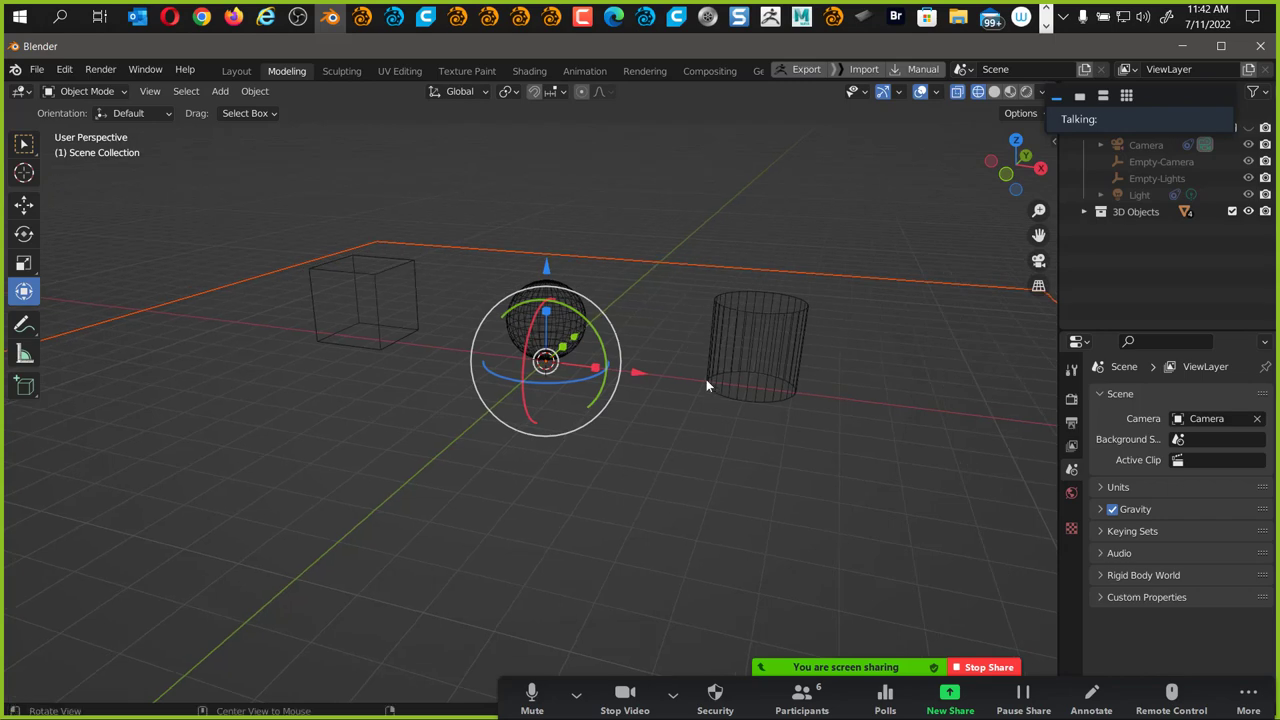
left_click(994, 92)
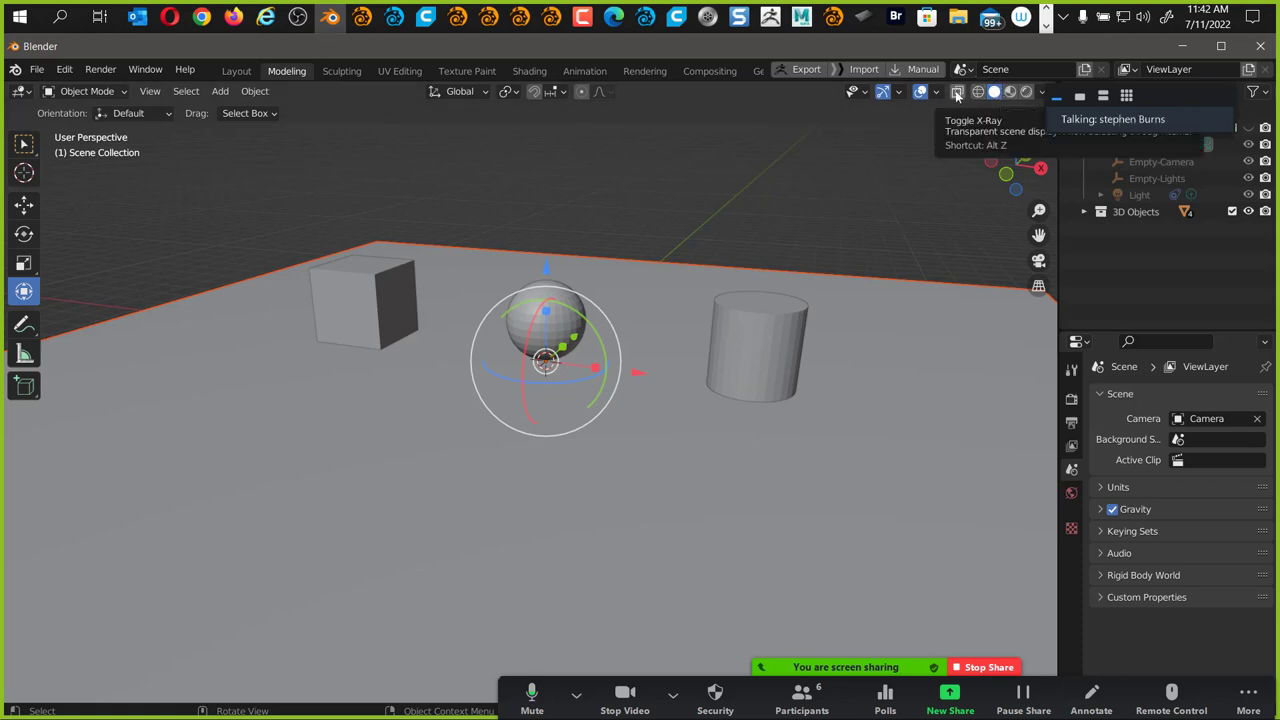
- Turn on X-Ray so the scene is see-through, then try Wireframe display
left_click(957, 93)
middle_click_drag(692, 388, 660, 385)
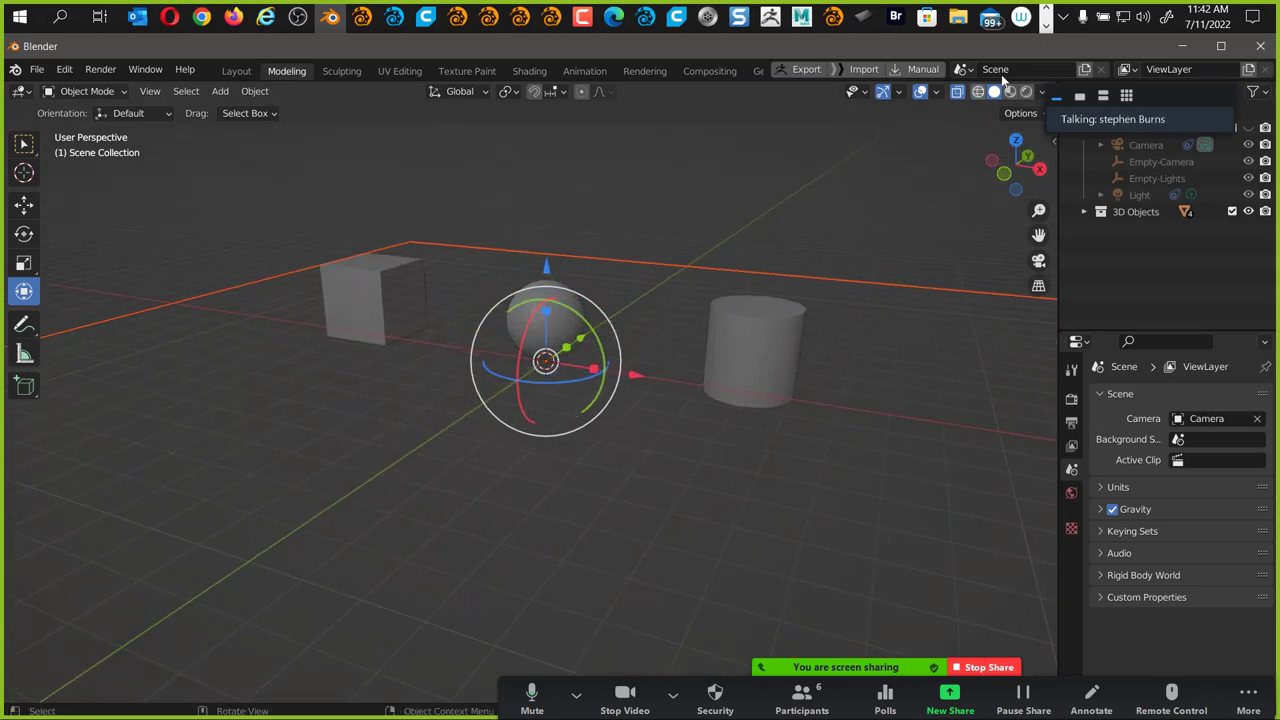
key("shift+z")
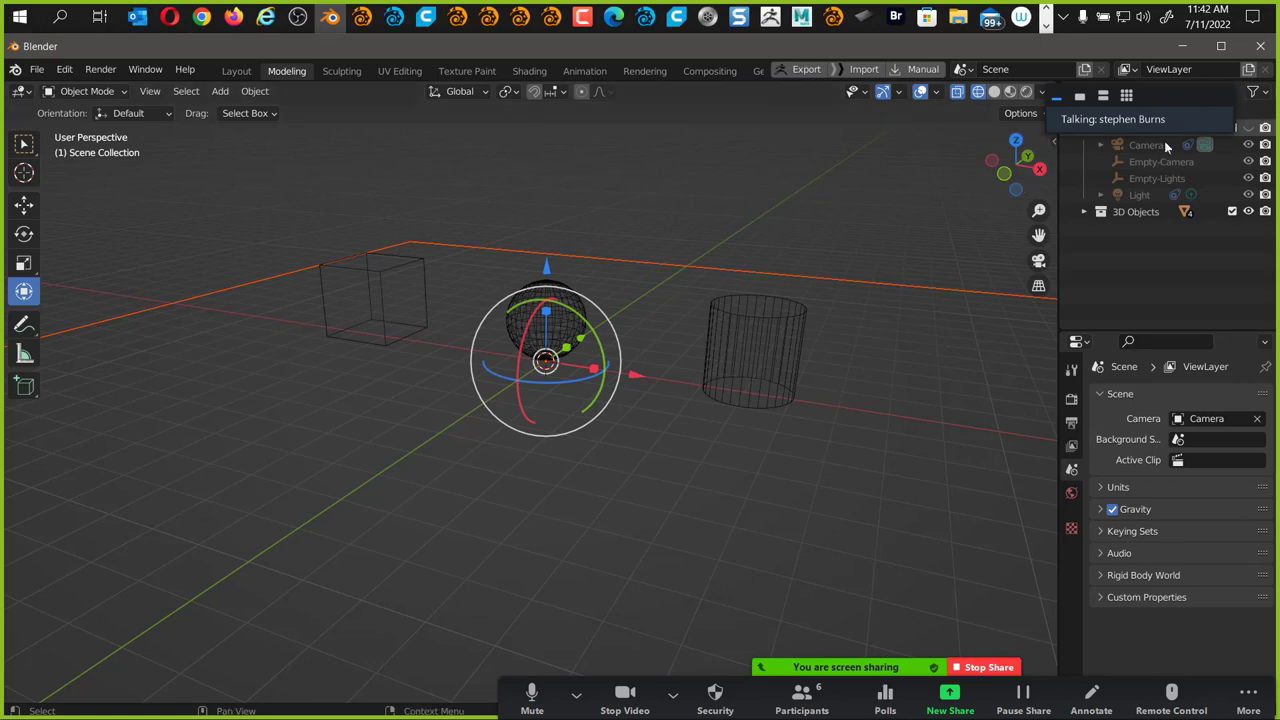
- Return the viewport to Solid shading and select the Light object
left_click(1019, 114)
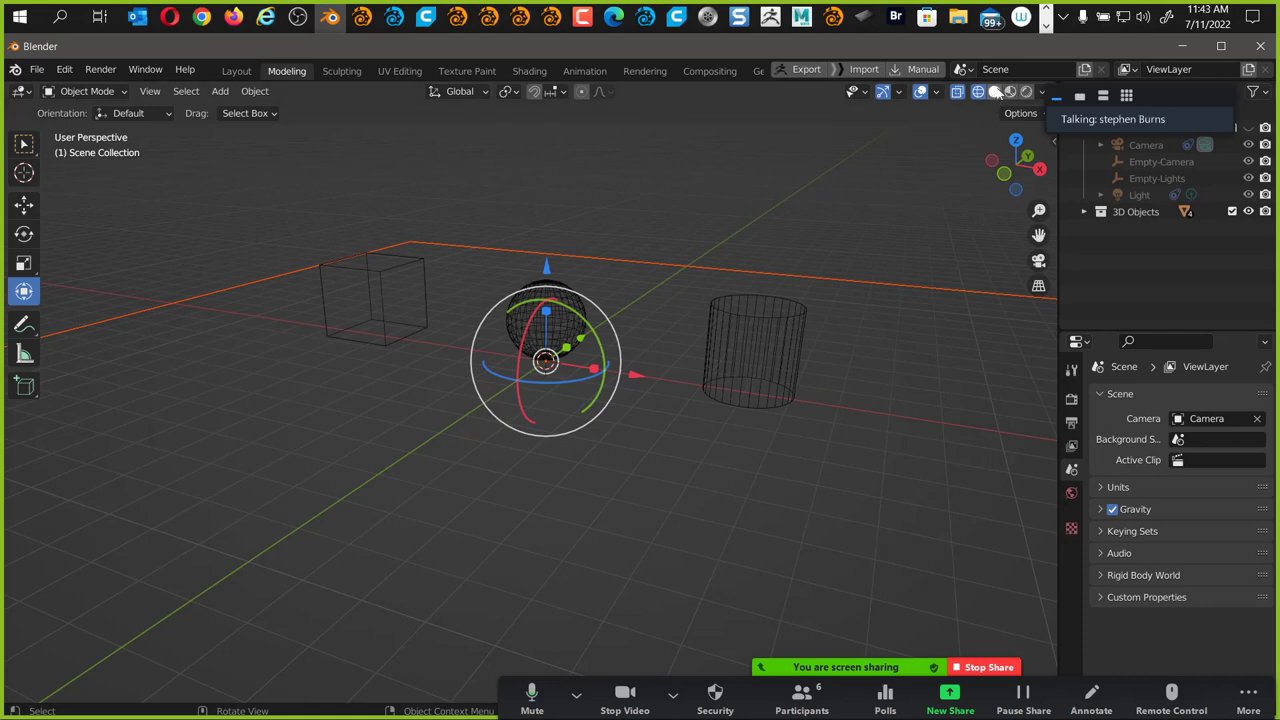
left_click(994, 92)
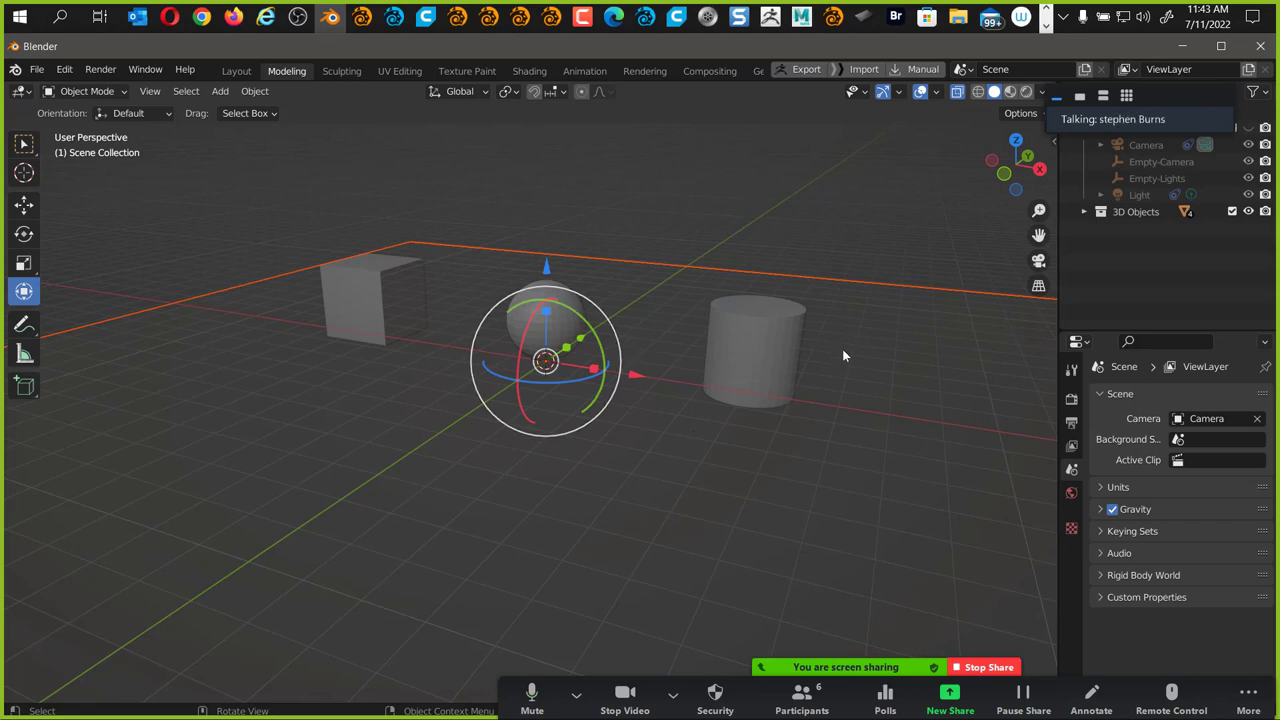
left_click(1145, 195)
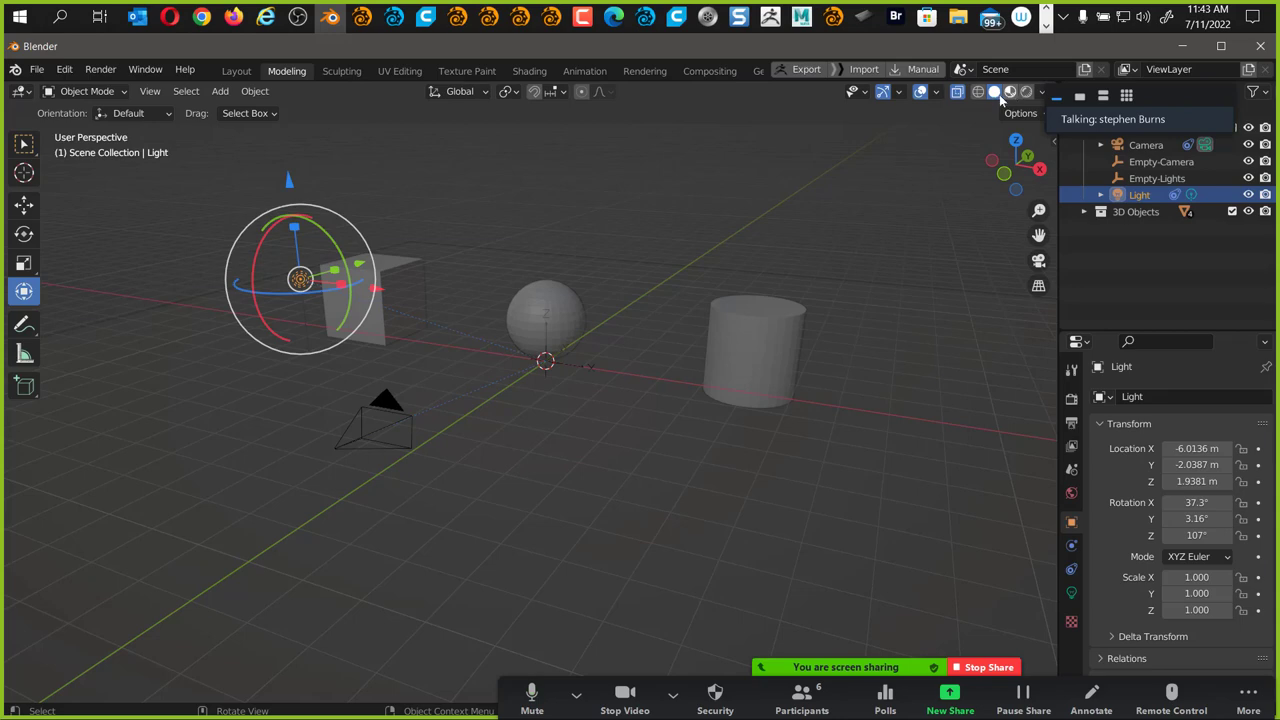
- Preview rendered lighting and move the Light higher and further along negative X
left_click(1009, 93)
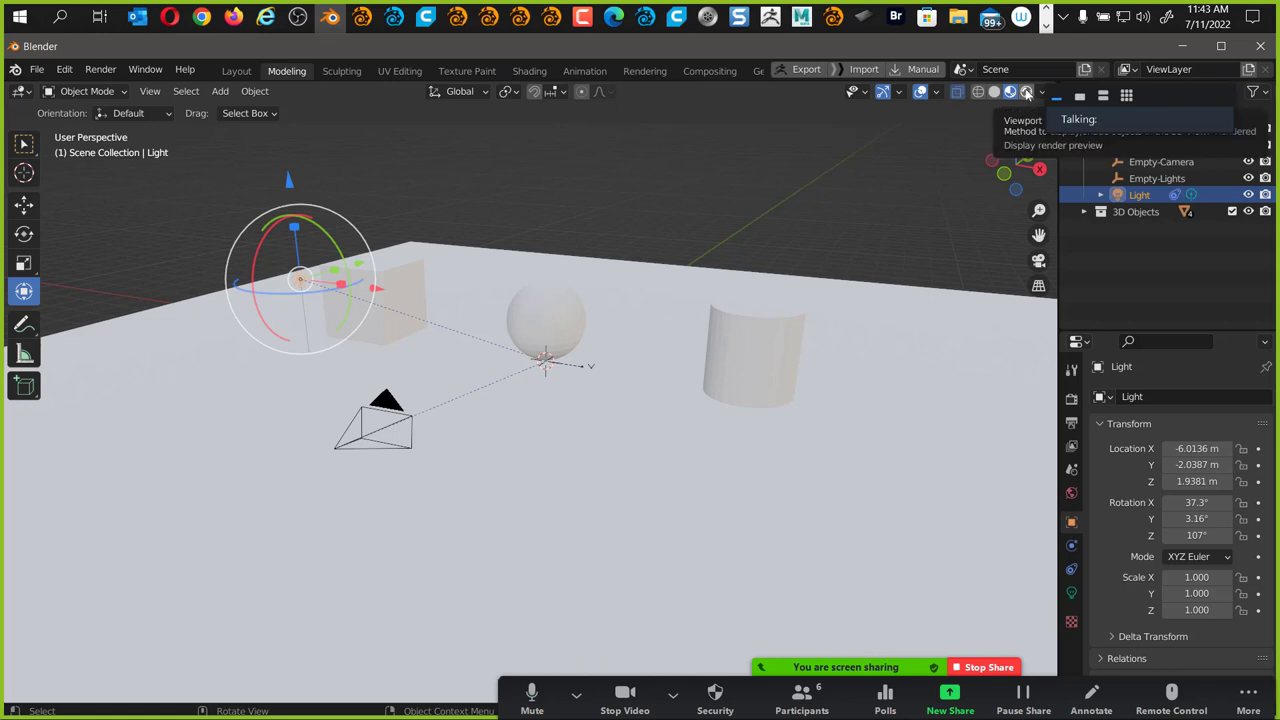
left_click(1025, 92)
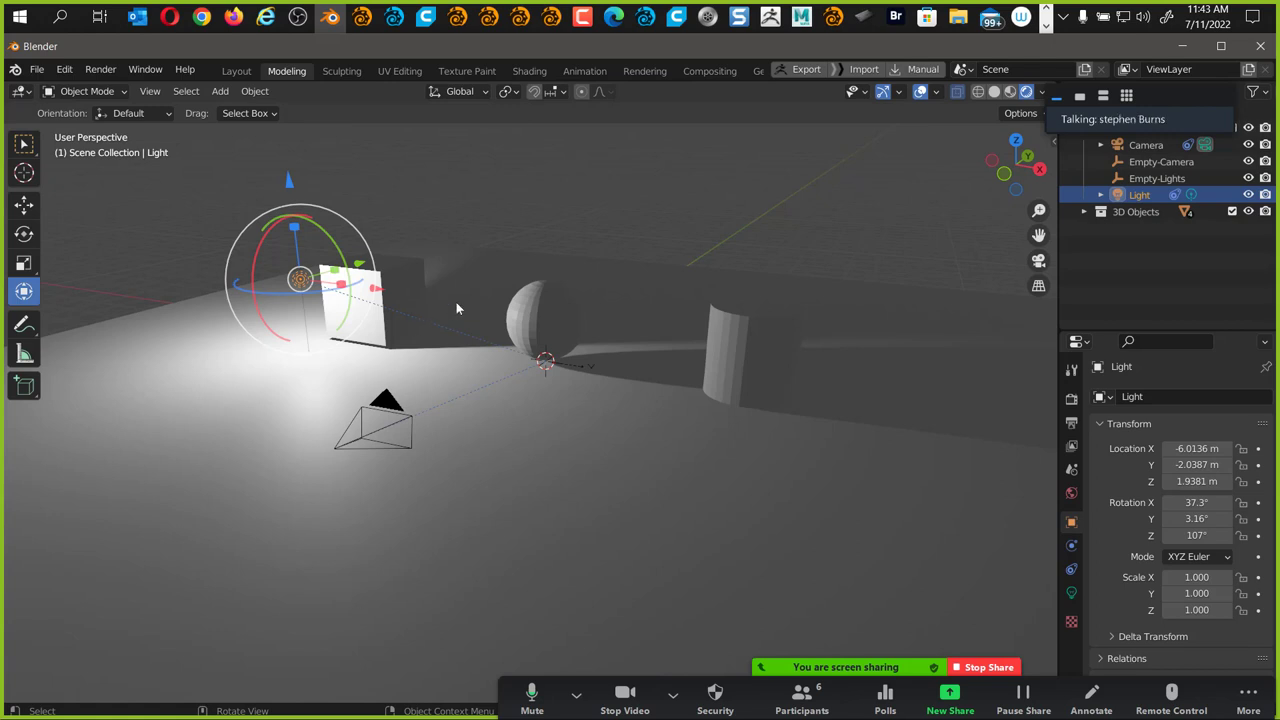
middle_click_drag(478, 337, 743, 443)
left_click_drag(456, 328, 446, 121)
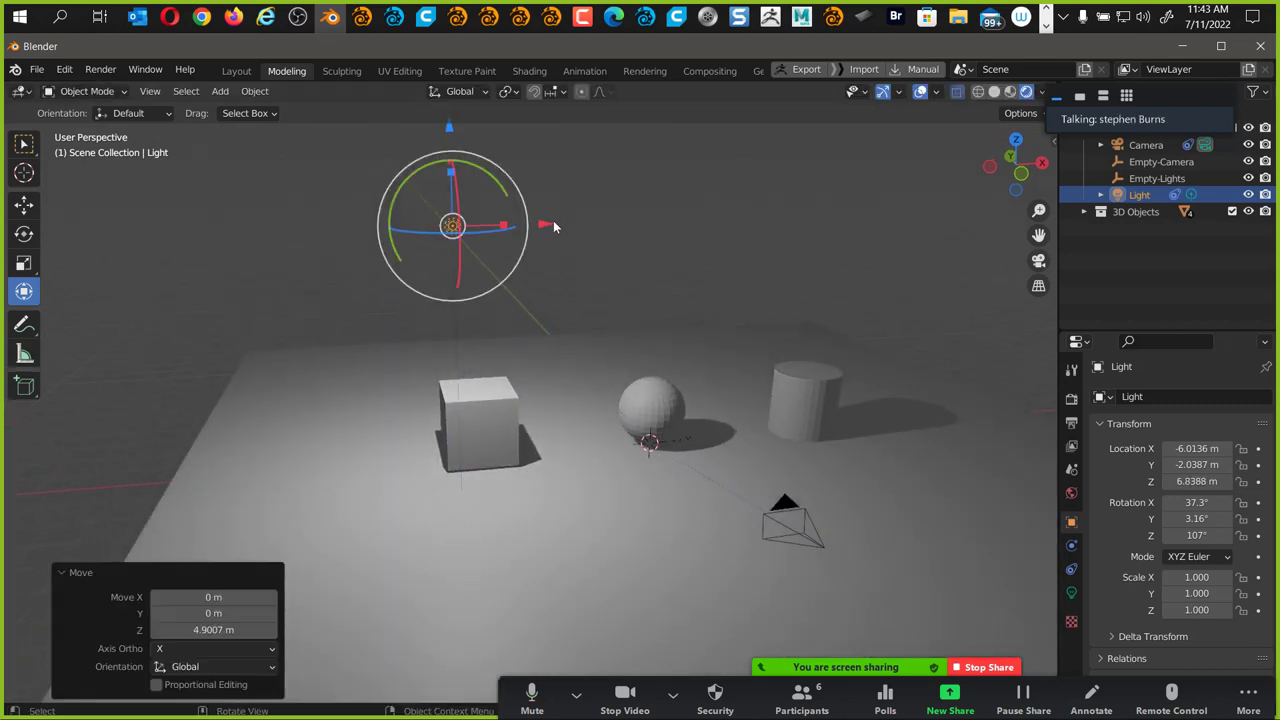
left_click_drag(551, 223, 354, 284)
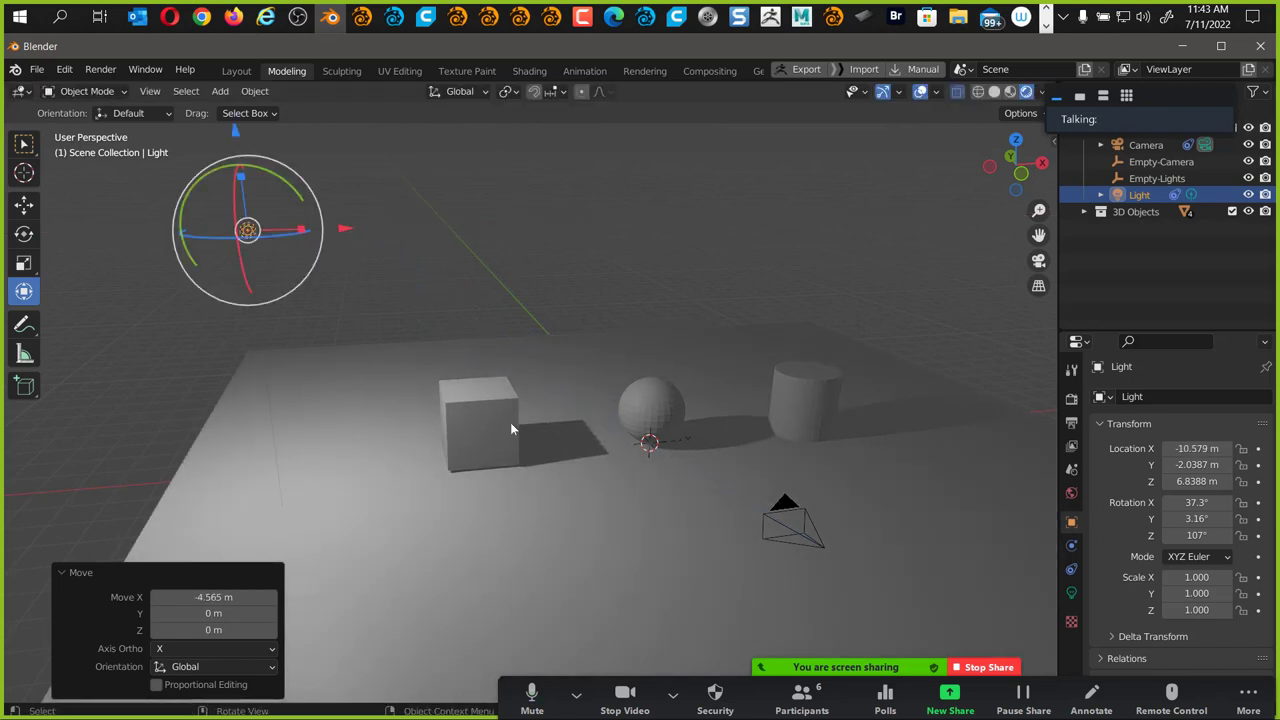
- Compare Material Preview and Rendered shading from steeper angles, then hide the Light
left_click(1012, 91)
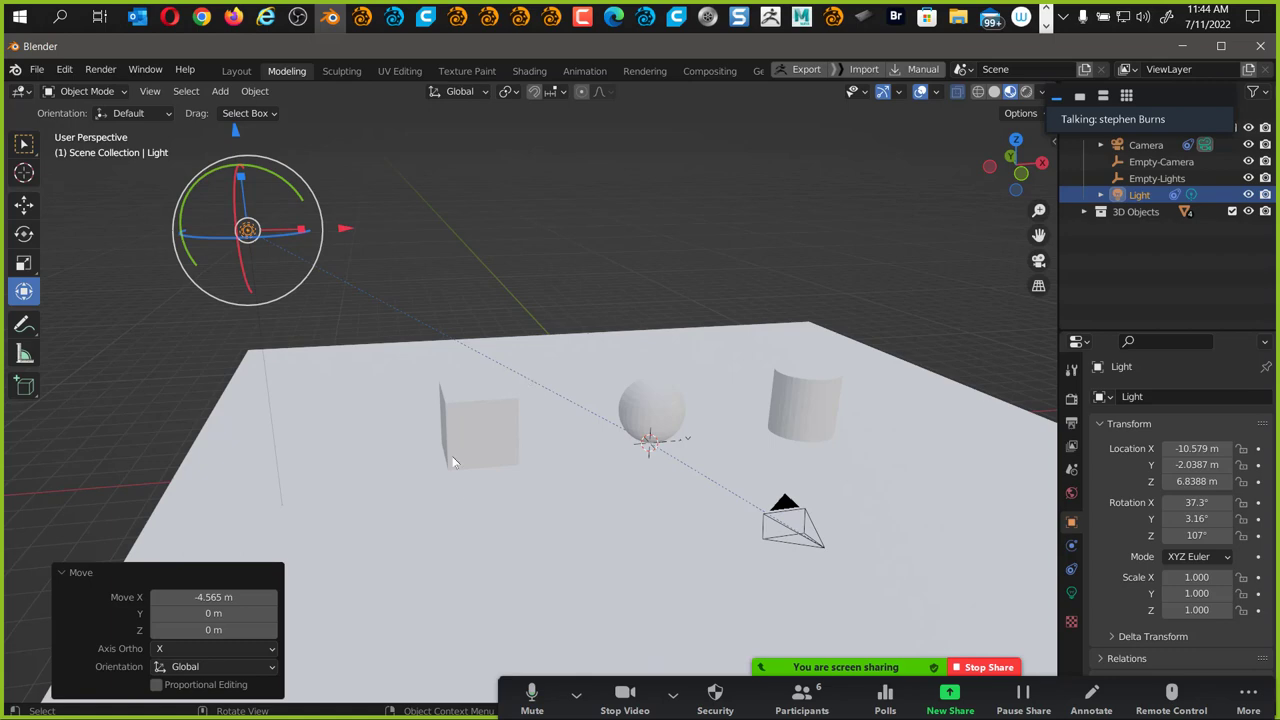
middle_click_drag(486, 277, 410, 295)
middle_click_drag(328, 291, 522, 247)
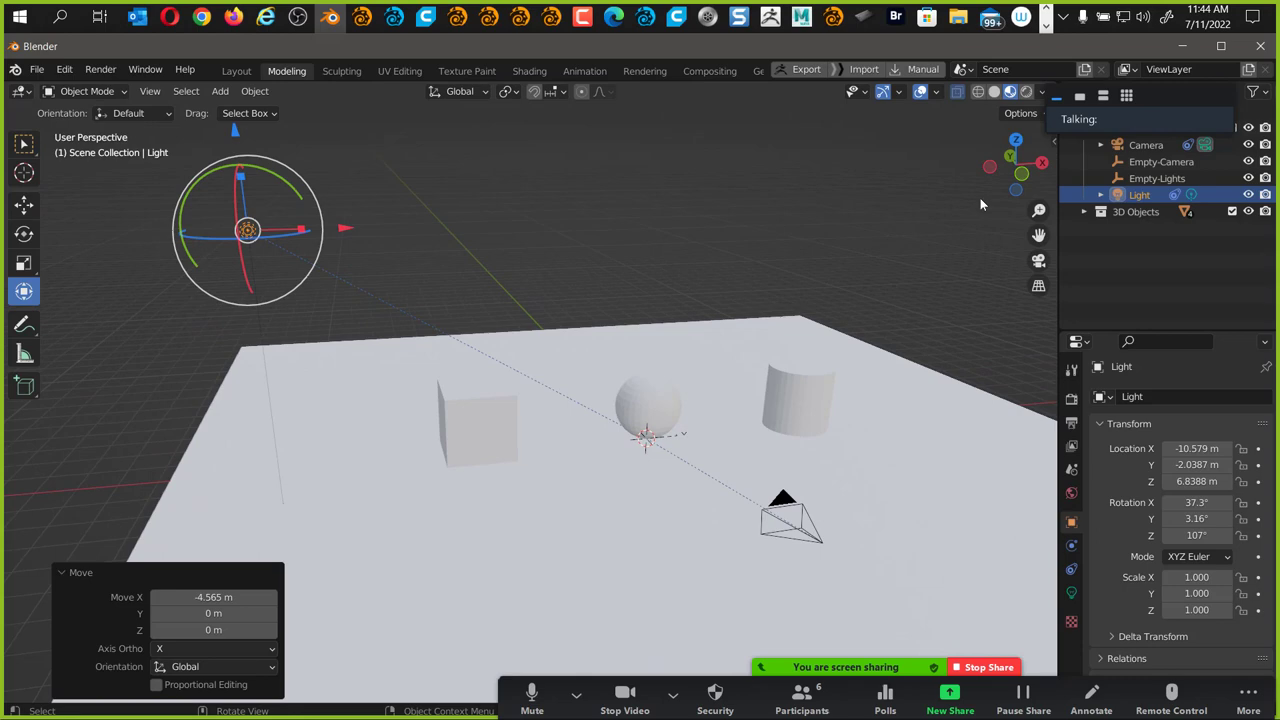
left_click(1027, 92)
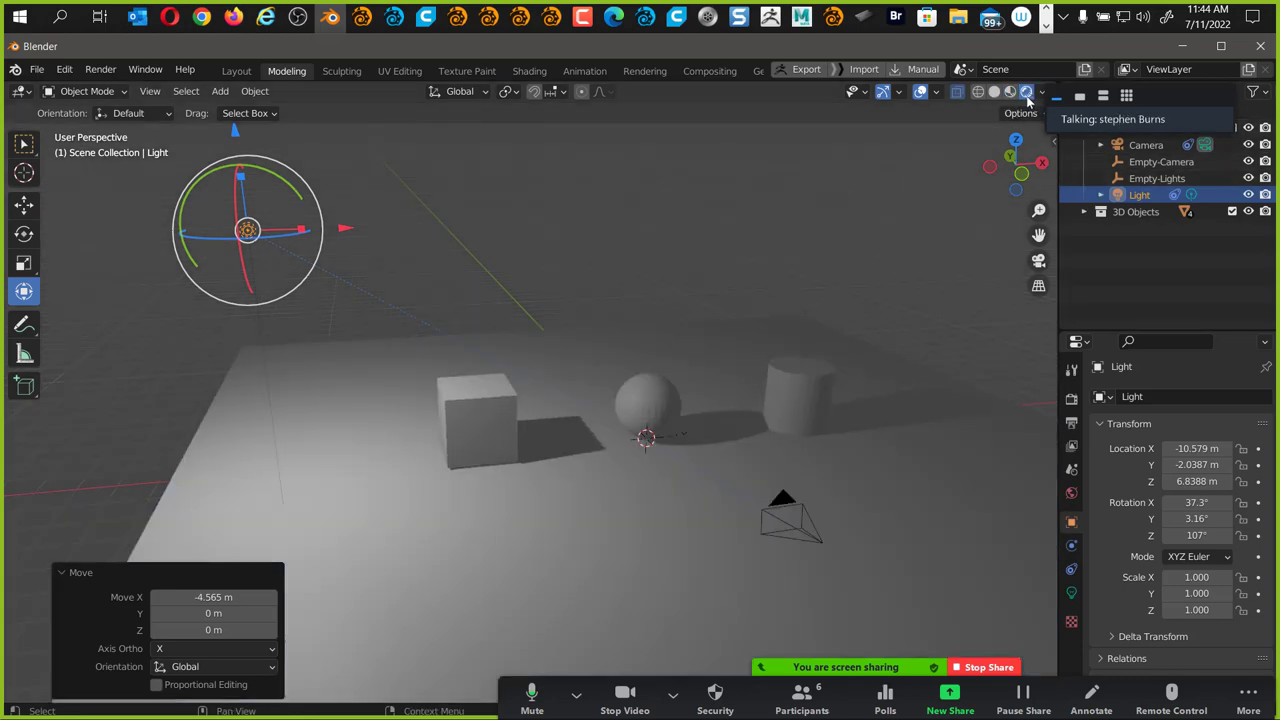
middle_click_drag(668, 418, 582, 343)
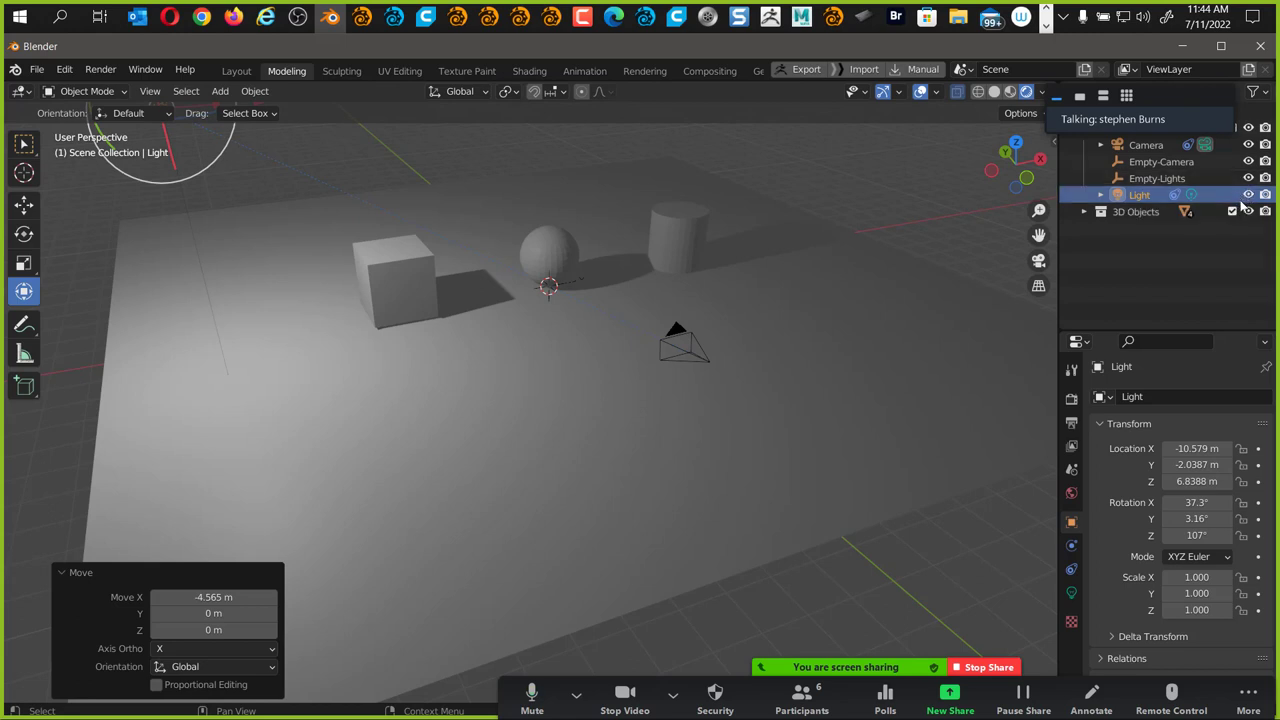
left_click(1247, 195)
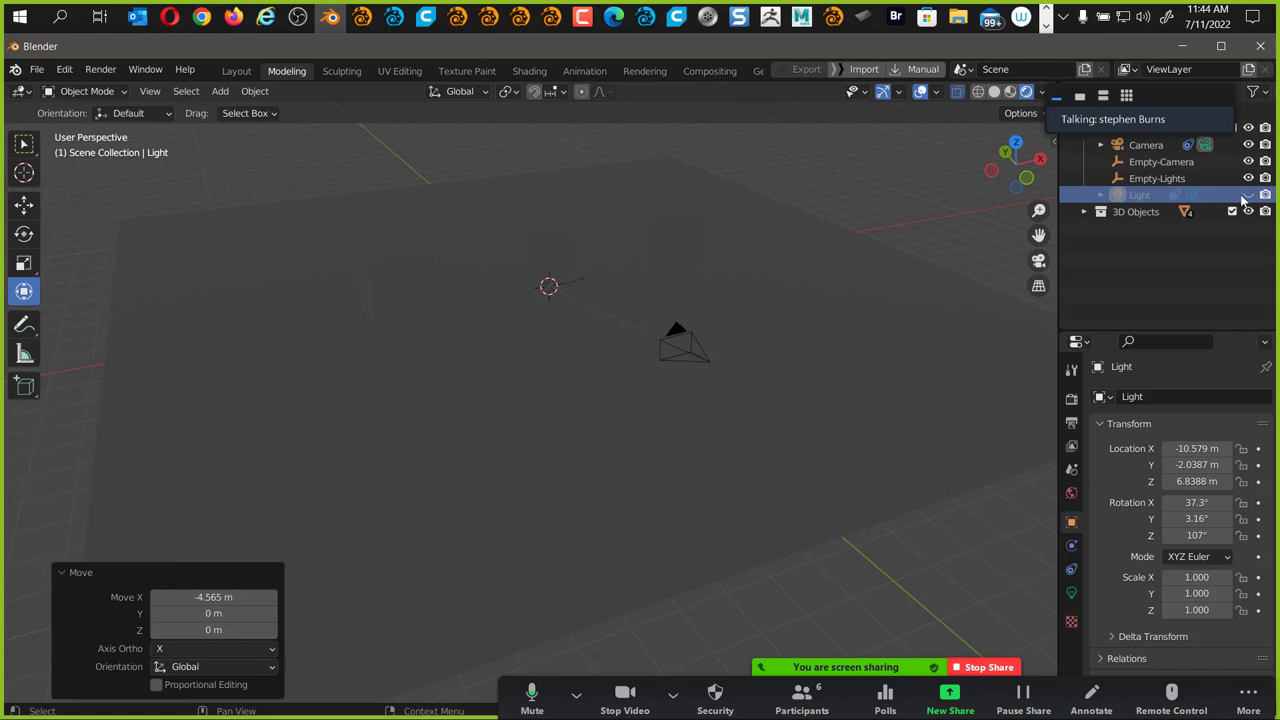
- Make the Light visible again and return the viewport to plain Solid shading
left_click(1248, 197)
left_click(1247, 196)
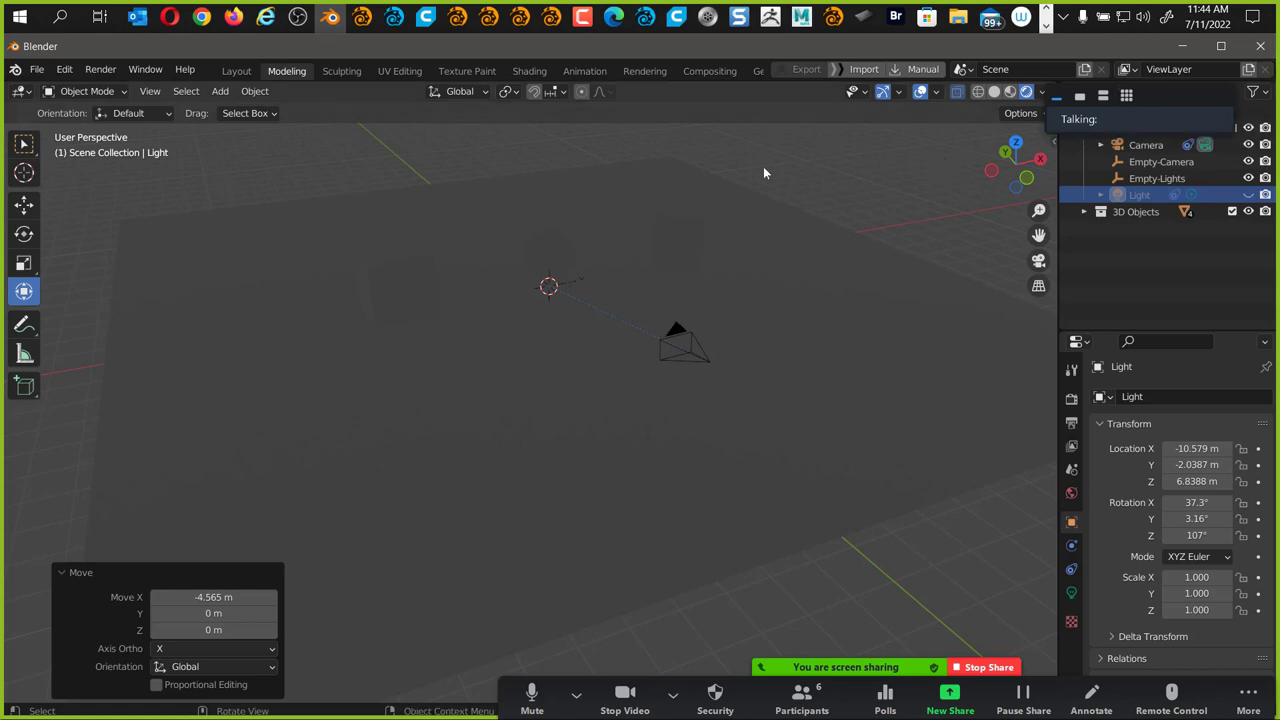
left_click(1247, 195)
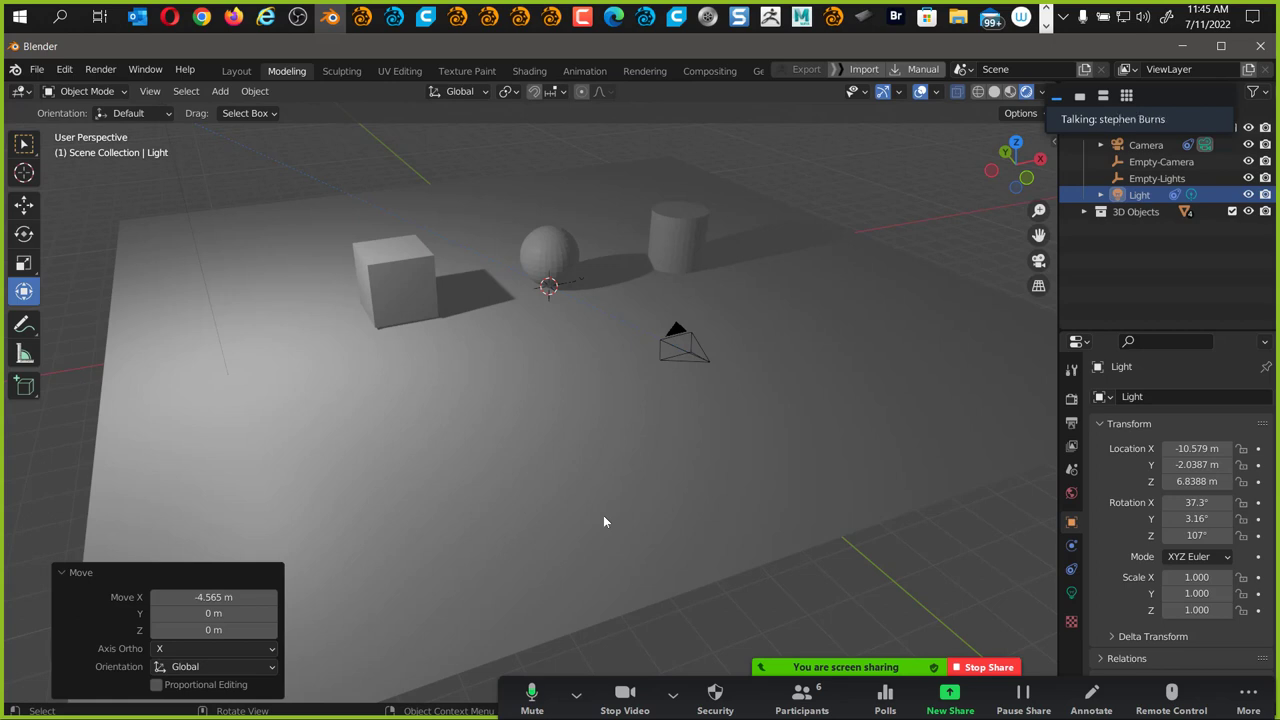
left_click(994, 92)
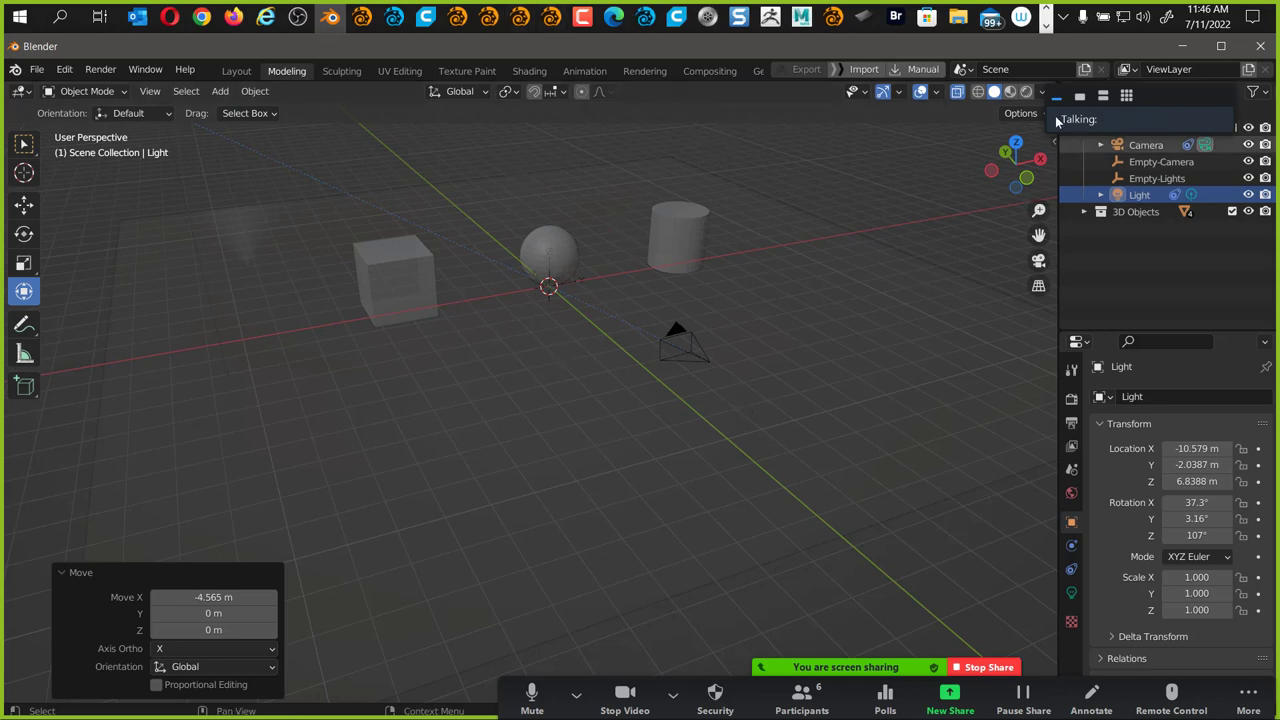
- Turn off X-Ray, box-select every object except the camera, and delete them
middle_click_drag(591, 342, 612, 392)
scroll(680, 312, "up", 3)
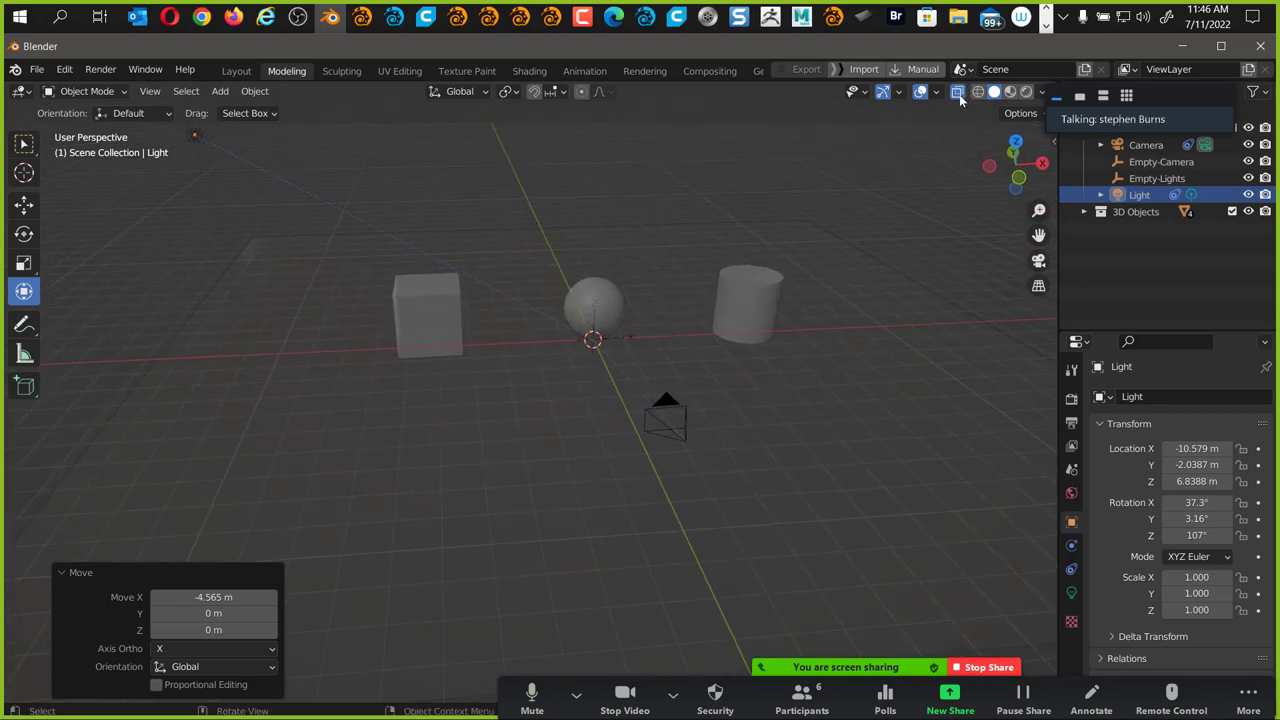
left_click(956, 92)
middle_click_drag(699, 378, 716, 290, "shift")
left_click_drag(90, 204, 915, 290)
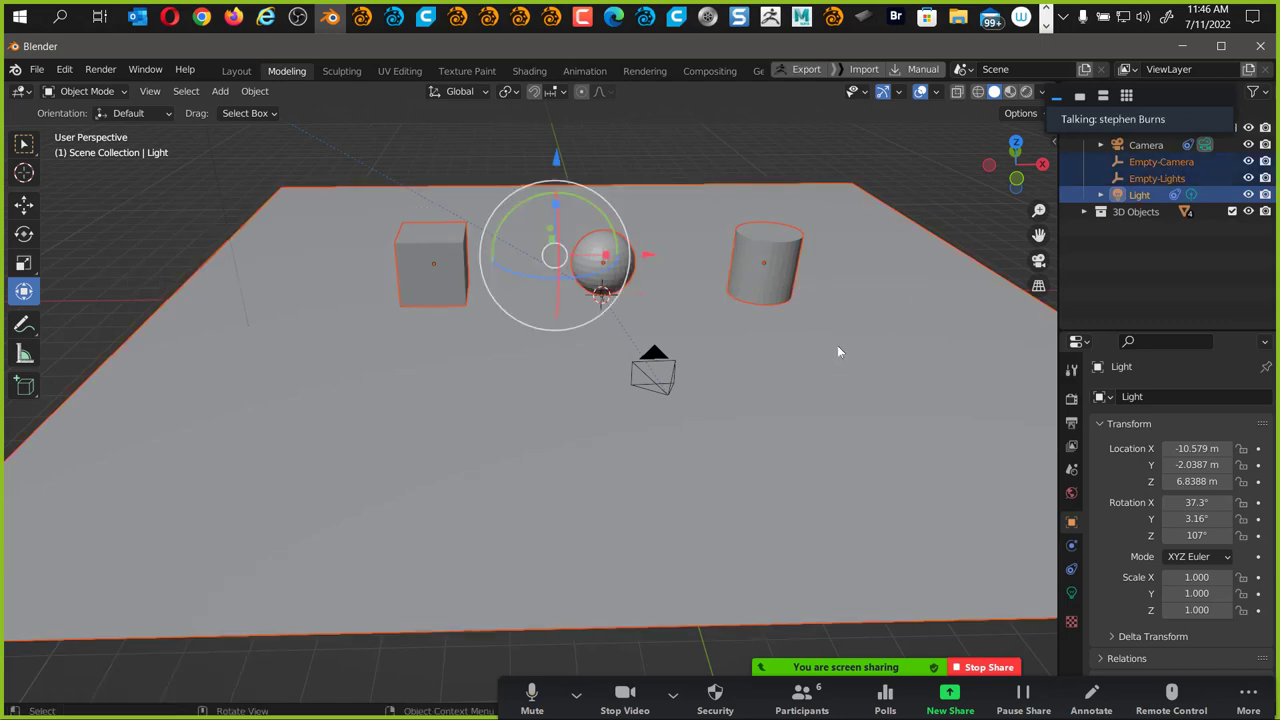
key("x")
left_click(811, 349)
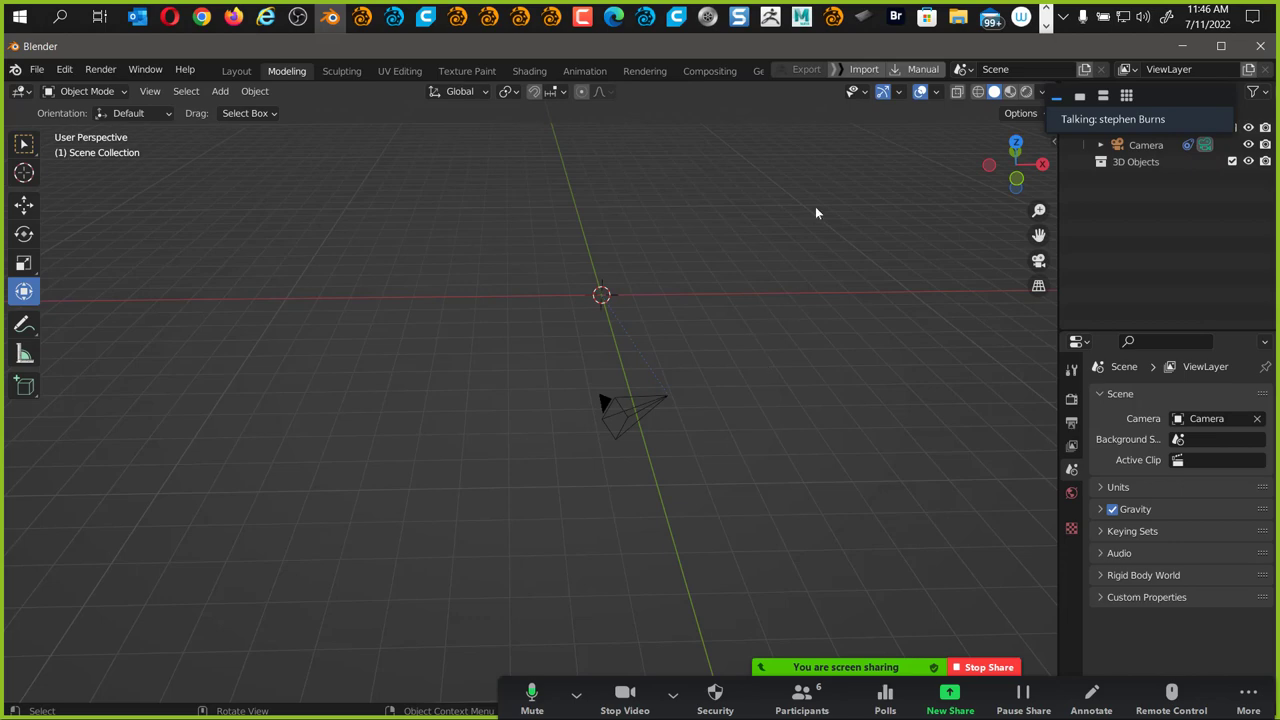
- In the browser's Google Drive tab, start signing in to the second, signed-out account
left_click(170, 17)
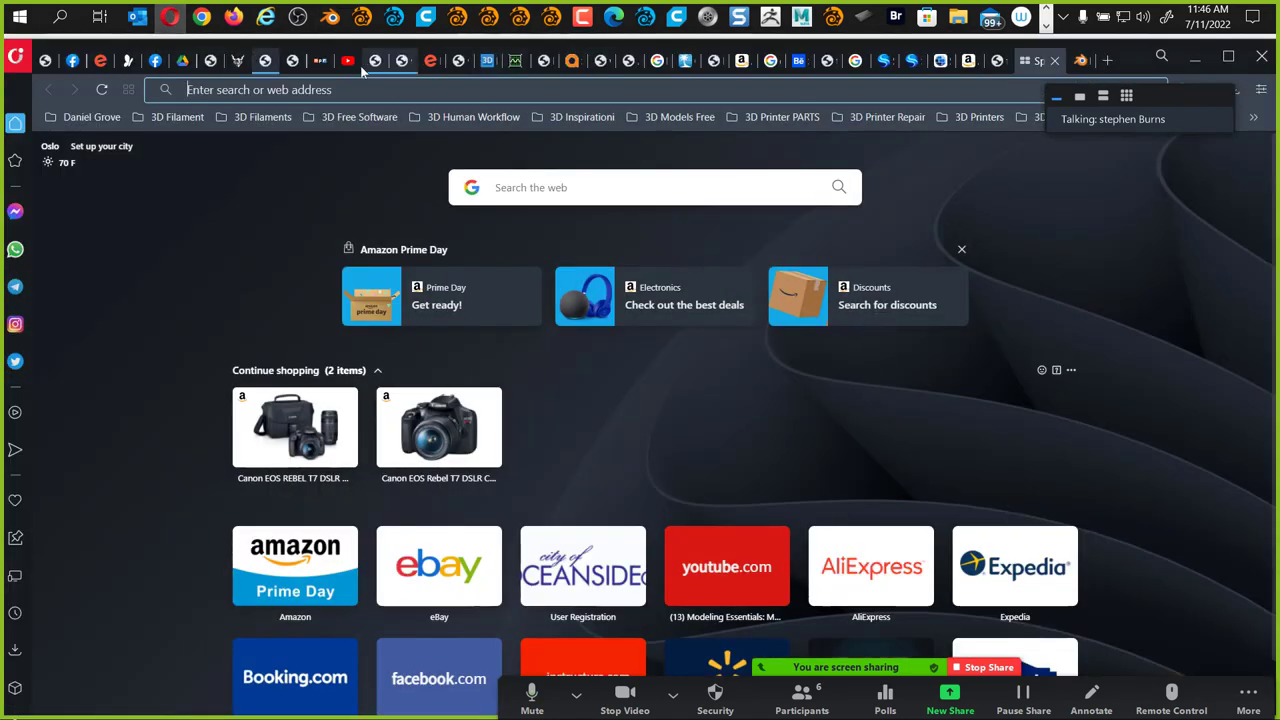
left_click(181, 62)
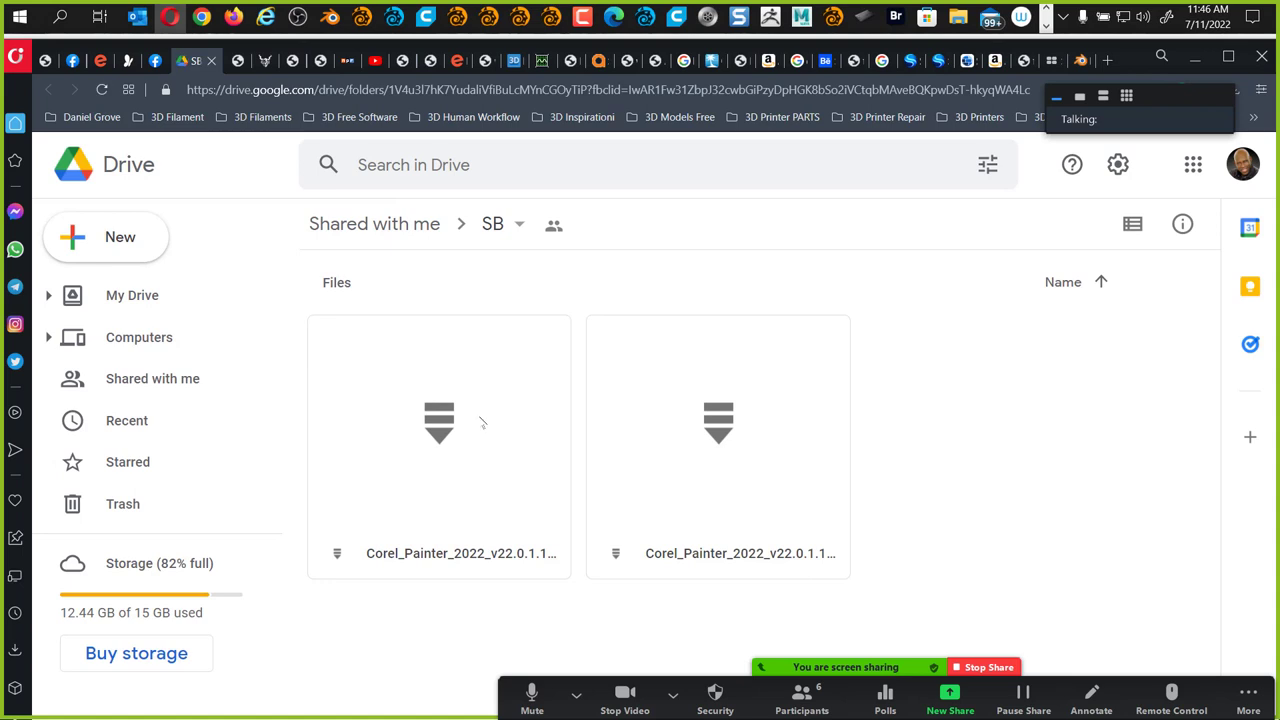
left_click(1245, 166)
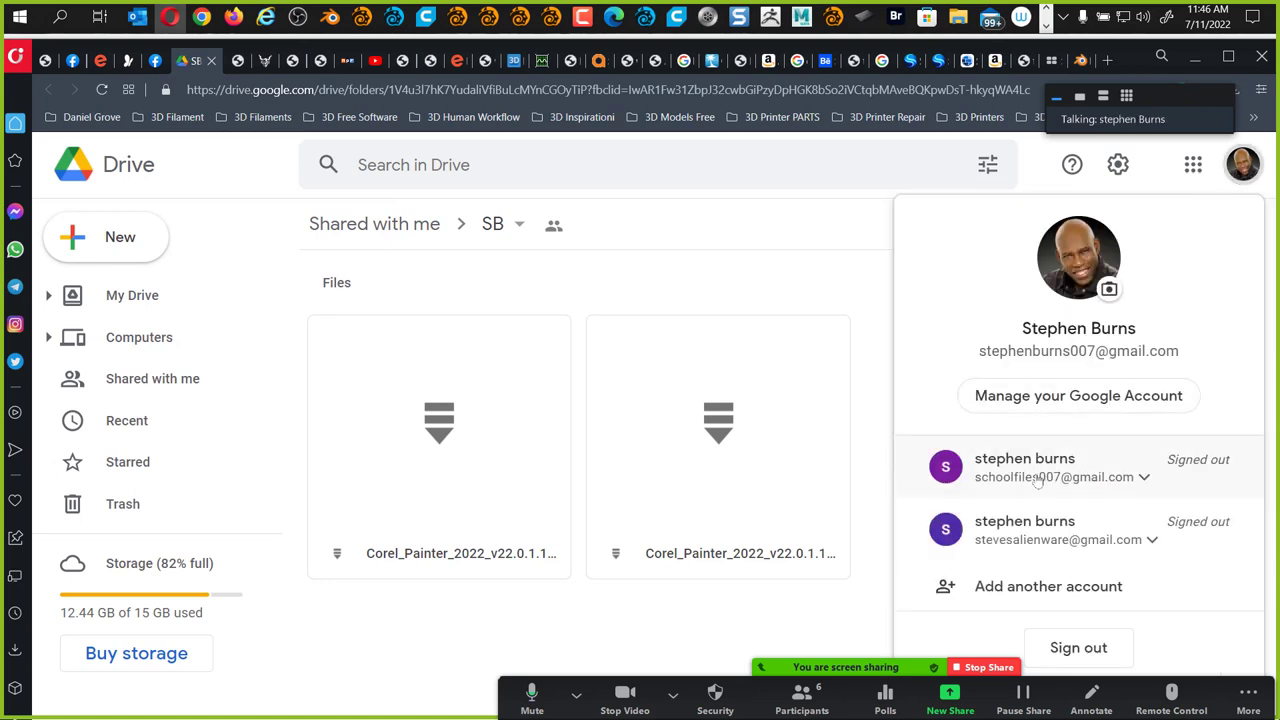
left_click(1025, 538)
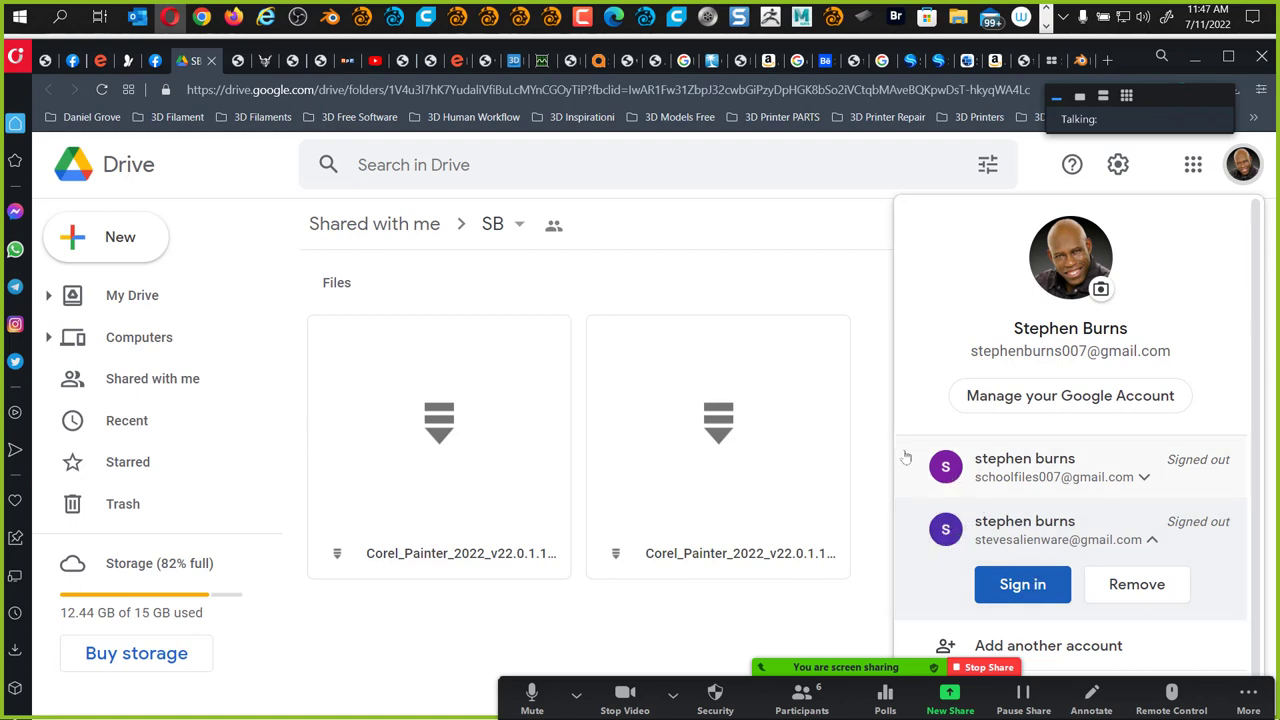
left_click(1021, 584)
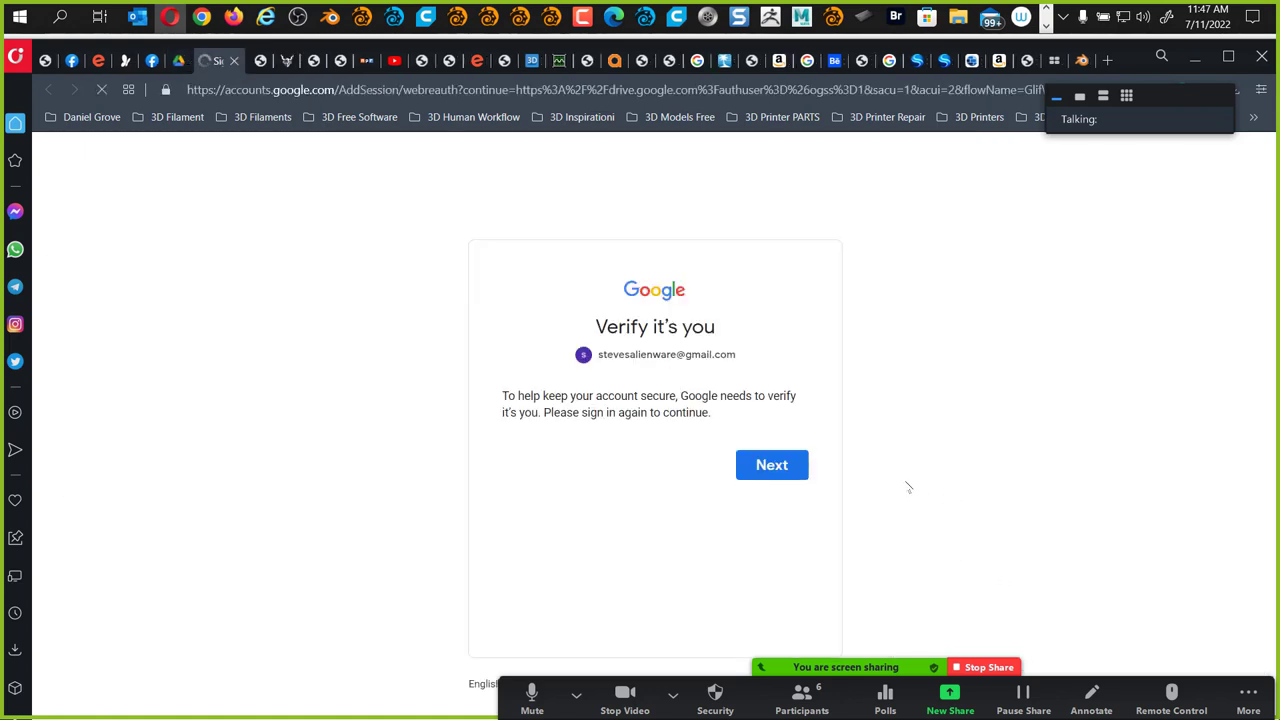
- Enter the account password to finish signing in, then close the browser window
left_click(762, 467)
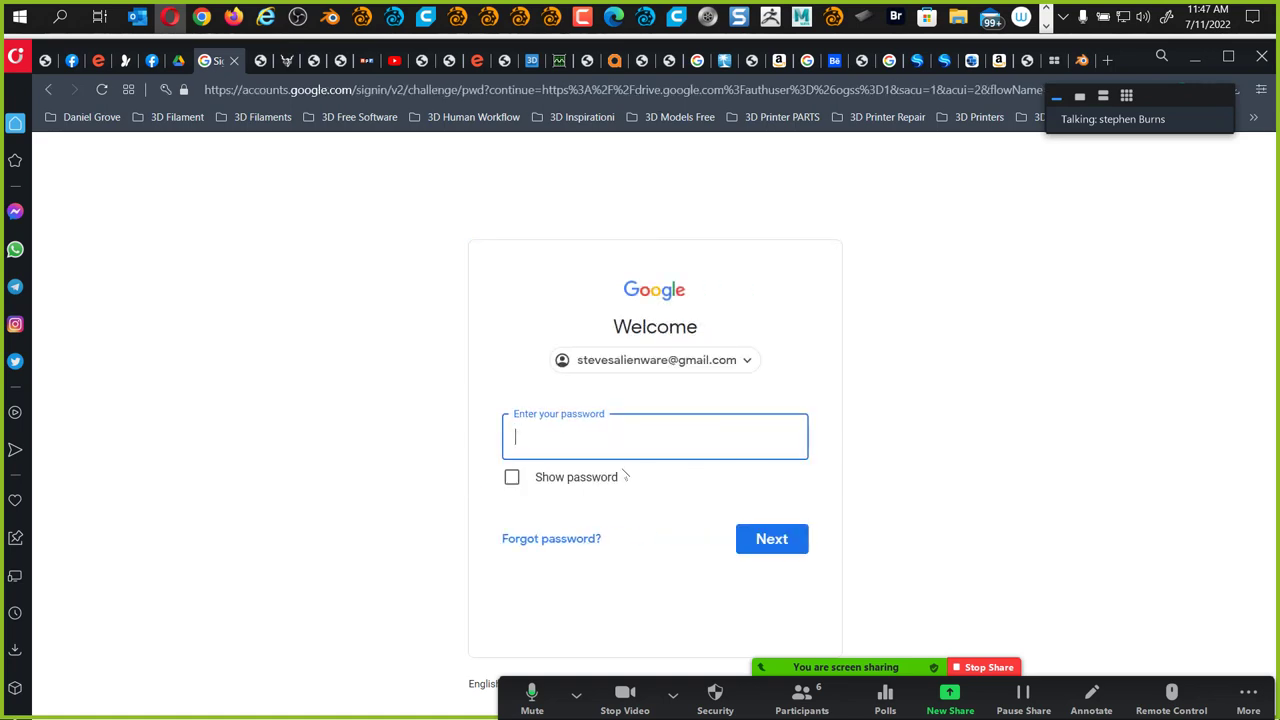
left_click(511, 477)
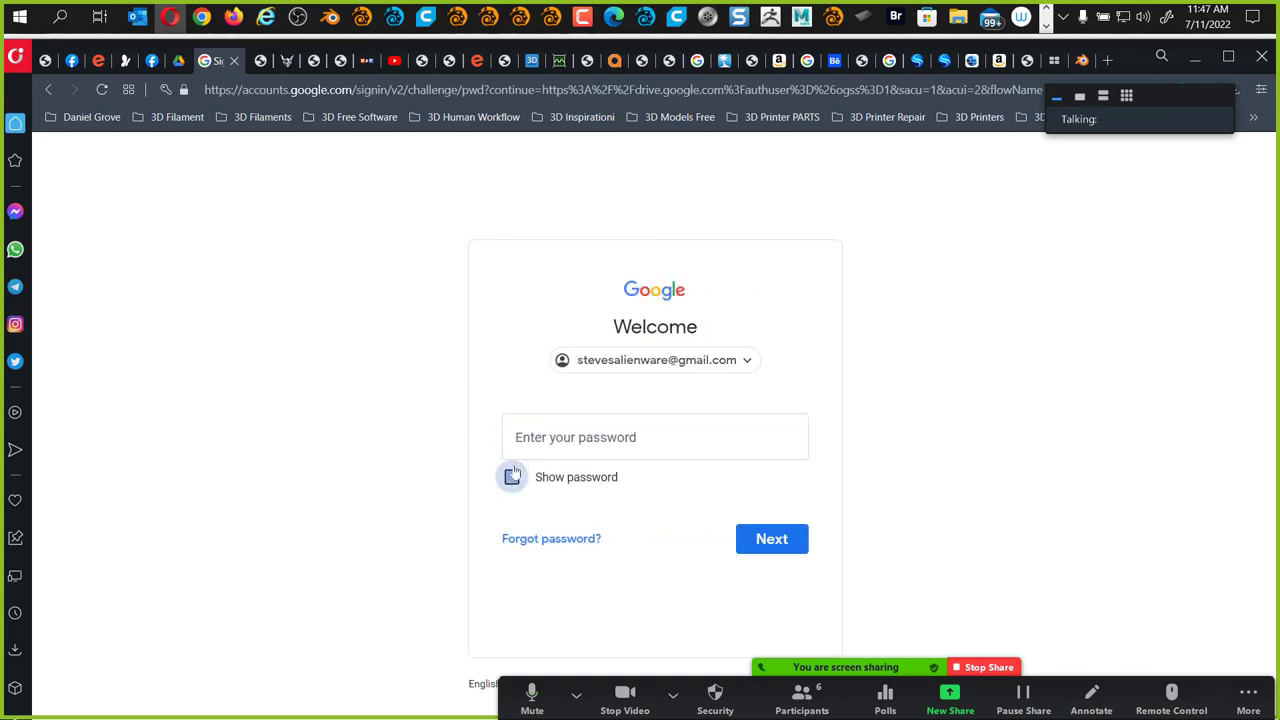
left_click(600, 445)
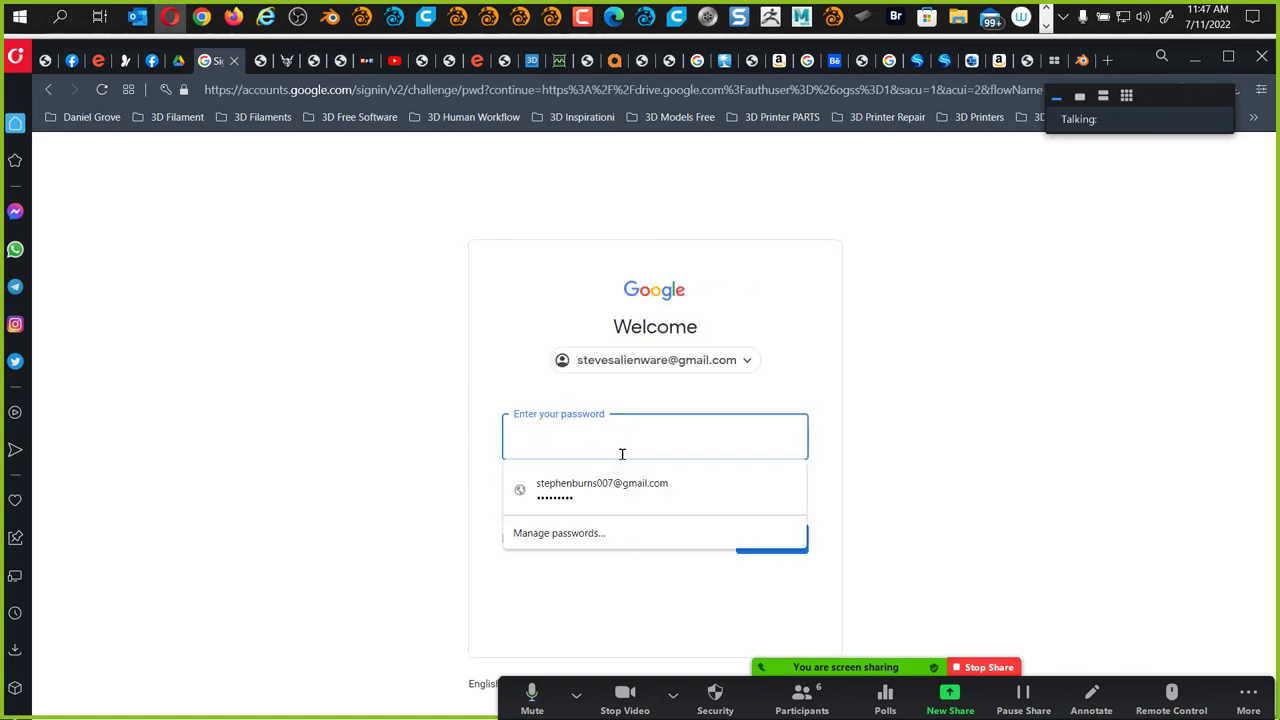
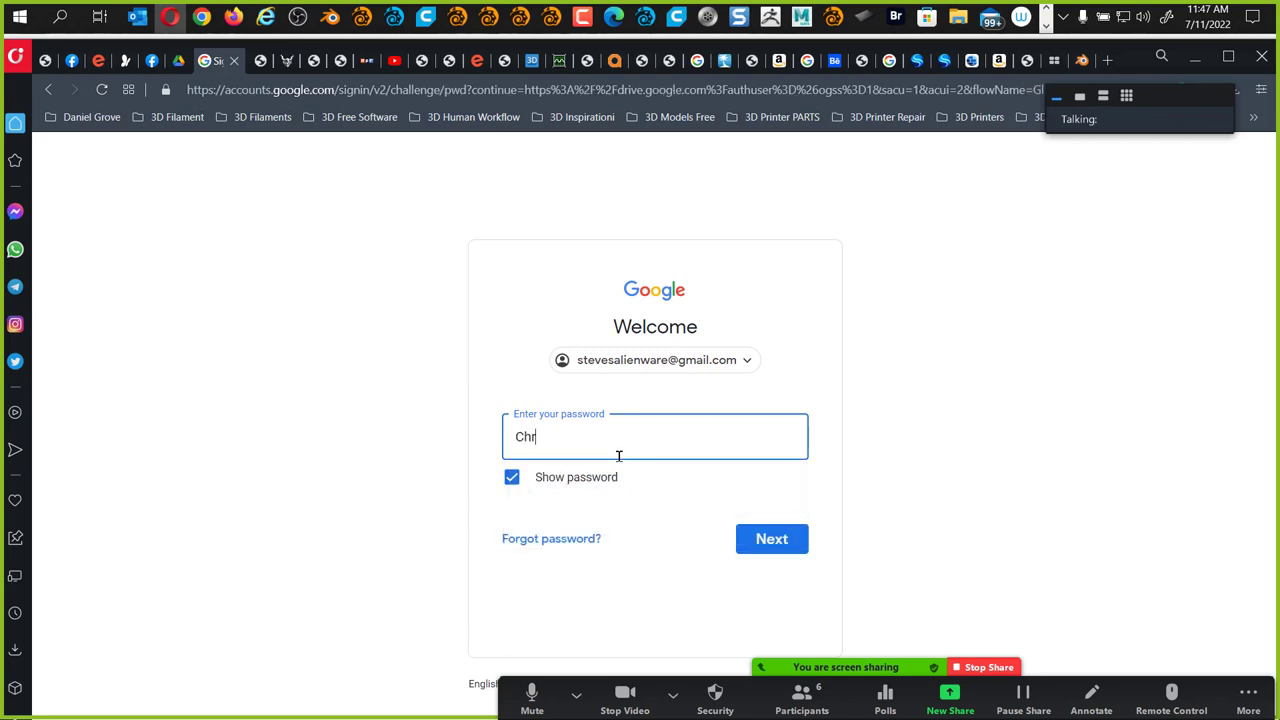
key("Return")
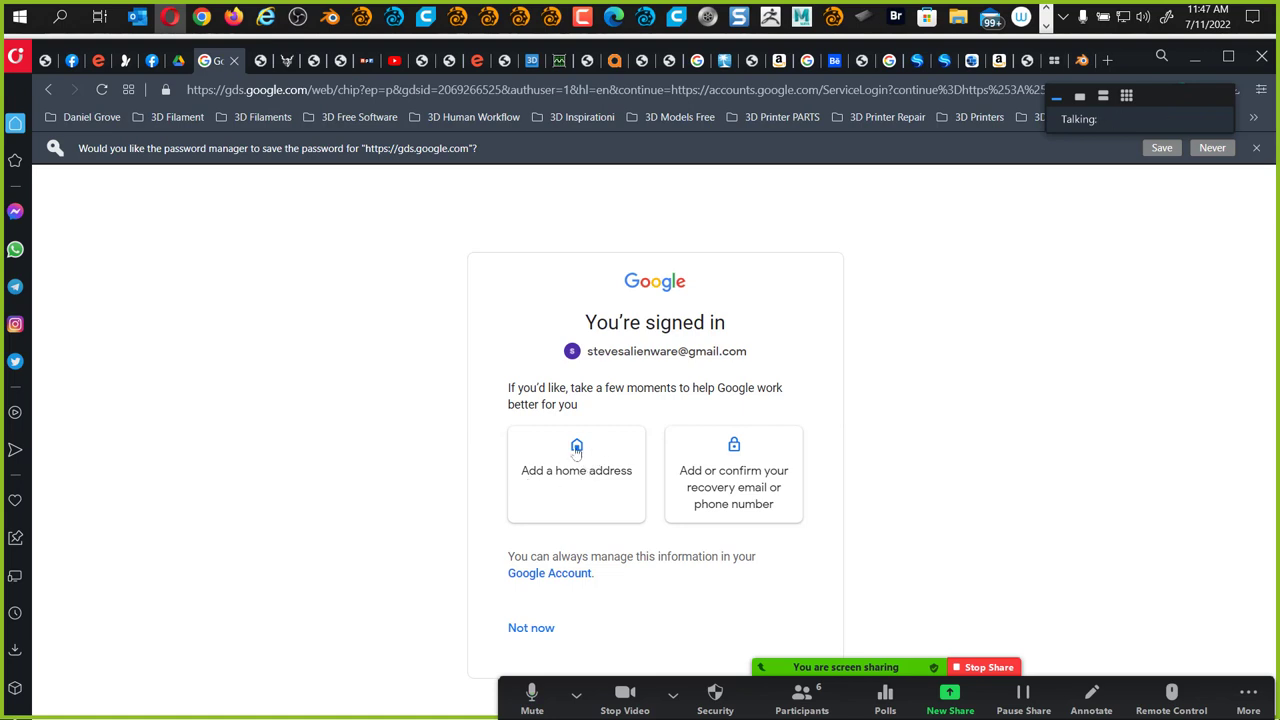
left_click(578, 460)
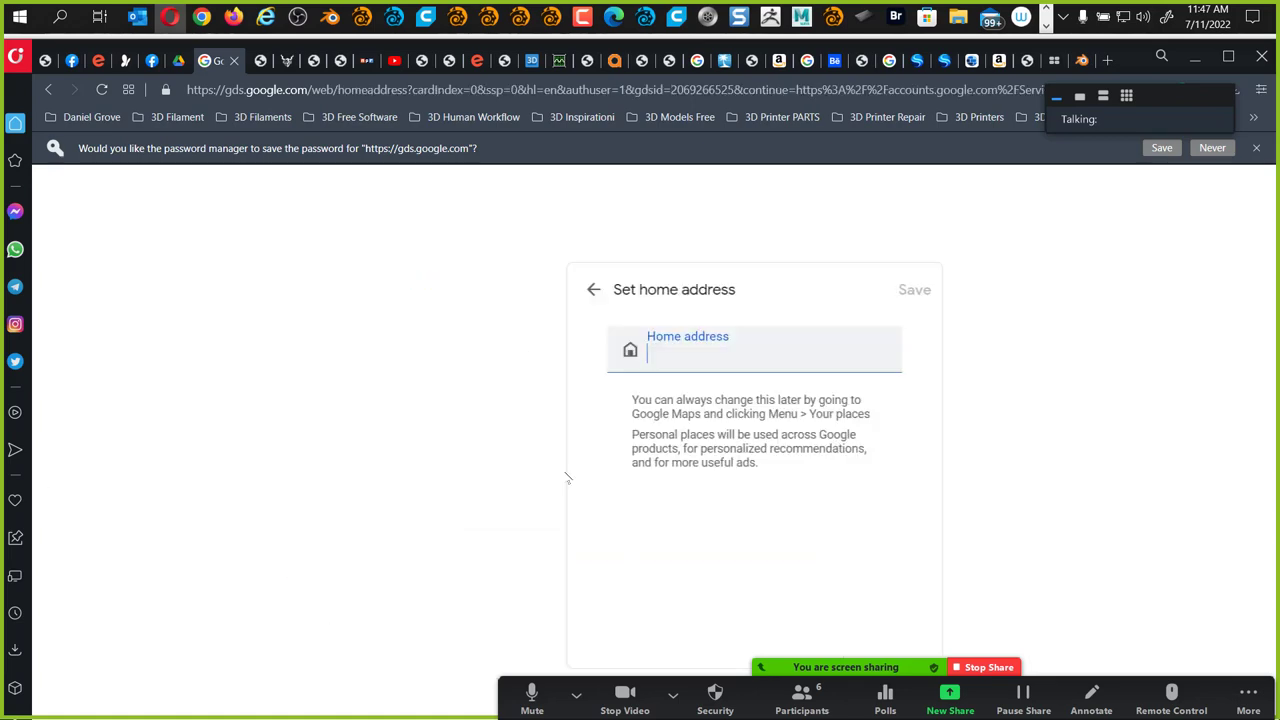
left_click(1262, 56)
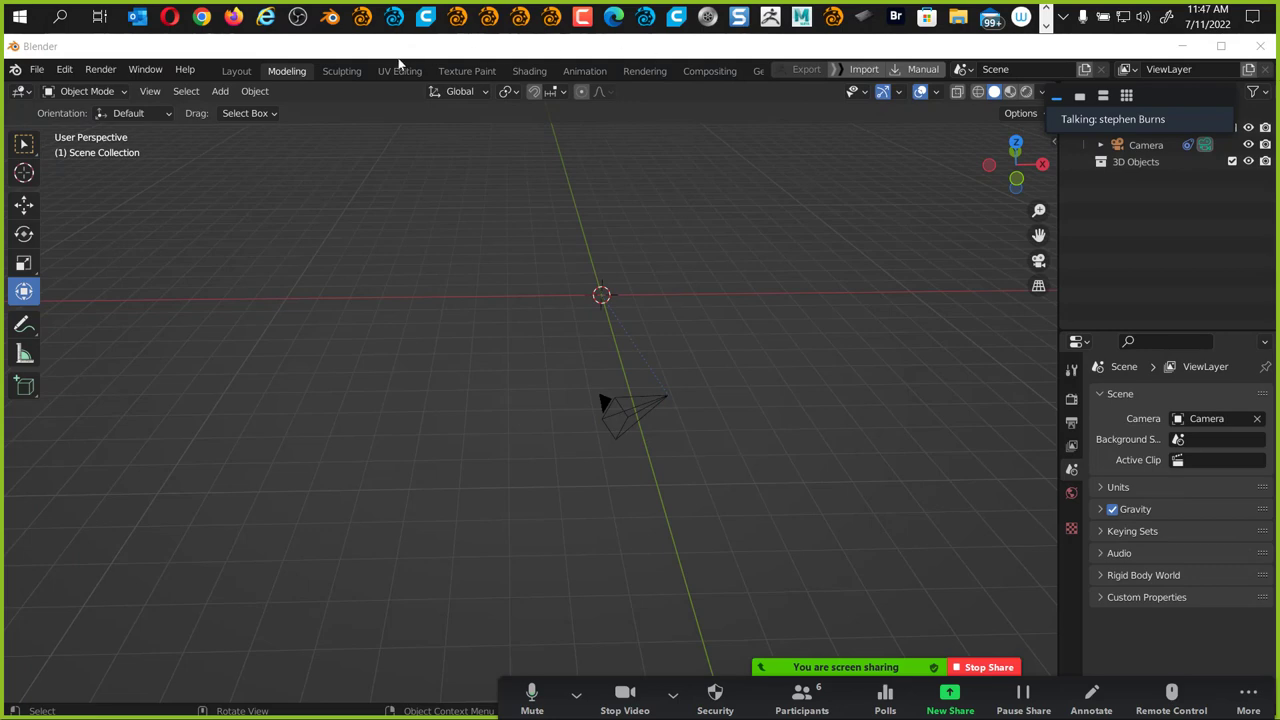
- In Chrome's Google Drive tab, switch to the other account and scroll its My Drive folders
left_click(203, 17)
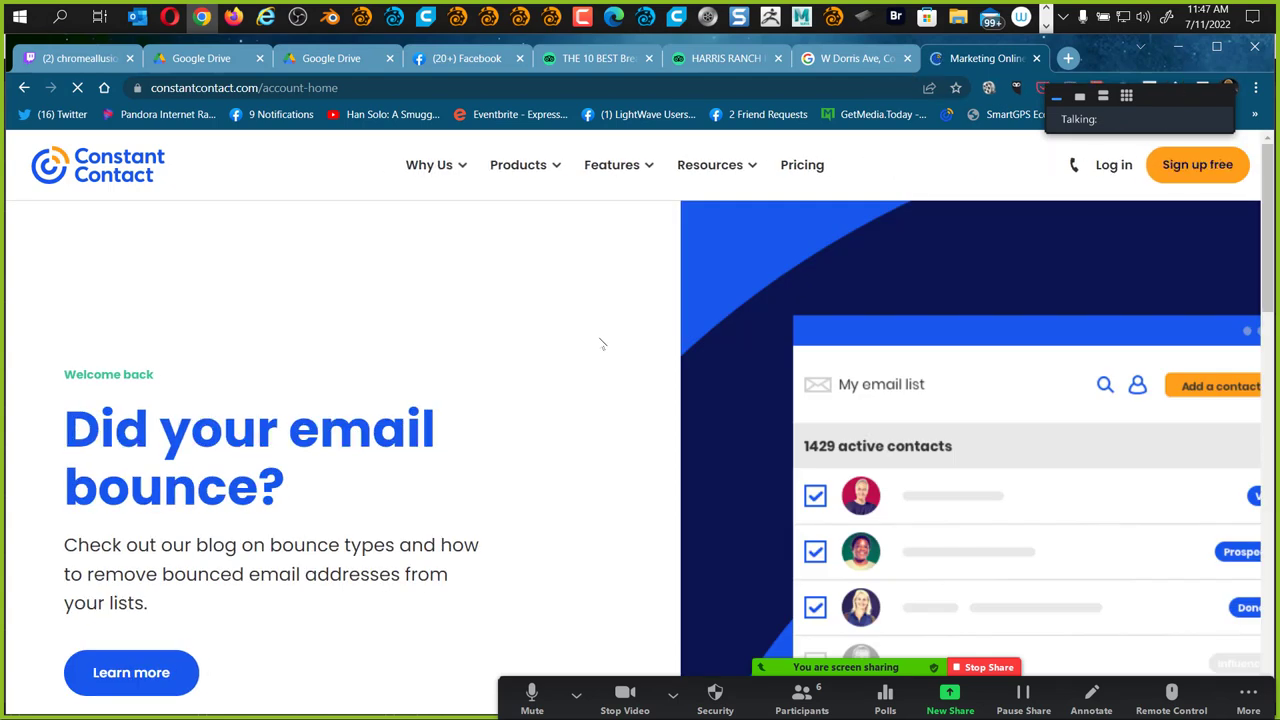
left_click(330, 58)
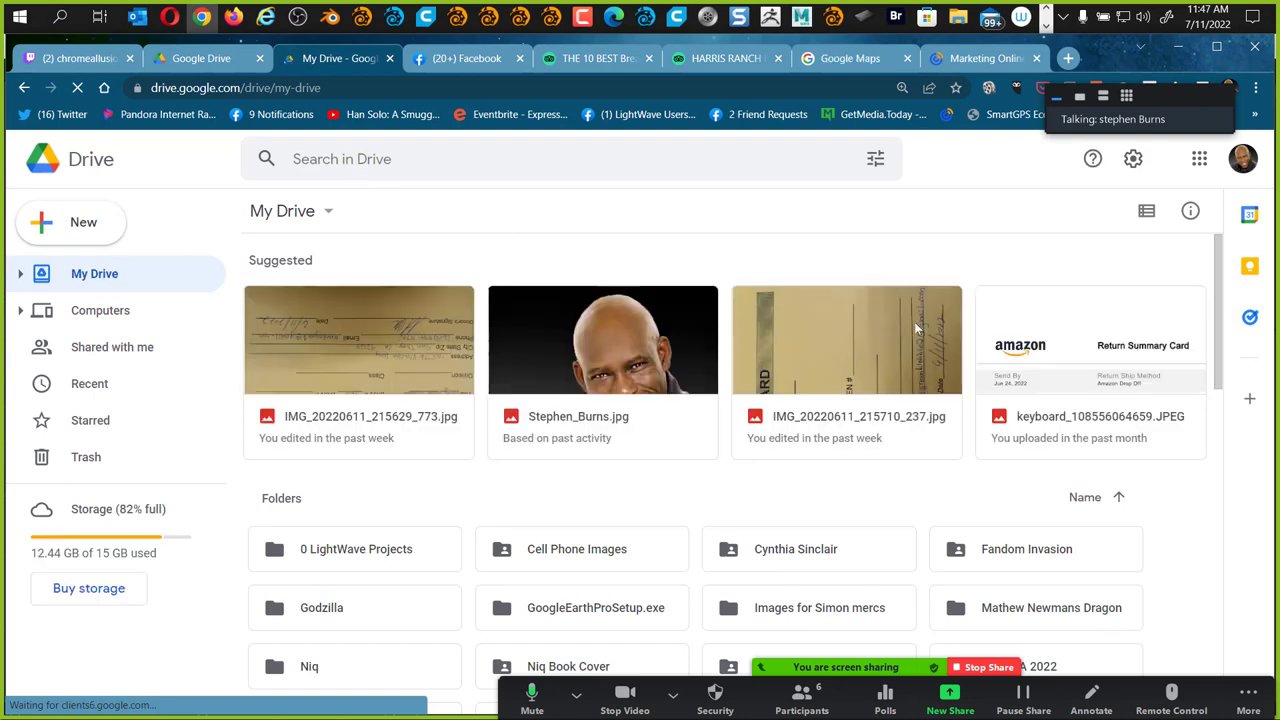
left_click(232, 58)
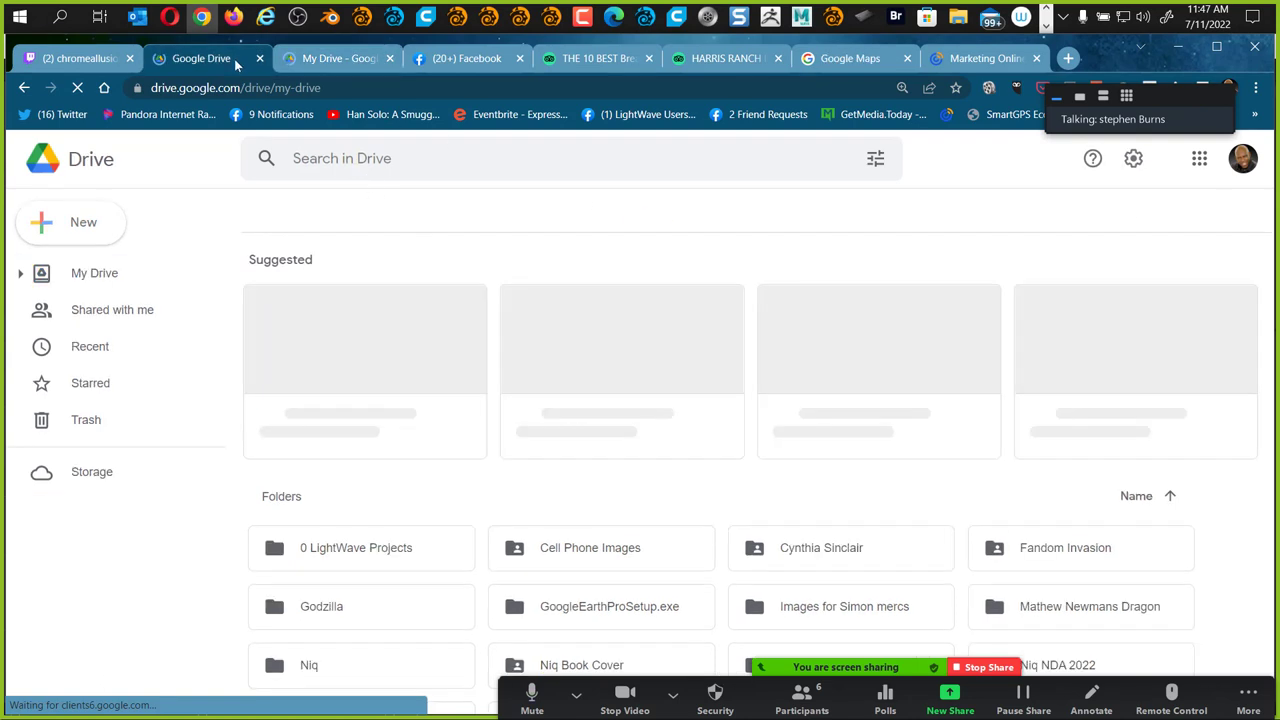
left_click(1243, 158)
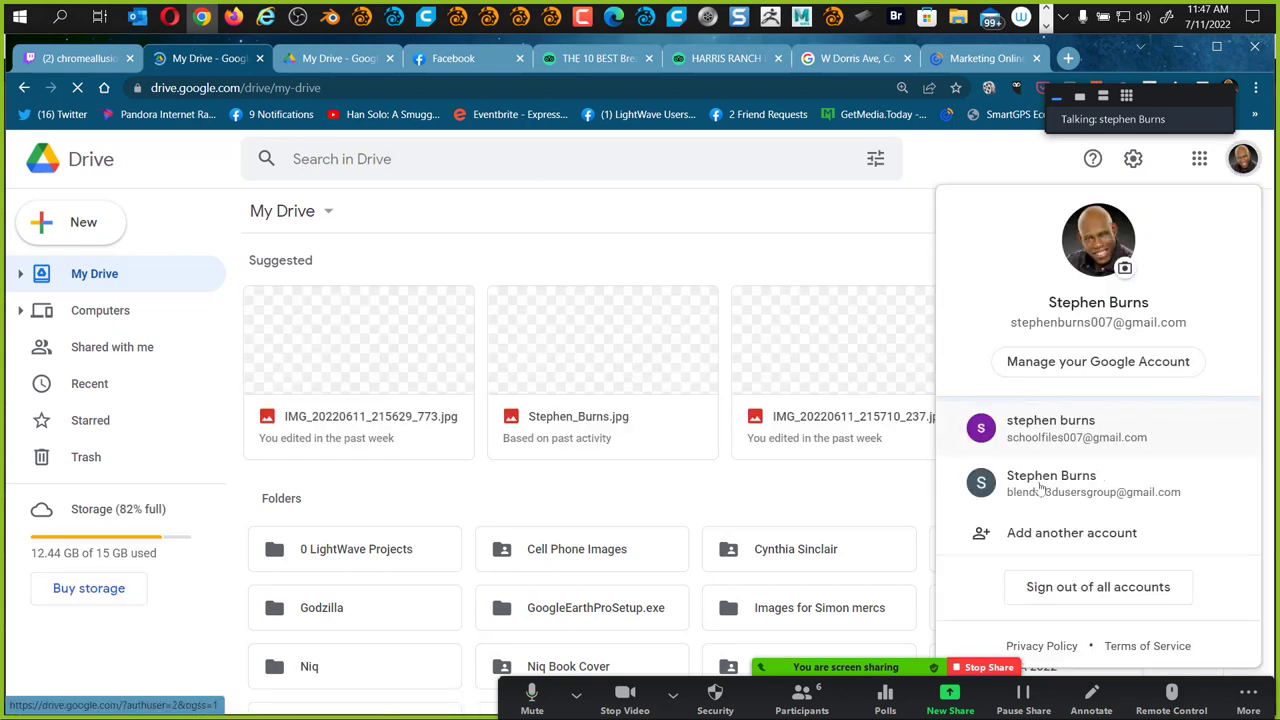
left_click(1040, 486)
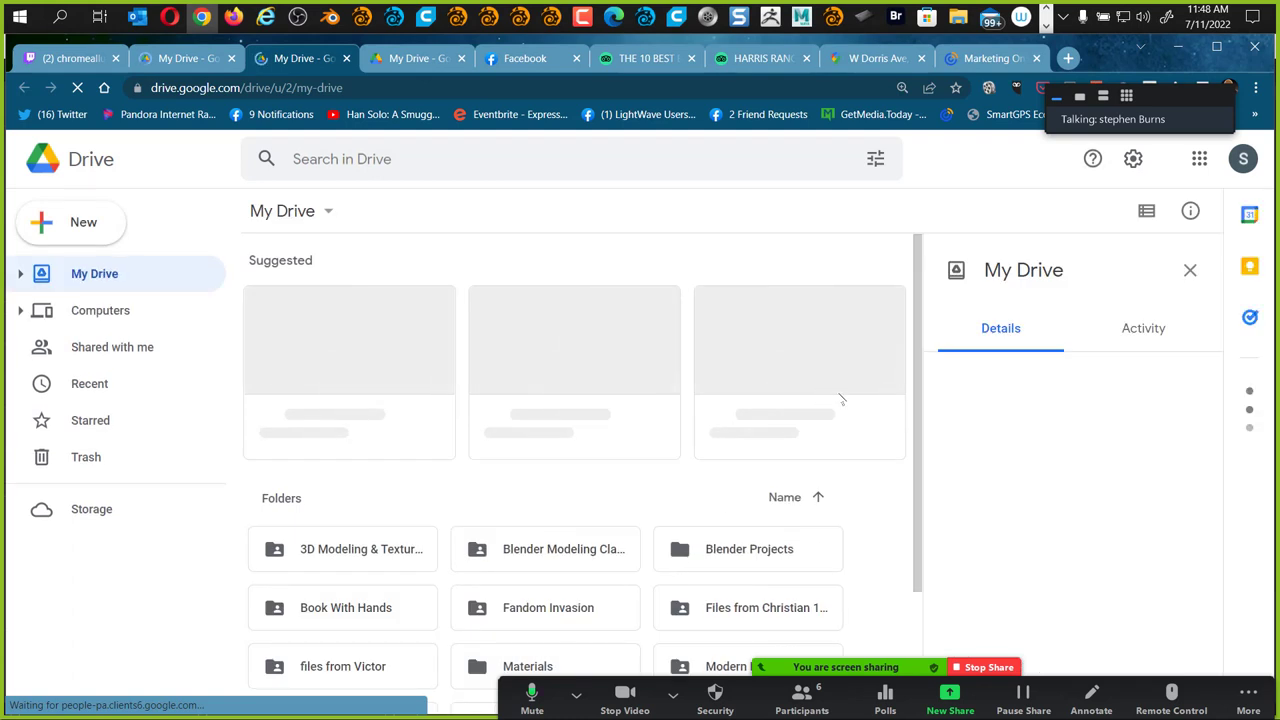
scroll(889, 511, "down", 2)
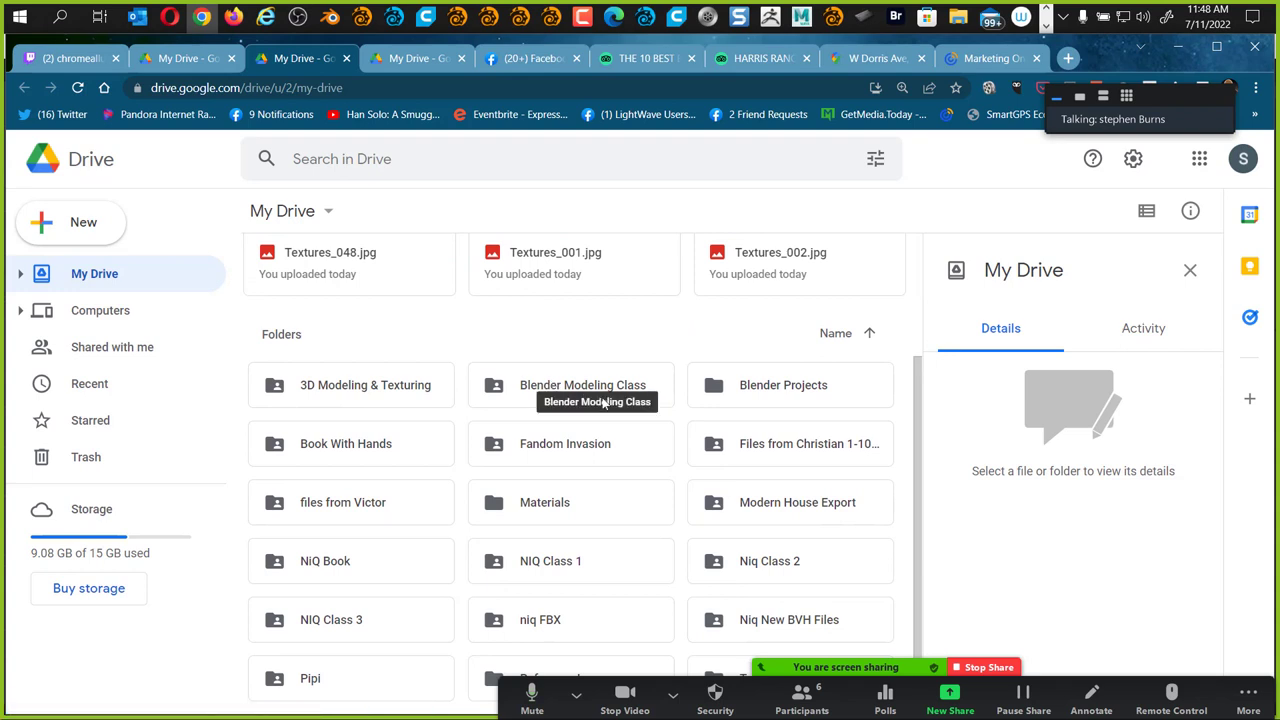
- Navigate through Blender Modeling Class and West Hills College into the Images folder
double_click(528, 392)
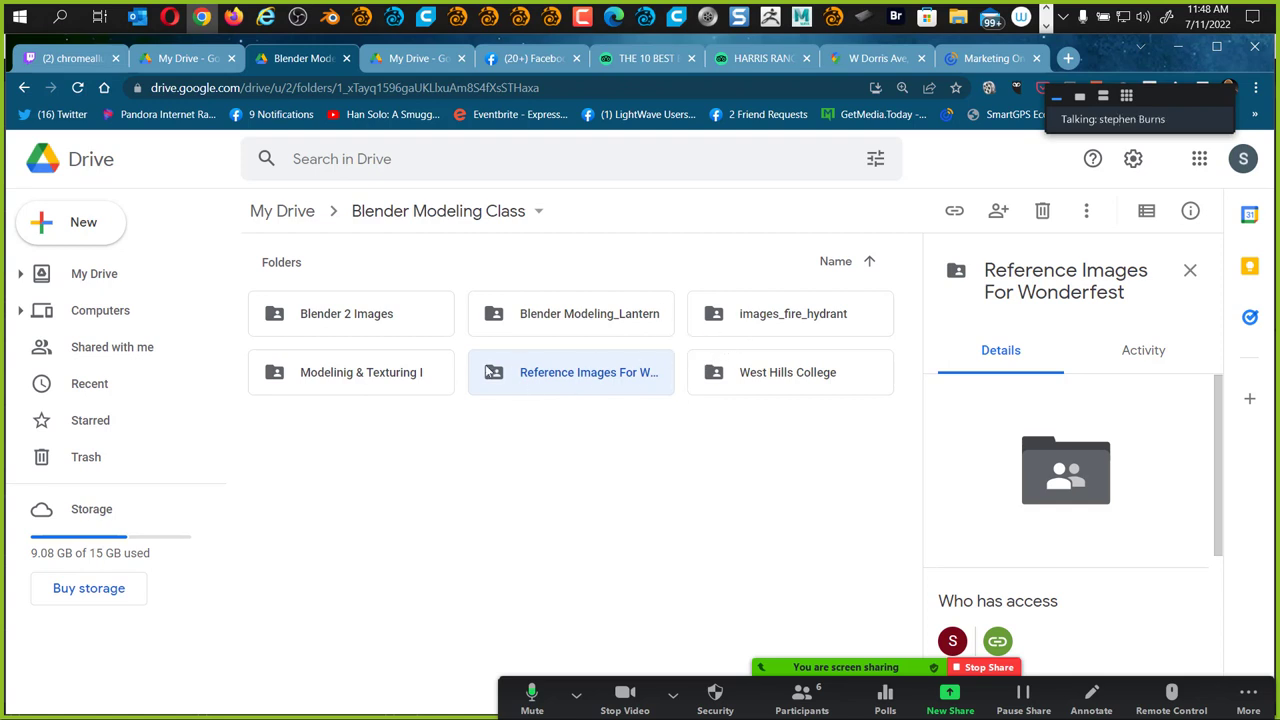
left_click(795, 380)
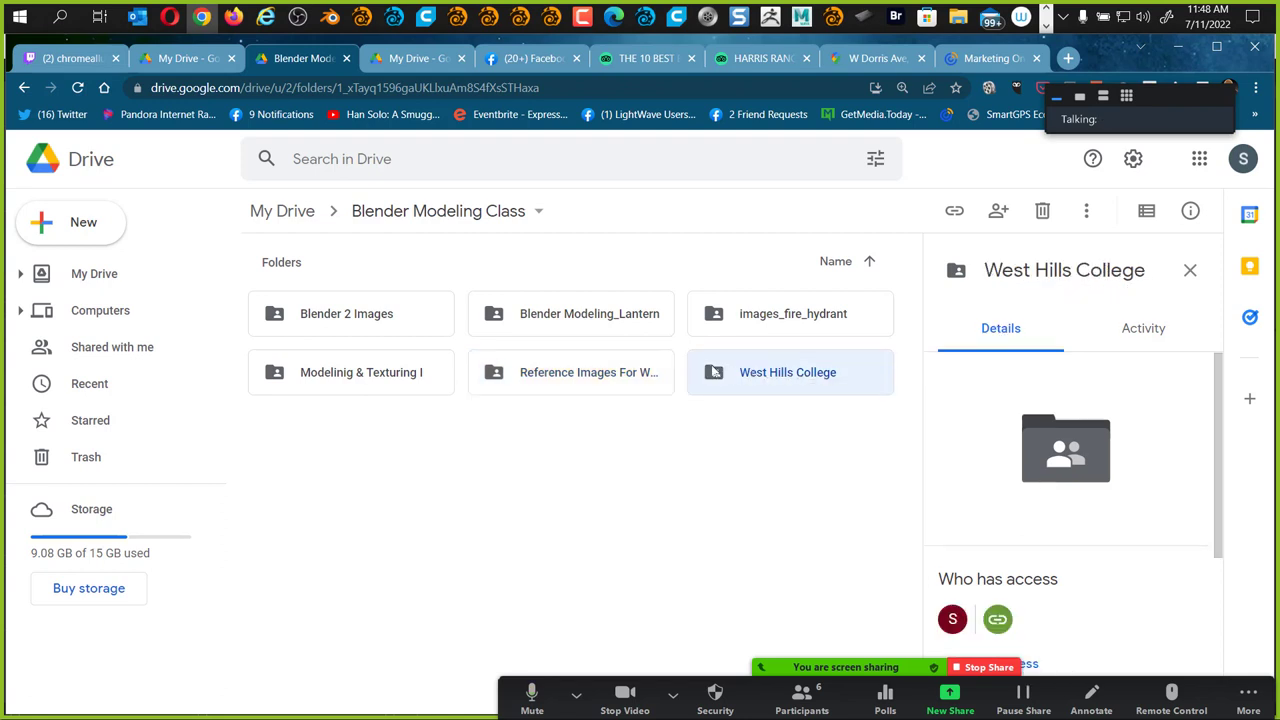
double_click(716, 372)
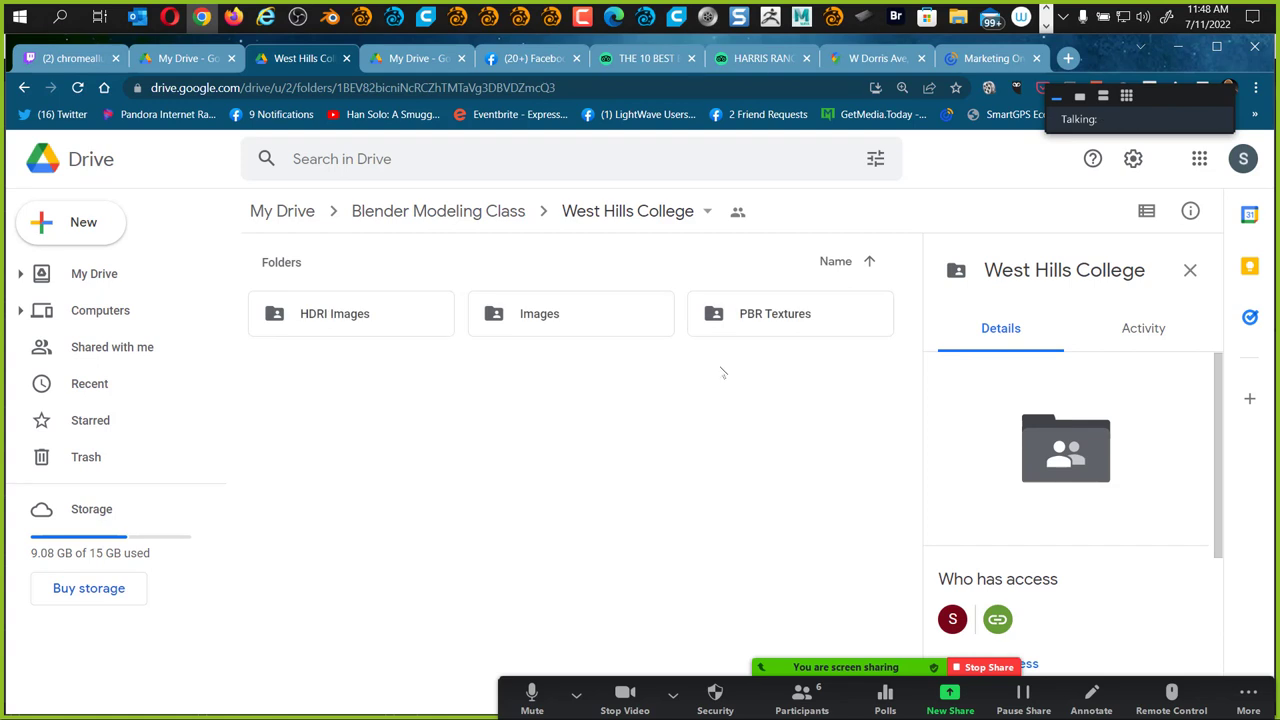
left_click(517, 317)
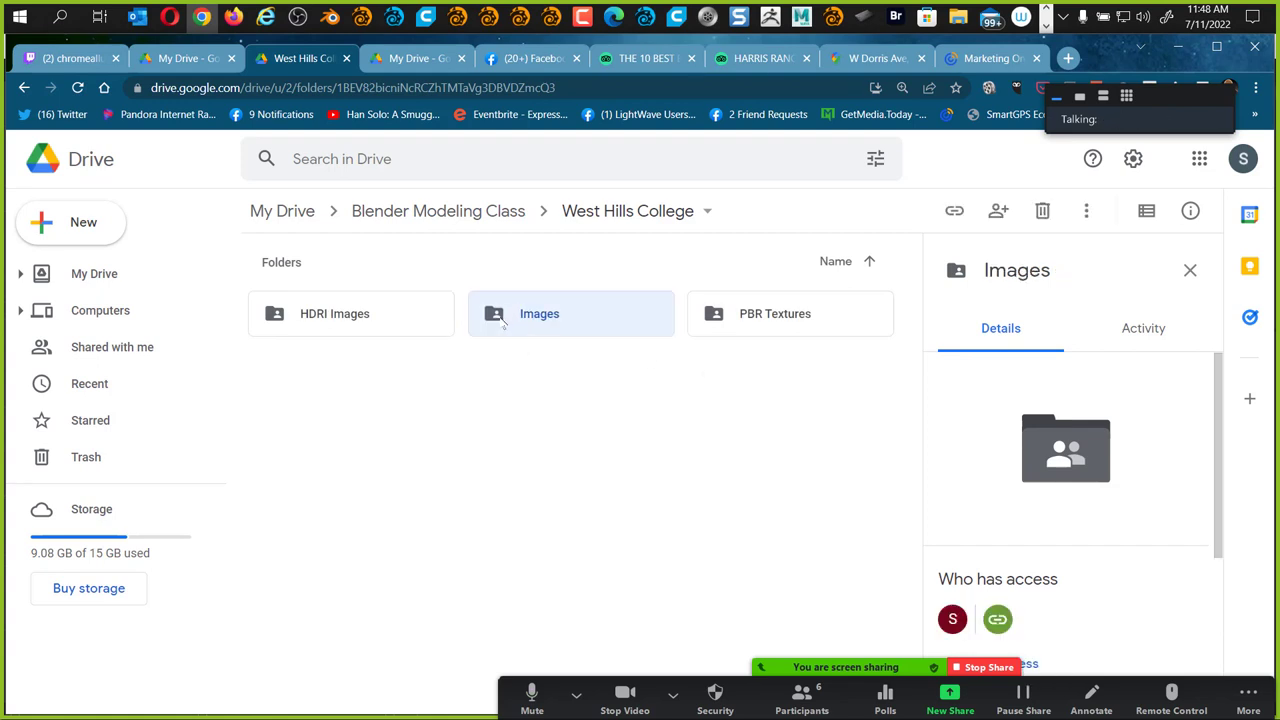
double_click(491, 313)
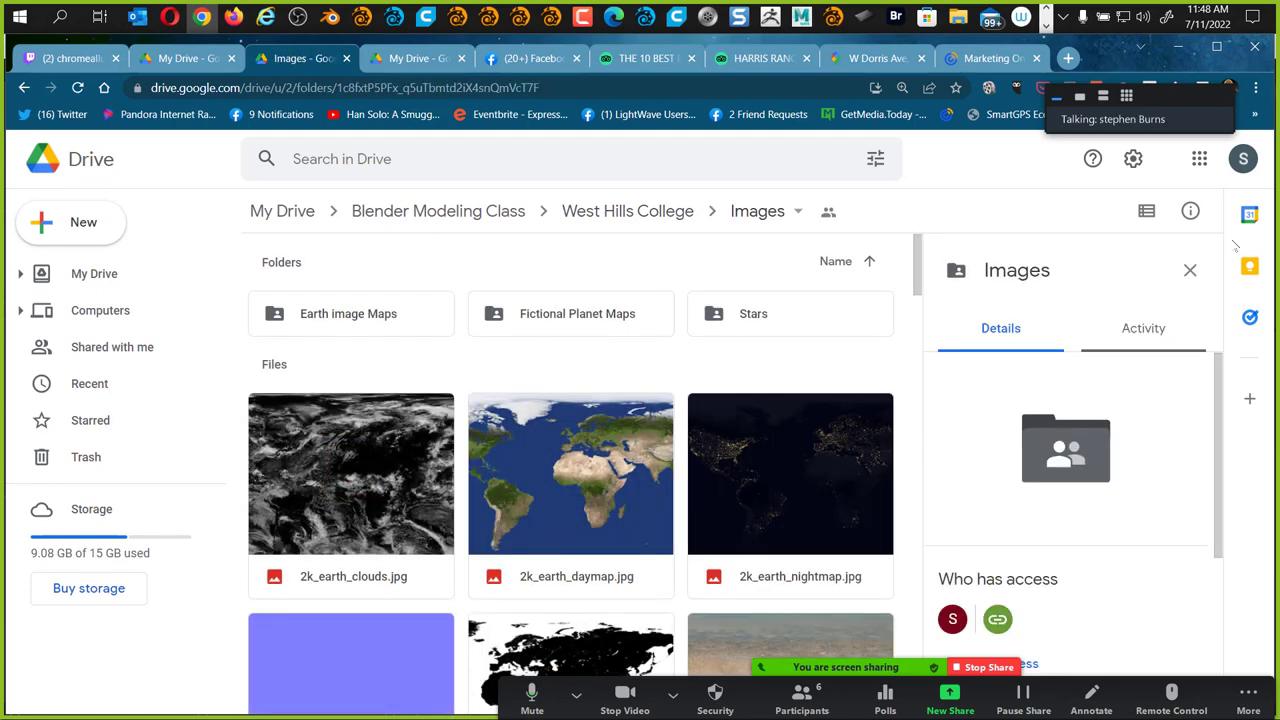
- Scroll down through the texture files, including Storefront.jpg, and back to the top
scroll(622, 484, "down", 20)
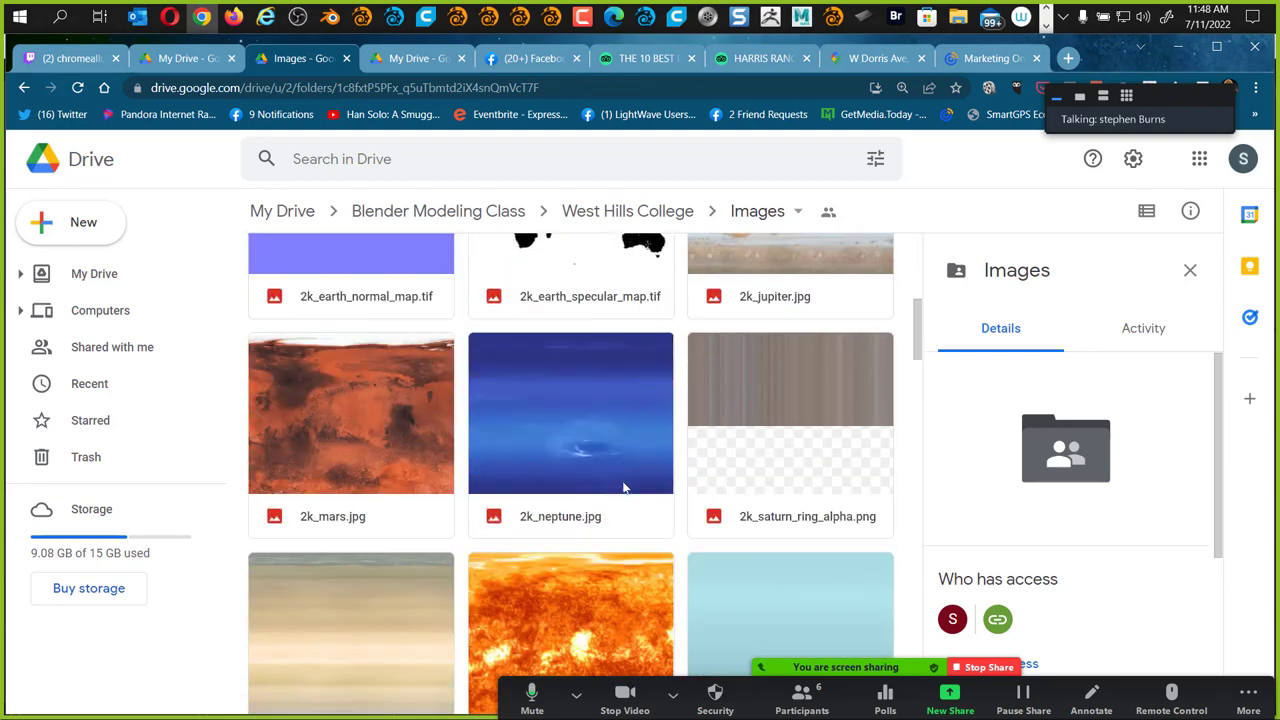
scroll(565, 641, "down", 8)
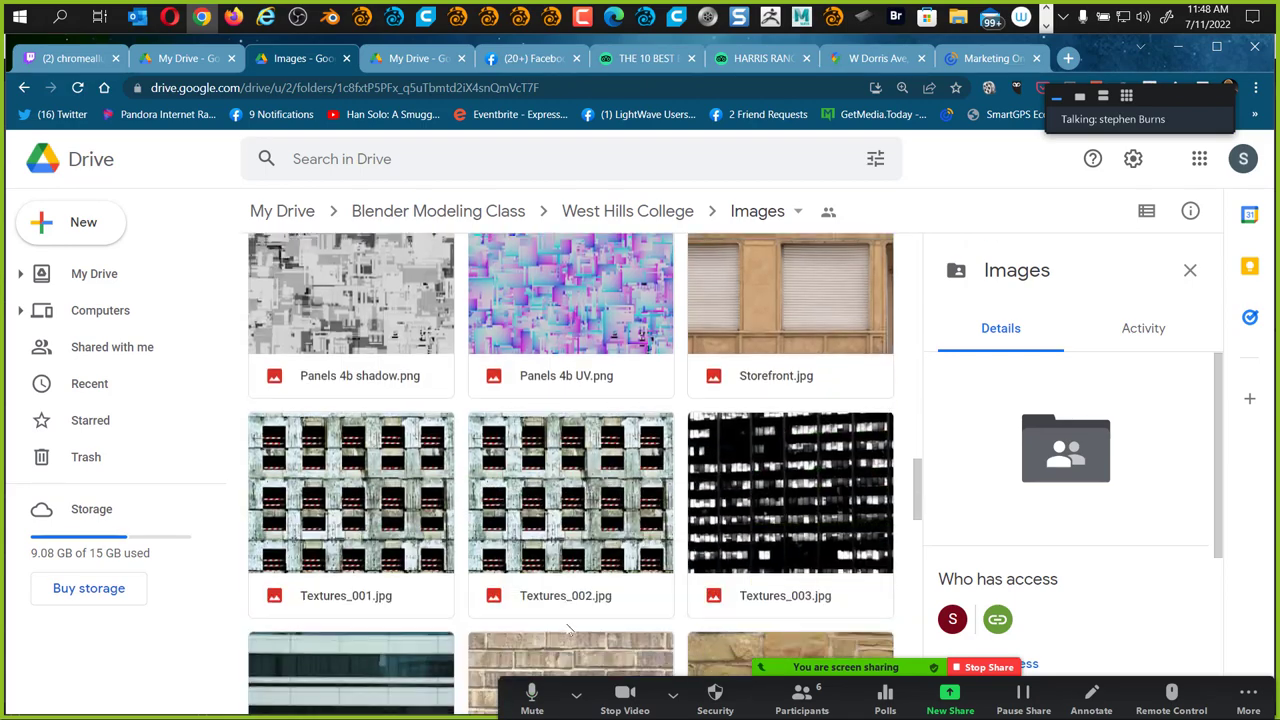
scroll(593, 605, "down", 6)
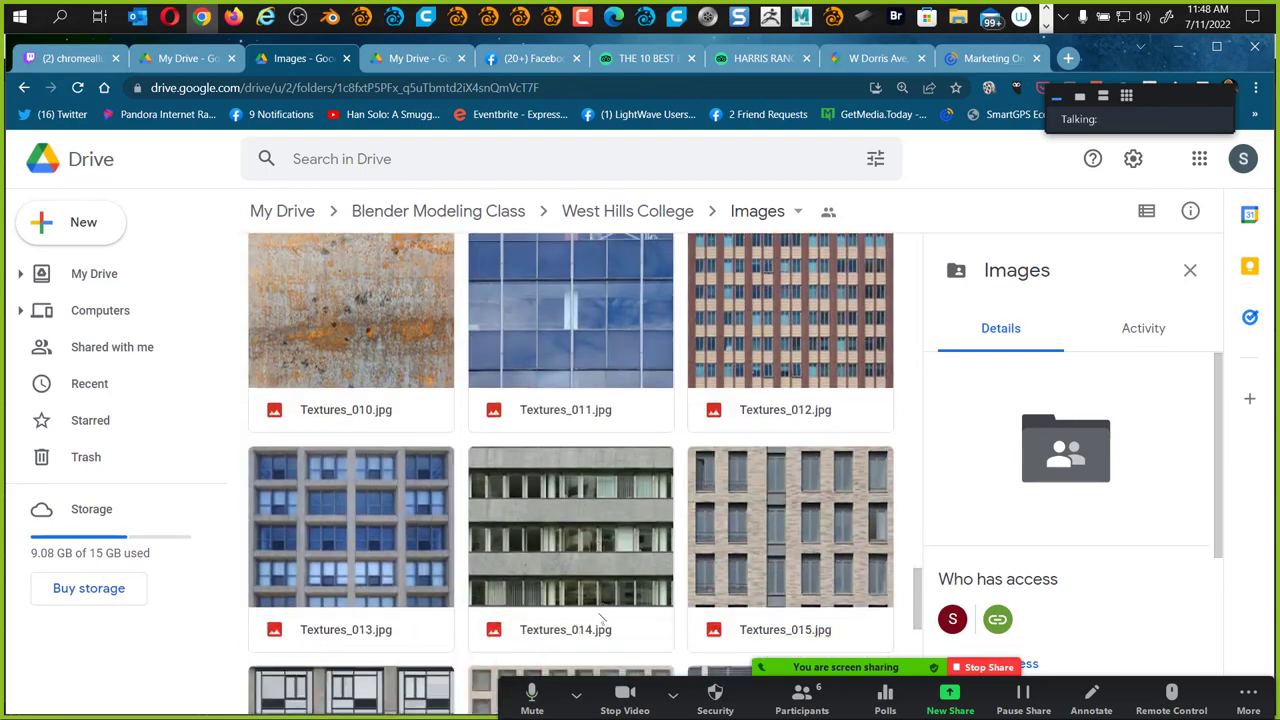
scroll(595, 597, "down", 5)
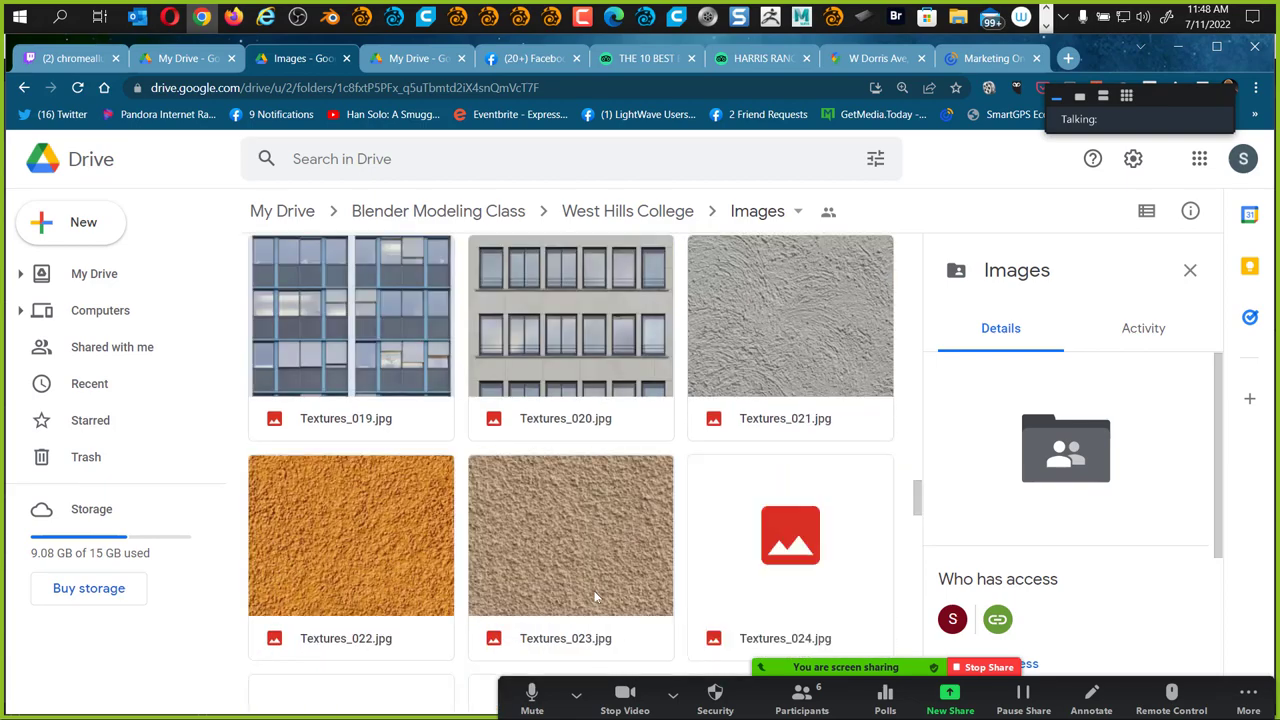
scroll(587, 607, "up", 10)
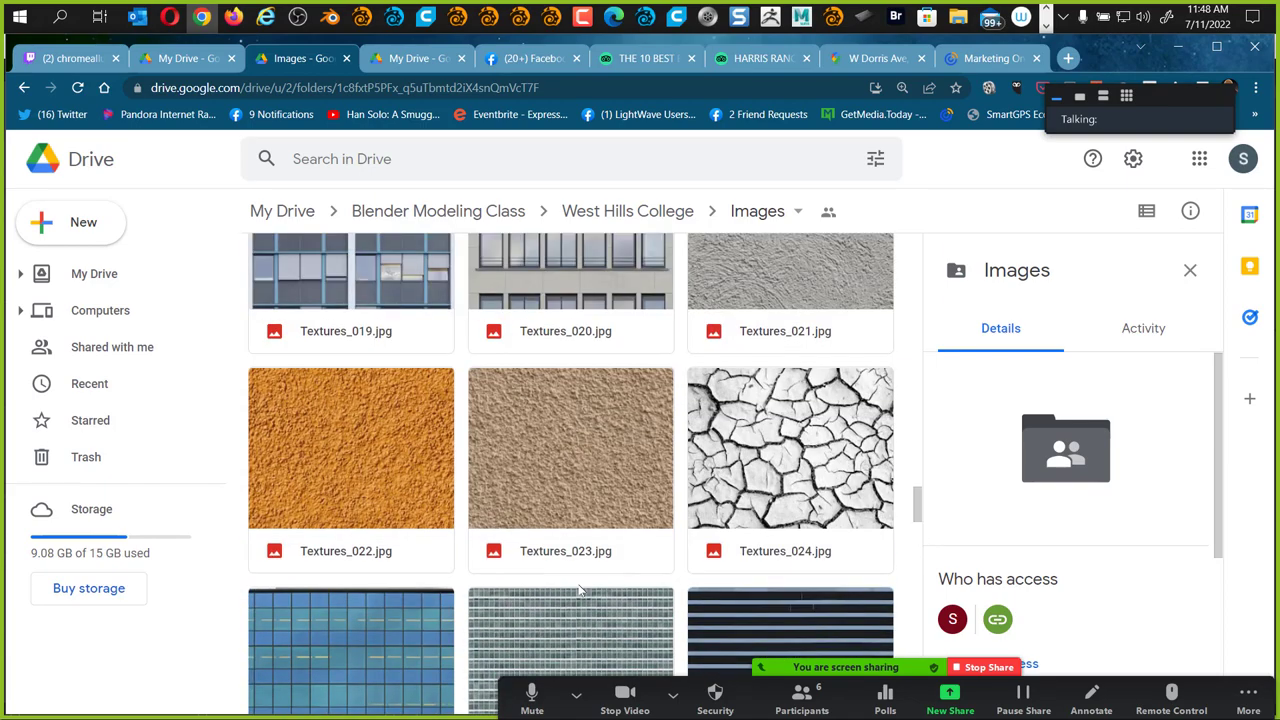
scroll(590, 557, "up", 10)
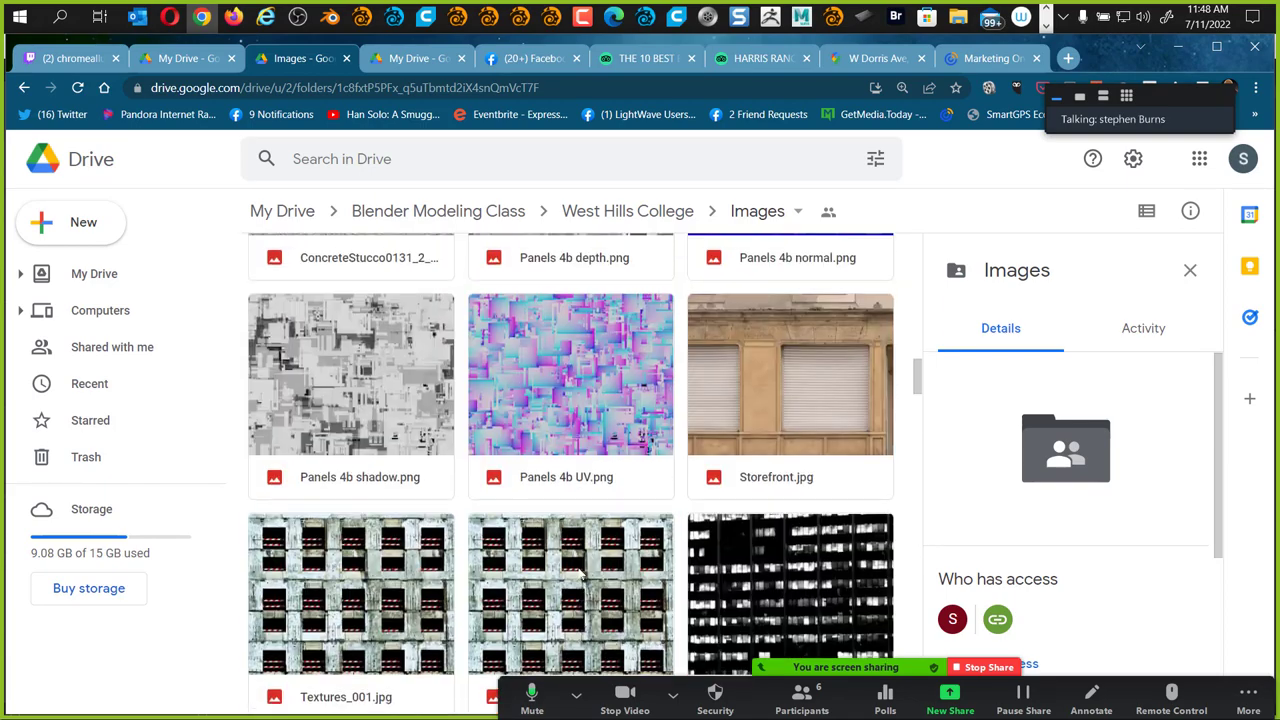
scroll(603, 556, "up", 4)
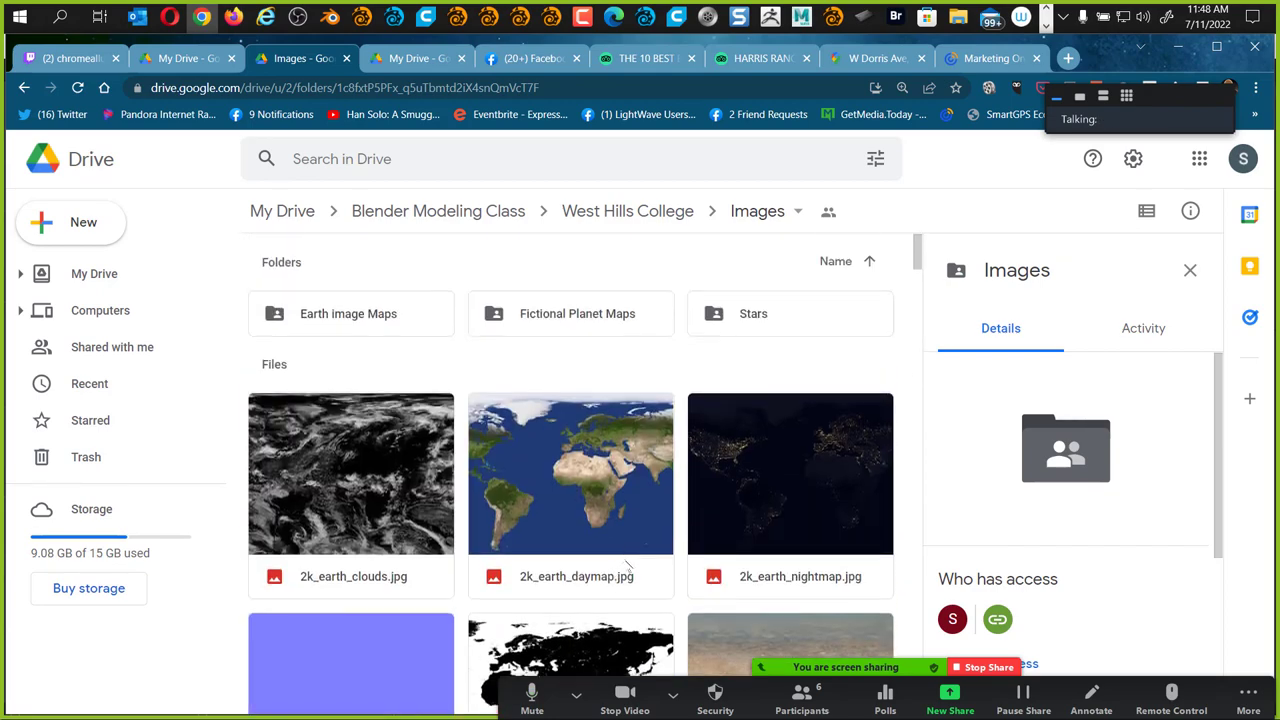
left_click(576, 694)
left_click(855, 383)
- Get a shareable link for the West Hills College folder, then switch to Blender
right_click(633, 213)
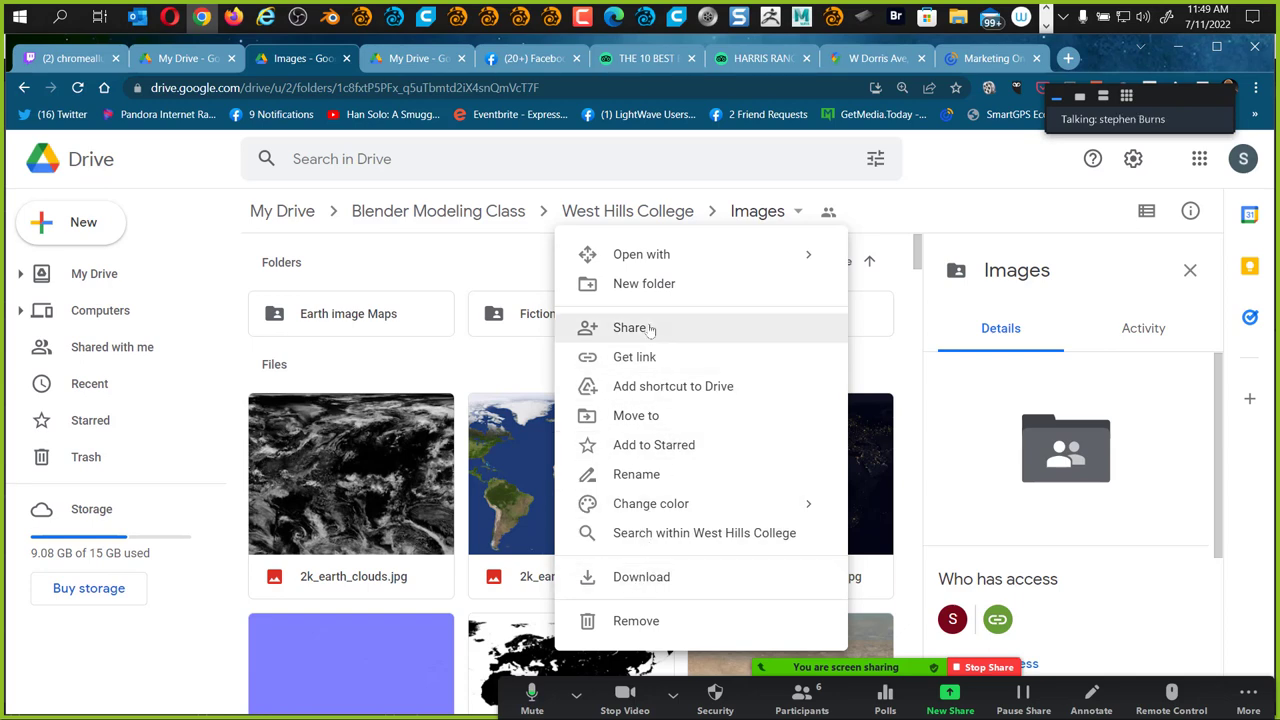
left_click(648, 357)
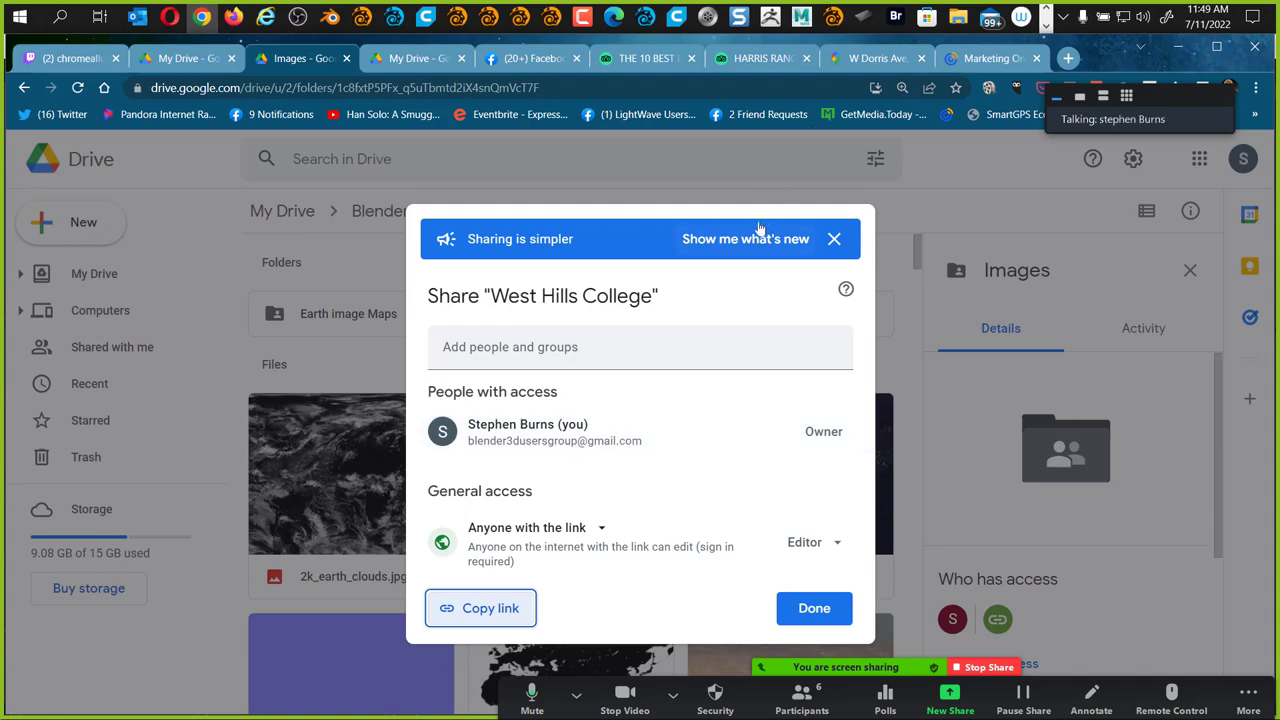
key("alt+Tab")
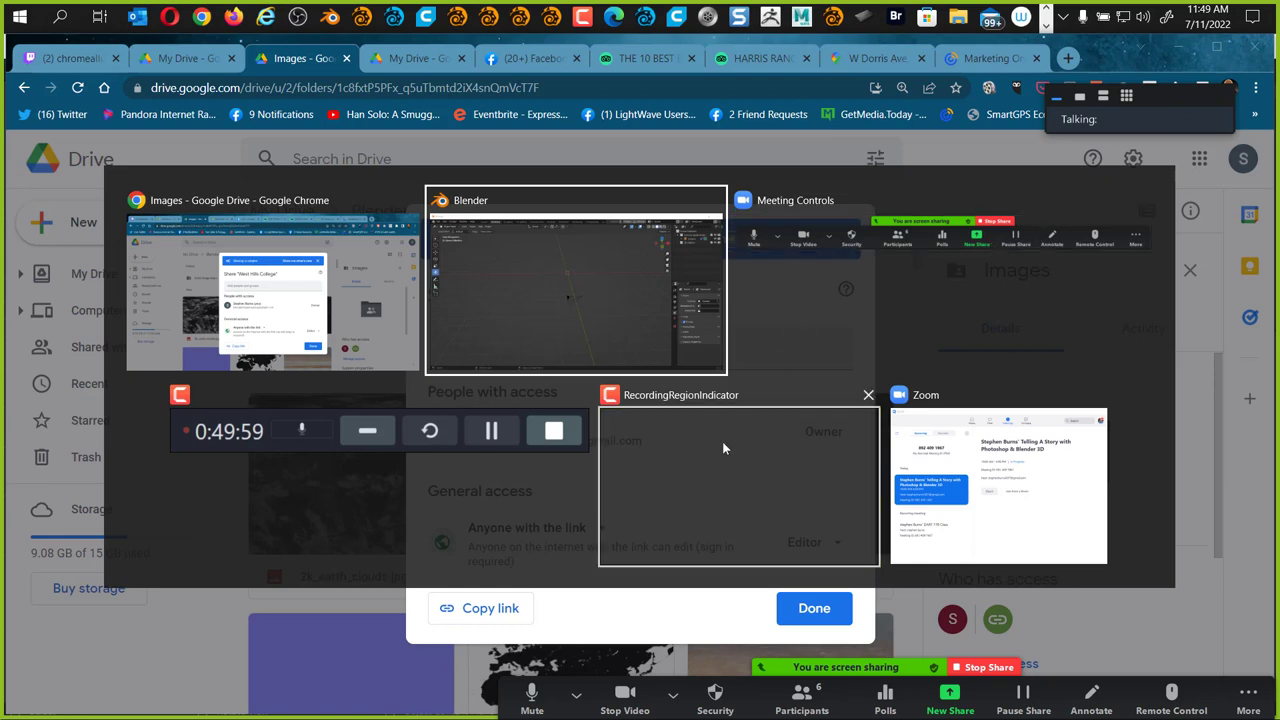
left_click(688, 430)
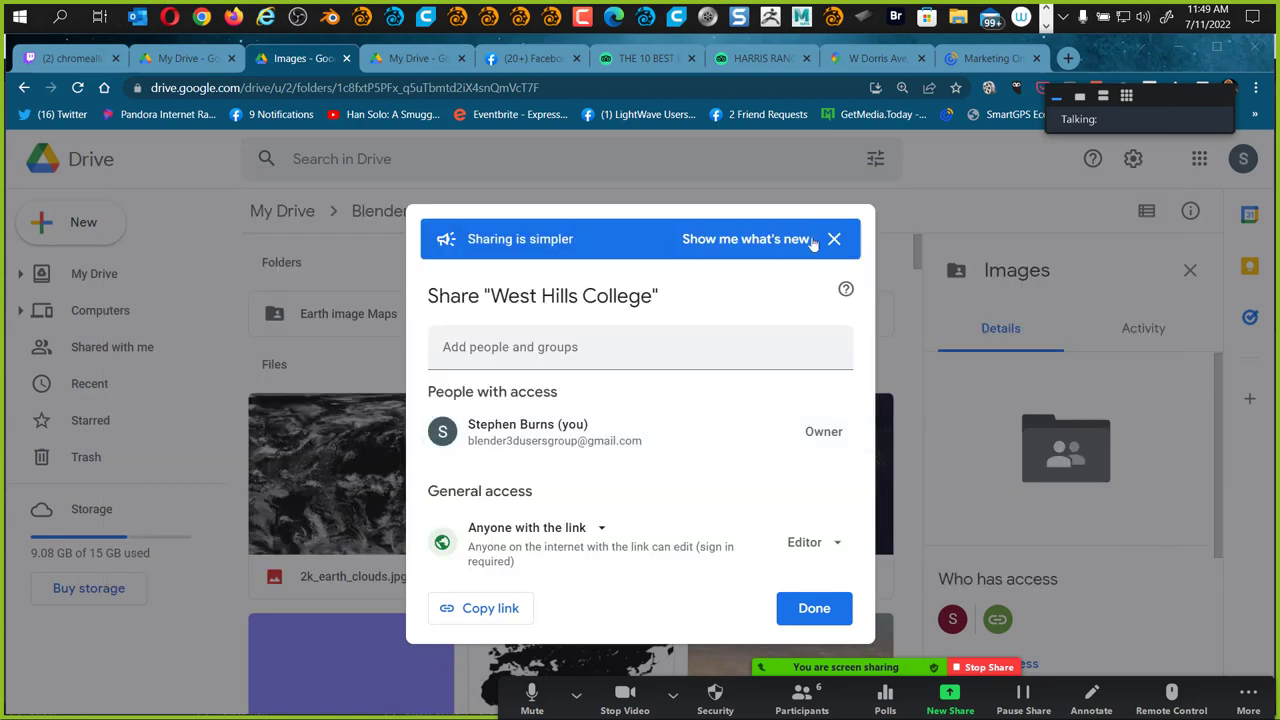
key("alt+Tab")
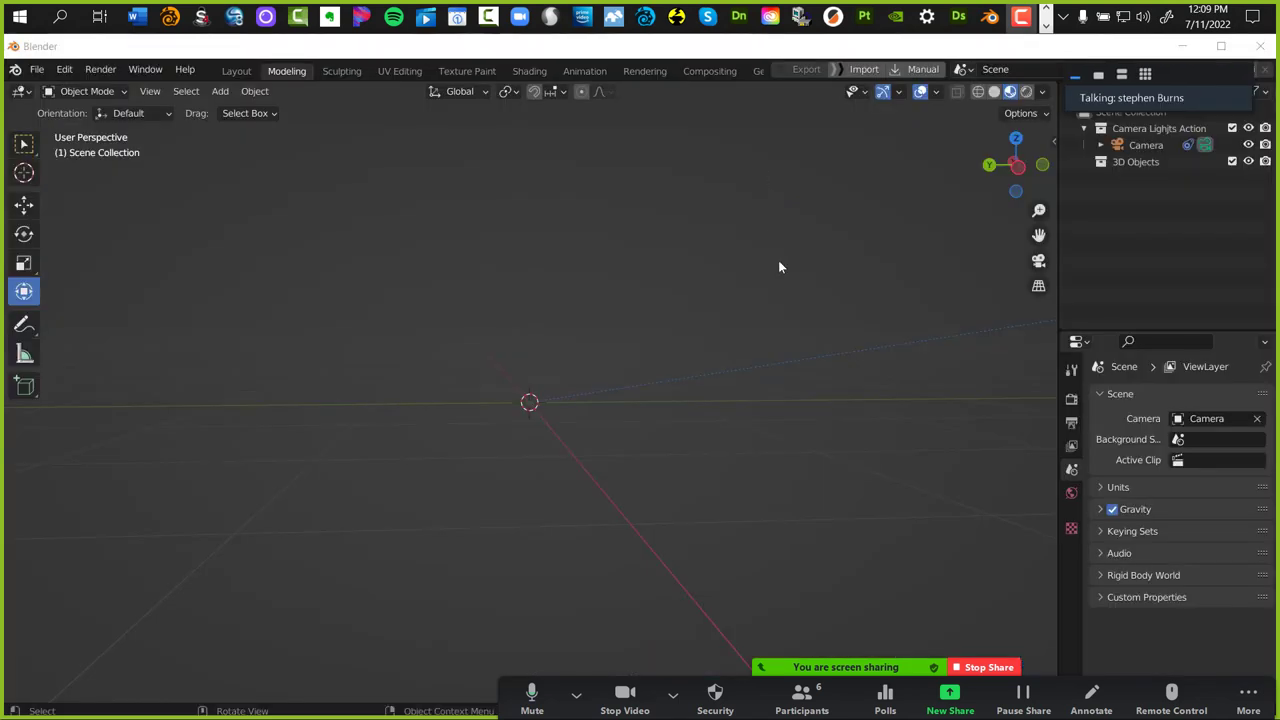
- In Blender, start the Add > Image > Images as Planes import
left_click(709, 44)
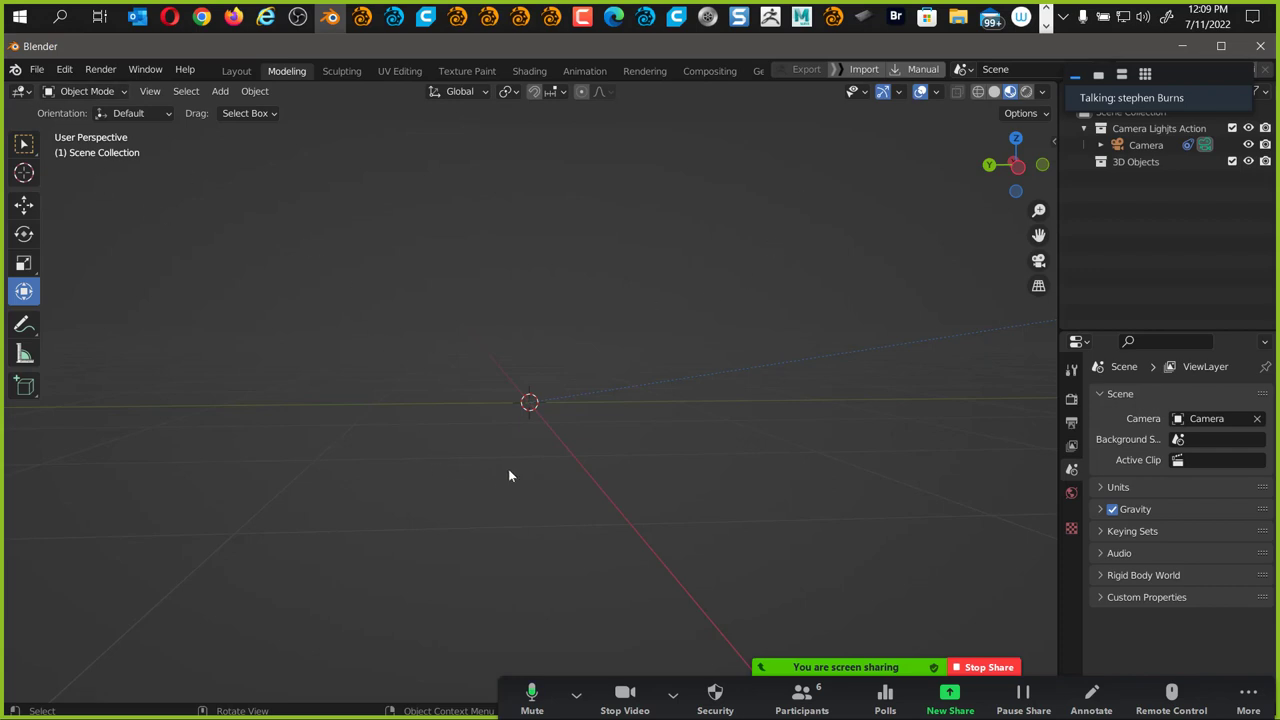
key("shift+a")
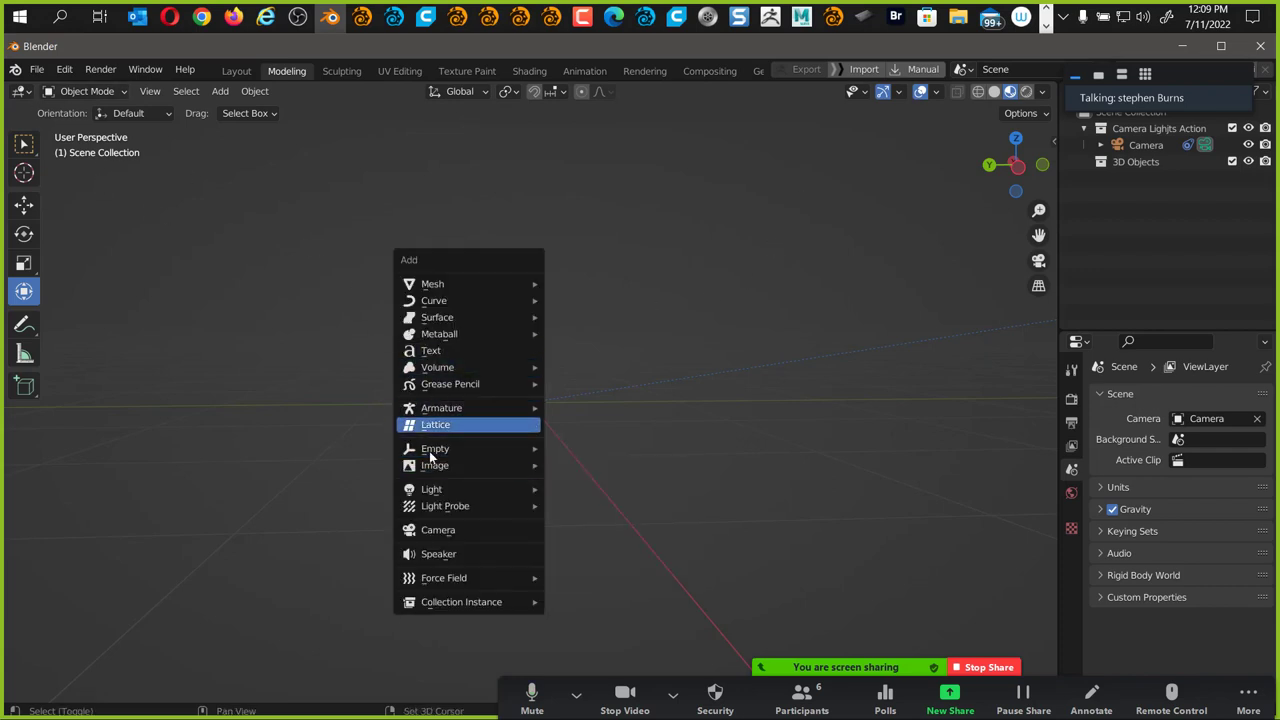
mouse_move(443, 471)
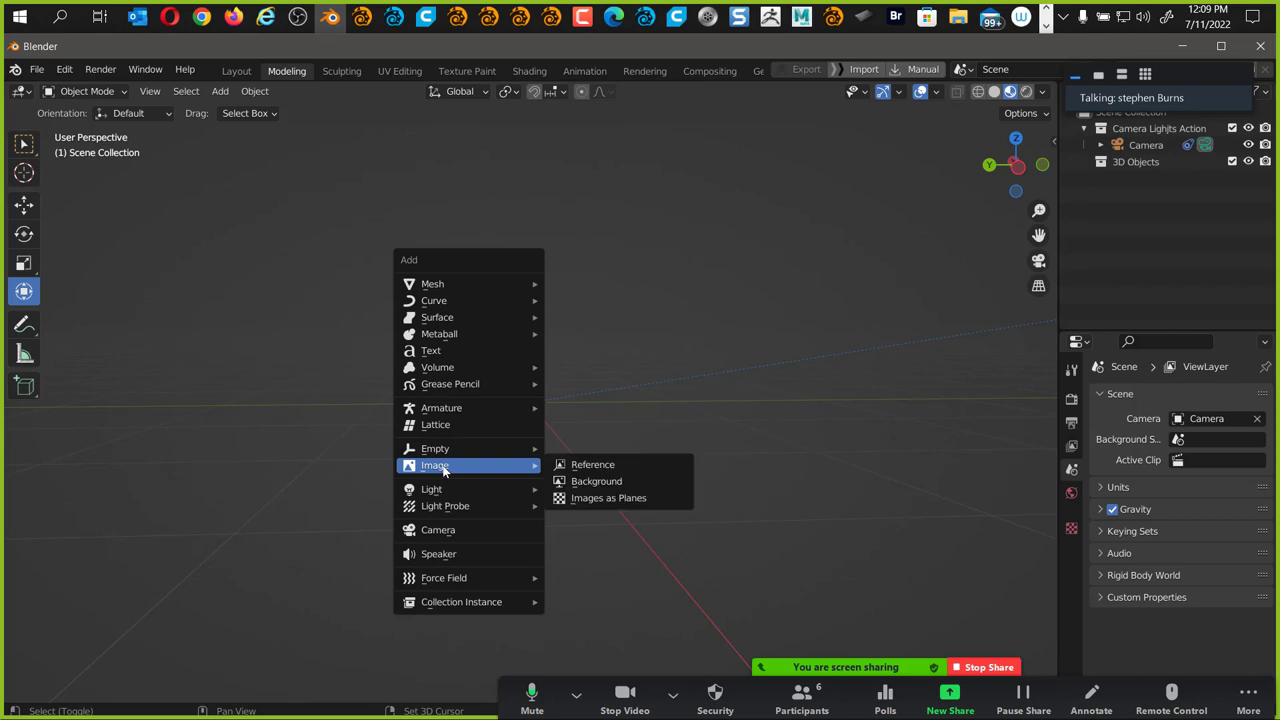
left_click(592, 499)
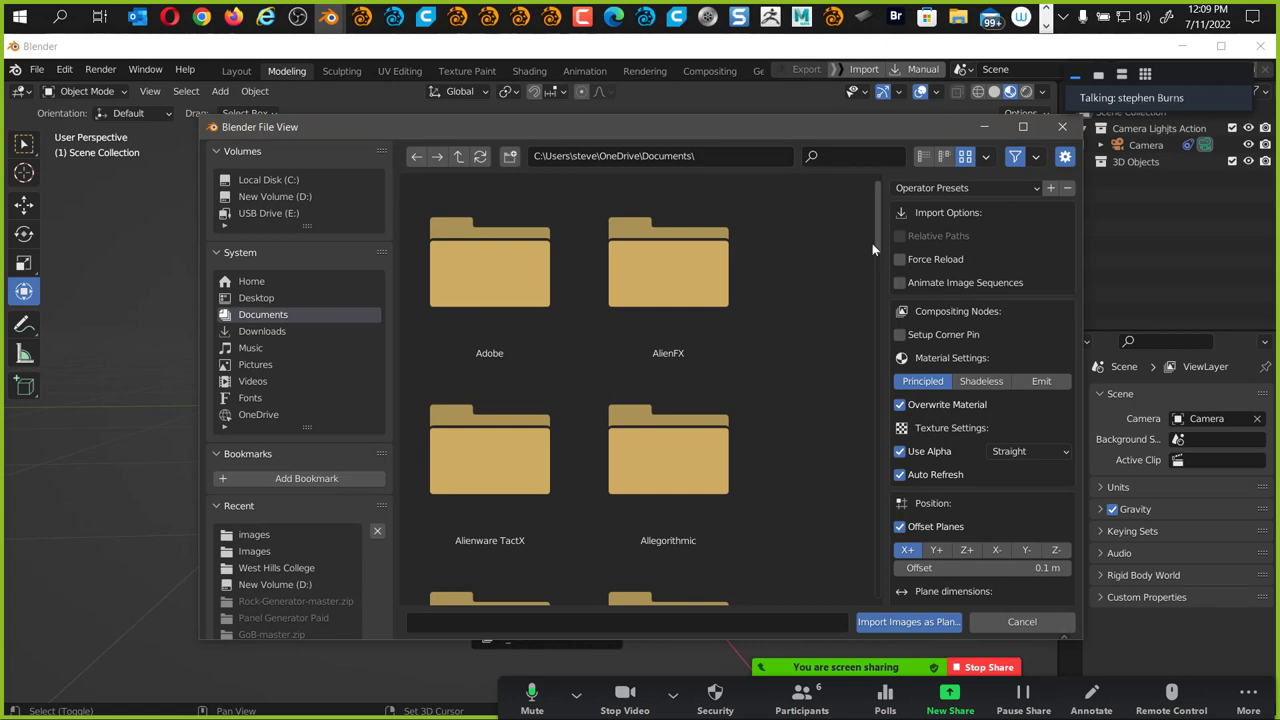
- Browse the D: drive into 0 Presentation Files and then the West Hills College folder
left_click(290, 197)
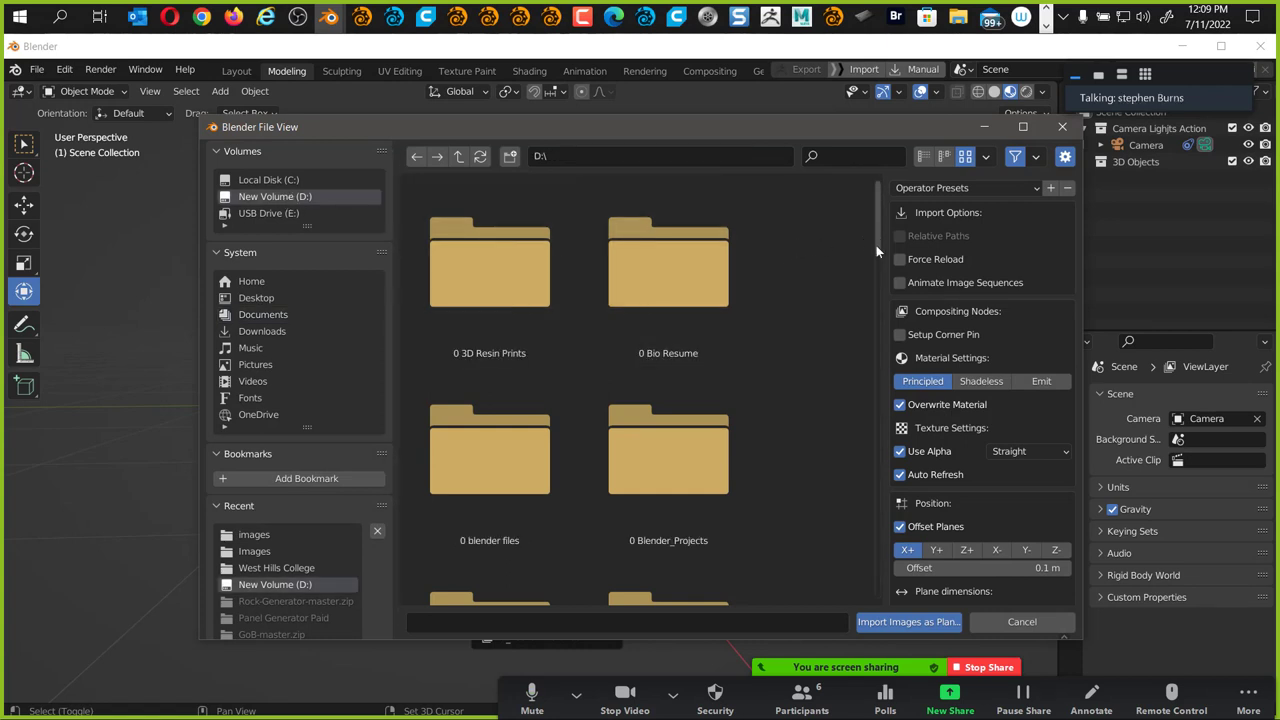
scroll(836, 366, "down", 5)
scroll(838, 380, "down", 5)
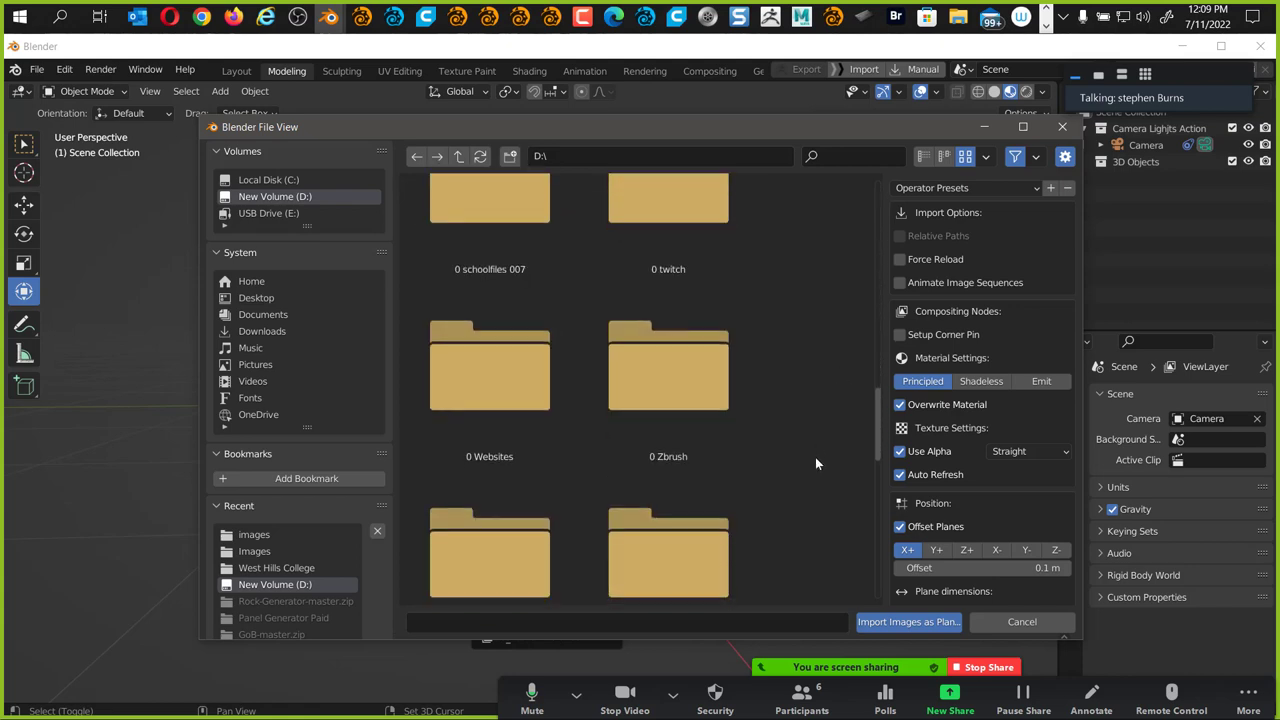
scroll(816, 456, "up", 1)
scroll(823, 421, "up", 3)
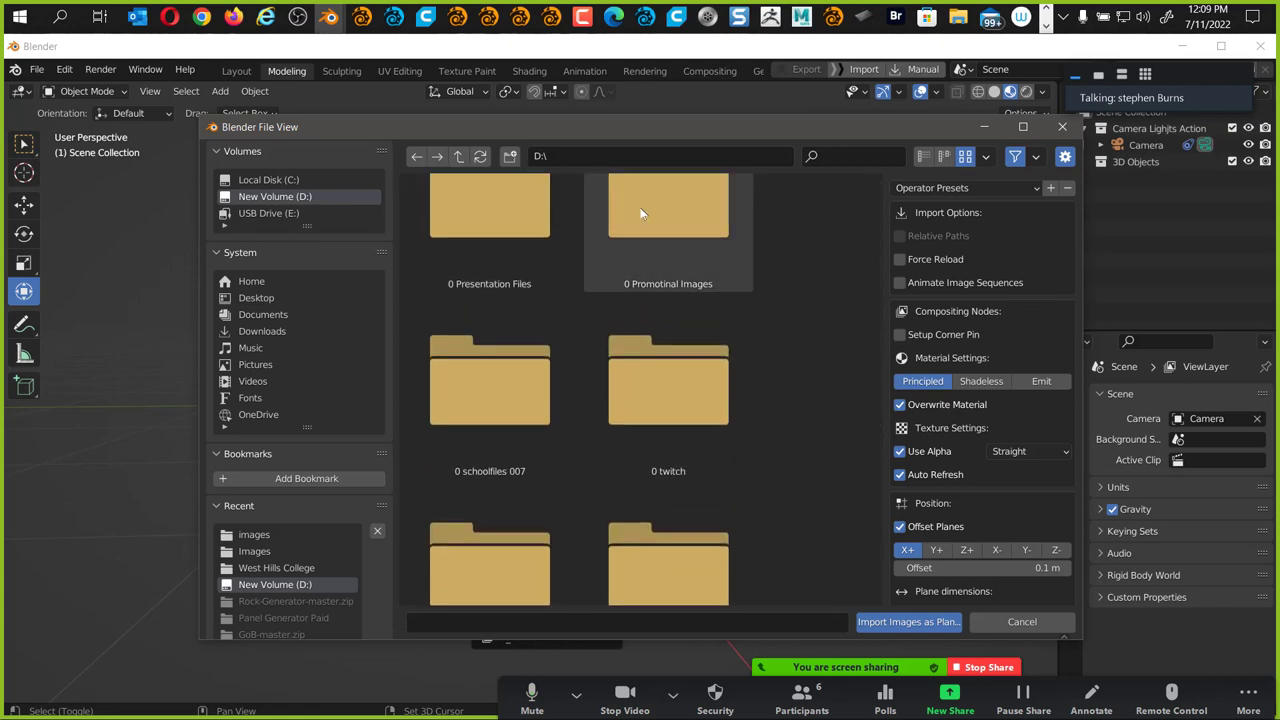
double_click(490, 230)
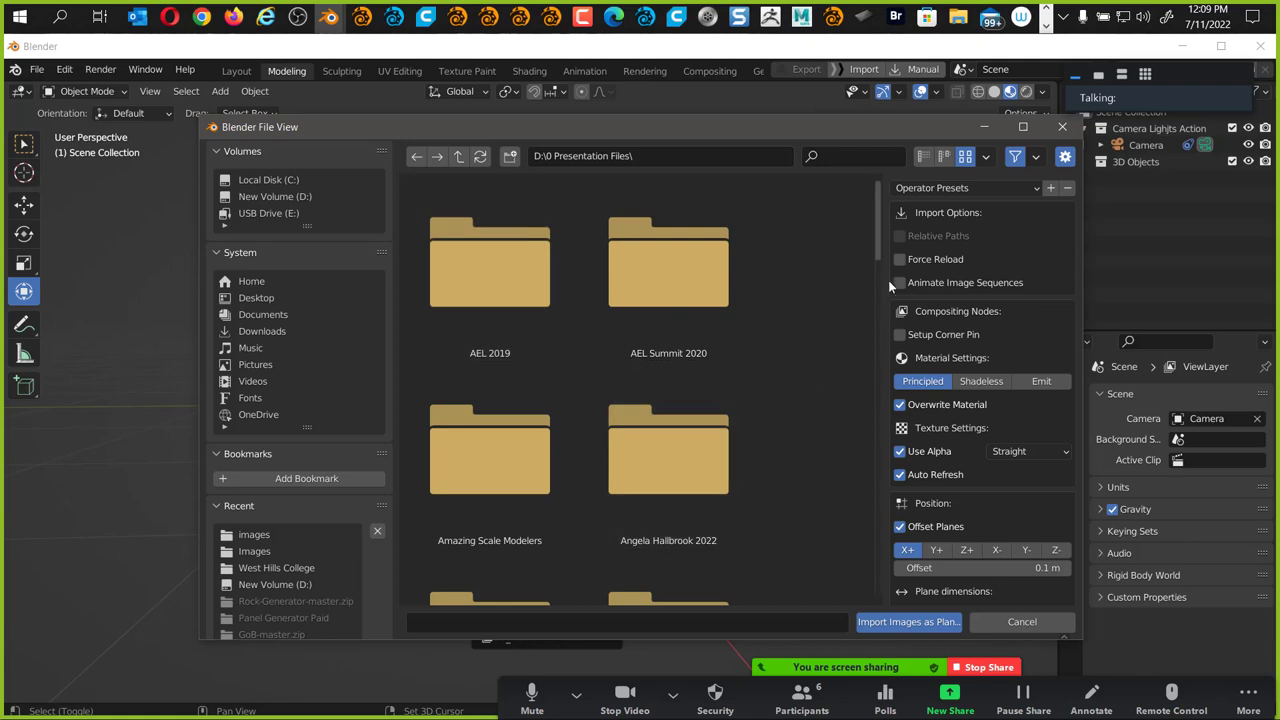
scroll(850, 458, "down", 4)
scroll(842, 592, "down", 6)
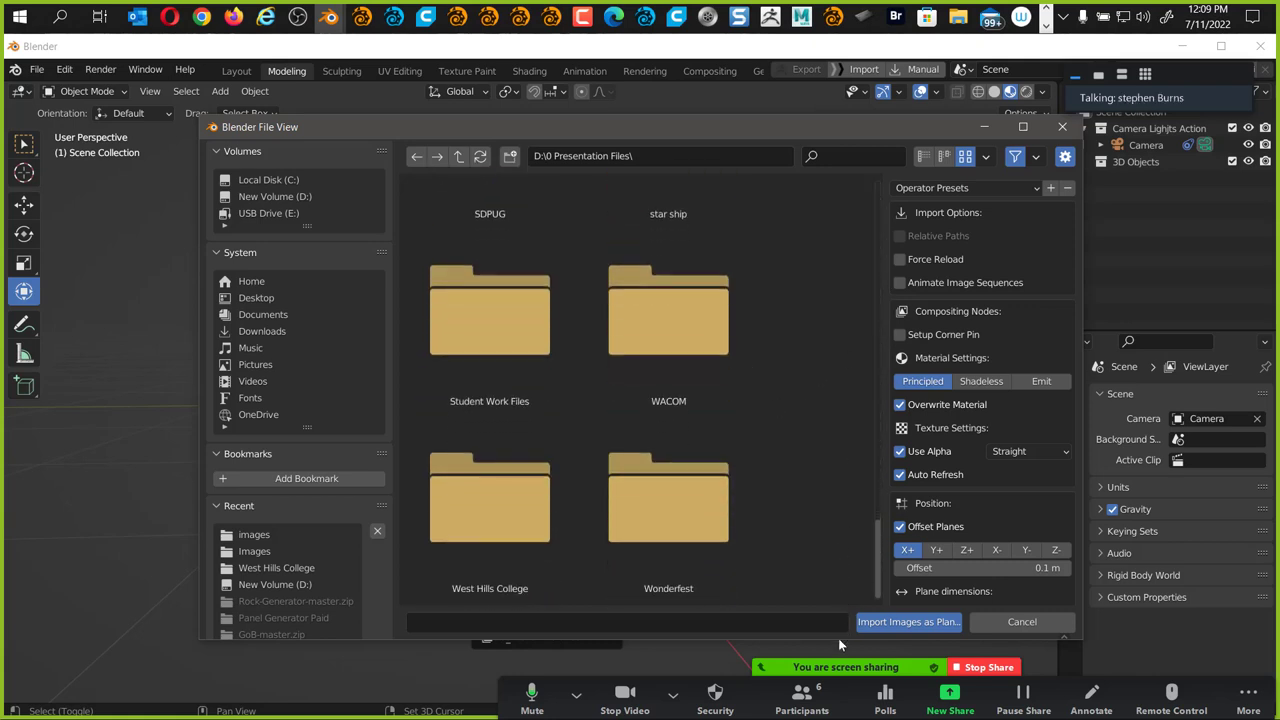
scroll(823, 631, "up", 2)
double_click(467, 540)
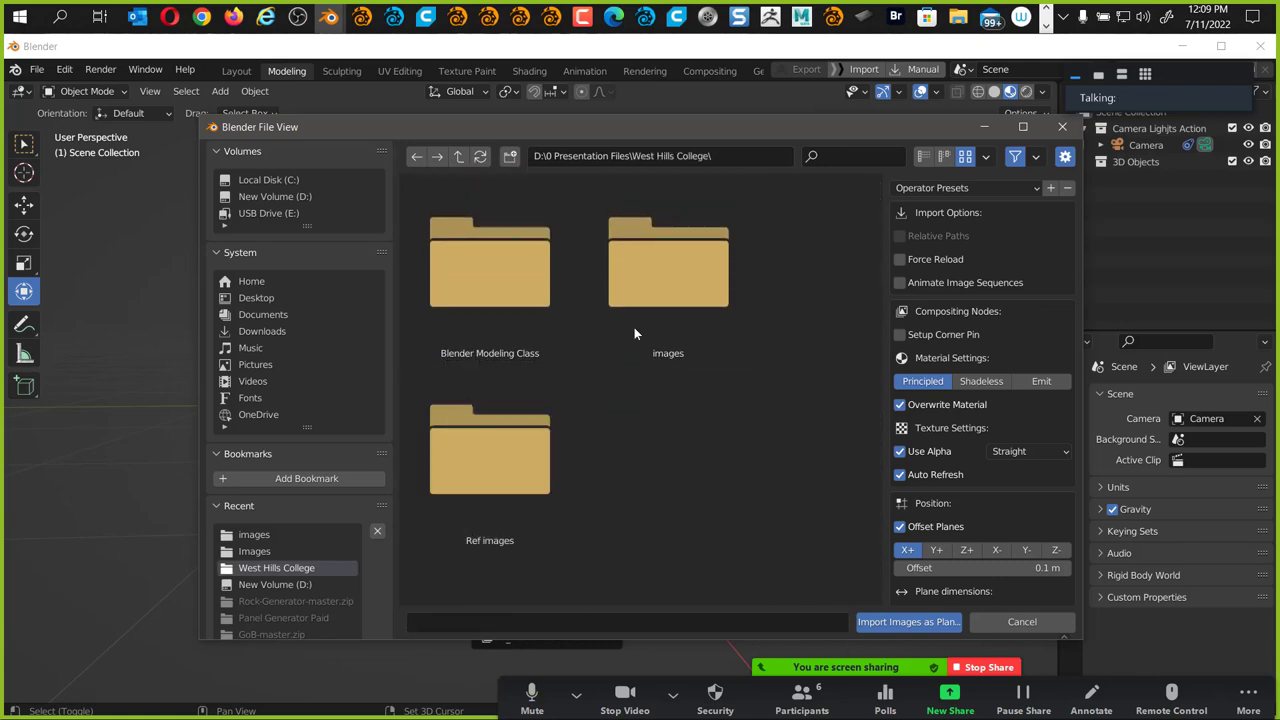
- Open the images folder and import Storefront.jpg as an image plane
double_click(660, 275)
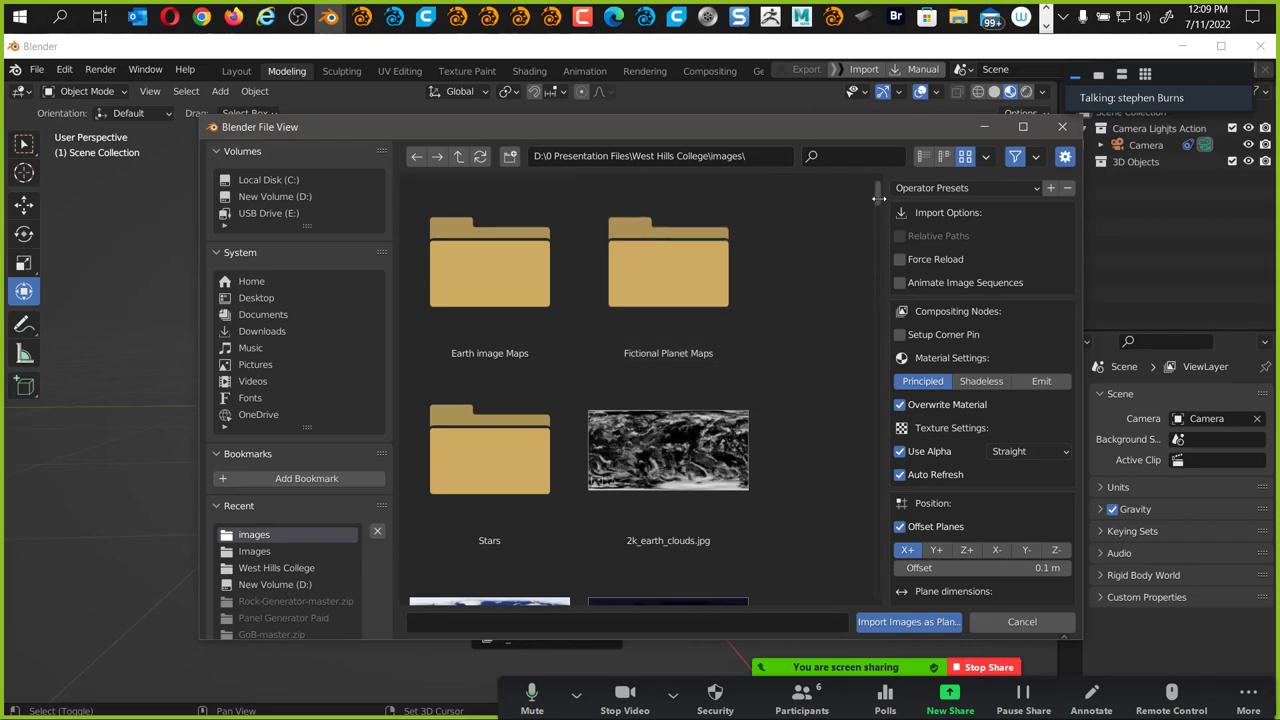
left_click_drag(875, 201, 902, 306)
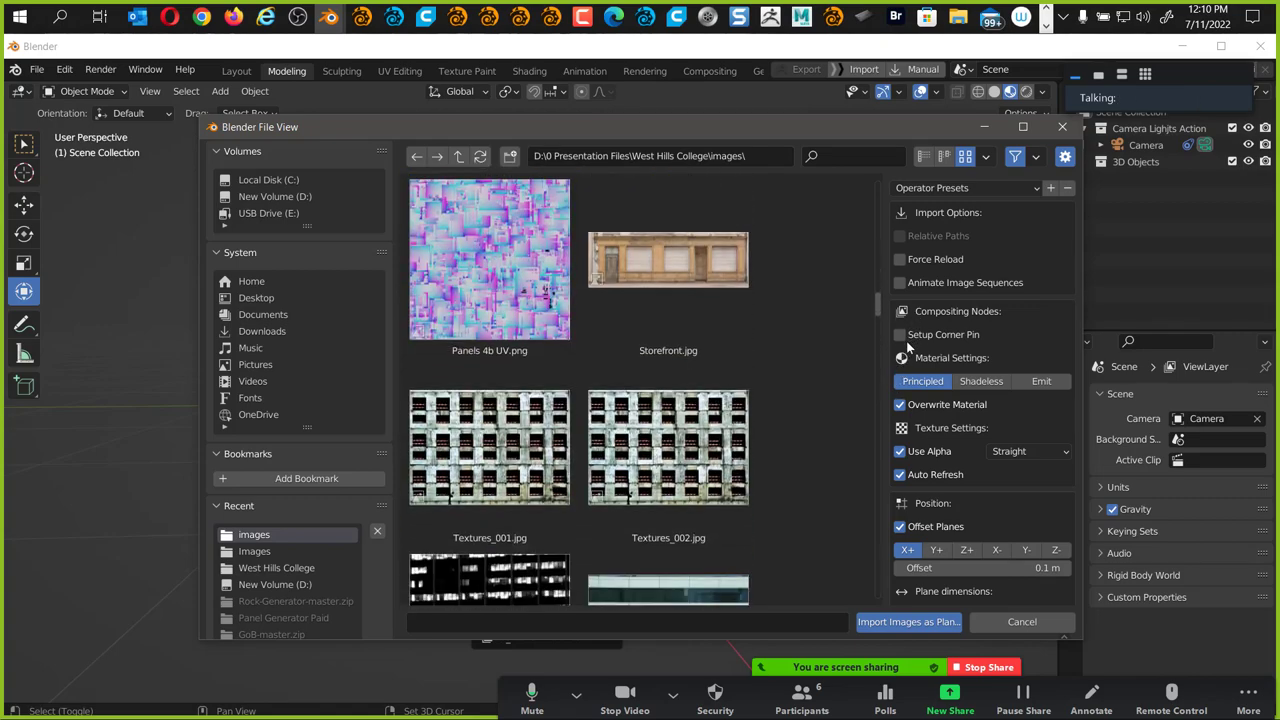
left_click(675, 269)
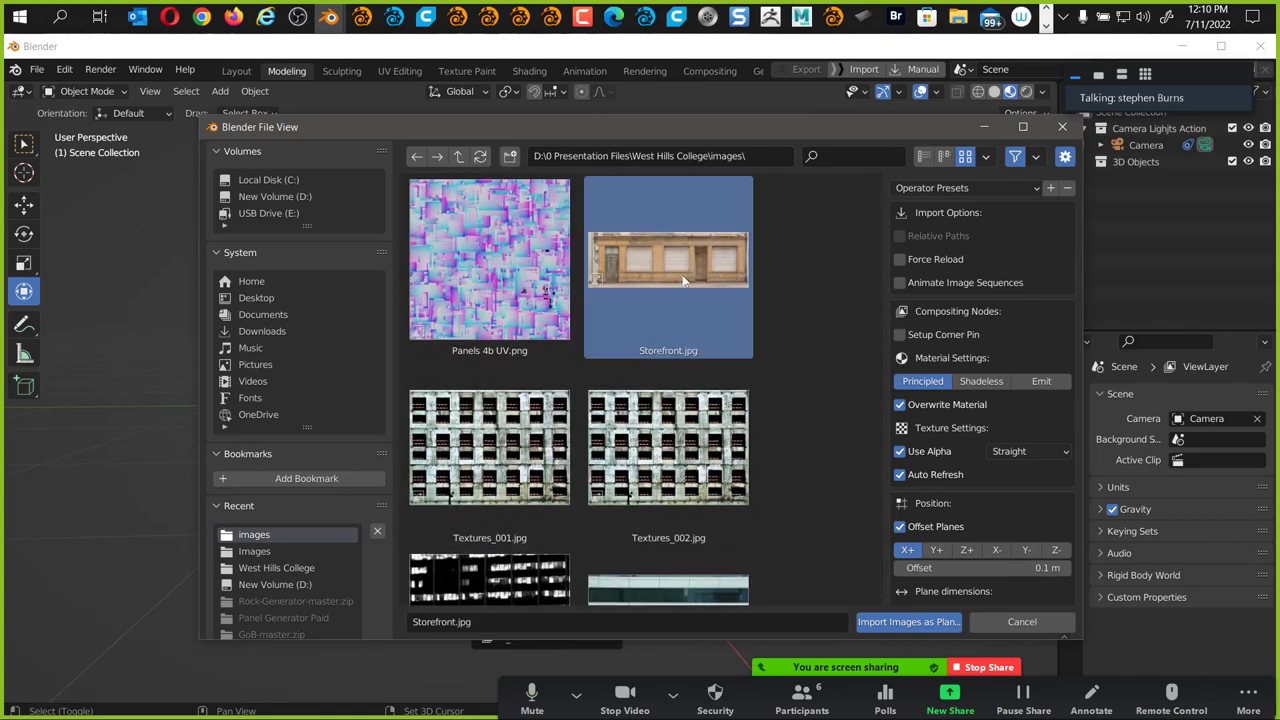
left_click(895, 622)
- Switch to Material Preview so the storefront photo shows, and orbit to face the plane
key("shift+a")
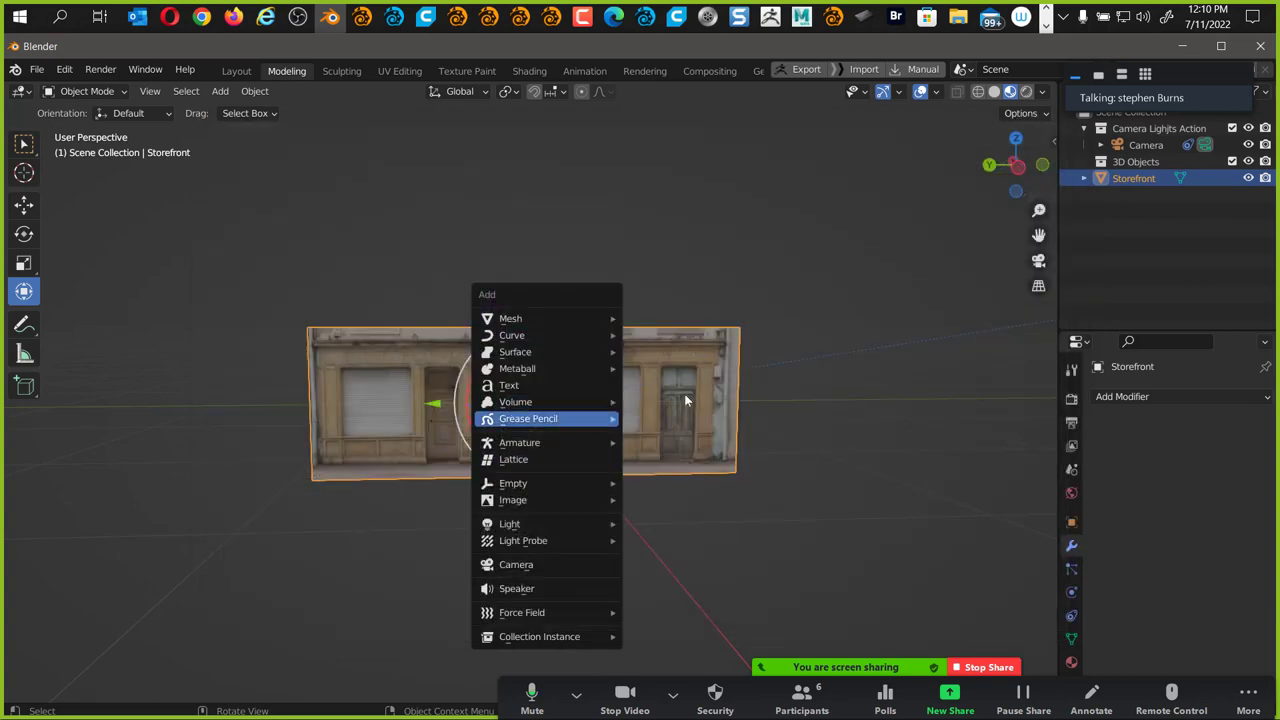
left_click(994, 92)
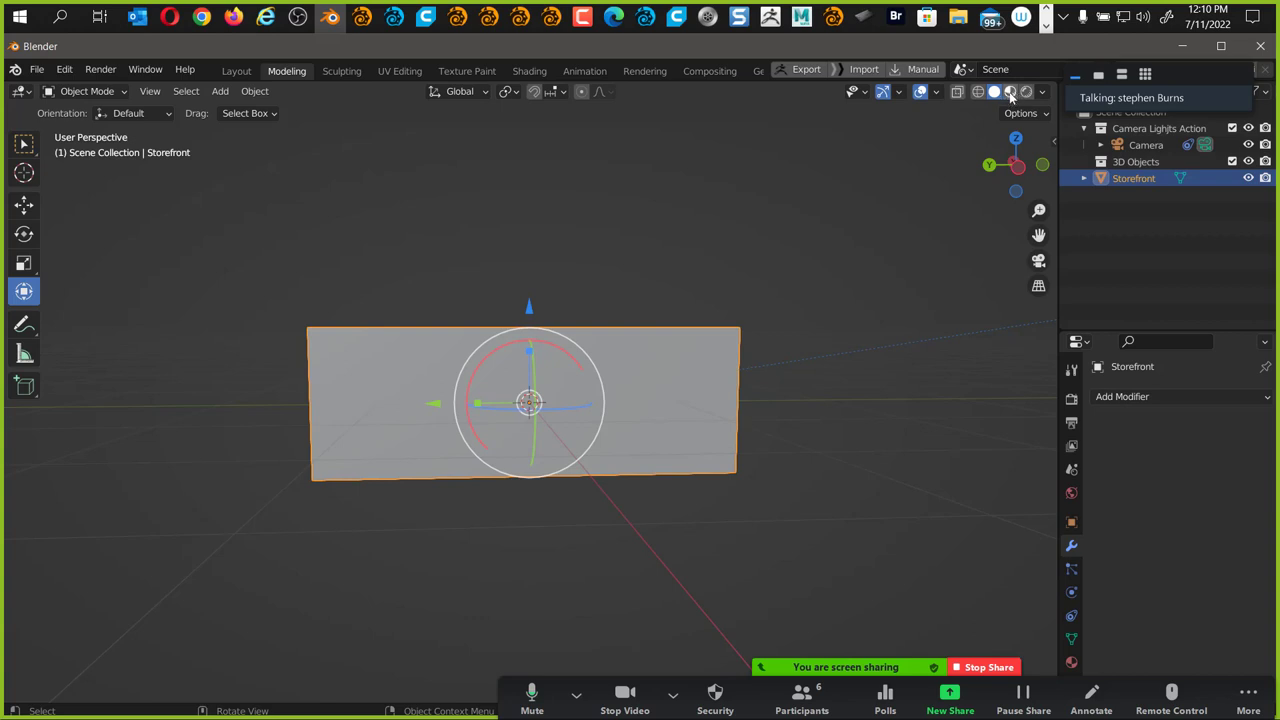
left_click(1011, 92)
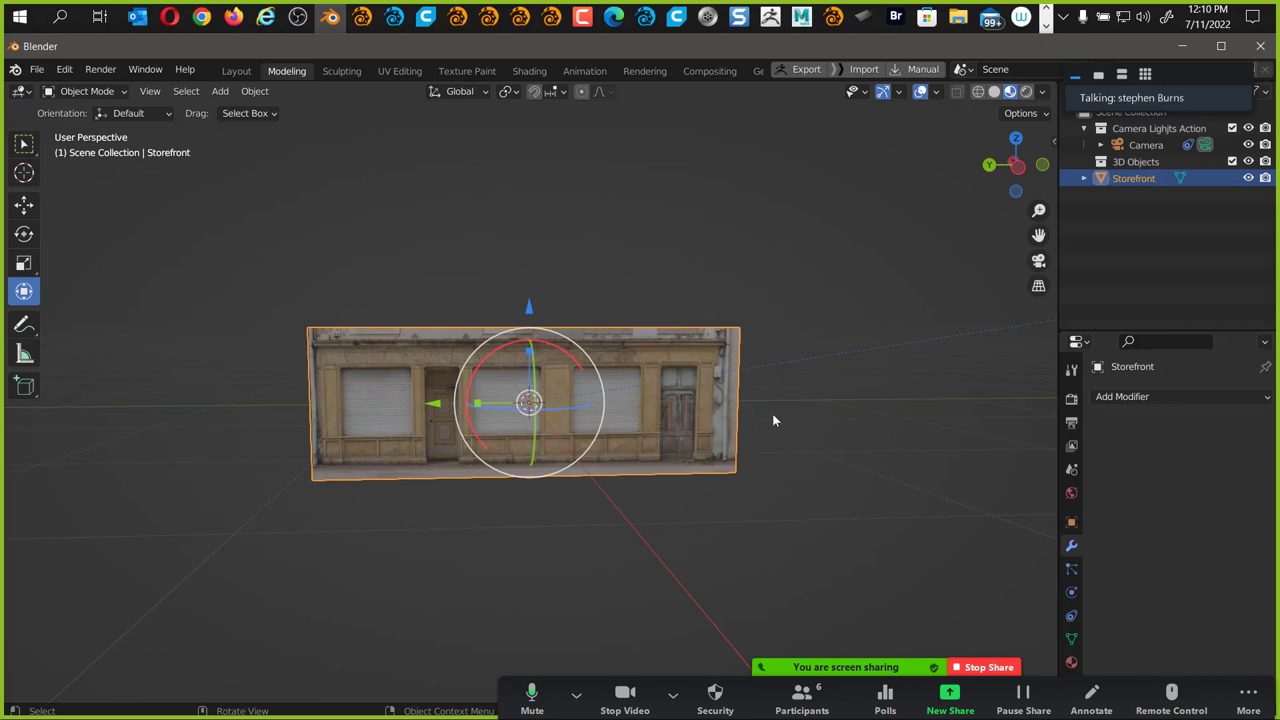
middle_click_drag(700, 380, 684, 444)
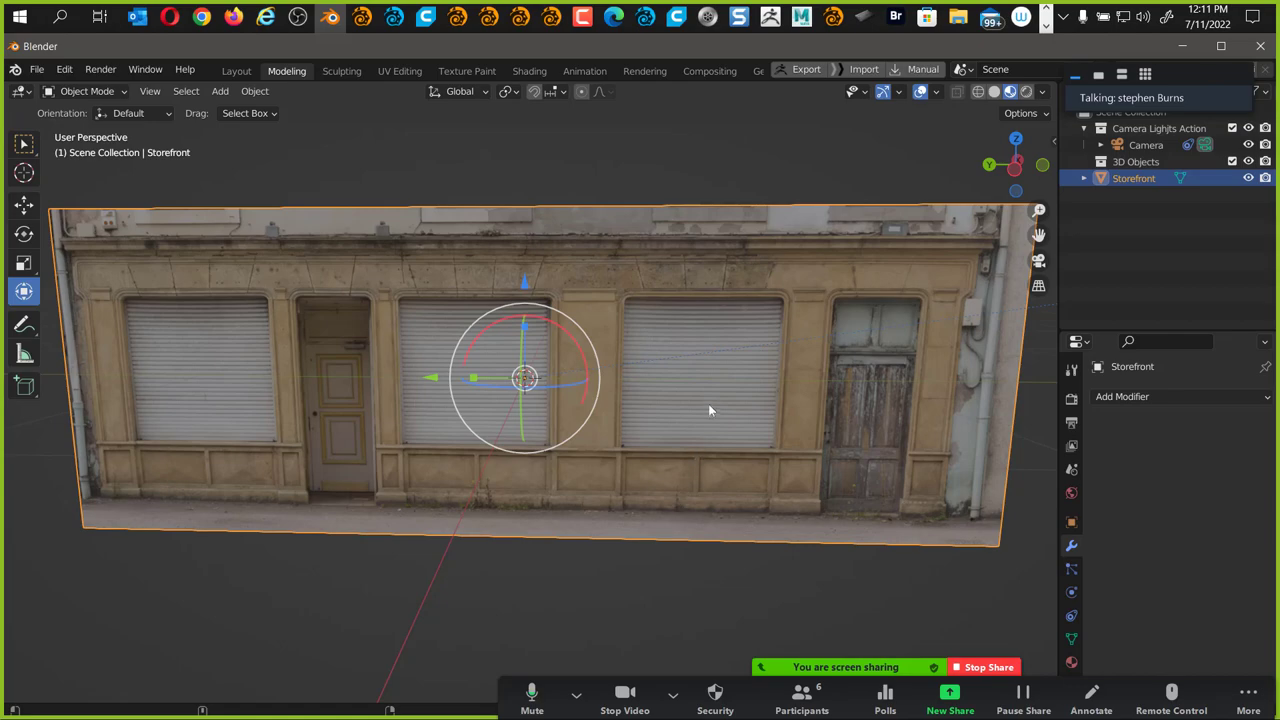
key("super")
key("super")
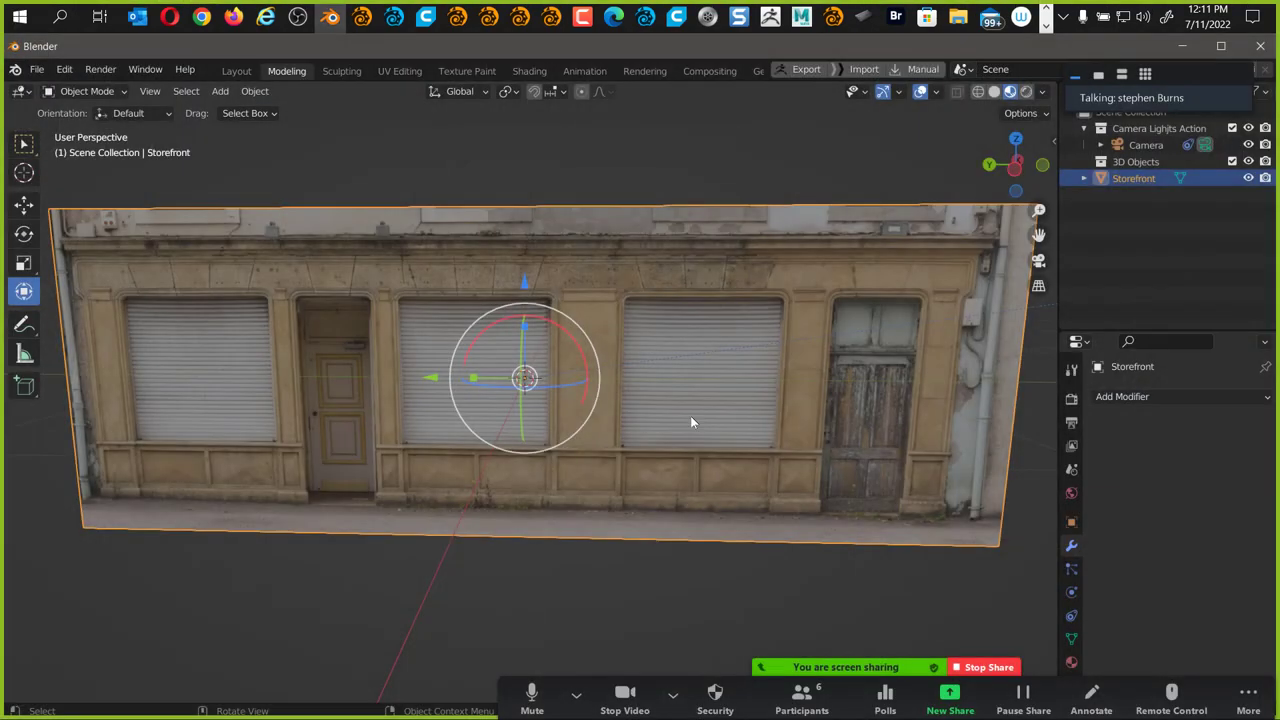
mouse_move(705, 403)
middle_mouse_down()
mouse_move(686, 432)
mouse_move(705, 405)
middle_mouse_up()
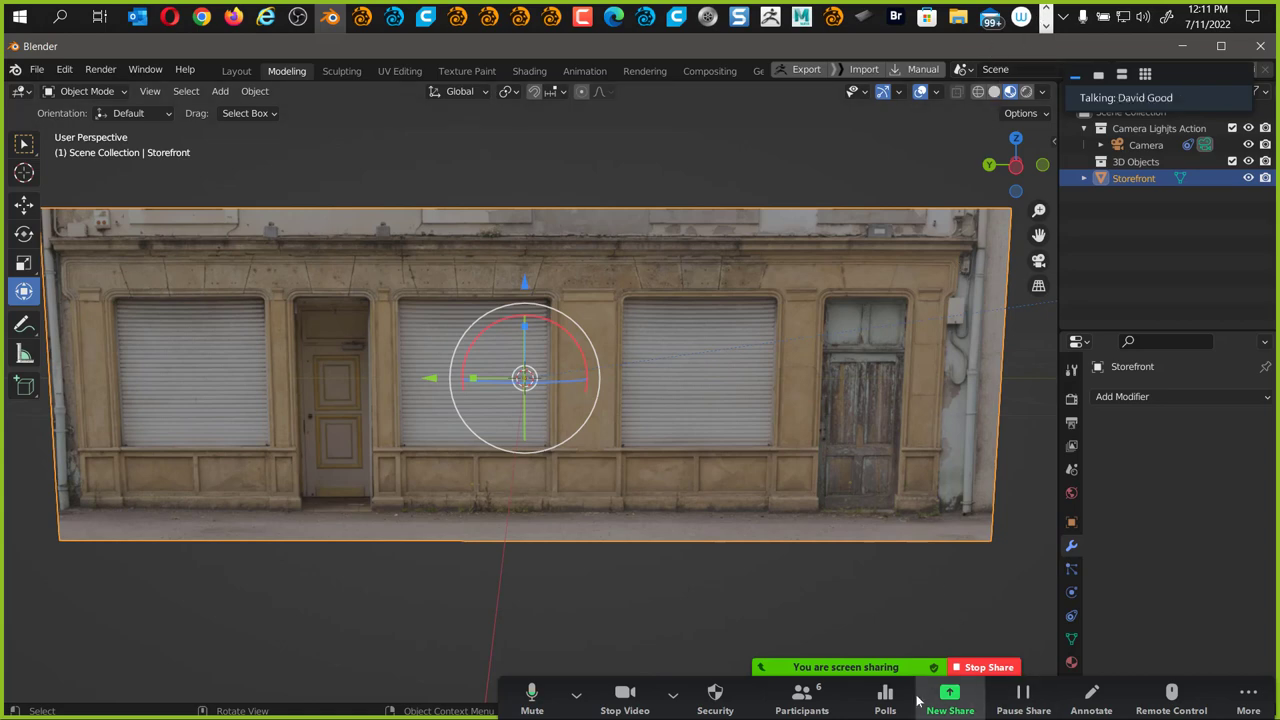
- Mute the talking attendee in Zoom's participant list, then deselect the storefront in Blender
left_click(805, 695)
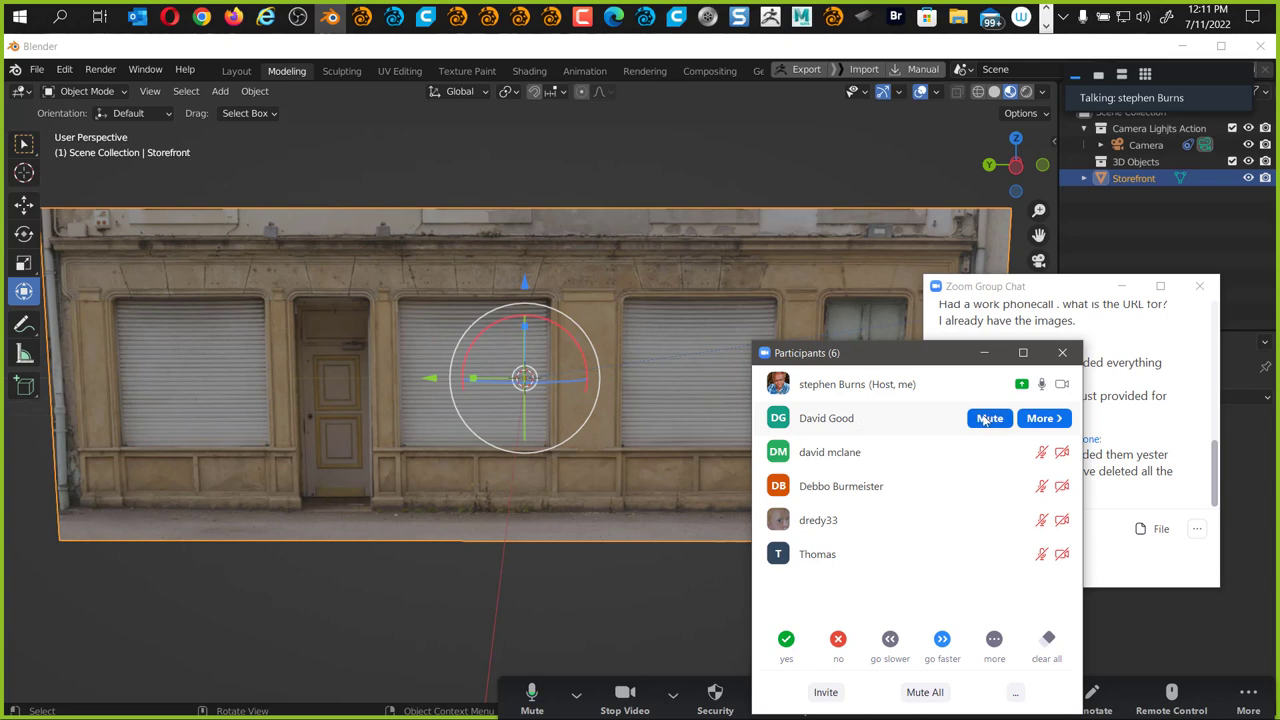
left_click(985, 418)
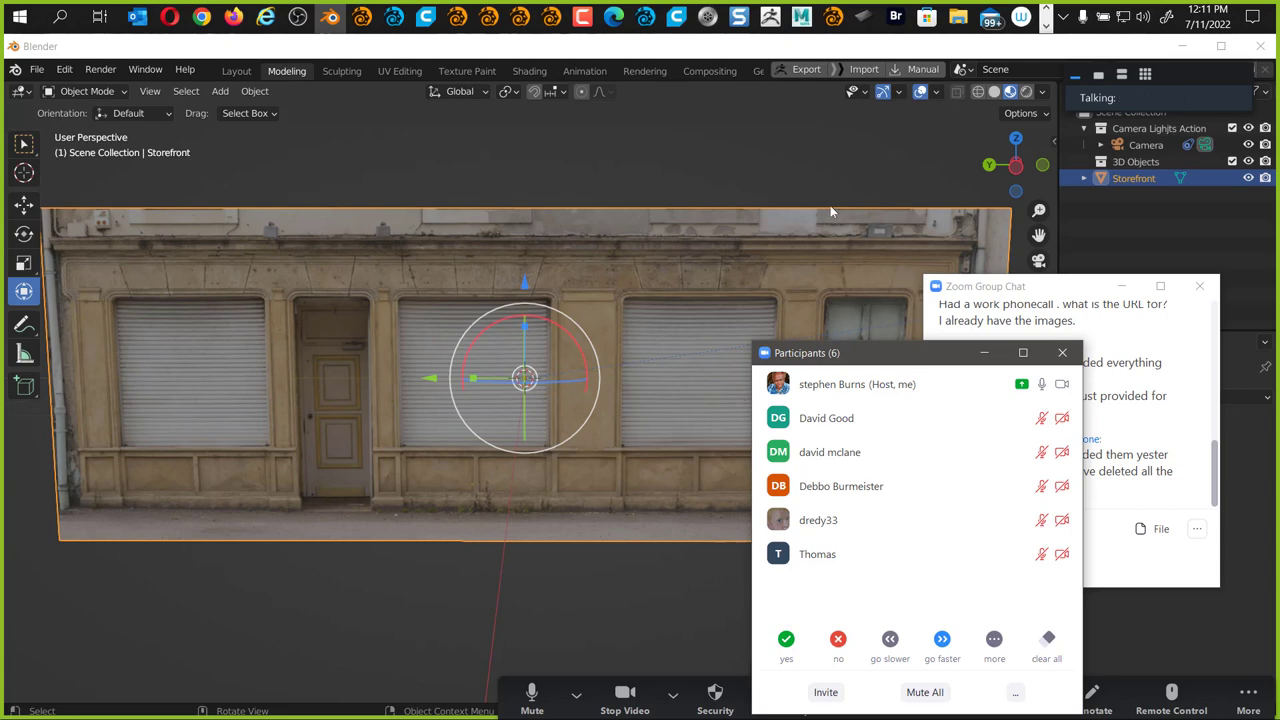
left_click(907, 171)
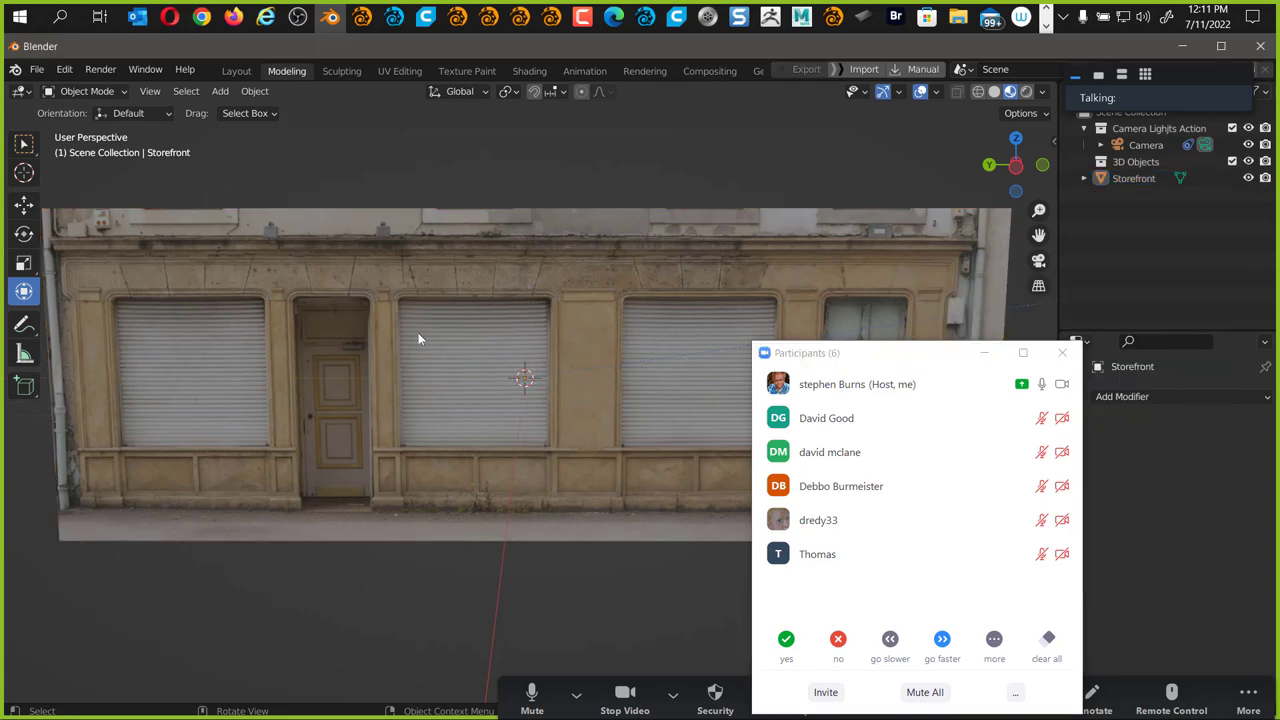
- Zoom and orbit around the storefront plane to inspect its photo texture from several angles
scroll(530, 303, "down", 1)
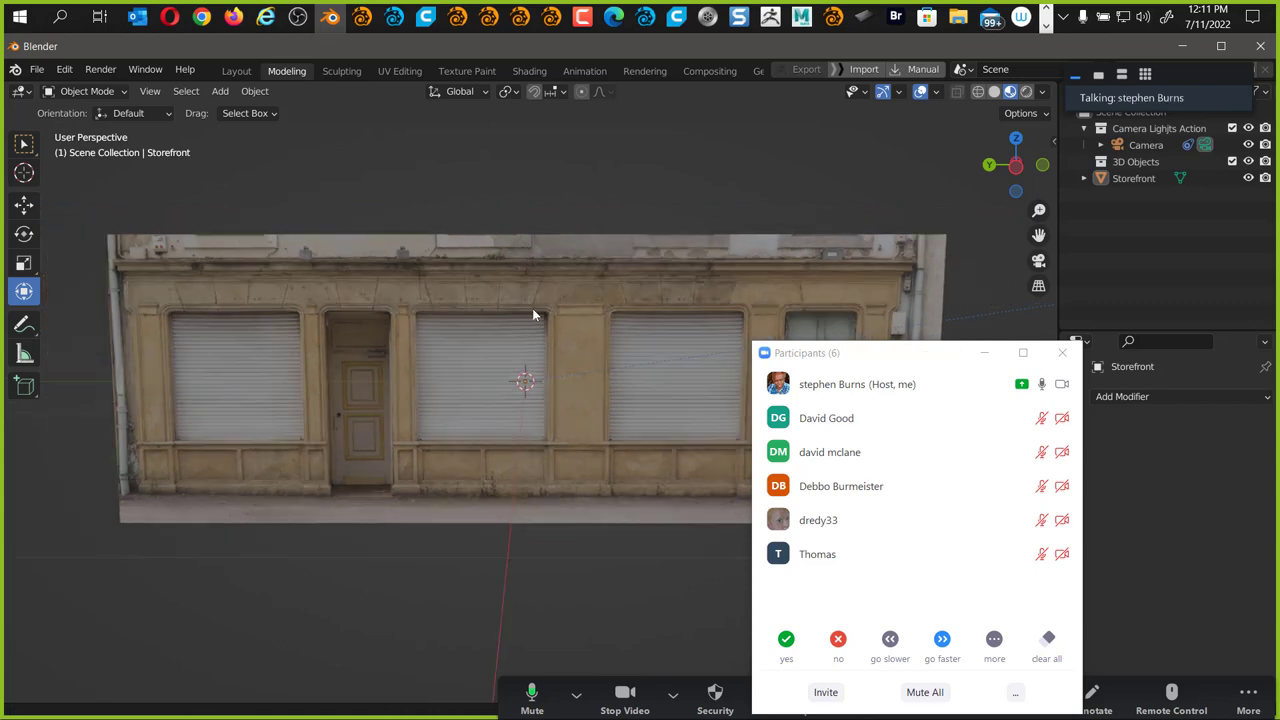
middle_click_drag(532, 308, 434, 320, "ctrl")
scroll(582, 375, "down", 3)
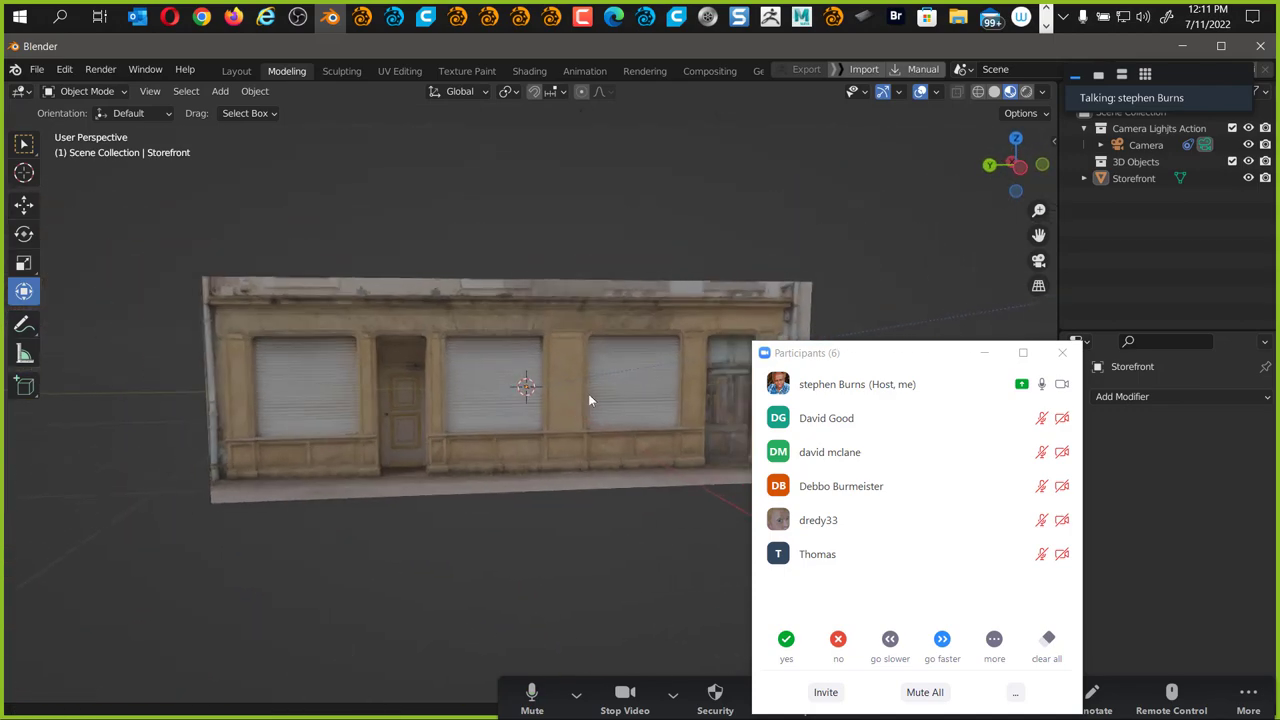
middle_click_drag(612, 382, 596, 358)
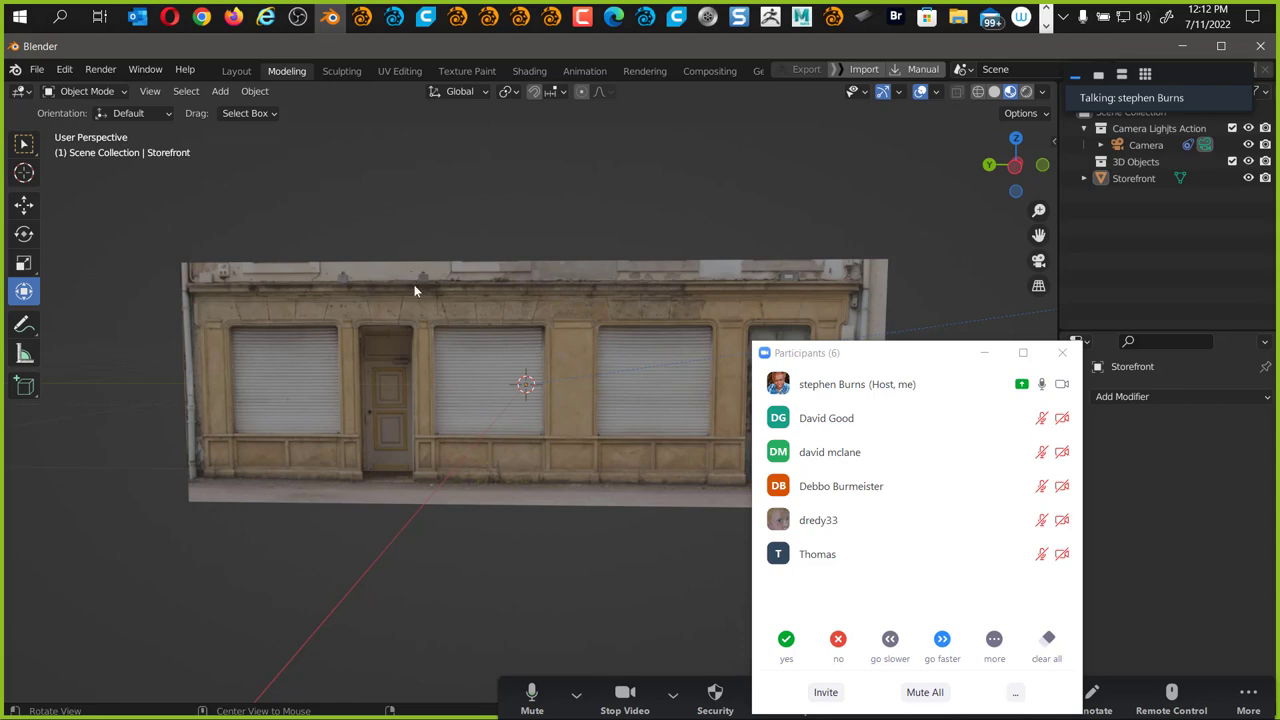
mouse_move(416, 317)
middle_mouse_down()
mouse_move(443, 297)
mouse_move(433, 335)
middle_mouse_up()
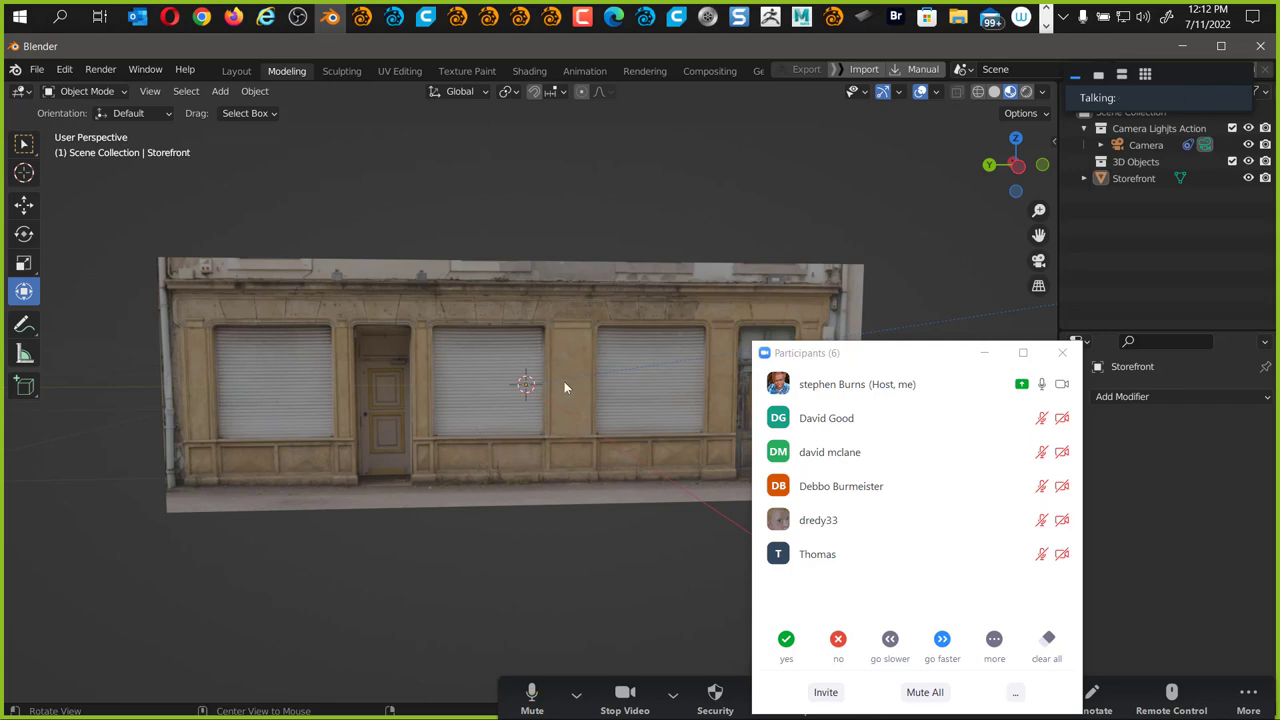
scroll(548, 393, "up", 5)
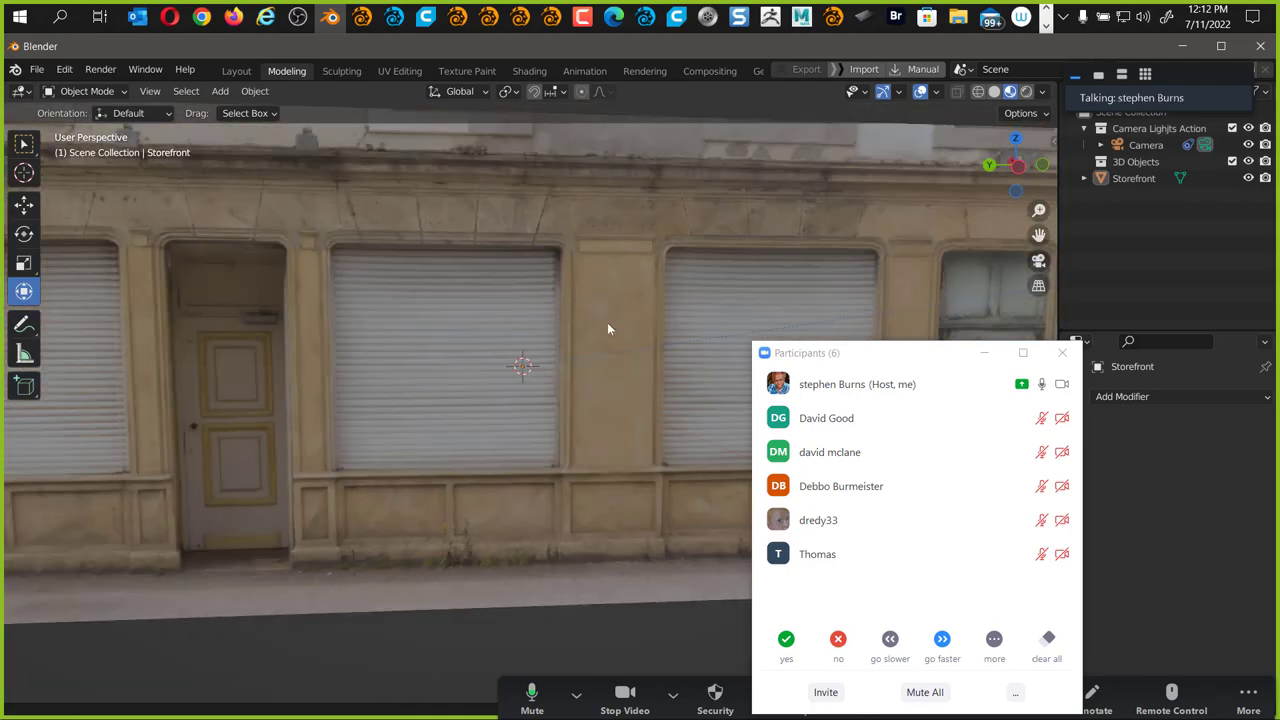
scroll(607, 328, "down", 7)
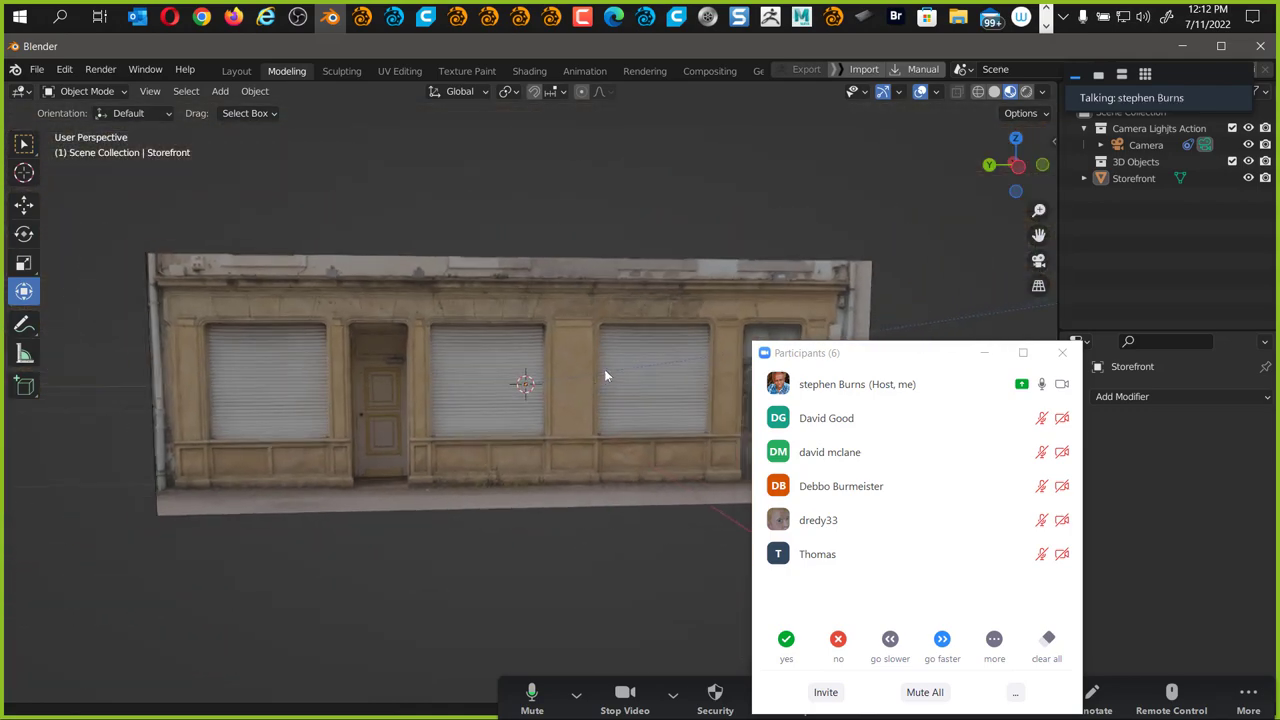
scroll(605, 376, "up", 3)
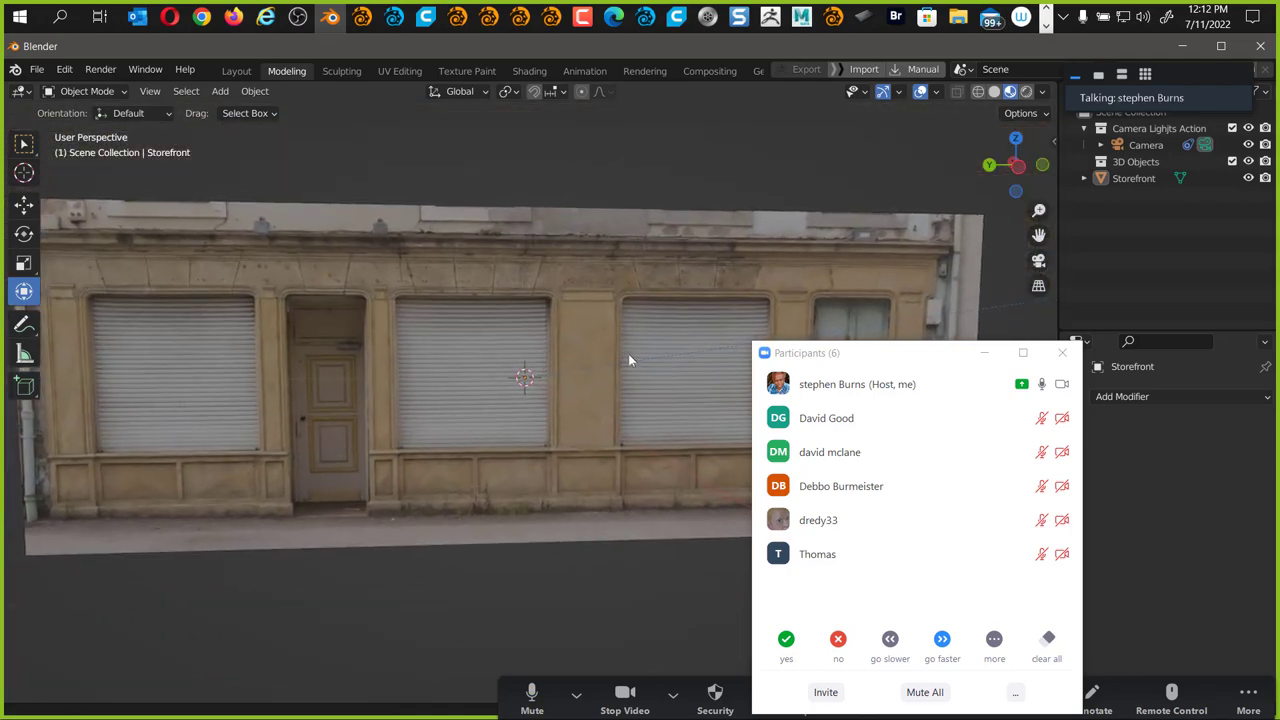
middle_click_drag(628, 359, 581, 475)
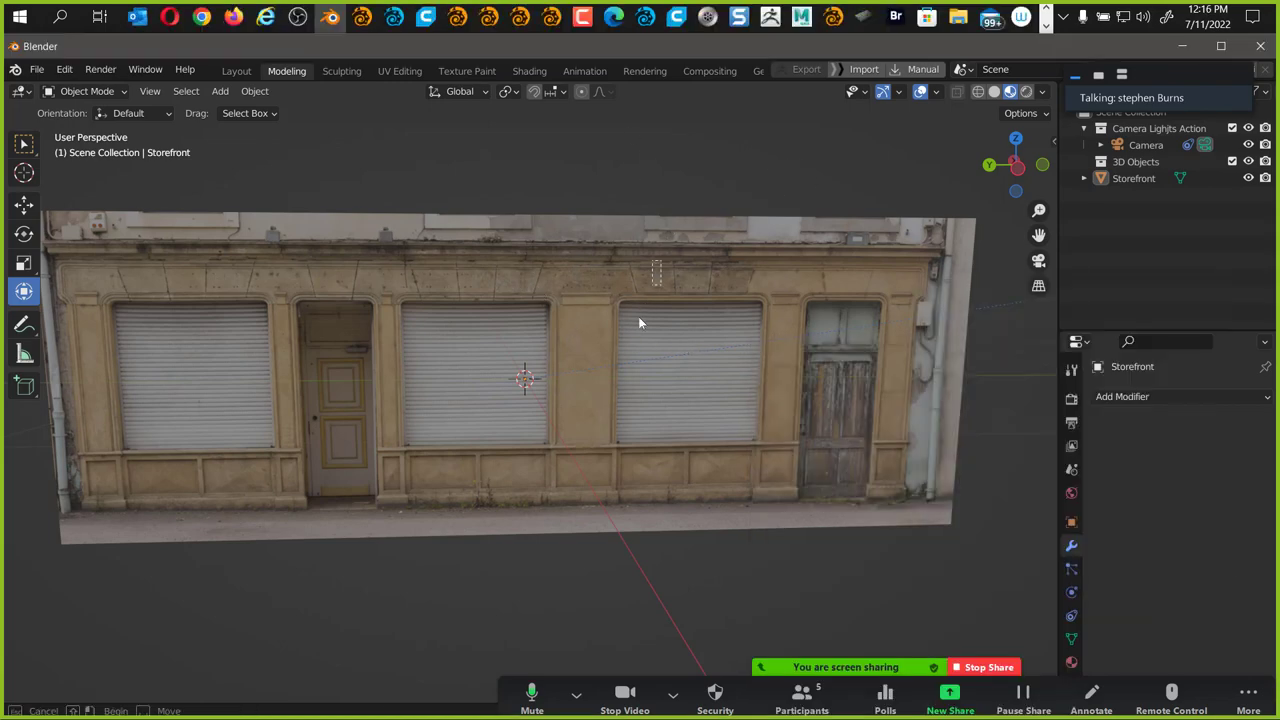
- Select the Storefront plane and view it from a new angle
left_click(676, 266)
scroll(648, 339, "down", 3)
scroll(678, 298, "up", 2)
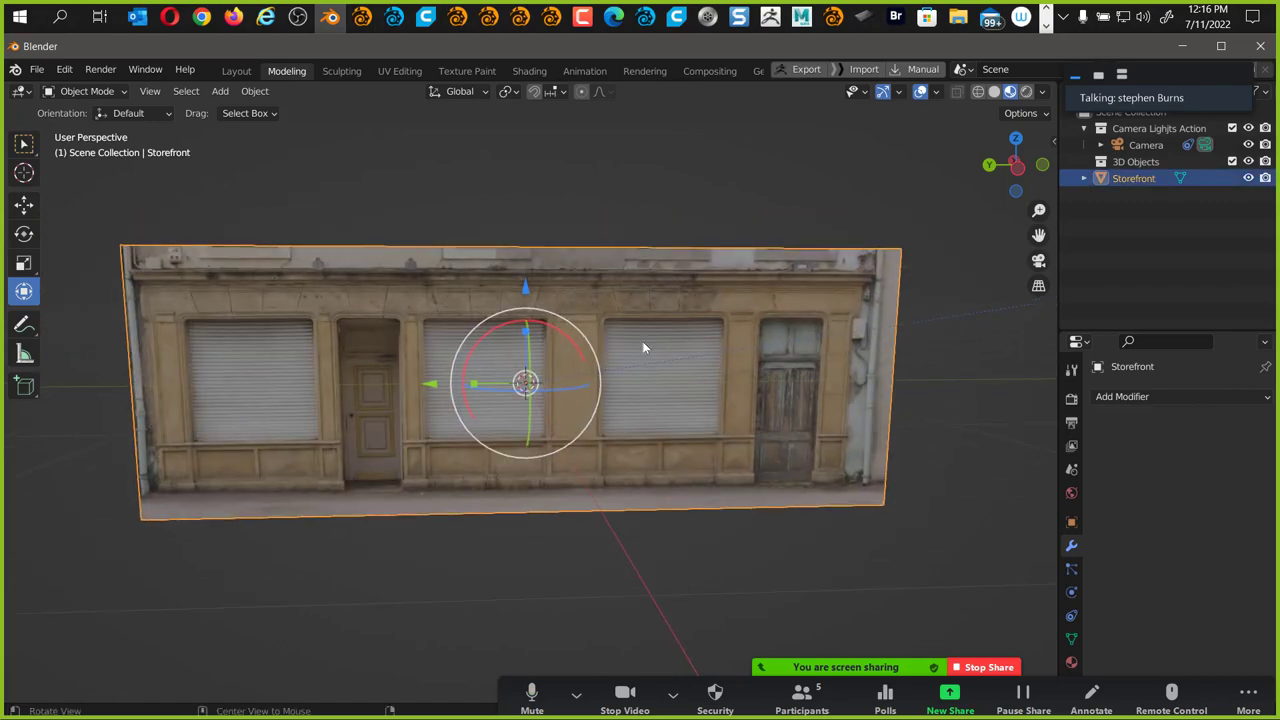
middle_click_drag(643, 343, 752, 355)
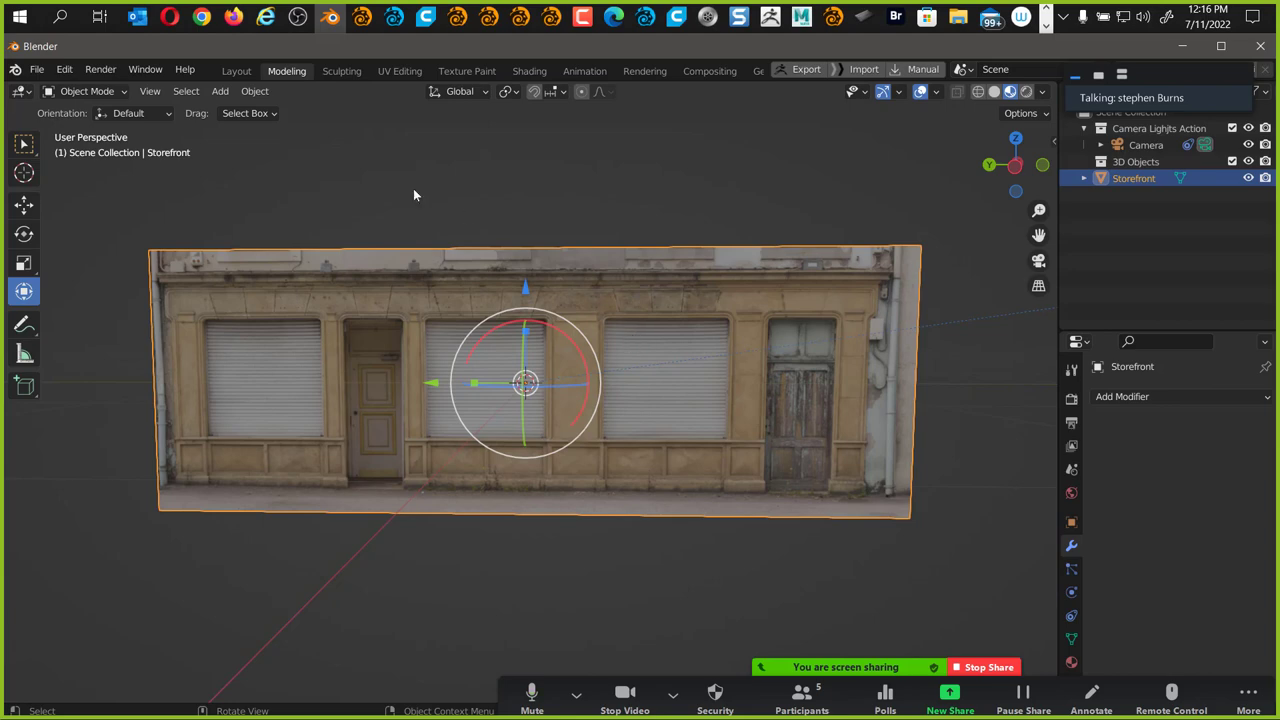
- Save the scene as the startup file using File > Defaults > Save Startup File
left_click(38, 72)
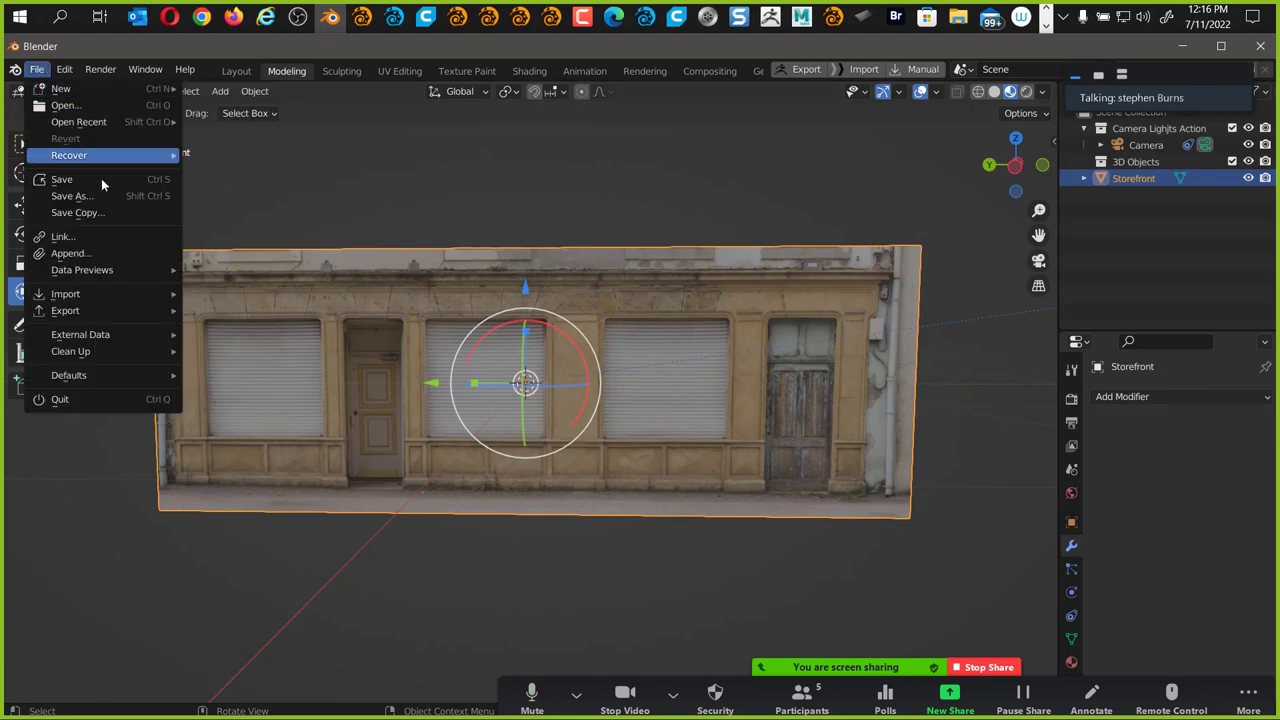
mouse_move(93, 386)
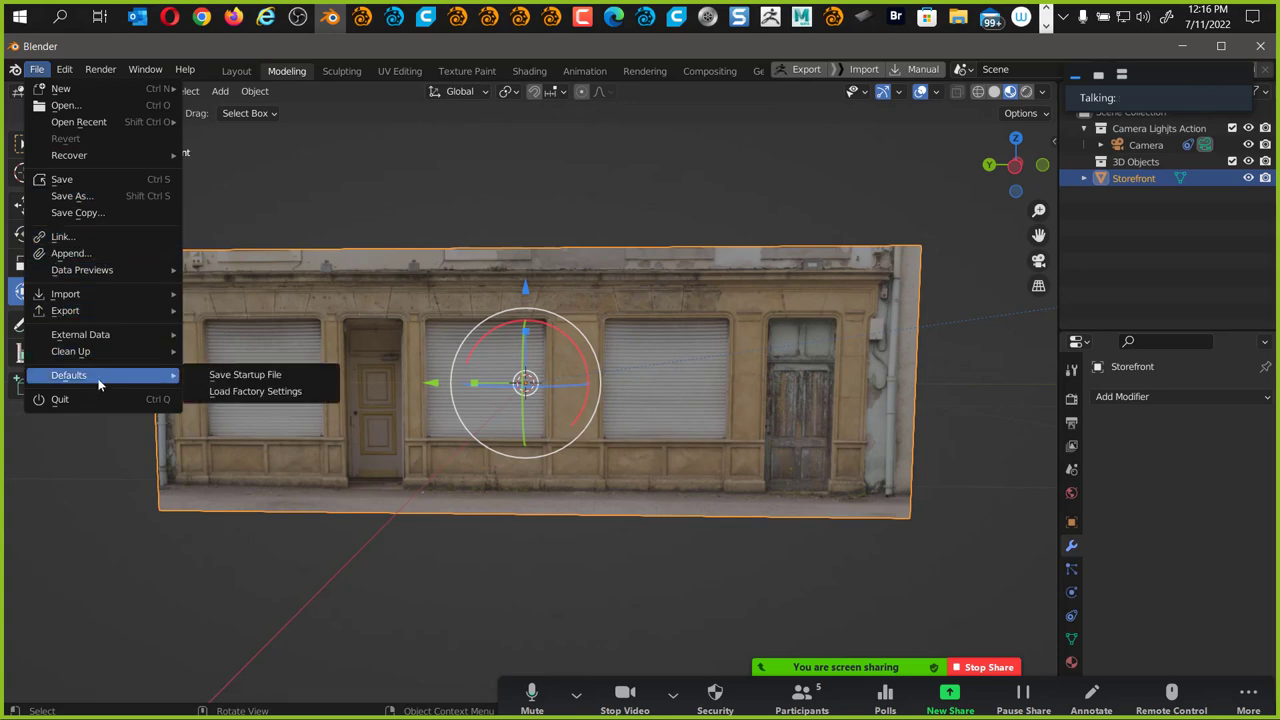
left_click(281, 376)
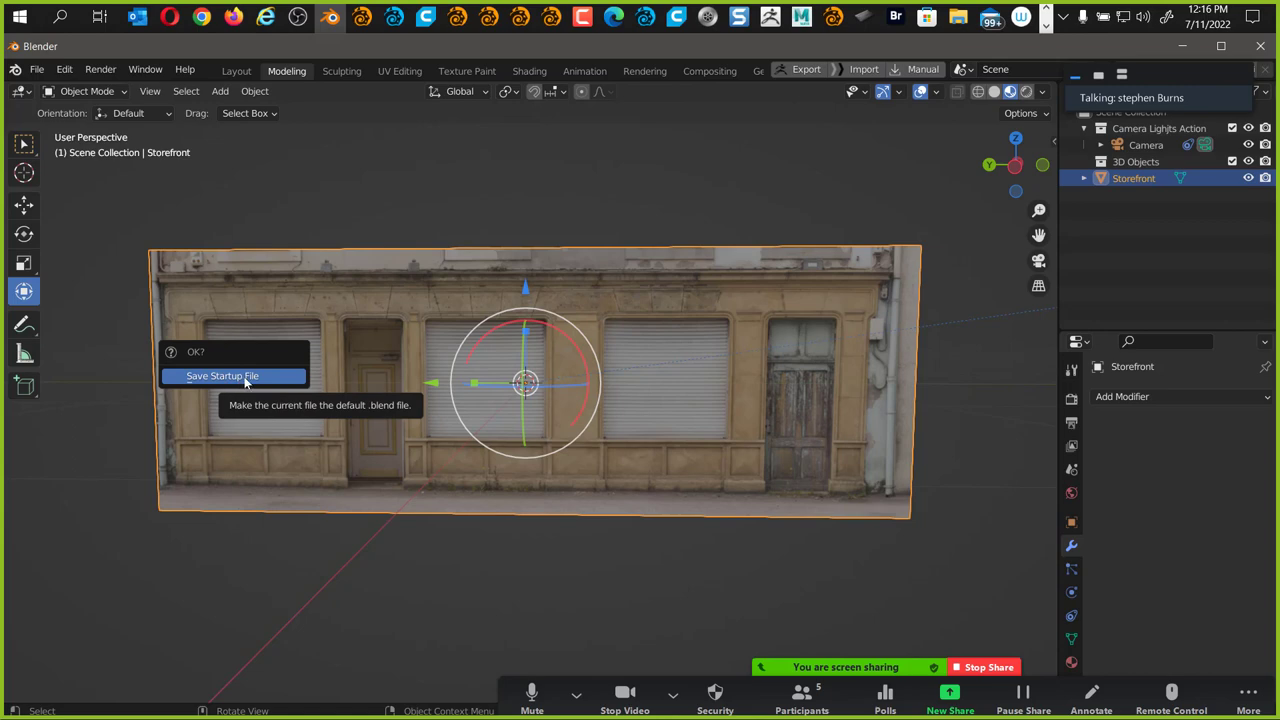
left_click(245, 377)
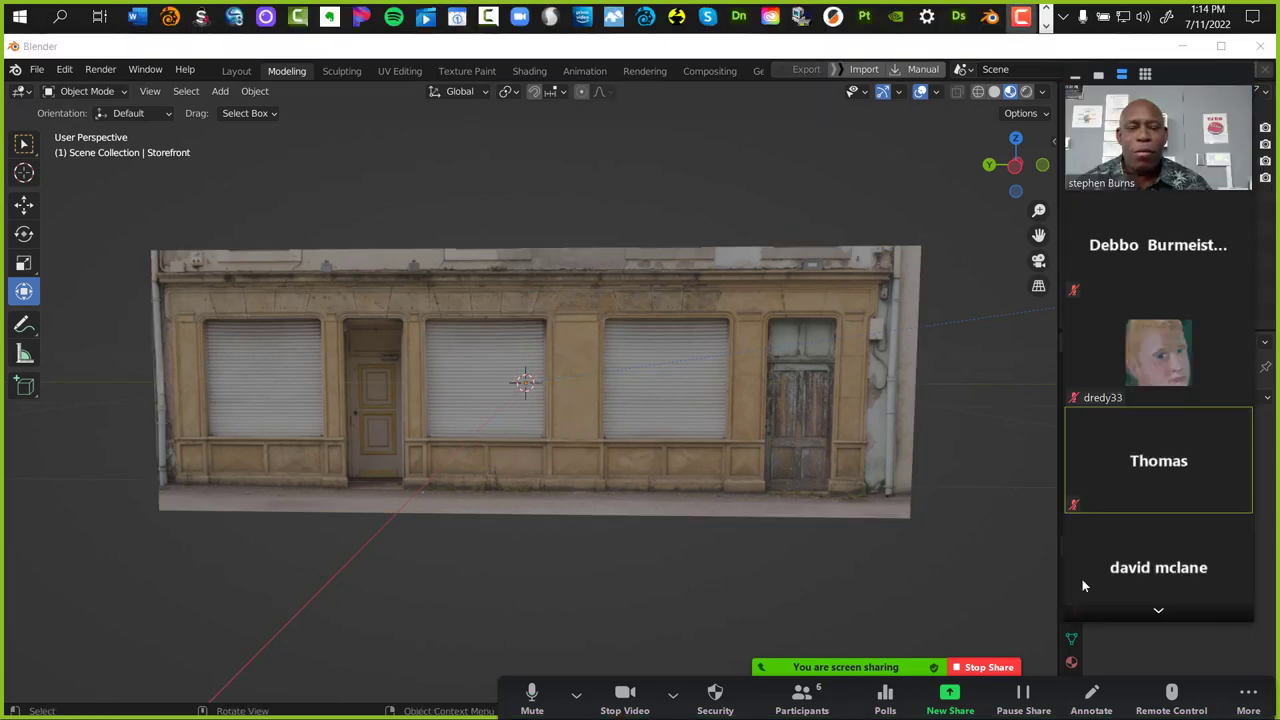
mouse_move(1119, 561)
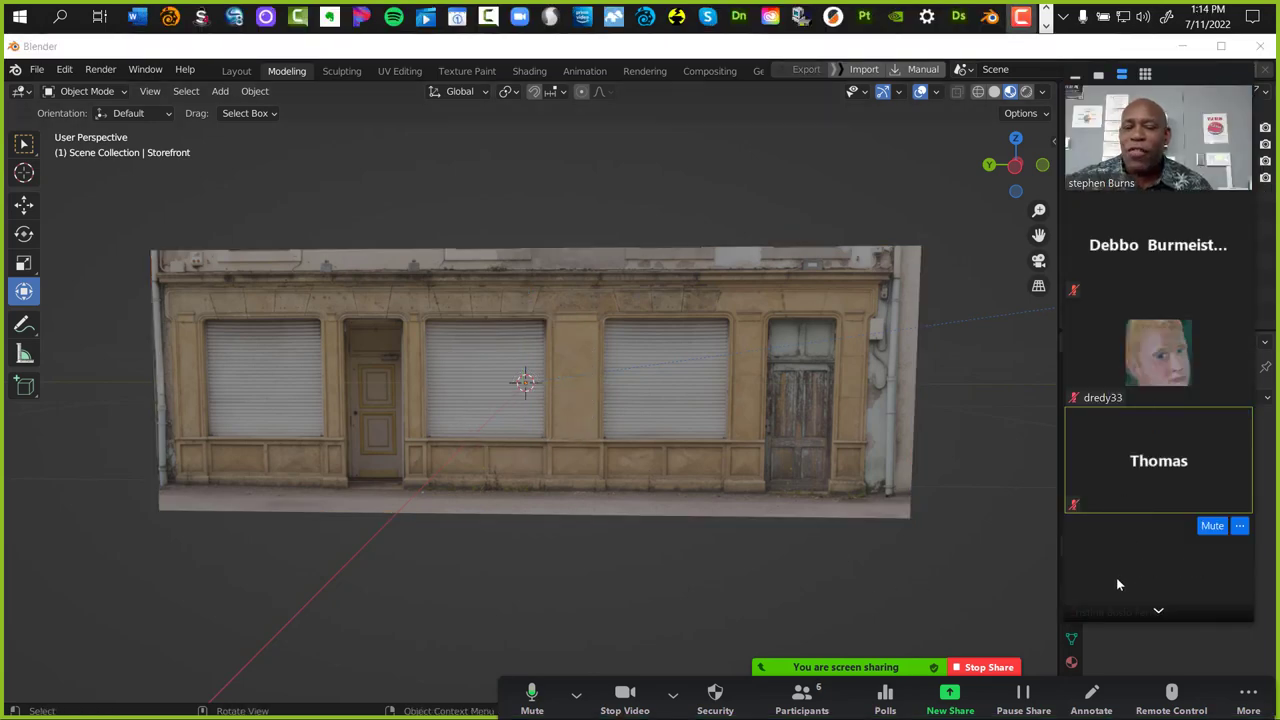
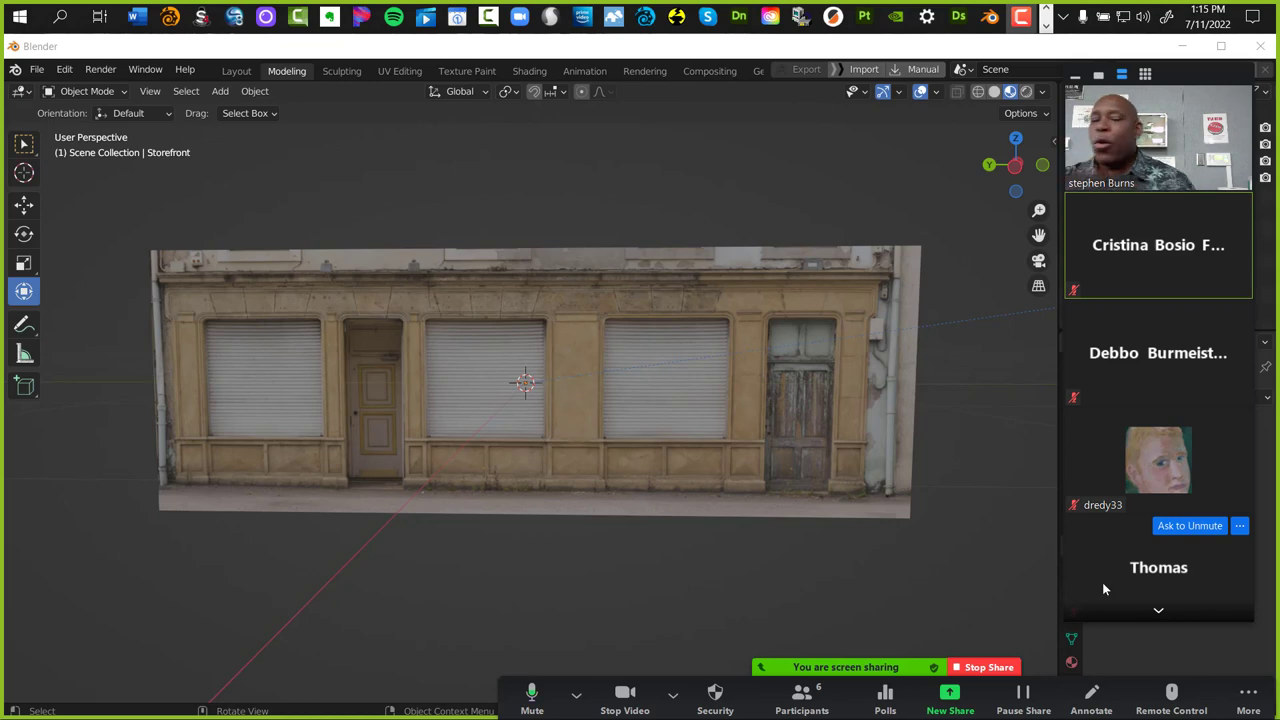
- Box-select the storefront plane, then deselect it
left_click_drag(425, 419, 437, 396)
middle_click_drag(335, 546, 410, 480)
left_click(419, 203)
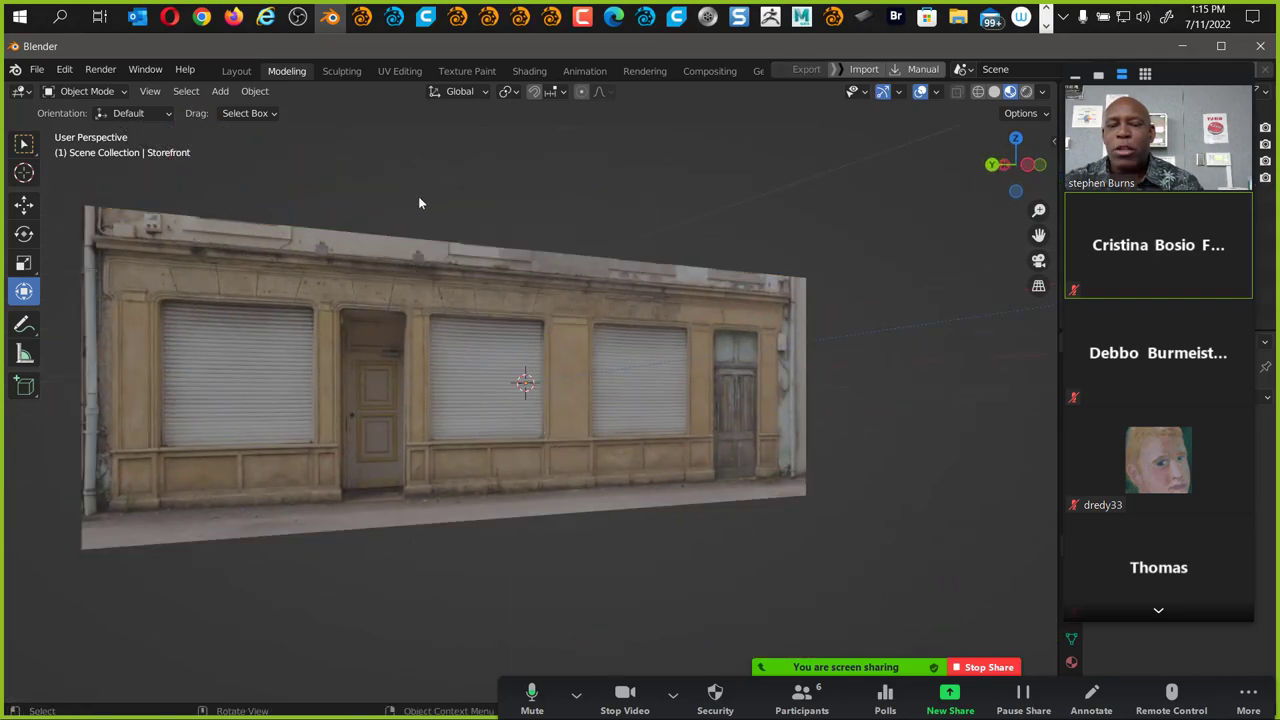
- Orbit around the storefront from steep and side angles, ending on a near-frontal view
middle_click_drag(554, 371, 370, 335)
middle_click_drag(346, 223, 377, 292)
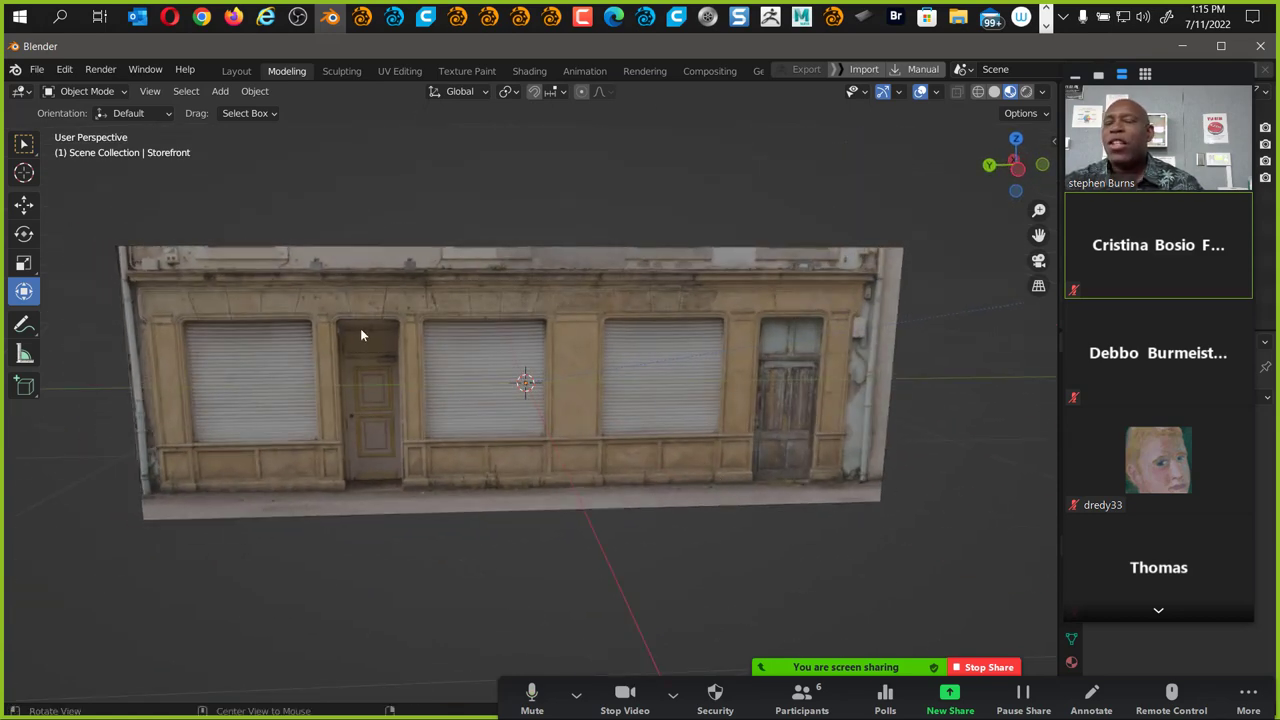
scroll(430, 345, "up", 5)
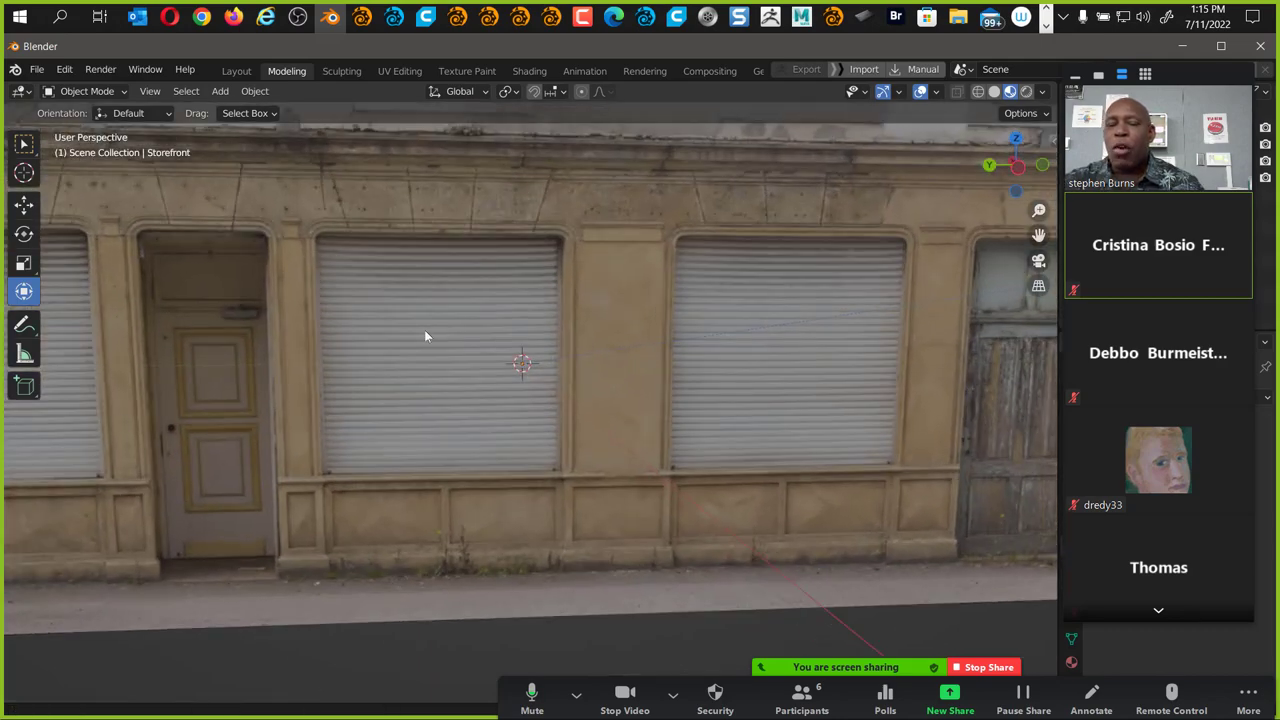
middle_click_drag(424, 335, 530, 377)
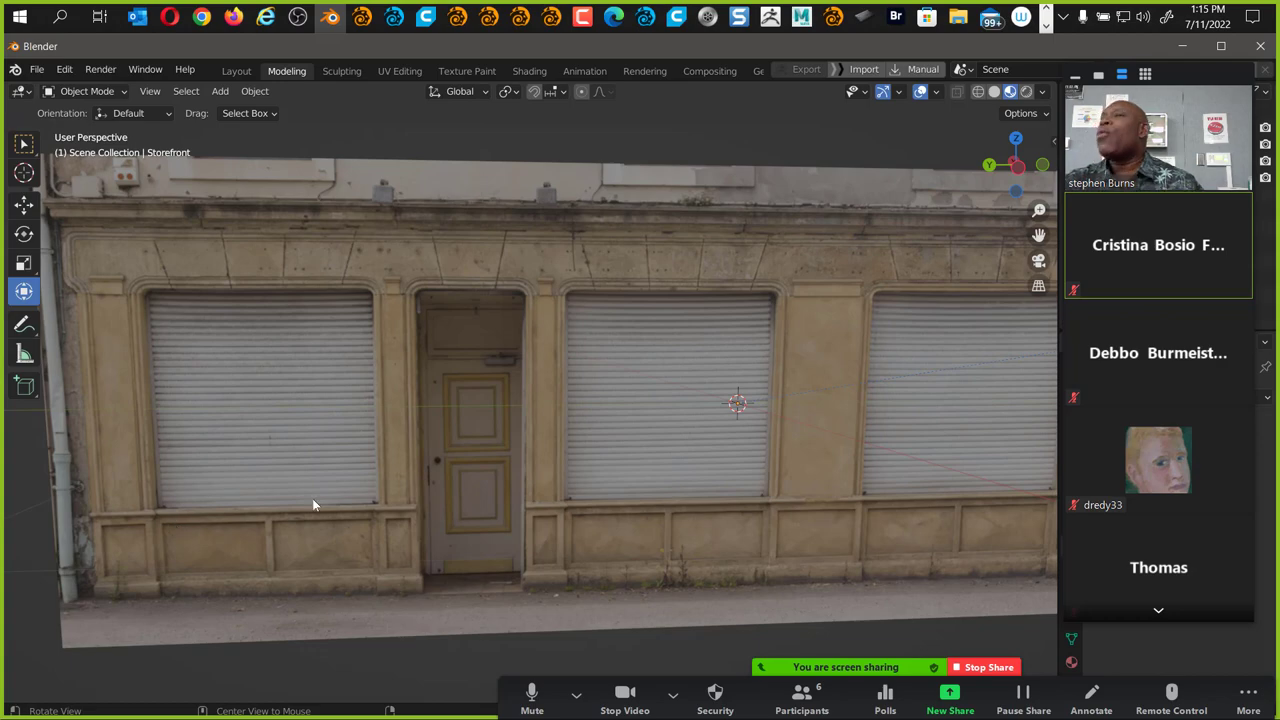
middle_click_drag(775, 425, 846, 383)
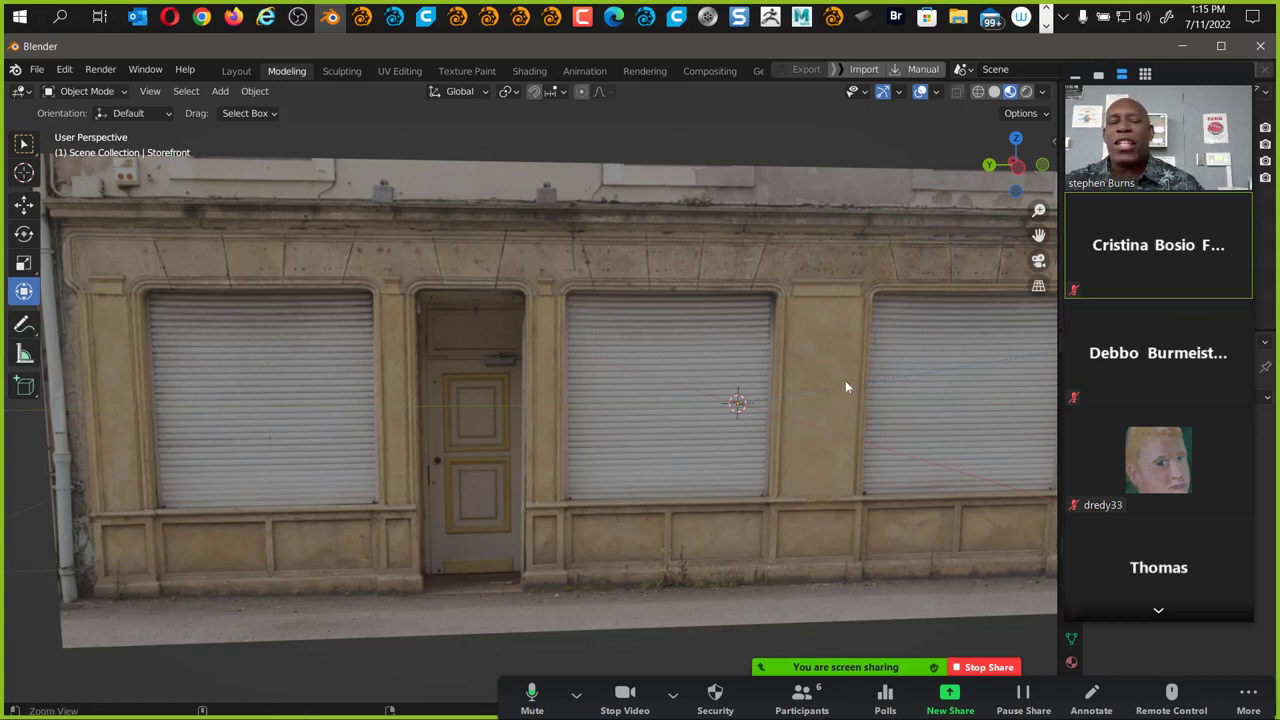
scroll(811, 463, "down", 3)
middle_click_drag(811, 463, 655, 414)
middle_click_drag(737, 402, 686, 424)
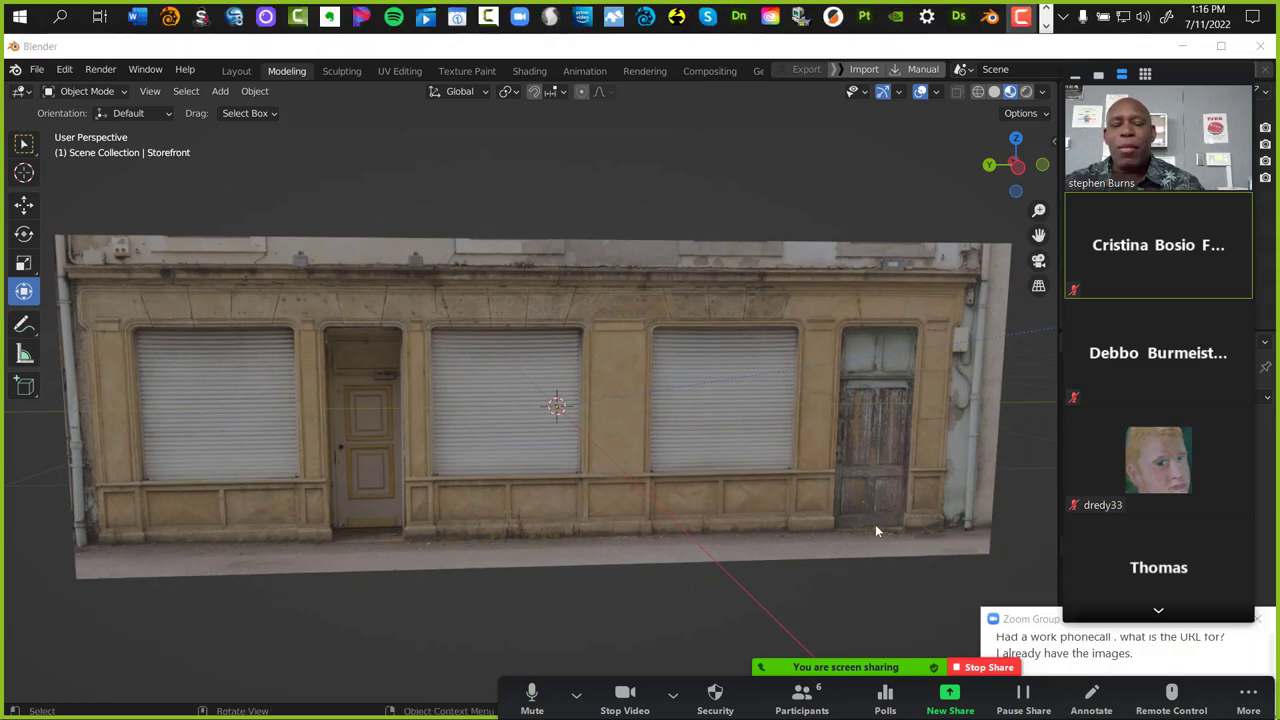
left_click(667, 382)
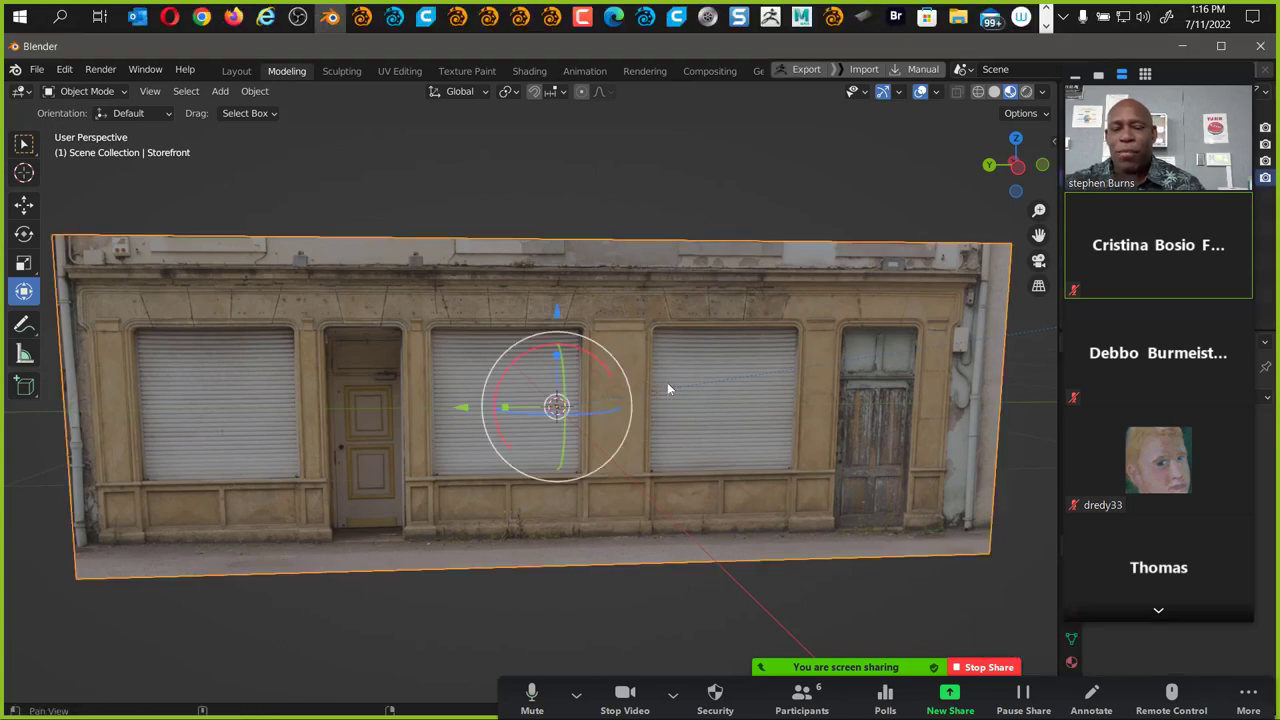
middle_click_drag(667, 382, 606, 374)
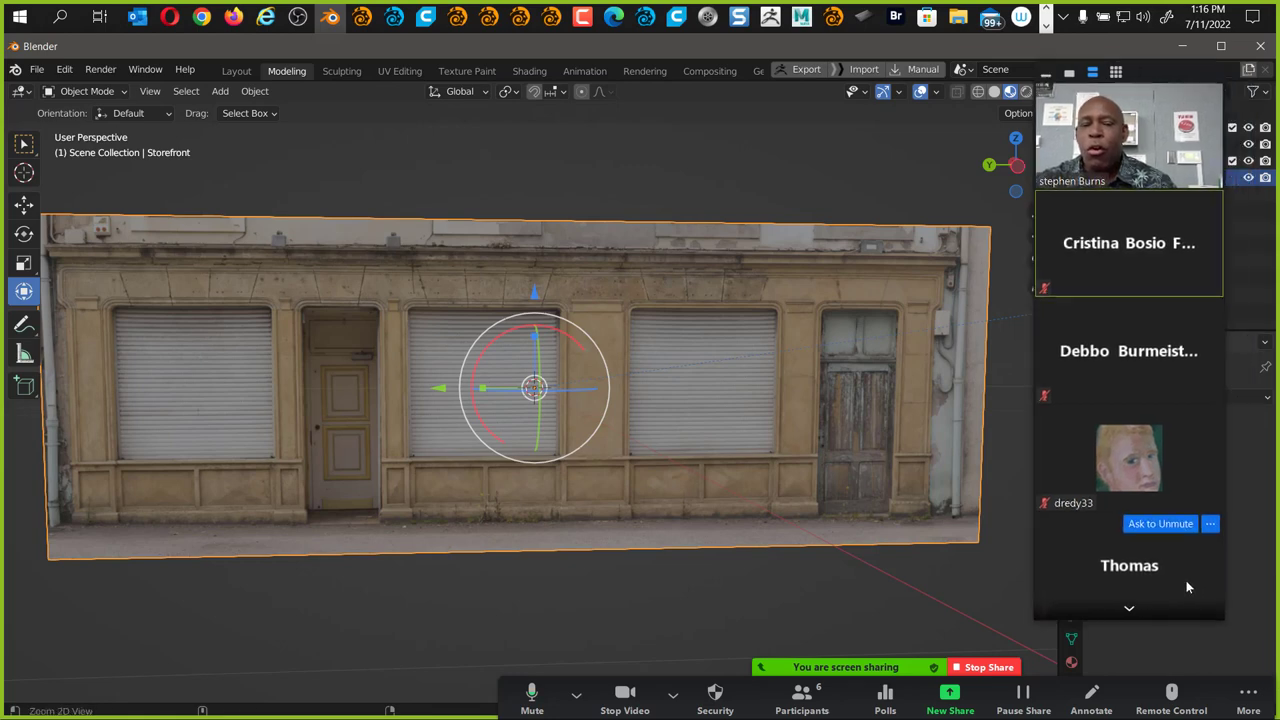
left_click(1005, 74)
mouse_move(654, 359)
middle_mouse_down()
mouse_move(626, 415)
mouse_move(662, 355)
middle_mouse_up()
key("ctrl+Tab")
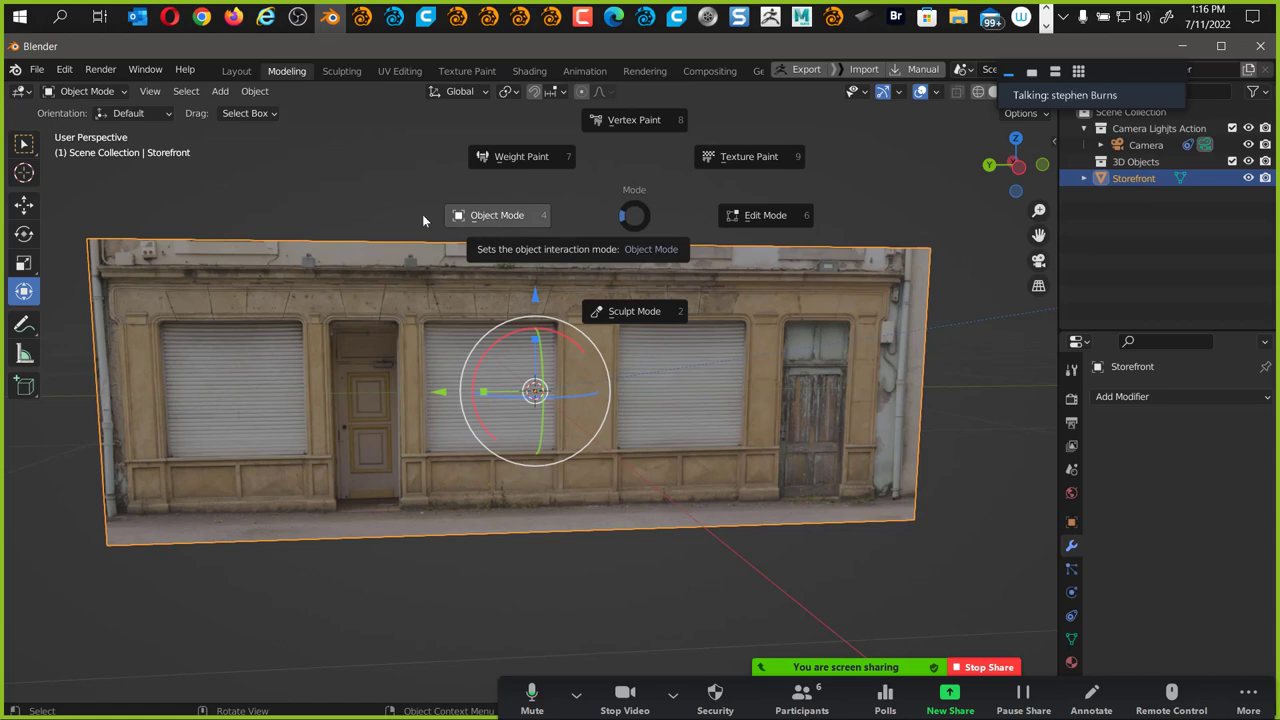
left_click(380, 167)
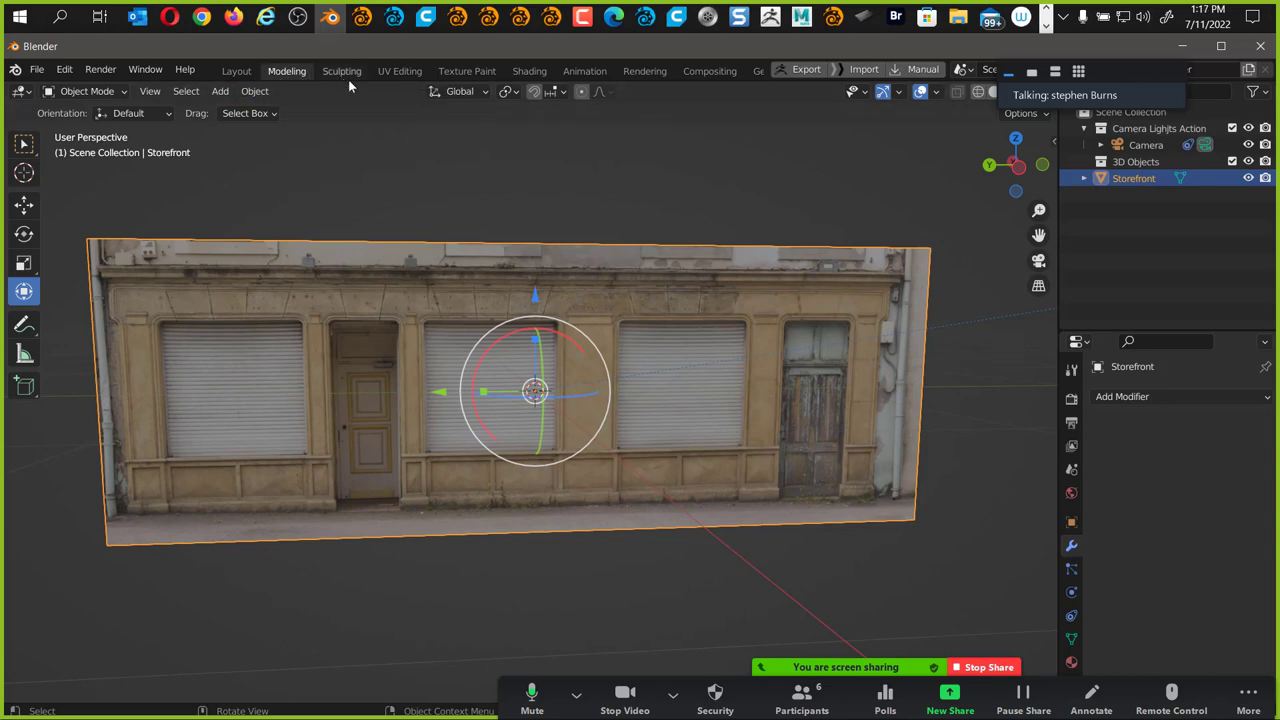
- Switch to the Shading workspace, frame the storefront head-on, and enlarge the node editor area
left_click(528, 71)
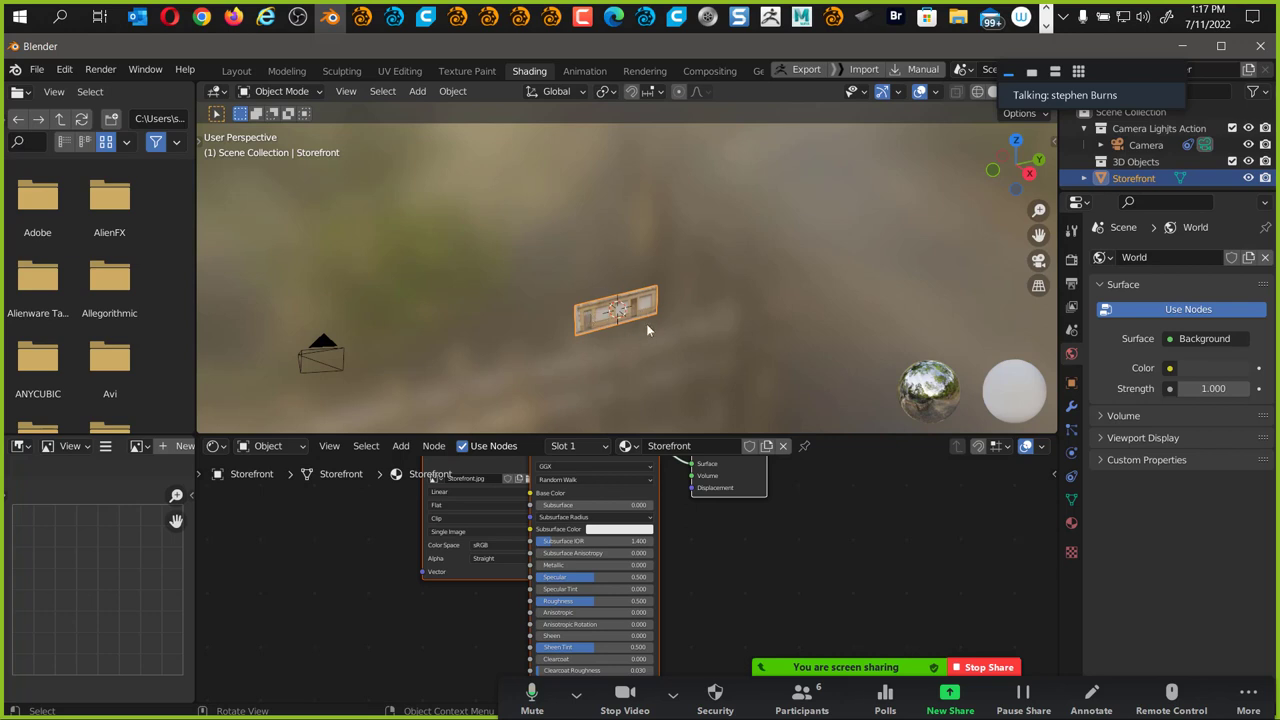
key("KP_Decimal")
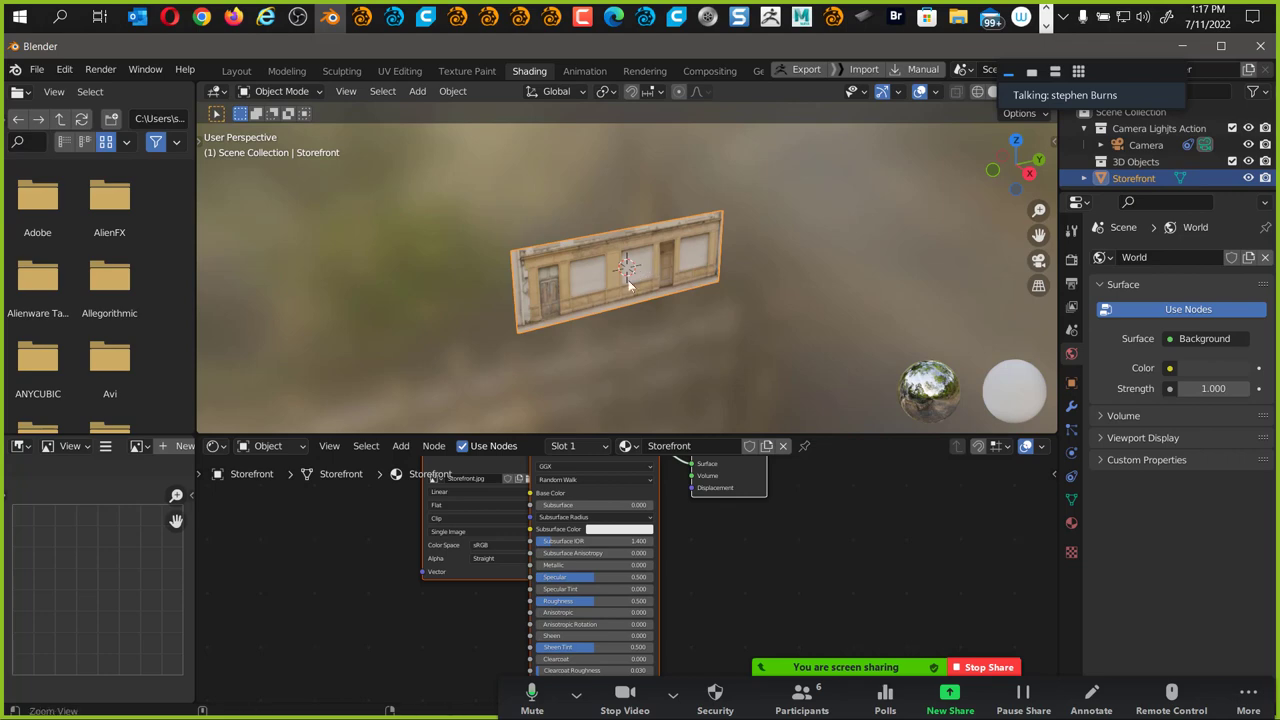
mouse_move(628, 288)
middle_mouse_down("ctrl")
mouse_move(696, 223)
mouse_move(687, 248)
mouse_move(701, 272)
mouse_move(542, 247)
mouse_move(672, 224)
mouse_move(829, 229)
mouse_move(817, 263)
mouse_move(647, 230)
mouse_move(620, 258)
mouse_move(655, 287)
mouse_move(667, 254)
middle_mouse_up("ctrl")
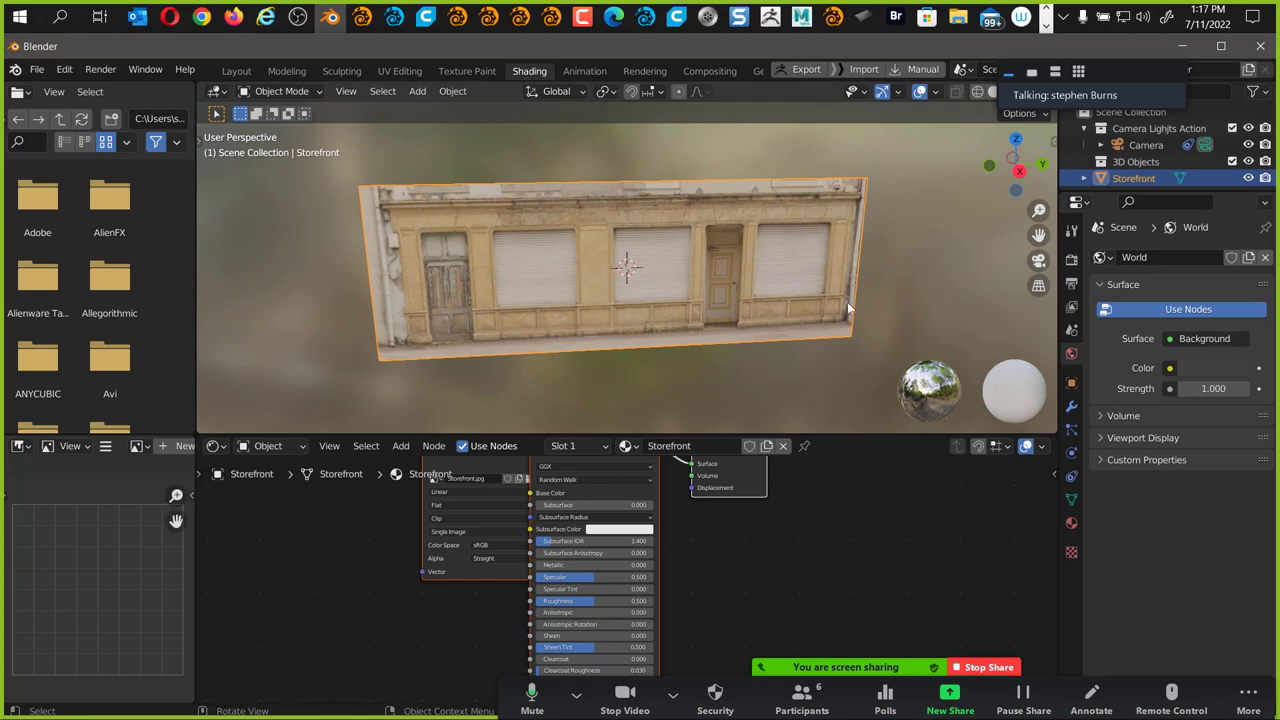
middle_click_drag(700, 337, 650, 318)
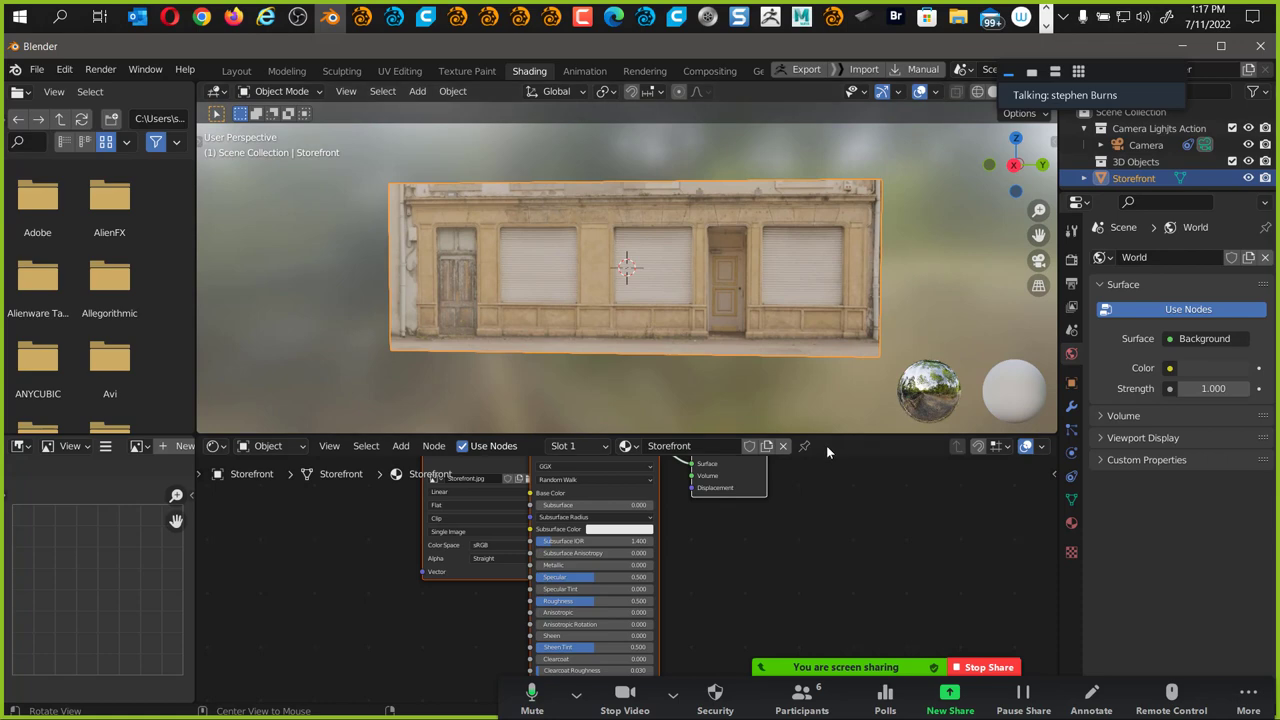
left_click_drag(826, 436, 700, 305)
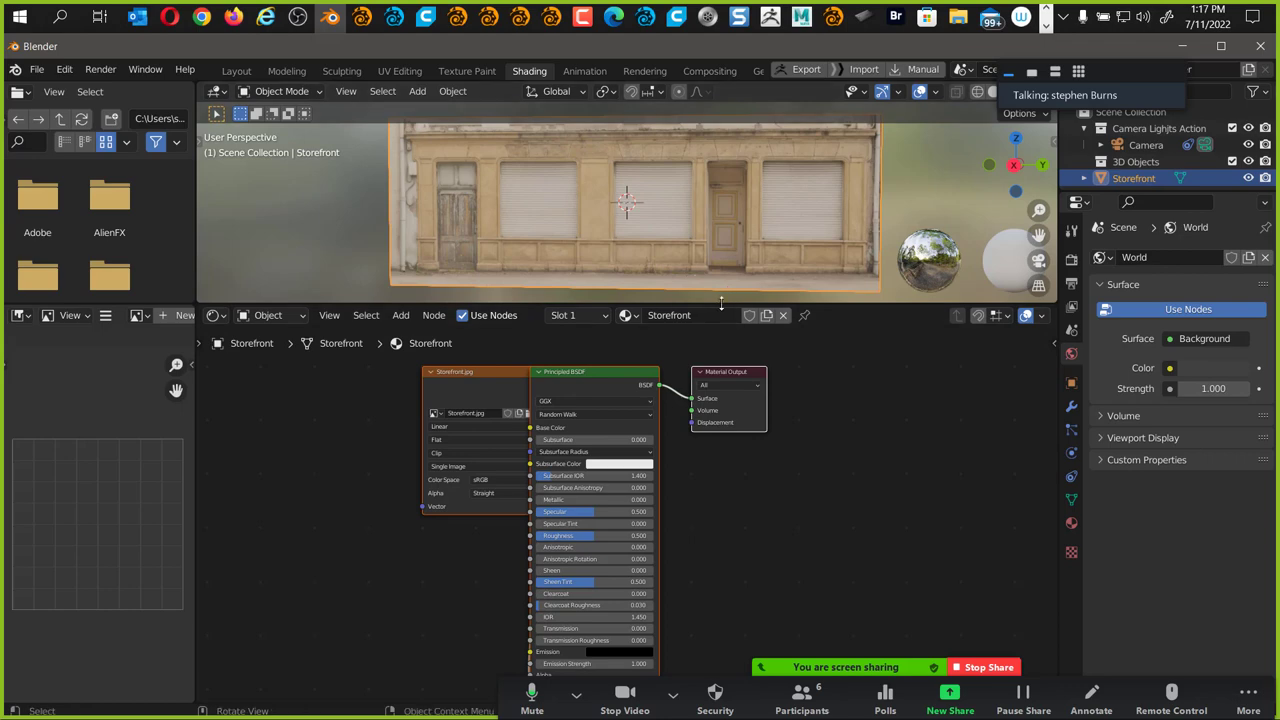
- Shift the three shader nodes to the right, then delete and restore them with Ctrl+Z
left_click_drag(721, 303, 716, 328)
left_click_drag(722, 383, 866, 384)
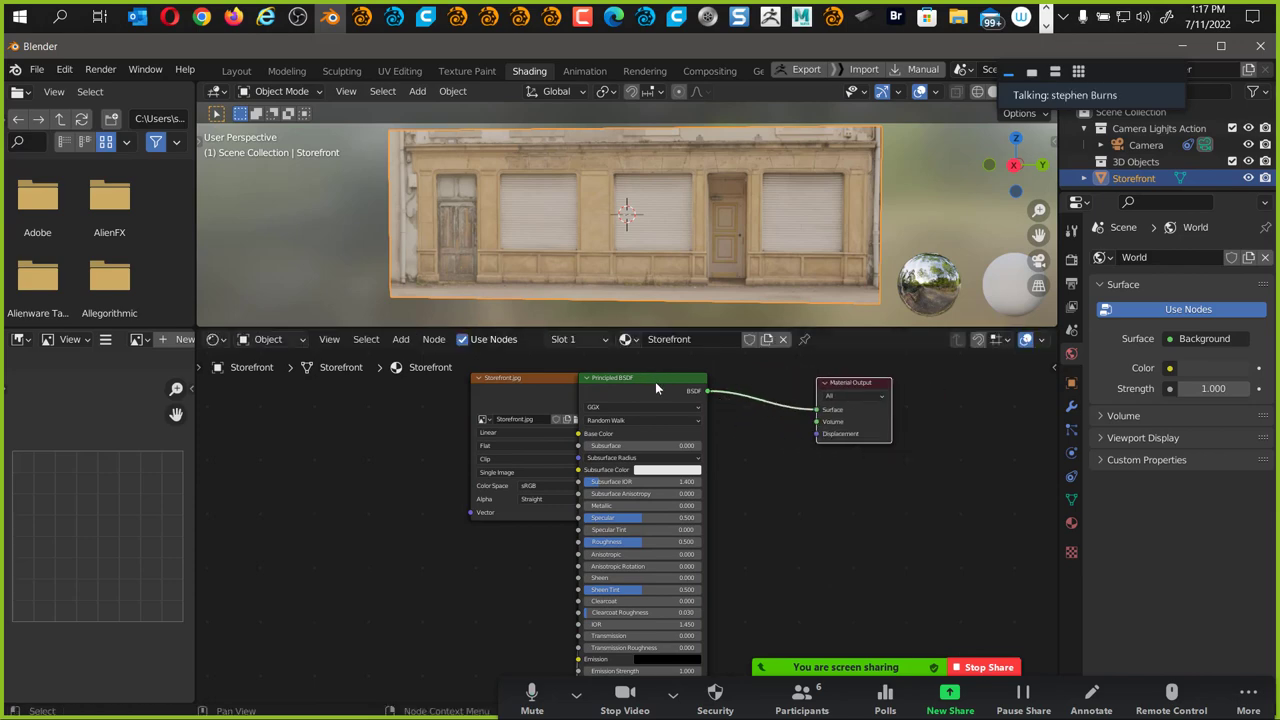
left_click_drag(662, 400, 735, 407)
key("Delete")
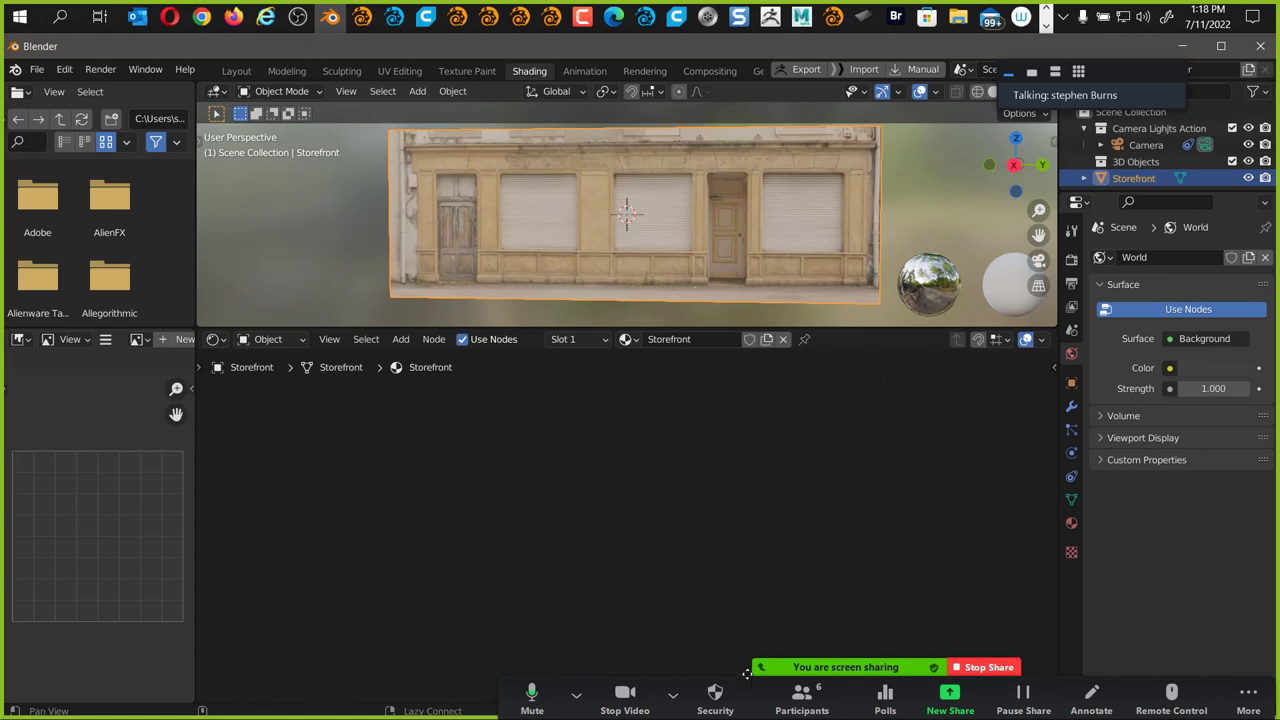
key("ctrl+z")
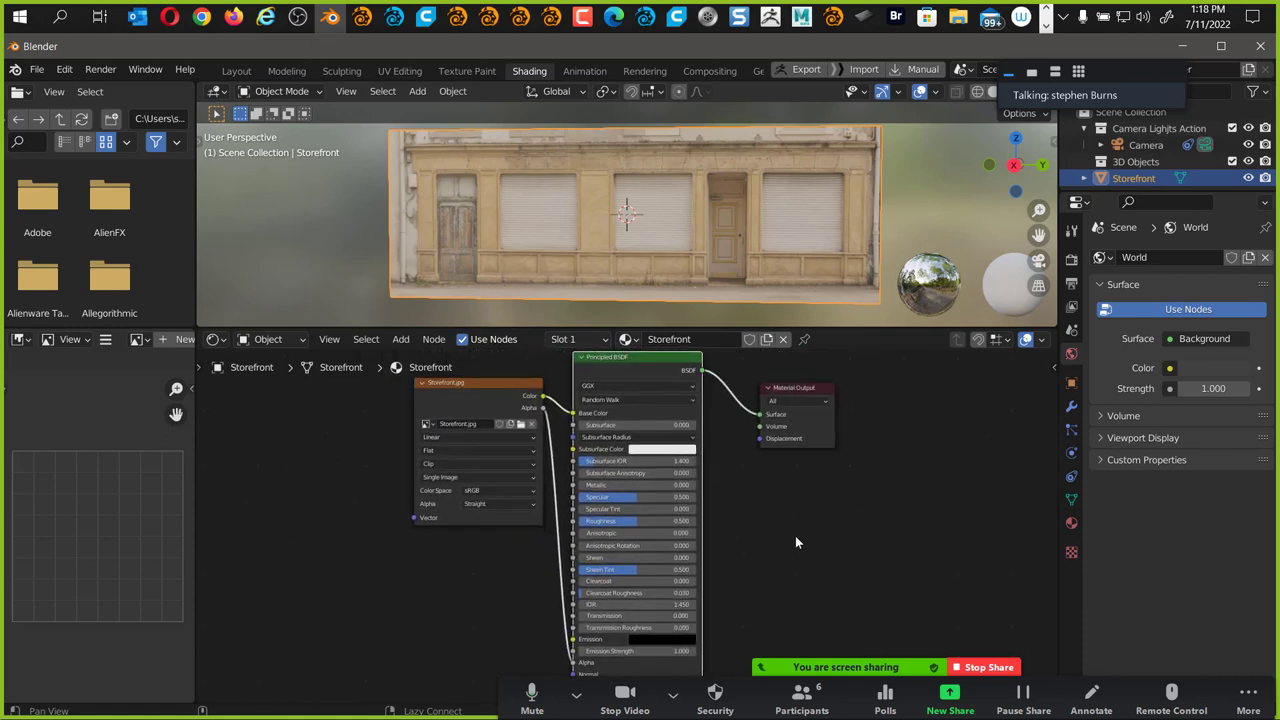
- Move the Storefront.jpg texture node beside the Principled BSDF and adjust the node view
scroll(750, 548, "down", 2)
middle_click_drag(664, 244, 680, 225)
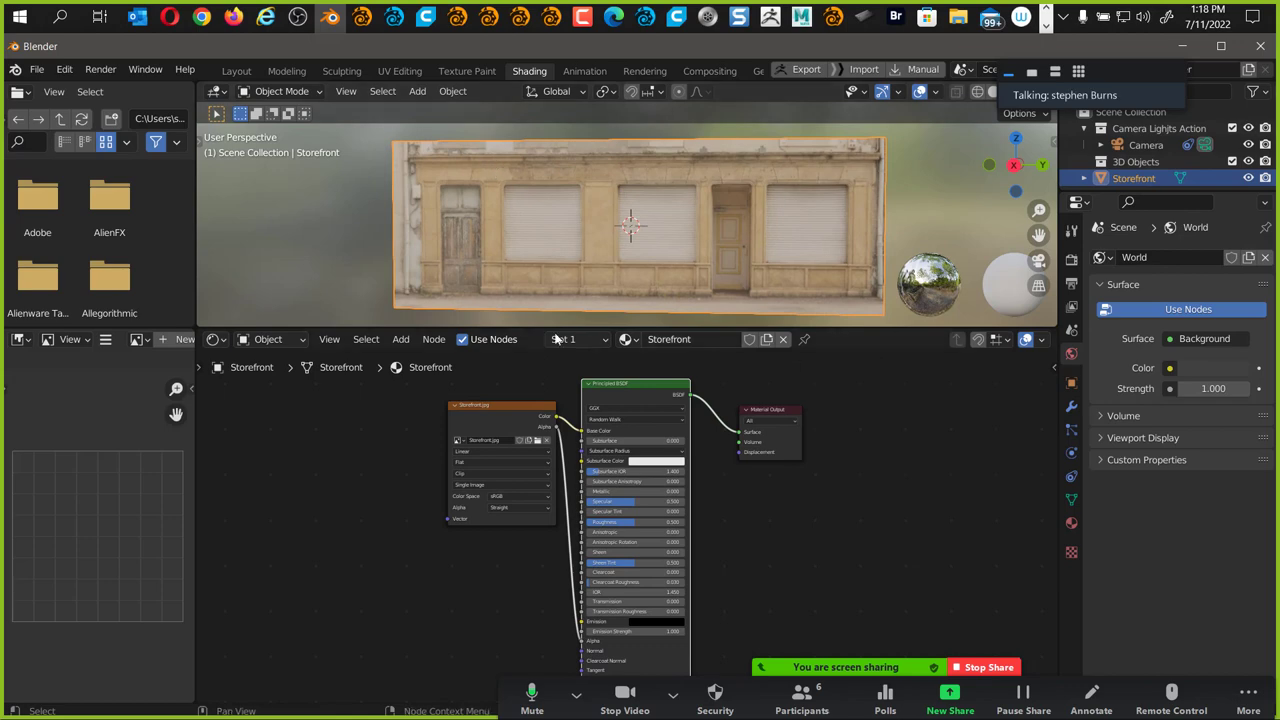
mouse_move(754, 494)
middle_mouse_down()
mouse_move(756, 480)
mouse_move(757, 500)
middle_mouse_up()
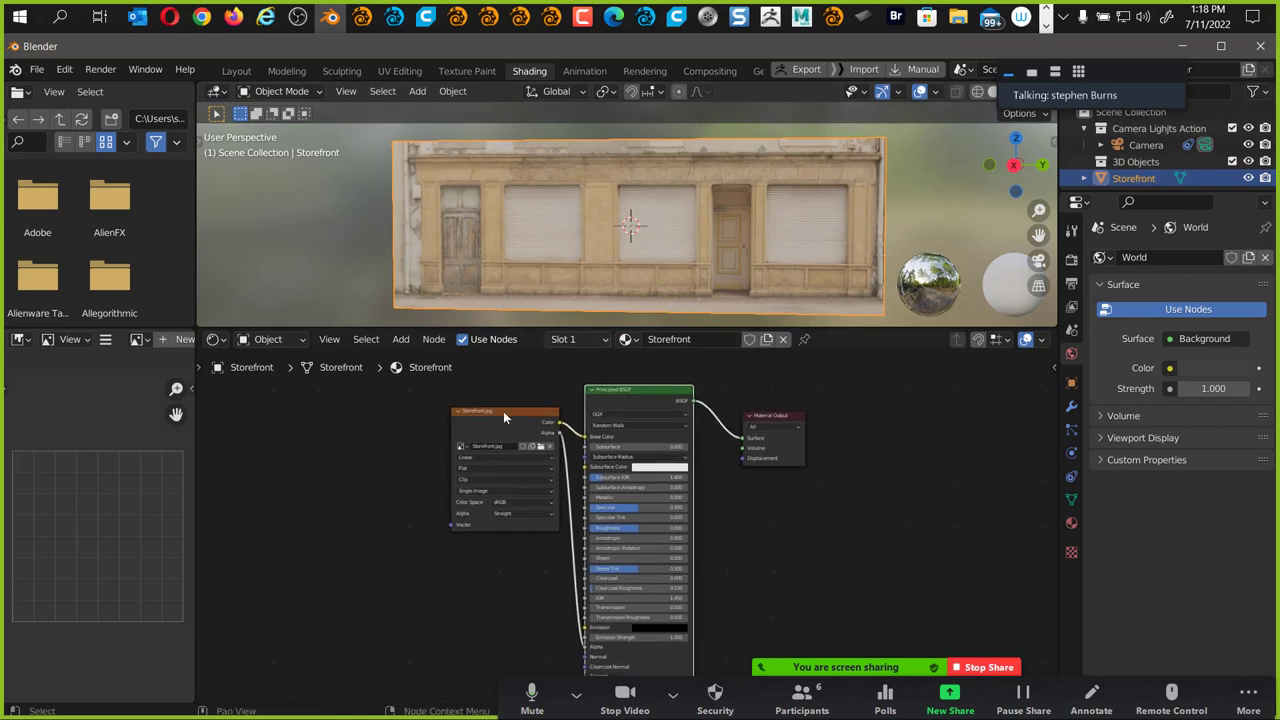
left_click_drag(505, 428, 387, 453)
mouse_move(483, 700)
middle_mouse_down("ctrl")
mouse_move(483, 560)
mouse_move(480, 680)
middle_mouse_up("ctrl")
middle_click_drag(450, 500, 645, 505, "shift")
scroll(544, 504, "up", 5)
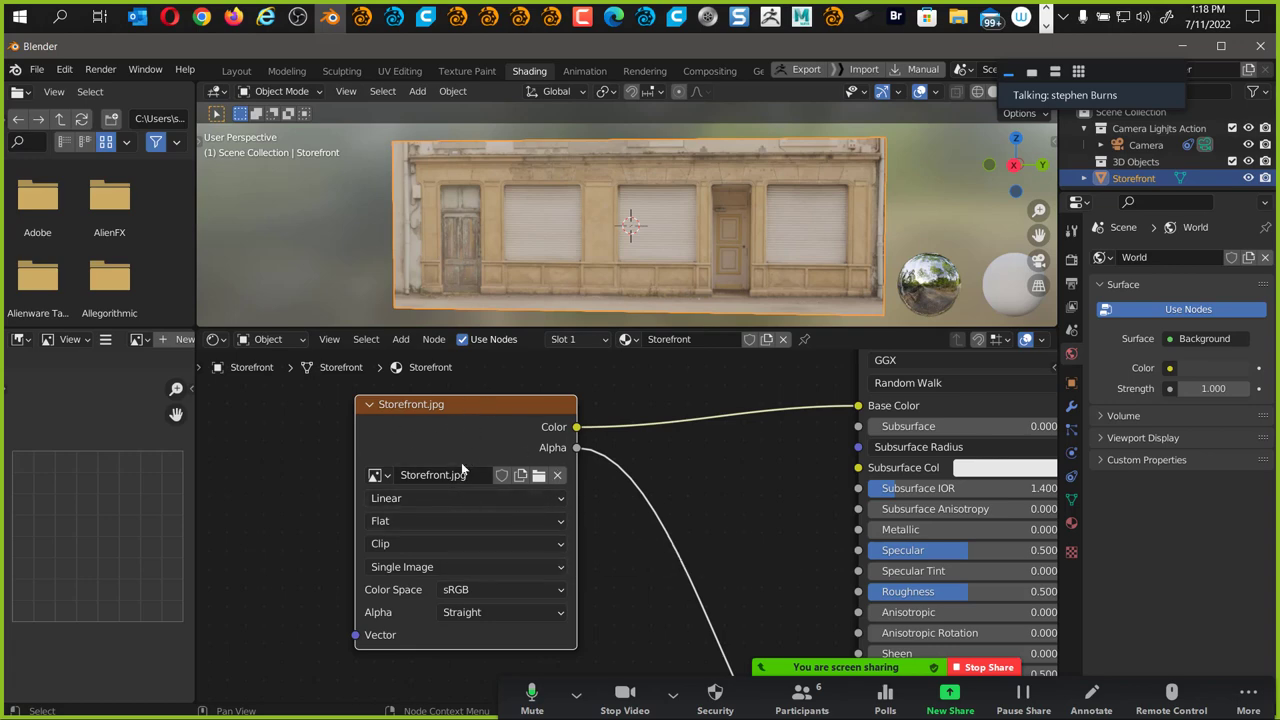
scroll(455, 485, "down", 3)
scroll(450, 489, "down", 2)
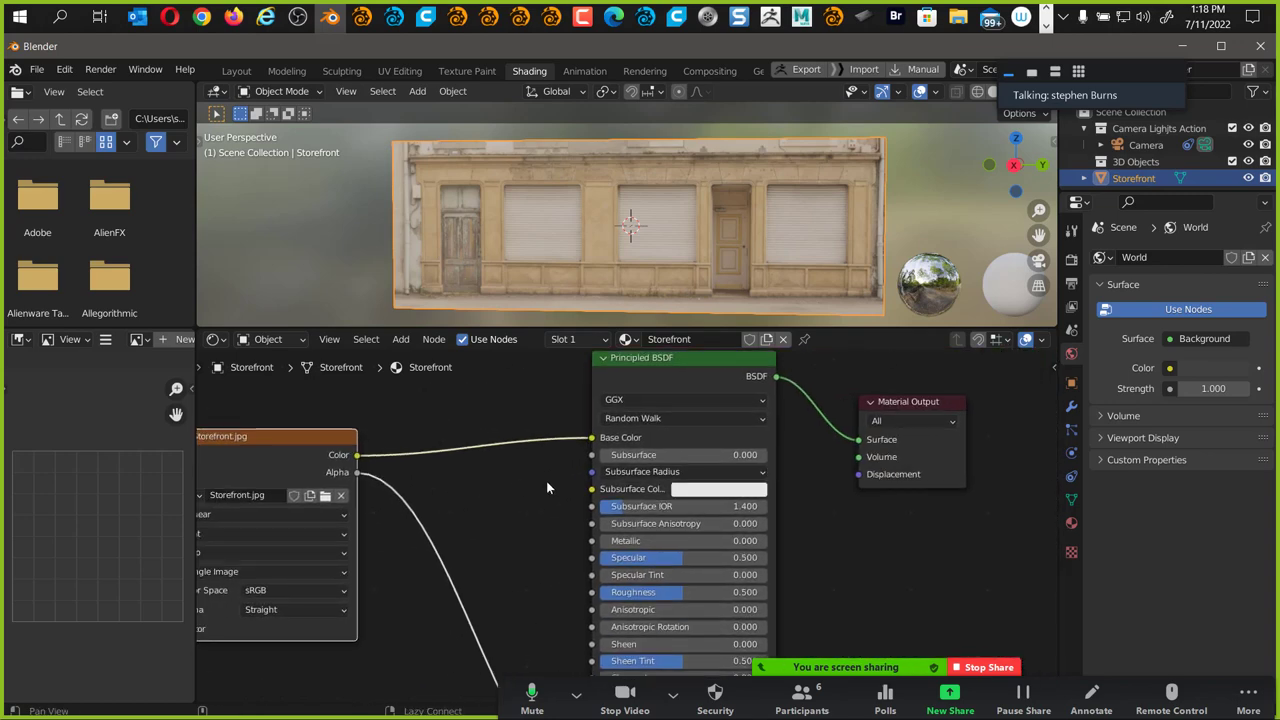
middle_click_drag(663, 388, 604, 714)
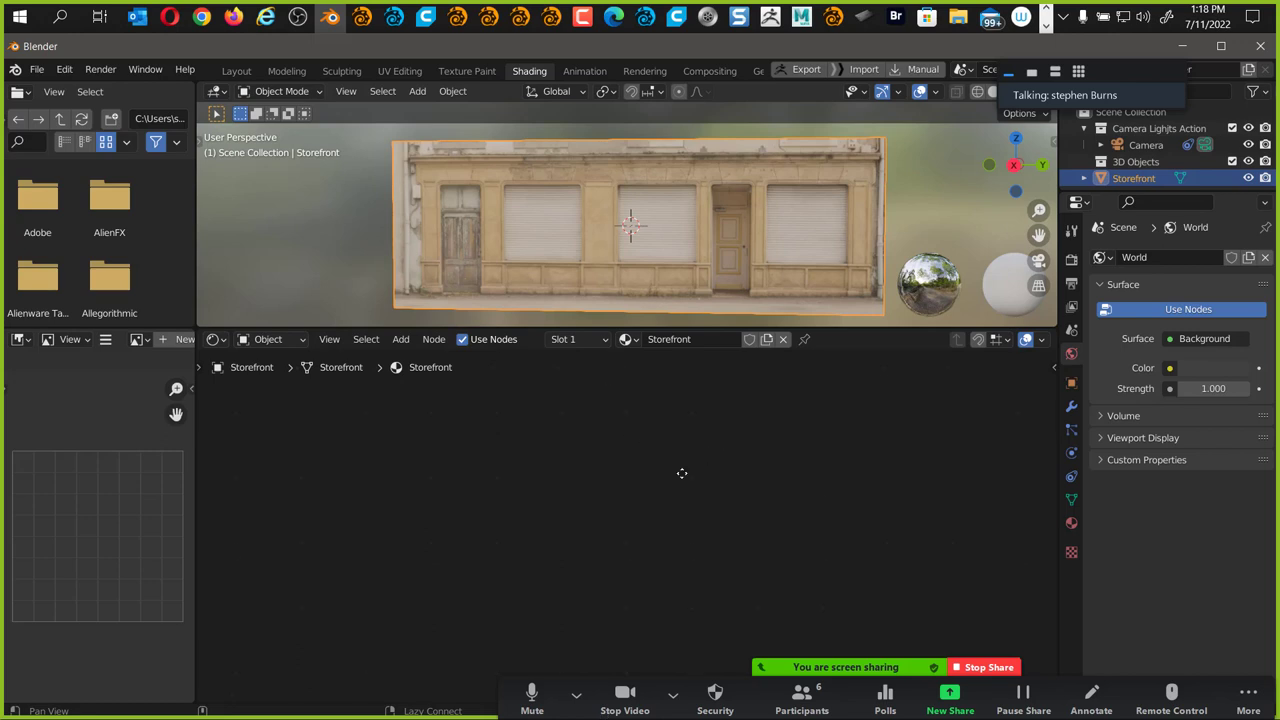
mouse_move(681, 473)
middle_mouse_down()
mouse_move(680, 563)
mouse_move(694, 474)
middle_mouse_up()
- Delete the Storefront.jpg node, then re-add it linked to Base Color, left of the BSDF
key("x")
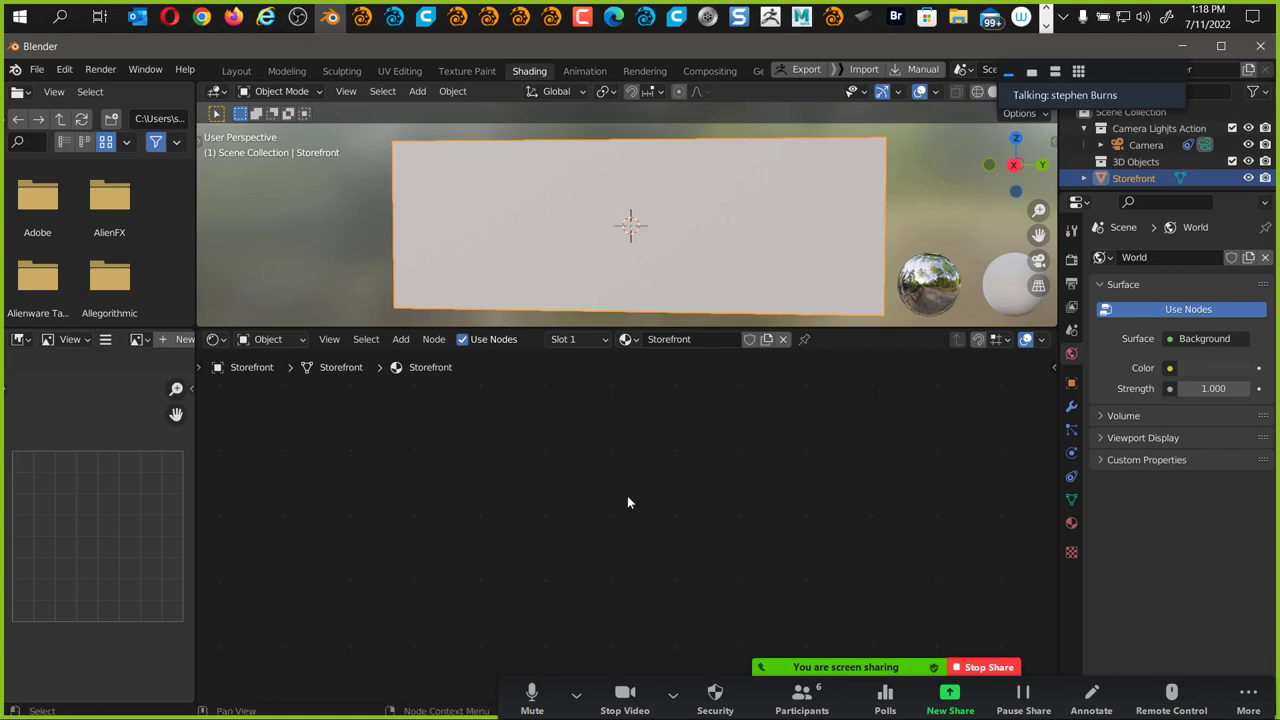
key("Home")
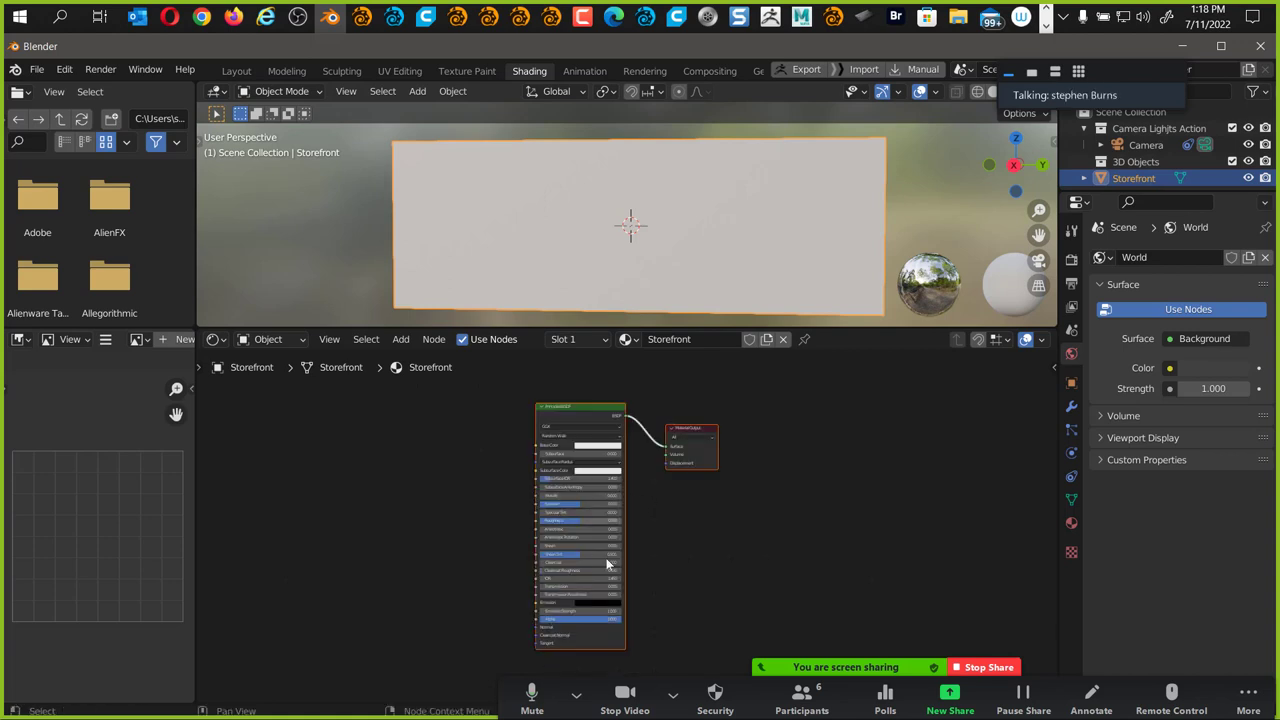
scroll(743, 517, "up", 1)
middle_click_drag(779, 511, 846, 549)
left_click(830, 538)
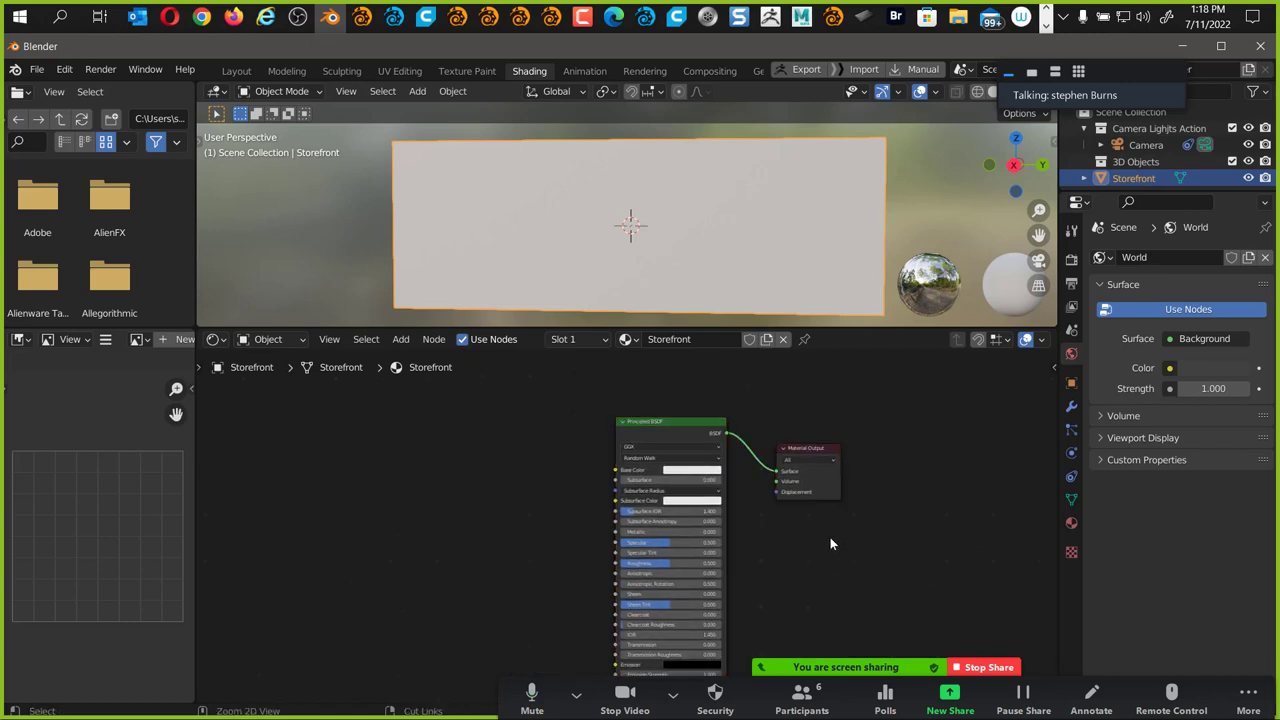
key("a")
left_click(823, 536)
key("ctrl+shift+t")
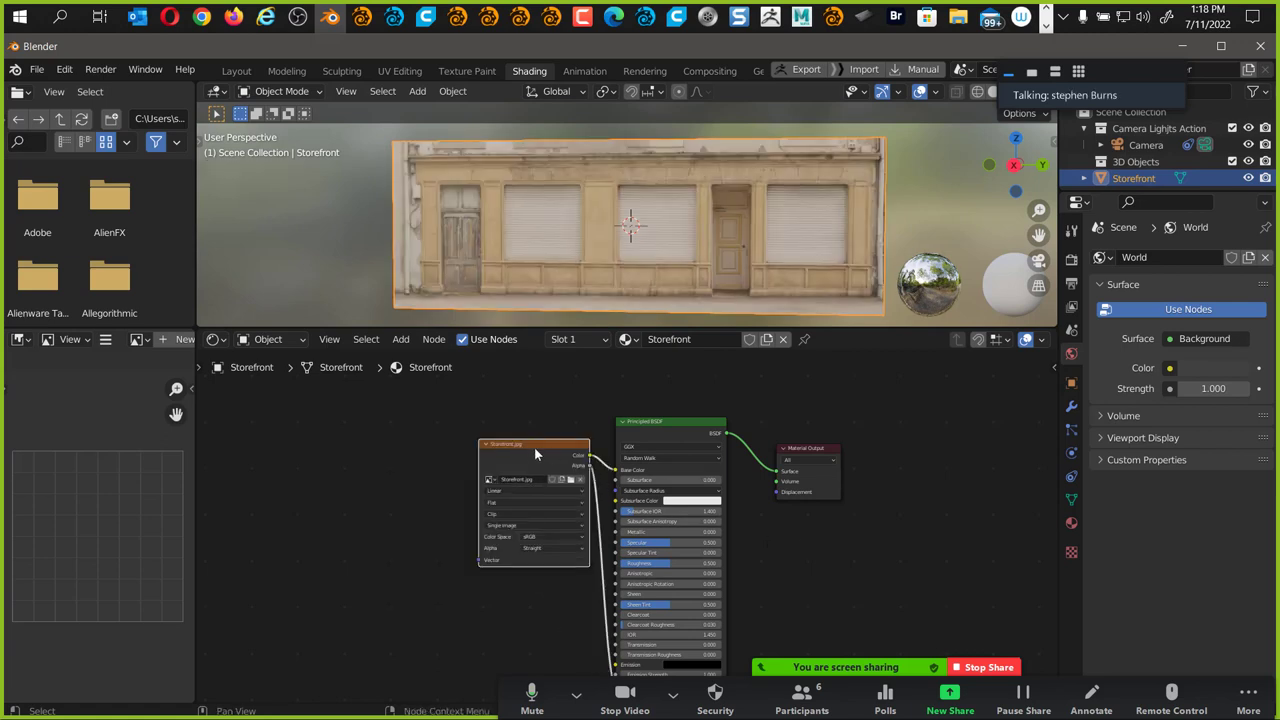
left_click_drag(534, 446, 428, 434)
- Unlink the texture from the BSDF's Alpha input and line up the Output, Texture and BSDF nodes
middle_click_drag(636, 525, 709, 490)
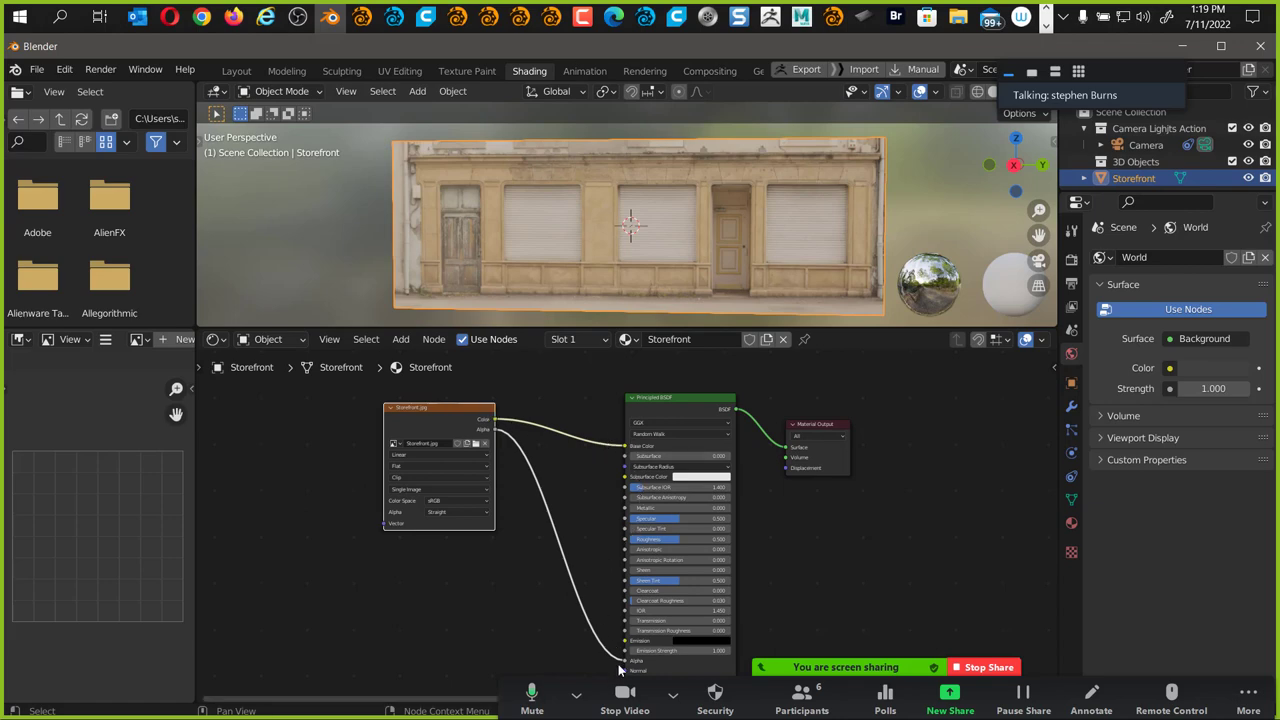
middle_click_drag(620, 670, 1017, 358, "ctrl")
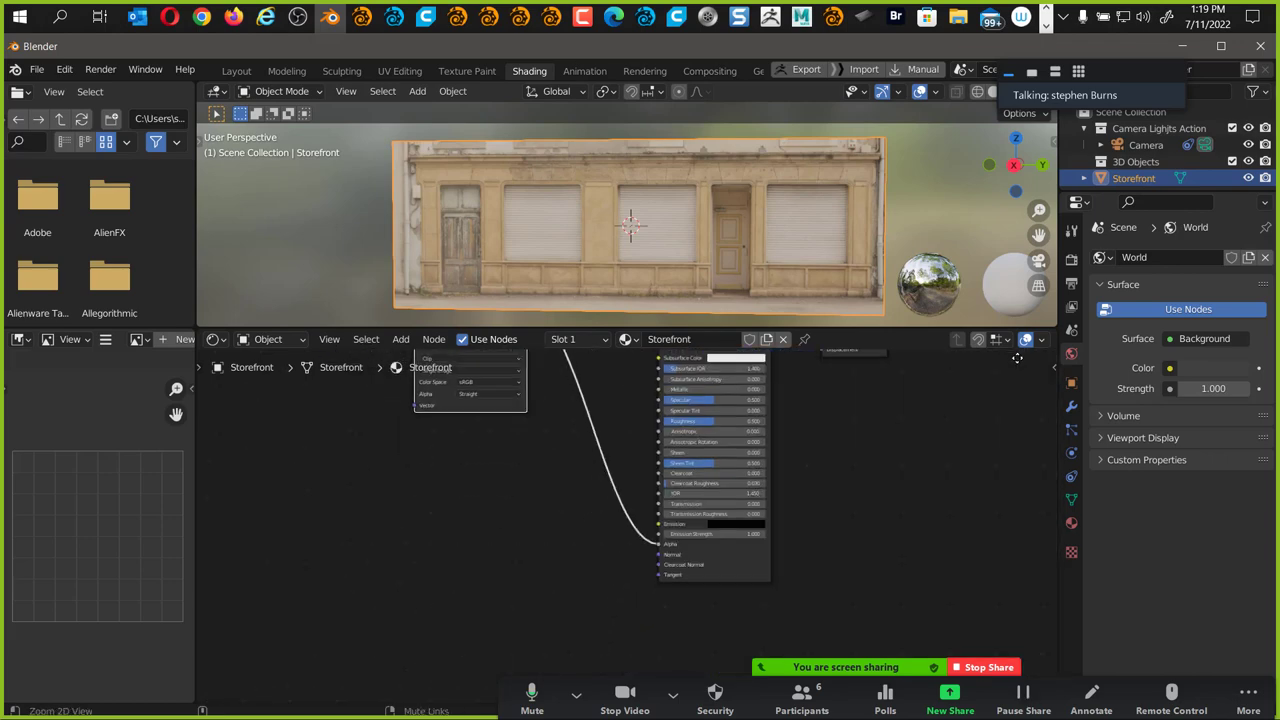
left_click_drag(742, 544, 822, 500, "ctrl+alt")
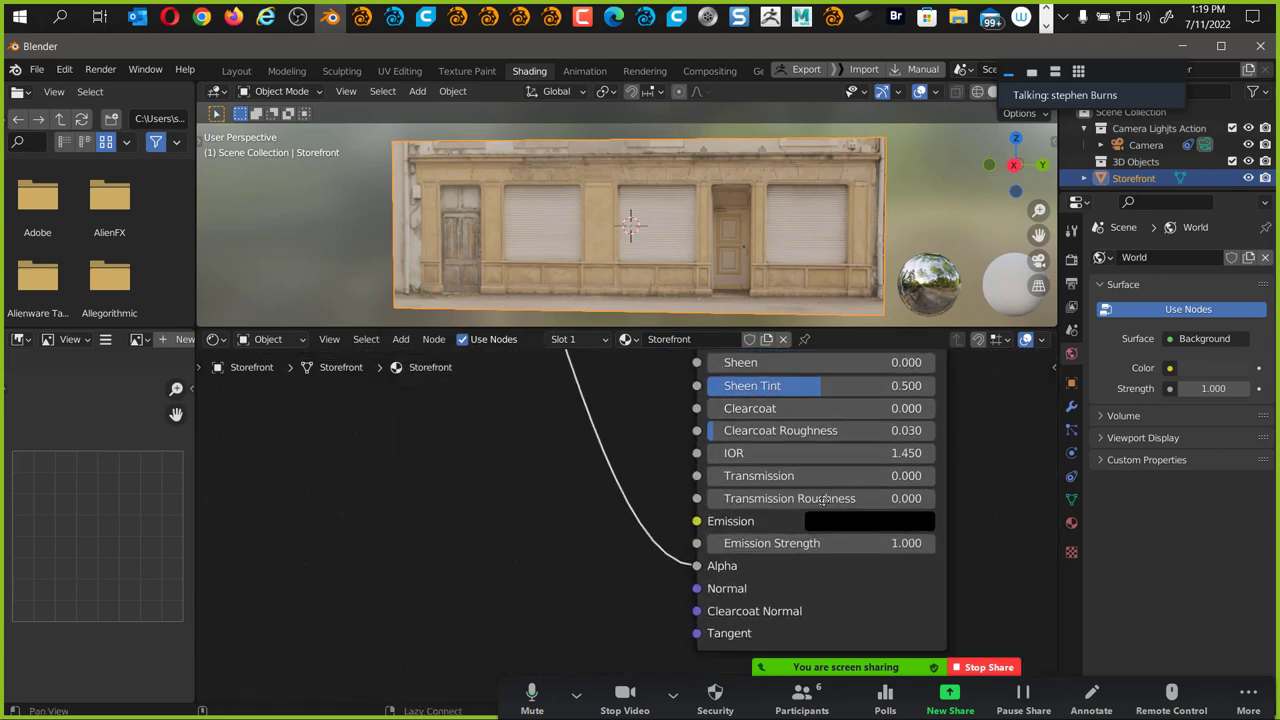
middle_click_drag(822, 500, 920, 551)
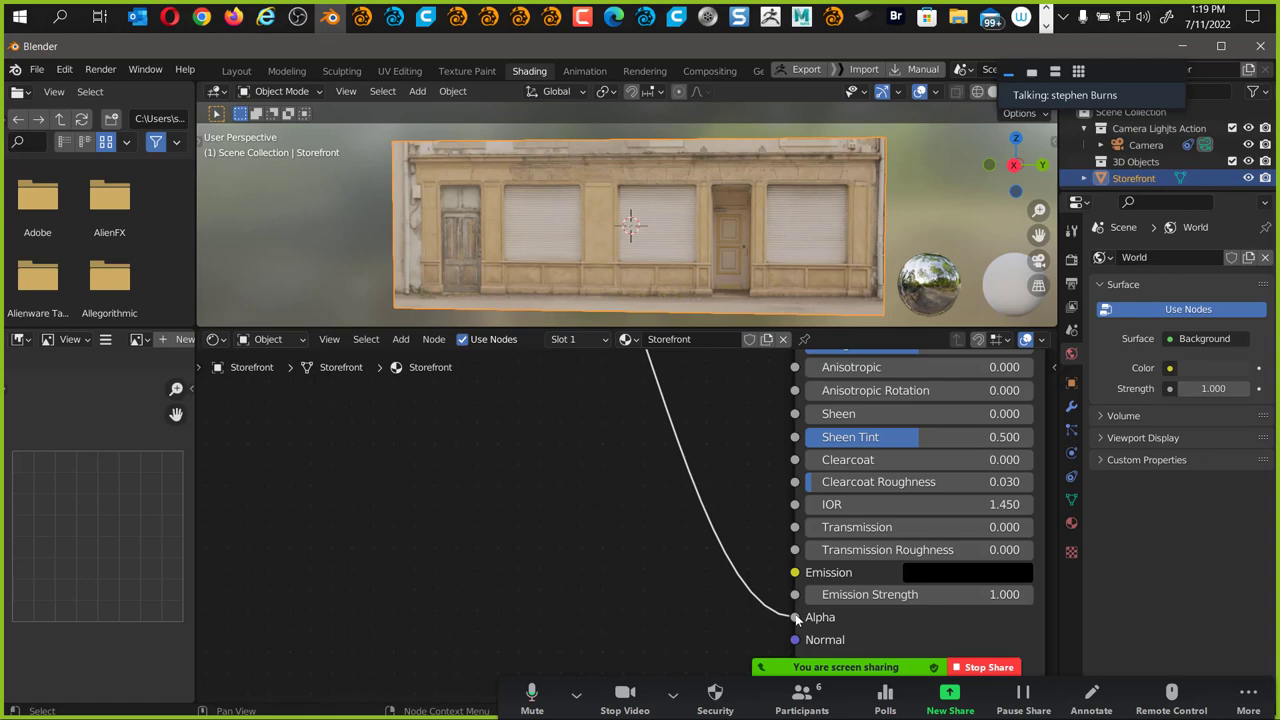
left_click_drag(770, 611, 480, 432)
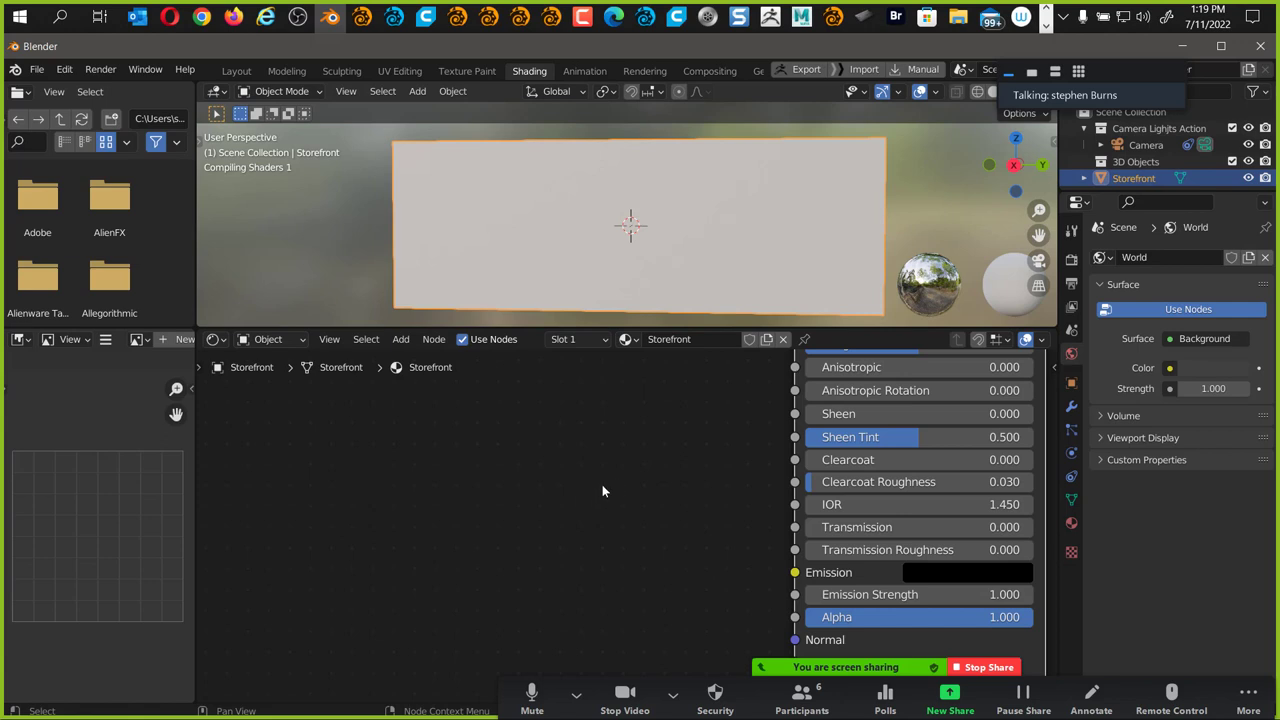
middle_click_drag(720, 440, 632, 583, "ctrl")
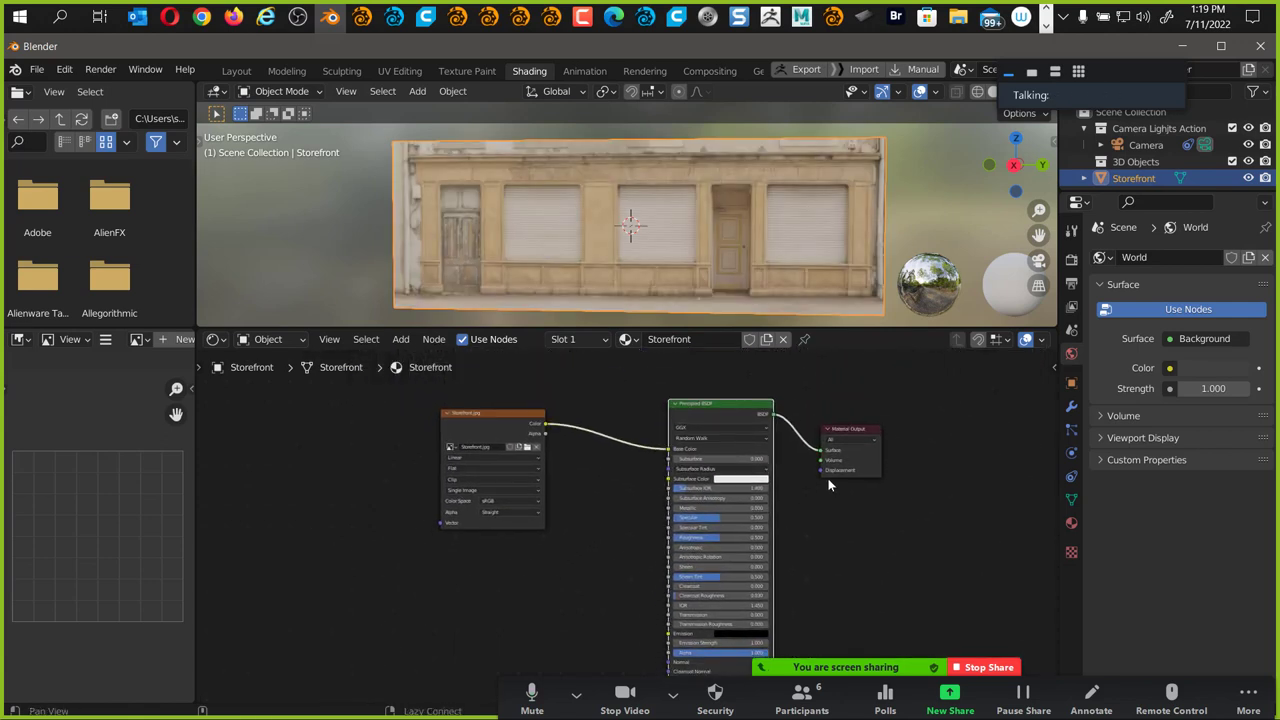
mouse_move(853, 425)
left_mouse_down()
mouse_move(860, 395)
mouse_move(828, 424)
left_mouse_up()
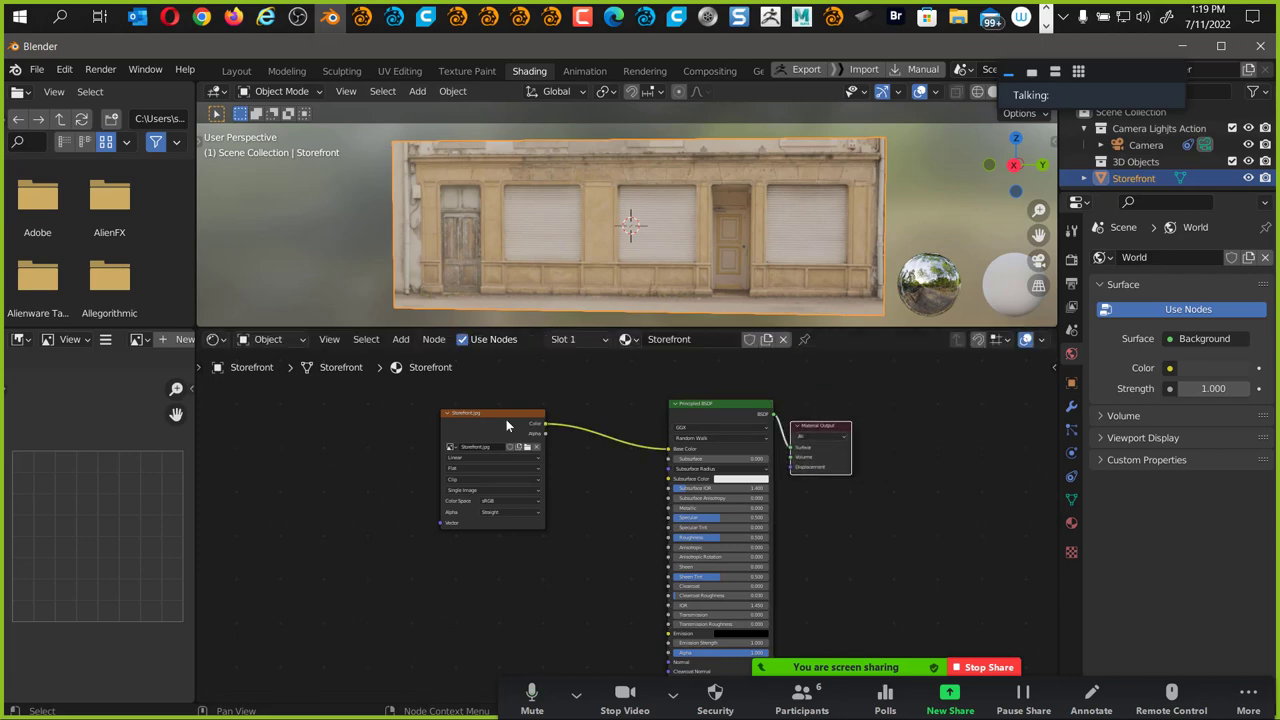
left_click_drag(515, 410, 540, 429)
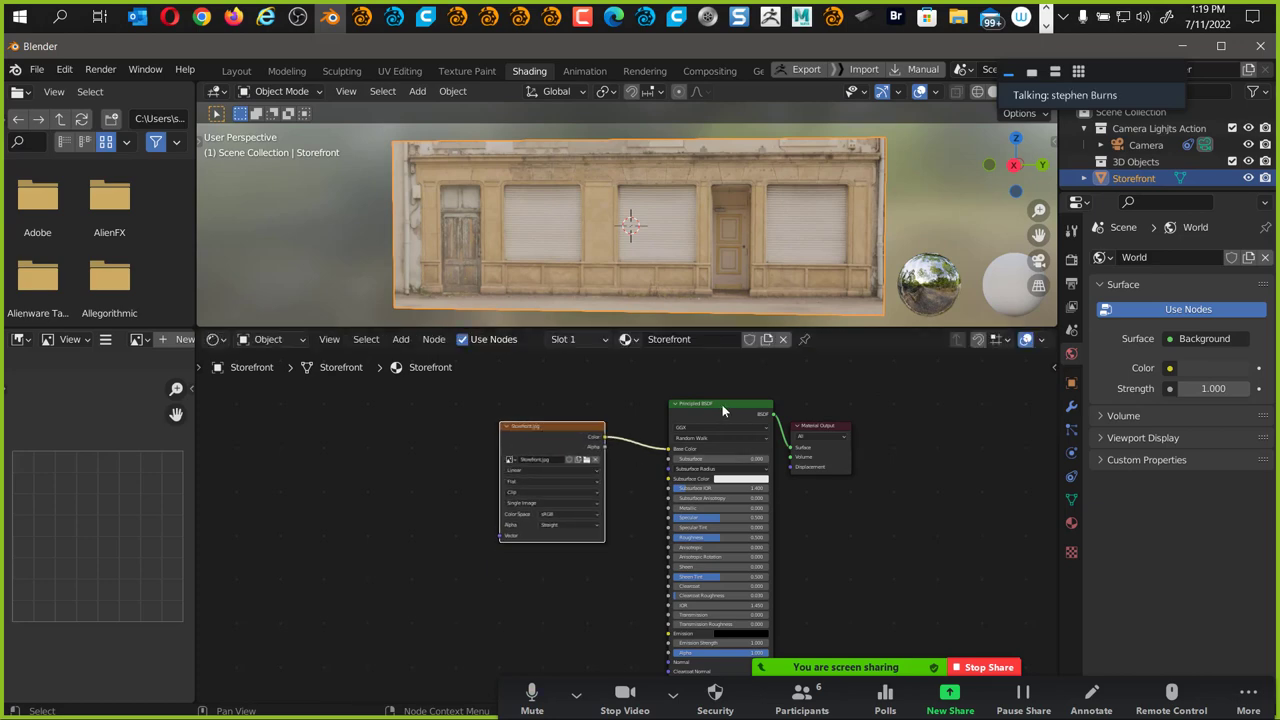
left_click_drag(703, 406, 680, 418)
- Move the Material Output node next to the Principled BSDF and deselect all nodes
left_click_drag(815, 433, 794, 409)
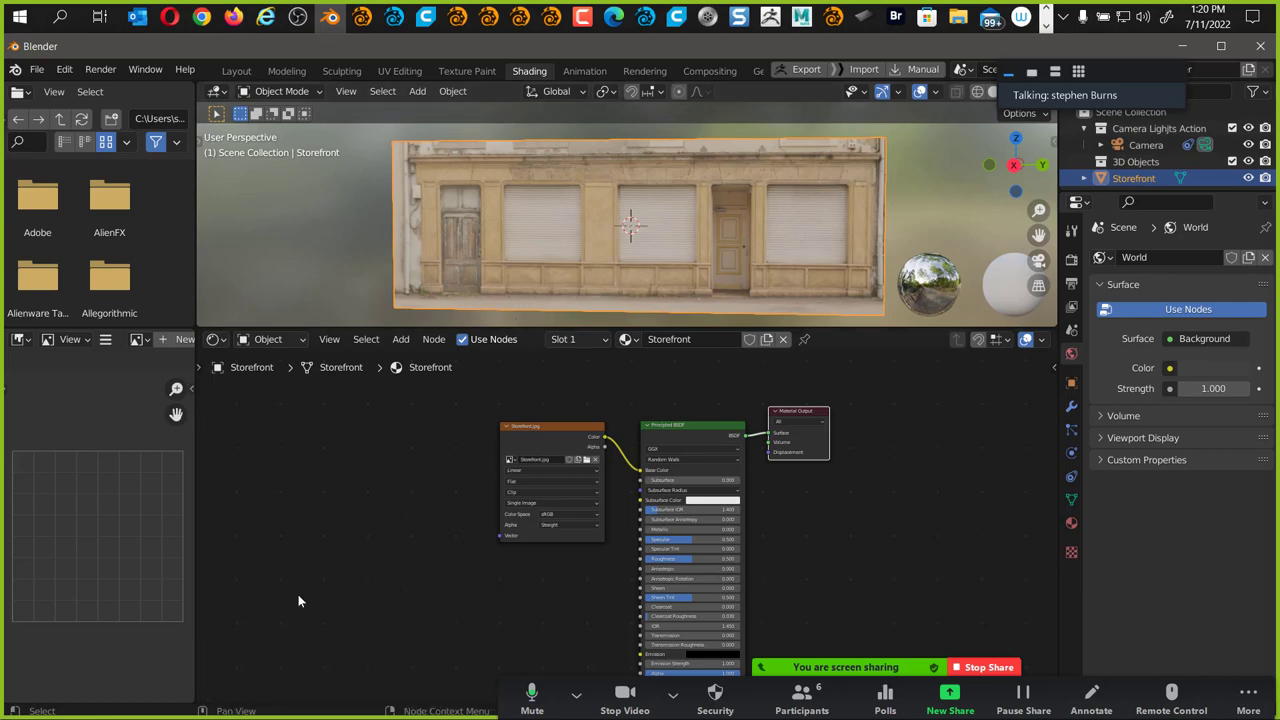
left_click(576, 694)
left_click(989, 438)
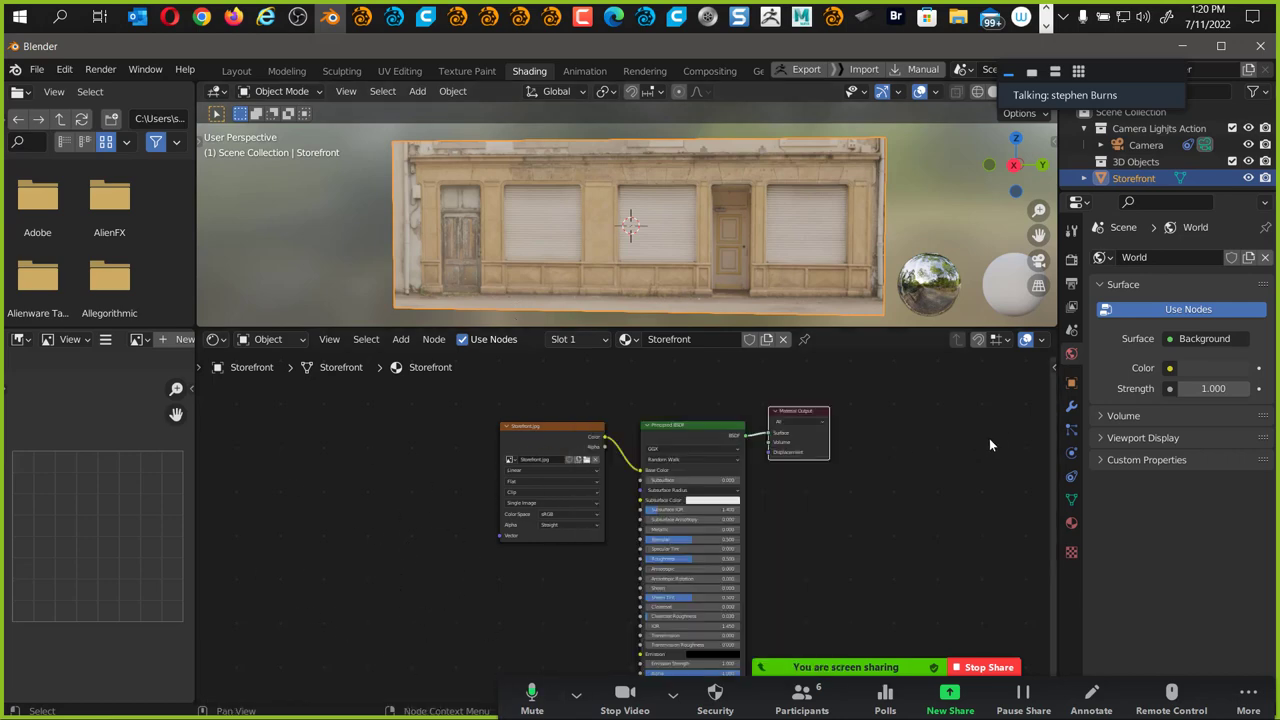
left_click(981, 478)
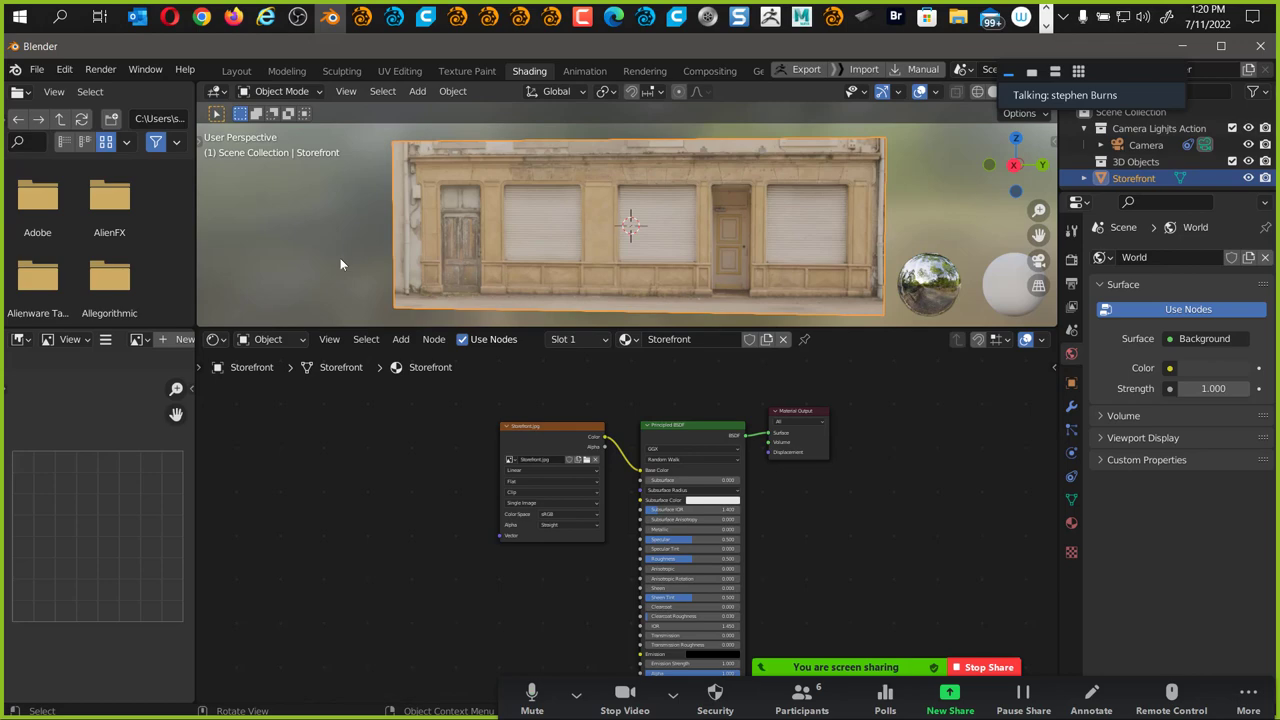
- Save the scene as building.blend and switch to the Modeling workspace
left_click(37, 70)
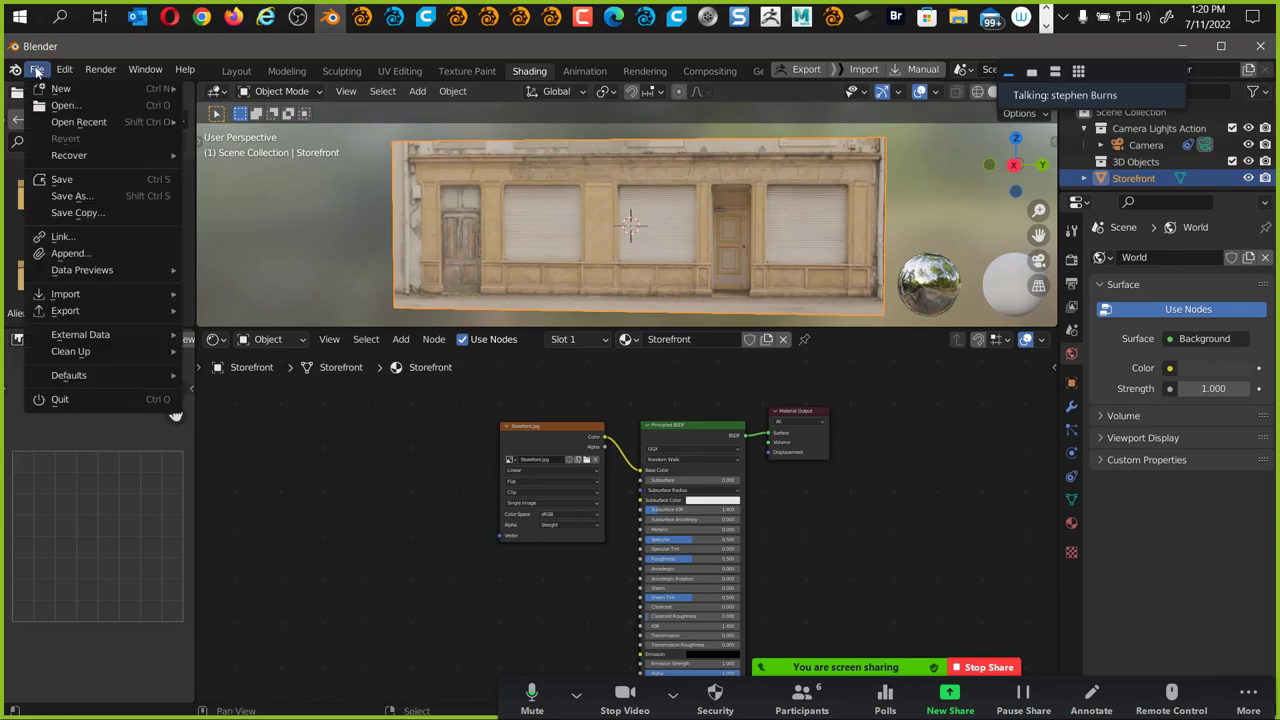
left_click(90, 197)
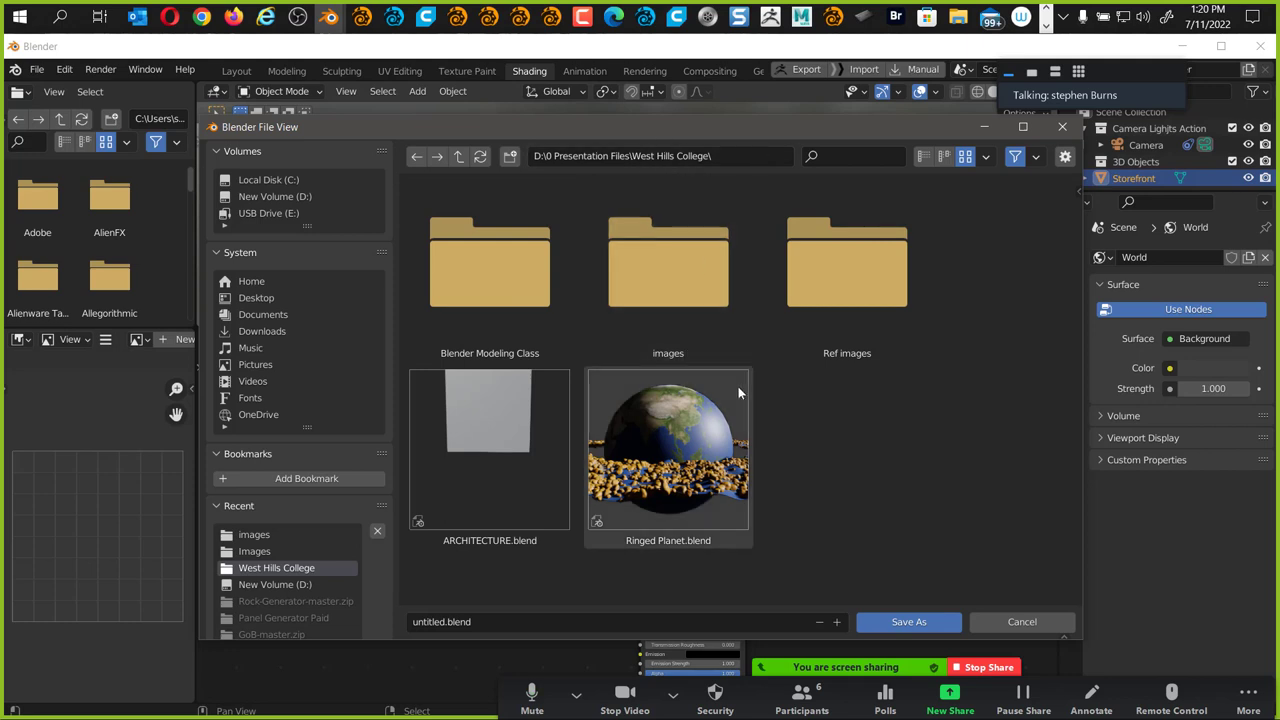
left_click(505, 622)
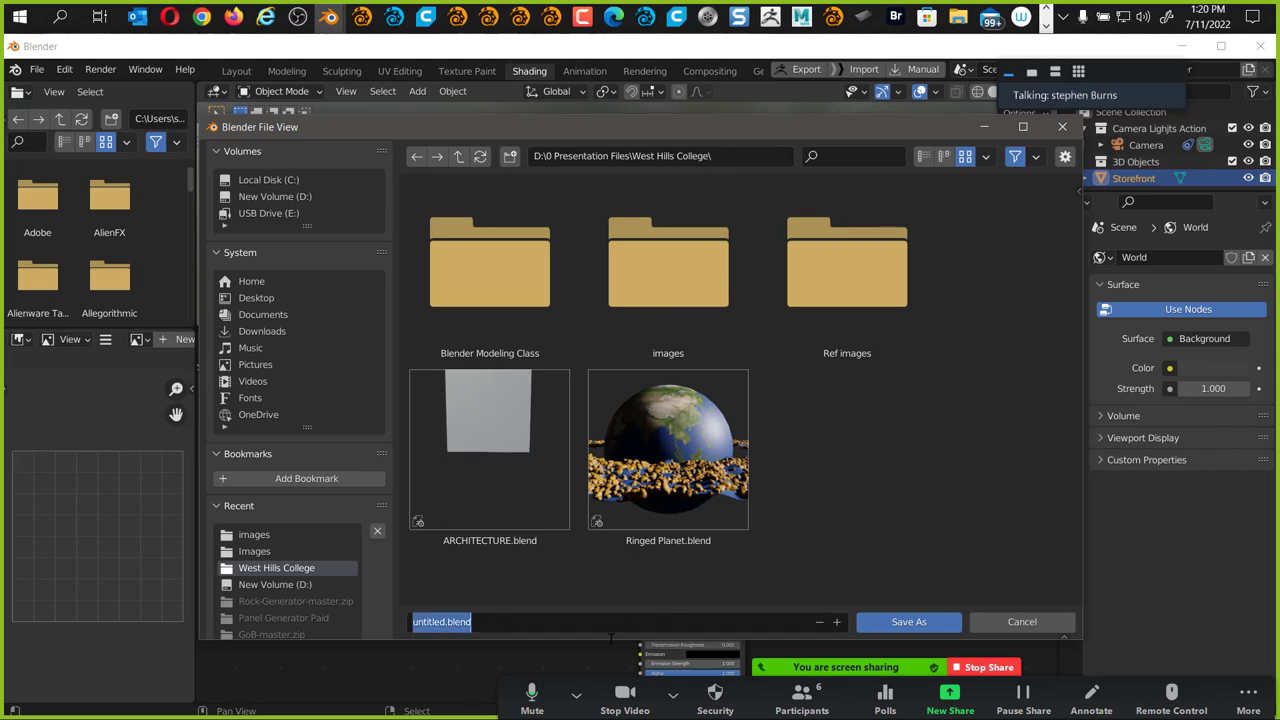
type("bu")
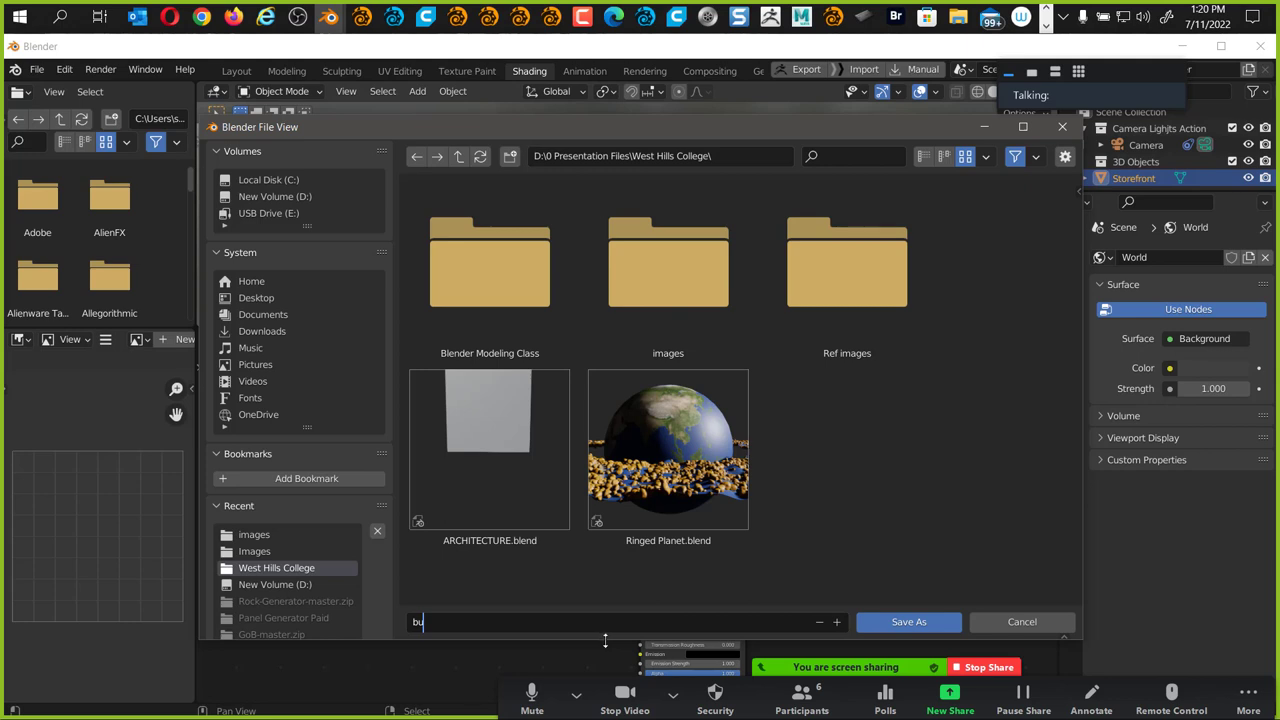
type("ilding")
left_click(910, 622)
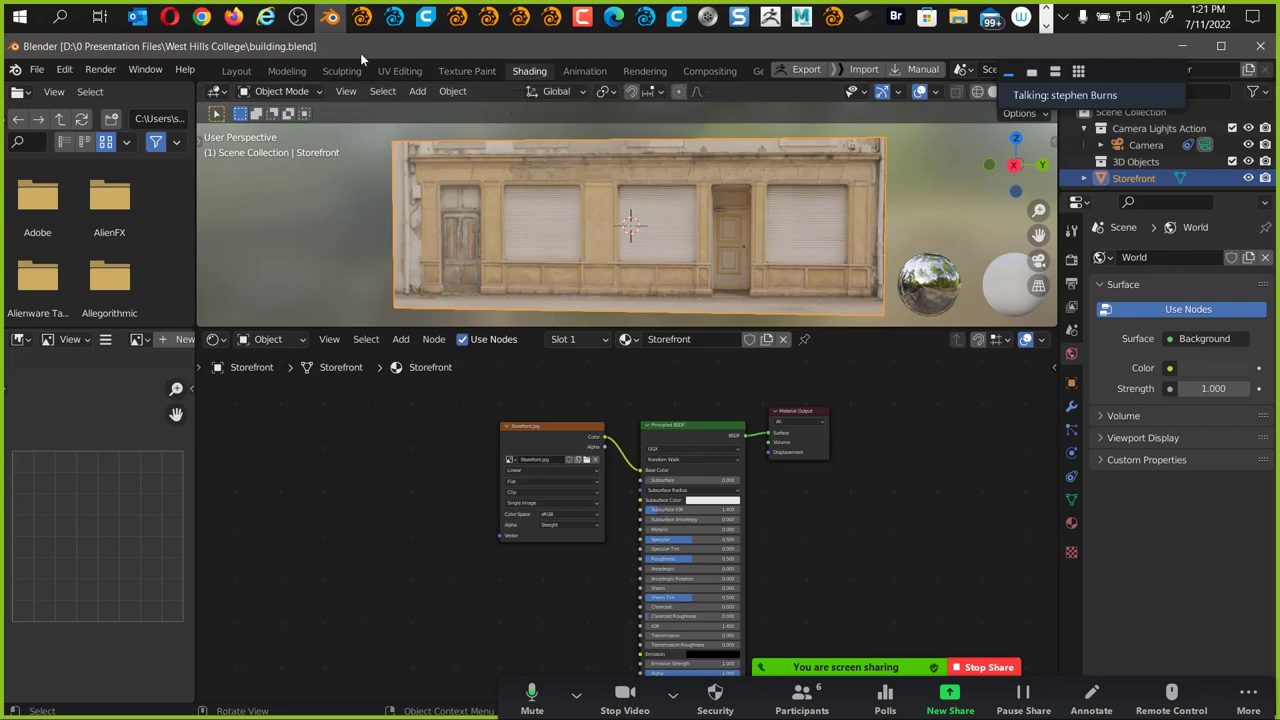
left_click(287, 71)
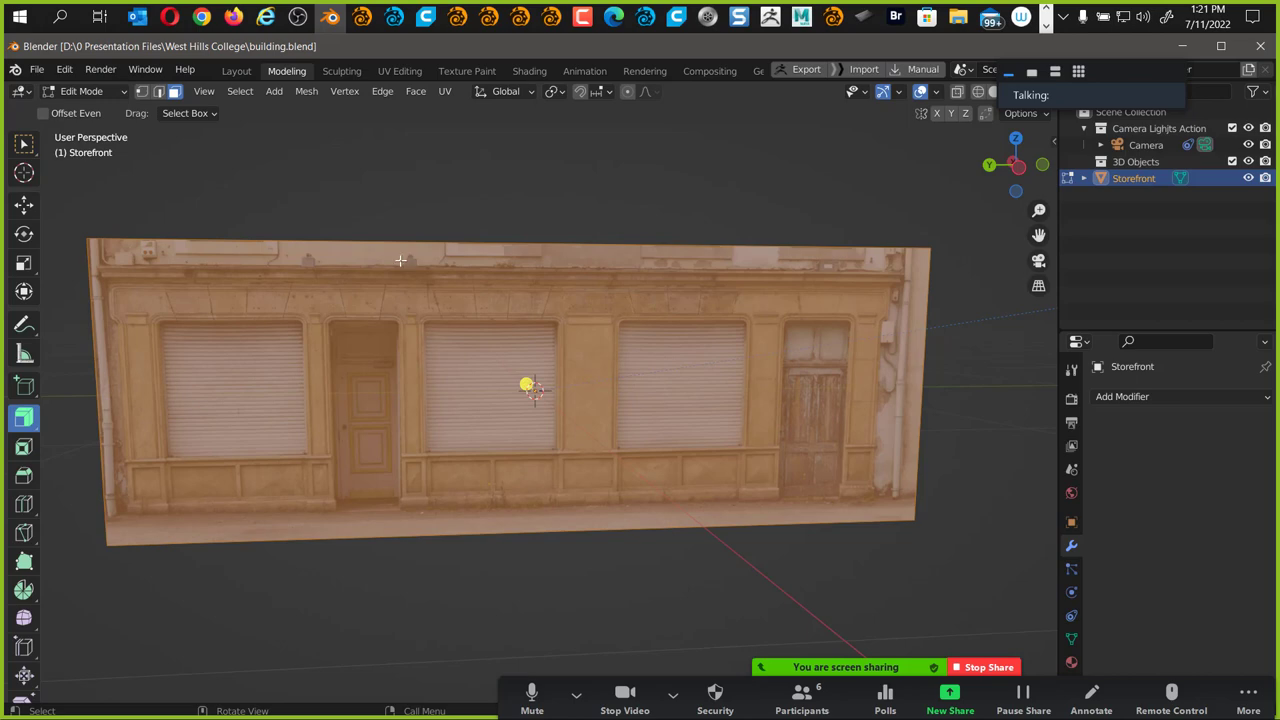
- Deselect every face of the Storefront mesh by clicking empty viewport space
left_click(413, 174)
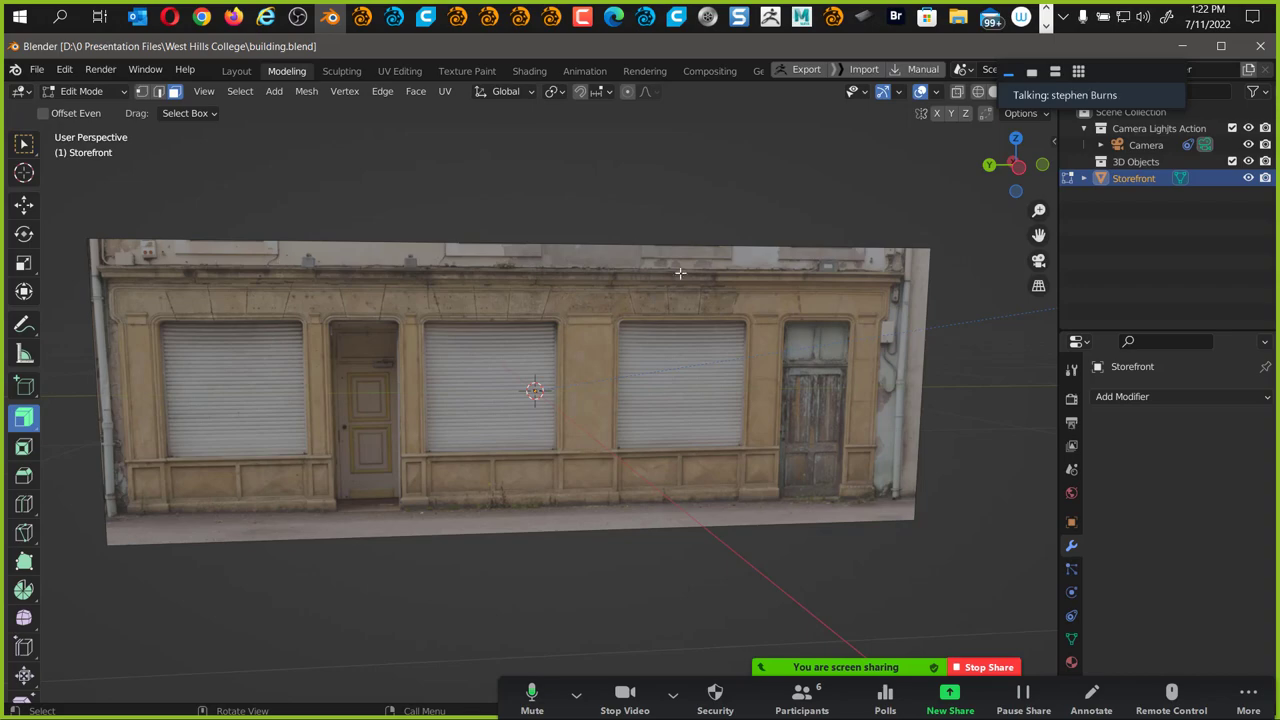
scroll(541, 260, "up", 2)
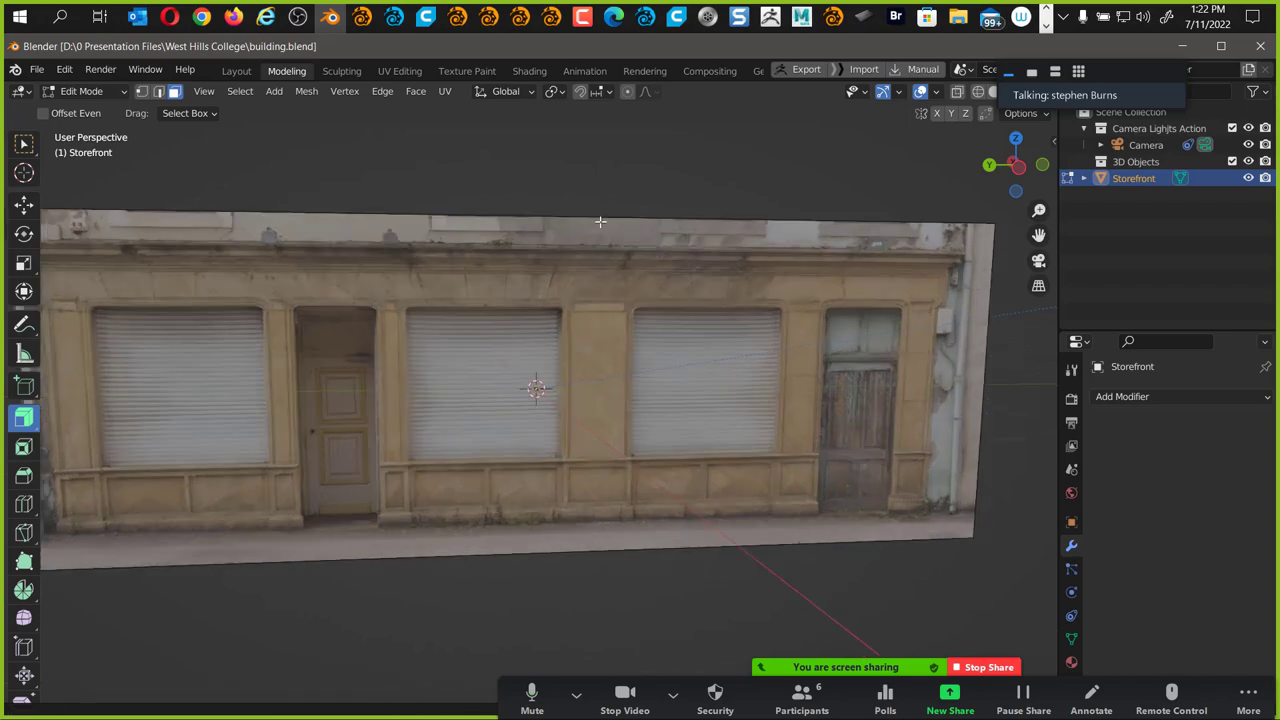
scroll(606, 251, "up", 2)
scroll(643, 220, "down", 2)
scroll(630, 241, "up", 1)
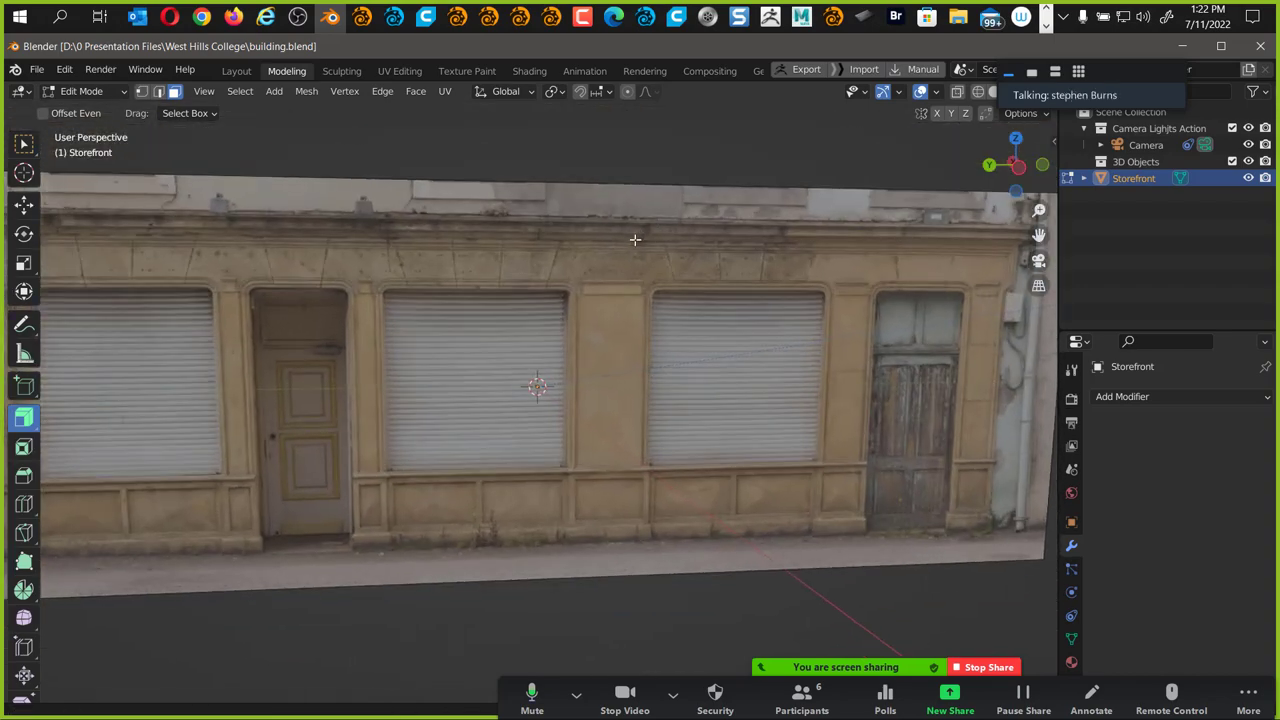
scroll(634, 248, "down", 3)
scroll(651, 243, "up", 1)
middle_click_drag(669, 253, 690, 306)
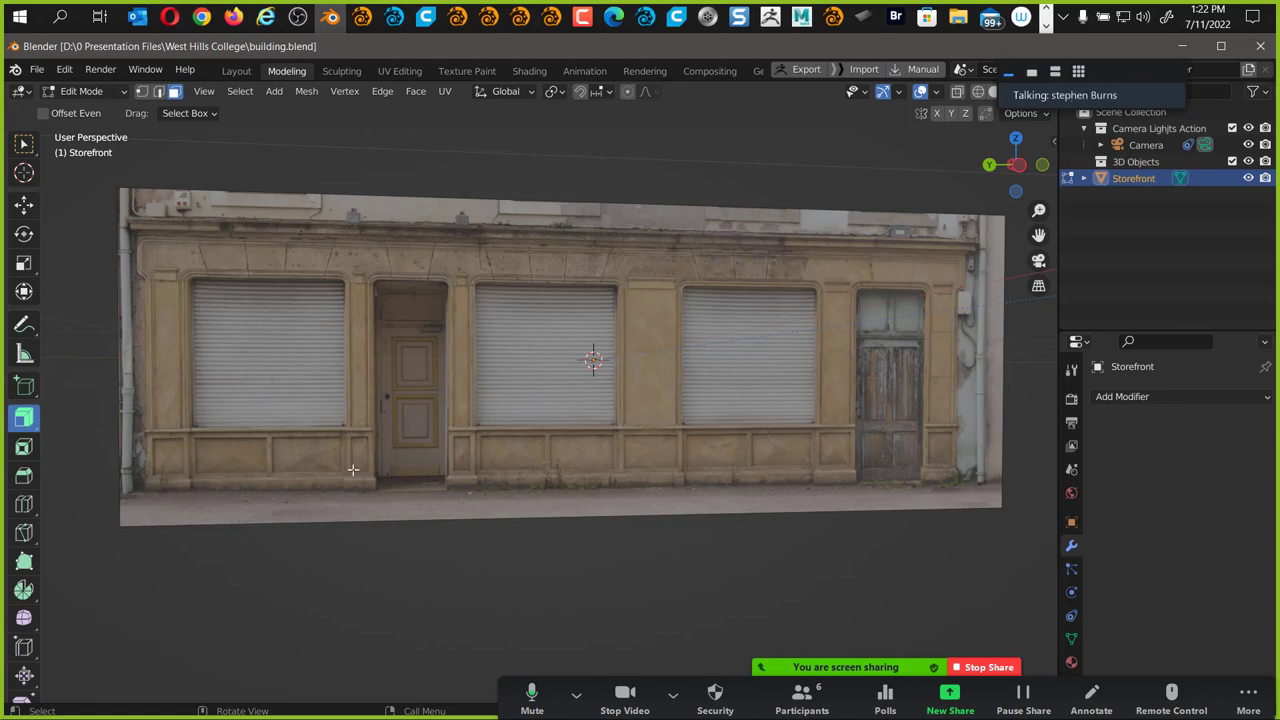
scroll(368, 474, "up", 6)
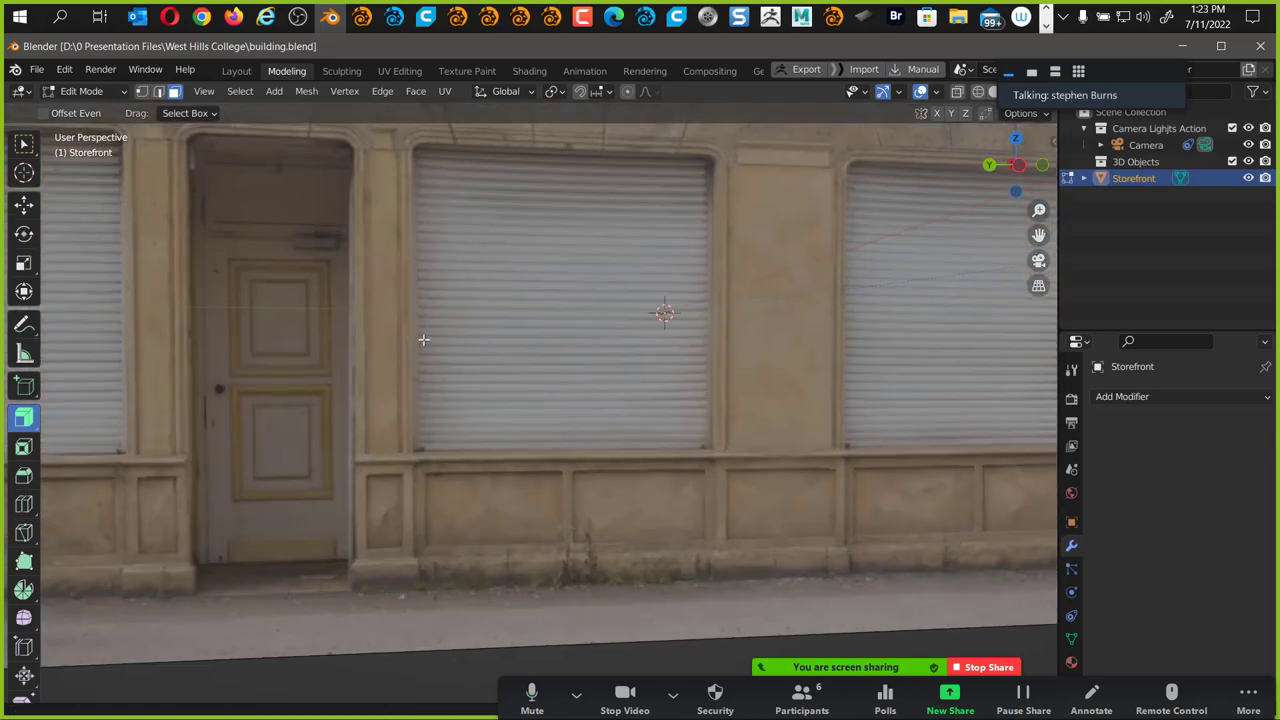
scroll(848, 327, "up", 3)
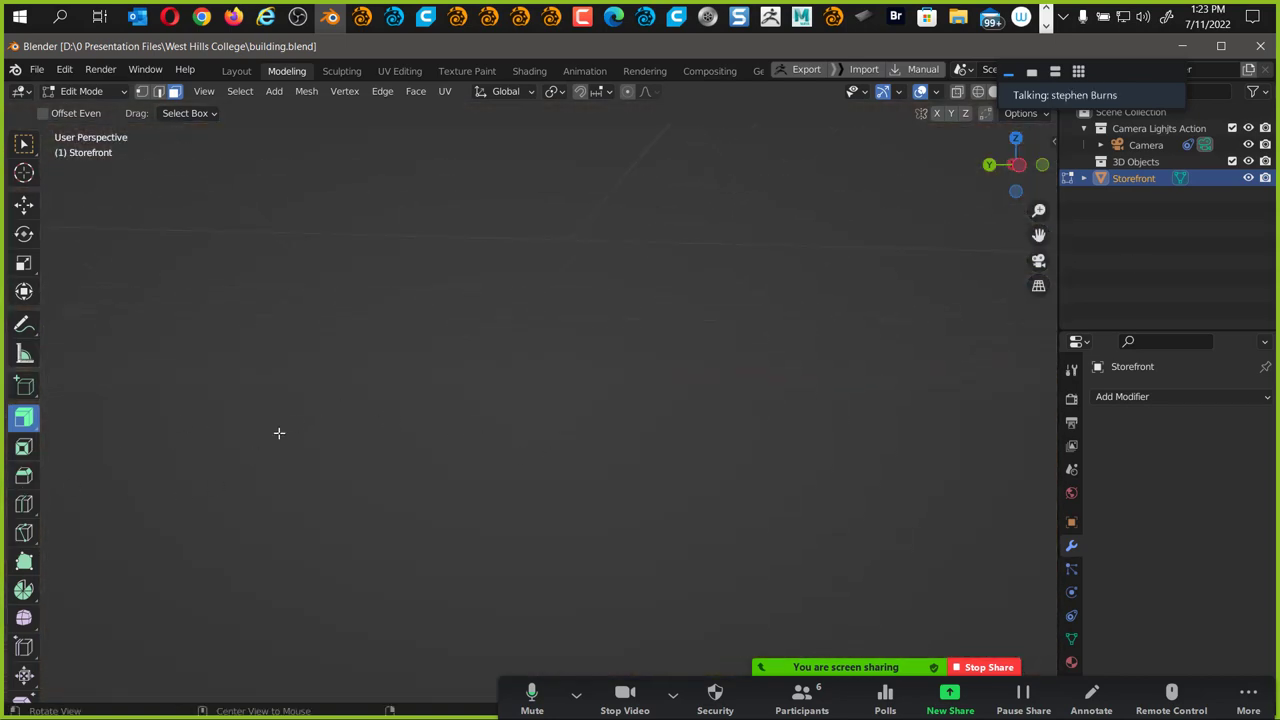
scroll(462, 472, "down", 2)
scroll(462, 472, "down", 5)
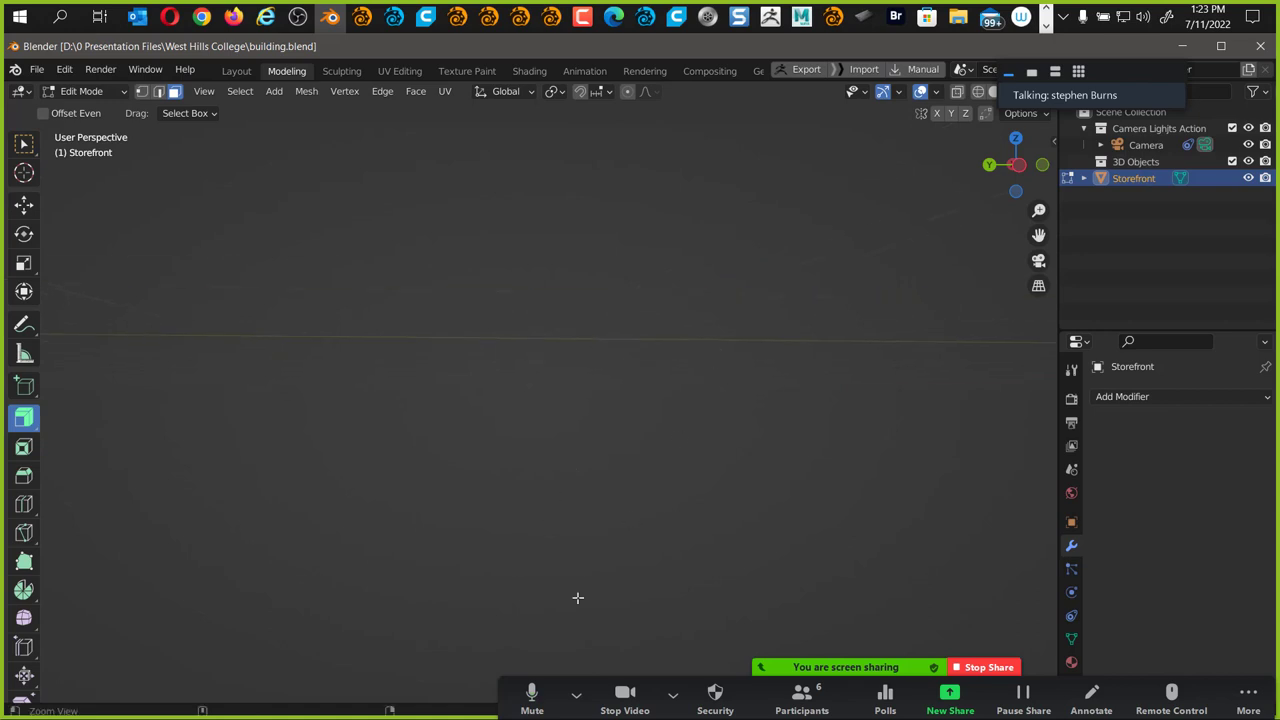
middle_click(827, 501, "alt")
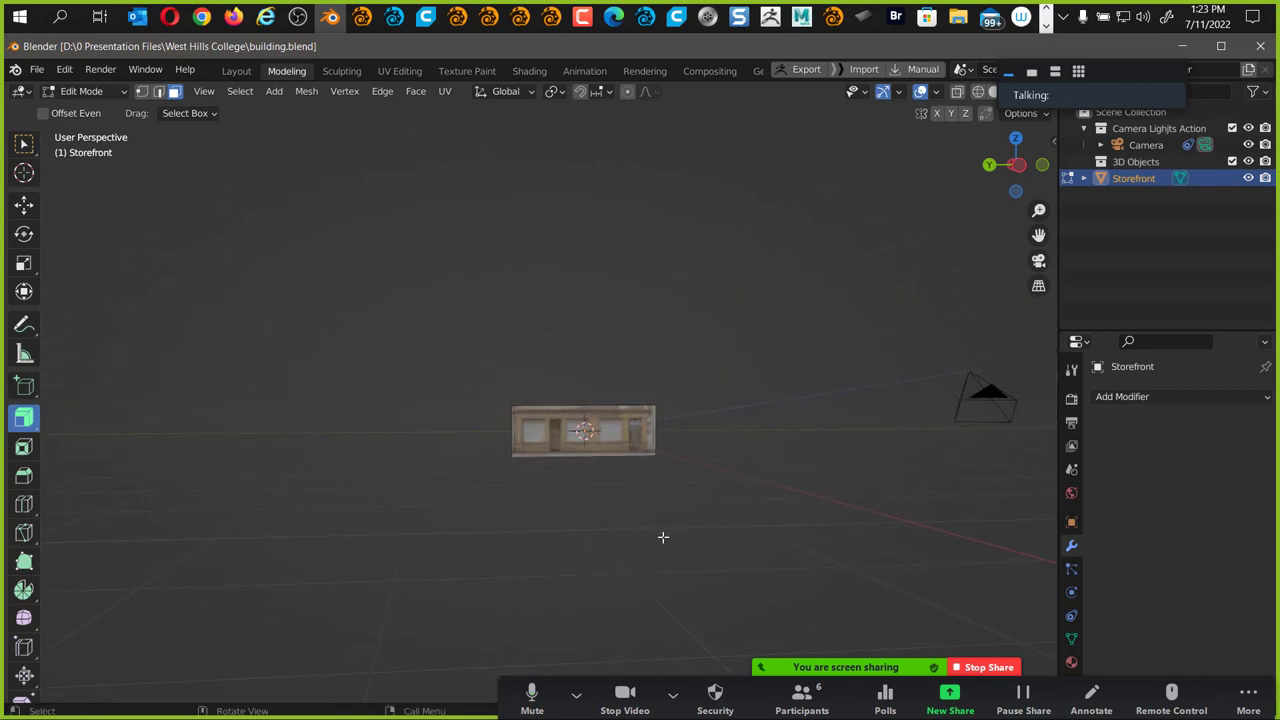
key("ctrl+Tab")
left_click(510, 538)
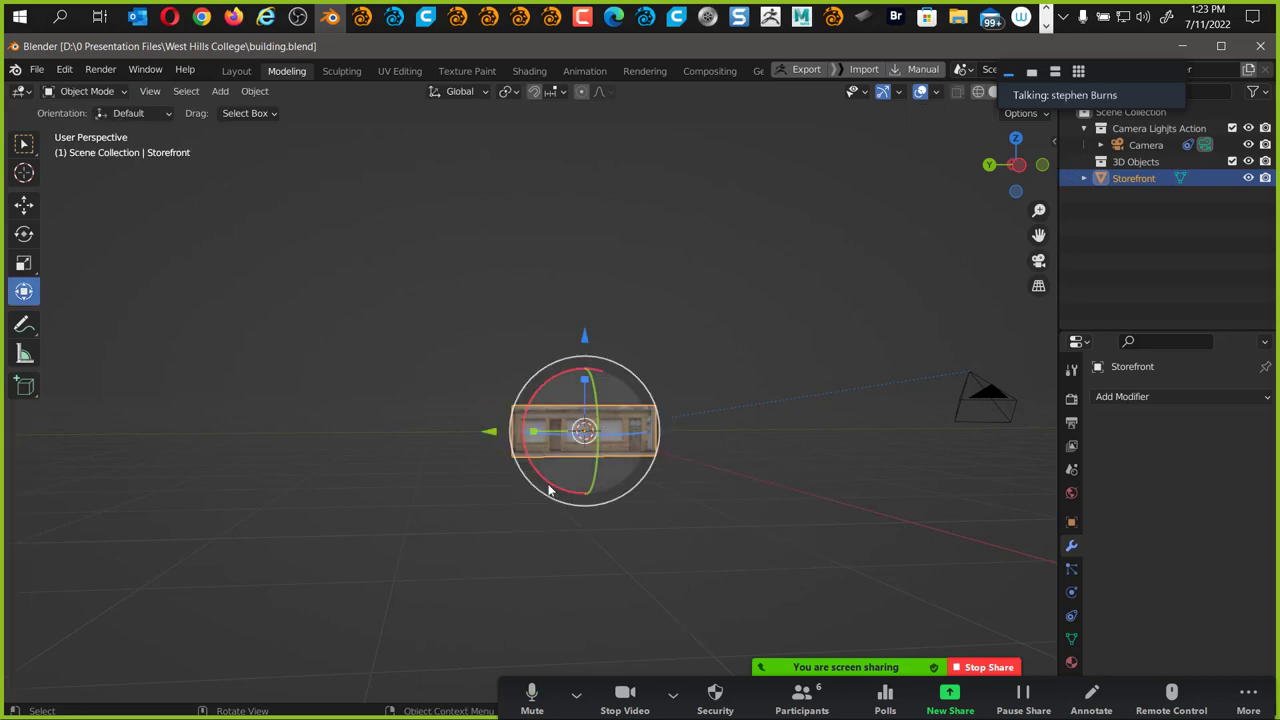
key("KP_Decimal")
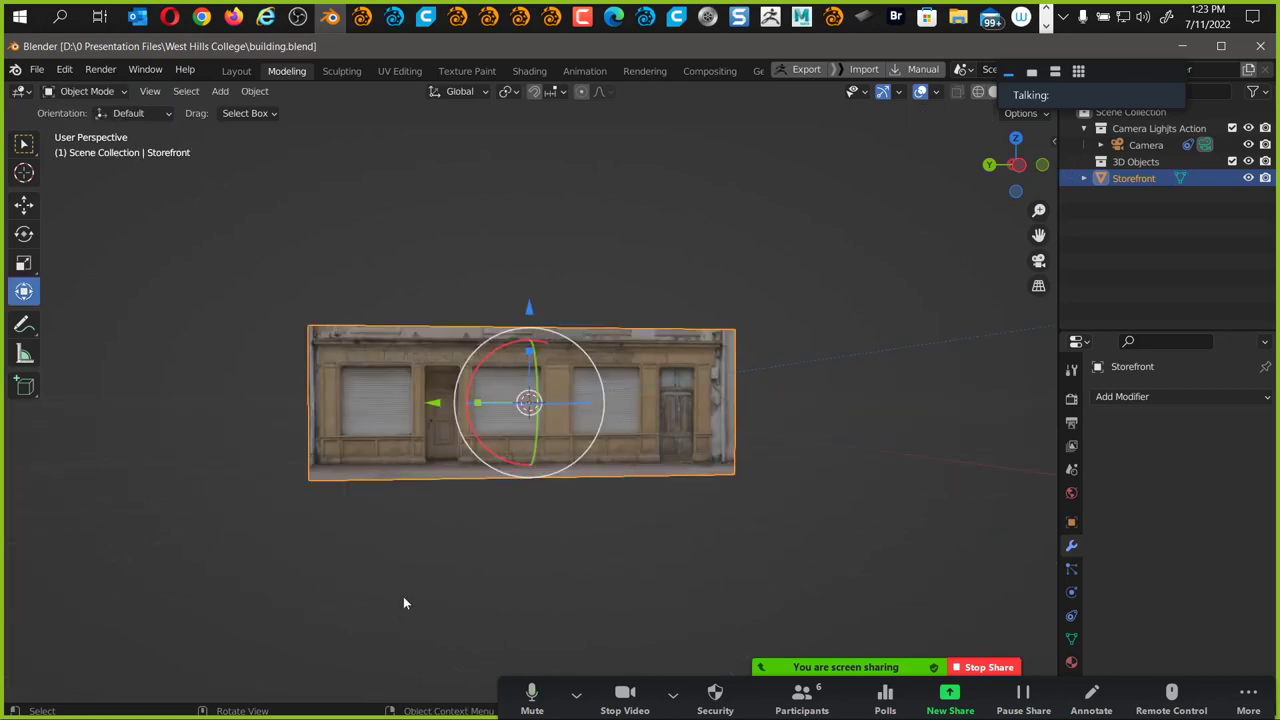
scroll(416, 414, "up", 10)
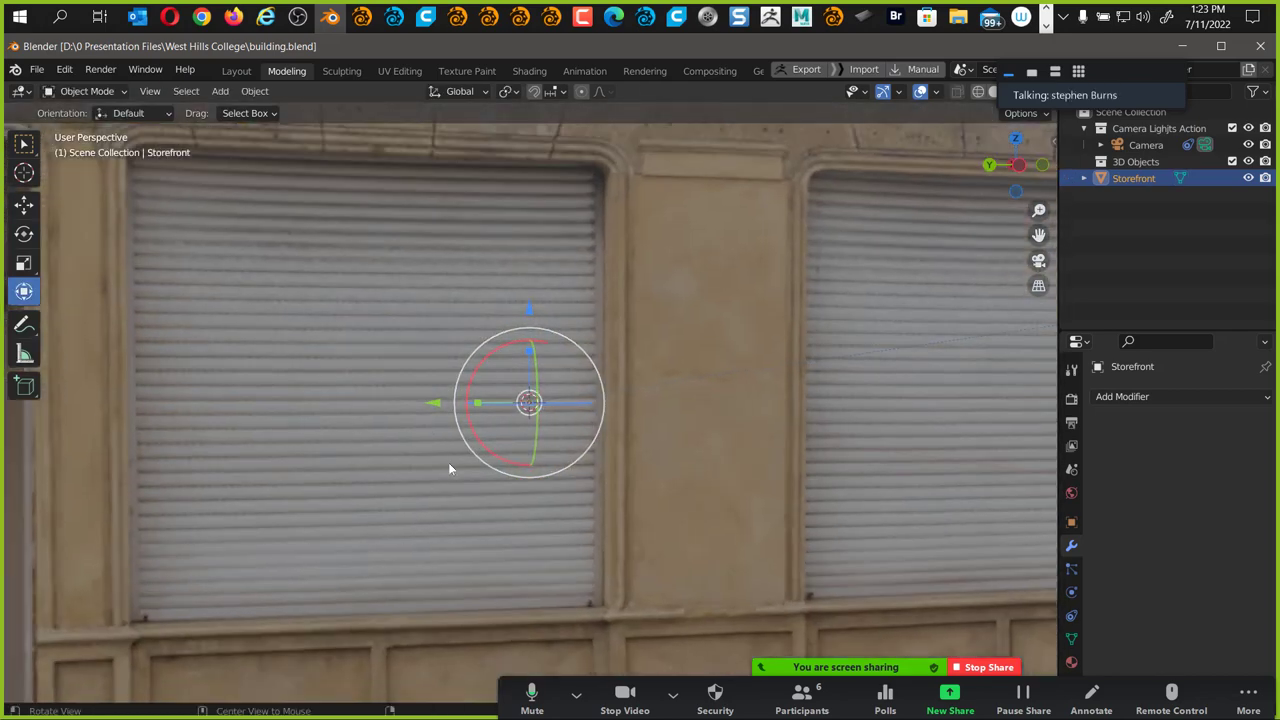
middle_click_drag(449, 468, 14, 366, "shift")
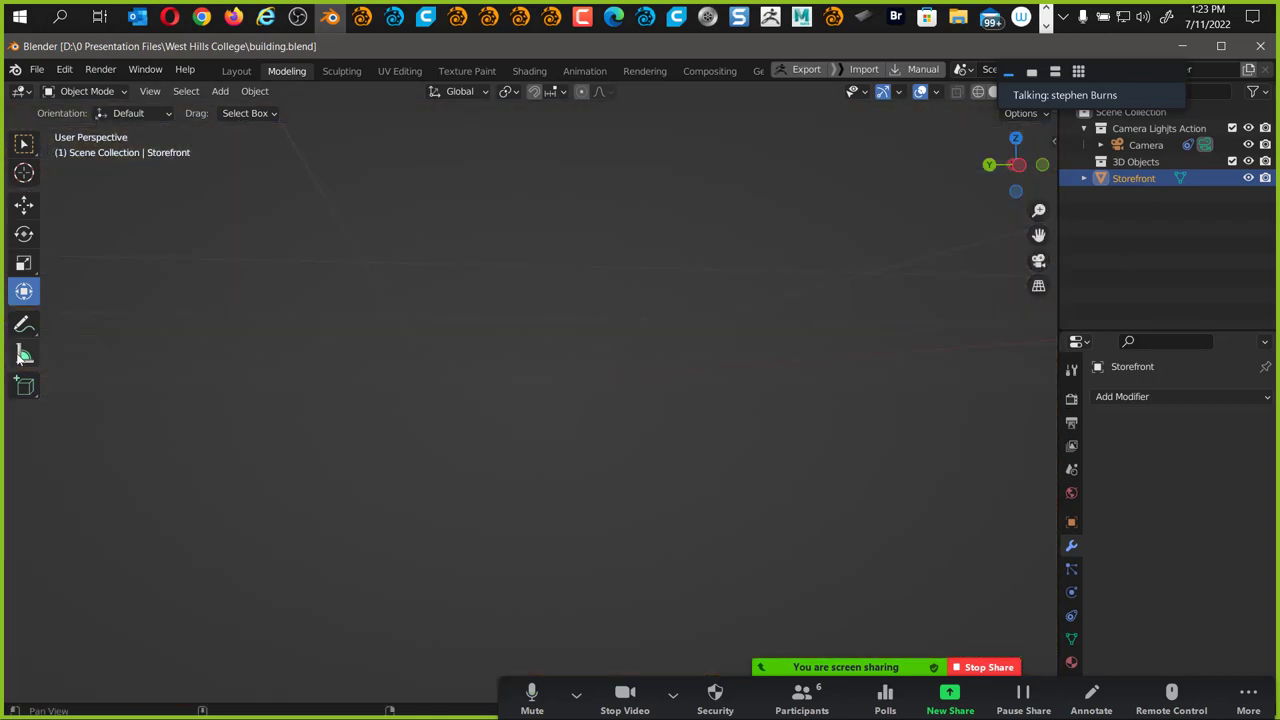
key("Tab")
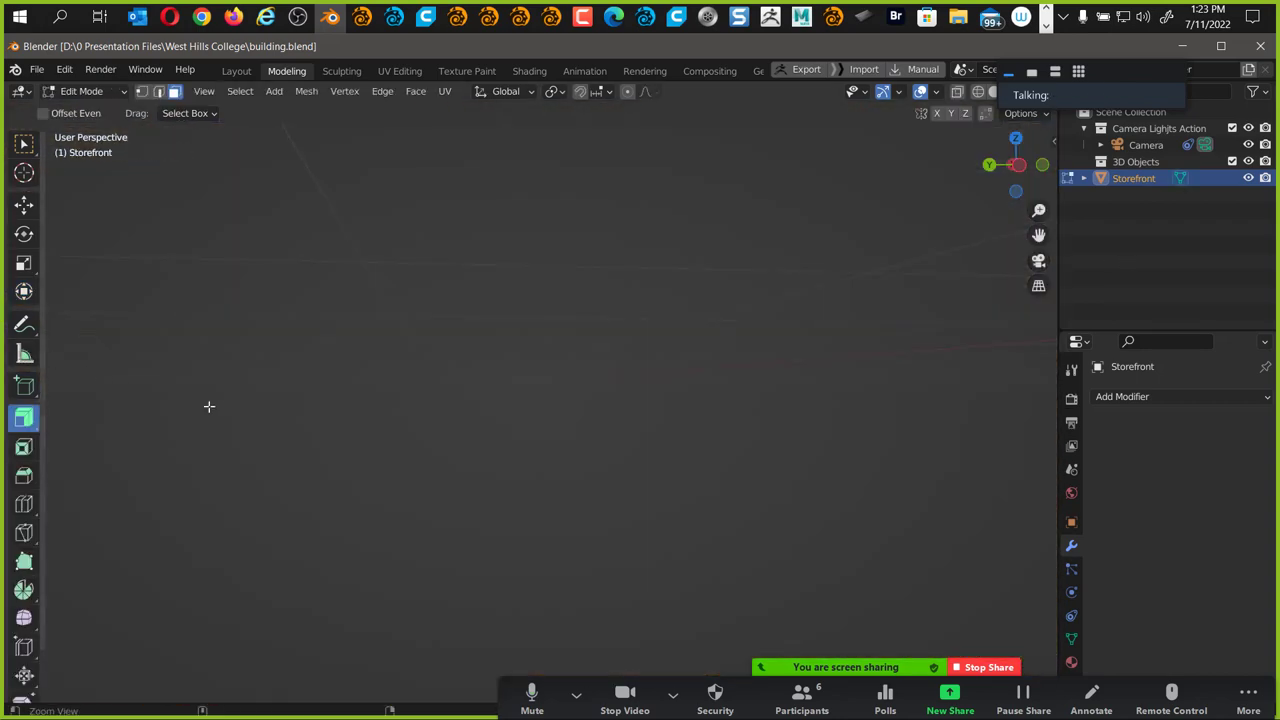
middle_click_drag(209, 406, 631, 531)
scroll(641, 324, "up", 6)
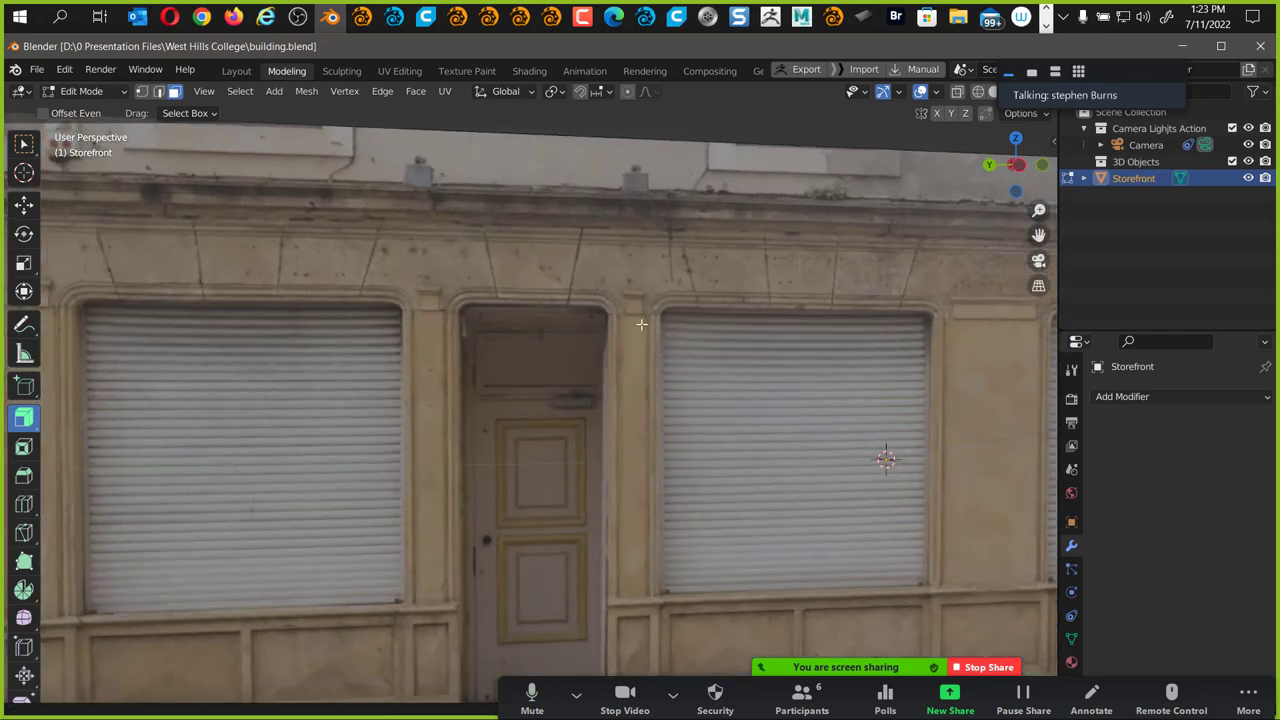
middle_click_drag(641, 324, 708, 284)
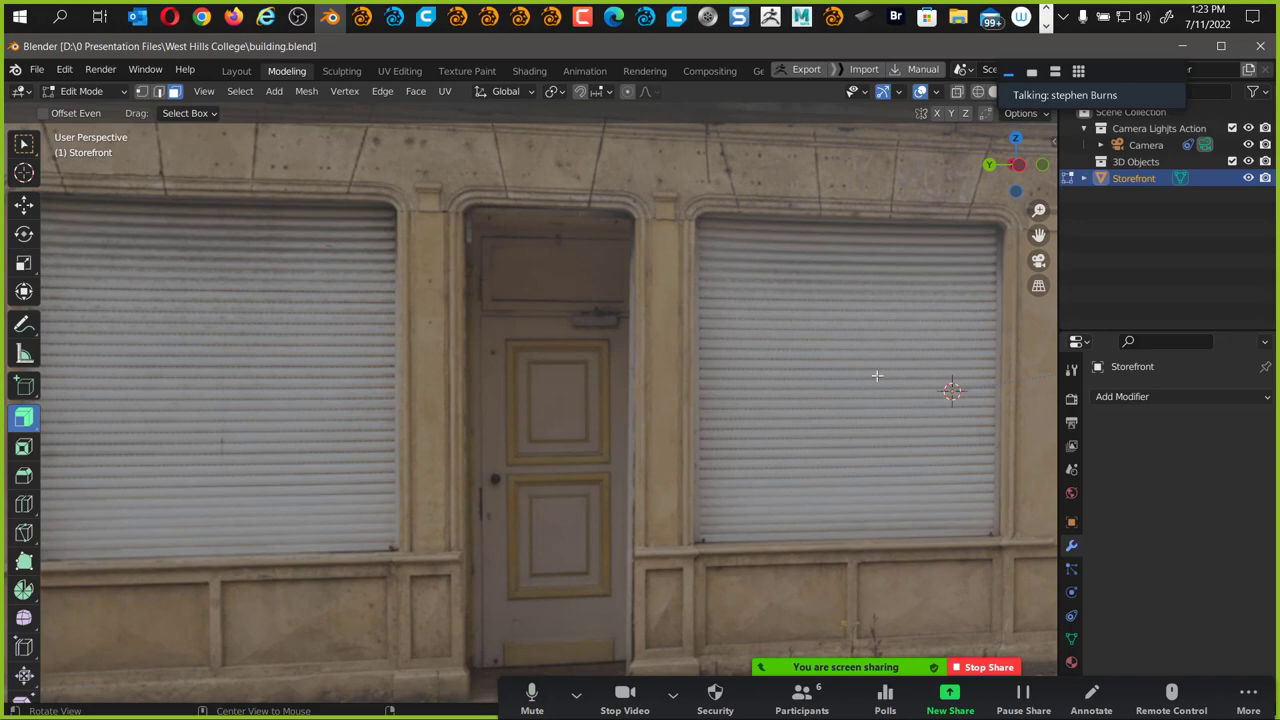
middle_click_drag(634, 397, 510, 584)
scroll(562, 470, "down", 2)
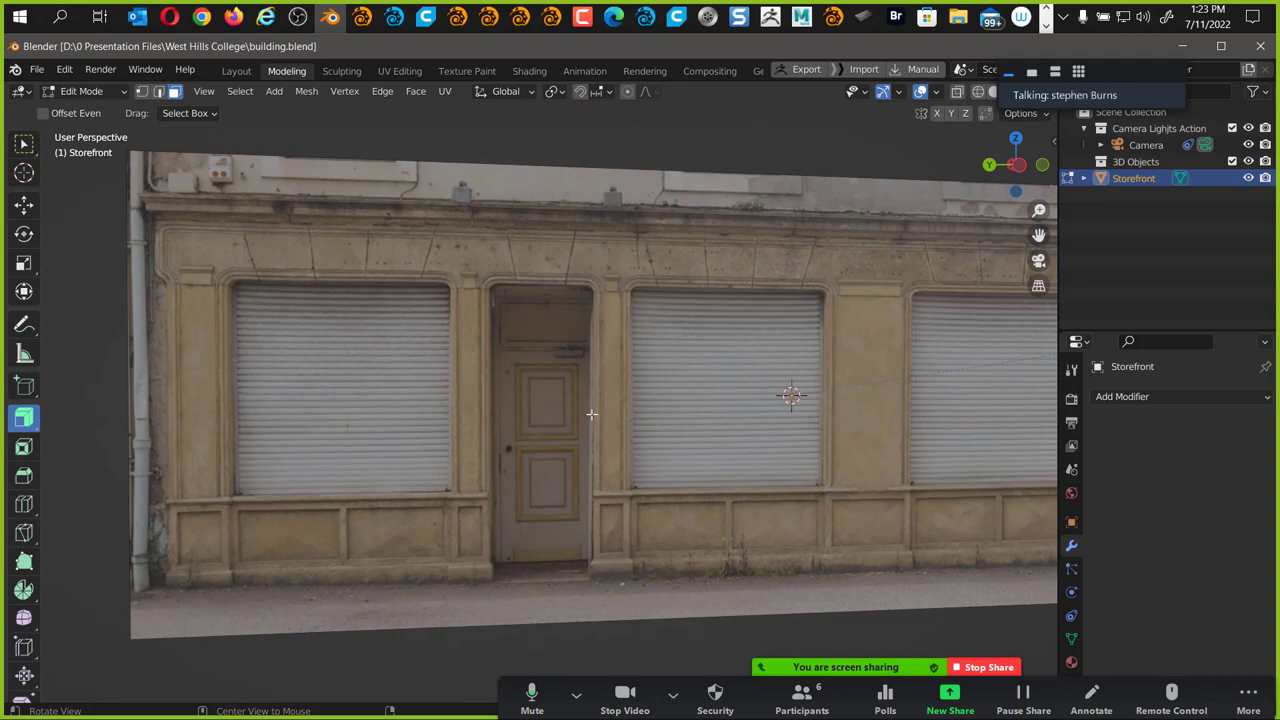
middle_click_drag(844, 393, 797, 429)
scroll(319, 190, "up", 3)
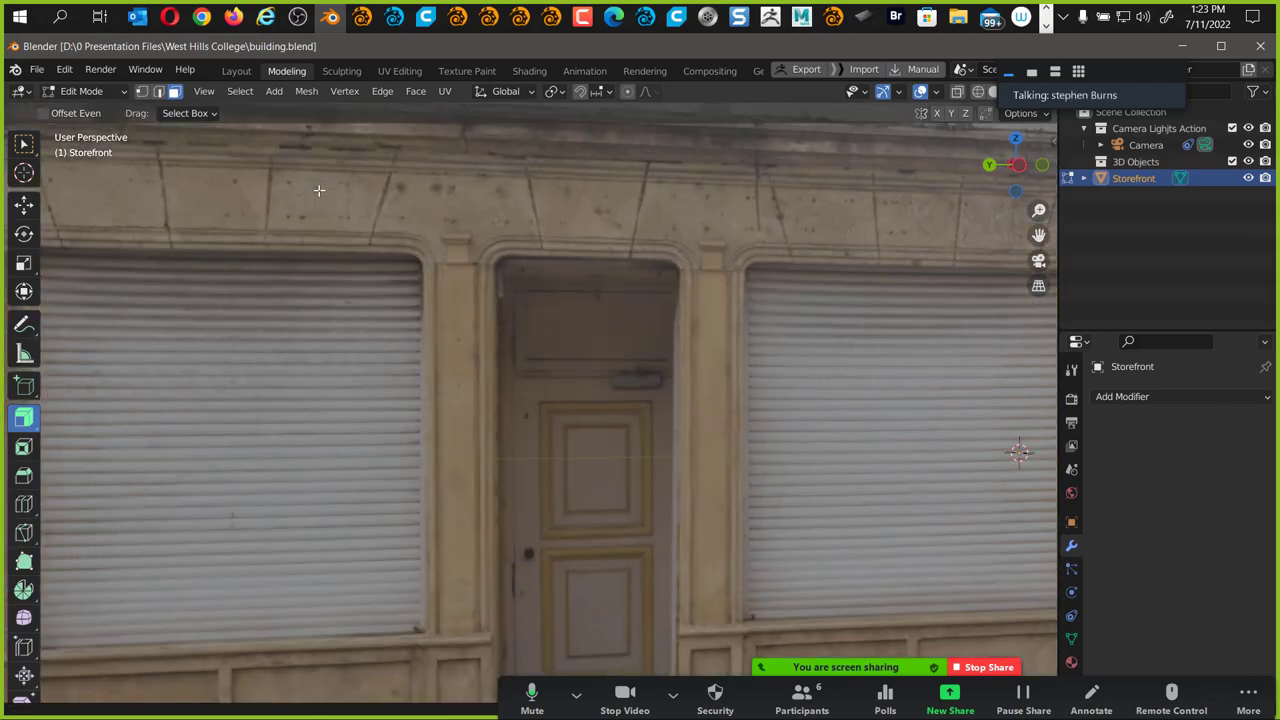
middle_click_drag(319, 190, 660, 450, "shift")
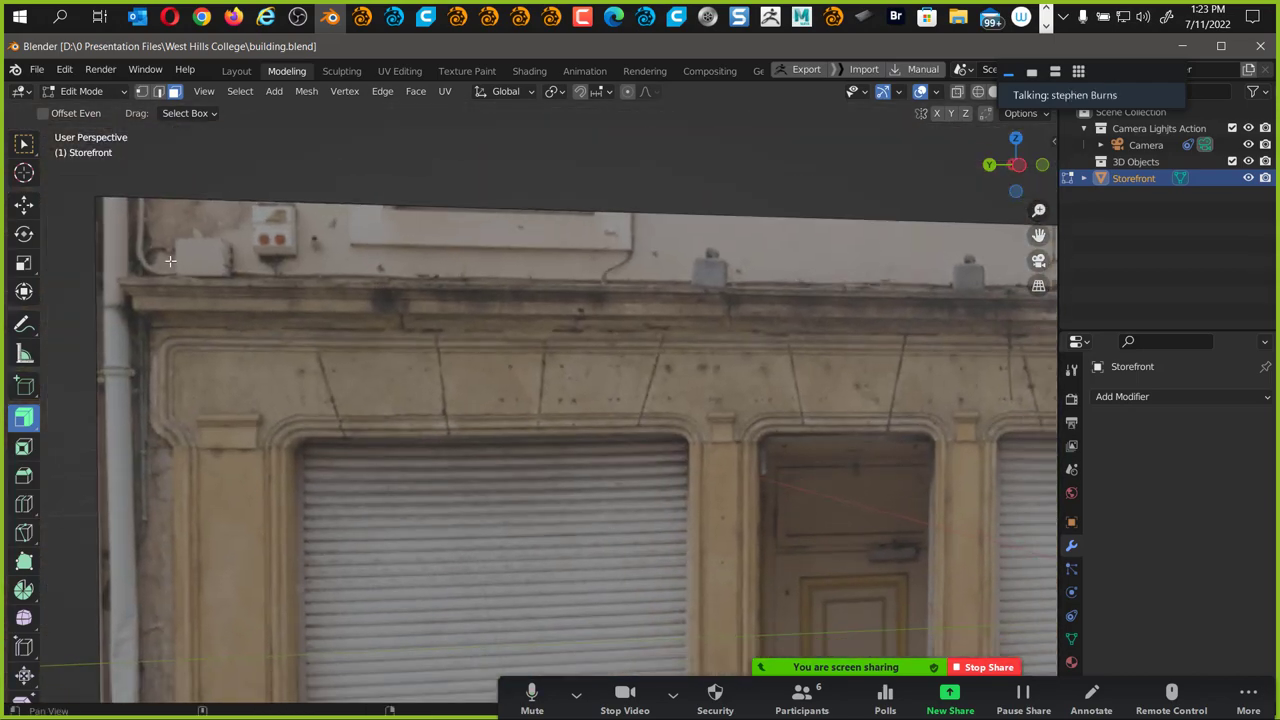
scroll(185, 289, "up", 2)
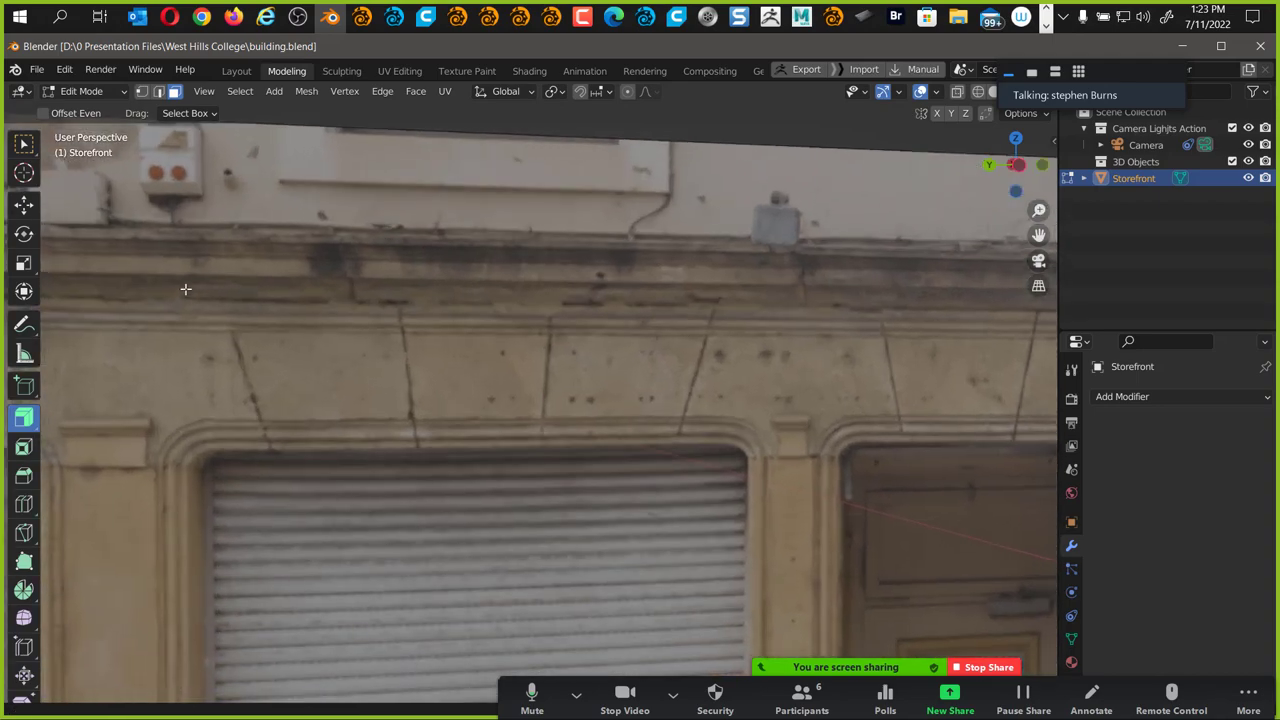
middle_click_drag(185, 289, 394, 251, "shift")
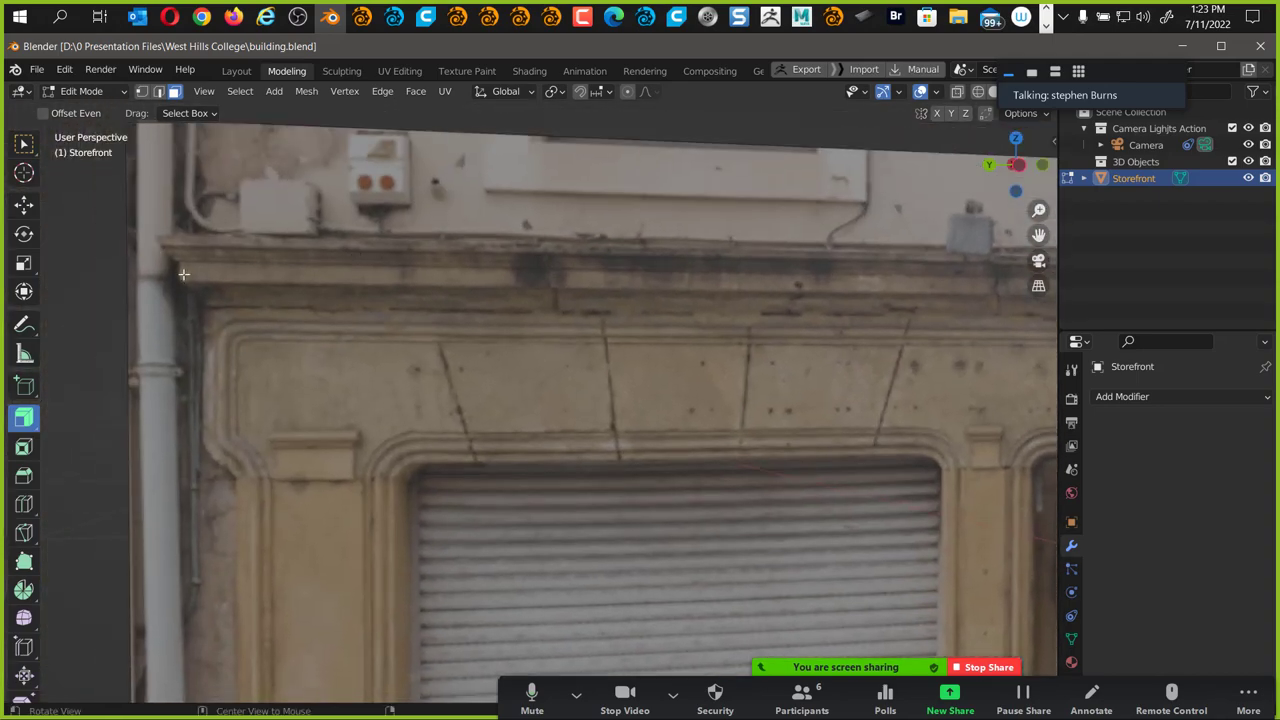
scroll(200, 503, "down", 4, "shift")
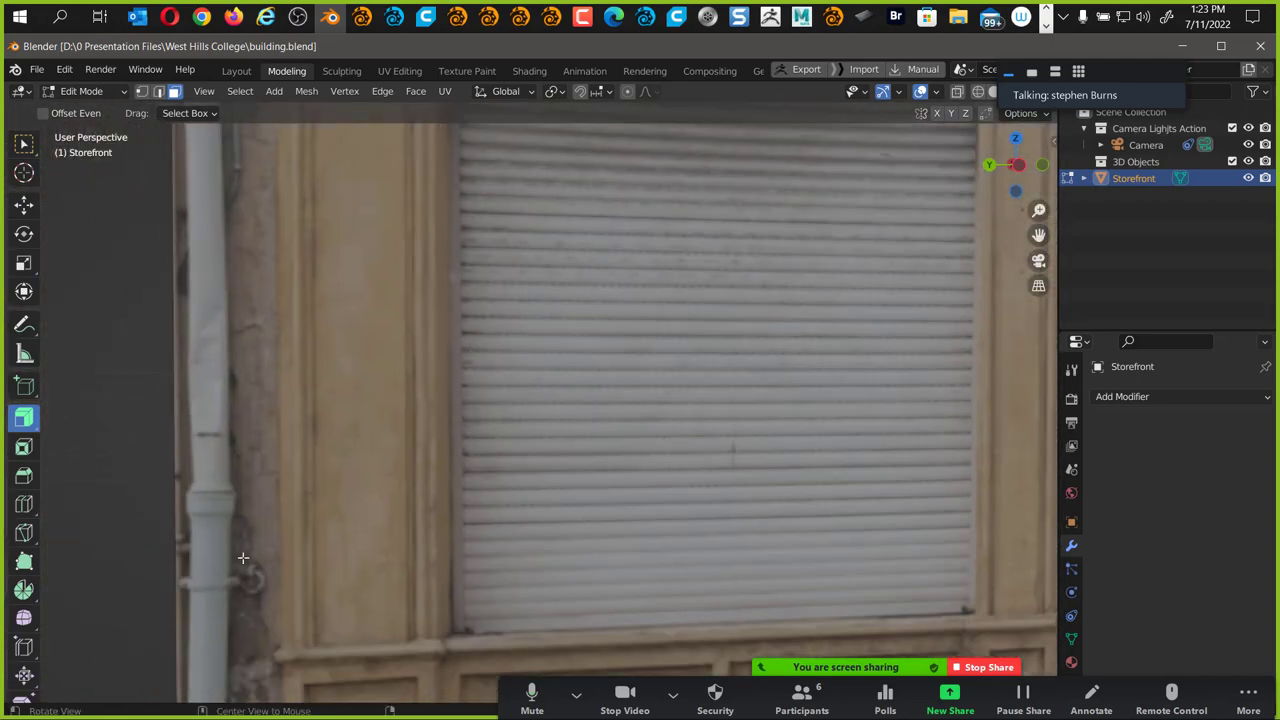
scroll(243, 557, "down", 5, "shift")
scroll(289, 476, "up", 1)
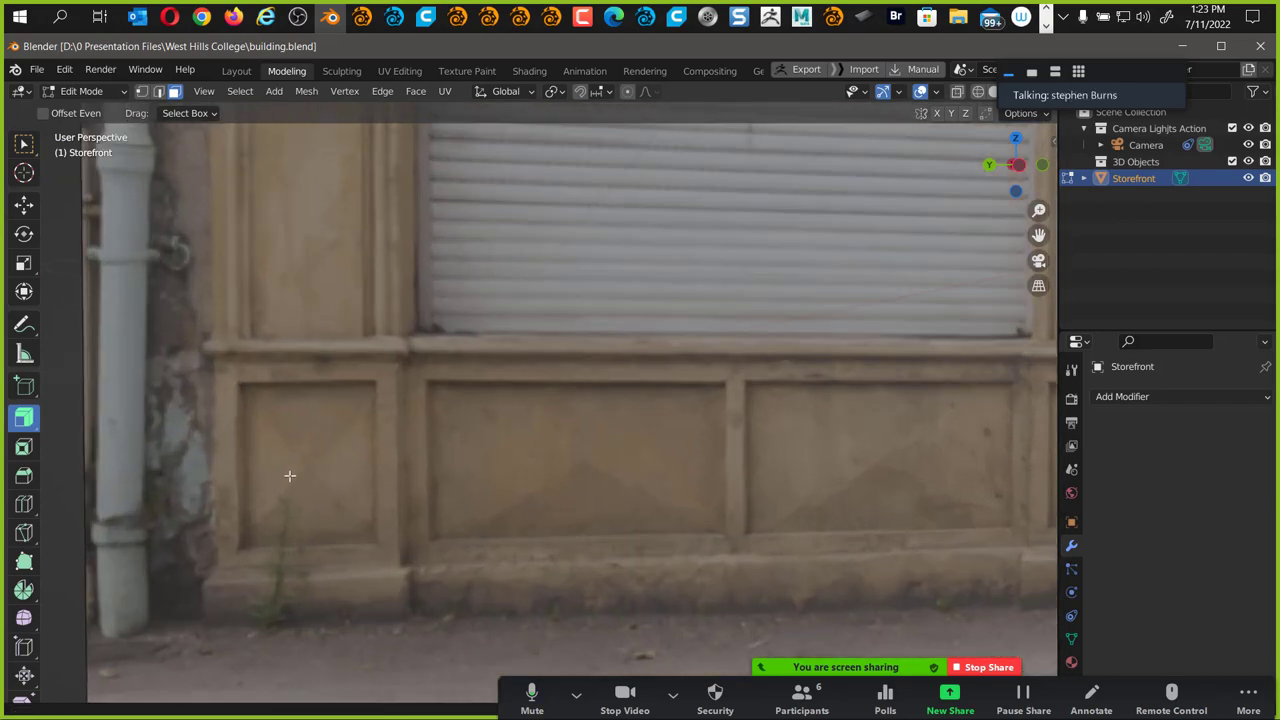
scroll(289, 476, "down", 2)
scroll(320, 420, "up", 4, "shift")
scroll(249, 137, "up", 2)
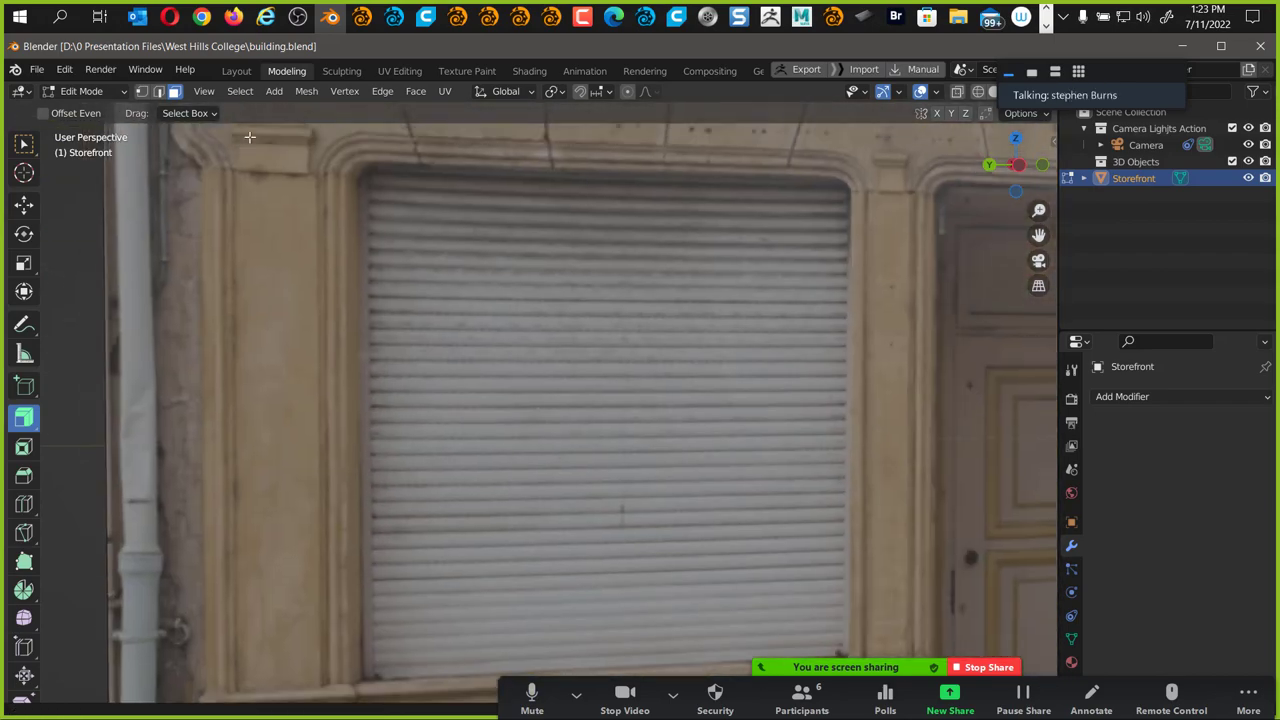
scroll(357, 591, "down", 5, "shift")
scroll(605, 491, "down", 2)
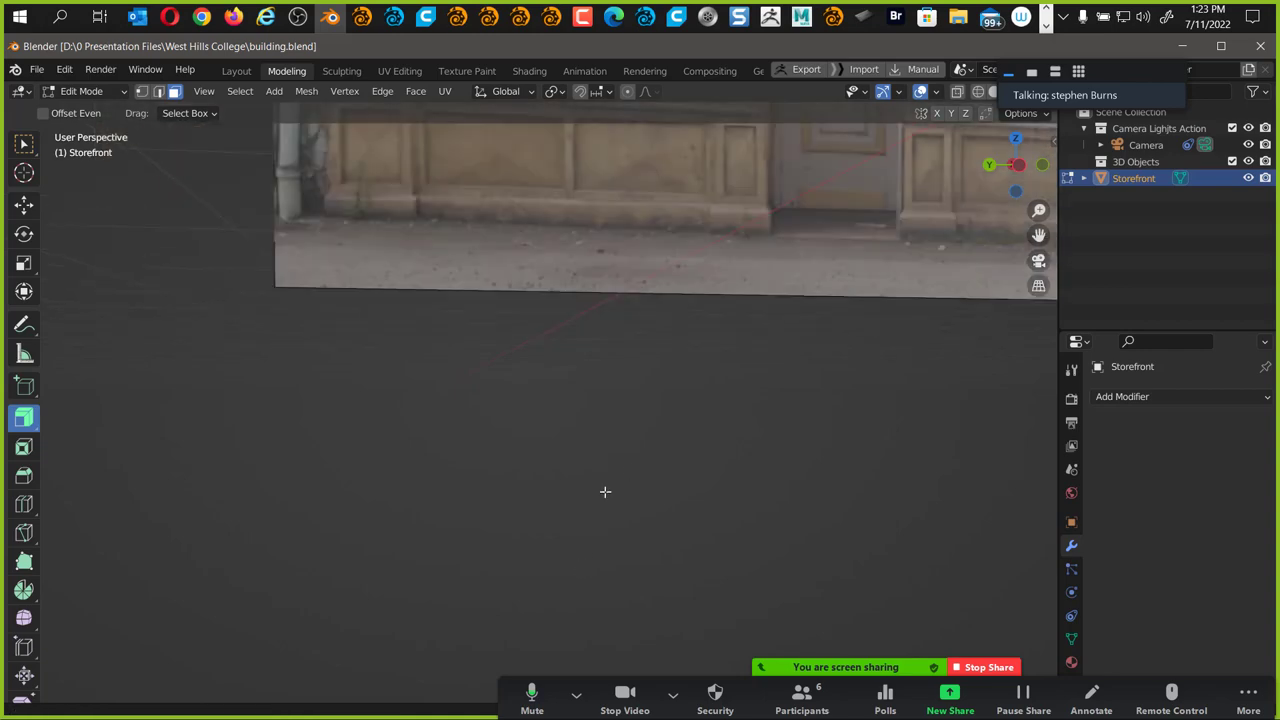
scroll(566, 503, "up", 3, "shift")
scroll(305, 489, "up", 3)
scroll(305, 489, "down", 1)
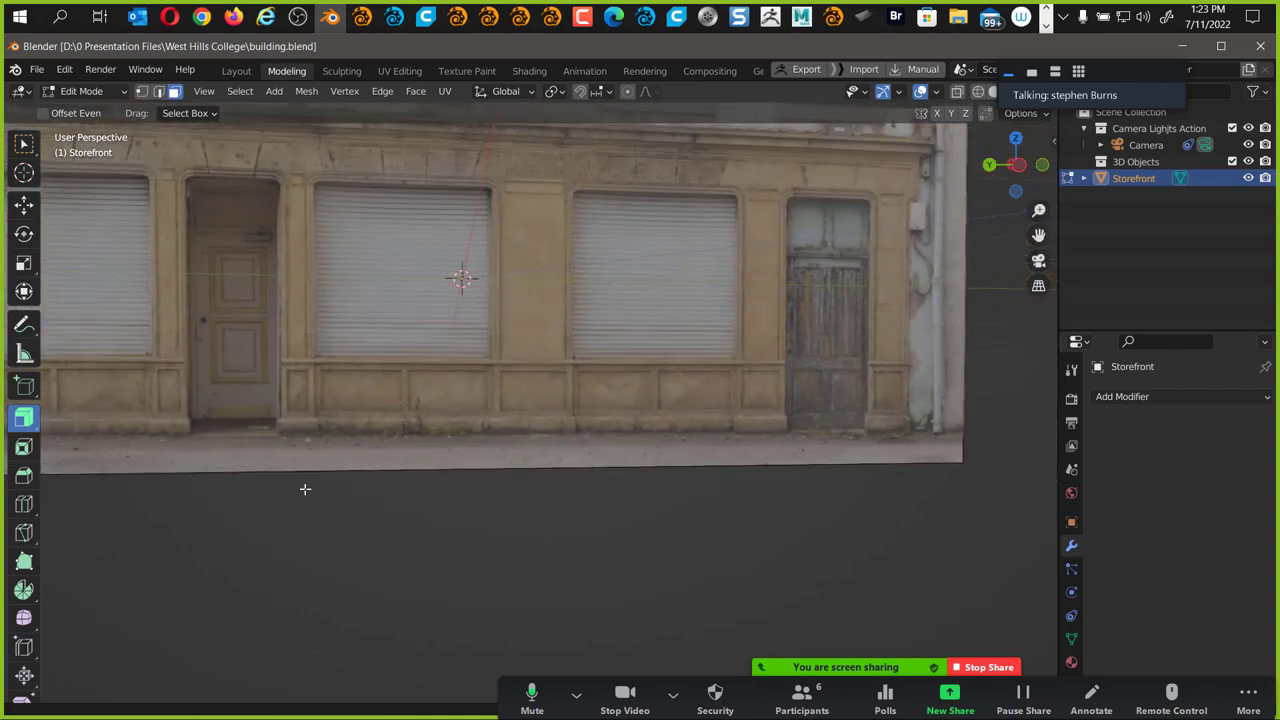
middle_click_drag(305, 489, 620, 497)
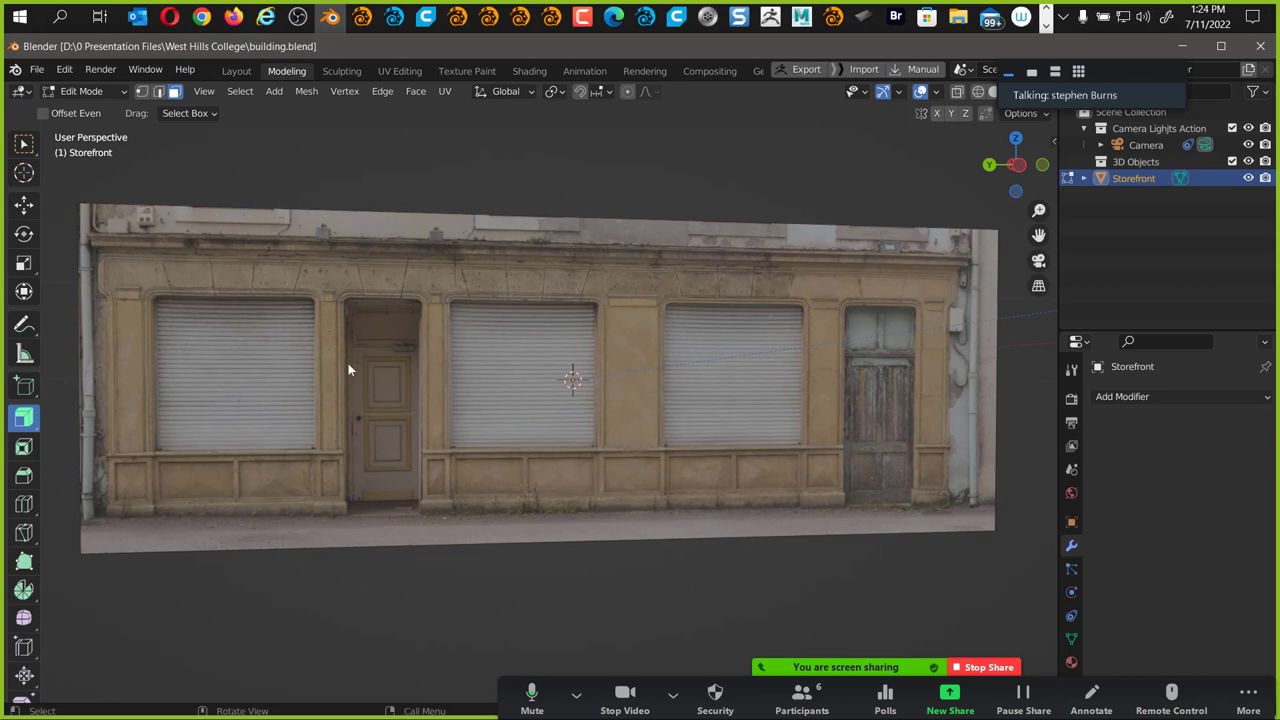
- Return to Object Mode, select Storefront in the Outliner, re-enter Edit Mode, and start a Ctrl+R loop cut
key("ctrl+Tab")
left_click(214, 368)
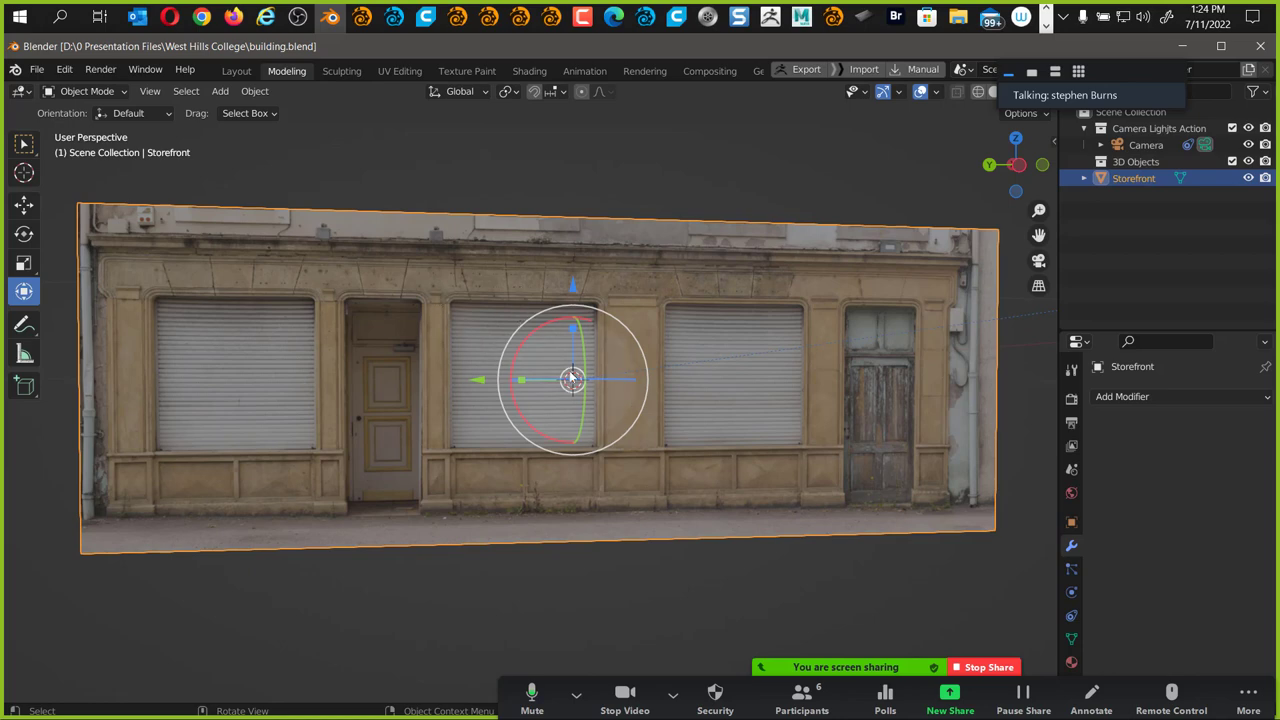
left_click(1155, 181)
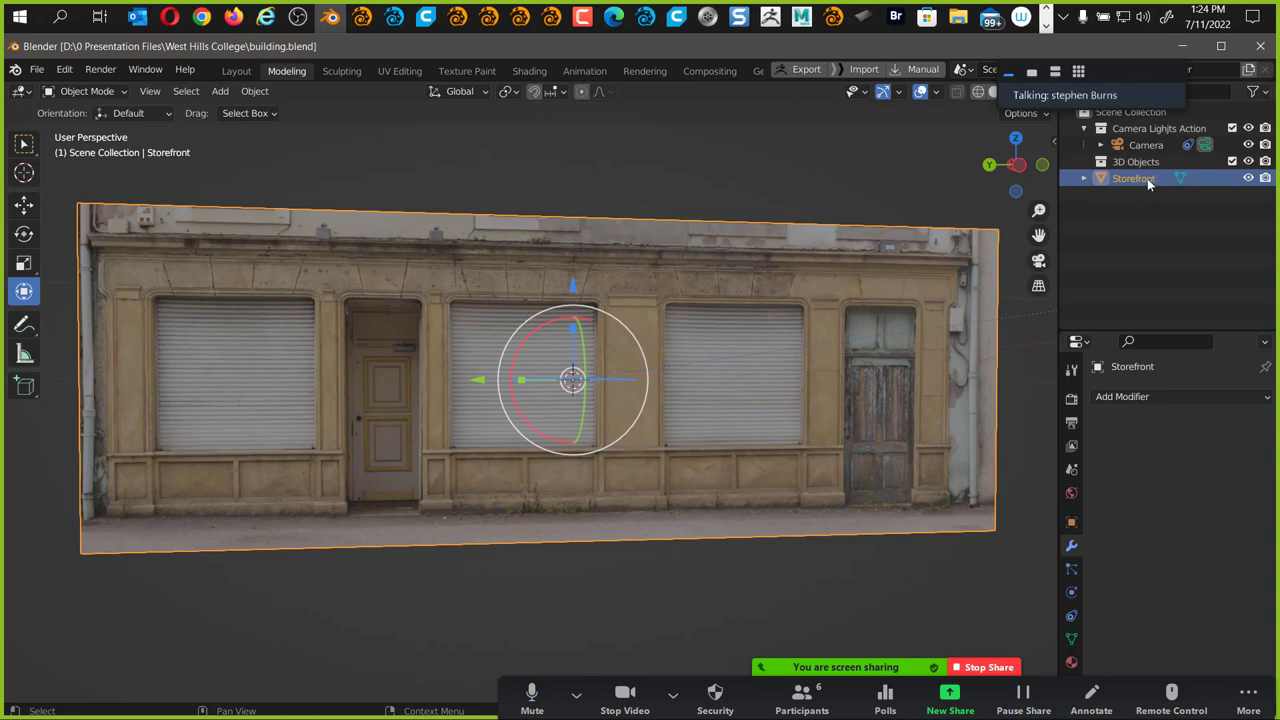
key("ctrl+Tab")
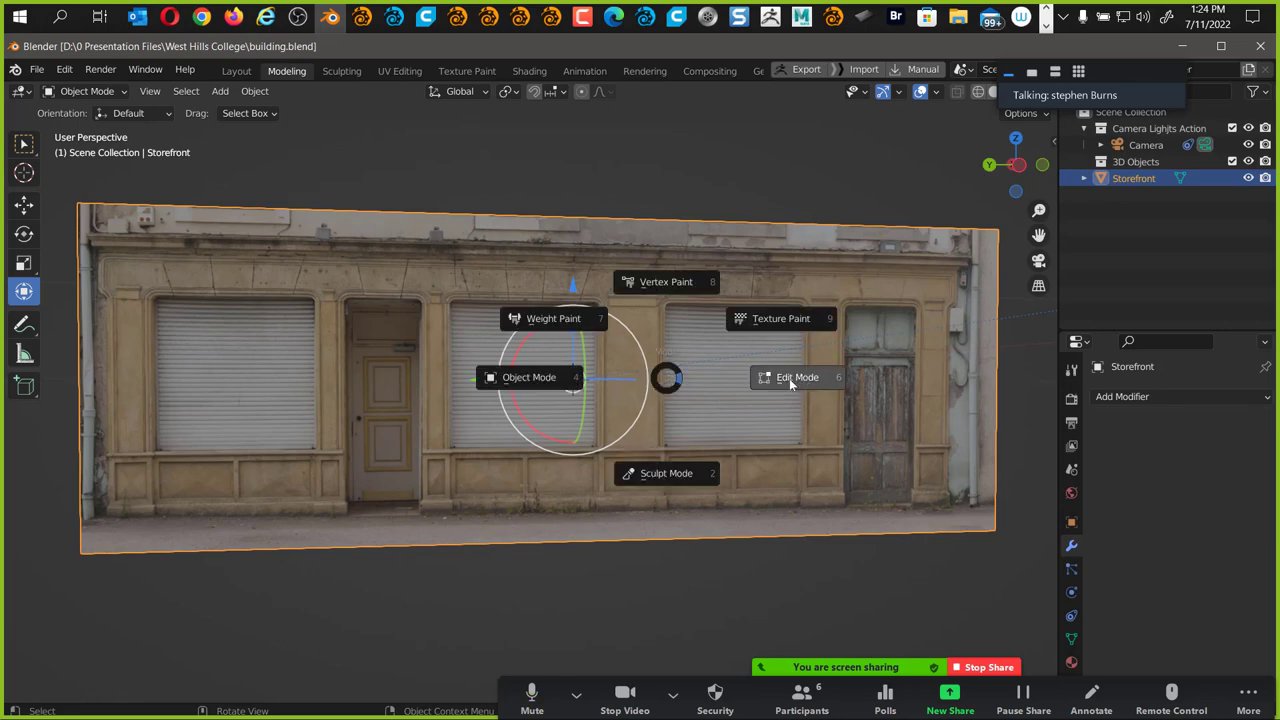
left_click(789, 378)
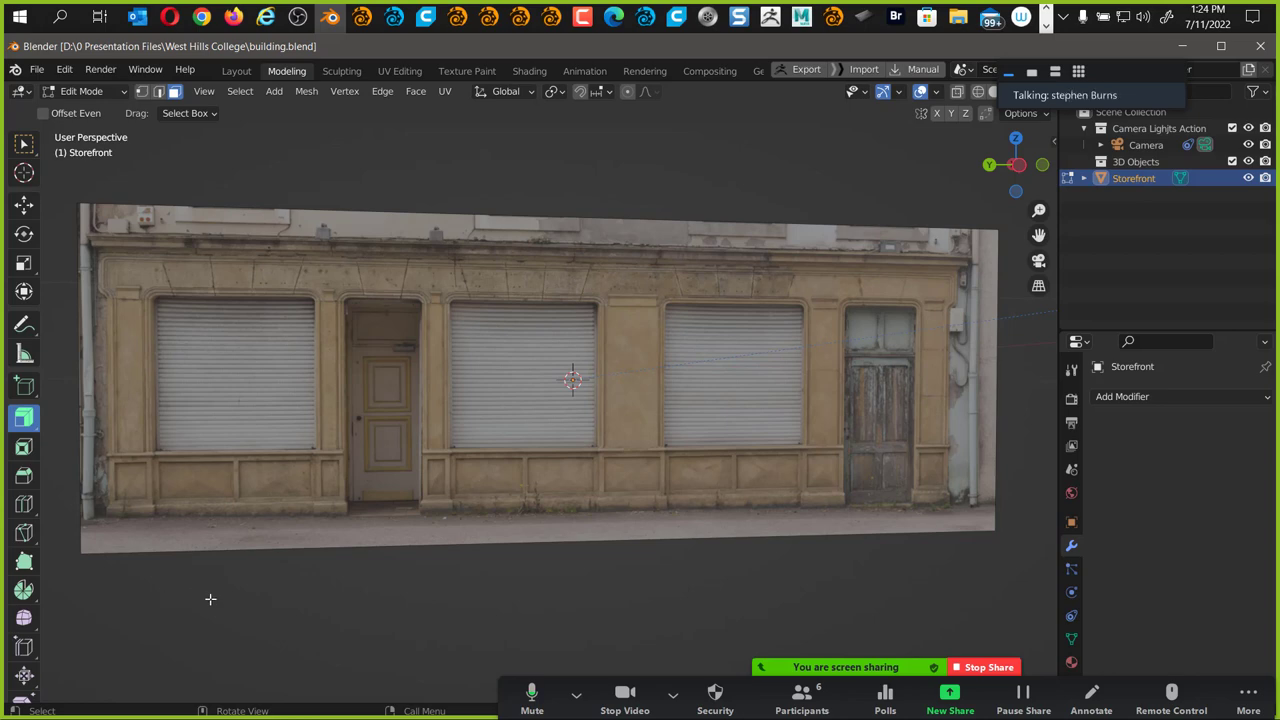
key("ctrl")
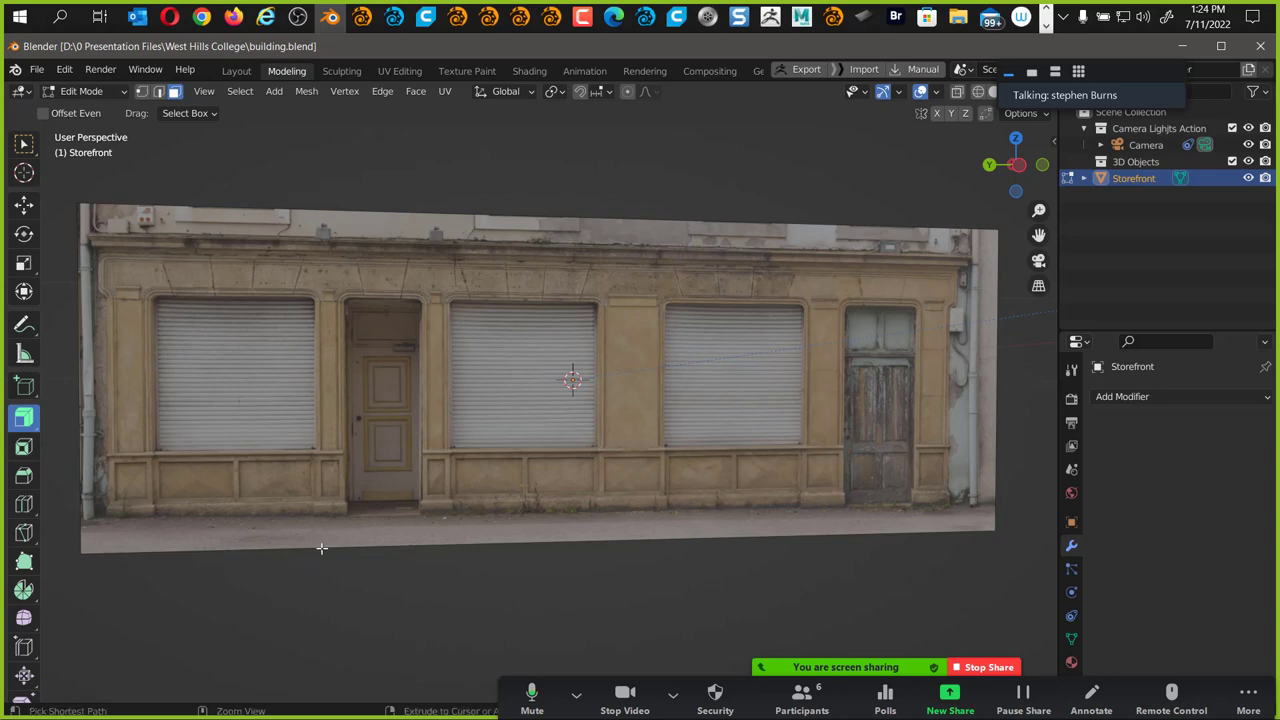
key("ctrl+r")
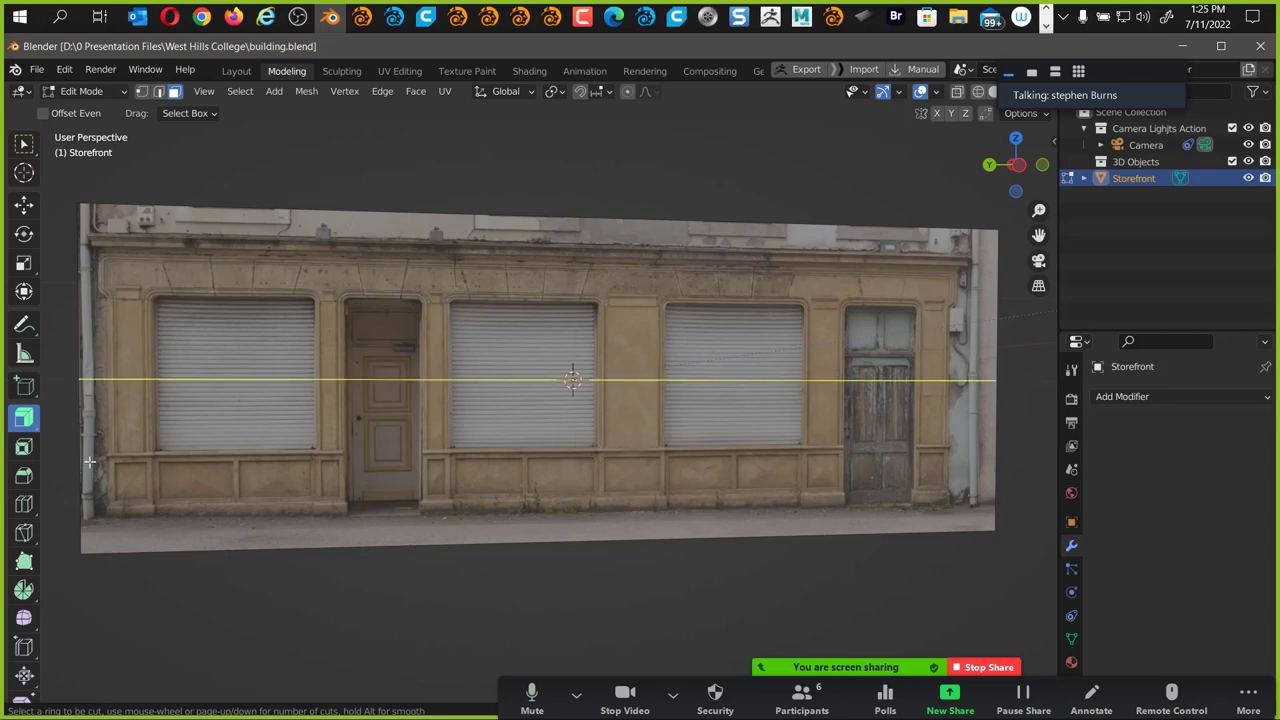
- Place the horizontal loop cut, slide it down to the facade base at factor 0.816, and orbit to check
left_click(89, 461)
left_click_drag(89, 461, 76, 602)
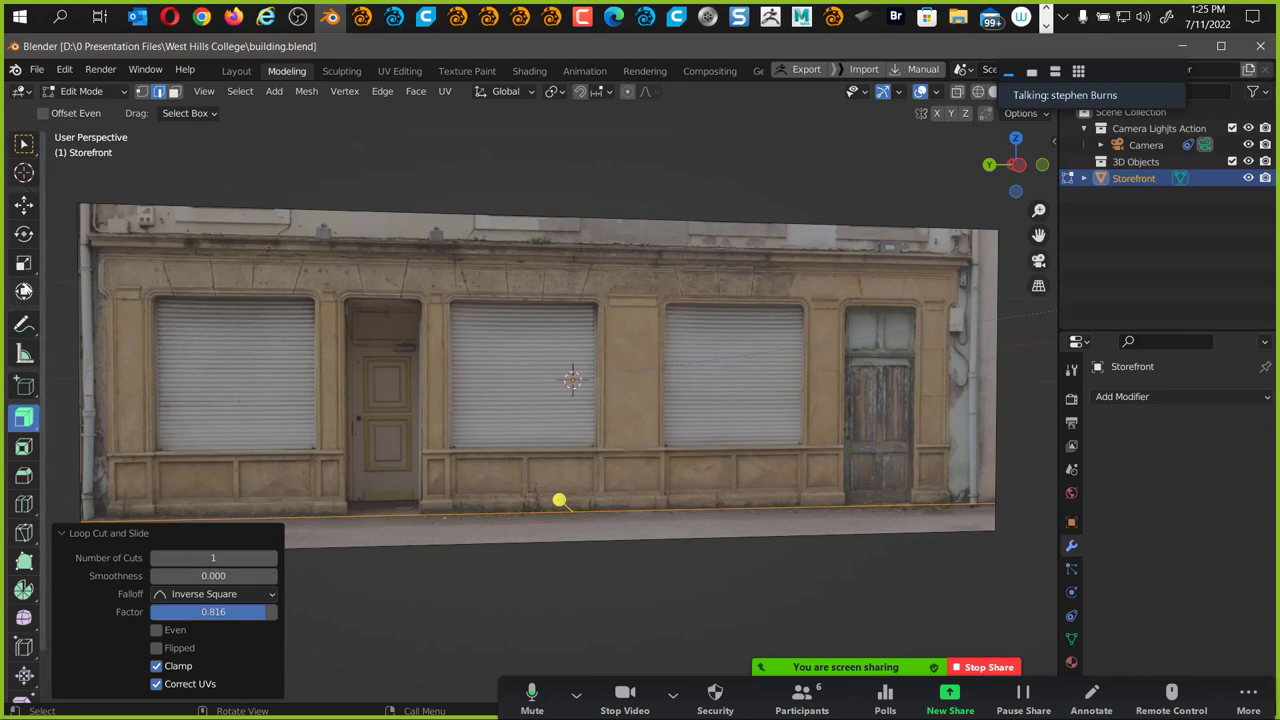
left_click(23, 291)
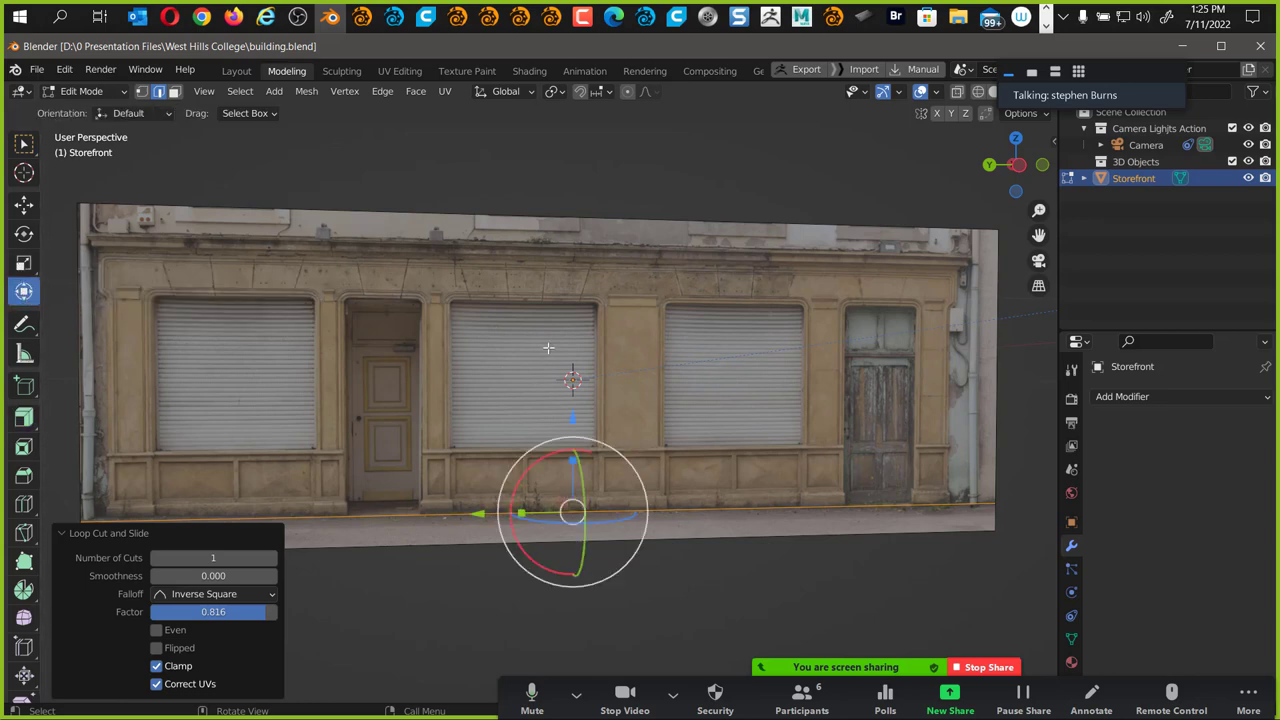
left_click(576, 692)
middle_click_drag(776, 402, 668, 432)
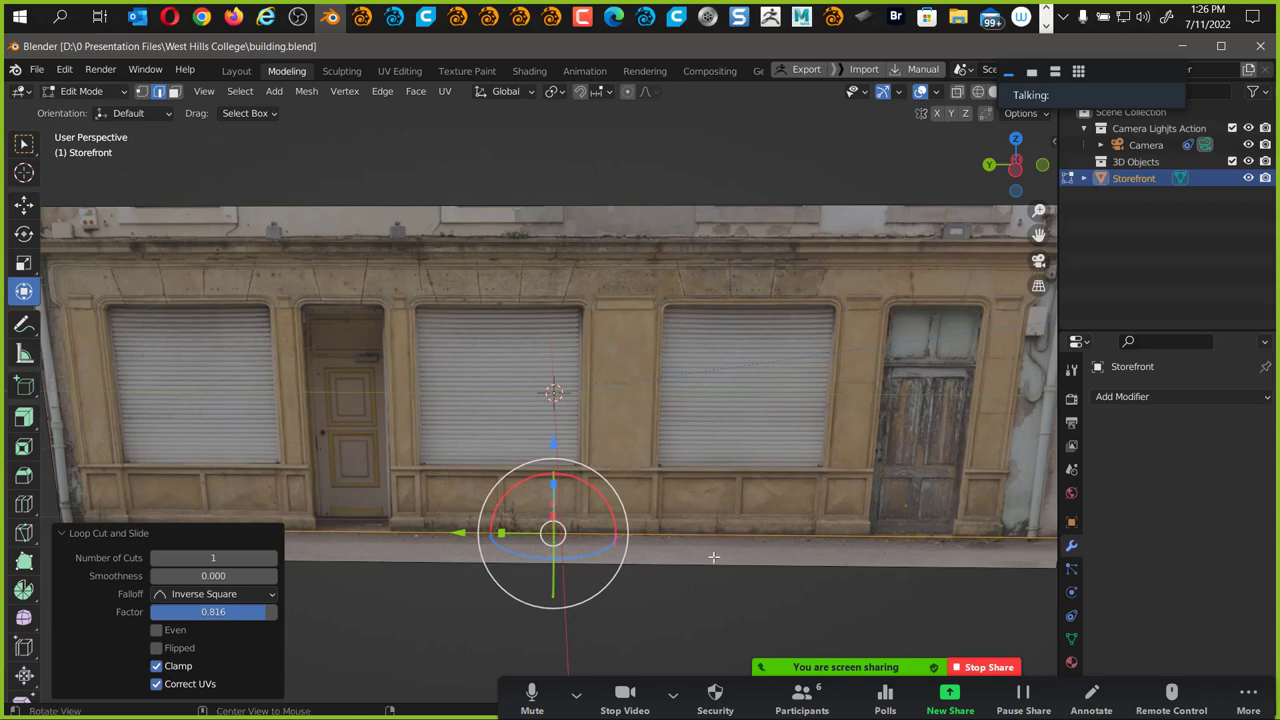
mouse_move(717, 549)
middle_mouse_down()
mouse_move(812, 577)
mouse_move(718, 514)
mouse_move(740, 510)
mouse_move(731, 568)
middle_mouse_up()
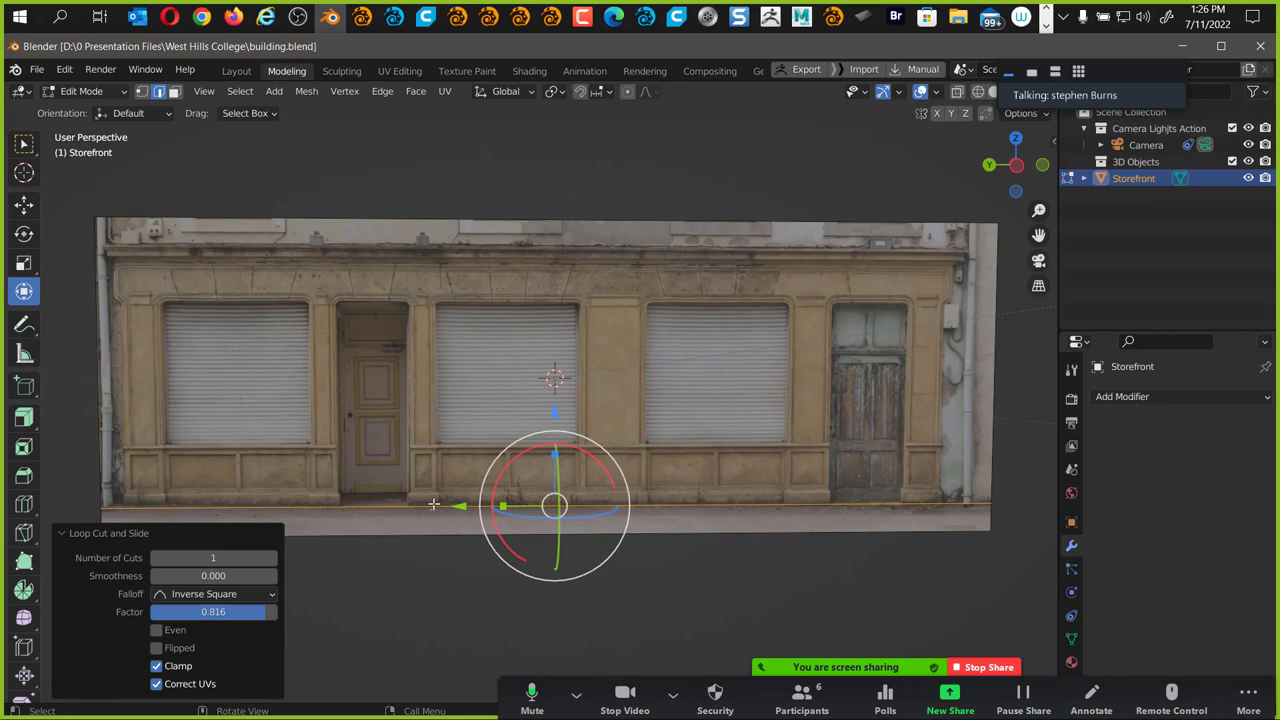
scroll(435, 495, "up", 5)
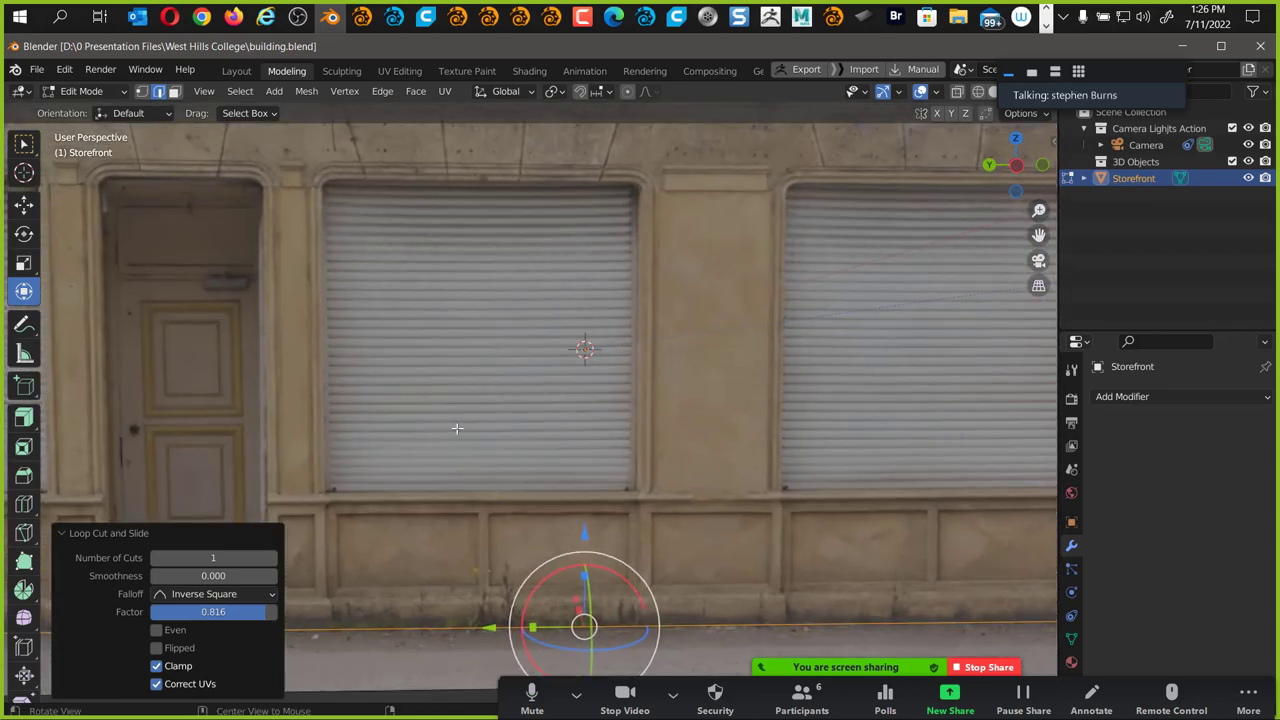
middle_click_drag(457, 428, 797, 420, "shift")
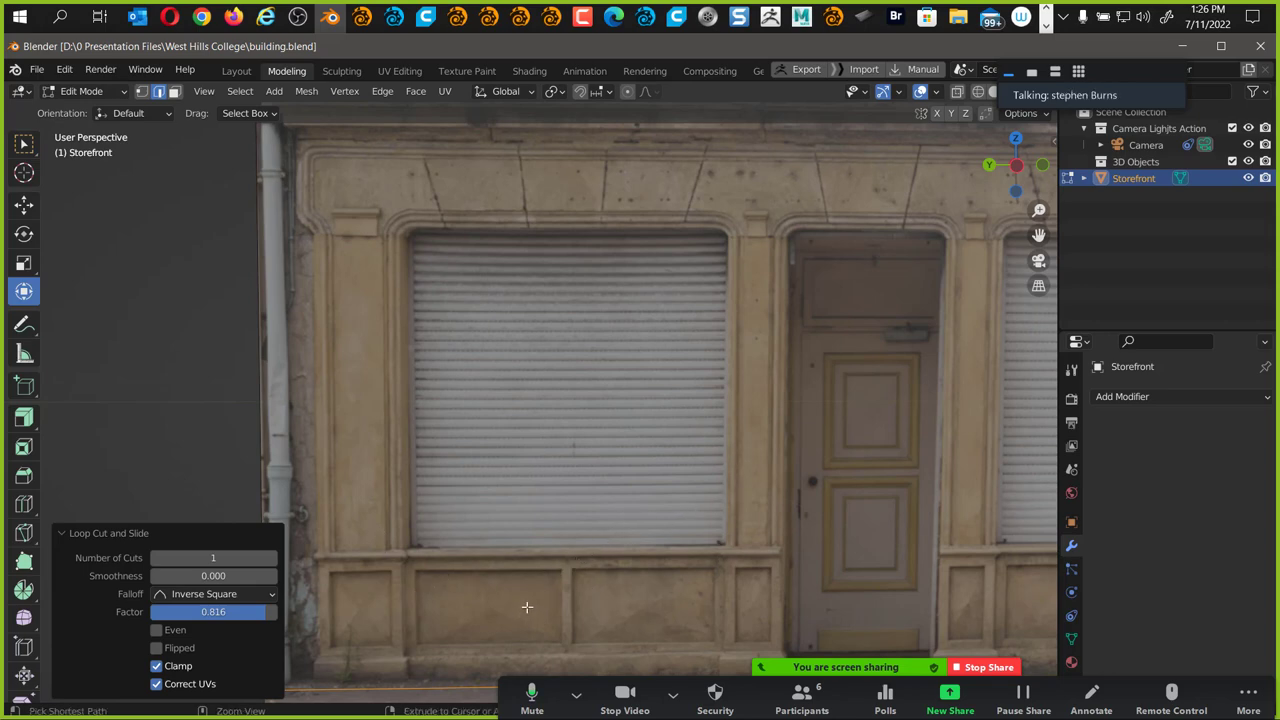
- Add a horizontal loop cut on the ledge beneath the window shutters (factor 0.627)
key("ctrl+r")
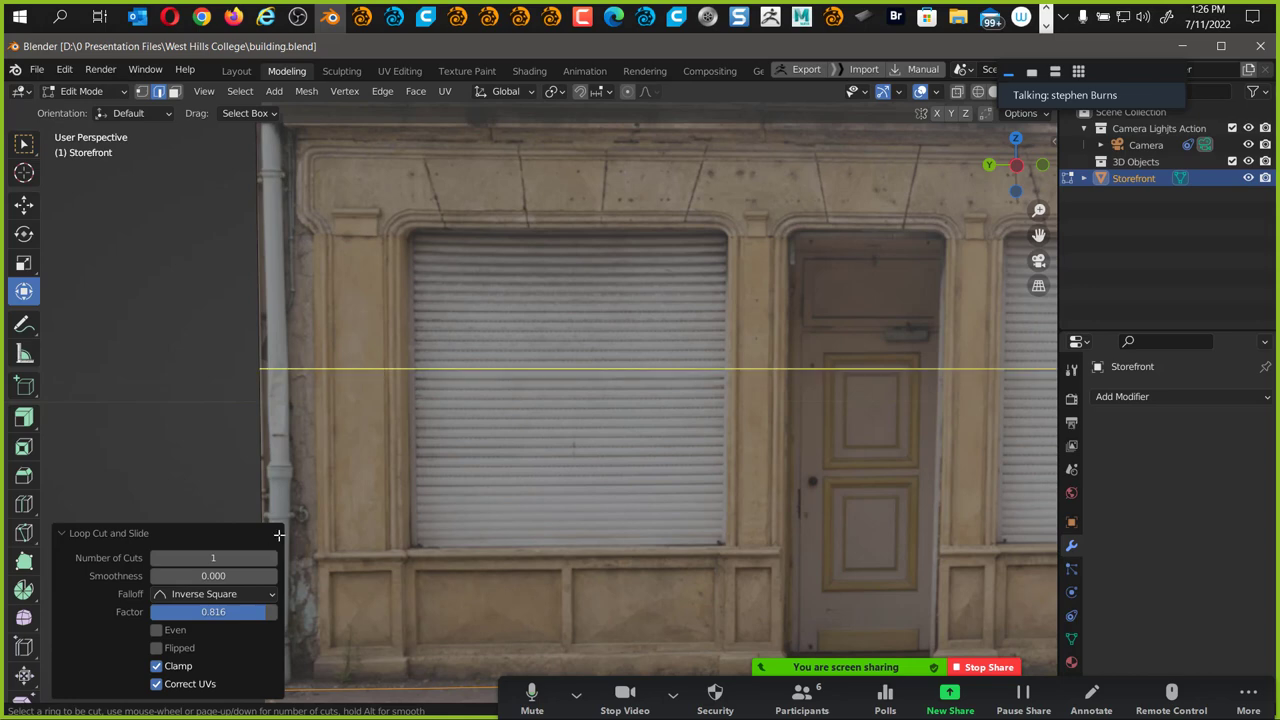
left_click(266, 409)
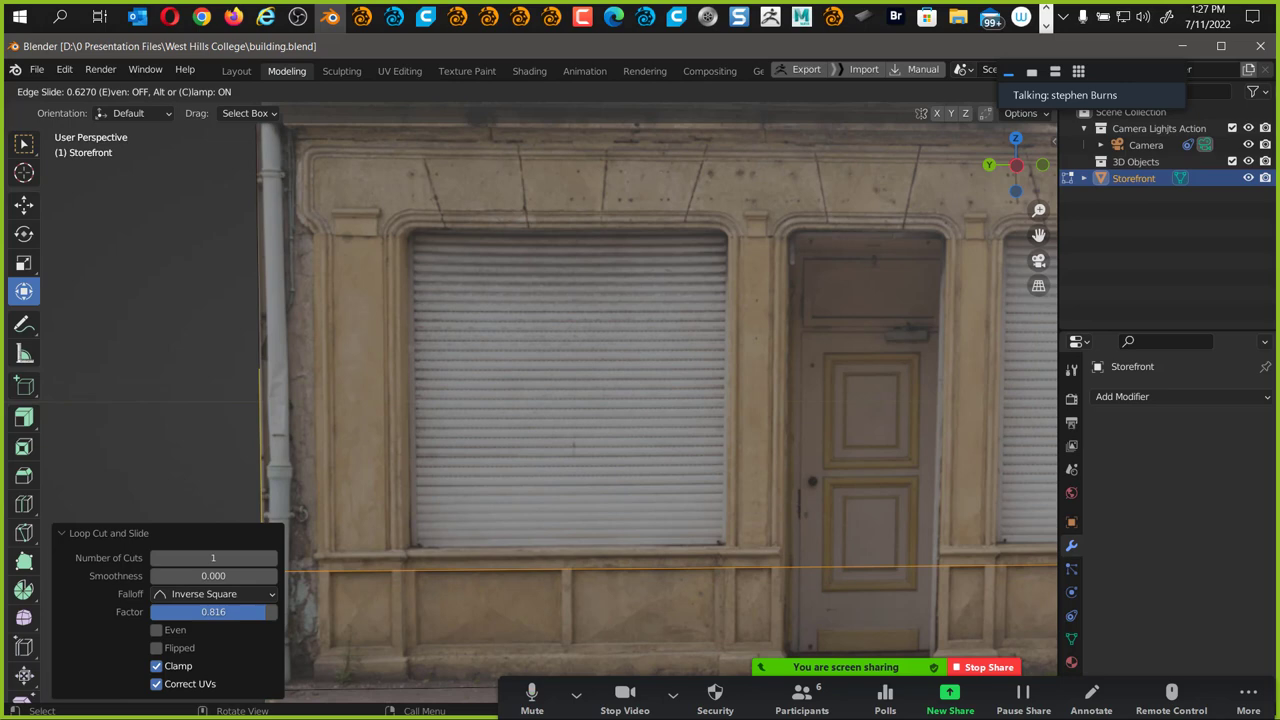
left_click(269, 618)
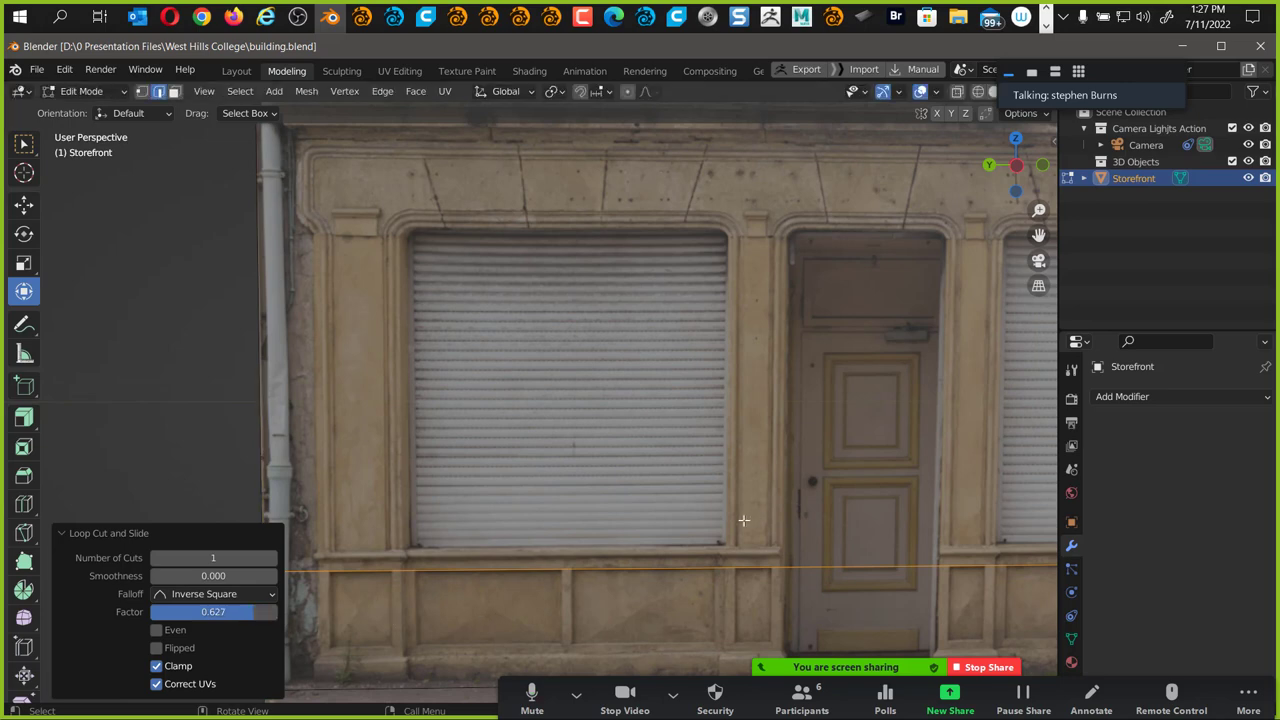
scroll(609, 560, "down", 3)
scroll(548, 612, "left", 5)
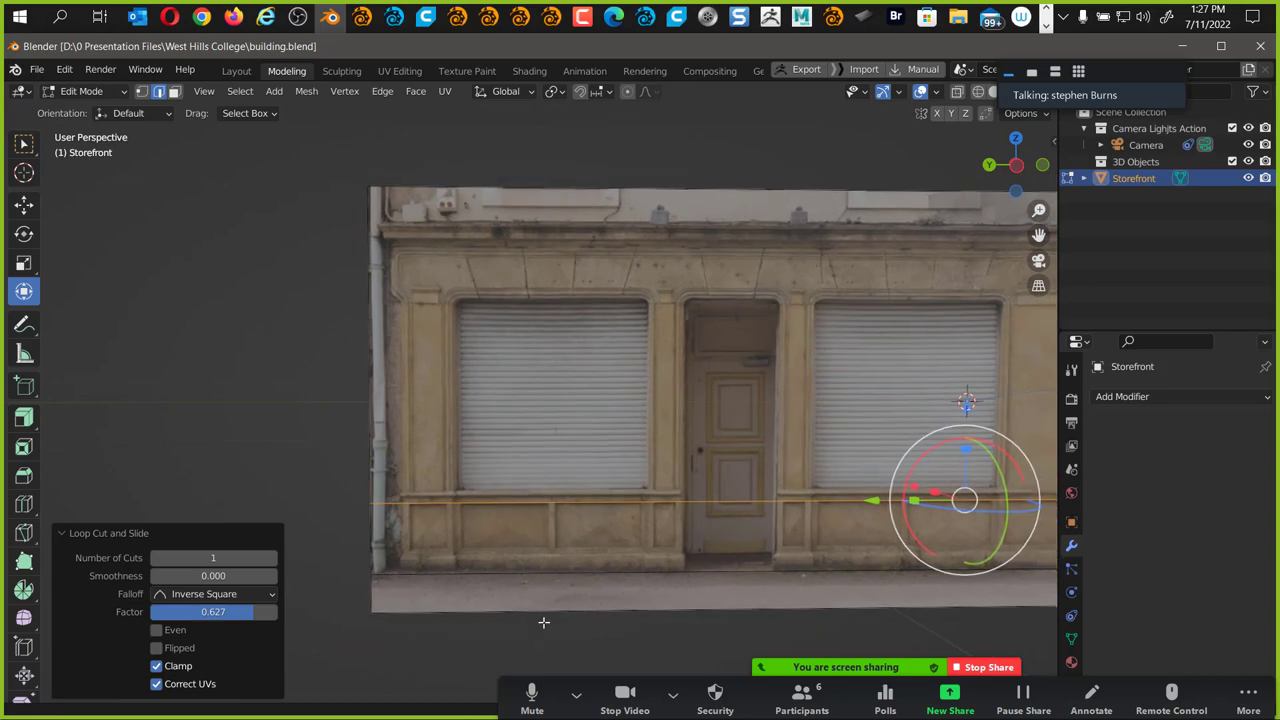
scroll(570, 606, "up", 5)
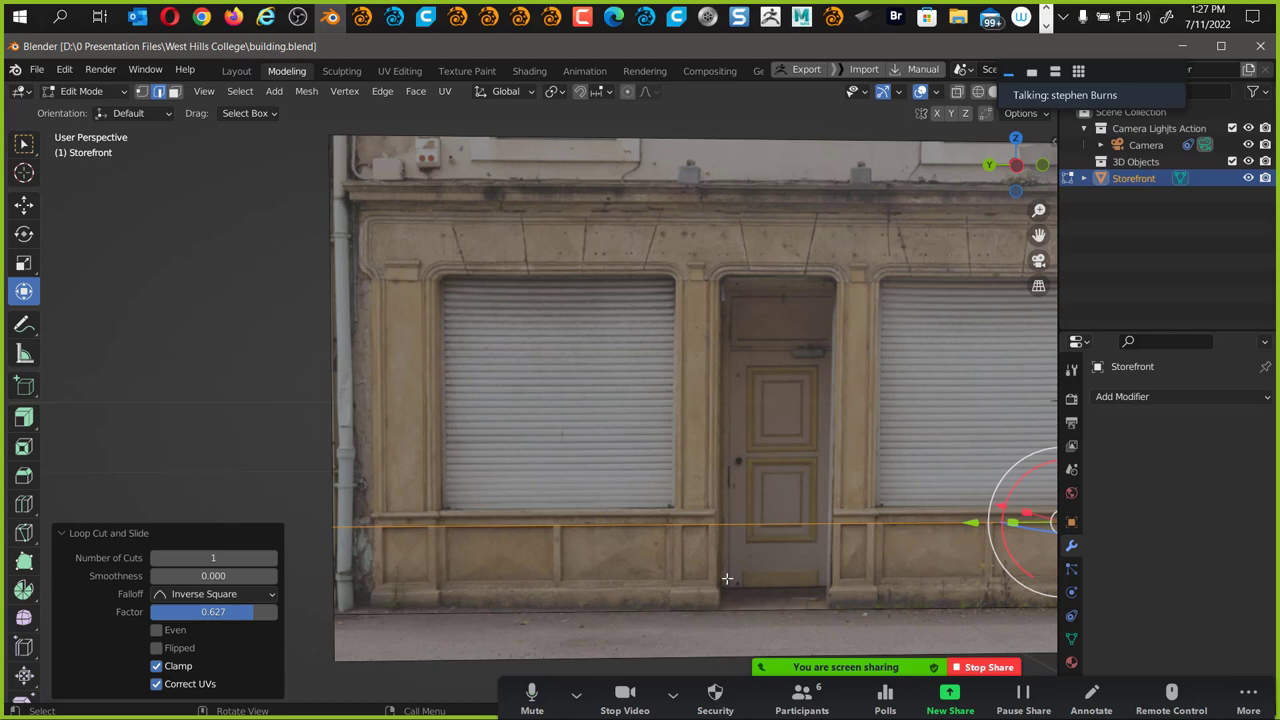
middle_click_drag(660, 525, 666, 329, "ctrl")
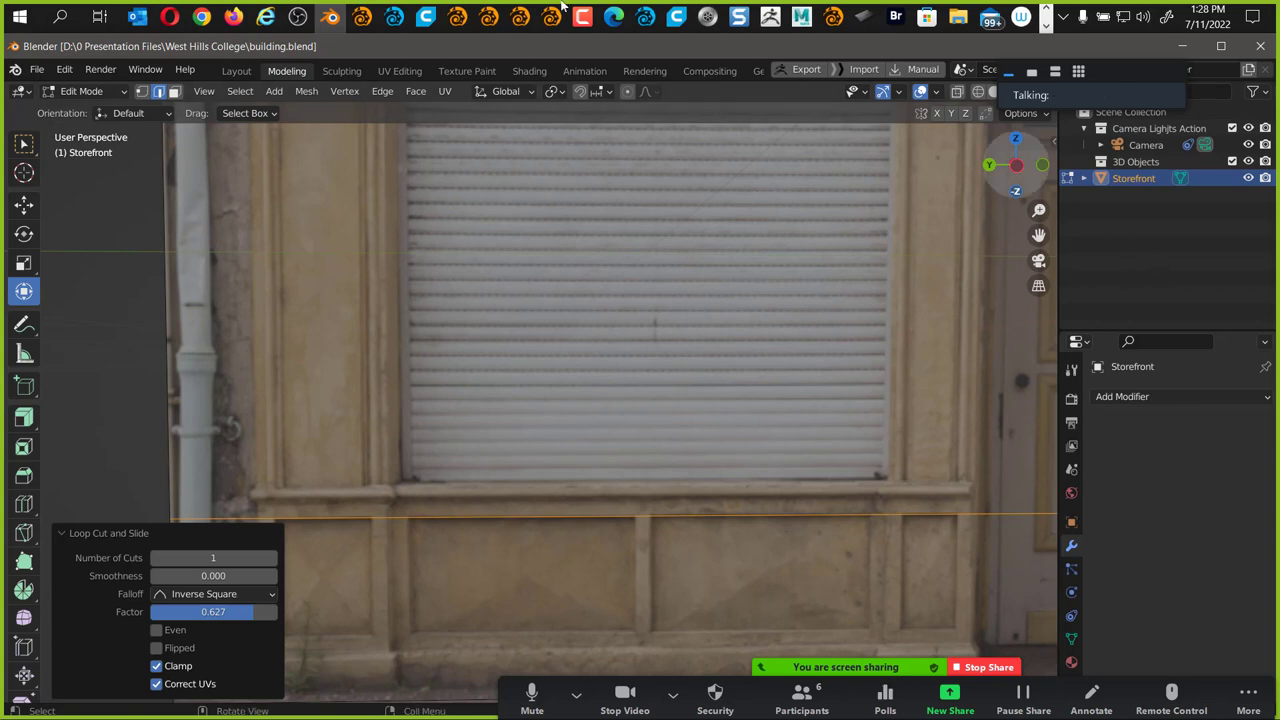
- Add another horizontal loop higher up the facade, undoing a misplaced cut and redoing it
left_click(852, 317)
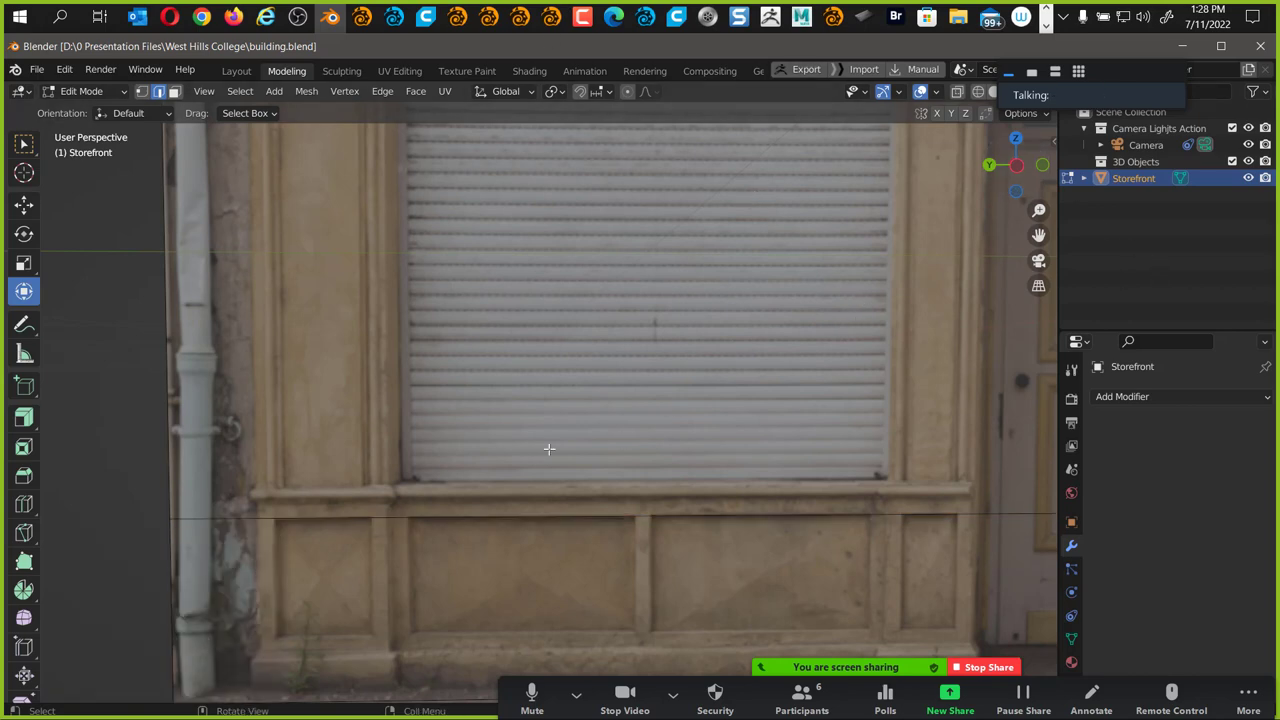
key("ctrl+r")
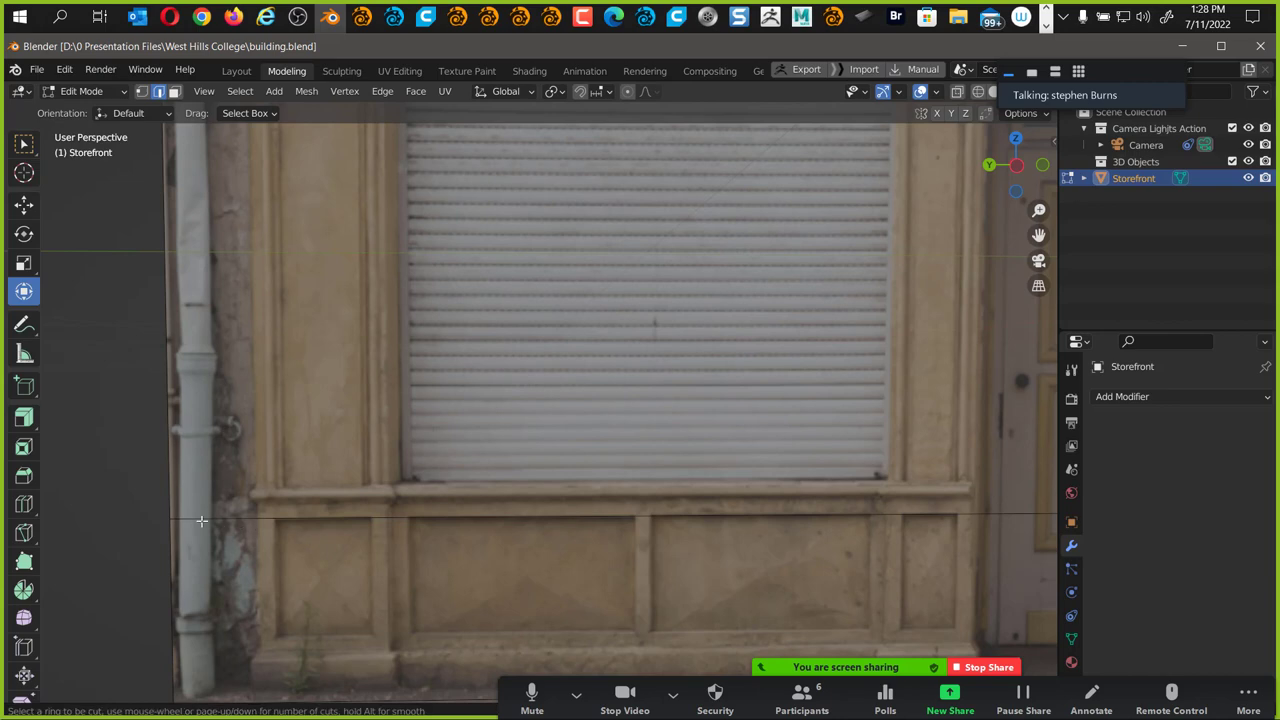
left_click(145, 584)
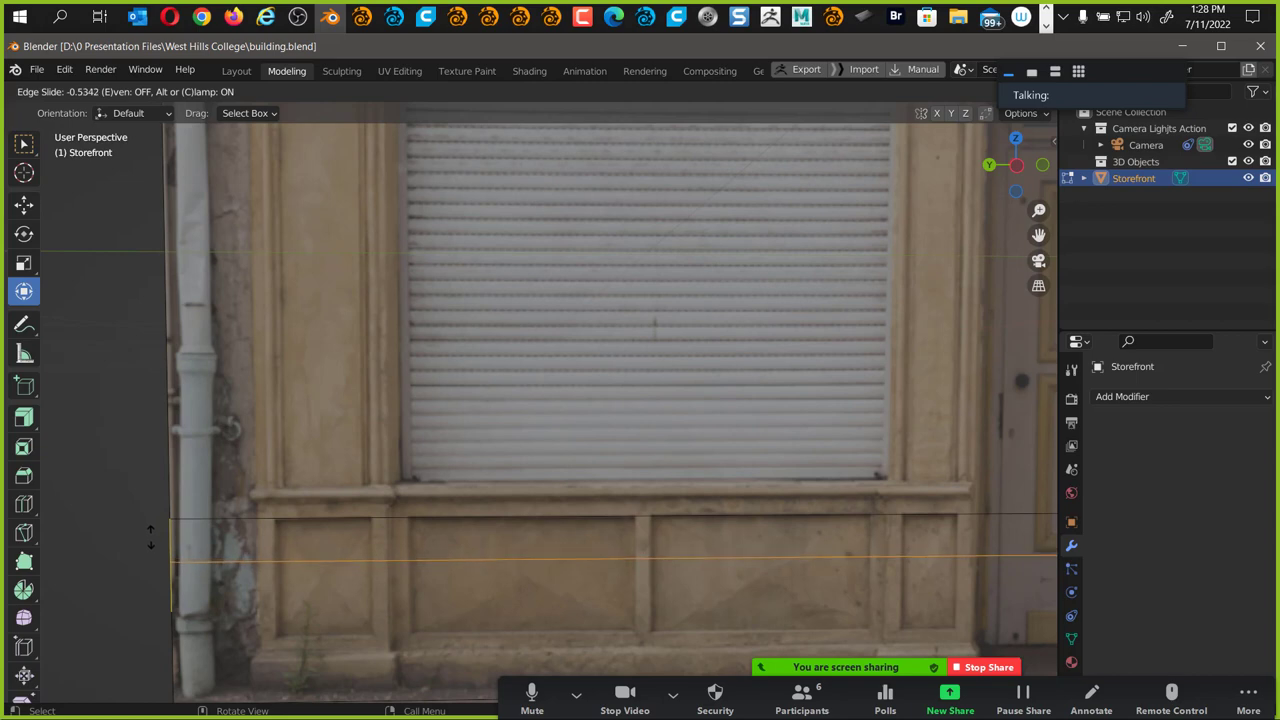
left_click(153, 535)
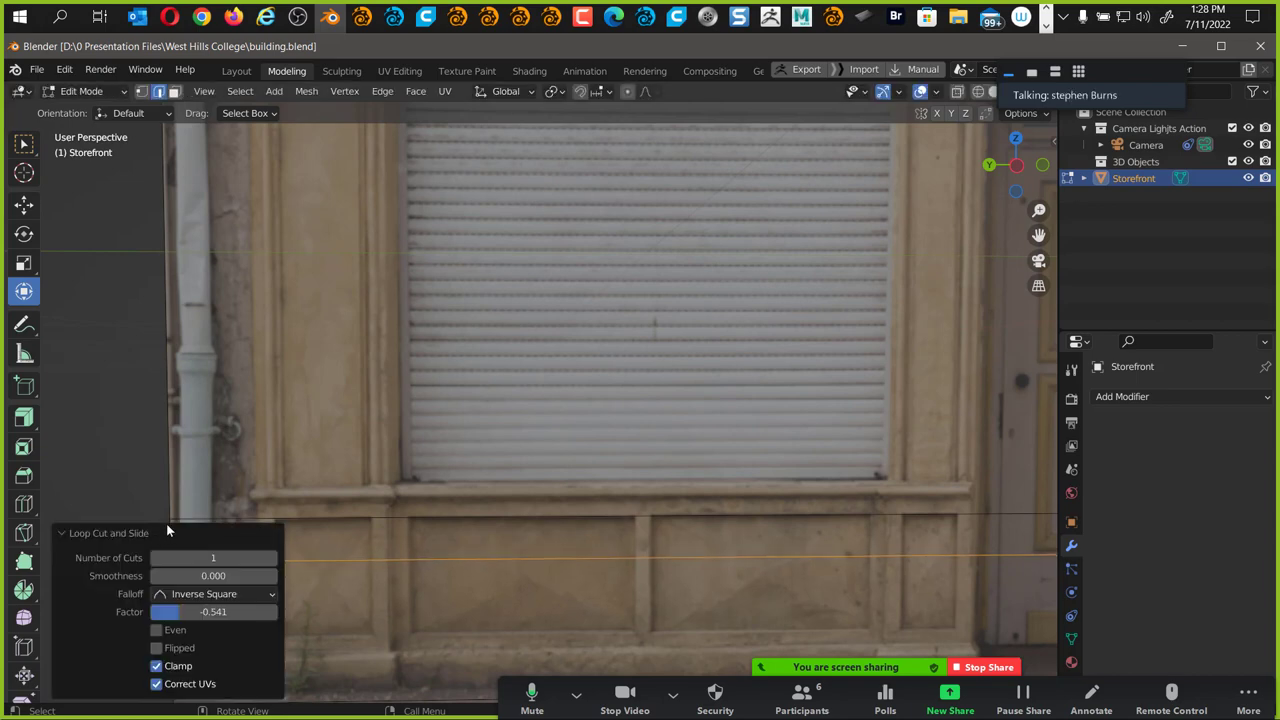
key("ctrl+z")
key("ctrl+r")
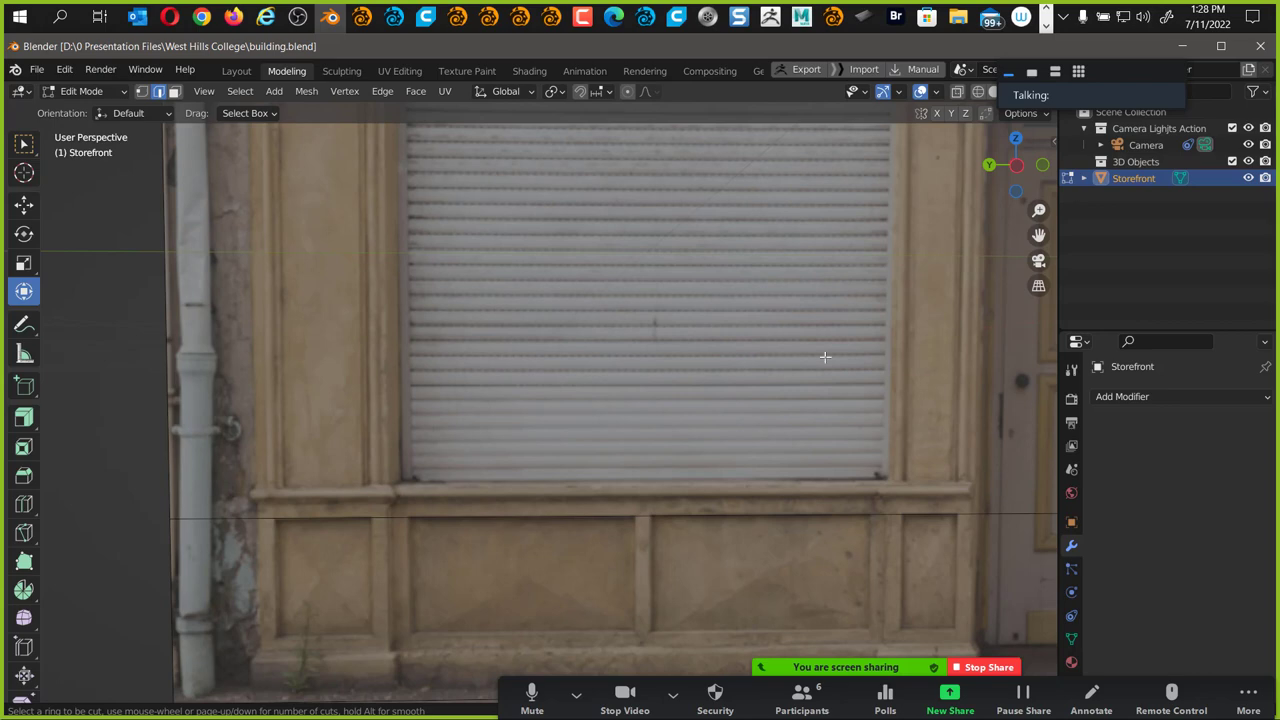
left_click(200, 400)
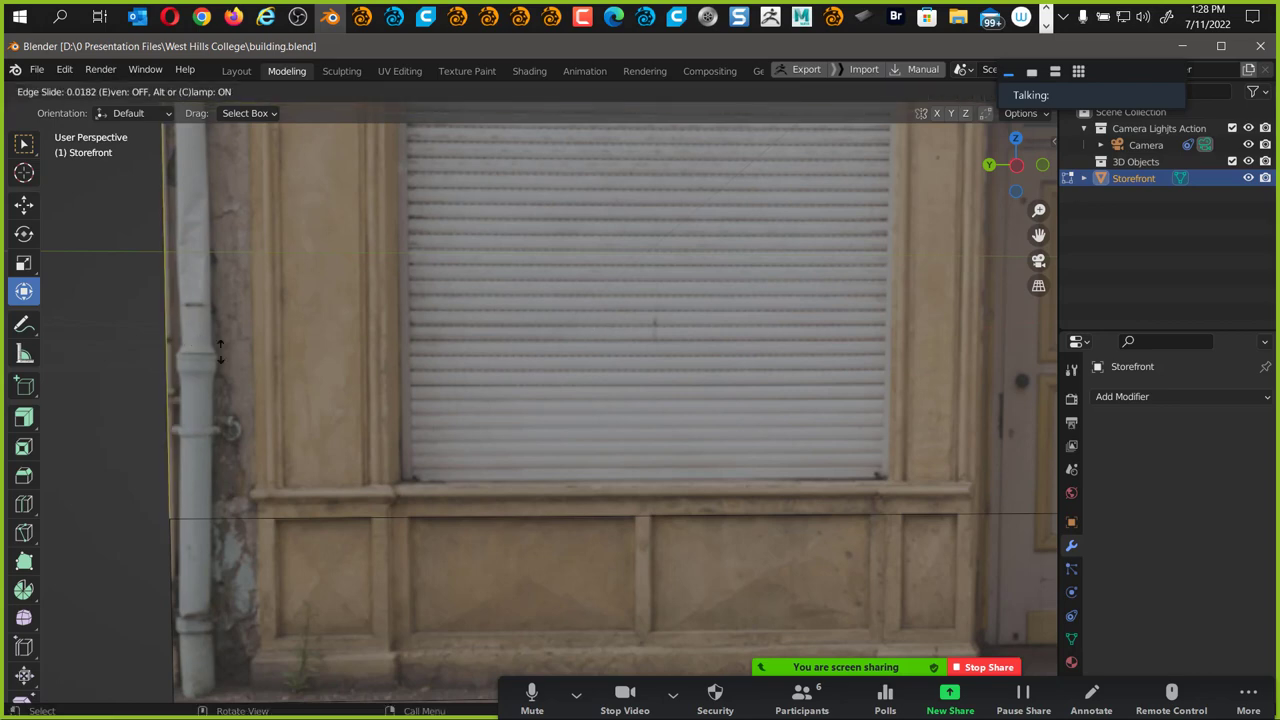
left_click(329, 343)
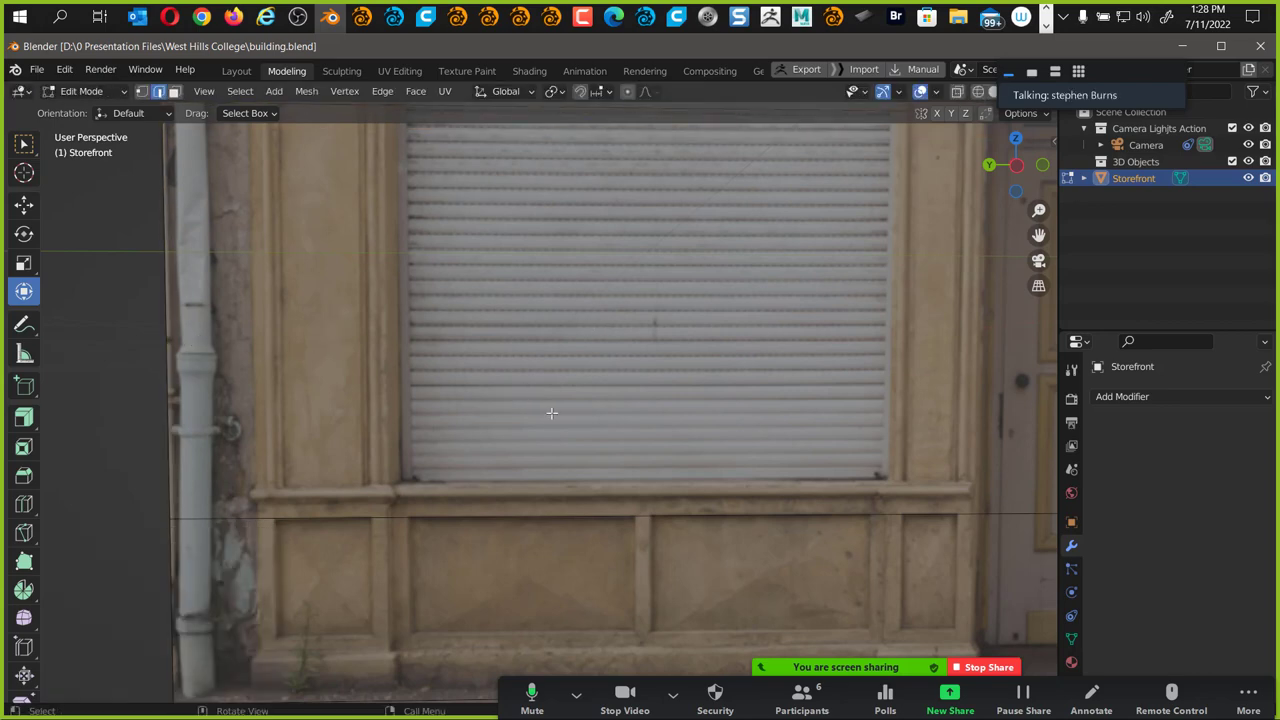
- Add horizontal loop cuts along the base ledge and at the tops of the shutters
scroll(500, 514, "down", 5)
scroll(460, 600, "down", 1)
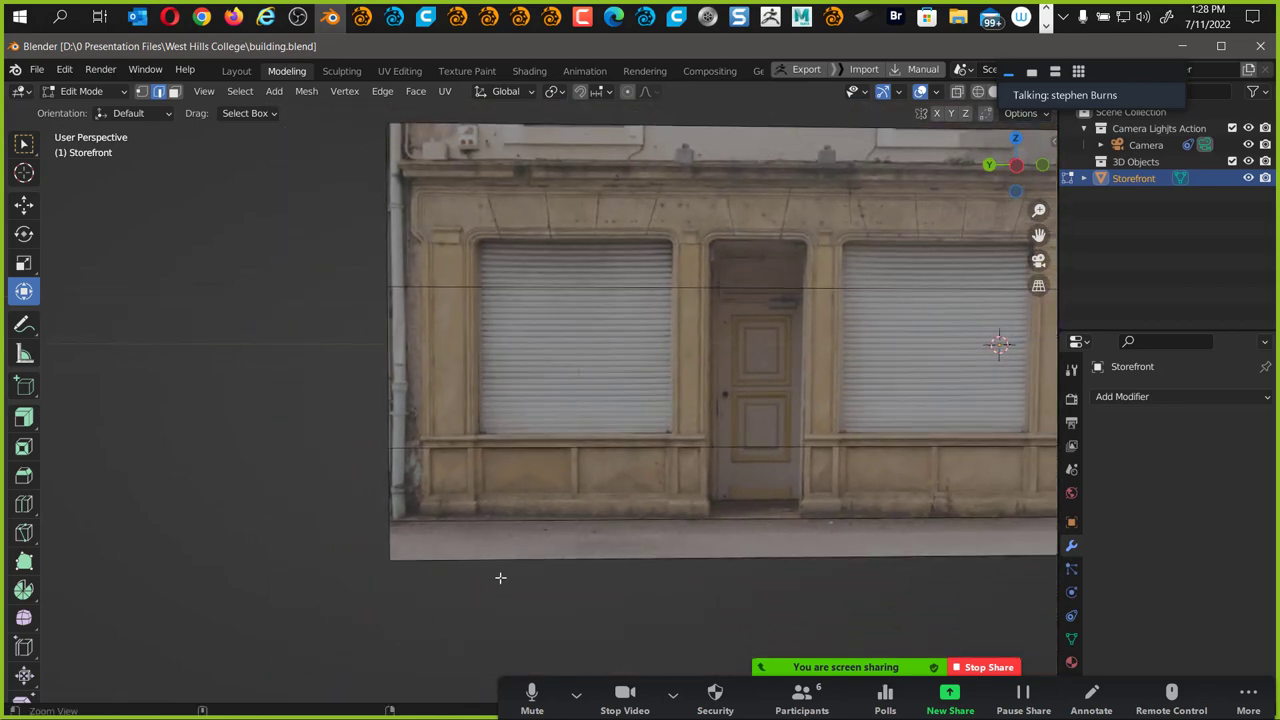
scroll(371, 523, "down", 5, "ctrl")
middle_click_drag(347, 537, 343, 571, "shift")
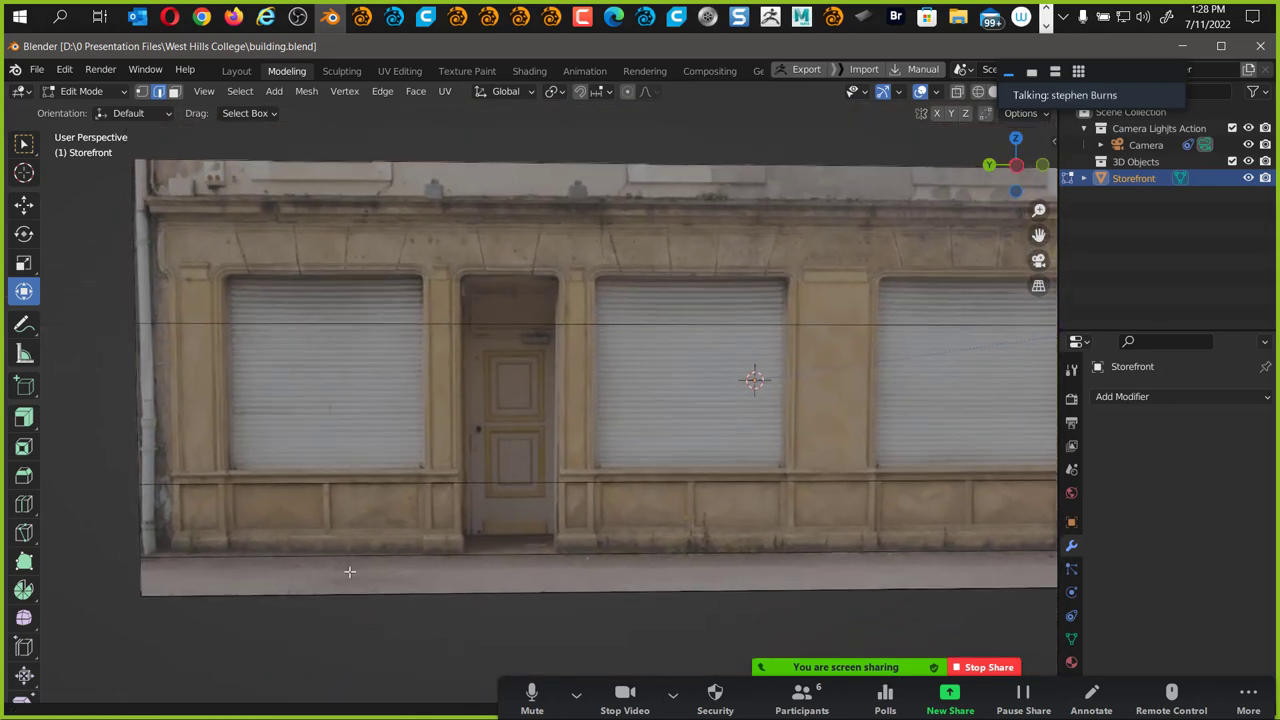
key("ctrl+r")
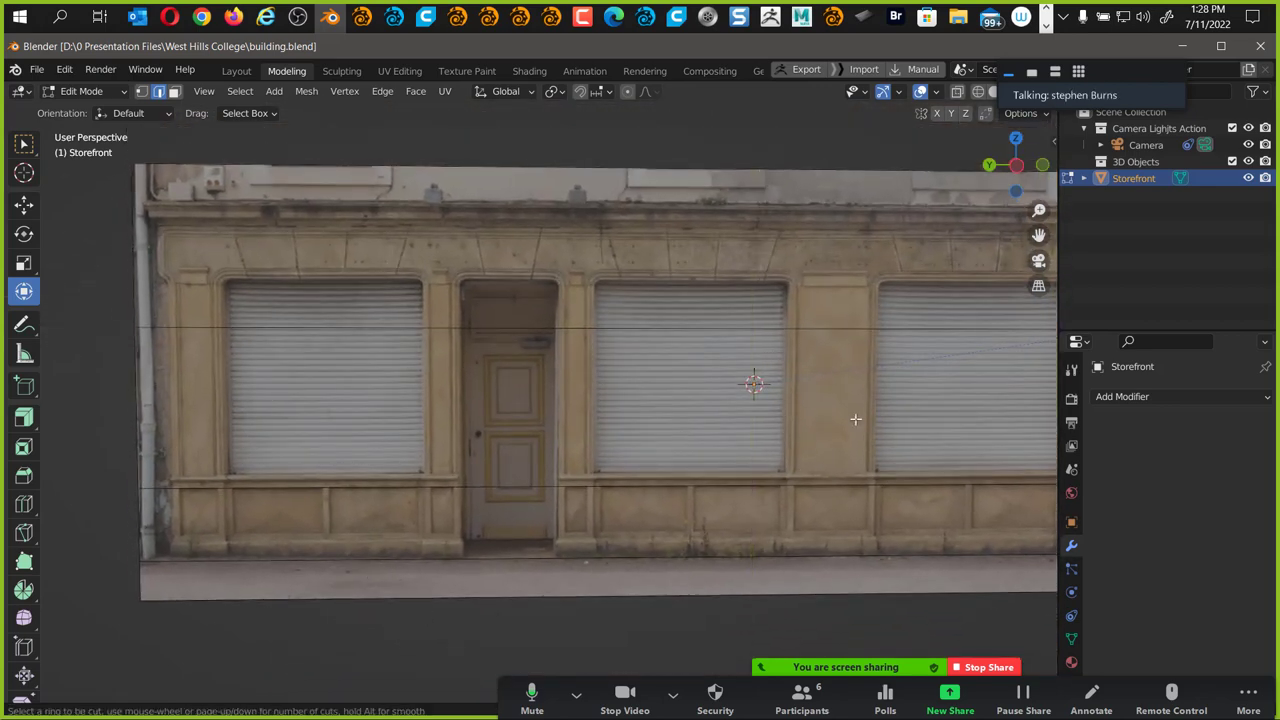
left_click(104, 410)
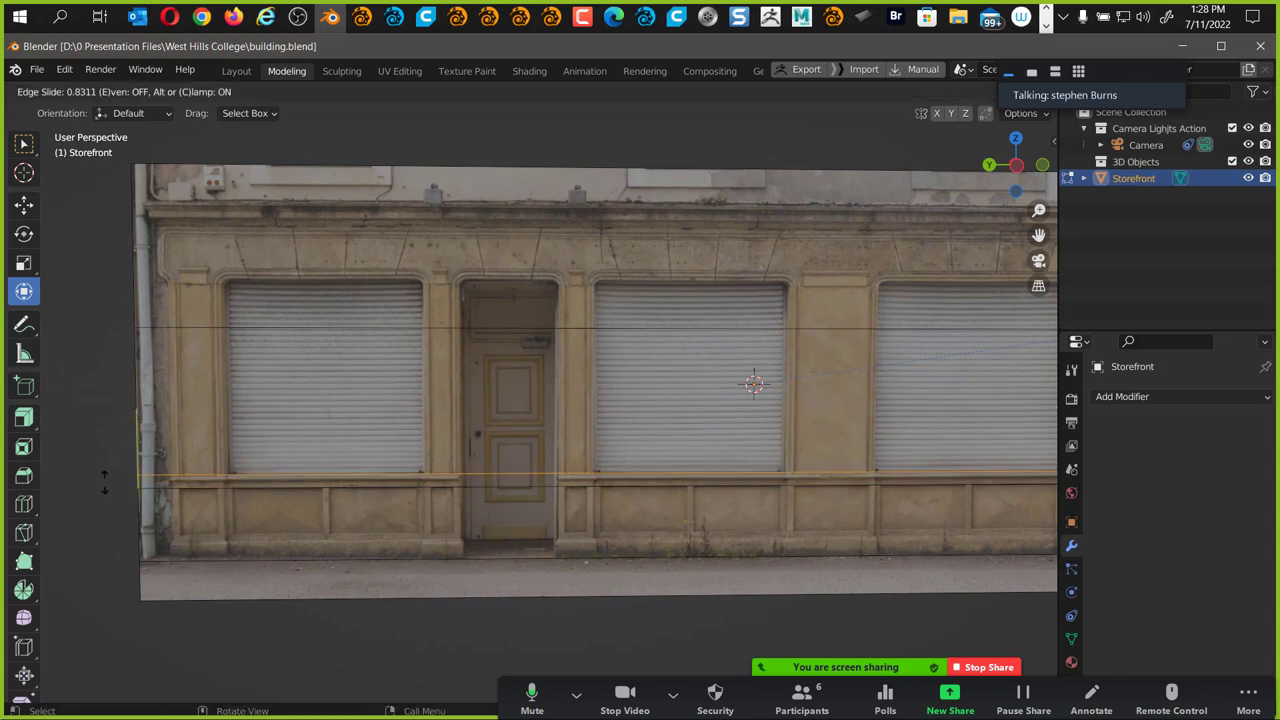
left_click(105, 480)
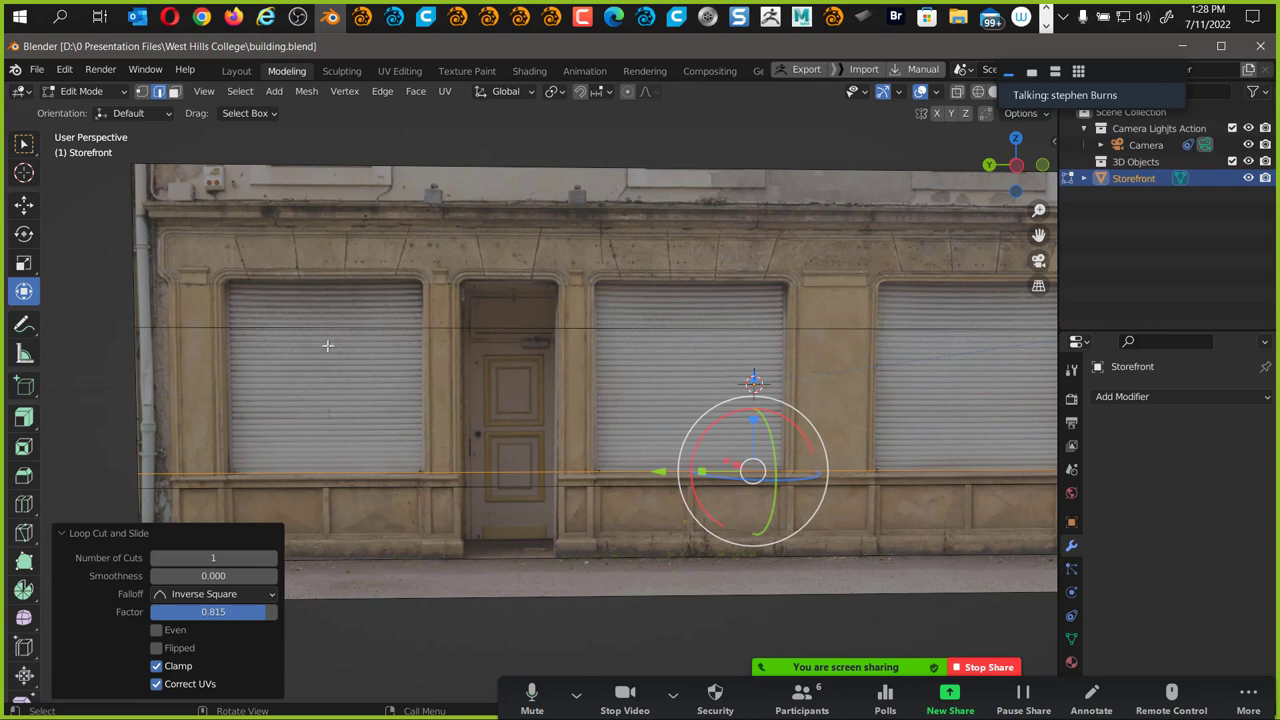
key("ctrl+r")
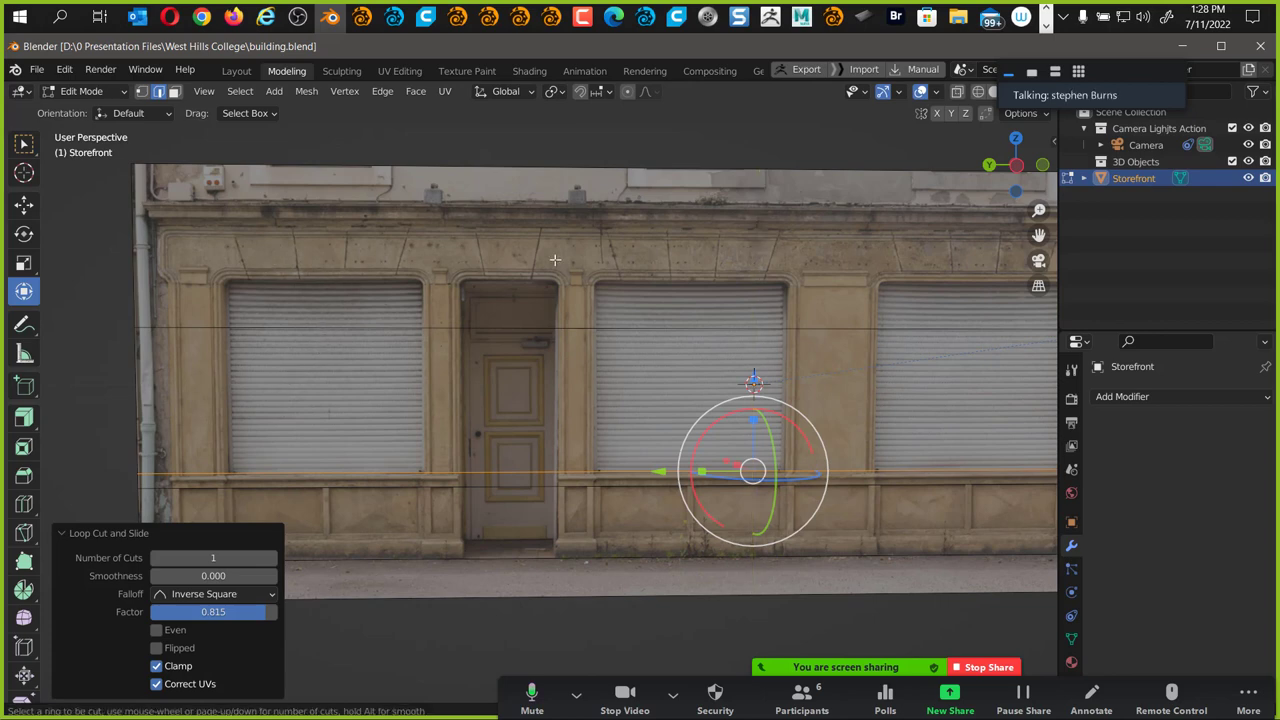
left_click(120, 265)
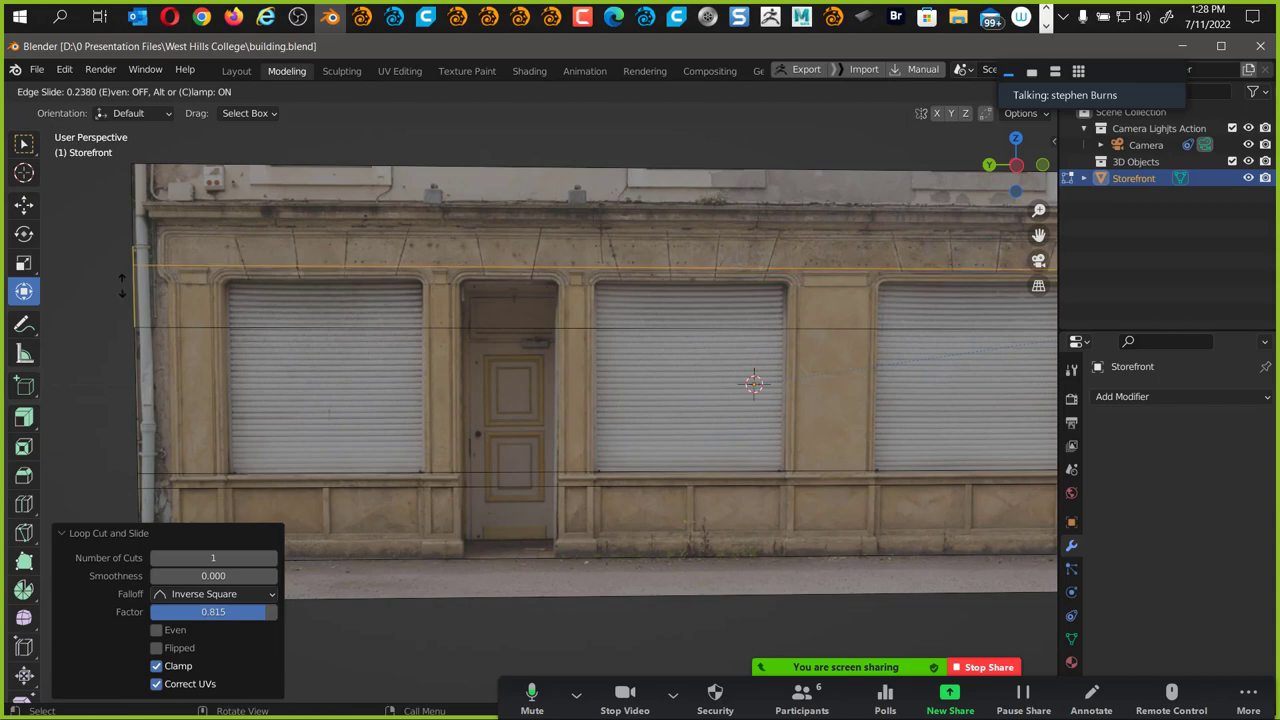
left_click(122, 285)
- Add a horizontal loop cut onto the upper cornice ledge
scroll(495, 354, "up", 5)
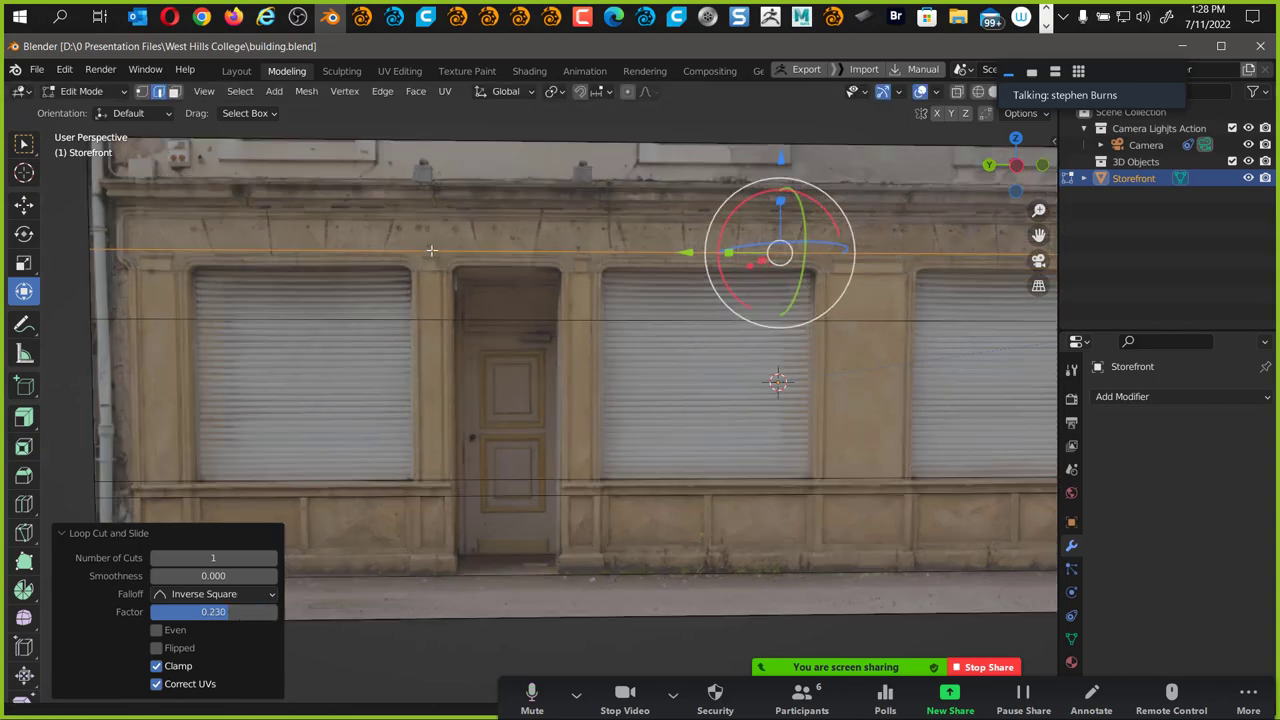
middle_click_drag(594, 391, 663, 330, "shift")
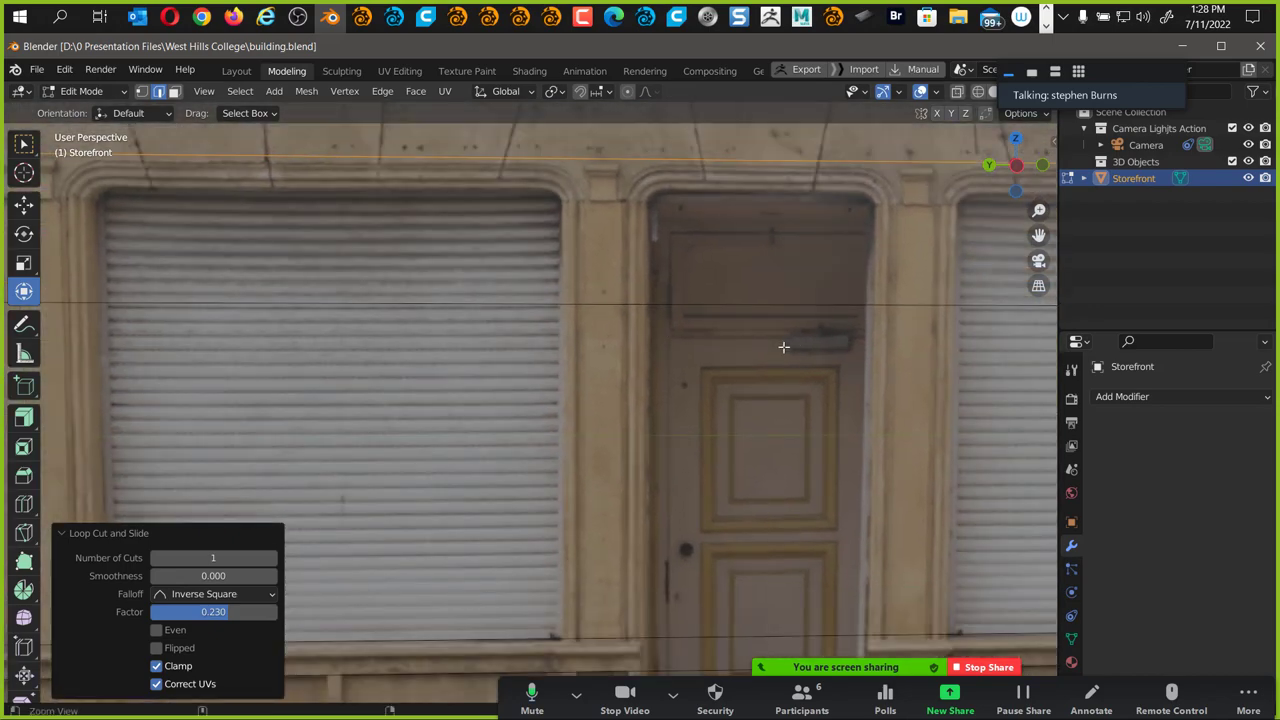
scroll(594, 380, "down", 4)
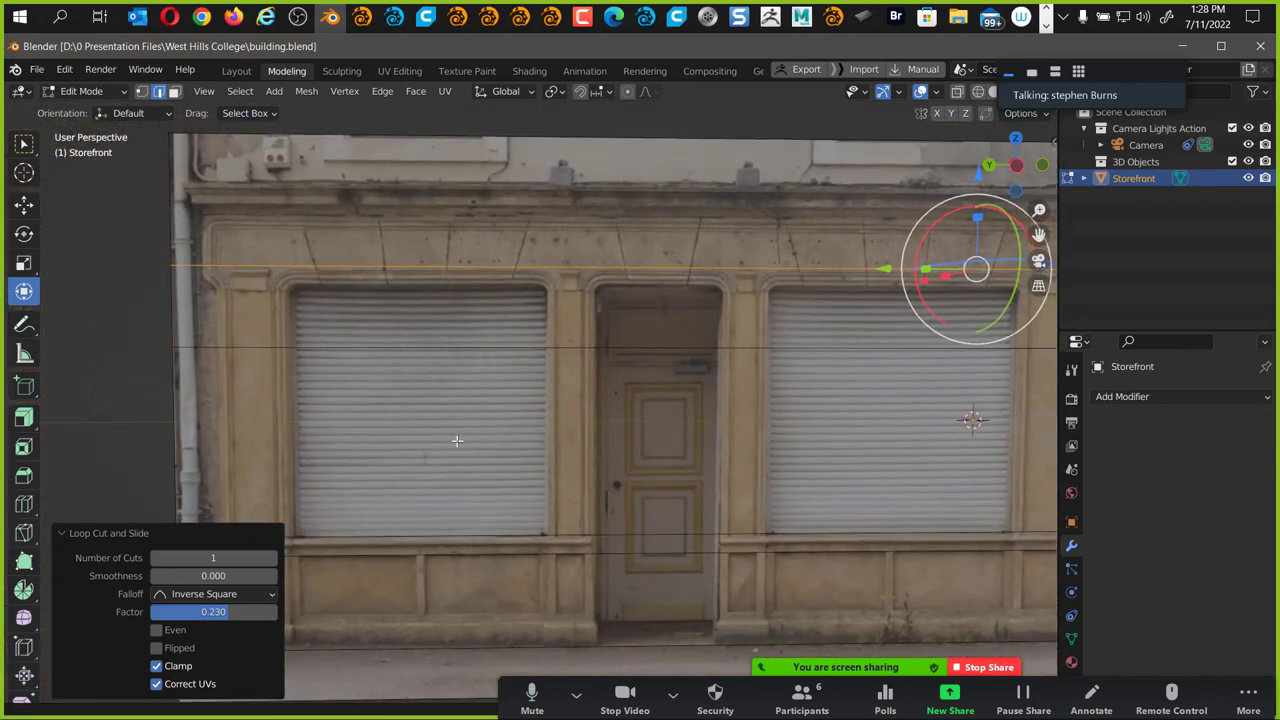
scroll(405, 440, "up", 1)
scroll(400, 440, "down", 2)
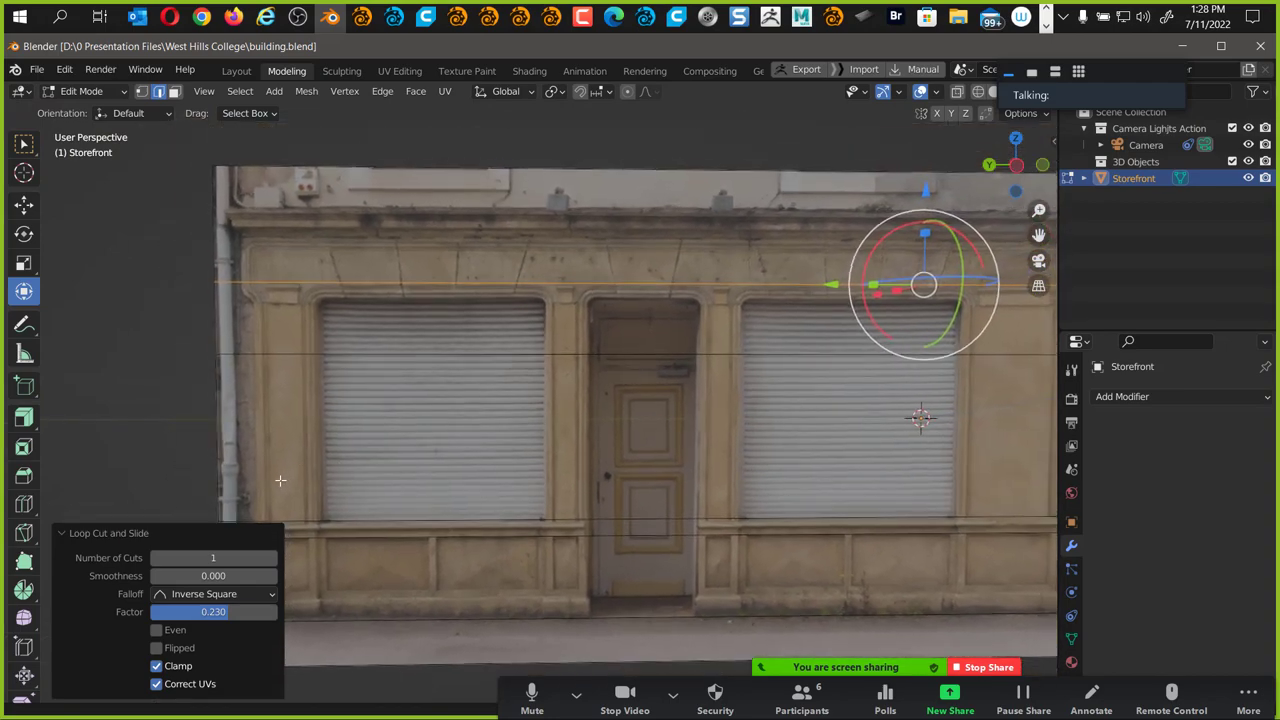
middle_click_drag(330, 462, 337, 471, "ctrl")
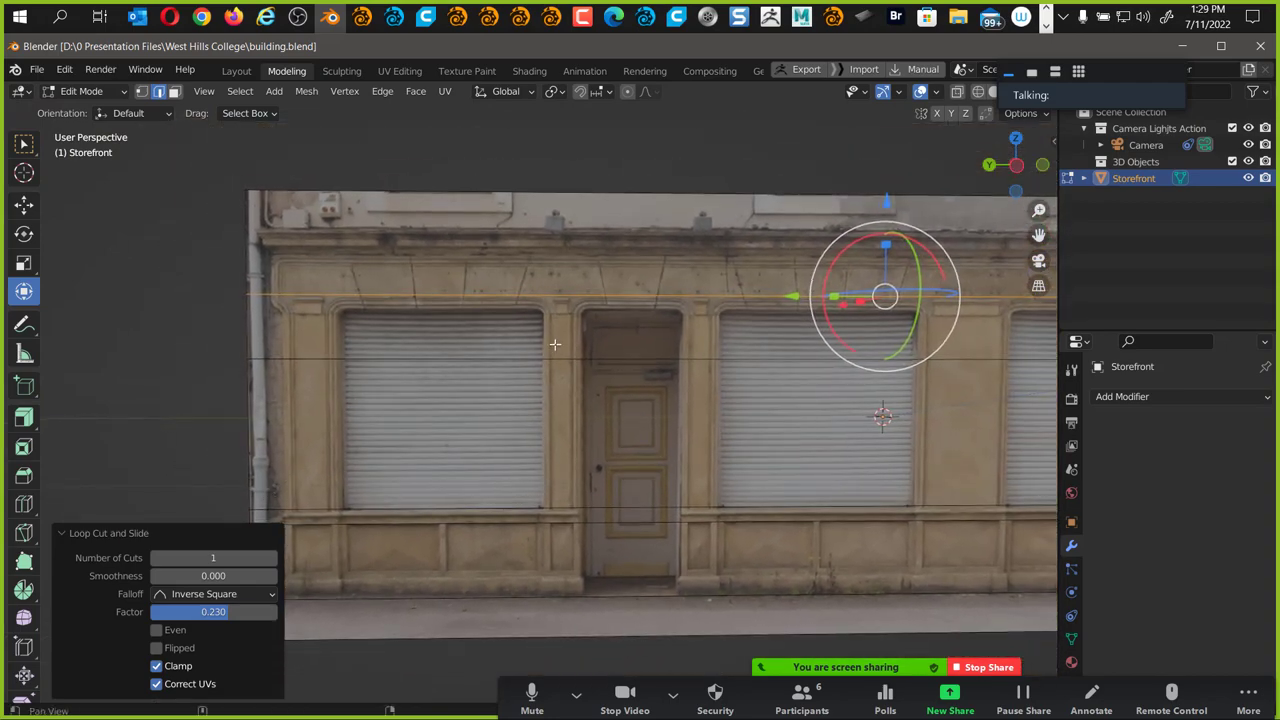
scroll(440, 472, "up", 5, "ctrl")
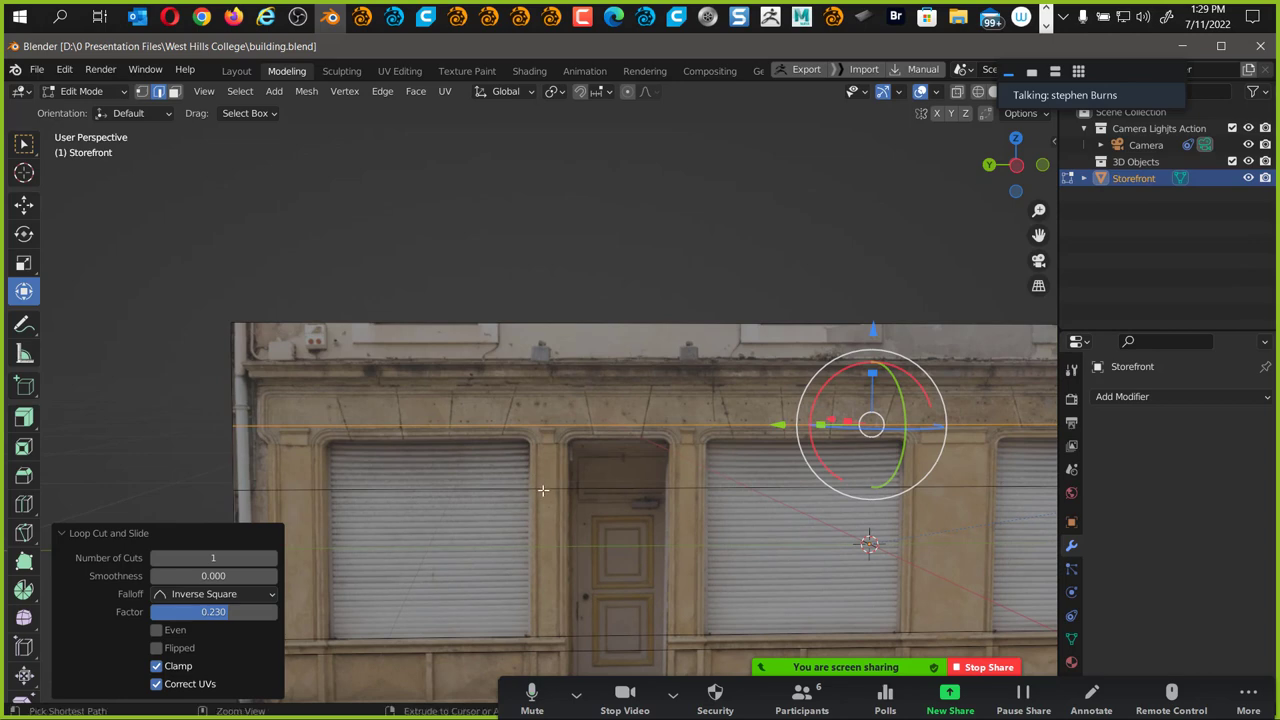
key("ctrl+r")
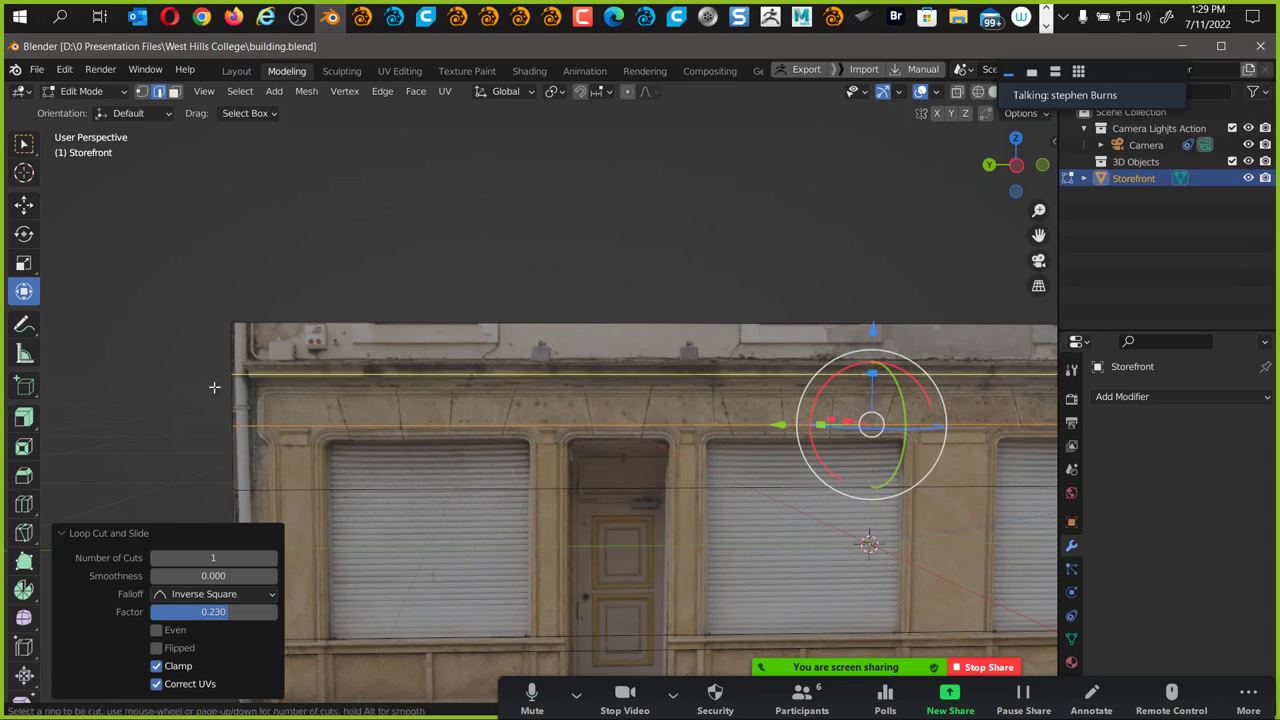
left_click(214, 387)
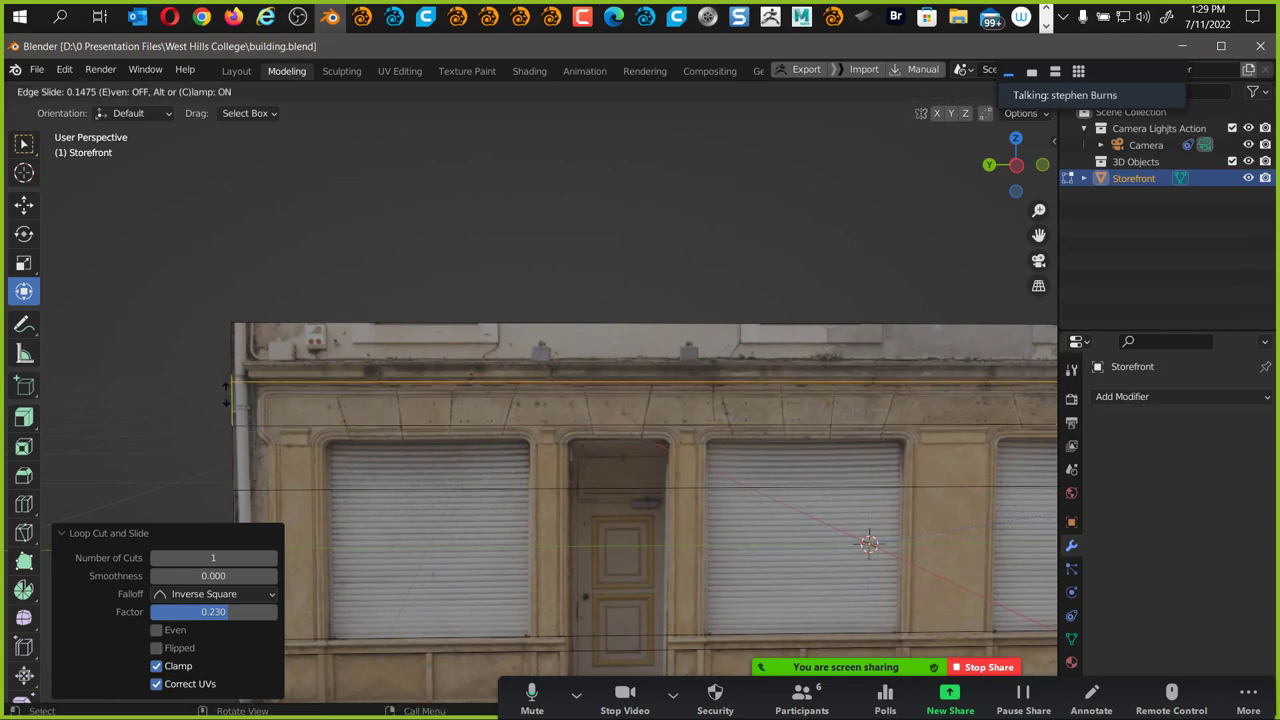
left_click(224, 393)
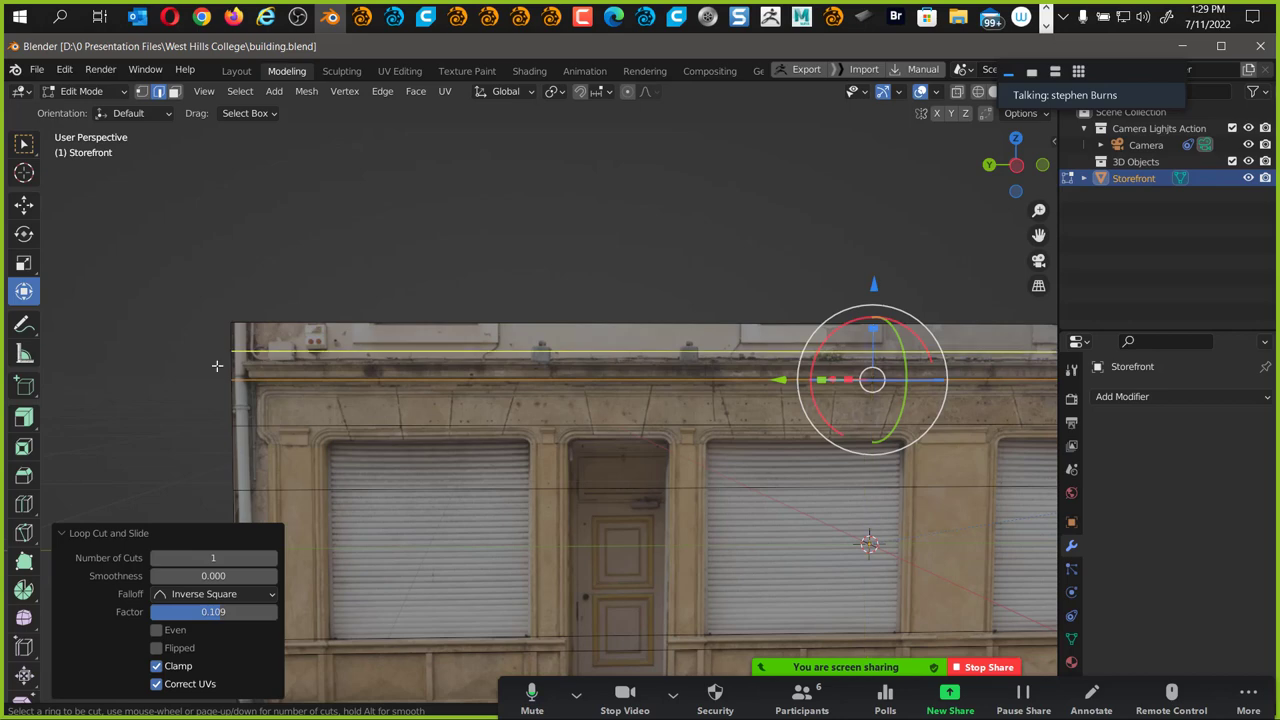
- Add two more loop cuts along the upper ledge, the last at its top, factor 0.608
key("ctrl+r")
left_click(218, 367)
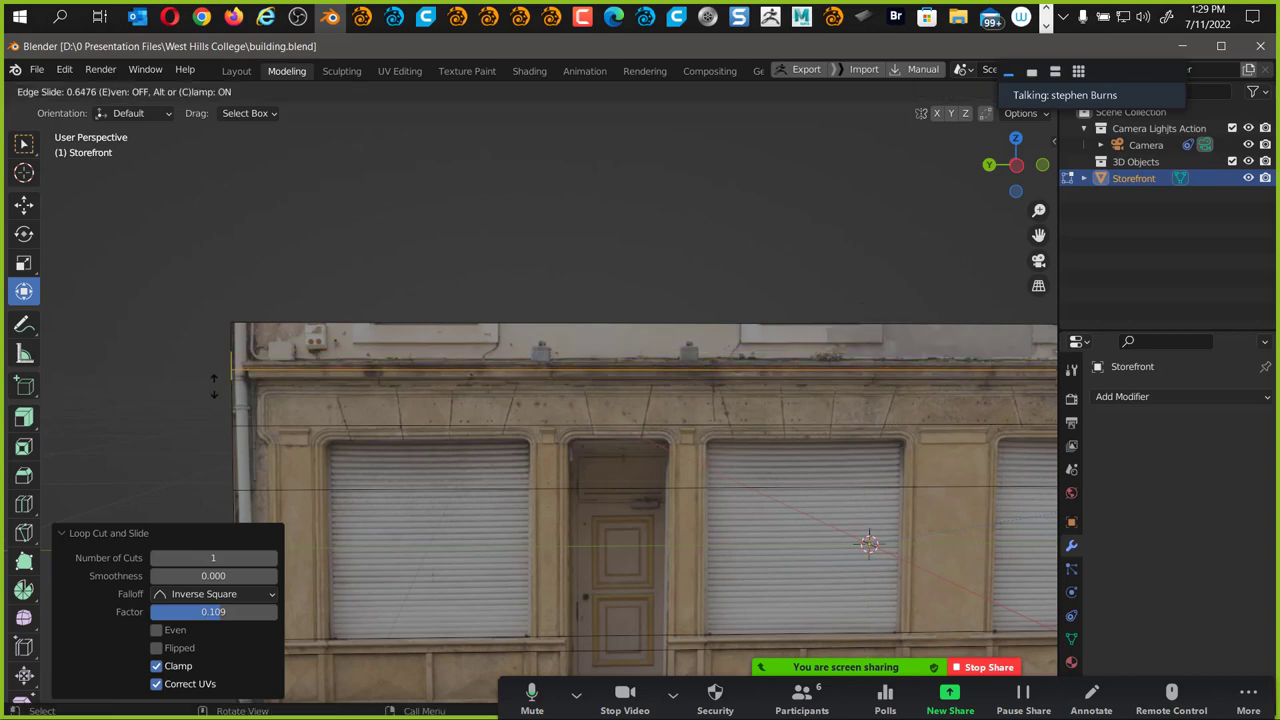
left_click(216, 385)
key("ctrl+r")
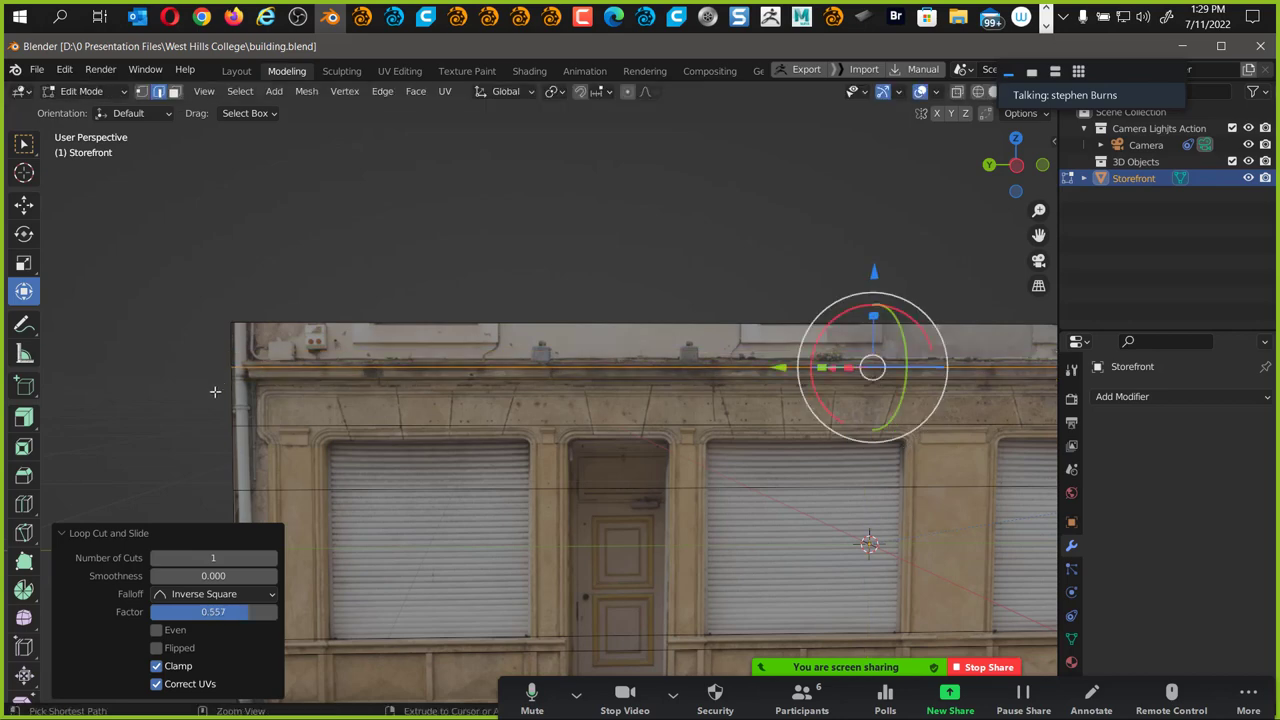
left_click(228, 352)
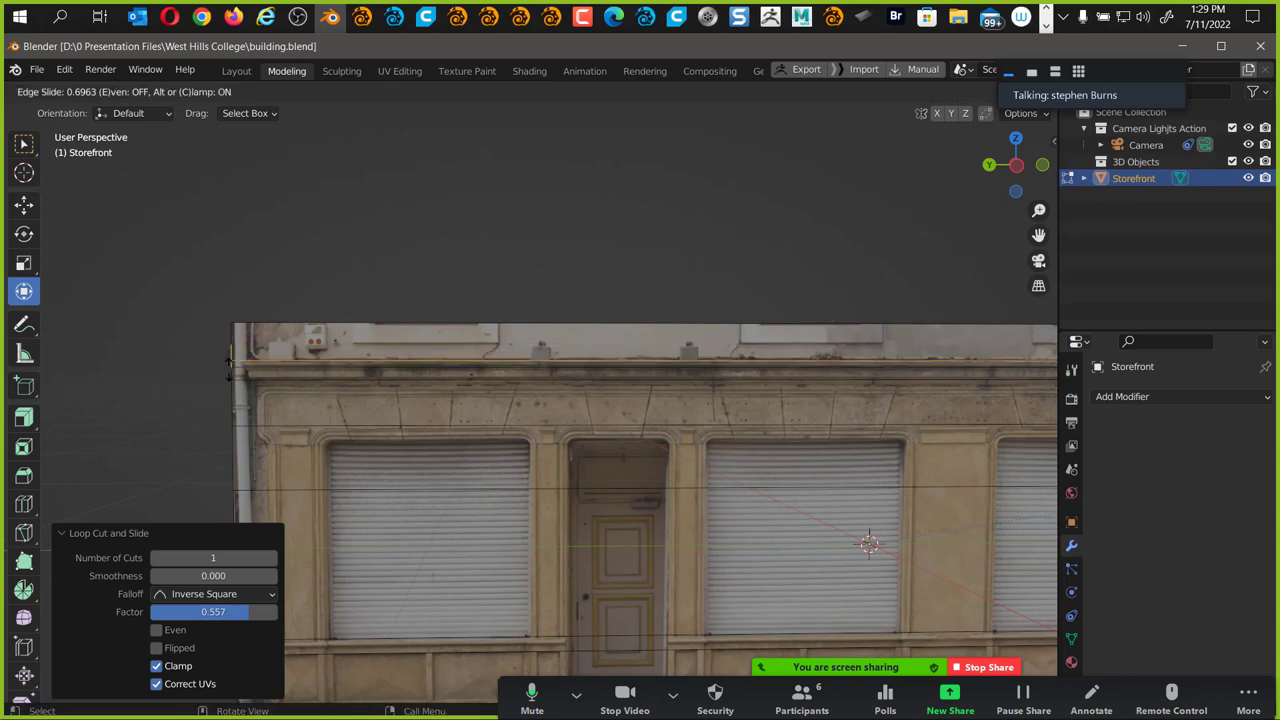
left_click(230, 365)
- Zoom in on the upper cornice and add one more loop cut along it
scroll(569, 466, "up", 6)
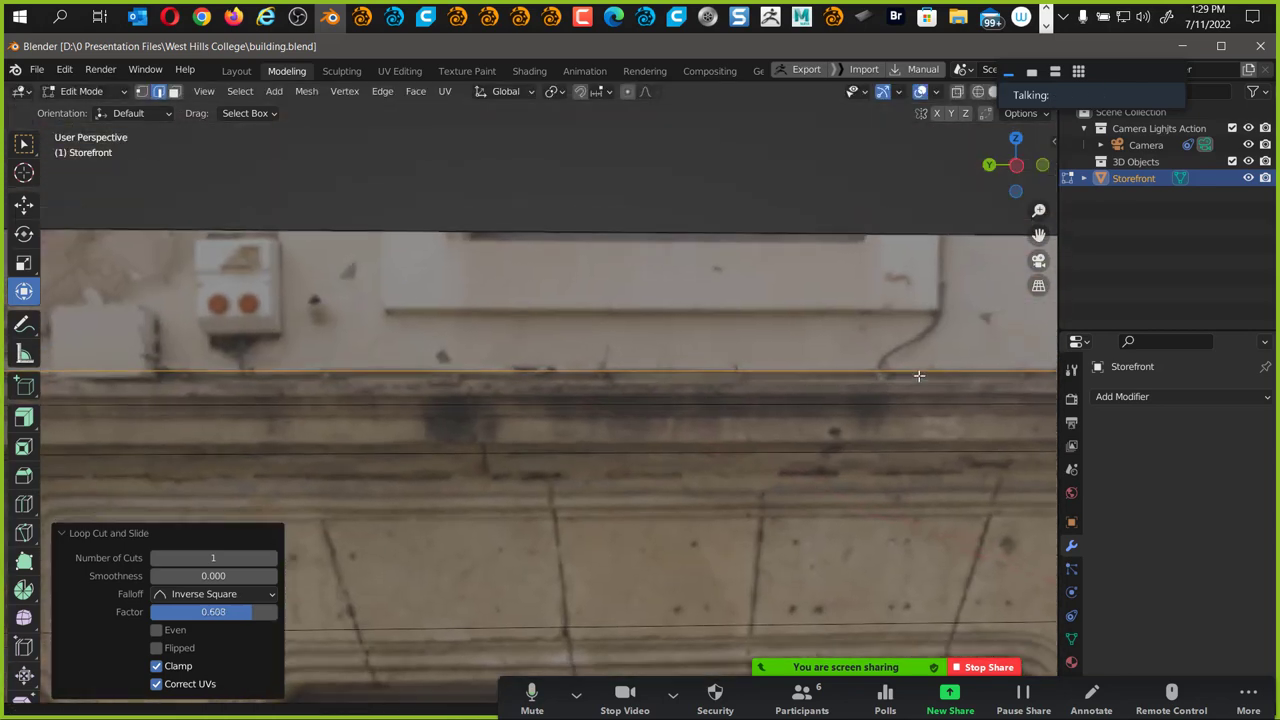
middle_click_drag(917, 374, 975, 352, "shift")
left_click_drag(508, 298, 740, 479)
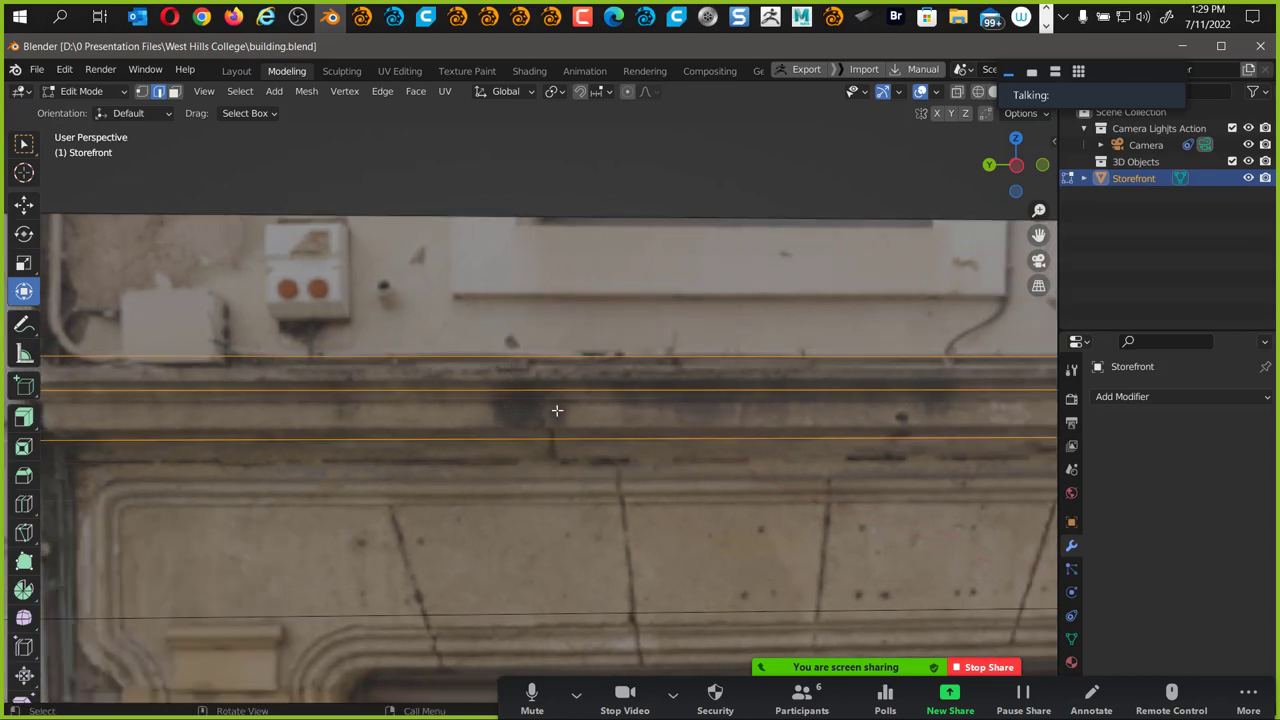
middle_click_drag(286, 440, 511, 427, "shift")
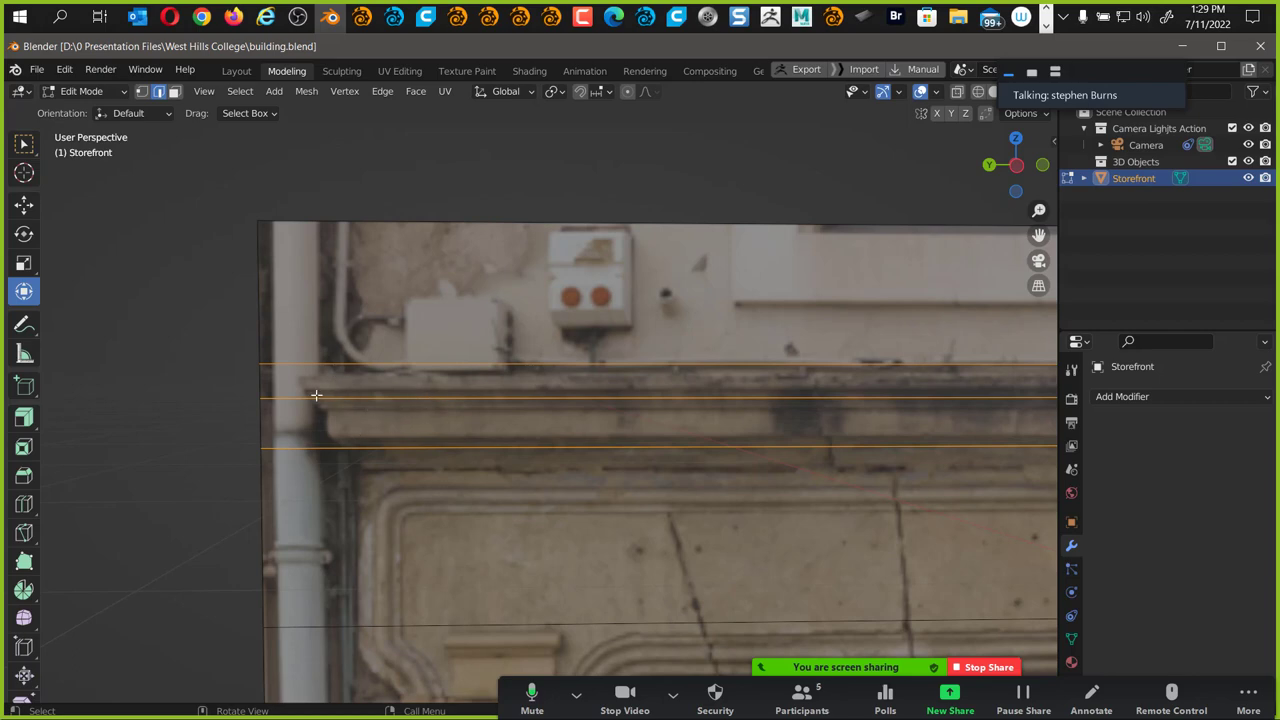
left_click(368, 272)
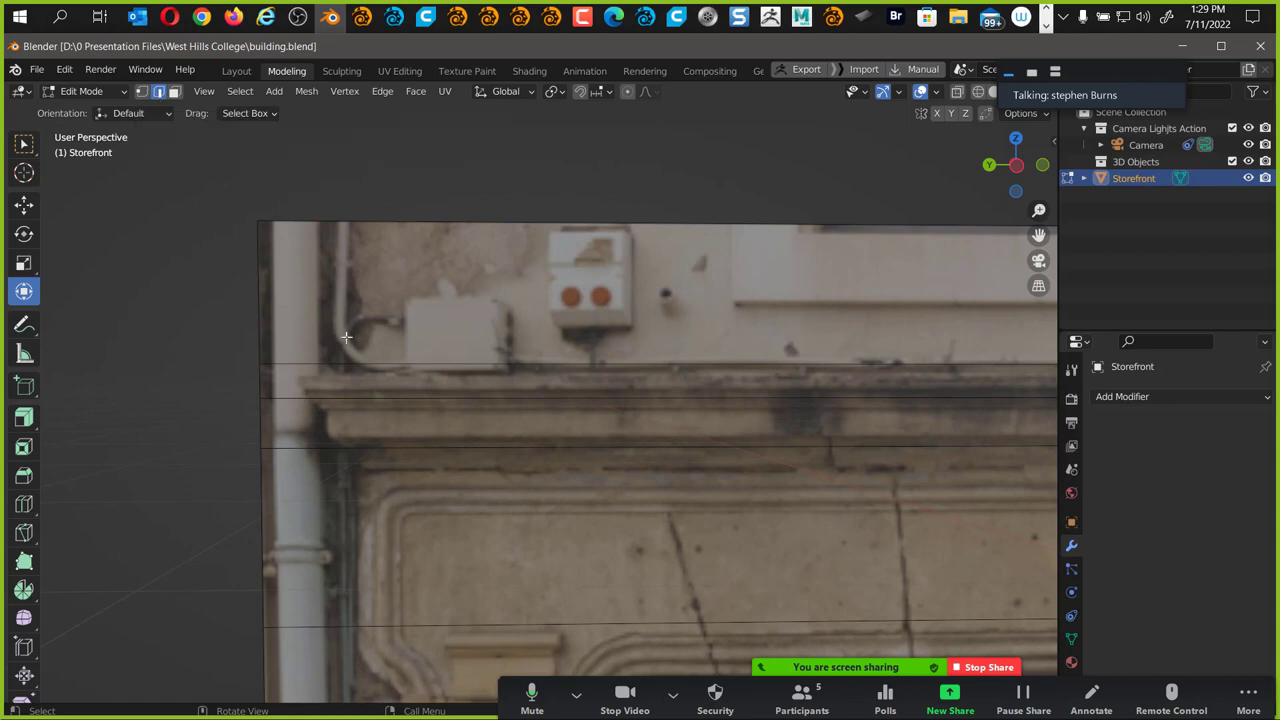
left_click(430, 397)
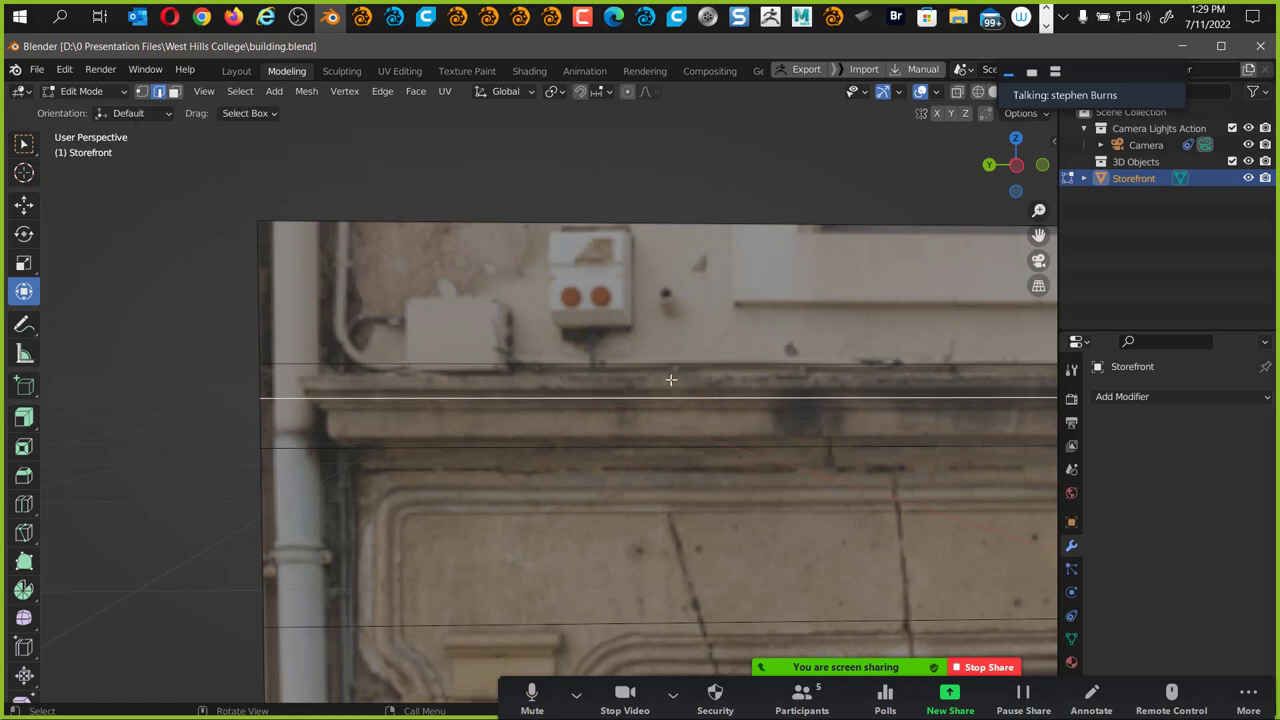
middle_click_drag(671, 380, 252, 478)
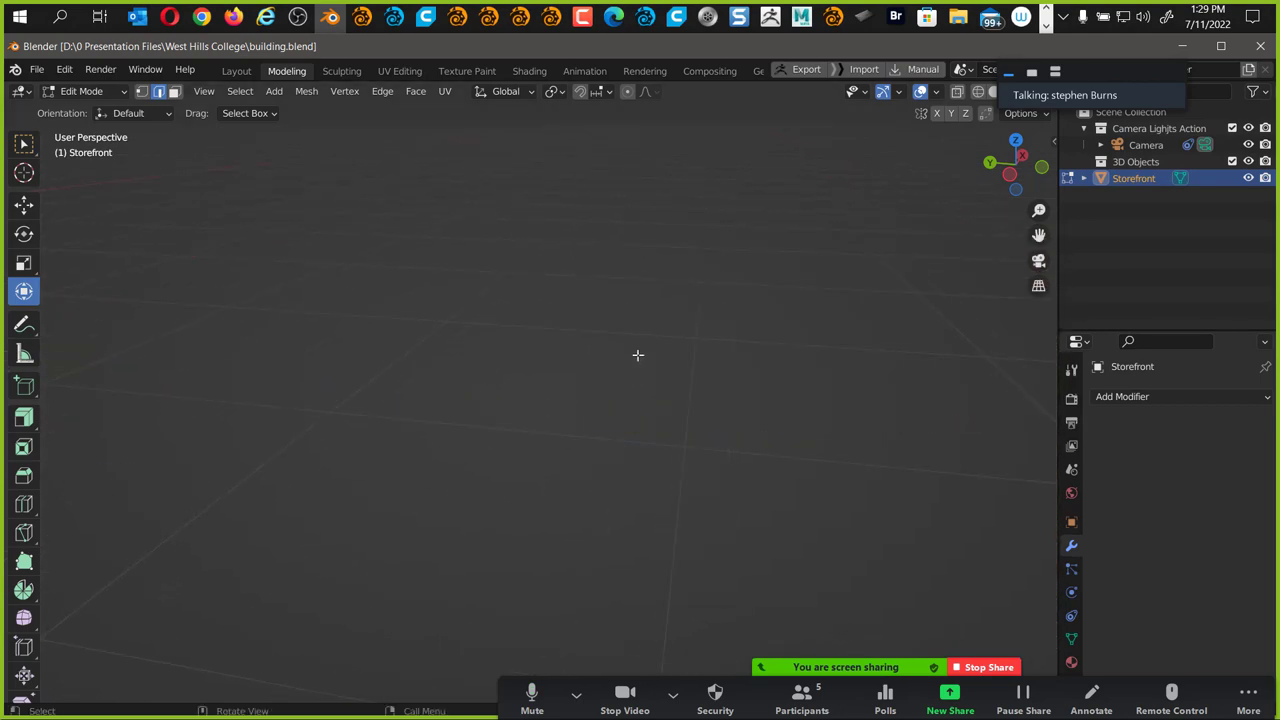
key("KP_Decimal")
middle_click_drag(549, 475, 585, 388, "ctrl")
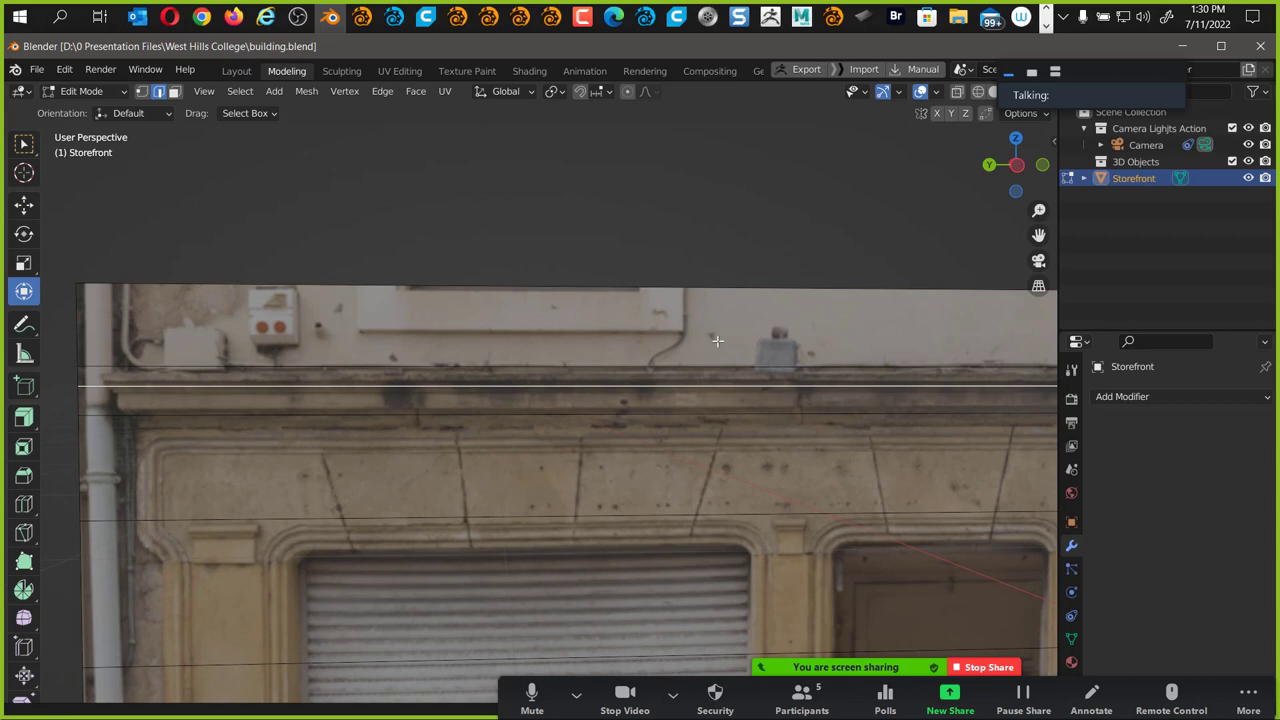
left_click(524, 389)
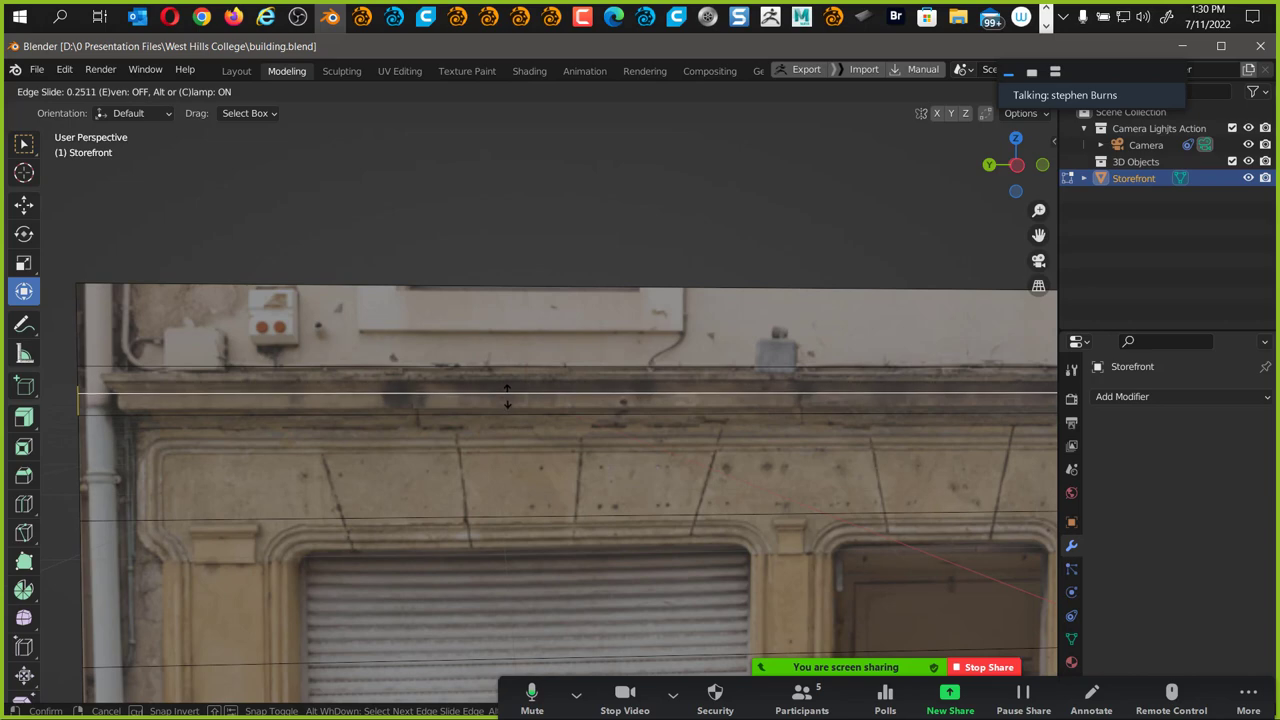
left_click(507, 396)
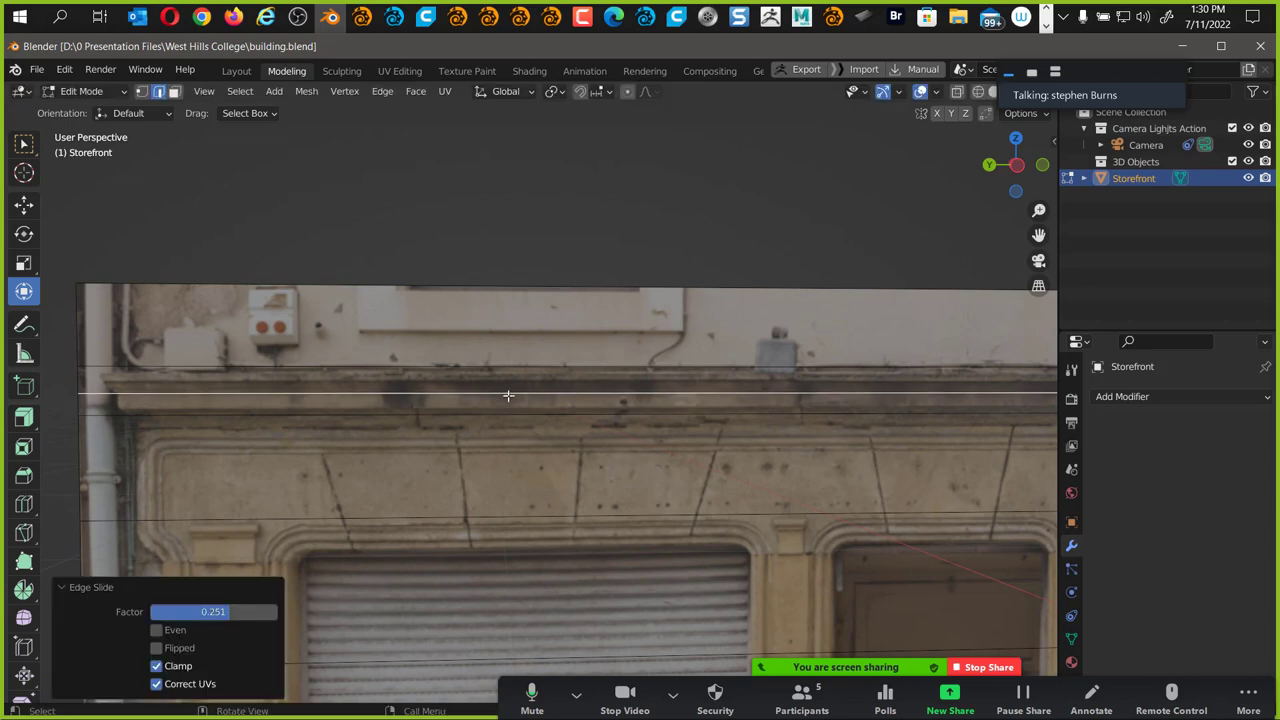
- Slide the topmost loop onto the ledge's top edge, then select all three ledge loops
left_click(421, 365, "alt")
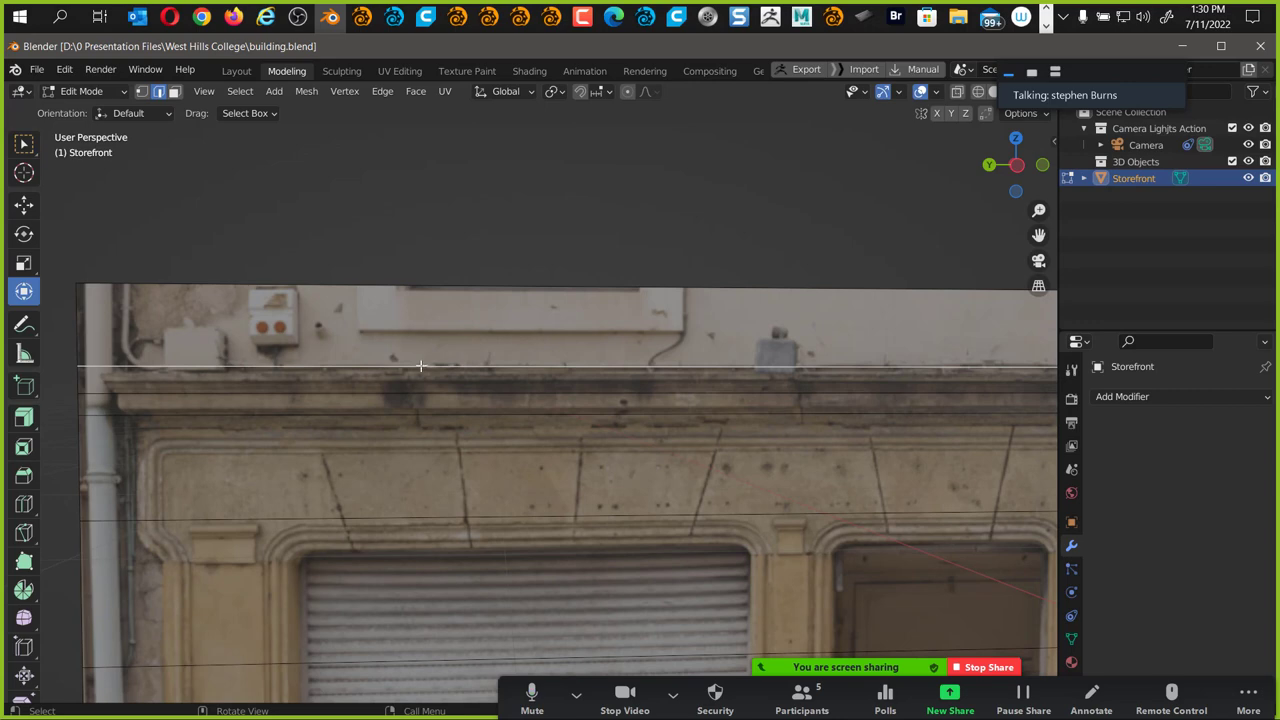
key("g")
key("g")
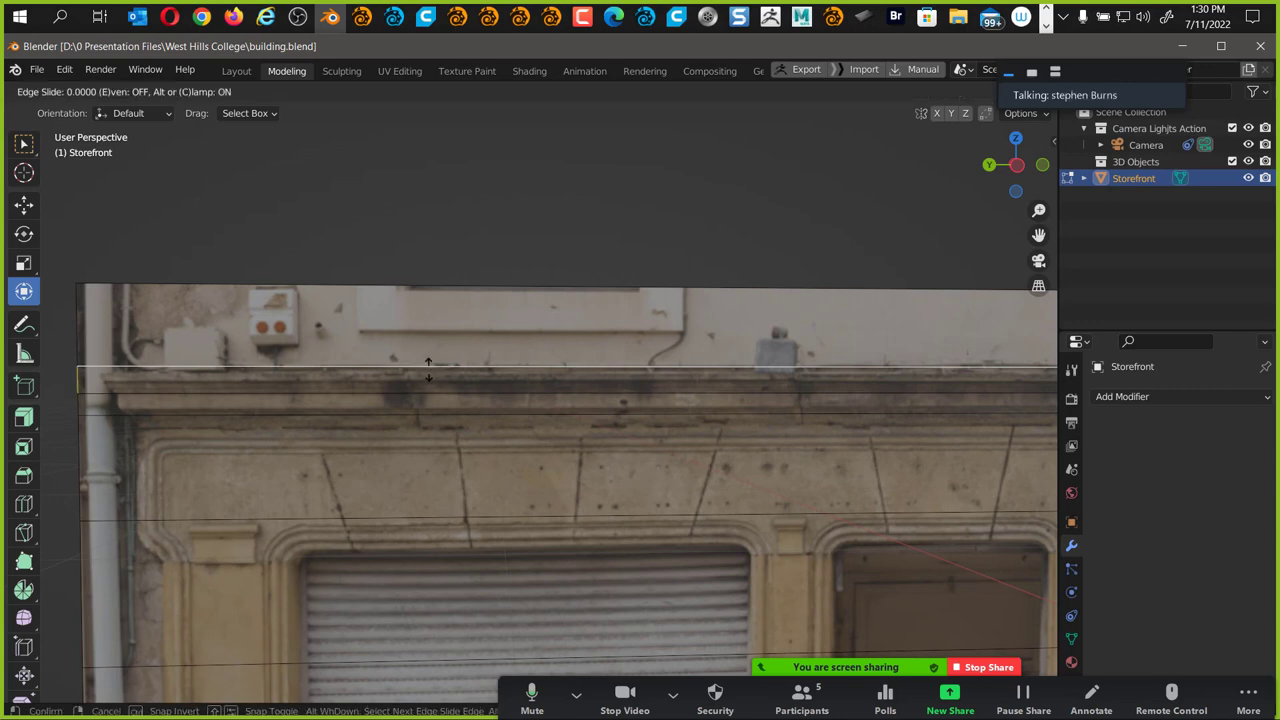
left_click(427, 372)
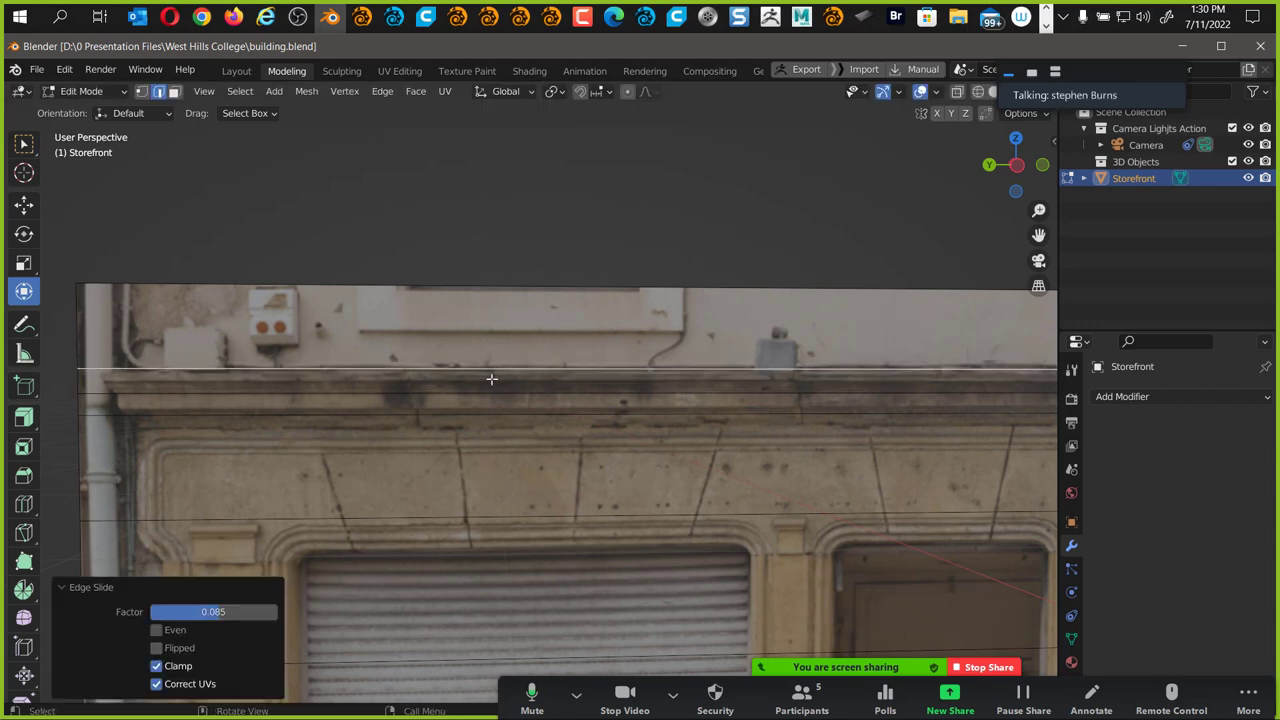
left_click_drag(376, 331, 587, 418)
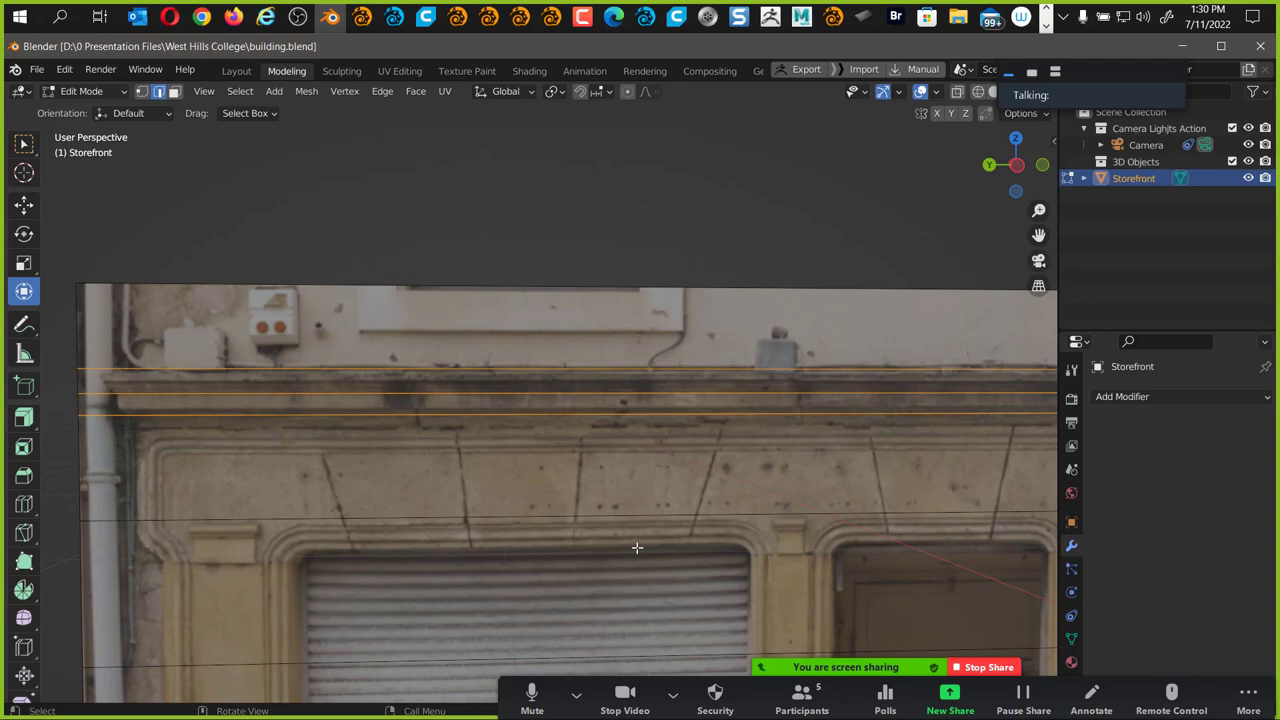
- Add a horizontal loop cut along the lower wall panel ledge
scroll(580, 584, "down", 5)
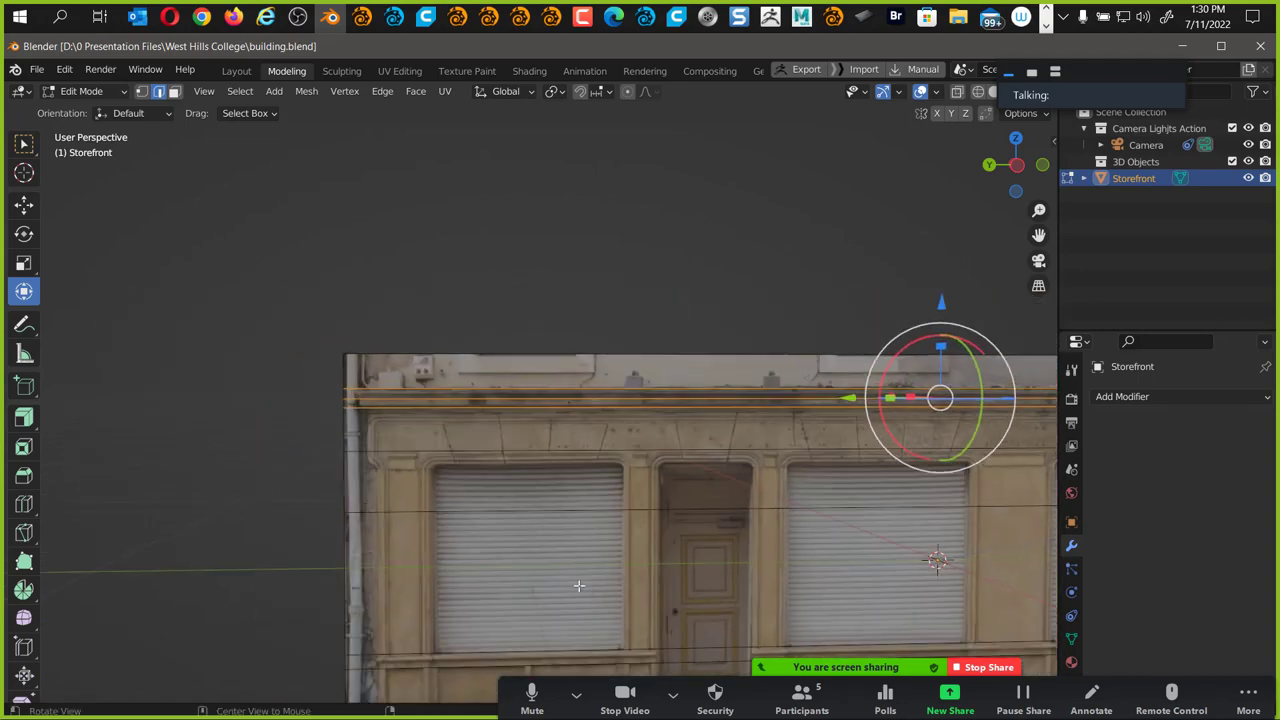
middle_click_drag(580, 586, 741, 378, "shift")
scroll(538, 272, "up", 6)
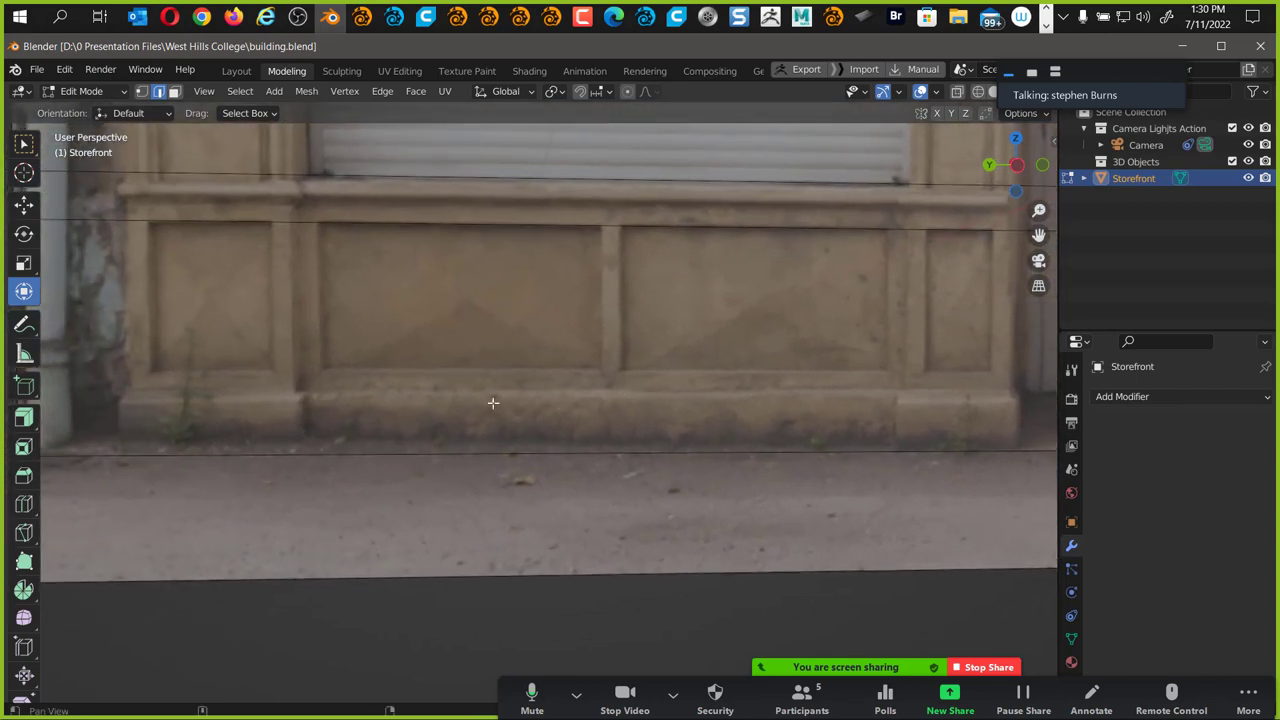
middle_click_drag(493, 403, 990, 420, "shift")
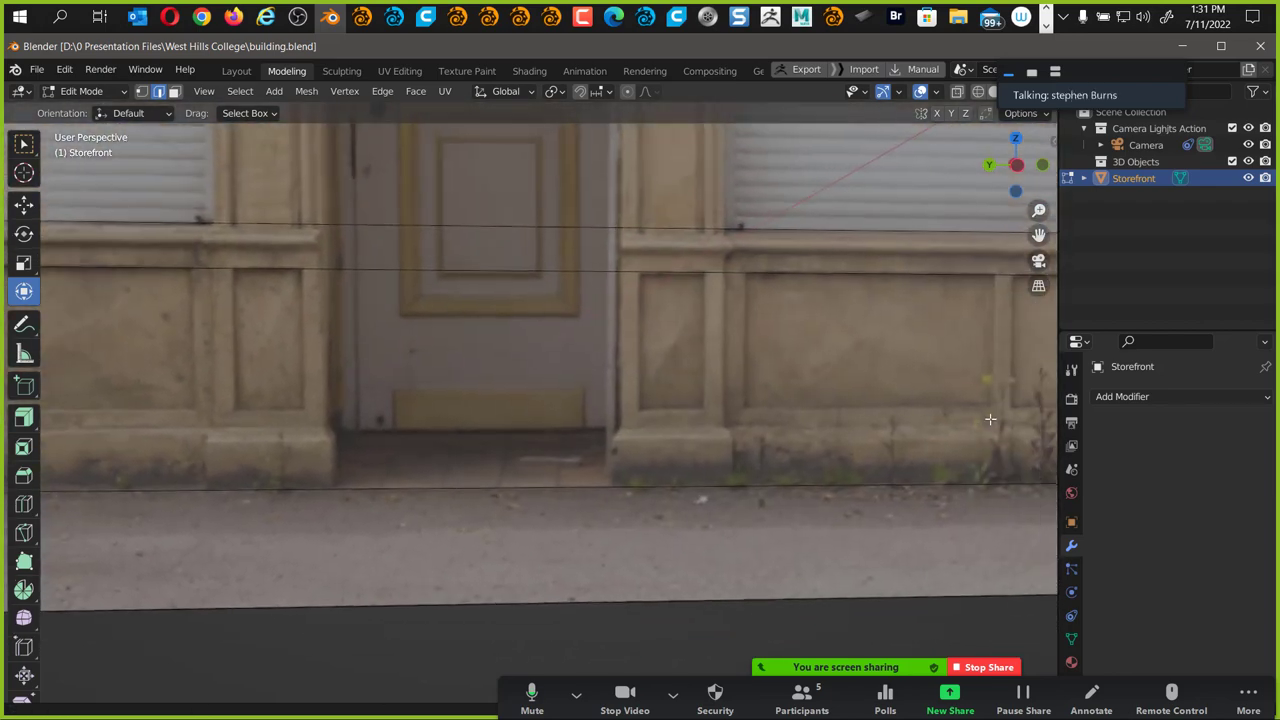
middle_click_drag(843, 451, 603, 454, "shift")
middle_click_drag(458, 452, 849, 380, "shift")
key("ctrl+r")
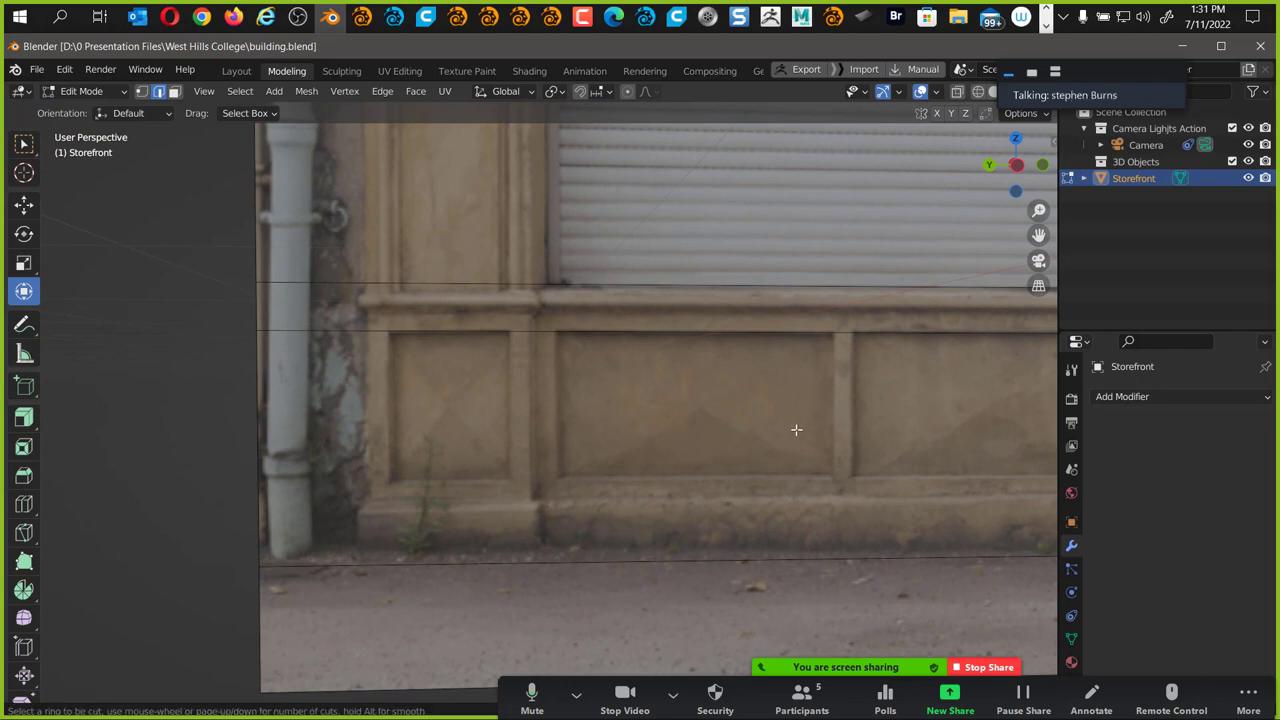
left_click_drag(254, 467, 256, 506)
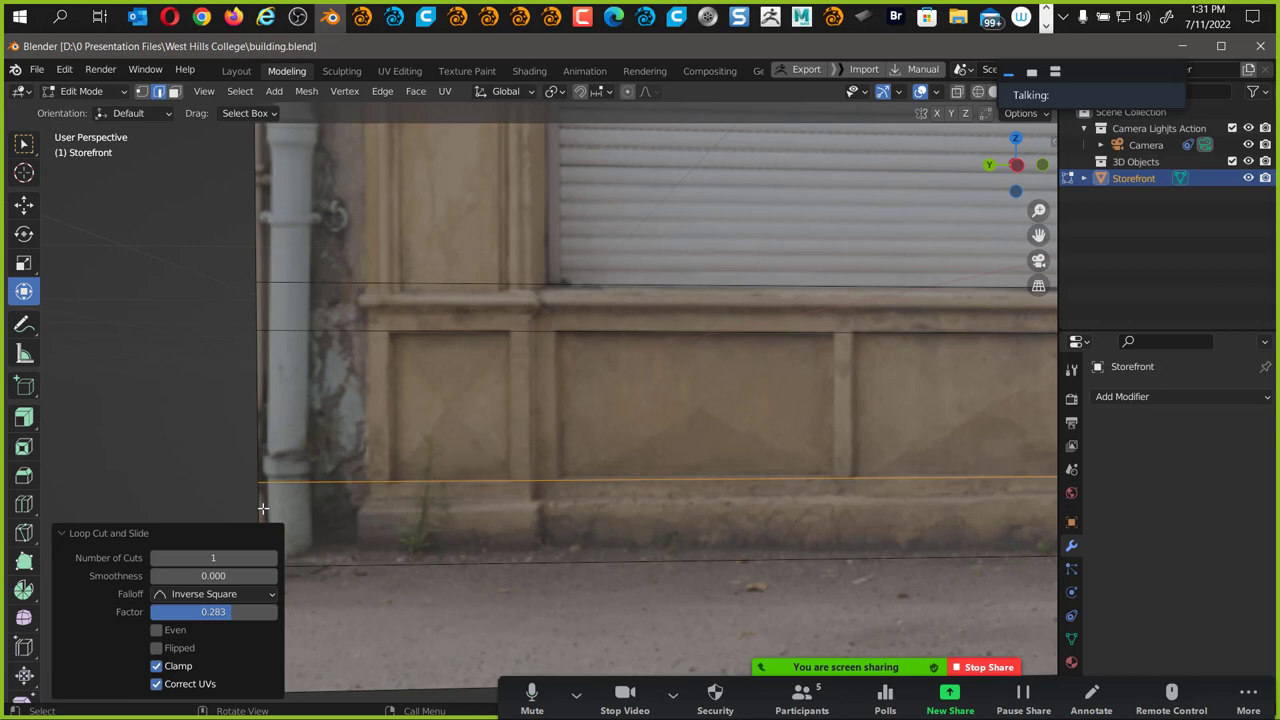
- Add two more loop cuts, one just above the plinth and one at the ground
key("ctrl+r")
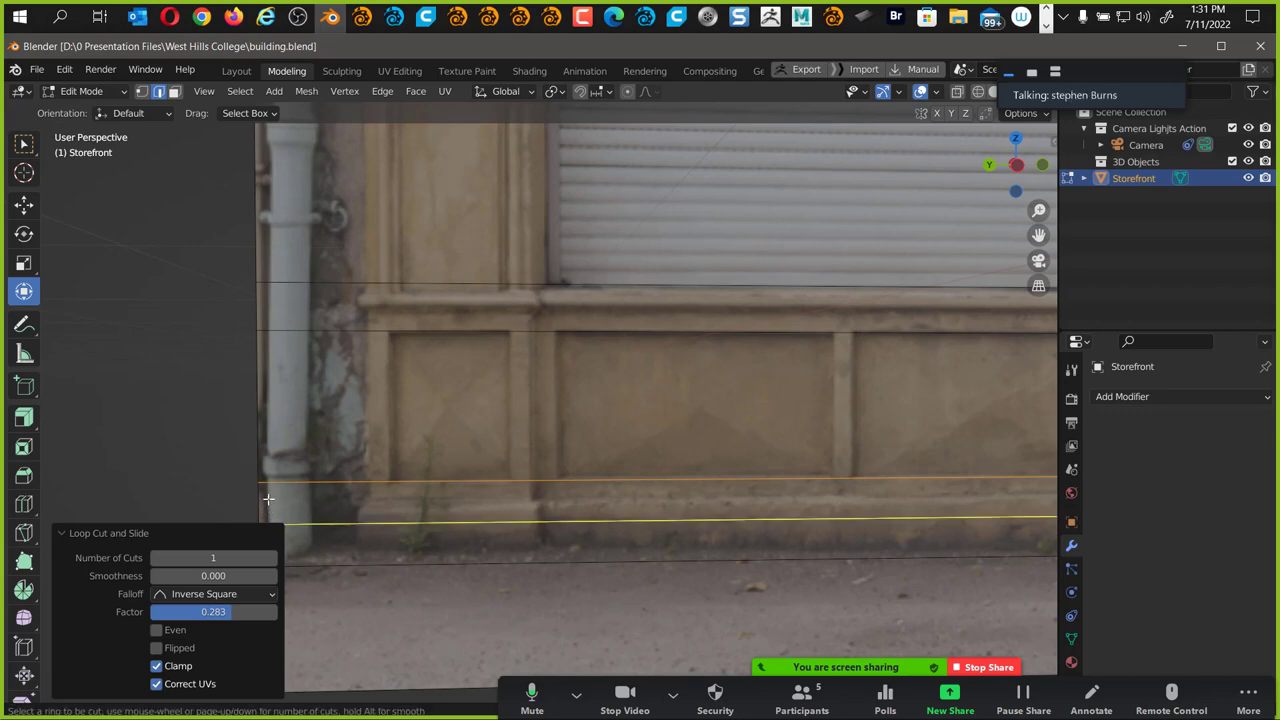
left_click(265, 501)
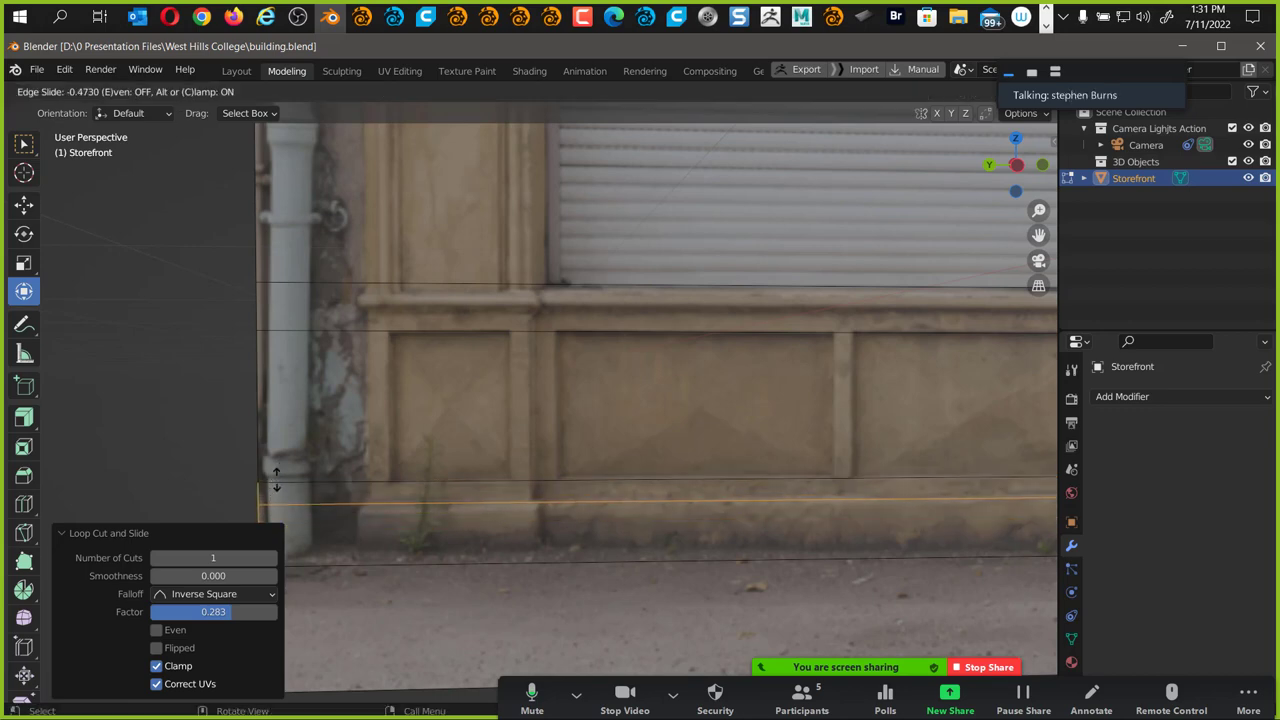
left_click(274, 481)
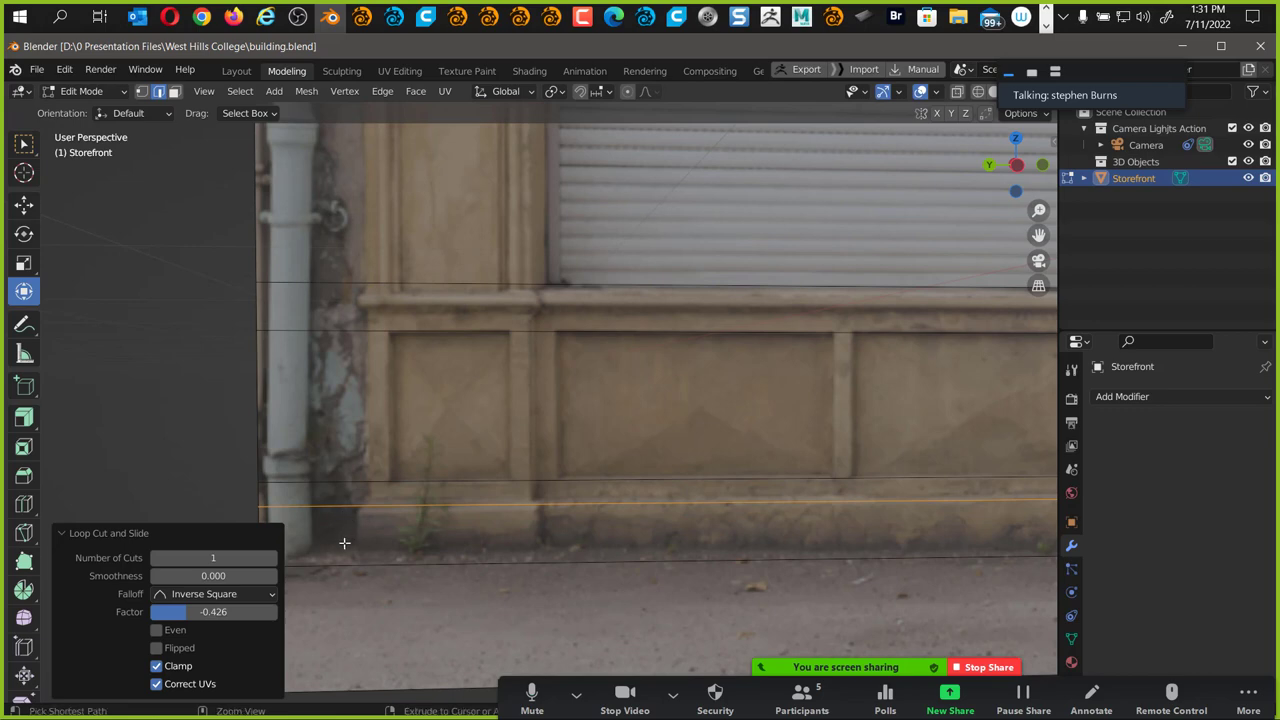
key("ctrl+r")
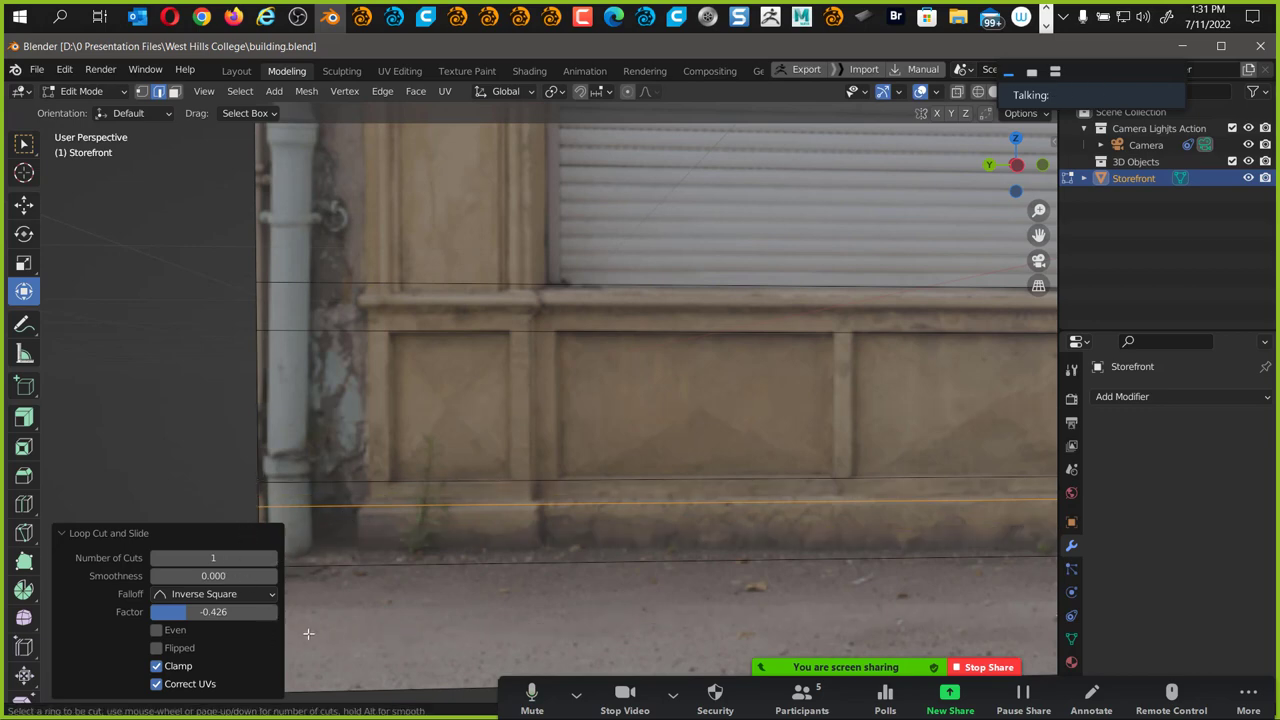
left_click(245, 622)
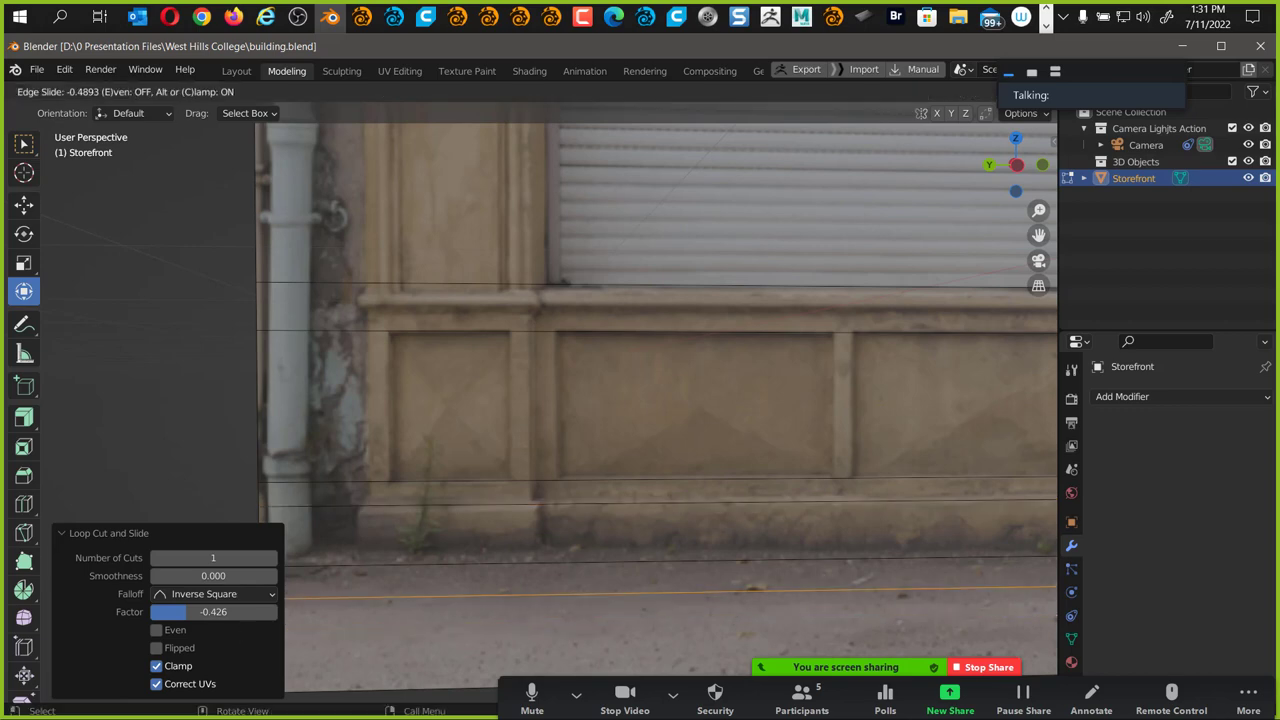
left_click(376, 483)
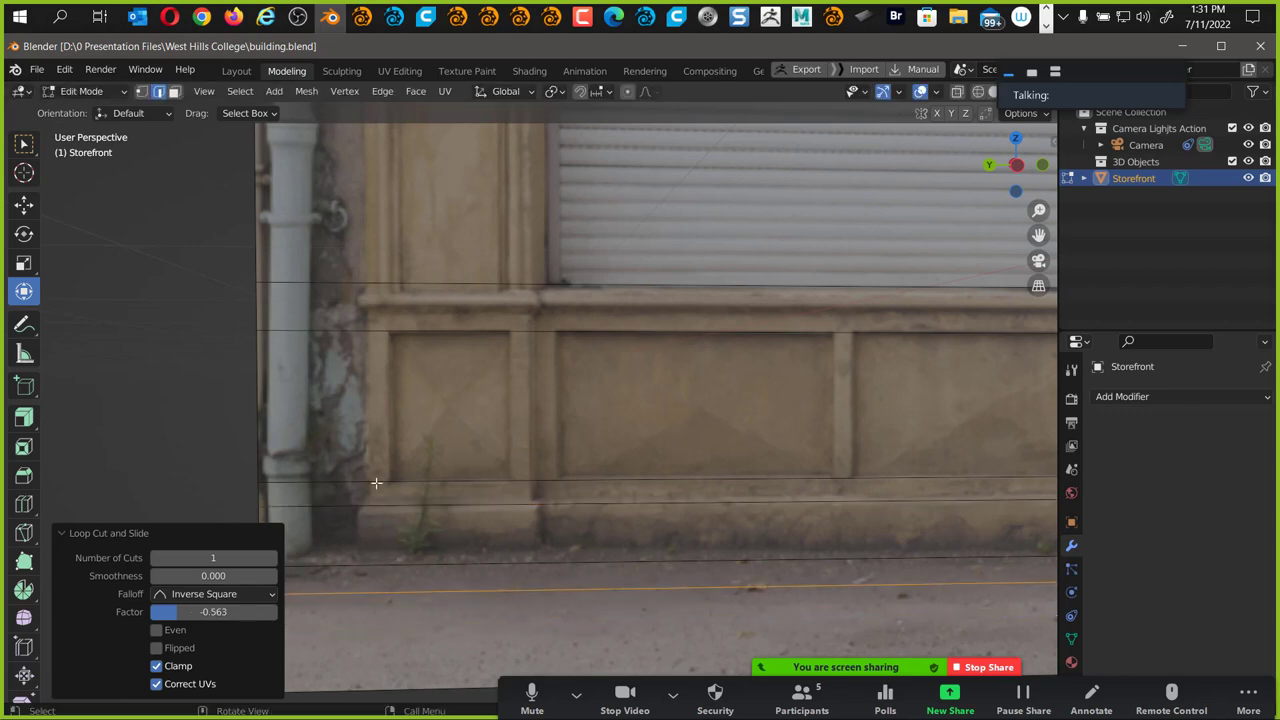
- Slide the upper pavement edge up to the bottom of the plinth
left_click(216, 413)
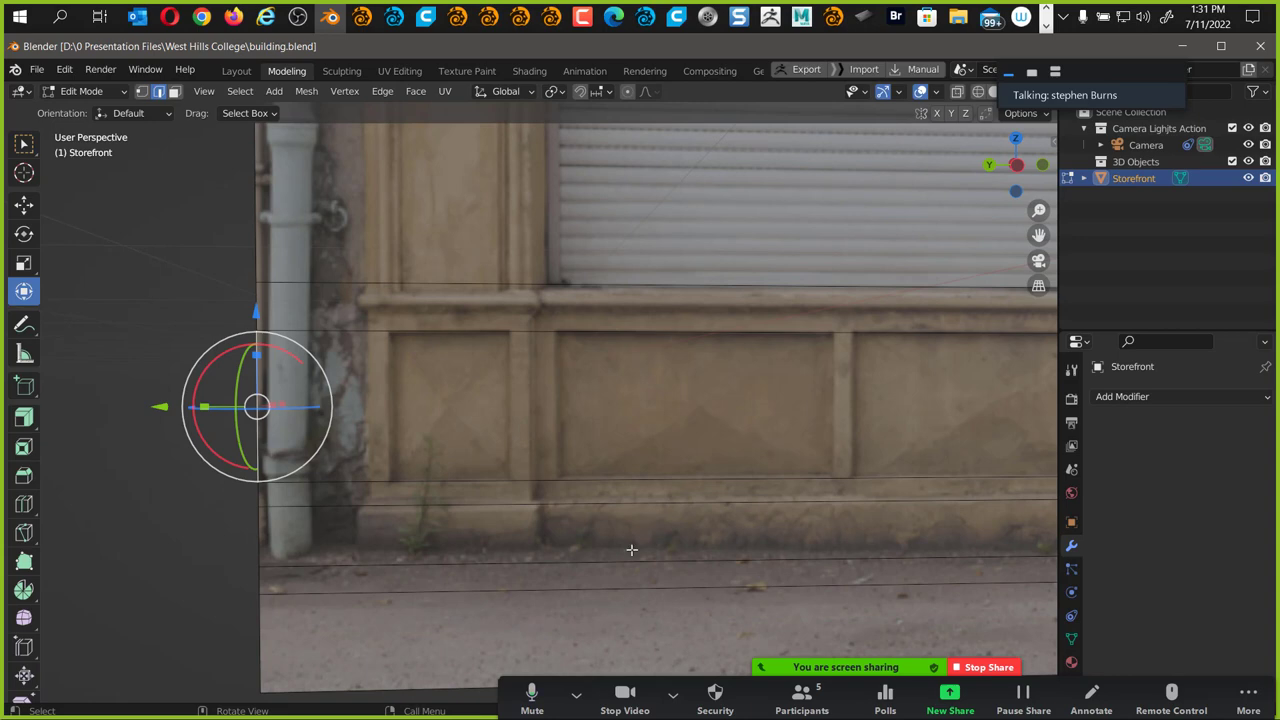
left_click(576, 694)
left_click(577, 696)
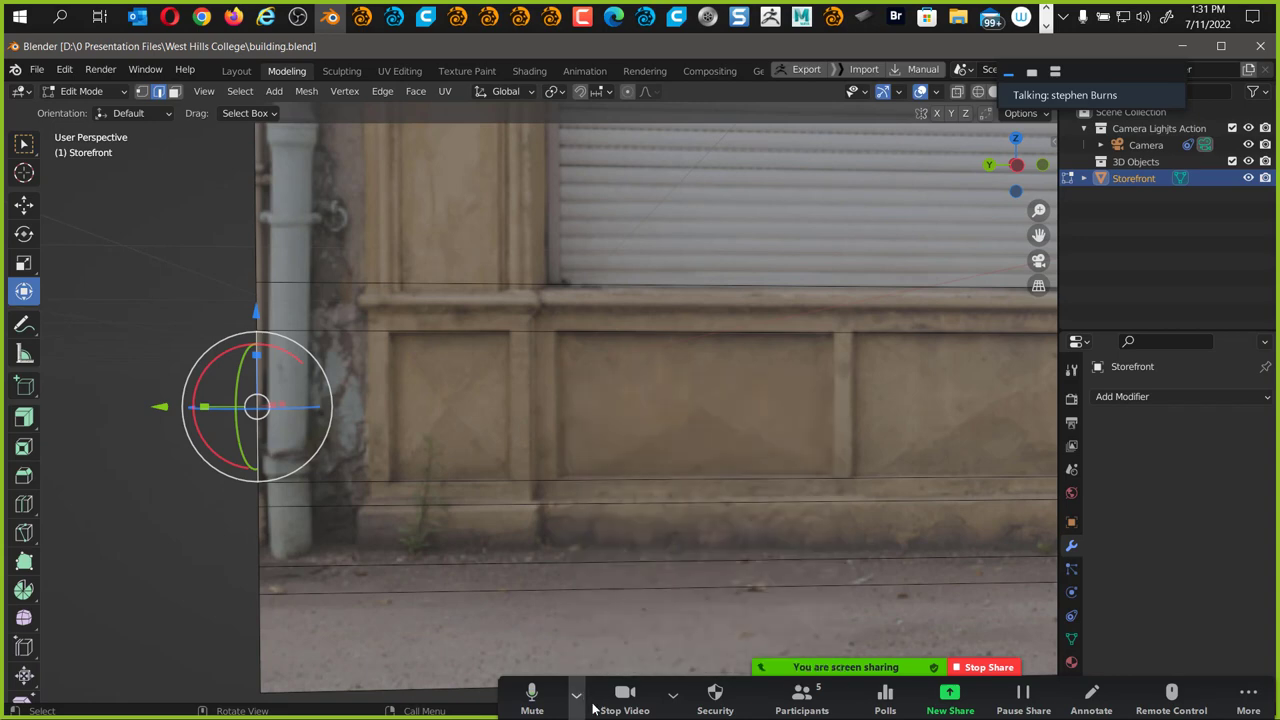
left_click(576, 694)
left_click(576, 694)
scroll(560, 506, "up", 3)
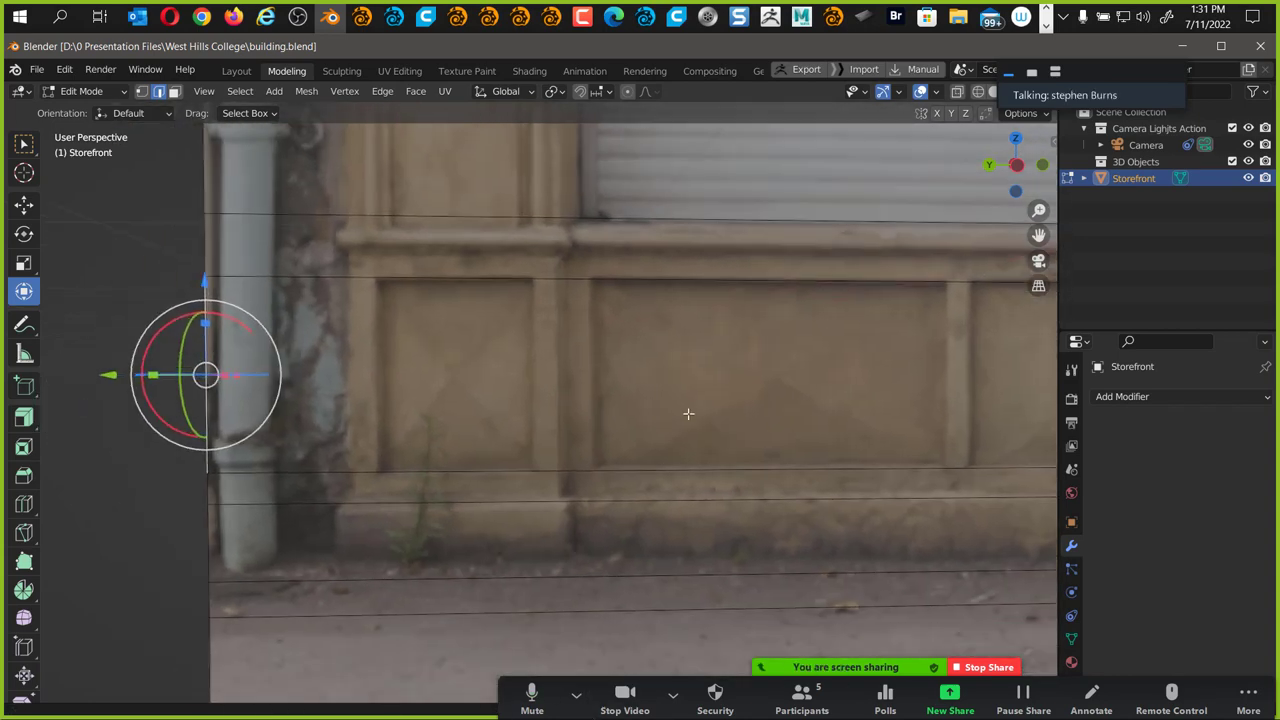
mouse_move(688, 413)
middle_mouse_down("shift")
mouse_move(694, 334)
mouse_move(667, 400)
middle_mouse_up("shift")
left_click(670, 392)
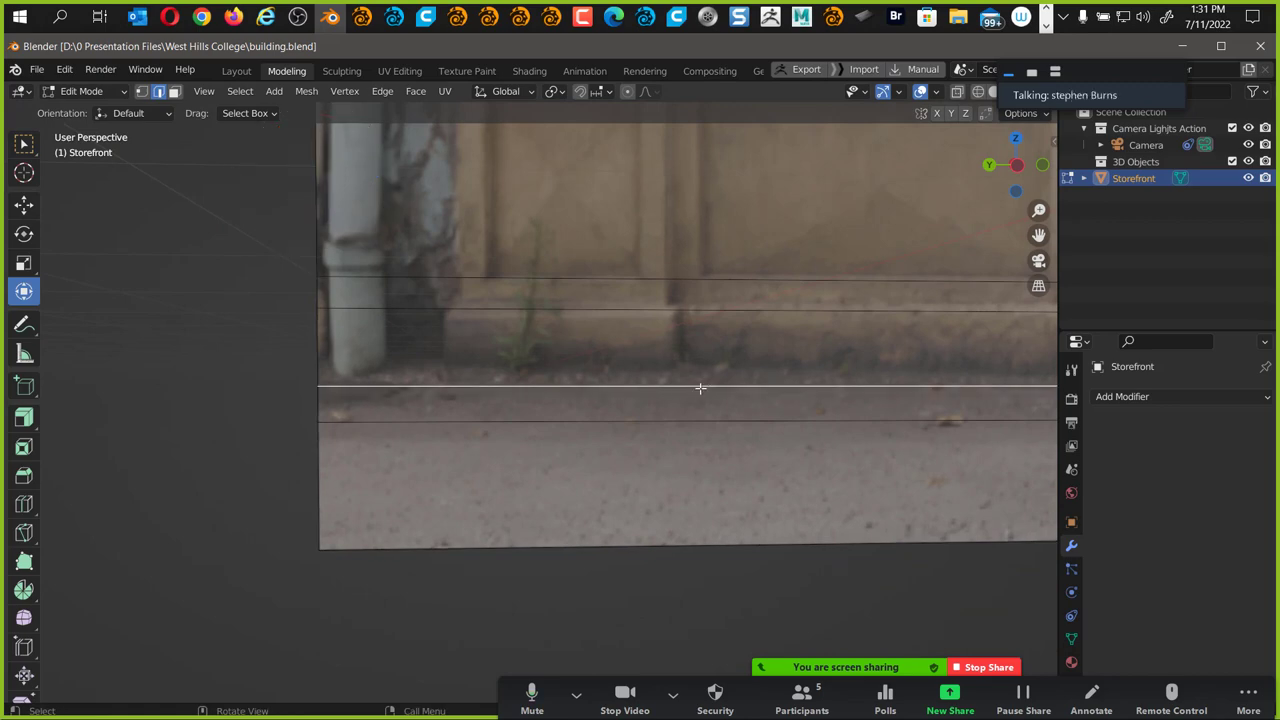
key("g")
key("g")
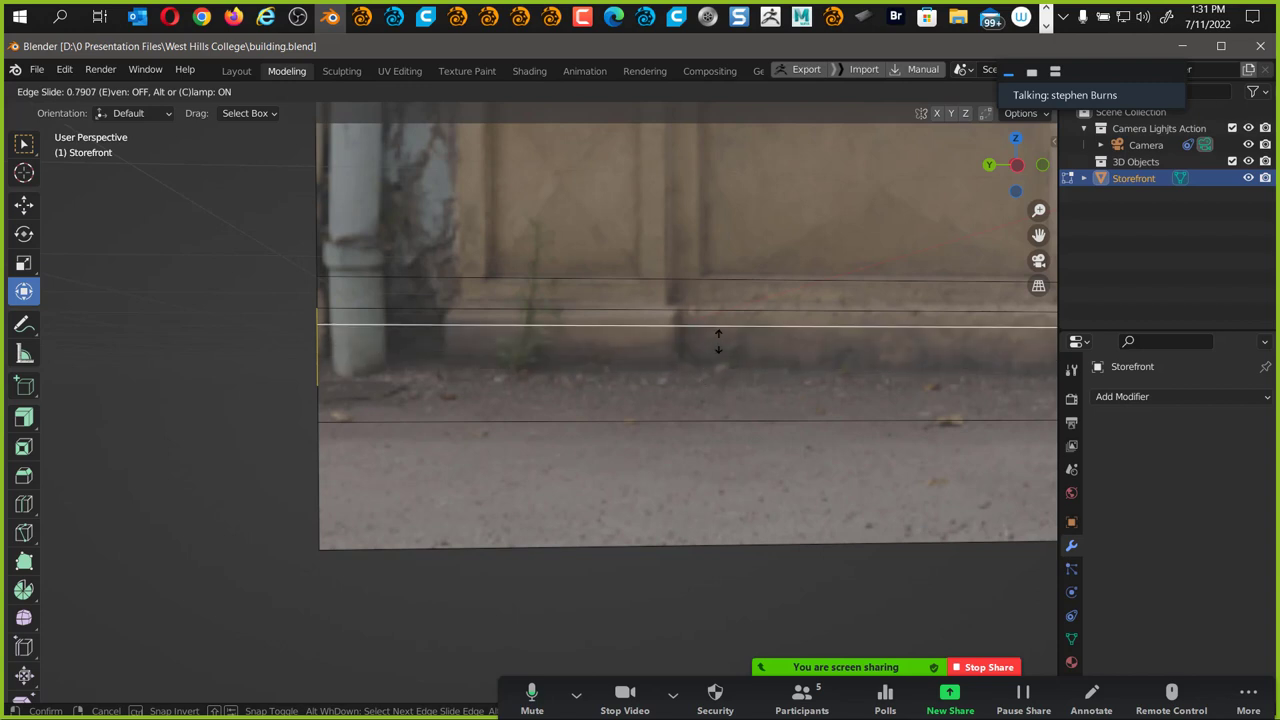
left_click(718, 340)
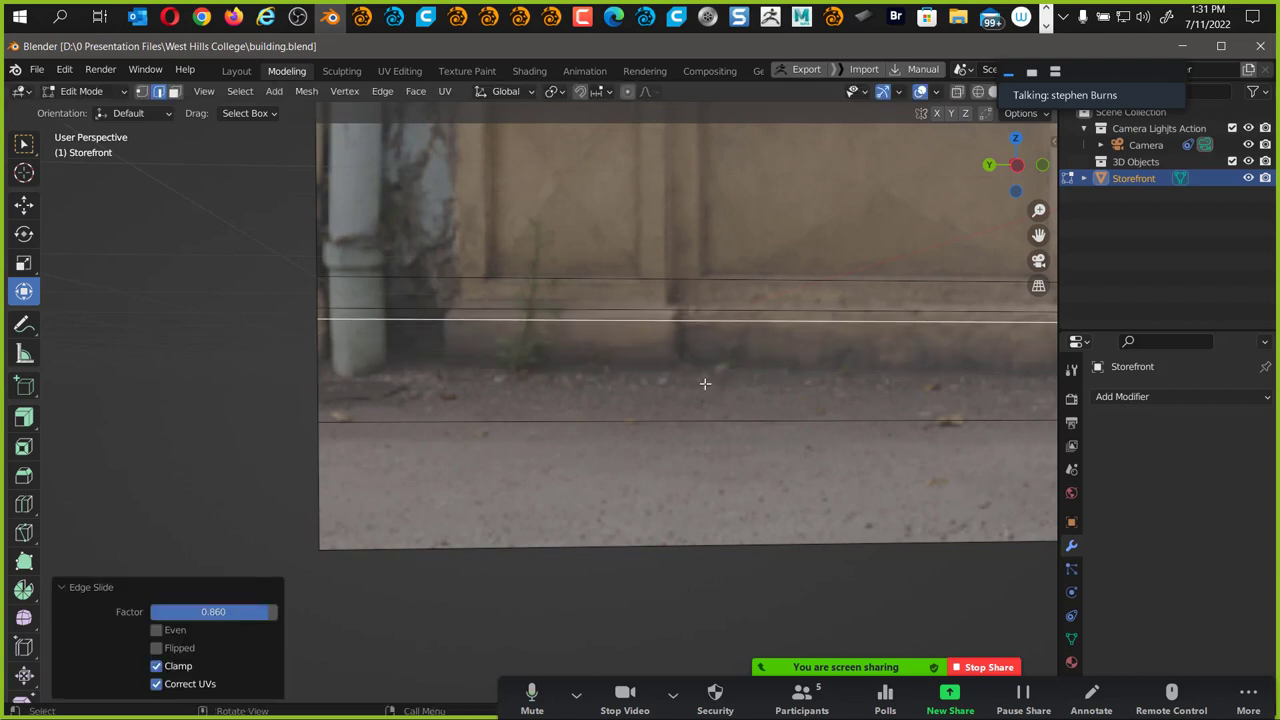
- Slide the lower pavement edge by factor -0.489 onto the wall-pavement line
left_click(699, 420)
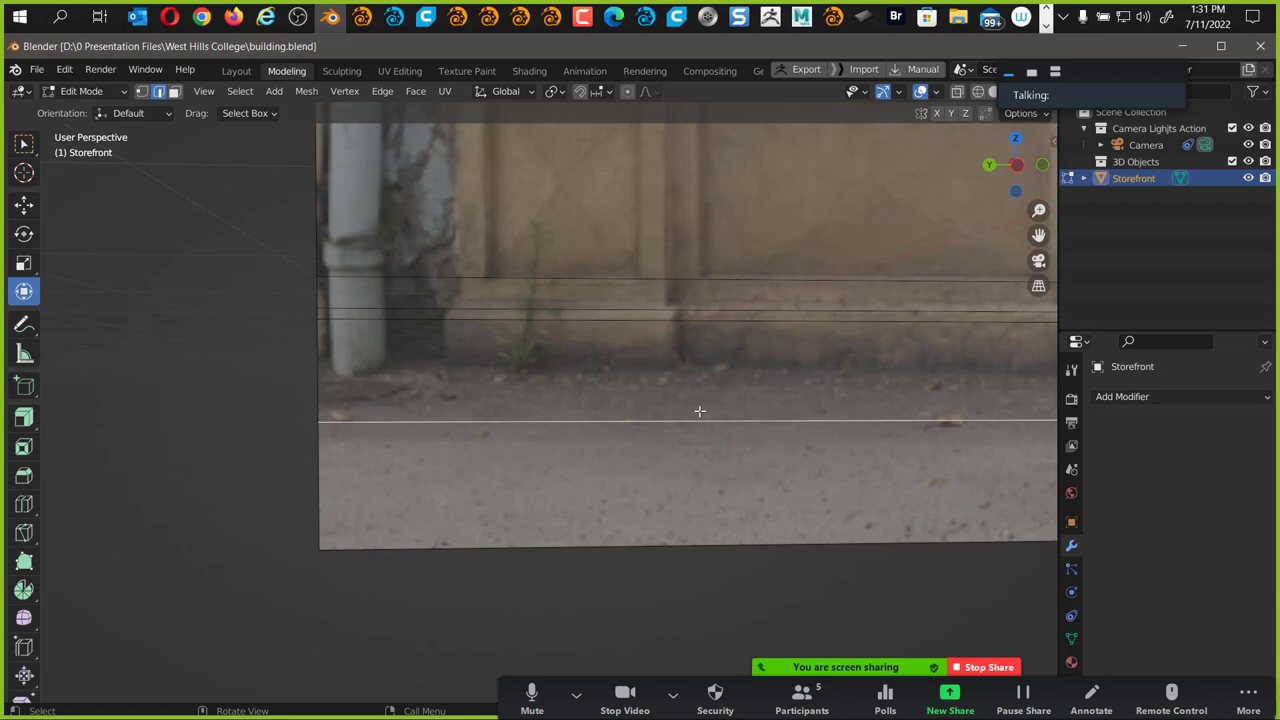
key("g")
key("g")
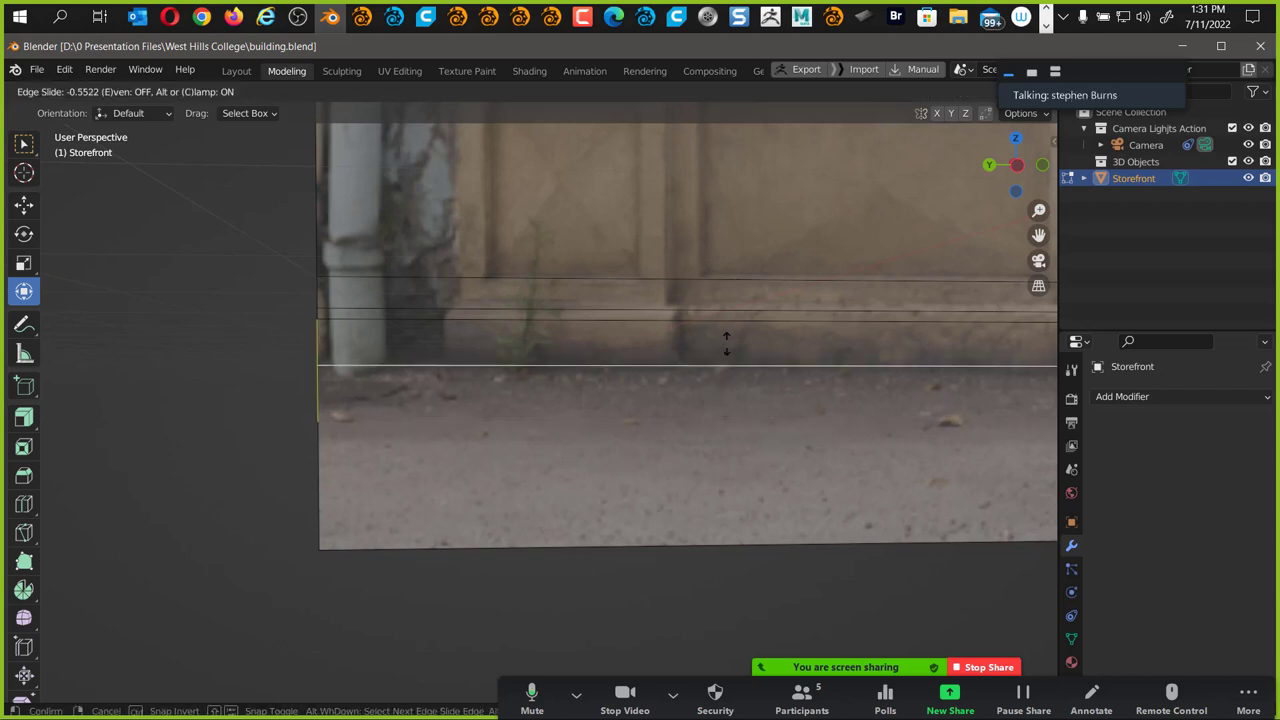
left_click(732, 353)
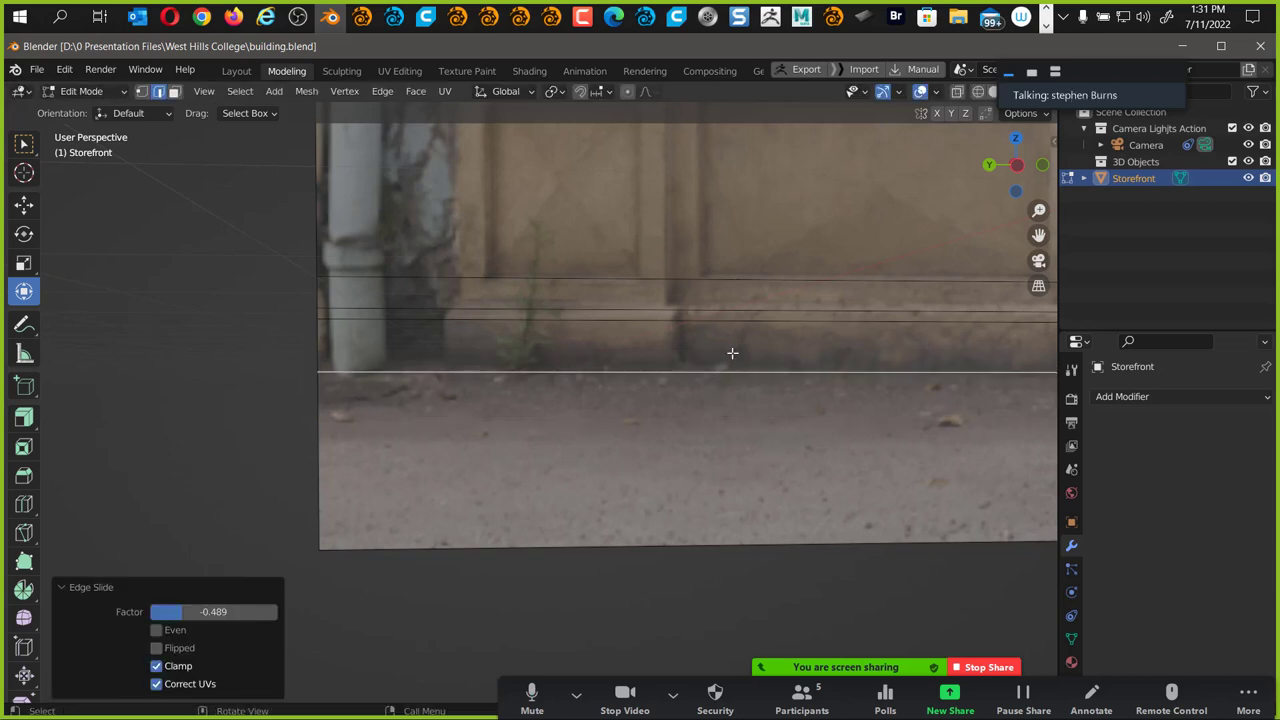
- Frame the windows and select the horizontal edge loop crossing the shutters and door
scroll(490, 579, "down", 3)
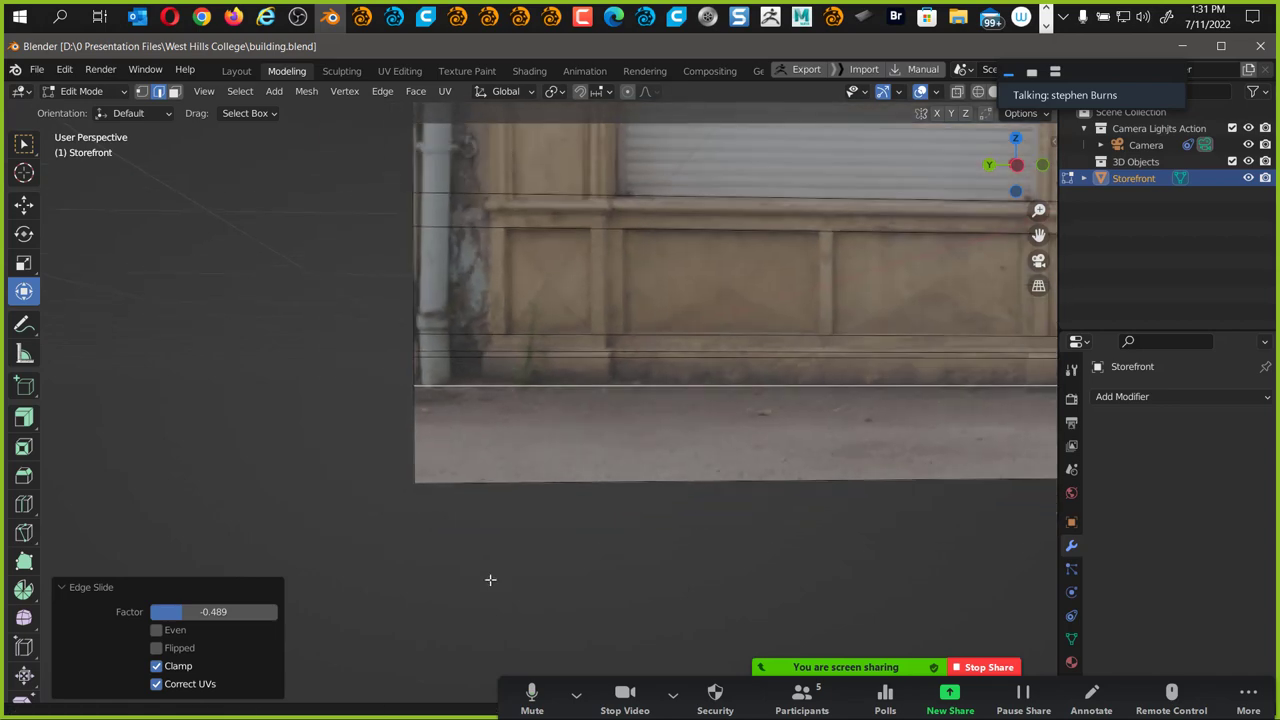
scroll(490, 579, "down", 2)
middle_click_drag(634, 509, 689, 489)
scroll(523, 563, "down", 3)
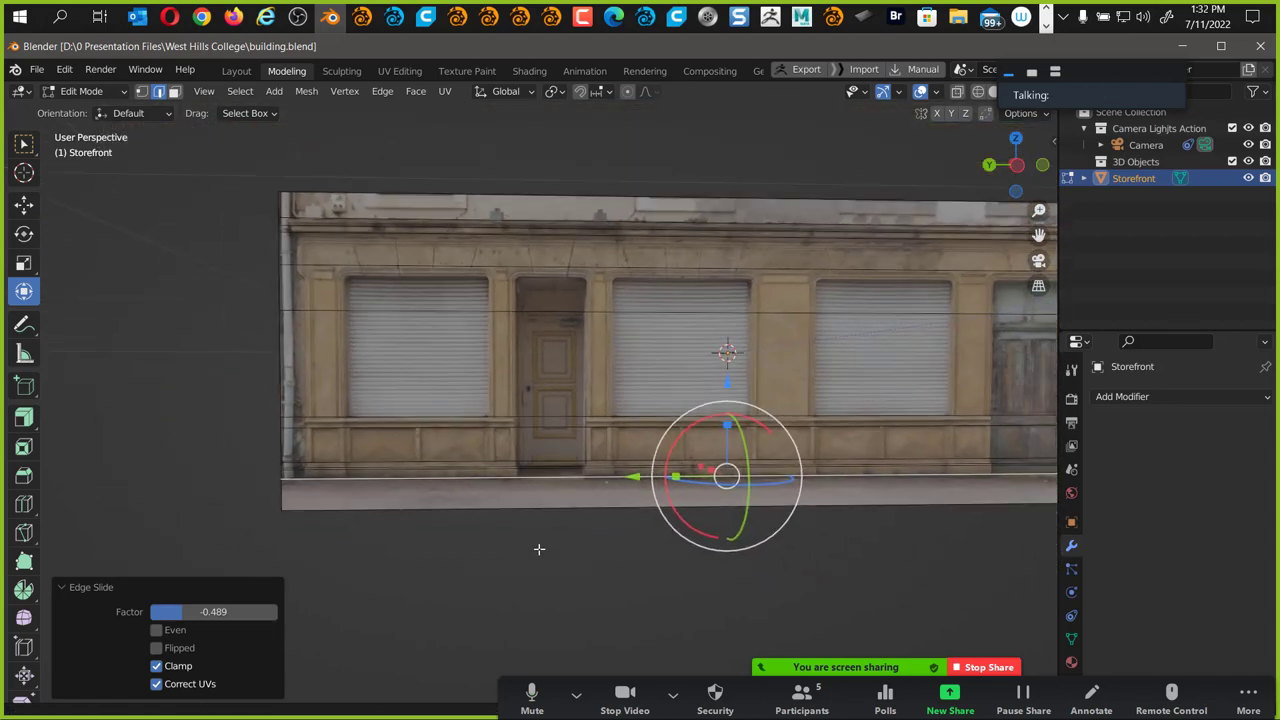
middle_click_drag(539, 549, 656, 503)
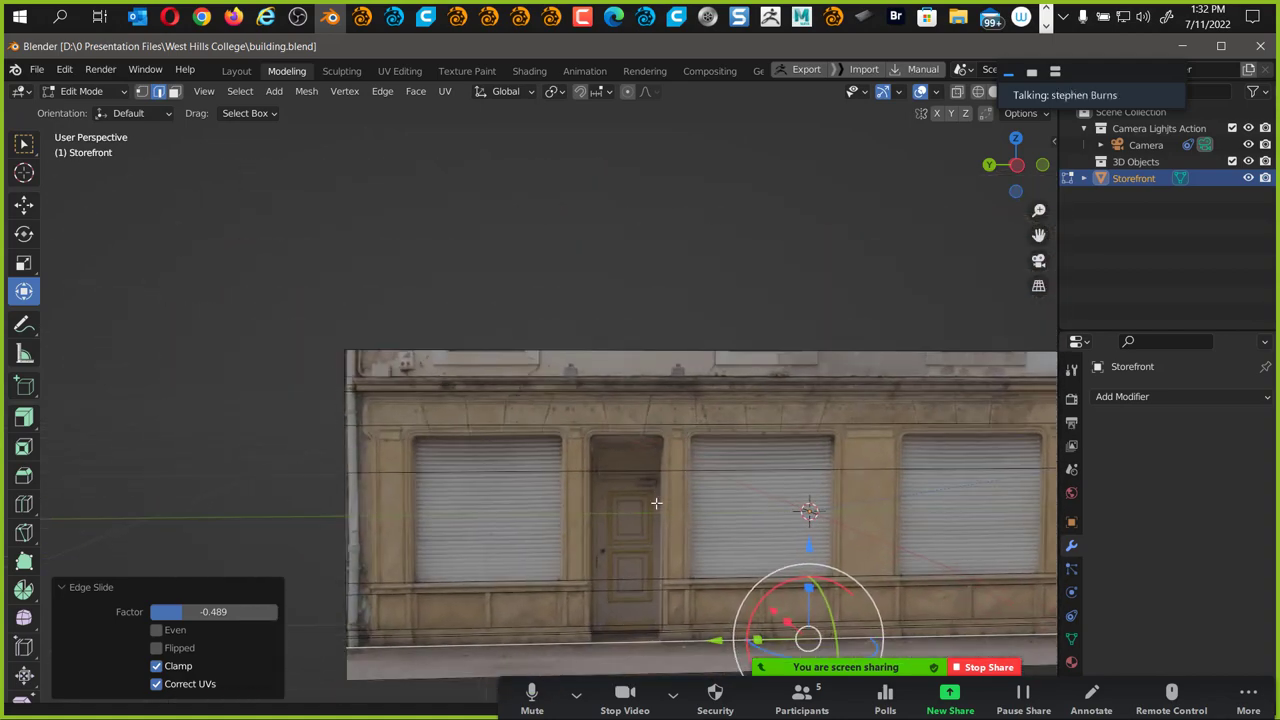
scroll(486, 491, "up", 5)
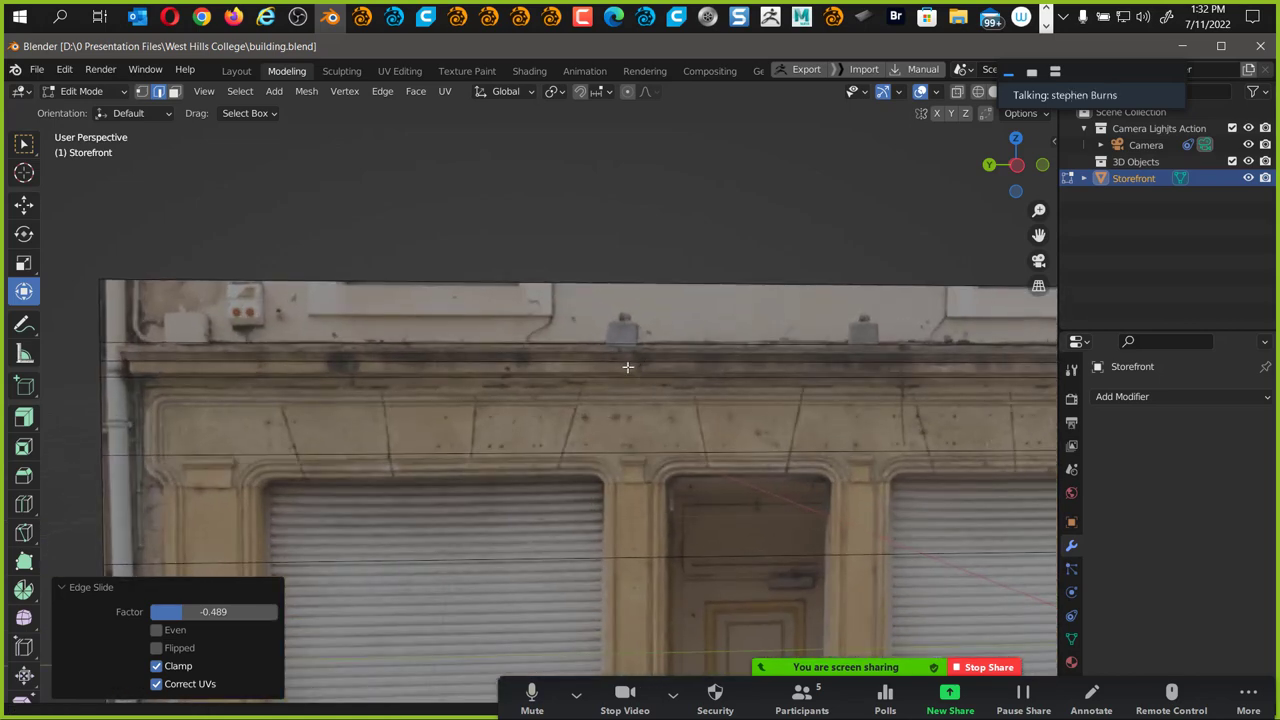
middle_click_drag(620, 443, 634, 323, "shift")
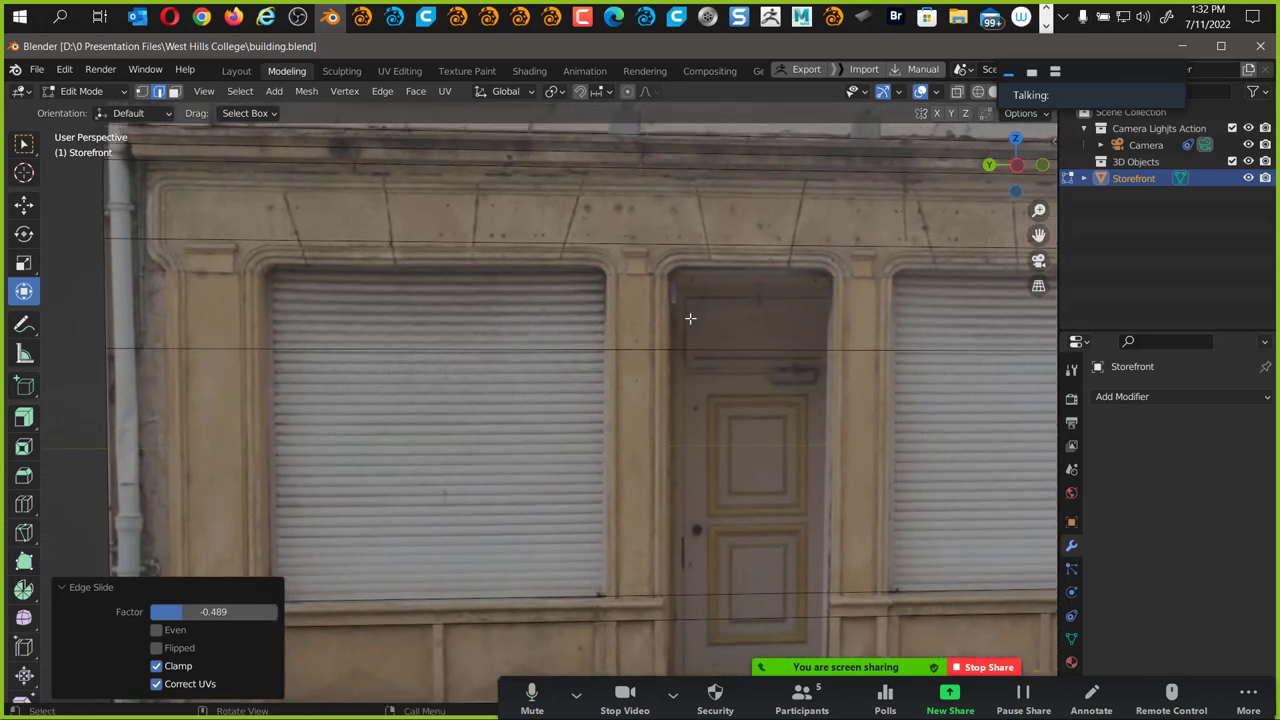
left_click(634, 351)
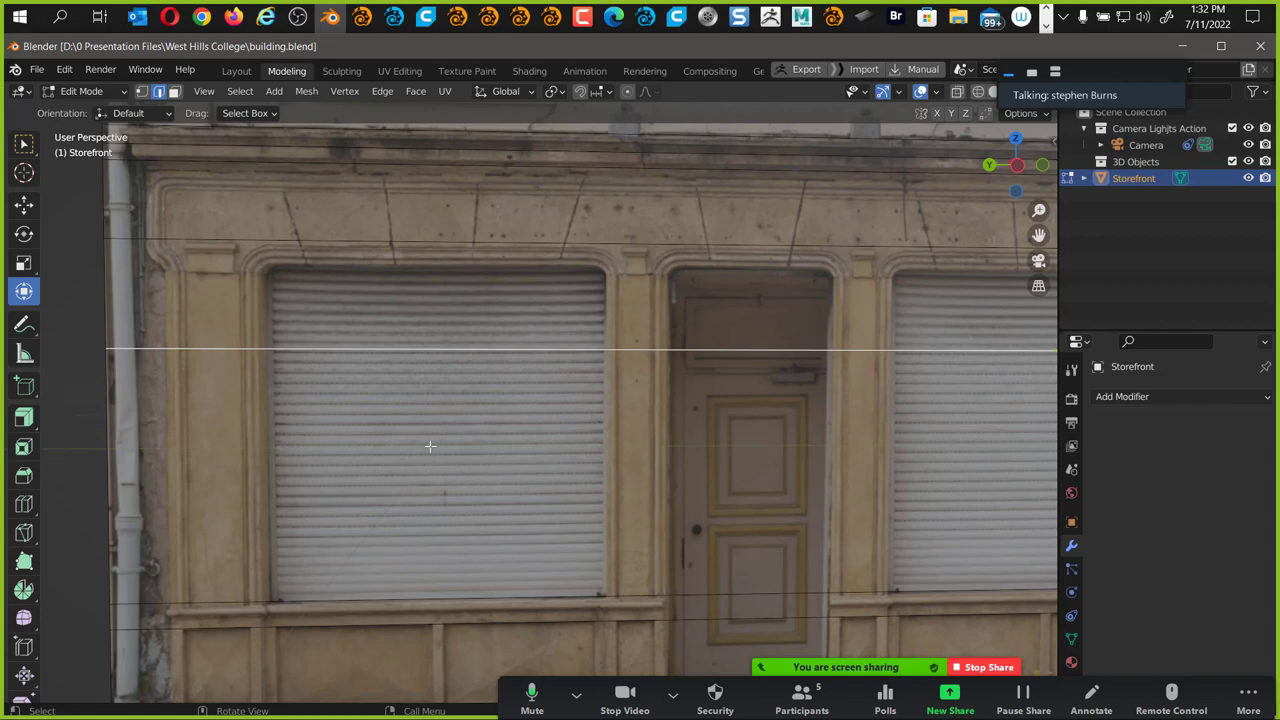
- Dissolve the stray edge loop across the shutters and door, then orbit to review the cuts
key("x")
key("Escape")
key("x")
key("Escape")
key("x")
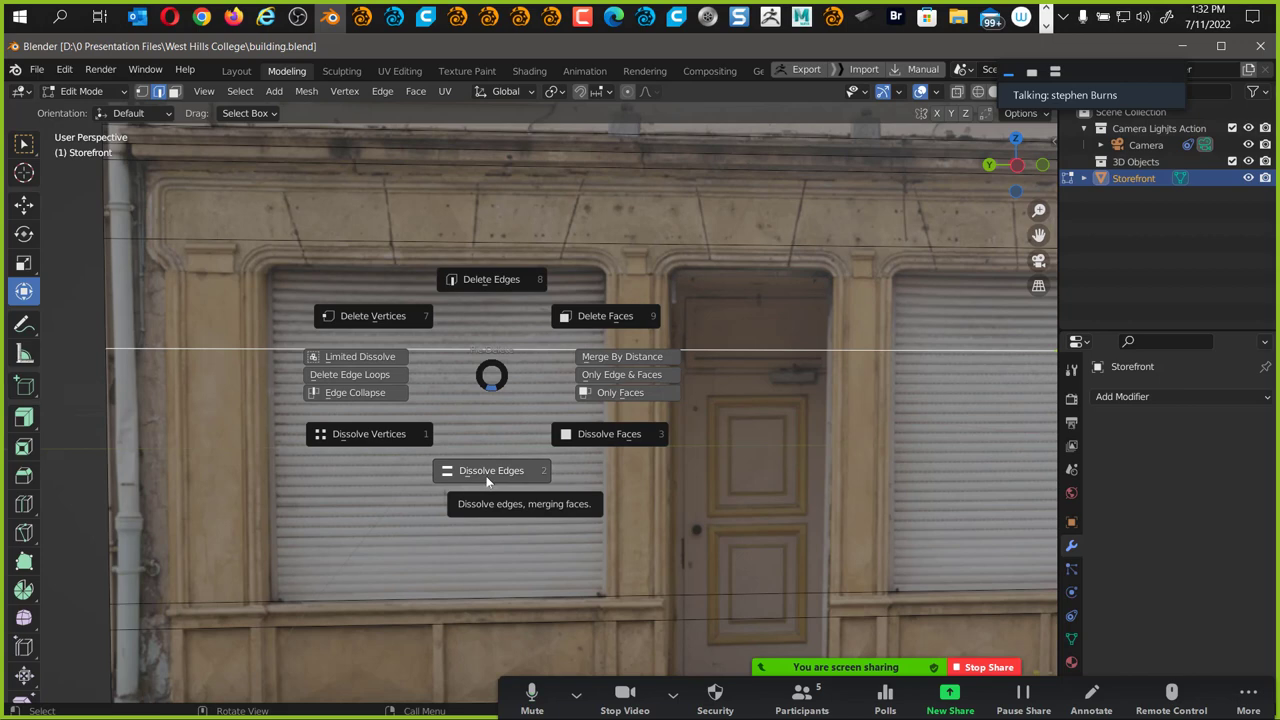
left_click(487, 478)
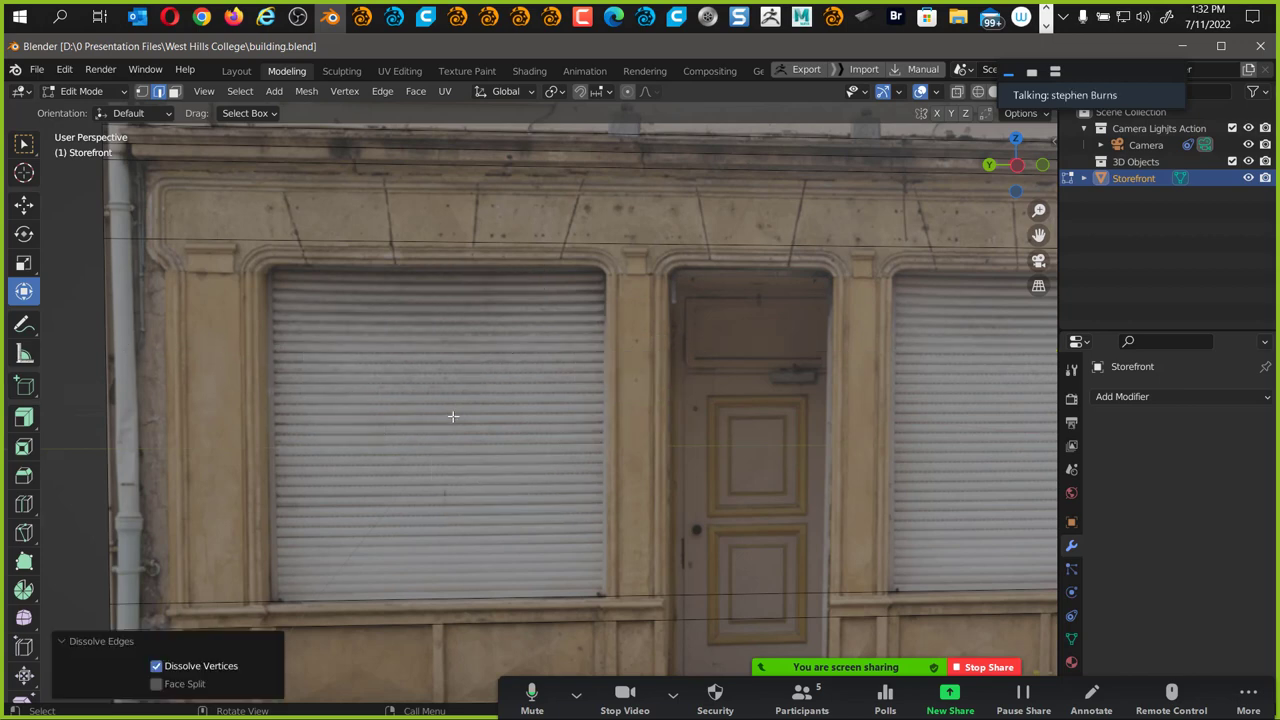
scroll(563, 405, "down", 5)
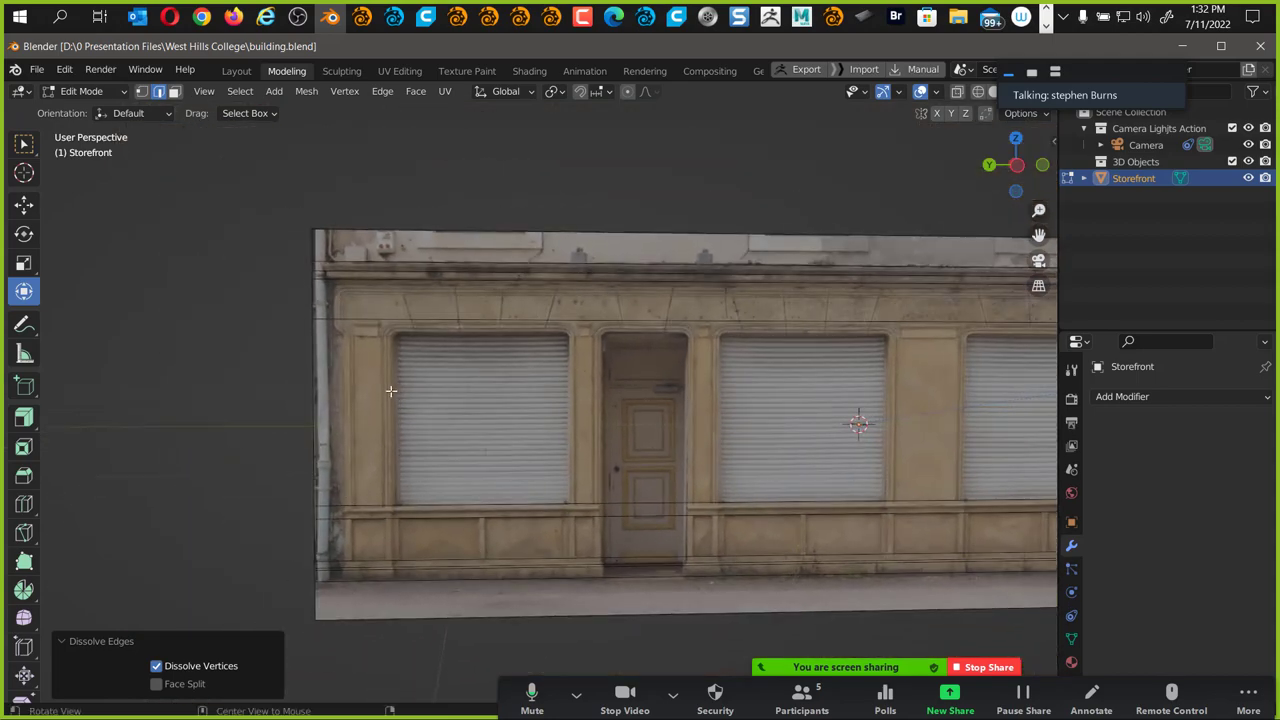
middle_click_drag(391, 391, 432, 399)
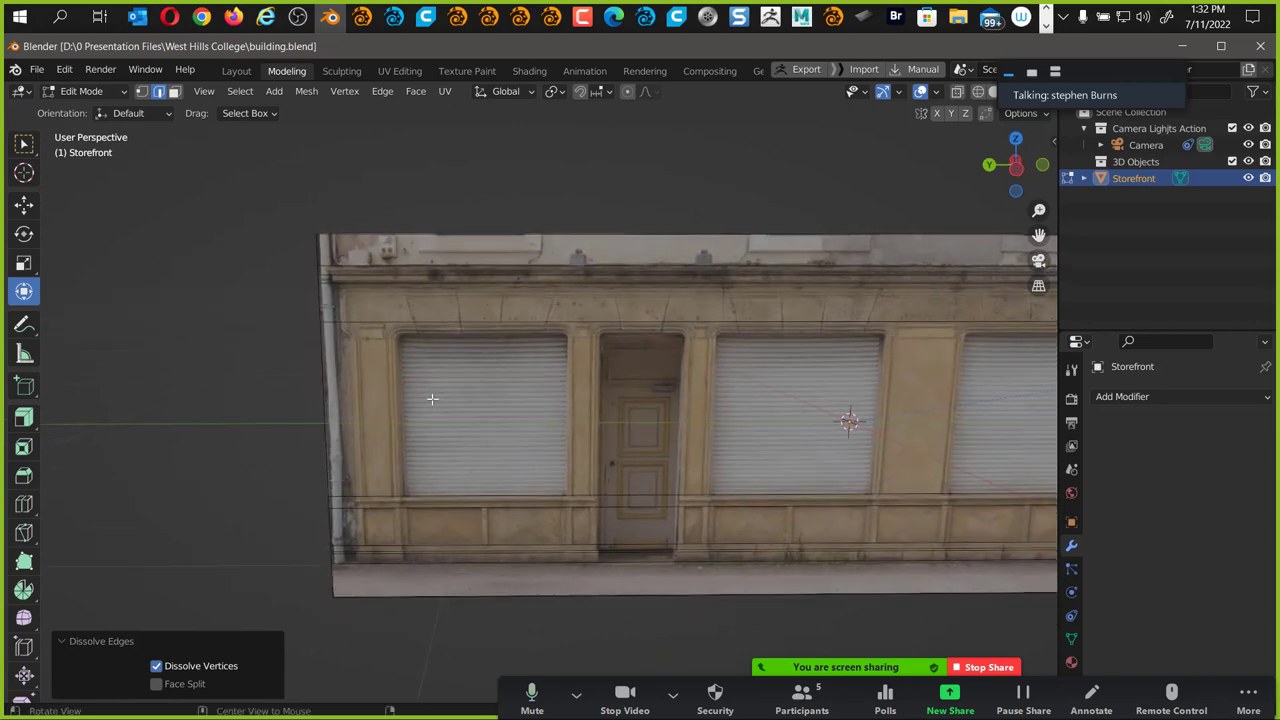
middle_click_drag(509, 377, 419, 411, "shift")
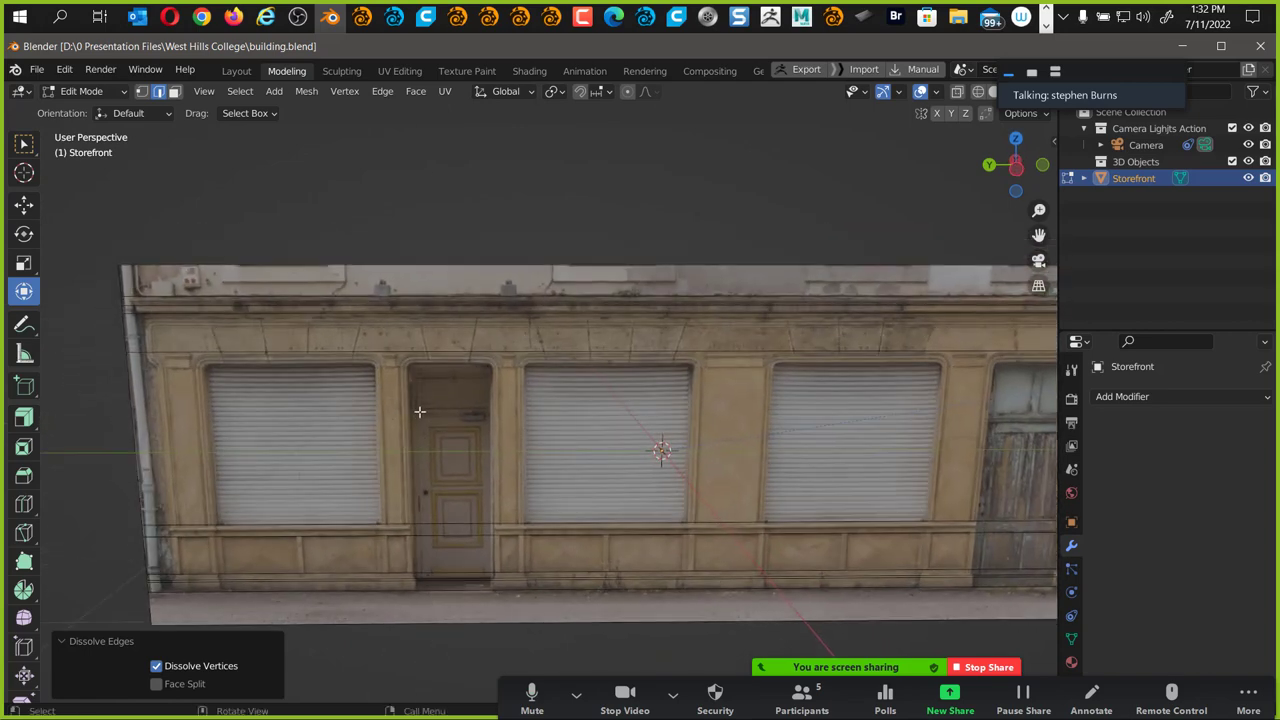
- Select the facade's top band of edges, view the storefront face-on, then deselect everything with Alt+A
key("a")
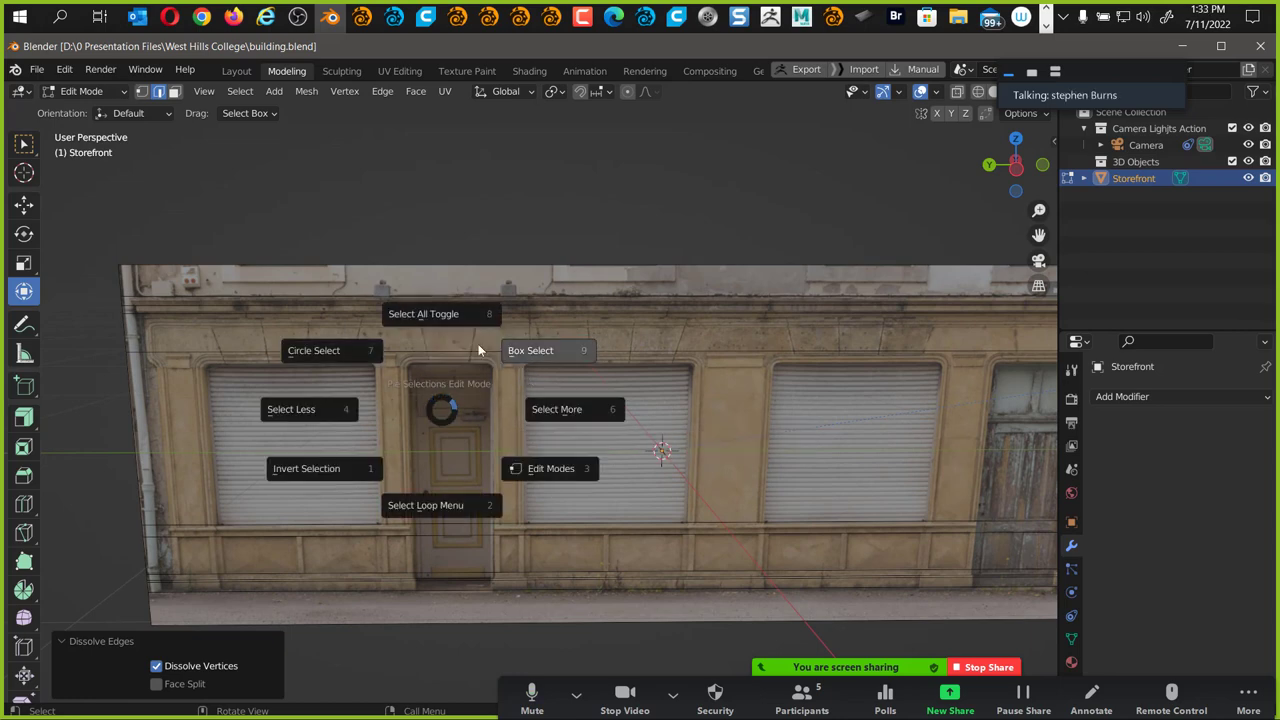
left_click(446, 323)
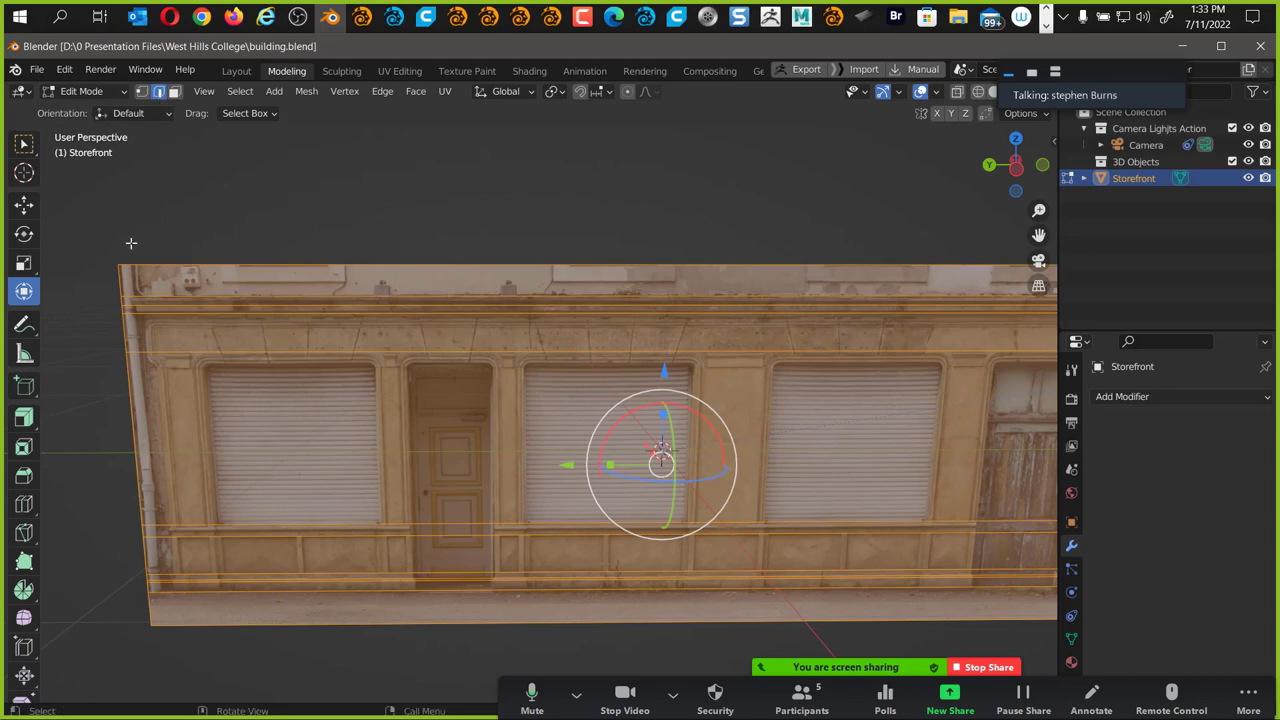
left_click(131, 241)
left_click_drag(118, 250, 262, 352)
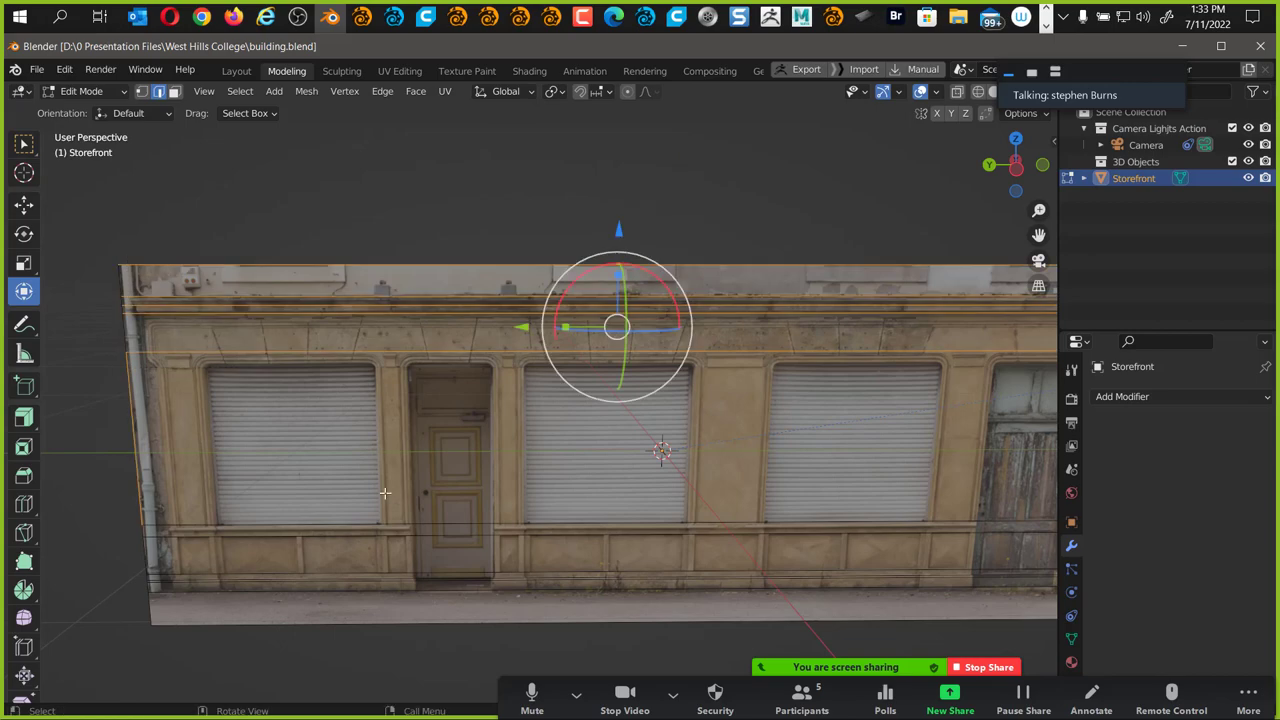
middle_click_drag(484, 475, 640, 500)
scroll(648, 526, "down", 2)
scroll(648, 526, "up", 3)
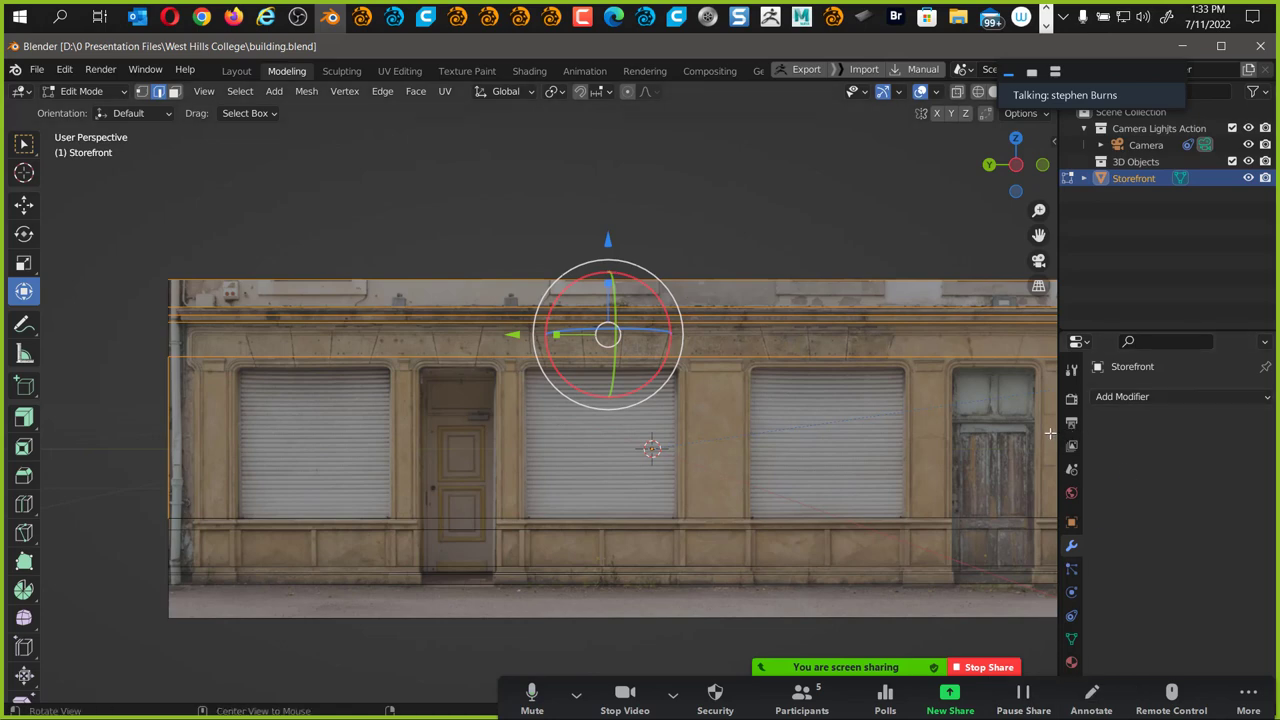
key("alt+Tab")
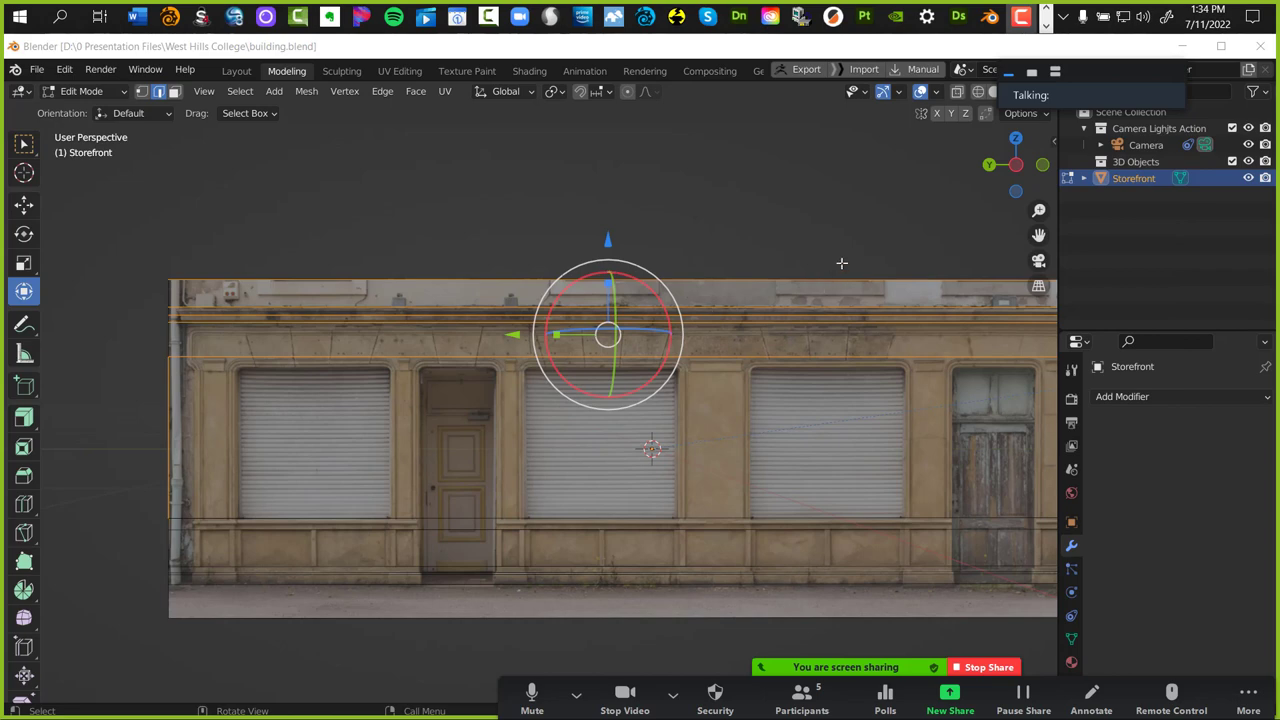
scroll(833, 228, "up", 2)
key("alt+a")
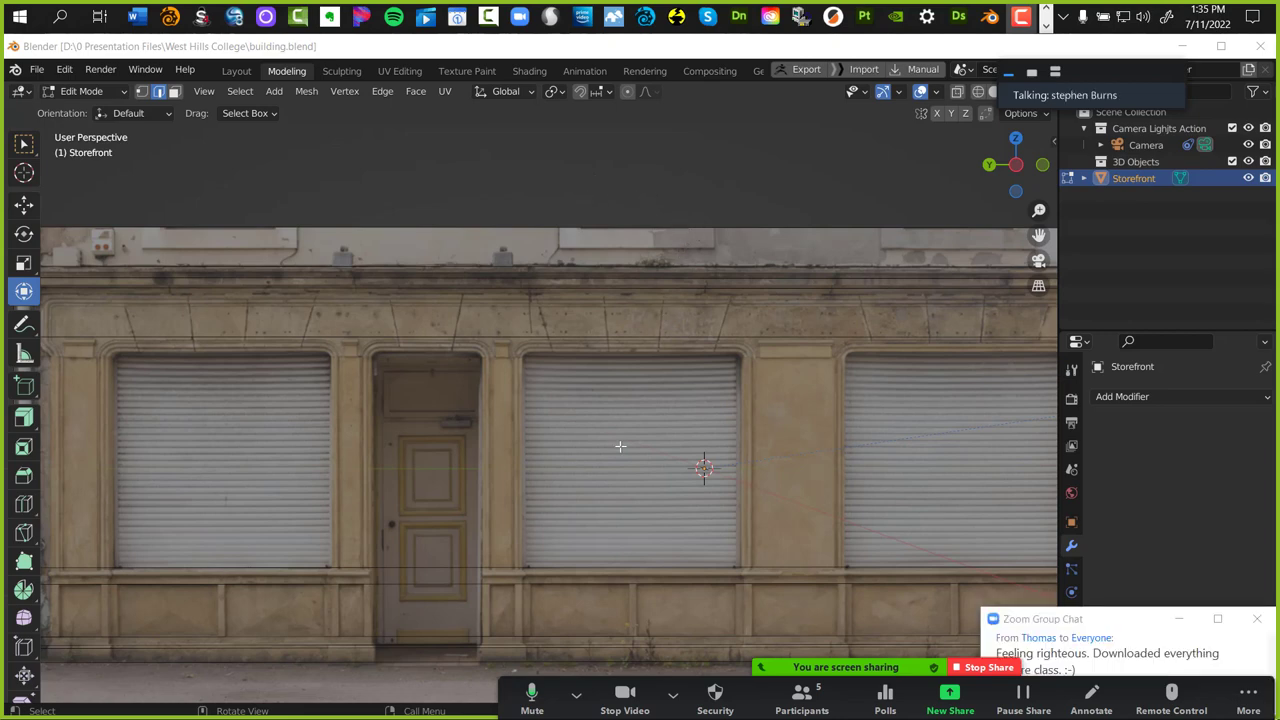
- Cut one more horizontal edge loop across the upper facade and zoom out to the full storefront
middle_click_drag(690, 354, 843, 294, "shift")
scroll(850, 290, "up", 3)
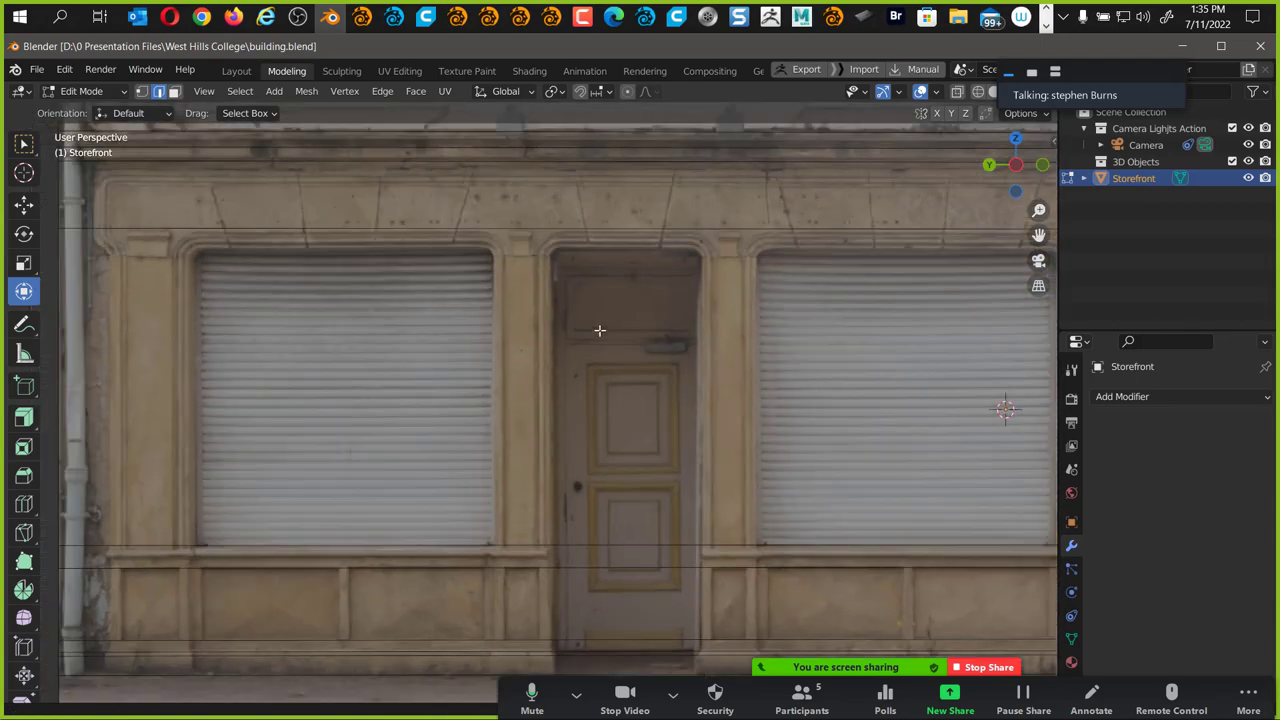
scroll(590, 342, "down", 1)
middle_click_drag(580, 354, 631, 407, "shift")
key("ctrl+r")
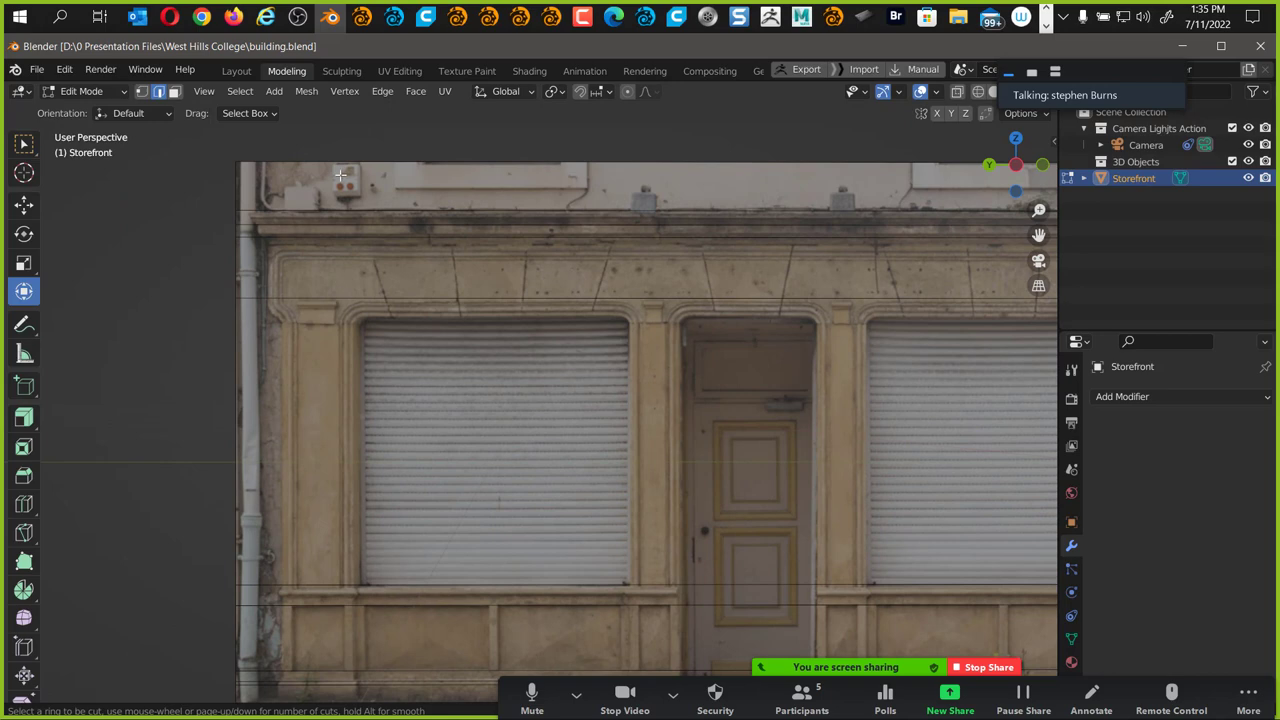
left_click(384, 162)
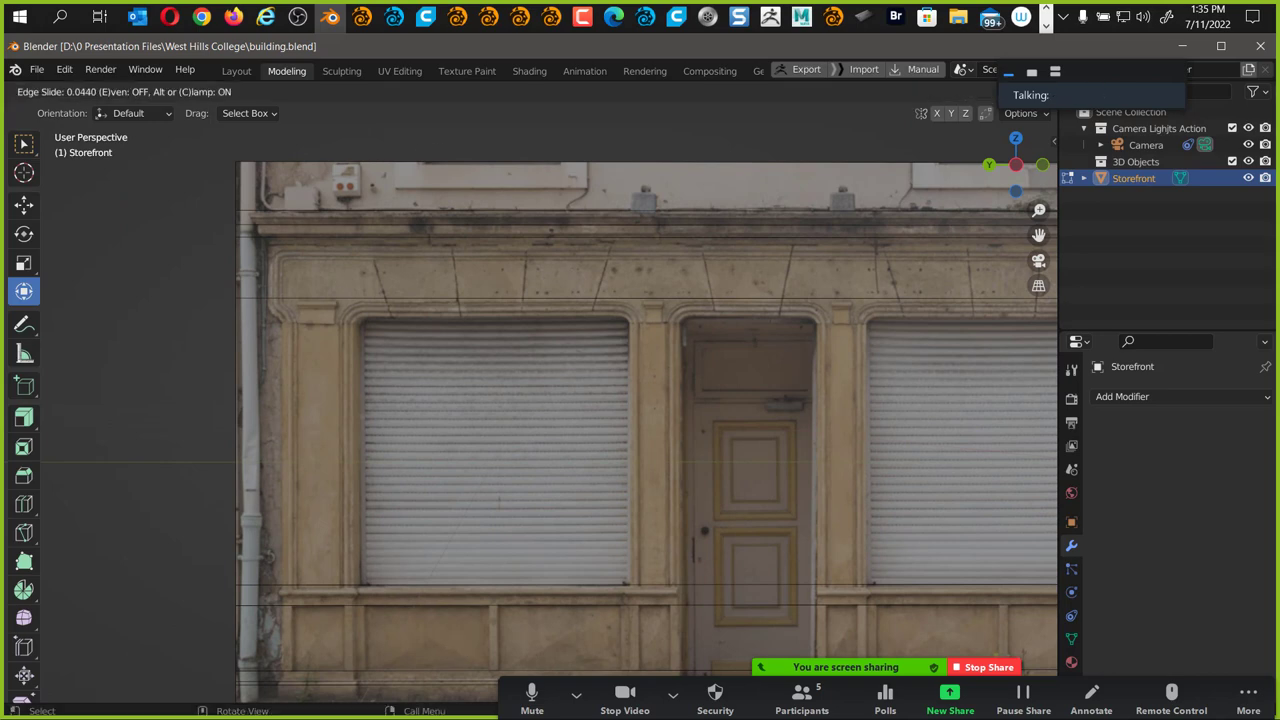
left_click(392, 192)
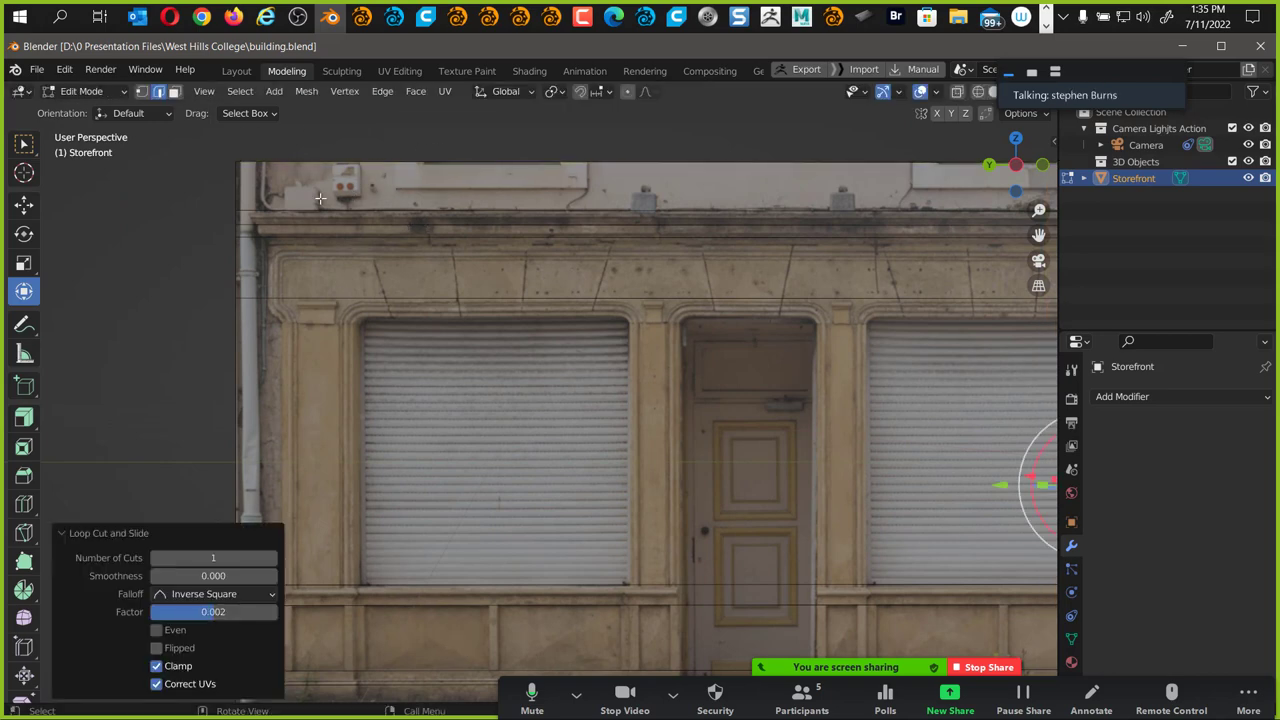
left_click(526, 224)
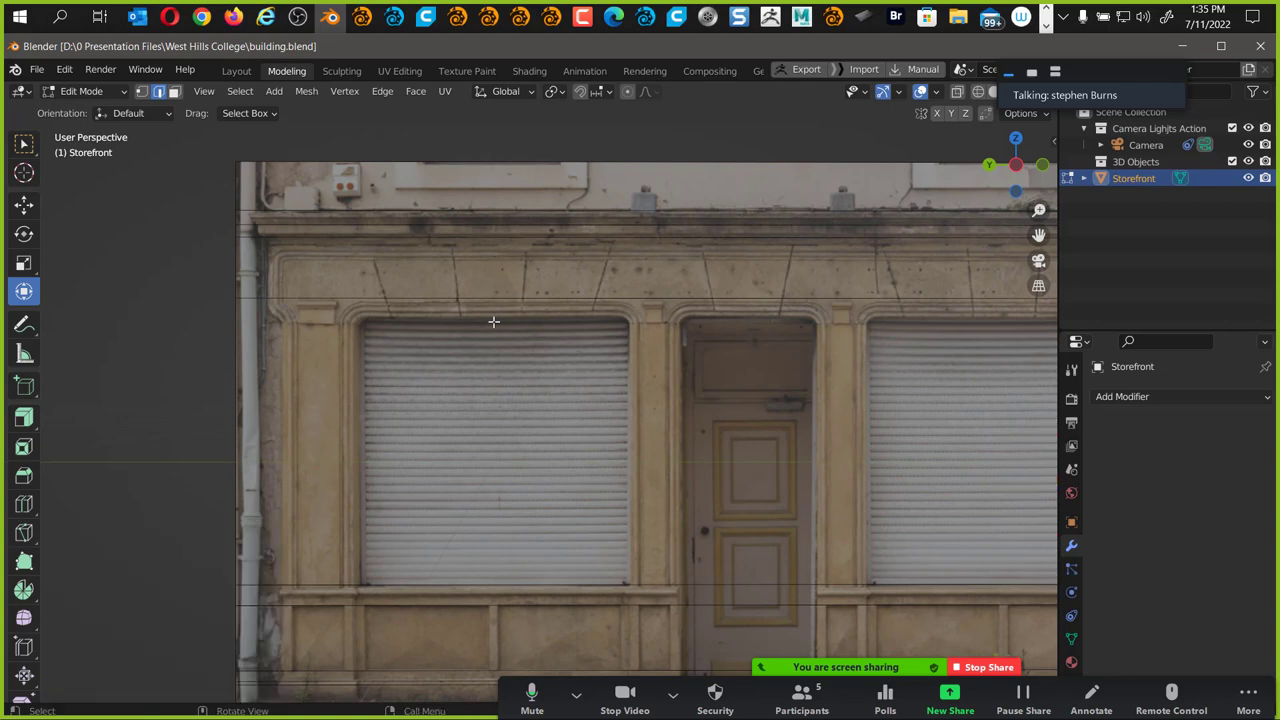
key("ctrl+r")
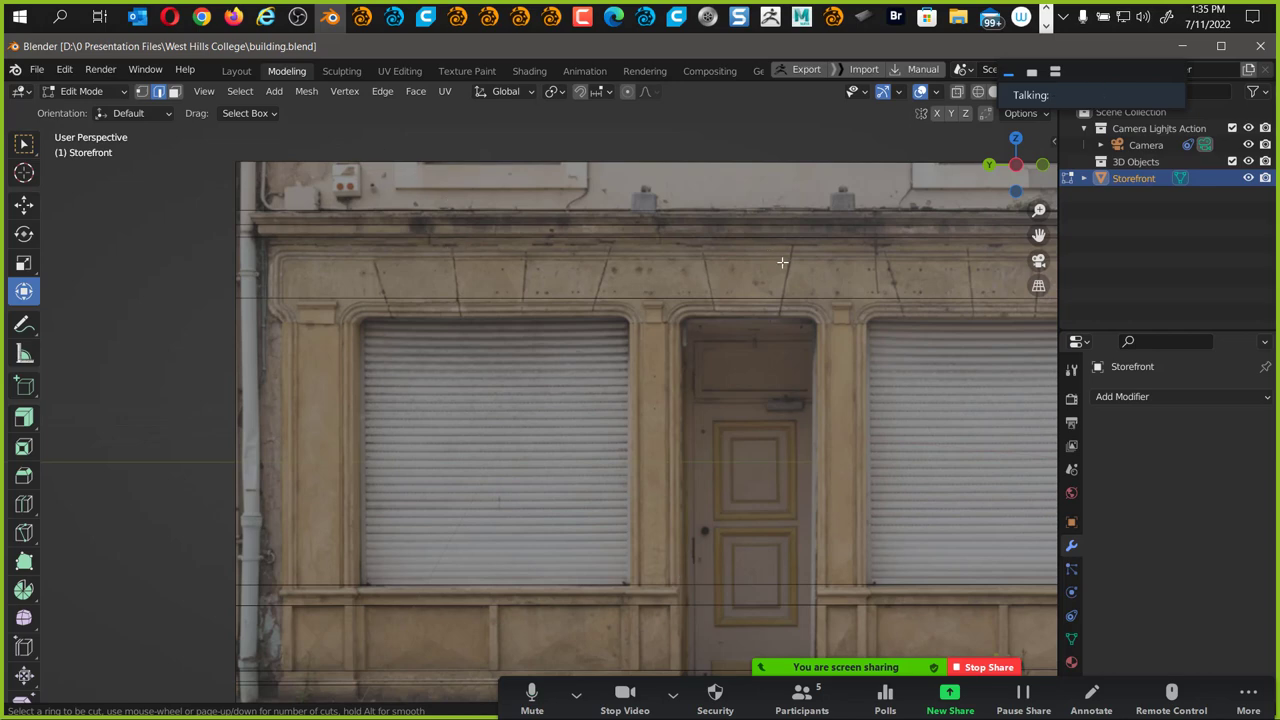
key("Escape")
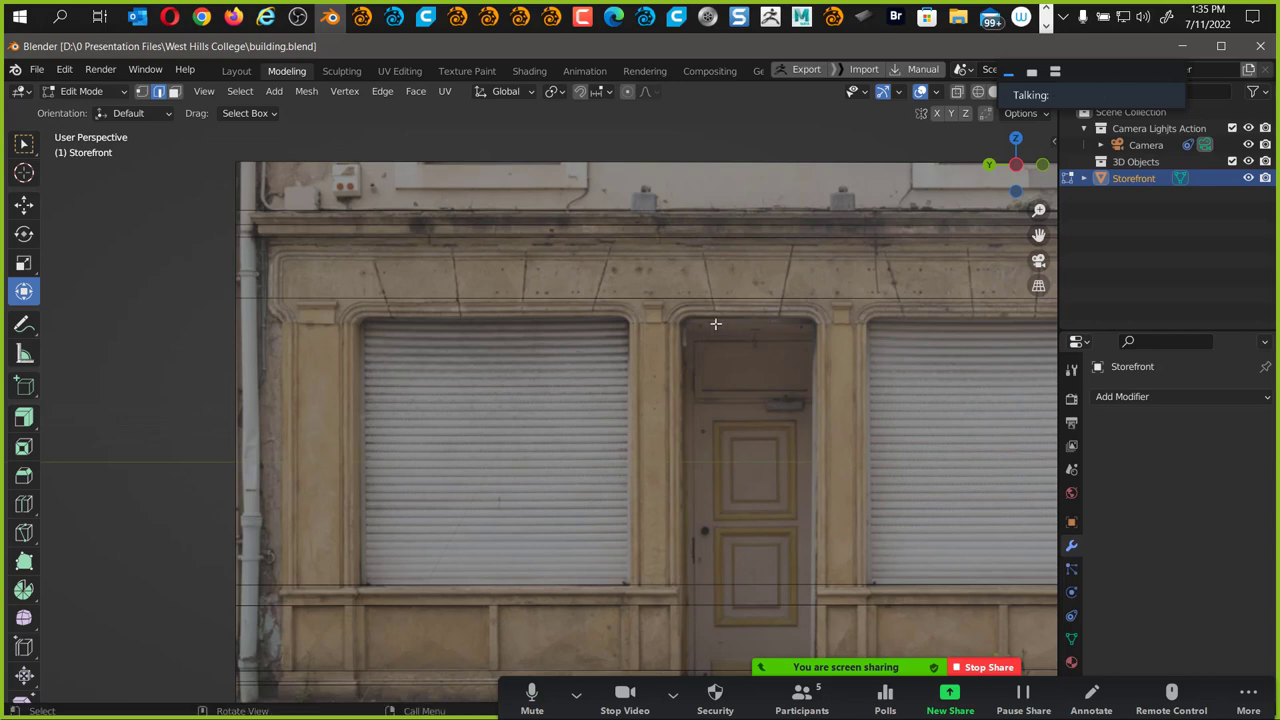
scroll(727, 296, "down", 4)
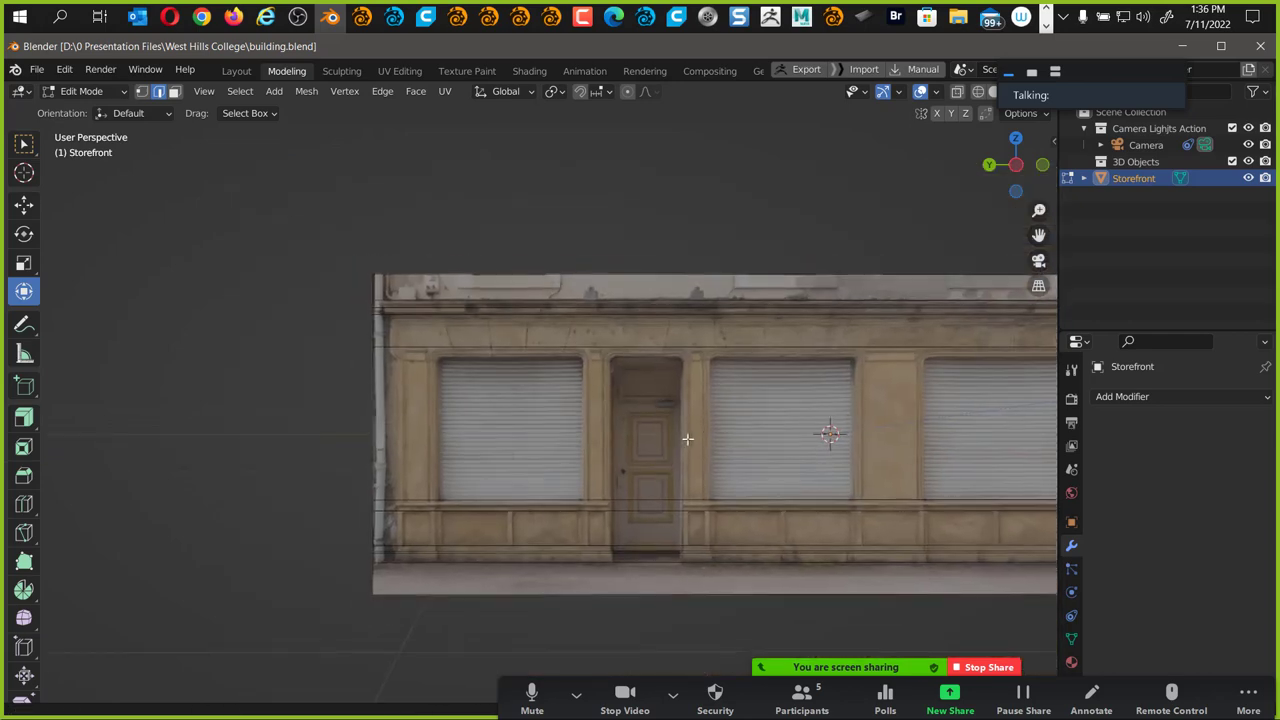
middle_click_drag(686, 437, 578, 373, "shift")
- Add two vertical loop cuts, near the left wall edge and beside the door's left side
key("ctrl+r")
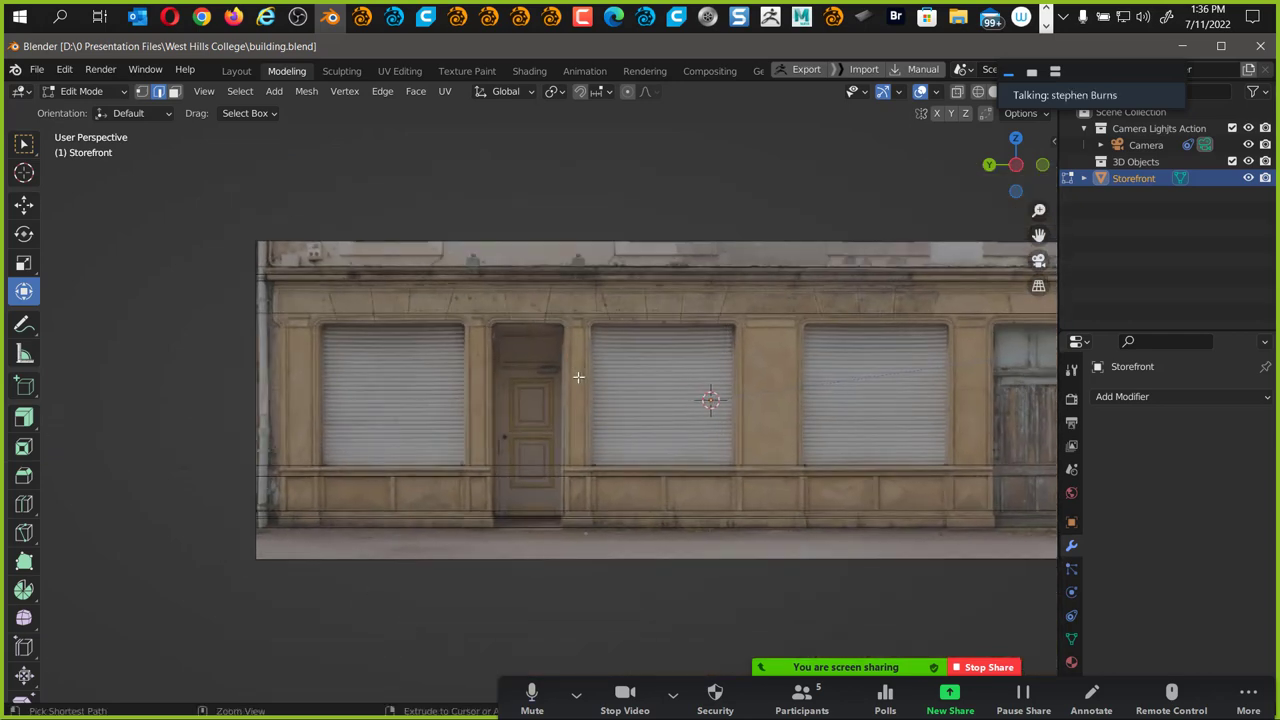
left_click(711, 316)
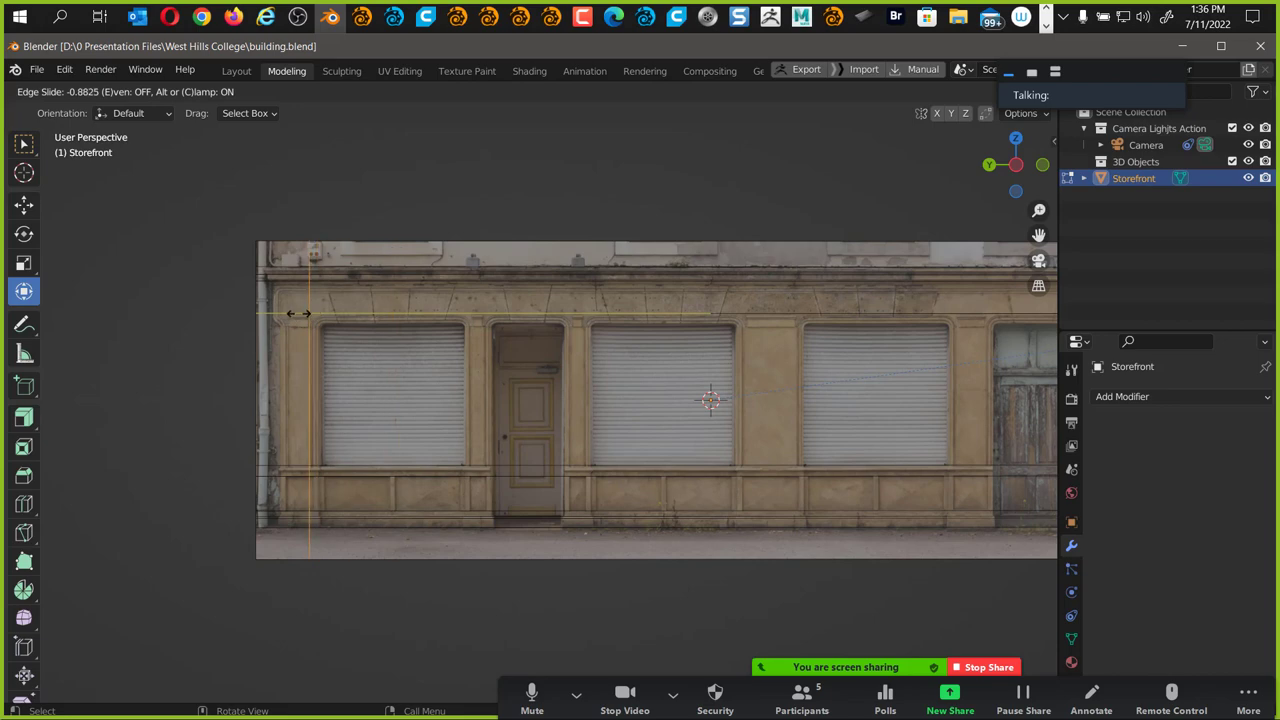
left_click(299, 314)
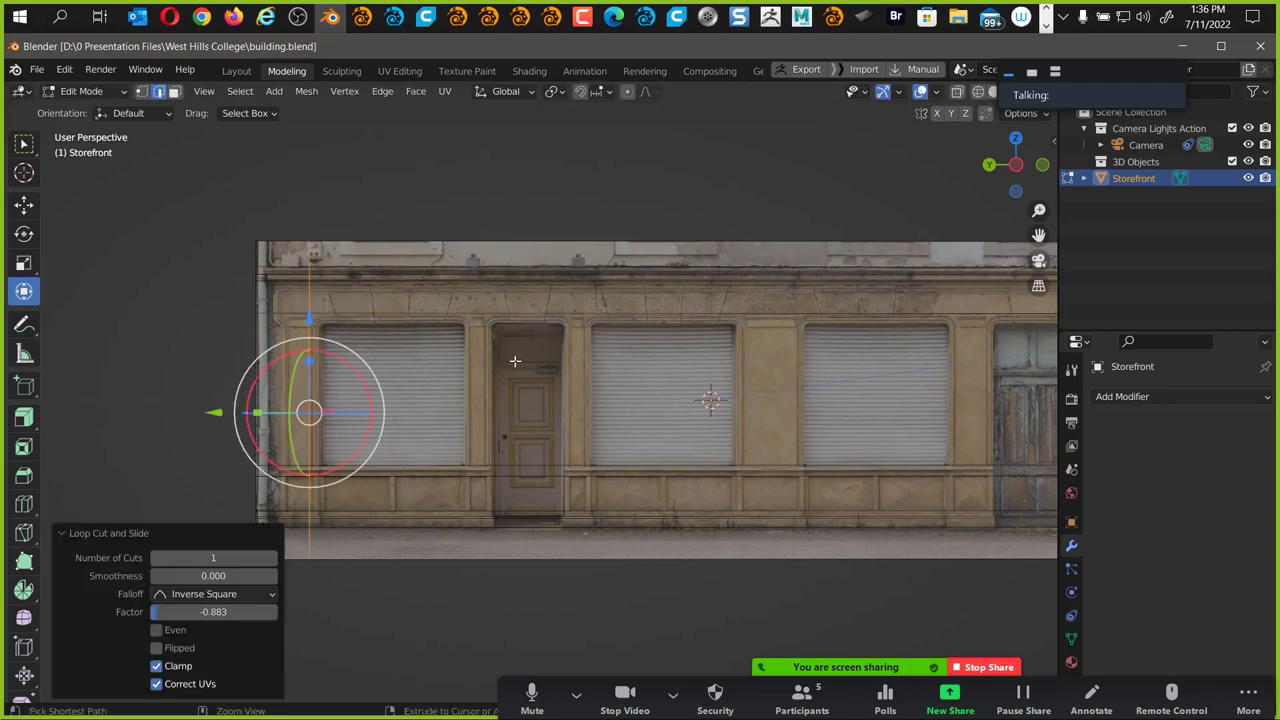
key("ctrl+r")
left_click(520, 283)
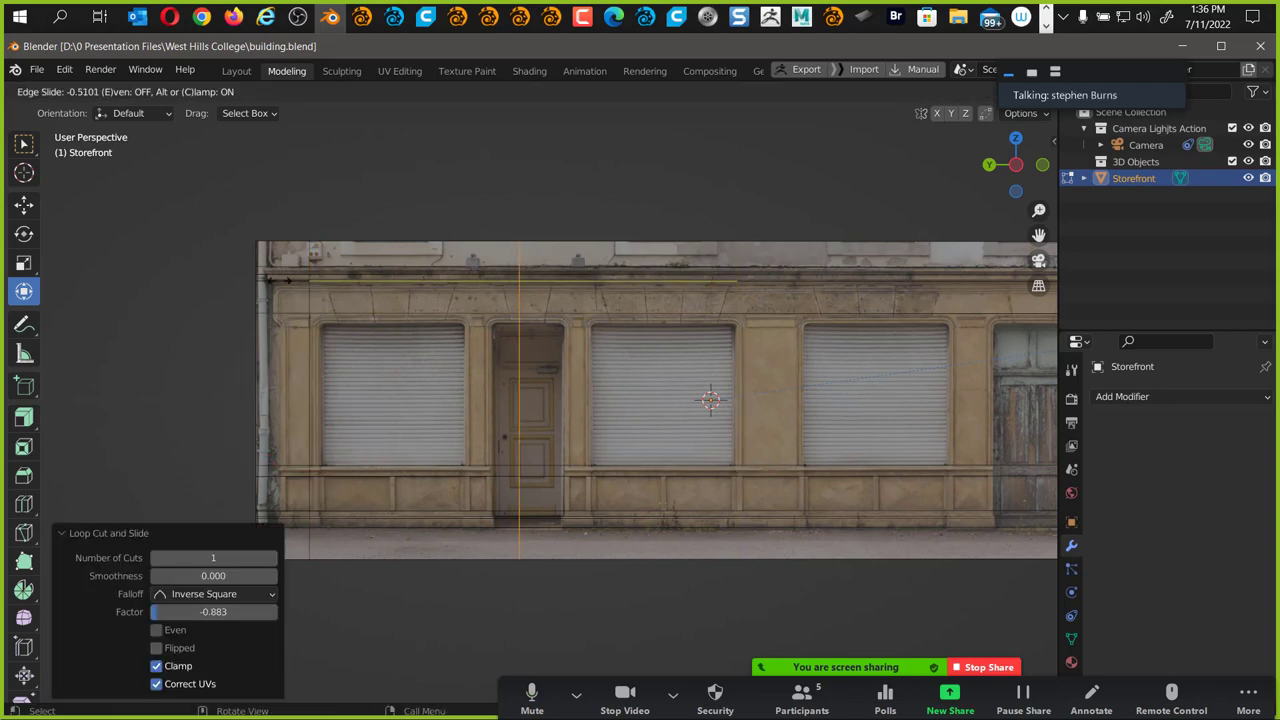
left_click(238, 272)
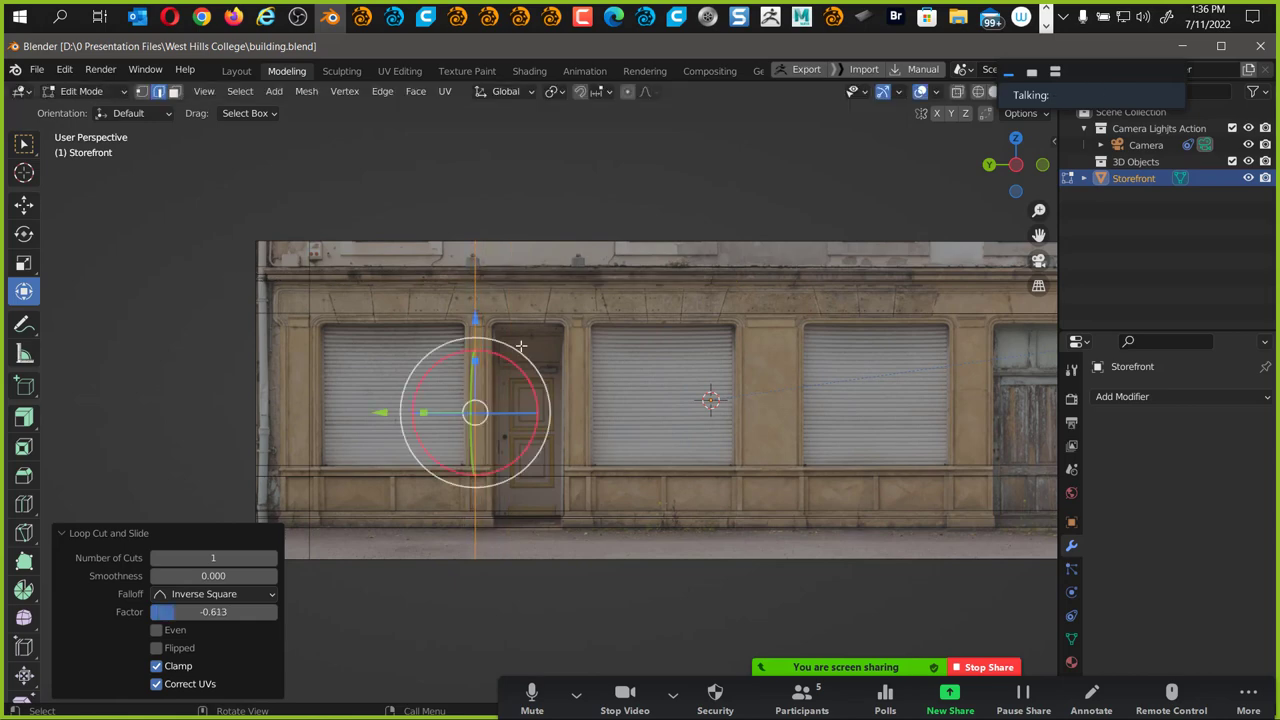
- Slide the selected vertical loop against the door frame
left_click(576, 693)
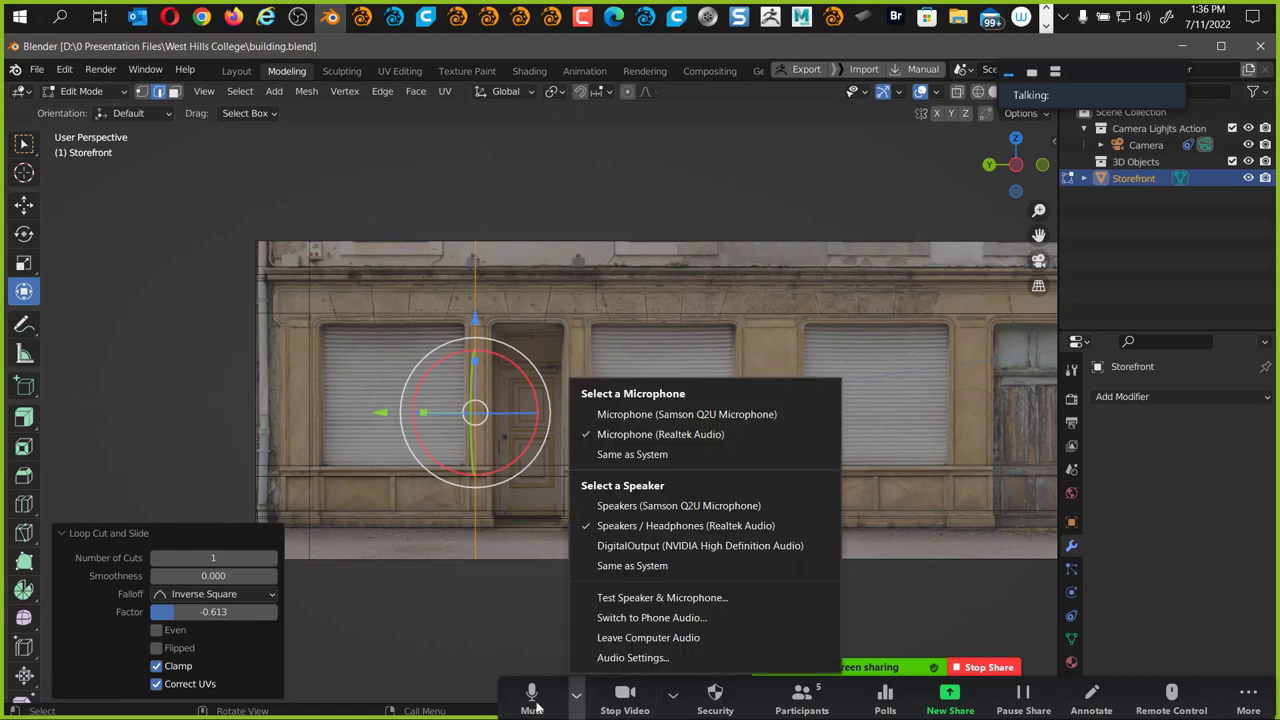
left_click(576, 693)
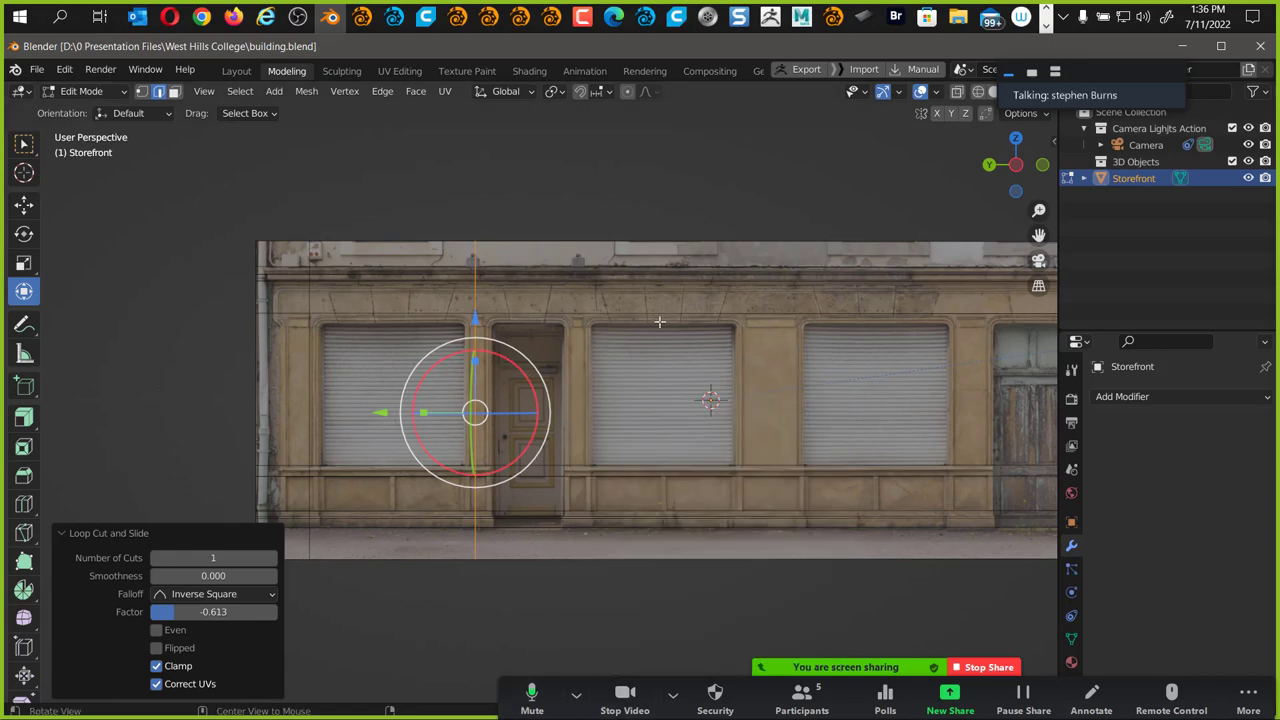
scroll(645, 340, "up", 5)
middle_click_drag(559, 297, 694, 360, "shift")
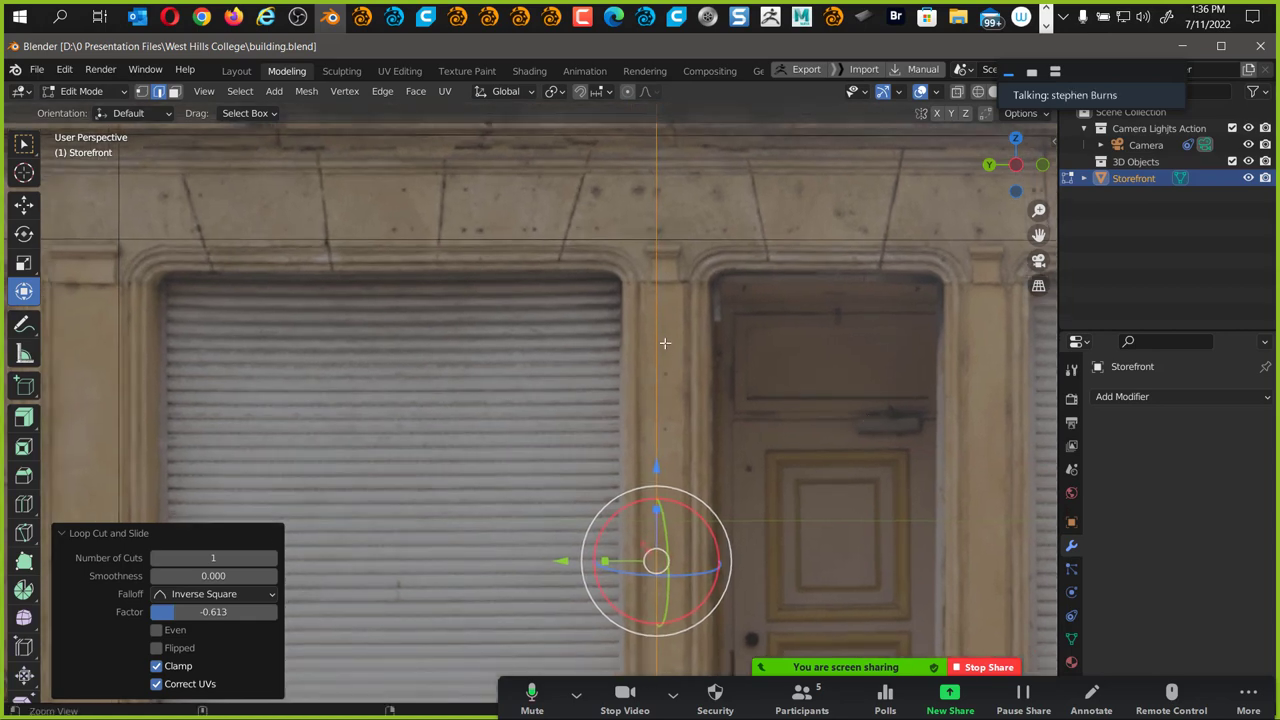
scroll(668, 340, "up", 4)
scroll(672, 325, "down", 3)
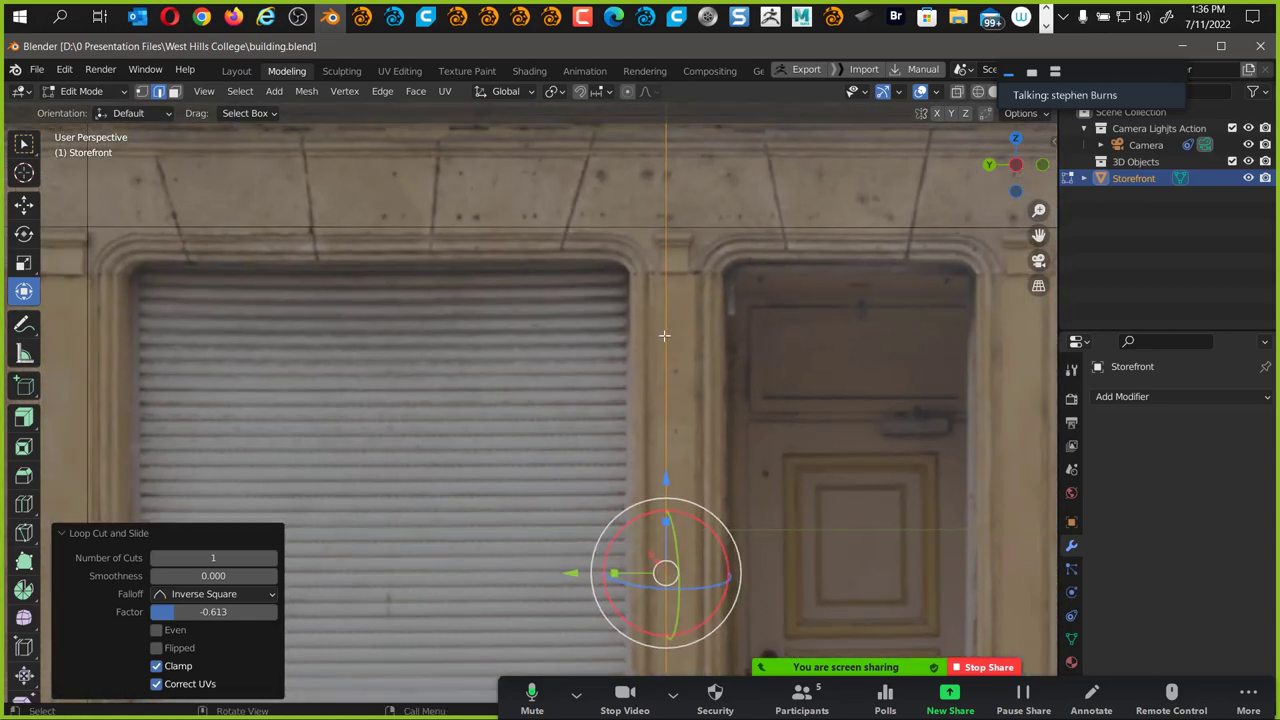
key("g")
key("g")
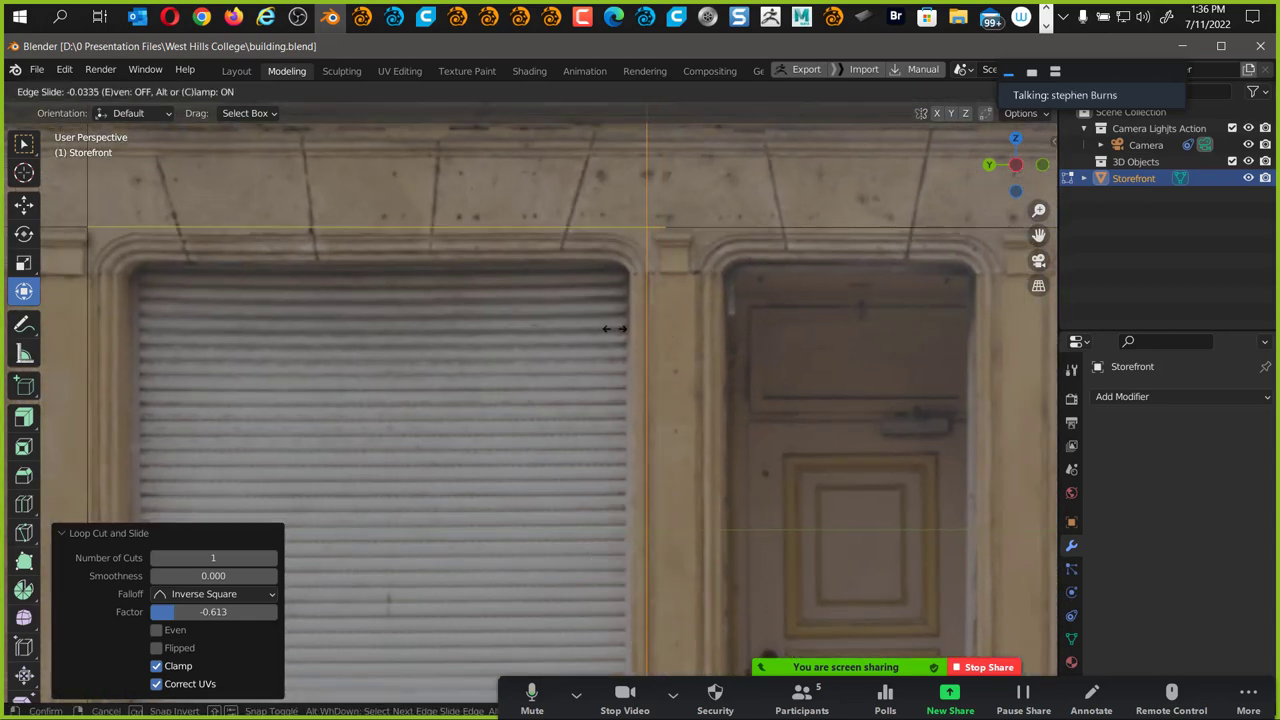
left_click(619, 330)
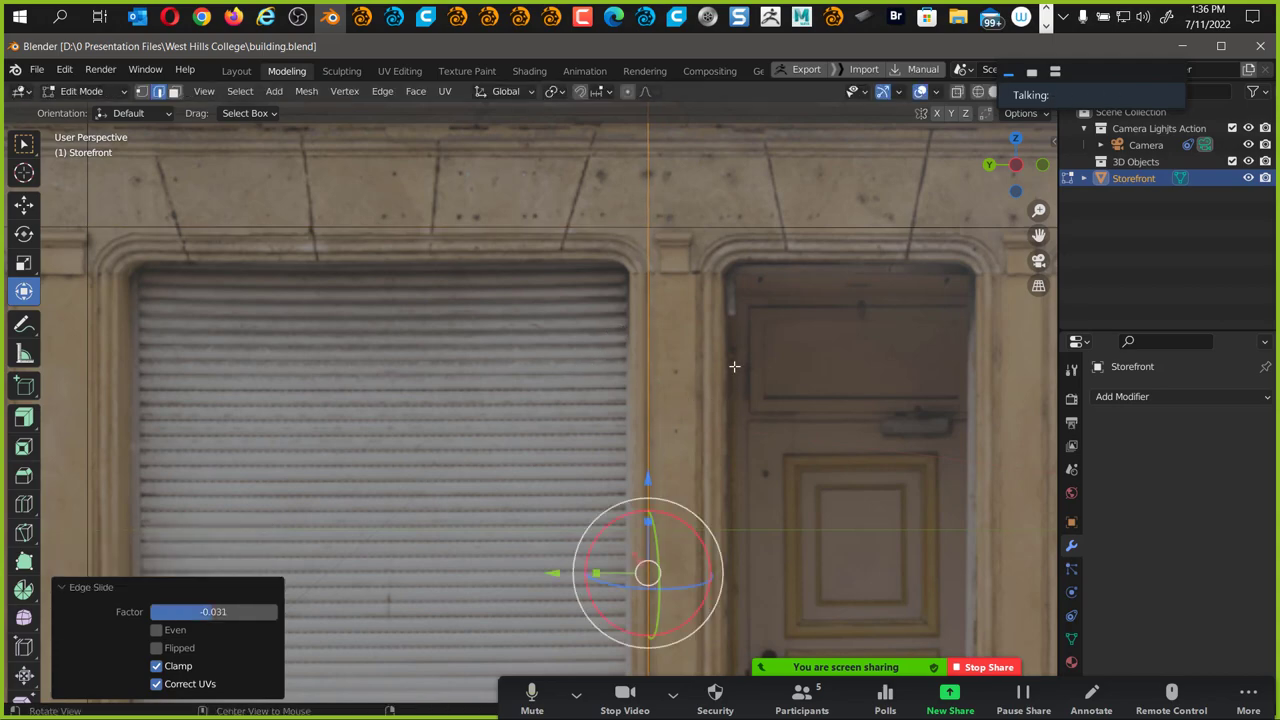
- Add two more vertical loop cuts, fixing the last at the door's right side
scroll(731, 414, "down", 3)
middle_click_drag(731, 414, 580, 323, "shift")
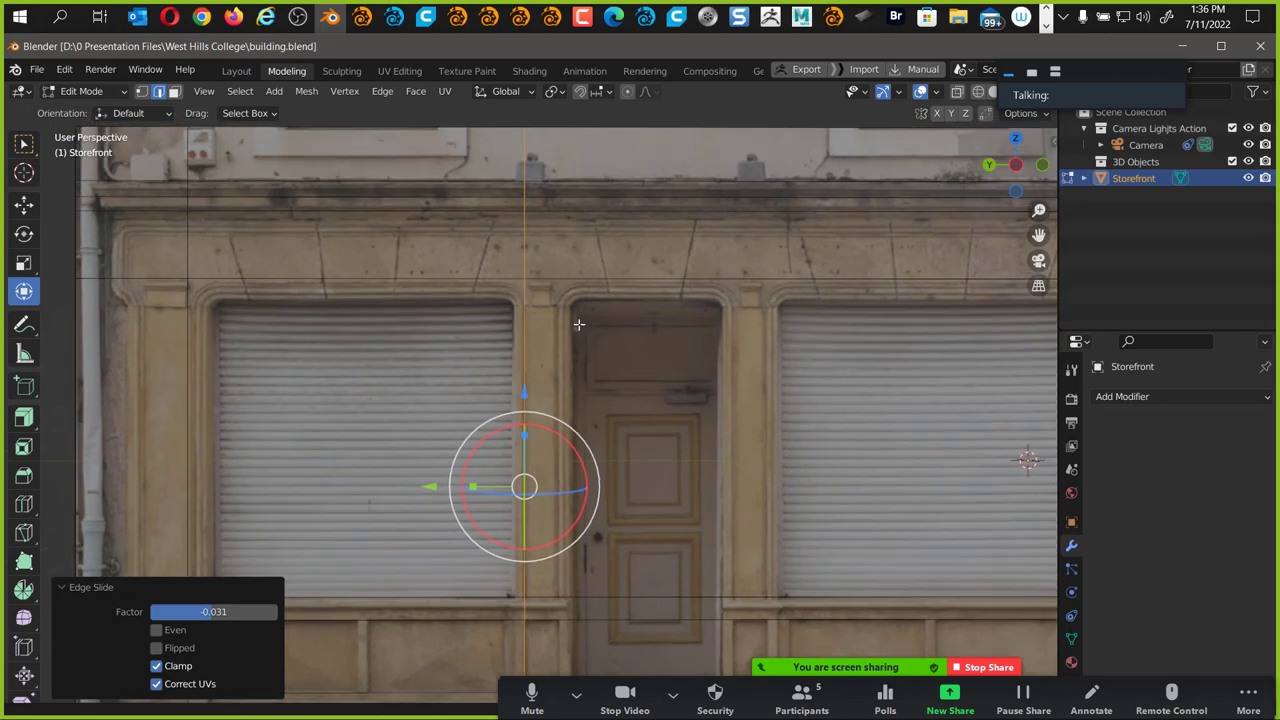
key("ctrl+r")
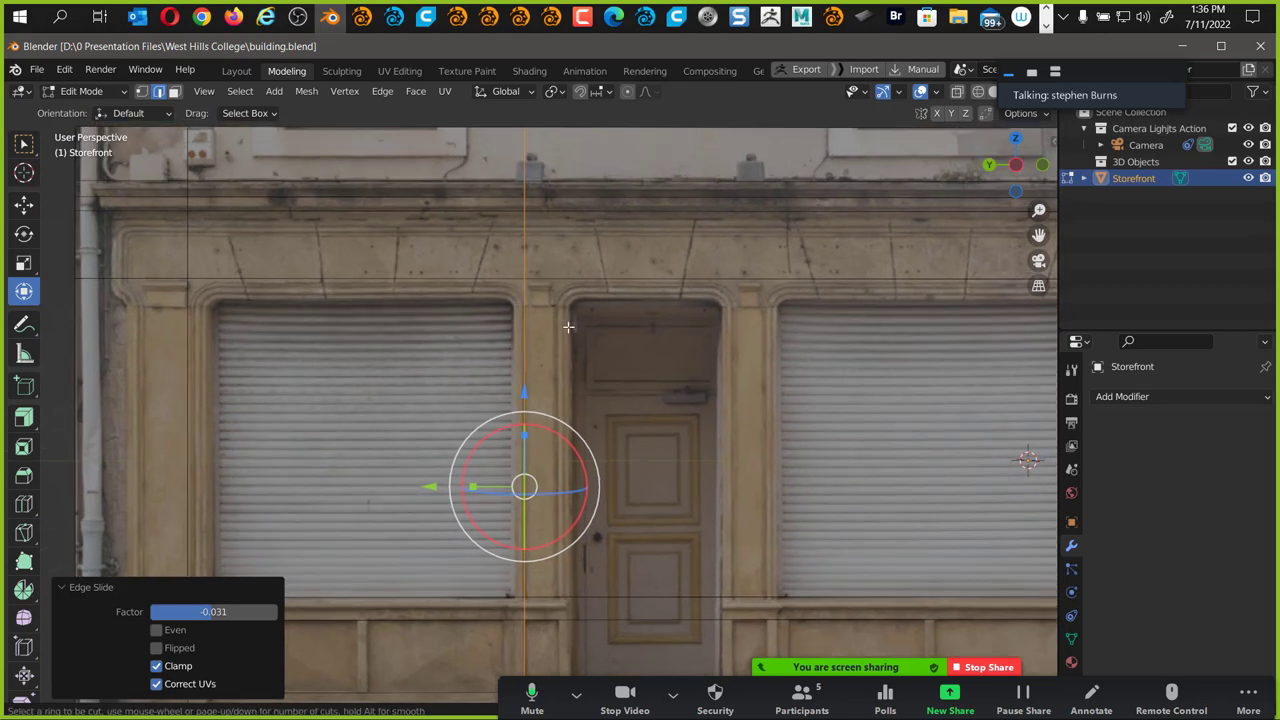
left_click(605, 277)
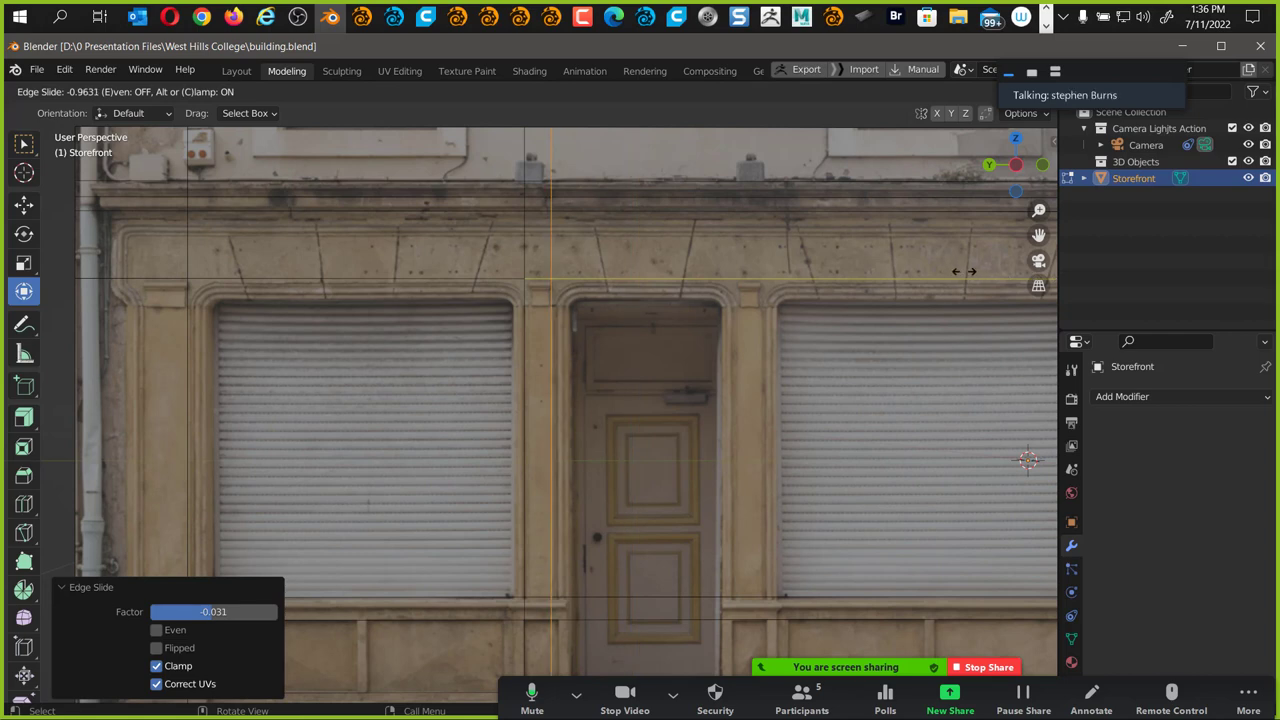
left_click(963, 271)
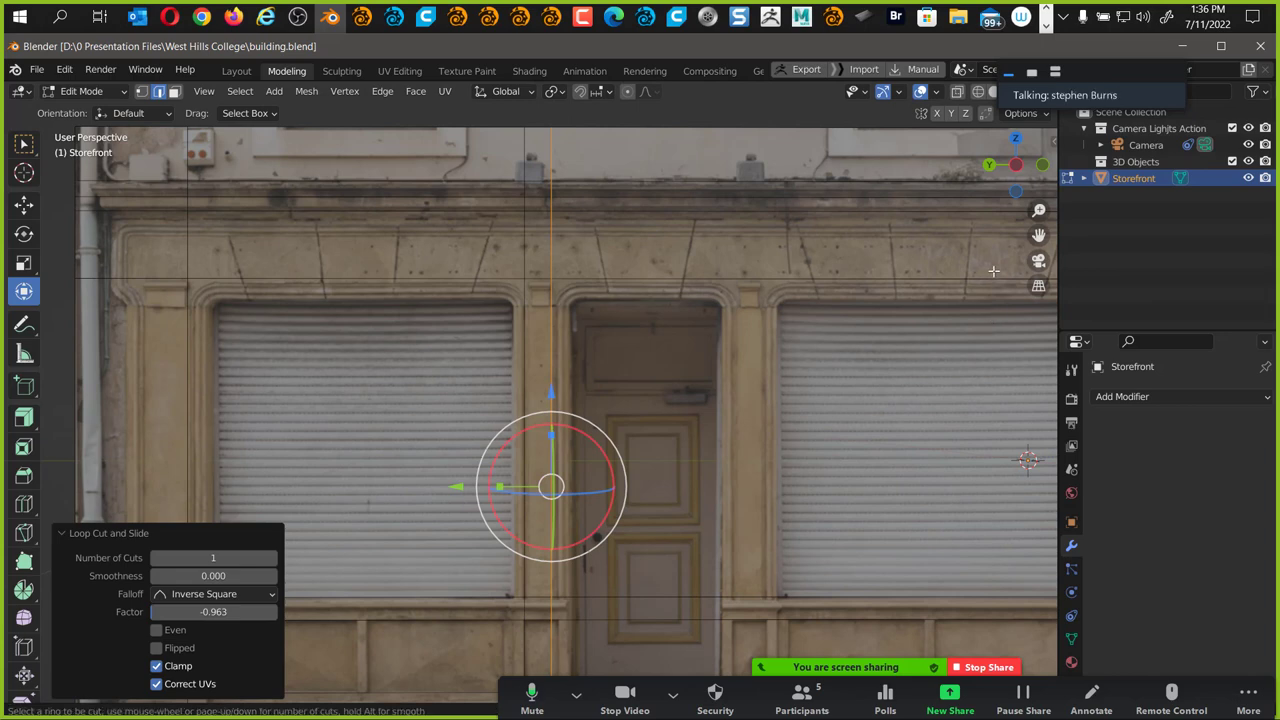
key("ctrl+r")
left_click(990, 279)
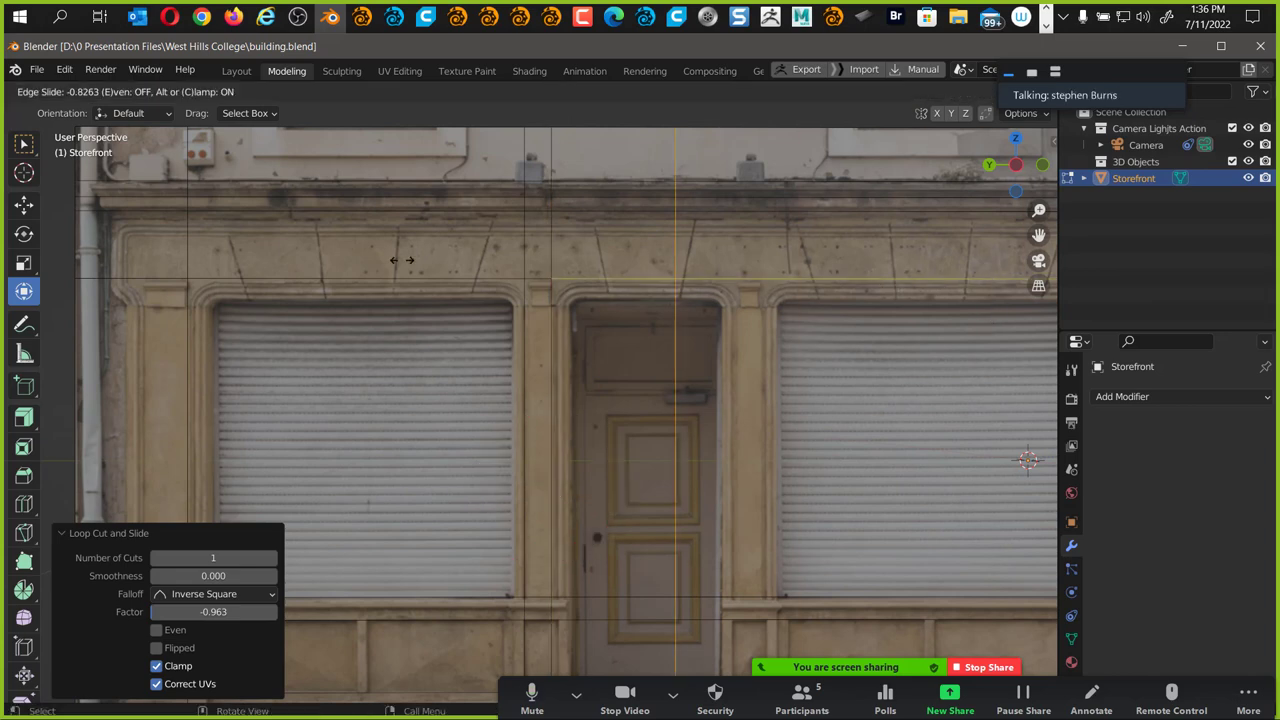
left_click(469, 290)
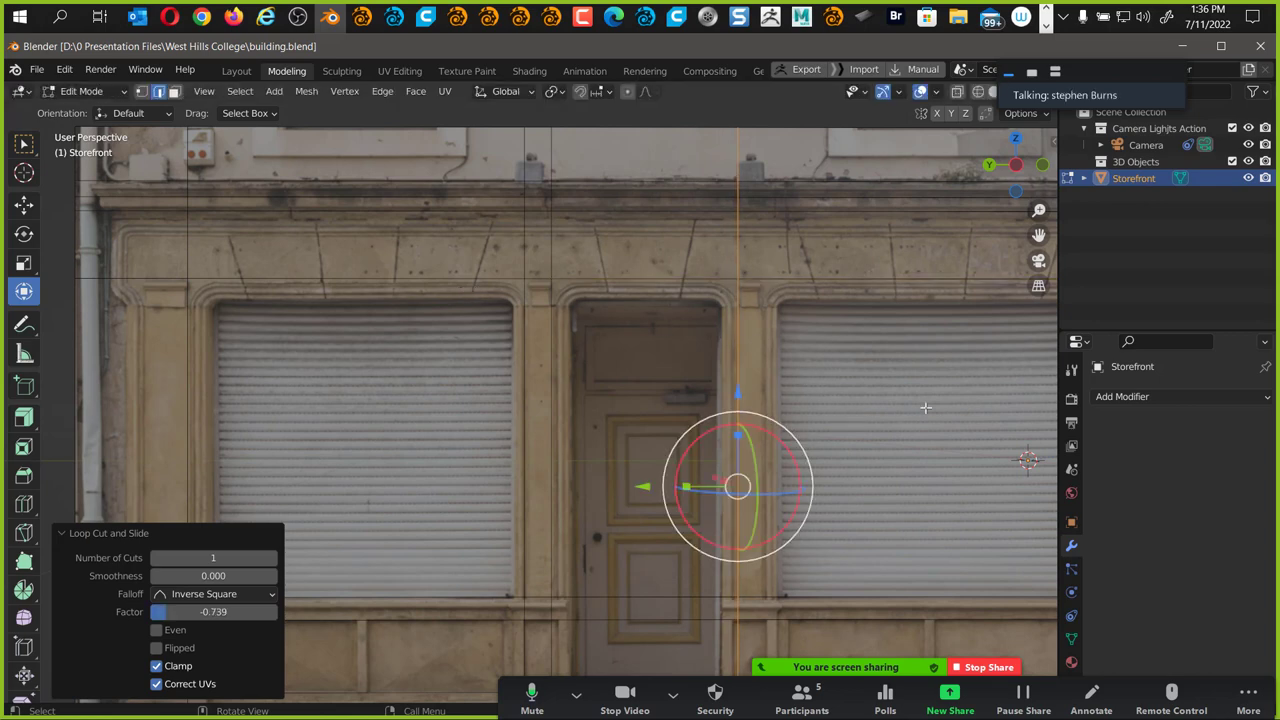
- Place a final vertical cut beside the door, slid to factor -0.955
middle_click_drag(771, 348, 505, 360, "shift")
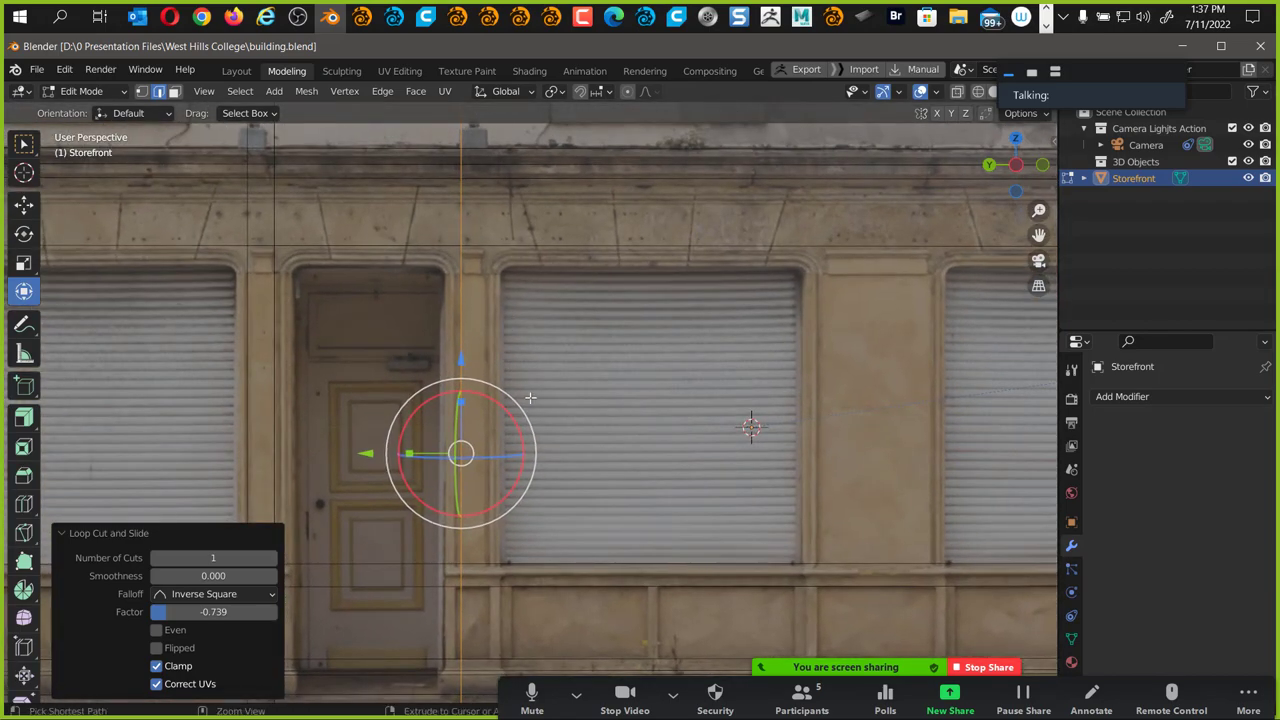
left_click(730, 236)
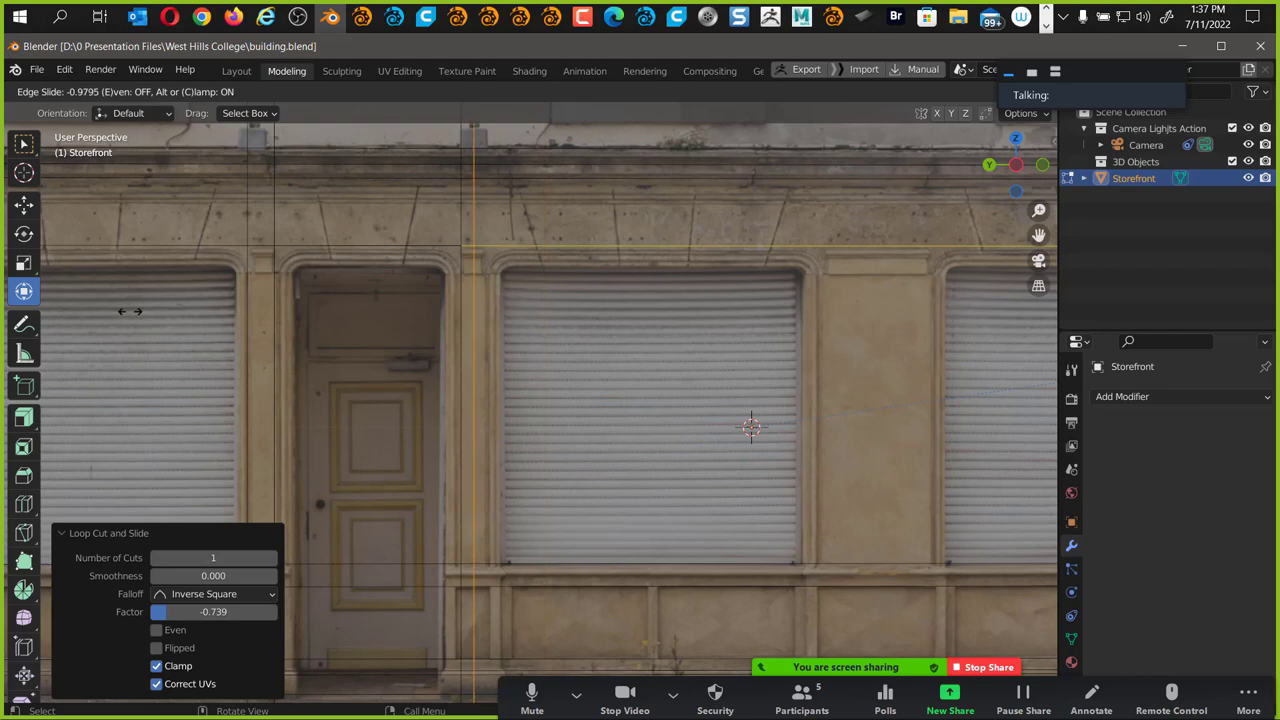
left_click(180, 320)
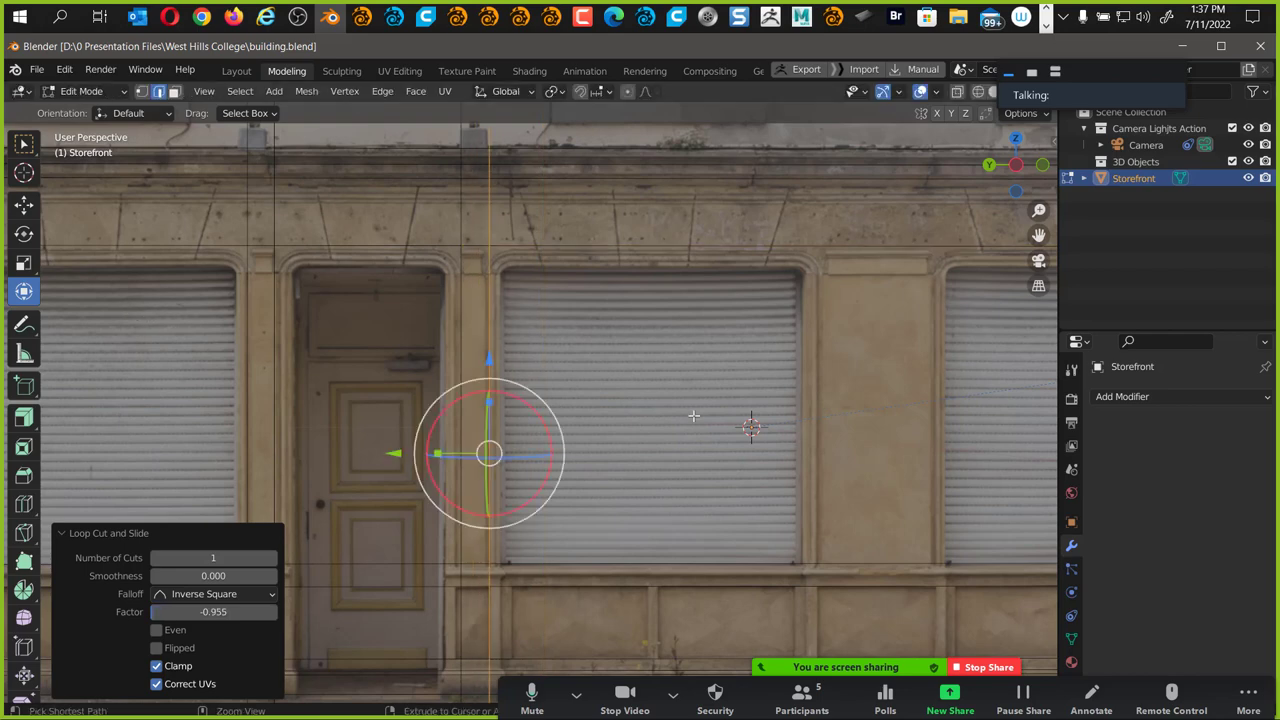
key("ctrl+r")
key("Escape")
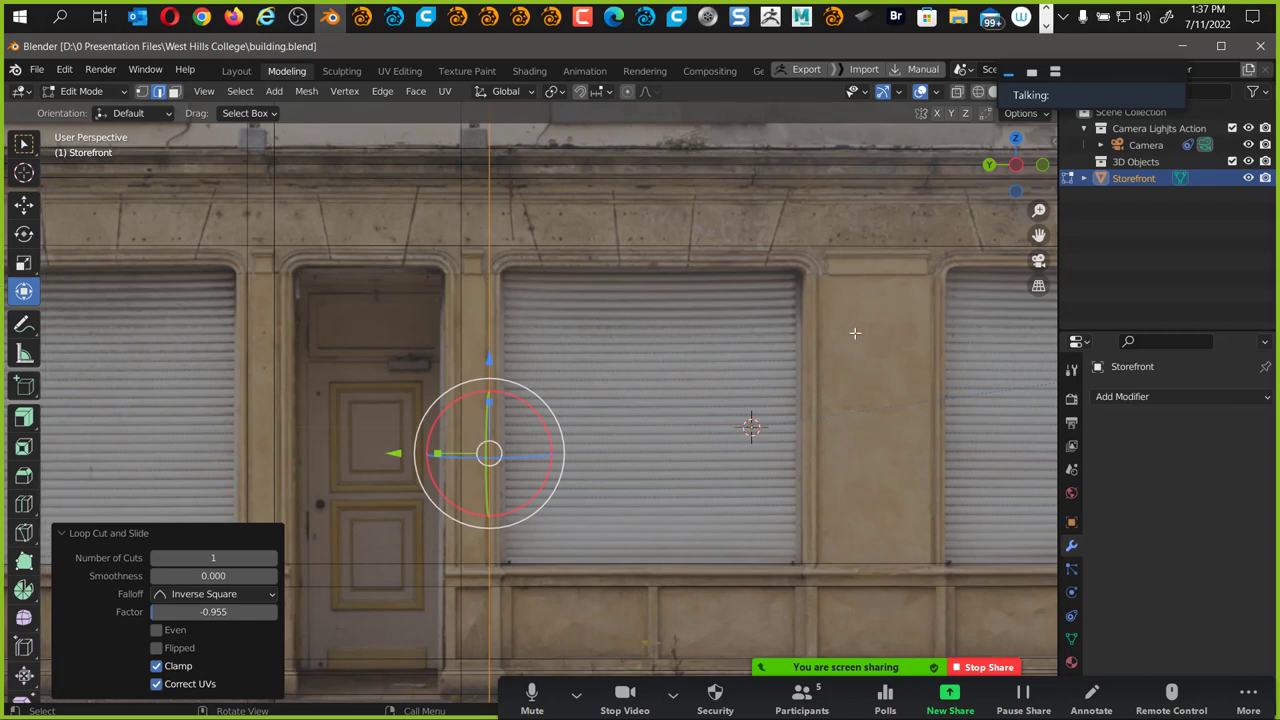
- Add vertical loop cuts flanking the middle window of the storefront
scroll(835, 447, "down", 4)
middle_click_drag(835, 447, 800, 433)
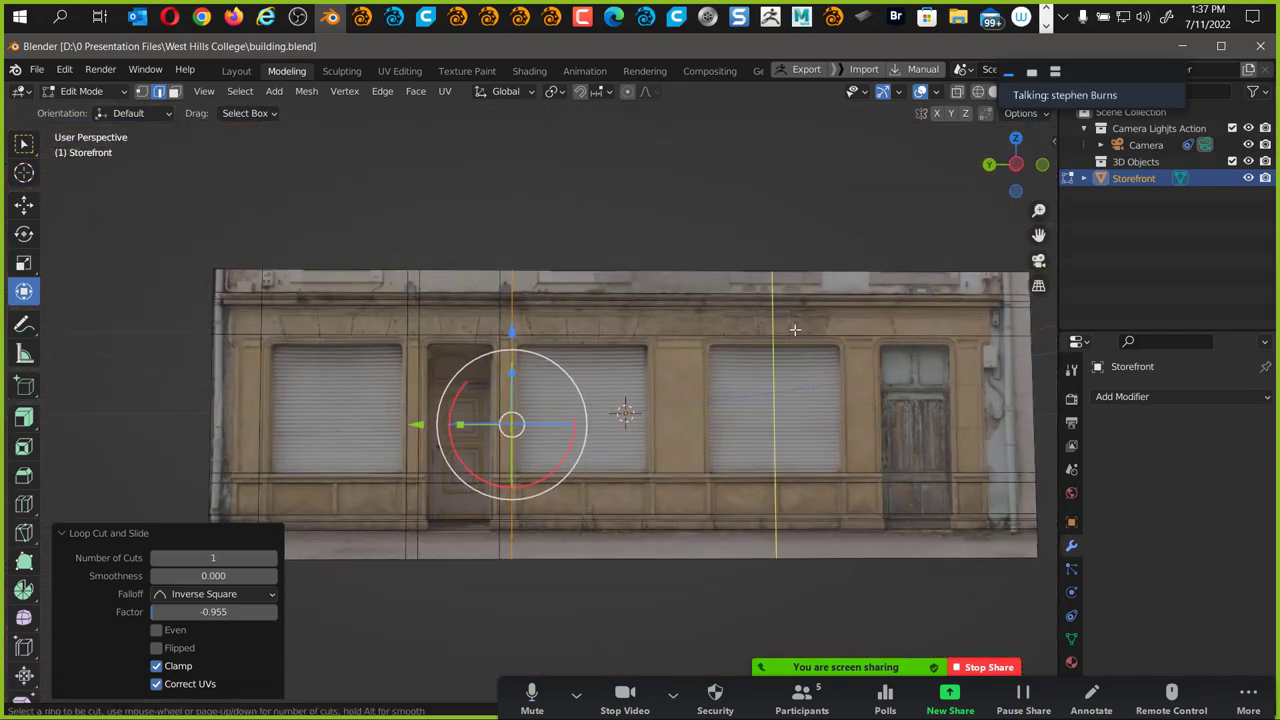
left_click_drag(795, 335, 672, 356)
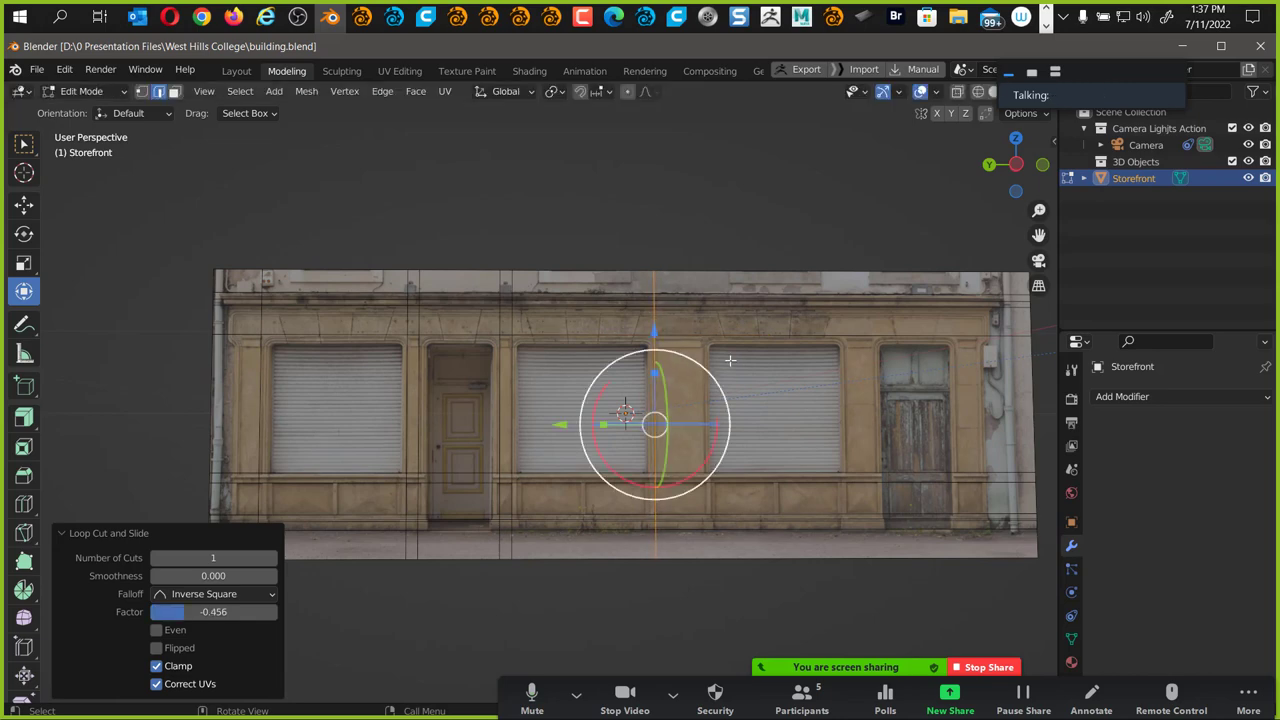
key("ctrl+r")
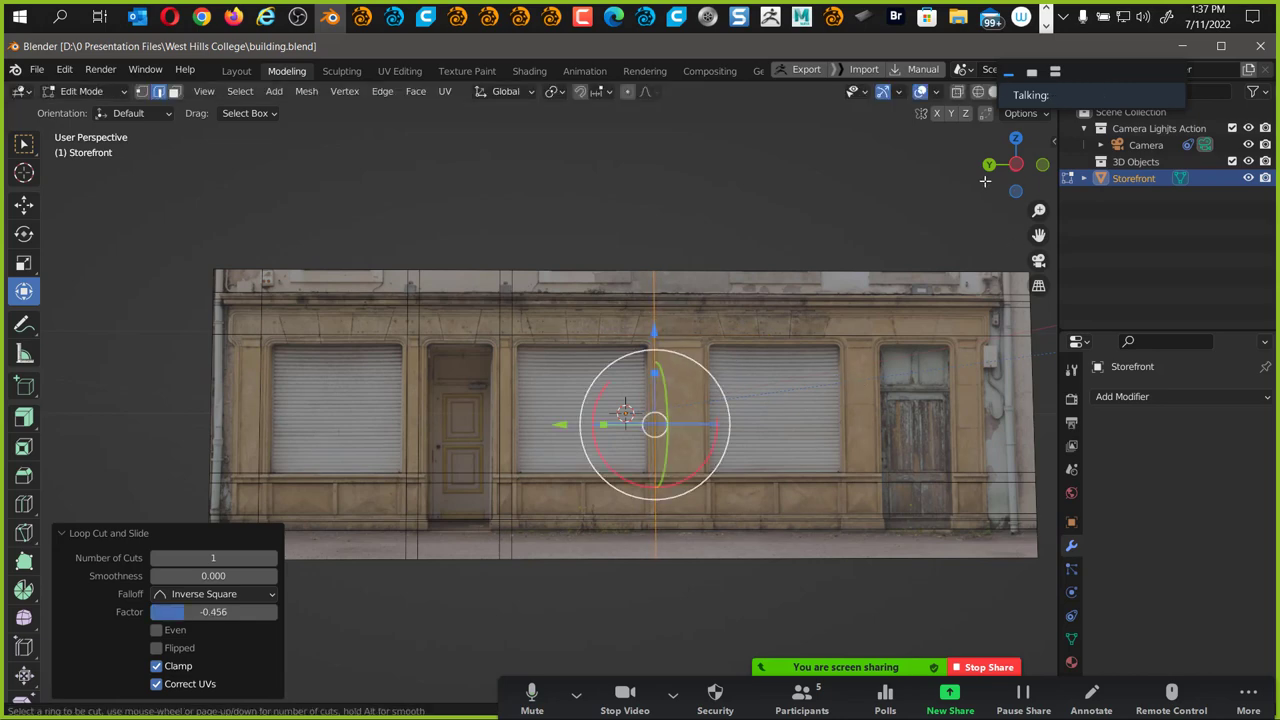
left_click(848, 328)
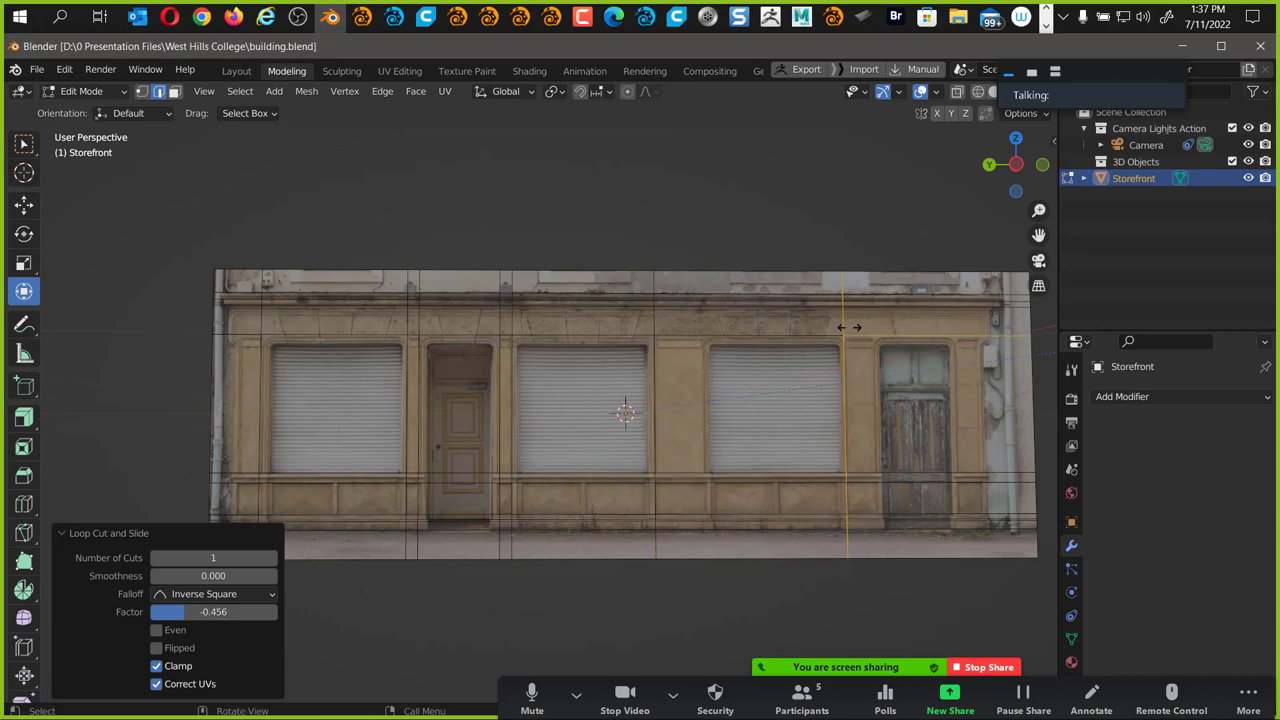
left_click(703, 321)
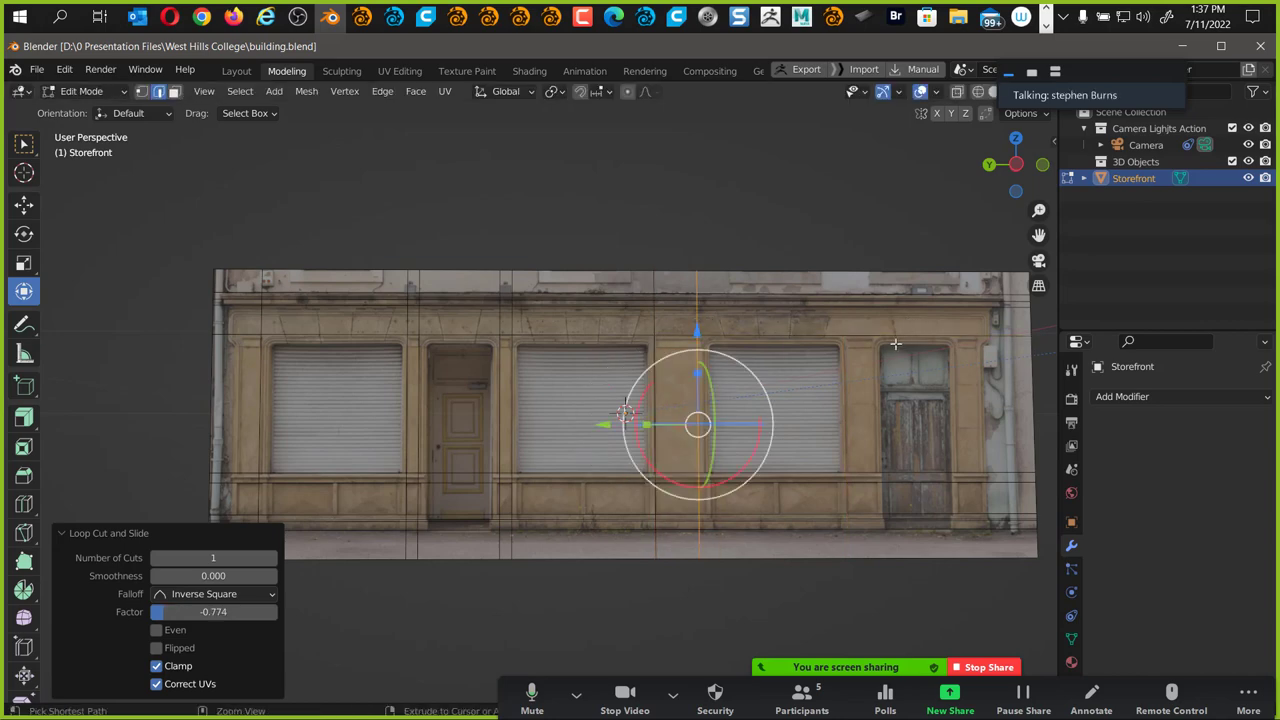
- Cut vertical loops at the right door's left edge and between the right window and door
key("ctrl+r")
left_click(888, 332)
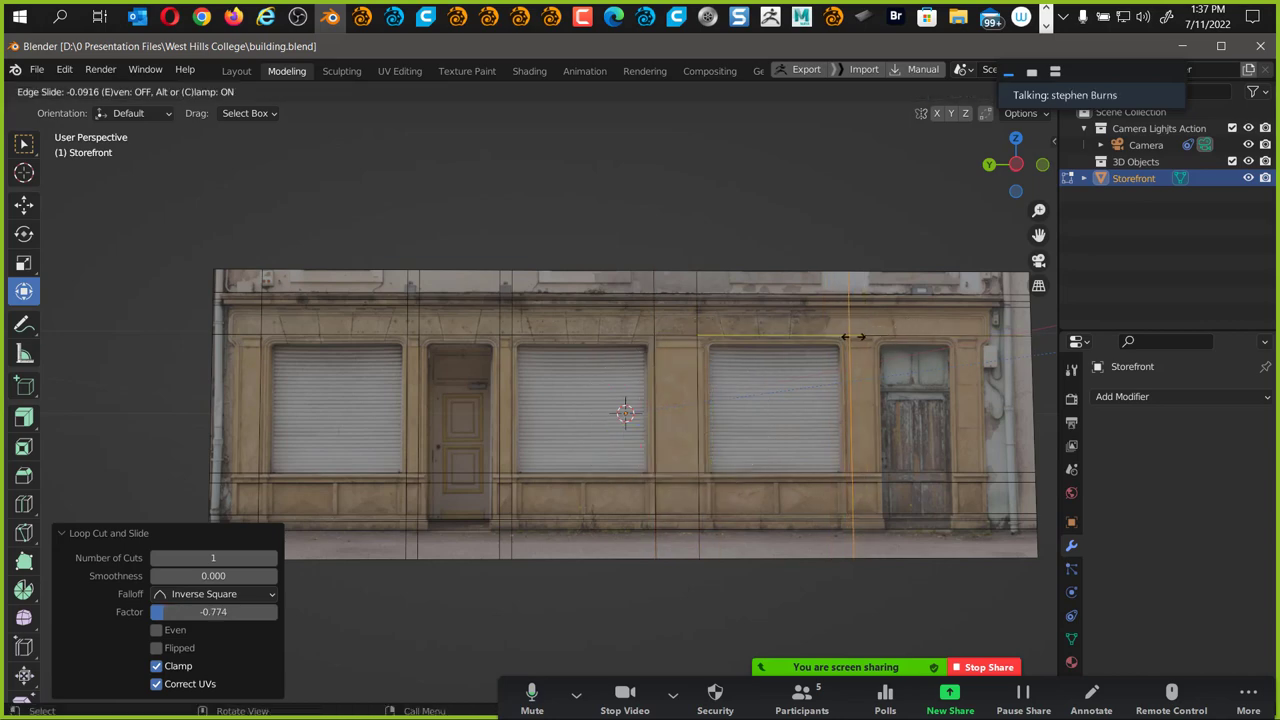
left_click(853, 337)
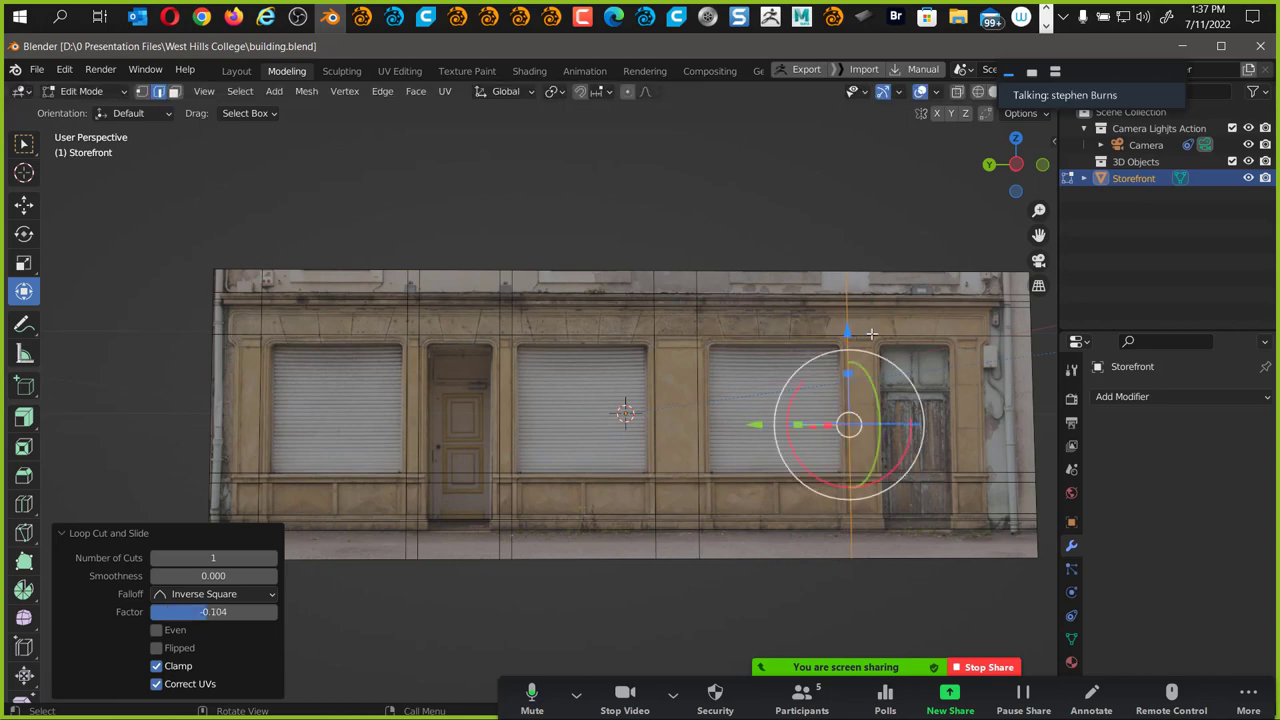
key("ctrl+r")
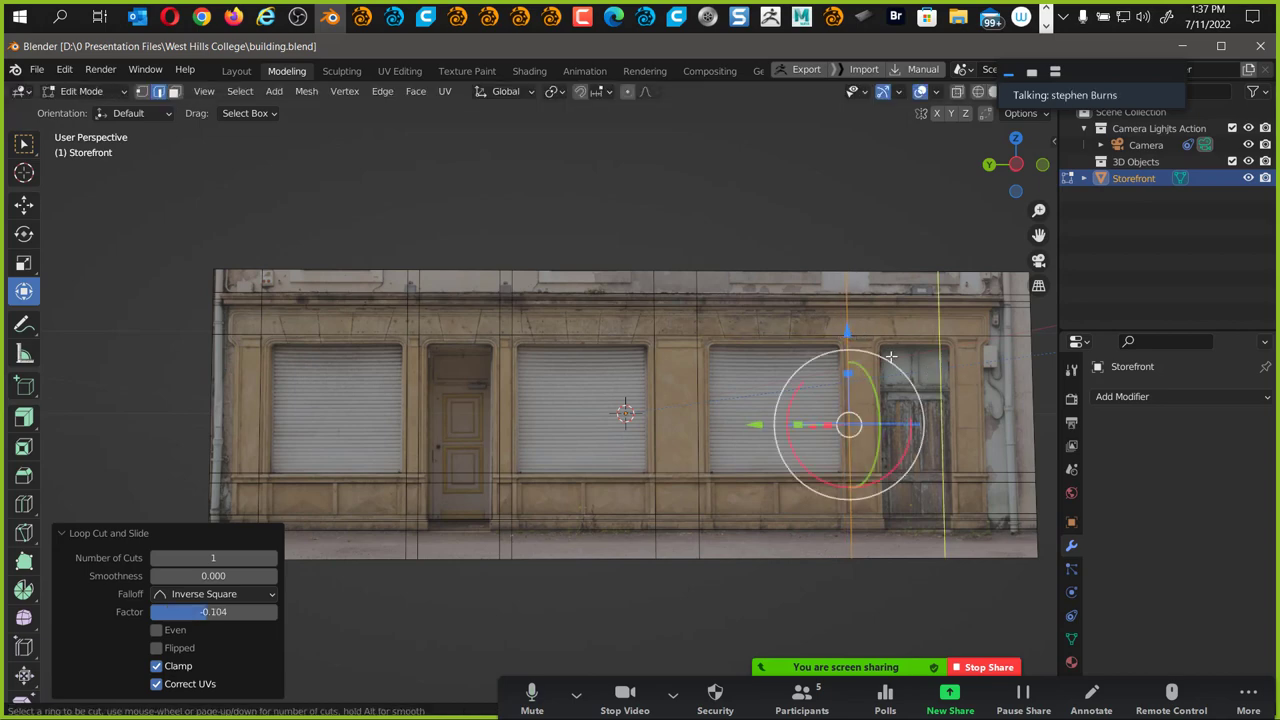
left_click(940, 348)
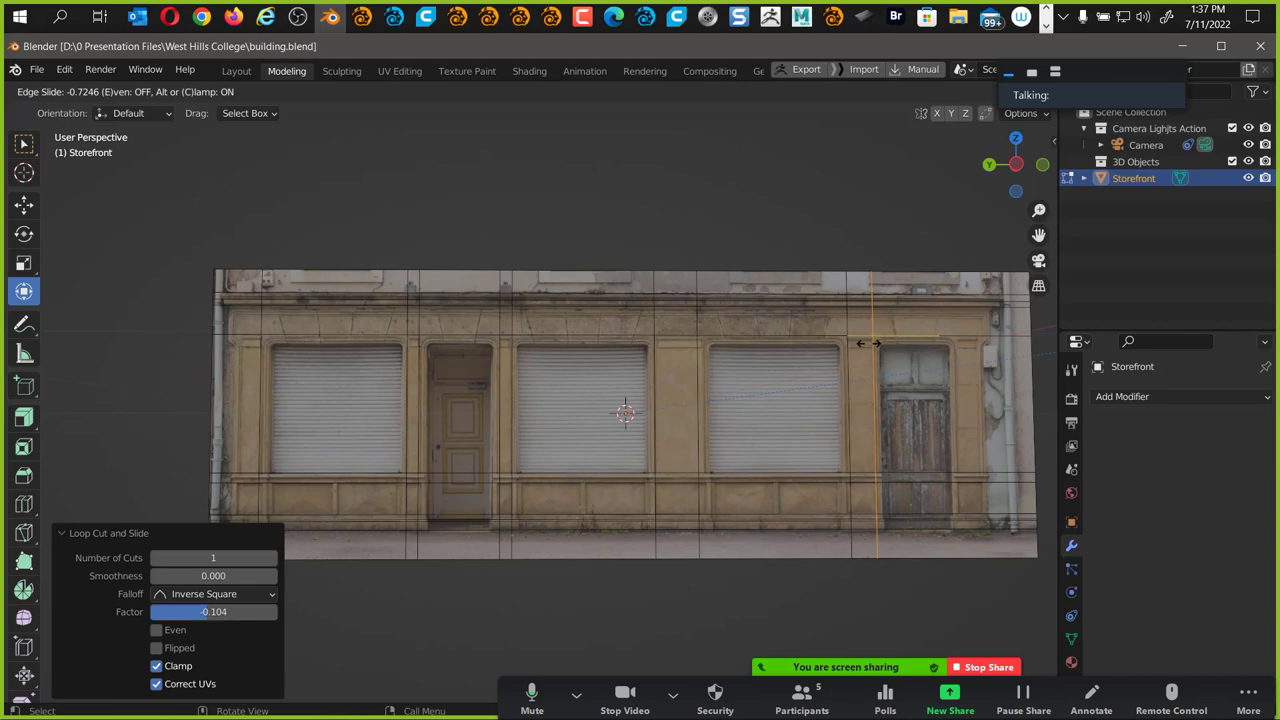
left_click(868, 343)
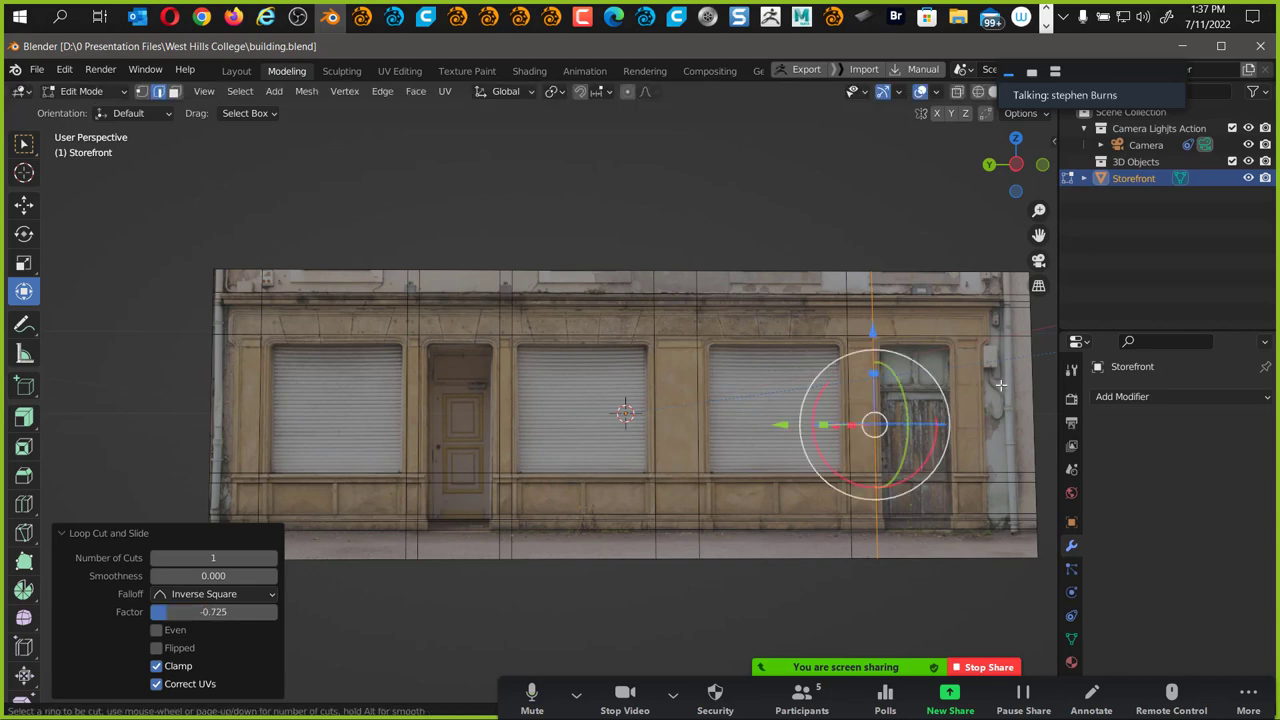
- Undo an overshooting slide, then add a vertical loop at the right door's right edge (factor 0.042)
key("g")
key("g")
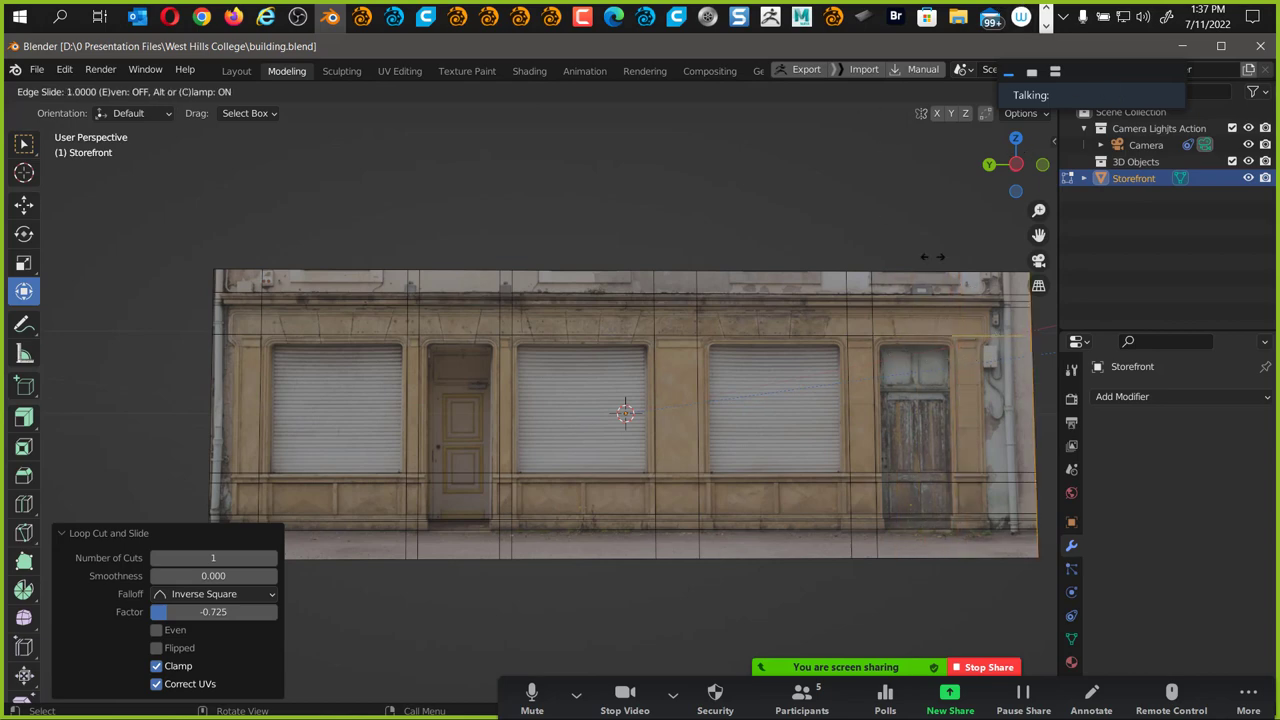
left_click(959, 344)
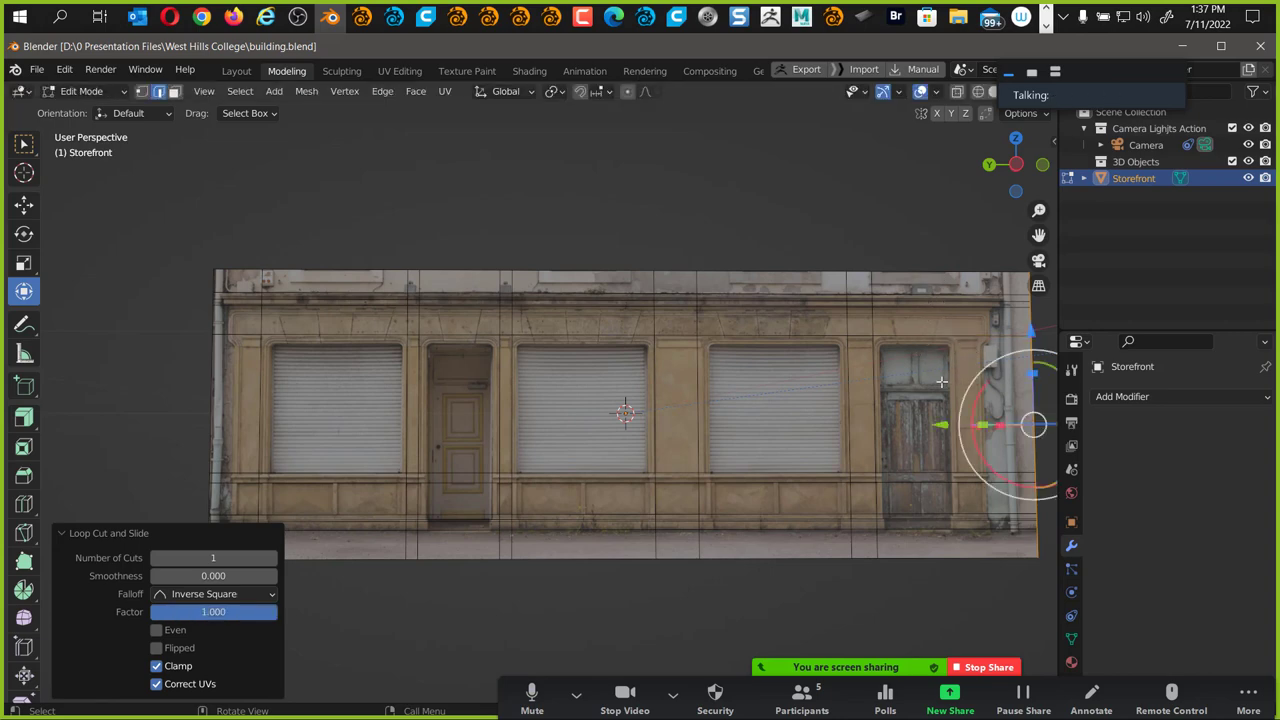
key("ctrl+z")
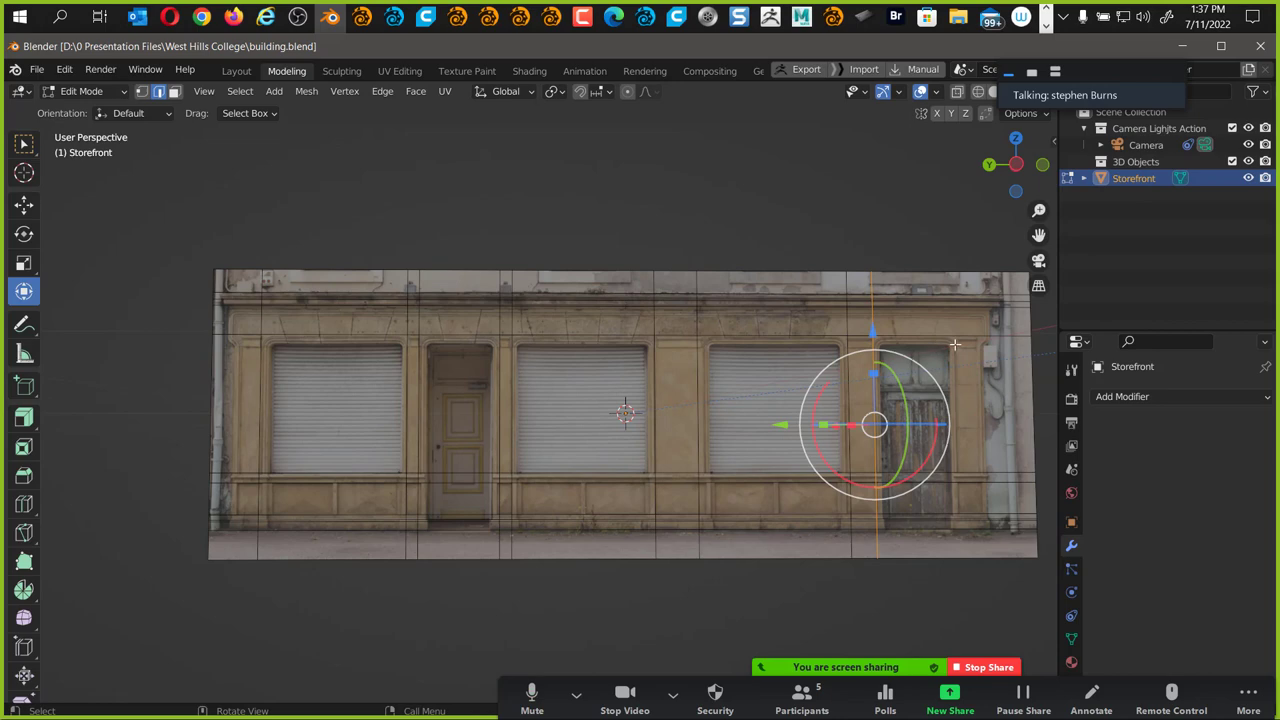
key("ctrl+r")
left_click(955, 345)
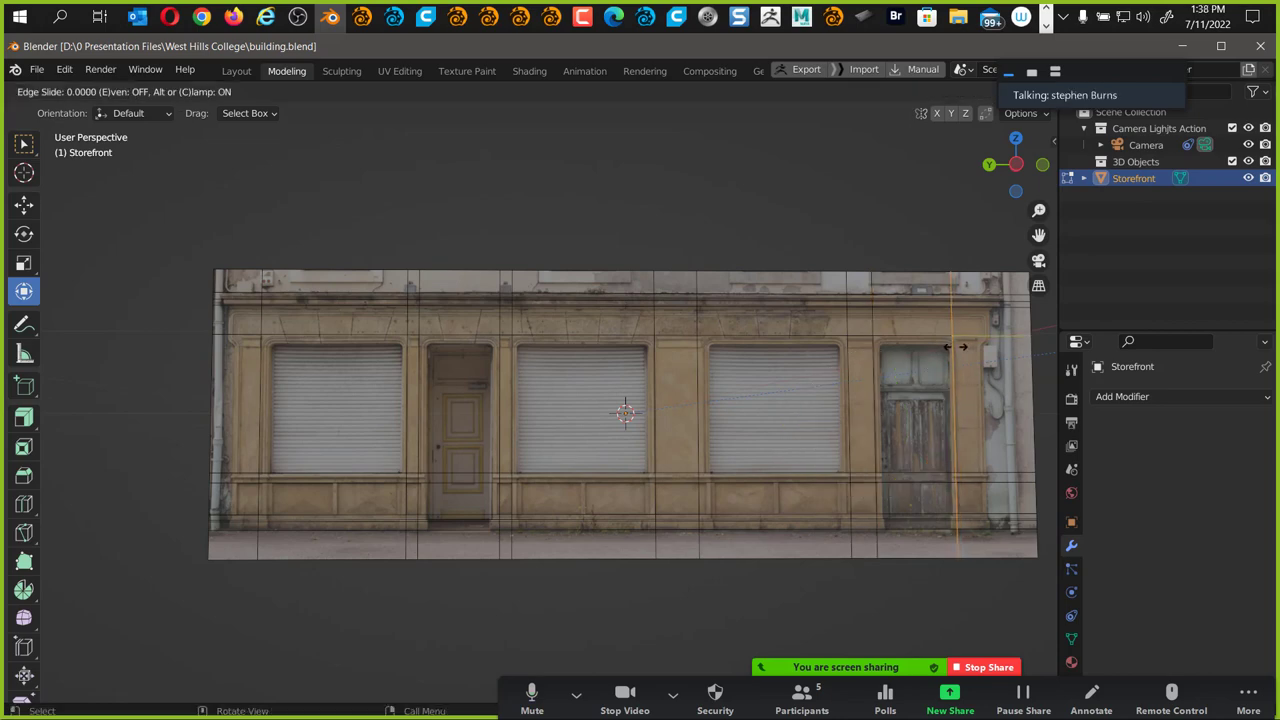
left_click(958, 353)
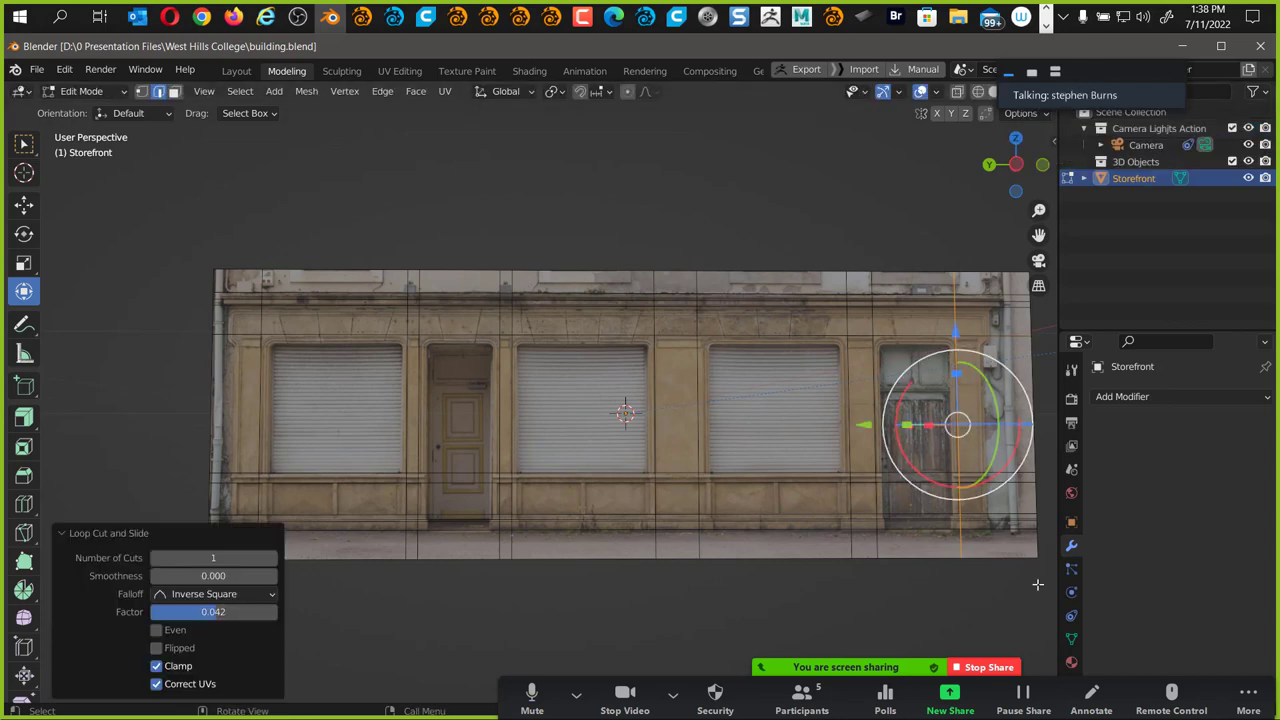
key("alt+Tab")
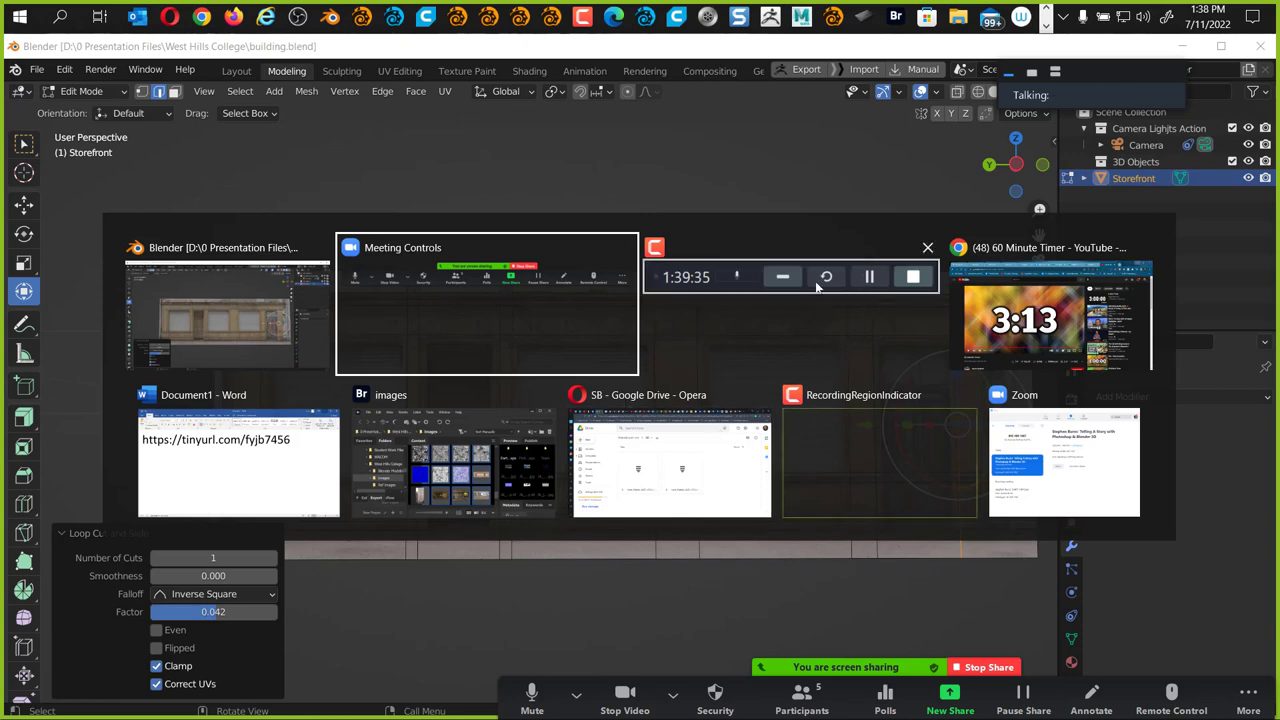
left_click(719, 276)
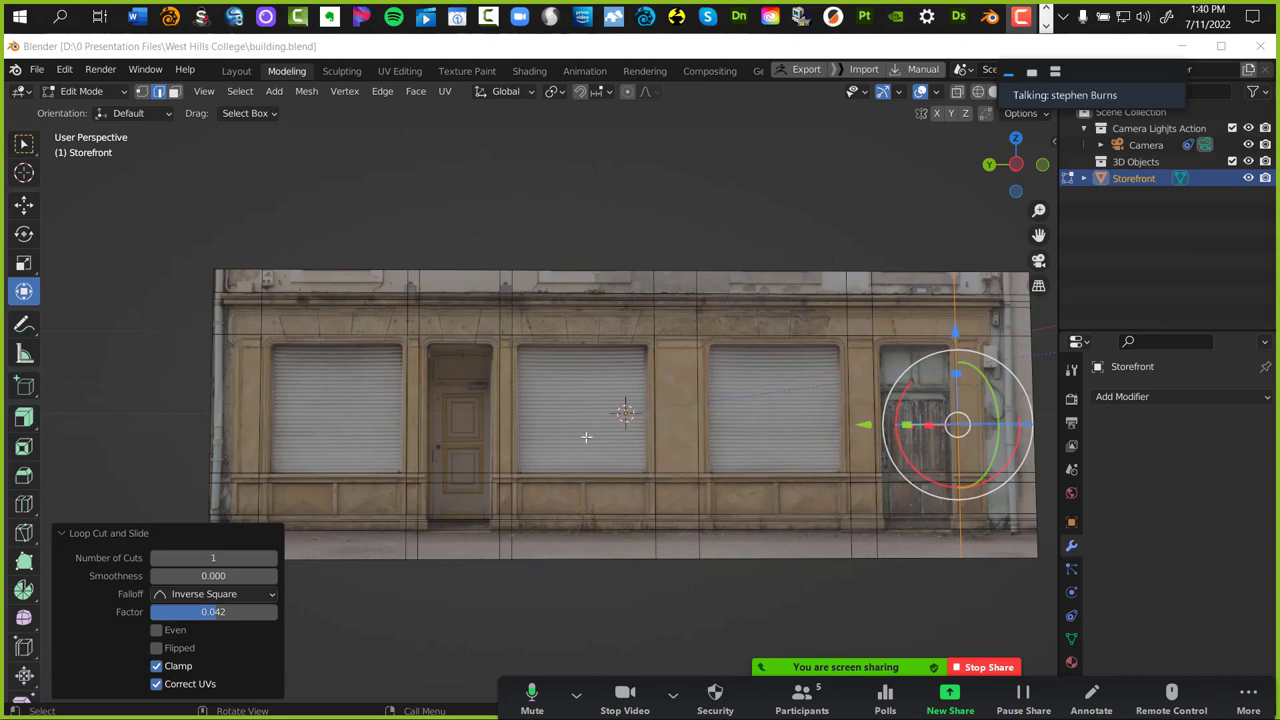
left_click(657, 400)
scroll(736, 327, "up", 4)
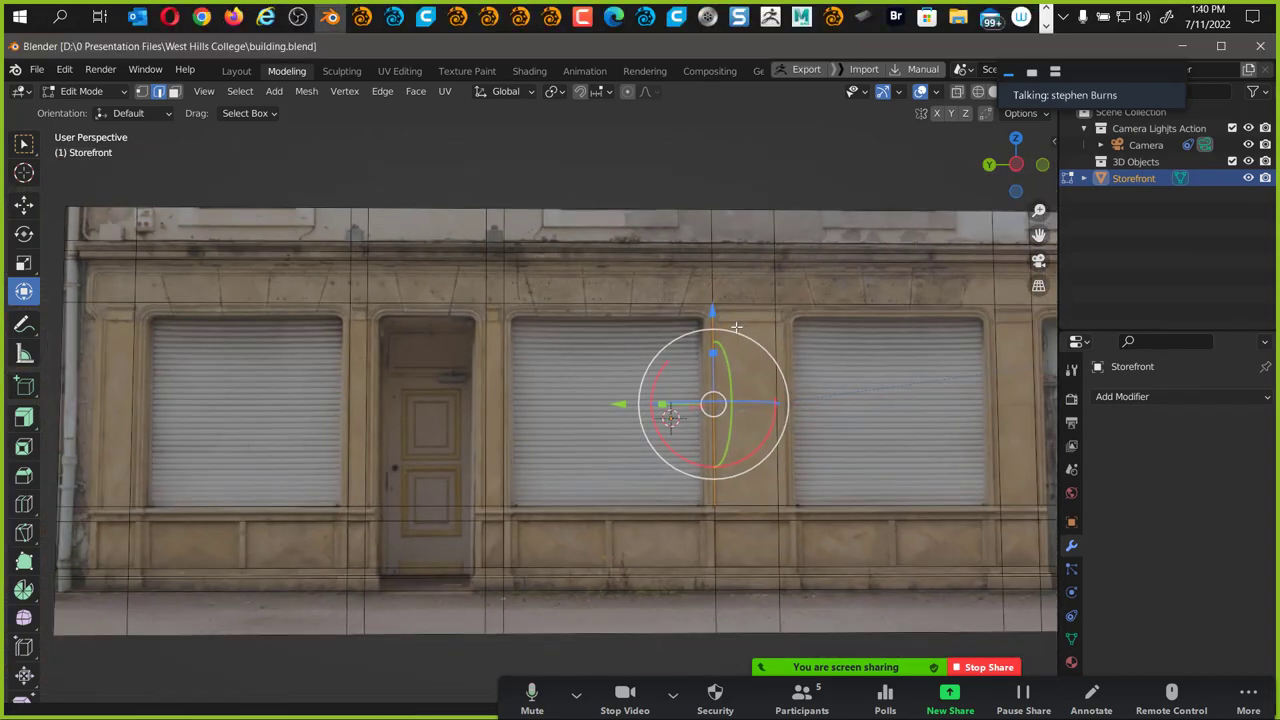
middle_click_drag(736, 327, 643, 317)
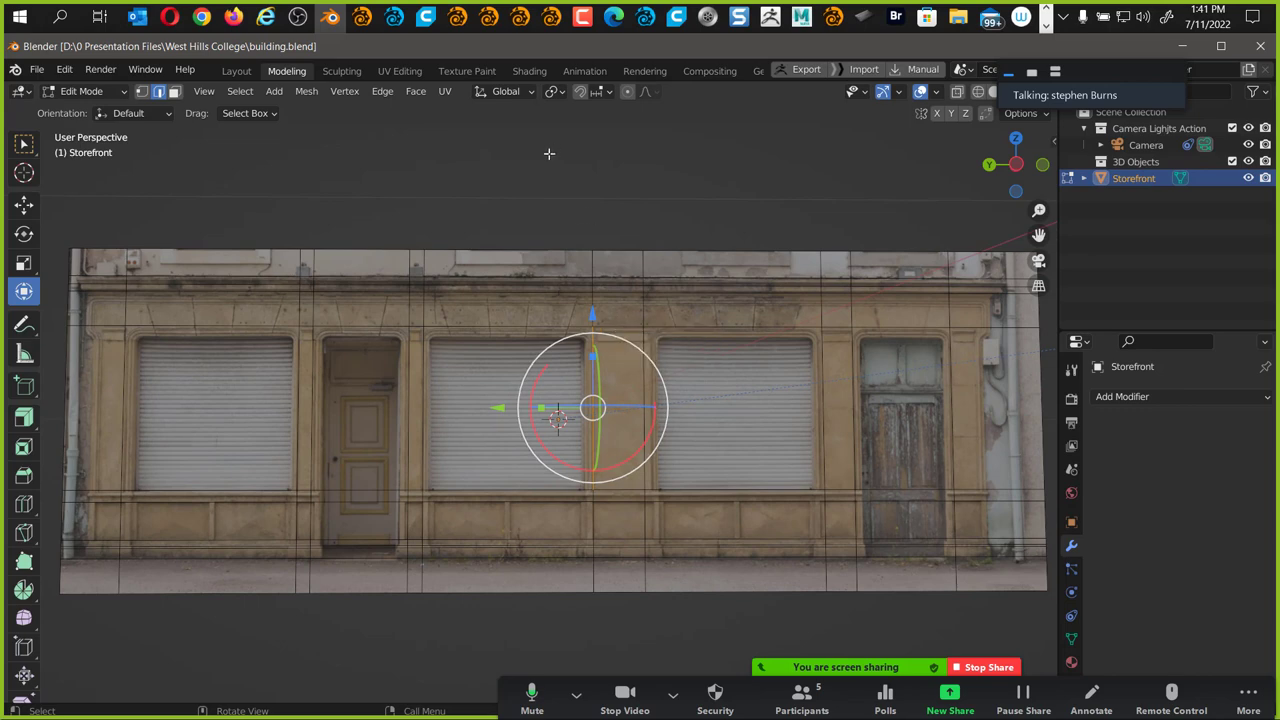
left_click(708, 168)
key("ctrl+r")
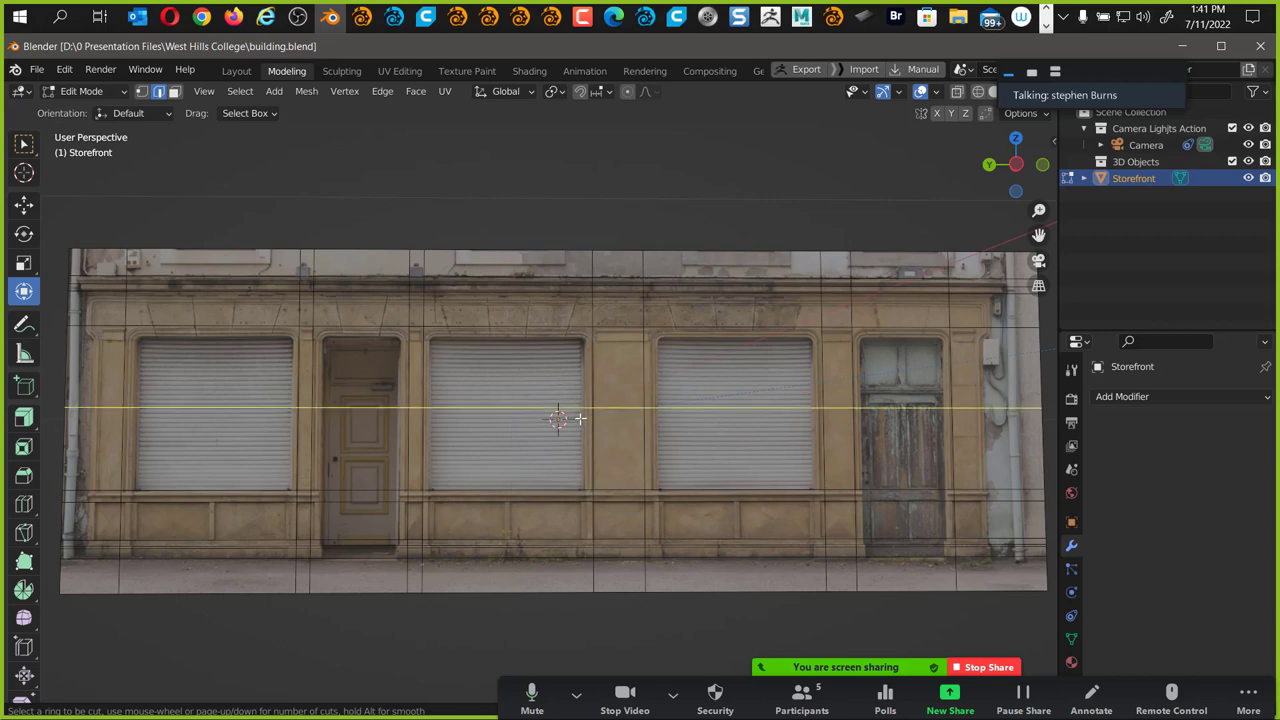
left_click(405, 405)
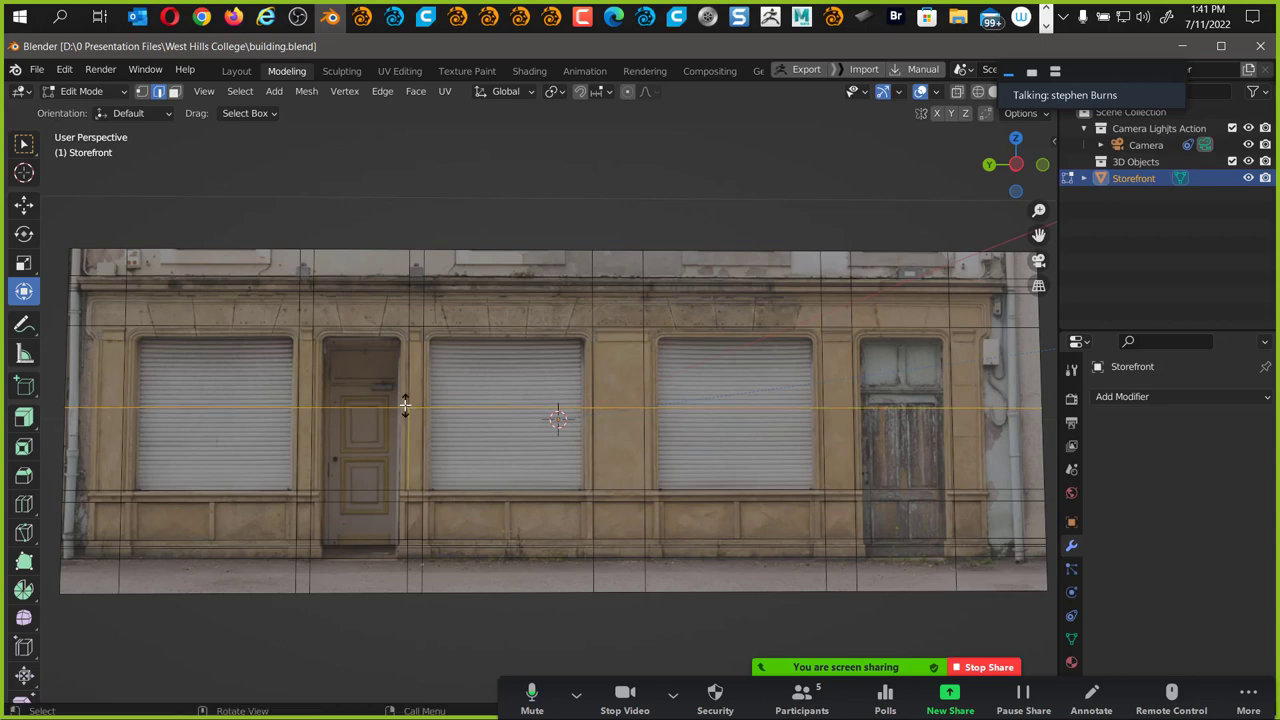
key("g")
key("g")
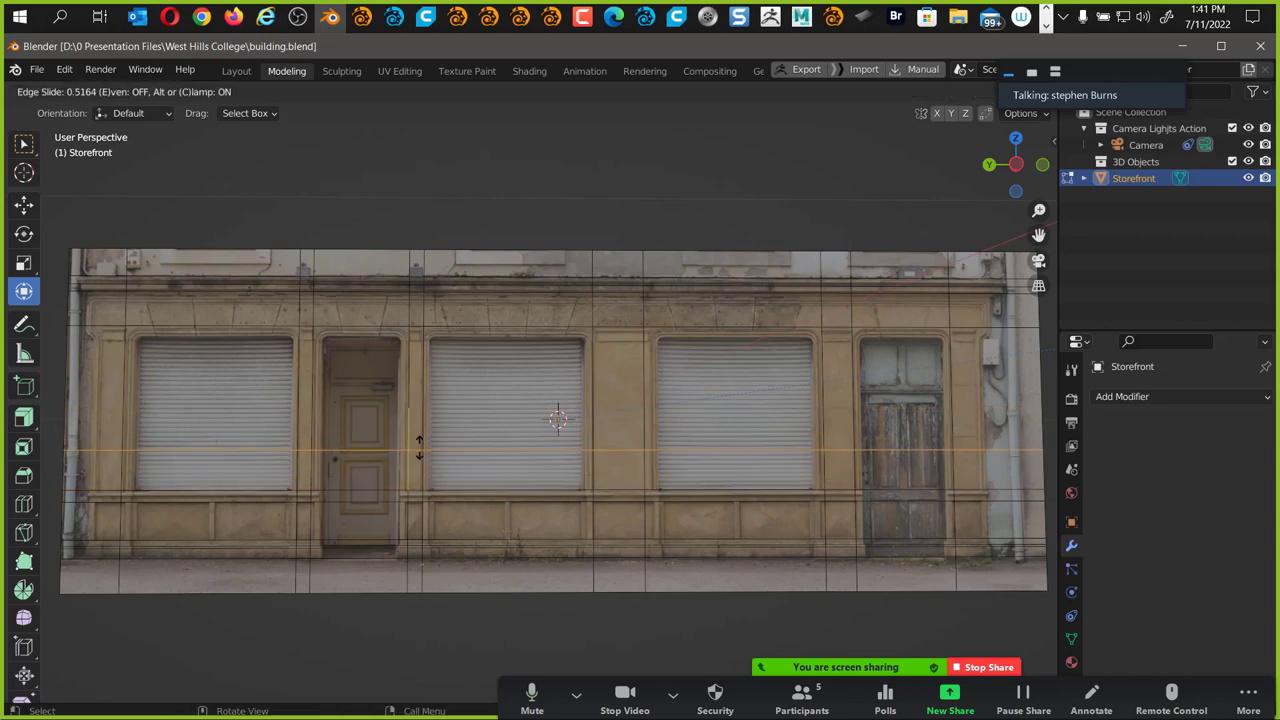
left_click(419, 448)
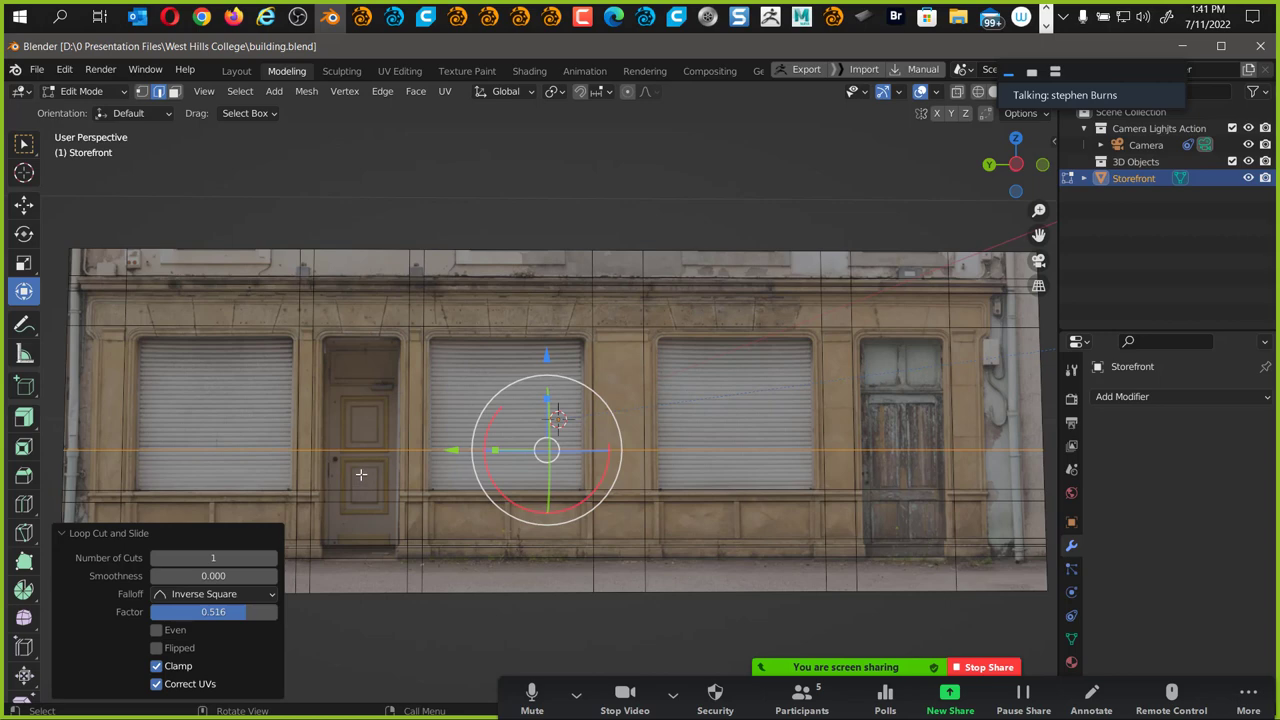
key("ctrl+z")
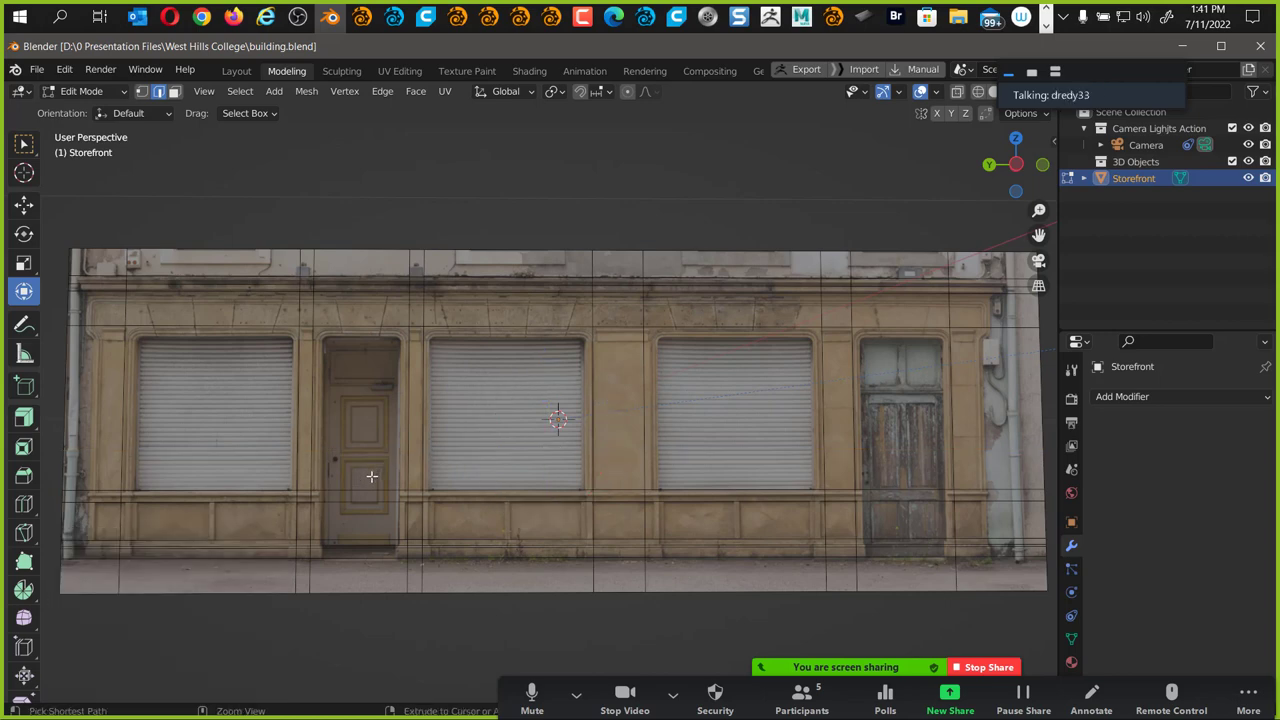
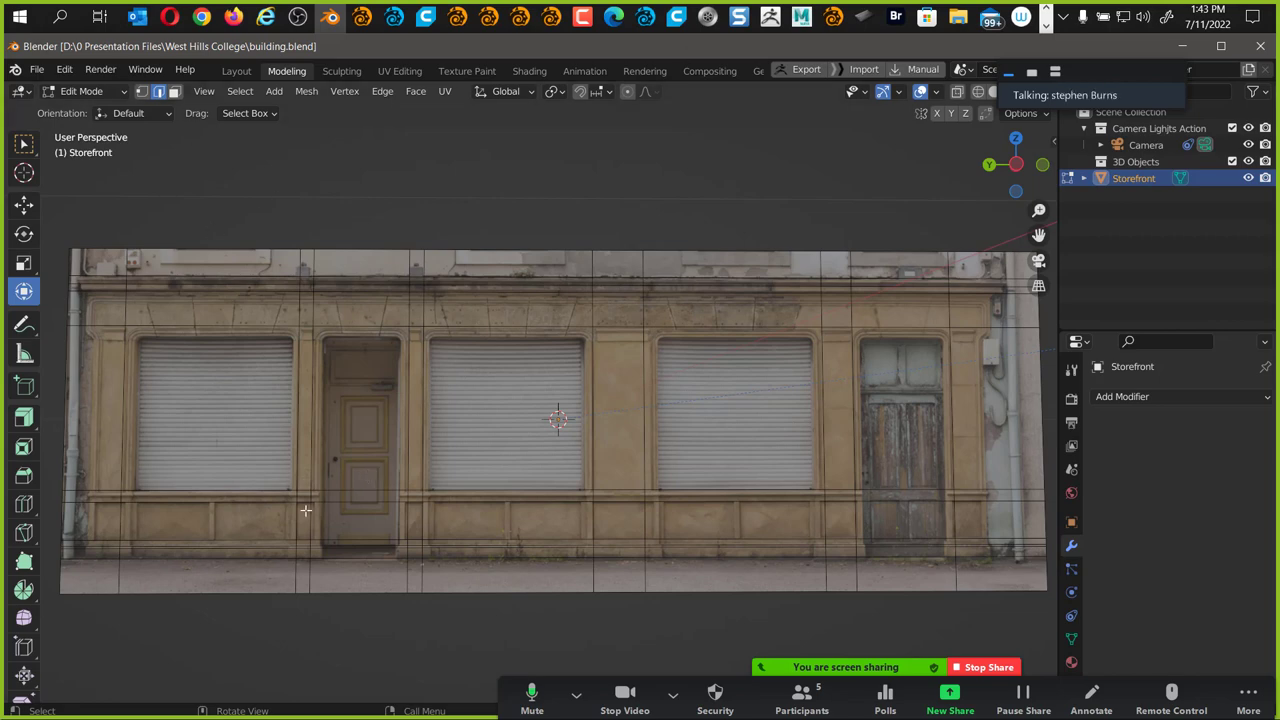
- Try selecting edges beside the door and around the left shutter, then deselect them
scroll(300, 430, "up", 3)
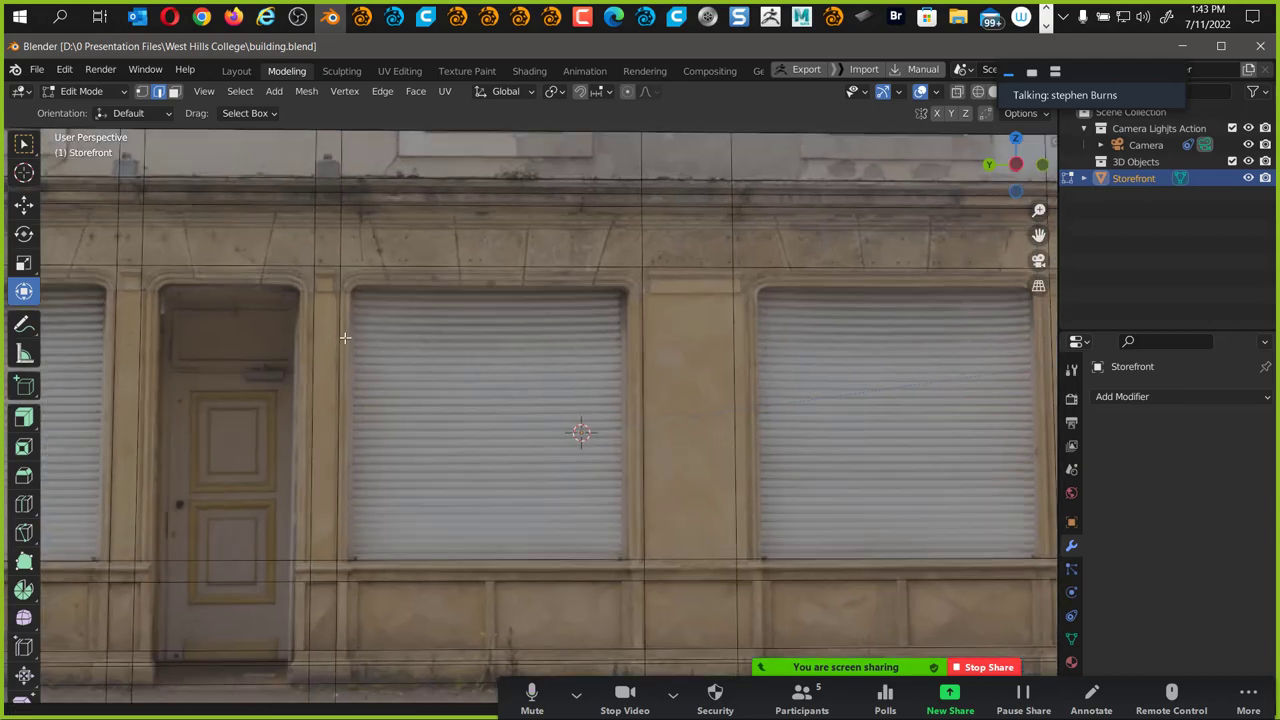
scroll(346, 342, "up", 2)
scroll(340, 360, "down", 2)
left_click(430, 373)
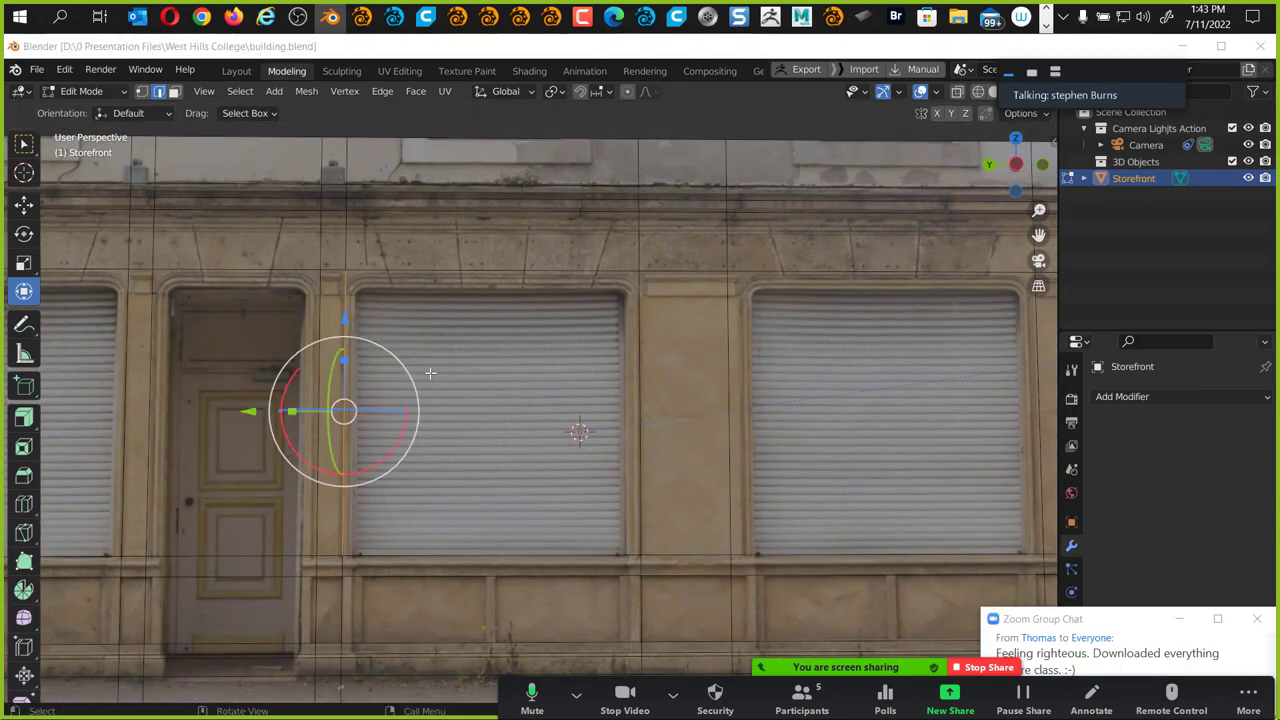
key("alt+a")
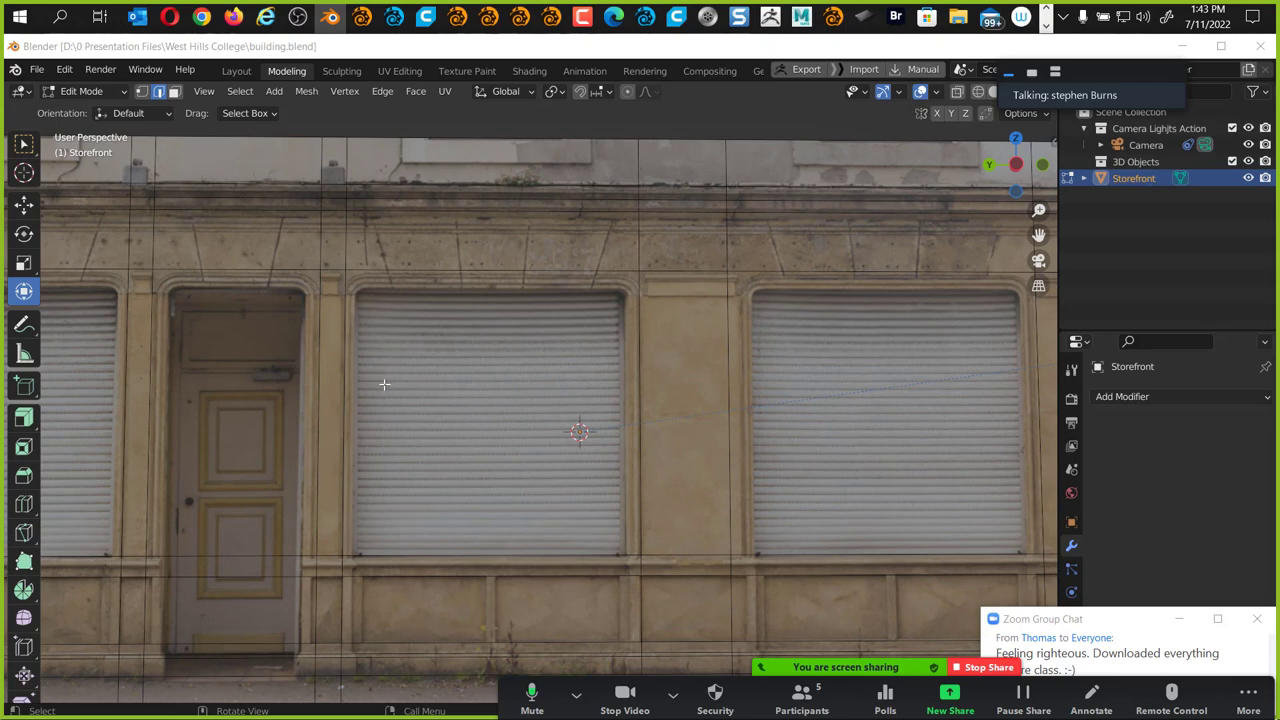
left_click_drag(447, 335, 455, 295)
scroll(443, 417, "down", 1)
scroll(466, 323, "up", 4)
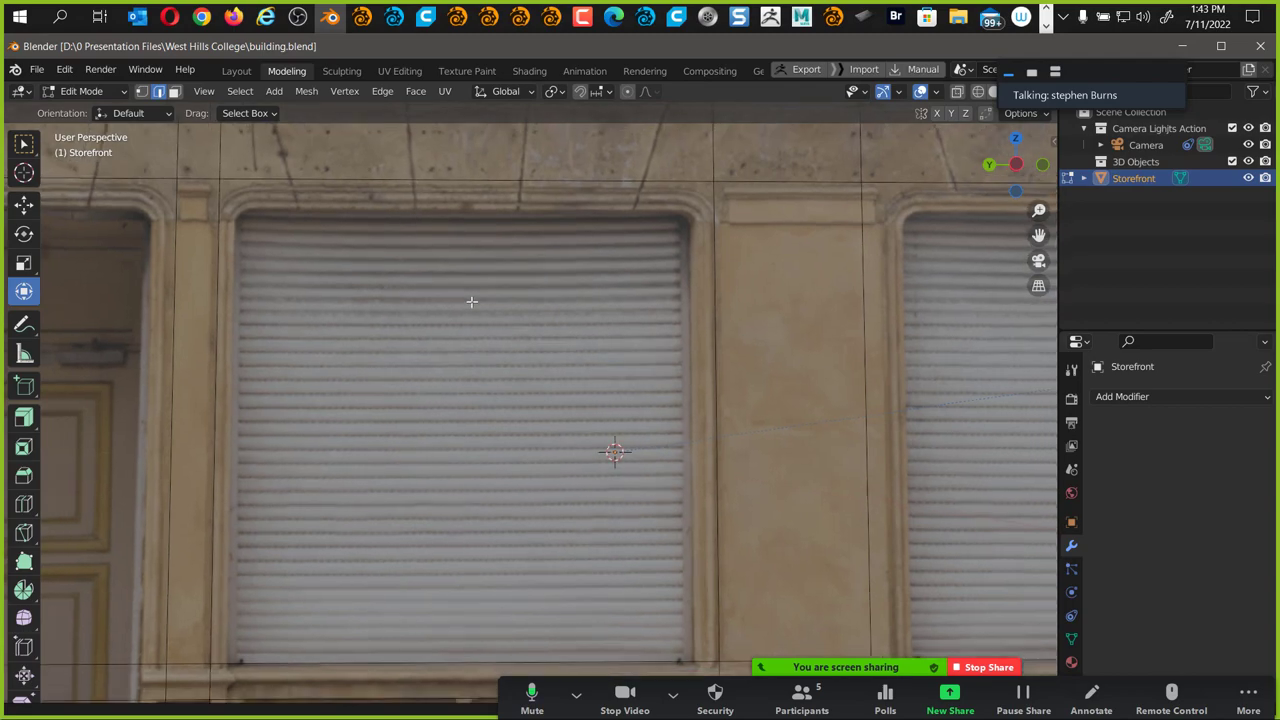
scroll(472, 302, "down", 3)
scroll(420, 303, "up", 3)
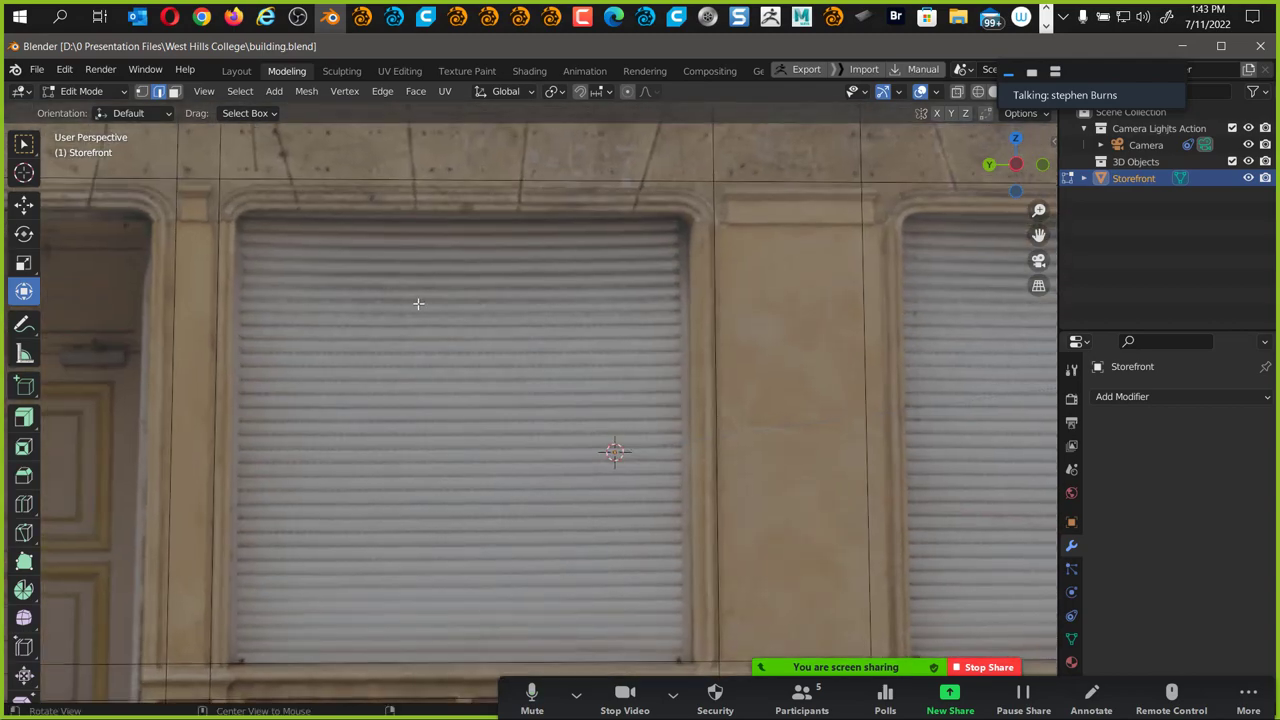
- Reframe the facade, switch to face select mode, and select the left shutter face
middle_click_drag(420, 303, 891, 505, "shift")
scroll(586, 391, "up", 5)
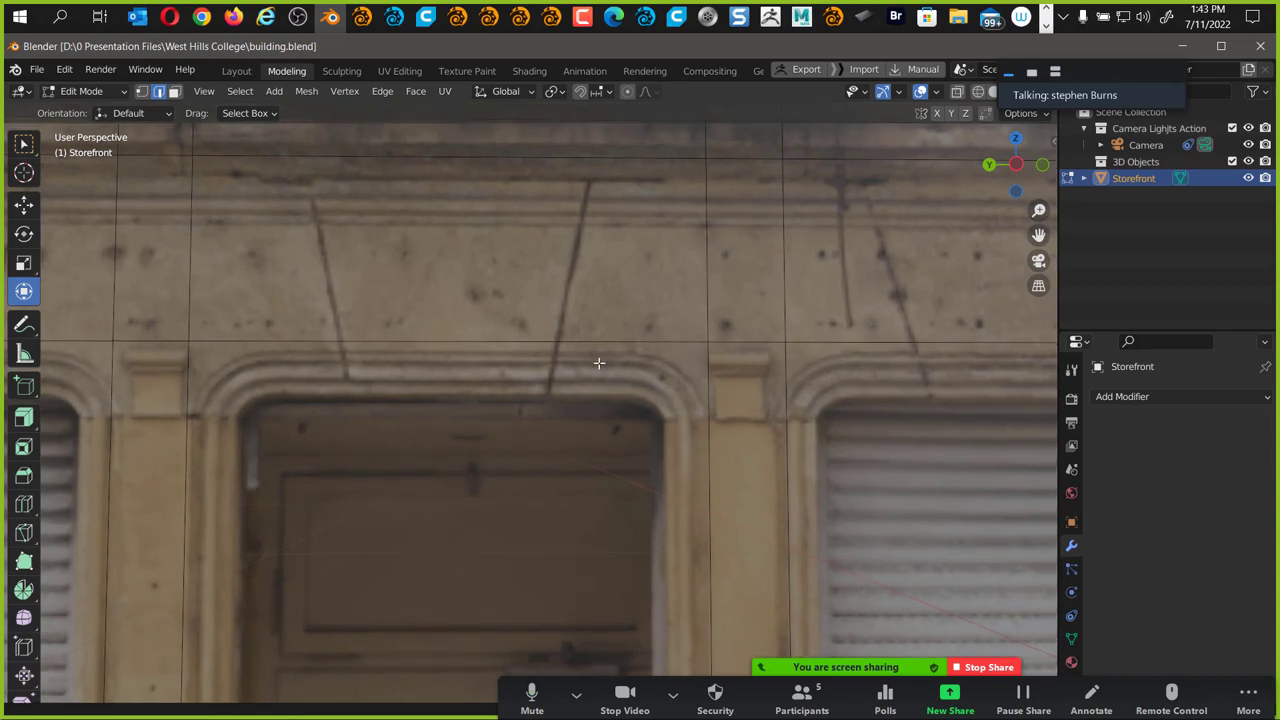
scroll(592, 395, "down", 3)
scroll(573, 446, "down", 4)
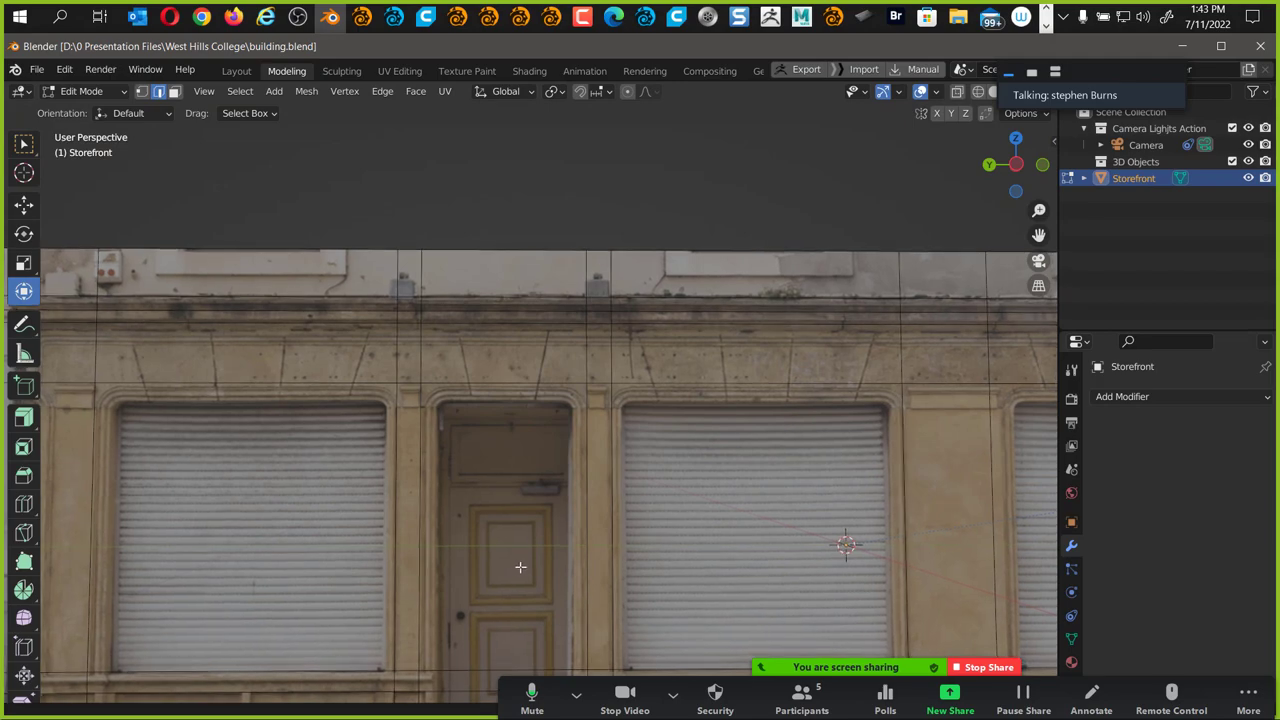
middle_click_drag(518, 567, 636, 445)
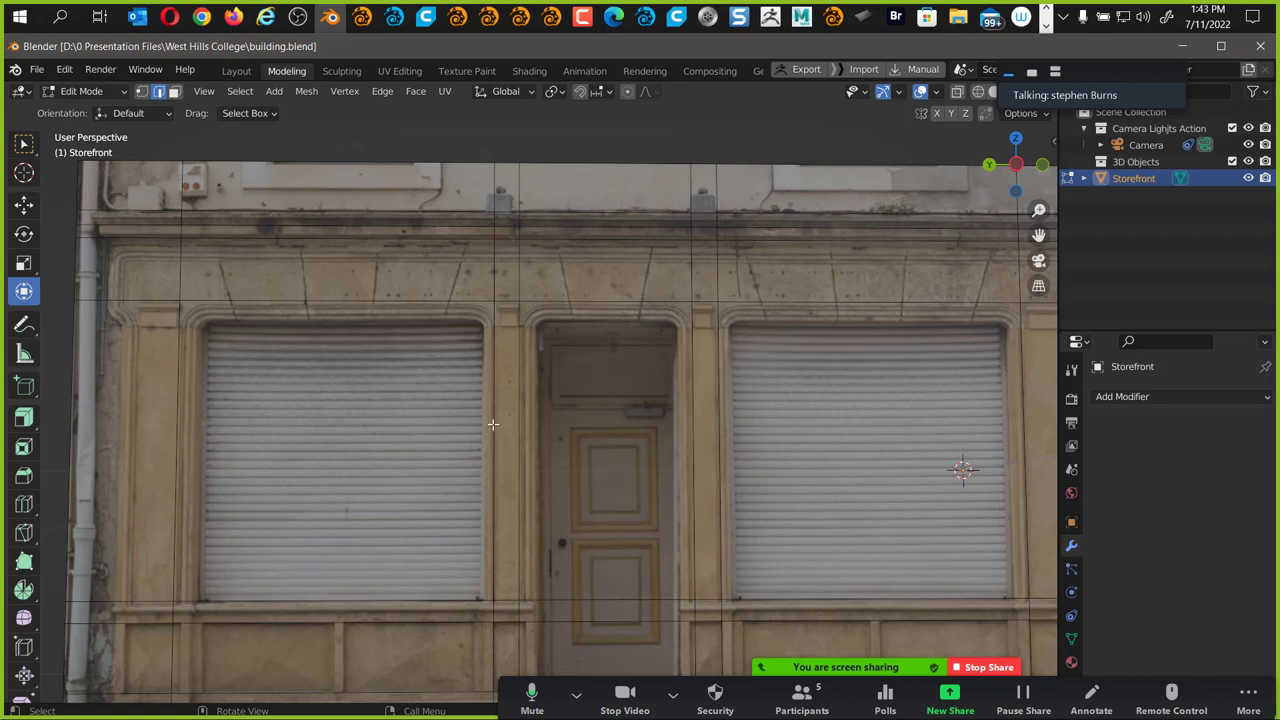
key("3")
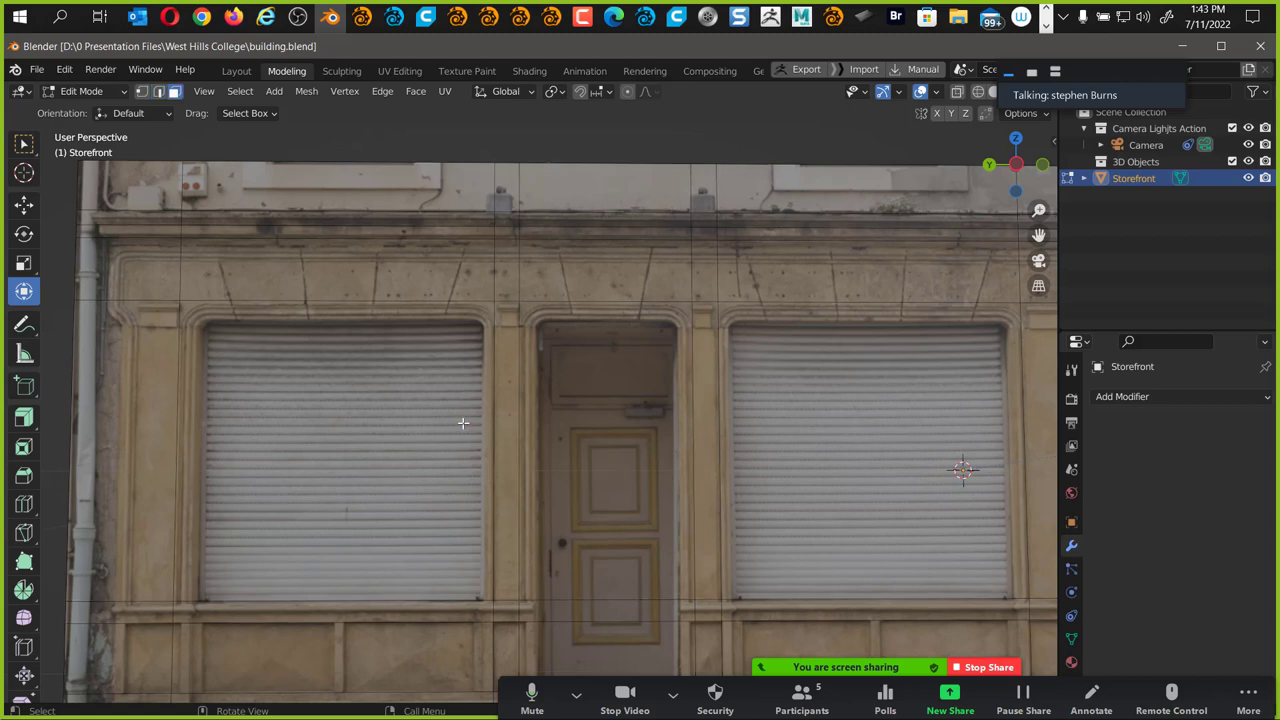
left_click(337, 476)
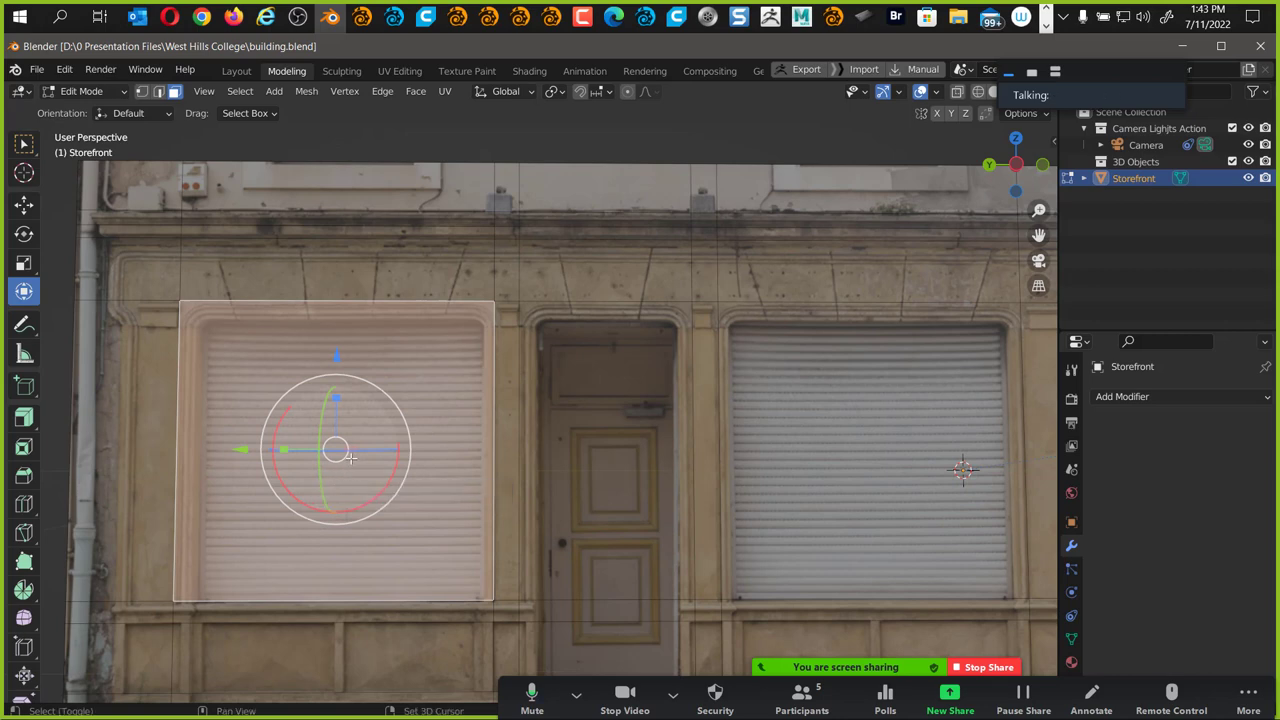
- Add the right and third shutter faces to the selection
left_click(832, 440, "shift")
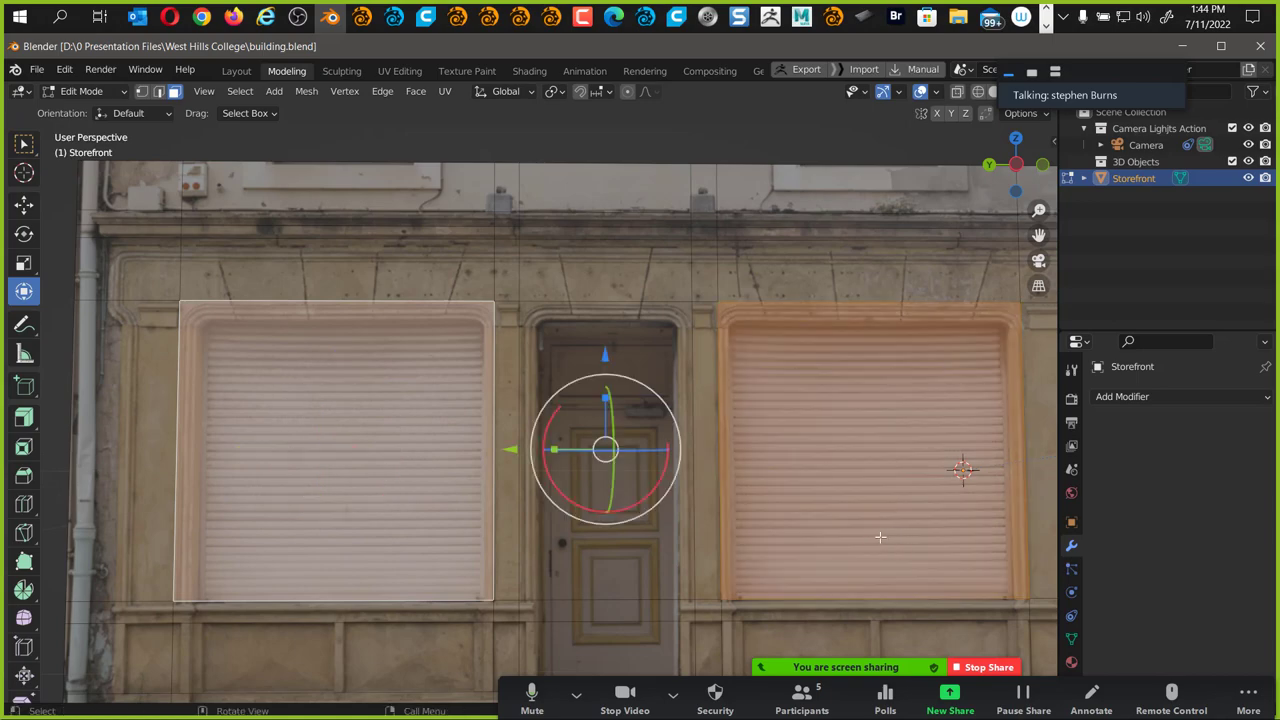
middle_click_drag(882, 492, 710, 444, "shift")
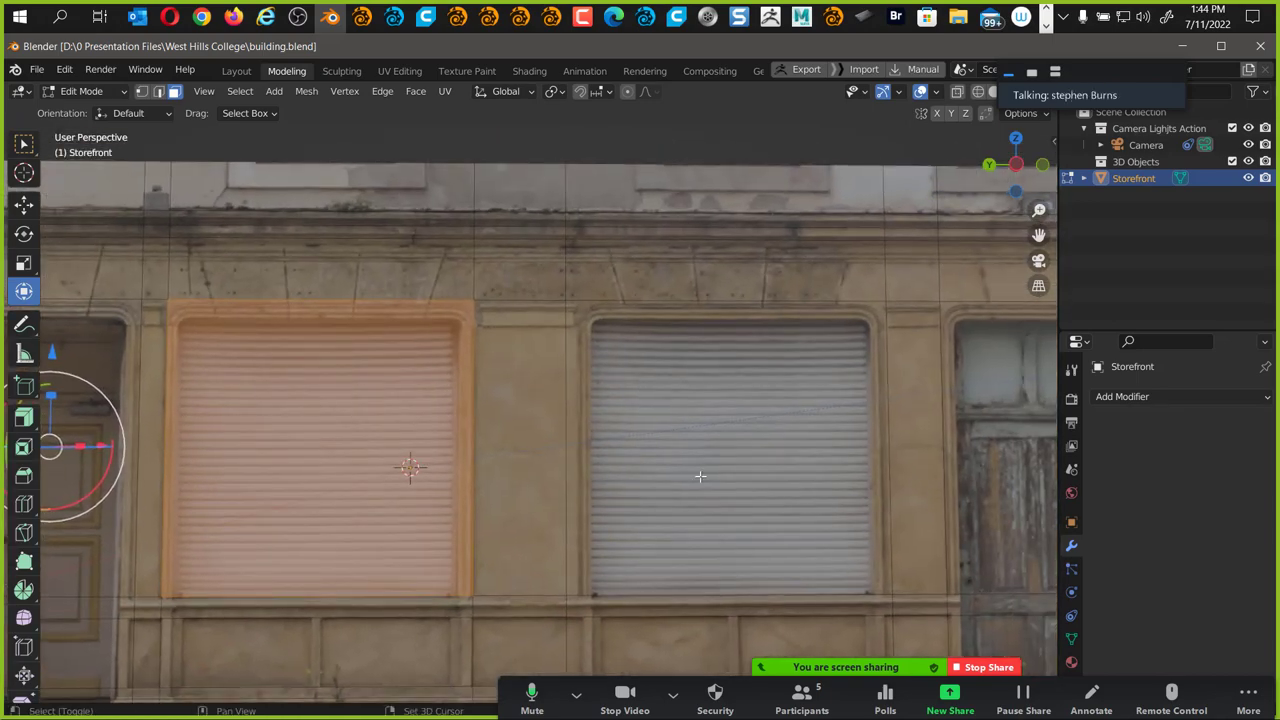
left_click(710, 444, "shift")
scroll(539, 587, "down", 3)
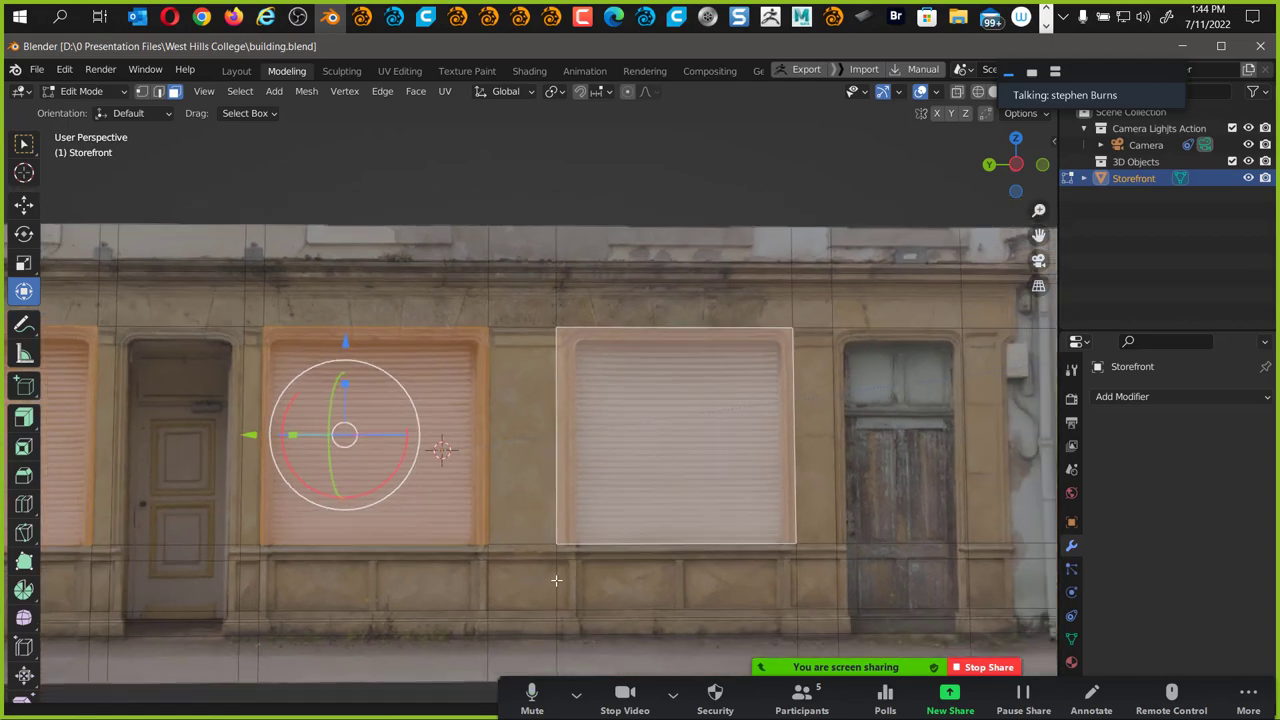
middle_click_drag(659, 485, 883, 496, "shift")
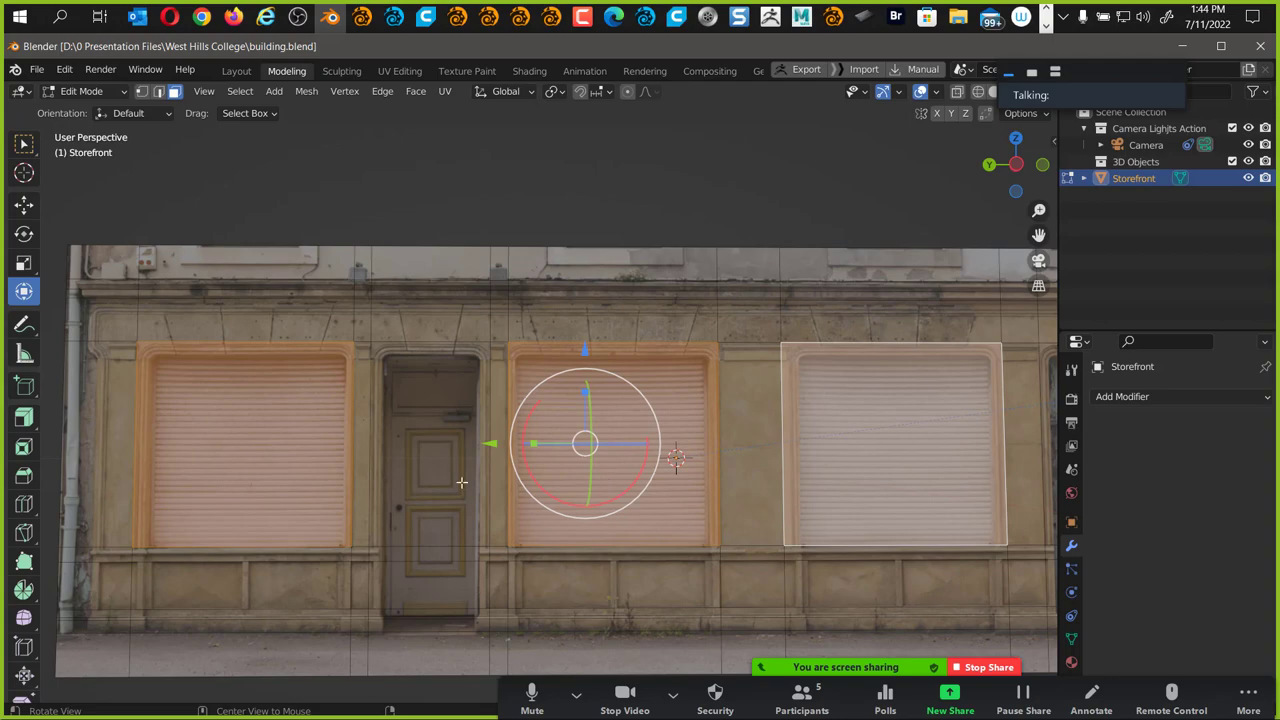
- Reframe the whole facade and start insetting the selected shutter faces by about 0.01966 m
middle_click_drag(422, 506, 463, 462, "shift")
scroll(463, 462, "up", 4)
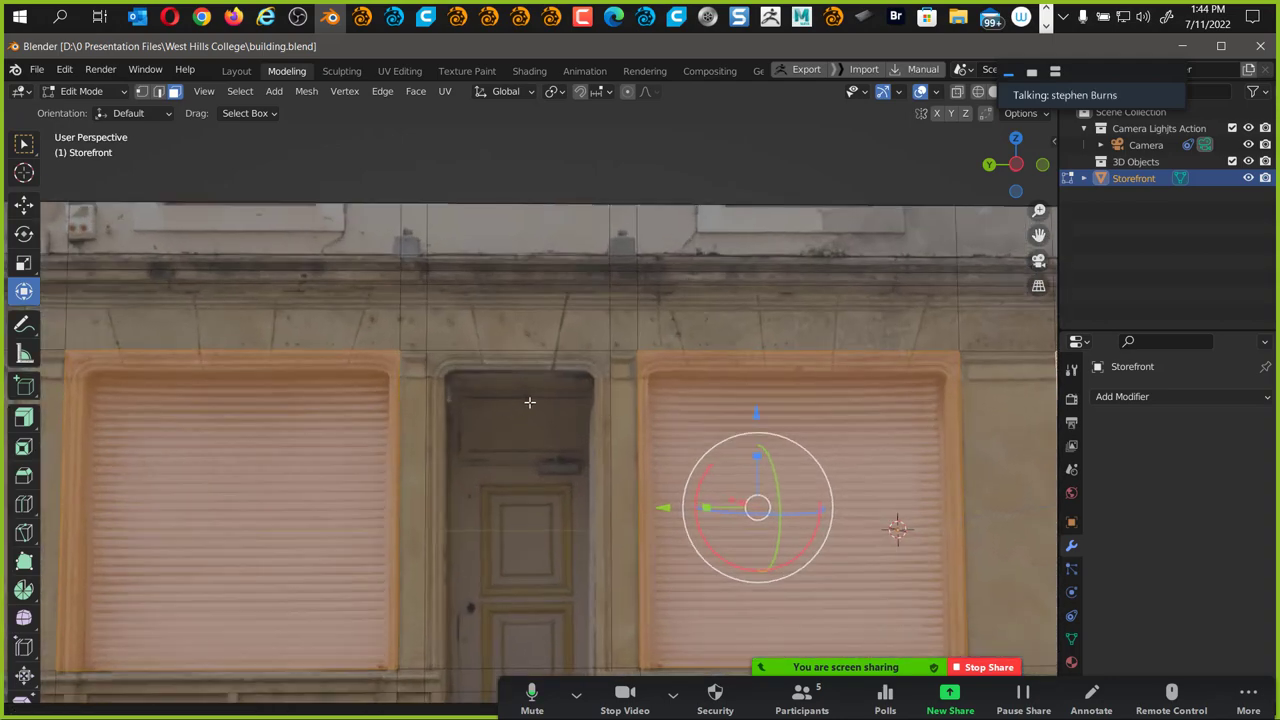
middle_click_drag(460, 400, 309, 410, "shift")
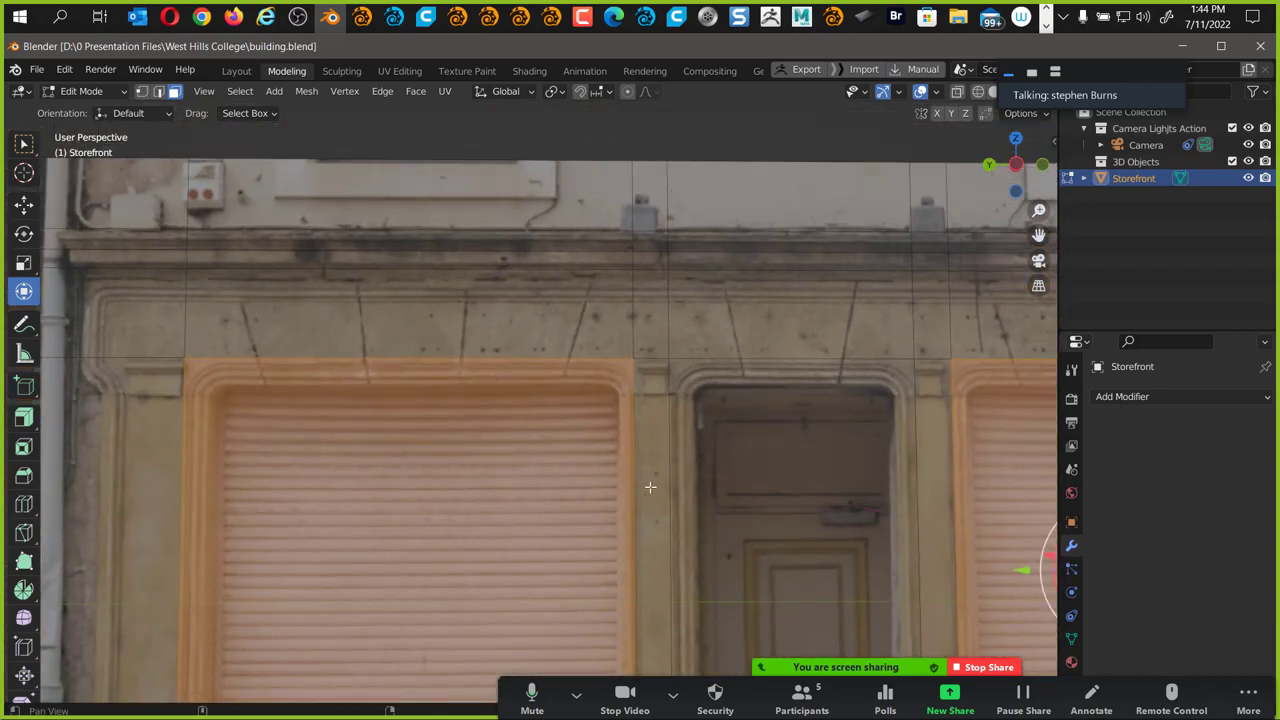
middle_click_drag(602, 484, 425, 622, "ctrl")
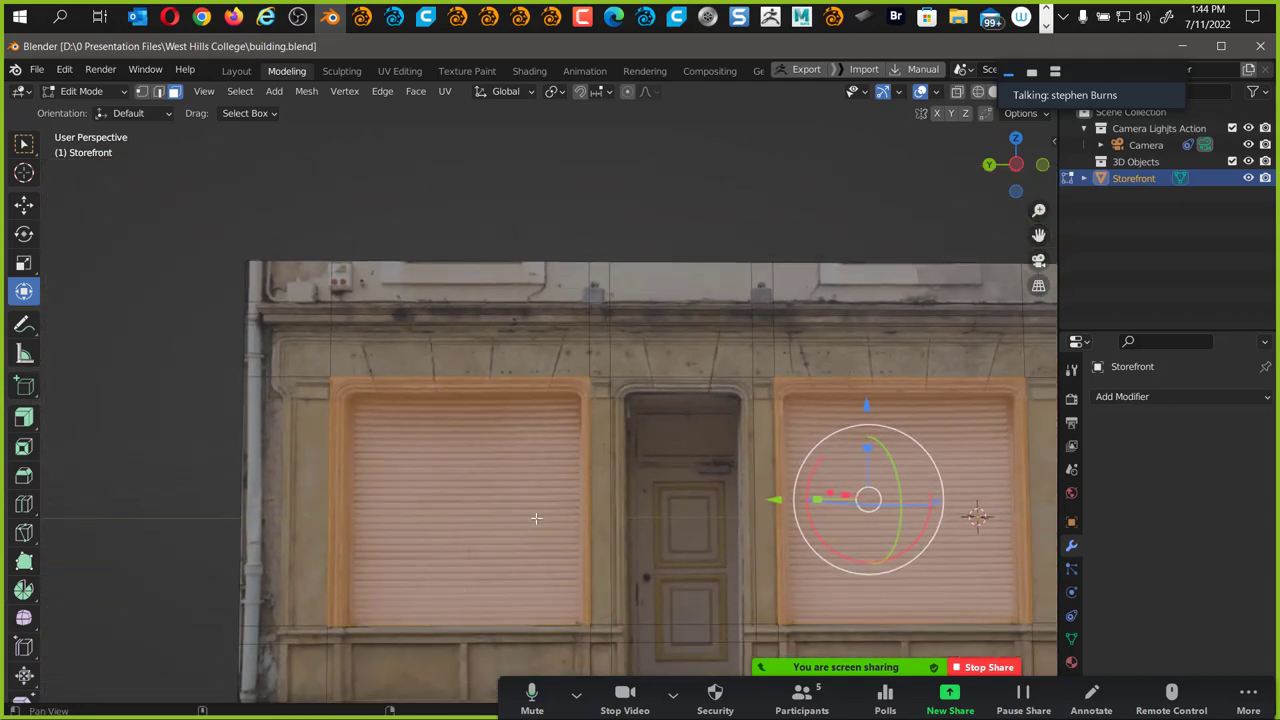
middle_click_drag(534, 517, 278, 497, "shift")
middle_click_drag(384, 465, 466, 395, "shift")
scroll(481, 378, "up", 1)
scroll(481, 378, "up", 1)
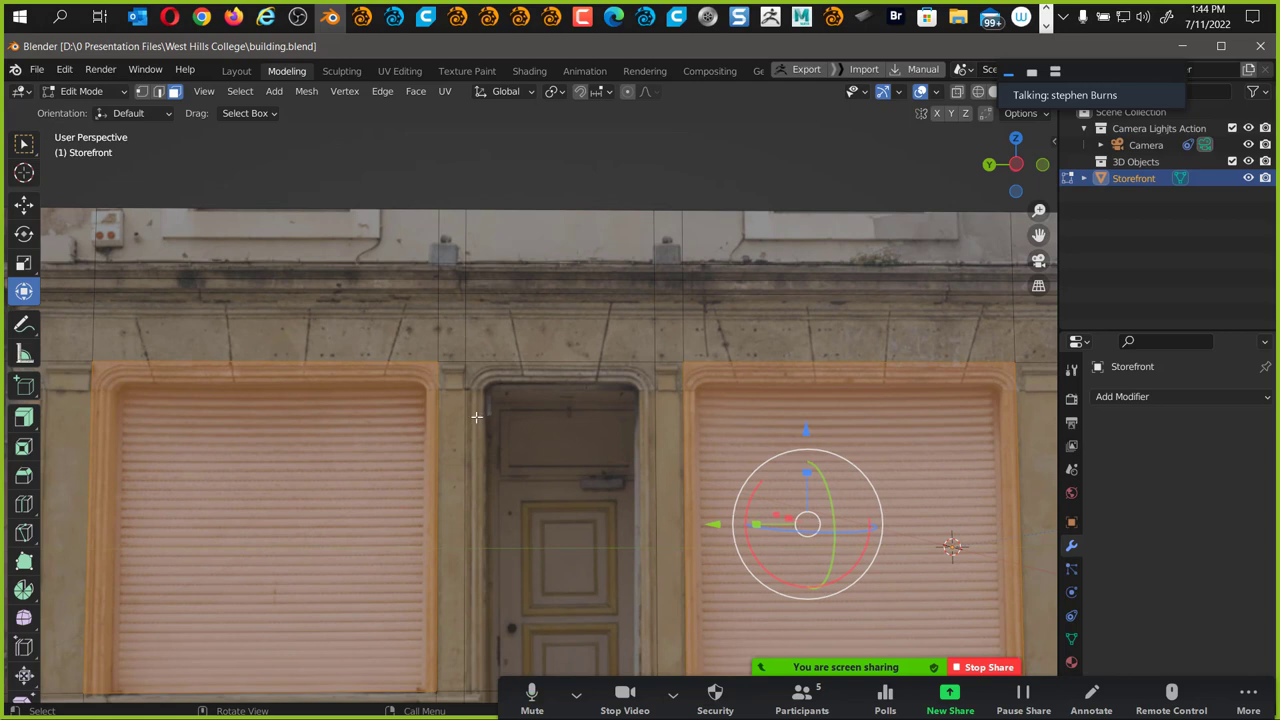
key("i")
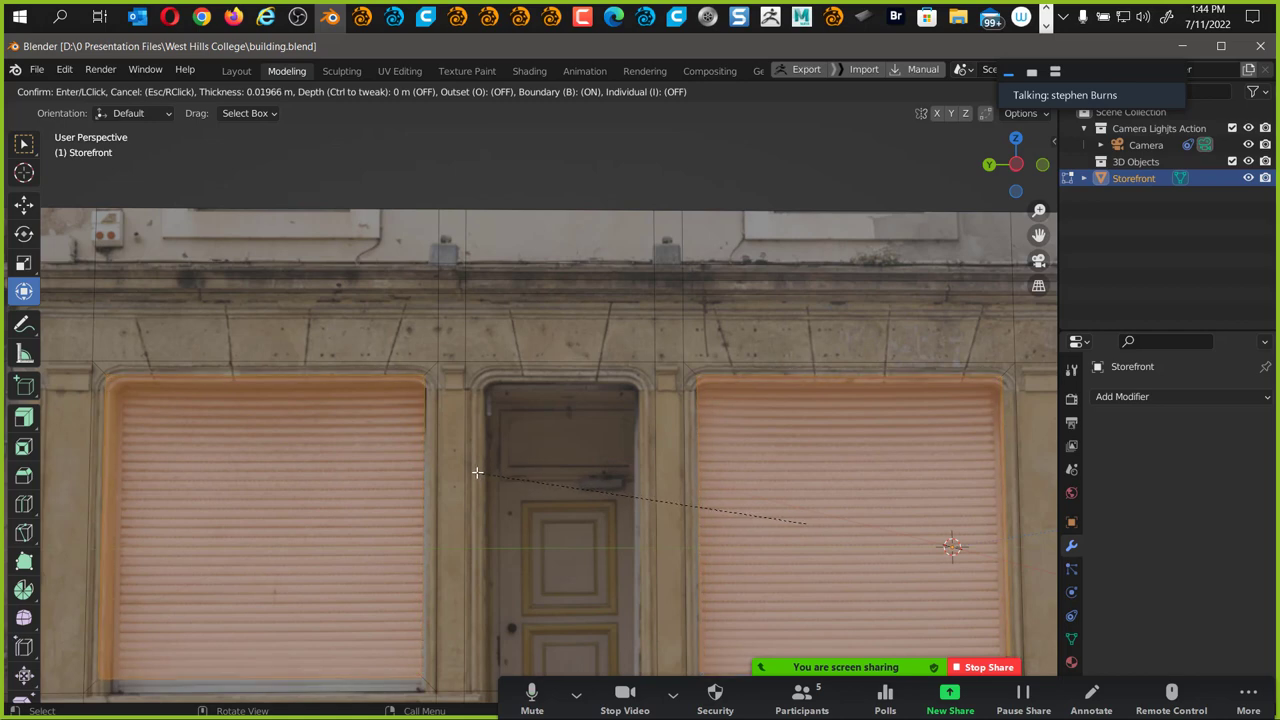
- Confirm the 0.01966 m shutter inset, clear the selection, and recentre the storefront
left_click(477, 472)
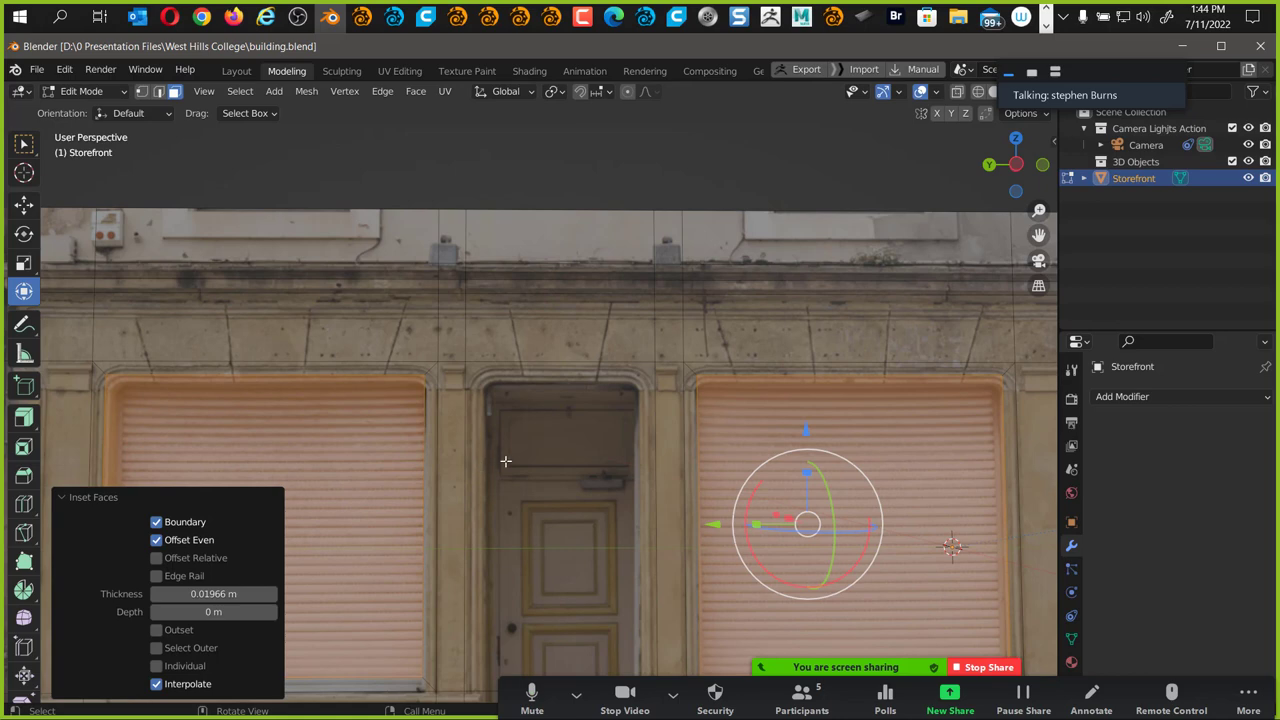
left_click(645, 165)
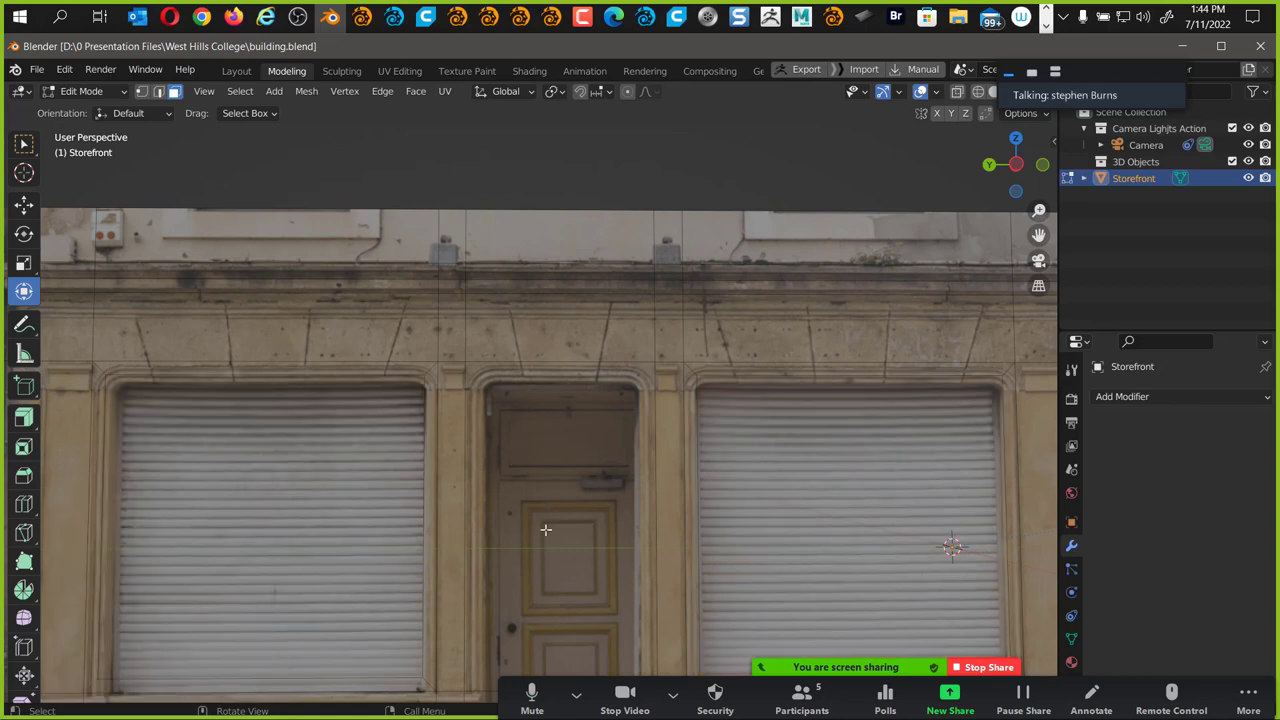
scroll(603, 513, "down", 1)
scroll(603, 513, "down", 1)
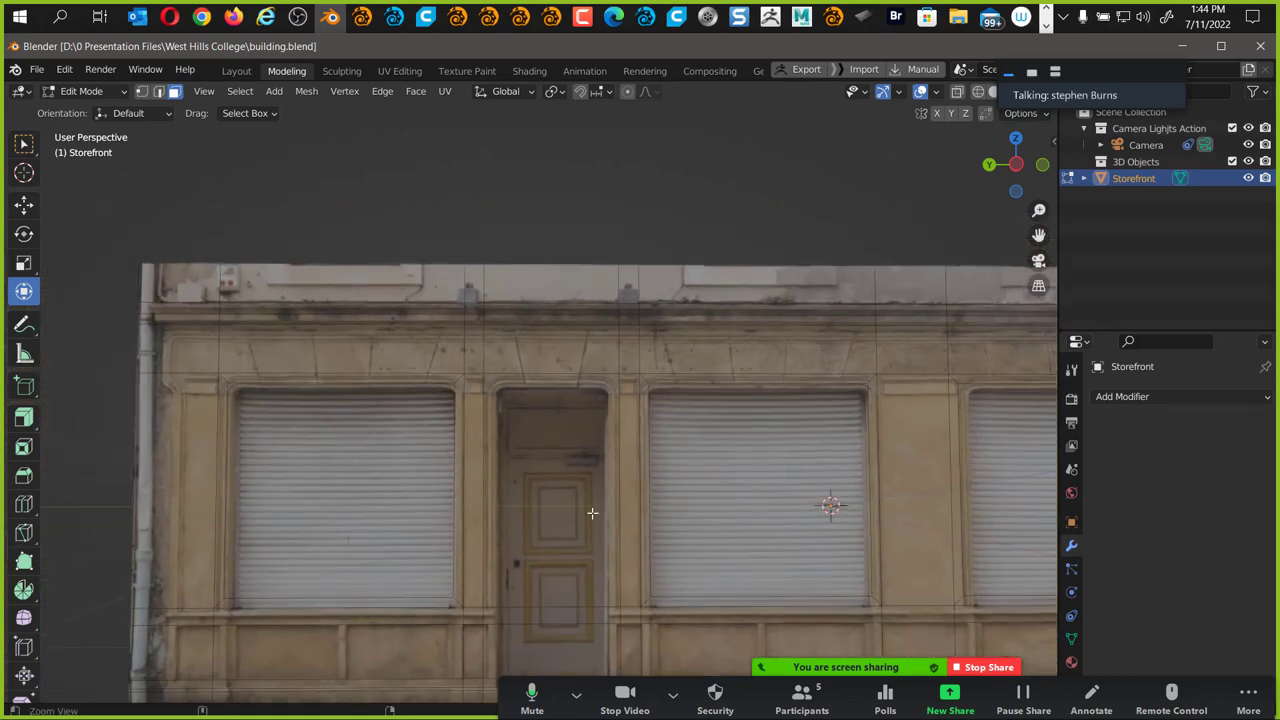
middle_click_drag(594, 514, 540, 394, "shift")
middle_click_drag(636, 443, 798, 443, "shift")
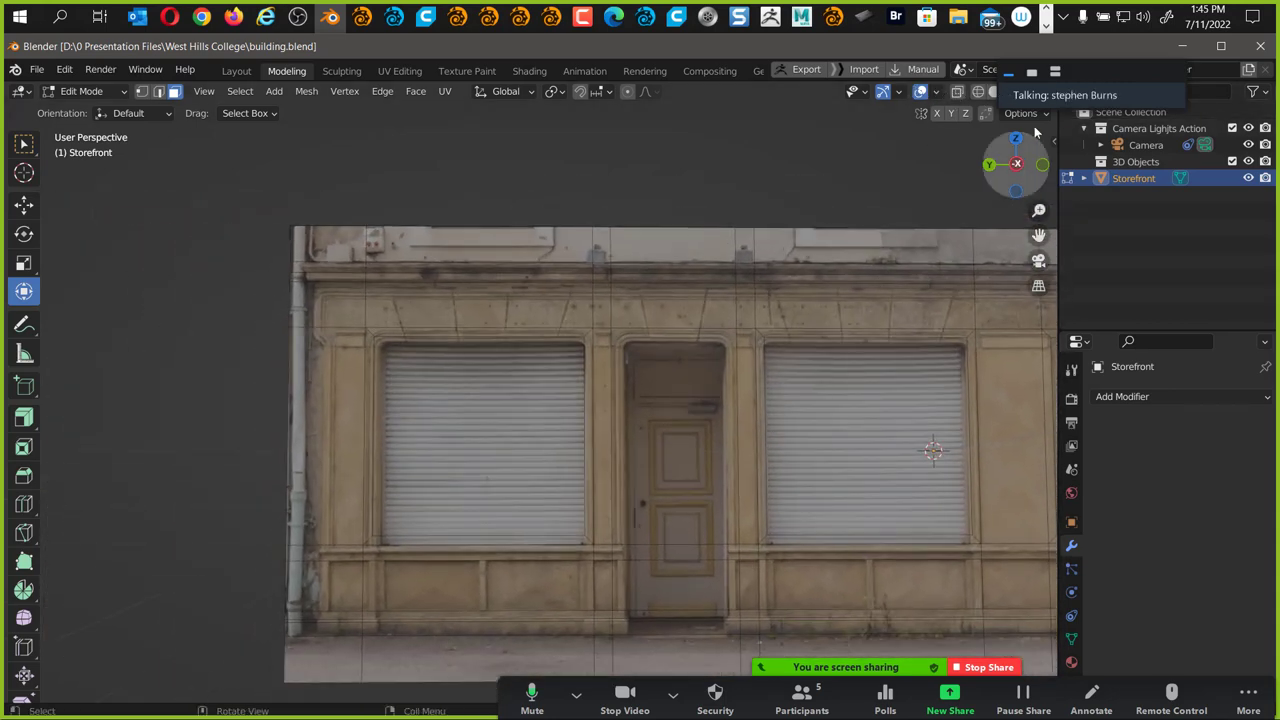
left_click_drag(1100, 67, 1209, 636)
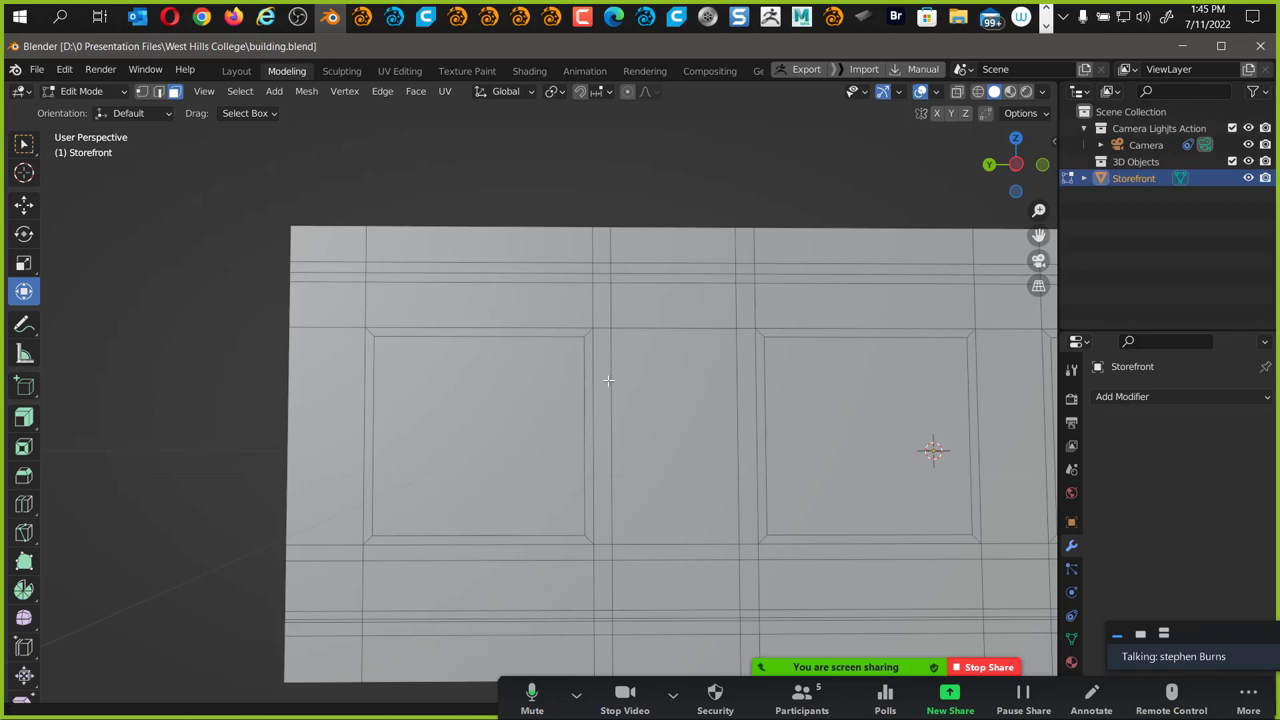
- Select the left, middle and right window faces
middle_click_drag(736, 444, 397, 440, "shift")
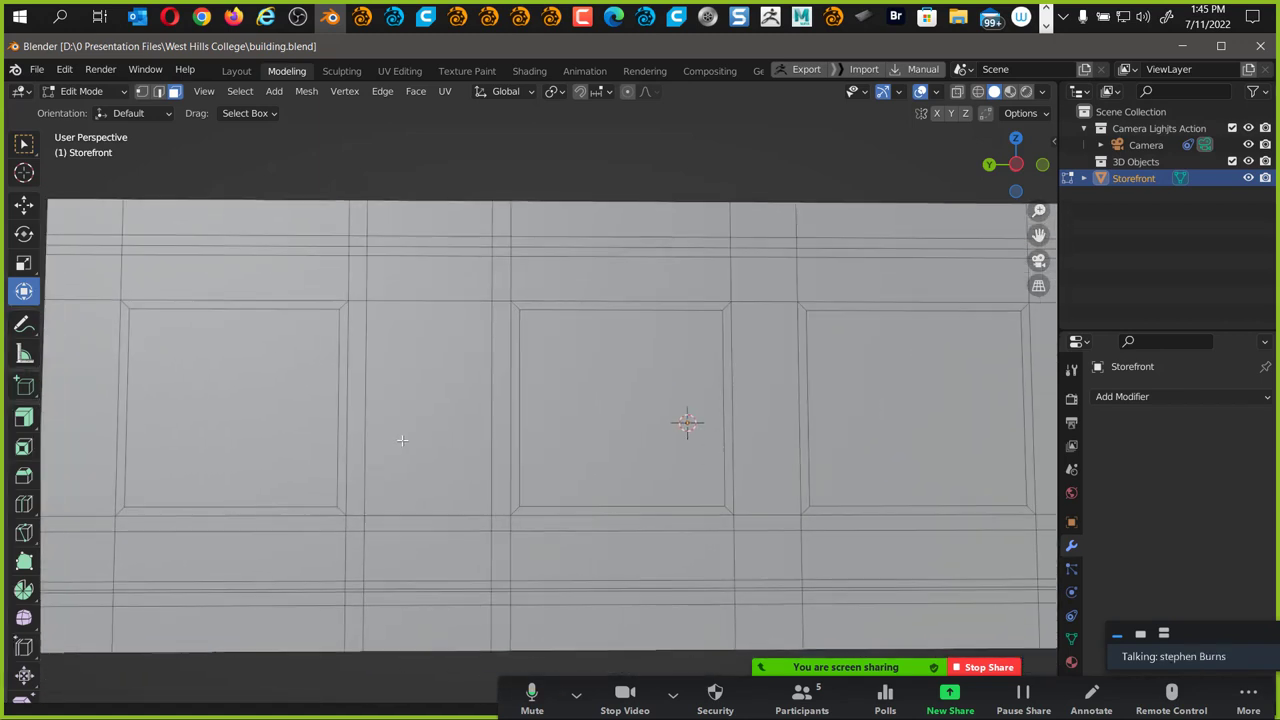
scroll(548, 446, "down", 1)
scroll(548, 446, "up", 1)
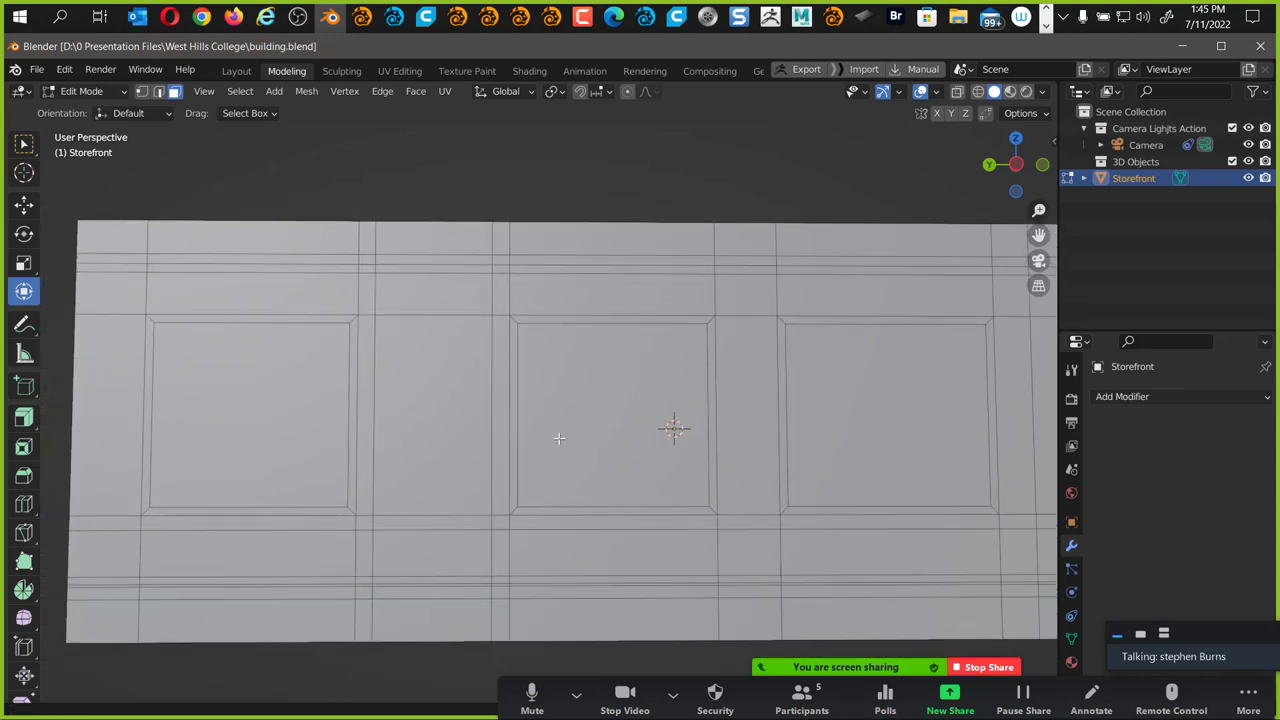
scroll(559, 441, "down", 1)
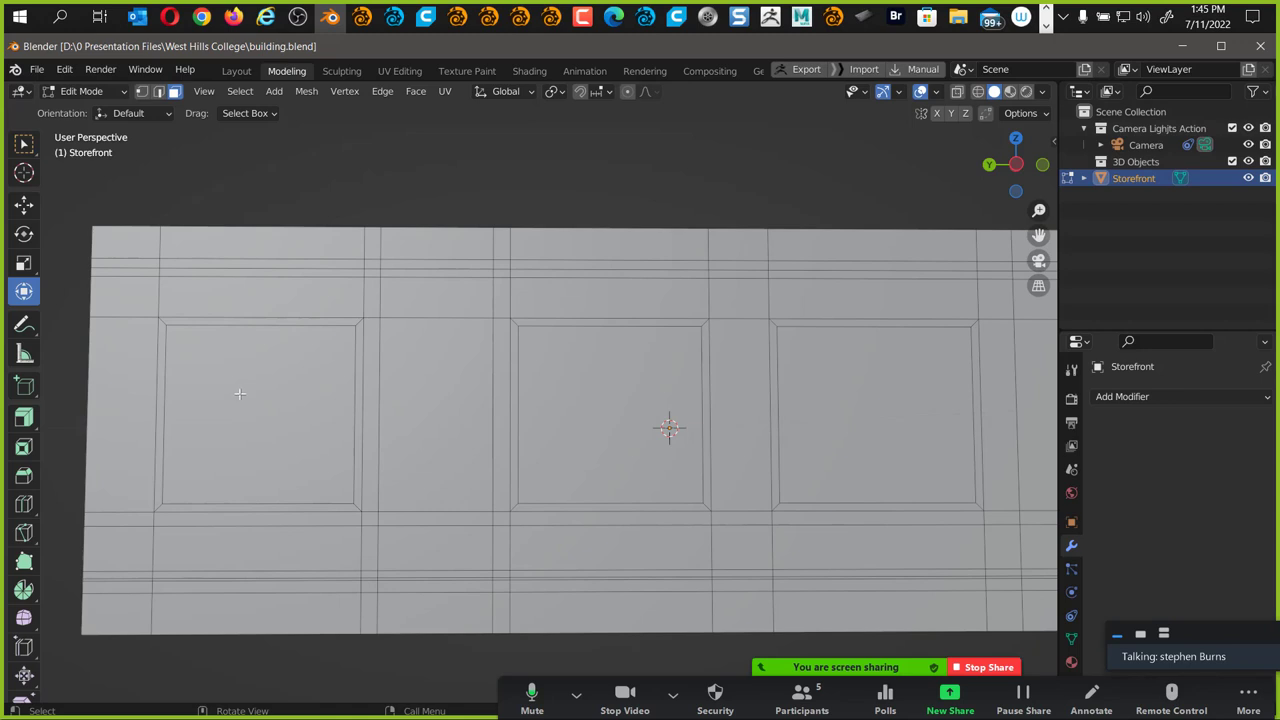
left_click(286, 431)
left_click_drag(592, 386, 624, 460)
left_click(896, 476, "shift")
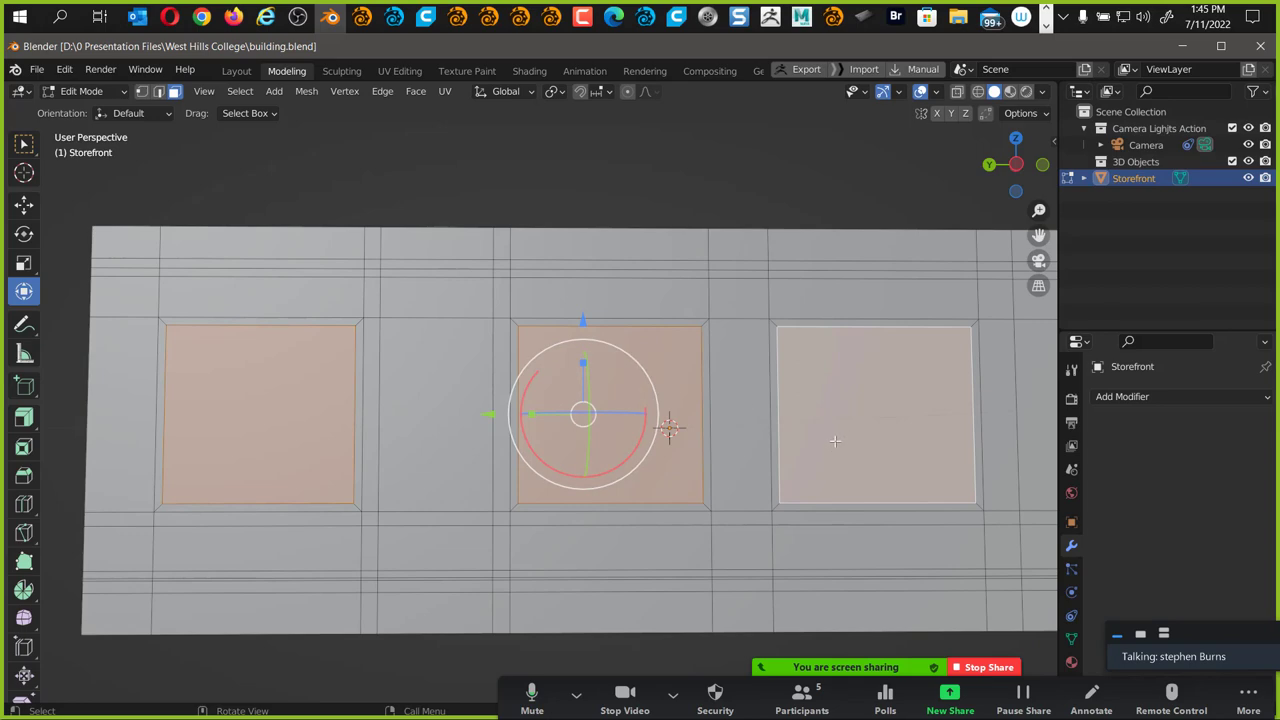
- Show the storefront photo texture and begin extruding the window faces about 0.018 m outward
middle_click_drag(382, 424, 649, 441)
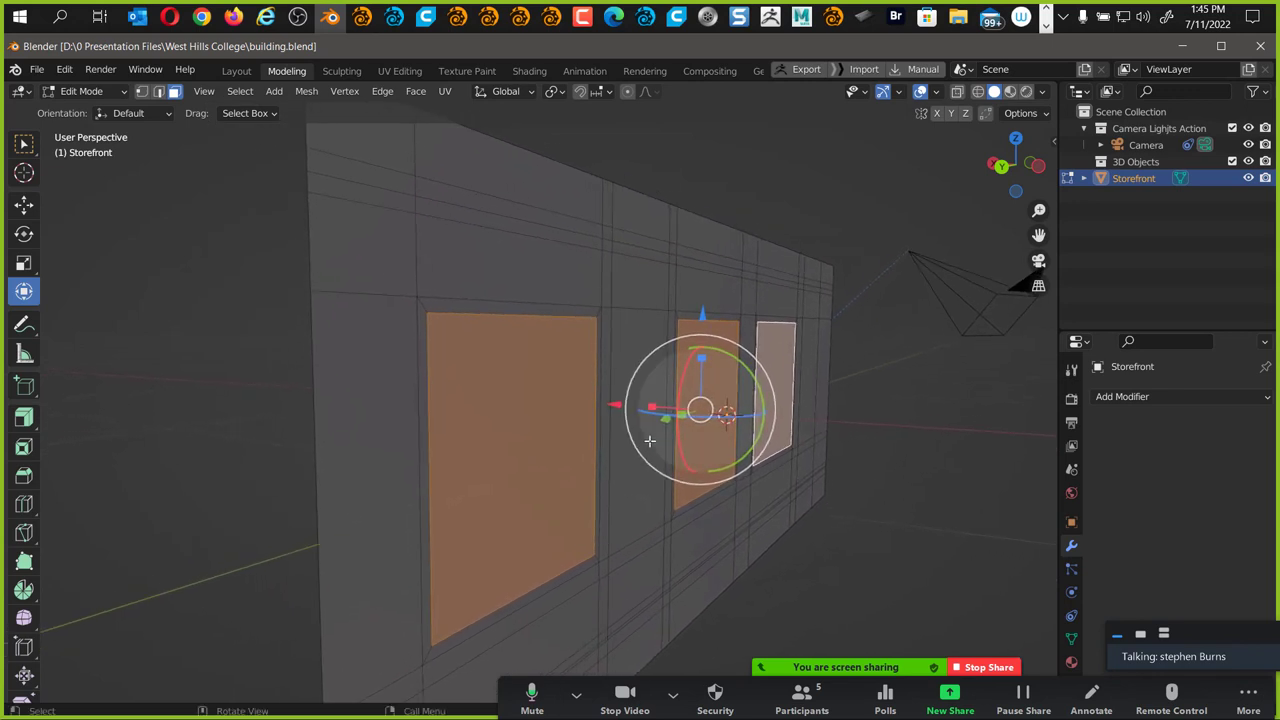
left_click(1010, 92)
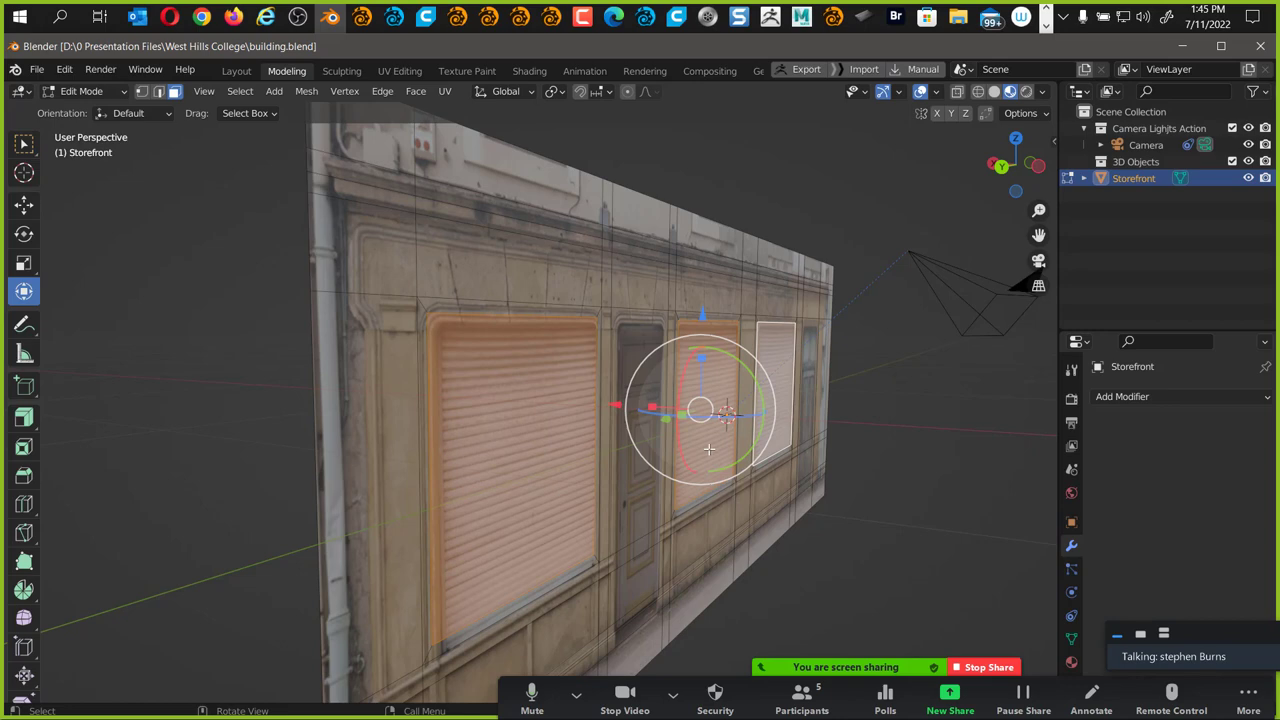
key("e")
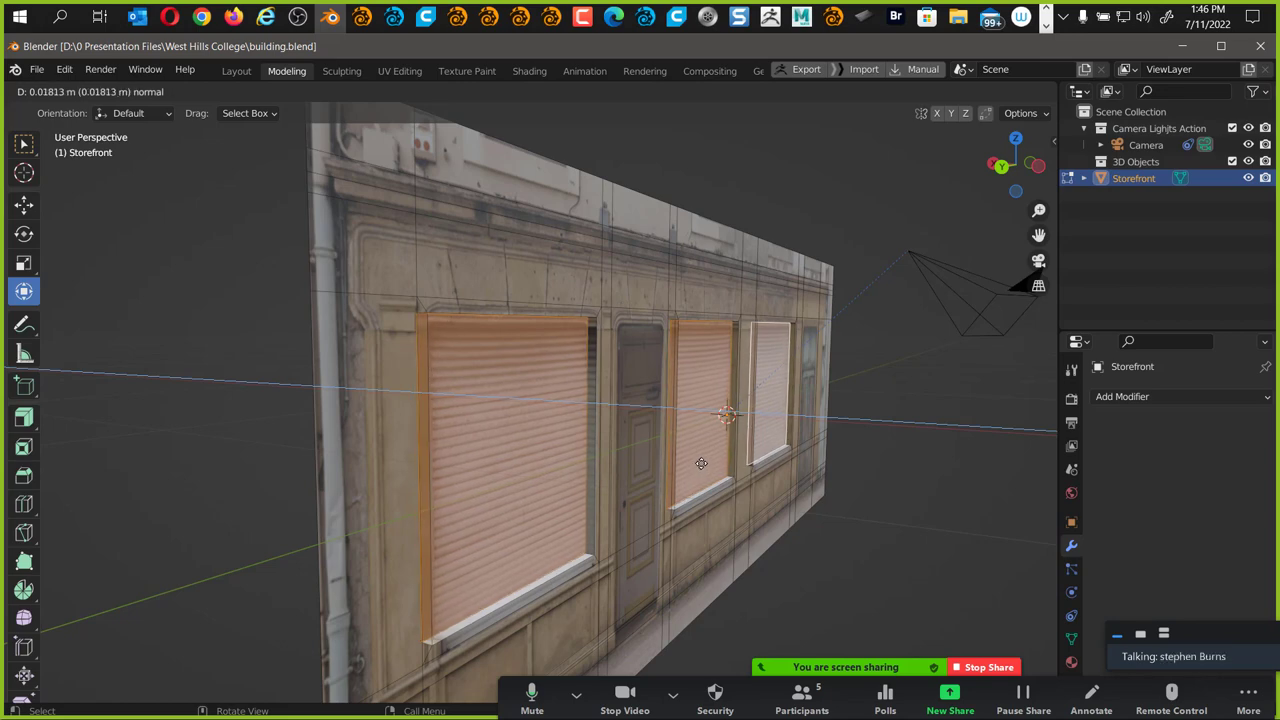
- Confirm the 0.018 m outward window extrusion and deselect the faces
left_click(701, 463)
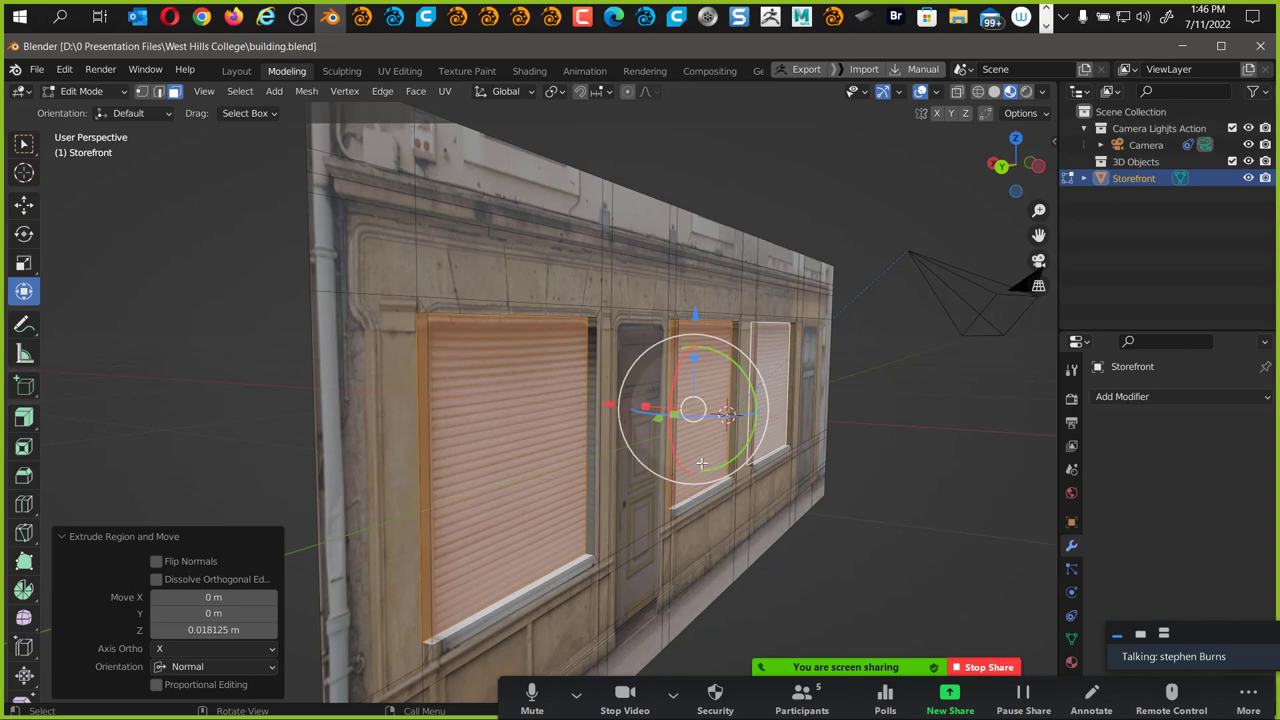
middle_click_drag(872, 512, 453, 295)
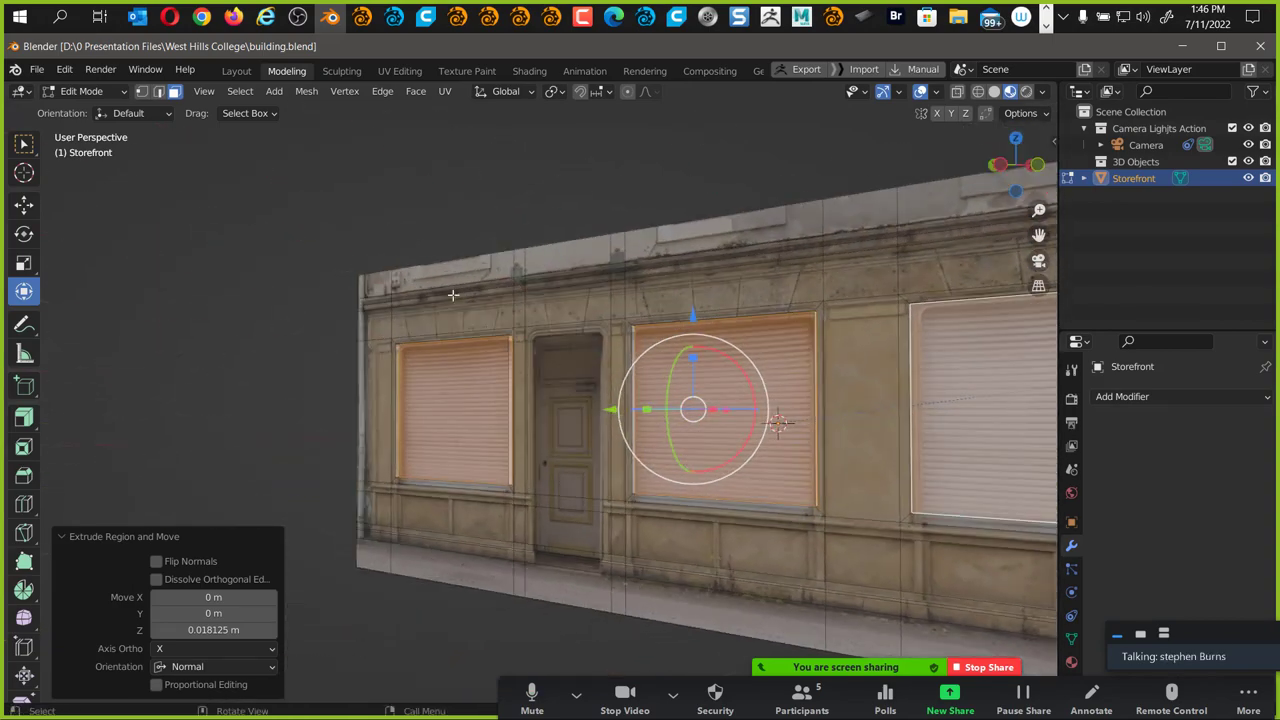
left_click(384, 212)
middle_click_drag(380, 223, 533, 396)
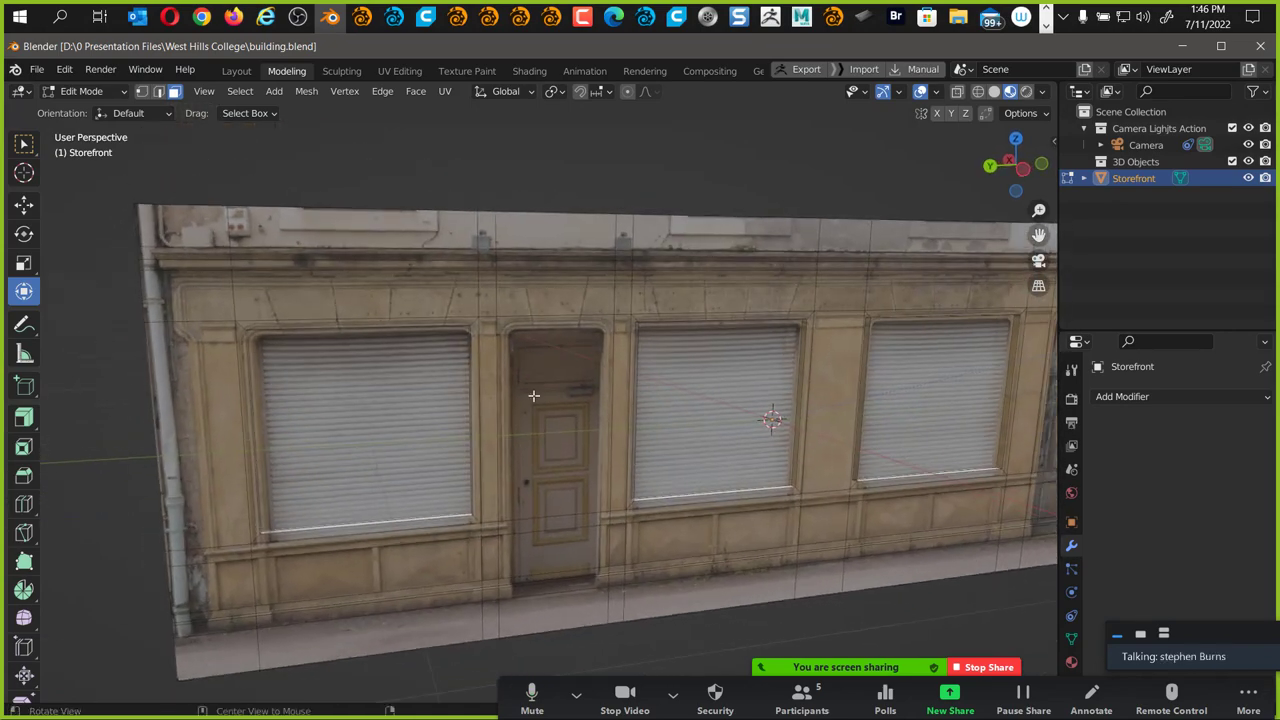
middle_click_drag(753, 458, 780, 420)
- Inspect the raised window frames in Solid shading, then return to Material Preview
left_click(993, 93)
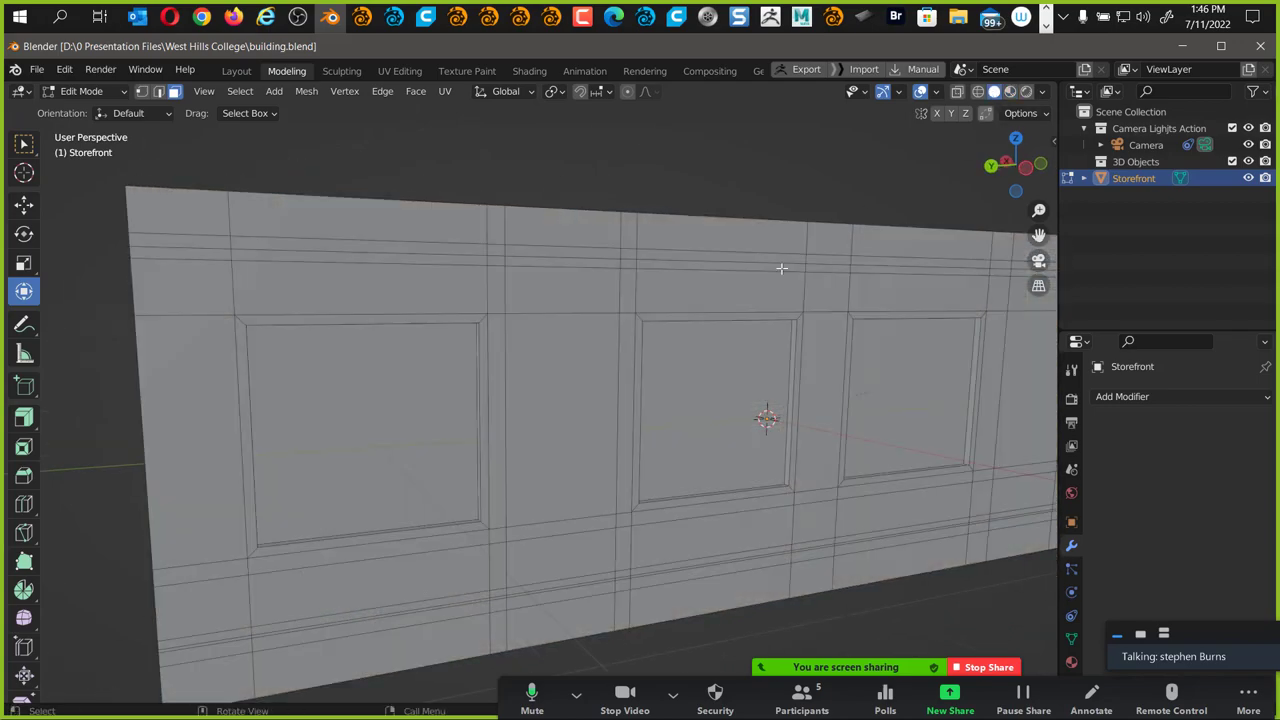
mouse_move(780, 266)
middle_mouse_down()
mouse_move(780, 357)
mouse_move(795, 391)
mouse_move(780, 420)
mouse_move(540, 380)
mouse_move(657, 413)
mouse_move(731, 400)
mouse_move(792, 333)
middle_mouse_up()
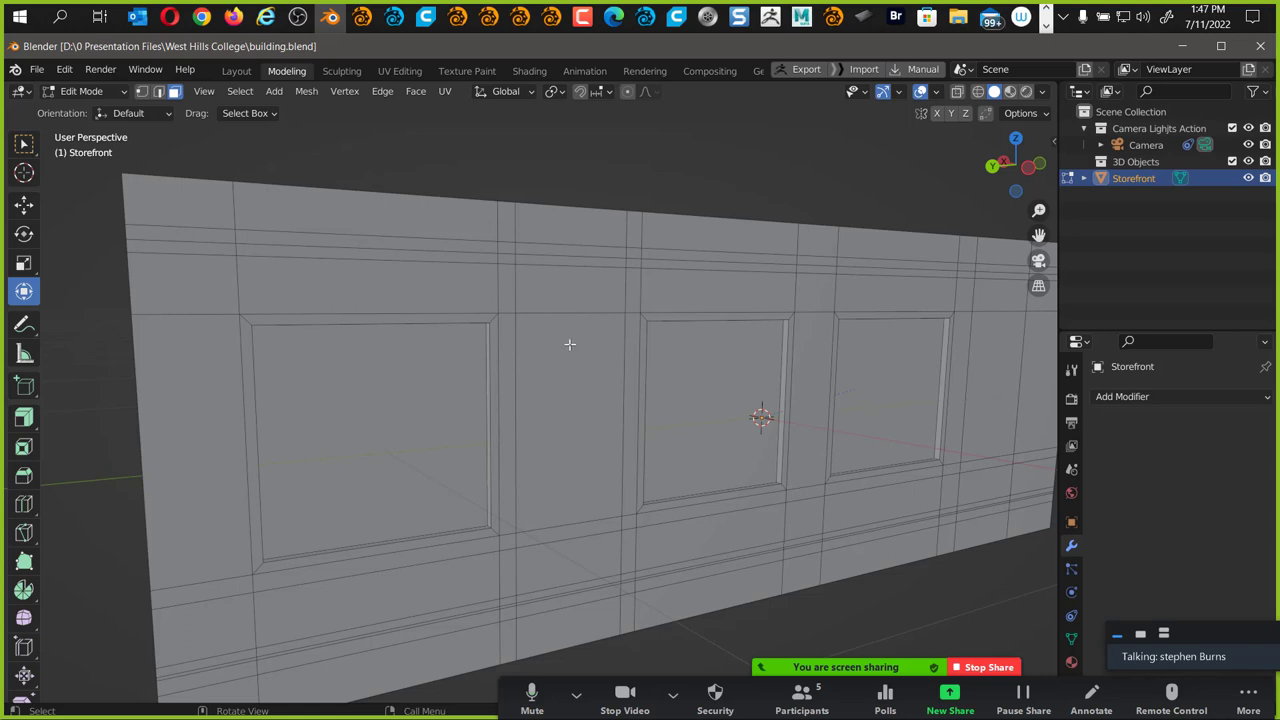
left_click(1008, 91)
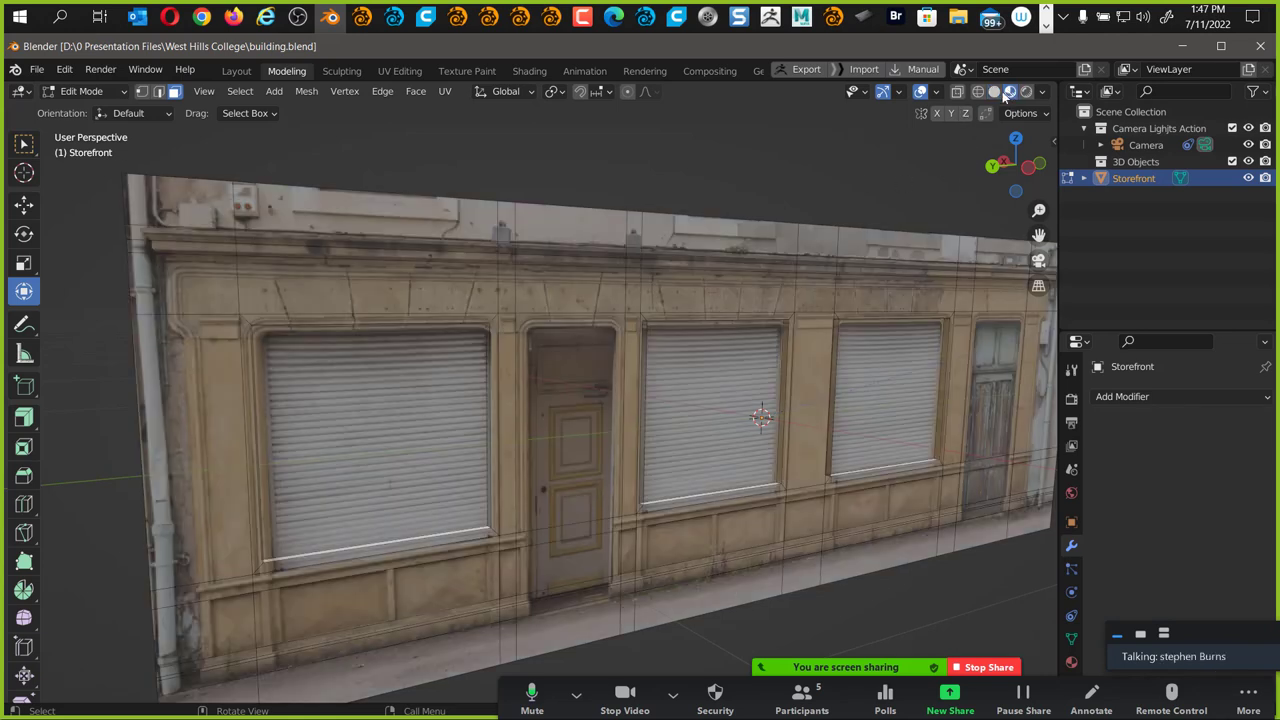
middle_click_drag(644, 450, 614, 386)
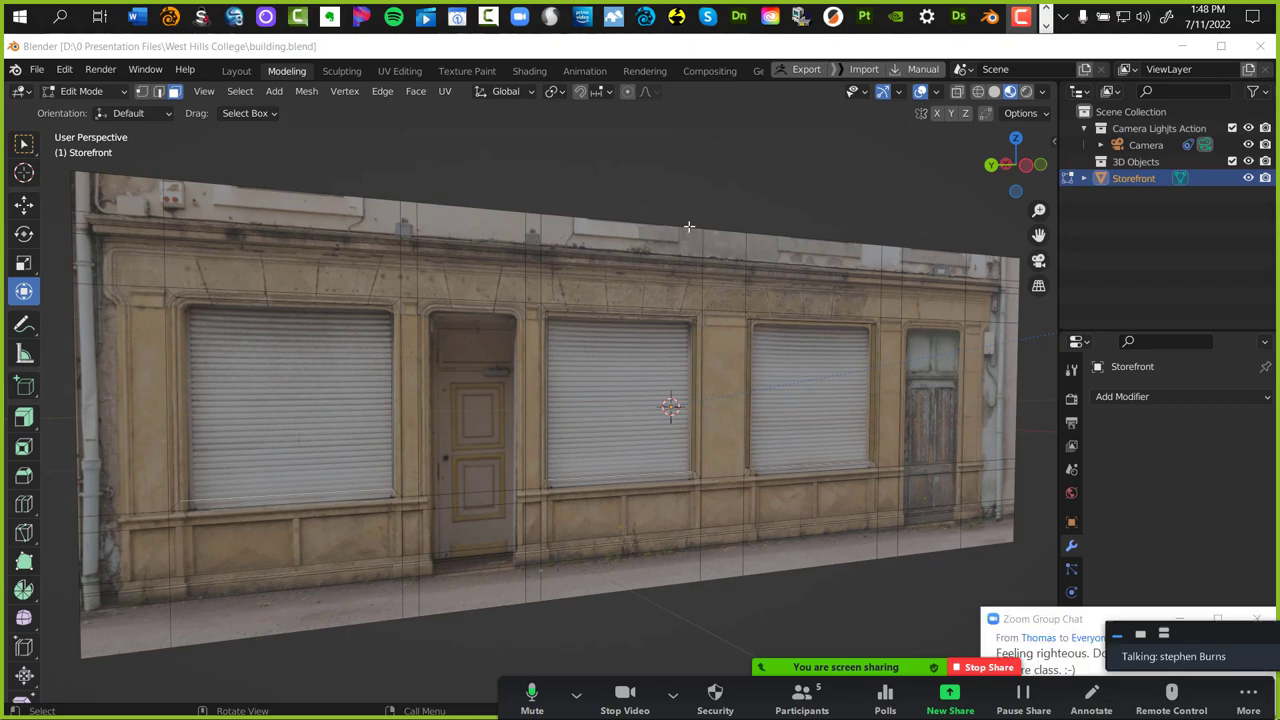
- Test-select the middle shutter, the door face and the strips below the door
left_click(601, 440)
middle_click_drag(640, 395, 426, 420)
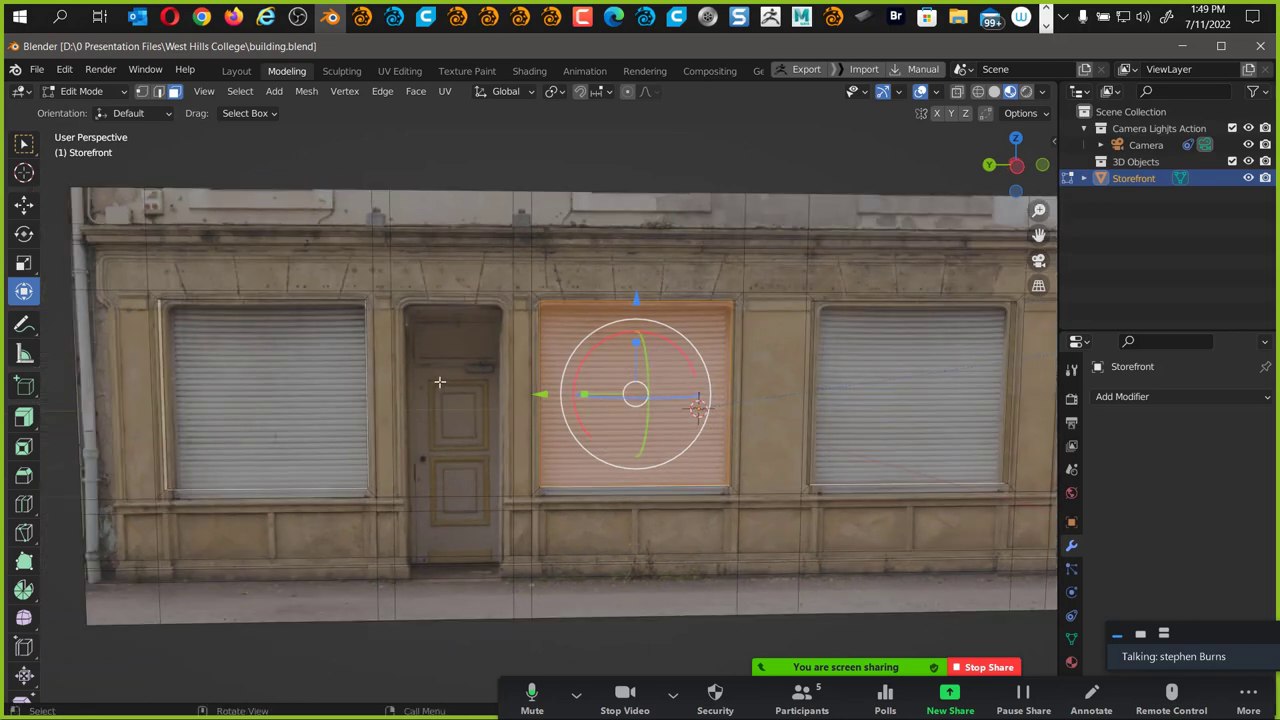
left_click(439, 381)
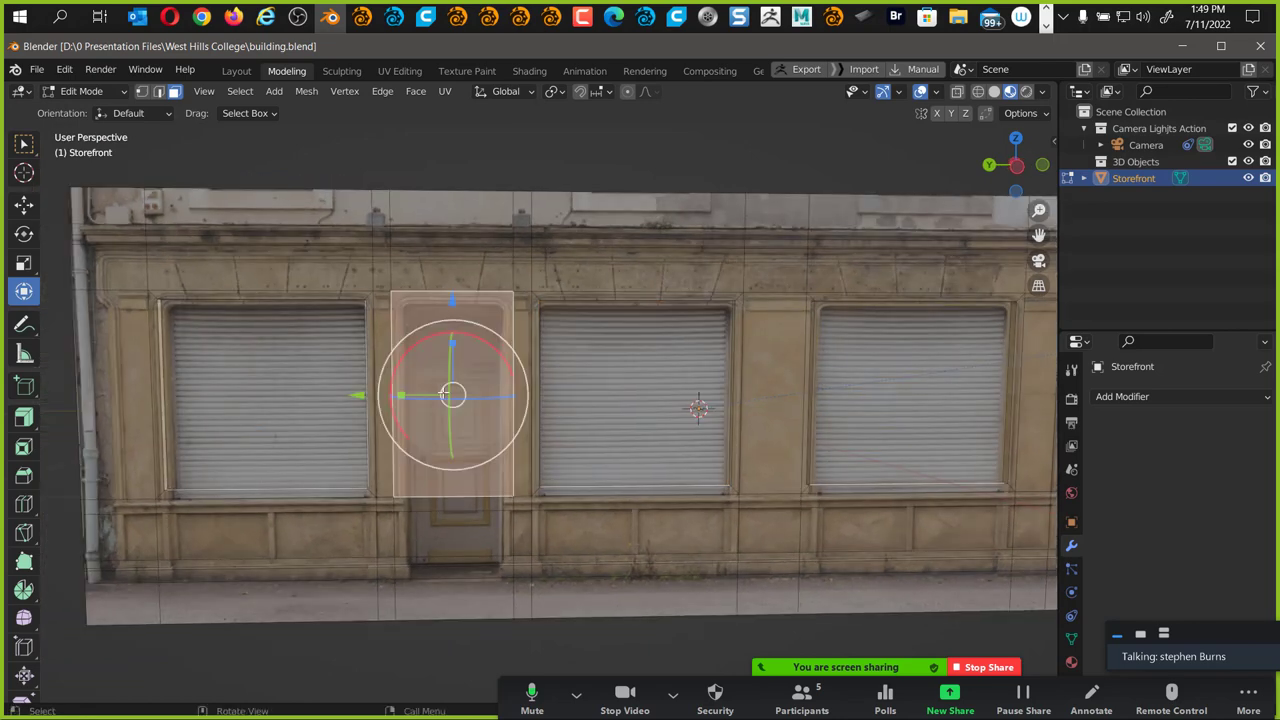
left_click(439, 526)
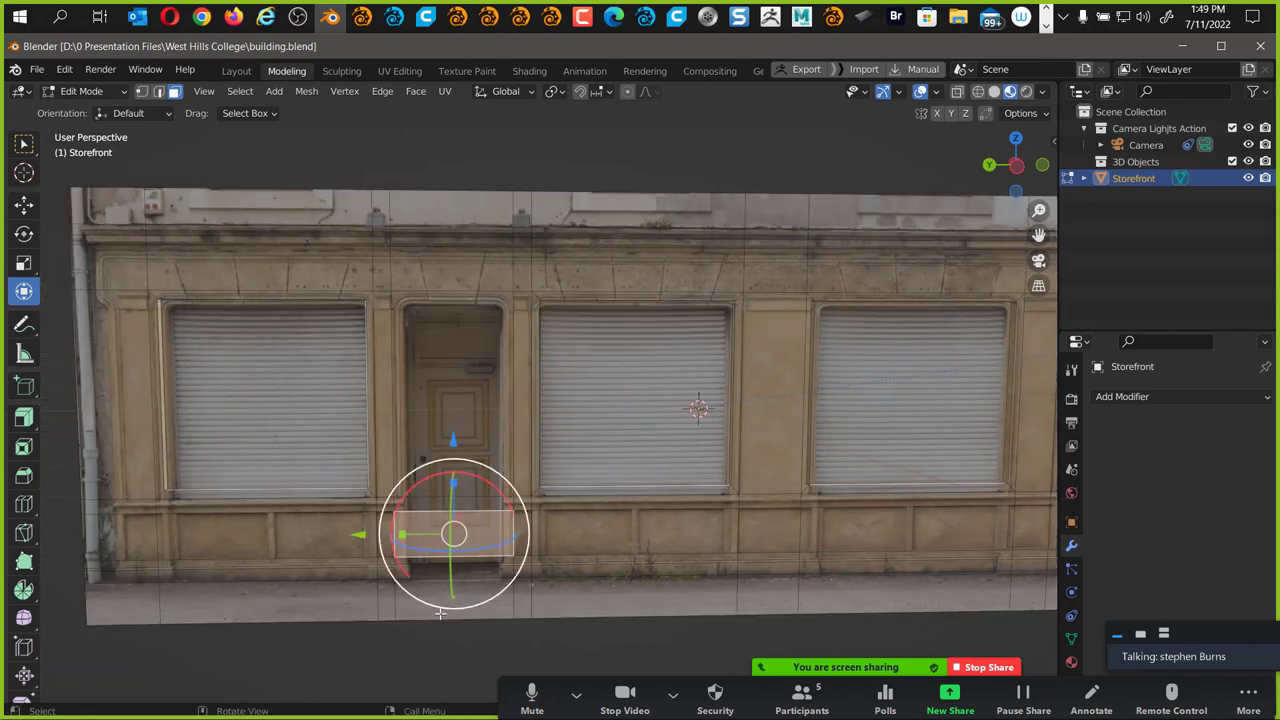
middle_click_drag(504, 602, 512, 572)
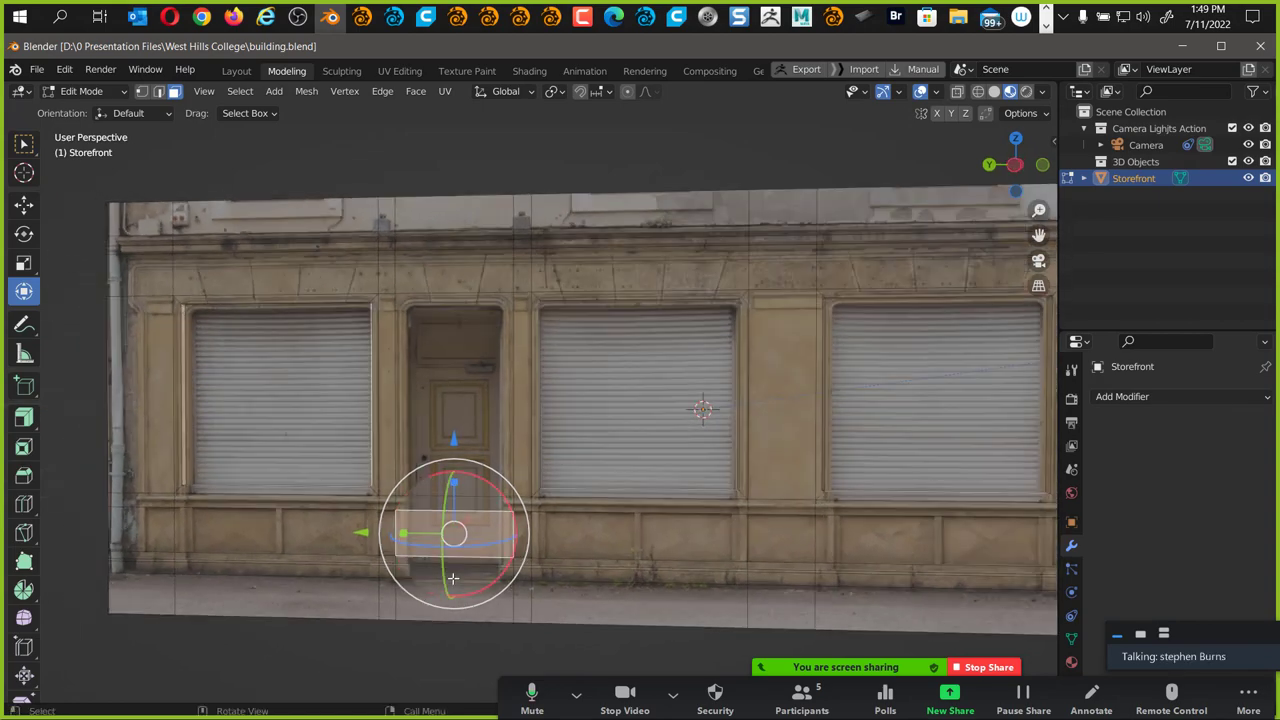
left_click(425, 578)
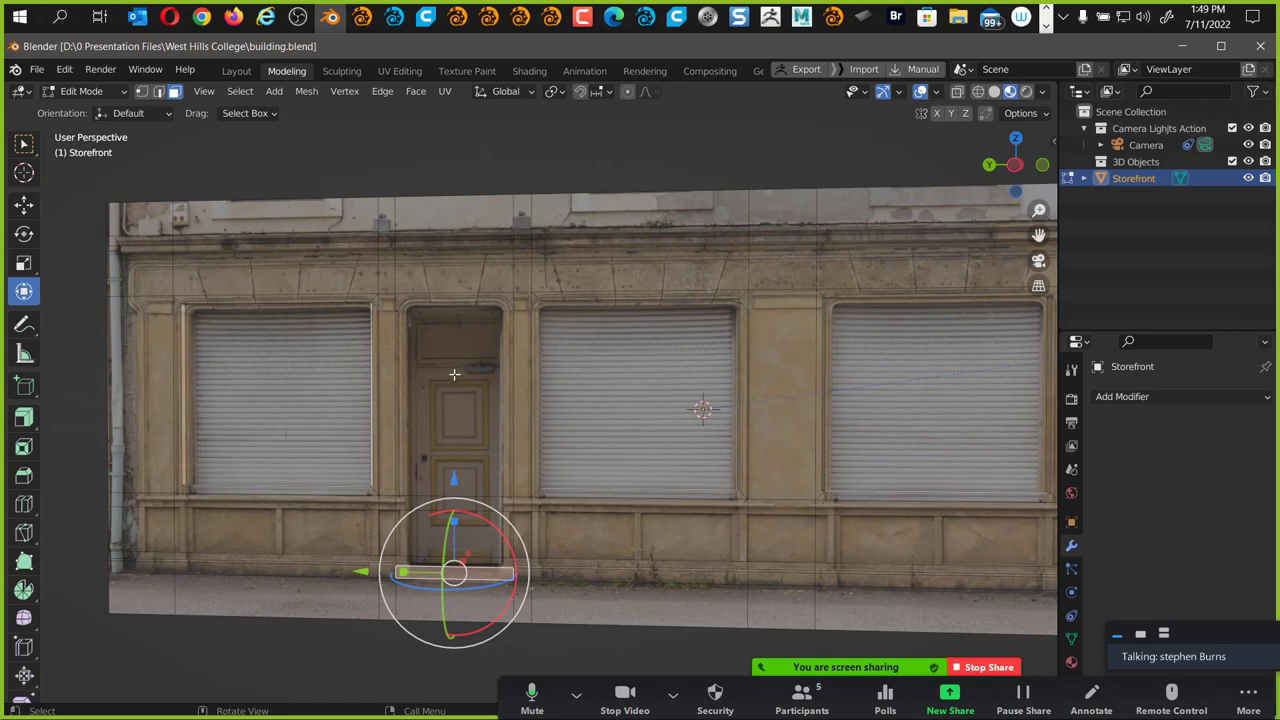
scroll(454, 374, "up", 4)
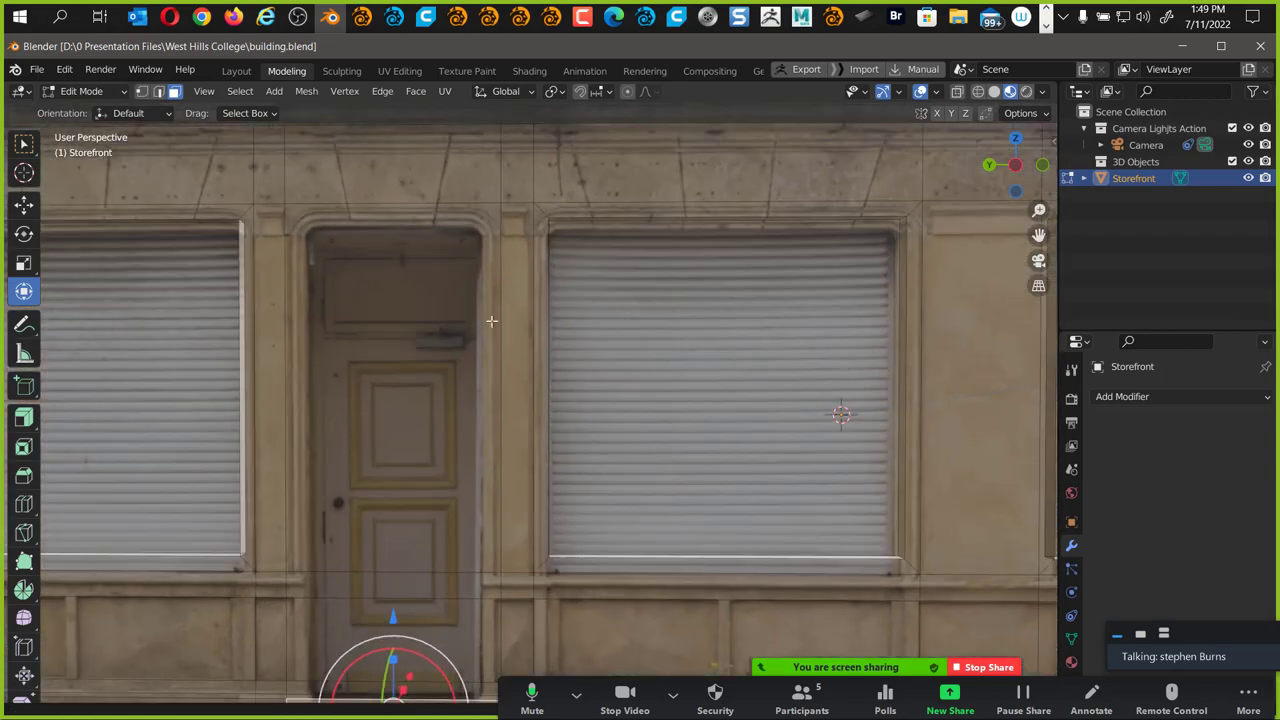
middle_click_drag(491, 321, 591, 277, "shift")
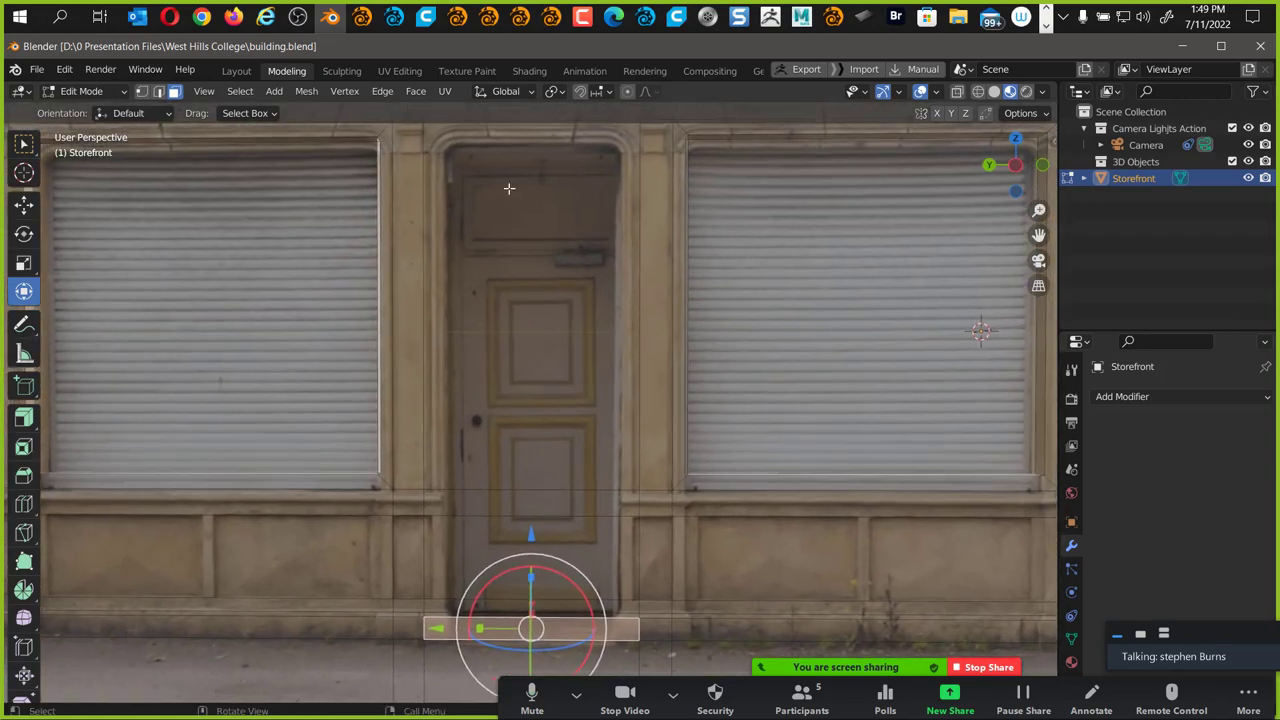
- Box-select the left door from its arched top down to the ground
left_click(510, 186)
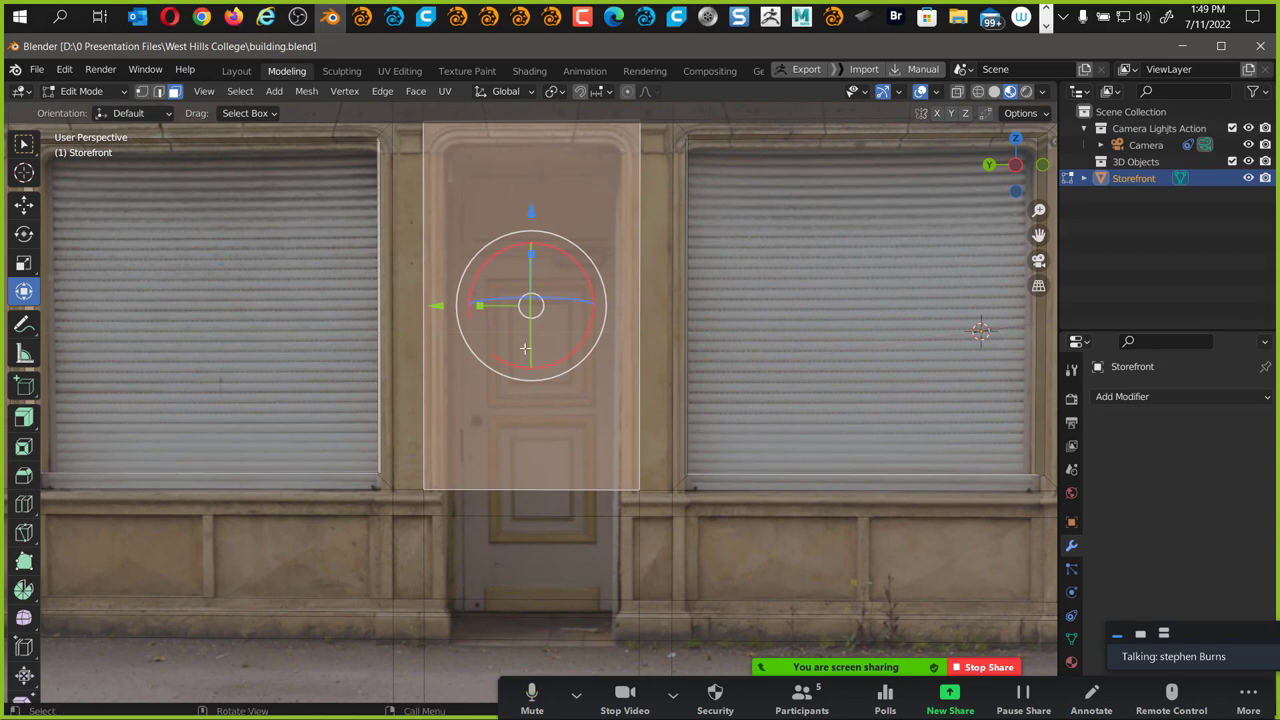
left_click(311, 384)
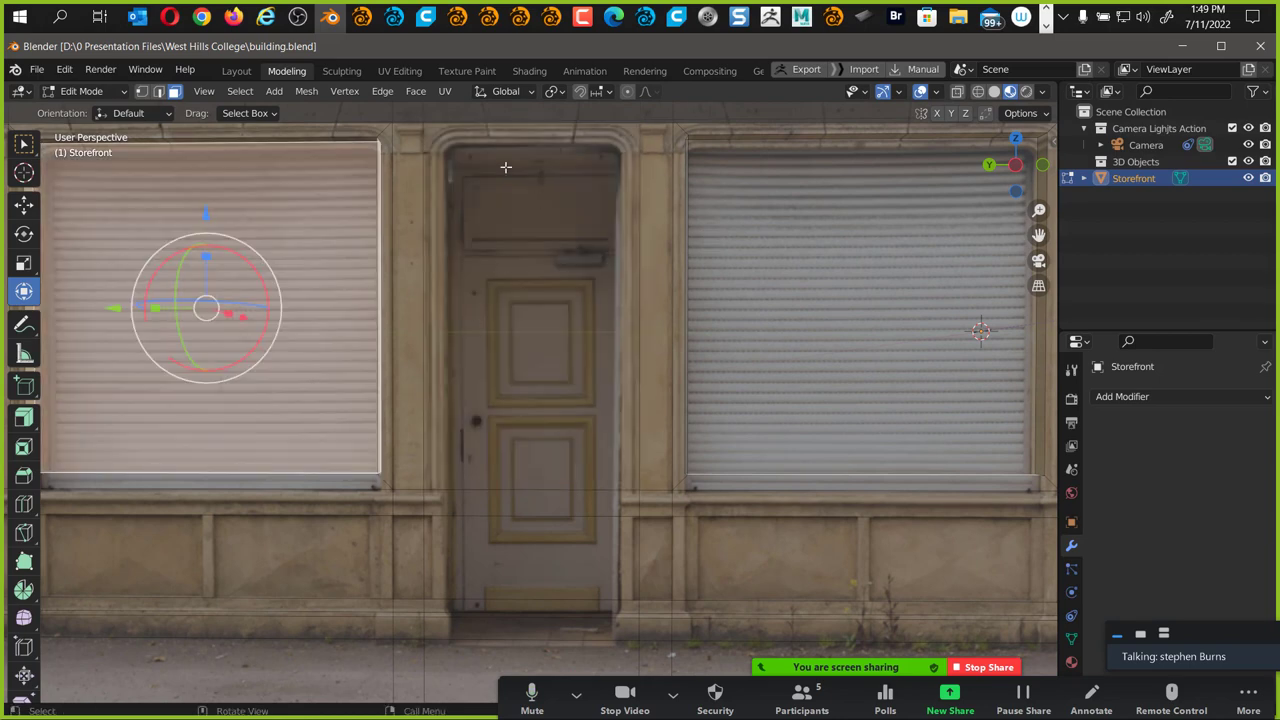
left_click_drag(497, 156, 568, 631)
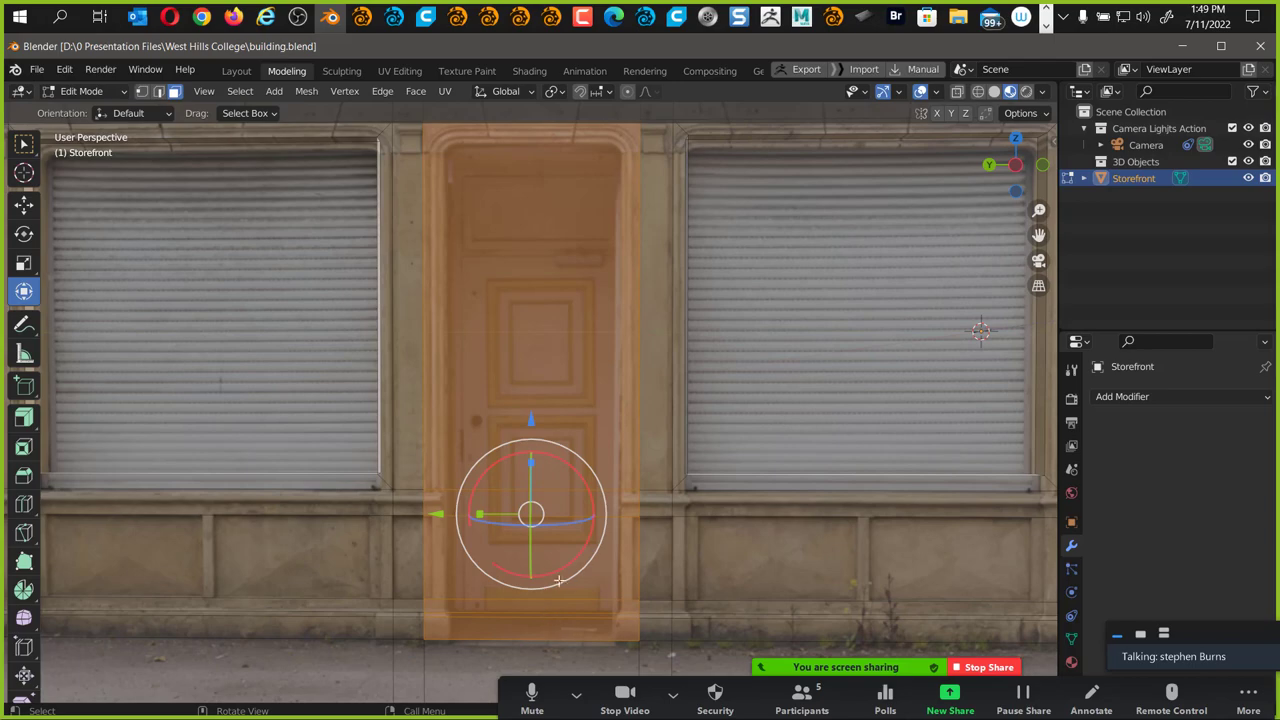
scroll(634, 467, "down", 3)
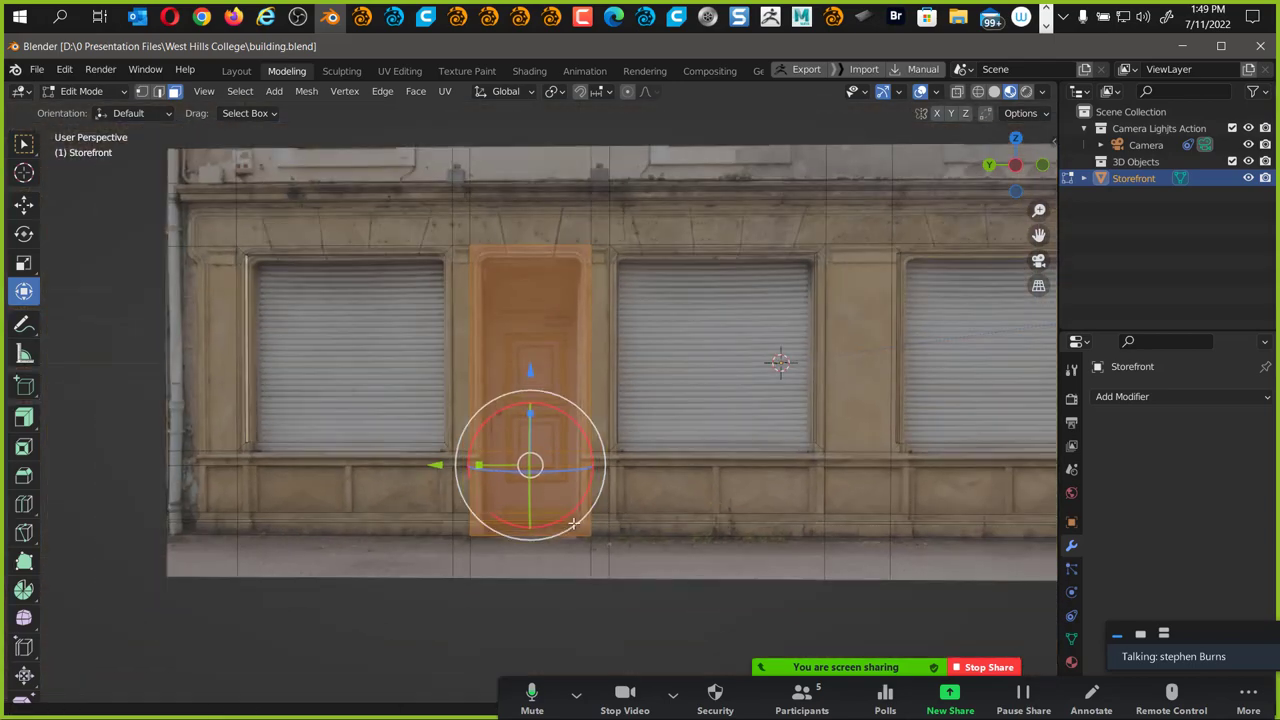
scroll(590, 503, "up", 1)
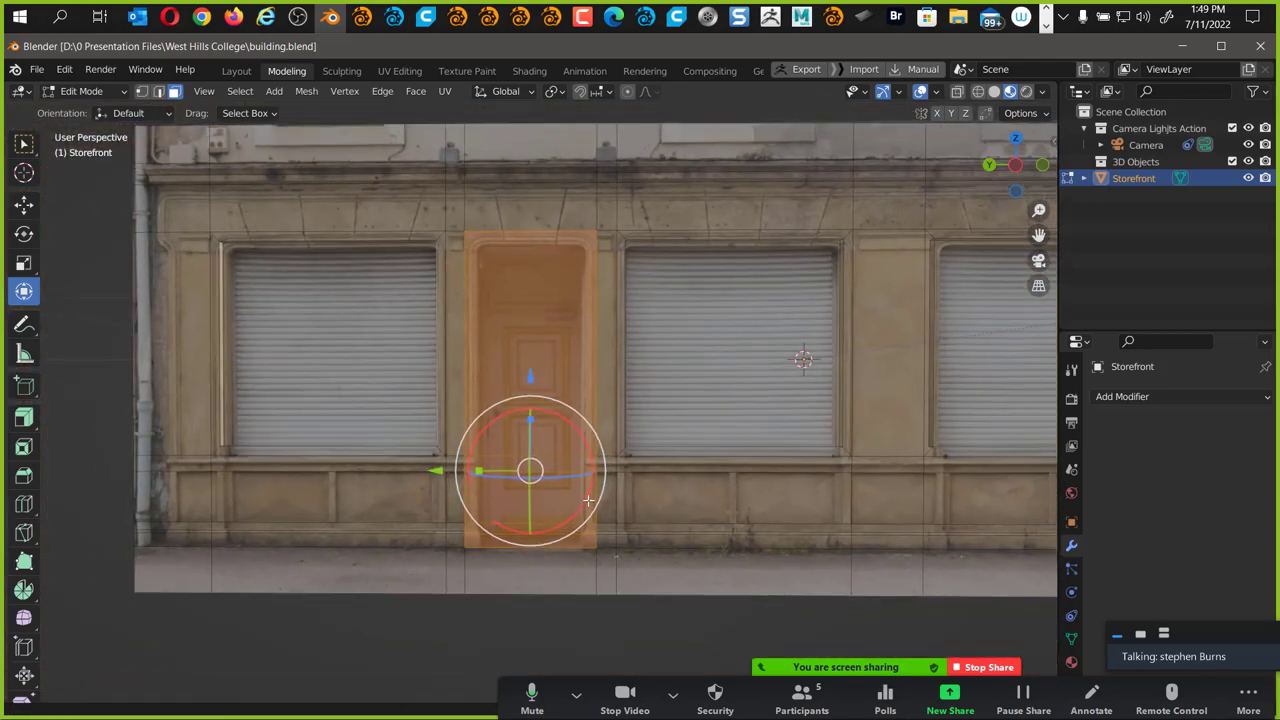
middle_click_drag(598, 497, 1058, 397, "shift")
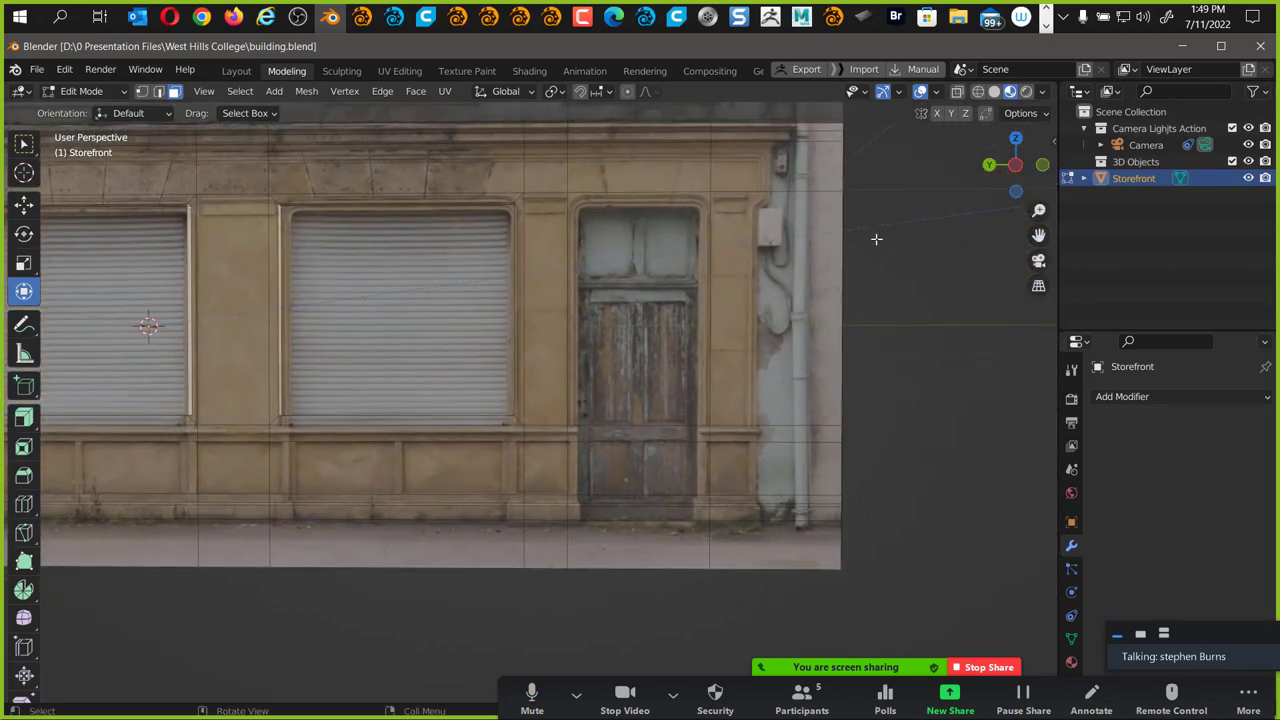
- Add the right door and deselect the ground strips, keeping only the two door faces
left_click_drag(611, 197, 684, 513)
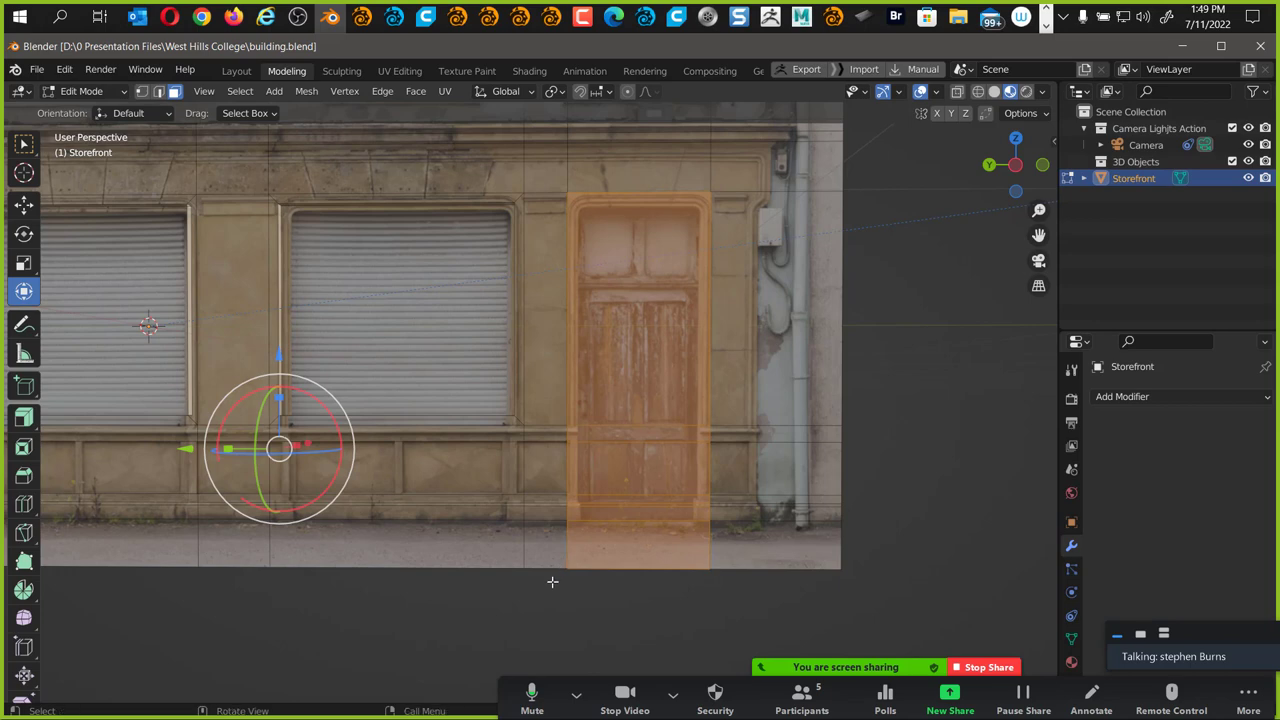
key("ctrl")
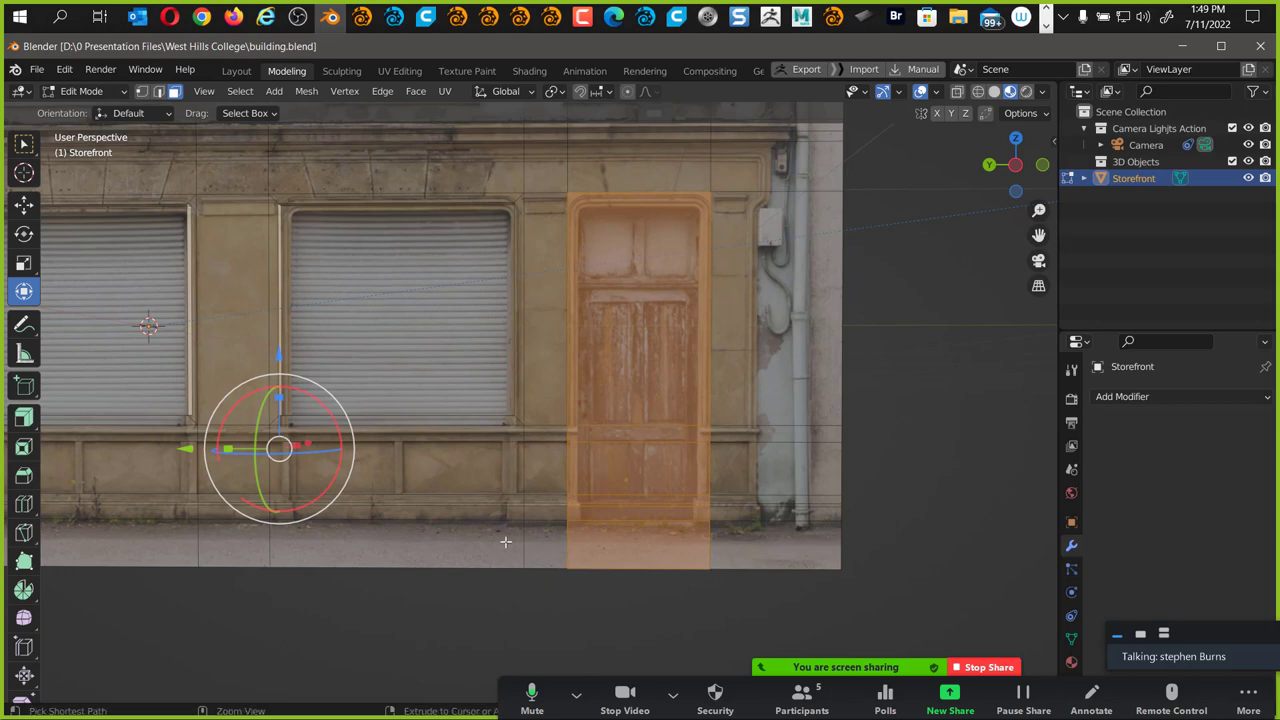
left_click_drag(504, 560, 842, 642, "ctrl")
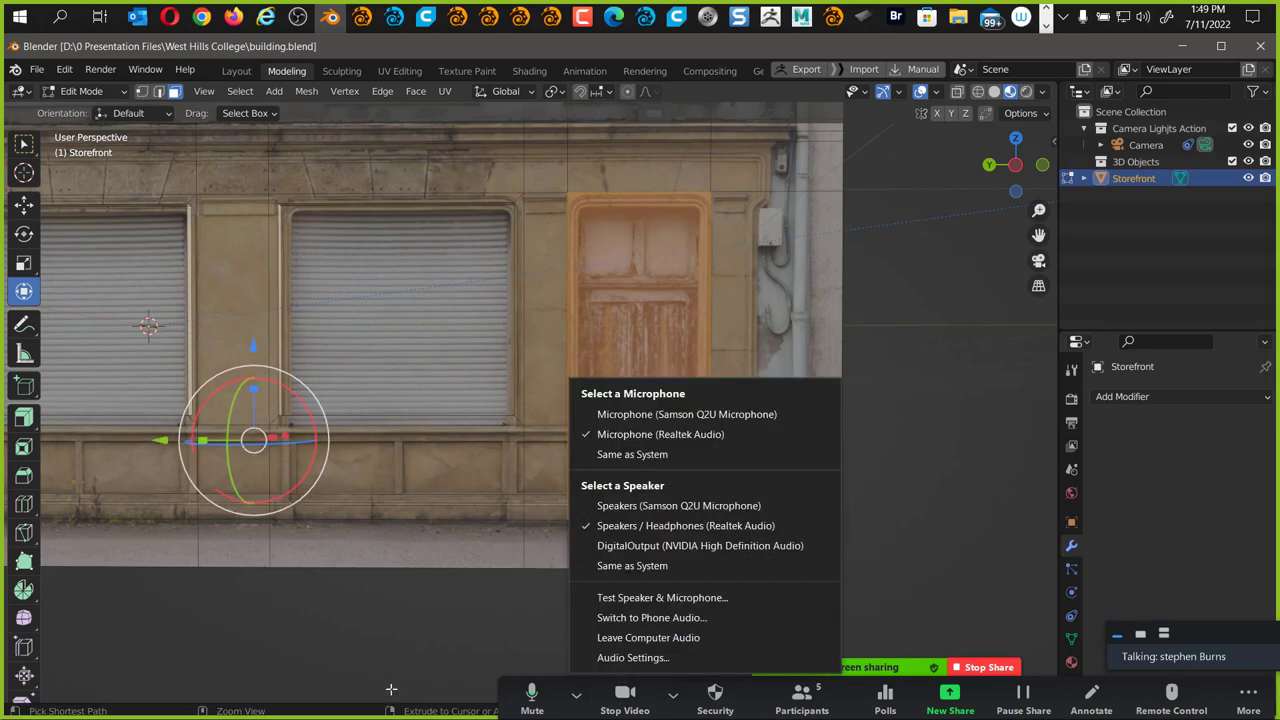
scroll(647, 527, "down", 2)
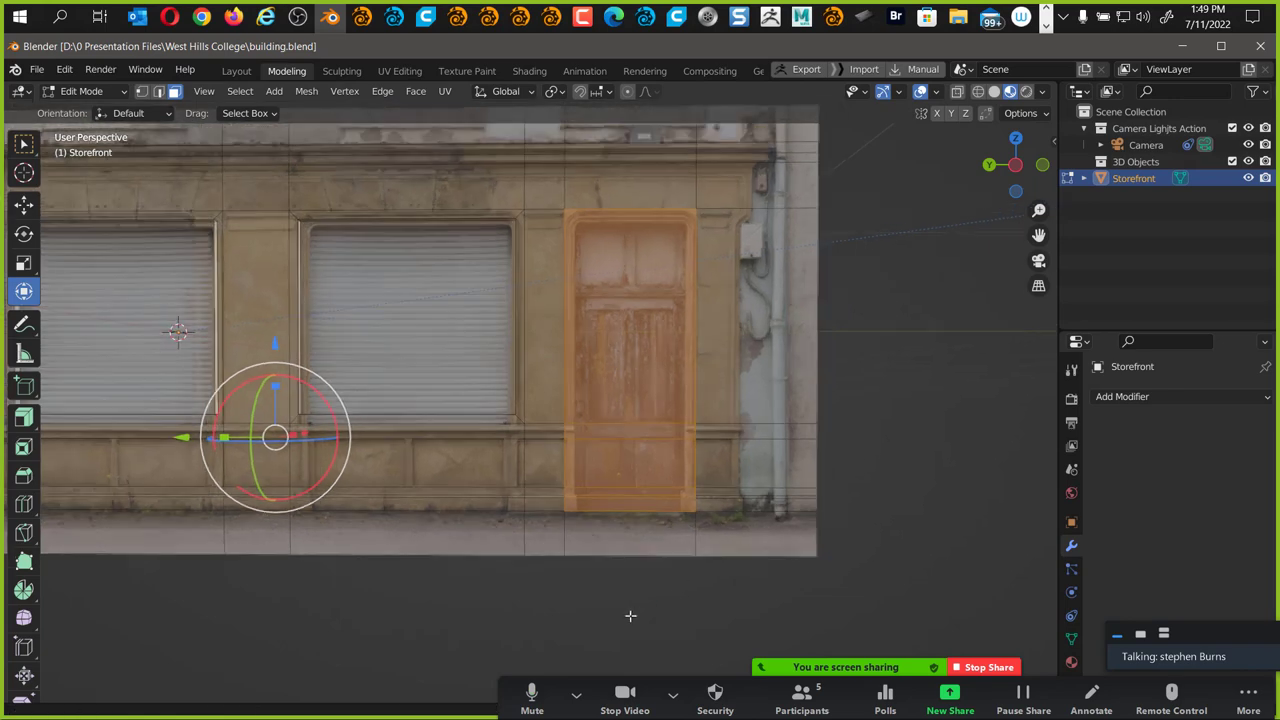
scroll(740, 517, "down", 3, "ctrl")
middle_click_drag(785, 513, 832, 572, "shift")
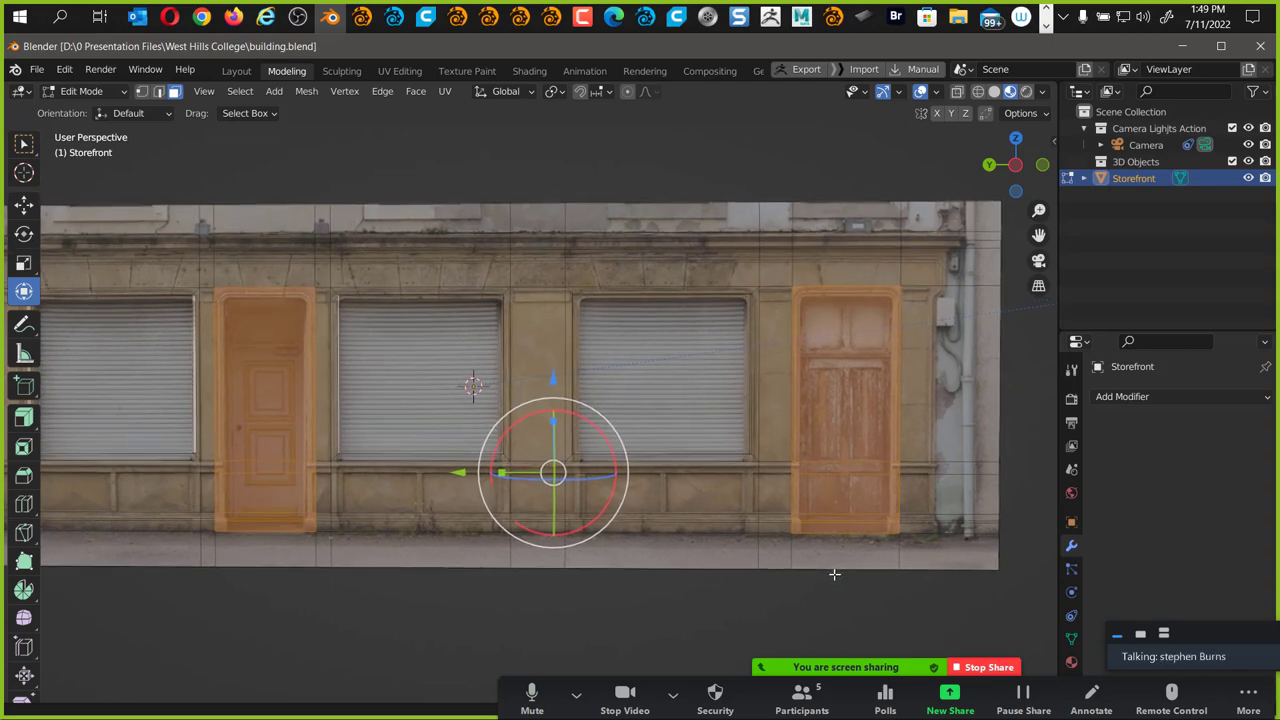
scroll(334, 343, "up", 2, "ctrl")
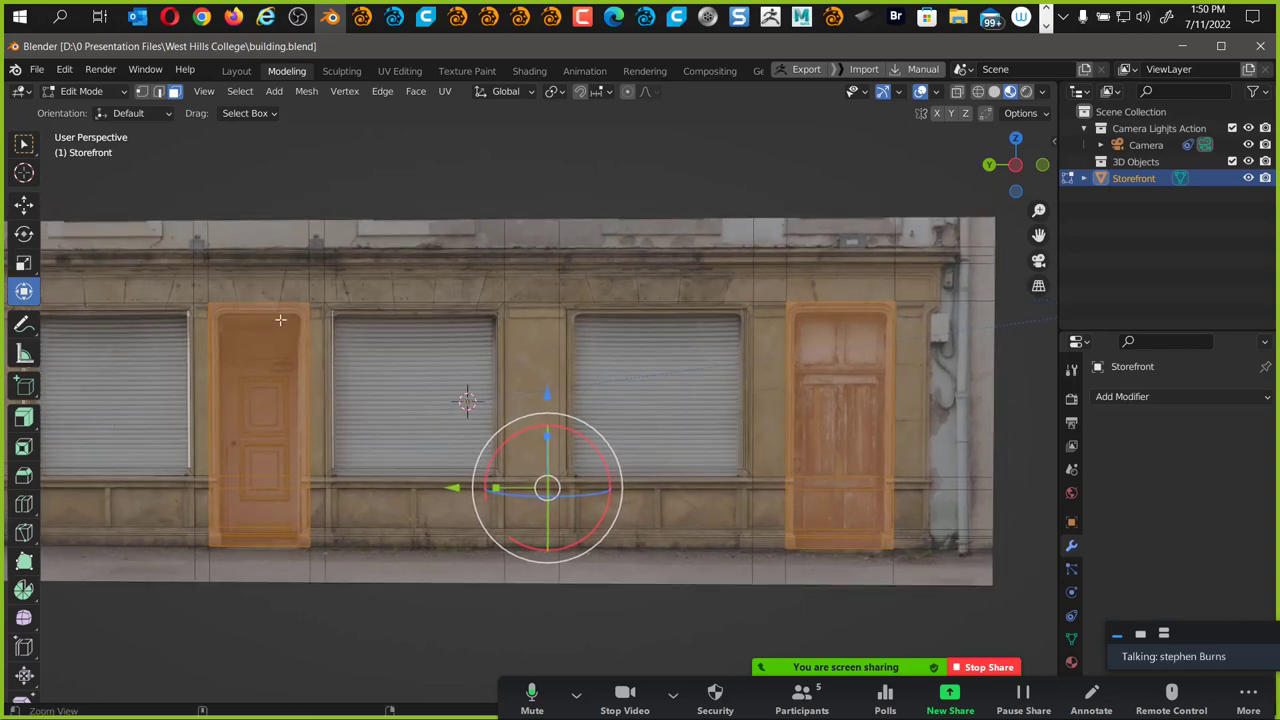
- Inset the selected door faces by about 0.022 m
scroll(360, 297, "up", 3)
middle_click_drag(314, 297, 669, 352, "shift")
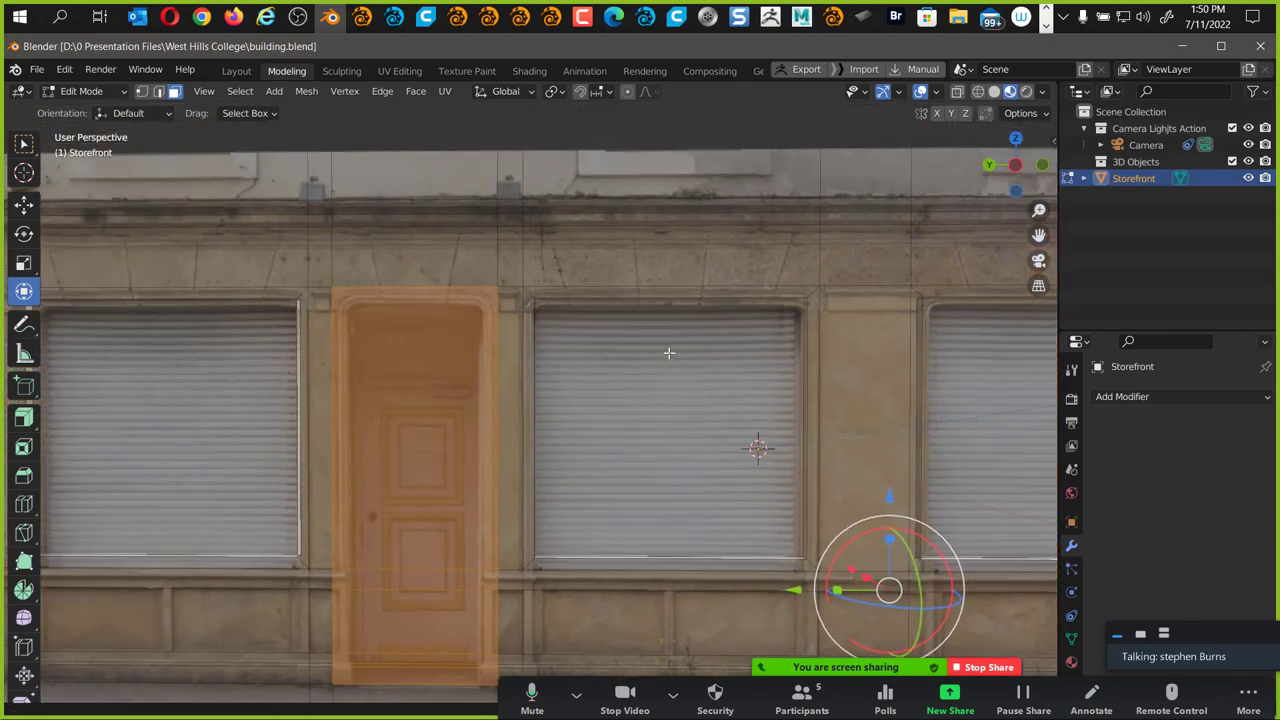
scroll(669, 352, "up", 3)
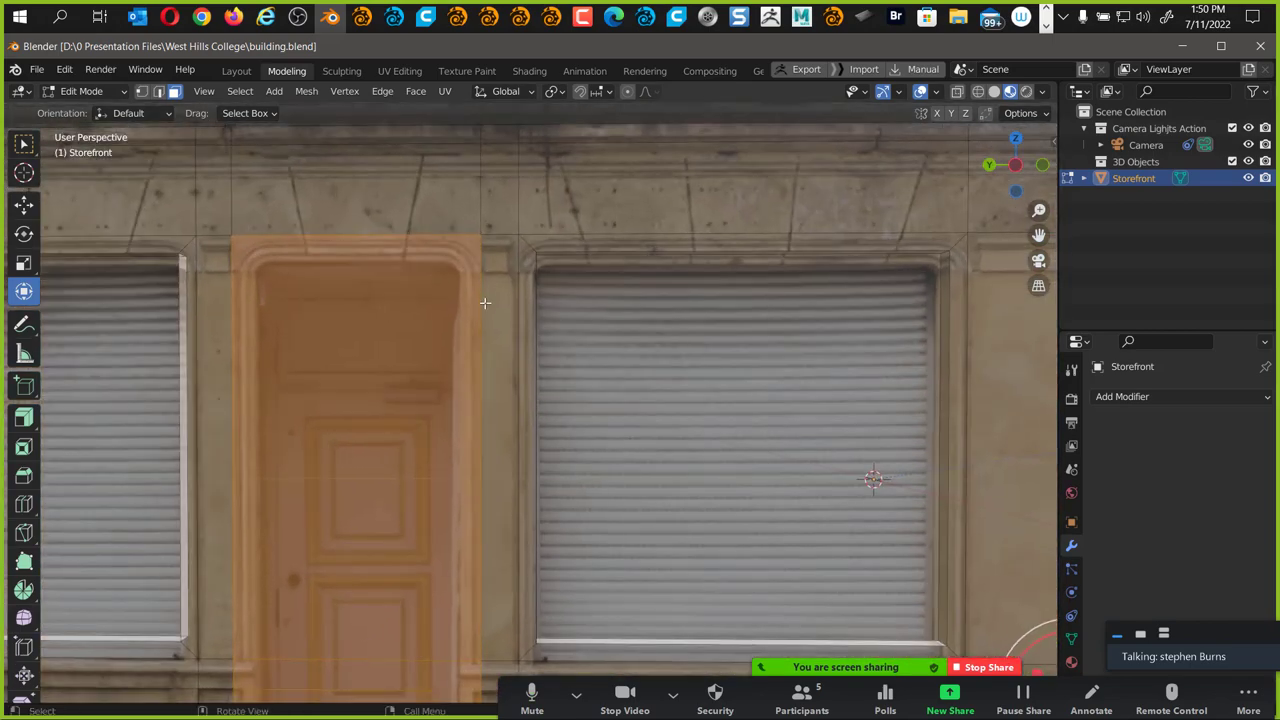
key("i")
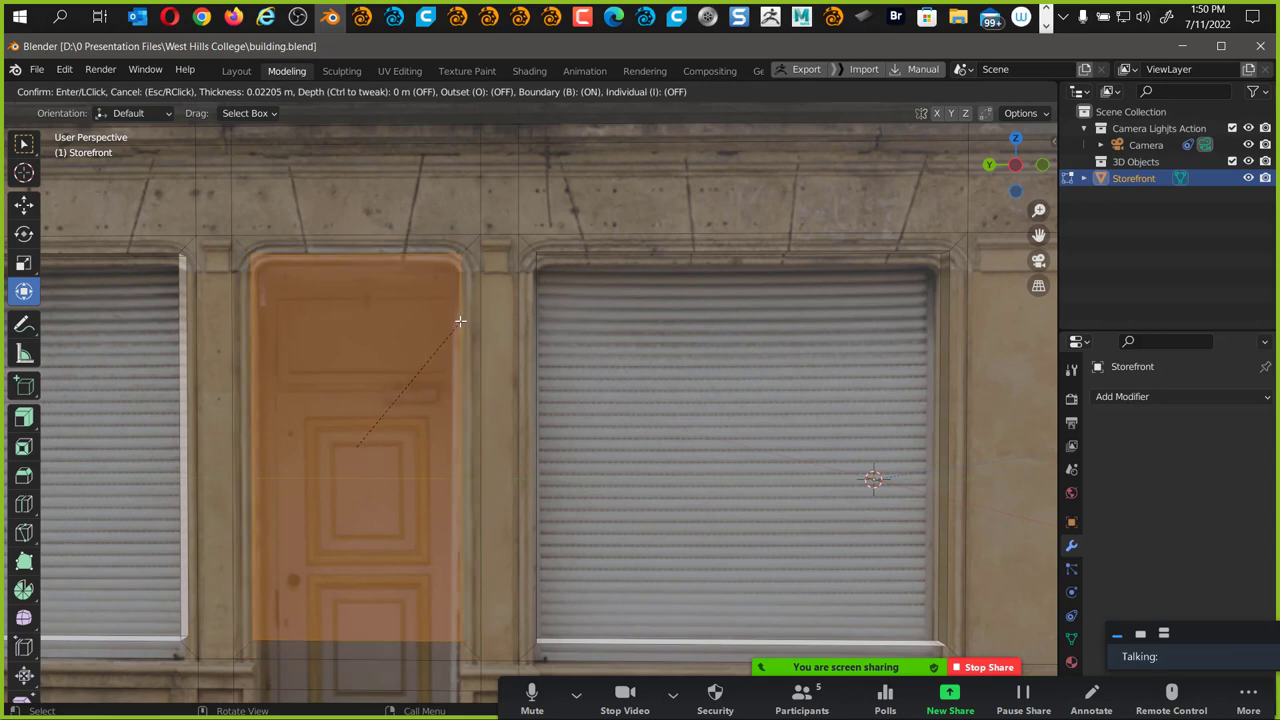
left_click(460, 321)
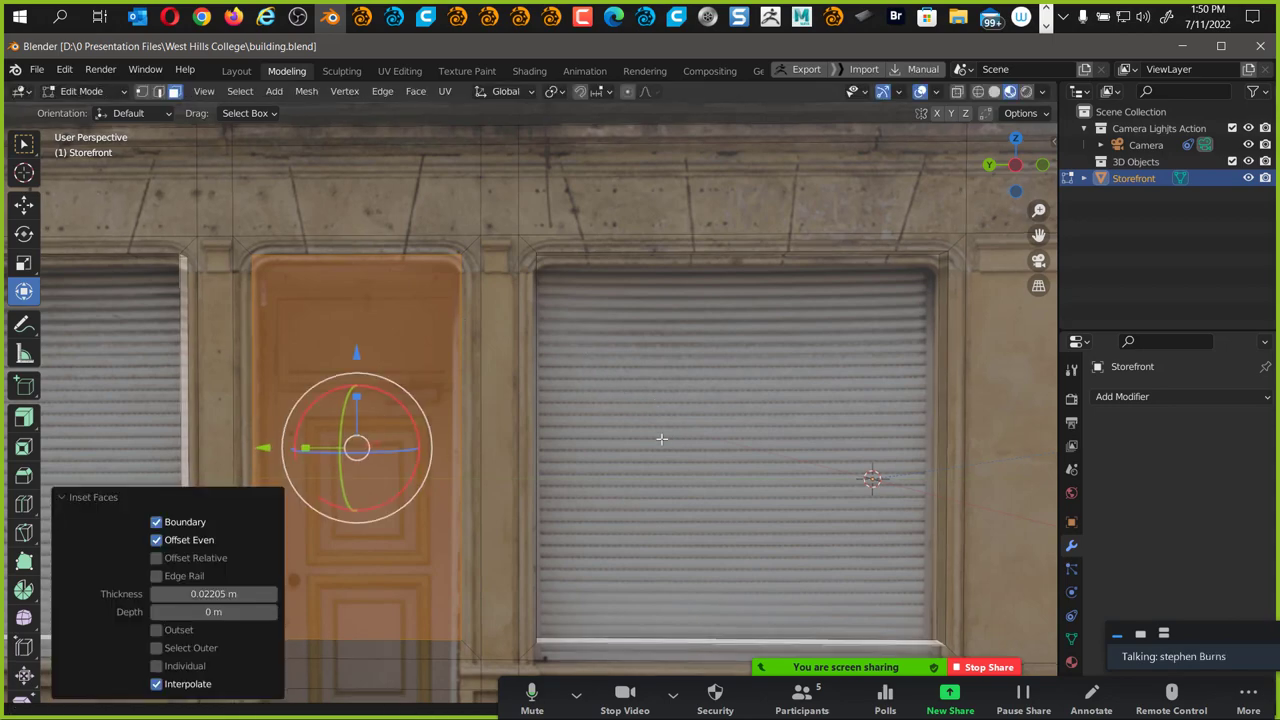
scroll(663, 440, "down", 4)
middle_click_drag(601, 550, 557, 527, "shift")
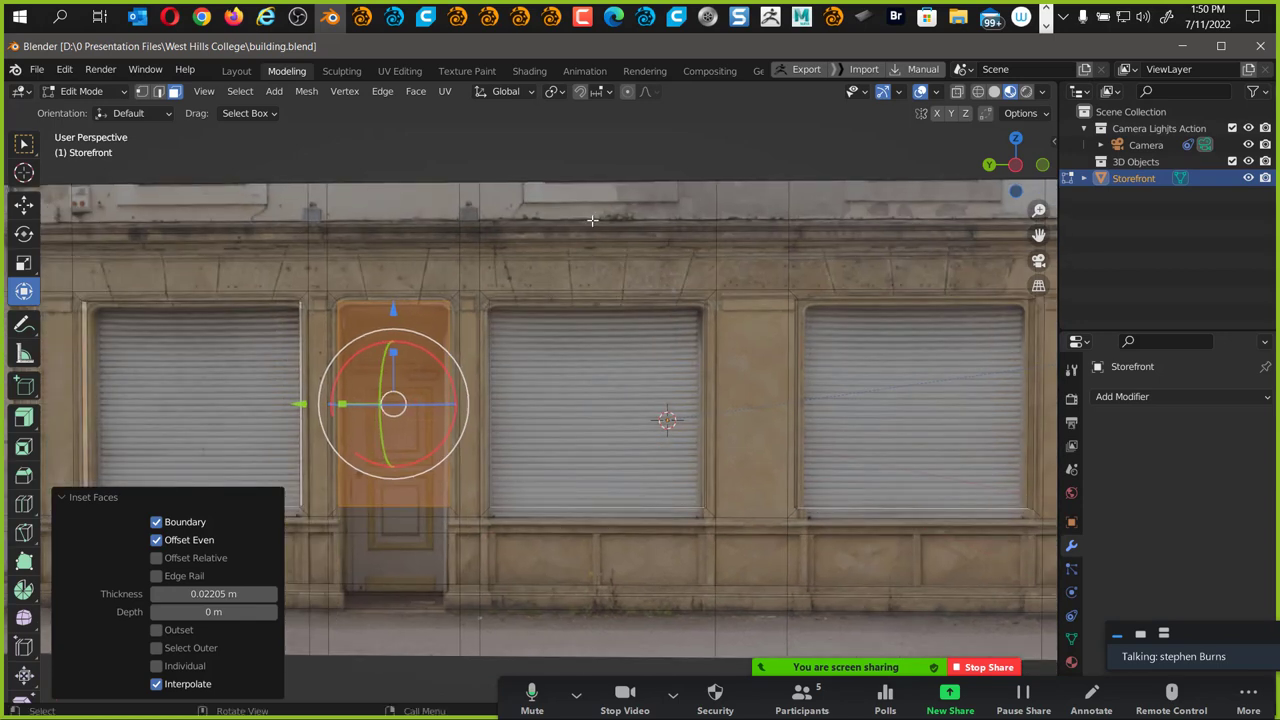
- Undo the door inset, deselect all, and box-select the door faces down to the pavement
key("ctrl+z")
key("ctrl+shift+z")
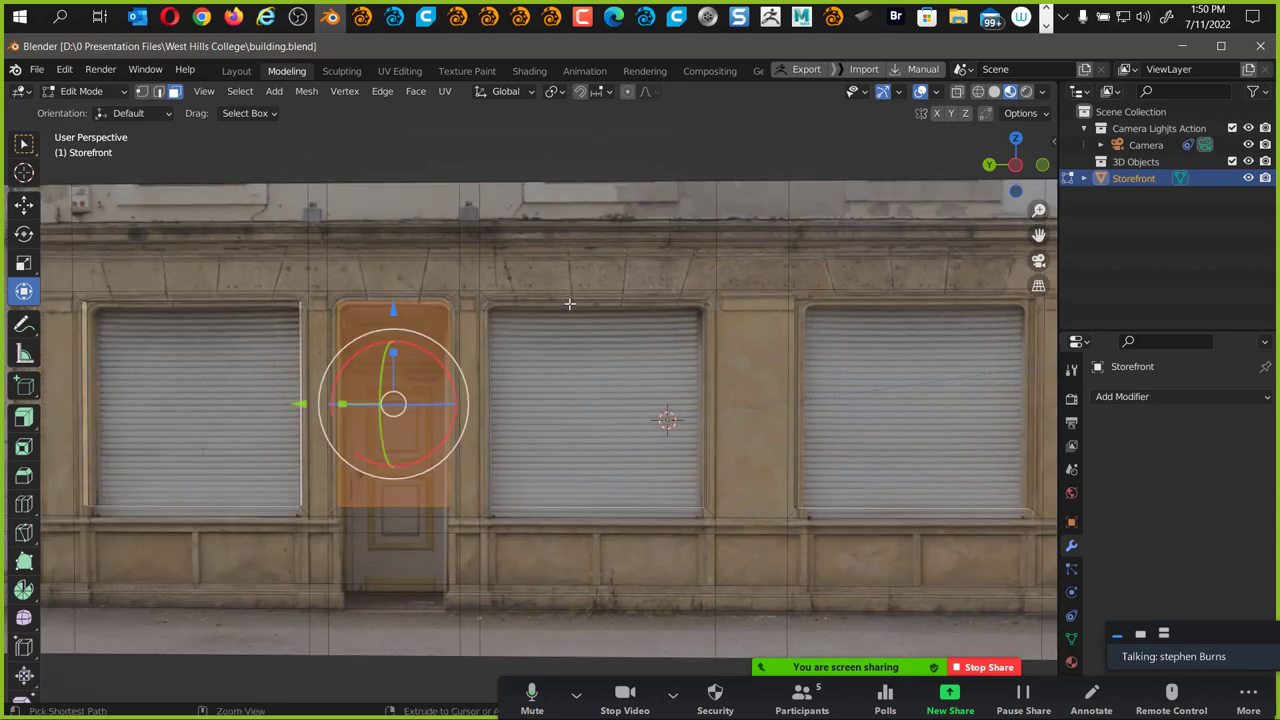
key("ctrl+z")
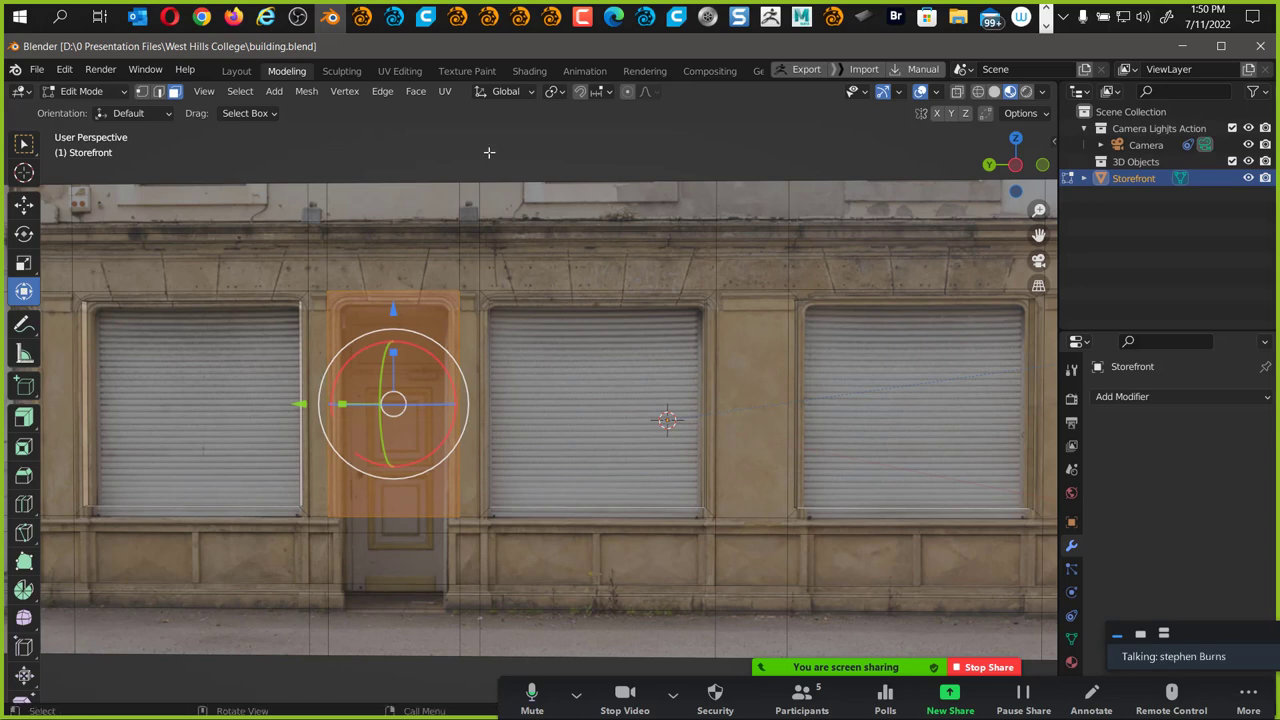
key("alt+a")
left_click_drag(375, 316, 409, 613)
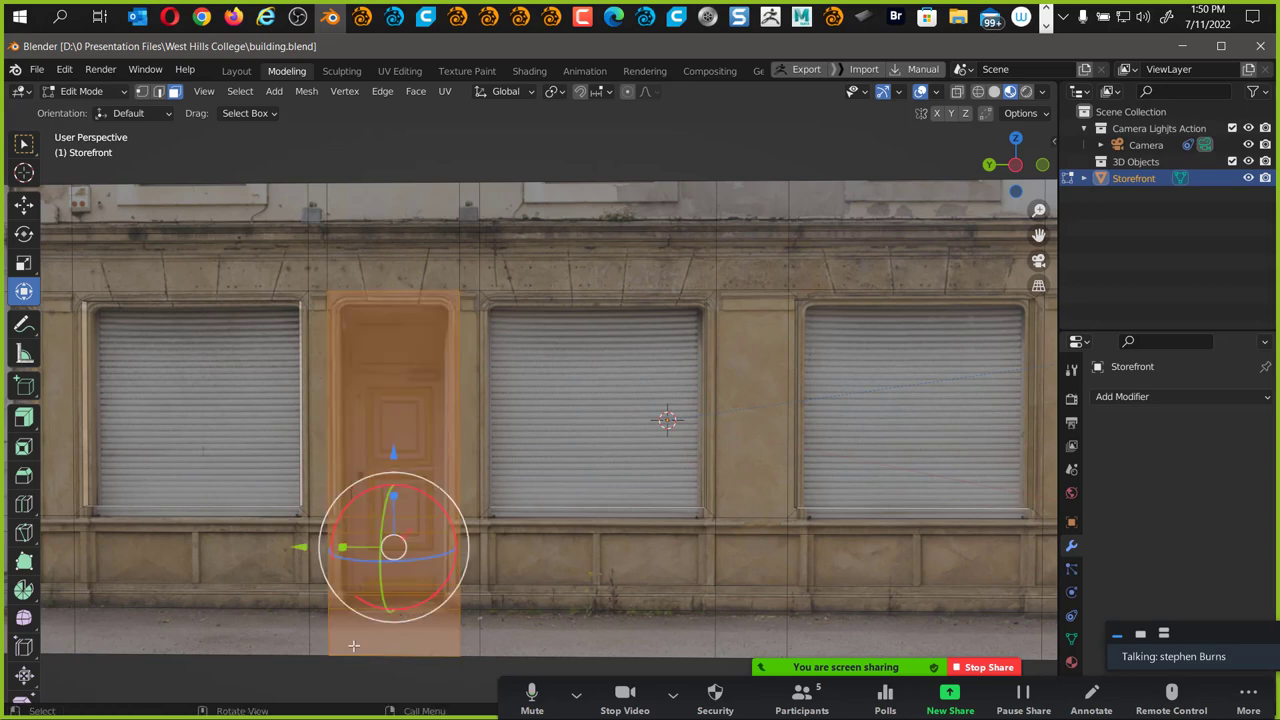
left_click(576, 692)
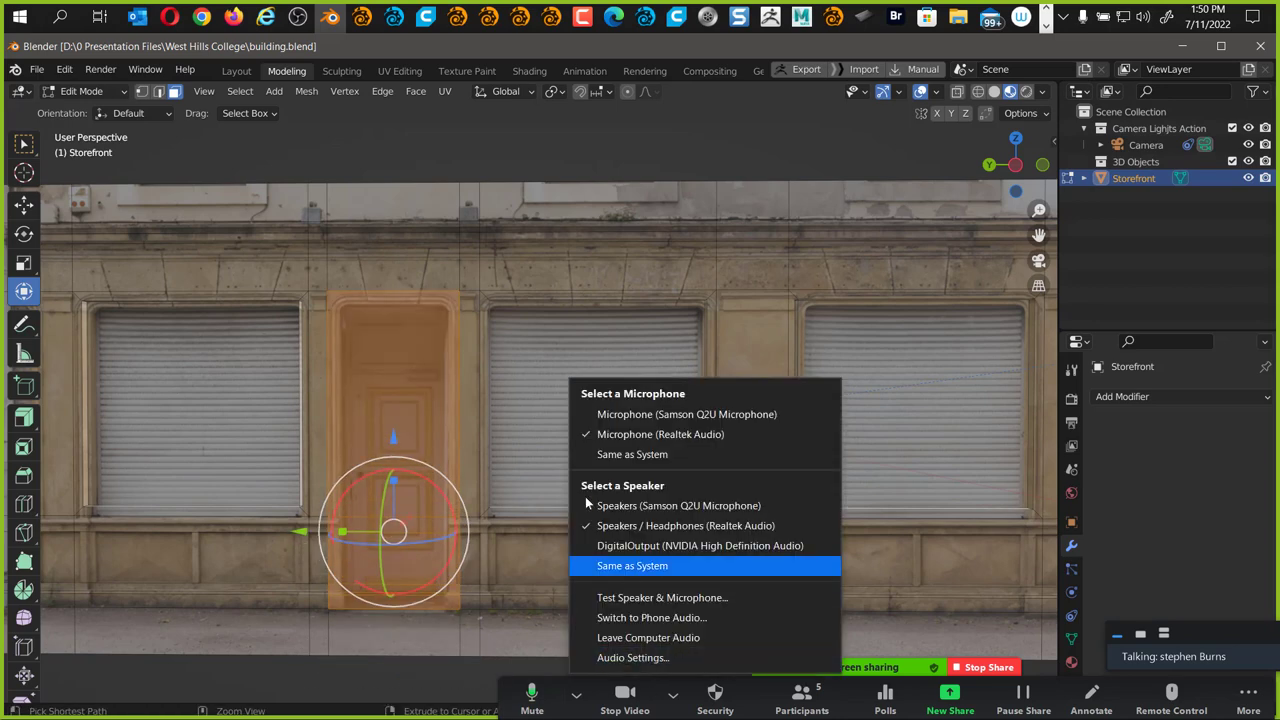
left_click(505, 440)
middle_click_drag(505, 440, 710, 424)
left_click(716, 428)
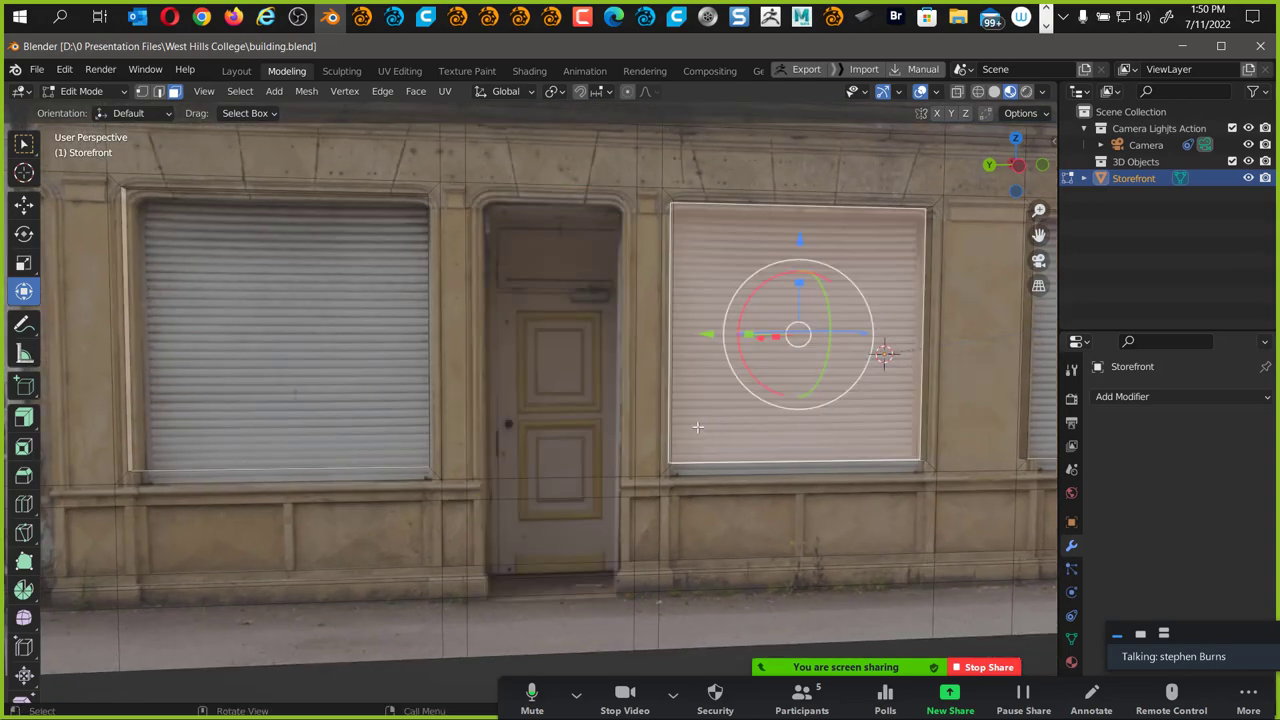
- Select the left door and strip below, then inset the opening by 0.02415 m
left_click(622, 189)
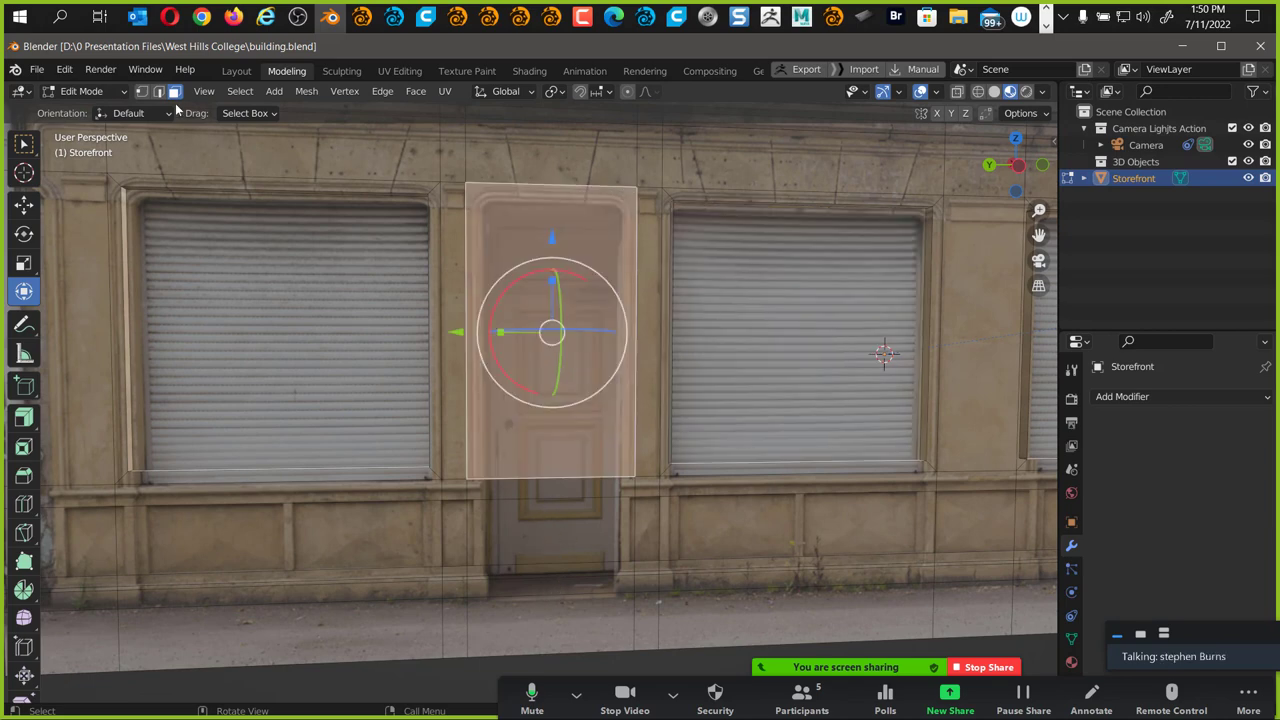
left_click(534, 506)
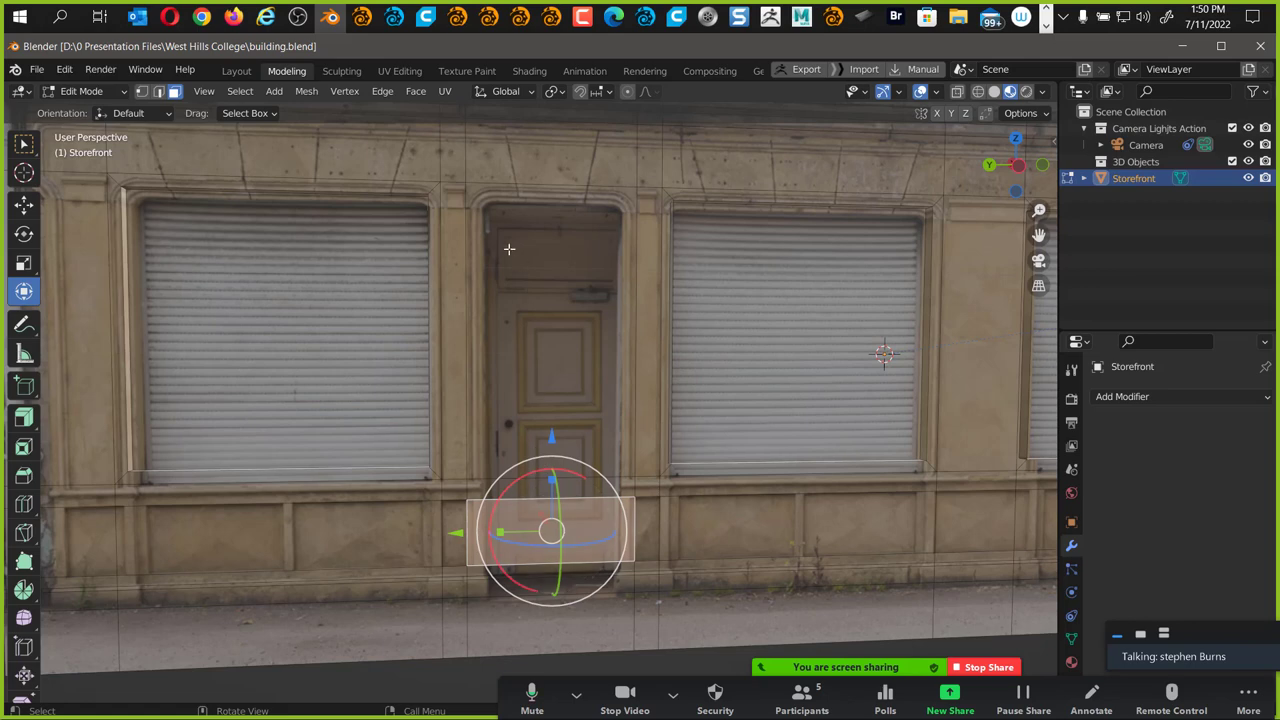
left_click_drag(510, 280, 572, 592)
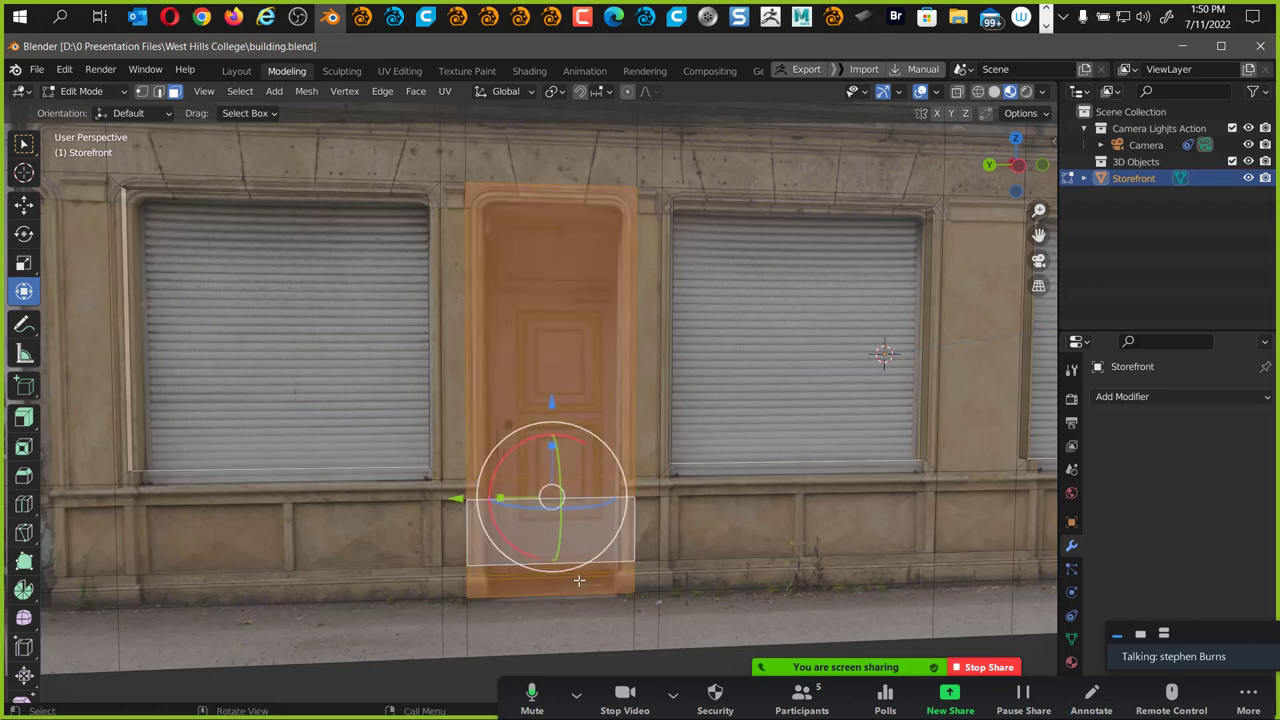
key("i")
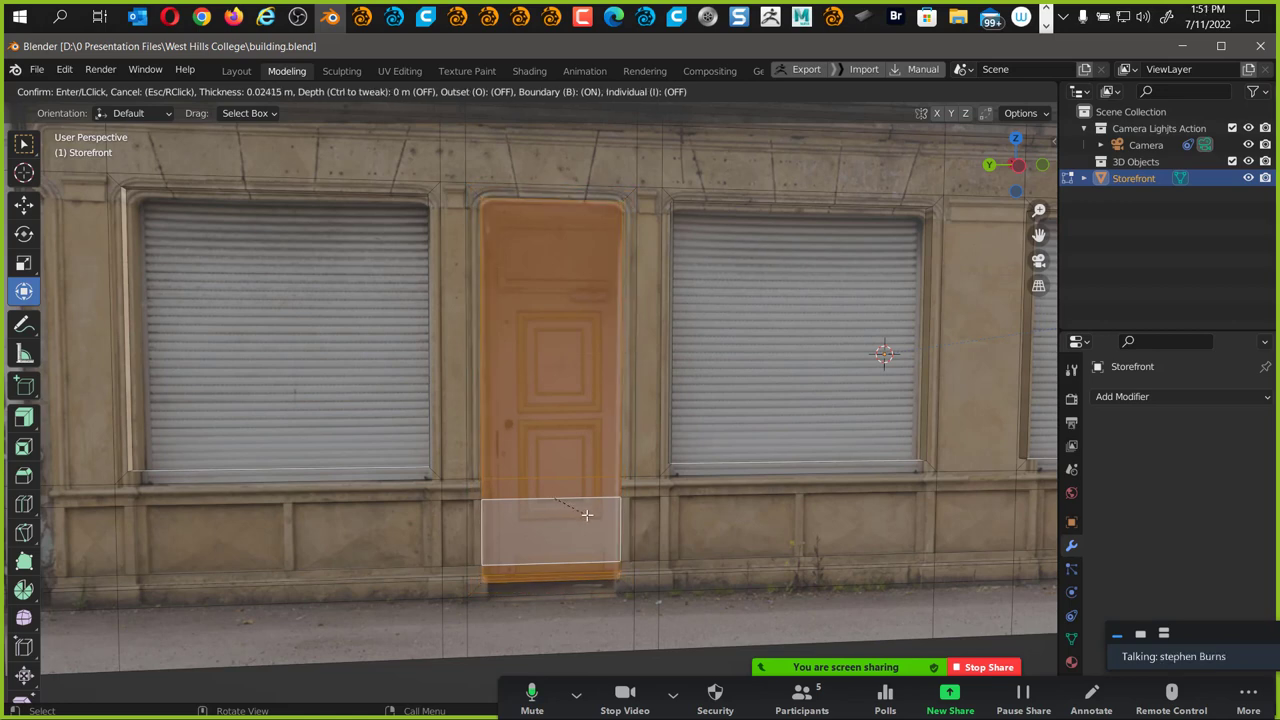
left_click(587, 515)
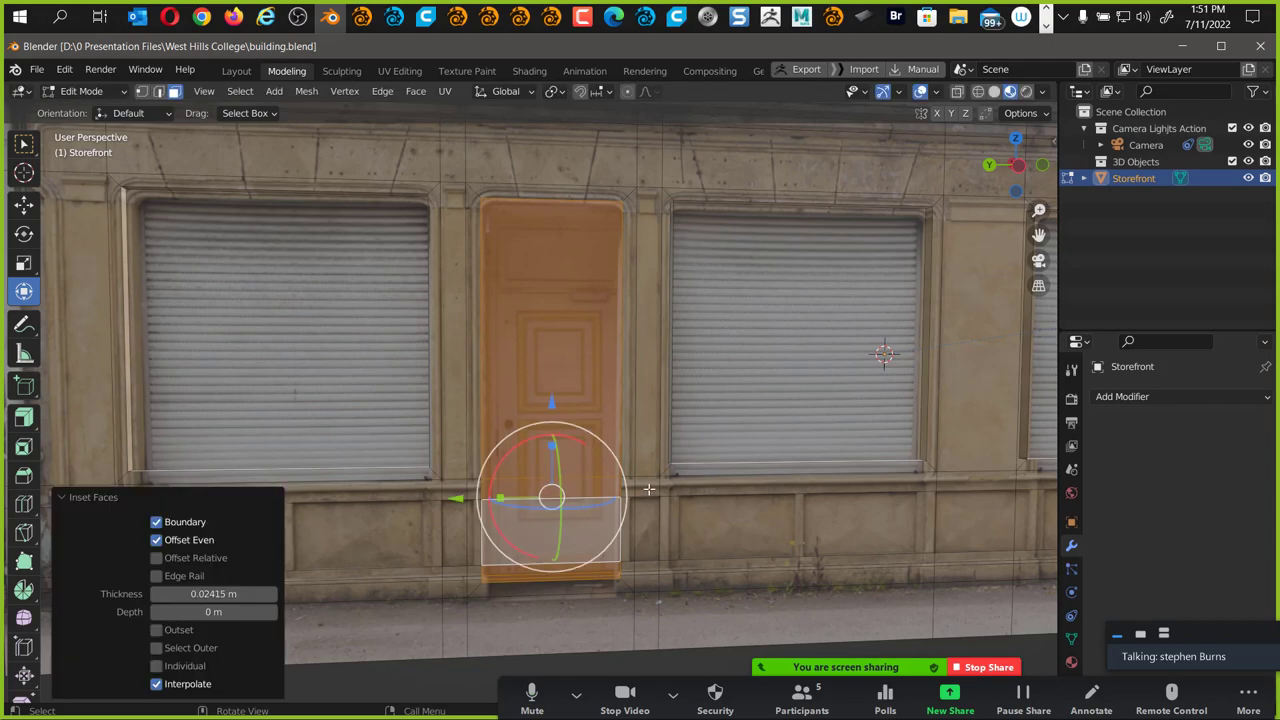
middle_click_drag(703, 450, 637, 383)
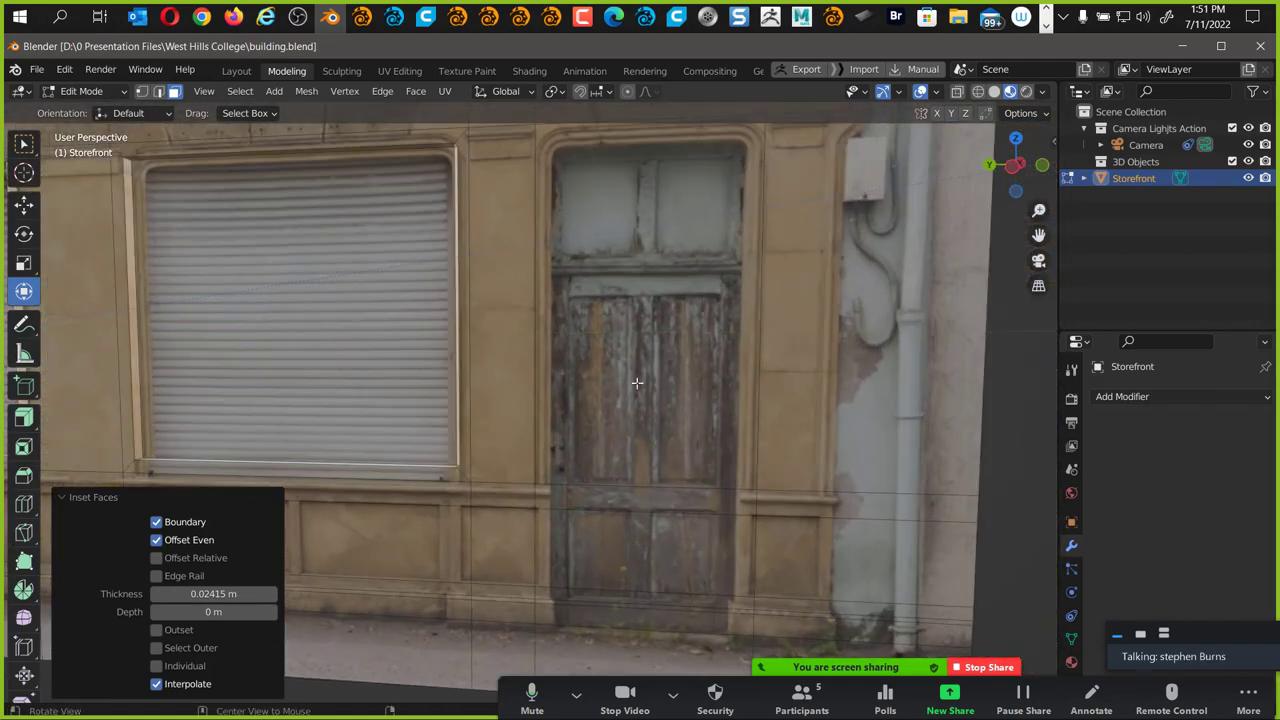
- Select the weathered right door's upper and lower faces and inset them by about 0.023 m
left_click(641, 167)
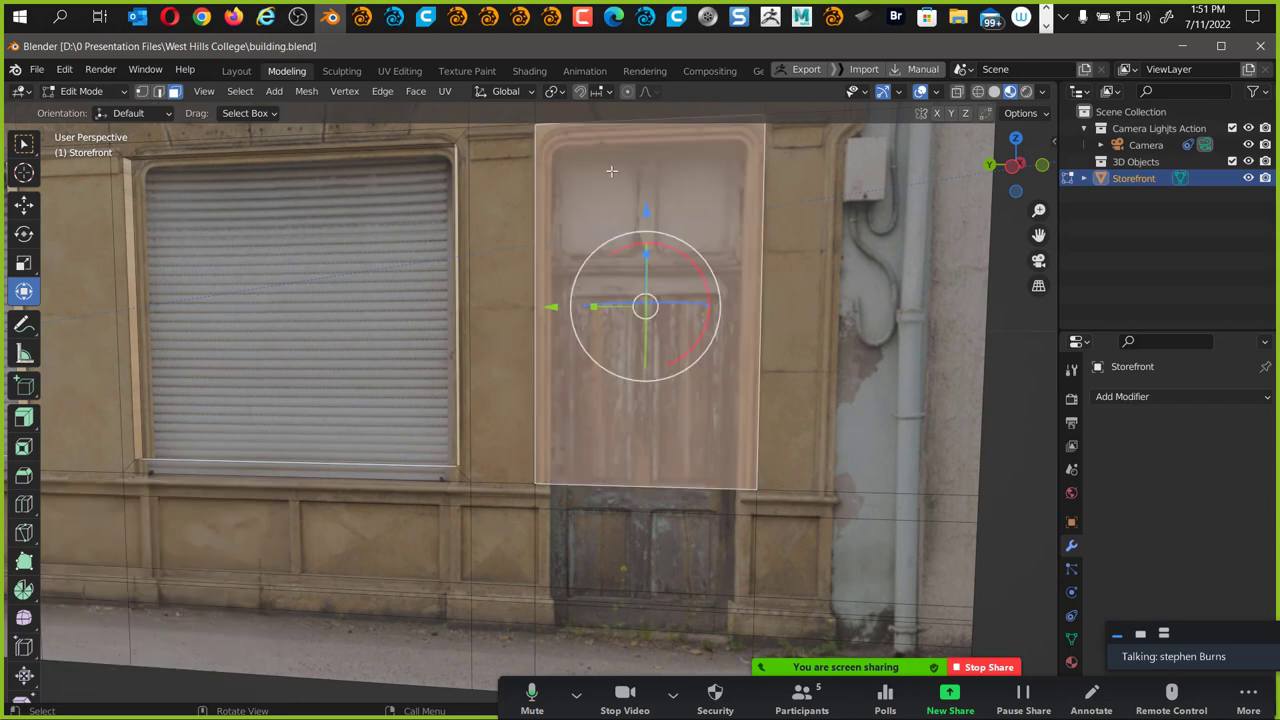
left_click_drag(616, 484, 659, 619)
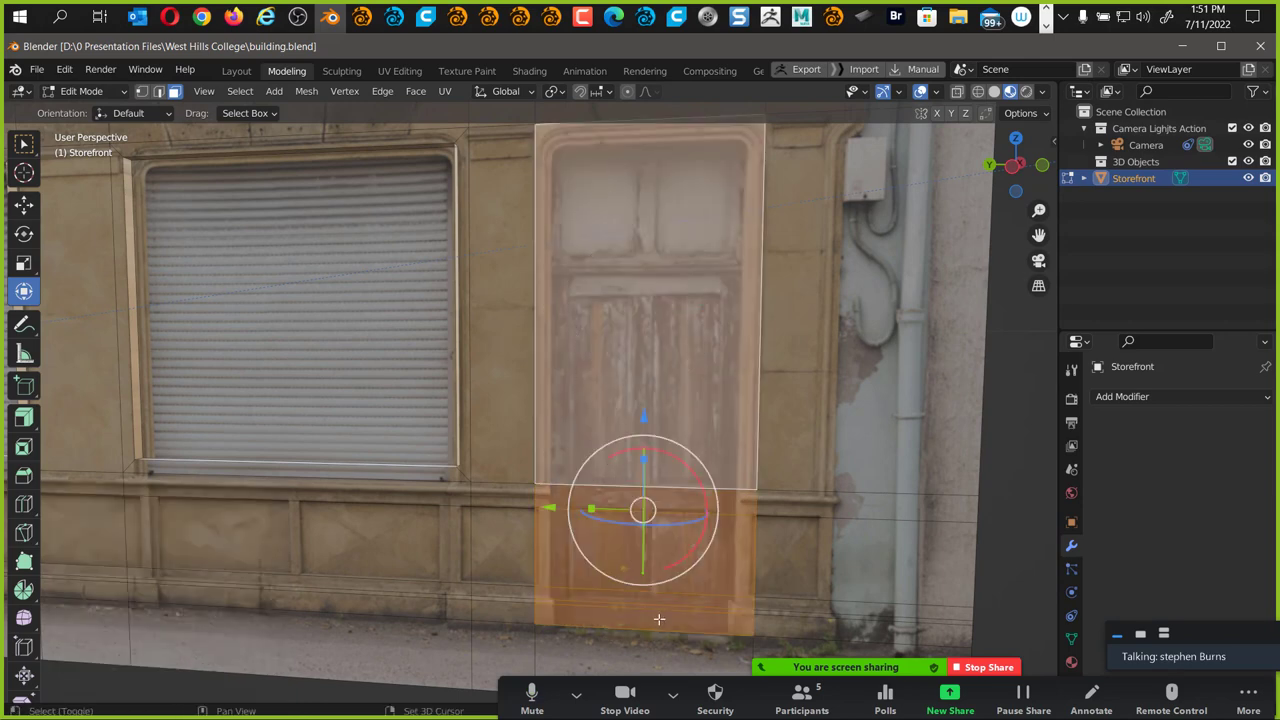
key("i")
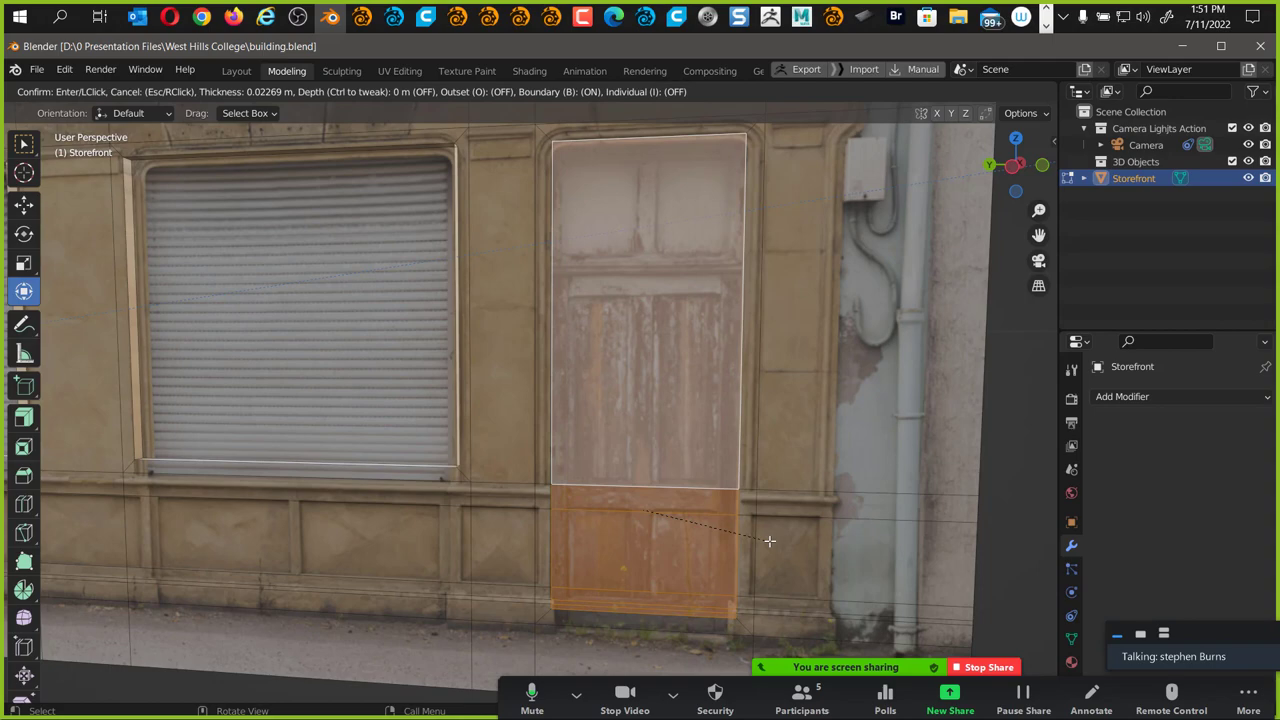
left_click(769, 541)
- Select the wall face beside the door and zoom out to view the storefront
left_click(849, 474)
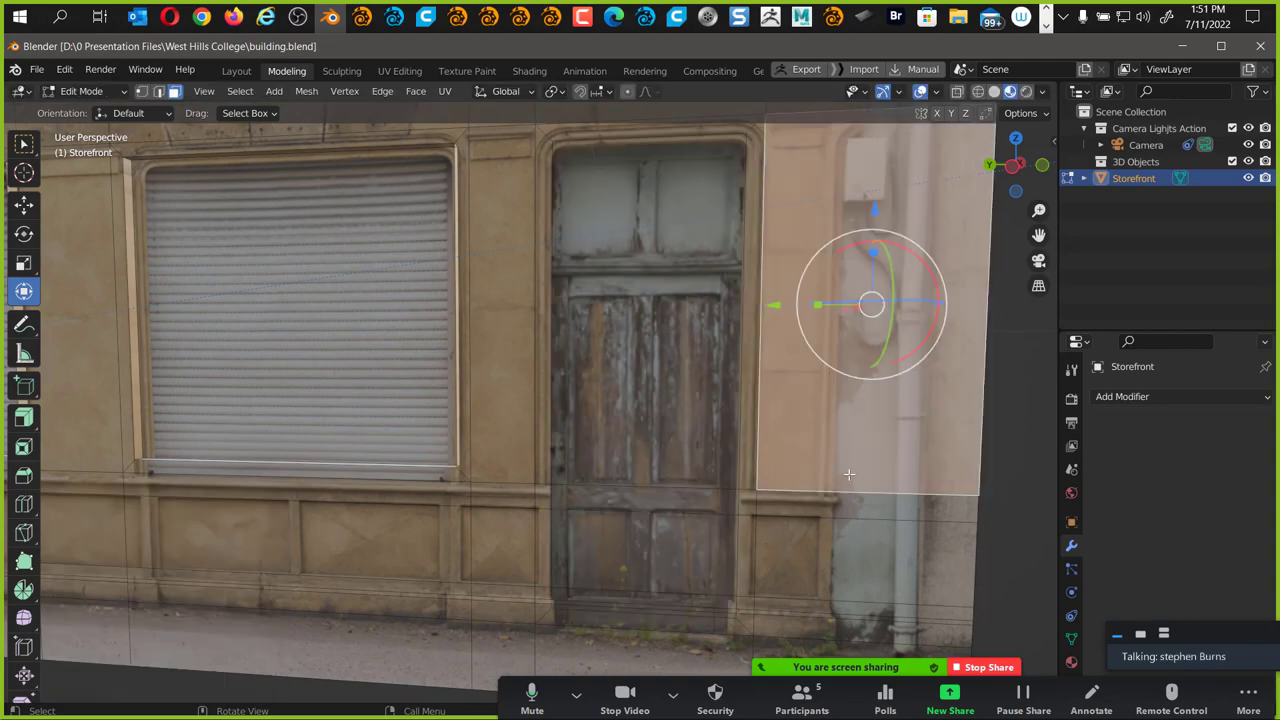
middle_click_drag(567, 405, 380, 360)
scroll(434, 374, "down", 3)
middle_click_drag(501, 463, 591, 394)
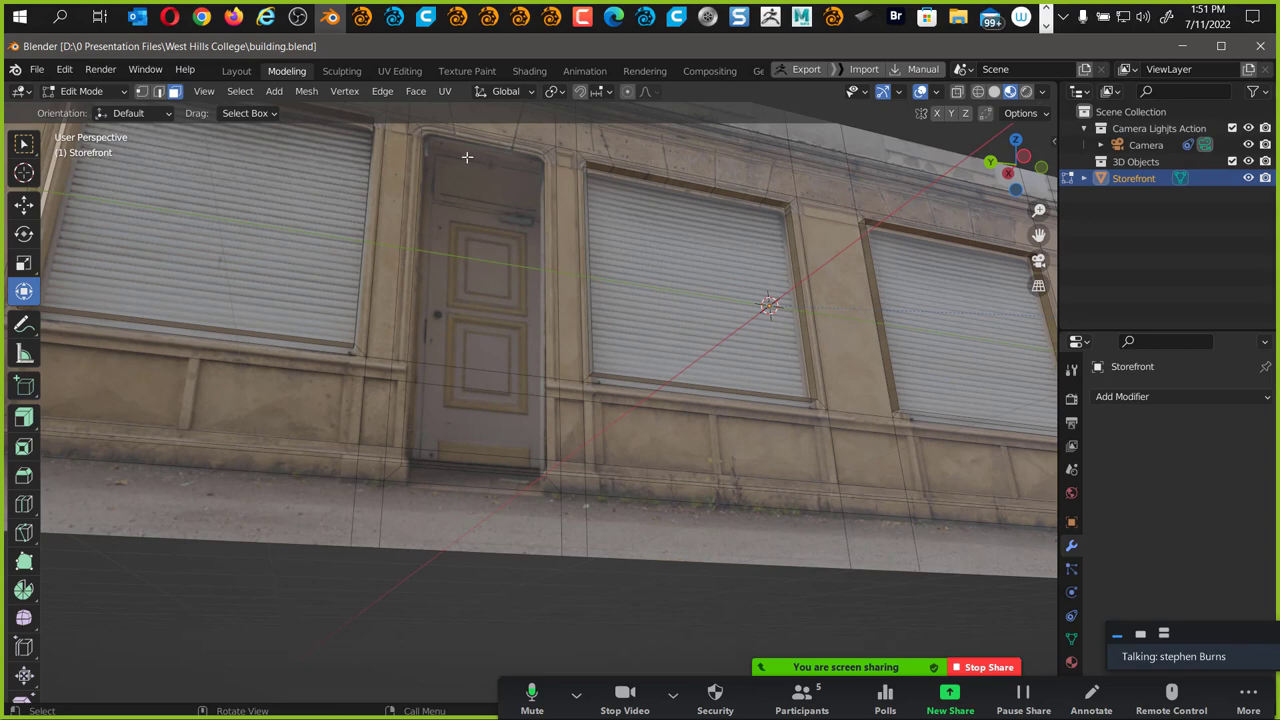
- Box-select the panelled door faces and bring the whole door into a frontal close-up
left_click_drag(467, 157, 488, 492)
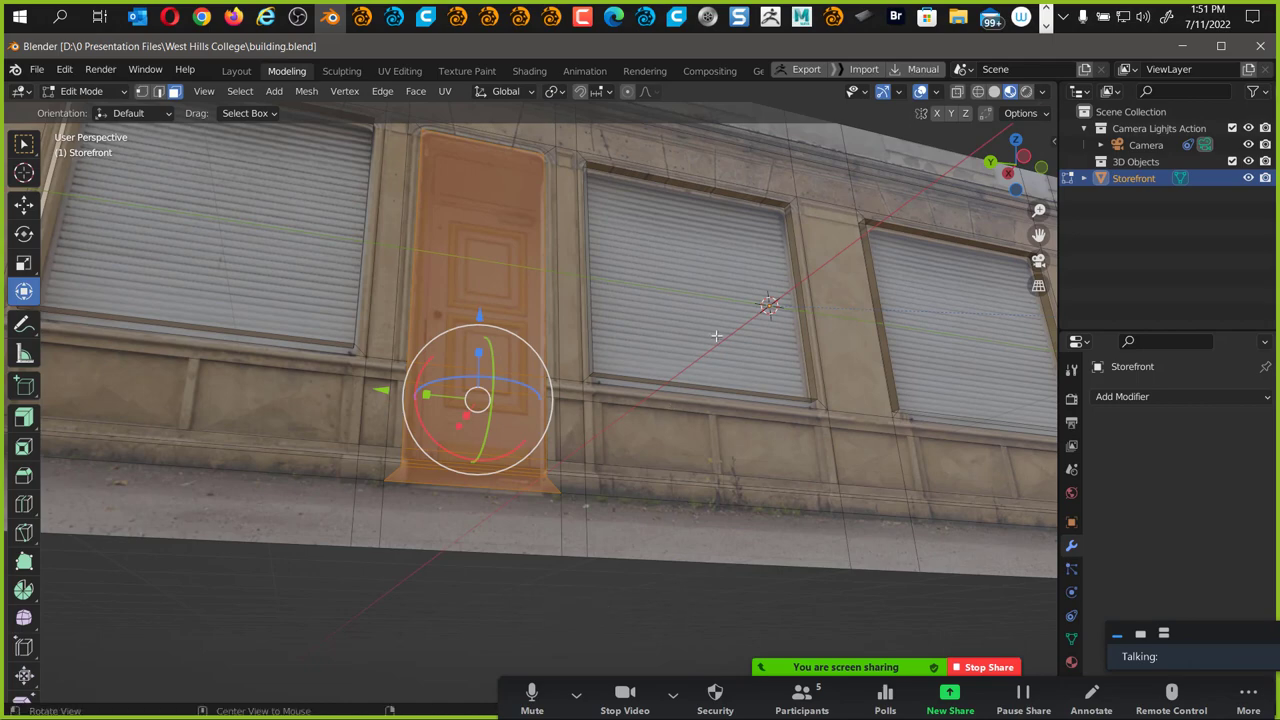
middle_click_drag(580, 606, 630, 394)
scroll(583, 443, "up", 5)
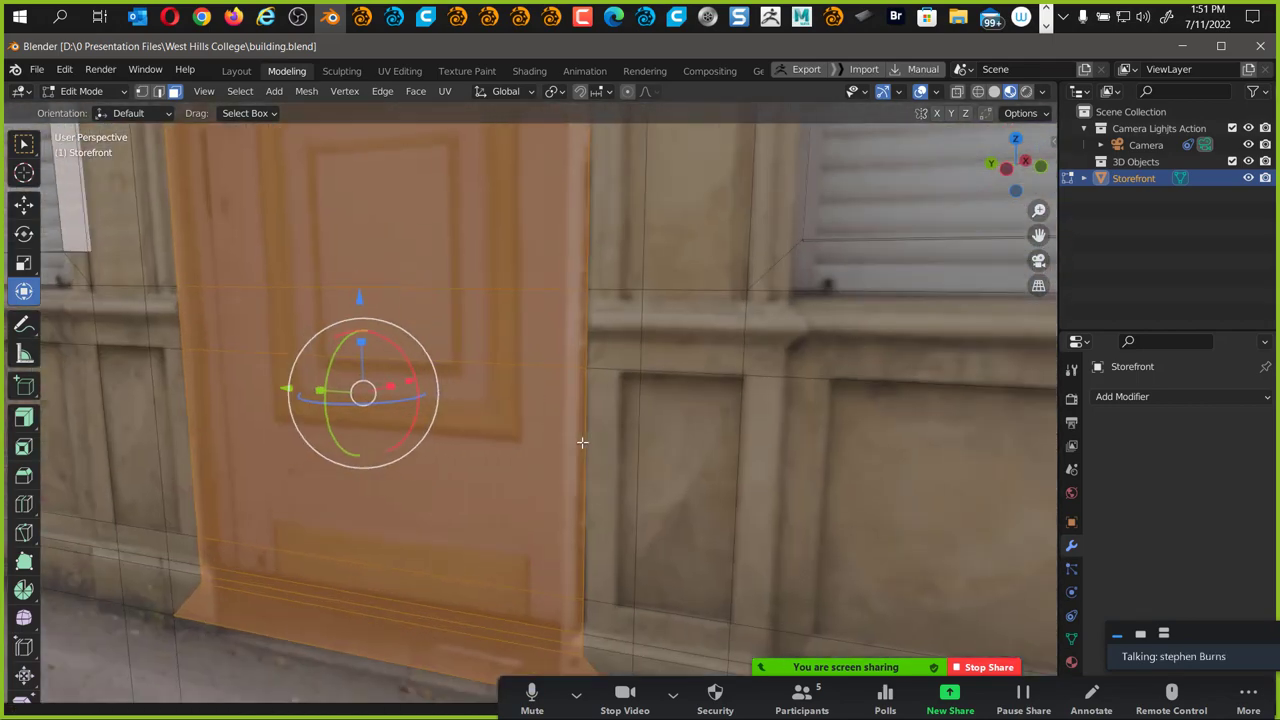
middle_click_drag(568, 475, 627, 452)
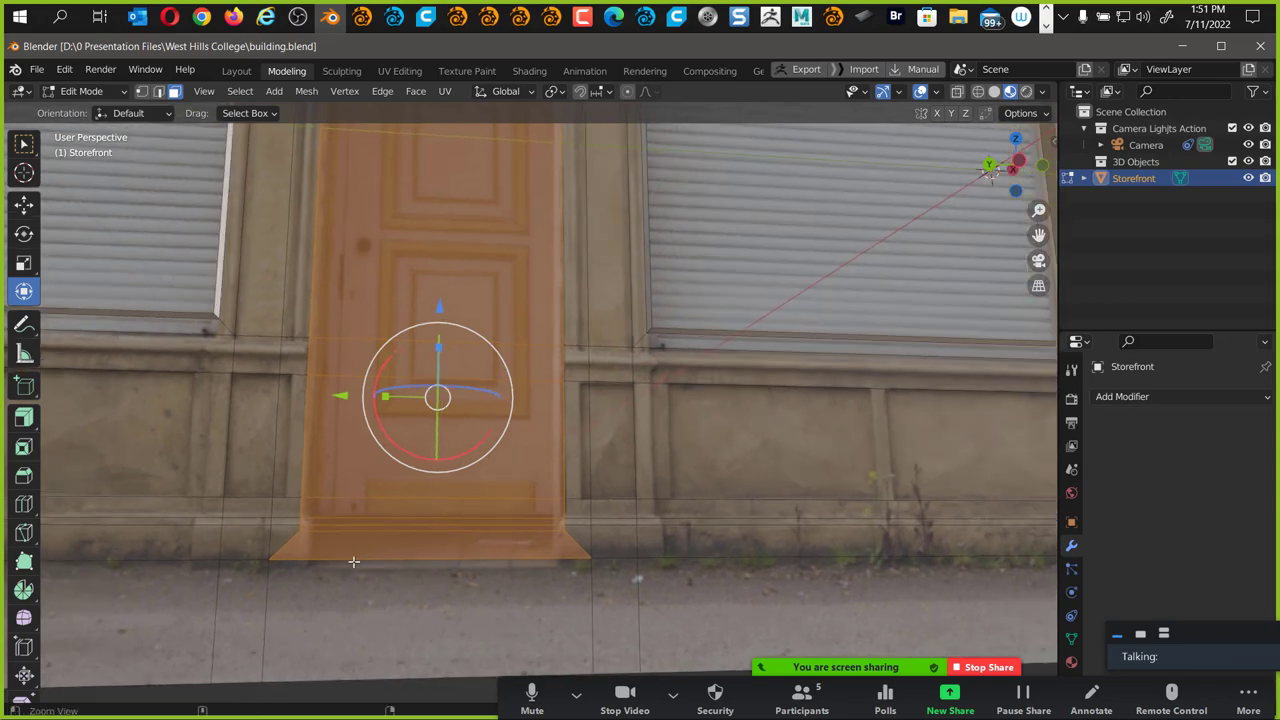
scroll(434, 507, "up", 5)
scroll(434, 507, "down", 5)
middle_click_drag(386, 560, 438, 519)
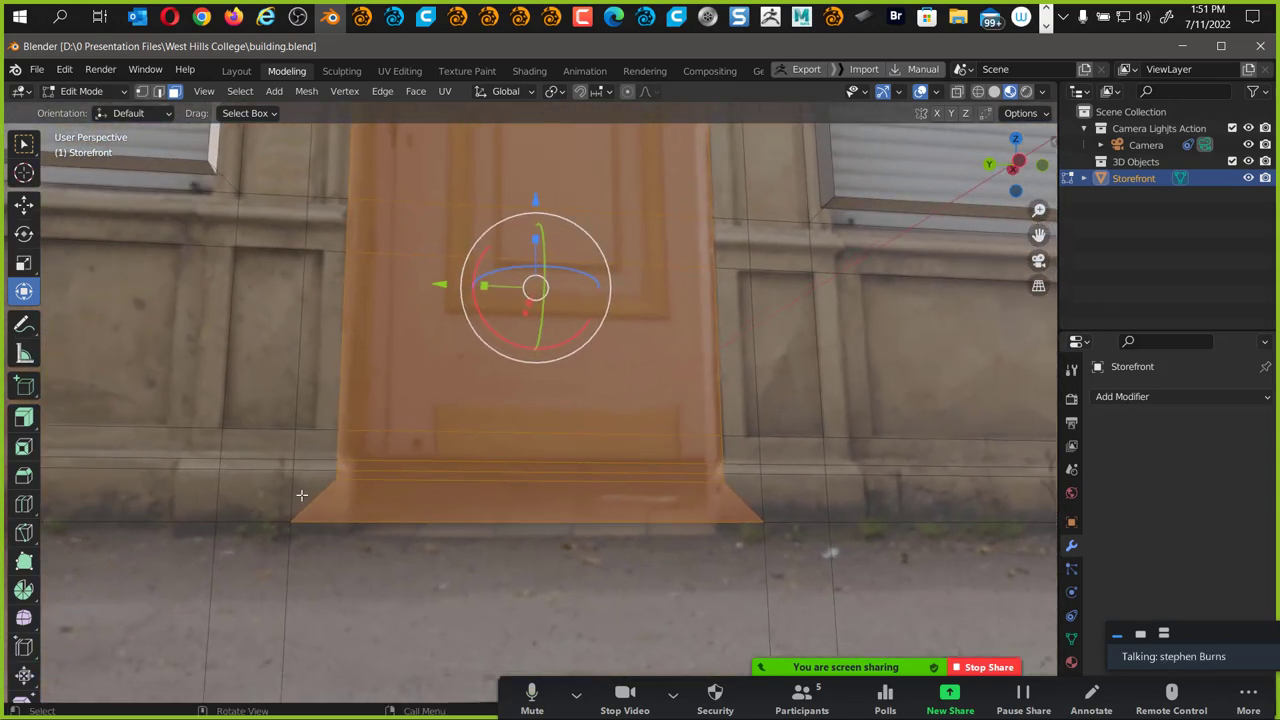
- Select the step face in front of the door and add the door face
left_click(266, 464)
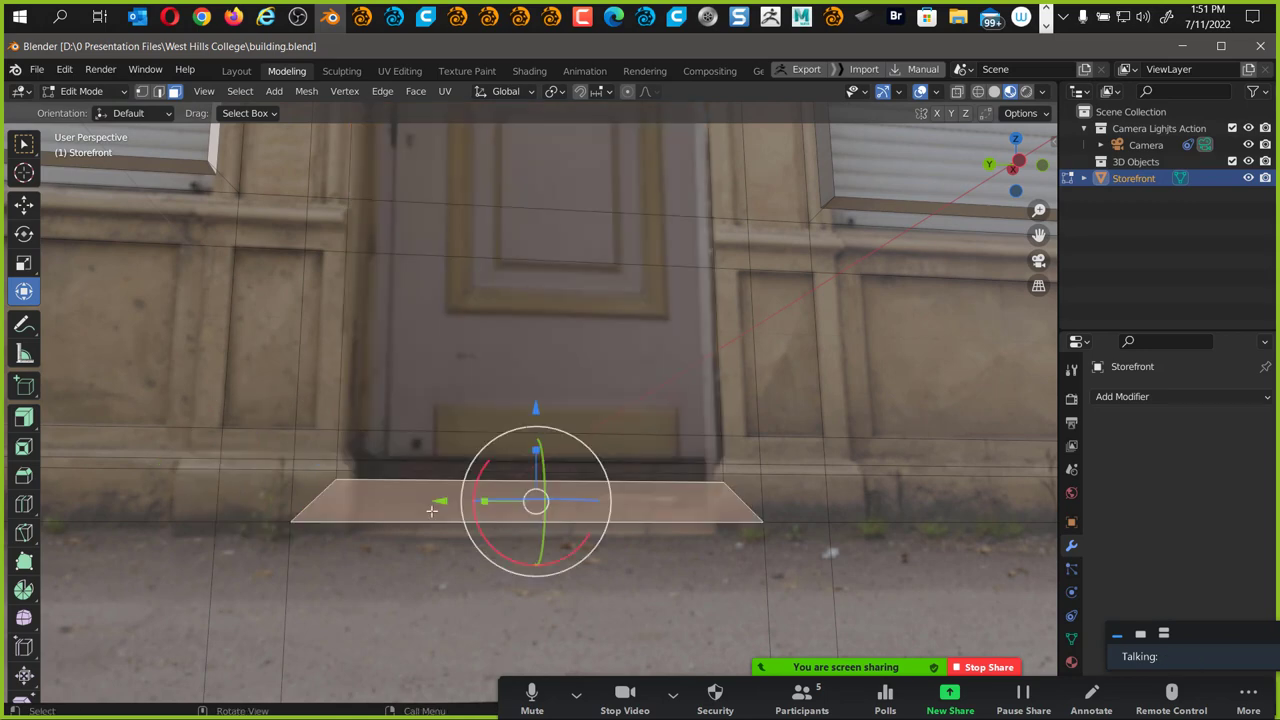
left_click(538, 505)
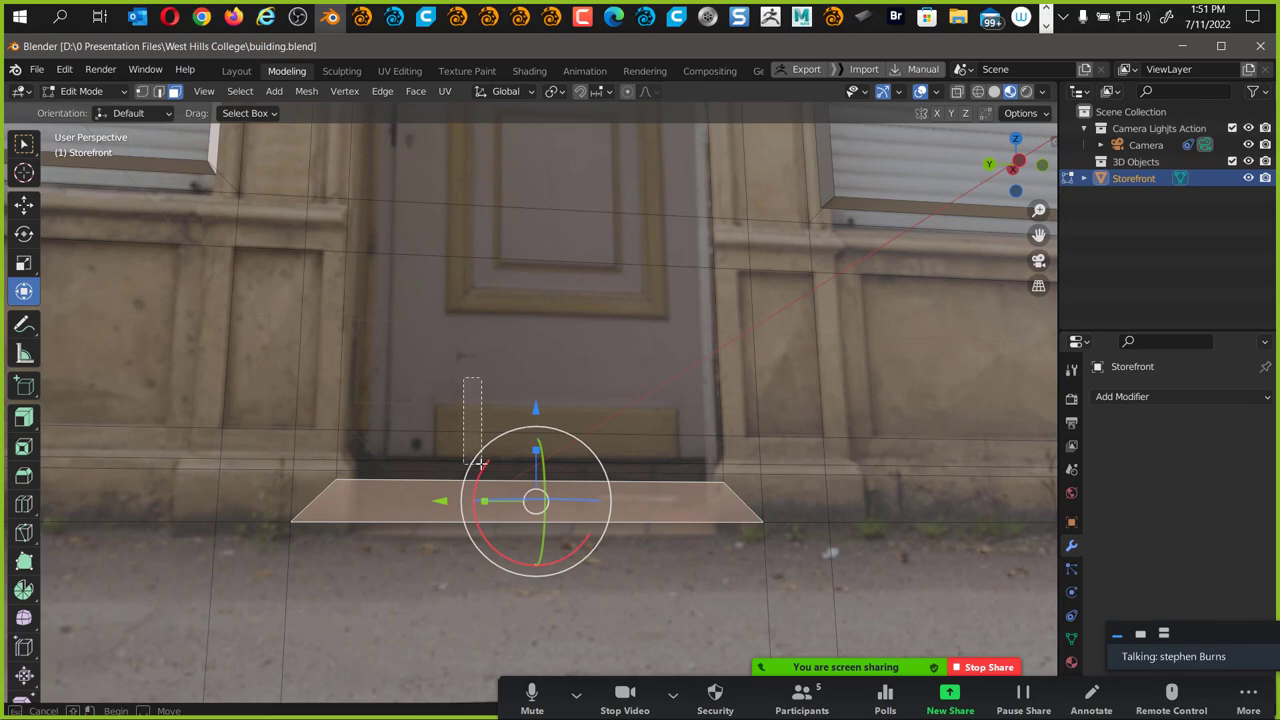
left_click_drag(481, 464, 497, 465)
scroll(670, 400, "down", 5)
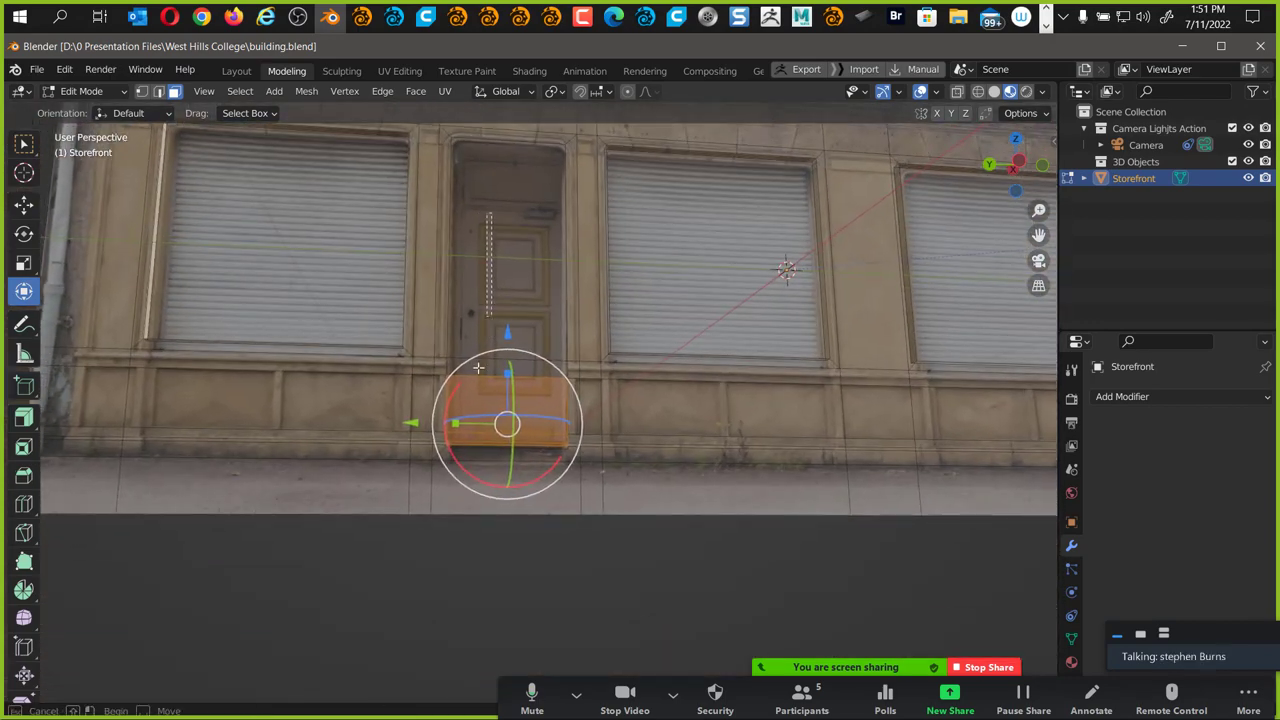
left_click(525, 420, "shift")
middle_click_drag(575, 375, 740, 400)
scroll(760, 383, "up", 2)
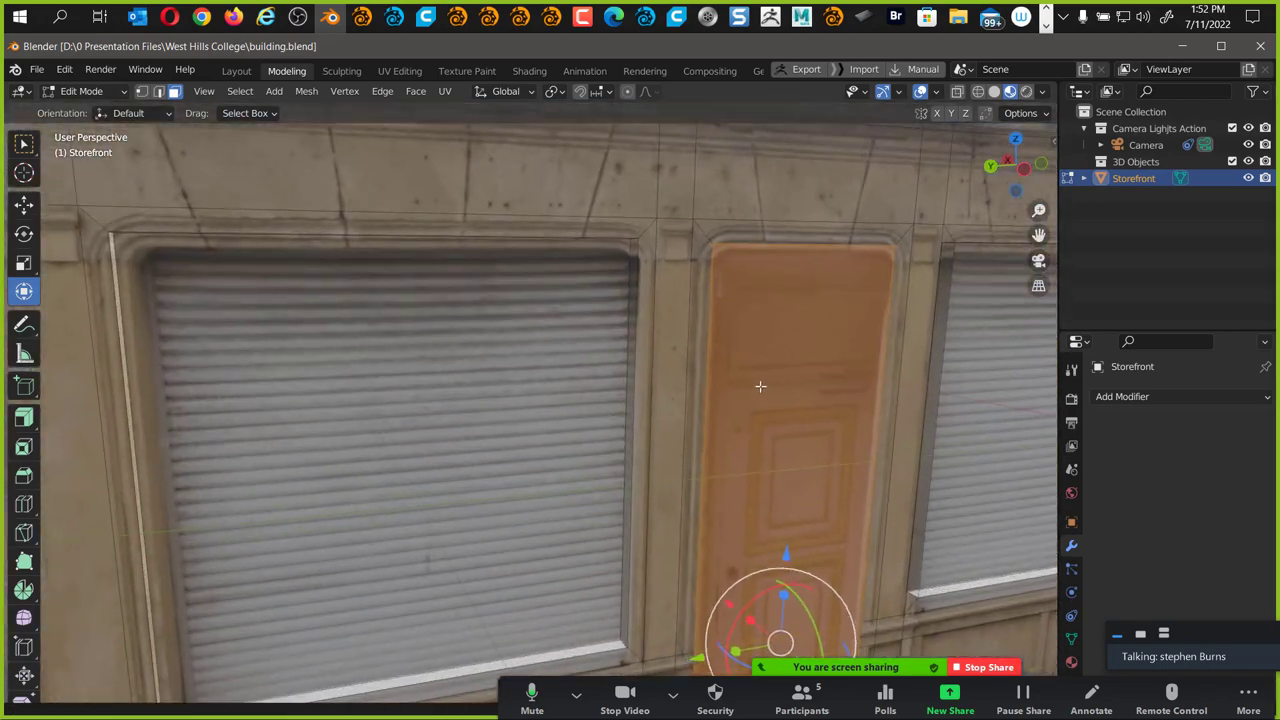
scroll(701, 349, "up", 1)
middle_click_drag(701, 349, 731, 377)
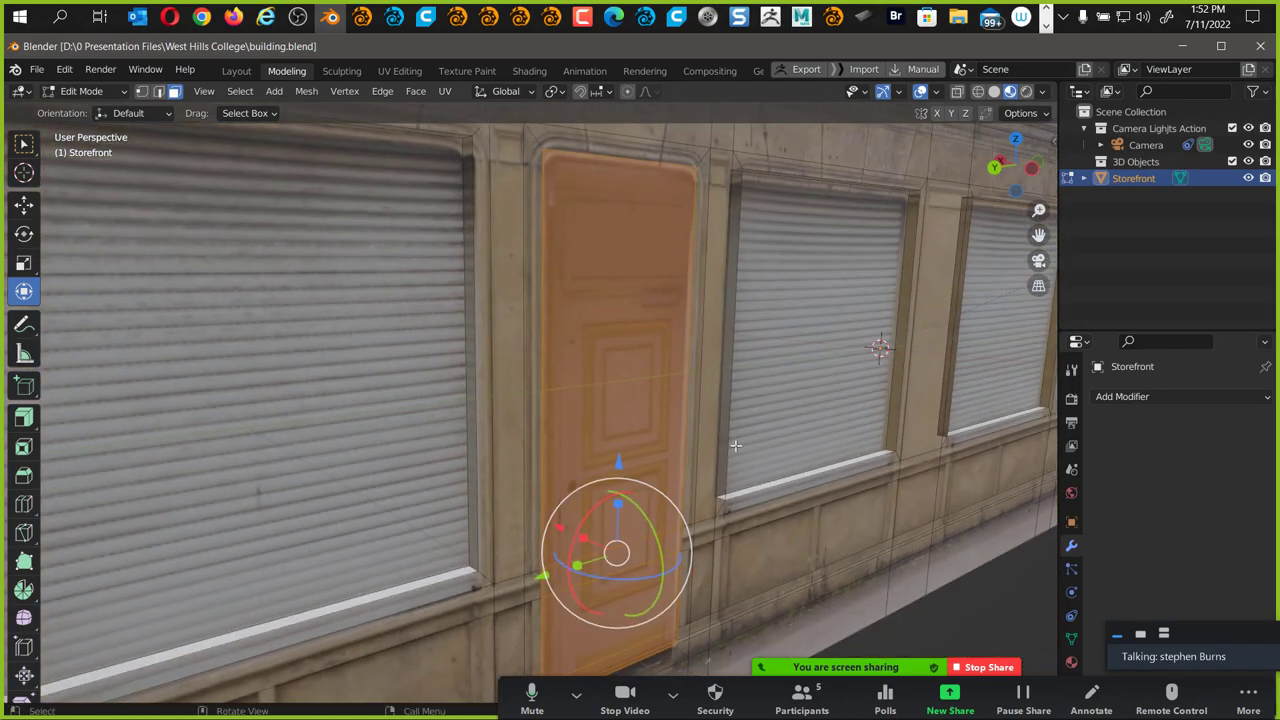
- Extrude the door faces about 0.169 m along their normal into the wall, then deselect
key("e")
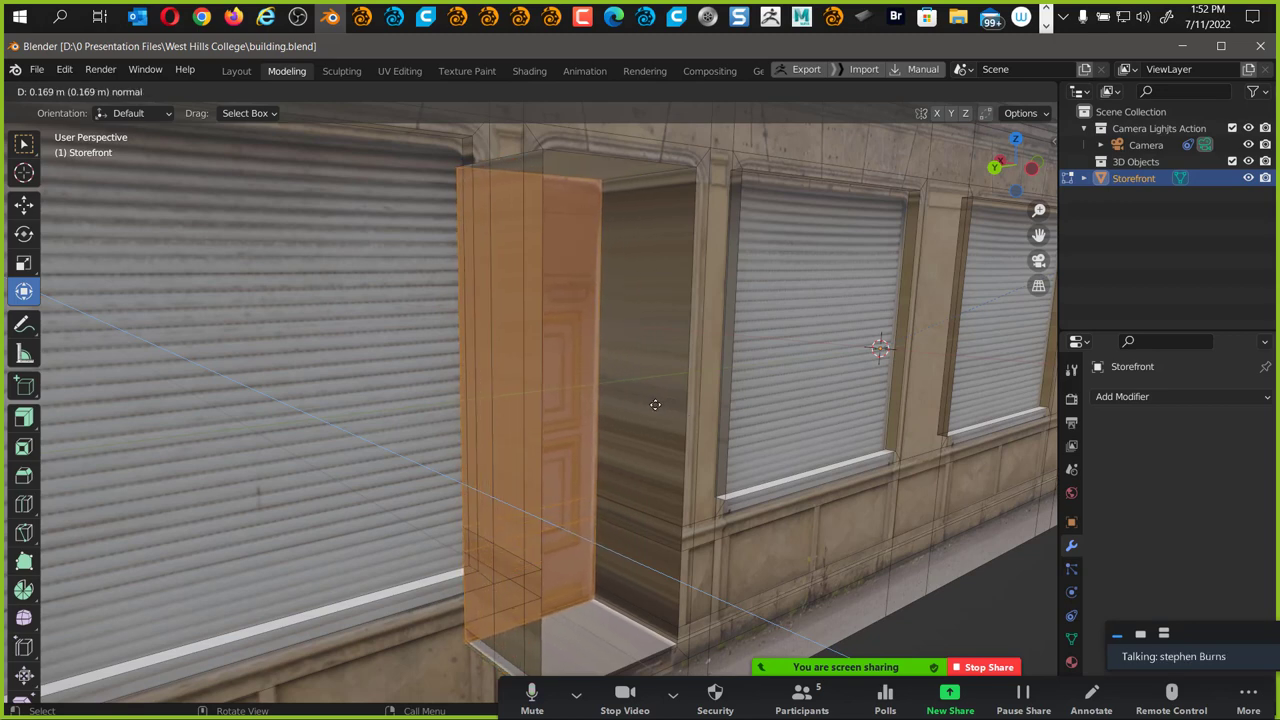
left_click(655, 404)
middle_click_drag(786, 466, 553, 190)
key("alt+a")
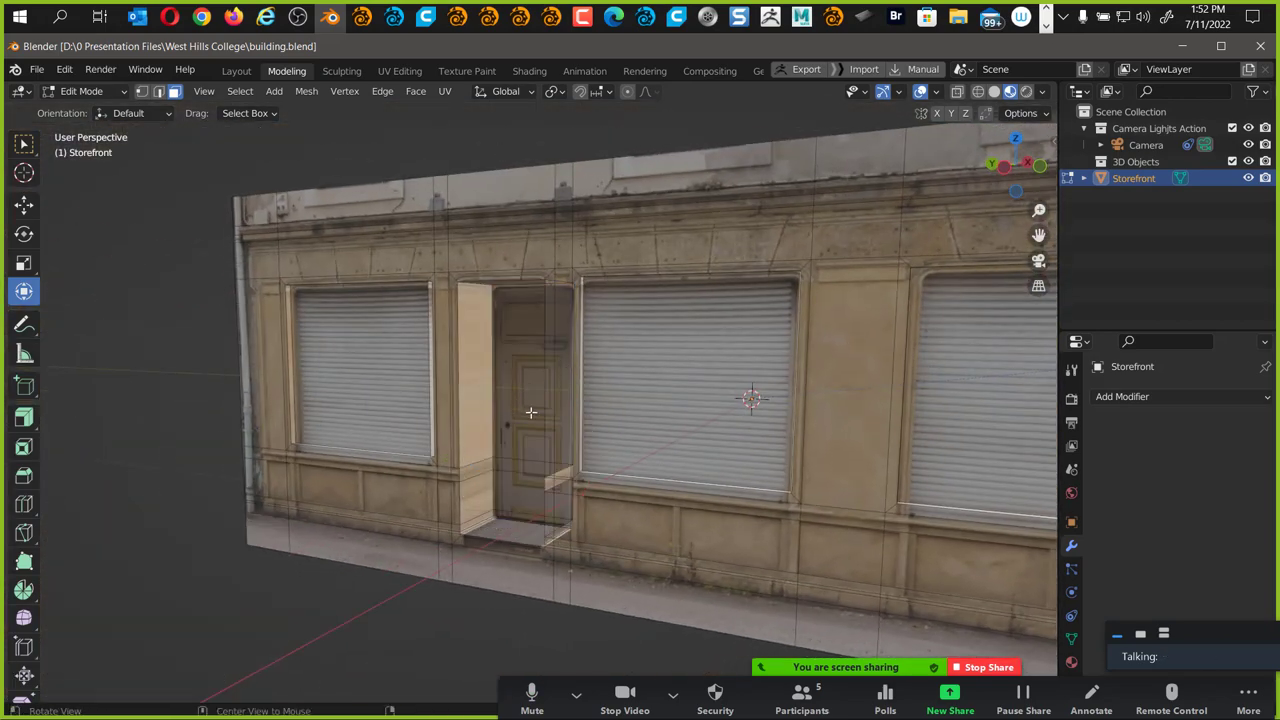
middle_click_drag(531, 412, 636, 259)
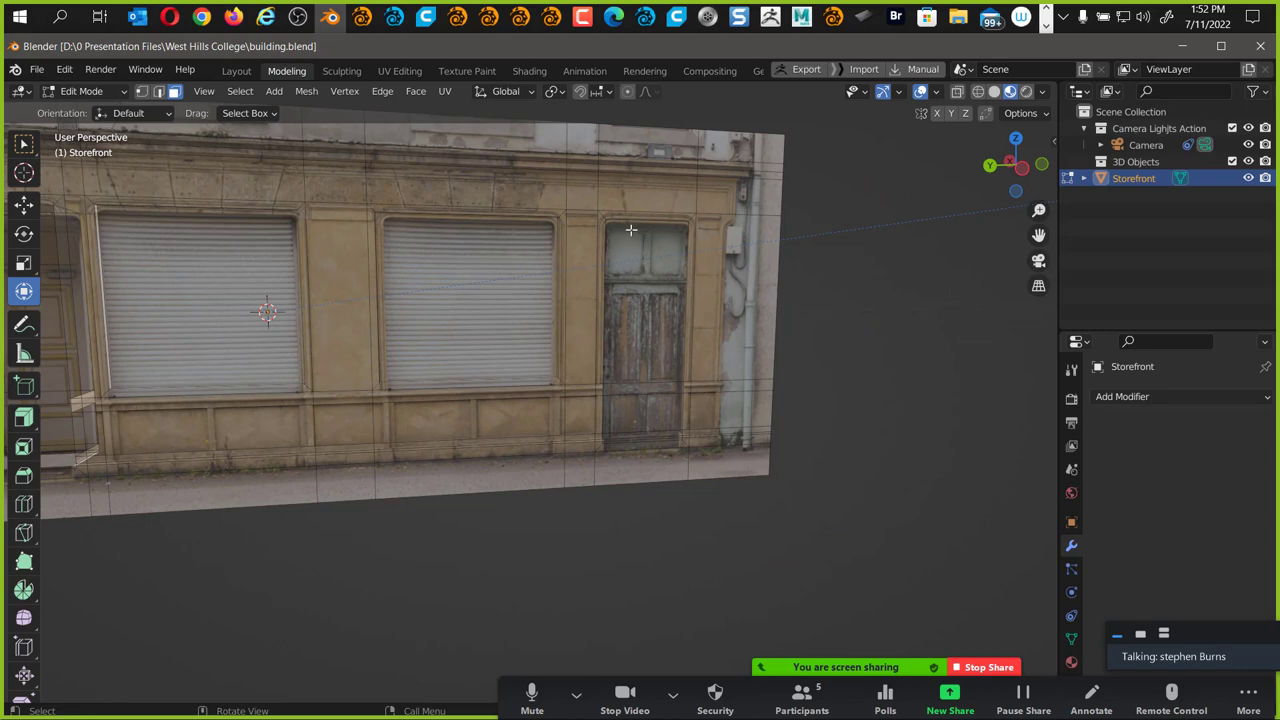
left_click(640, 365, "shift")
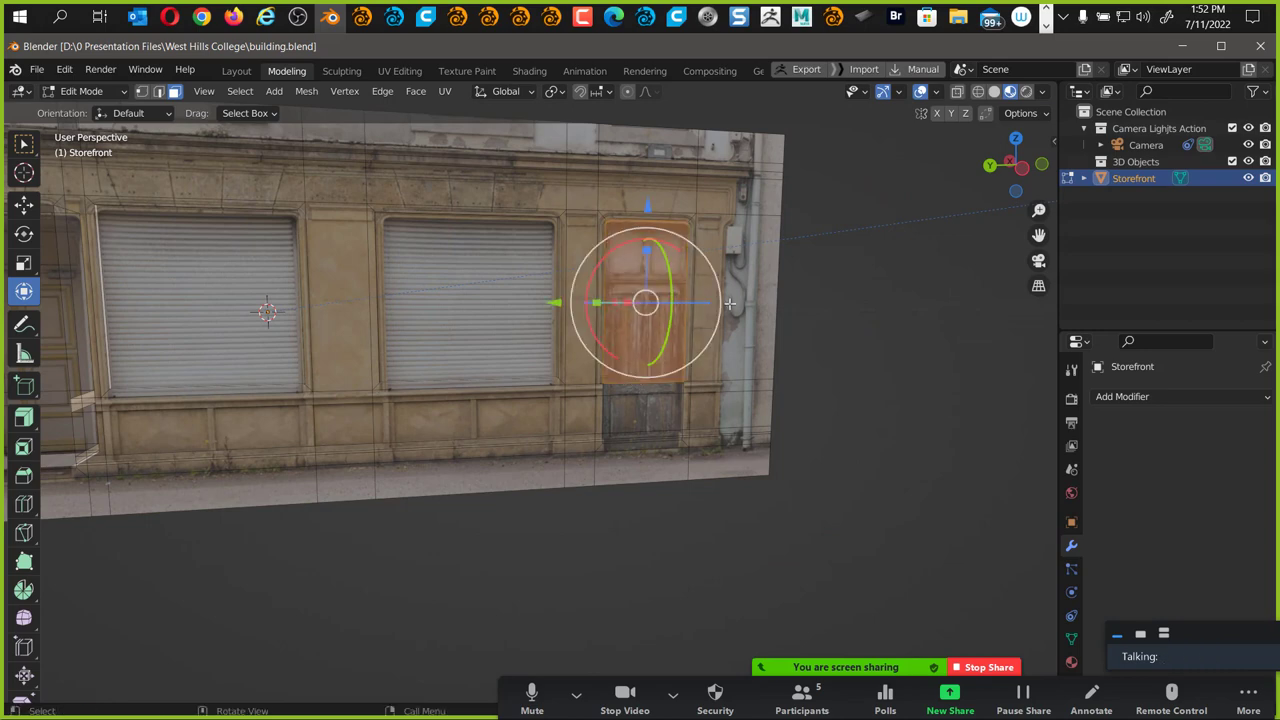
left_click(640, 408, "shift")
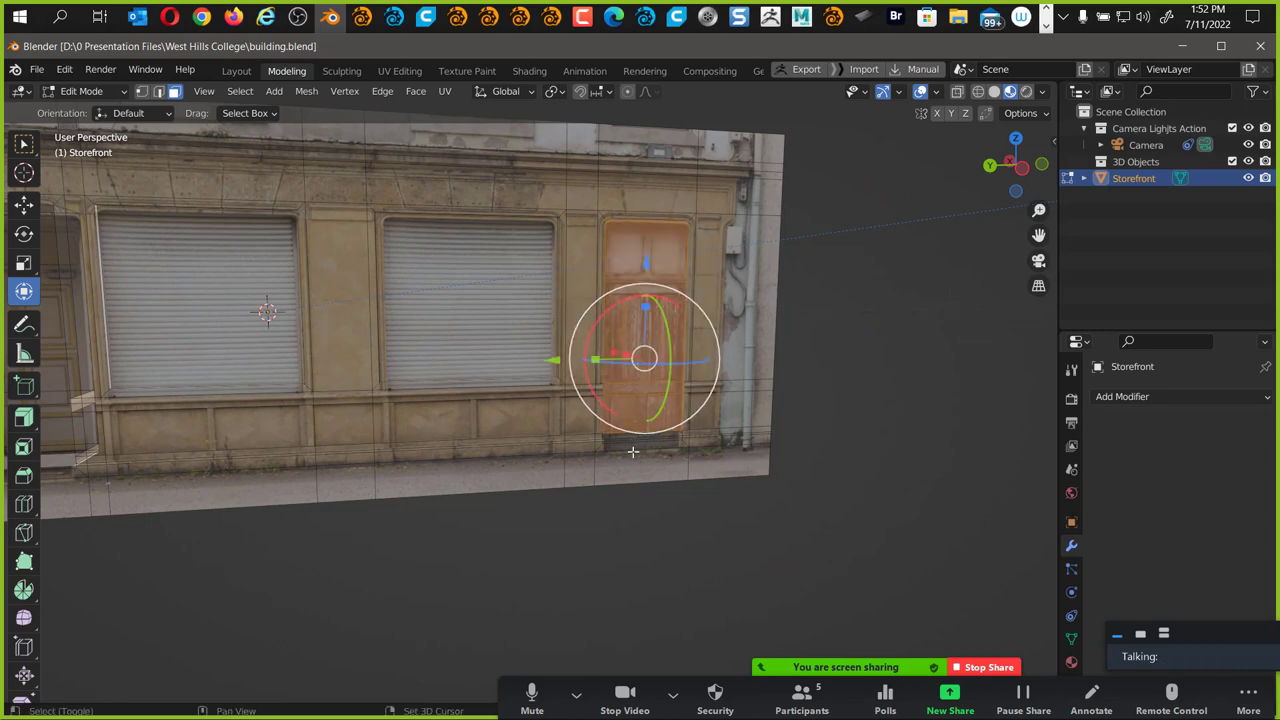
middle_click_drag(625, 440, 711, 342, "ctrl")
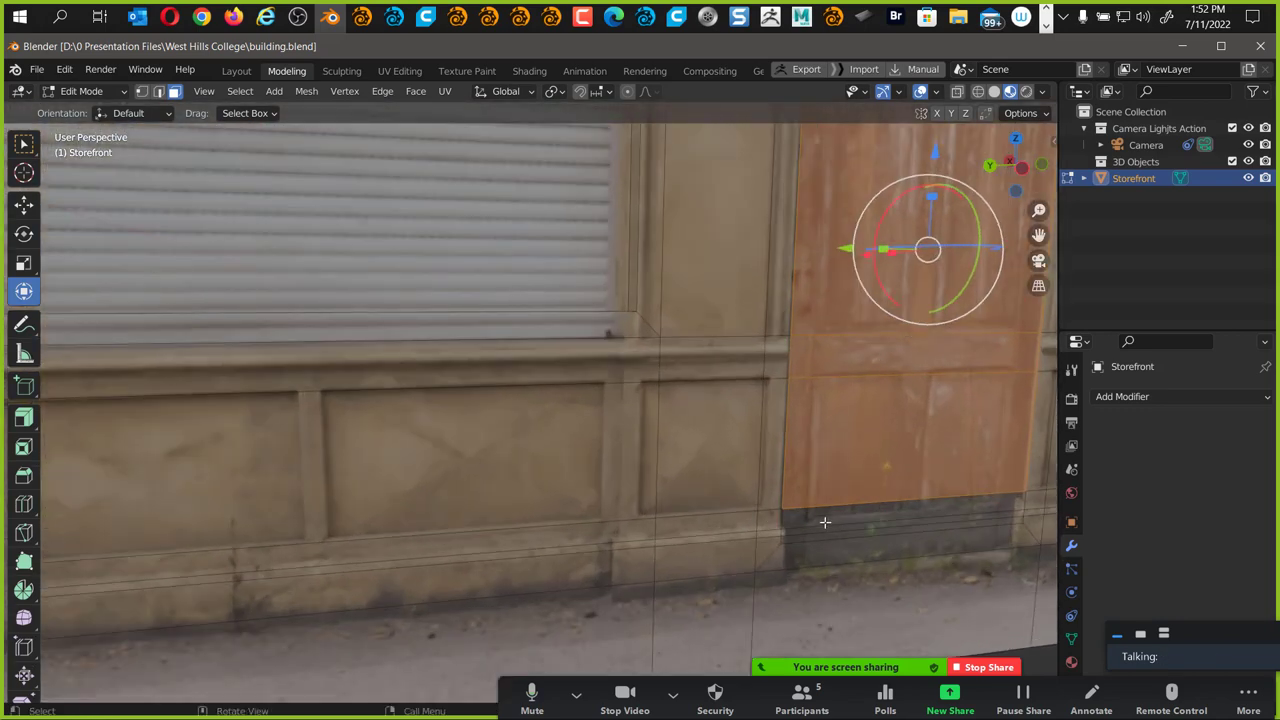
left_click_drag(823, 488, 856, 521)
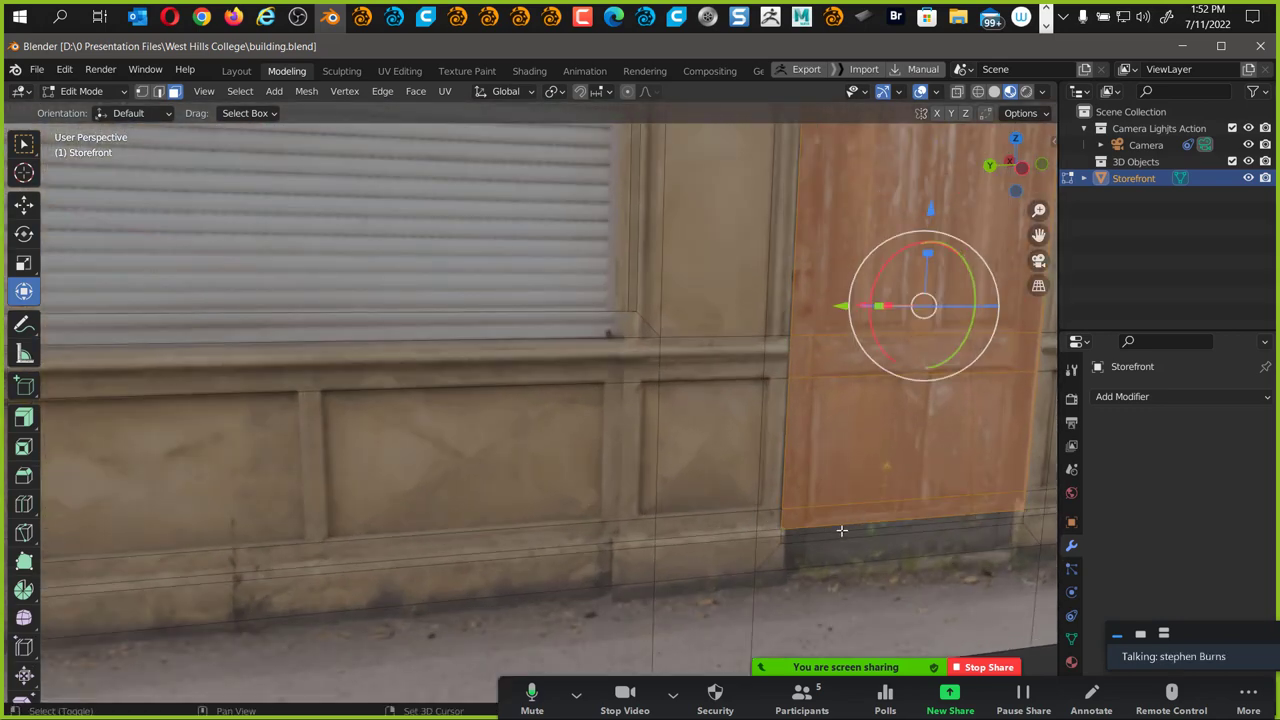
middle_click_drag(923, 479, 894, 620, "ctrl")
scroll(894, 615, "up", 2)
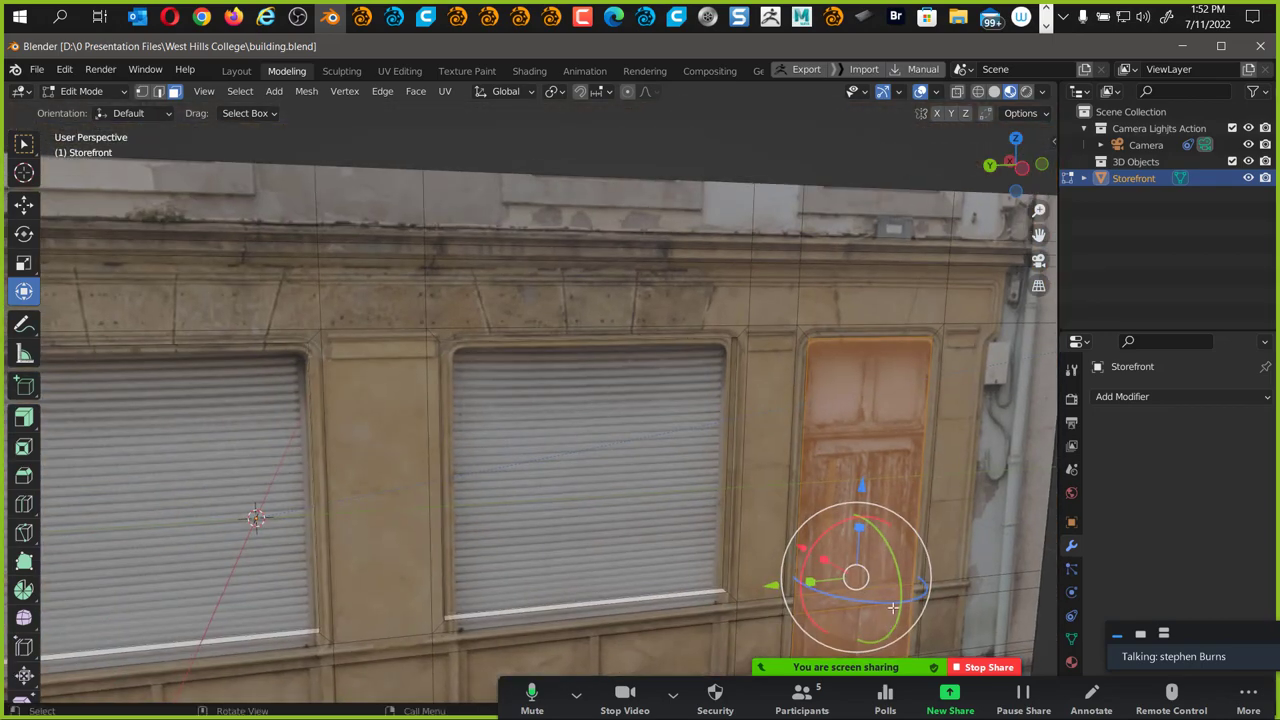
key("e")
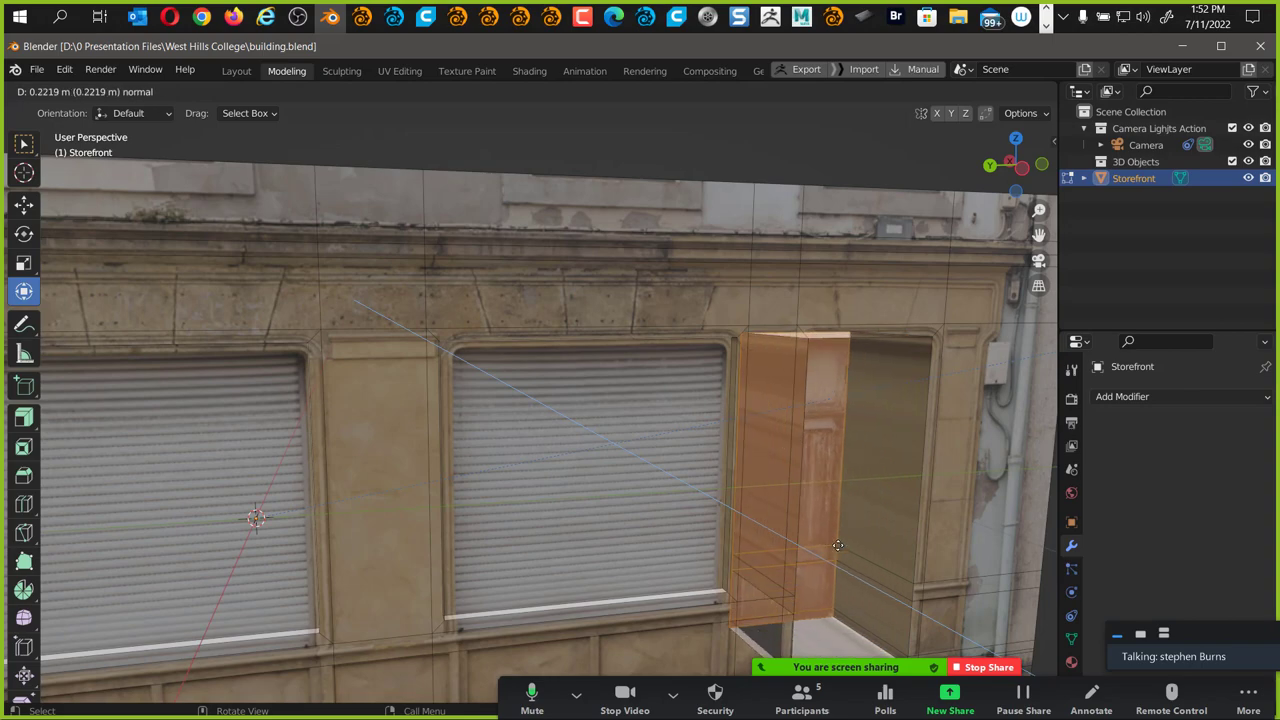
left_click(844, 554)
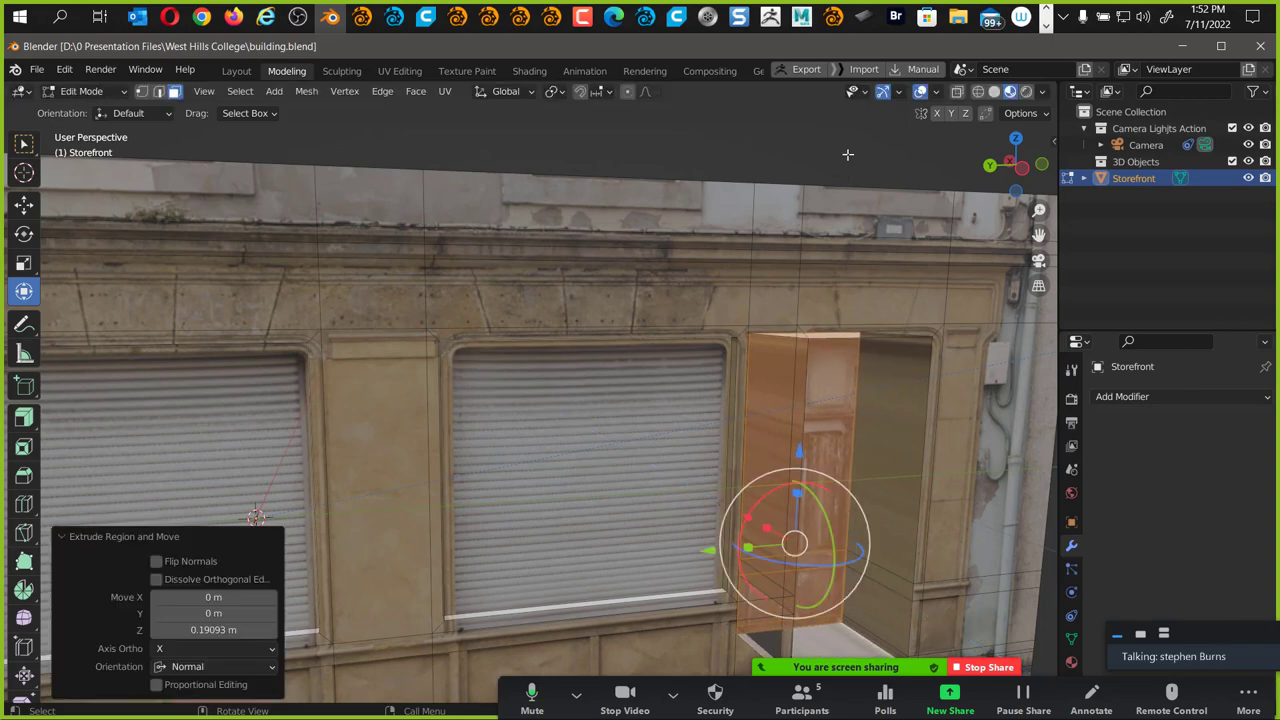
key("ctrl+z")
scroll(716, 478, "down", 5)
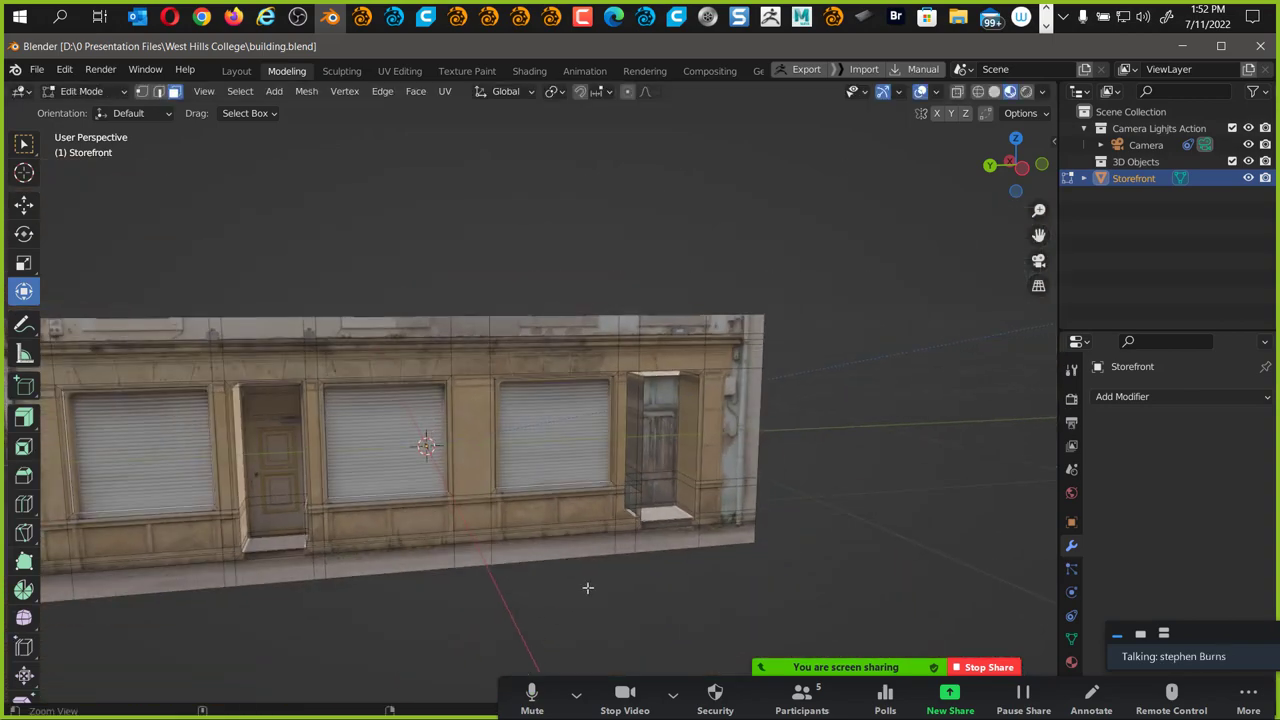
middle_click_drag(586, 589, 855, 421)
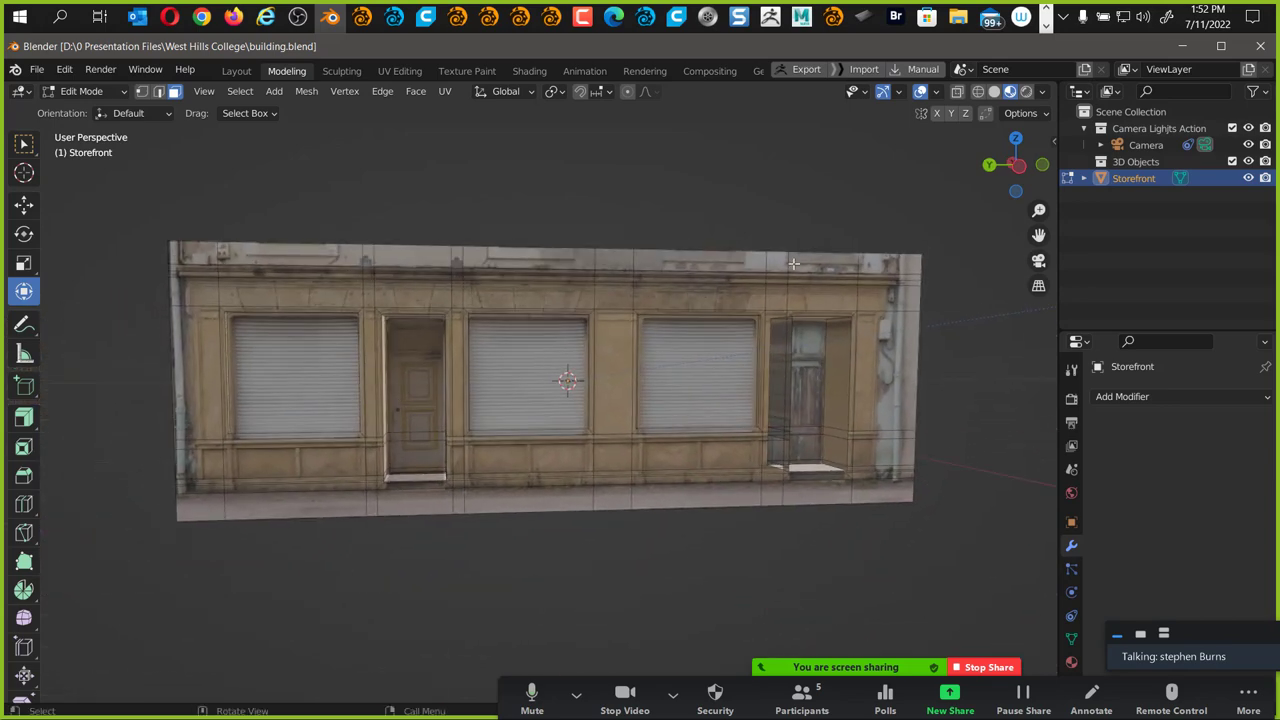
key("alt+Tab")
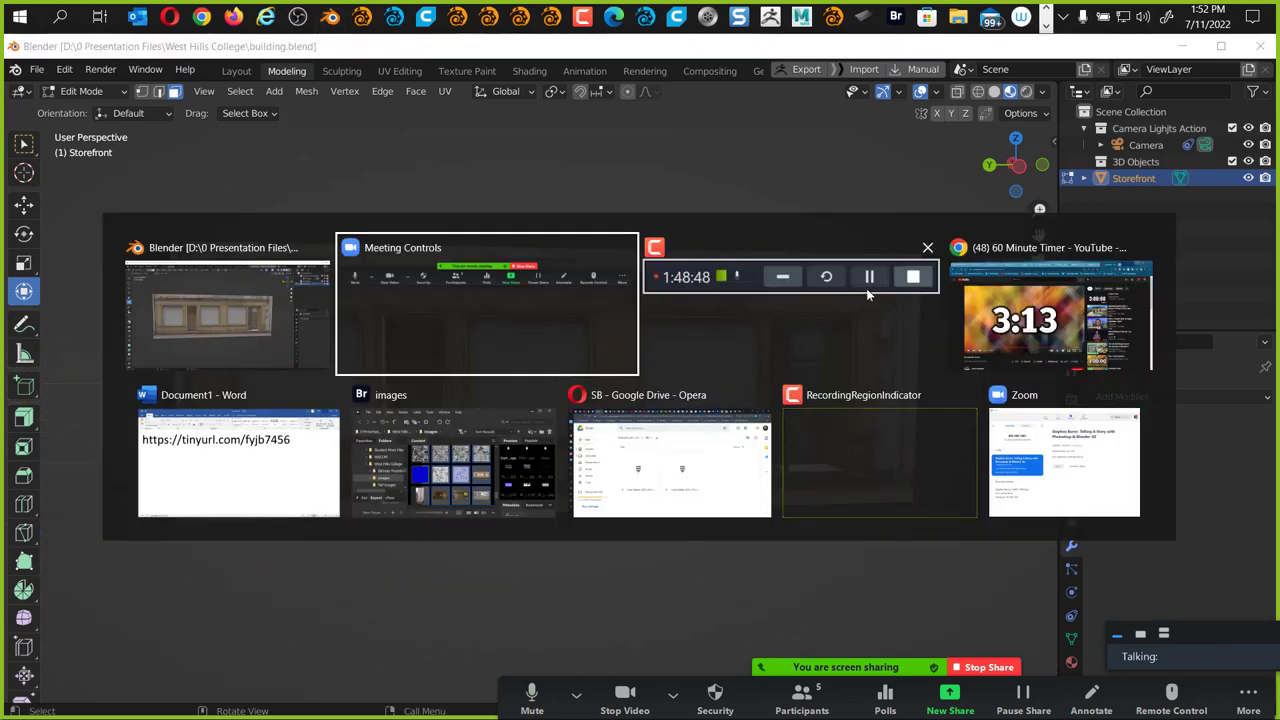
left_click(769, 285)
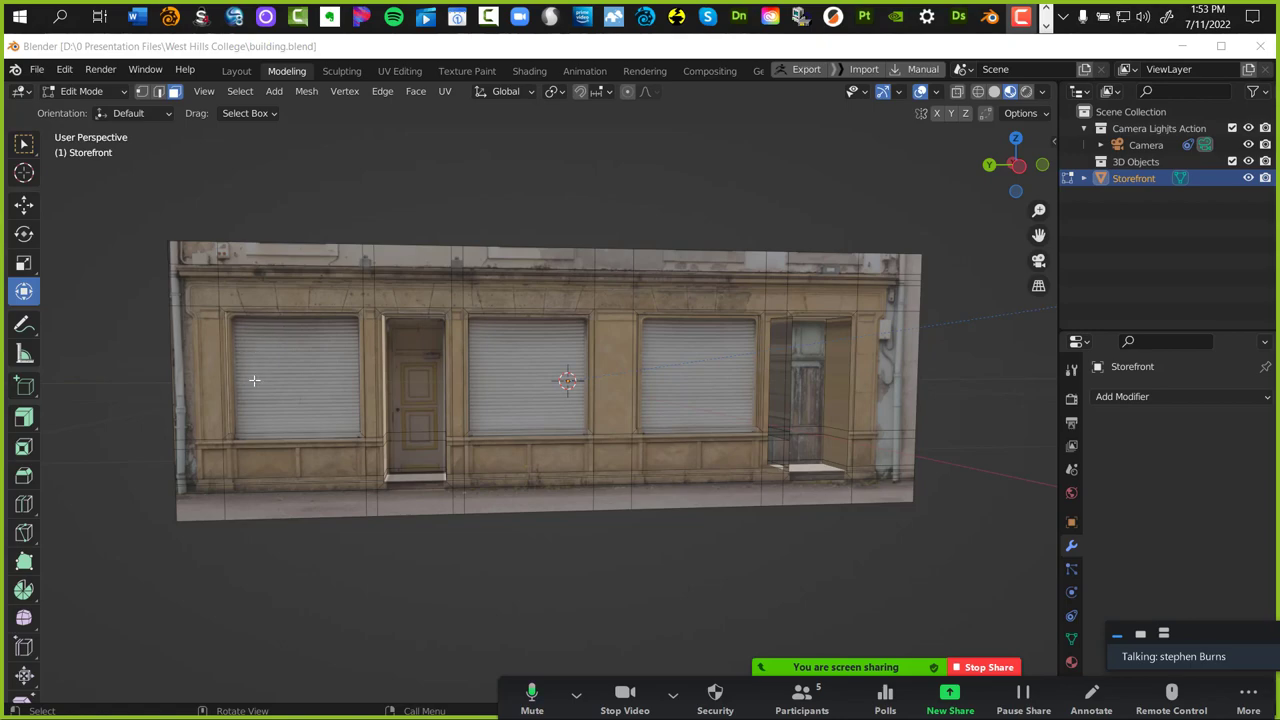
- Select the left shutter window face and the pillar face beside it
left_click(308, 343)
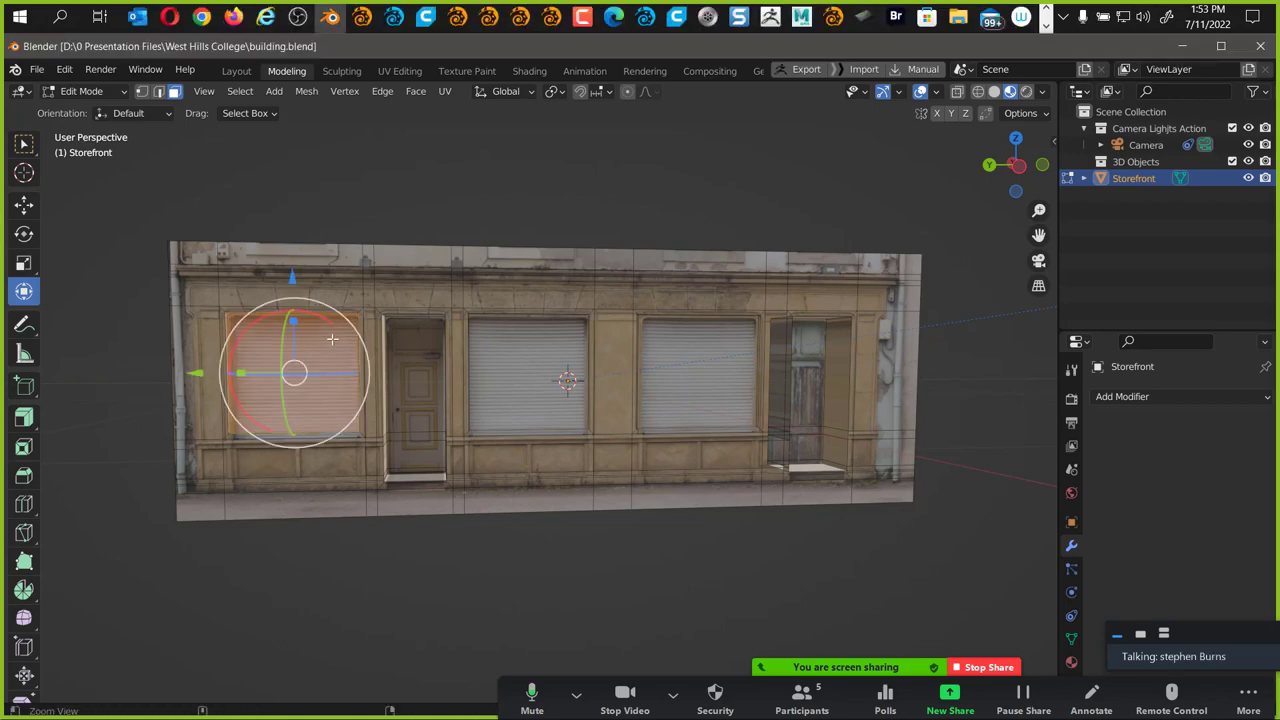
scroll(335, 338, "up", 3)
scroll(341, 332, "down", 3)
middle_click_drag(341, 332, 575, 451)
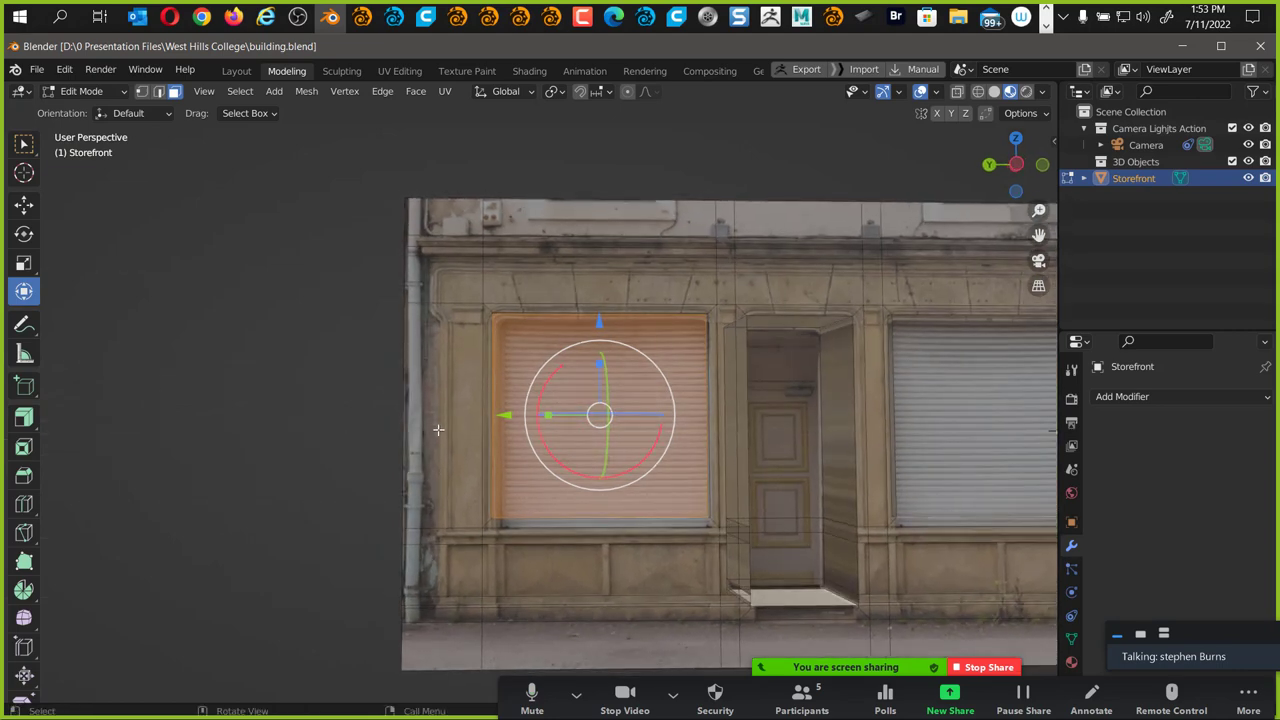
left_click_drag(563, 430, 565, 431, "shift")
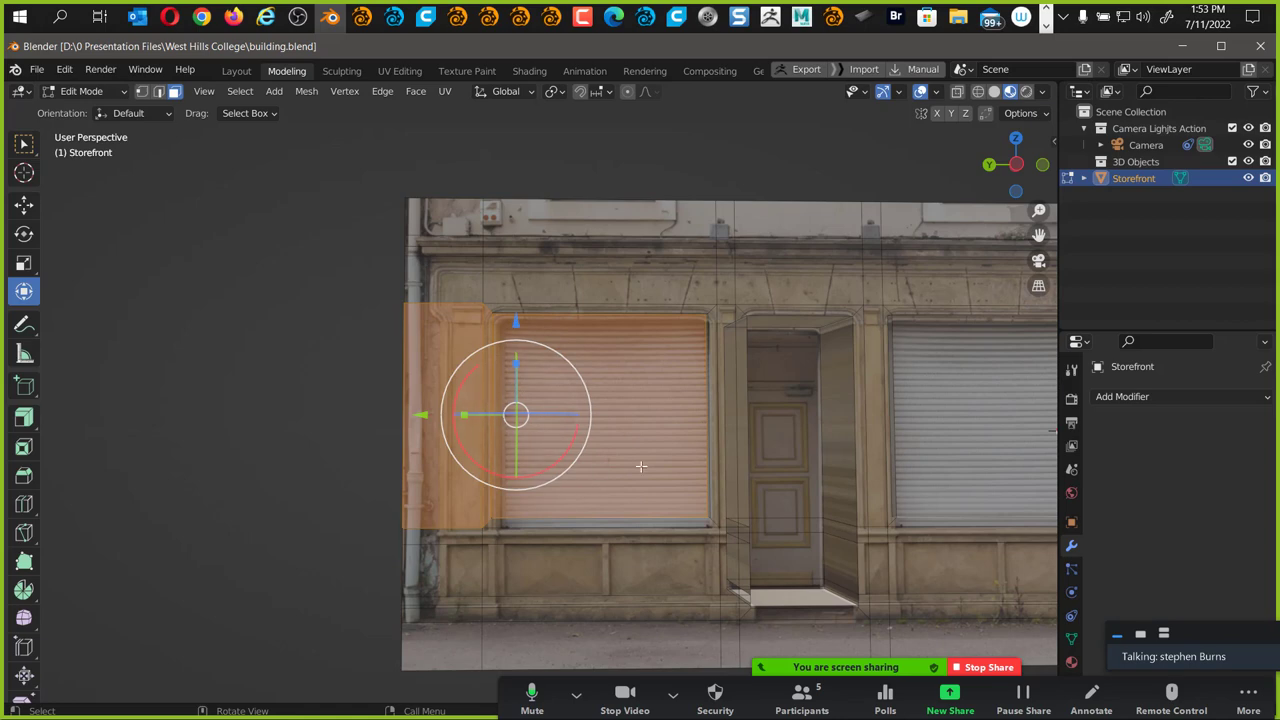
- Inset both faces 0.03983 m, toggling Individual on and back to one region
key("i")
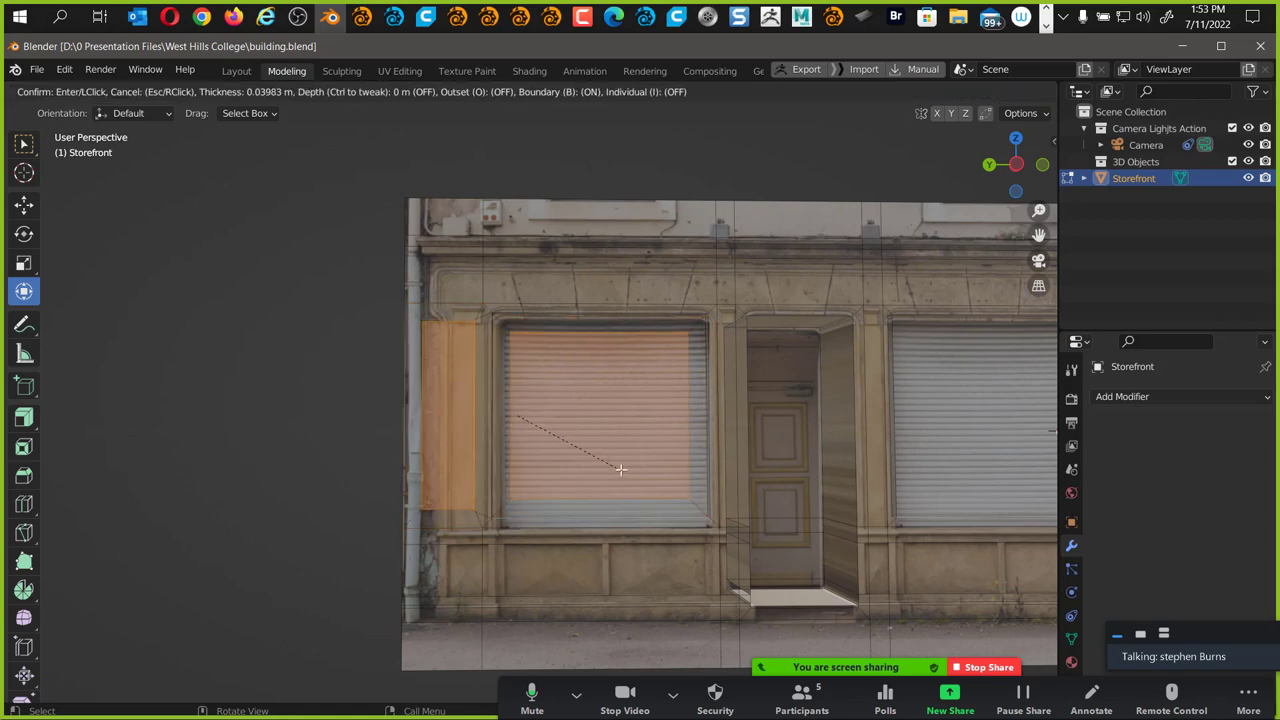
left_click(621, 469)
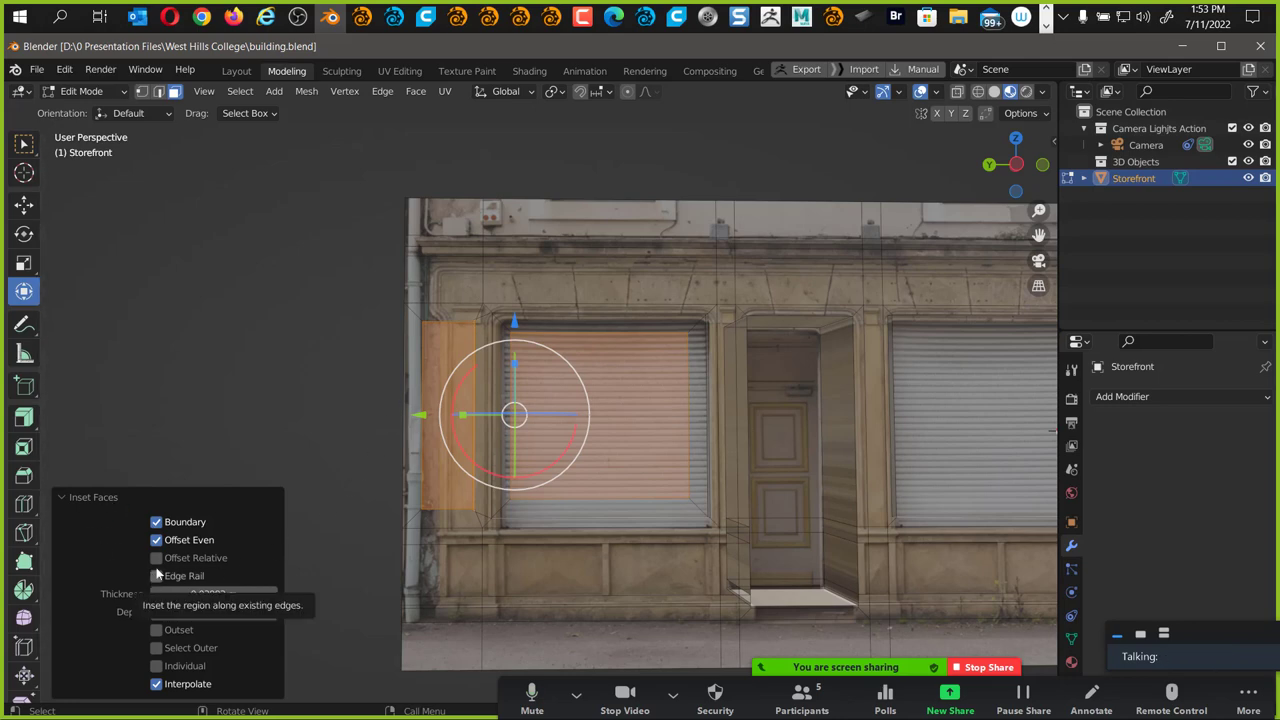
left_click(157, 667)
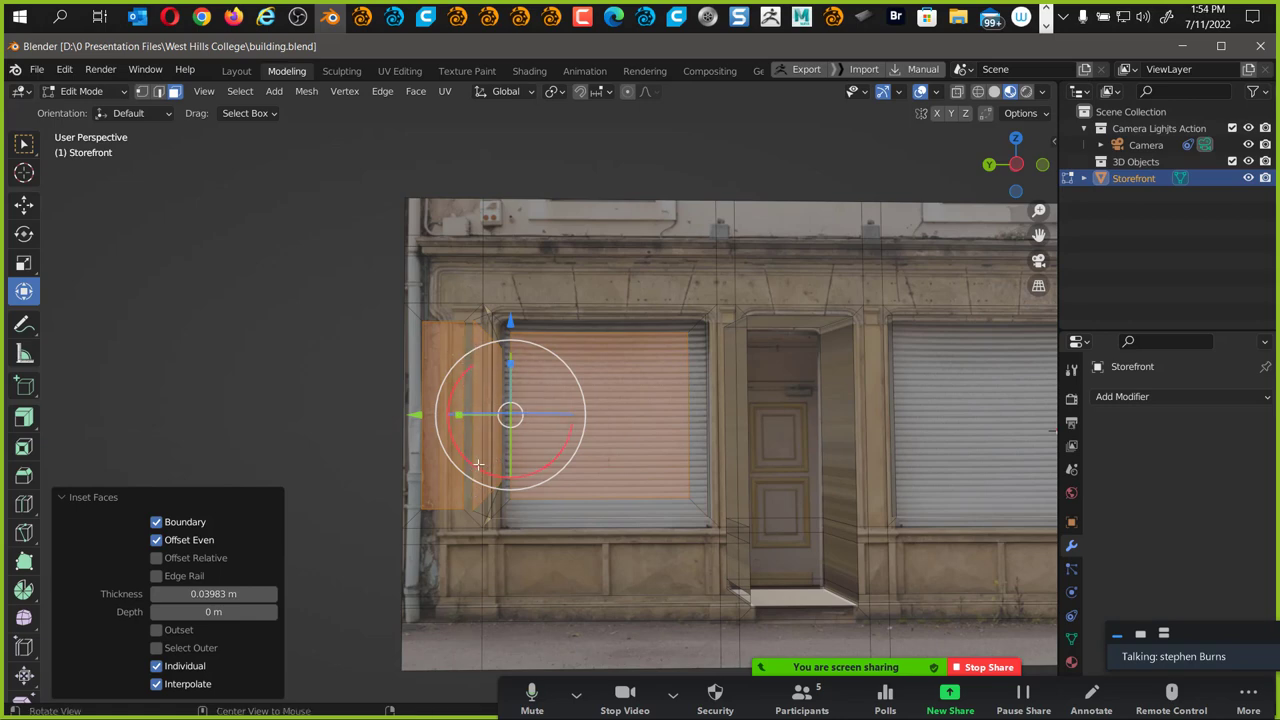
scroll(522, 389, "up", 4)
middle_click_drag(522, 389, 678, 404, "shift")
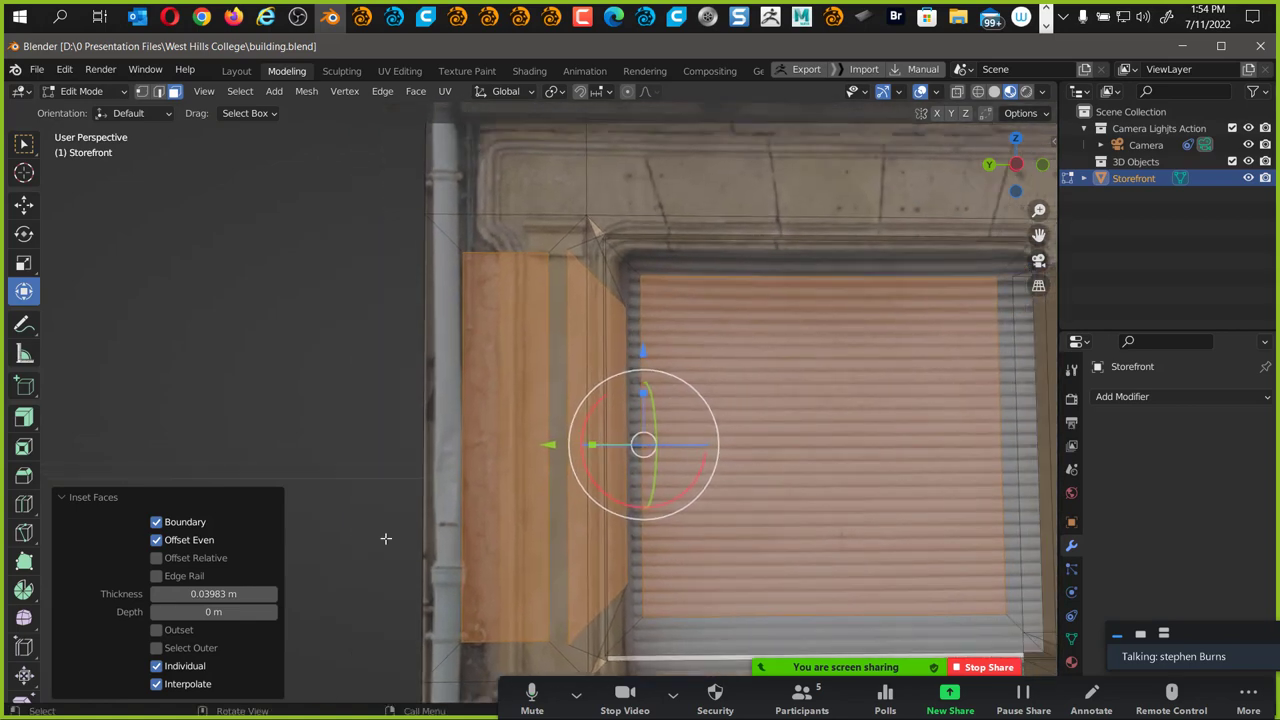
left_click(156, 667)
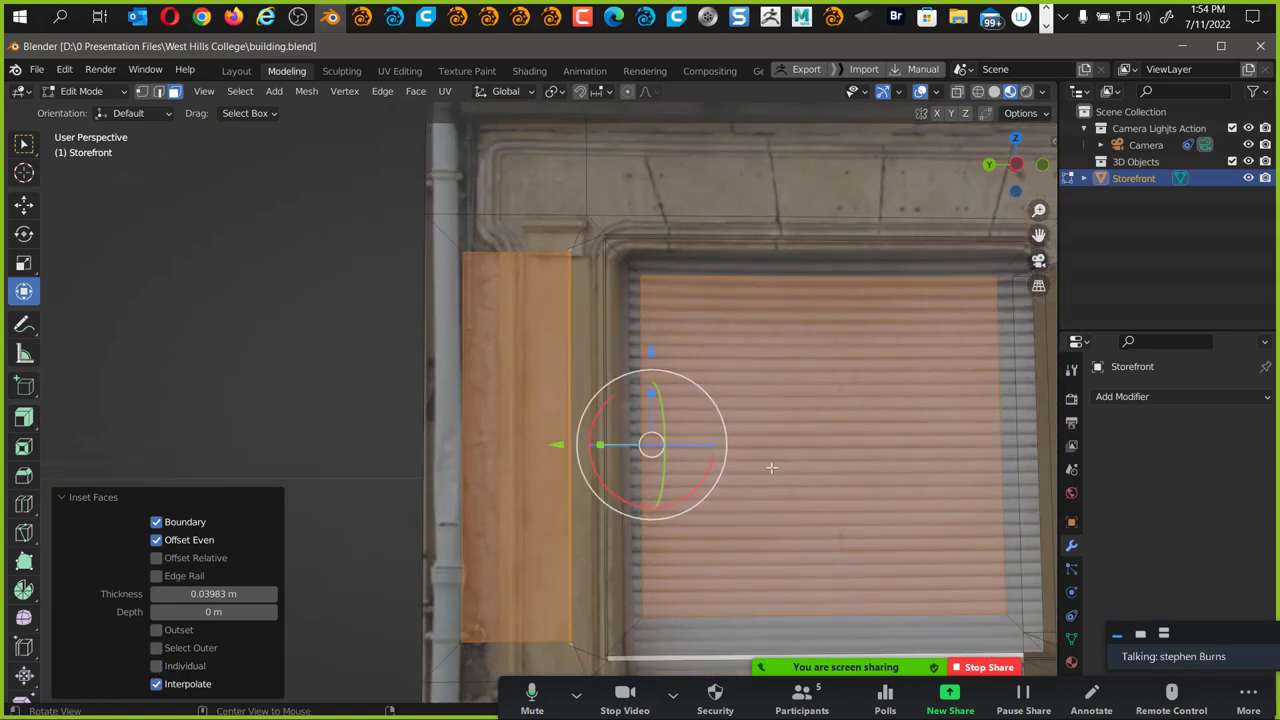
- Review the inset from a frontal view, then undo the combined window and pillar inset
mouse_move(766, 466)
middle_mouse_down()
mouse_move(638, 489)
mouse_move(667, 379)
mouse_move(705, 413)
mouse_move(759, 425)
mouse_move(734, 478)
mouse_move(753, 475)
middle_mouse_up()
scroll(759, 425, "down", 3)
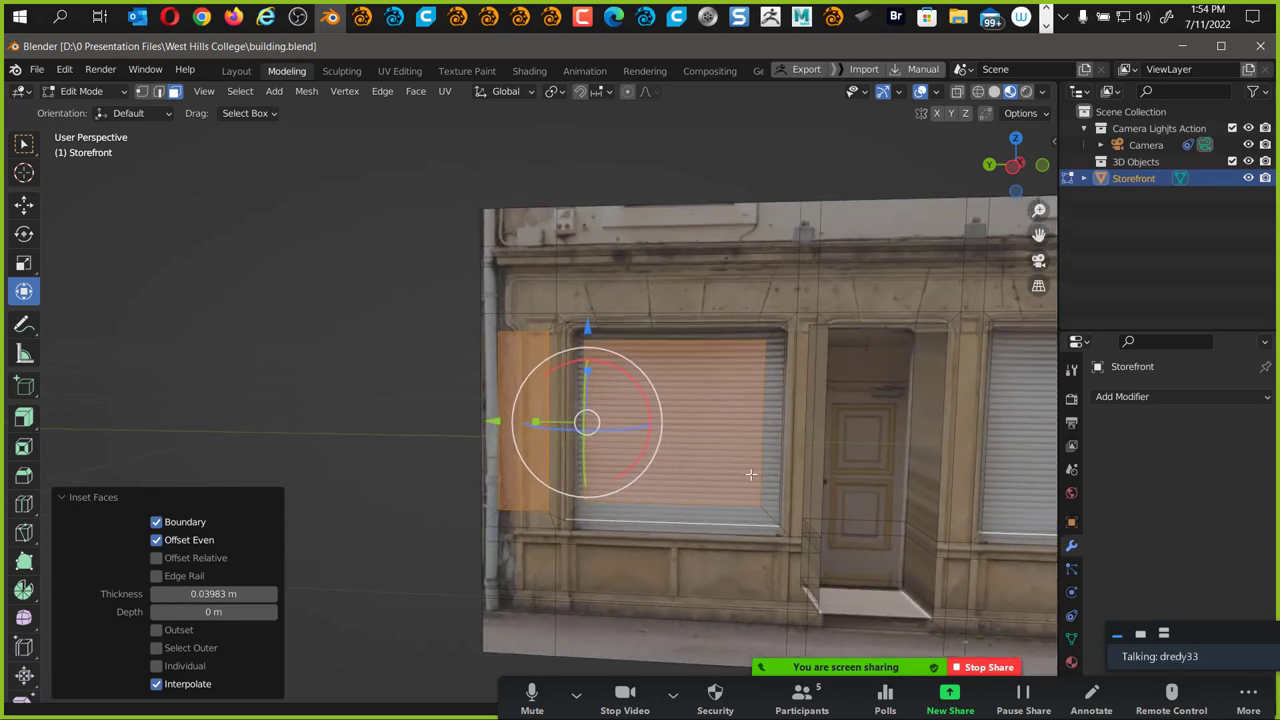
middle_click_drag(444, 485, 1047, 395, "shift")
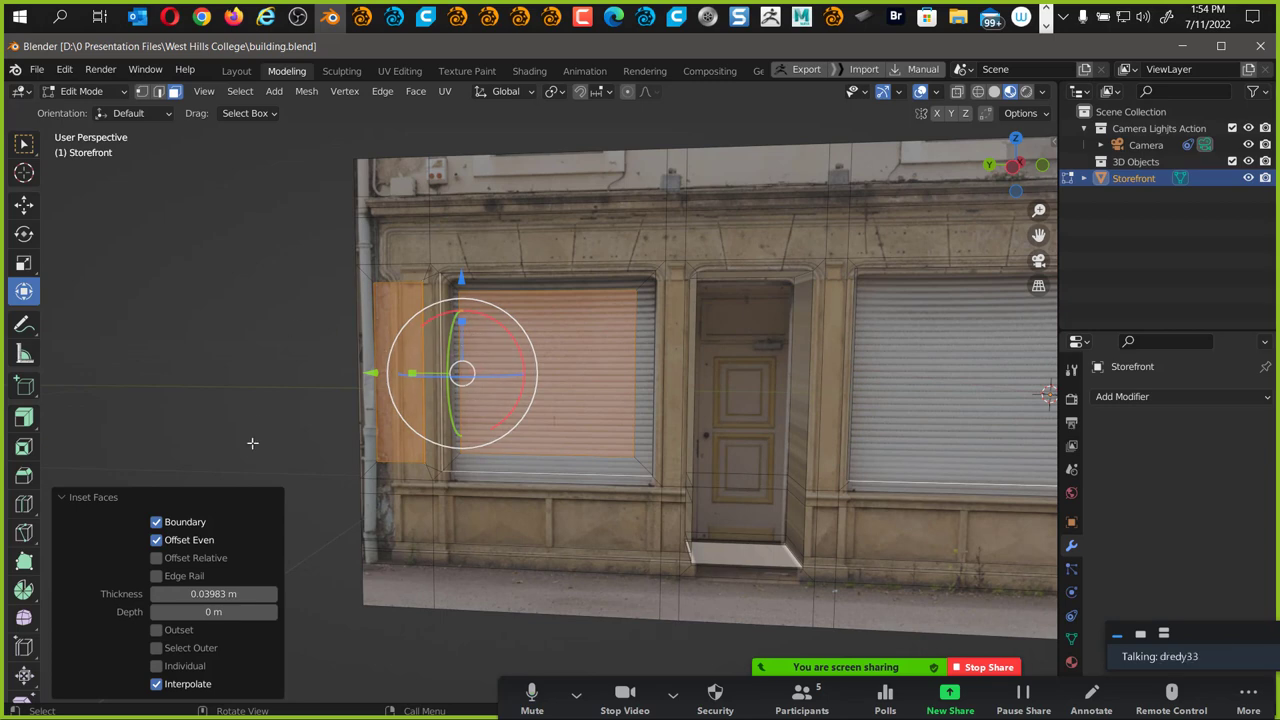
left_click(60, 498)
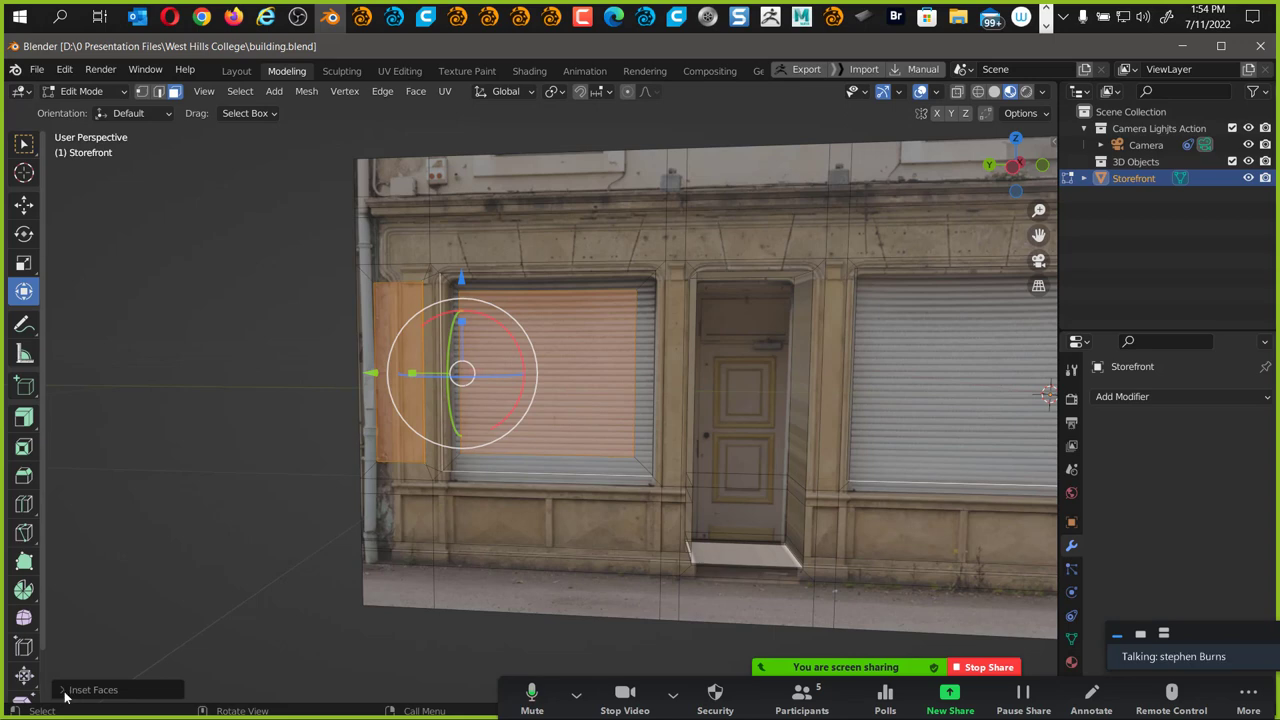
left_click(63, 692)
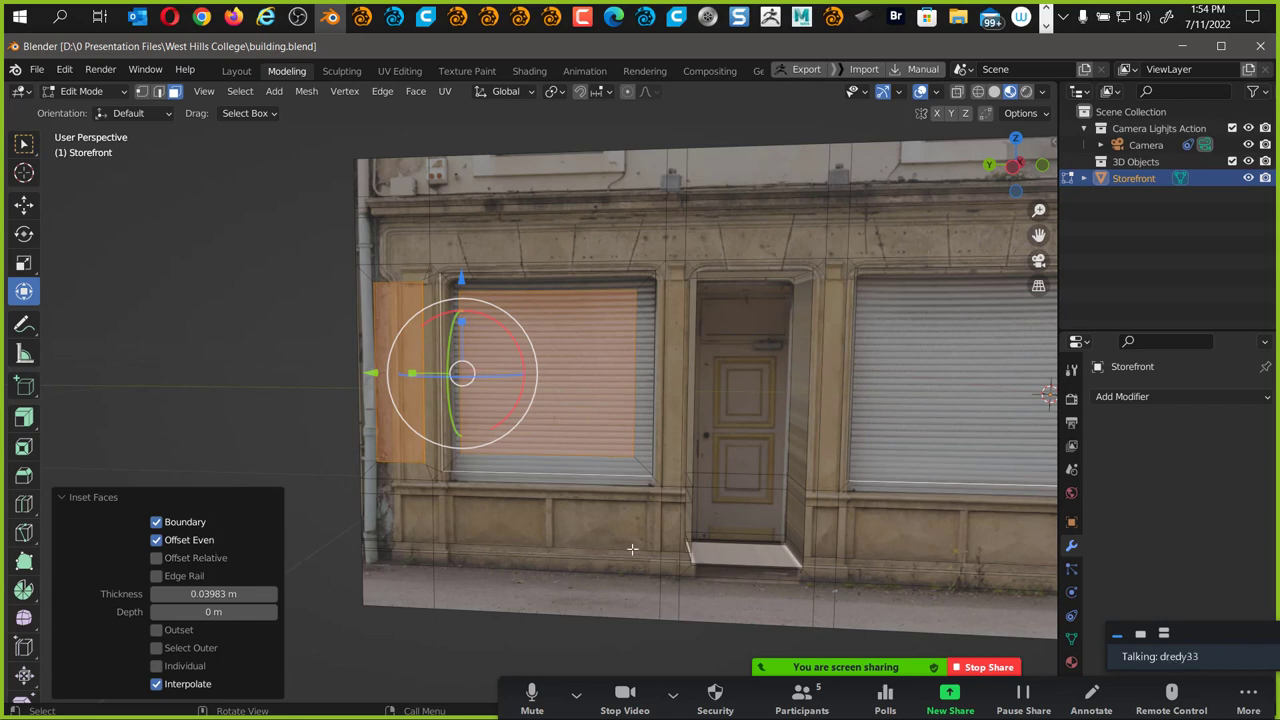
key("ctrl+z")
- Inset the left shutter window face alone, undo it, and stop the screen share
left_click(498, 434)
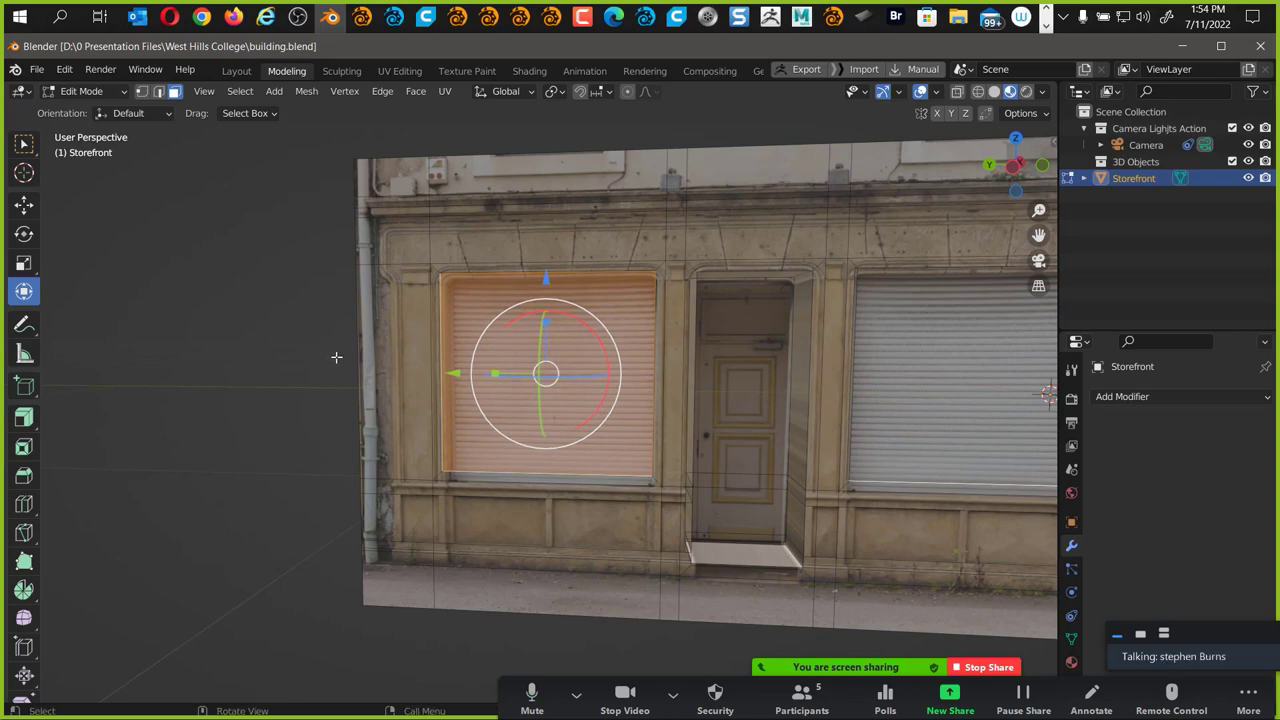
key("i")
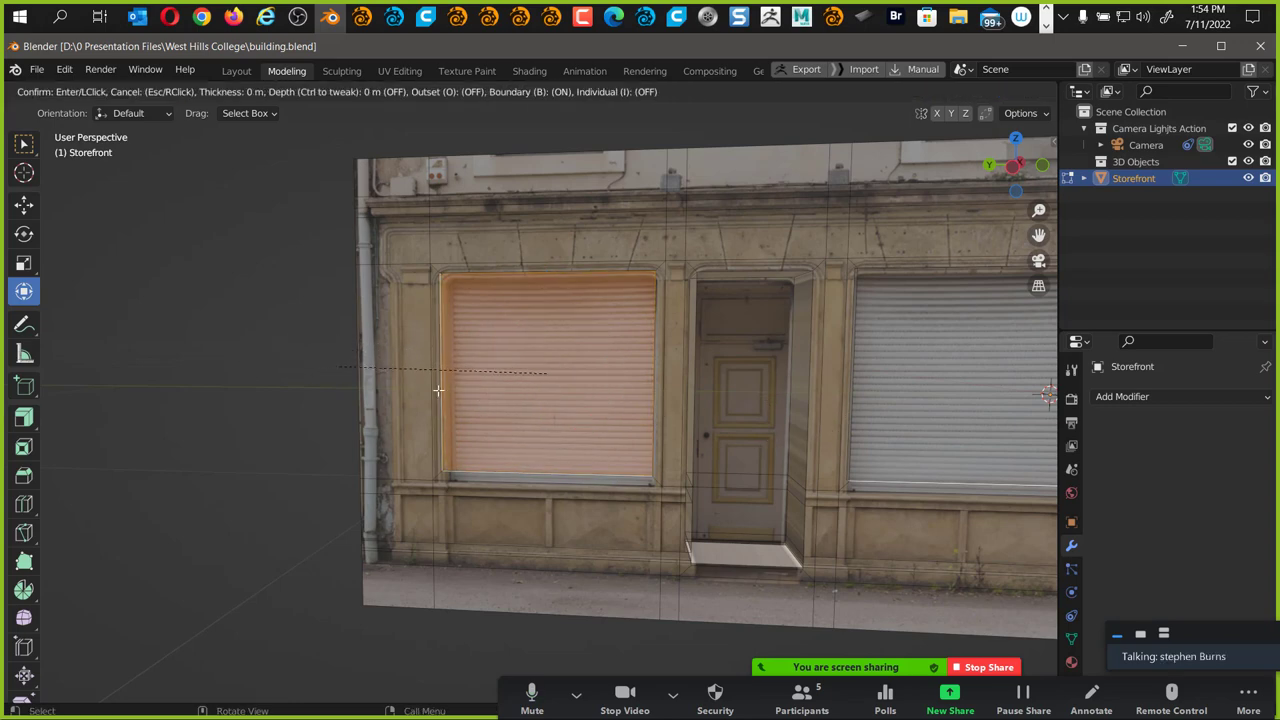
left_click(383, 385)
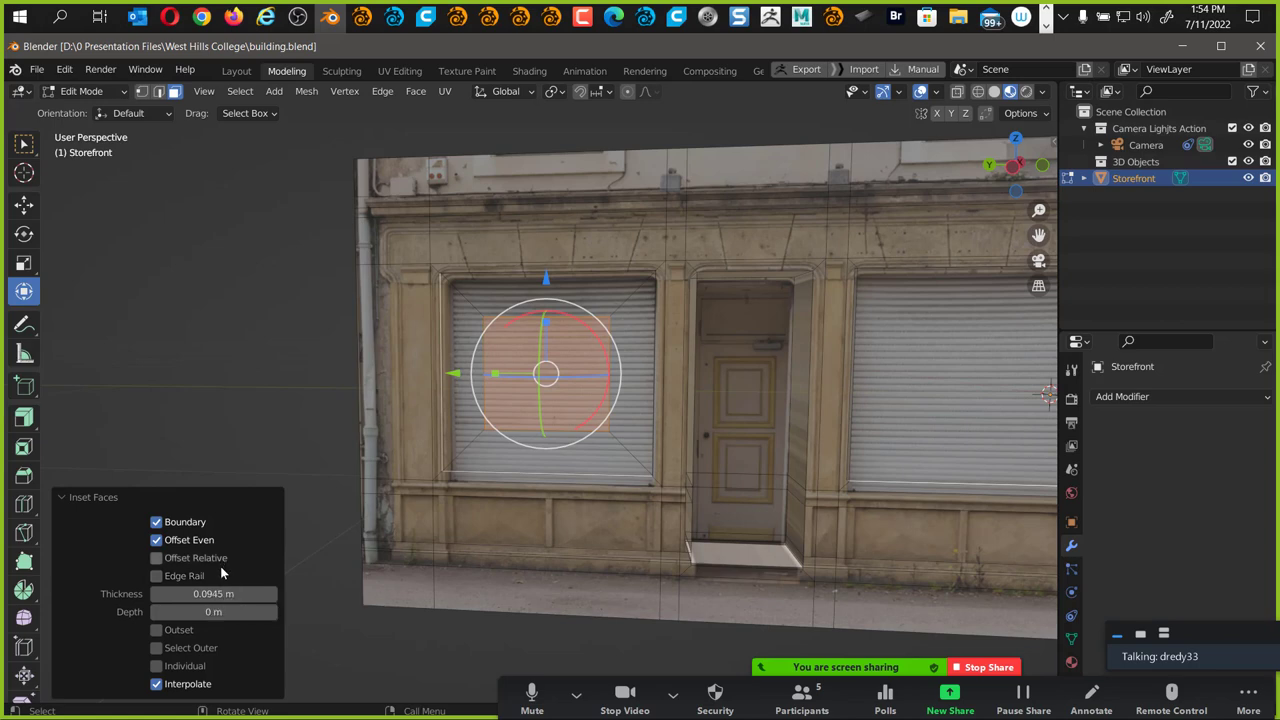
key("ctrl+z")
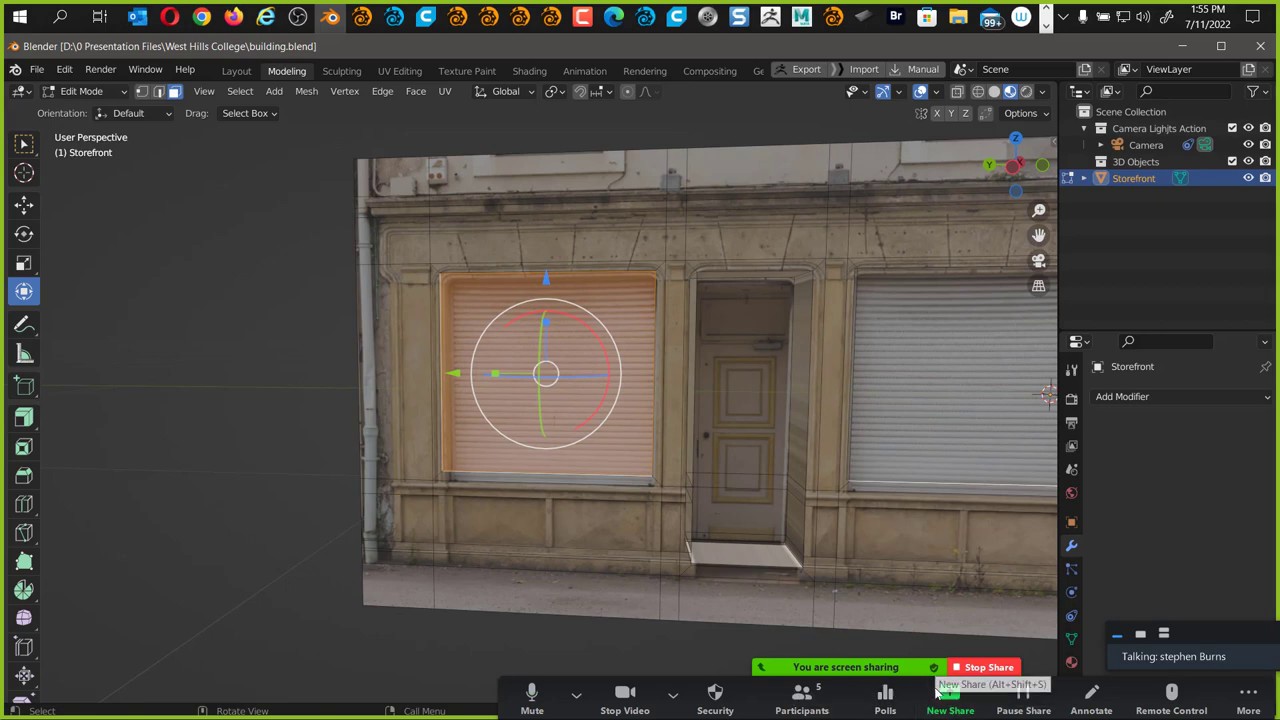
left_click(979, 667)
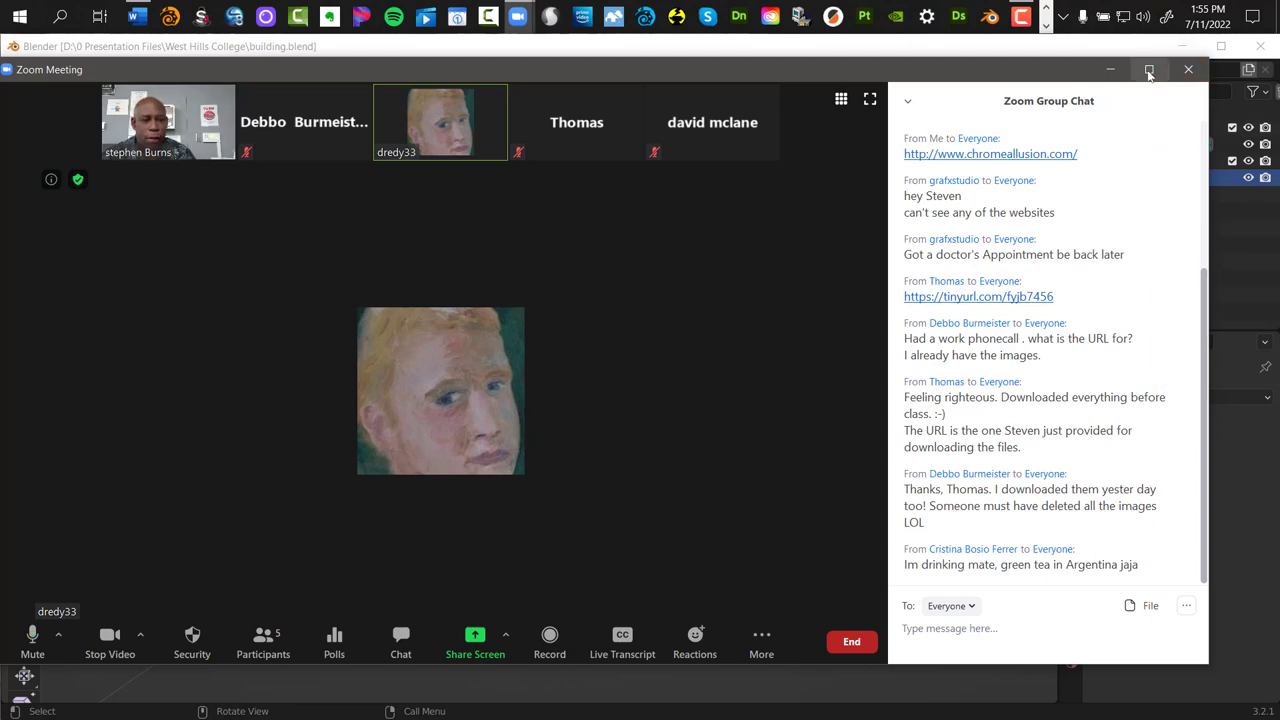
- Maximize the Zoom meeting window to watch the participant's shared storefront model
left_click(1149, 69)
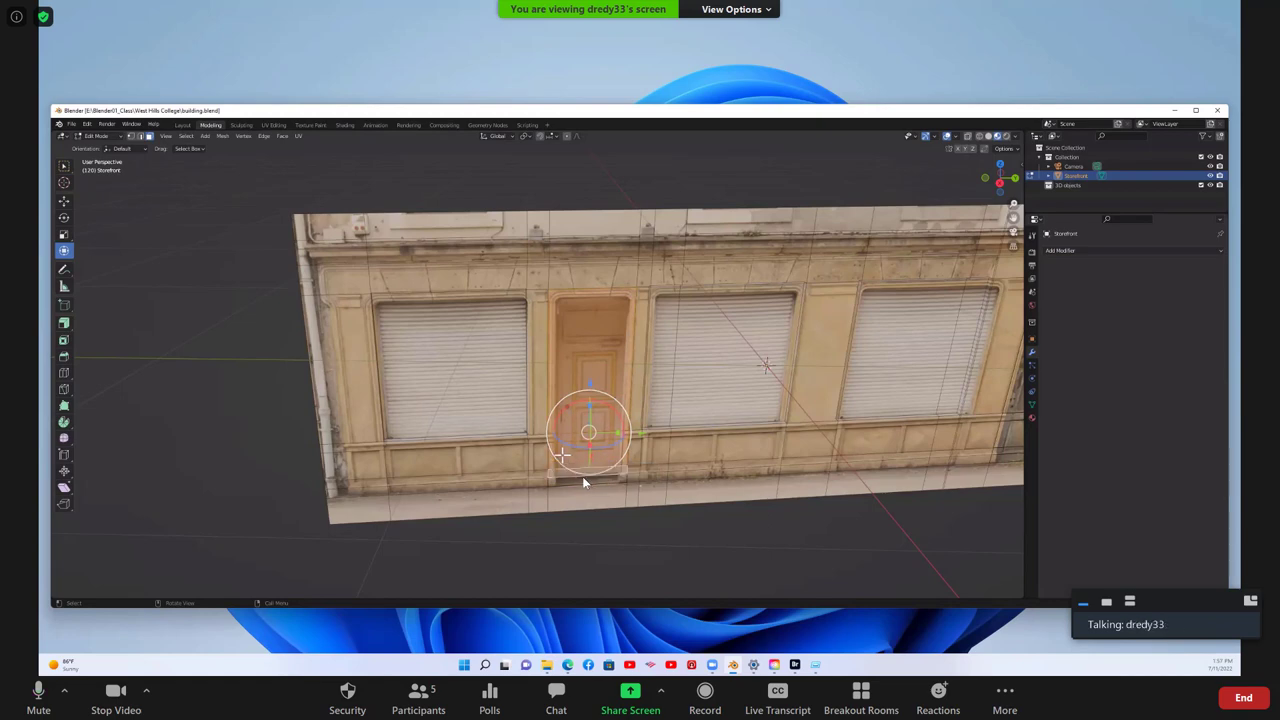
- Inset the door face as one region, then select the door and strip below for another inset
key("i")
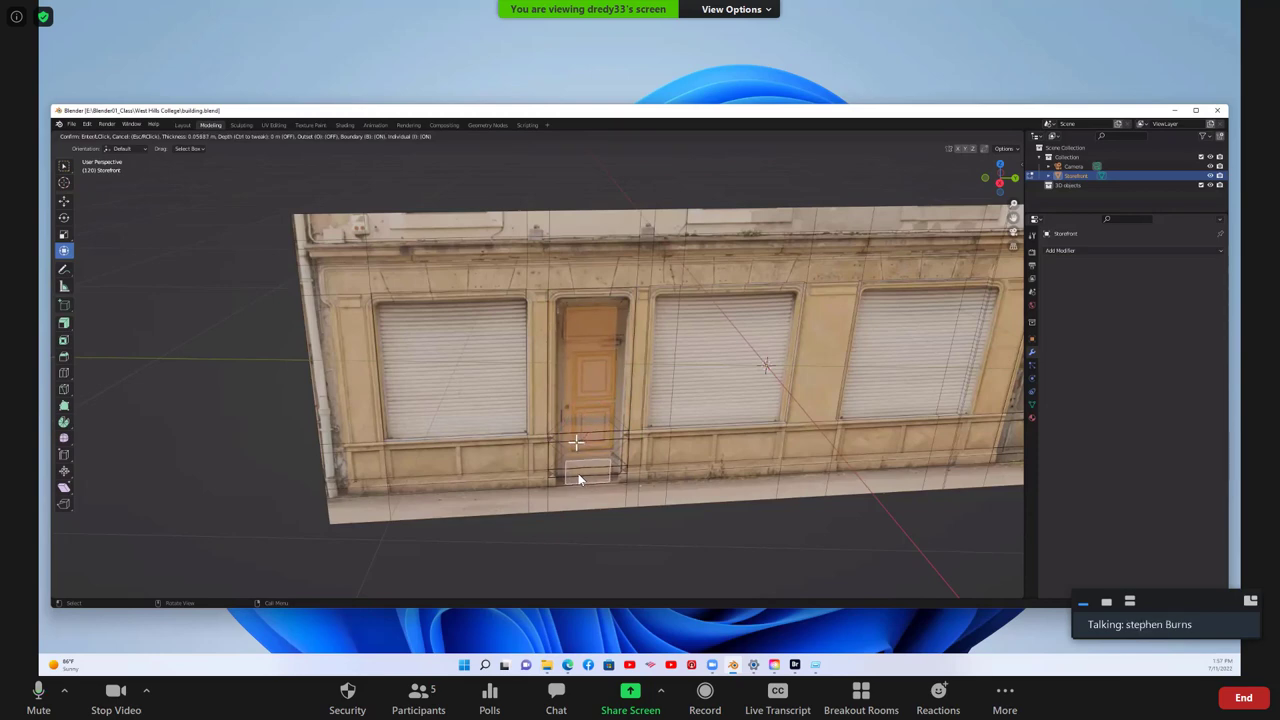
left_click(576, 442)
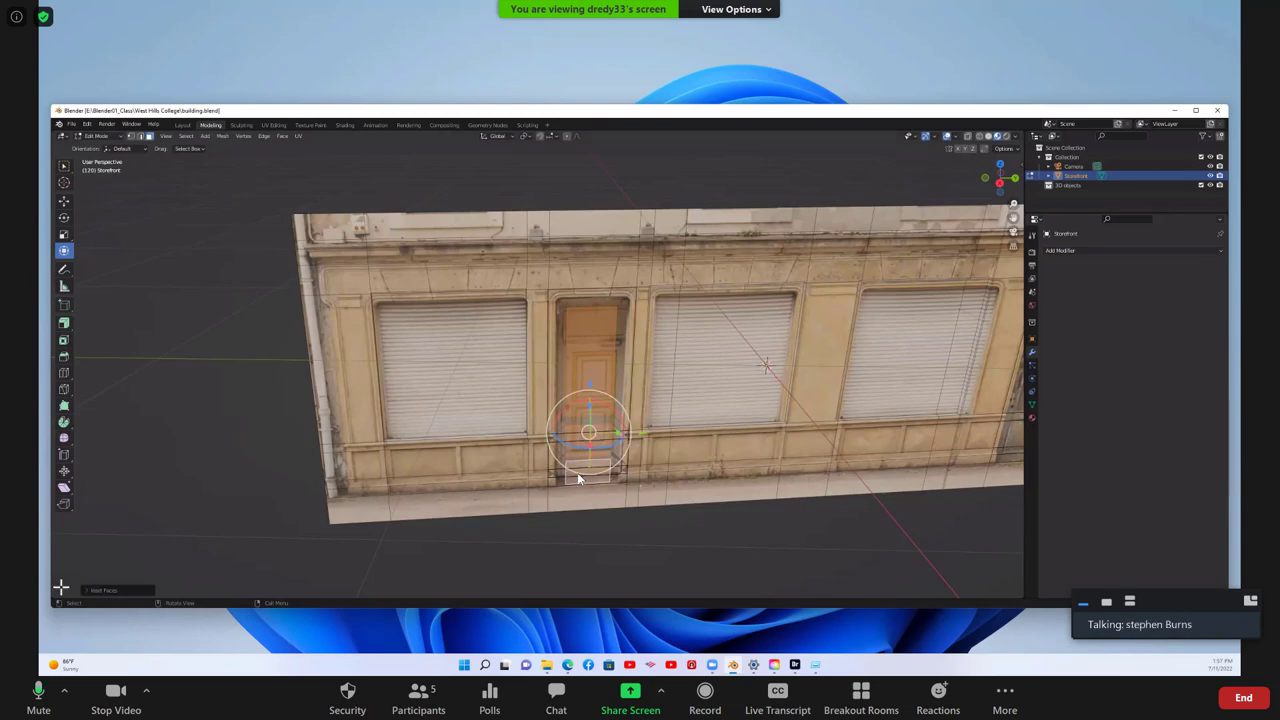
left_click(112, 591)
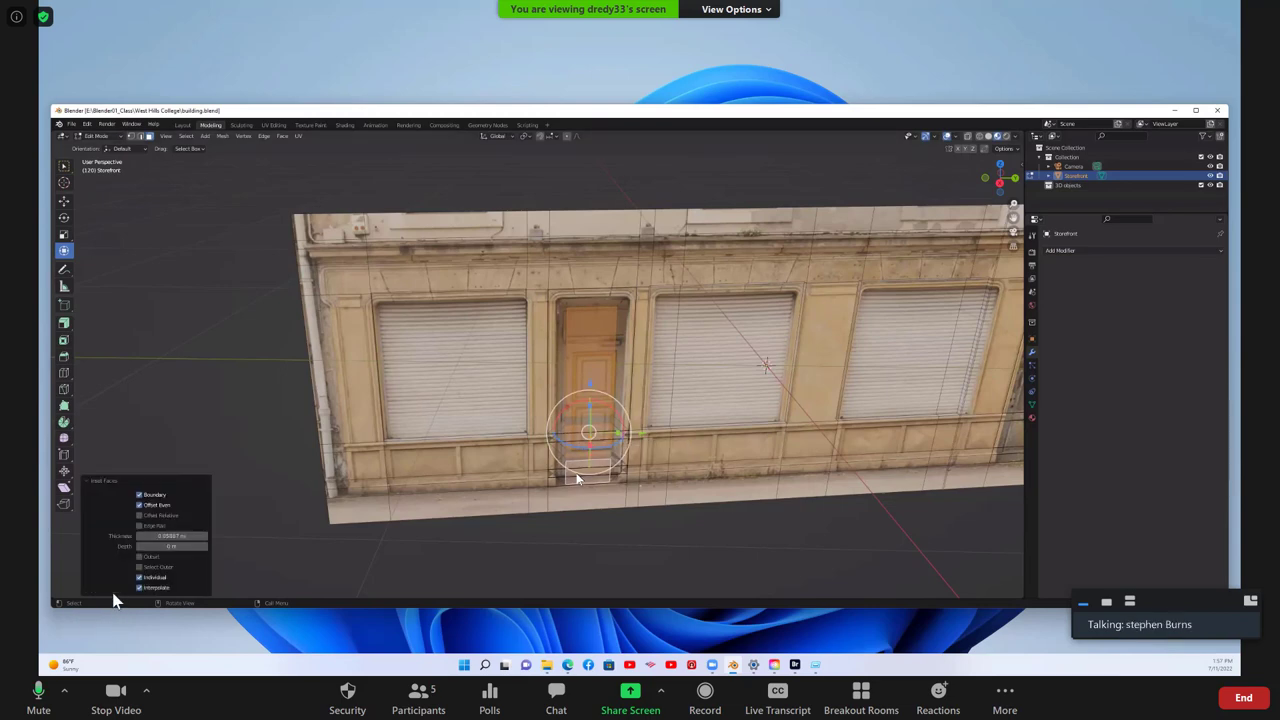
left_click(140, 578)
left_click(575, 477)
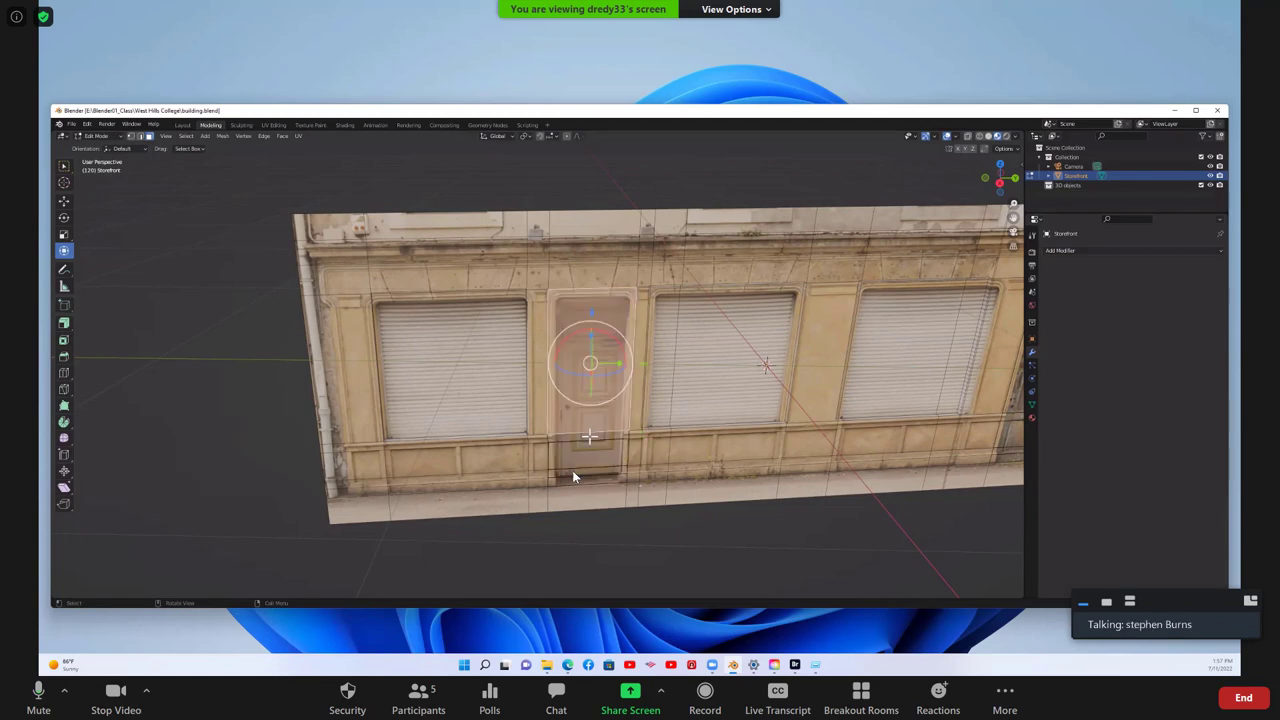
left_click(573, 477, "shift")
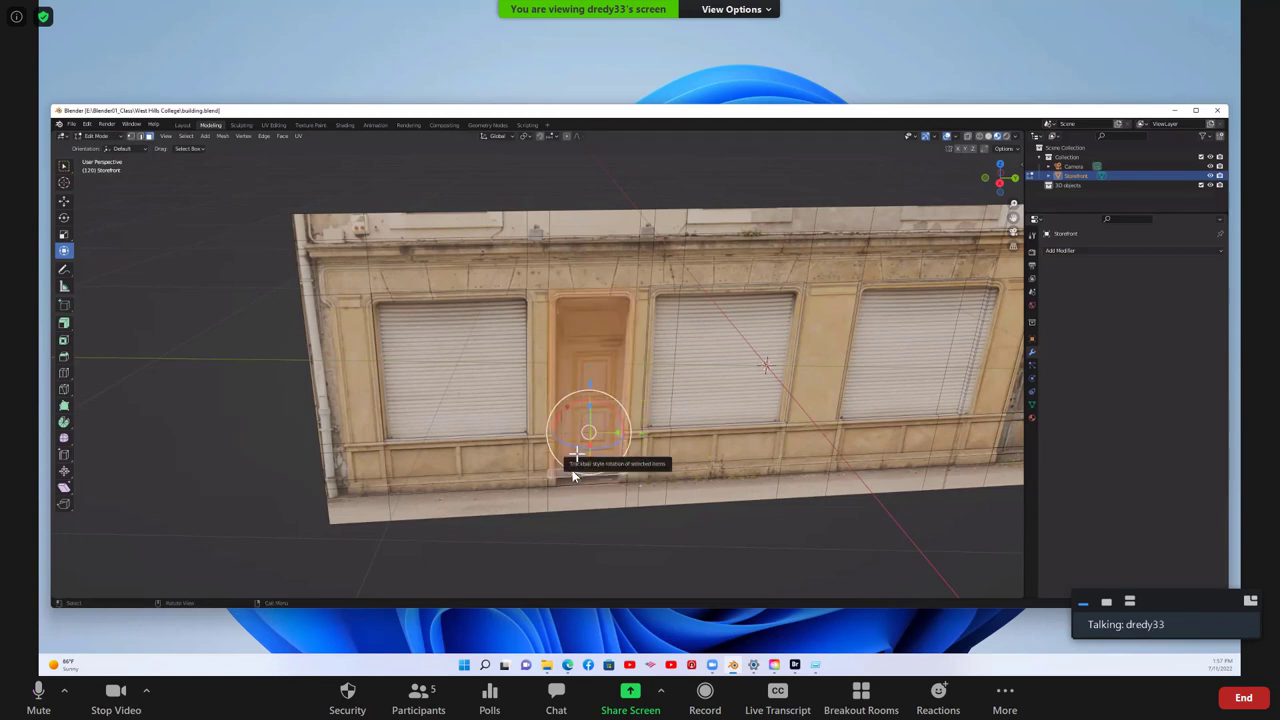
key("i")
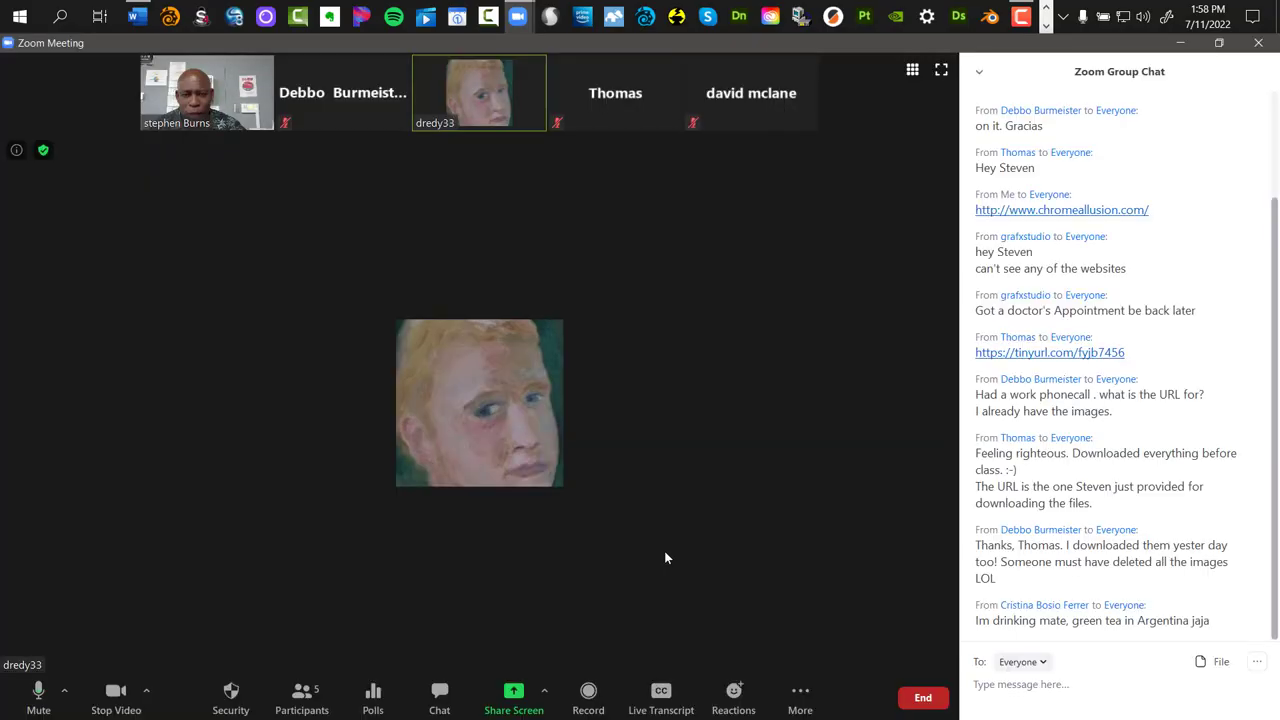
- Share the full Screen from Zoom's Basic share options to show the Blender scene
left_click(514, 694)
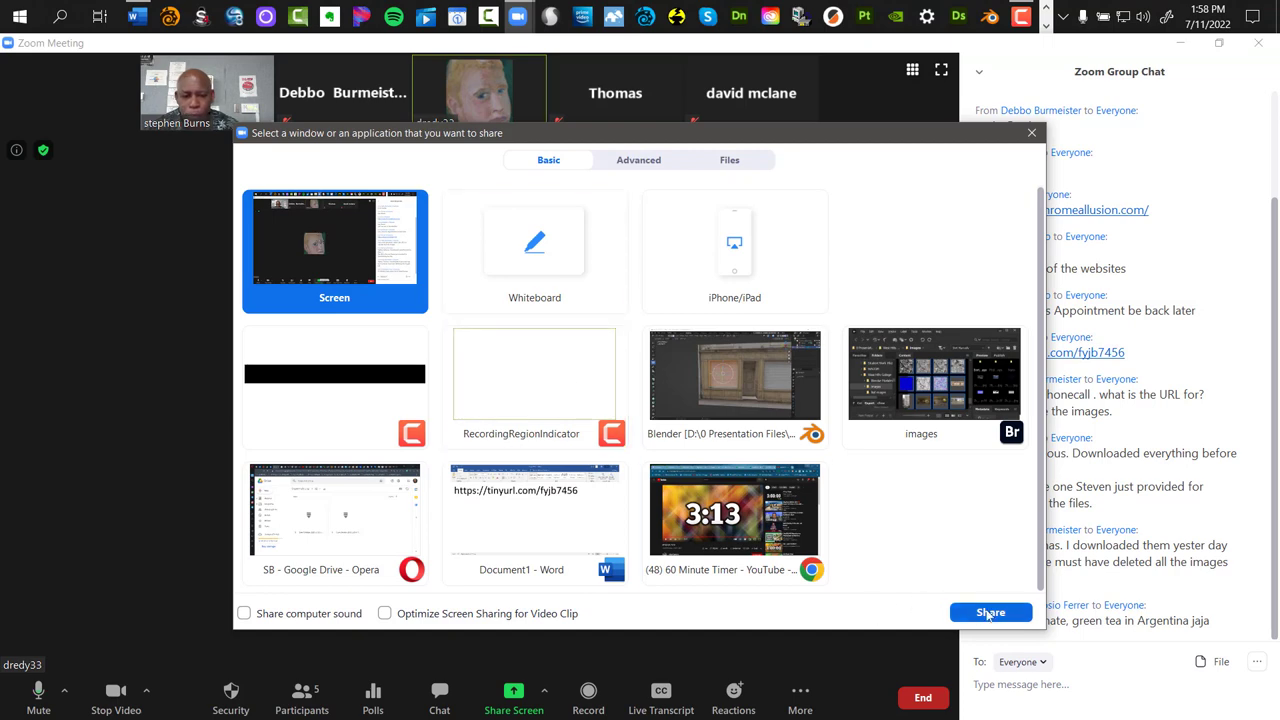
left_click(990, 612)
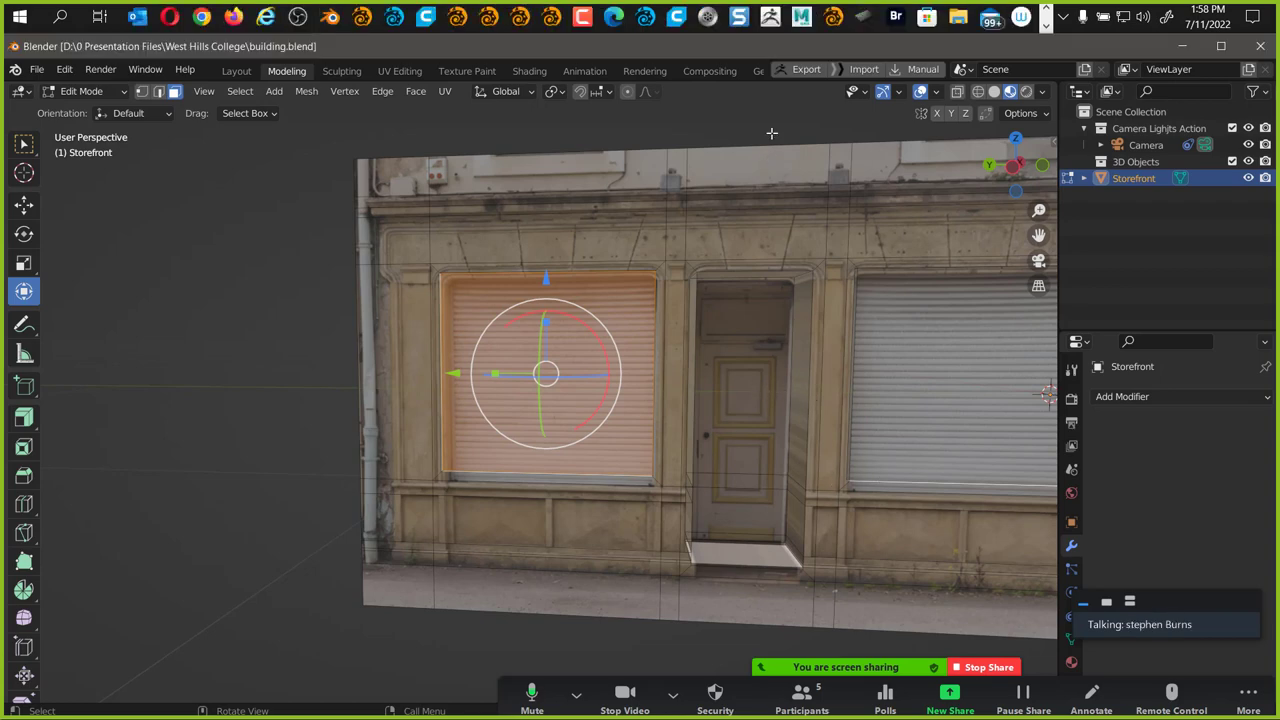
- Deselect everything and orbit to face the storefront wall more directly
key("alt+a")
middle_click_drag(762, 446, 650, 410)
scroll(650, 410, "up", 3)
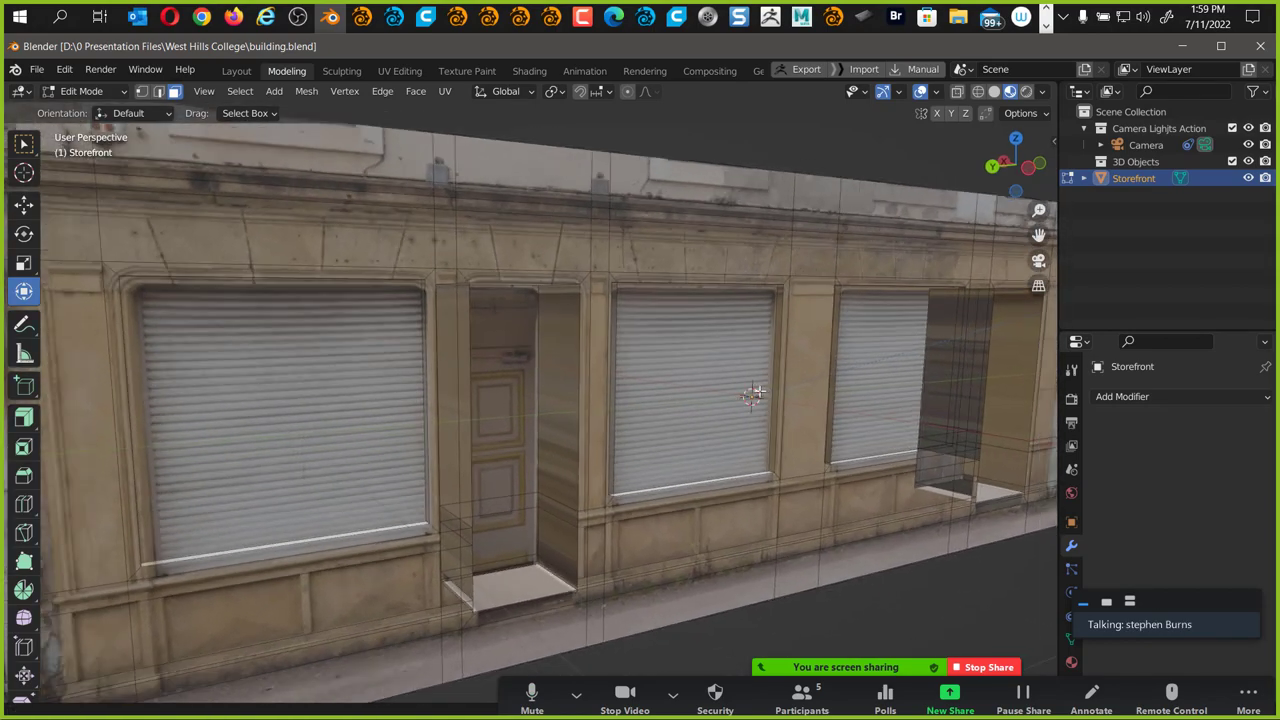
middle_click_drag(803, 380, 317, 331)
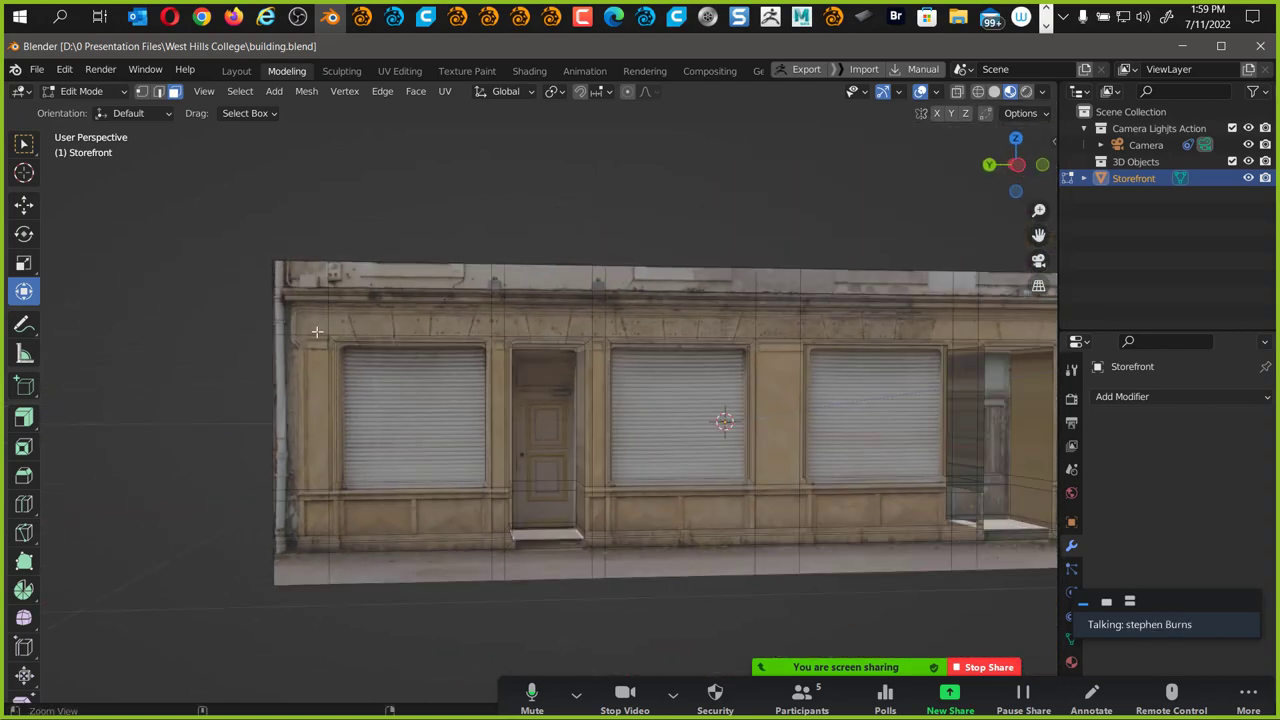
middle_click_drag(406, 345, 660, 396, "ctrl")
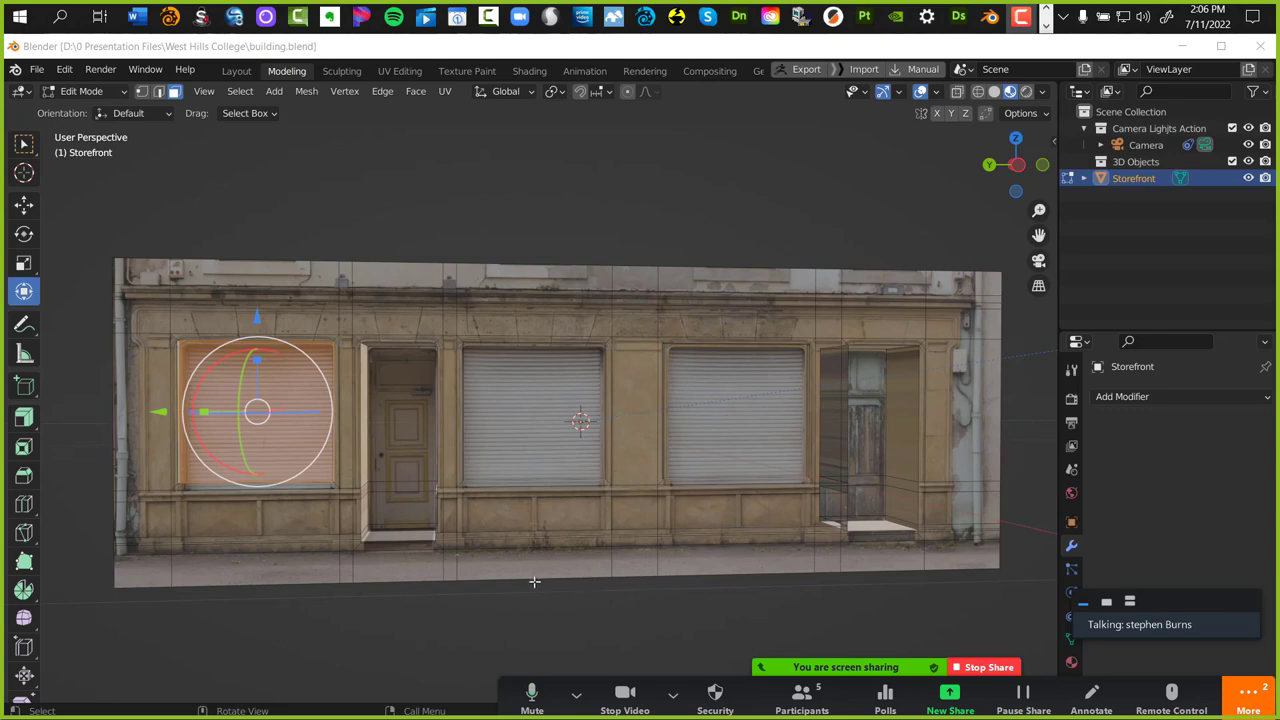
- Select the middle shuttered window face and switch the viewport to wireframe shading
left_click(697, 160)
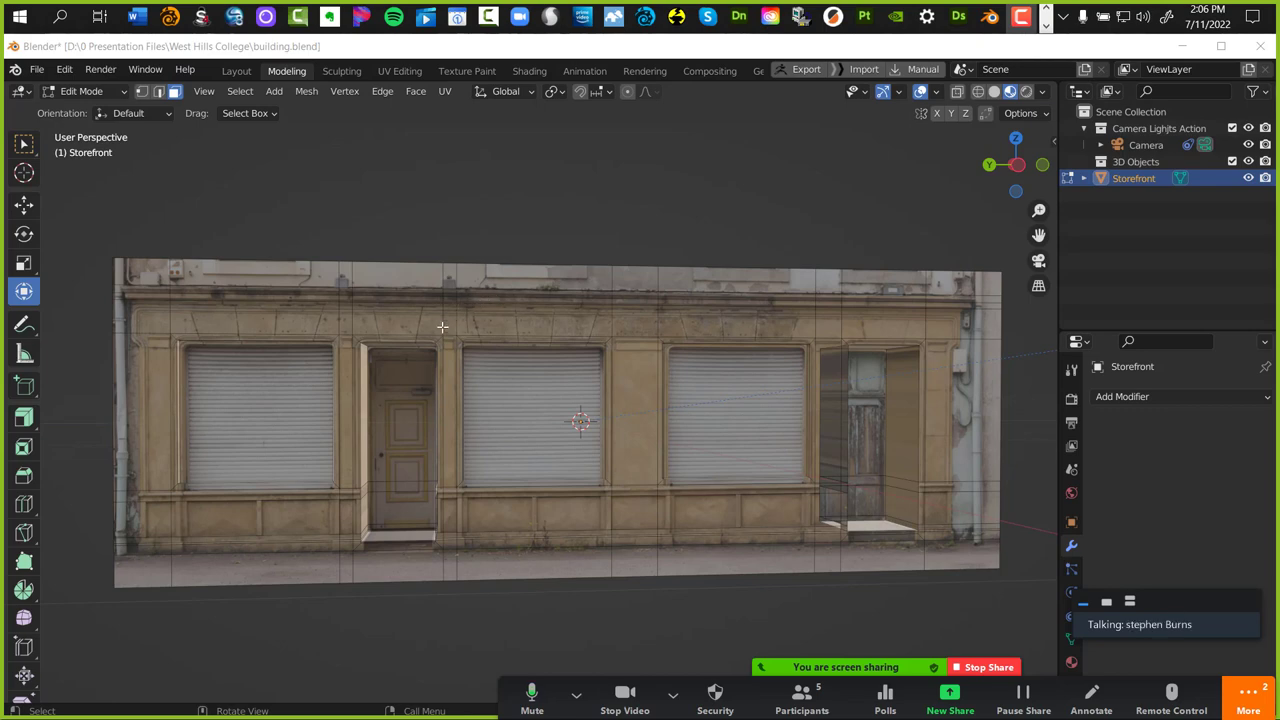
left_click(557, 393)
scroll(637, 384, "down", 1)
scroll(600, 375, "up", 2)
scroll(530, 365, "down", 2)
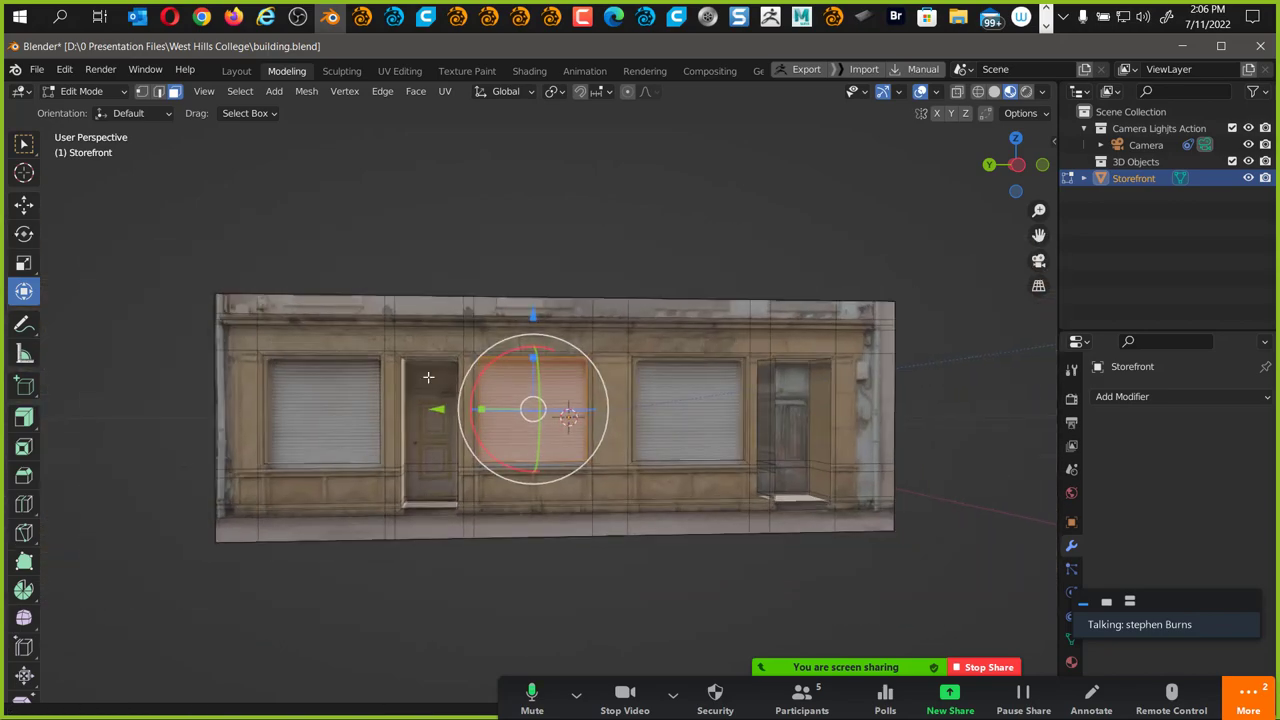
scroll(477, 357, "up", 2)
middle_click_drag(477, 357, 594, 293)
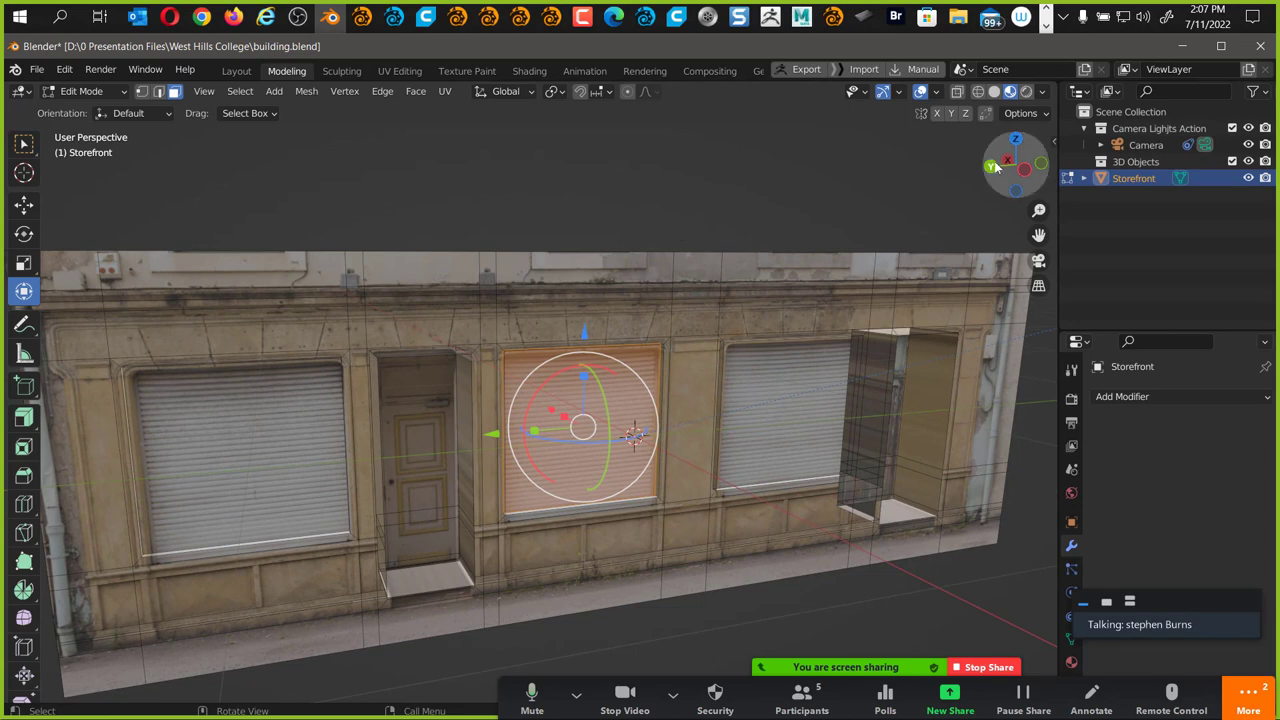
left_click(977, 92)
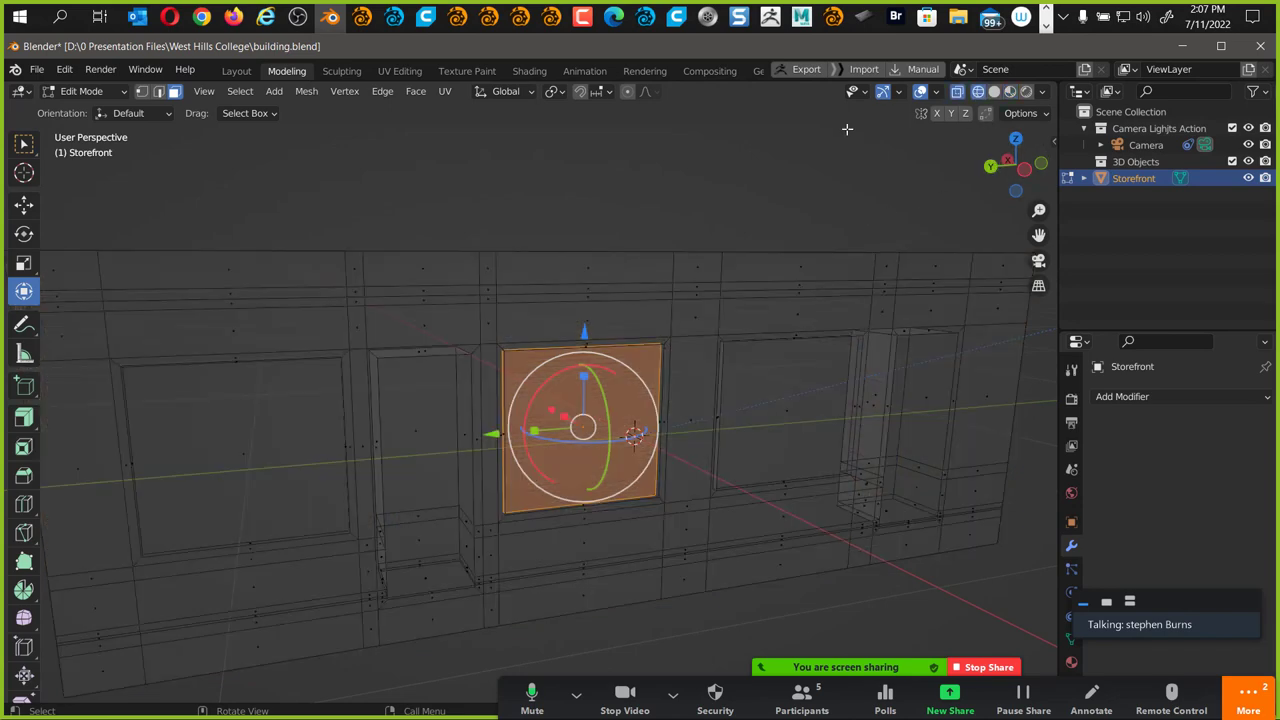
- Deselect the window face and compare Solid, Wireframe and Material Preview shading, ending in Material Preview
left_click(993, 92)
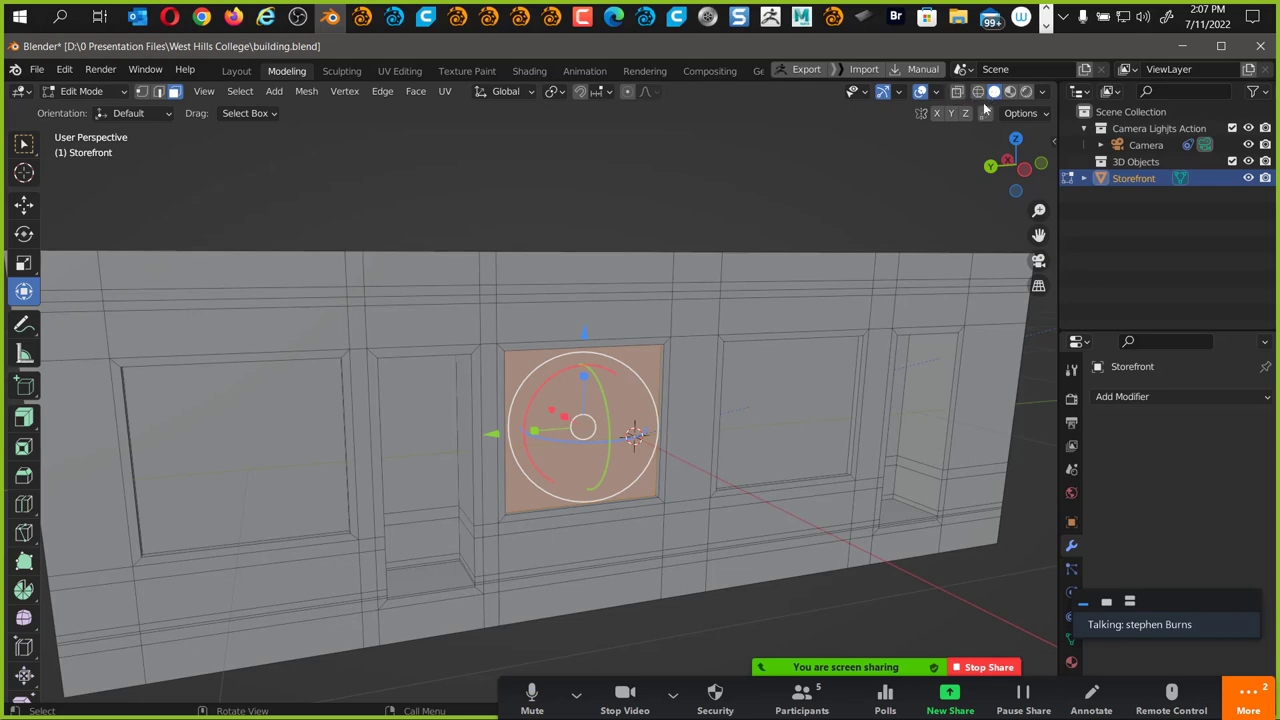
left_click(750, 181)
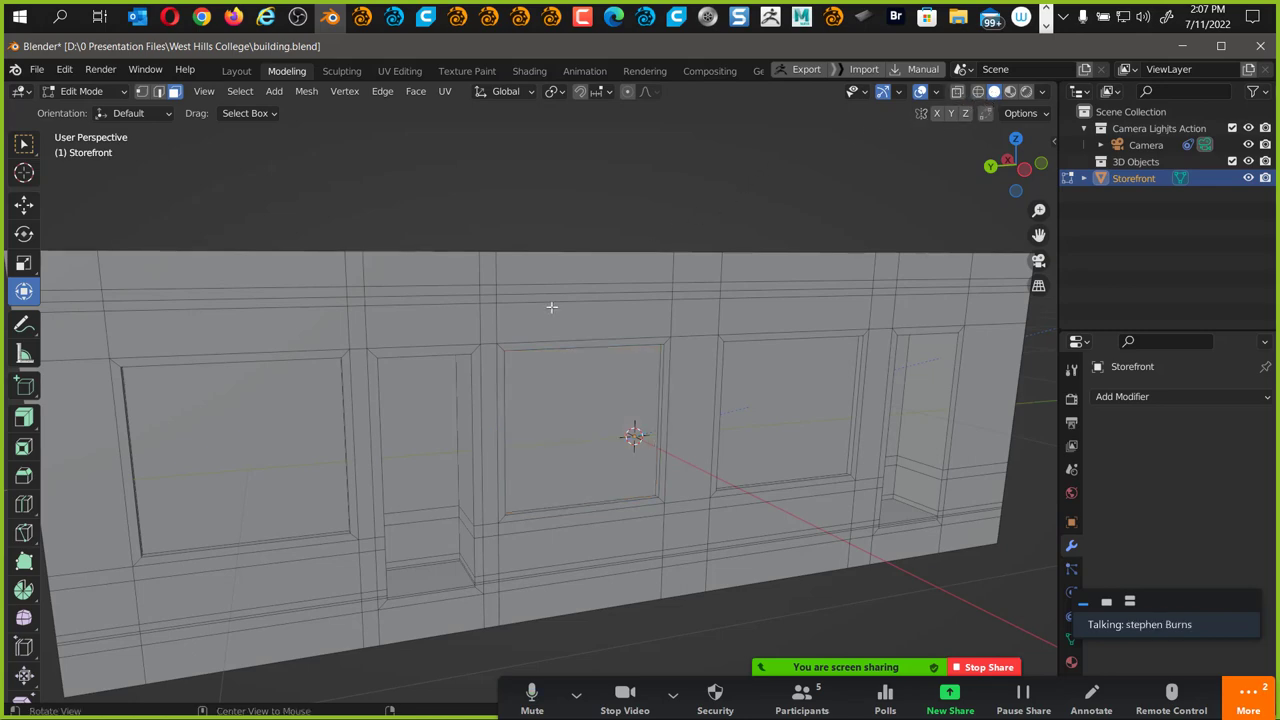
middle_click_drag(551, 306, 293, 304)
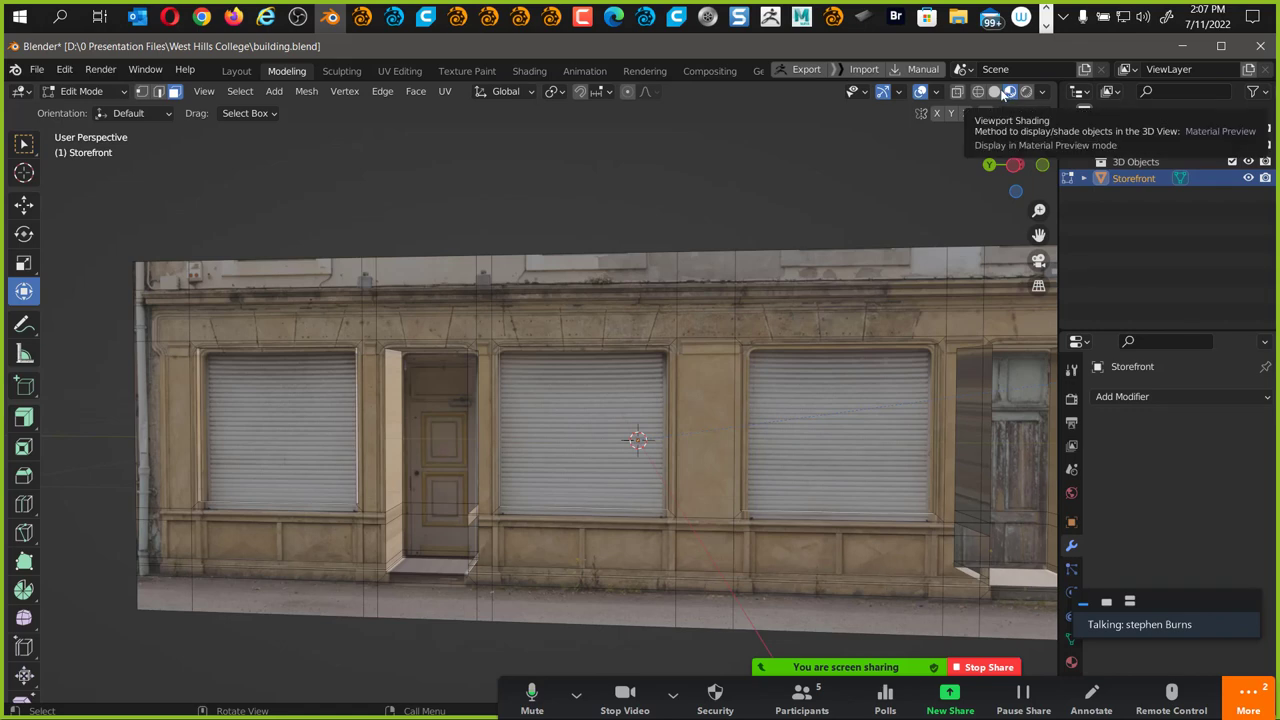
left_click(995, 92)
left_click(1010, 92)
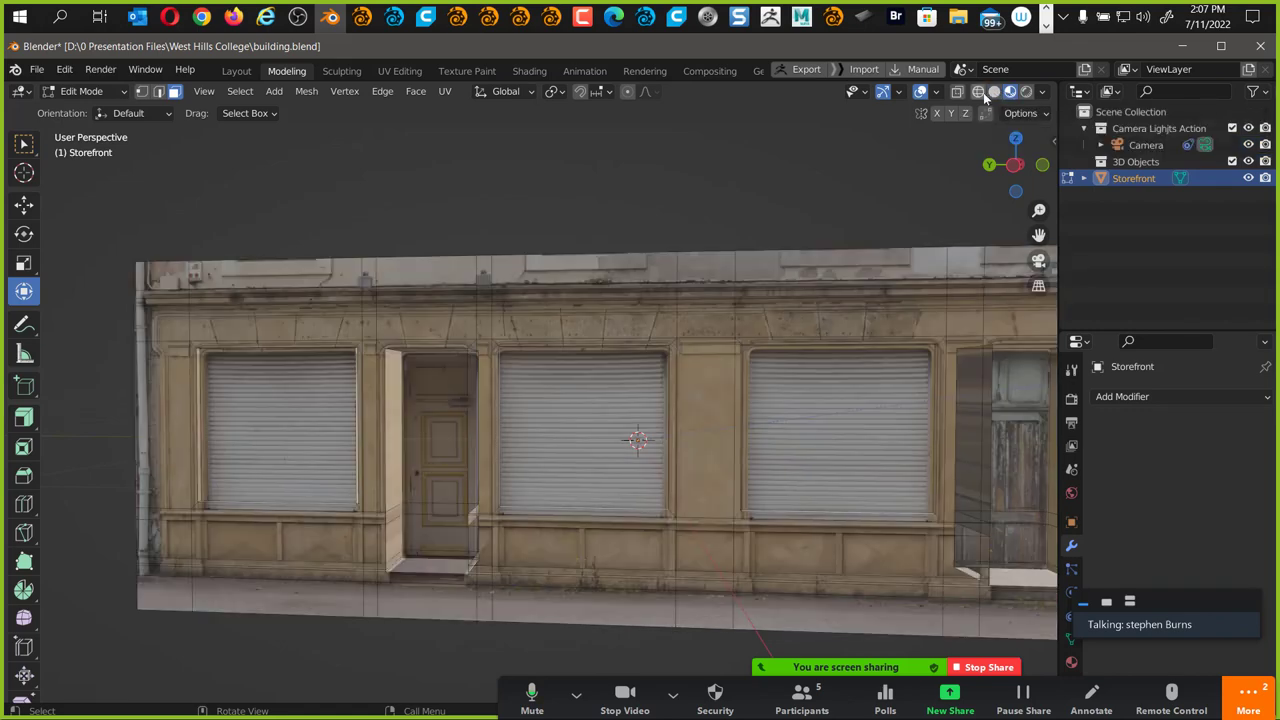
left_click(978, 92)
left_click(994, 92)
left_click(1009, 92)
left_click(997, 93)
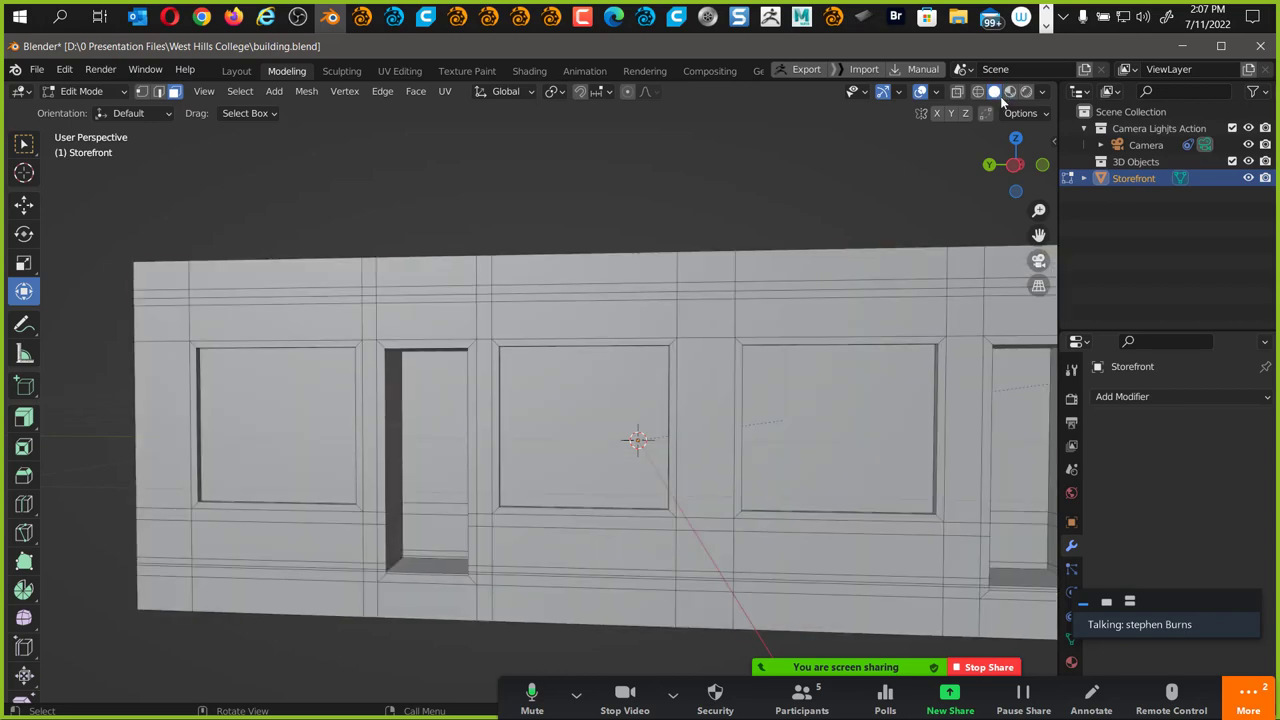
left_click(1010, 92)
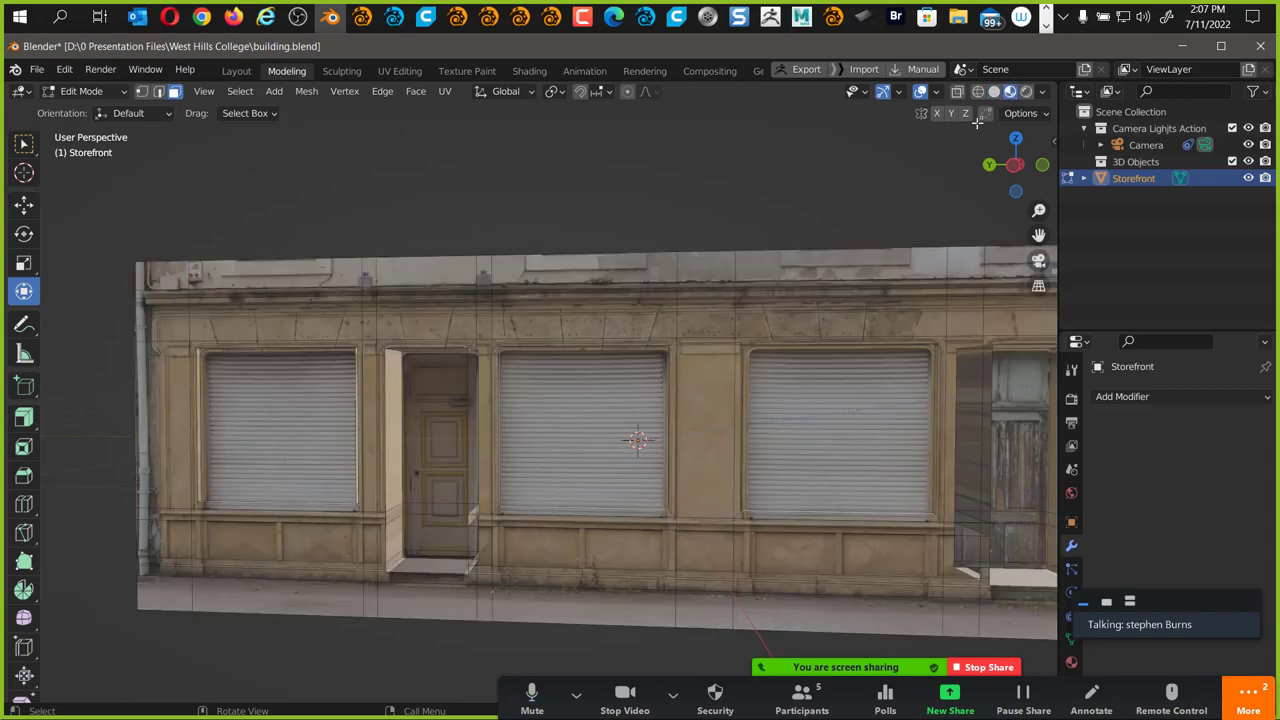
middle_click_drag(585, 300, 757, 309)
- Box-select the whole storefront mesh, frame it with Numpad ., then deselect it
scroll(423, 260, "up", 5)
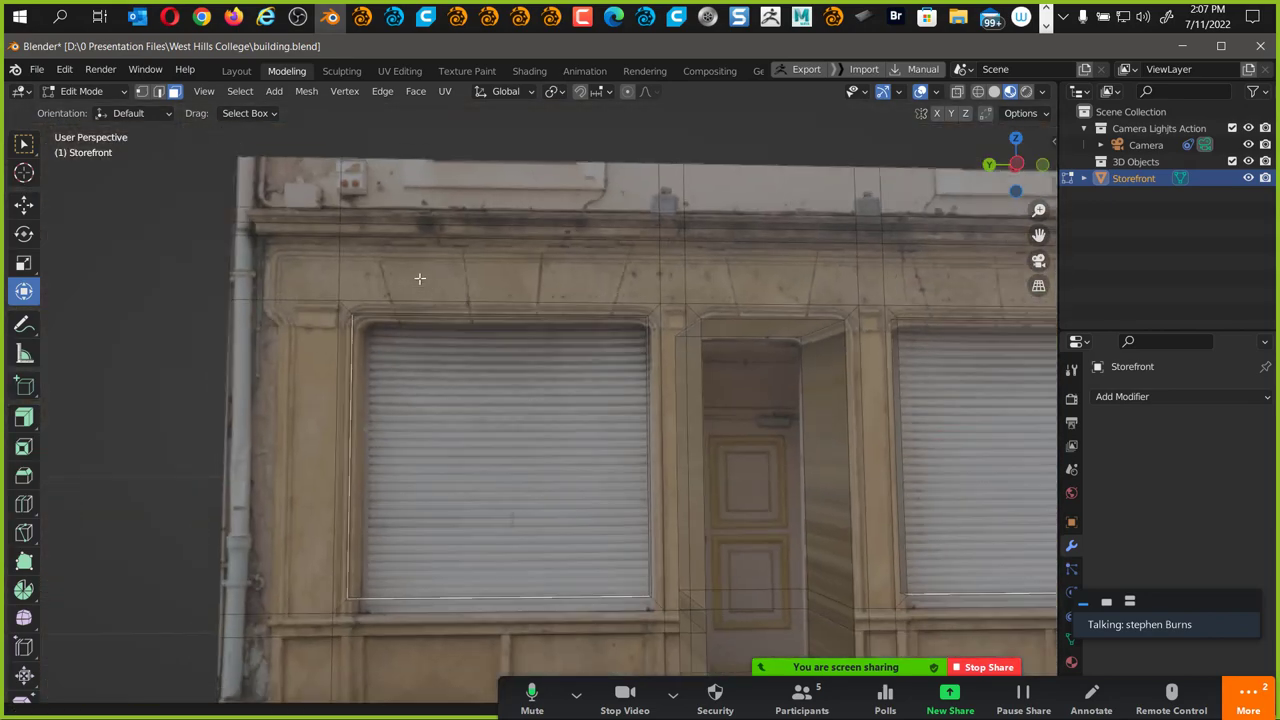
middle_click_drag(420, 279, 336, 199)
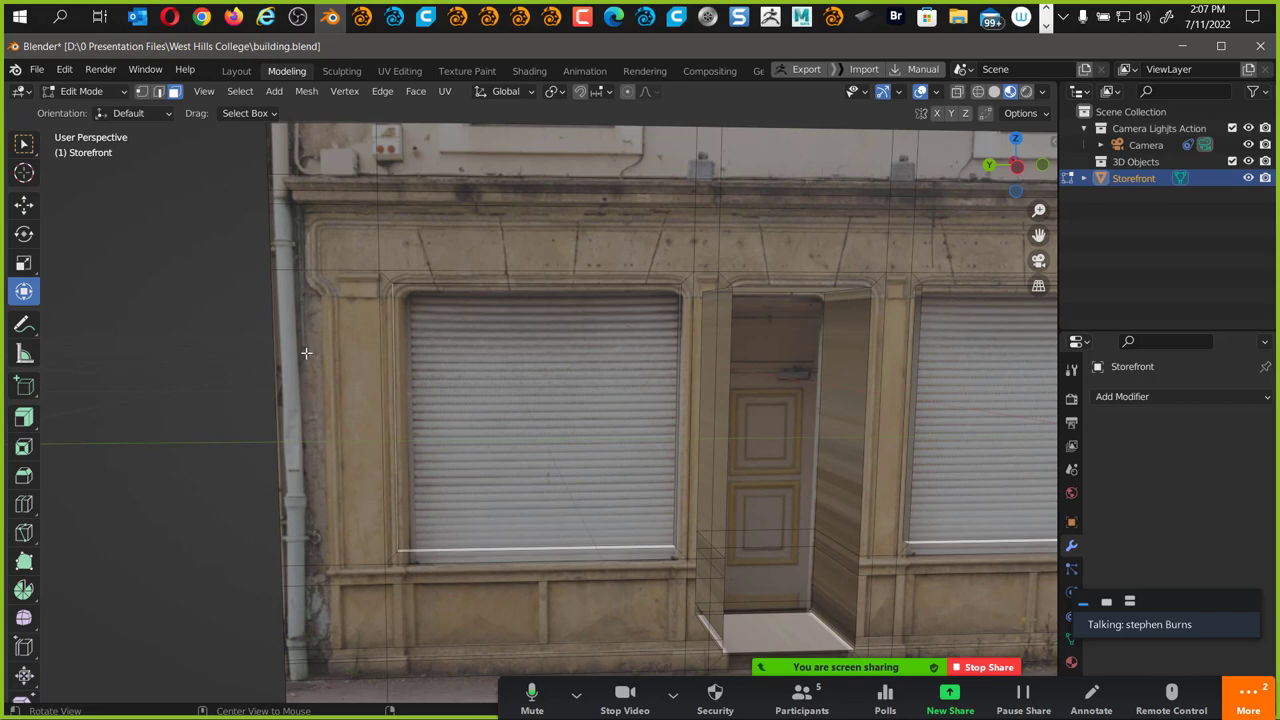
scroll(349, 229, "up", 3)
scroll(349, 229, "down", 3)
middle_click_drag(300, 440, 129, 457, "shift")
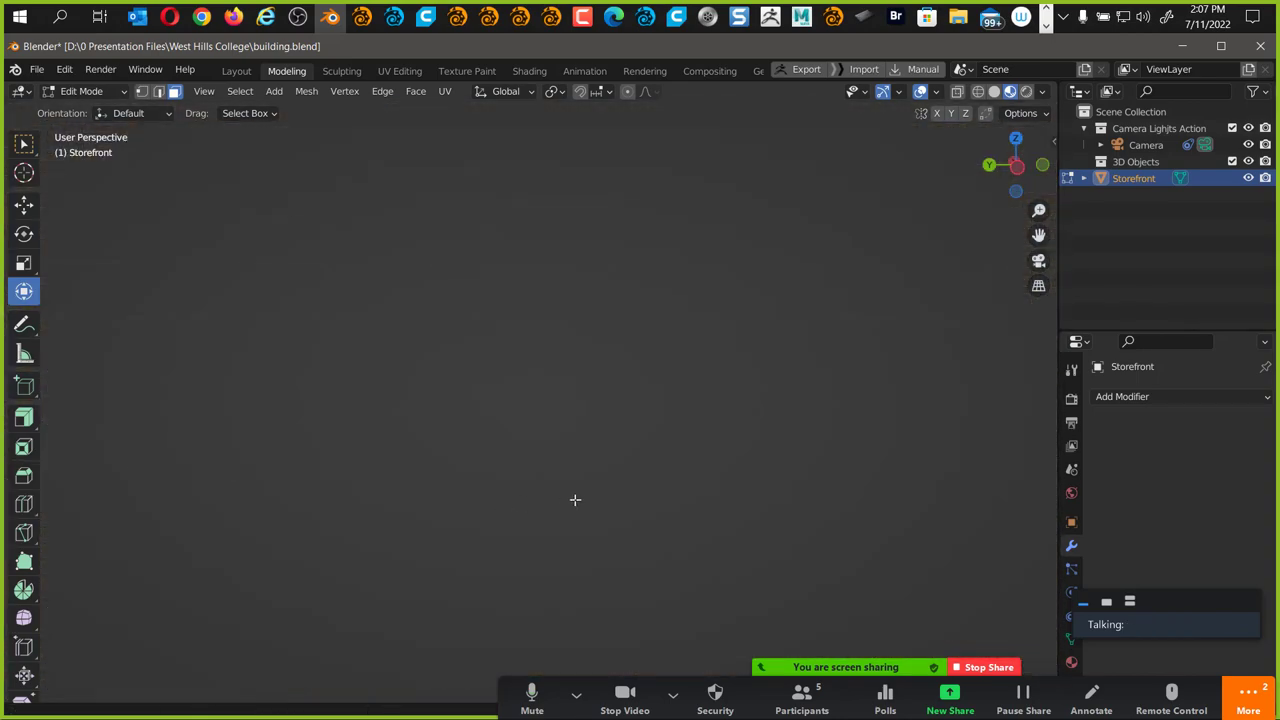
middle_click_drag(942, 540, 867, 523, "shift")
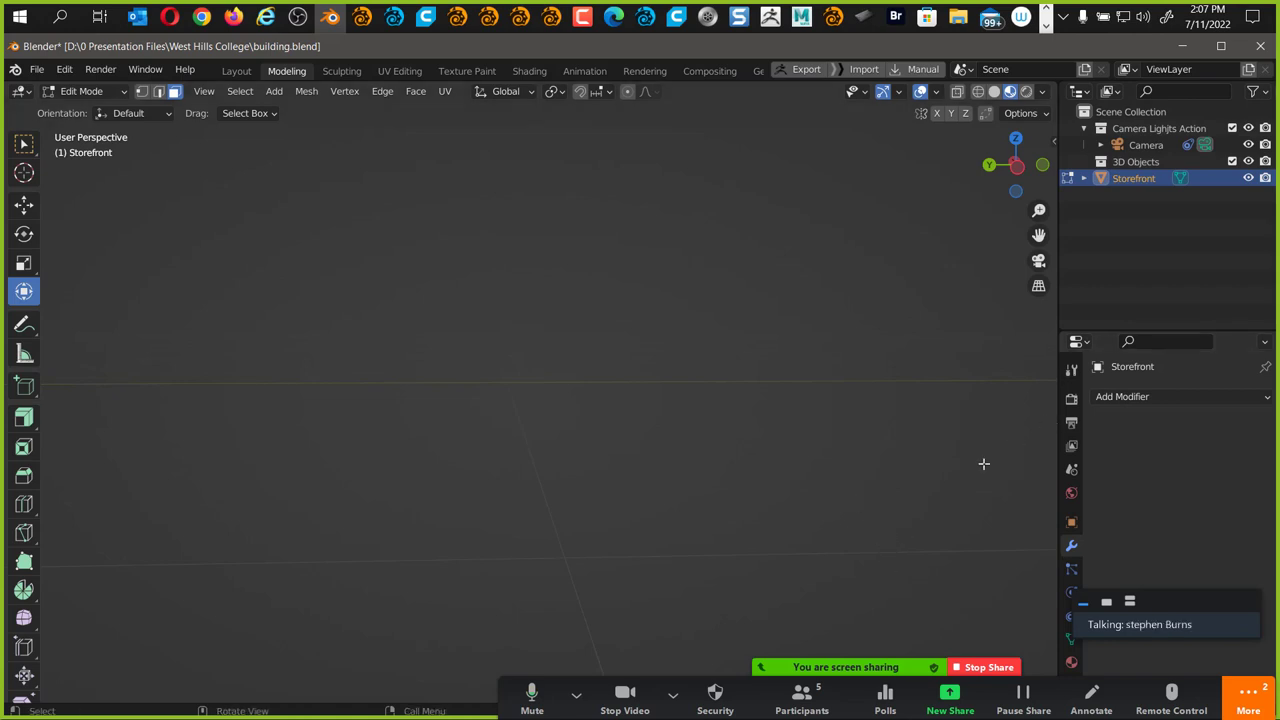
scroll(818, 439, "down", 5)
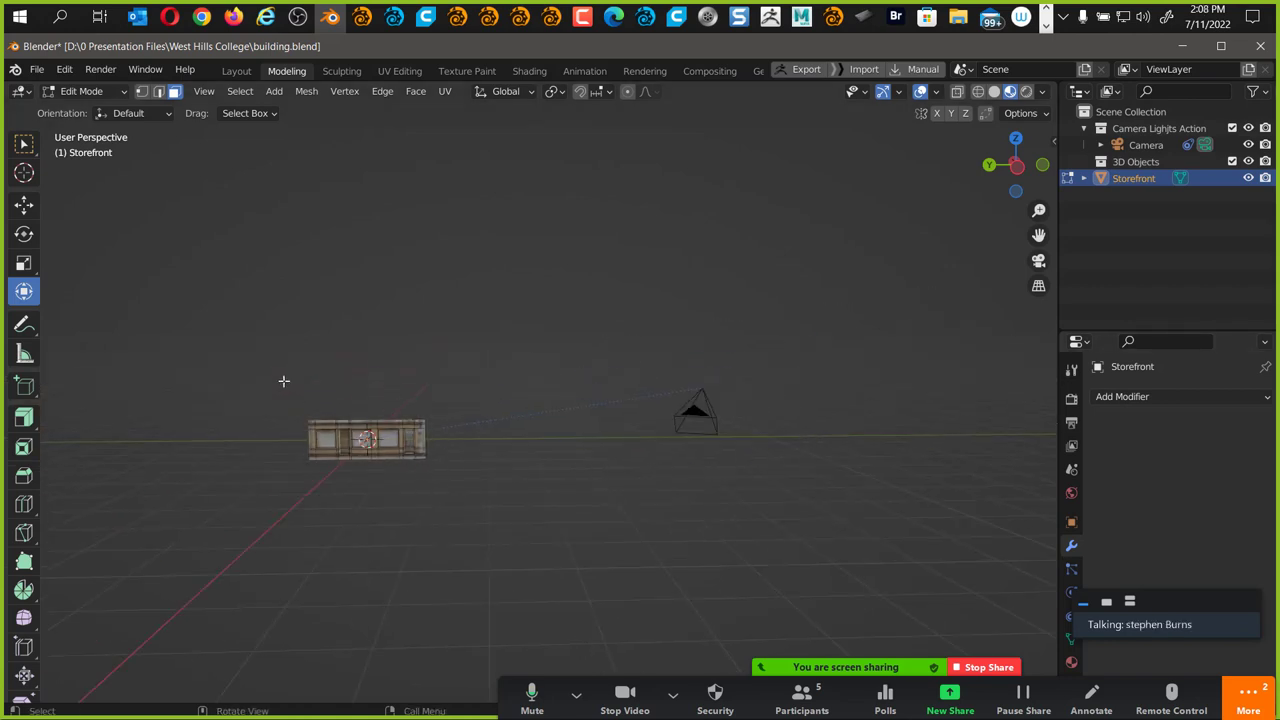
left_click_drag(259, 367, 554, 582)
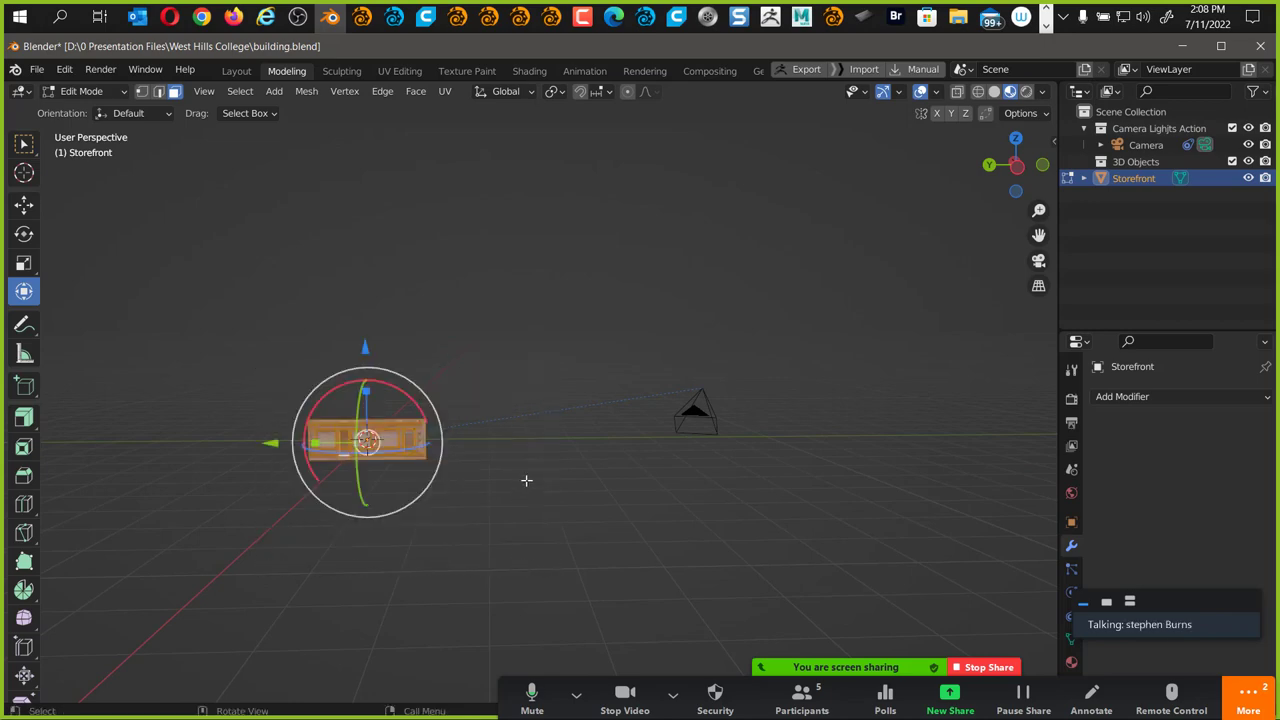
key("KP_Decimal")
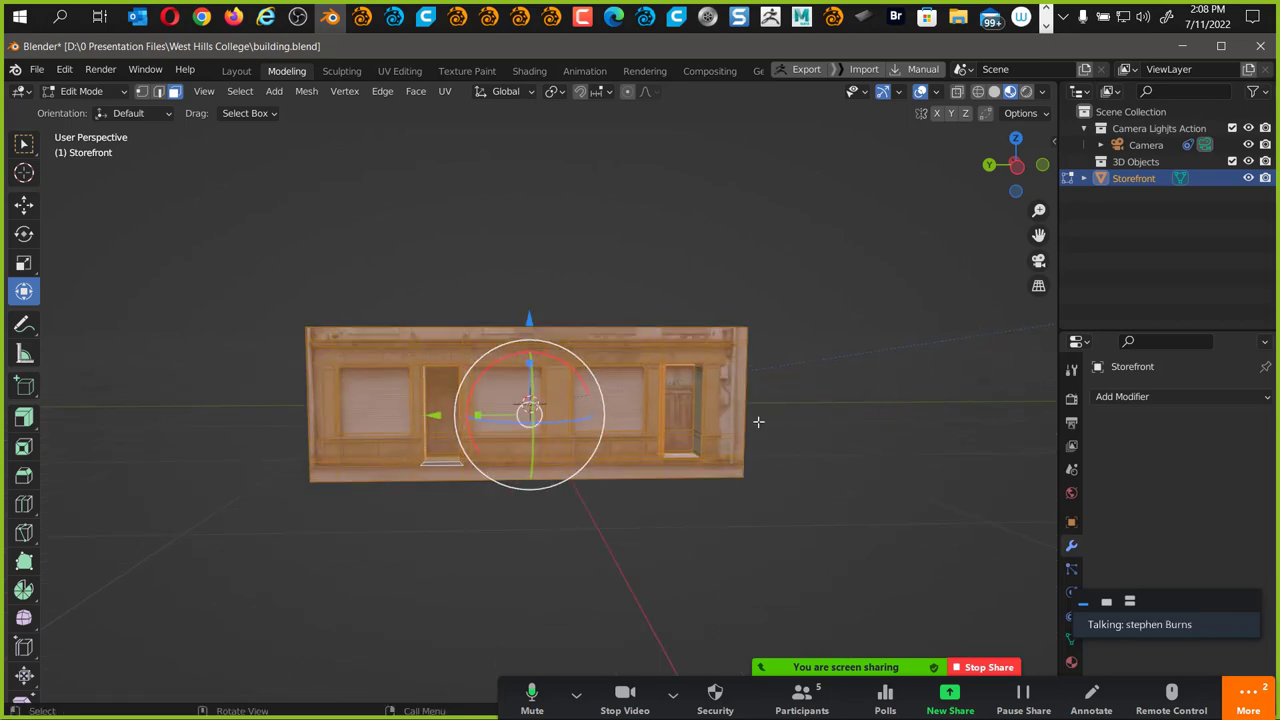
scroll(790, 400, "up", 4)
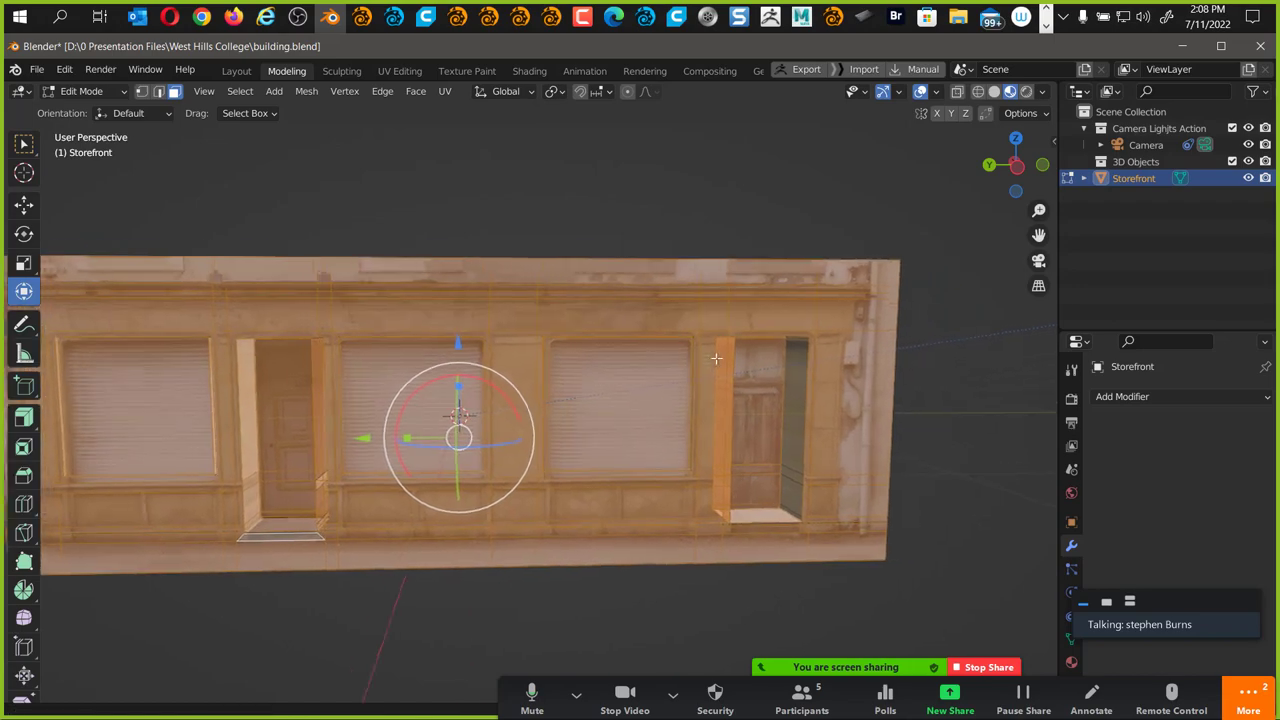
left_click(960, 320)
- Zoom in on the lower-left wall panel beneath the left shuttered window
middle_click_drag(960, 320, 820, 355)
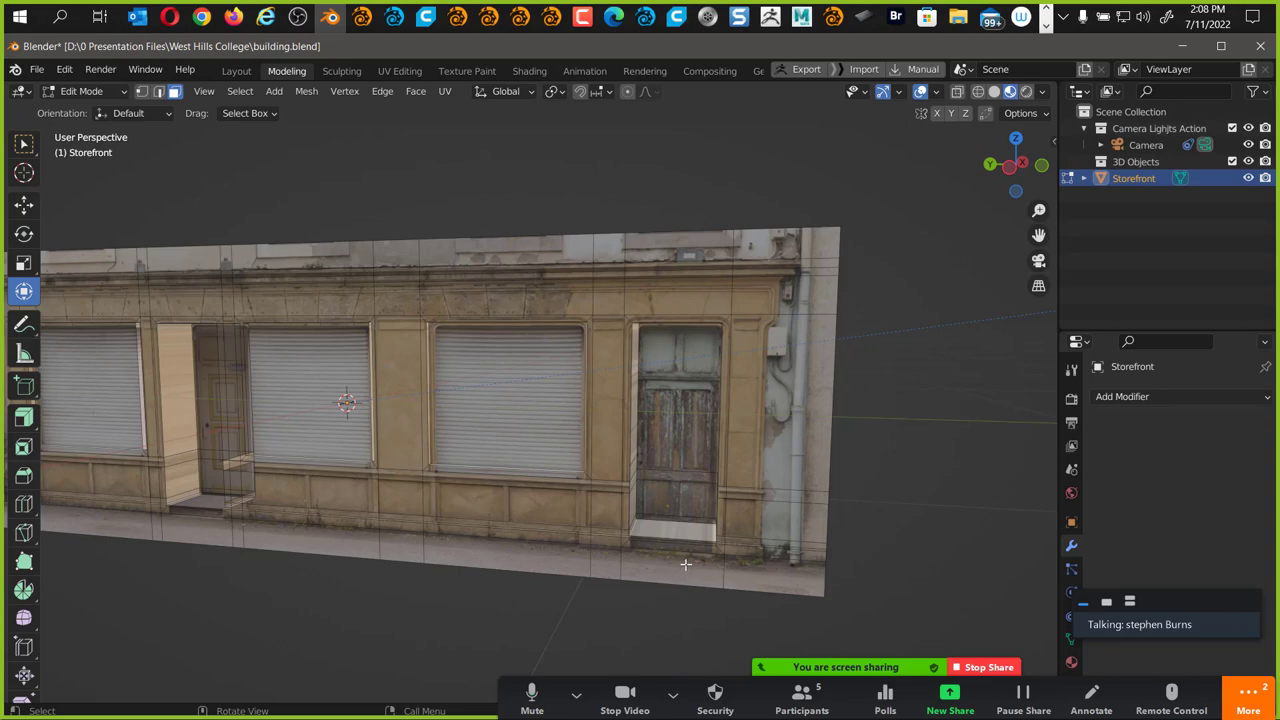
middle_click_drag(686, 564, 660, 504)
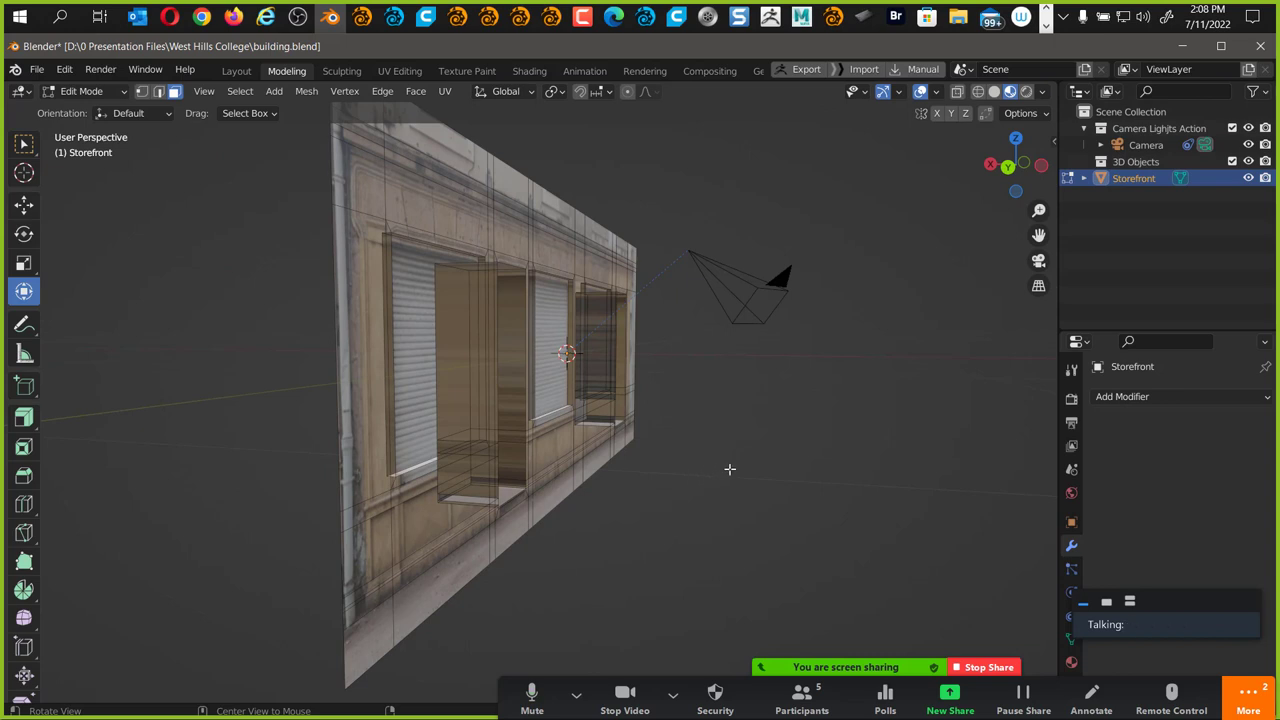
middle_click_drag(709, 328, 877, 426)
scroll(929, 294, "up", 5)
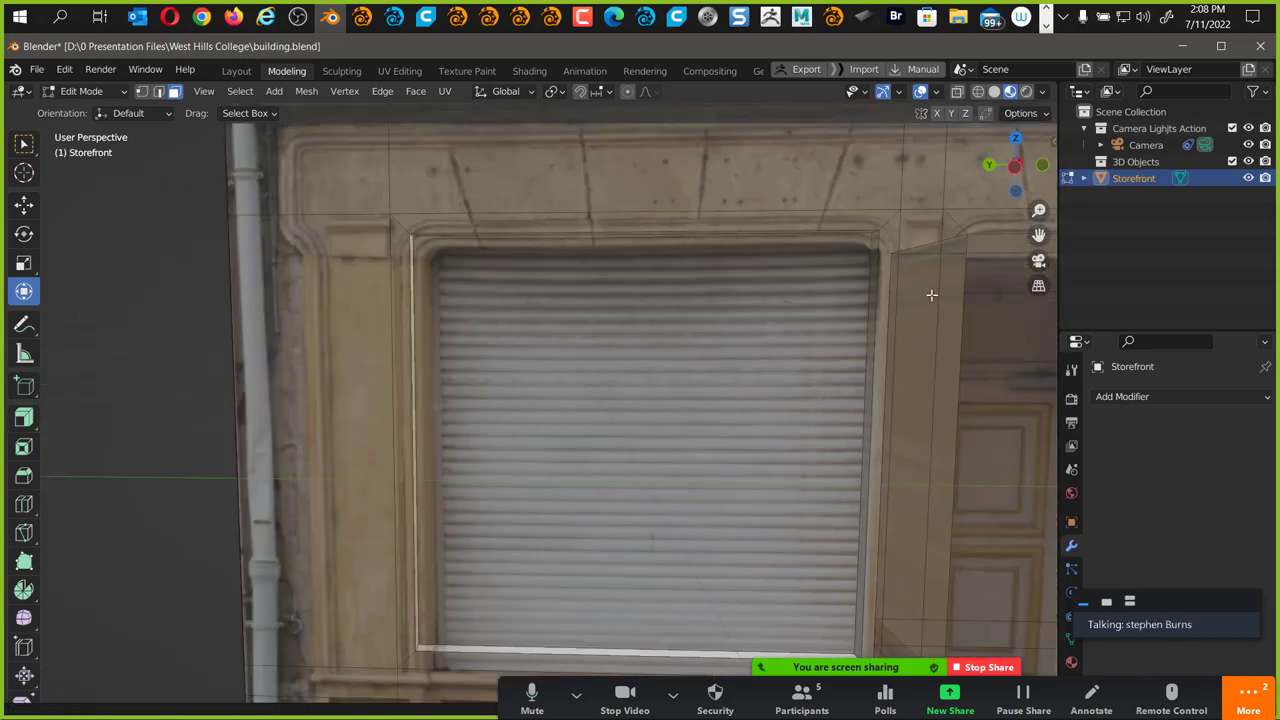
middle_click_drag(929, 294, 860, 148, "shift")
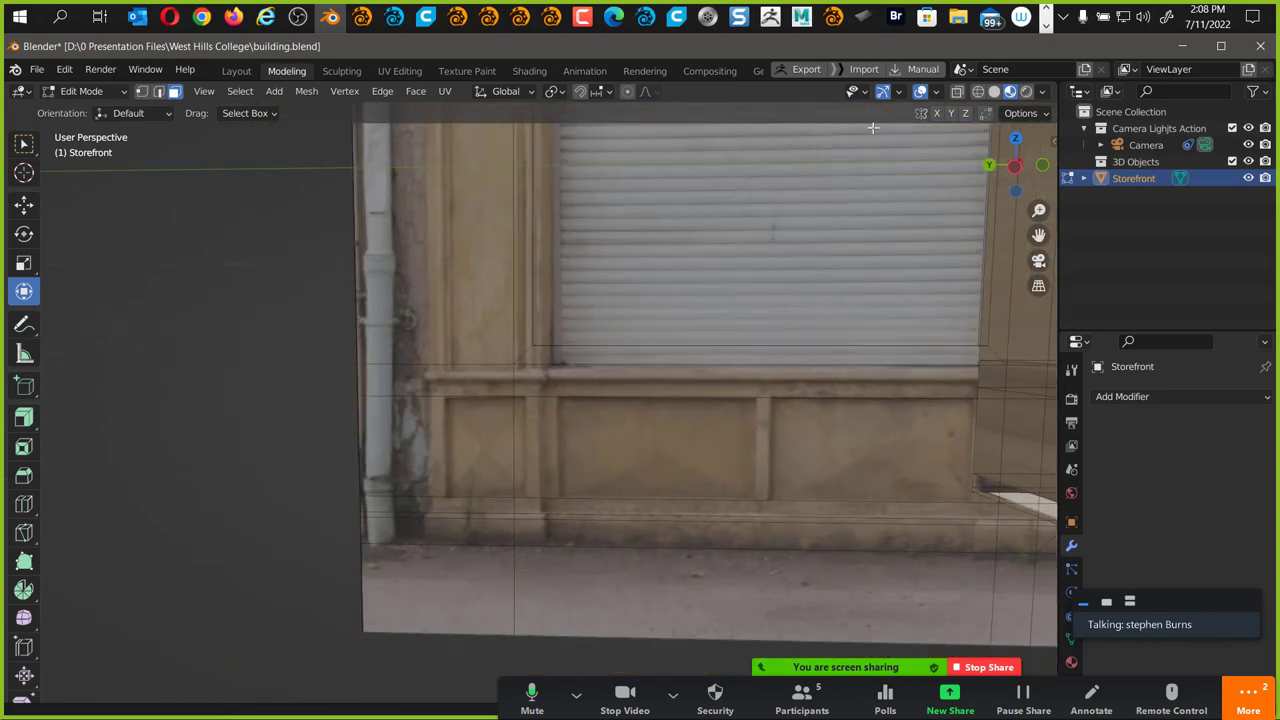
scroll(799, 294, "up", 1)
middle_click_drag(799, 294, 728, 383, "shift")
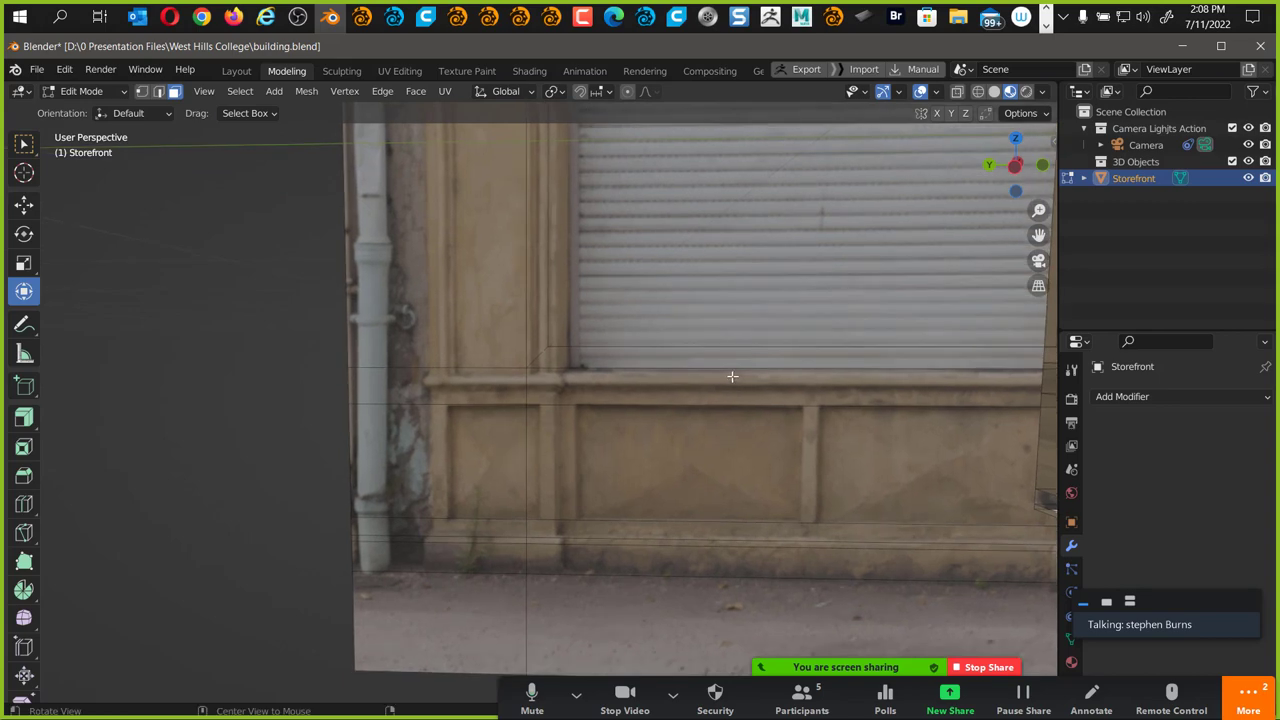
middle_click_drag(569, 492, 600, 486, "ctrl")
middle_click_drag(717, 471, 660, 506, "ctrl")
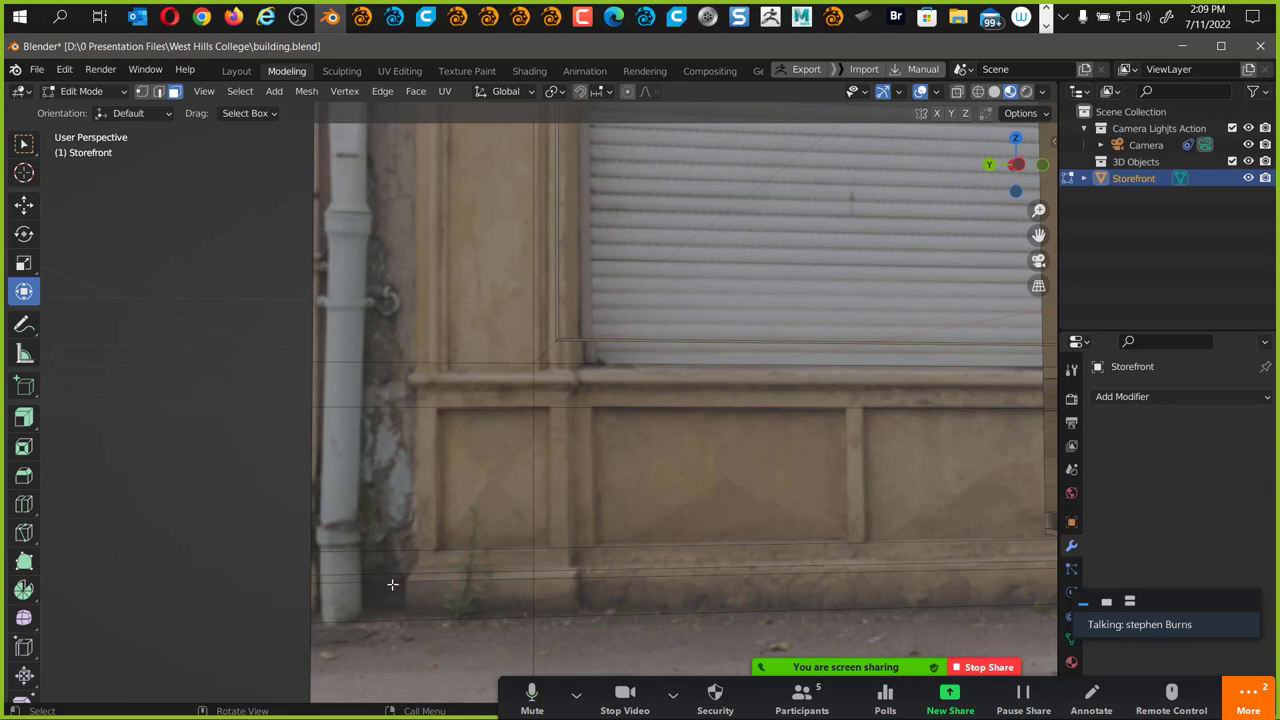
- Start a knife cut at the wall base and trace it up the left edge to the moulding top
key("k")
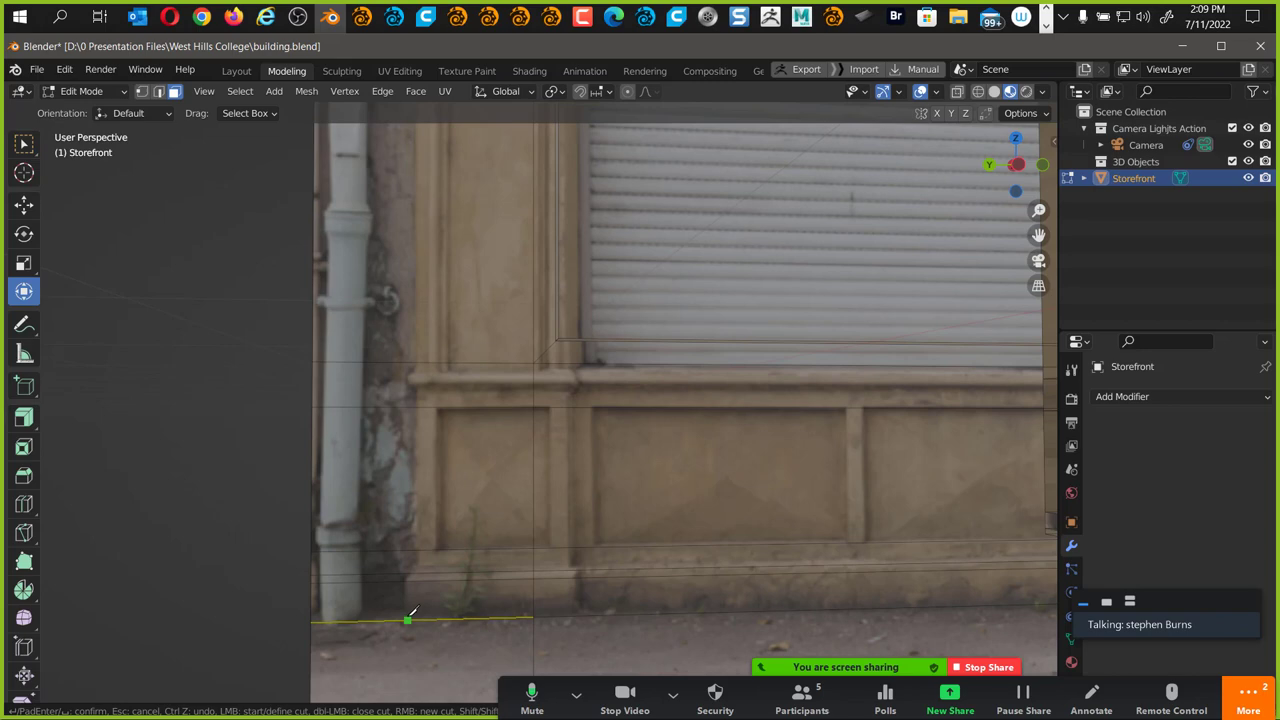
left_click(405, 620)
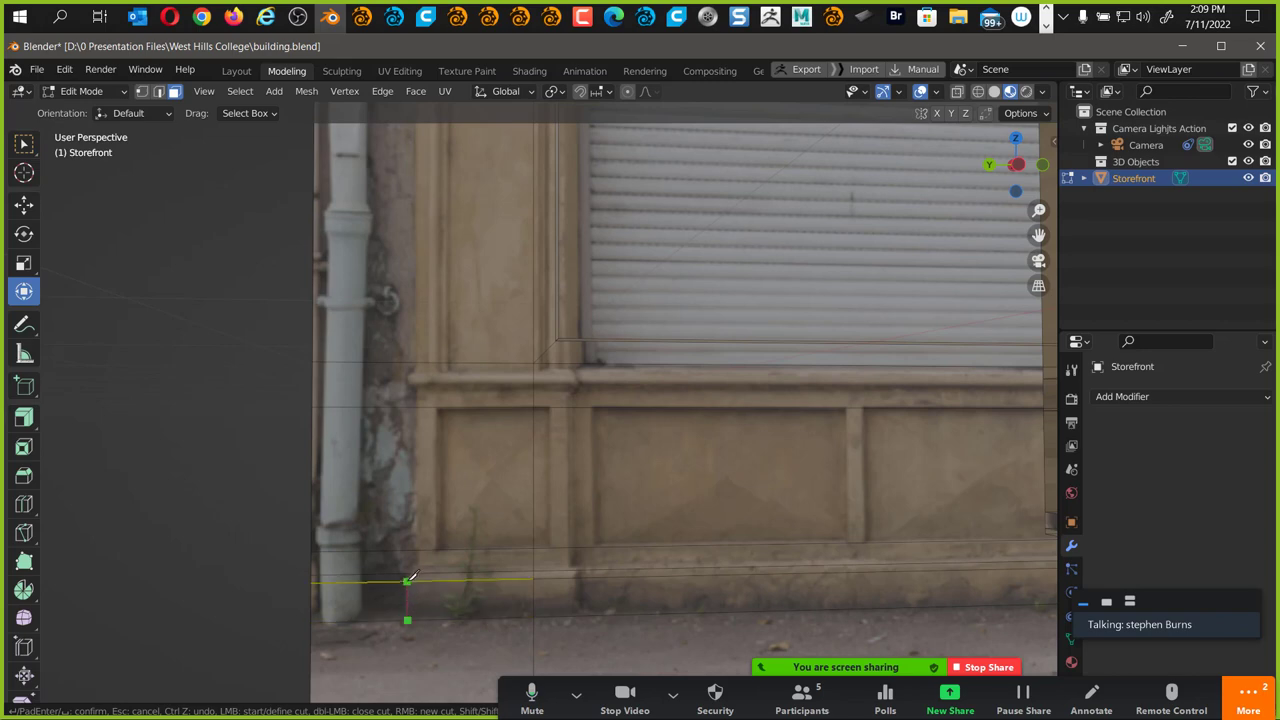
left_click(408, 580)
left_click(414, 573)
left_click(412, 366)
left_click(415, 370)
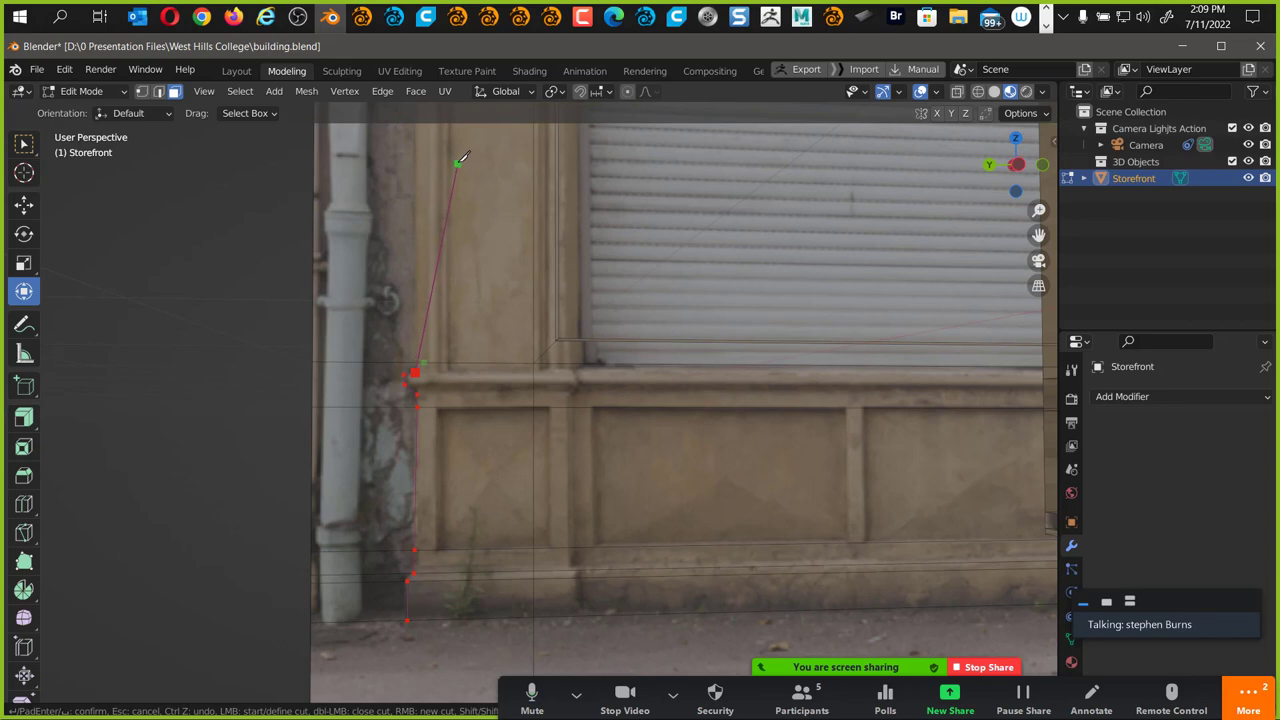
middle_click_drag(452, 150, 504, 449, "shift")
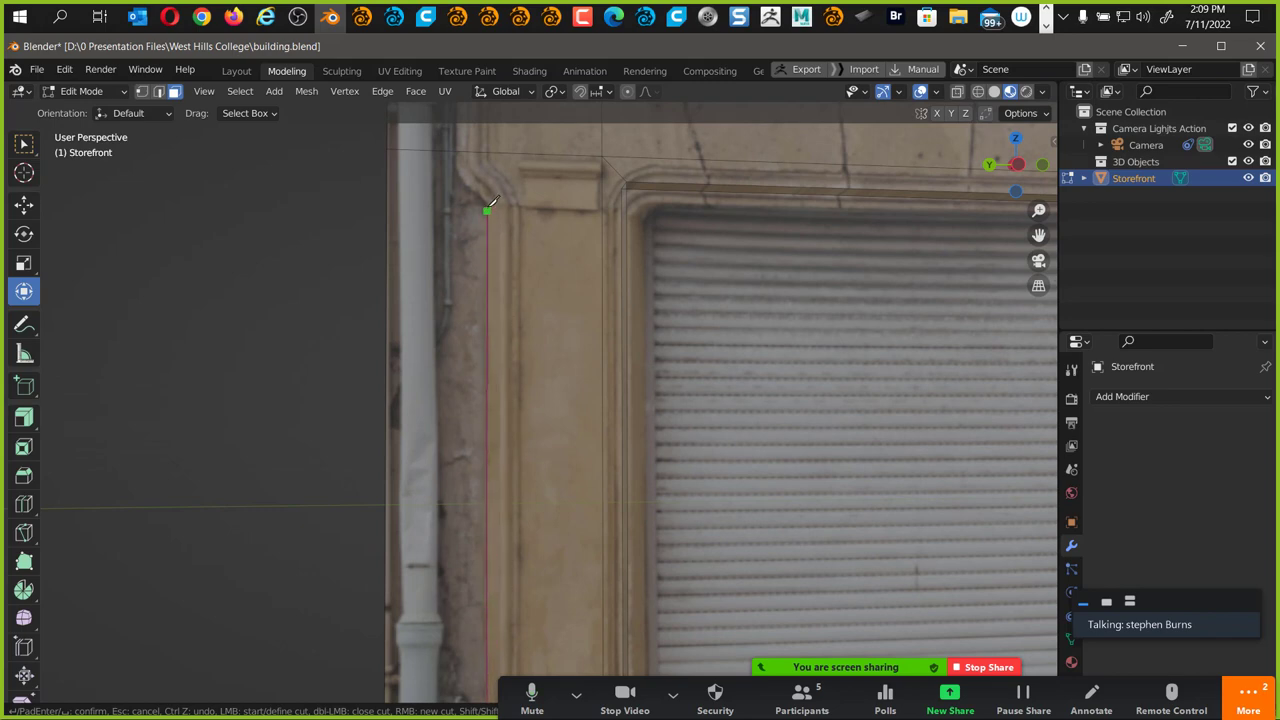
left_click(487, 206)
left_click(470, 186)
- Continue the cut along the moulding to the cornice, undoing three misplaced points
middle_click_drag(457, 171, 478, 402, "shift")
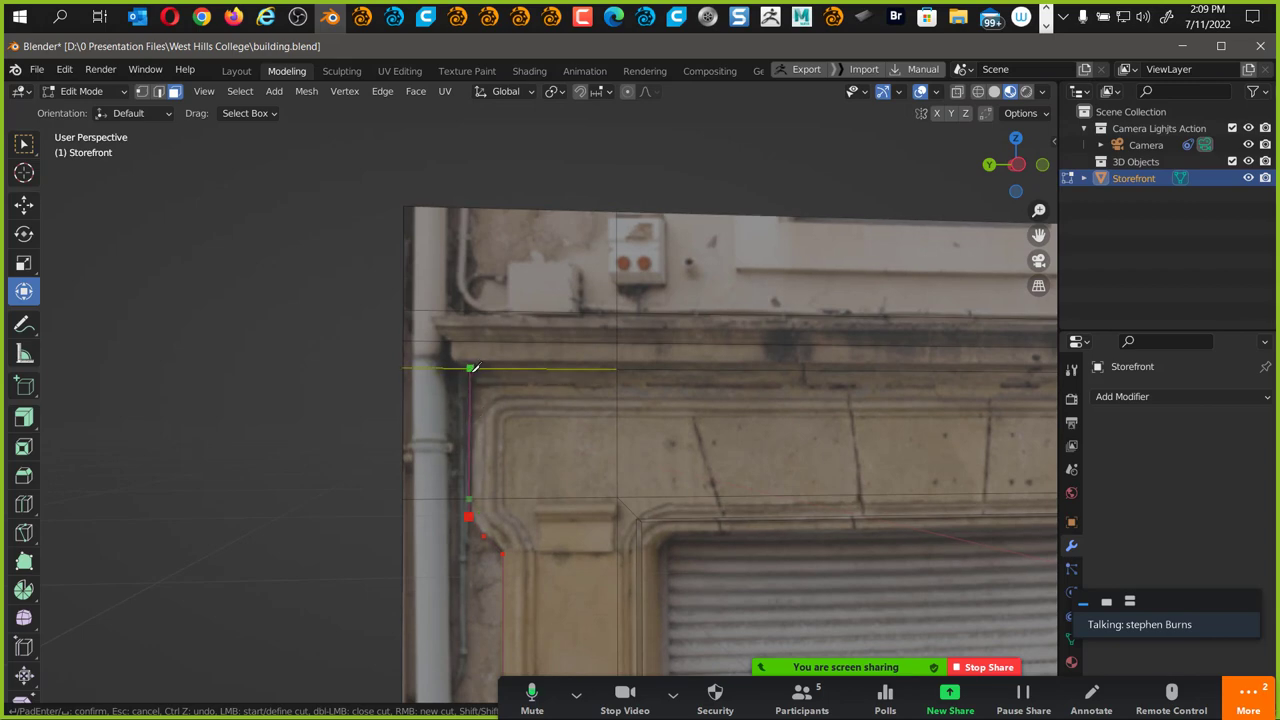
left_click(470, 368)
left_click(455, 352)
left_click(438, 326)
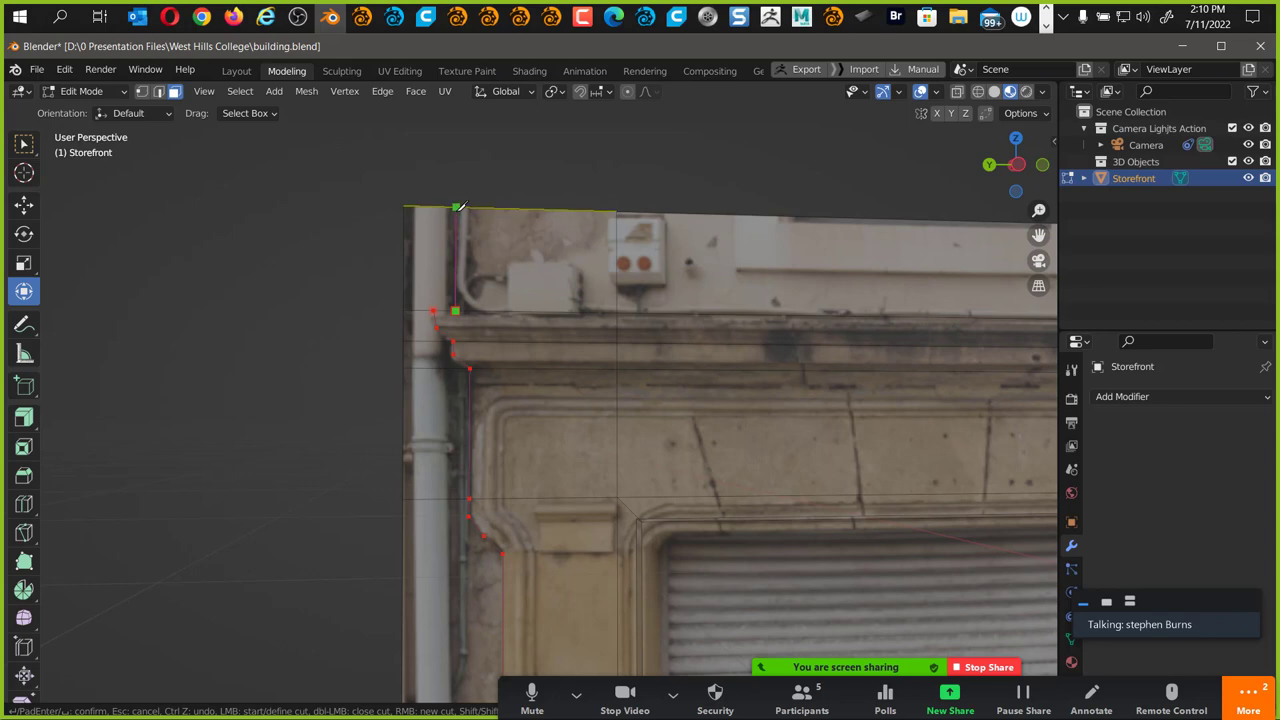
key("ctrl+z")
left_click(457, 207)
key("ctrl+z")
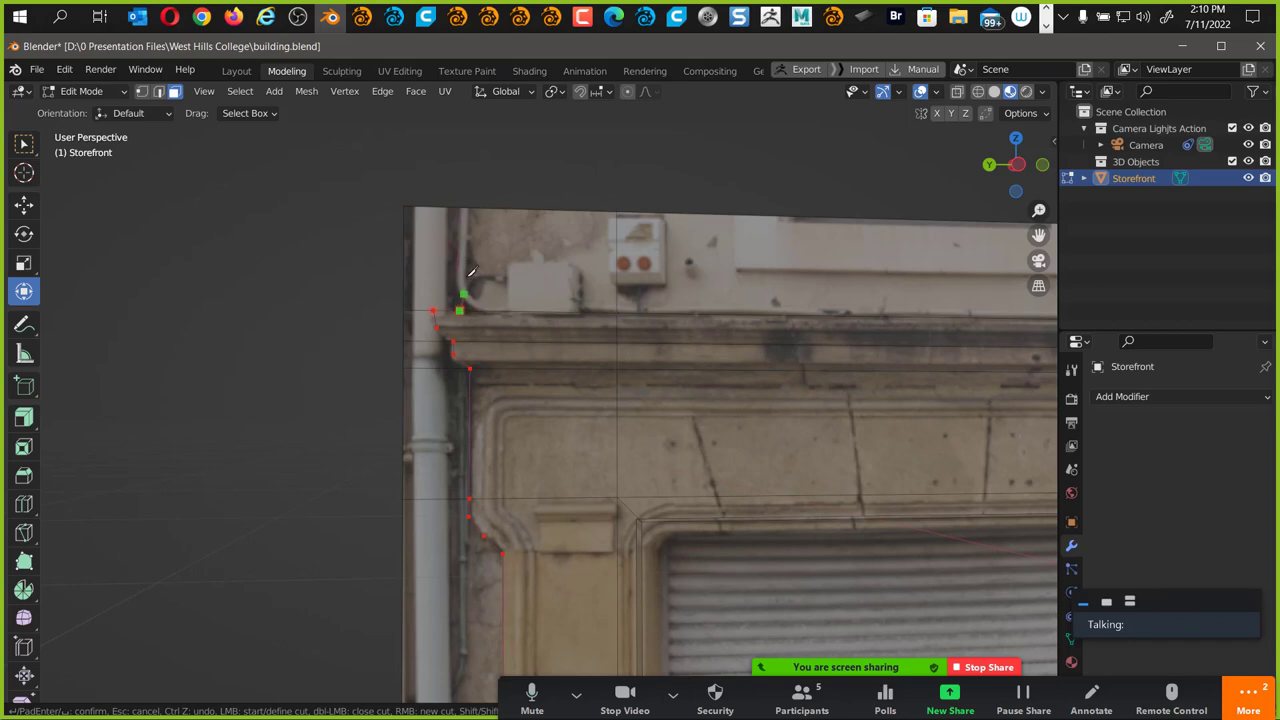
key("ctrl+z")
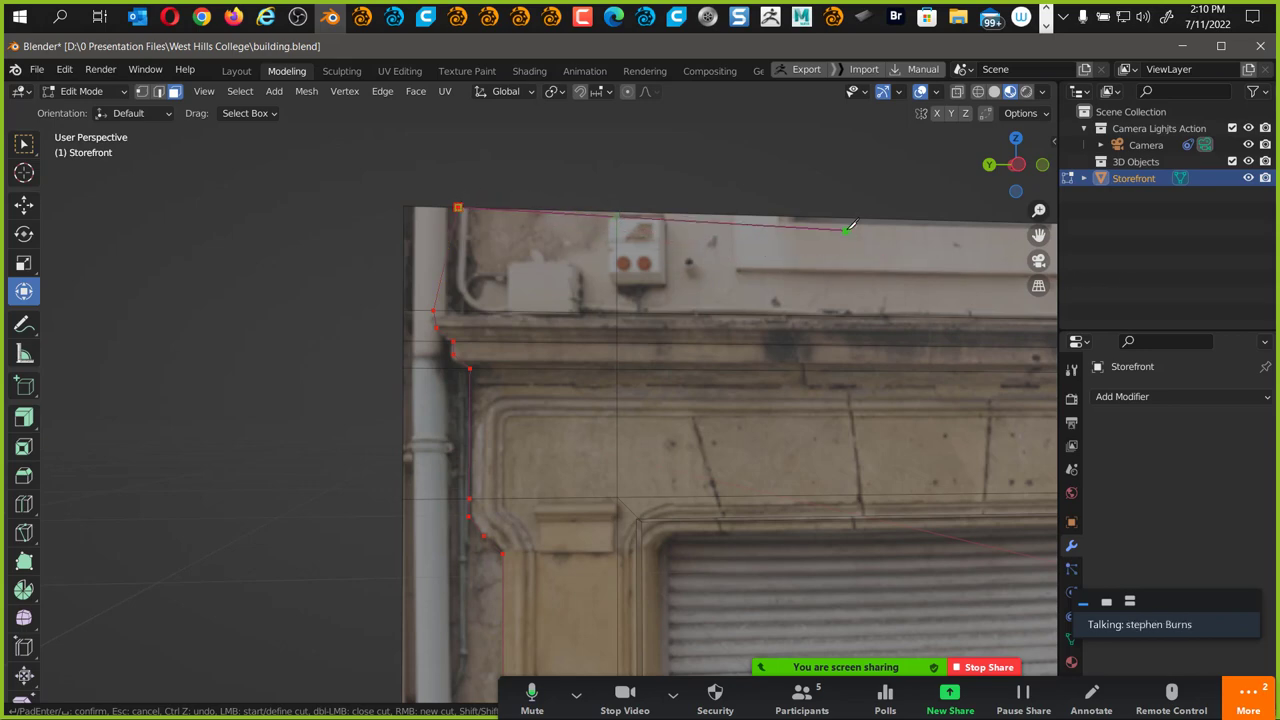
- Follow the facade's top edge toward the right end, bringing the shutter and door bays into view
middle_click_drag(869, 188, 211, 143, "shift")
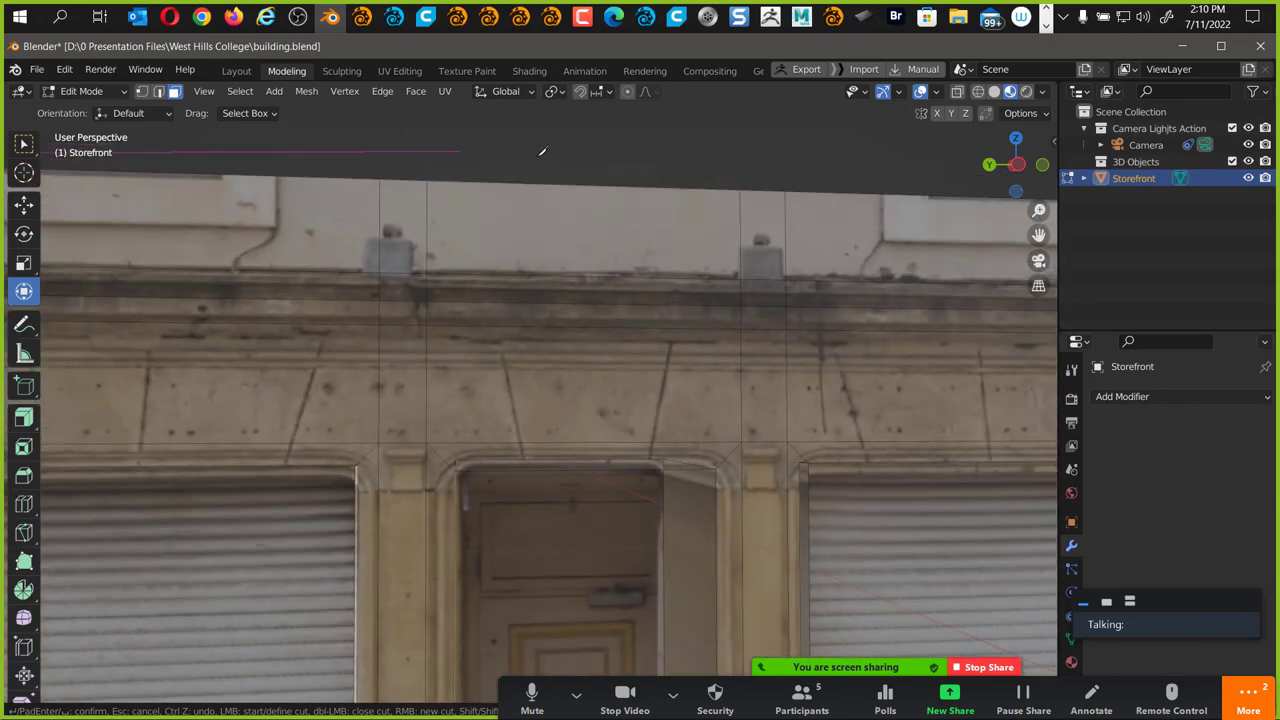
middle_click_drag(848, 197, 95, 190, "shift")
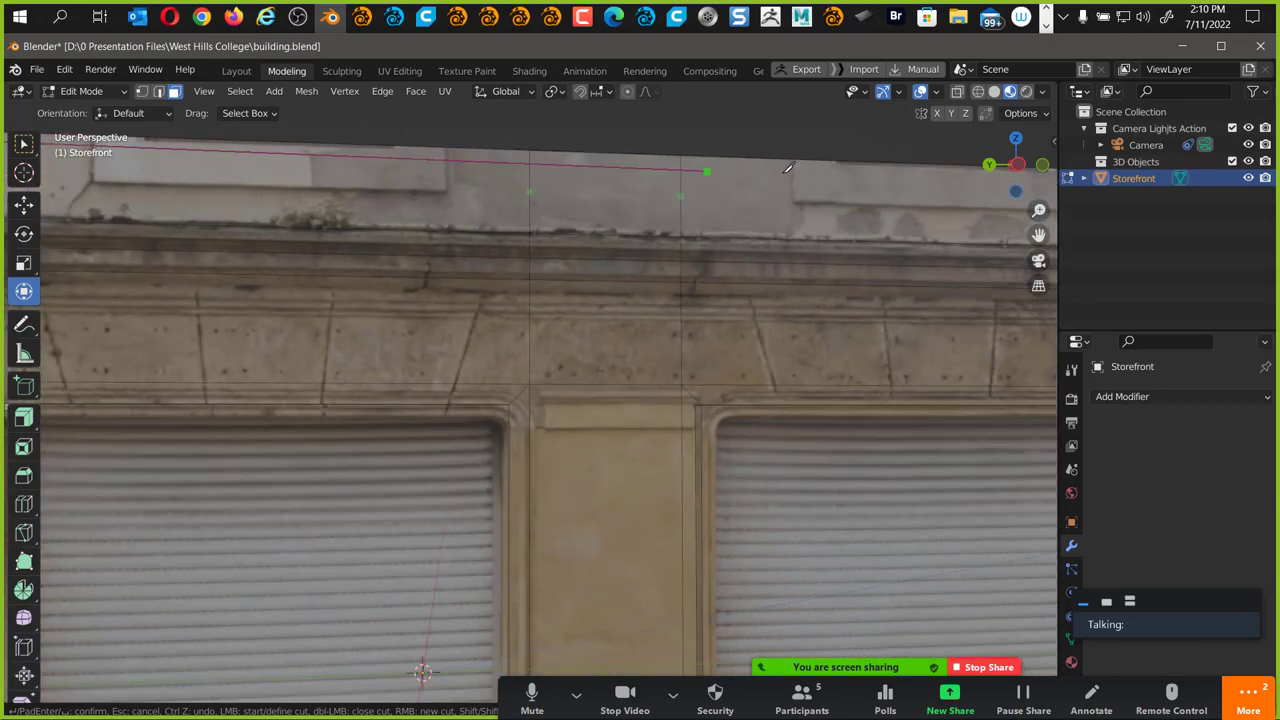
middle_click_drag(789, 166, 288, 215, "shift")
middle_click_drag(830, 190, 471, 191, "shift")
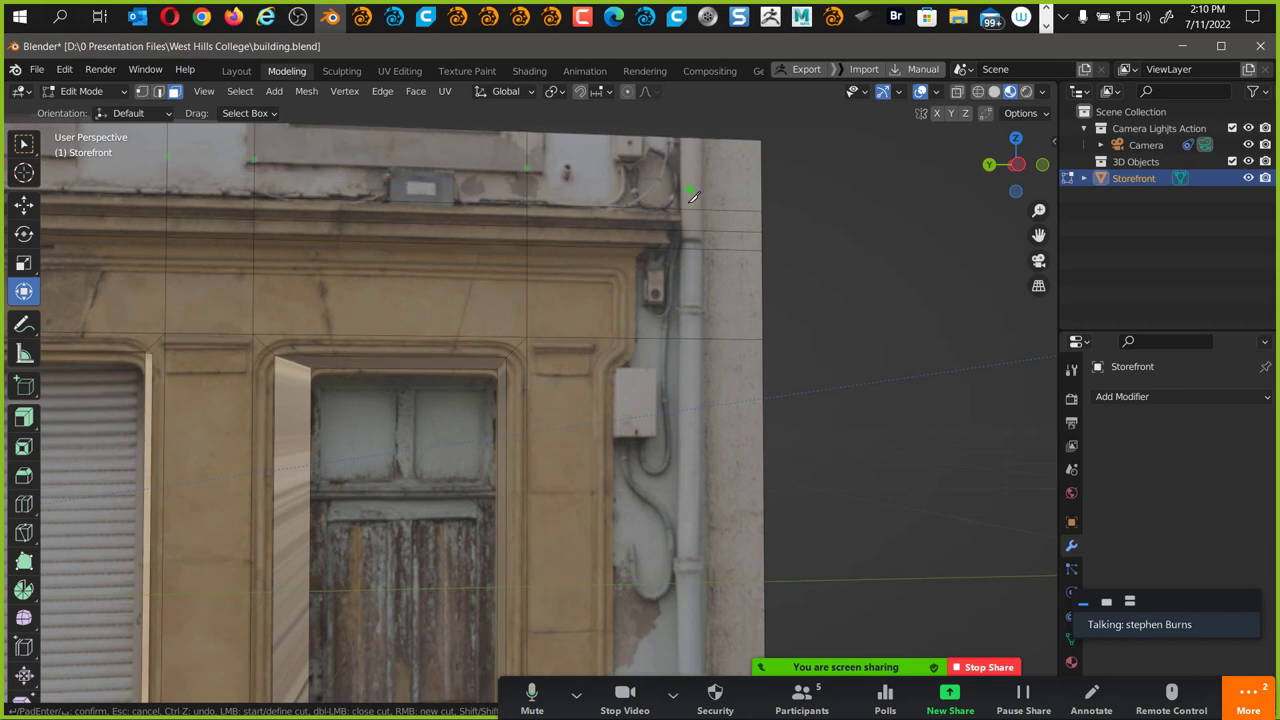
middle_click_drag(691, 194, 880, 309, "shift")
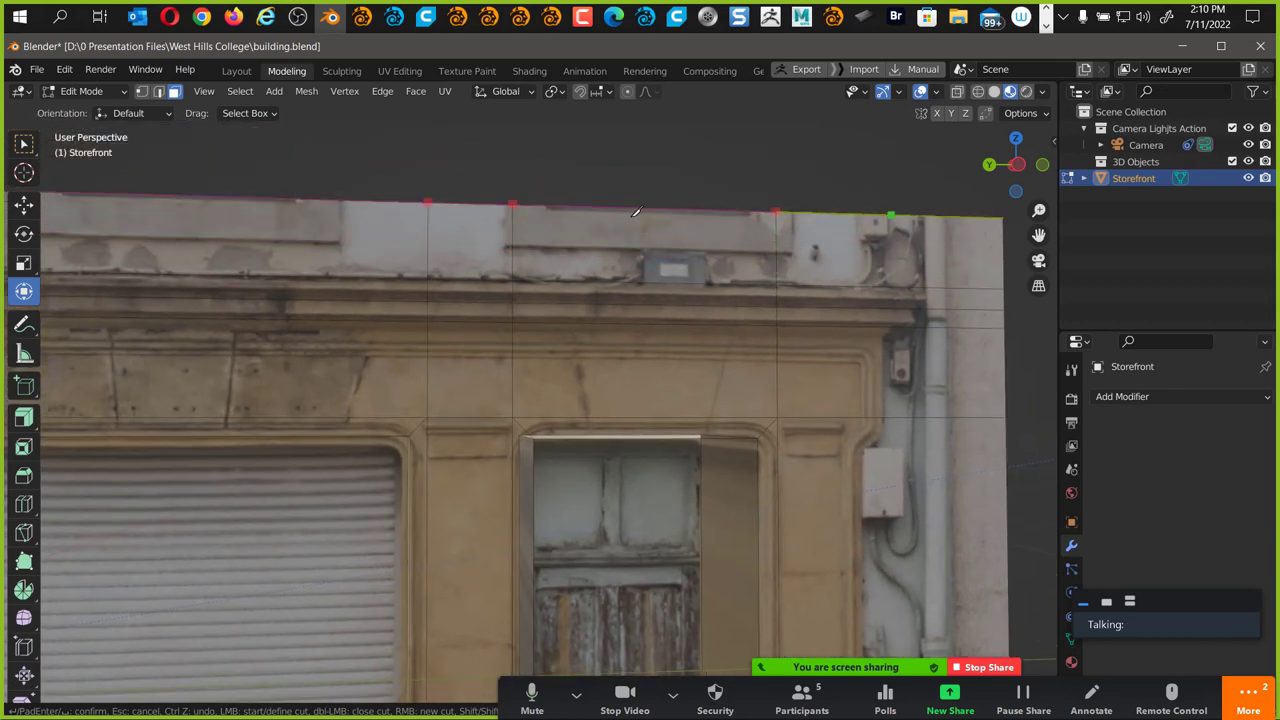
middle_click_drag(894, 234, 923, 302, "shift")
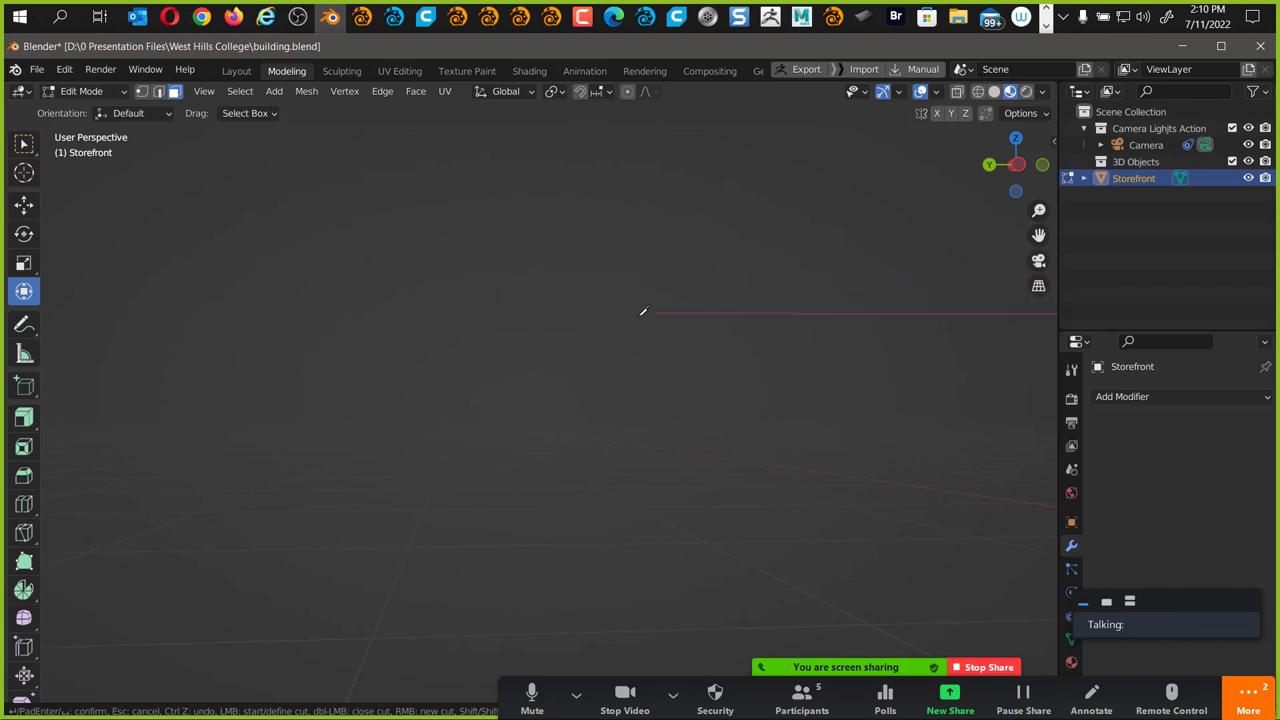
mouse_move(643, 311)
middle_mouse_down()
mouse_move(586, 449)
mouse_move(667, 484)
mouse_move(720, 423)
mouse_move(437, 369)
mouse_move(630, 330)
middle_mouse_up()
scroll(689, 323, "up", 8)
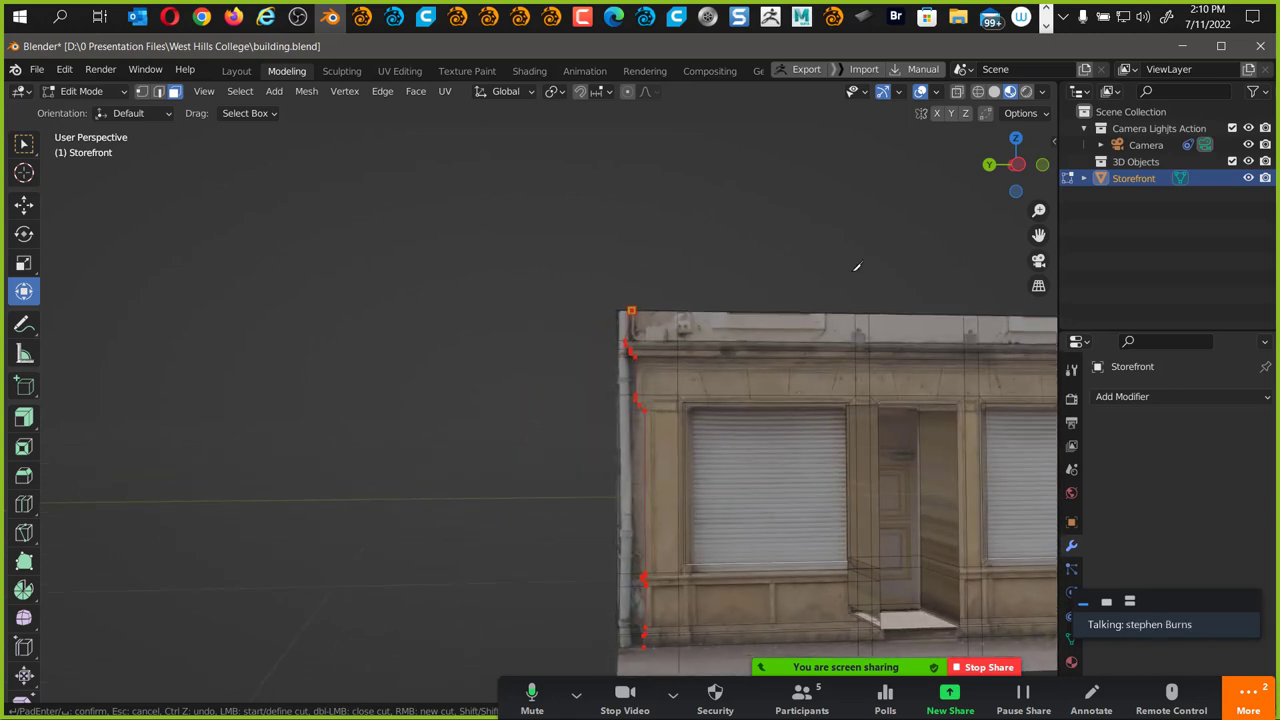
middle_click_drag(923, 235, 503, 360, "shift")
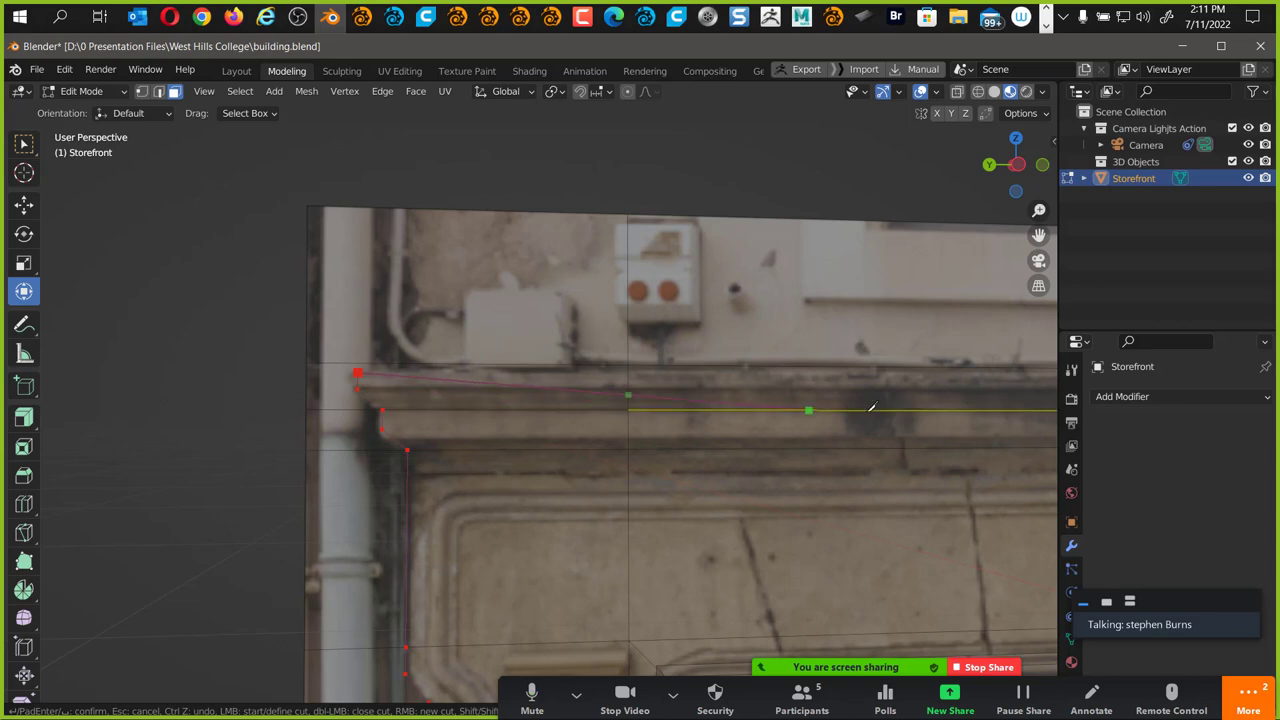
scroll(942, 376, "up", 3)
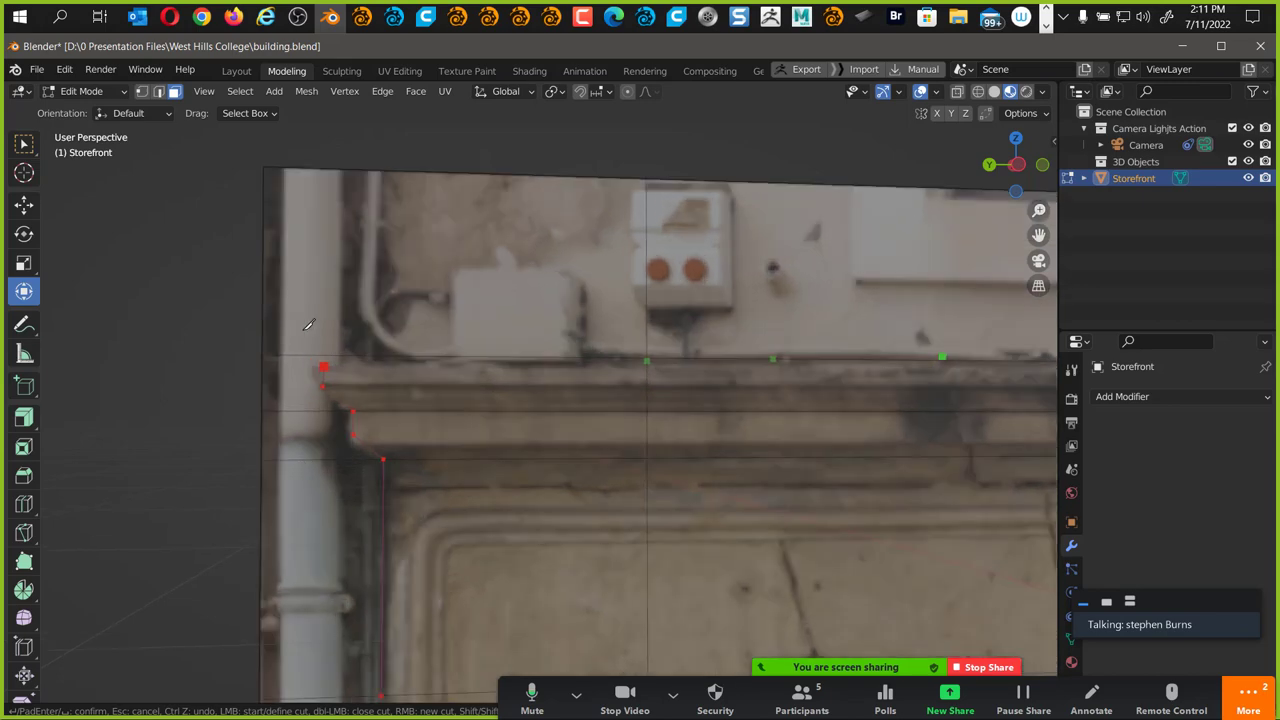
scroll(697, 377, "down", 6)
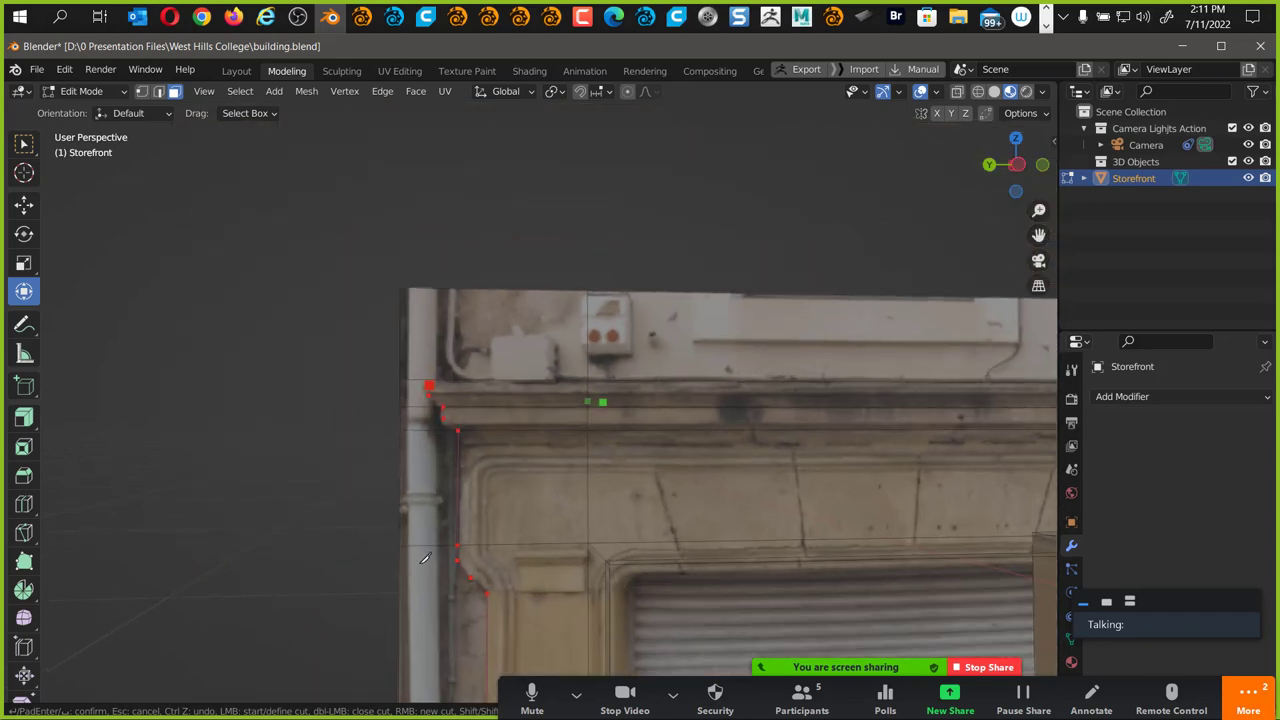
middle_click_drag(731, 502, 336, 250, "shift")
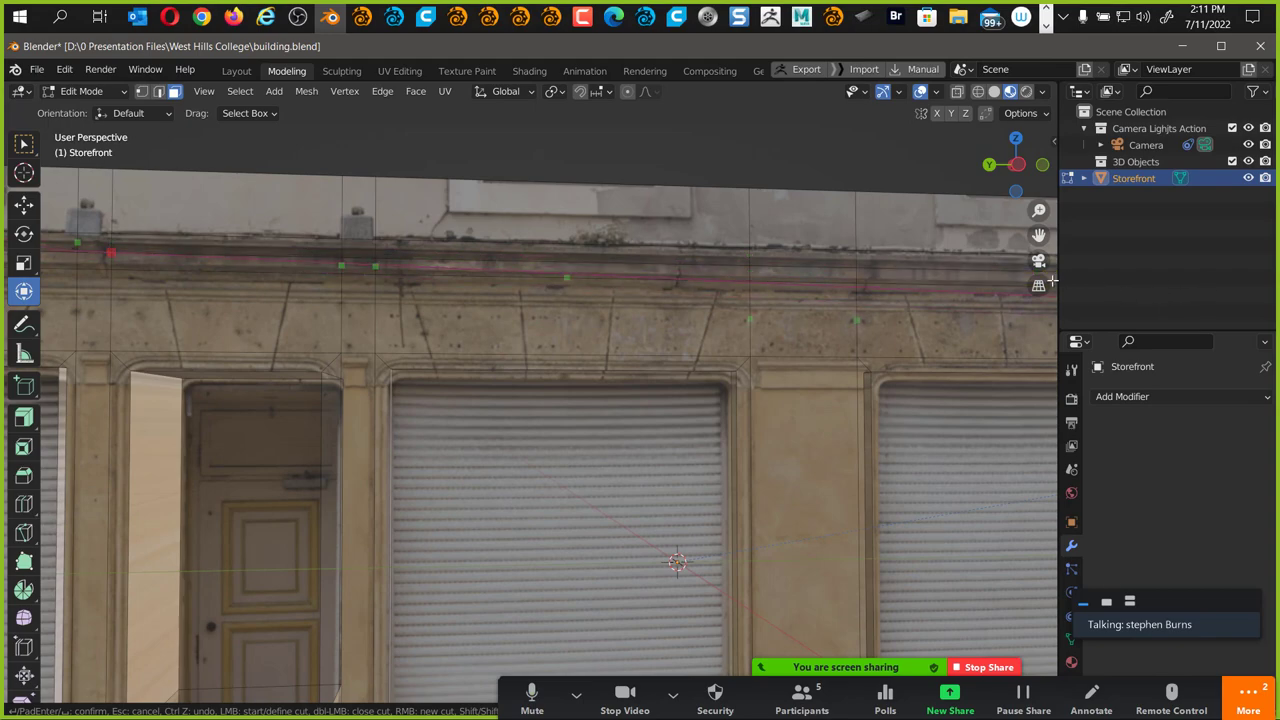
- Pin the knife cut at the cornice's right end and run it down beside the drainpipe to the sill
scroll(1010, 277, "right", 10, "ctrl")
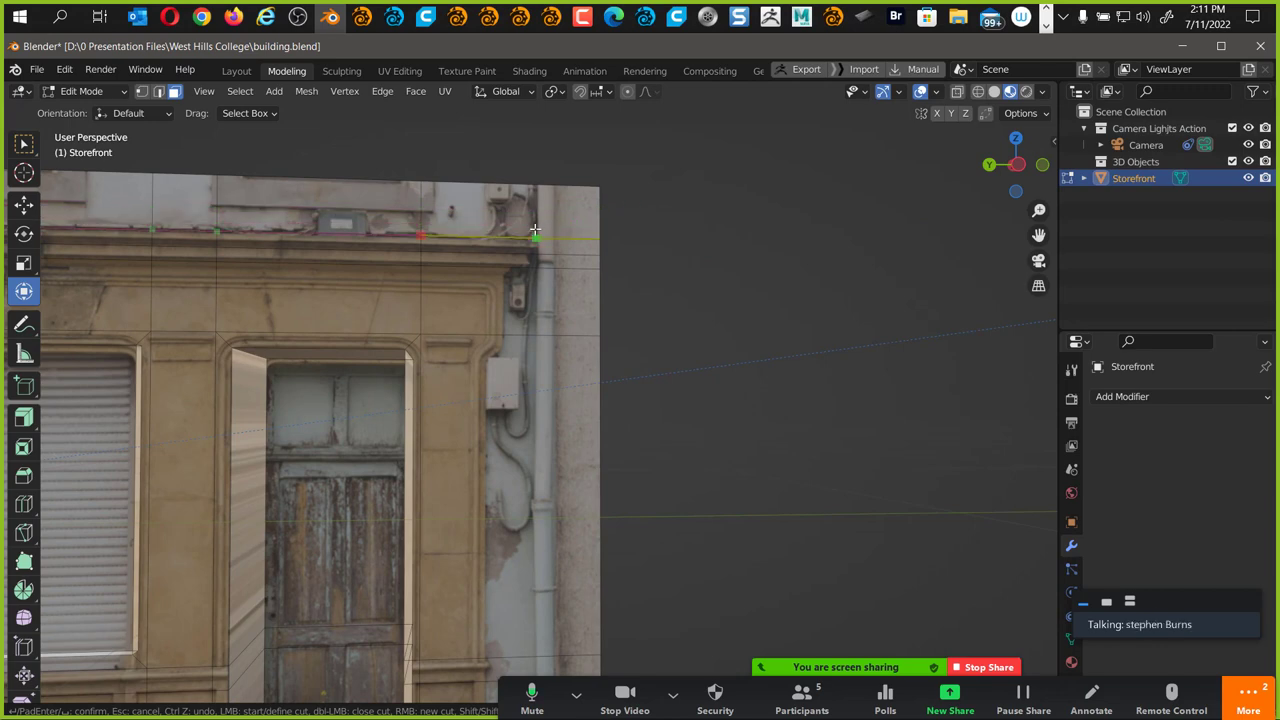
scroll(561, 229, "up", 3)
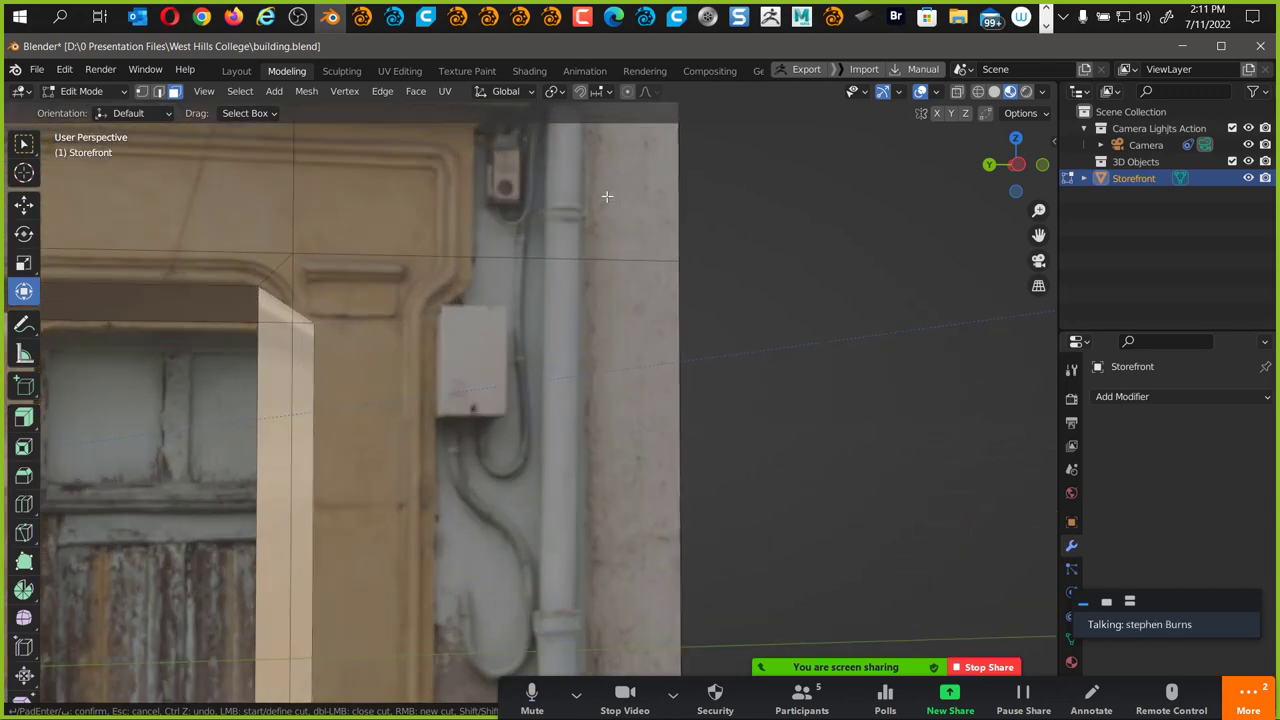
scroll(654, 281, "down", 2)
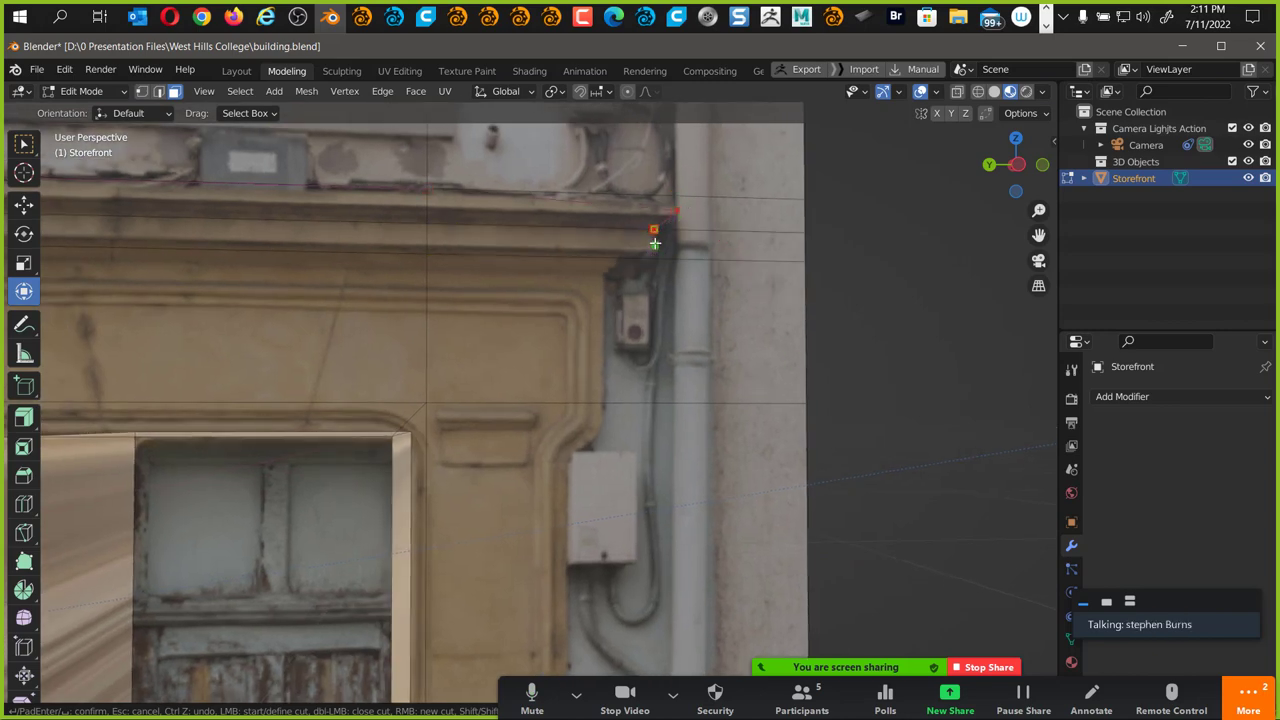
left_click(657, 248)
middle_click_drag(567, 479, 887, 540)
middle_click_drag(918, 274, 771, 514)
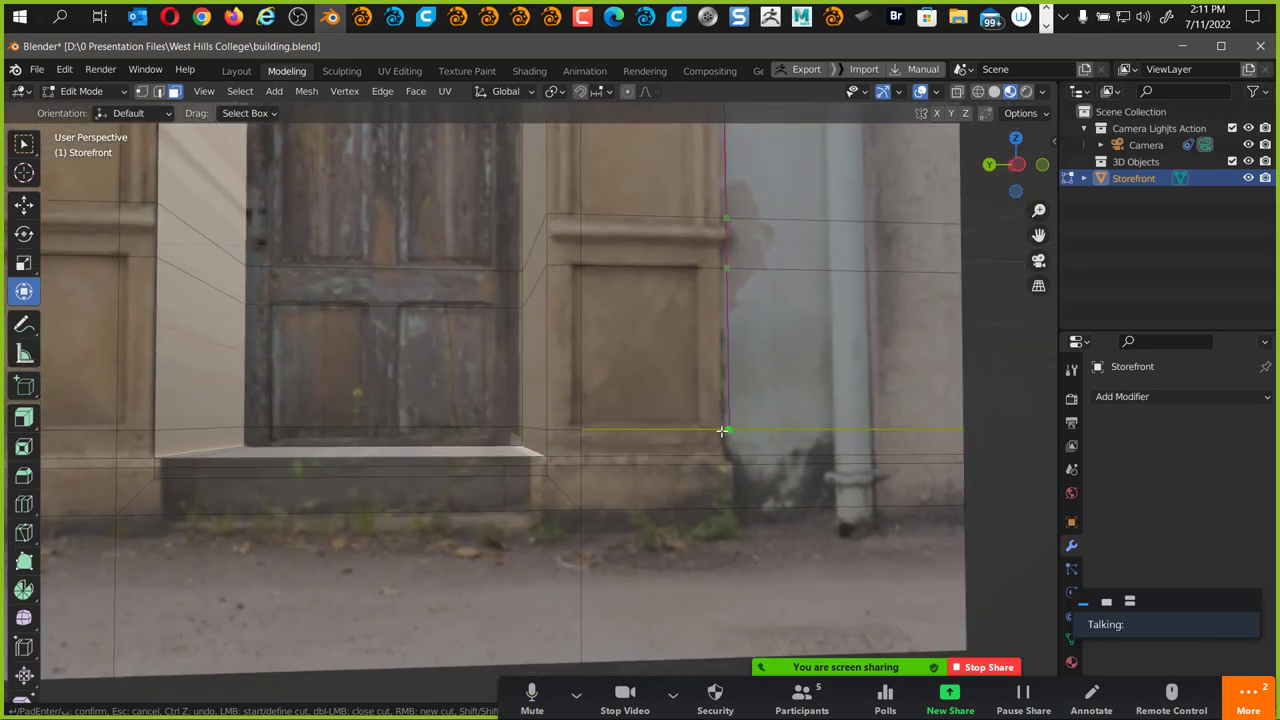
left_click(719, 443)
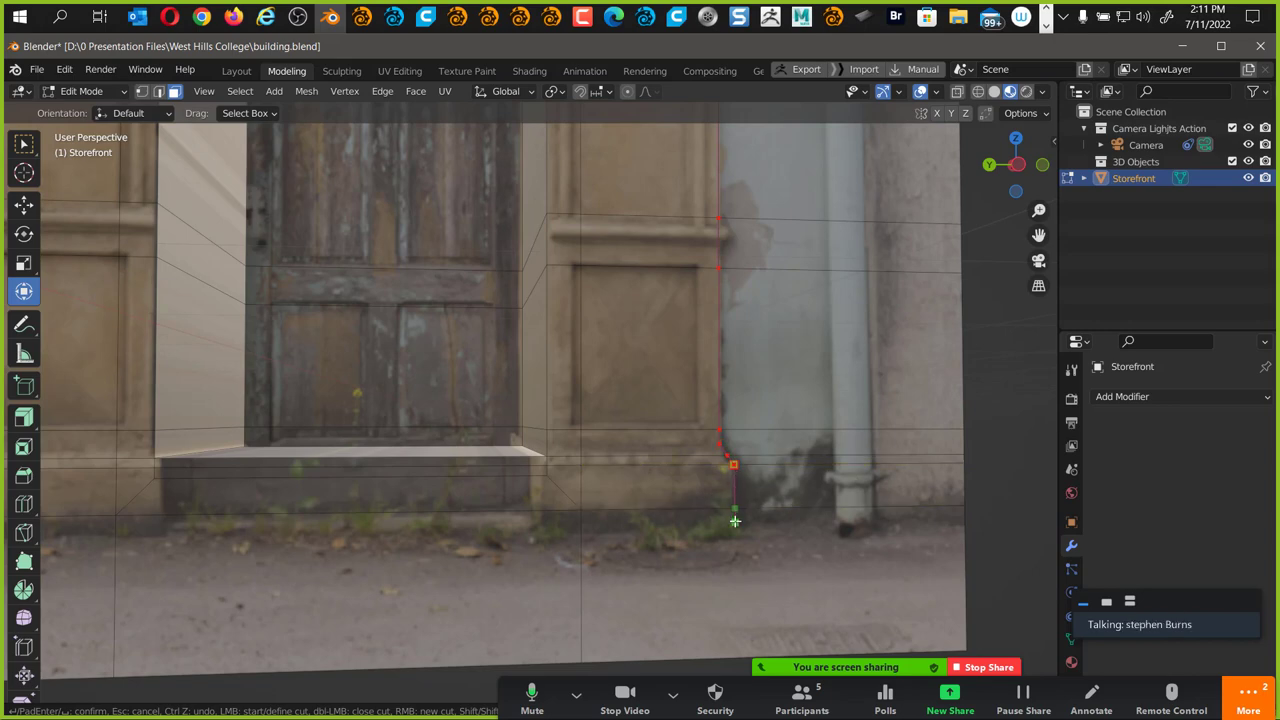
middle_click_drag(782, 515, 563, 606)
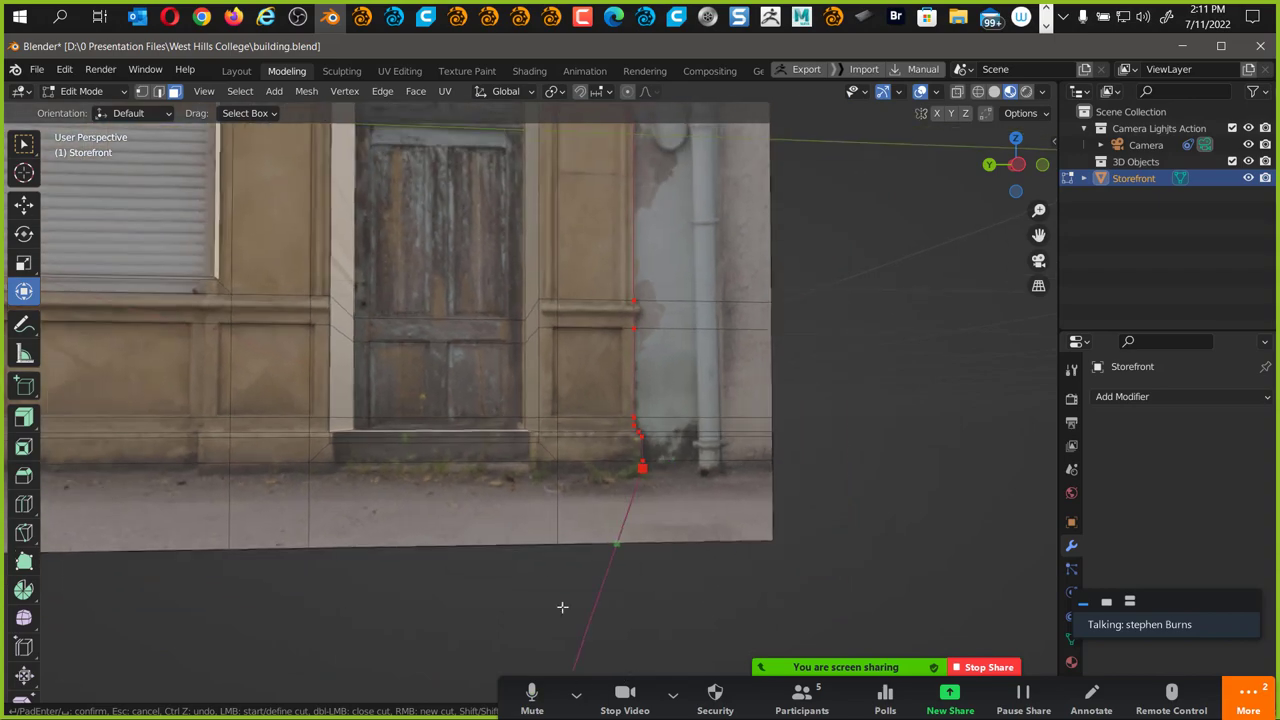
middle_click_drag(509, 523, 923, 443)
scroll(113, 585, "down", 3)
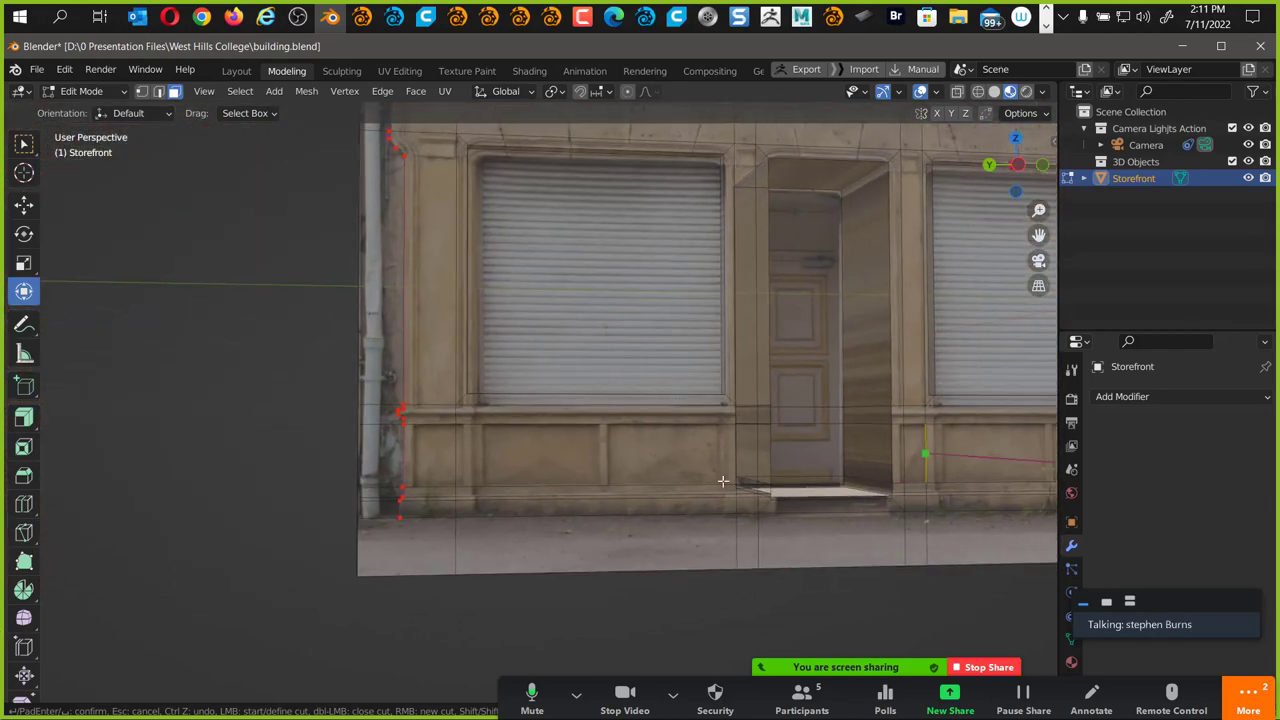
- Carry the knife cut along the bottom edge to the left corner and commit it
left_click(926, 512)
left_click(404, 514)
key("Return")
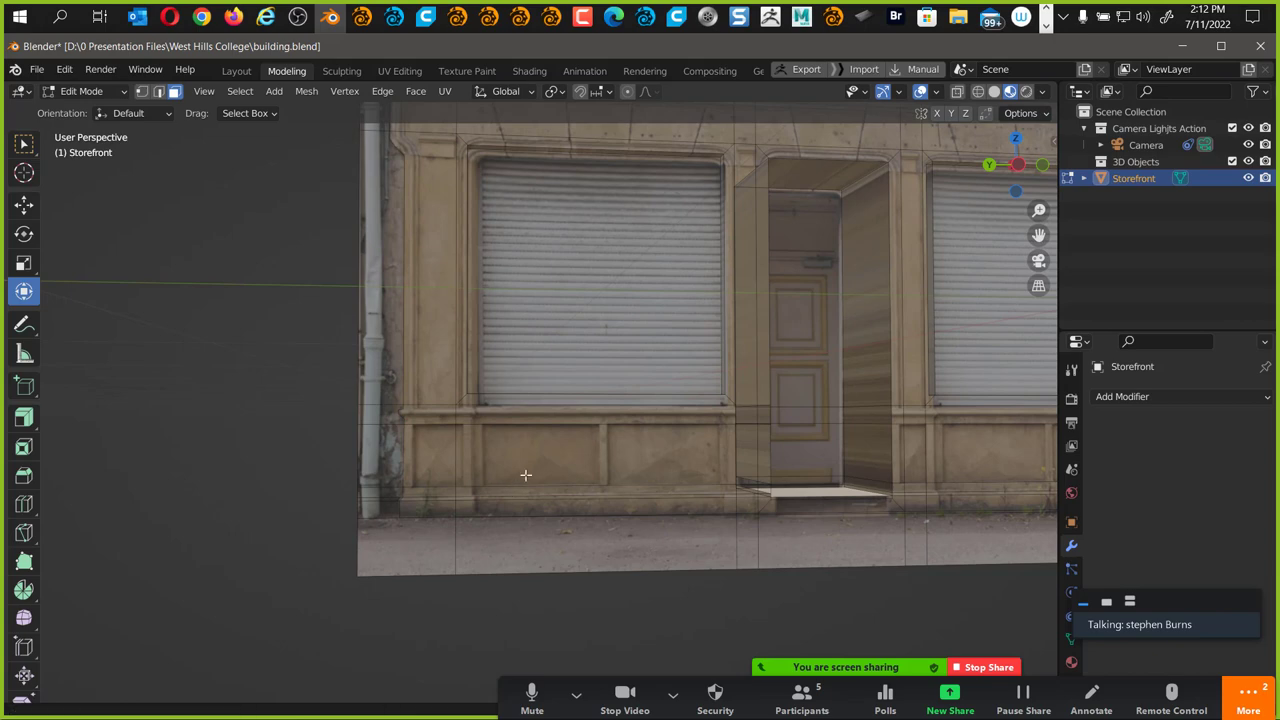
scroll(526, 475, "up", 4)
middle_click_drag(634, 451, 603, 346, "shift")
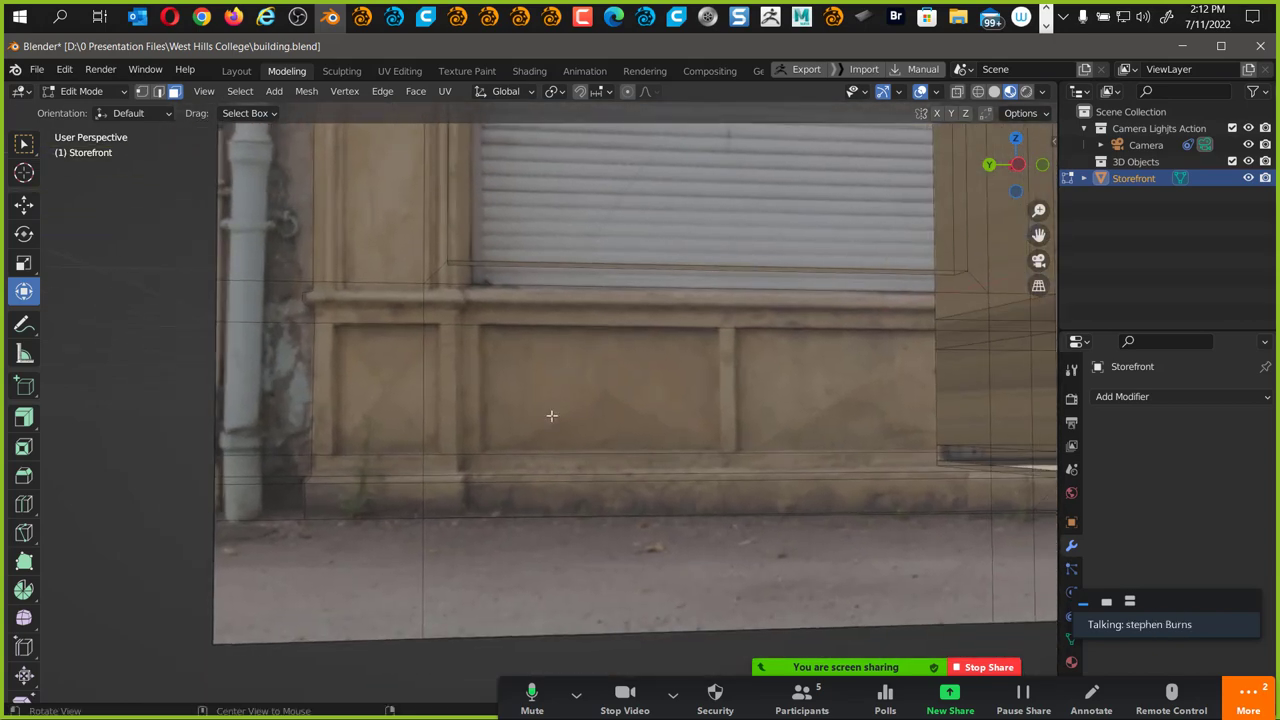
scroll(551, 415, "up", 2)
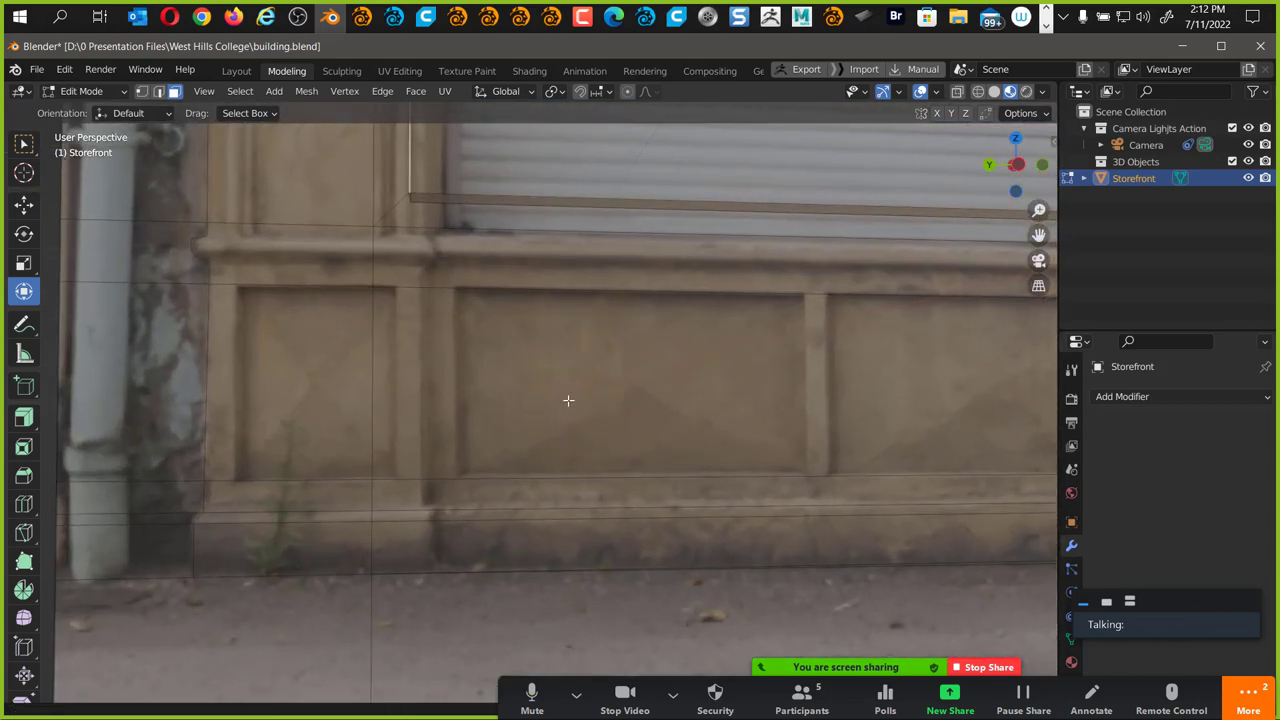
scroll(568, 400, "down", 3)
- Pick faces along the wall base, undoing an accidental face rotation
left_click(416, 418)
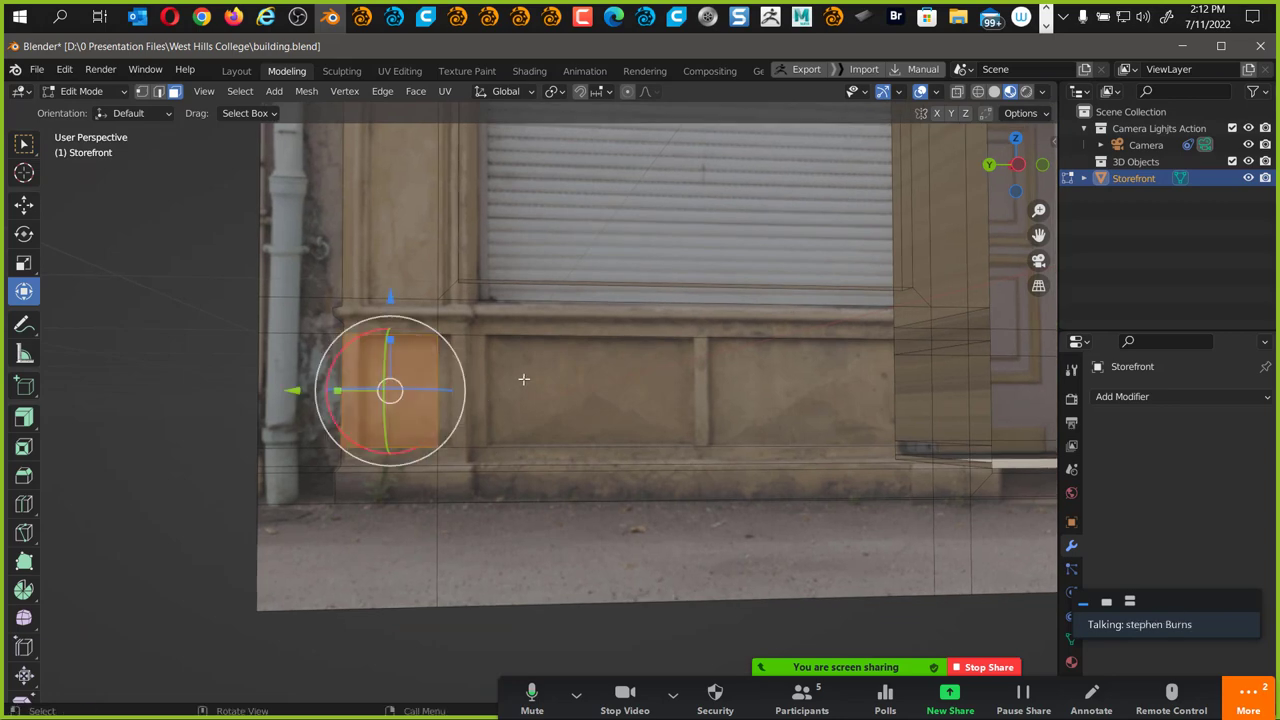
left_click(523, 379)
left_click(540, 510)
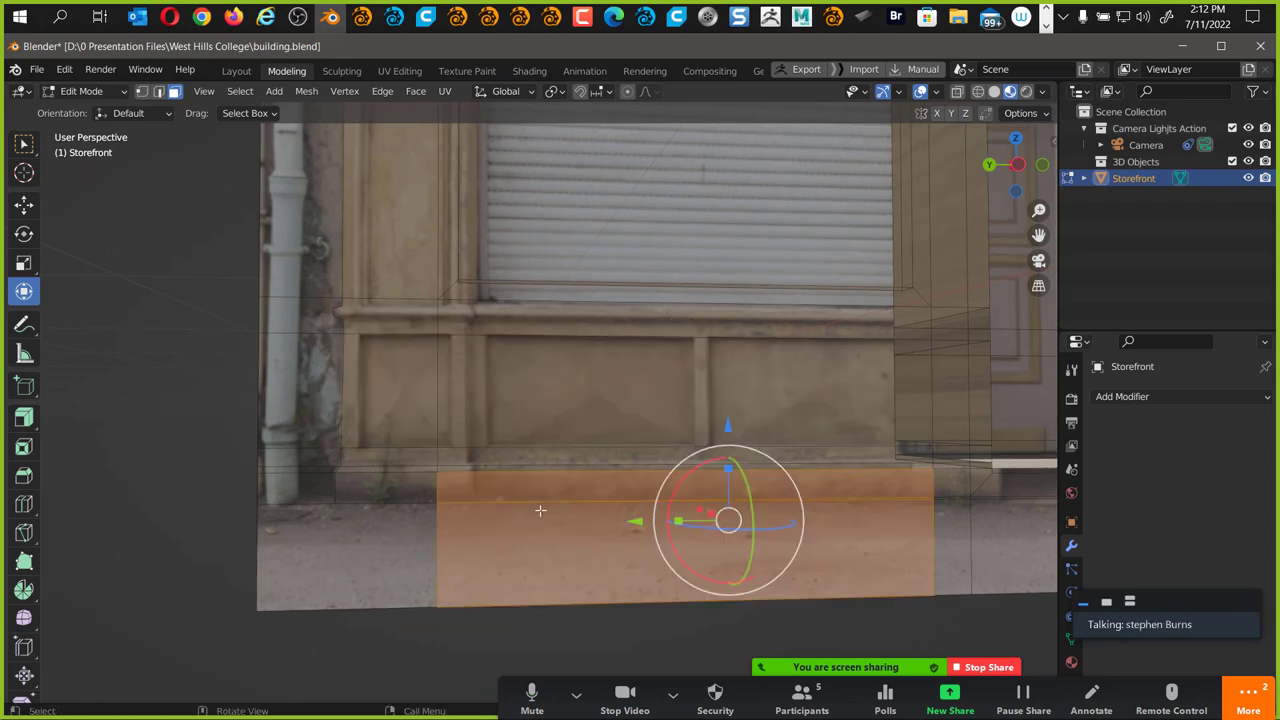
left_click(390, 480)
left_click_drag(390, 482, 541, 575)
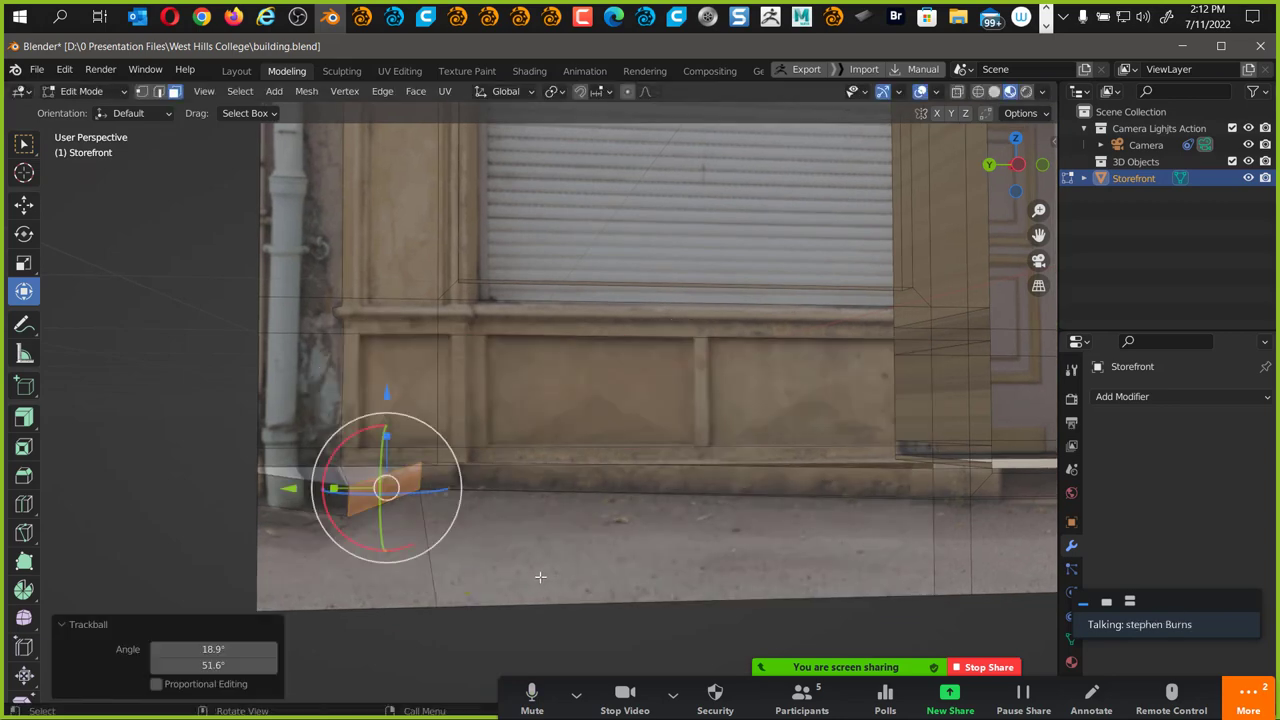
key("ctrl+z")
left_click(455, 606)
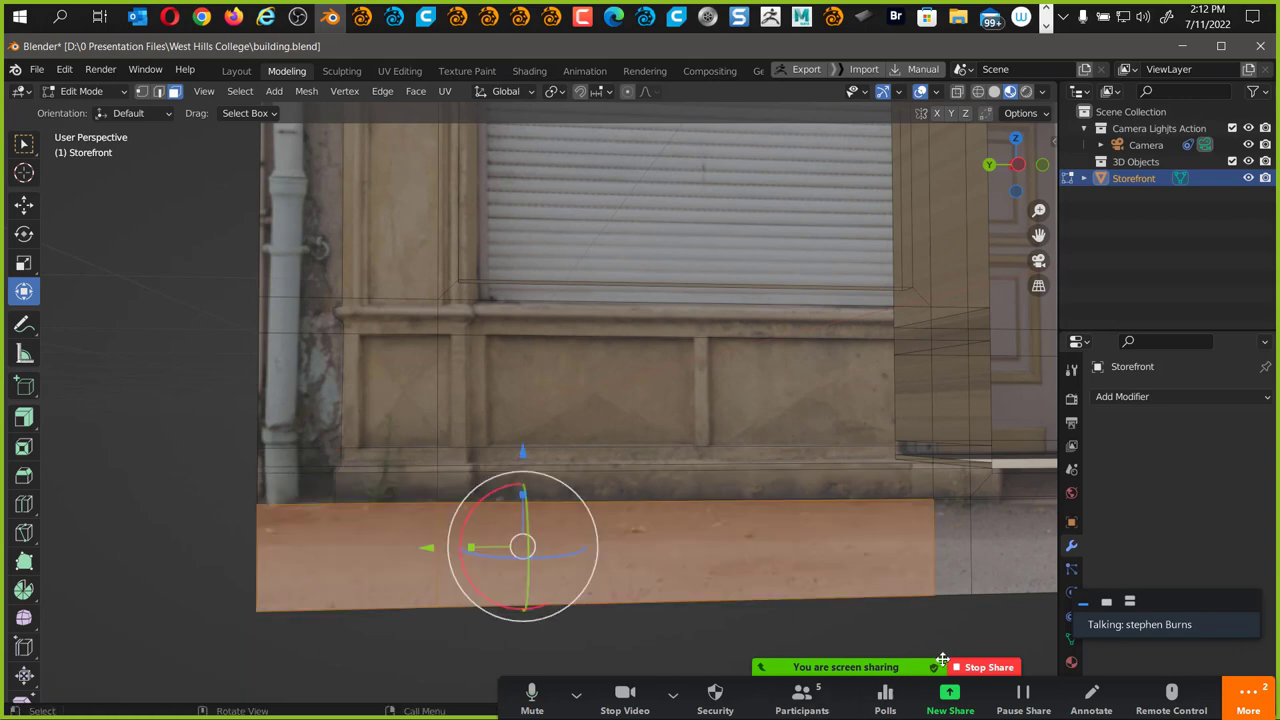
scroll(900, 303, "down", 3)
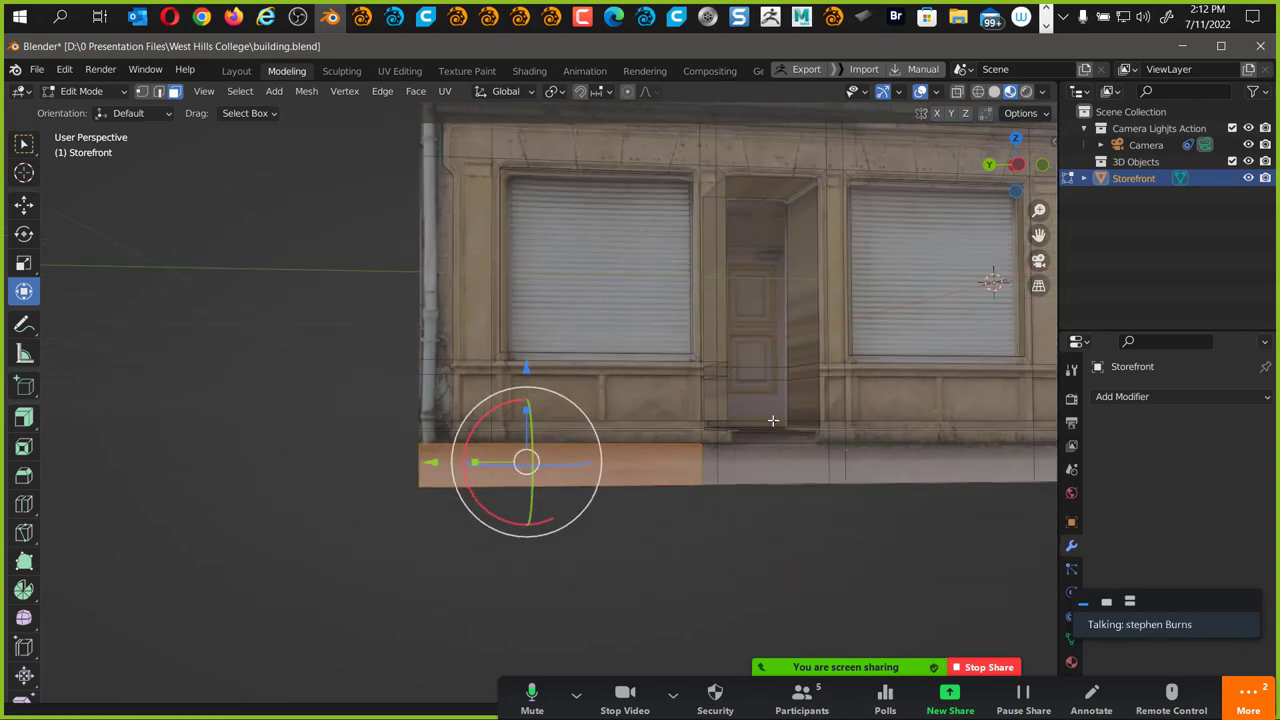
middle_click_drag(895, 320, 871, 532)
scroll(887, 350, "up", 3)
scroll(884, 363, "down", 2)
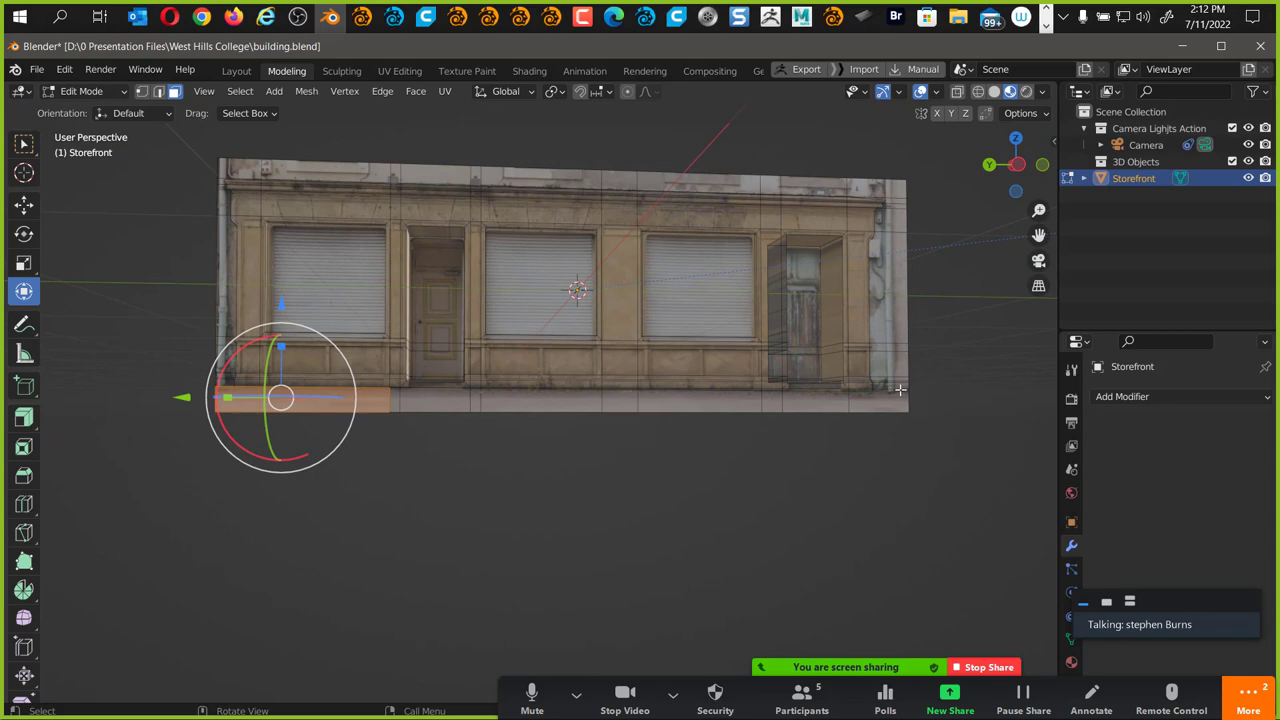
- Box-select the bottom row of faces and add the left pipe strip and upper-left wall faces
left_click_drag(904, 406, 230, 467)
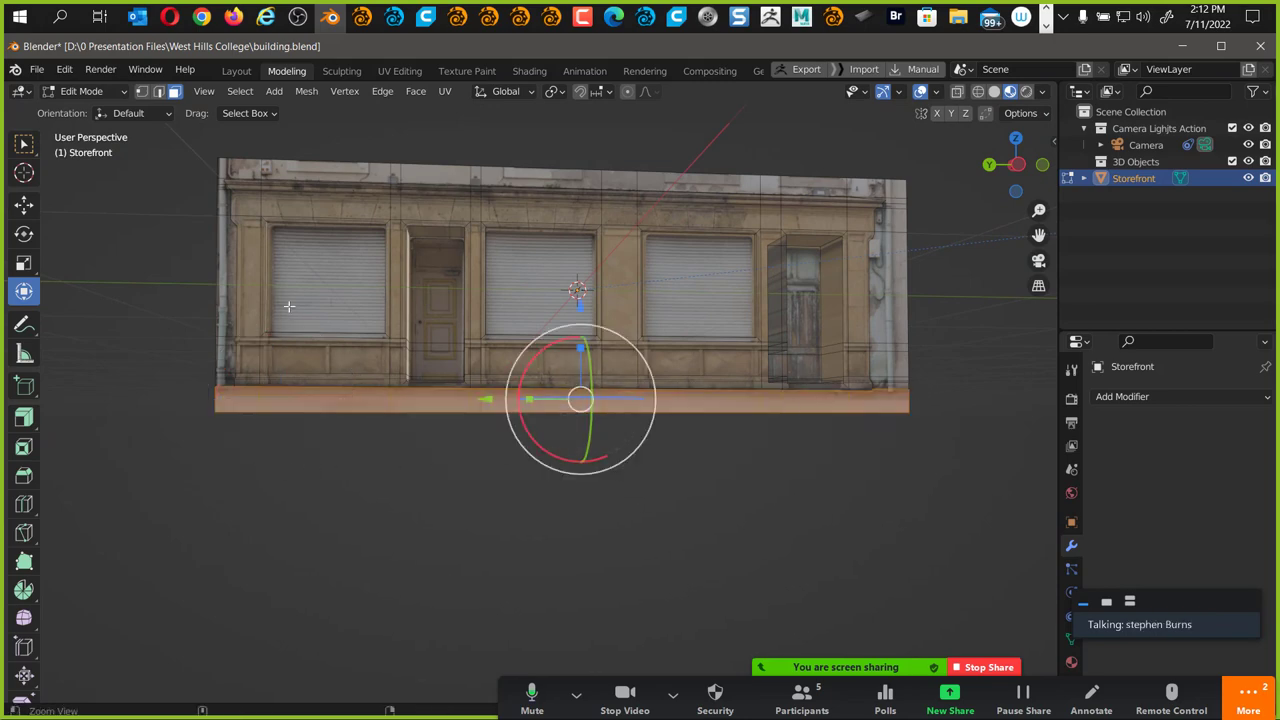
scroll(331, 306, "up", 5)
middle_click_drag(428, 245, 637, 468)
left_click_drag(341, 417, 390, 599, "shift")
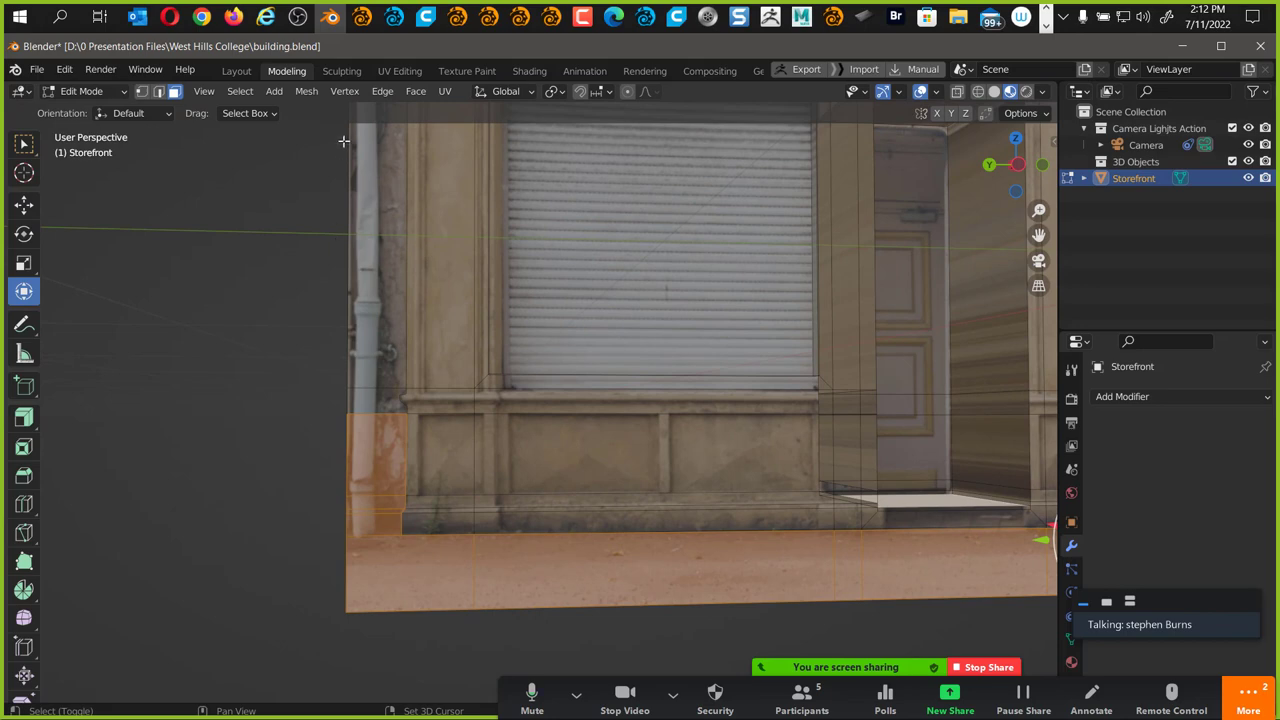
left_click_drag(343, 141, 404, 412, "shift")
scroll(549, 467, "up", 3)
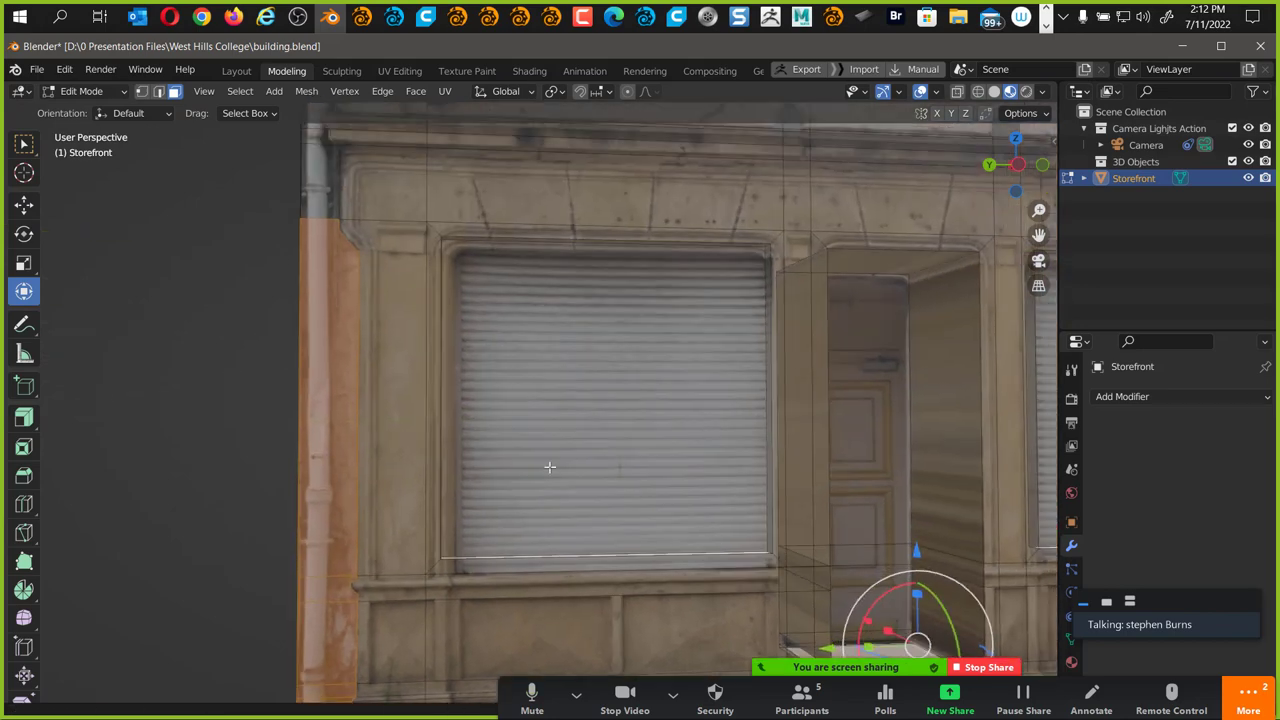
middle_click_drag(549, 467, 352, 270, "shift")
left_click_drag(300, 142, 312, 381, "shift")
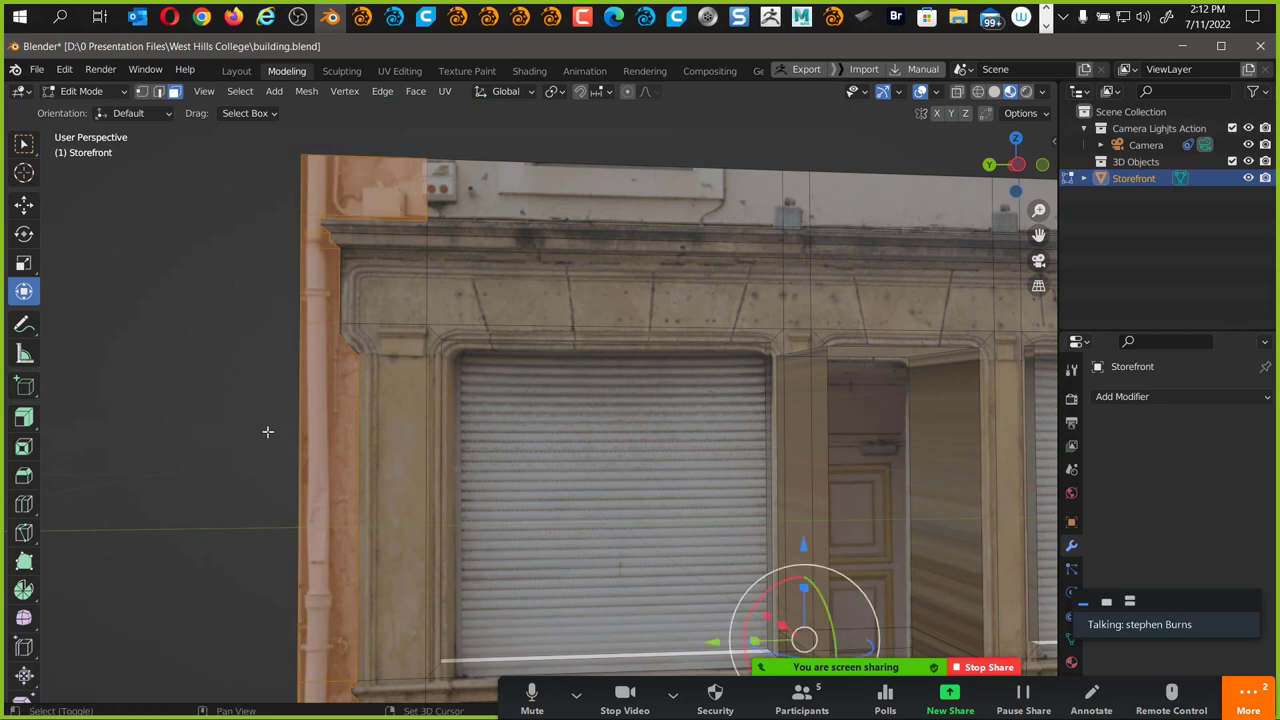
- Add the whole top row of faces, including the top-left corner, to the selection
scroll(821, 257, "down", 6)
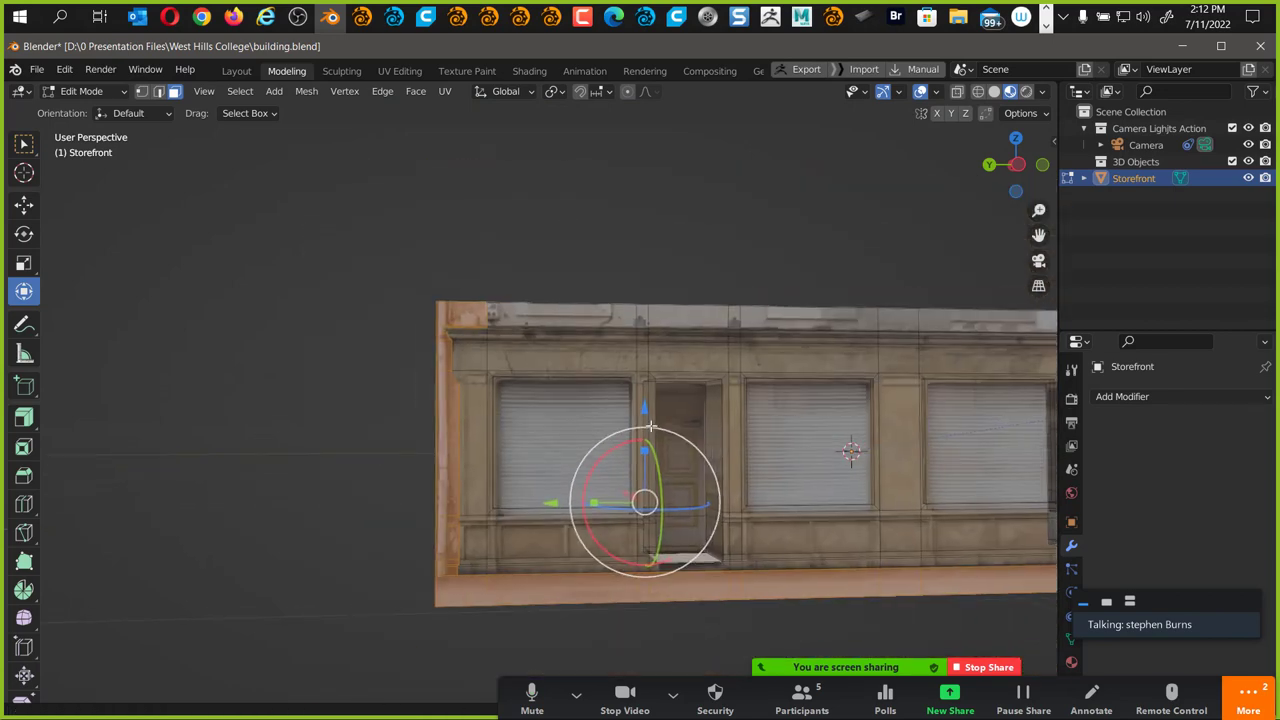
middle_click_drag(821, 257, 145, 297)
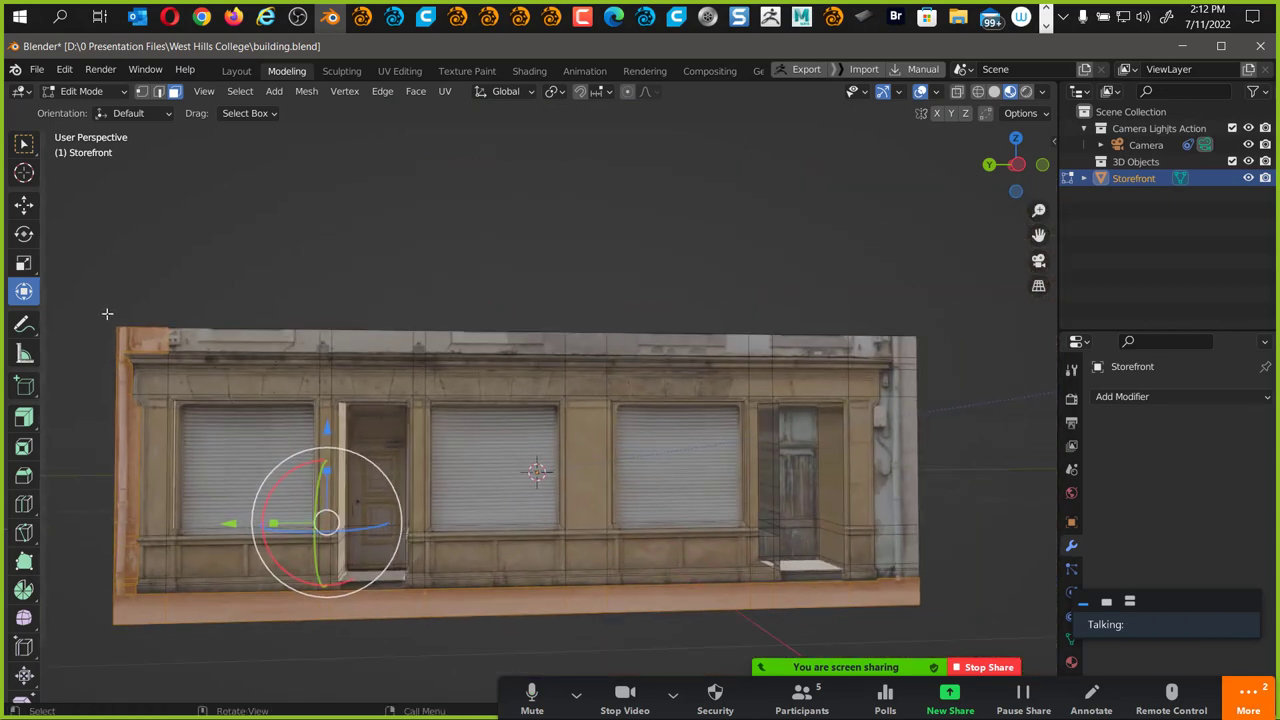
left_click_drag(104, 317, 950, 347, "shift")
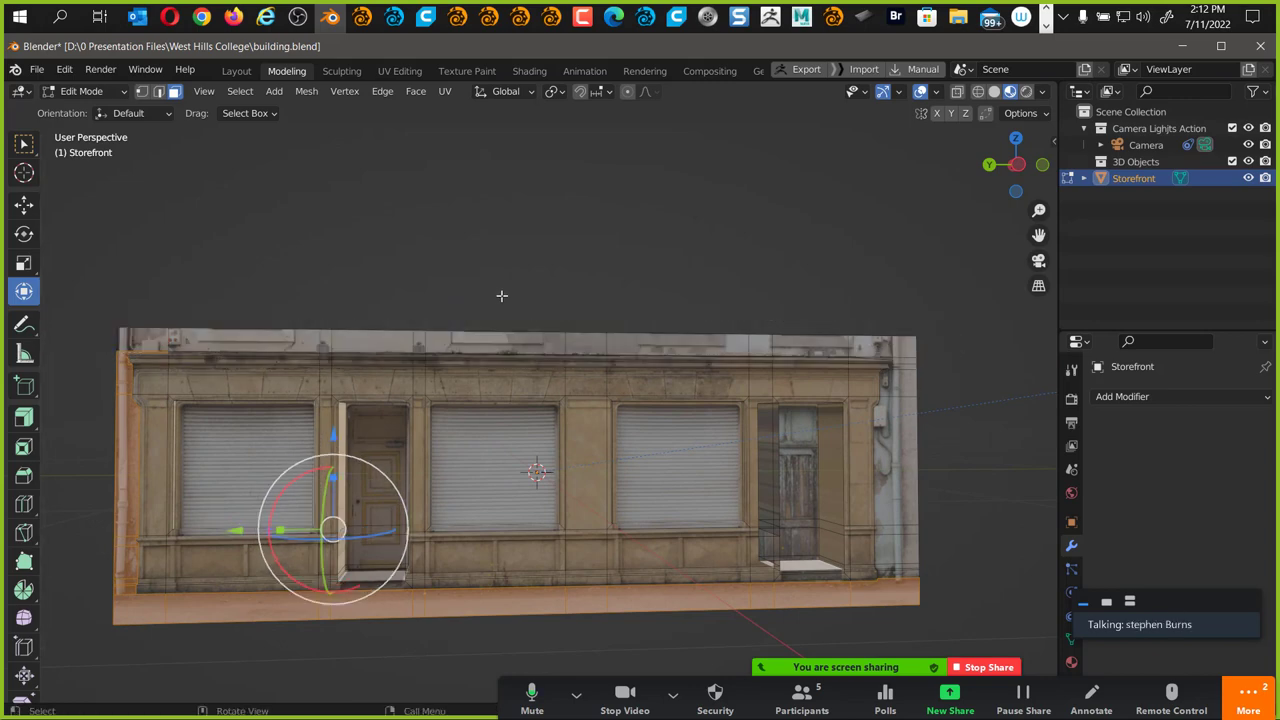
left_click_drag(98, 316, 416, 229)
left_click(192, 306, "ctrl")
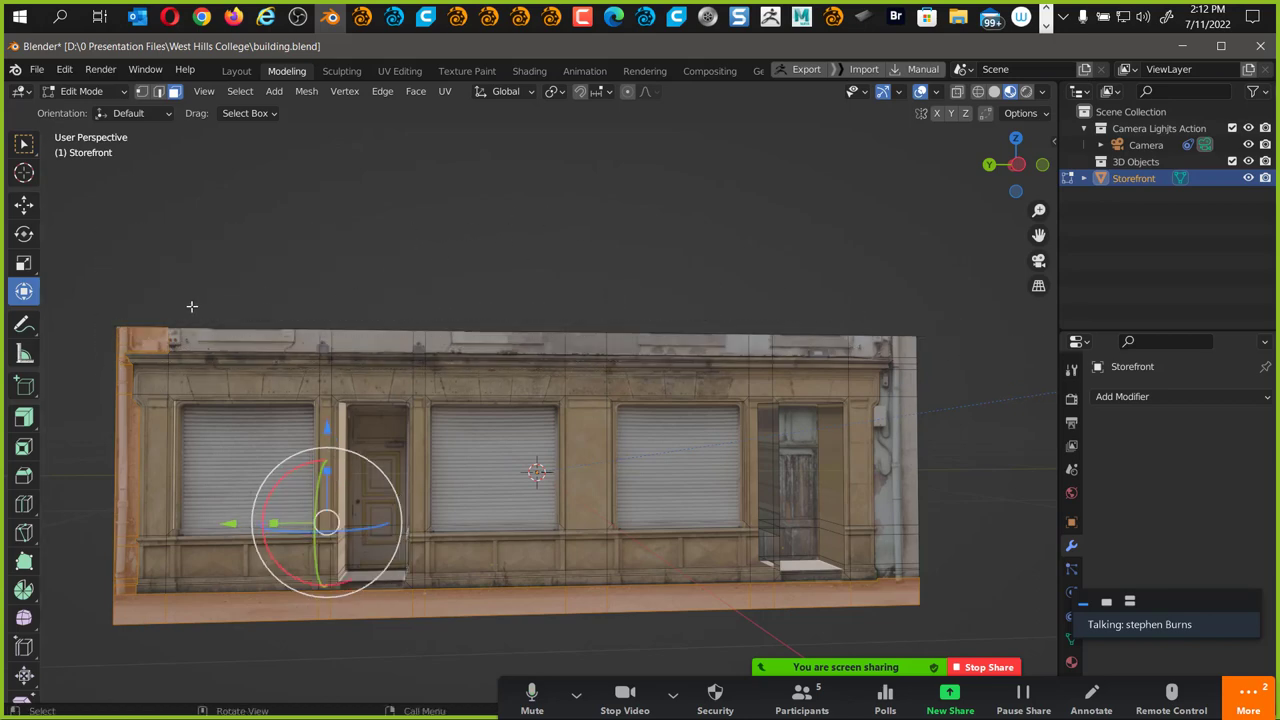
left_click_drag(84, 307, 952, 349)
scroll(954, 419, "up", 5)
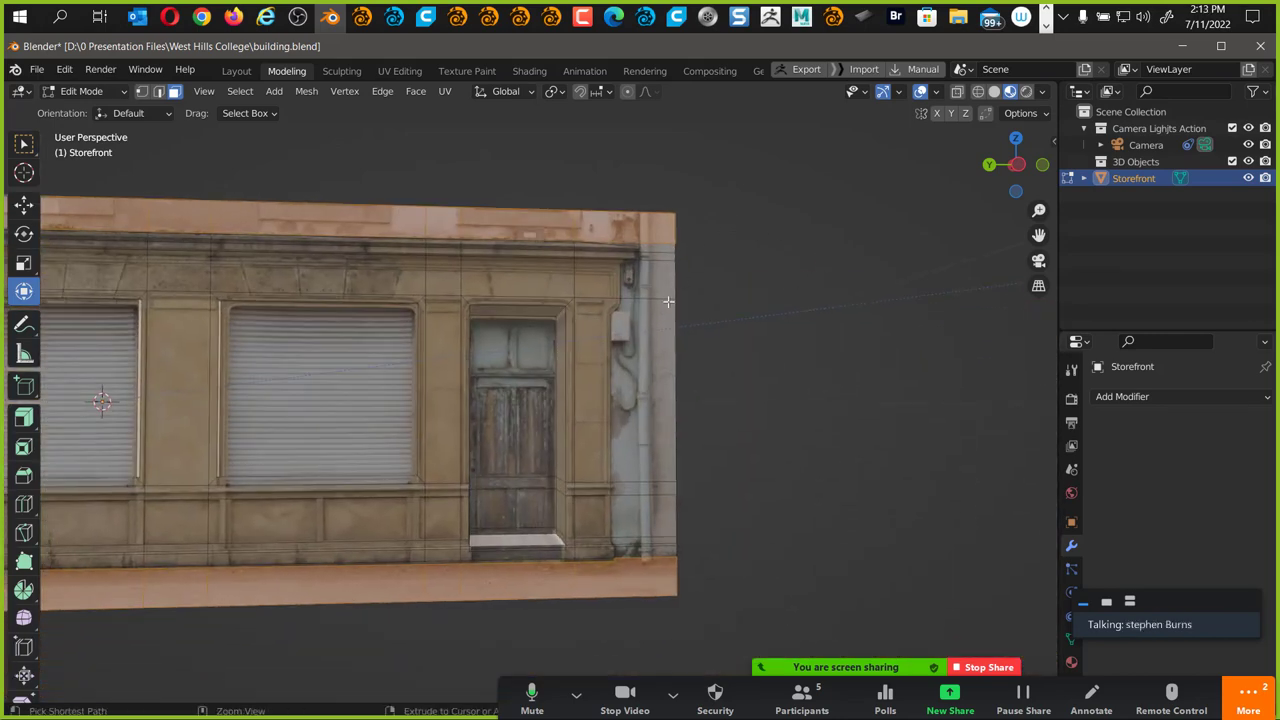
- Undo an accidental deselection, box-add the right-edge column of faces, and orbit to a side view
left_click_drag(728, 222, 677, 583, "ctrl")
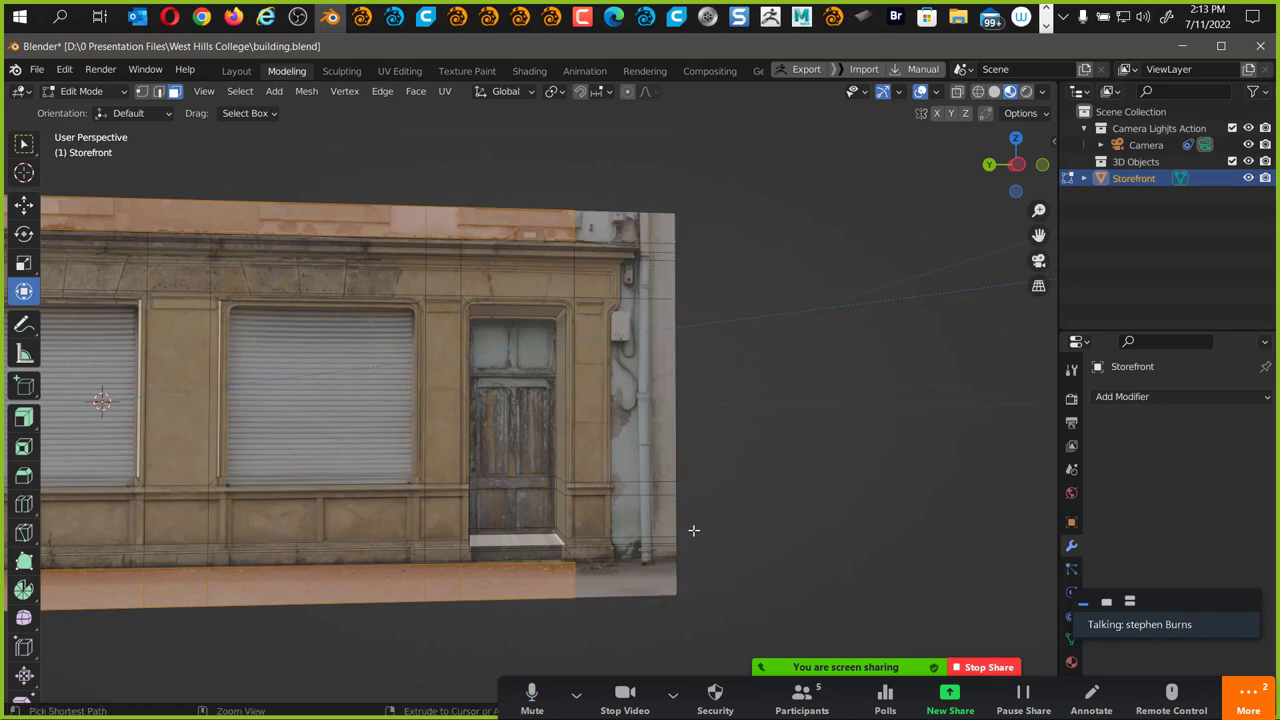
key("ctrl+z")
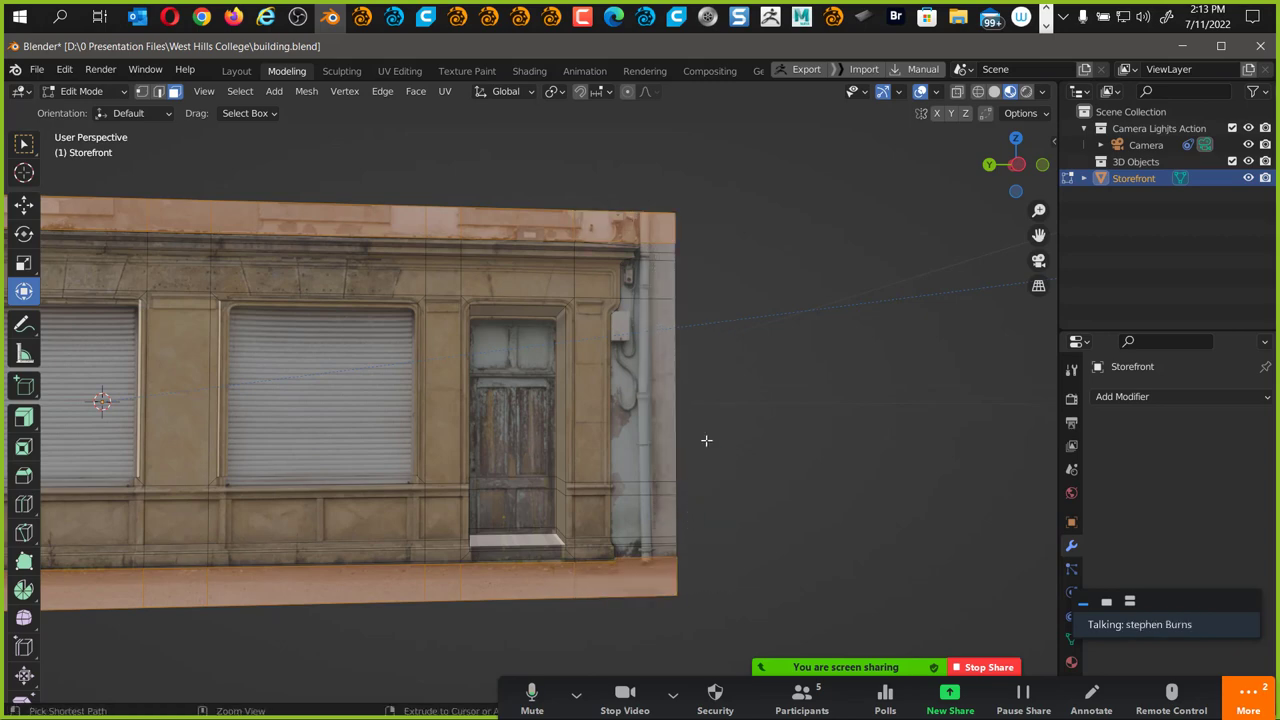
left_click_drag(745, 166, 654, 617, "shift")
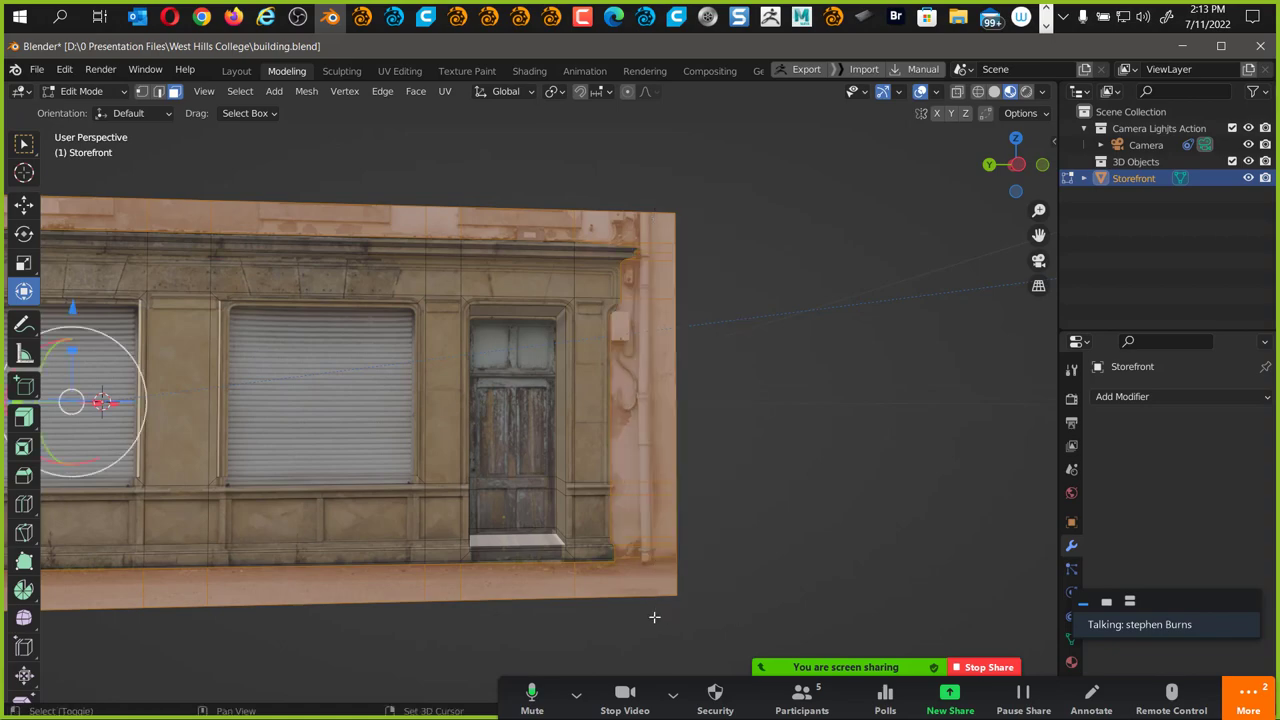
scroll(641, 240, "up", 4)
scroll(680, 270, "down", 3)
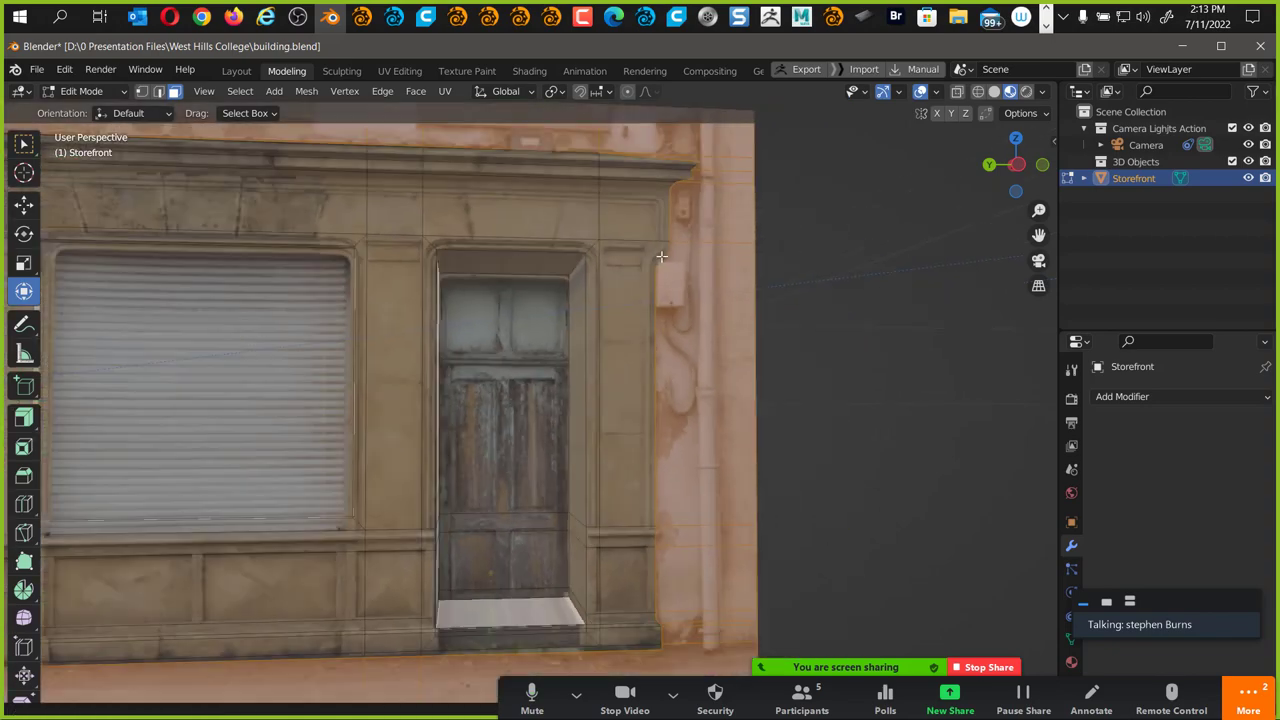
middle_click_drag(687, 288, 914, 314)
scroll(767, 300, "up", 2)
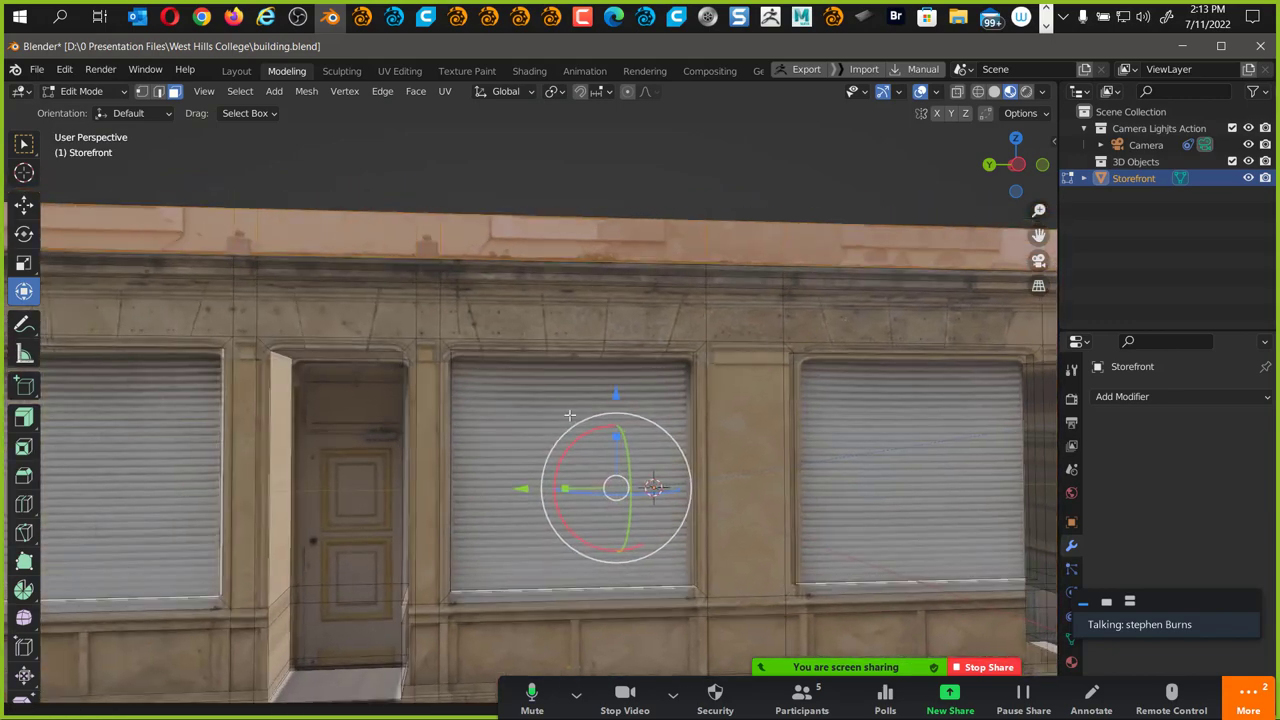
scroll(381, 377, "down", 3)
middle_click_drag(381, 377, 706, 345)
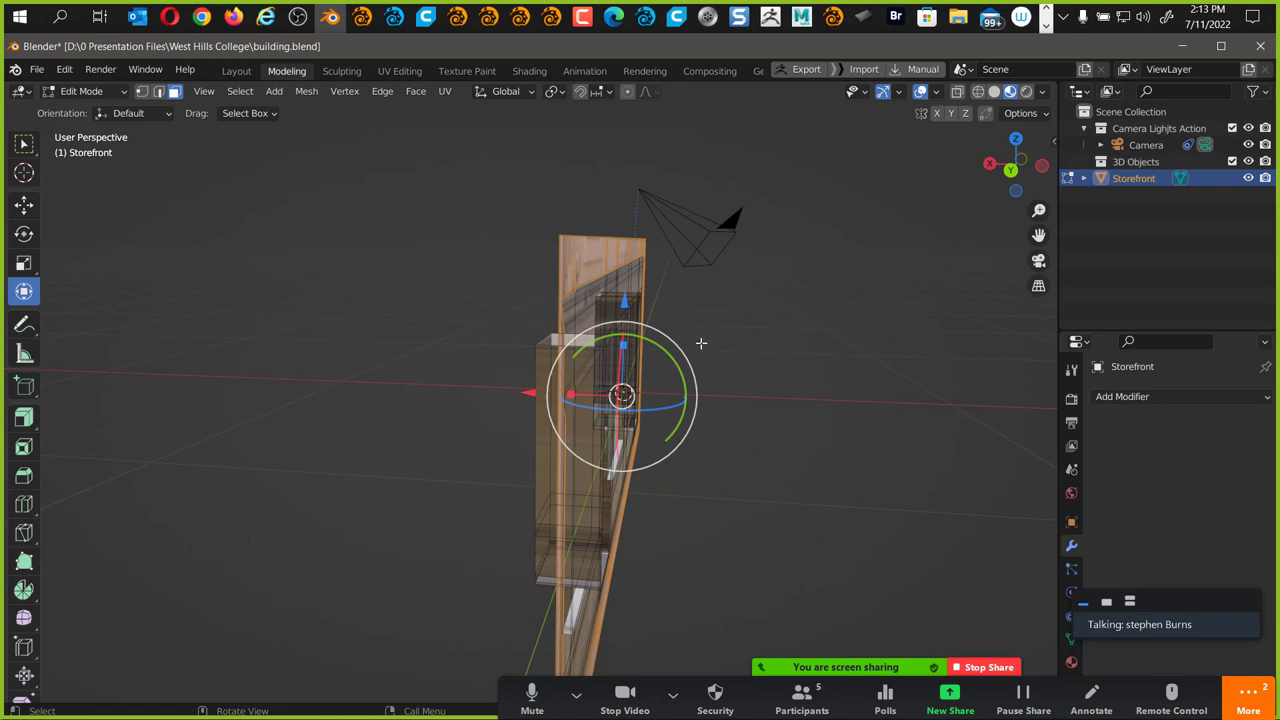
- Extrude the border faces along their normals by about 0.098 m
key("e")
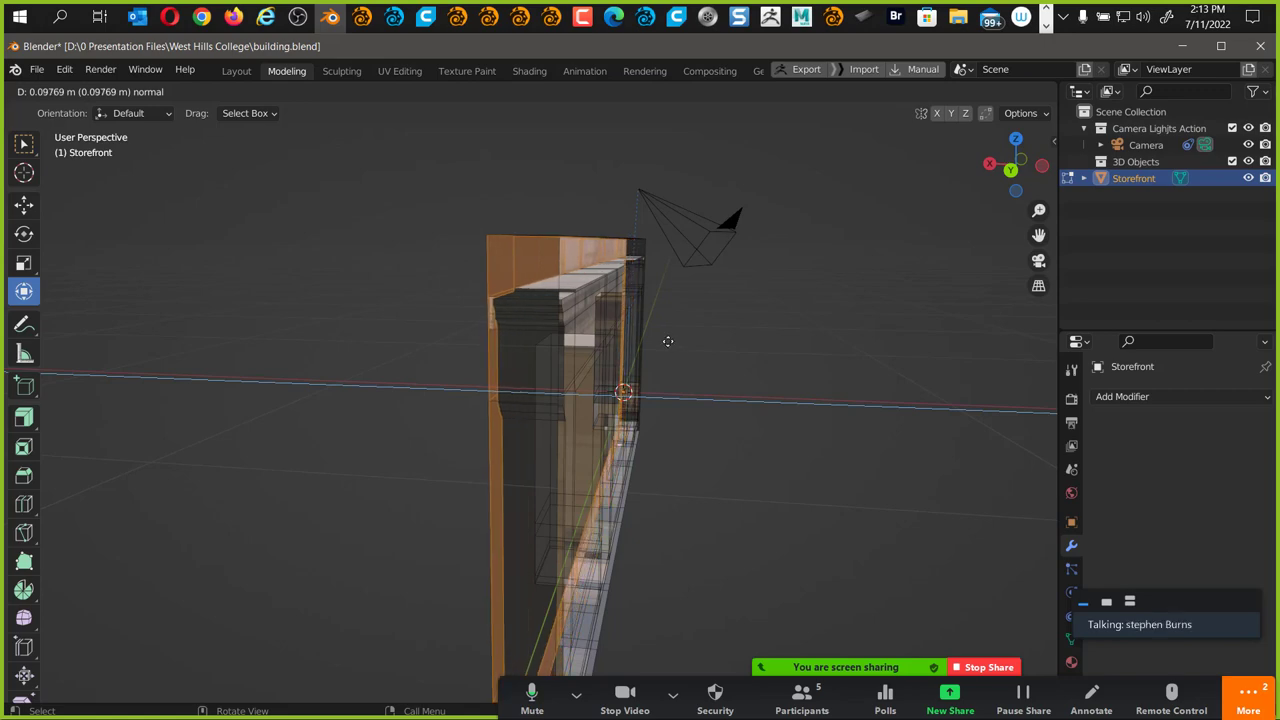
left_click(667, 341)
middle_click_drag(816, 371, 868, 333)
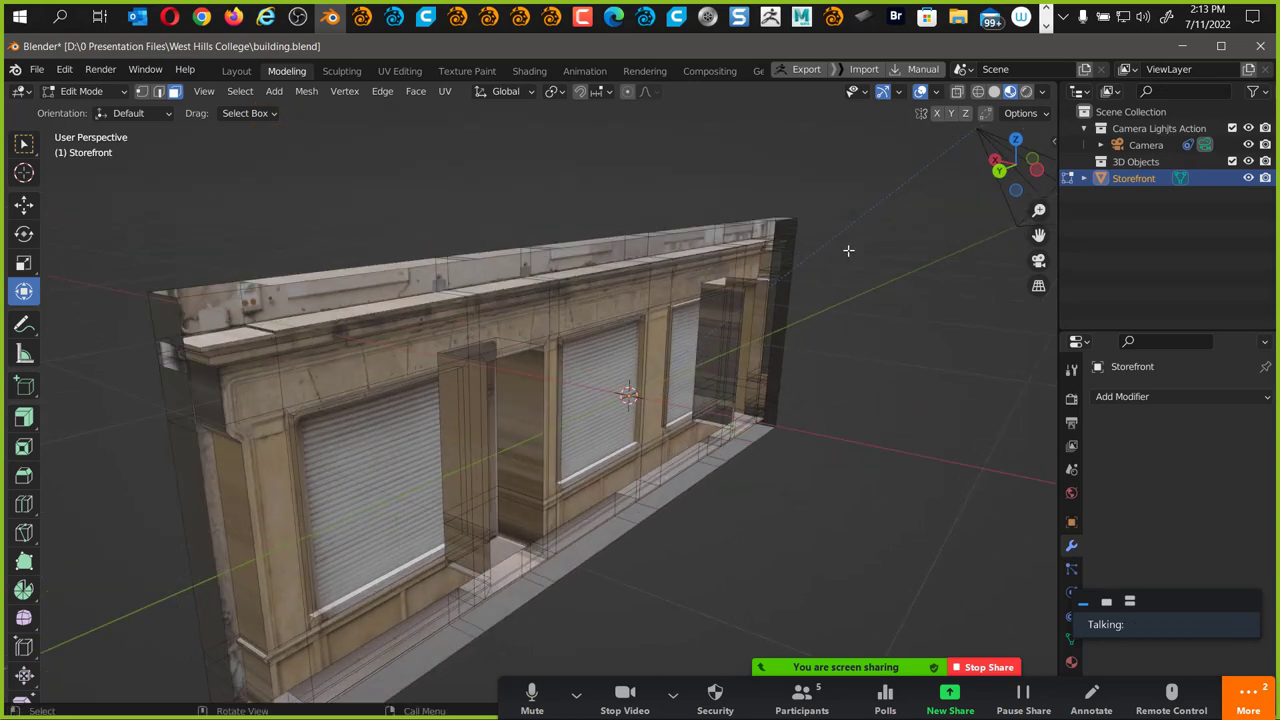
mouse_move(847, 287)
middle_mouse_down()
mouse_move(705, 240)
mouse_move(657, 286)
mouse_move(777, 300)
mouse_move(800, 290)
middle_mouse_up()
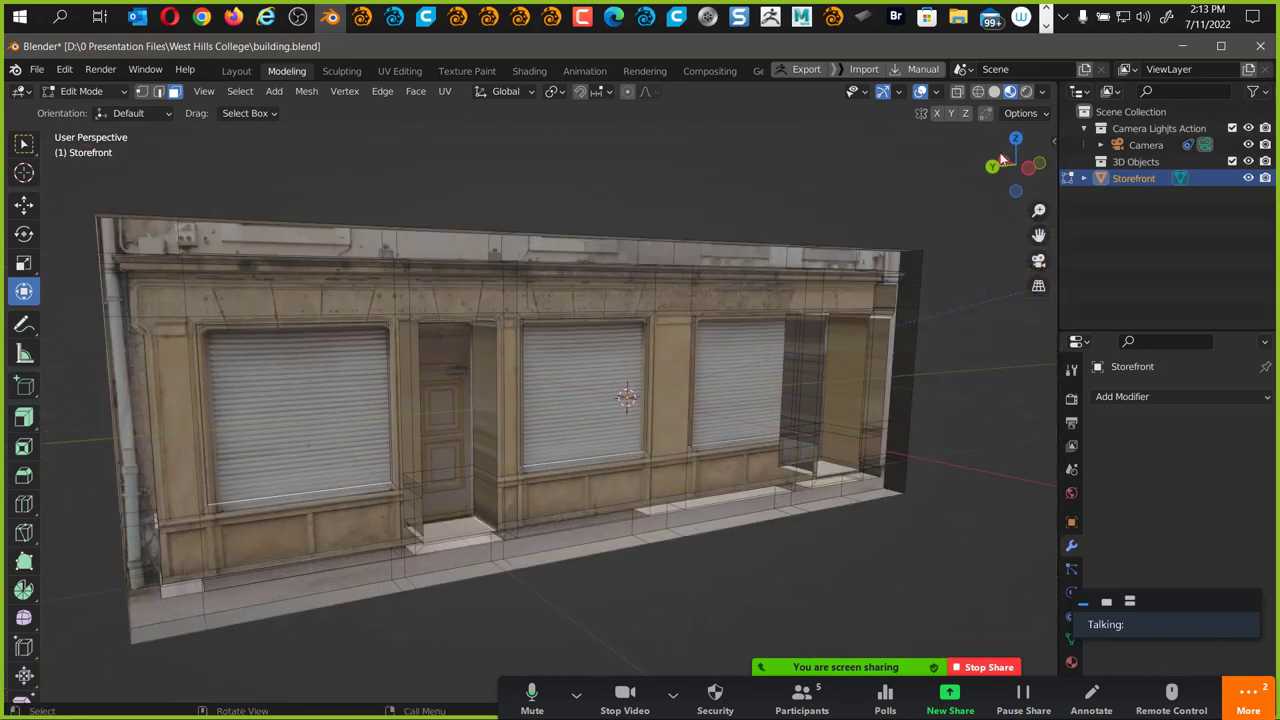
left_click(995, 92)
mouse_move(580, 257)
middle_mouse_down()
mouse_move(527, 287)
mouse_move(537, 263)
mouse_move(634, 349)
mouse_move(448, 351)
mouse_move(531, 343)
mouse_move(493, 381)
mouse_move(460, 390)
mouse_move(669, 352)
mouse_move(663, 380)
mouse_move(620, 414)
mouse_move(612, 354)
mouse_move(643, 329)
mouse_move(686, 349)
mouse_move(610, 360)
mouse_move(567, 356)
mouse_move(561, 332)
mouse_move(543, 343)
middle_mouse_up()
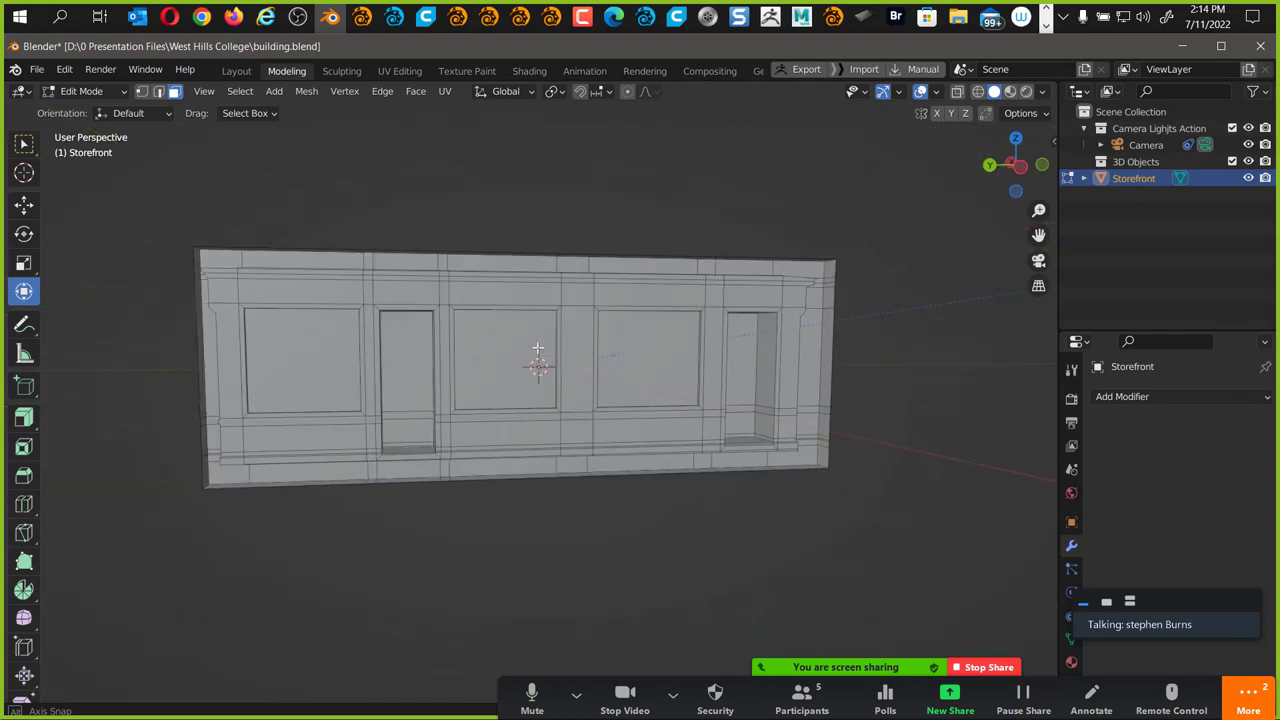
middle_click_drag(538, 349, 617, 290)
scroll(591, 294, "up", 3)
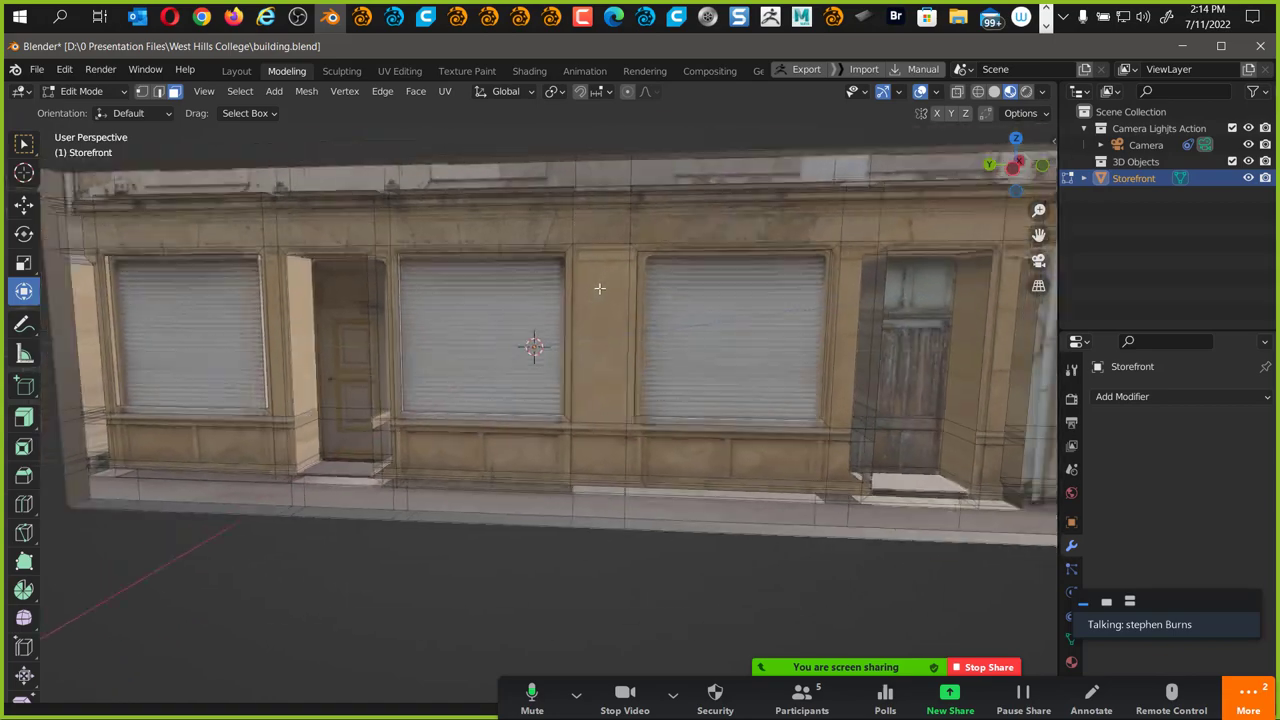
scroll(591, 303, "down", 3)
middle_click_drag(591, 303, 653, 283)
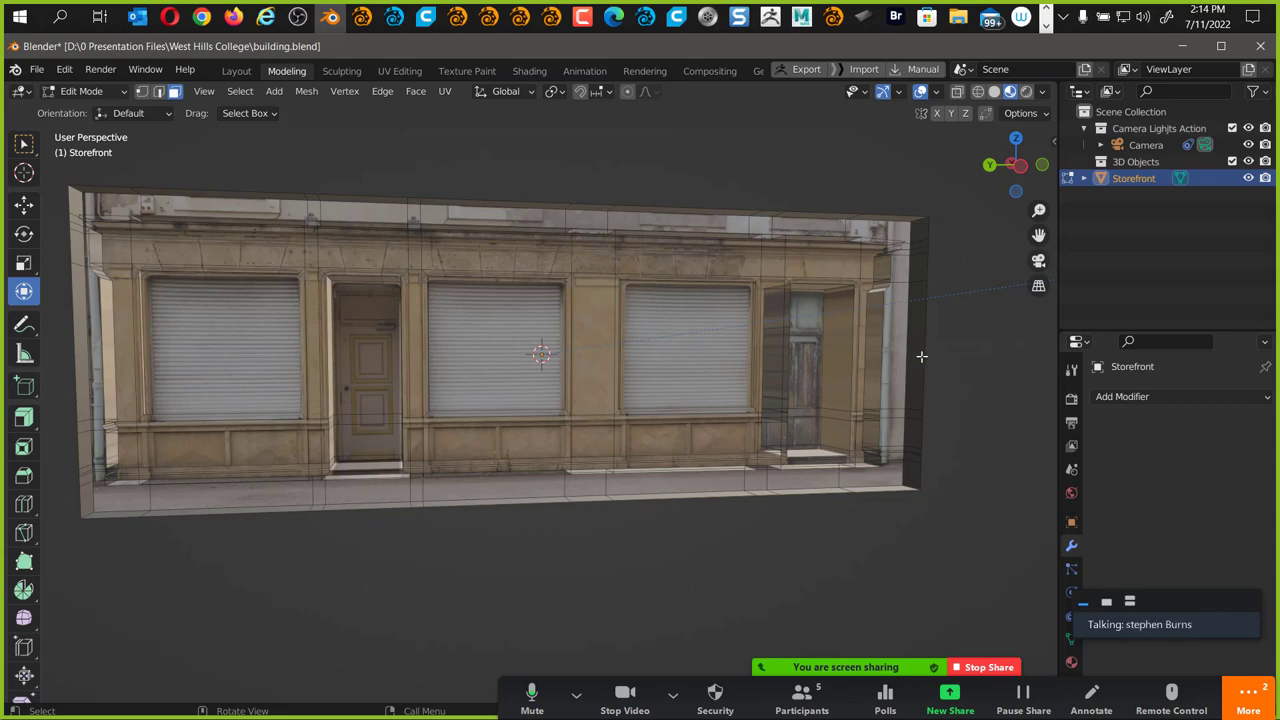
key("alt+Tab")
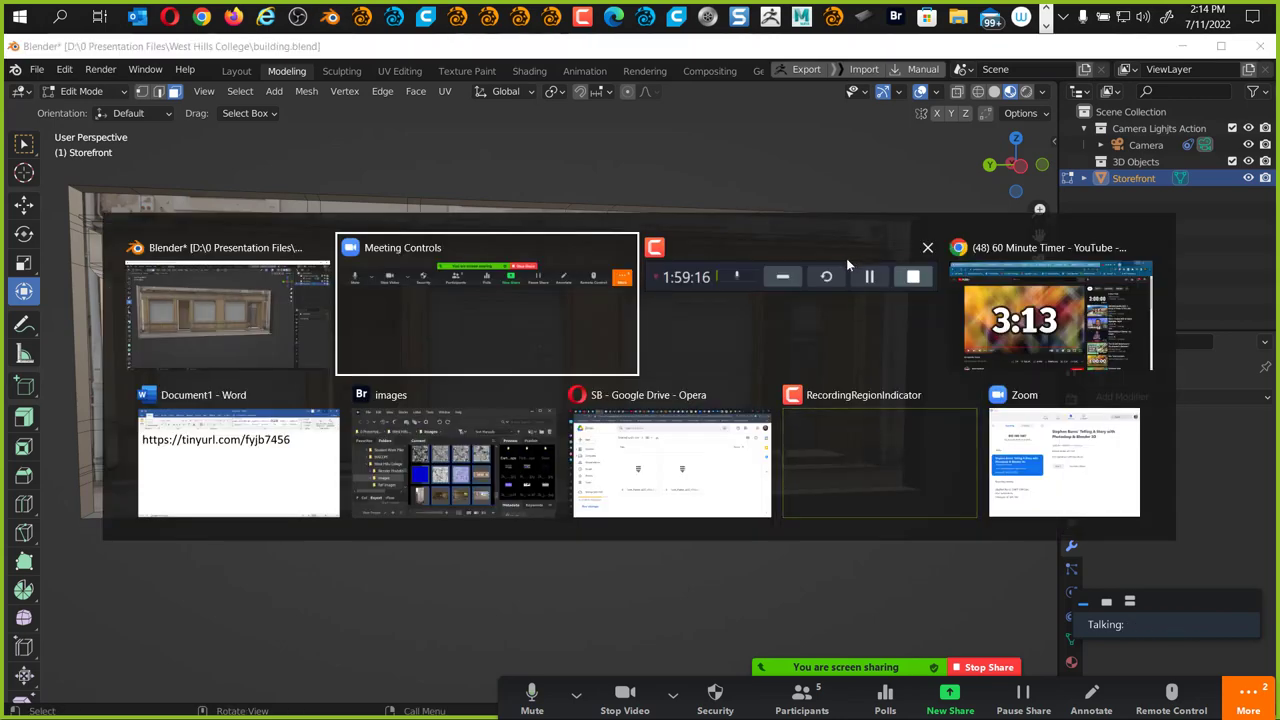
left_click(737, 285)
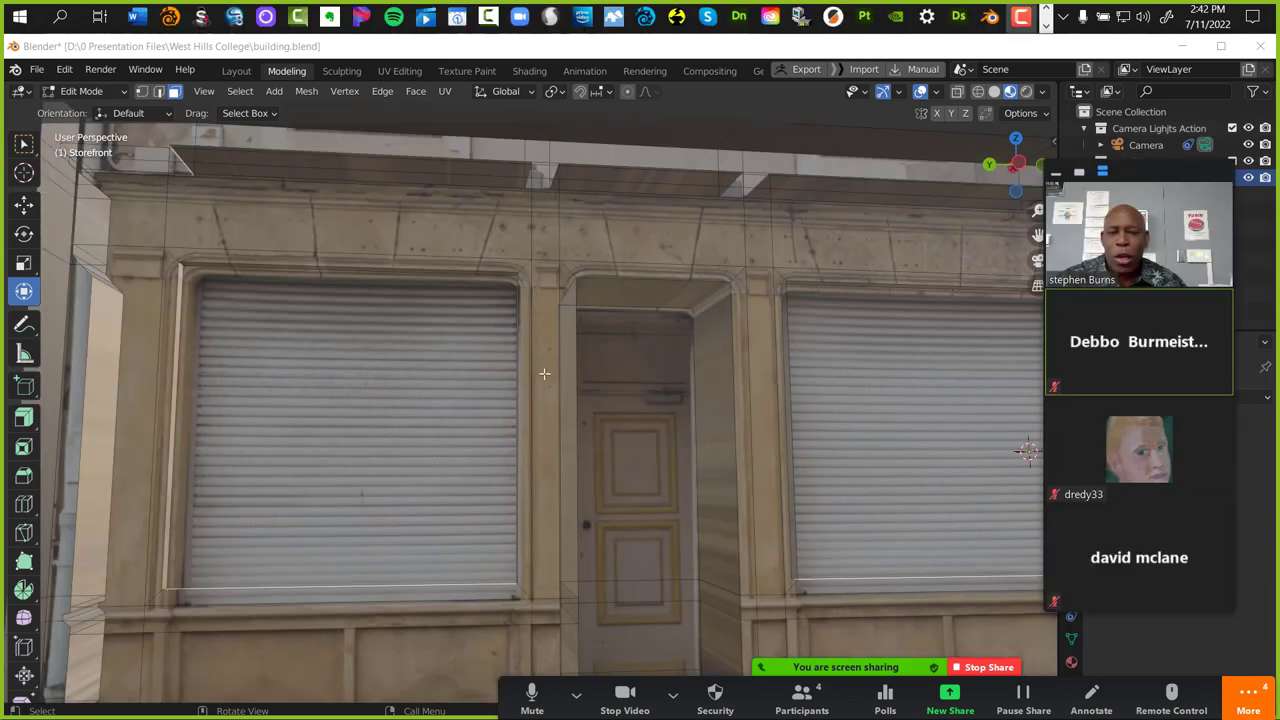
- Select the left shutter face, dropping the pillar face picked by mistake
left_click(556, 412)
middle_click_drag(560, 420, 632, 372)
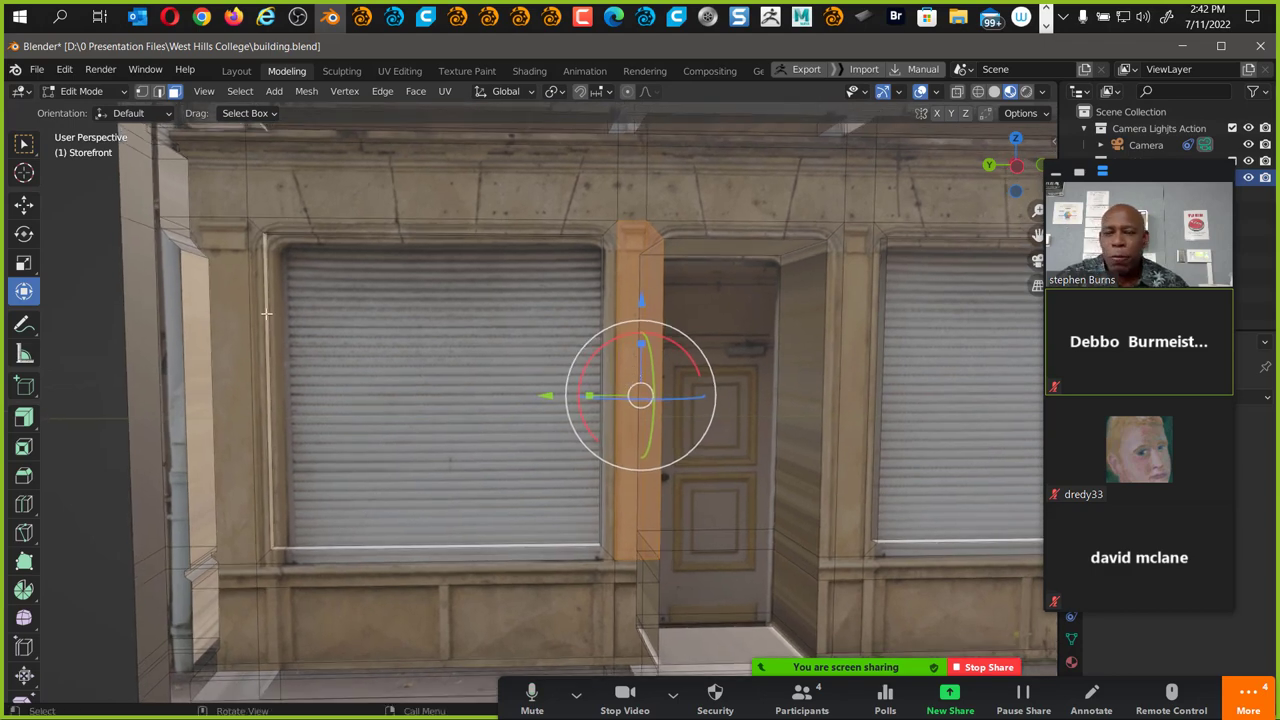
left_click(117, 399)
middle_click_drag(379, 466, 651, 287)
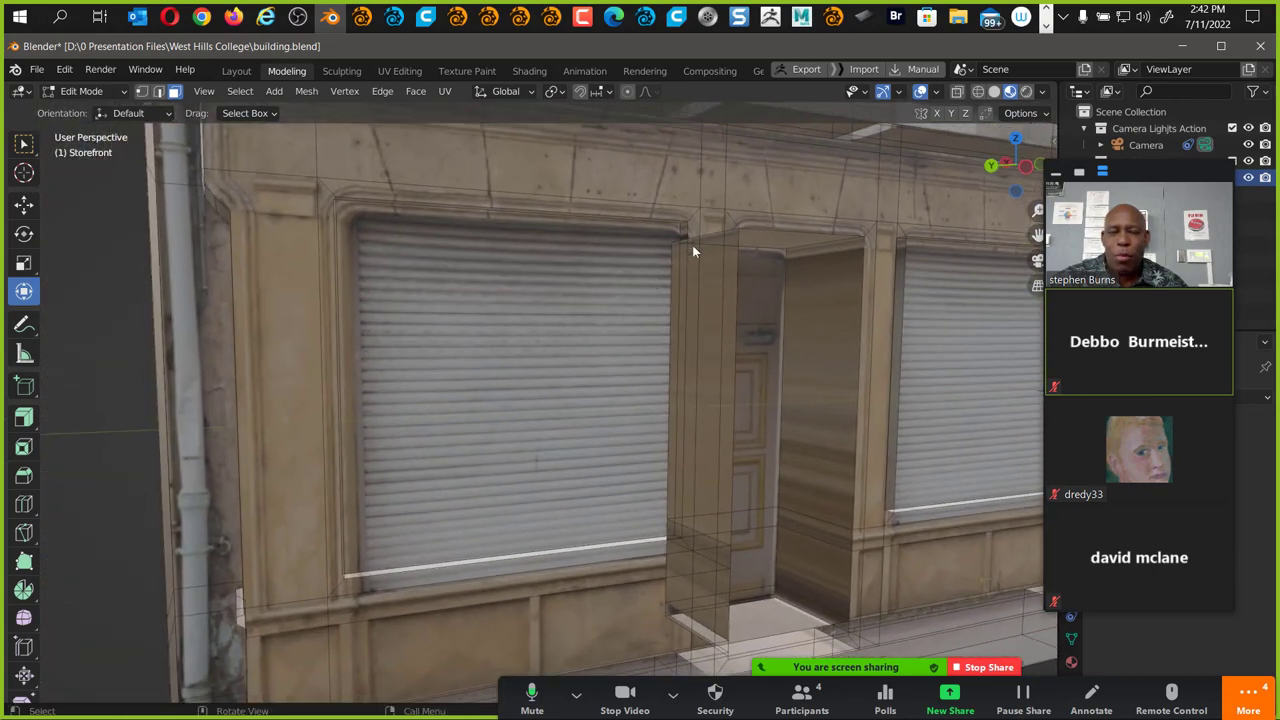
left_click(560, 374)
middle_click_drag(560, 374, 375, 211)
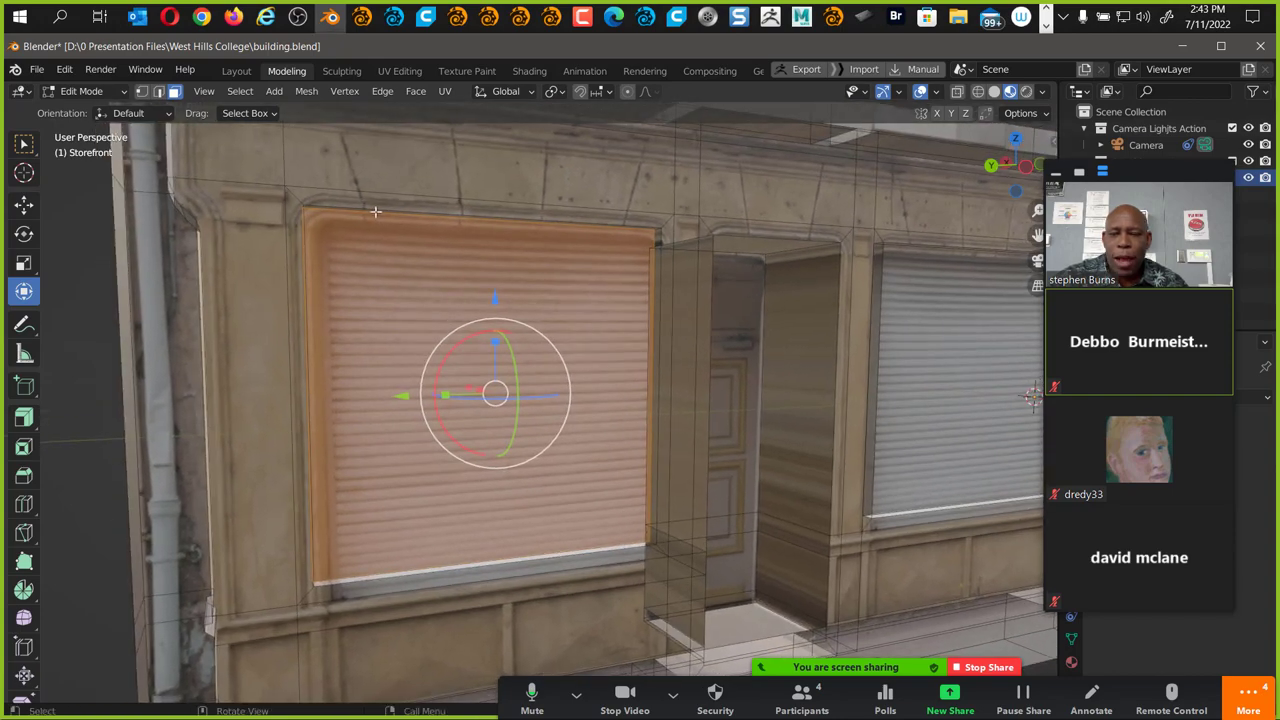
- Select the ledge and the inner and outer frame loops around the left shutter
left_click(358, 203)
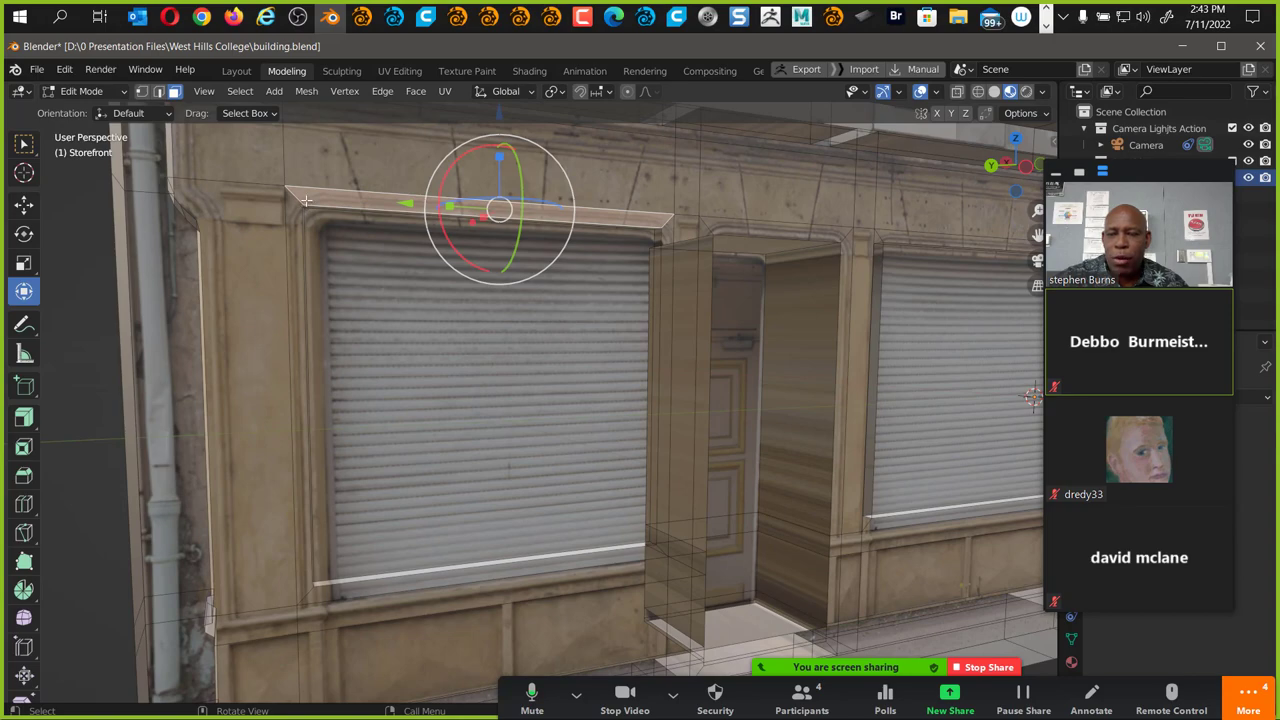
left_click(306, 200, "alt")
left_click(291, 195, "alt")
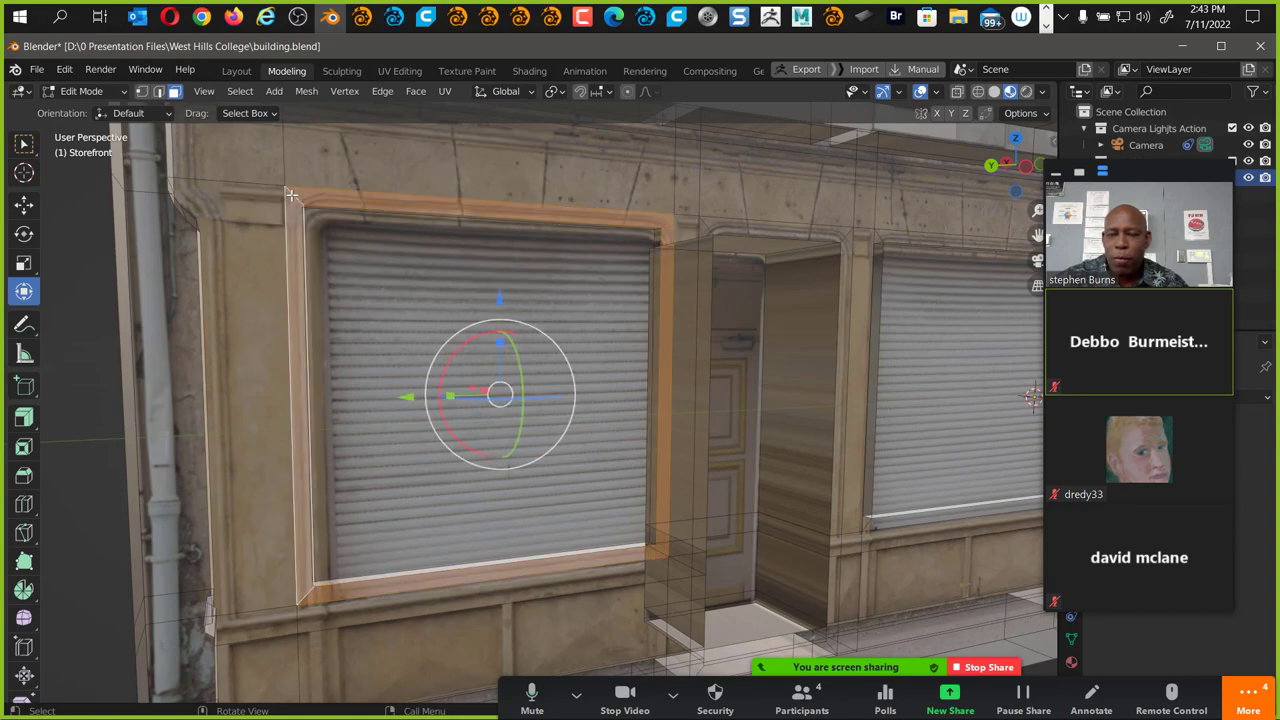
middle_click_drag(609, 366, 428, 282)
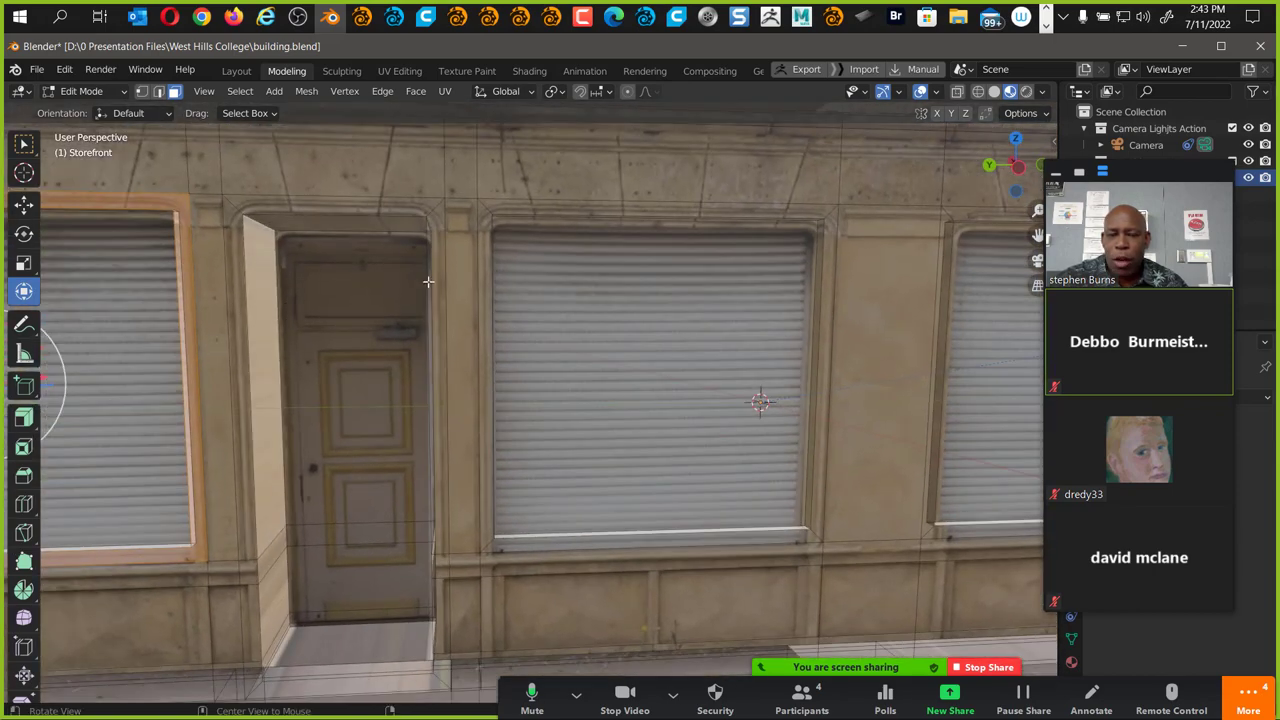
mouse_move(517, 224)
middle_mouse_down()
mouse_move(497, 248)
mouse_move(495, 229)
middle_mouse_up()
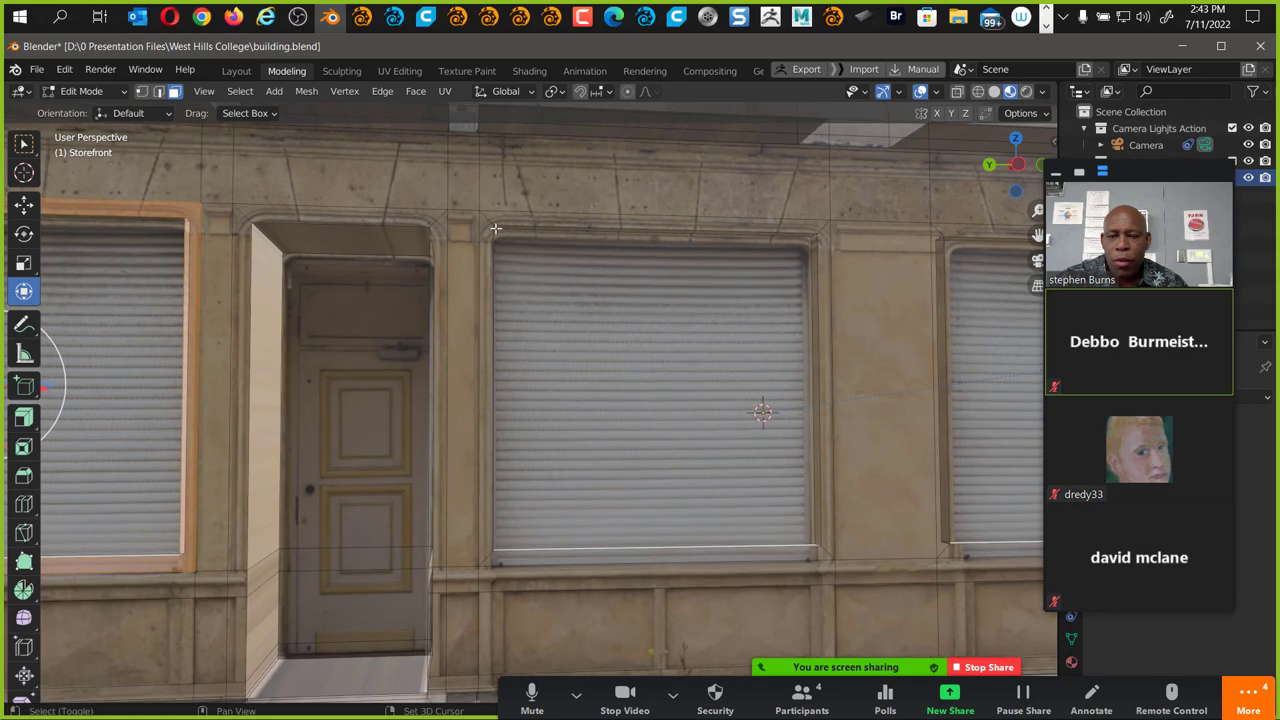
scroll(490, 221, "up", 2)
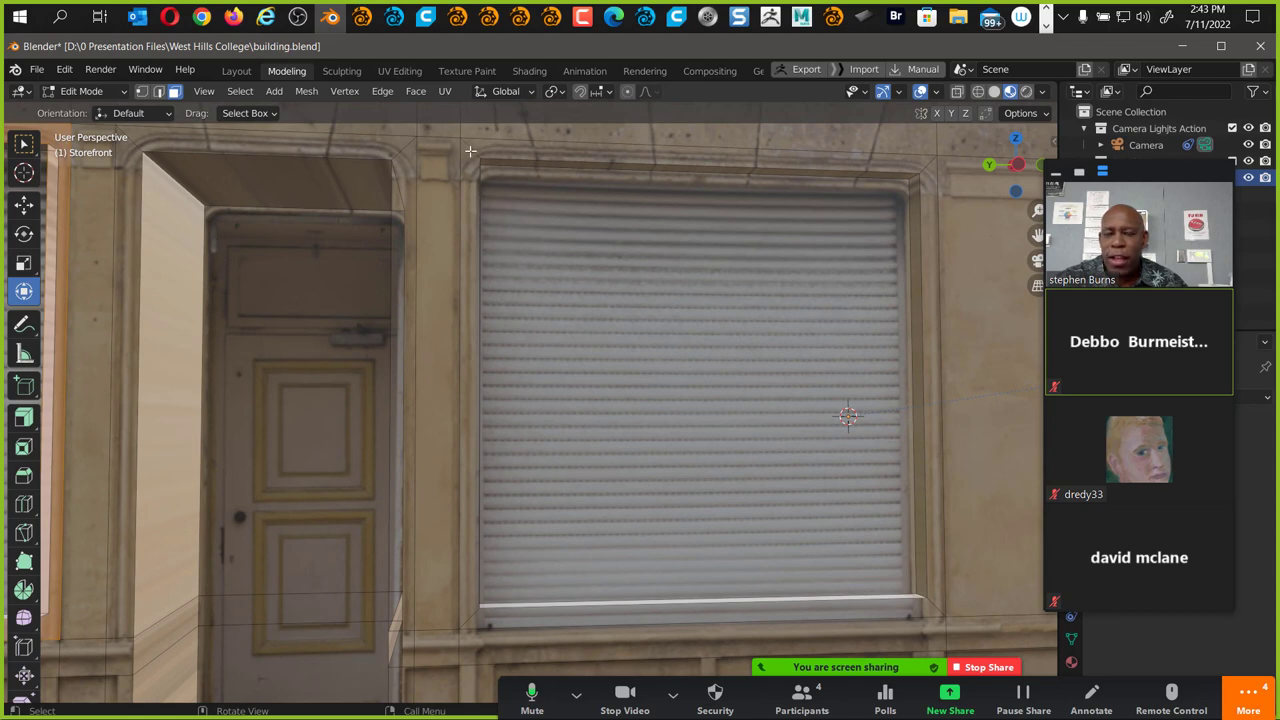
- Add the frame ring around the central shutter to the selection
left_click(467, 153)
left_click(470, 151, "alt")
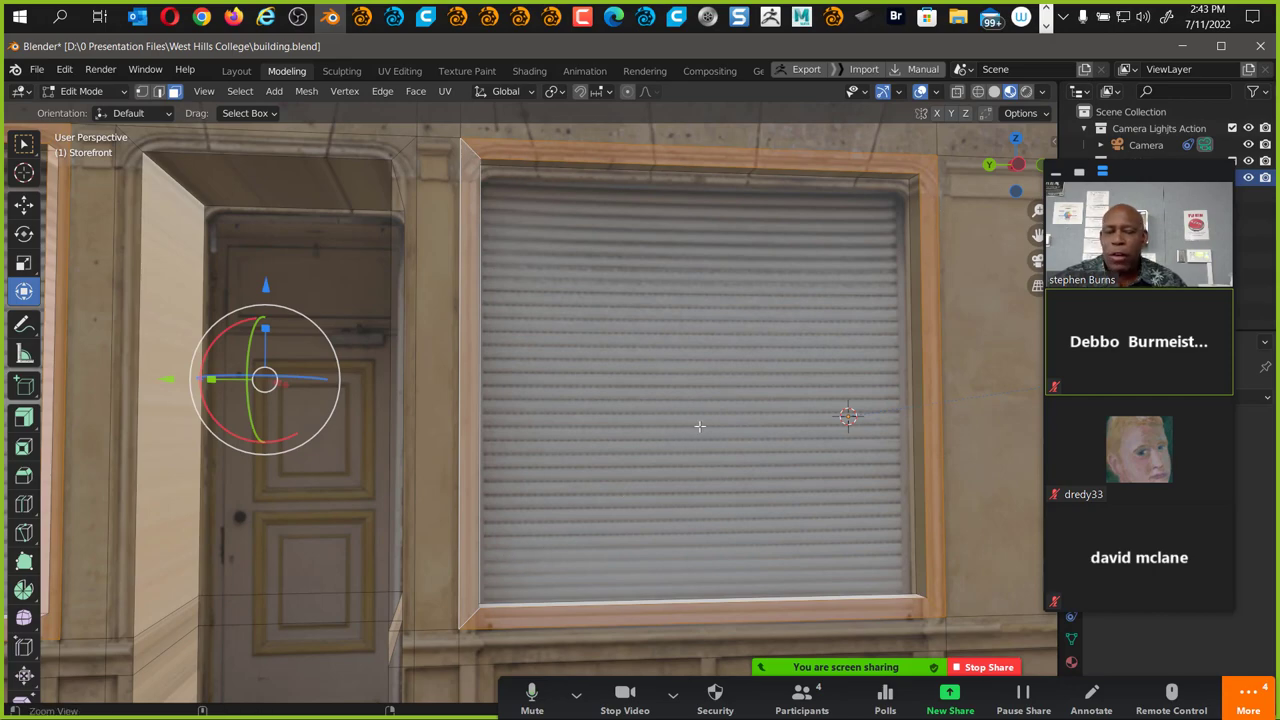
scroll(699, 426, "down", 5)
scroll(283, 404, "up", 2)
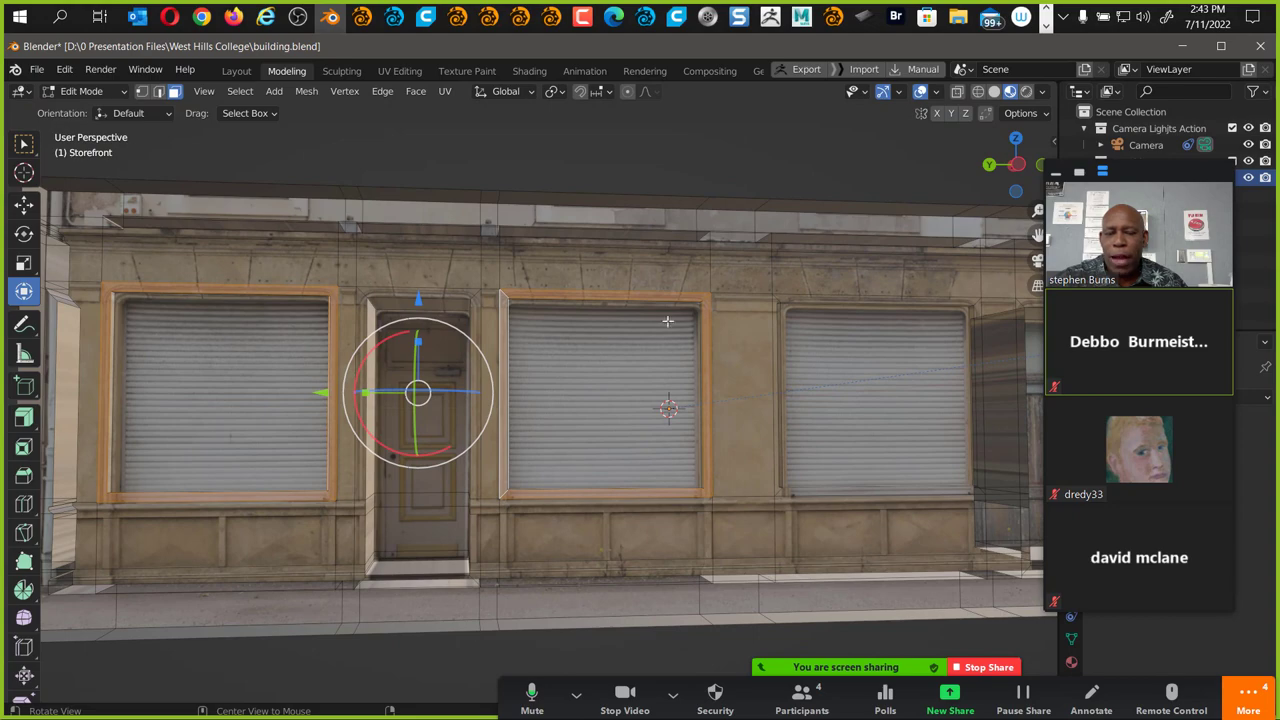
middle_click_drag(660, 328, 511, 366)
scroll(749, 226, "up", 6)
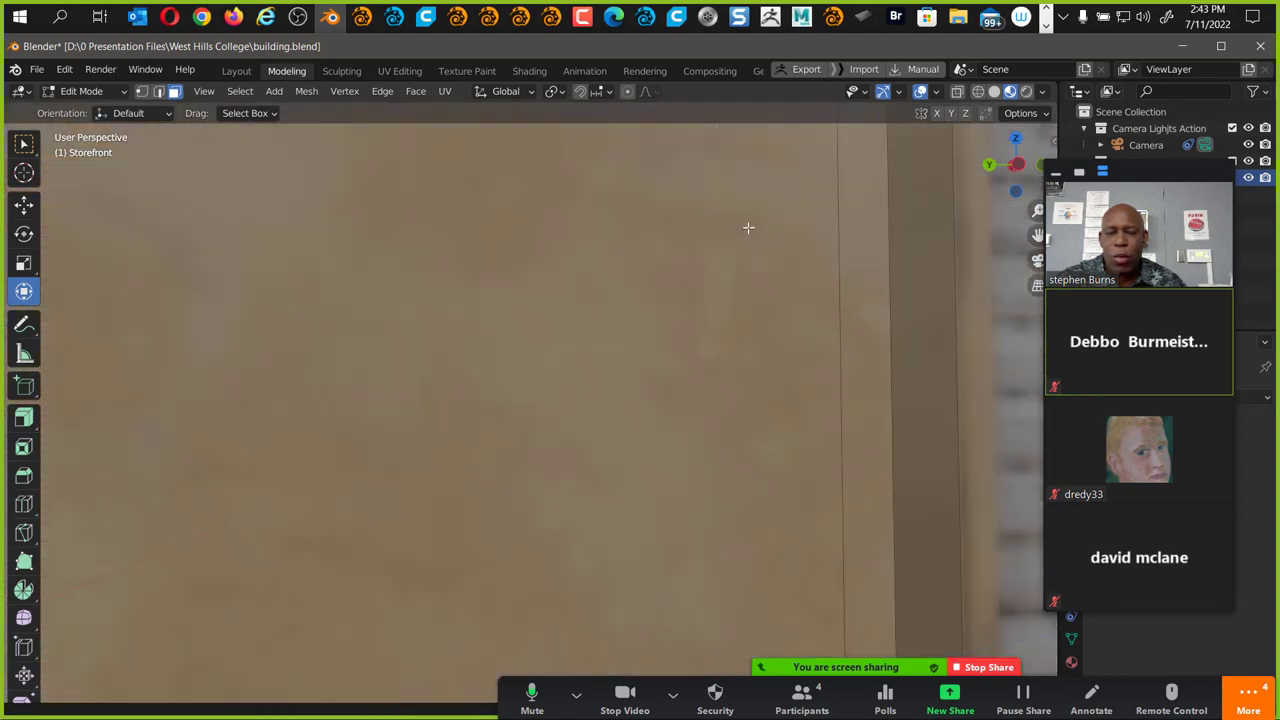
scroll(750, 244, "up", 2)
middle_click_drag(766, 226, 585, 325)
- Add the strips above and left of the large window, leaving the window face unselected
left_click(587, 314, "shift")
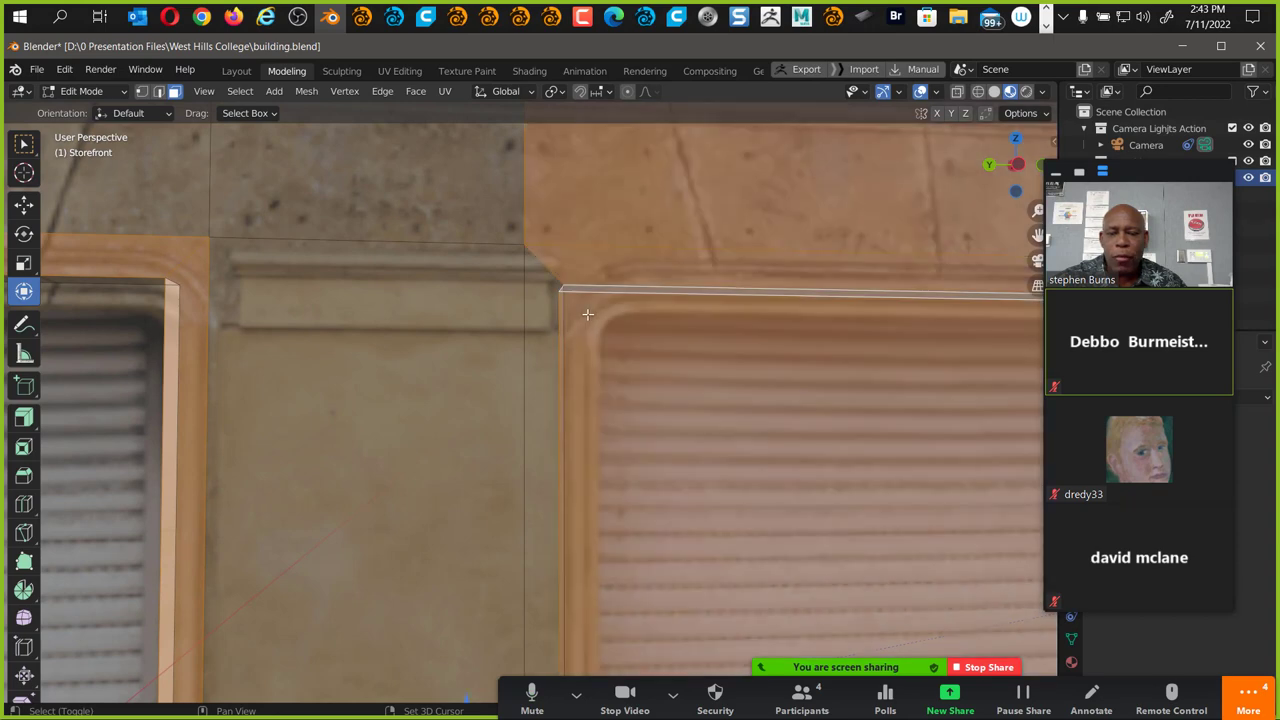
left_click(584, 327, "shift")
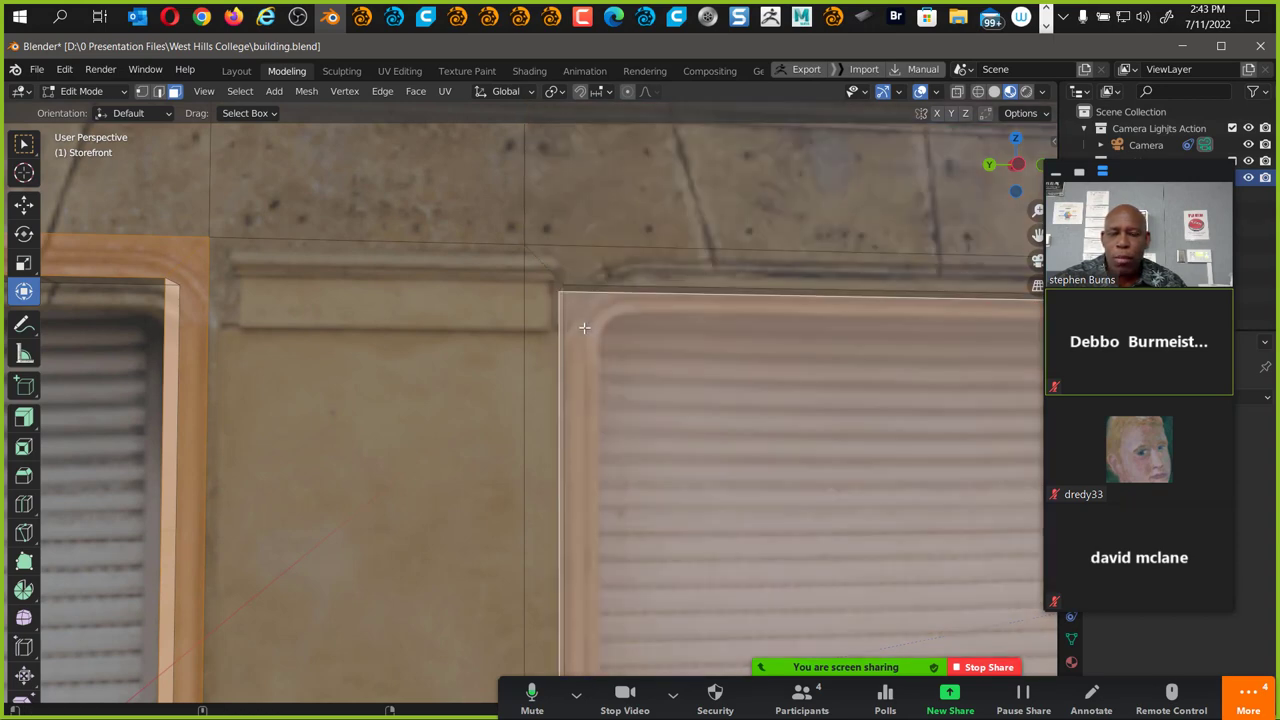
left_click(548, 268, "shift")
left_click(657, 354, "shift")
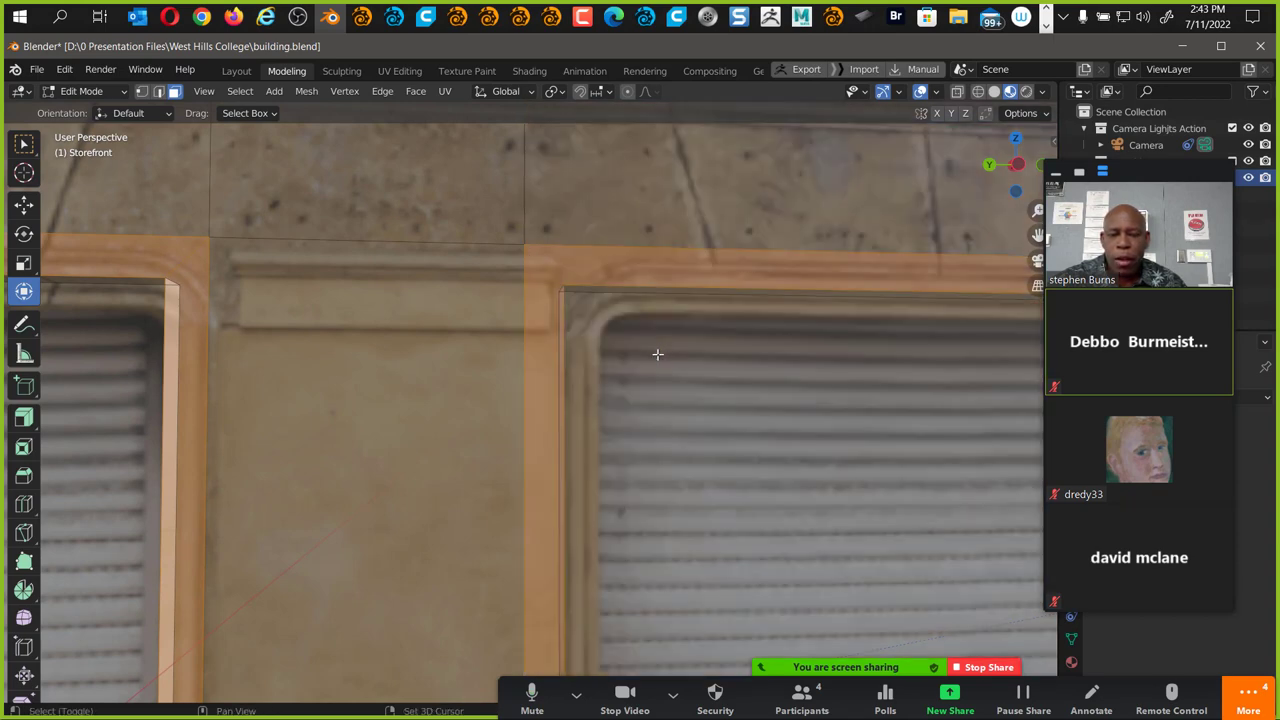
scroll(831, 434, "down", 4)
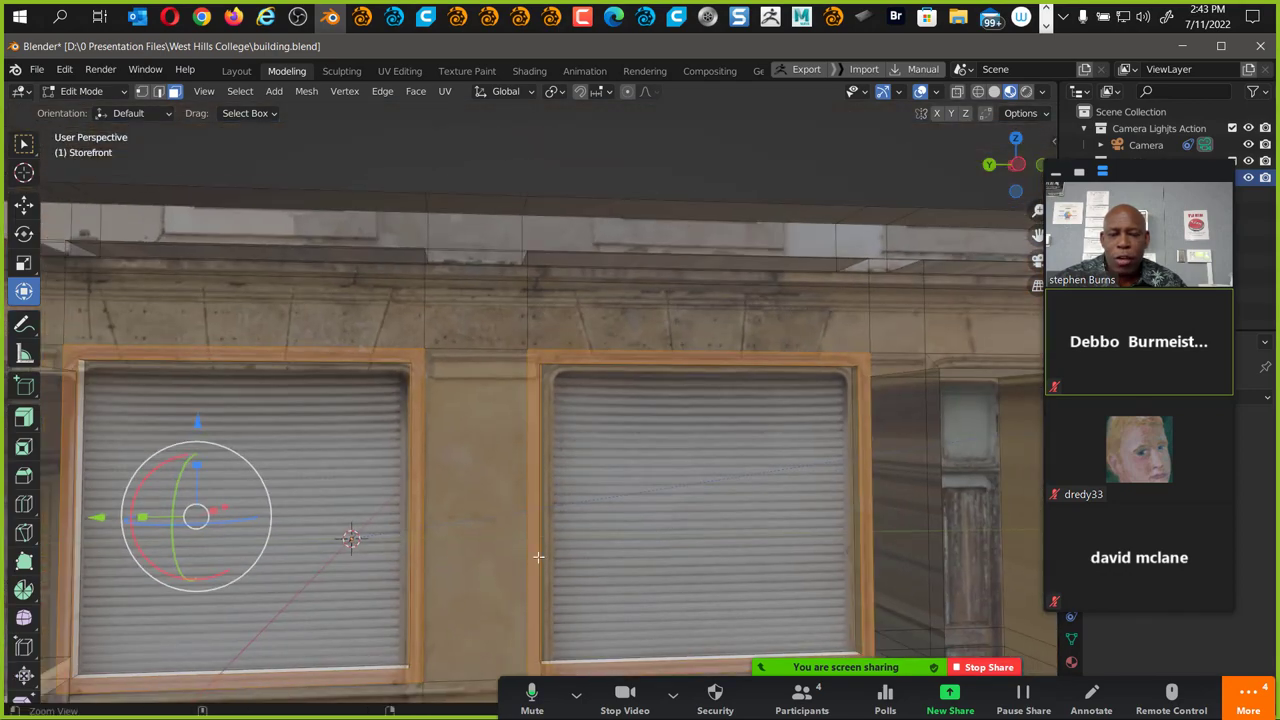
scroll(538, 557, "down", 2)
- Inspect the door frame and left shuttered window, ending on a side view of the wall
middle_click_drag(538, 557, 903, 496, "shift")
middle_click_drag(490, 380, 524, 384)
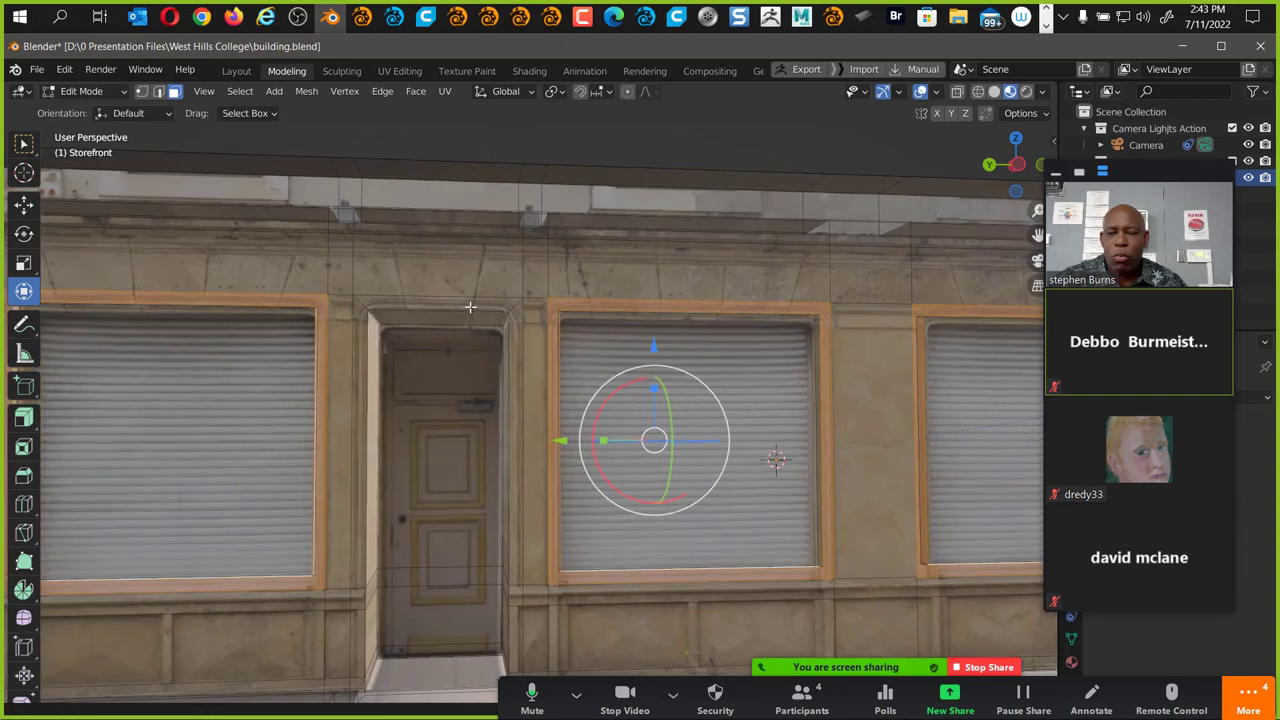
scroll(486, 277, "up", 2)
scroll(565, 311, "up", 3)
scroll(565, 311, "up", 1)
middle_click_drag(565, 311, 759, 306, "shift")
scroll(537, 309, "up", 2)
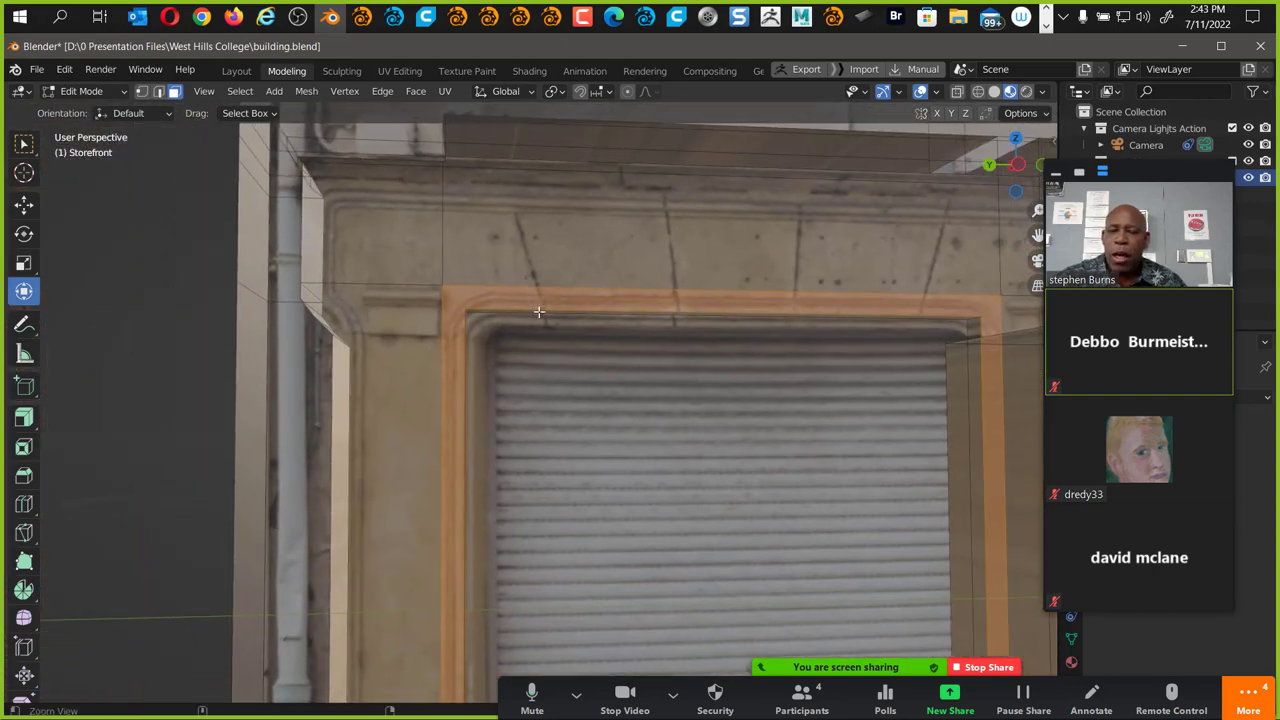
middle_click_drag(537, 309, 610, 321, "shift")
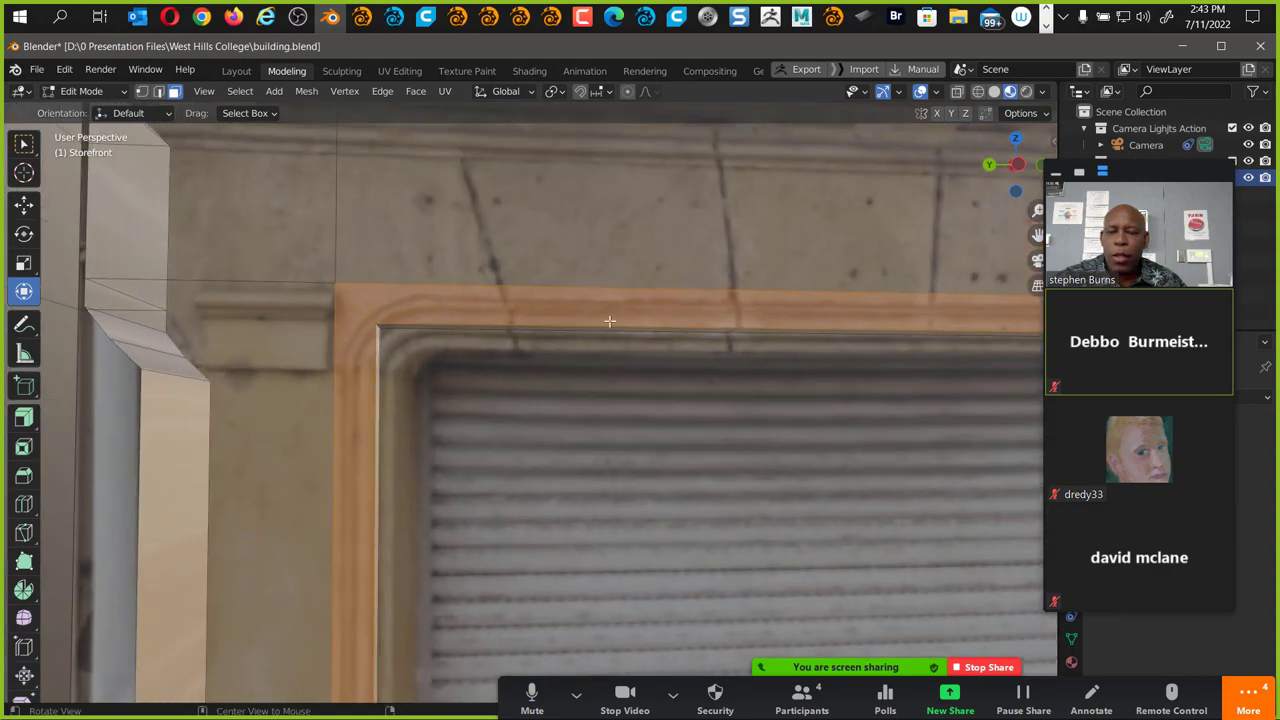
scroll(586, 354, "down", 4)
middle_click_drag(423, 434, 669, 459)
scroll(619, 444, "down", 4)
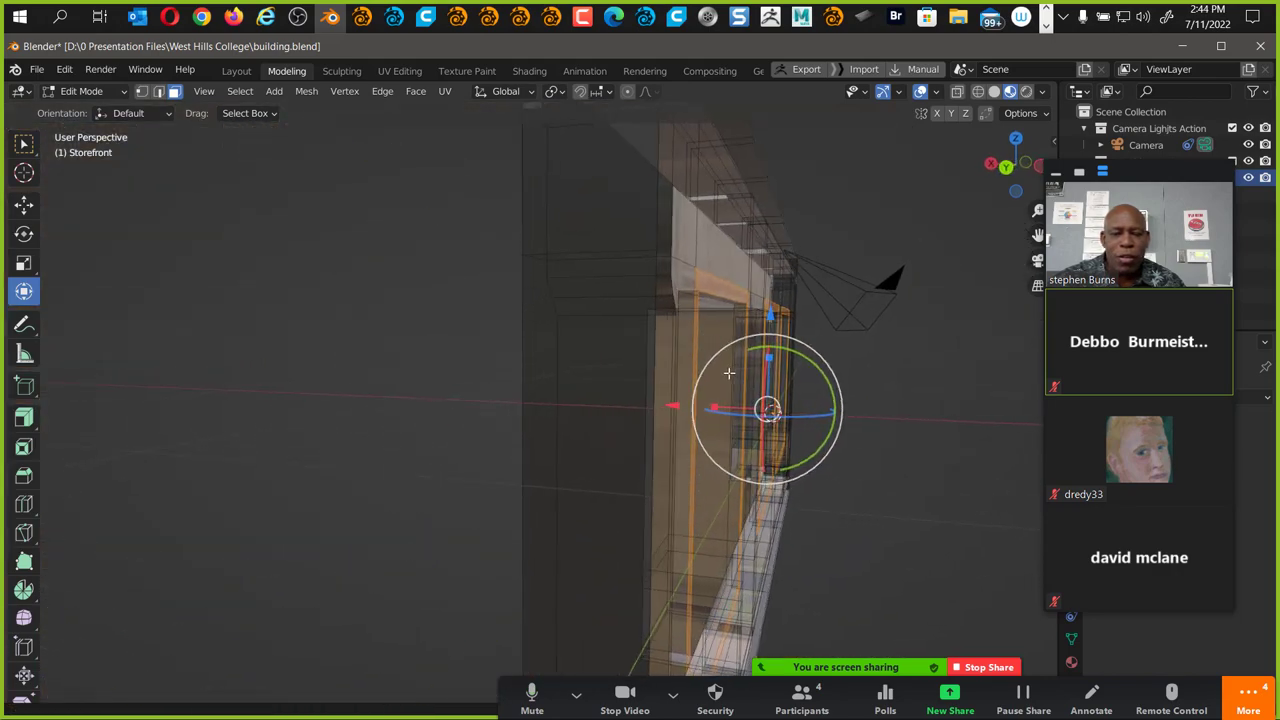
- Move the selected frame faces about 0.011 m along Z, then deselect everything
mouse_move(729, 373)
middle_mouse_down()
mouse_move(711, 357)
mouse_move(736, 373)
middle_mouse_up()
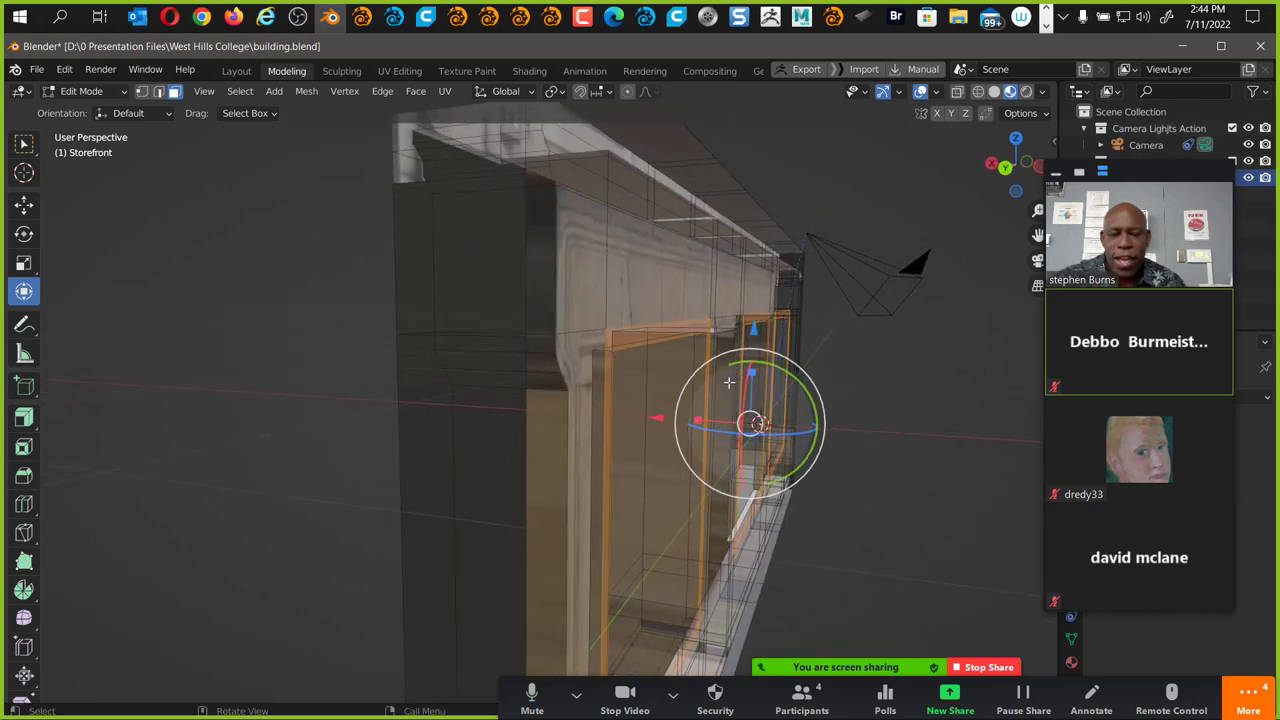
key("g")
key("z")
key("z")
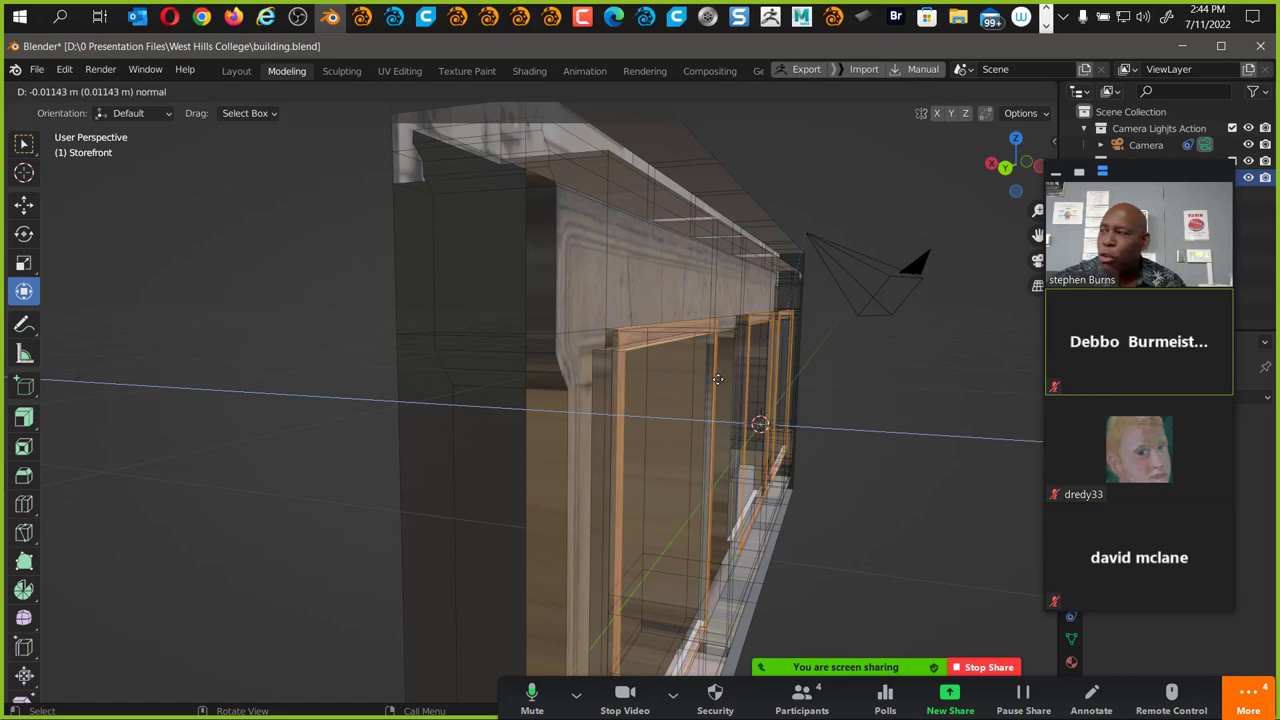
left_click(718, 379)
left_click(809, 446)
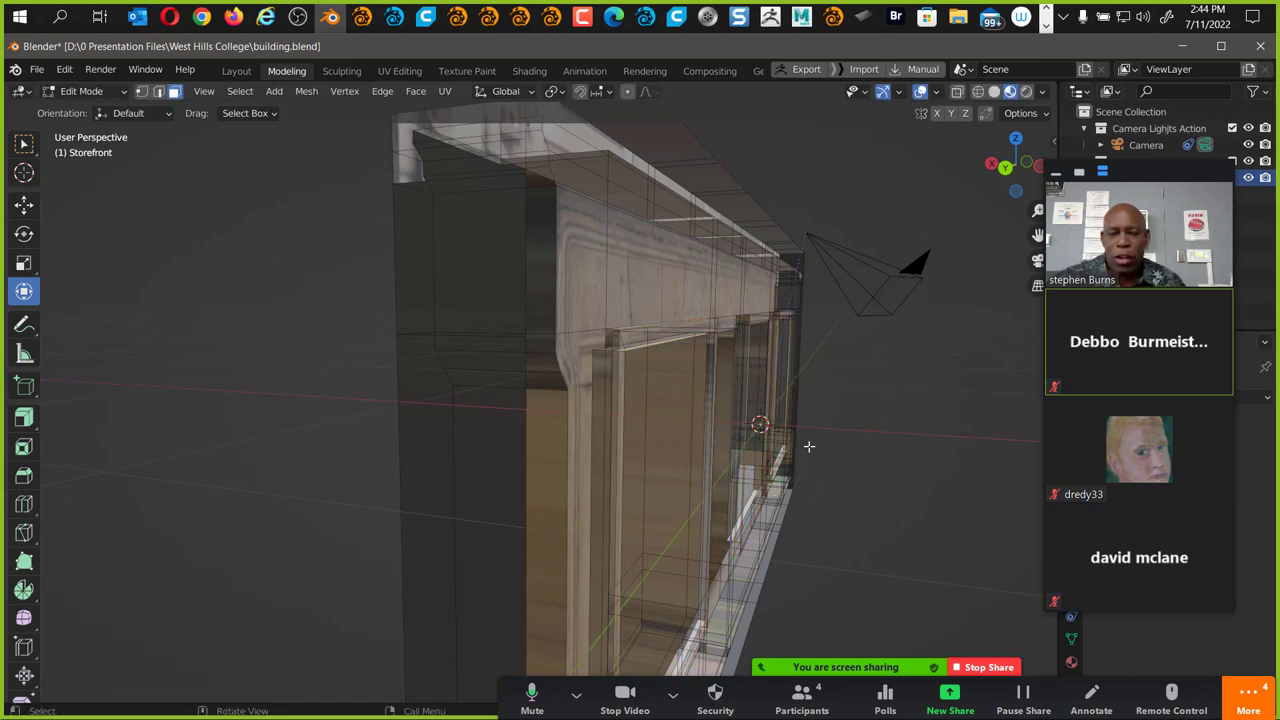
middle_click_drag(838, 421, 525, 418)
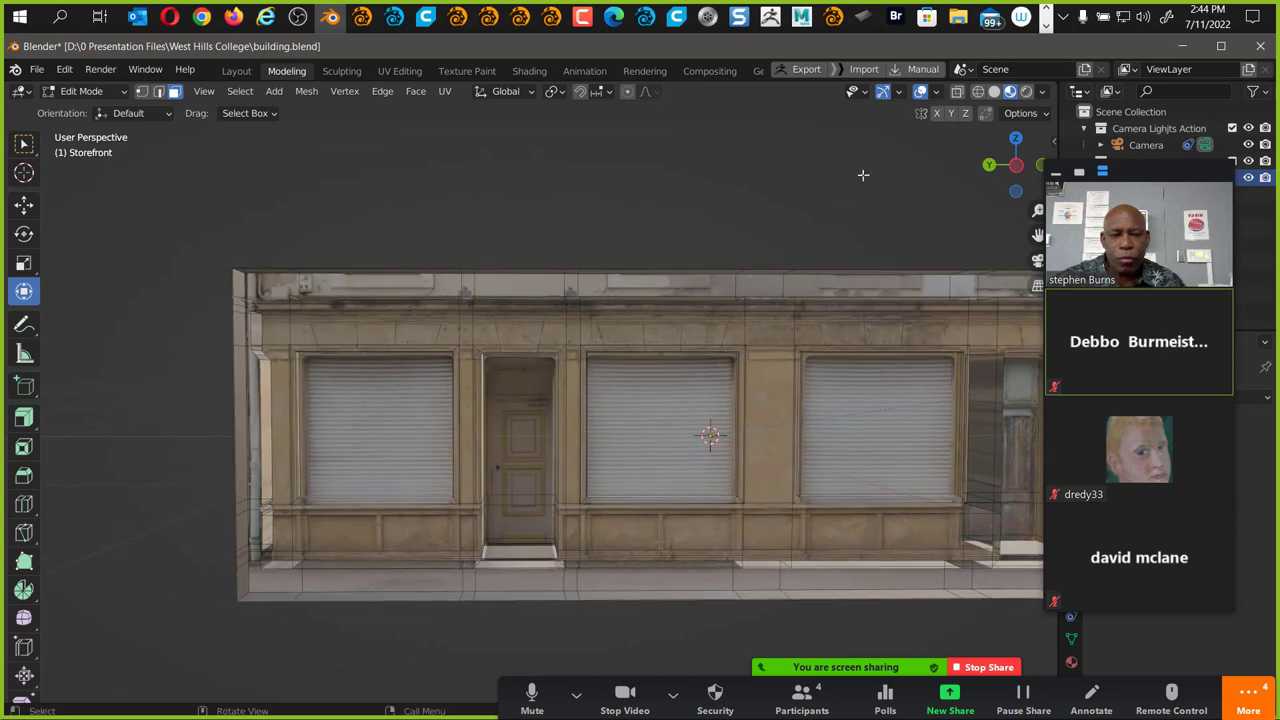
- Switch to Solid shading and select the outer border face loop from a view of the cornice
left_click(994, 91)
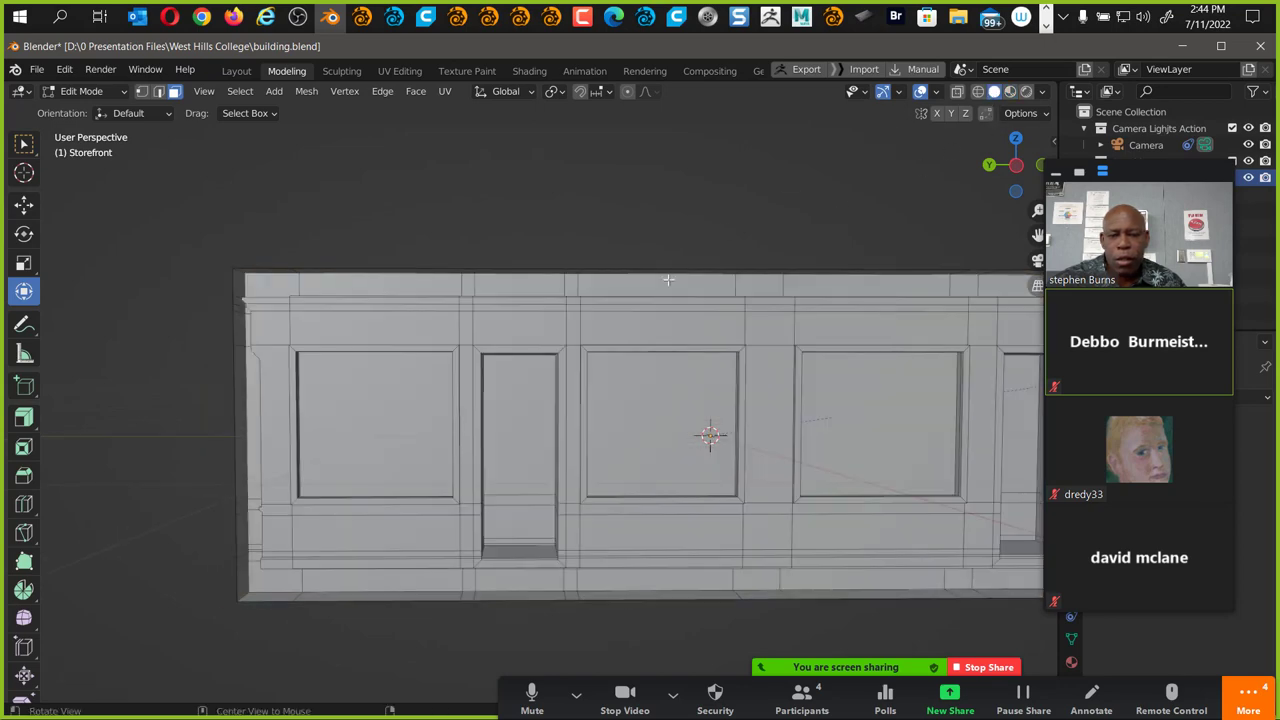
mouse_move(520, 450)
middle_mouse_down()
mouse_move(601, 455)
mouse_move(510, 401)
mouse_move(286, 446)
mouse_move(351, 480)
mouse_move(706, 443)
mouse_move(578, 464)
mouse_move(560, 450)
mouse_move(577, 449)
mouse_move(477, 424)
mouse_move(531, 450)
mouse_move(466, 400)
mouse_move(569, 371)
mouse_move(529, 357)
mouse_move(543, 384)
mouse_move(532, 389)
mouse_move(623, 366)
mouse_move(651, 334)
mouse_move(588, 378)
middle_mouse_up()
scroll(649, 329, "up", 6)
scroll(644, 338, "down", 4)
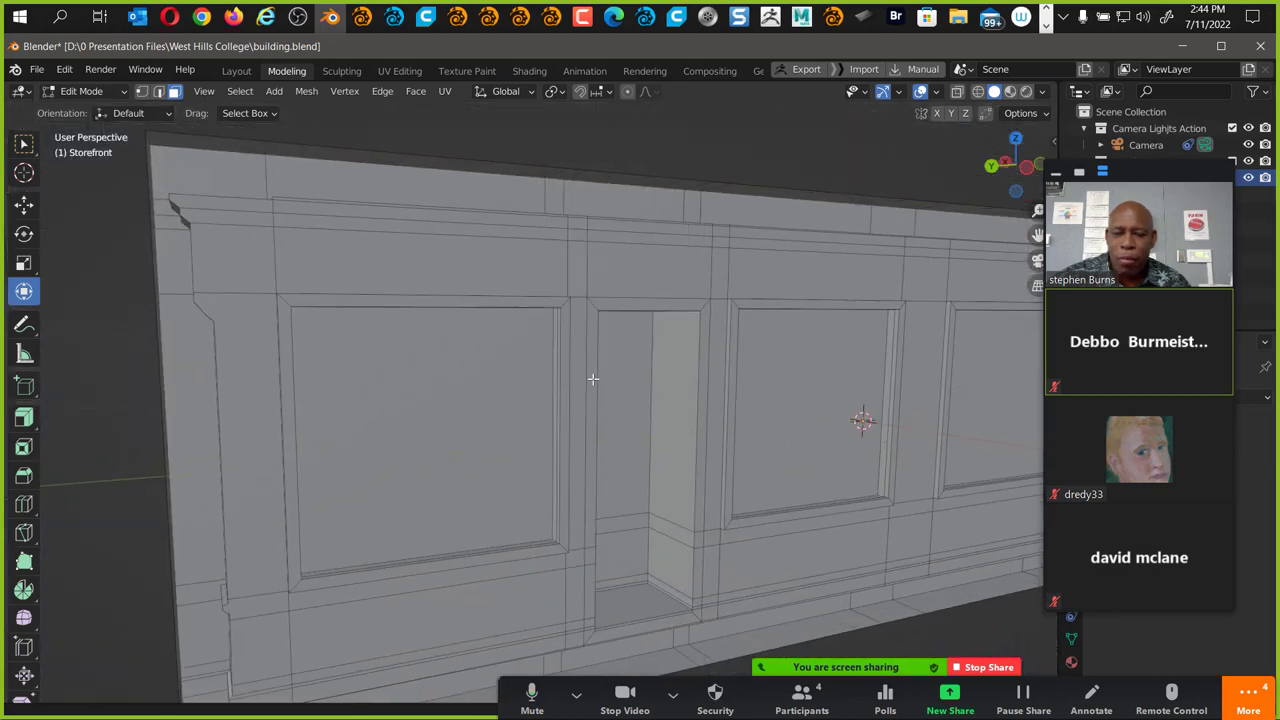
scroll(591, 377, "down", 3)
middle_click_drag(628, 452, 480, 444)
middle_click_drag(509, 403, 481, 364, "ctrl")
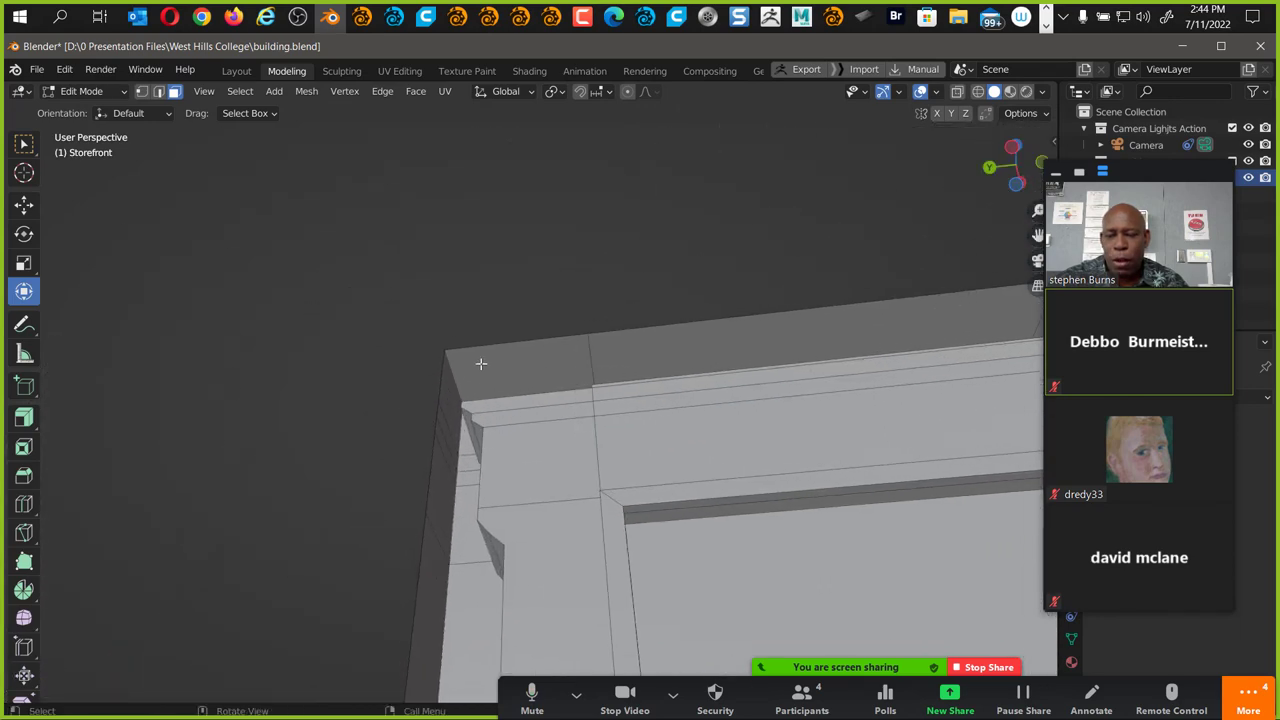
left_click(591, 358, "alt")
middle_click_drag(636, 398, 625, 554, "ctrl")
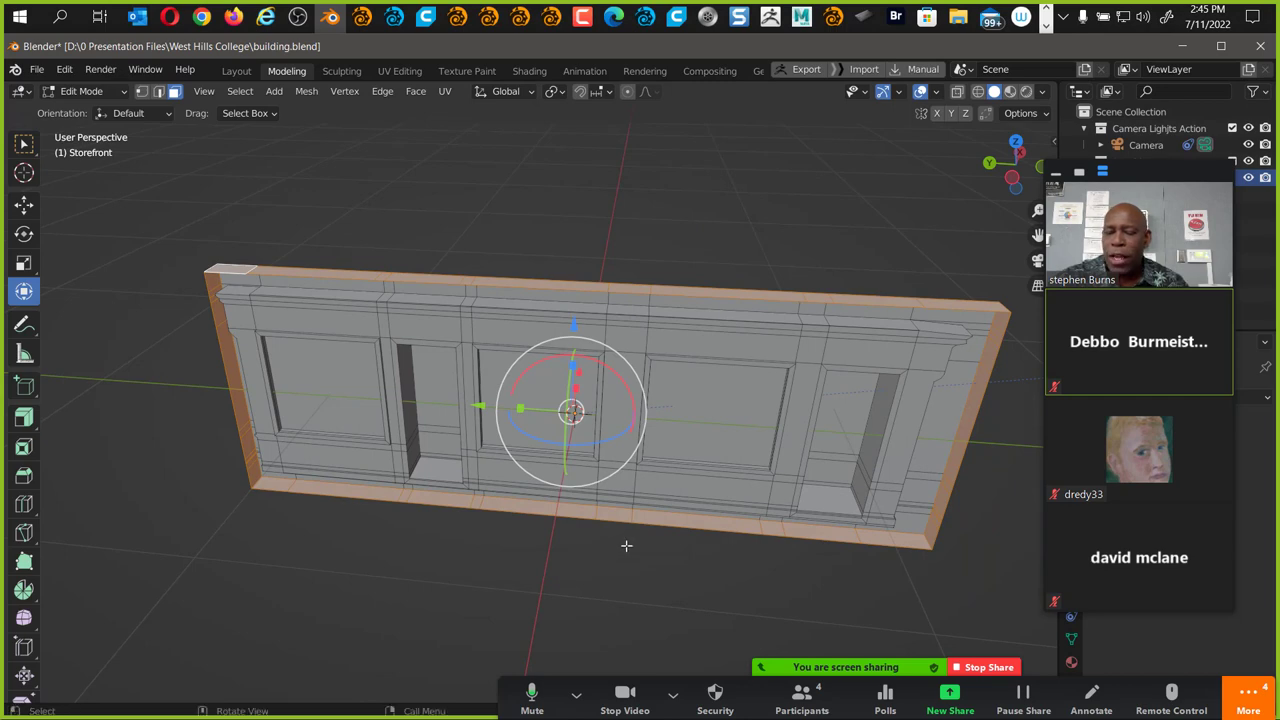
- Delete the selected border faces with X > Delete Faces
key("x")
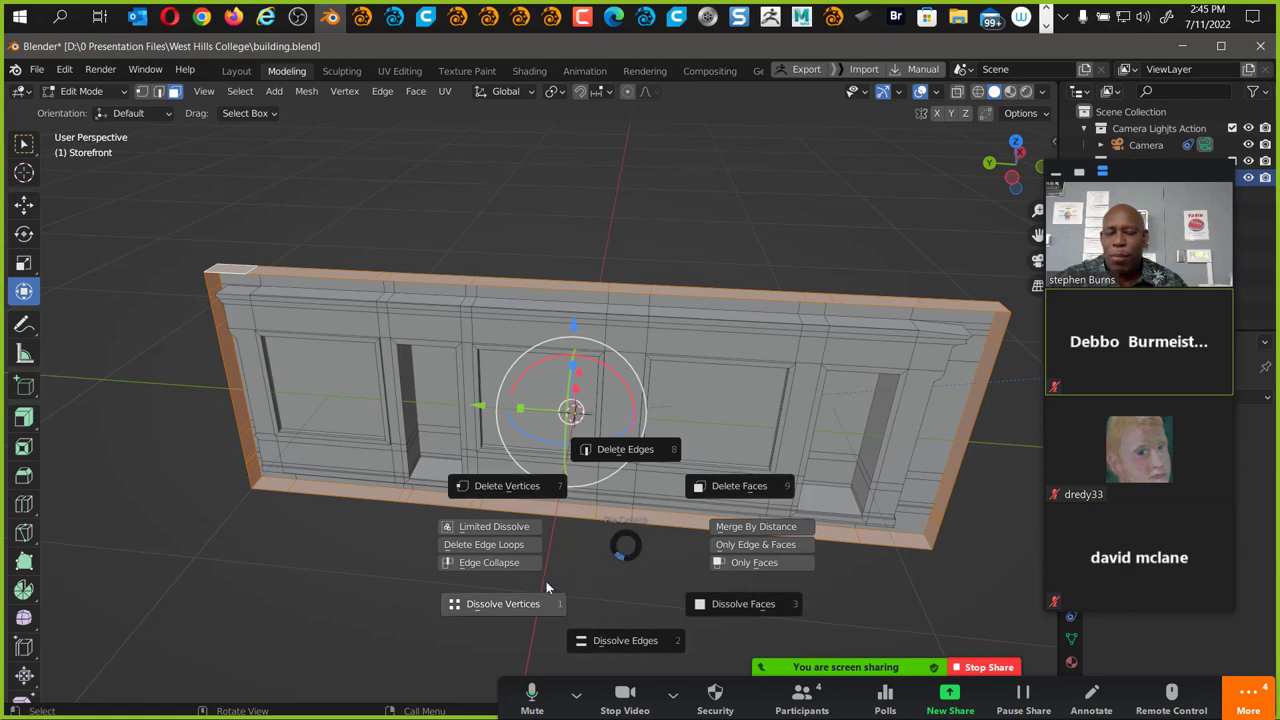
left_click(737, 487)
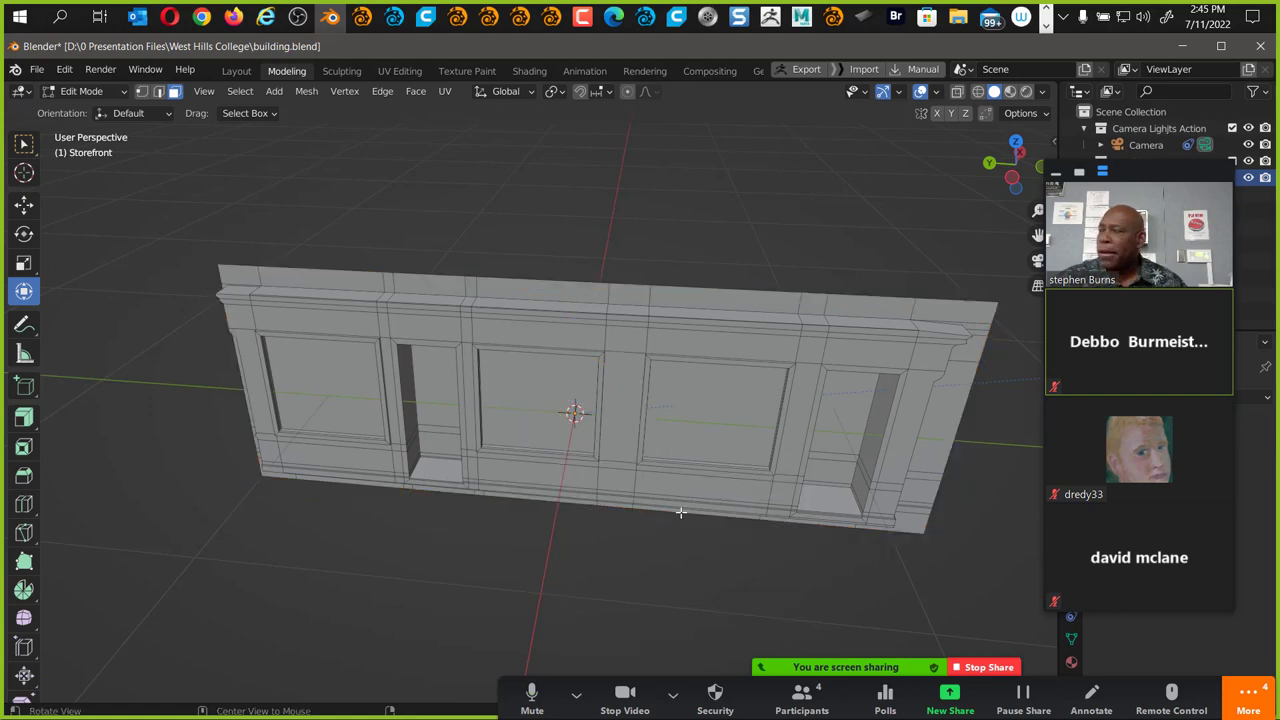
- Orbit around the trimmed storefront mesh to inspect its side and top edges
middle_click_drag(576, 523, 540, 380)
scroll(517, 300, "up", 5)
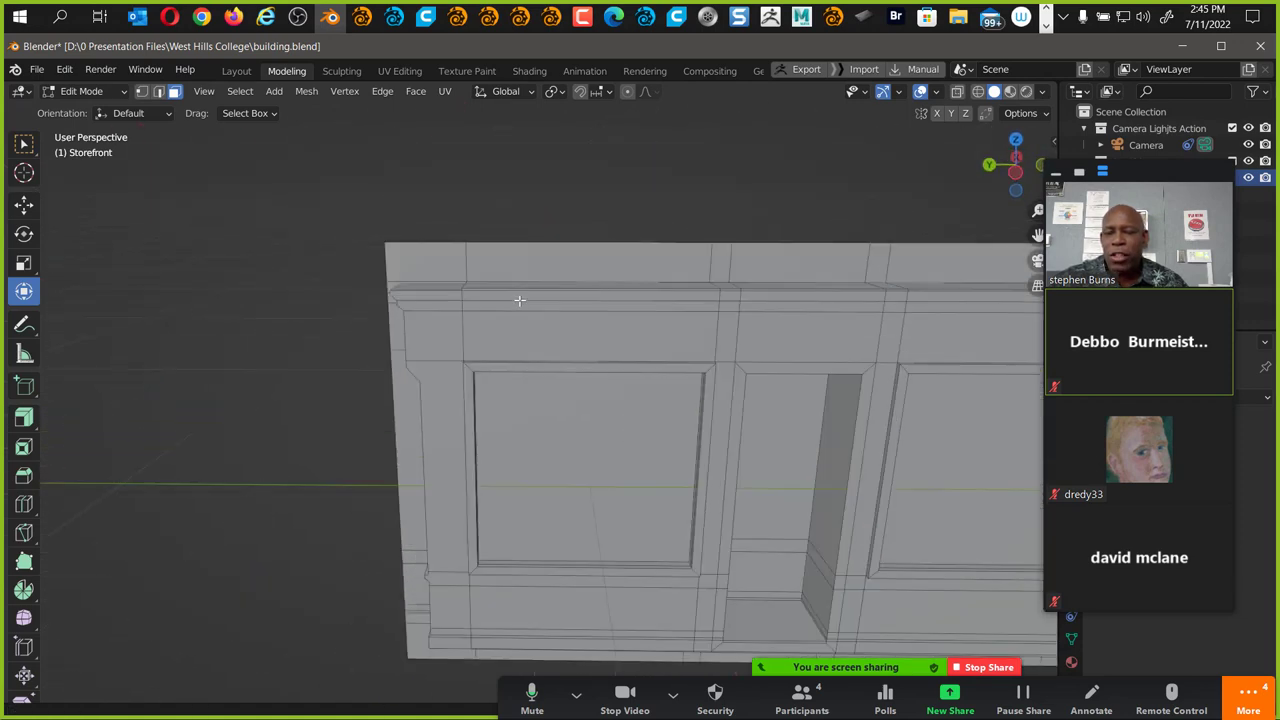
scroll(512, 310, "down", 3)
middle_click_drag(537, 323, 488, 262)
scroll(572, 389, "down", 5)
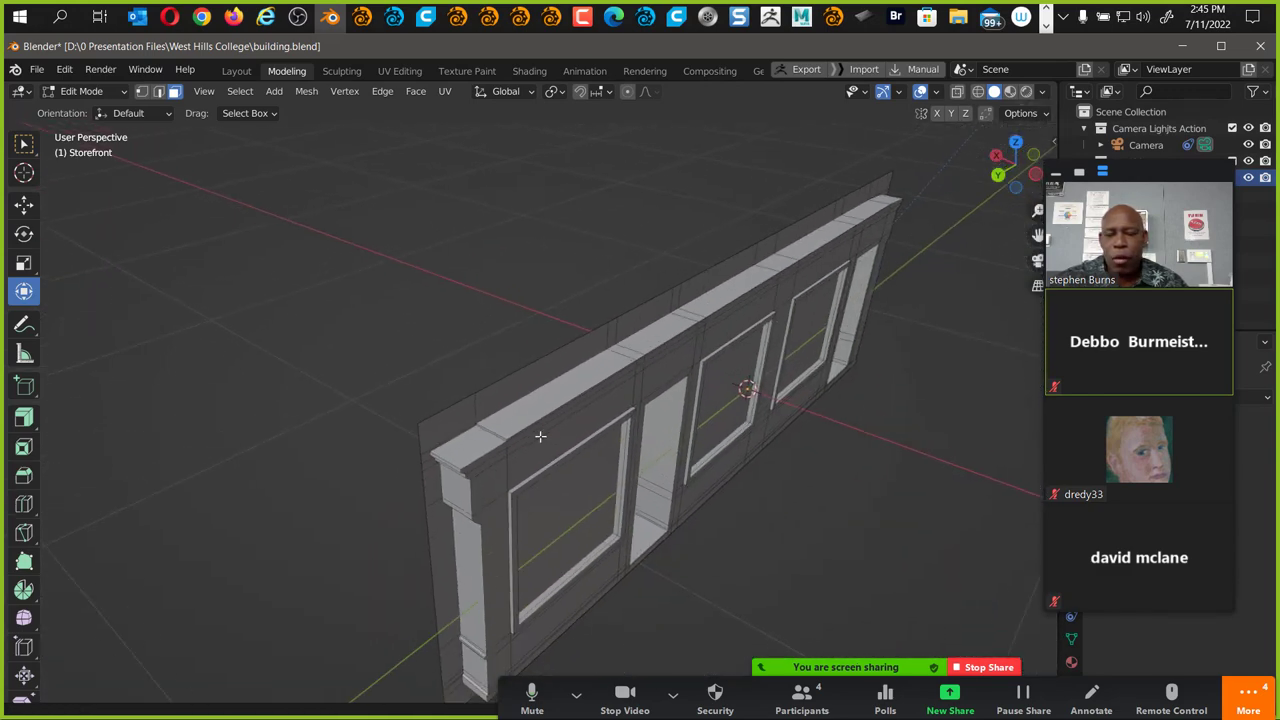
middle_click_drag(540, 434, 684, 427)
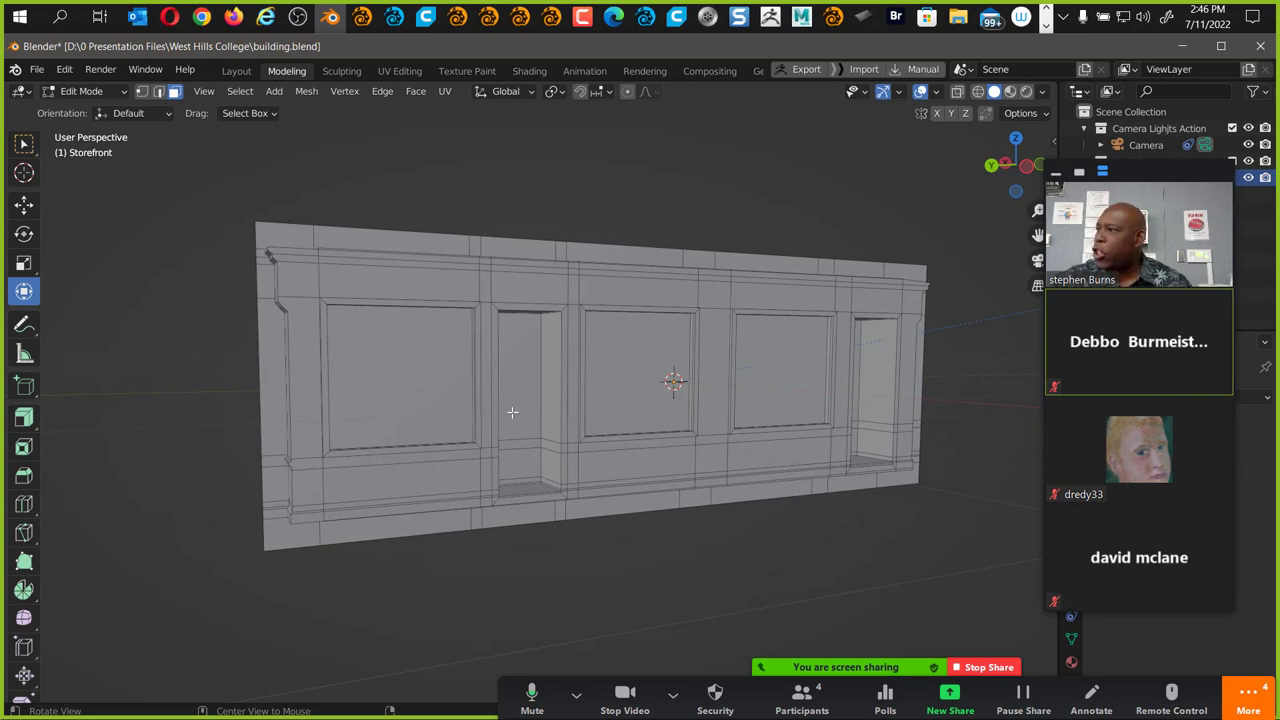
- Switch viewport shading to Material Preview and view the photo-textured storefront frontally
middle_click_drag(603, 347, 574, 305)
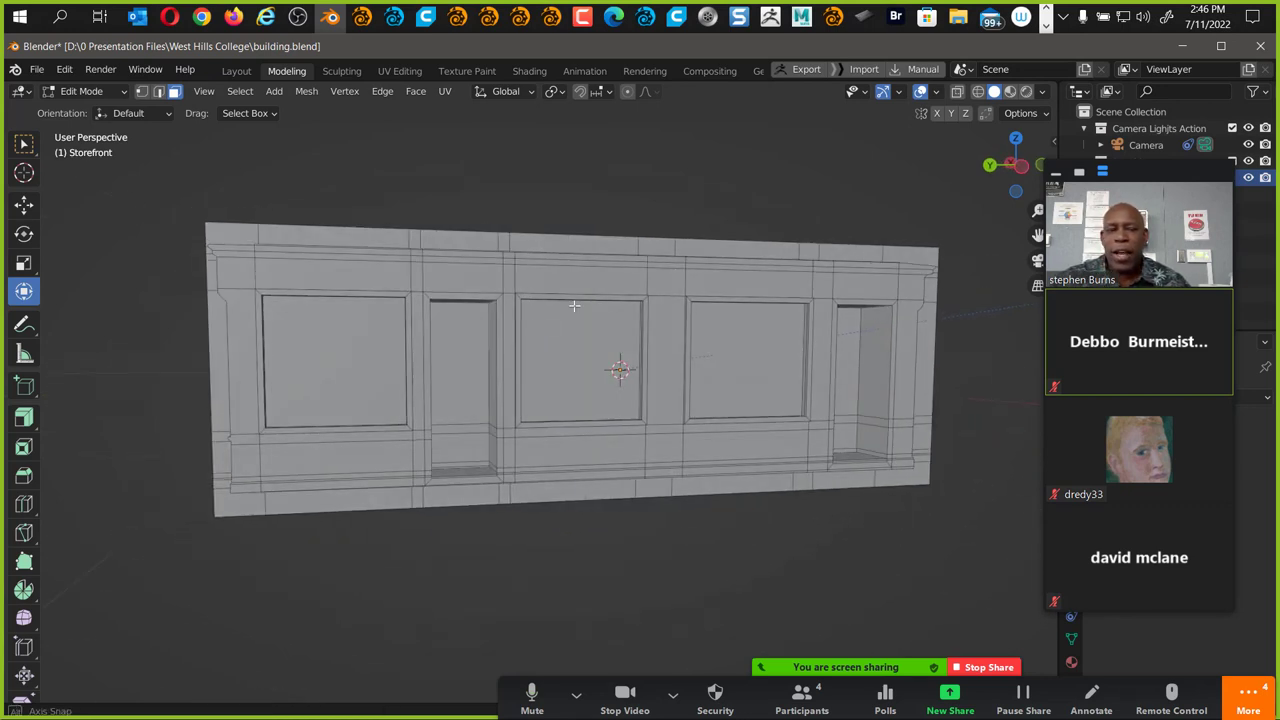
left_click(1011, 91)
middle_click_drag(620, 290, 610, 380)
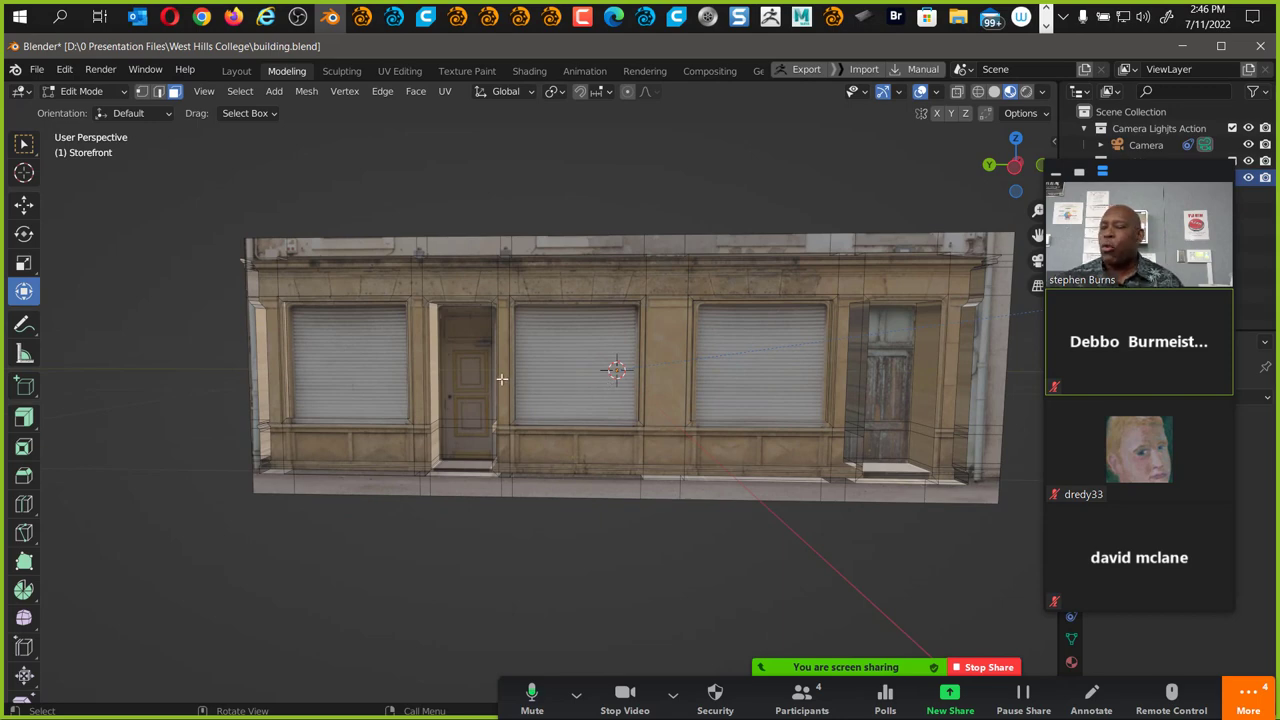
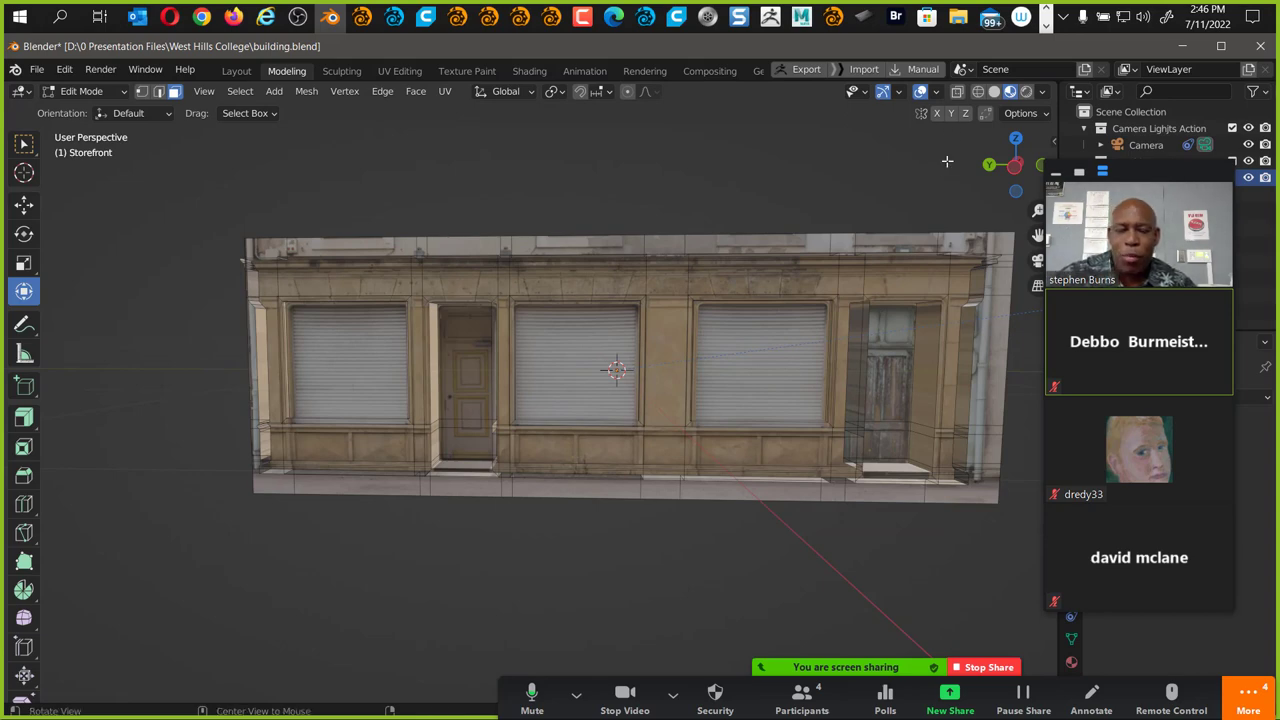
- Box-select the strip of faces along the storefront's base
key("alt+Tab")
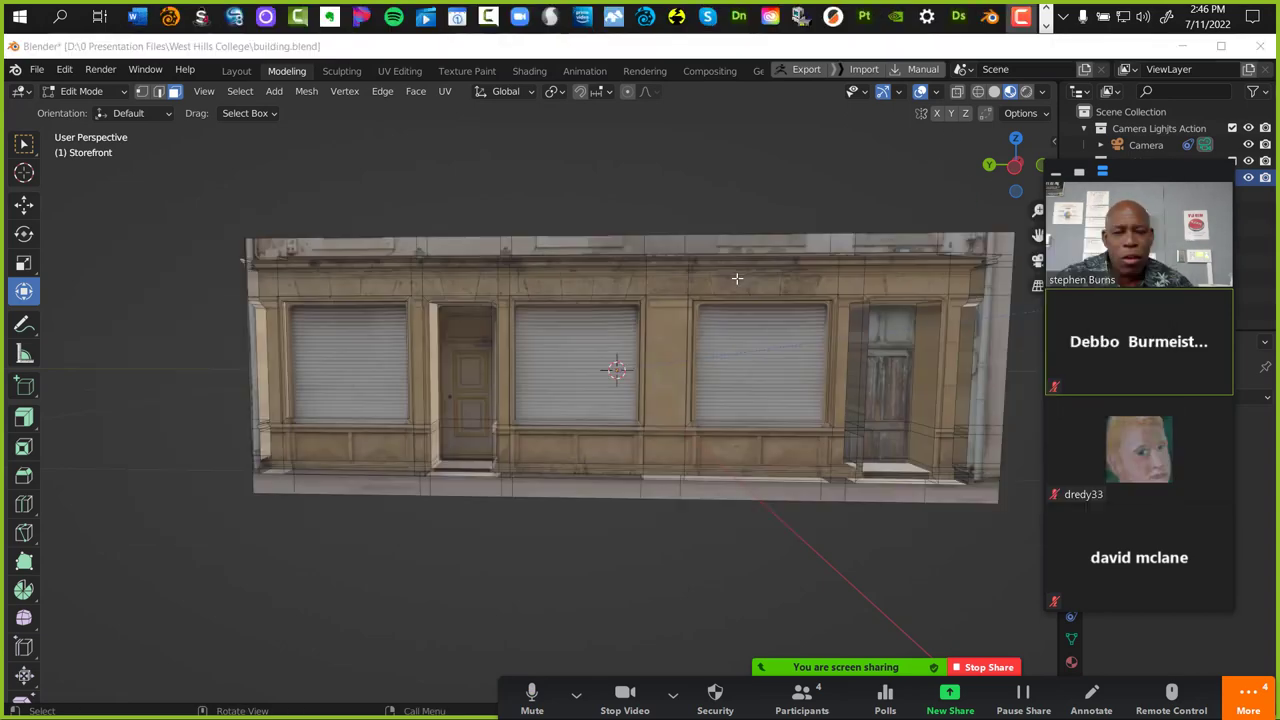
middle_click_drag(831, 233, 769, 249)
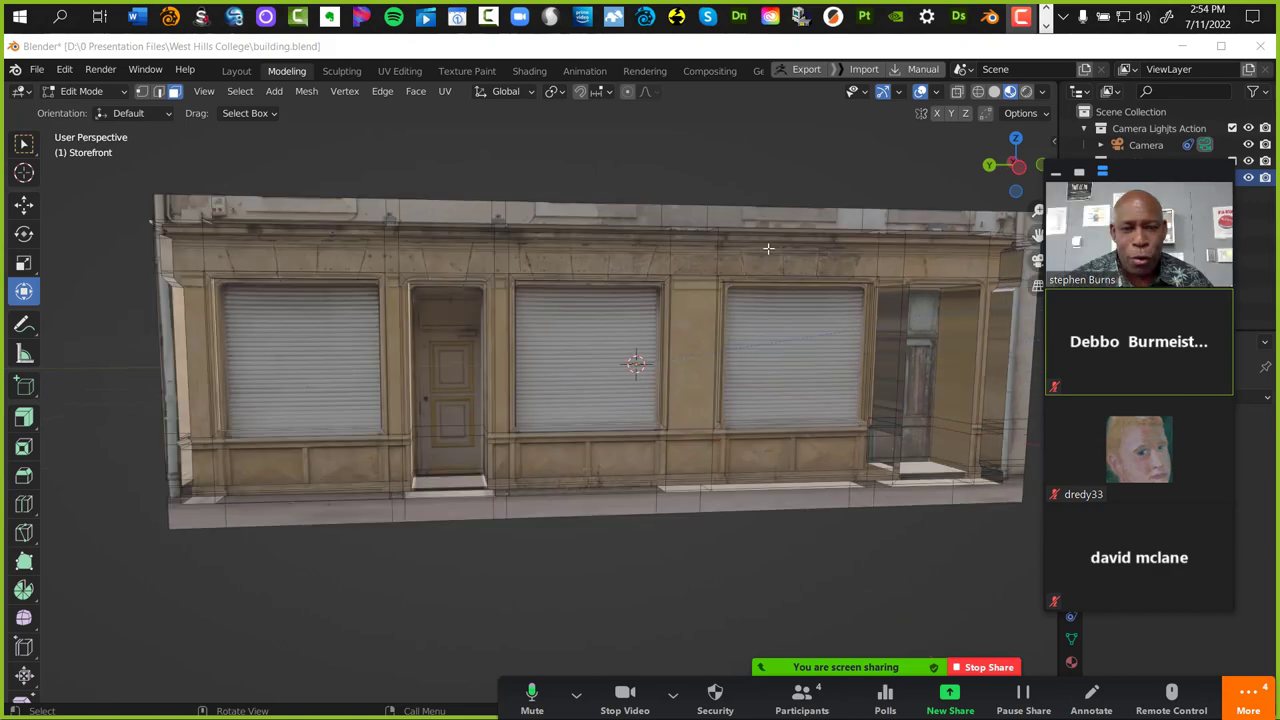
middle_click_drag(686, 454, 596, 444)
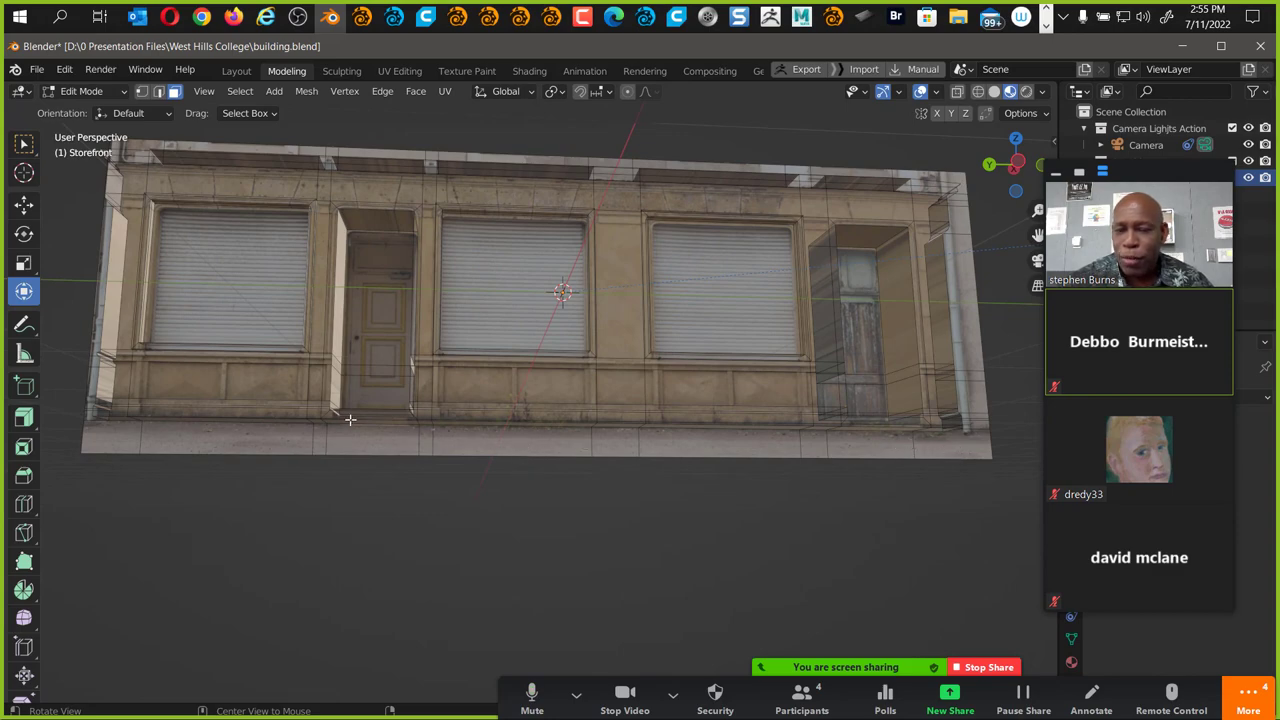
middle_click_drag(533, 435, 567, 440)
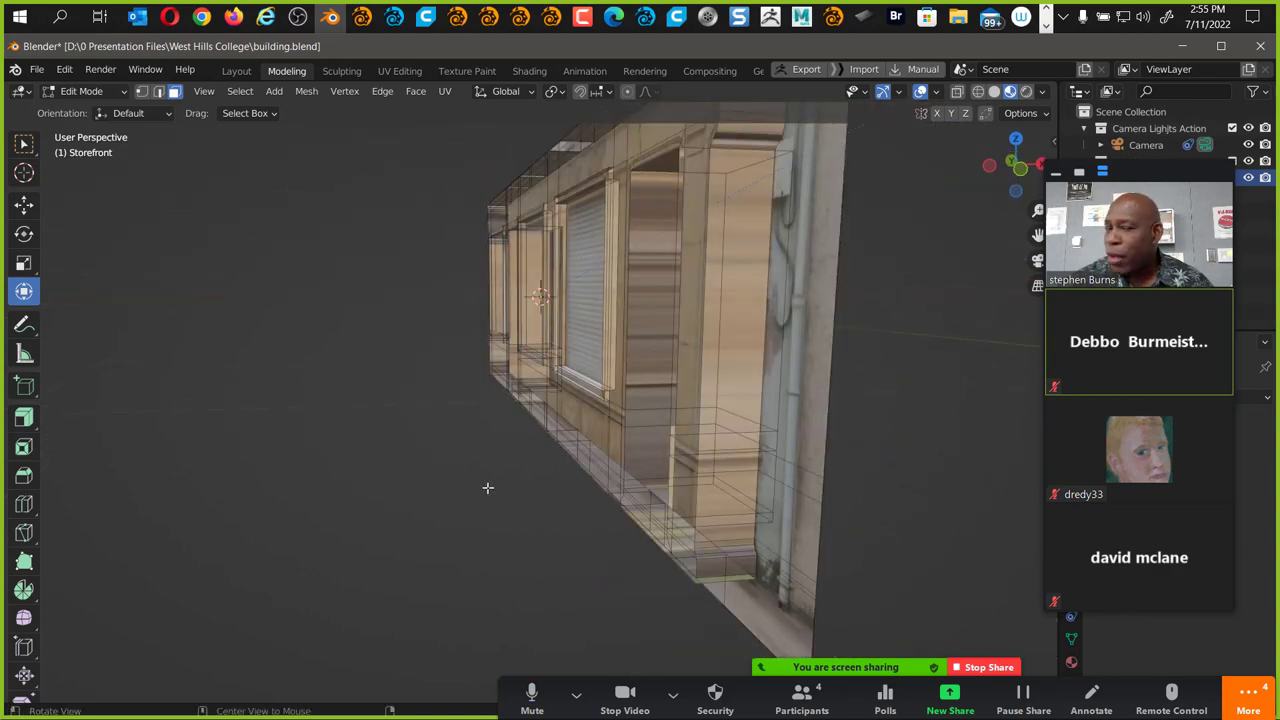
middle_click_drag(487, 487, 524, 447)
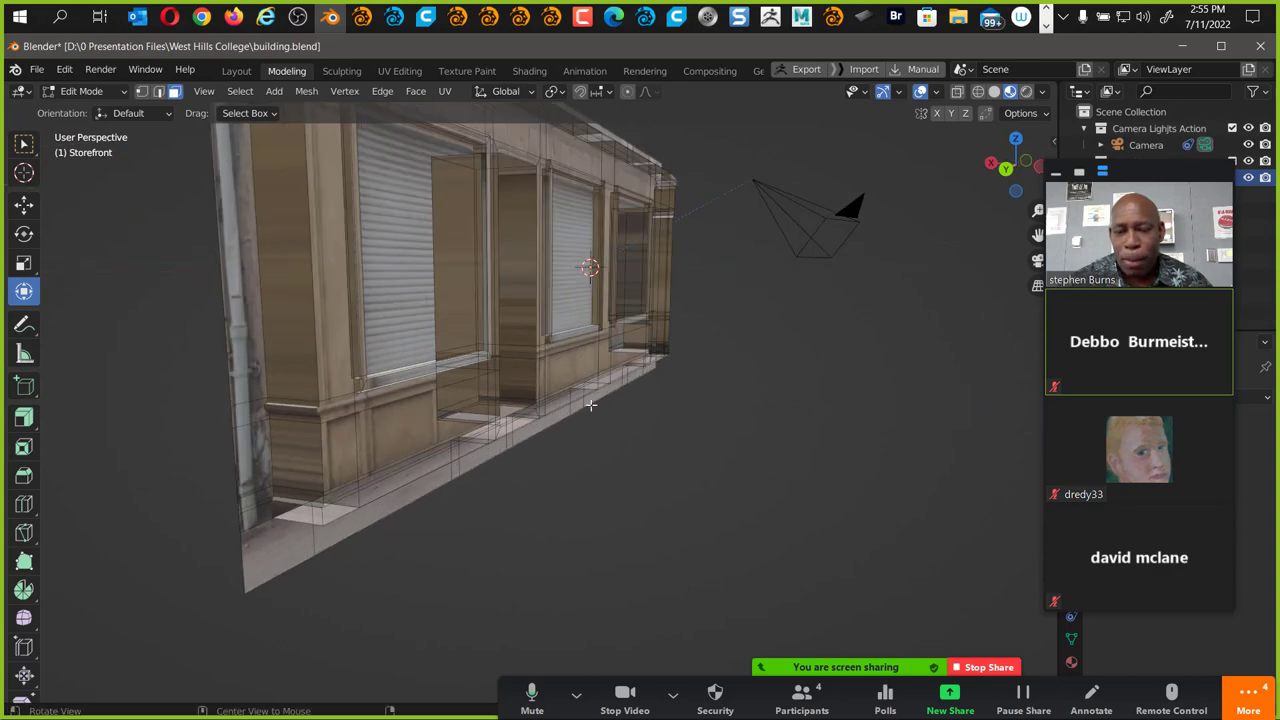
middle_click_drag(726, 386, 470, 410)
left_click_drag(82, 391, 988, 450)
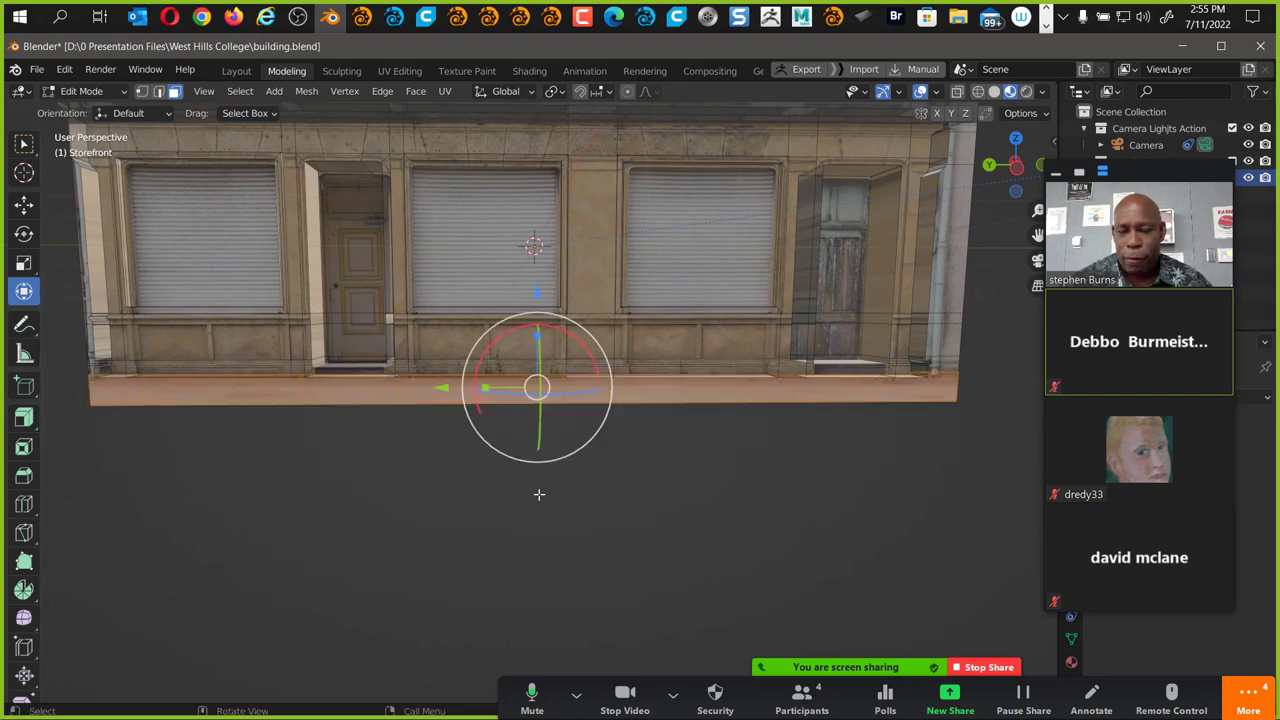
- Duplicate the selected base strip, leaving the copy in place with zero offset
middle_click_drag(474, 496, 481, 299)
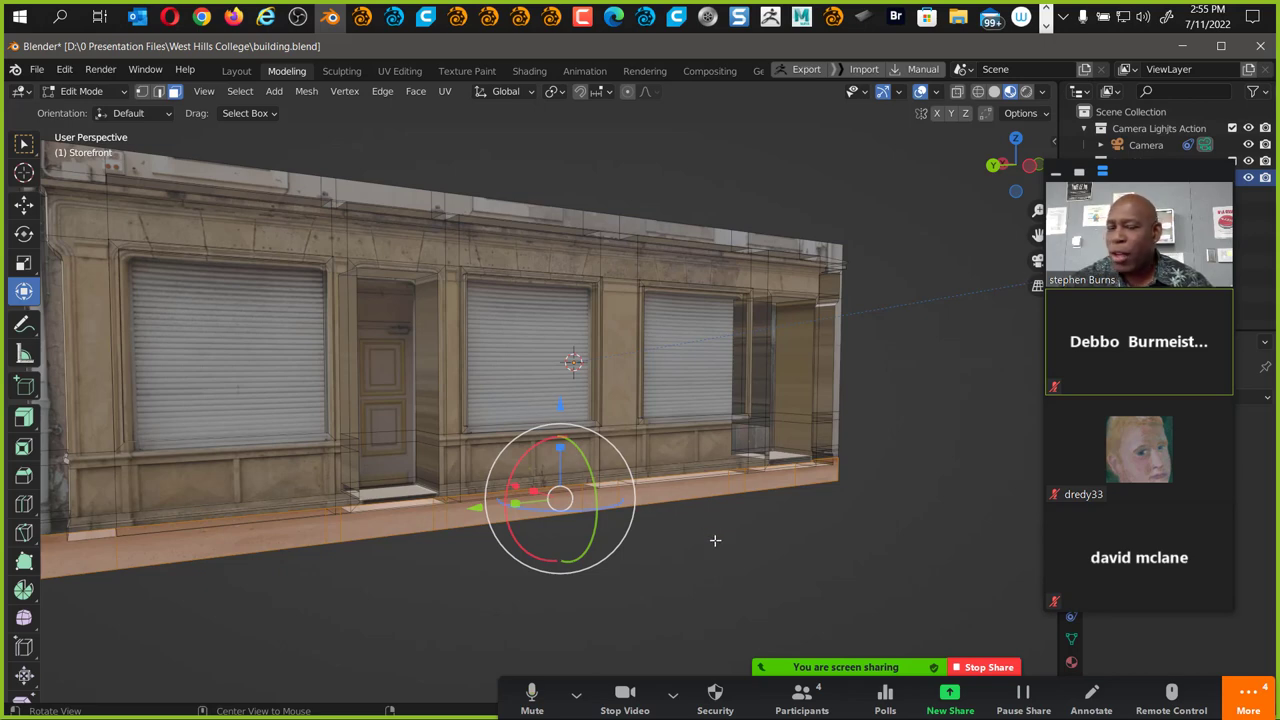
middle_click_drag(752, 540, 691, 509)
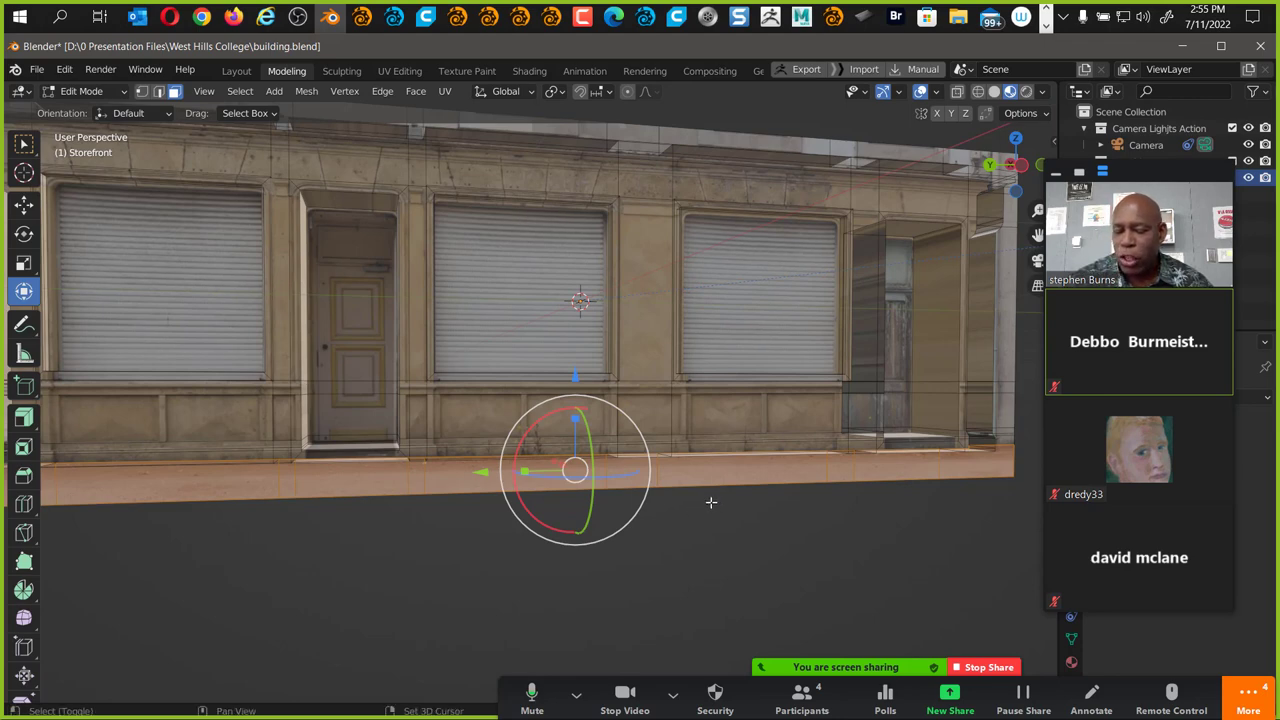
key("g")
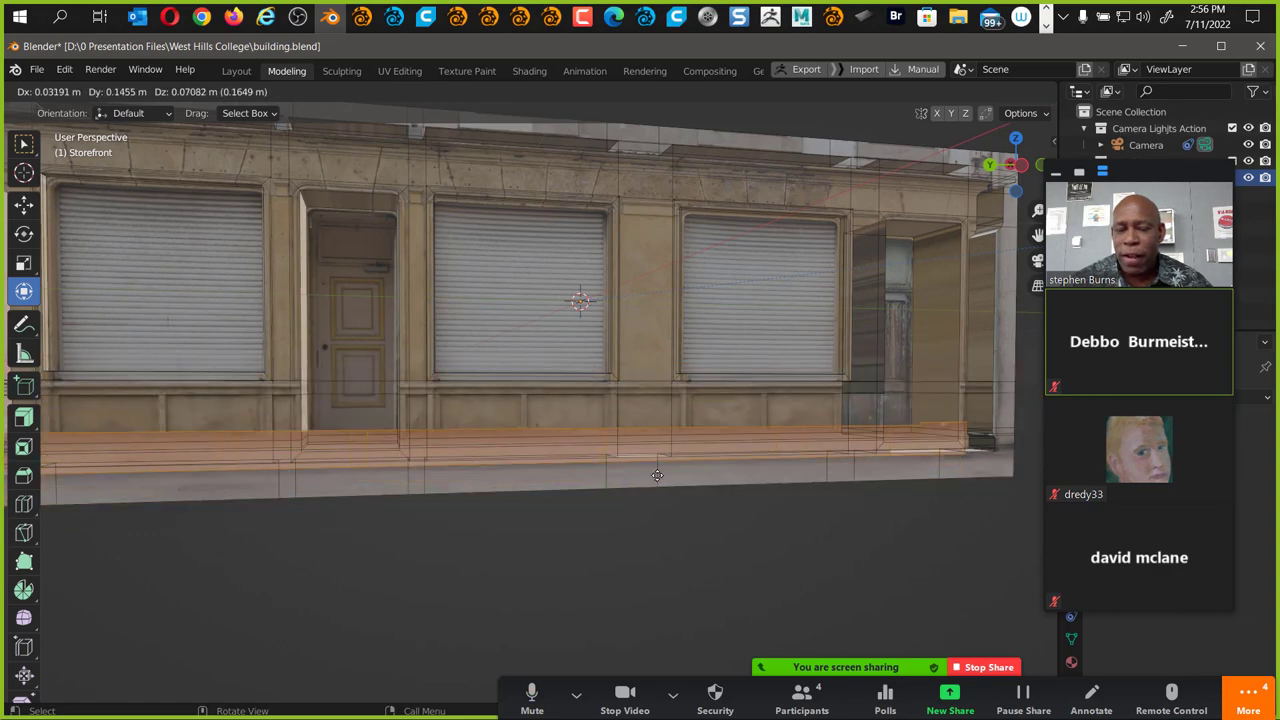
key("Escape")
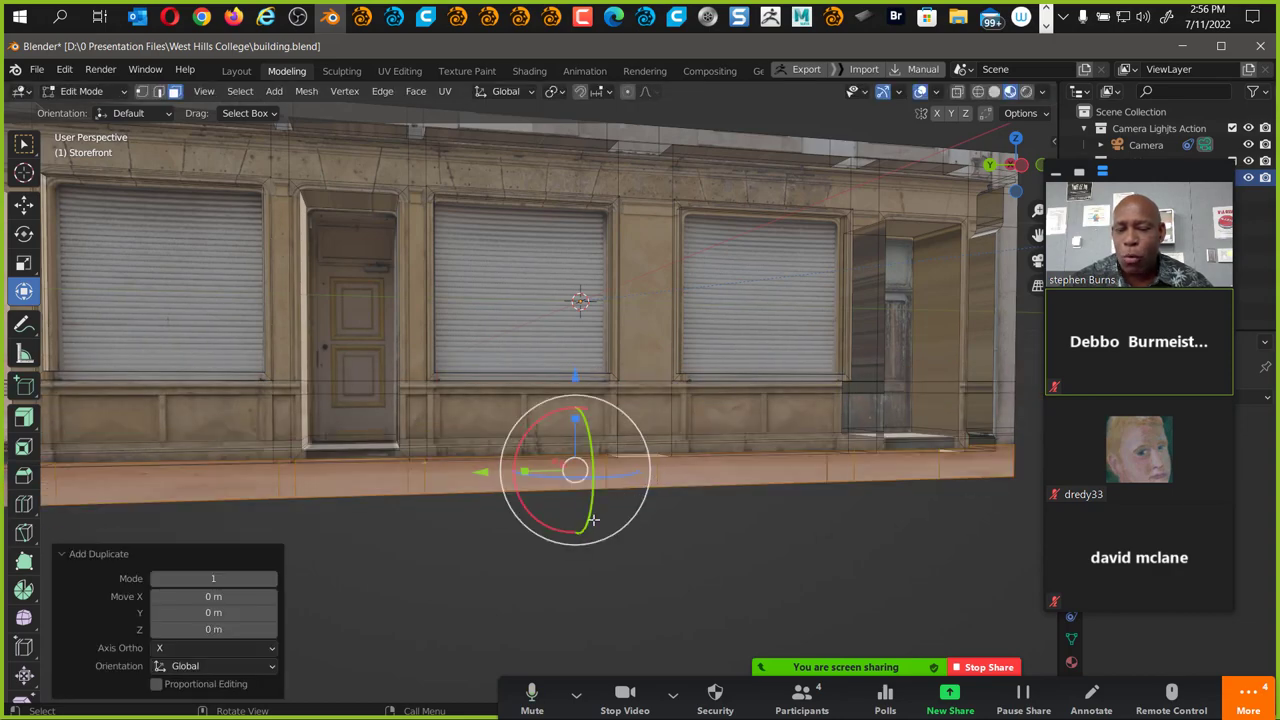
- Rotate the duplicated strip 80° then another 10° around Y so it lies flat
middle_click_drag(576, 554, 484, 535)
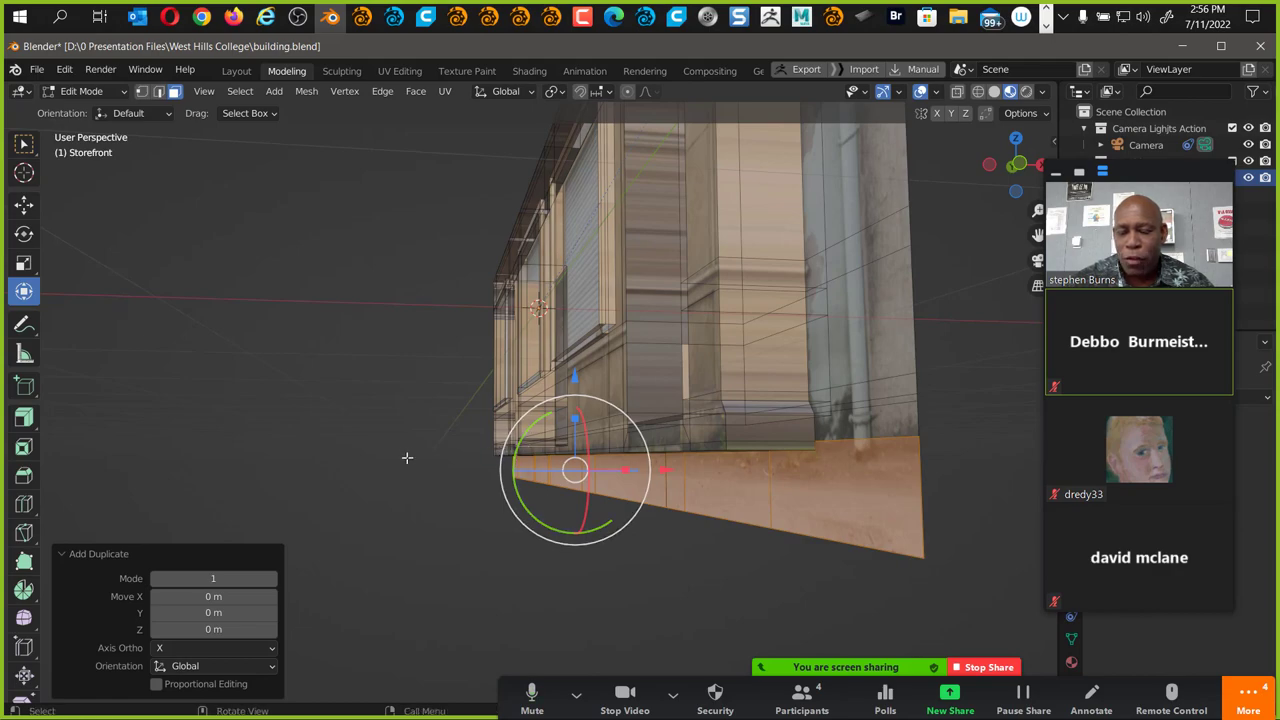
mouse_move(407, 457)
middle_mouse_down()
mouse_move(375, 455)
mouse_move(423, 446)
middle_mouse_up()
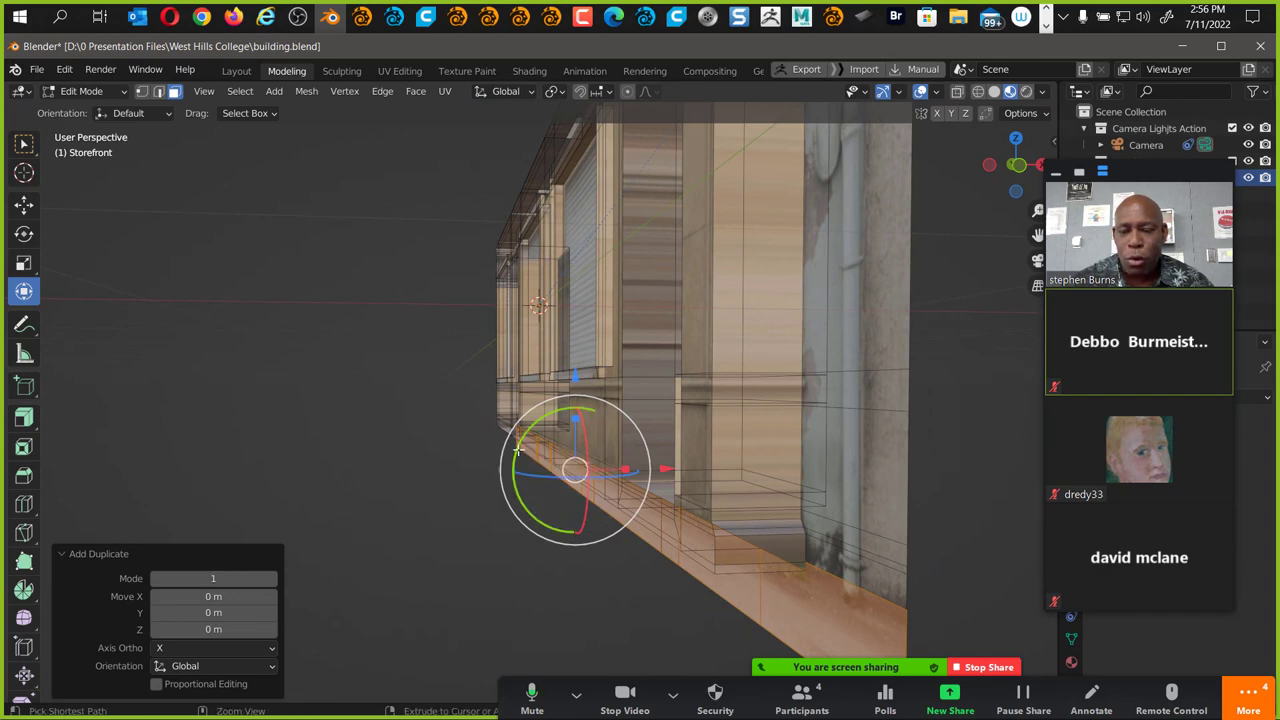
left_click_drag(518, 450, 583, 430)
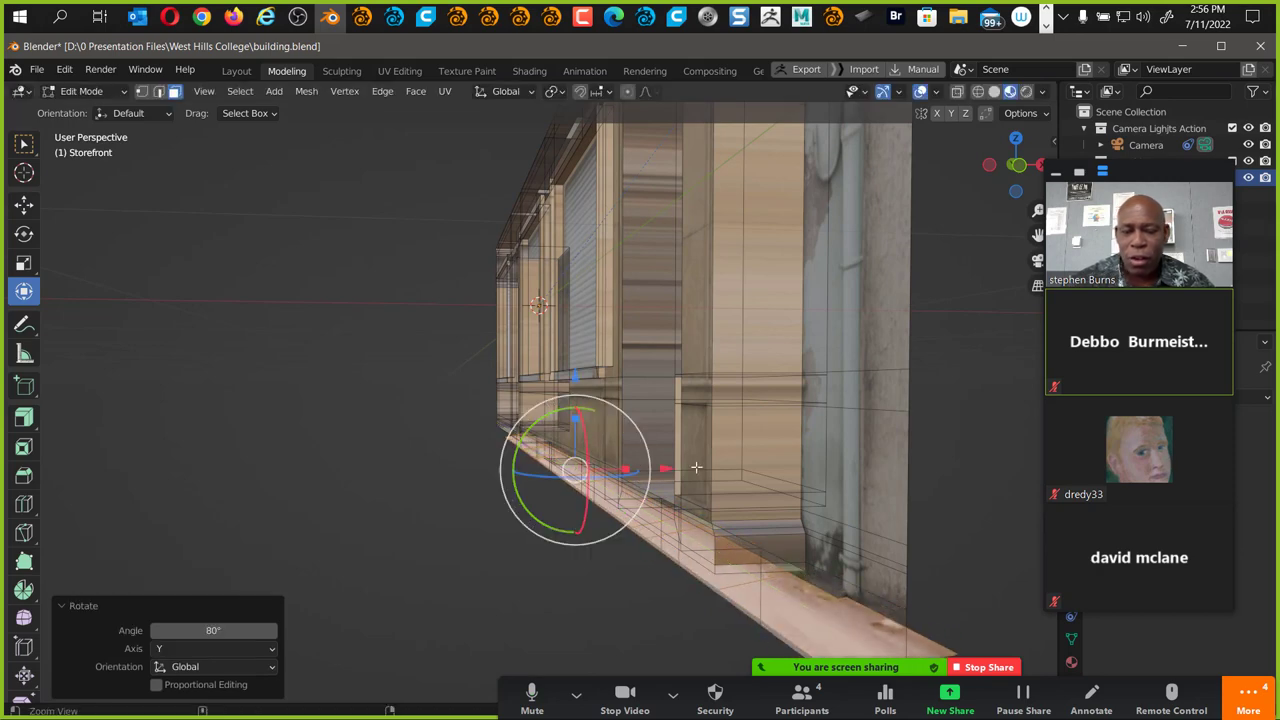
middle_click_drag(694, 466, 574, 383)
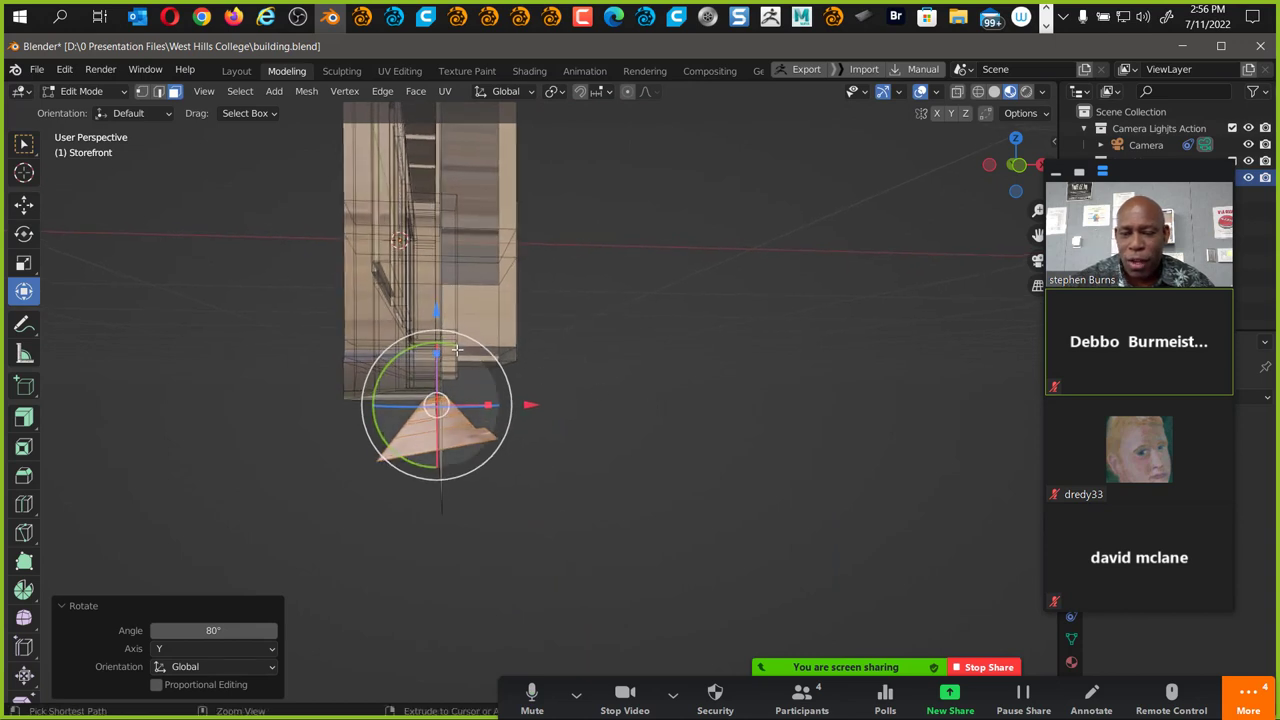
left_click_drag(460, 348, 424, 357)
key("ctrl+z")
middle_click_drag(424, 357, 472, 342)
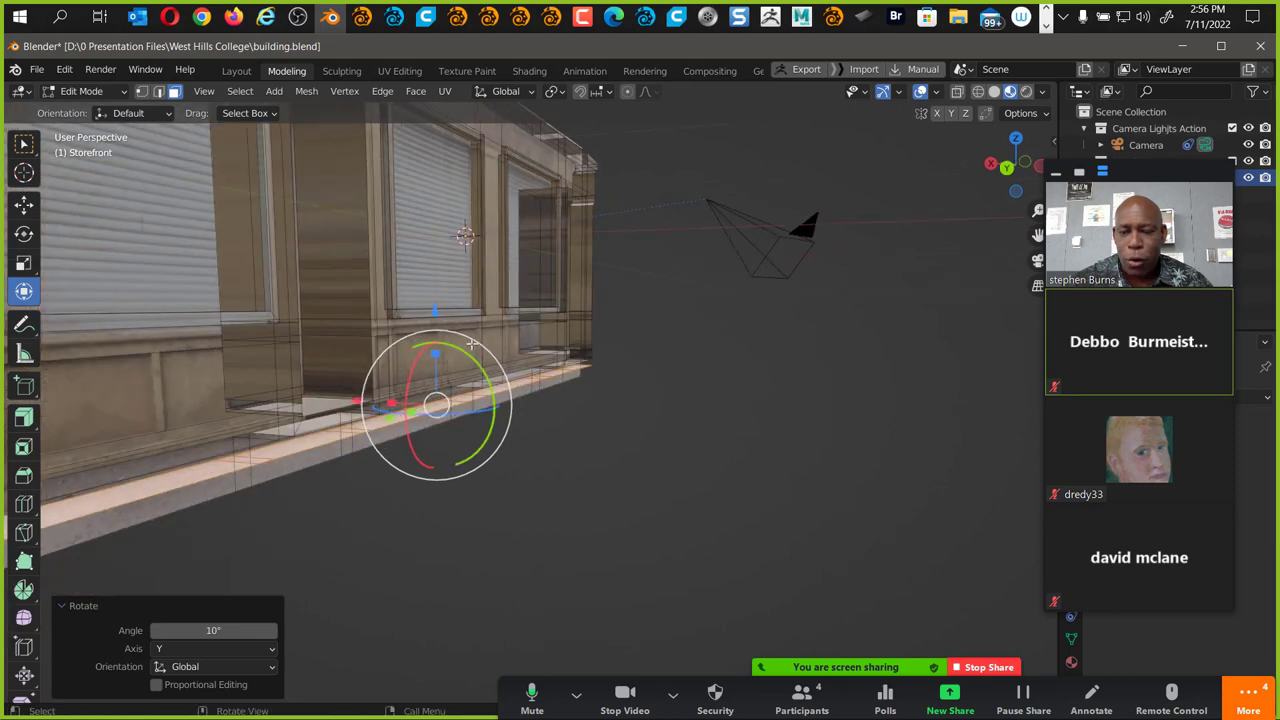
- Raise the strip slightly along Z and slide it out 0.13532 m along X
key("g")
key("z")
left_click(437, 297)
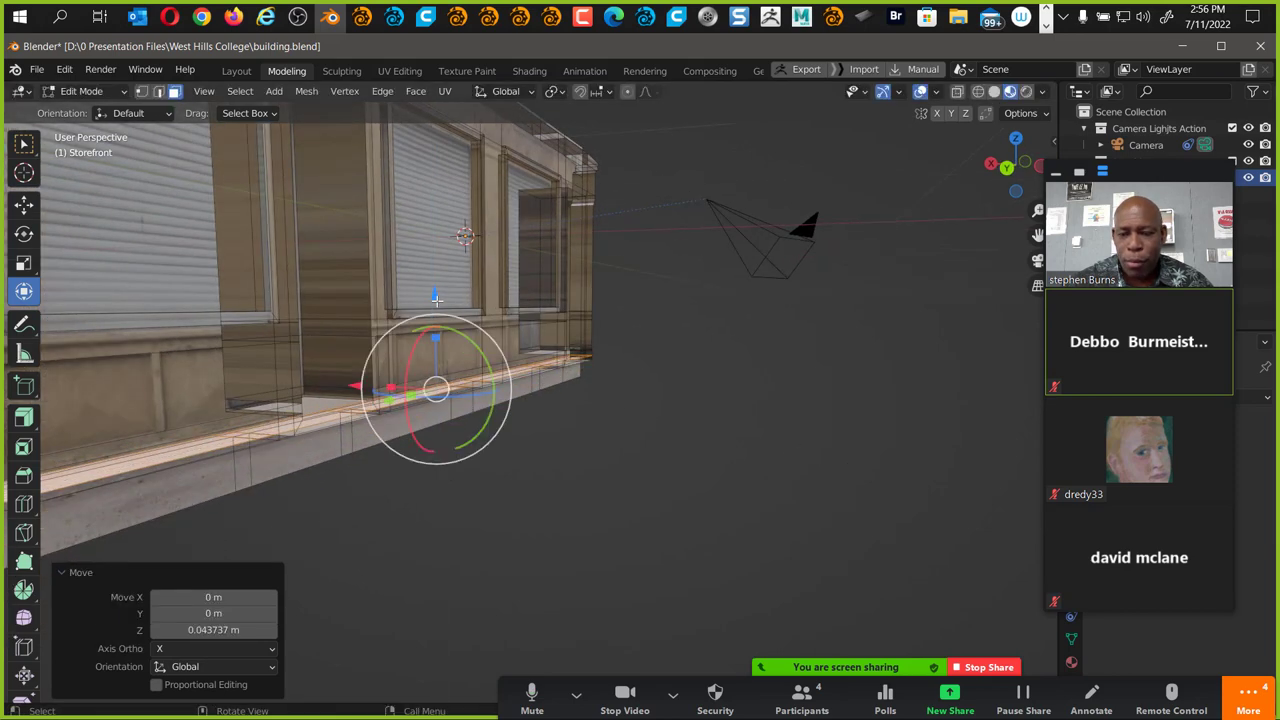
key("g")
key("x")
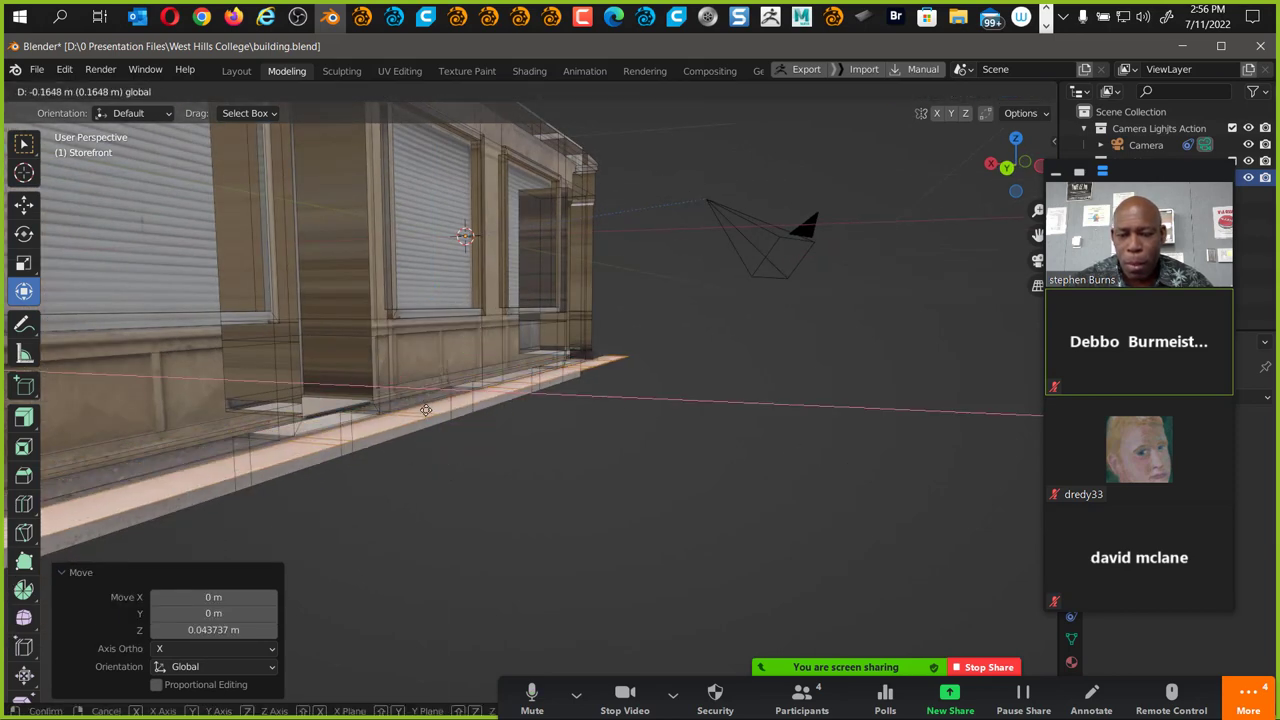
left_click(490, 424)
middle_click_drag(490, 424, 649, 470)
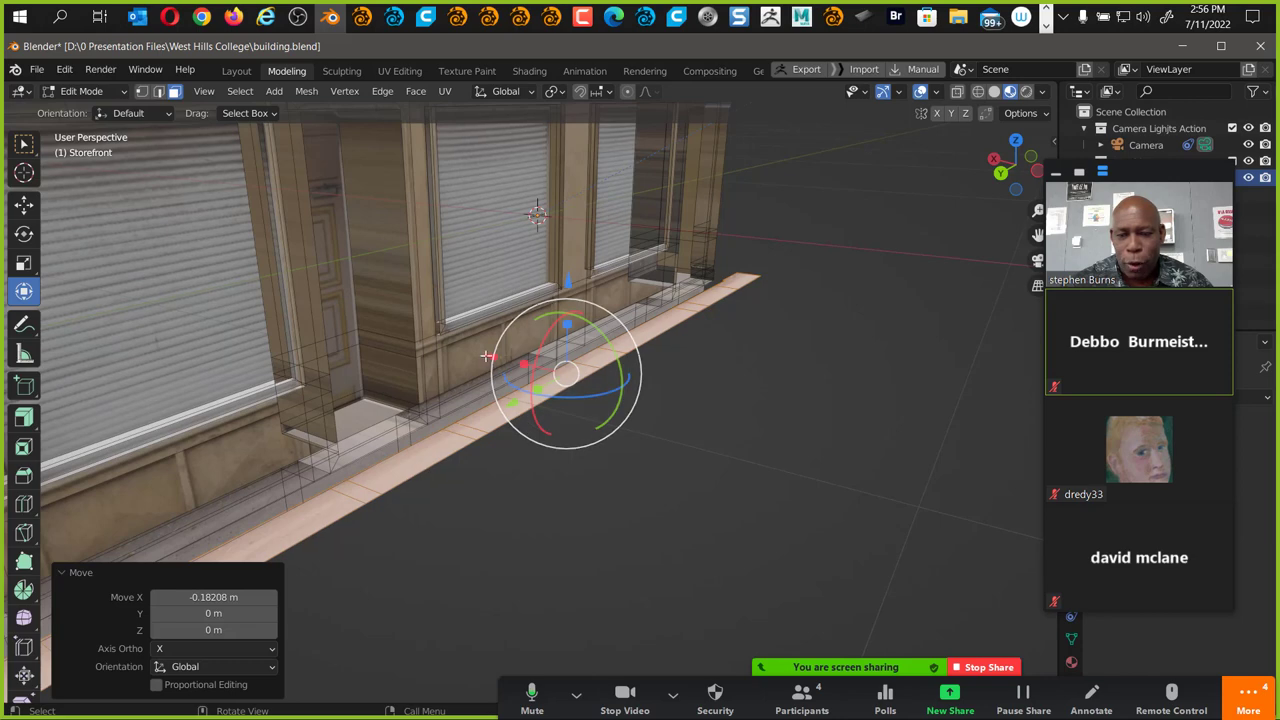
middle_click_drag(481, 368, 492, 378)
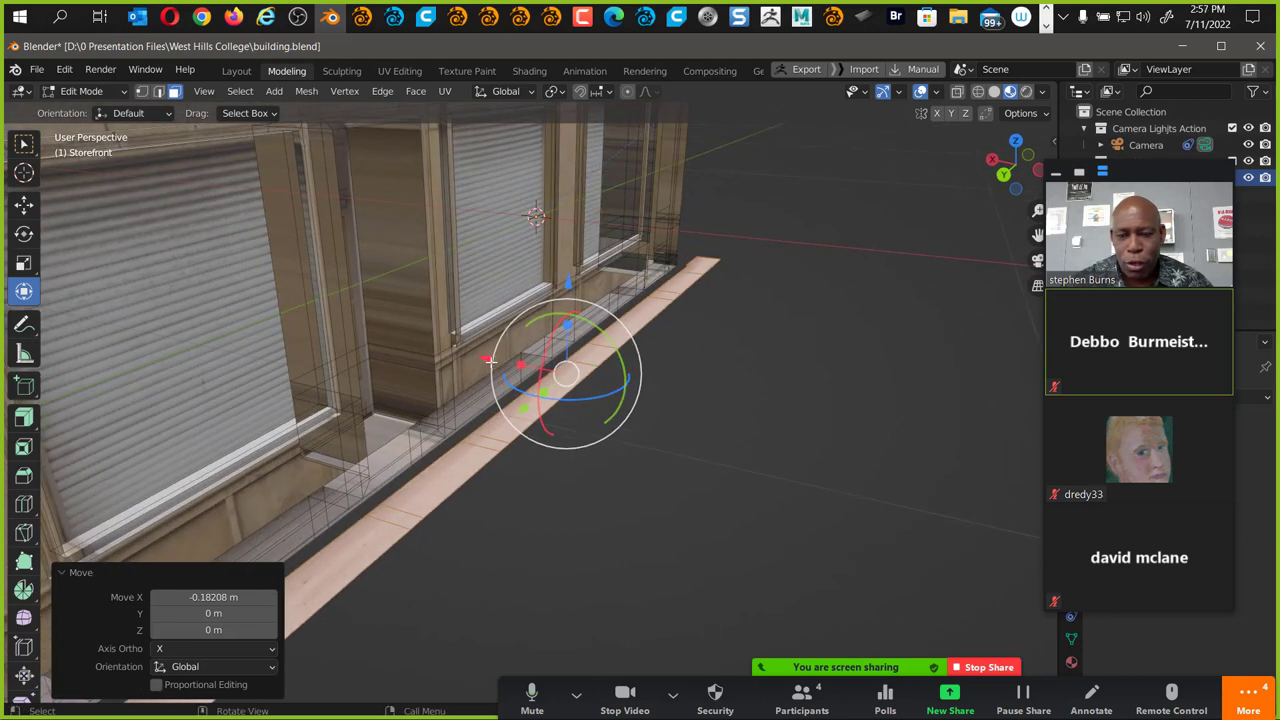
left_click_drag(492, 378, 532, 388)
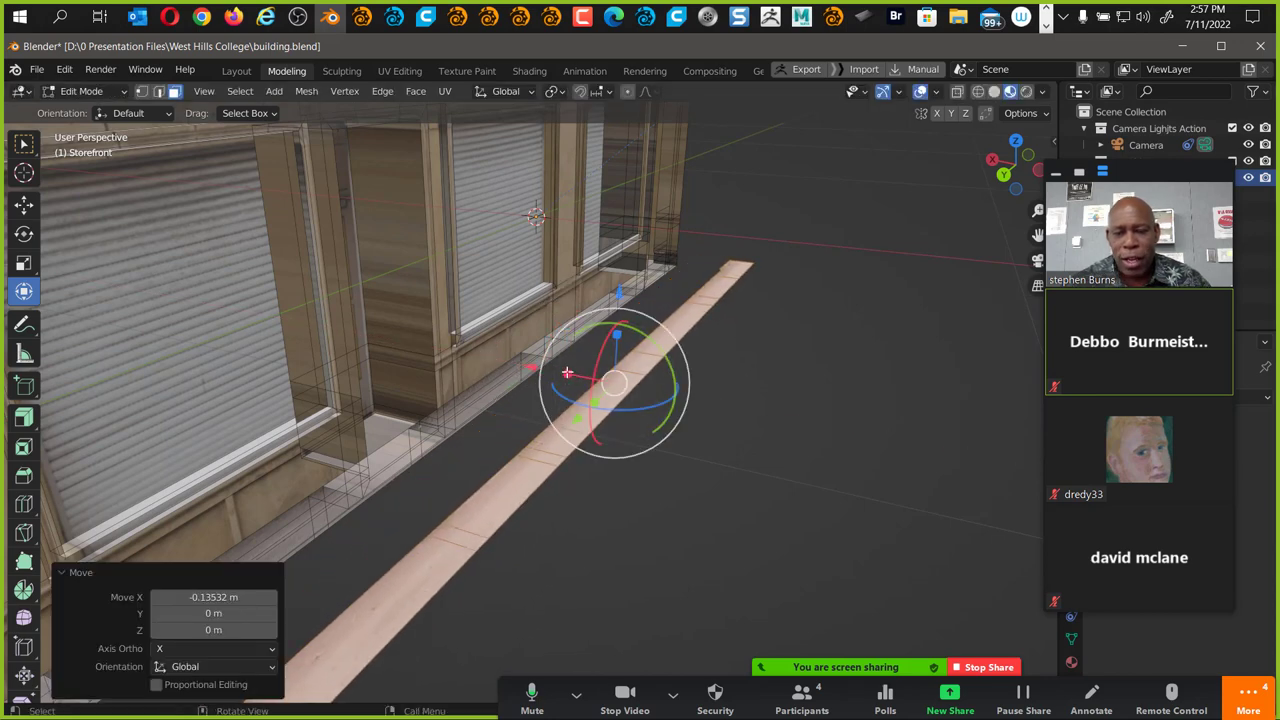
key("s")
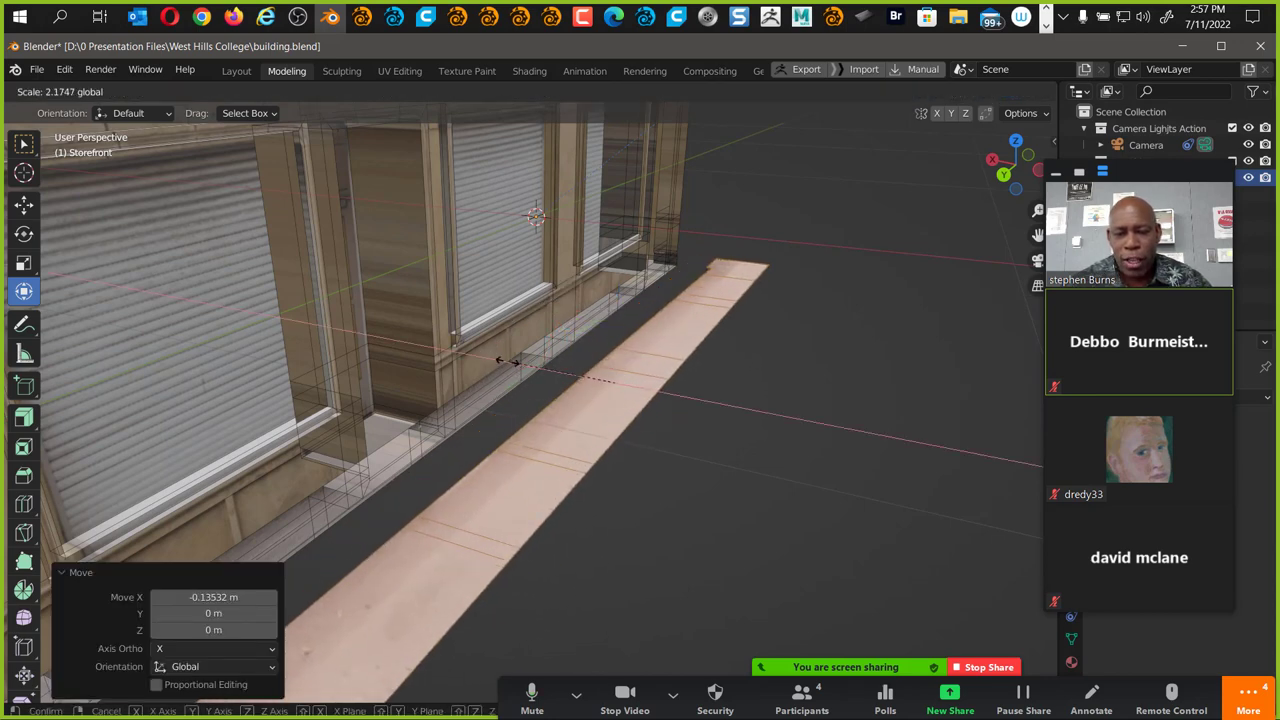
- Widen the strip along X to 4.586 and nudge it 0.086381 m along X
left_click(397, 331)
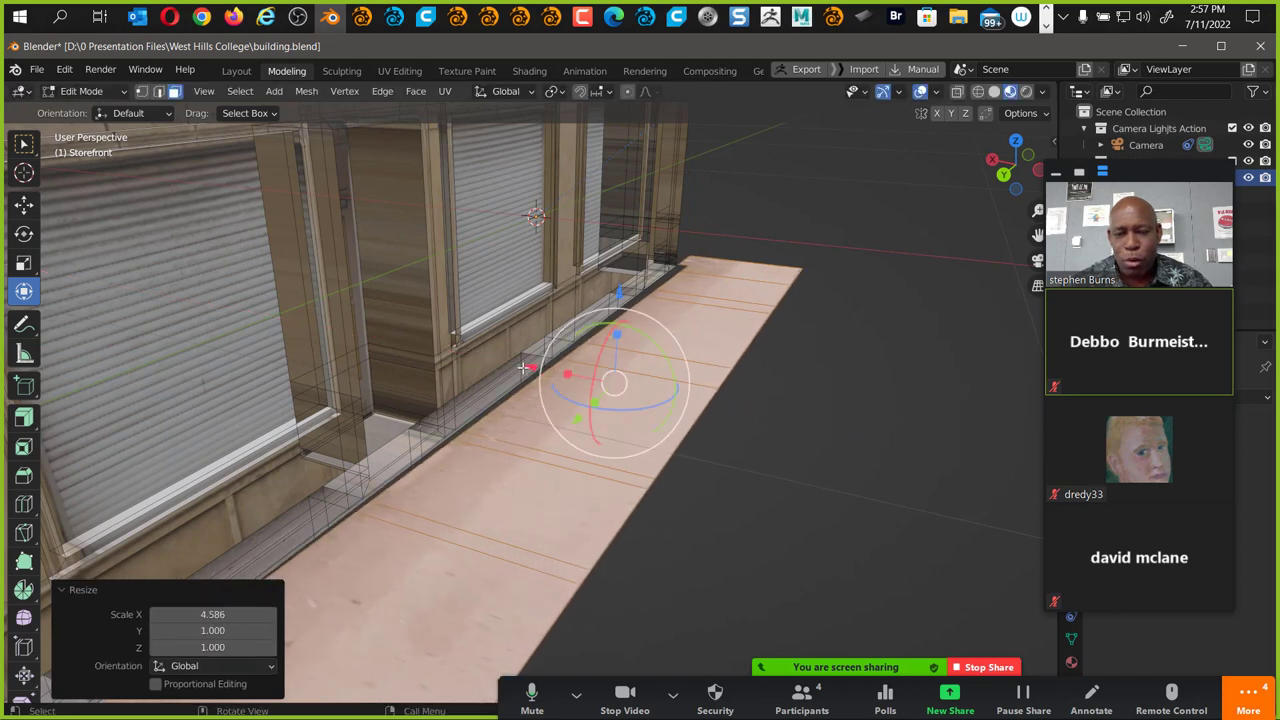
left_click_drag(530, 373, 588, 404)
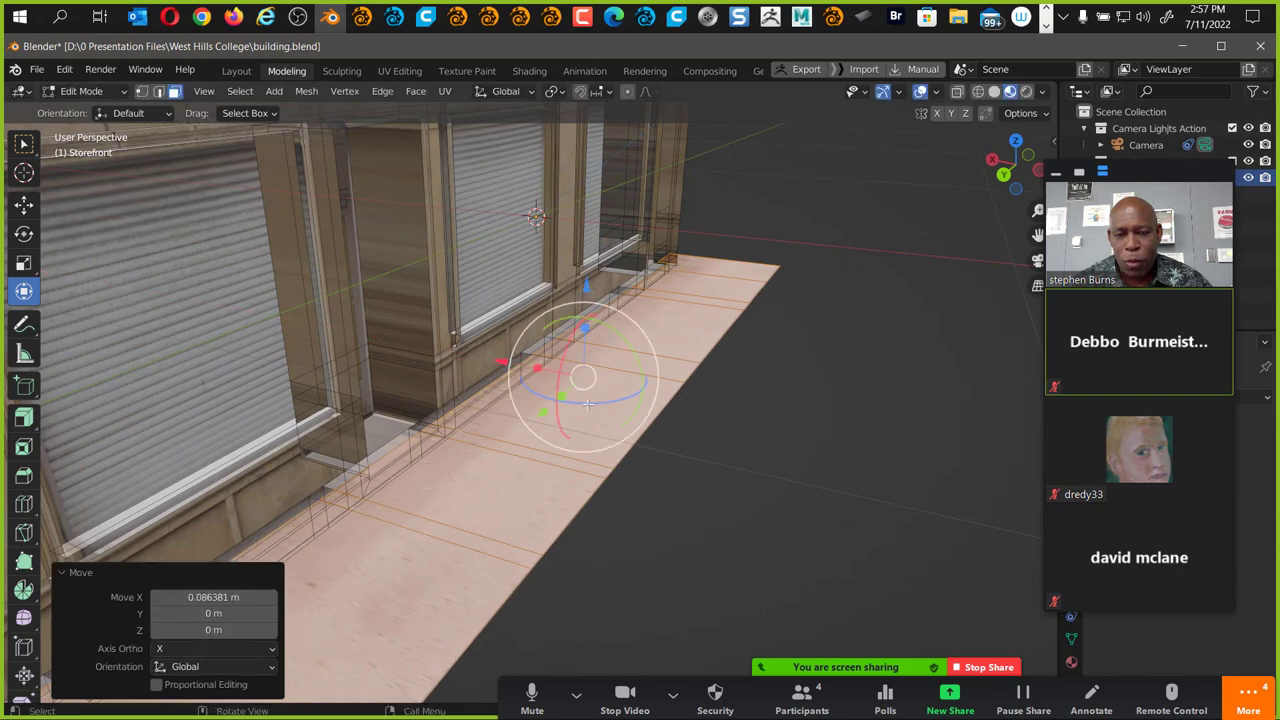
middle_click_drag(682, 531, 950, 112)
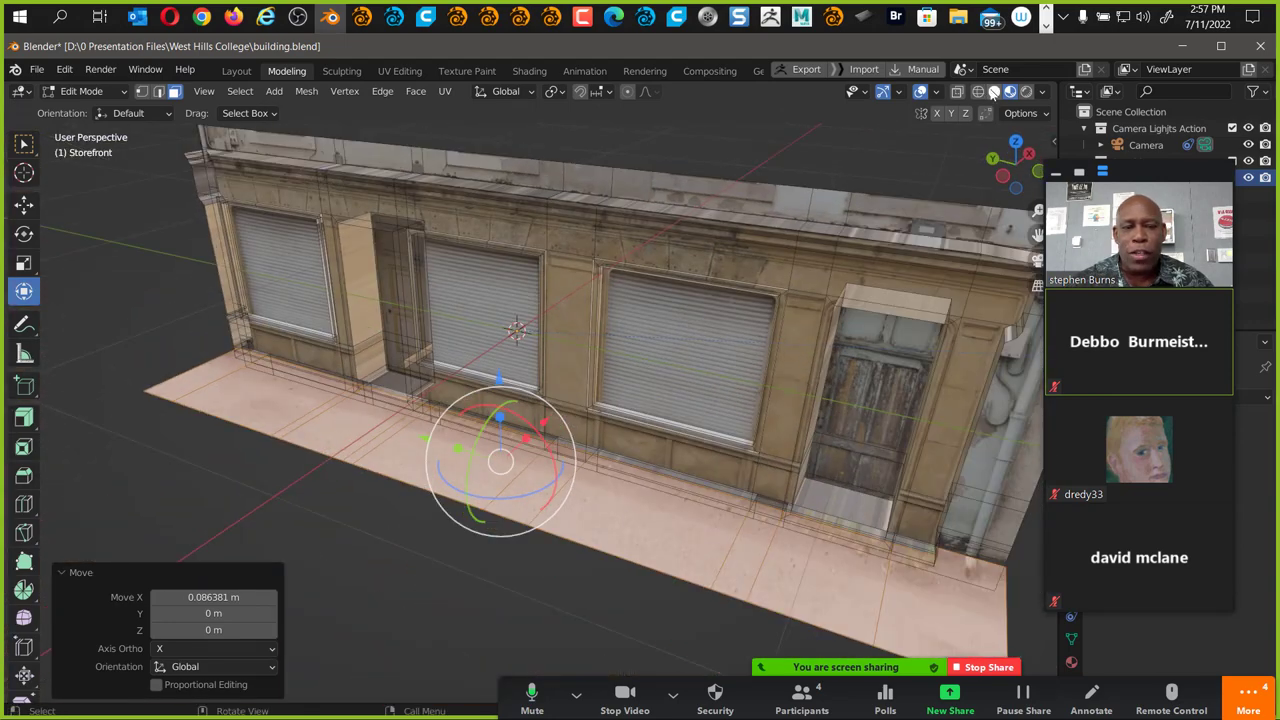
- Inspect the sidewalk and wall in Solid shading, then return to Material Preview and check other sides
left_click(993, 91)
mouse_move(560, 330)
middle_mouse_down()
mouse_move(481, 354)
mouse_move(314, 217)
mouse_move(331, 292)
mouse_move(474, 329)
mouse_move(672, 342)
mouse_move(731, 315)
mouse_move(663, 349)
mouse_move(401, 303)
middle_mouse_up()
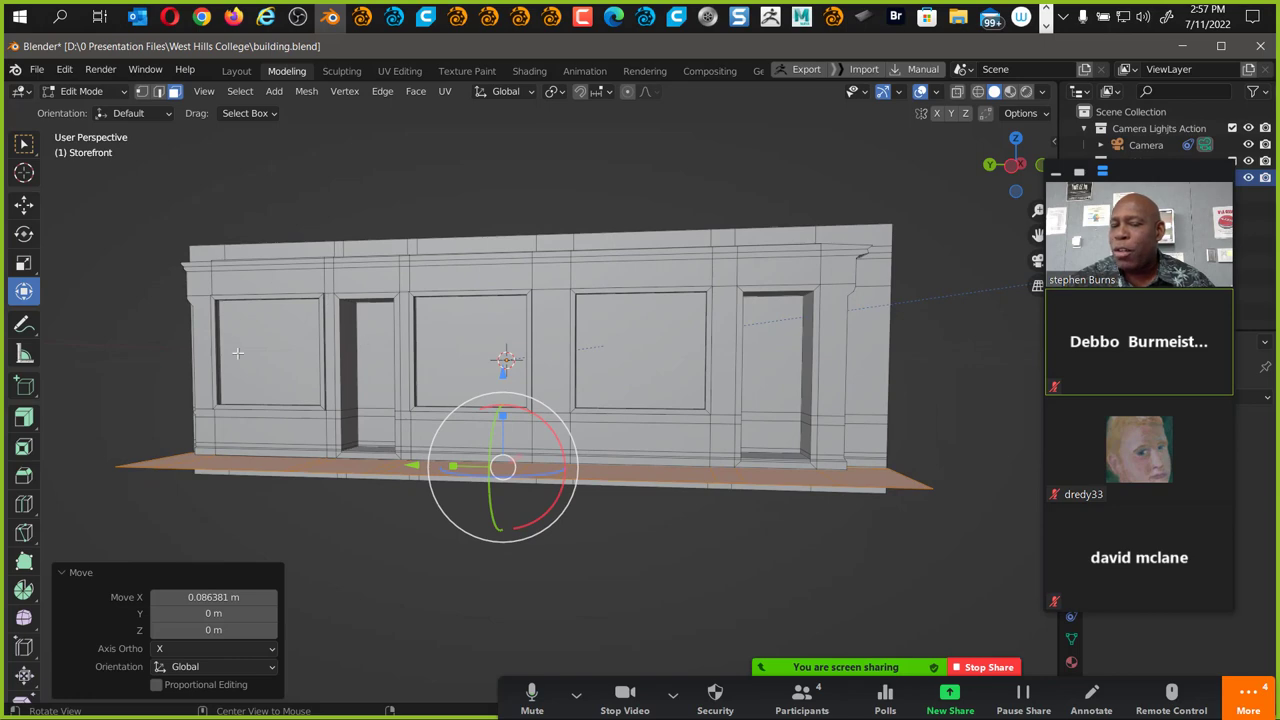
mouse_move(381, 375)
middle_mouse_down()
mouse_move(560, 380)
mouse_move(388, 374)
middle_mouse_up()
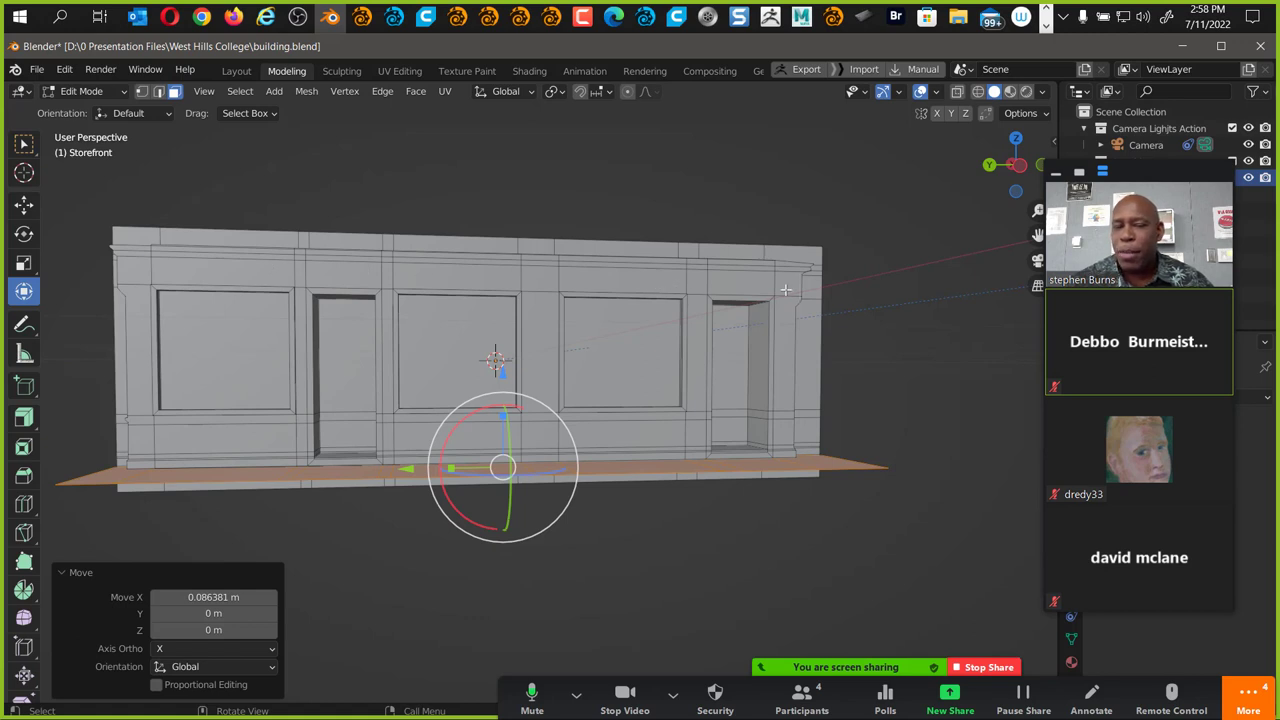
left_click(1010, 92)
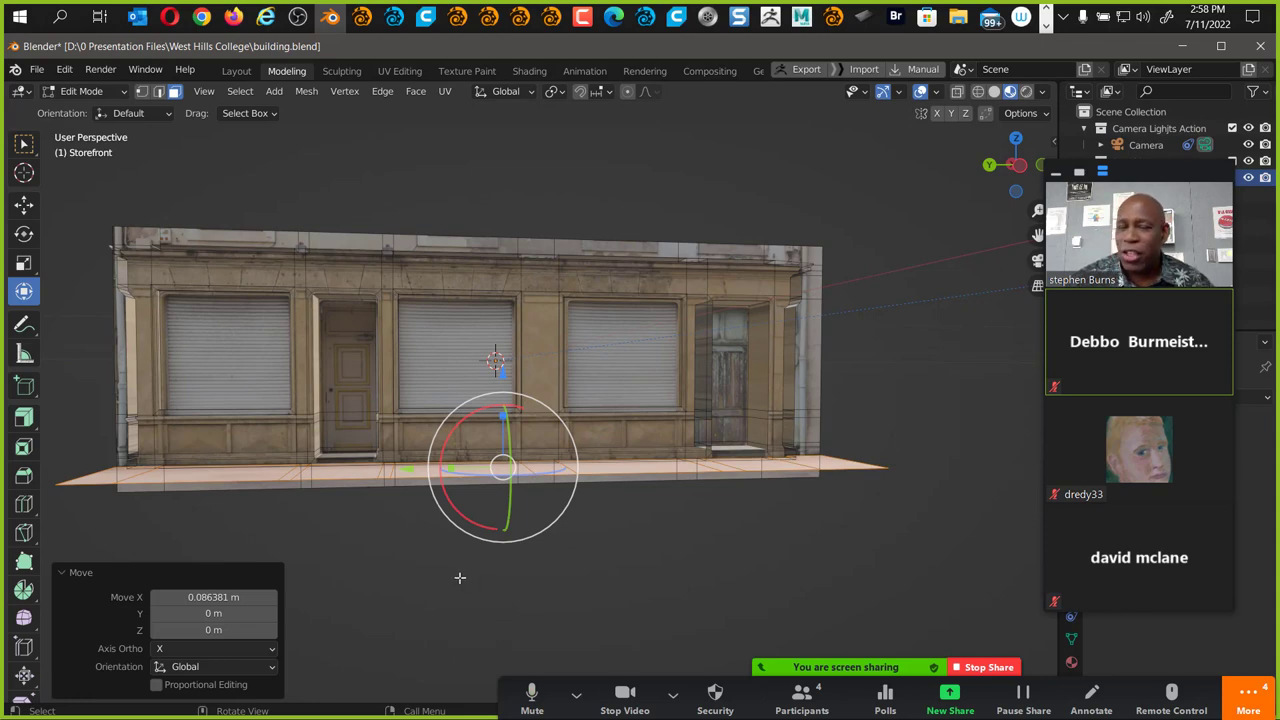
middle_click_drag(667, 360, 86, 320)
middle_click_drag(478, 400, 576, 396)
middle_click_drag(687, 408, 690, 339)
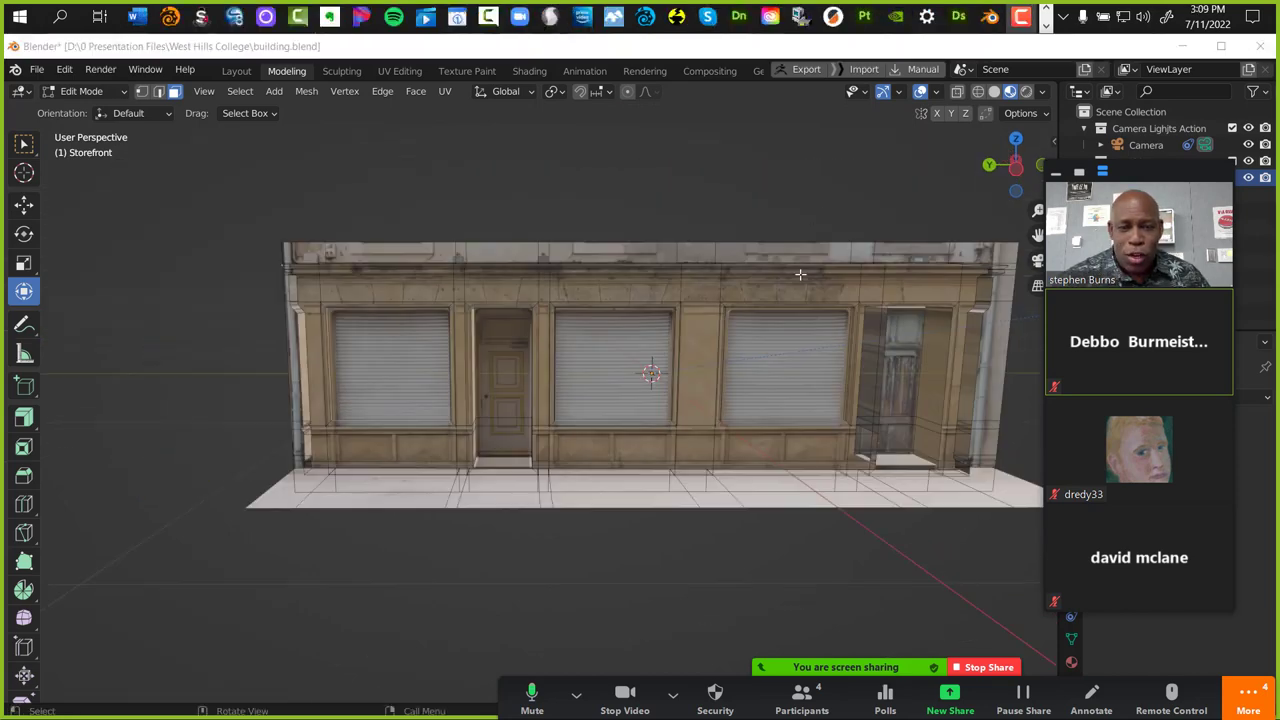
- Select a sidewalk slab, then orbit and zoom until the roofline ledge is framed straight on
scroll(639, 516, "up", 3)
left_click(630, 520)
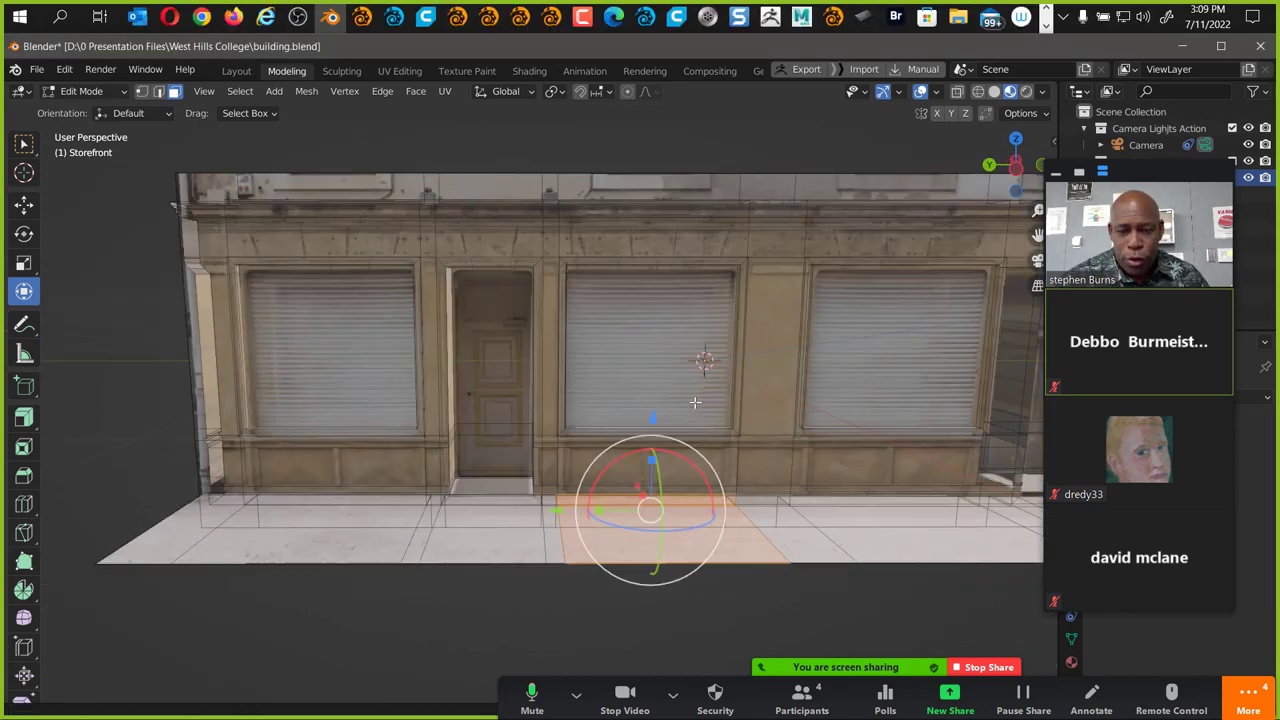
middle_click_drag(731, 429, 586, 411)
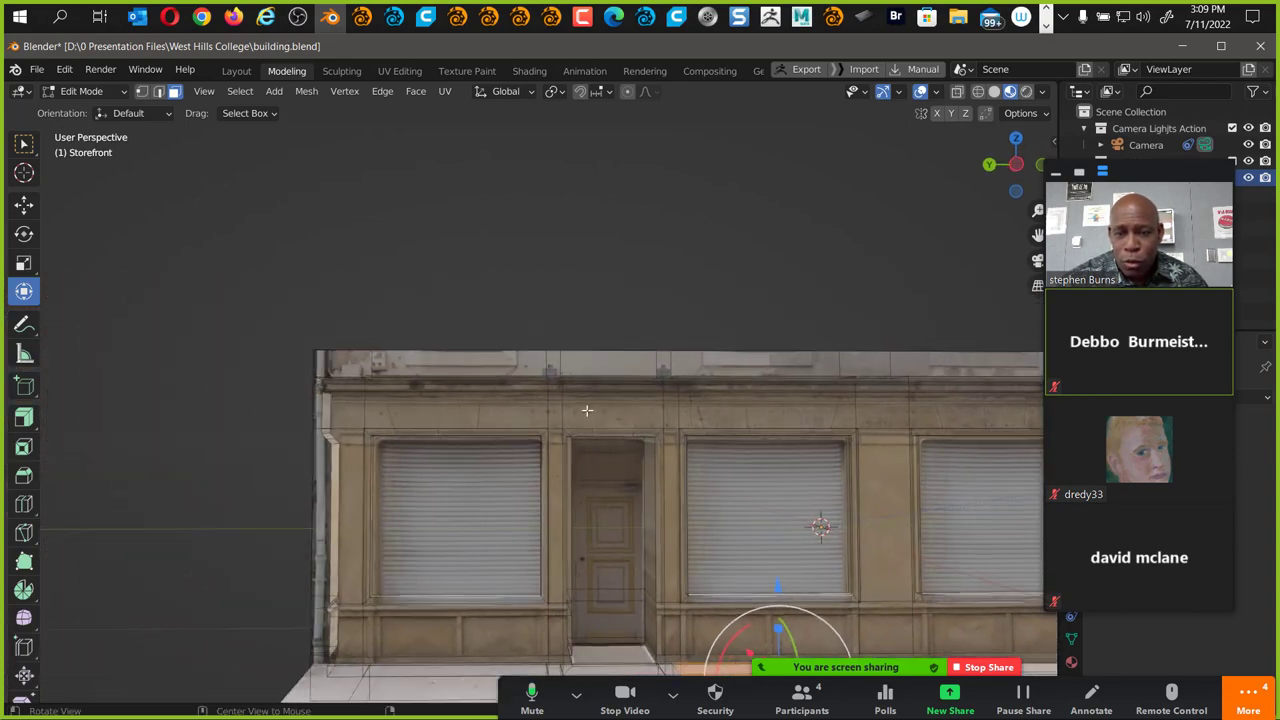
scroll(600, 300, "up", 4)
middle_click_drag(623, 293, 709, 394)
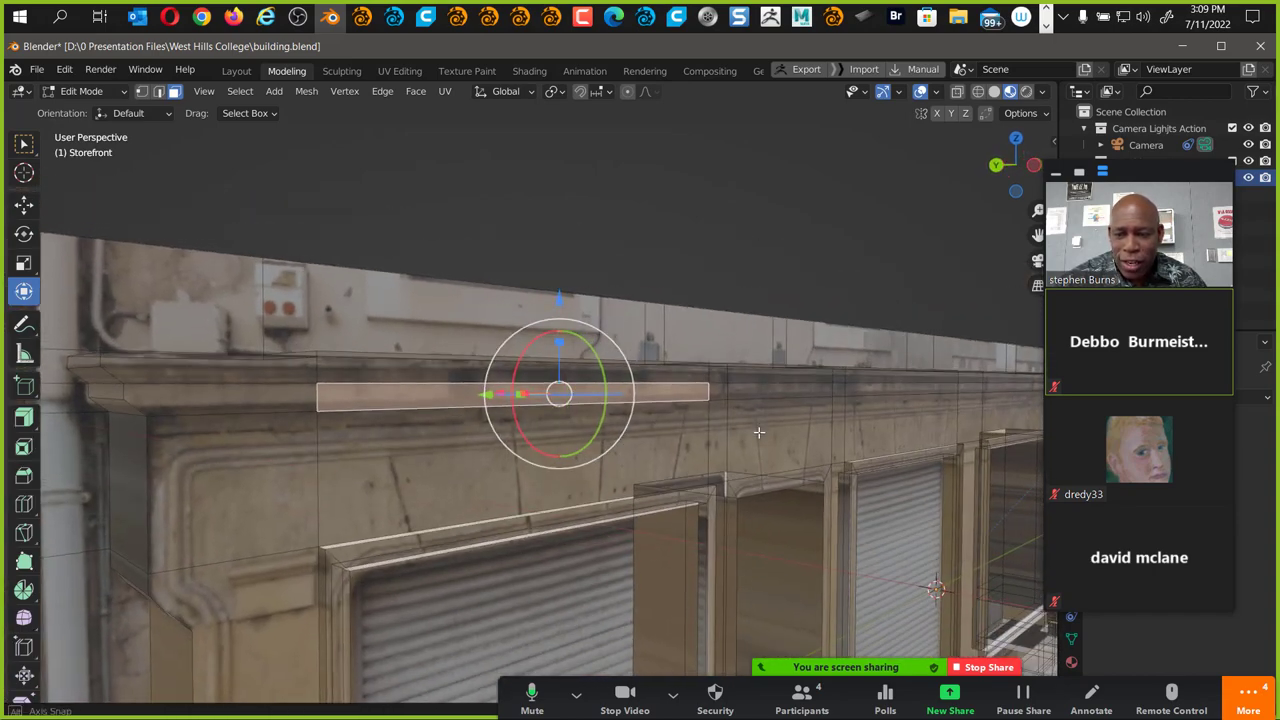
middle_click_drag(759, 432, 645, 409)
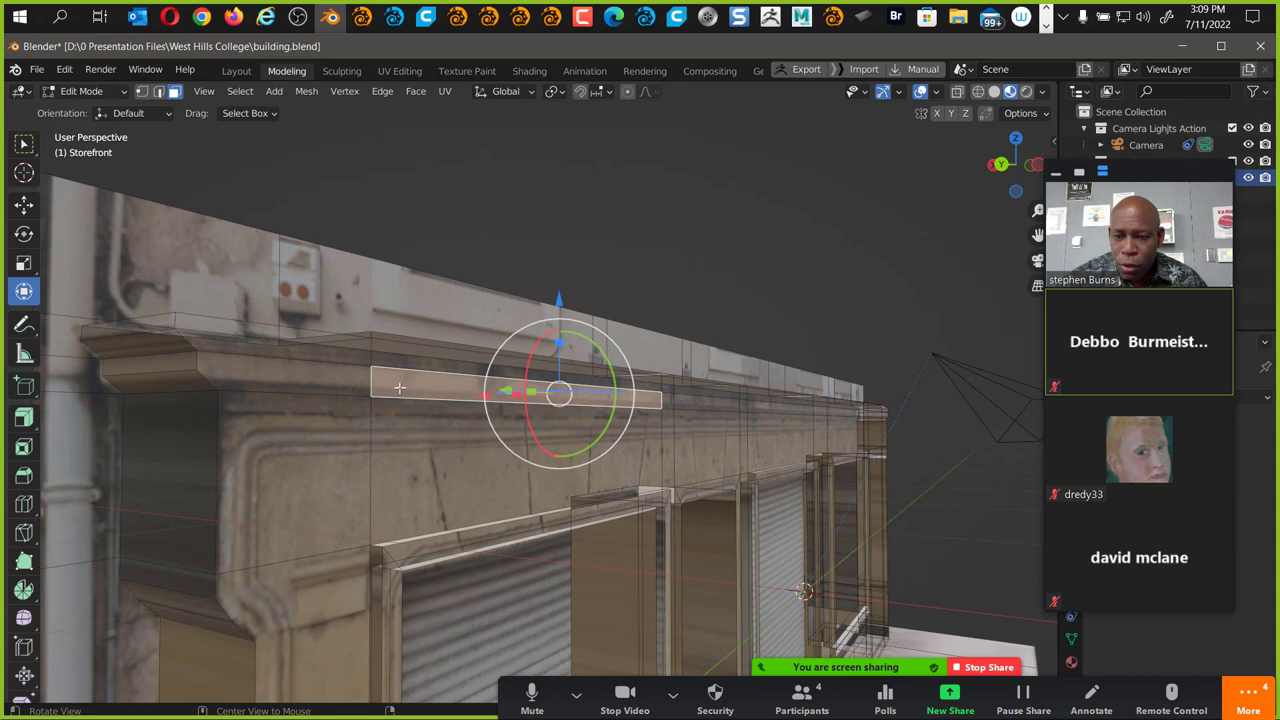
middle_click_drag(435, 381, 463, 416)
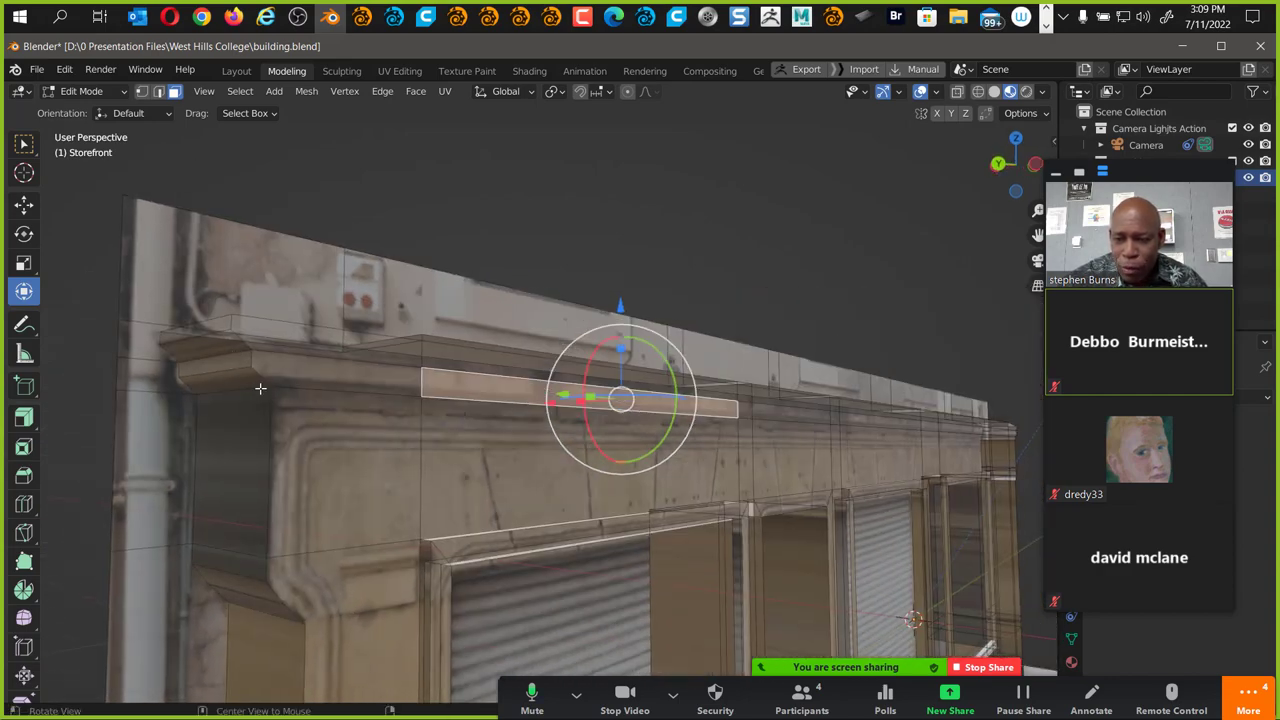
middle_click_drag(311, 383, 255, 393)
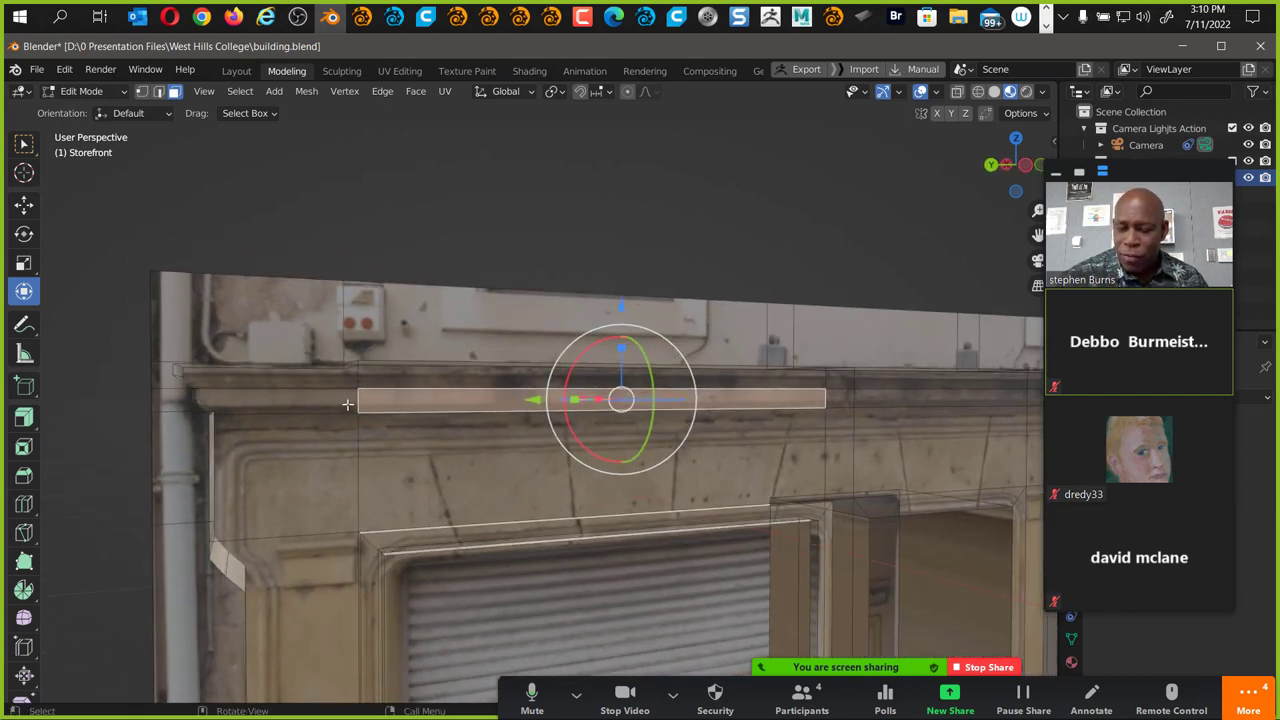
- Add a loop cut along the roofline ledge at factor 0.086 and frame the cornice corner
key("ctrl+r")
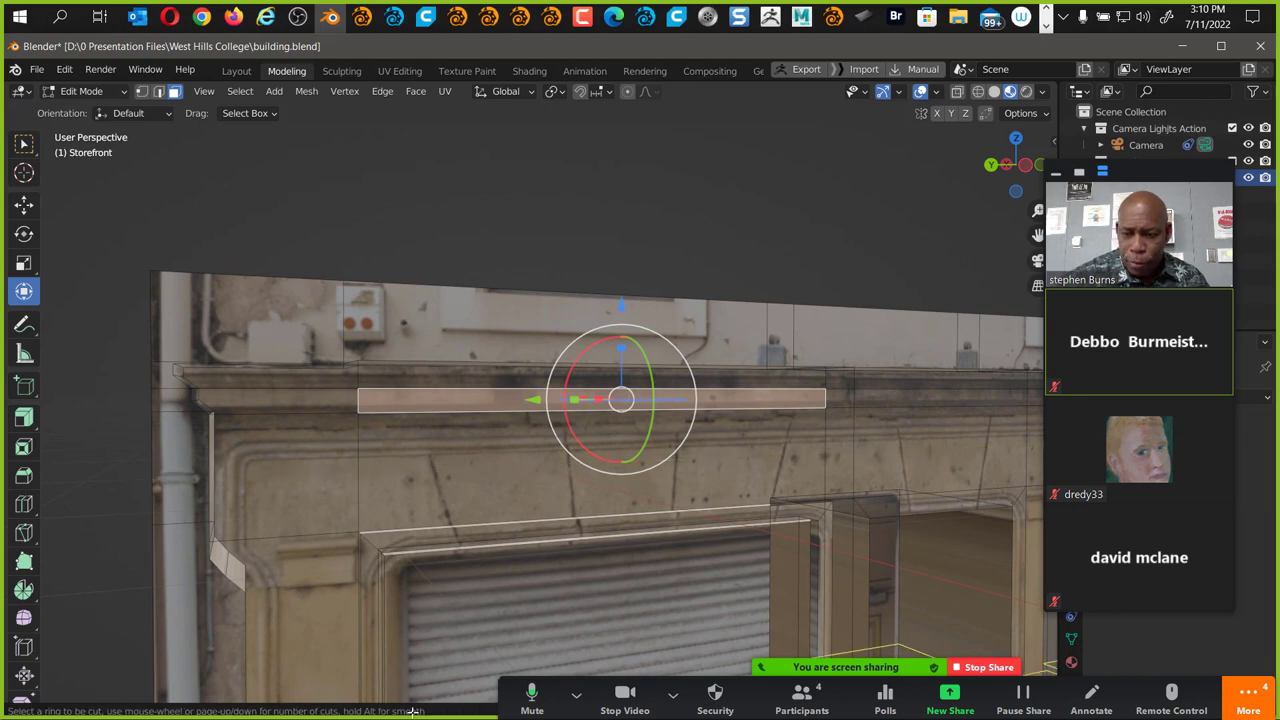
left_click(358, 400)
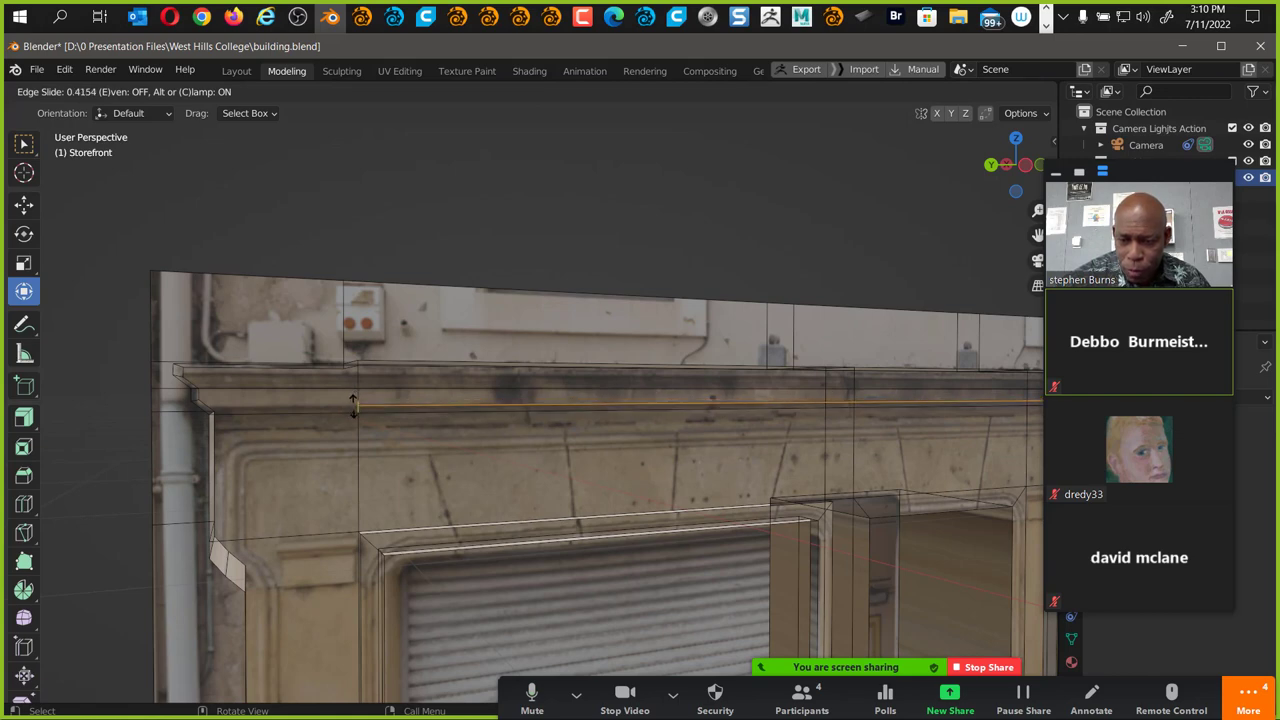
left_click(353, 400)
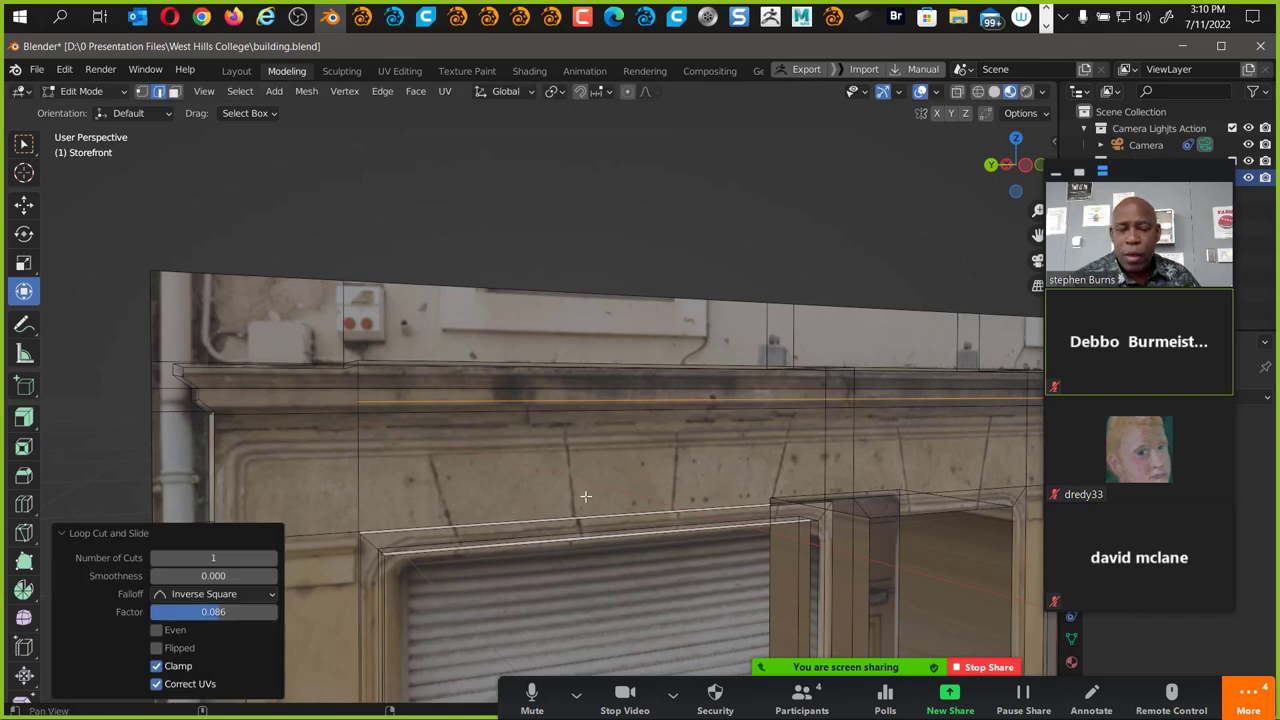
middle_click_drag(585, 496, 900, 470)
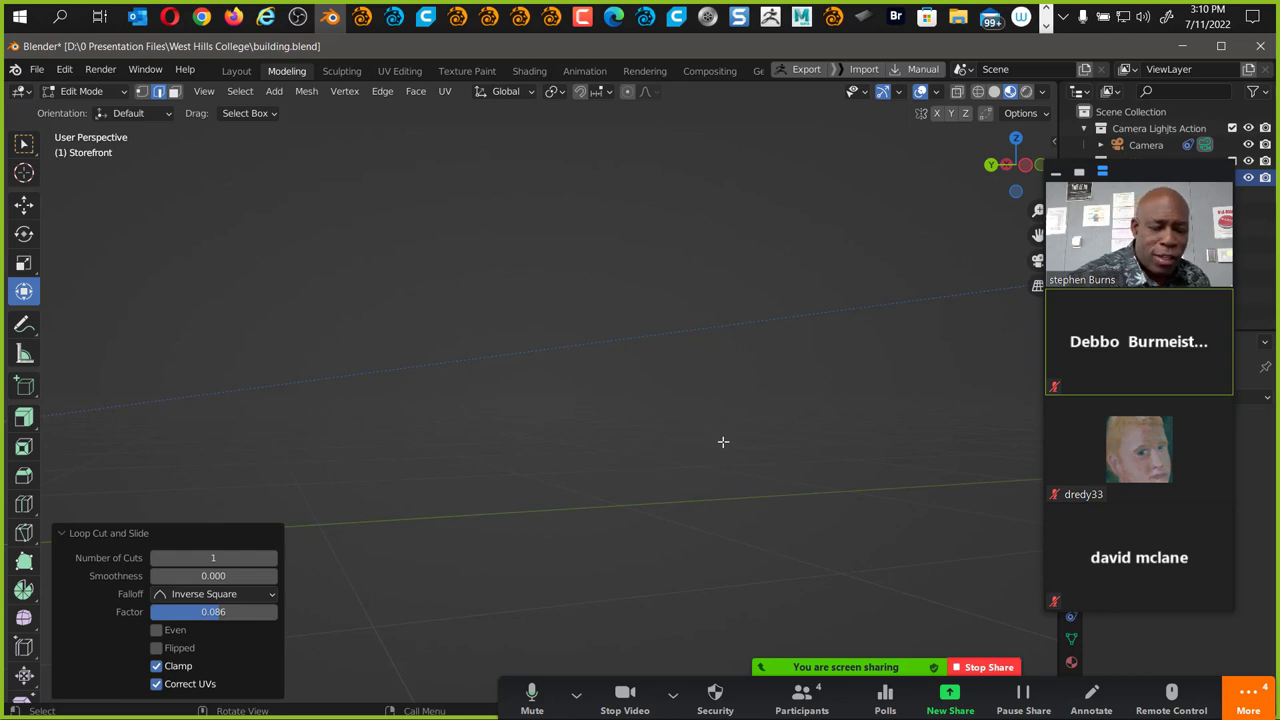
key("KP_Decimal")
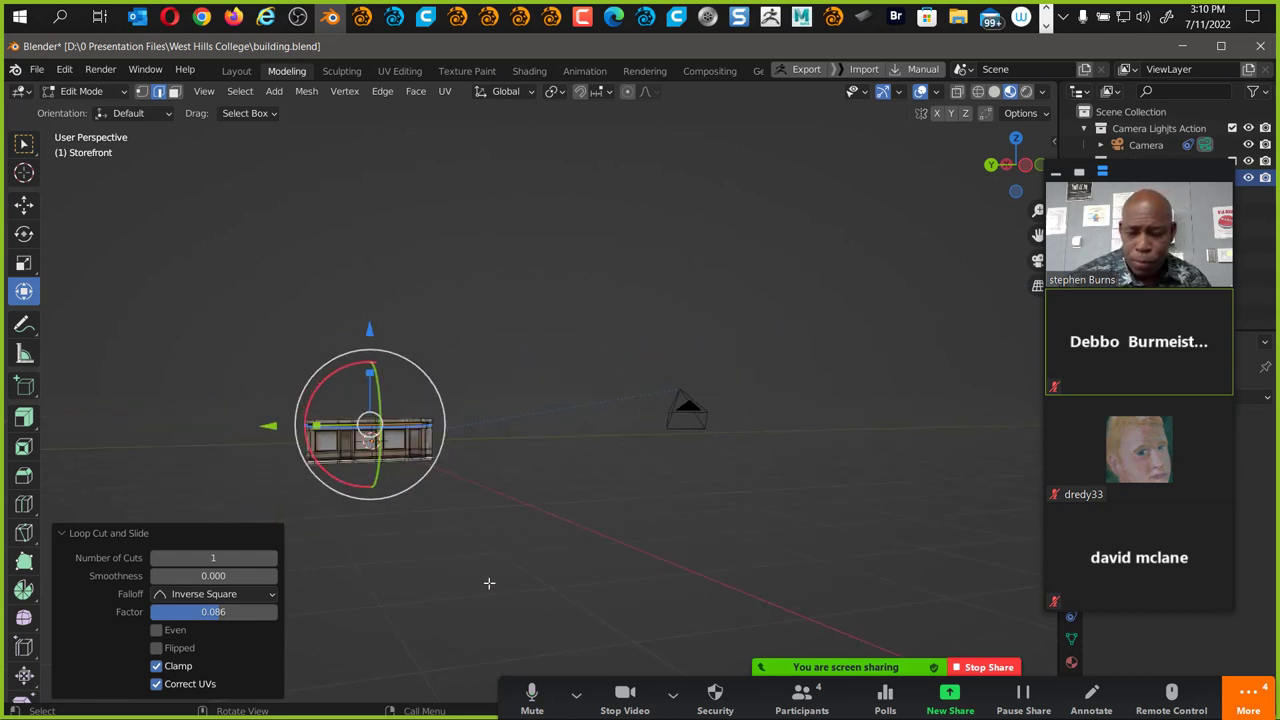
scroll(435, 347, "up", 5)
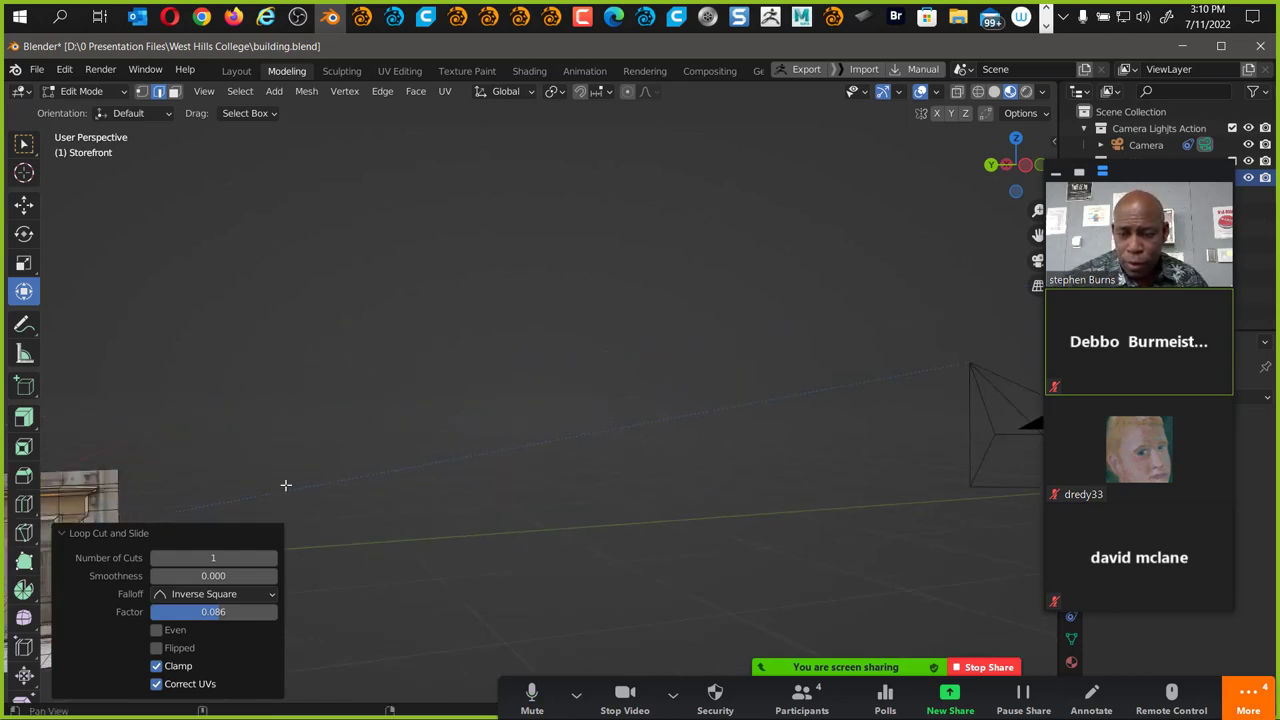
middle_click_drag(285, 485, 689, 423, "shift")
scroll(686, 400, "up", 8)
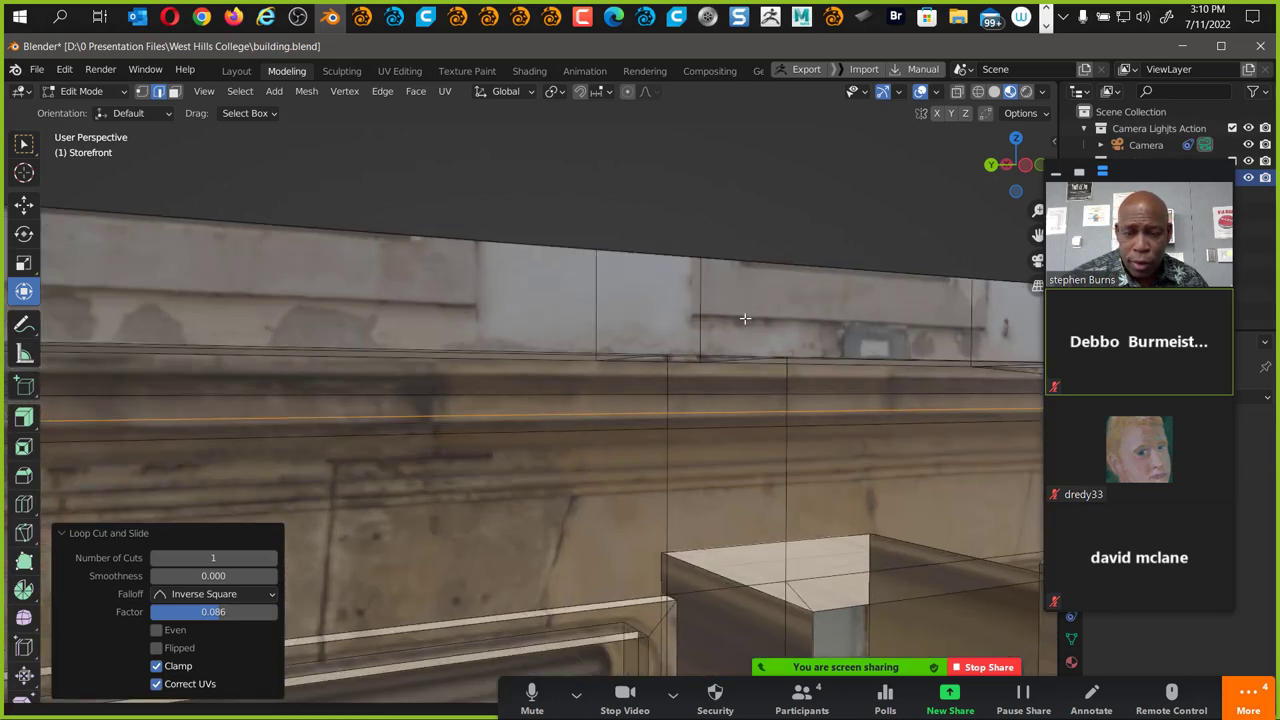
middle_click_drag(745, 318, 572, 480)
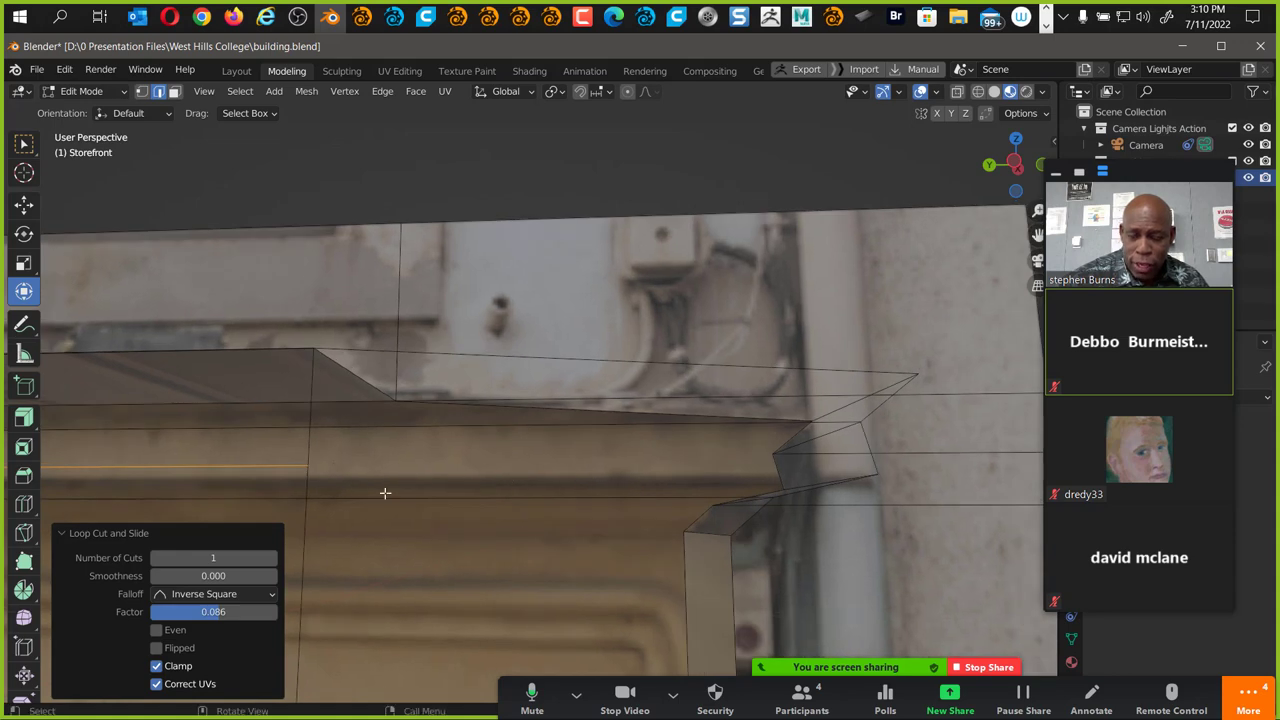
- Abandon a second loop cut on the cornice and reframe the view on the ledge
key("ctrl+r")
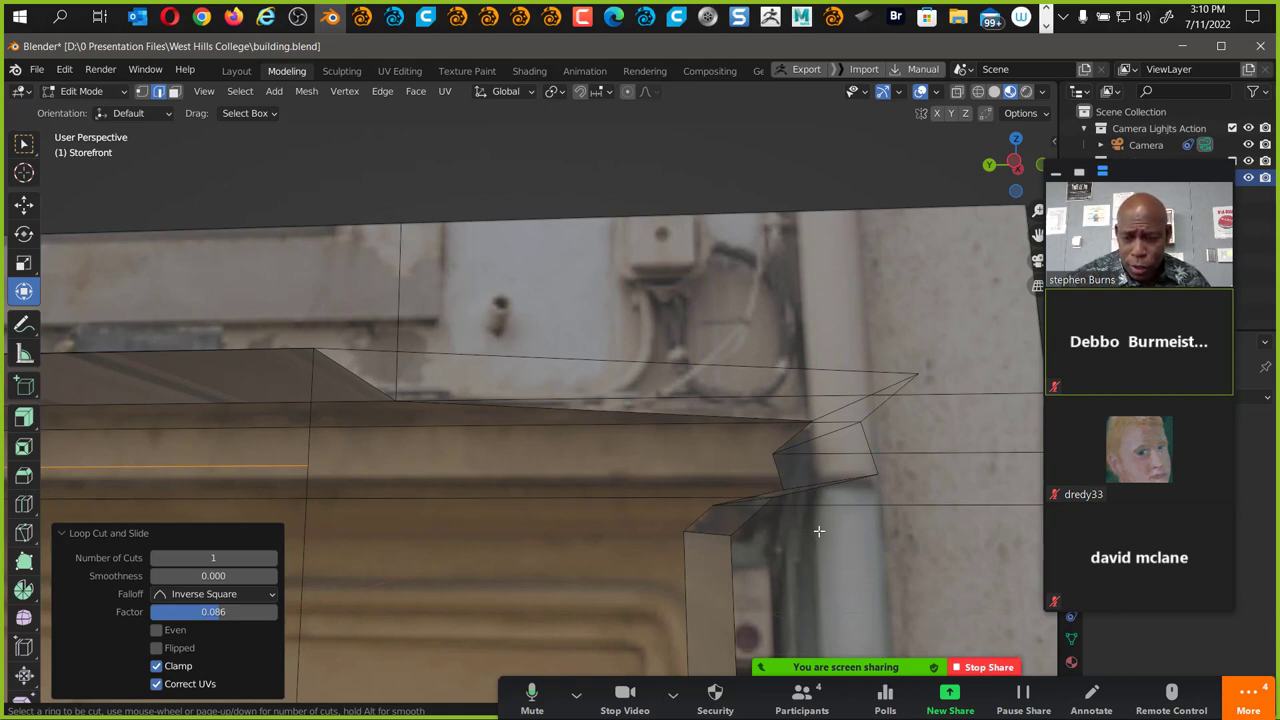
key("Escape")
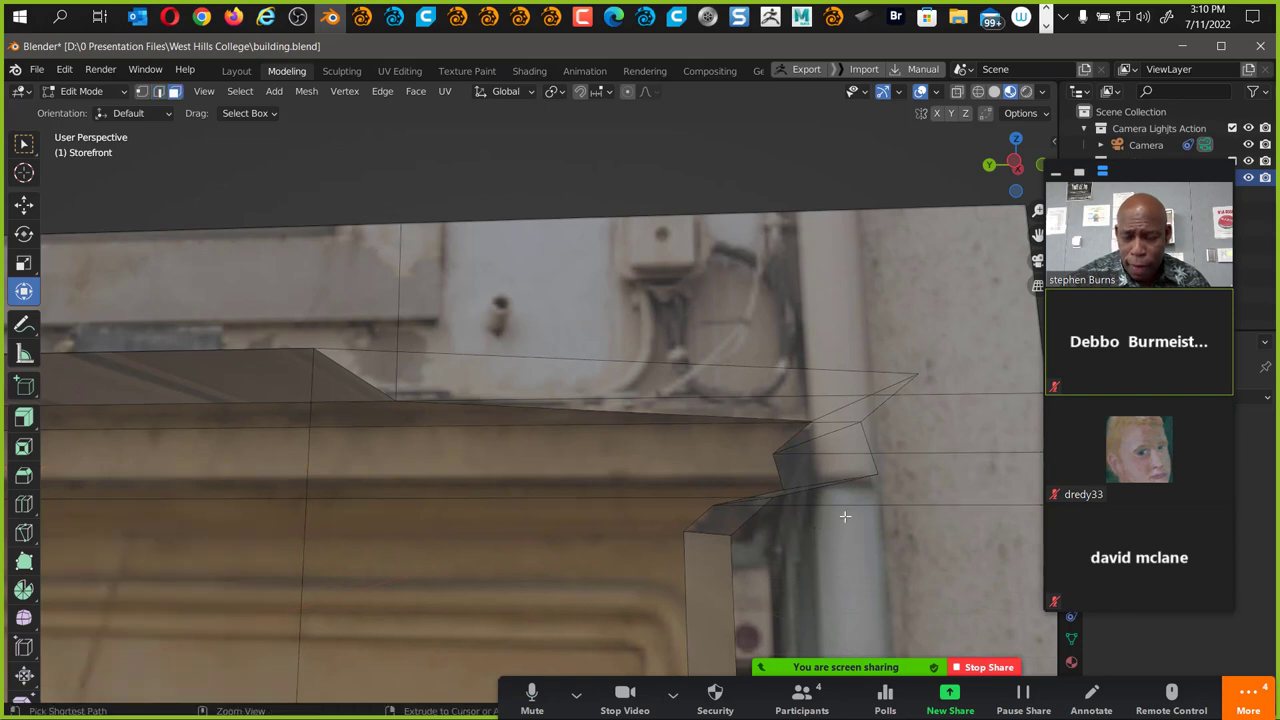
scroll(882, 496, "down", 8)
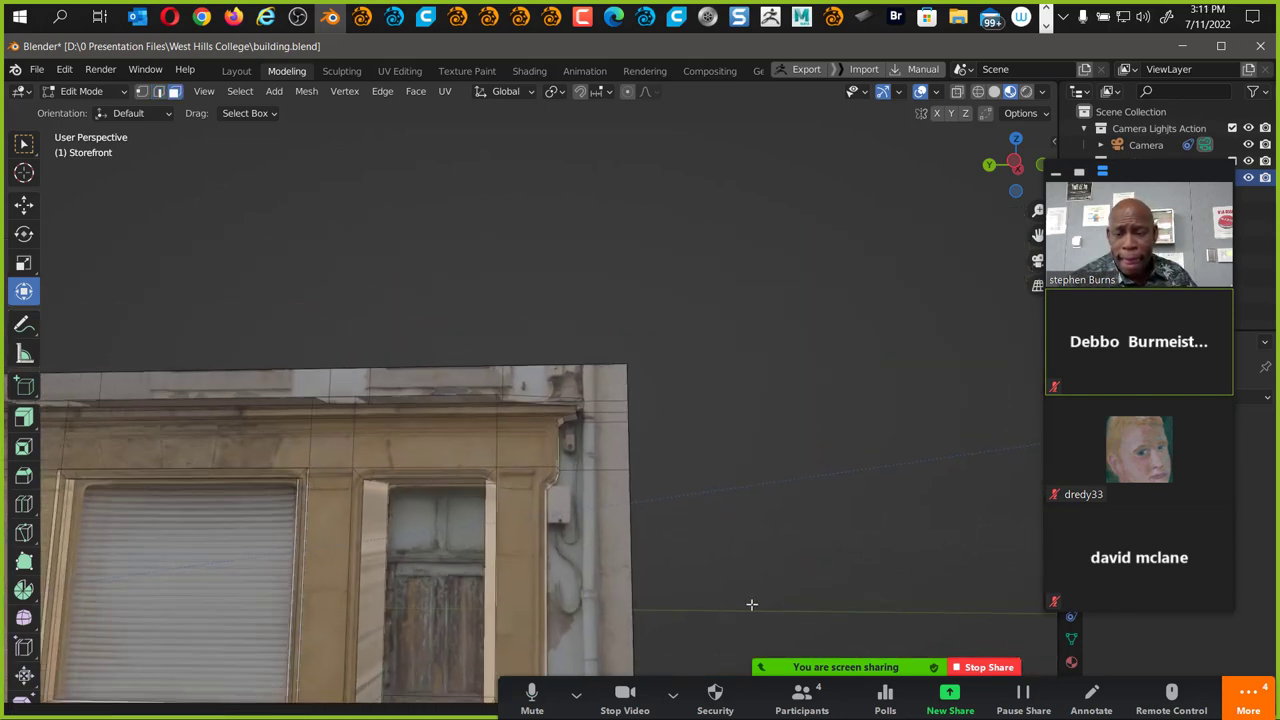
scroll(726, 606, "down", 5)
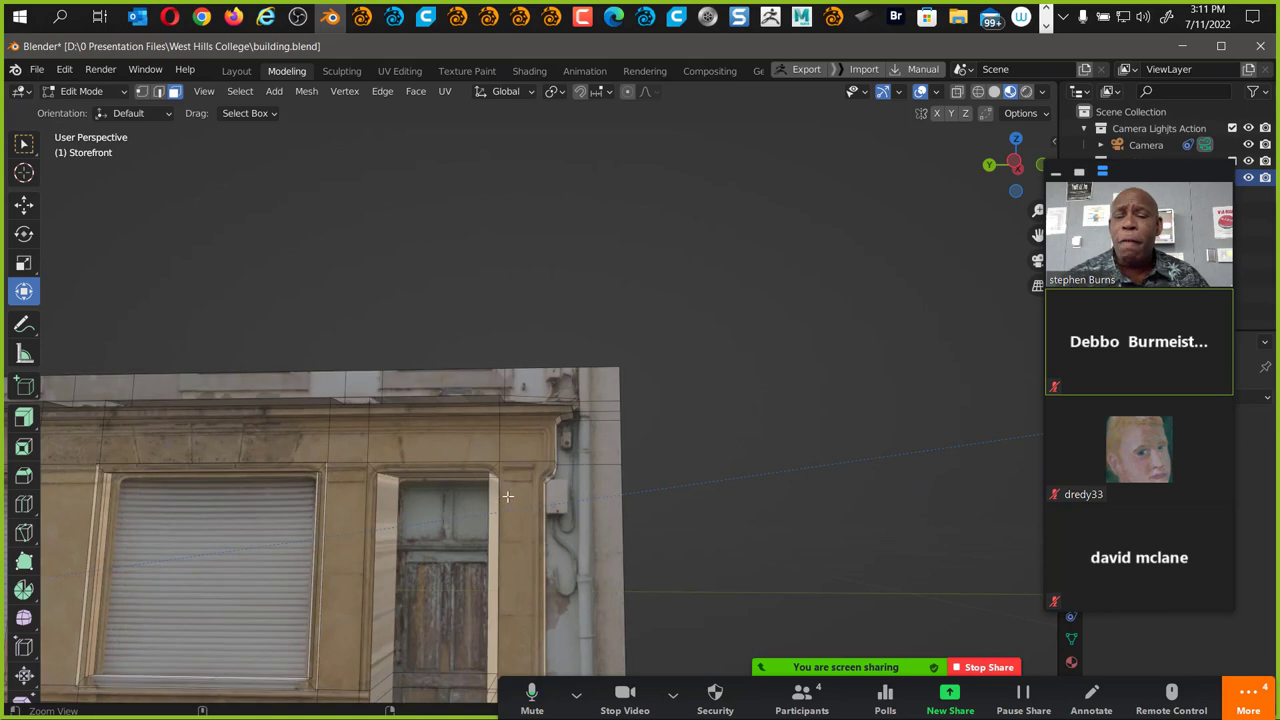
middle_click_drag(444, 535, 580, 410, "shift")
scroll(503, 369, "up", 5)
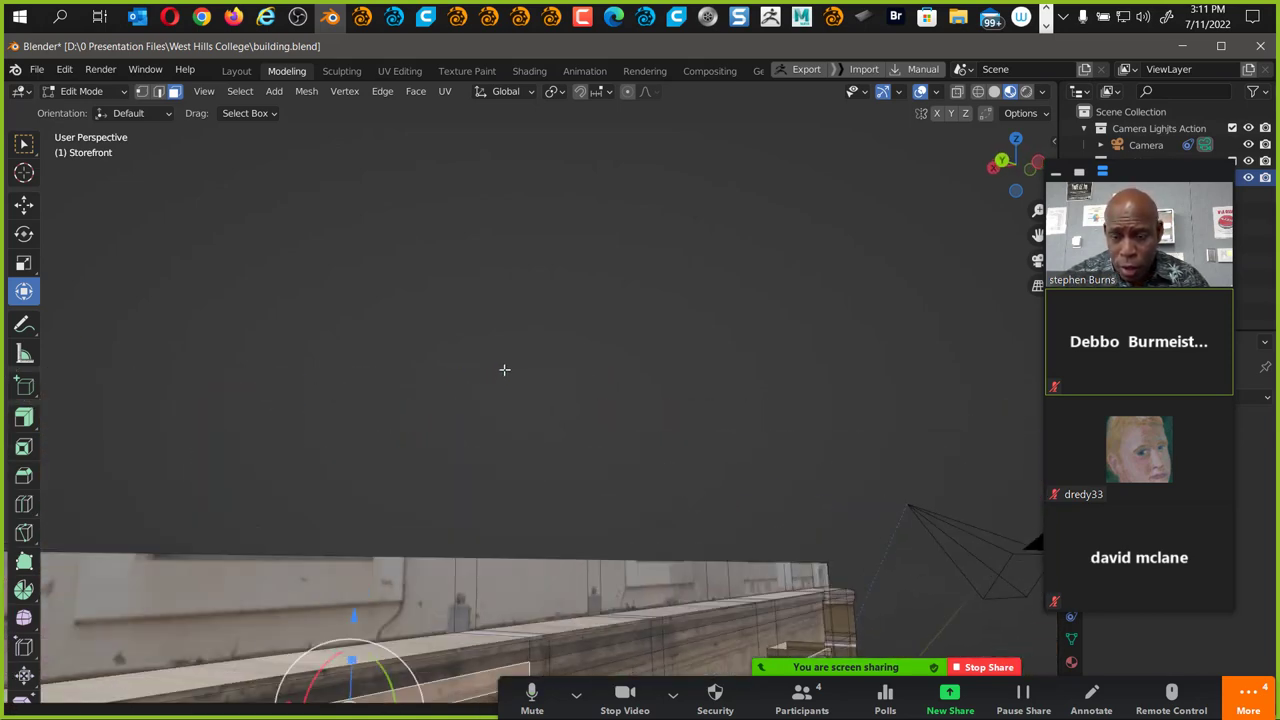
middle_click_drag(503, 369, 434, 409, "shift")
scroll(585, 433, "up", 2)
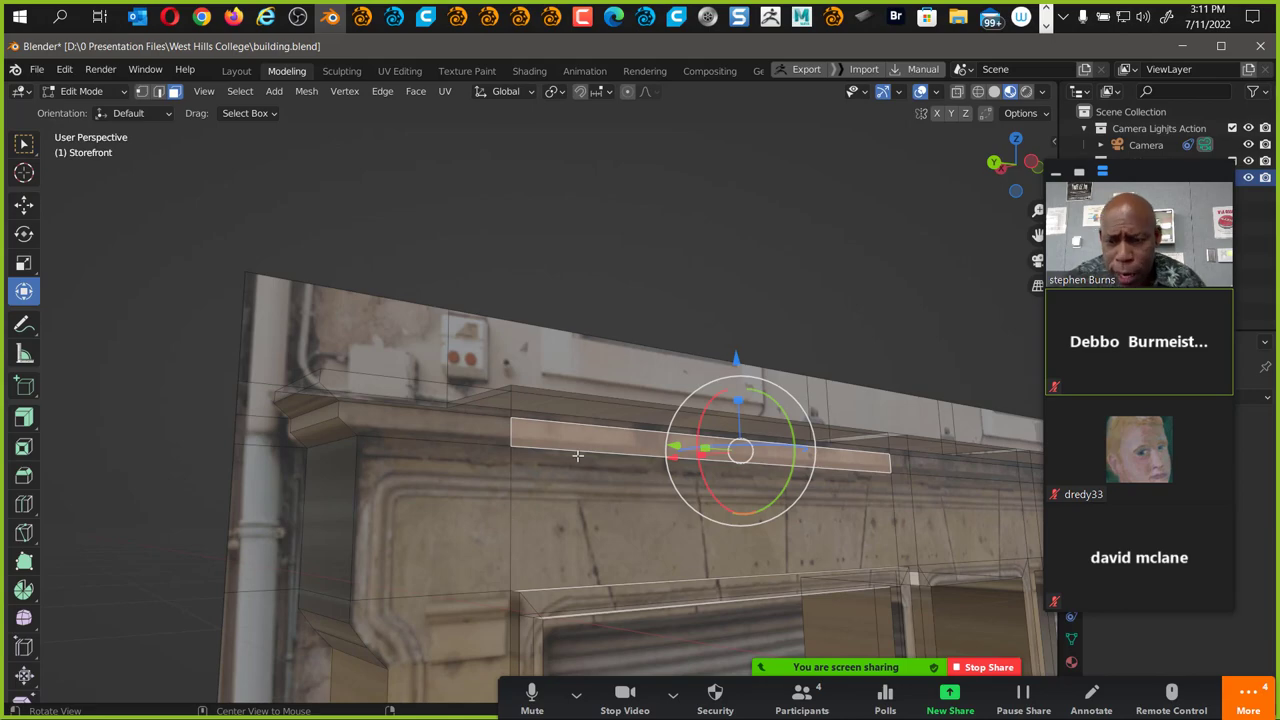
middle_click_drag(577, 455, 575, 547)
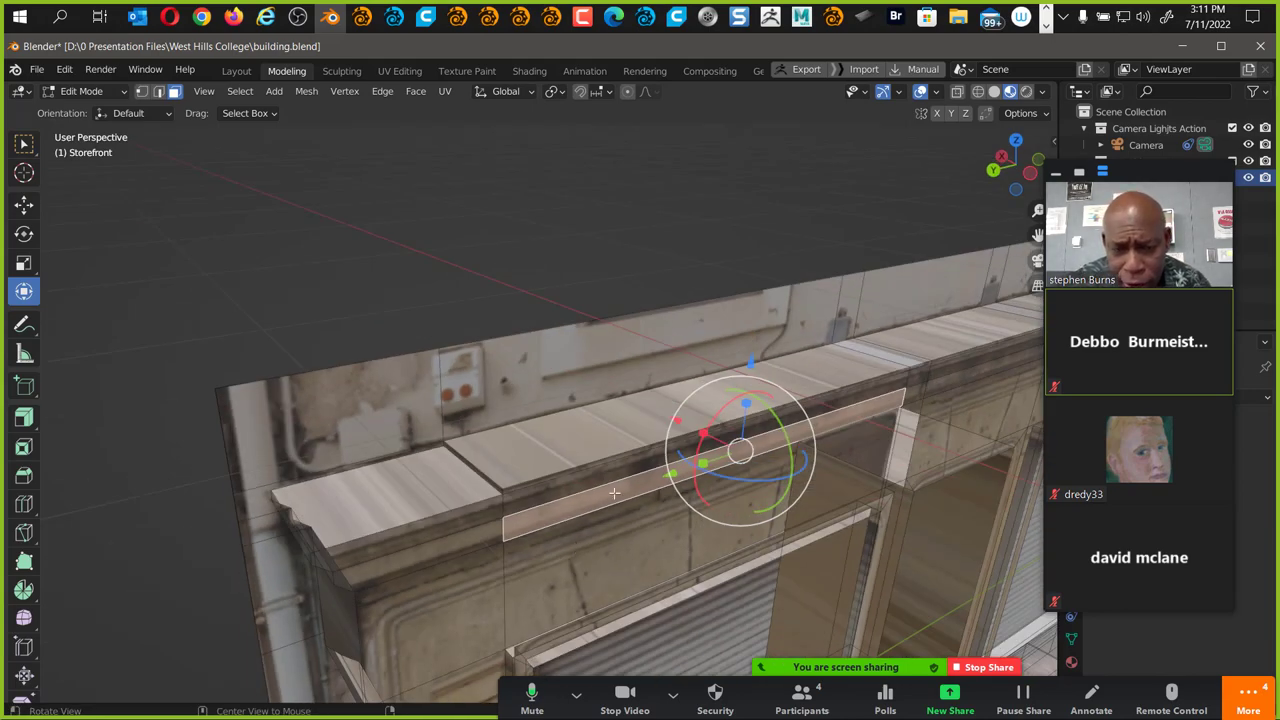
middle_click_drag(629, 462, 743, 337)
- Select the upper wall face above the ledge in Solid shading, then restore Material Preview
left_click(993, 91)
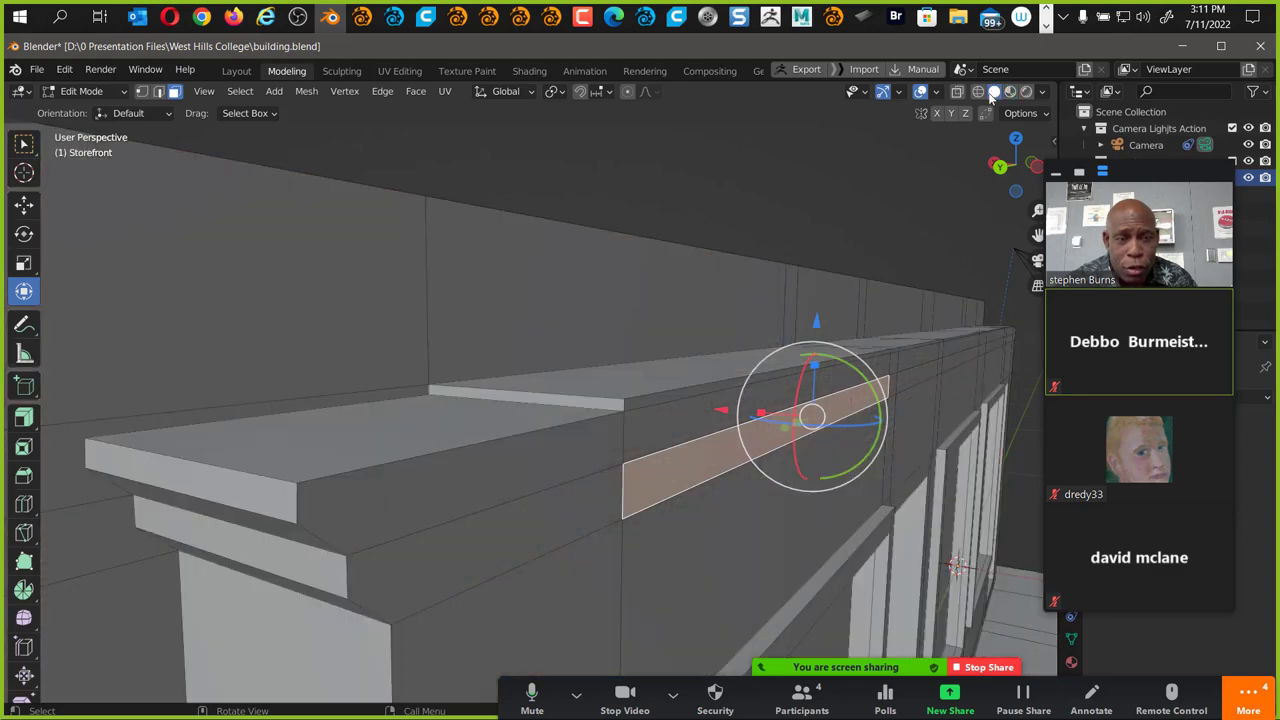
middle_click_drag(519, 440, 455, 466)
left_click(633, 285)
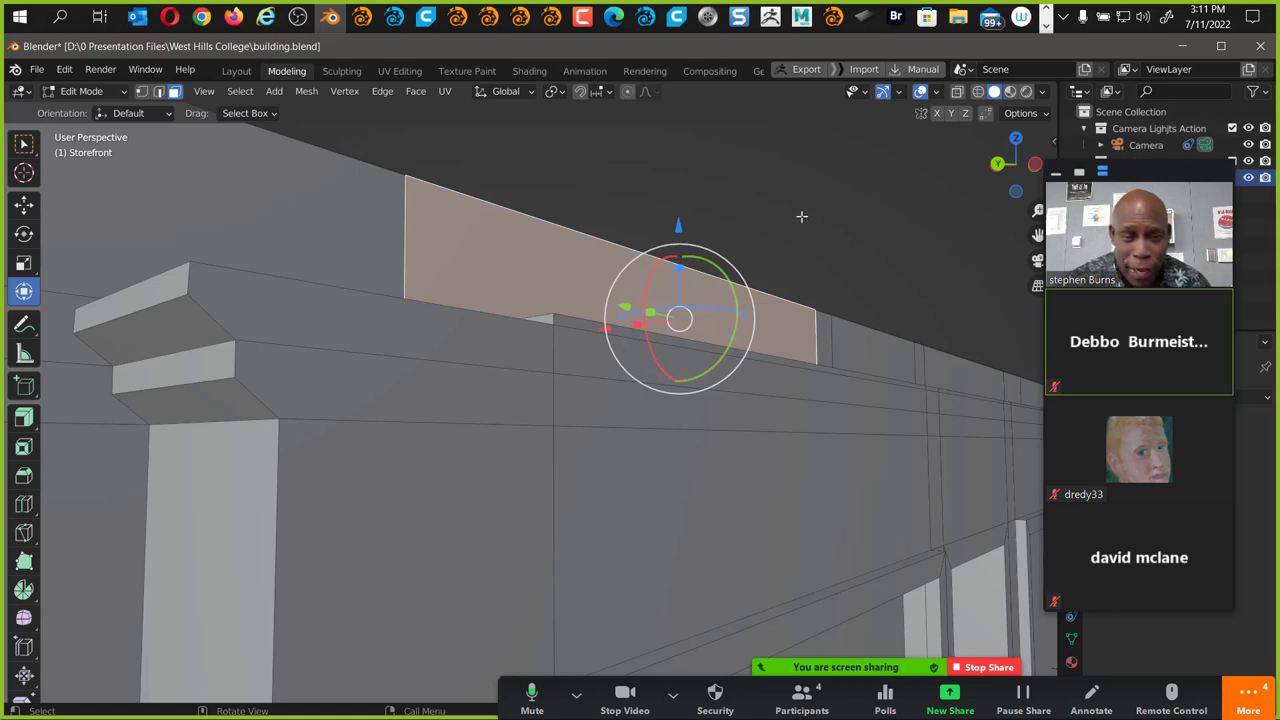
left_click(1010, 91)
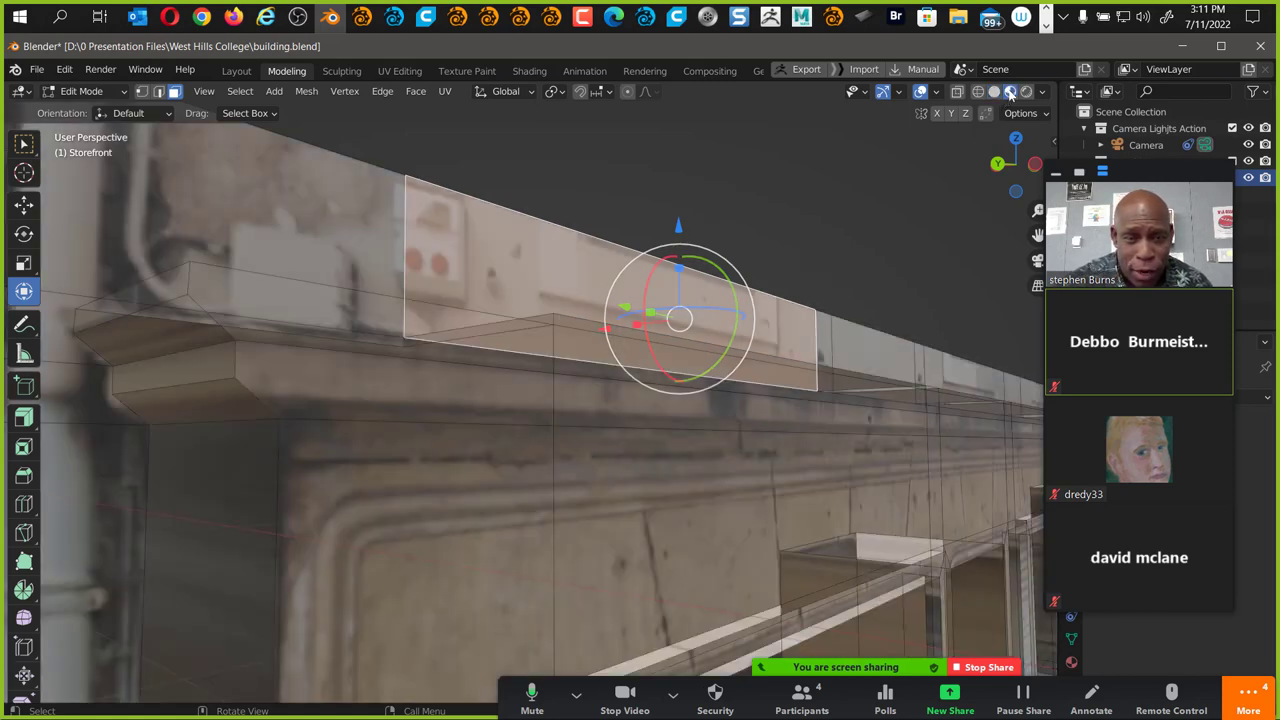
scroll(806, 429, "down", 10)
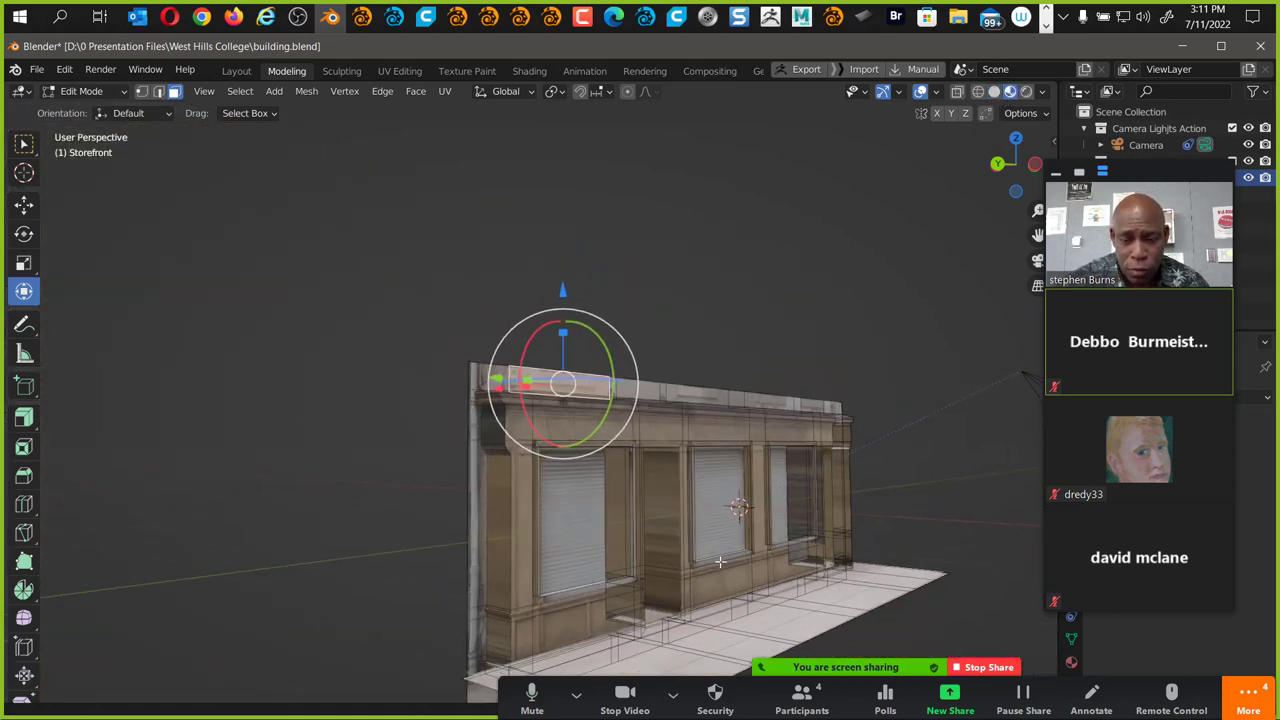
- Deselect everything in the storefront mesh
middle_click_drag(672, 478, 838, 423, "shift")
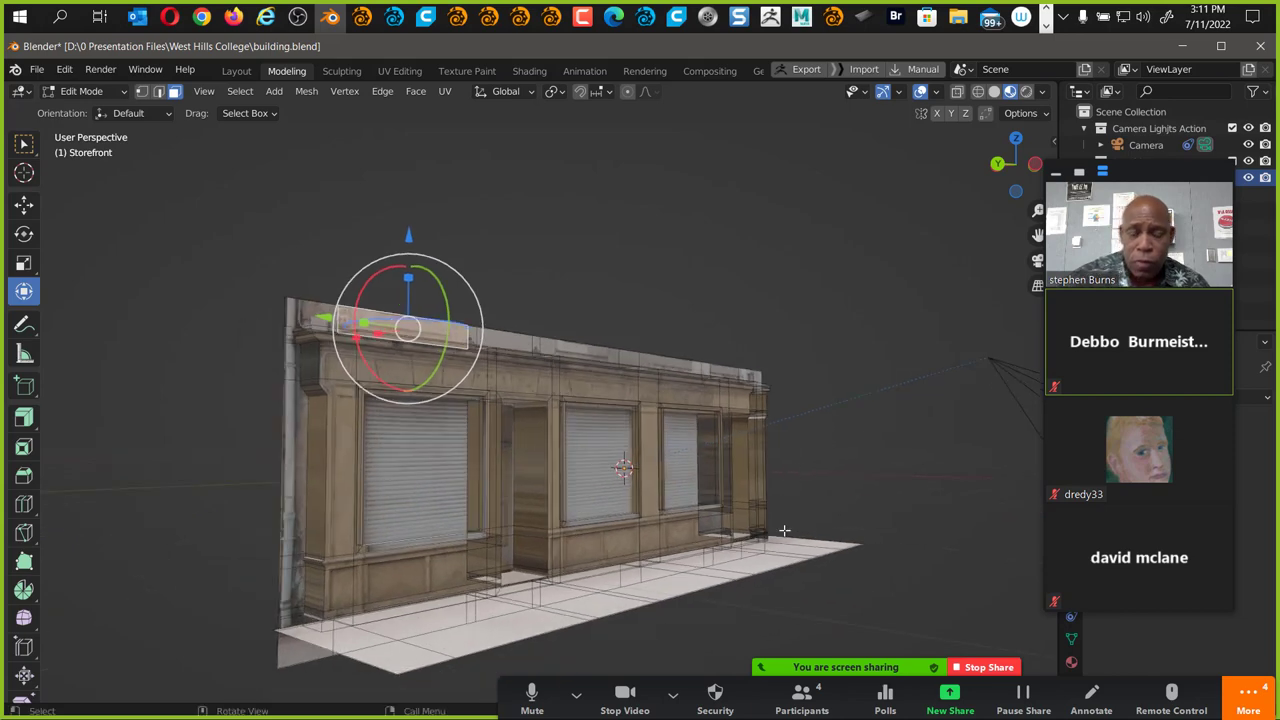
left_click(673, 694)
left_click(576, 694)
left_click(576, 694)
left_click(576, 694)
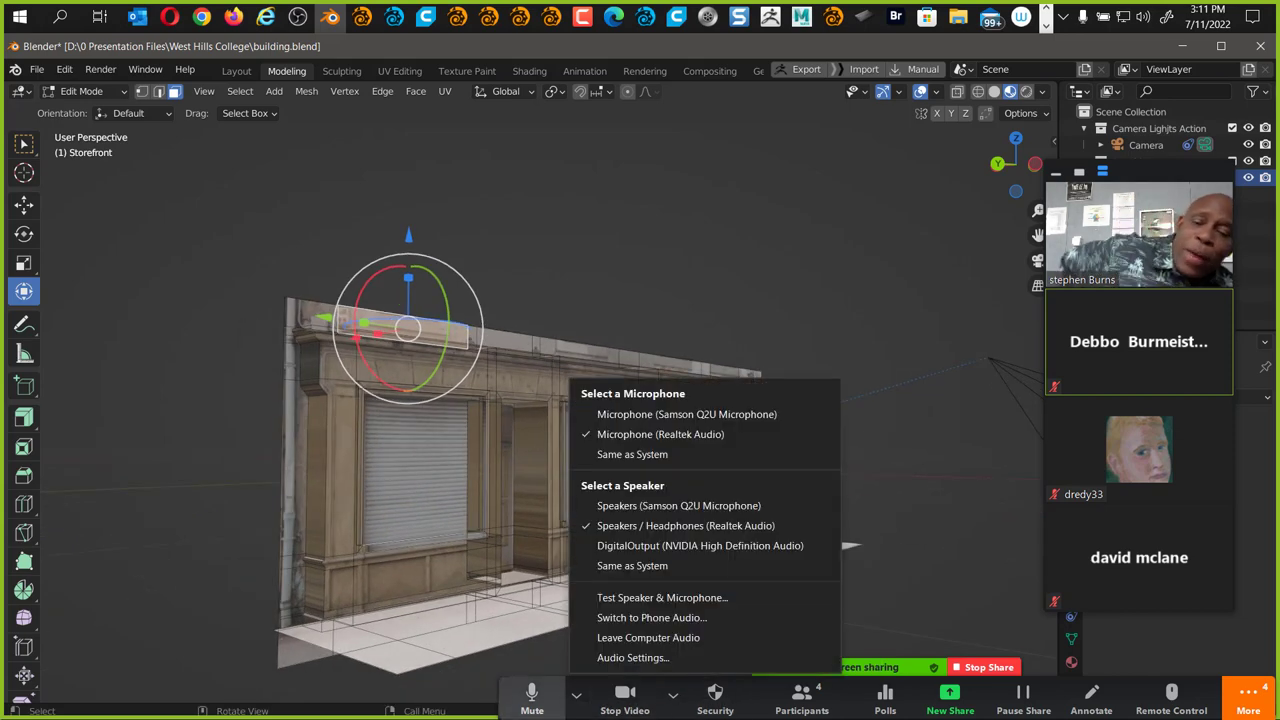
left_click(478, 633)
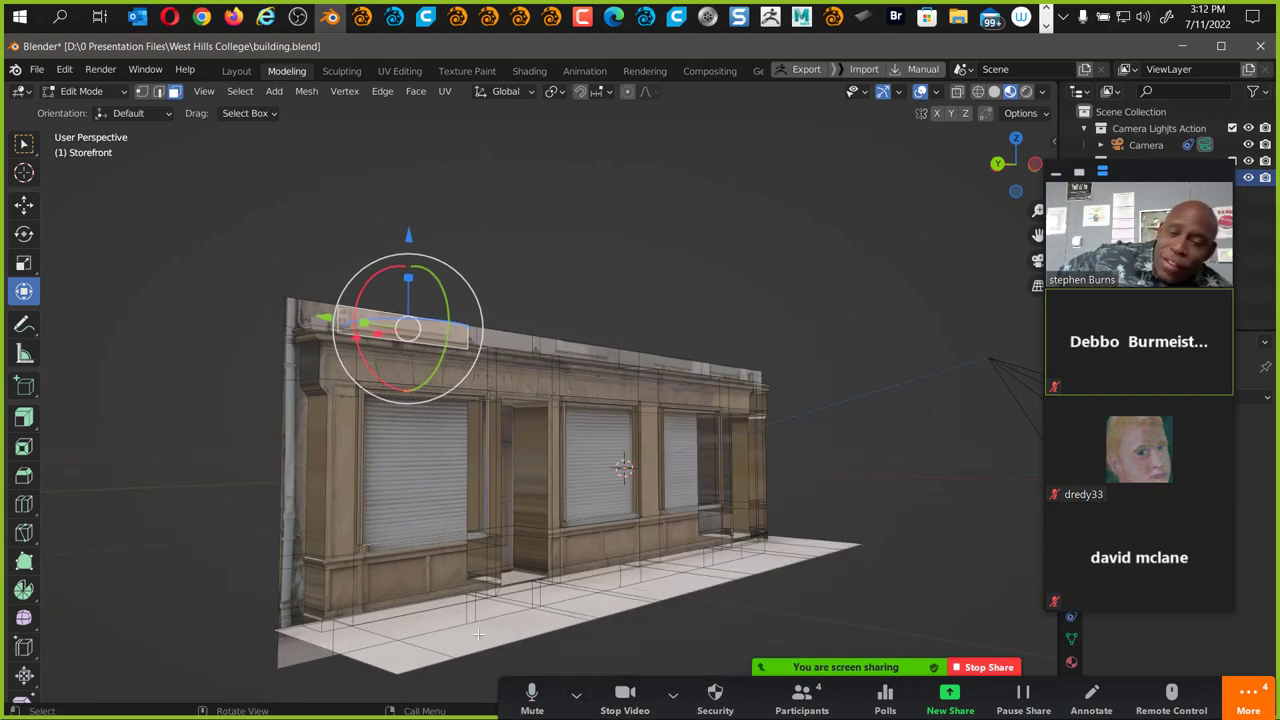
left_click(807, 400)
- Orbit to a front view of the storefront and bring up the mode pie menu
scroll(817, 434, "down", 2)
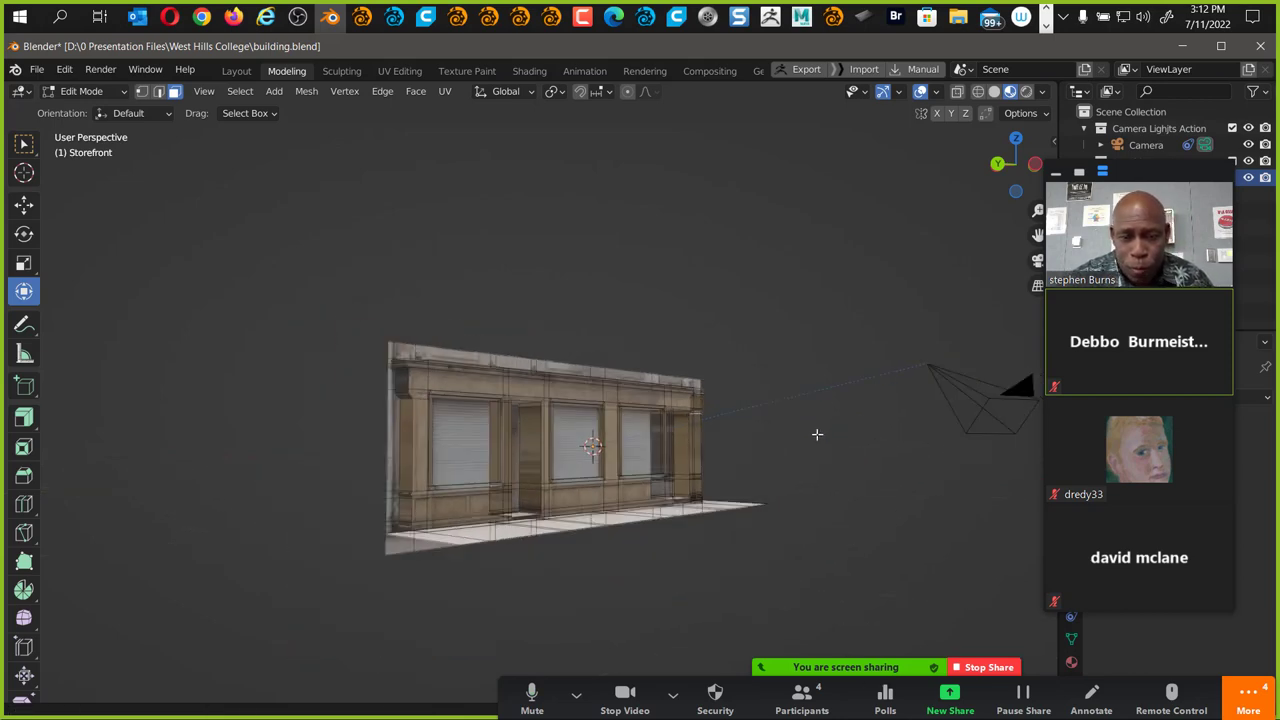
middle_click_drag(817, 434, 630, 402)
scroll(735, 432, "up", 3)
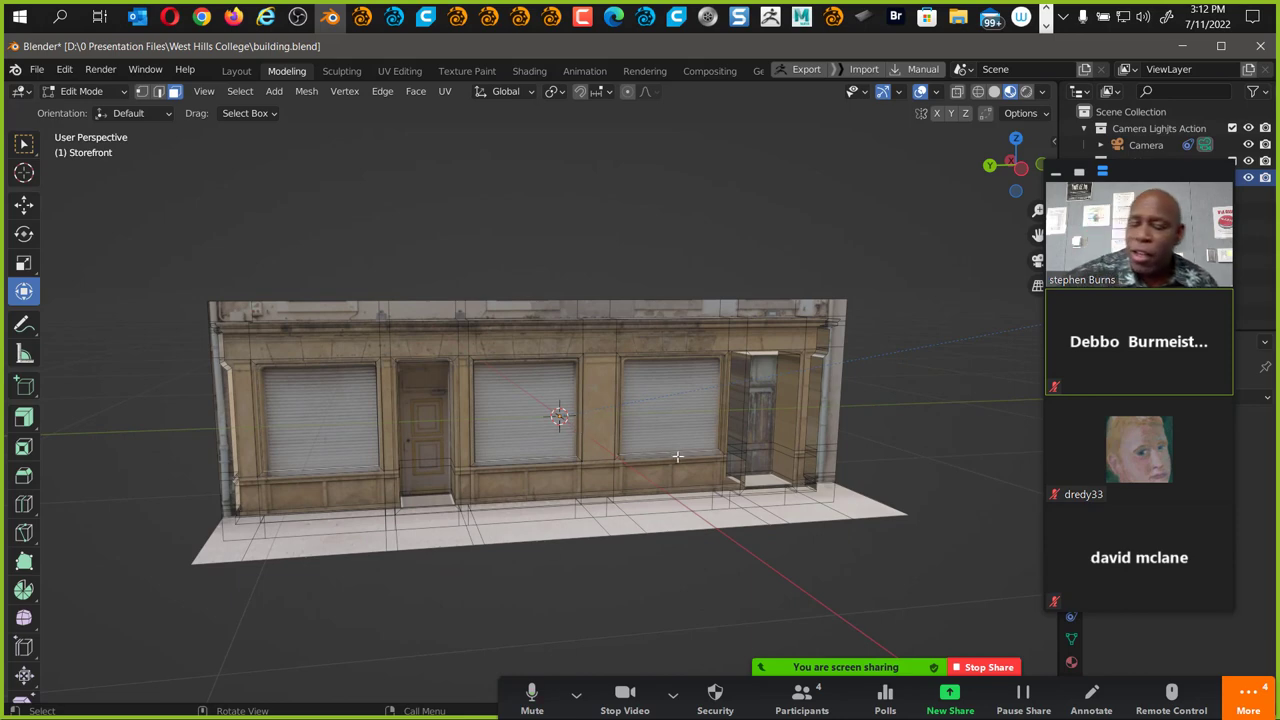
key("ctrl+Tab")
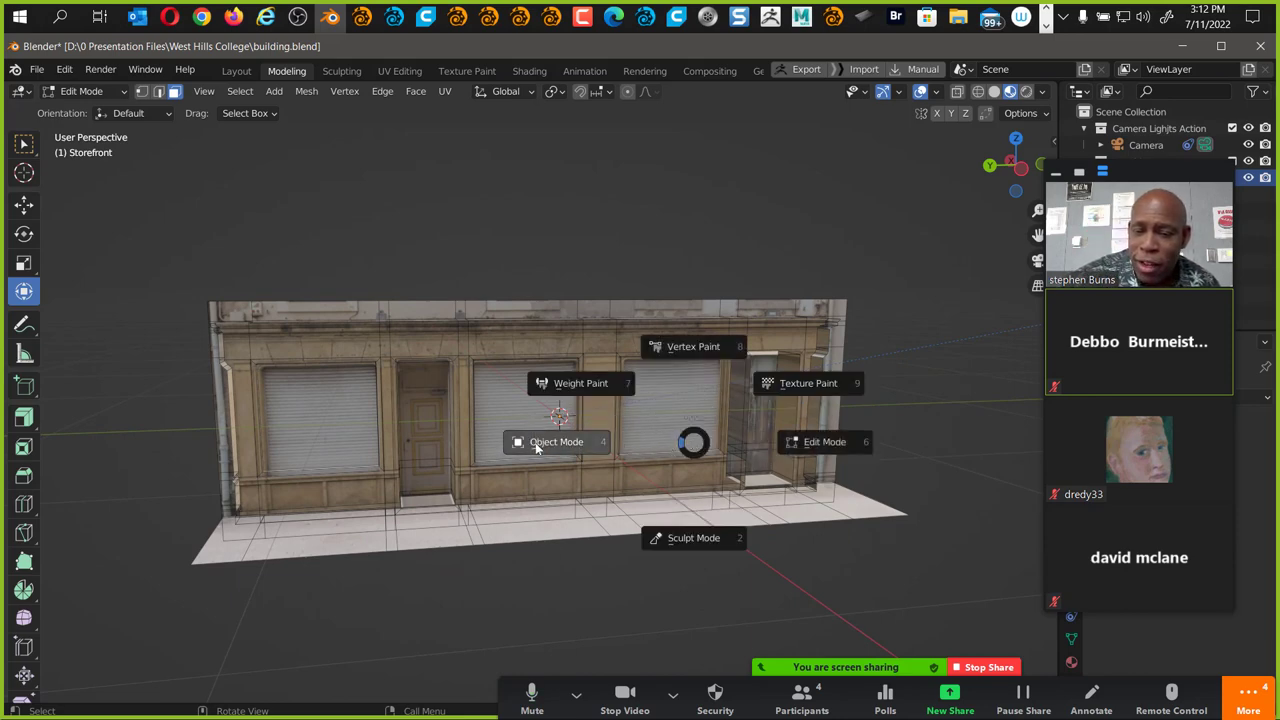
left_click(537, 443)
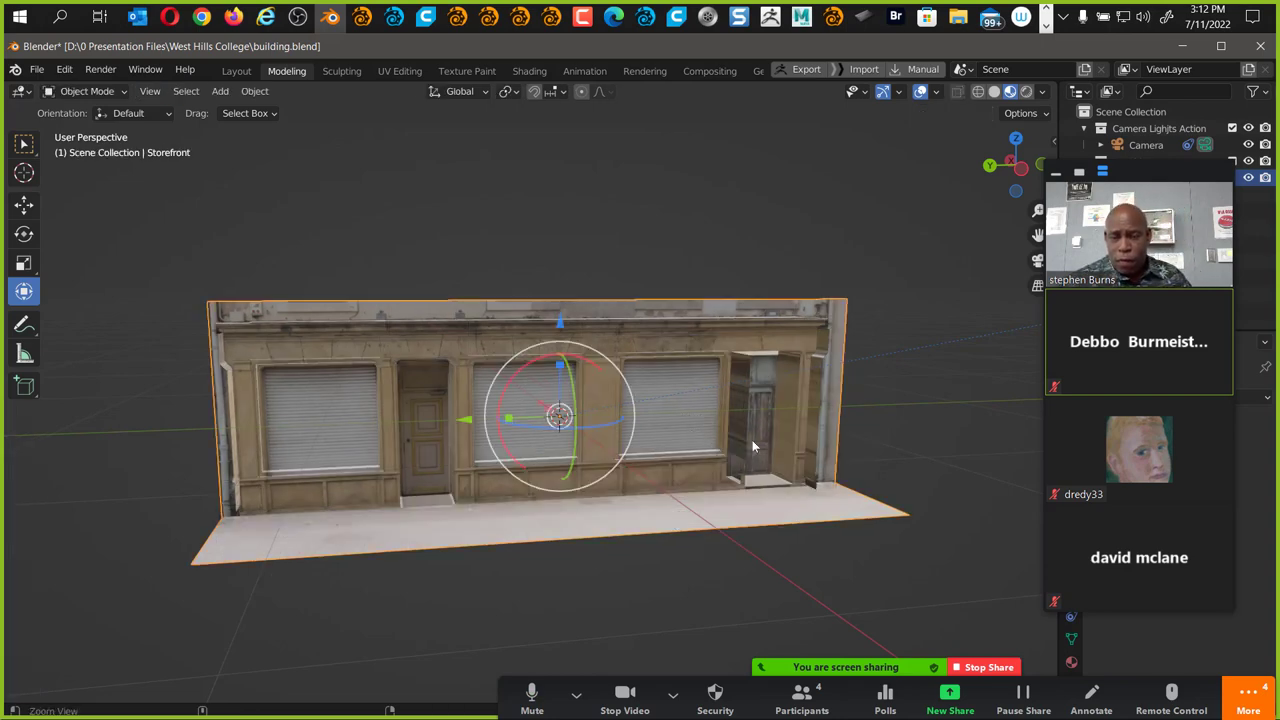
middle_click_drag(752, 440, 549, 514, "ctrl")
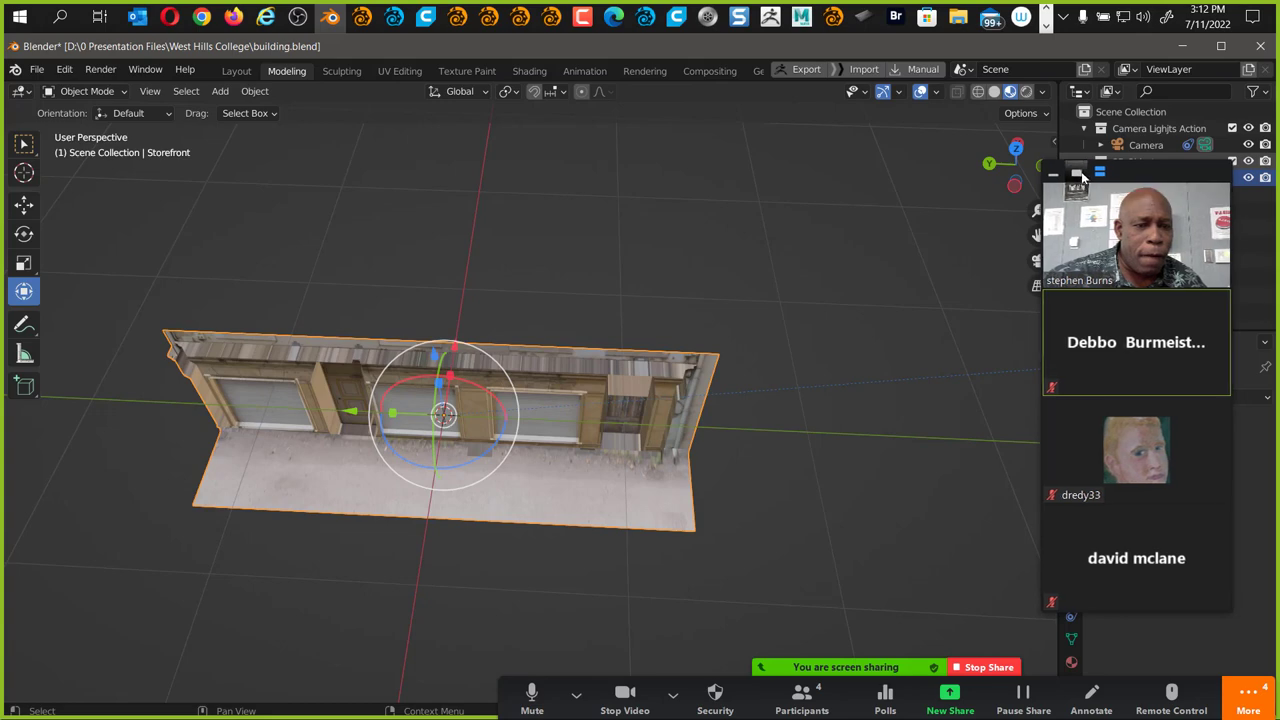
left_click(1105, 176)
left_click_drag(1120, 175, 907, 21)
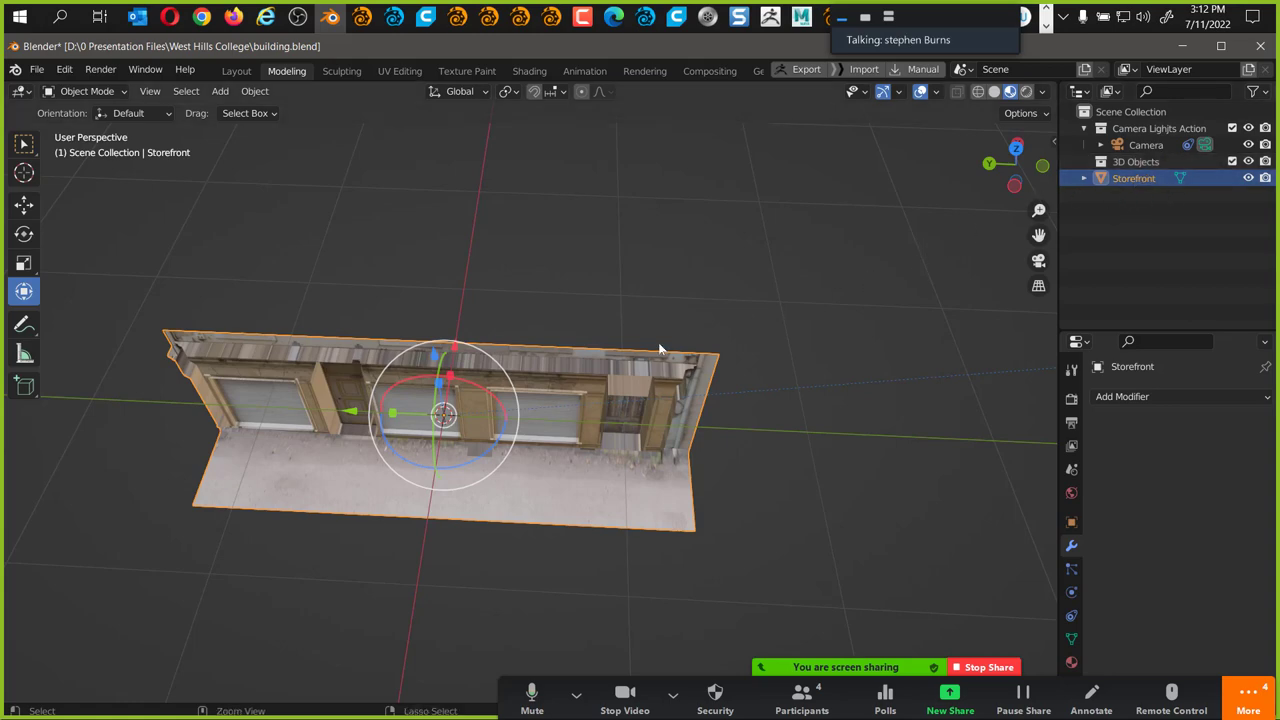
- Open the Save As browser, look in the home folder, and cancel without saving
key("ctrl+s")
key("9")
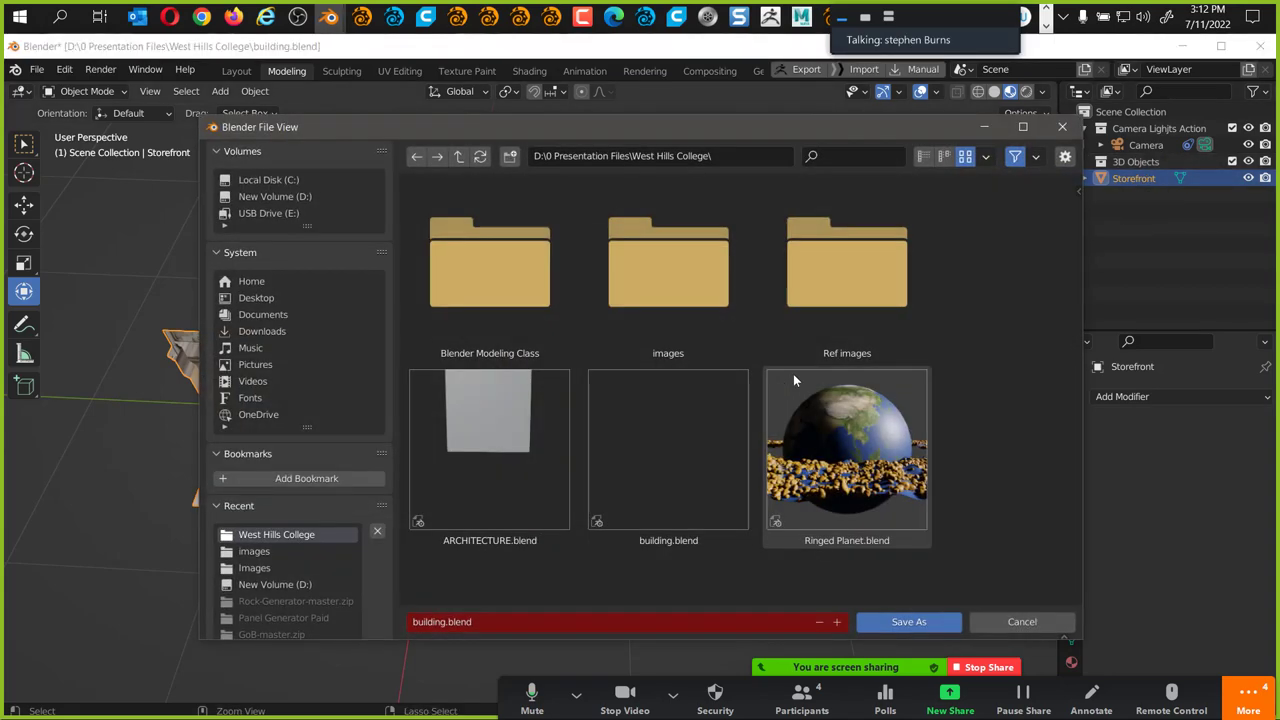
left_click(1068, 128)
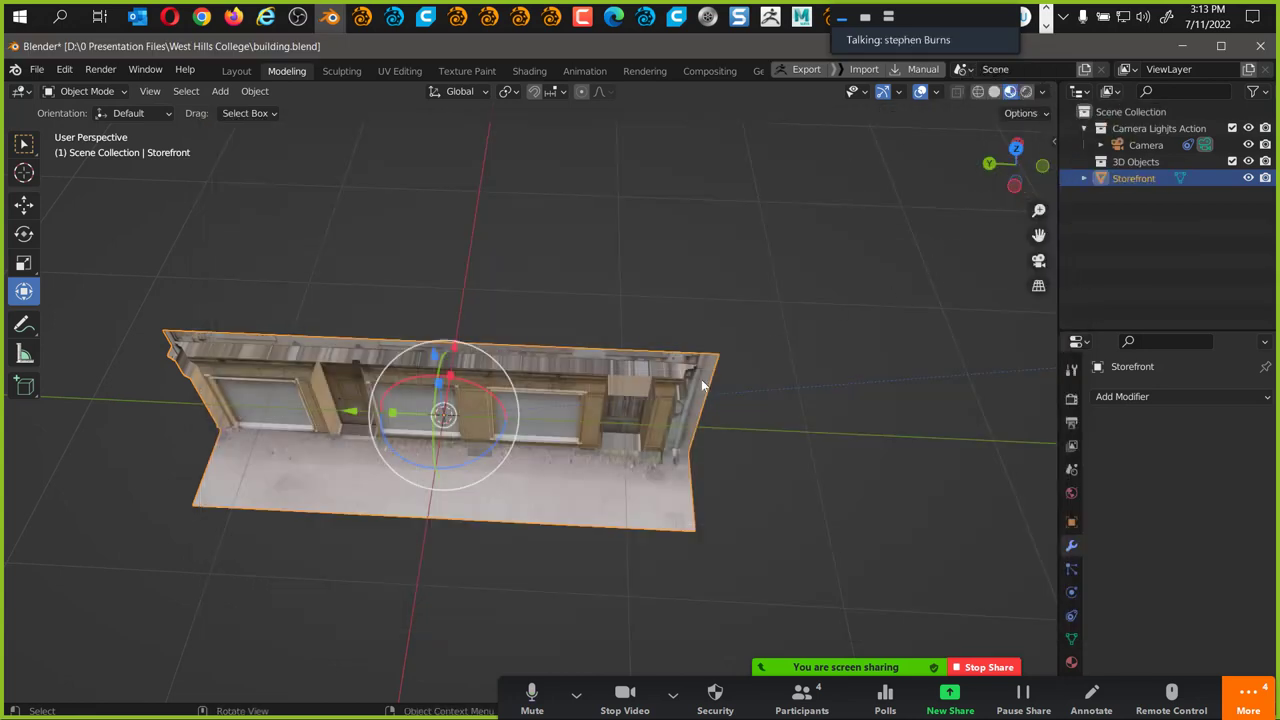
key("ctrl+s")
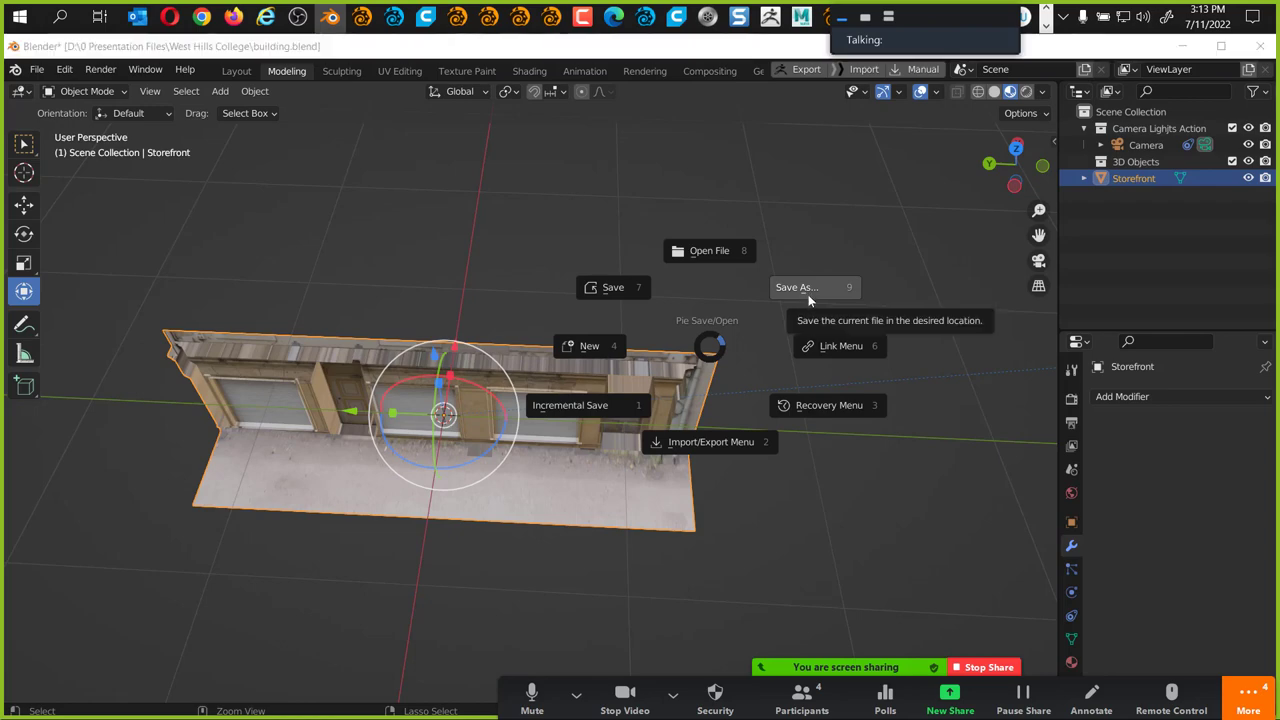
left_click(806, 290)
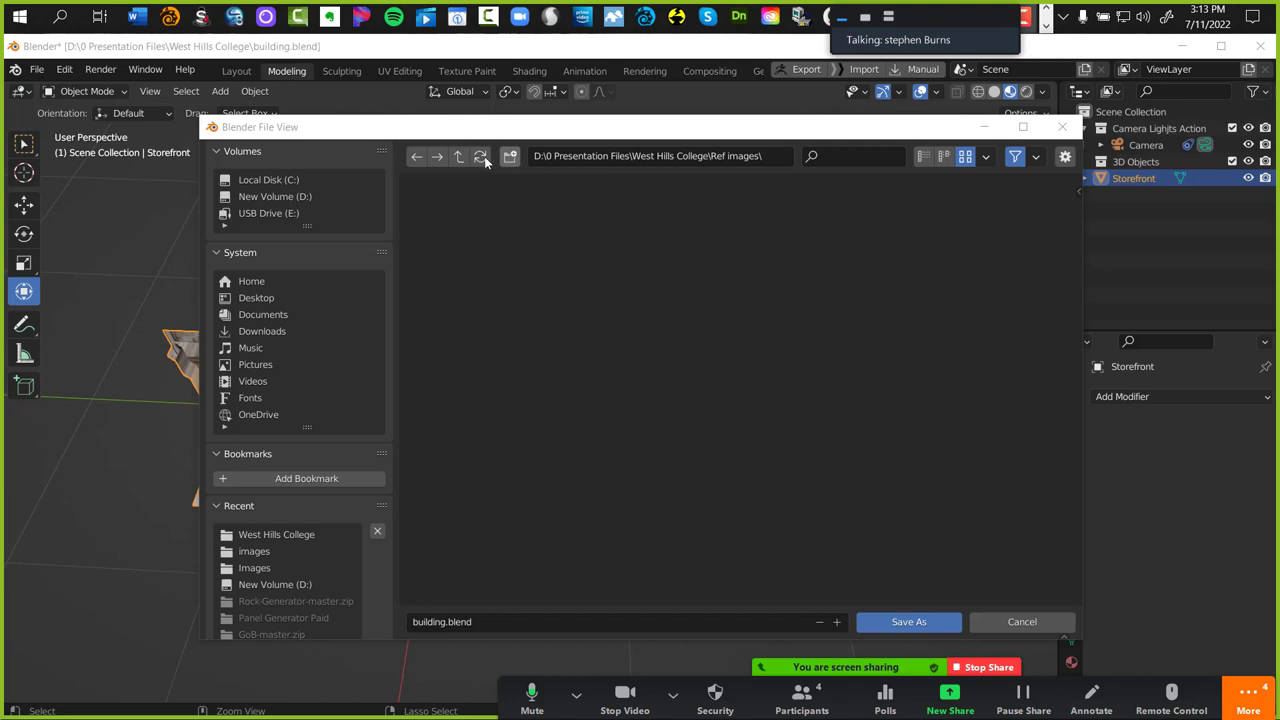
left_click(251, 281)
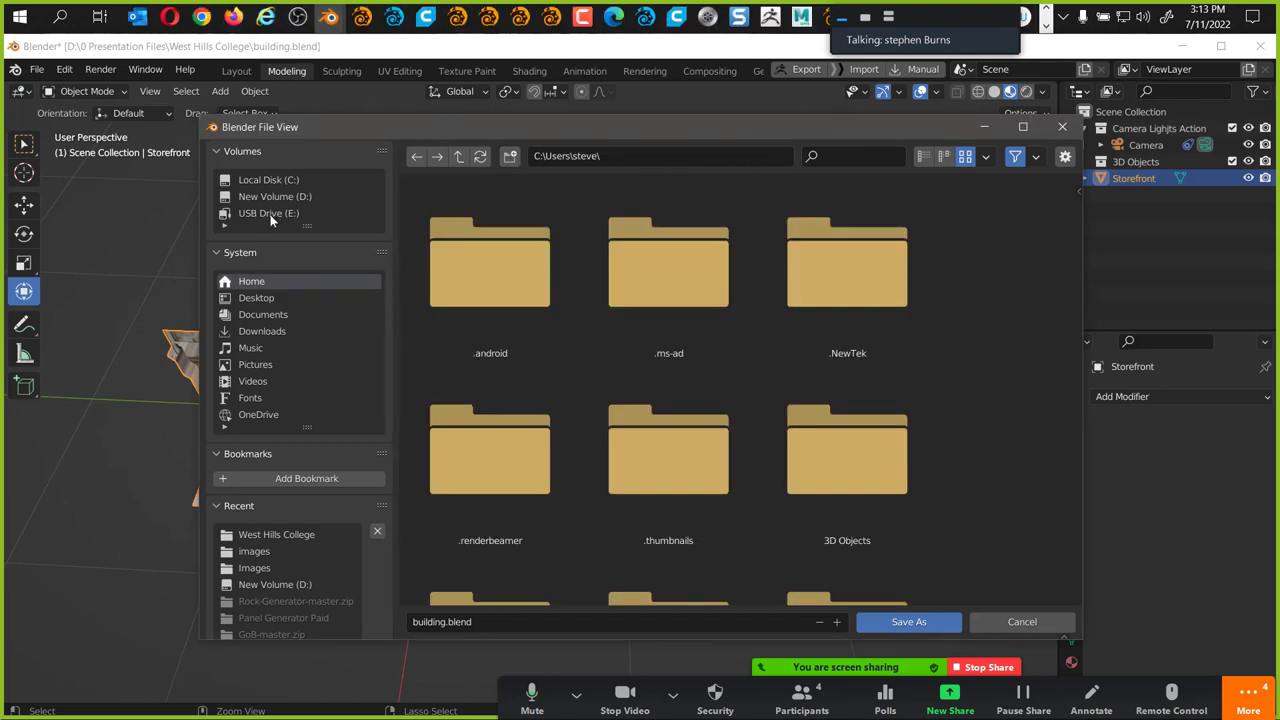
left_click(1046, 619)
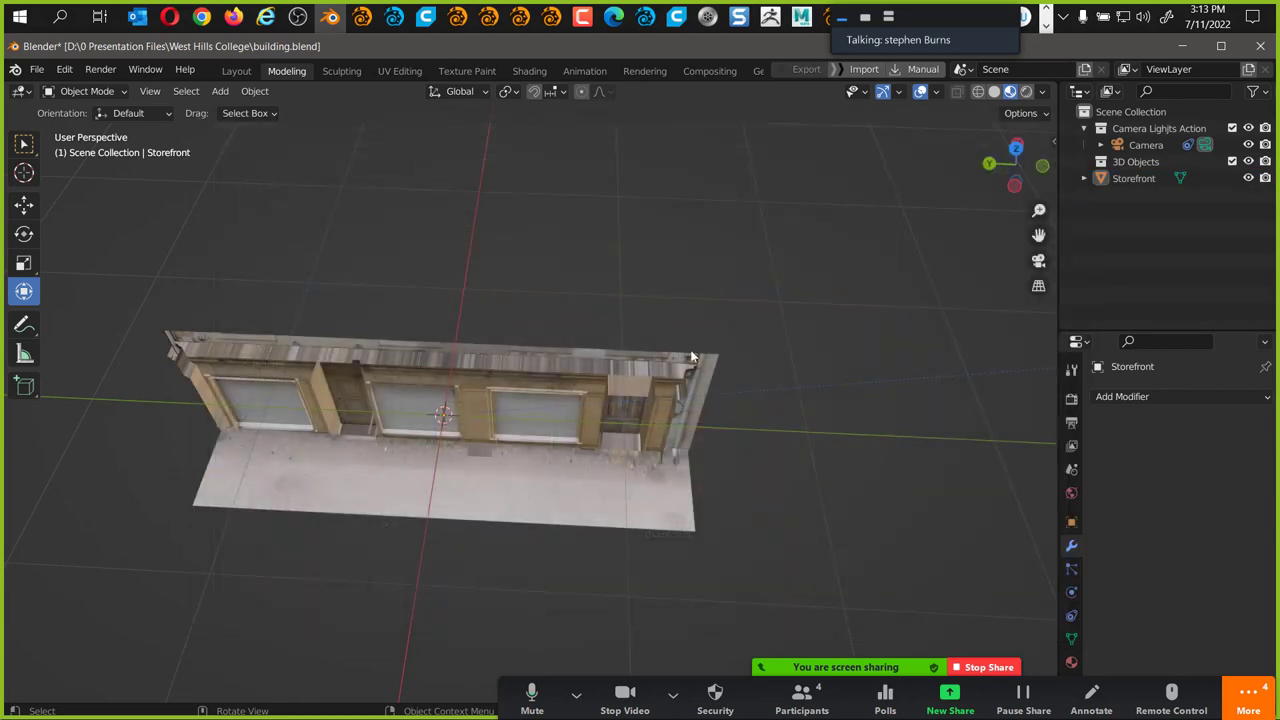
- Save an incremental copy of the scene as building_001.blend
middle_click_drag(651, 325, 597, 337)
scroll(597, 337, "up", 6)
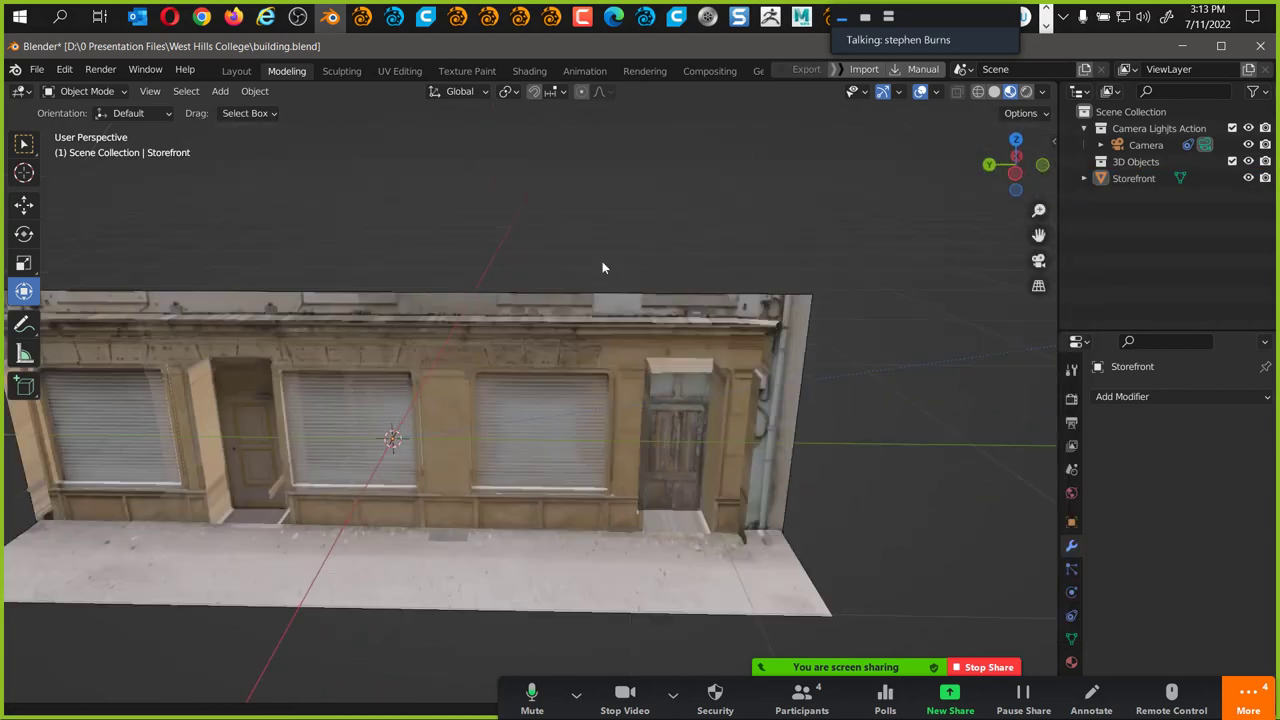
scroll(594, 316, "down", 4)
middle_click_drag(514, 366, 623, 354)
key("ctrl+s")
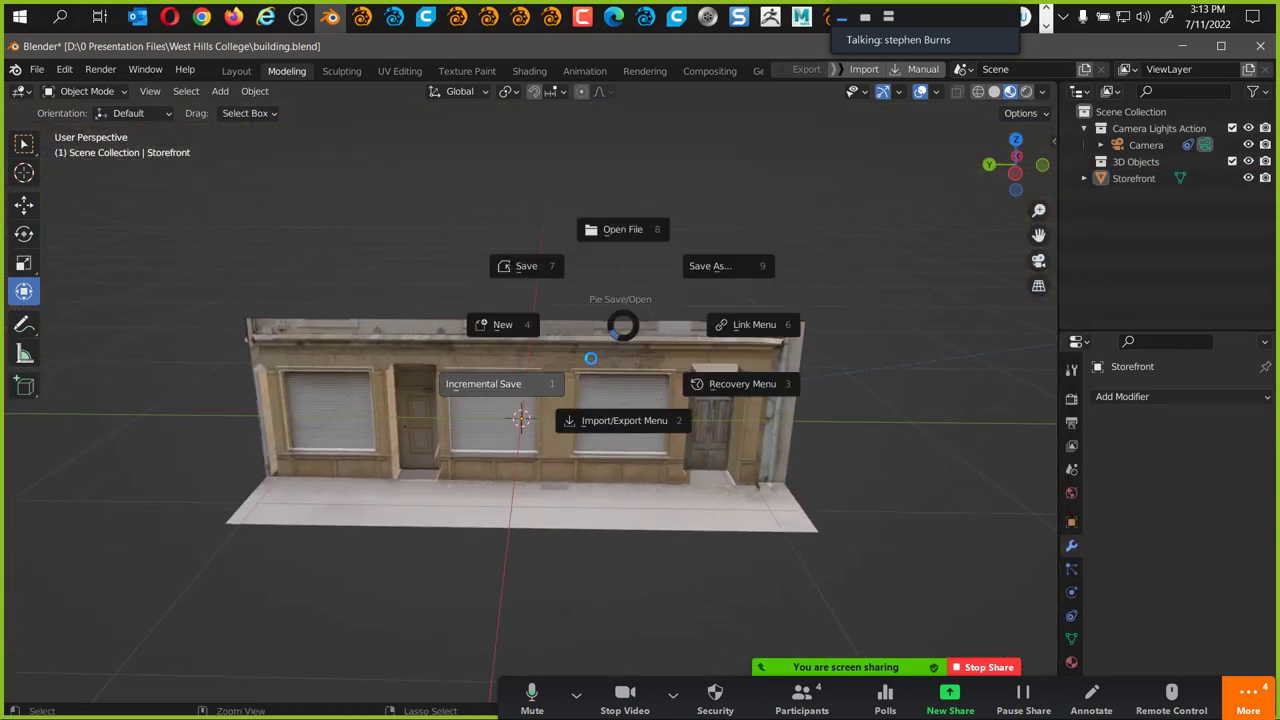
left_click(607, 356)
key("ctrl+s")
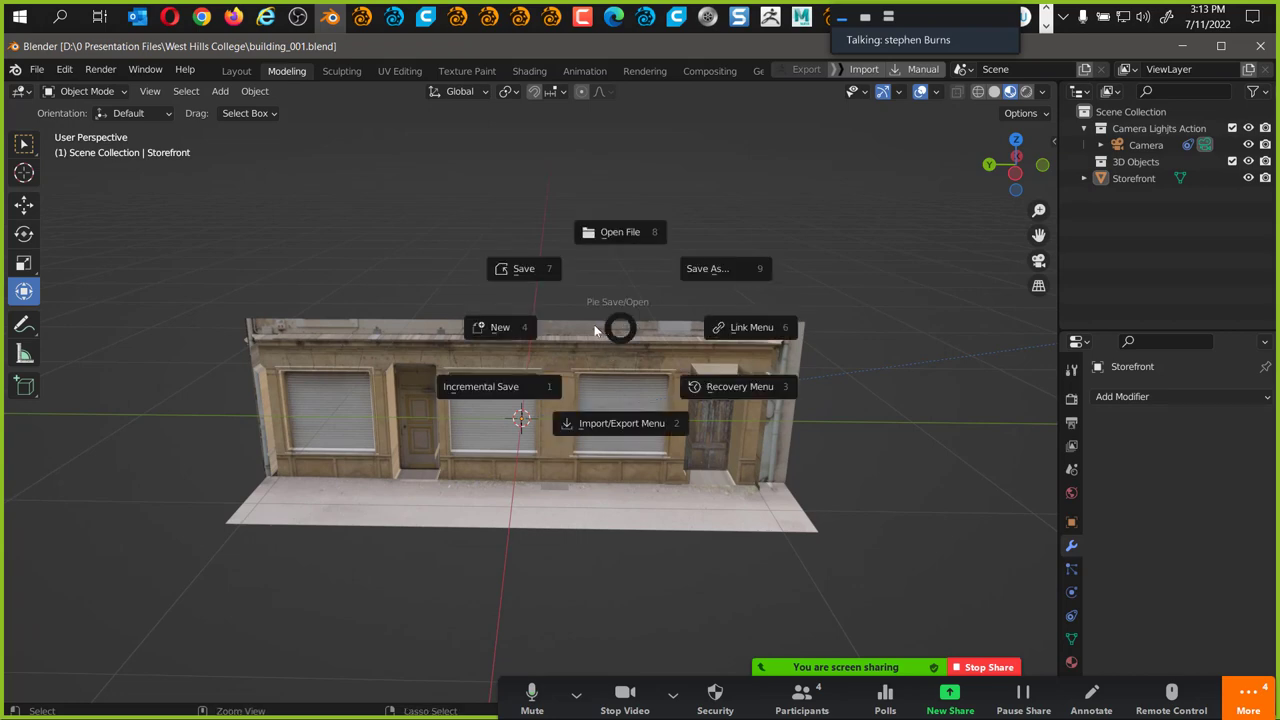
- Open the Save As browser and browse the D: drive into the 0 Maya Projects folder
left_click(700, 274)
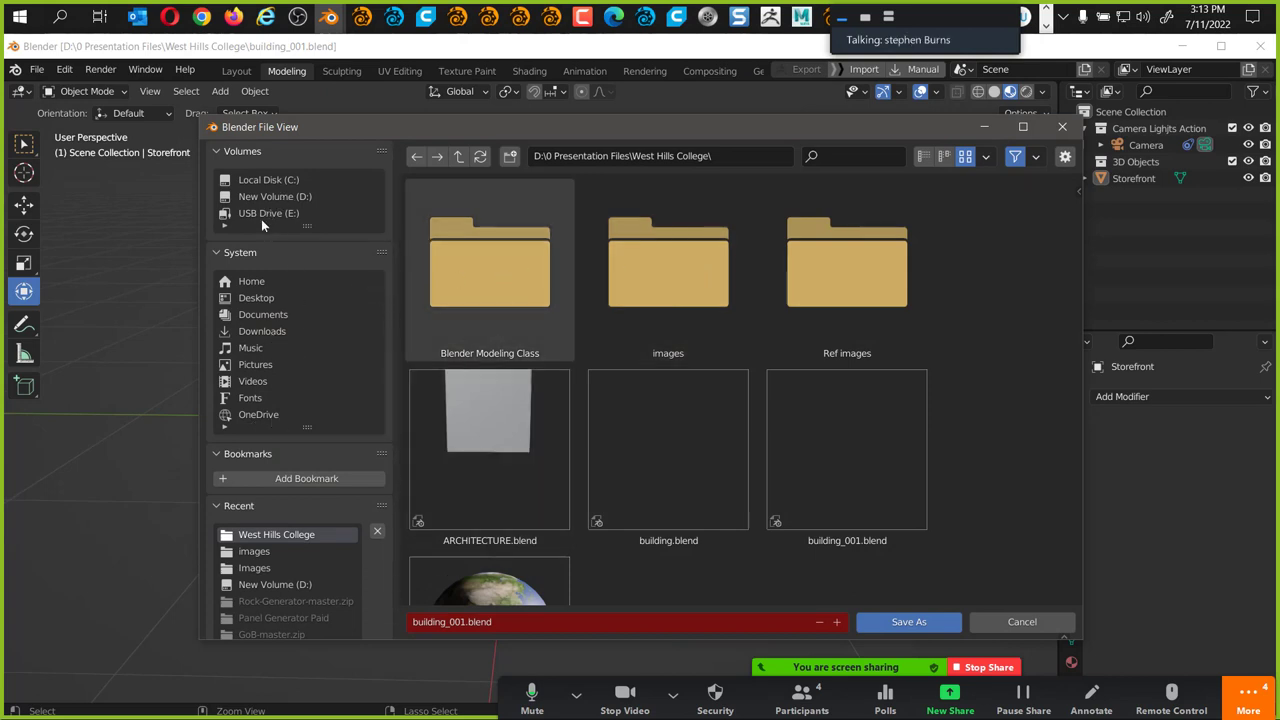
left_click(280, 198)
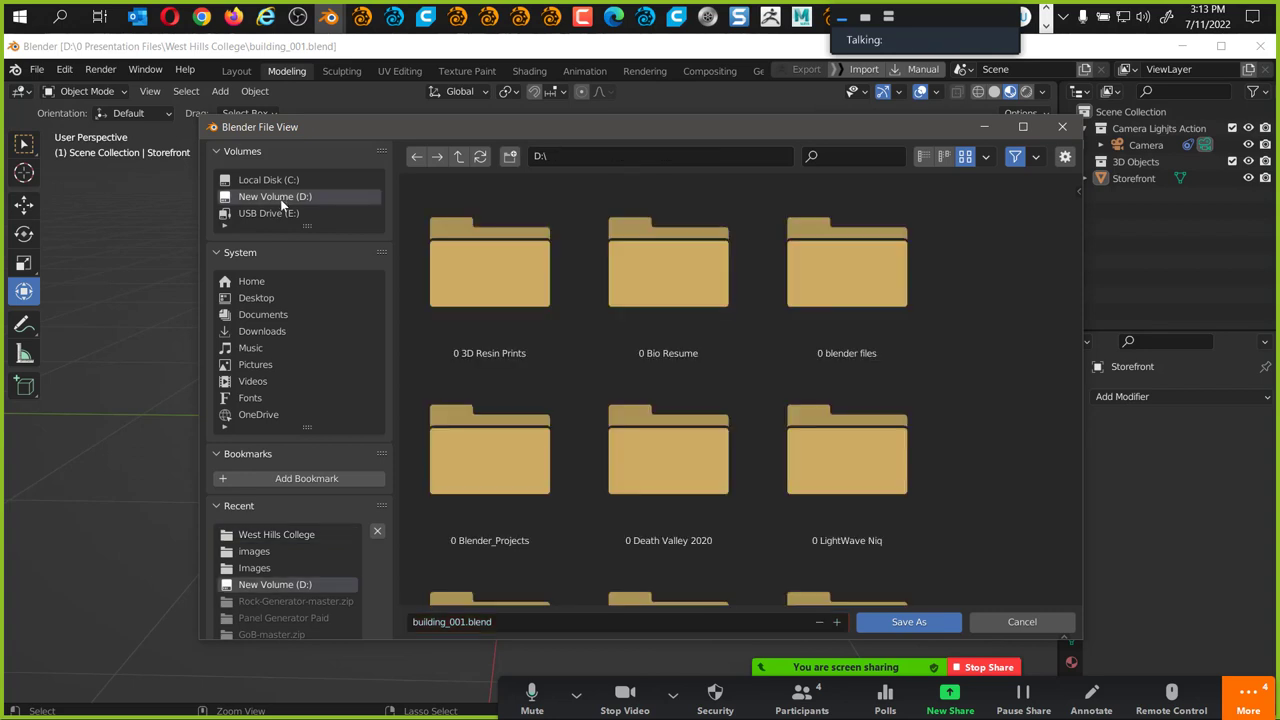
scroll(676, 327, "down", 3)
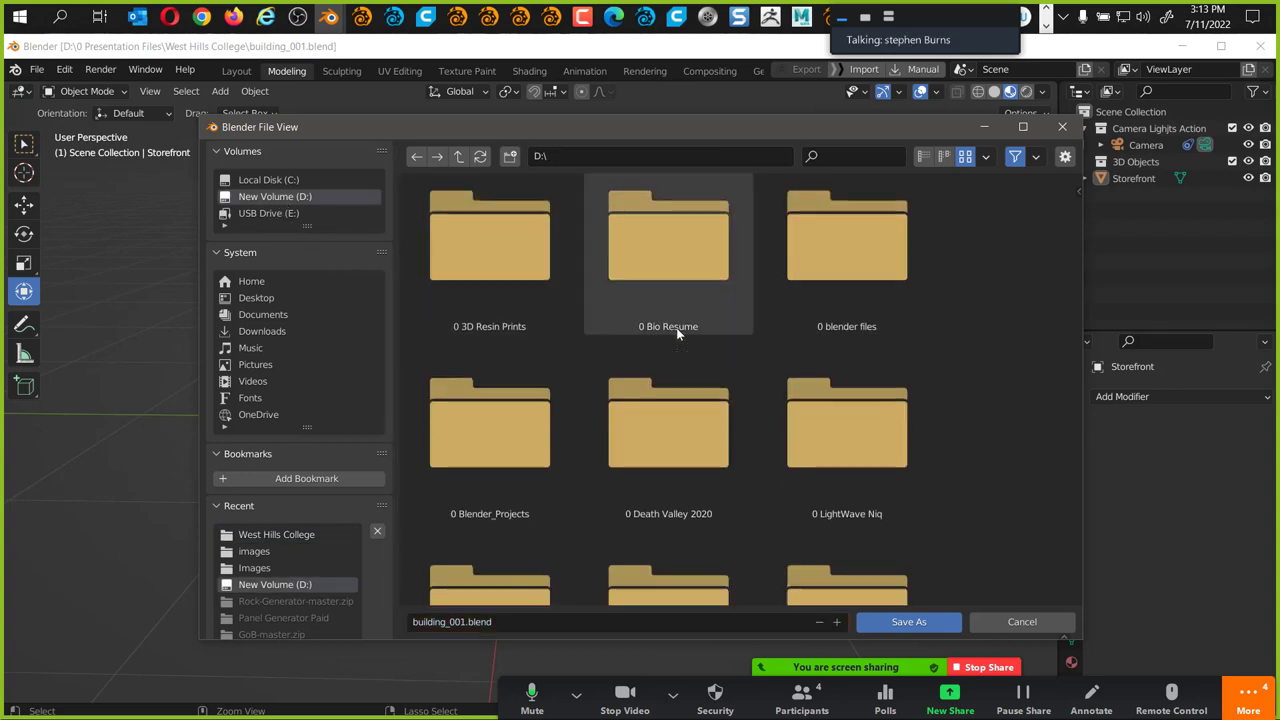
scroll(677, 344, "down", 3)
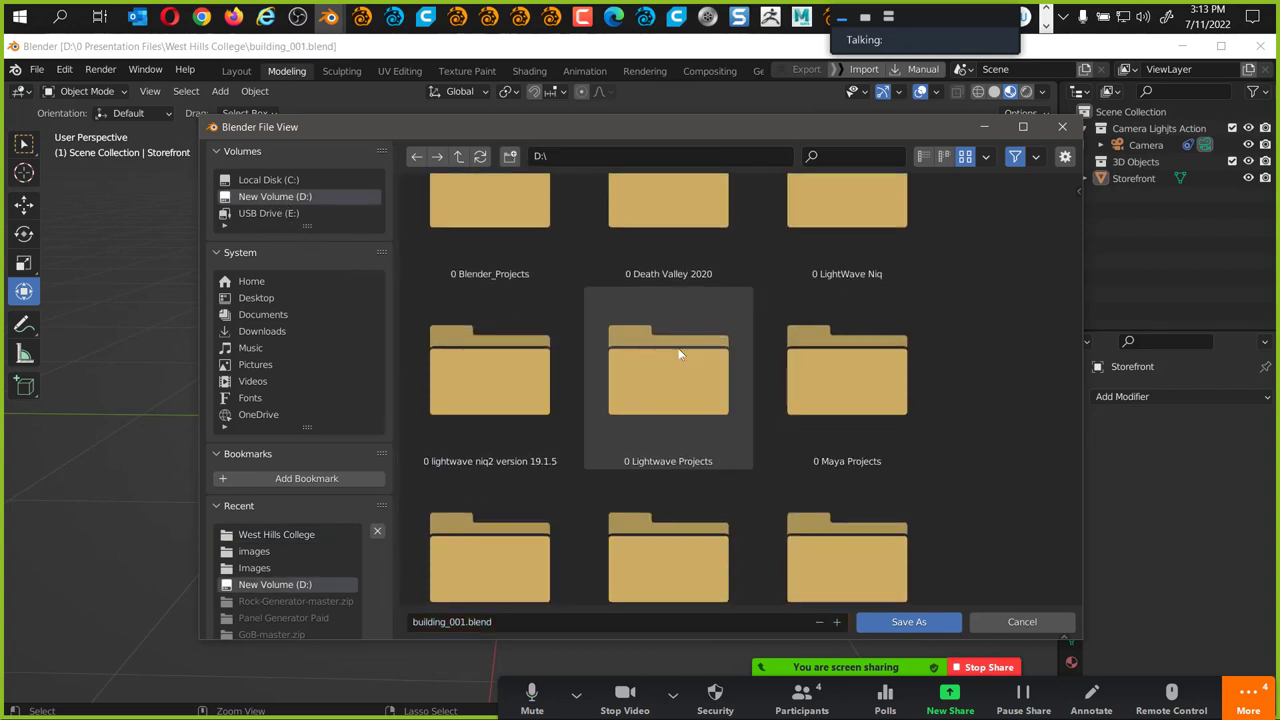
scroll(678, 350, "down", 3)
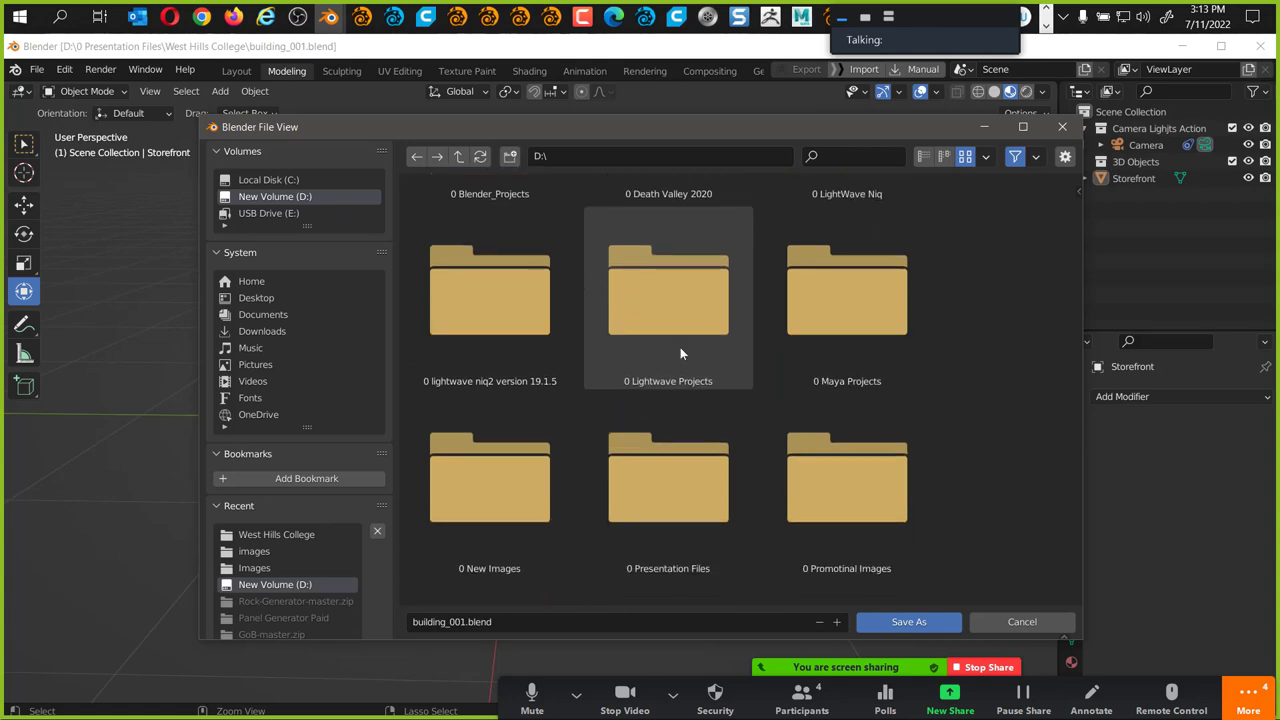
left_click(841, 297)
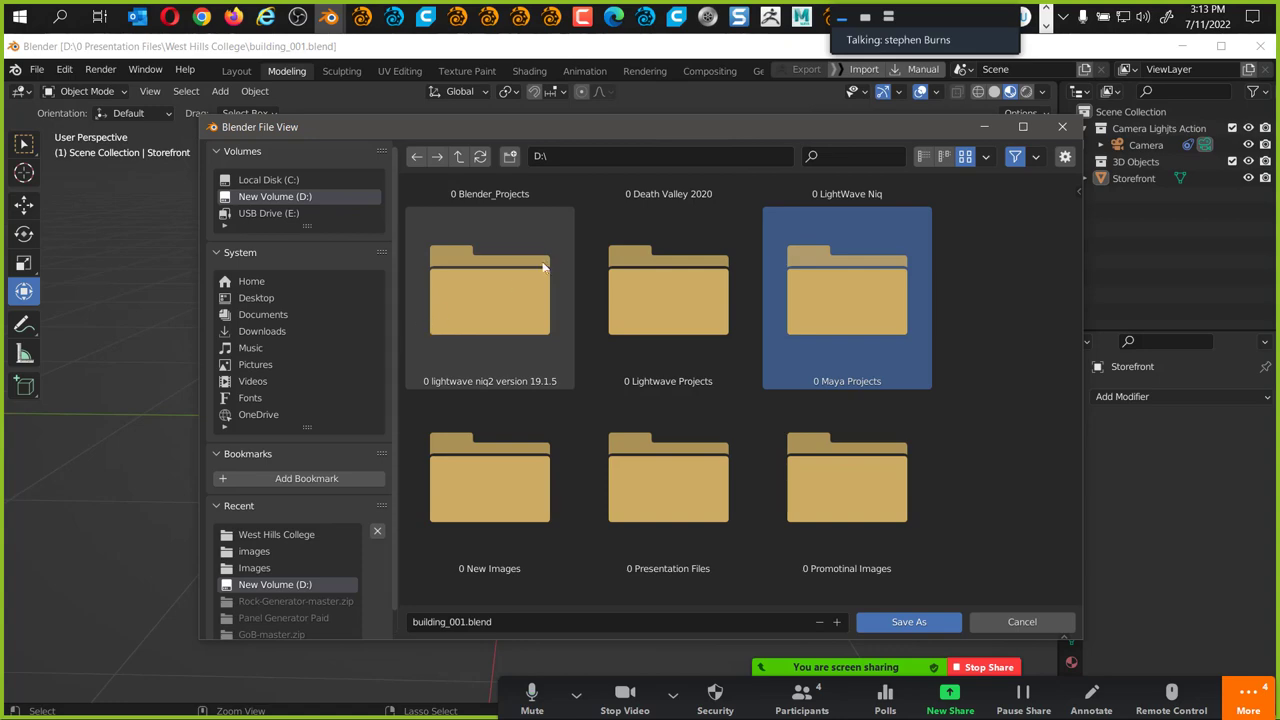
left_click_drag(624, 136, 579, 119)
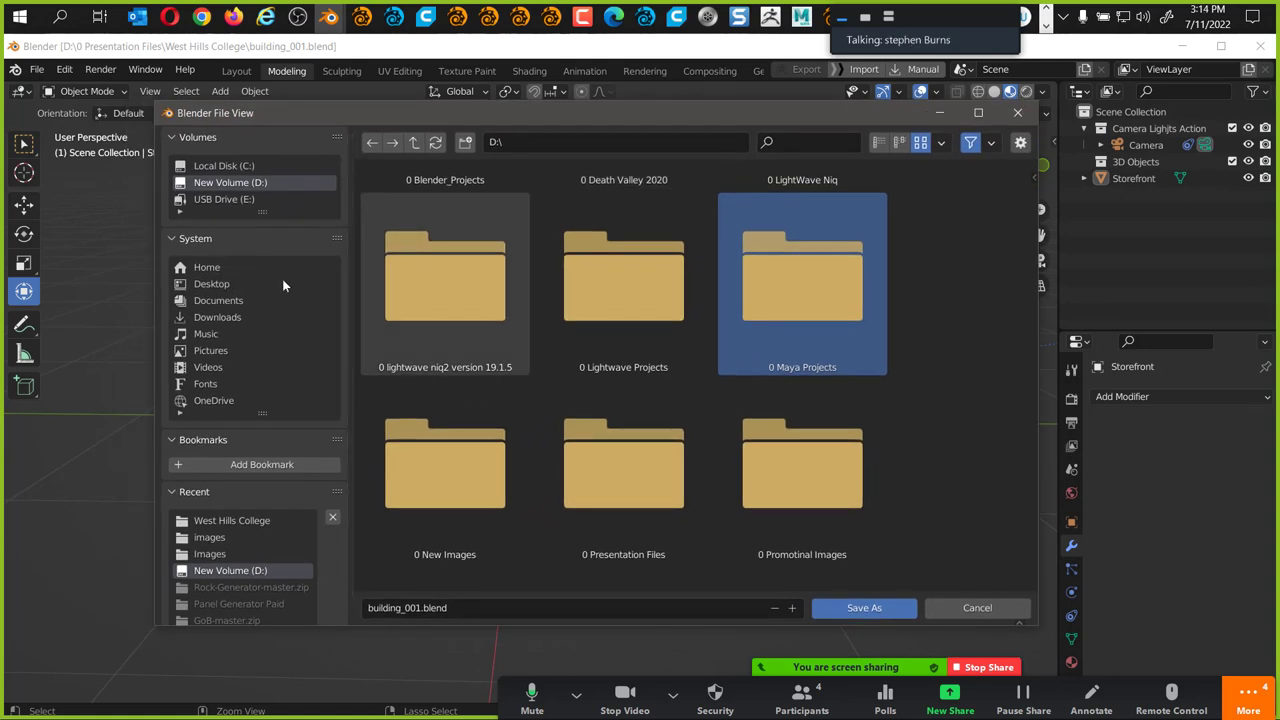
left_click_drag(480, 117, 445, 125)
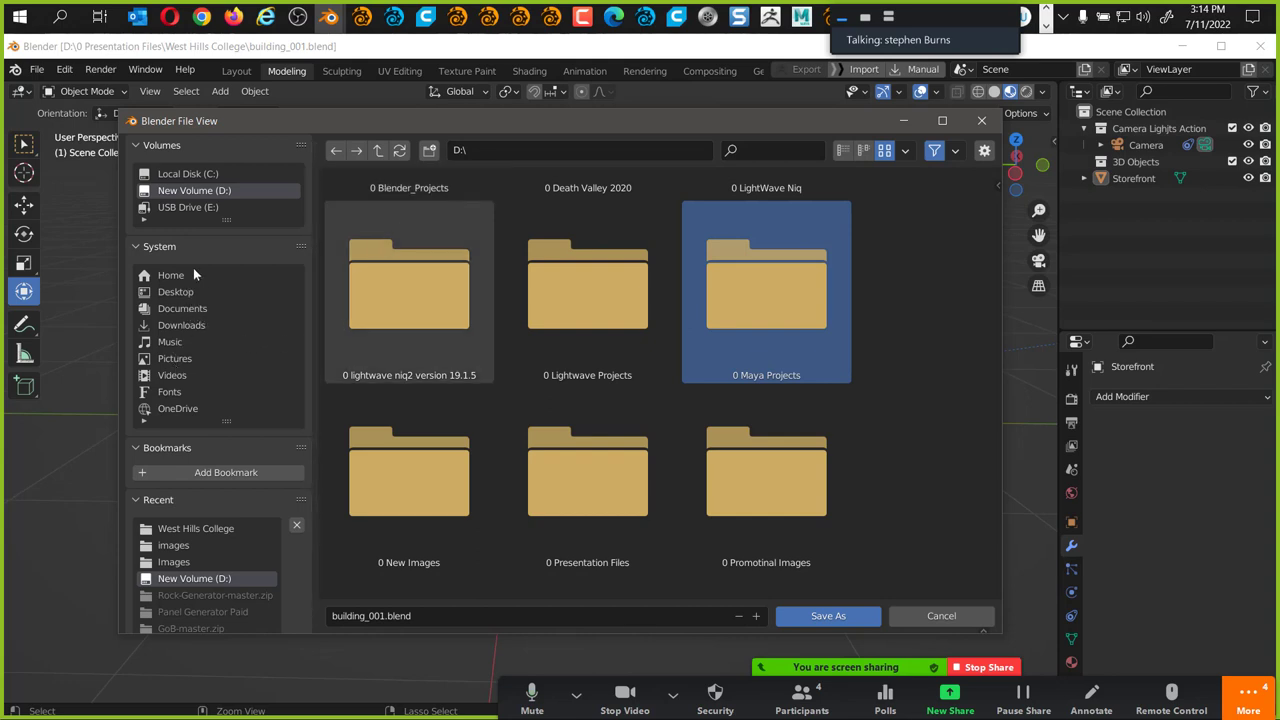
- Return to the top of the D: drive and open the 0 Presentation Files folder
left_click(221, 193)
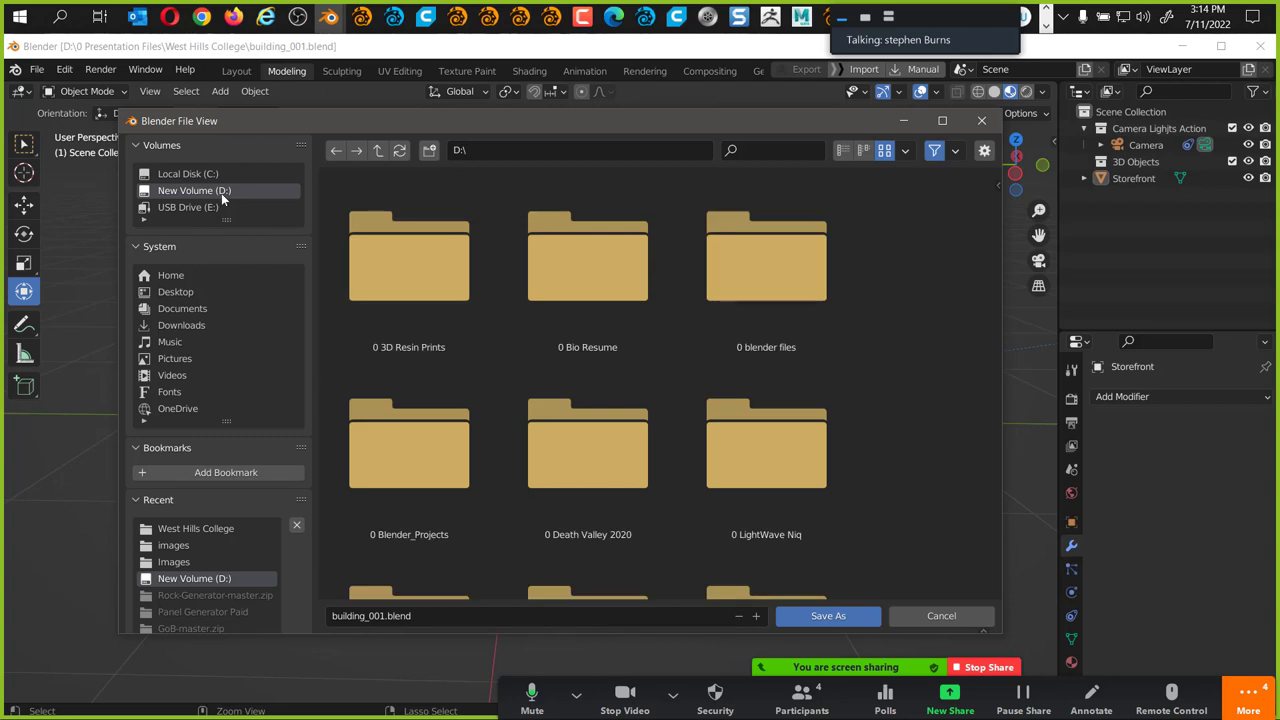
scroll(733, 401, "down", 5)
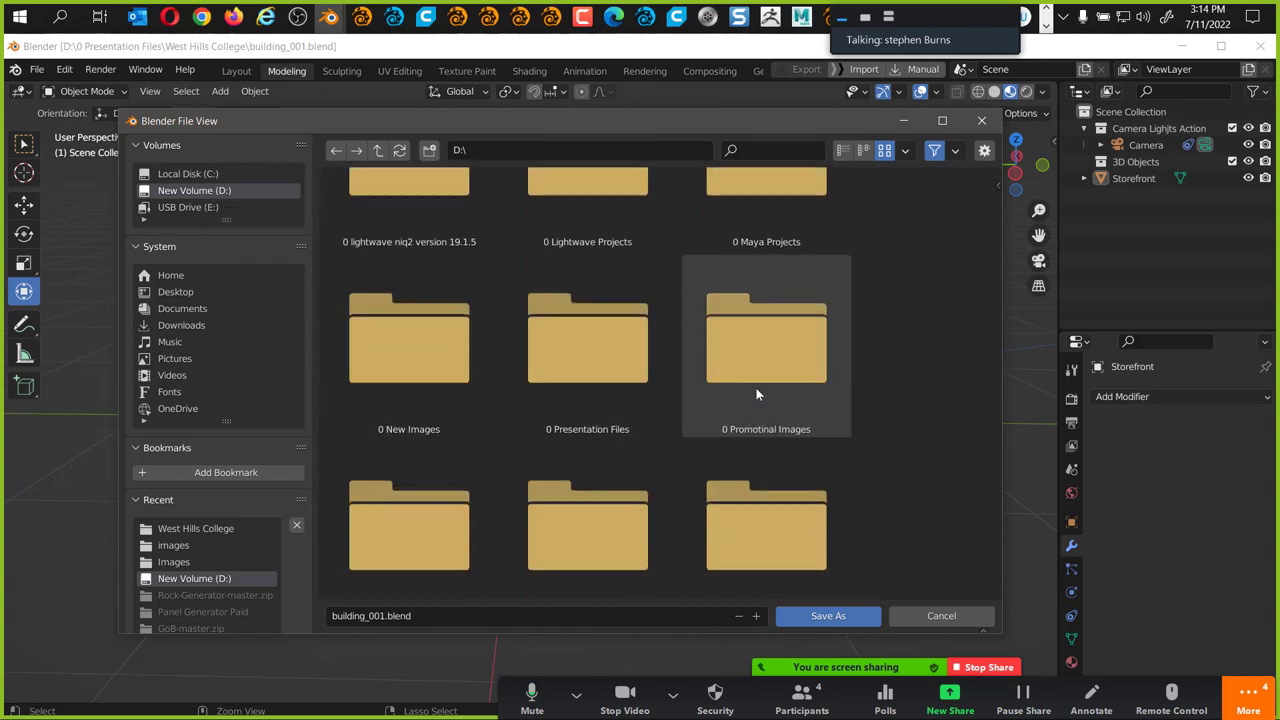
scroll(755, 386, "down", 2)
double_click(598, 331)
left_click_drag(598, 331, 632, 331)
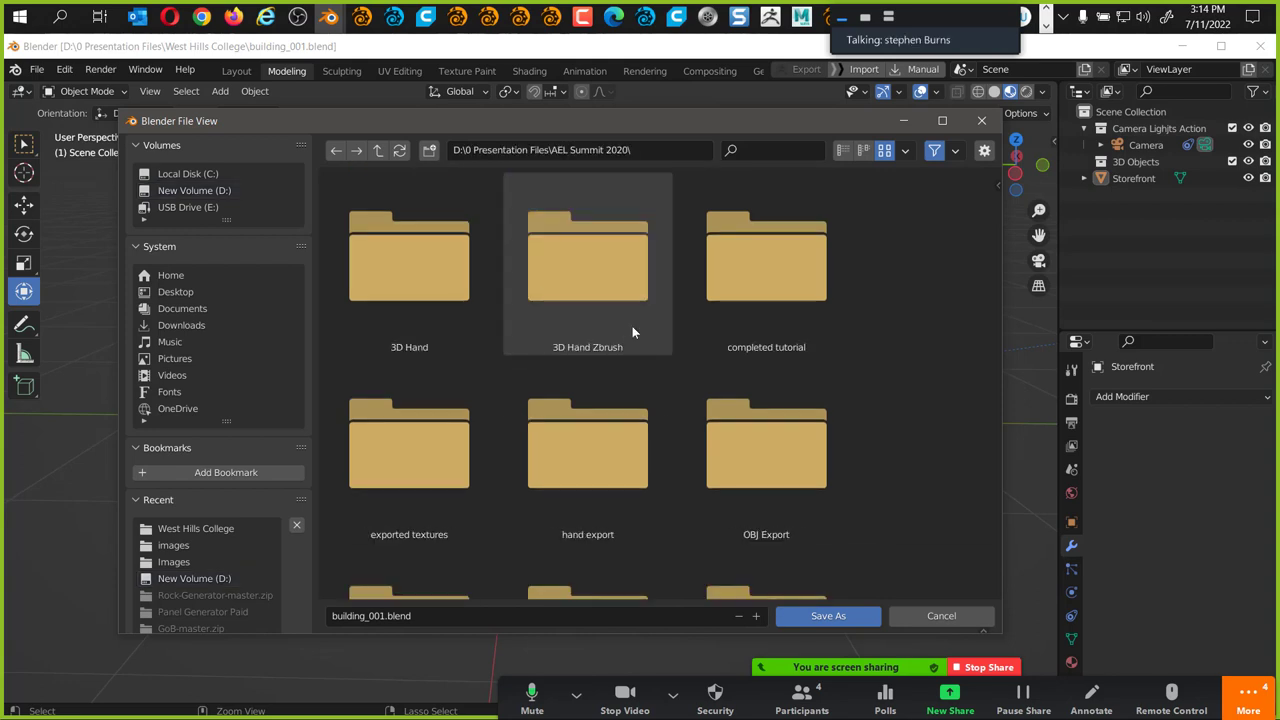
scroll(962, 330, "down", 4)
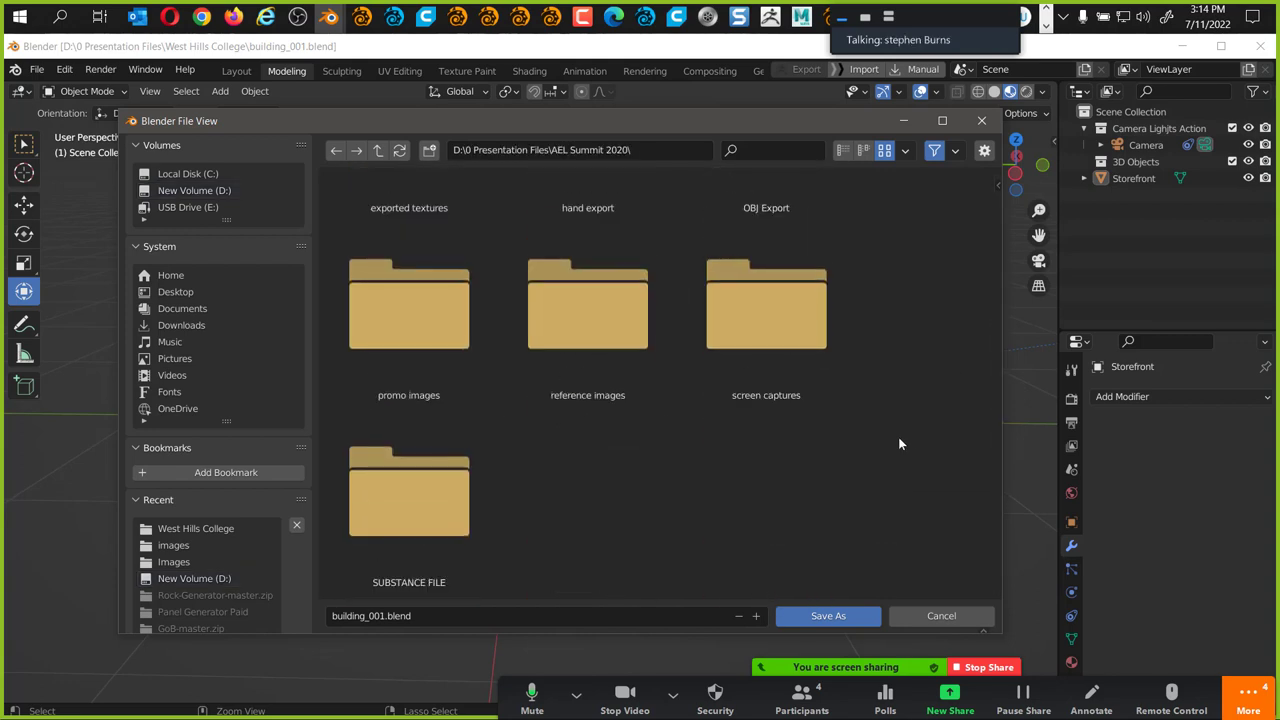
scroll(903, 430, "up", 4)
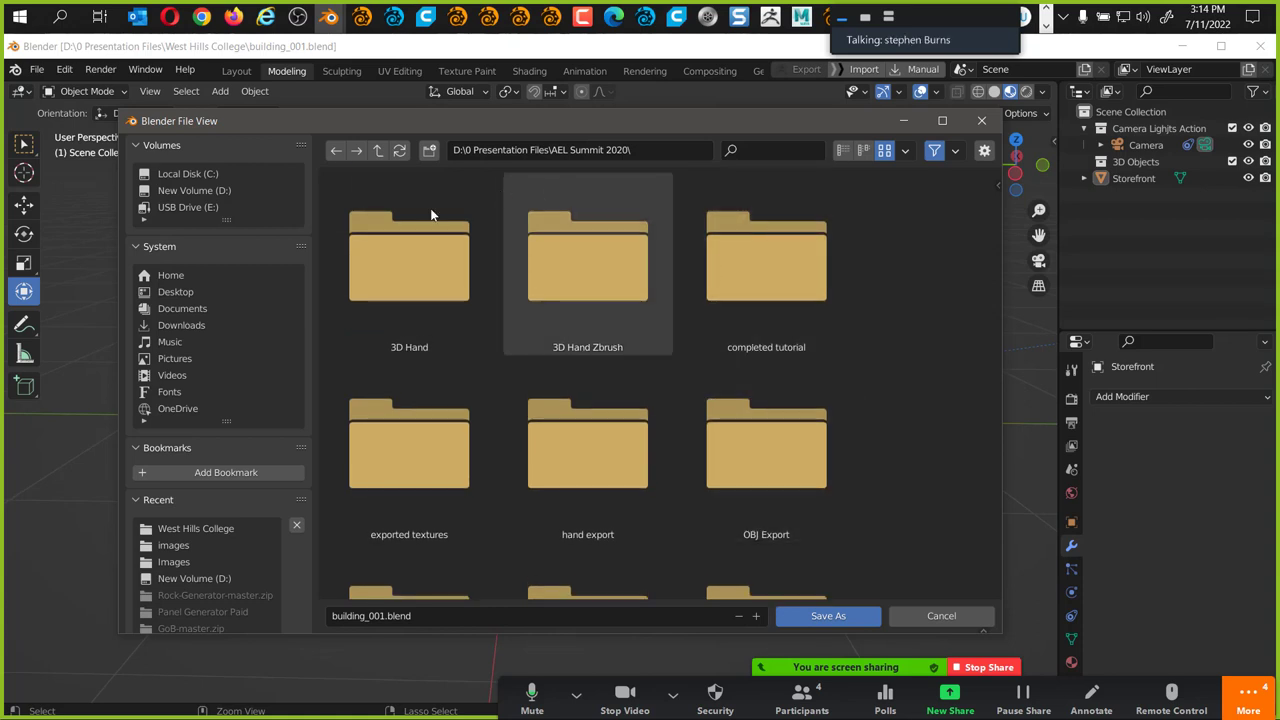
- Open the West Hills College folder and select the building_001.blend file name field
left_click(381, 151)
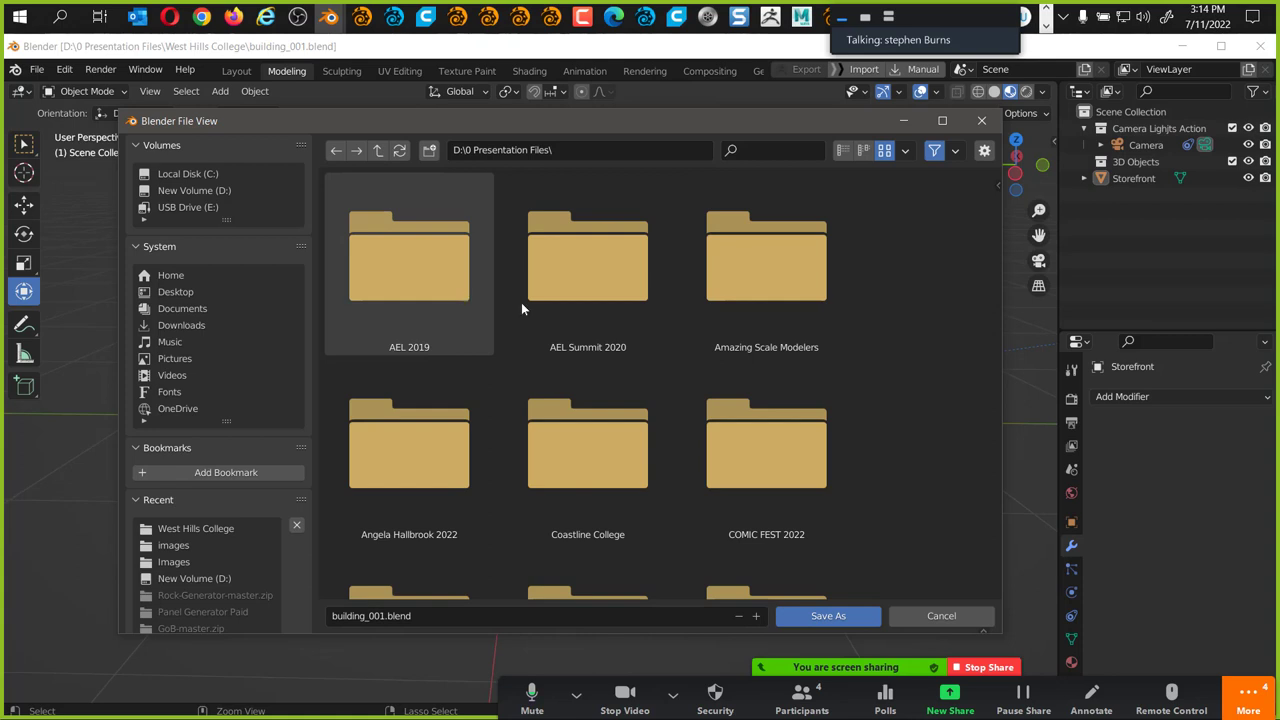
scroll(680, 430, "down", 15)
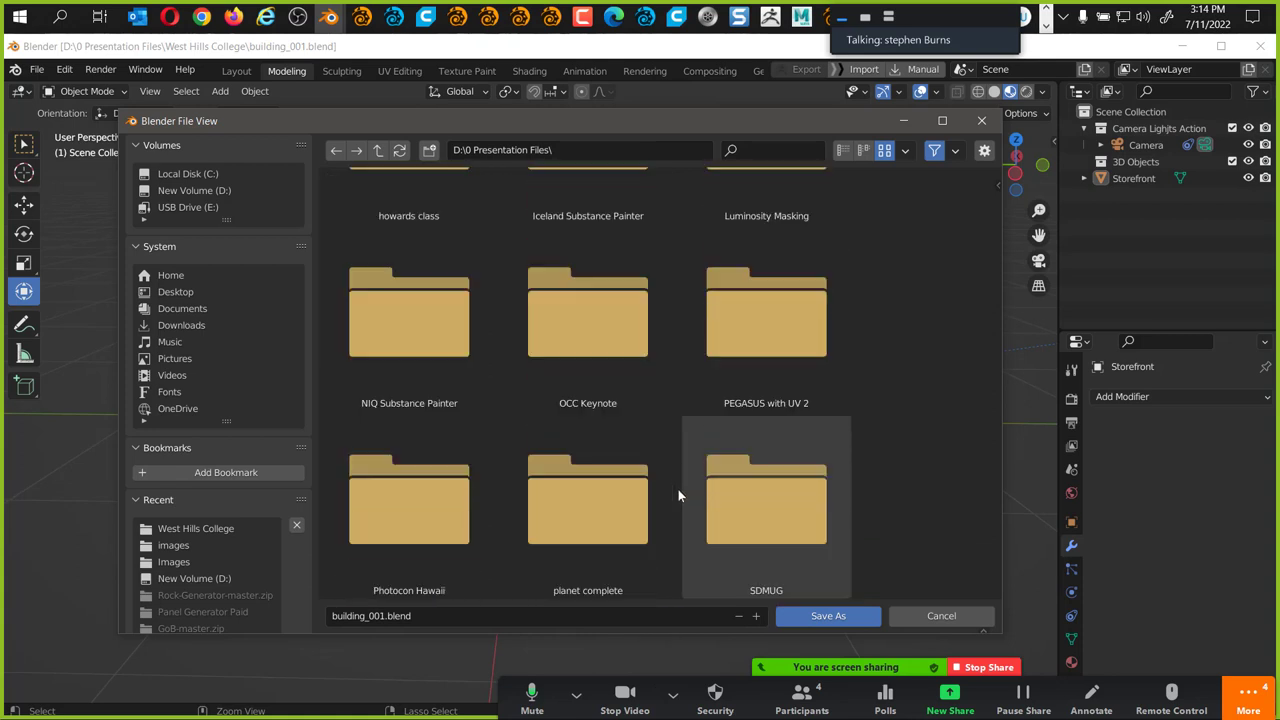
scroll(680, 490, "down", 10)
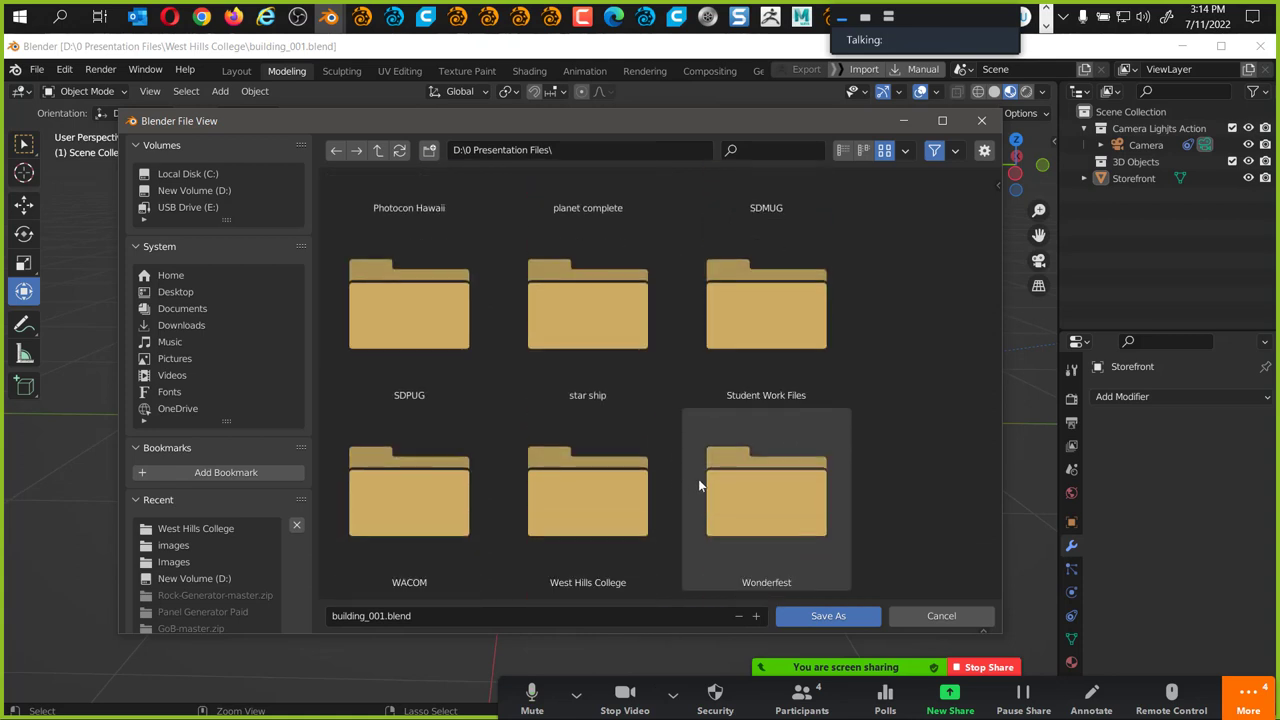
double_click(588, 489)
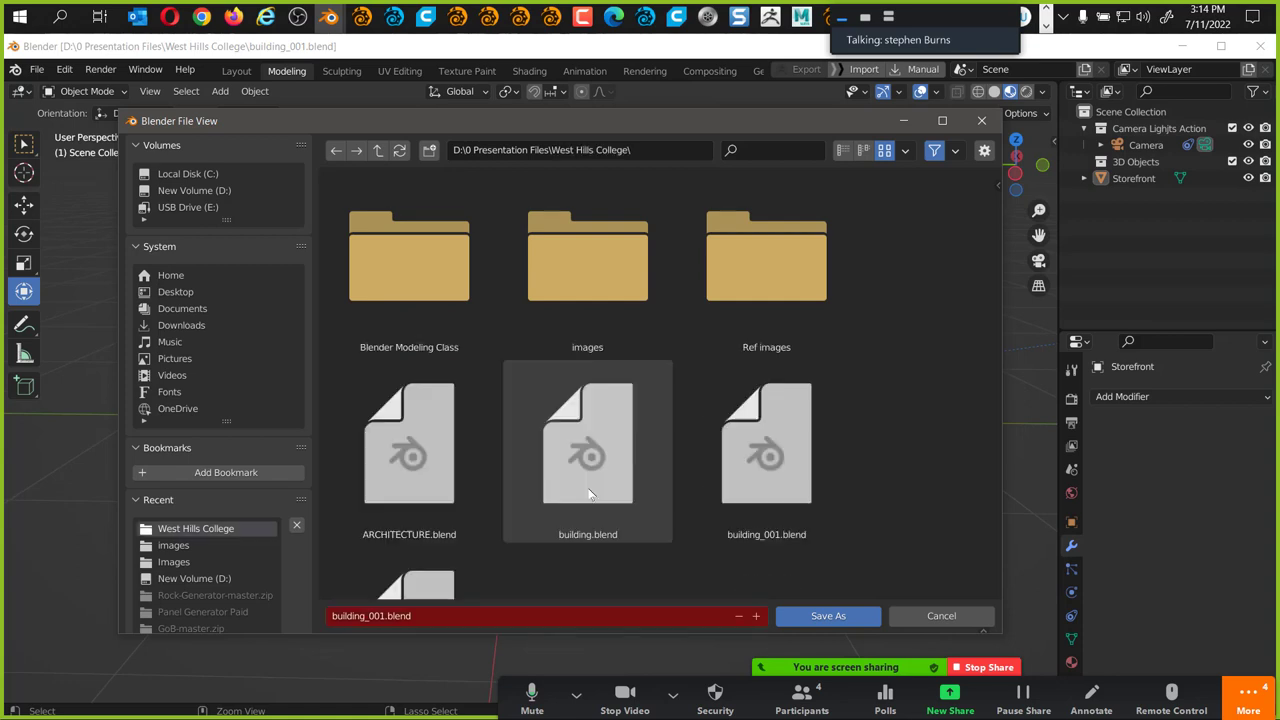
left_click(450, 615)
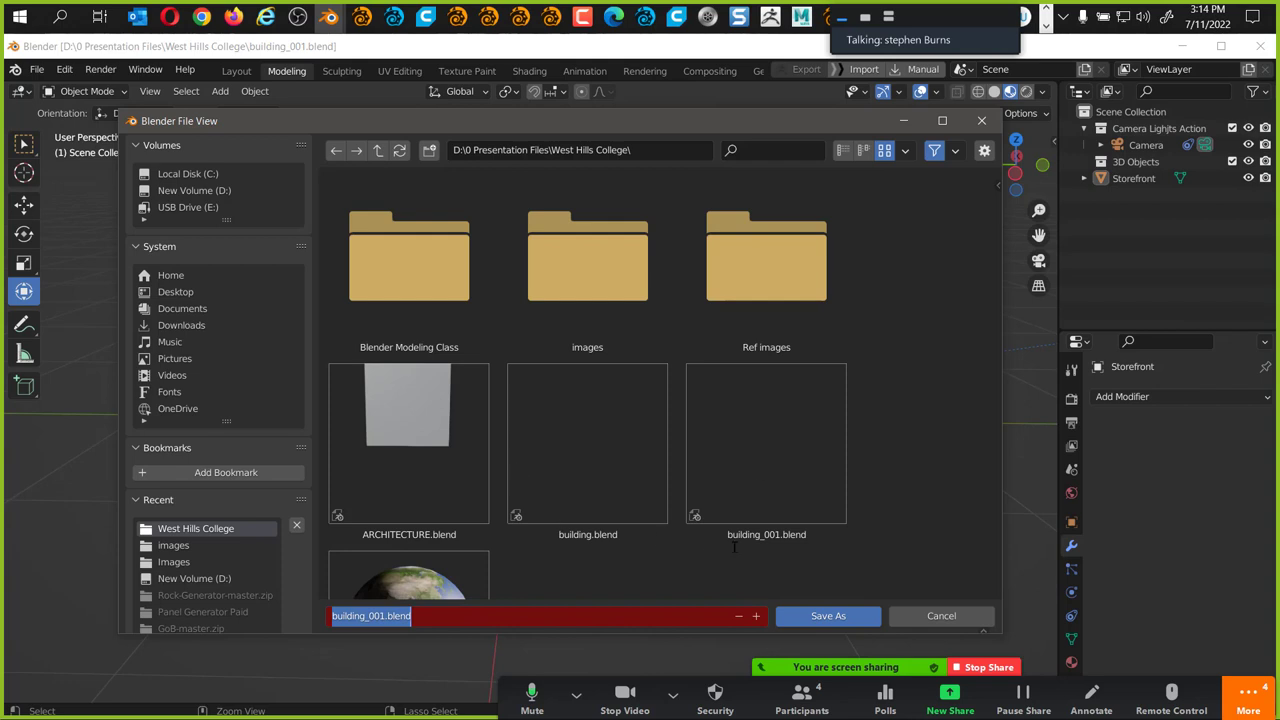
- Create a new folder named turoials inside West Hills College
right_click(705, 561)
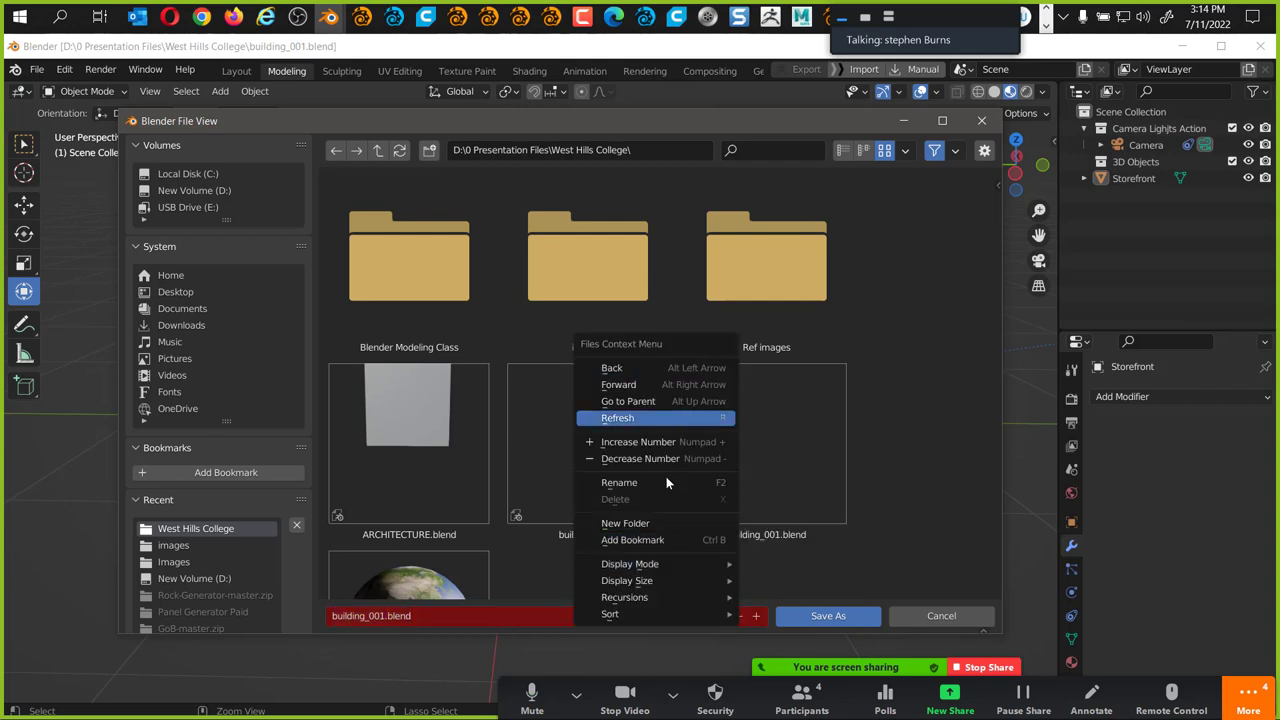
left_click(625, 523)
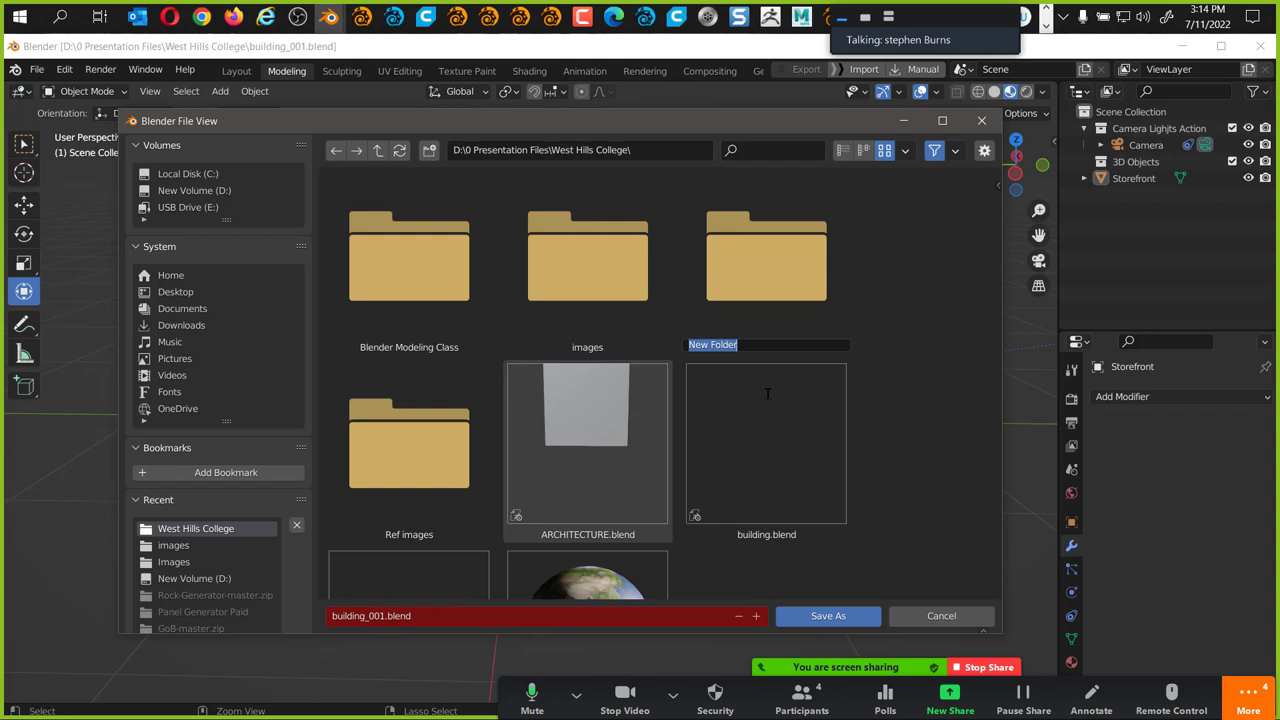
key("BackSpace")
type("turo")
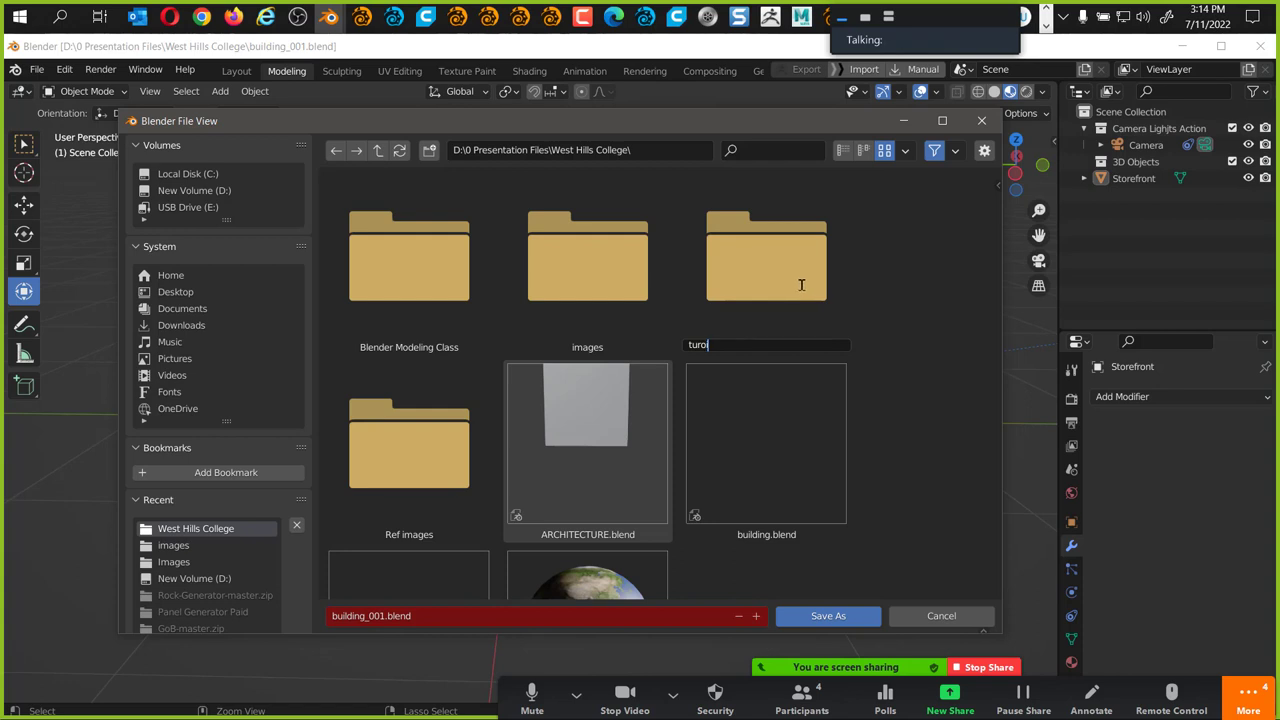
type("ials")
key("Return")
- Open the turoials folder and enter architexc as the file name
double_click(755, 248)
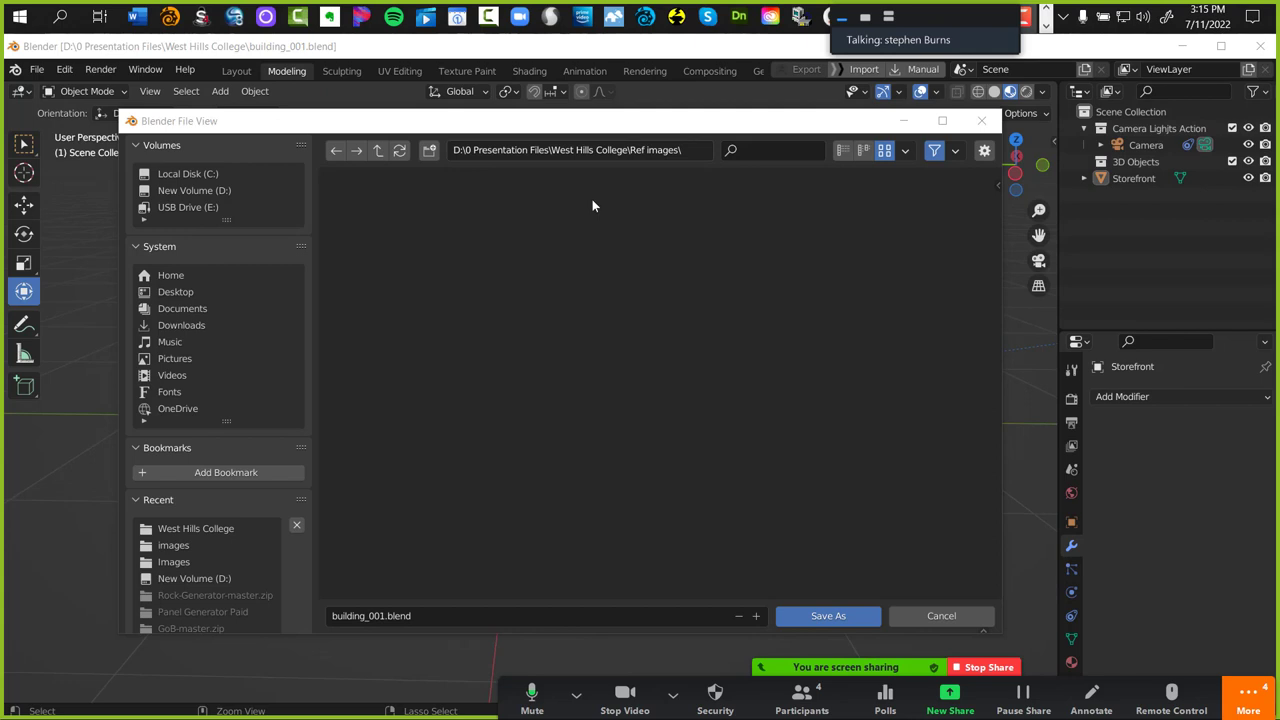
left_click(386, 151)
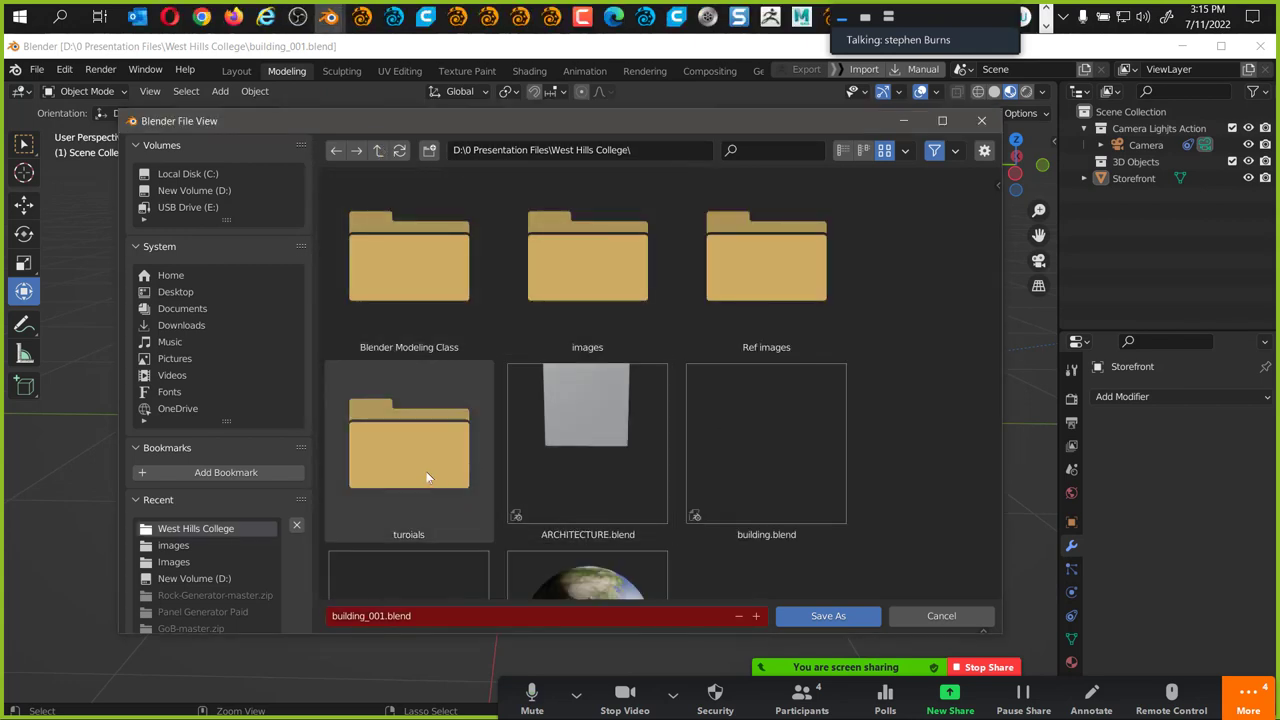
left_click(425, 472)
double_click(426, 474)
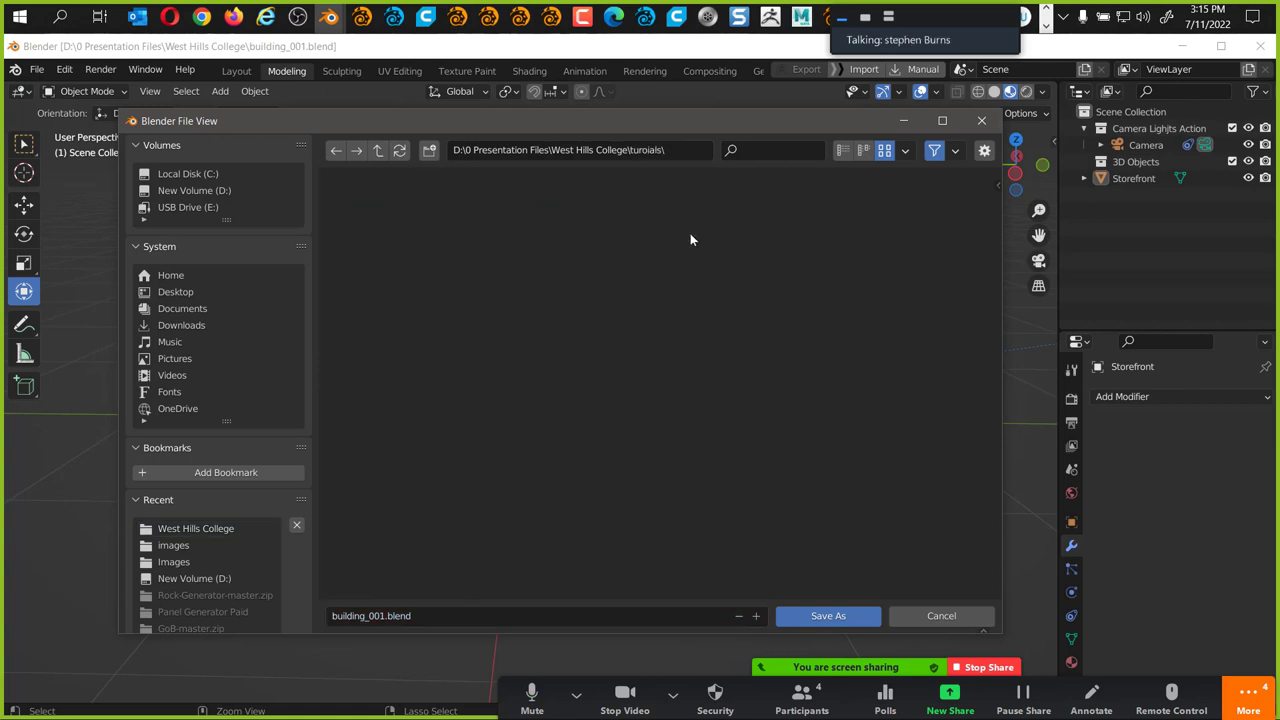
left_click(421, 614)
type("a")
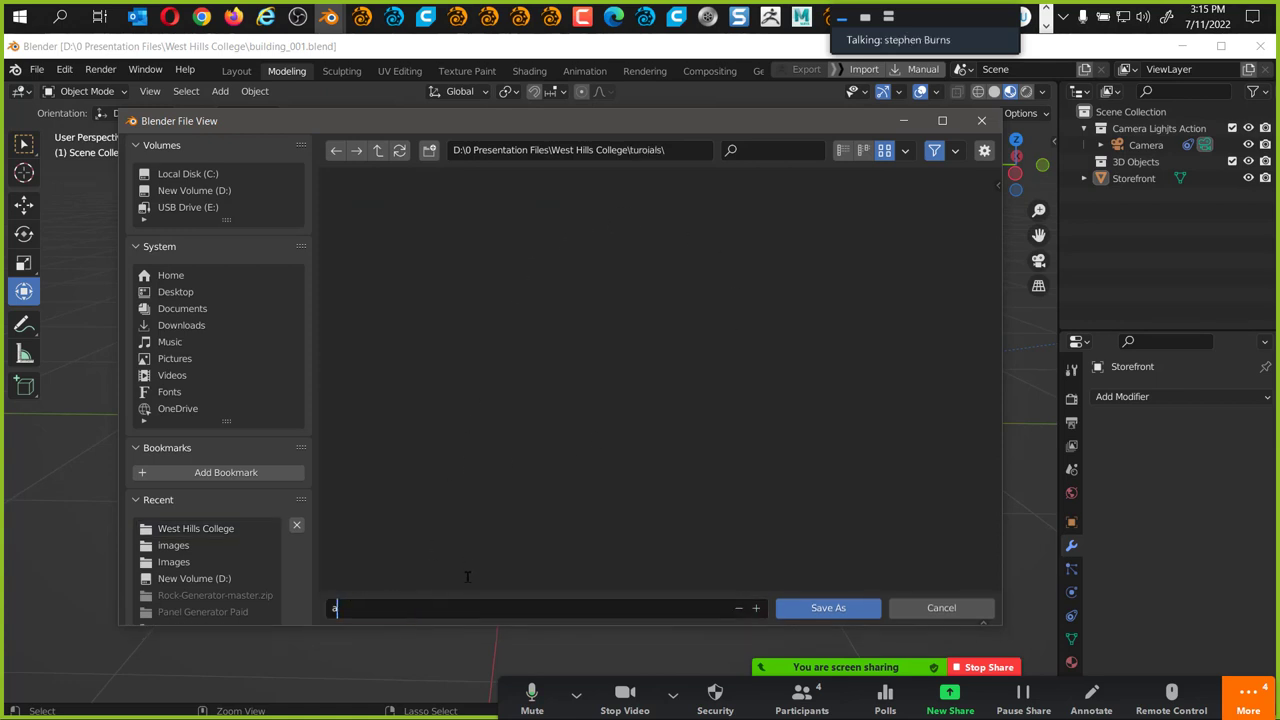
type("rchitexcture")
- Save the scene as architecture.blend in the turoials folder and orbit to a near-frontal view
left_click(823, 608)
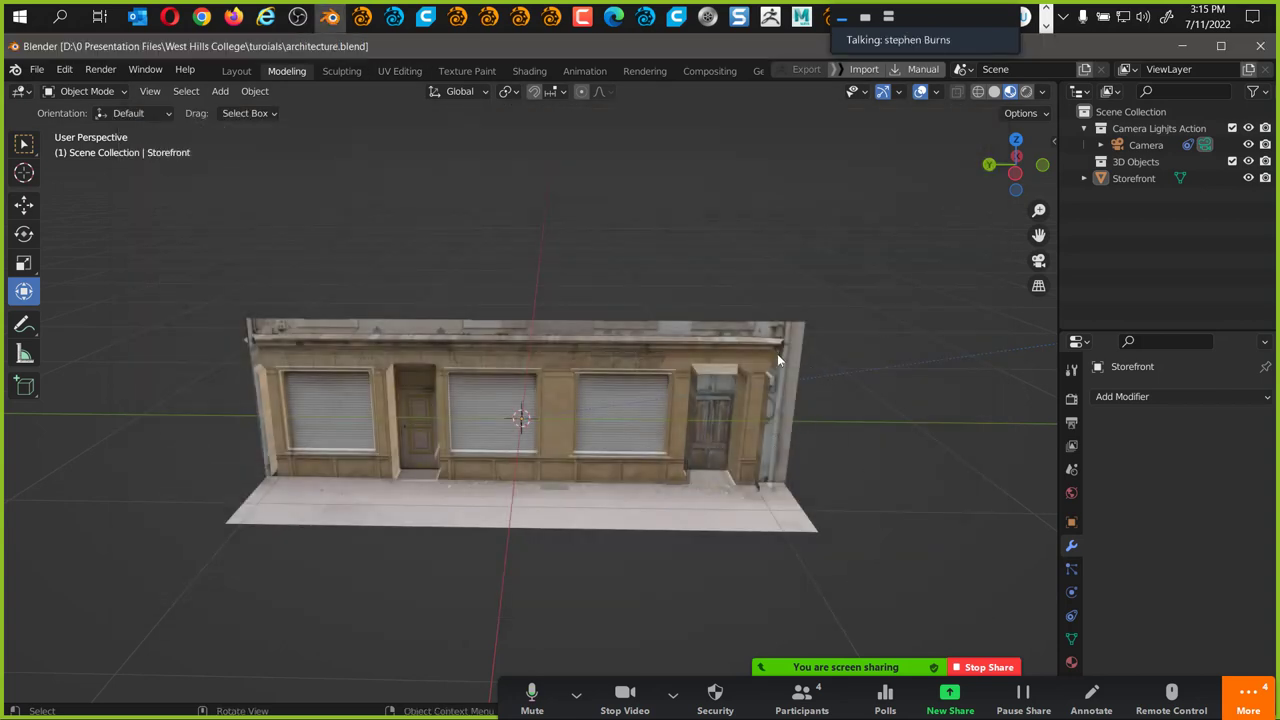
middle_click_drag(642, 458, 753, 361)
scroll(738, 320, "up", 3)
scroll(776, 317, "down", 2)
scroll(757, 372, "up", 3)
scroll(761, 380, "down", 1)
scroll(781, 367, "up", 1)
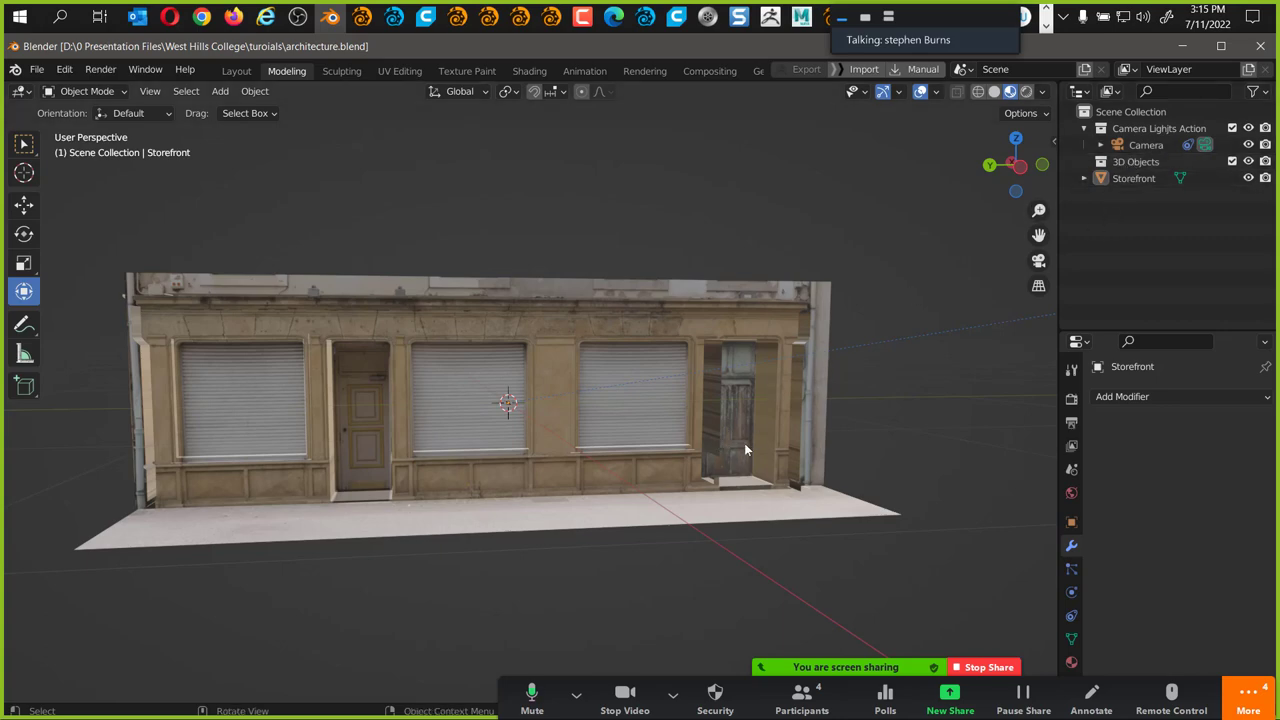
middle_click_drag(728, 470, 715, 420)
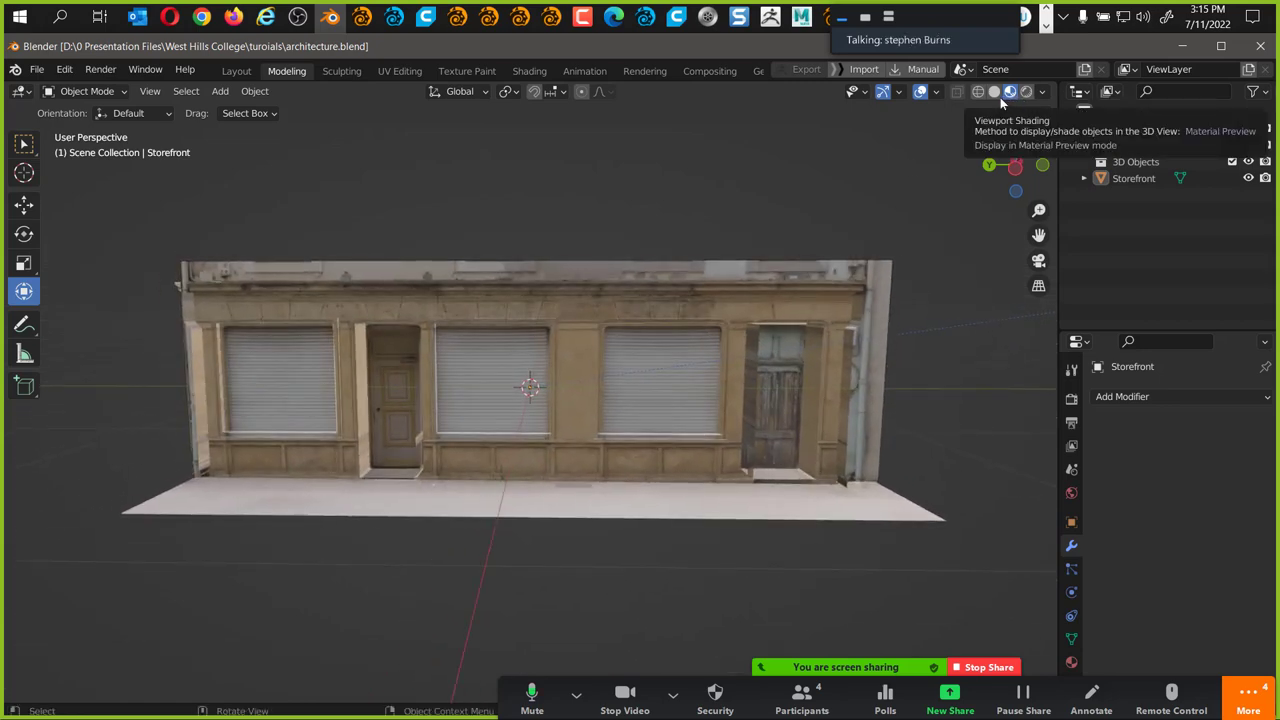
- Preview the storefront in Solid, then Rendered viewport shading, orbiting to inspect it
left_click(994, 91)
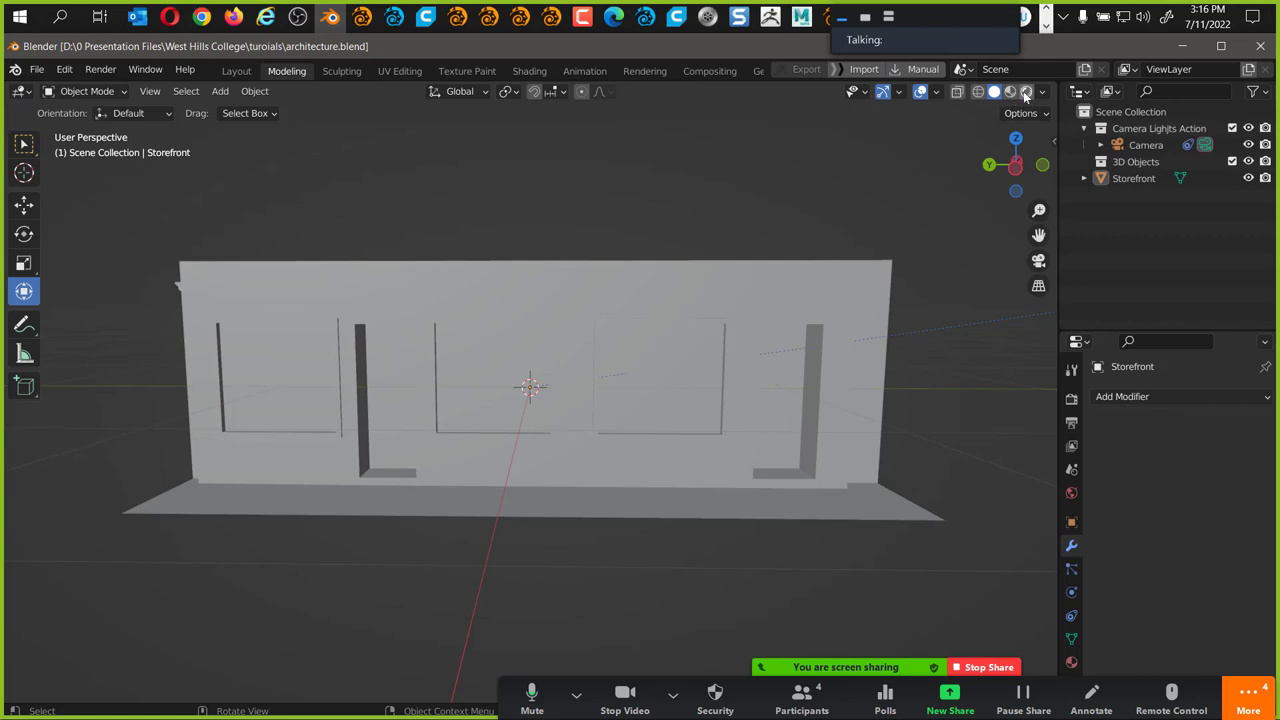
left_click(1024, 93)
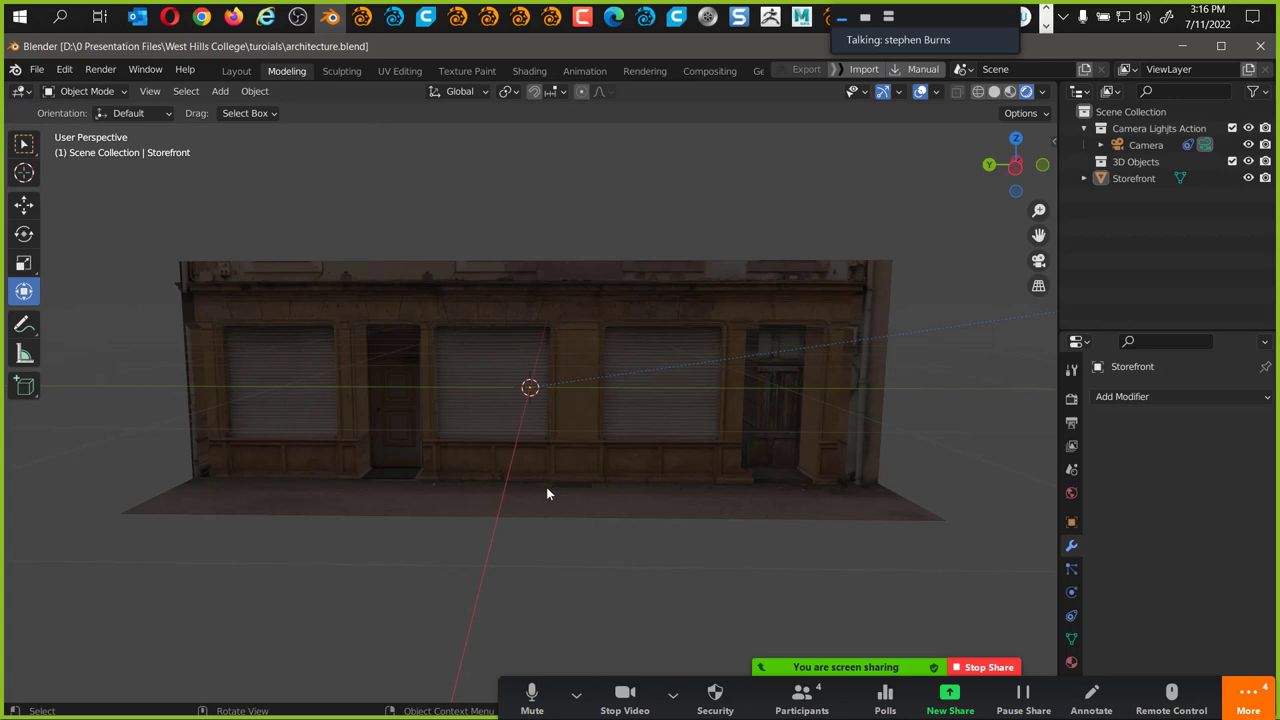
scroll(634, 509, "down", 5)
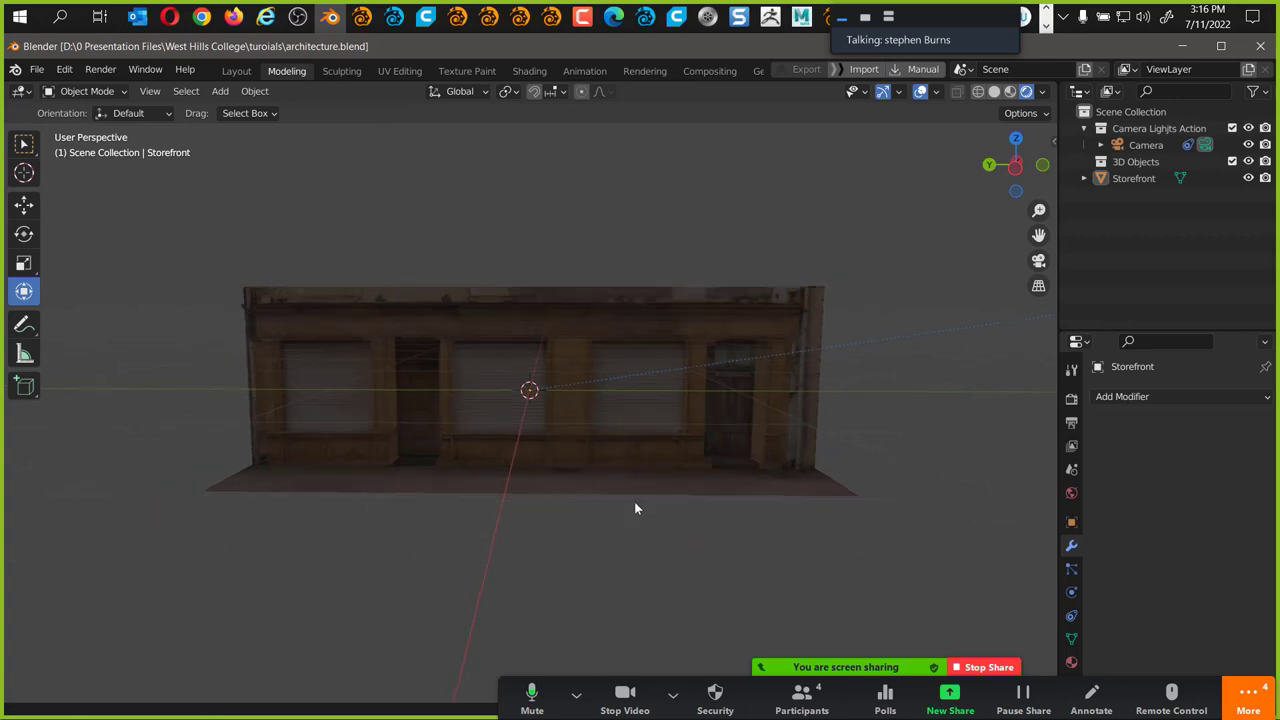
middle_click_drag(616, 522, 619, 461)
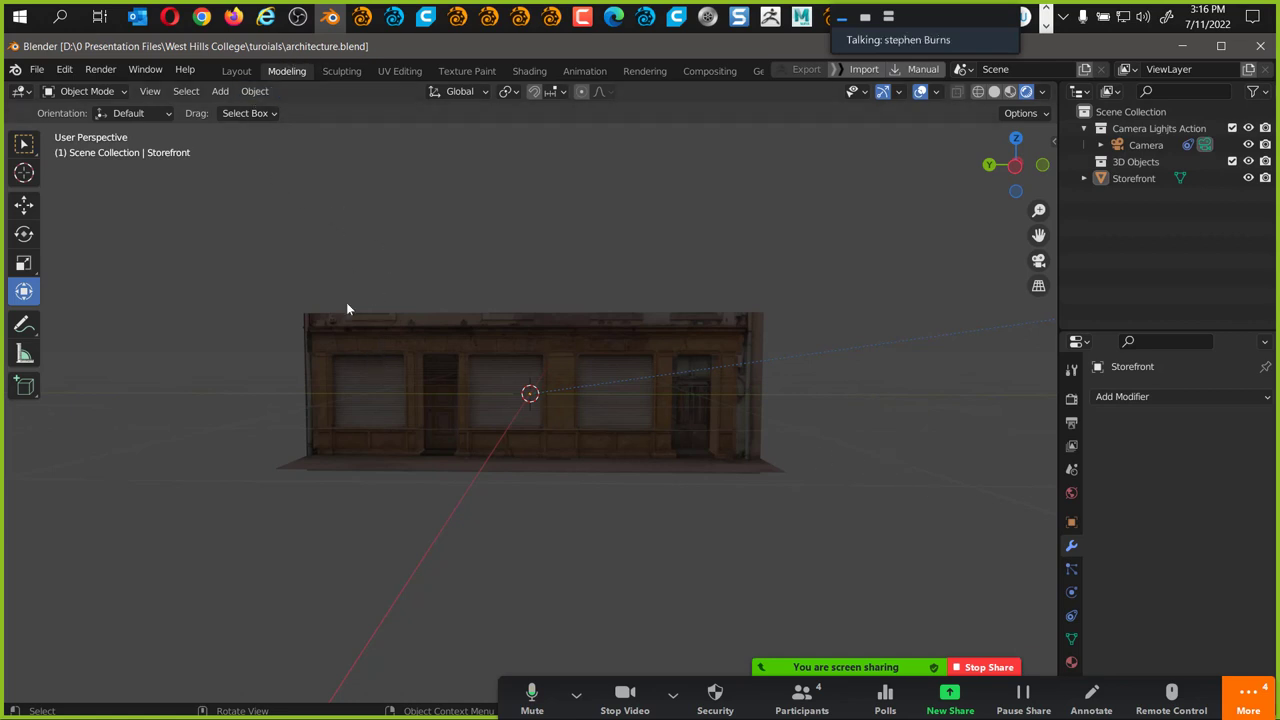
- Add a Sun light to the scene and reframe the front view
key("shift+a")
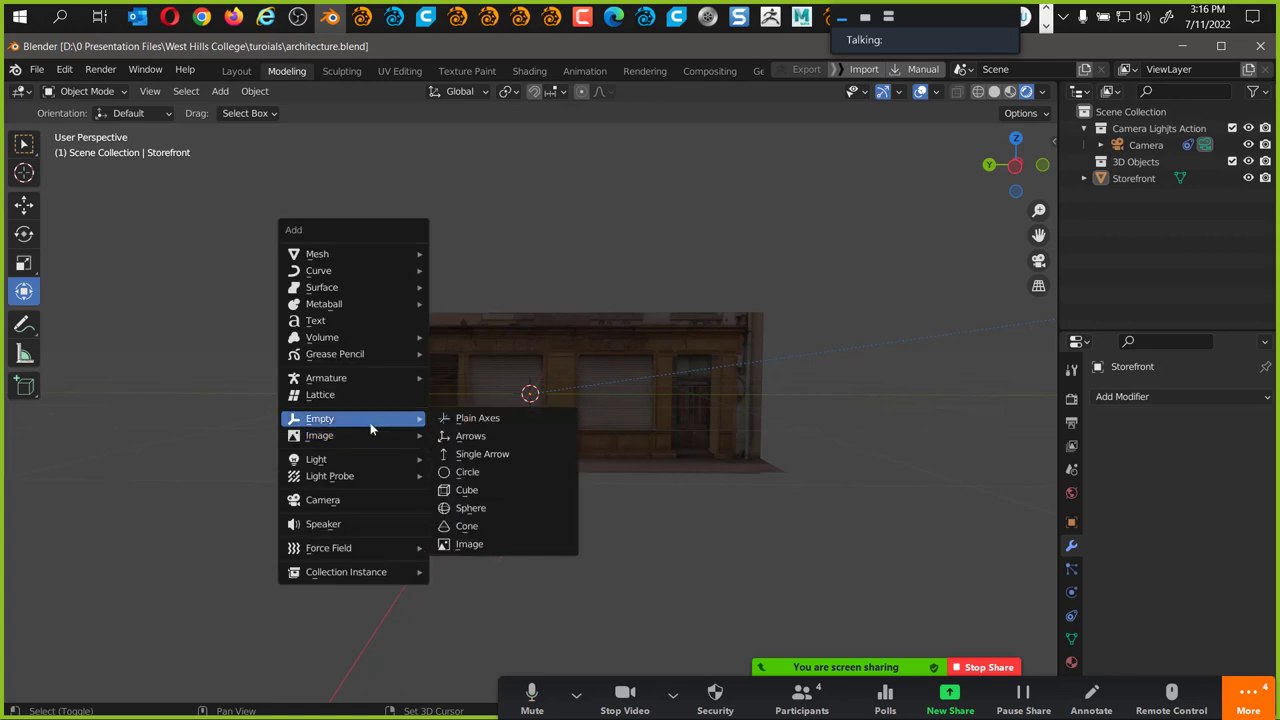
mouse_move(345, 425)
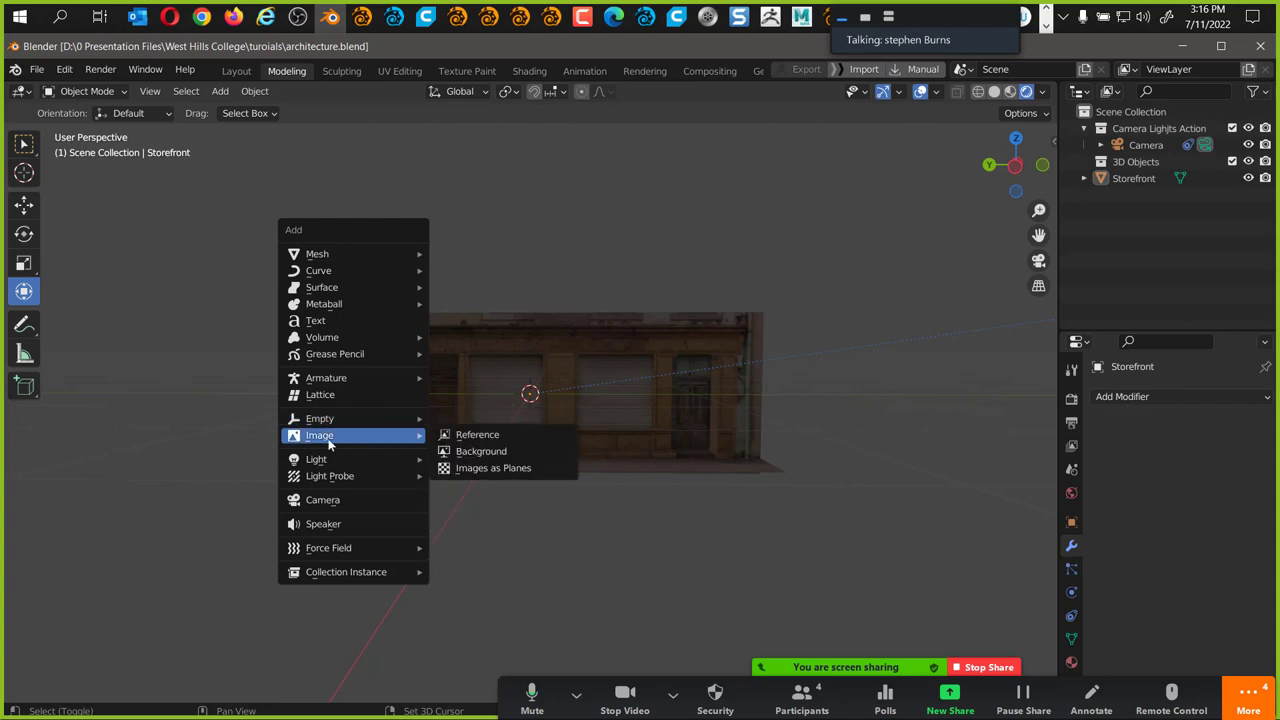
mouse_move(325, 465)
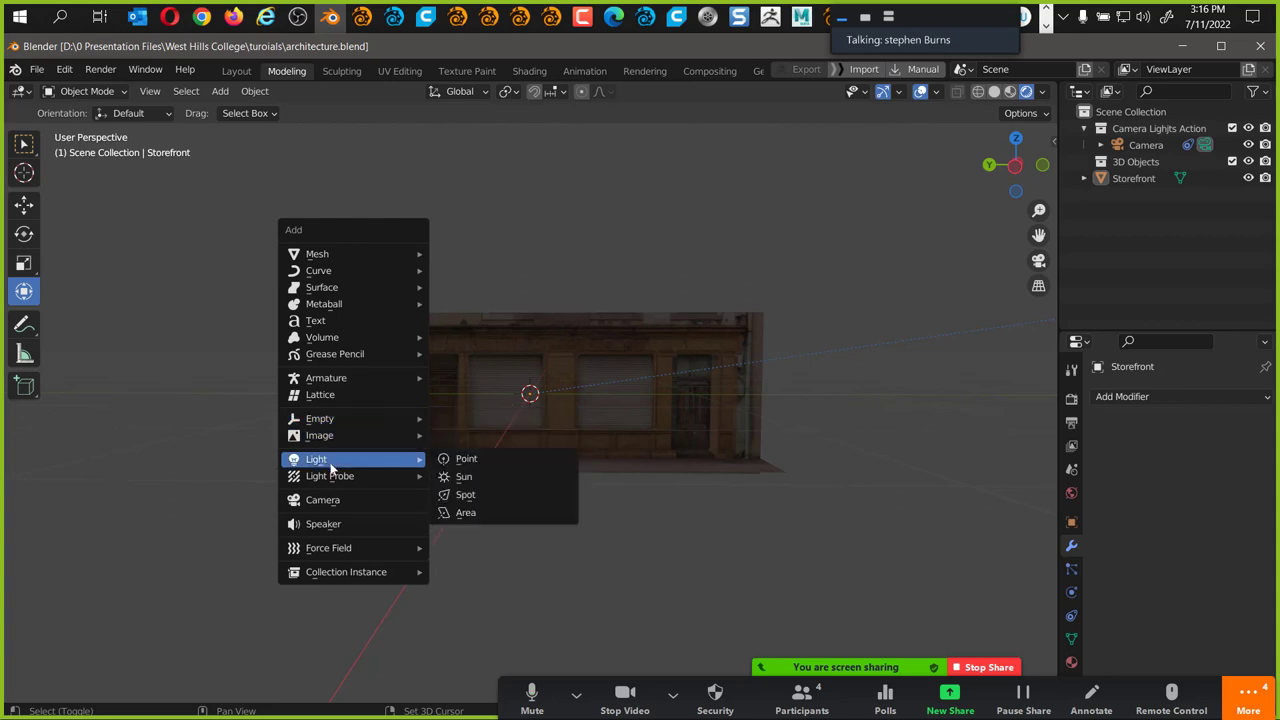
left_click(501, 480)
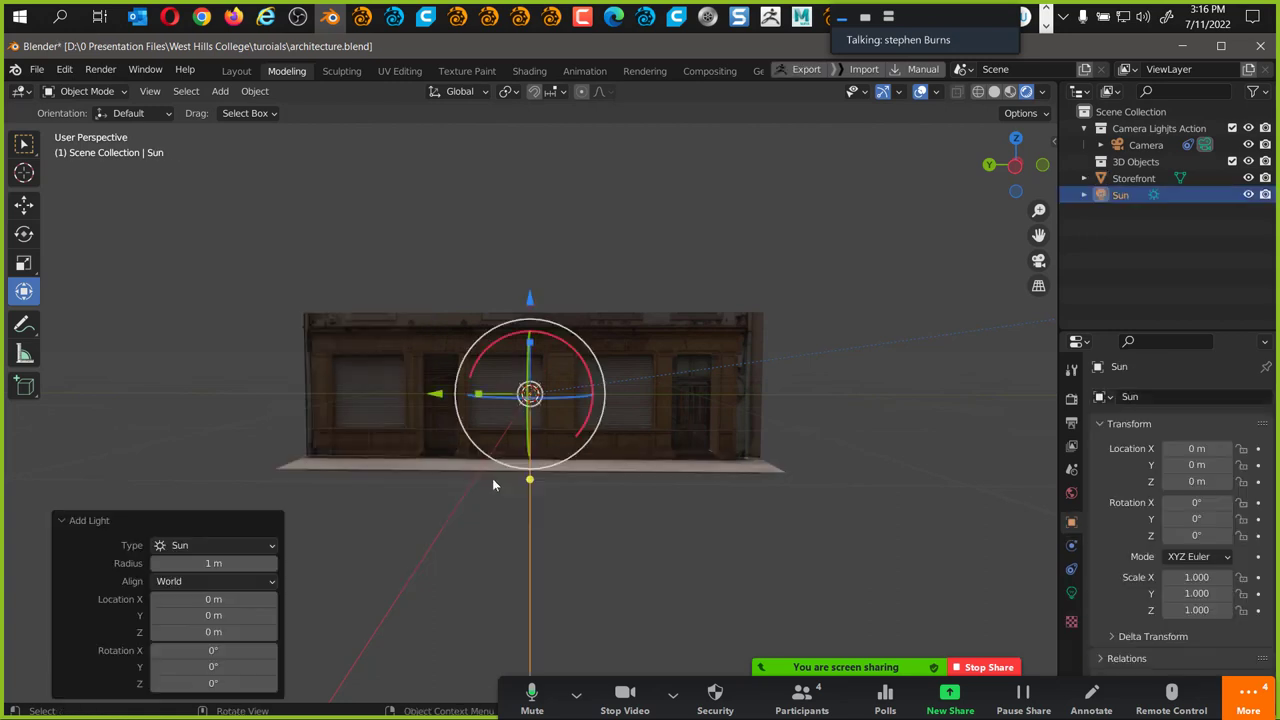
middle_click_drag(636, 600, 654, 517)
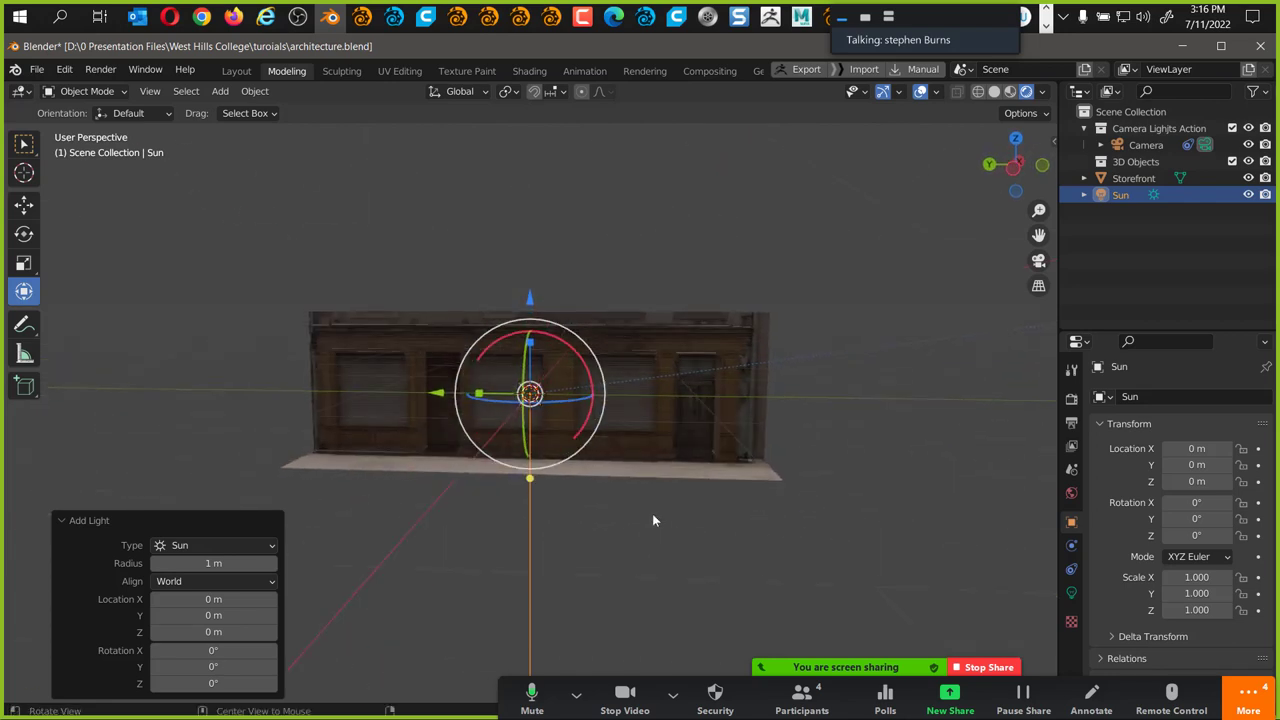
middle_click_drag(851, 363, 435, 342, "ctrl")
- Move the Sun to Y -4.3086 m and raise it to Z 9.9258 m
left_click_drag(410, 347, 689, 429)
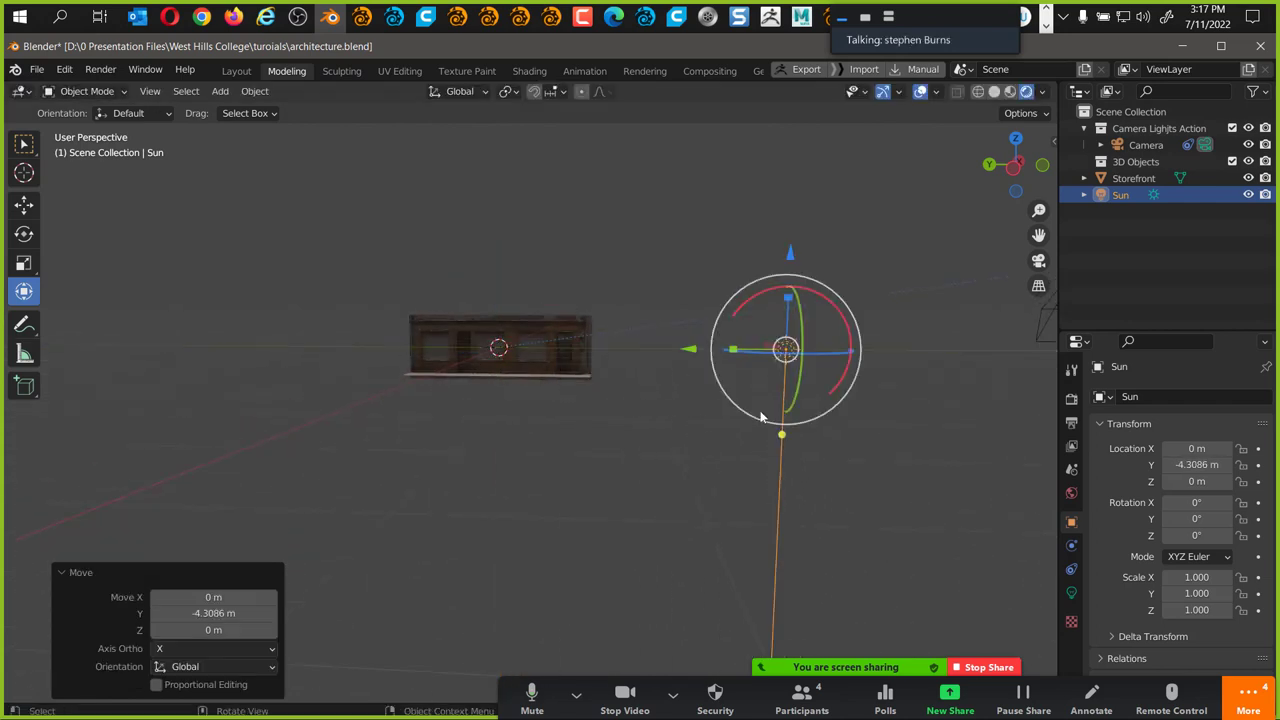
mouse_move(775, 480)
middle_mouse_down()
mouse_move(786, 503)
mouse_move(816, 488)
mouse_move(866, 420)
mouse_move(846, 434)
mouse_move(777, 423)
mouse_move(760, 517)
mouse_move(785, 470)
middle_mouse_up()
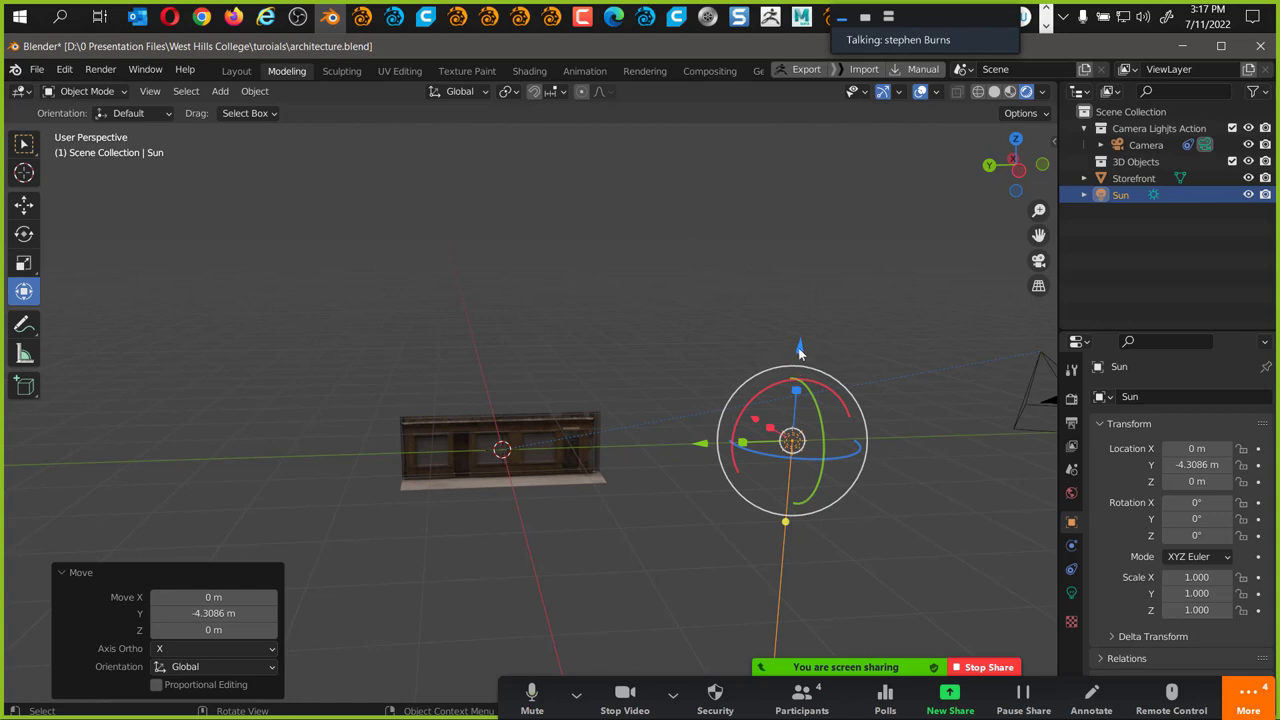
left_click_drag(800, 349, 822, 178)
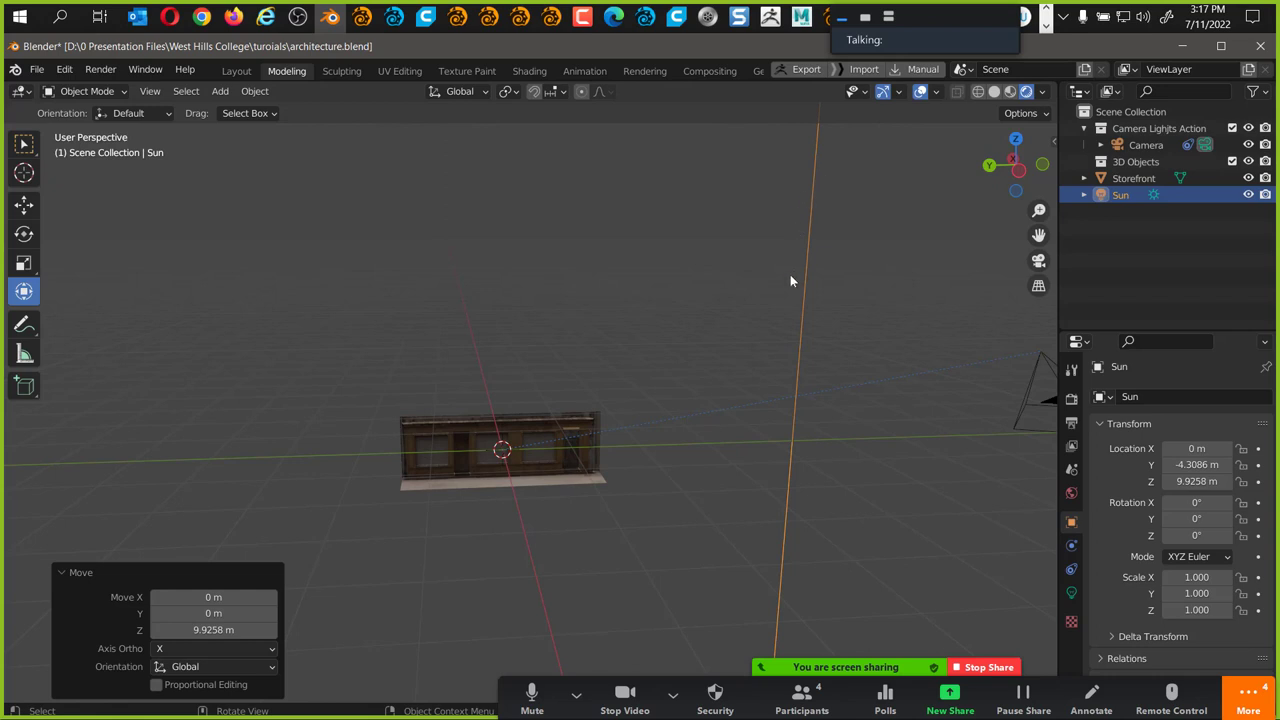
scroll(801, 301, "down", 5)
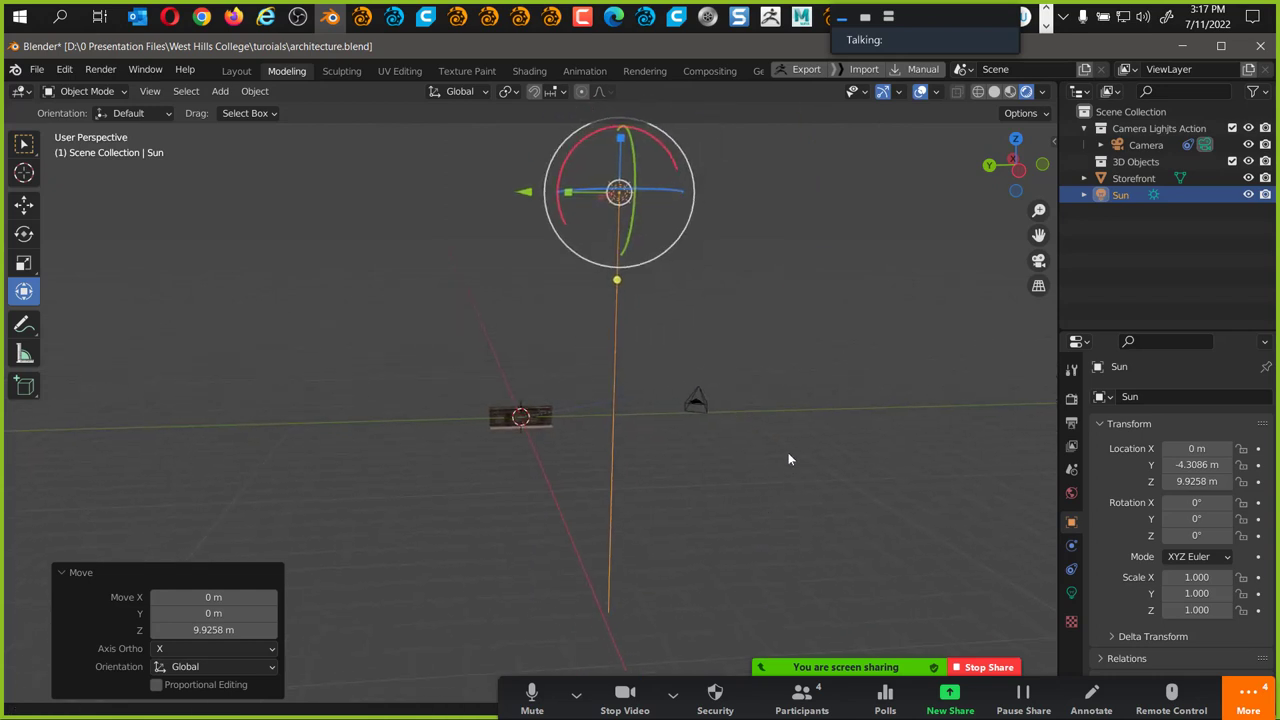
middle_click_drag(788, 459, 474, 418)
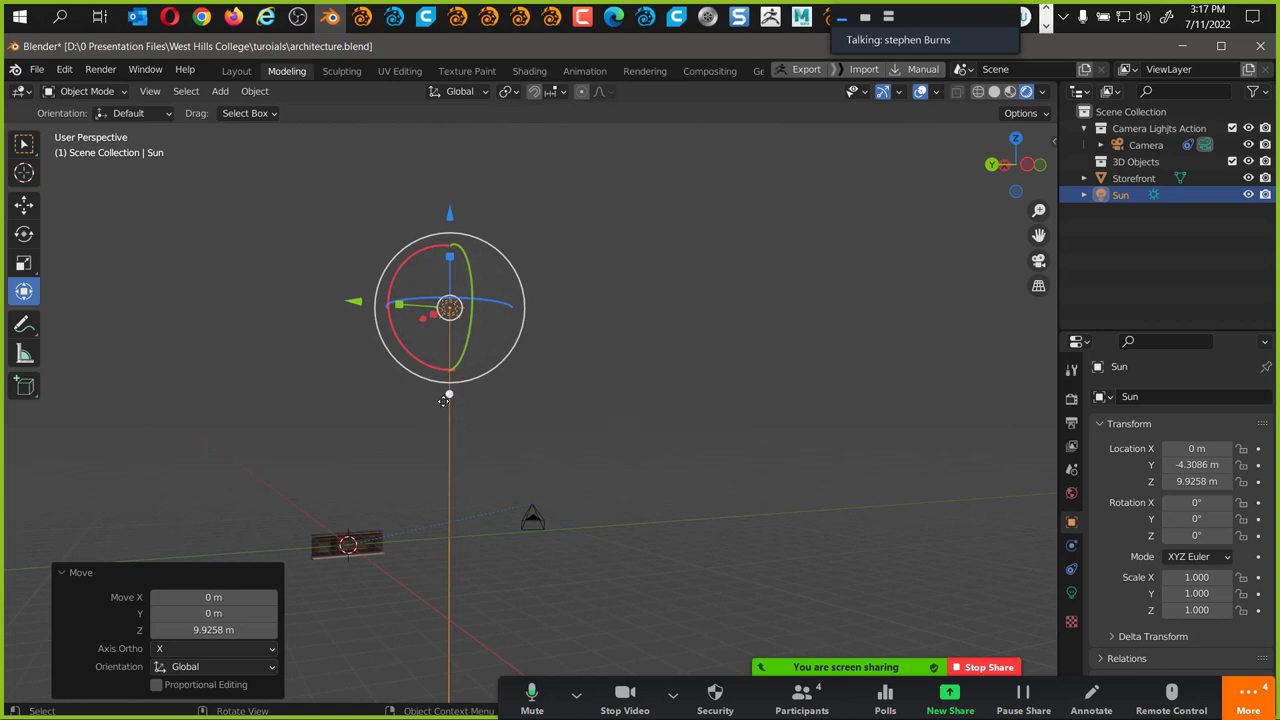
- Tilt the Sun about 22° toward the storefront and recentre the view
left_click_drag(449, 394, 417, 549)
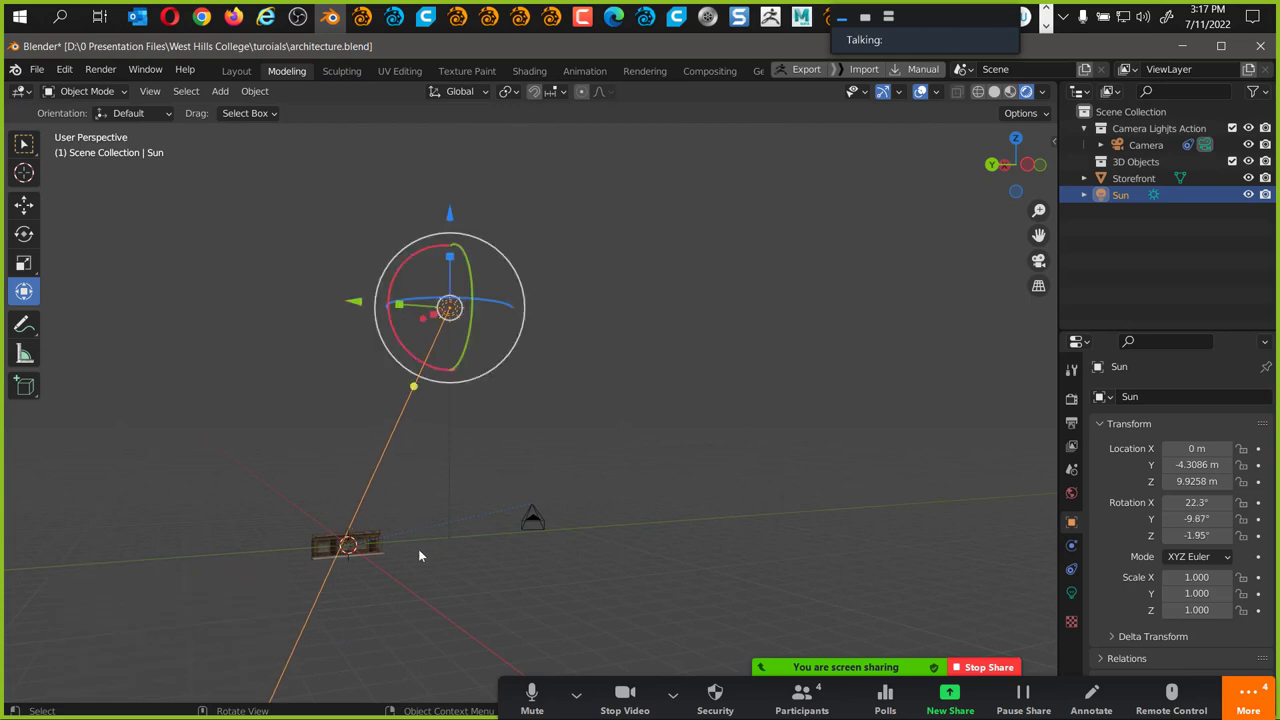
middle_click_drag(417, 549, 460, 419, "ctrl")
scroll(640, 280, "down", 5)
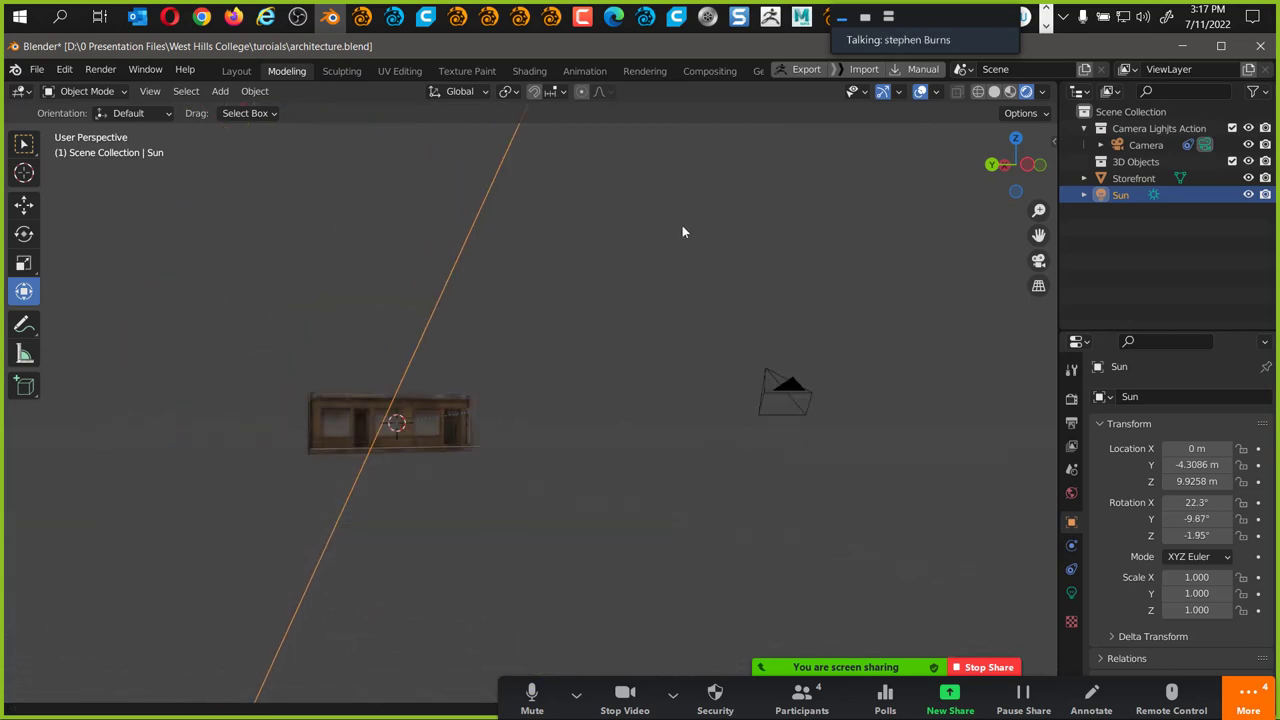
scroll(500, 320, "up", 4)
scroll(506, 328, "down", 4)
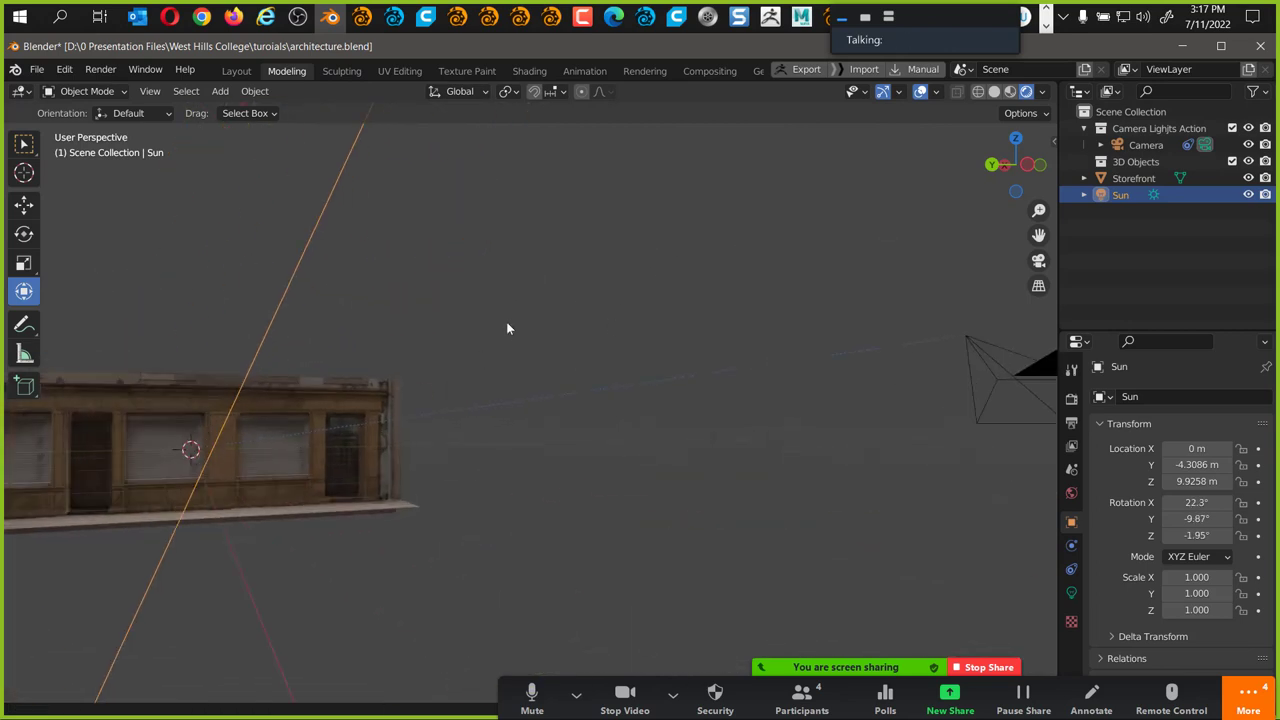
middle_click_drag(495, 322, 472, 404)
scroll(472, 404, "down", 3)
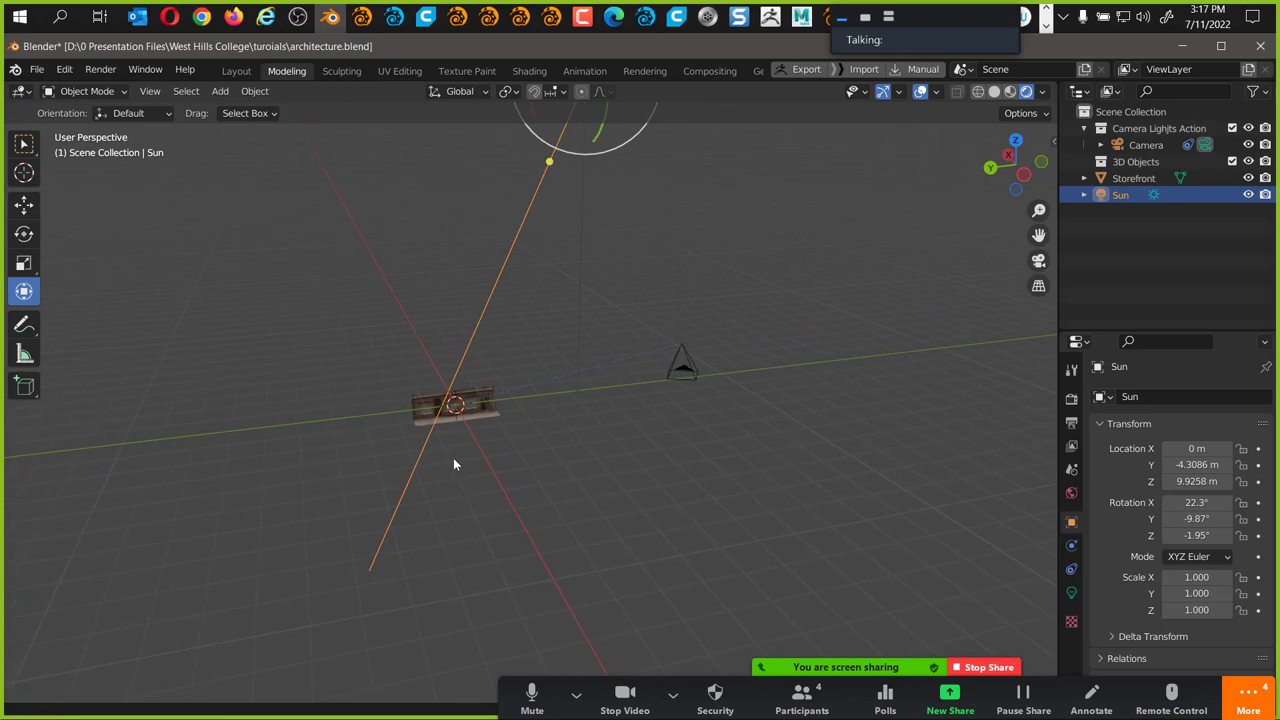
middle_click_drag(748, 528, 686, 467)
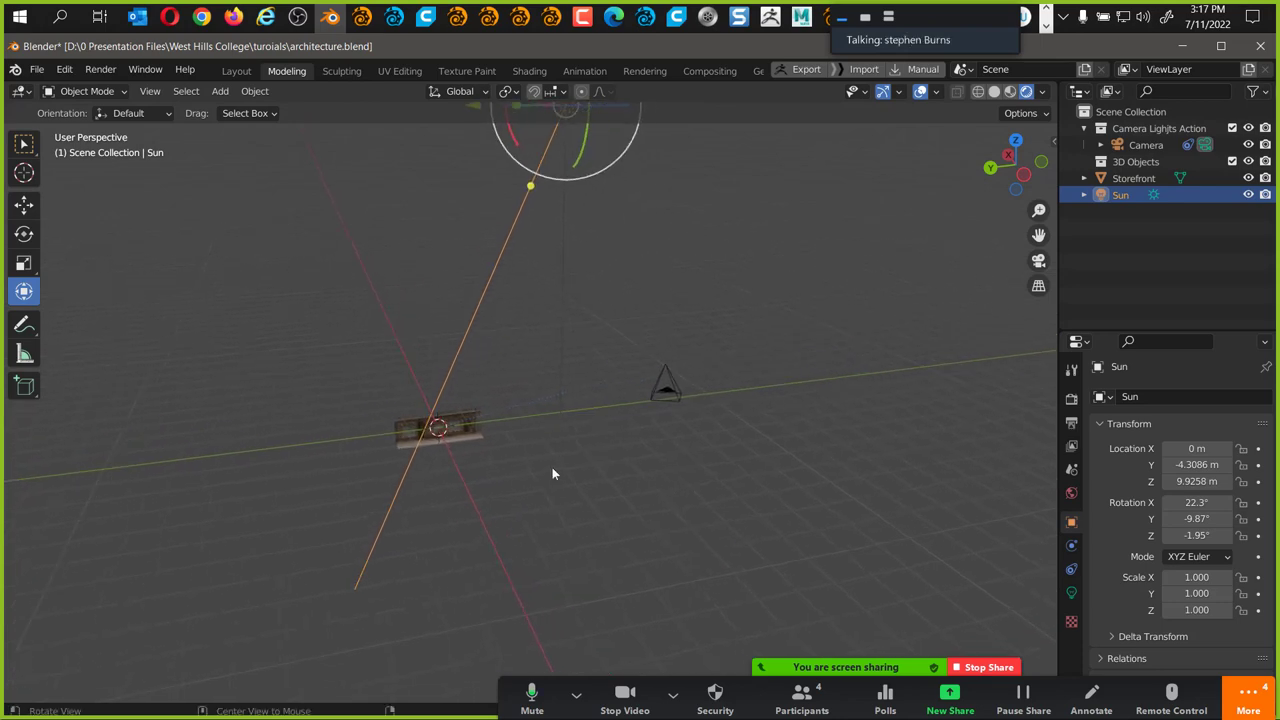
scroll(552, 467, "up", 5)
middle_click_drag(566, 364, 576, 526, "shift")
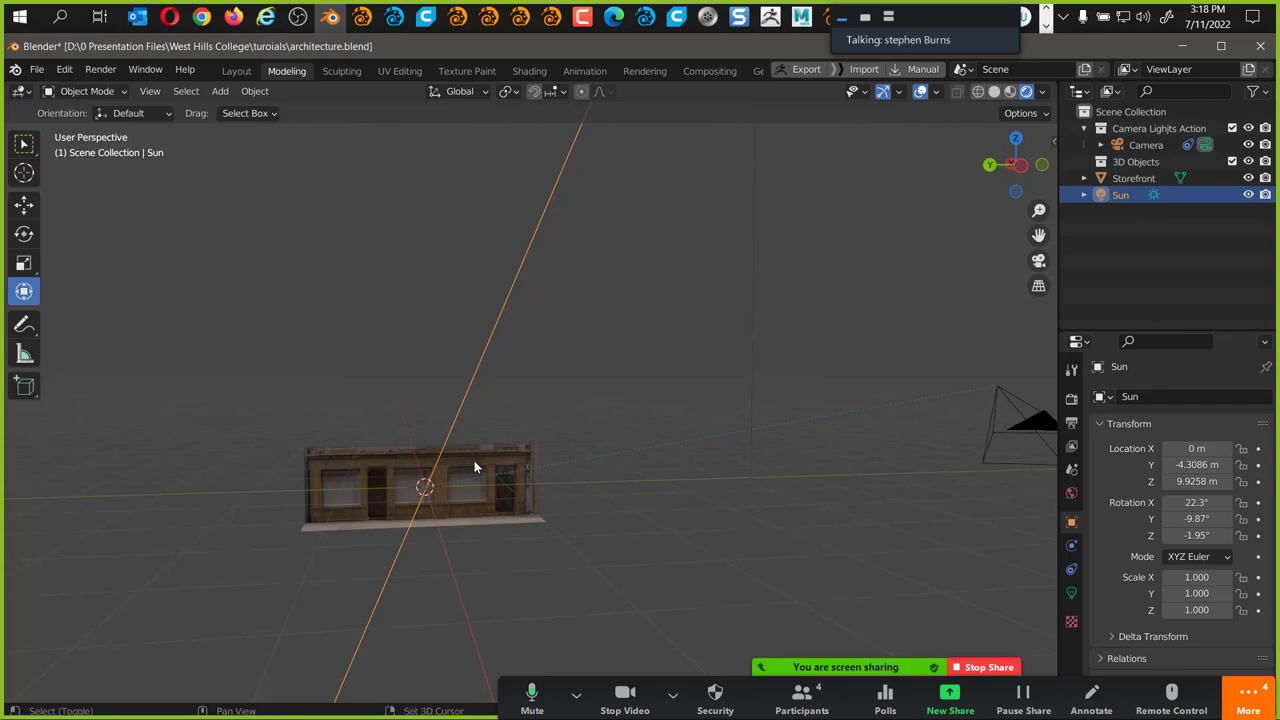
- Add an Arrows empty at the world origin
key("shift+a")
mouse_move(477, 432)
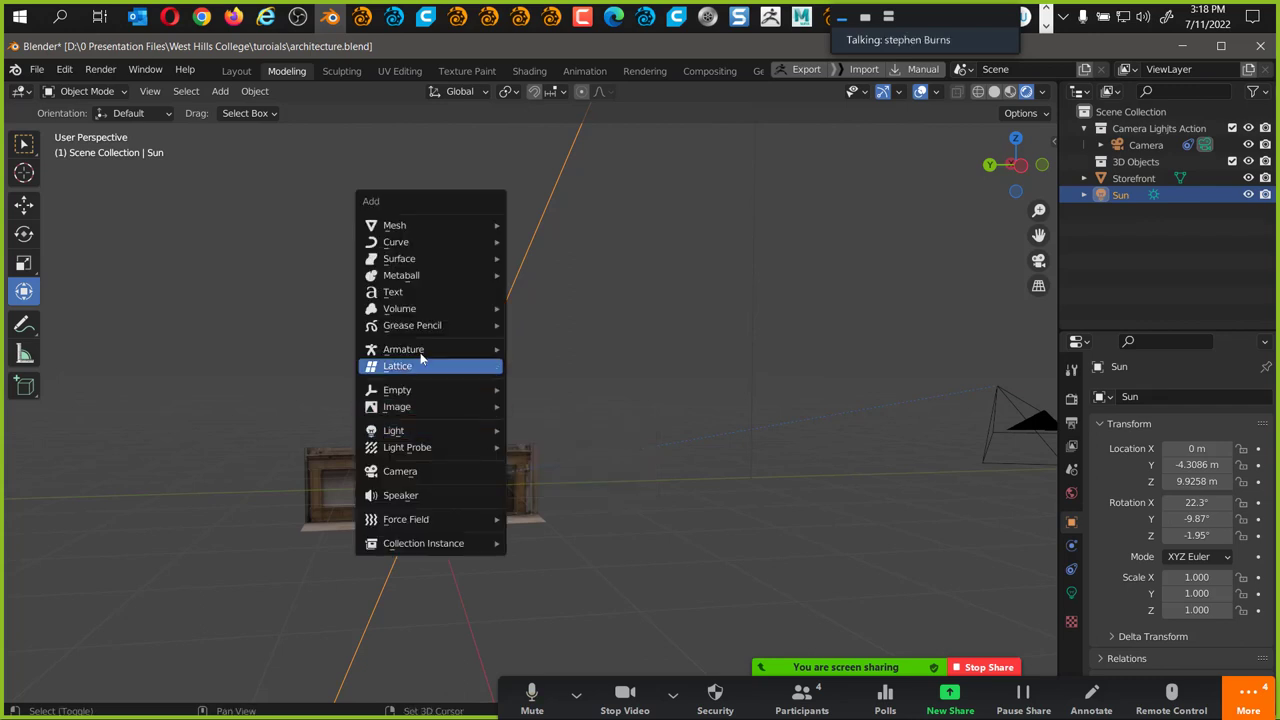
mouse_move(402, 393)
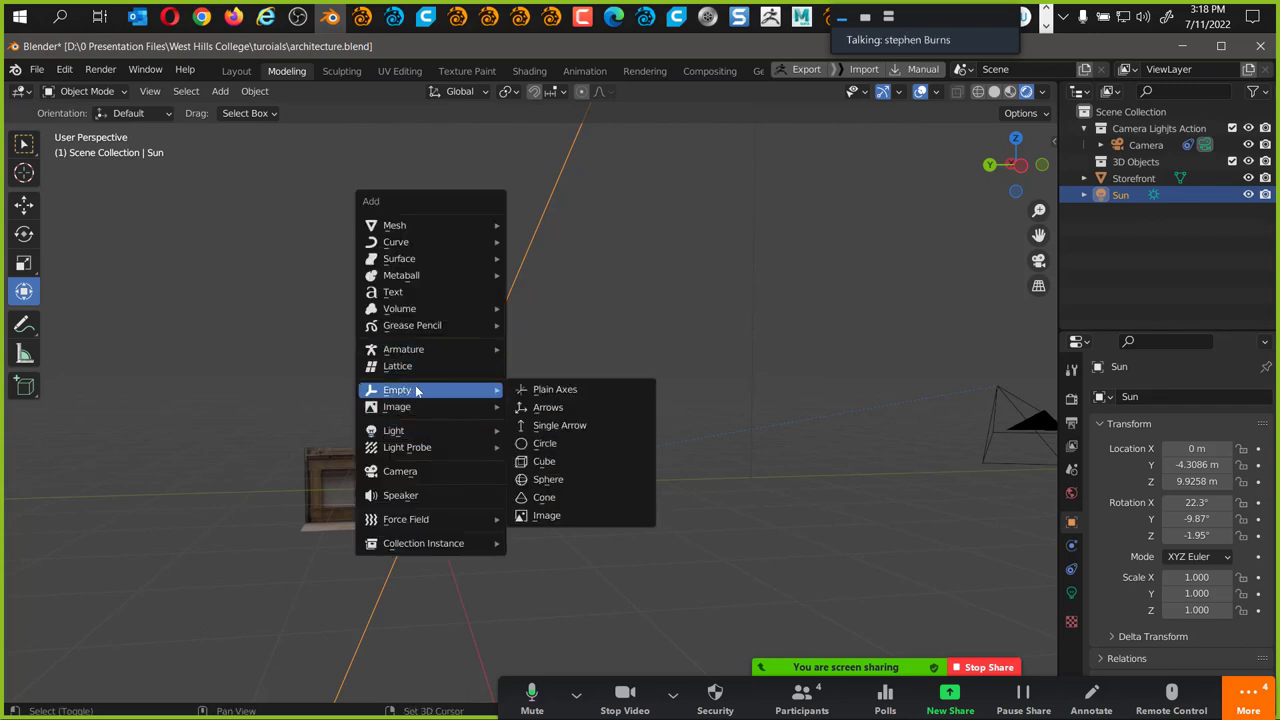
left_click(547, 410)
middle_click_drag(457, 518, 474, 340)
middle_click_drag(480, 546, 632, 495)
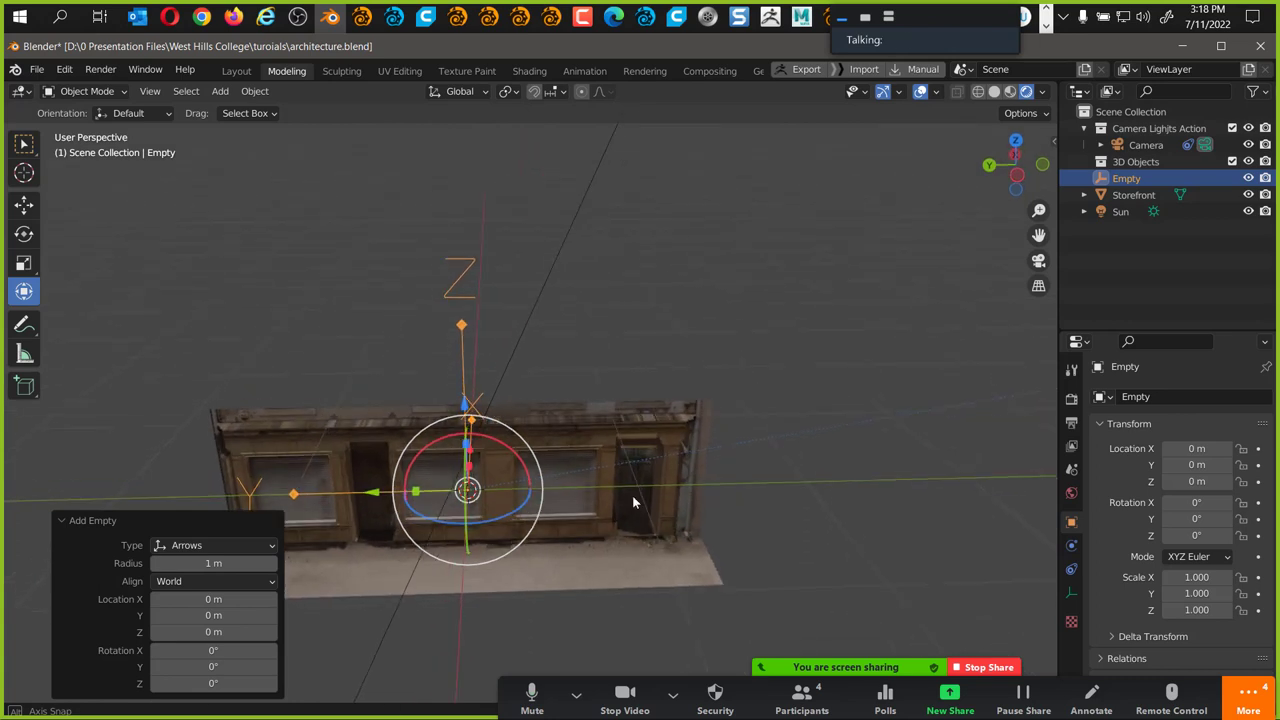
scroll(690, 589, "down", 5)
middle_click_drag(690, 589, 609, 583, "shift")
middle_click_drag(694, 411, 616, 277)
- Rename the empty to EmptyLights in the Outliner and select the Sun lamp
left_click(553, 300)
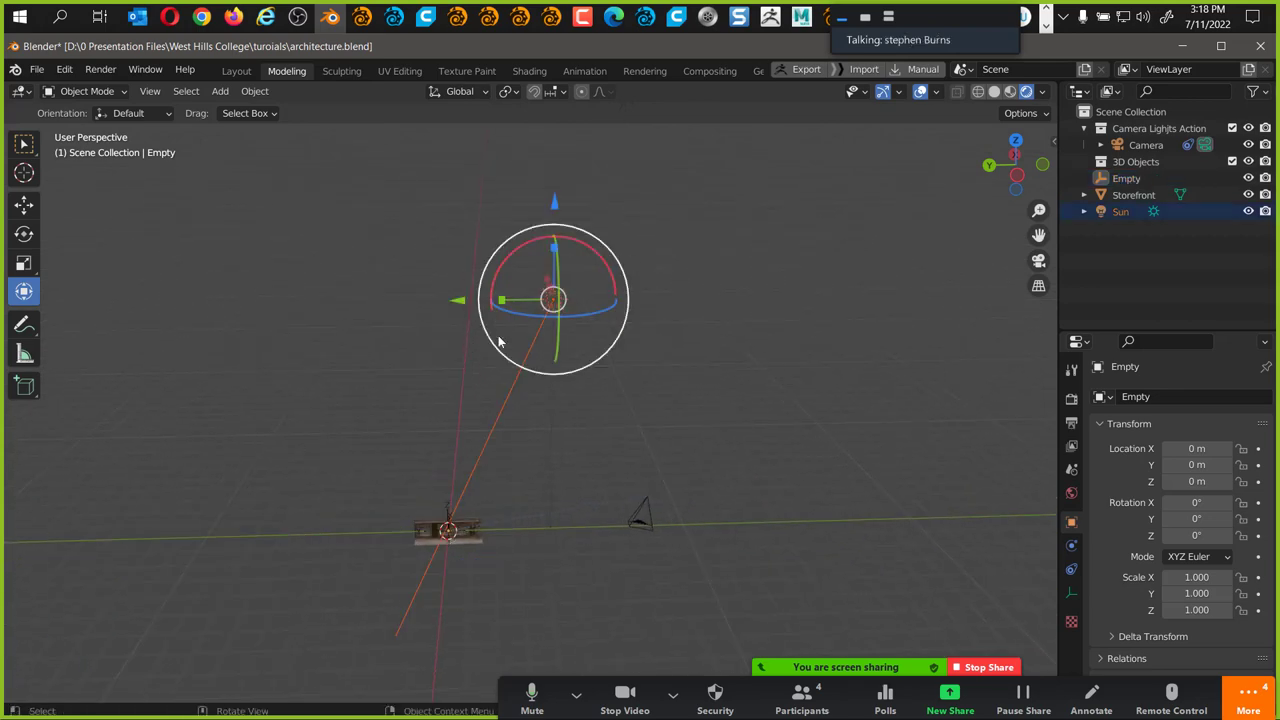
middle_click_drag(523, 380, 557, 503)
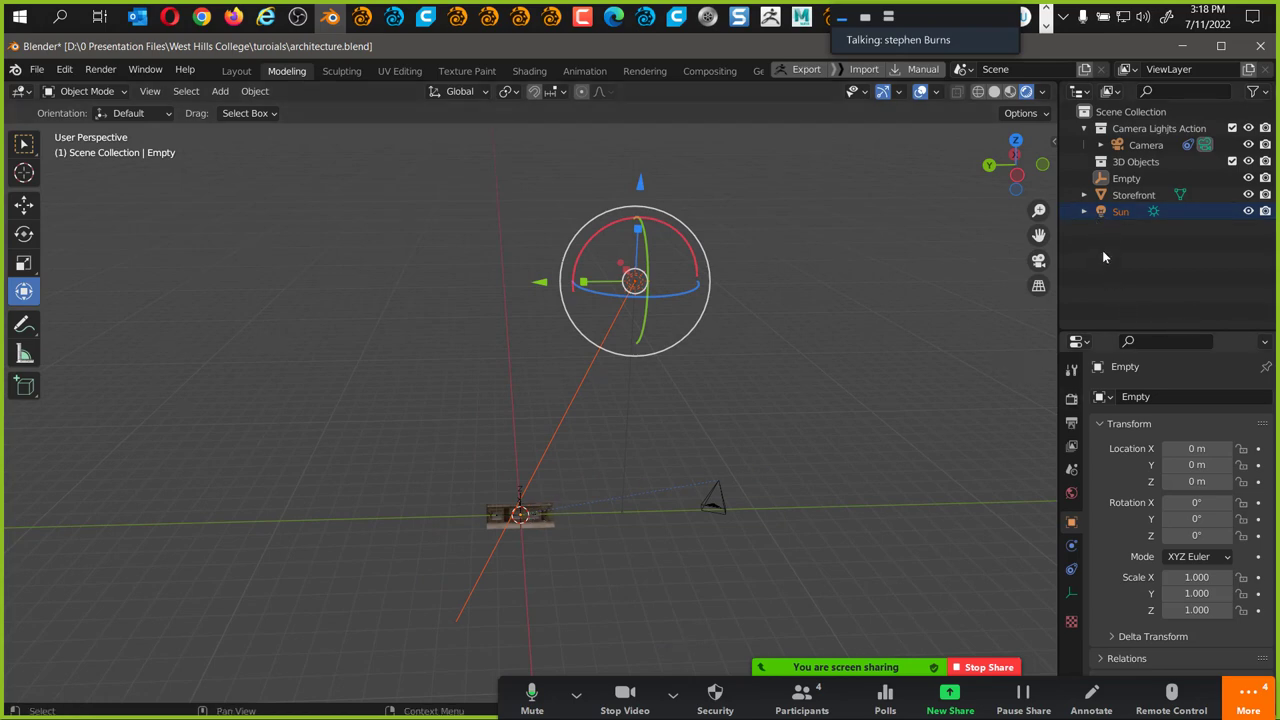
double_click(1130, 178)
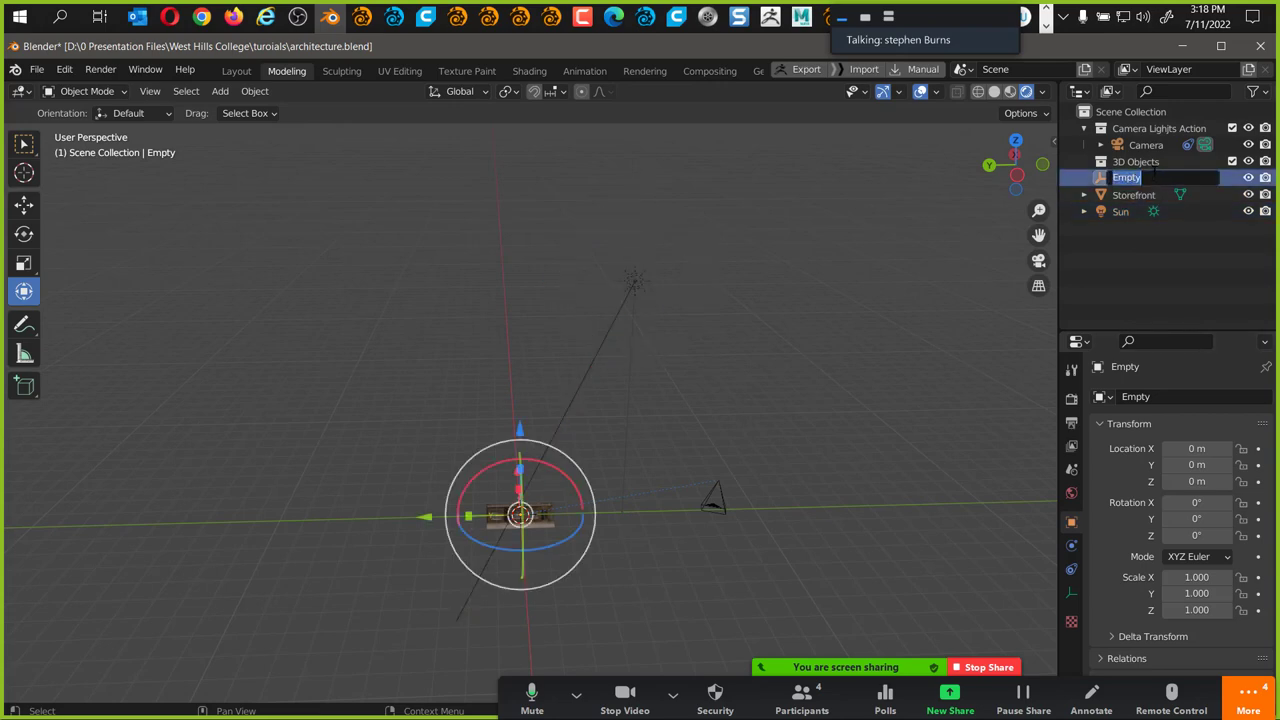
key("End")
type("Lights")
key("Return")
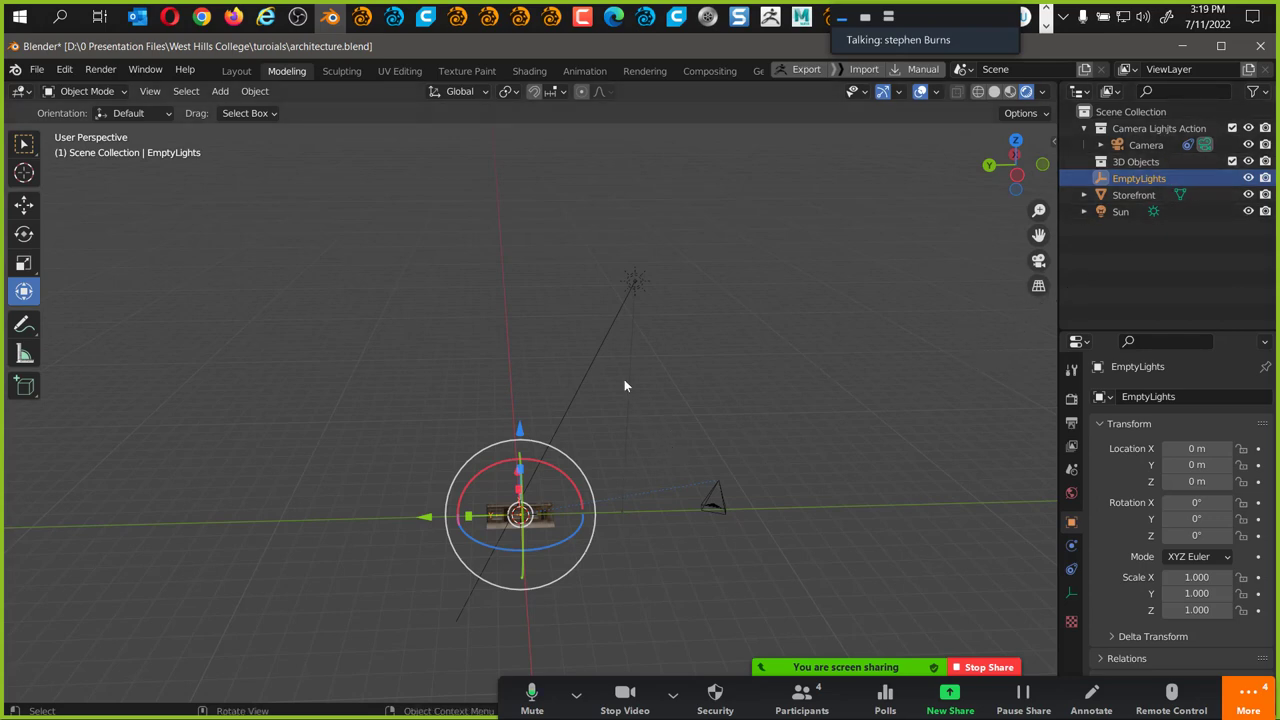
left_click(635, 286)
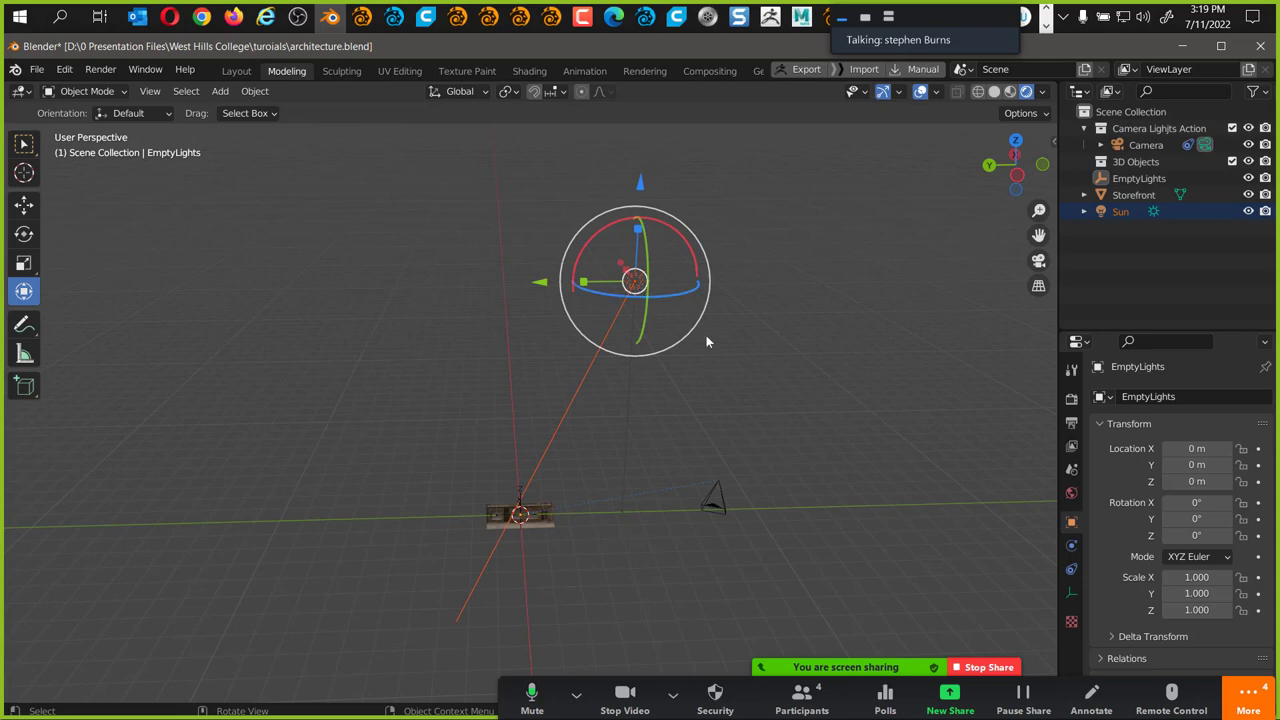
middle_click_drag(893, 456, 522, 364, "shift")
- Move the Sun 14.201 m along X and show the Object Constraint properties
key("g")
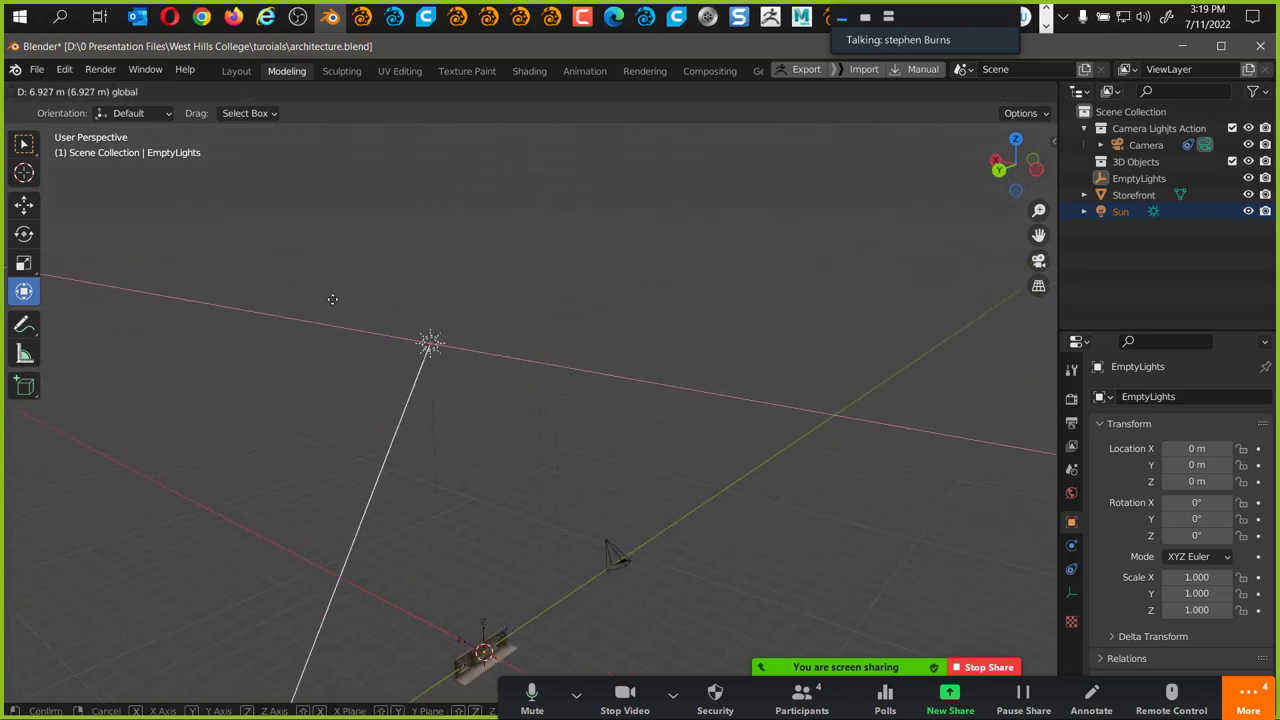
left_click(266, 276)
scroll(266, 276, "up", 5)
middle_click_drag(622, 474, 580, 333)
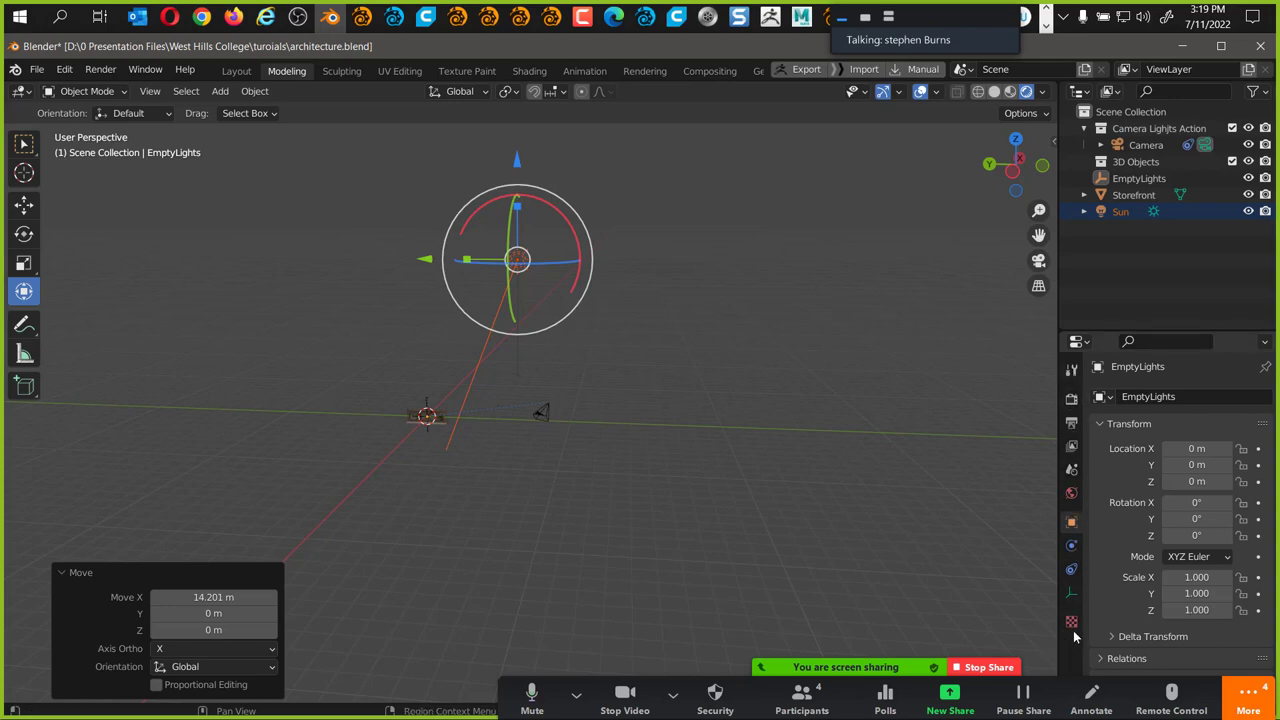
left_click(1071, 569)
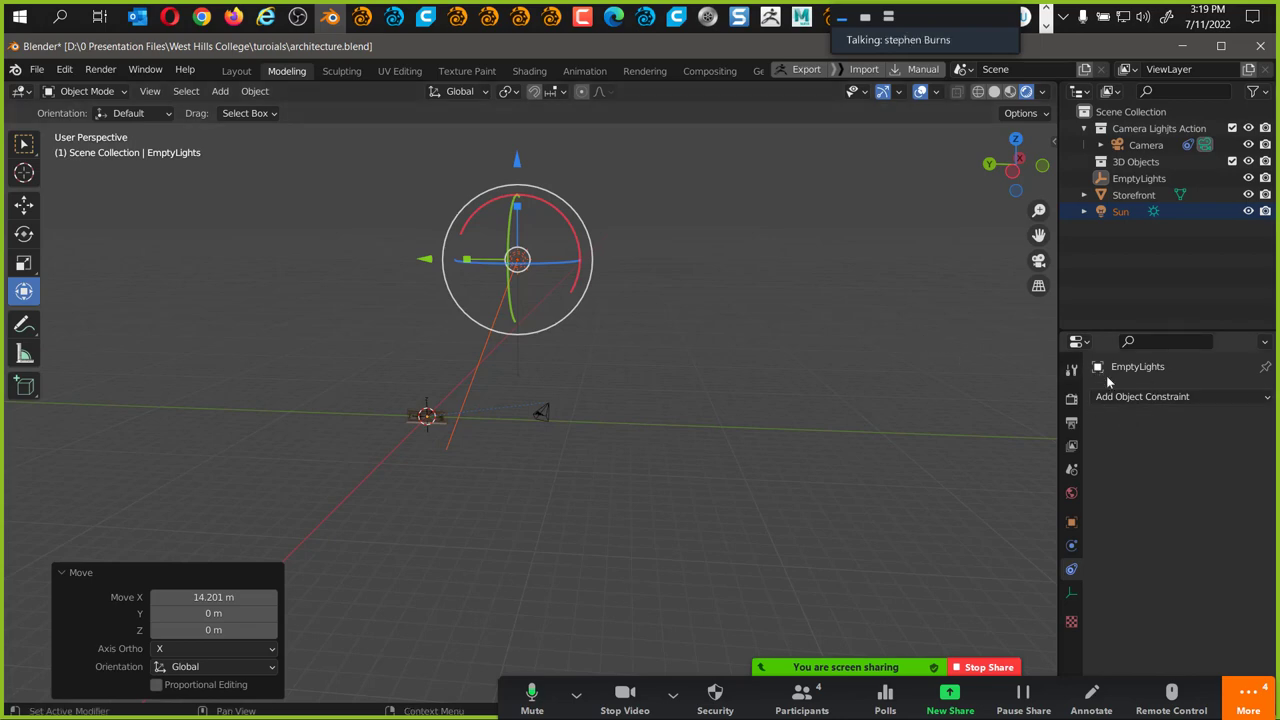
- Add a Track To constraint
left_click(1140, 398)
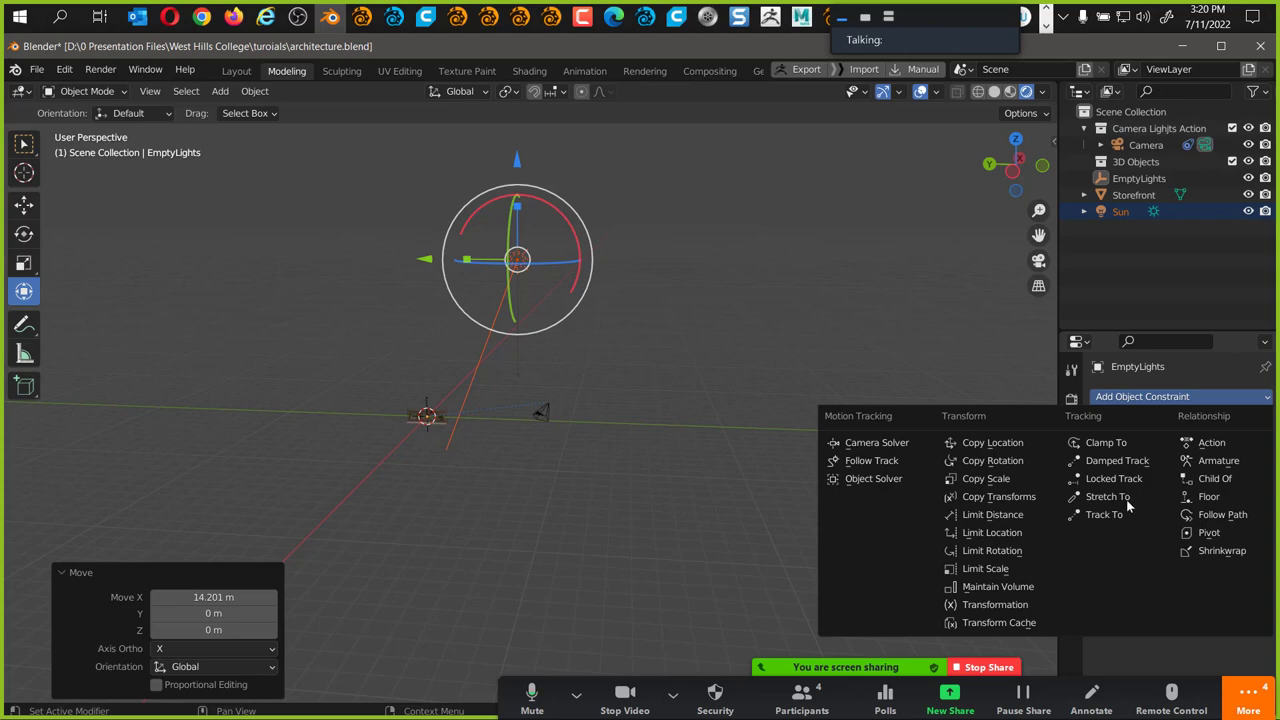
left_click(1120, 514)
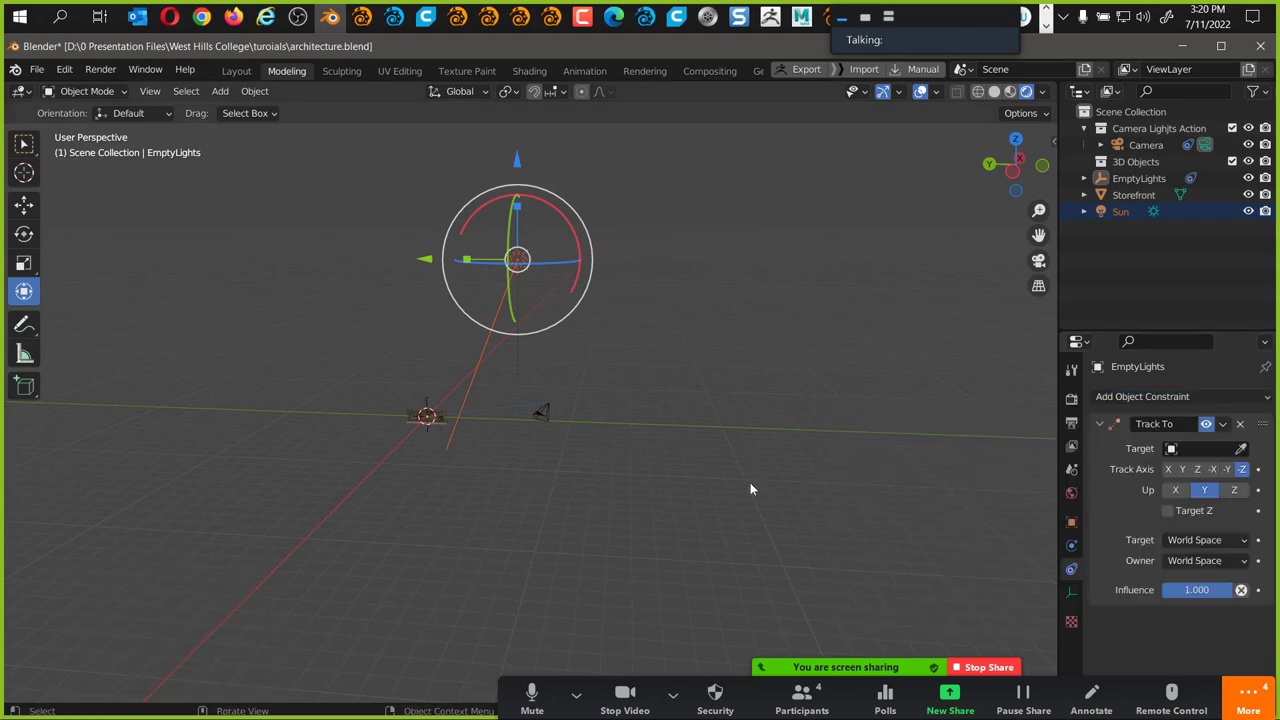
scroll(690, 354, "up", 3)
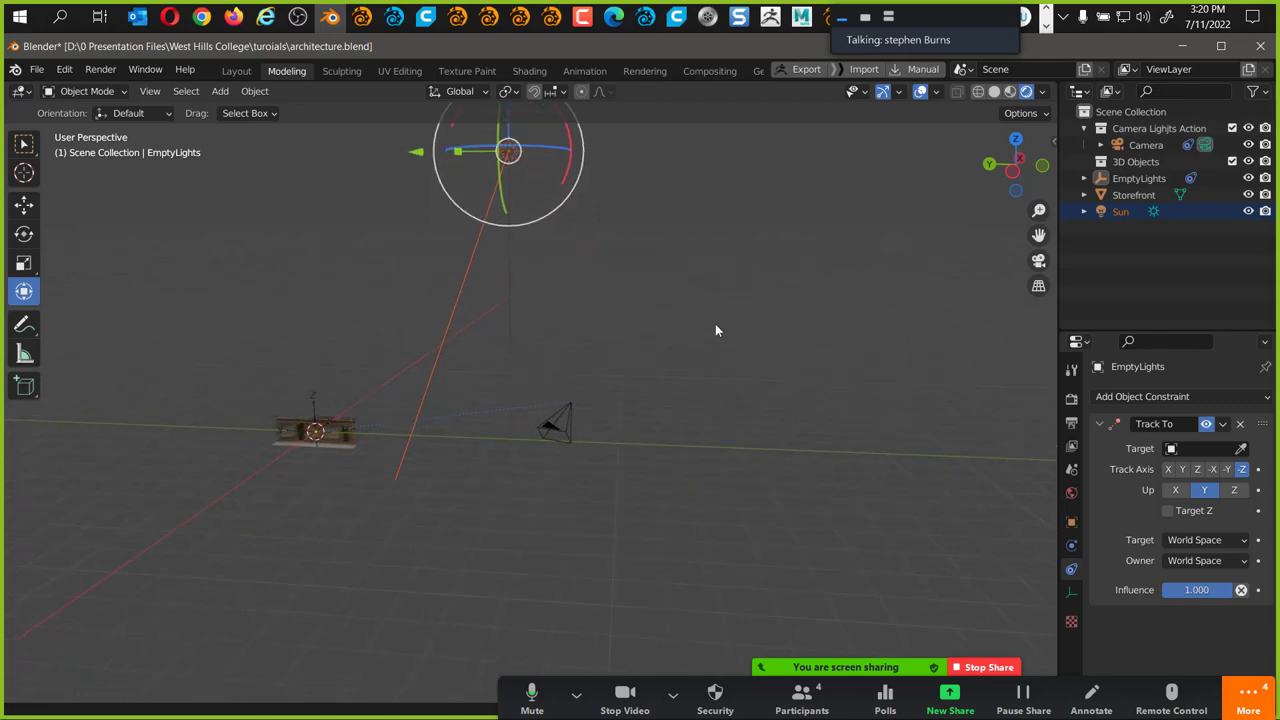
middle_click_drag(697, 443, 339, 538, "shift")
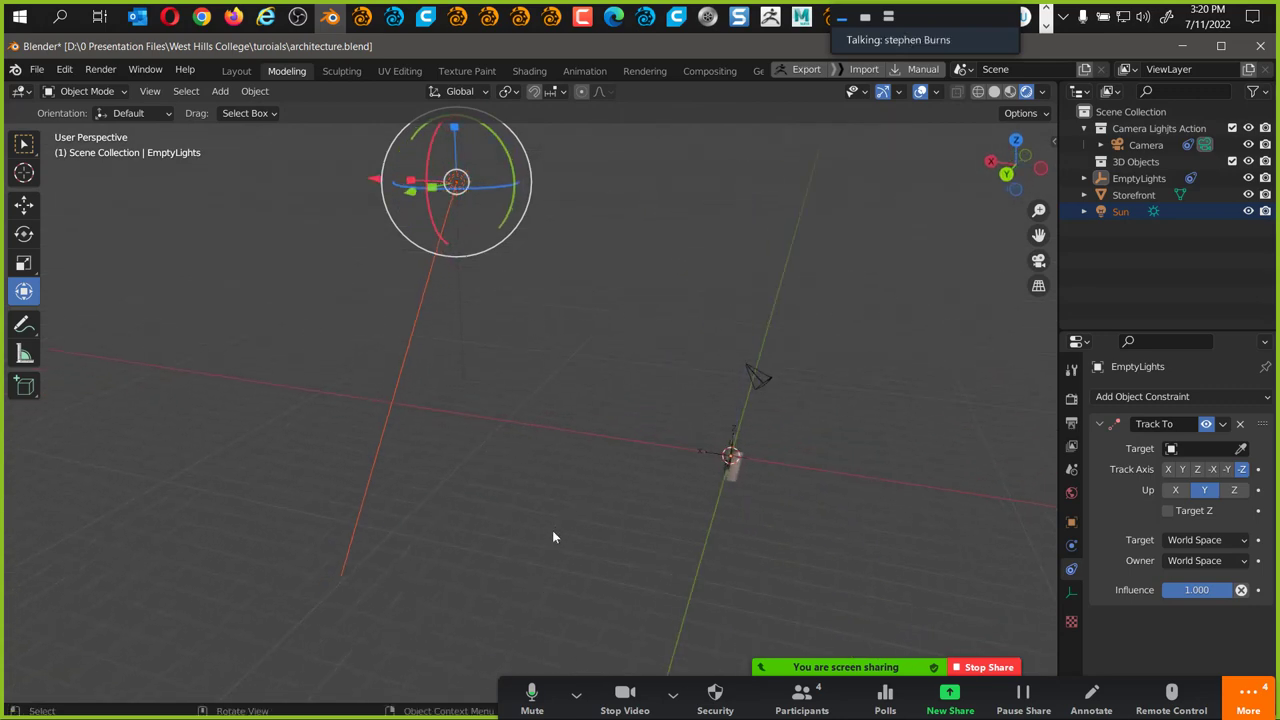
- Try the constraint's target options, set Camera, then clear the target again
left_click(1170, 450)
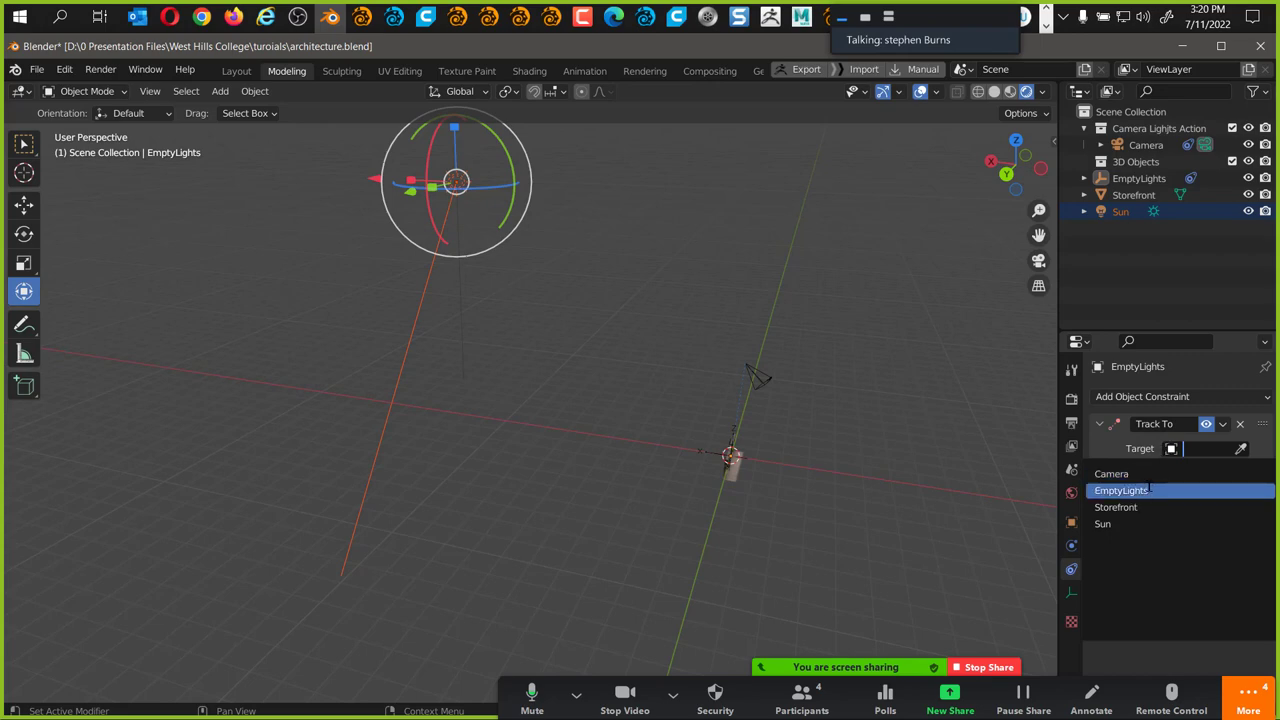
left_click(1150, 490)
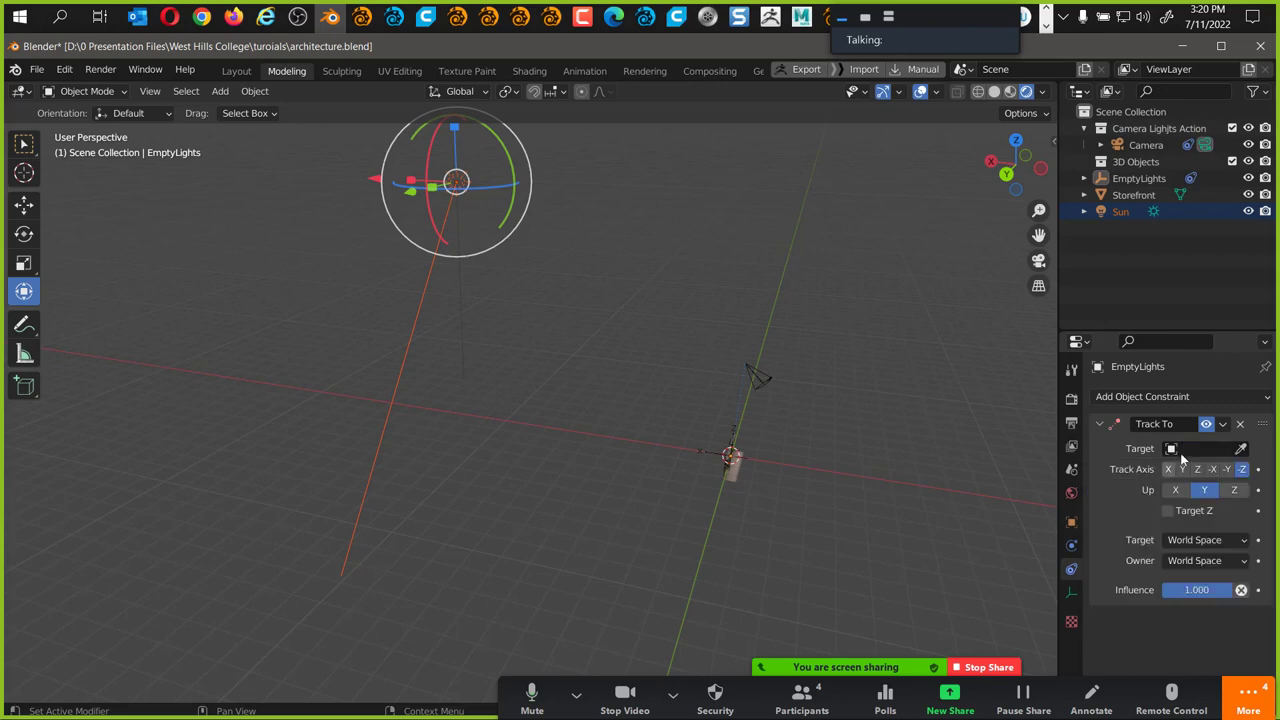
left_click(1180, 451)
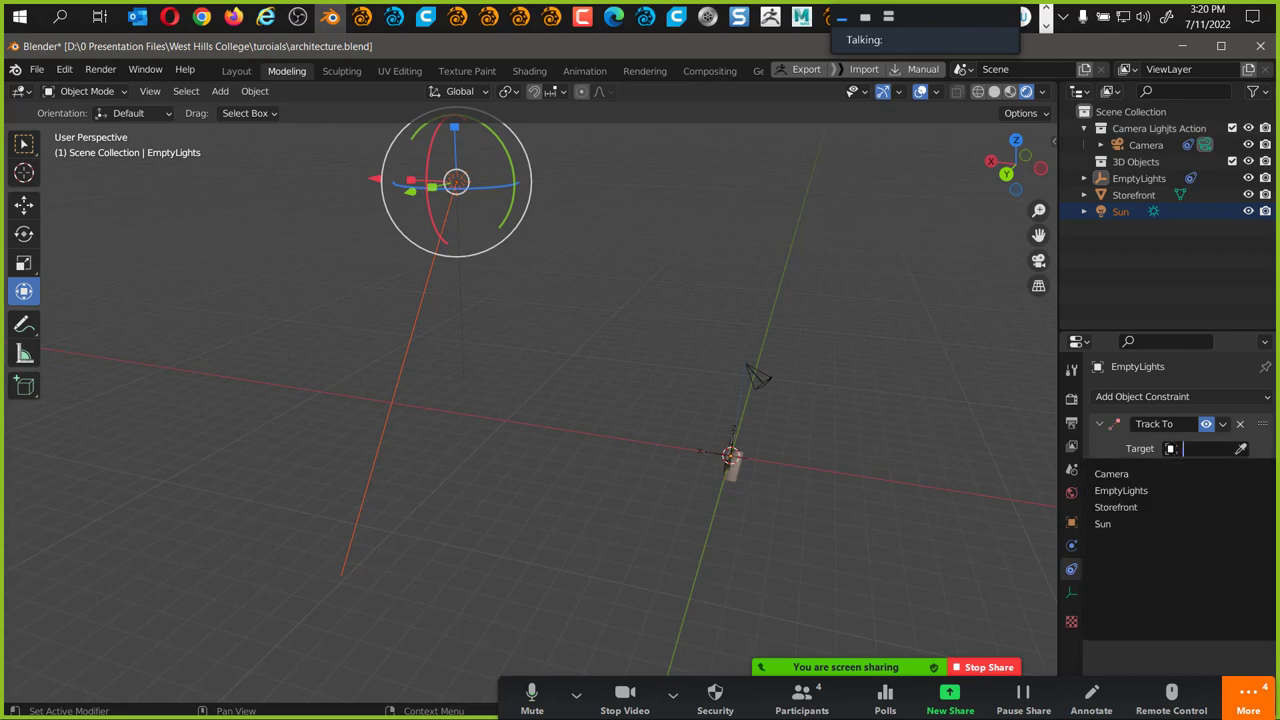
left_click(1150, 491)
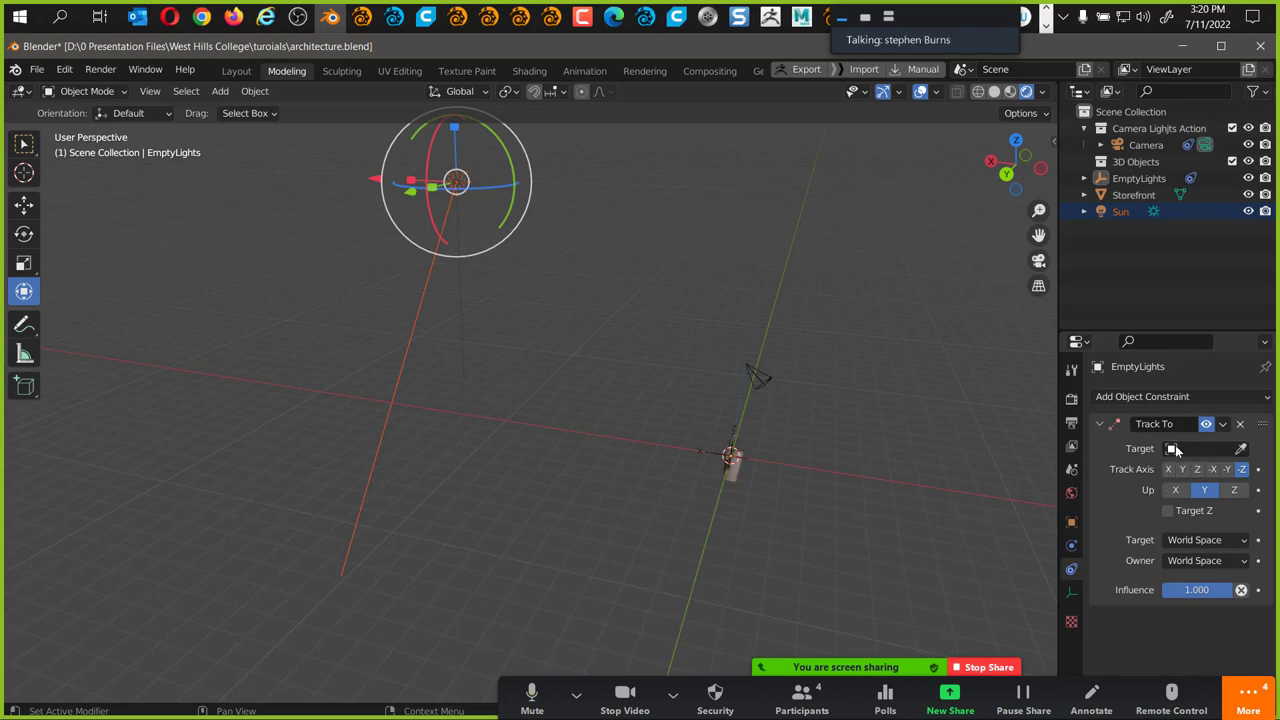
left_click(1172, 450)
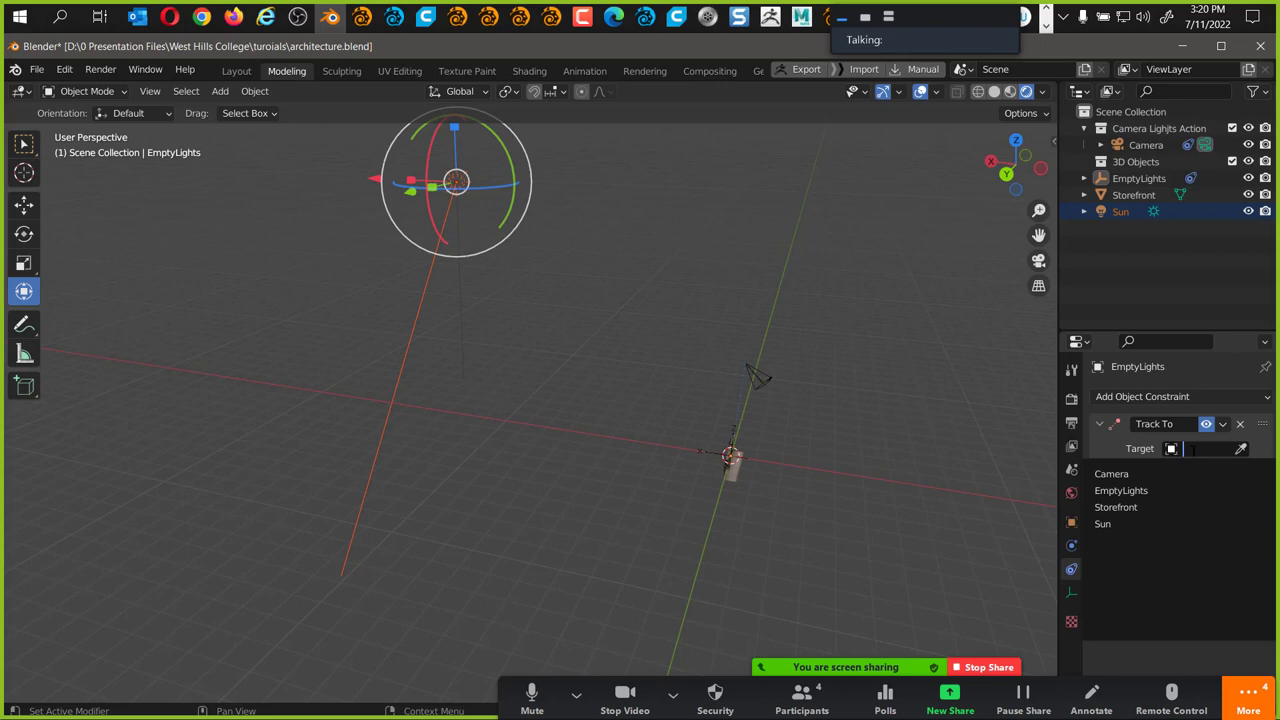
key("Return")
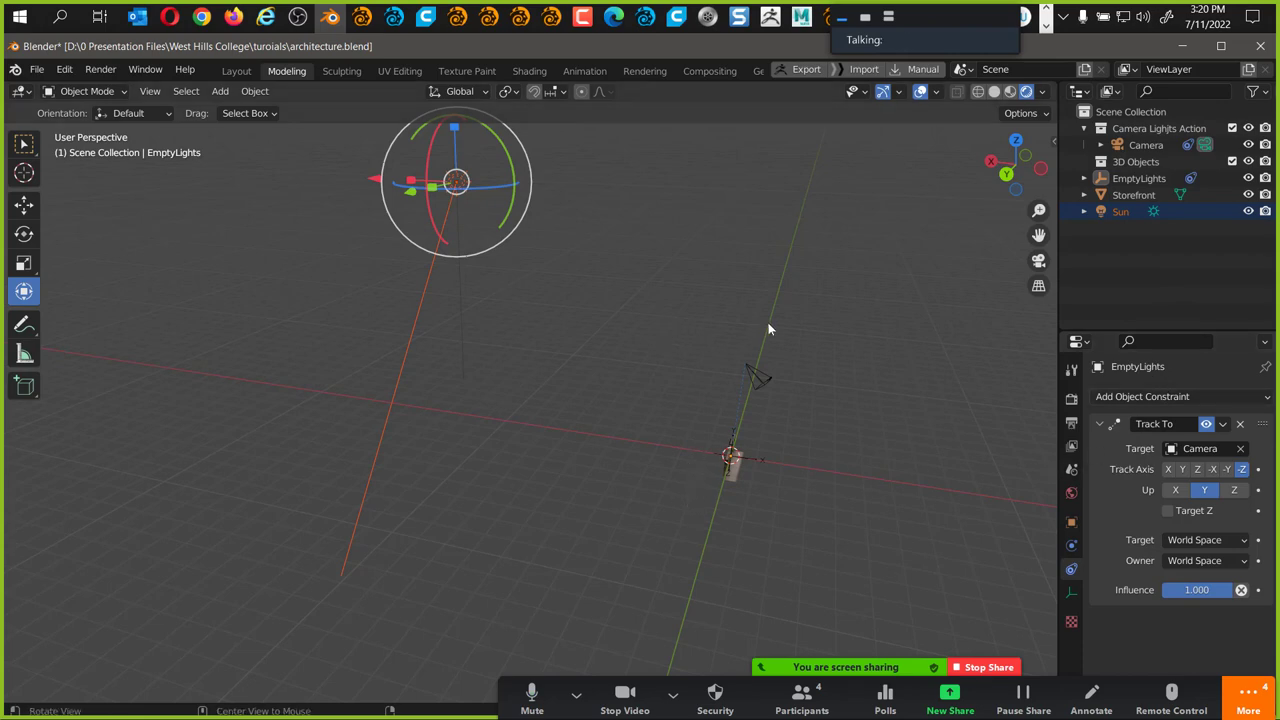
scroll(728, 374, "down", 2)
scroll(771, 423, "up", 1)
middle_click_drag(771, 423, 586, 443, "shift")
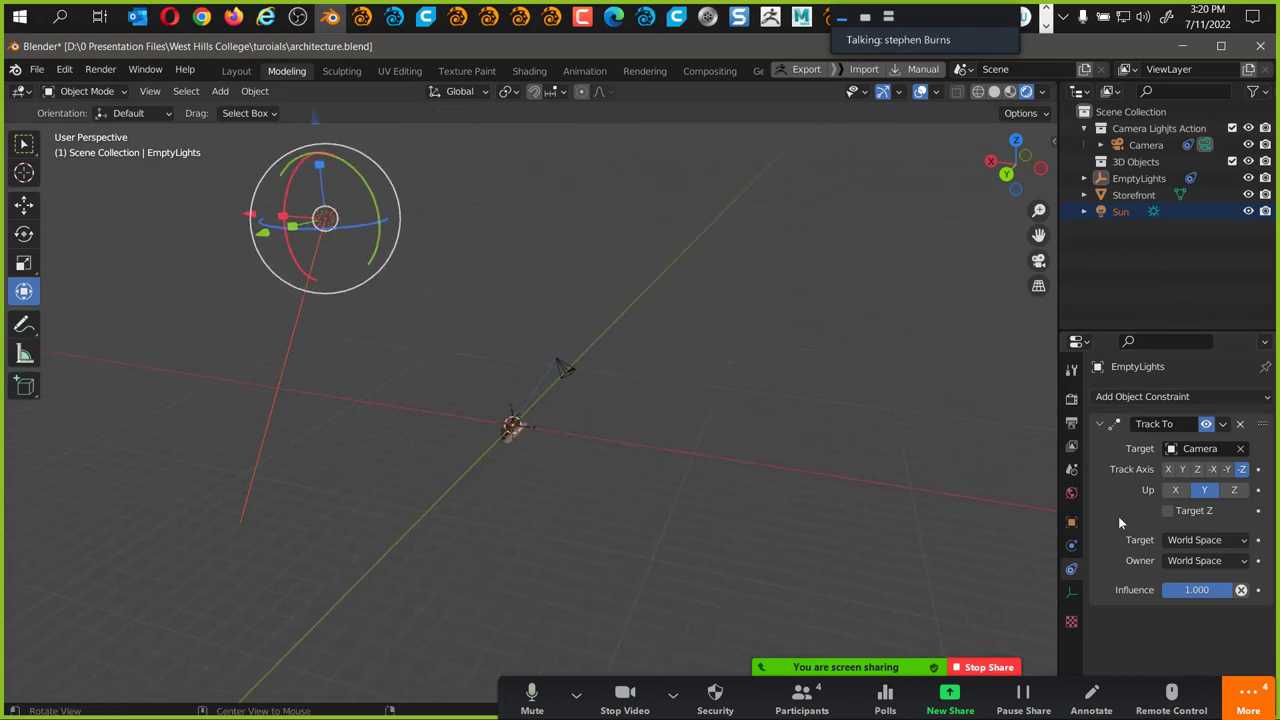
left_click(1239, 449)
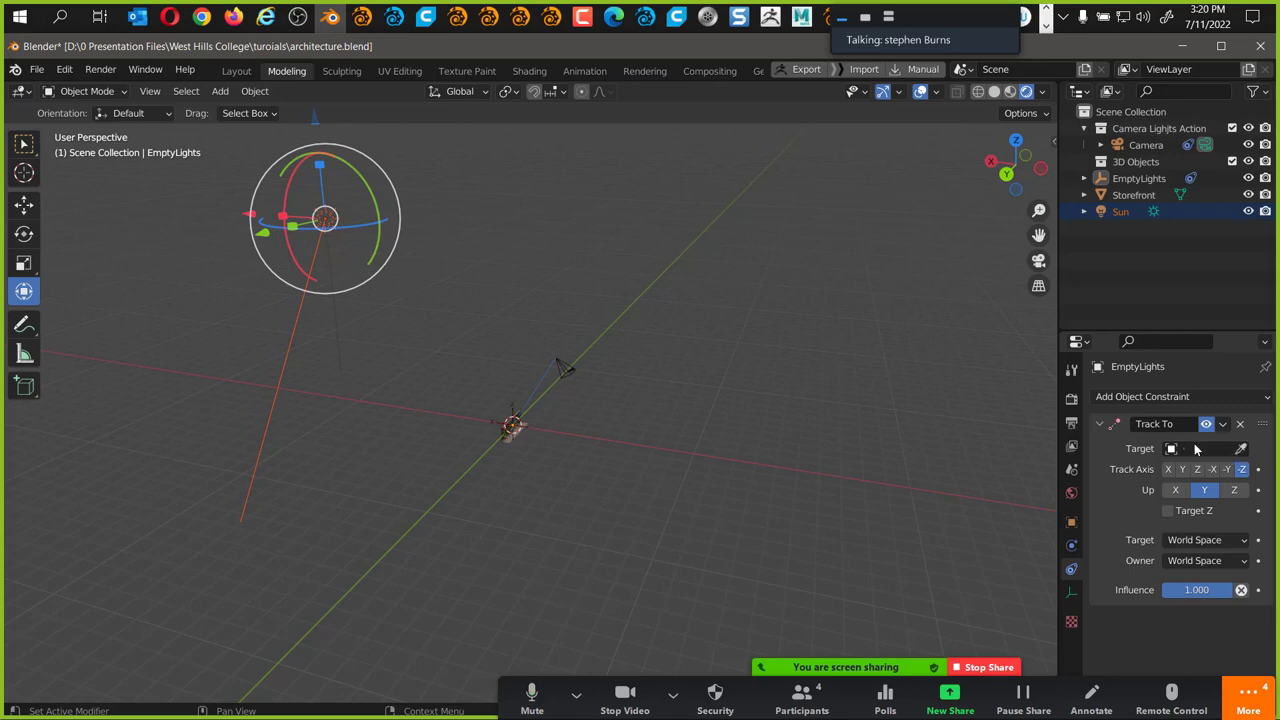
left_click(1195, 449)
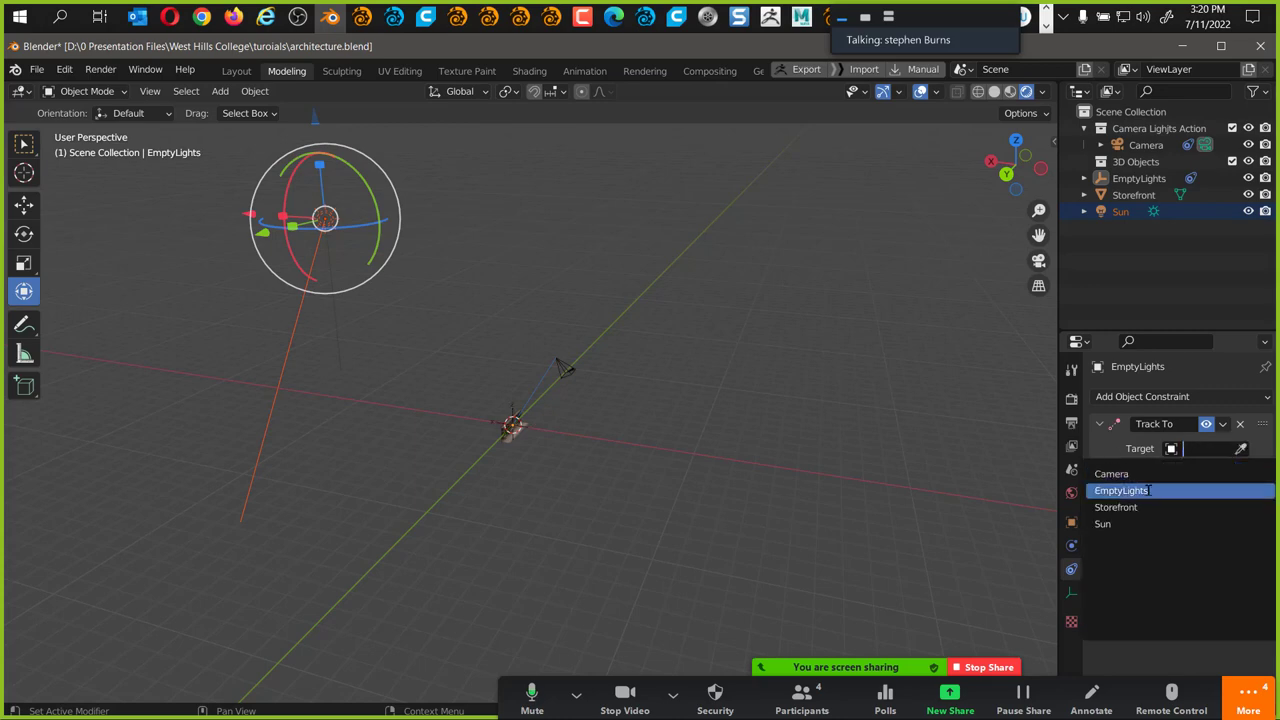
key("Escape")
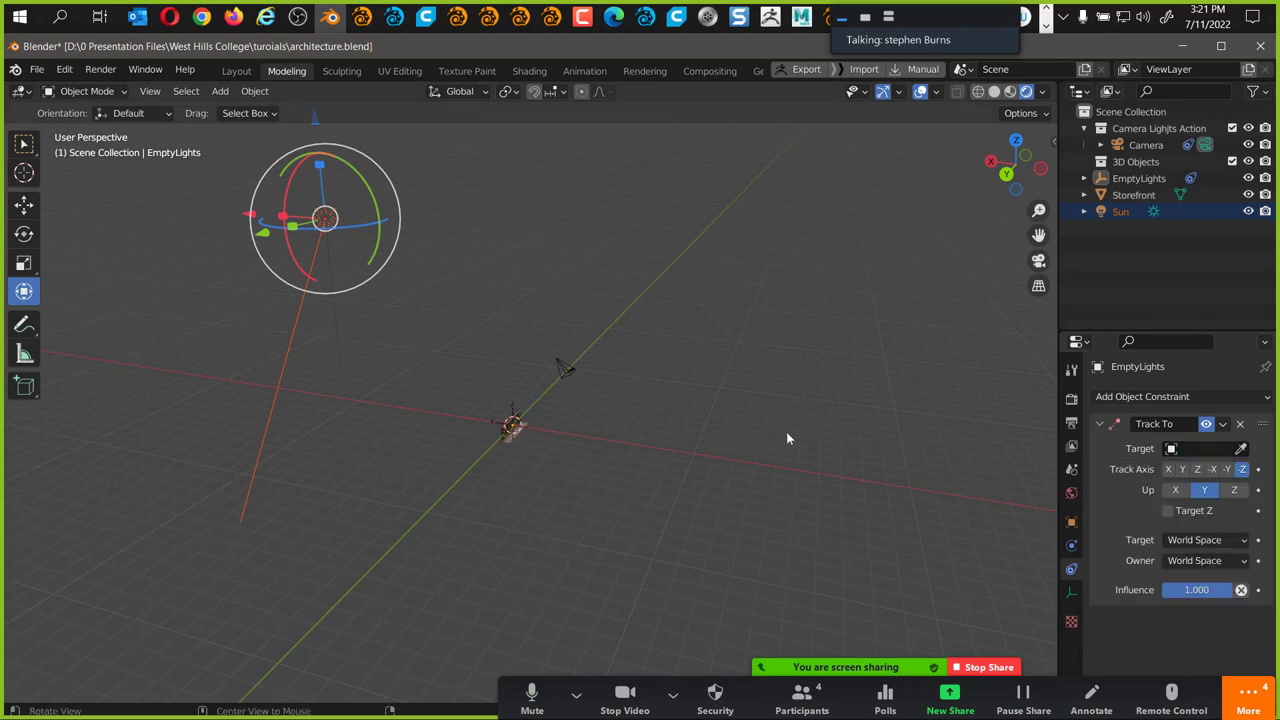
- Rotate the Sun 166° around Y and delete the Track To constraint
middle_click_drag(786, 431, 405, 203)
left_click_drag(405, 205, 480, 280)
left_click(461, 262)
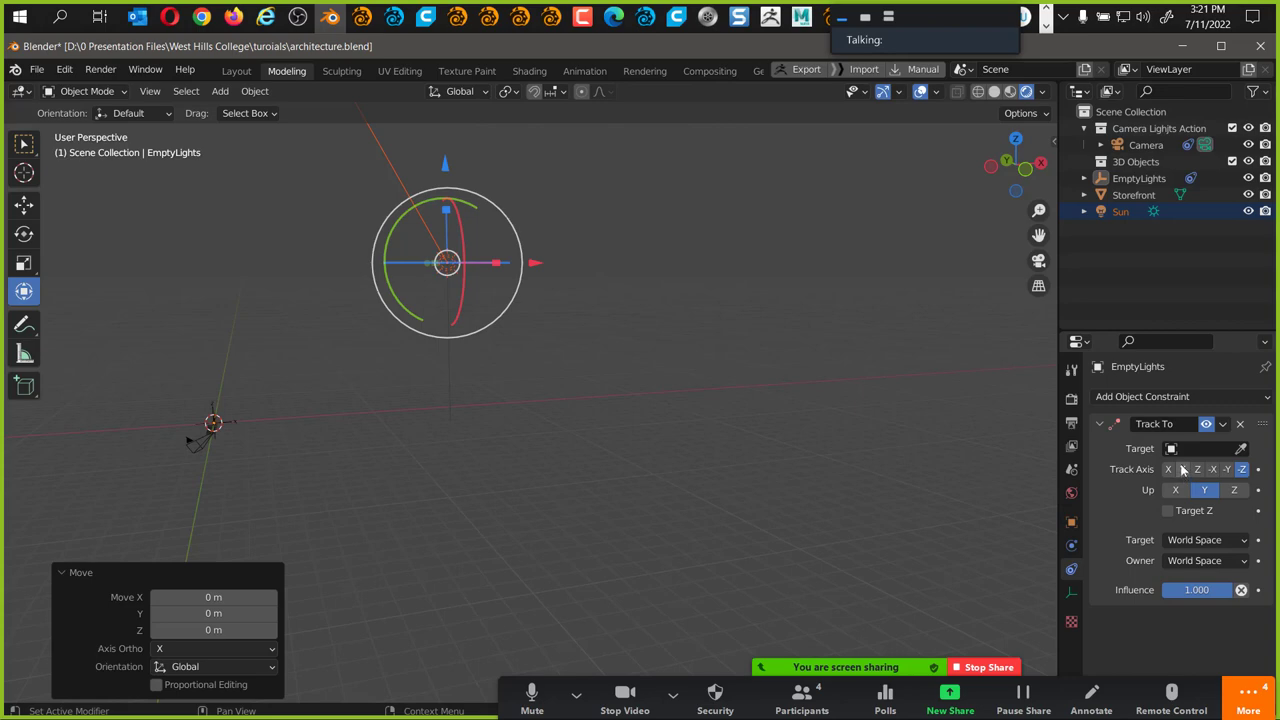
left_click(1240, 425)
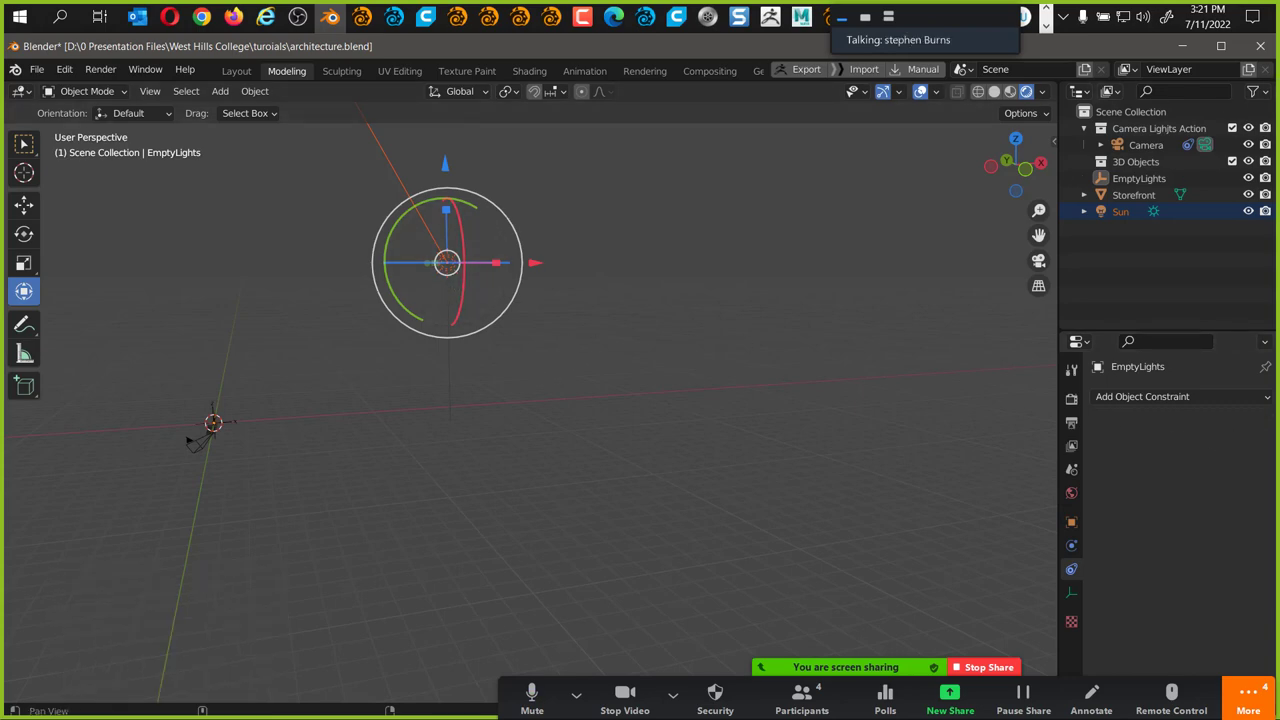
- Give the Sun a Track To constraint targeting EmptyLights
left_click(1123, 212)
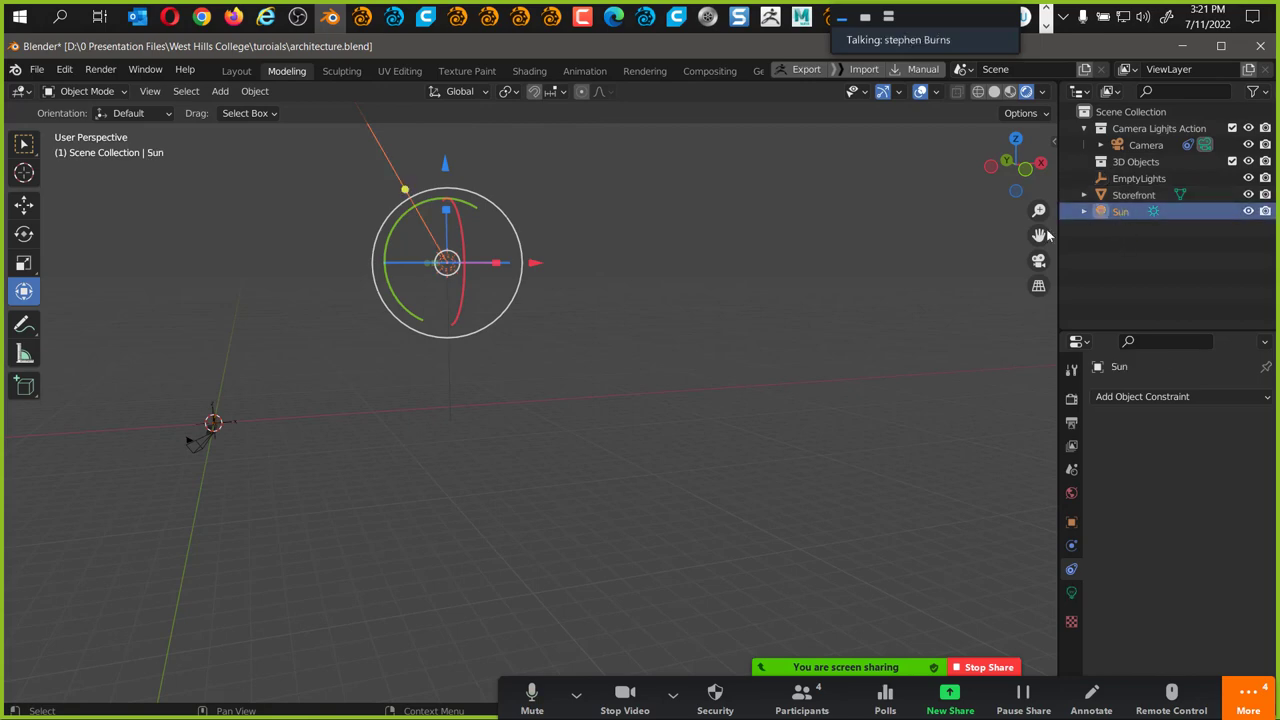
middle_click_drag(810, 388, 415, 375)
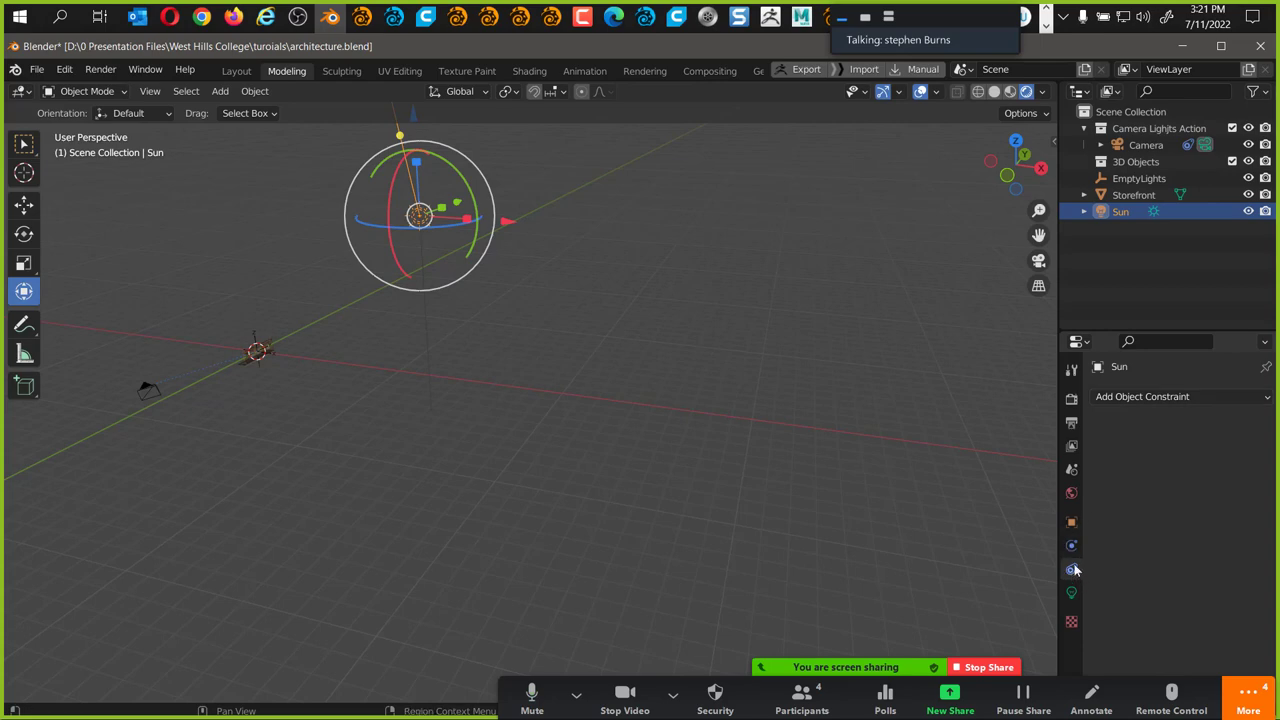
left_click(1139, 398)
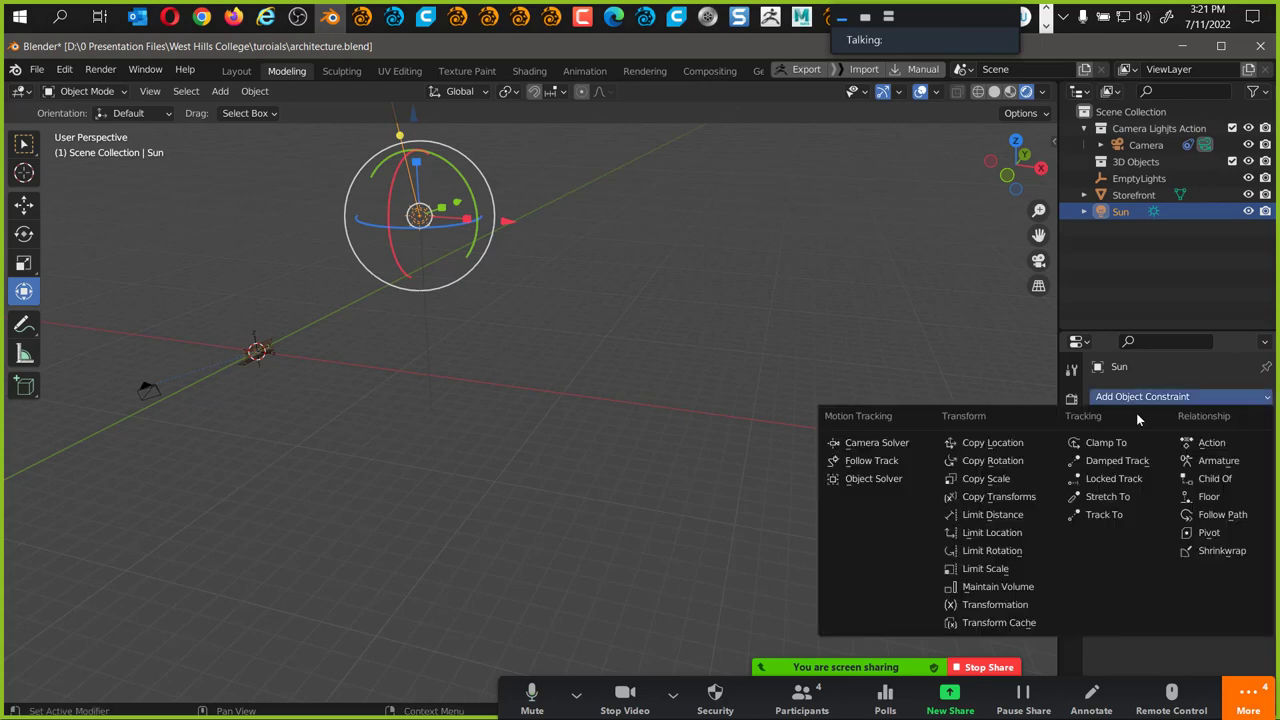
left_click(1115, 516)
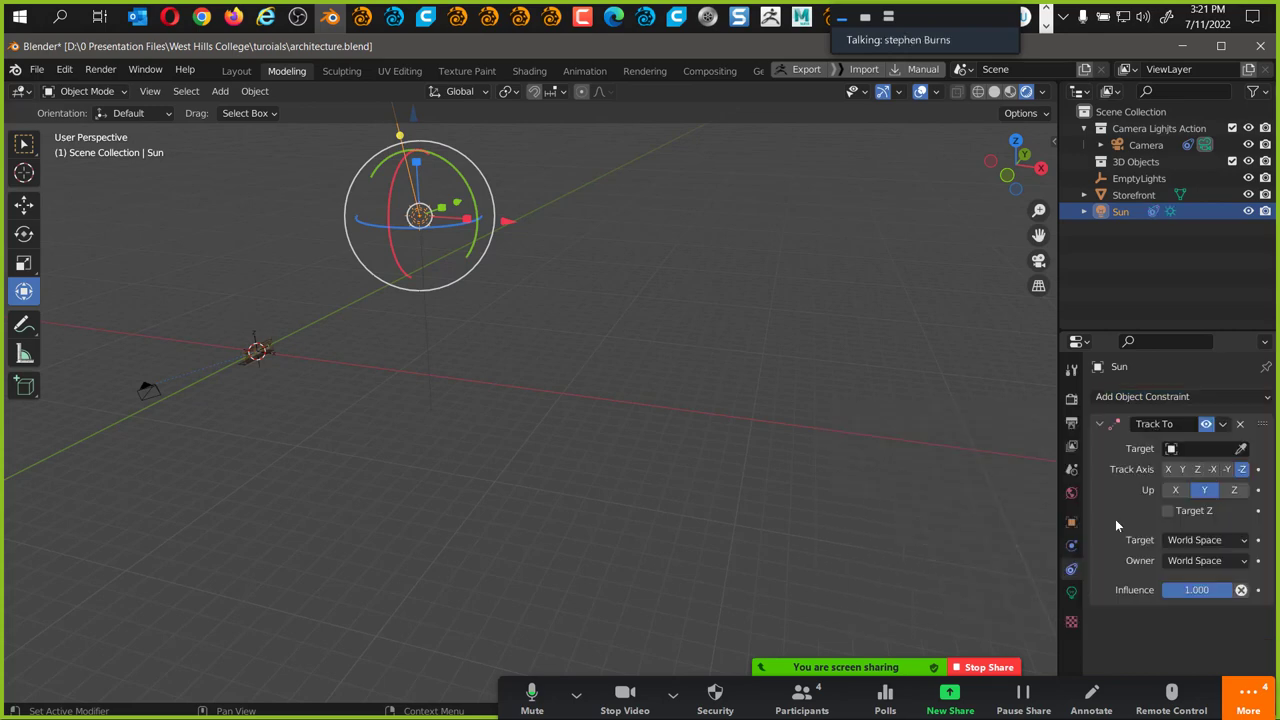
left_click(1172, 450)
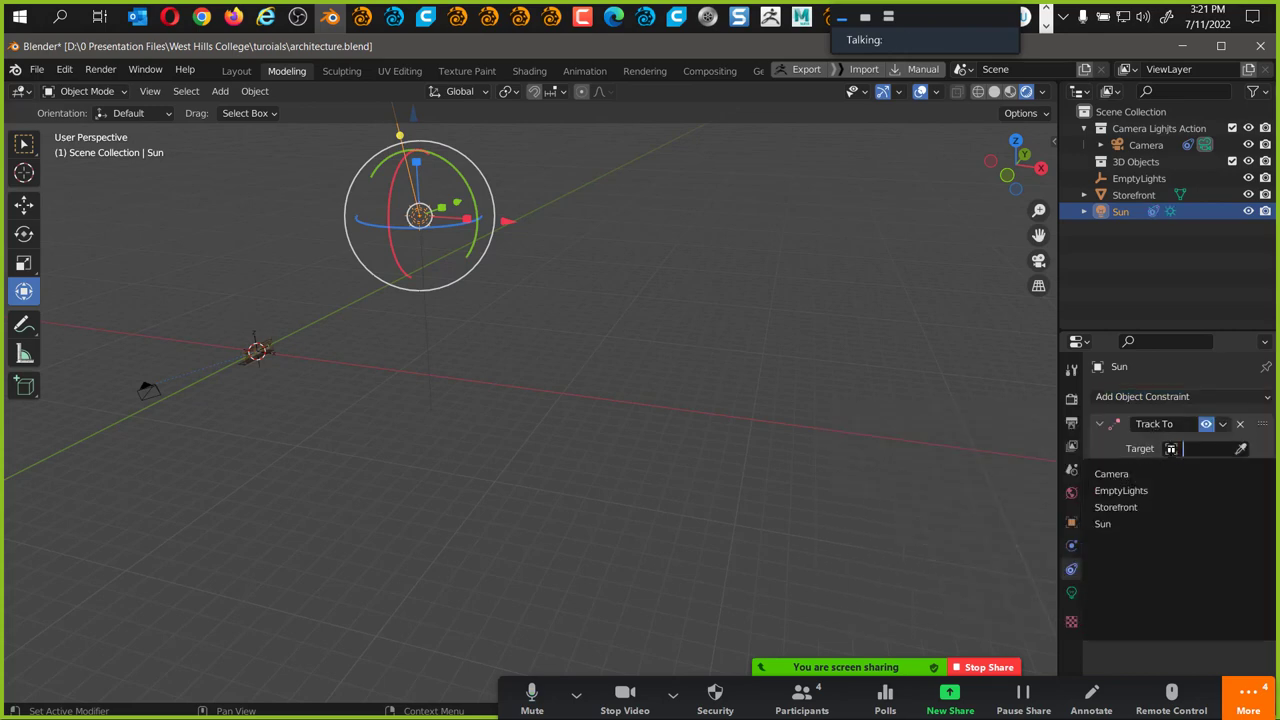
left_click(1145, 491)
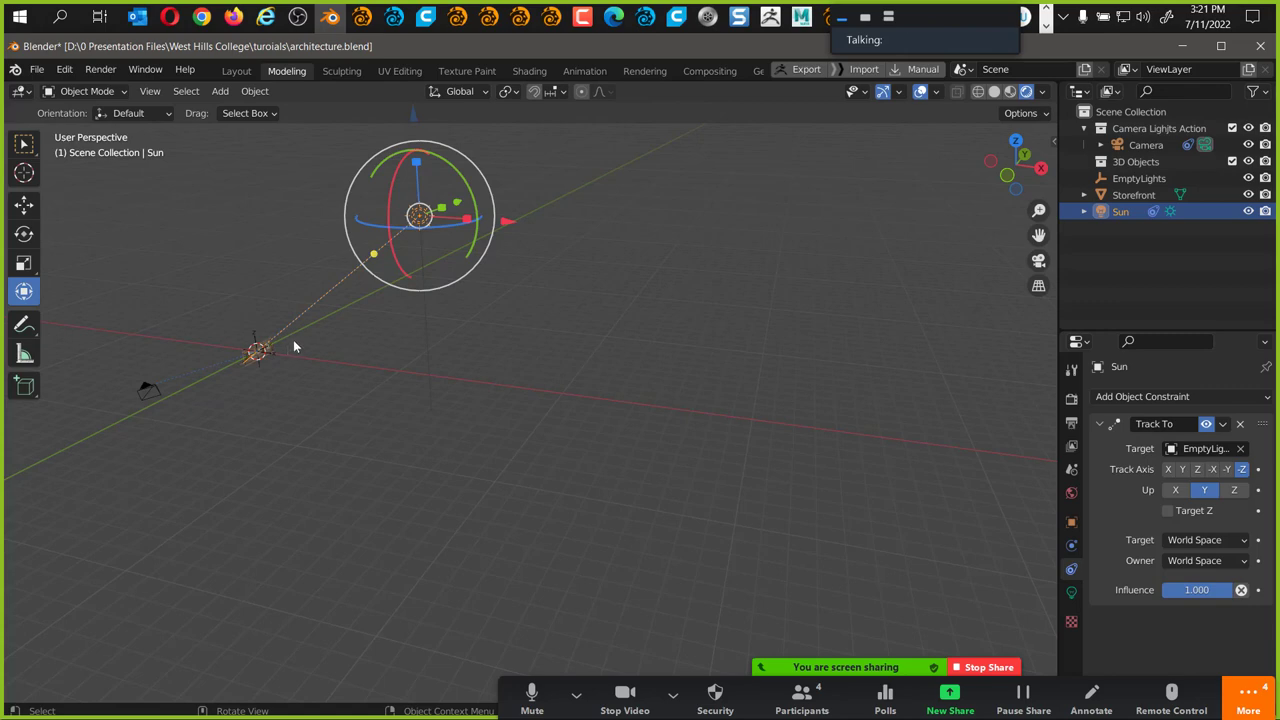
- Rotate the Sun around the view axis and move it along Y
middle_click_drag(365, 303, 514, 371, "shift")
left_click_drag(393, 278, 821, 201)
left_click_drag(636, 149, 731, 189)
- Undo the last two Sun changes, then move it by -3.8689, -8.2811, -3.951 m
key("ctrl+z")
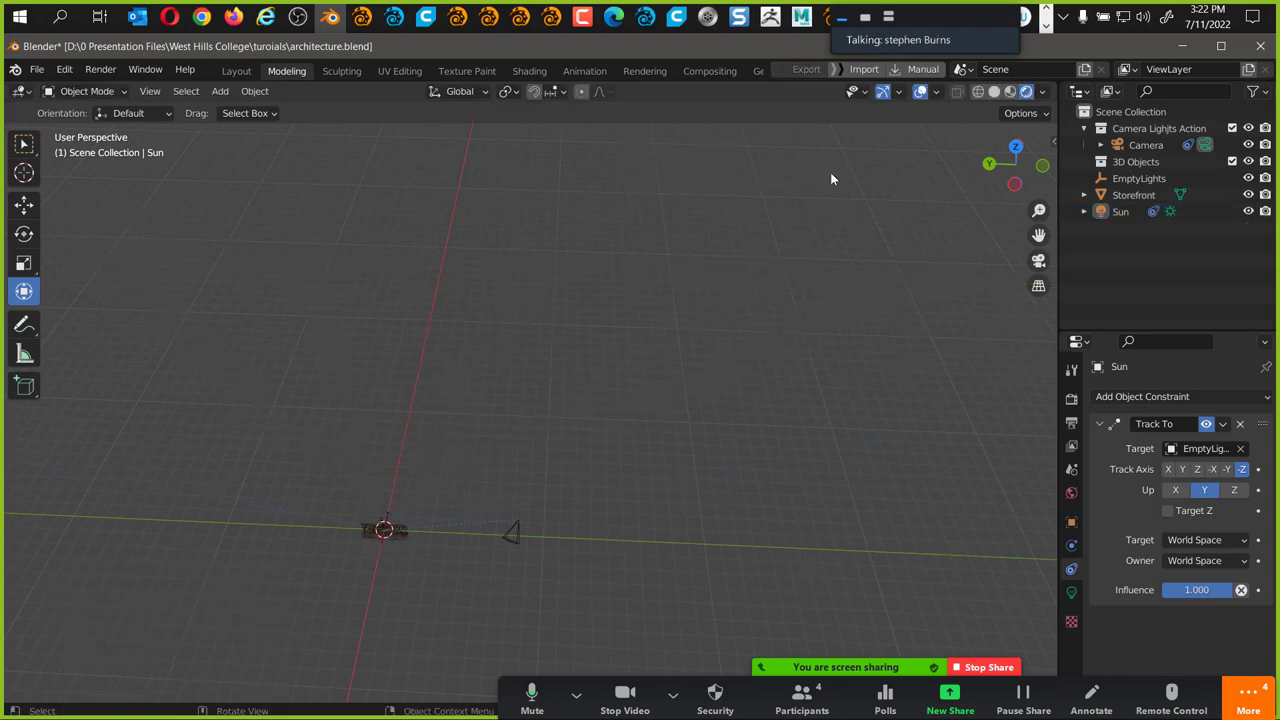
key("ctrl+z")
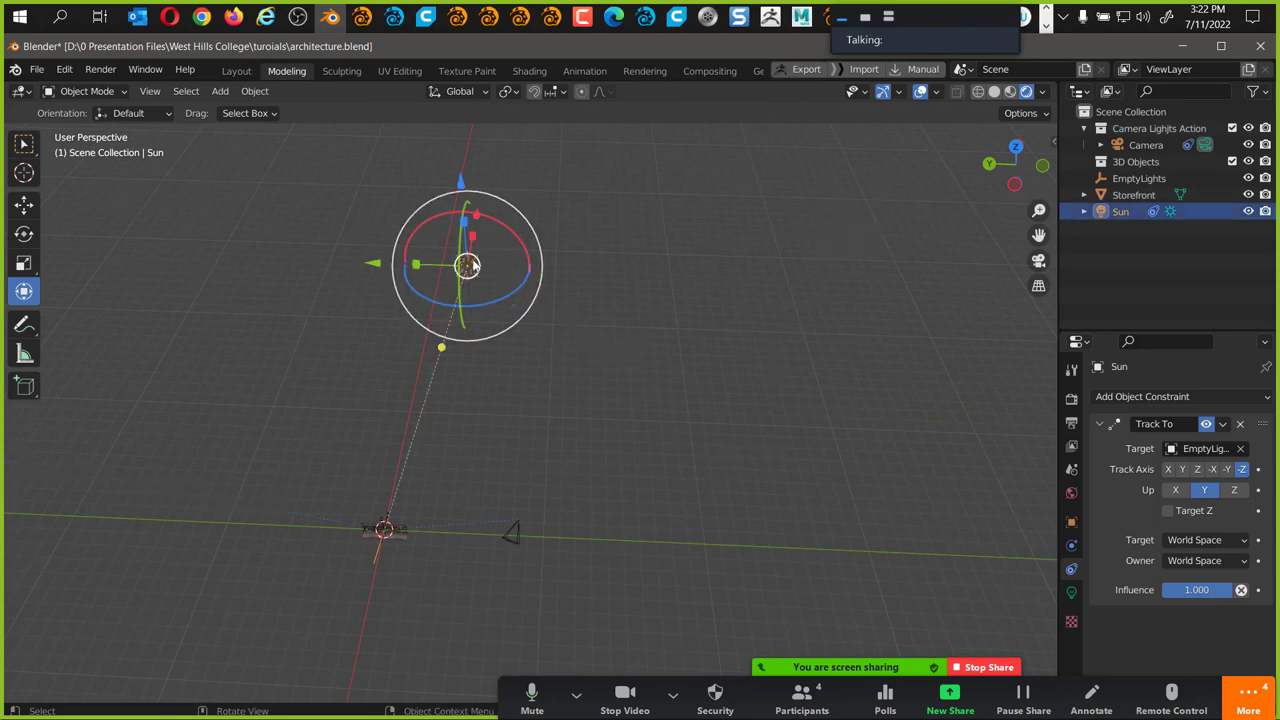
key("g")
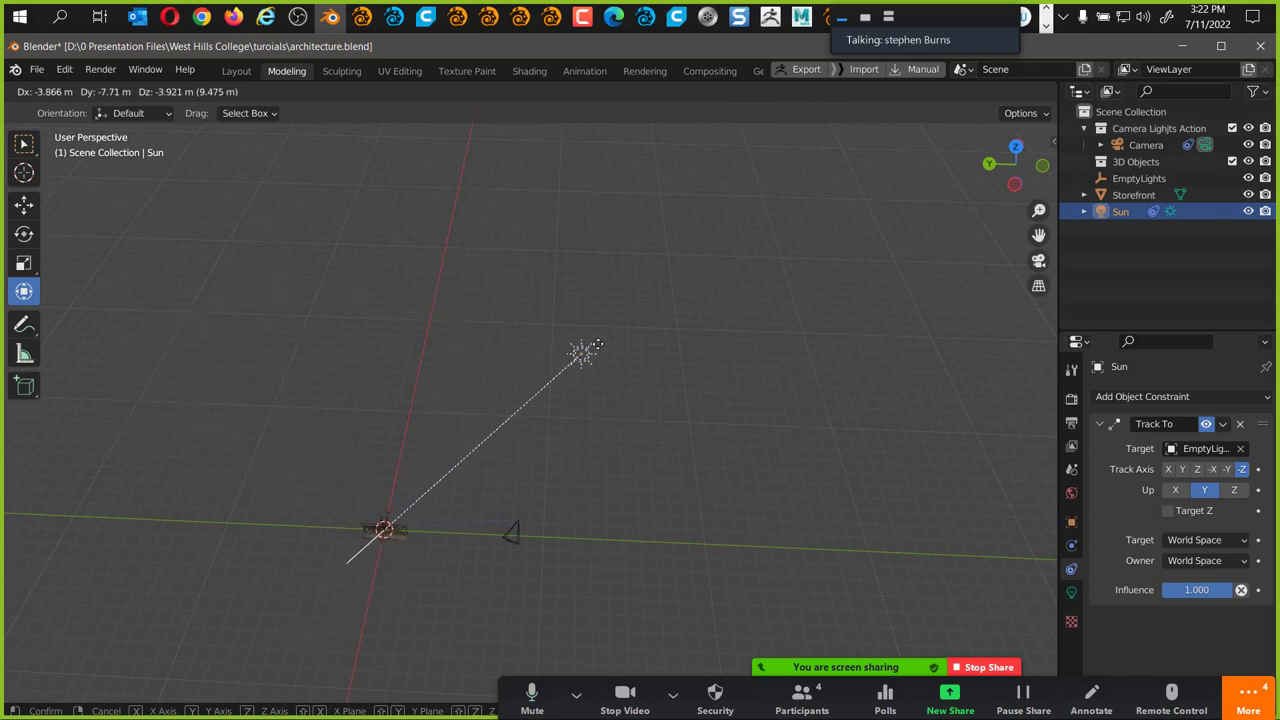
left_click(560, 341)
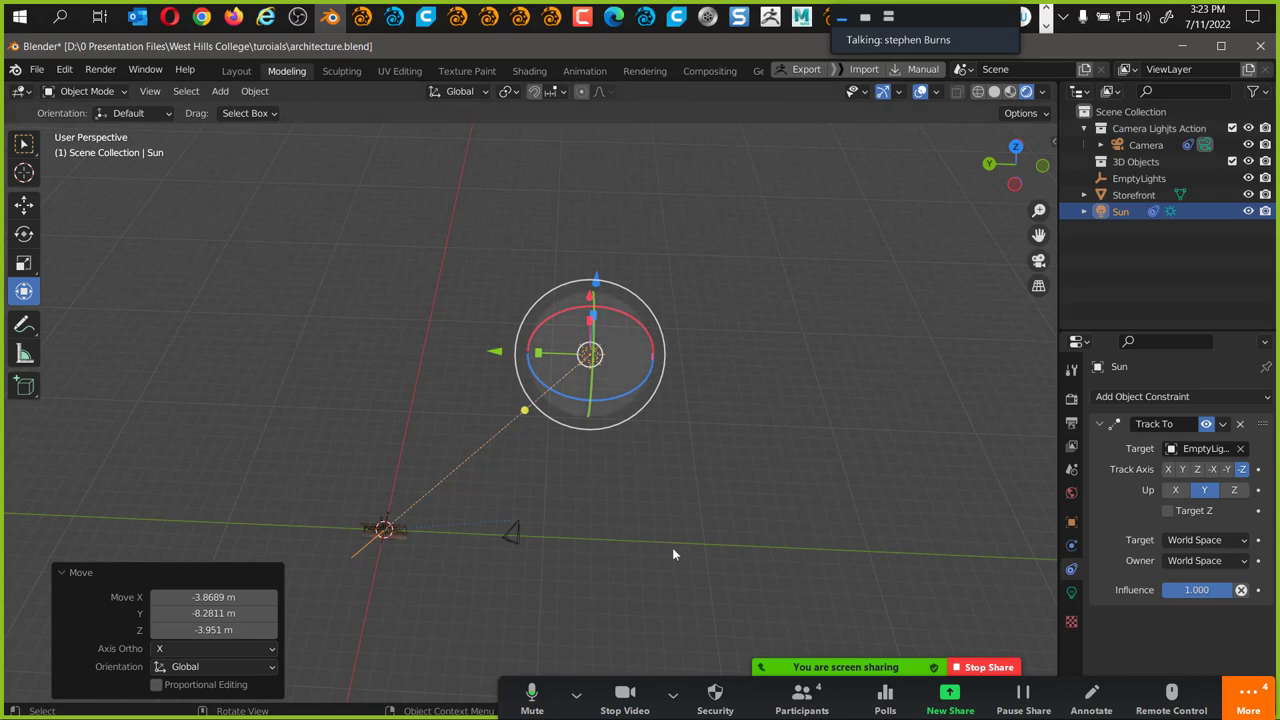
- Orbit around the storefront to inspect it from the front
middle_click_drag(672, 547, 650, 505)
left_click_drag(651, 523, 765, 413)
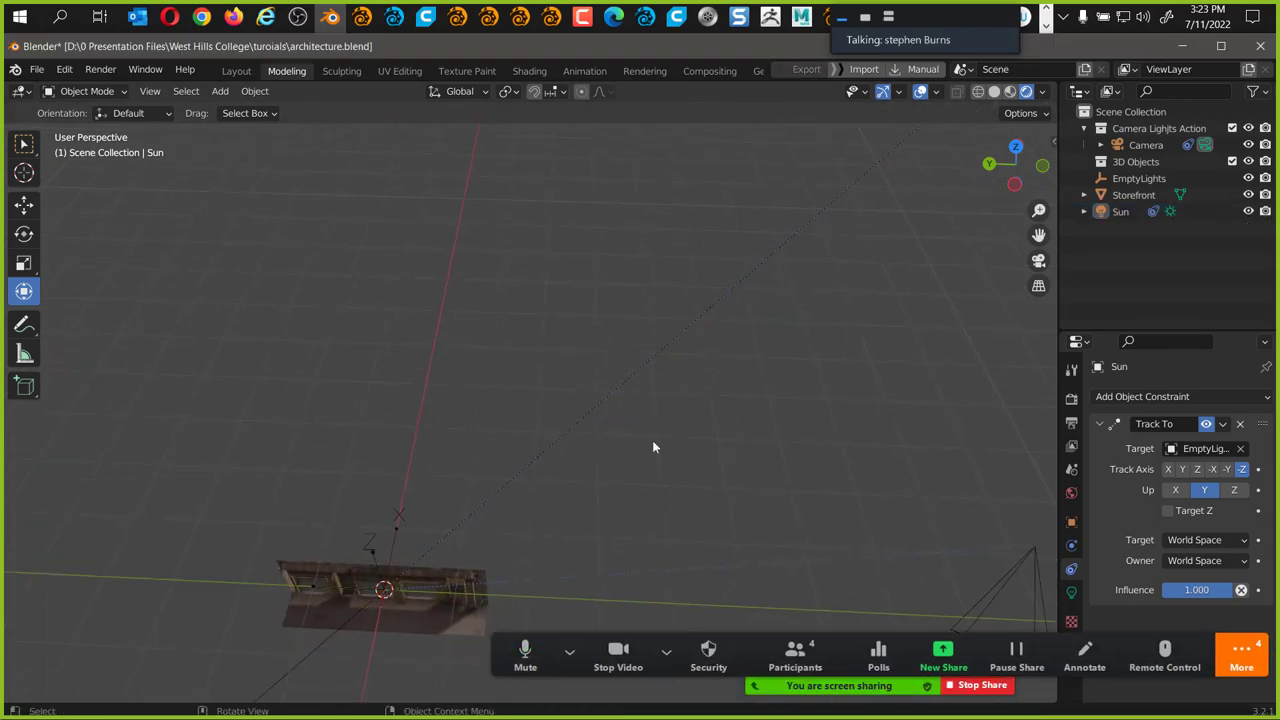
middle_click_drag(571, 531, 256, 565)
left_click(256, 563)
middle_click_drag(400, 537, 578, 384)
scroll(643, 320, "up", 4)
middle_click_drag(643, 320, 549, 352)
- Move the Sun far out along Y and X to about -14.5 m
left_click(529, 203)
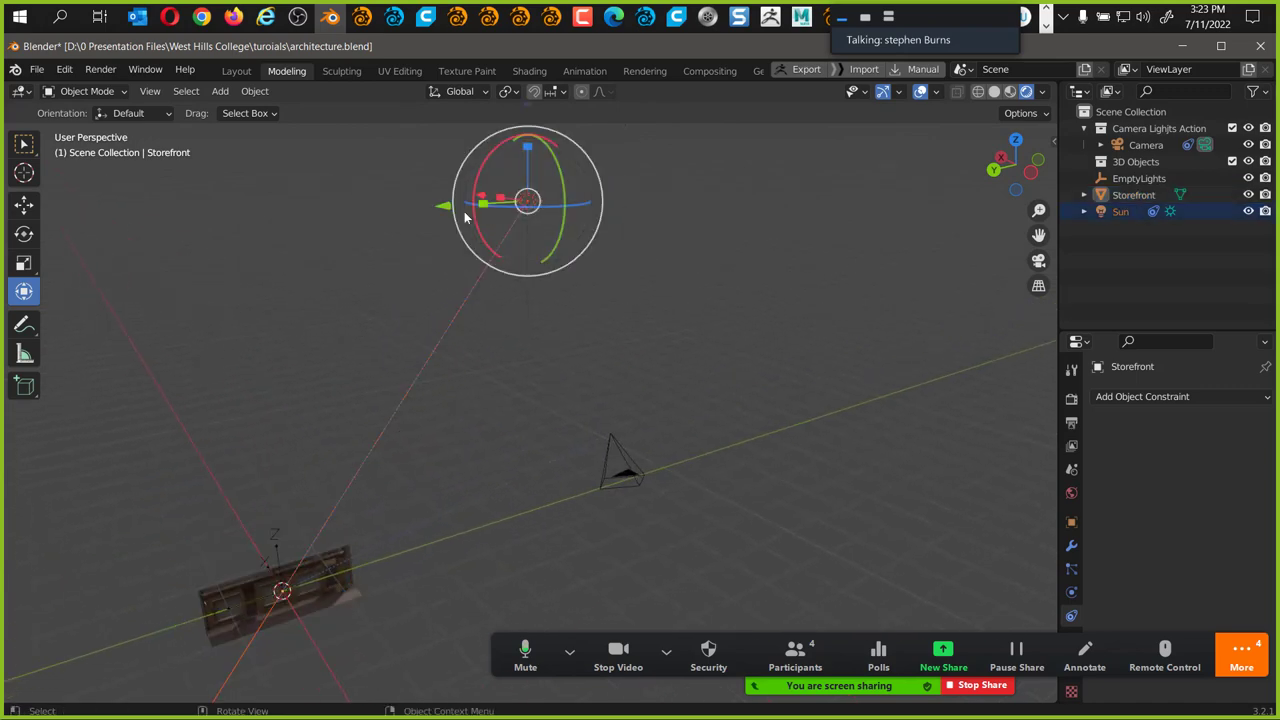
left_click_drag(443, 206, 410, 275)
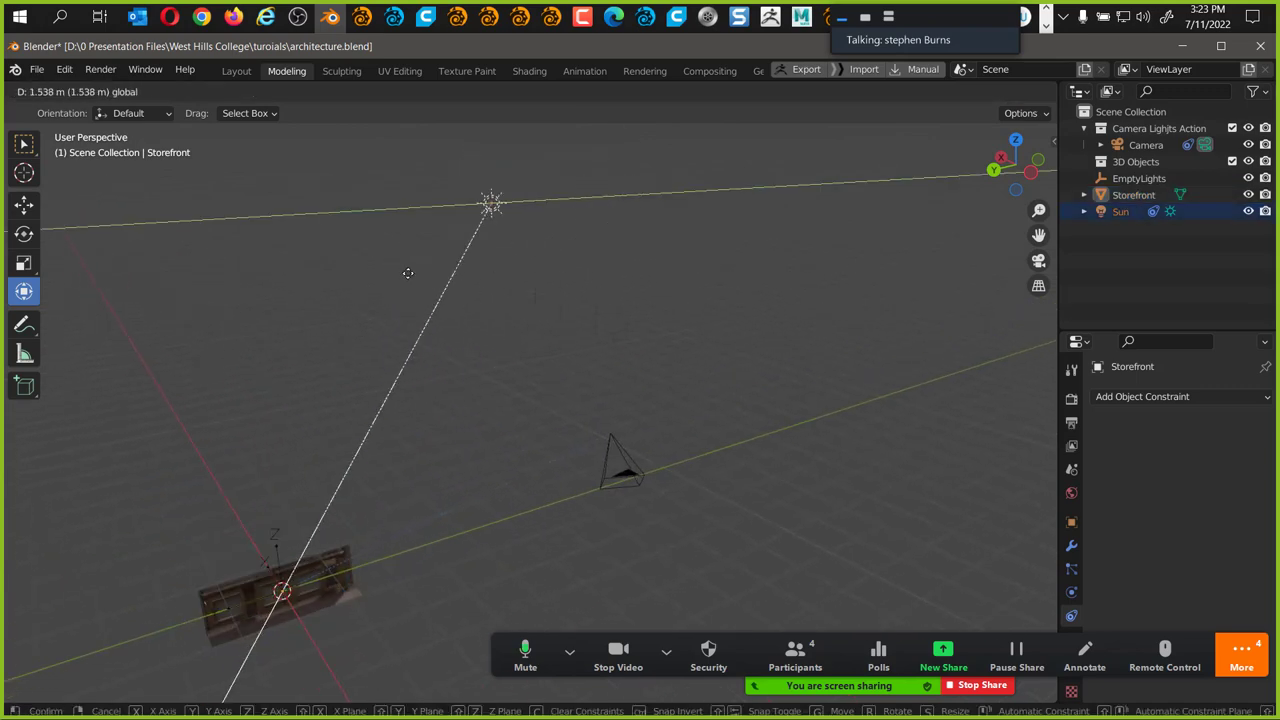
middle_click_drag(410, 275, 690, 390)
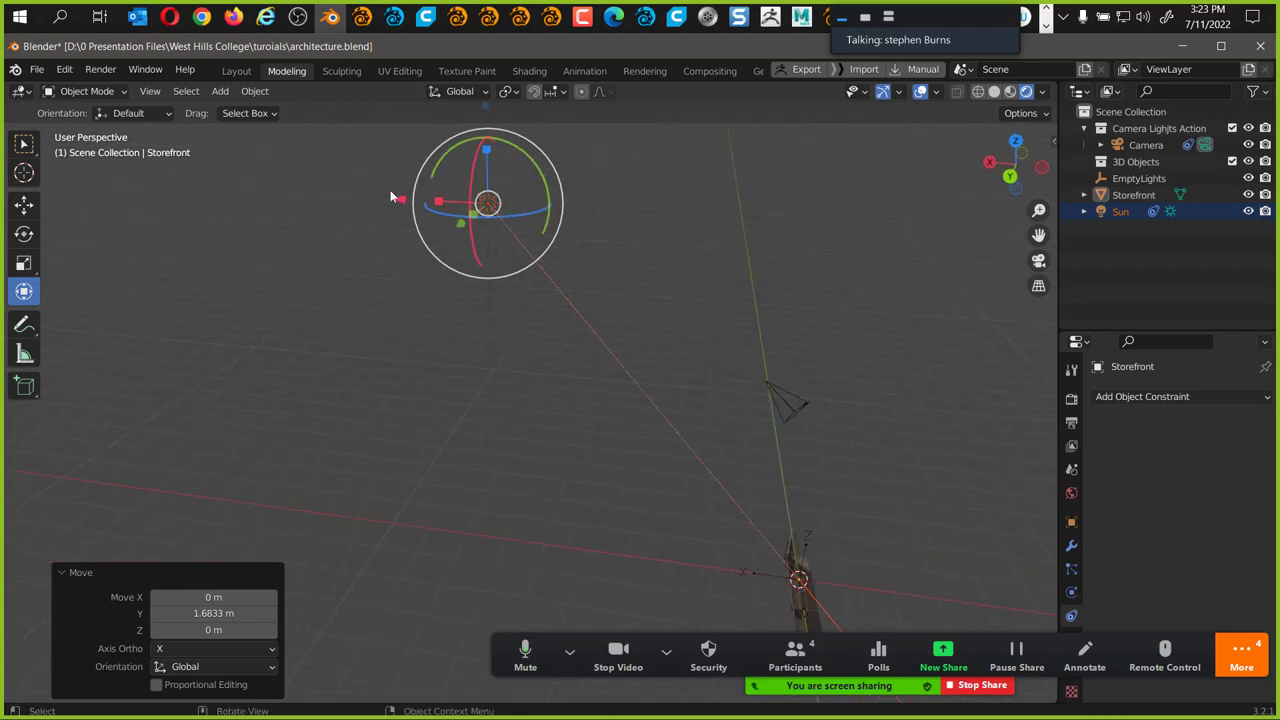
left_click_drag(393, 203, 780, 427)
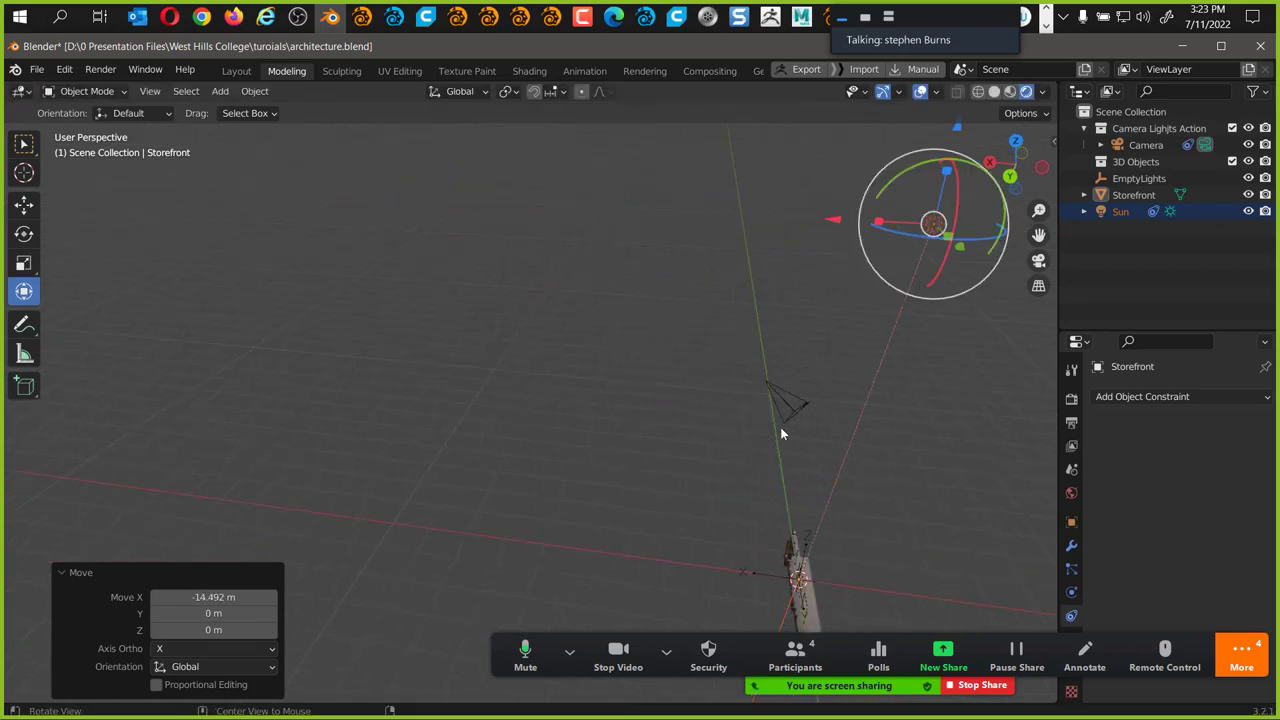
middle_click_drag(780, 427, 600, 443)
scroll(640, 380, "up", 5)
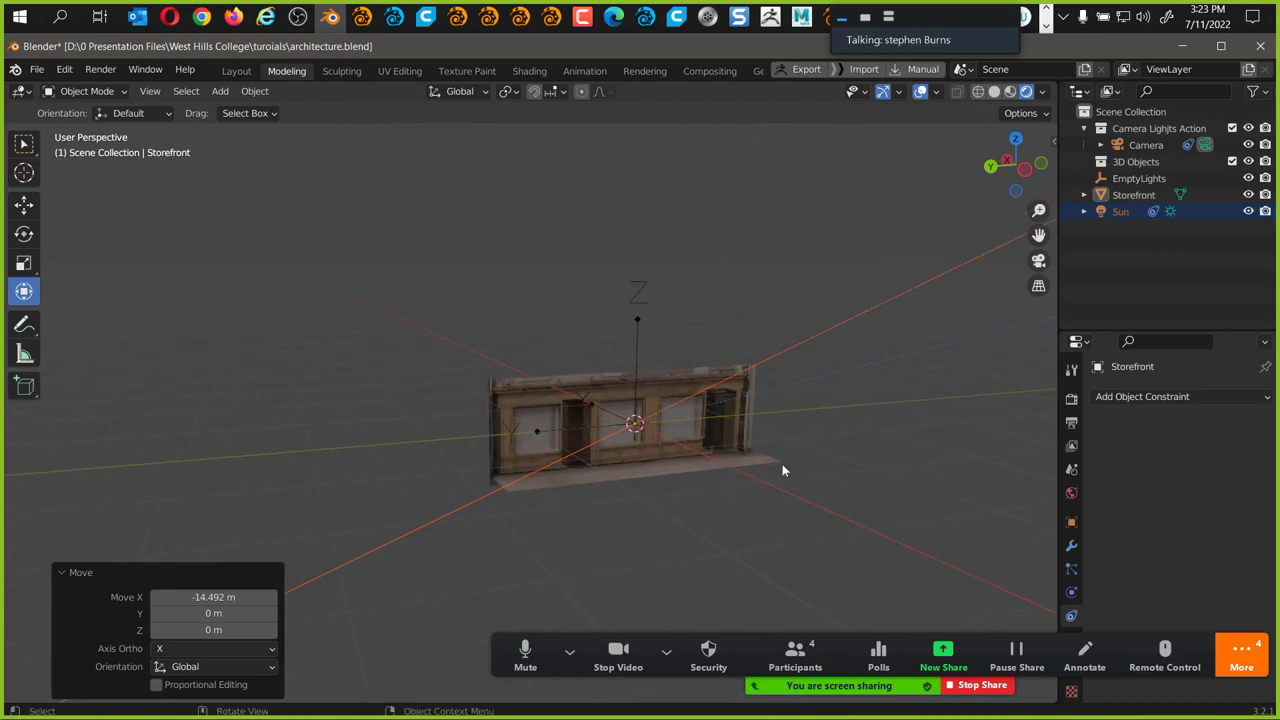
- Inspect the storefront from an angled front view, then reselect the Sun
left_click(700, 472)
left_click(686, 430)
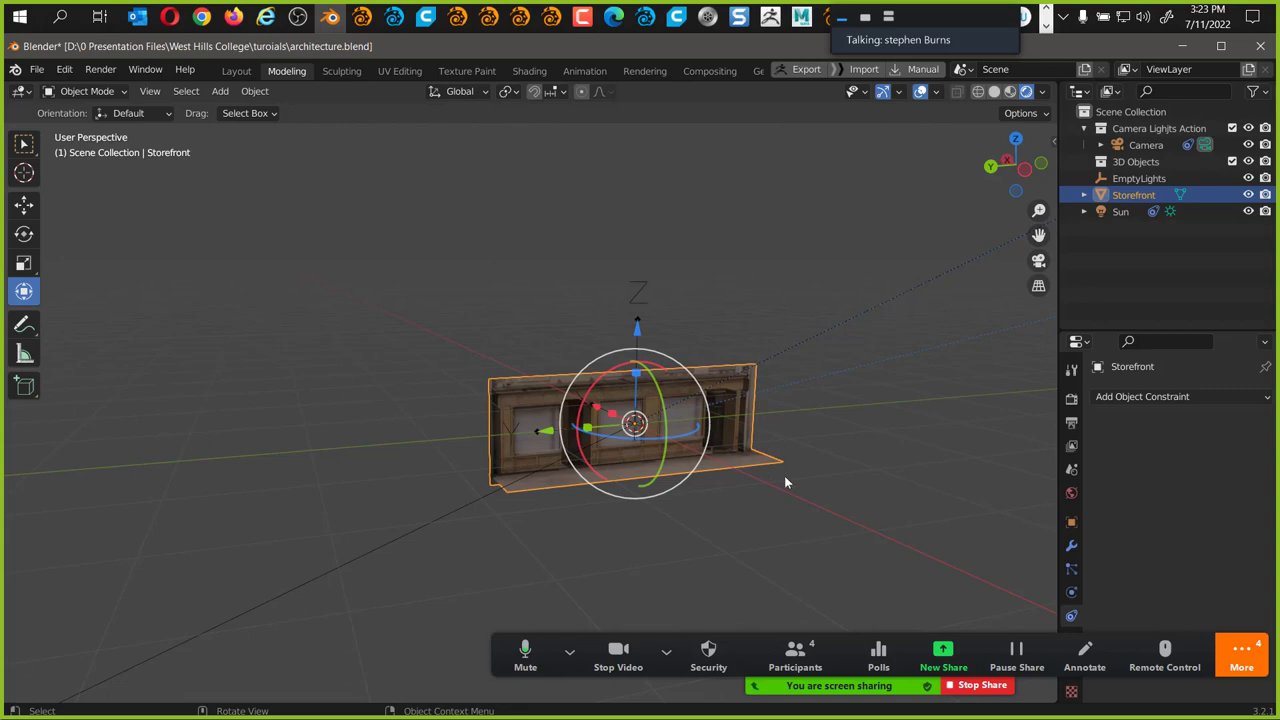
middle_click_drag(784, 482, 771, 531)
middle_click_drag(800, 489, 720, 477)
scroll(711, 396, "up", 5)
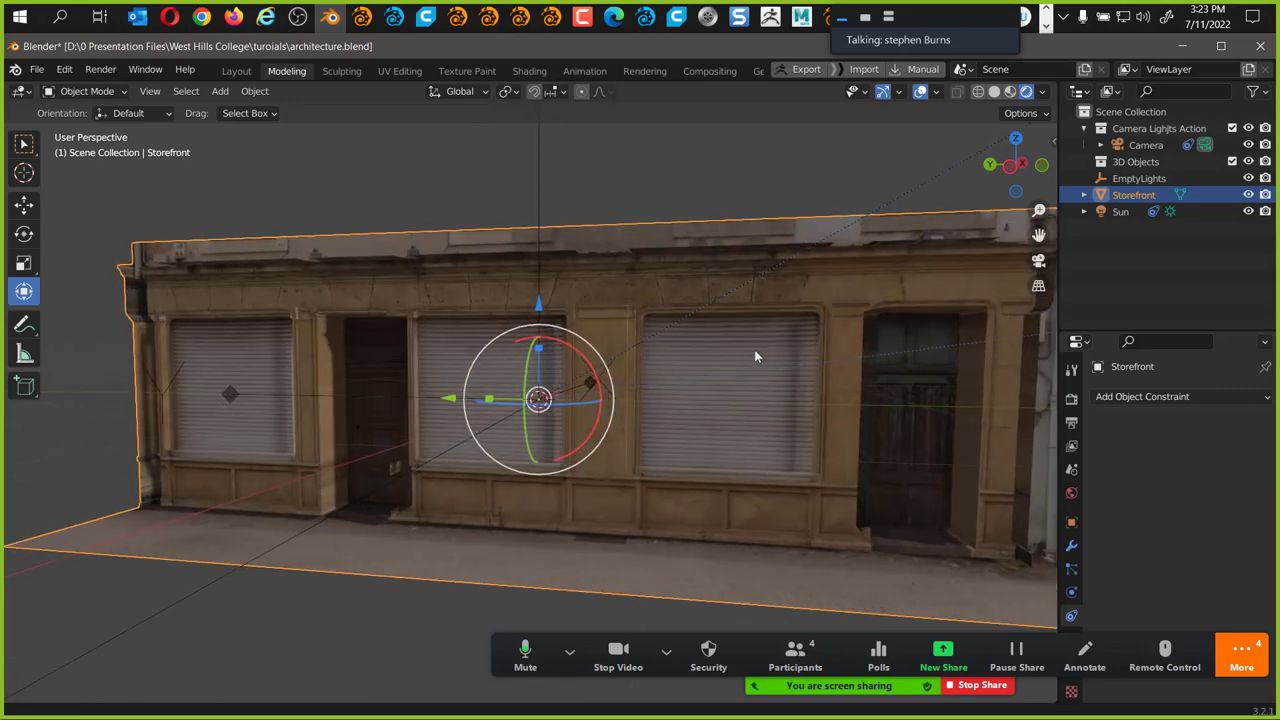
middle_click_drag(754, 356, 750, 414)
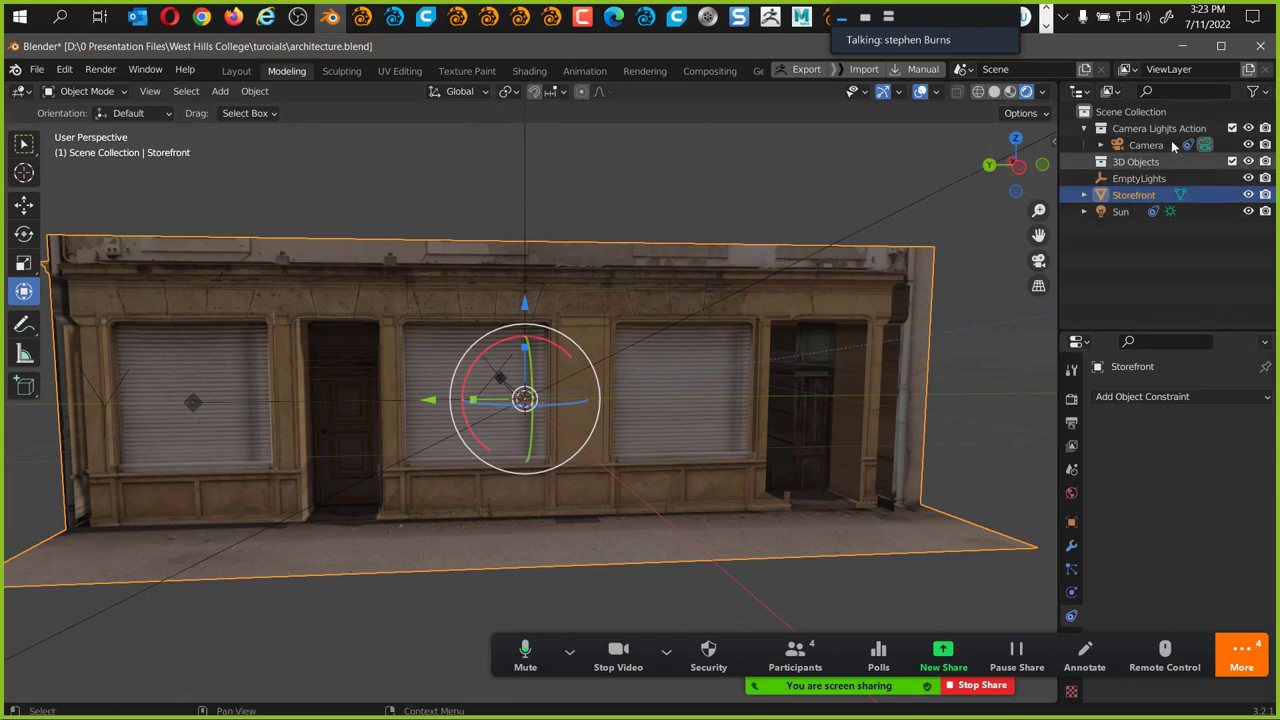
left_click(1122, 214)
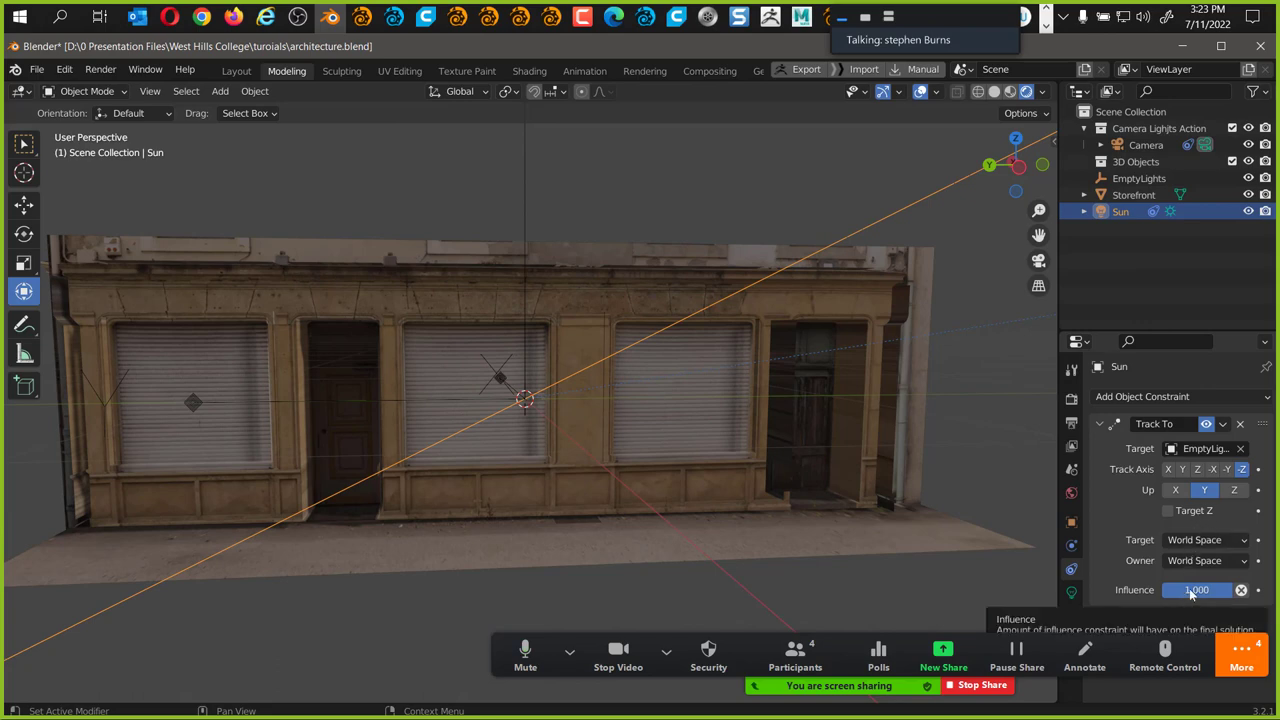
- Raise the Sun light's Strength slightly above 1 in its light properties
left_click(1103, 424)
left_click(1071, 592)
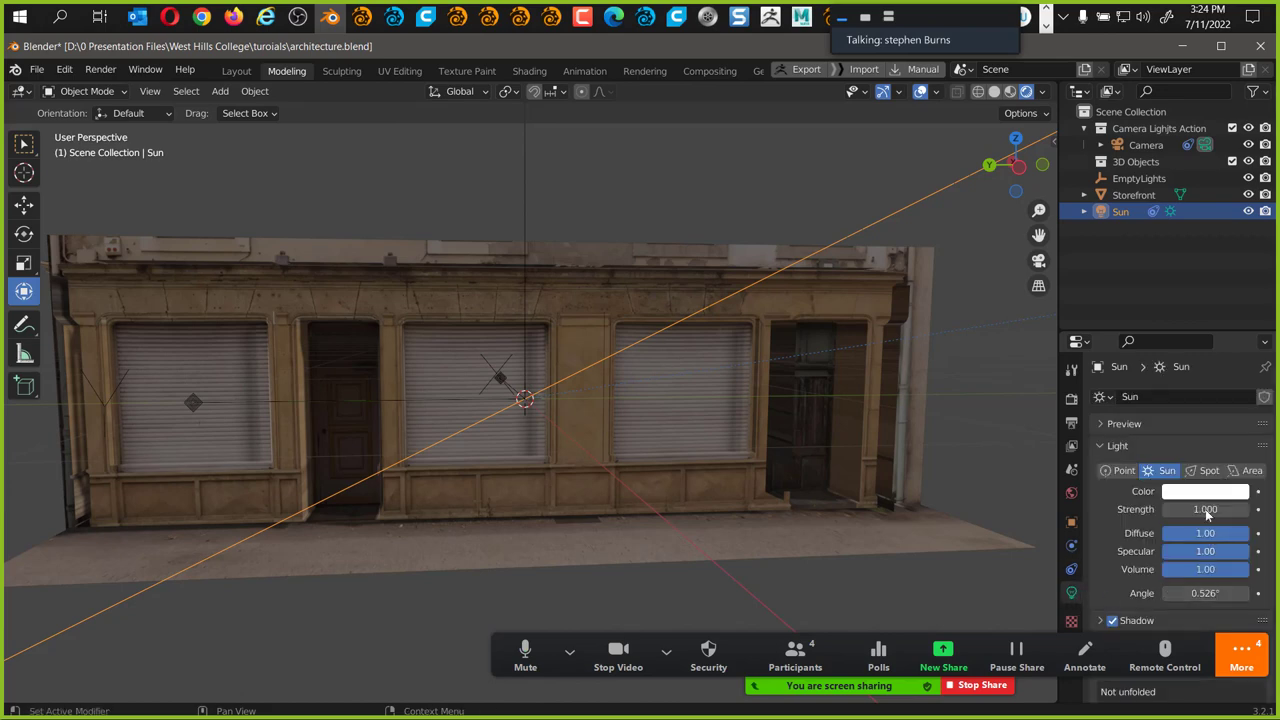
mouse_move(1207, 512)
left_mouse_down()
mouse_move(1240, 512)
mouse_move(1205, 512)
left_mouse_up()
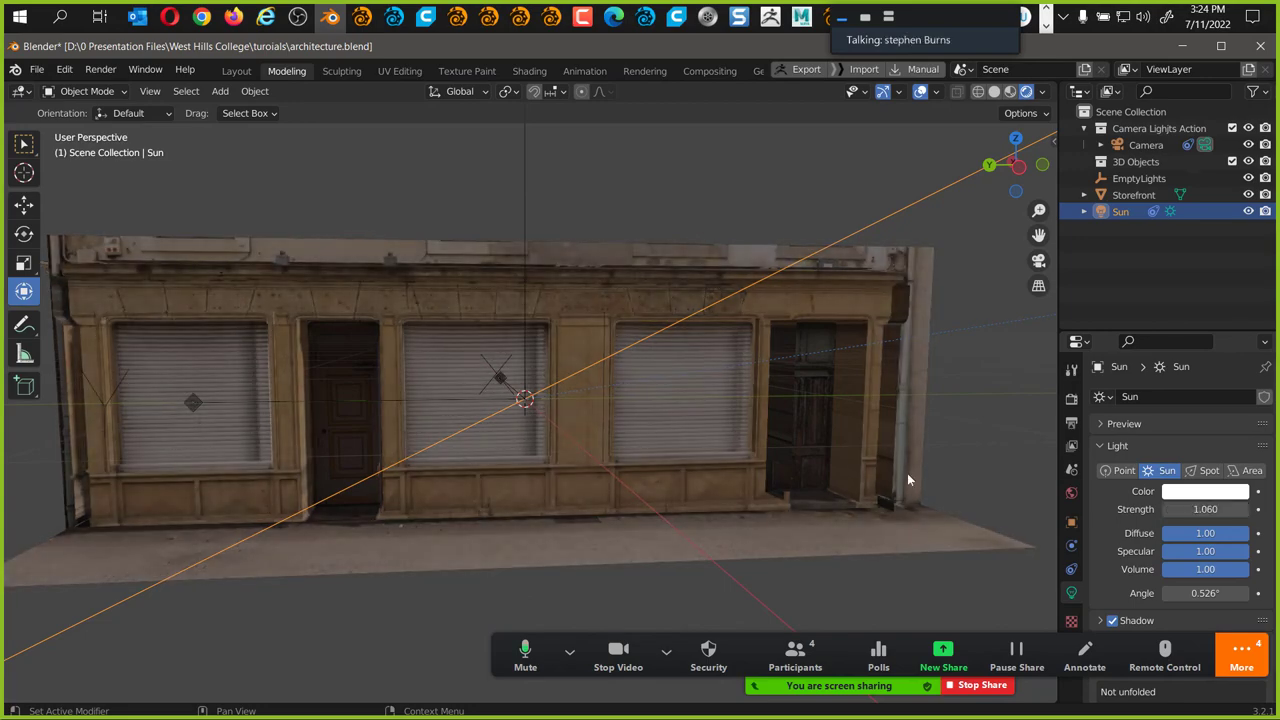
scroll(701, 414, "up", 5)
- Orbit around the lit storefront from low and frontal angles, staying in Object Mode
left_click(712, 406)
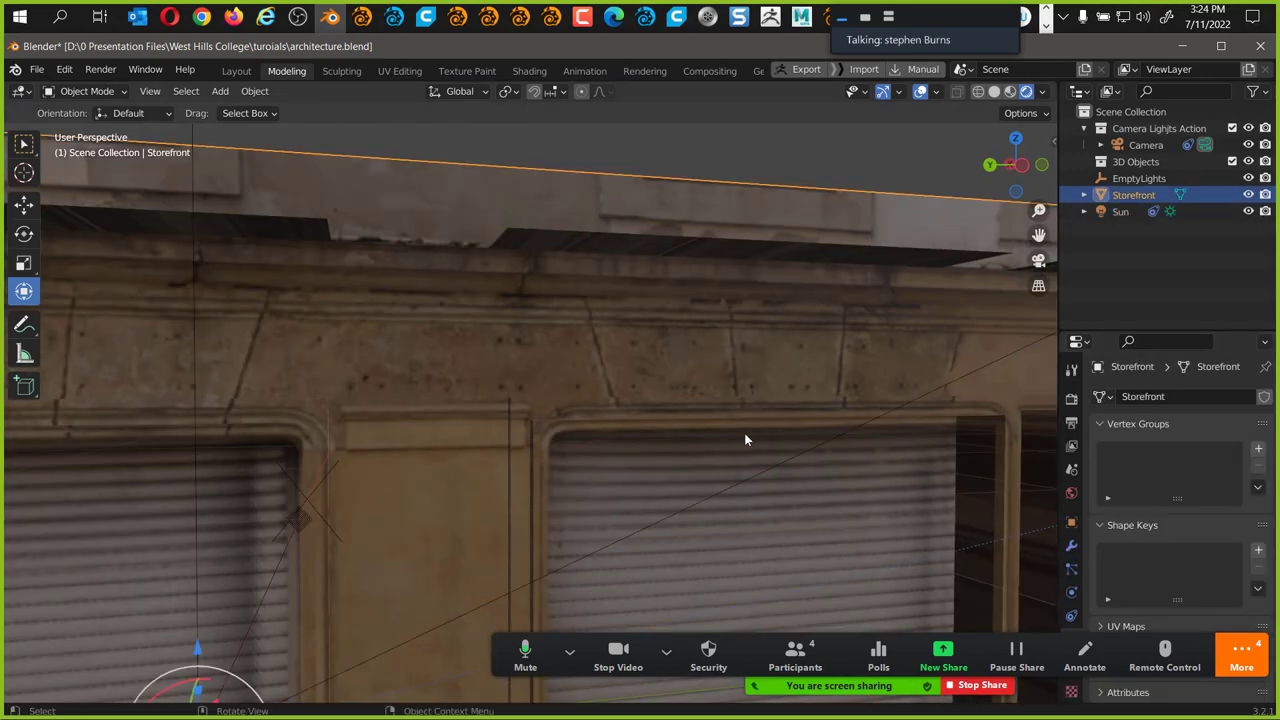
scroll(744, 440, "down", 6)
middle_click_drag(744, 552, 592, 503)
middle_click_drag(717, 520, 782, 507)
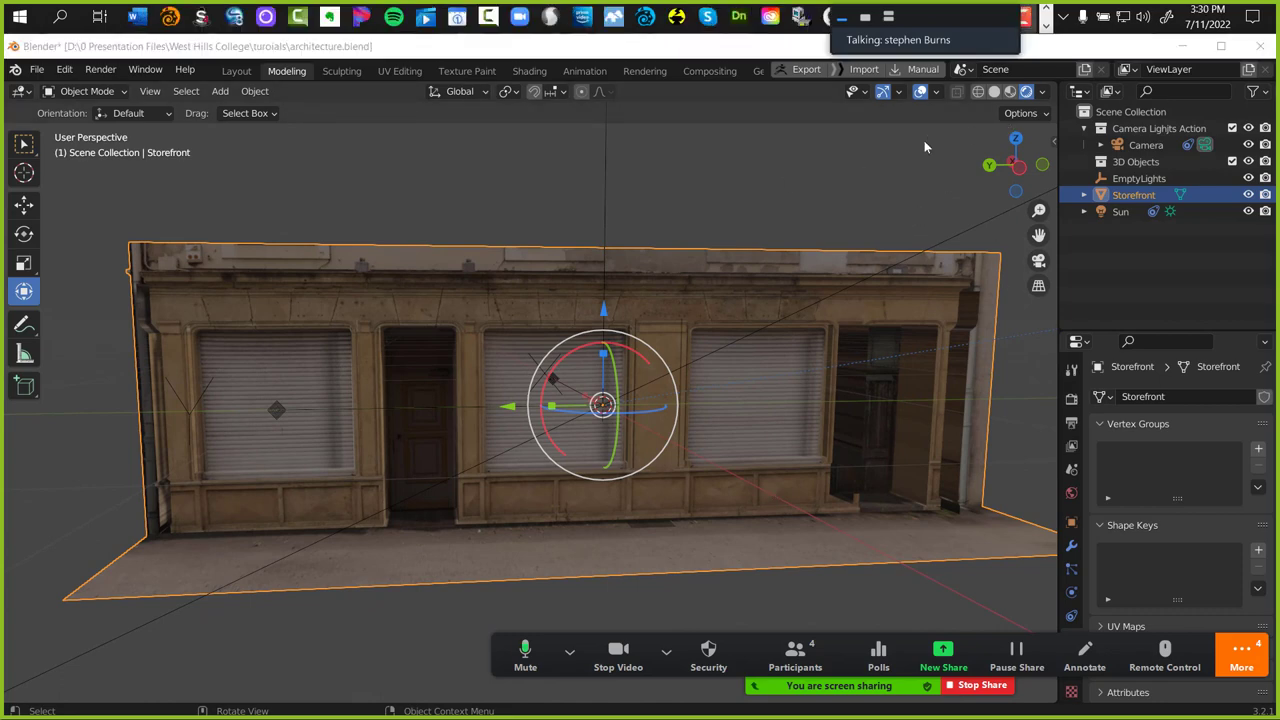
left_click(786, 228)
middle_click_drag(786, 226, 707, 320)
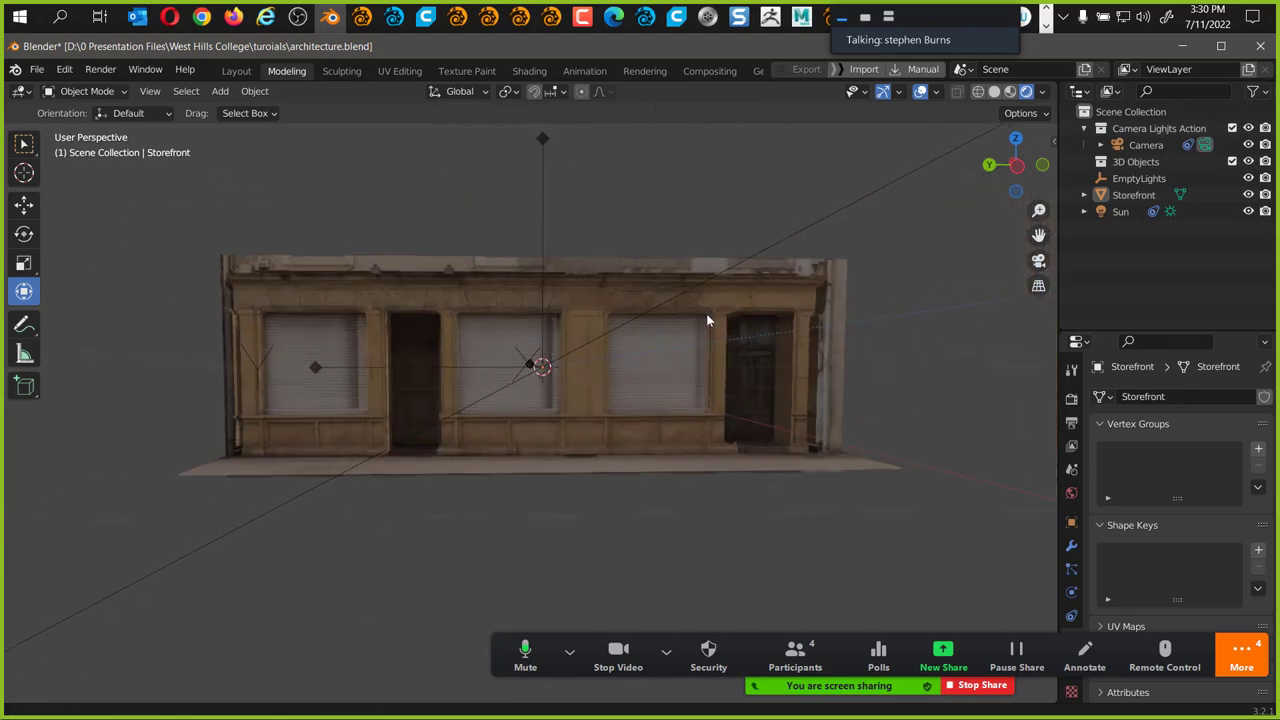
scroll(744, 294, "up", 4)
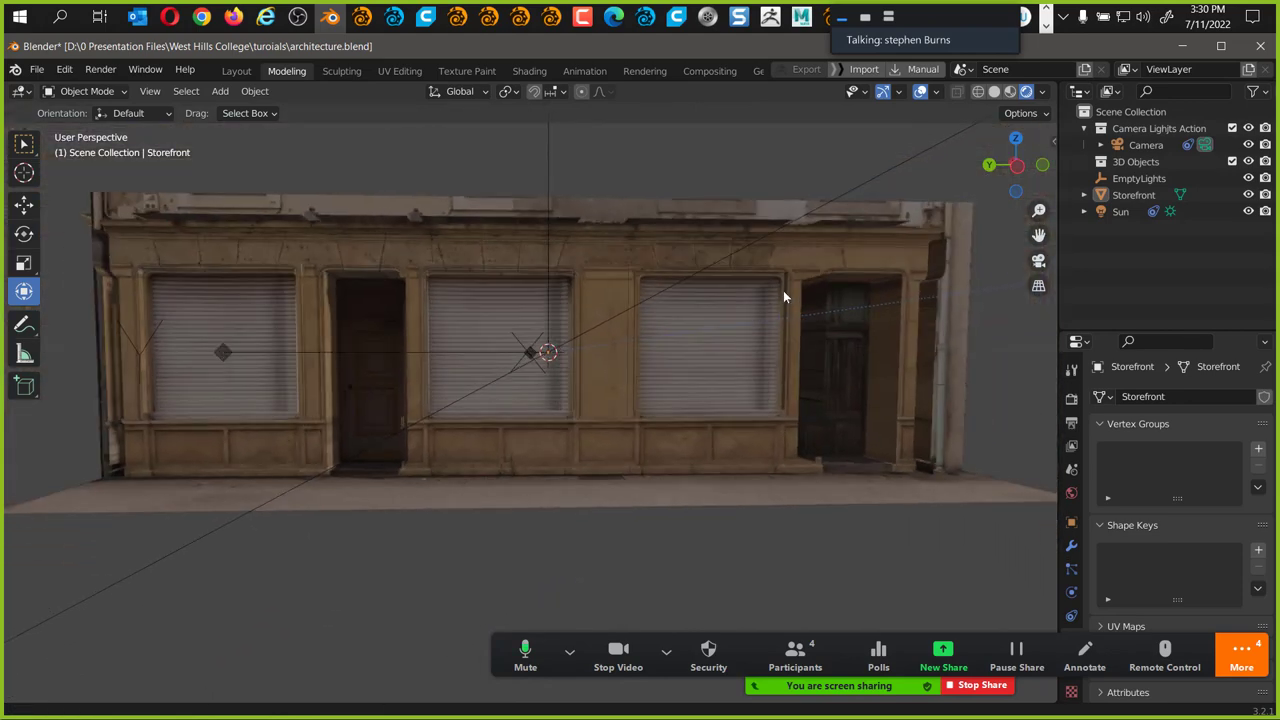
middle_click_drag(783, 297, 813, 325)
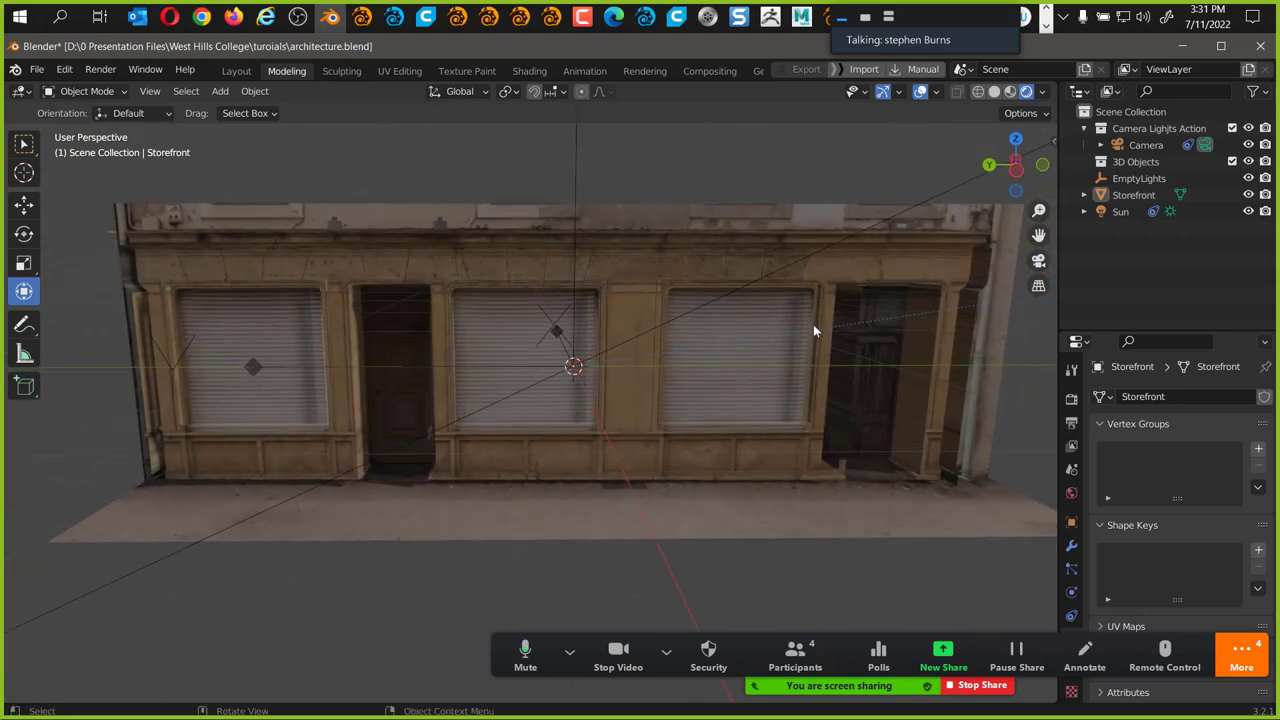
key("ctrl+Tab")
left_click(673, 337)
left_click(668, 336)
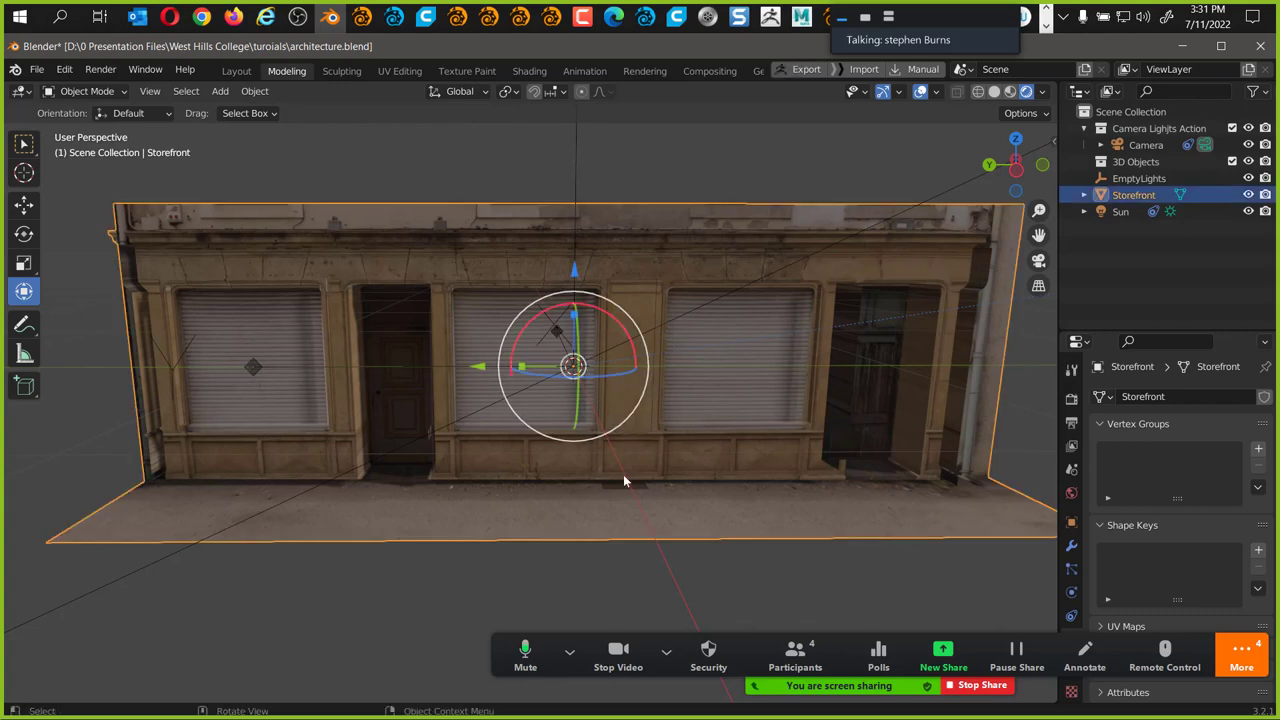
middle_click_drag(623, 474, 696, 430)
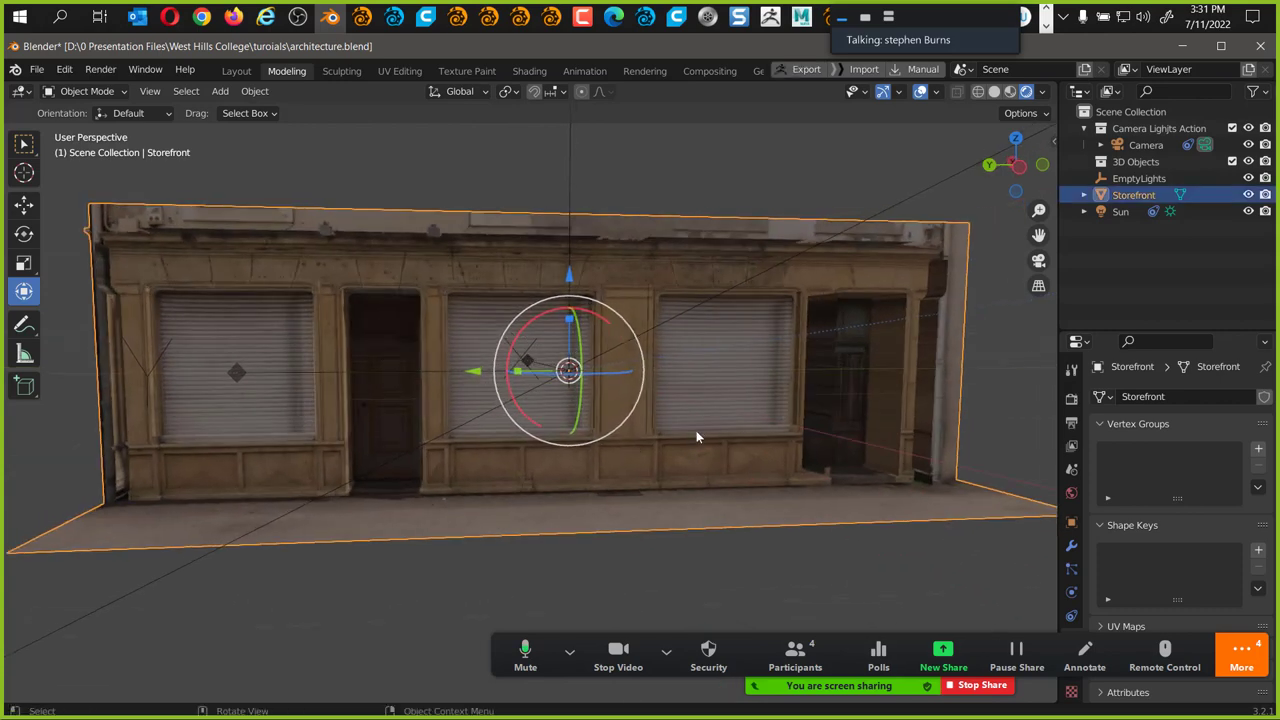
- Add a cylinder, scale it to 0.185 and lower it along Z
key("shift+a")
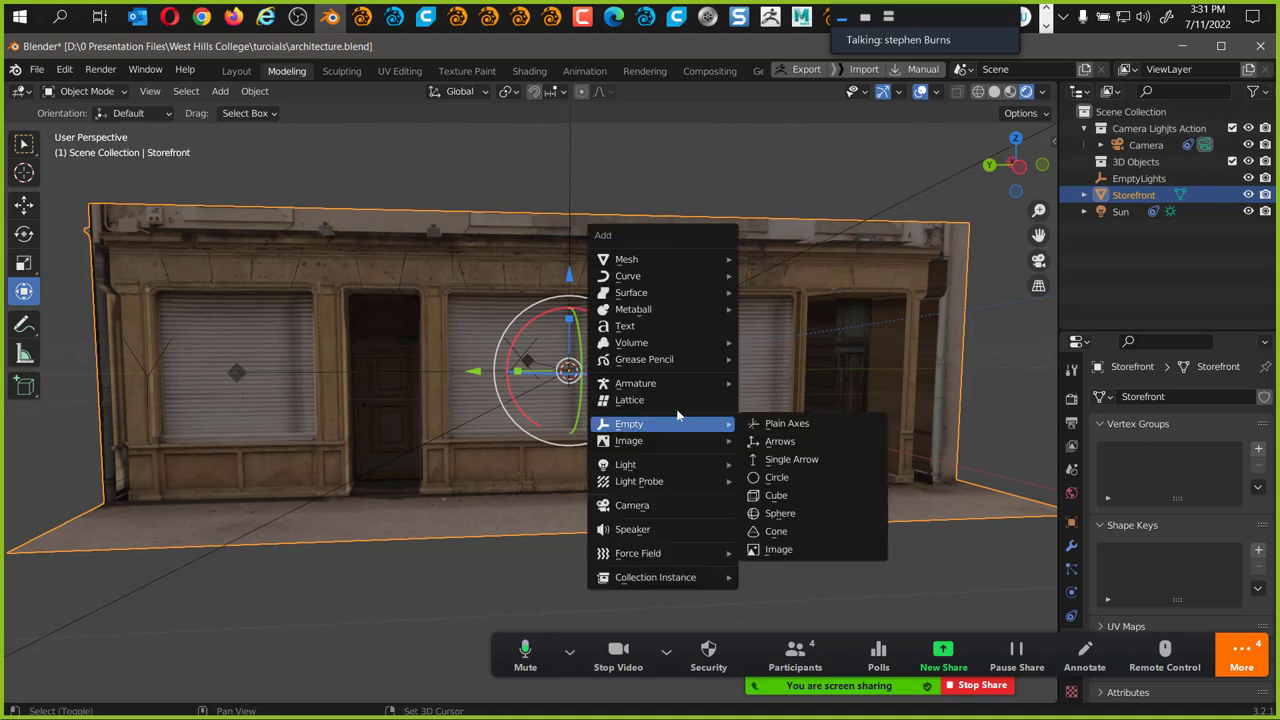
mouse_move(705, 261)
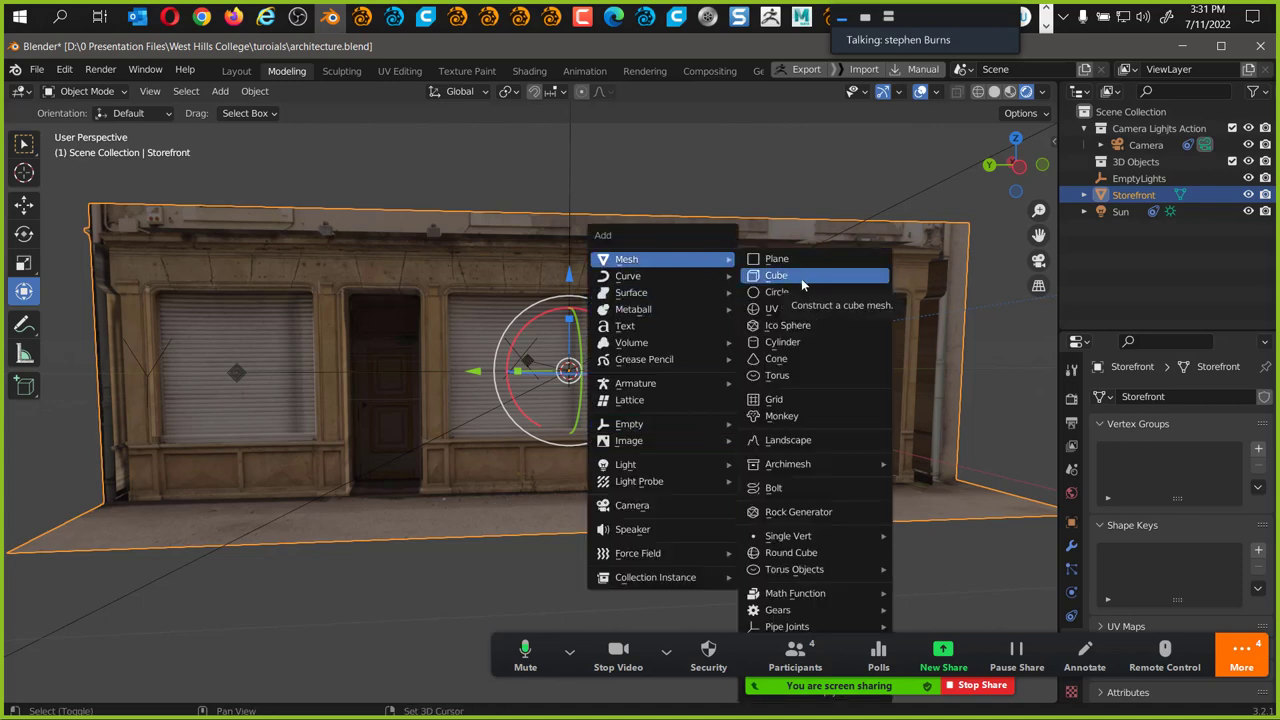
left_click(788, 343)
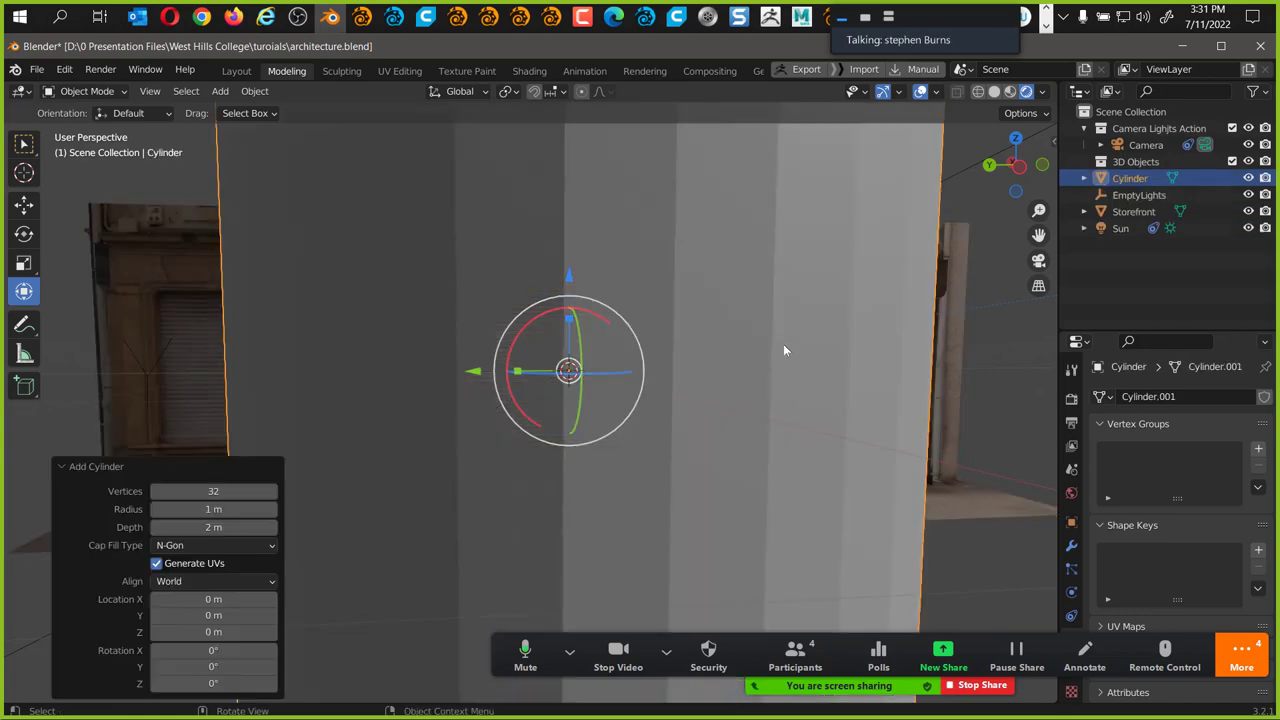
key("s")
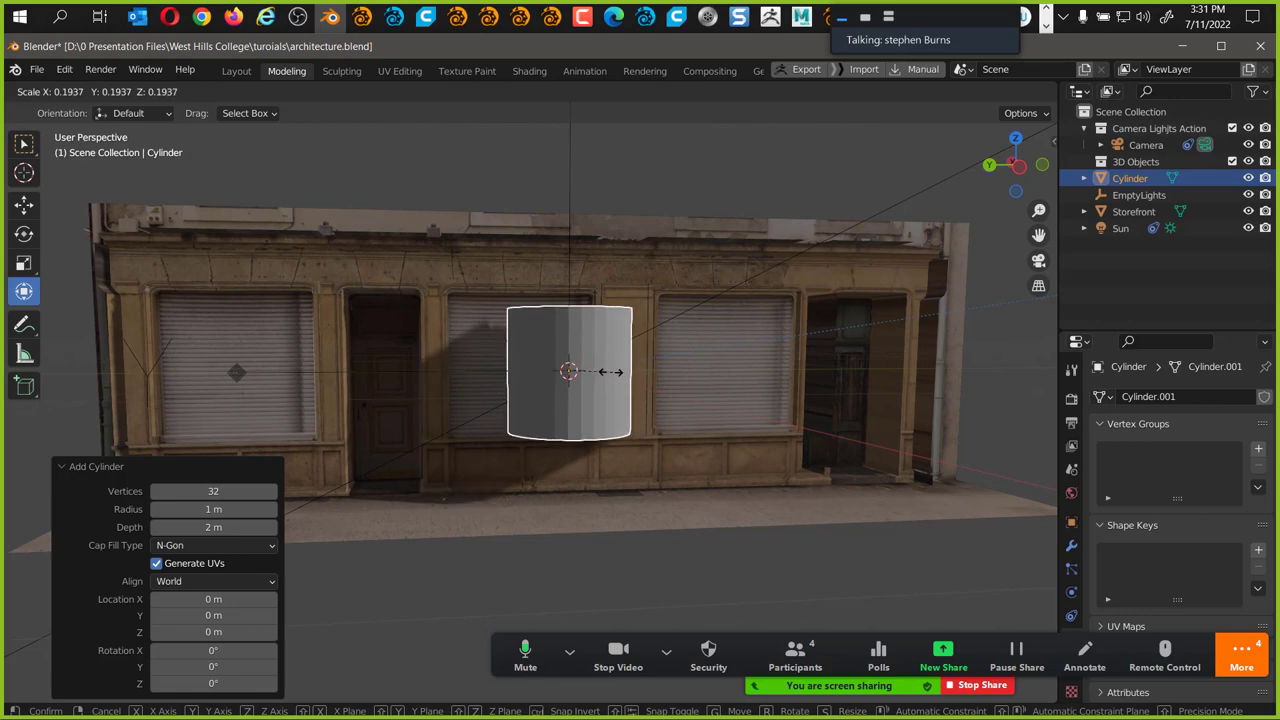
left_click(605, 378)
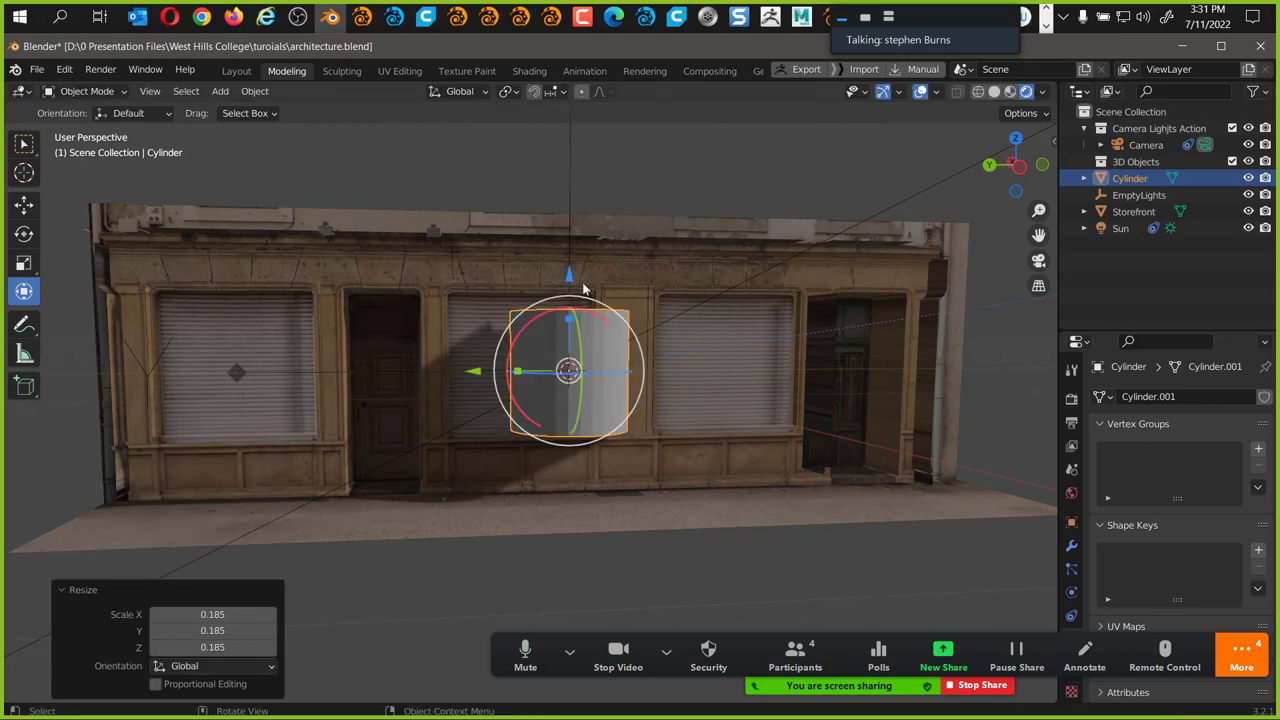
left_click_drag(569, 276, 570, 356)
- Shift the cylinder along X, scale it to 0.347 and apply transforms with Ctrl+A
middle_click_drag(535, 440, 506, 430)
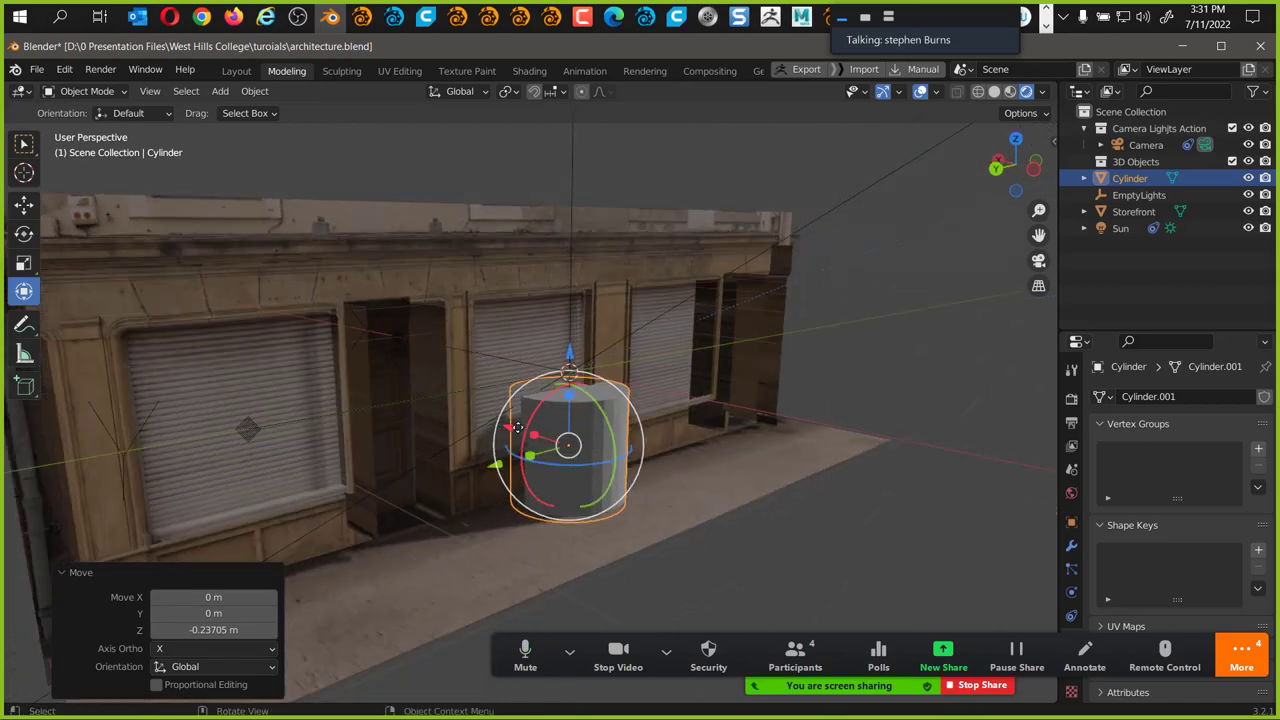
left_click_drag(534, 436, 572, 456)
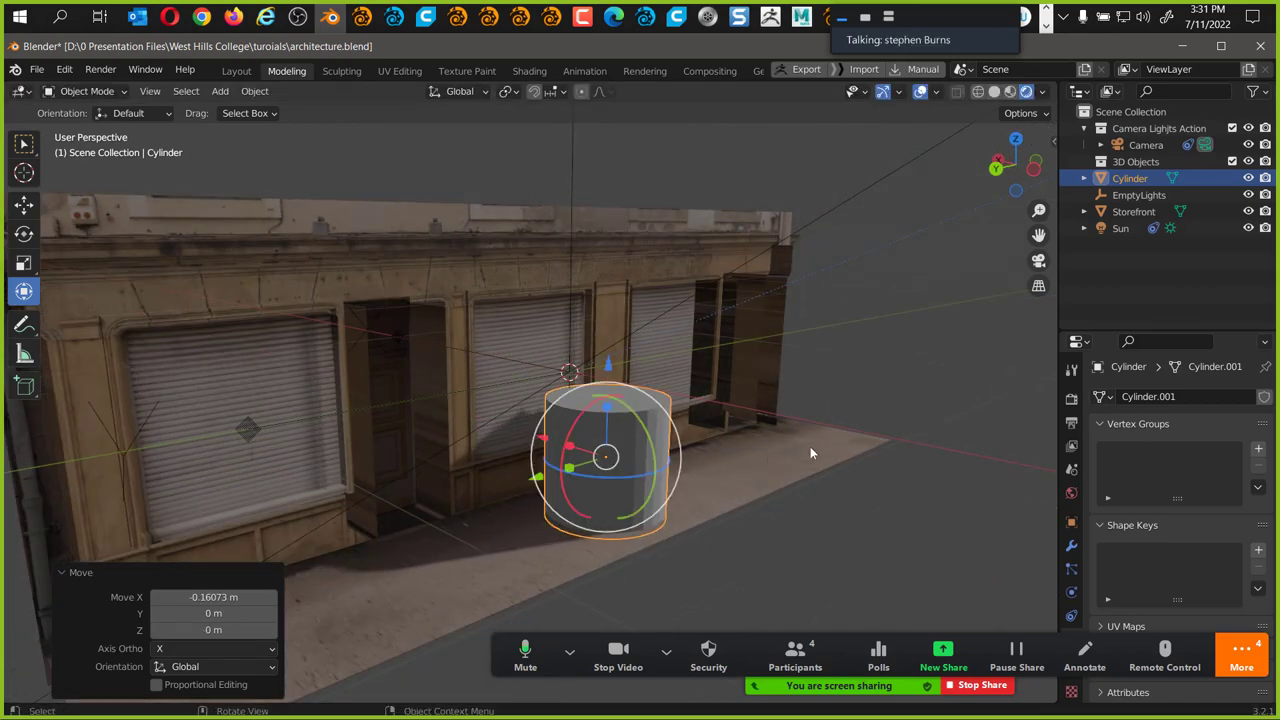
key("s")
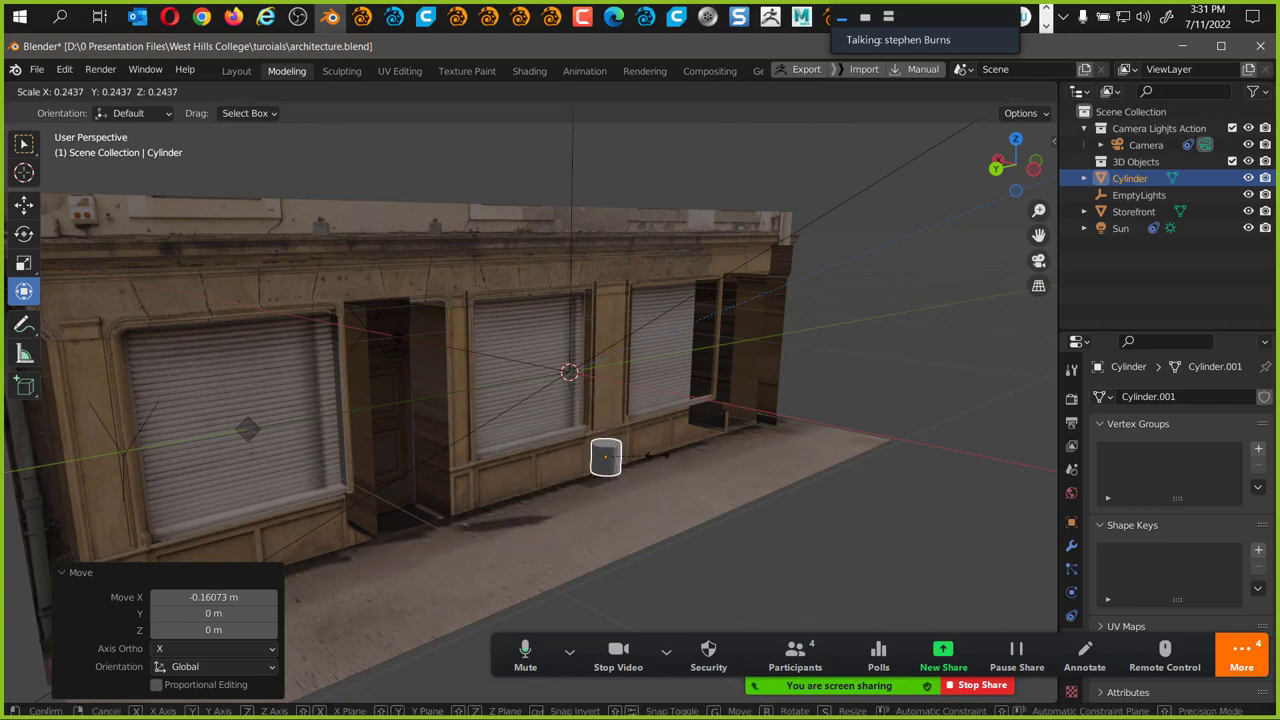
left_click(680, 452)
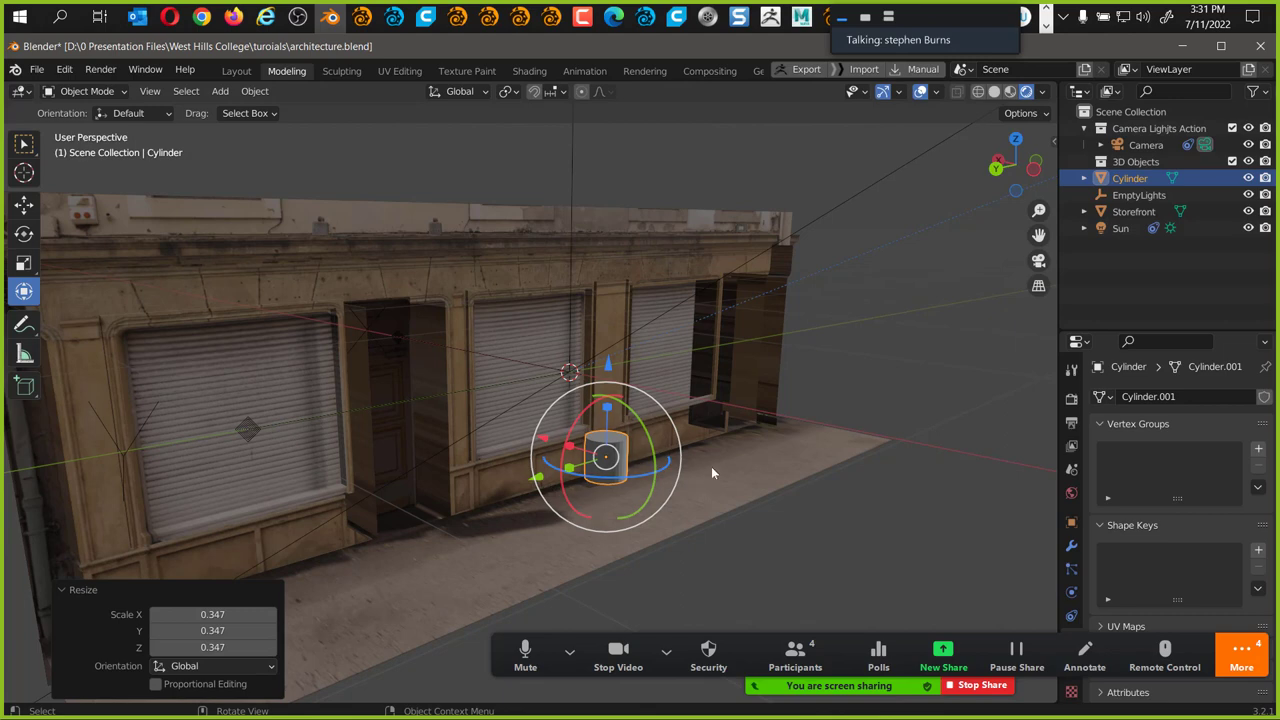
key("ctrl+a")
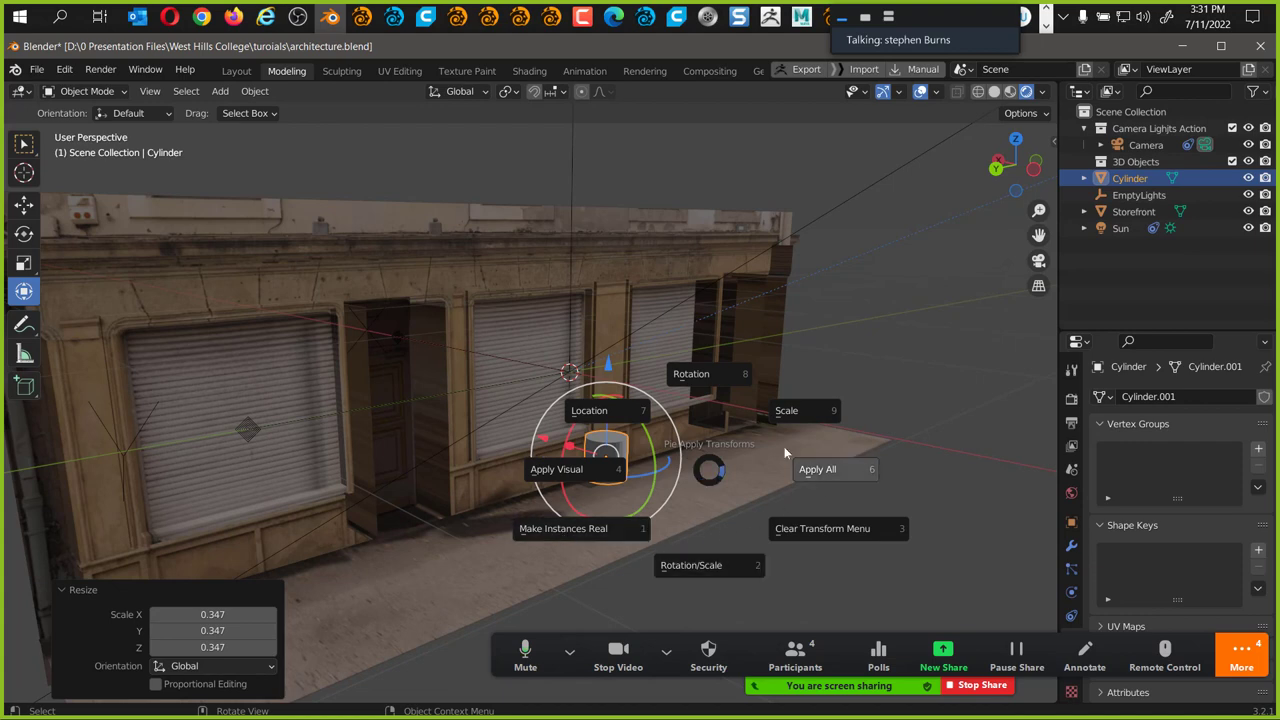
- Apply the cylinder's scale and switch it into Edit Mode
left_click(788, 412)
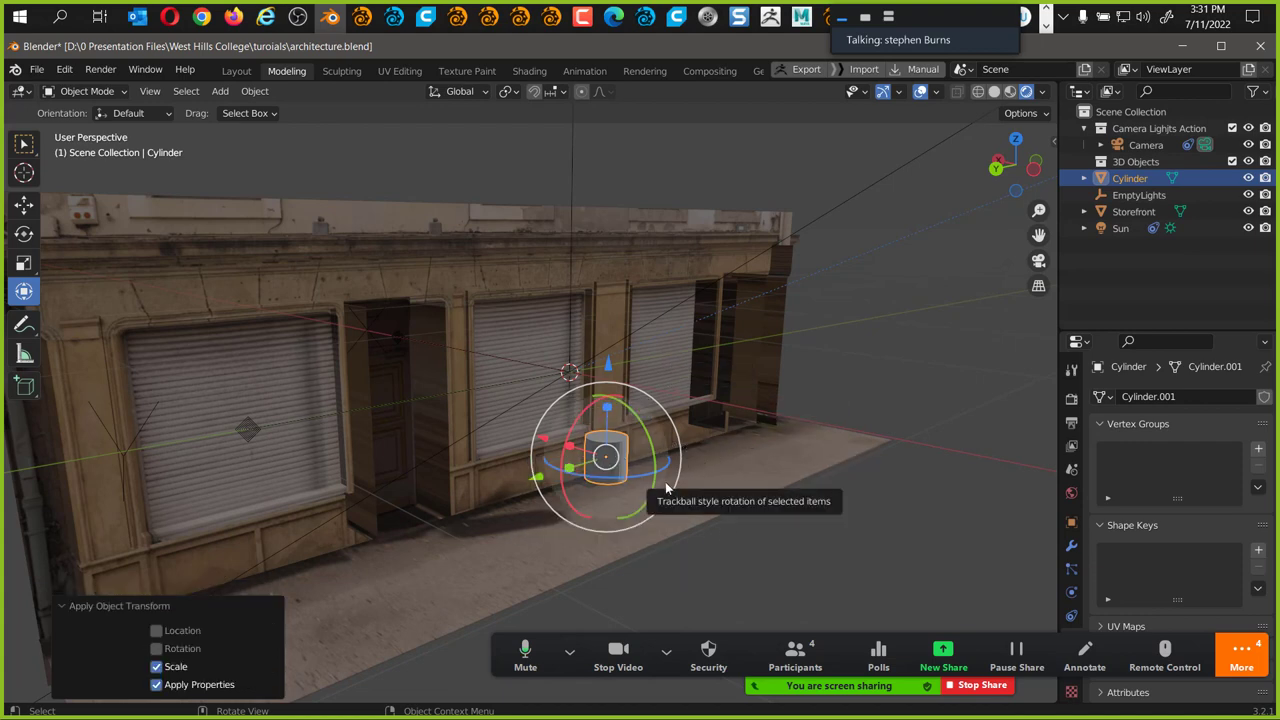
key("ctrl+Tab")
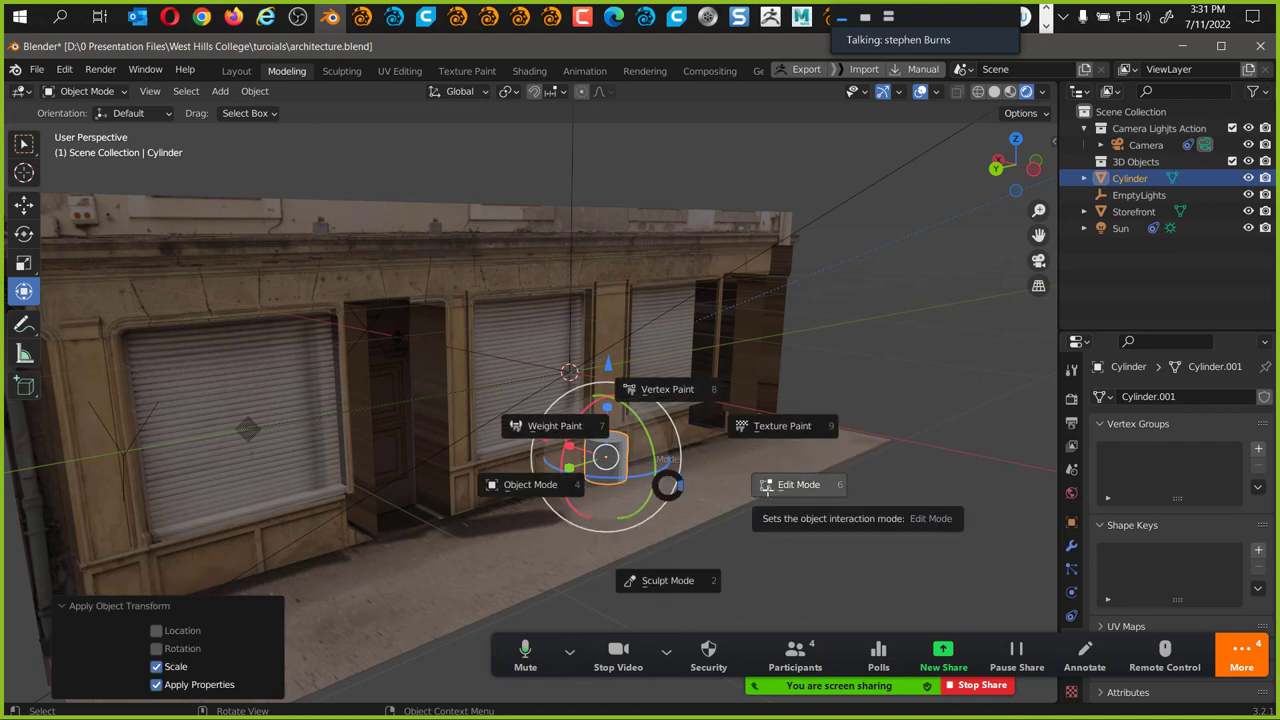
left_click(790, 485)
scroll(708, 378, "up", 5)
middle_click_drag(708, 378, 725, 320)
- Select the cylinder's bottom face and lower it about 0.10187 m along Z
left_click(734, 343)
left_click(723, 331)
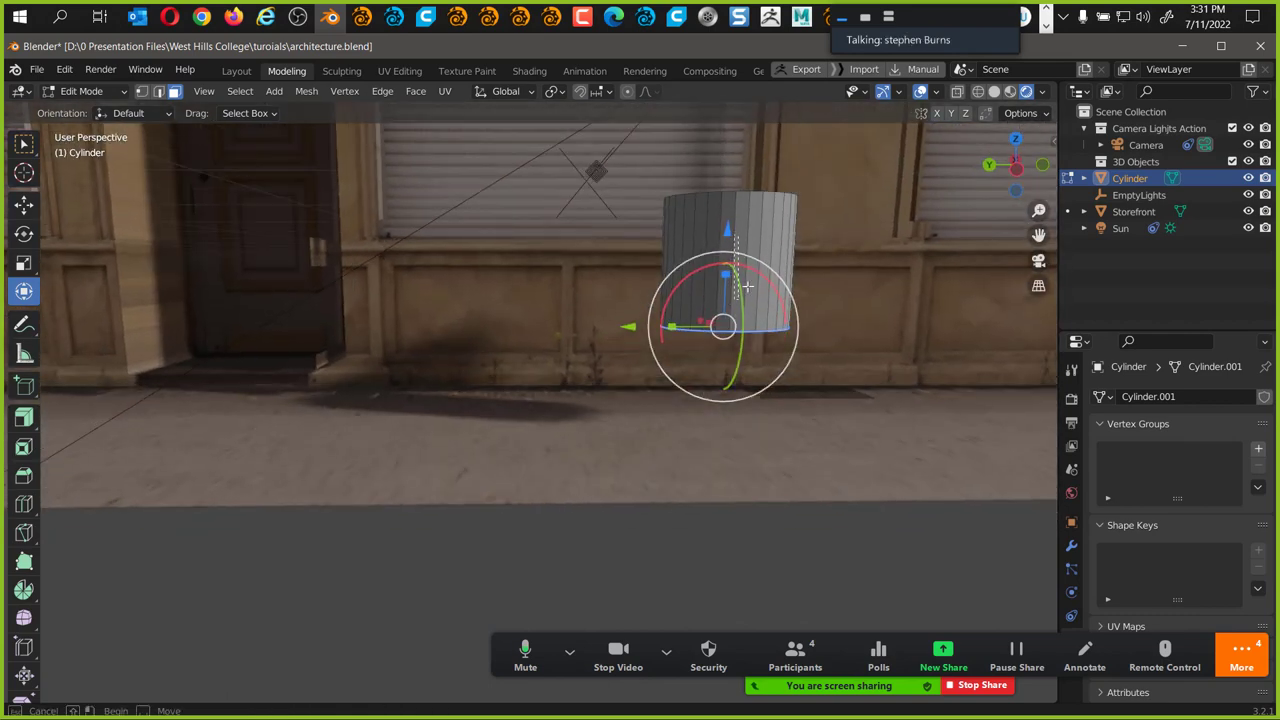
left_click(775, 265)
middle_click_drag(775, 265, 741, 248)
left_click(721, 338)
left_click_drag(734, 250, 714, 354)
scroll(790, 381, "down", 5)
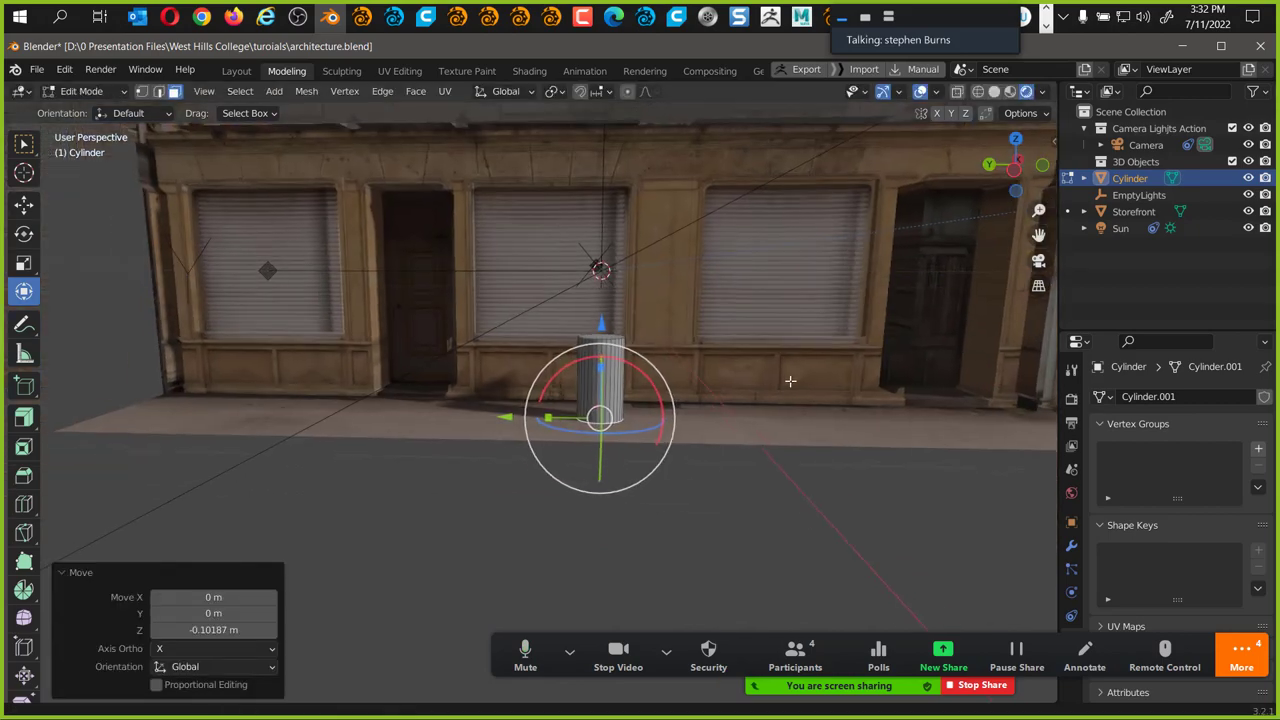
middle_click_drag(790, 381, 713, 319)
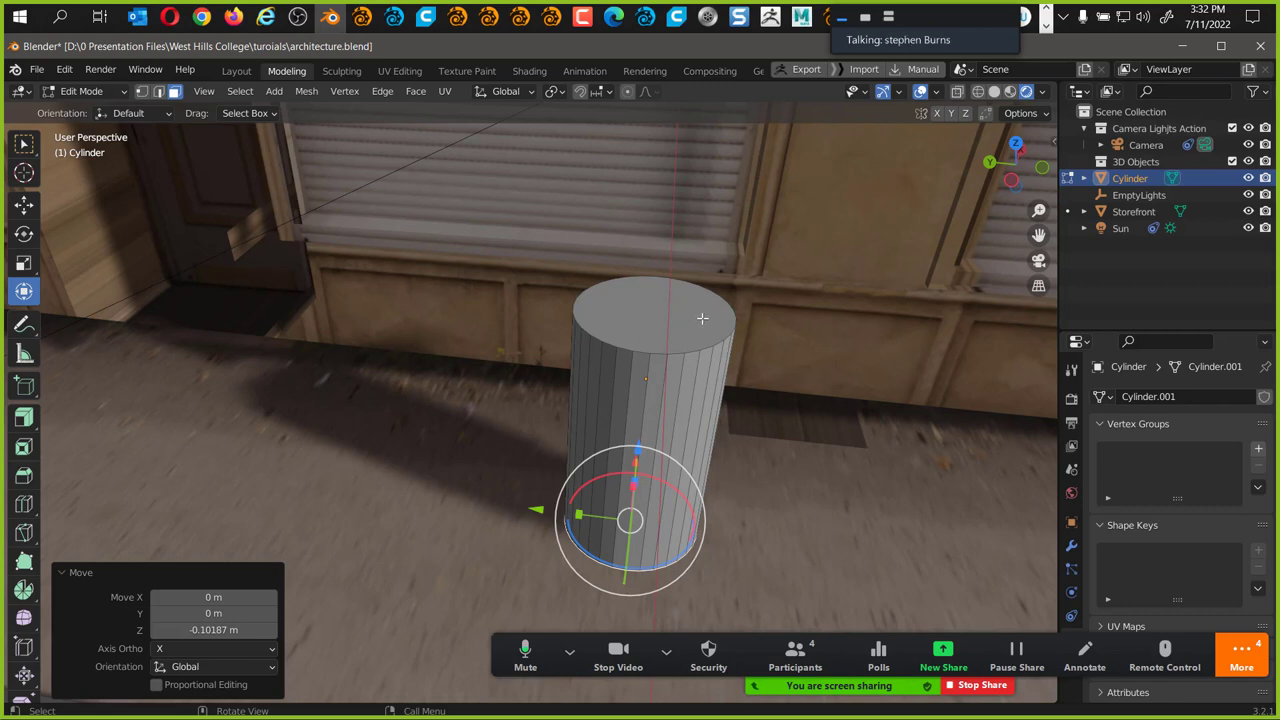
- Inset the cylinder's top face by 0.01067 m to leave a thin rim
left_click(702, 315)
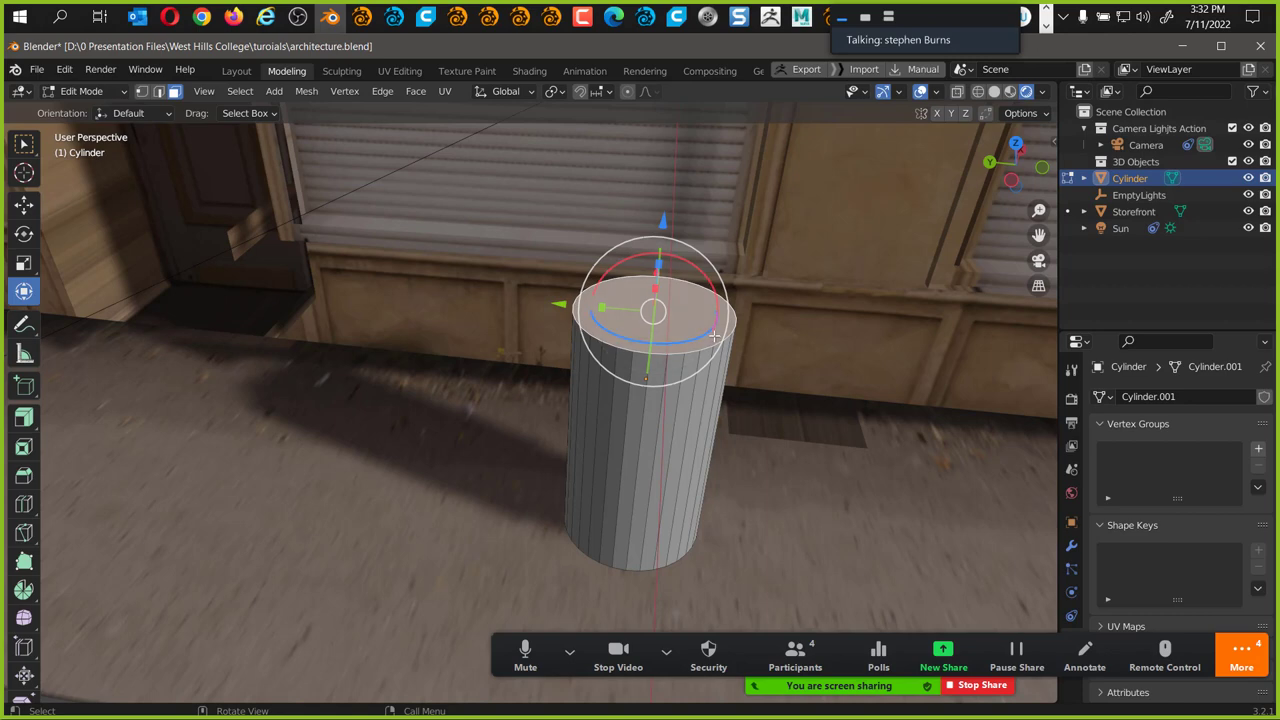
key("i")
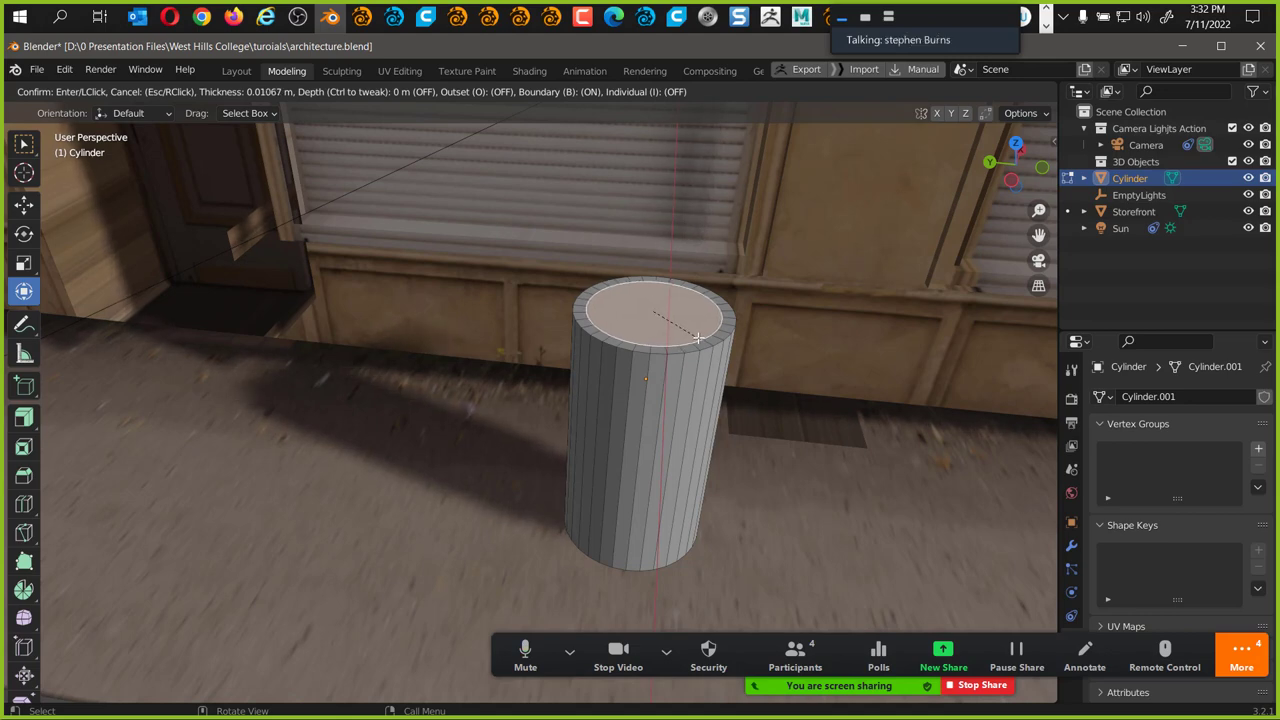
left_click(697, 338)
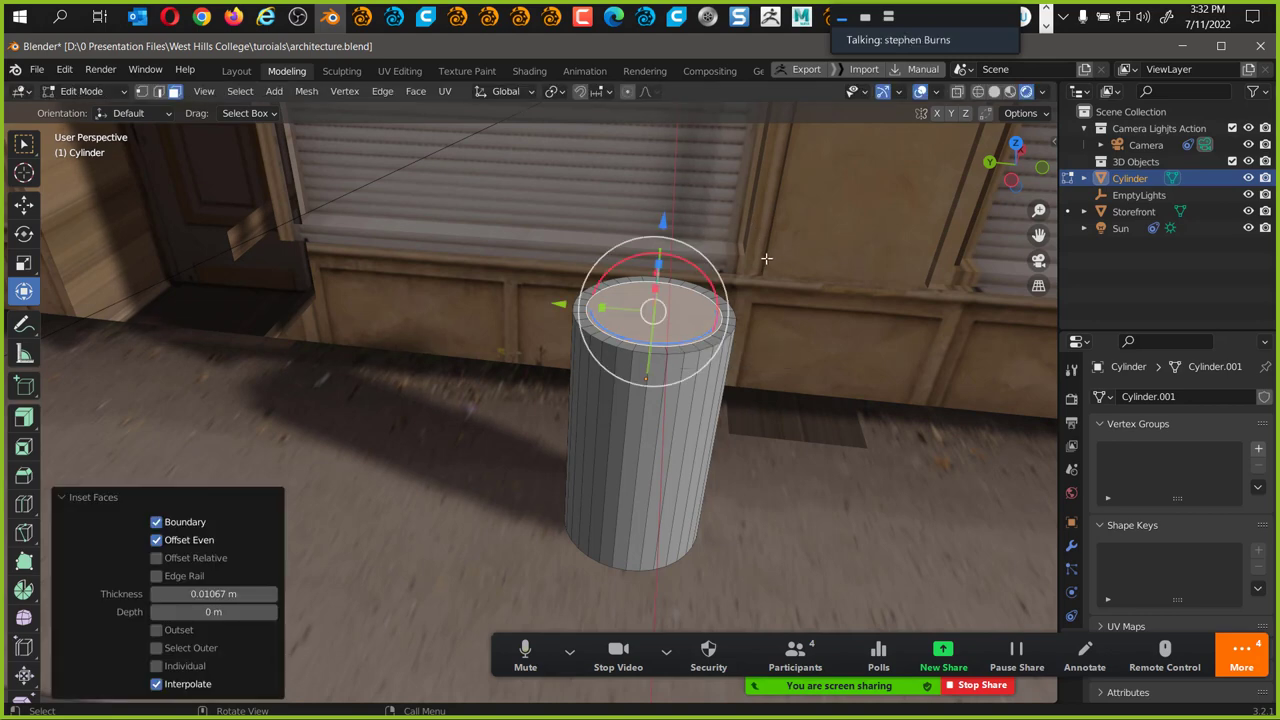
- Begin extruding the inner top face downward into the cylinder
middle_click_drag(790, 323, 986, 145)
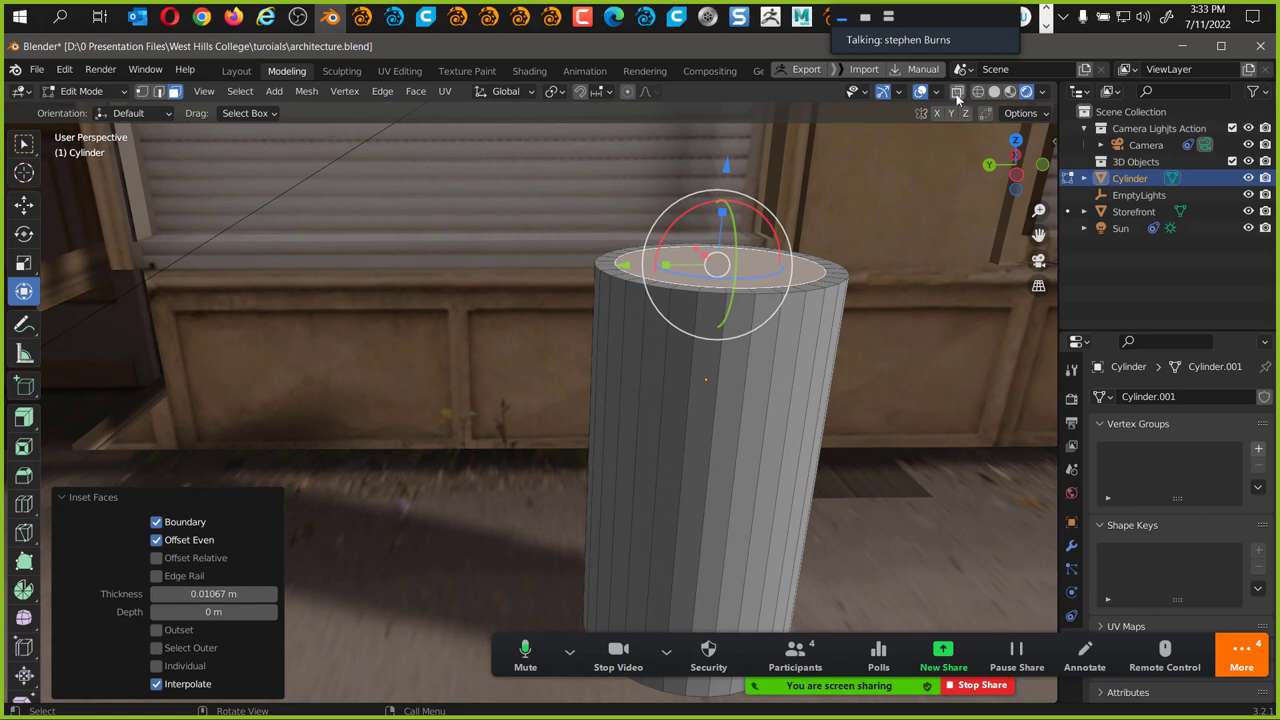
scroll(808, 354, "down", 4)
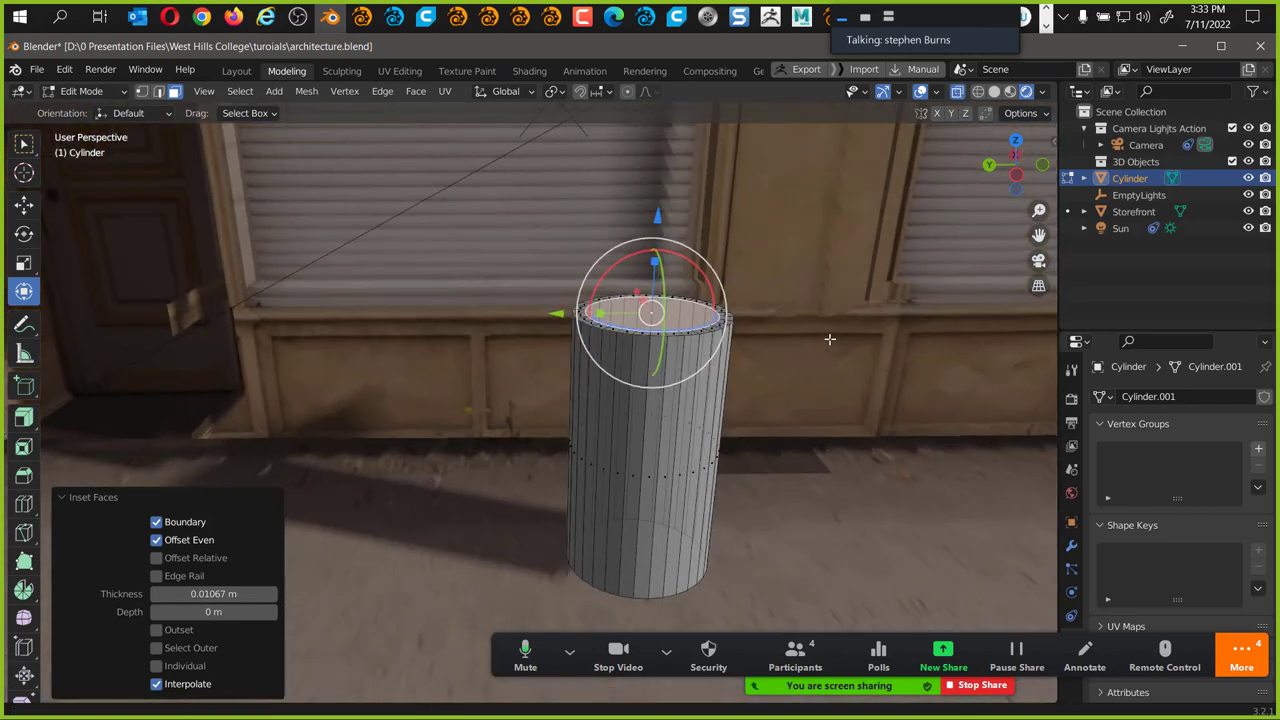
scroll(829, 339, "up", 2)
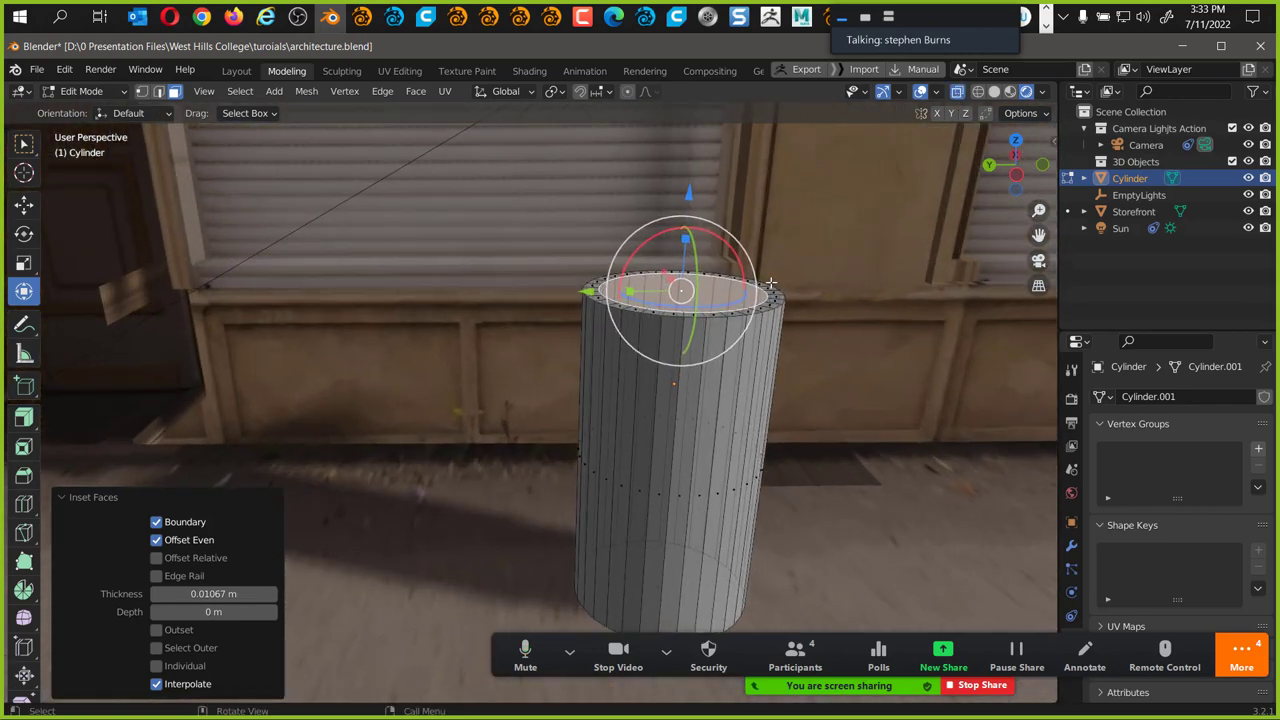
key("e")
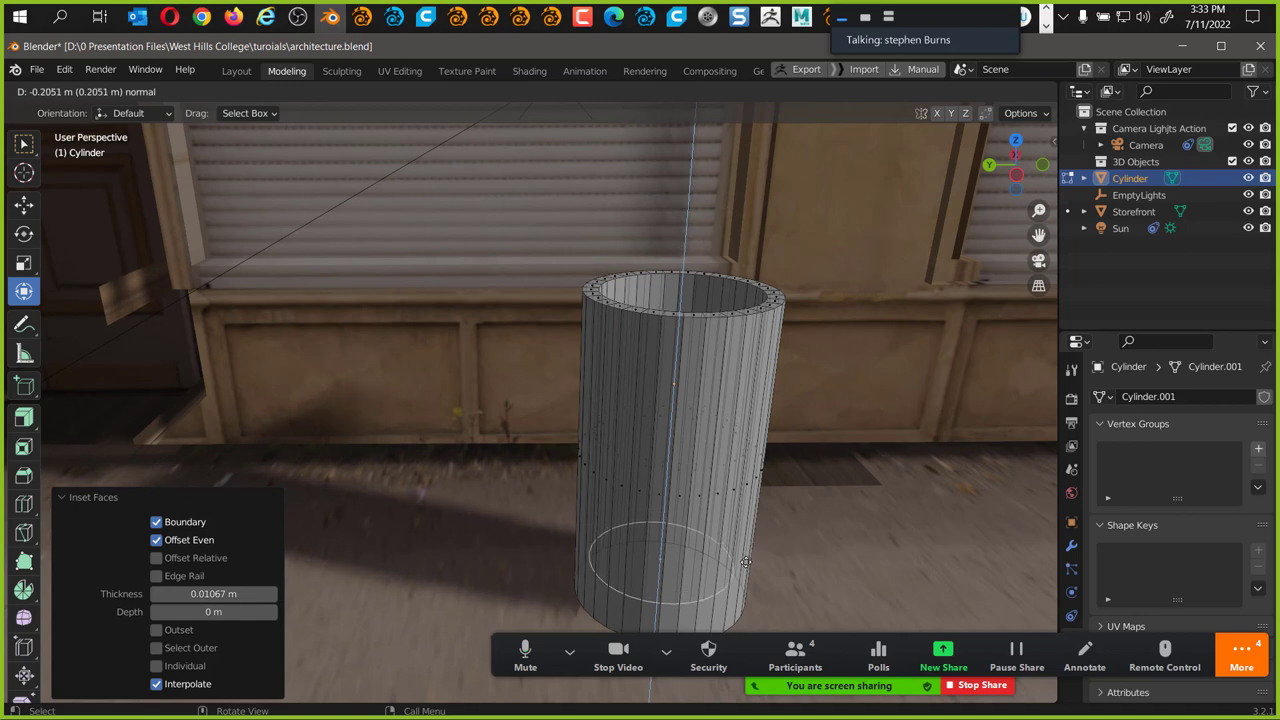
- Confirm the -0.20777 m inward extrusion and view the cylinder in Solid shading with X-ray off
left_click(745, 563)
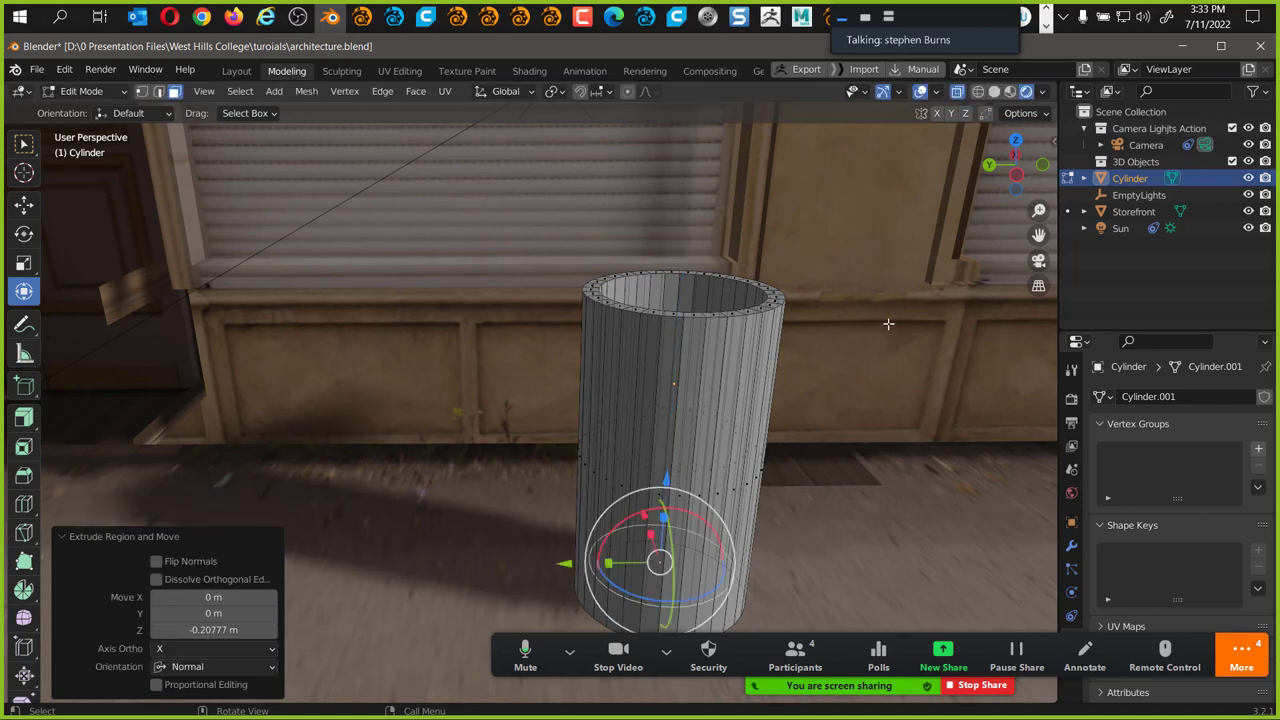
middle_click_drag(768, 488, 830, 437)
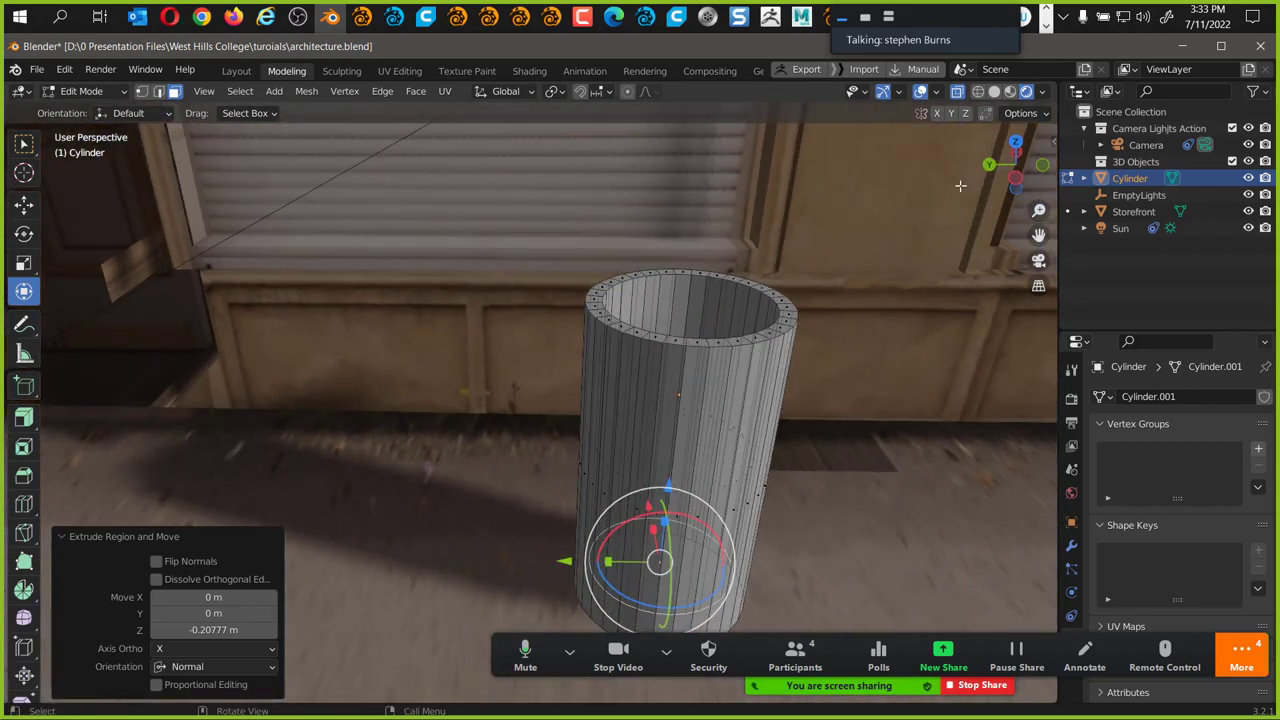
left_click(994, 92)
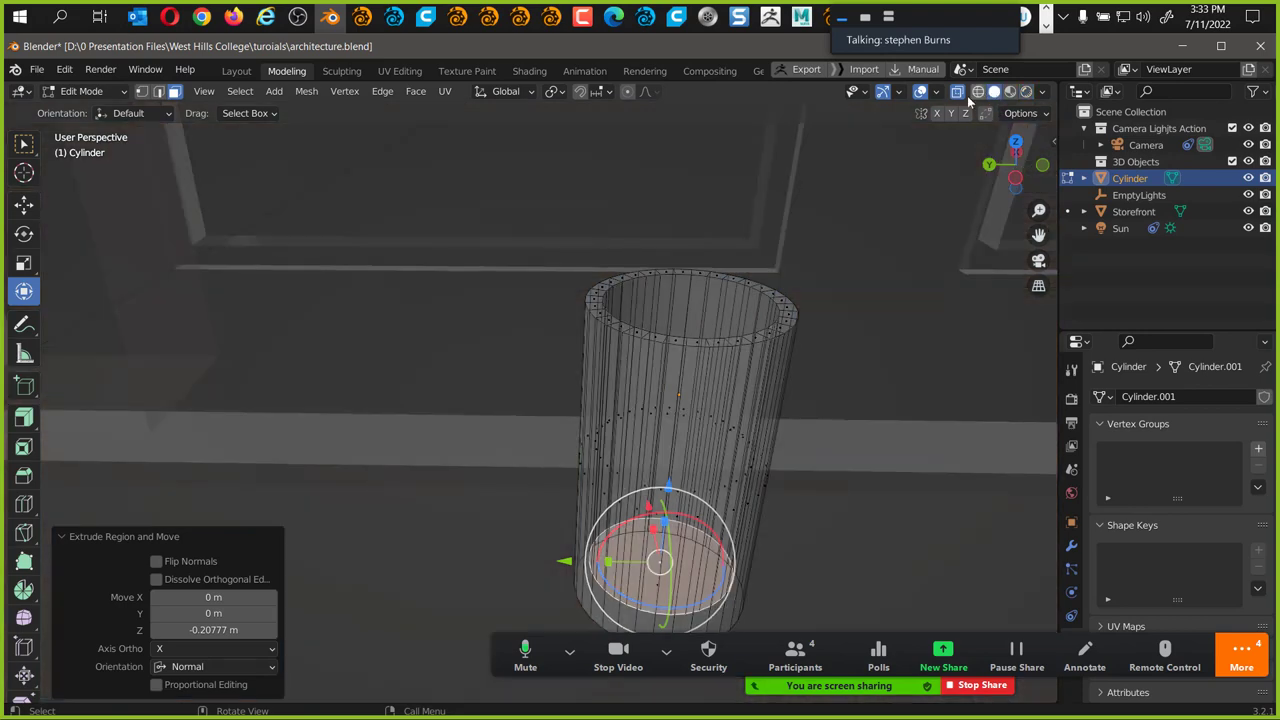
left_click(956, 92)
middle_click_drag(749, 391, 762, 298)
scroll(774, 297, "up", 3)
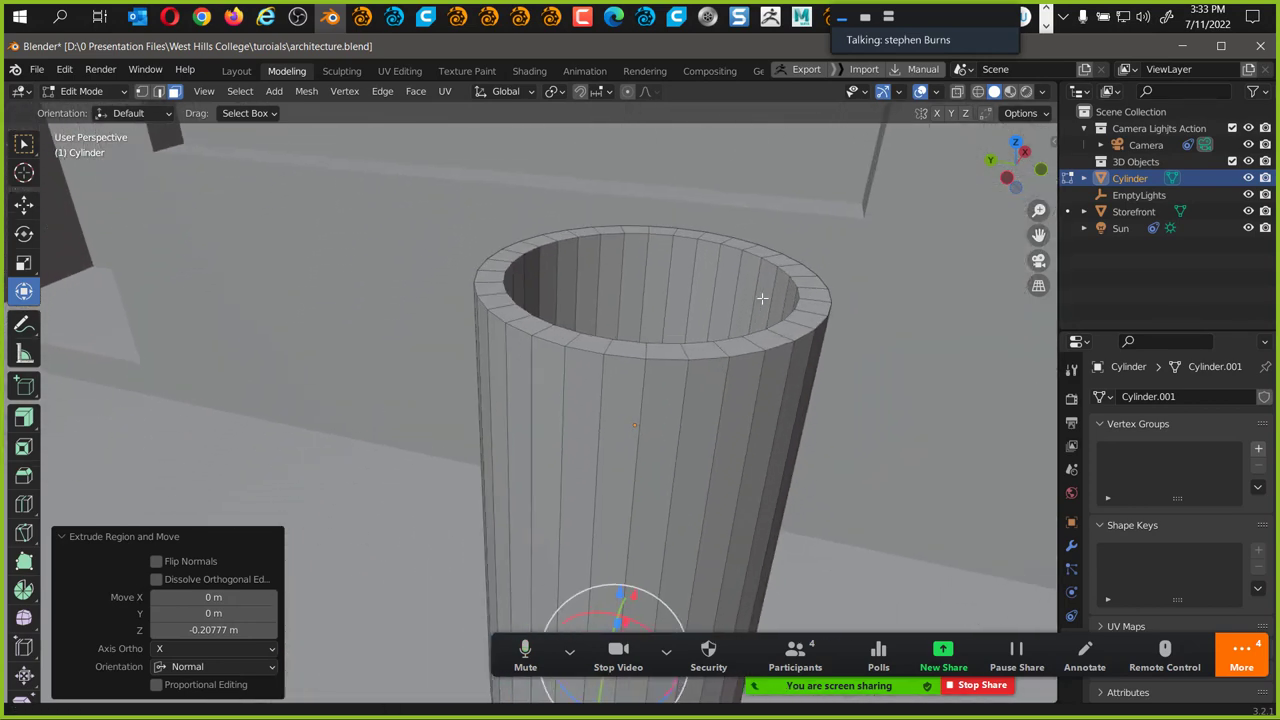
left_click(818, 300, "alt")
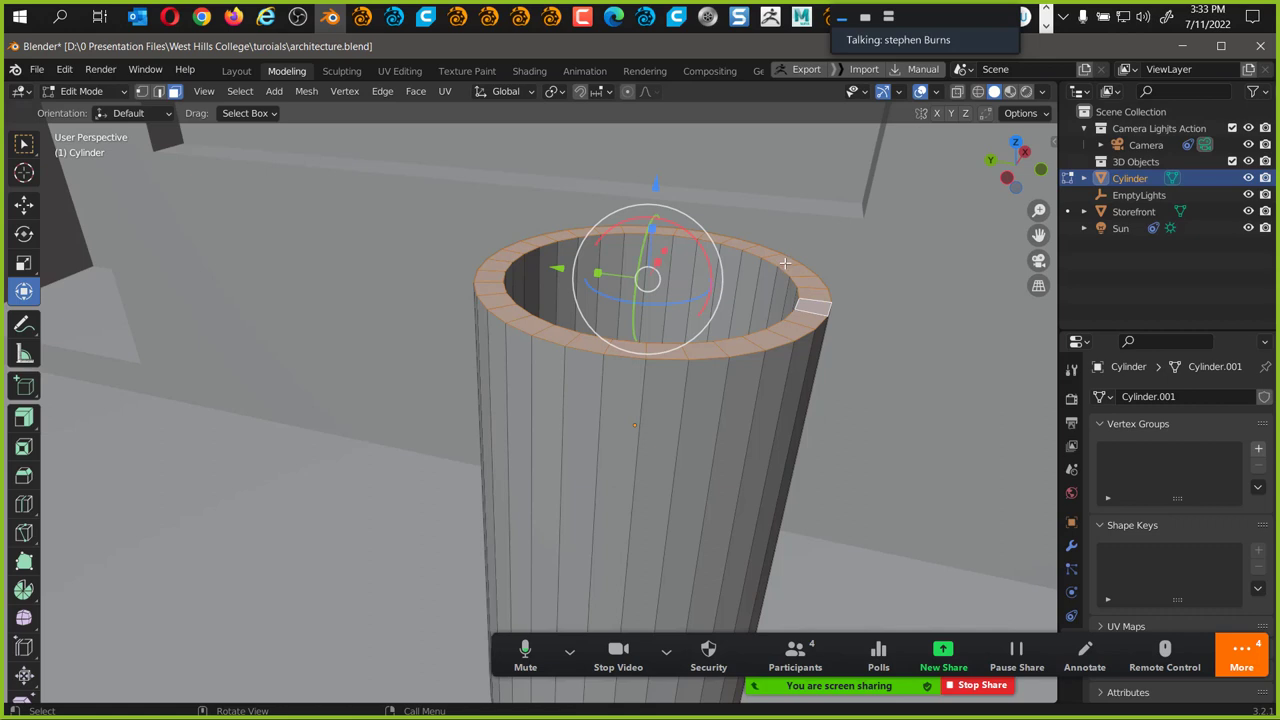
key("ctrl")
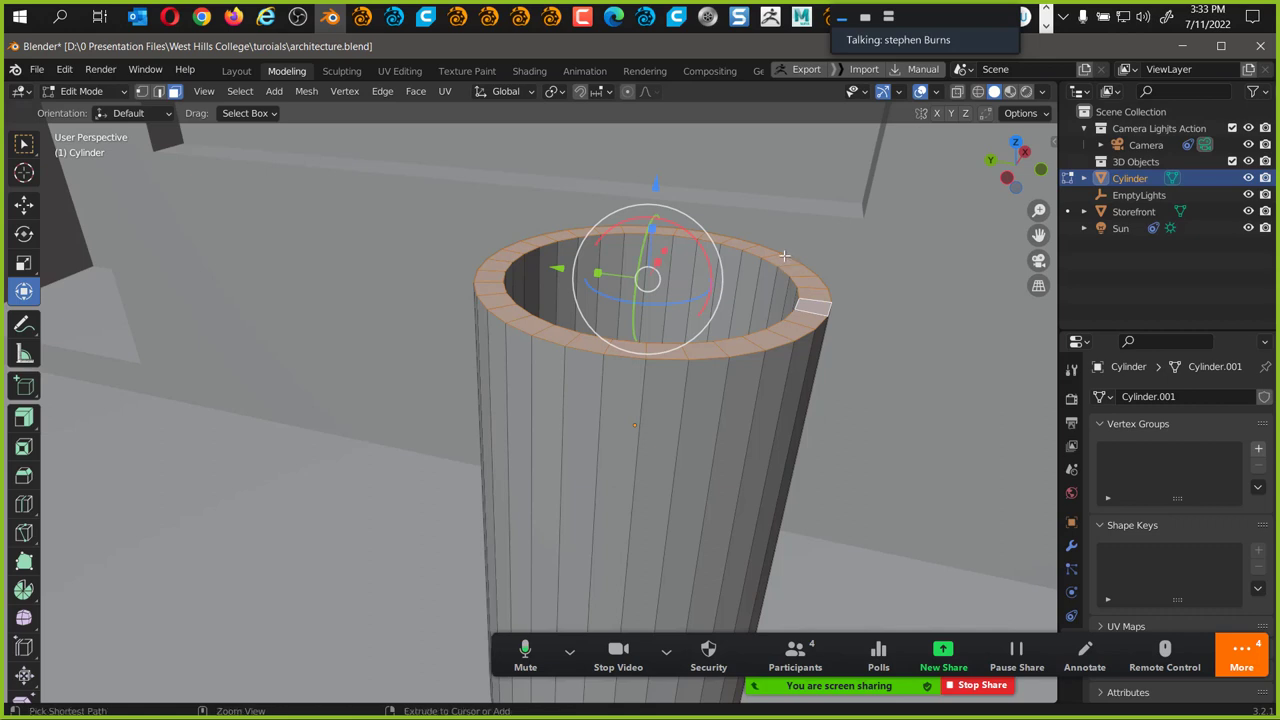
key("ctrl+b")
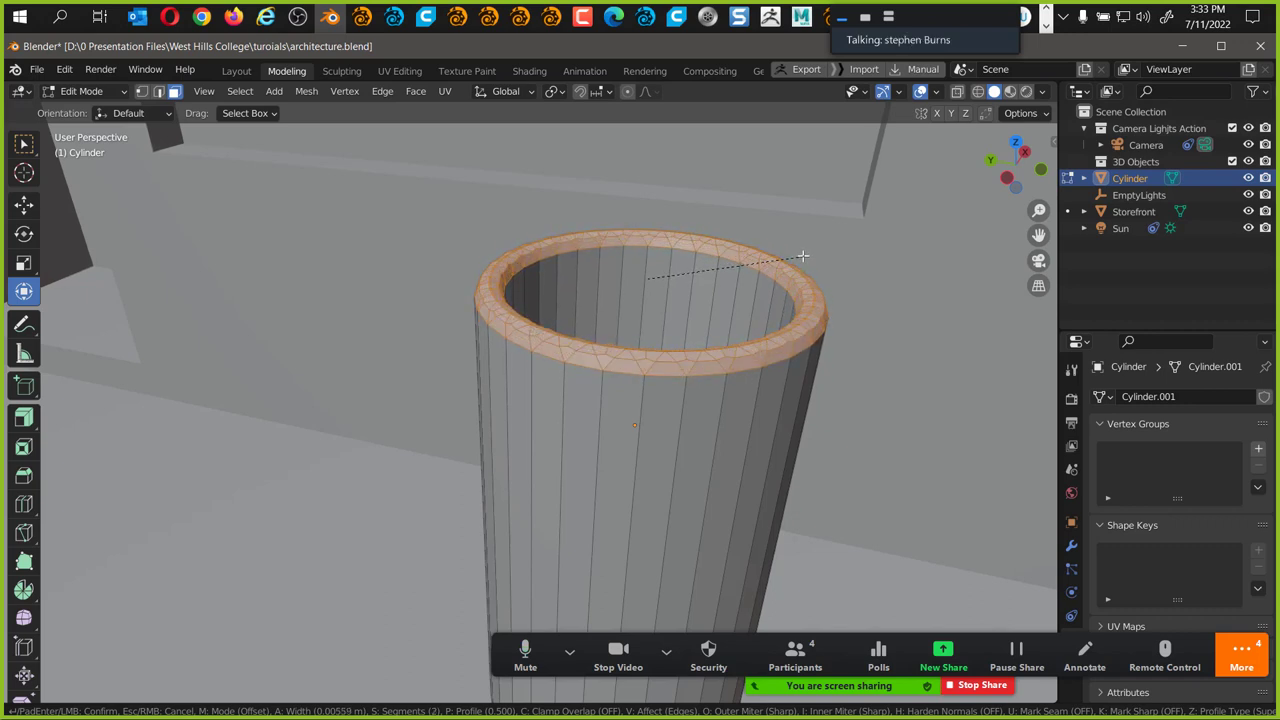
scroll(807, 255, "up", 1)
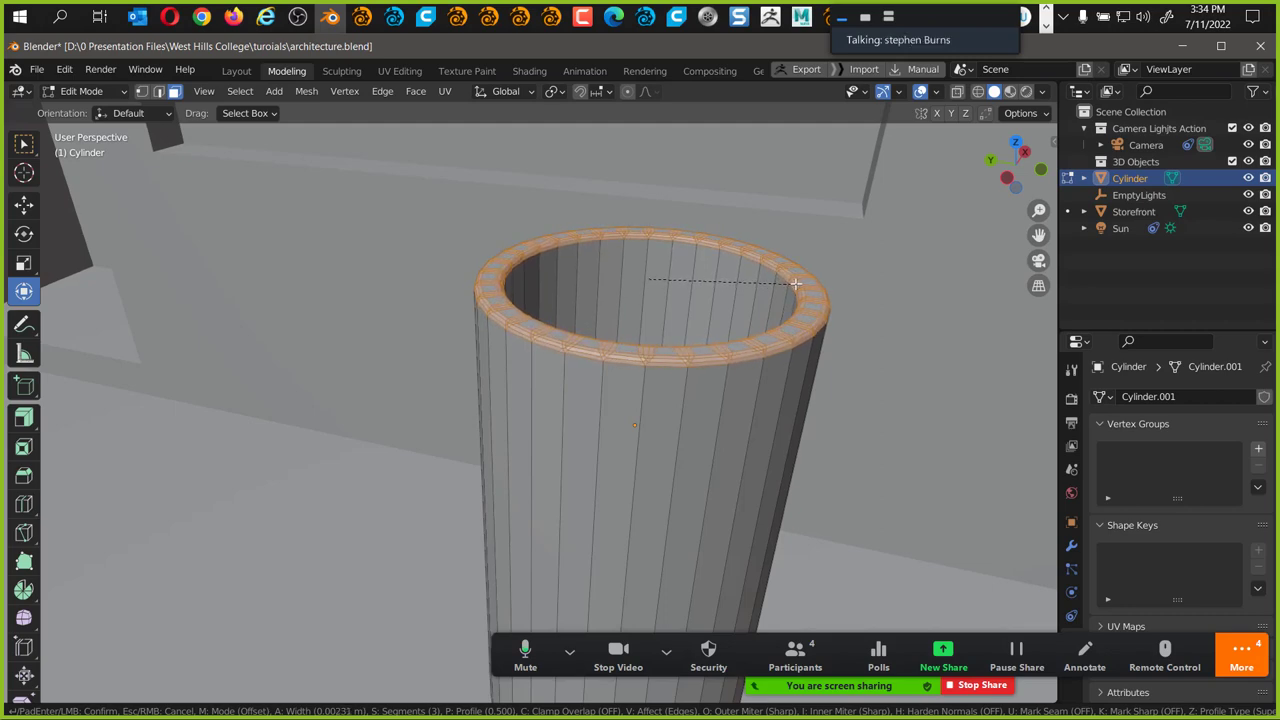
left_click(795, 284)
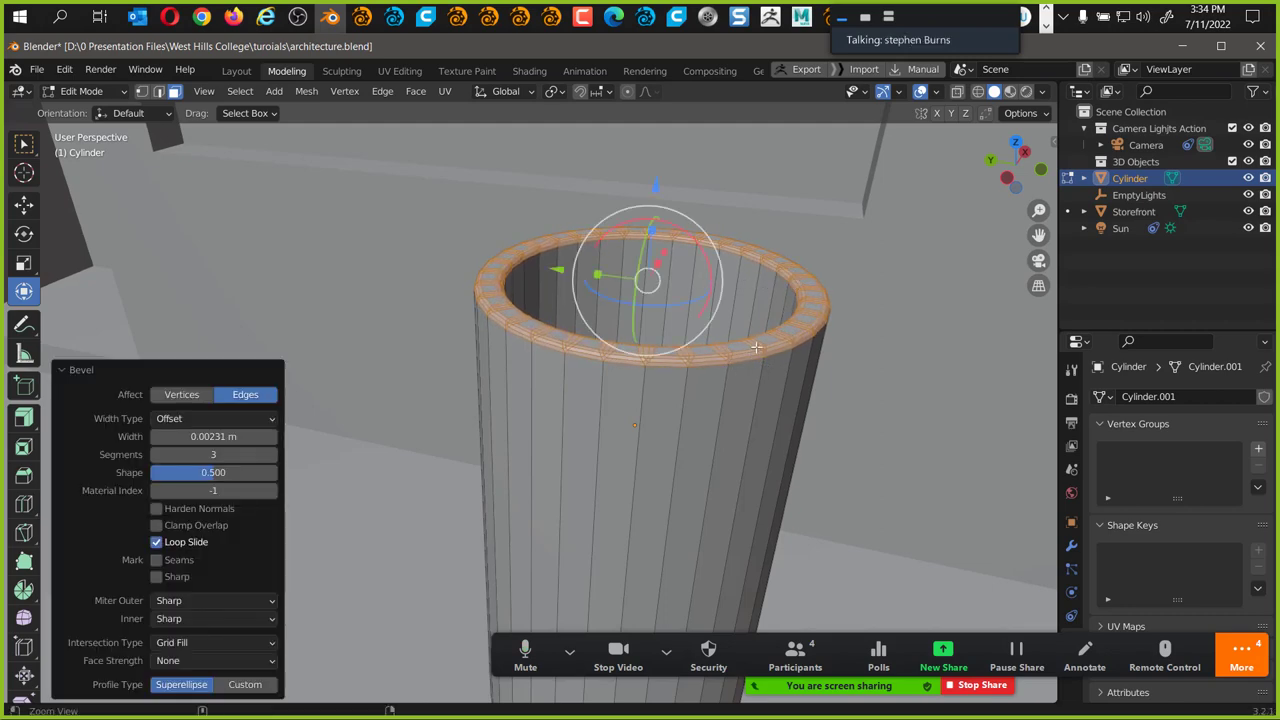
scroll(760, 342, "up", 5)
scroll(762, 345, "down", 5)
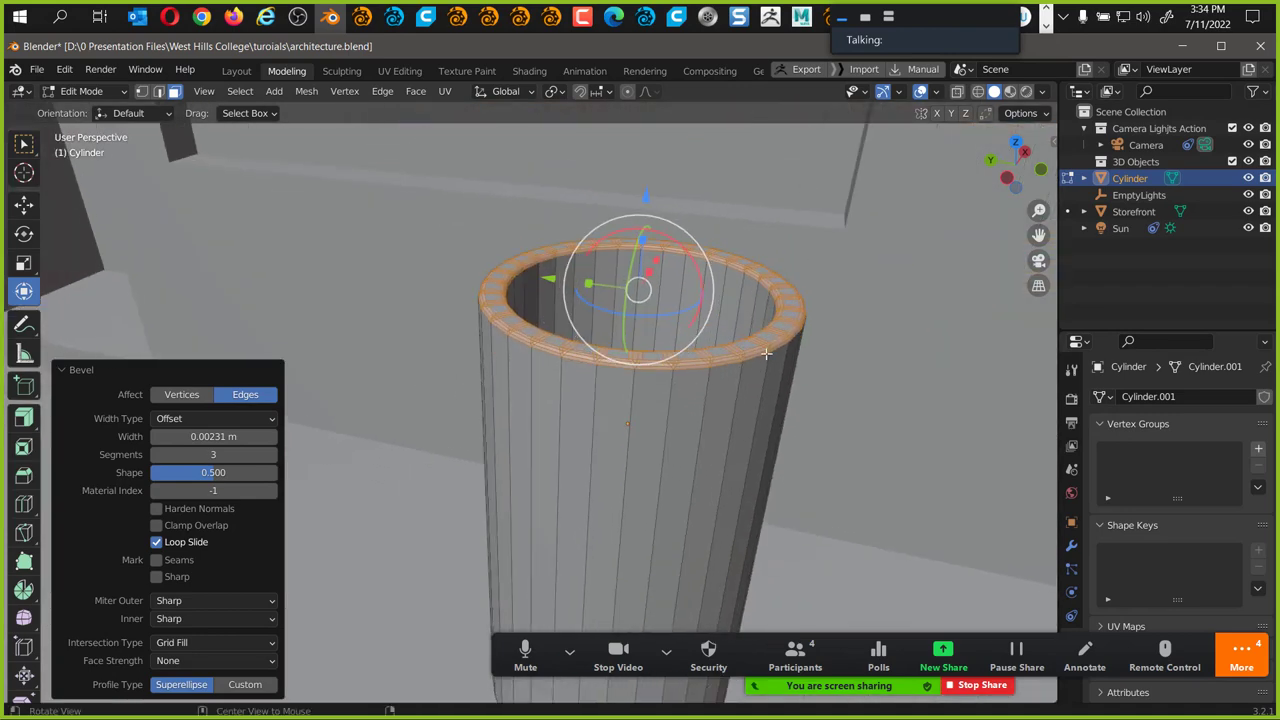
middle_click_drag(766, 353, 752, 372)
scroll(749, 374, "up", 5)
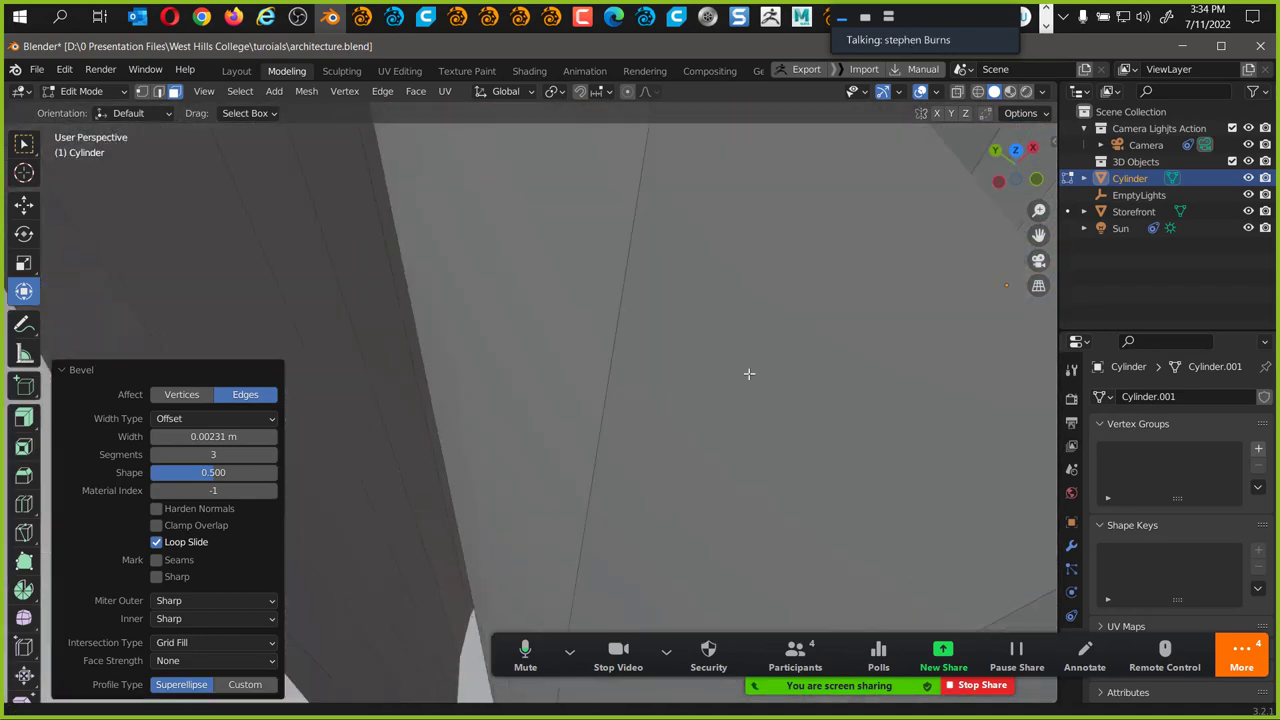
scroll(749, 374, "down", 5)
key("ctrl+z")
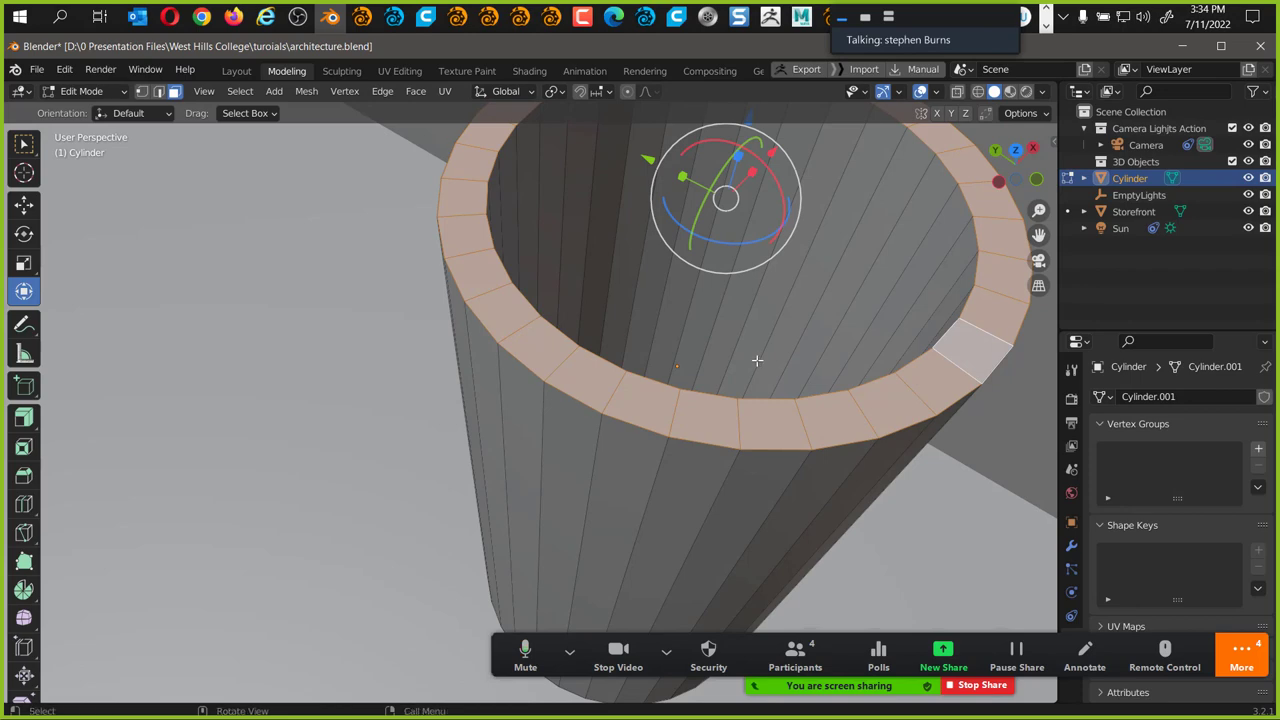
- Bevel the rim's outer and inner edge loops about 0.00364 m with 3 segments
left_click(752, 365)
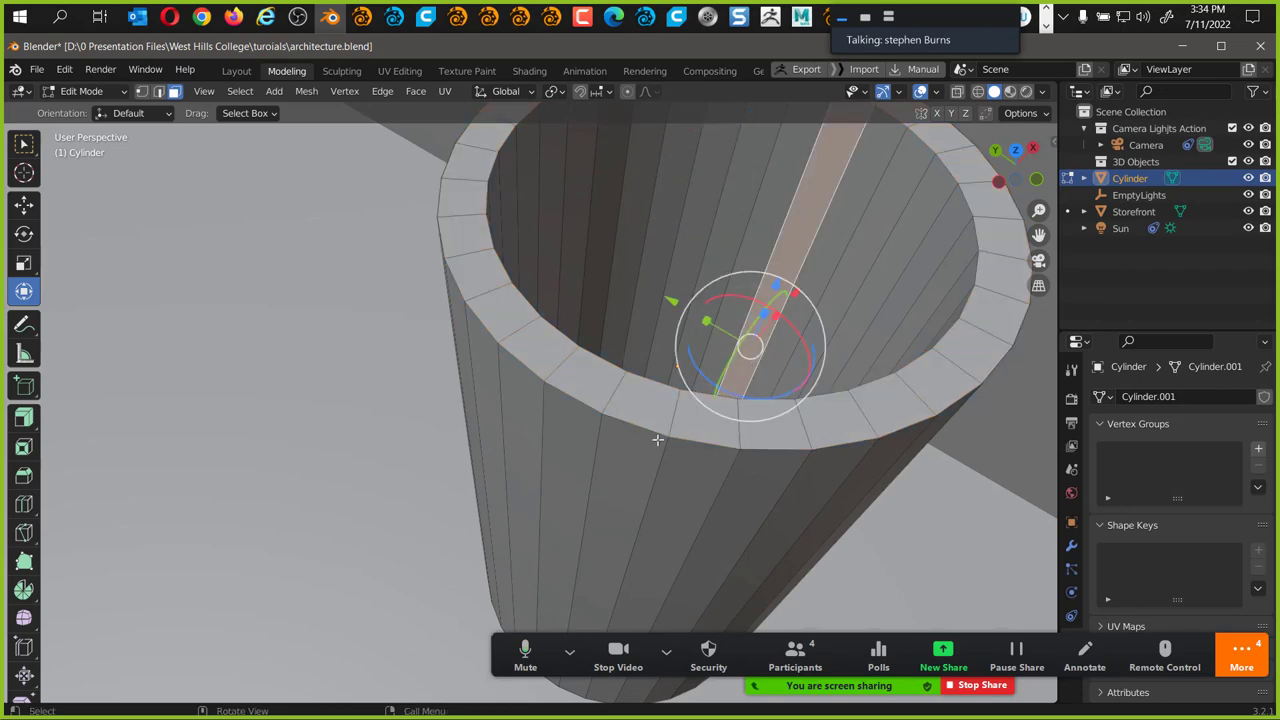
key("2")
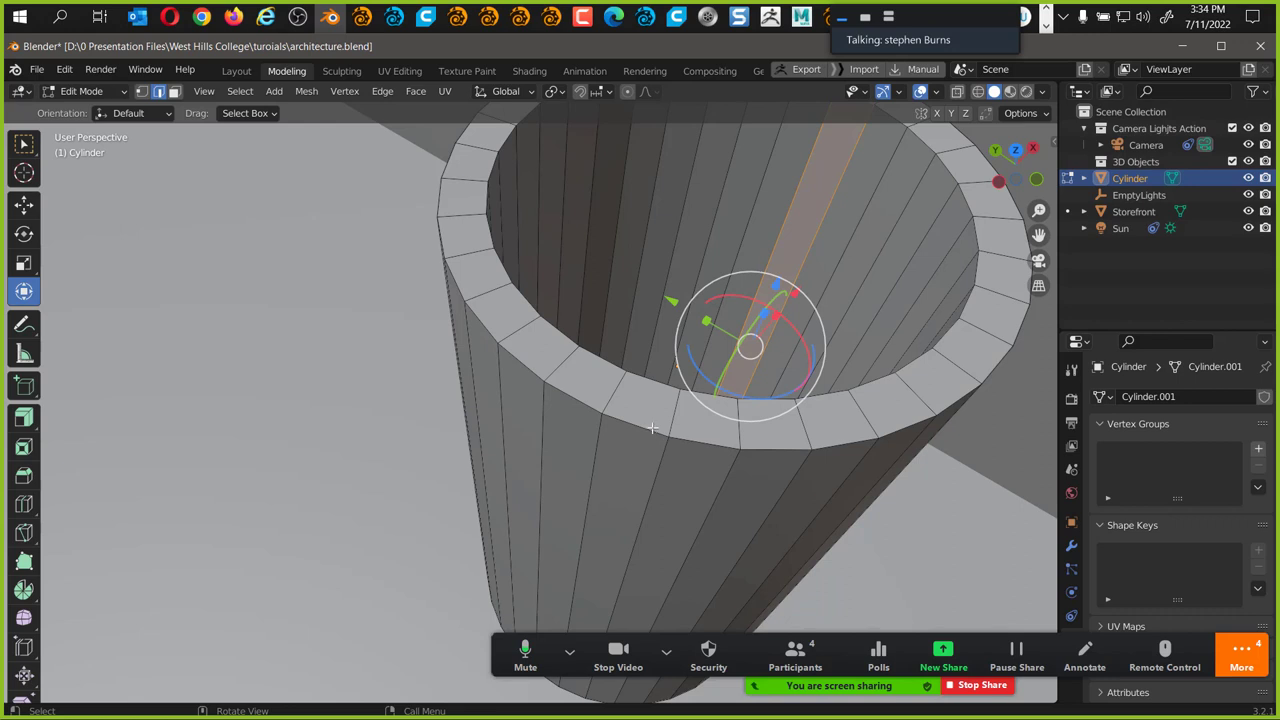
left_click(651, 428, "alt")
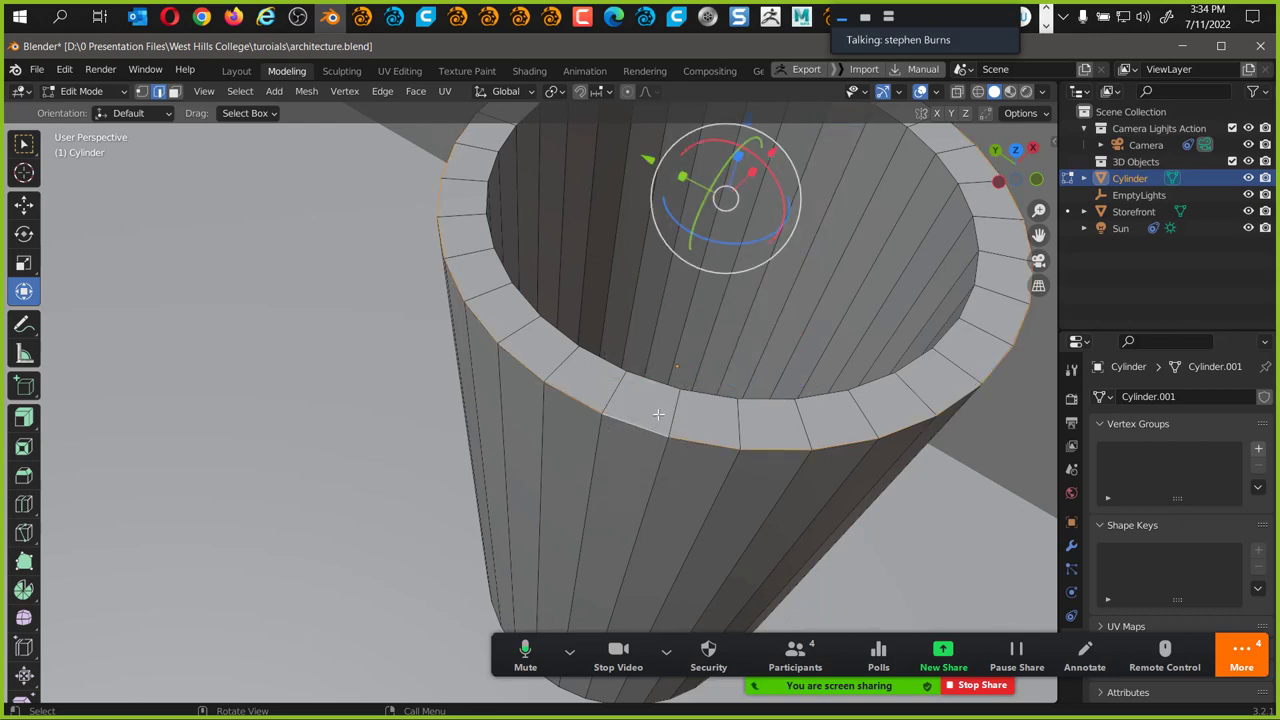
left_click(858, 389, "alt")
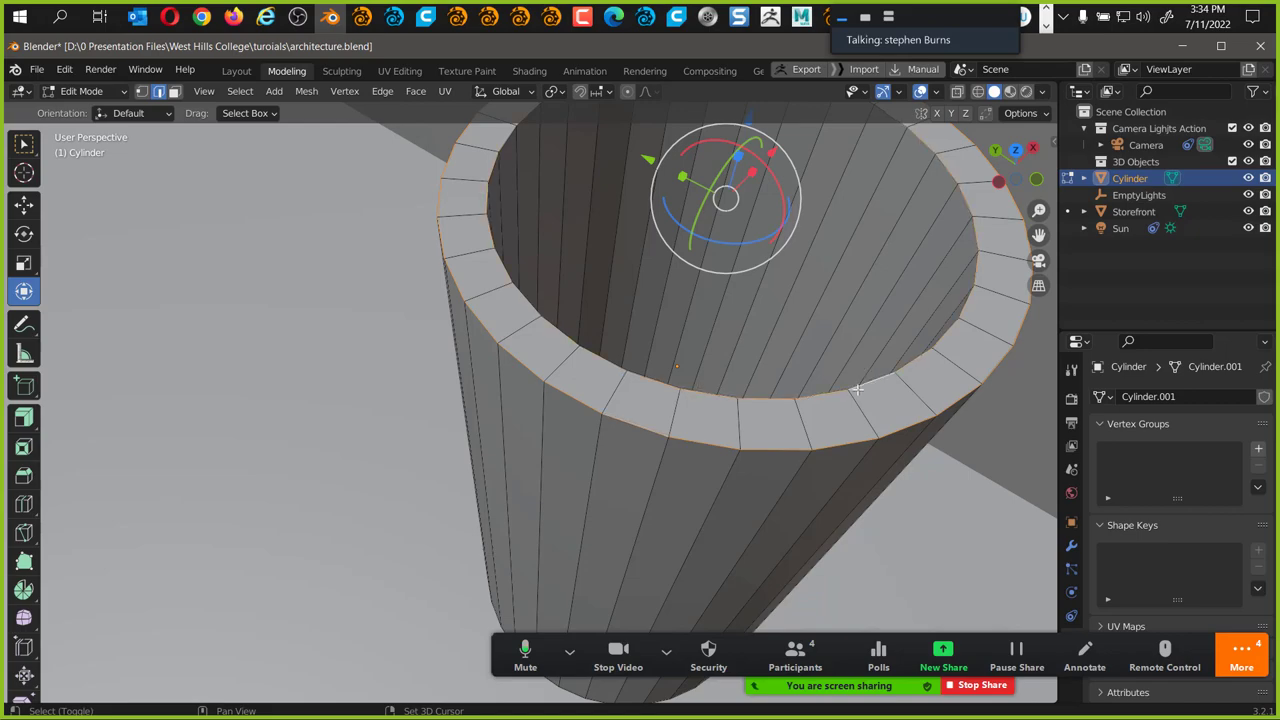
middle_click_drag(857, 377, 754, 380)
scroll(765, 372, "up", 6)
scroll(765, 379, "down", 6)
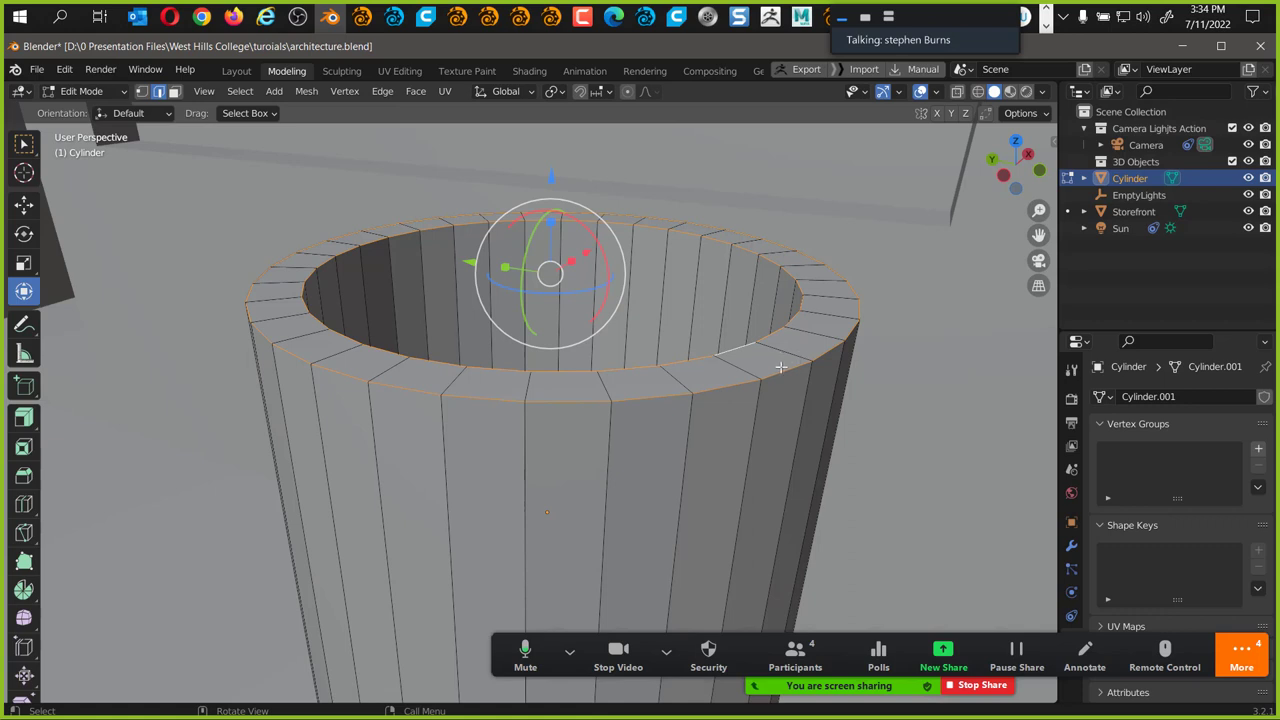
key("ctrl+b")
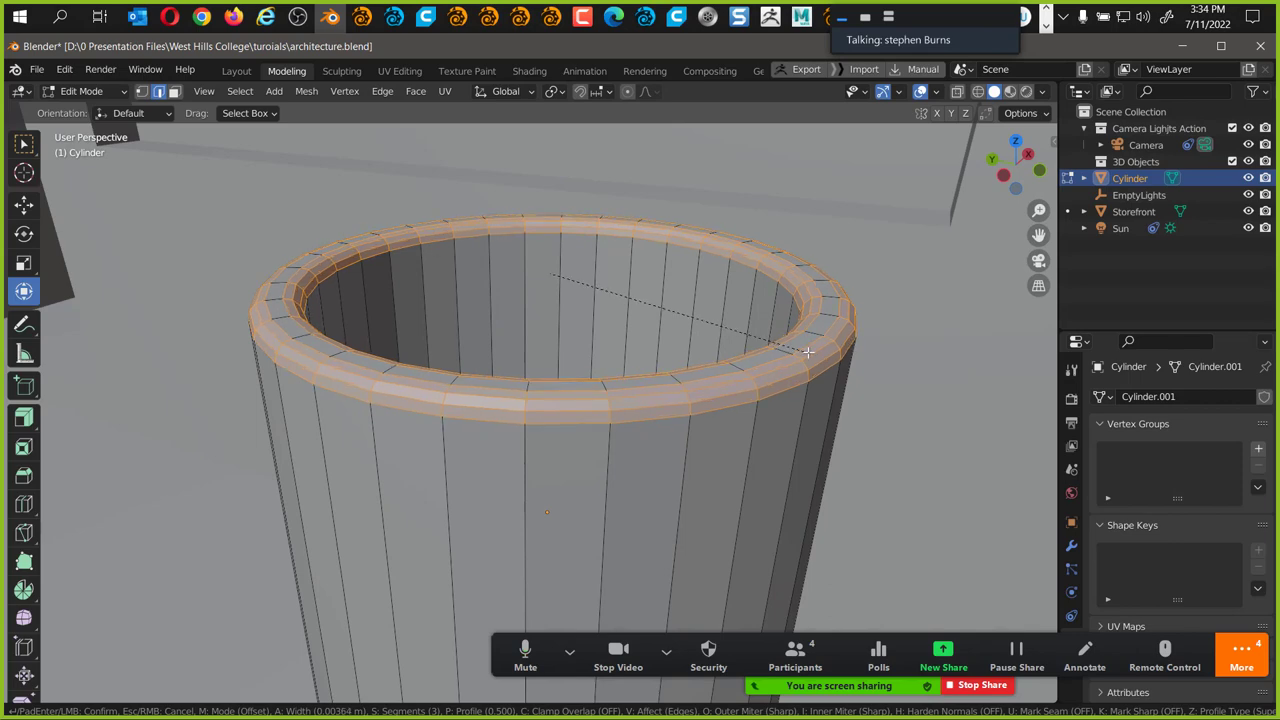
left_click(808, 352)
left_click(894, 325)
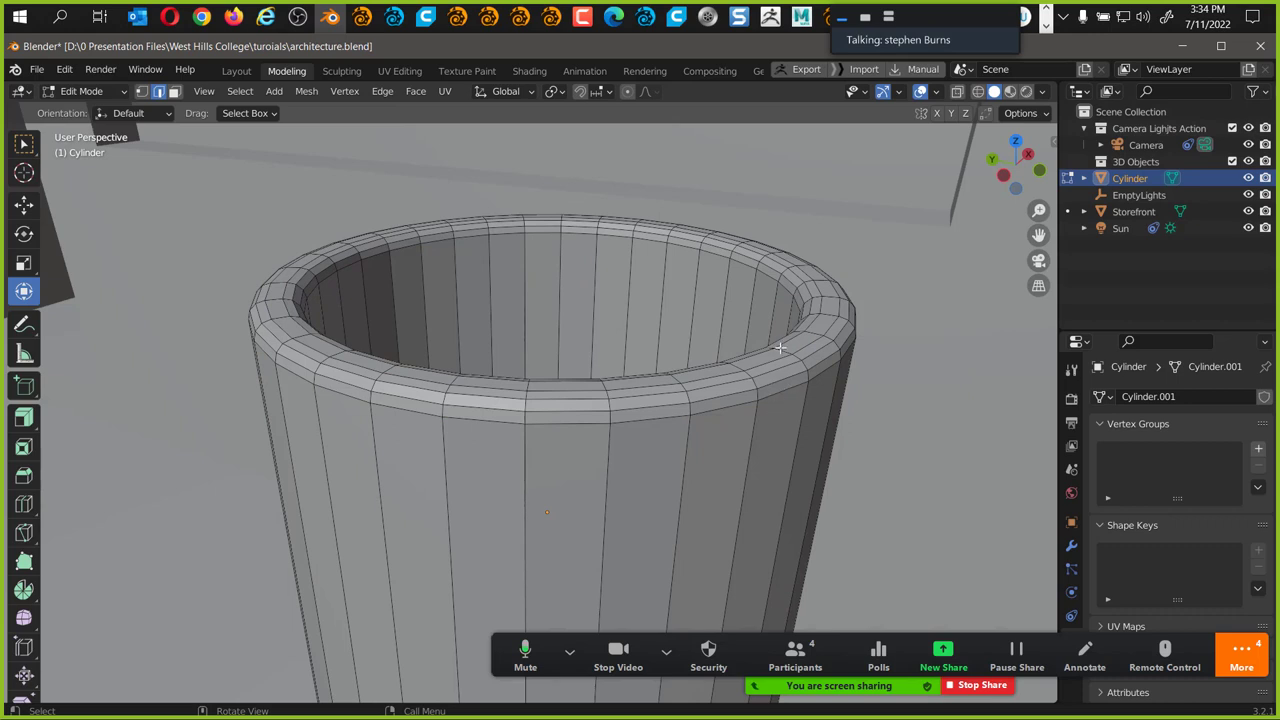
- Zoom and orbit to a straight front view of the storefront
scroll(779, 347, "down", 8)
scroll(806, 374, "up", 4)
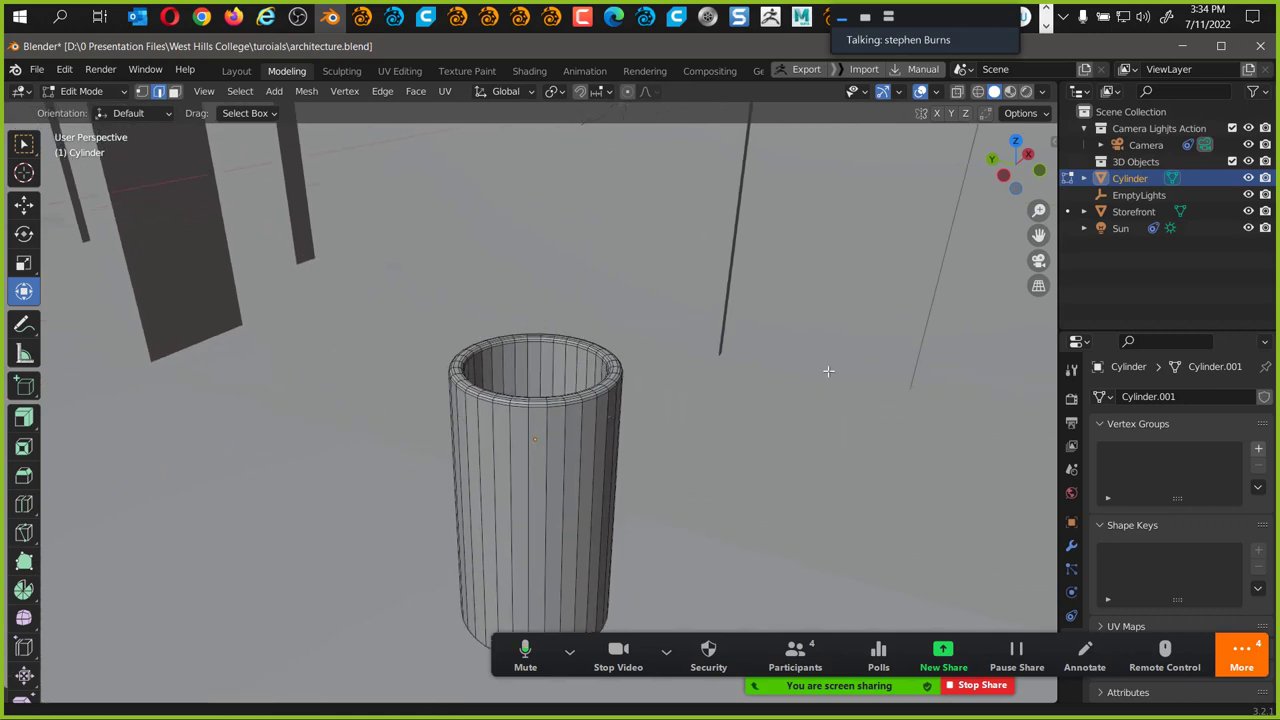
scroll(826, 372, "down", 2)
scroll(822, 372, "up", 2)
scroll(824, 371, "up", 1)
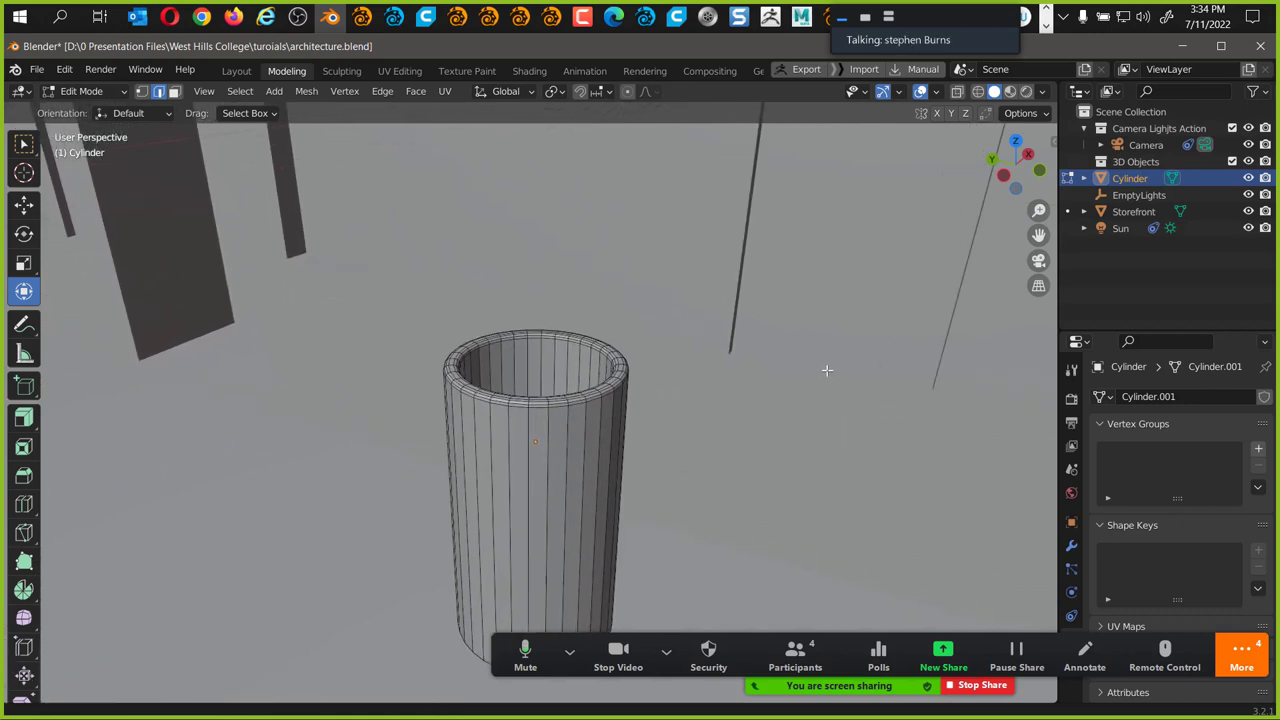
scroll(827, 370, "down", 2)
scroll(760, 397, "down", 3)
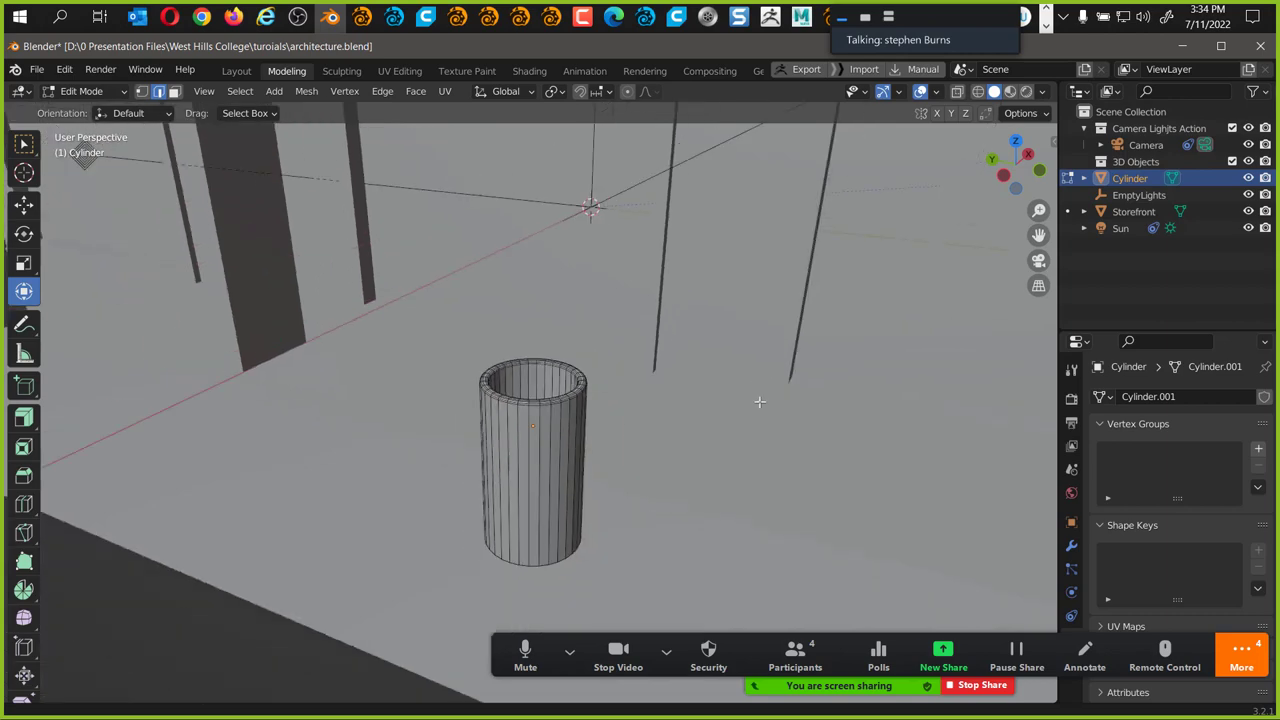
middle_click_drag(760, 397, 707, 403)
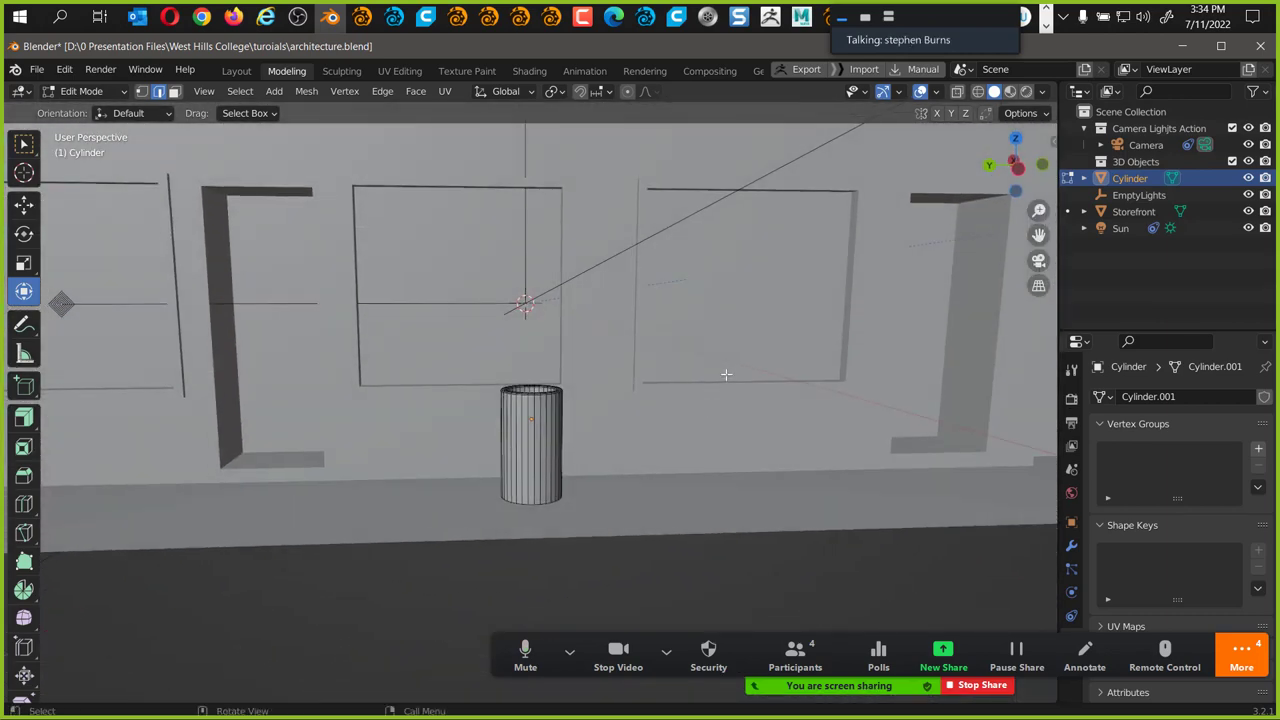
- Return the cylinder to Object Mode and switch the viewport to Rendered shading
key("ctrl+Tab")
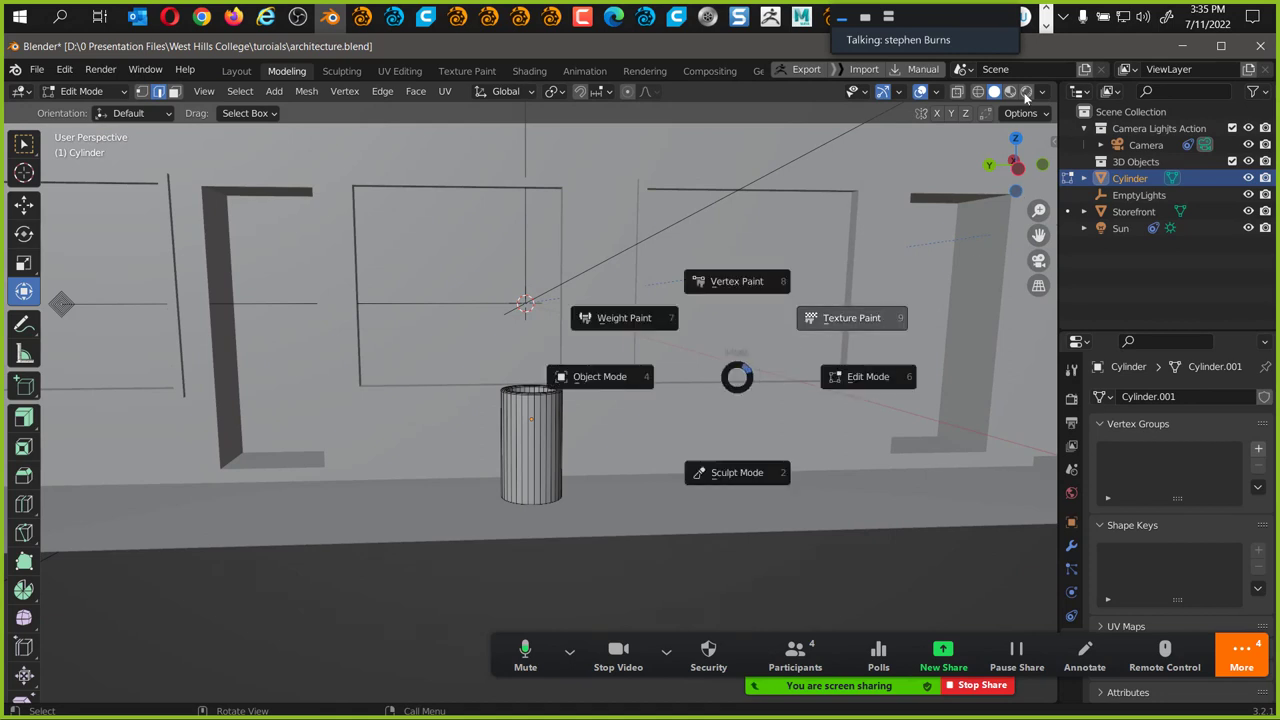
left_click(851, 318)
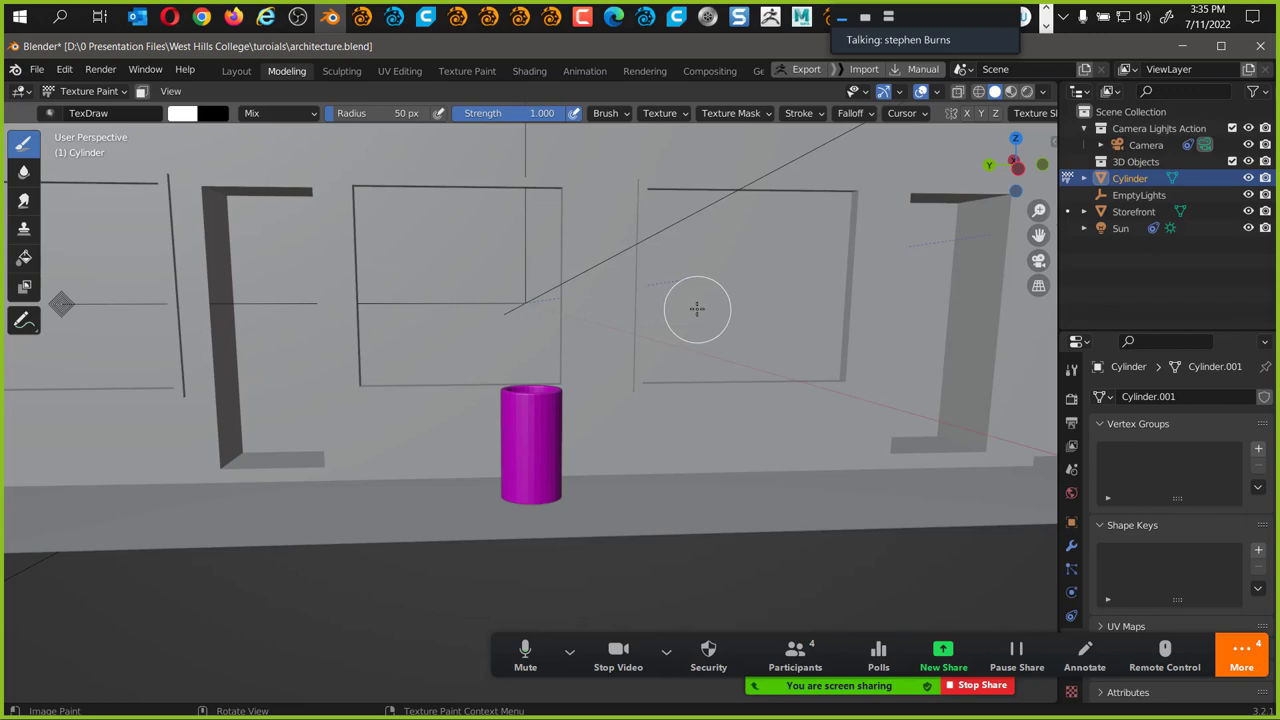
key("ctrl+Tab")
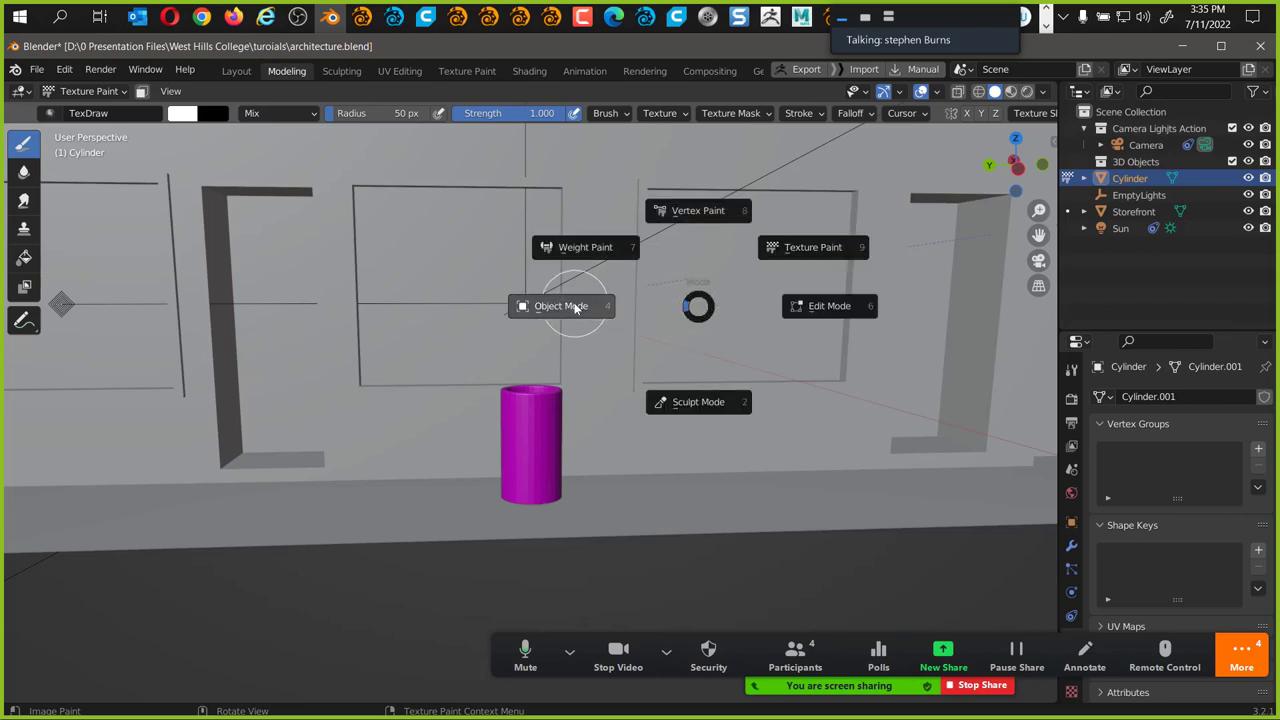
left_click(575, 308)
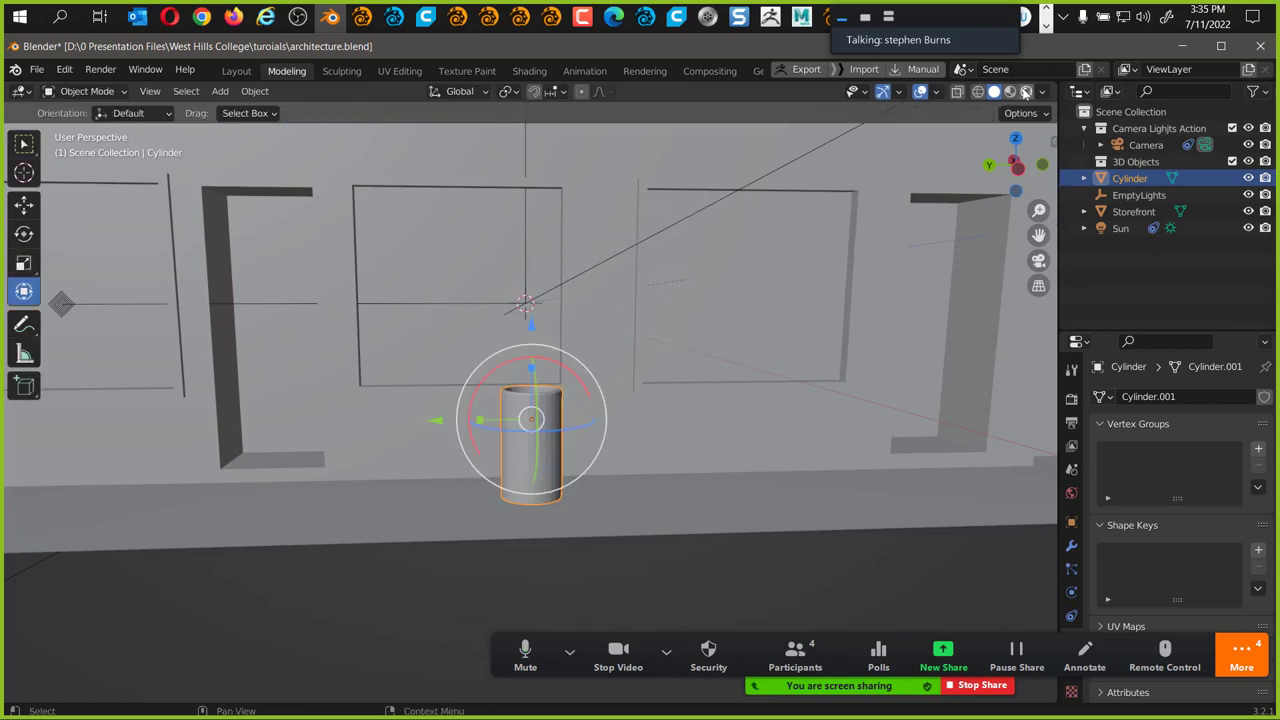
left_click(1025, 92)
scroll(730, 315, "up", 4)
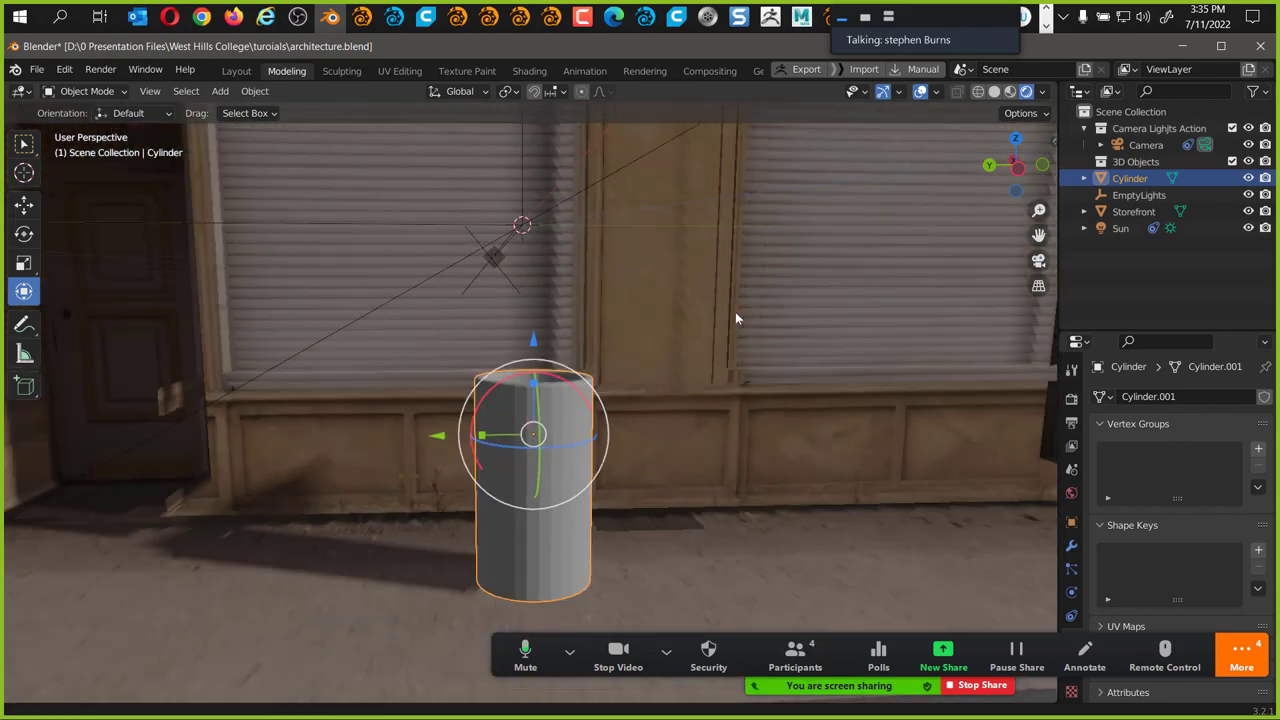
middle_click_drag(735, 318, 484, 352)
scroll(620, 515, "down", 4)
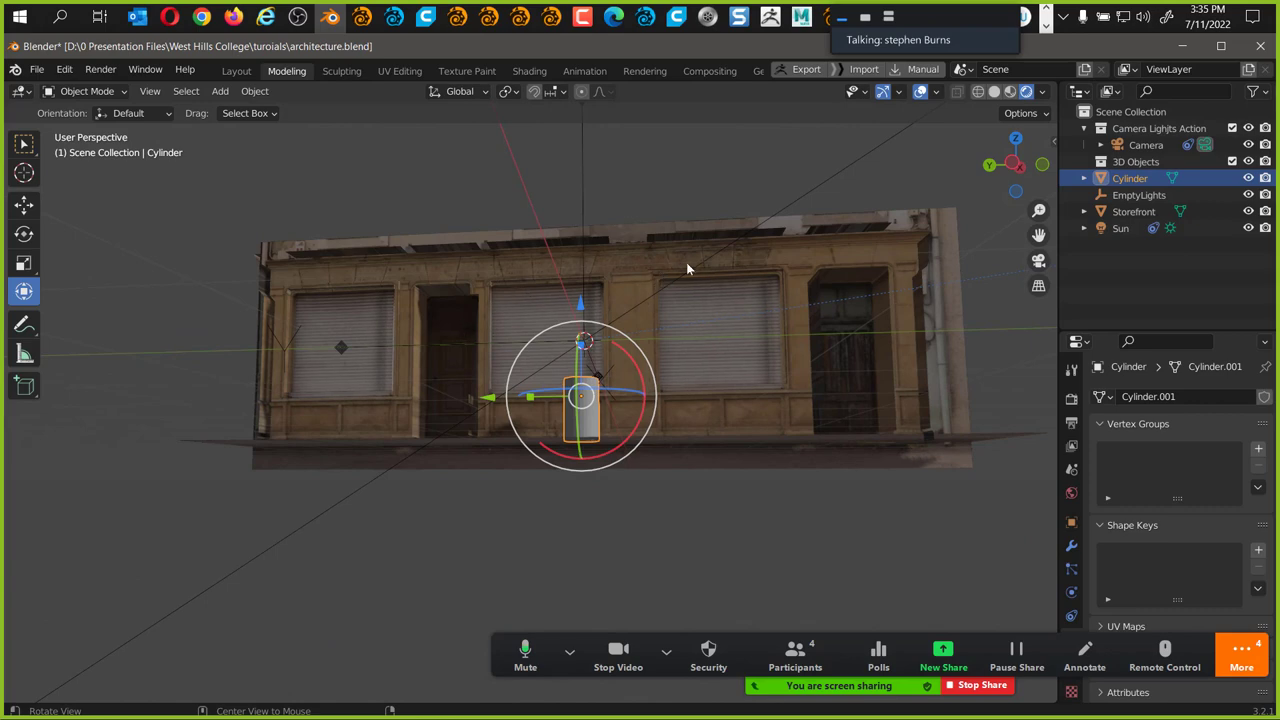
middle_click_drag(692, 263, 504, 223)
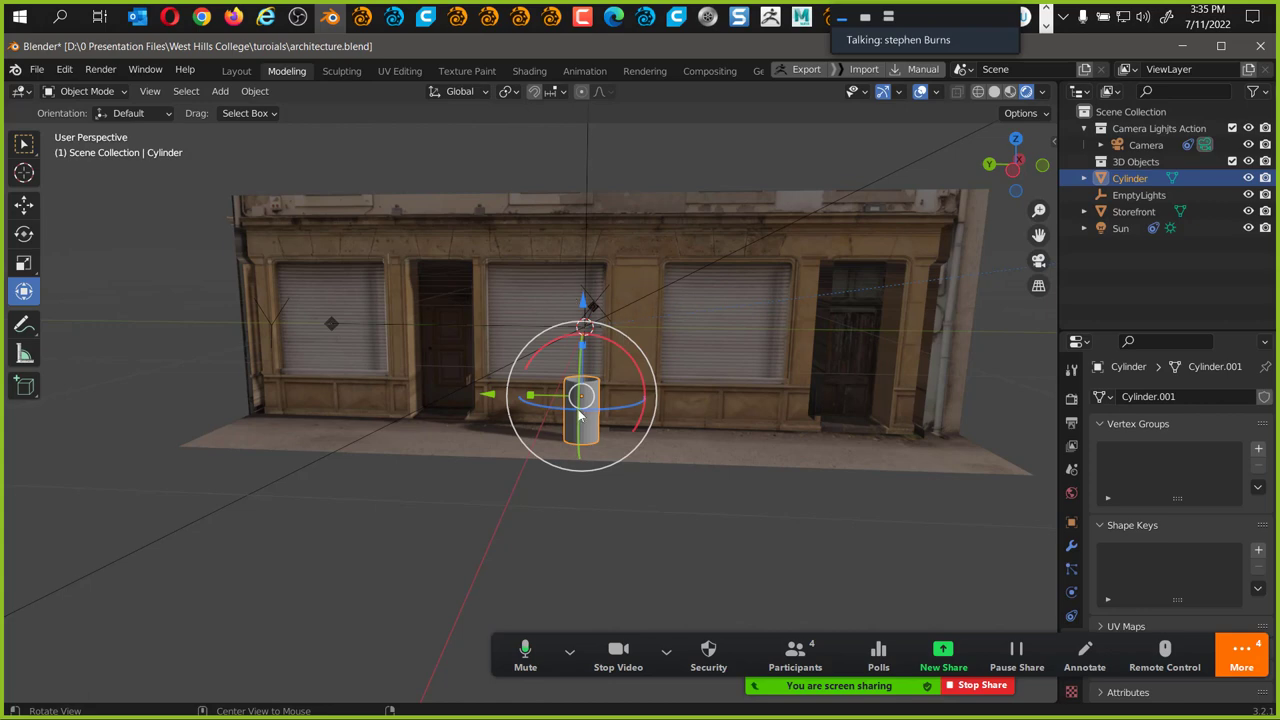
mouse_move(580, 415)
middle_mouse_down()
mouse_move(640, 375)
mouse_move(594, 428)
middle_mouse_up()
scroll(648, 370, "up", 2)
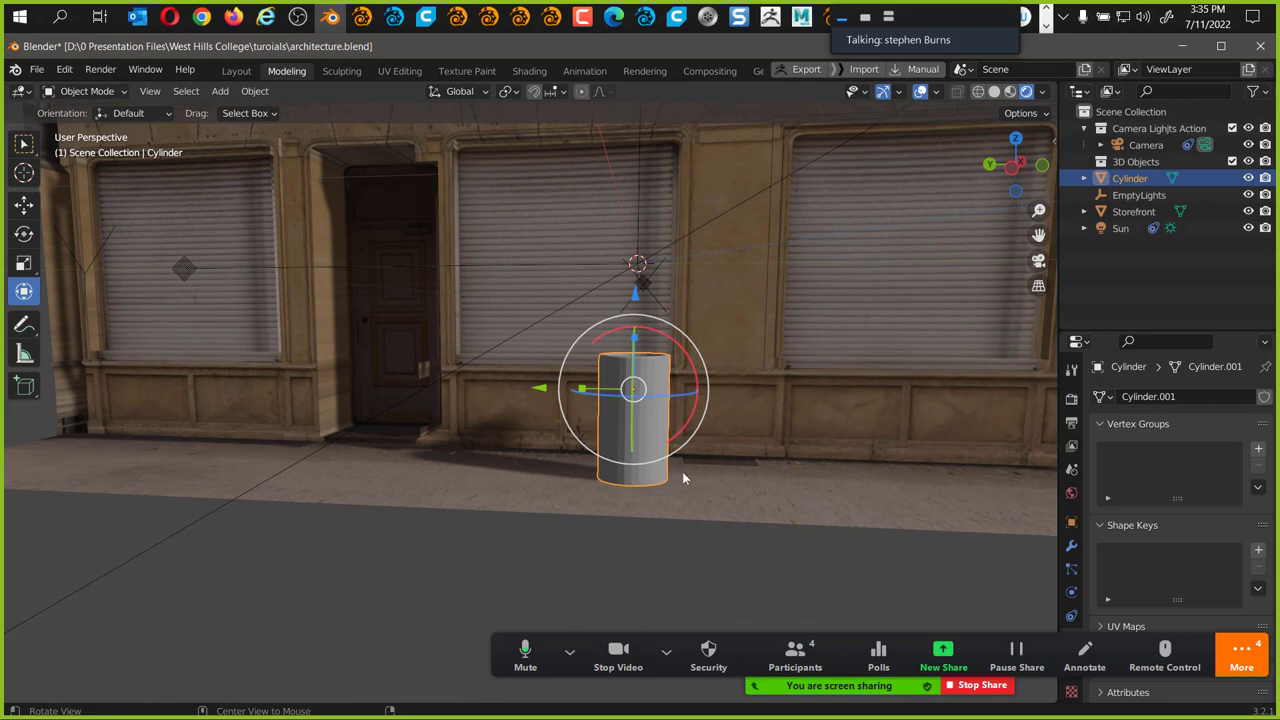
middle_click_drag(667, 484, 726, 350)
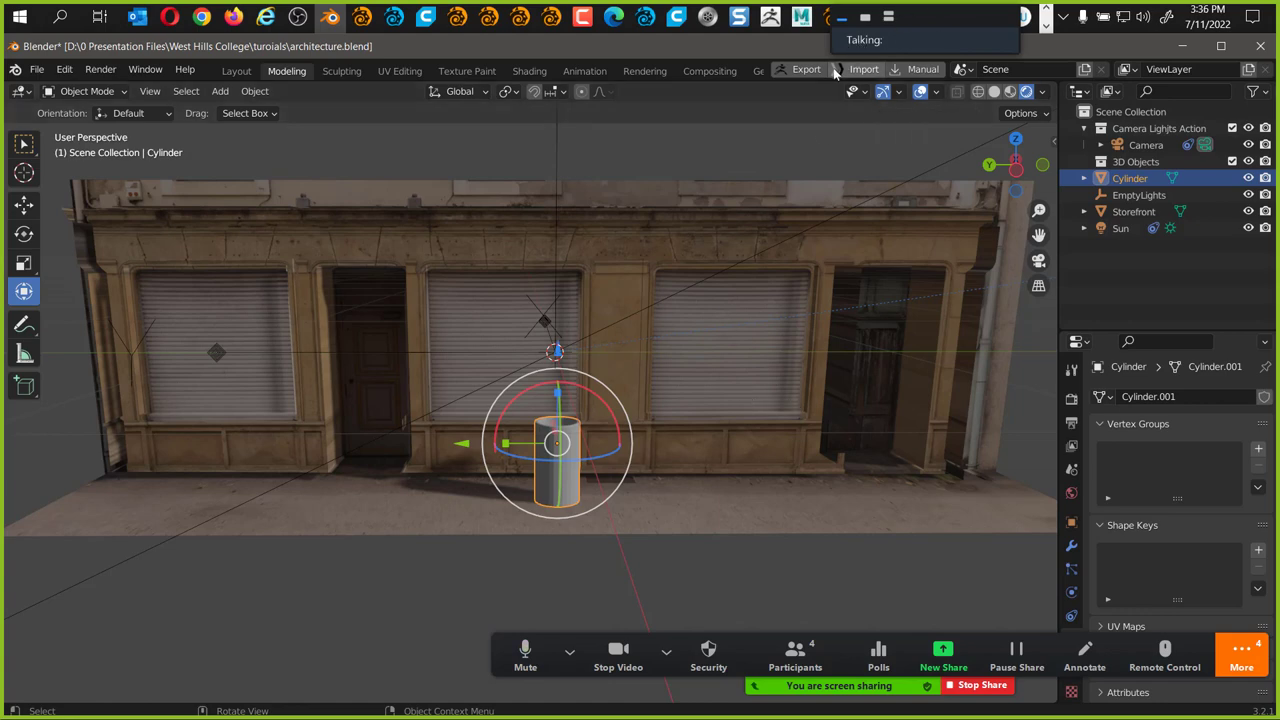
key("alt+Tab")
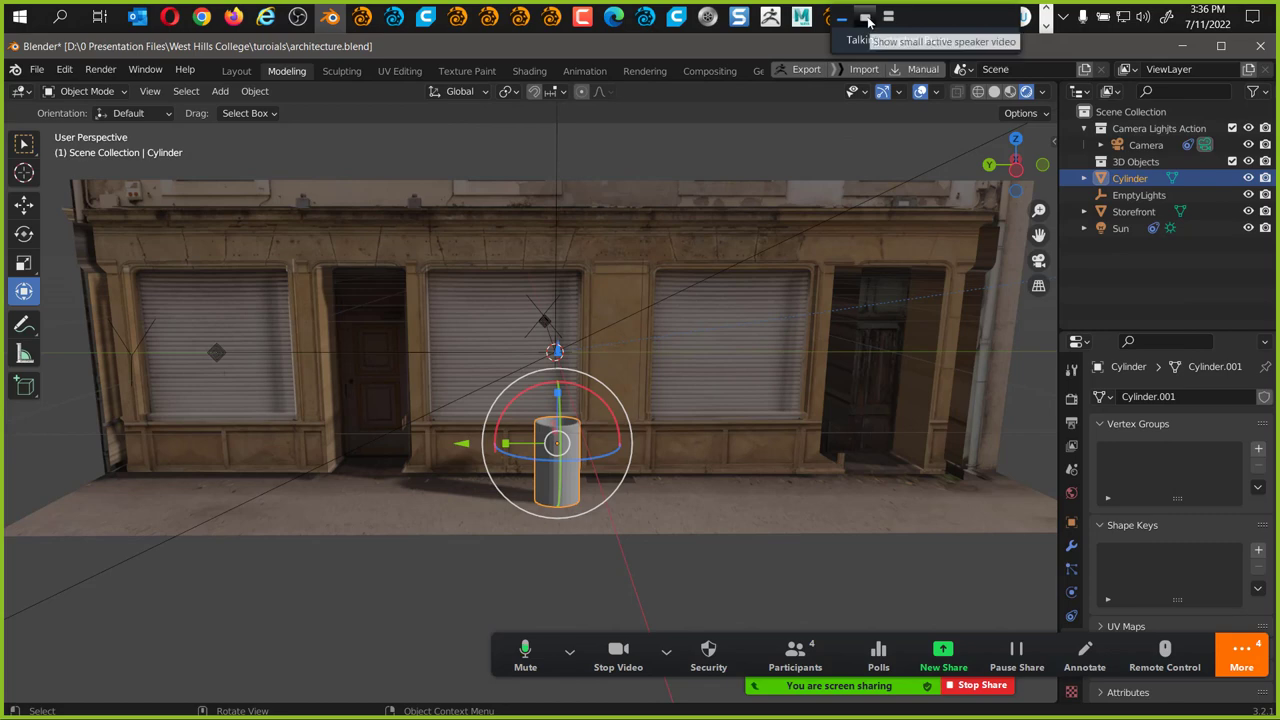
- Expand the meeting window, then orbit around the cylinder and facade to review the scene
left_click(865, 17)
left_click(890, 18)
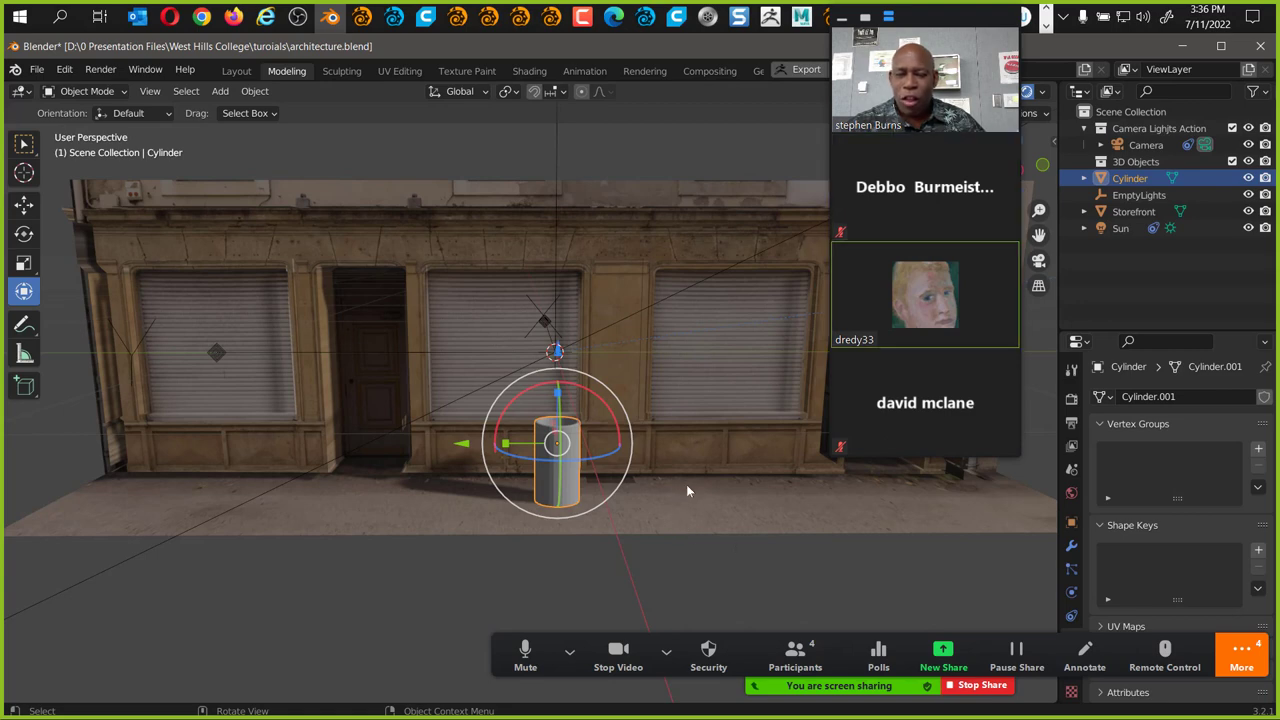
middle_click_drag(679, 435, 705, 375, "ctrl")
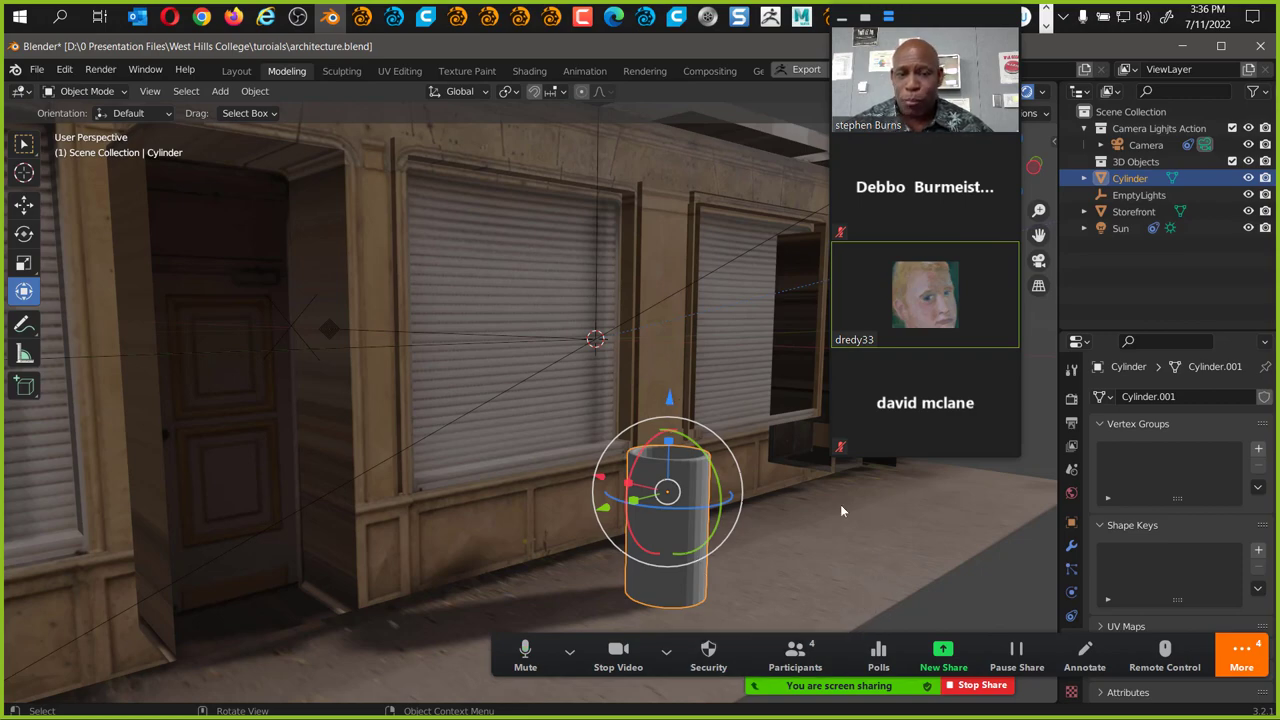
middle_click_drag(706, 565, 598, 503)
middle_click_drag(424, 408, 588, 449)
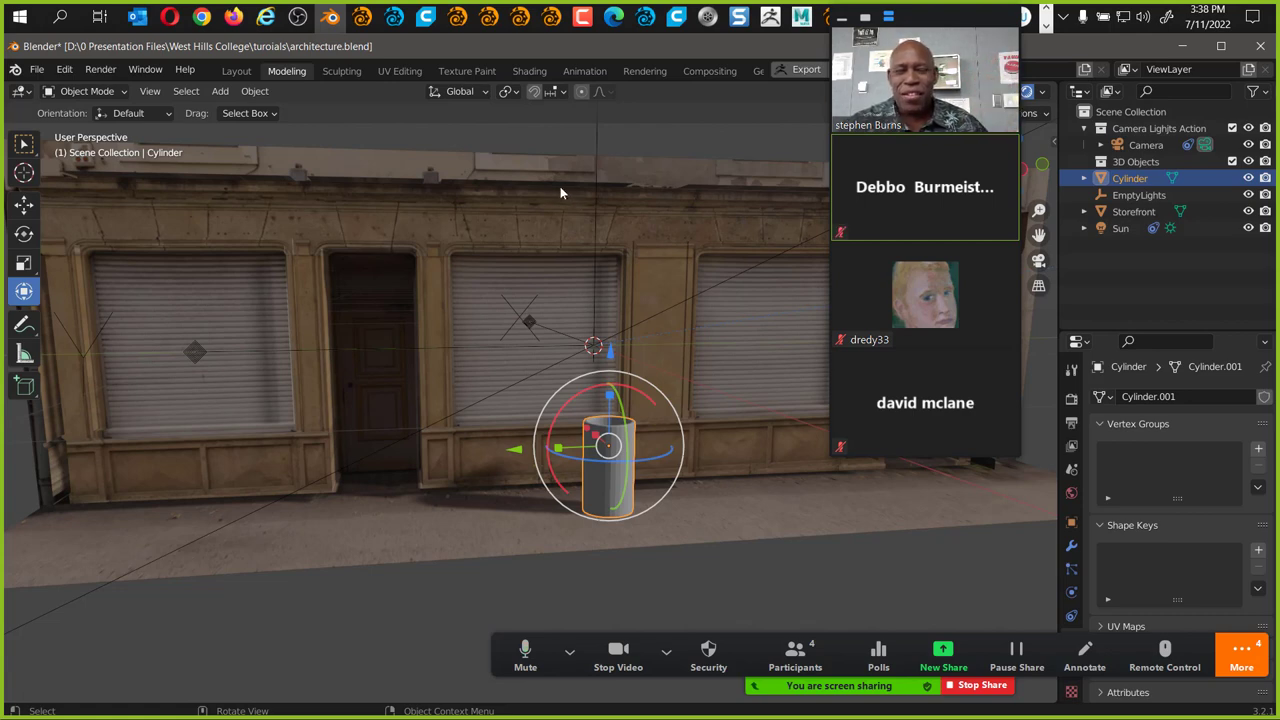
- Use Alt+Tab to bring up the window switcher and head to the screen recorder
key("alt+Tab")
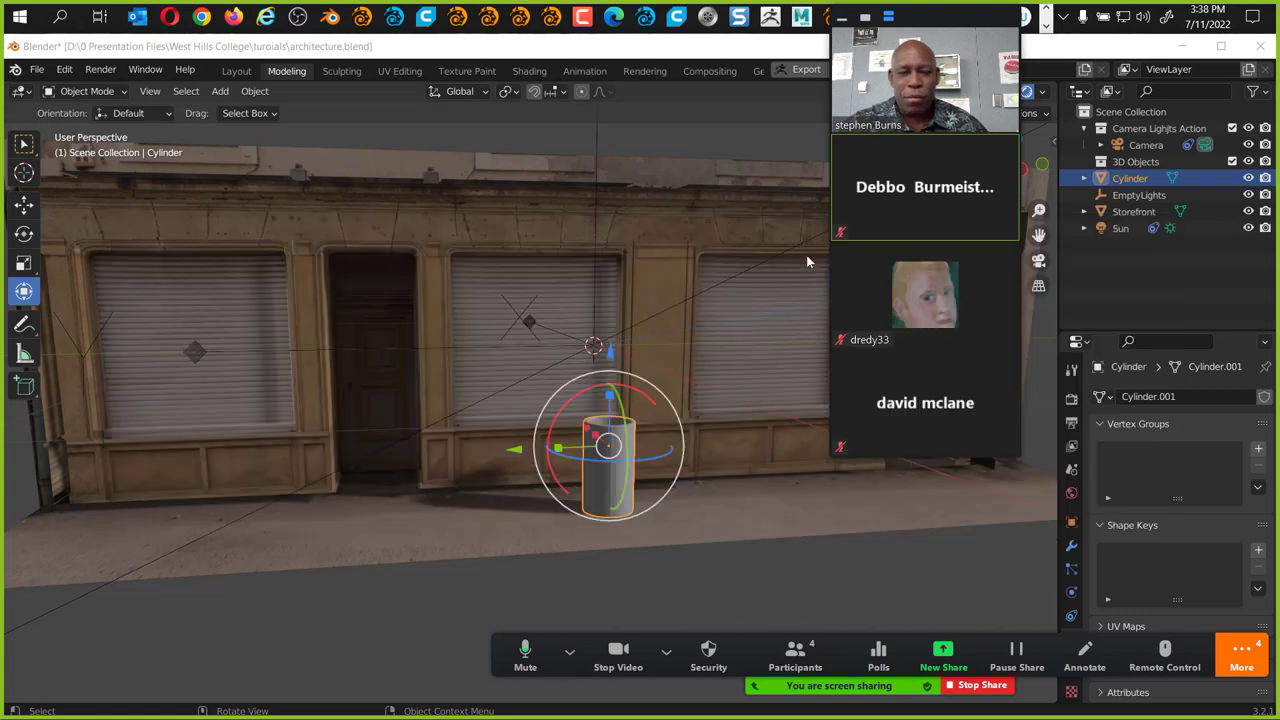
key("alt+Tab")
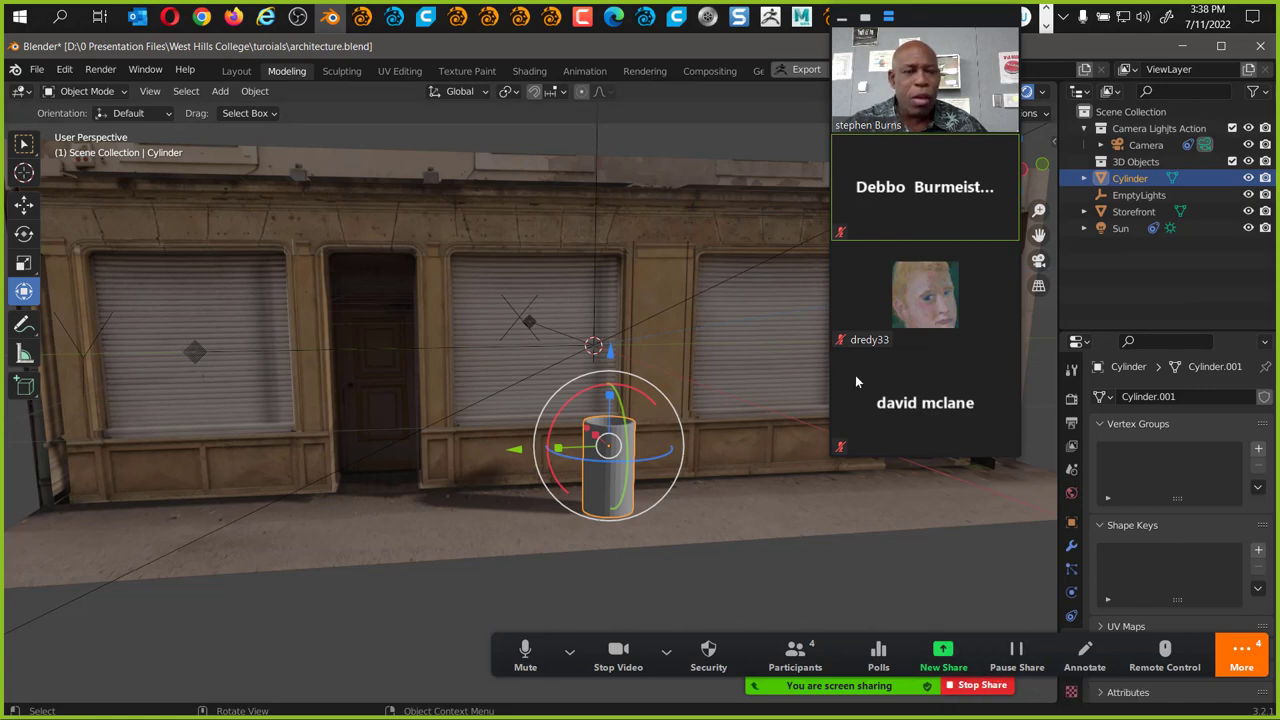
key("alt+Tab")
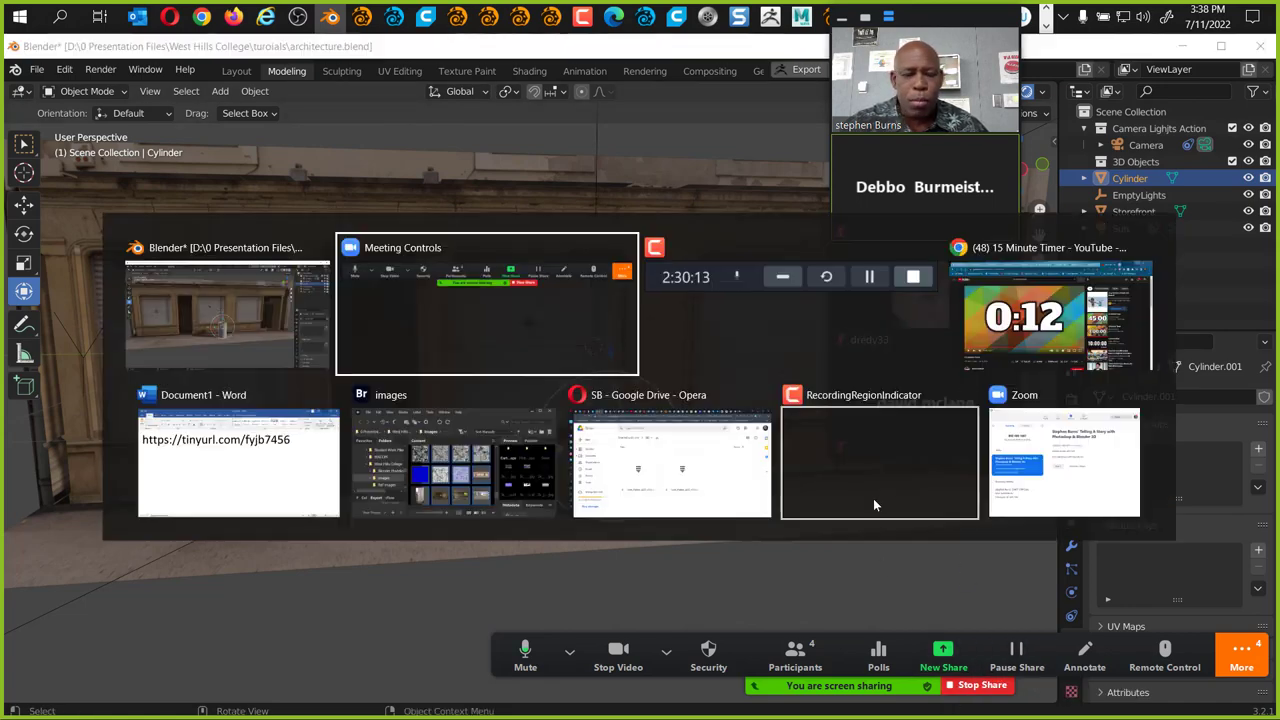